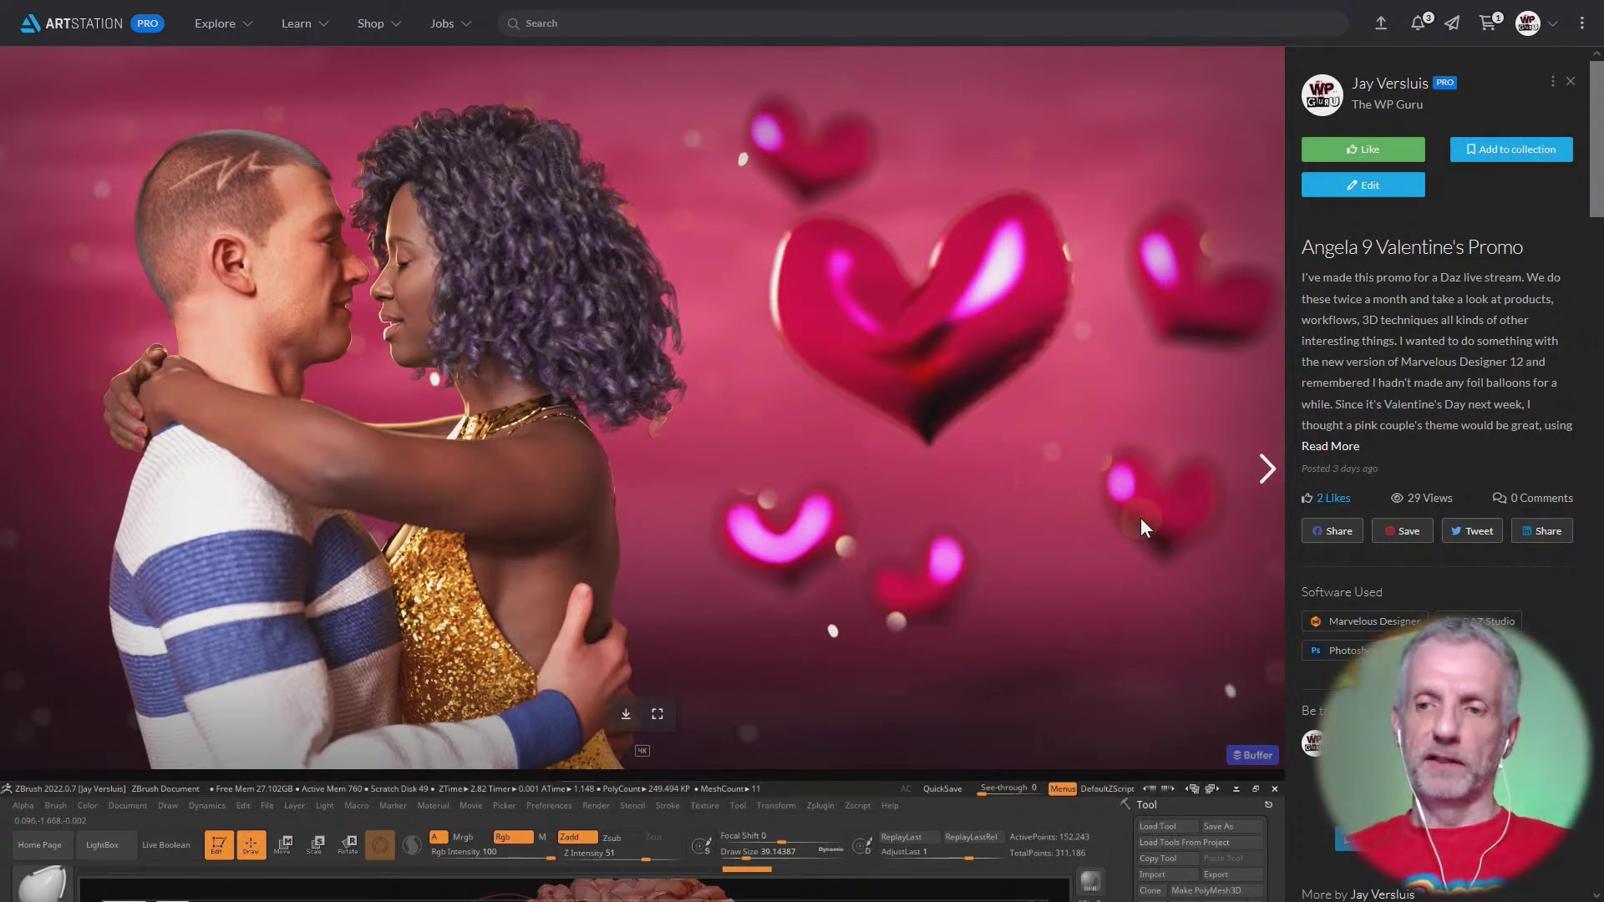
Examine the Angela 9 Valentine's Promo artwork's images down to the embedded video, exit full-screen view, and return to the main render
{"action": "scroll", "coordinate": [1141, 518], "scroll_direction": "down", "scroll_amount": 6}
{"action": "scroll", "coordinate": [1141, 518], "scroll_direction": "down", "scroll_amount": 1}
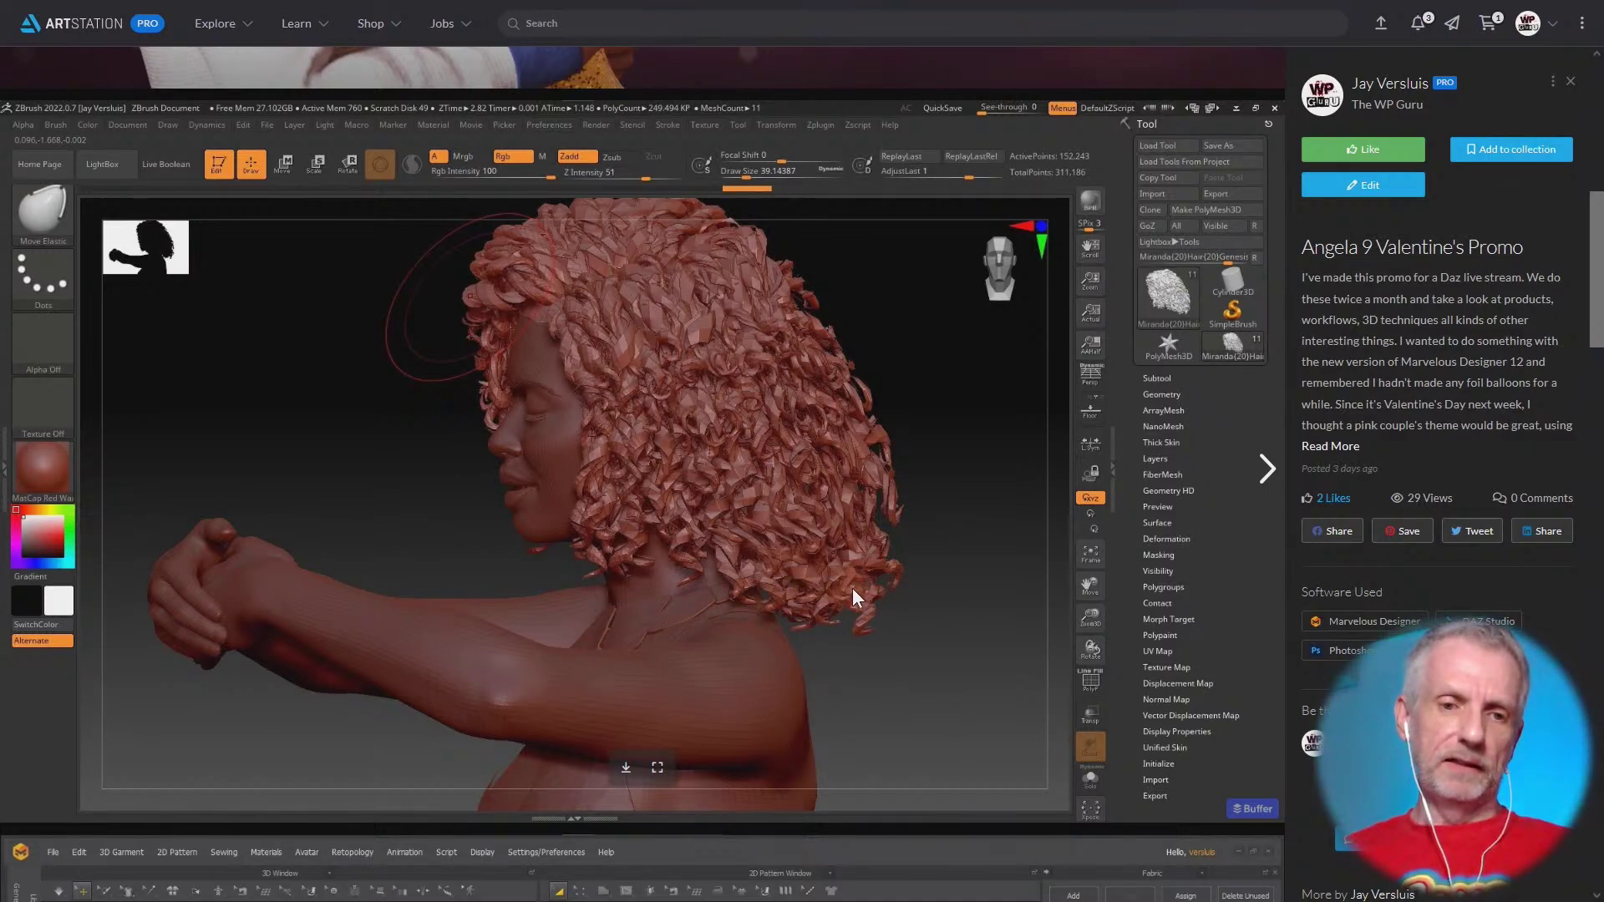
{"action": "scroll", "coordinate": [910, 581], "scroll_direction": "down", "scroll_amount": 7}
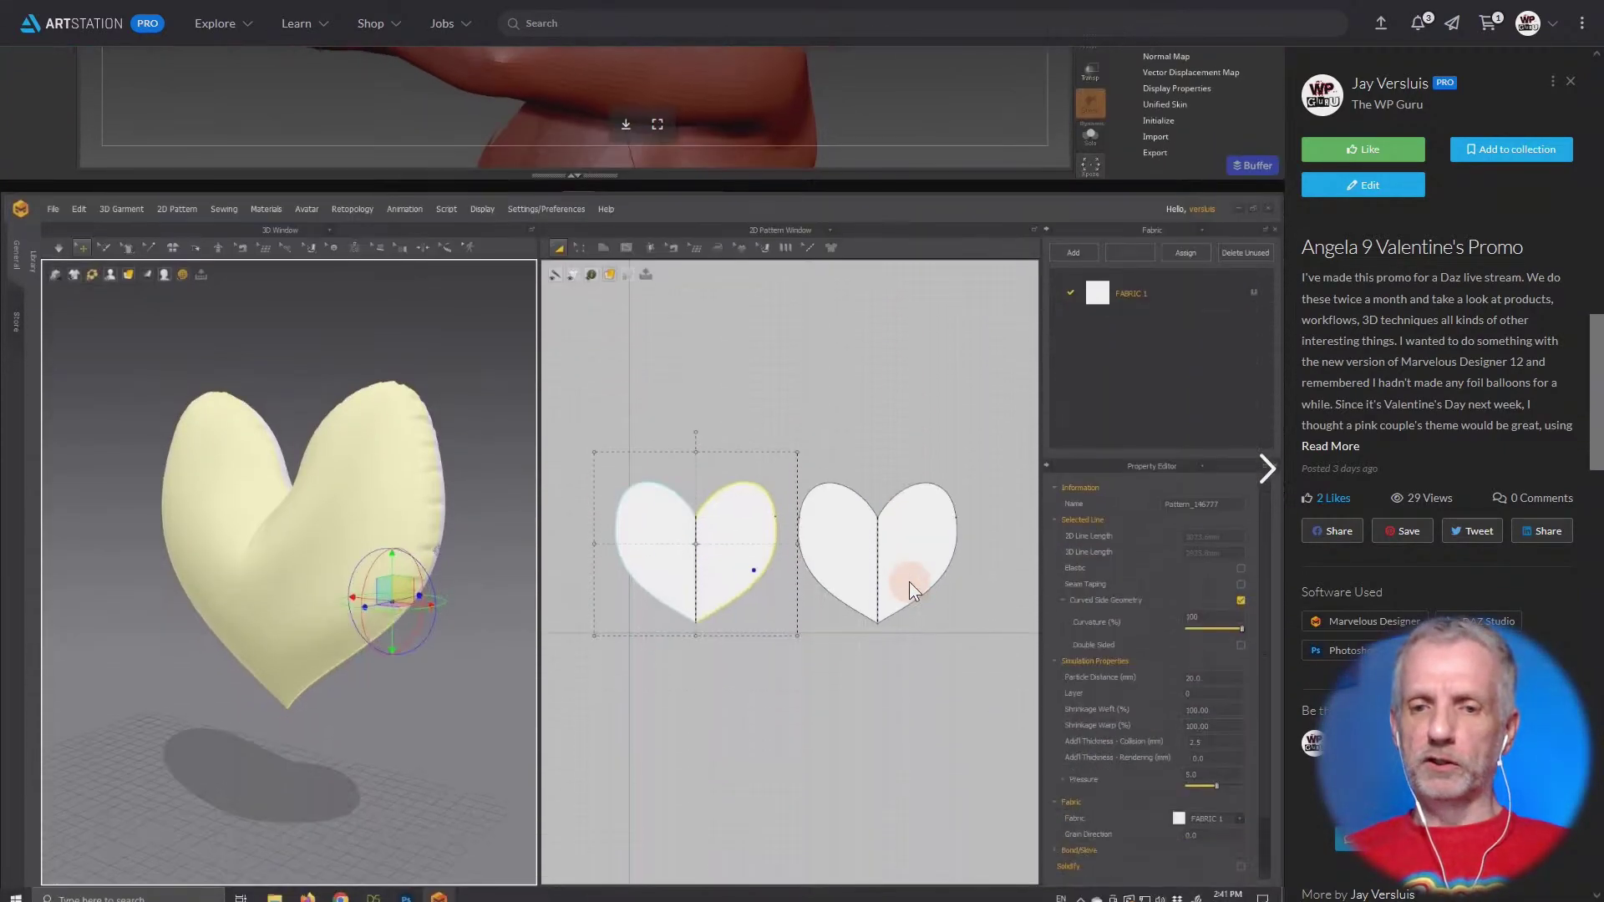
{"action": "scroll", "coordinate": [909, 581], "scroll_direction": "down", "scroll_amount": 1}
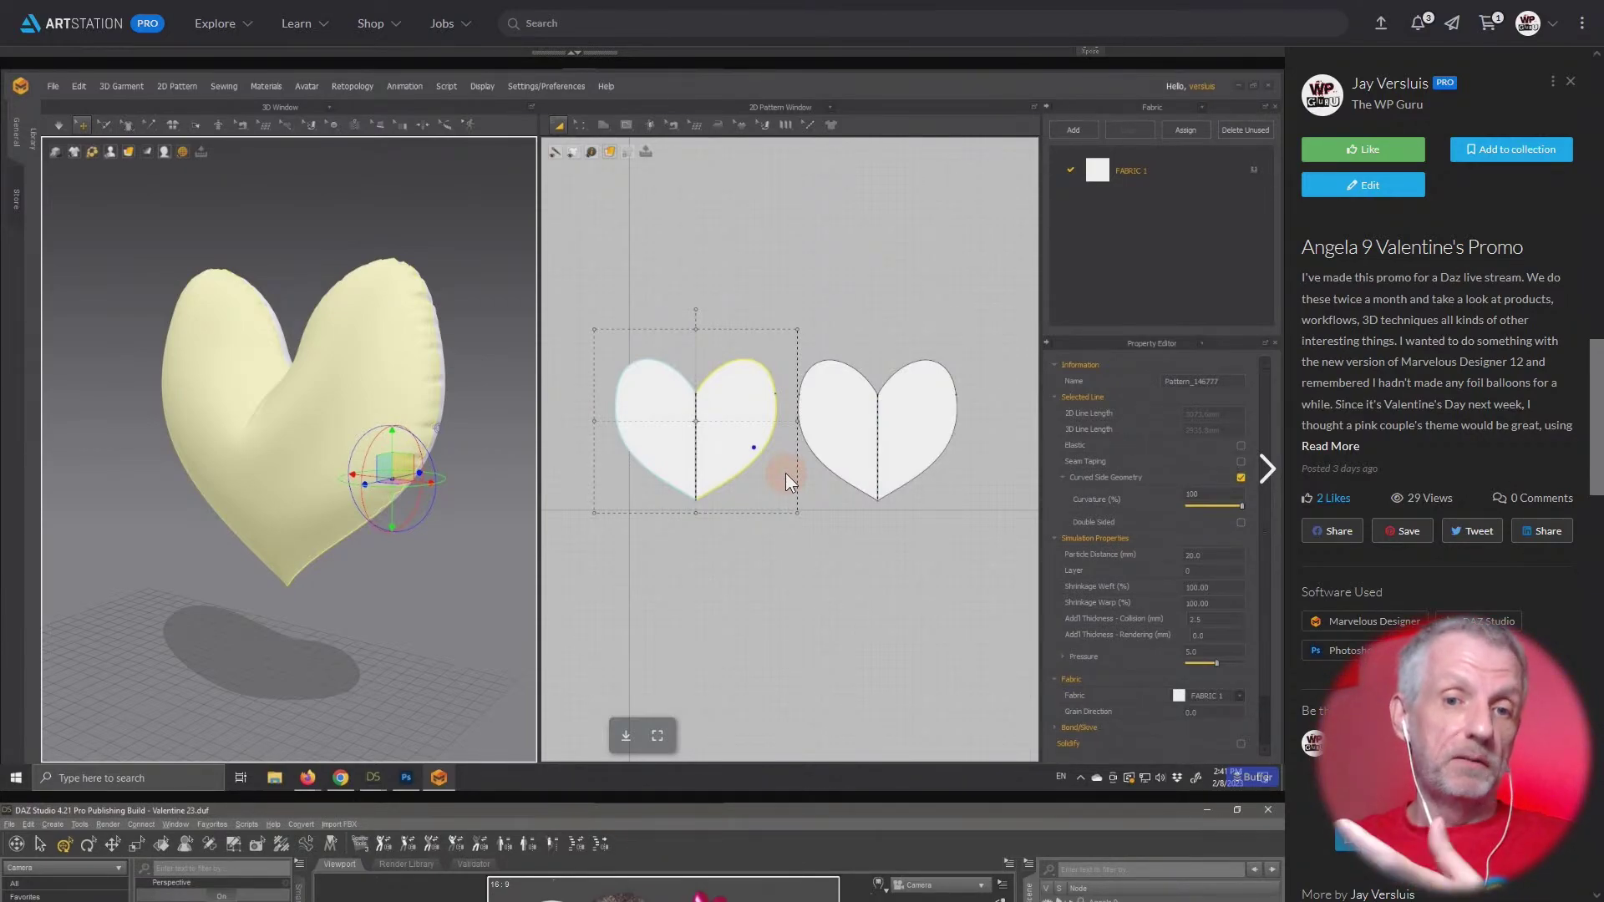
{"action": "scroll", "coordinate": [785, 473], "scroll_direction": "down", "scroll_amount": 8}
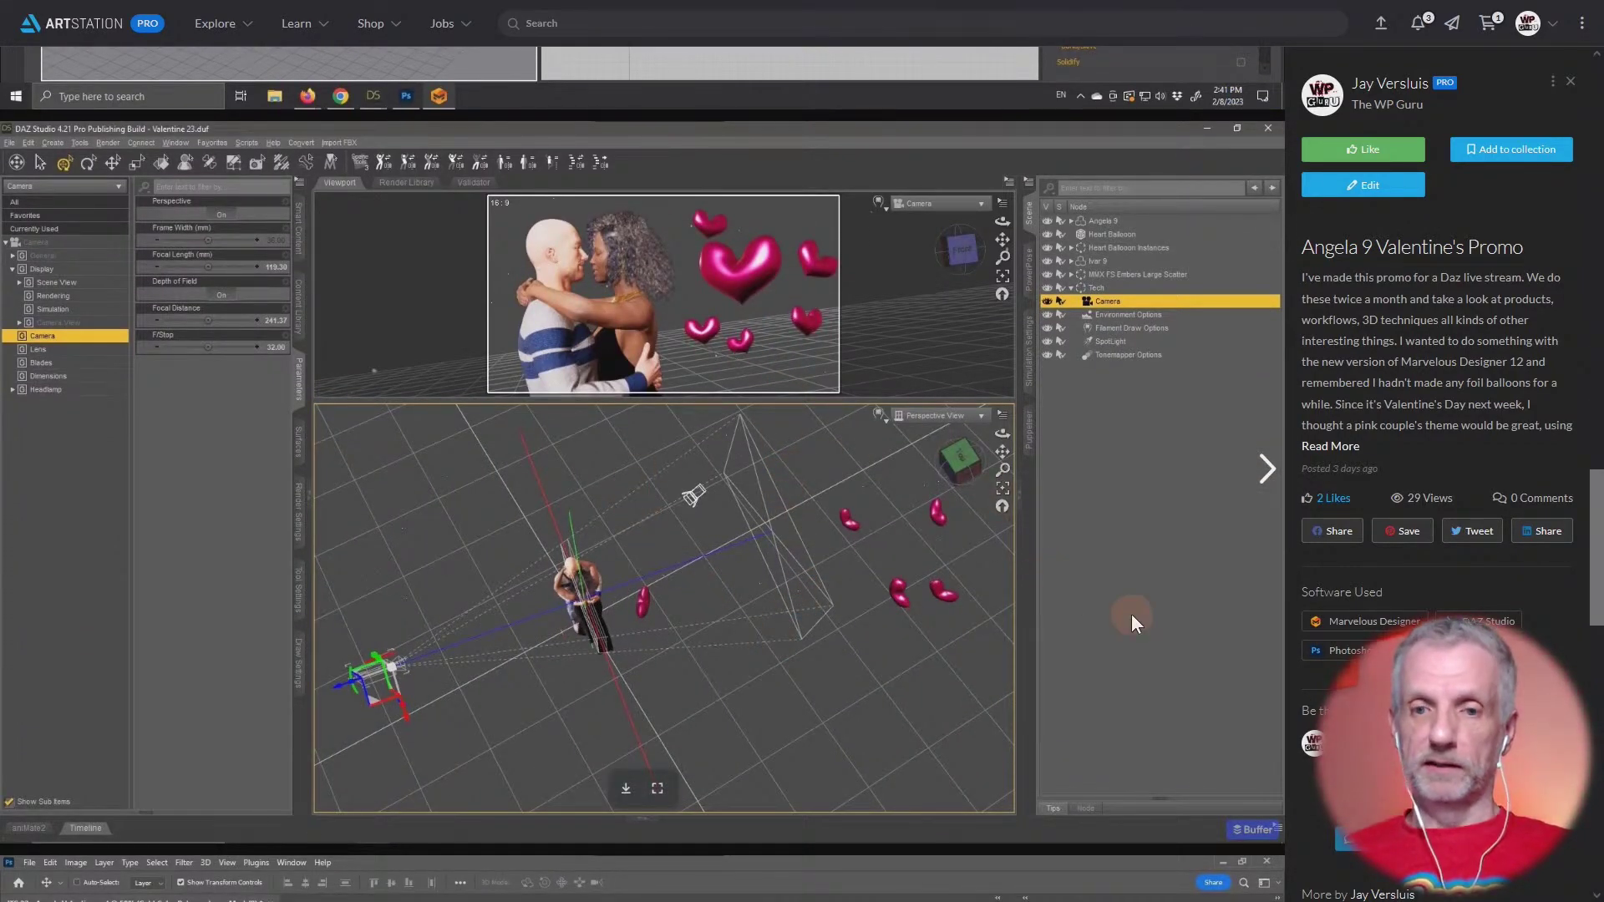
{"action": "scroll", "coordinate": [1132, 615], "scroll_direction": "down", "scroll_amount": 10}
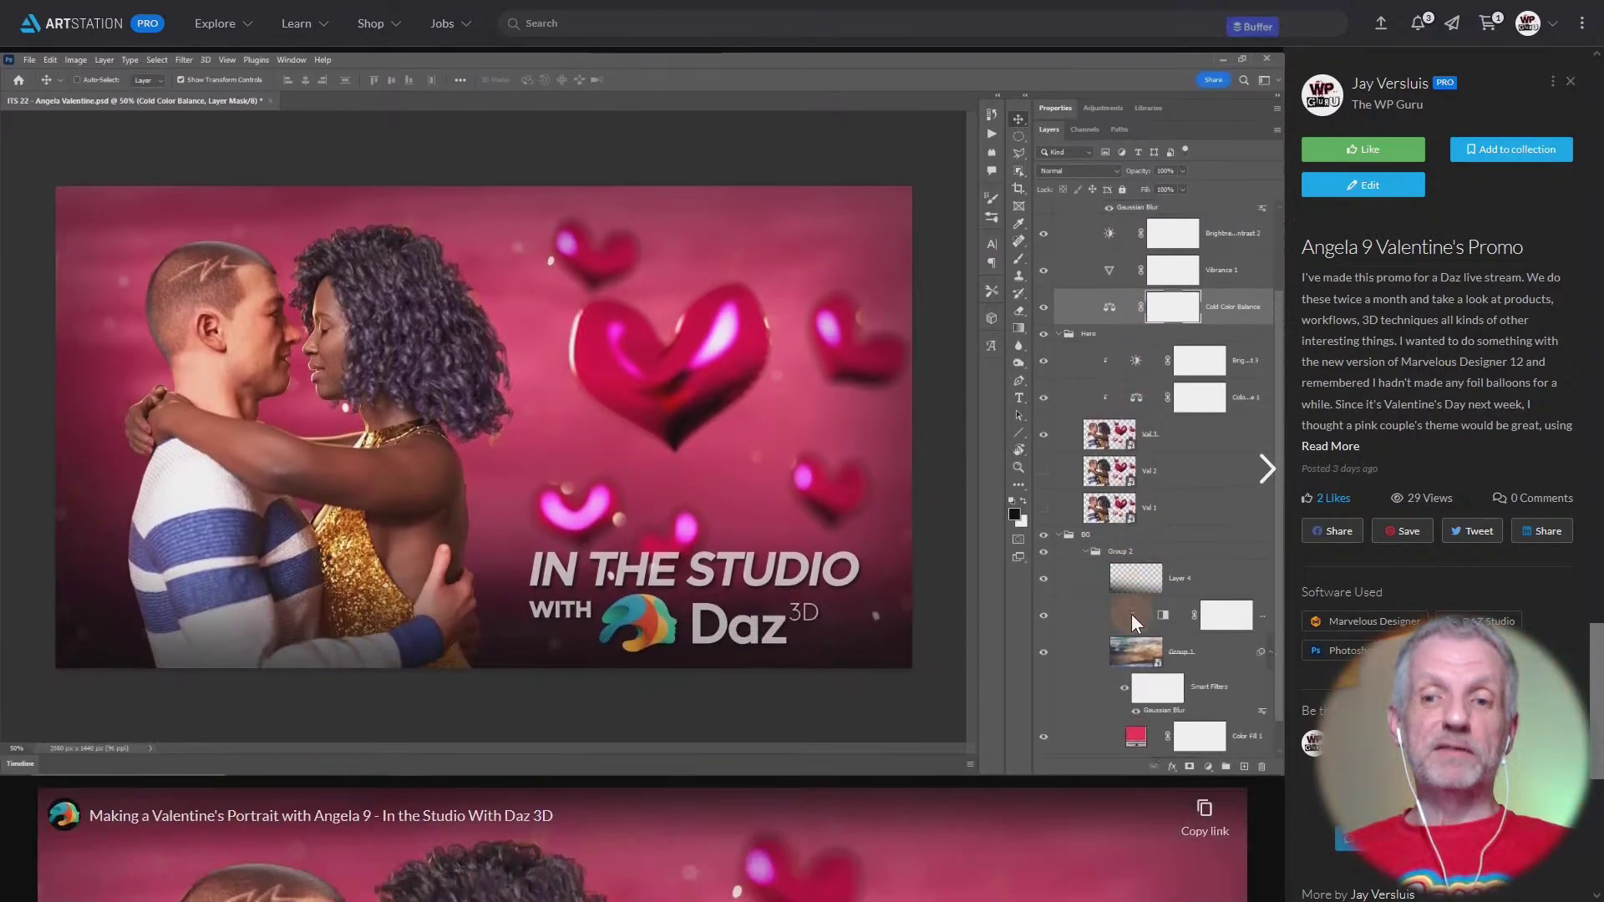
{"action": "scroll", "coordinate": [1131, 614], "scroll_direction": "down", "scroll_amount": 6}
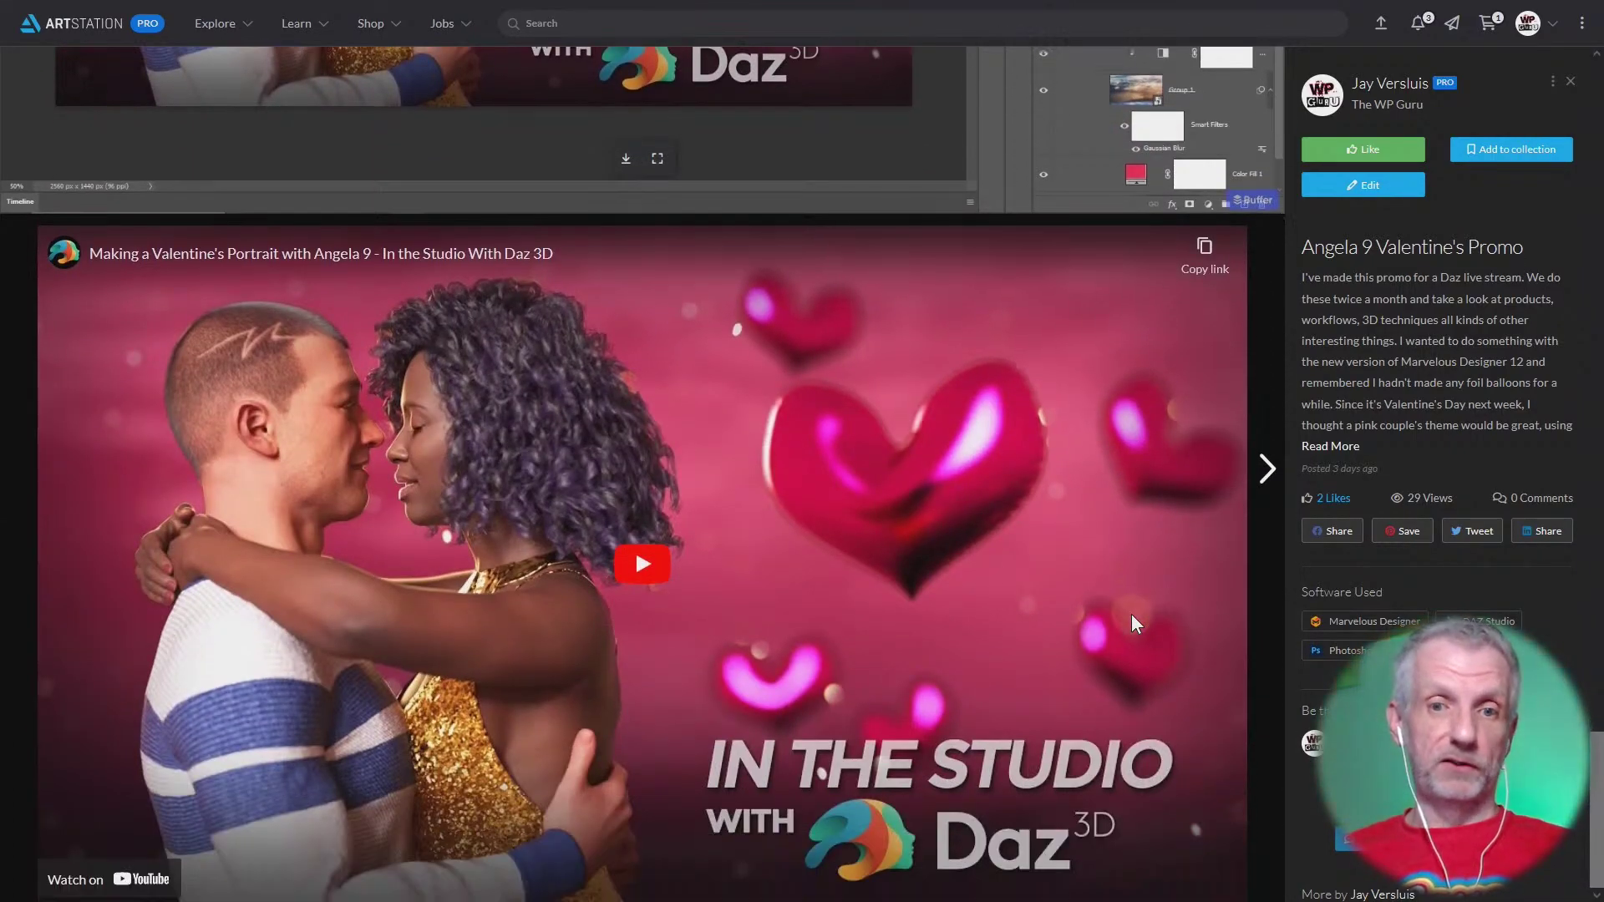
{"action": "scroll", "coordinate": [1131, 614], "scroll_direction": "down", "scroll_amount": 20}
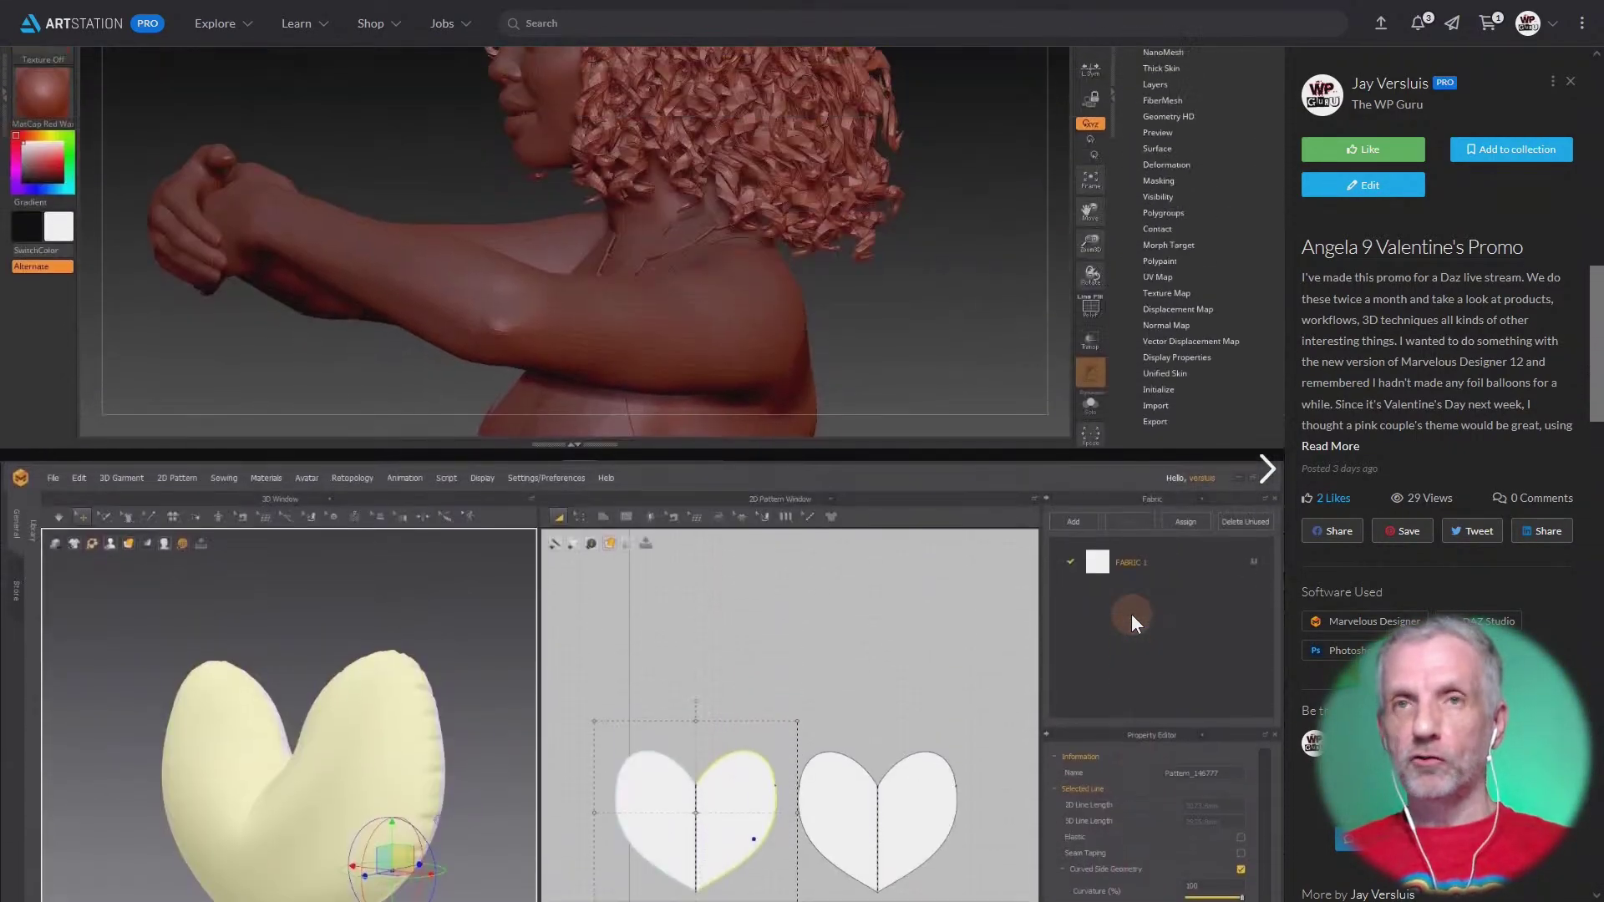
{"action": "key", "text": "F11"}
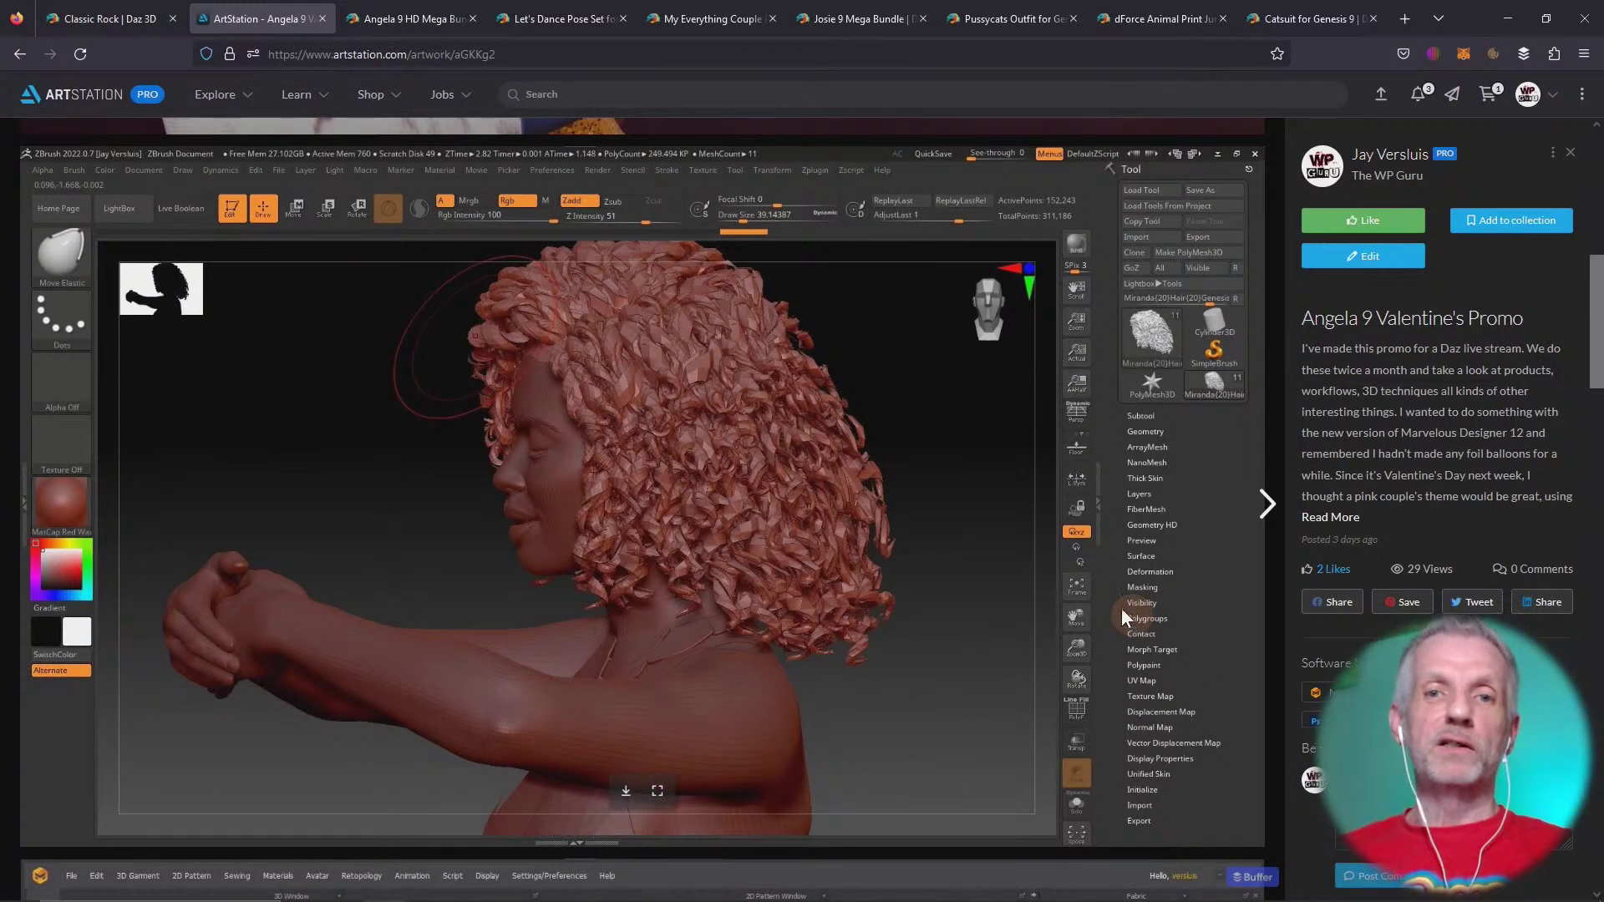
{"action": "scroll", "coordinate": [1031, 348], "scroll_direction": "up", "scroll_amount": 8}
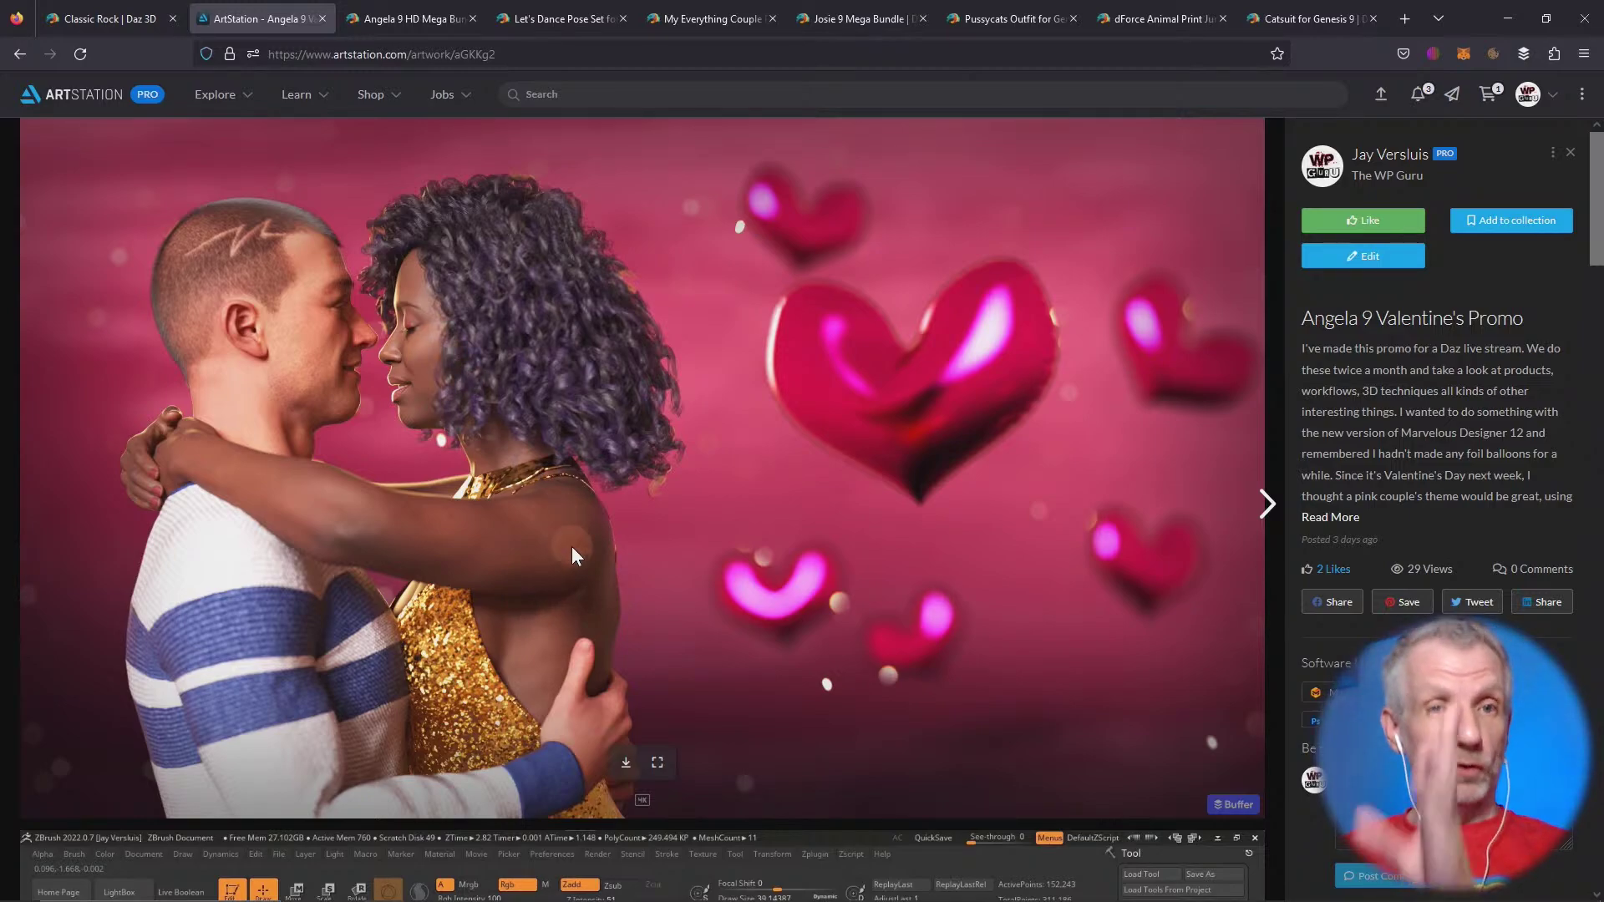
Review the products included in the Angela 9 HD Mega Bundle and view the gold dForce Dalila Dress image enlarged
{"action": "left_click", "coordinate": [454, 12]}
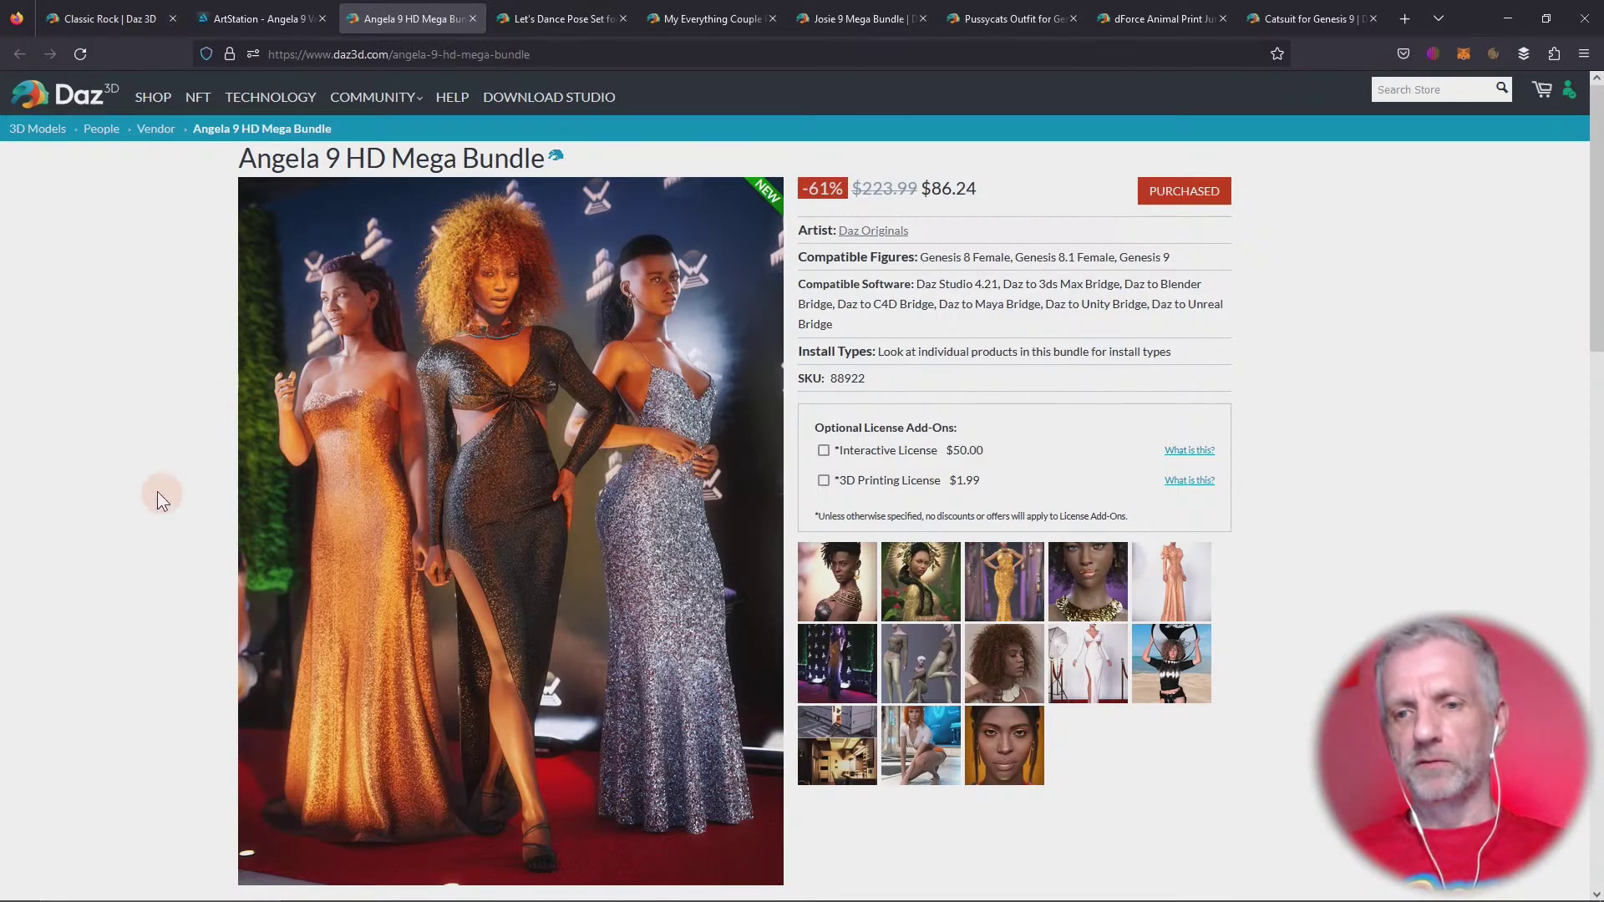
{"action": "scroll", "coordinate": [159, 493], "scroll_direction": "down", "scroll_amount": 5}
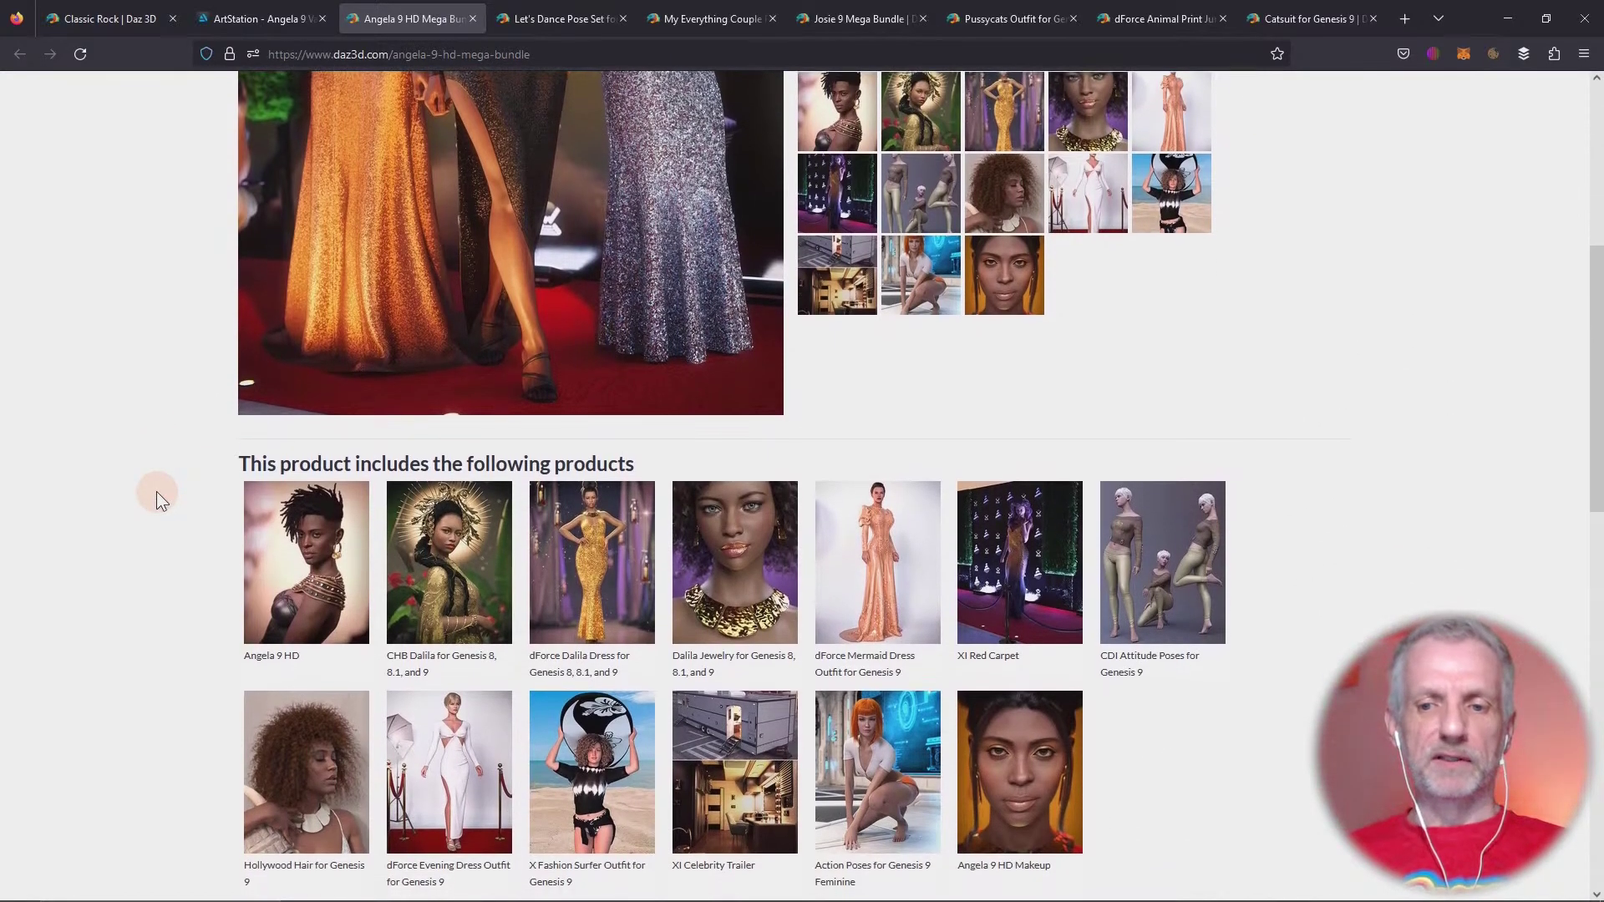
{"action": "scroll", "coordinate": [158, 493], "scroll_direction": "down", "scroll_amount": 2}
{"action": "scroll", "coordinate": [162, 499], "scroll_direction": "down", "scroll_amount": 1}
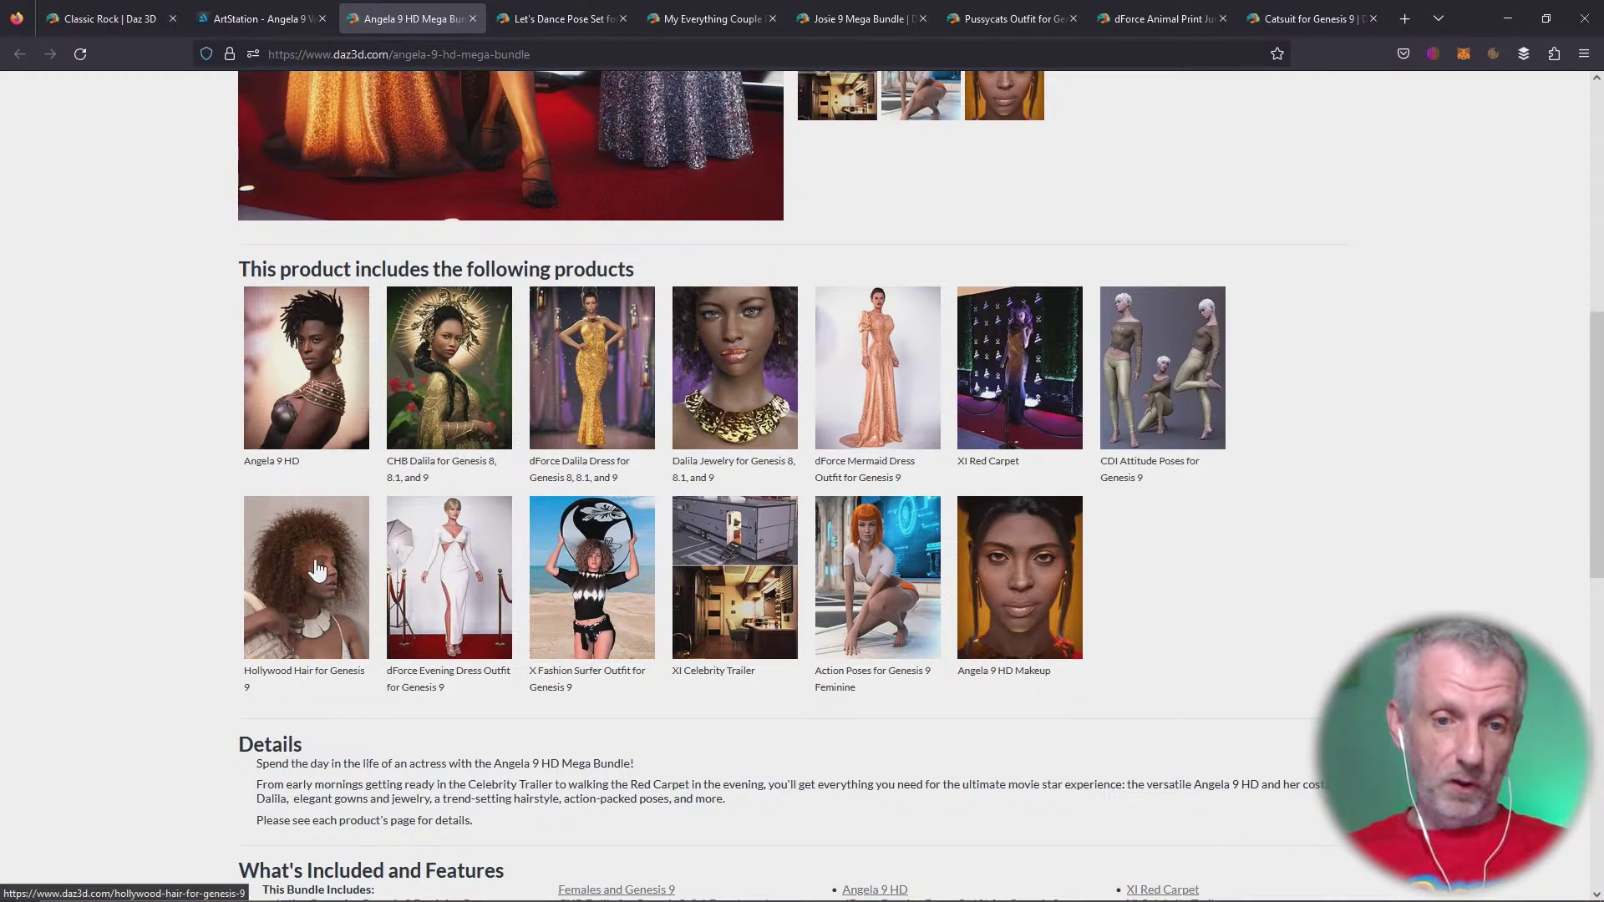
{"action": "left_click", "coordinate": [208, 584]}
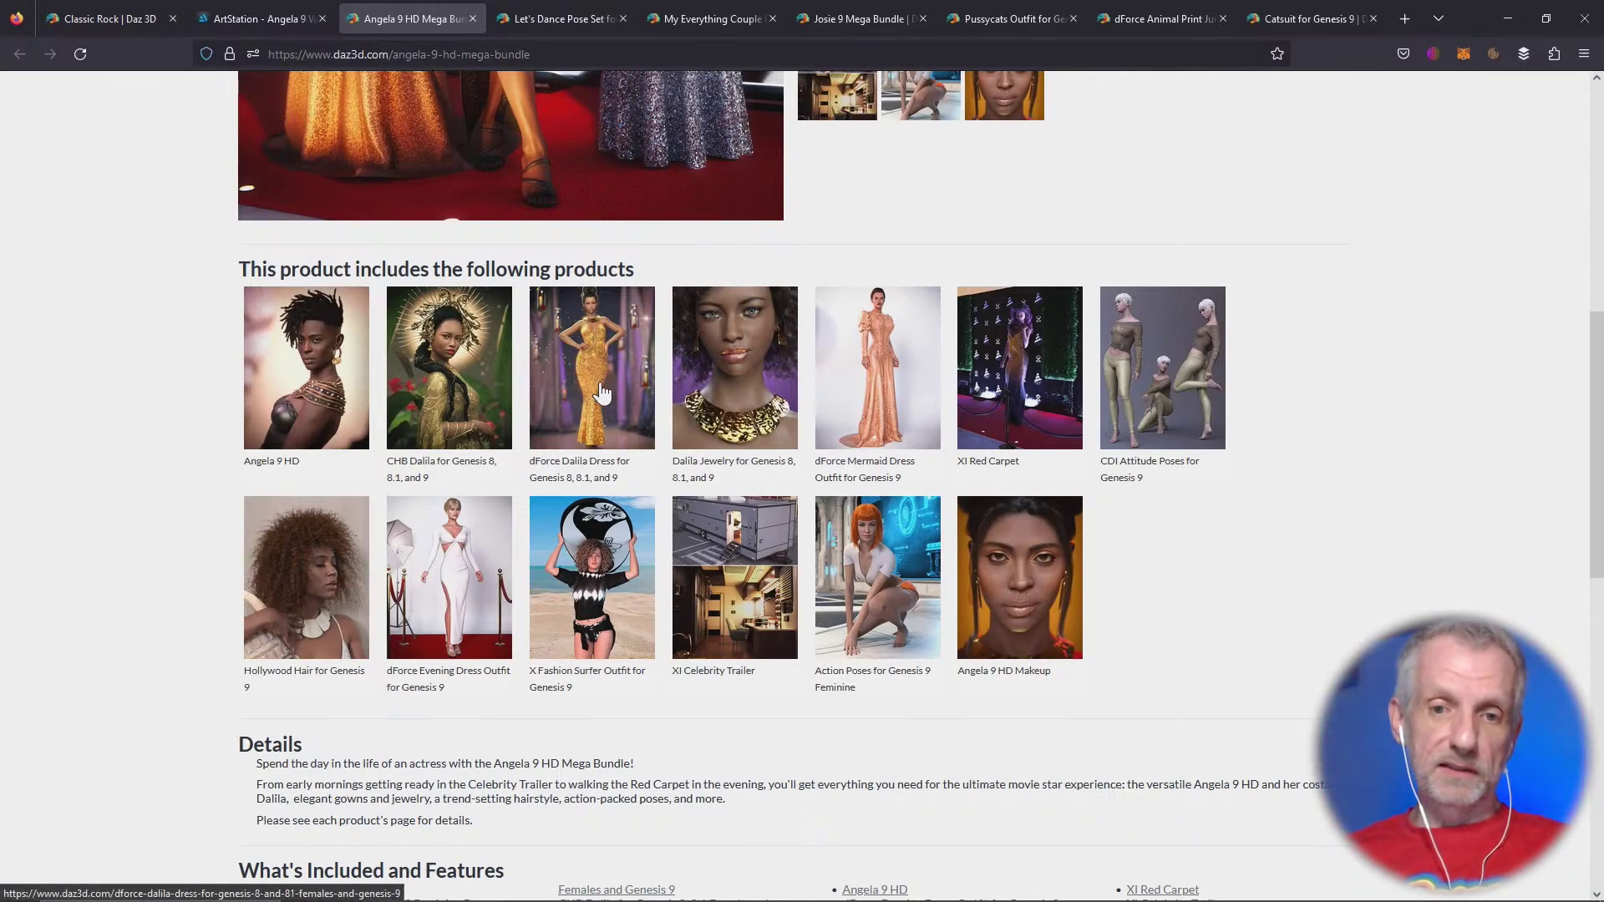
{"action": "scroll", "coordinate": [610, 376], "scroll_direction": "up", "scroll_amount": 6}
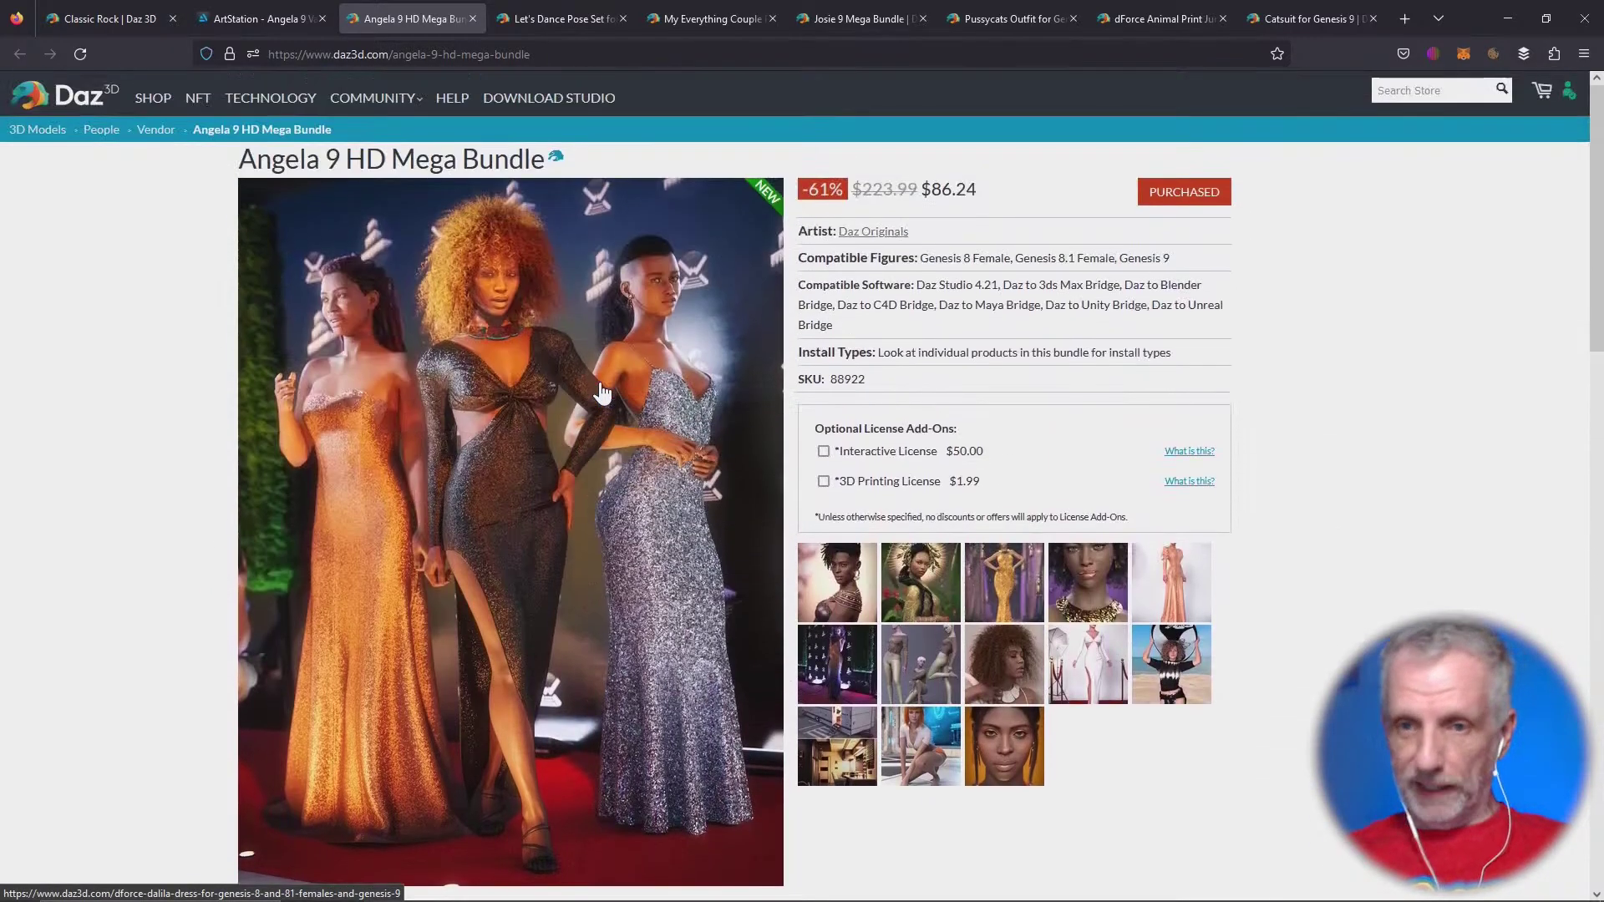
{"action": "left_click", "coordinate": [1035, 574]}
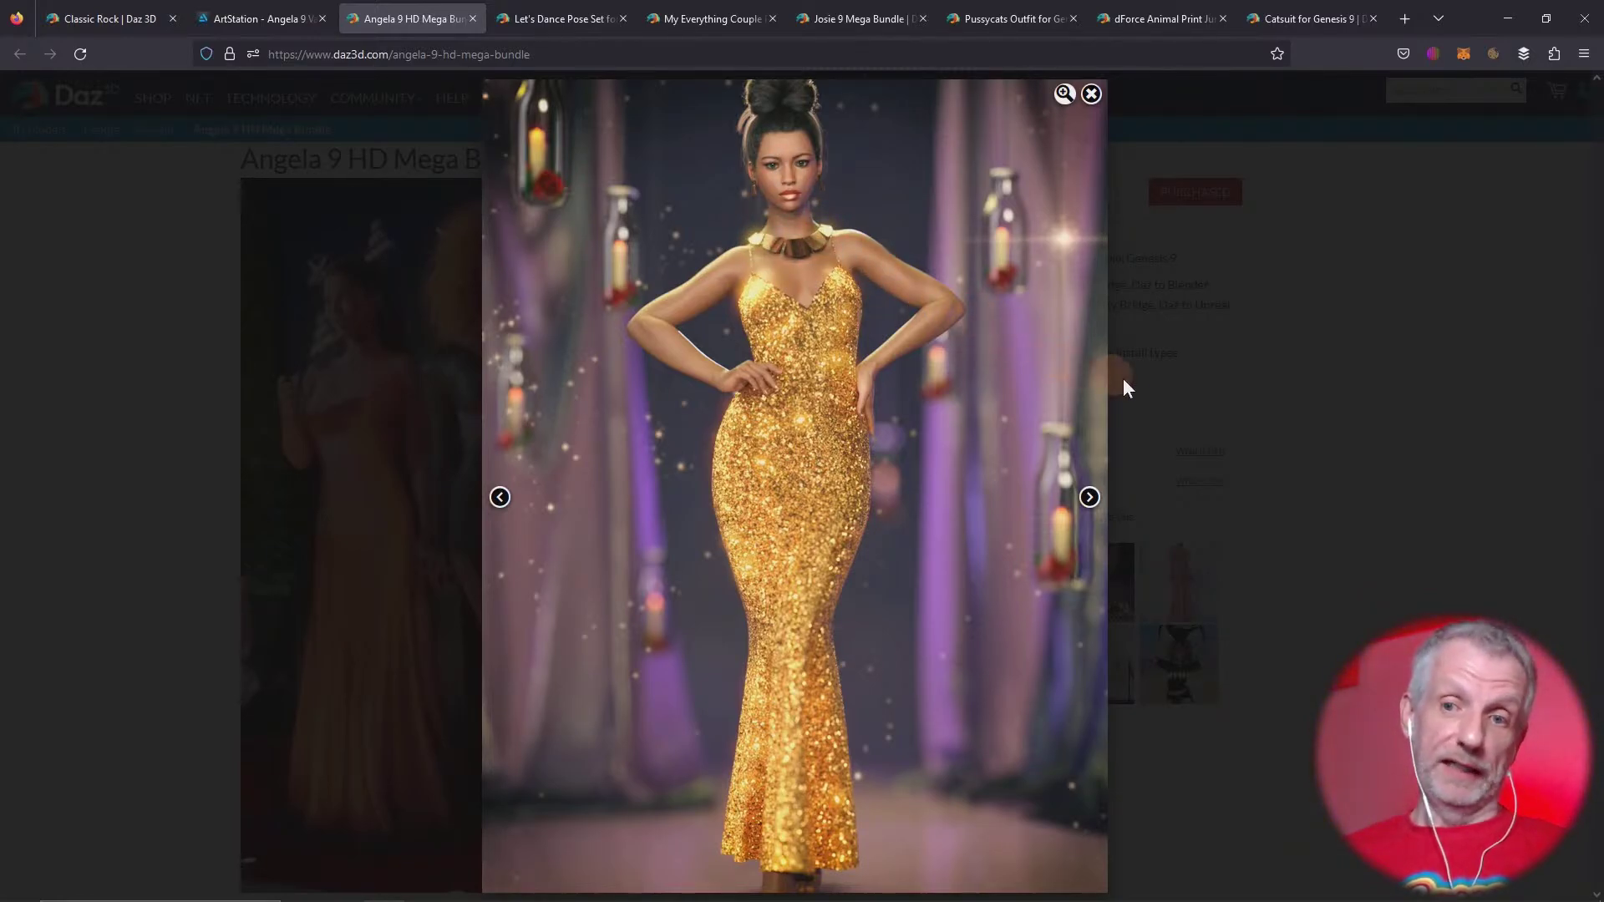
{"action": "left_click", "coordinate": [1166, 378]}
Open the Josie 9 Mega Bundle product page and look over its main image and product details
{"action": "left_click", "coordinate": [832, 18]}
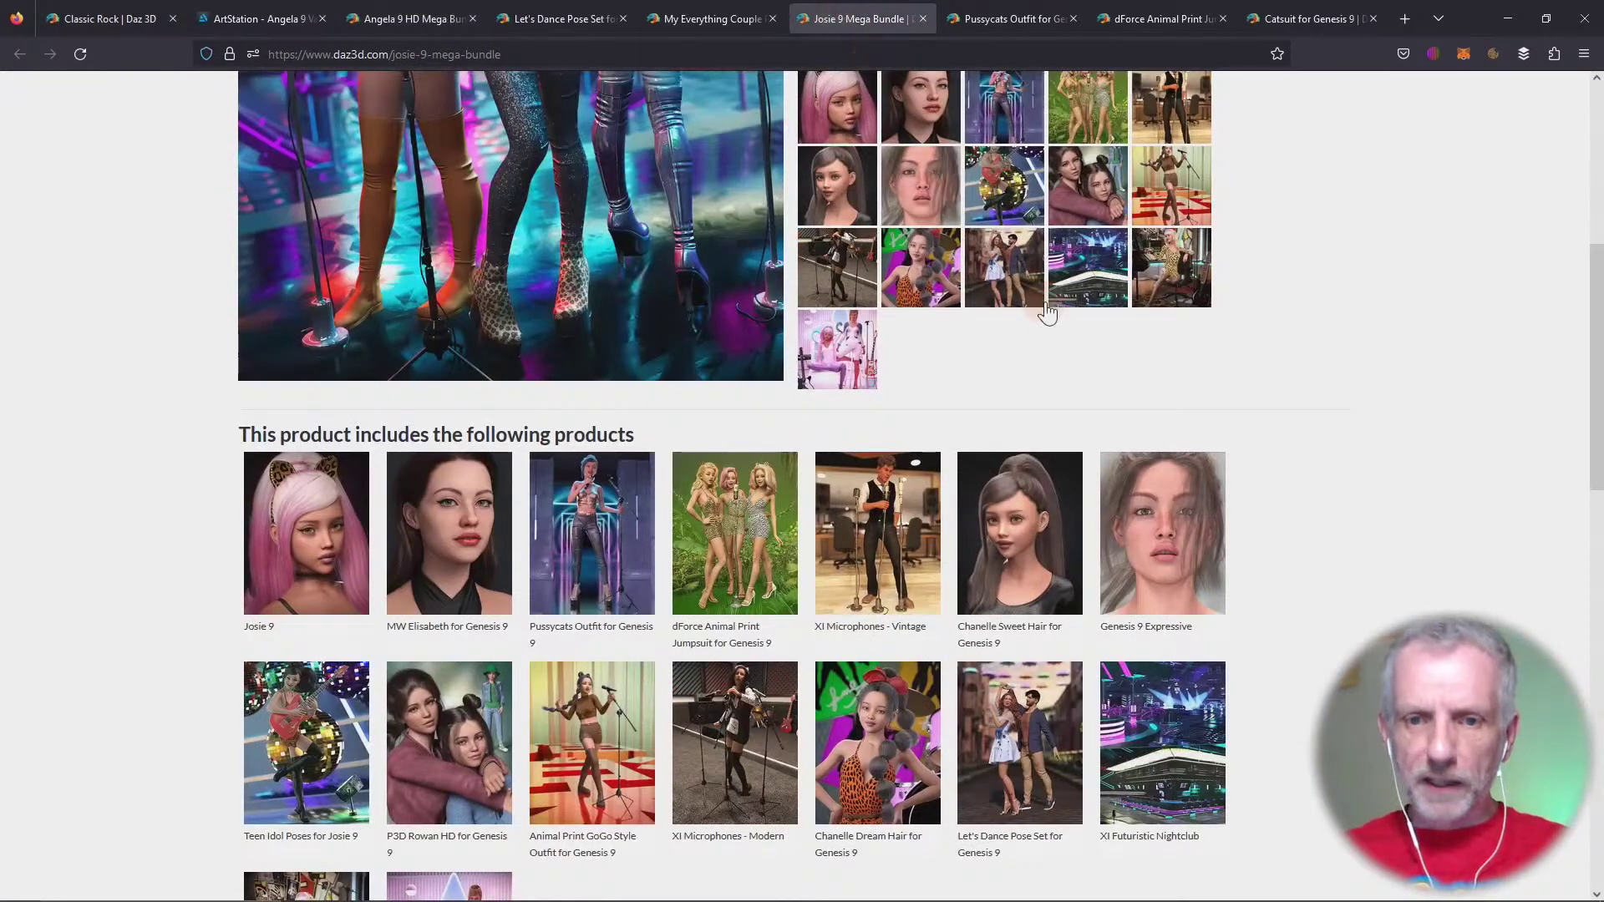
{"action": "scroll", "coordinate": [1175, 343], "scroll_direction": "up", "scroll_amount": 5}
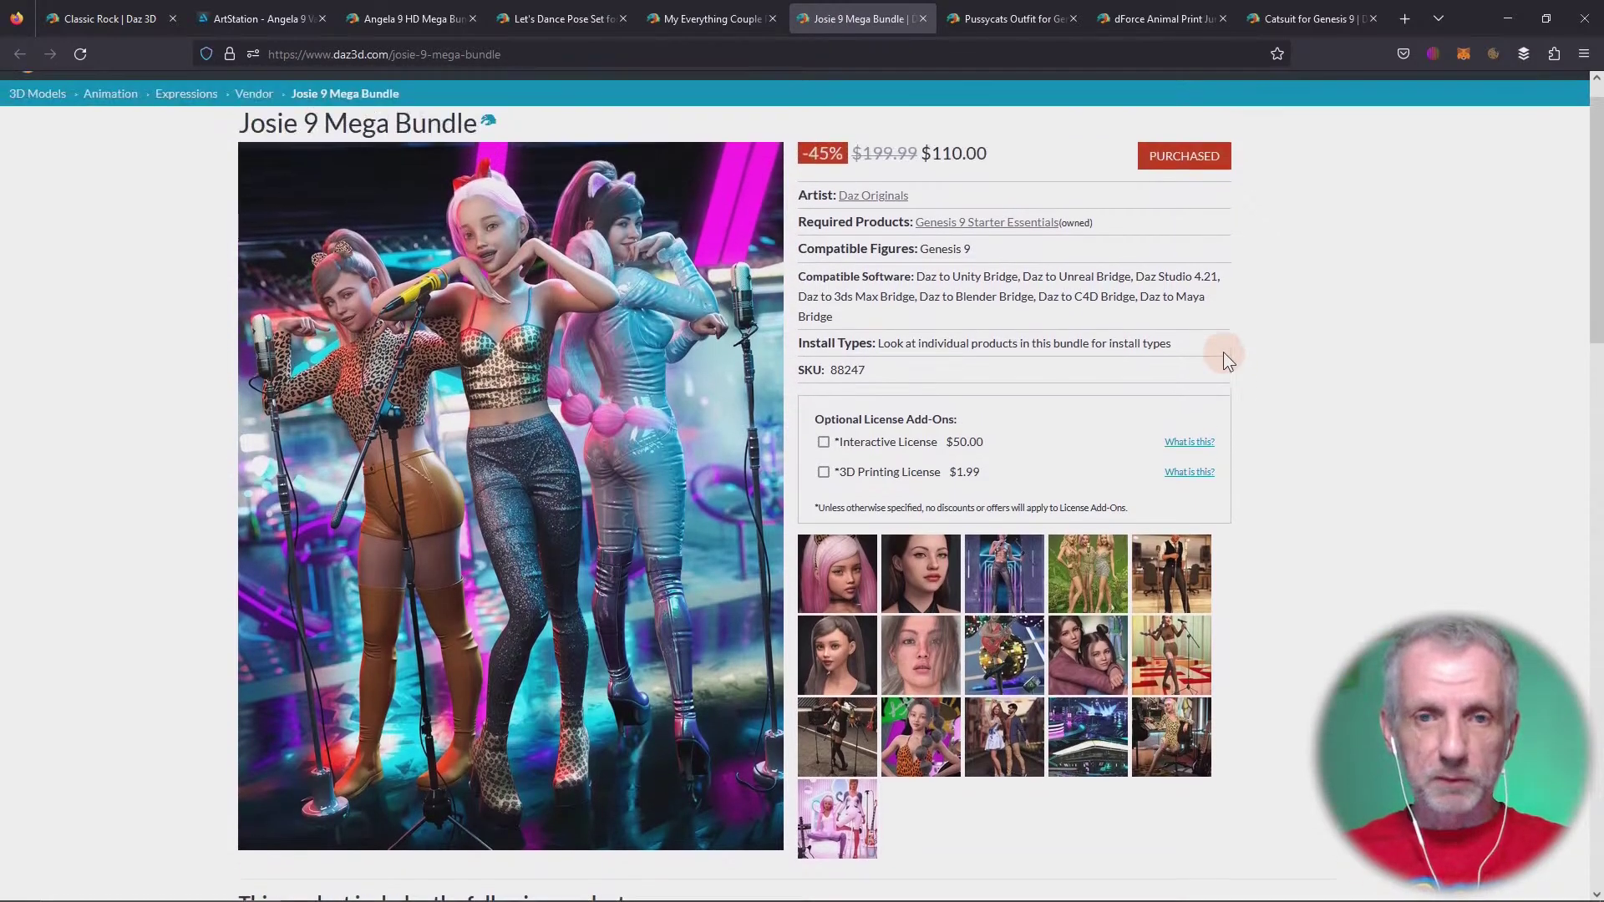
{"action": "scroll", "coordinate": [1224, 353], "scroll_direction": "up", "scroll_amount": 1}
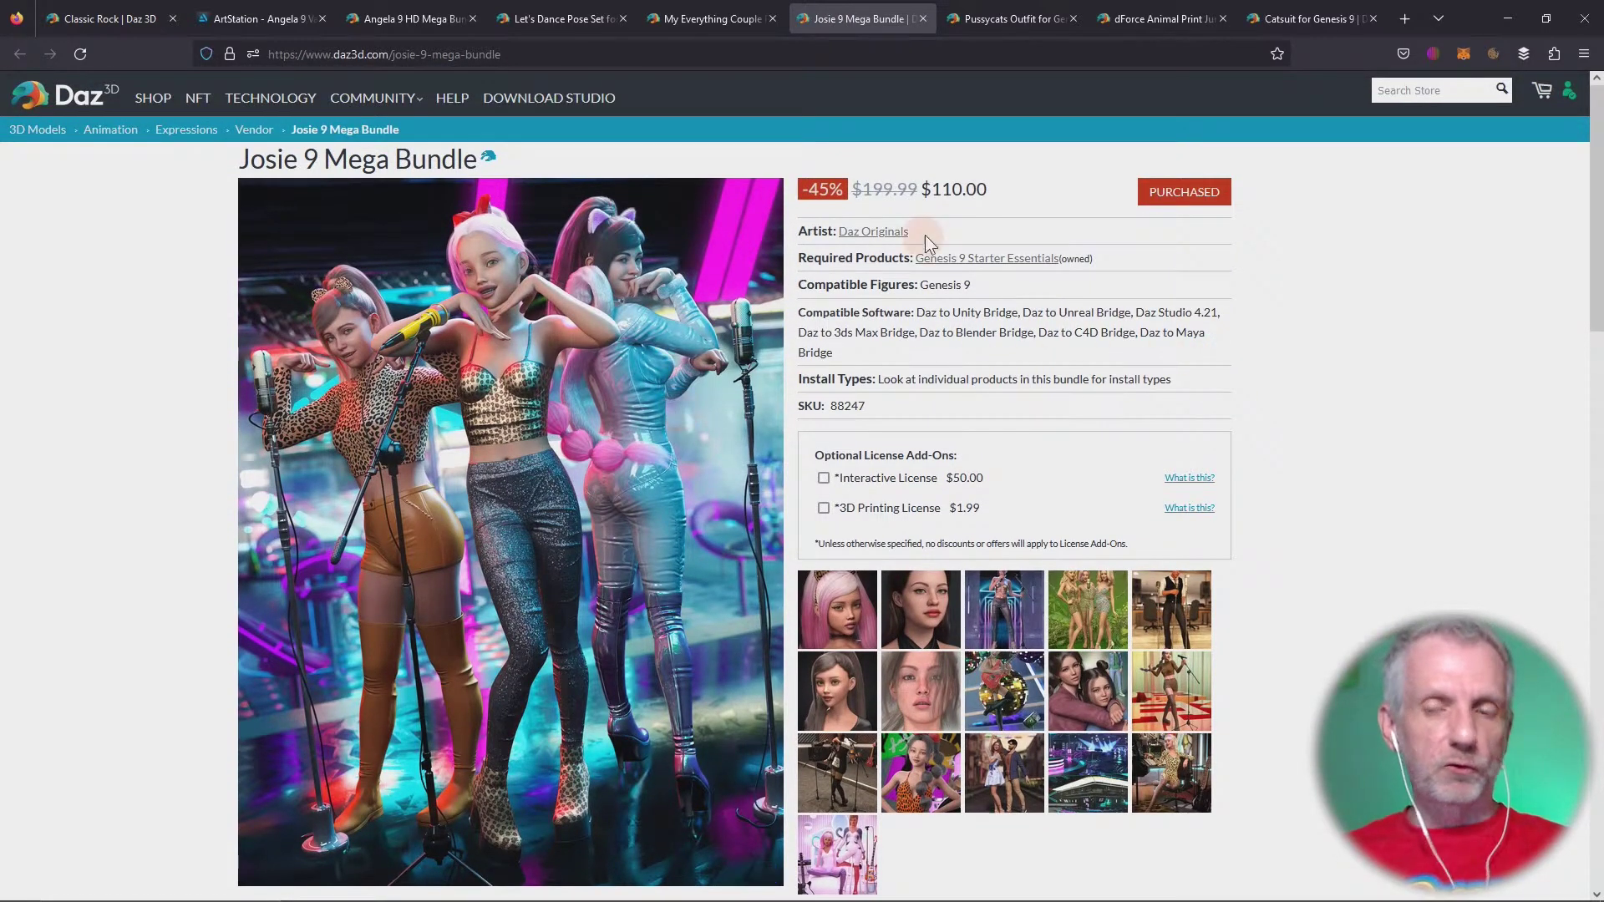
Browse the enlarged preview images of the Pussycats Outfit for Genesis 9 from the first thumbnail, and close the gallery
{"action": "left_click", "coordinate": [1029, 23]}
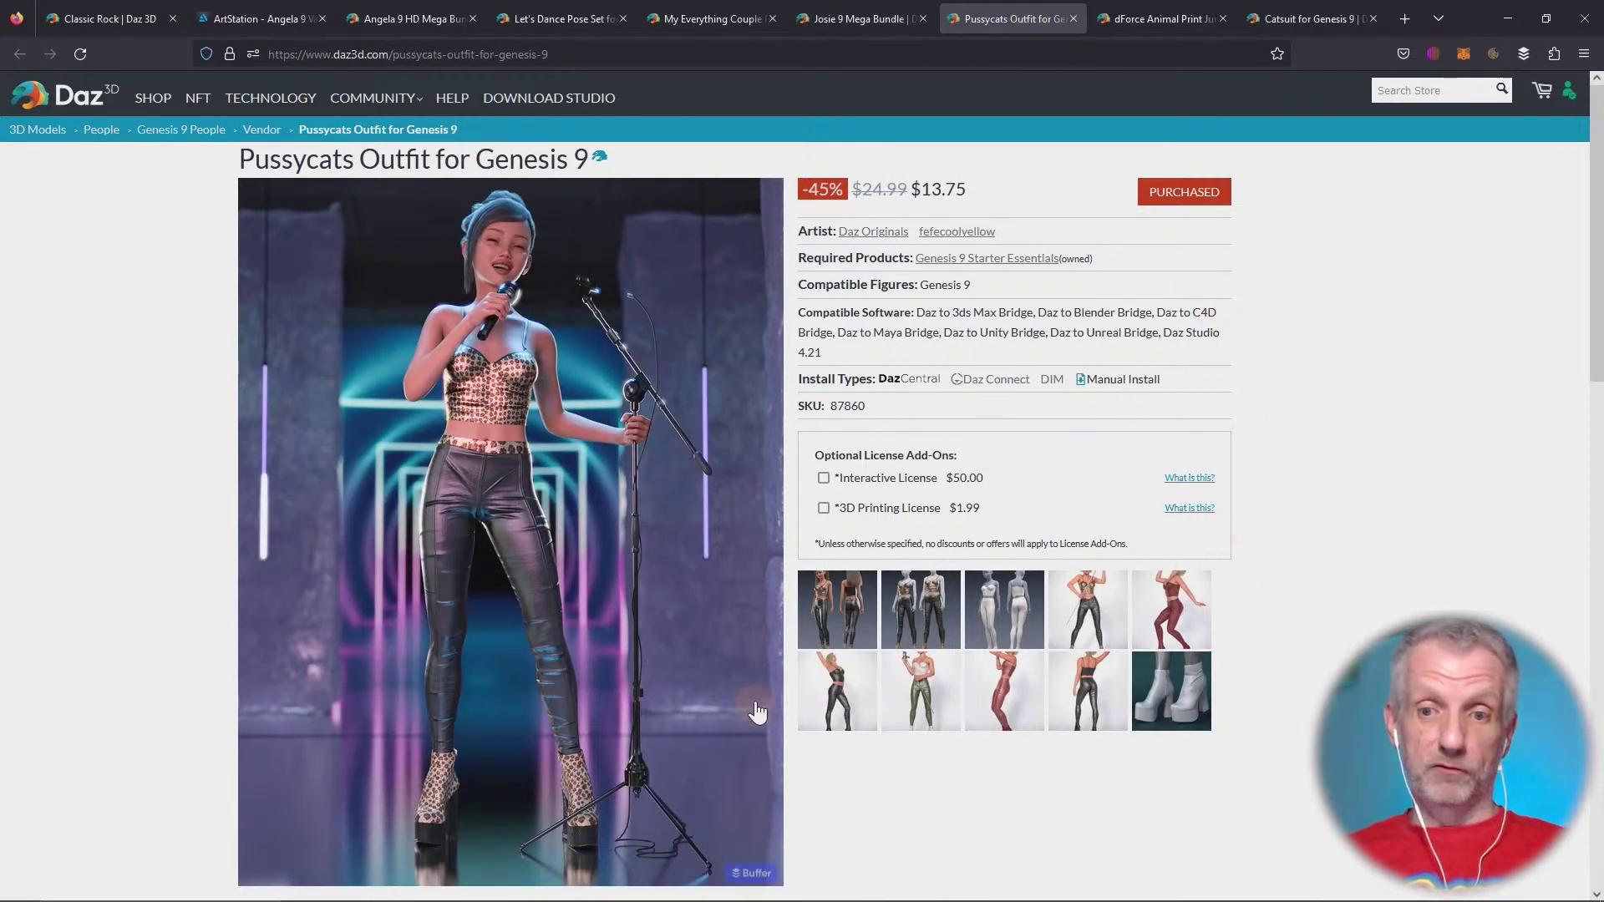
{"action": "left_click", "coordinate": [832, 625]}
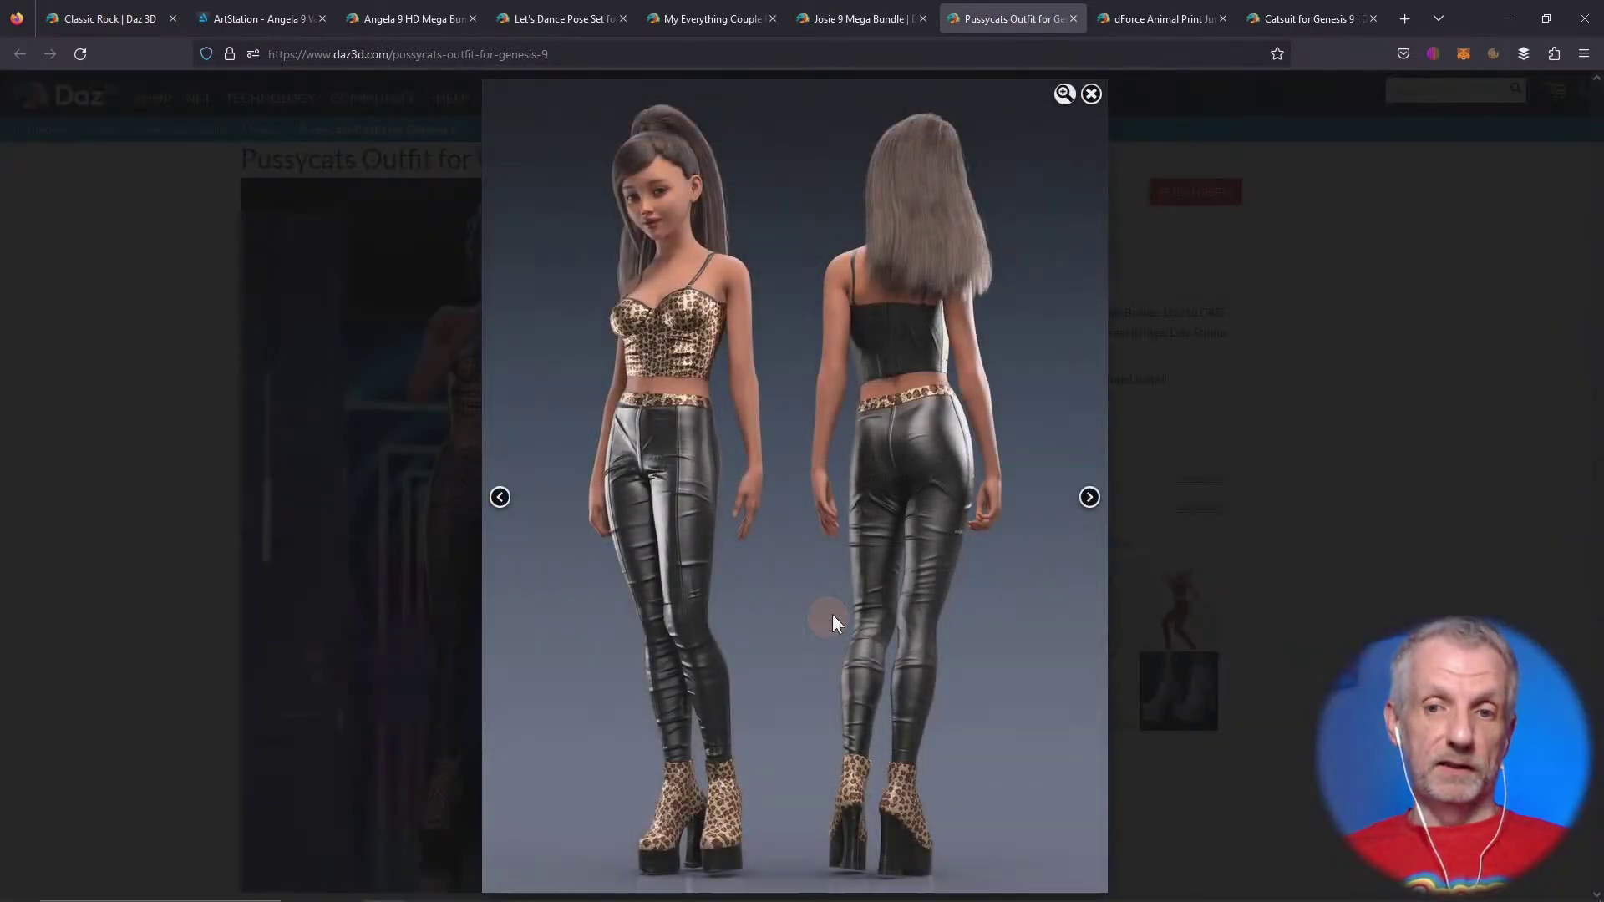
{"action": "left_click", "coordinate": [1091, 497]}
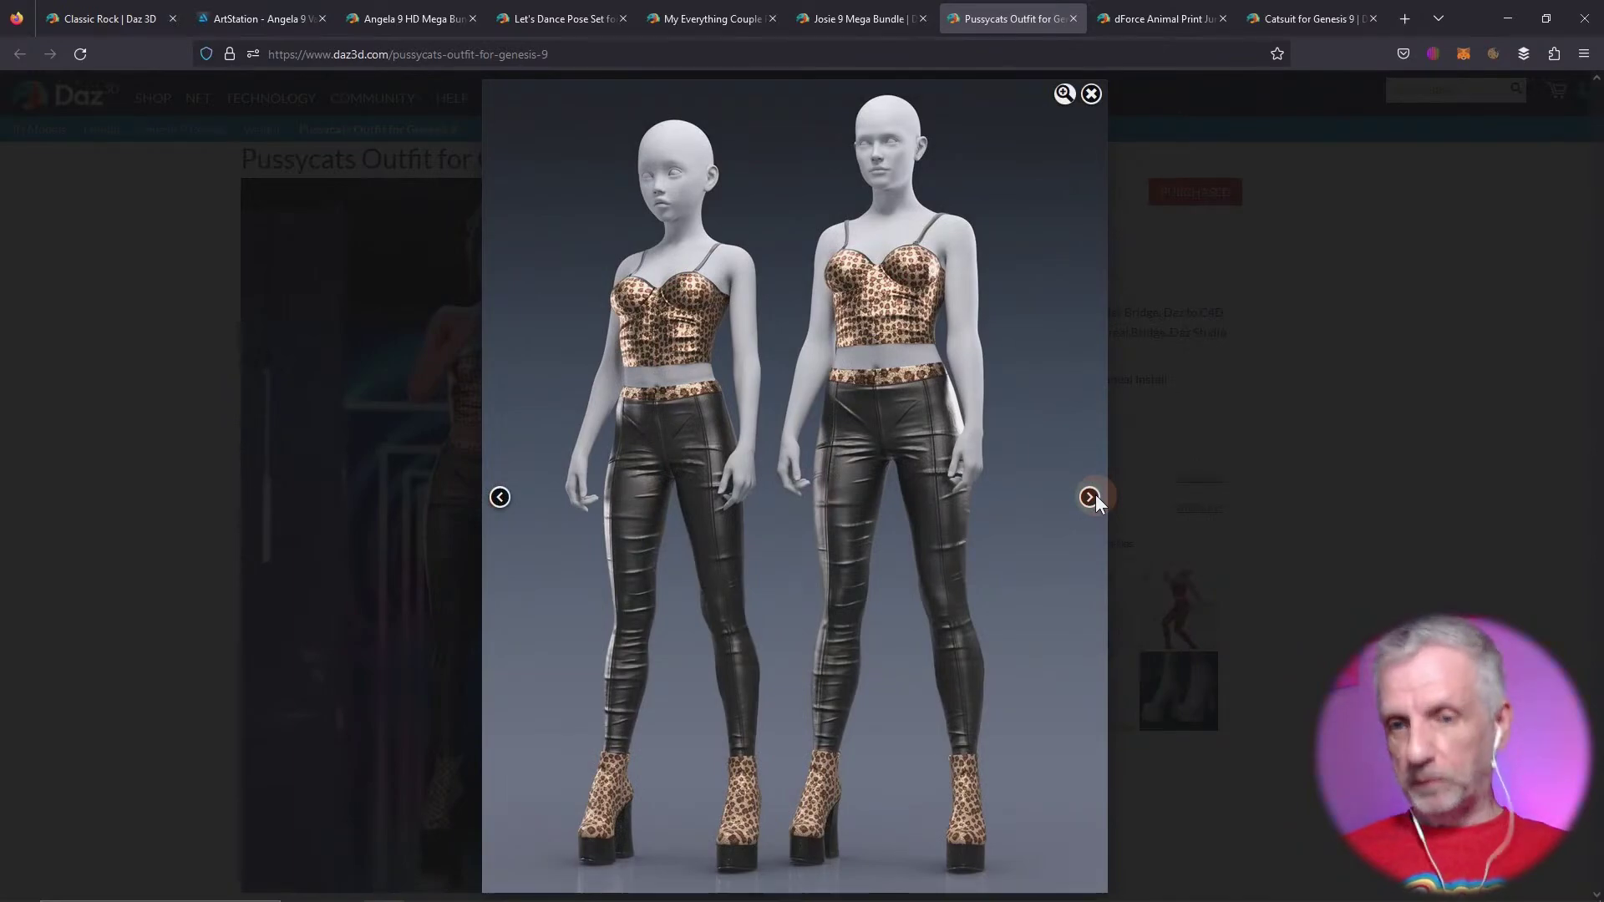
{"action": "left_click", "coordinate": [1090, 497]}
{"action": "left_click", "coordinate": [1090, 497]}
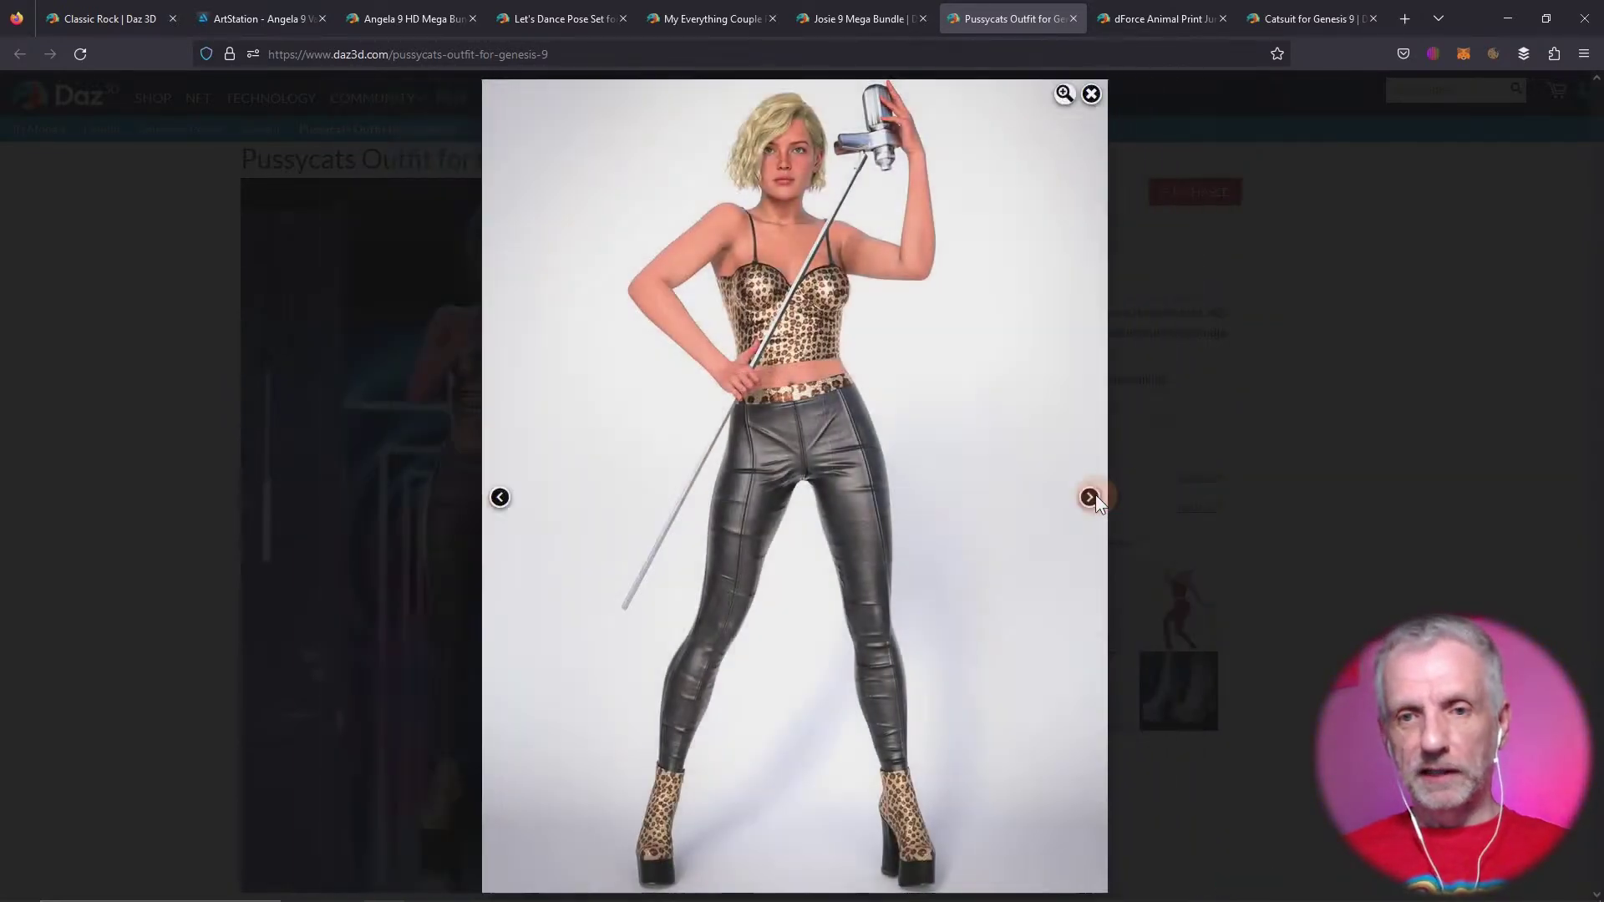
{"action": "left_click", "coordinate": [1093, 497]}
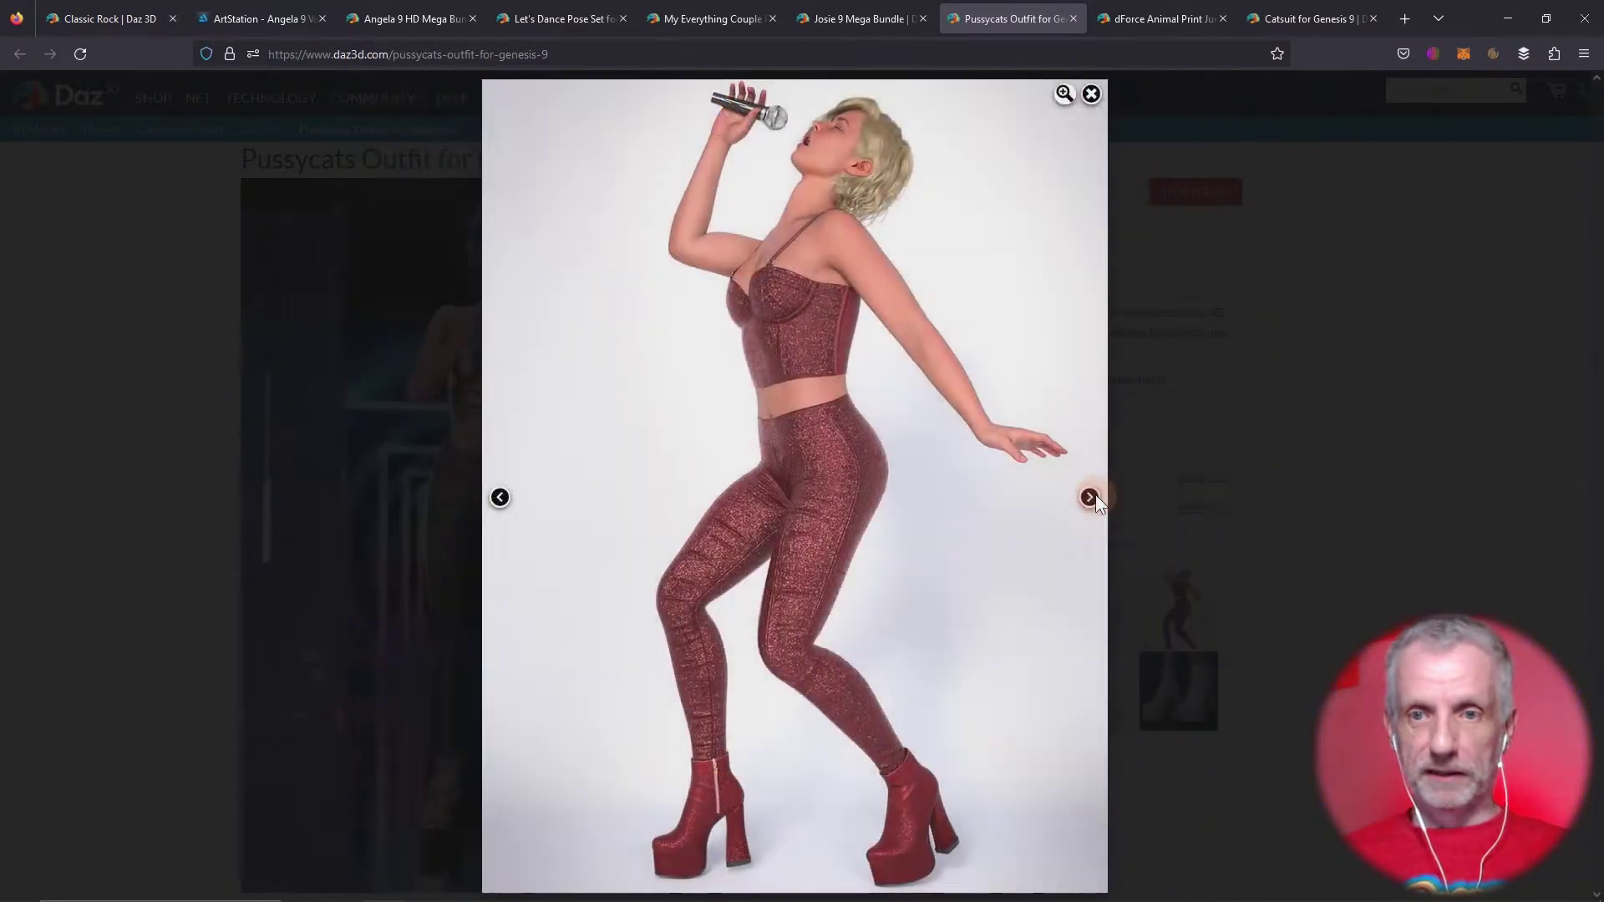
{"action": "left_click", "coordinate": [1094, 497]}
{"action": "left_click", "coordinate": [1094, 497]}
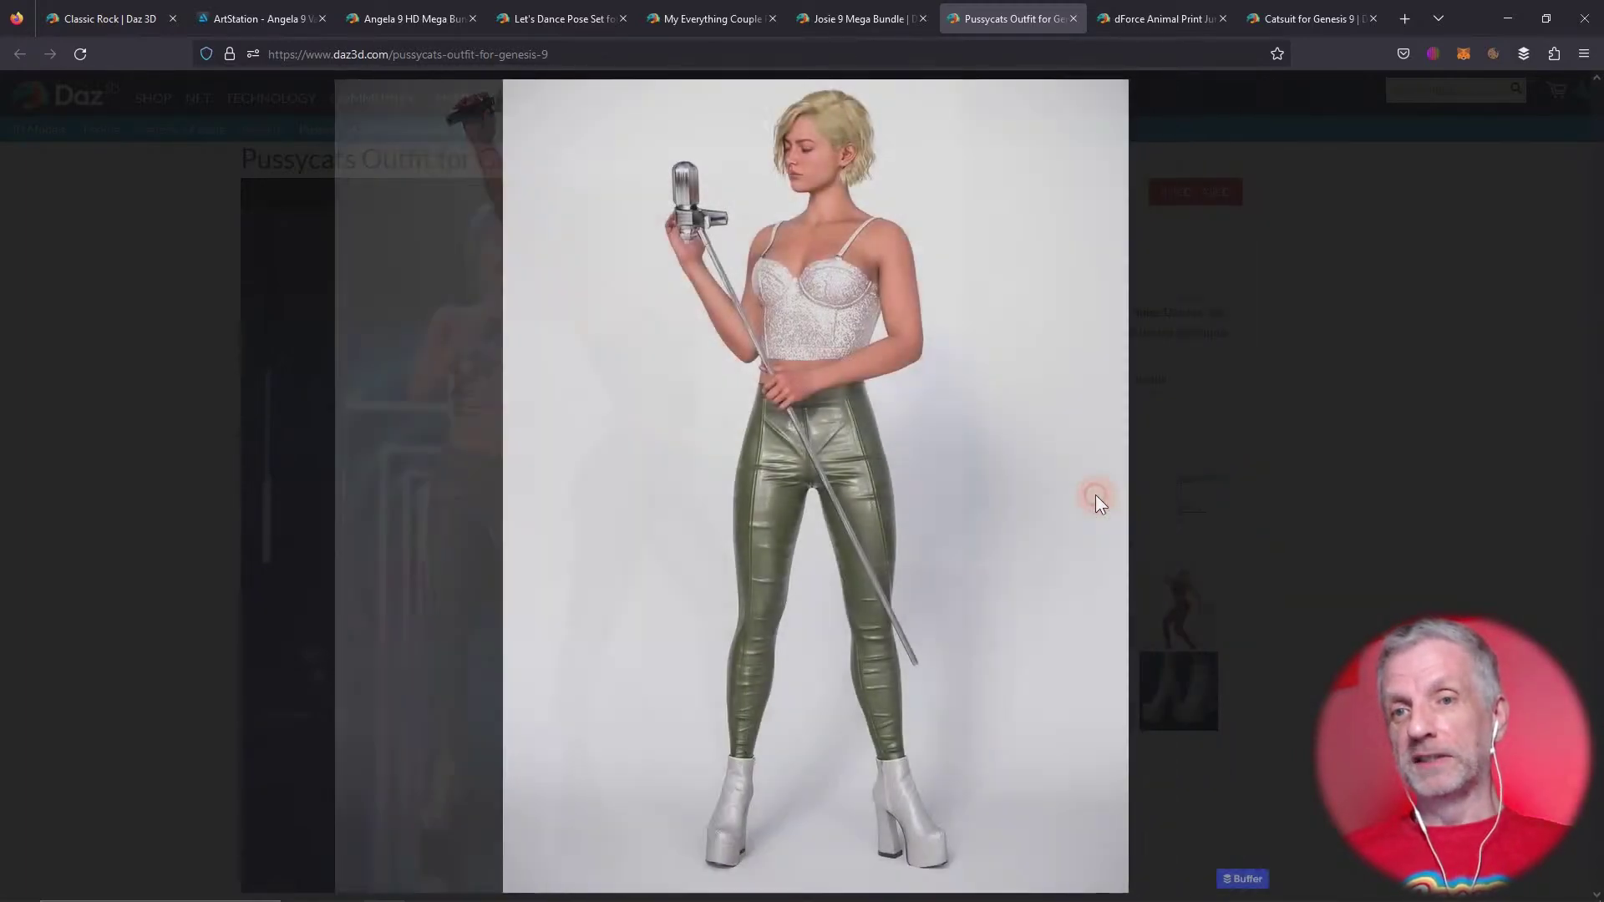
{"action": "left_click", "coordinate": [1213, 456]}
Browse the enlarged previews of the dForce Animal Print Jumpsuit for Genesis 9 to compare its pattern variants, and close the gallery
{"action": "left_click", "coordinate": [1168, 18]}
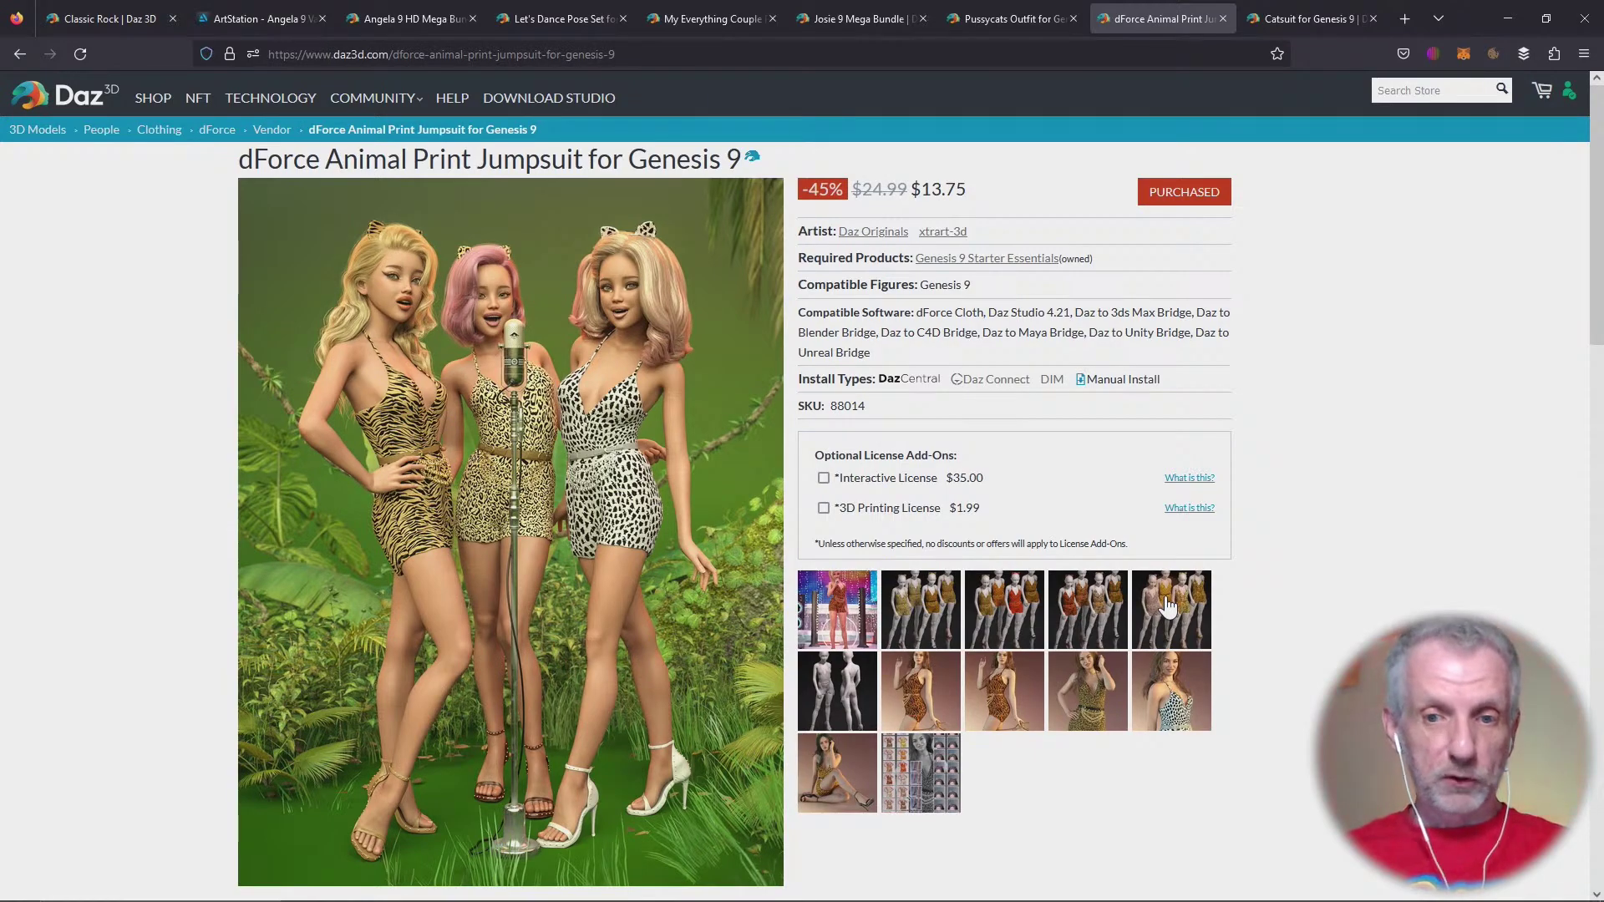
{"action": "left_click", "coordinate": [861, 613]}
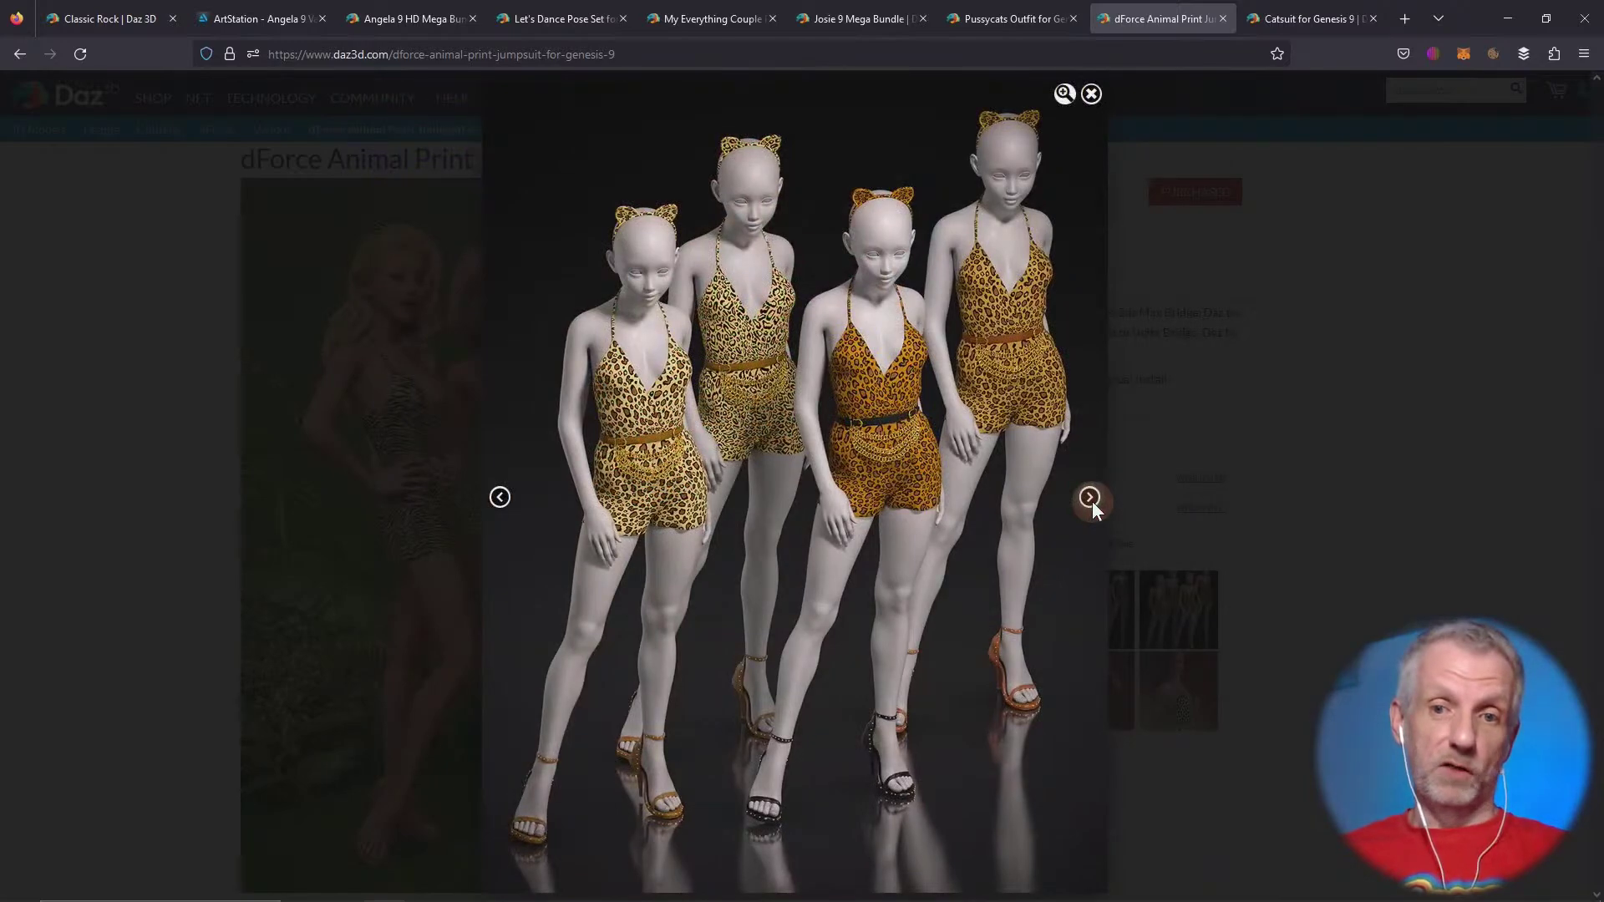
{"action": "left_click", "coordinate": [1091, 497]}
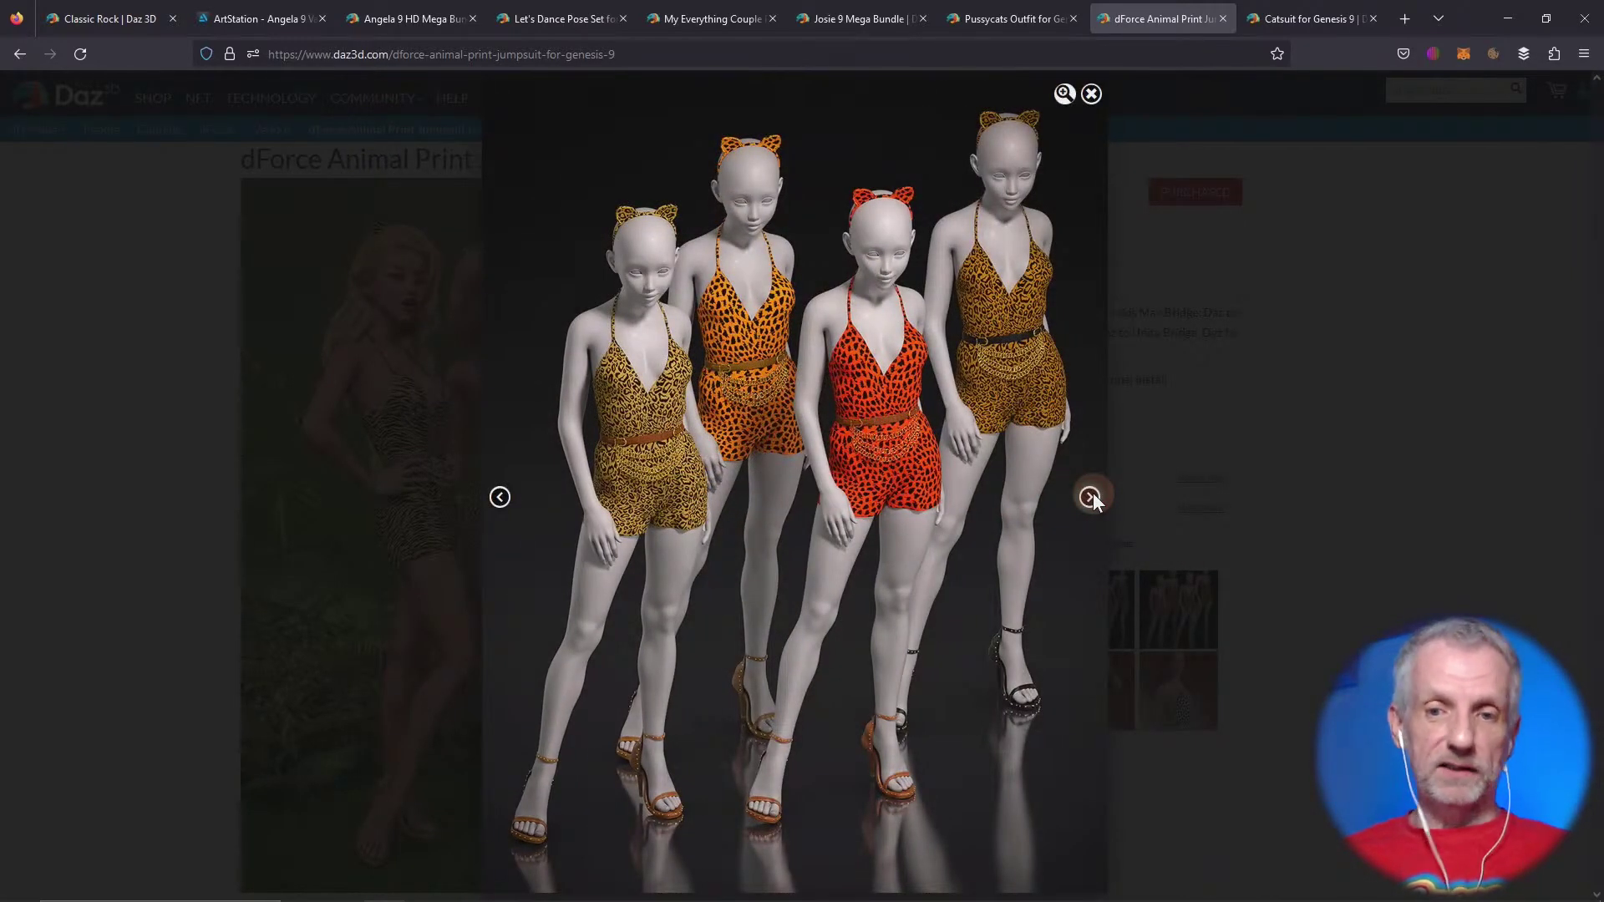
{"action": "left_click", "coordinate": [1091, 497]}
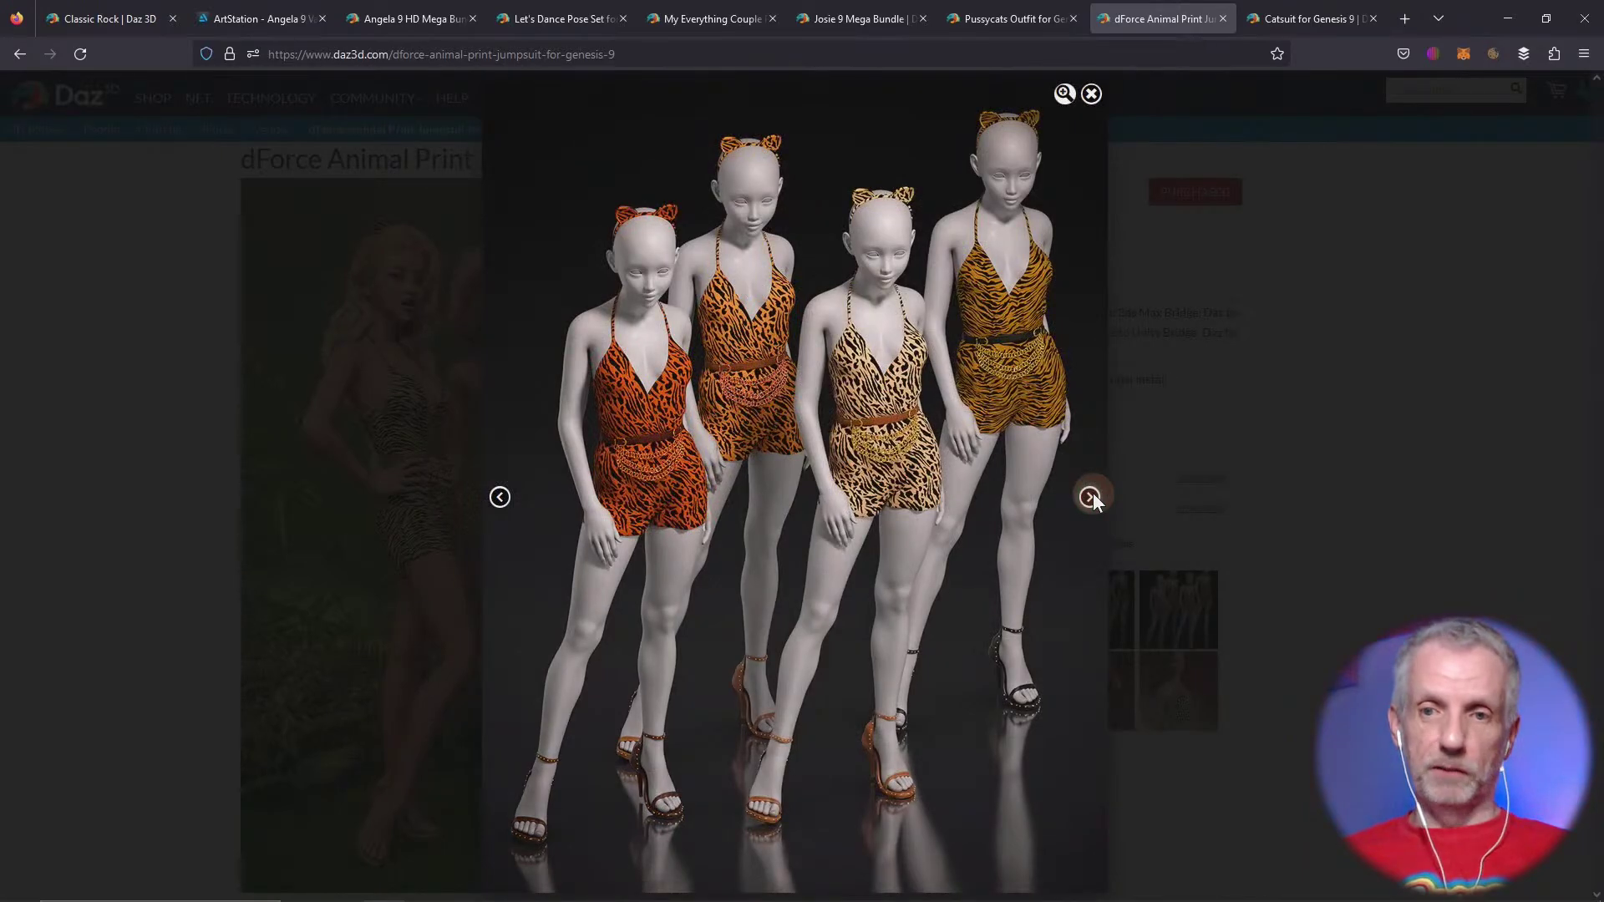
{"action": "left_click", "coordinate": [1091, 497]}
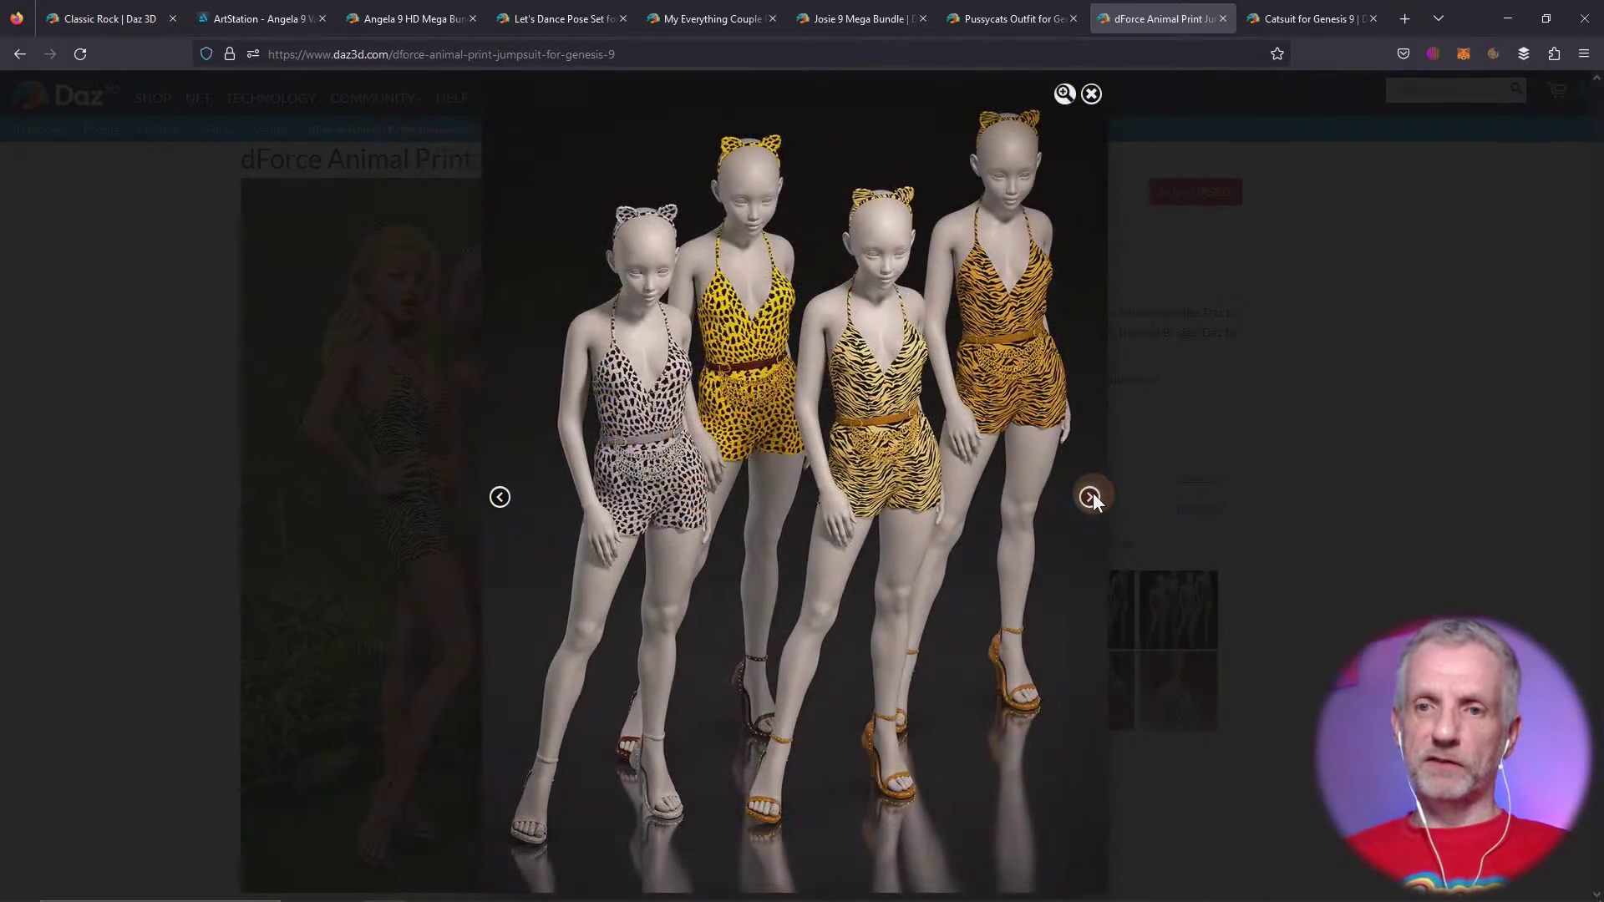
{"action": "left_click", "coordinate": [1190, 458]}
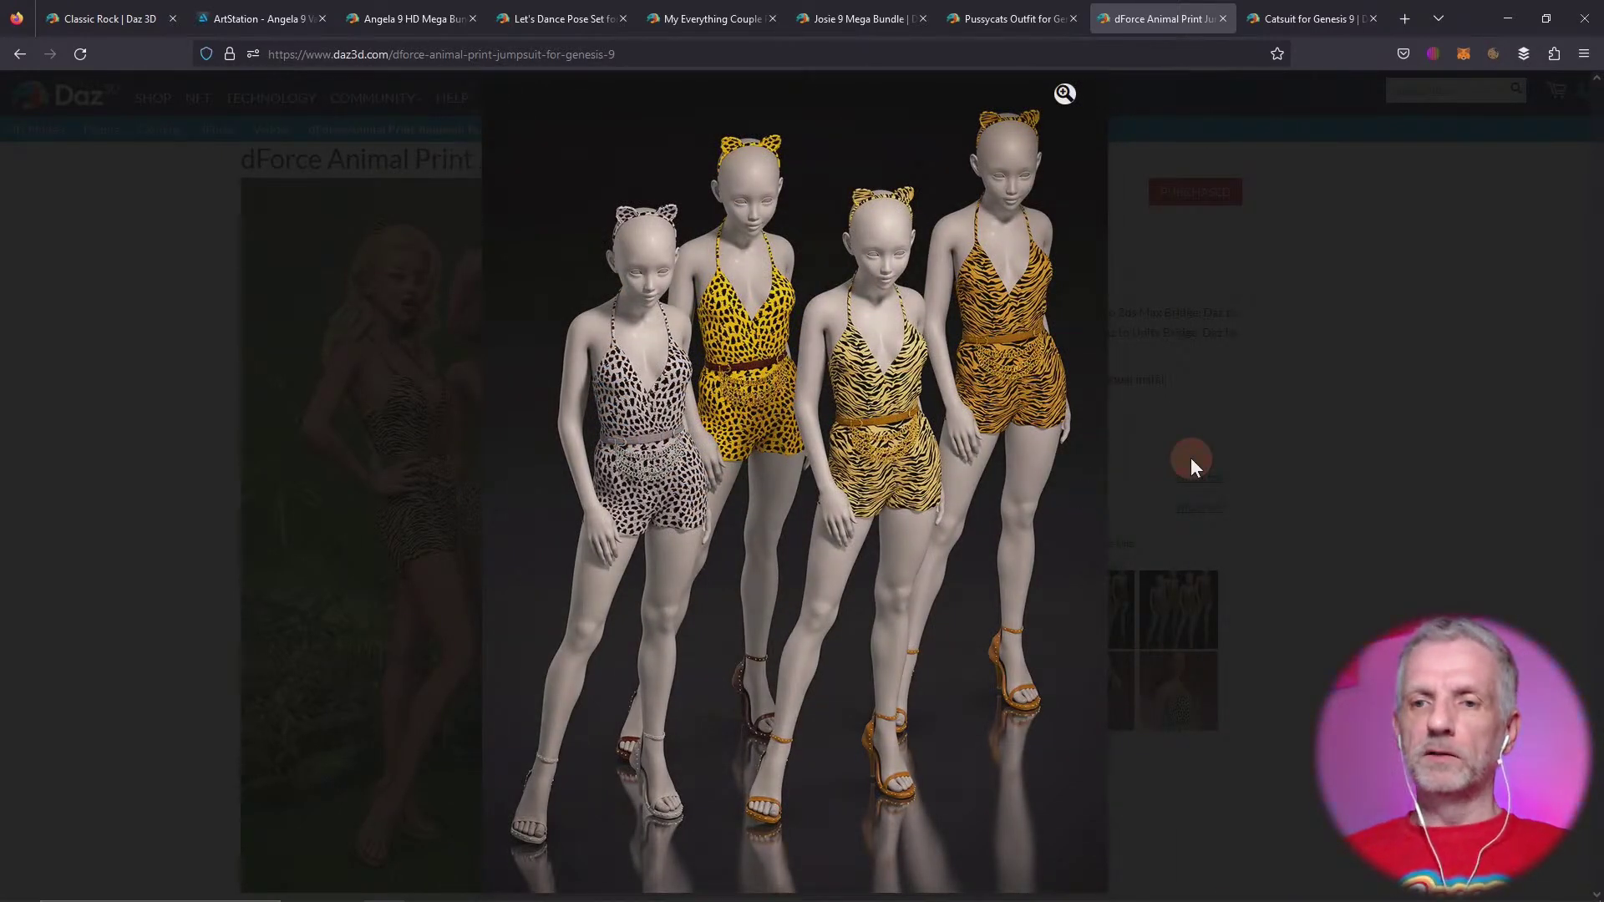
Go through the enlarged preview images of the Catsuit for Genesis 9 up to the untextured grey model view
{"action": "left_click", "coordinate": [1309, 18]}
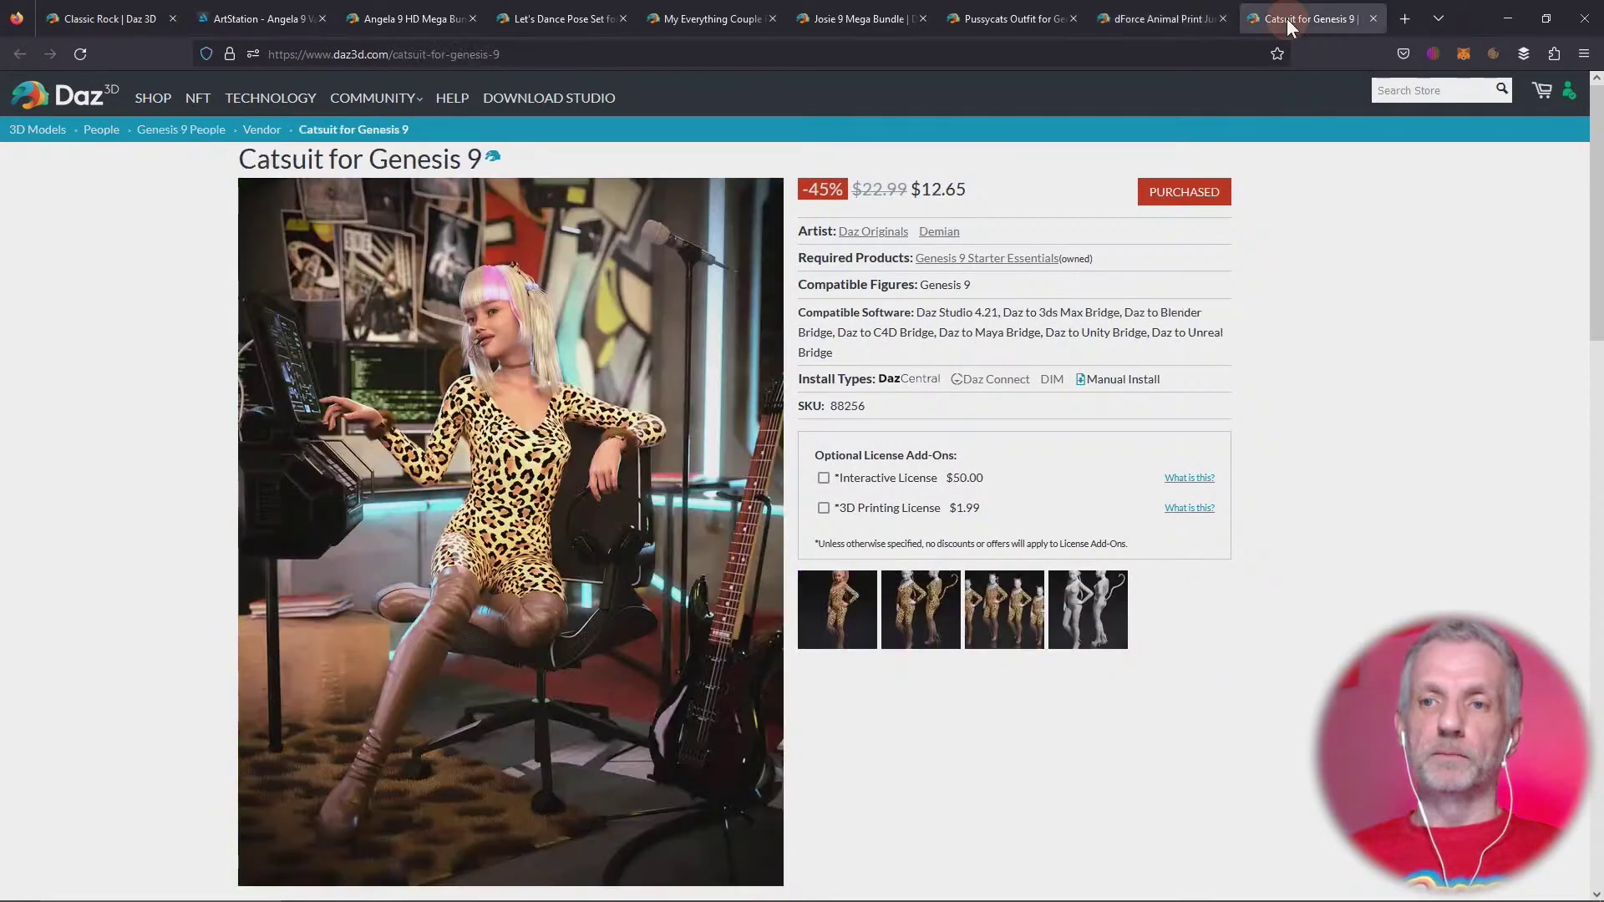
{"action": "left_click", "coordinate": [832, 627]}
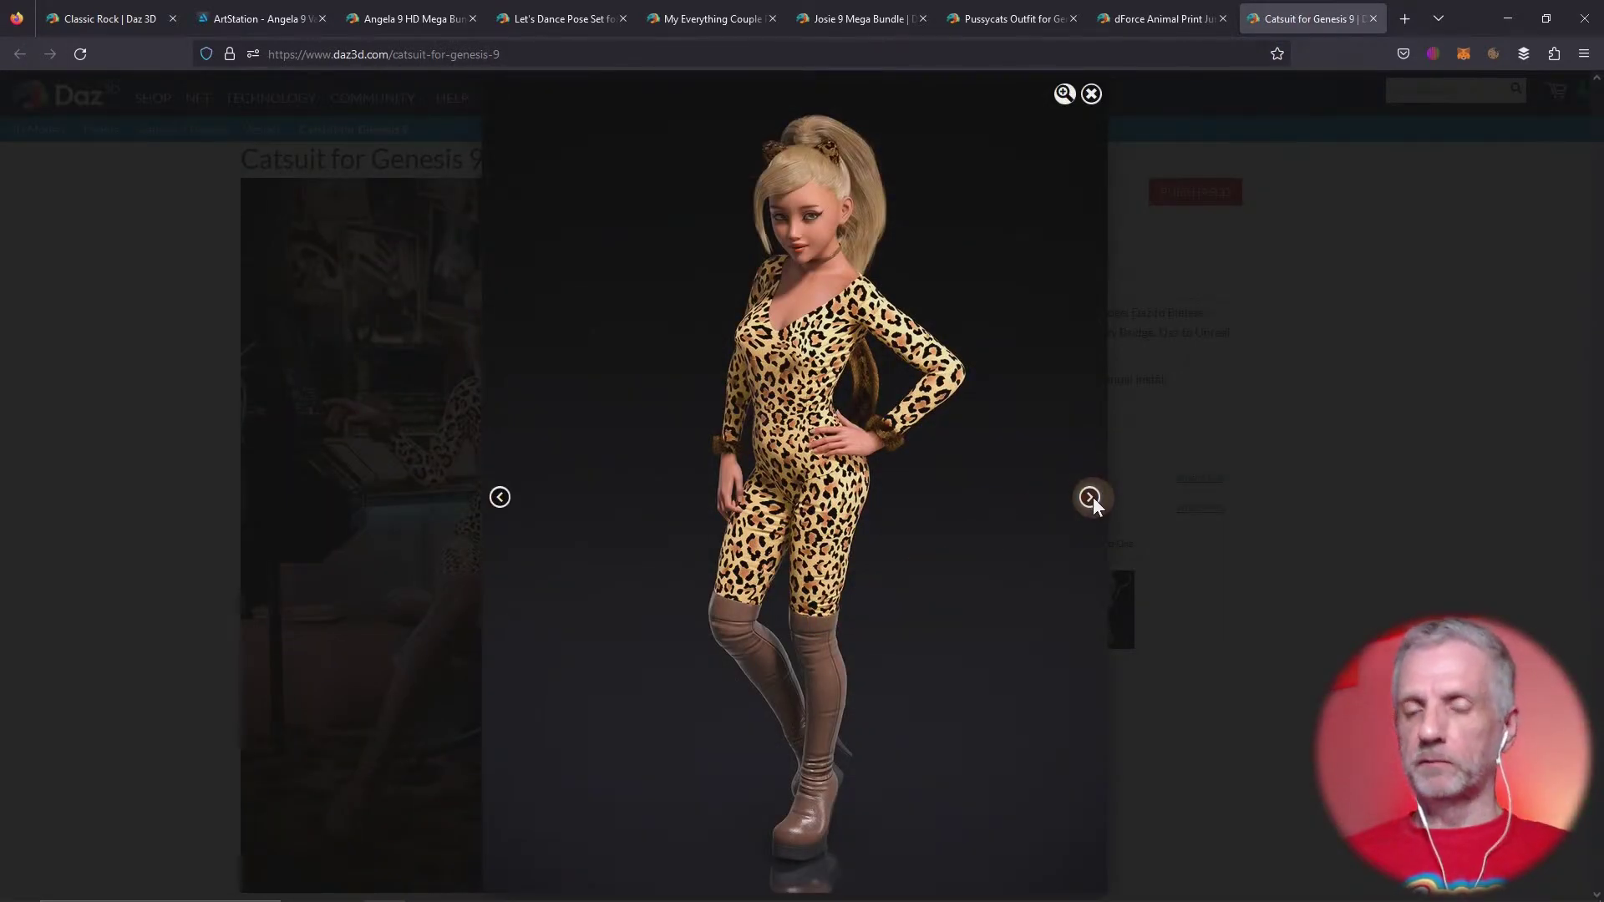
{"action": "left_click", "coordinate": [1092, 498]}
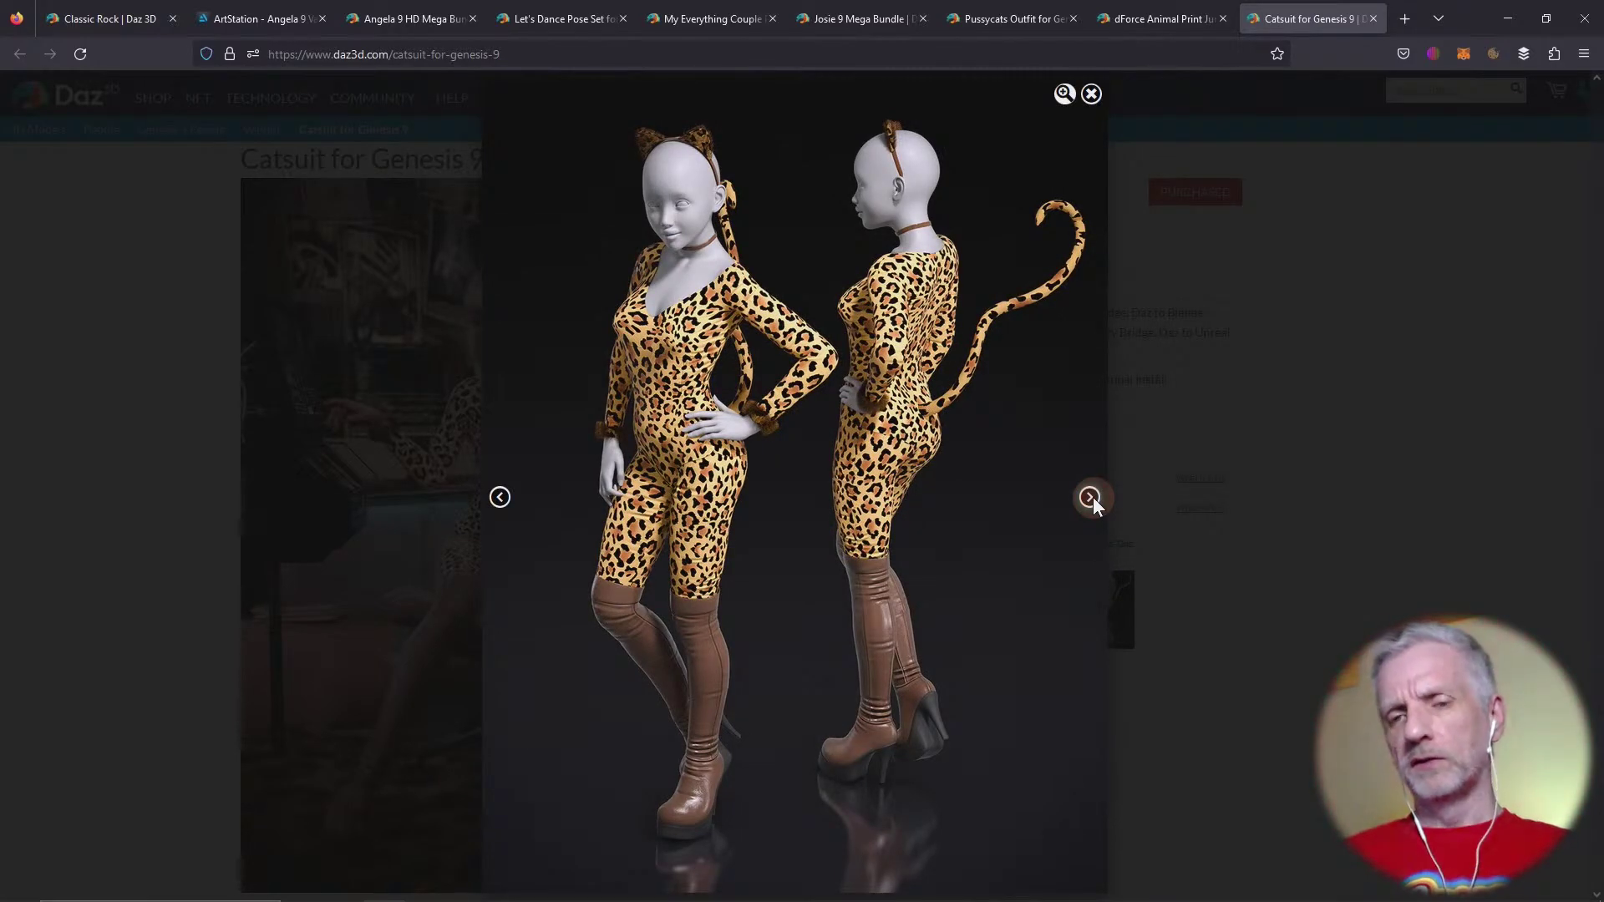
{"action": "left_click", "coordinate": [1091, 498]}
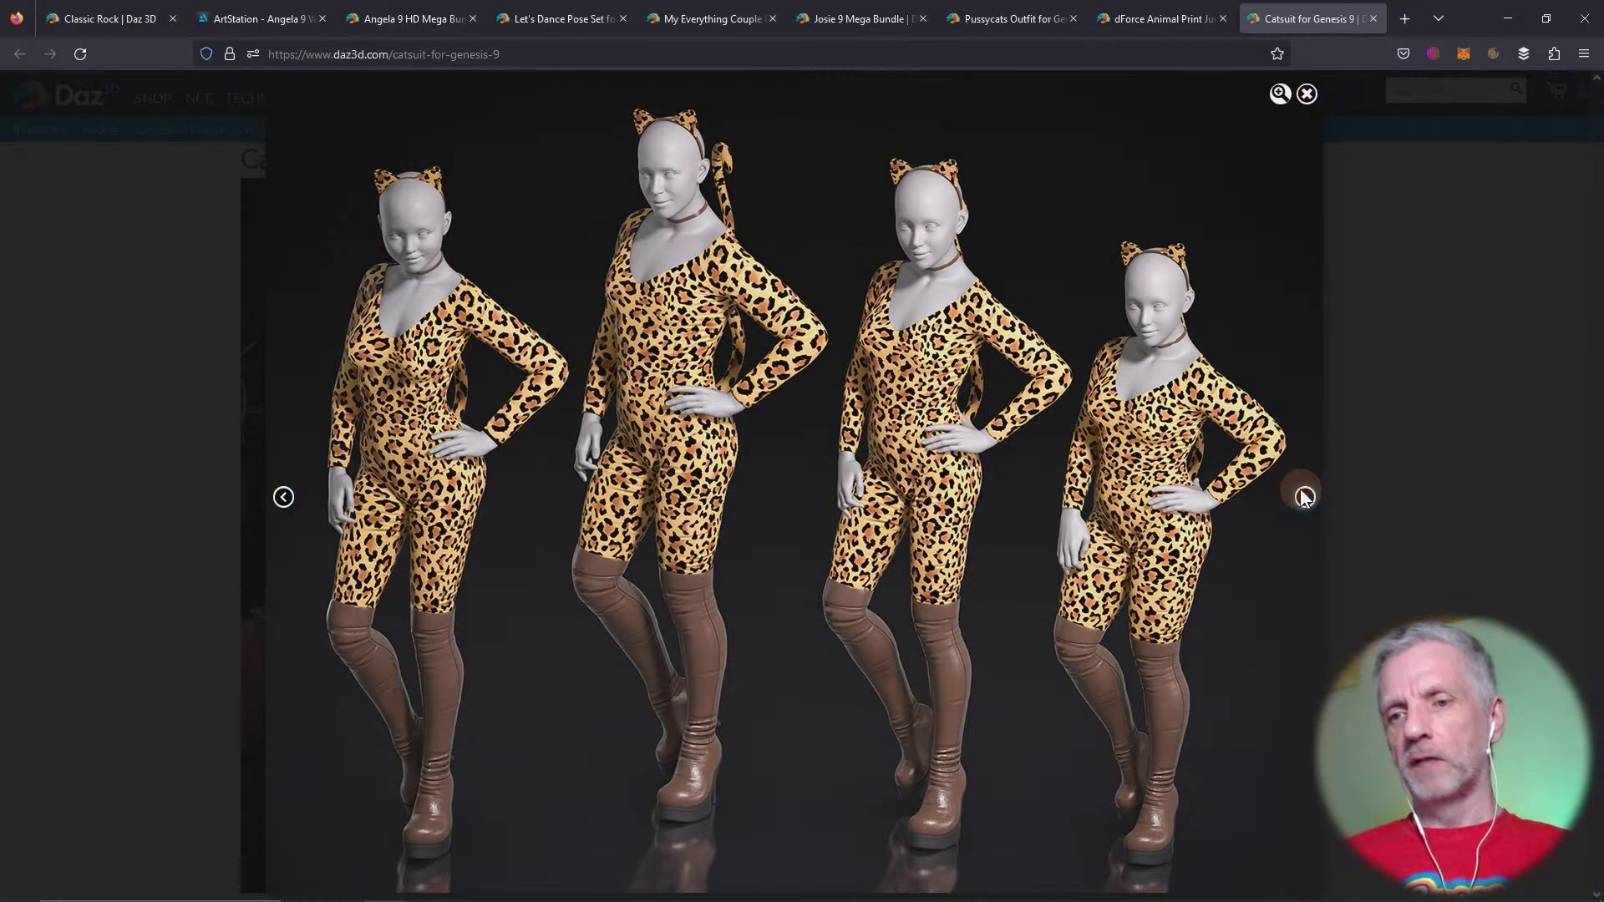
{"action": "left_click", "coordinate": [1300, 497]}
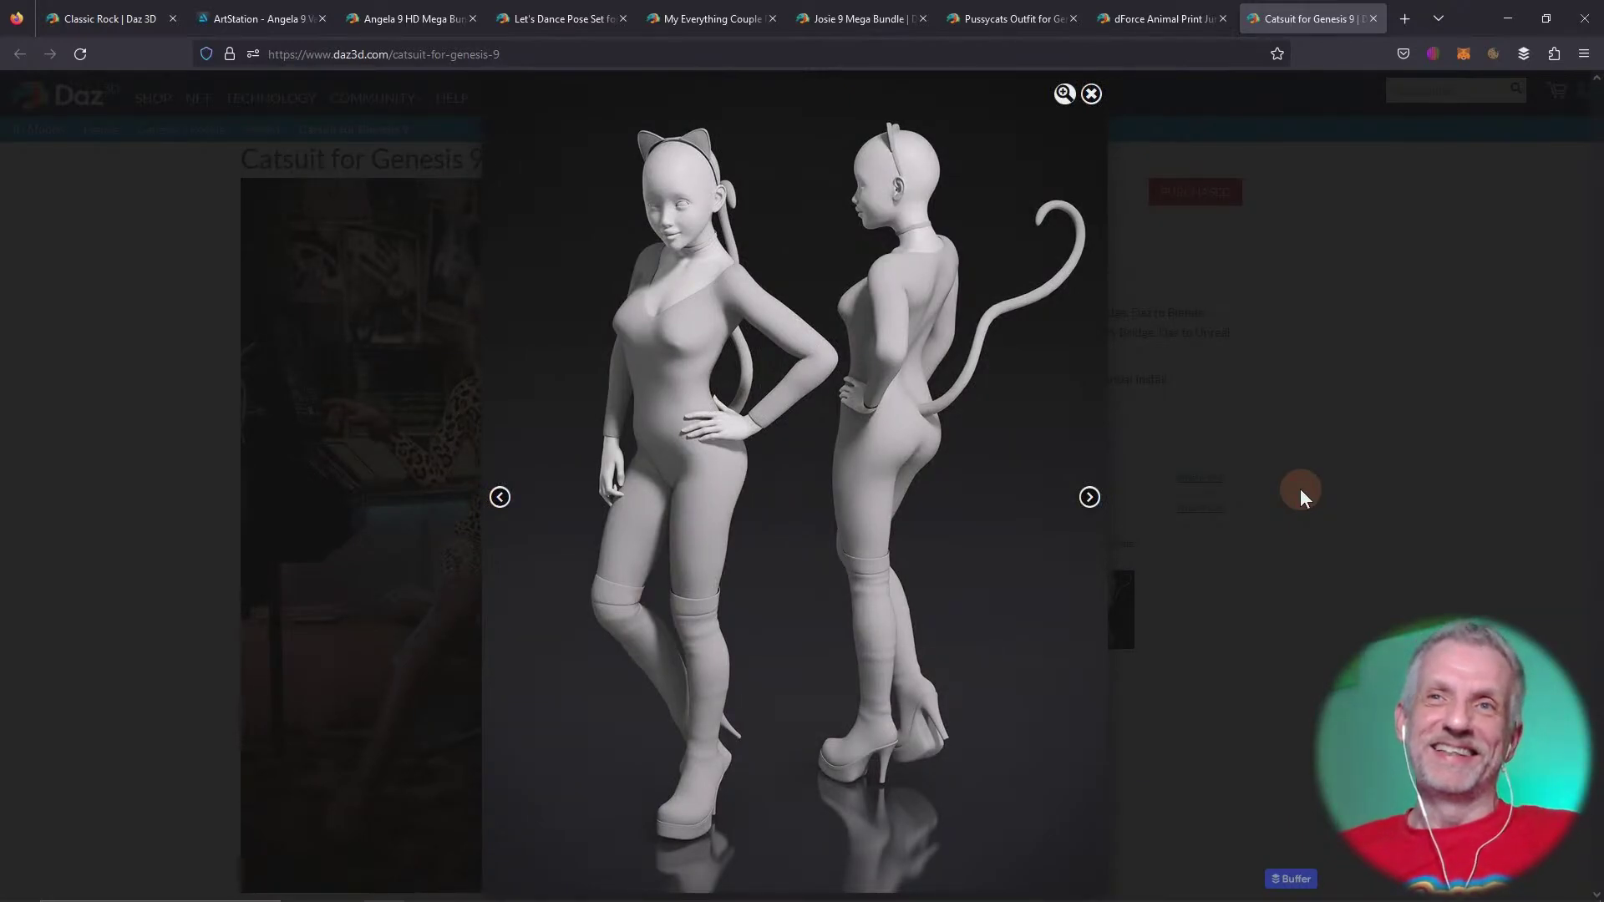
Close the Catsuit preview gallery, switch to DAZ Install Manager and filter the downloadable products by "jos"
{"action": "left_click", "coordinate": [1301, 491]}
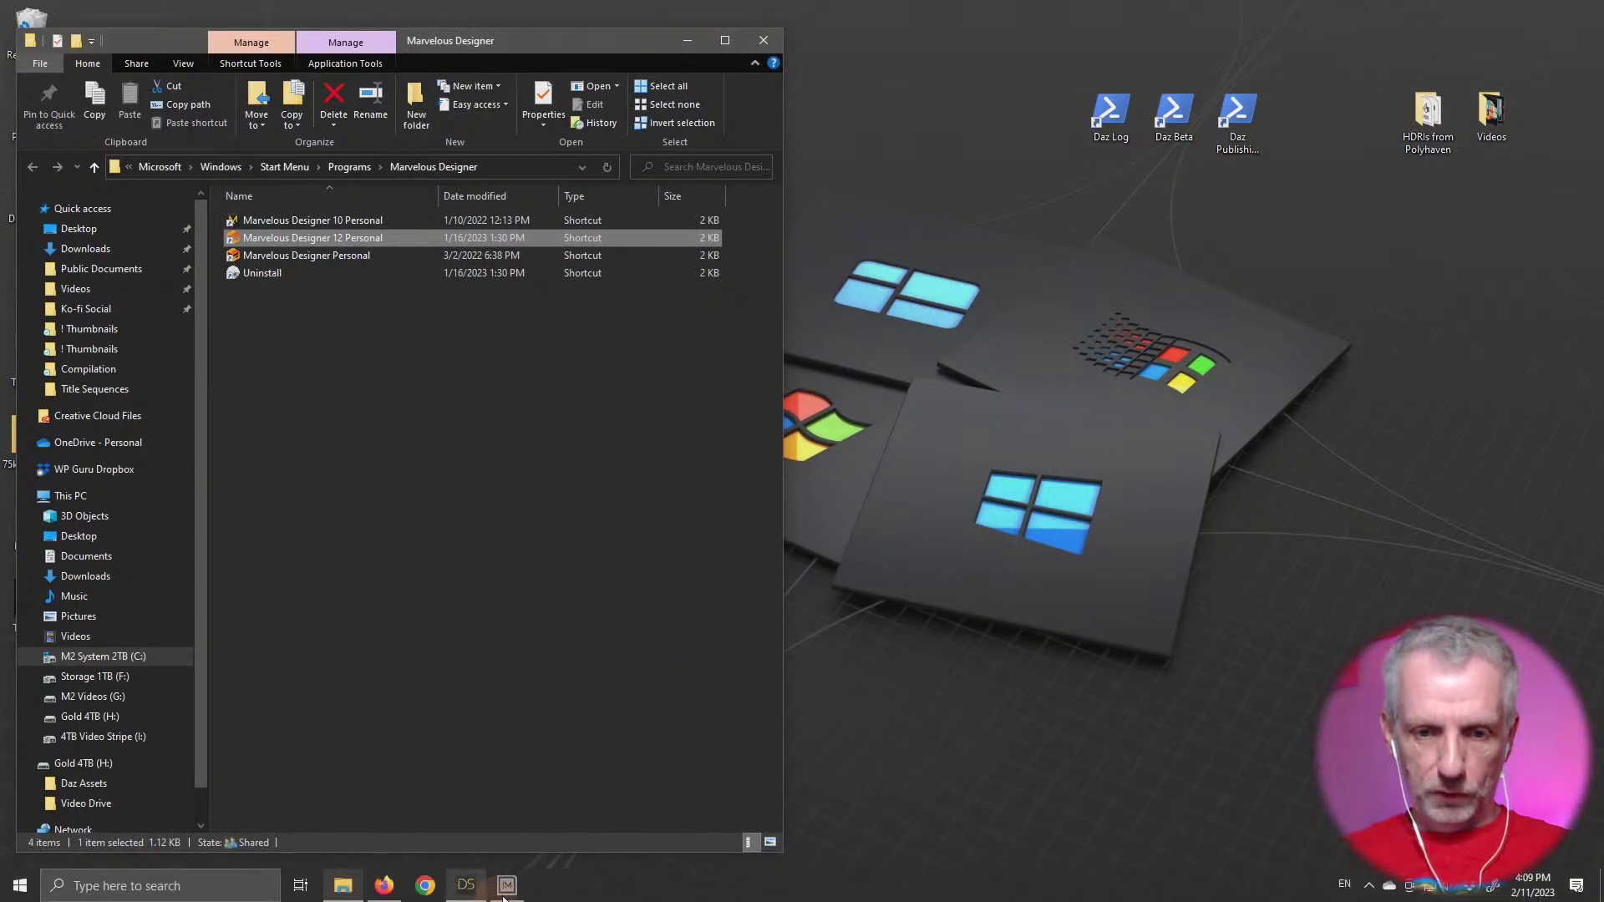
{"action": "left_click", "coordinate": [507, 886]}
{"action": "left_click", "coordinate": [1301, 138]}
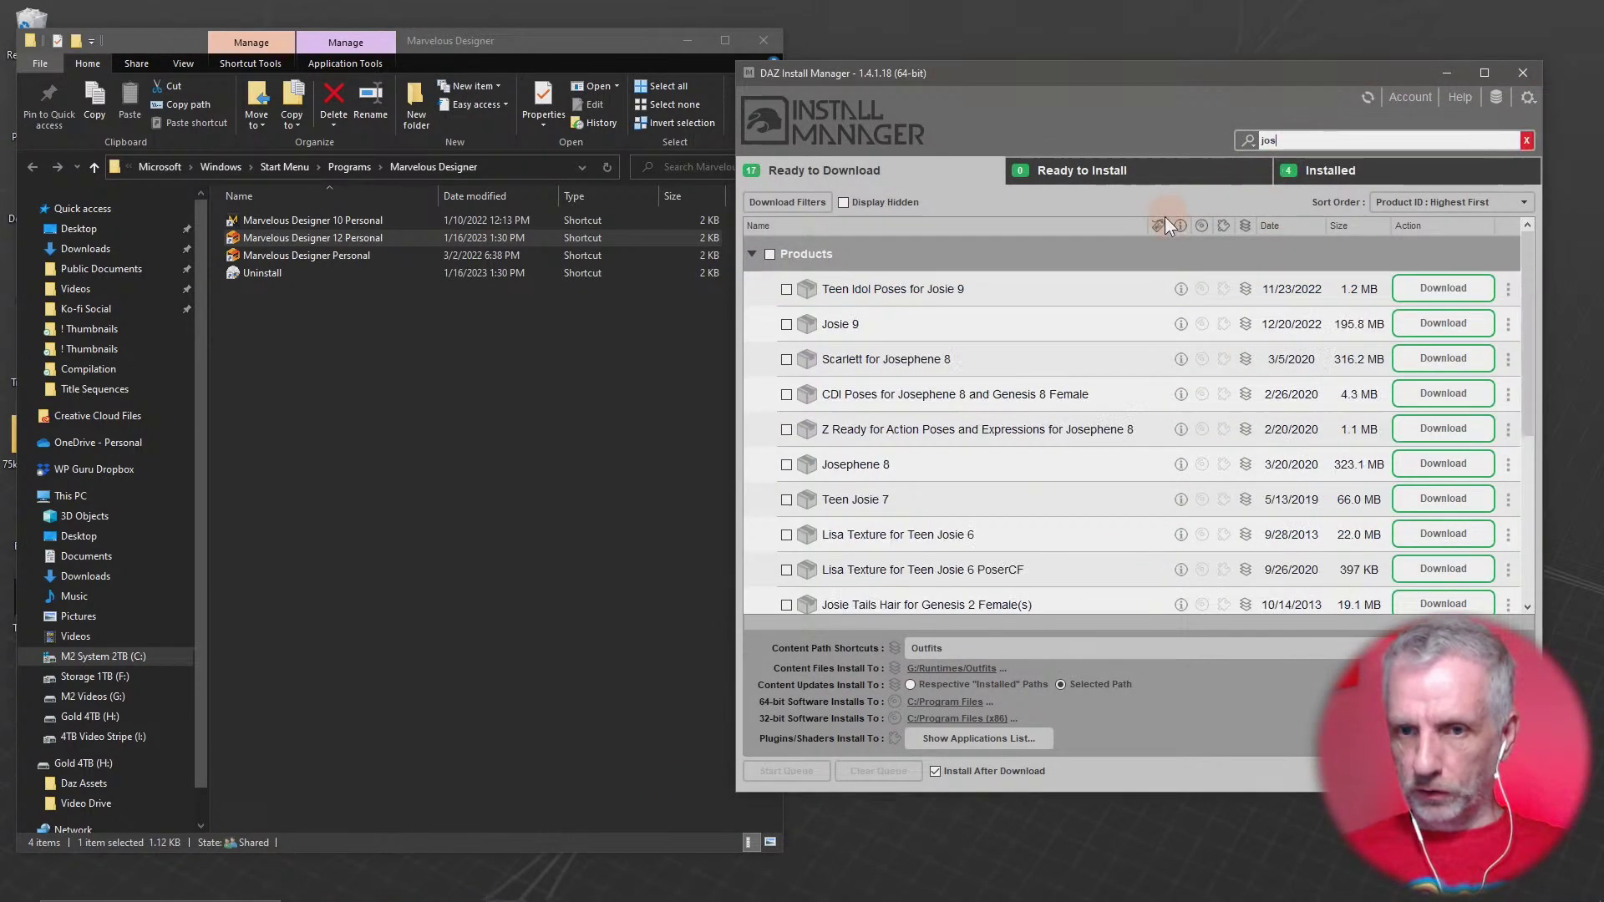
Select Josie 9 for download, set the content path shortcut to Characters, and start the download queue
{"action": "left_click", "coordinate": [787, 324]}
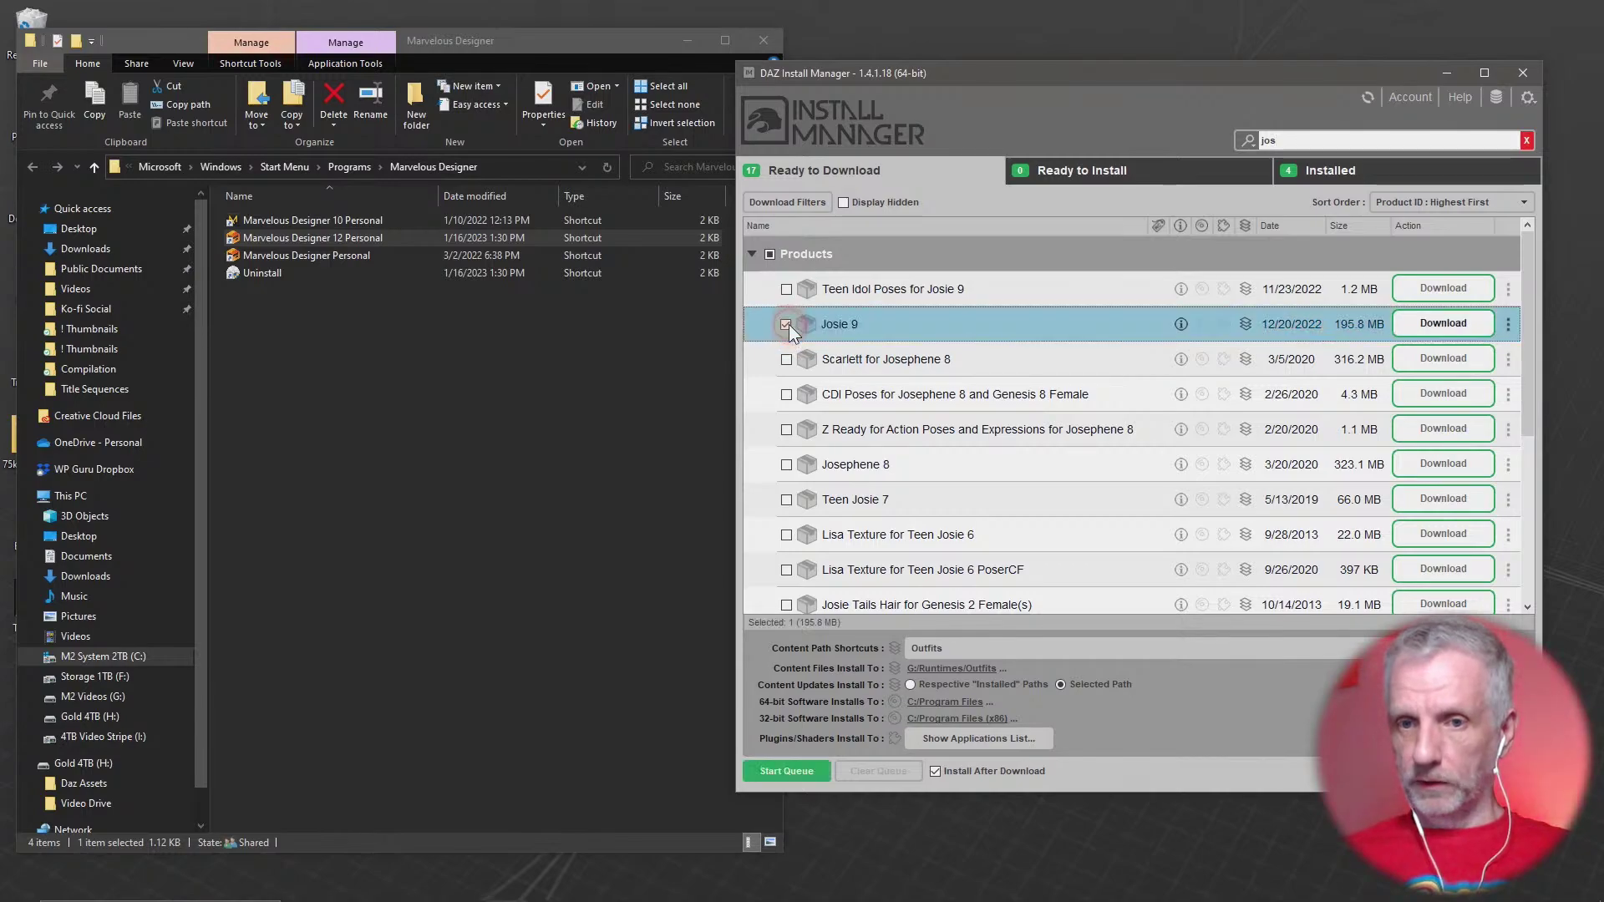
{"action": "left_click", "coordinate": [1162, 654]}
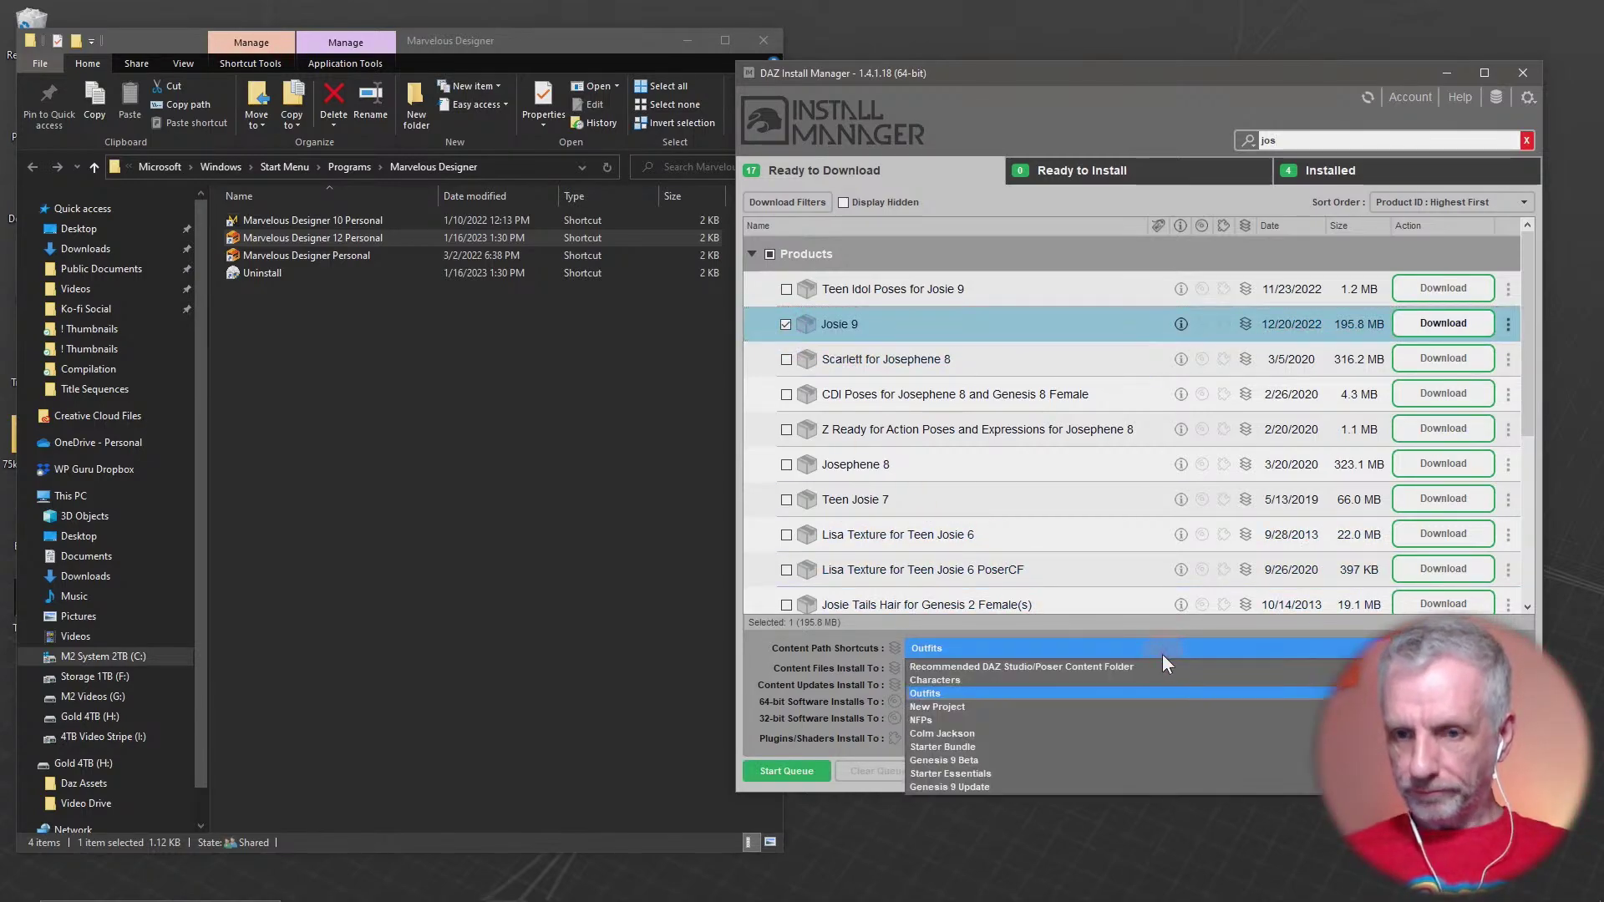
{"action": "scroll", "coordinate": [1162, 654], "scroll_direction": "down", "scroll_amount": 2}
{"action": "left_click", "coordinate": [1162, 655]}
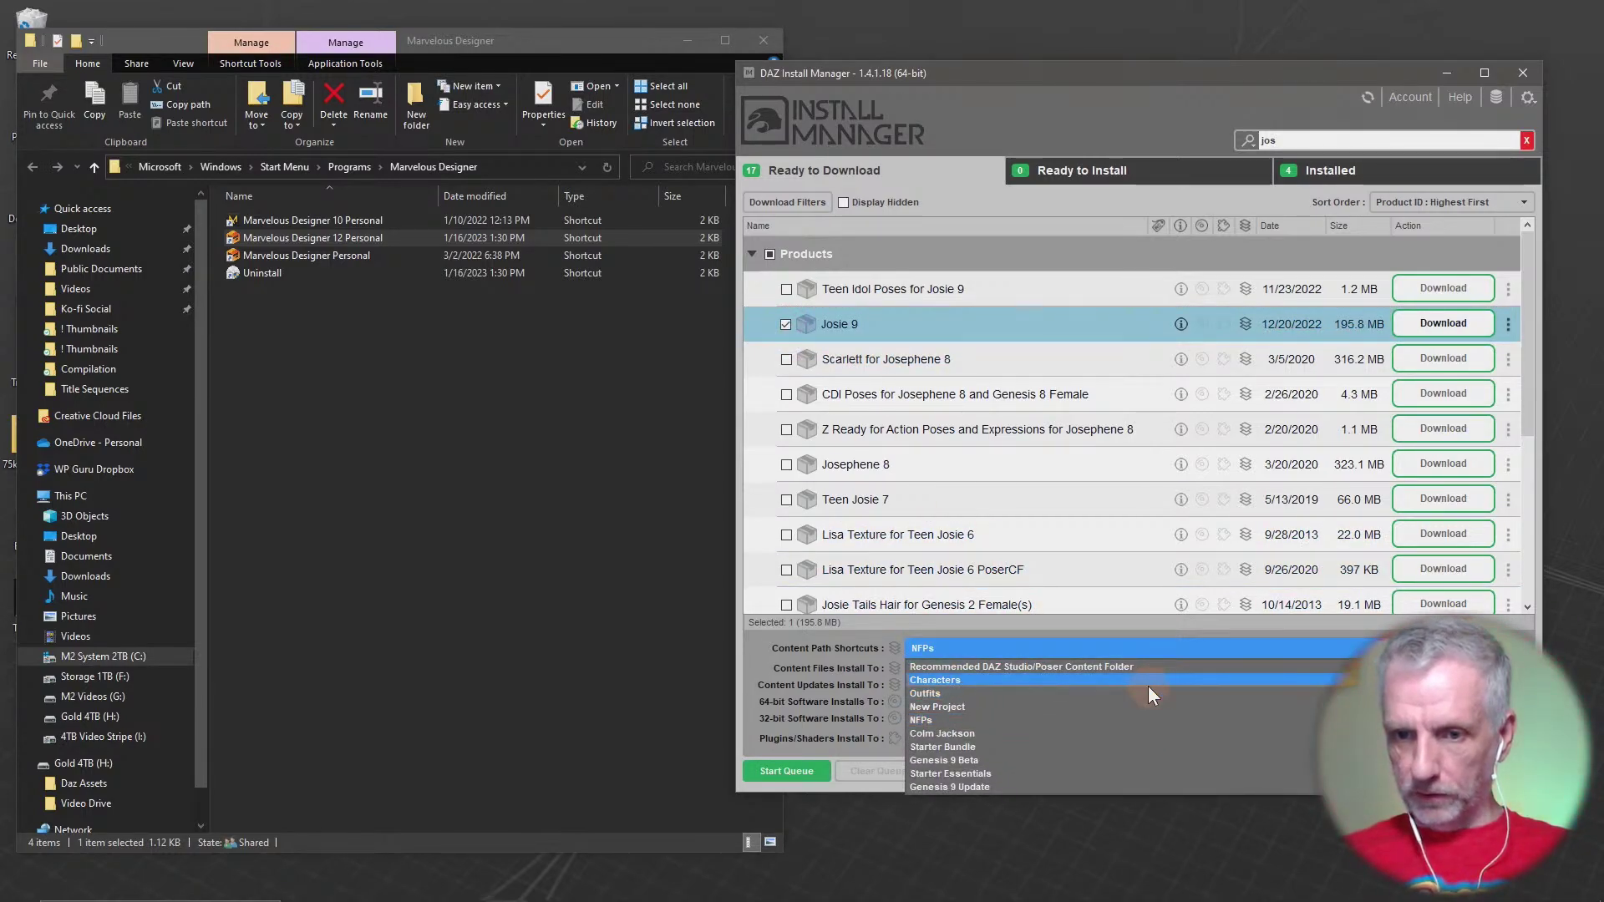
{"action": "left_click", "coordinate": [1149, 686]}
{"action": "left_click", "coordinate": [800, 771]}
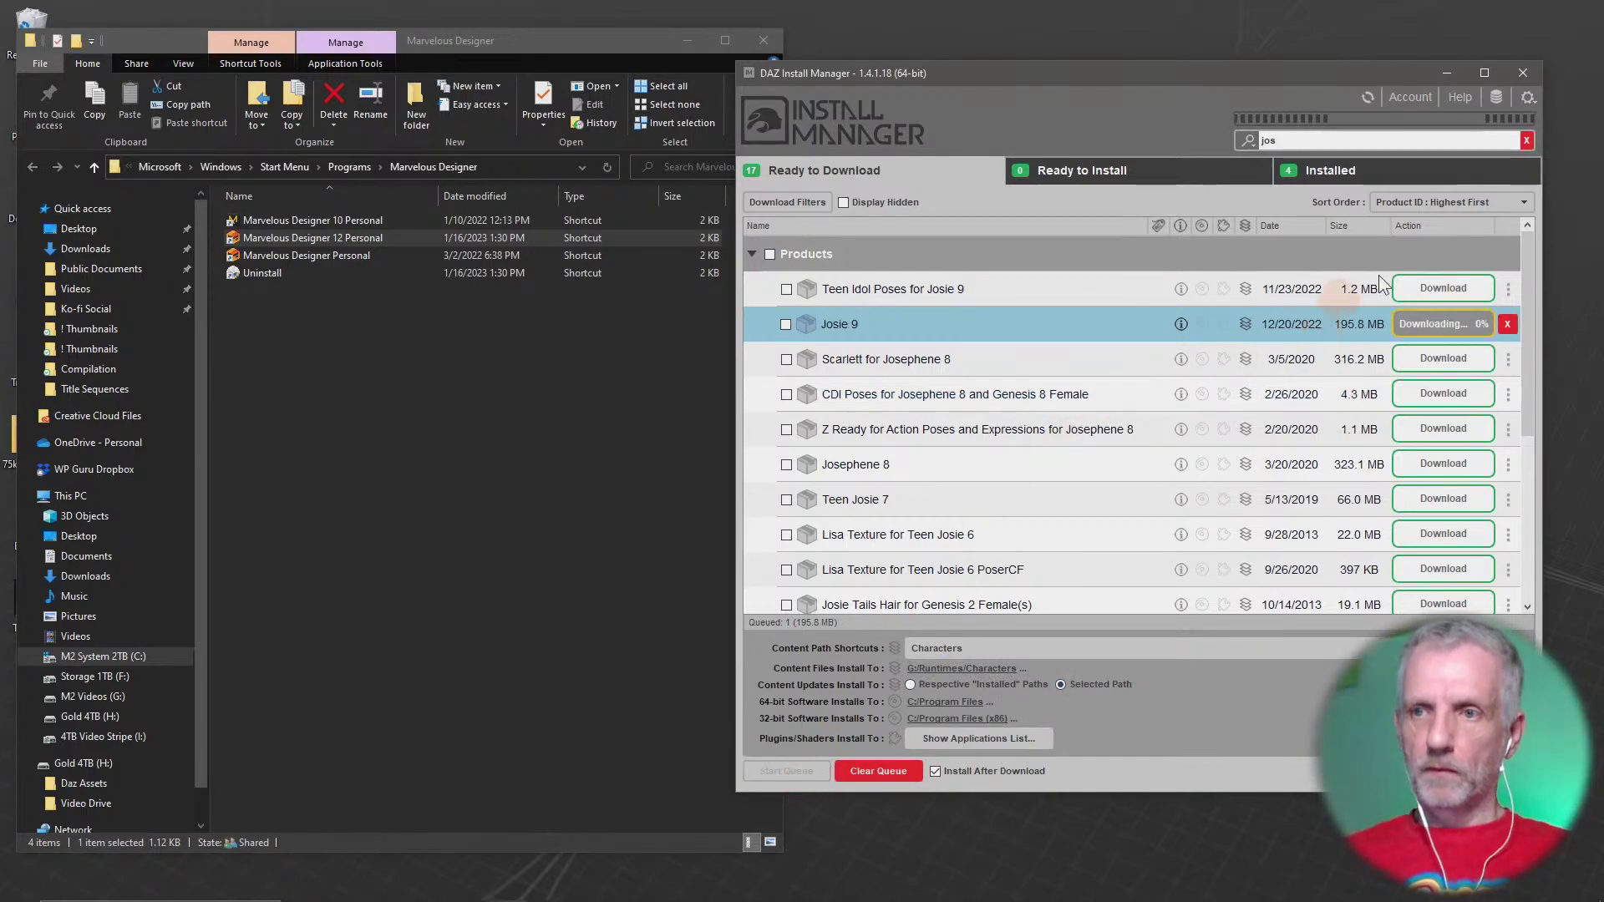
Minimize DAZ Install Manager, return to the browser and view the Angela 9 Valentine's Promo artwork on ArtStation
{"action": "left_click", "coordinate": [1447, 74]}
{"action": "key", "text": "alt+Tab"}
{"action": "key", "text": "alt+Tab"}
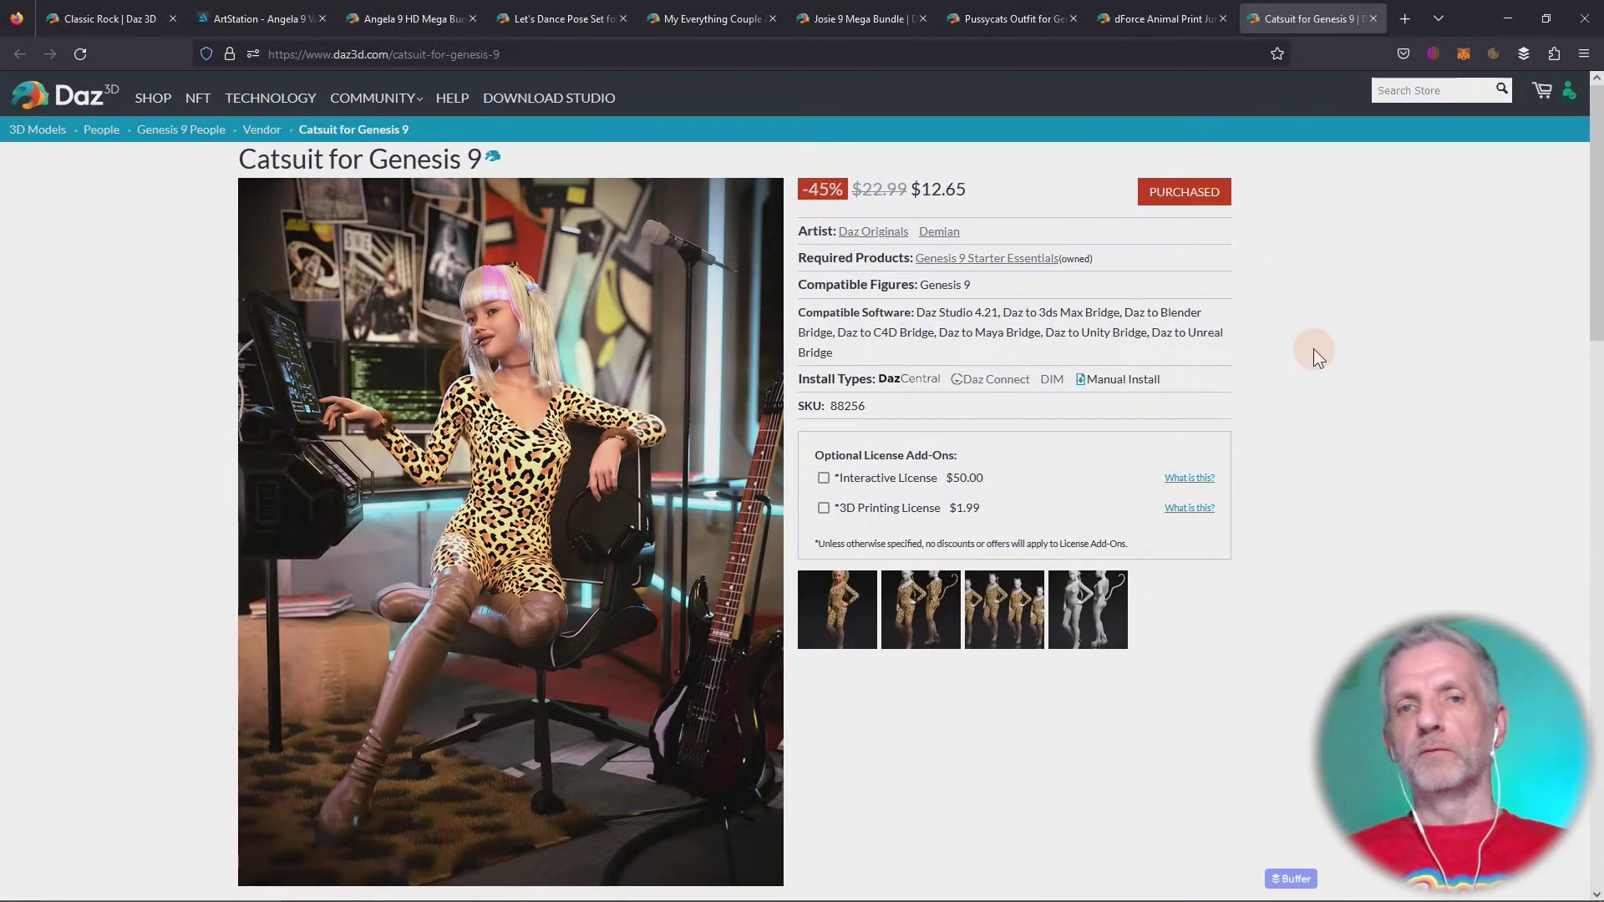
{"action": "left_click", "coordinate": [331, 10]}
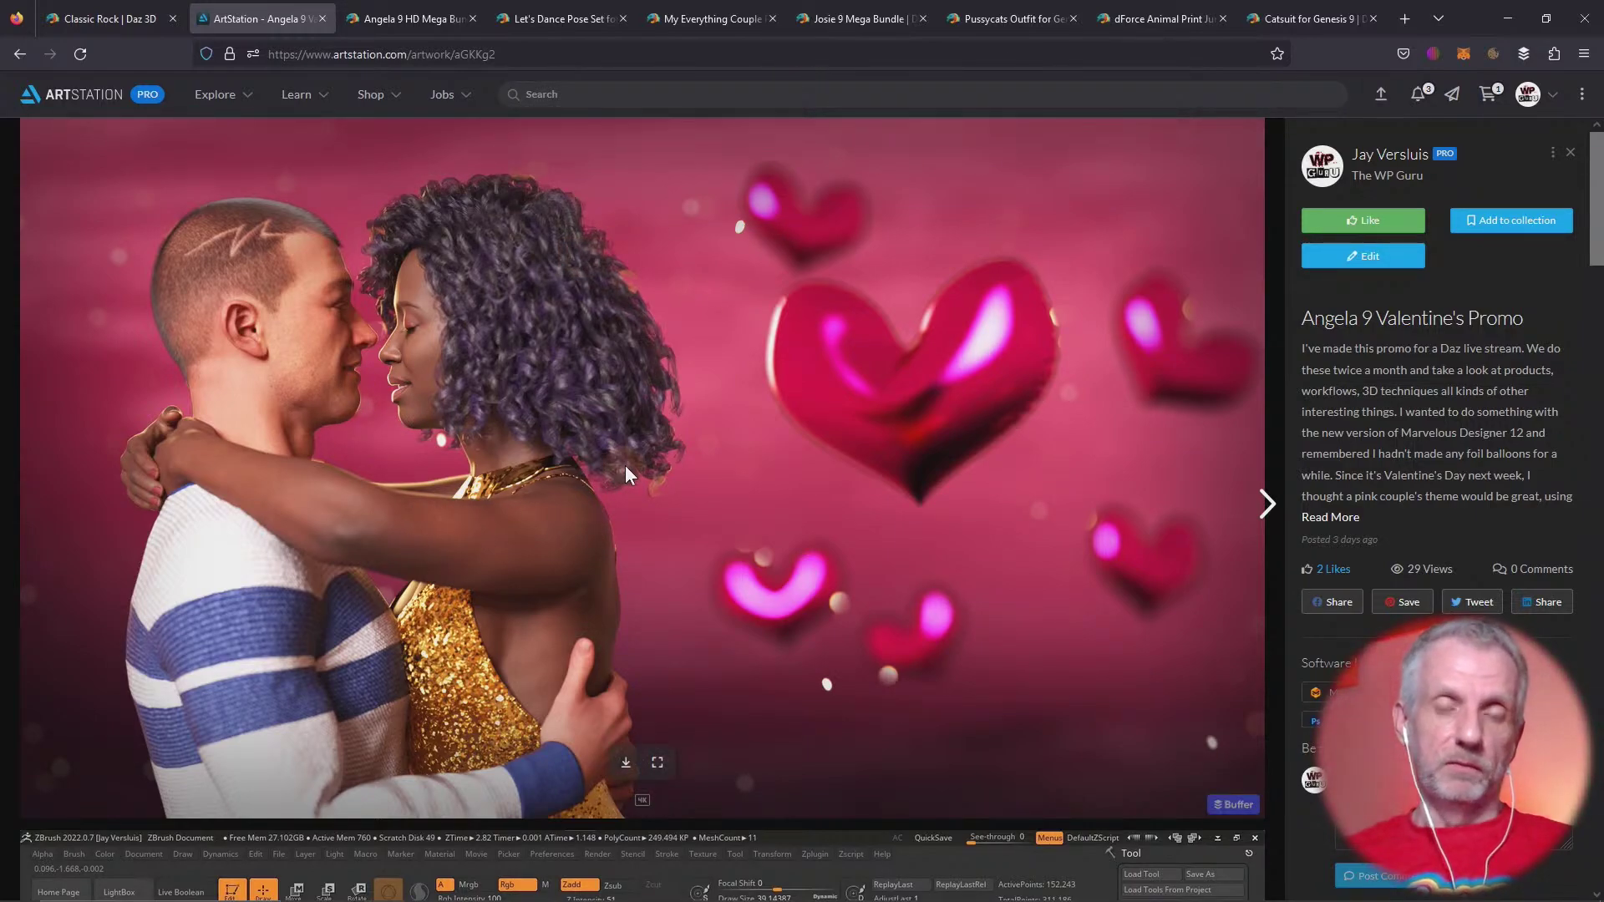
Browse the enlarged previews of the Let's Dance Pose Set for Genesis 9 from the first thumbnail, and close the gallery
{"action": "left_click", "coordinate": [566, 19]}
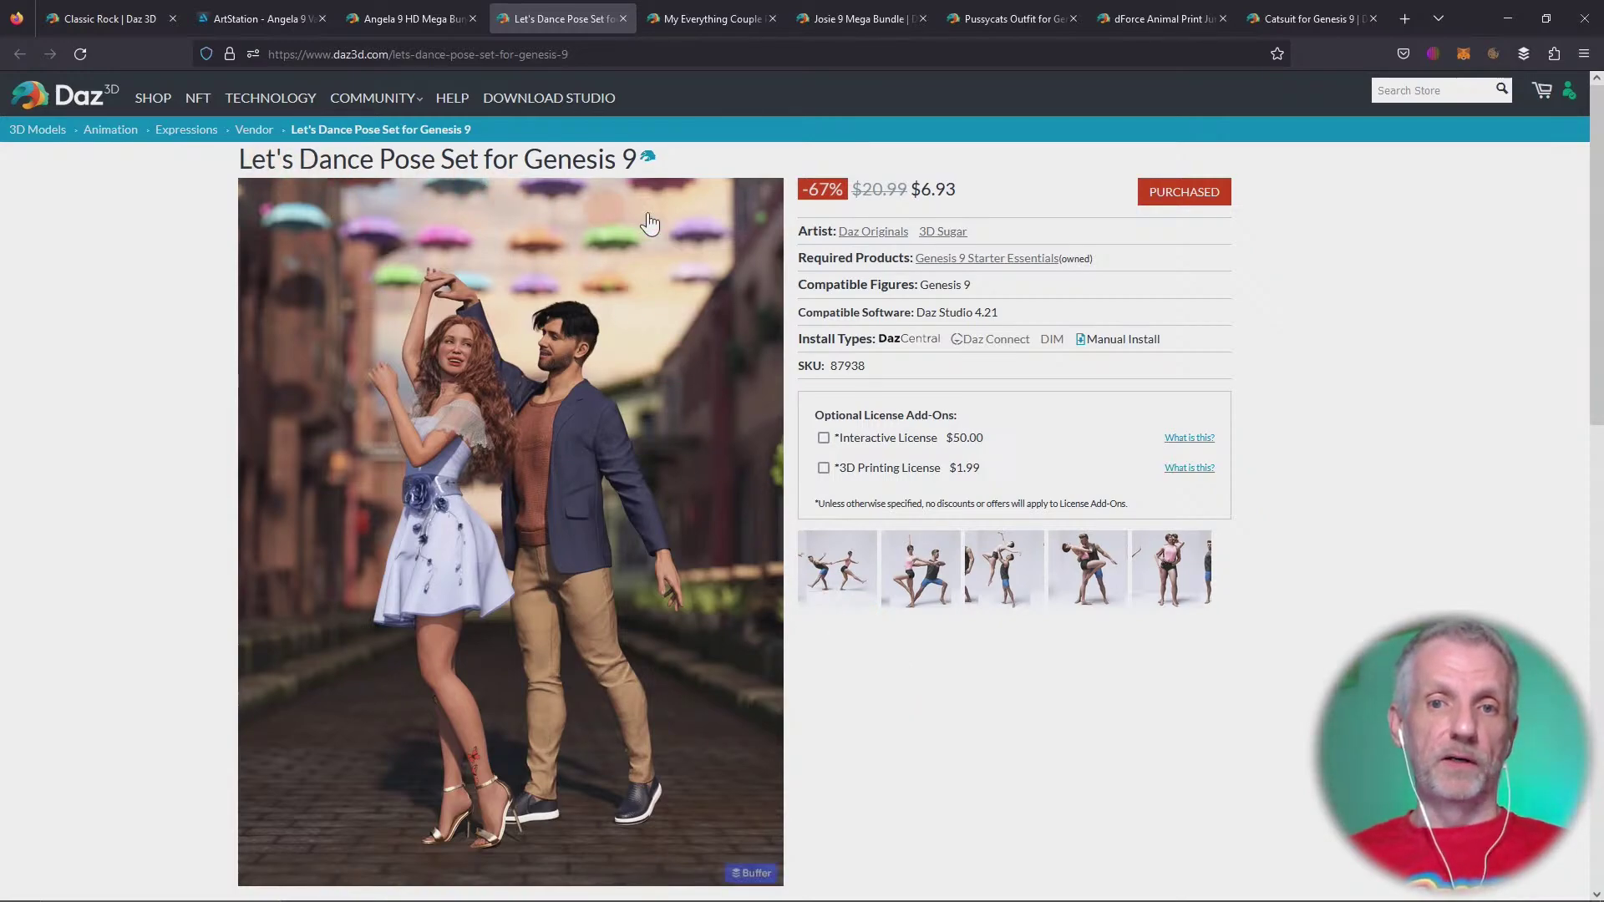
{"action": "left_click", "coordinate": [850, 575]}
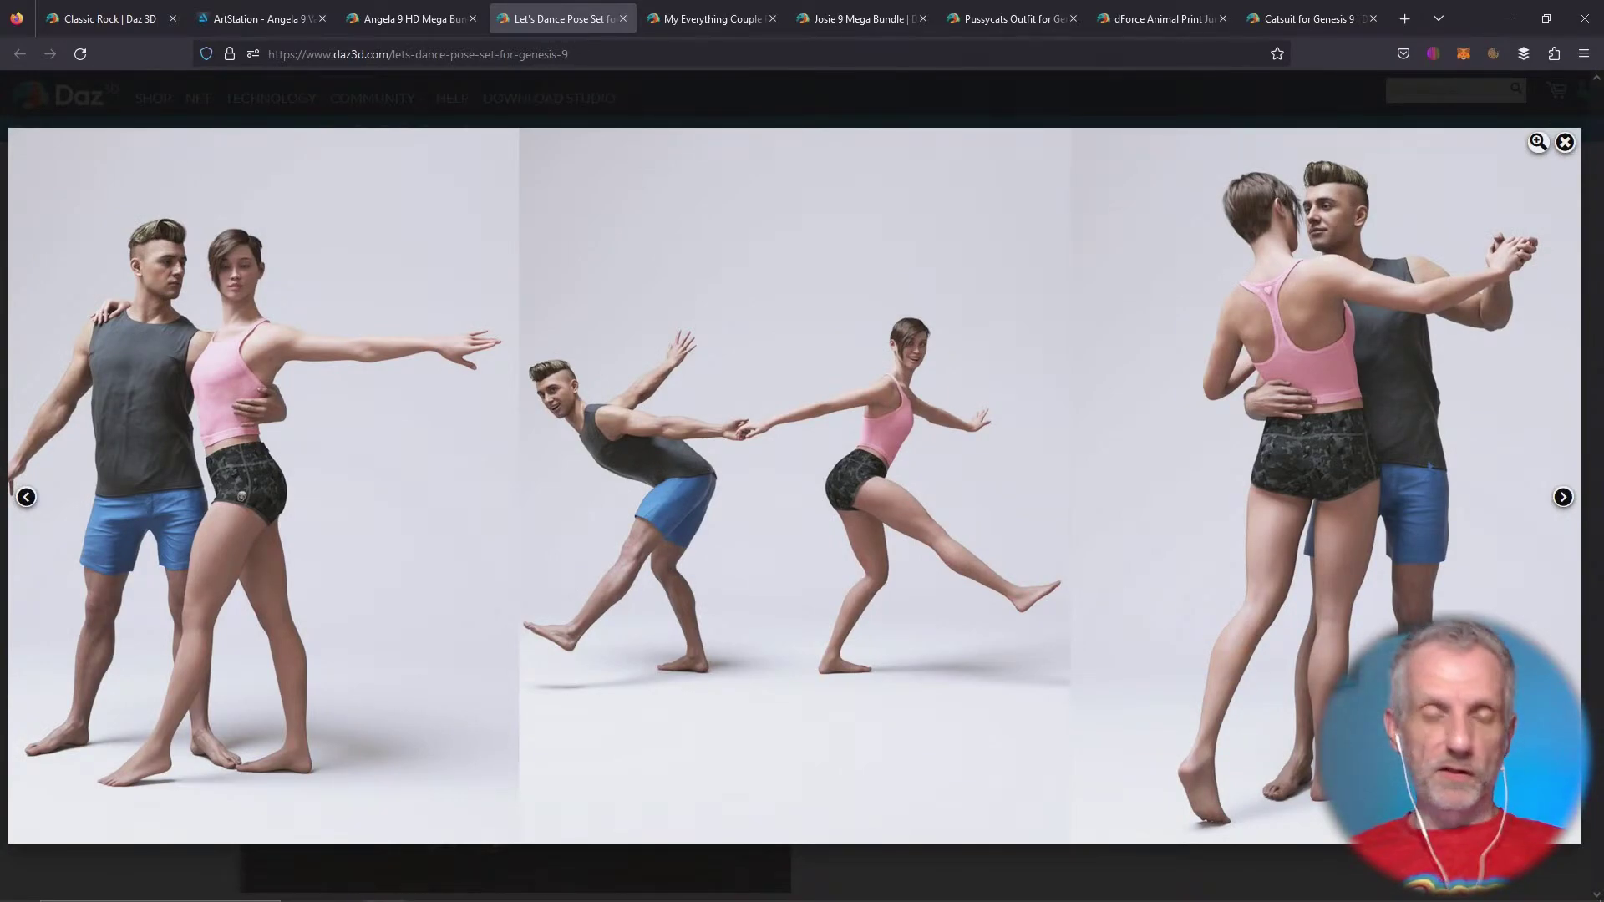
{"action": "left_click", "coordinate": [630, 449]}
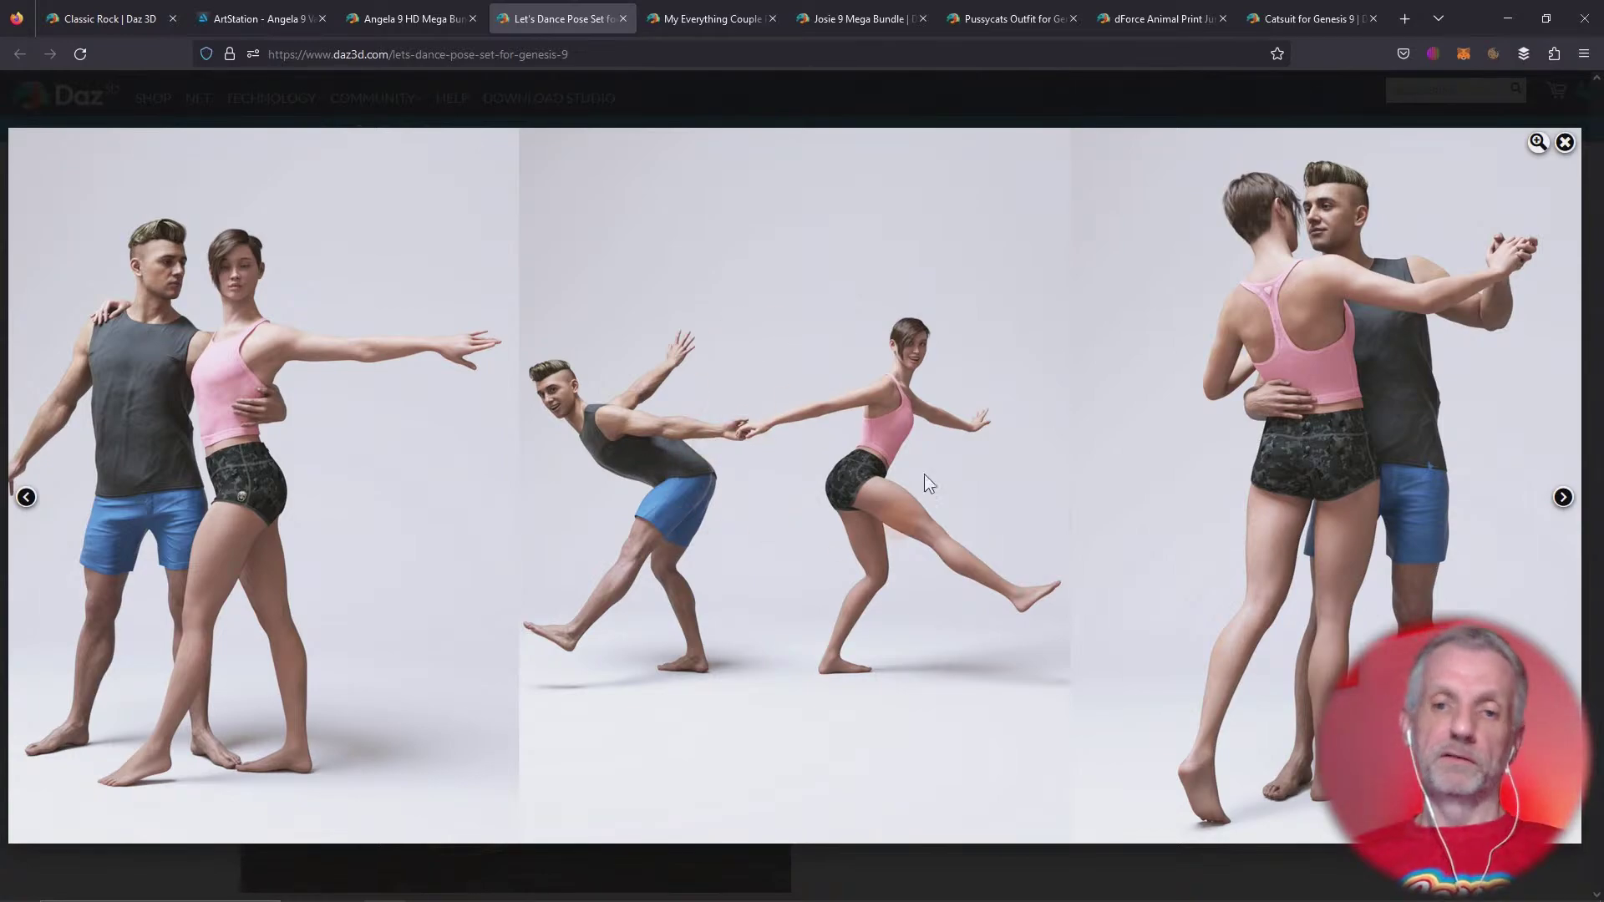
{"action": "left_click", "coordinate": [1563, 499]}
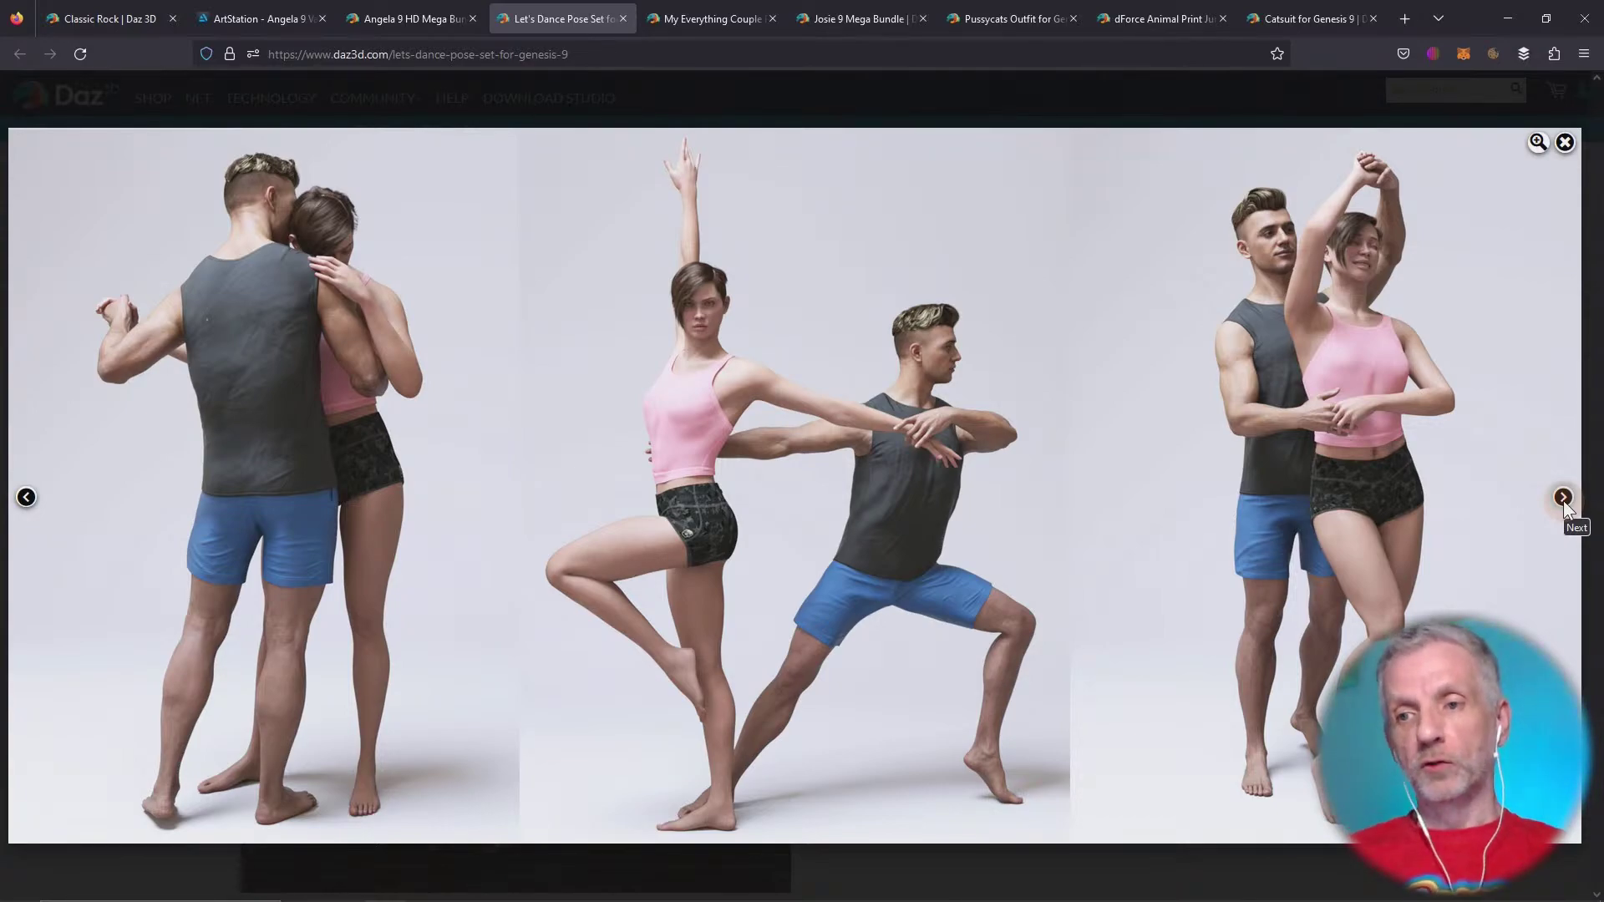
{"action": "left_click", "coordinate": [1563, 498]}
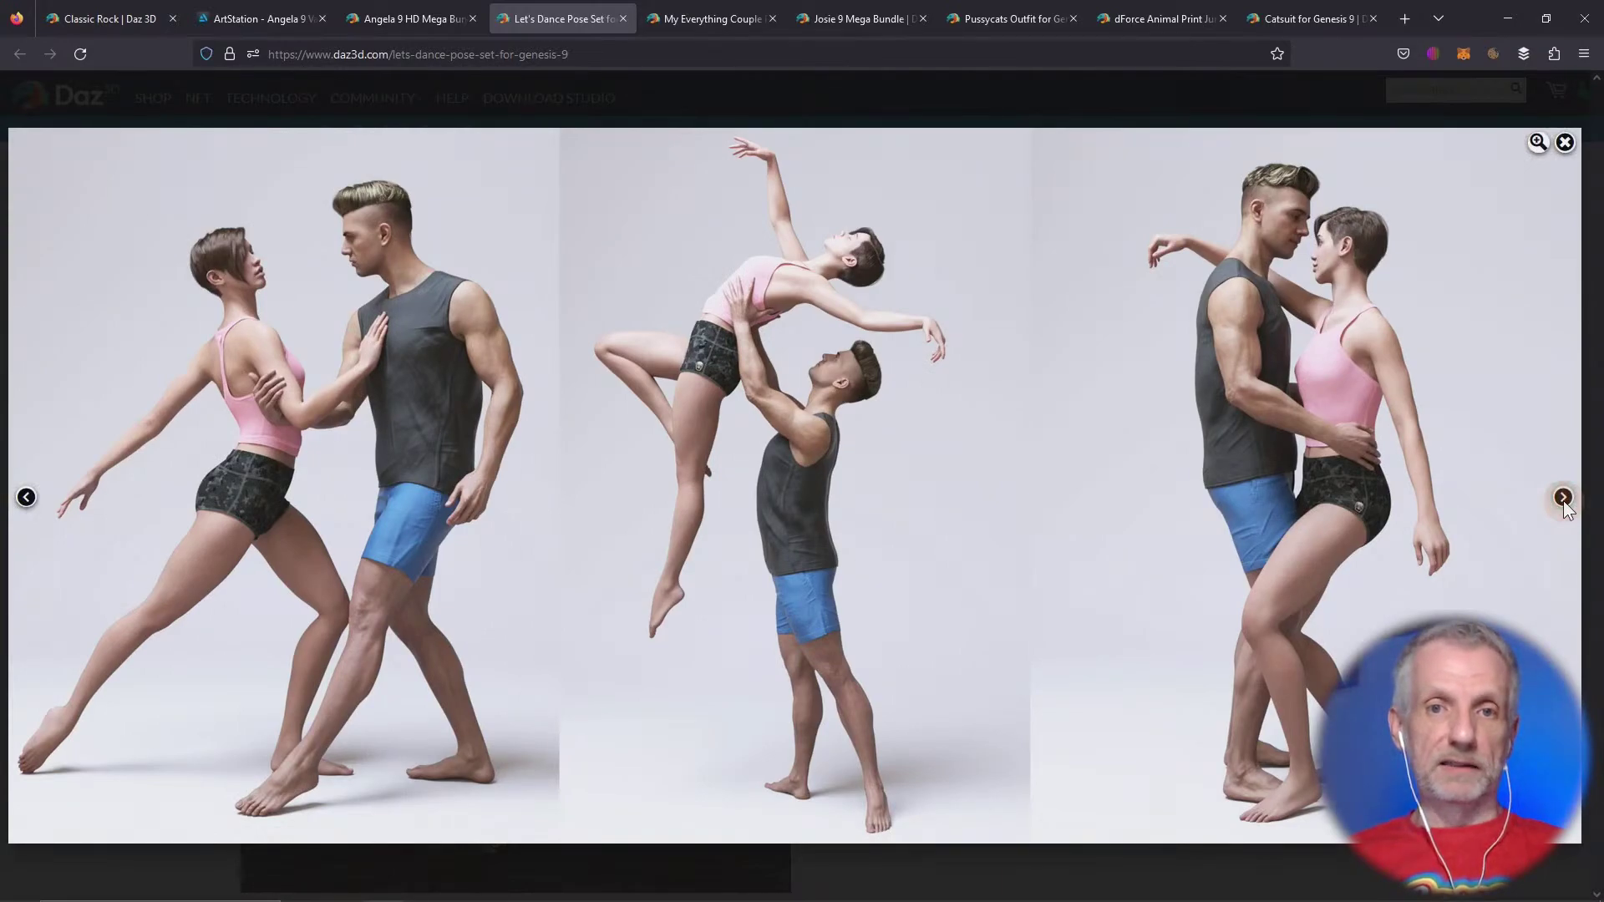
{"action": "left_click", "coordinate": [1562, 498]}
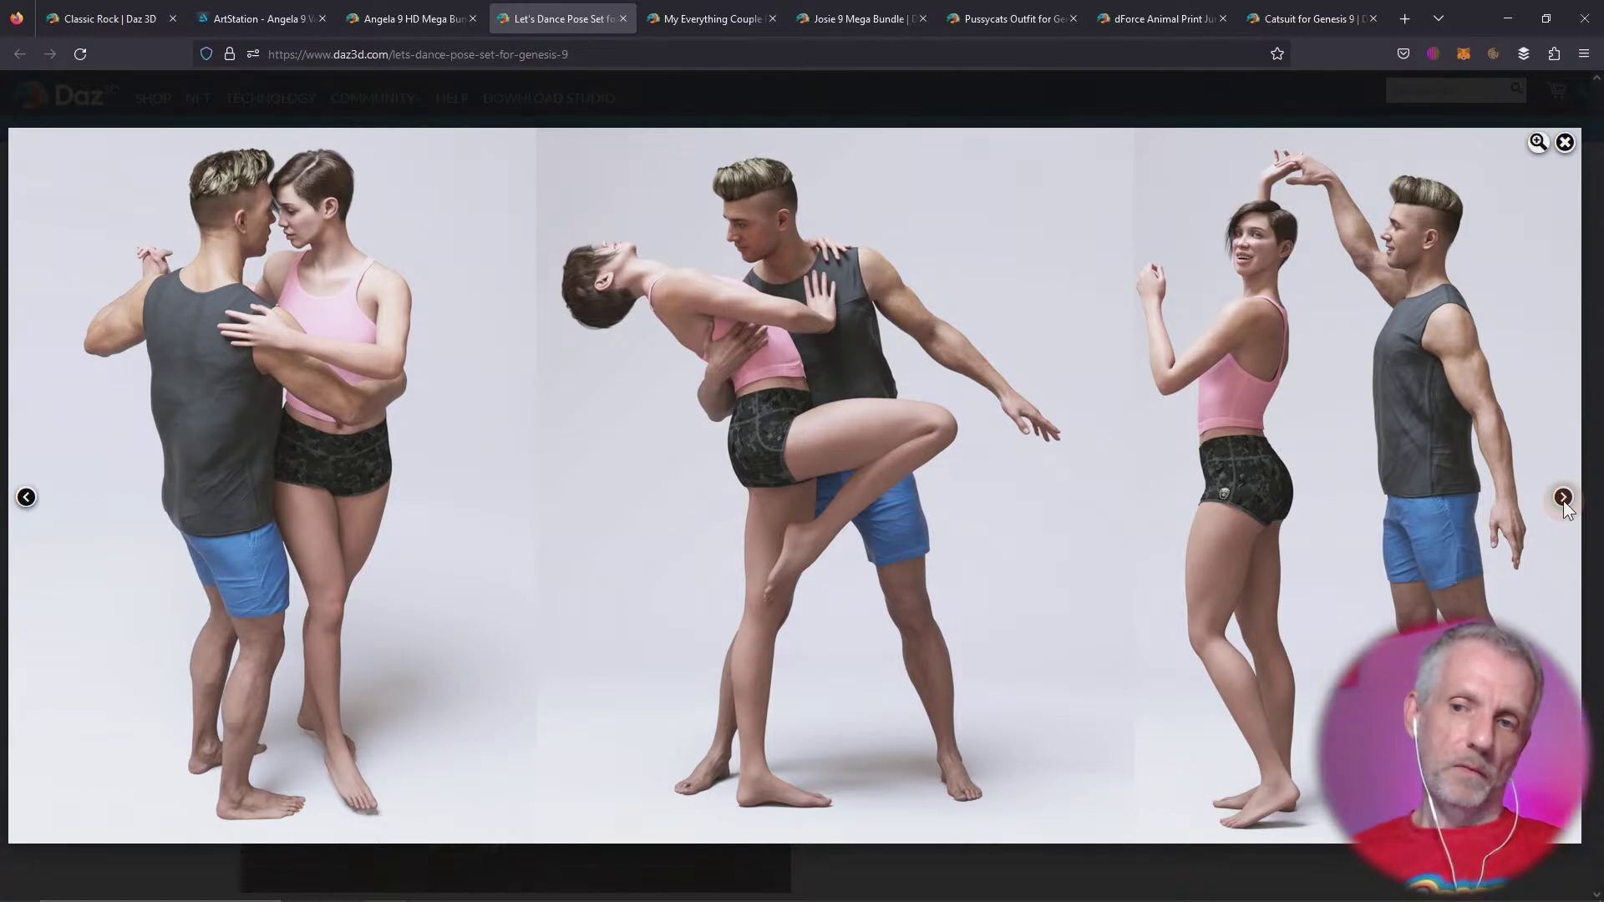
{"action": "left_click", "coordinate": [1563, 498]}
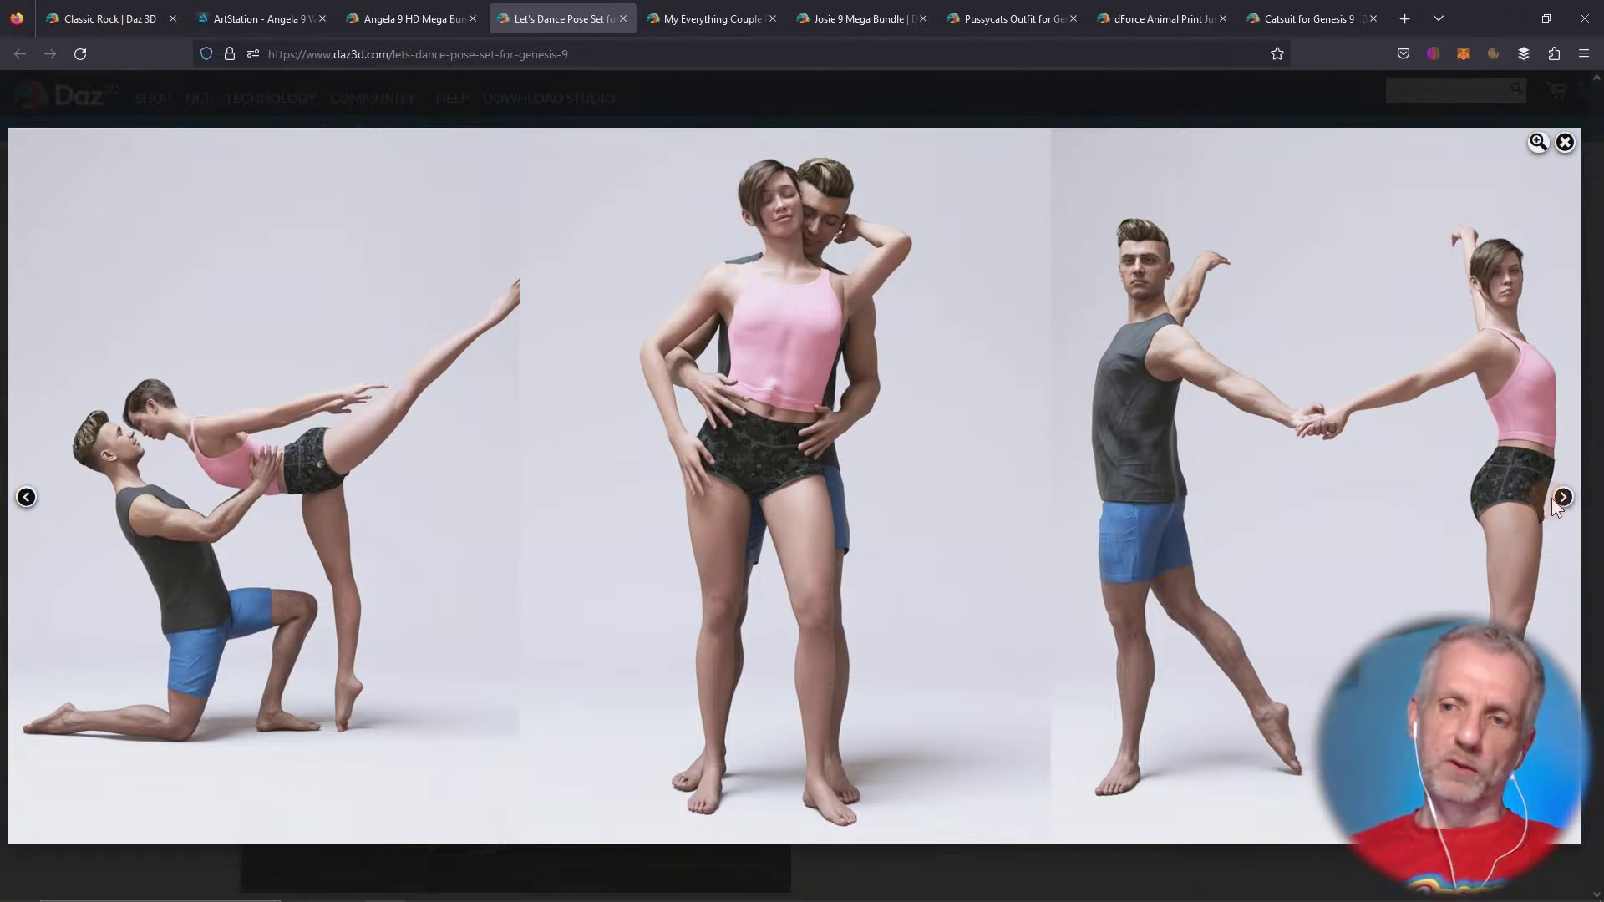
{"action": "left_click", "coordinate": [1563, 498]}
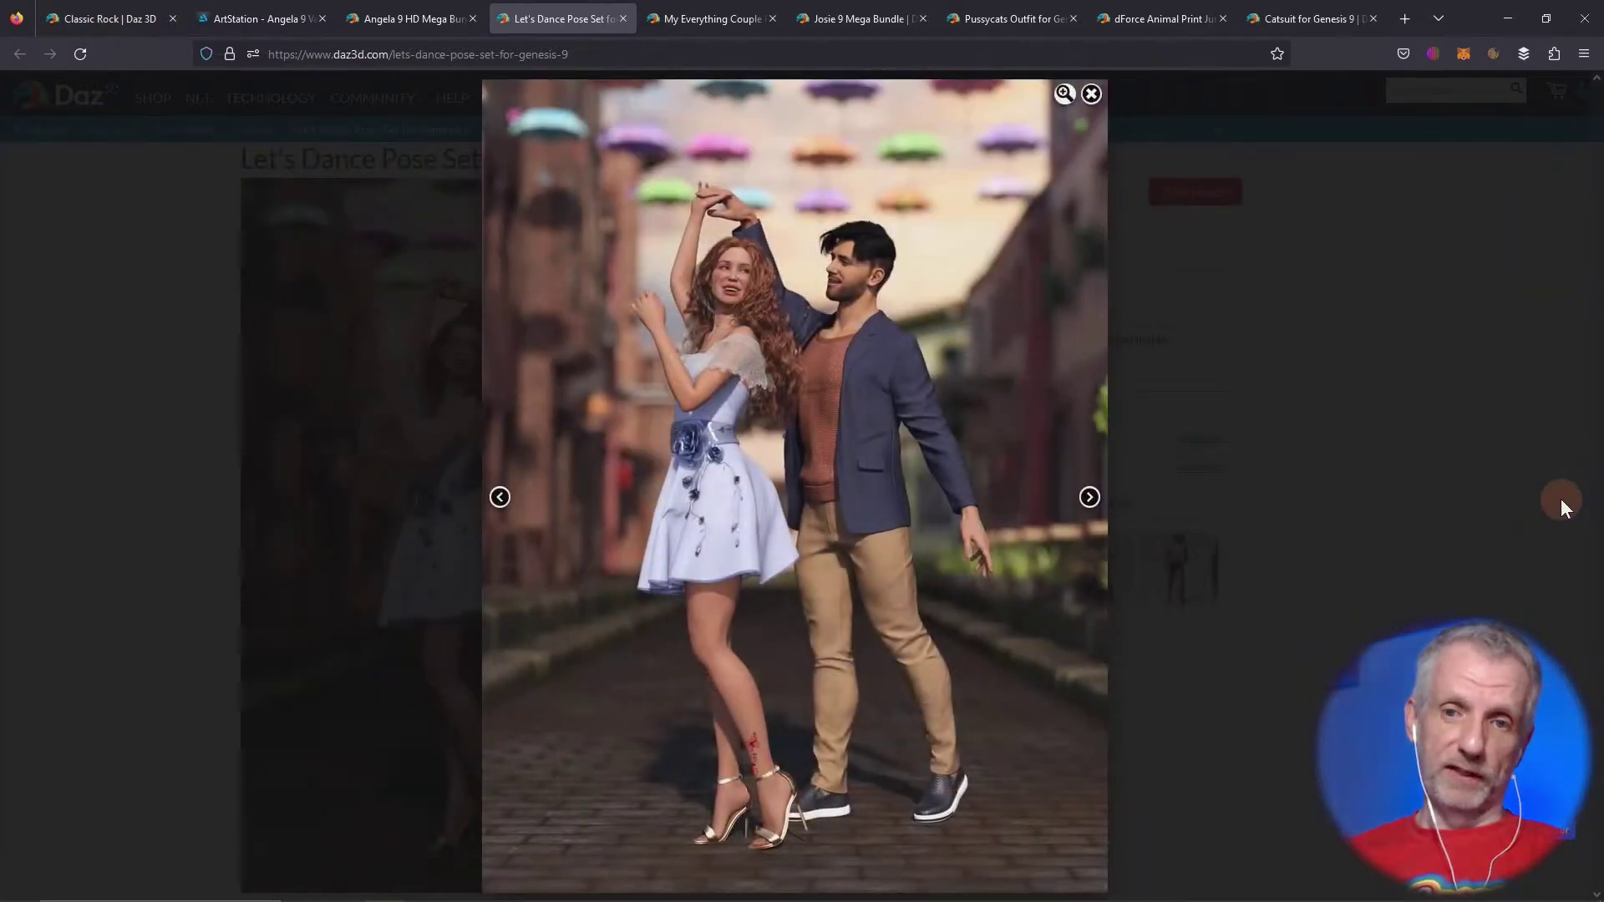
{"action": "left_click", "coordinate": [1289, 416]}
Browse the enlarged previews of My Everything Couple Poses for Genesis 9 through to the main promo image, and close the gallery
{"action": "left_click", "coordinate": [717, 19]}
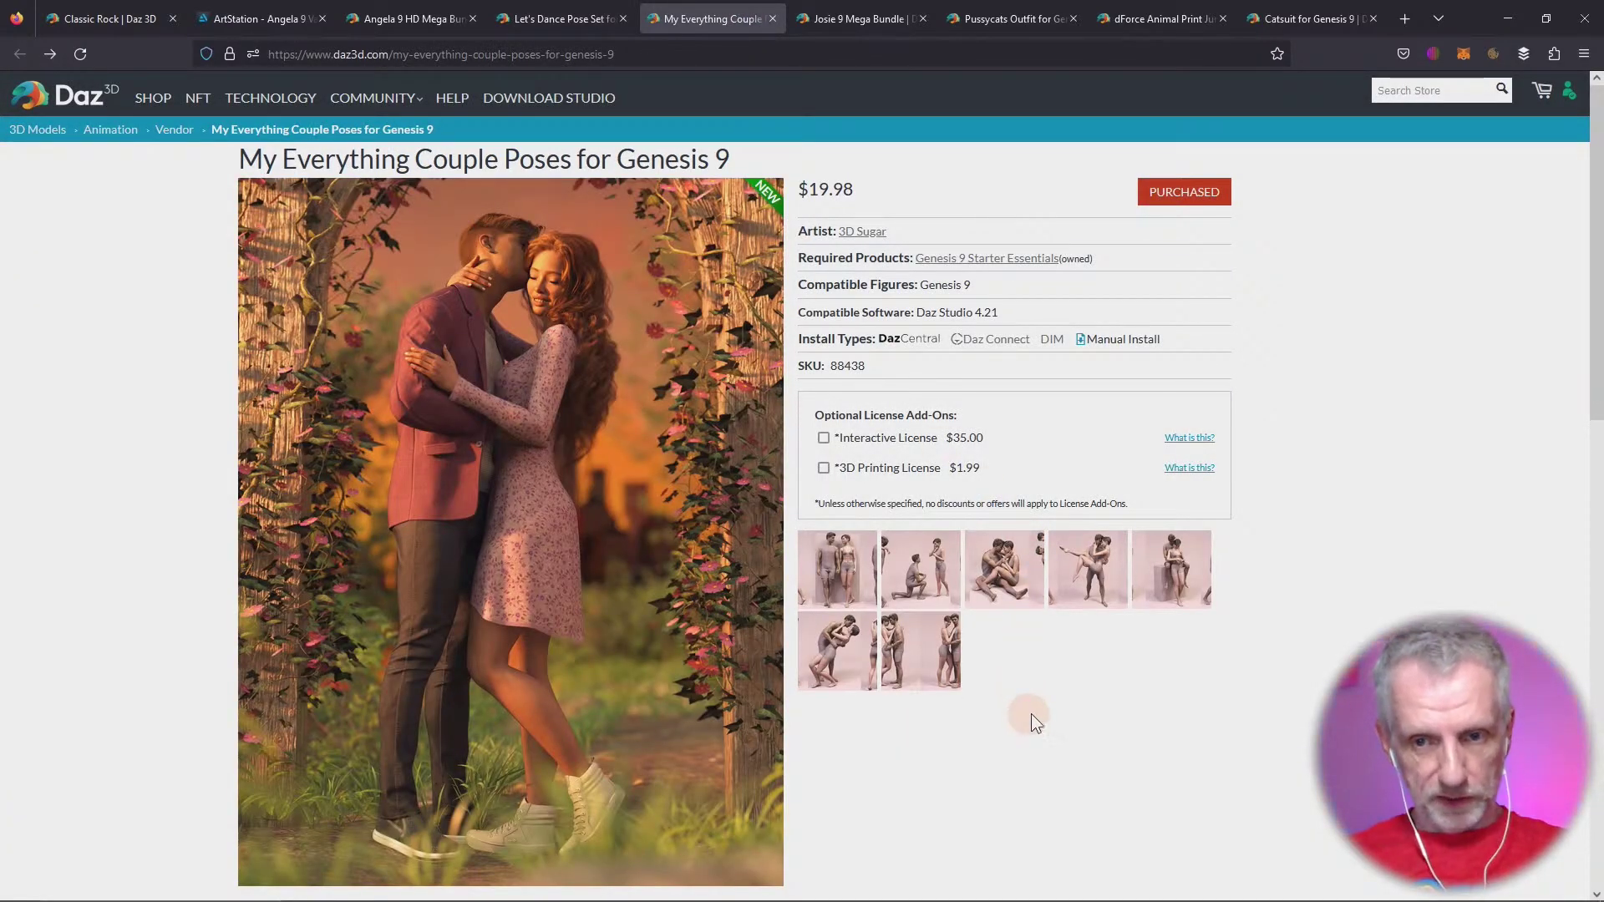
{"action": "left_click", "coordinate": [857, 568]}
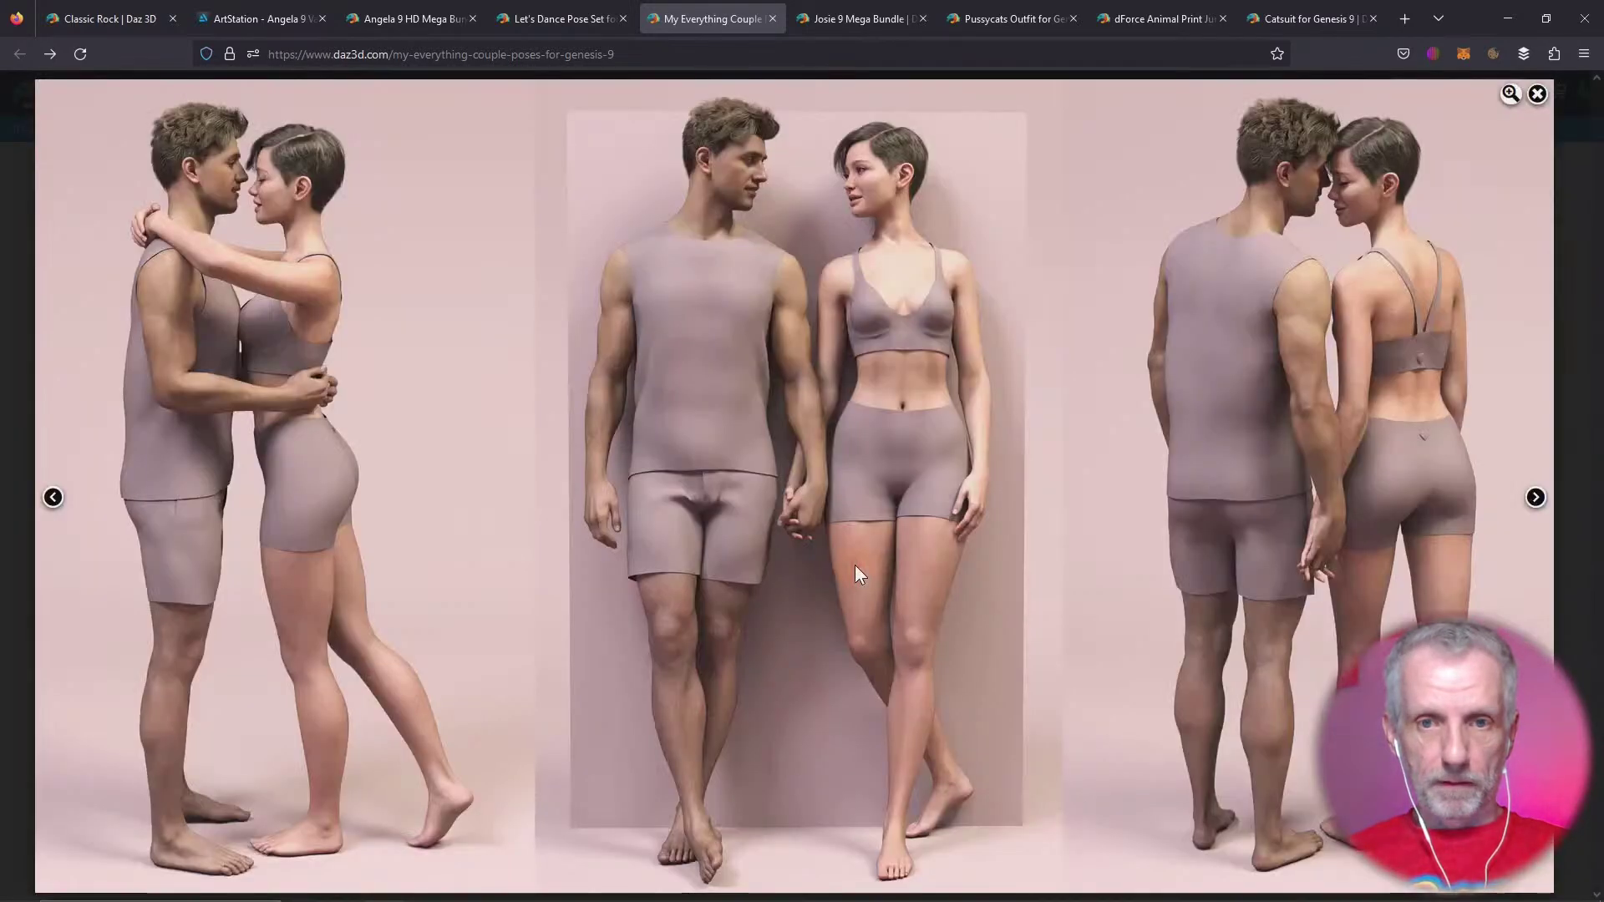
{"action": "left_click", "coordinate": [1536, 498]}
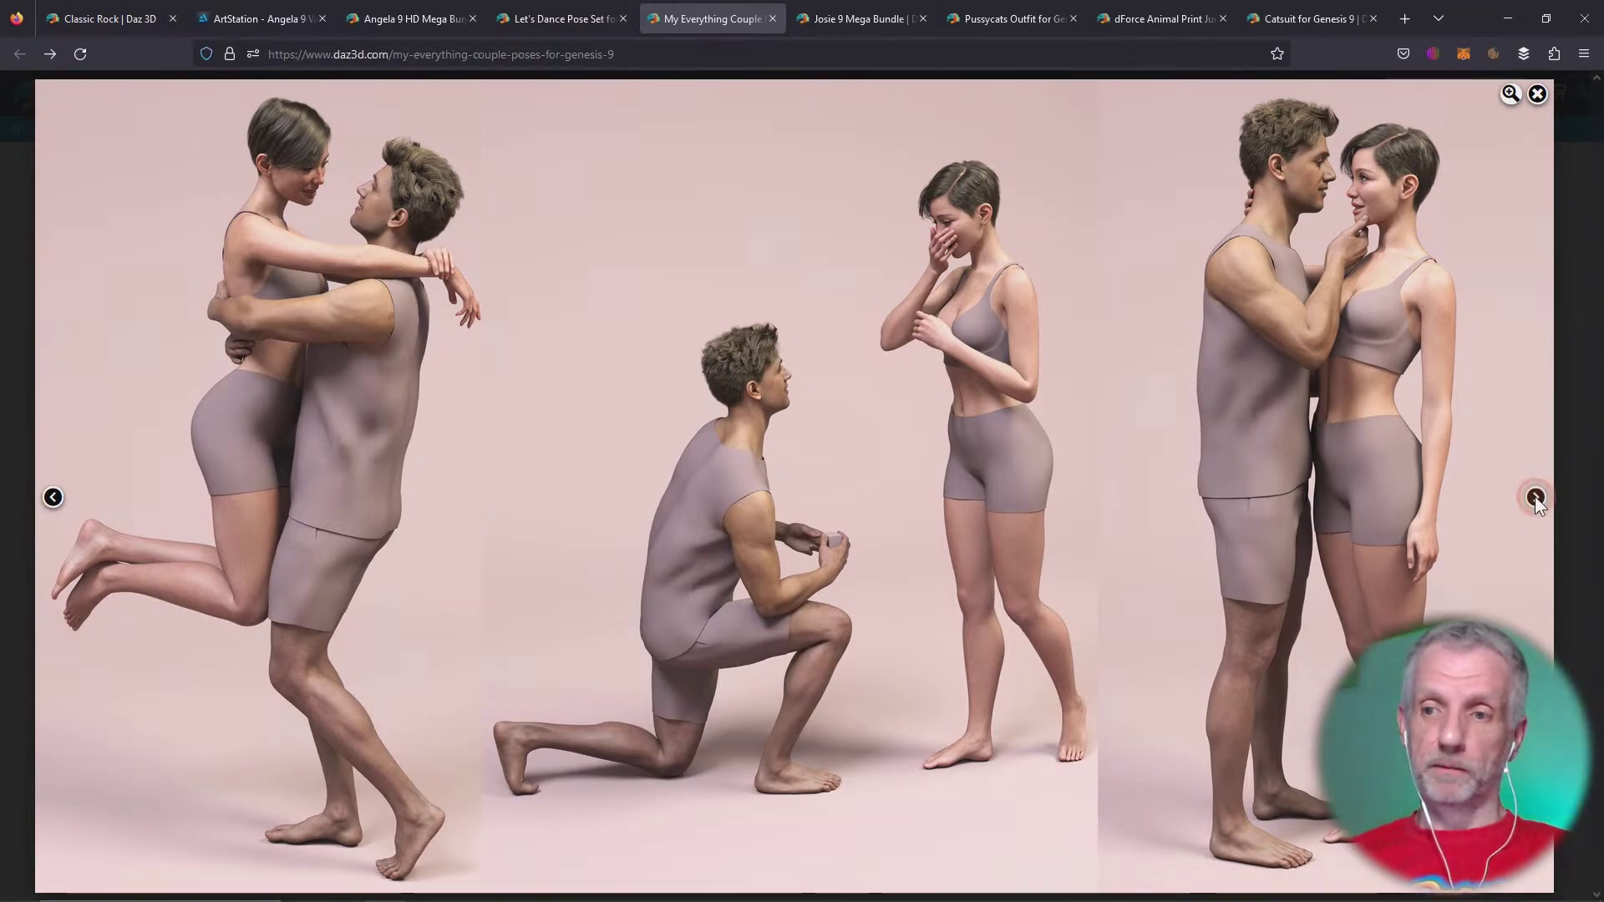
{"action": "left_click", "coordinate": [1536, 498]}
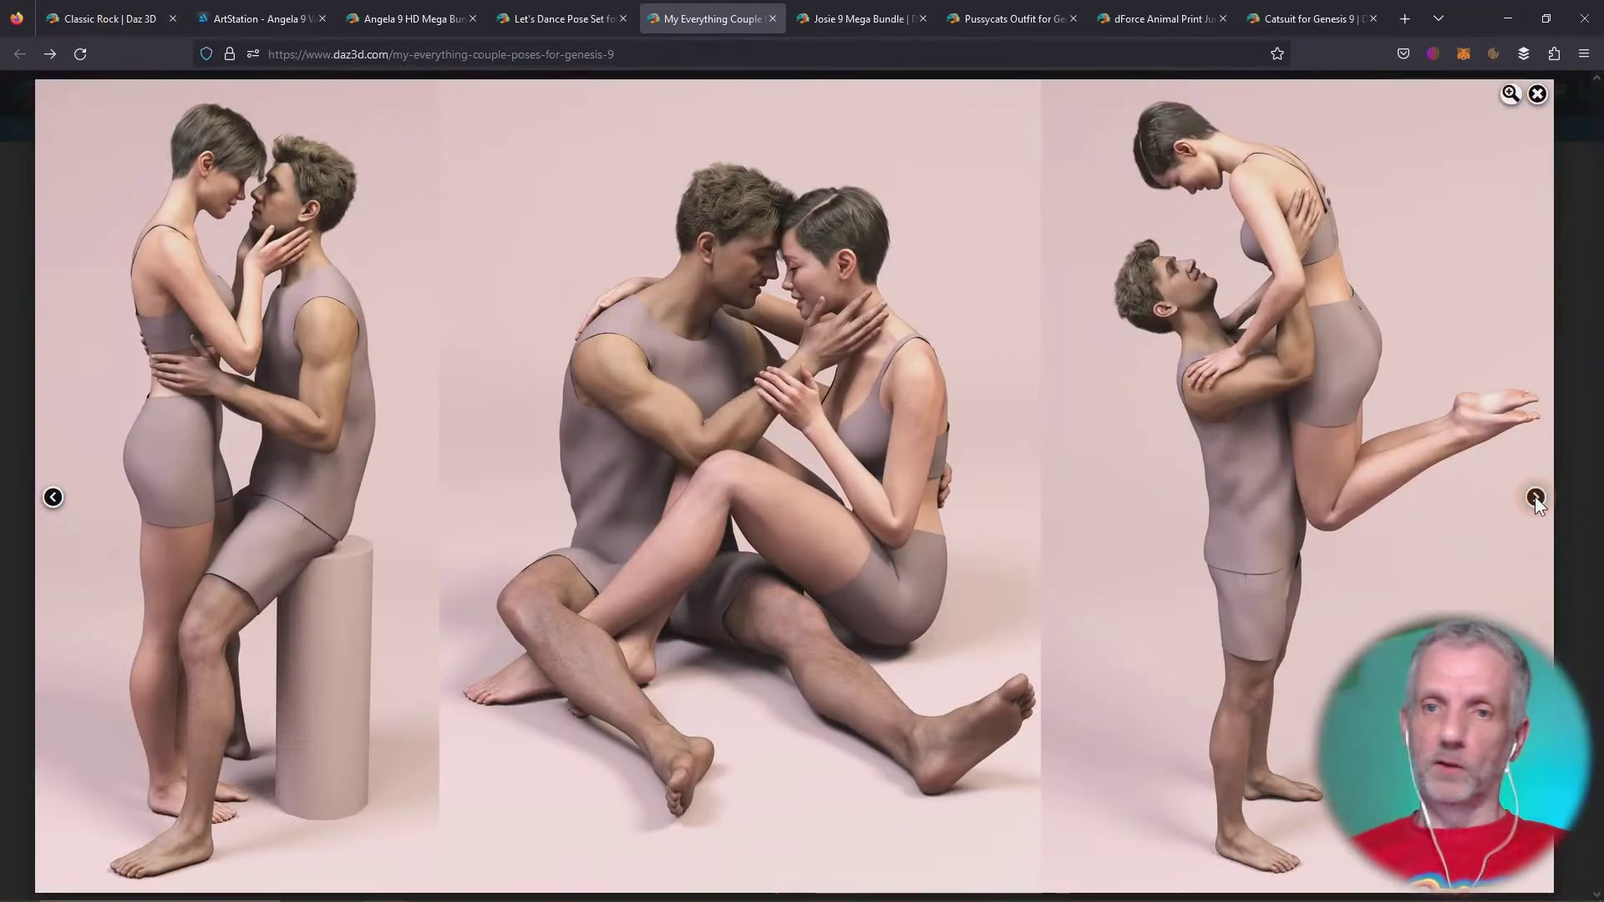
{"action": "left_click", "coordinate": [1536, 498]}
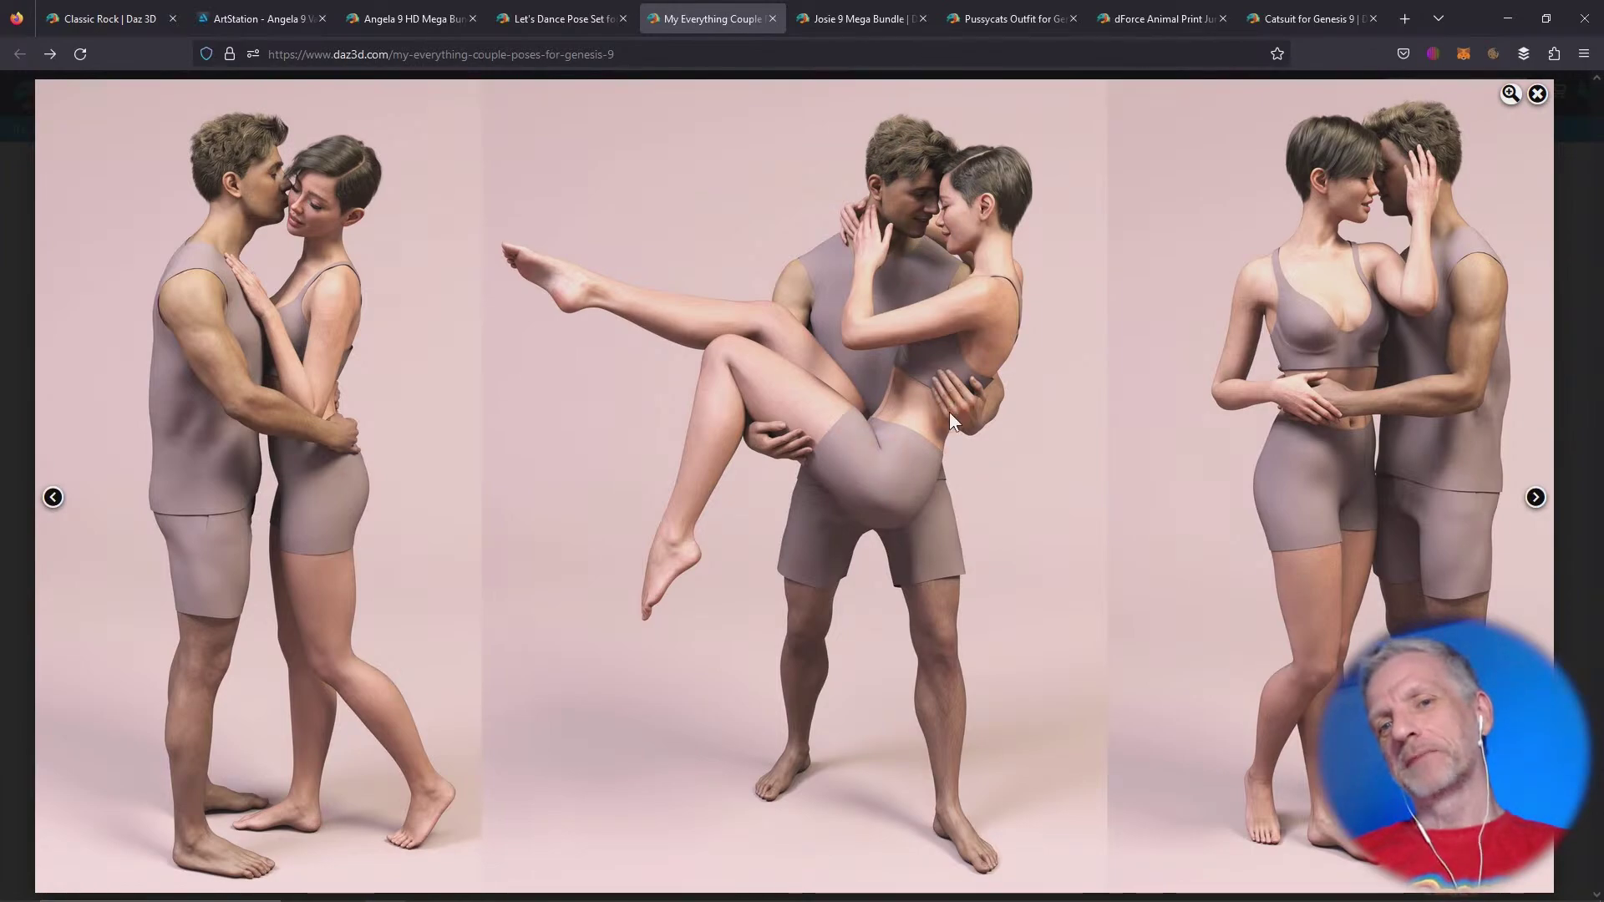
{"action": "left_click", "coordinate": [631, 247]}
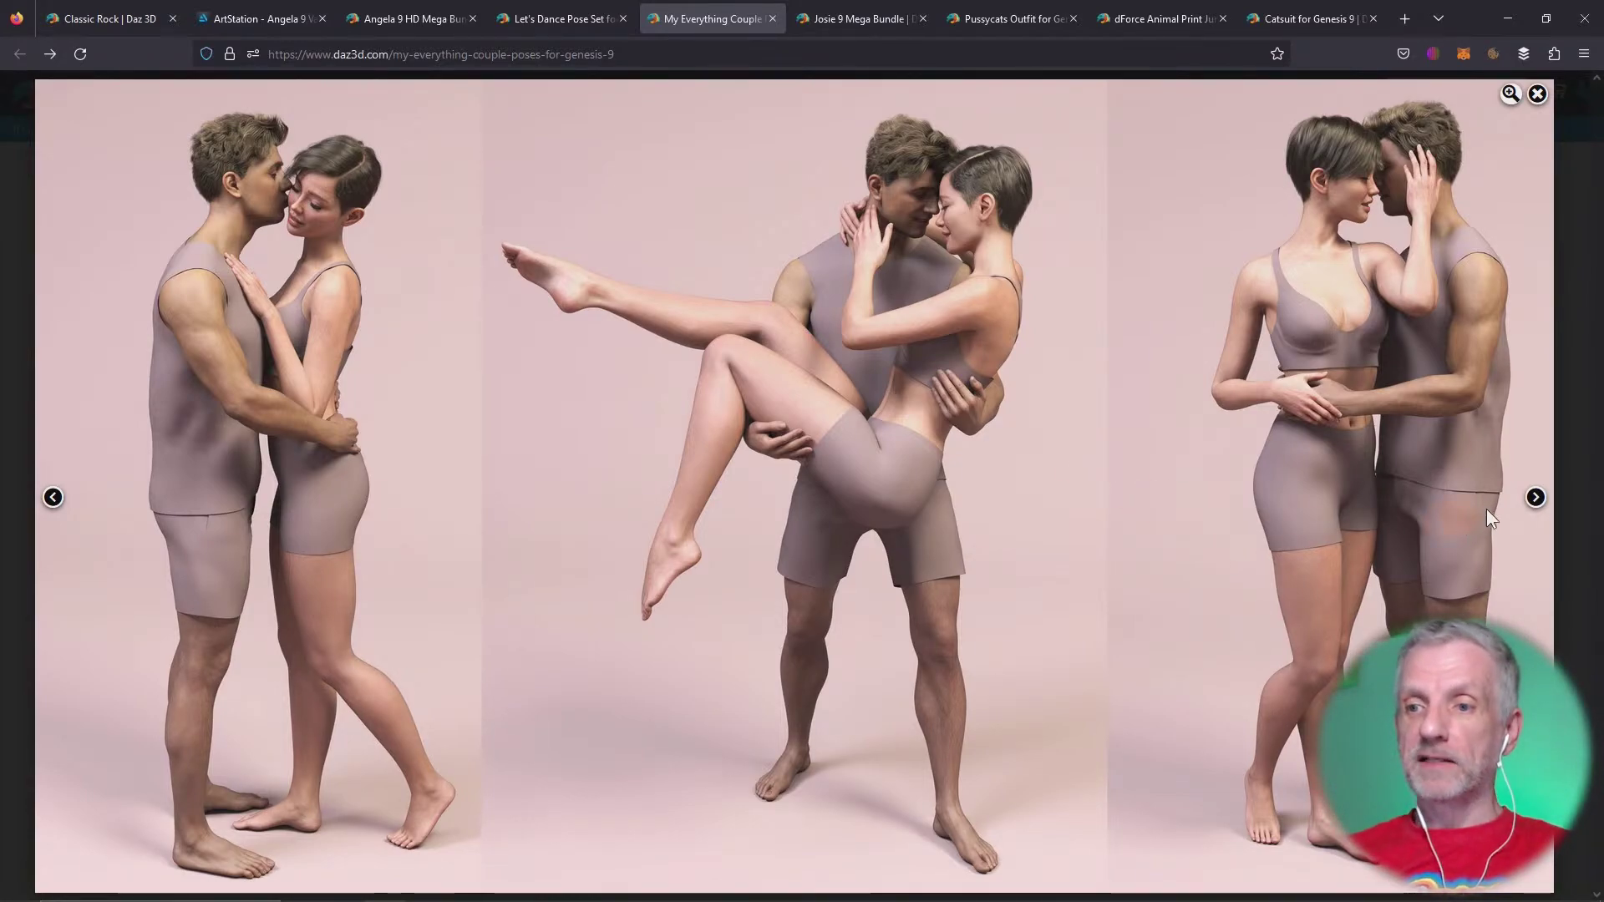
{"action": "left_click", "coordinate": [1538, 498]}
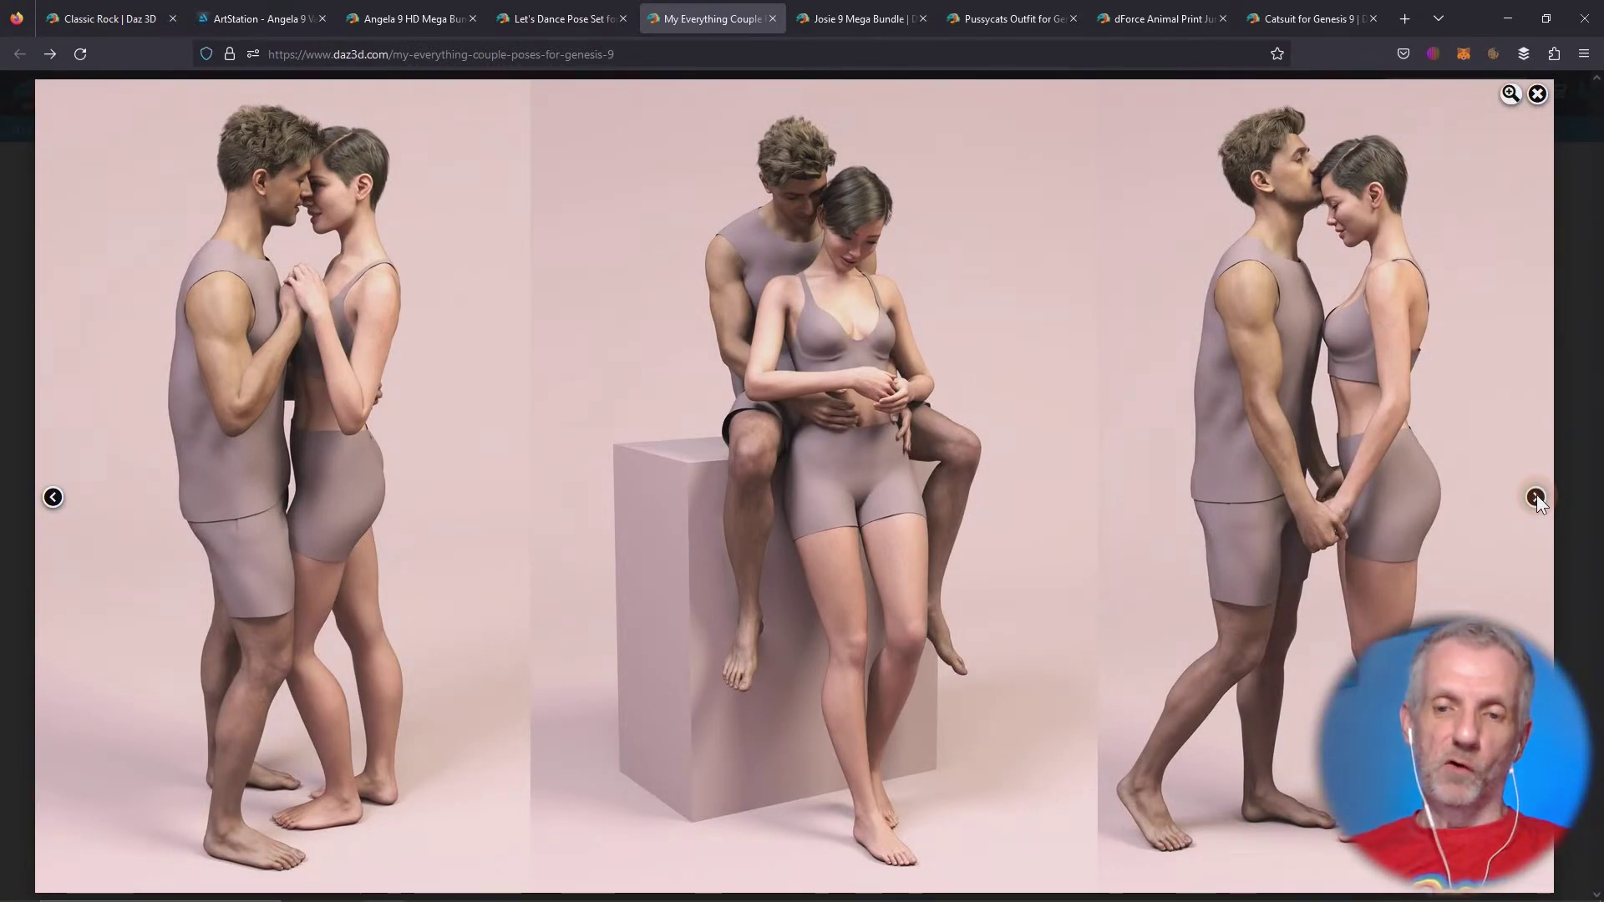
{"action": "left_click", "coordinate": [1537, 497]}
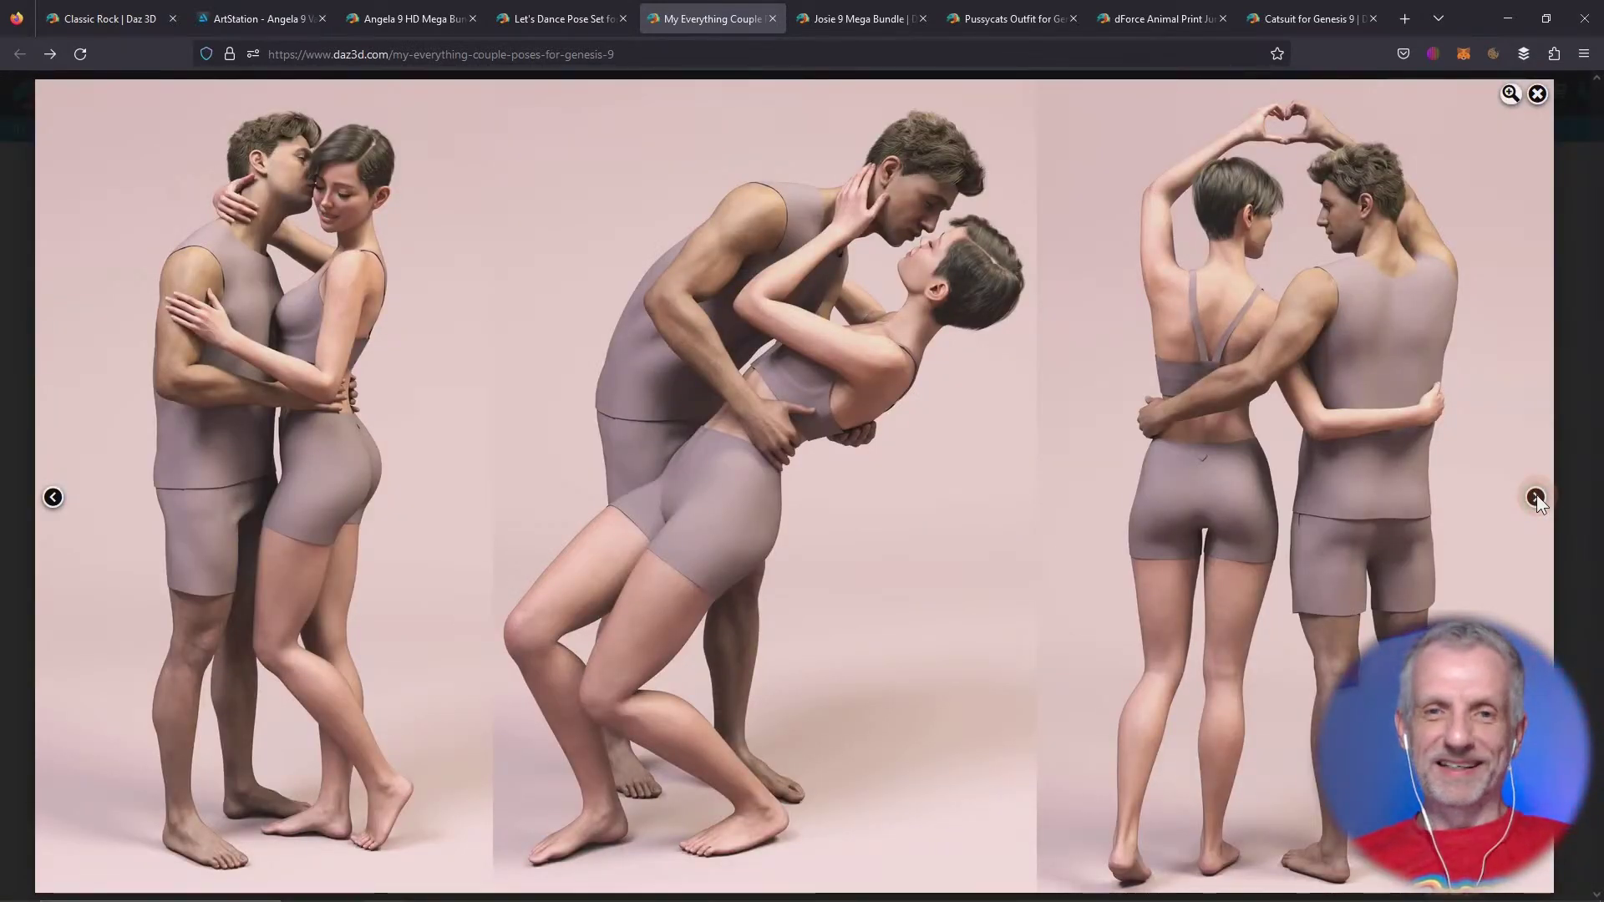
{"action": "left_click", "coordinate": [1537, 497]}
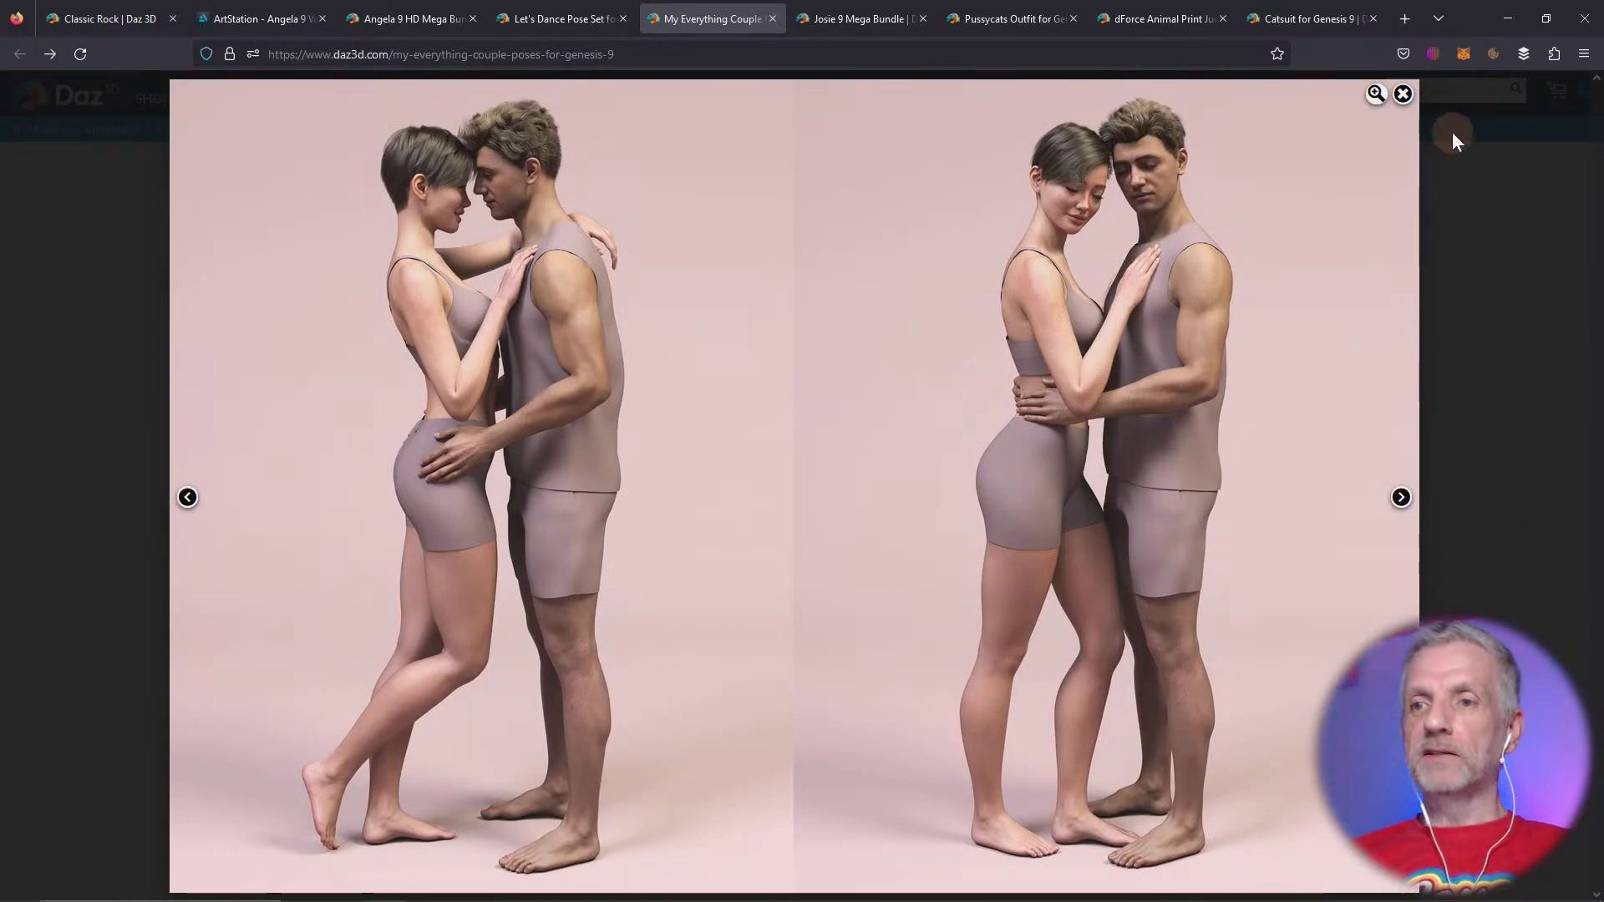
{"action": "left_click", "coordinate": [1402, 498]}
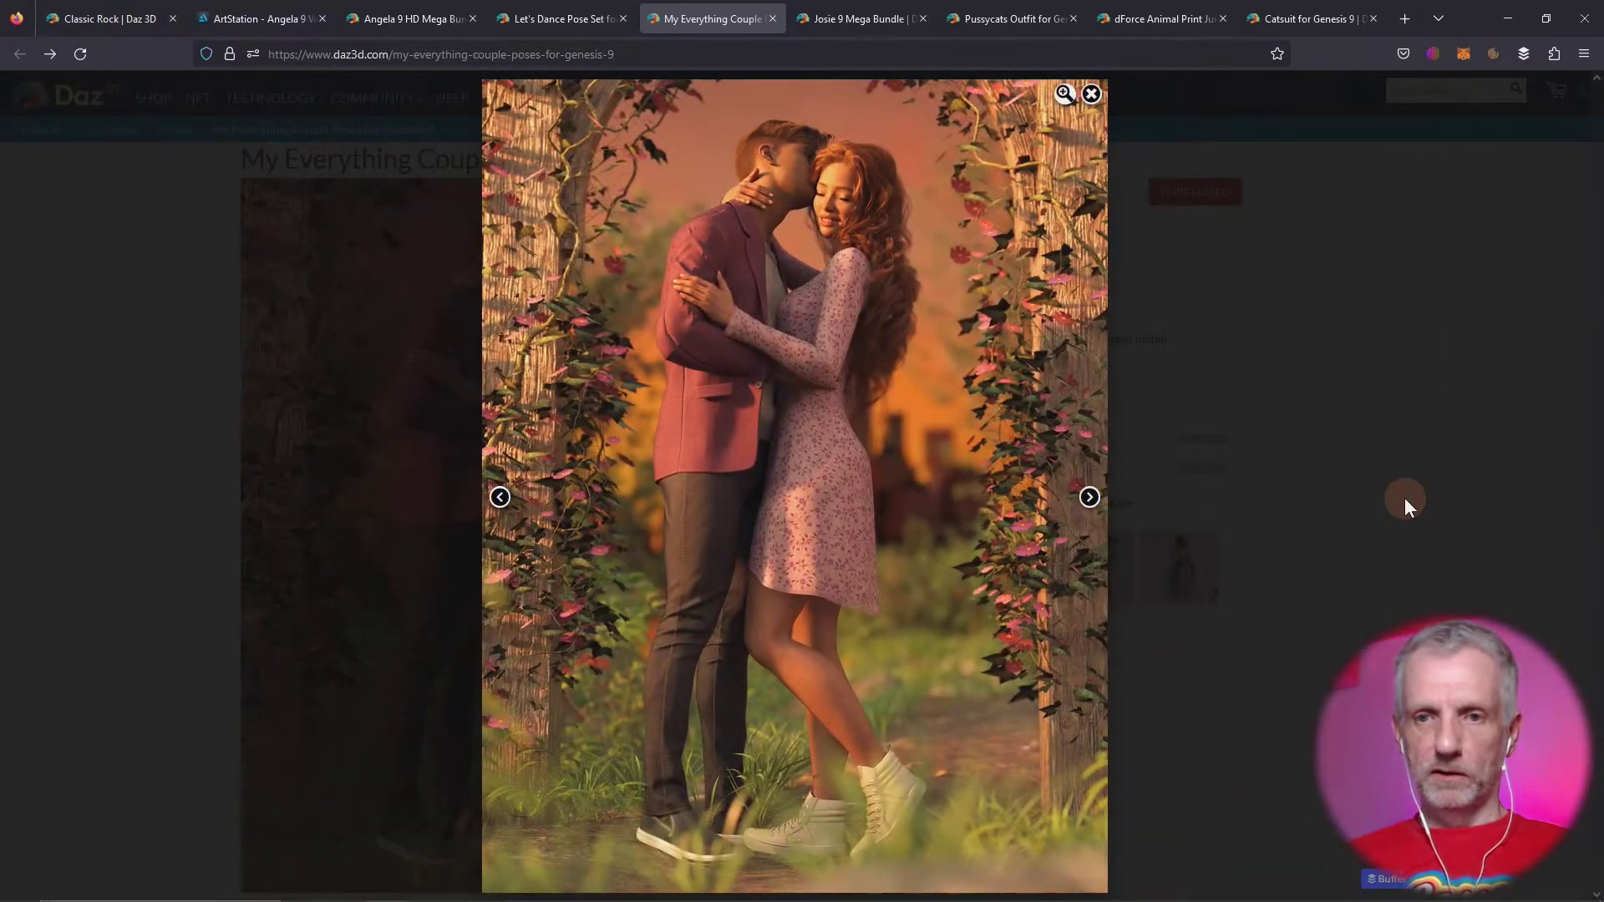
{"action": "left_click", "coordinate": [1092, 97]}
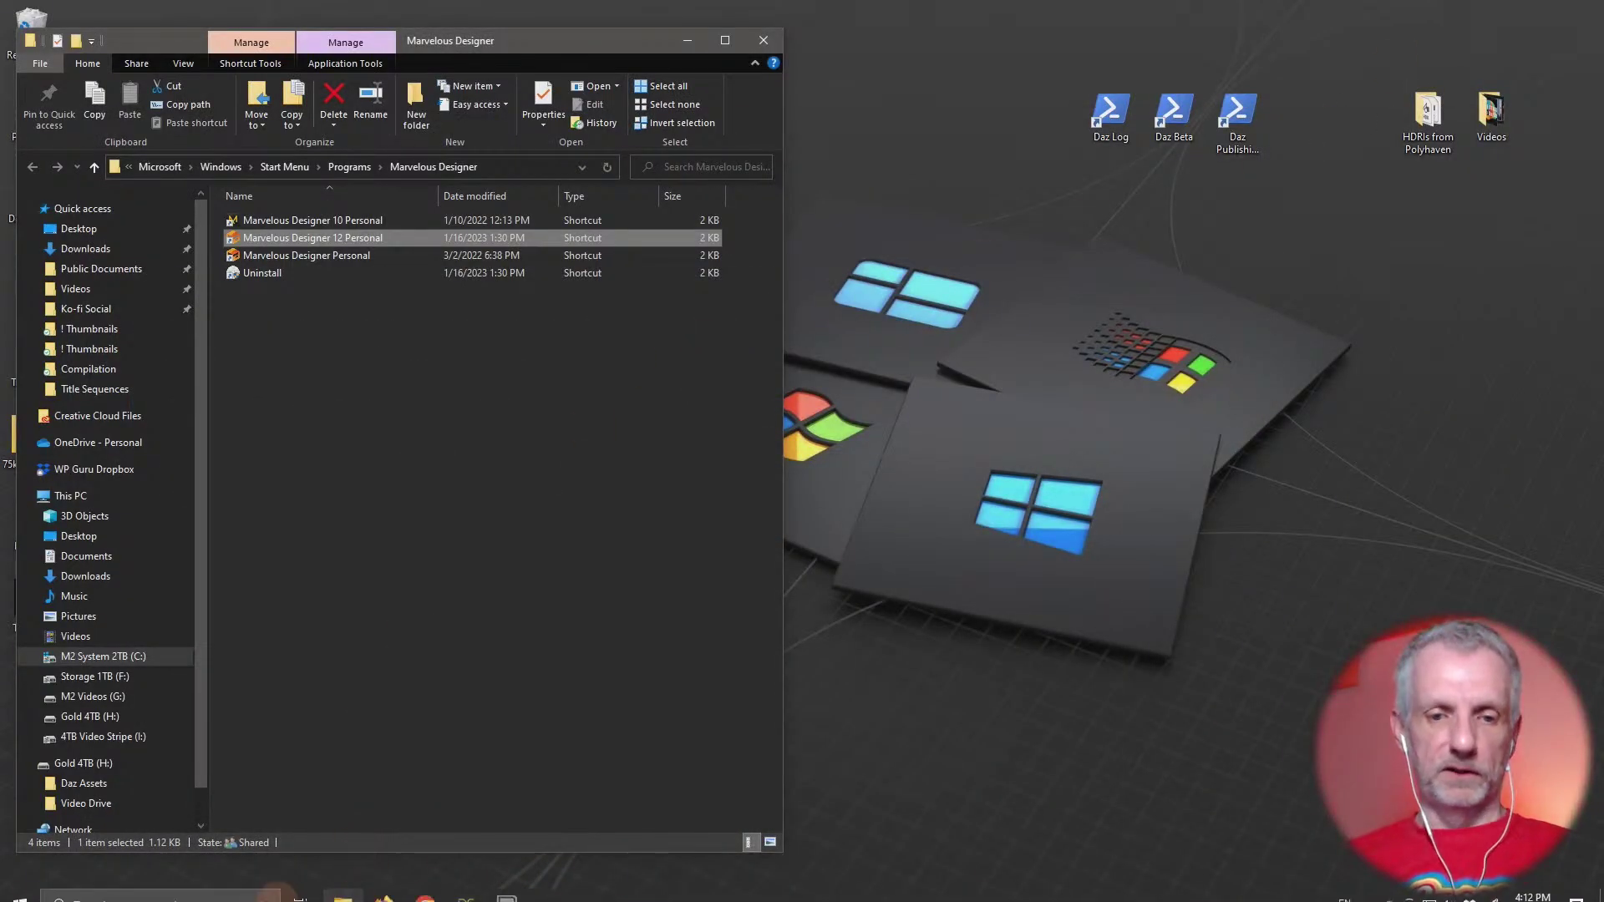
Switch to DAZ Studio and open its troubleshooting log file
{"action": "left_click", "coordinate": [18, 885]}
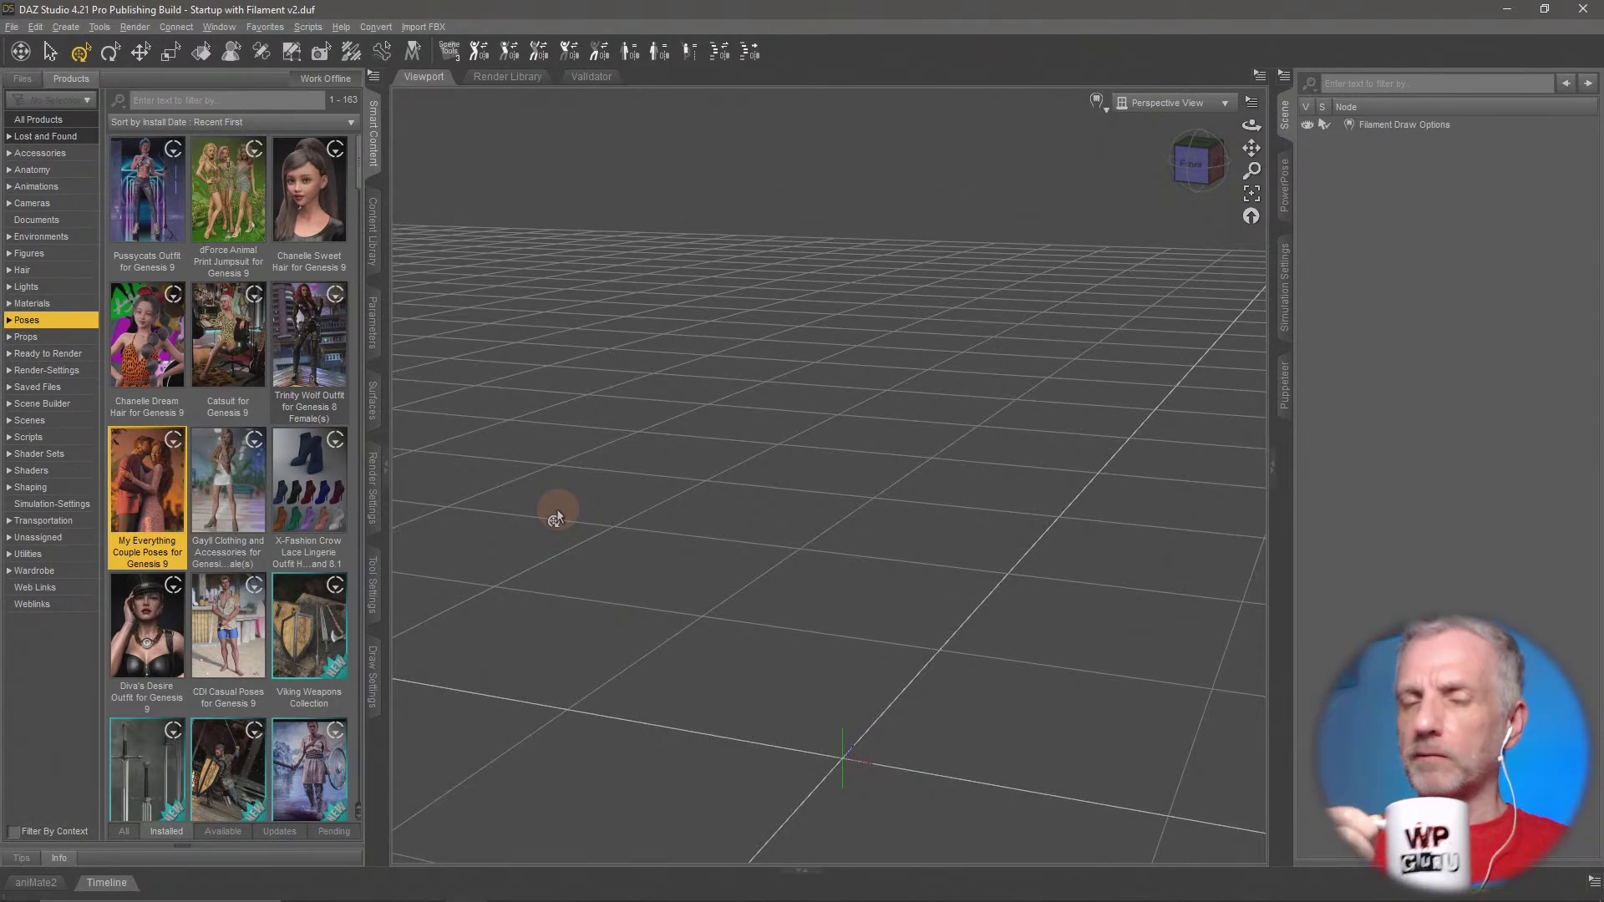
{"action": "left_click_drag", "start_coordinate": [589, 630], "coordinate": [674, 516], "text": "alt"}
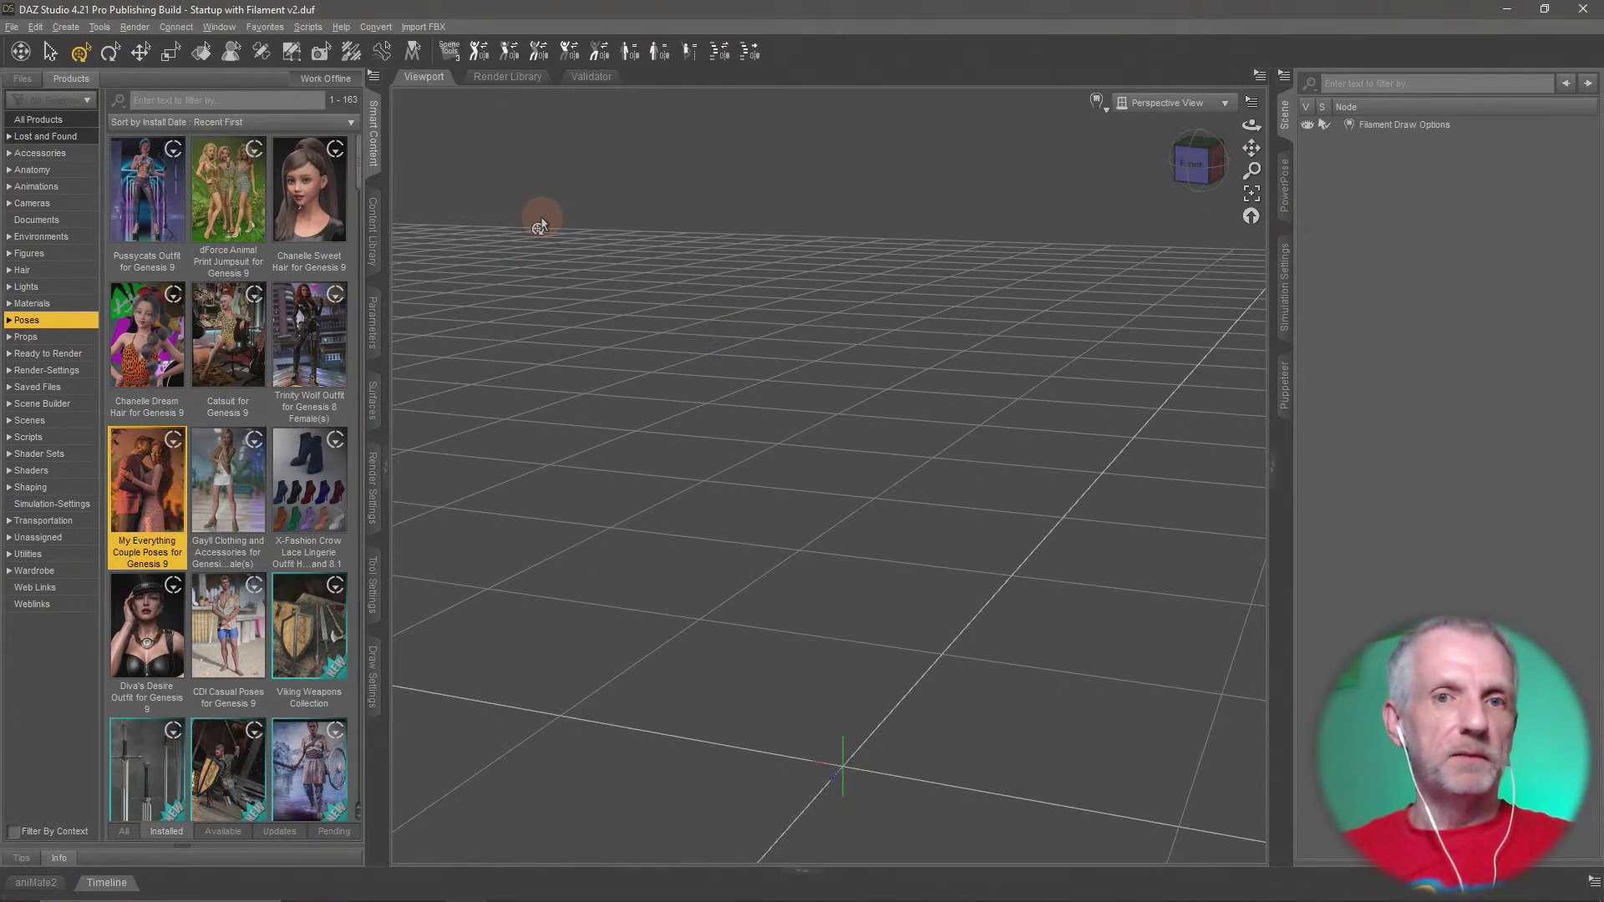
{"action": "left_click", "coordinate": [341, 26]}
{"action": "mouse_move", "coordinate": [441, 279]}
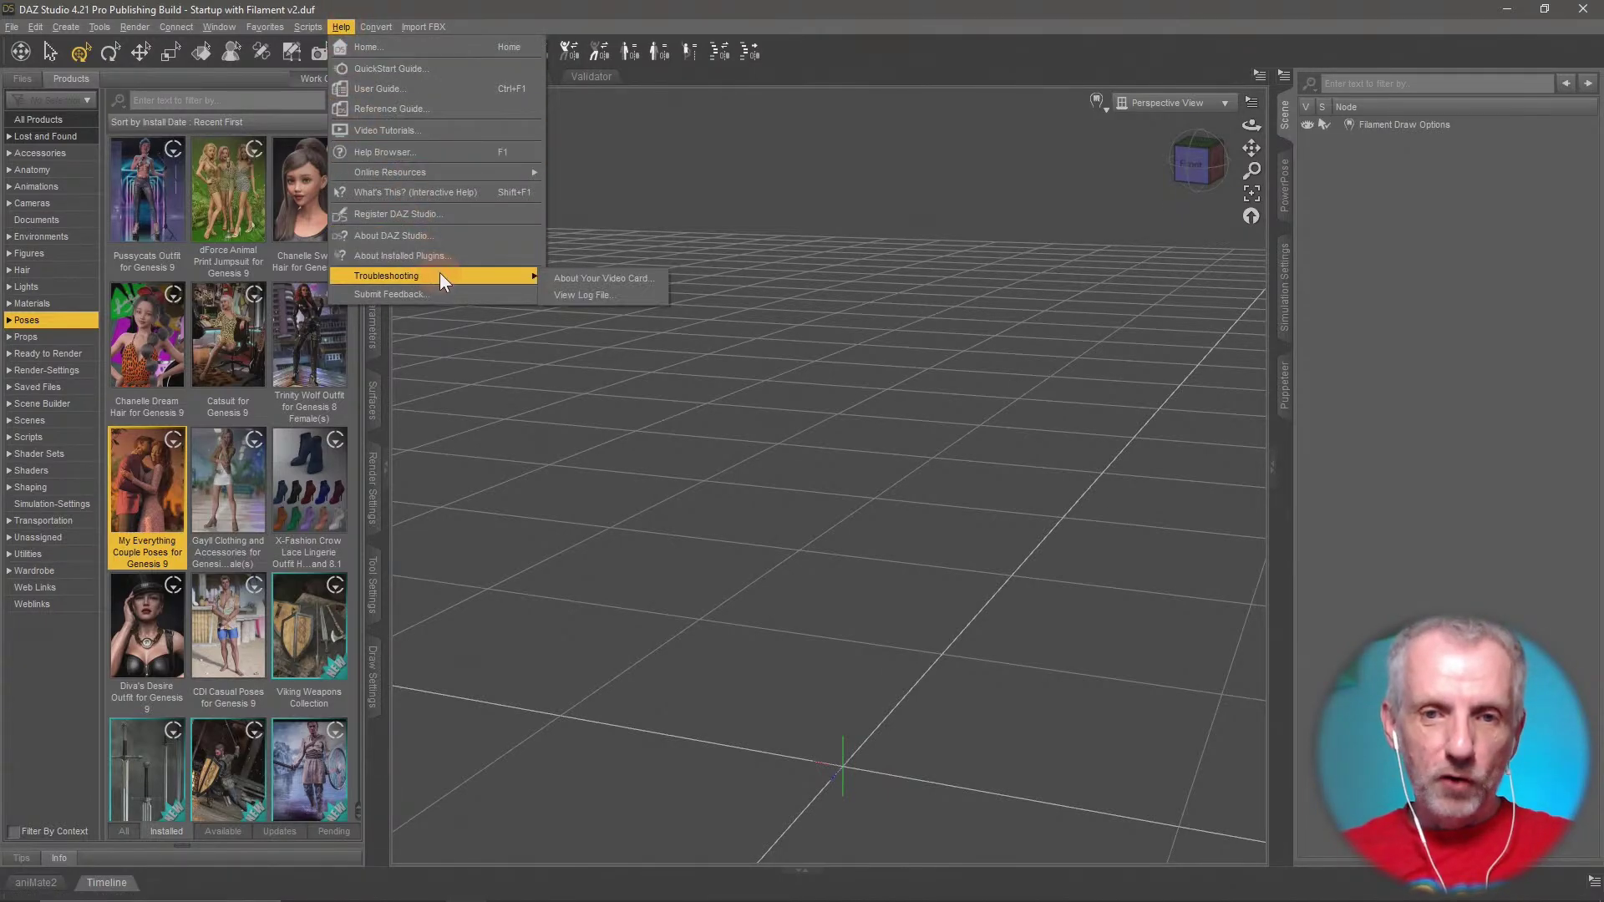
{"action": "left_click", "coordinate": [630, 294]}
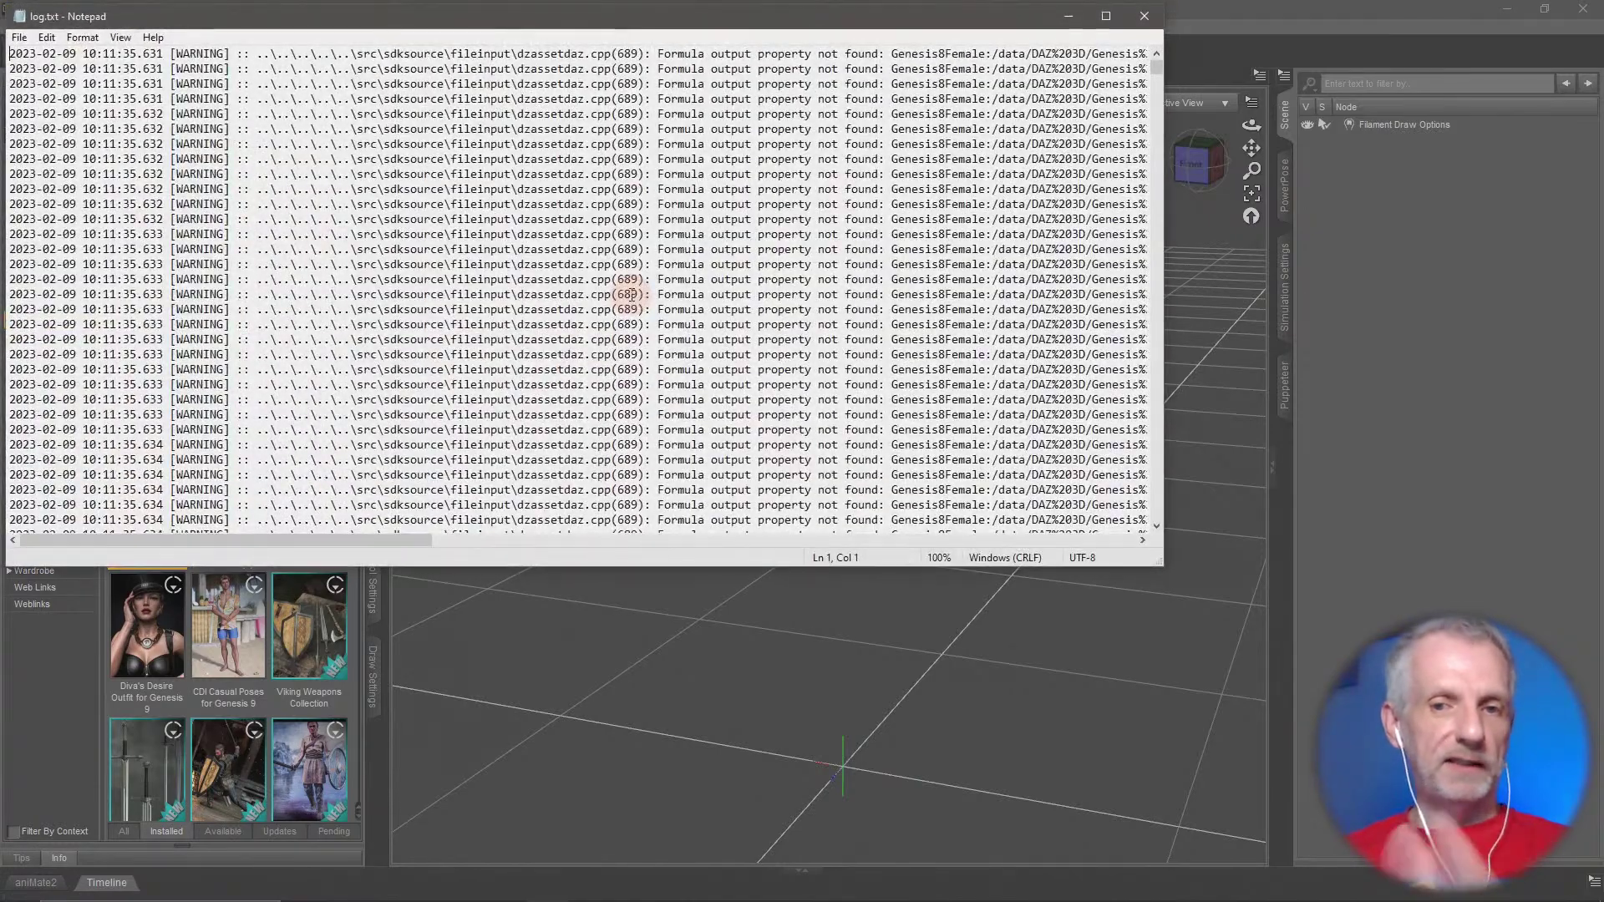
Enlarge the log window, examine the newest entries at the end of the file, highlight the last message, and close the log
{"action": "left_click_drag", "start_coordinate": [1163, 564], "coordinate": [1246, 735]}
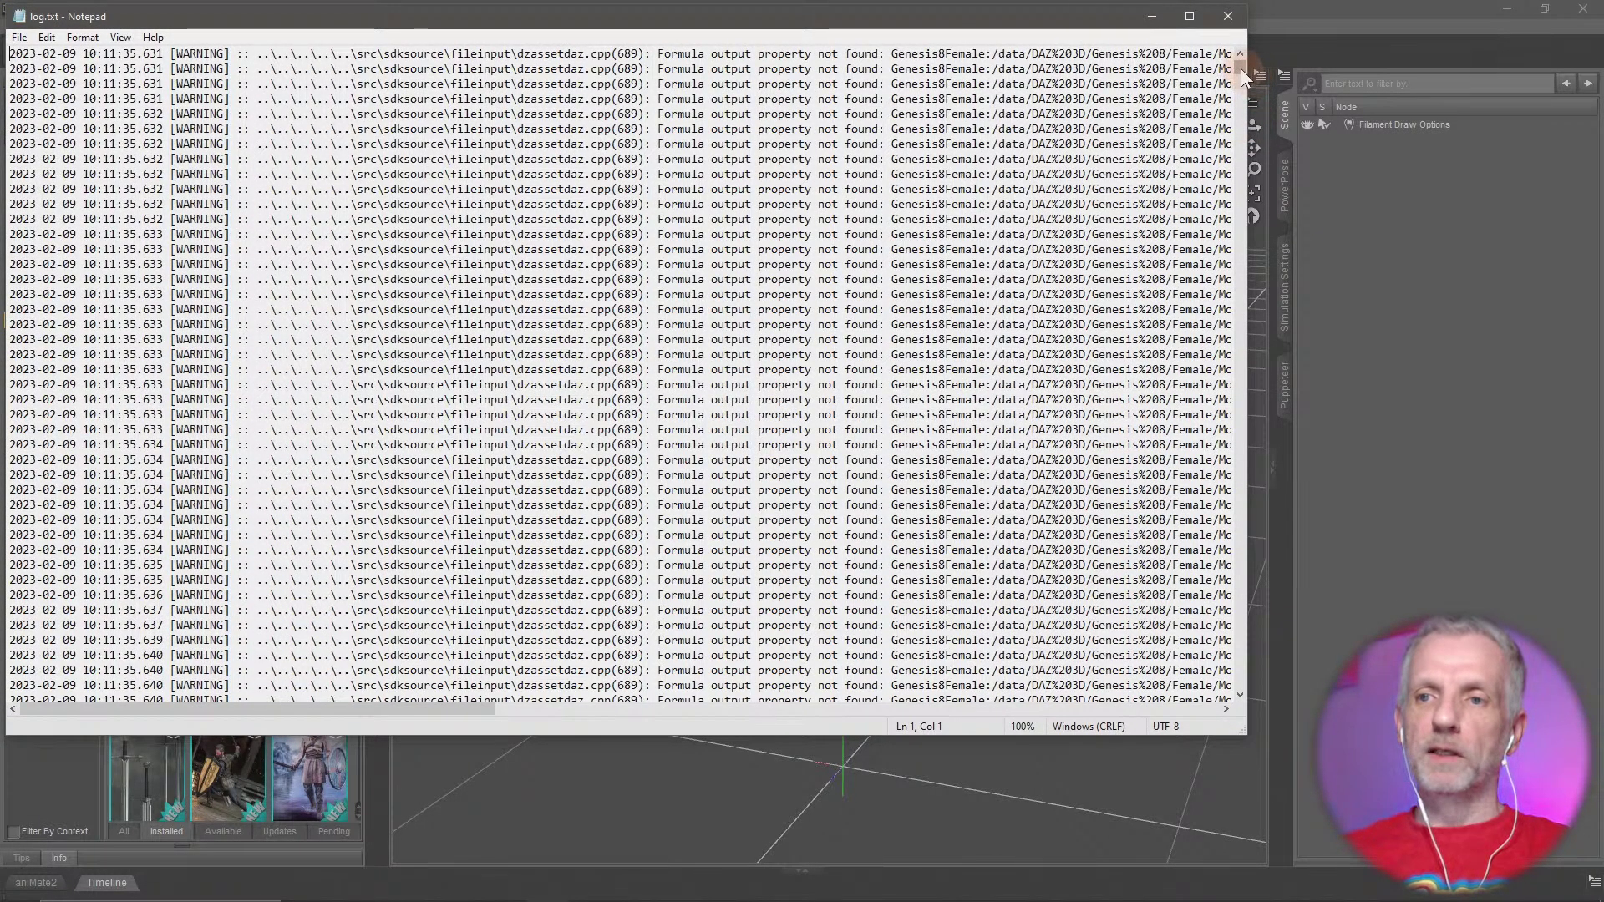
{"action": "left_click_drag", "start_coordinate": [1241, 69], "coordinate": [1237, 707]}
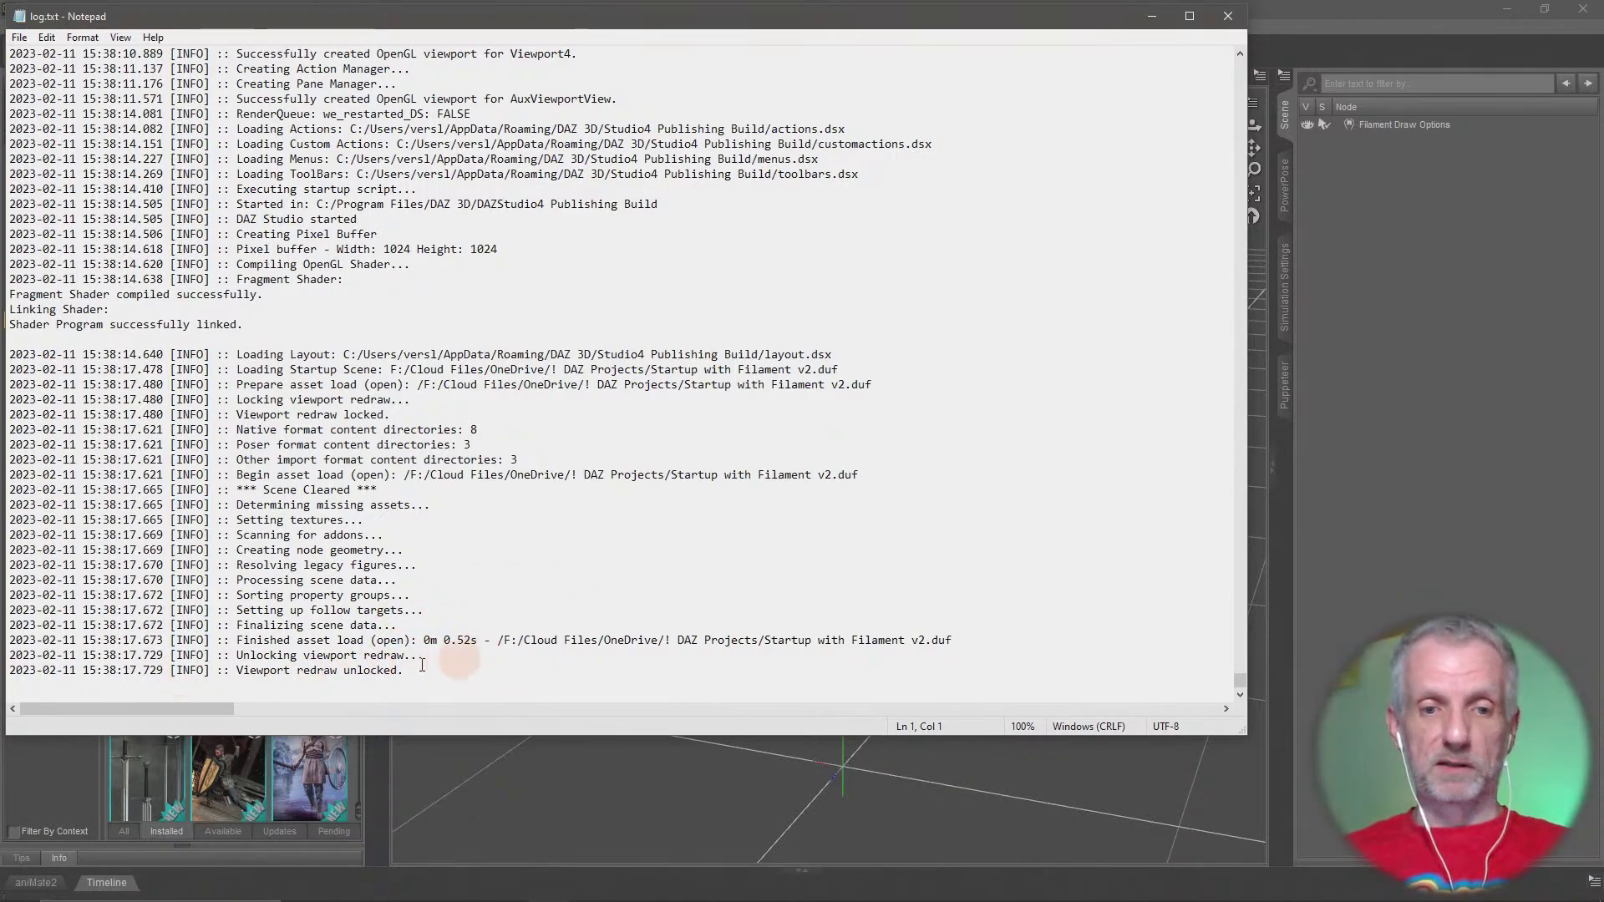
{"action": "left_click_drag", "start_coordinate": [236, 671], "coordinate": [397, 672]}
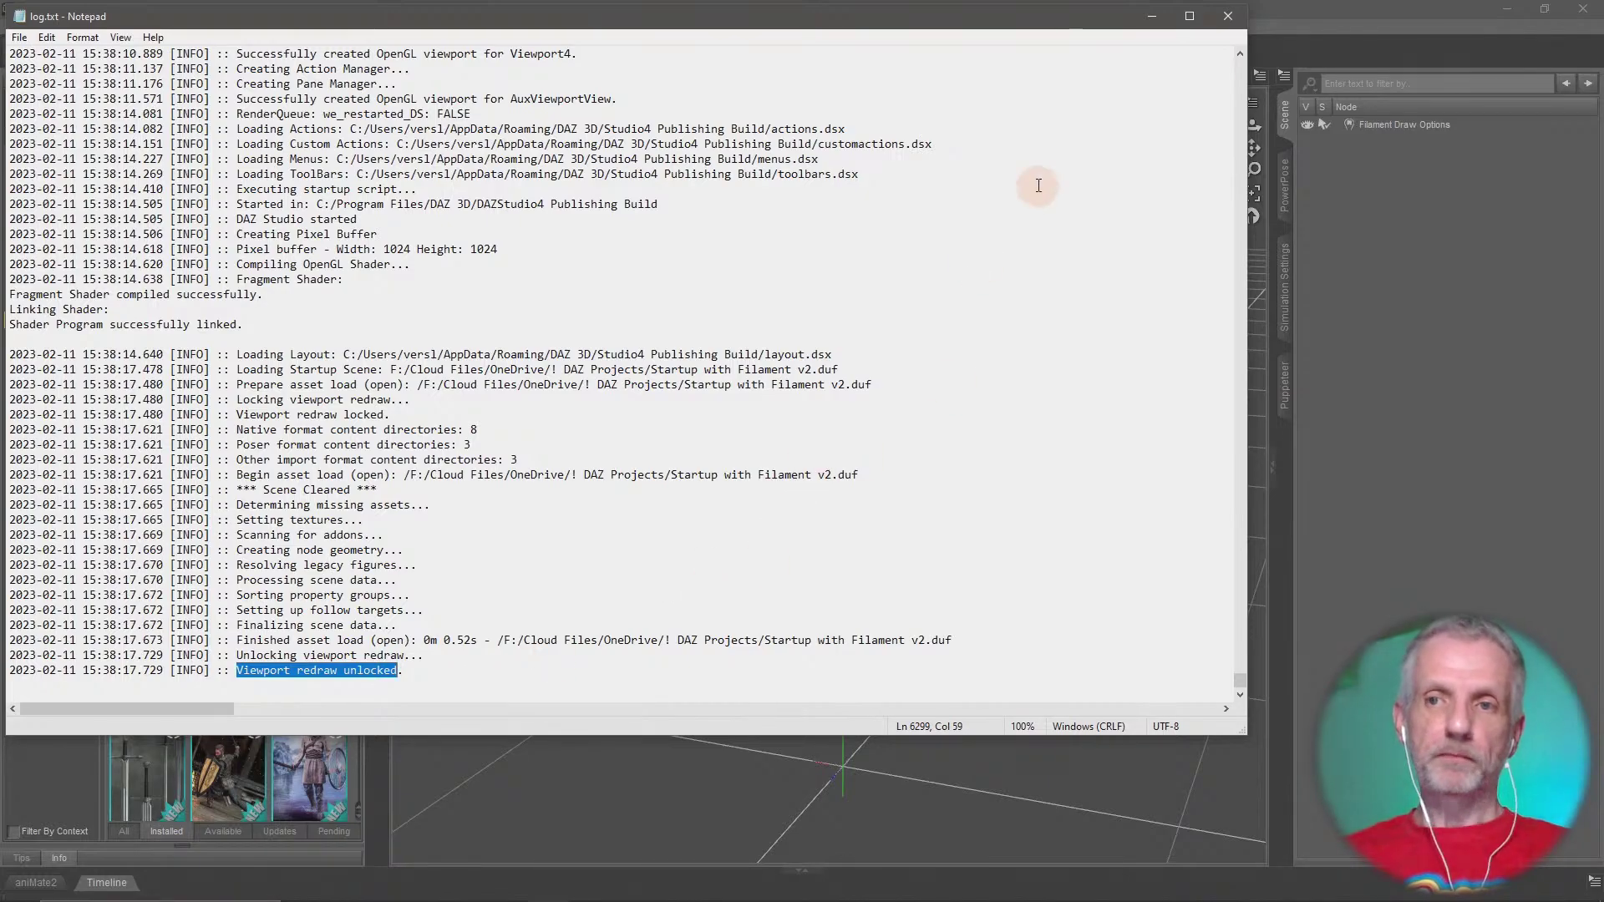
{"action": "left_click", "coordinate": [1221, 13]}
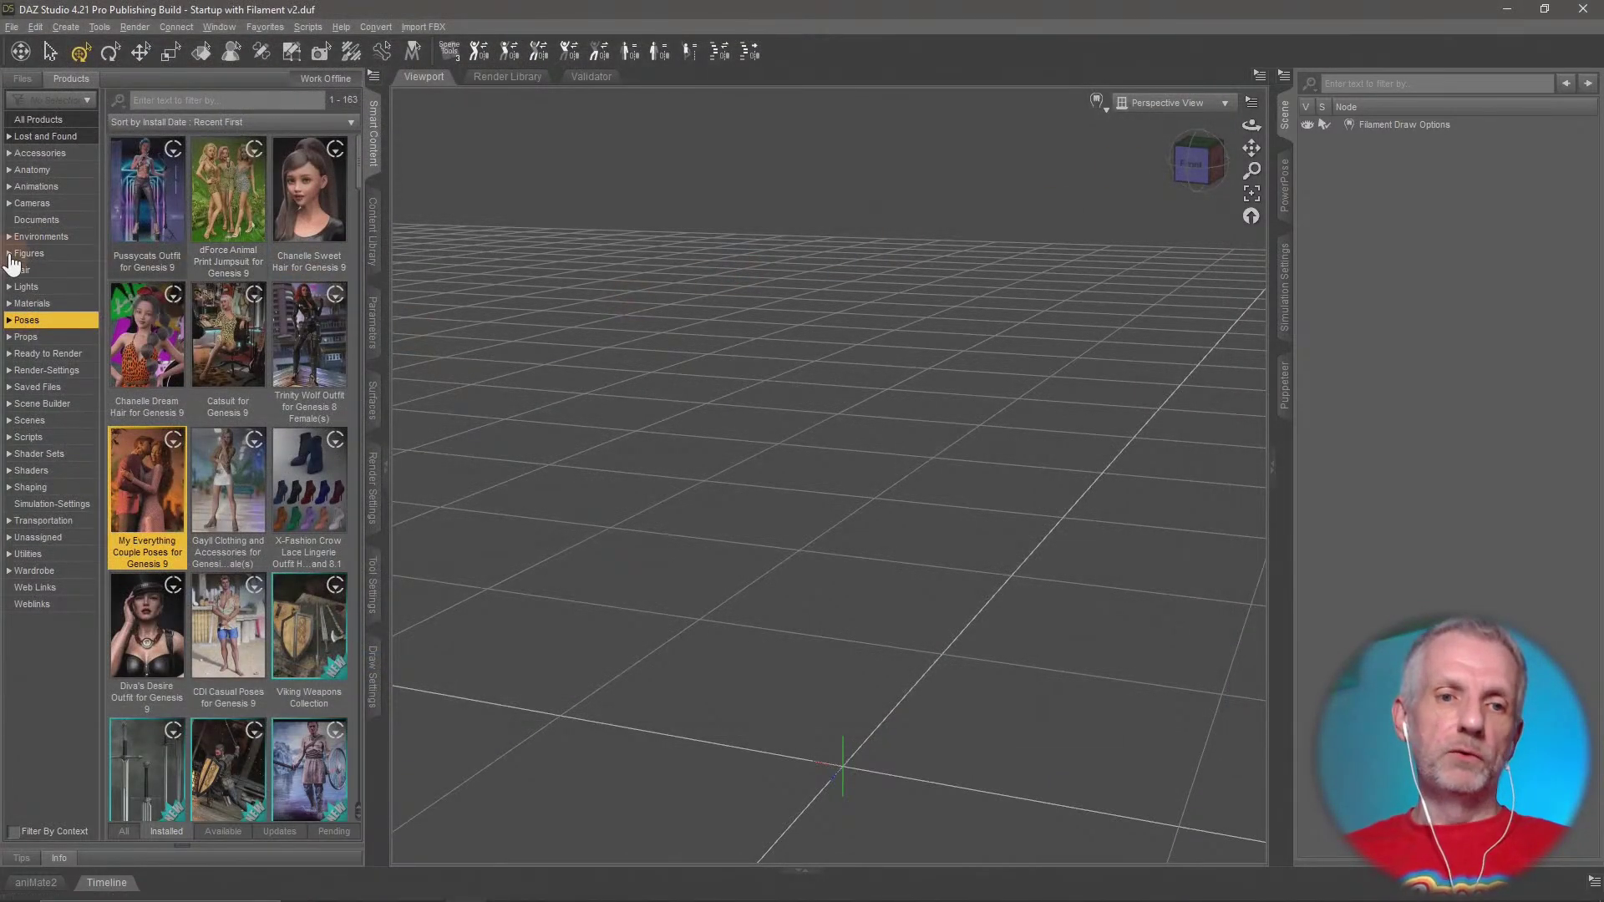
Load the Genesis 9 Dev Load figure from the Genesis 9 Starter Essentials product
{"action": "left_click", "coordinate": [63, 253]}
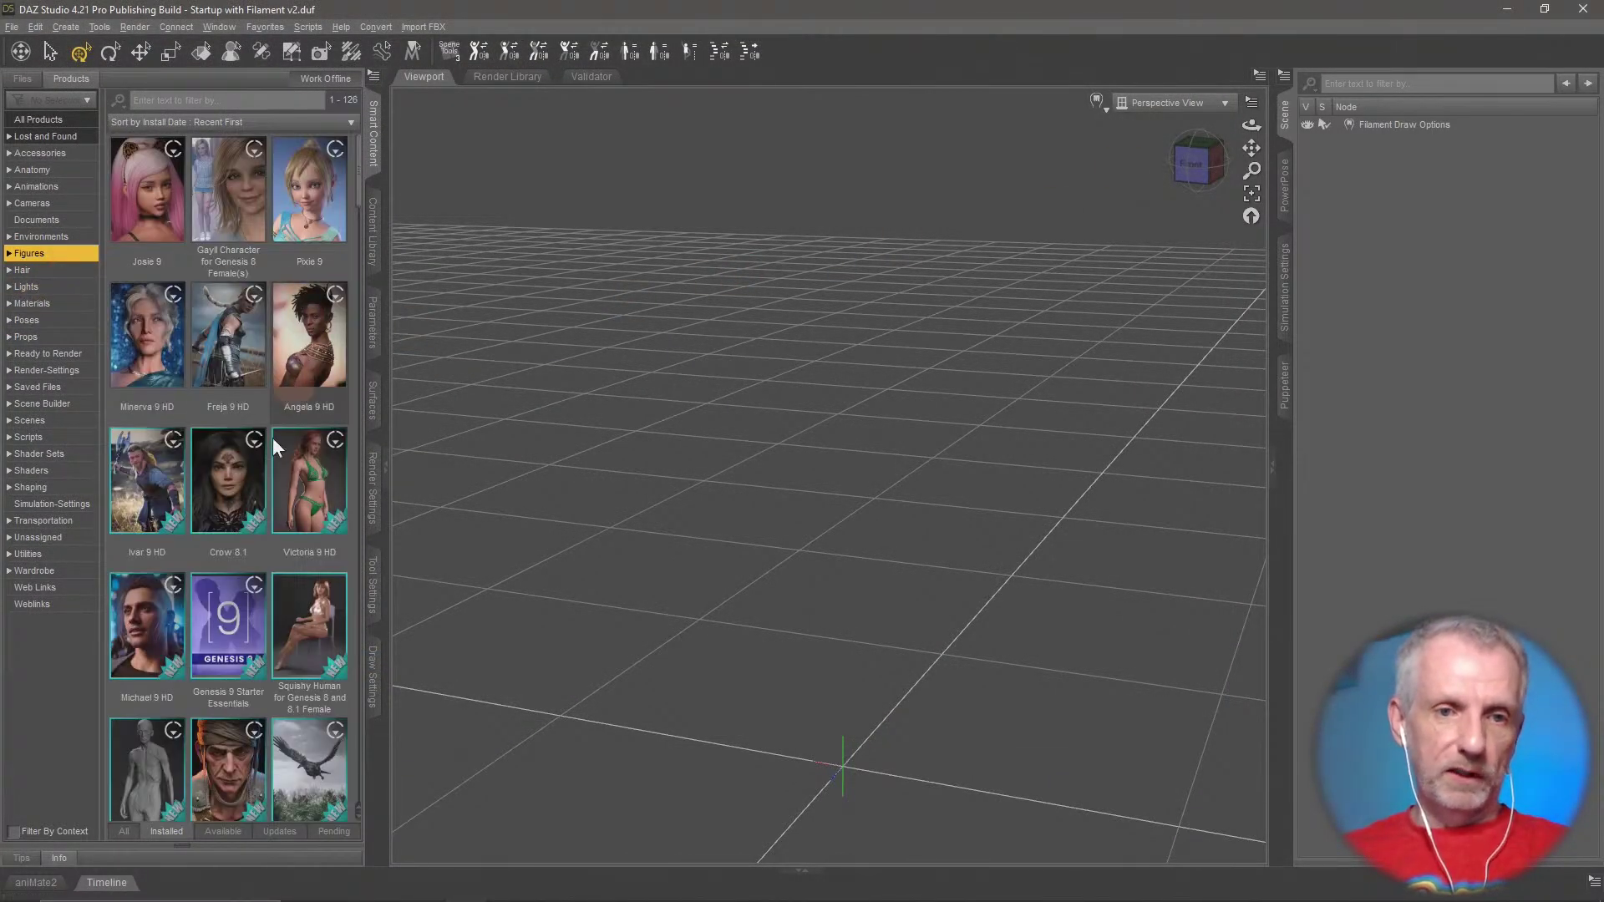
{"action": "left_click", "coordinate": [244, 664]}
{"action": "double_click", "coordinate": [244, 663]}
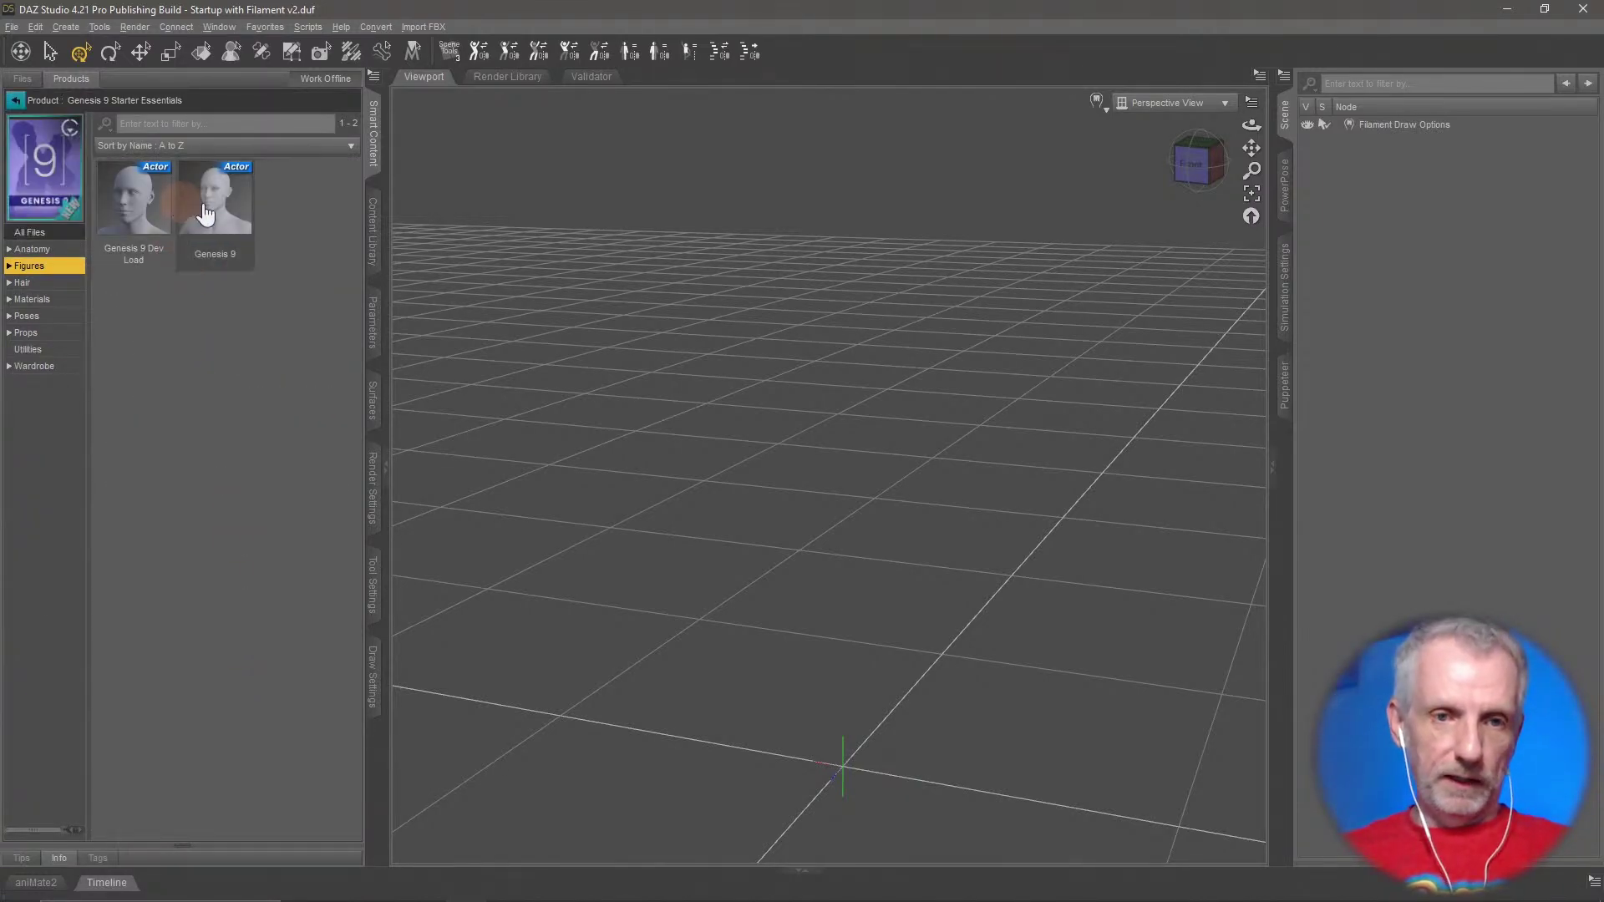
{"action": "double_click", "coordinate": [134, 200]}
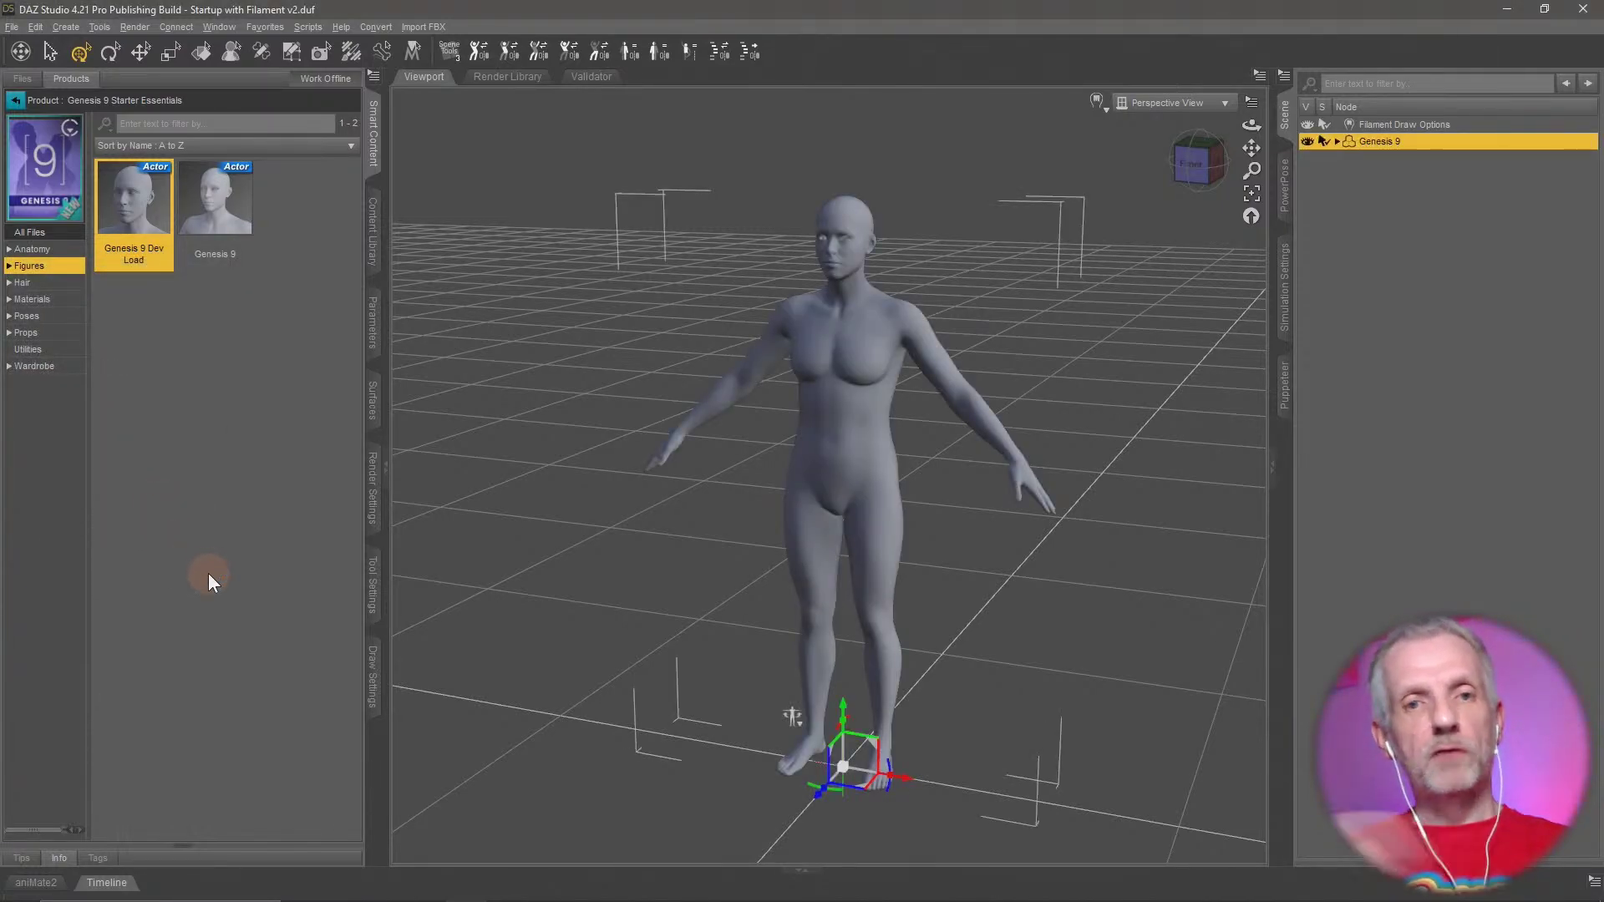
Open the troubleshooting log file, examine the newest entries about the Genesis 9 Dev Load figure, and close the log
{"action": "left_click", "coordinate": [343, 29]}
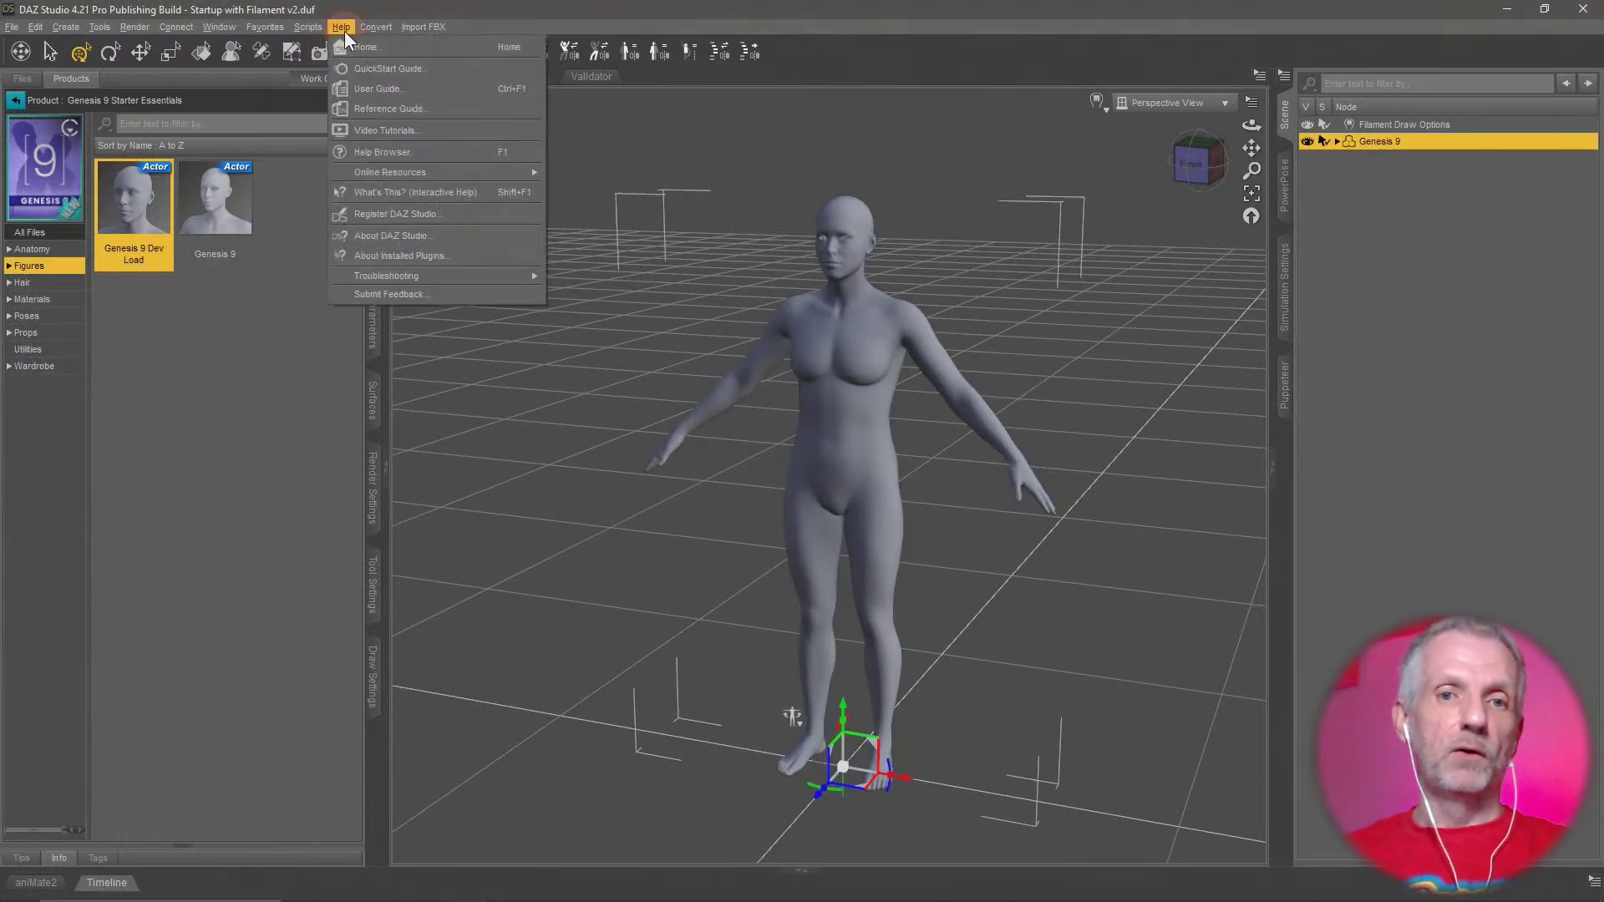
{"action": "mouse_move", "coordinate": [423, 276]}
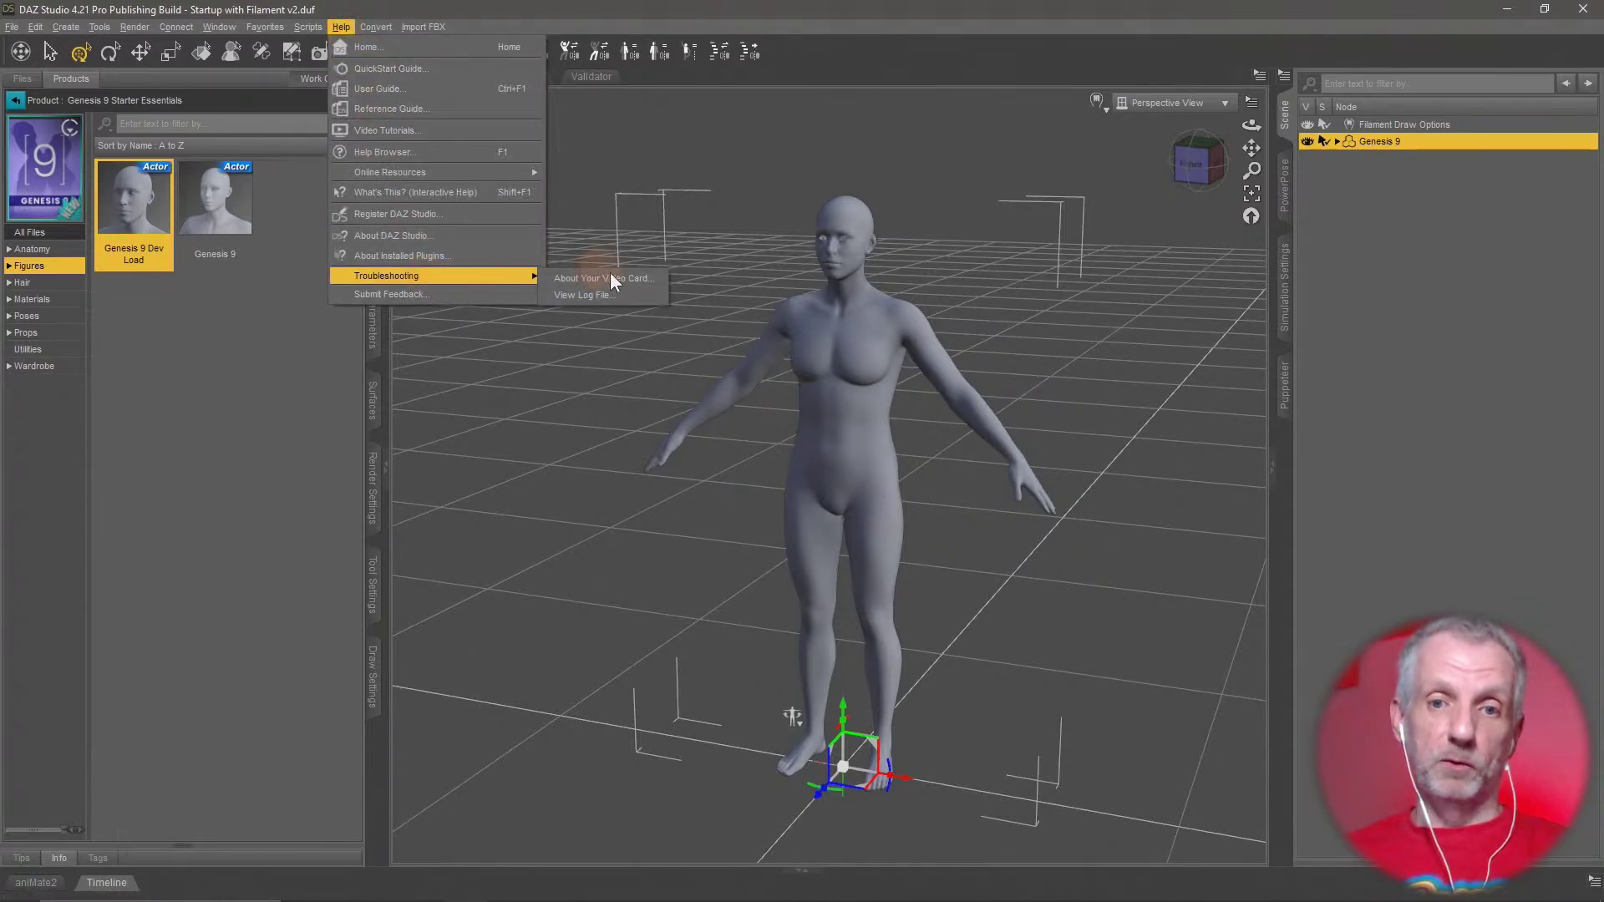
{"action": "left_click", "coordinate": [609, 296]}
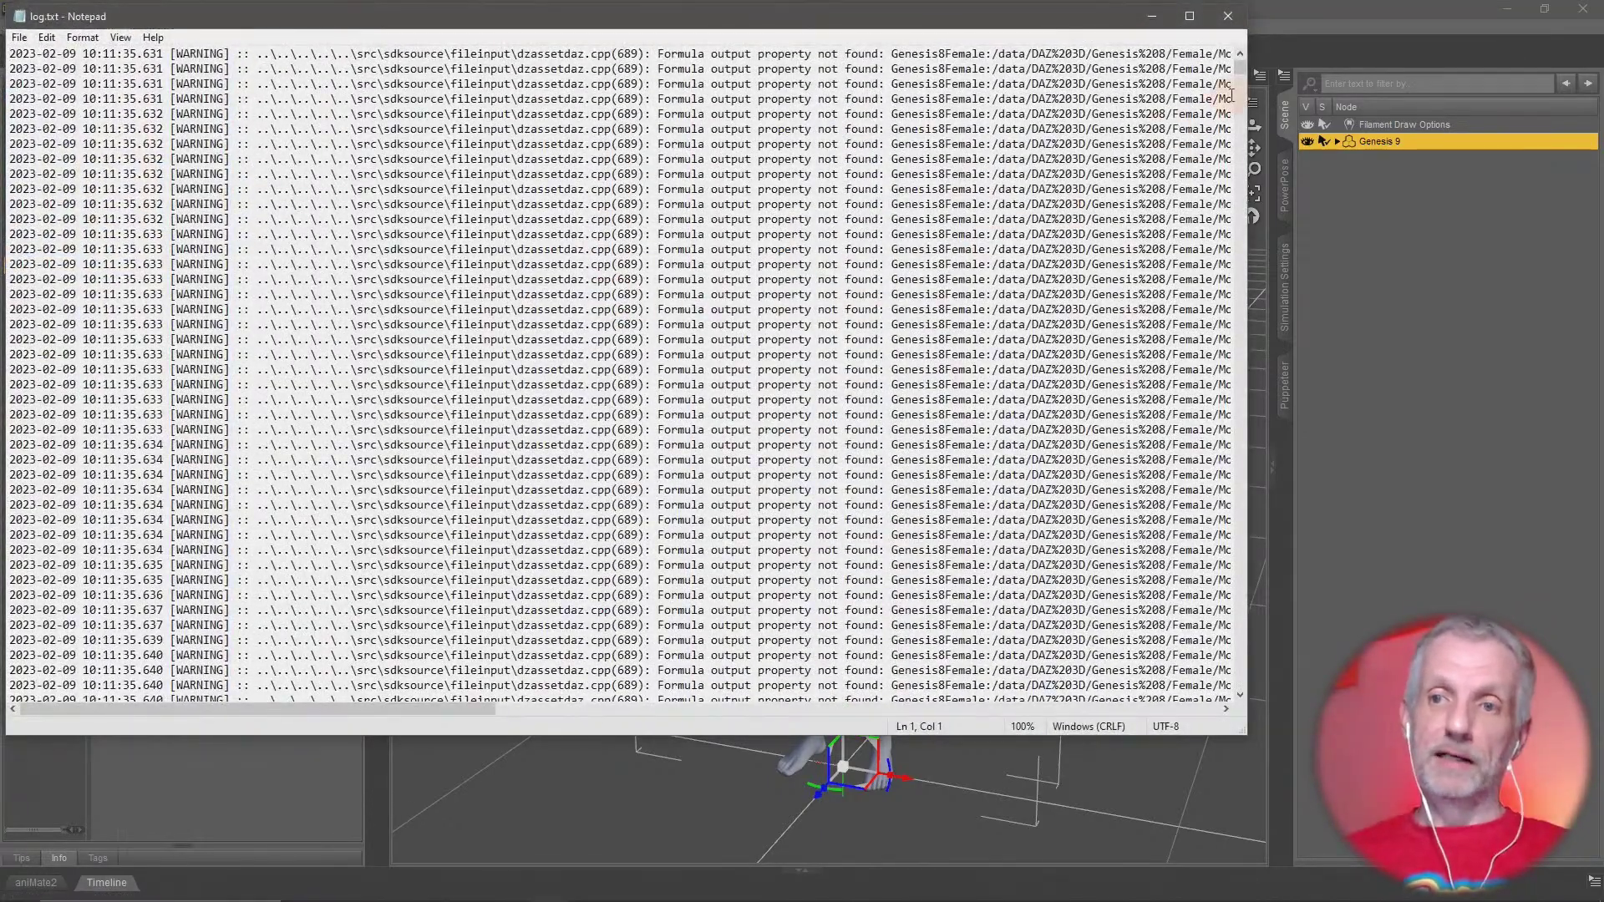
{"action": "left_click_drag", "start_coordinate": [1238, 60], "coordinate": [1248, 719]}
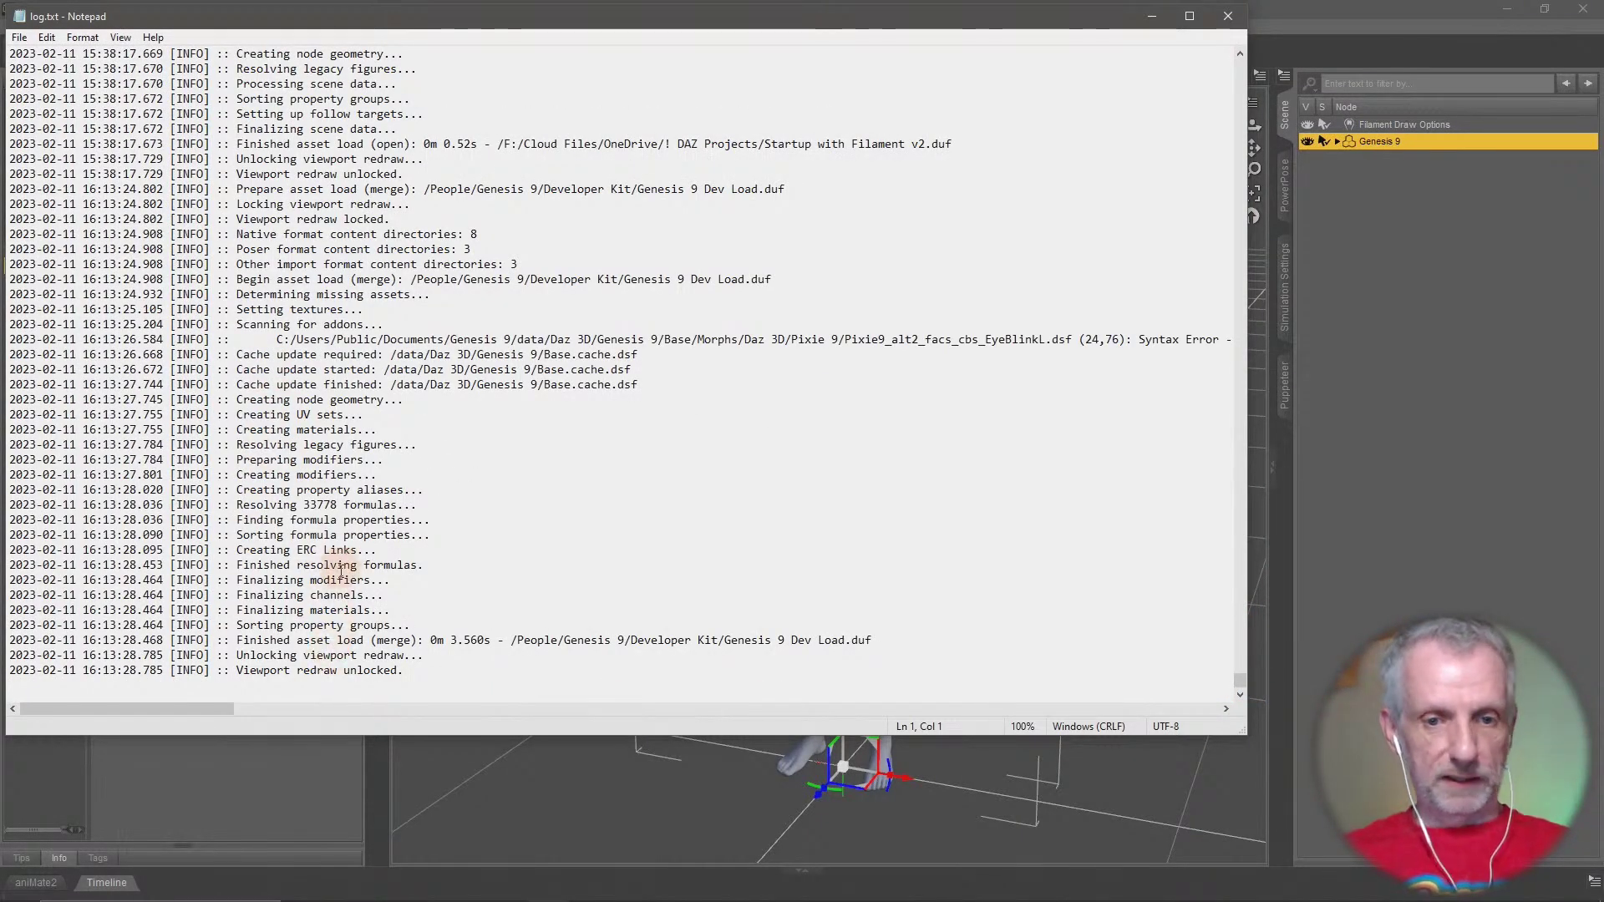
{"action": "left_click", "coordinate": [1227, 18]}
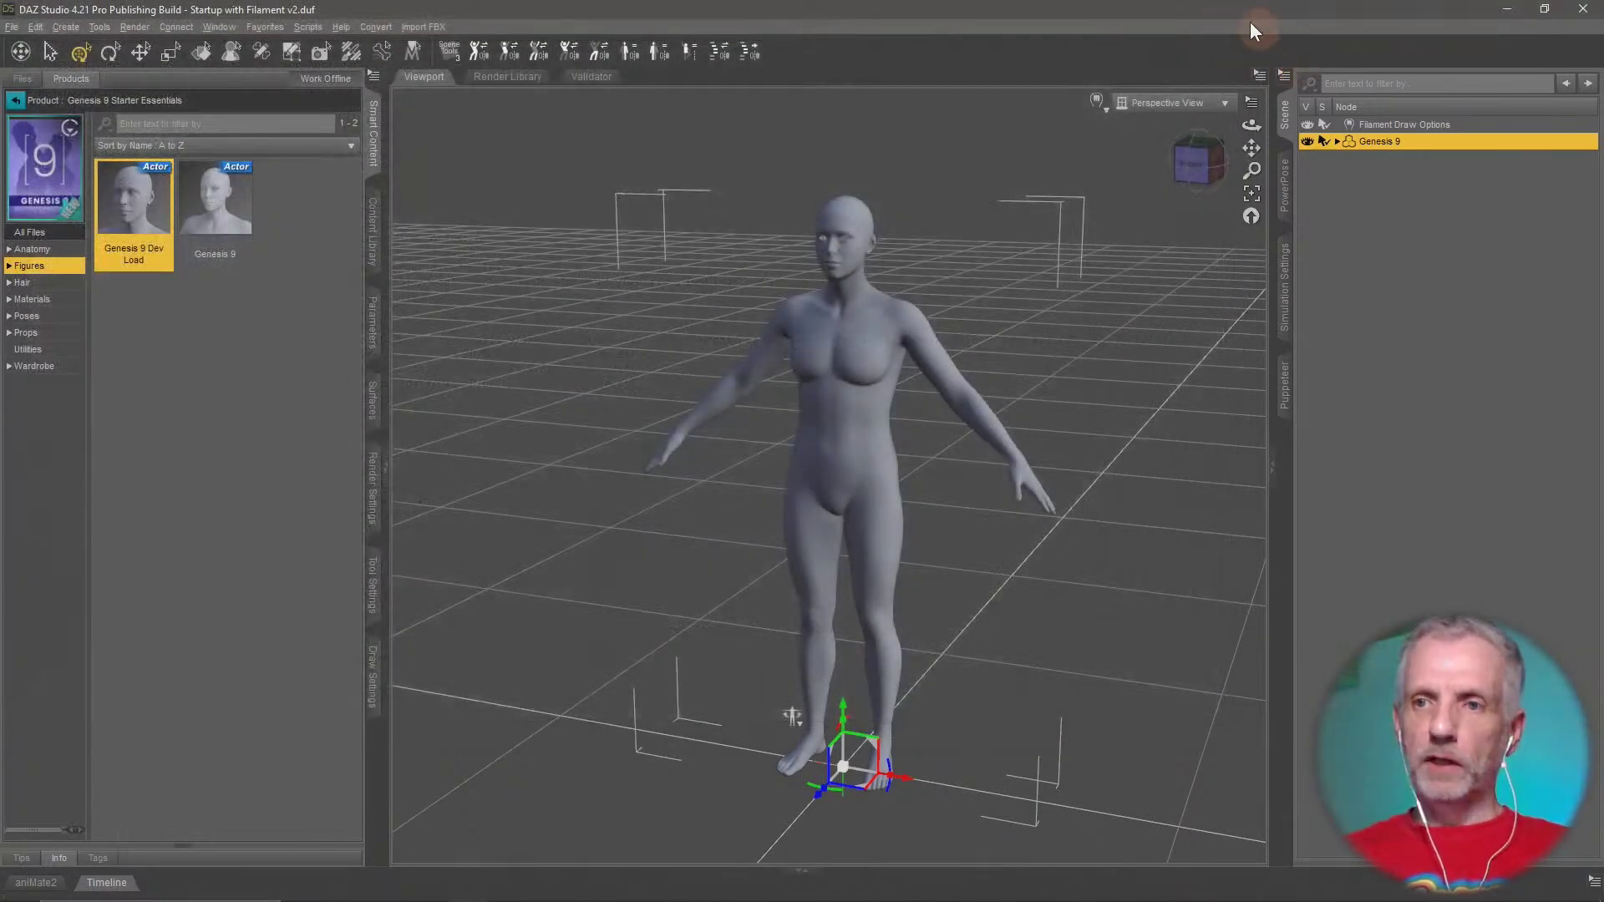
Open the Daz Publishing Log from the desktop and arrange it side by side with DAZ Studio
{"action": "left_click", "coordinate": [1507, 9]}
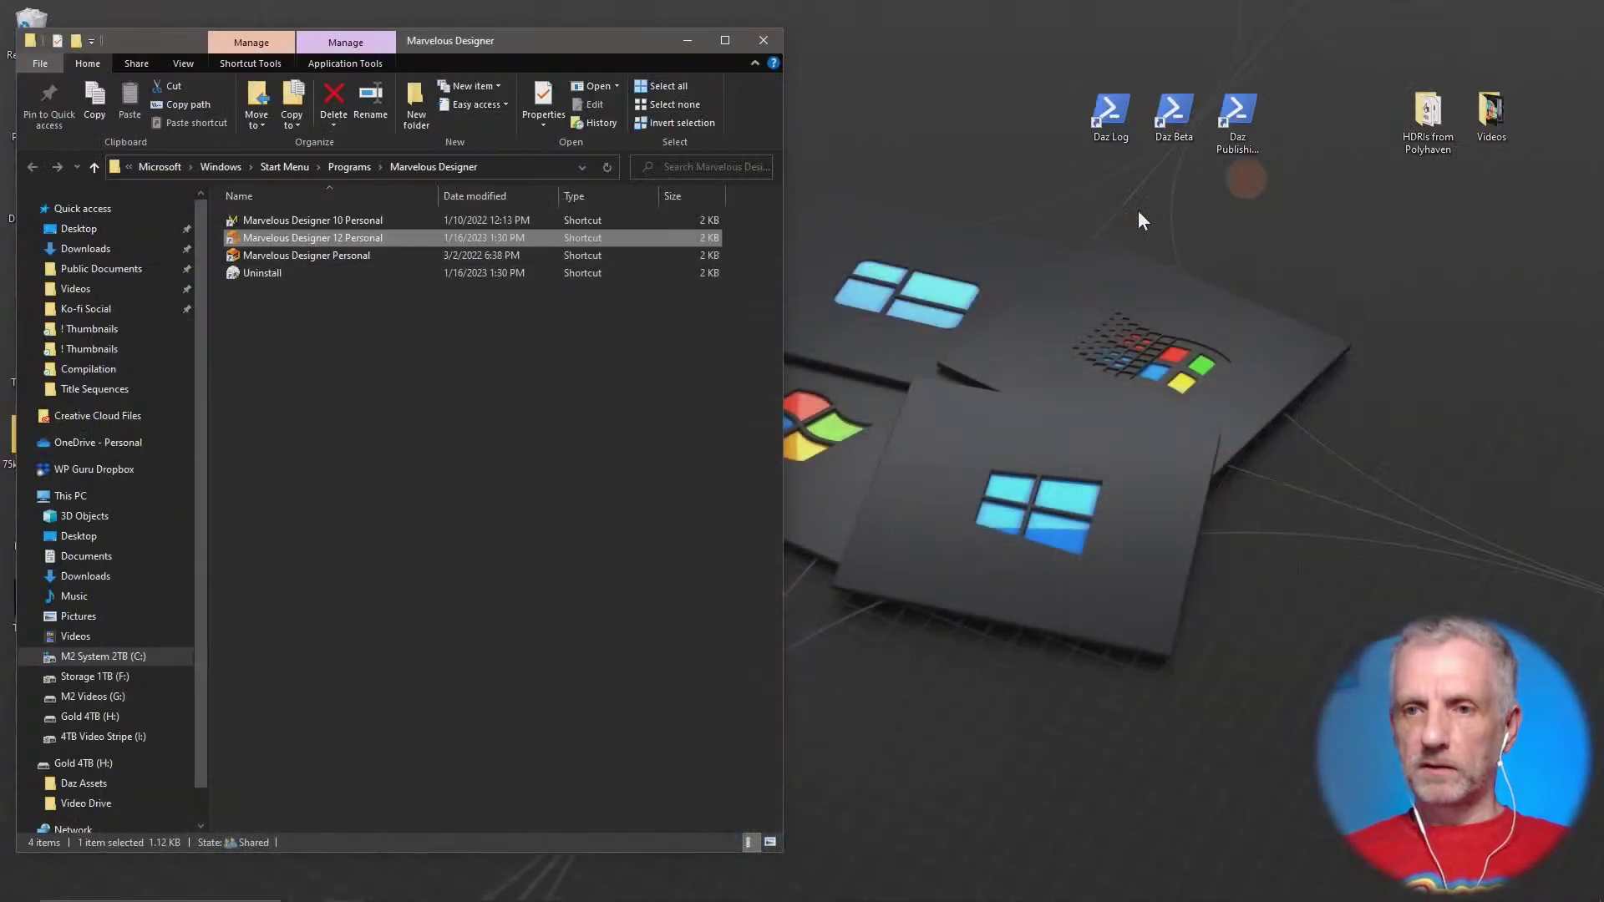
{"action": "double_click", "coordinate": [1257, 108]}
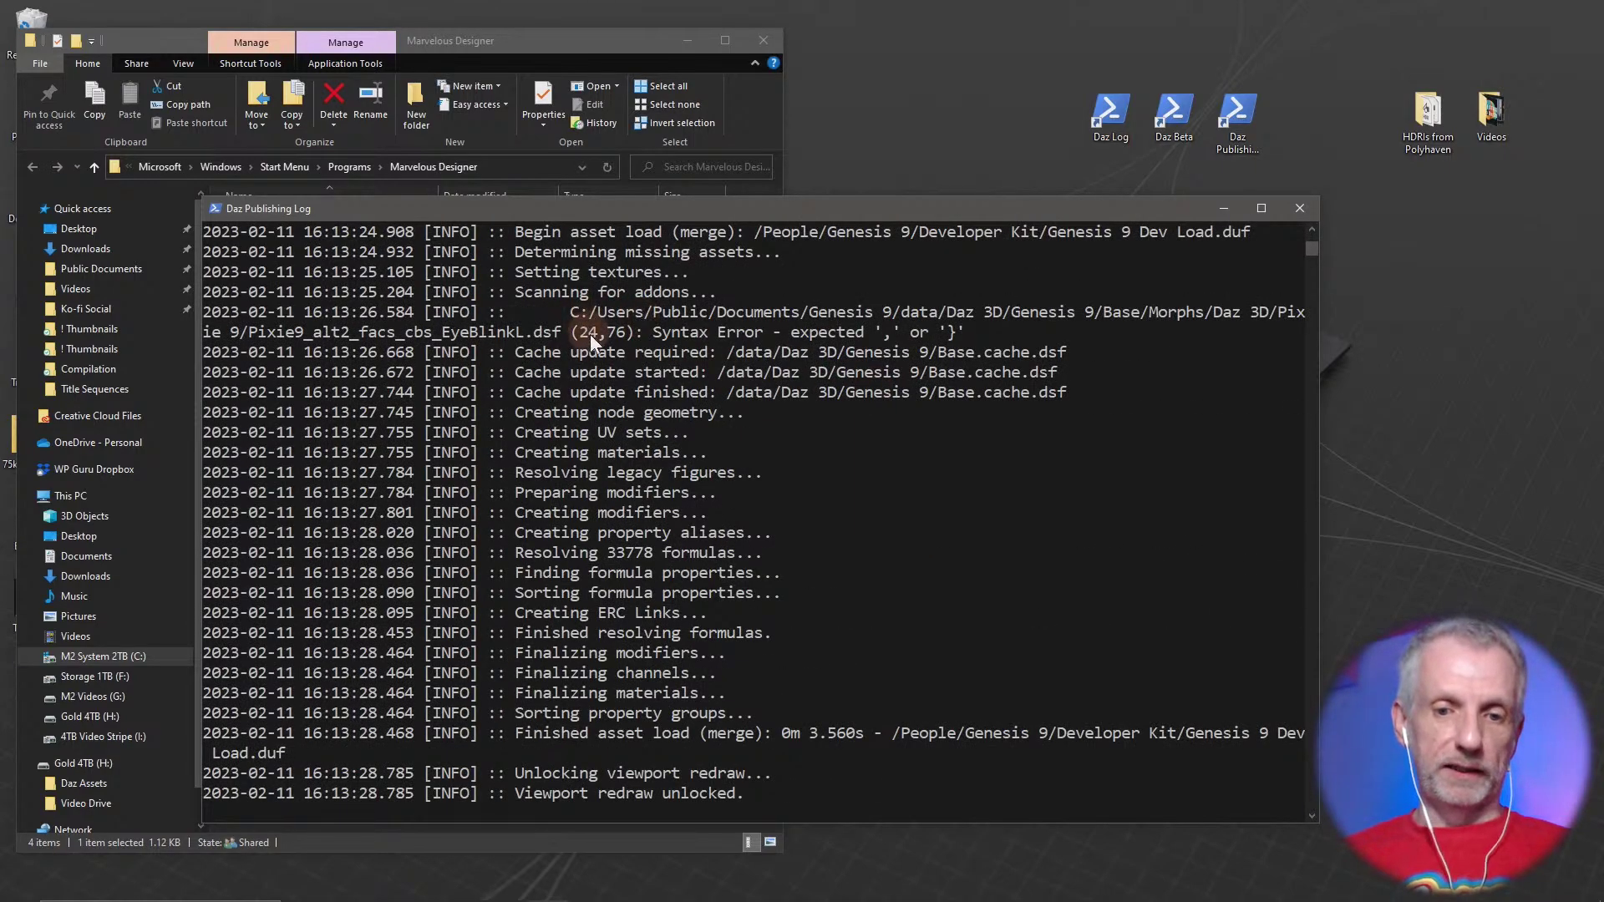
{"action": "left_click_drag", "start_coordinate": [470, 209], "coordinate": [1597, 207]}
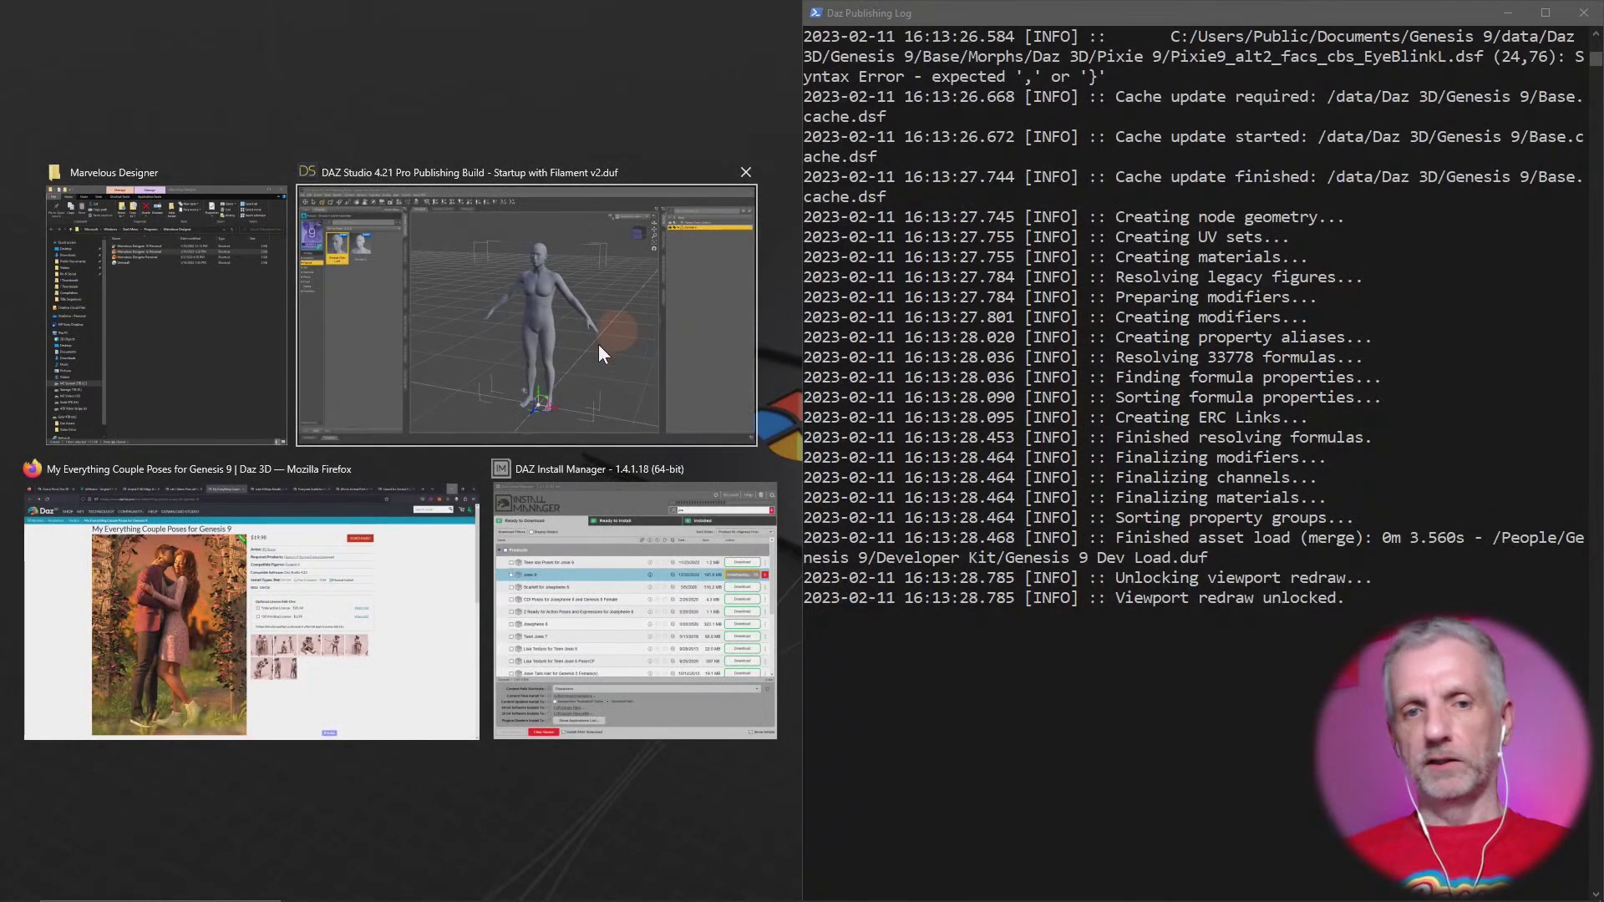
{"action": "left_click", "coordinate": [555, 344]}
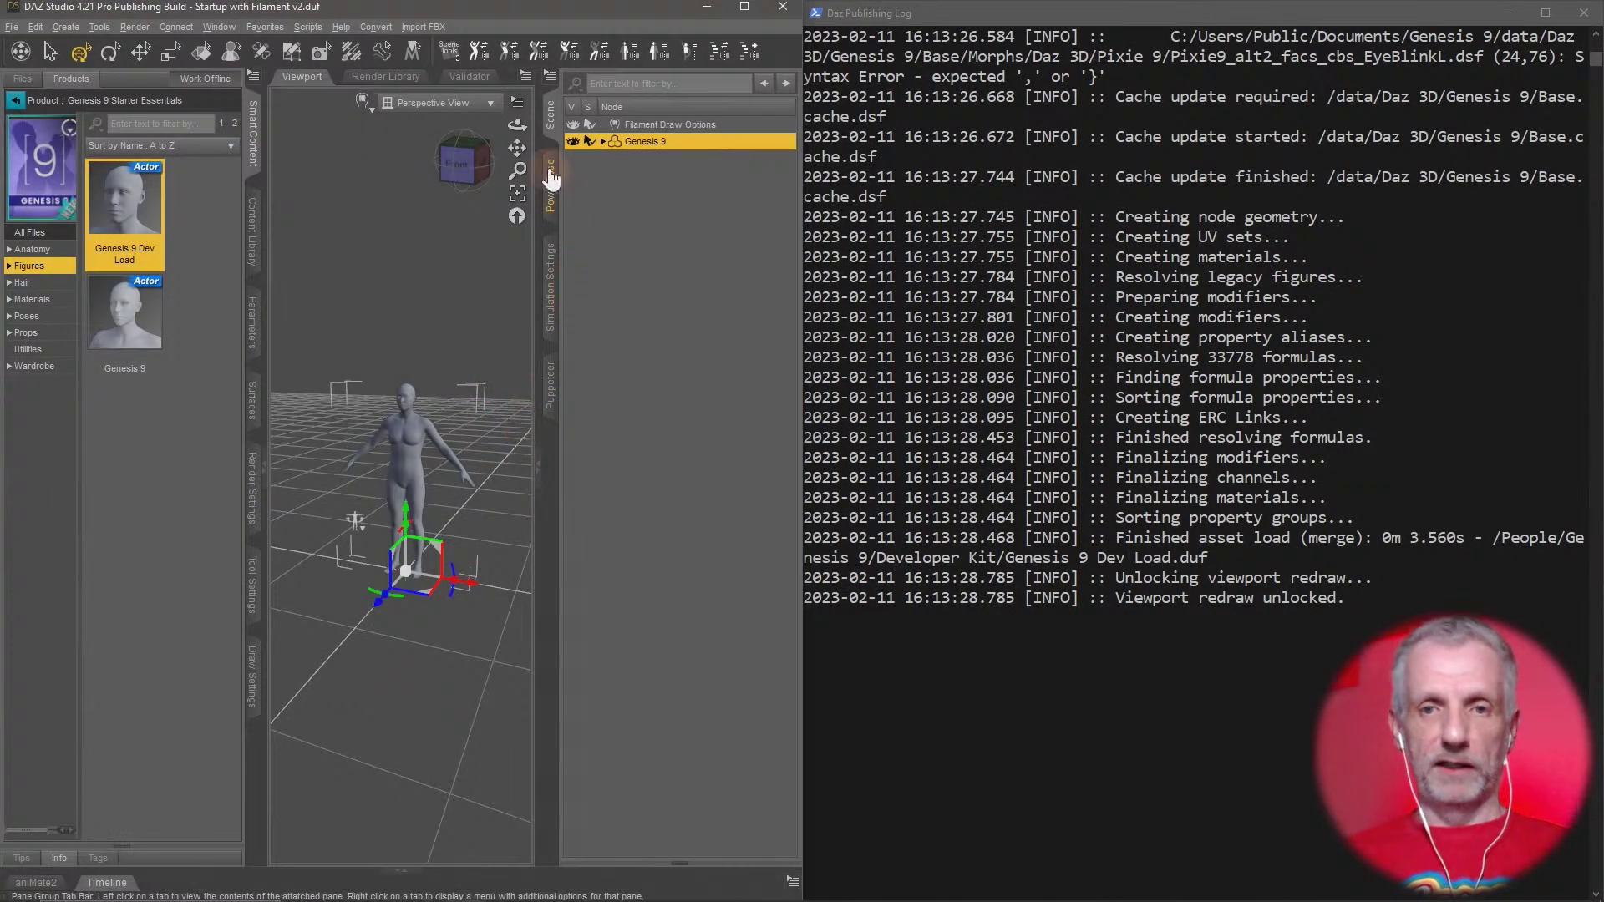
Delete the Genesis 9 Dev Load figure, collapse the Scene pane, and load the regular Genesis 9 figure instead
{"action": "left_click", "coordinate": [652, 143]}
{"action": "key", "text": "Delete"}
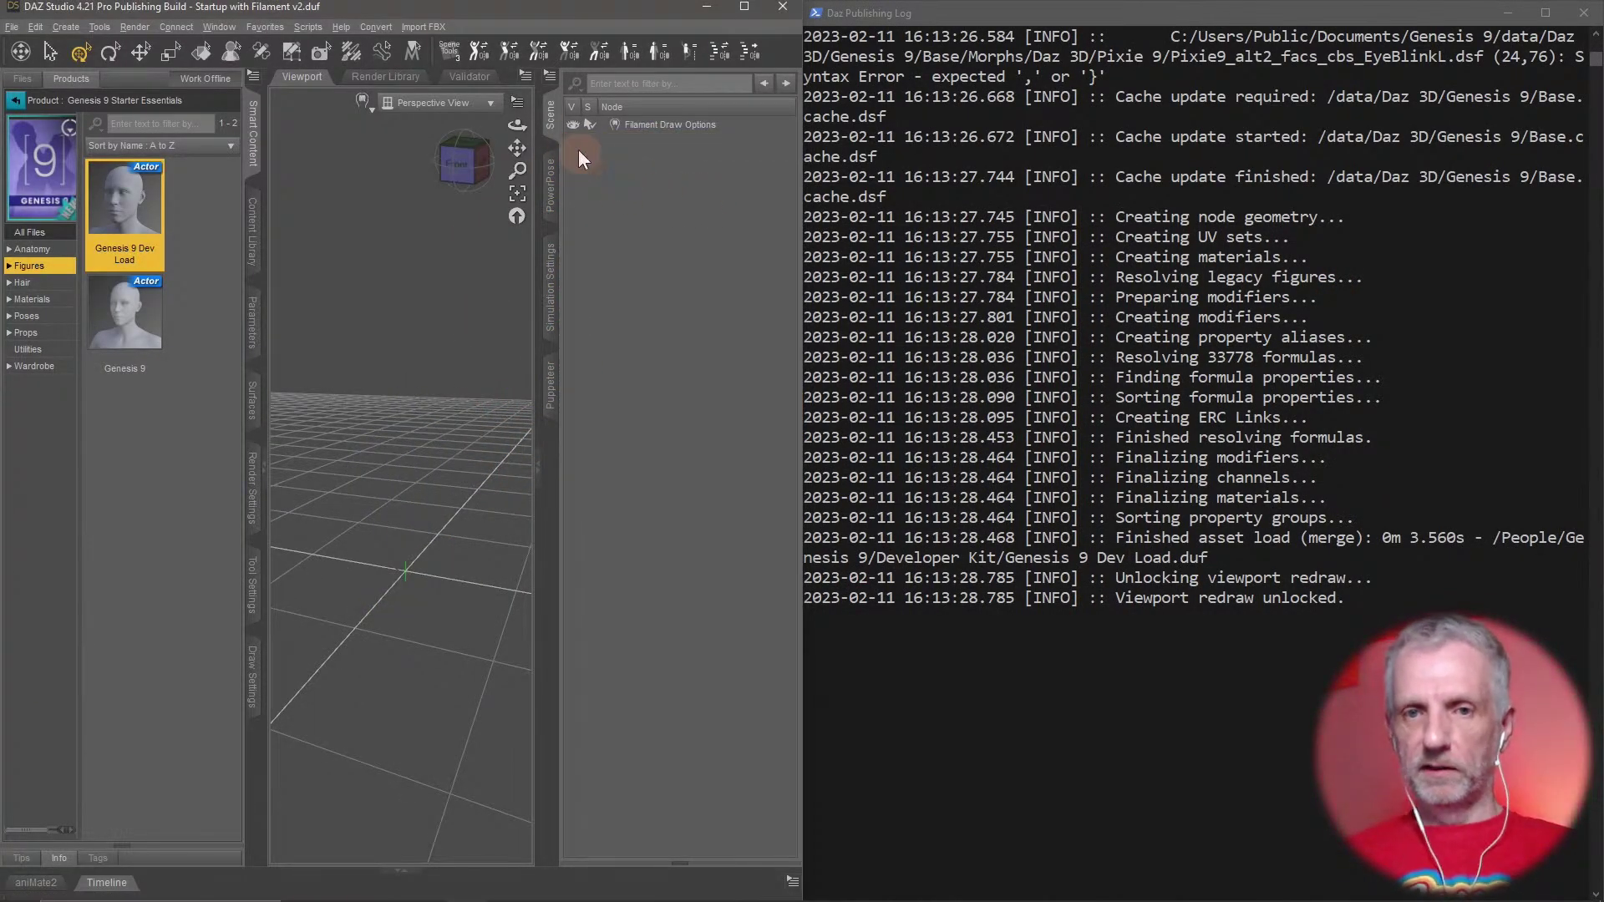
{"action": "left_click", "coordinate": [551, 125]}
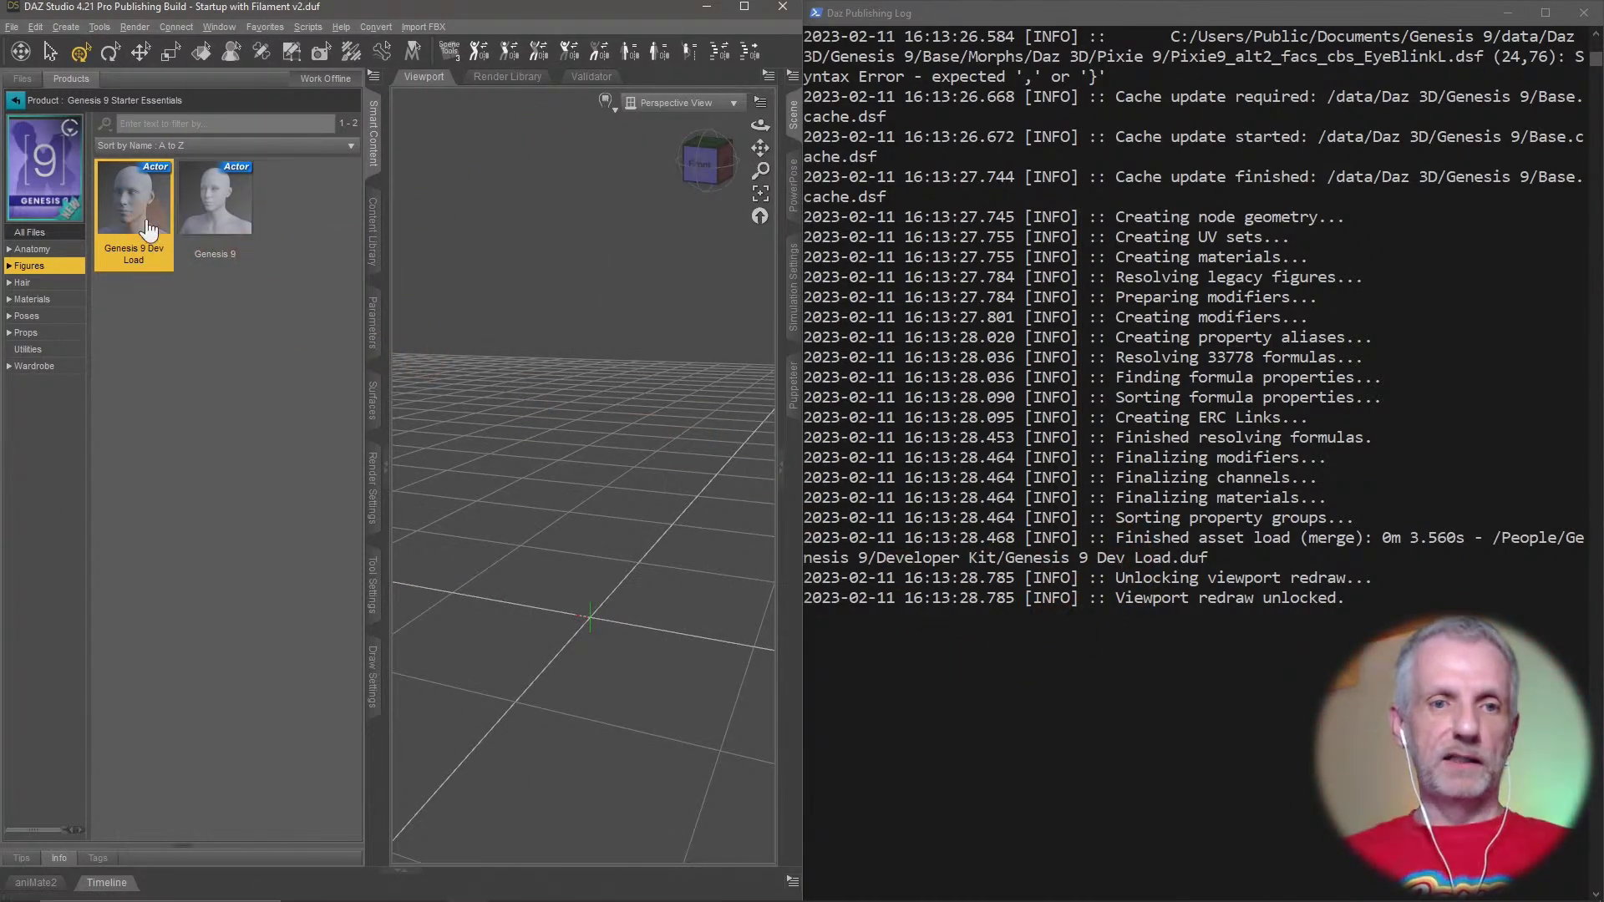
{"action": "double_click", "coordinate": [216, 201]}
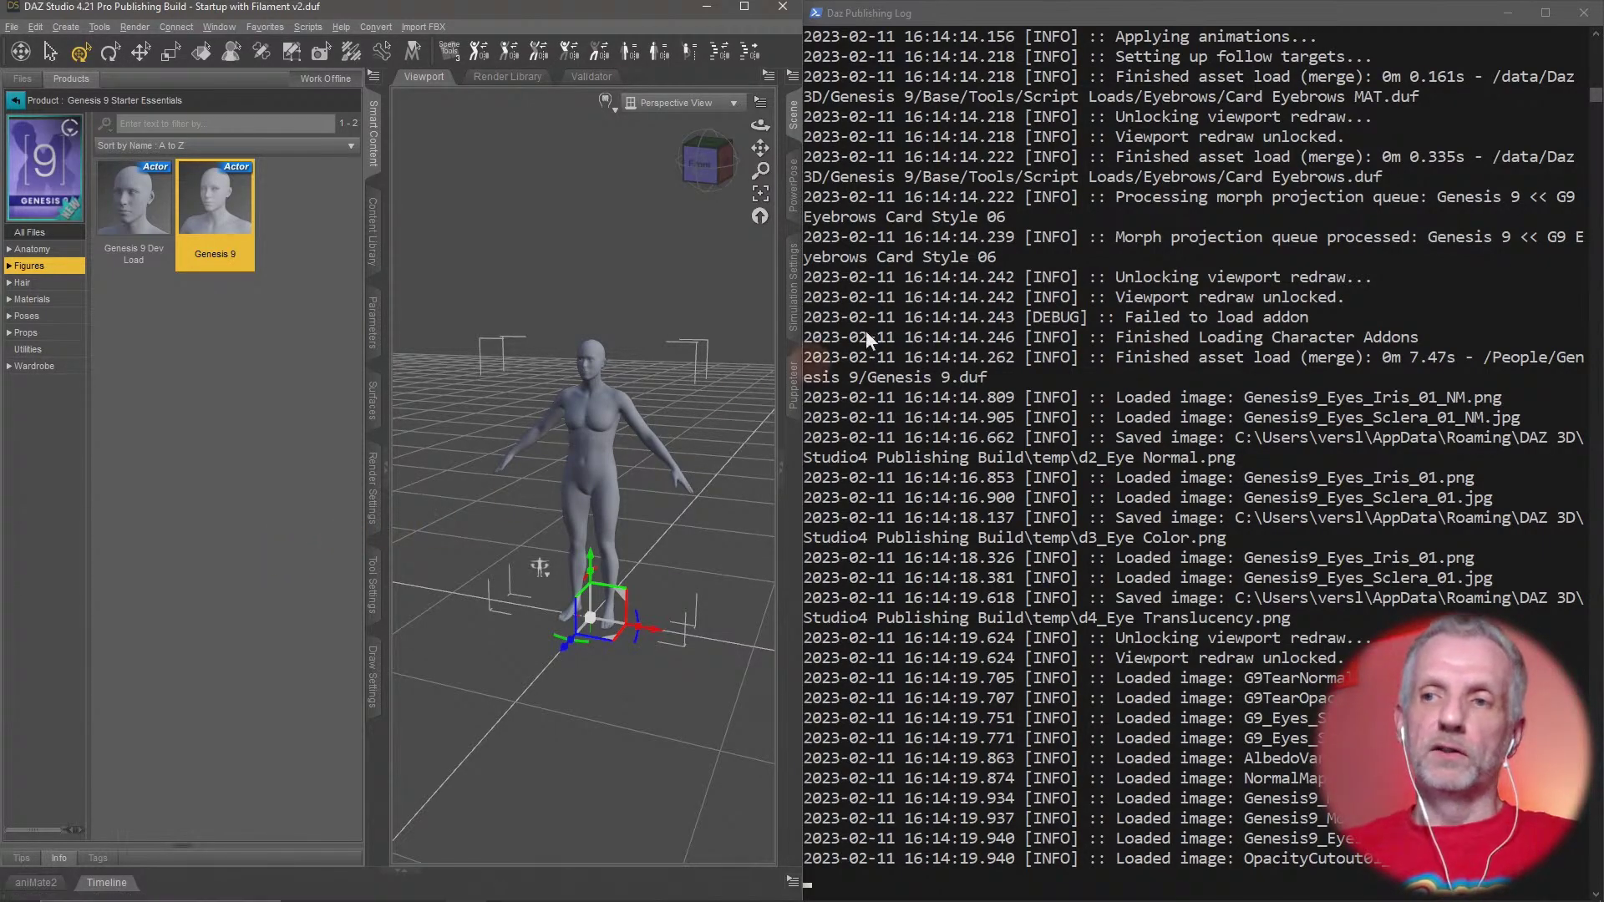
Minimise the log window, maximise DAZ Studio, and show the Scene pane again
{"action": "left_click", "coordinate": [1513, 16]}
{"action": "left_click", "coordinate": [744, 7]}
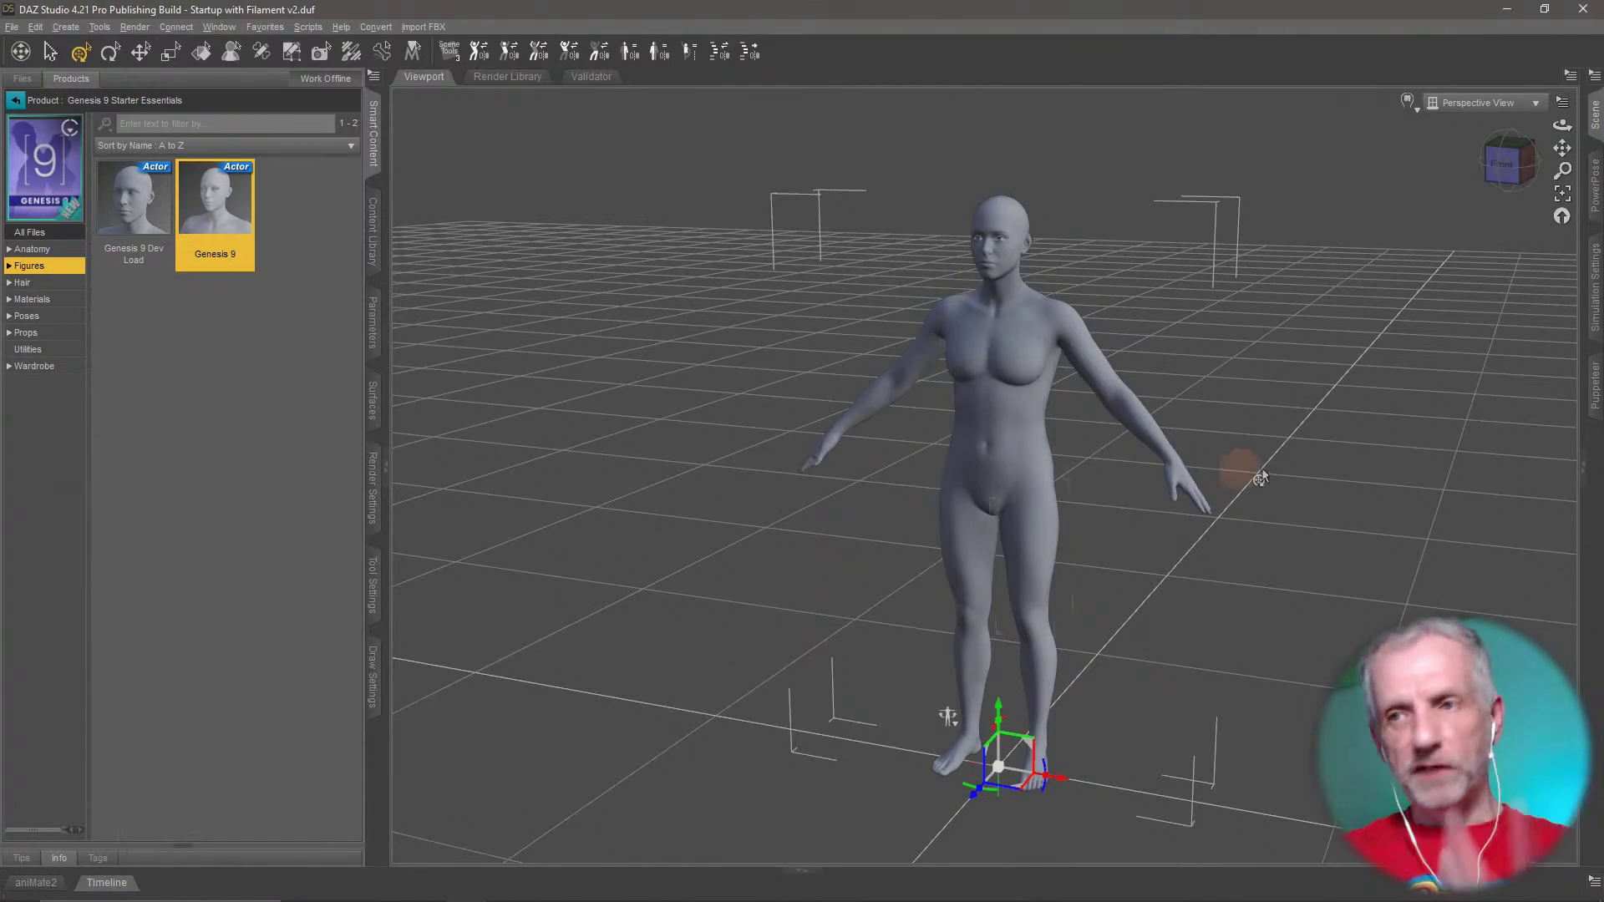
{"action": "left_click", "coordinate": [1595, 114]}
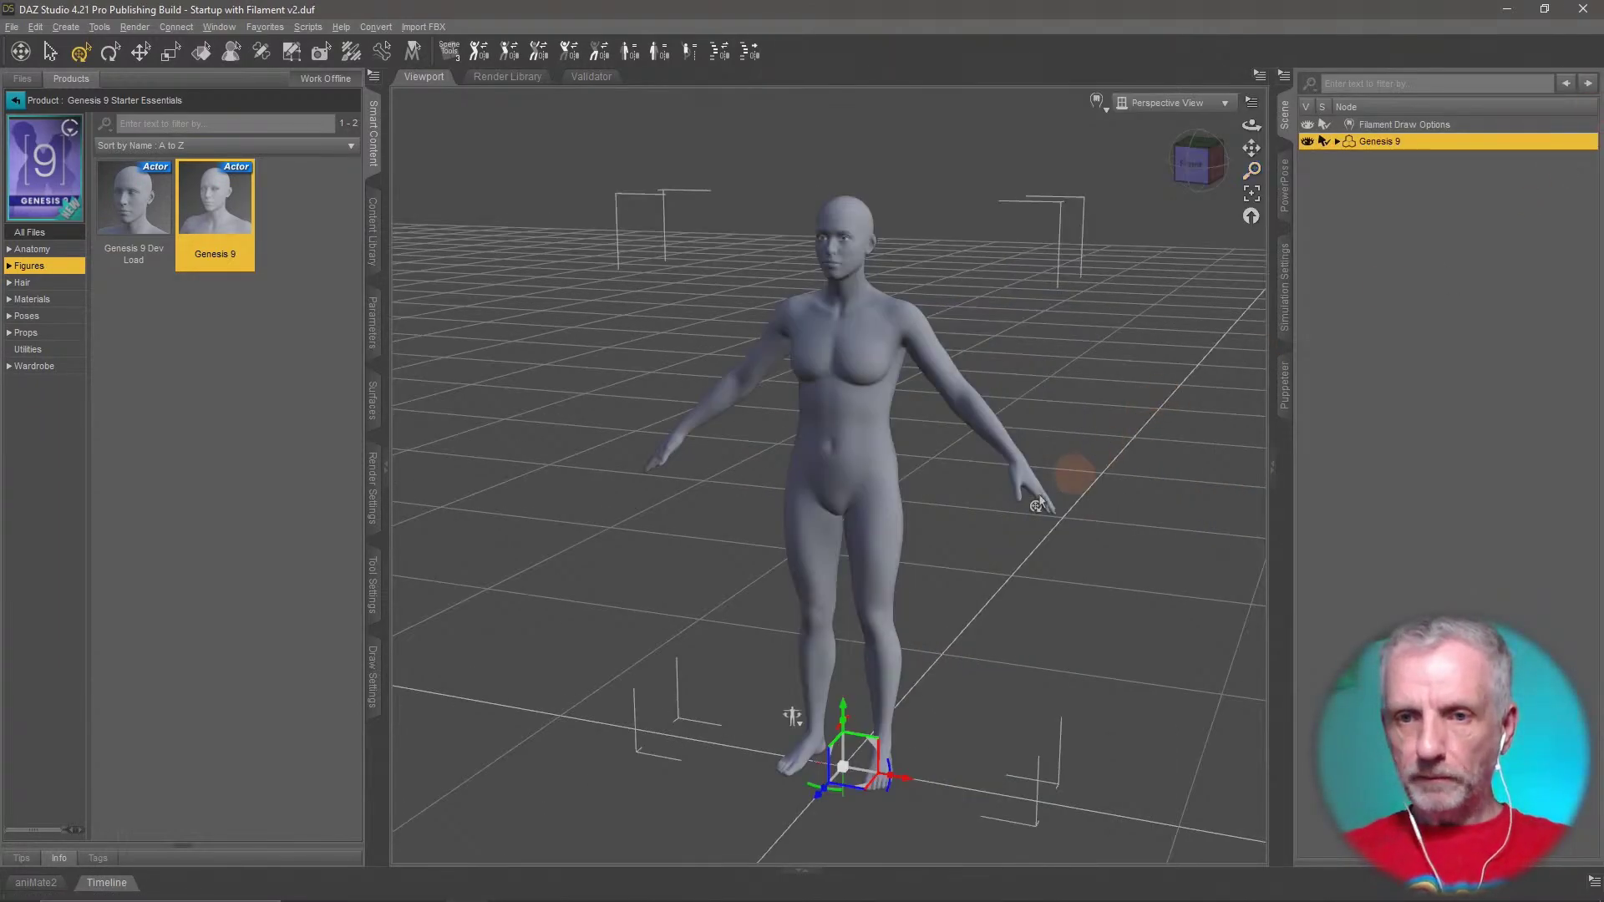
Move the Genesis 9 figure sideways along the X axis, away from the scene origin
{"action": "left_click_drag", "start_coordinate": [978, 508], "coordinate": [953, 537], "text": "alt"}
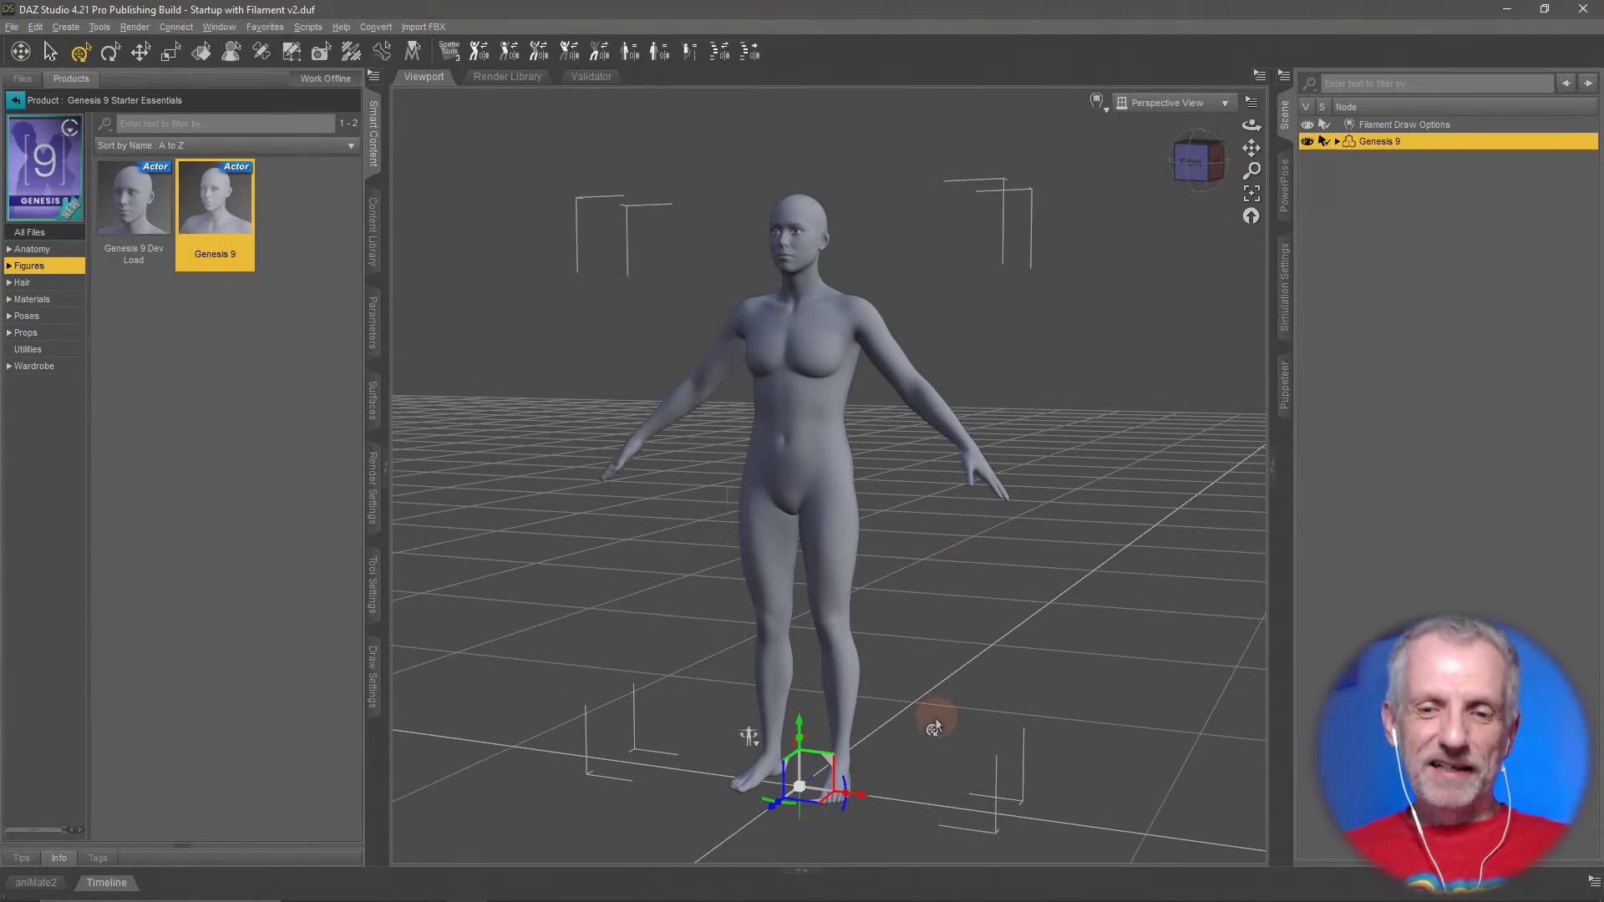
{"action": "left_click_drag", "start_coordinate": [866, 615], "coordinate": [867, 601], "text": "alt"}
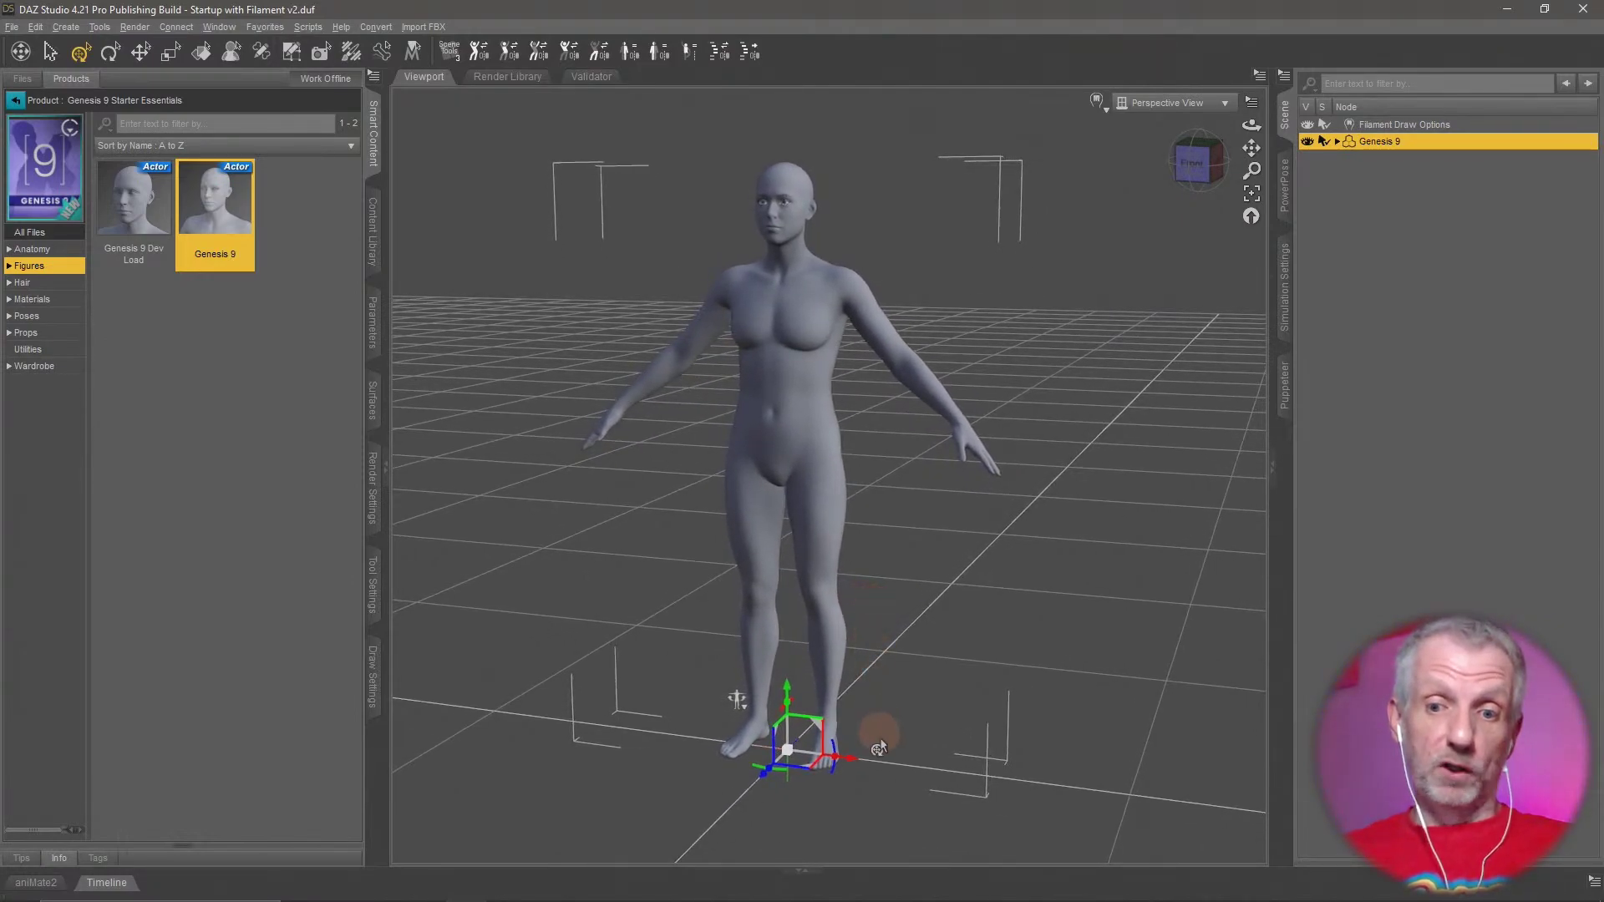
{"action": "mouse_move", "coordinate": [848, 768]}
{"action": "left_mouse_down", "text": "alt"}
{"action": "mouse_move", "coordinate": [652, 653]}
{"action": "mouse_move", "coordinate": [691, 652]}
{"action": "mouse_move", "coordinate": [970, 491]}
{"action": "left_mouse_up", "text": "alt"}
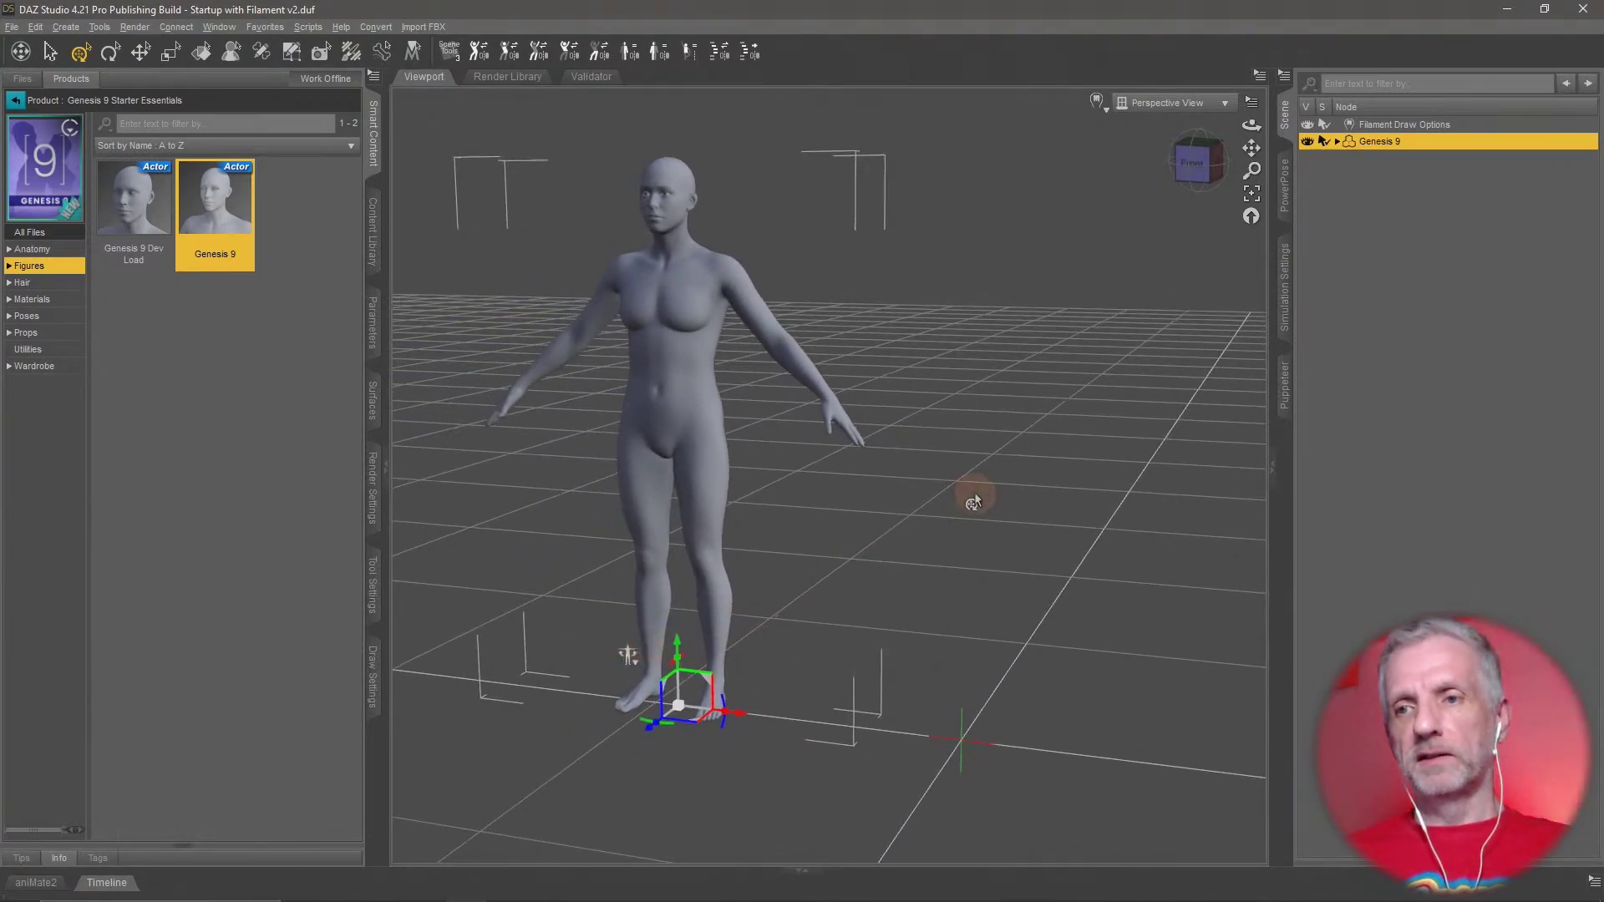
Rename the Genesis 9 figure in the scene as Woman
{"action": "double_click", "coordinate": [1378, 141]}
{"action": "type", "text": "Woman"}
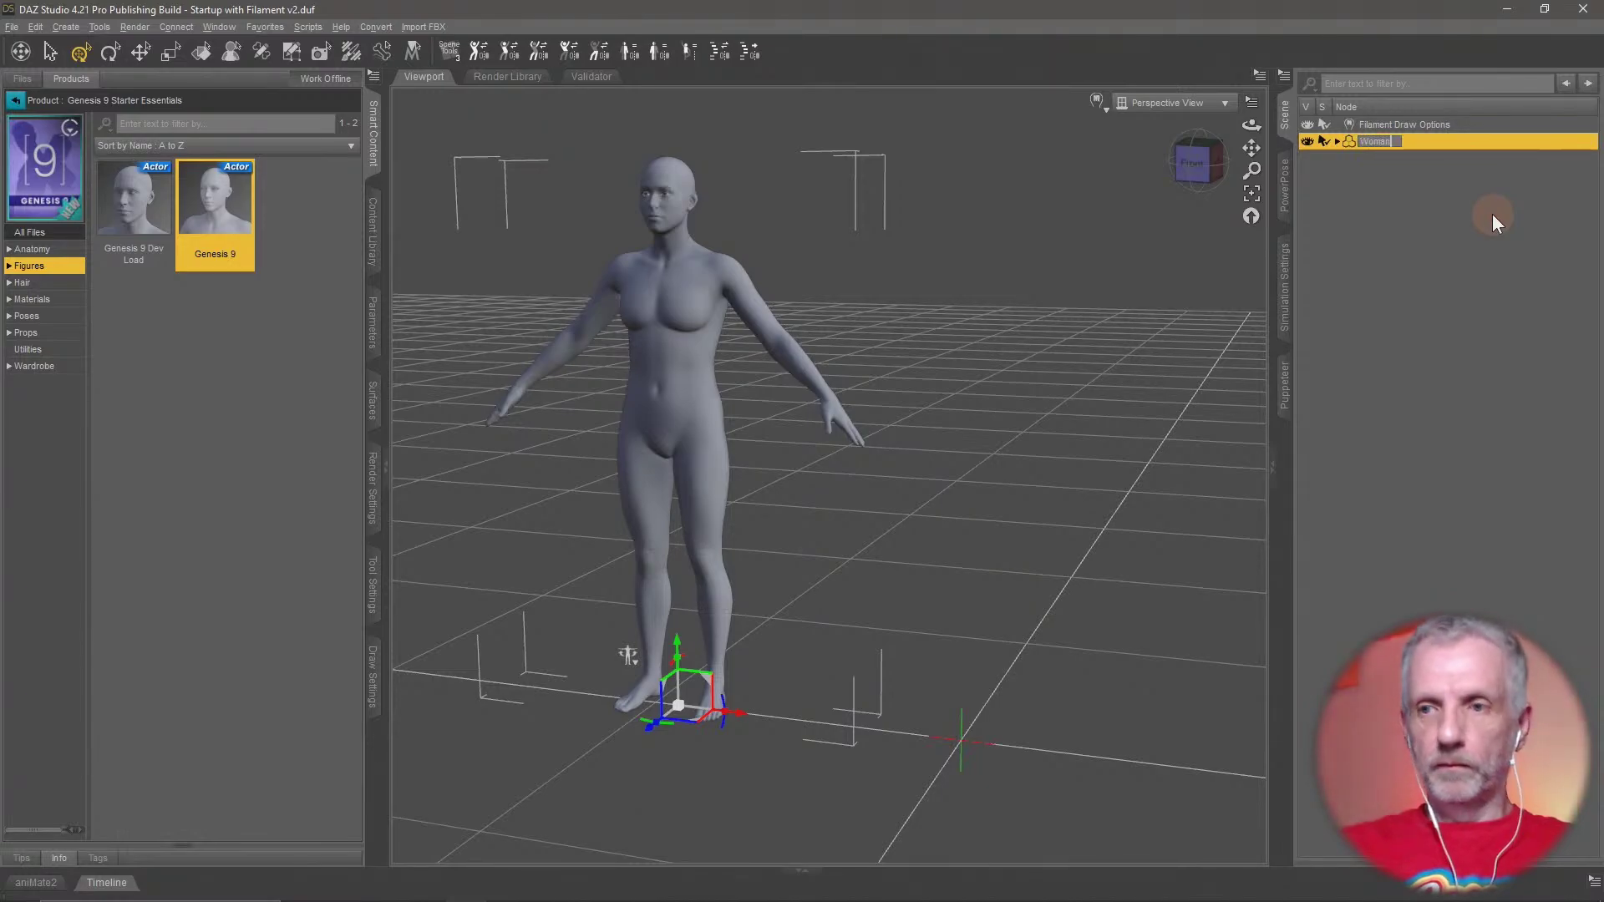
{"action": "key", "text": "Return"}
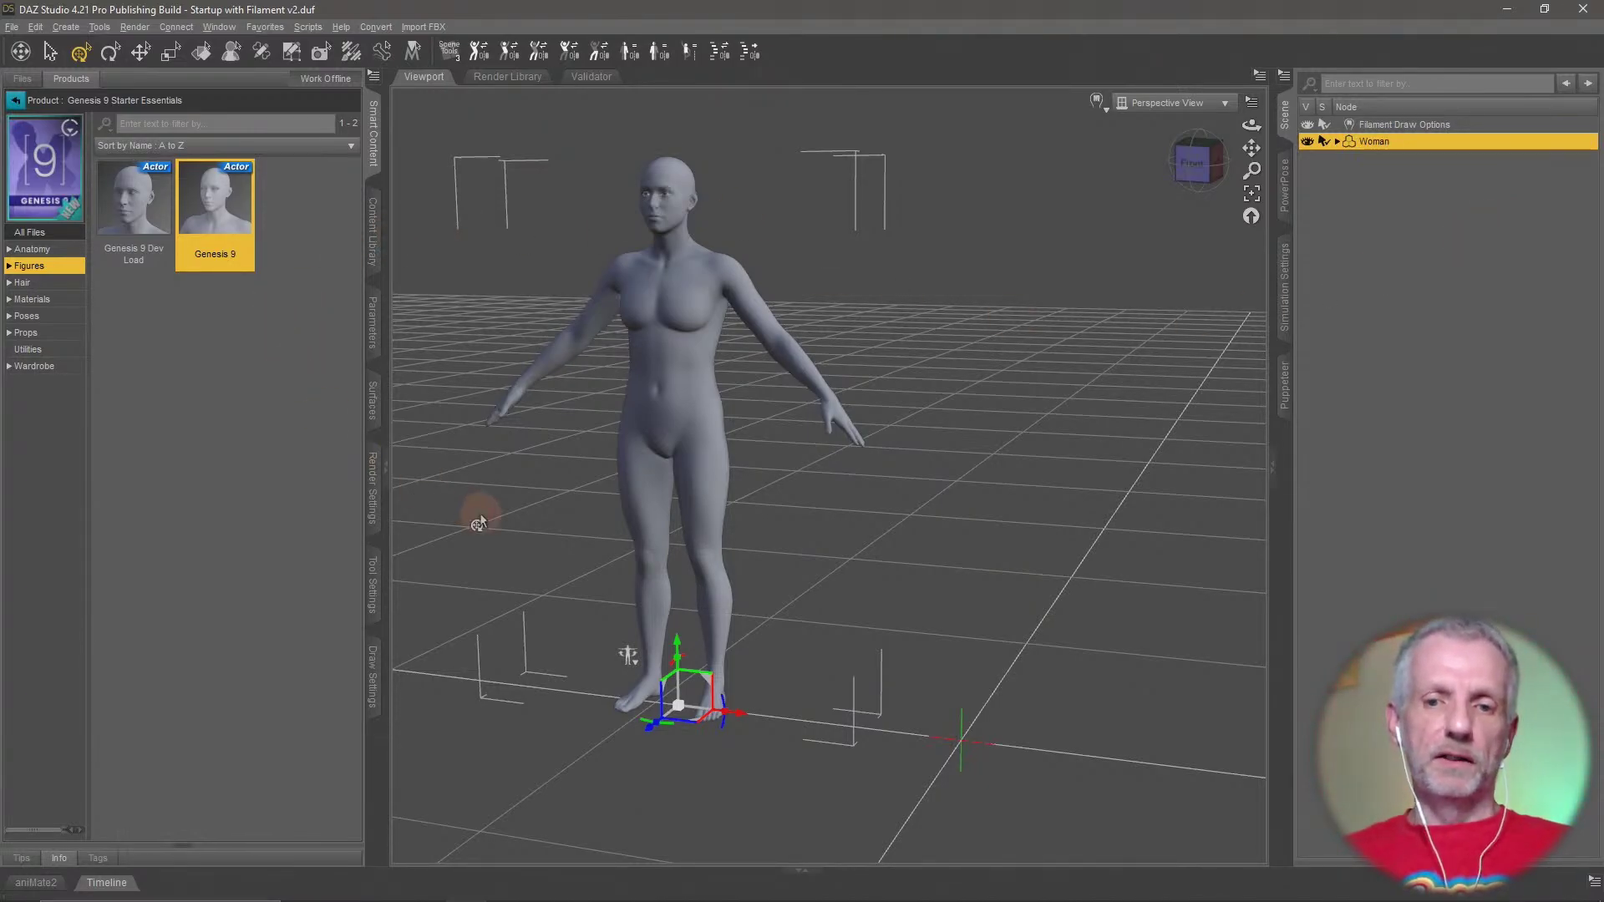
Load another Genesis 9 character, choosing to load a new figure into the scene
{"action": "double_click", "coordinate": [241, 209]}
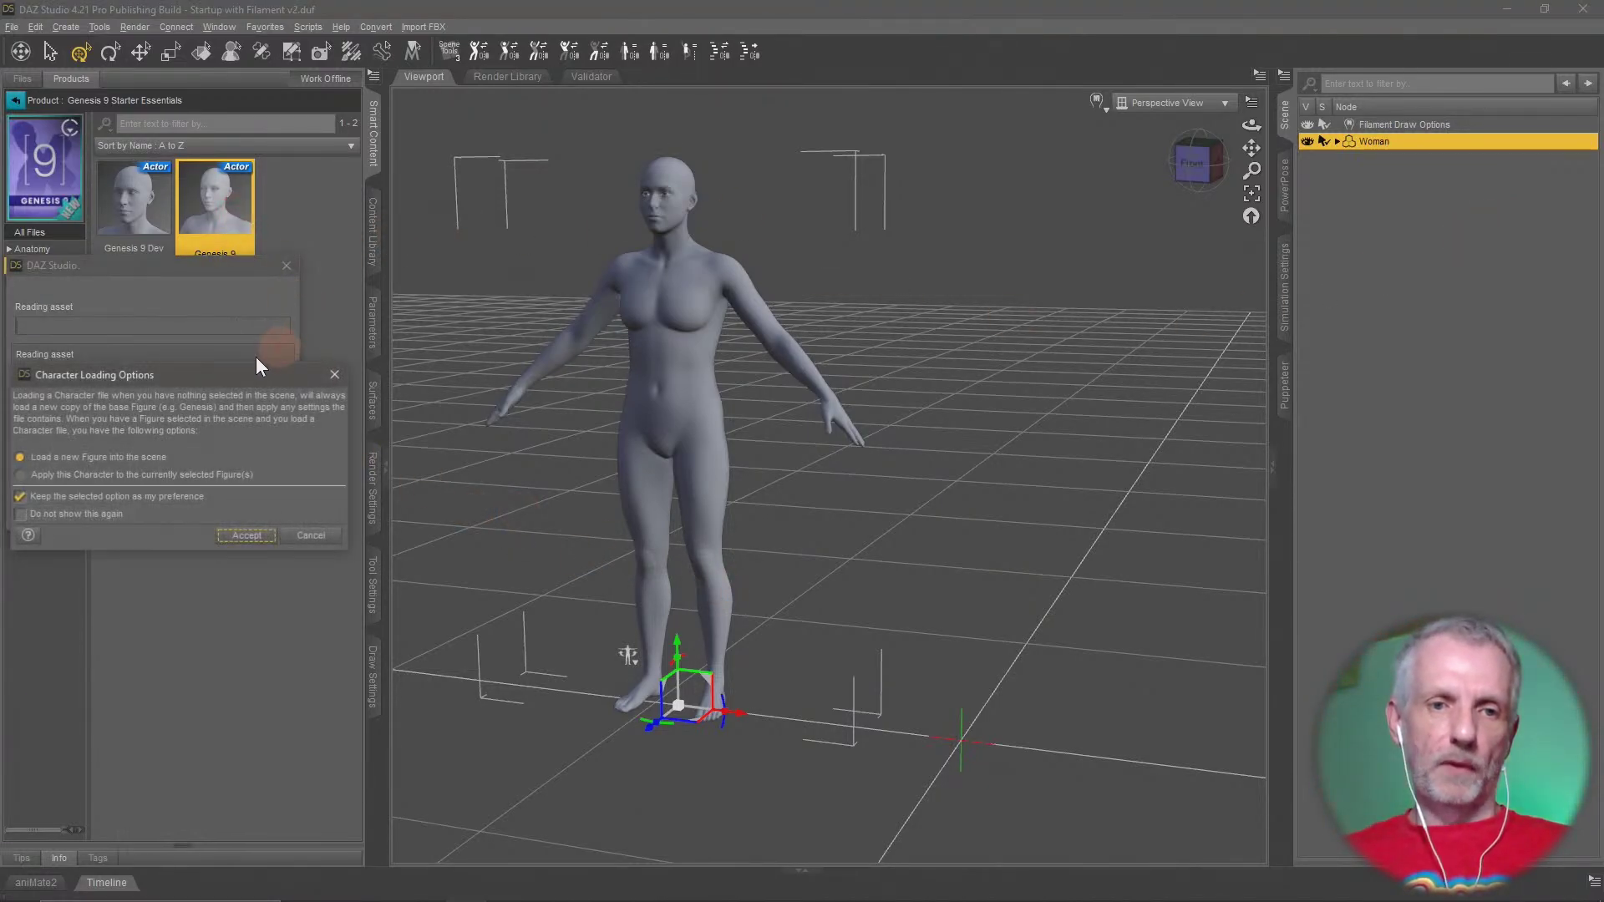
{"action": "left_click_drag", "start_coordinate": [189, 379], "coordinate": [179, 117]}
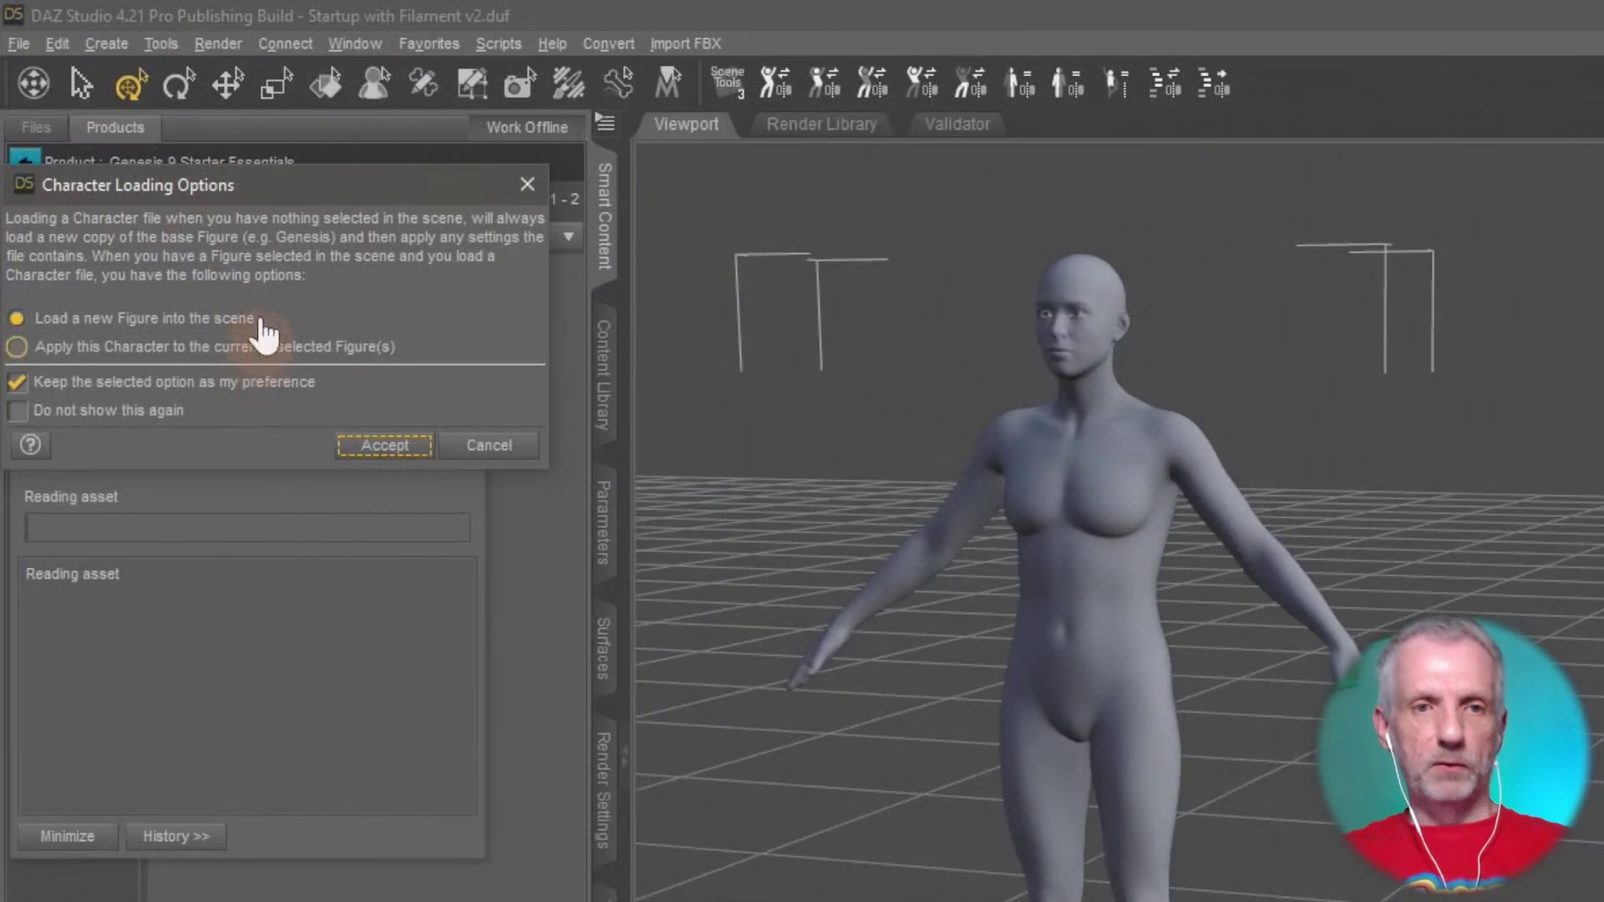
{"action": "left_click_drag", "start_coordinate": [239, 175], "coordinate": [241, 175]}
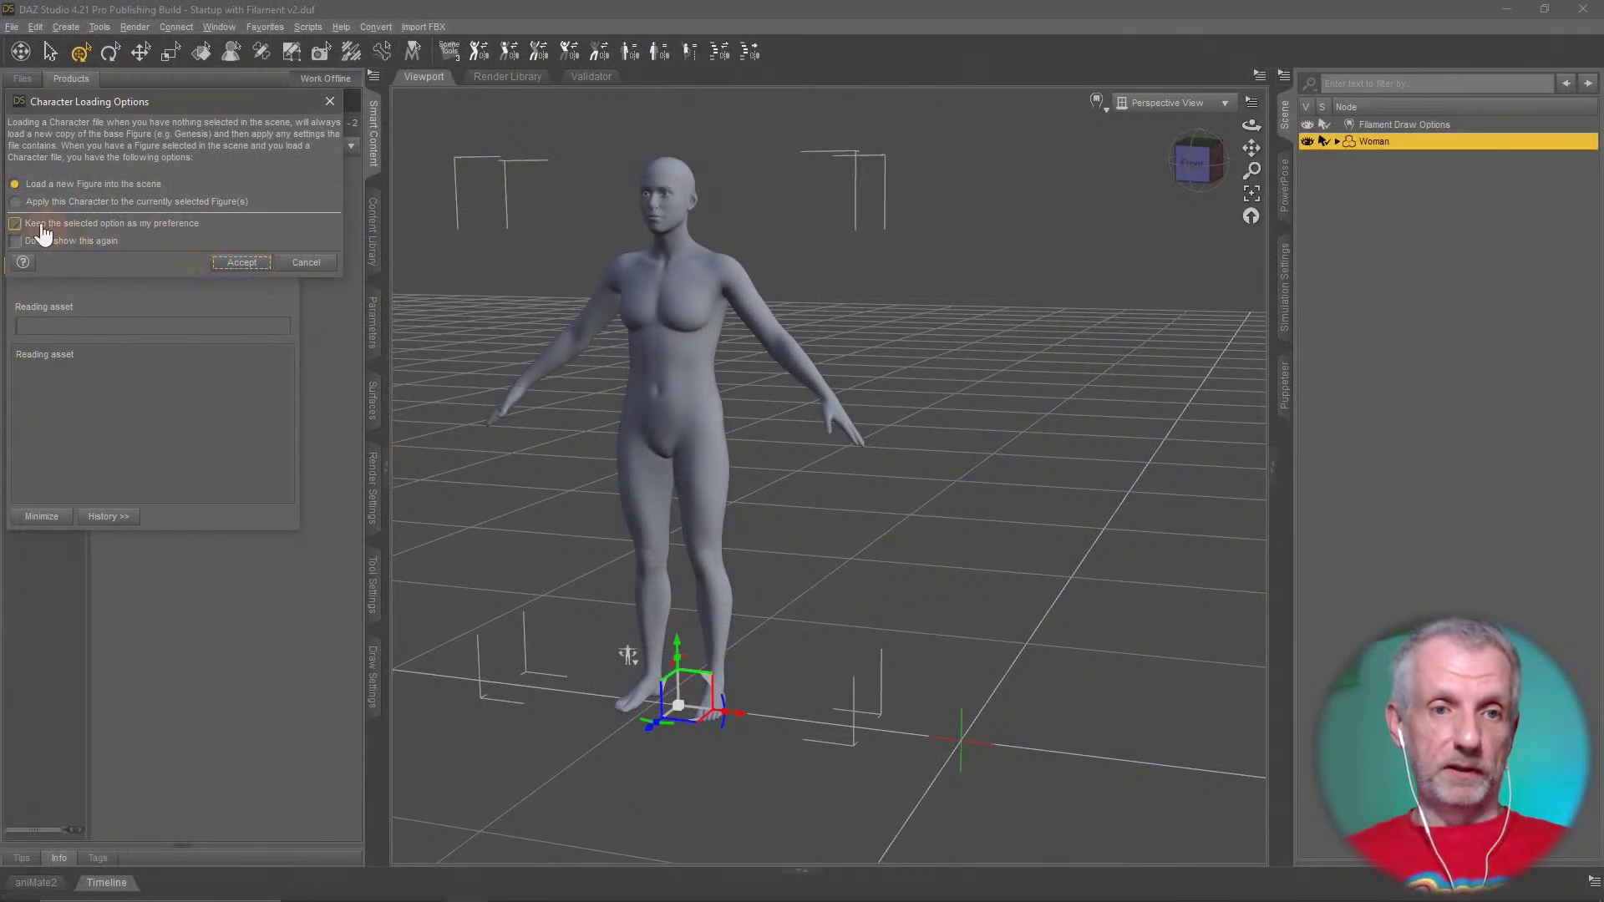
{"action": "left_click", "coordinate": [132, 230]}
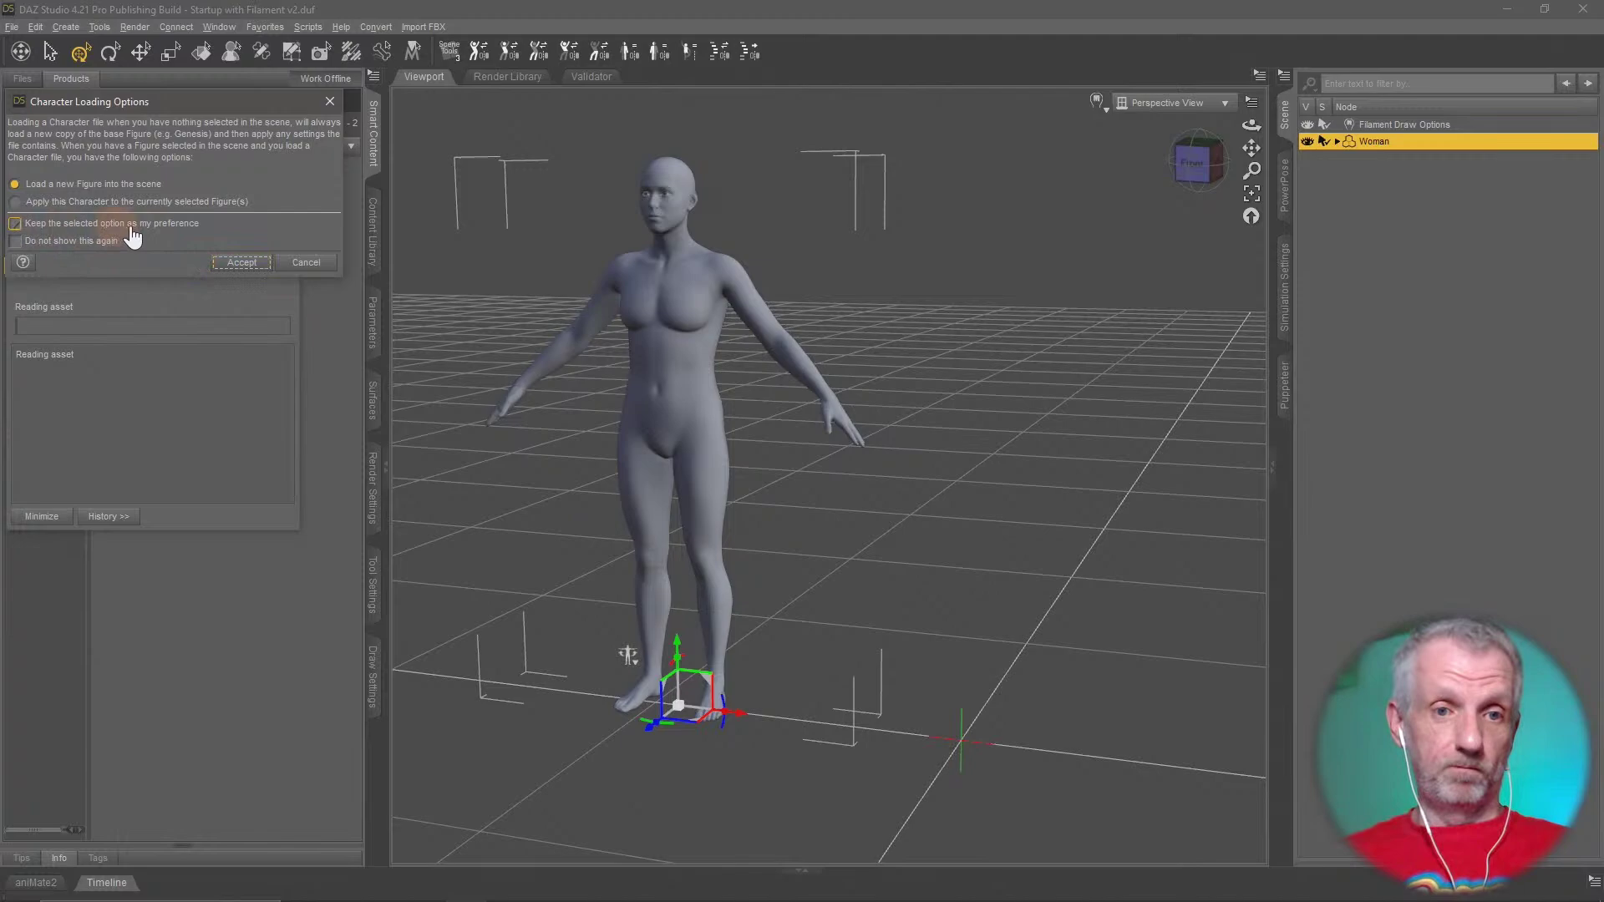
{"action": "left_click", "coordinate": [240, 264]}
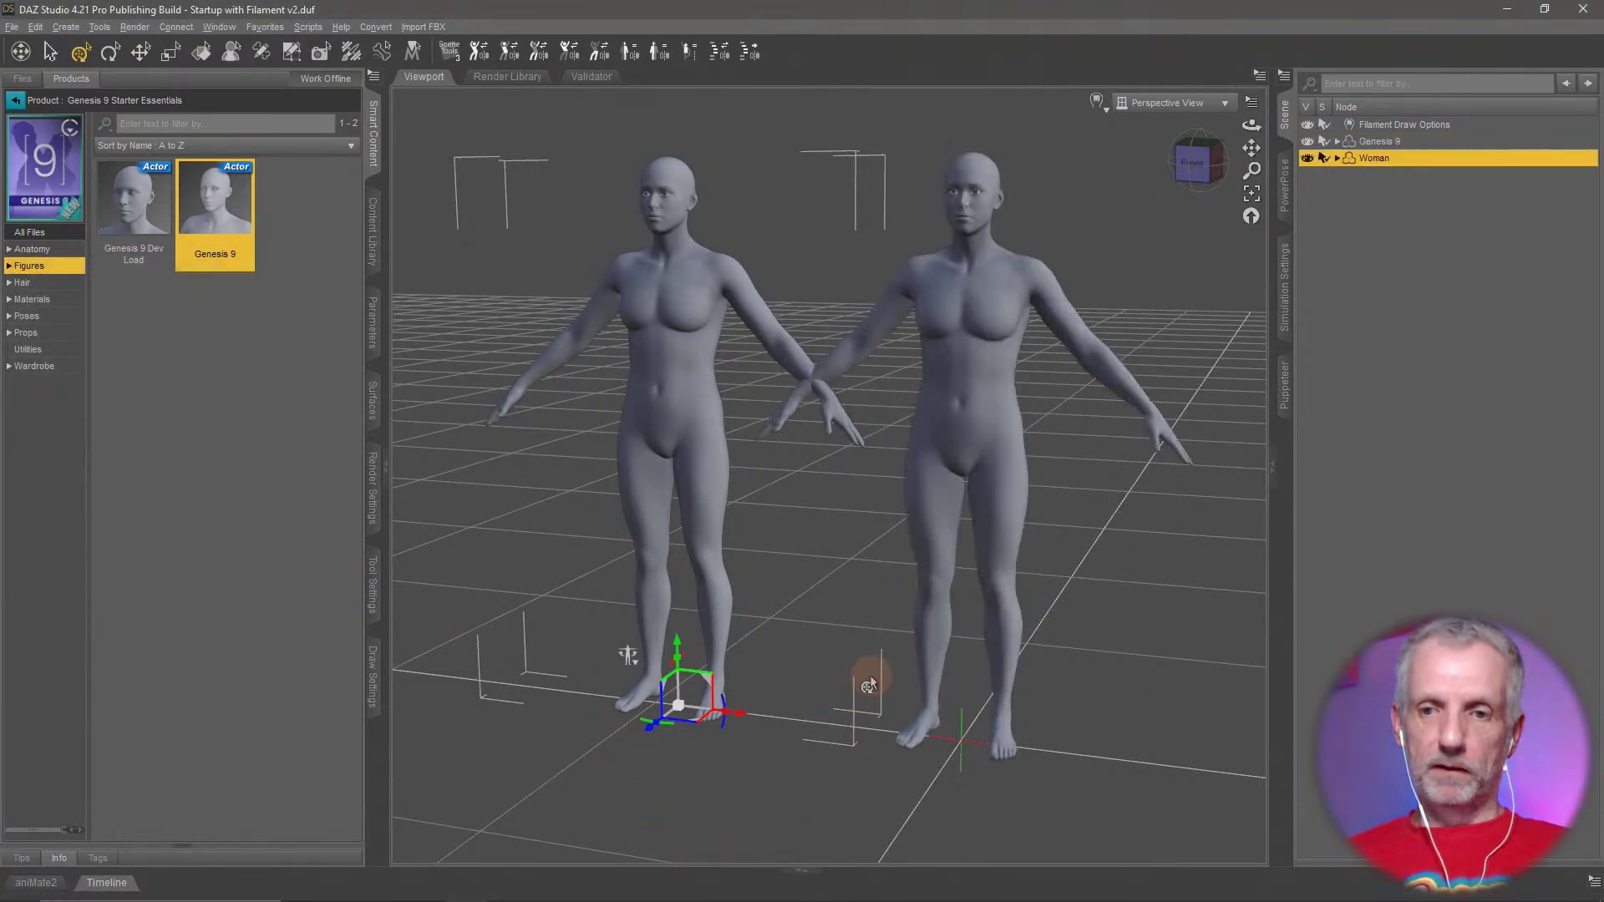
Rename the second Genesis 9 figure as Man
{"action": "left_click", "coordinate": [1429, 142]}
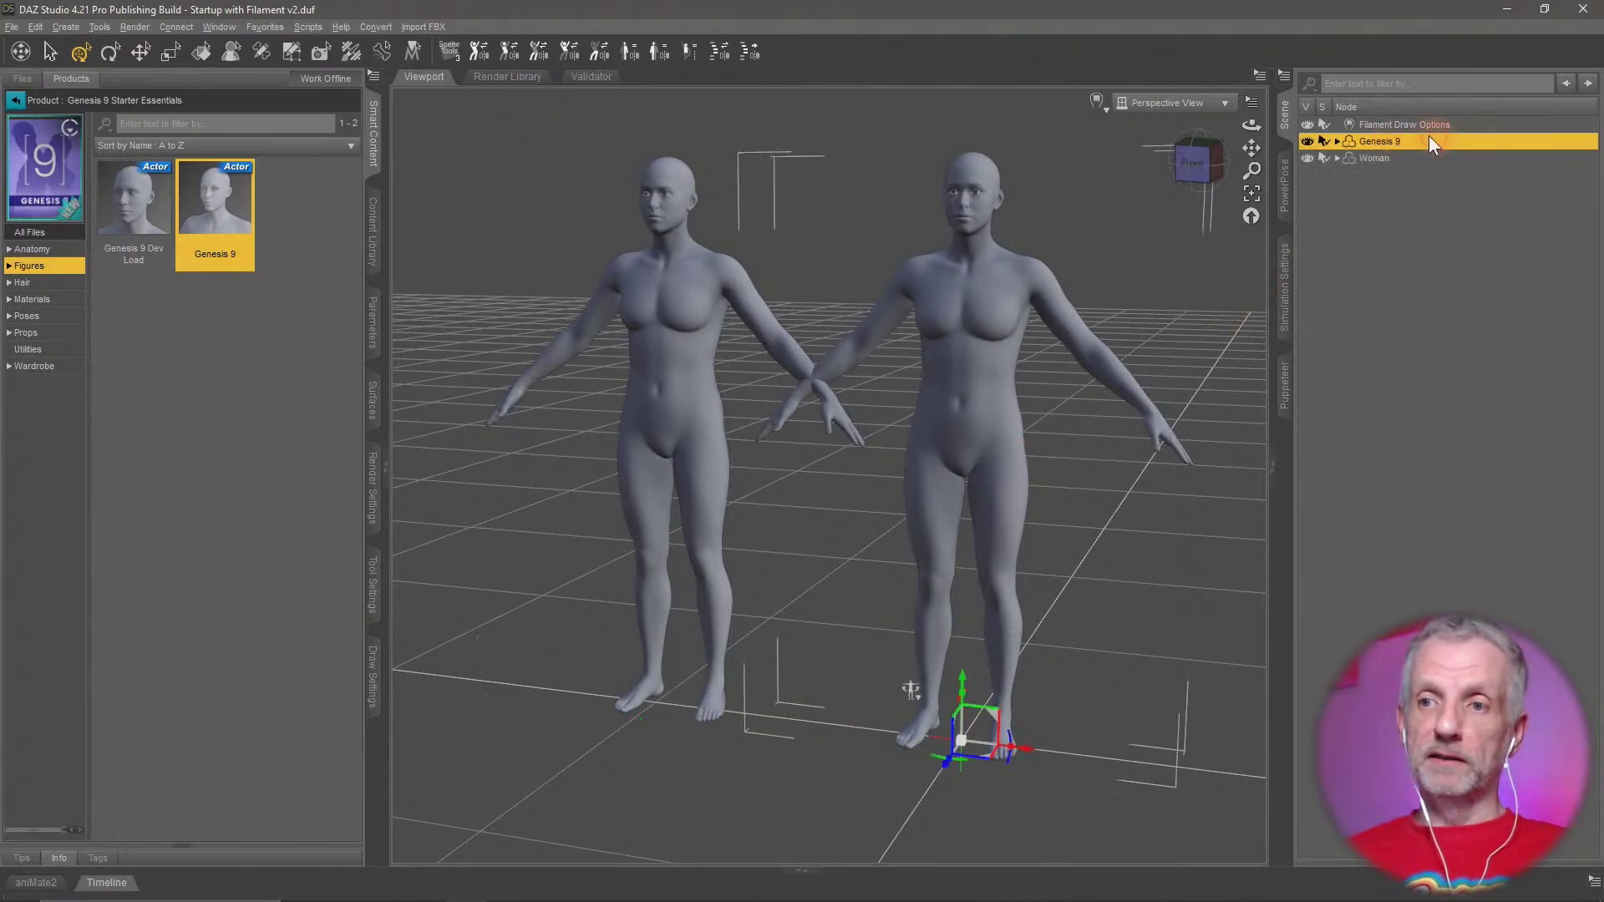
{"action": "double_click", "coordinate": [1396, 141]}
{"action": "key", "text": "BackSpace"}
{"action": "key", "text": "BackSpace"}
{"action": "key", "text": "BackSpace"}
{"action": "key", "text": "BackSpace"}
{"action": "key", "text": "BackSpace"}
{"action": "key", "text": "BackSpace"}
{"action": "key", "text": "BackSpace"}
{"action": "key", "text": "BackSpace"}
{"action": "key", "text": "BackSpace"}
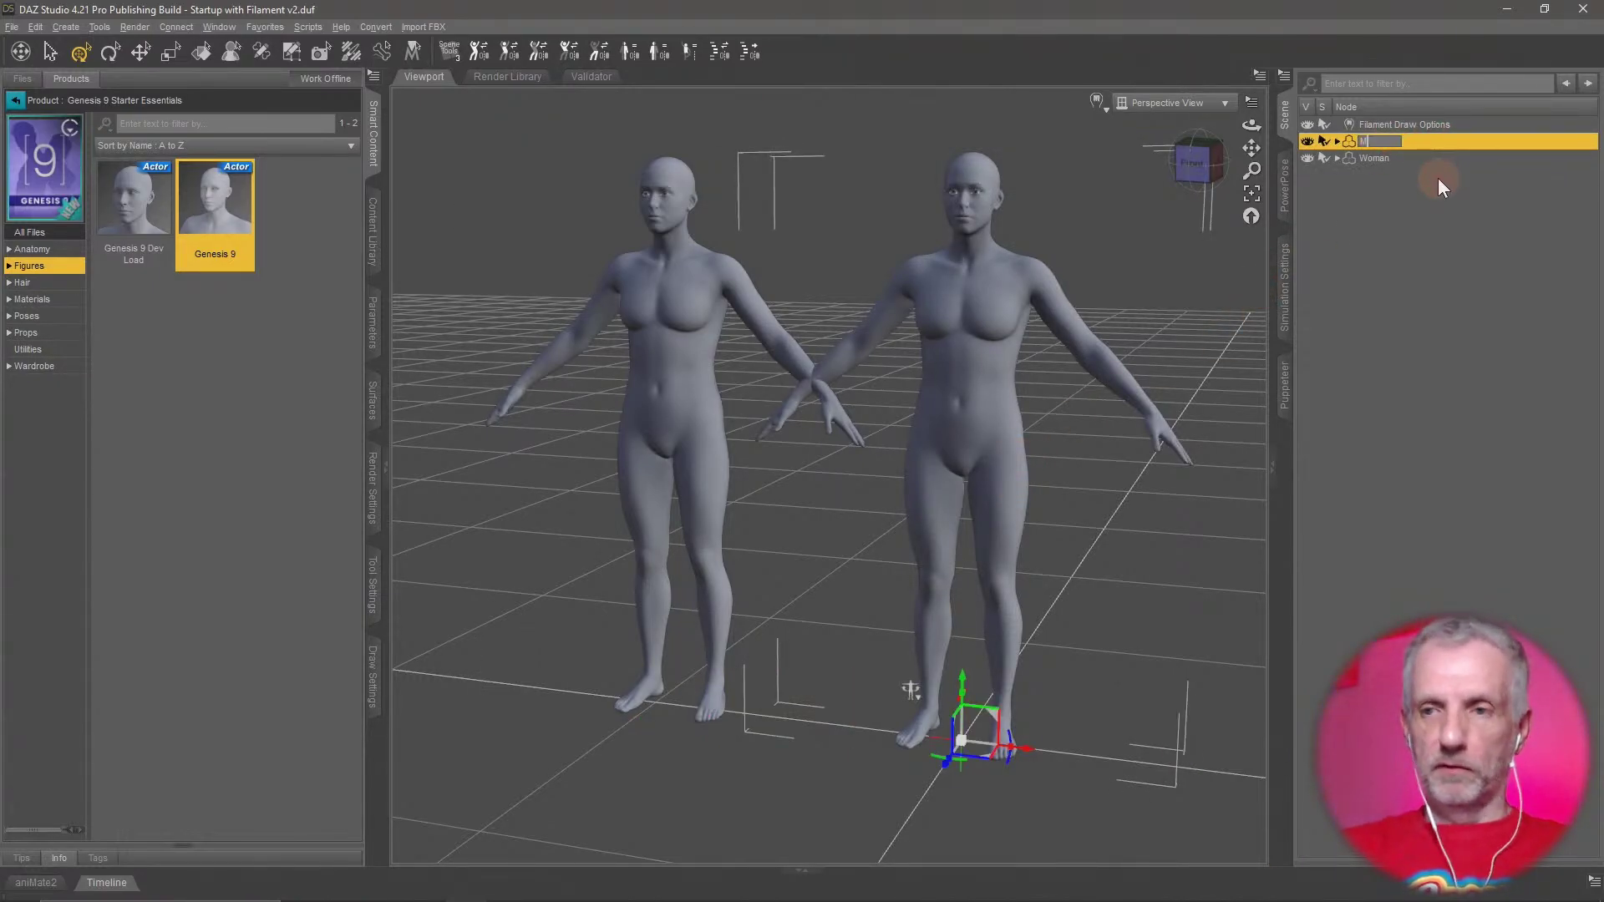
{"action": "type", "text": "Man"}
{"action": "key", "text": "Return"}
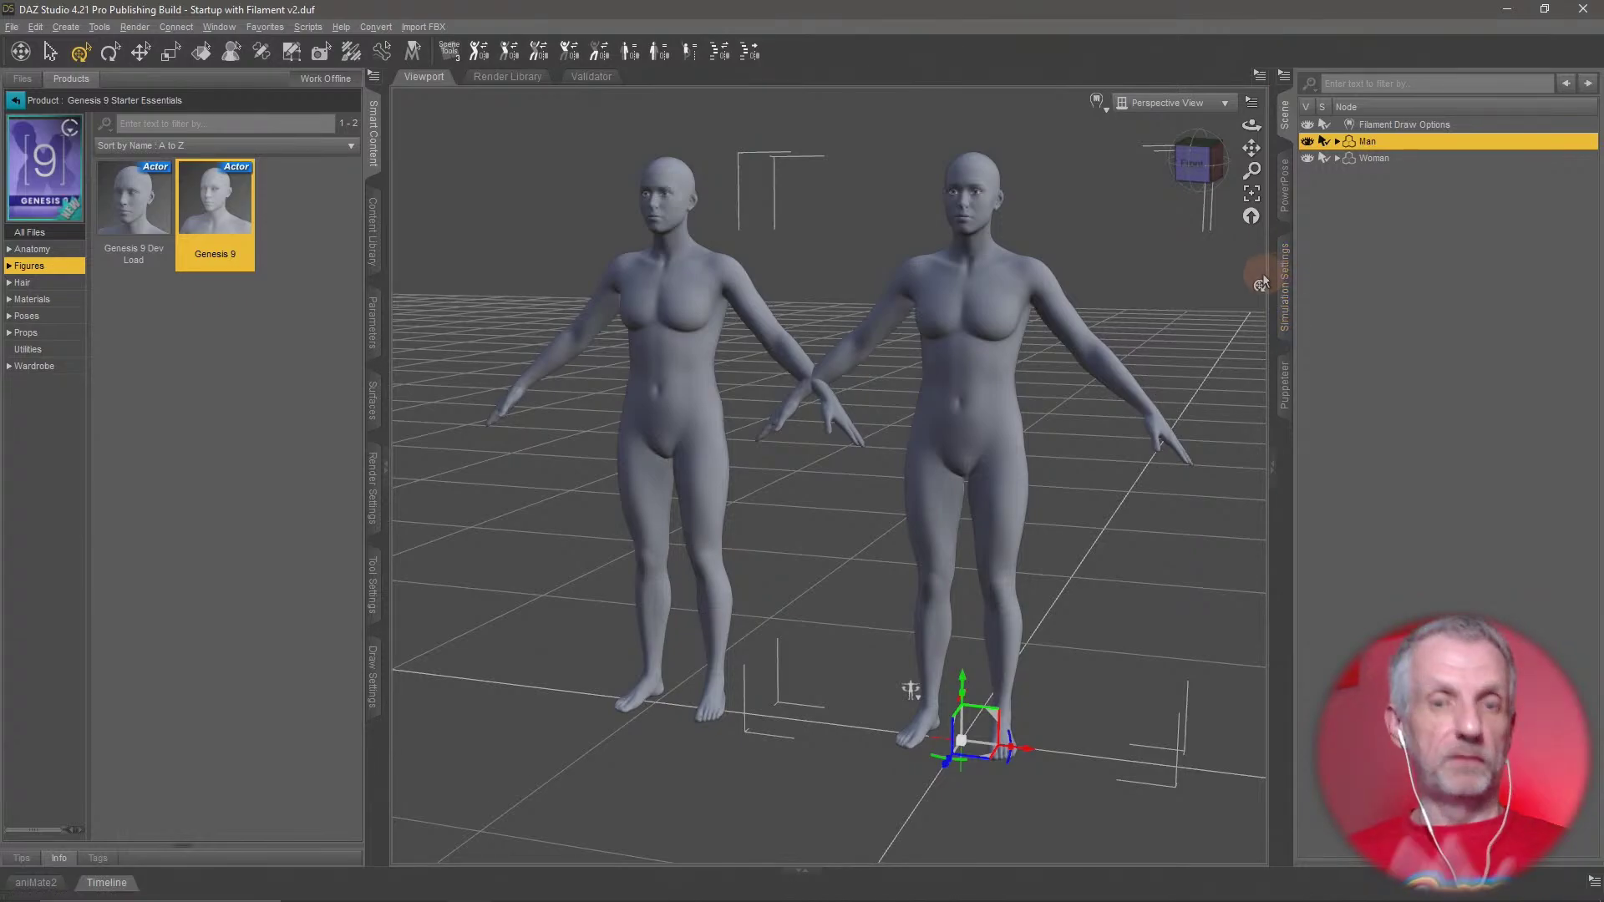
Set the Base Color of all the Man figure's surfaces to the bright blue basic color (0.00, 0.22, 1.00)
{"action": "left_click", "coordinate": [374, 408]}
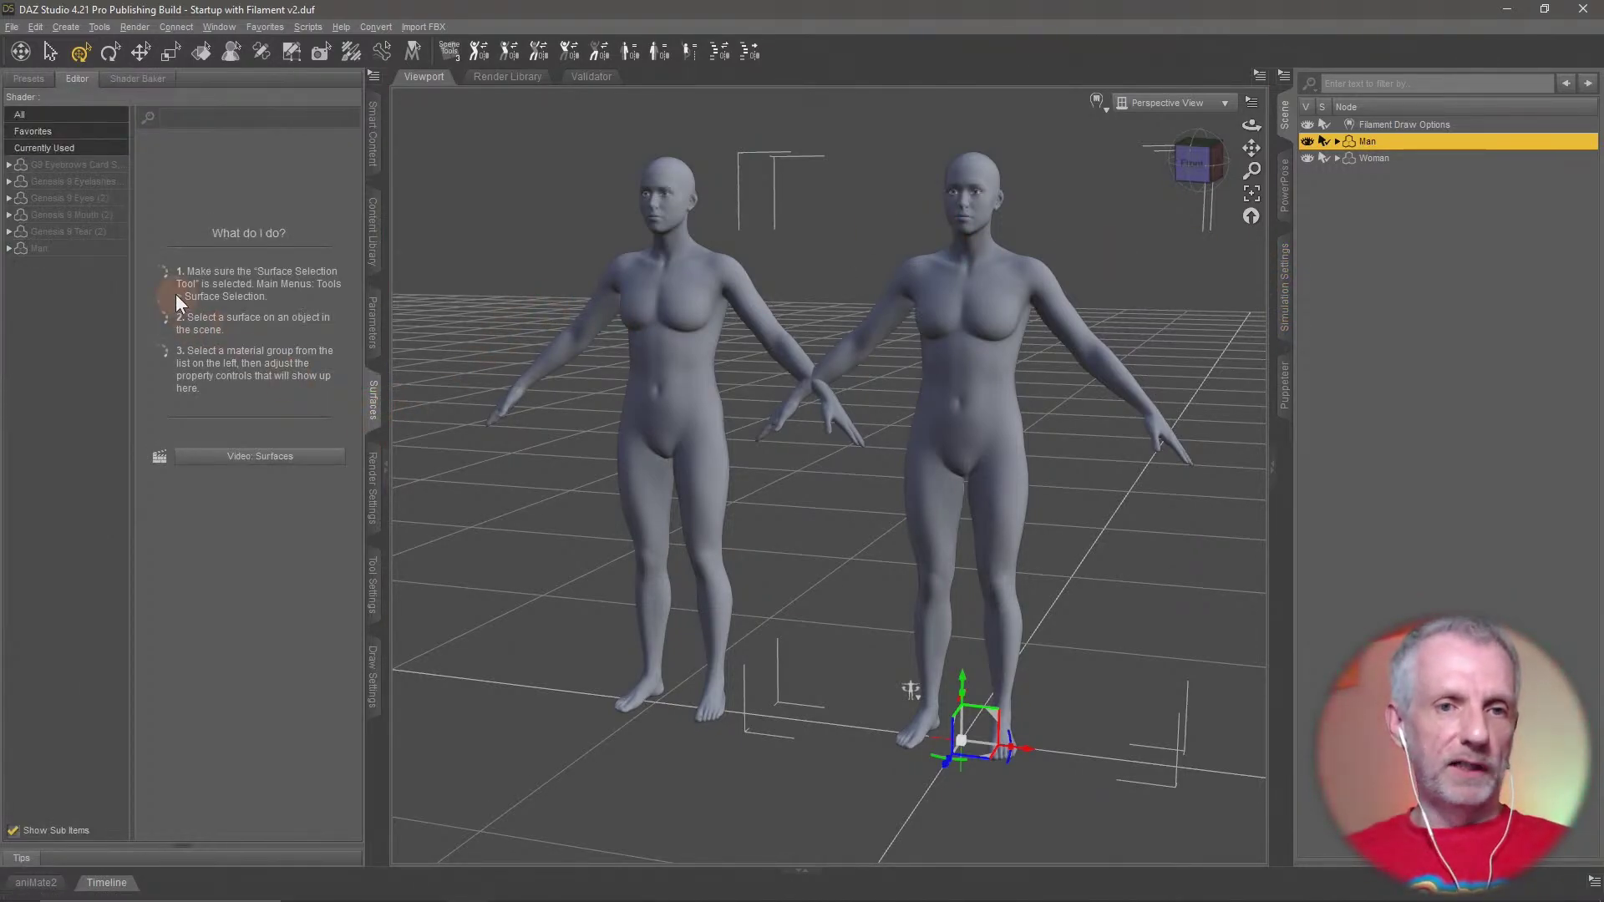
{"action": "left_click", "coordinate": [84, 248]}
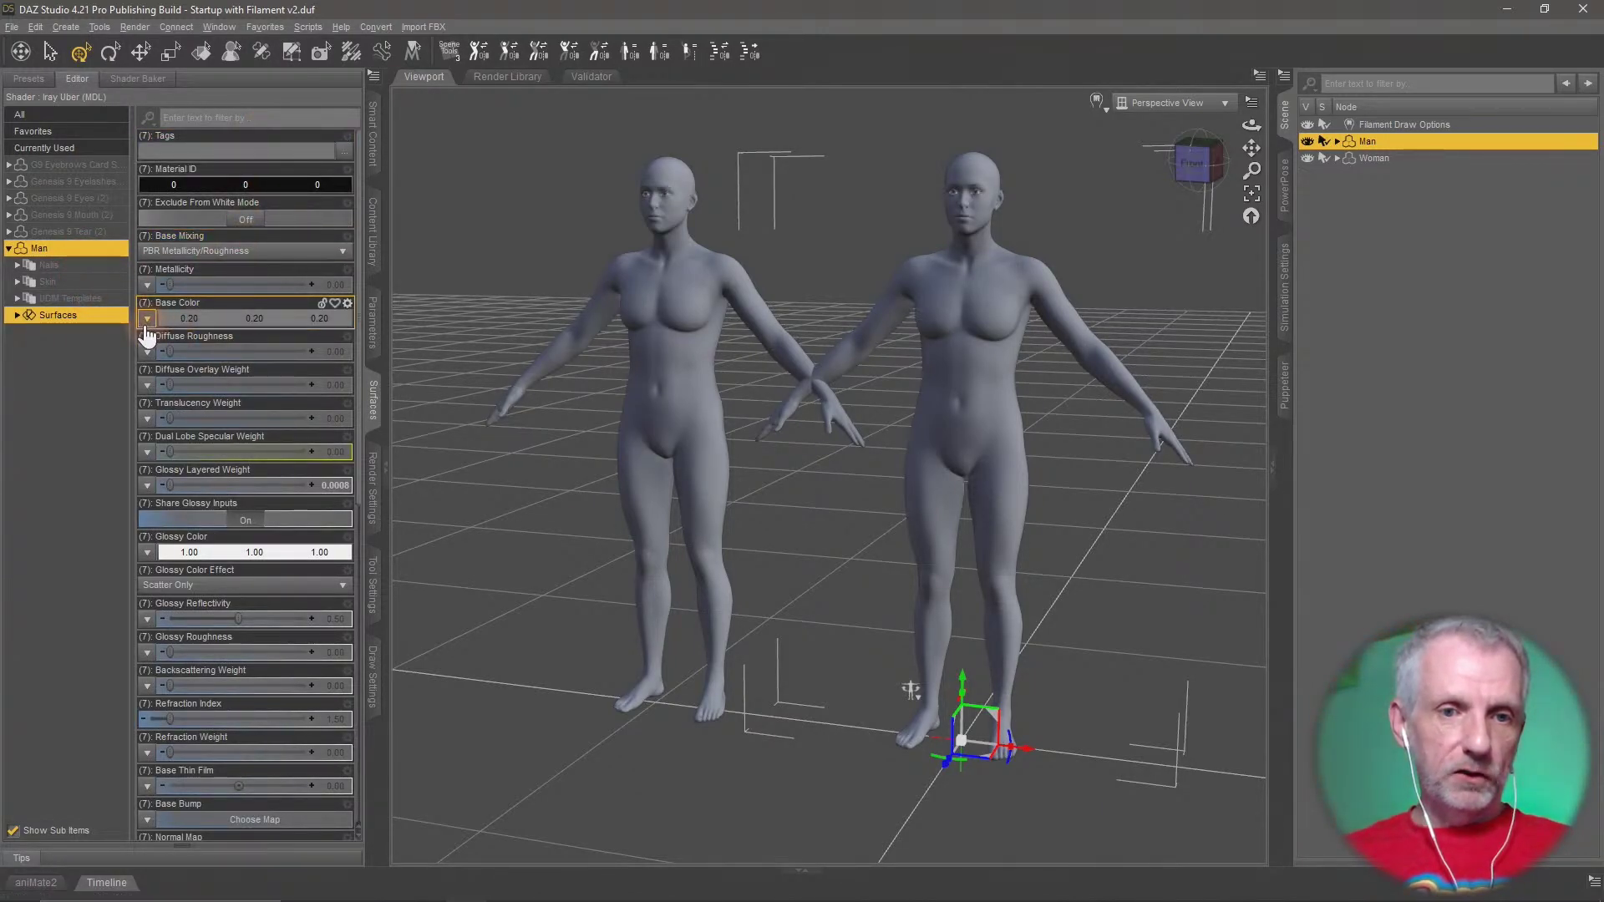
{"action": "left_click", "coordinate": [223, 321]}
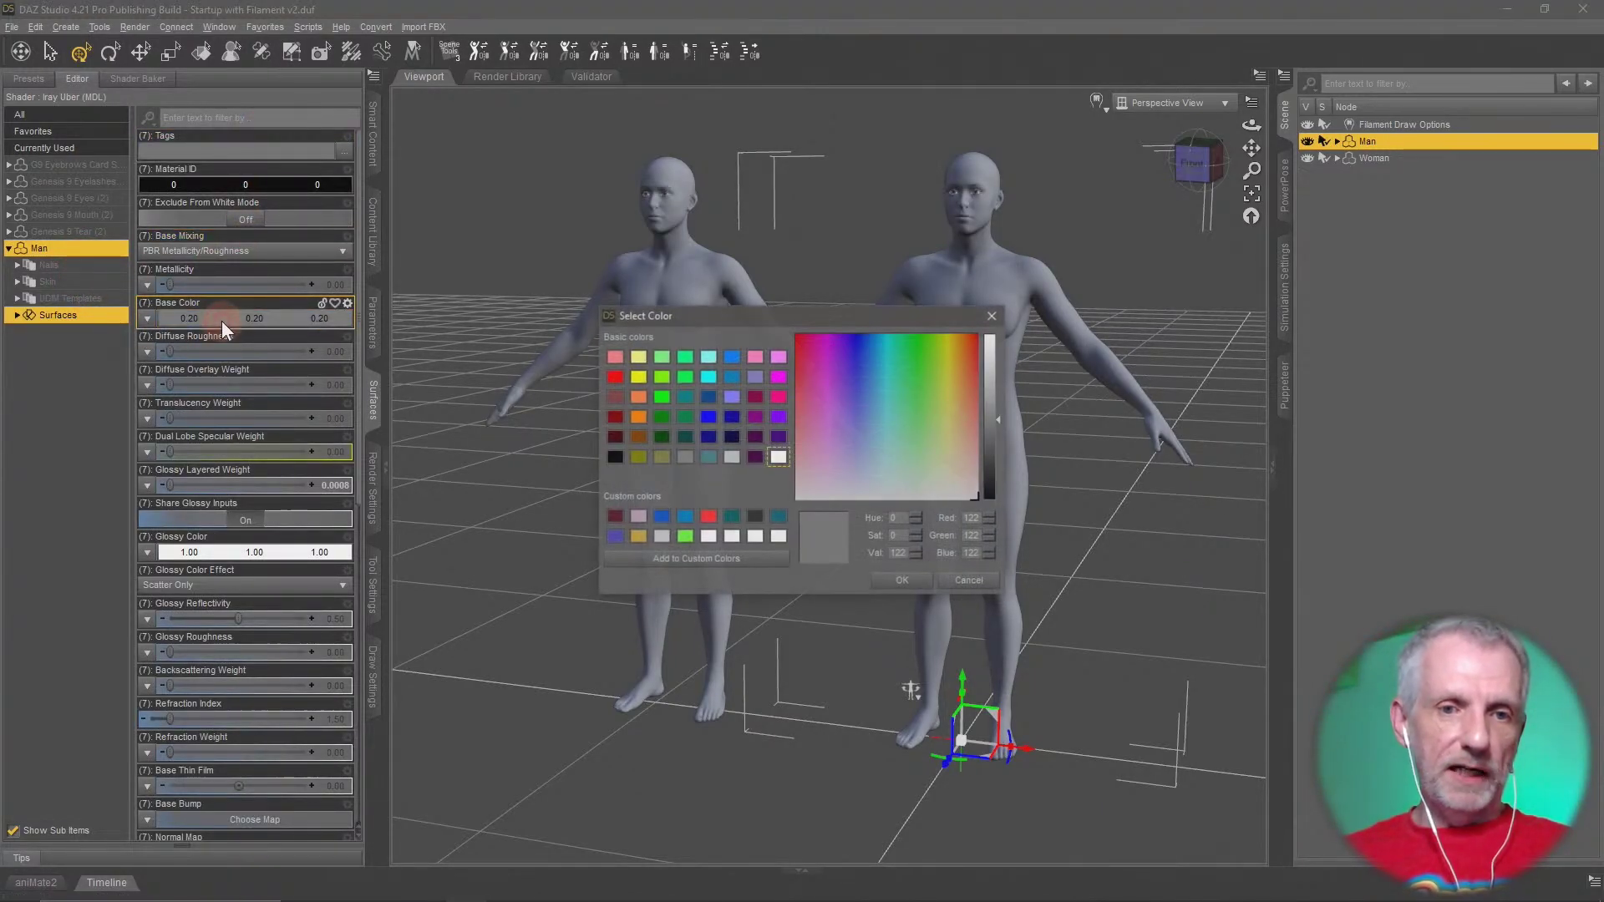
{"action": "left_click", "coordinate": [732, 357]}
{"action": "left_click", "coordinate": [903, 580]}
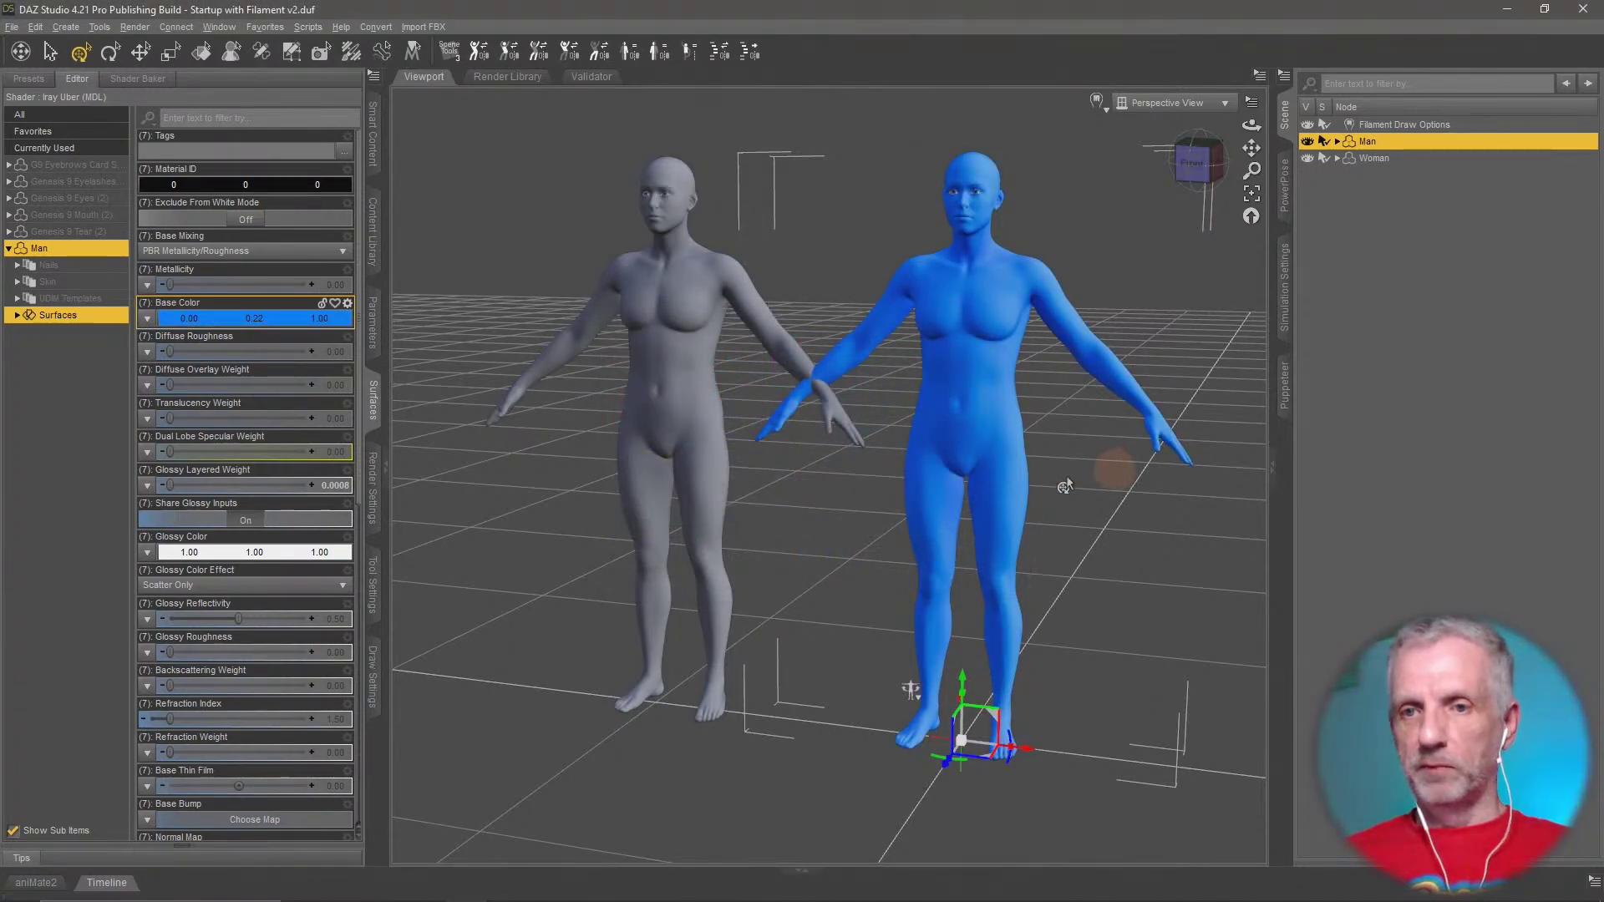
Darken the Man figure's Base Color to a deeper blue (0.00, 0.11, 0.45) and check it with the figure deselected
{"action": "left_click", "coordinate": [262, 318]}
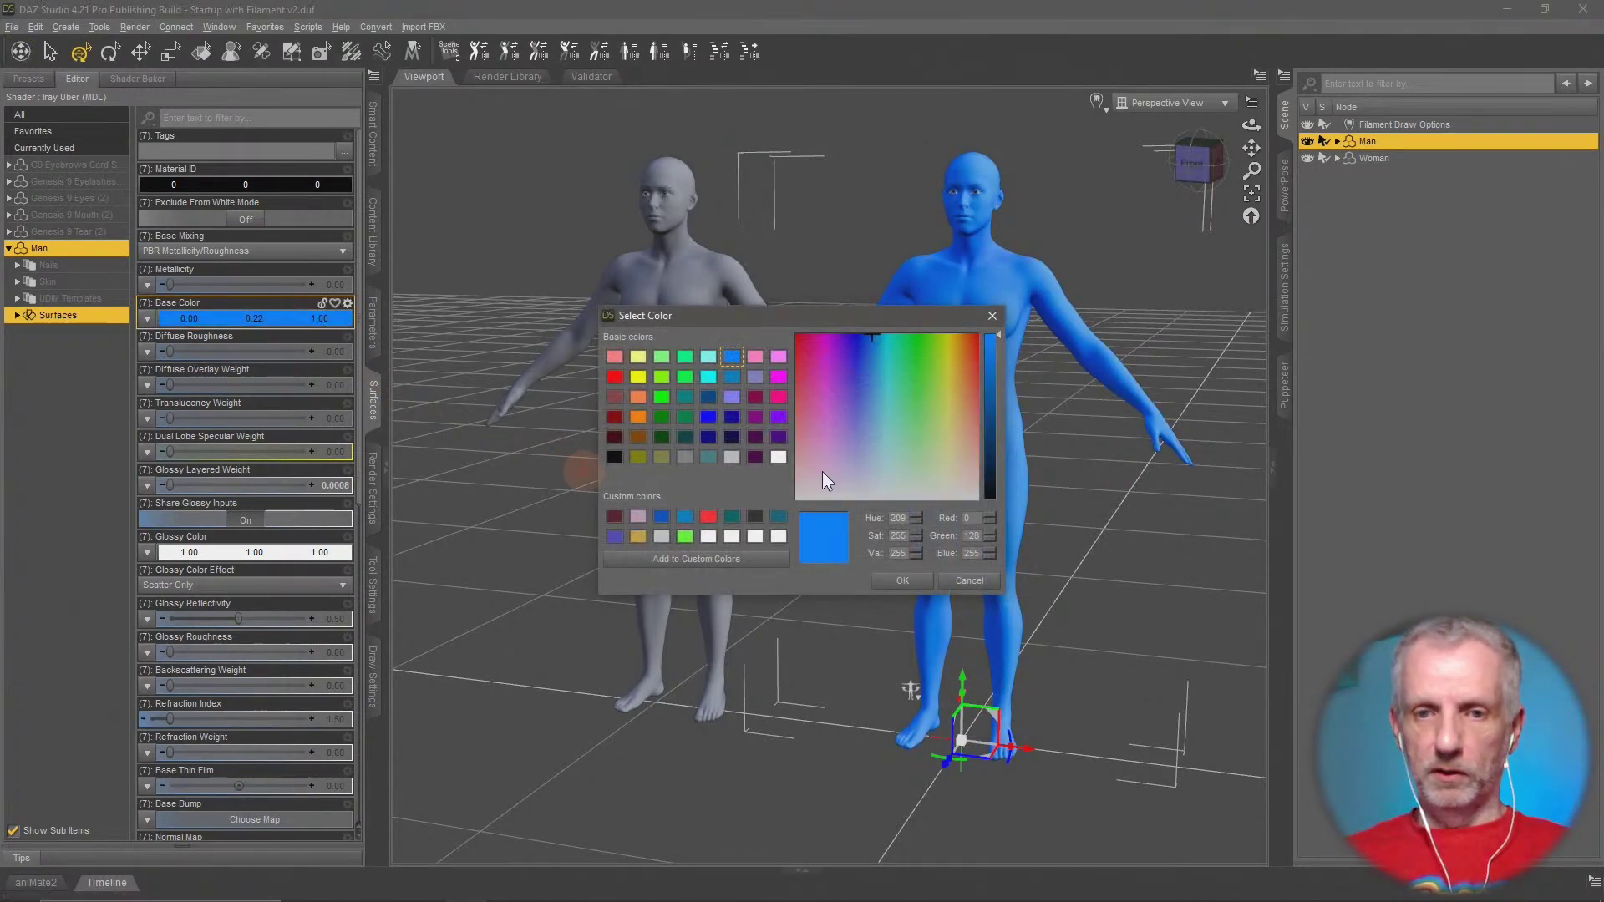
{"action": "left_click", "coordinate": [987, 382]}
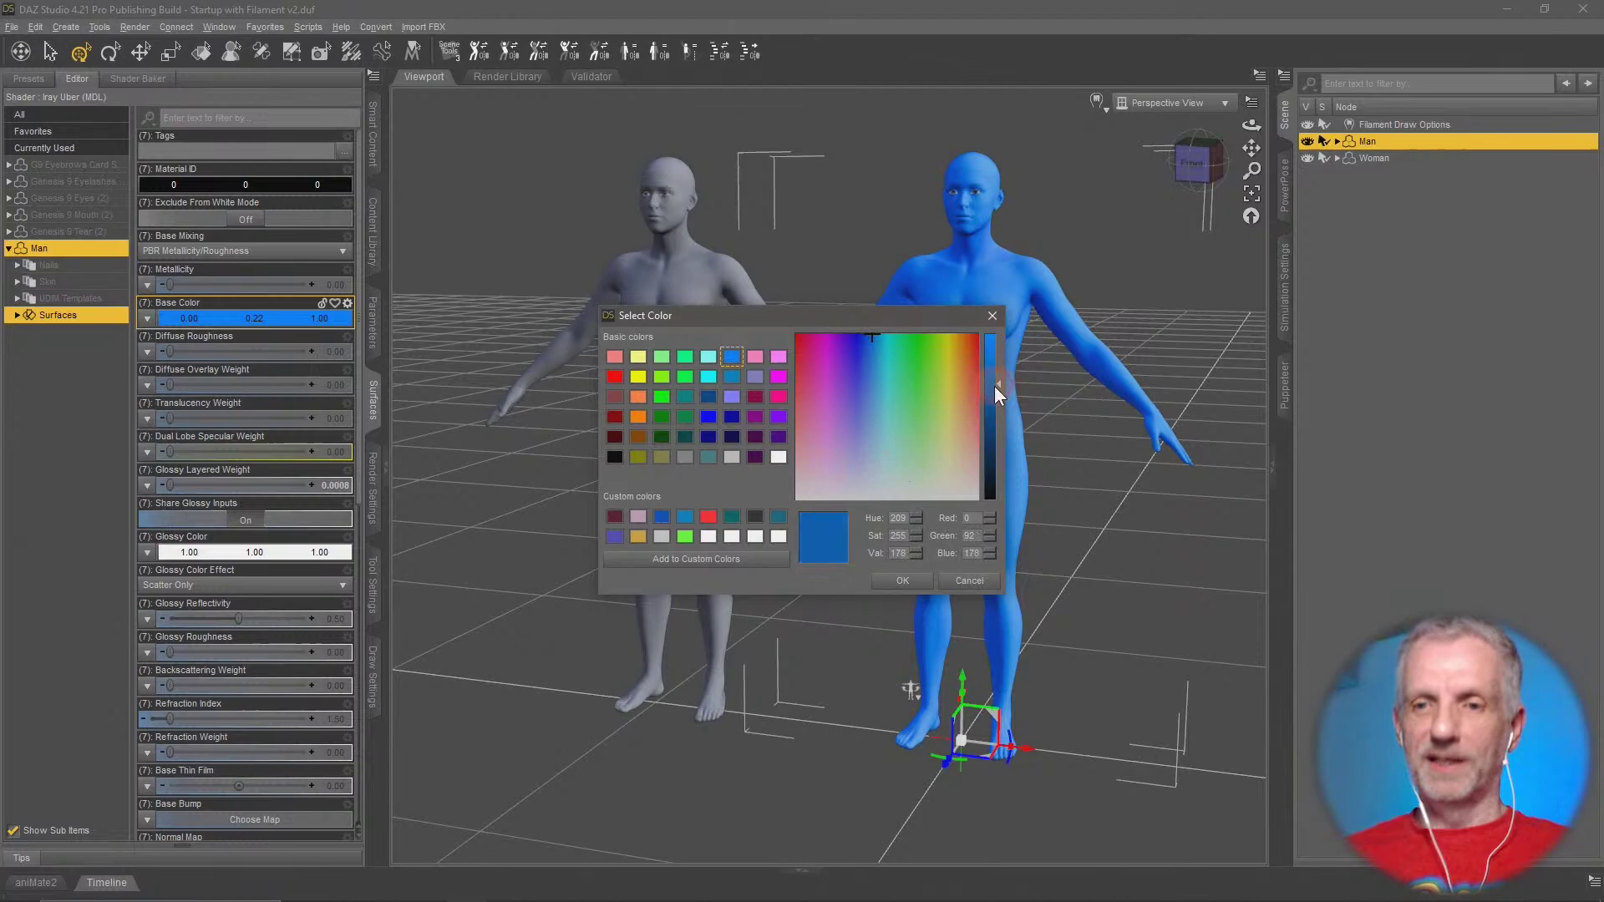
{"action": "left_click", "coordinate": [908, 584]}
{"action": "left_click", "coordinate": [1387, 155]}
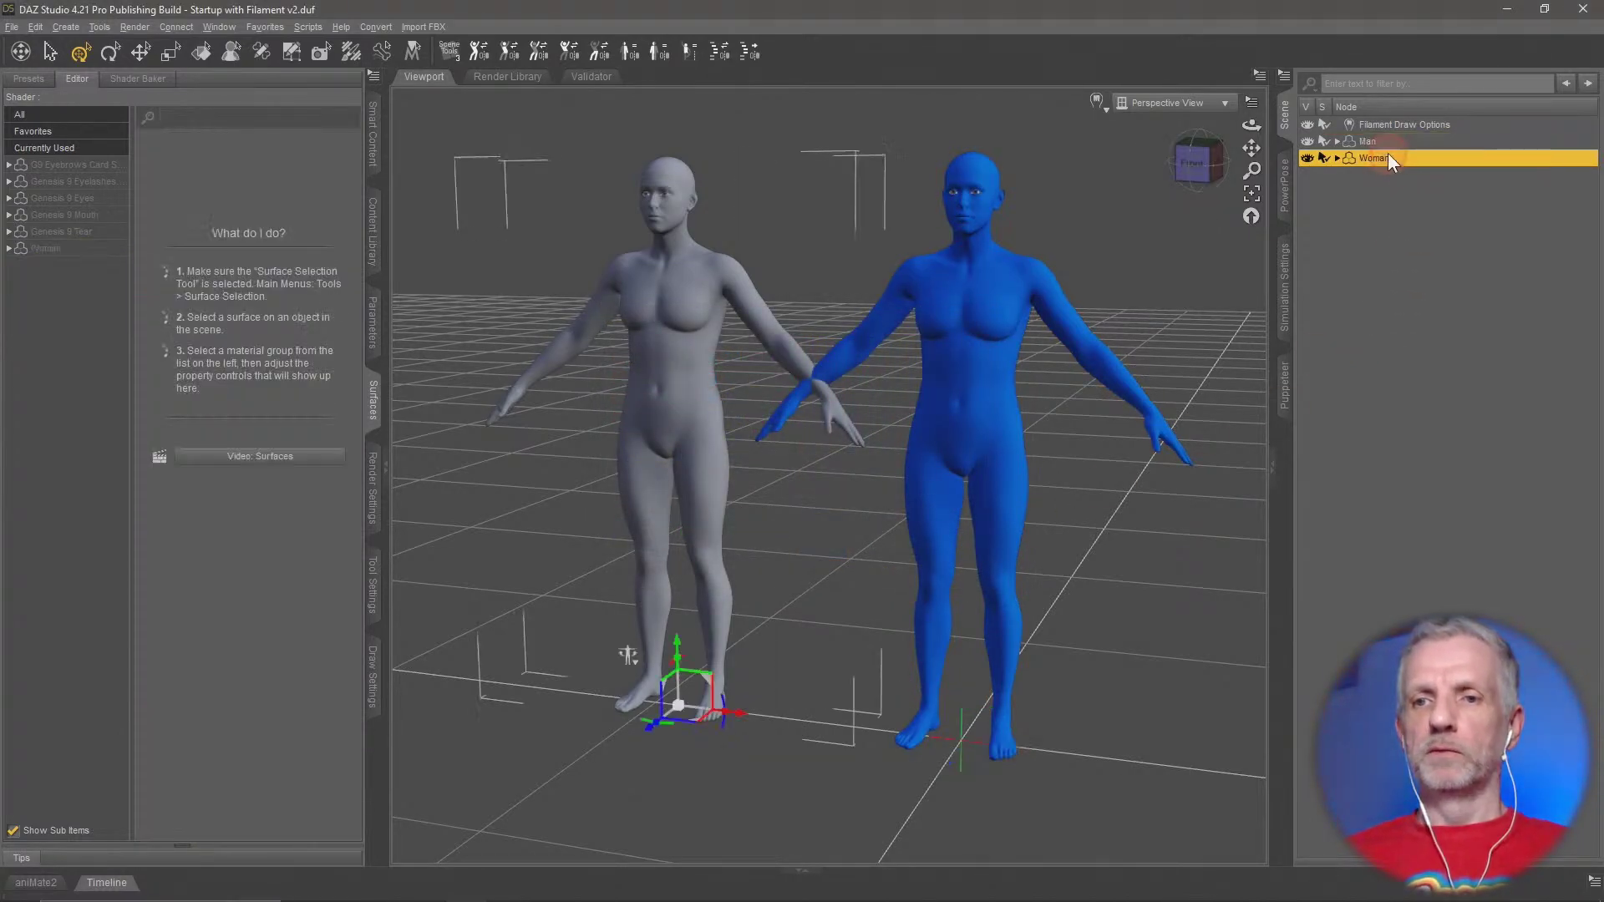
Set the Base Color of the Man figure's surfaces to a lighter blue, about RGB 42, 160, 255
{"action": "left_click", "coordinate": [1370, 142]}
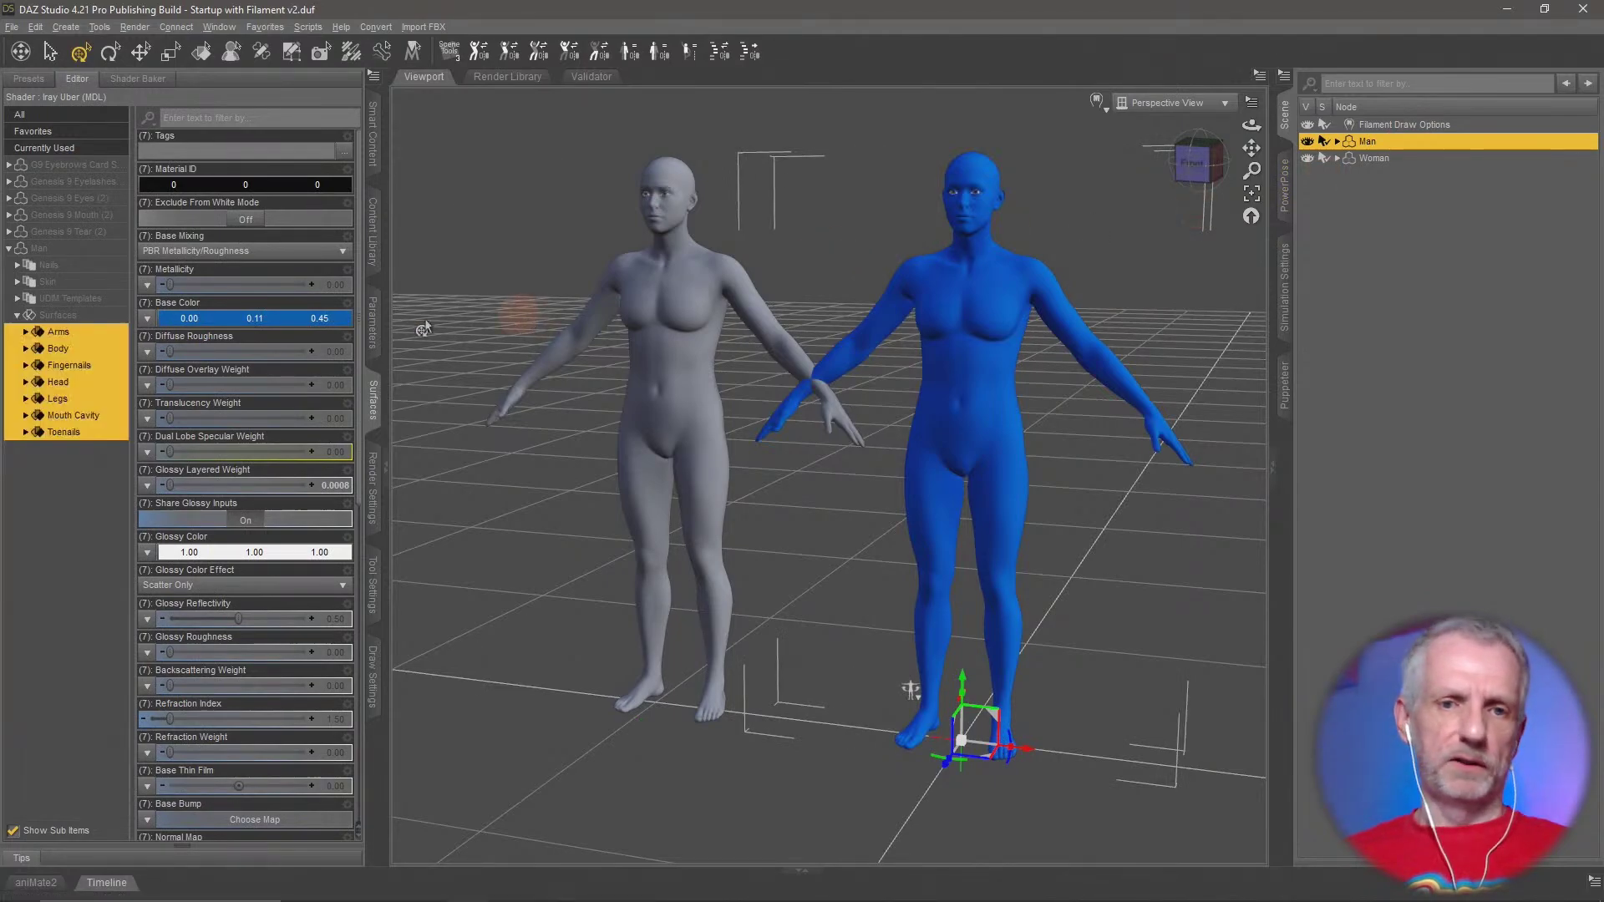
{"action": "left_click", "coordinate": [293, 318]}
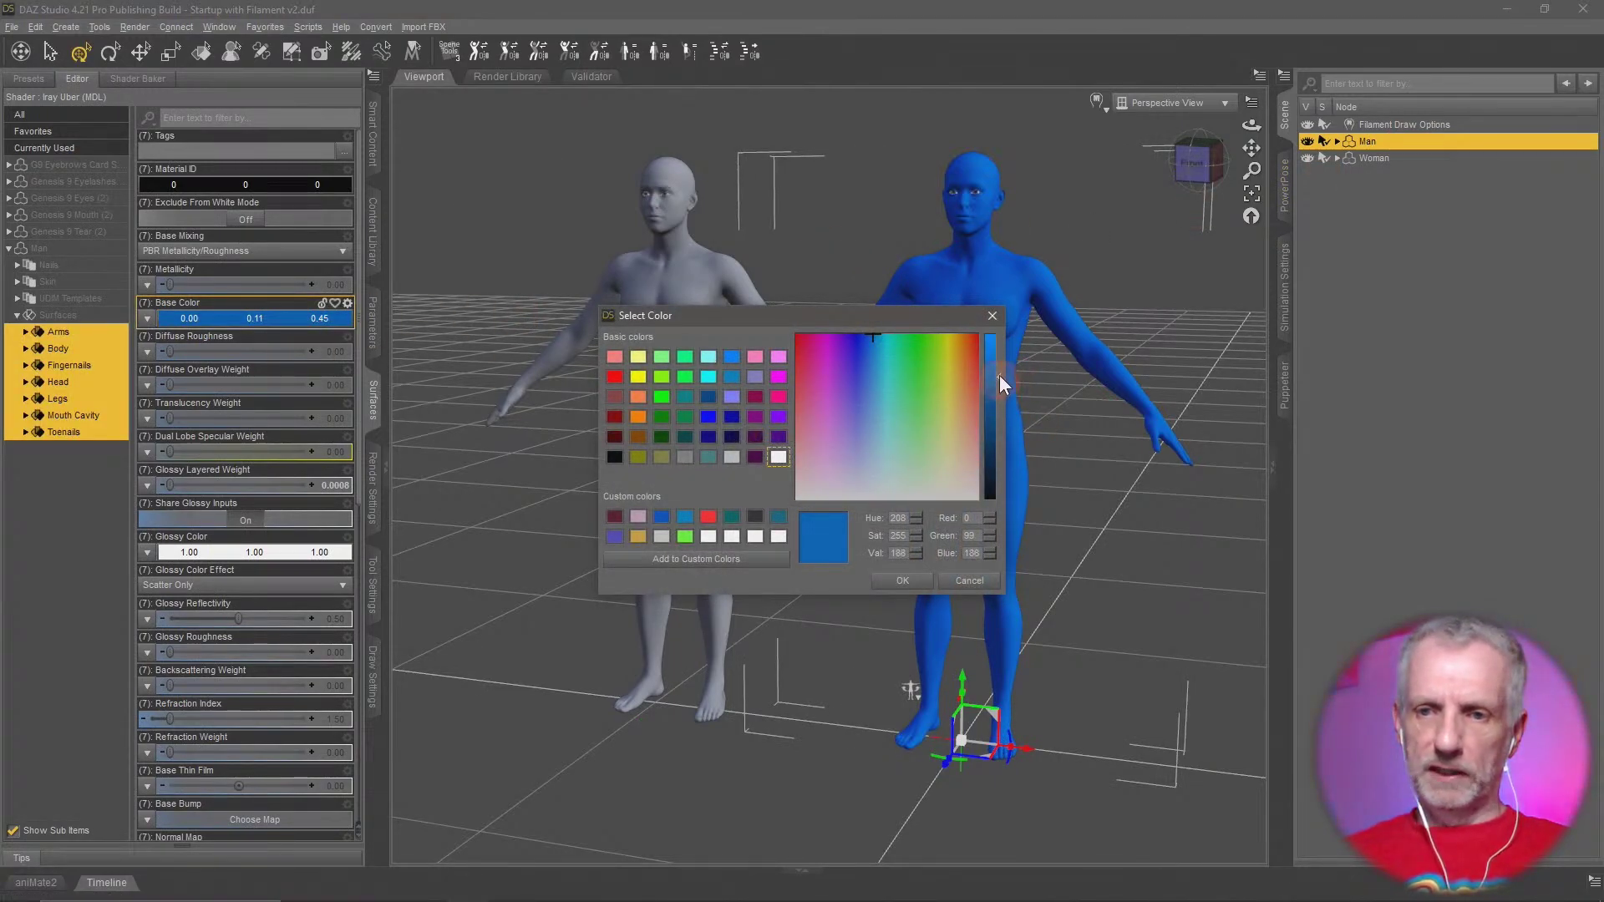
{"action": "left_click_drag", "start_coordinate": [1002, 385], "coordinate": [991, 318]}
{"action": "left_click_drag", "start_coordinate": [879, 341], "coordinate": [874, 360]}
{"action": "left_click", "coordinate": [902, 580]}
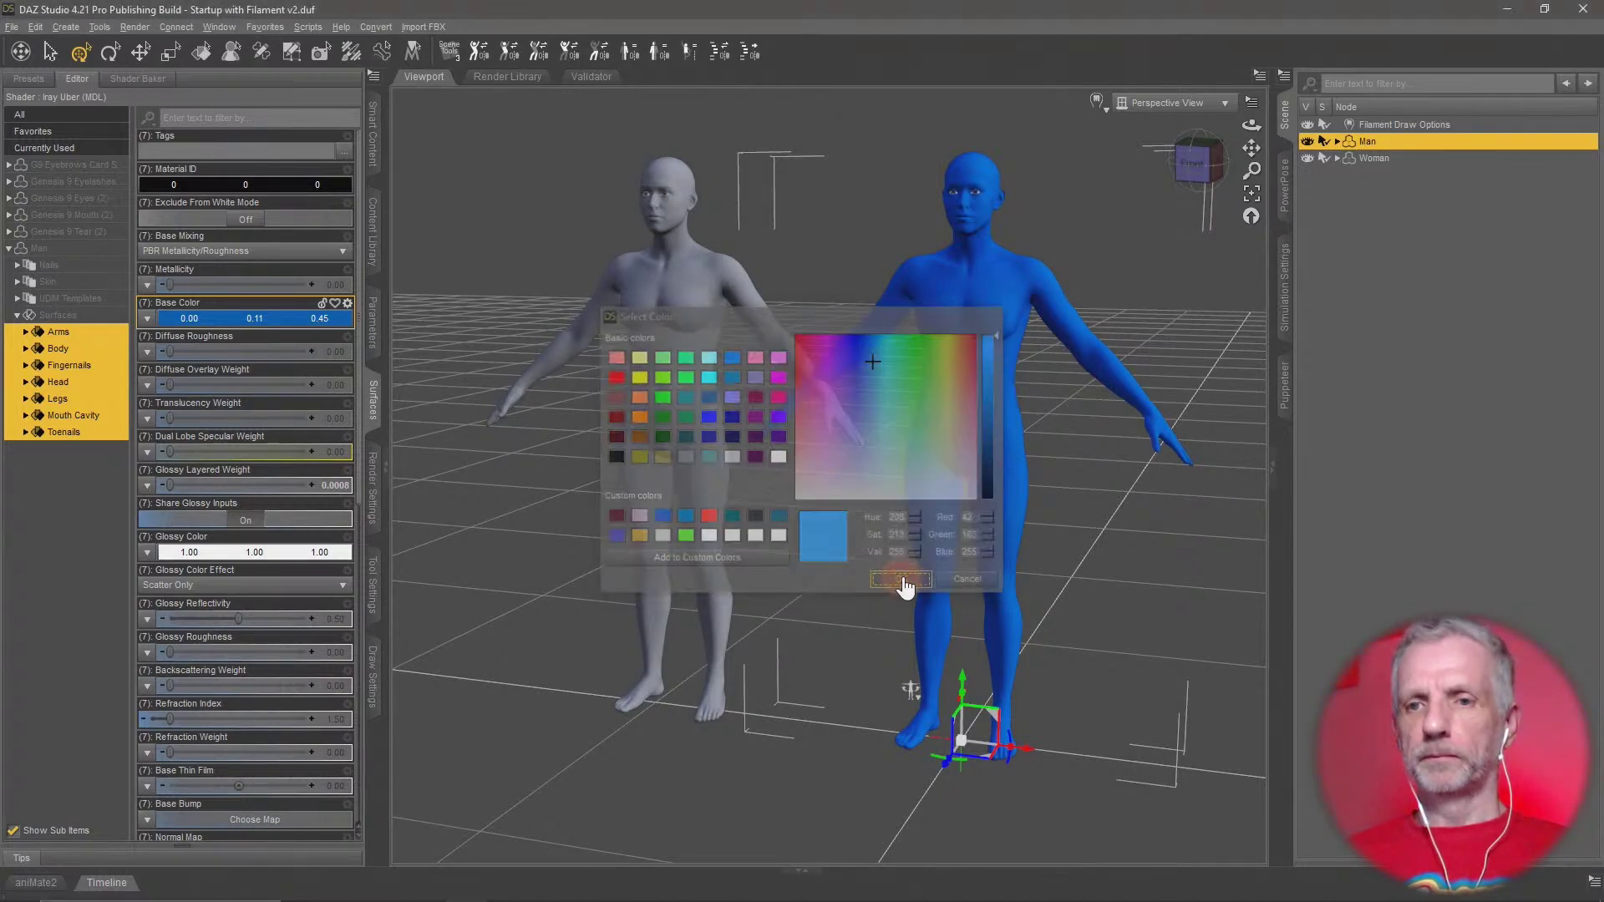
Set the Base Color of all the Woman figure's surfaces to pink, RGB 255, 70, 119
{"action": "left_click", "coordinate": [1383, 159]}
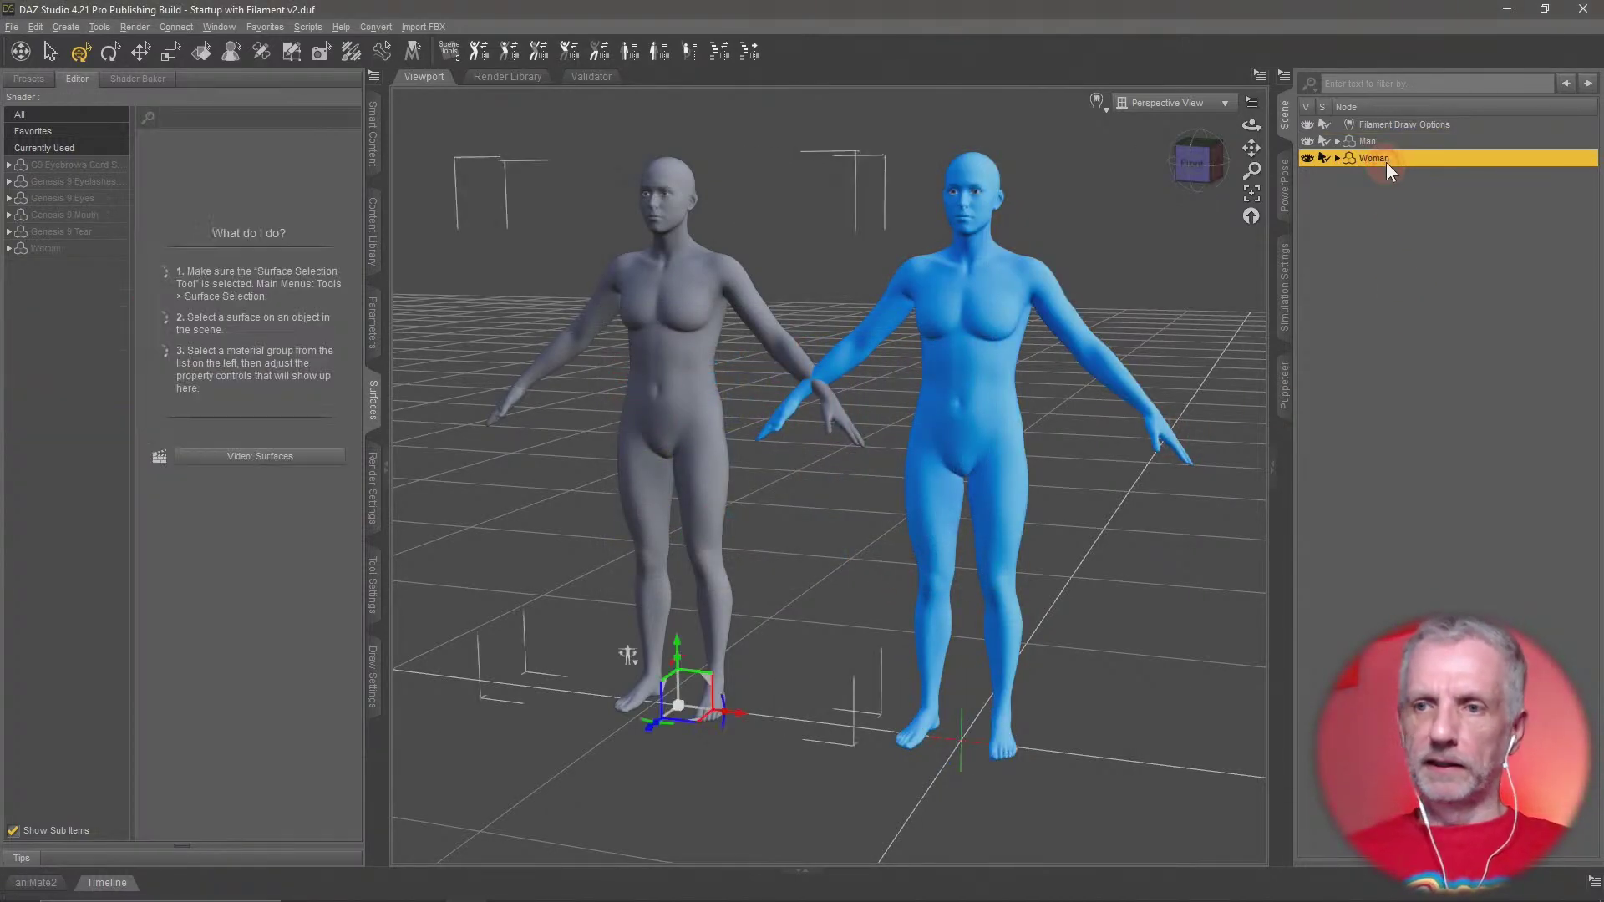
{"action": "left_click", "coordinate": [81, 253]}
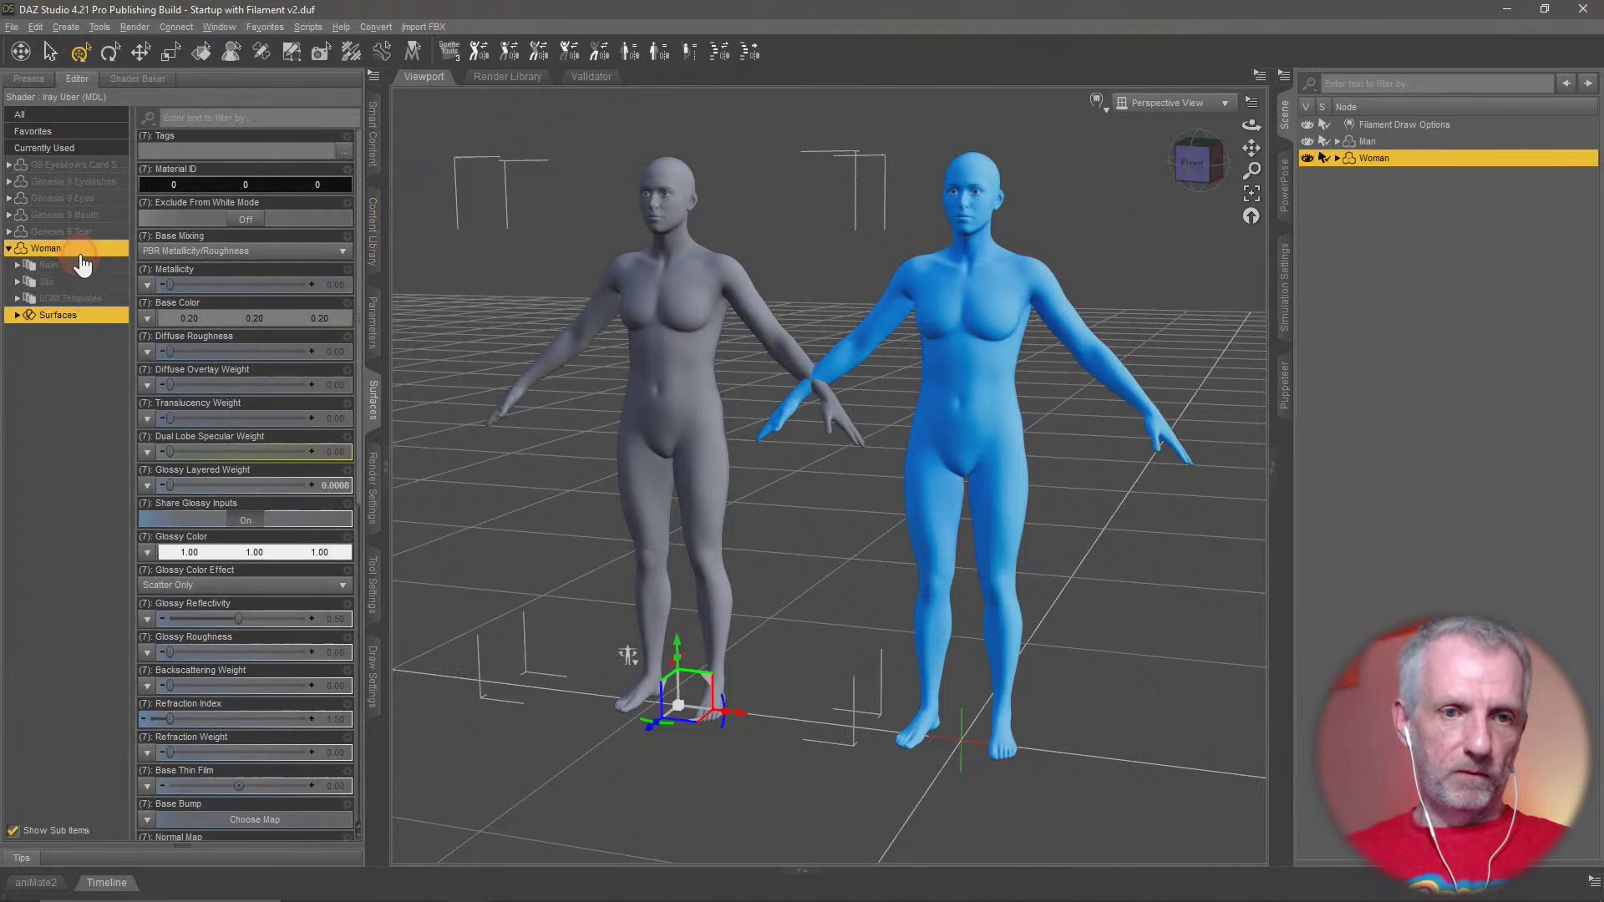
{"action": "left_click", "coordinate": [234, 316]}
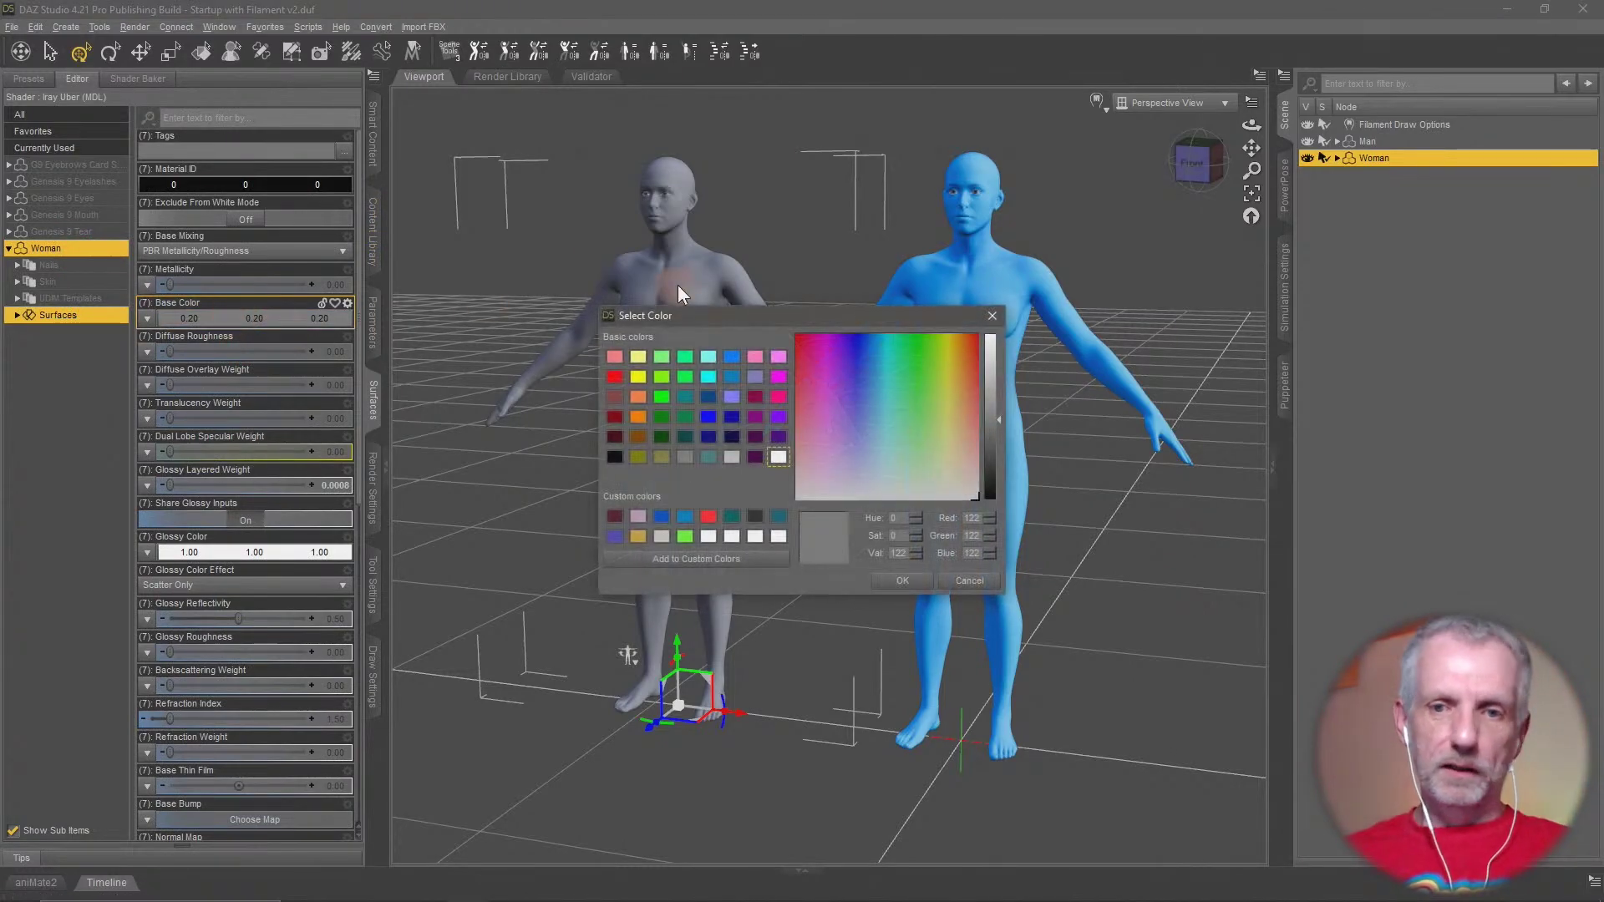
{"action": "left_click", "coordinate": [777, 397]}
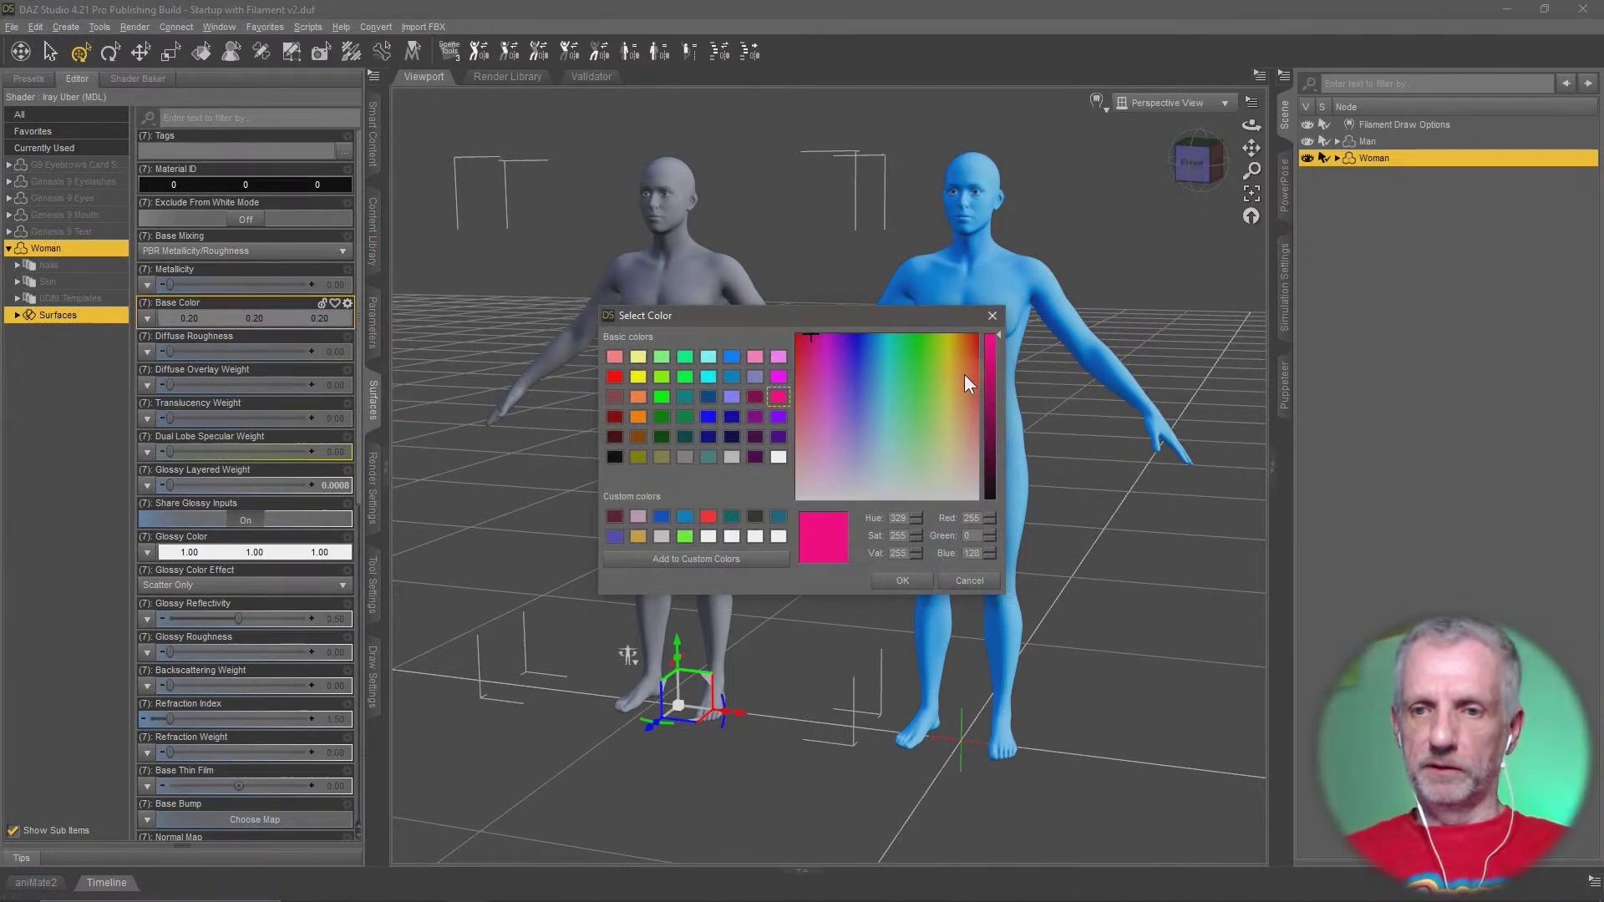
{"action": "left_click_drag", "start_coordinate": [812, 343], "coordinate": [806, 373]}
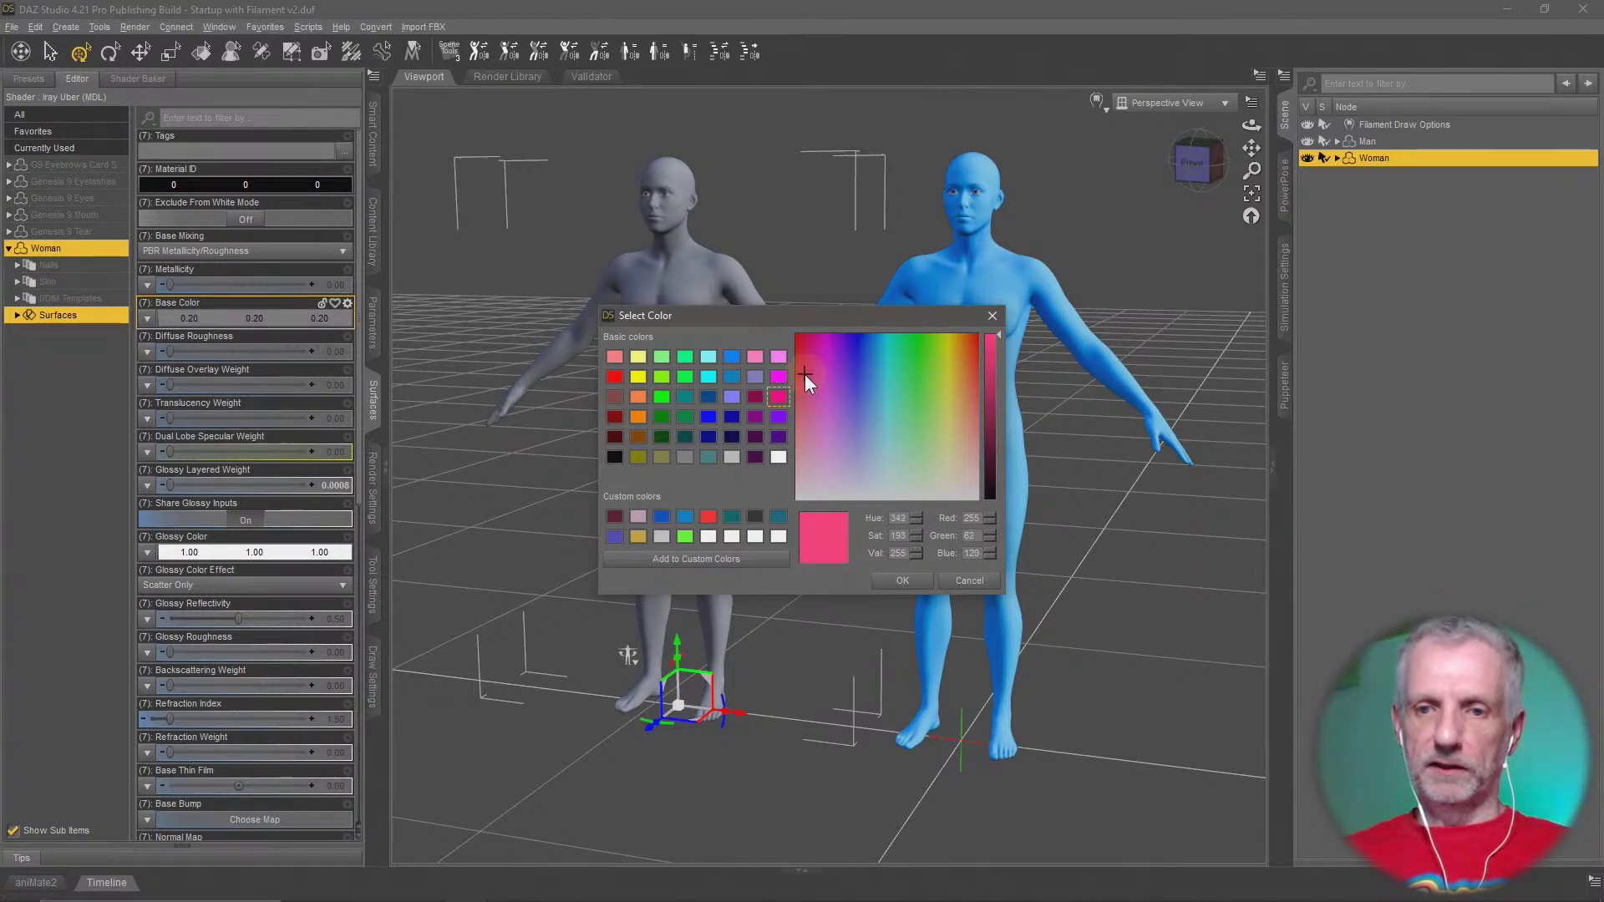
{"action": "left_click", "coordinate": [901, 581]}
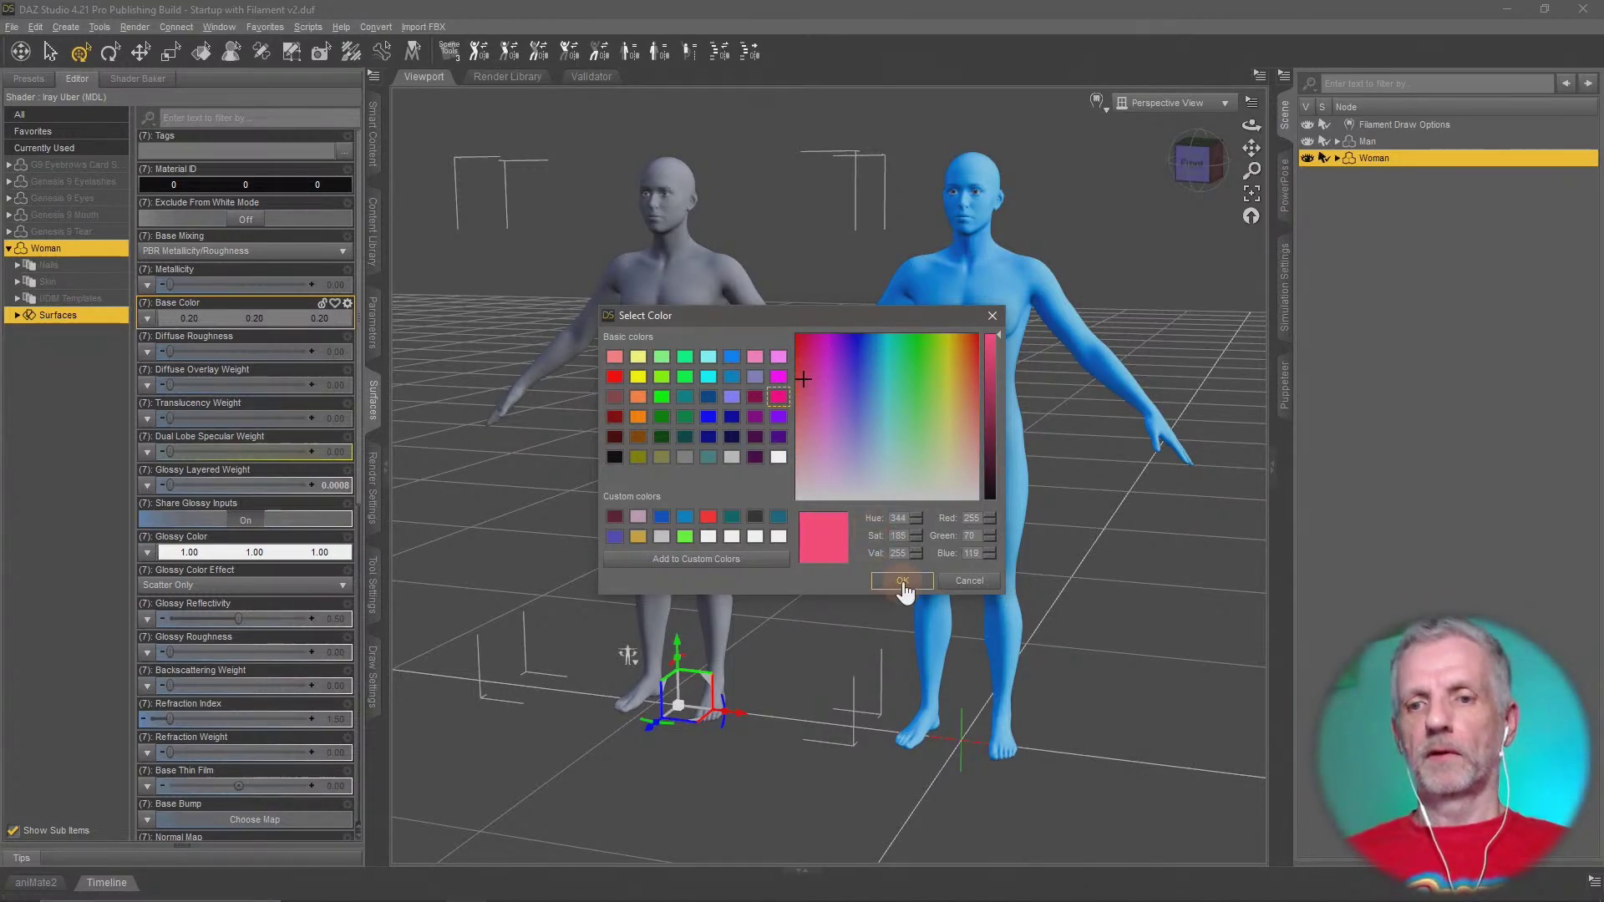
{"action": "left_click_drag", "start_coordinate": [836, 588], "coordinate": [821, 554], "text": "alt"}
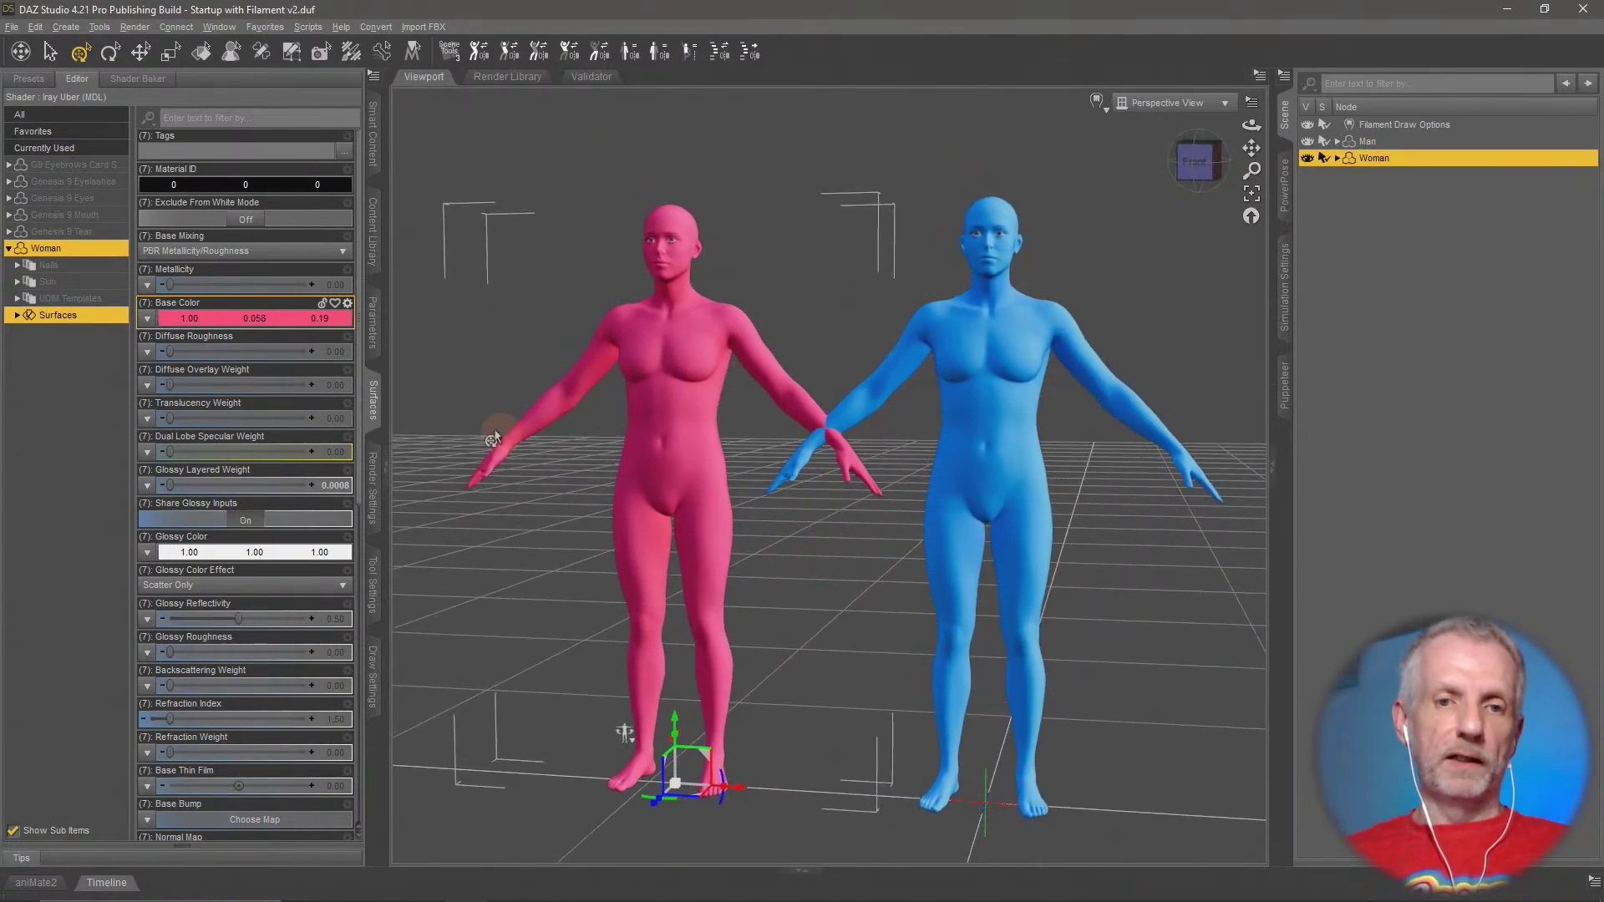
Set the Woman figure's Base Feminine shape, found among its feminine people morphs, to 100%
{"action": "left_click", "coordinate": [375, 344]}
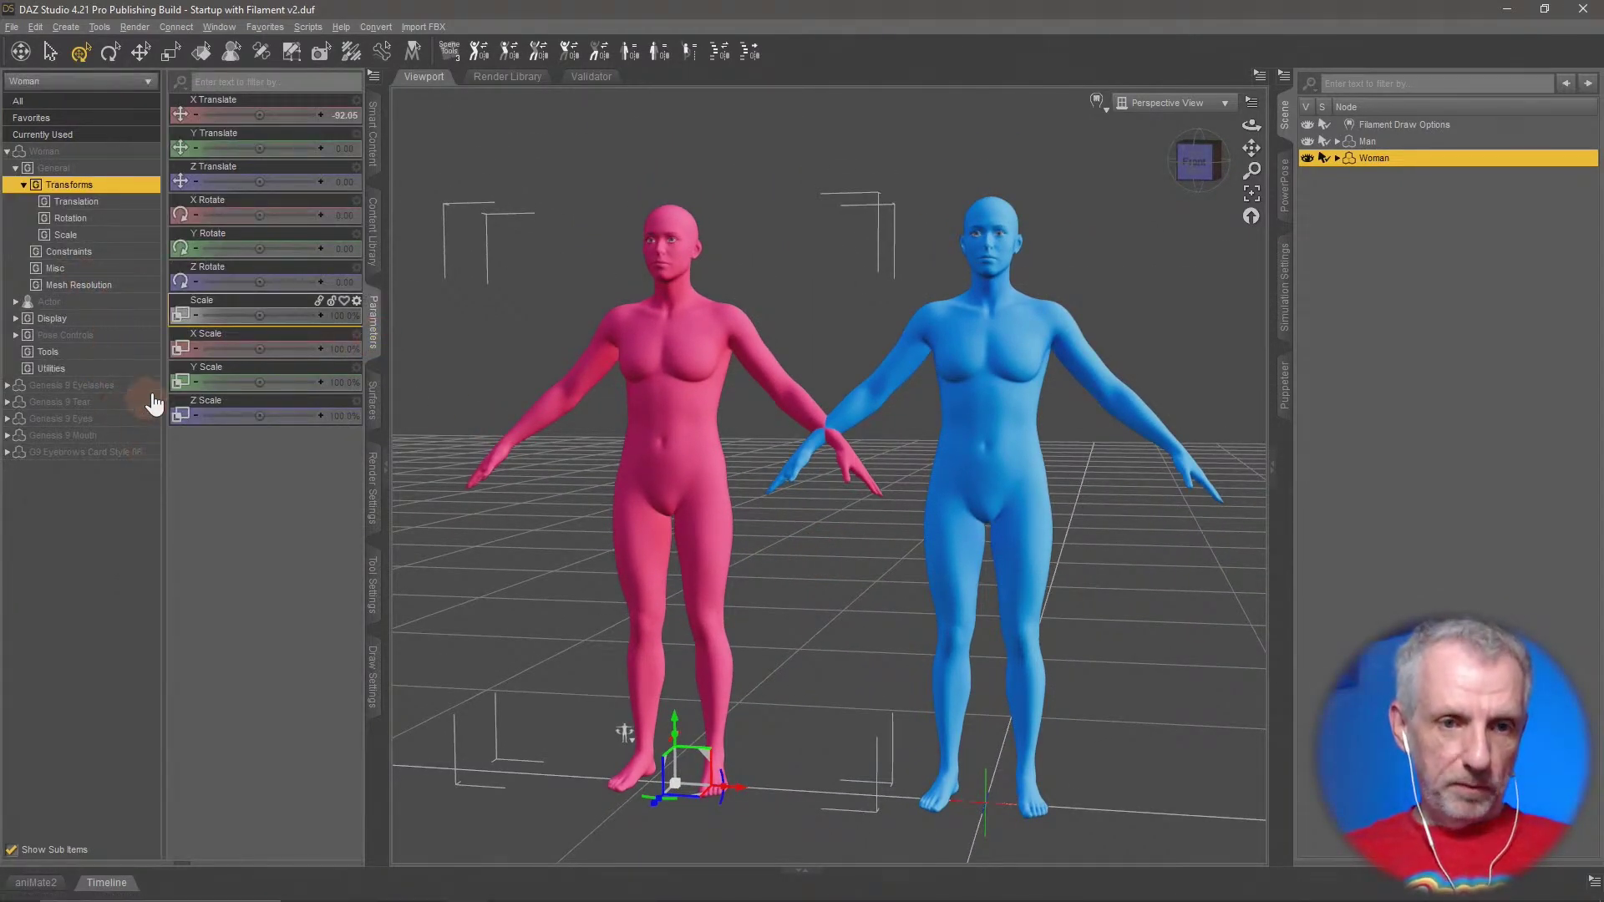
{"action": "left_click", "coordinate": [102, 304]}
{"action": "double_click", "coordinate": [102, 306]}
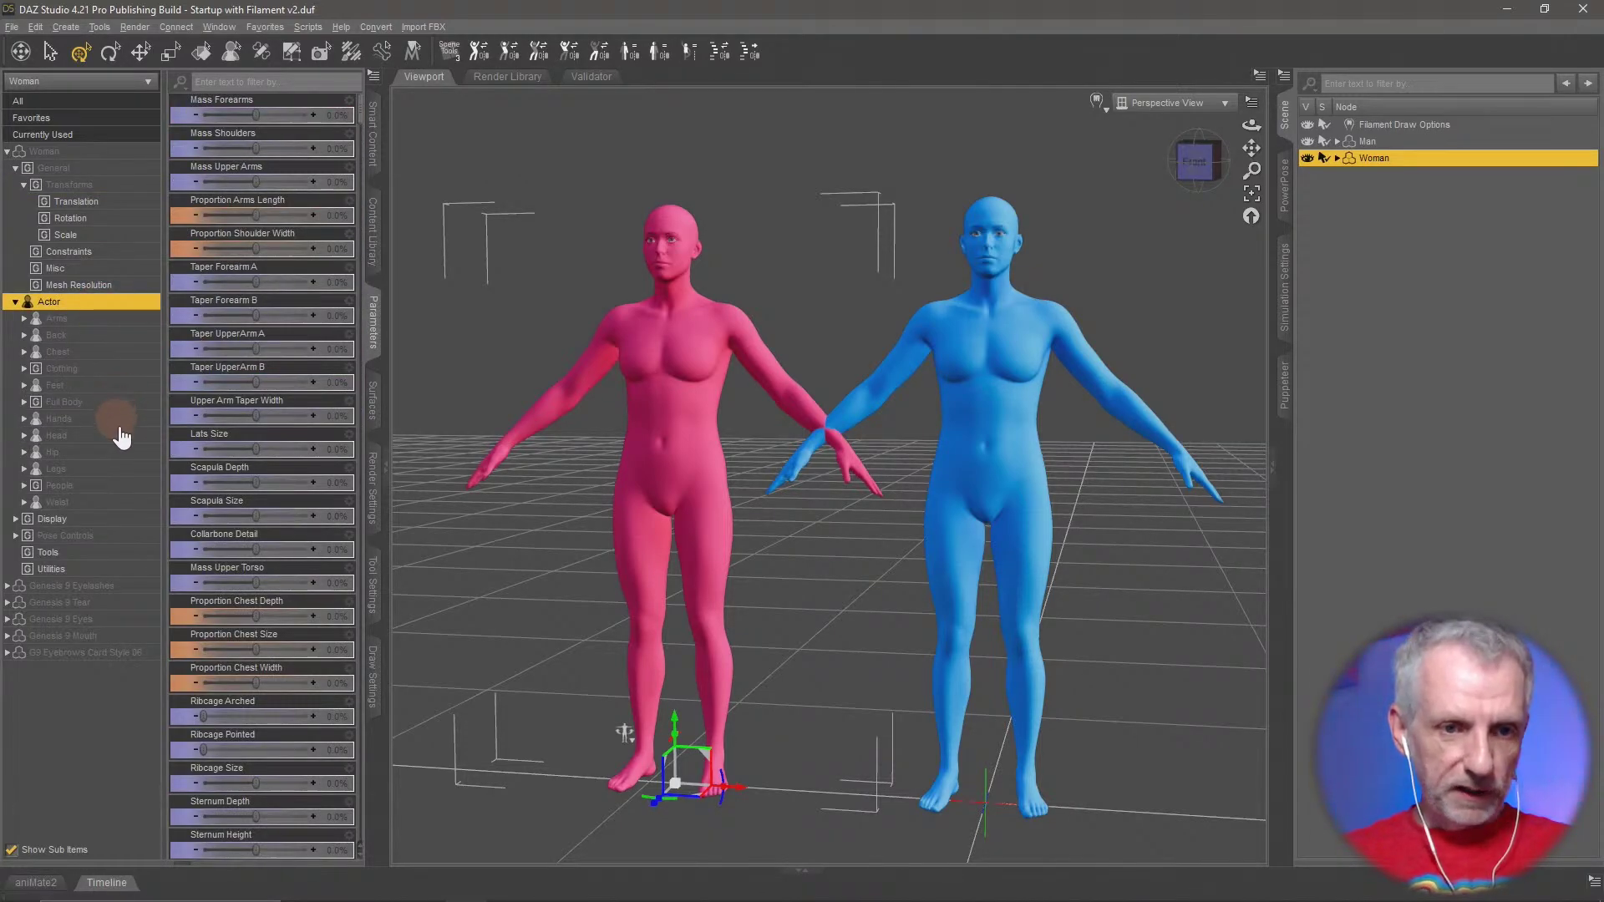
{"action": "left_click", "coordinate": [117, 487]}
{"action": "double_click", "coordinate": [113, 485]}
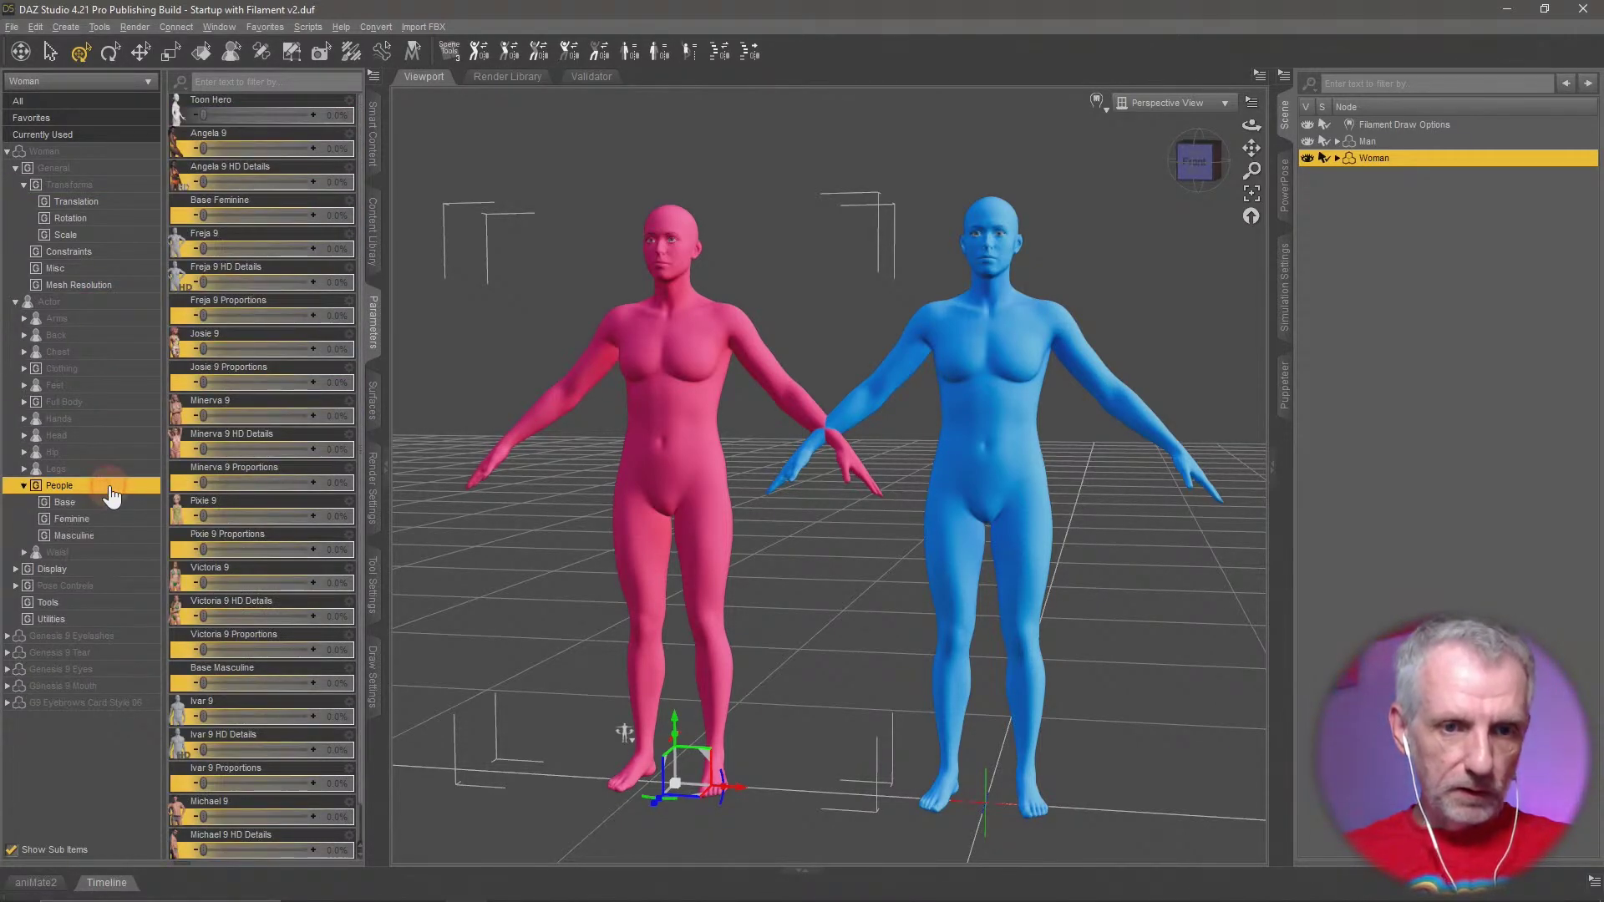
{"action": "left_click", "coordinate": [117, 520]}
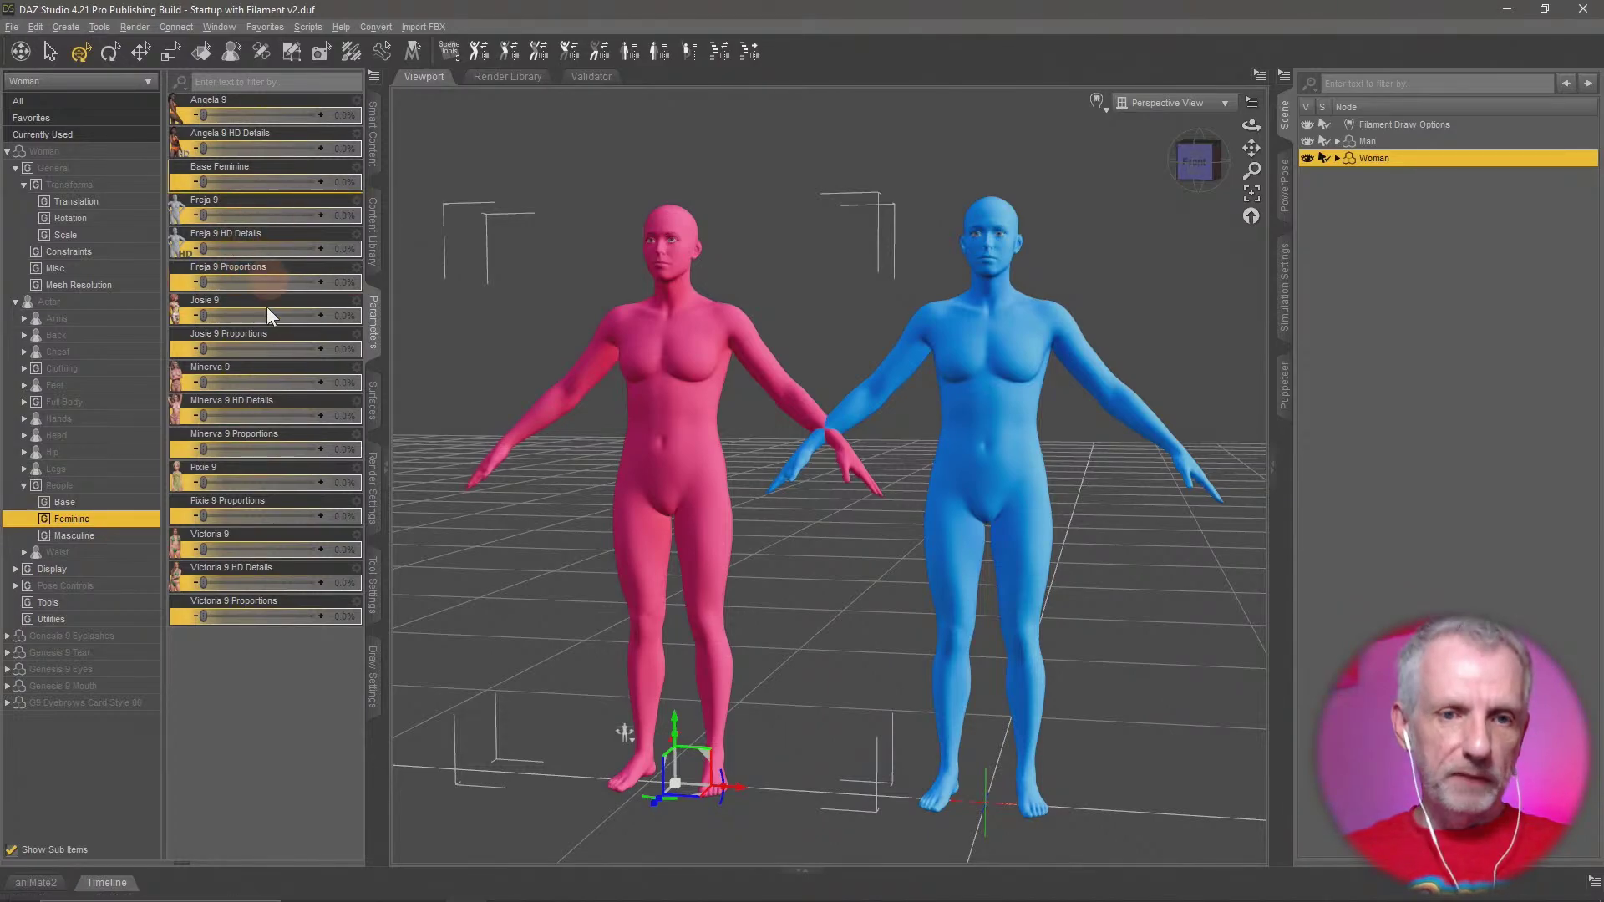
{"action": "left_click", "coordinate": [96, 503]}
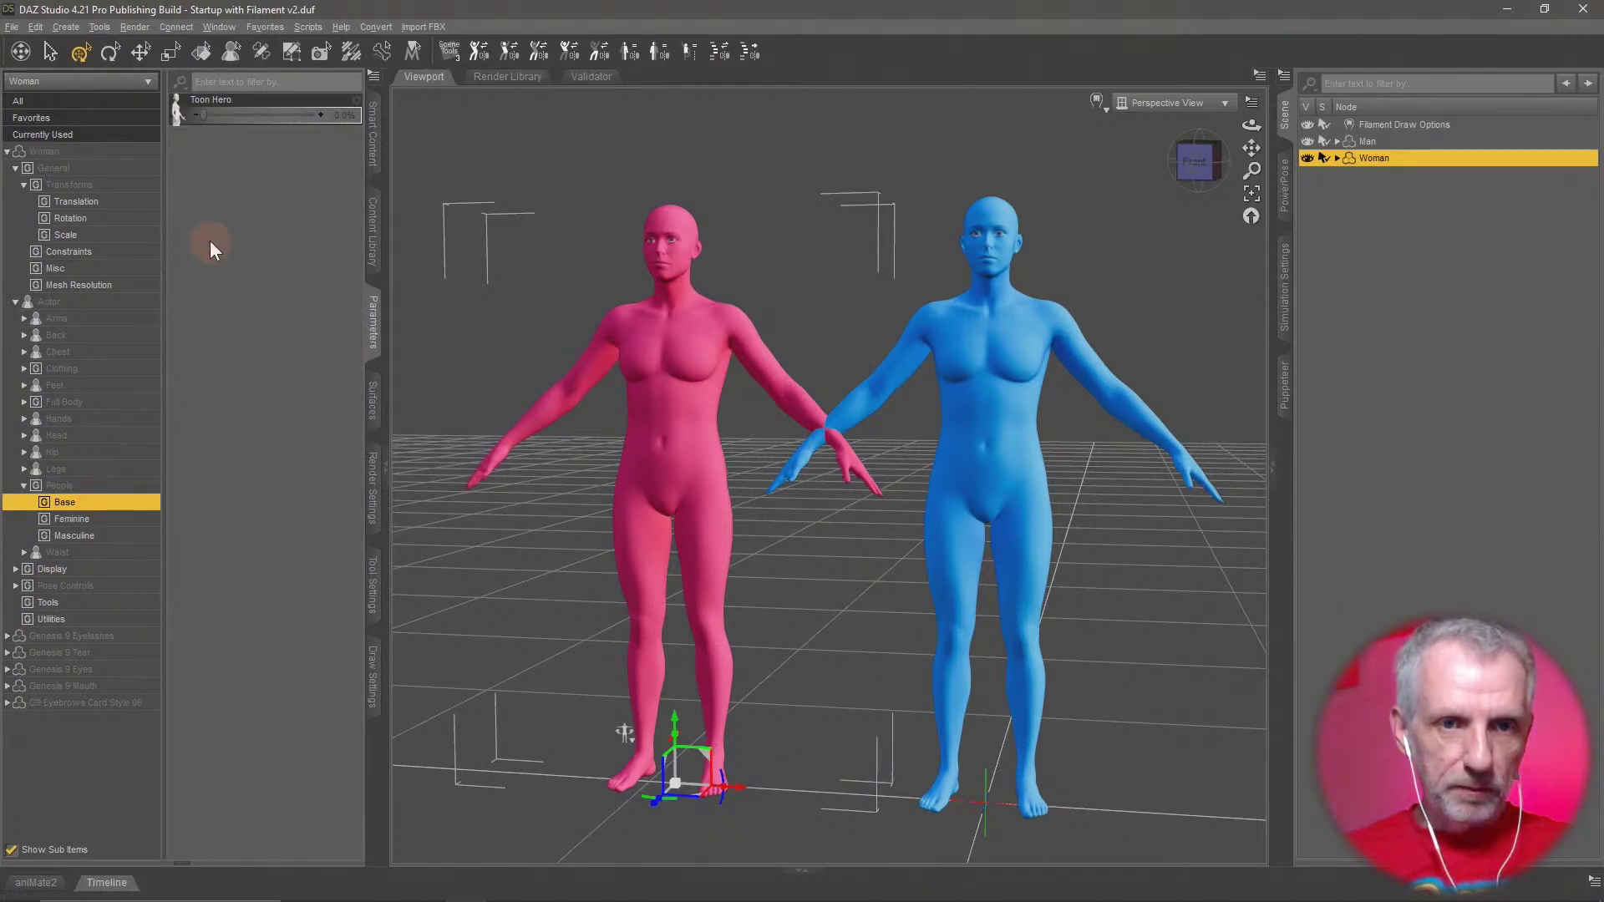
{"action": "left_click", "coordinate": [117, 521]}
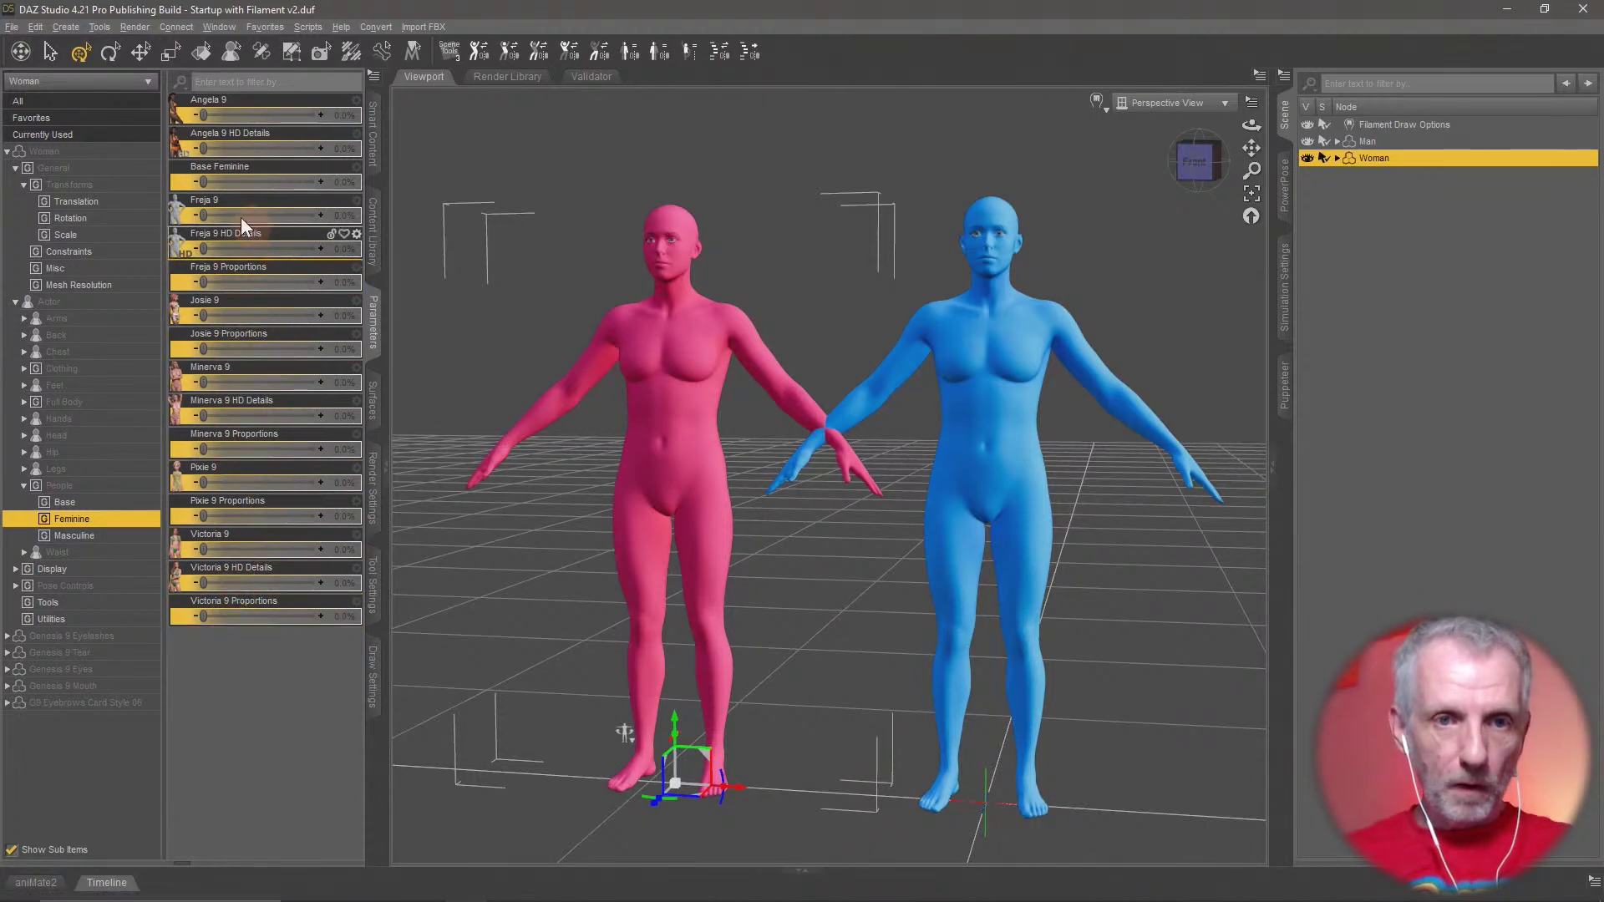
{"action": "left_click_drag", "start_coordinate": [203, 182], "coordinate": [373, 193]}
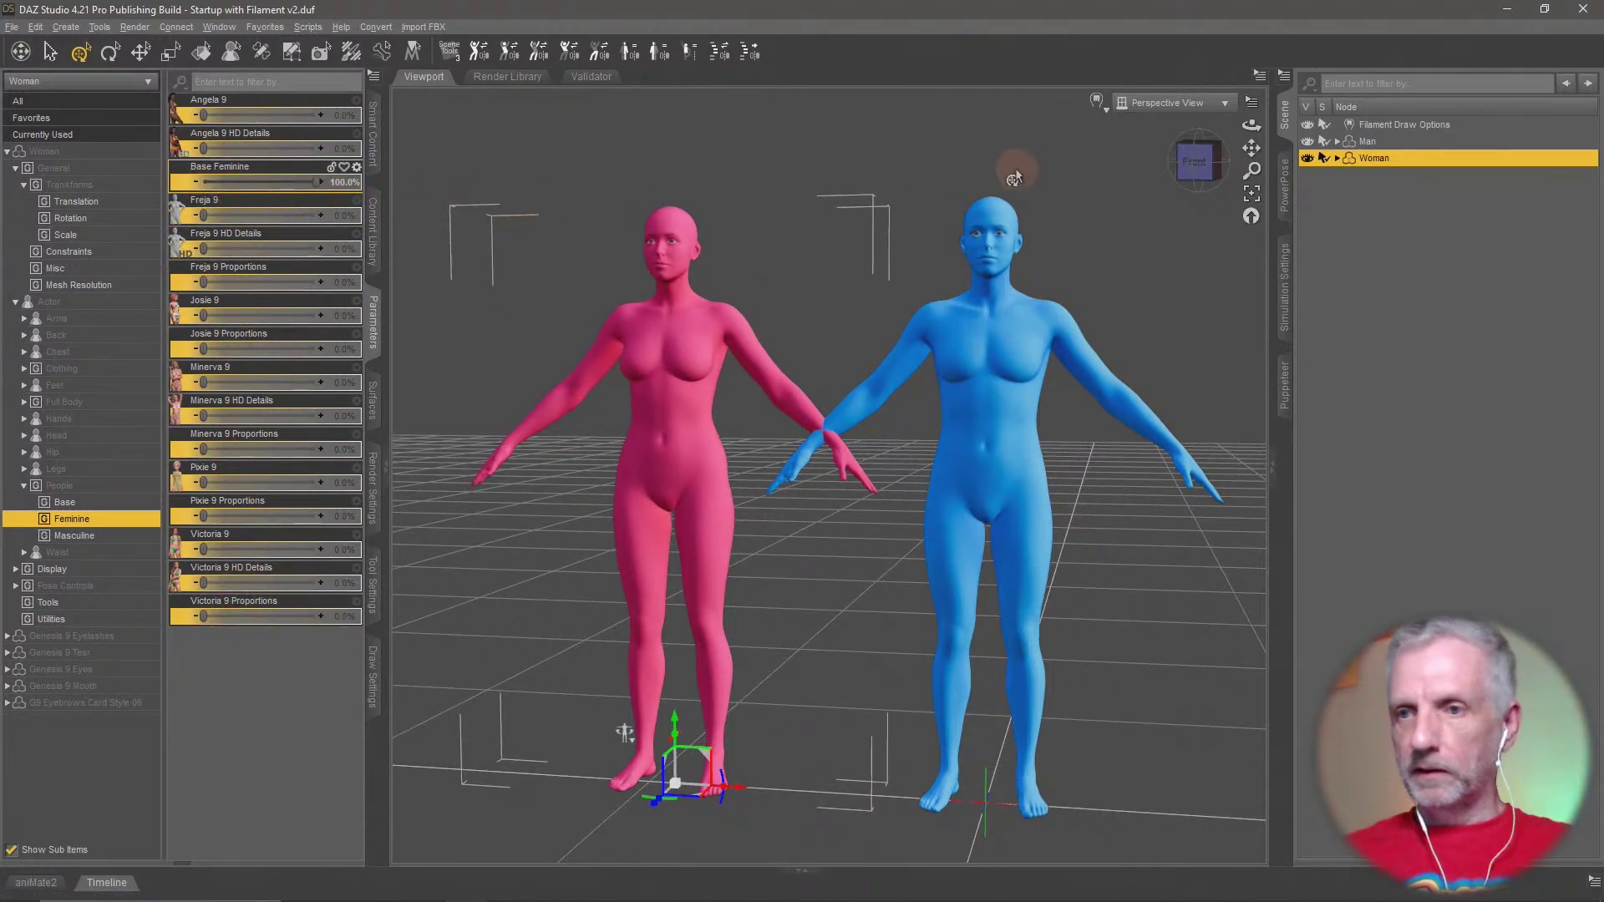
Set the Man figure's Base Masculine shape, found among its masculine people morphs, to 100%
{"action": "left_click", "coordinate": [1392, 136]}
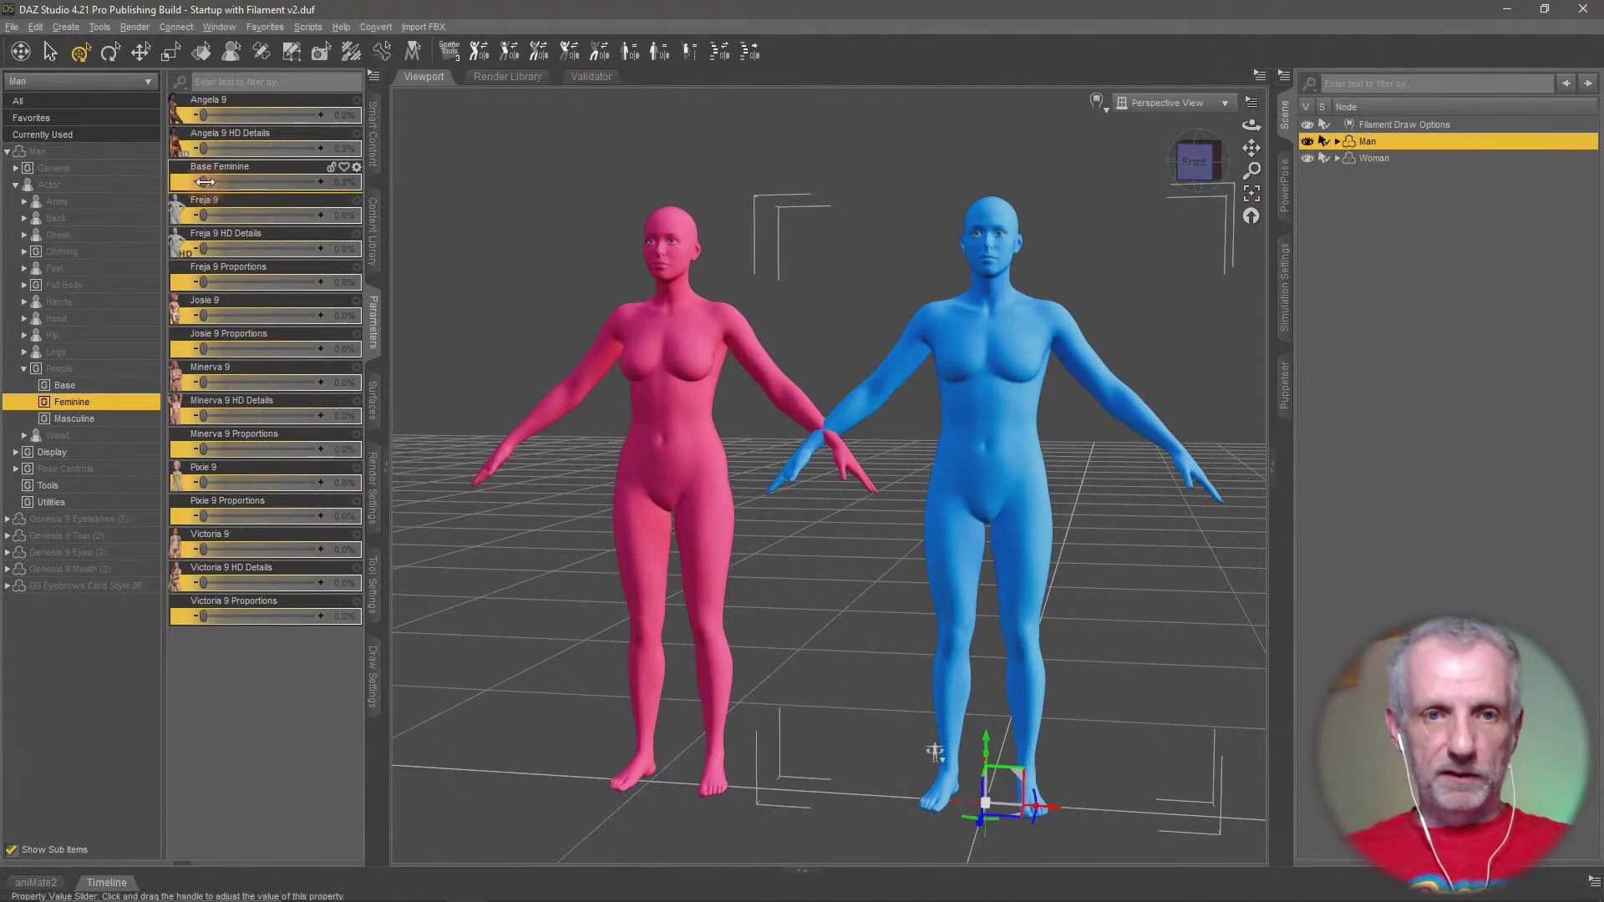
{"action": "left_click", "coordinate": [125, 400]}
{"action": "left_click", "coordinate": [120, 422]}
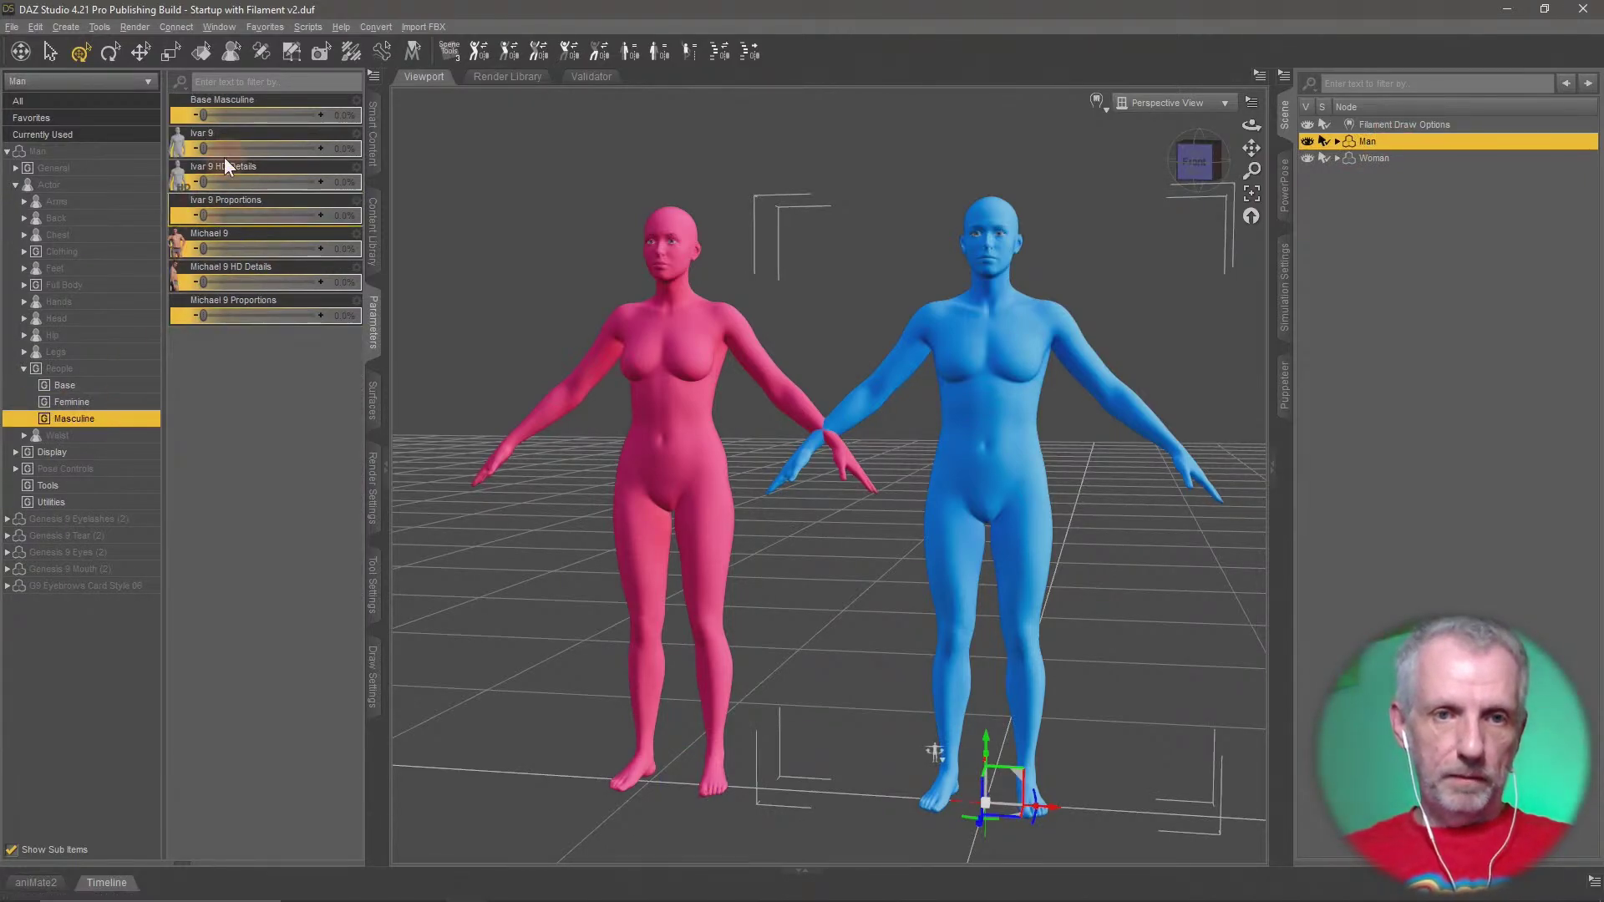
{"action": "left_click_drag", "start_coordinate": [203, 114], "coordinate": [321, 114]}
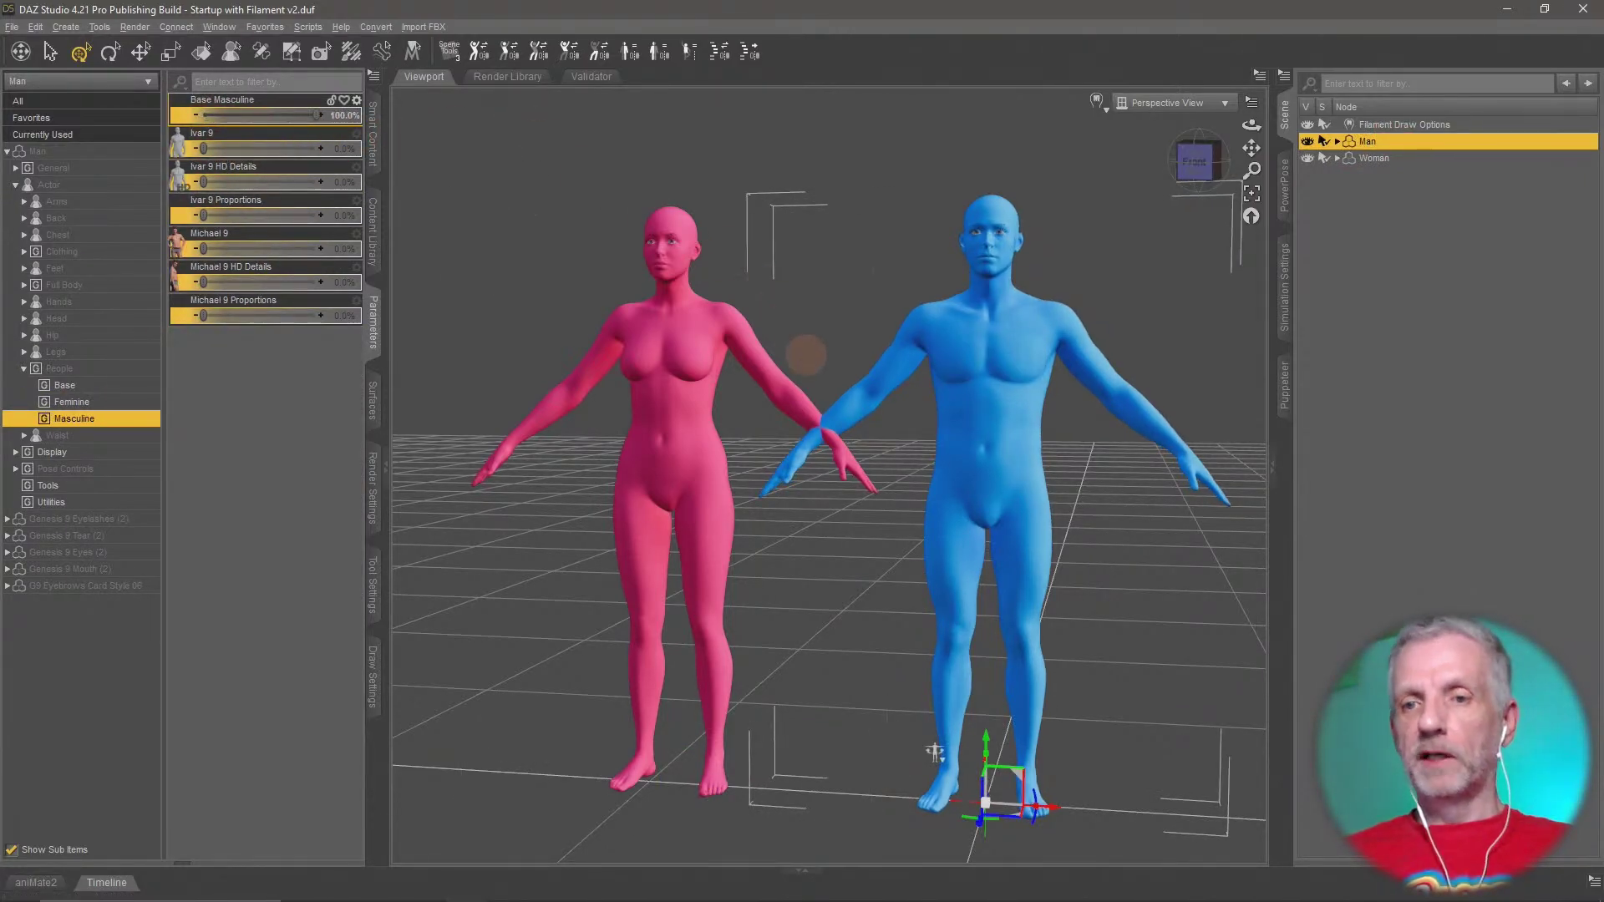
{"action": "middle_click_drag", "start_coordinate": [806, 355], "coordinate": [800, 346]}
{"action": "scroll", "coordinate": [798, 357], "scroll_direction": "up", "scroll_amount": 2}
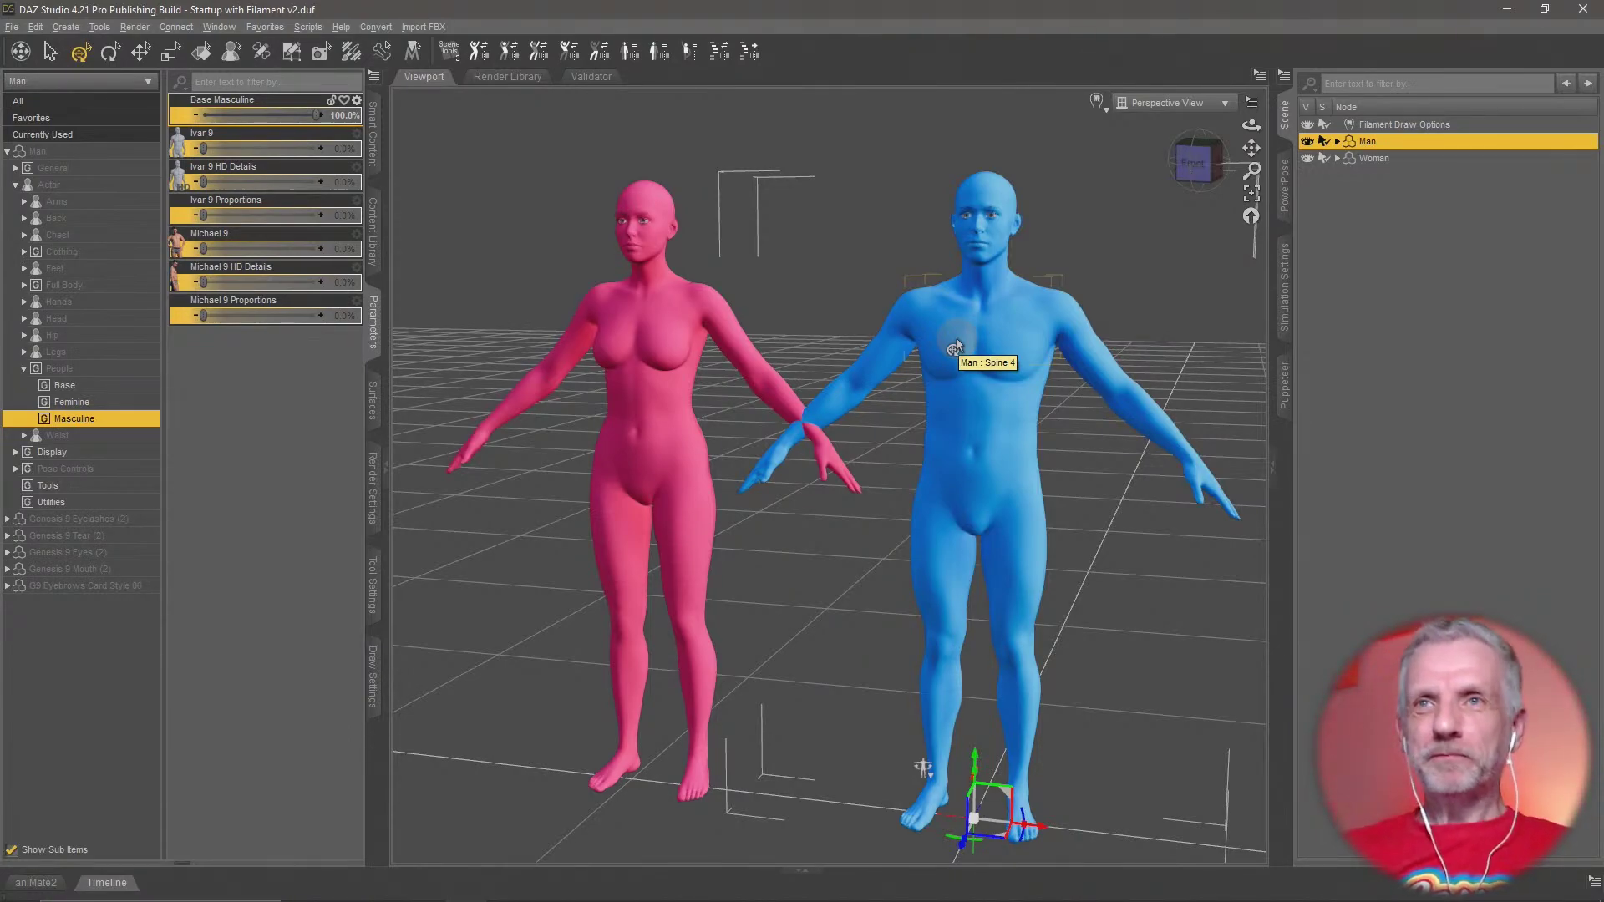
{"action": "middle_click_drag", "start_coordinate": [1042, 478], "coordinate": [1045, 482]}
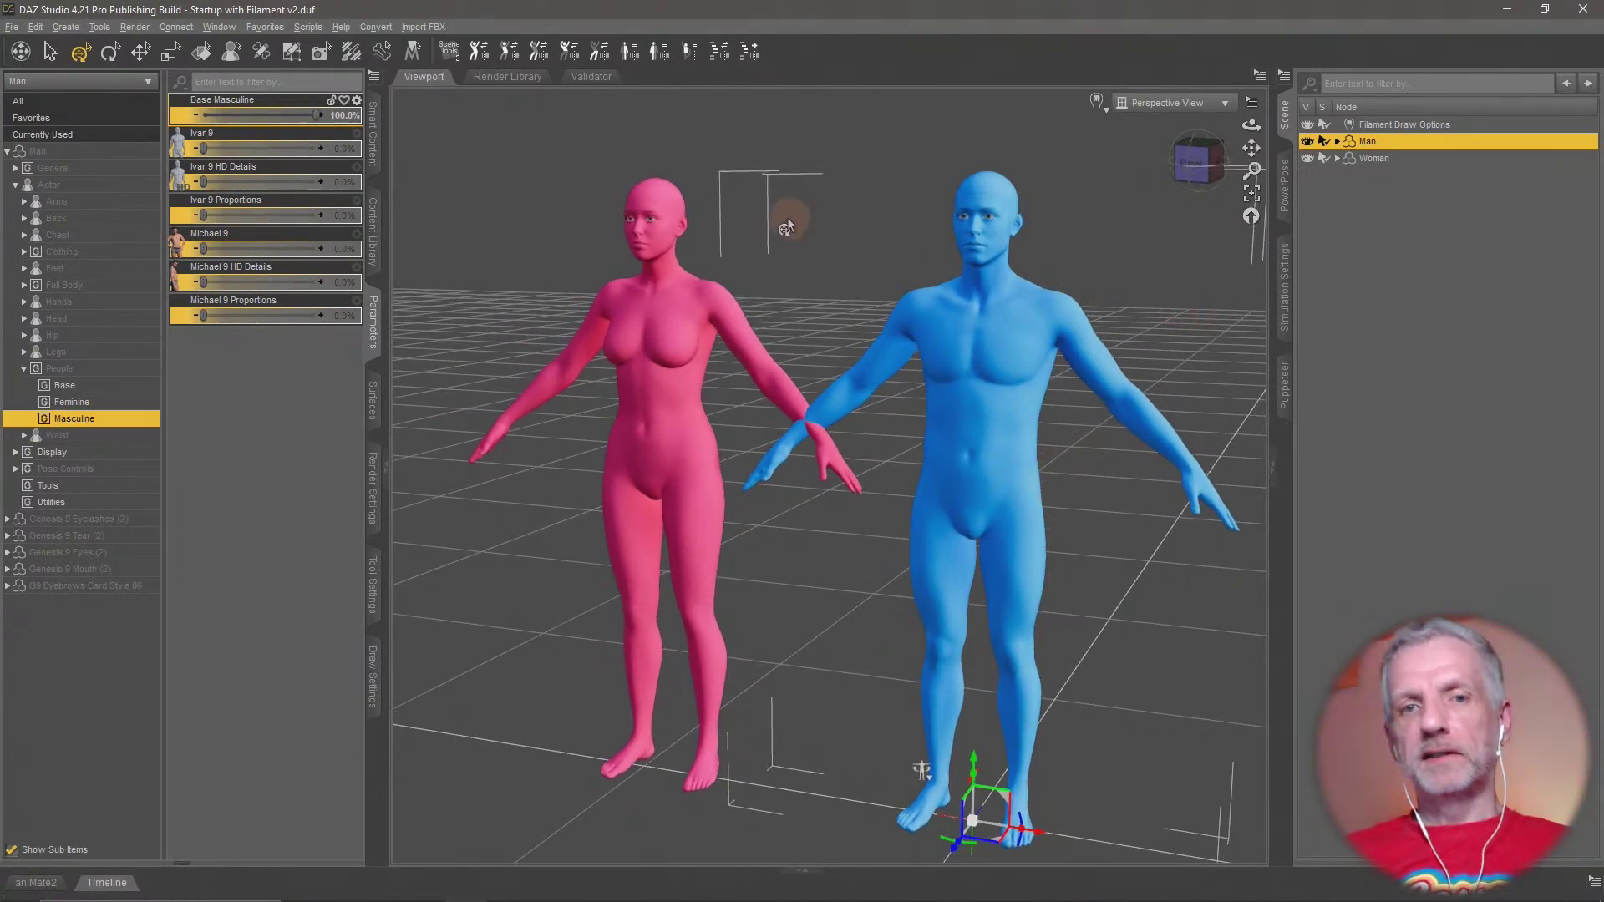
Filter the installed pose products by context for the Man figure and open My Everything Couple Poses for Genesis 9
{"action": "left_click", "coordinate": [373, 135]}
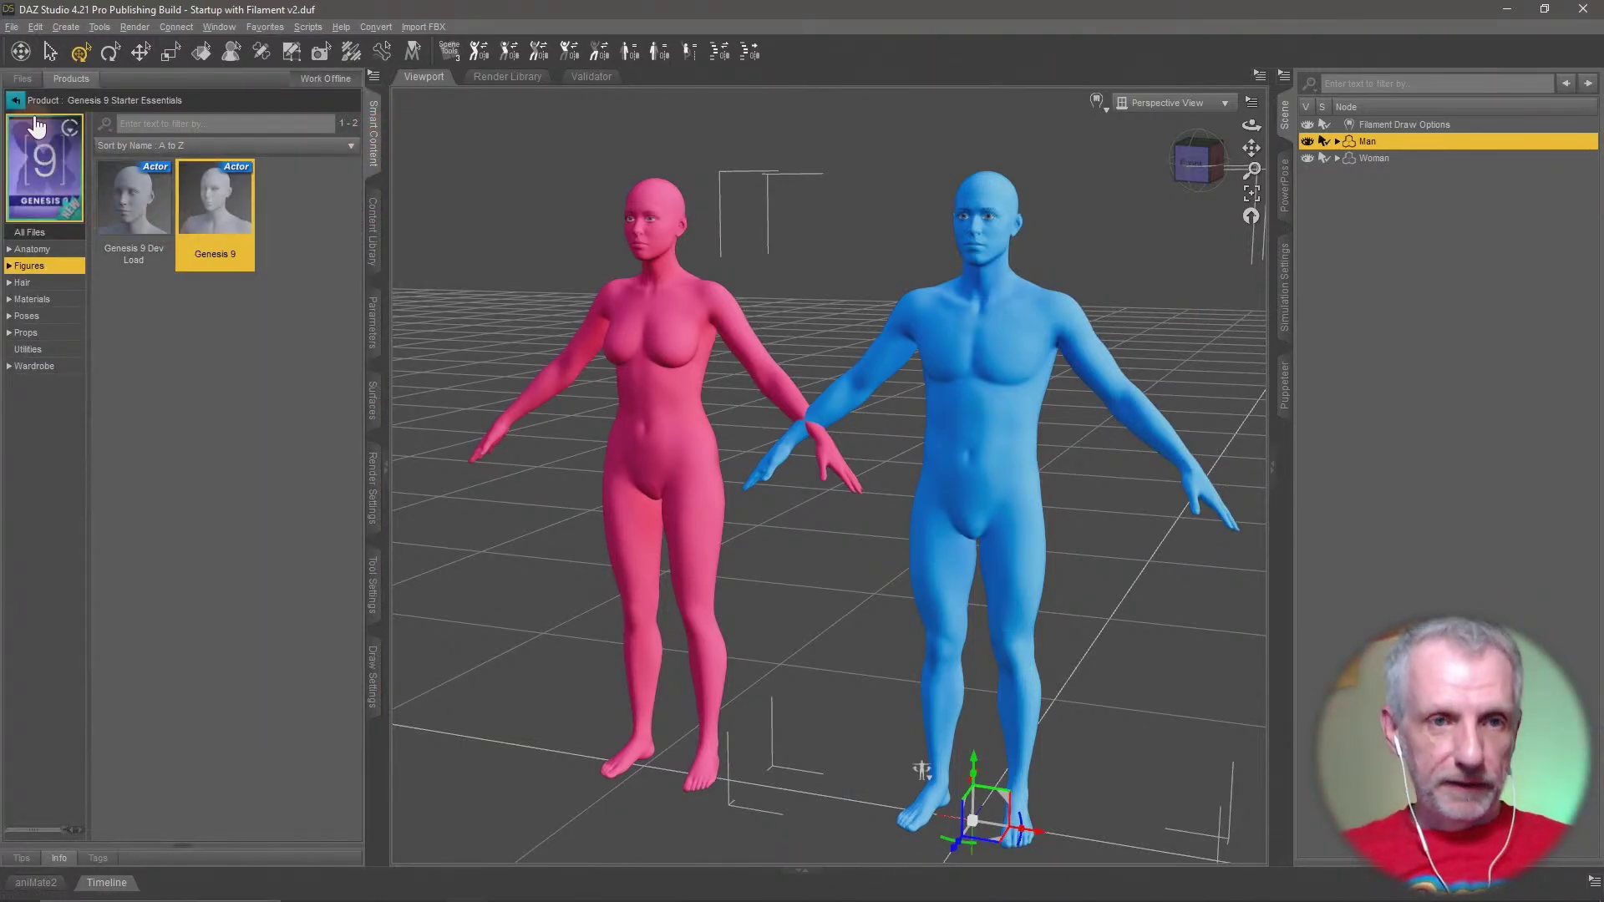
{"action": "left_click", "coordinate": [16, 99]}
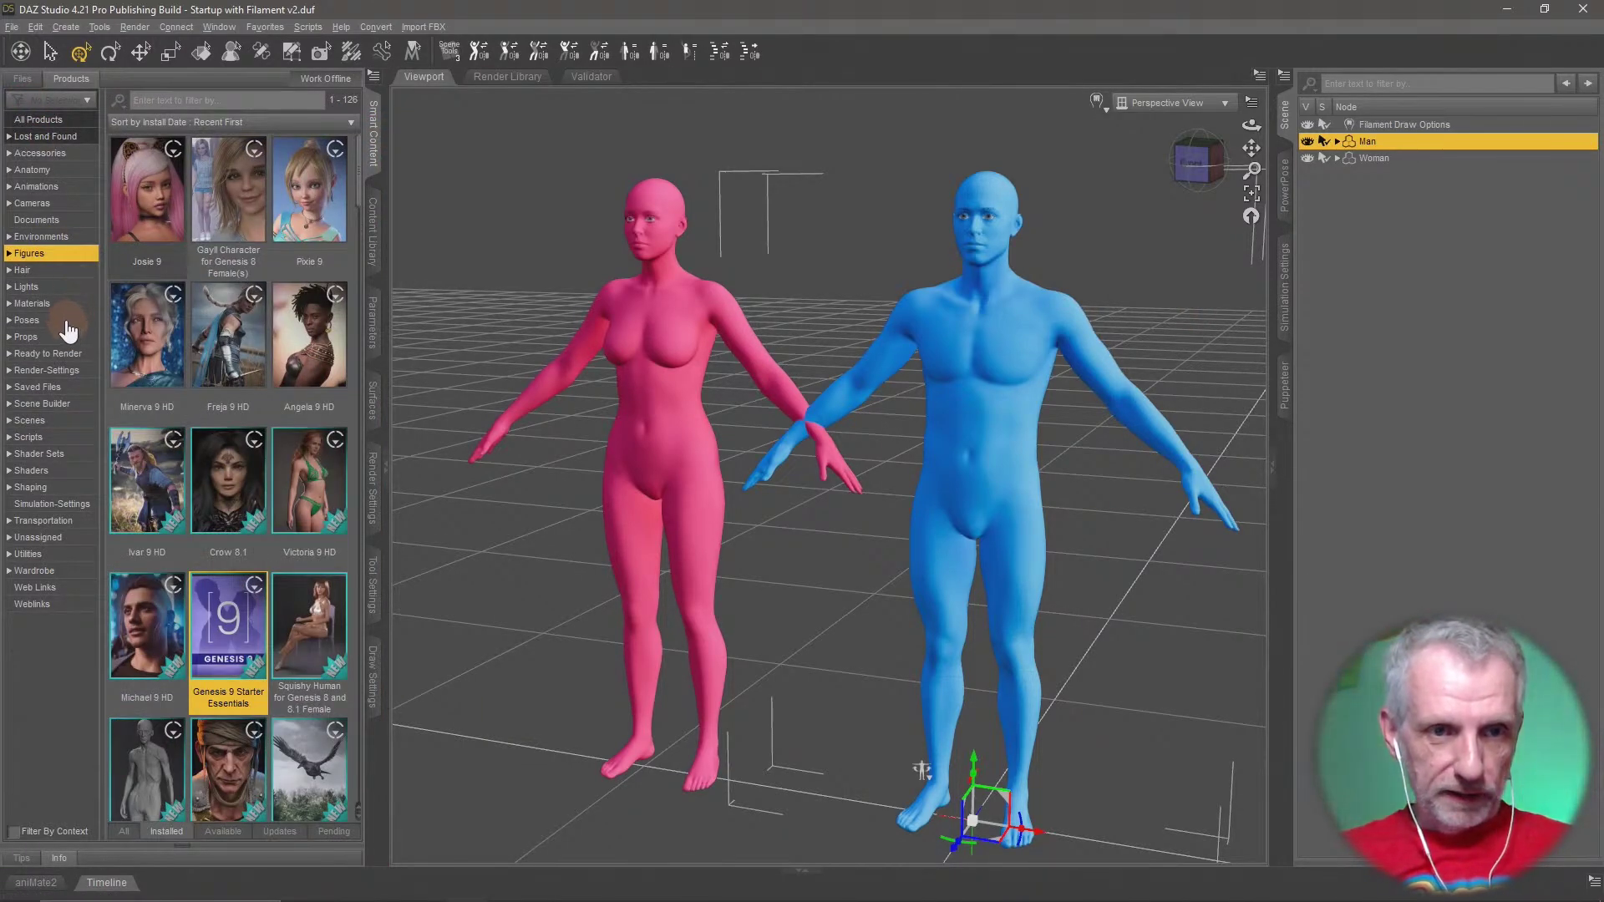
{"action": "left_click", "coordinate": [63, 321]}
{"action": "left_click", "coordinate": [13, 832]}
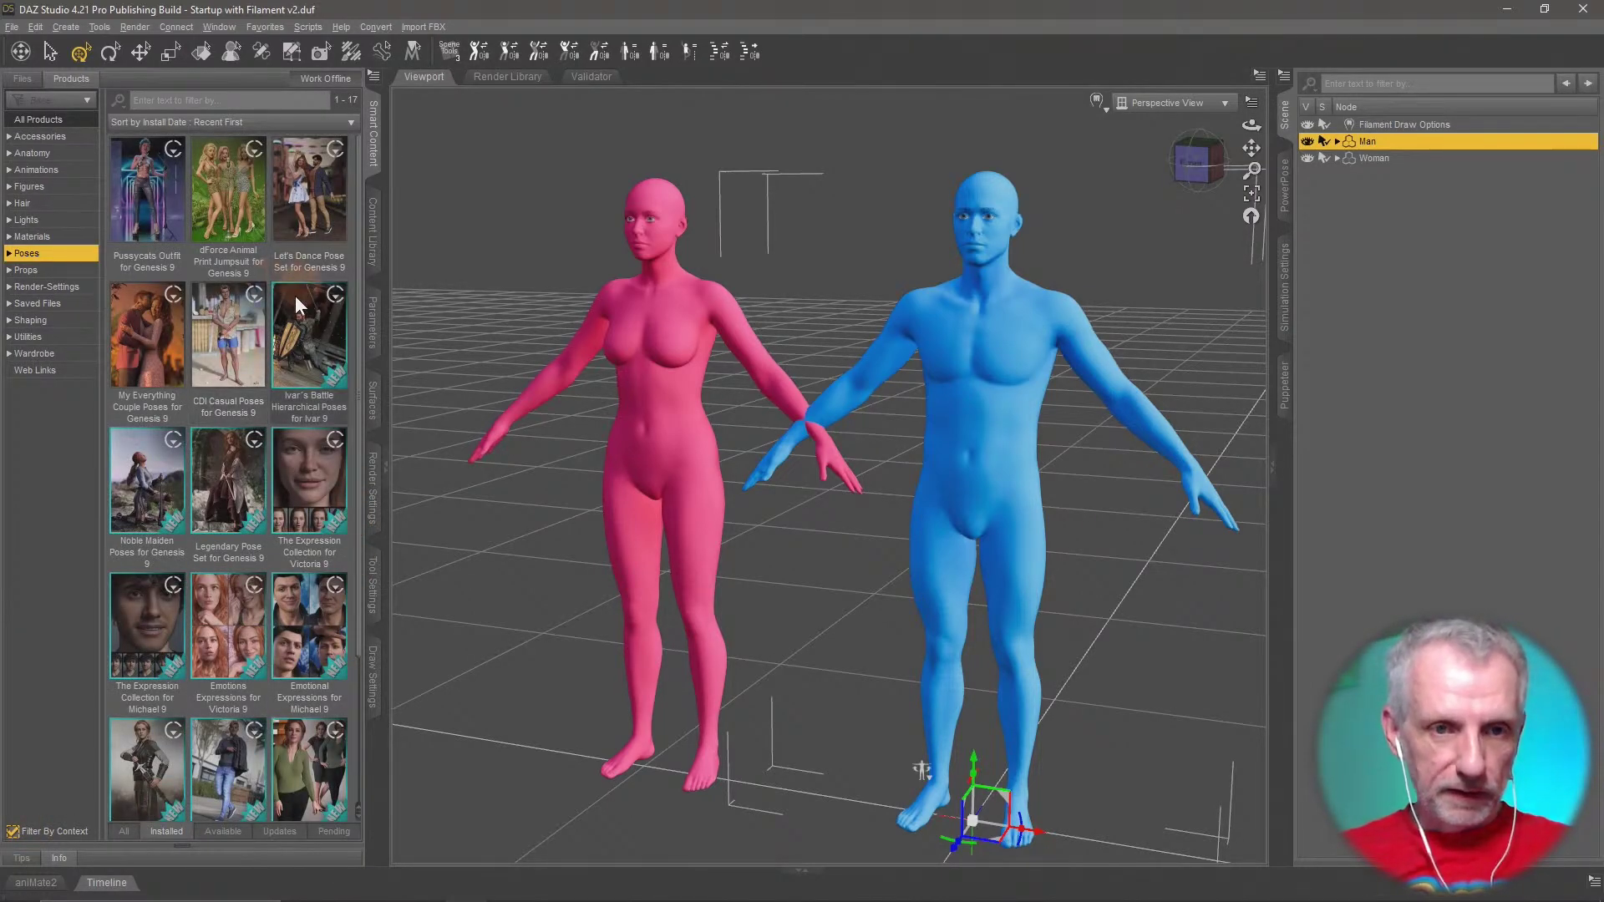
{"action": "left_click", "coordinate": [157, 354]}
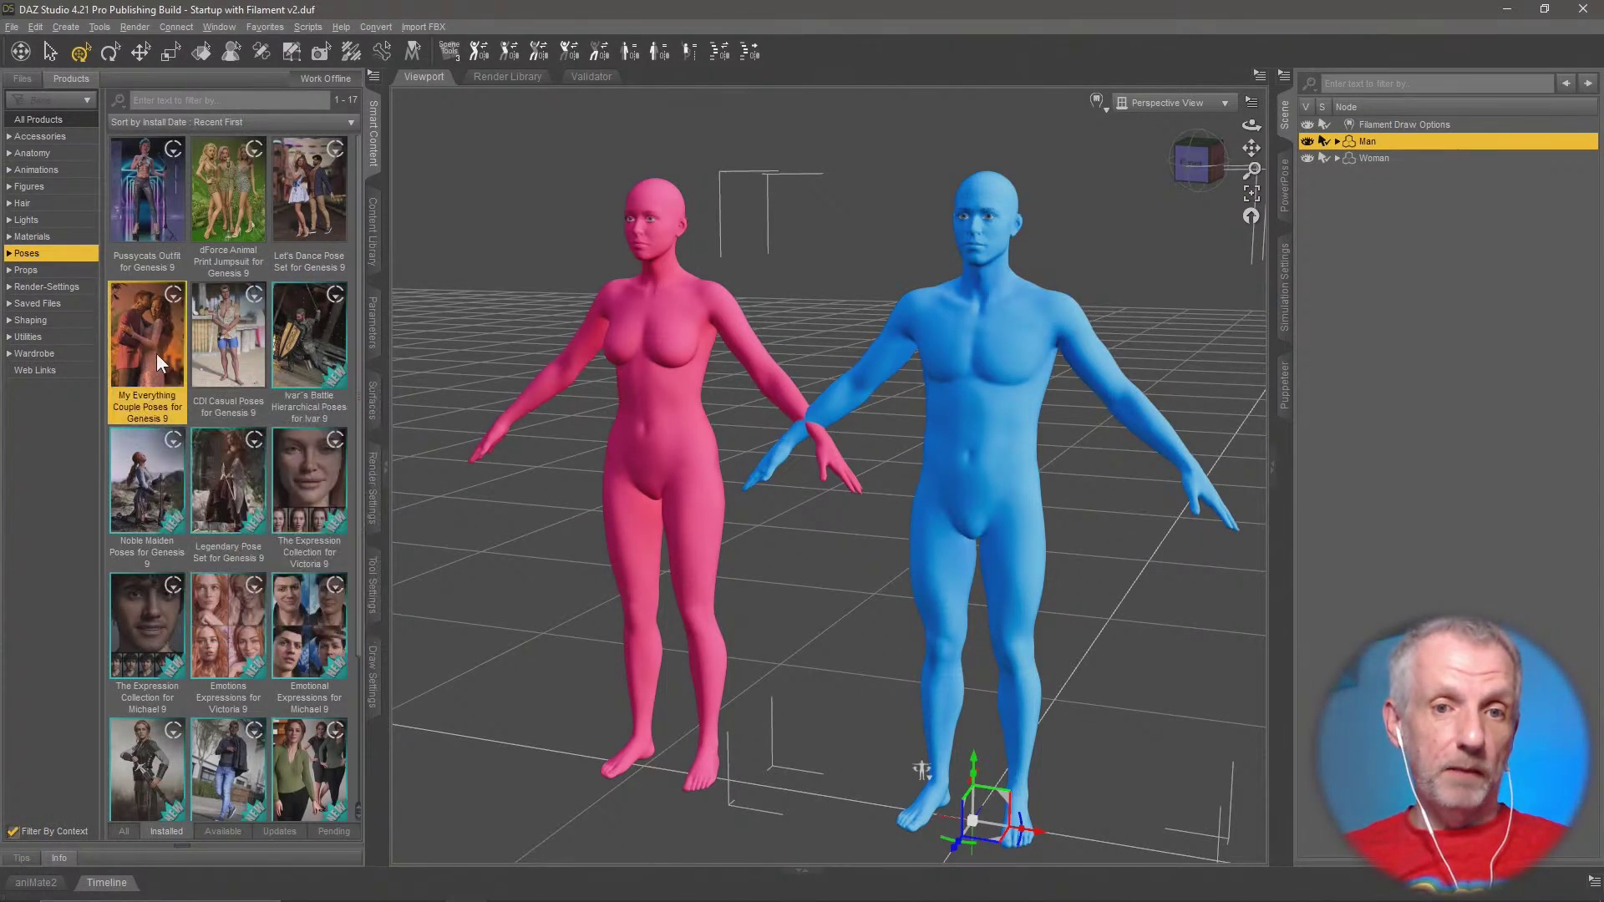
{"action": "left_click", "coordinate": [328, 202]}
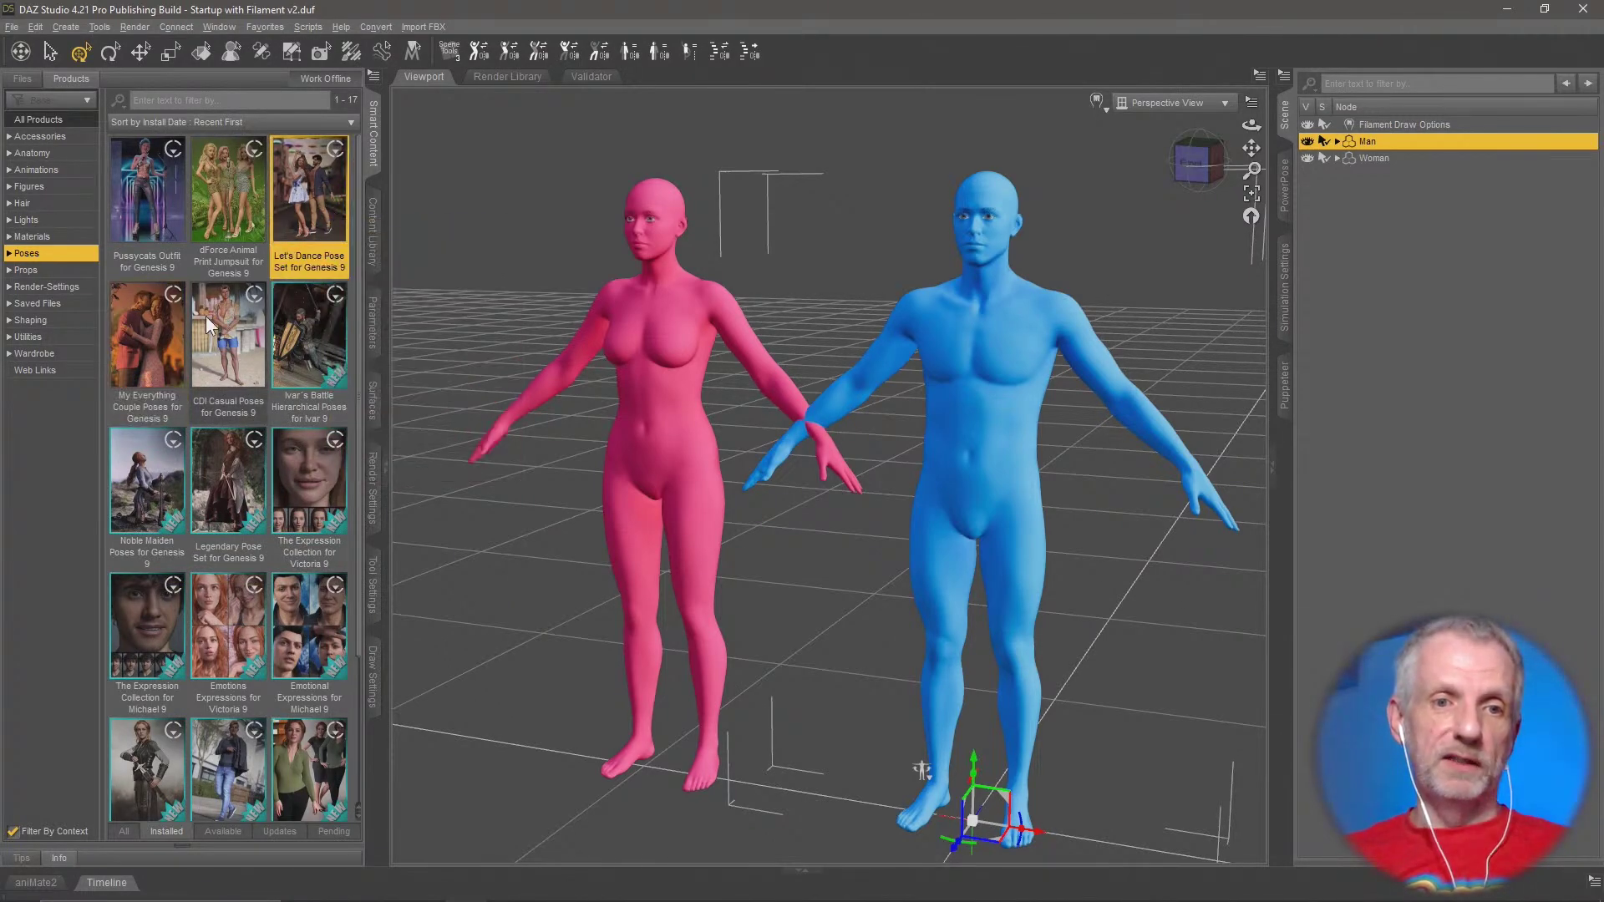
{"action": "double_click", "coordinate": [167, 332]}
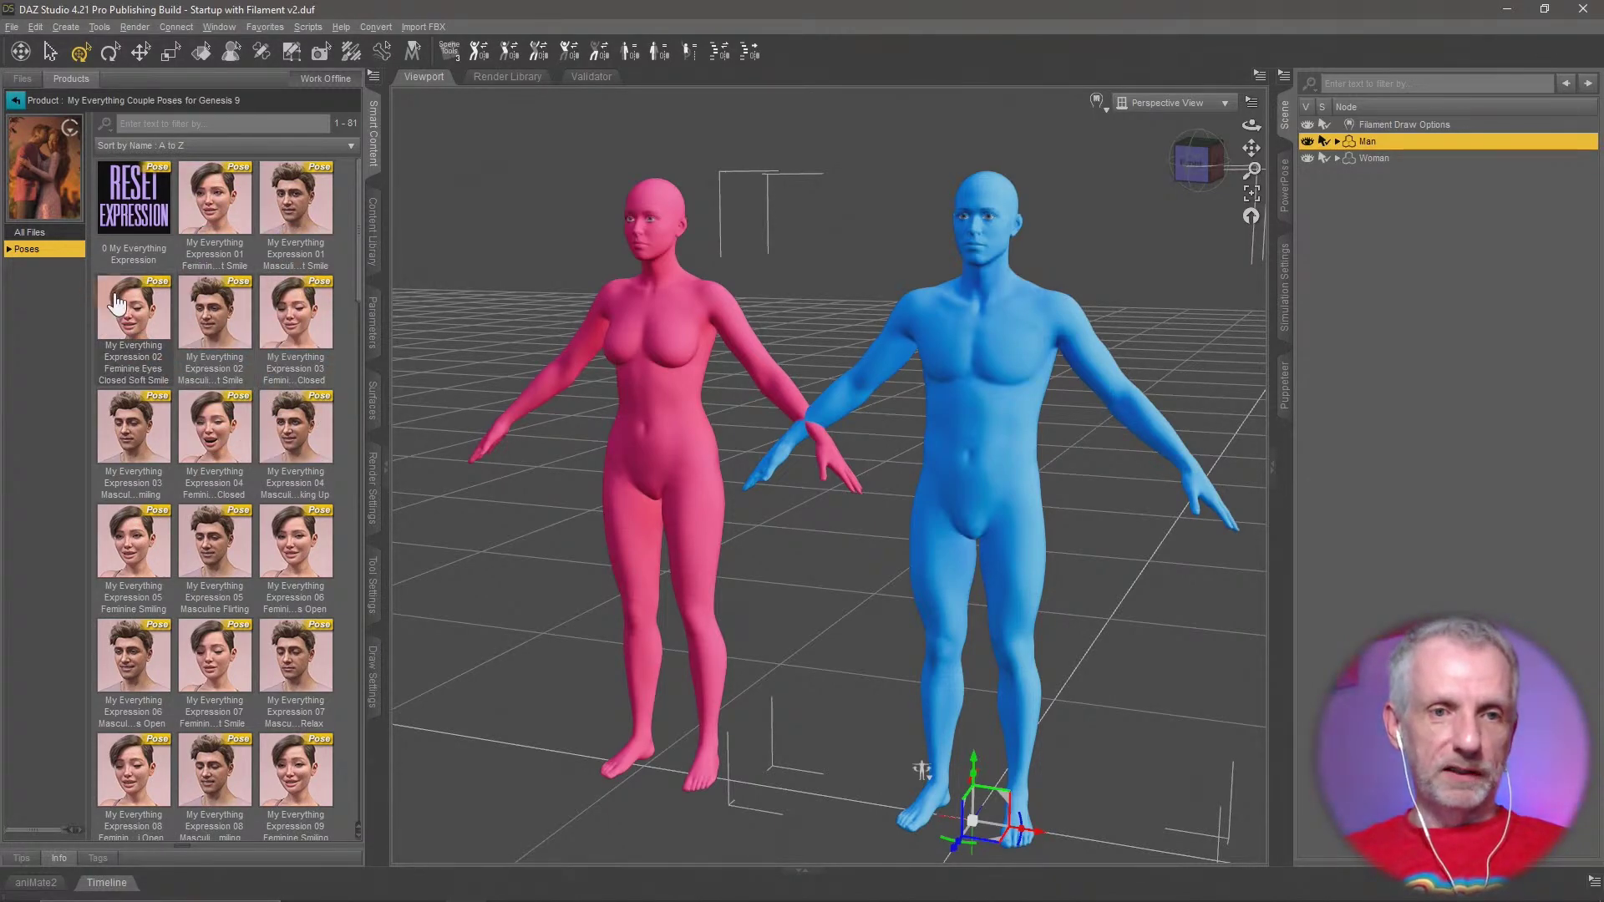
Narrow the product's poses by function to the Interacting category and browse the paired feminine and masculine couple poses
{"action": "mouse_move", "coordinate": [182, 285]}
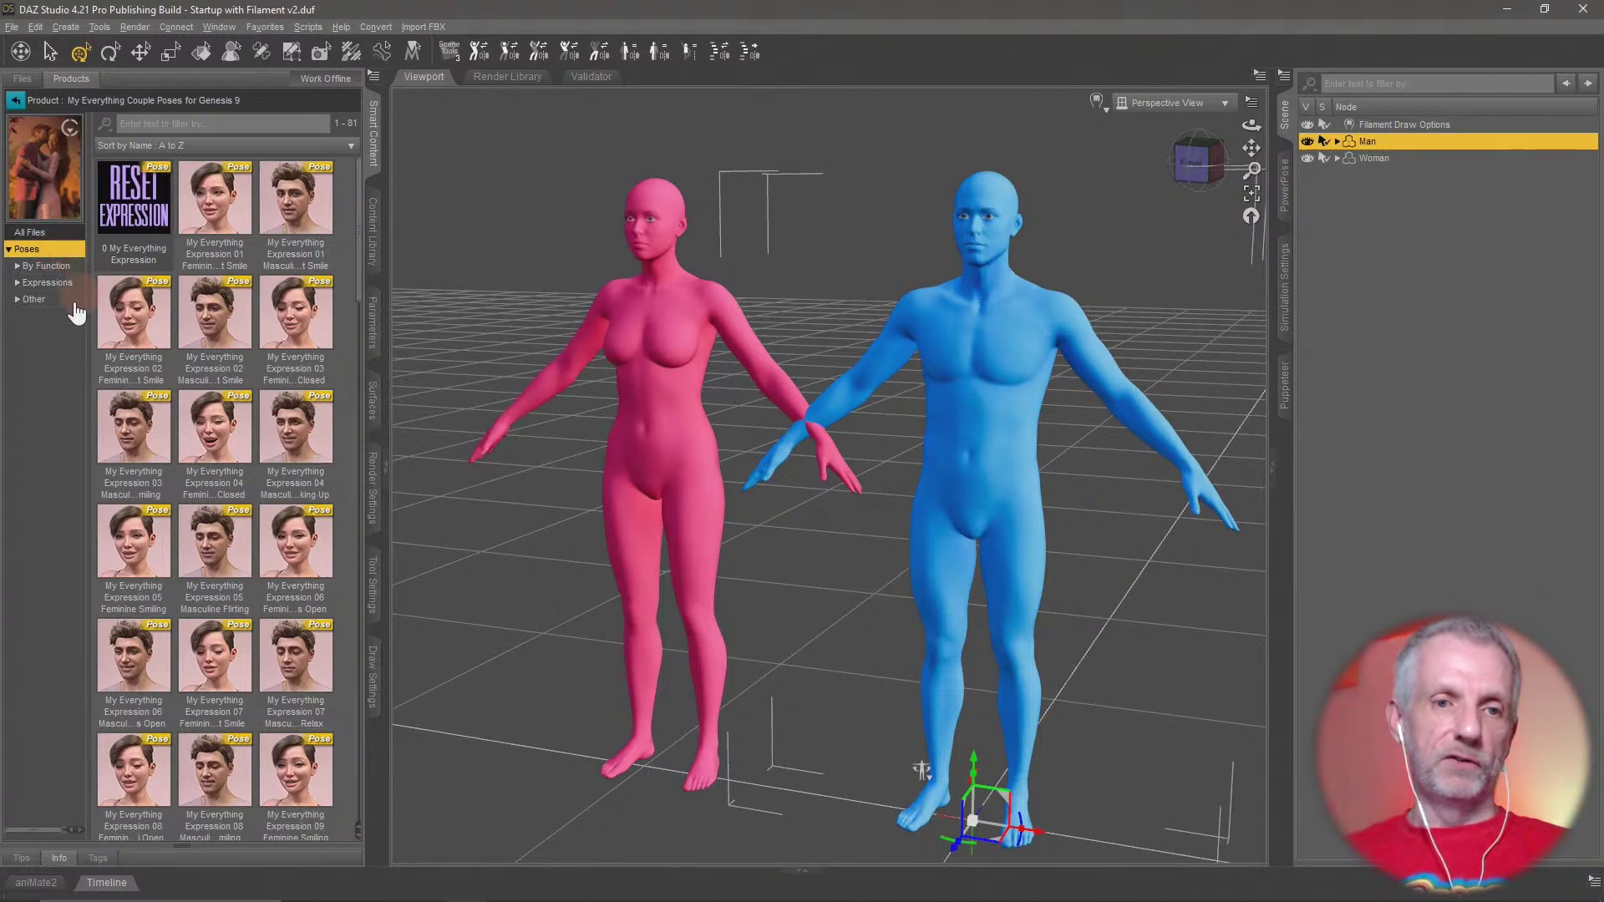
{"action": "left_click", "coordinate": [53, 266]}
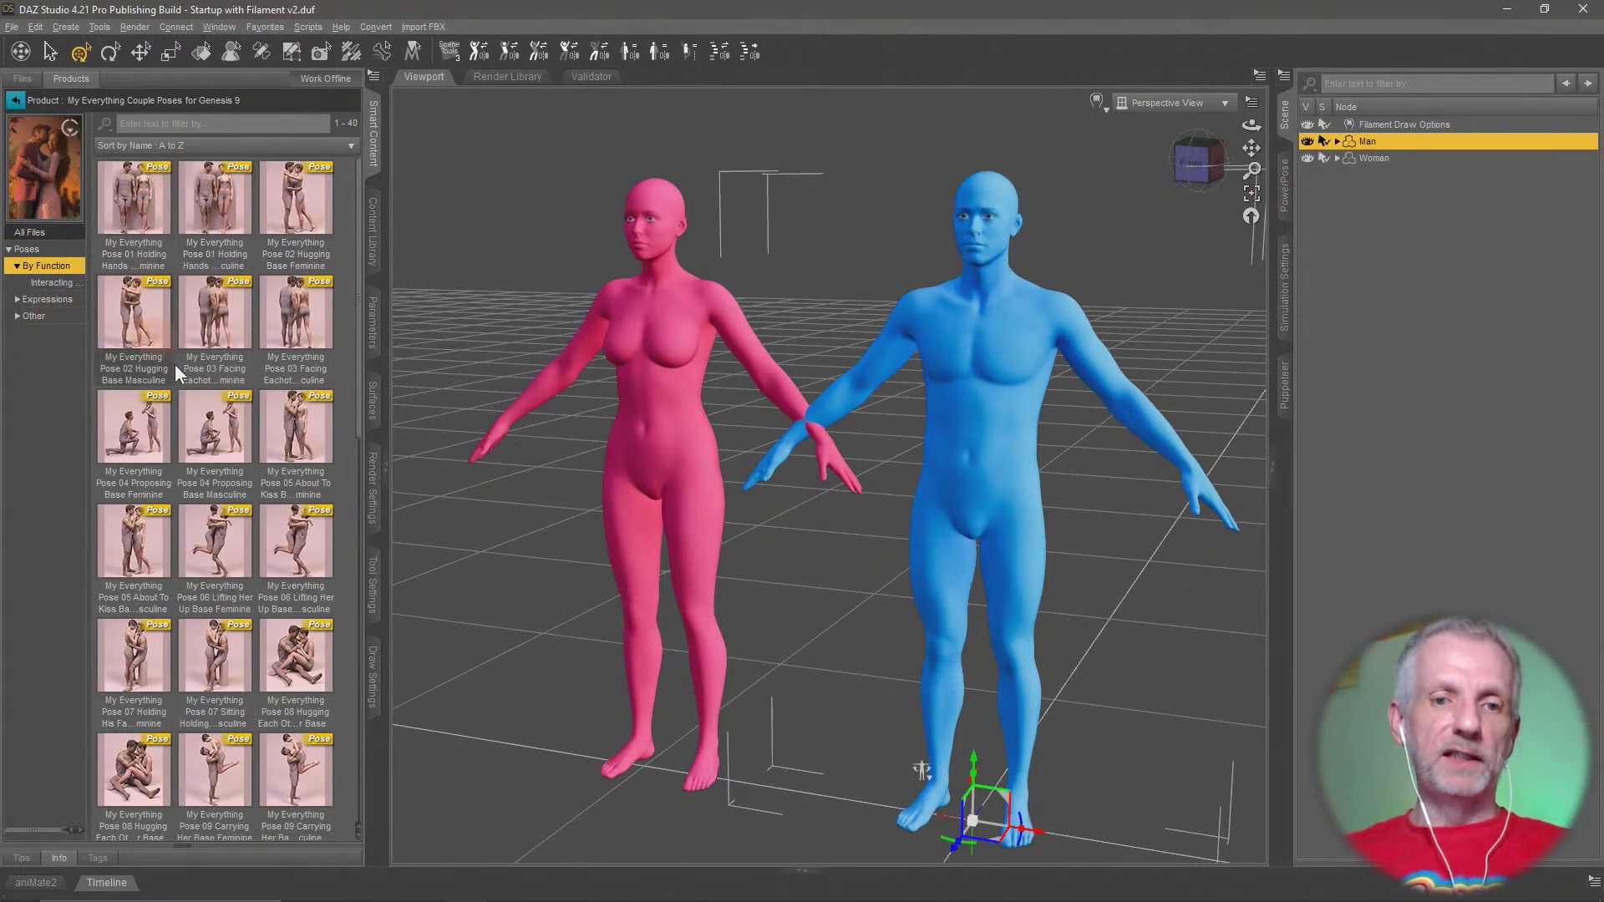
{"action": "left_click", "coordinate": [67, 285]}
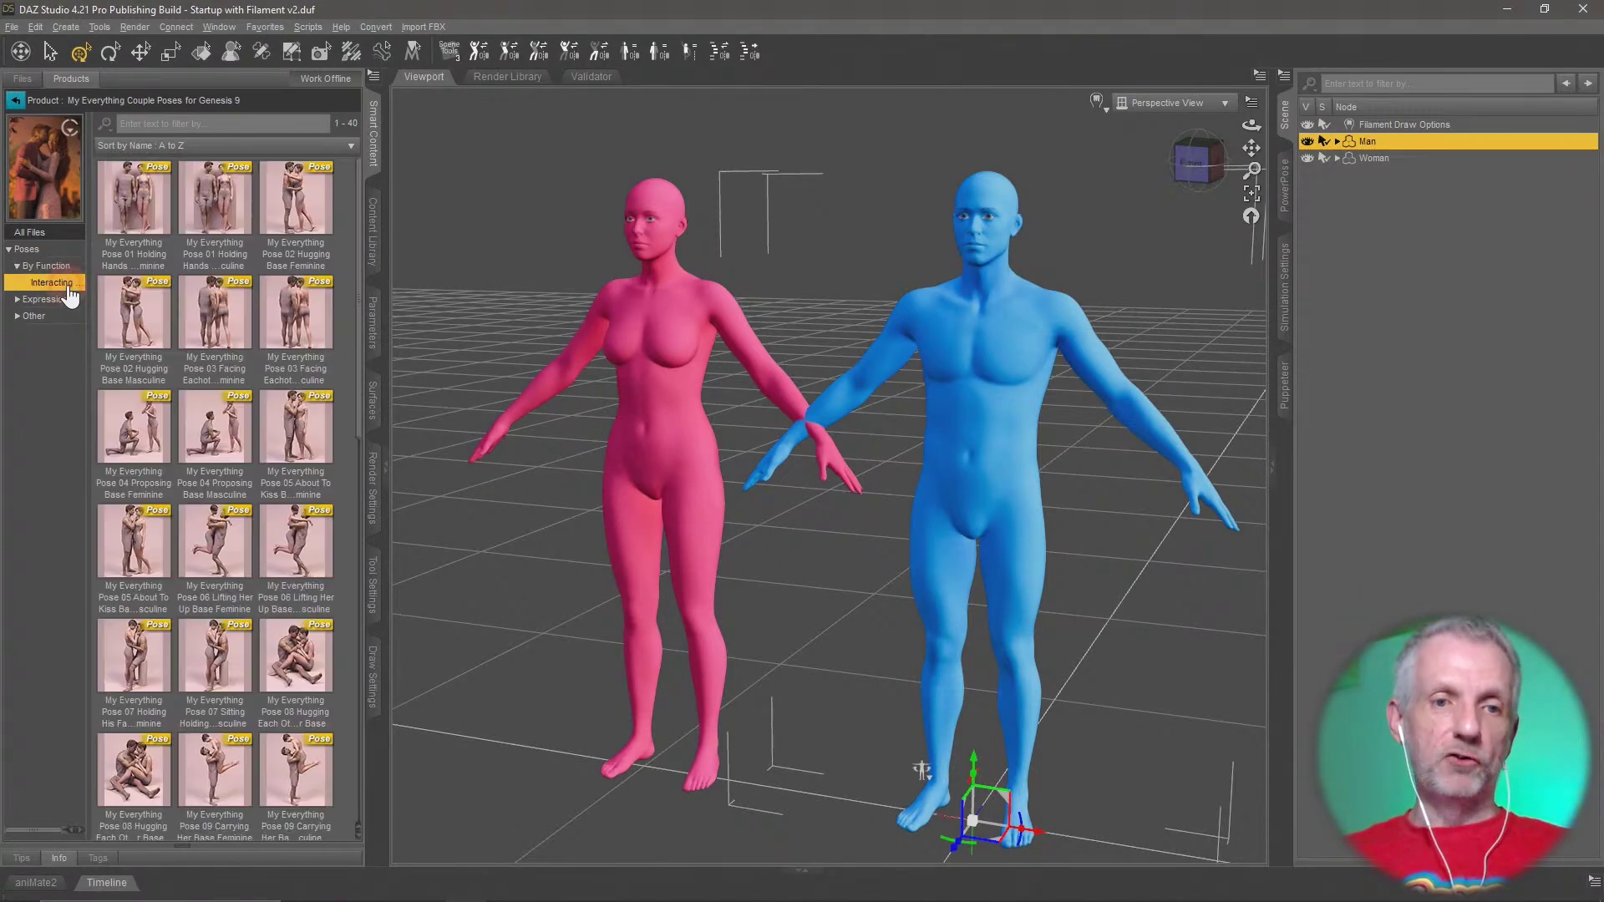
{"action": "scroll", "coordinate": [207, 368], "scroll_direction": "down", "scroll_amount": 5}
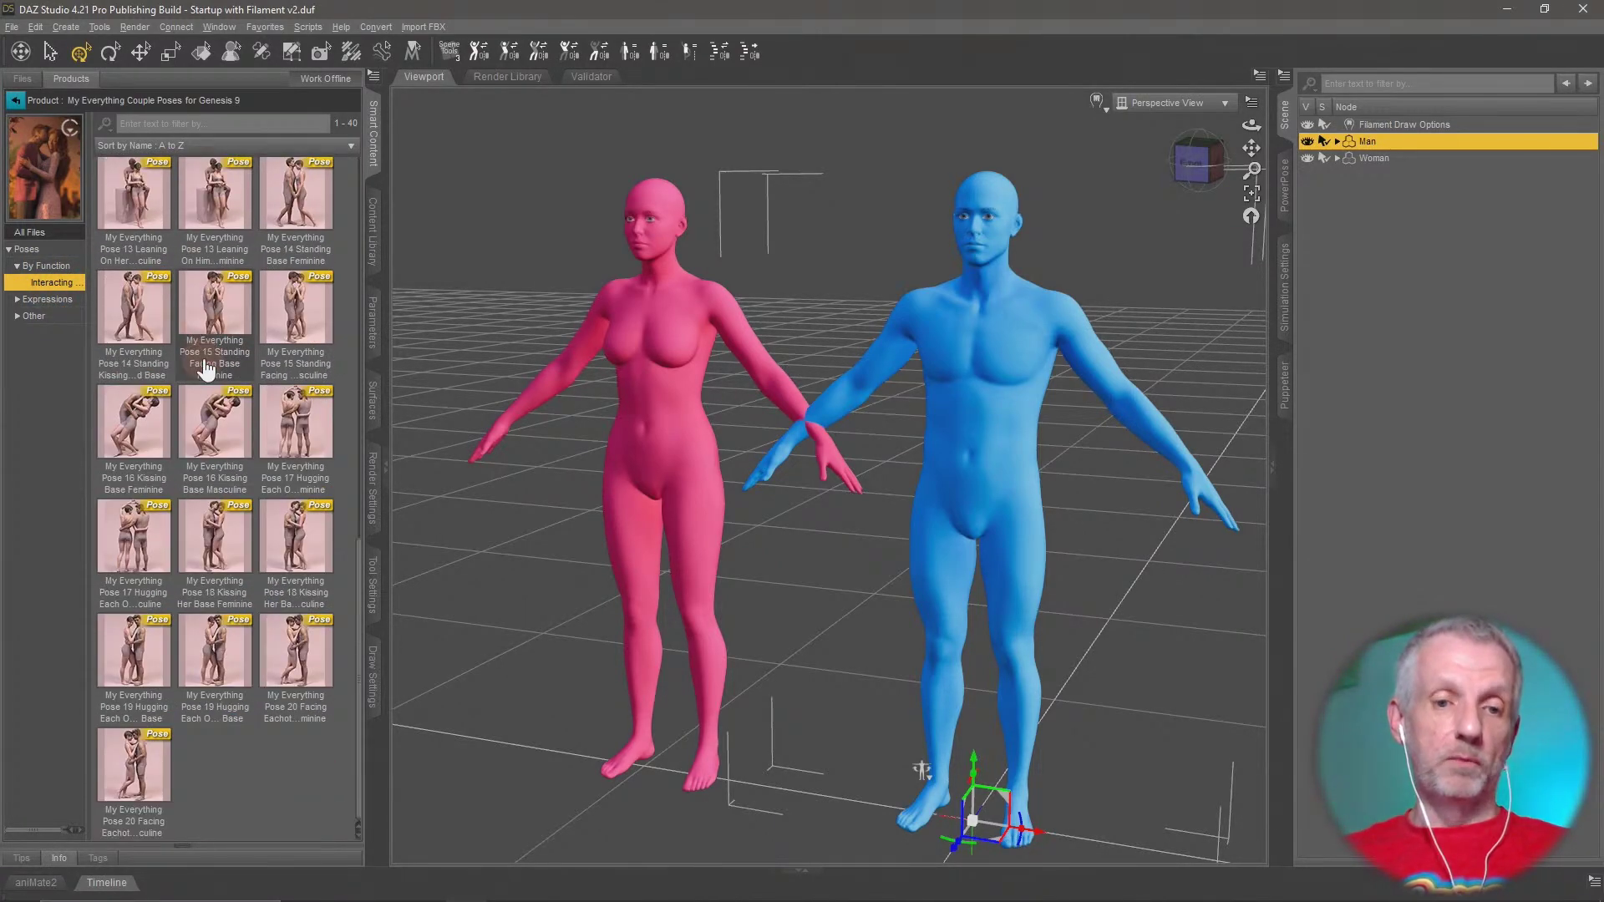
Browse the product's Full Face expressions for the feminine and masculine figures
{"action": "left_click", "coordinate": [47, 299]}
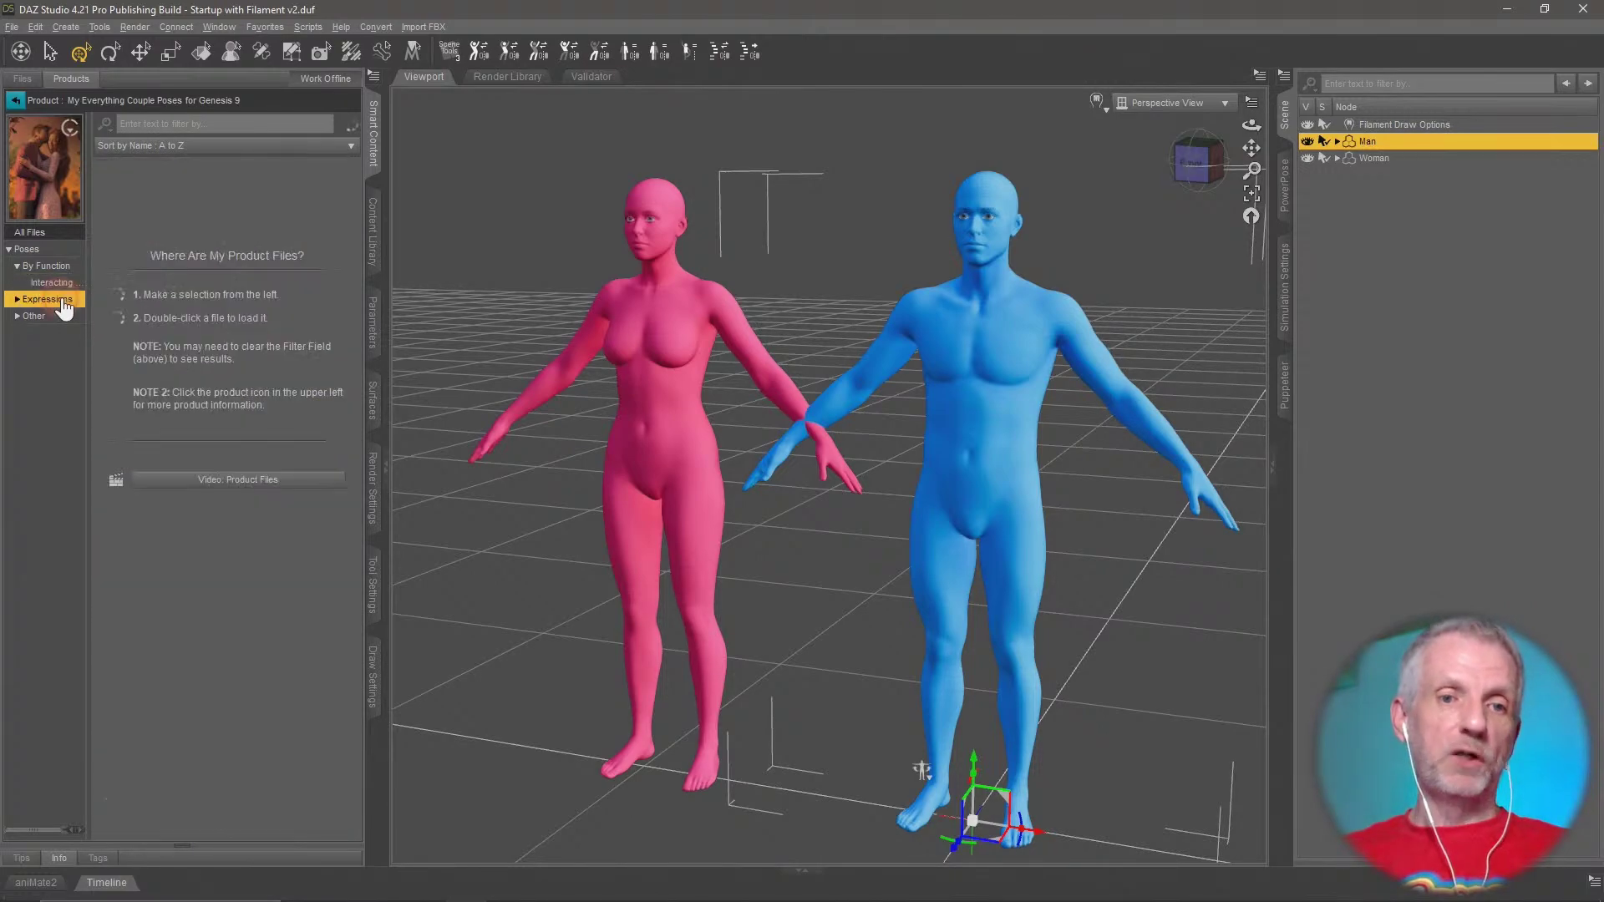
{"action": "double_click", "coordinate": [59, 301]}
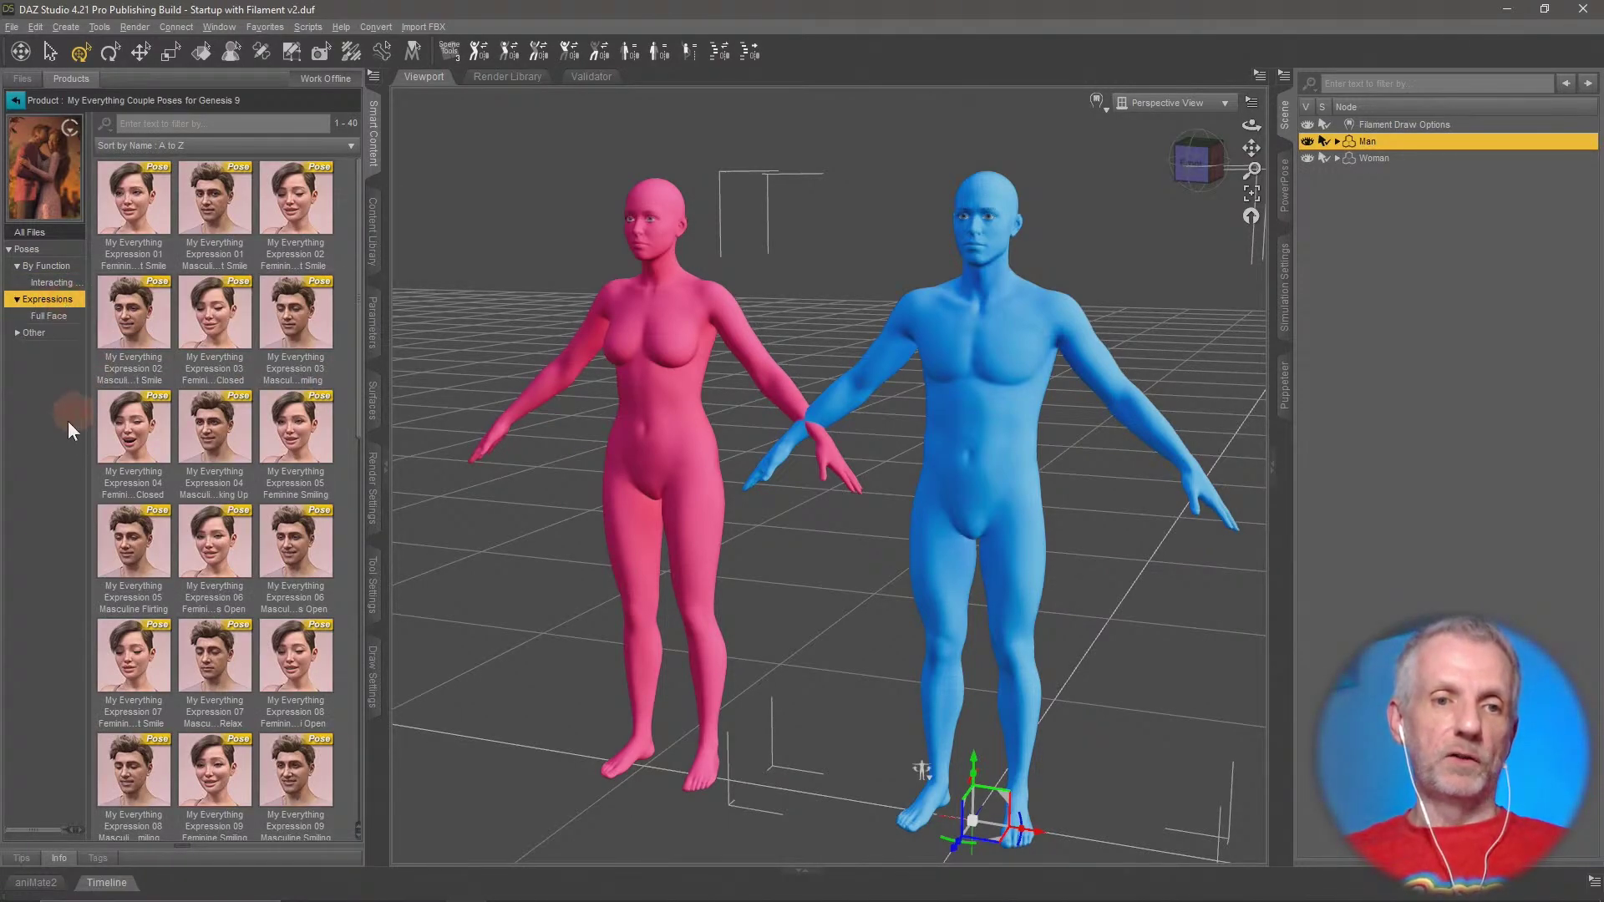
{"action": "left_click", "coordinate": [48, 316]}
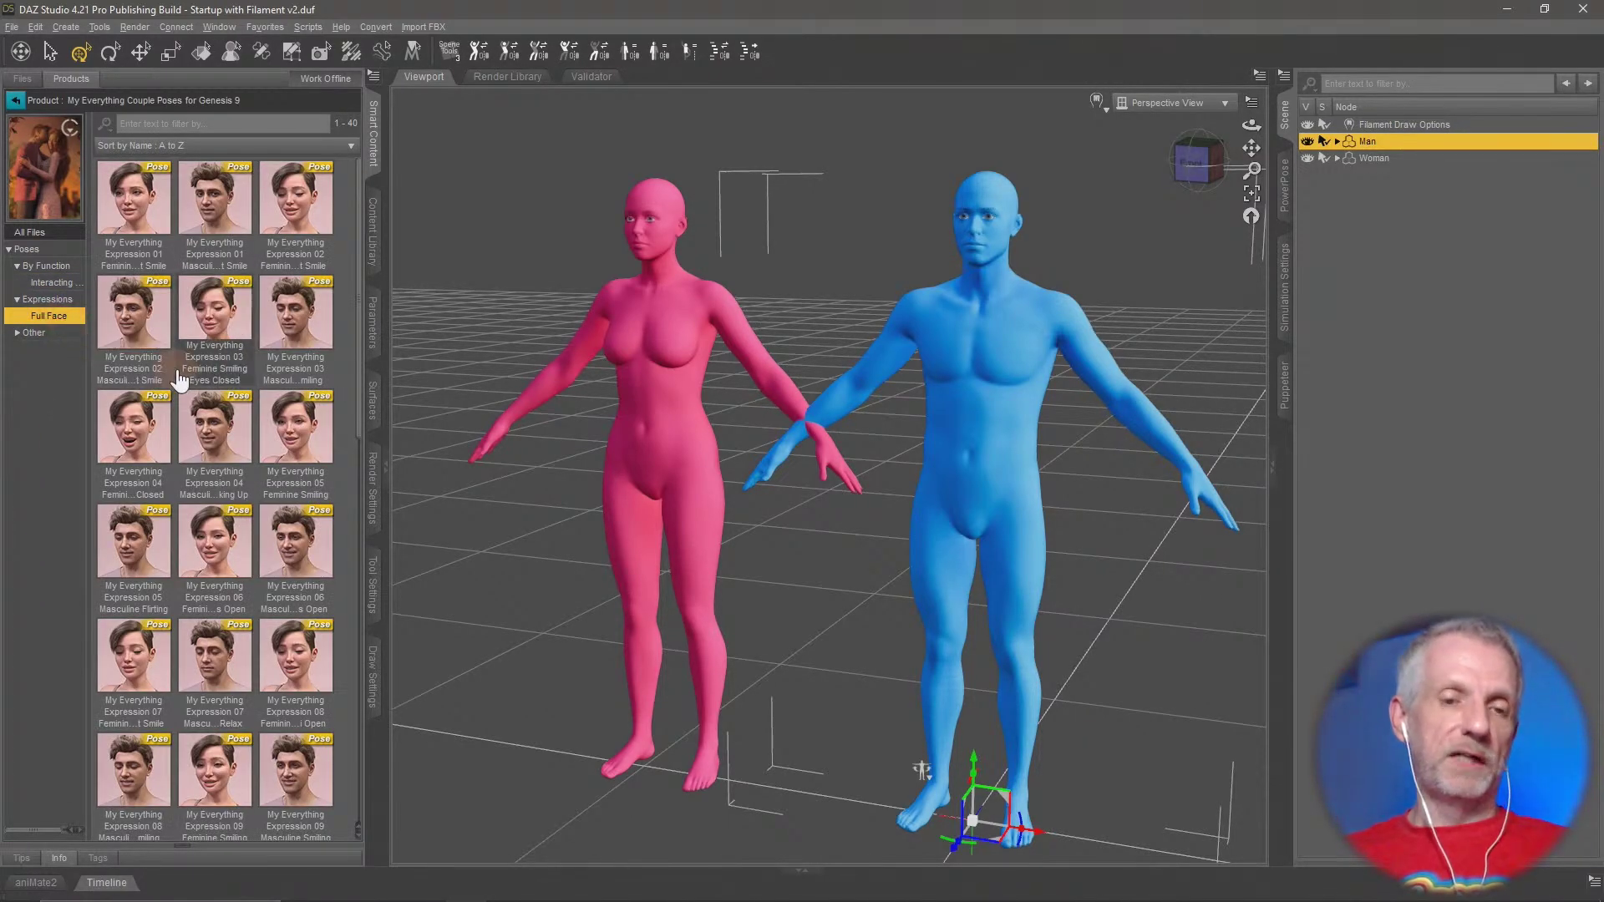
{"action": "scroll", "coordinate": [180, 378], "scroll_direction": "down", "scroll_amount": 6}
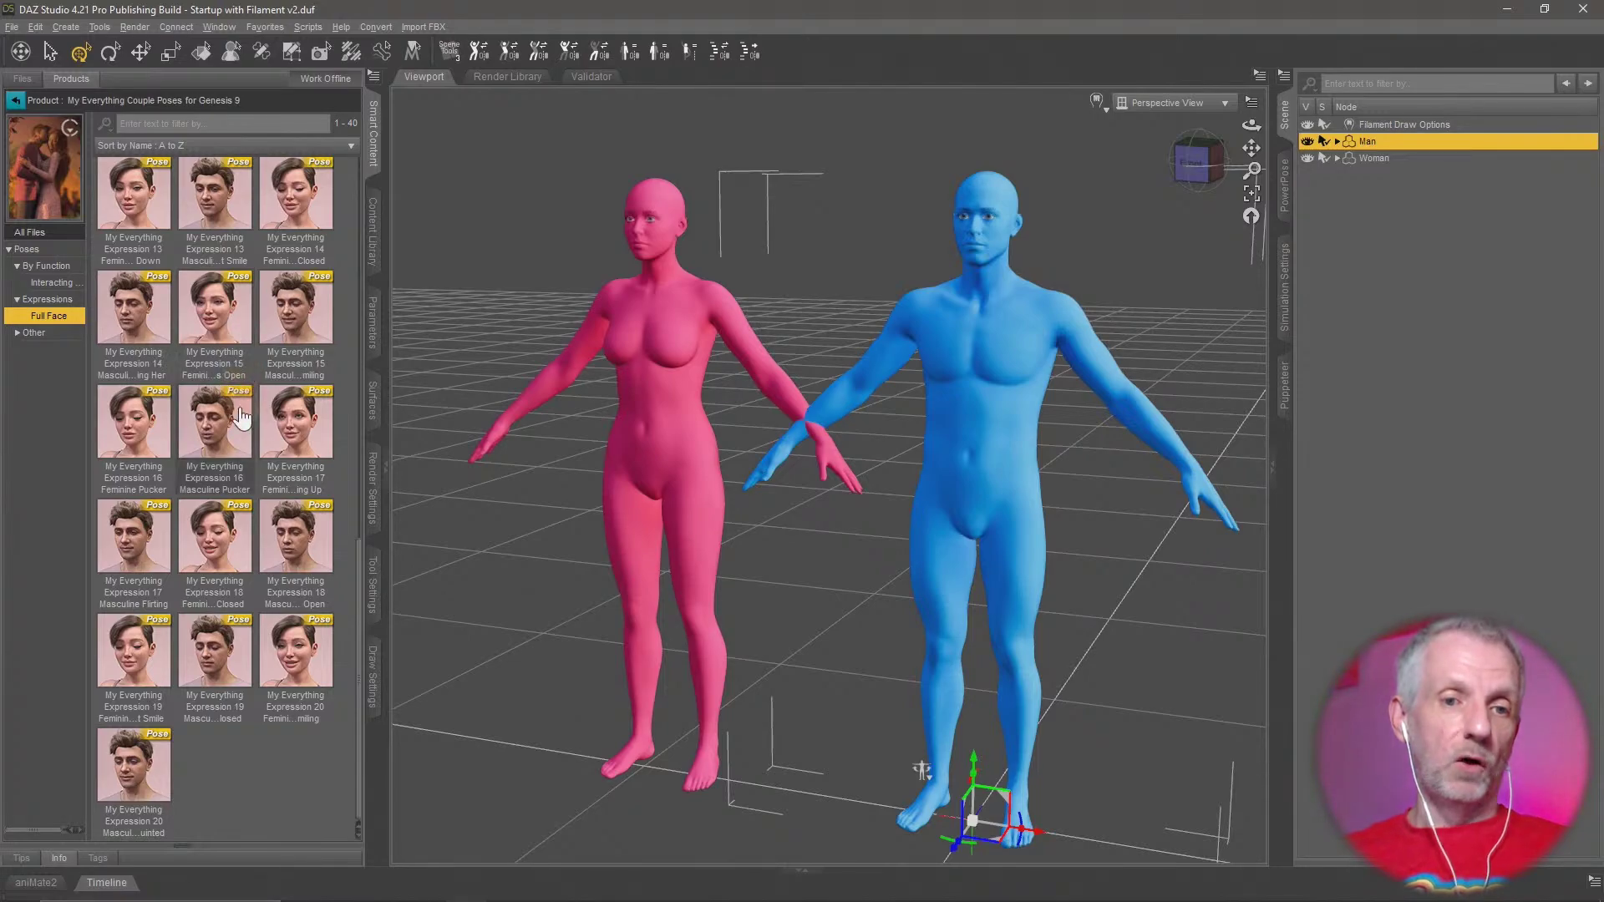
From the Interacting poses, apply Pose 13 Leaning On Her Base Masculine to the Man and Leaning On Him Base Feminine to the Woman
{"action": "left_click", "coordinate": [67, 287]}
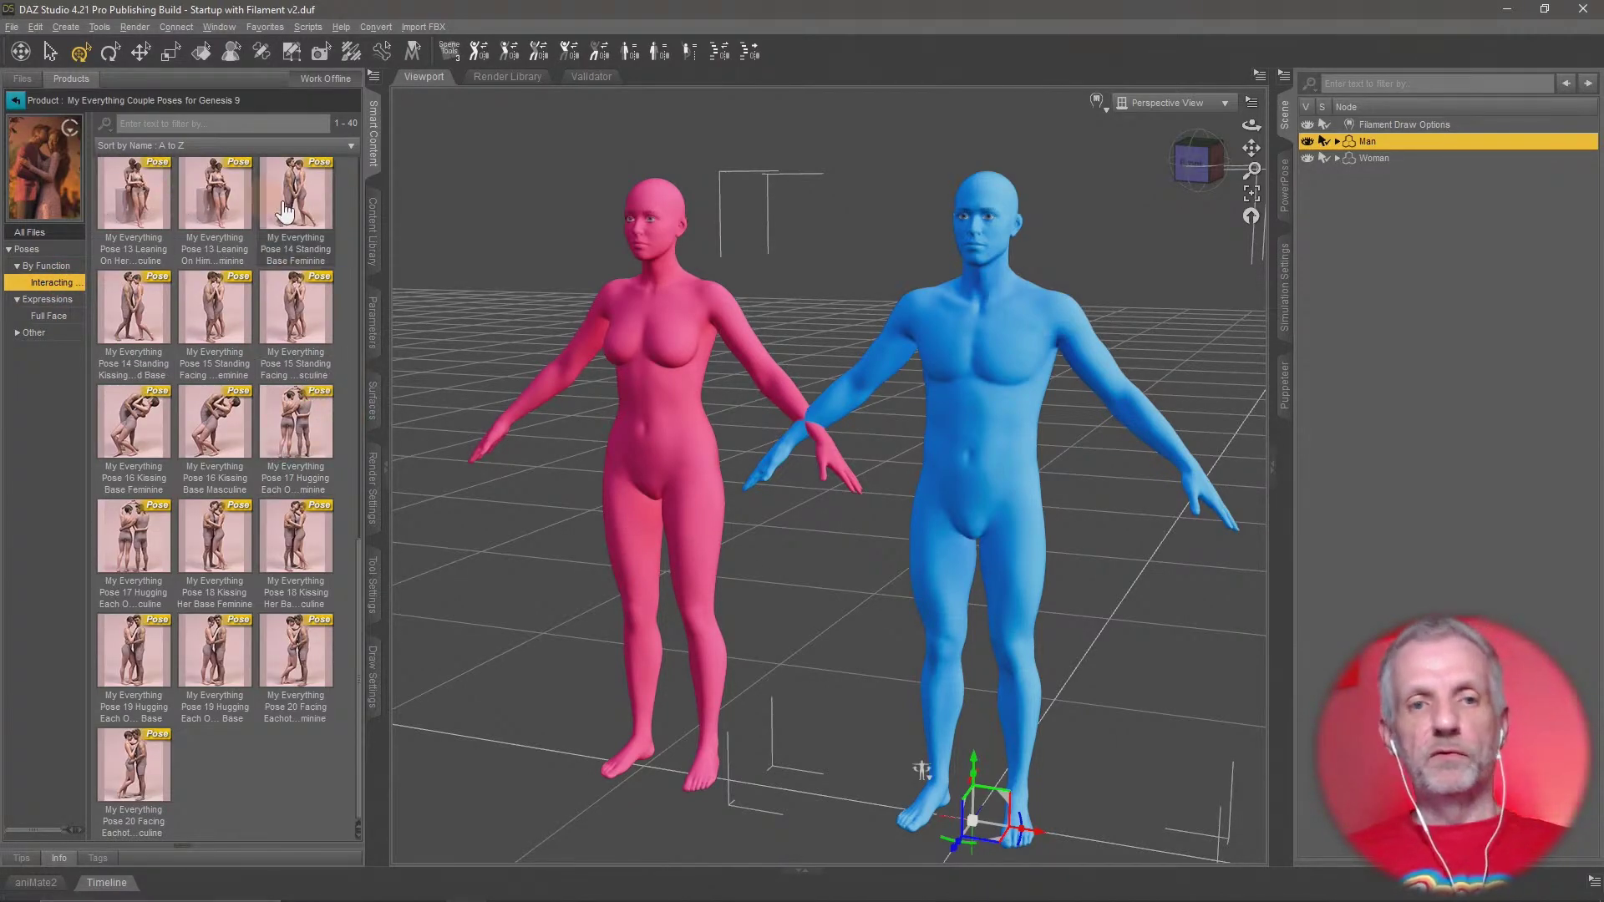
{"action": "left_click", "coordinate": [167, 212]}
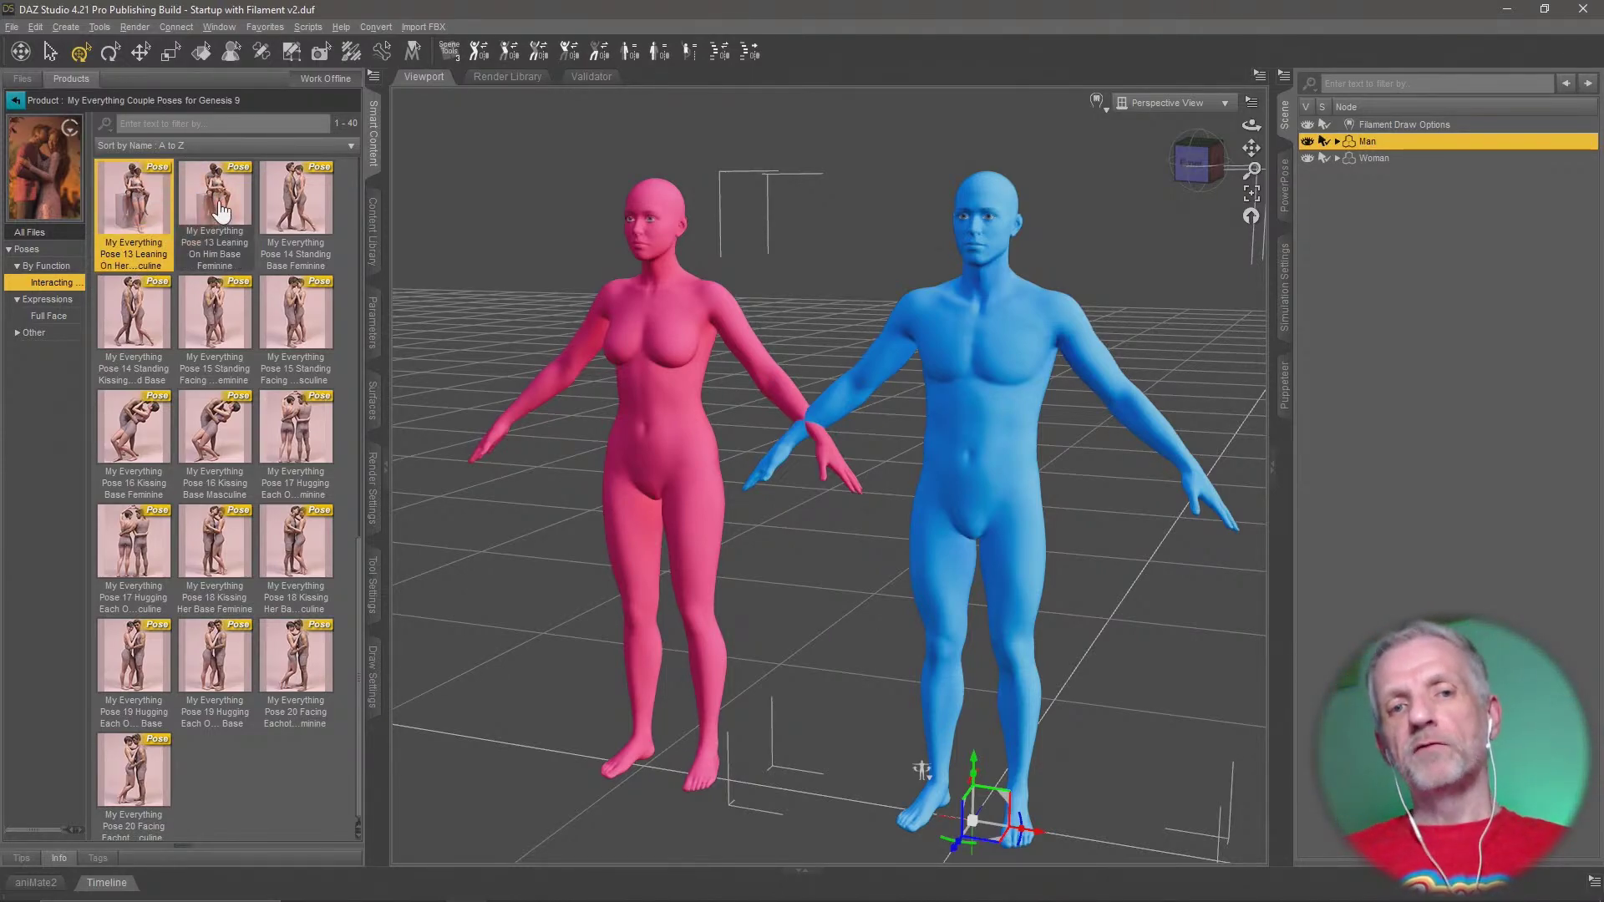
{"action": "mouse_move", "coordinate": [144, 209]}
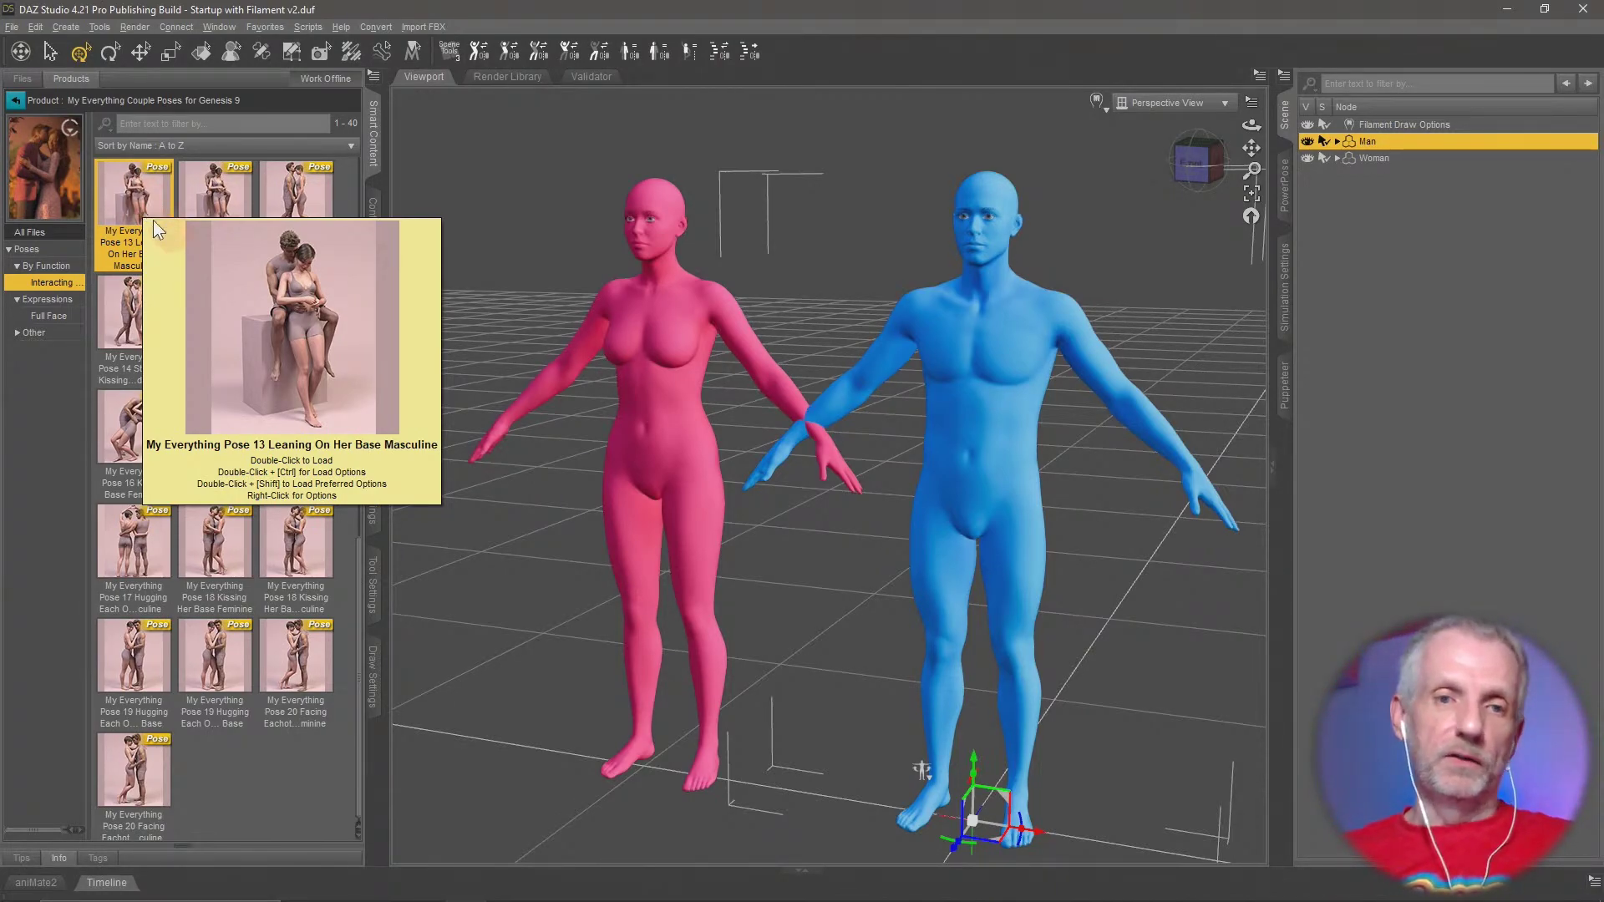
{"action": "double_click", "coordinate": [127, 191]}
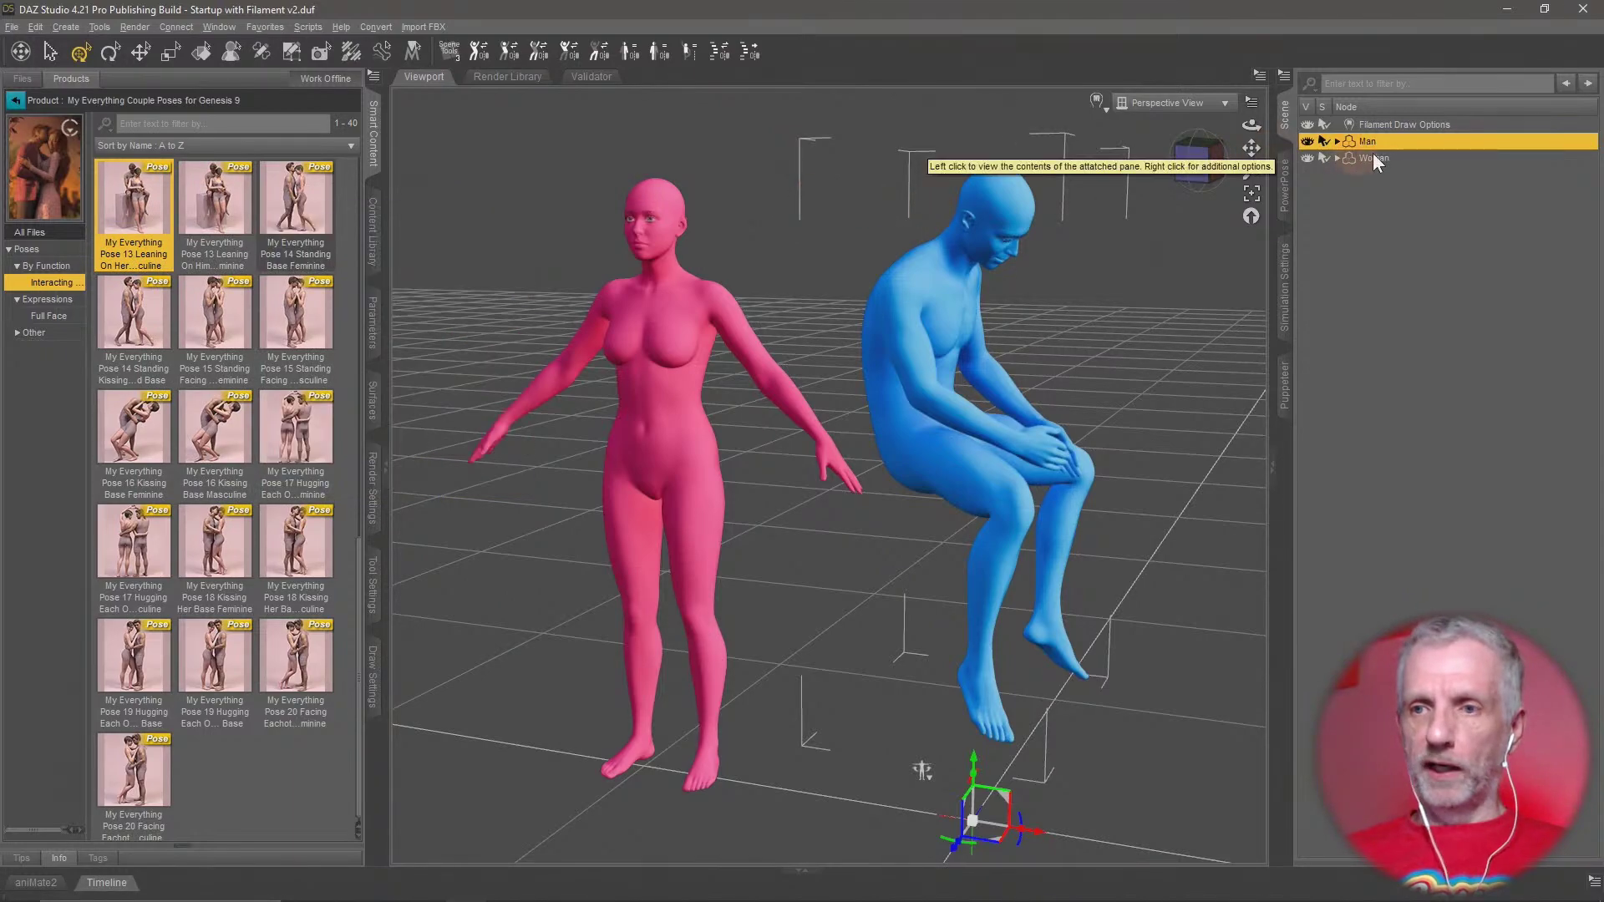
{"action": "left_click", "coordinate": [1412, 156]}
{"action": "double_click", "coordinate": [206, 212]}
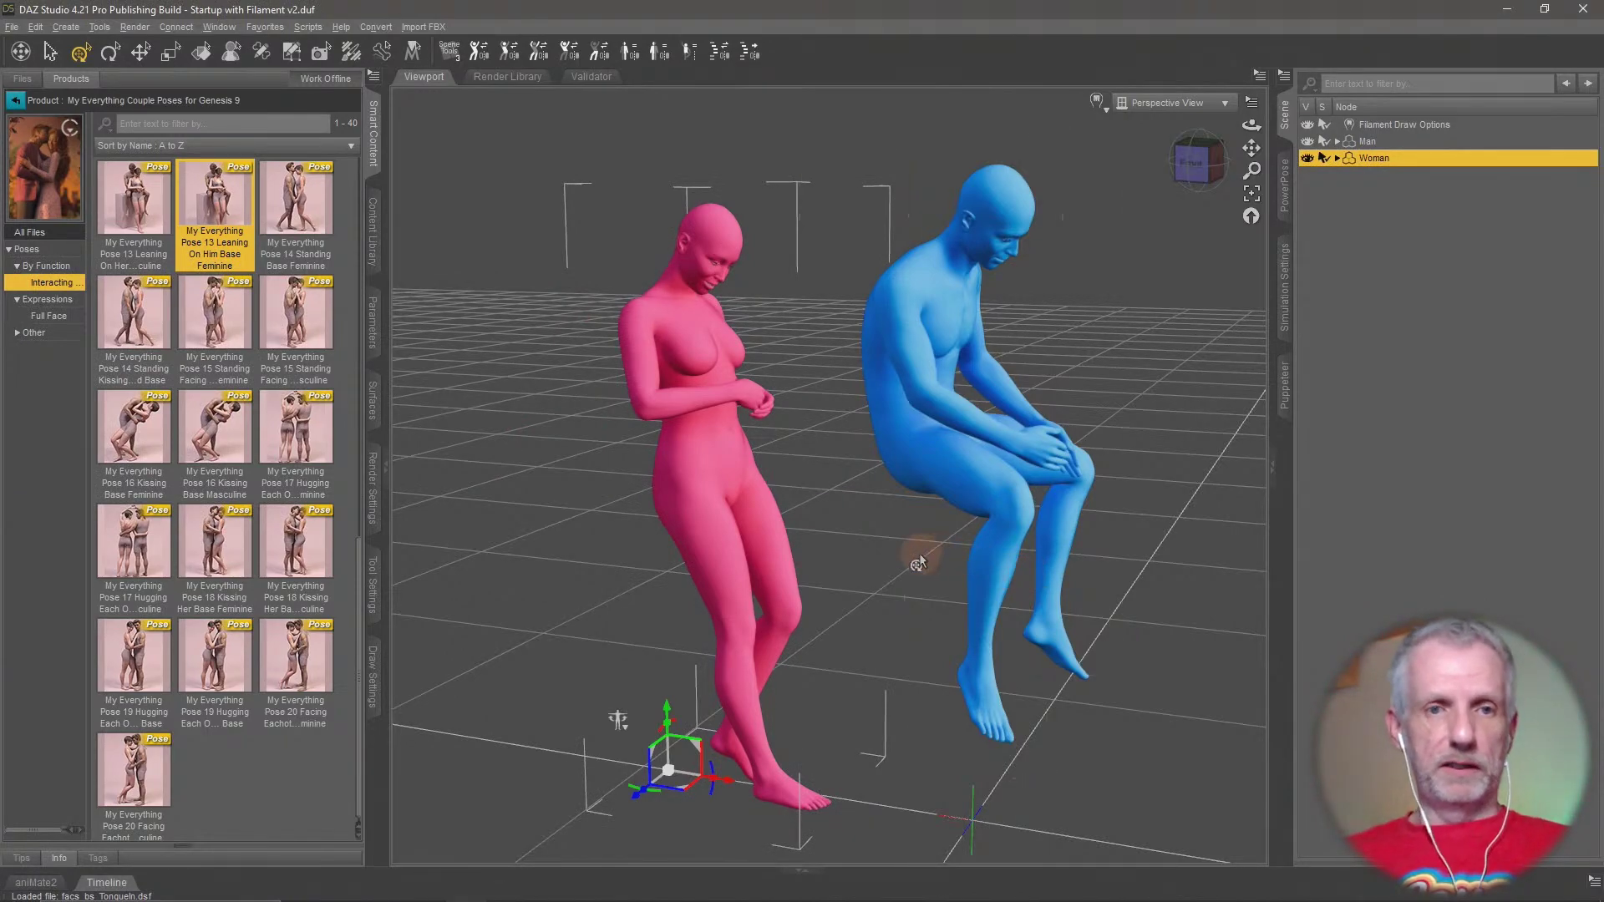
{"action": "middle_click_drag", "start_coordinate": [920, 555], "coordinate": [922, 561]}
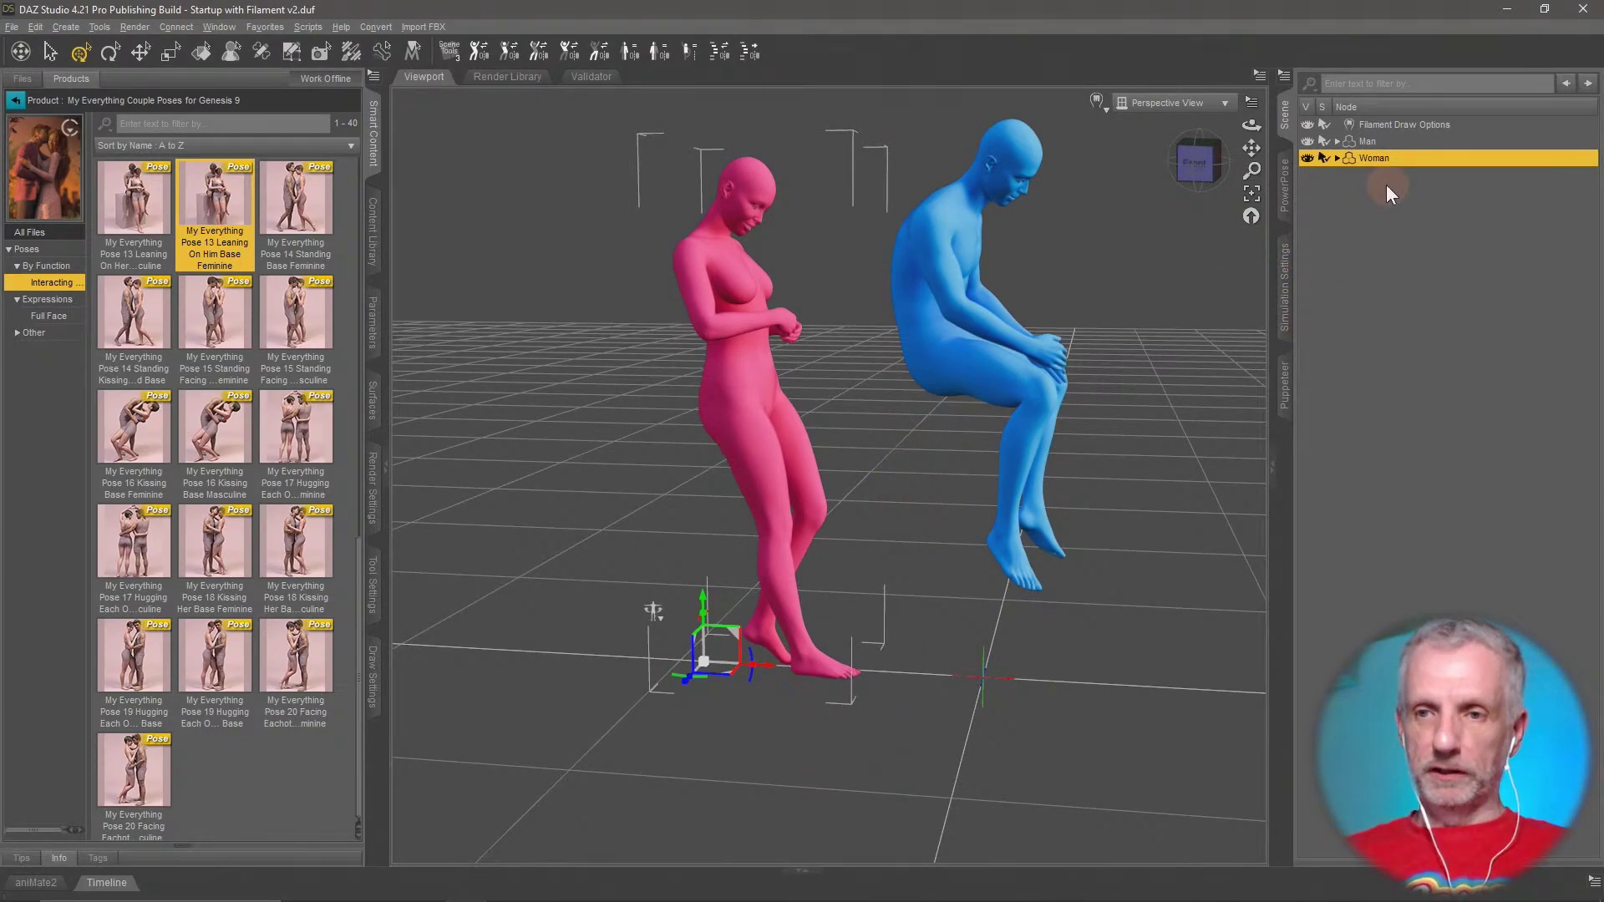
Compare the transforms of both figures and set the Woman's X Translate to 0 so she shares the Man's origin
{"action": "left_click", "coordinate": [1395, 140]}
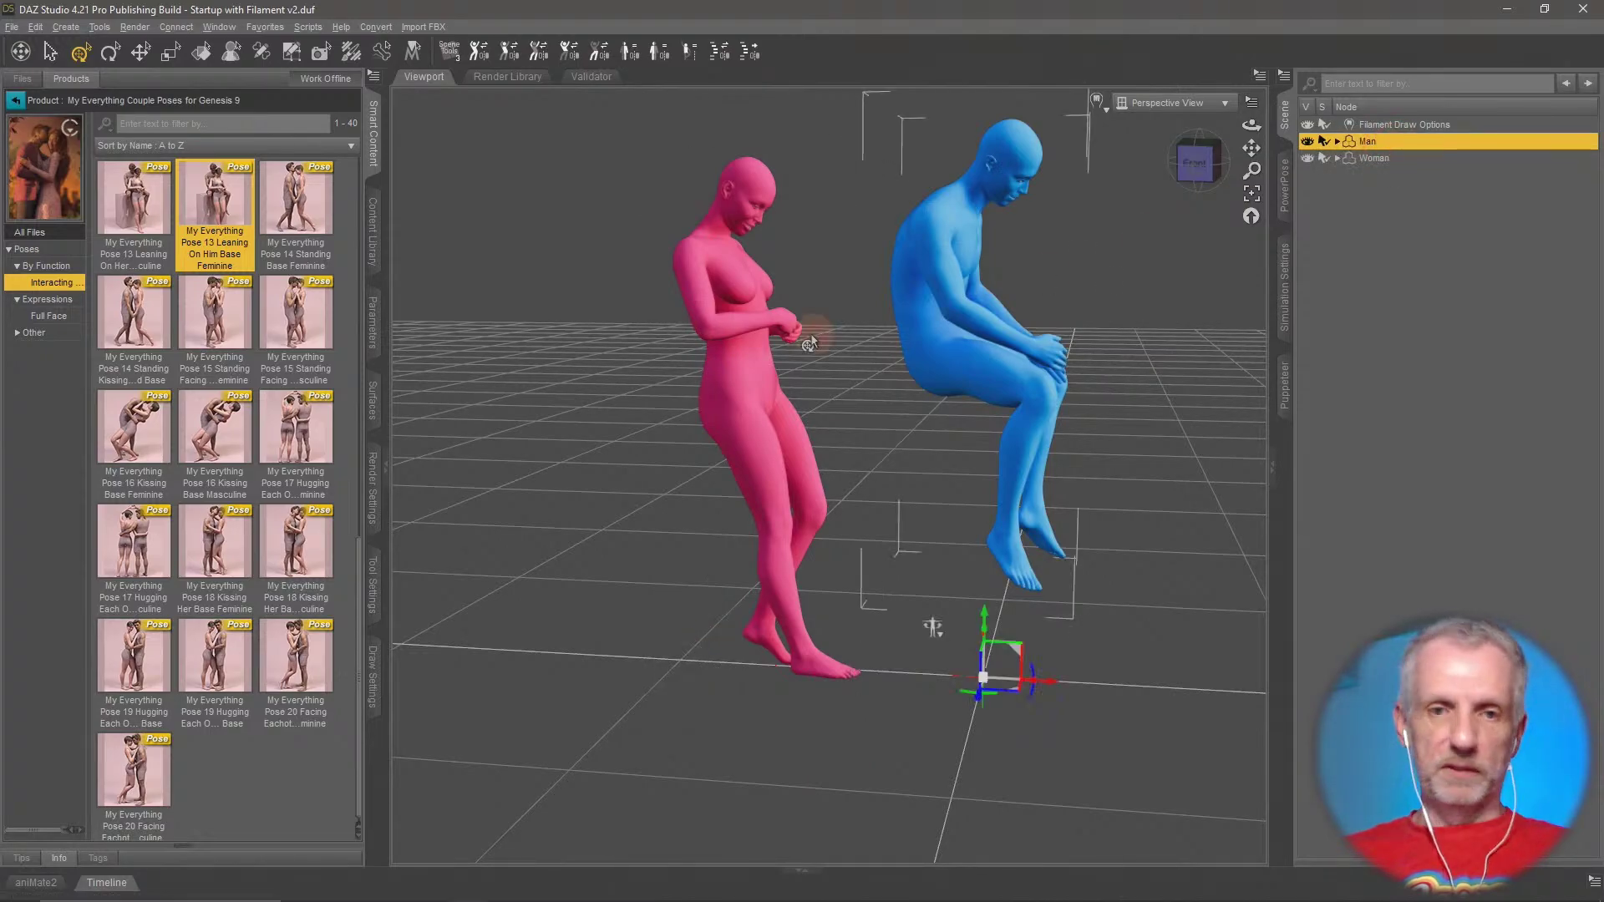
{"action": "left_click", "coordinate": [373, 325]}
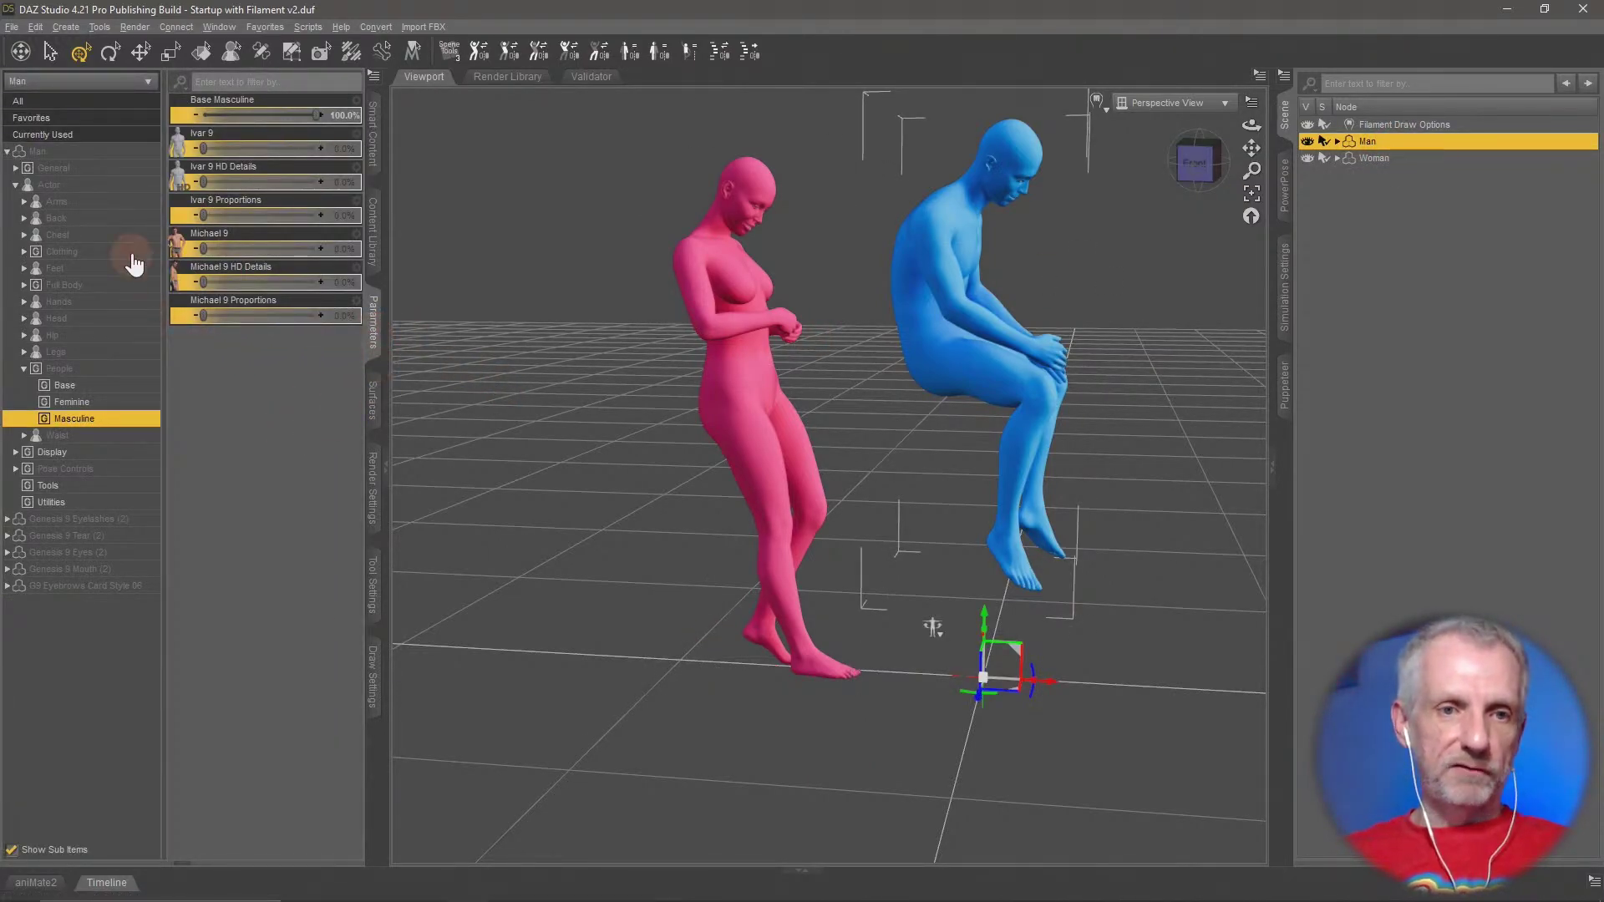
{"action": "left_click", "coordinate": [15, 184]}
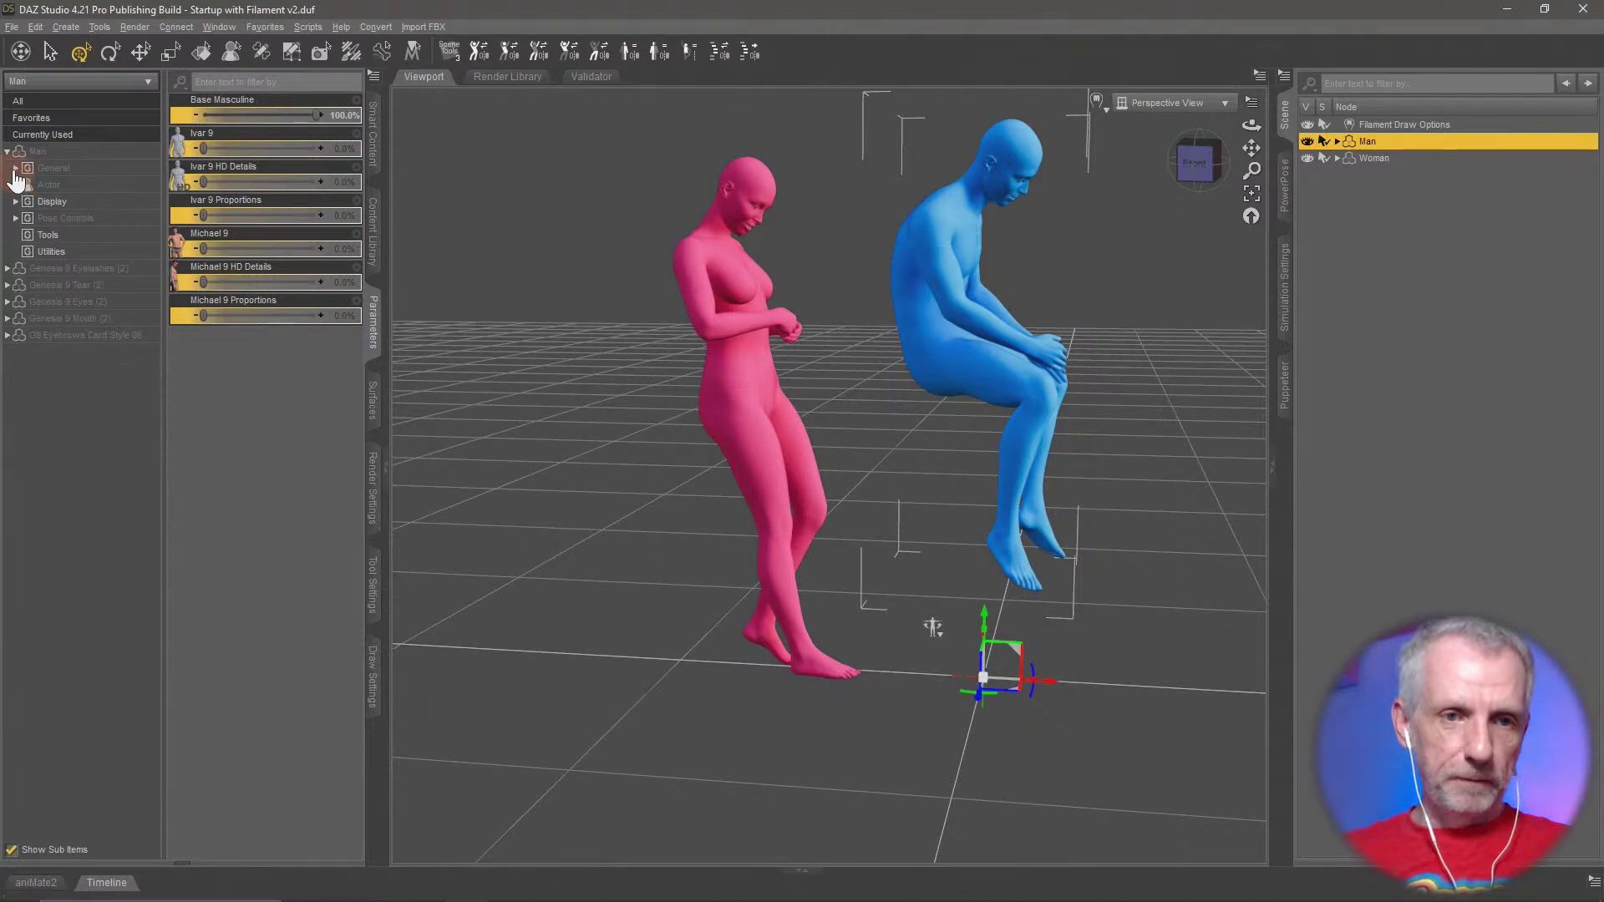
{"action": "left_click", "coordinate": [15, 168]}
{"action": "left_click", "coordinate": [117, 186]}
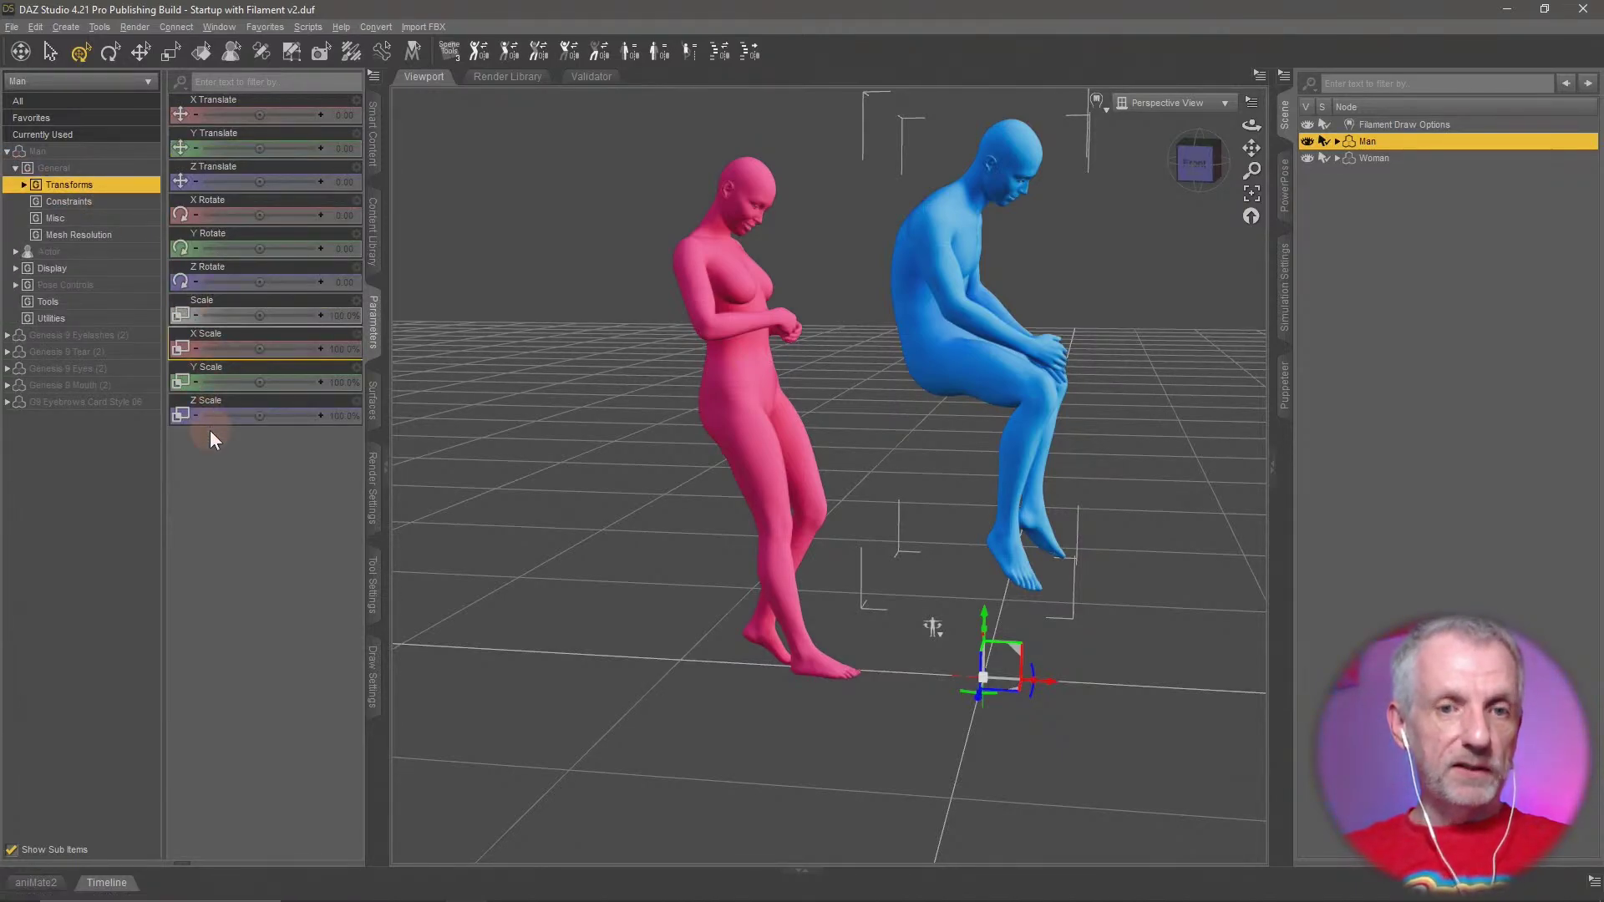
{"action": "left_click", "coordinate": [1400, 171]}
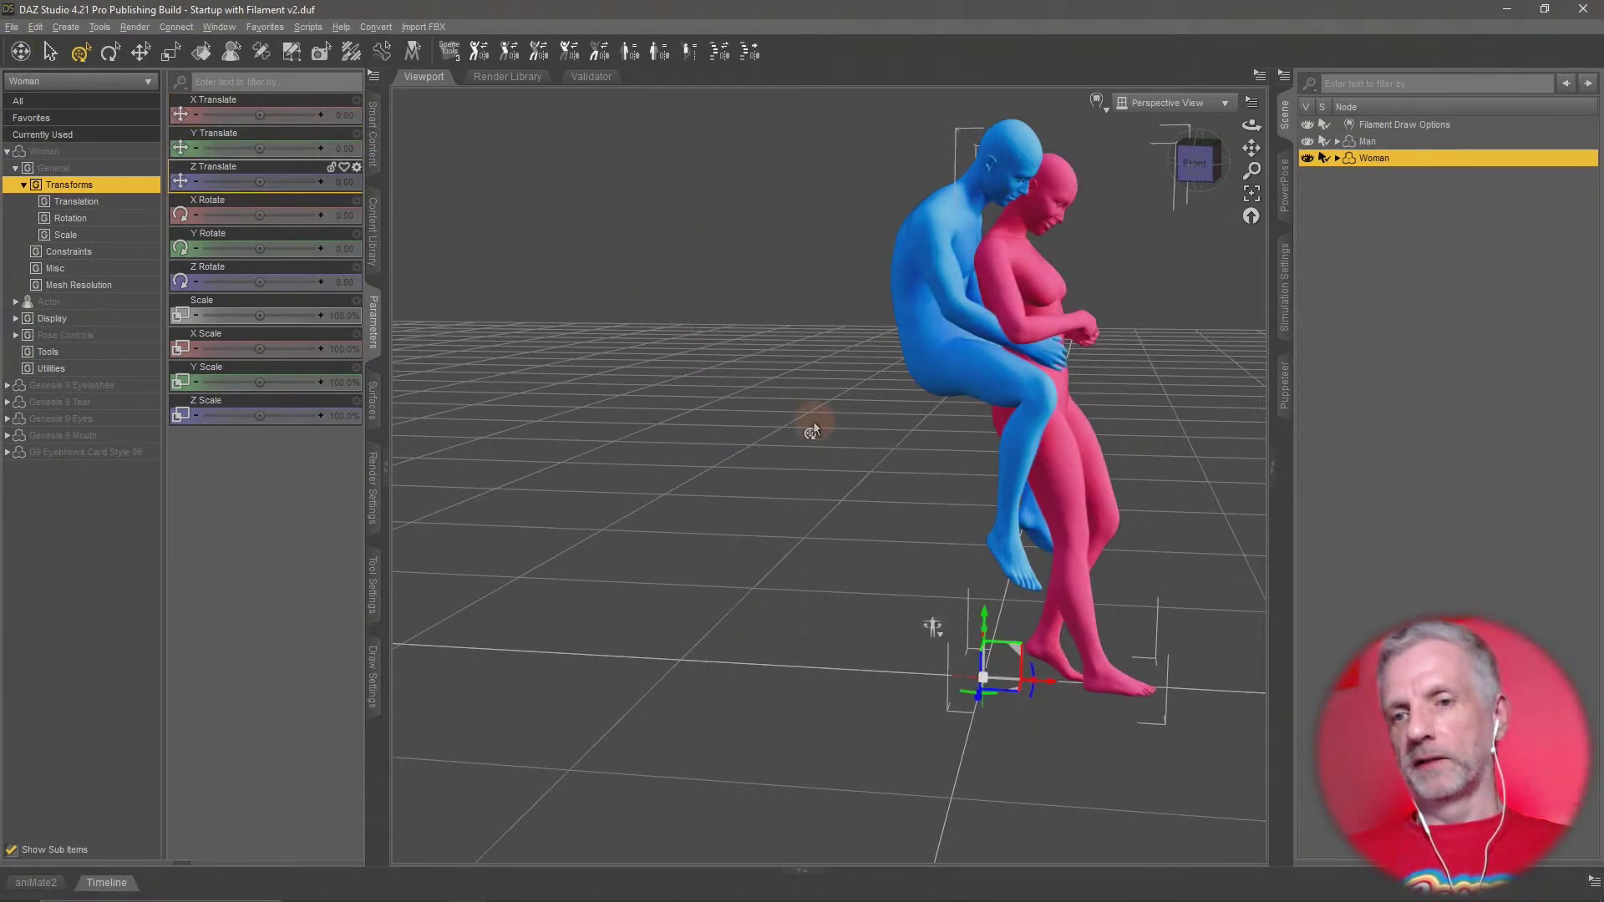
{"action": "key", "text": "ctrl+f"}
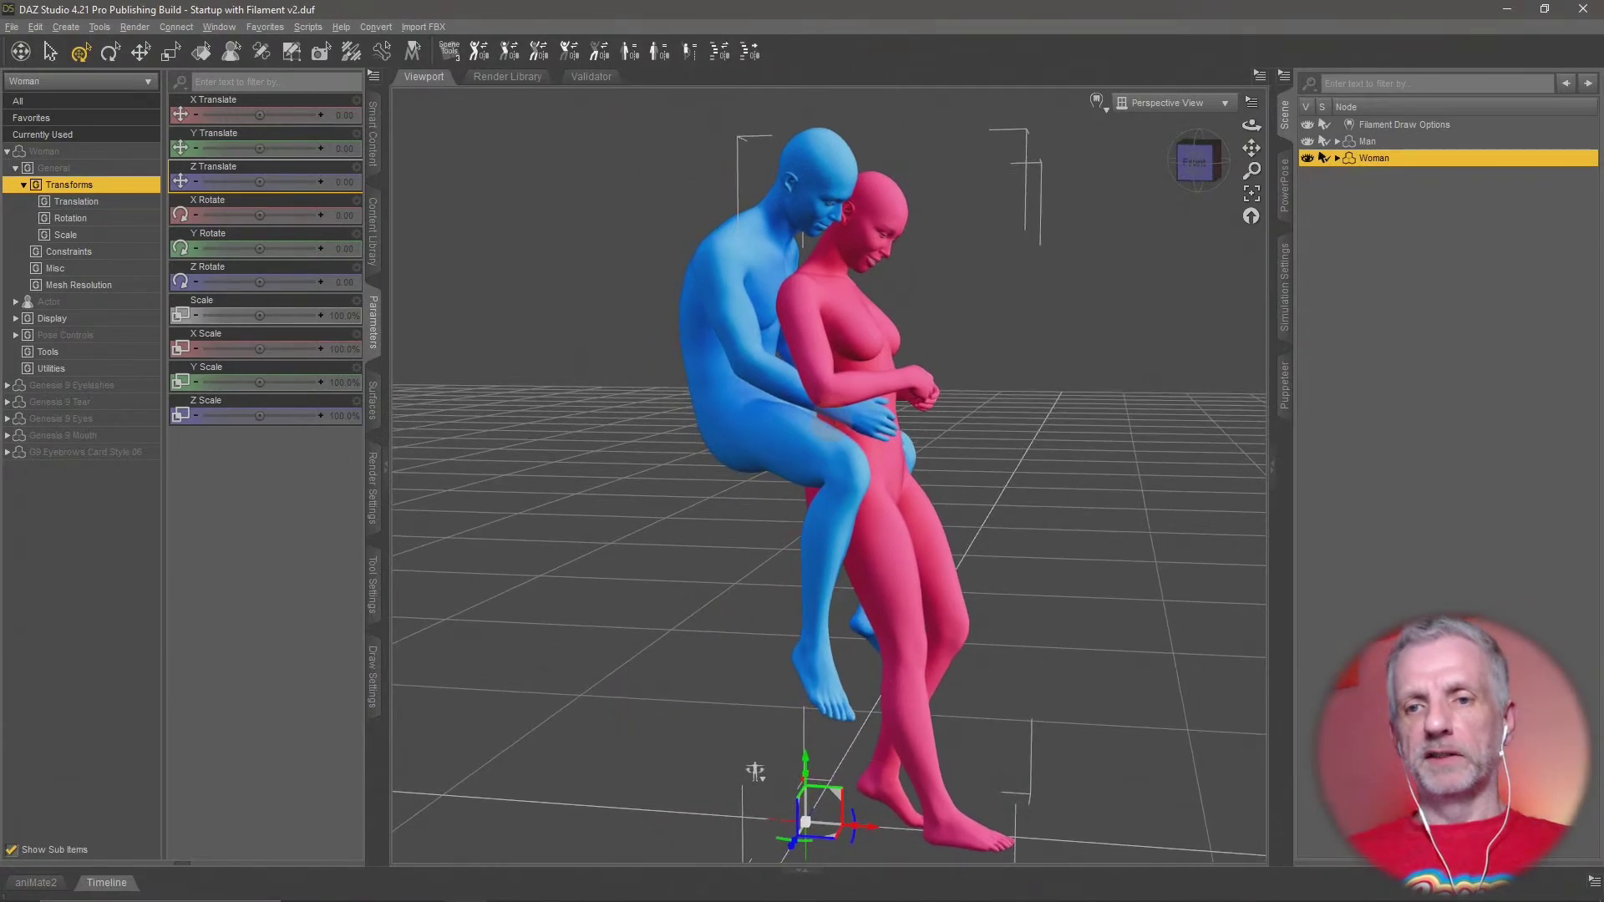
{"action": "middle_click_drag", "start_coordinate": [827, 426], "coordinate": [788, 459]}
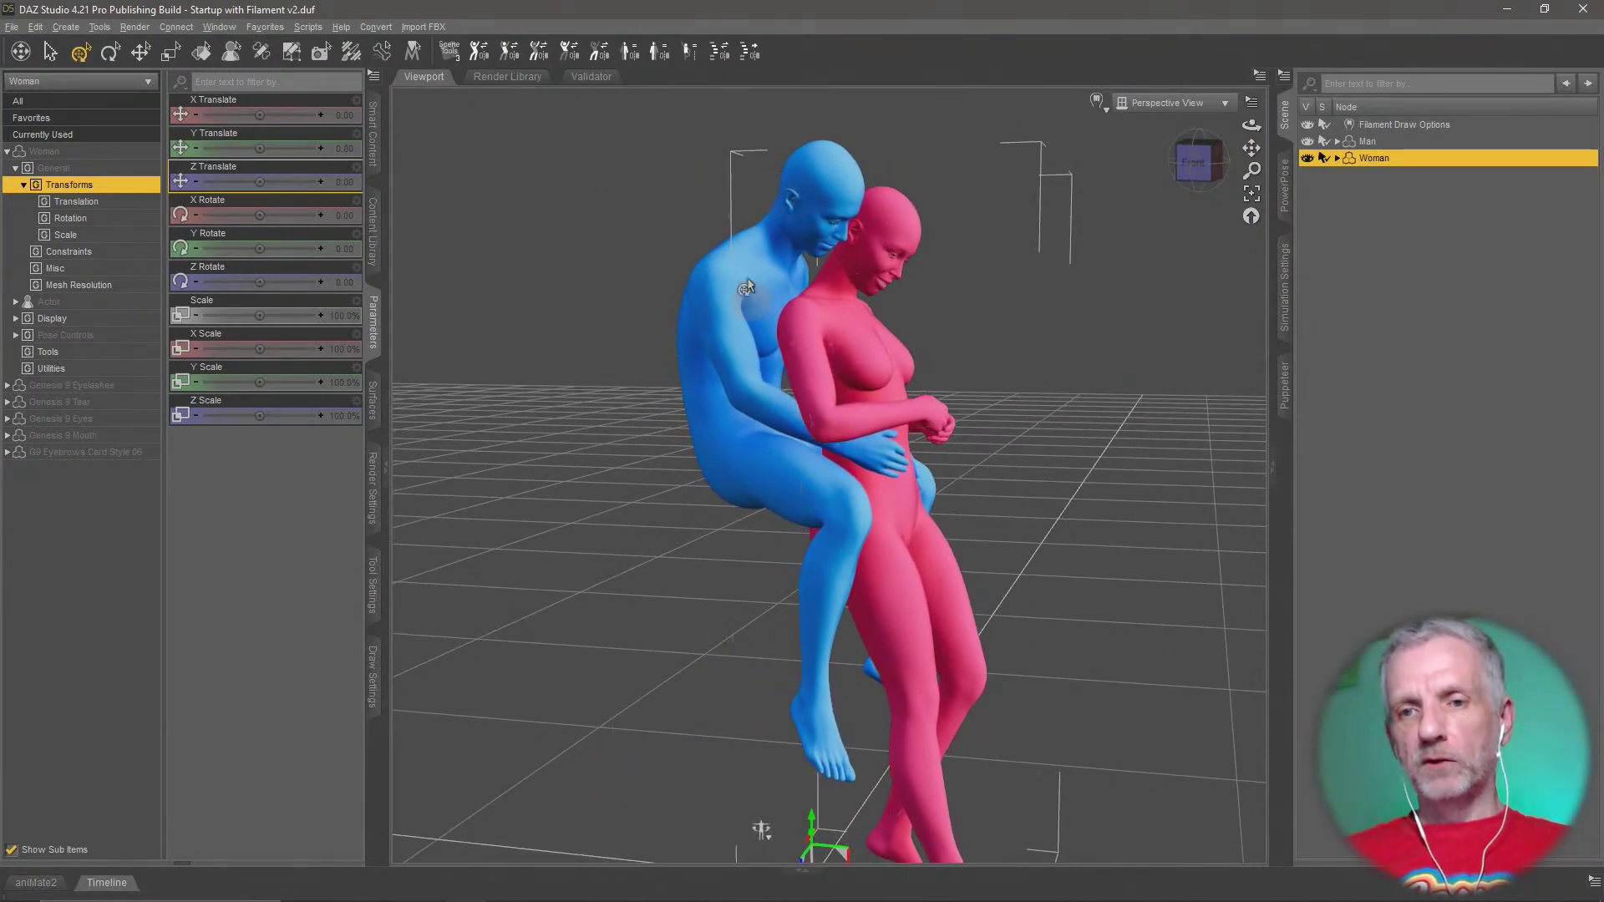
Swap the Pose 13 roles, applying Leaning On Him Base Feminine to the Man and Leaning On Her Base Masculine to the Woman
{"action": "left_click", "coordinate": [374, 134]}
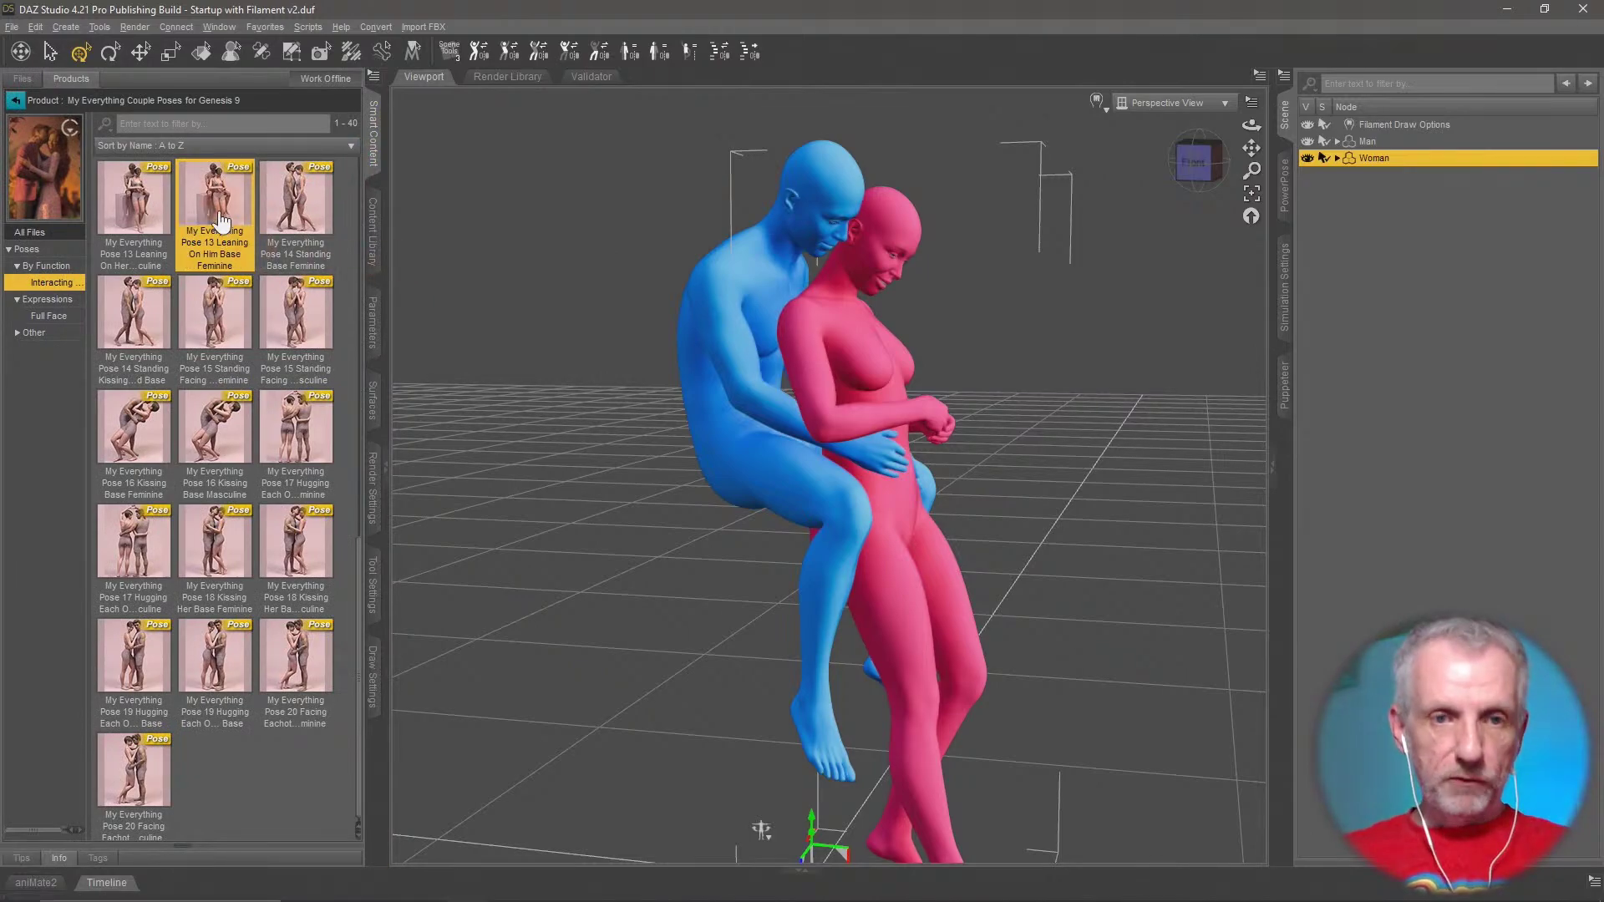
{"action": "left_click", "coordinate": [1381, 142]}
{"action": "double_click", "coordinate": [210, 209]}
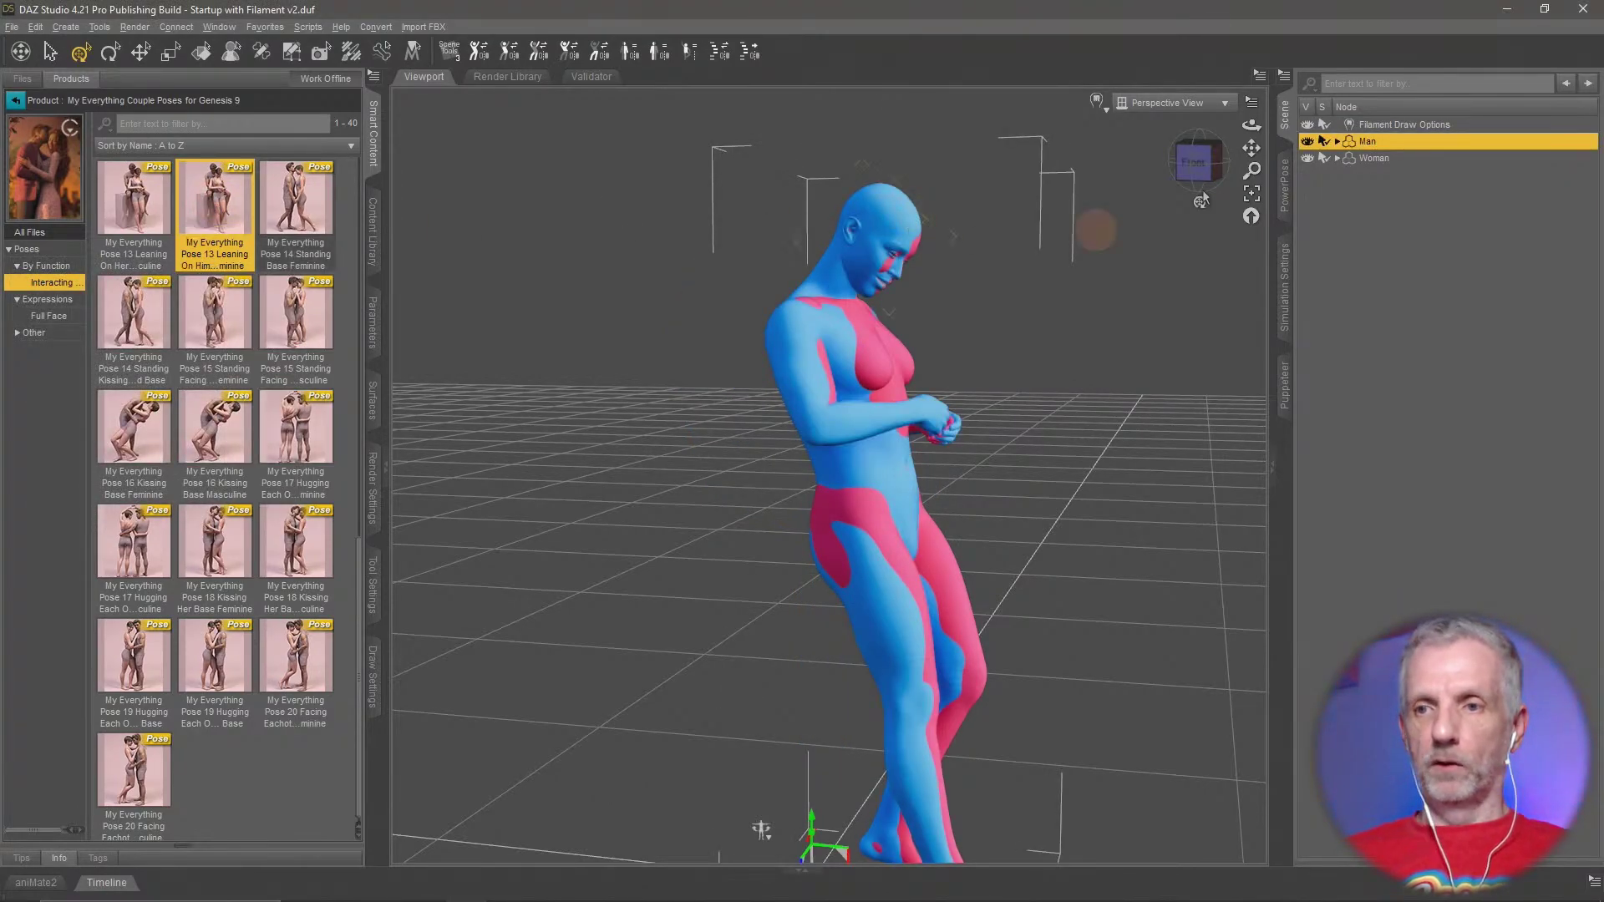
{"action": "left_click", "coordinate": [1424, 158]}
{"action": "double_click", "coordinate": [133, 199]}
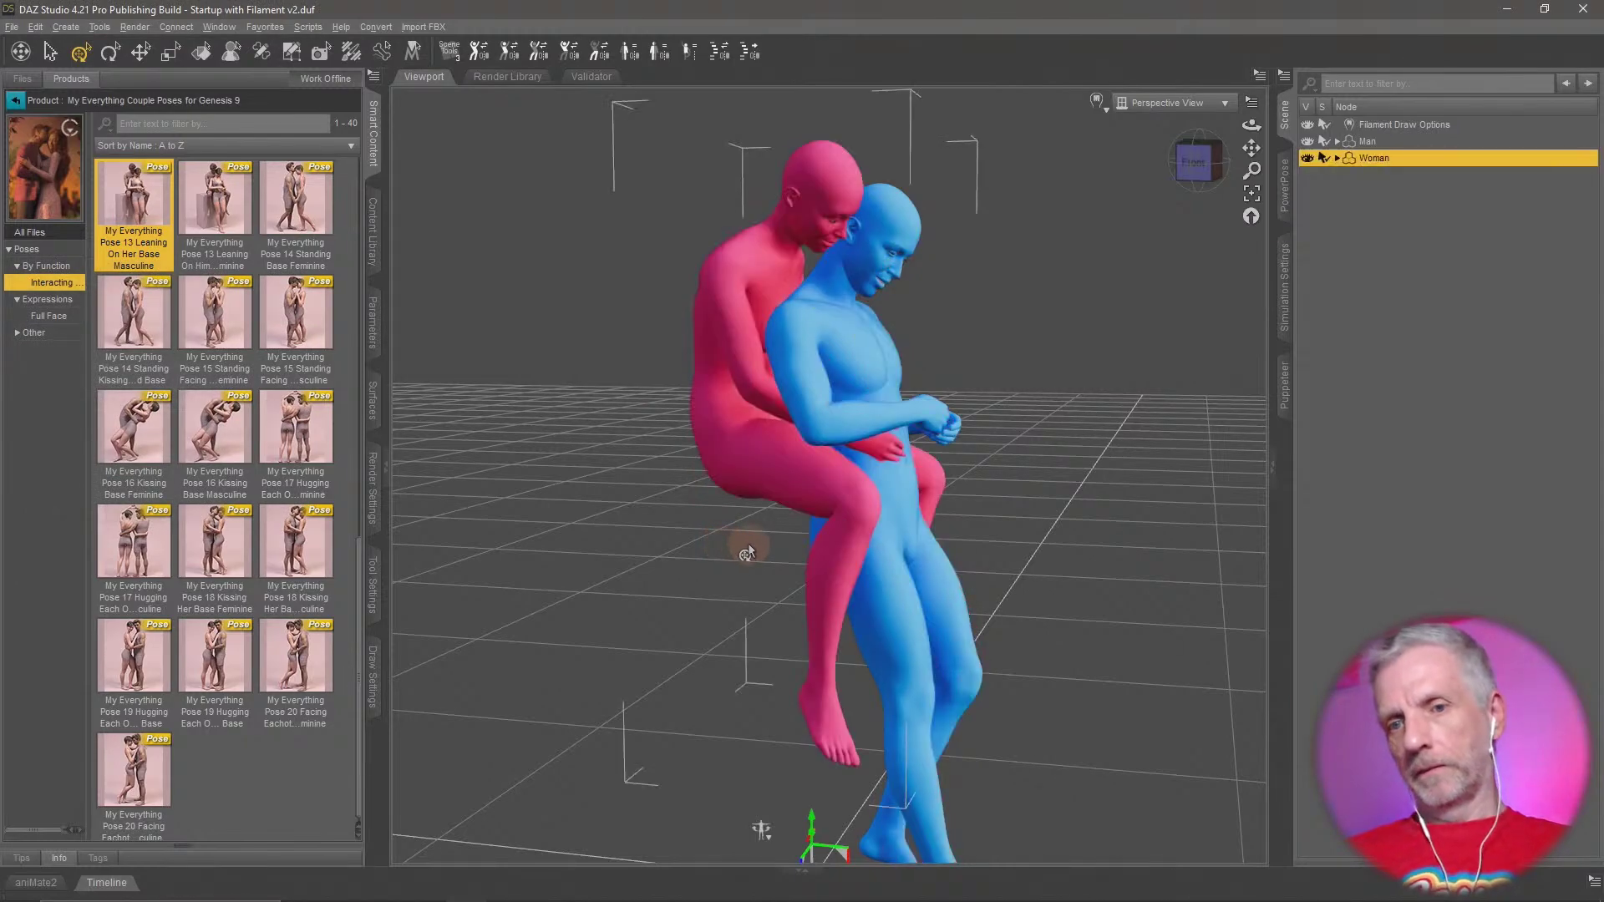
{"action": "mouse_move", "coordinate": [744, 539]}
{"action": "middle_mouse_down"}
{"action": "mouse_move", "coordinate": [720, 548]}
{"action": "mouse_move", "coordinate": [707, 529]}
{"action": "mouse_move", "coordinate": [727, 566]}
{"action": "mouse_move", "coordinate": [757, 539]}
{"action": "middle_mouse_up"}
{"action": "scroll", "coordinate": [724, 547], "scroll_direction": "up", "scroll_amount": 3}
{"action": "scroll", "coordinate": [722, 547], "scroll_direction": "up", "scroll_amount": 3}
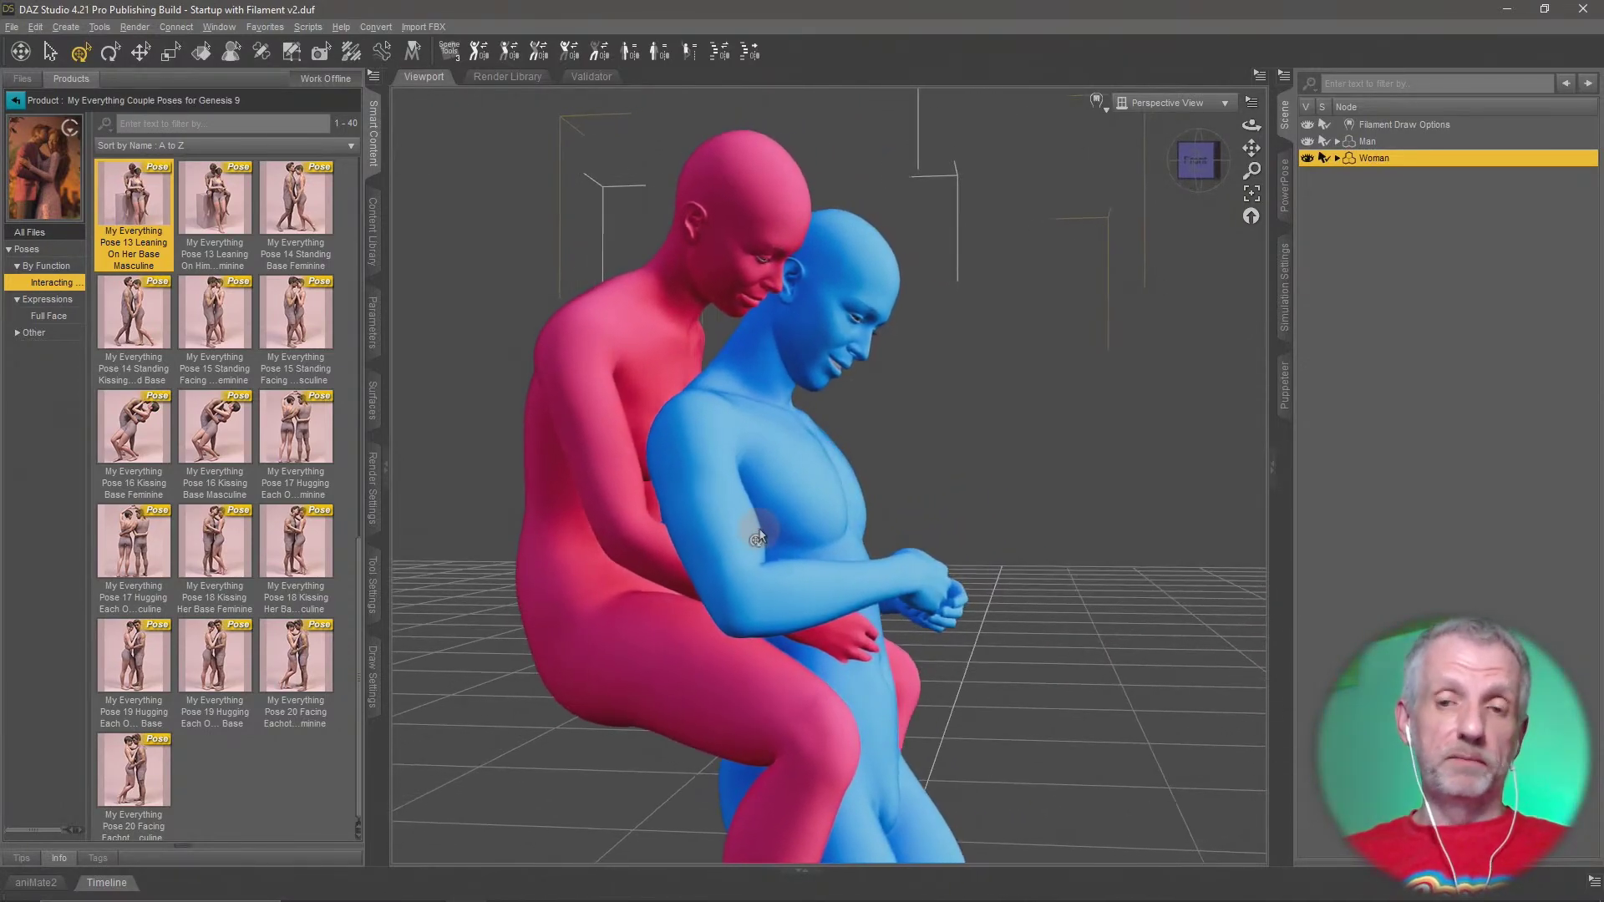
{"action": "middle_click_drag", "start_coordinate": [925, 517], "coordinate": [1038, 534]}
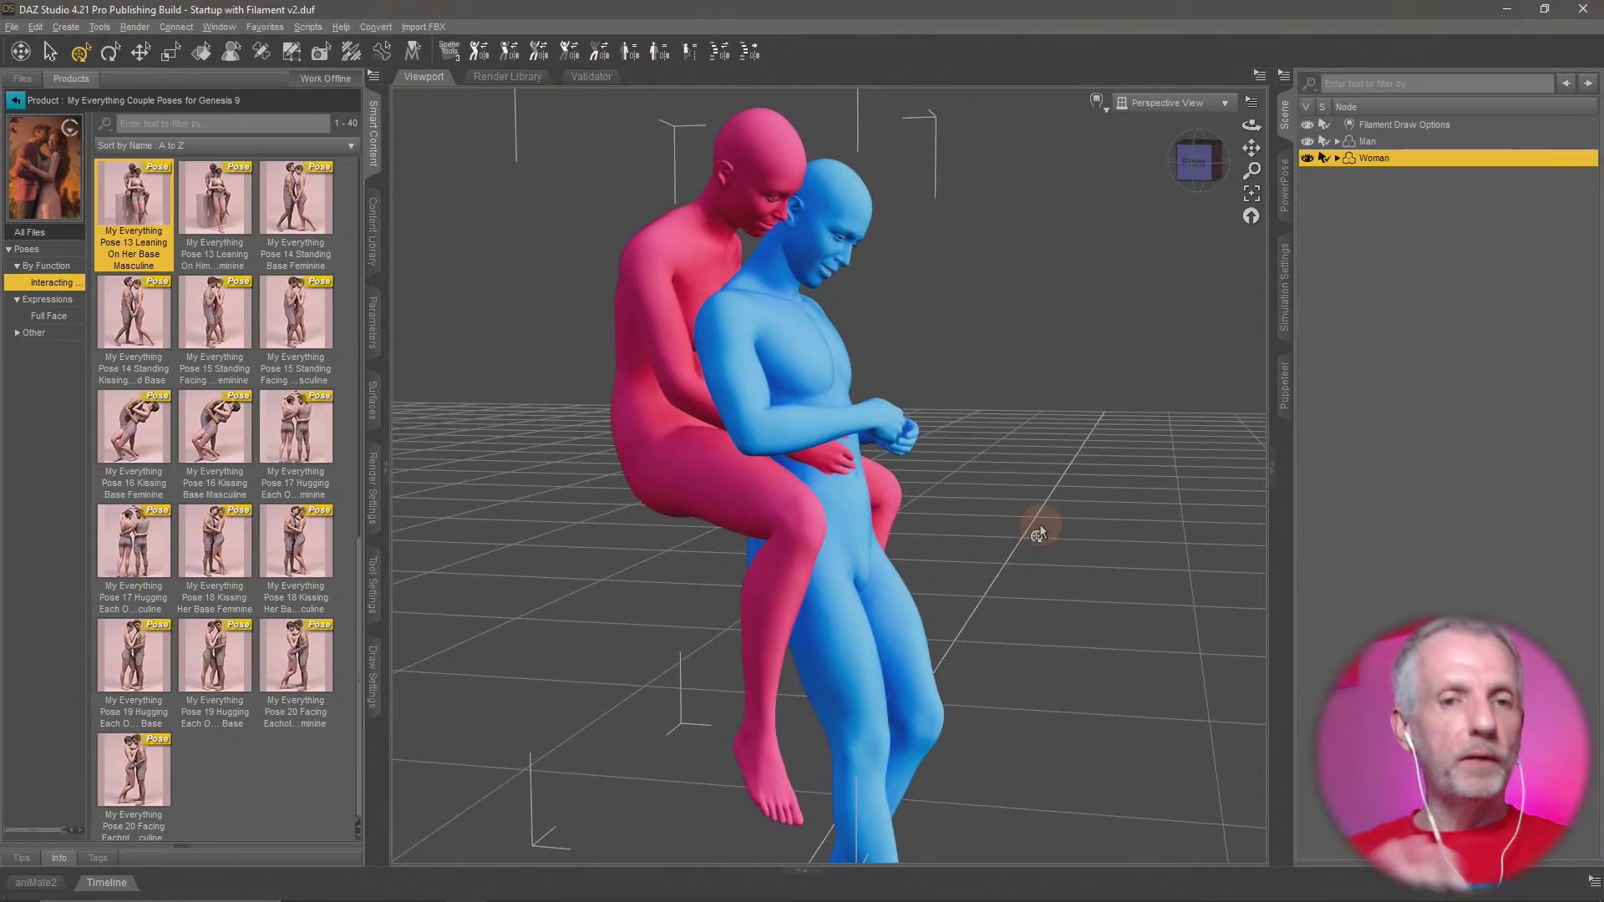
Switch the Pose 13 roles back, giving the Woman the Base Feminine pose and the Man the Base Masculine pose
{"action": "double_click", "coordinate": [231, 211]}
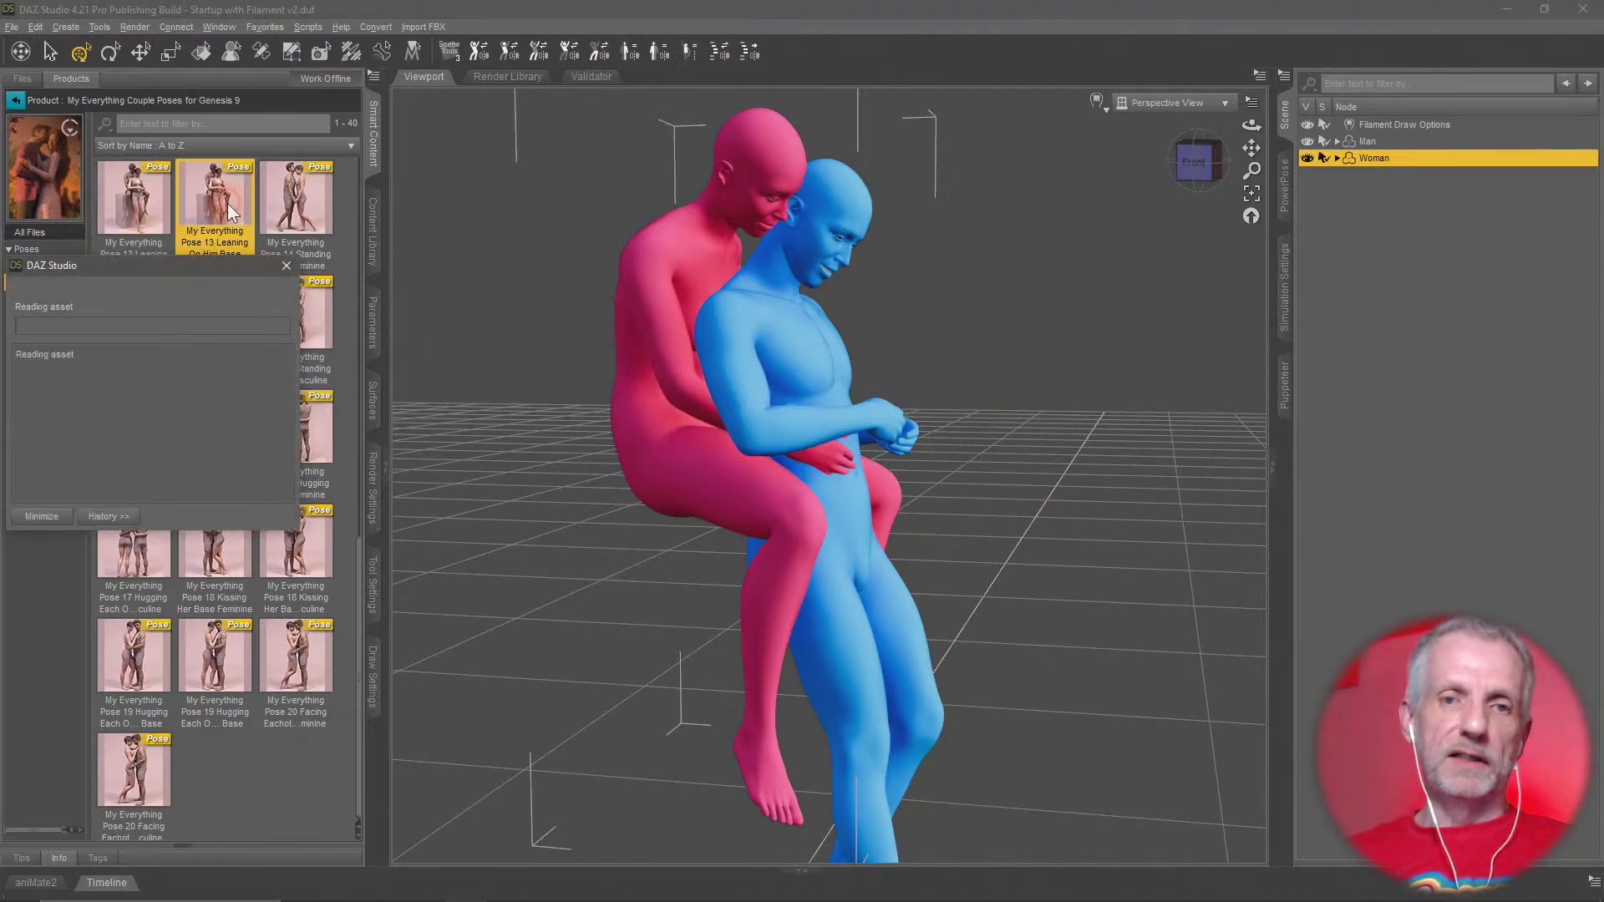
{"action": "left_click", "coordinate": [1392, 138]}
{"action": "double_click", "coordinate": [133, 199]}
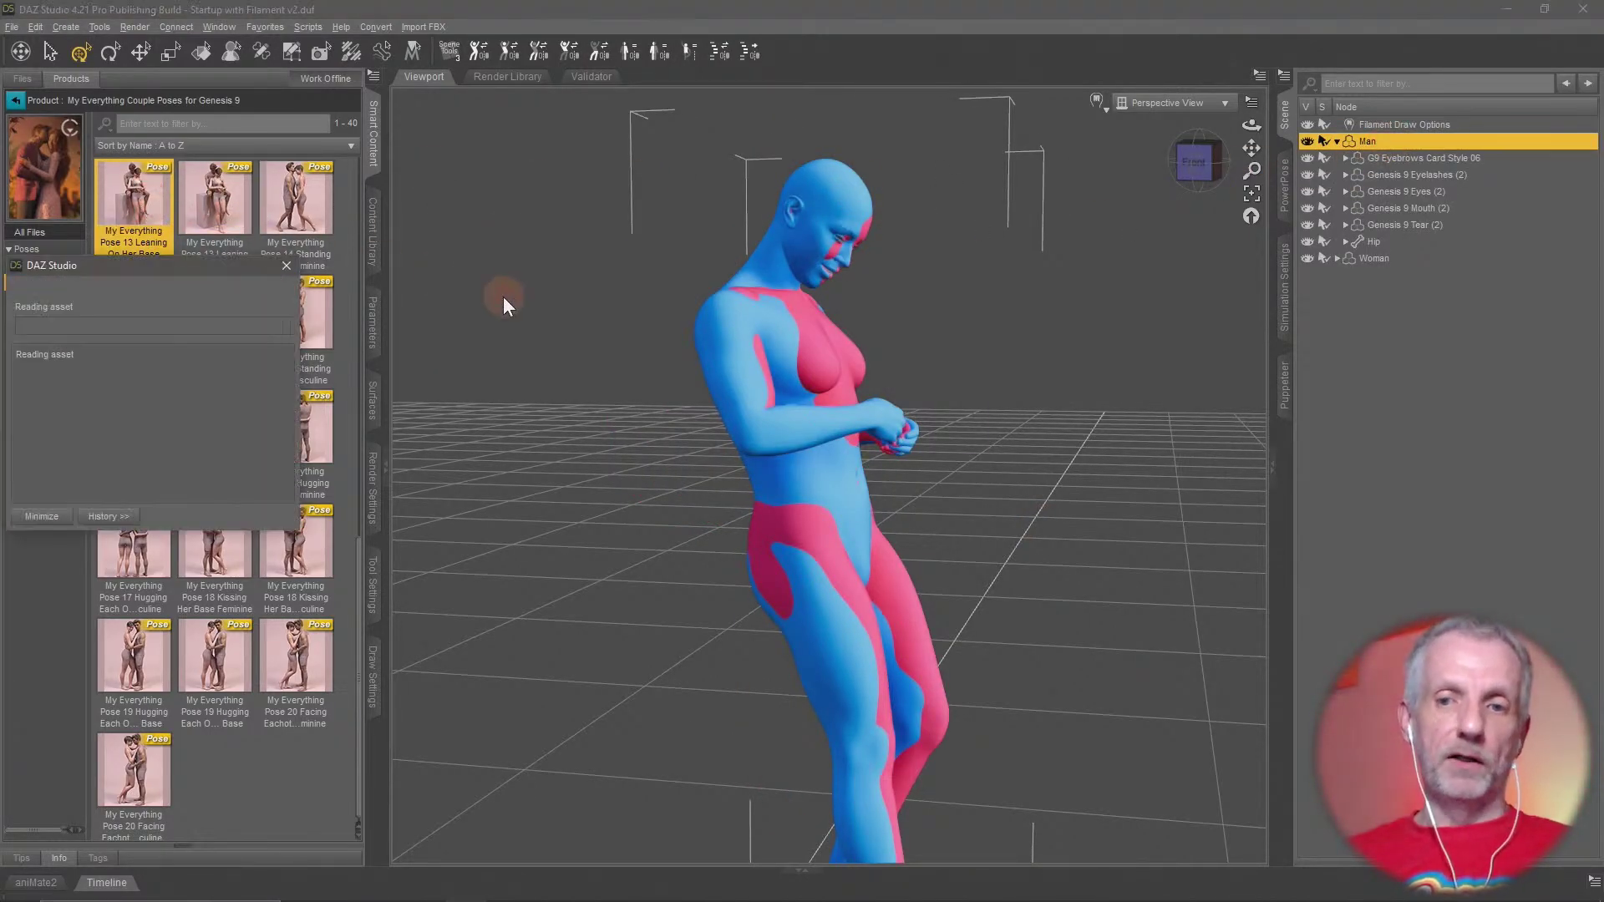
{"action": "left_click", "coordinate": [1338, 142]}
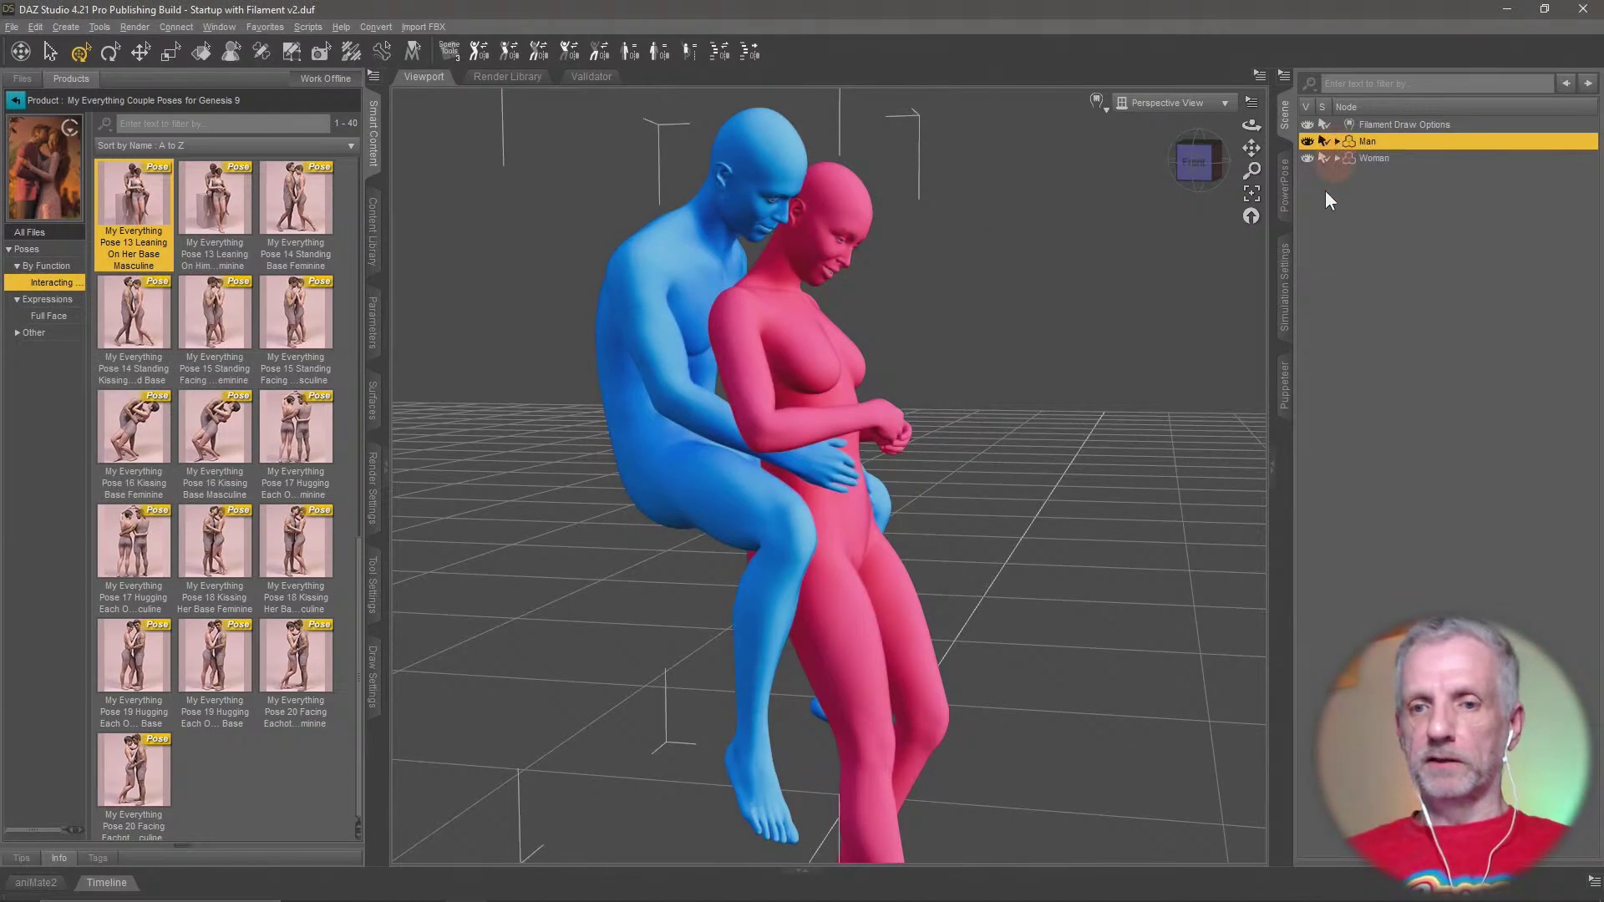
{"action": "middle_click_drag", "start_coordinate": [997, 425], "coordinate": [1000, 454]}
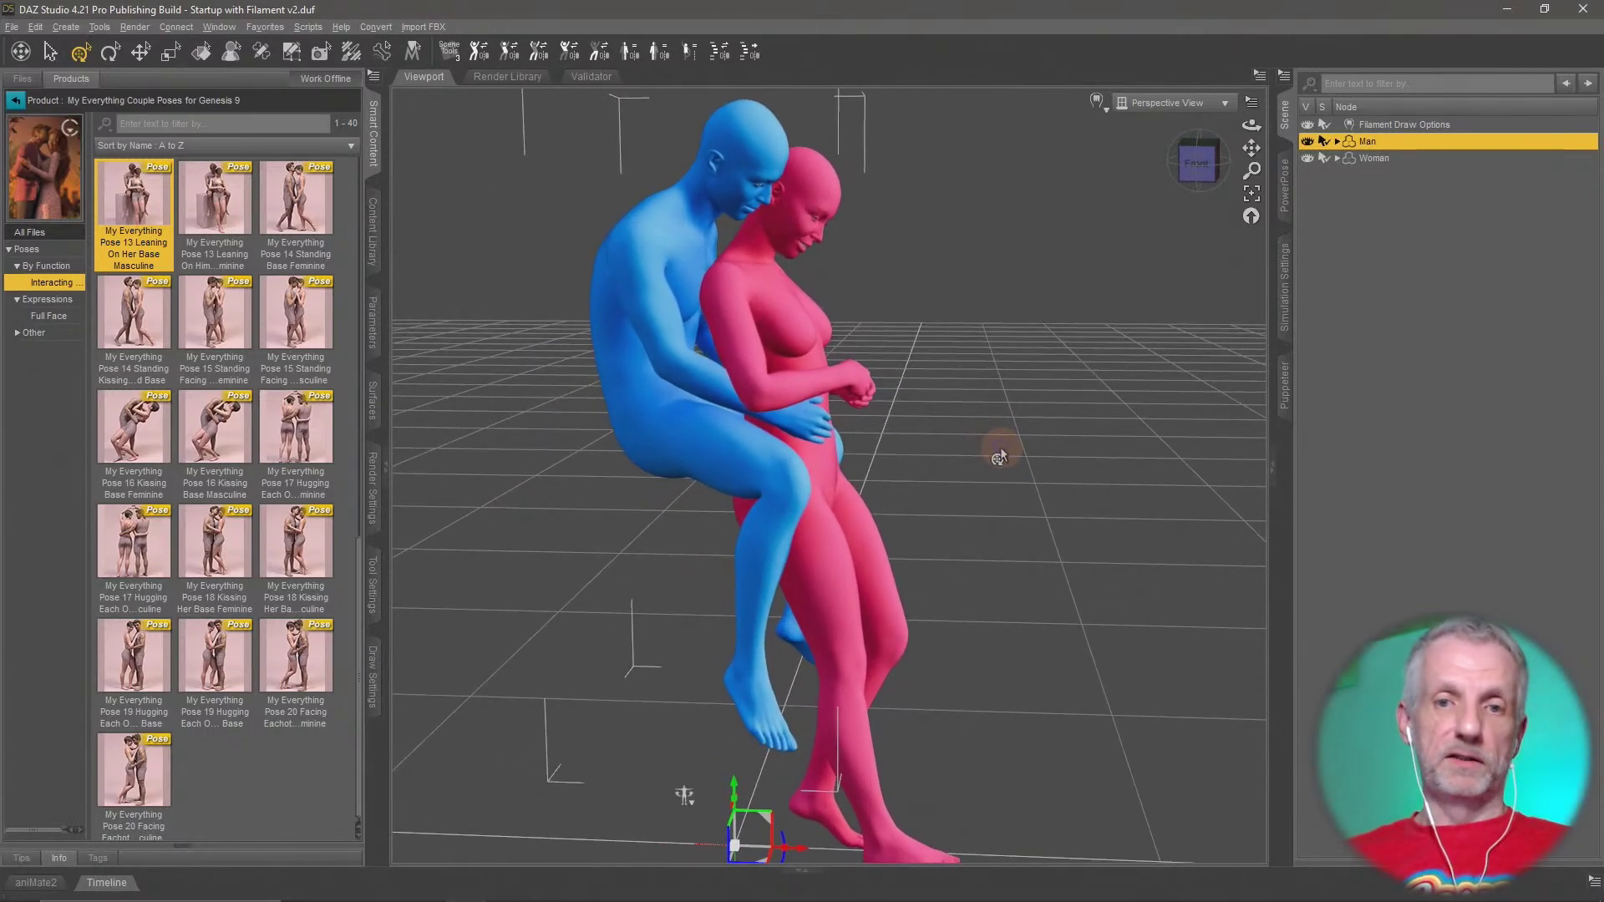
Apply Pose 14 Standing Base Feminine to the Man and Pose 14 Standing Kissing Her Forhead Base Masculine to the Woman
{"action": "left_click", "coordinate": [298, 203]}
{"action": "key", "text": "Right"}
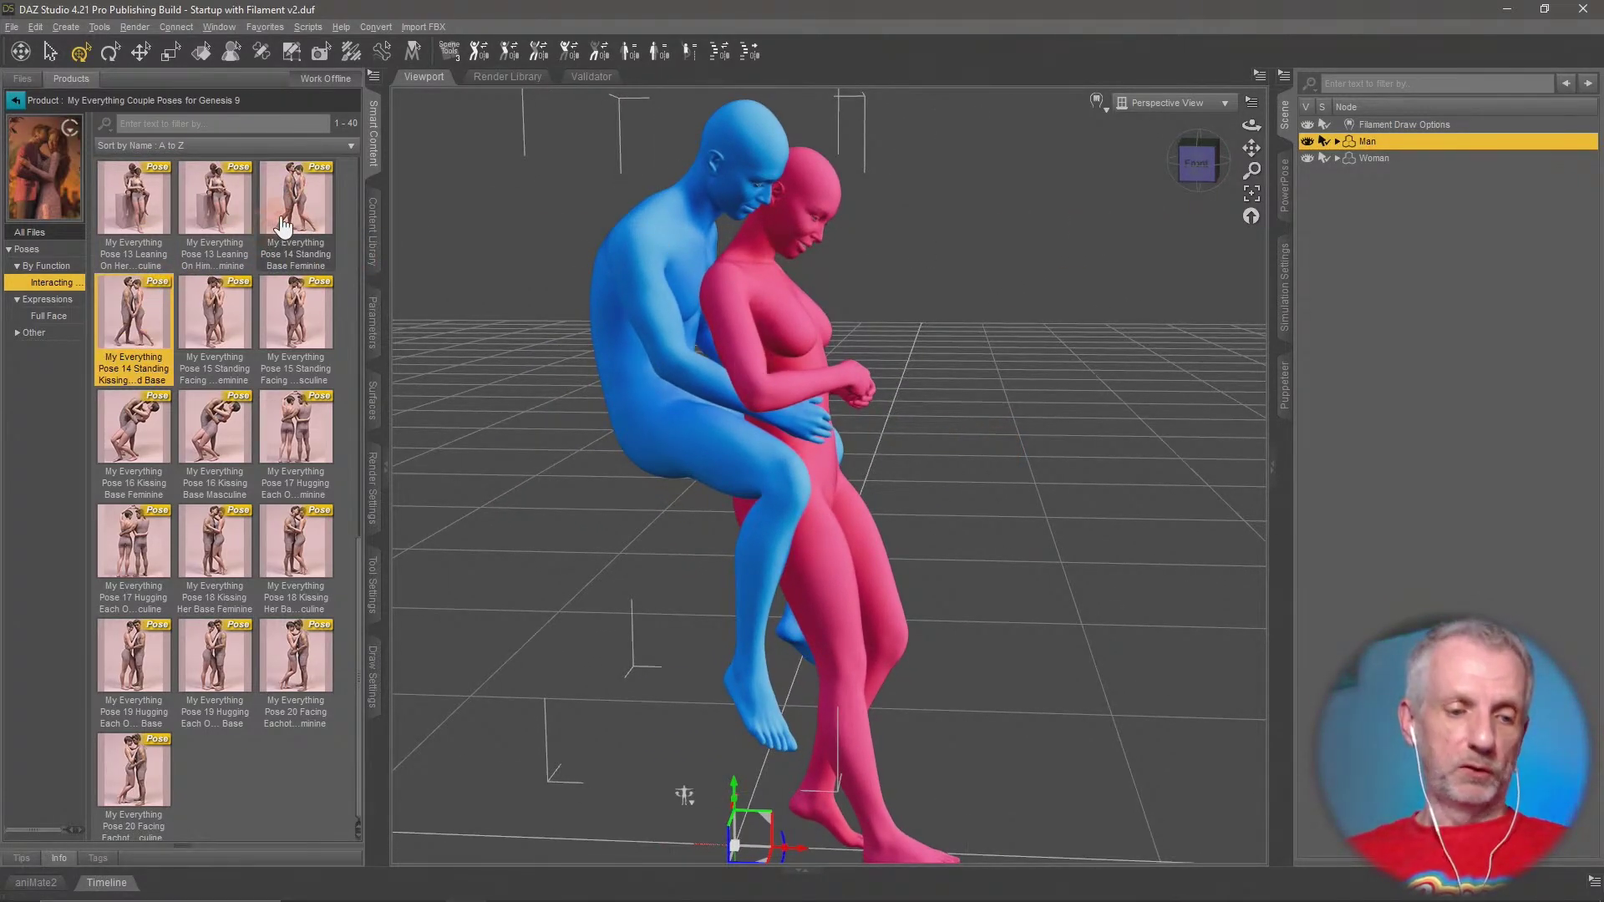
{"action": "double_click", "coordinate": [284, 224]}
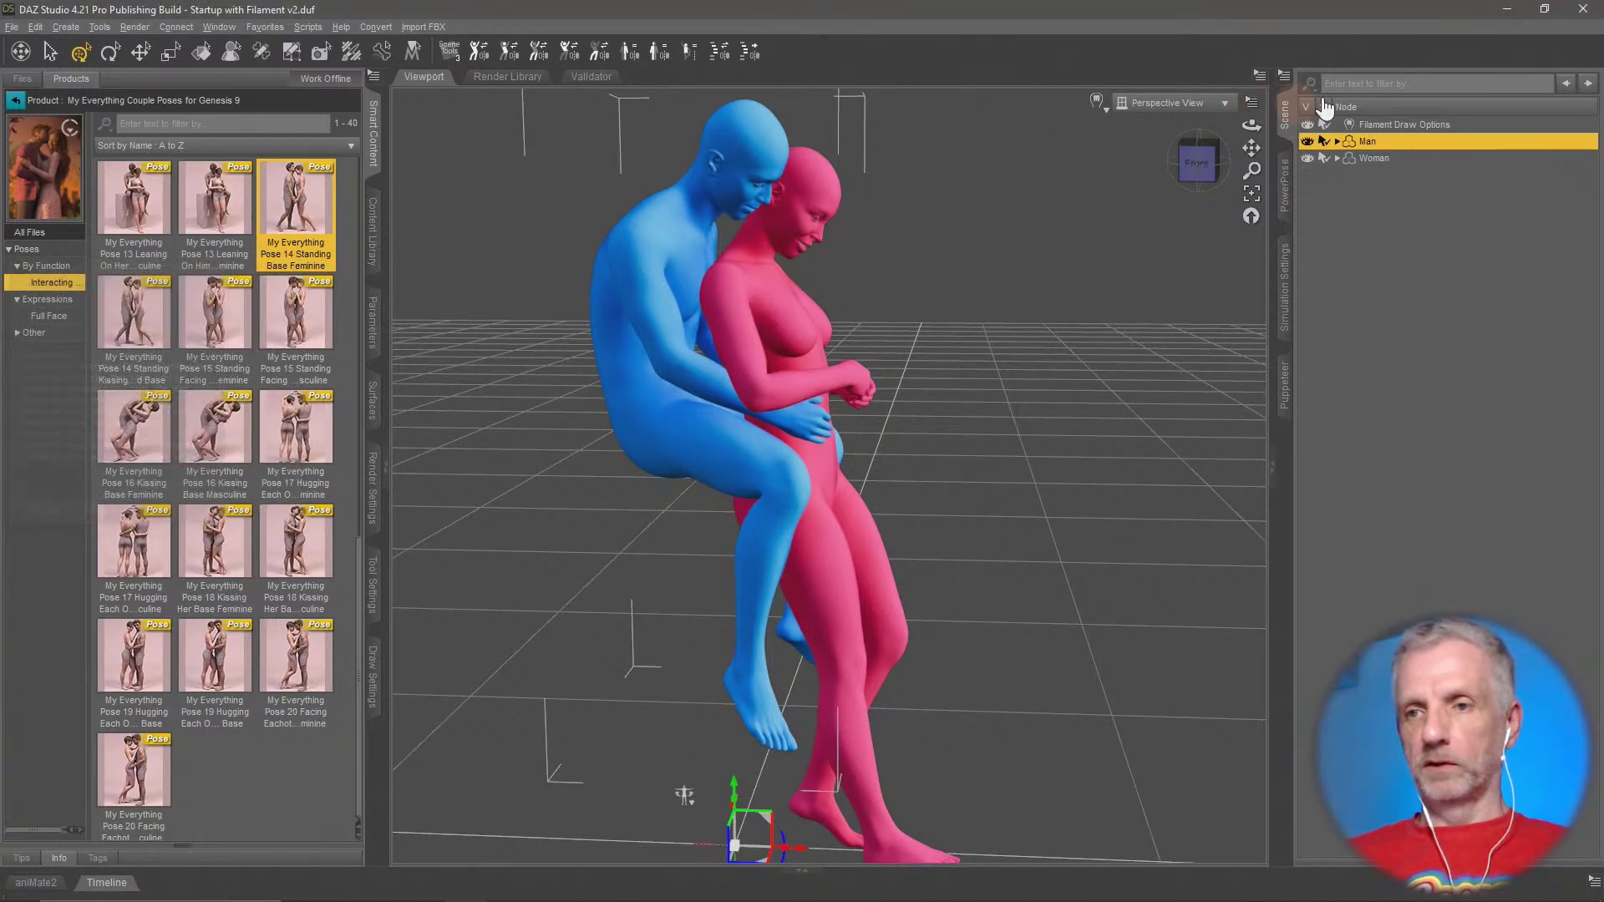
{"action": "left_click", "coordinate": [1388, 158]}
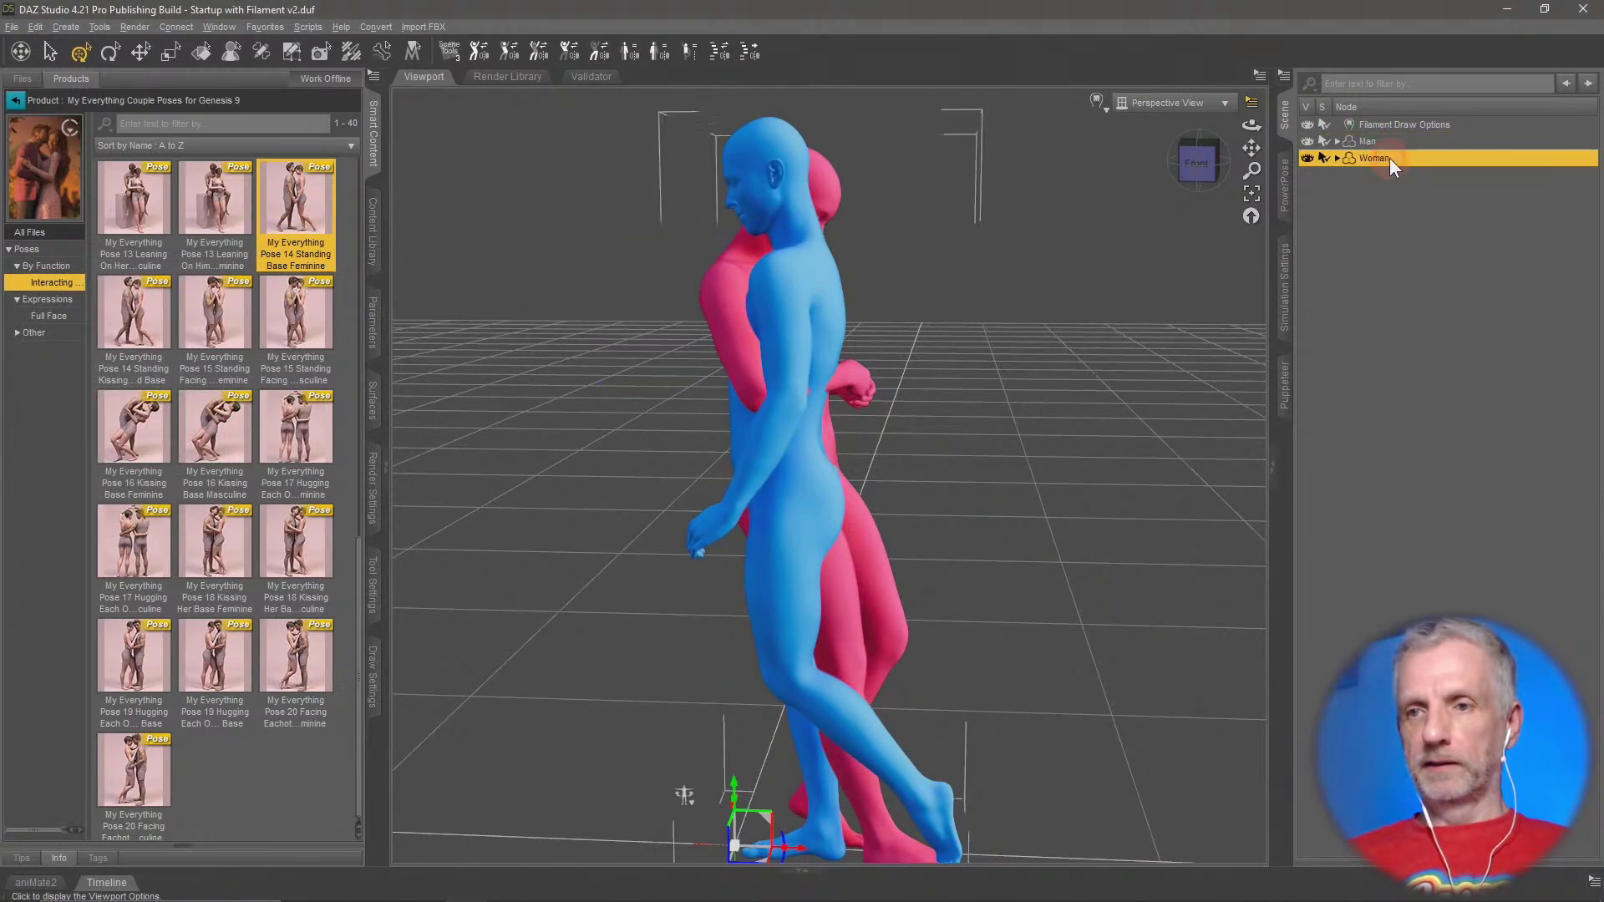
{"action": "double_click", "coordinate": [134, 314]}
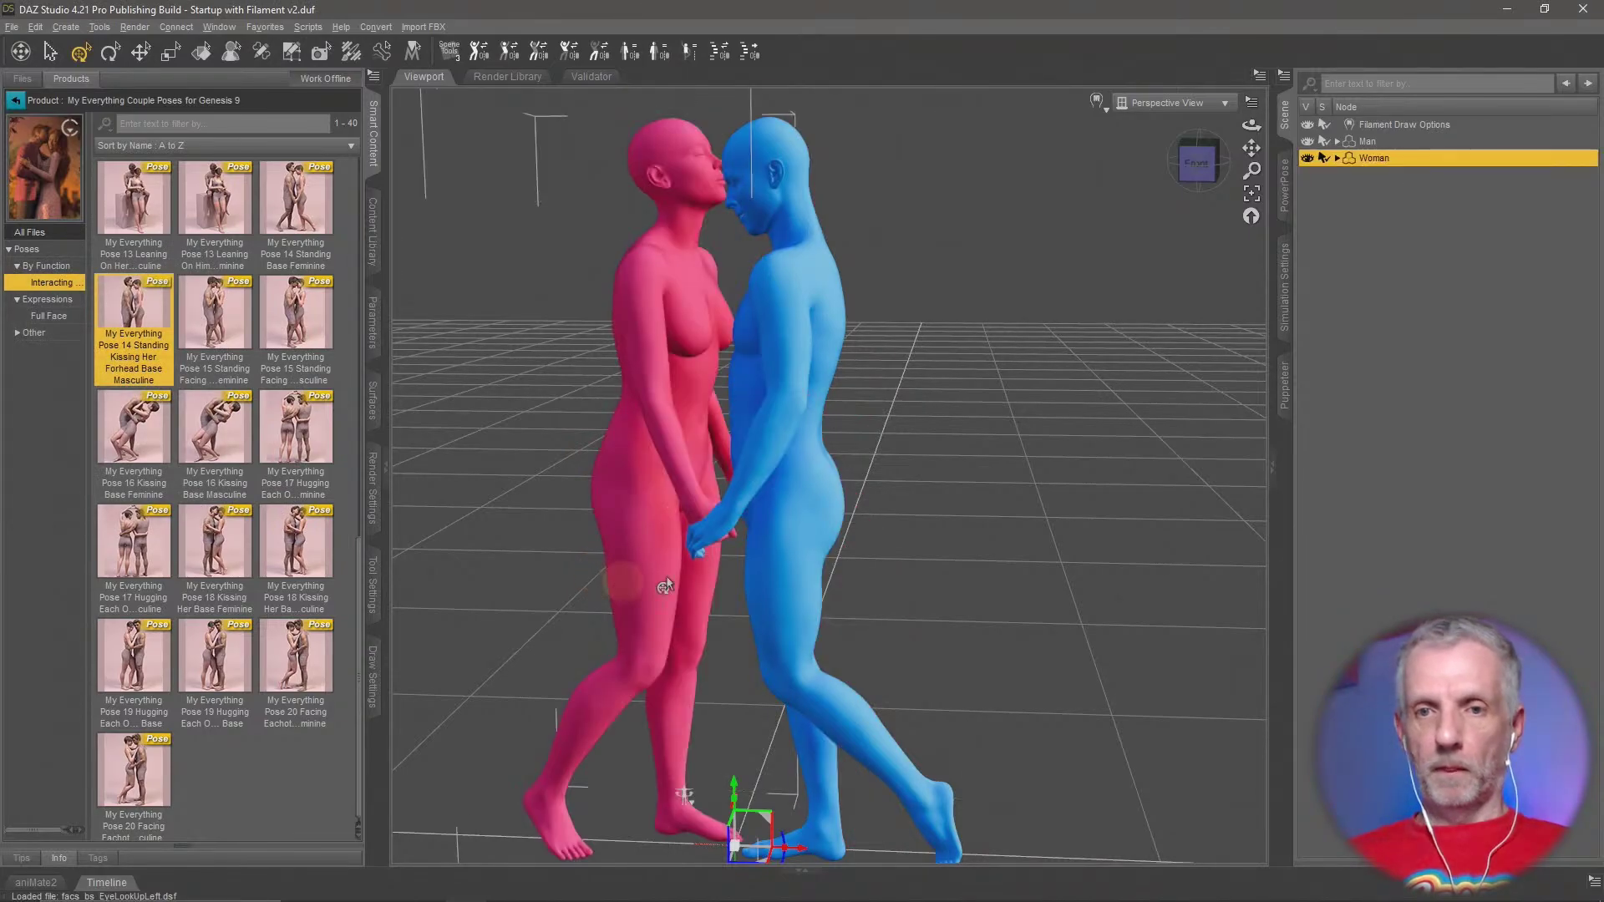
{"action": "middle_click_drag", "start_coordinate": [667, 574], "coordinate": [739, 559]}
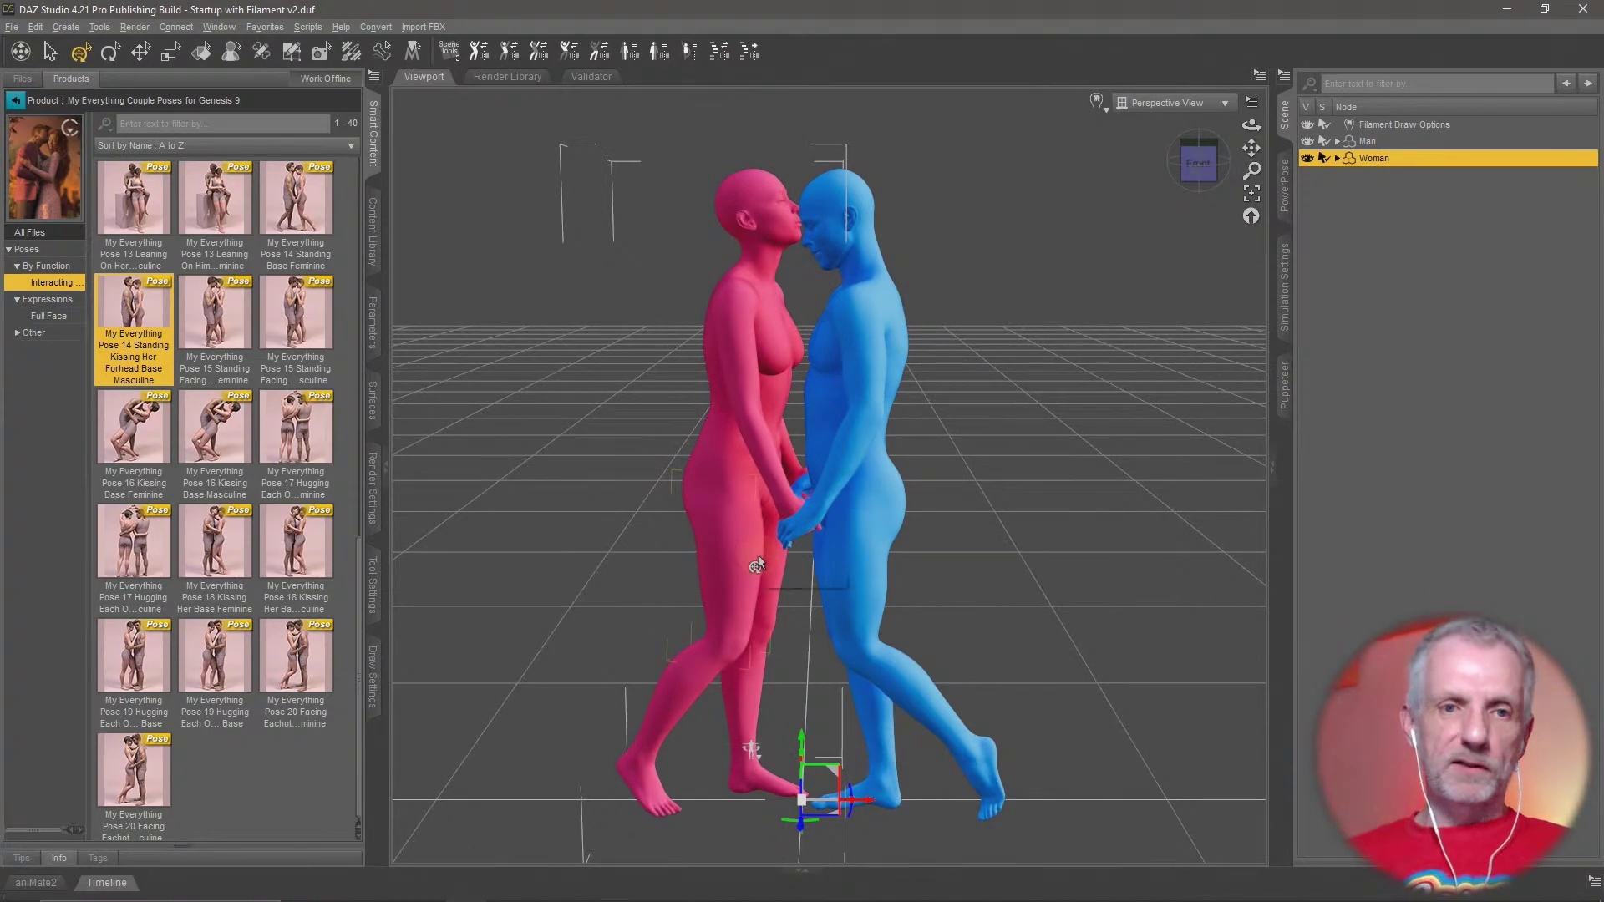
Apply Pose 15 Standing Facing Base Feminine to the Man and Pose 15 Standing Facing Base Masculine to the Woman, and inspect their faces
{"action": "left_click", "coordinate": [1411, 142]}
{"action": "double_click", "coordinate": [257, 324]}
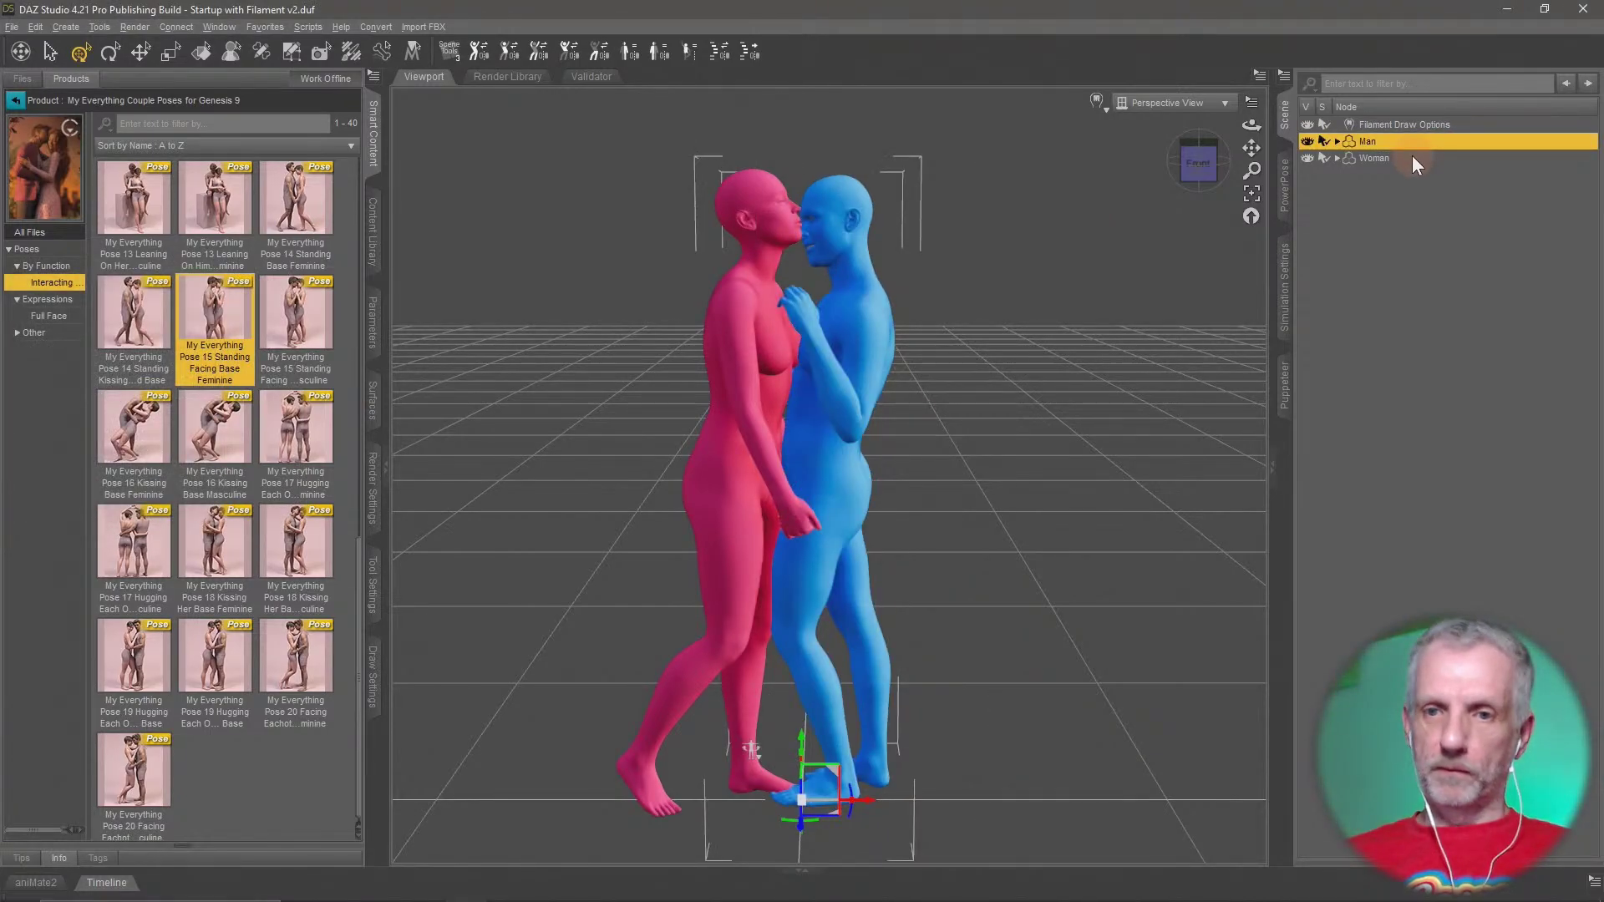
{"action": "left_click", "coordinate": [1374, 158]}
{"action": "double_click", "coordinate": [297, 318]}
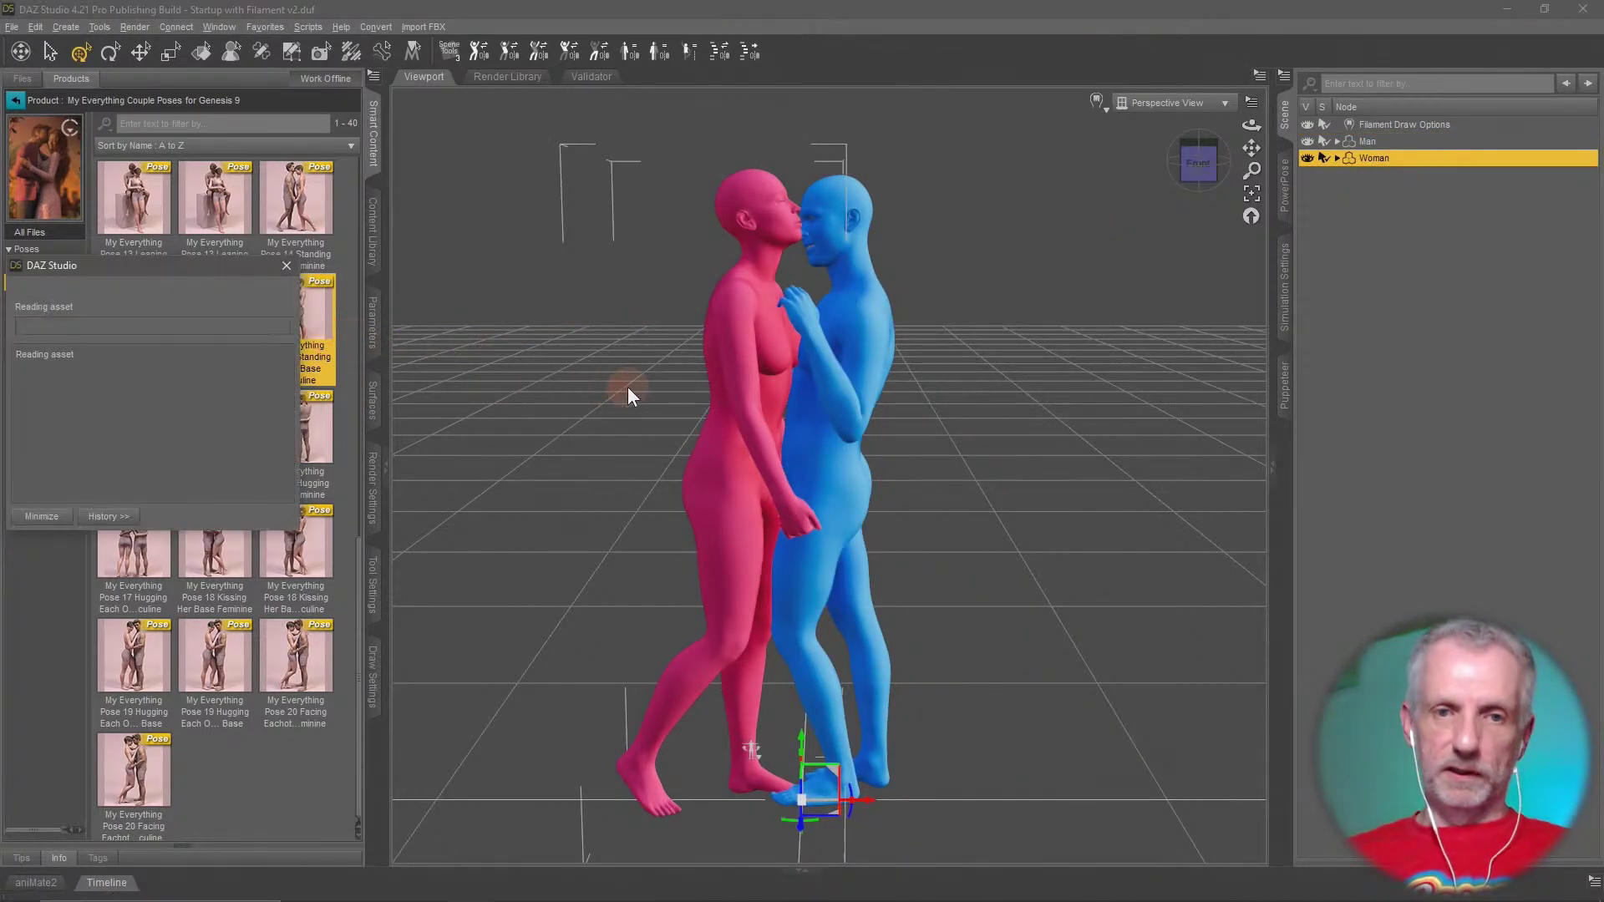
{"action": "middle_click_drag", "start_coordinate": [739, 438], "coordinate": [839, 777]}
{"action": "scroll", "coordinate": [739, 437], "scroll_direction": "up", "scroll_amount": 5}
{"action": "scroll", "coordinate": [738, 438], "scroll_direction": "up", "scroll_amount": 3}
{"action": "scroll", "coordinate": [738, 433], "scroll_direction": "up", "scroll_amount": 3}
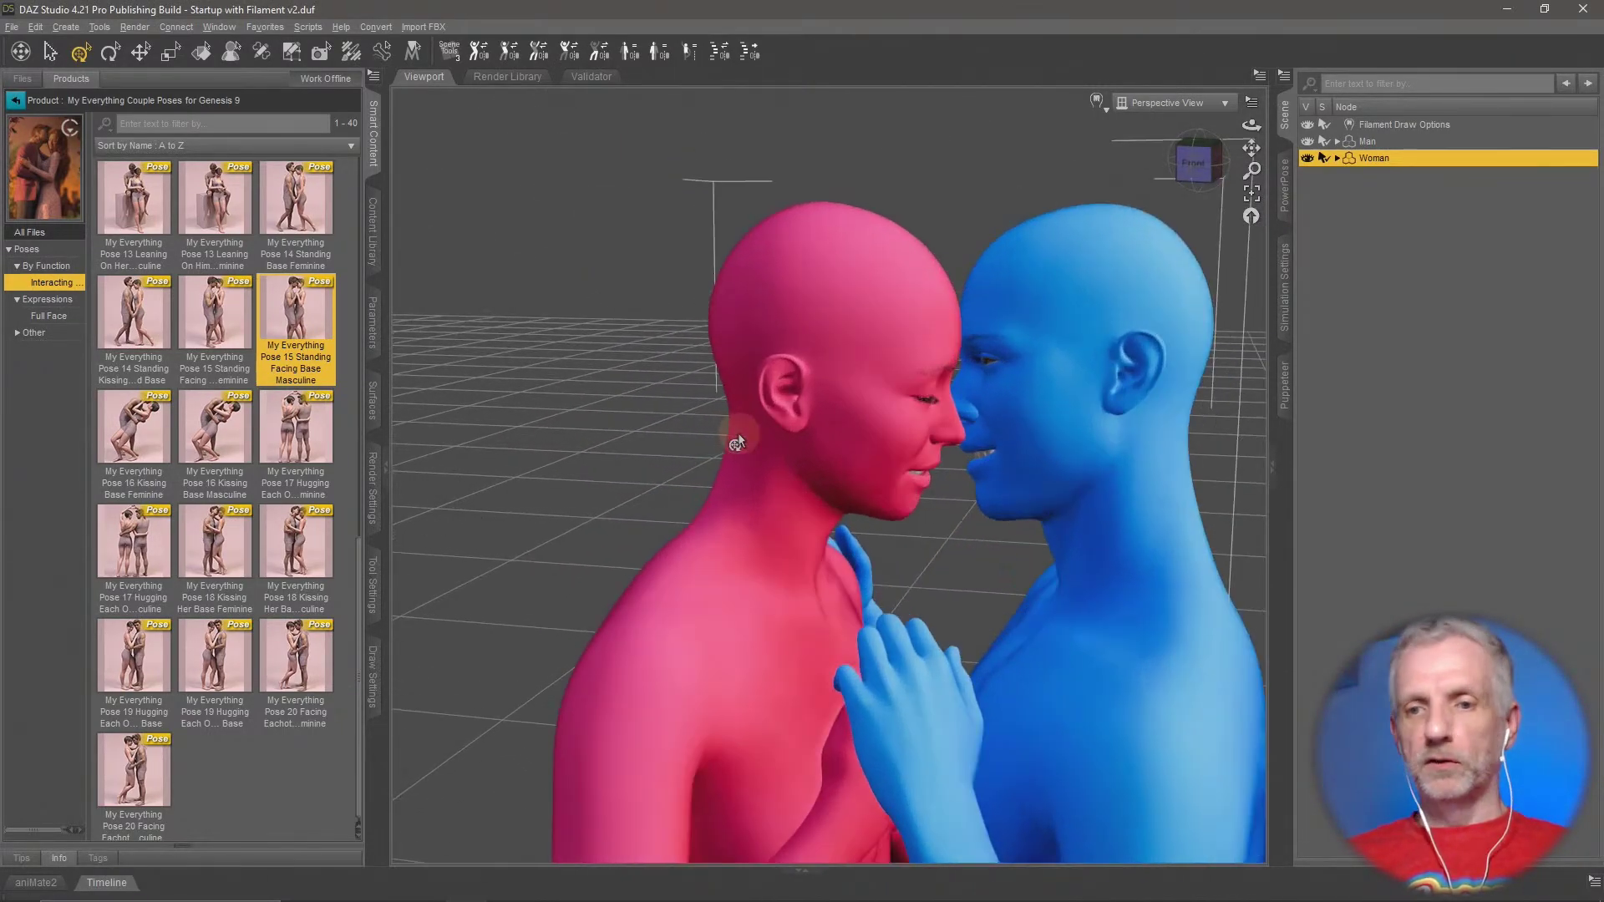
{"action": "middle_click_drag", "start_coordinate": [739, 433], "coordinate": [723, 388]}
{"action": "scroll", "coordinate": [739, 433], "scroll_direction": "down", "scroll_amount": 4}
{"action": "scroll", "coordinate": [738, 443], "scroll_direction": "down", "scroll_amount": 5}
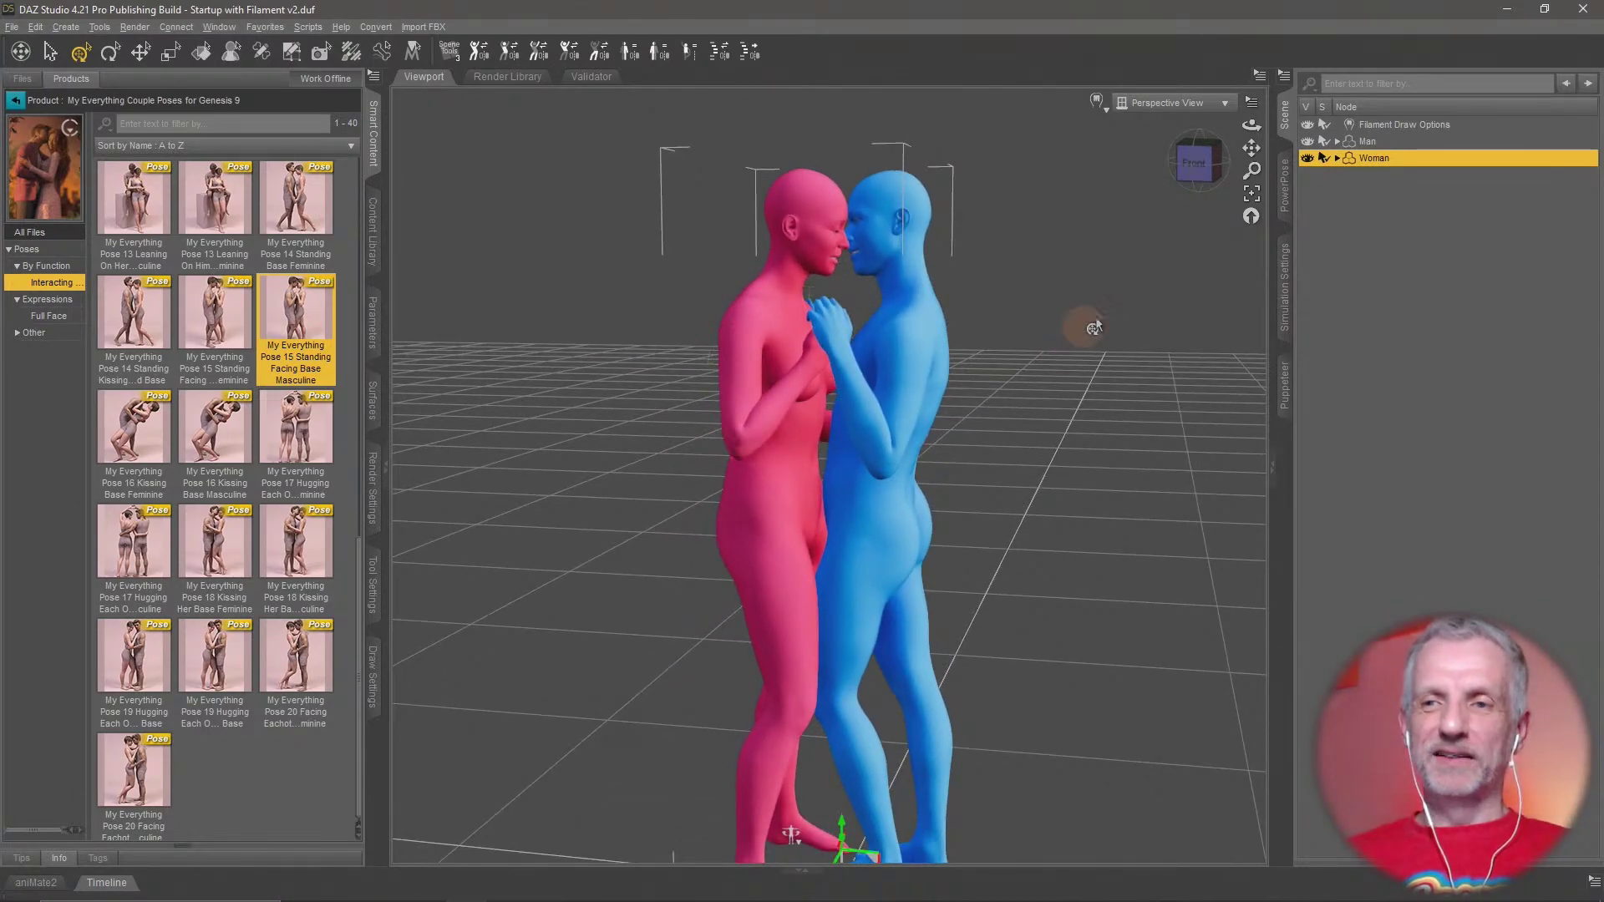
Apply Pose 16 Kissing Base Feminine to the Man and Pose 16 Kissing Base Masculine to the Woman, and inspect the couple from several sides
{"action": "left_click", "coordinate": [1375, 140]}
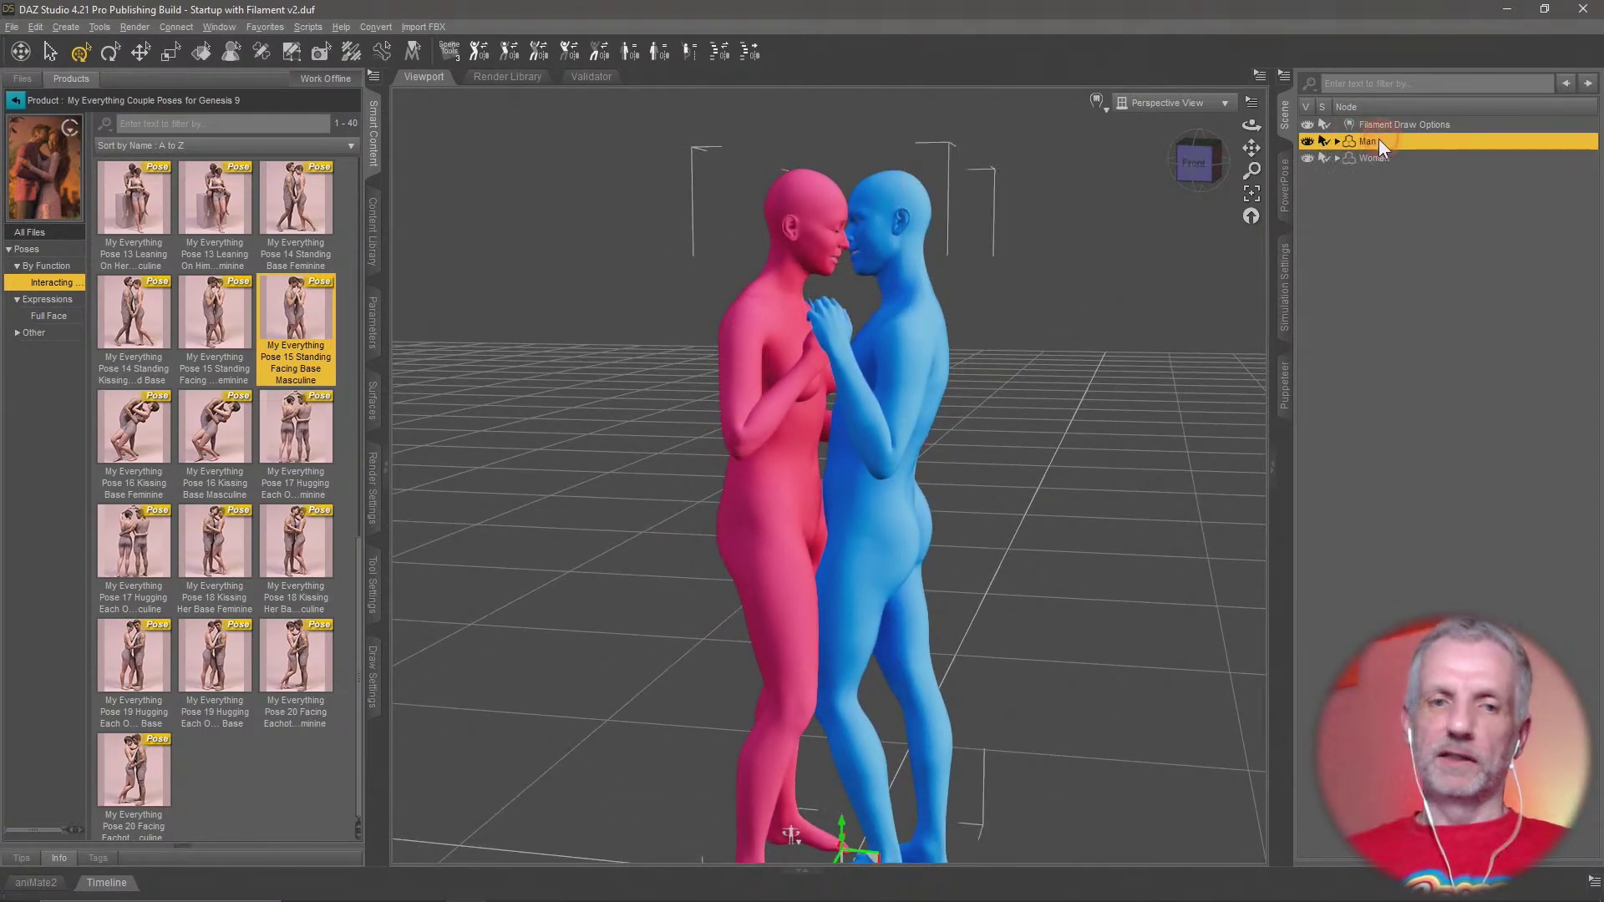
{"action": "double_click", "coordinate": [138, 432]}
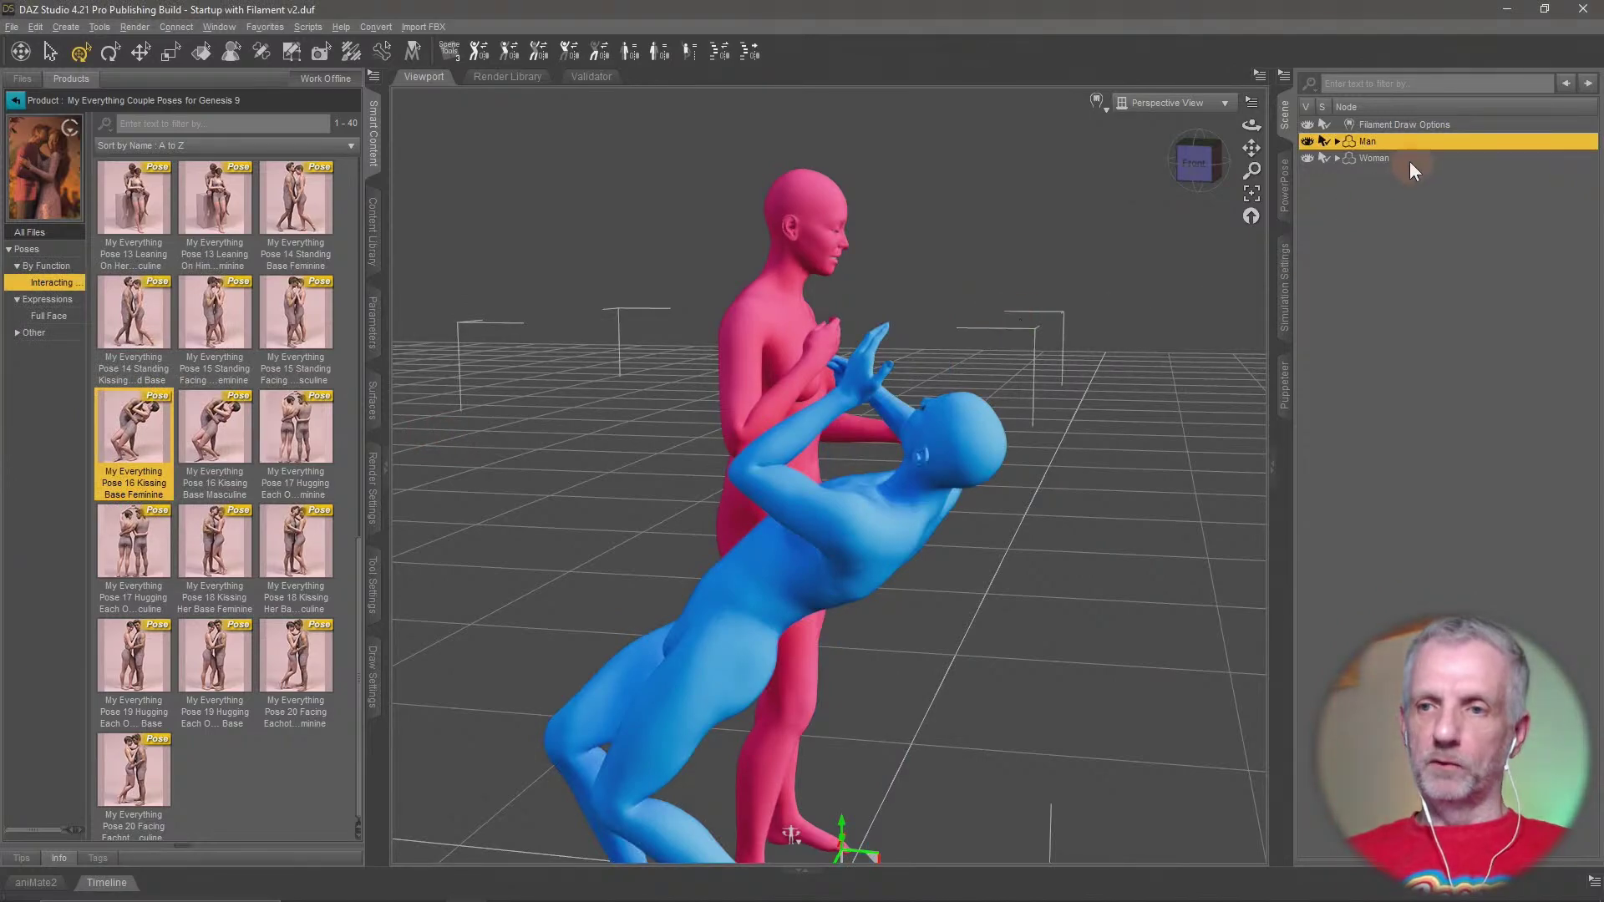
{"action": "left_click", "coordinate": [1397, 159]}
{"action": "double_click", "coordinate": [184, 436]}
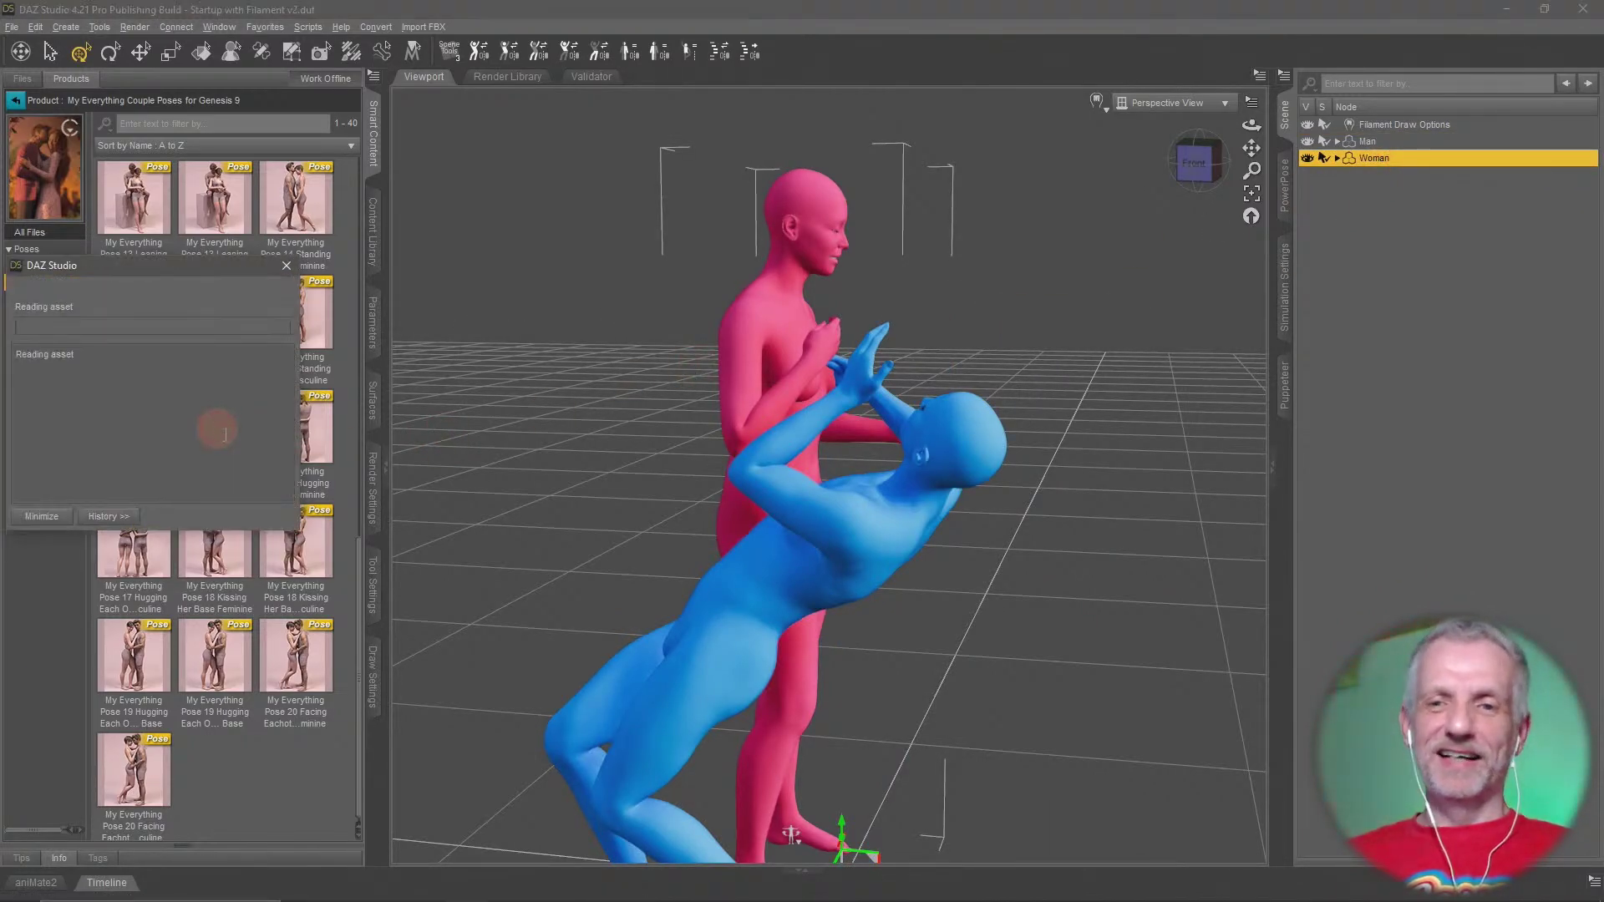
{"action": "left_click_drag", "start_coordinate": [782, 542], "coordinate": [955, 550], "text": "alt"}
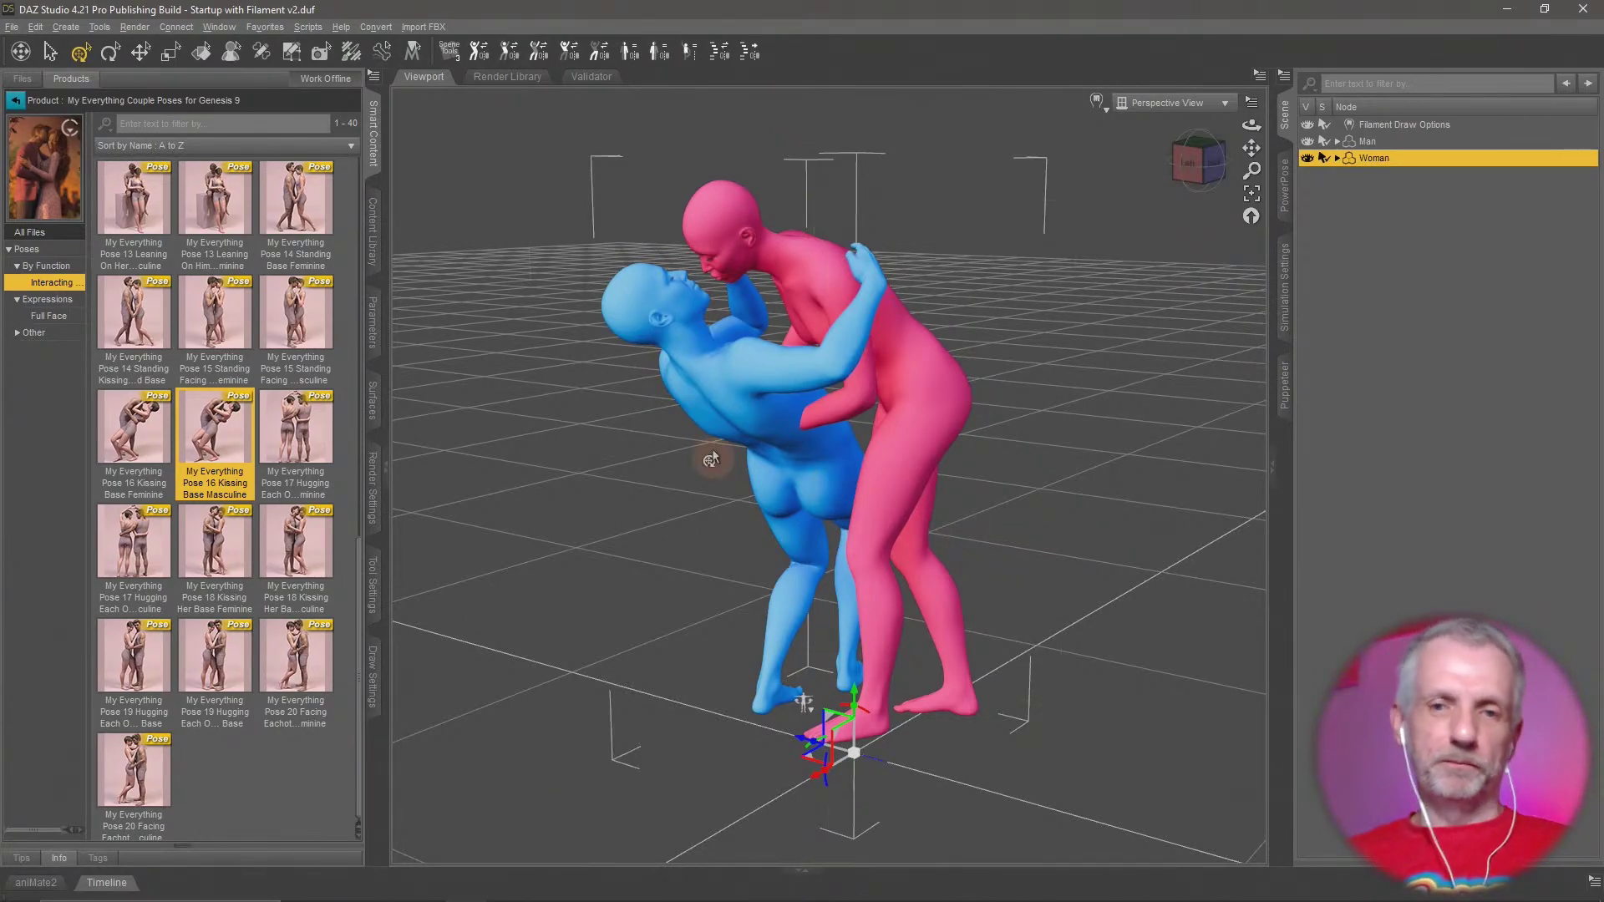
{"action": "left_click_drag", "start_coordinate": [701, 459], "coordinate": [937, 406], "text": "alt"}
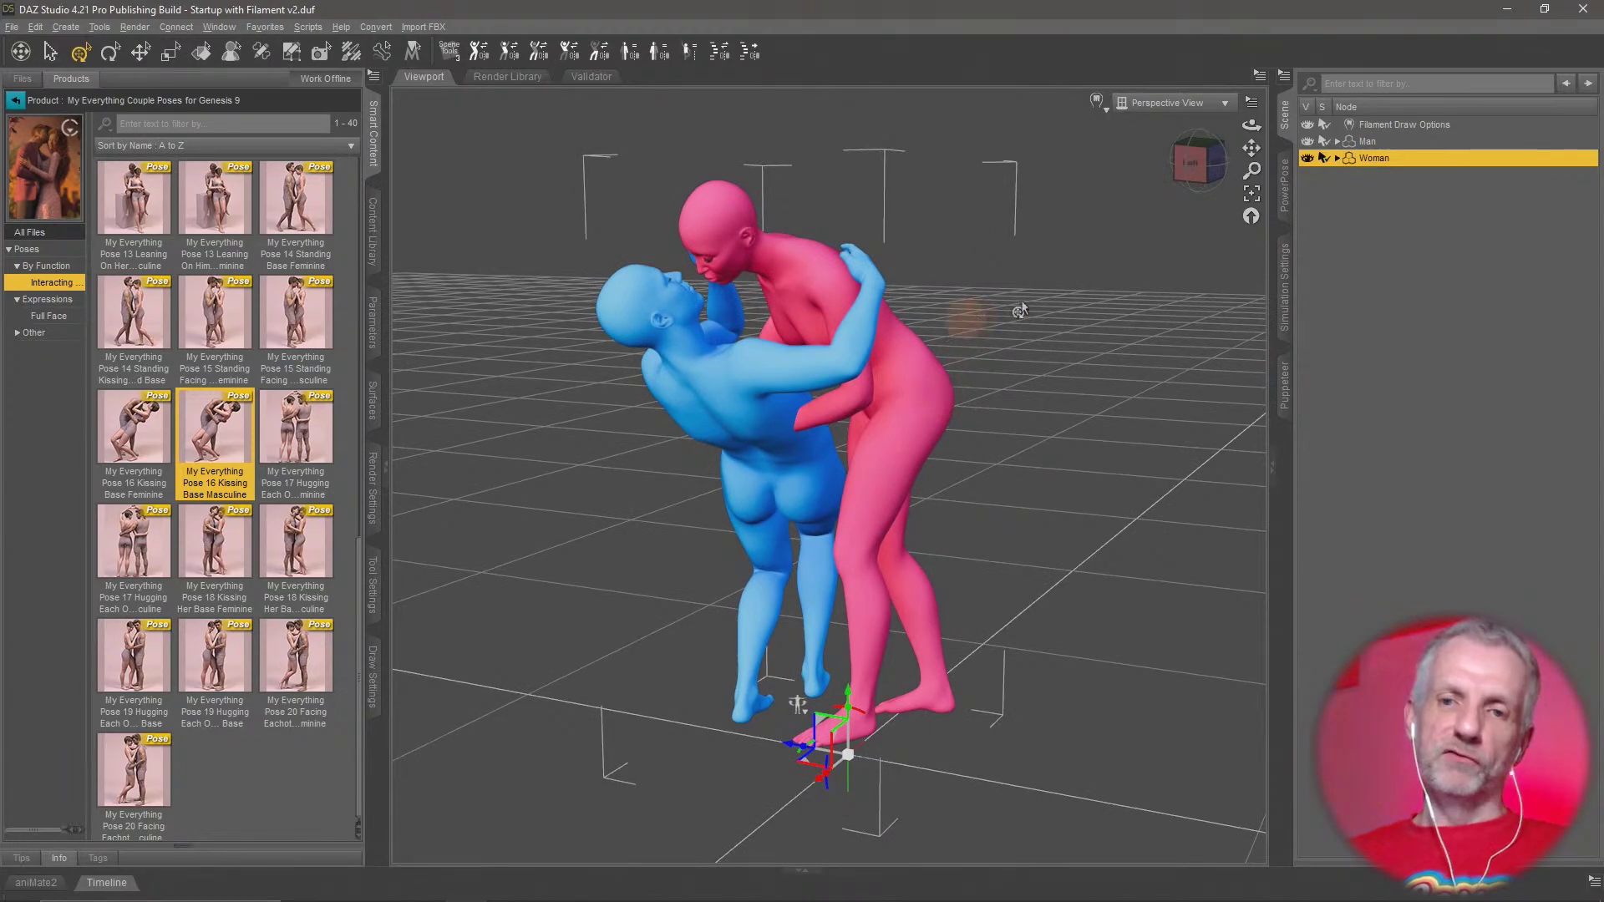
Apply Pose 17 Hugging Each Other Base Feminine to the Man and Pose 17 Hugging Each Other Base Masculine to the Woman
{"action": "left_click", "coordinate": [1367, 141]}
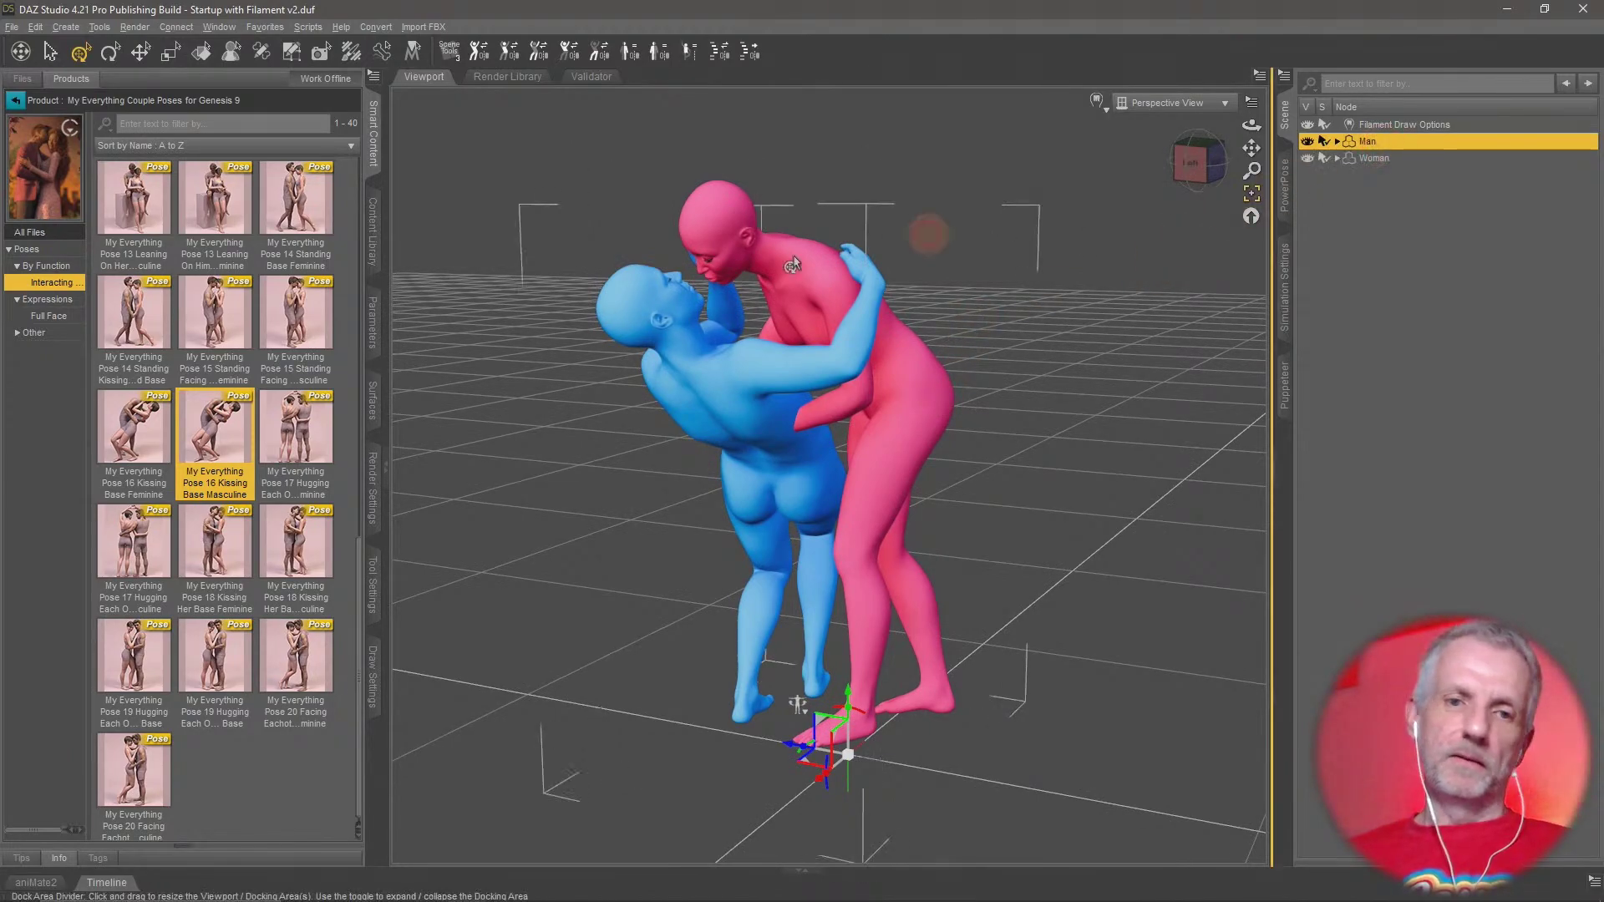
{"action": "double_click", "coordinate": [298, 452]}
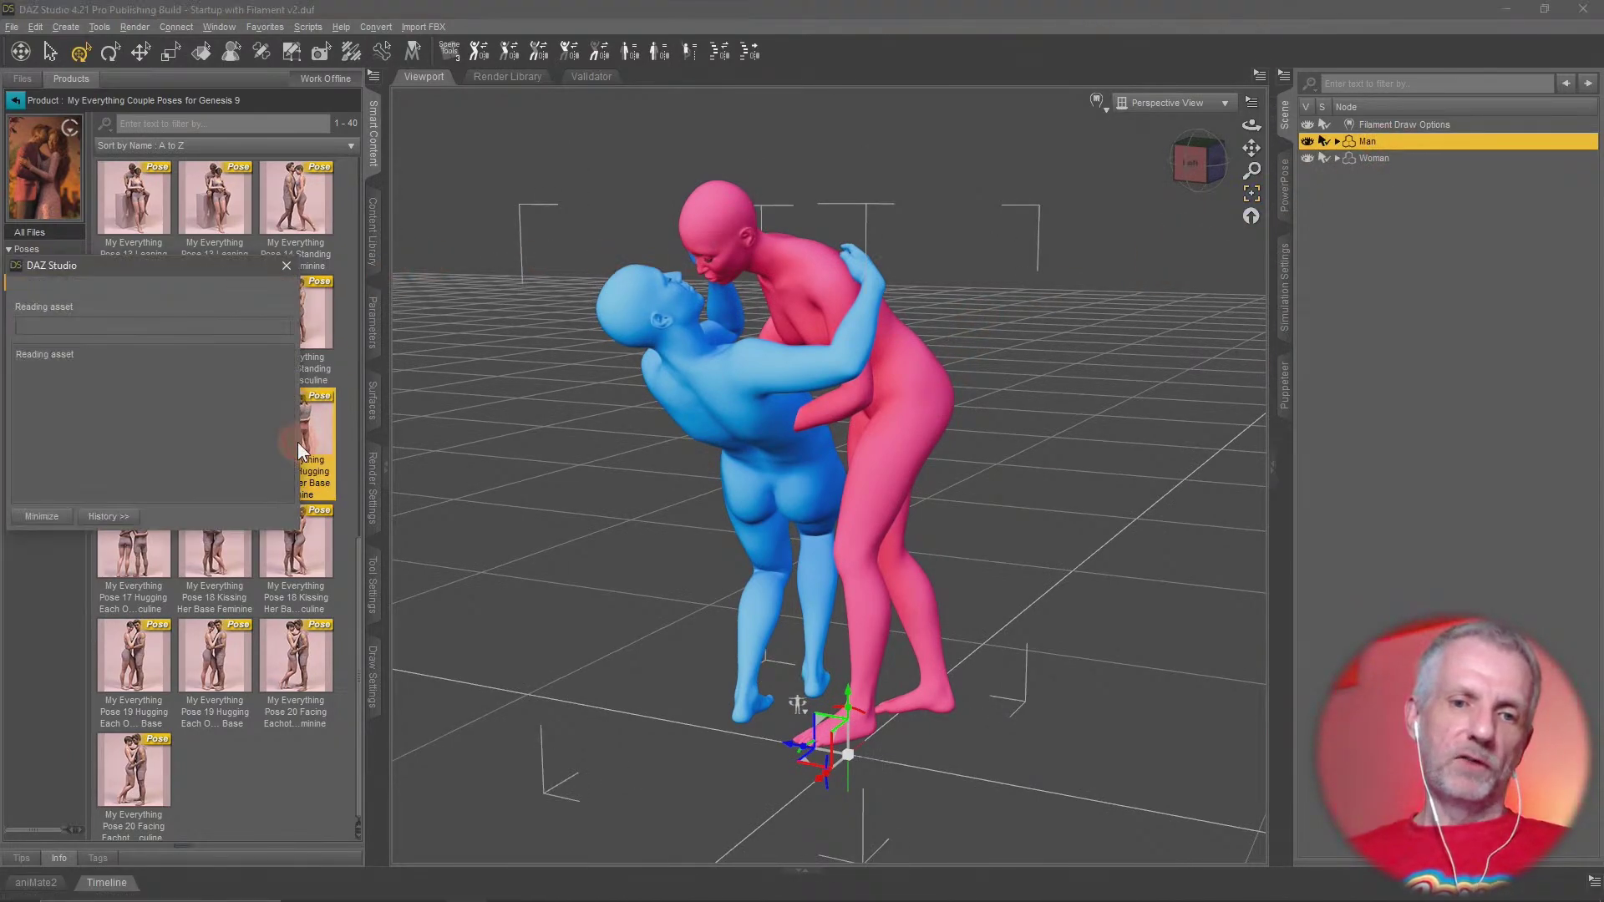
{"action": "left_click", "coordinate": [1399, 163]}
{"action": "double_click", "coordinate": [167, 530]}
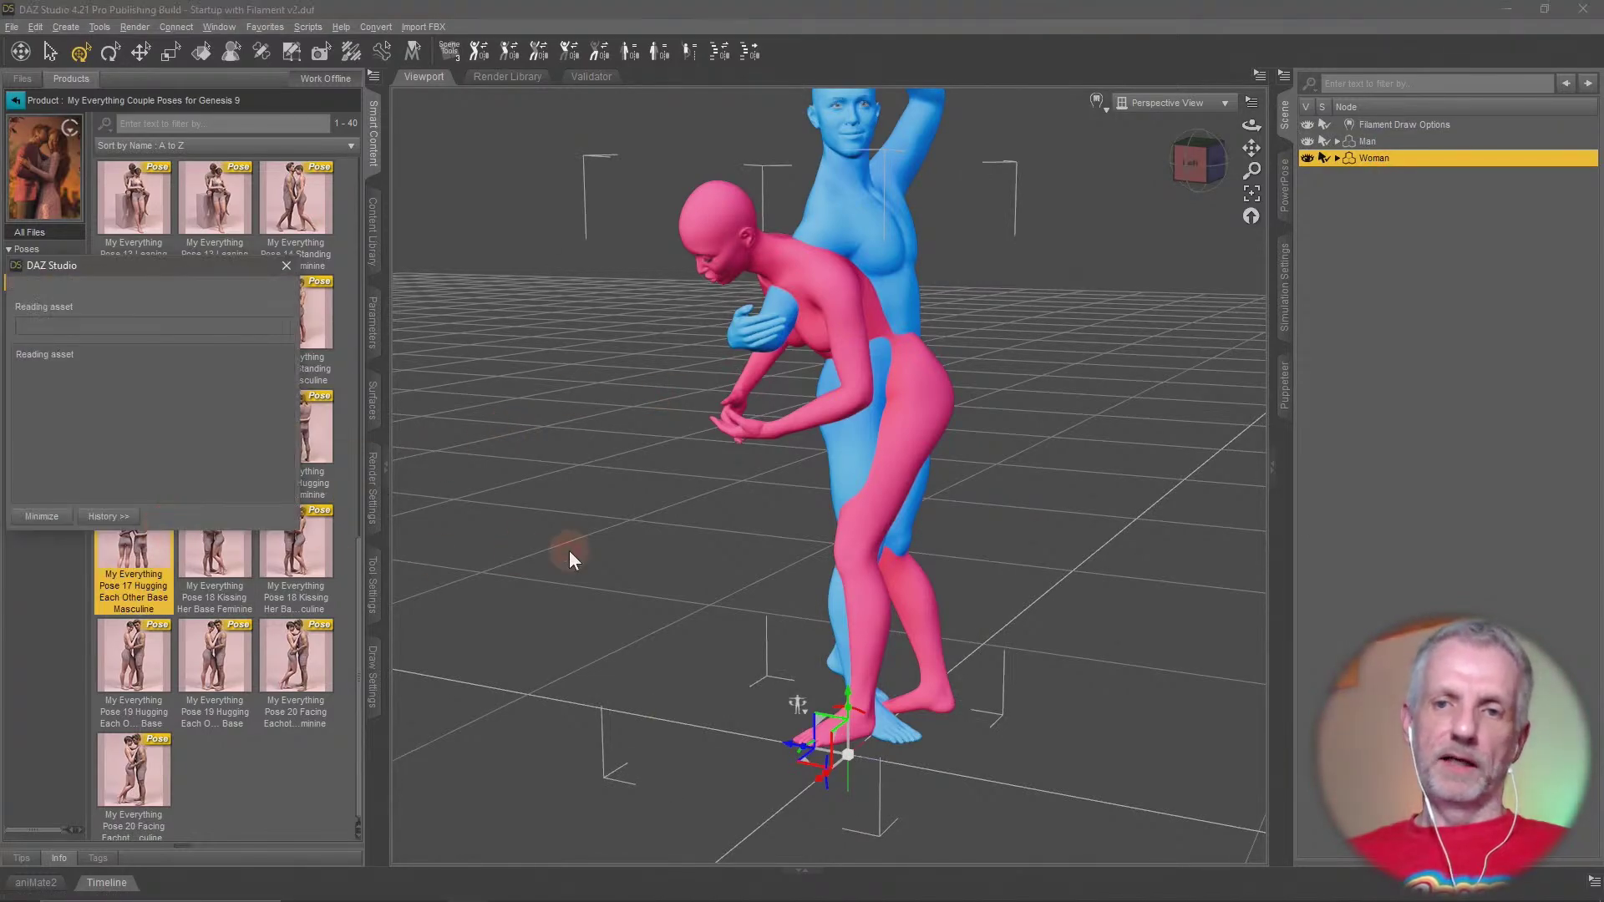
{"action": "left_click_drag", "start_coordinate": [716, 511], "coordinate": [688, 431], "text": "alt"}
Apply Pose 18 Kissing Her Base Feminine to the Man and Pose 18 Kissing Her Base Masculine to the Woman
{"action": "left_click", "coordinate": [1370, 142]}
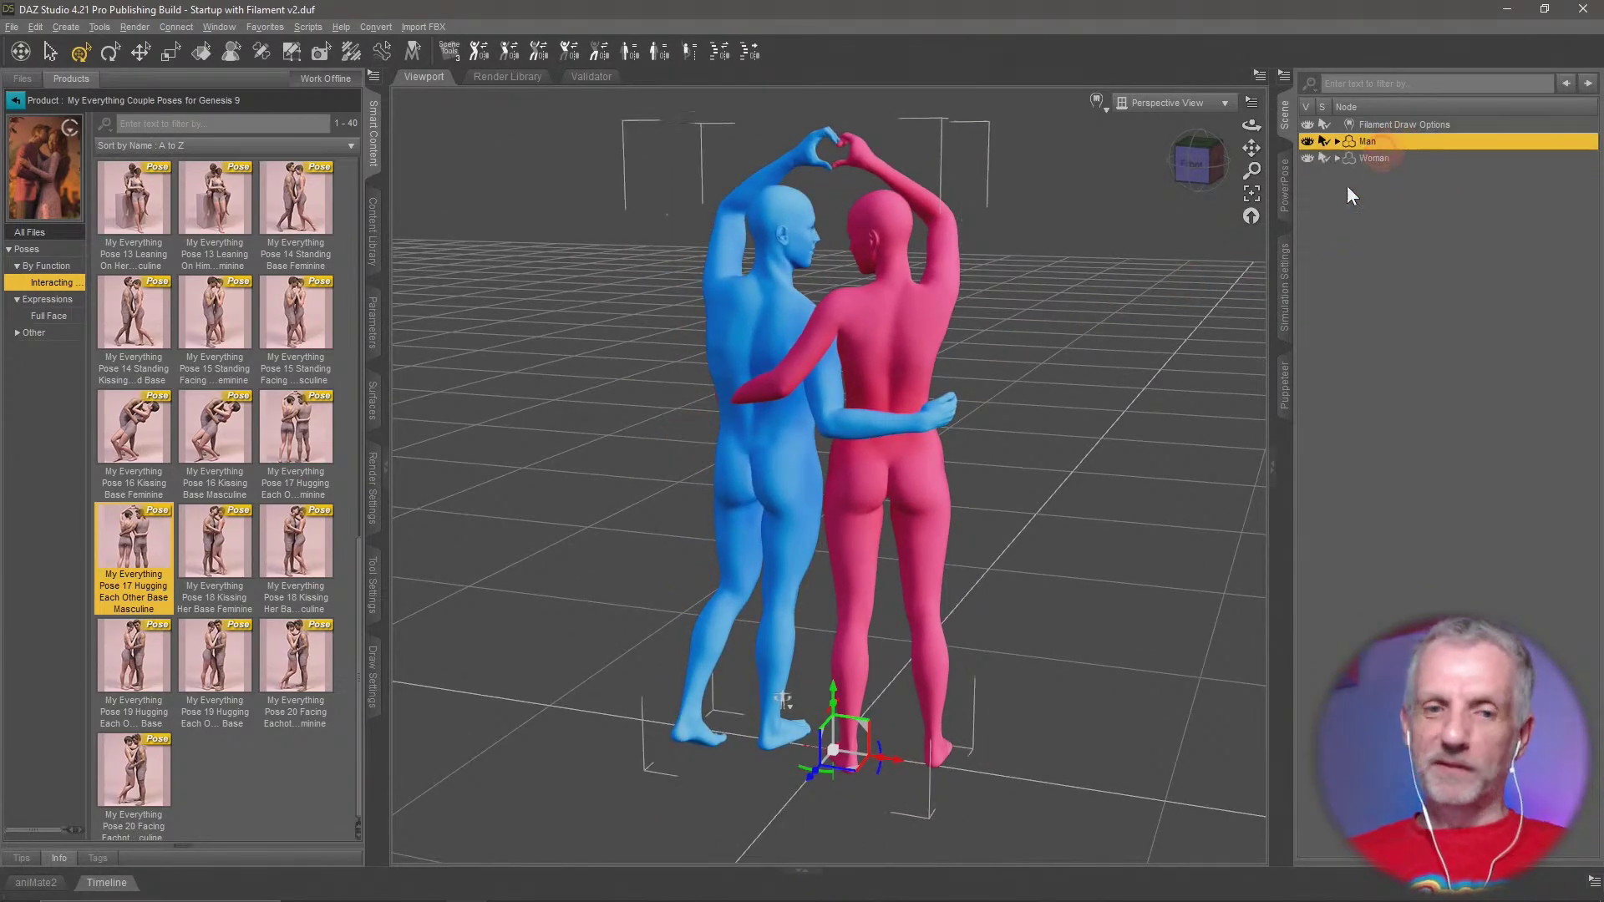
{"action": "double_click", "coordinate": [193, 554]}
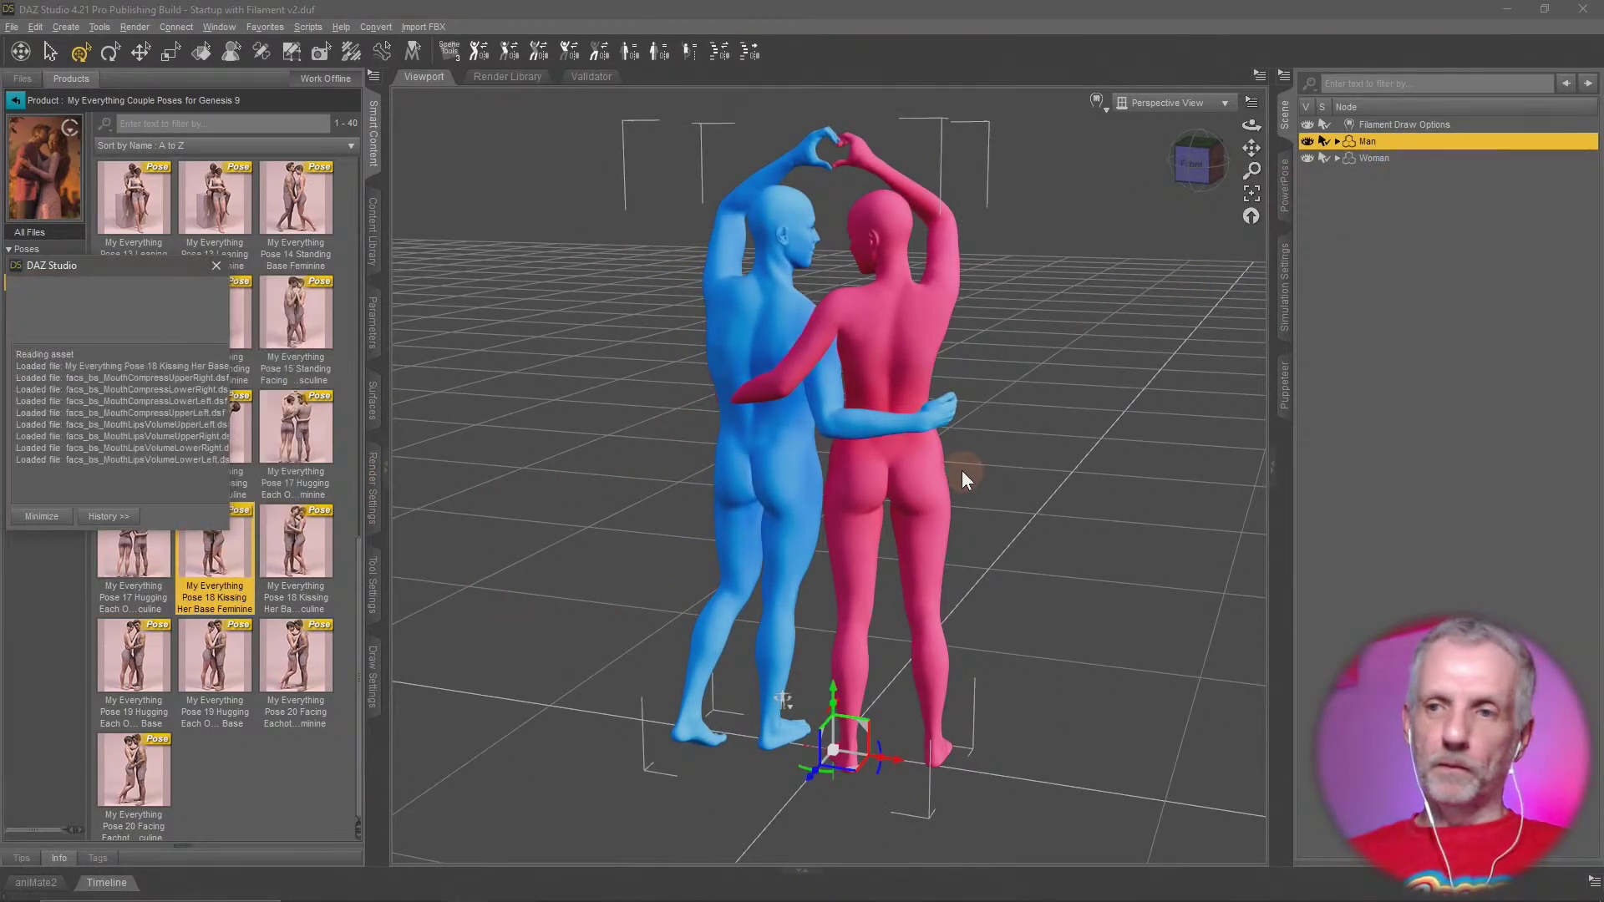
{"action": "left_click", "coordinate": [1408, 160]}
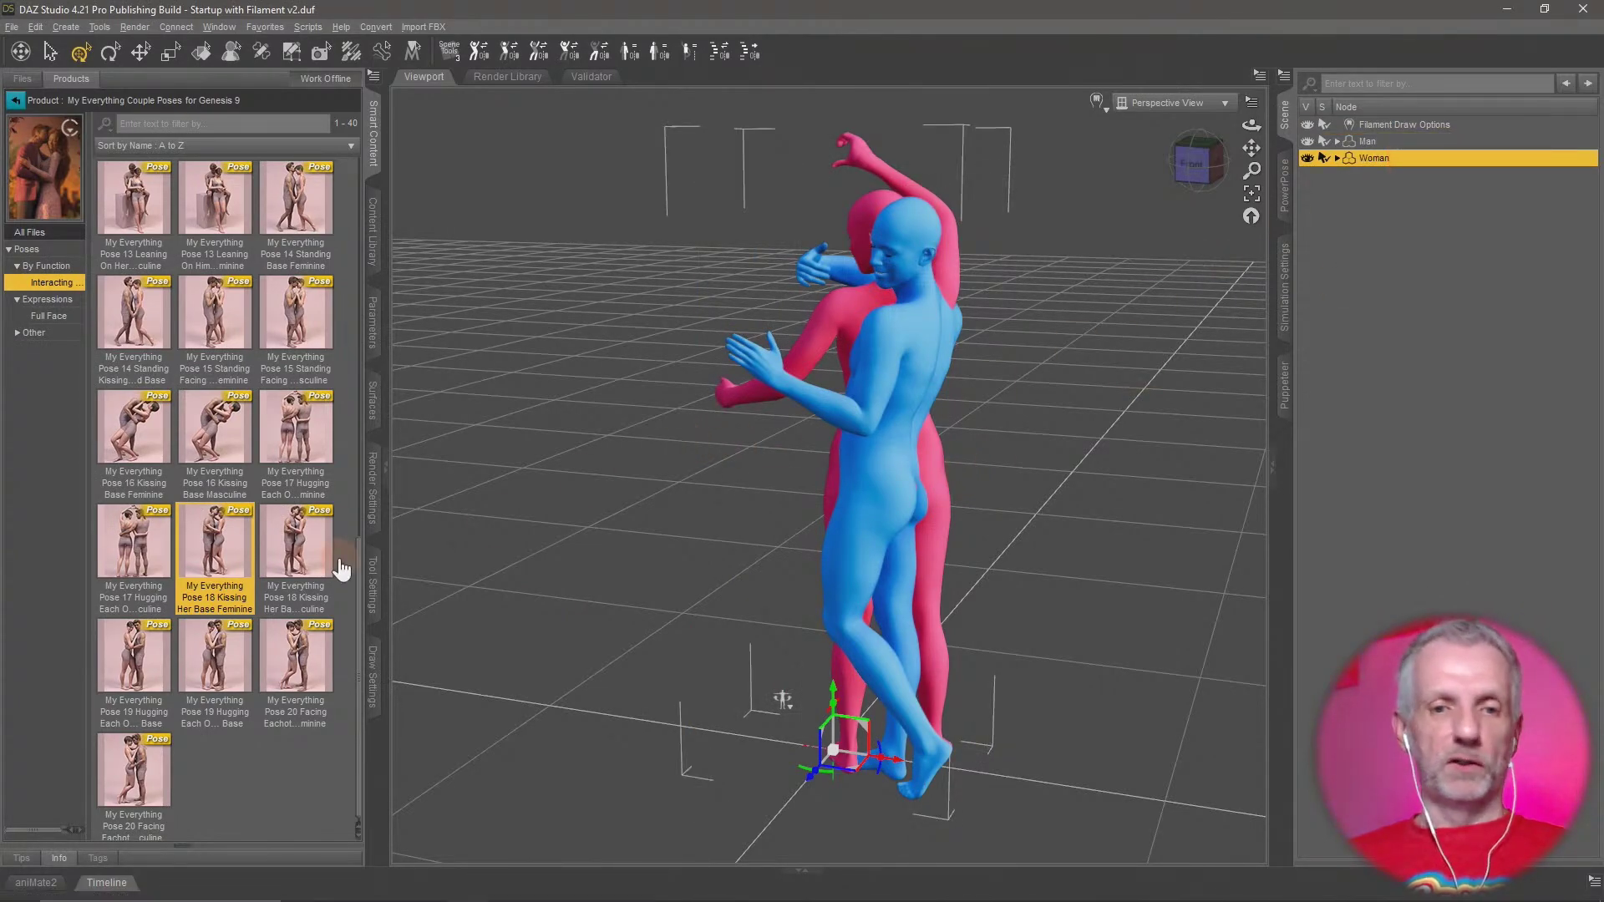
{"action": "double_click", "coordinate": [291, 560]}
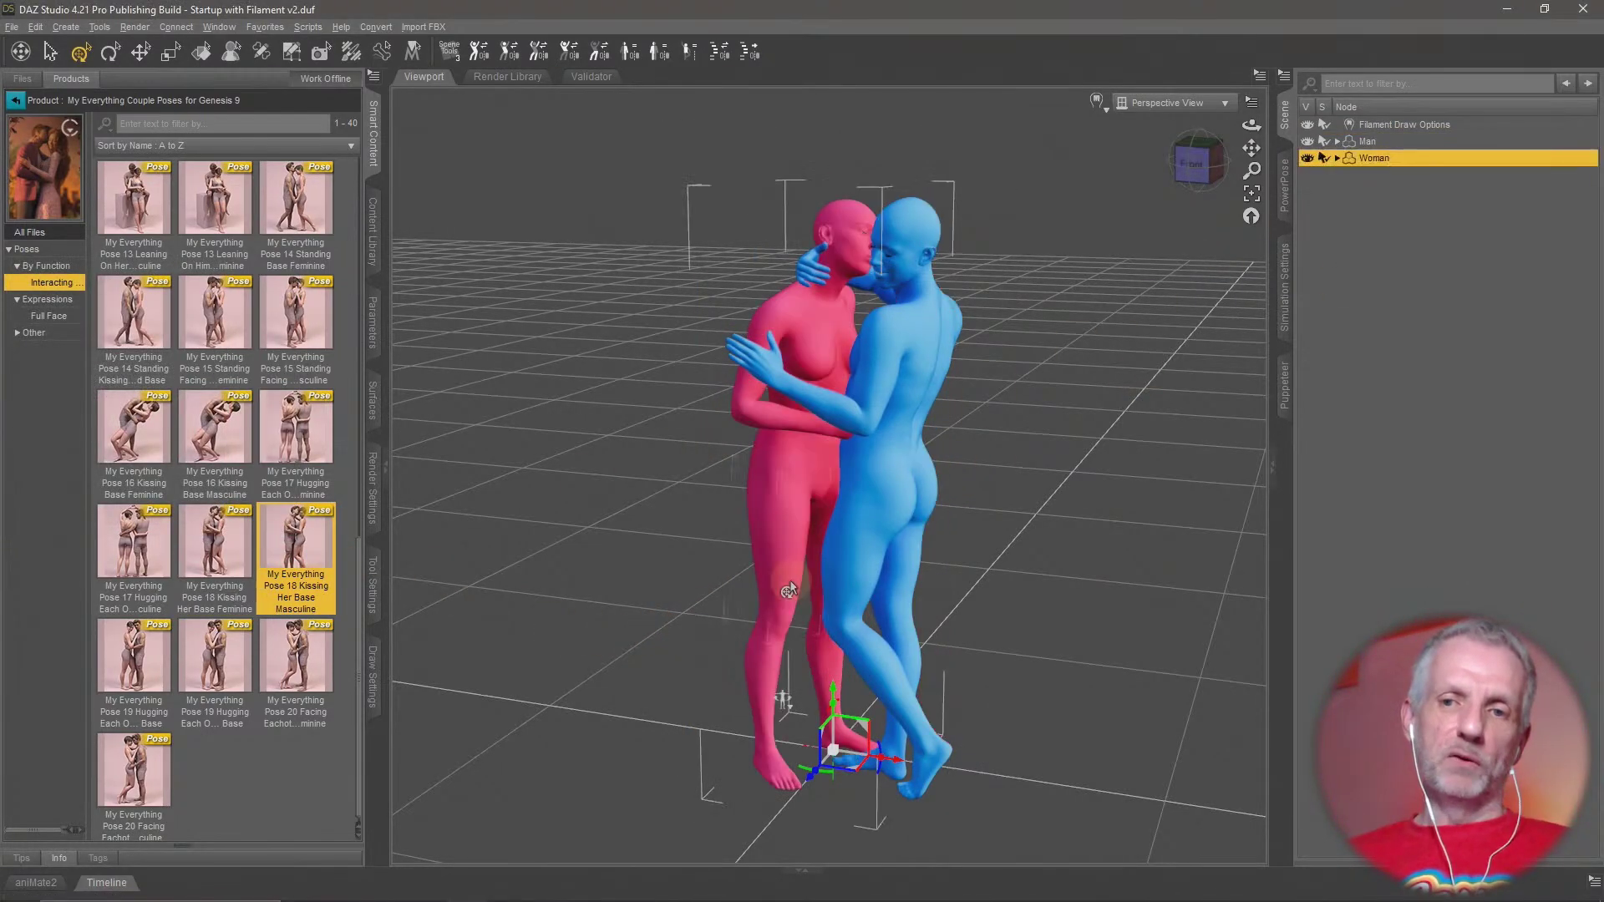
{"action": "left_click_drag", "start_coordinate": [836, 553], "coordinate": [861, 553], "text": "alt"}
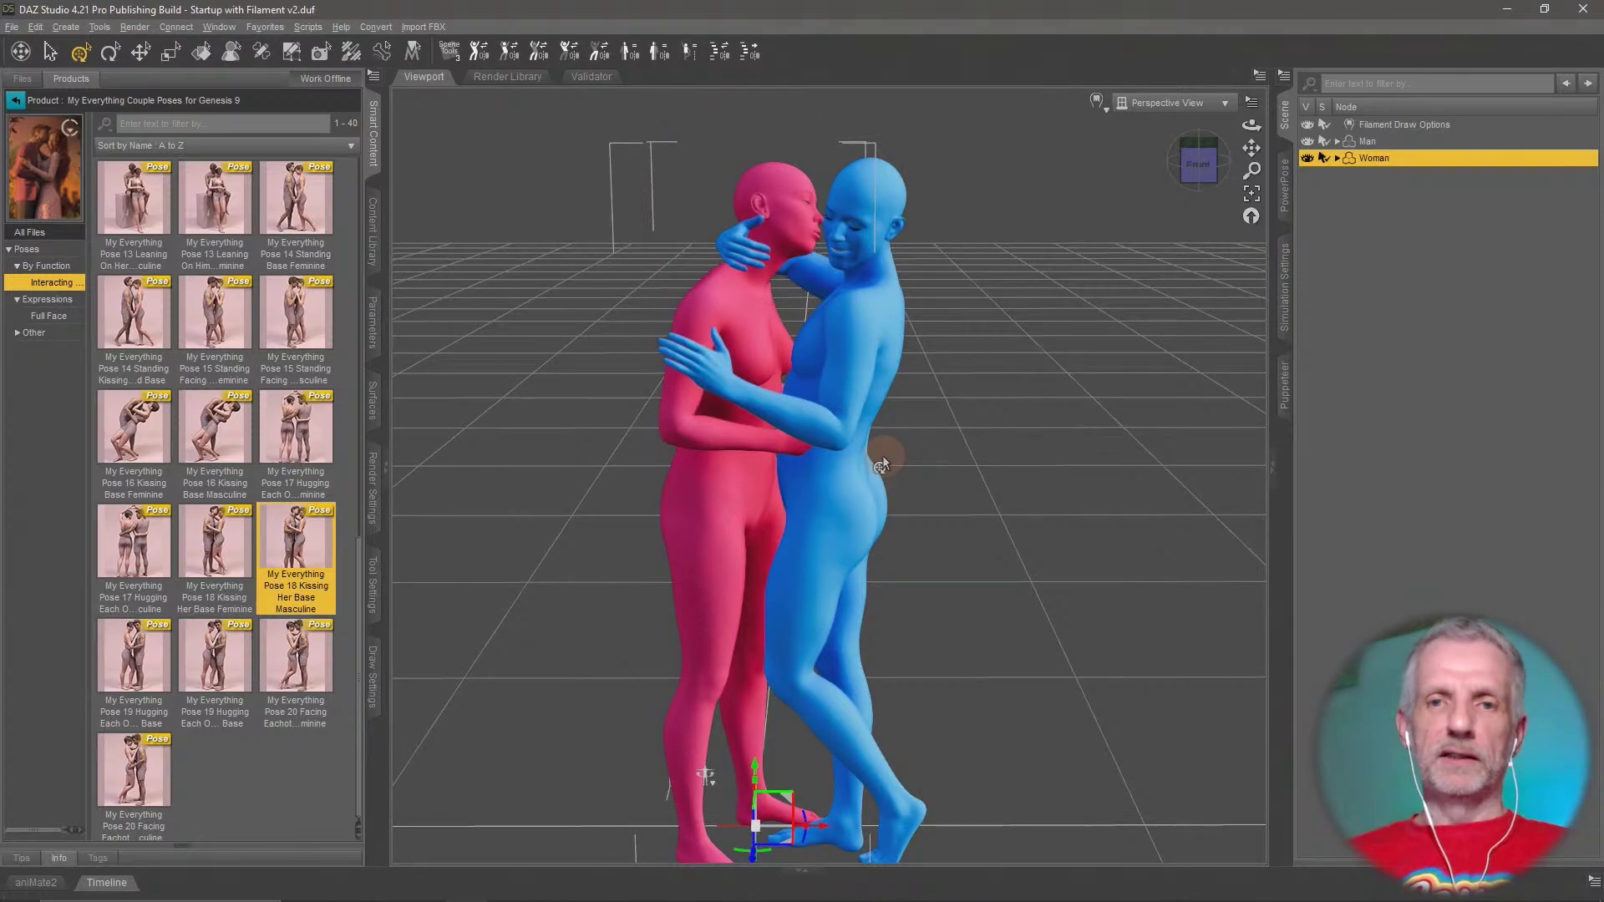
{"action": "middle_click_drag", "start_coordinate": [929, 472], "coordinate": [928, 472]}
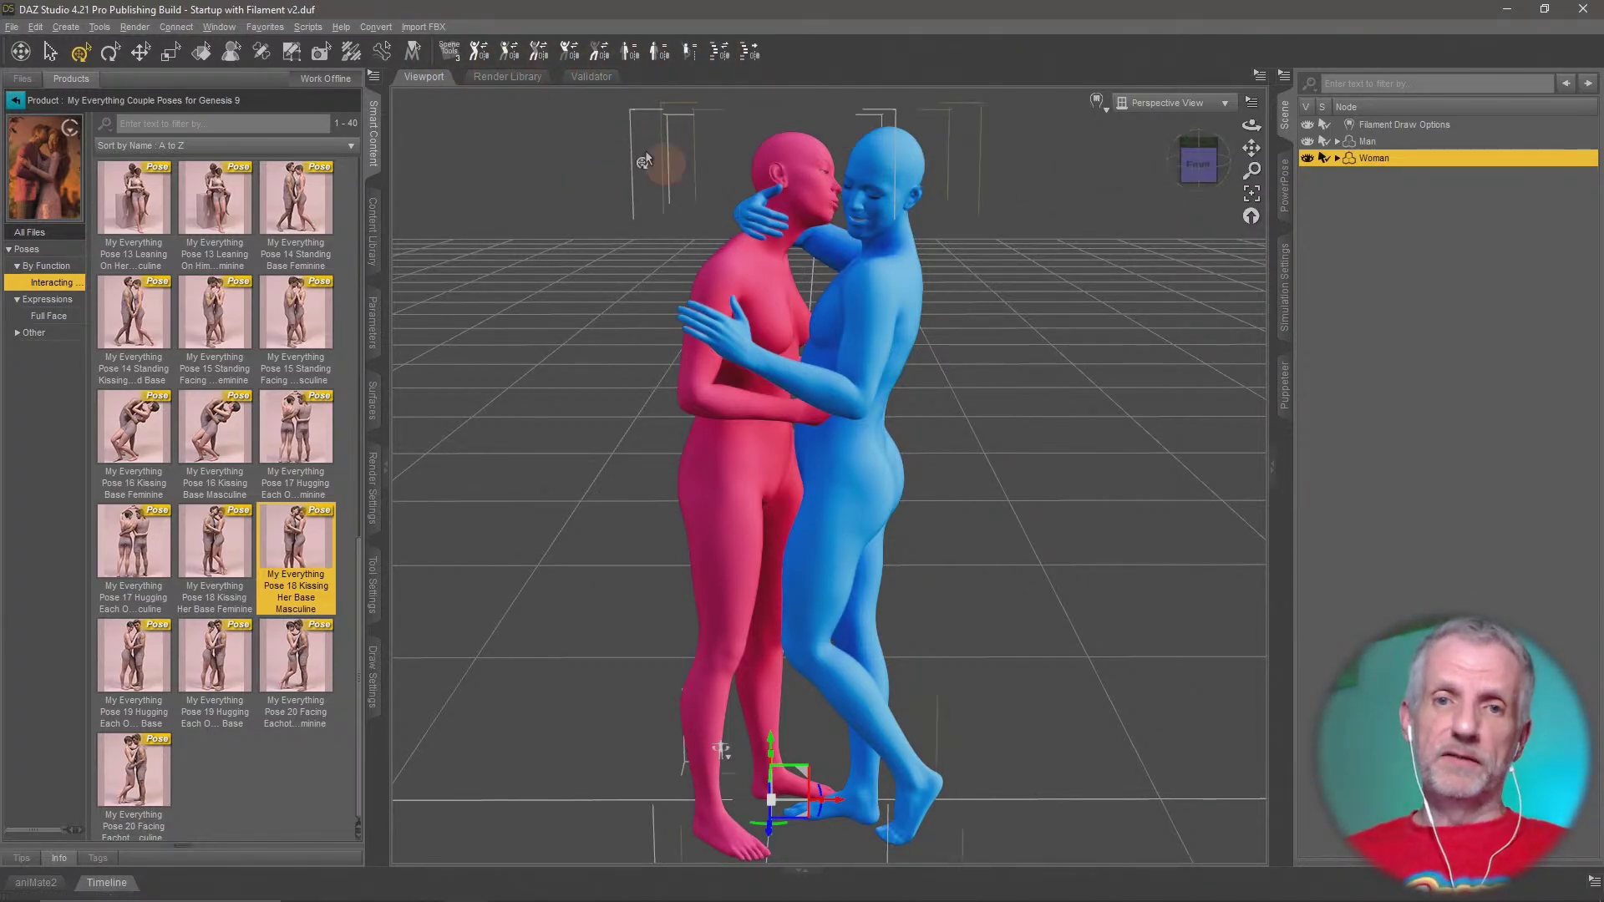
Mirror the Pose 18 poses of both the Woman and the Man
{"action": "left_click", "coordinate": [481, 57]}
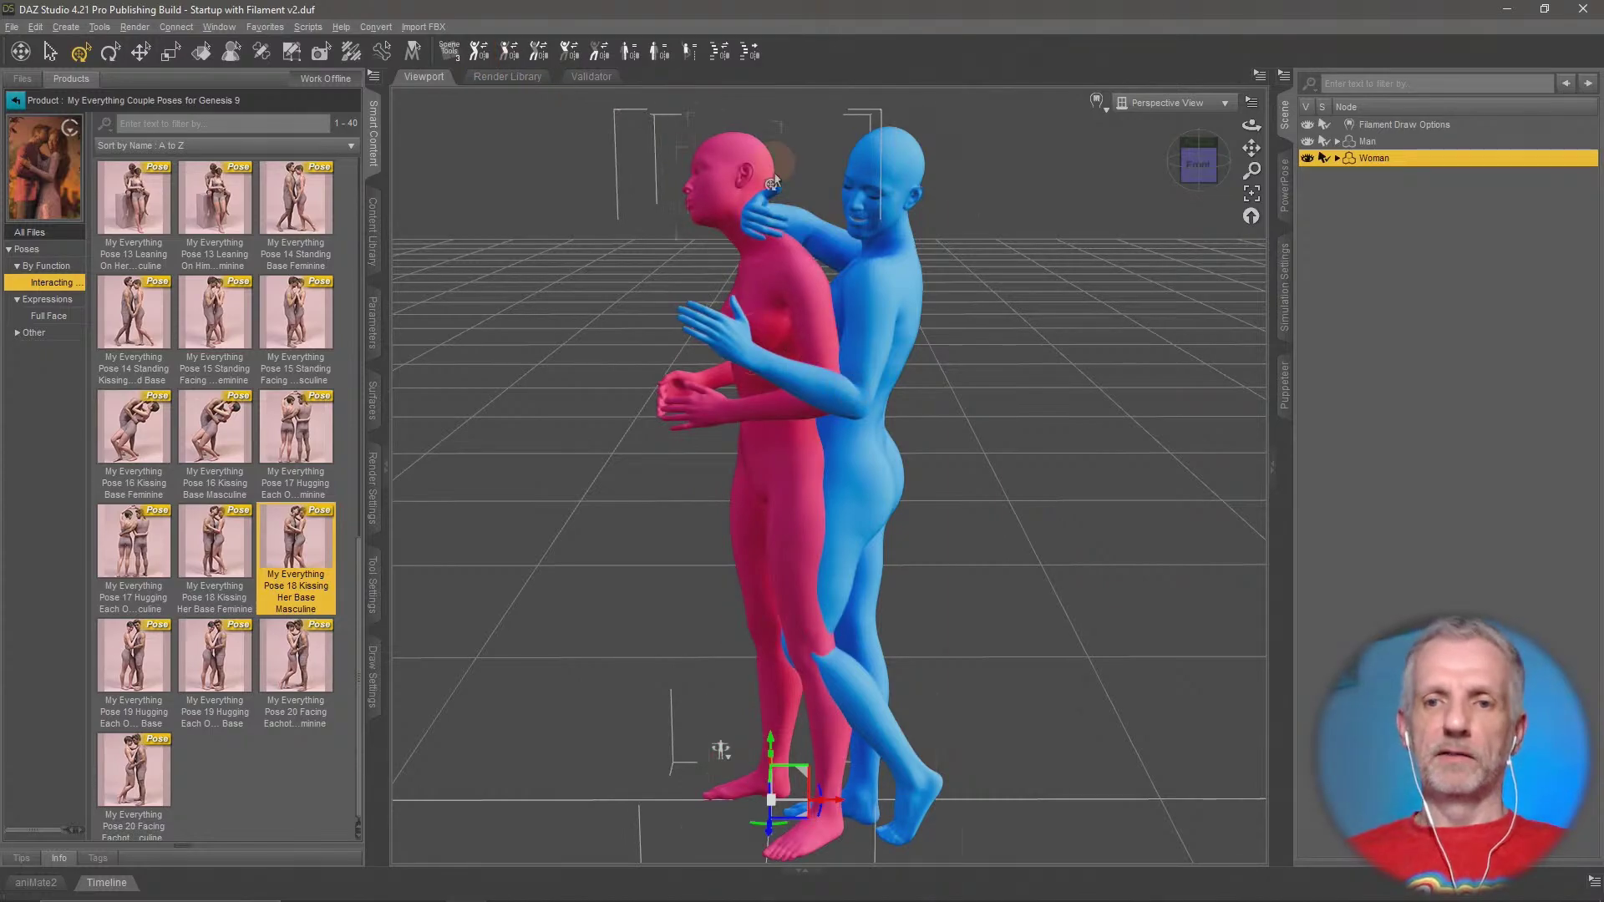
{"action": "left_click", "coordinate": [1368, 141]}
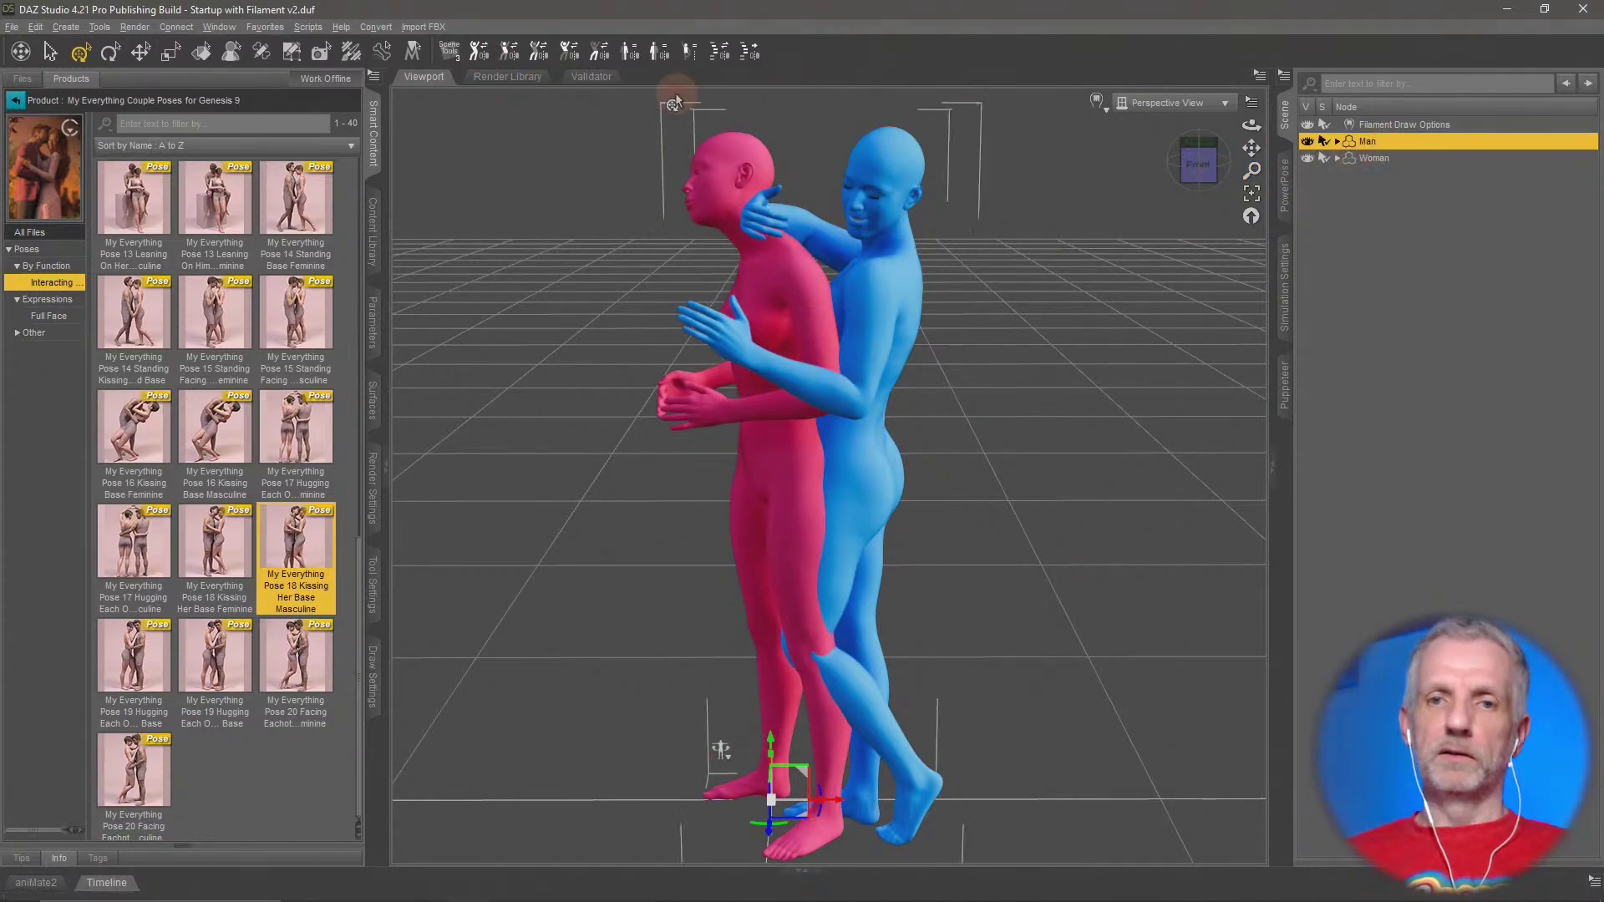
{"action": "left_click", "coordinate": [478, 56]}
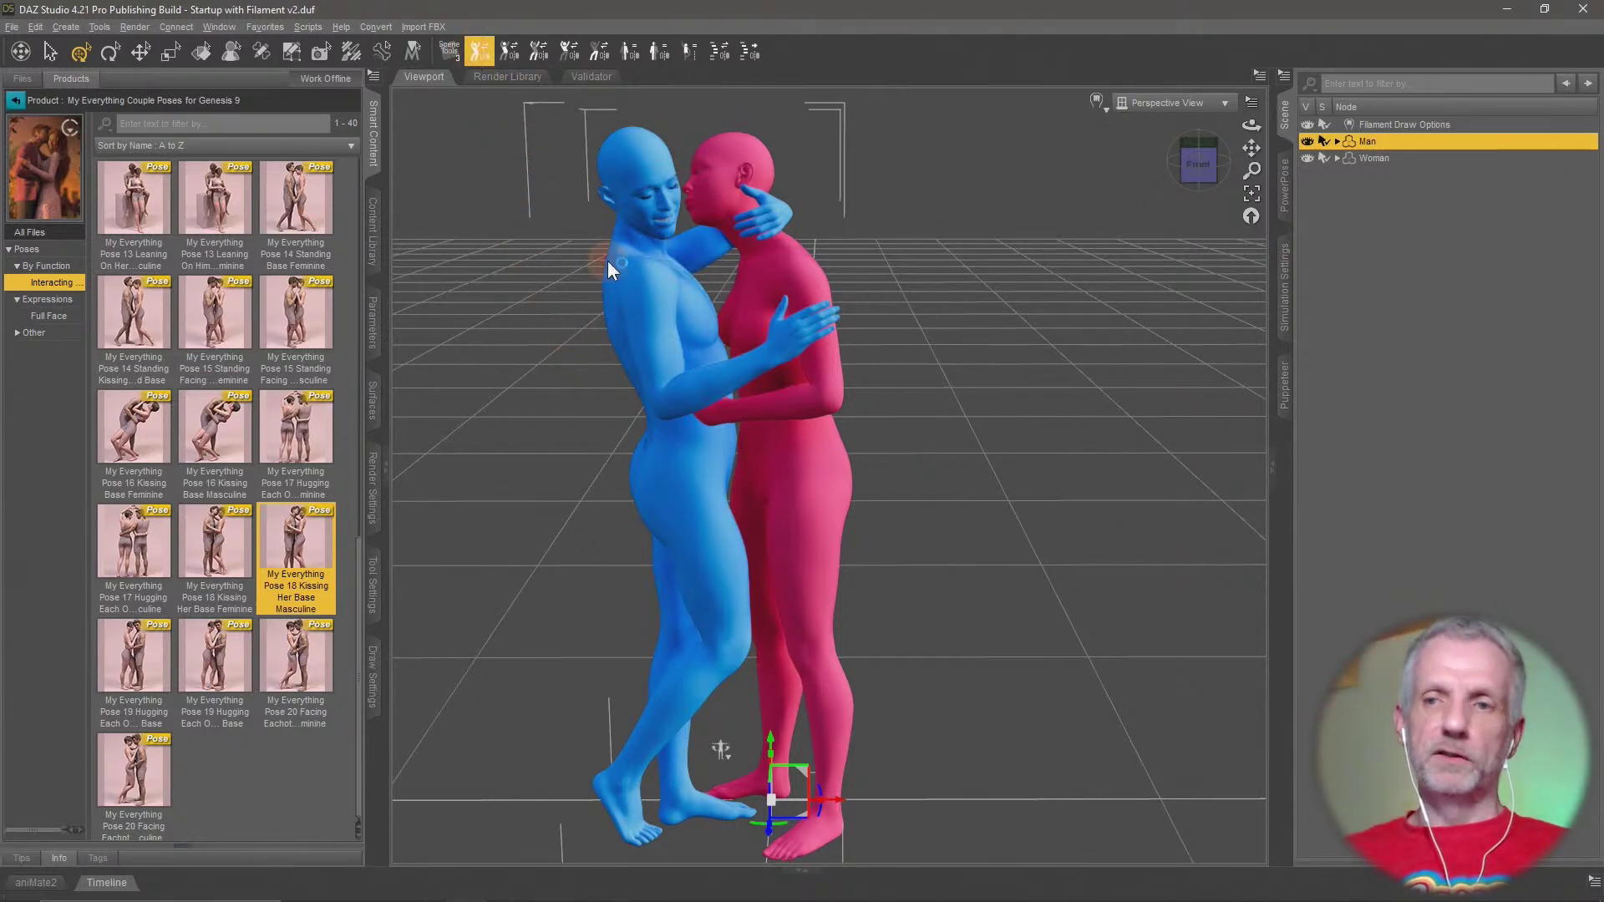
Mirror both figures' Pose 18 poses back to their original sides
{"action": "left_click", "coordinate": [1414, 160]}
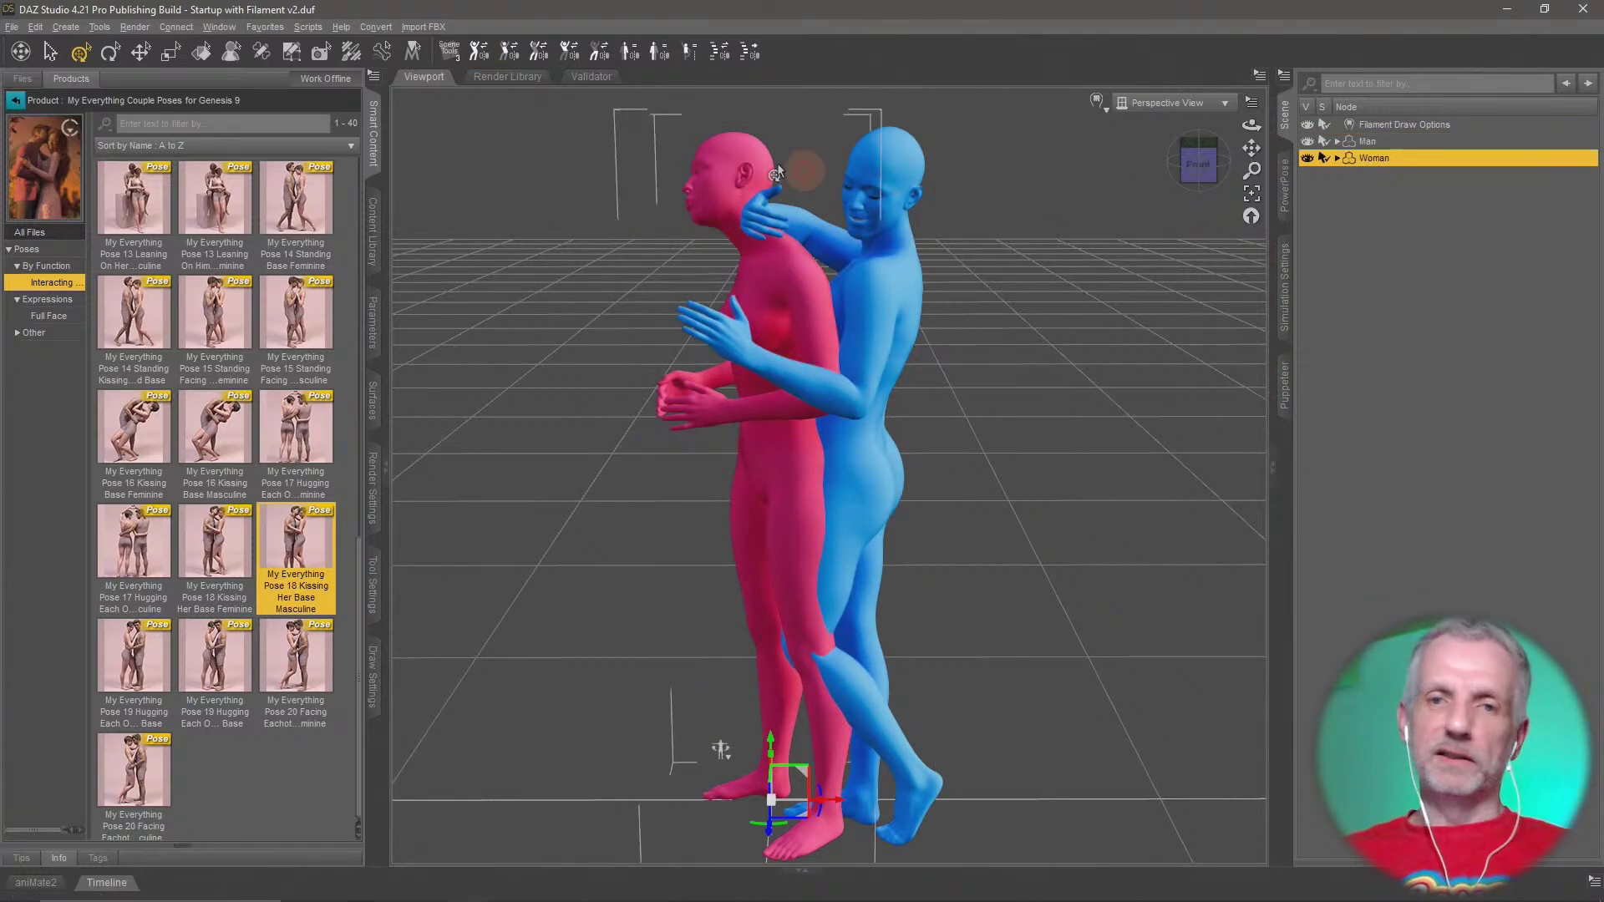
{"action": "left_click", "coordinate": [478, 52]}
{"action": "left_click", "coordinate": [688, 520]}
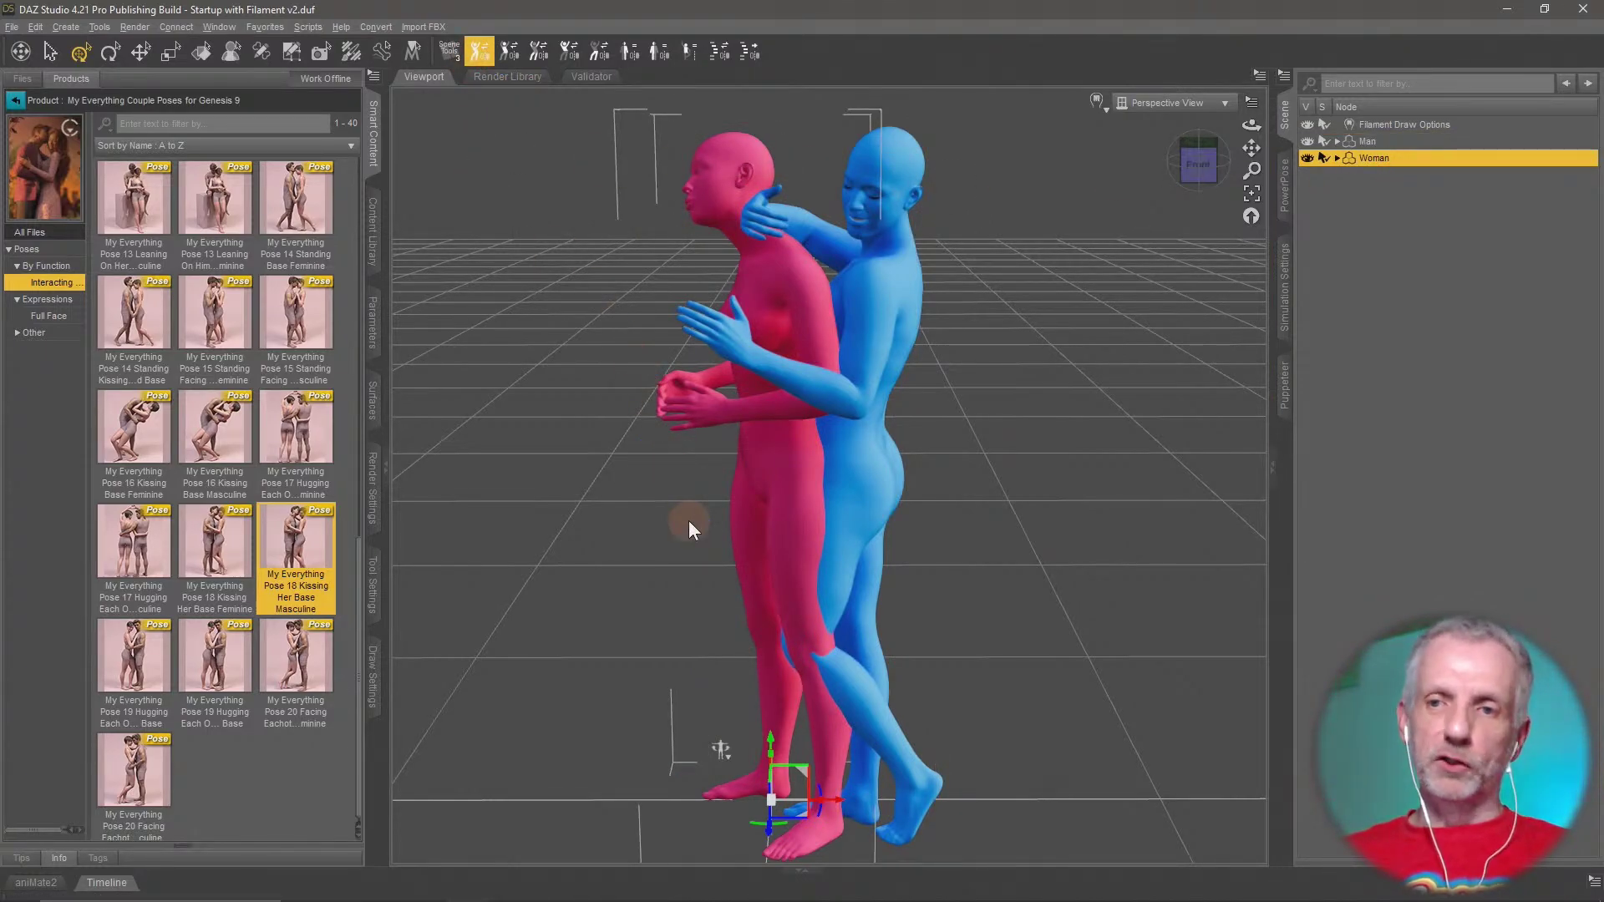
{"action": "middle_click_drag", "start_coordinate": [776, 565], "coordinate": [774, 543]}
Apply Pose 19 Hugging Each Other Tenderly Base Feminine to the Man and Pose 19 Hugging Each Other Tenderly Base Masculine to the Woman
{"action": "left_click", "coordinate": [1420, 141]}
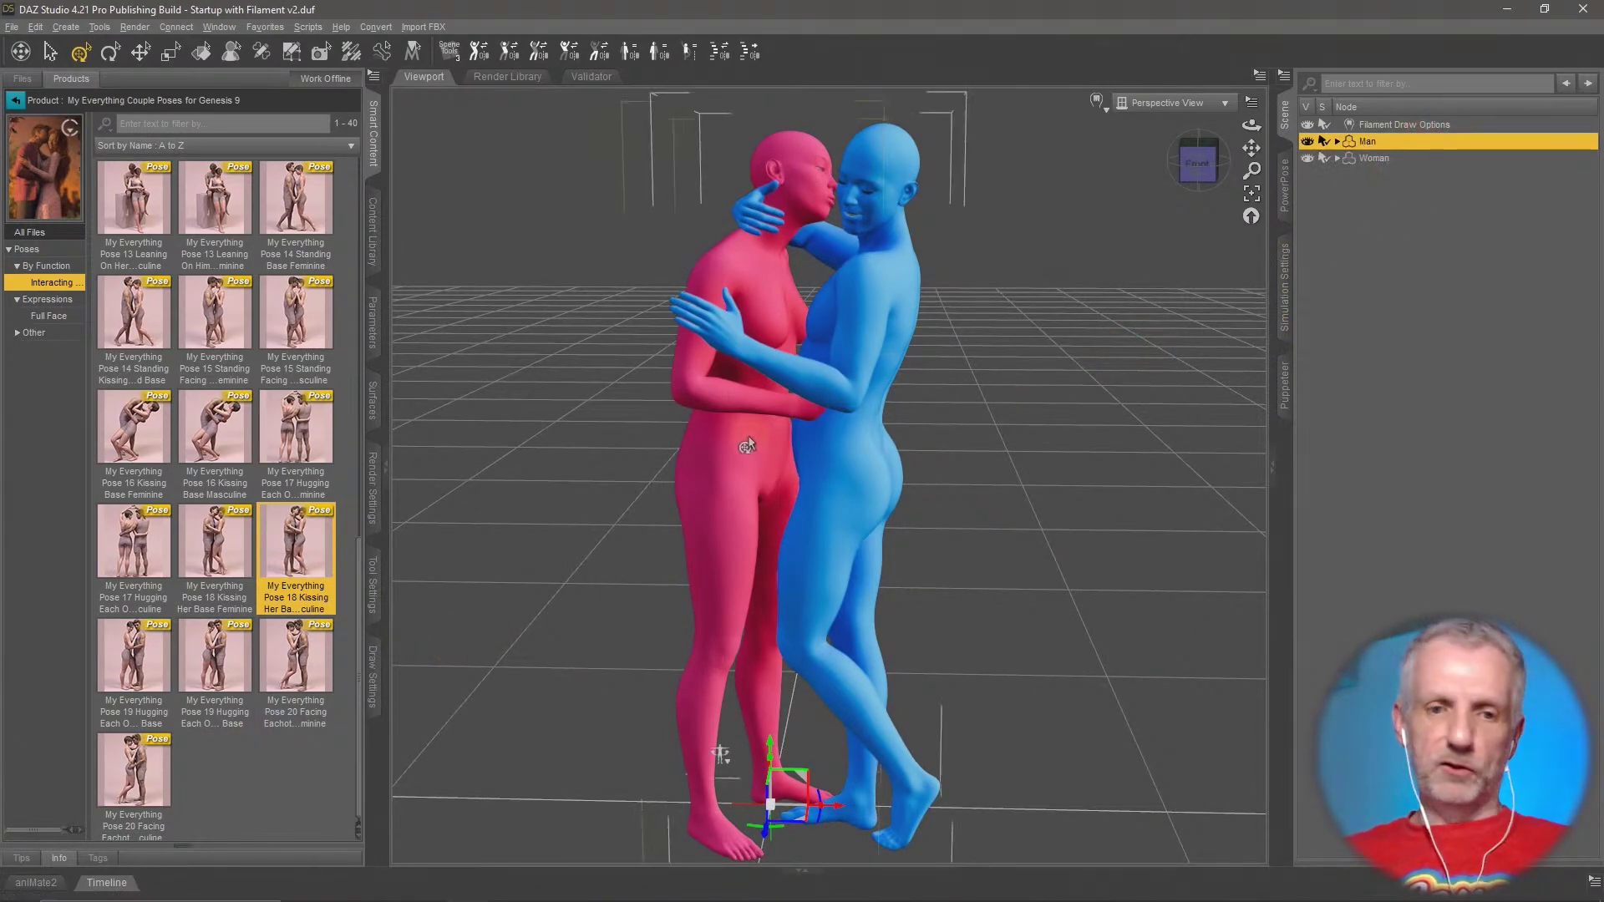
{"action": "double_click", "coordinate": [135, 656]}
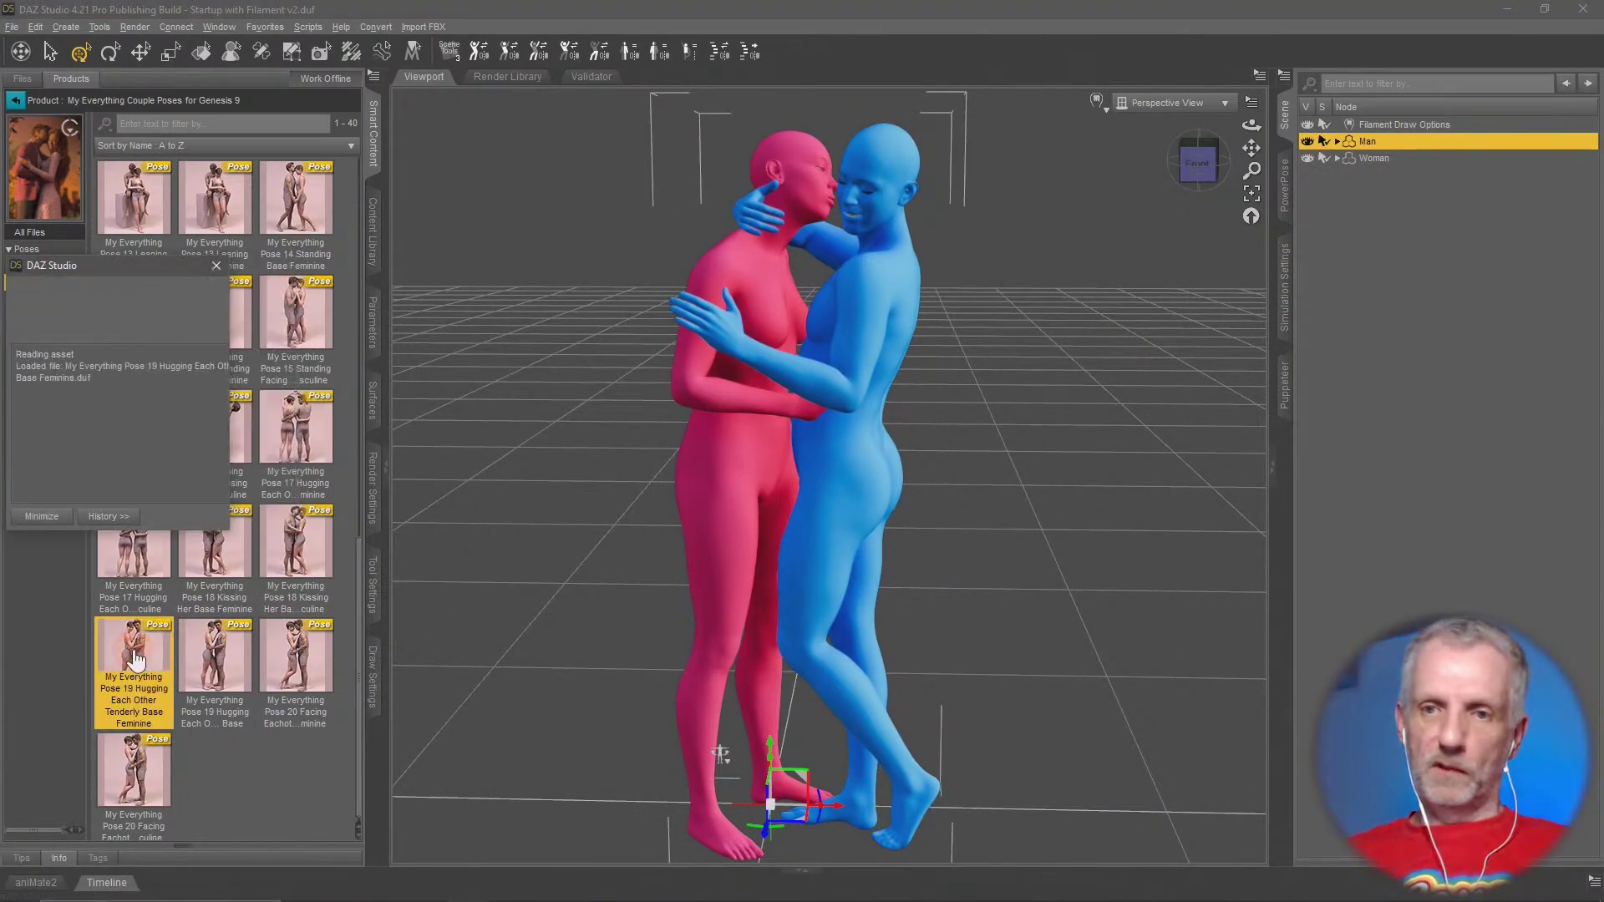
{"action": "left_click", "coordinate": [1374, 158]}
{"action": "double_click", "coordinate": [214, 656]}
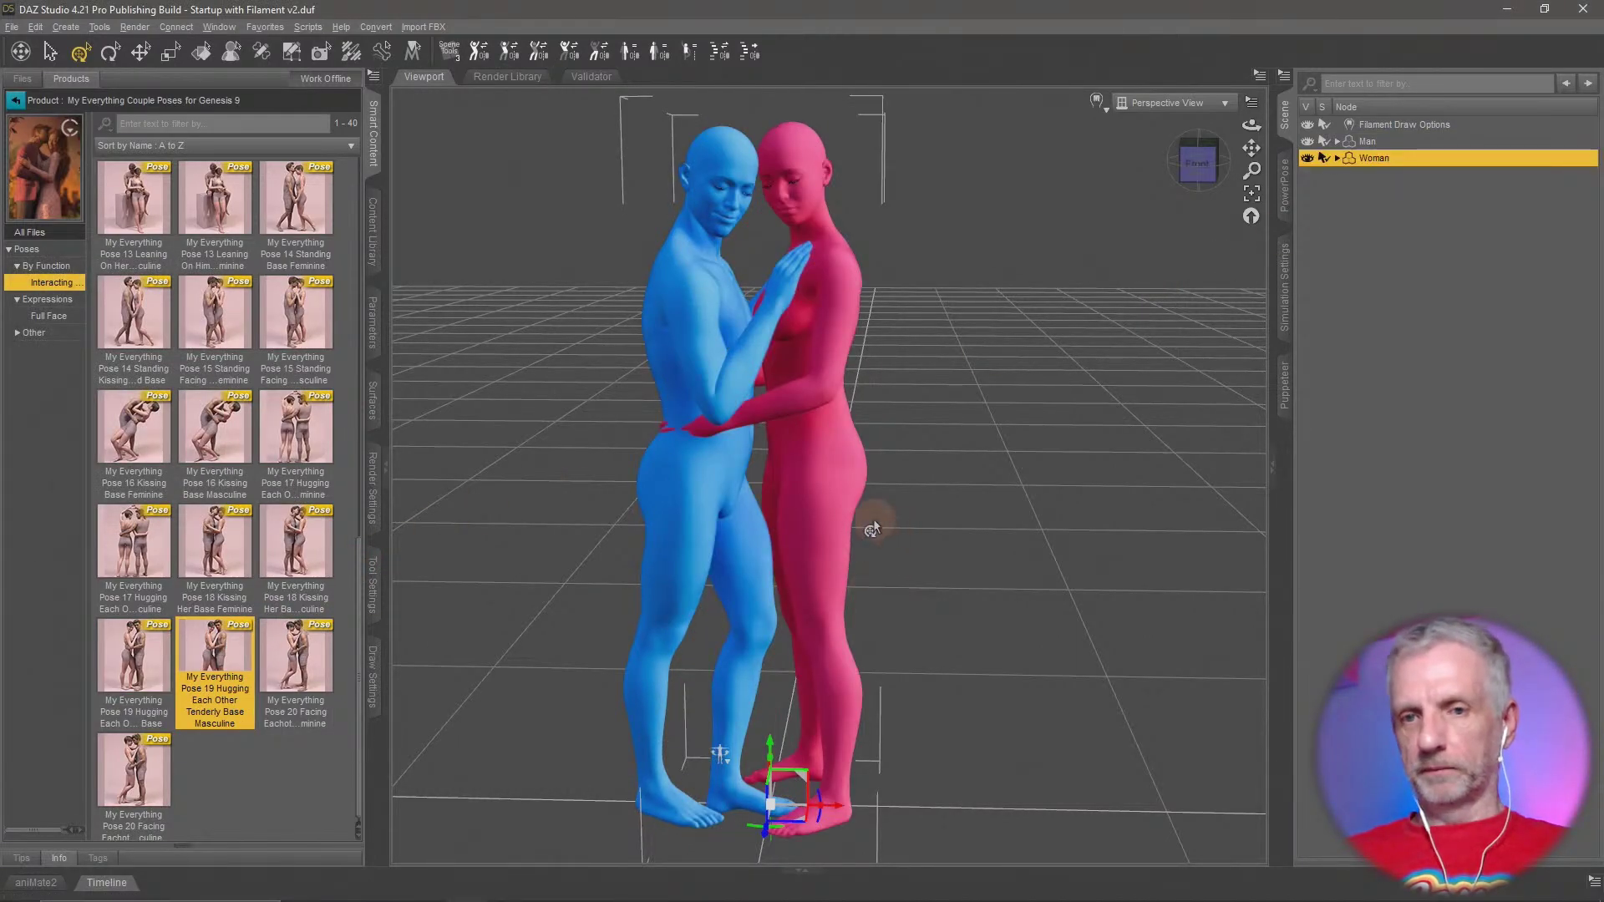
{"action": "mouse_move", "coordinate": [871, 520]}
{"action": "middle_mouse_down"}
{"action": "mouse_move", "coordinate": [889, 524]}
{"action": "mouse_move", "coordinate": [871, 532]}
{"action": "middle_mouse_up"}
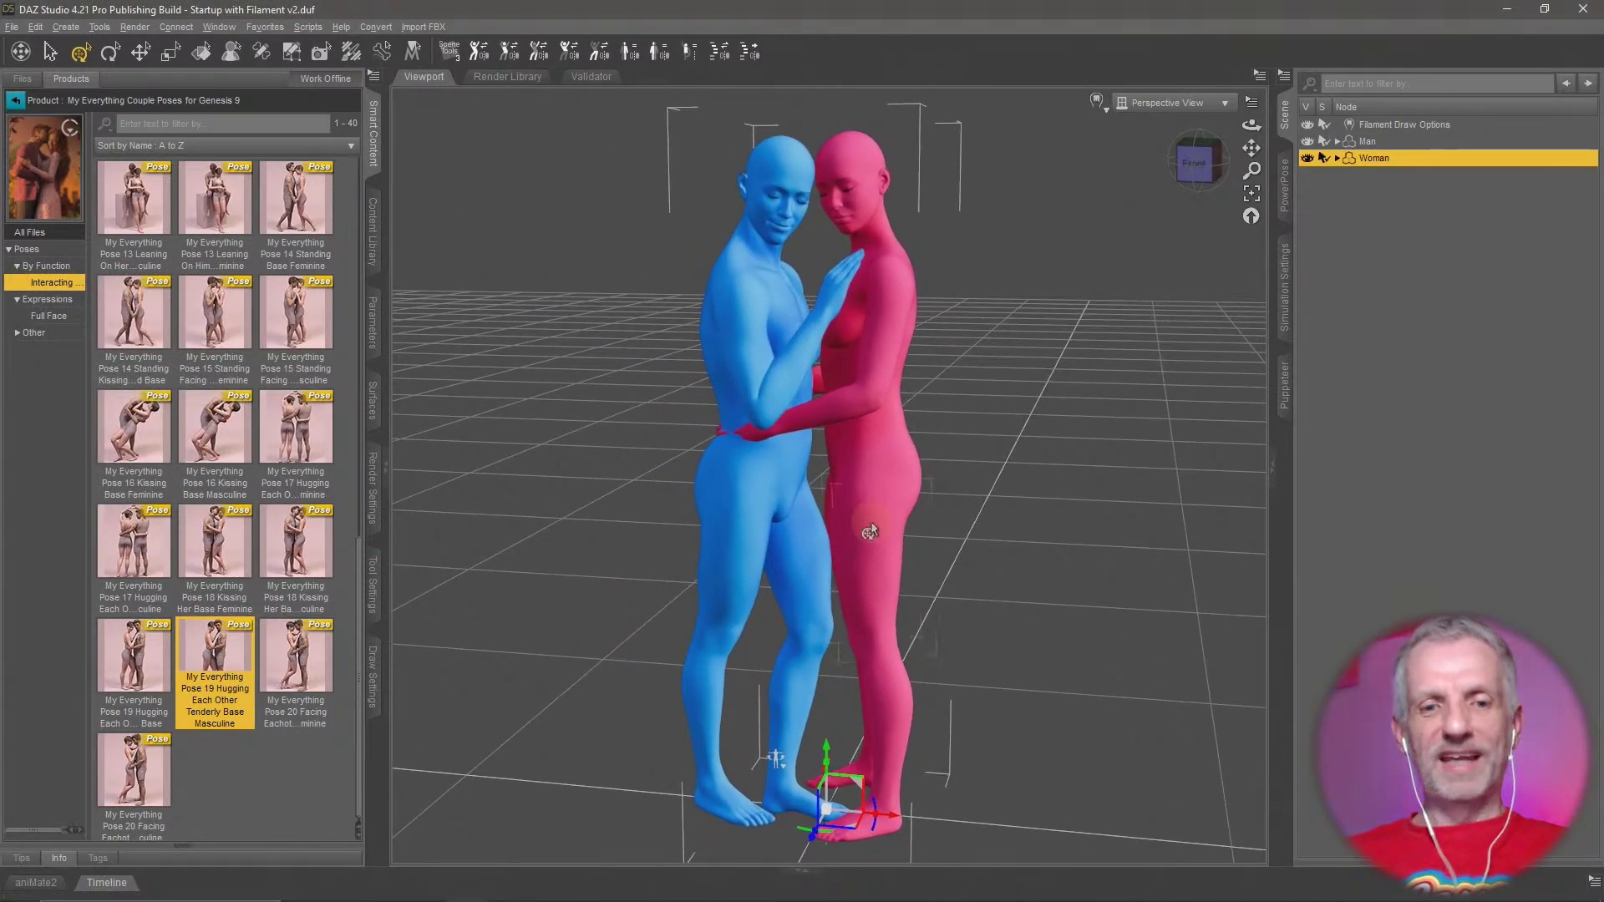
Apply Pose 20 Facing Eachother Base Feminine to the Man and Pose 20 Facing Eachother Base Masculine to the Woman, and inspect their faces
{"action": "left_click", "coordinate": [1407, 142]}
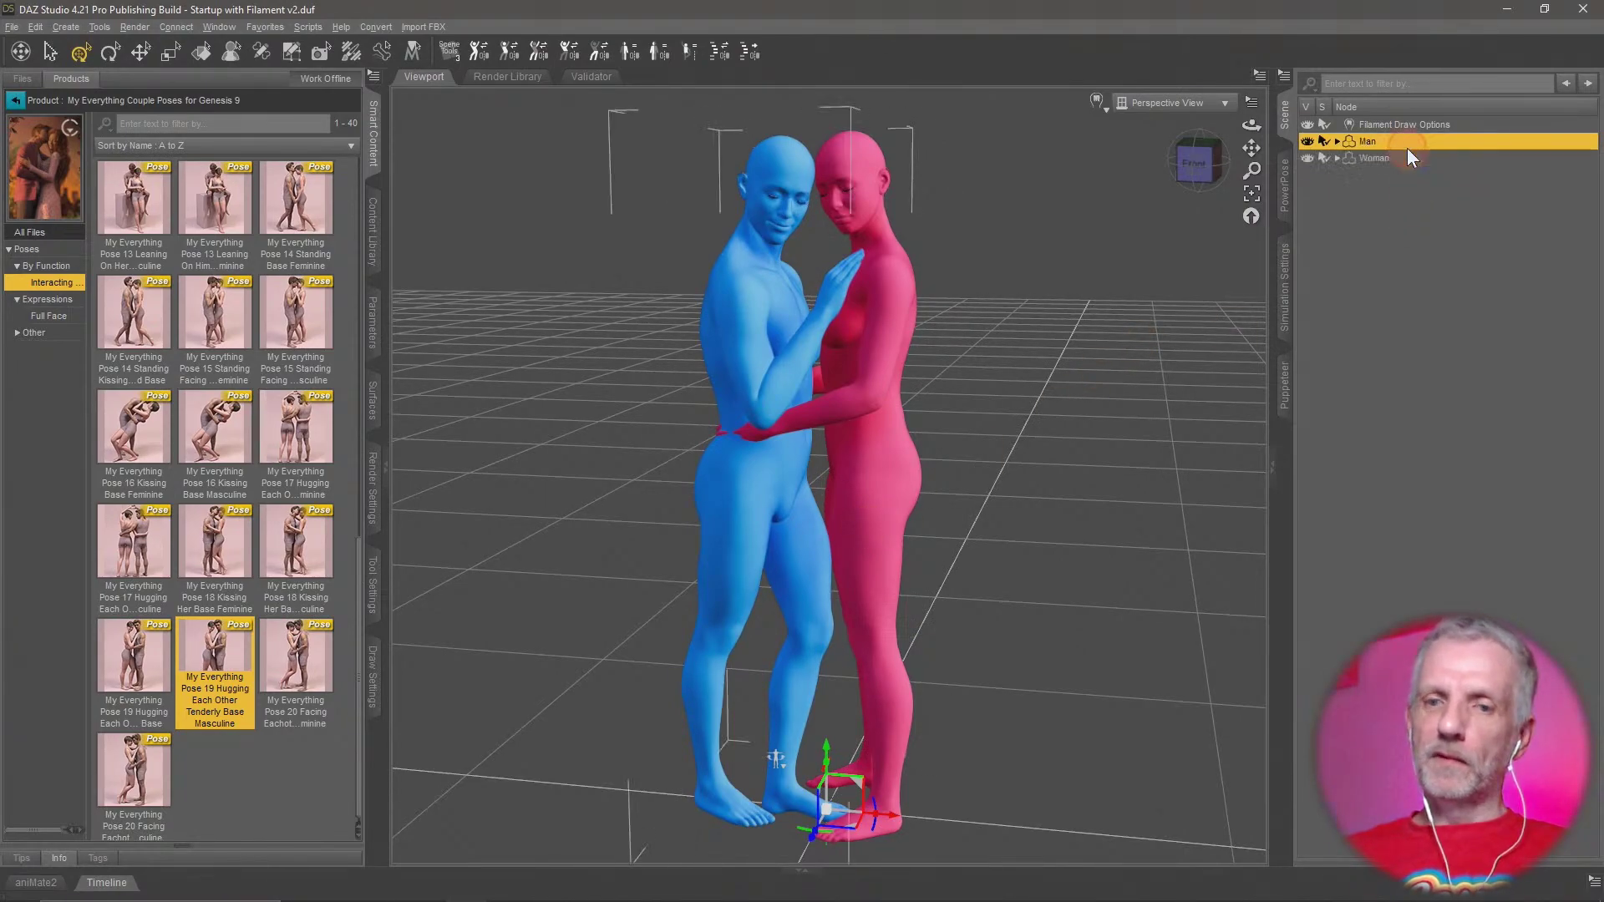
{"action": "left_click", "coordinate": [310, 666]}
{"action": "double_click", "coordinate": [309, 667]}
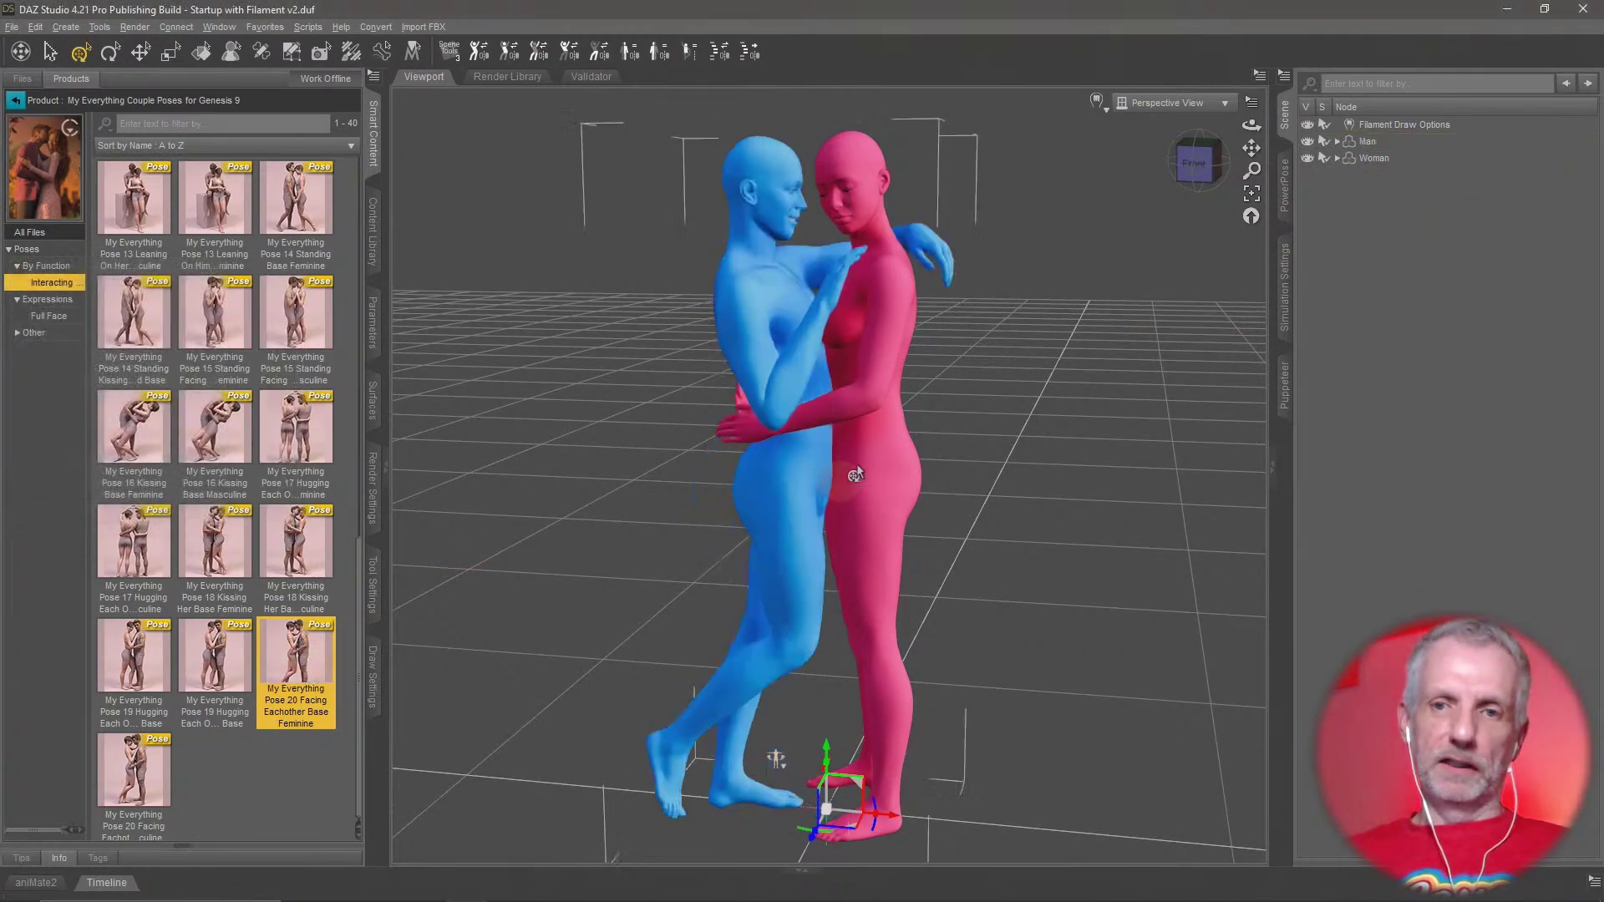
{"action": "left_click", "coordinate": [1407, 159]}
{"action": "double_click", "coordinate": [136, 765]}
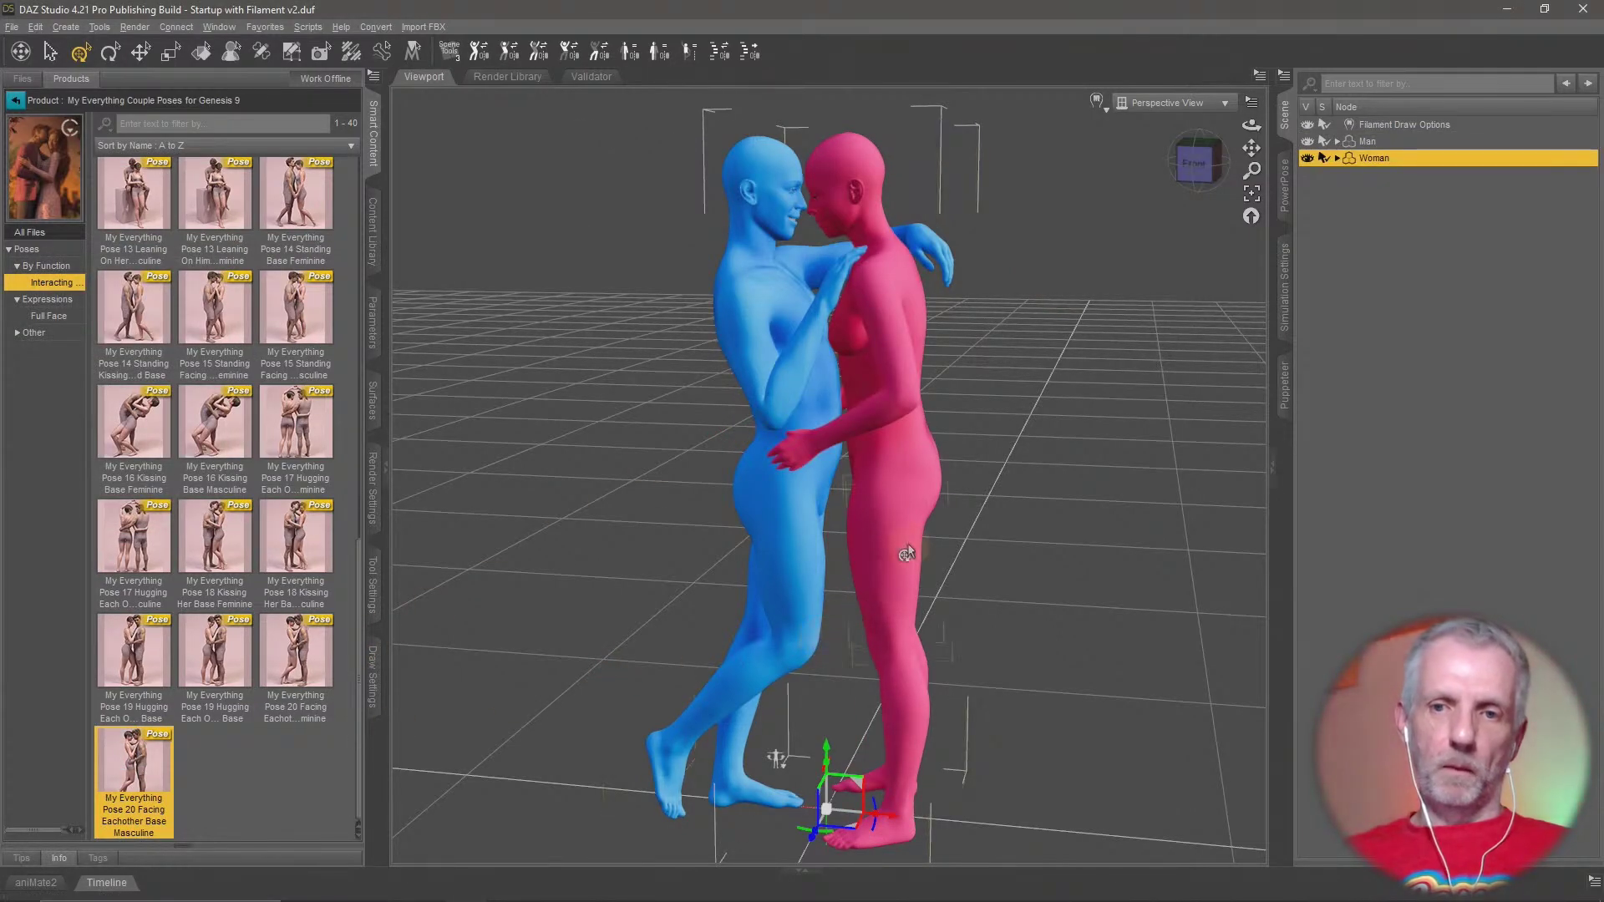
{"action": "left_click_drag", "start_coordinate": [924, 505], "coordinate": [453, 701], "text": "ctrl+alt"}
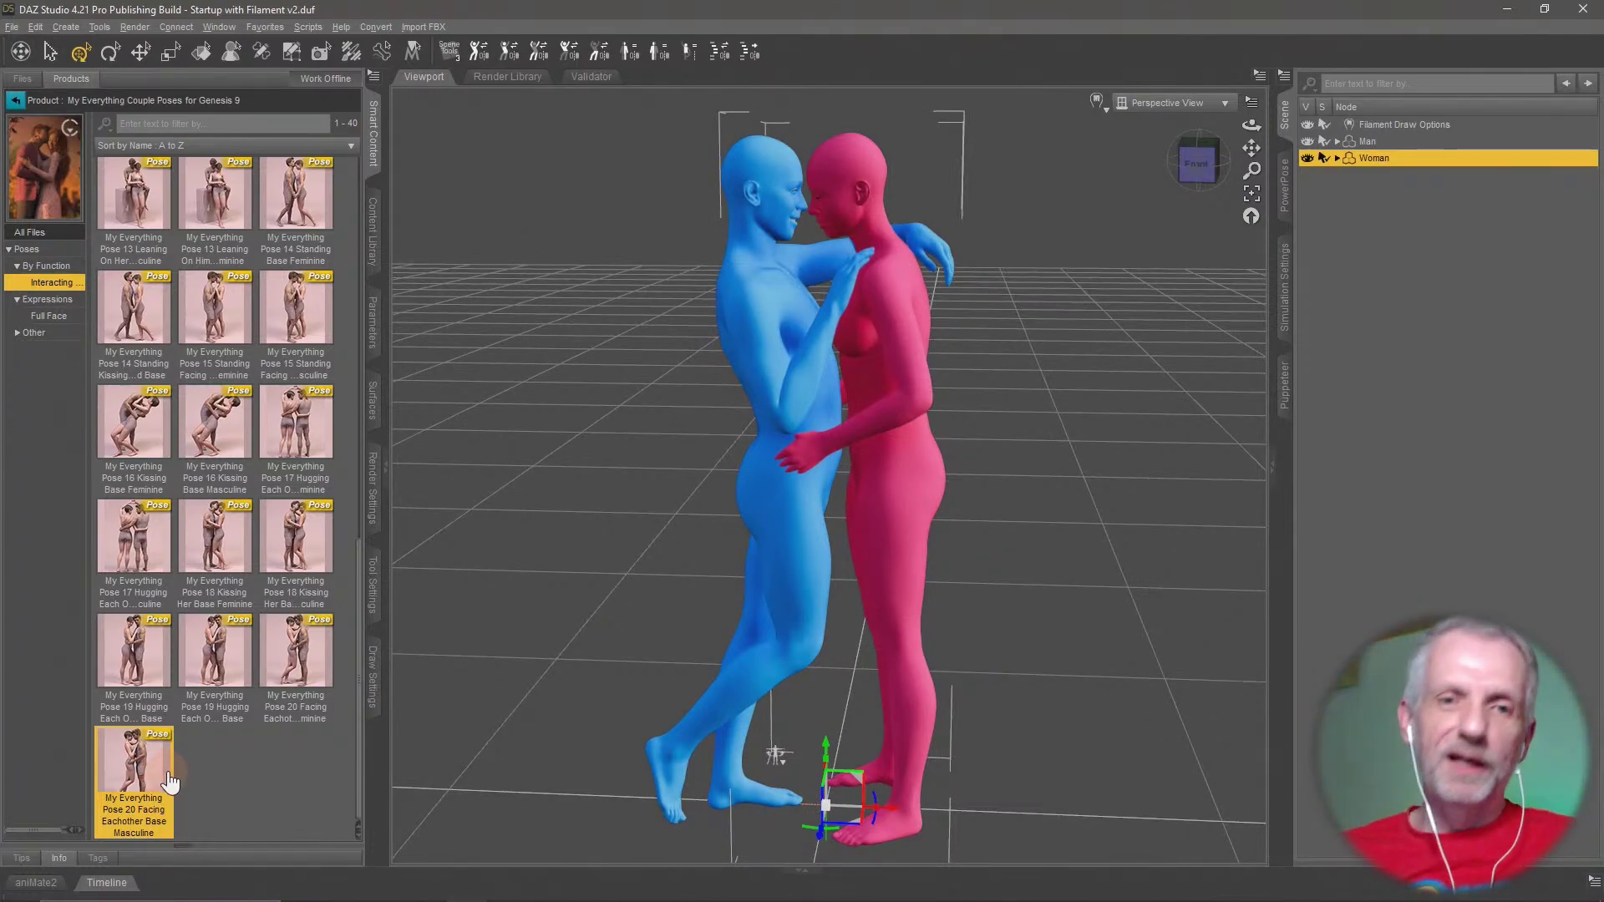
{"action": "left_click_drag", "start_coordinate": [573, 616], "coordinate": [578, 619], "text": "ctrl+alt"}
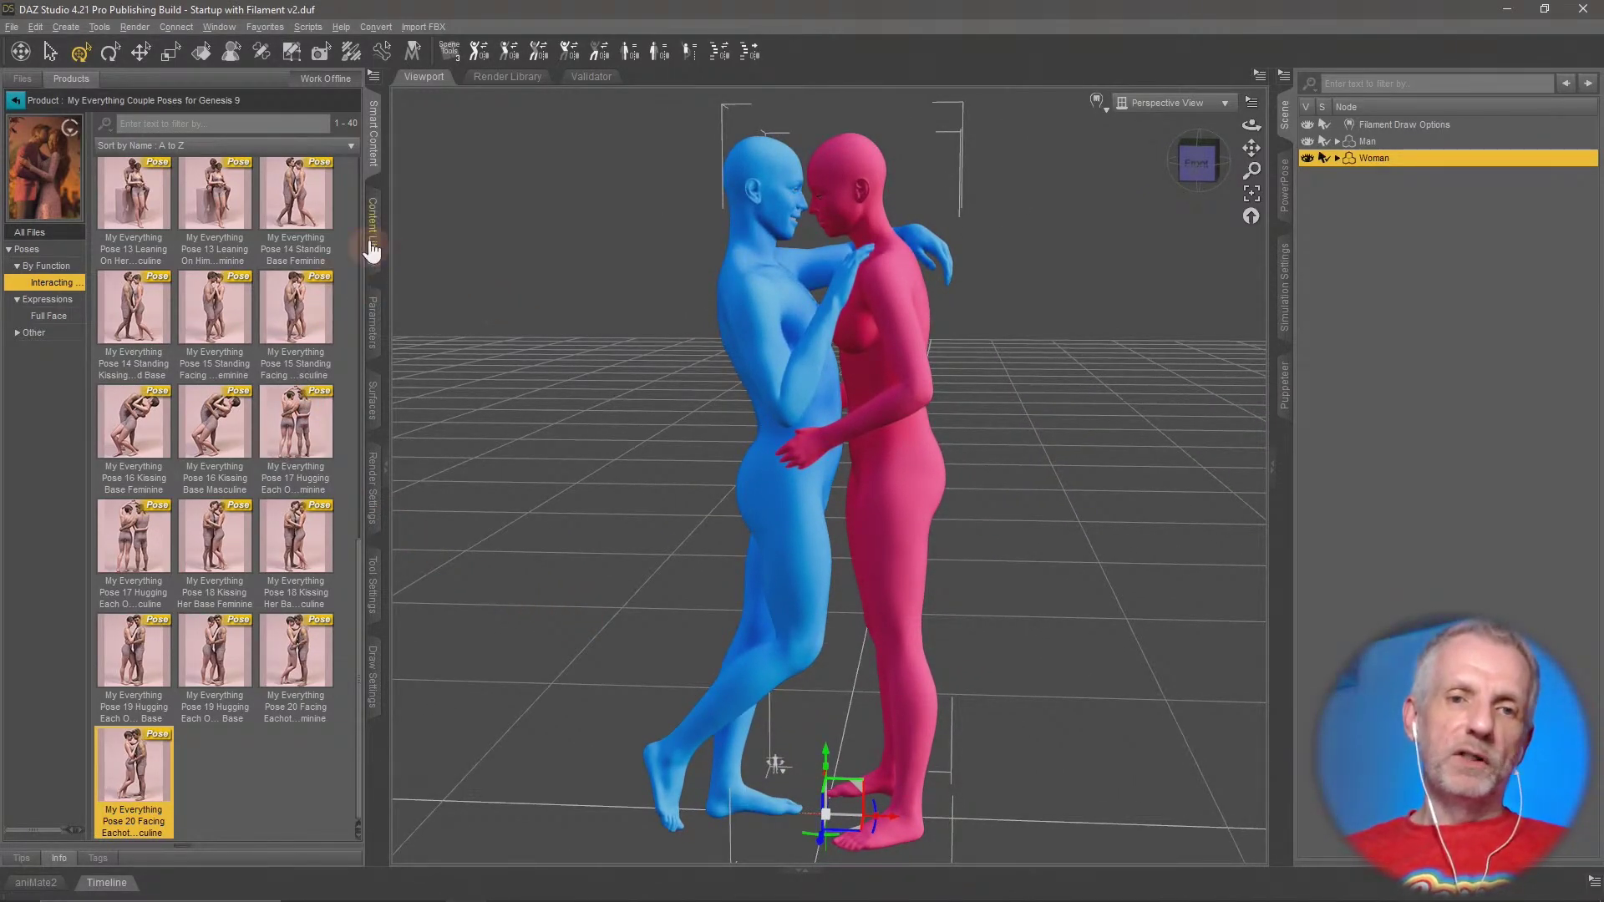
{"action": "scroll", "coordinate": [805, 235], "scroll_direction": "up", "scroll_amount": 6}
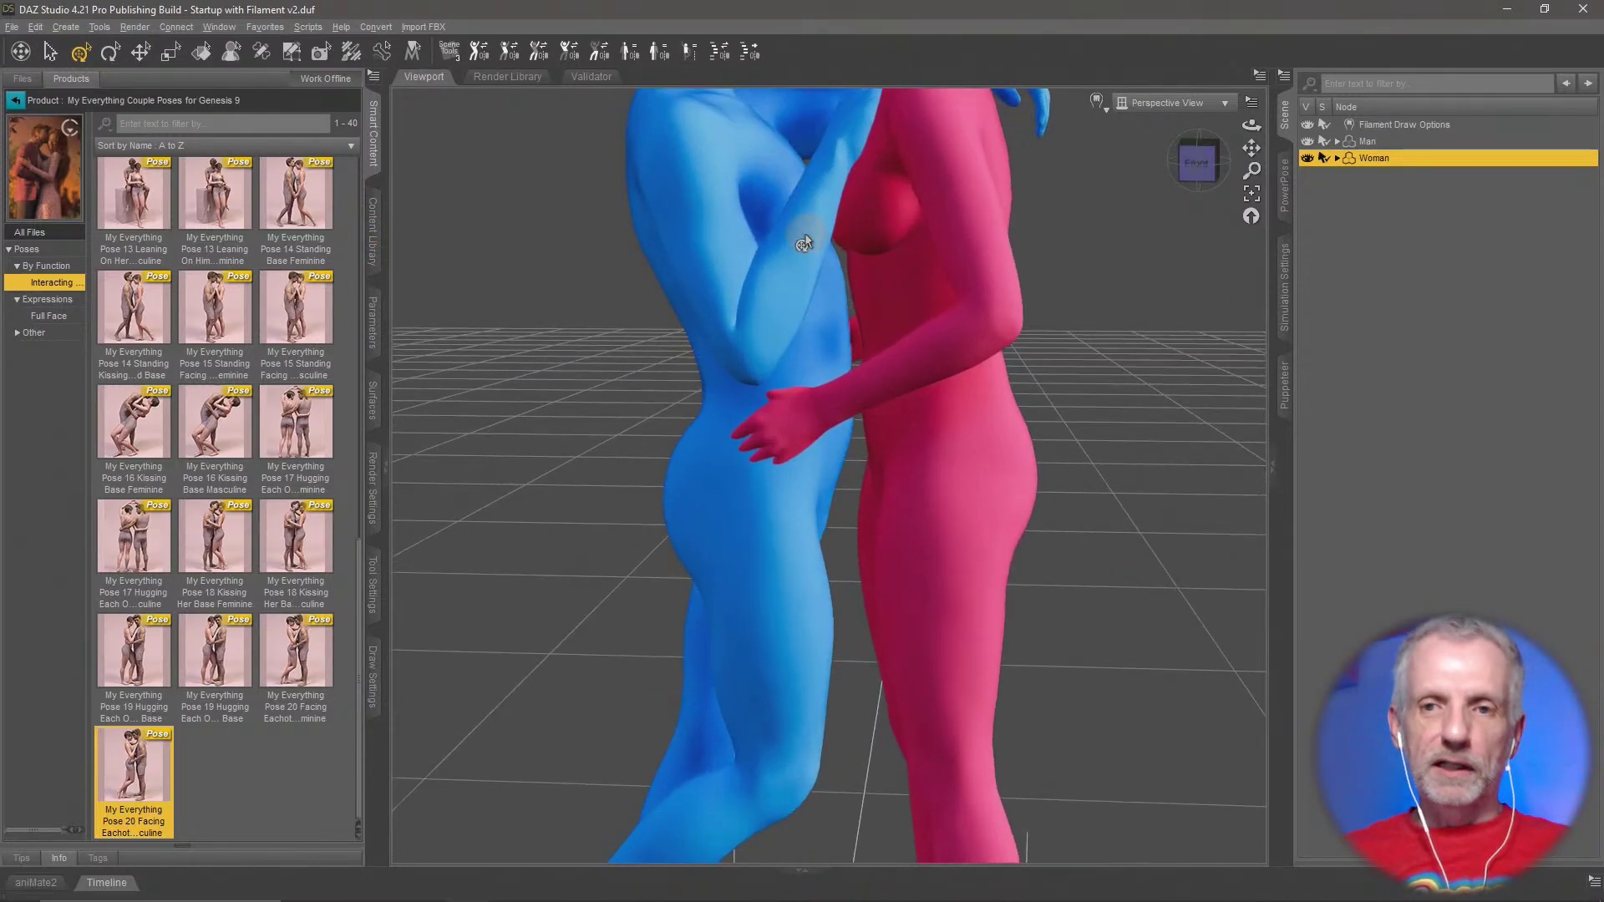
{"action": "scroll", "coordinate": [805, 239], "scroll_direction": "down", "scroll_amount": 5}
{"action": "scroll", "coordinate": [805, 235], "scroll_direction": "up", "scroll_amount": 8}
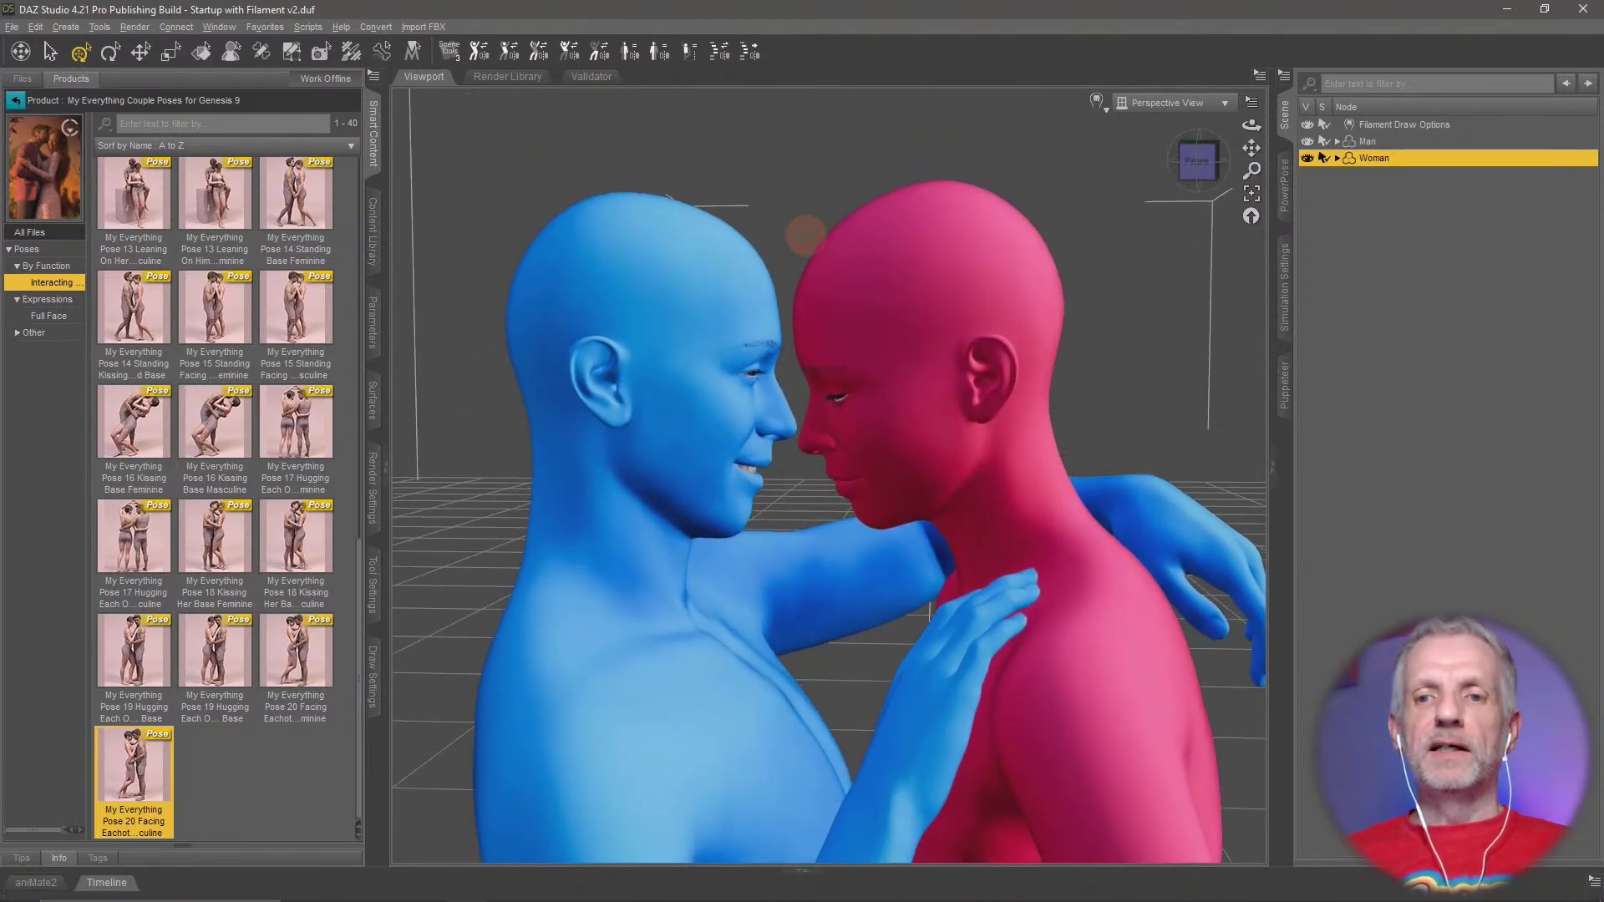
{"action": "middle_click_drag", "start_coordinate": [807, 236], "coordinate": [715, 381]}
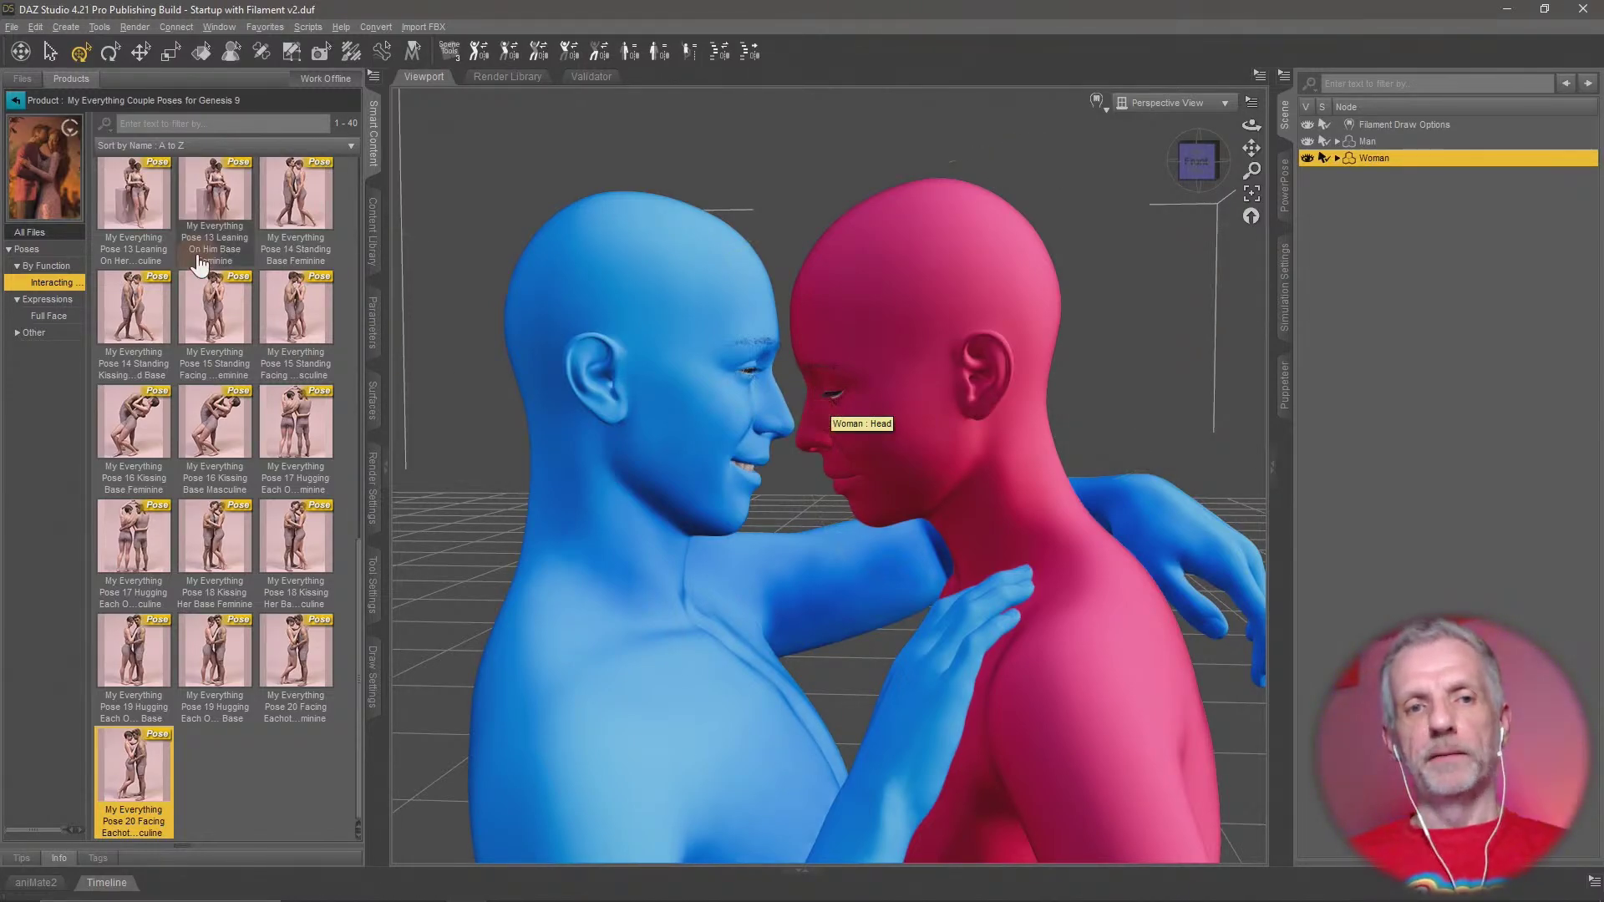
Open the Let's Dance Pose Set for Genesis 9, list its poses by function, and bring both full figures into view
{"action": "left_click", "coordinate": [17, 102]}
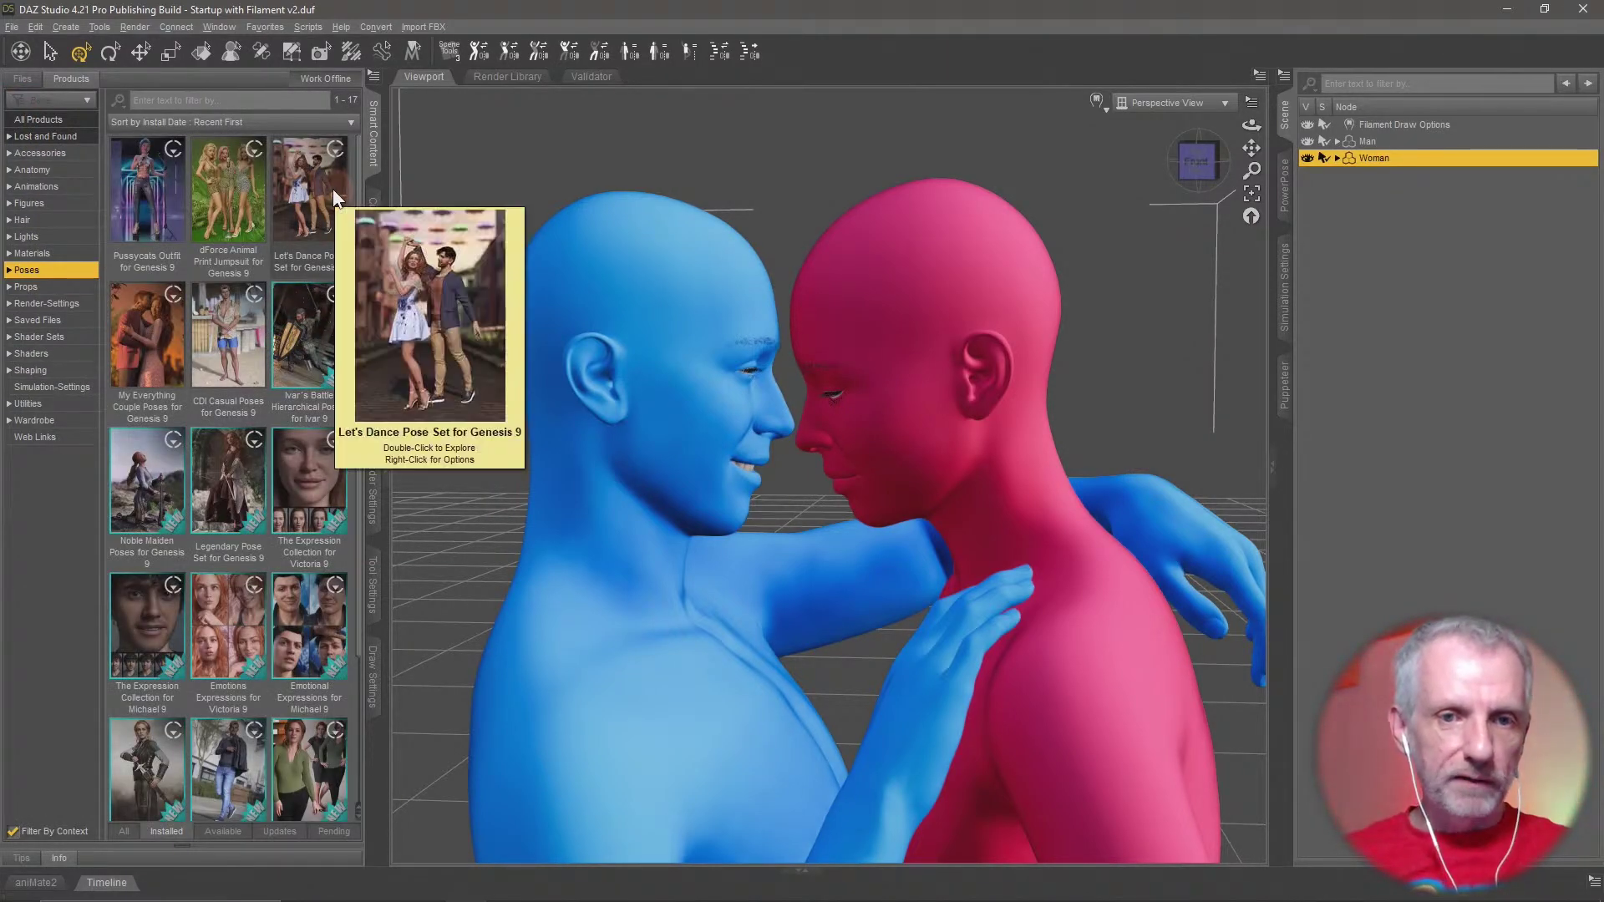
{"action": "double_click", "coordinate": [333, 194]}
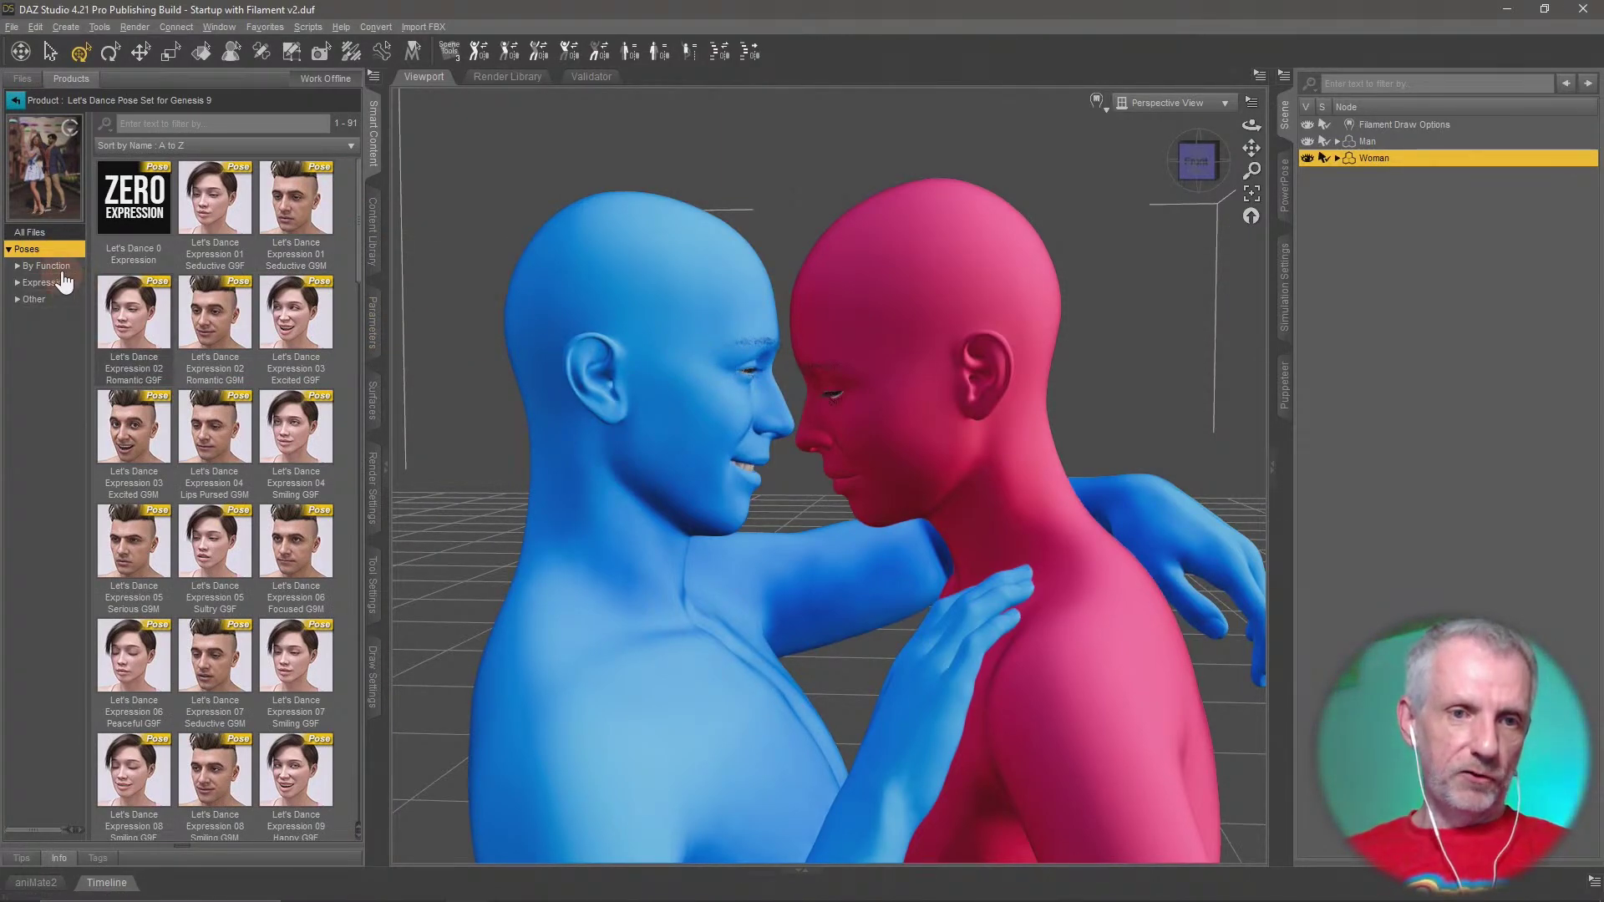
{"action": "left_click", "coordinate": [47, 266]}
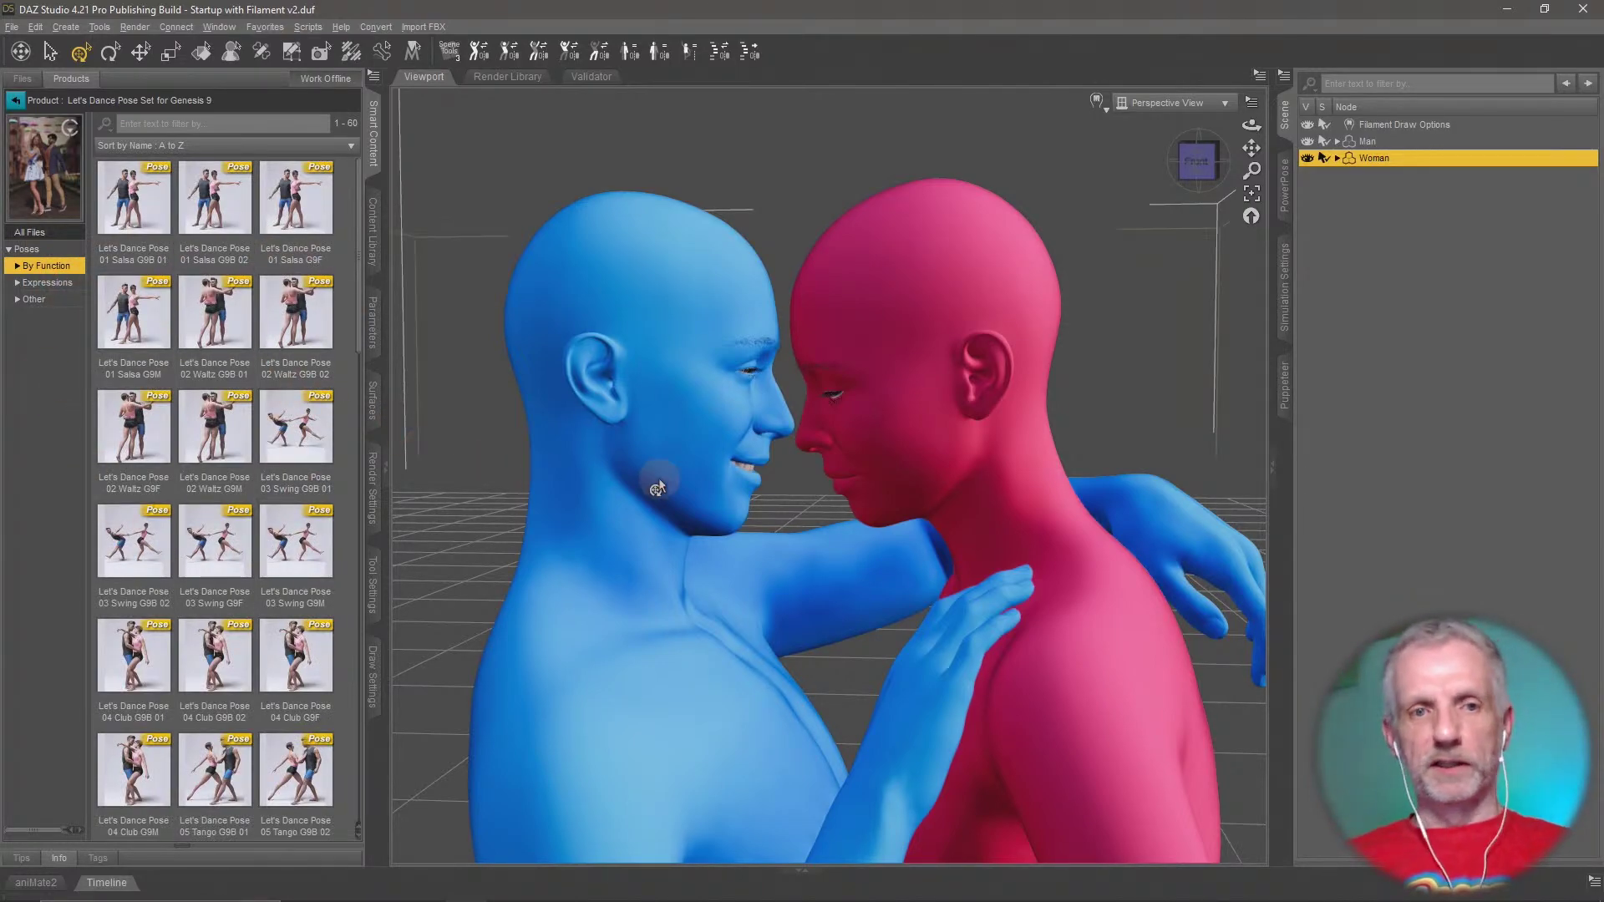
{"action": "scroll", "coordinate": [716, 427], "scroll_direction": "down", "scroll_amount": 2}
{"action": "middle_click_drag", "start_coordinate": [716, 427], "coordinate": [750, 326]}
{"action": "scroll", "coordinate": [716, 428], "scroll_direction": "down", "scroll_amount": 5}
{"action": "middle_click_drag", "start_coordinate": [716, 427], "coordinate": [707, 369]}
{"action": "scroll", "coordinate": [716, 435], "scroll_direction": "down", "scroll_amount": 4}
{"action": "right_click_drag", "start_coordinate": [716, 441], "coordinate": [616, 358]}
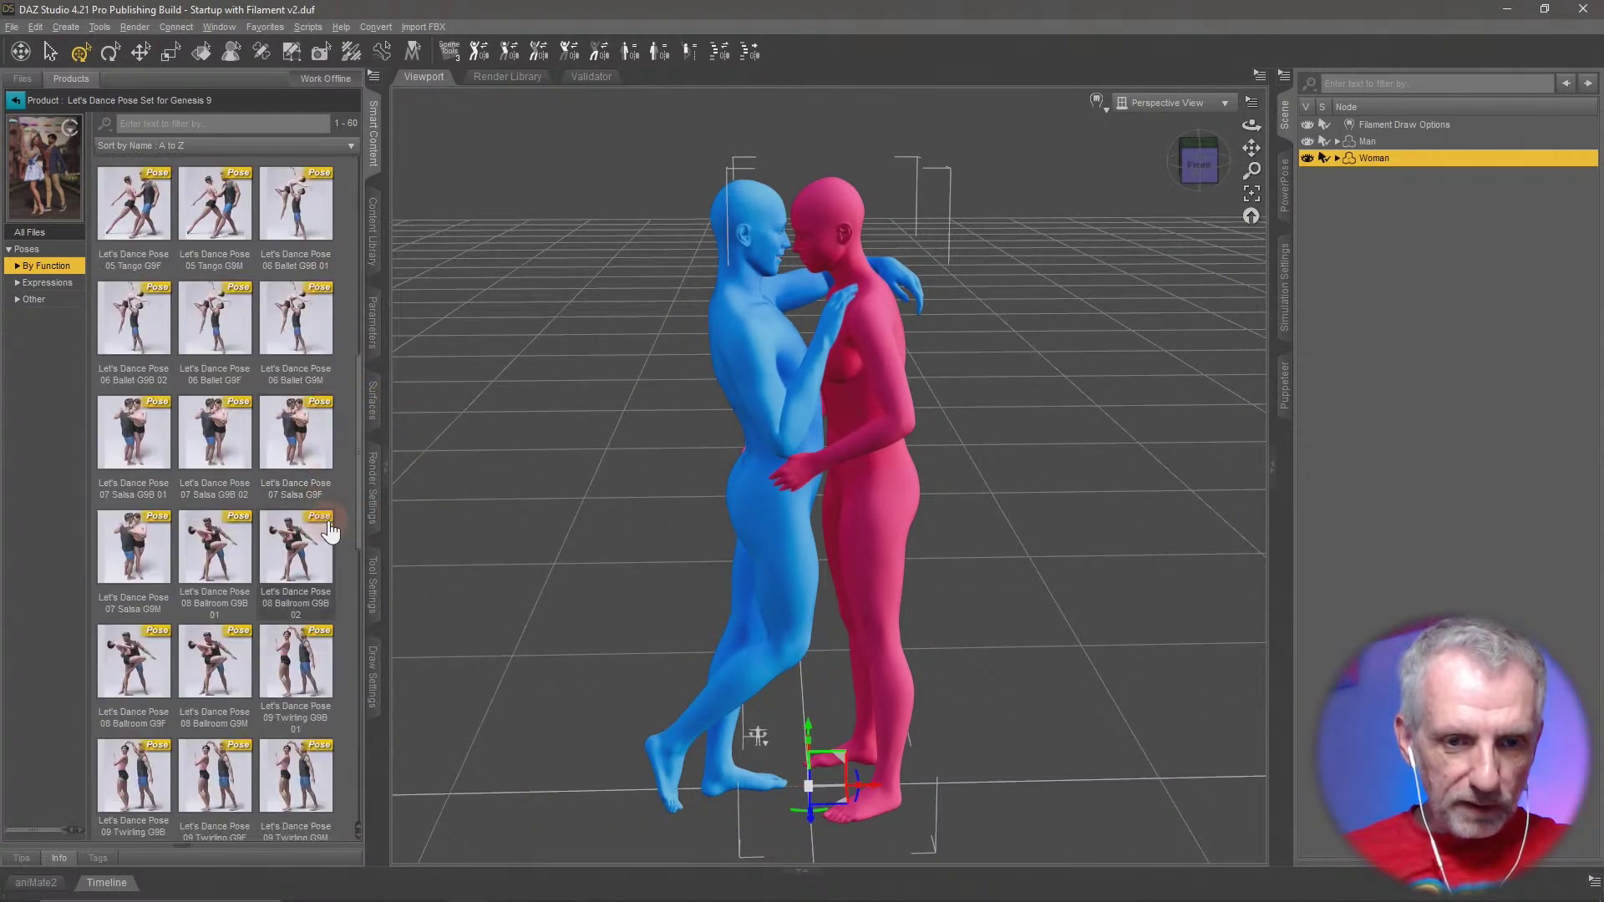
Apply Let's Dance Pose 01 Salsa G9B 01 to the Woman and Pose 01 Salsa G9B 02 to the Man, and inspect the couple
{"action": "scroll", "coordinate": [331, 529], "scroll_direction": "down", "scroll_amount": 6}
{"action": "scroll", "coordinate": [331, 530], "scroll_direction": "down", "scroll_amount": 3}
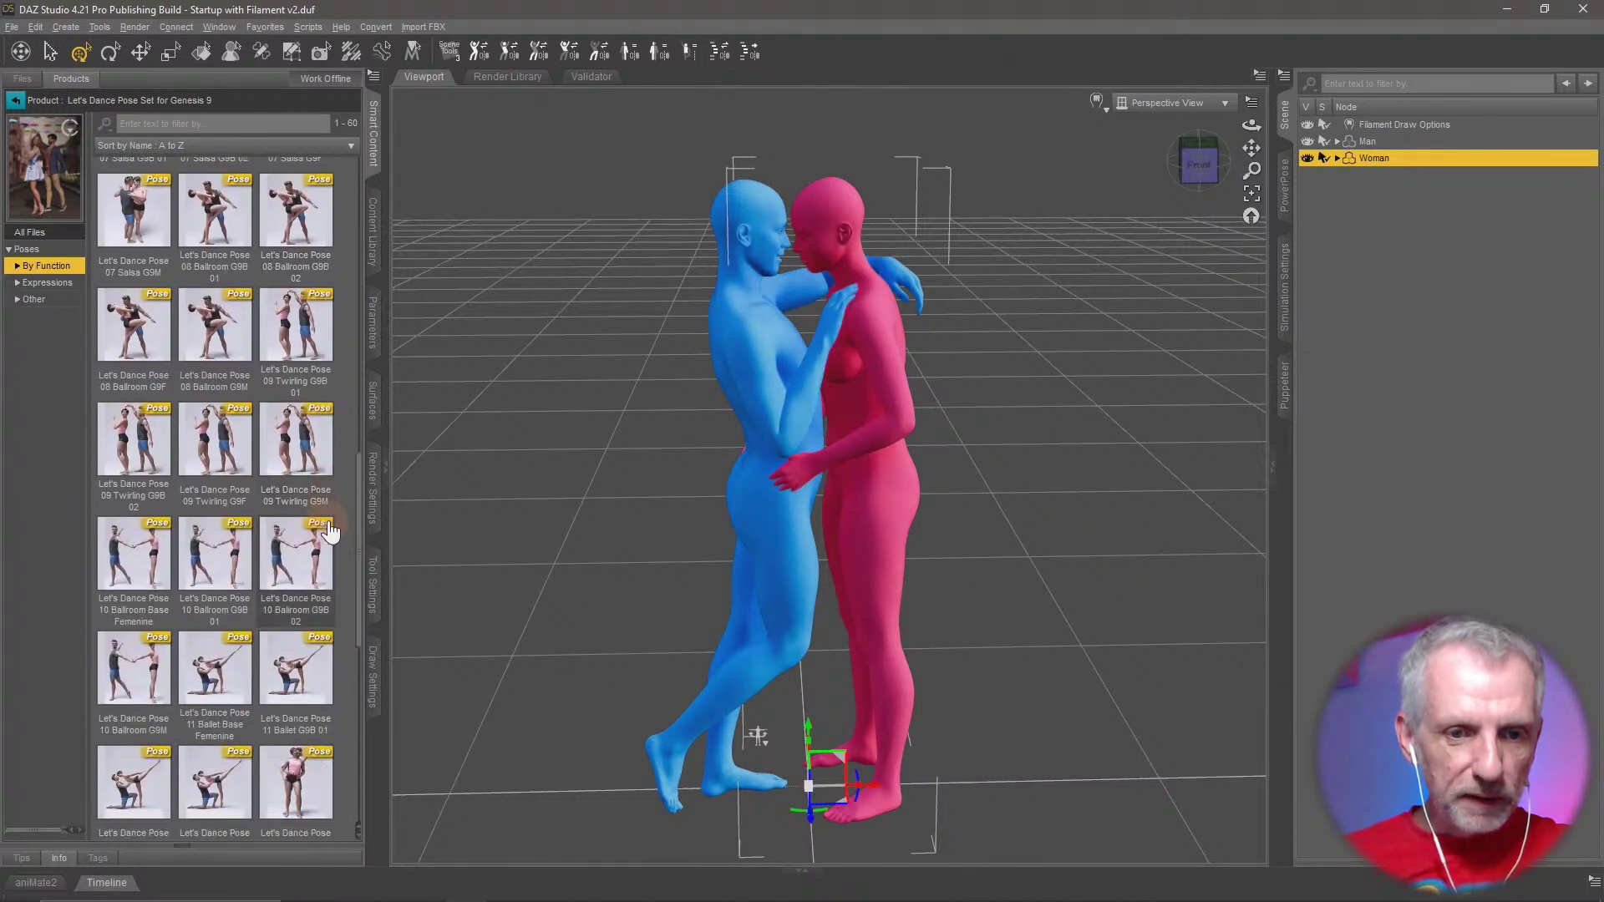
{"action": "scroll", "coordinate": [331, 529], "scroll_direction": "down", "scroll_amount": 5}
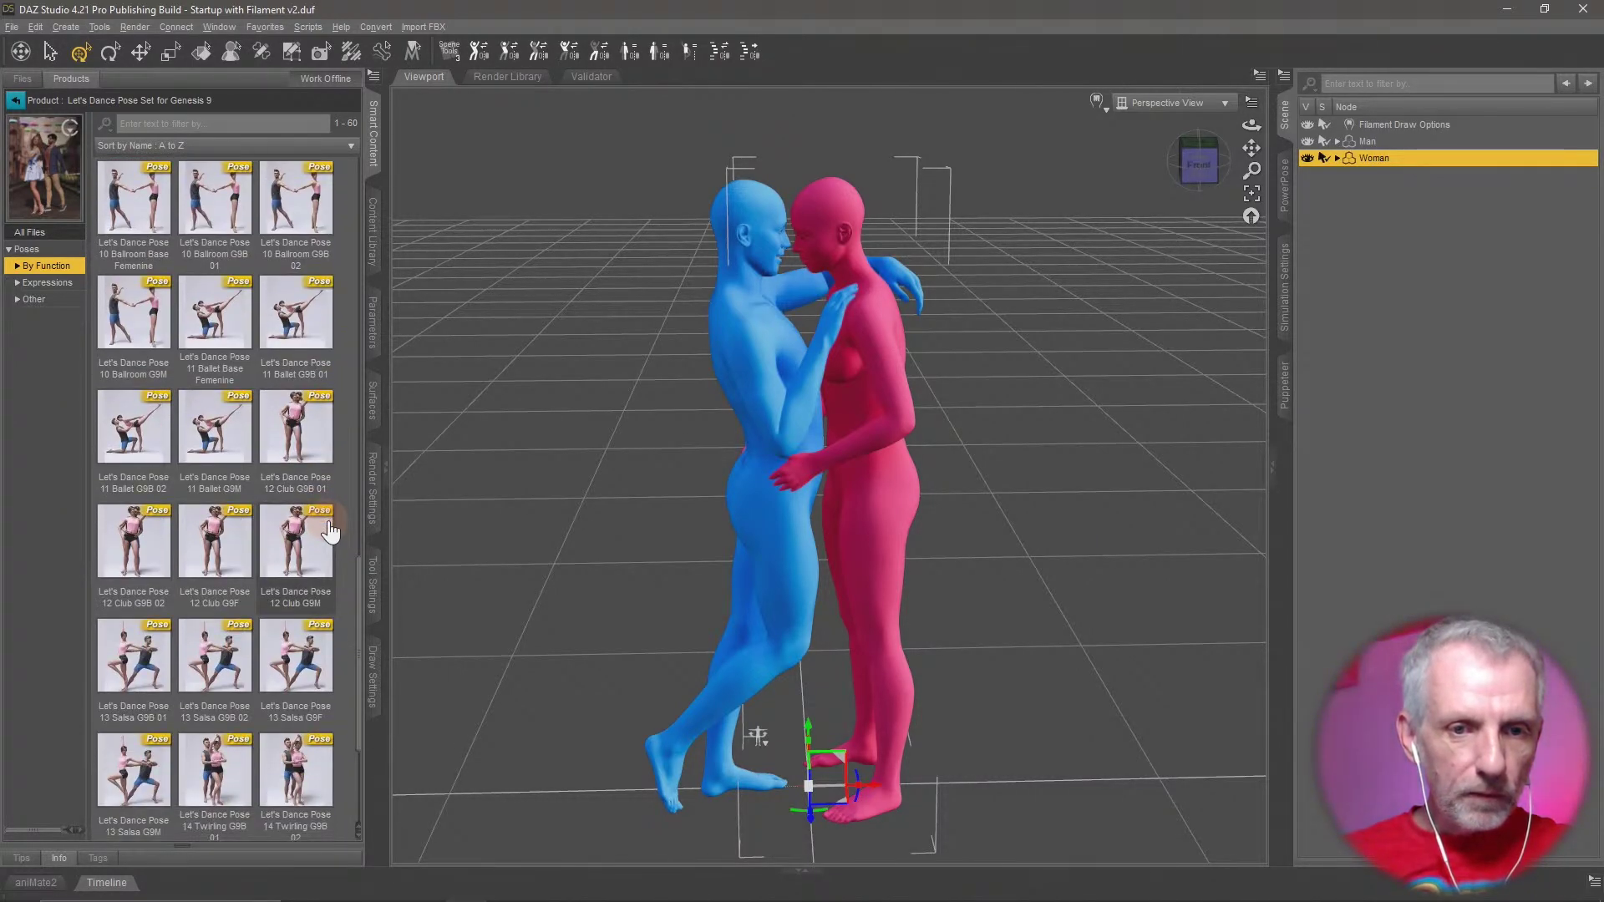
{"action": "scroll", "coordinate": [331, 529], "scroll_direction": "up", "scroll_amount": 7}
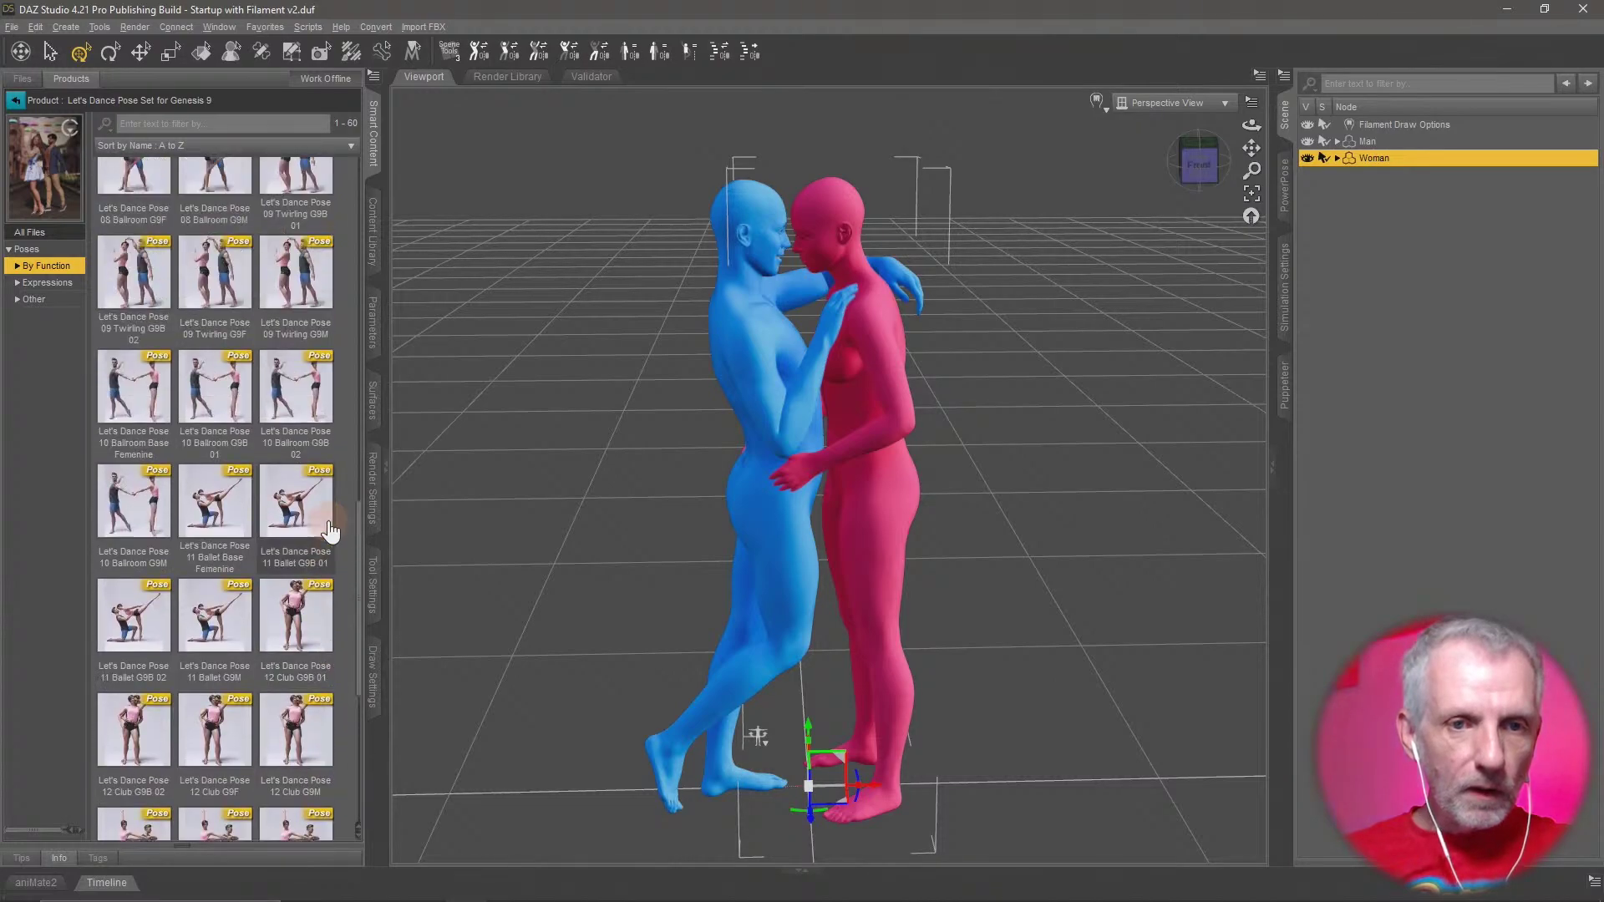
{"action": "scroll", "coordinate": [331, 530], "scroll_direction": "up", "scroll_amount": 4}
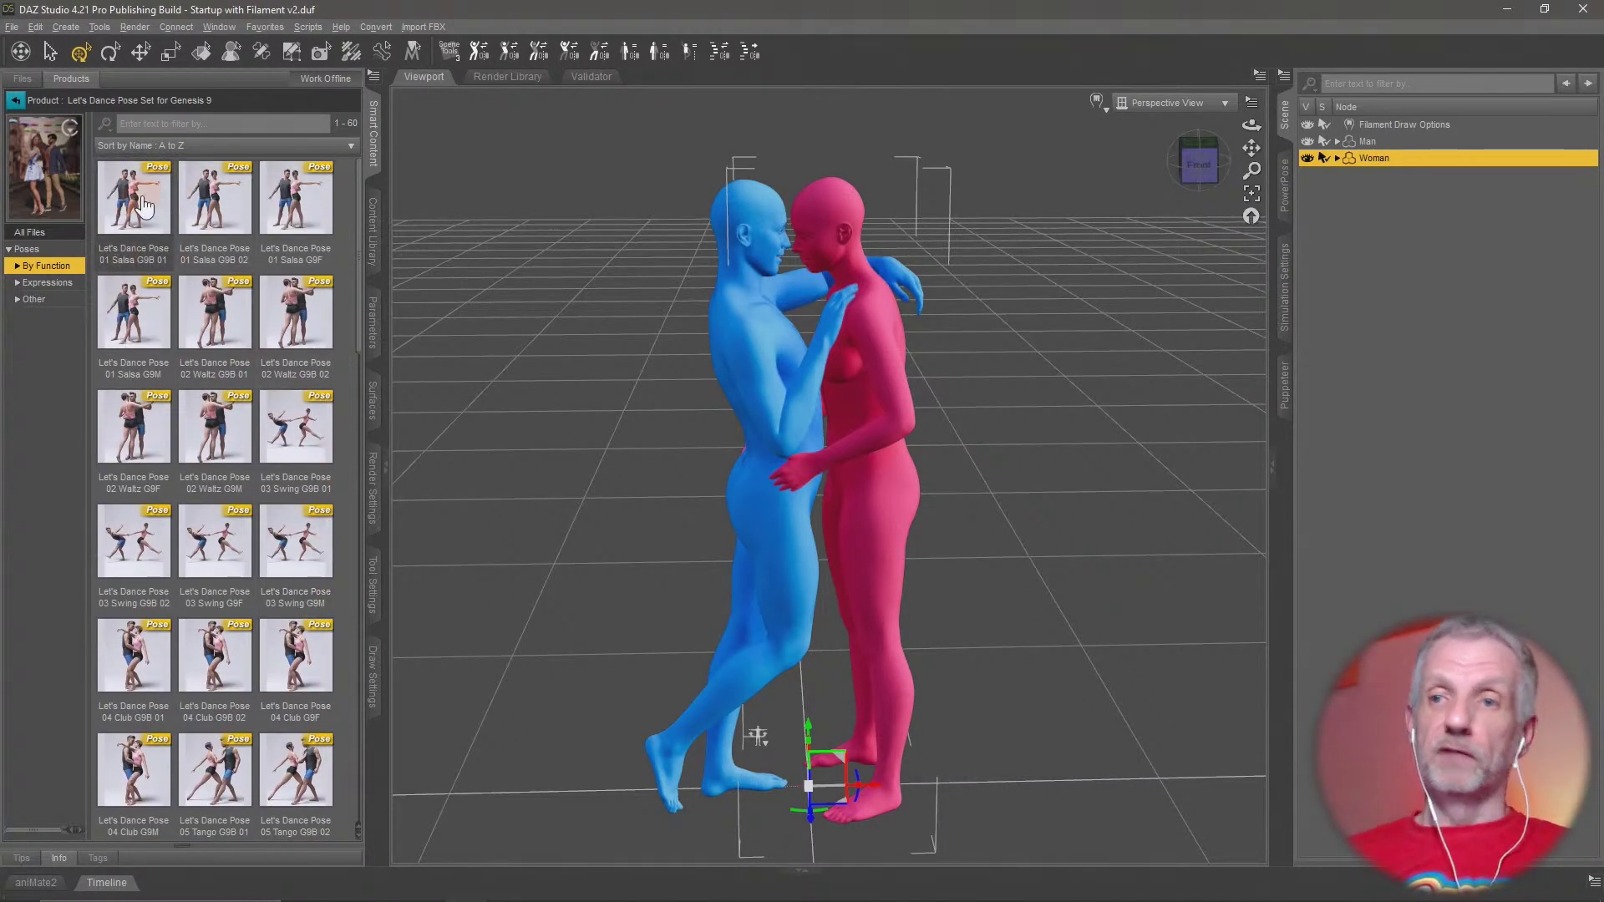
{"action": "double_click", "coordinate": [140, 196]}
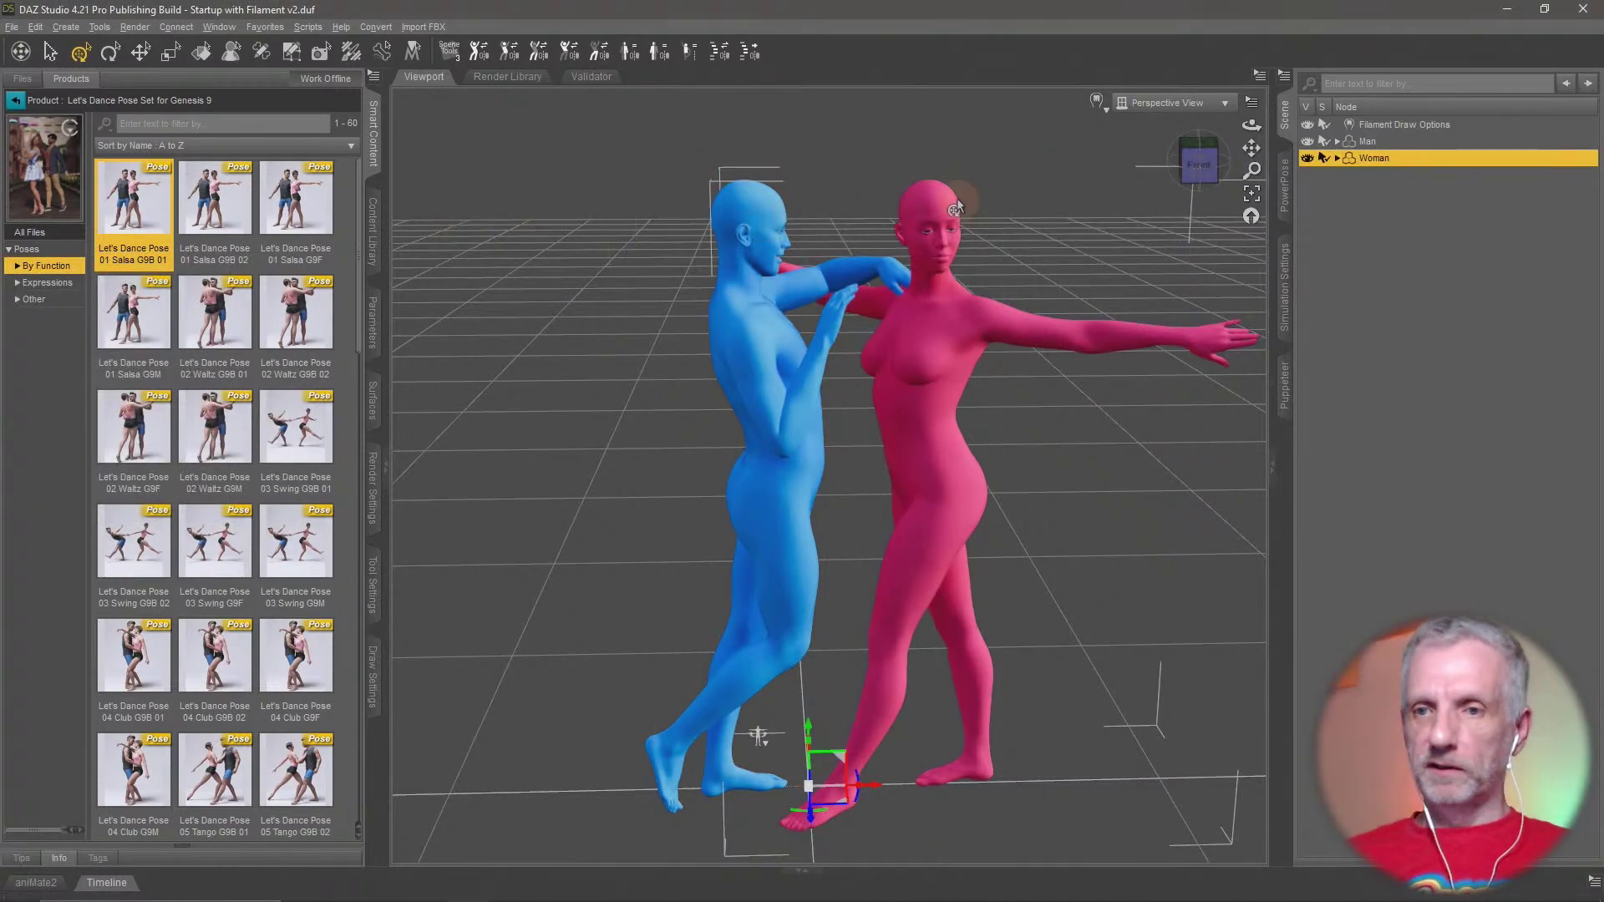
{"action": "left_click", "coordinate": [1396, 144]}
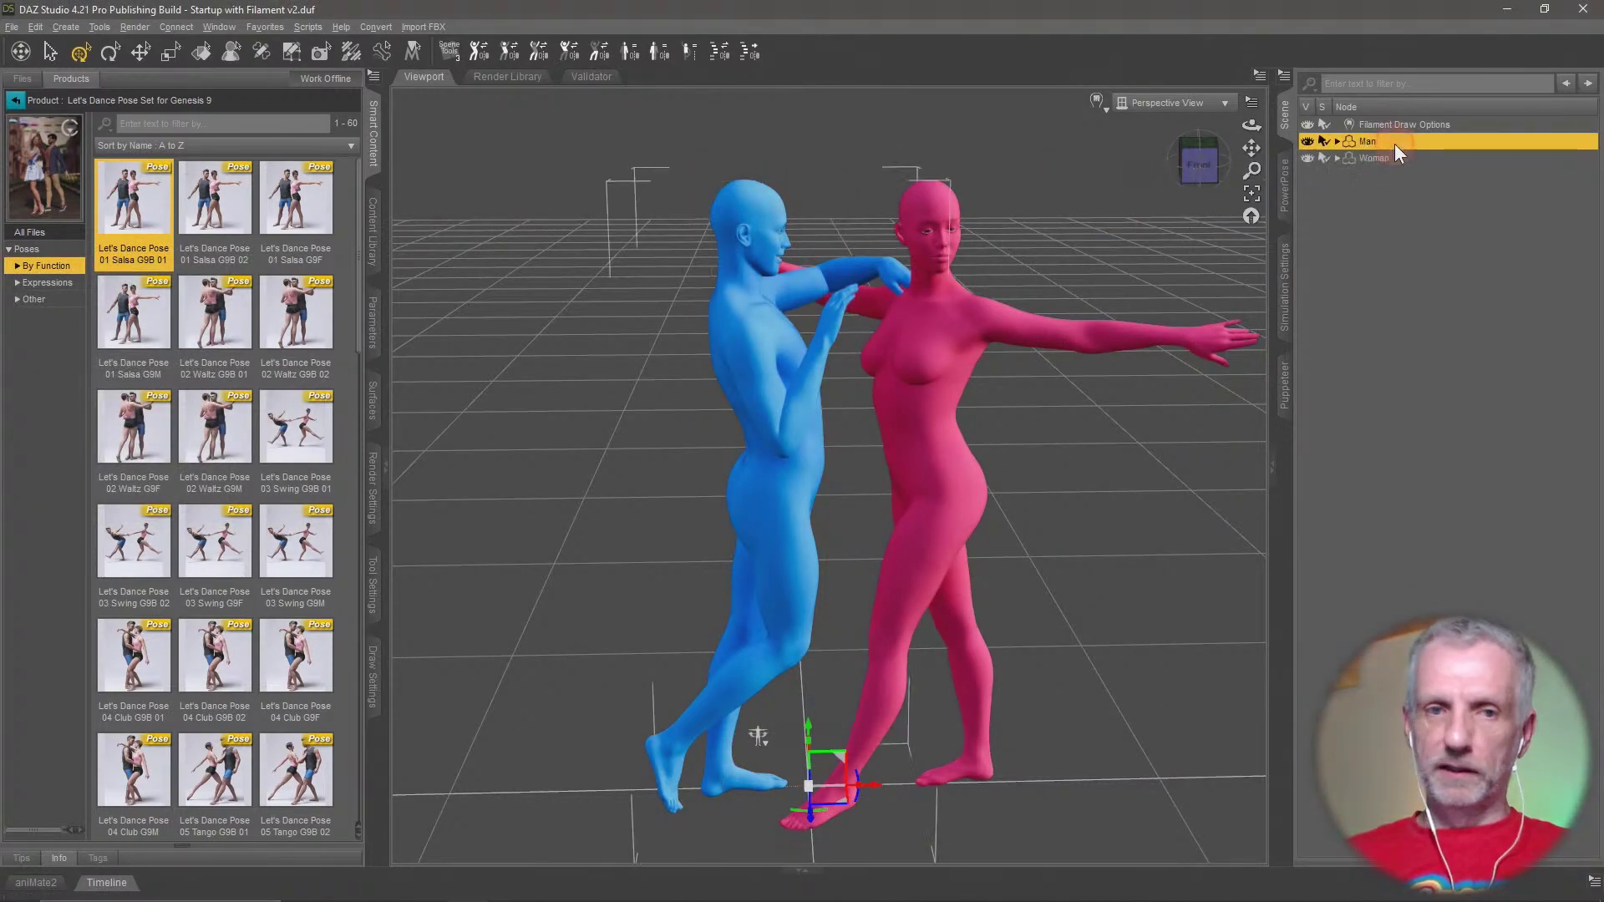
{"action": "double_click", "coordinate": [214, 197]}
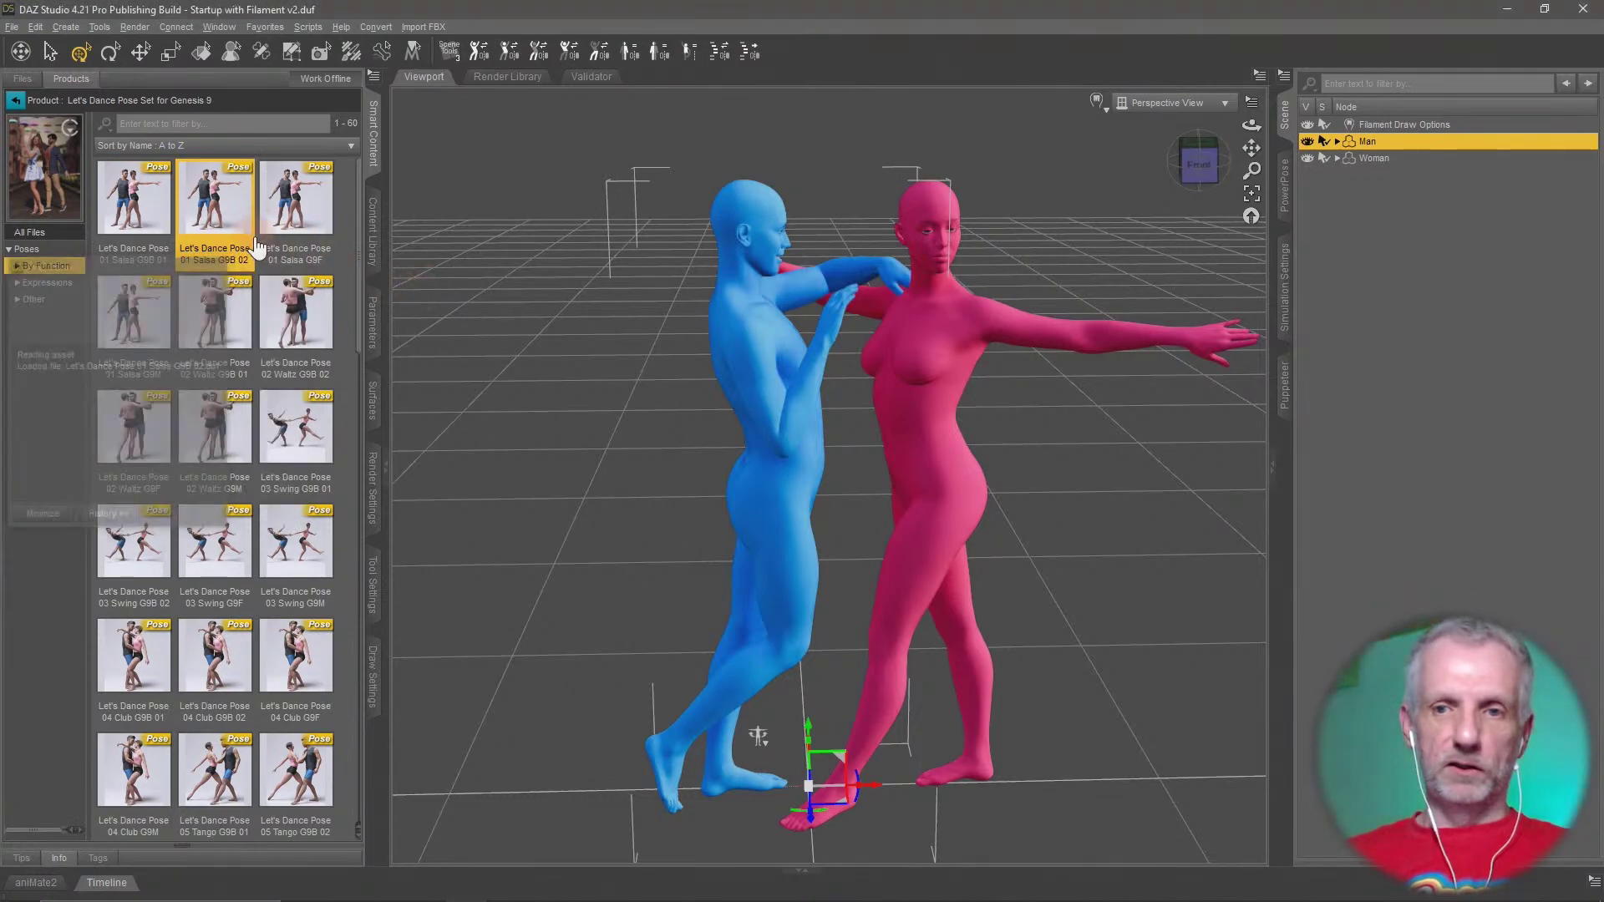
{"action": "middle_click_drag", "start_coordinate": [759, 437], "coordinate": [724, 437]}
{"action": "left_click_drag", "start_coordinate": [1251, 125], "coordinate": [1244, 126]}
{"action": "left_click_drag", "start_coordinate": [1171, 256], "coordinate": [900, 303]}
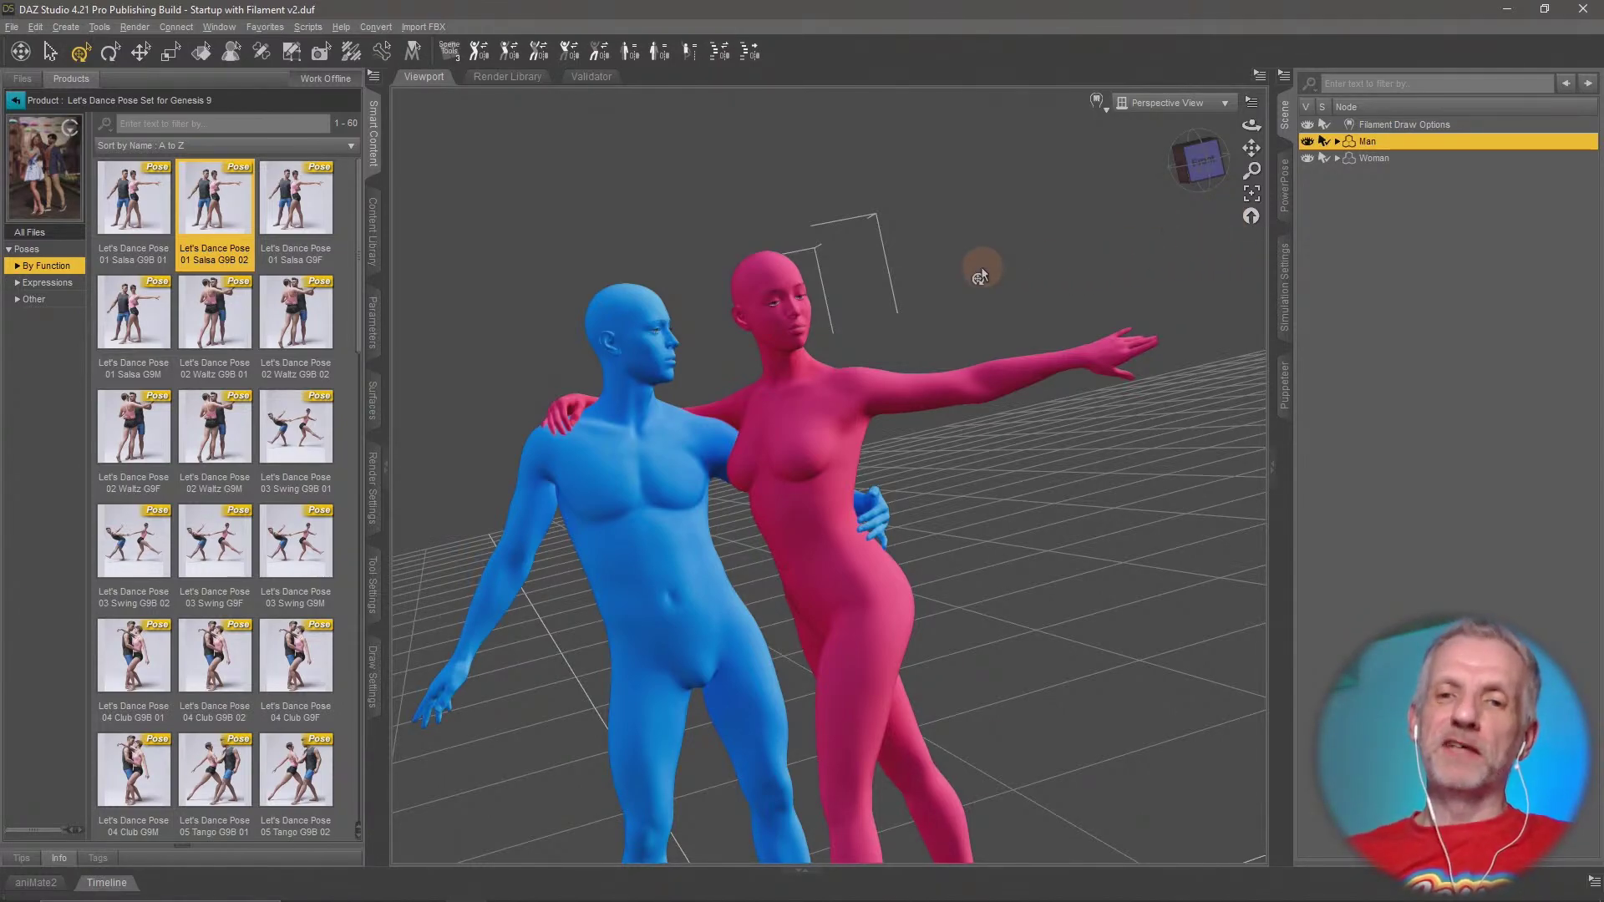
{"action": "scroll", "coordinate": [944, 311], "scroll_direction": "down", "scroll_amount": 8}
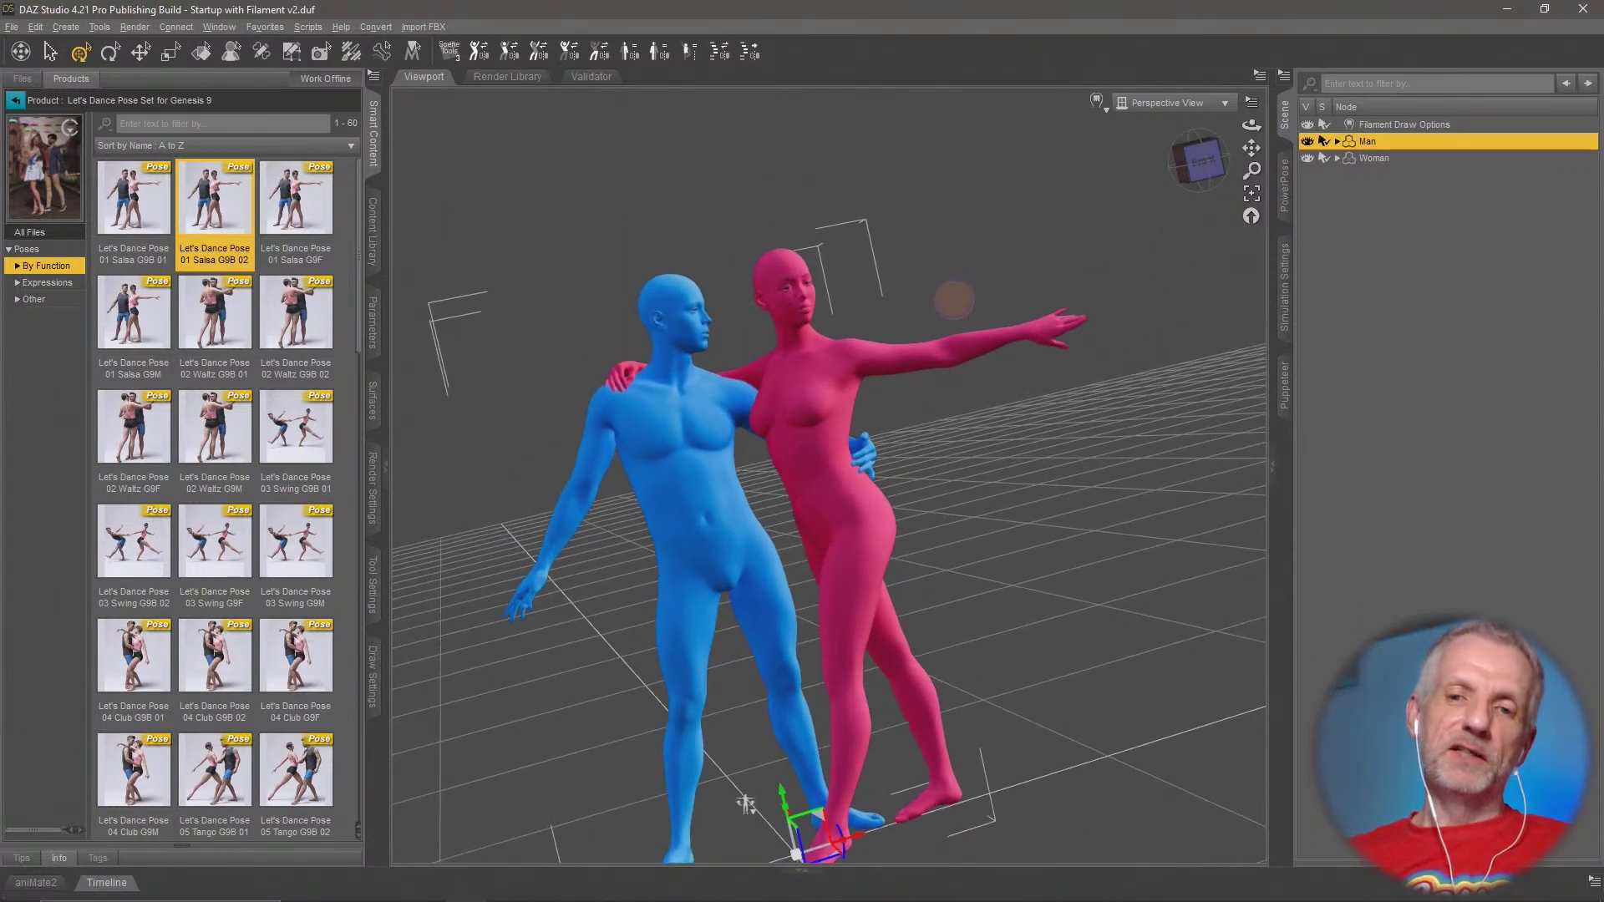
{"action": "left_click_drag", "start_coordinate": [953, 308], "coordinate": [951, 317]}
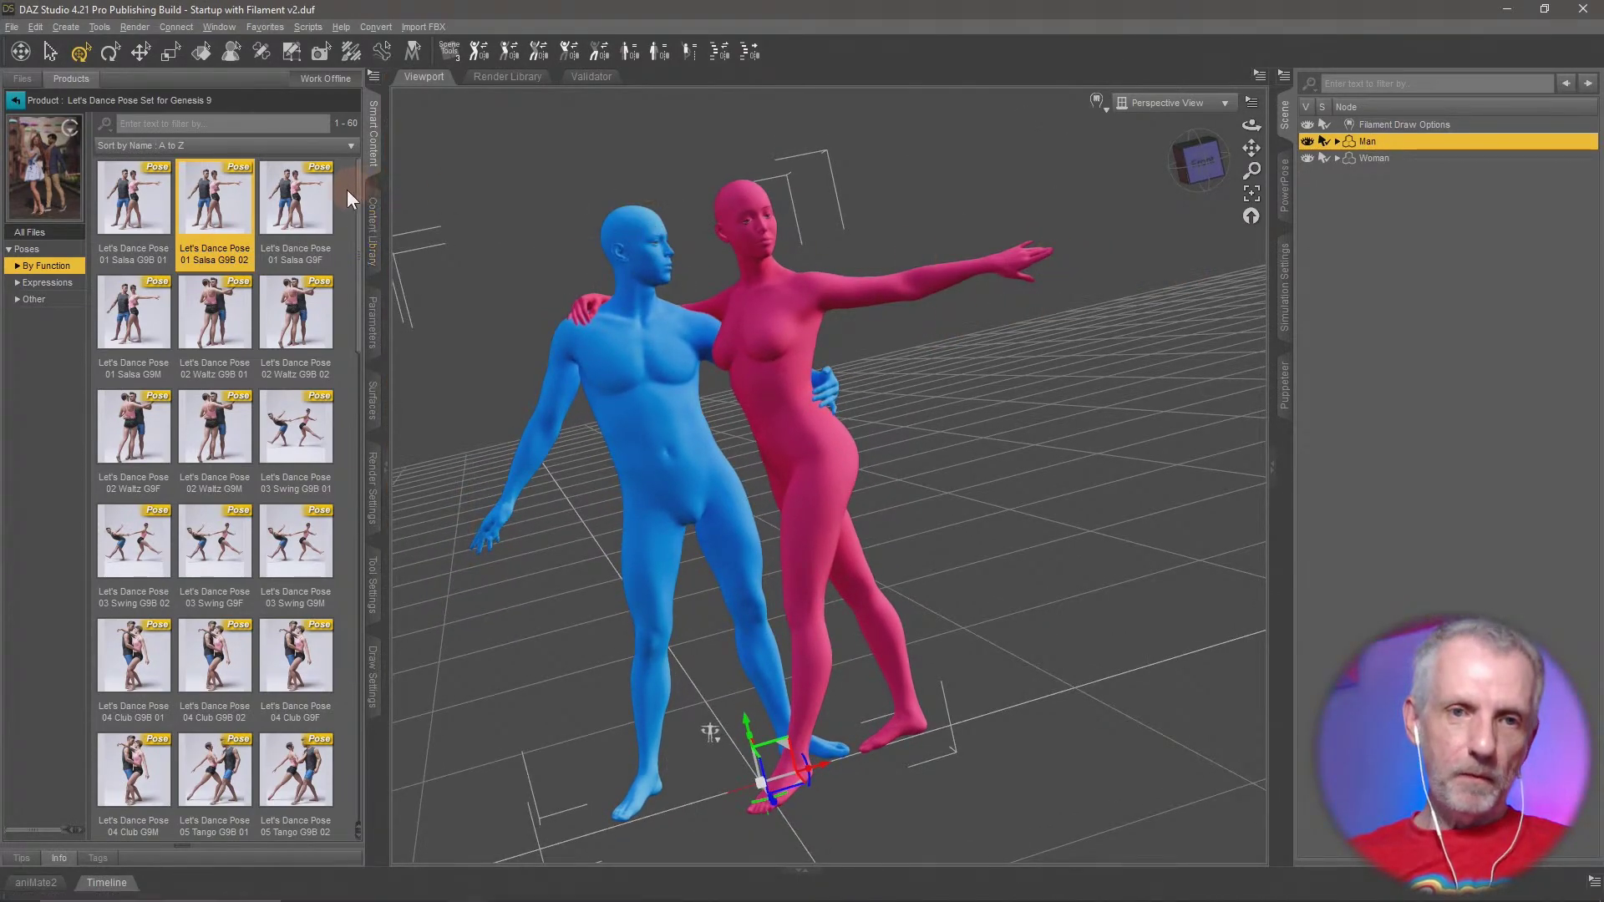
Apply Let's Dance Pose 01 Salsa G9F to the Woman and Pose 01 Salsa G9M to the Man
{"action": "left_click", "coordinate": [154, 220]}
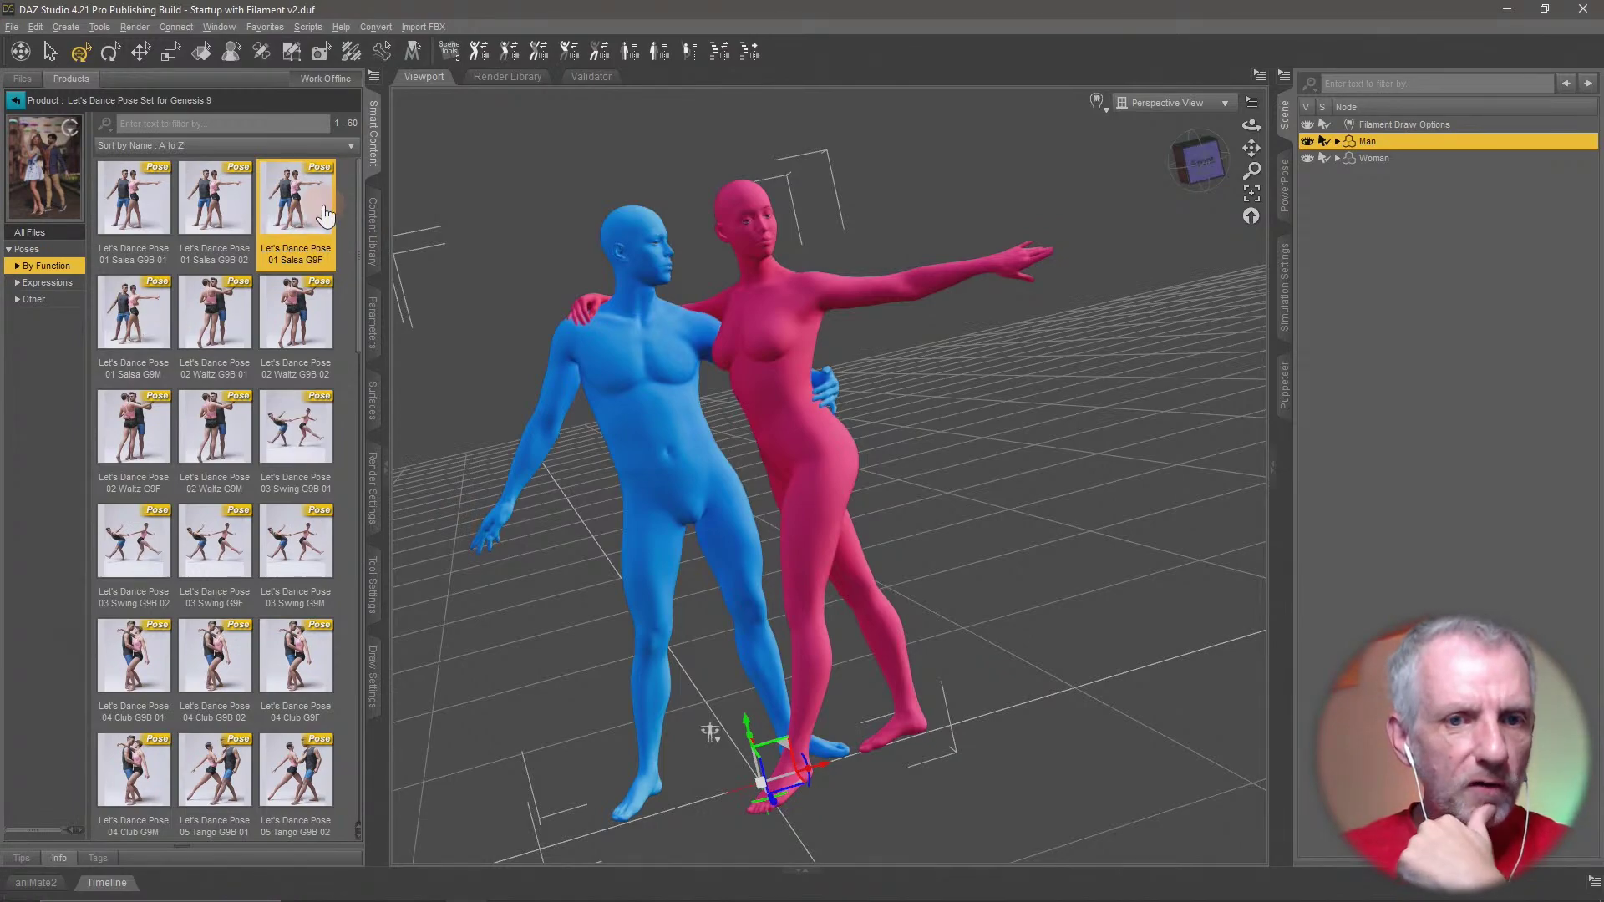
{"action": "left_click", "coordinate": [282, 172]}
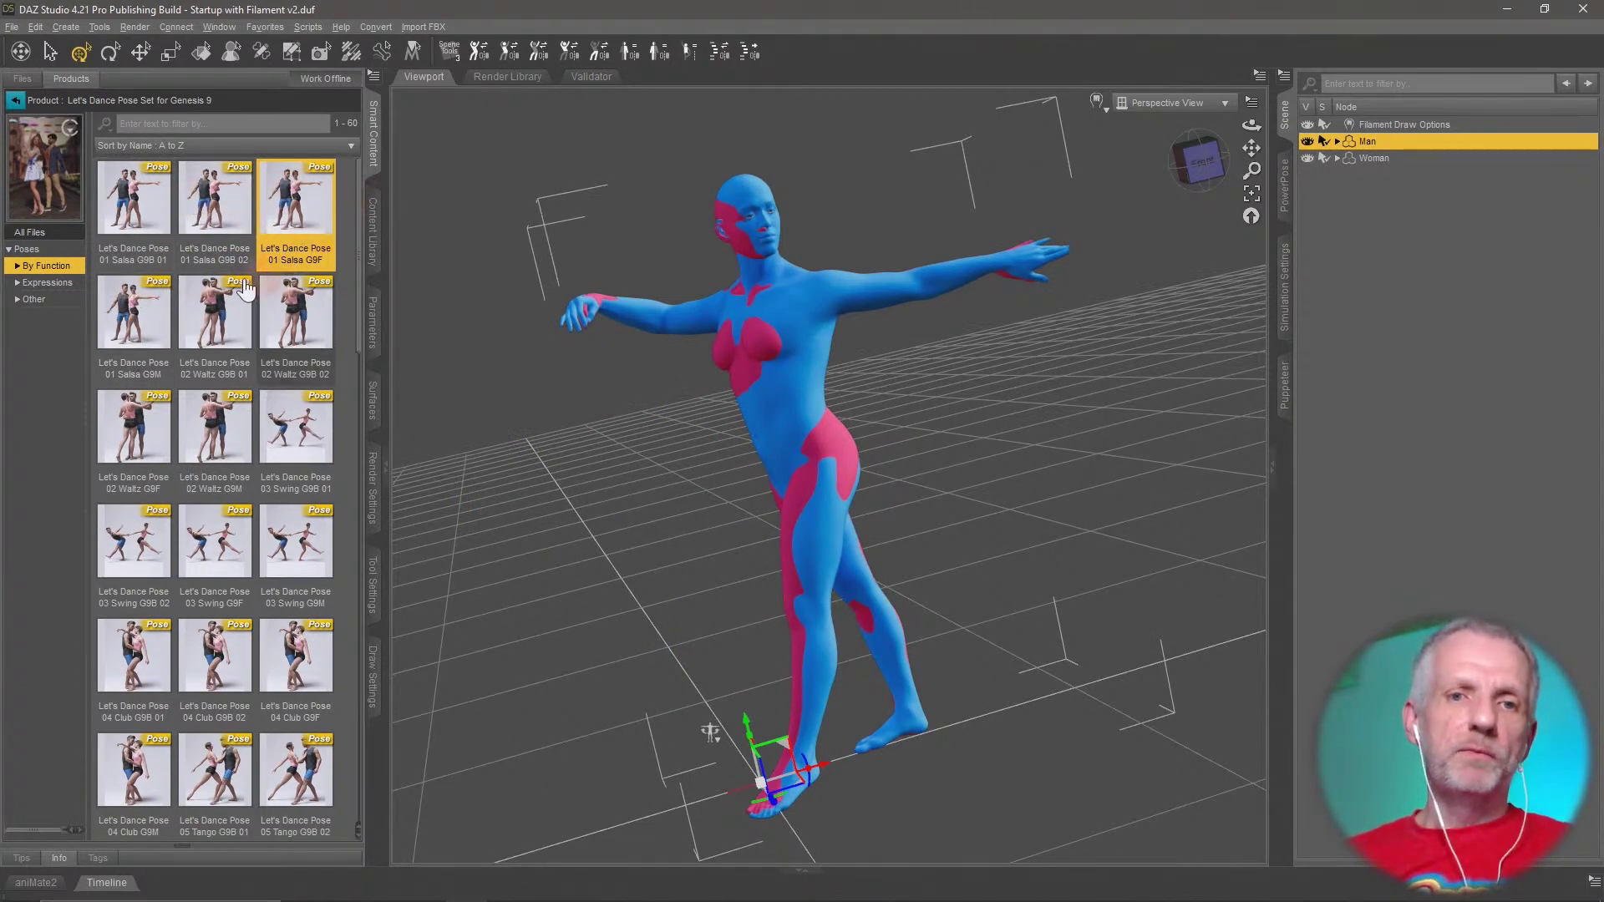
{"action": "left_click", "coordinate": [1369, 160]}
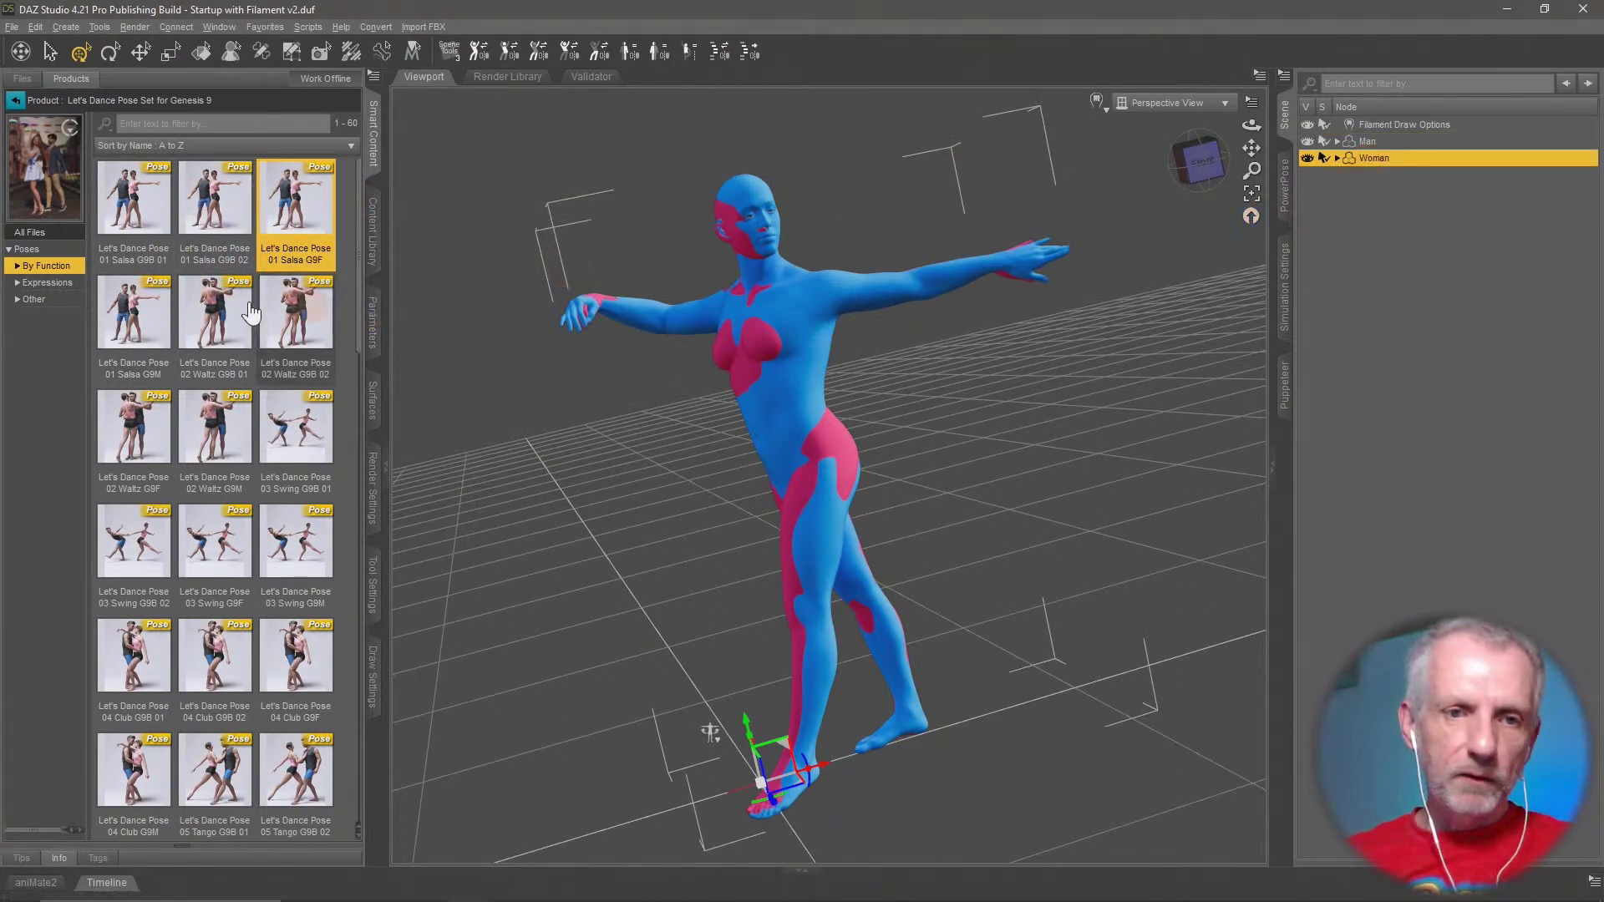
{"action": "double_click", "coordinate": [318, 200]}
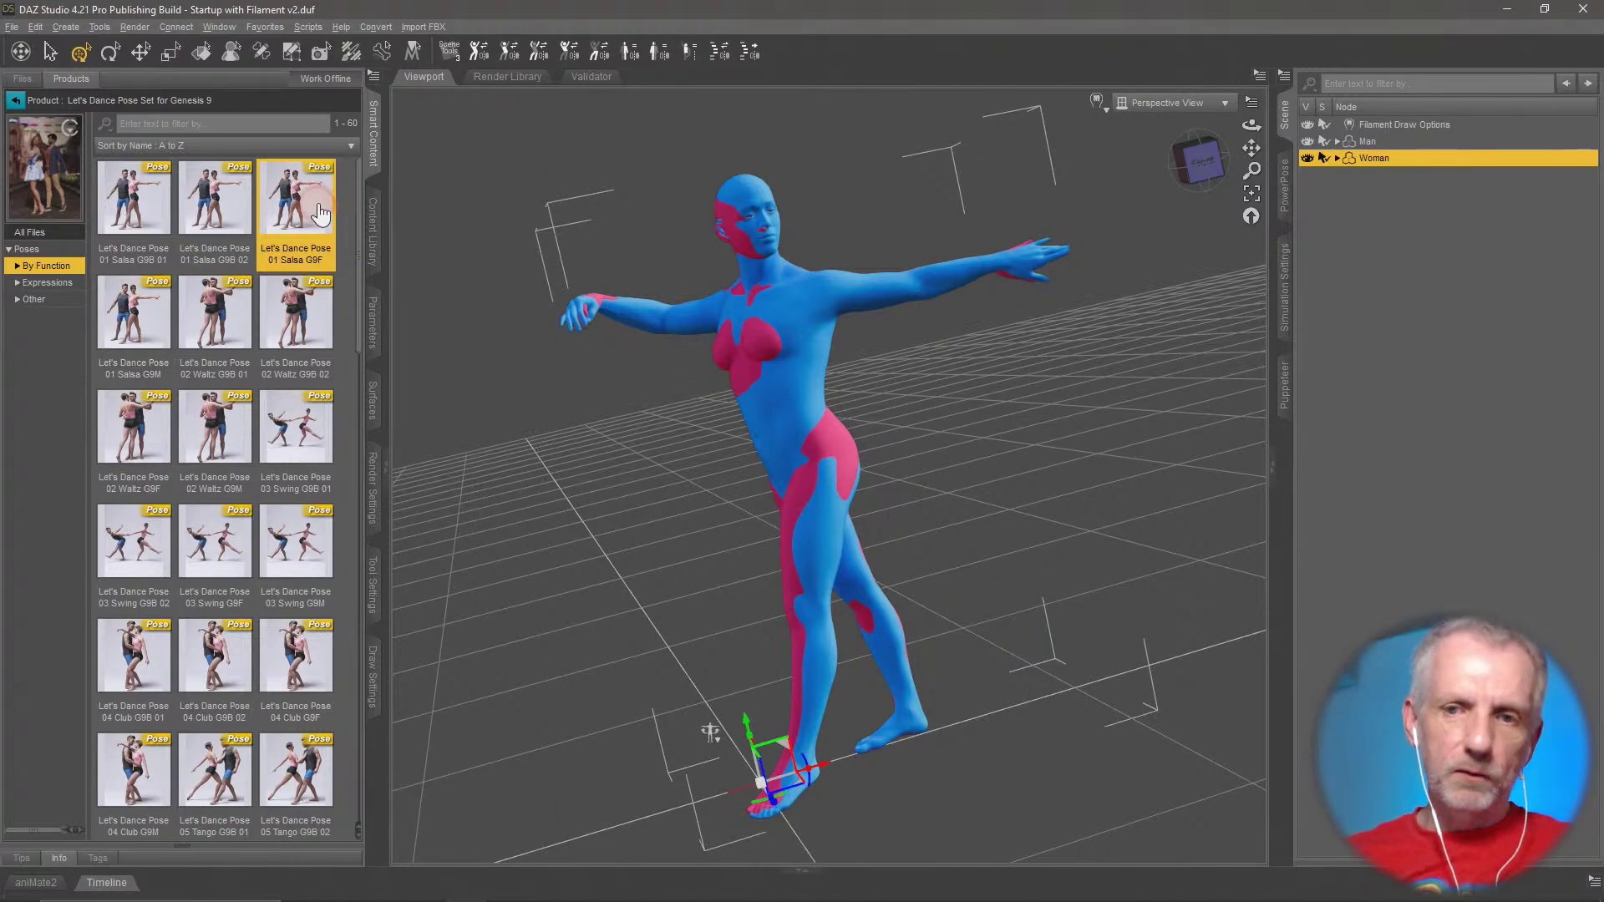
{"action": "left_click", "coordinate": [1394, 140]}
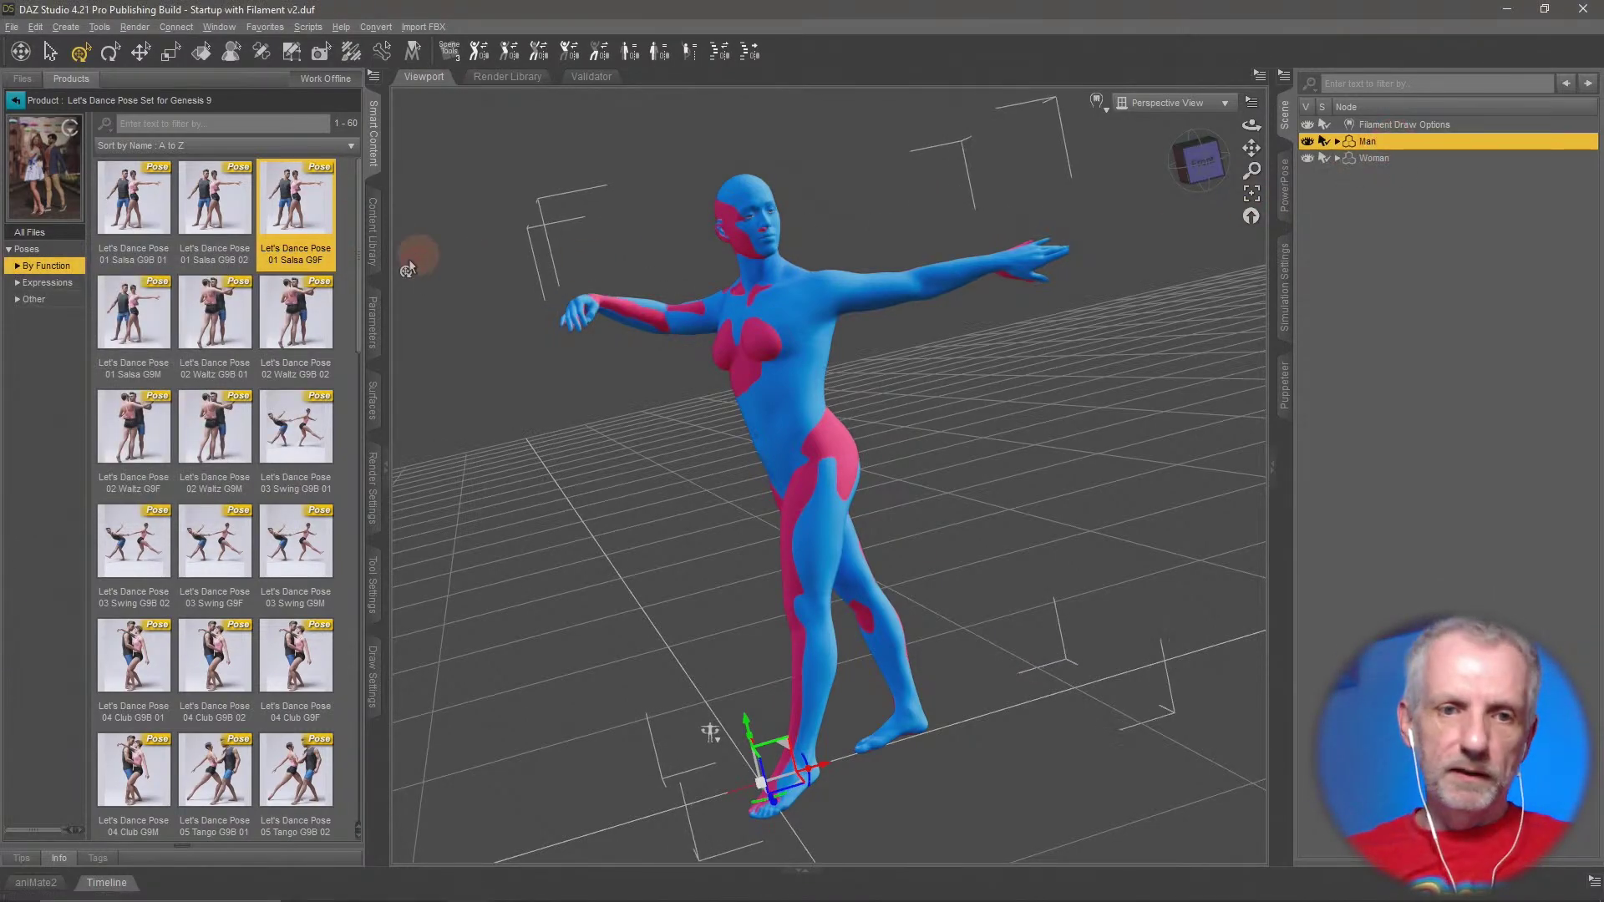
{"action": "double_click", "coordinate": [118, 301]}
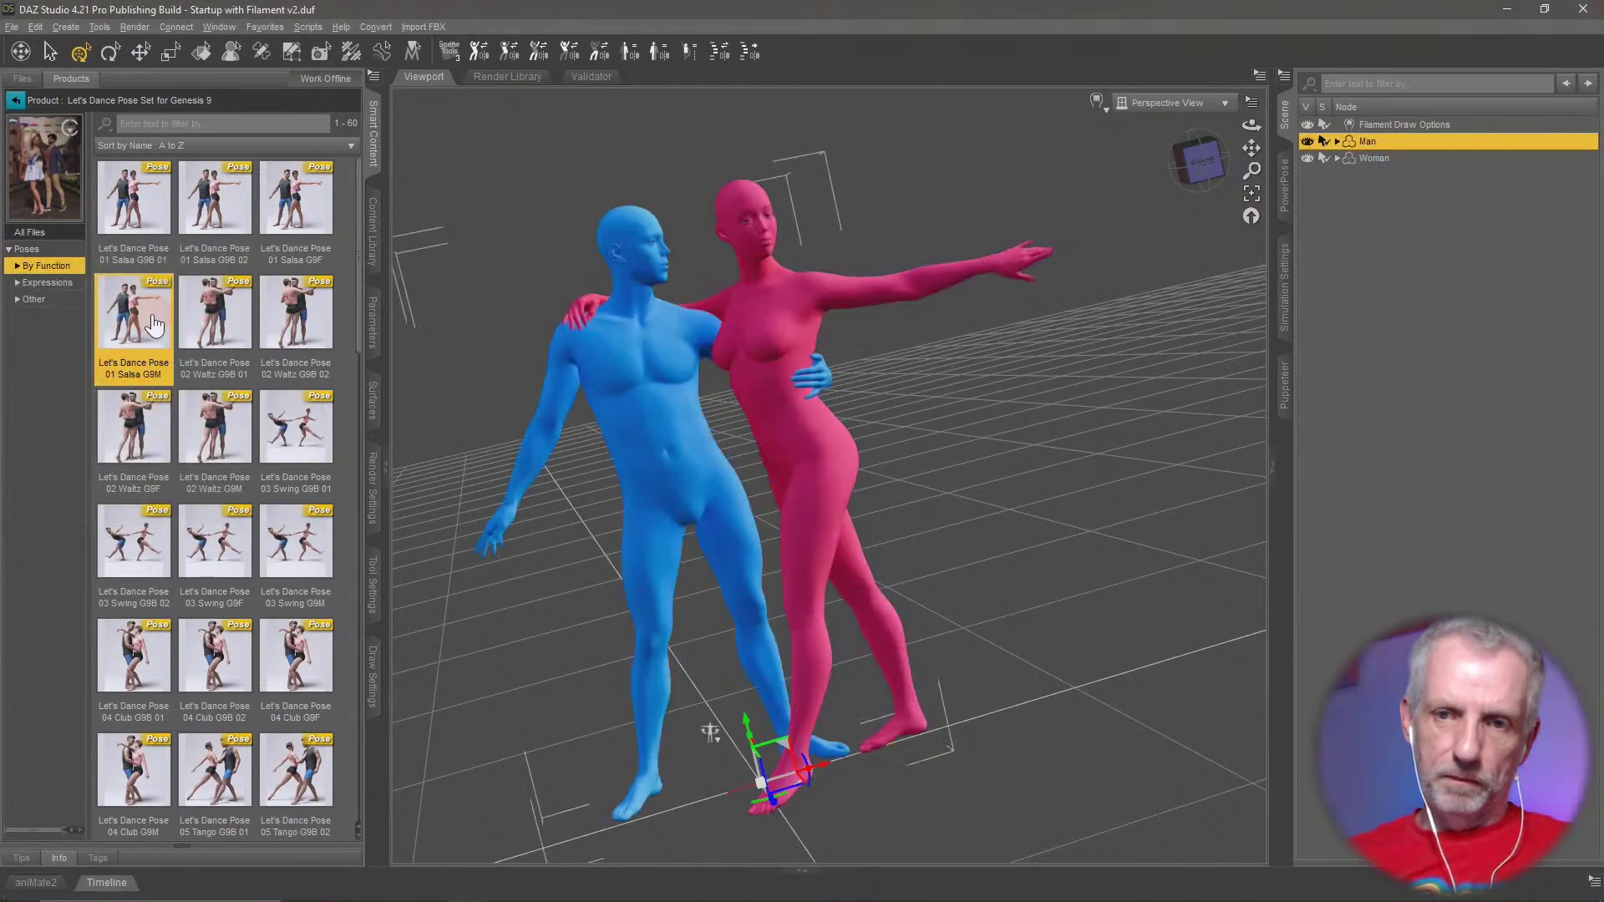
{"action": "left_click_drag", "start_coordinate": [625, 488], "coordinate": [538, 407], "text": "alt"}
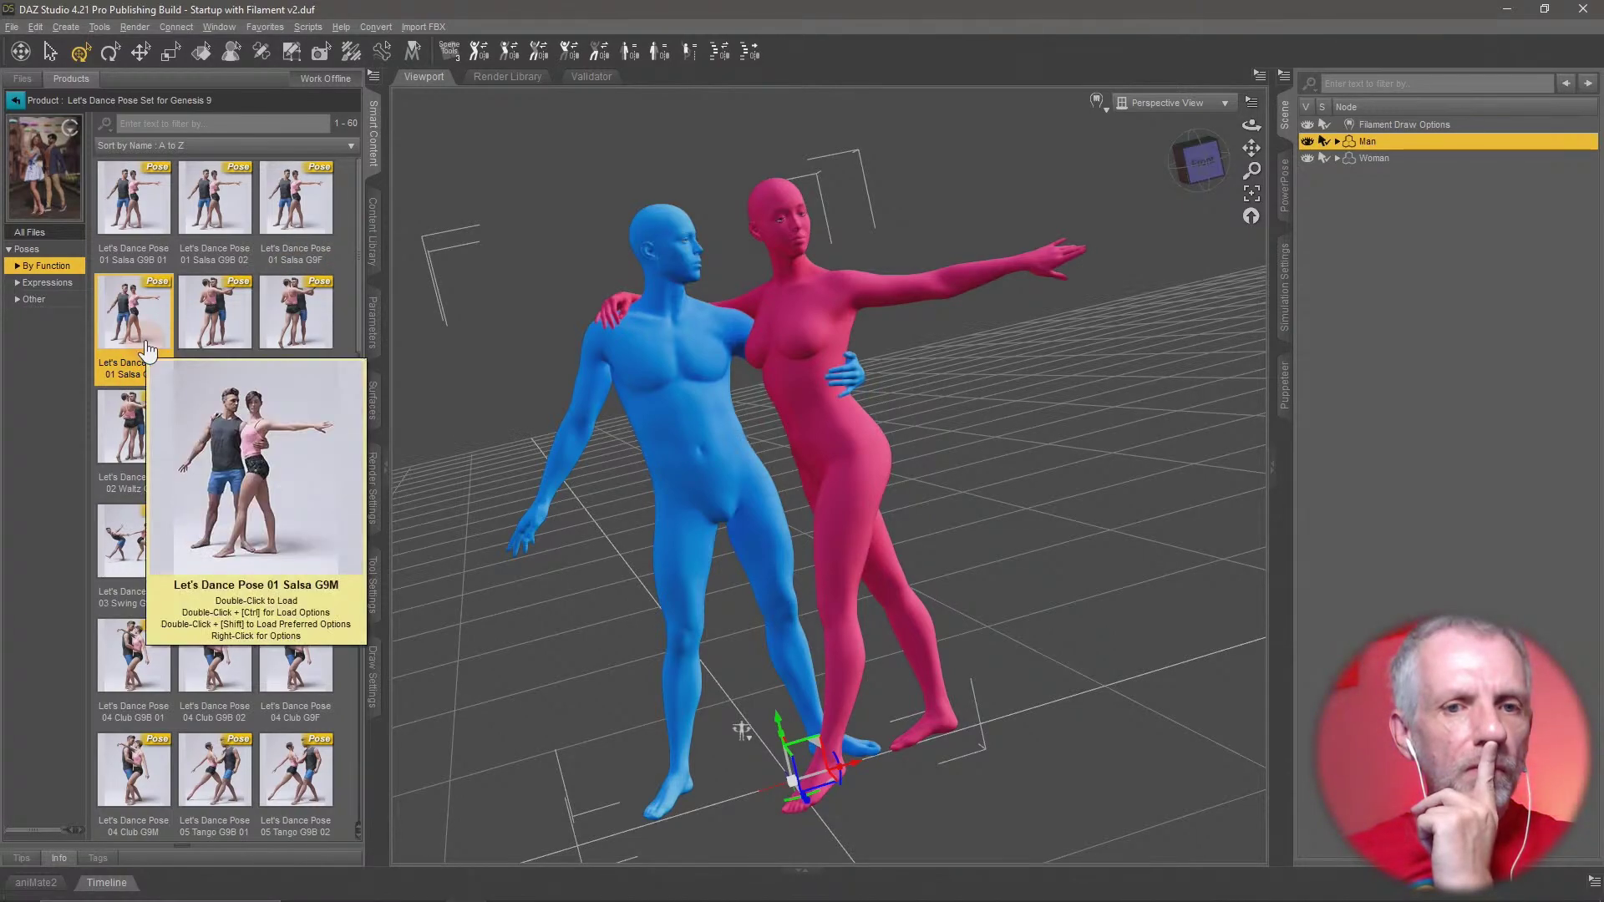
Apply Let's Dance Pose 02 Waltz G9F to the Woman and Pose 02 Waltz G9M to the Man
{"action": "left_click", "coordinate": [215, 206]}
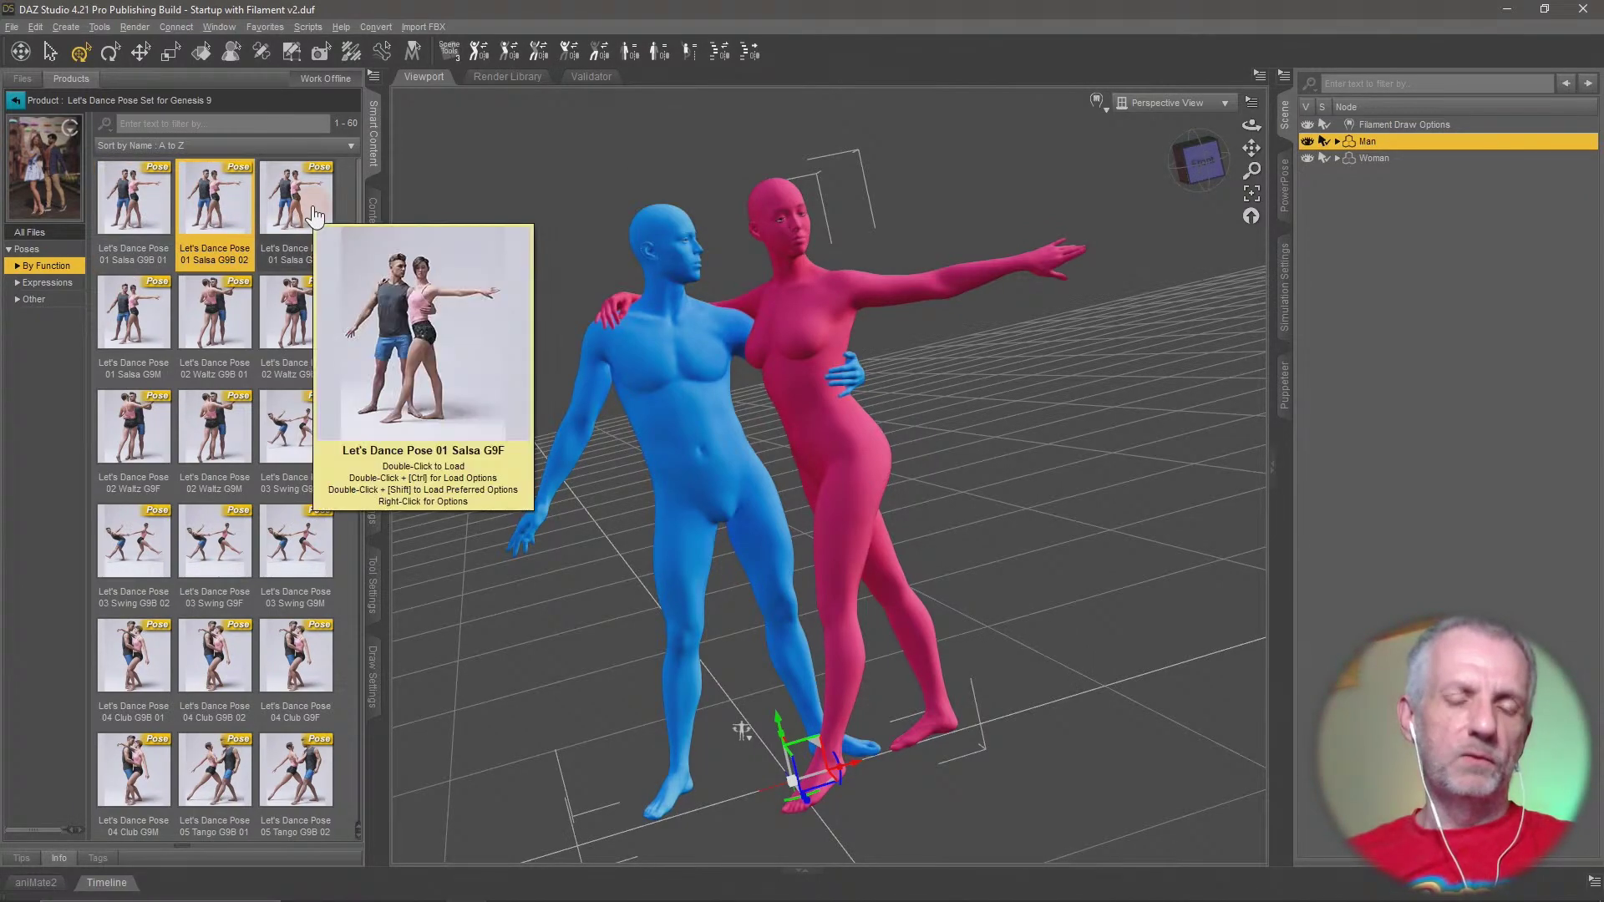
{"action": "left_click", "coordinate": [134, 327]}
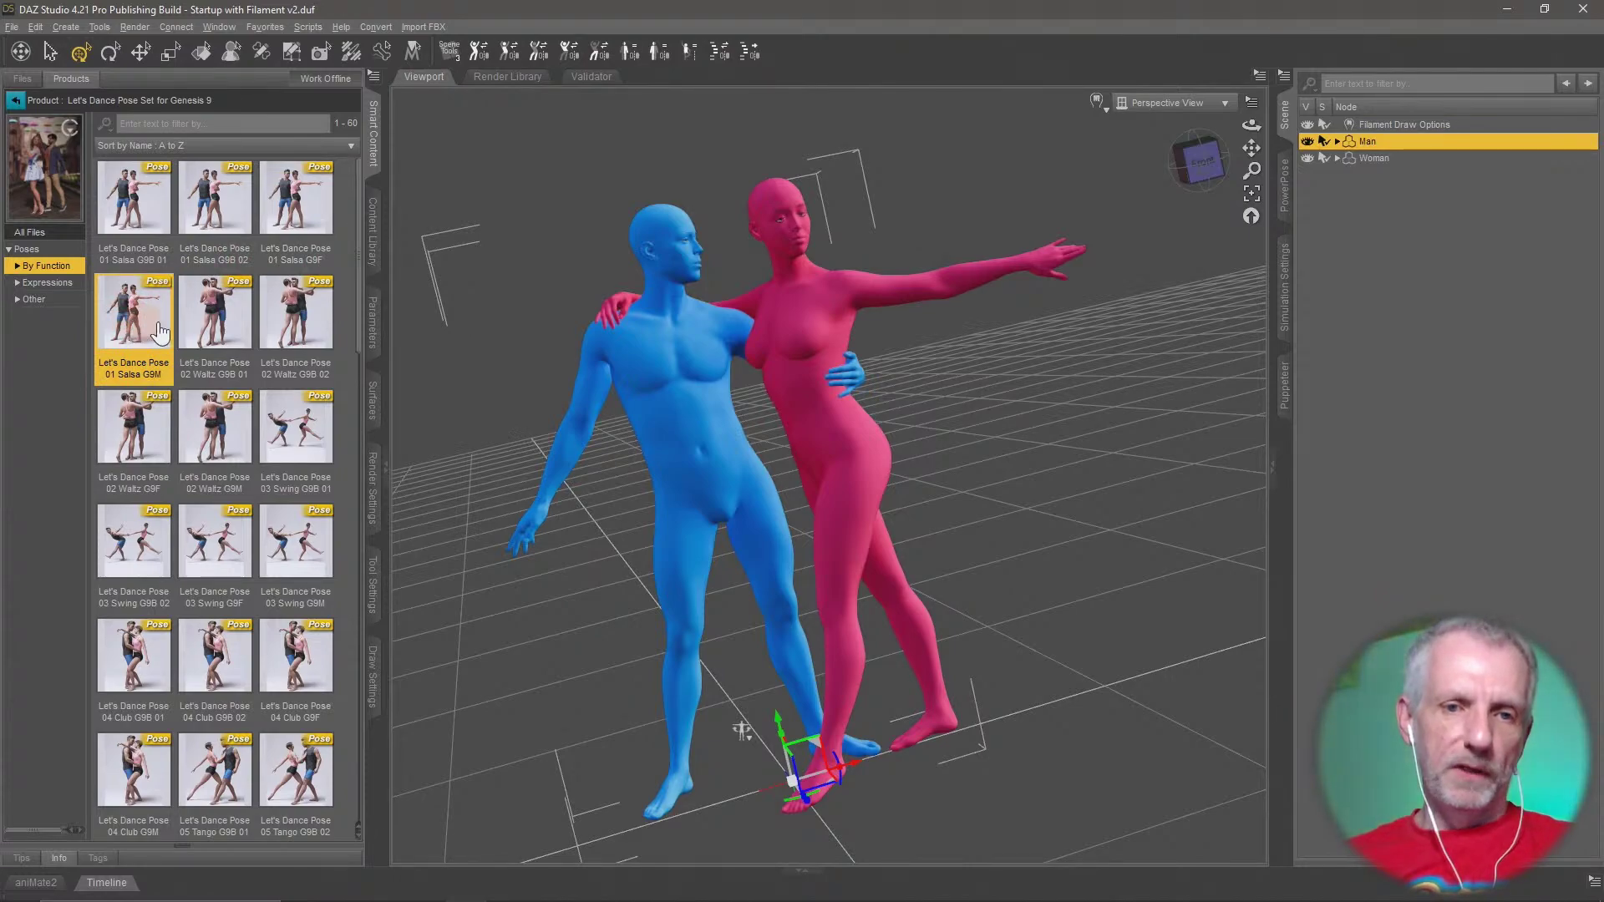
{"action": "left_click", "coordinate": [296, 322]}
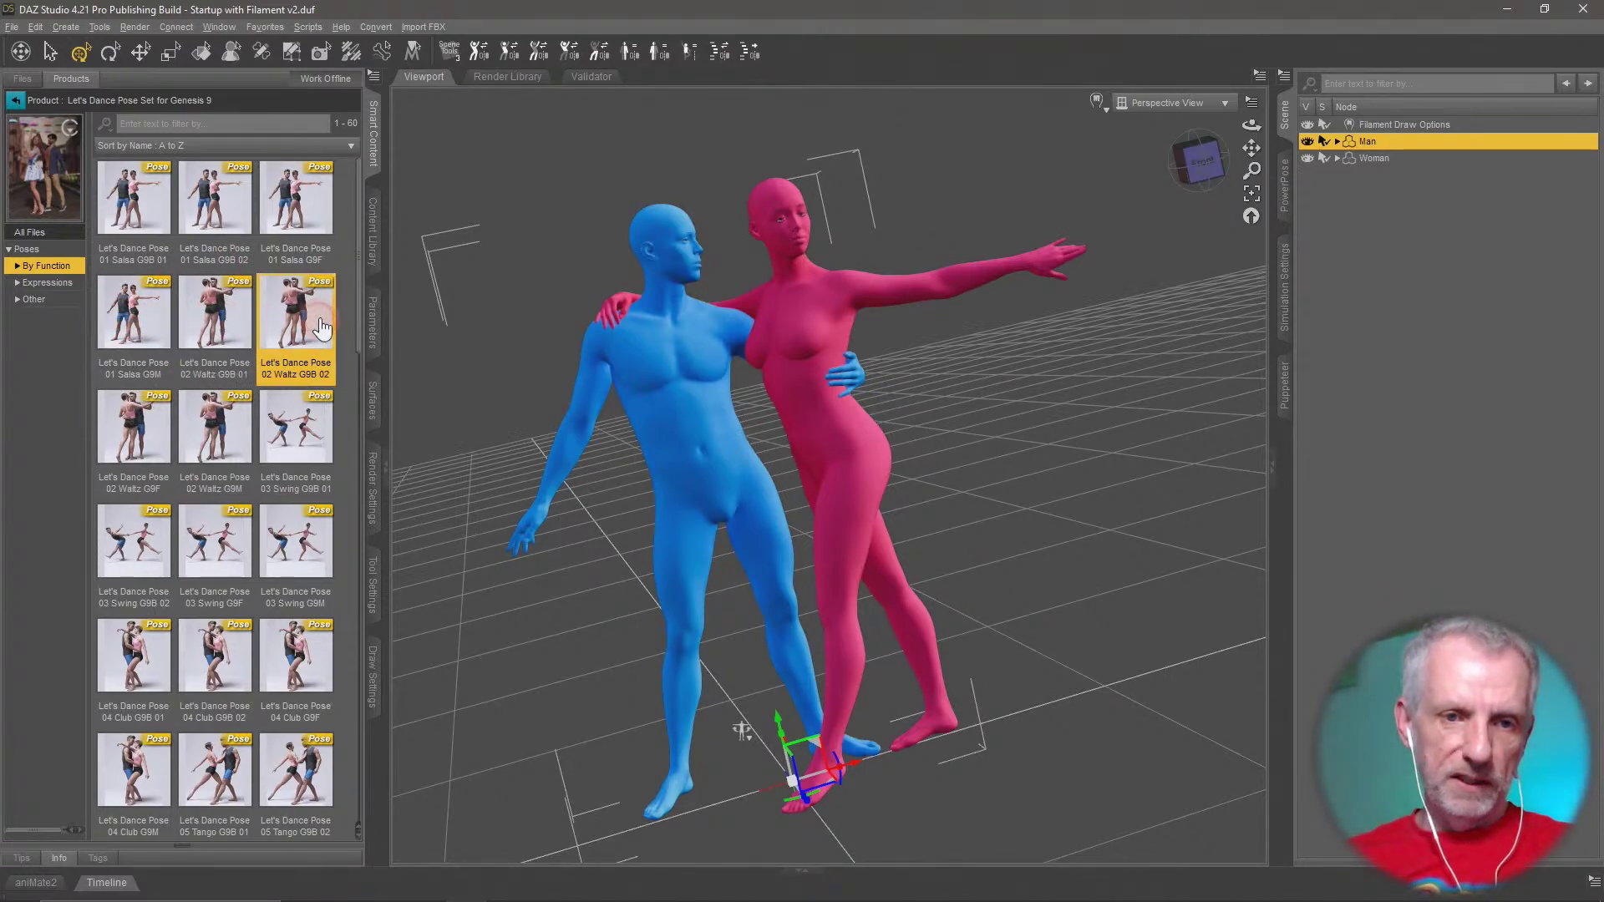
{"action": "left_click", "coordinate": [131, 428]}
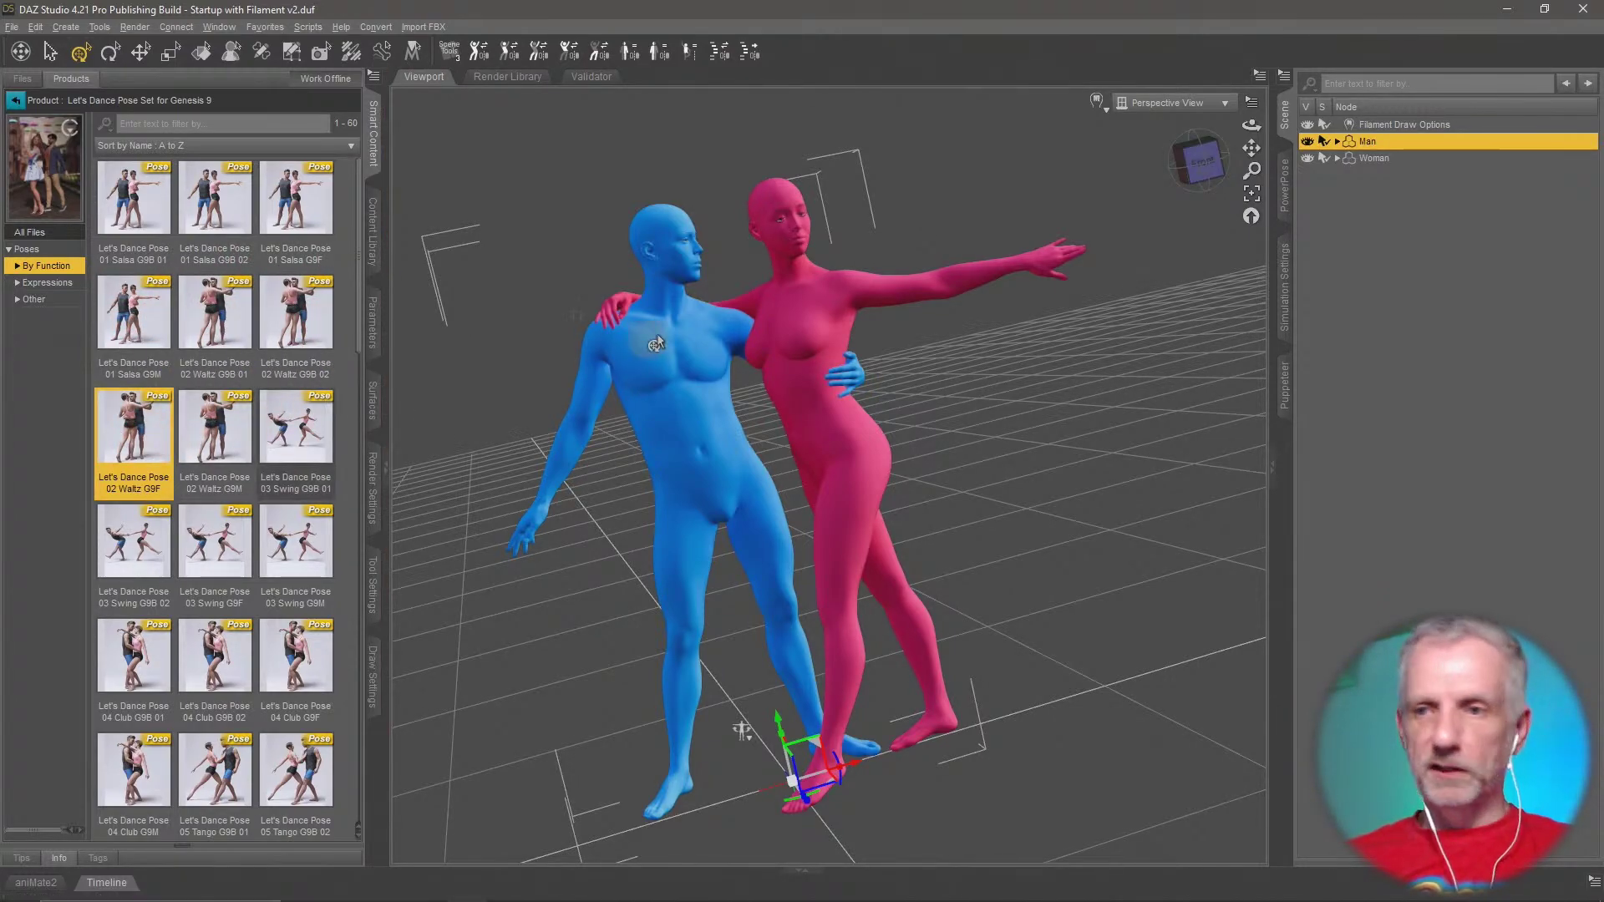
{"action": "left_click", "coordinate": [1373, 158]}
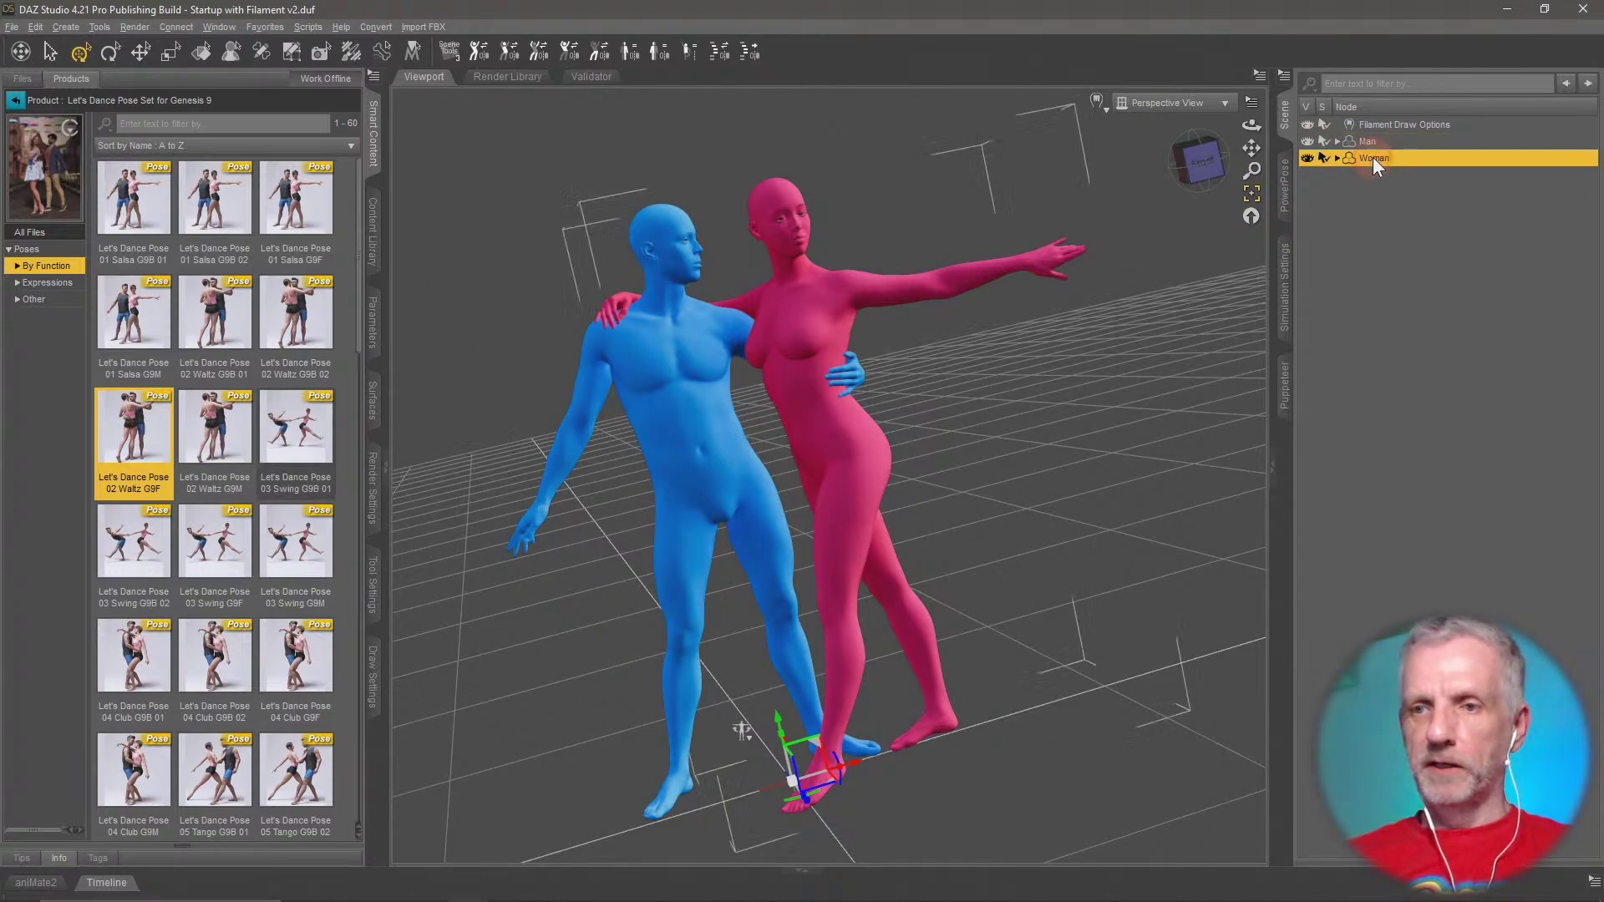
{"action": "double_click", "coordinate": [138, 431]}
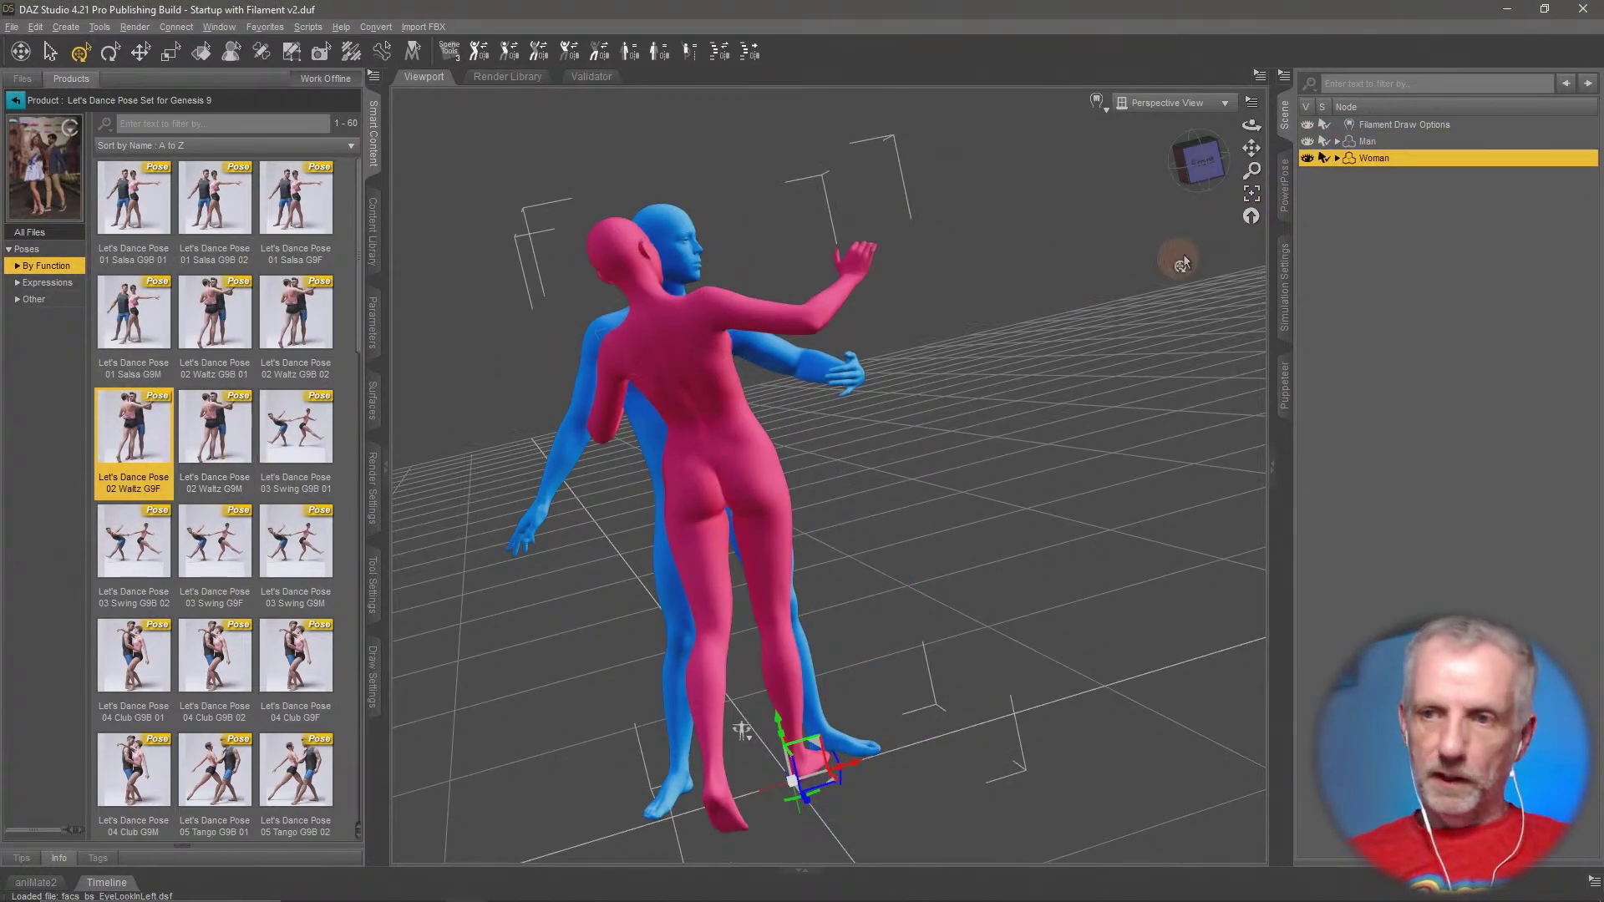
{"action": "left_click", "coordinate": [1412, 142]}
{"action": "double_click", "coordinate": [215, 427]}
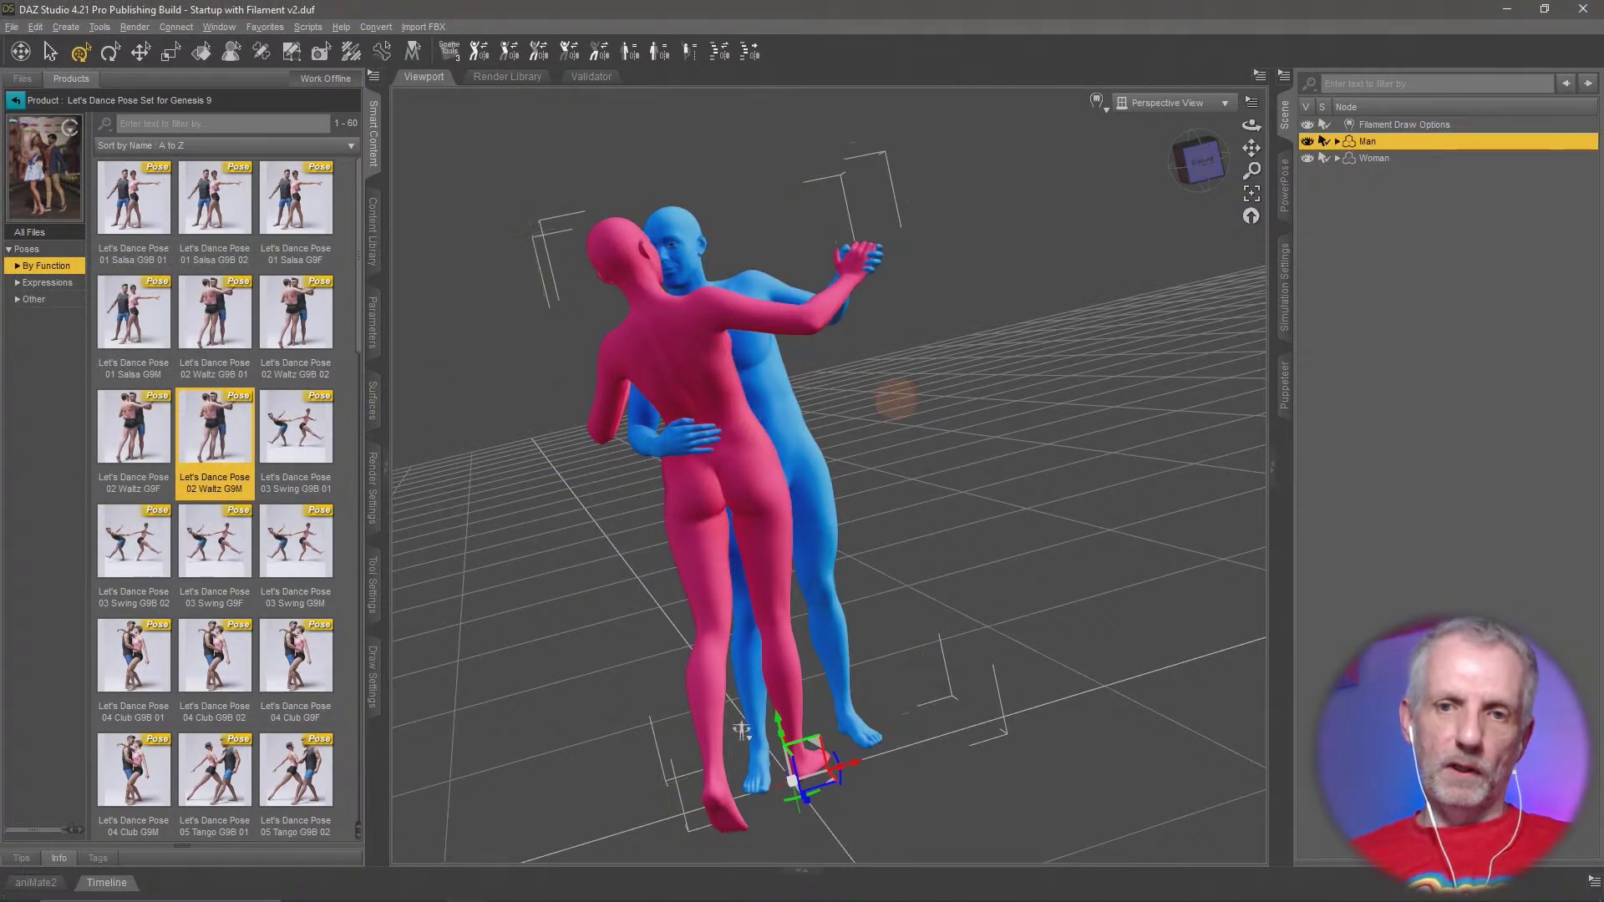
Inspect the waltzing couple from several angles and reset the tilted perspective view
{"action": "middle_click_drag", "start_coordinate": [895, 401], "coordinate": [1154, 315]}
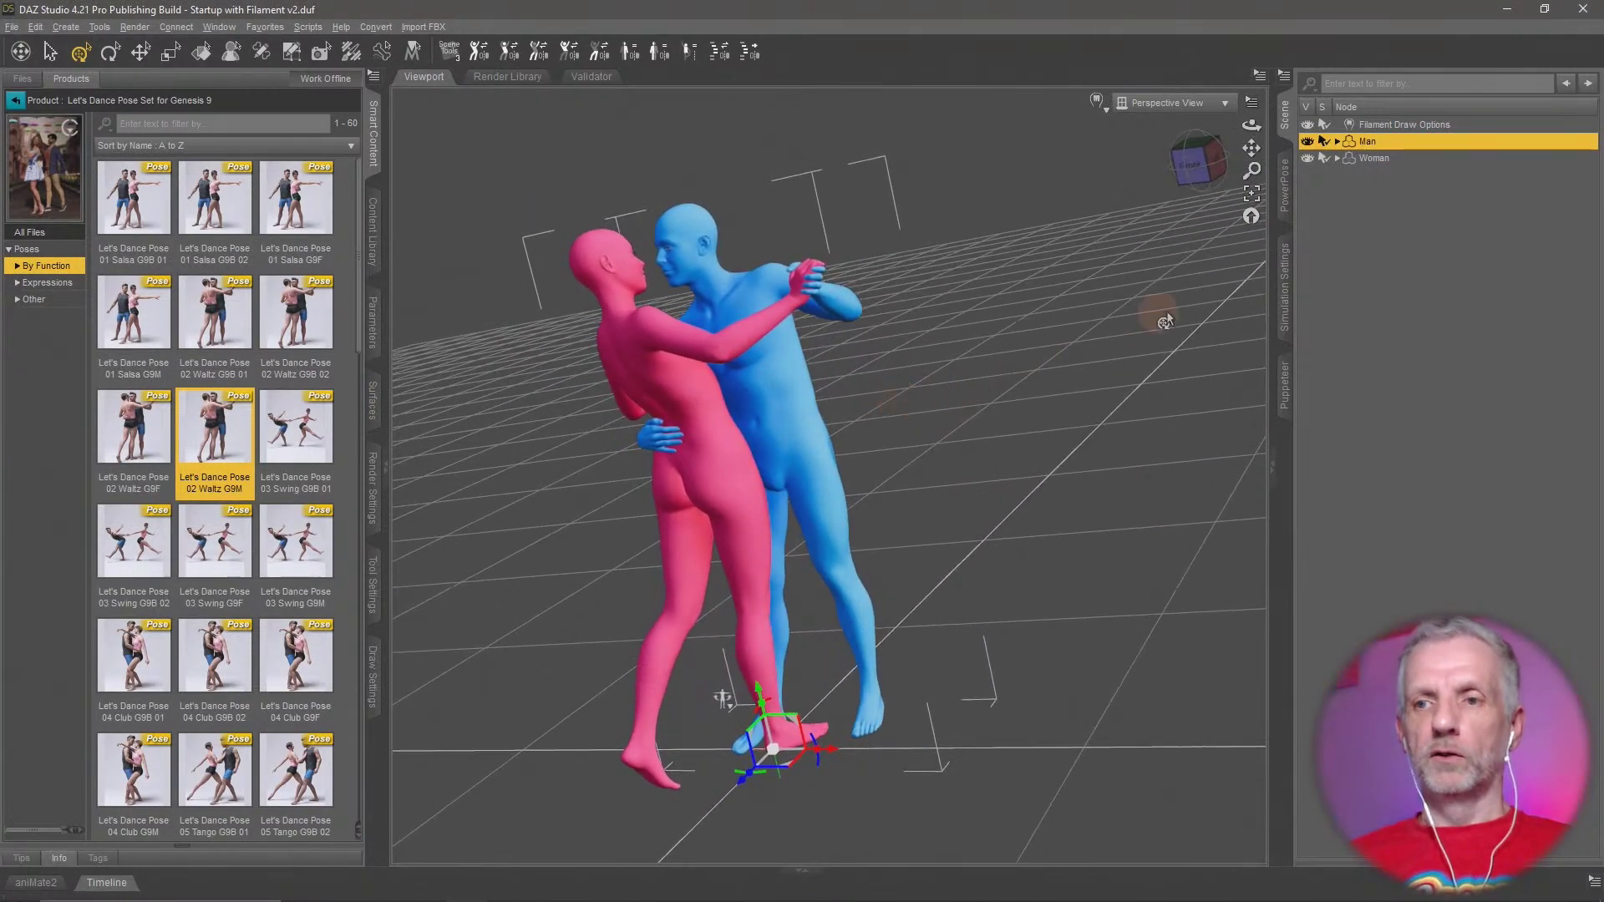
{"action": "left_click", "coordinate": [1250, 219]}
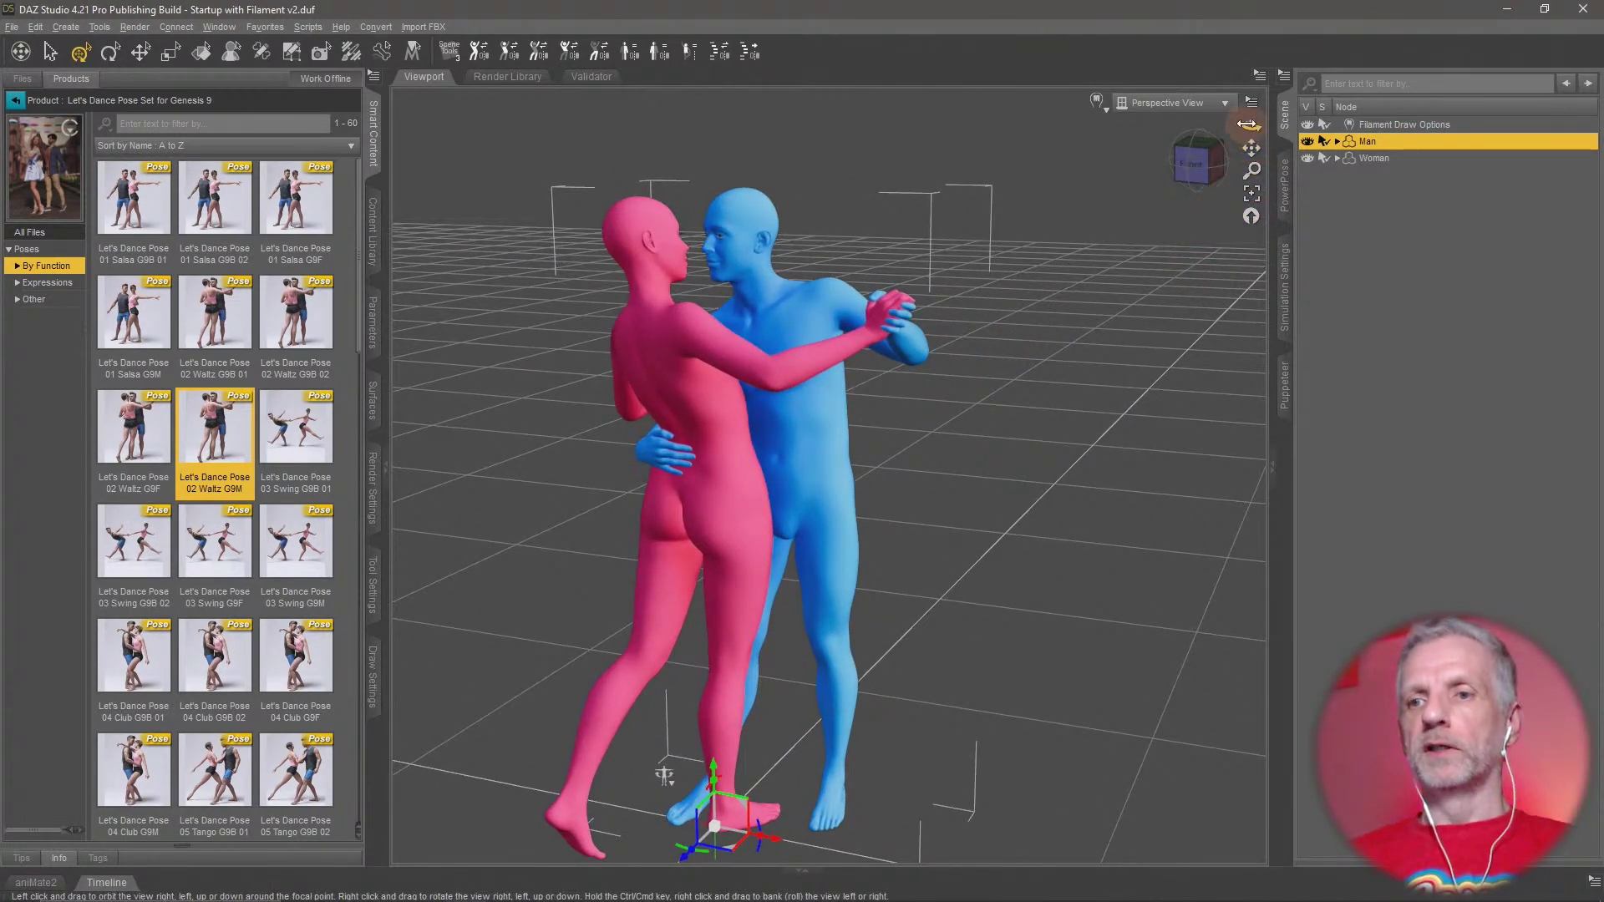
{"action": "left_click_drag", "start_coordinate": [1251, 125], "coordinate": [1249, 170]}
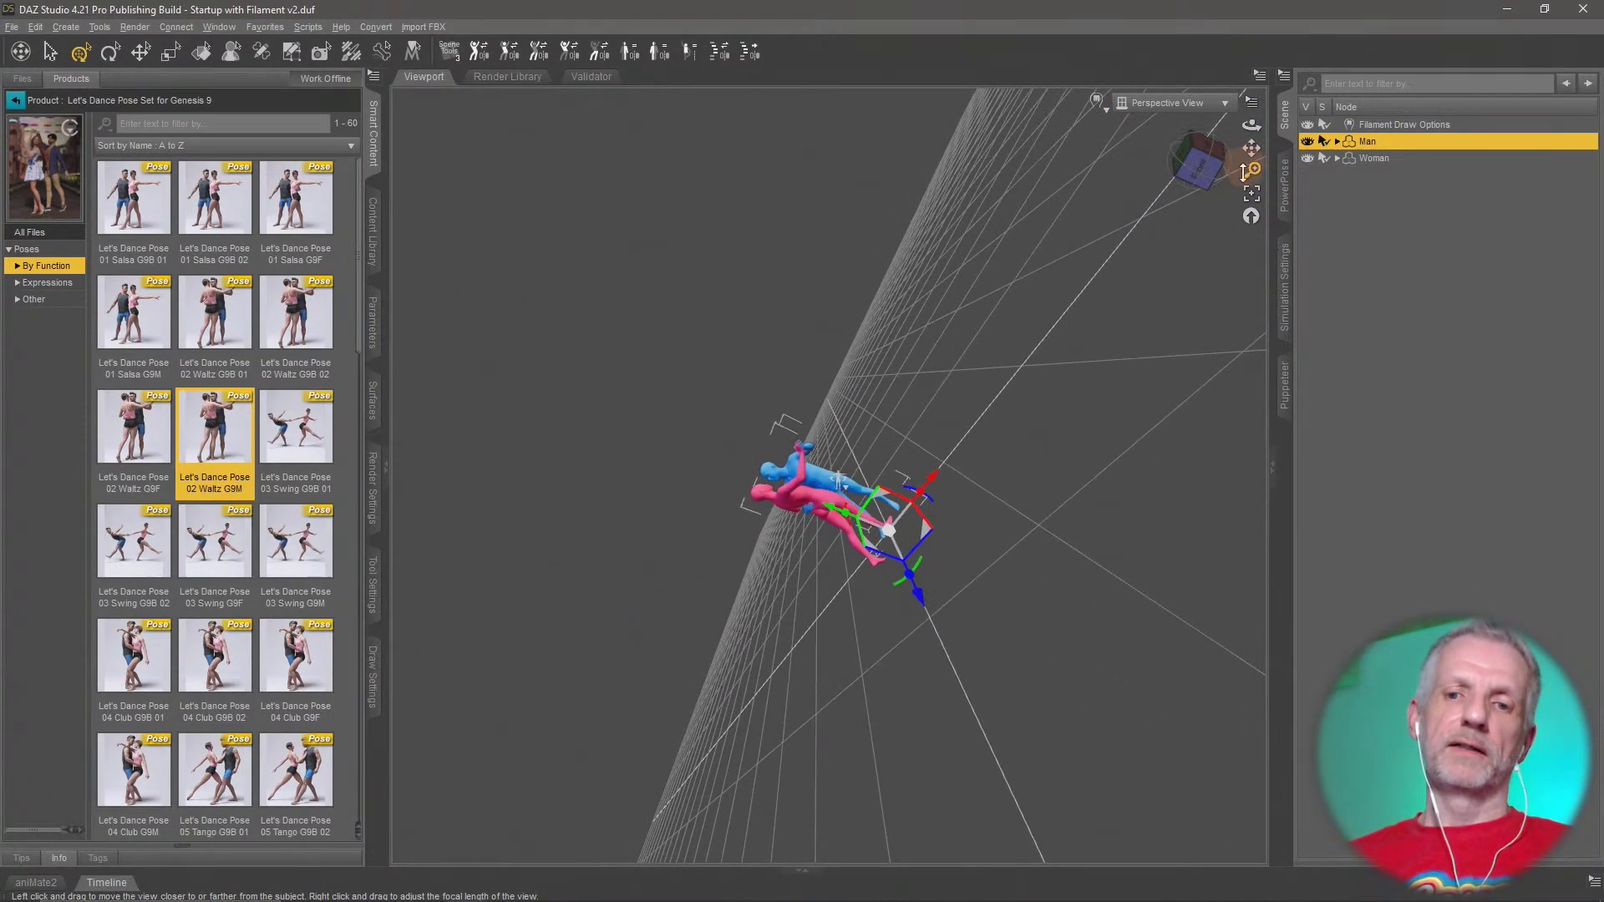
{"action": "mouse_move", "coordinate": [955, 361]}
{"action": "middle_mouse_down"}
{"action": "mouse_move", "coordinate": [974, 368]}
{"action": "mouse_move", "coordinate": [895, 387]}
{"action": "mouse_move", "coordinate": [952, 361]}
{"action": "middle_mouse_up"}
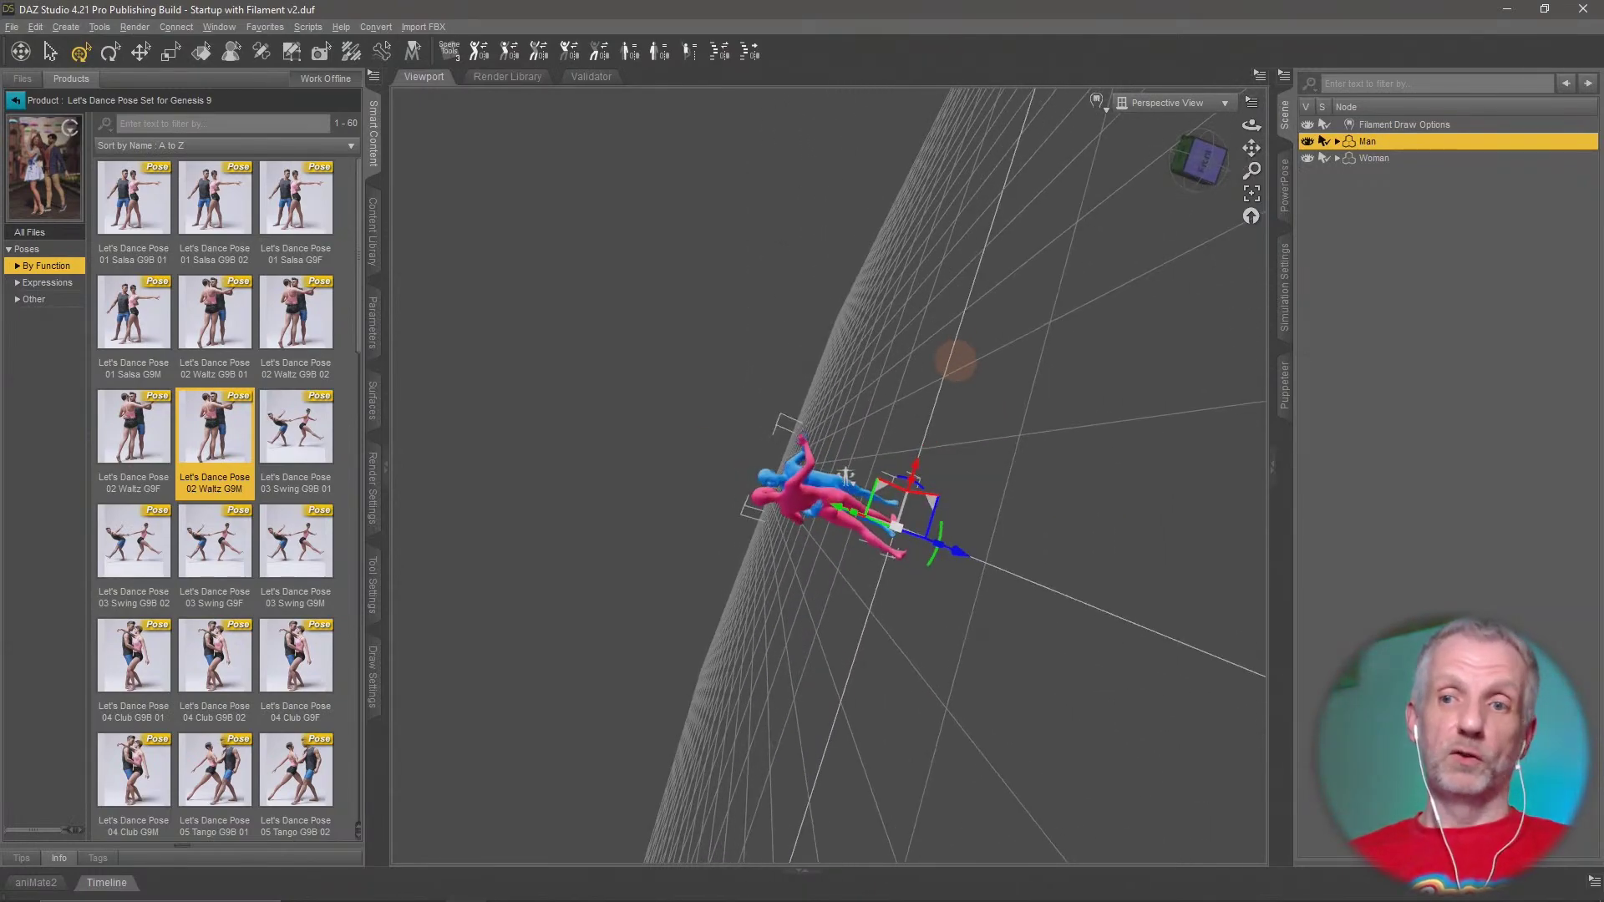
{"action": "left_click", "coordinate": [1252, 218]}
{"action": "middle_click_drag", "start_coordinate": [980, 378], "coordinate": [978, 382]}
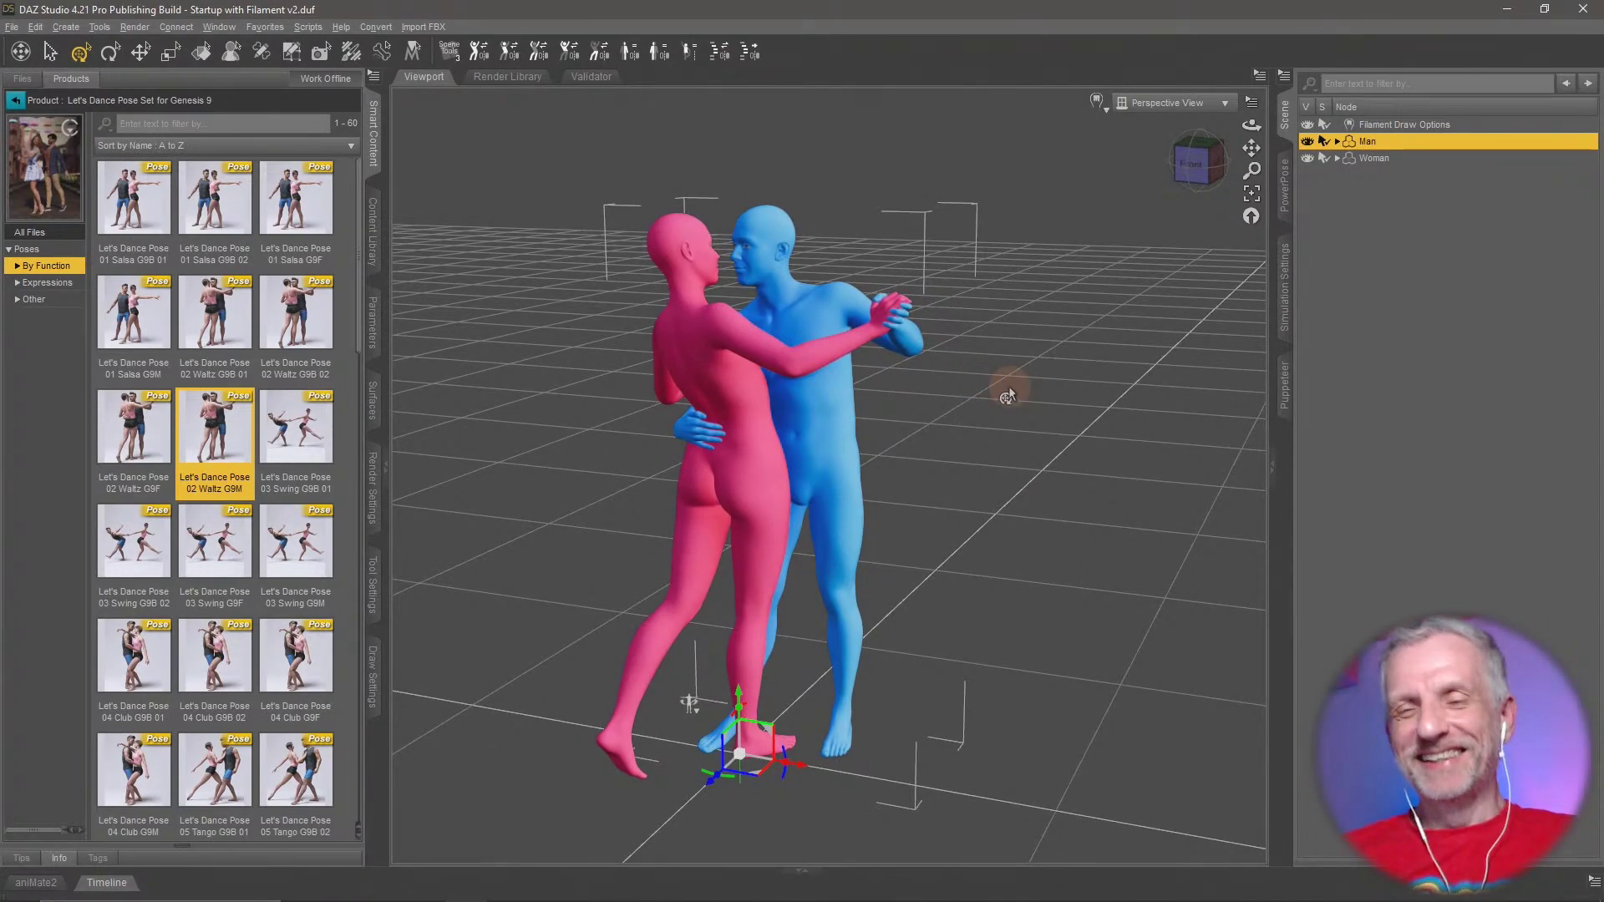
{"action": "mouse_move", "coordinate": [1010, 386]}
{"action": "middle_mouse_down"}
{"action": "mouse_move", "coordinate": [1045, 373]}
{"action": "mouse_move", "coordinate": [1029, 368]}
{"action": "middle_mouse_up"}
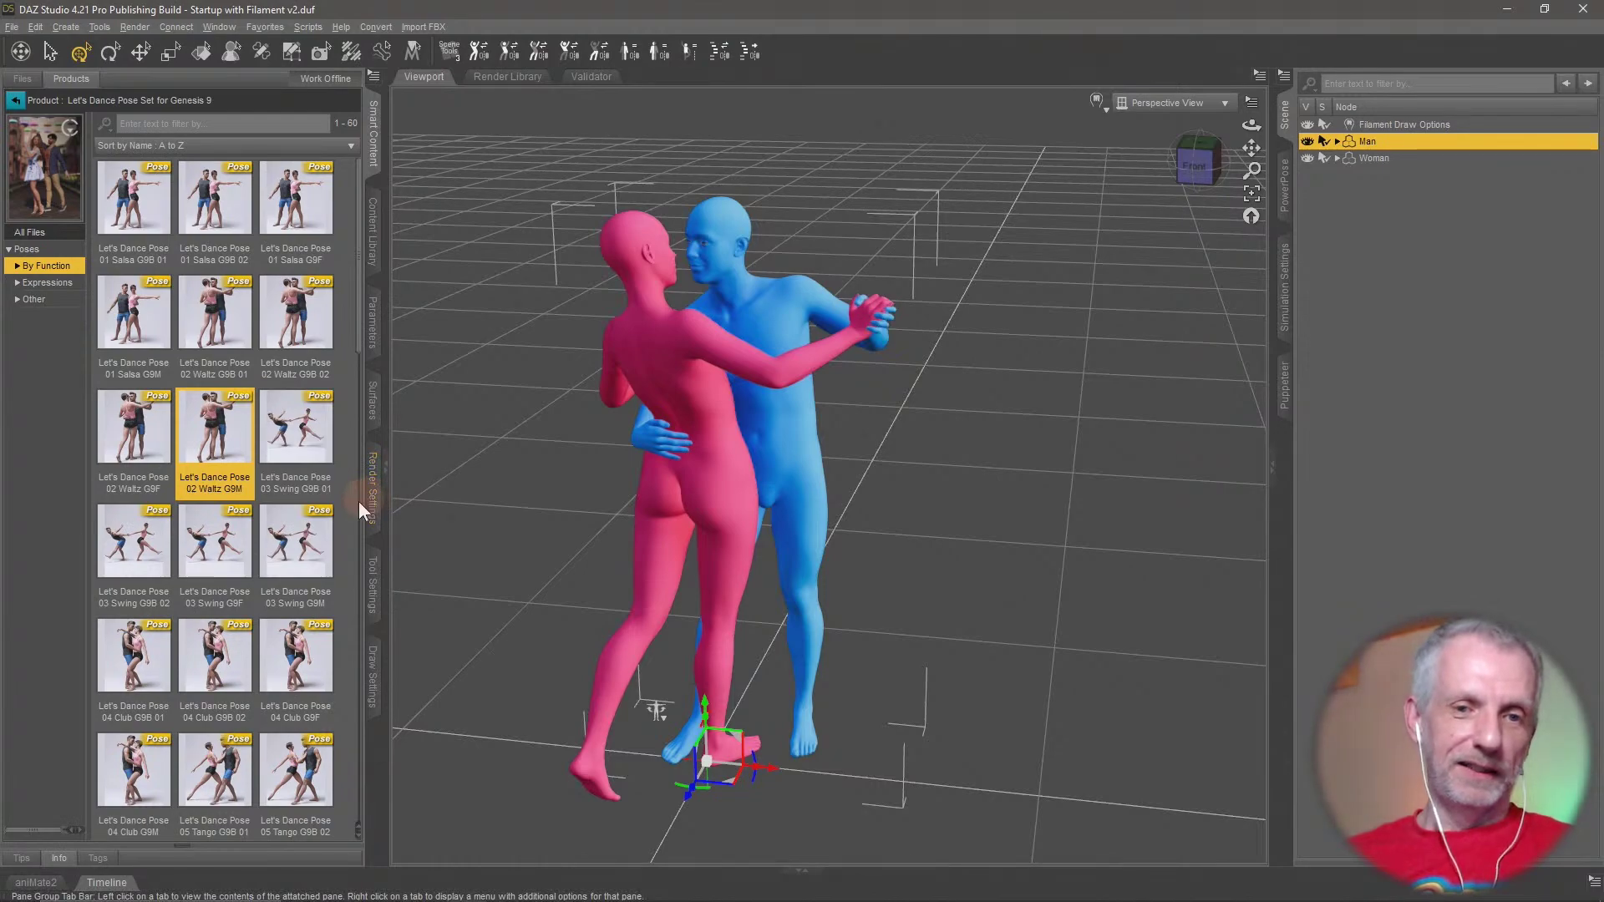
Apply Let's Dance Pose 04 Club G9M to the Man and Pose 04 Club G9F to the Woman, and inspect the couple
{"action": "scroll", "coordinate": [353, 508], "scroll_direction": "down", "scroll_amount": 3}
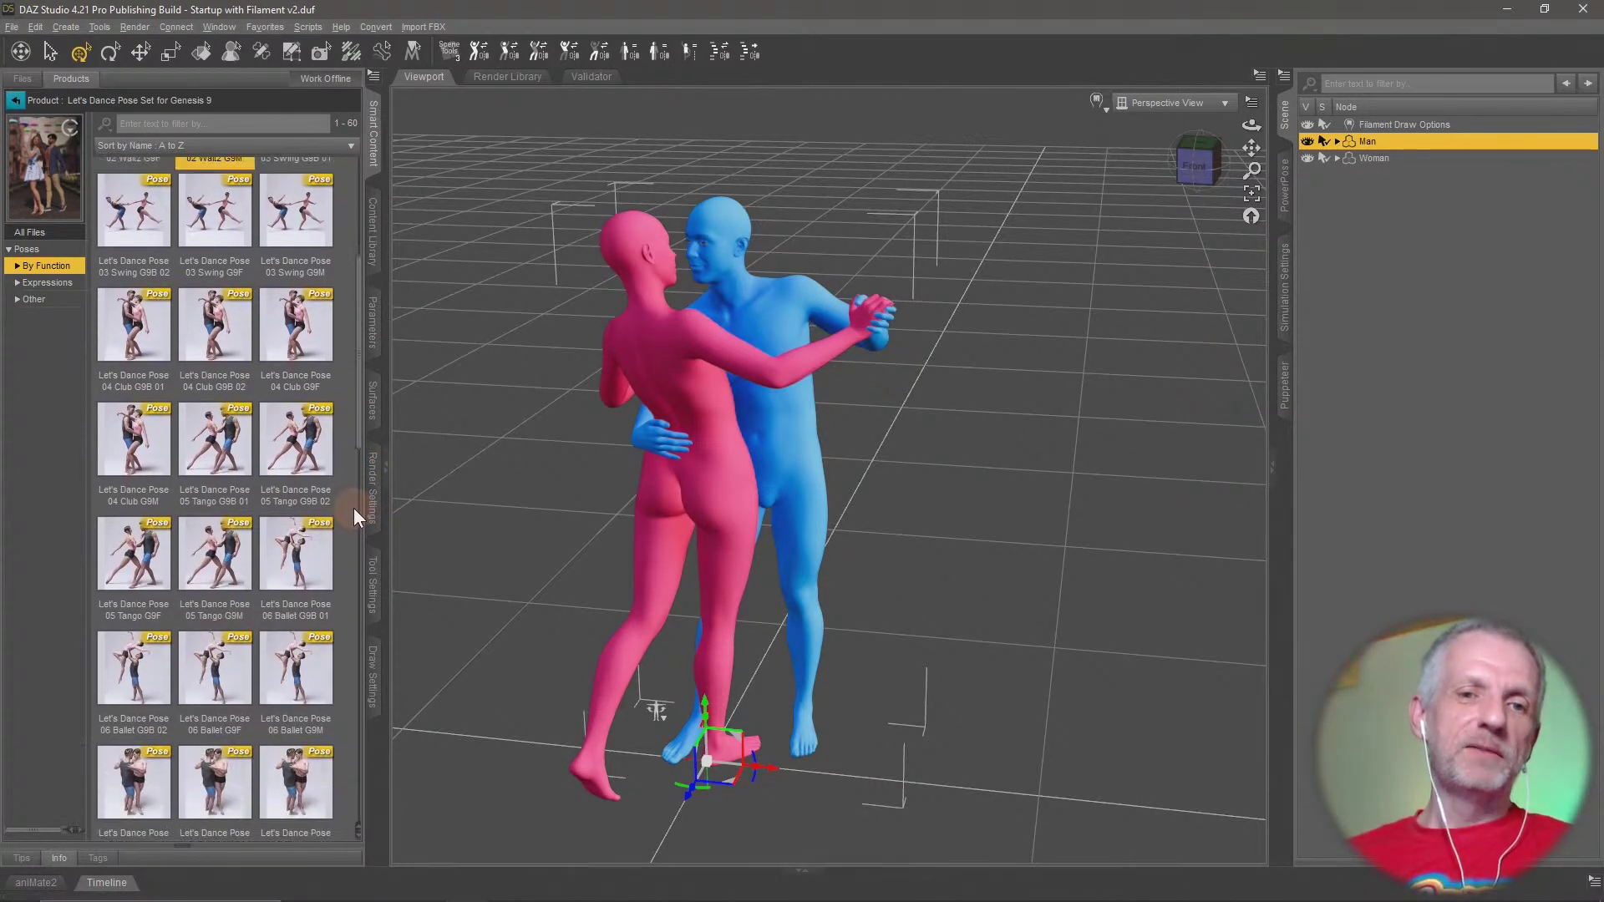
{"action": "scroll", "coordinate": [353, 508], "scroll_direction": "down", "scroll_amount": 2}
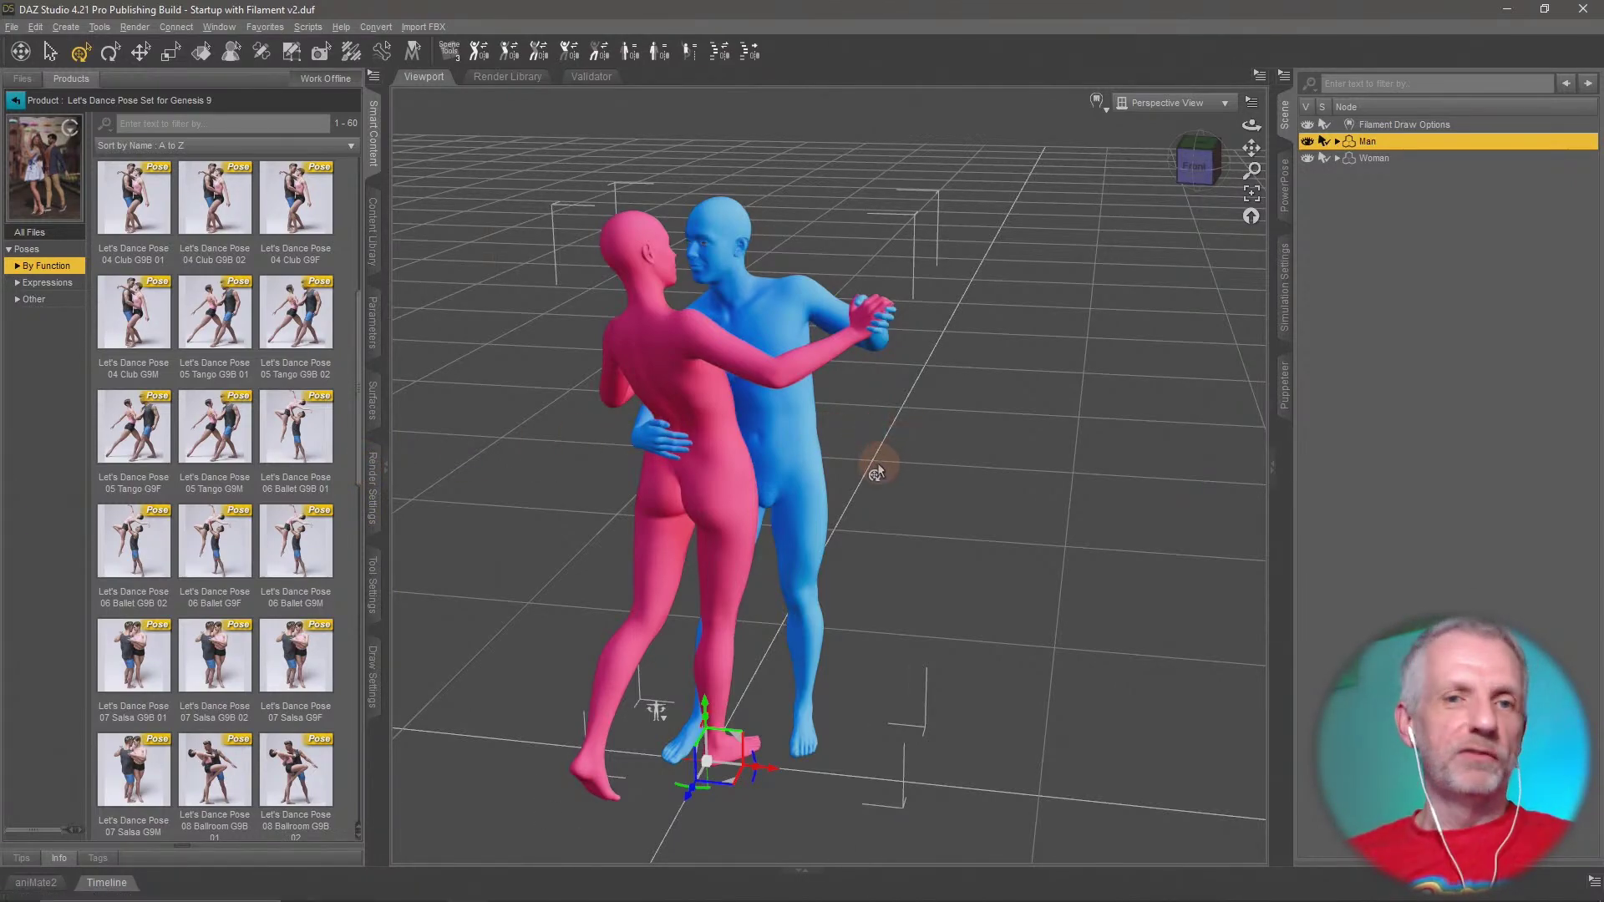
{"action": "middle_click_drag", "start_coordinate": [878, 467], "coordinate": [880, 457]}
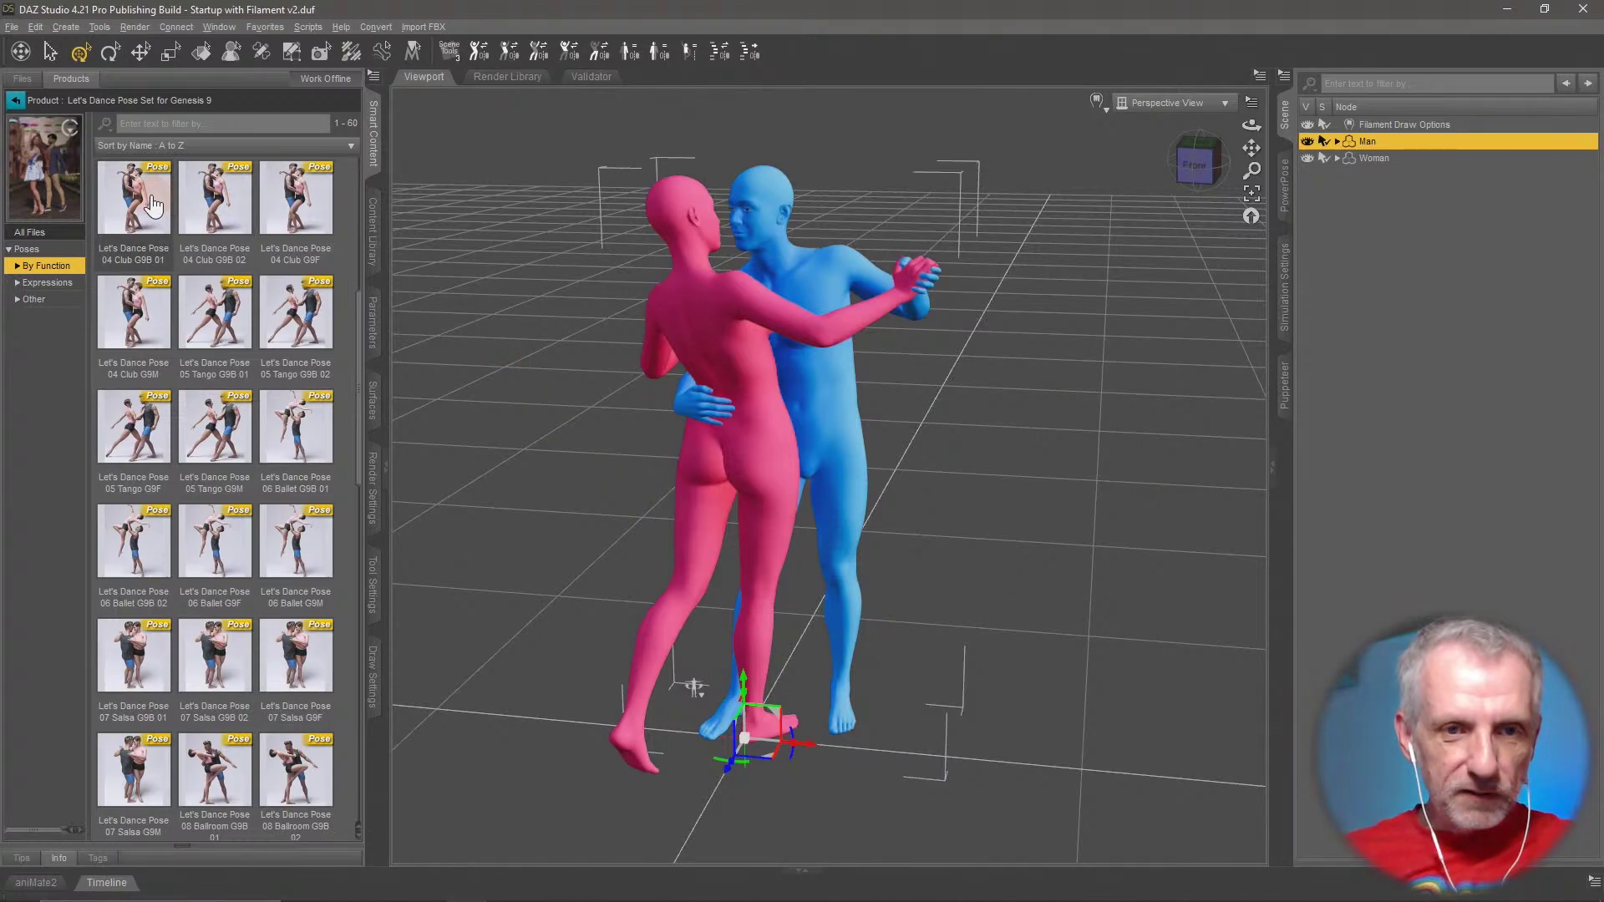
{"action": "left_click", "coordinate": [296, 198]}
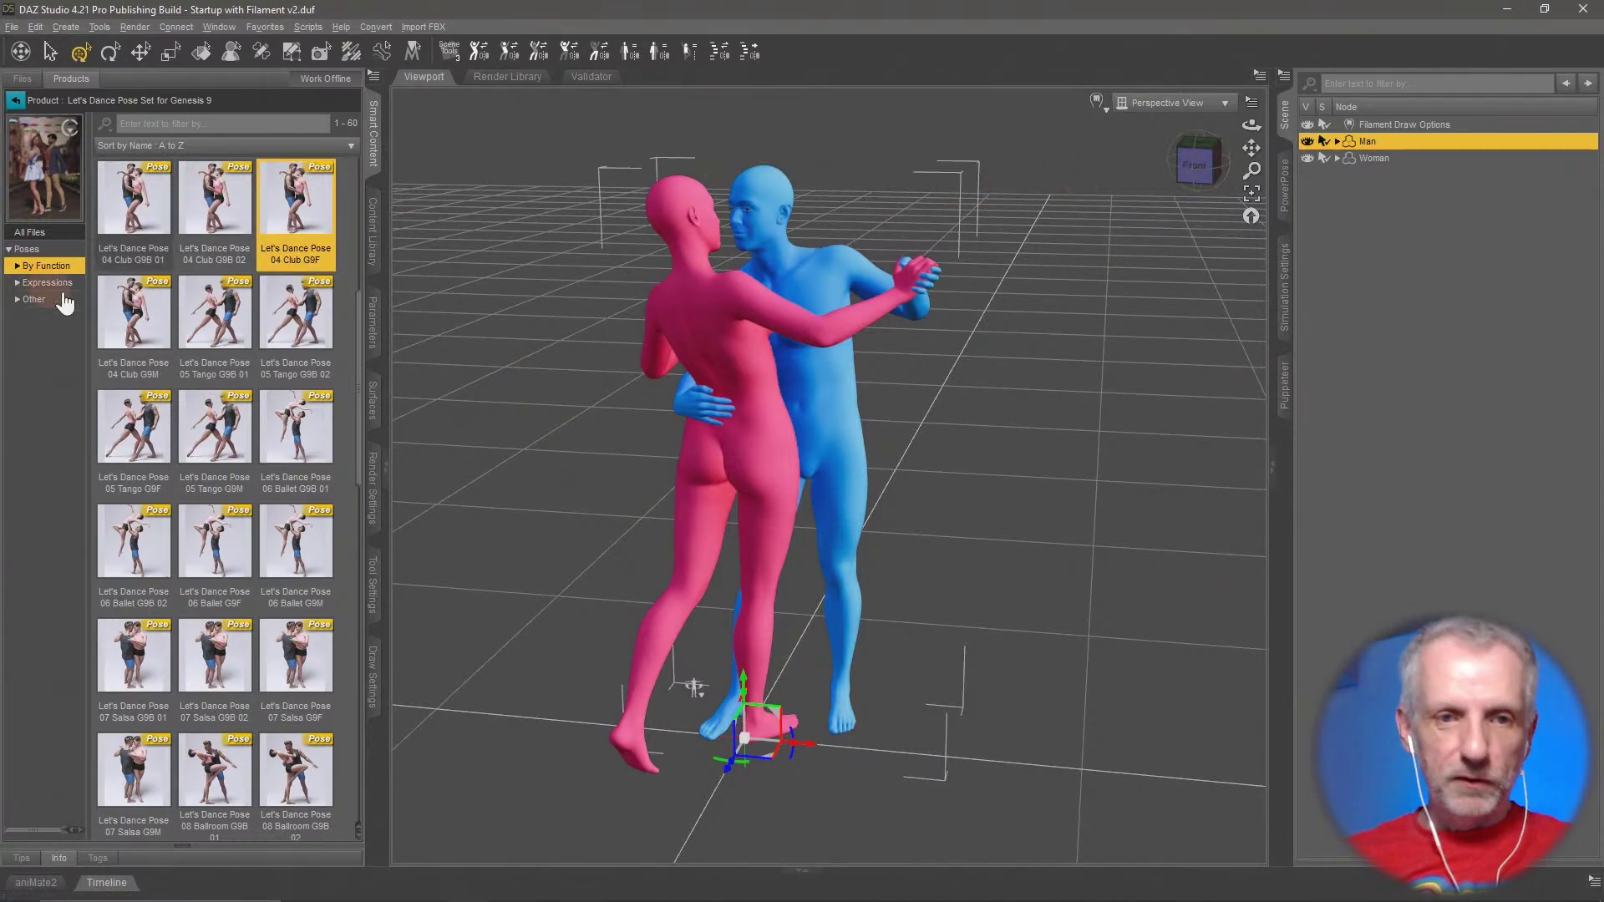
{"action": "double_click", "coordinate": [133, 314]}
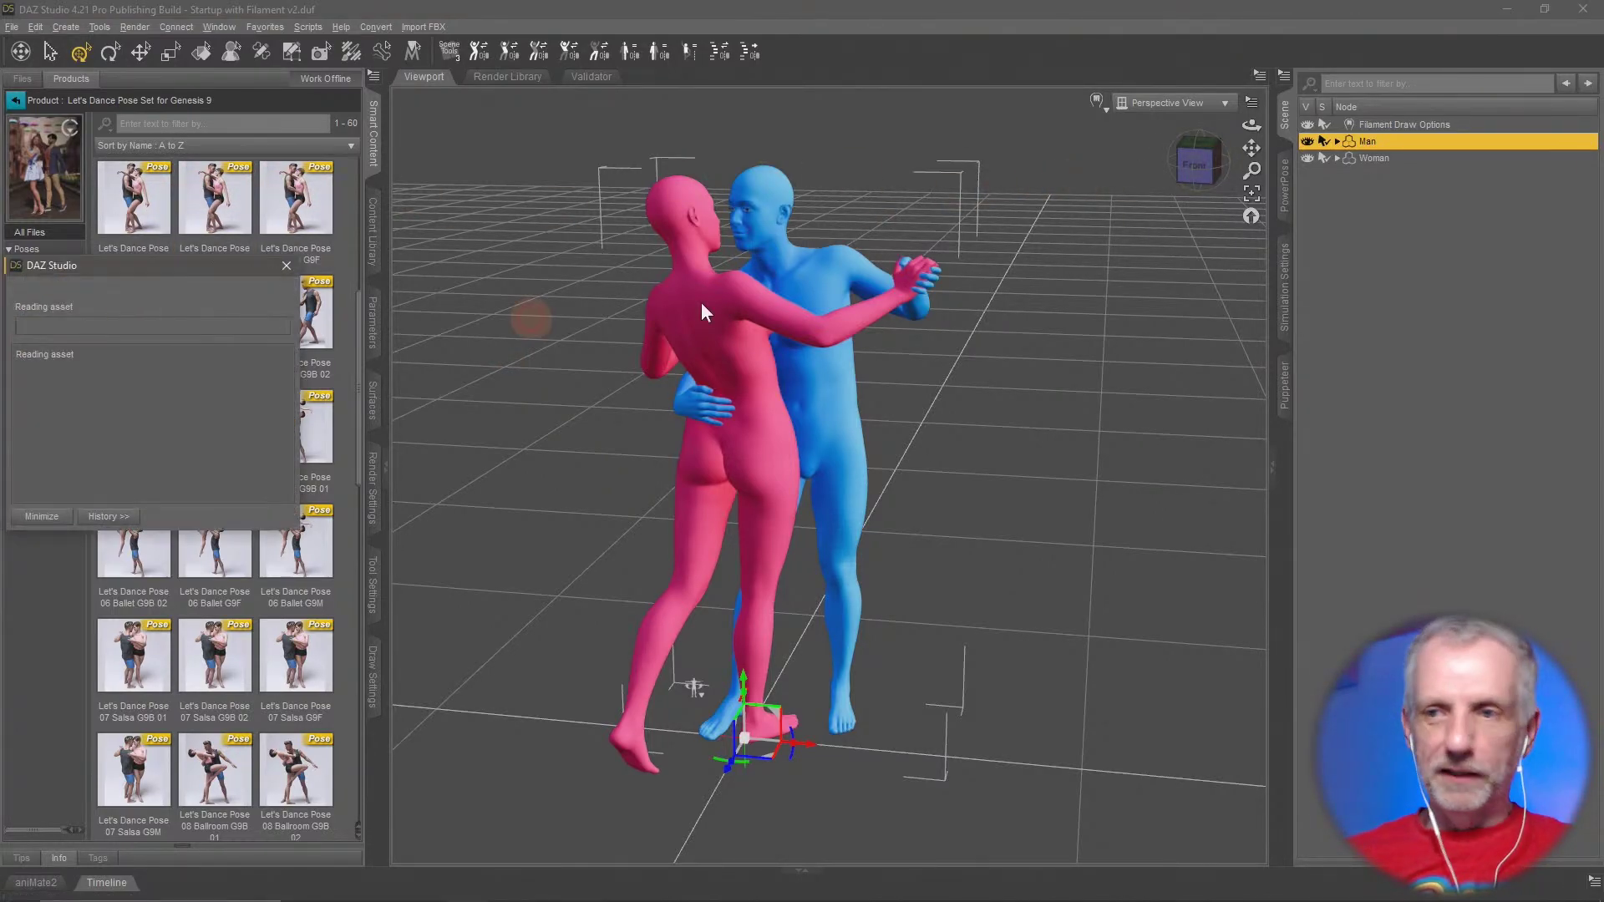
{"action": "left_click", "coordinate": [1404, 160]}
{"action": "double_click", "coordinate": [296, 198]}
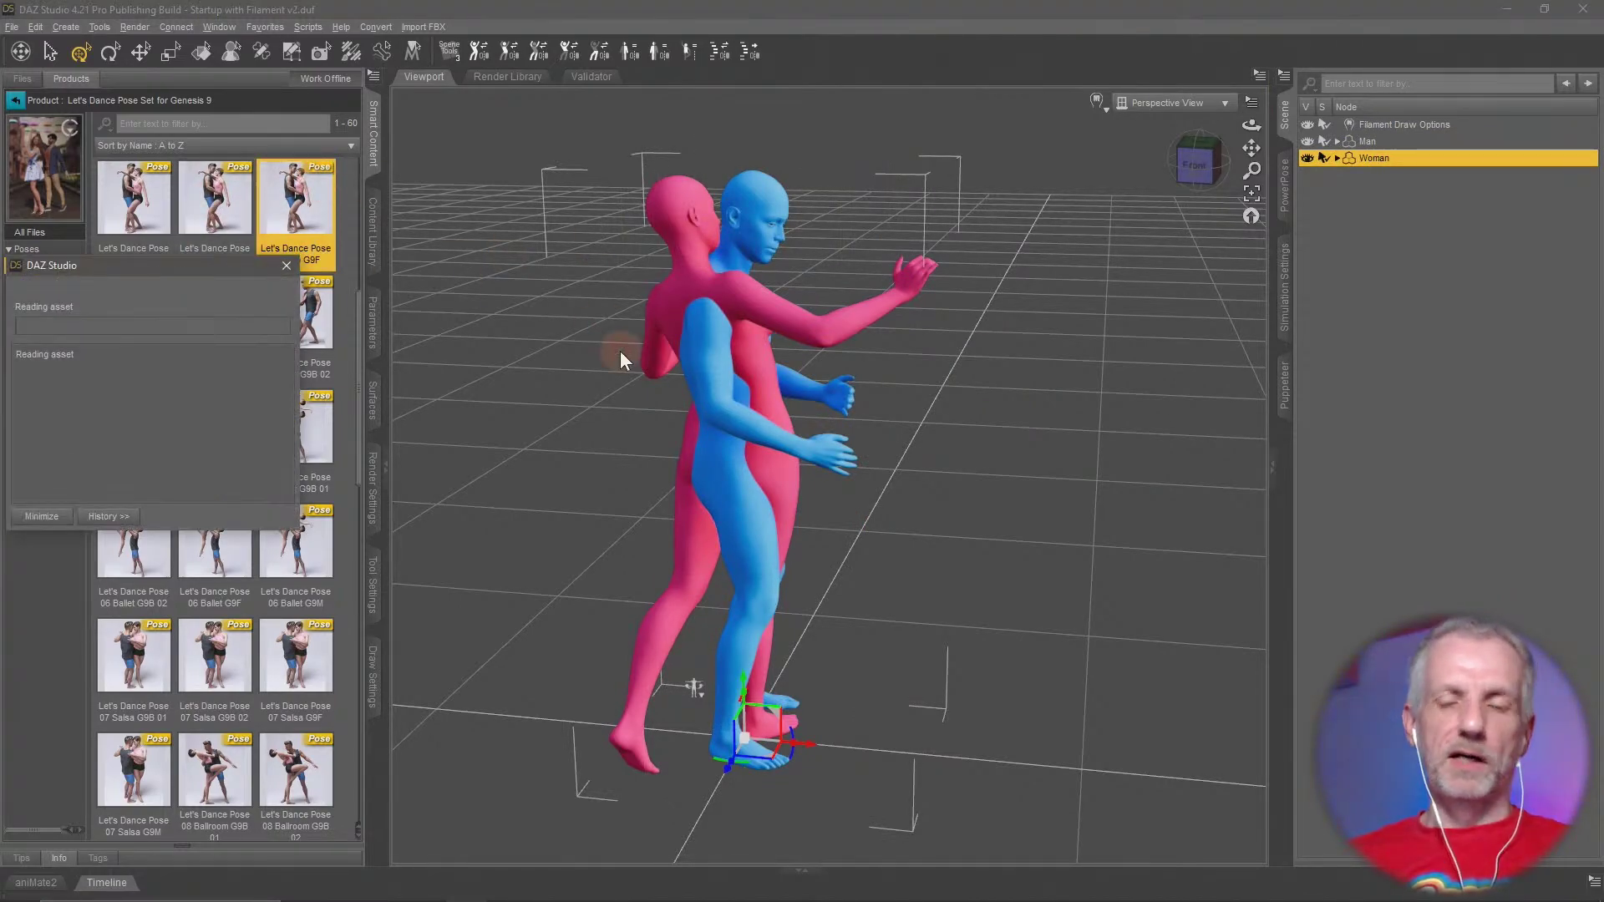
{"action": "middle_click_drag", "start_coordinate": [863, 469], "coordinate": [957, 416]}
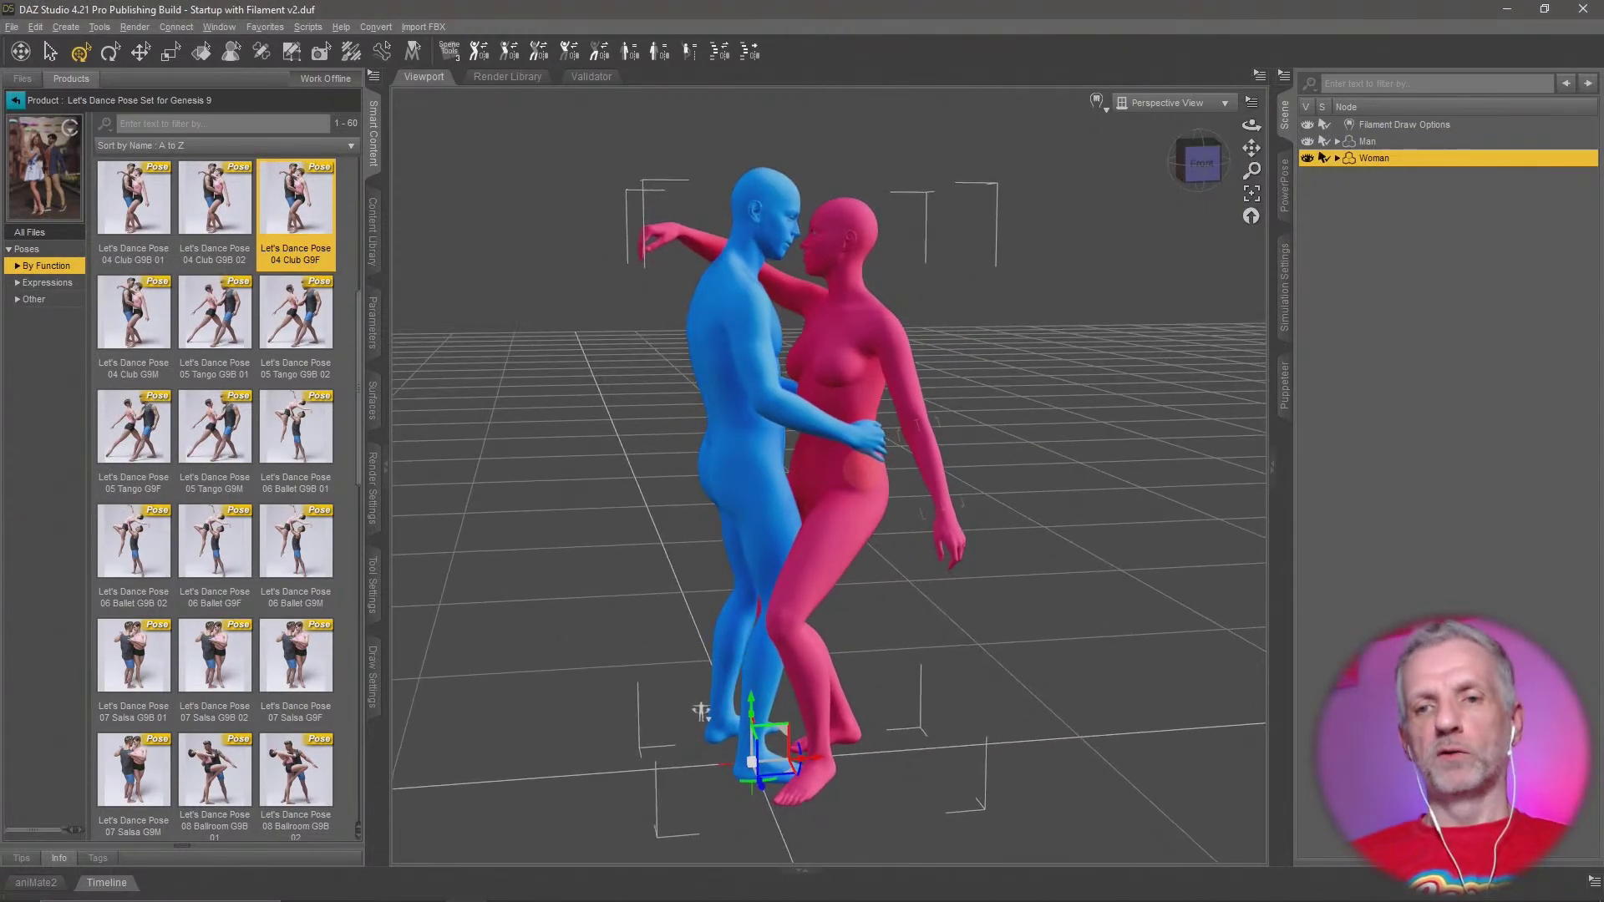
{"action": "middle_click_drag", "start_coordinate": [700, 711], "coordinate": [757, 712]}
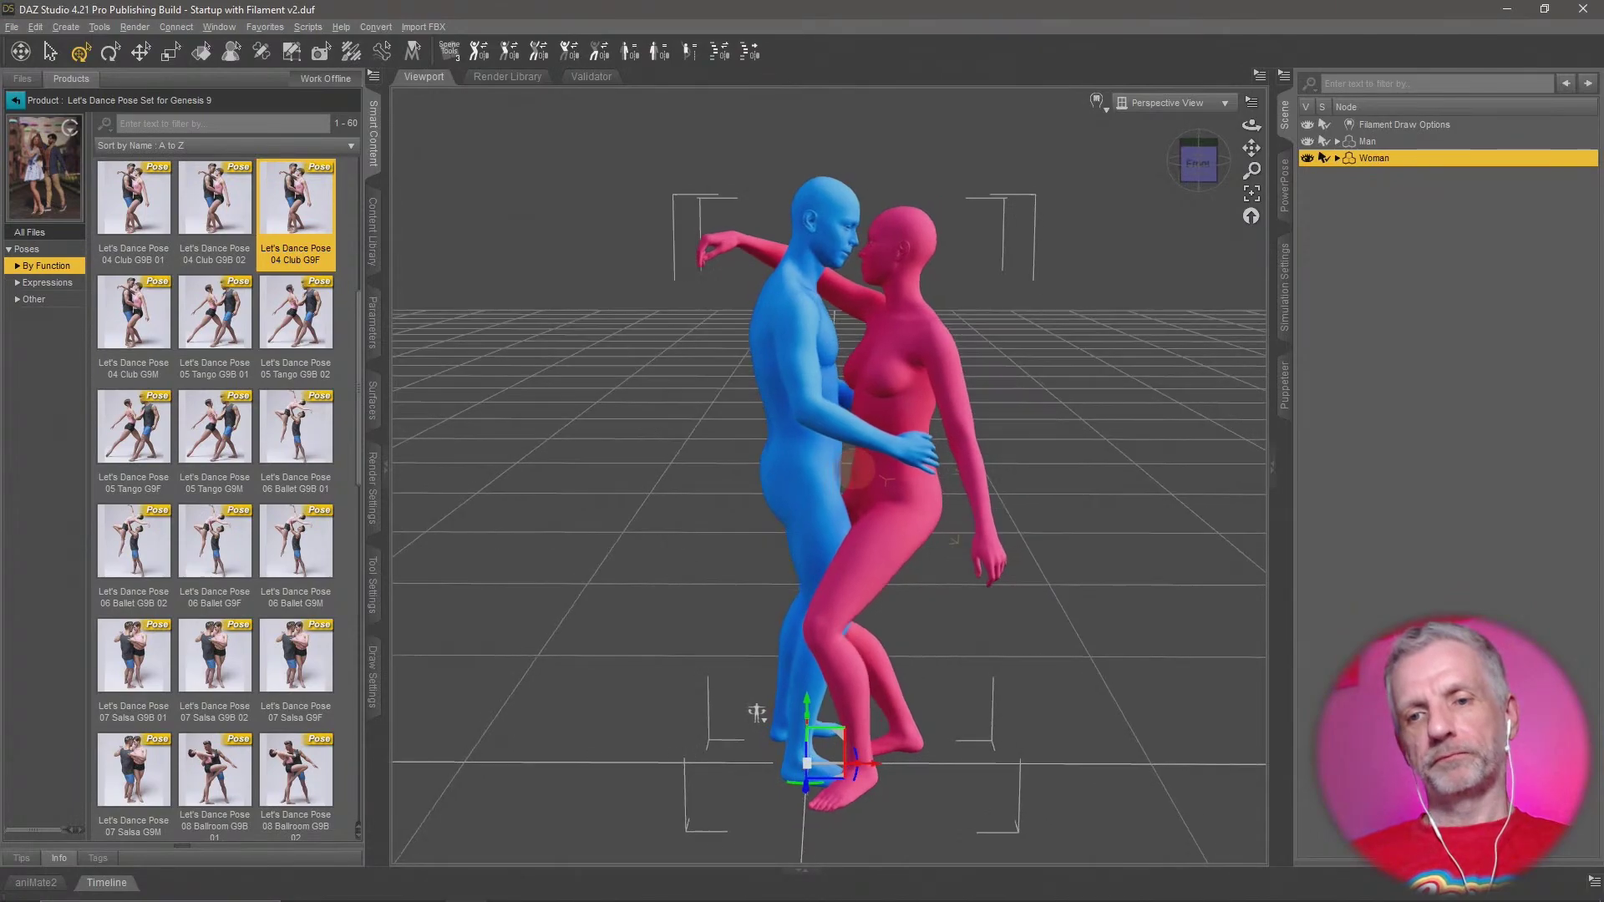
{"action": "middle_click_drag", "start_coordinate": [859, 470], "coordinate": [849, 476]}
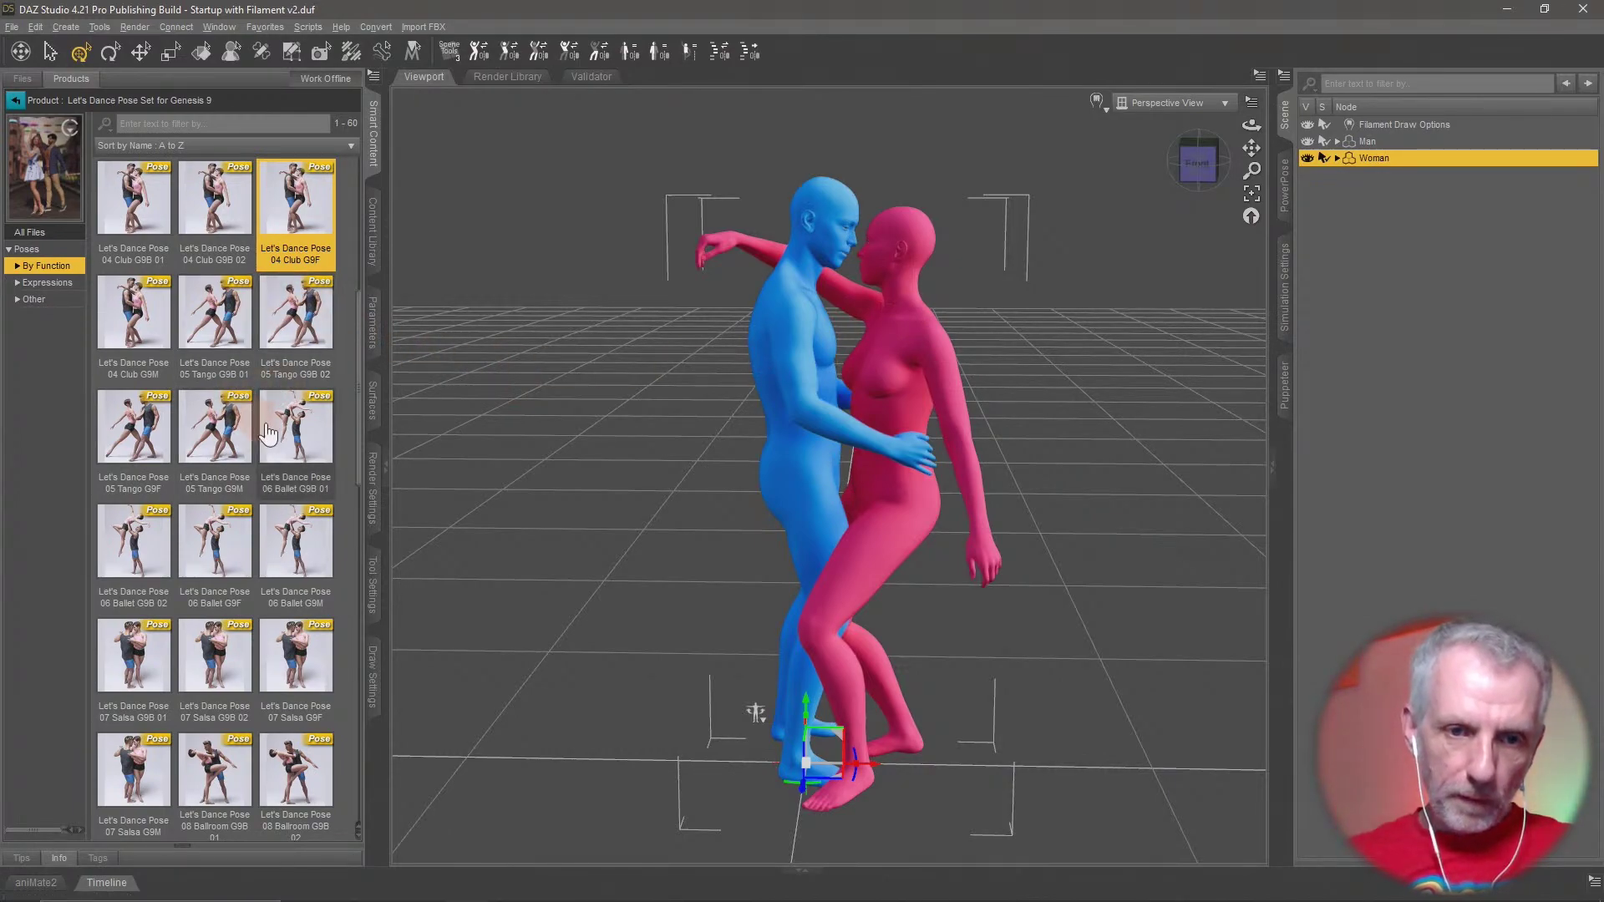
Apply Let's Dance Pose 05 Tango G9F to the Woman and Pose 05 Tango G9M to the Man
{"action": "double_click", "coordinate": [155, 451]}
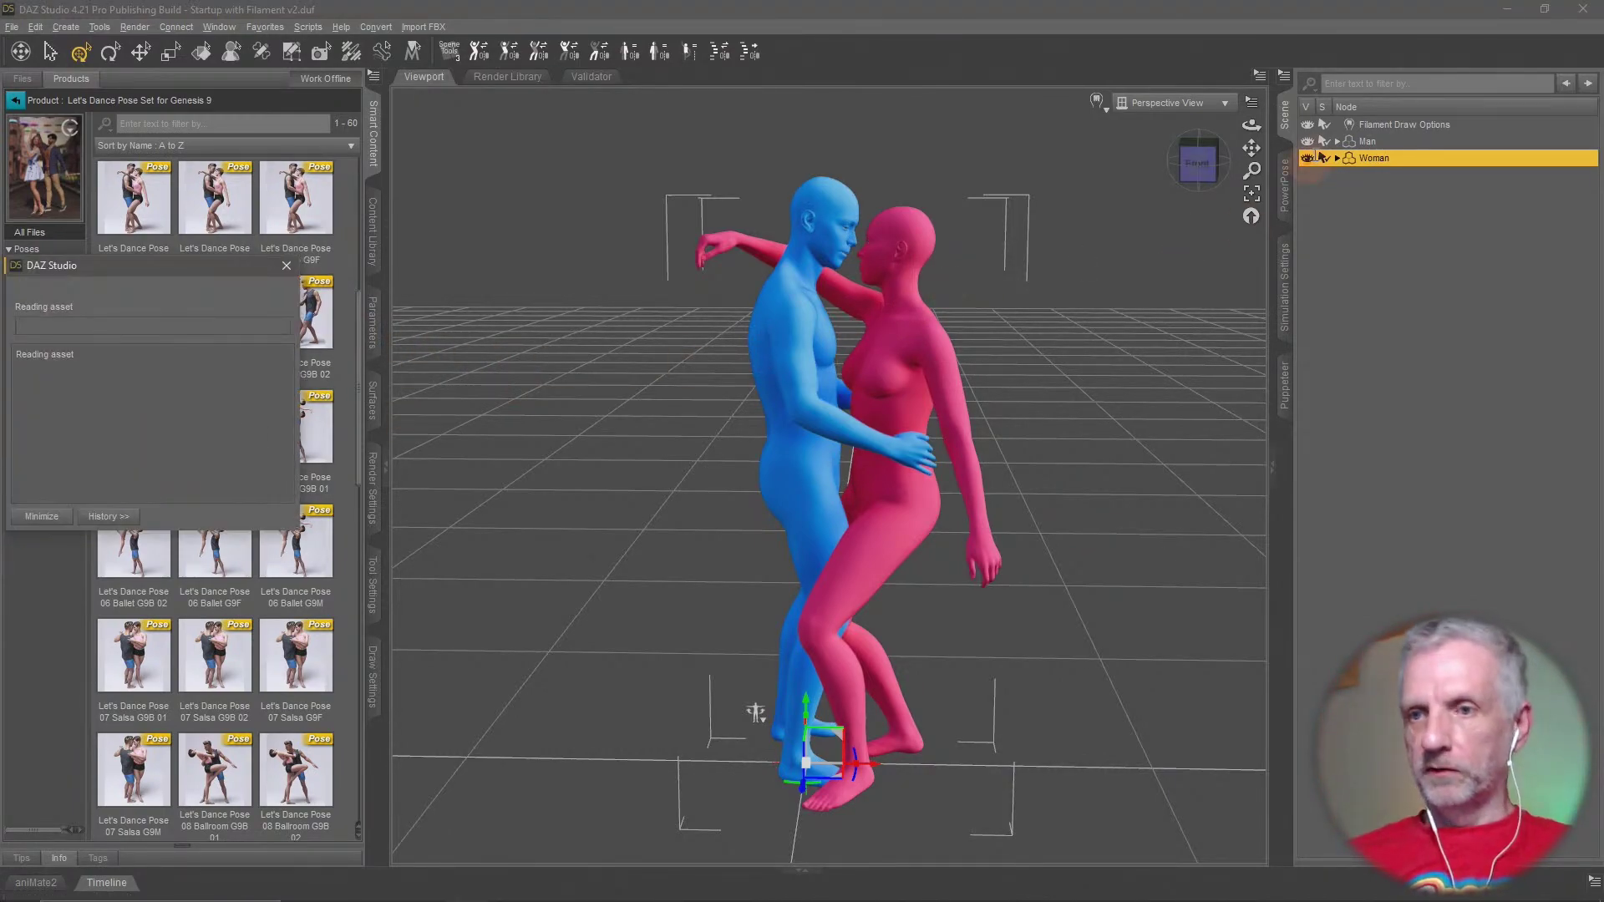
{"action": "left_click", "coordinate": [1403, 140]}
{"action": "double_click", "coordinate": [214, 428]}
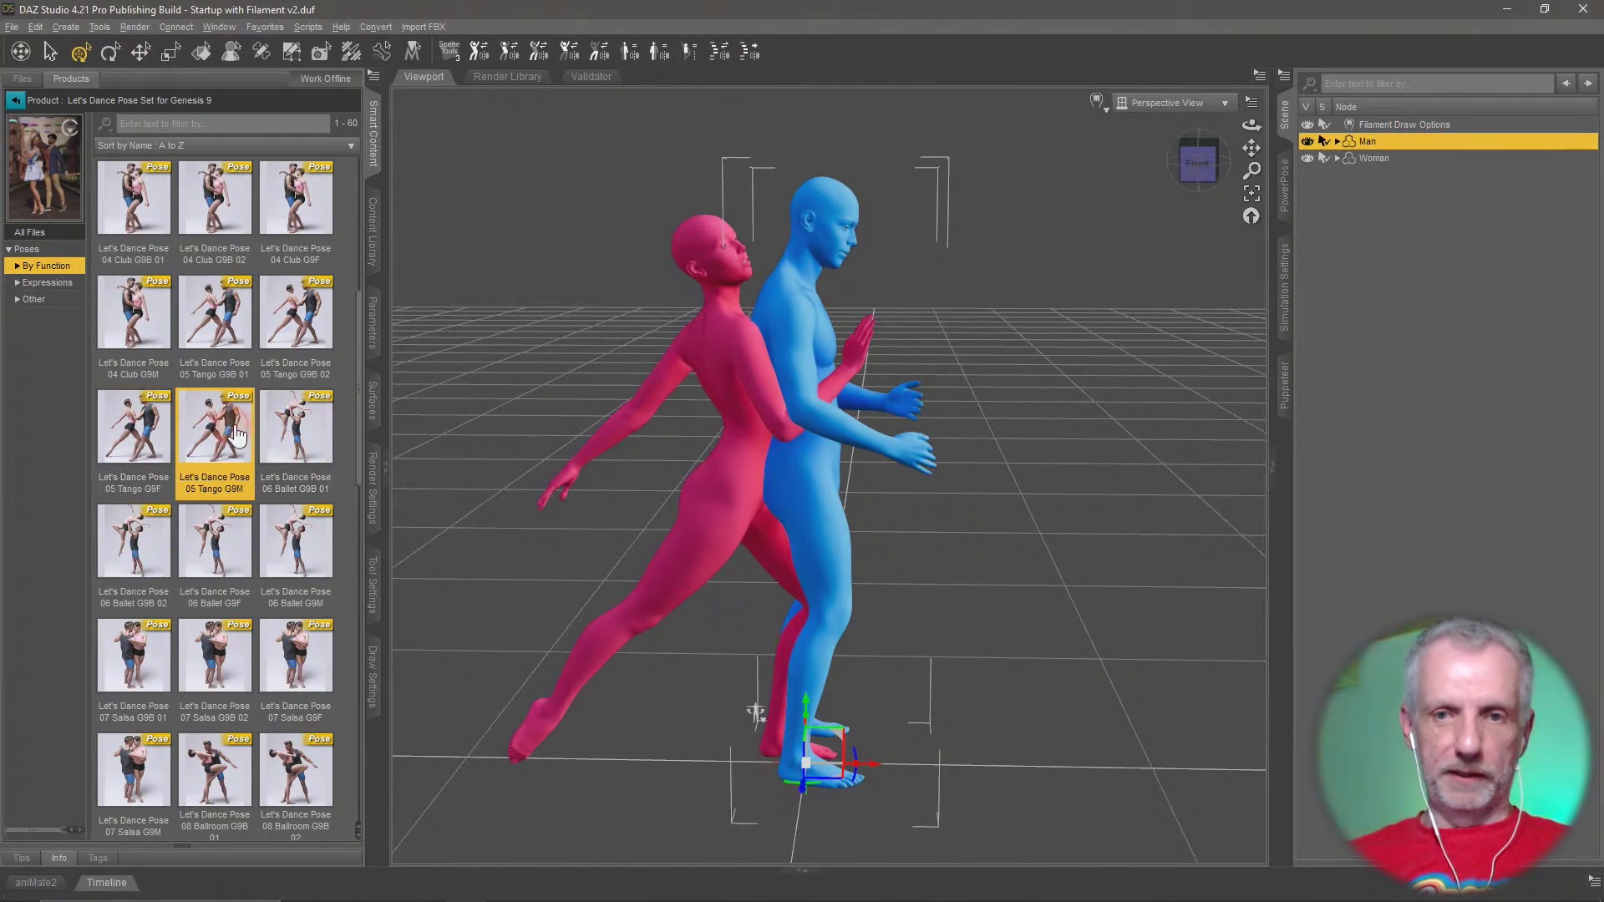
{"action": "left_click", "coordinate": [921, 552]}
{"action": "mouse_move", "coordinate": [988, 488]}
{"action": "middle_mouse_down"}
{"action": "mouse_move", "coordinate": [1000, 501]}
{"action": "mouse_move", "coordinate": [991, 486]}
{"action": "middle_mouse_up"}
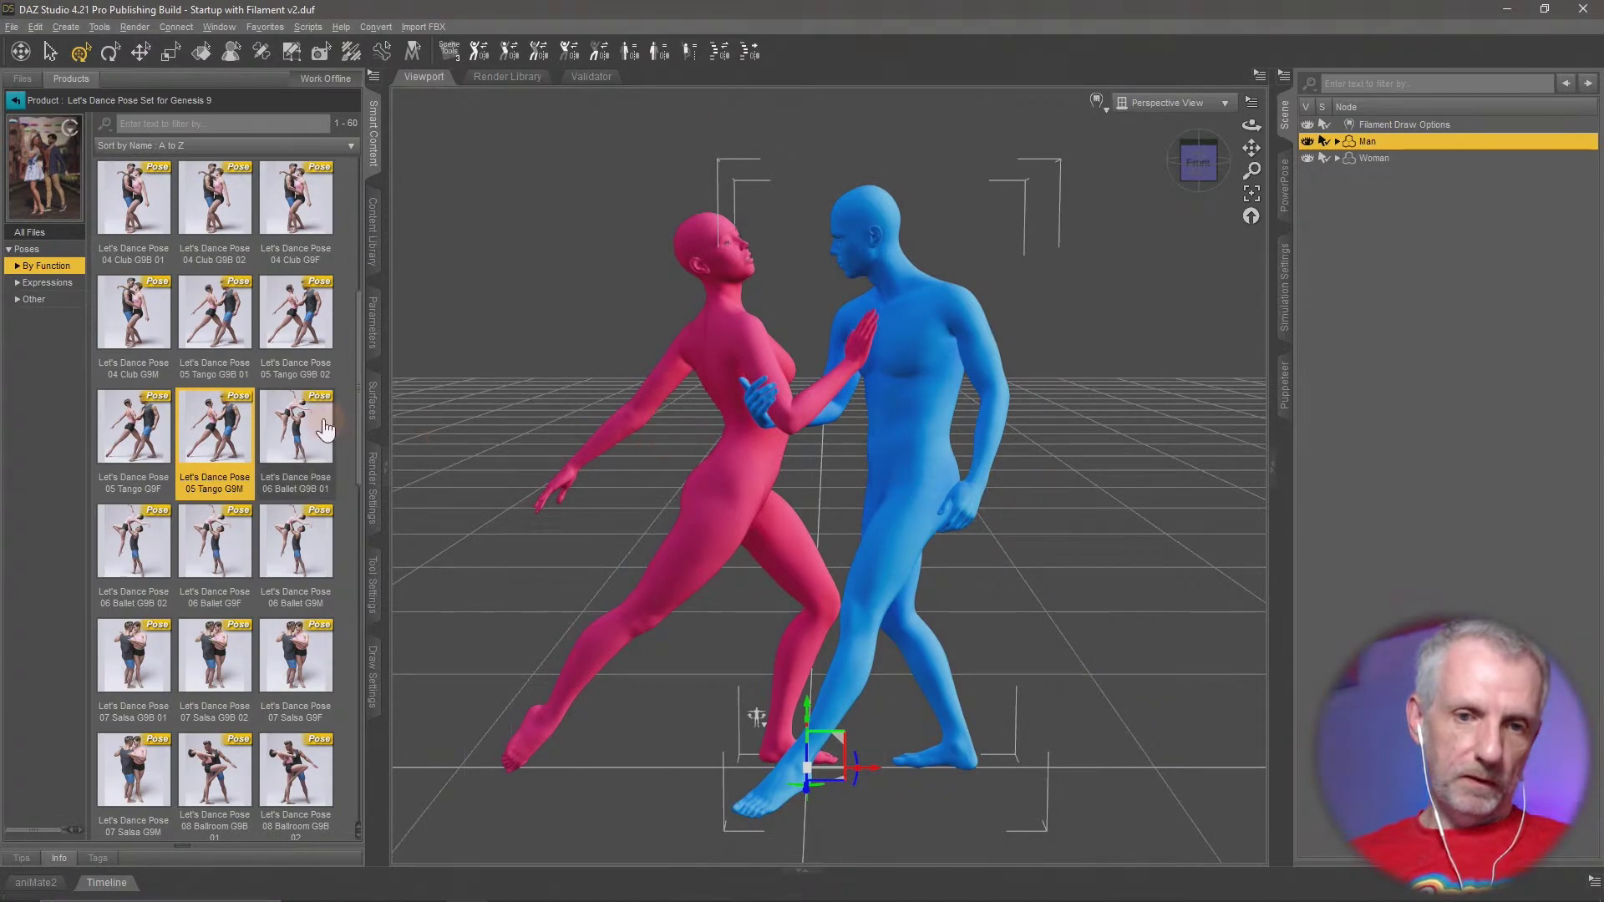
Browse the remaining Let's Dance poses, then switch to the browser and view the product gallery of Let's Dance Pose Set for Genesis 9
{"action": "scroll", "coordinate": [314, 553], "scroll_direction": "down", "scroll_amount": 10}
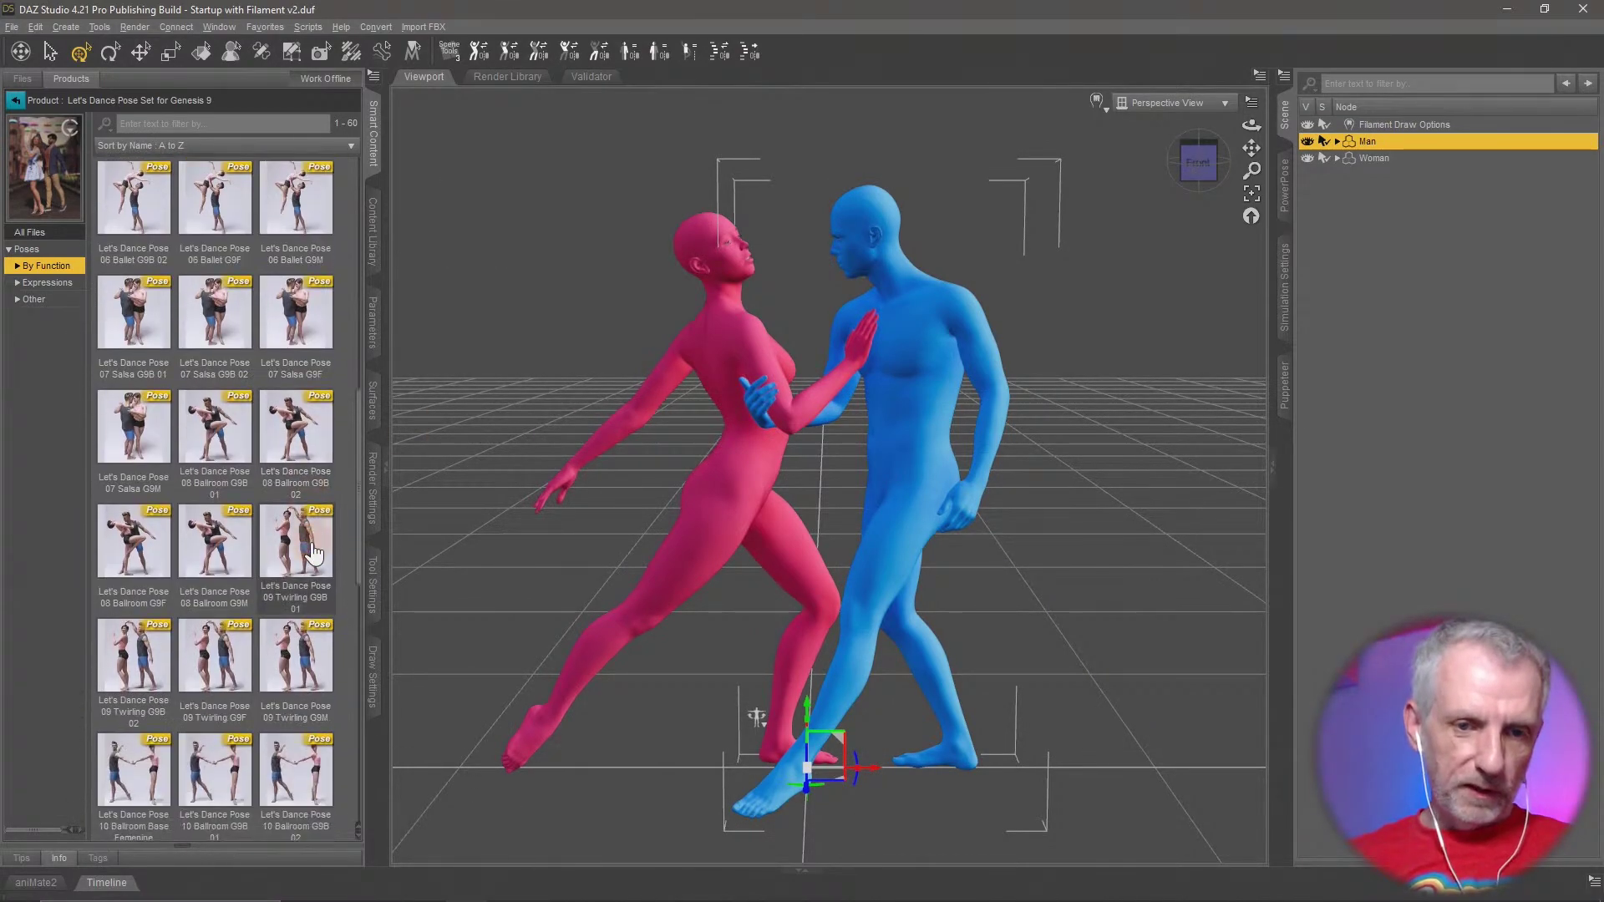
{"action": "scroll", "coordinate": [313, 553], "scroll_direction": "down", "scroll_amount": 3}
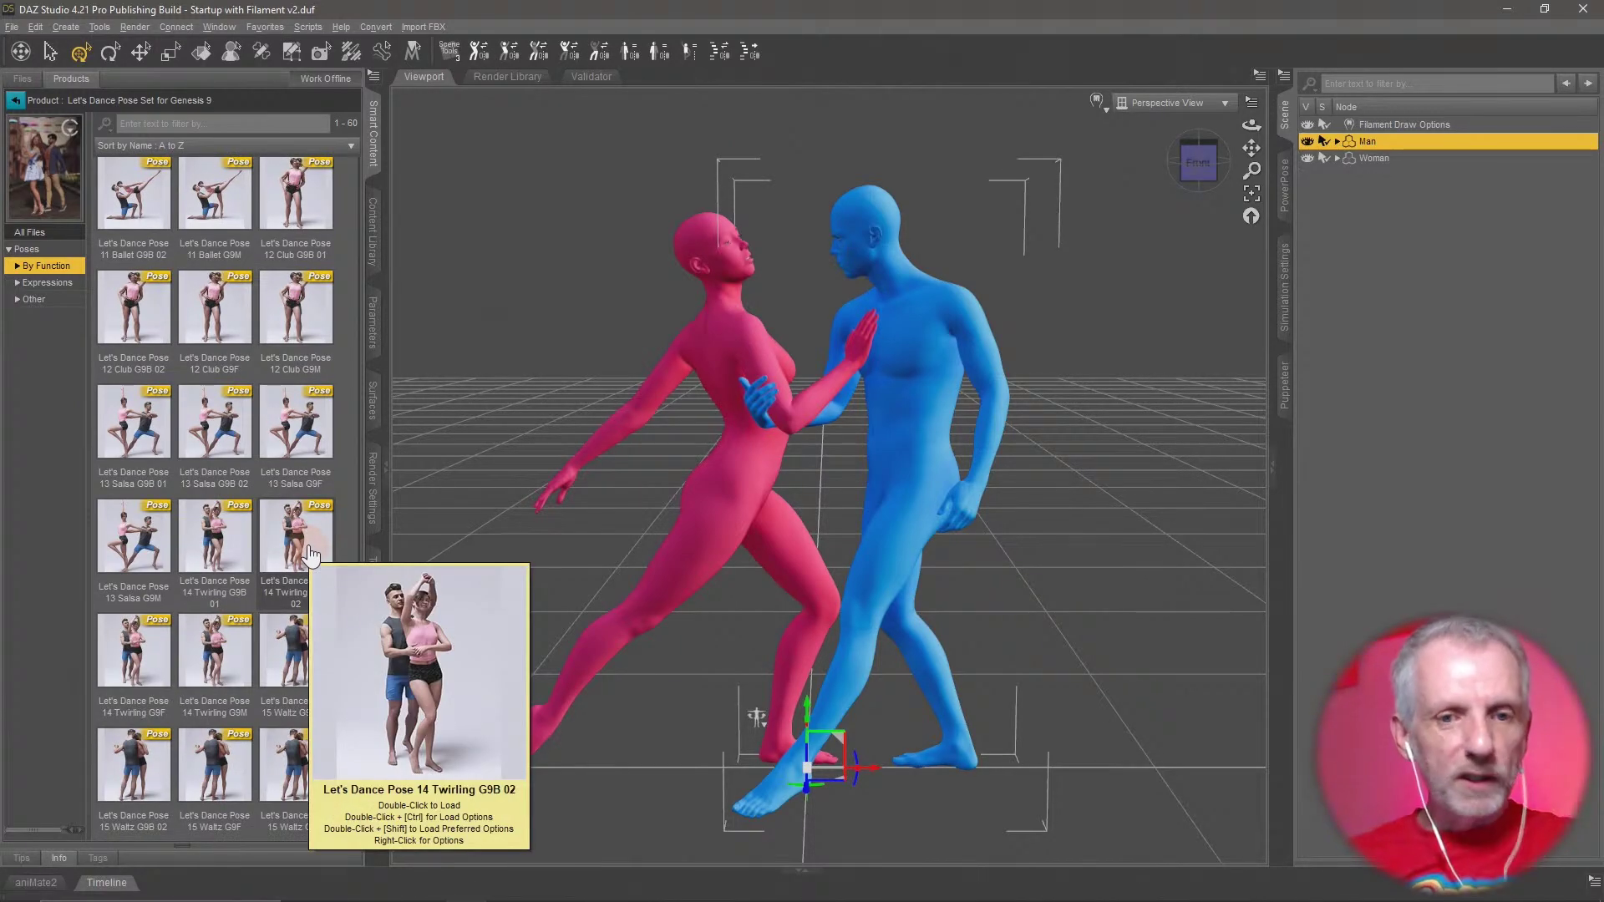
{"action": "key", "text": "alt+Tab"}
{"action": "key", "text": "alt+Tab"}
{"action": "key", "text": "alt+Tab"}
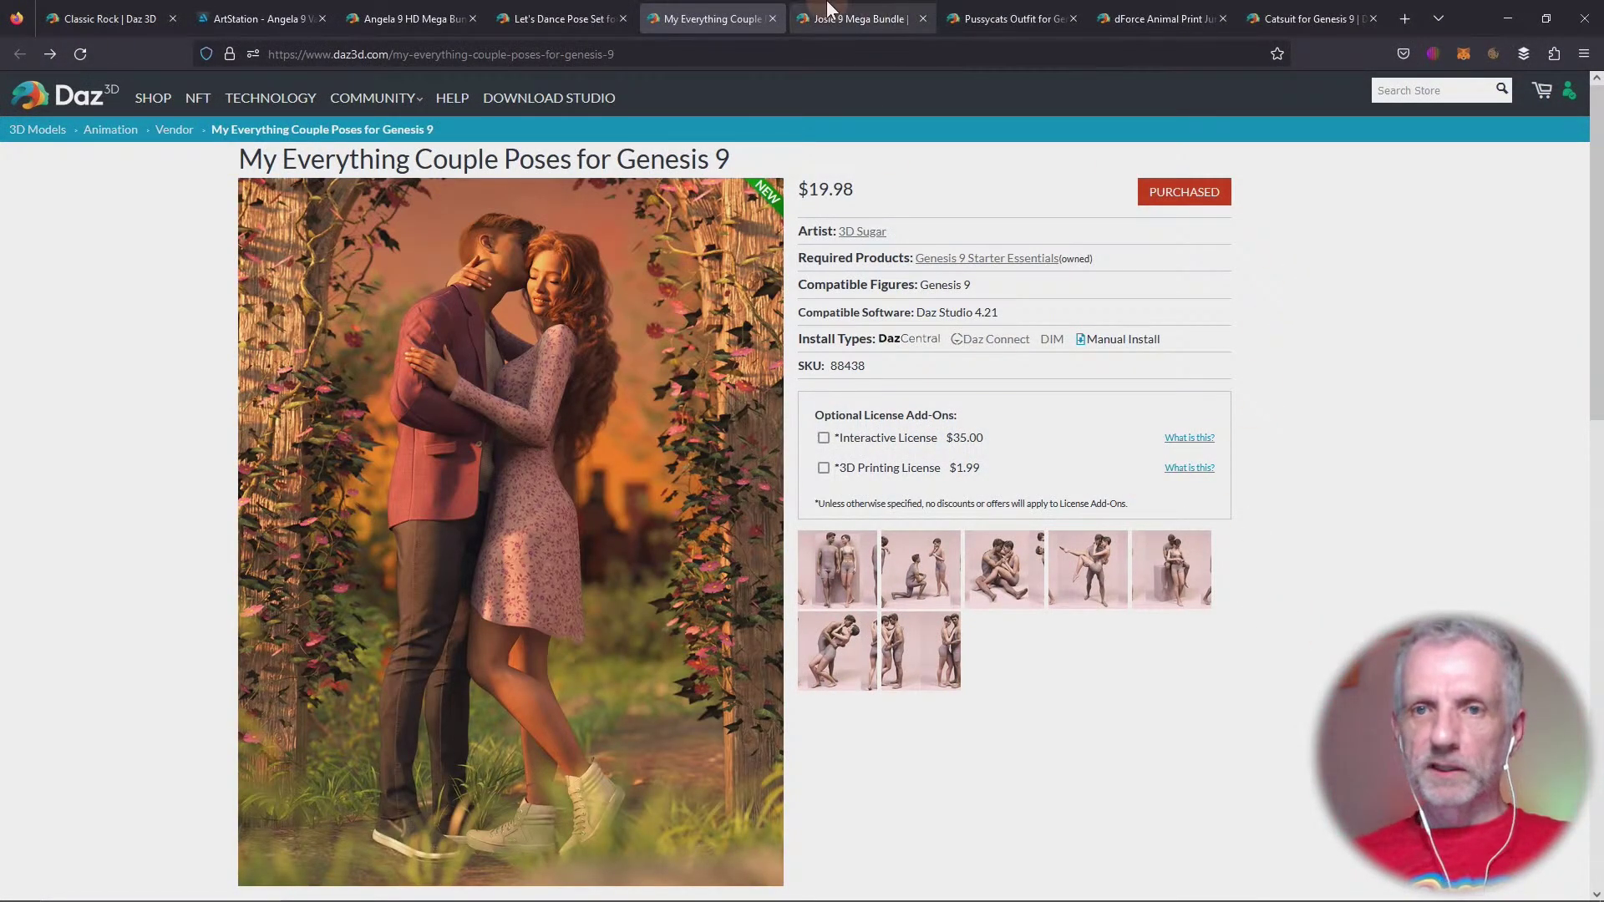
{"action": "left_click", "coordinate": [550, 20]}
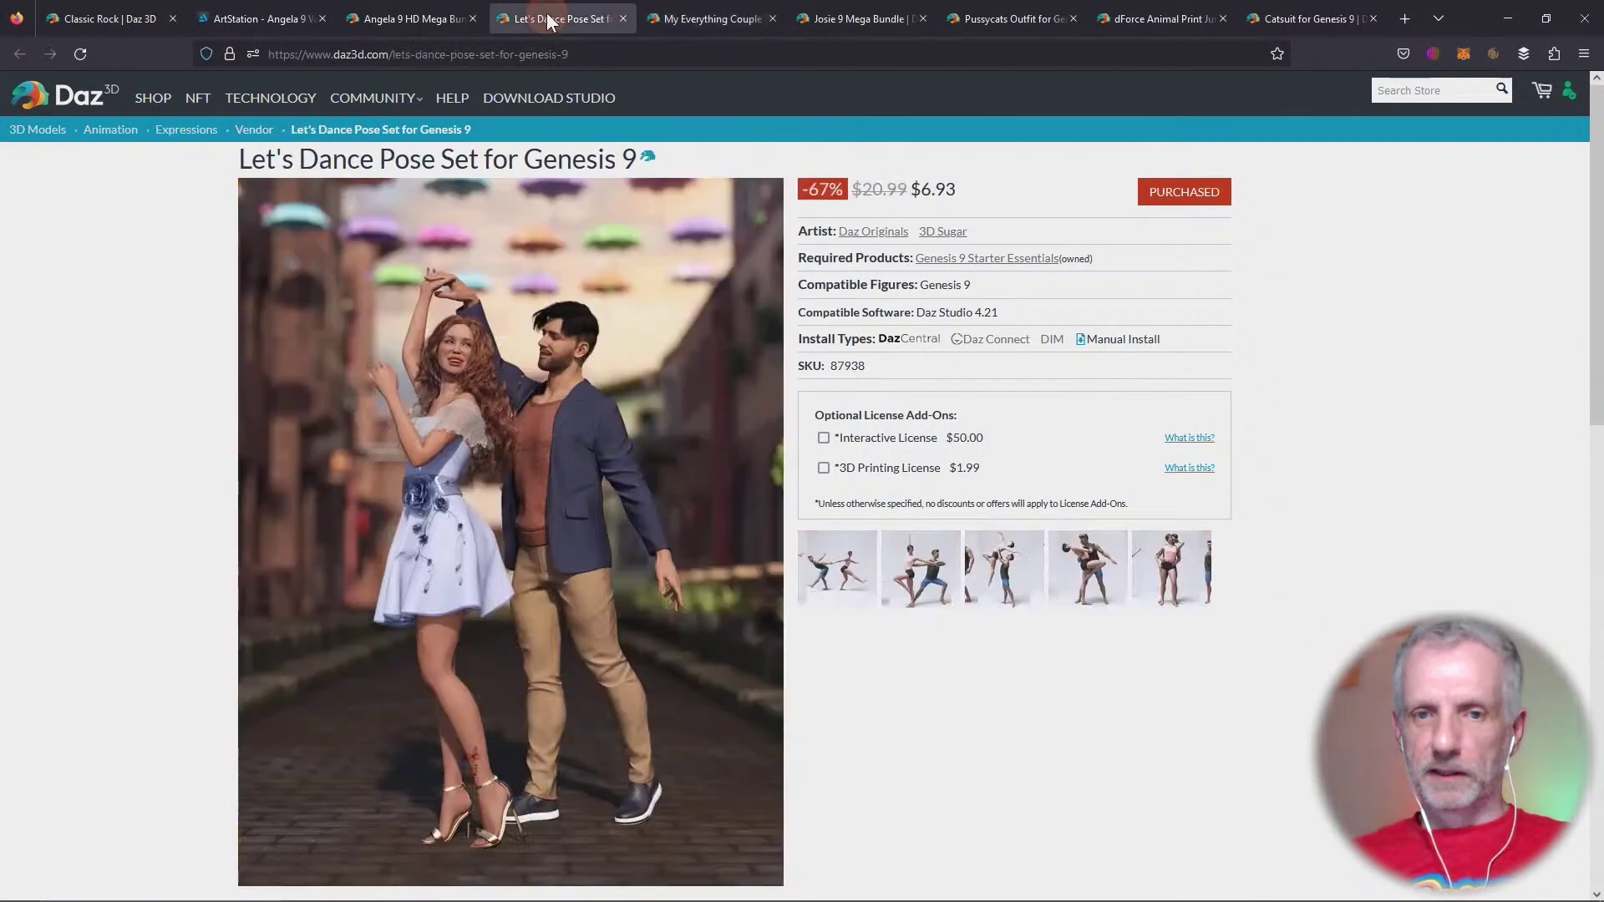
{"action": "left_click", "coordinate": [861, 562]}
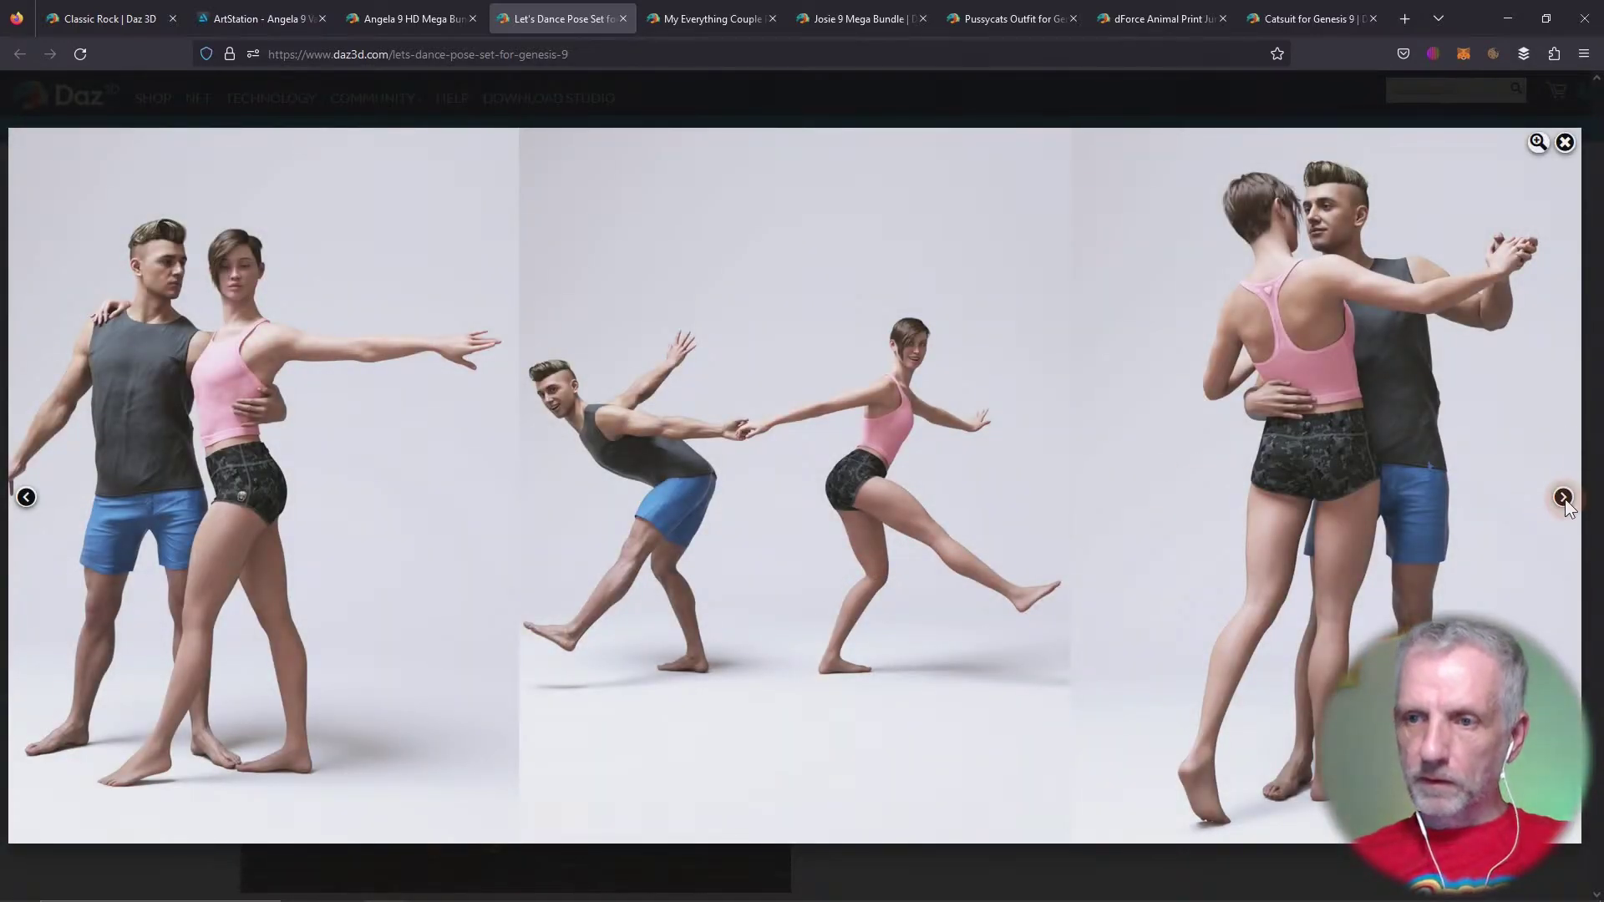
{"action": "left_click", "coordinate": [1564, 498]}
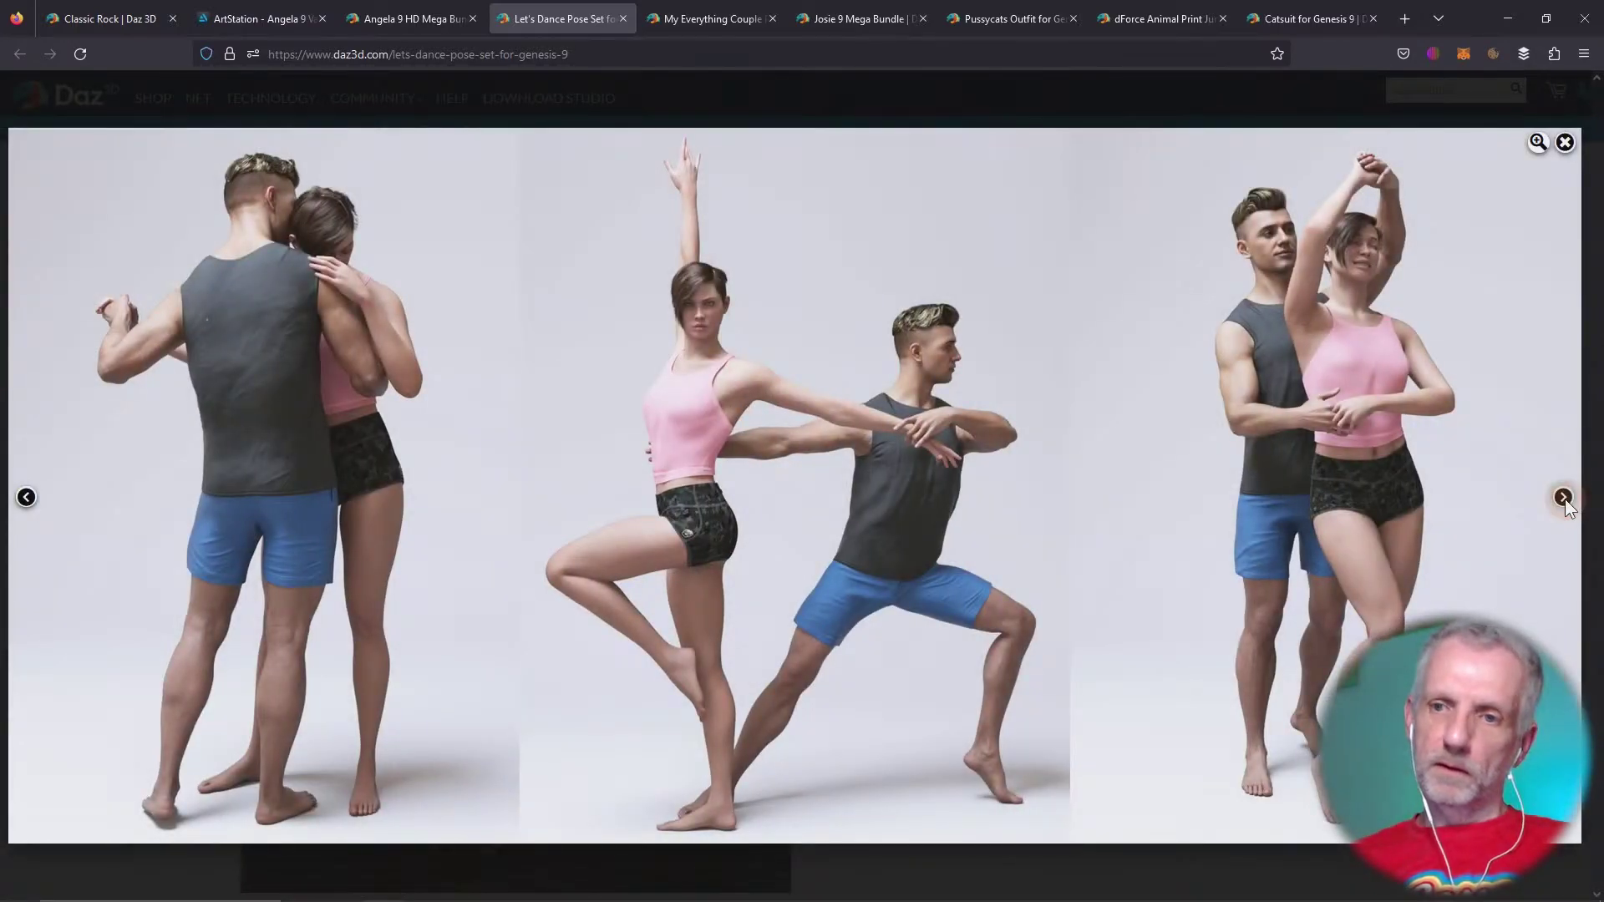
{"action": "left_click", "coordinate": [1563, 498]}
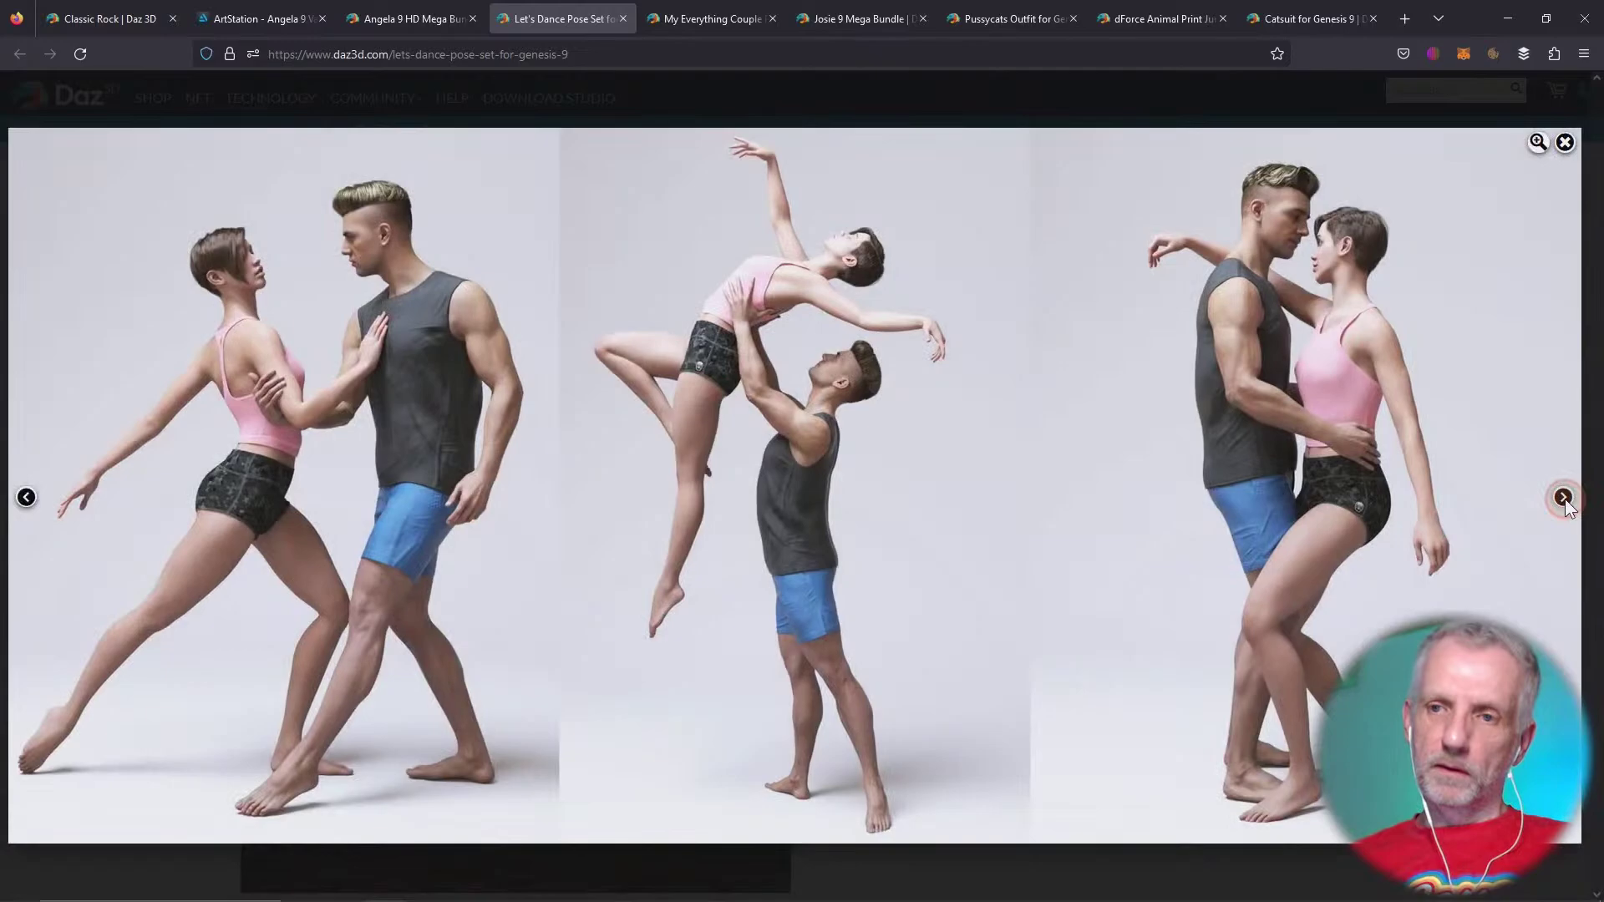
{"action": "left_click", "coordinate": [1563, 498]}
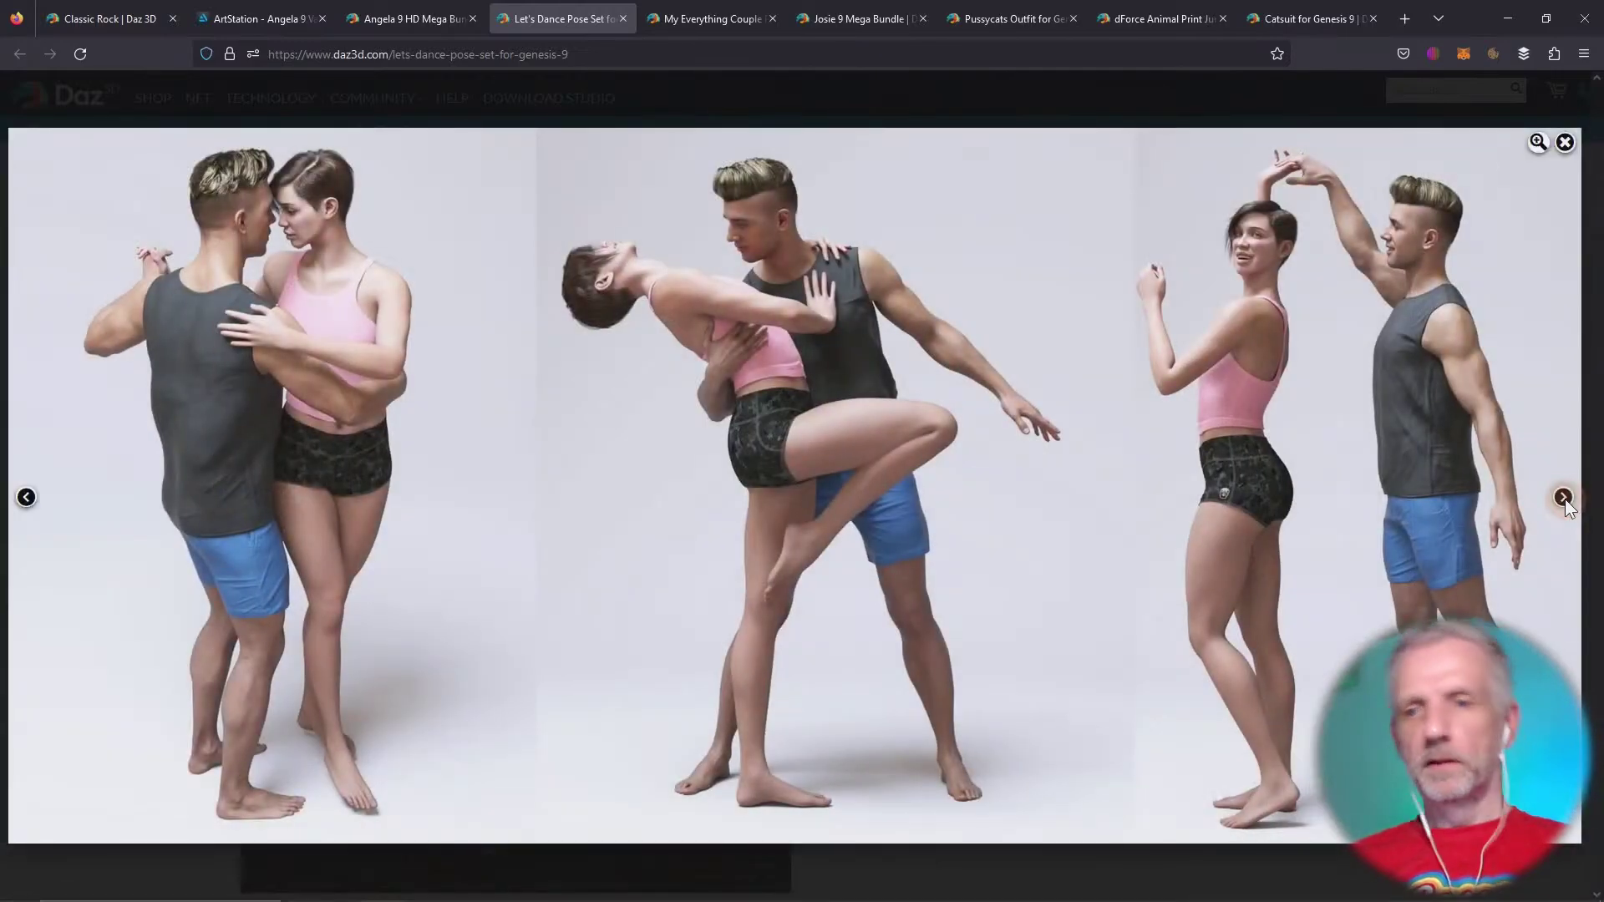
{"action": "left_click", "coordinate": [1564, 498]}
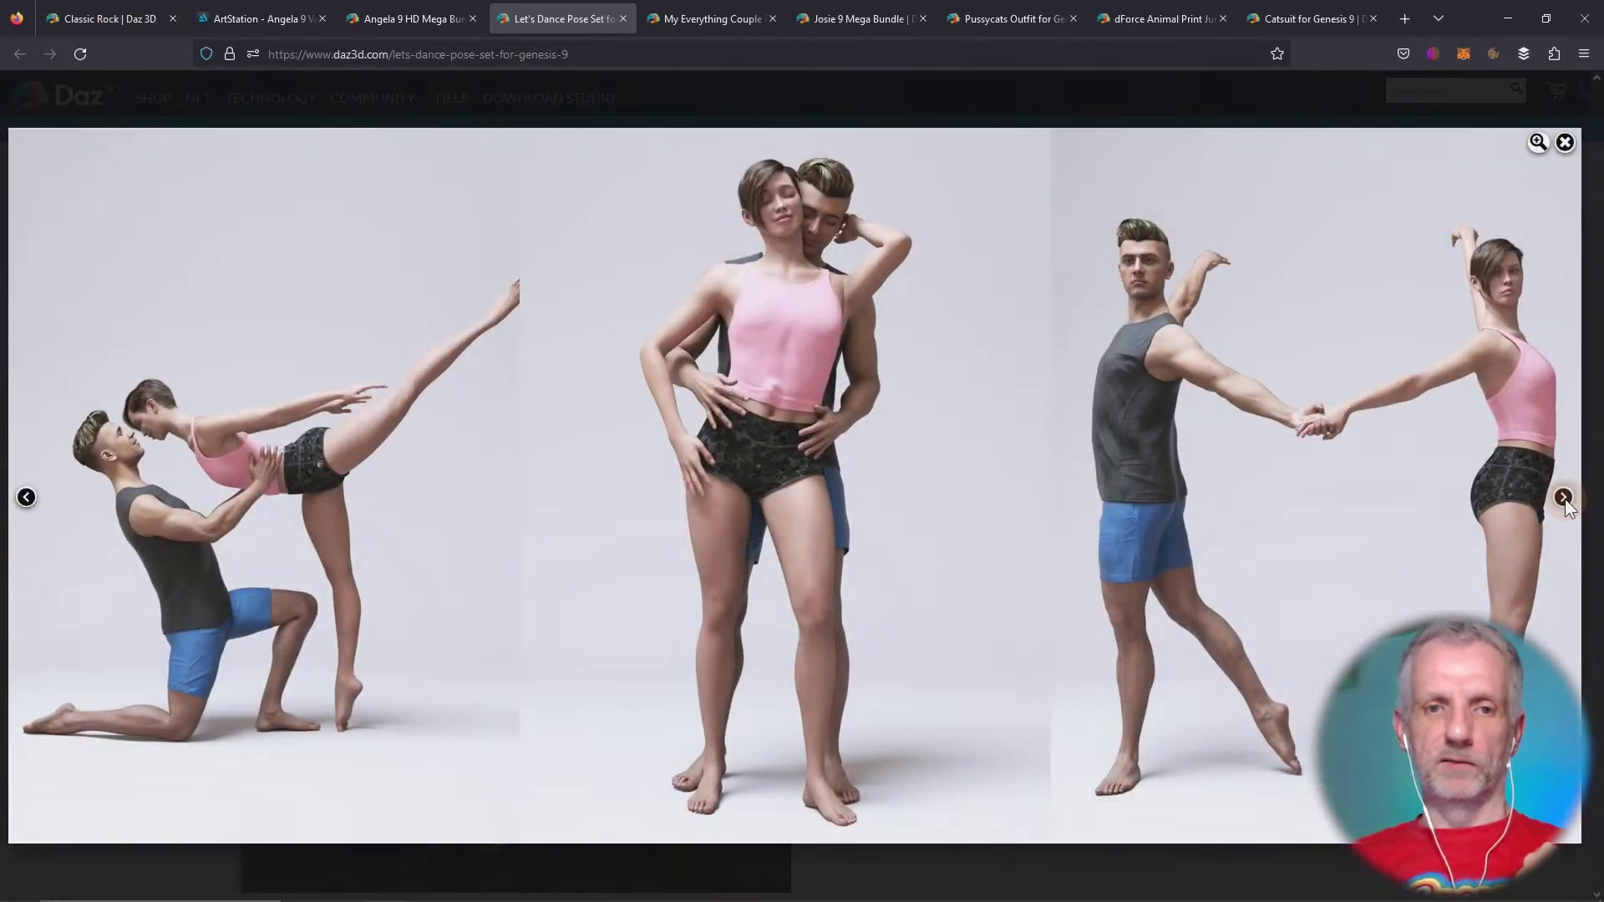
{"action": "left_click", "coordinate": [1563, 498]}
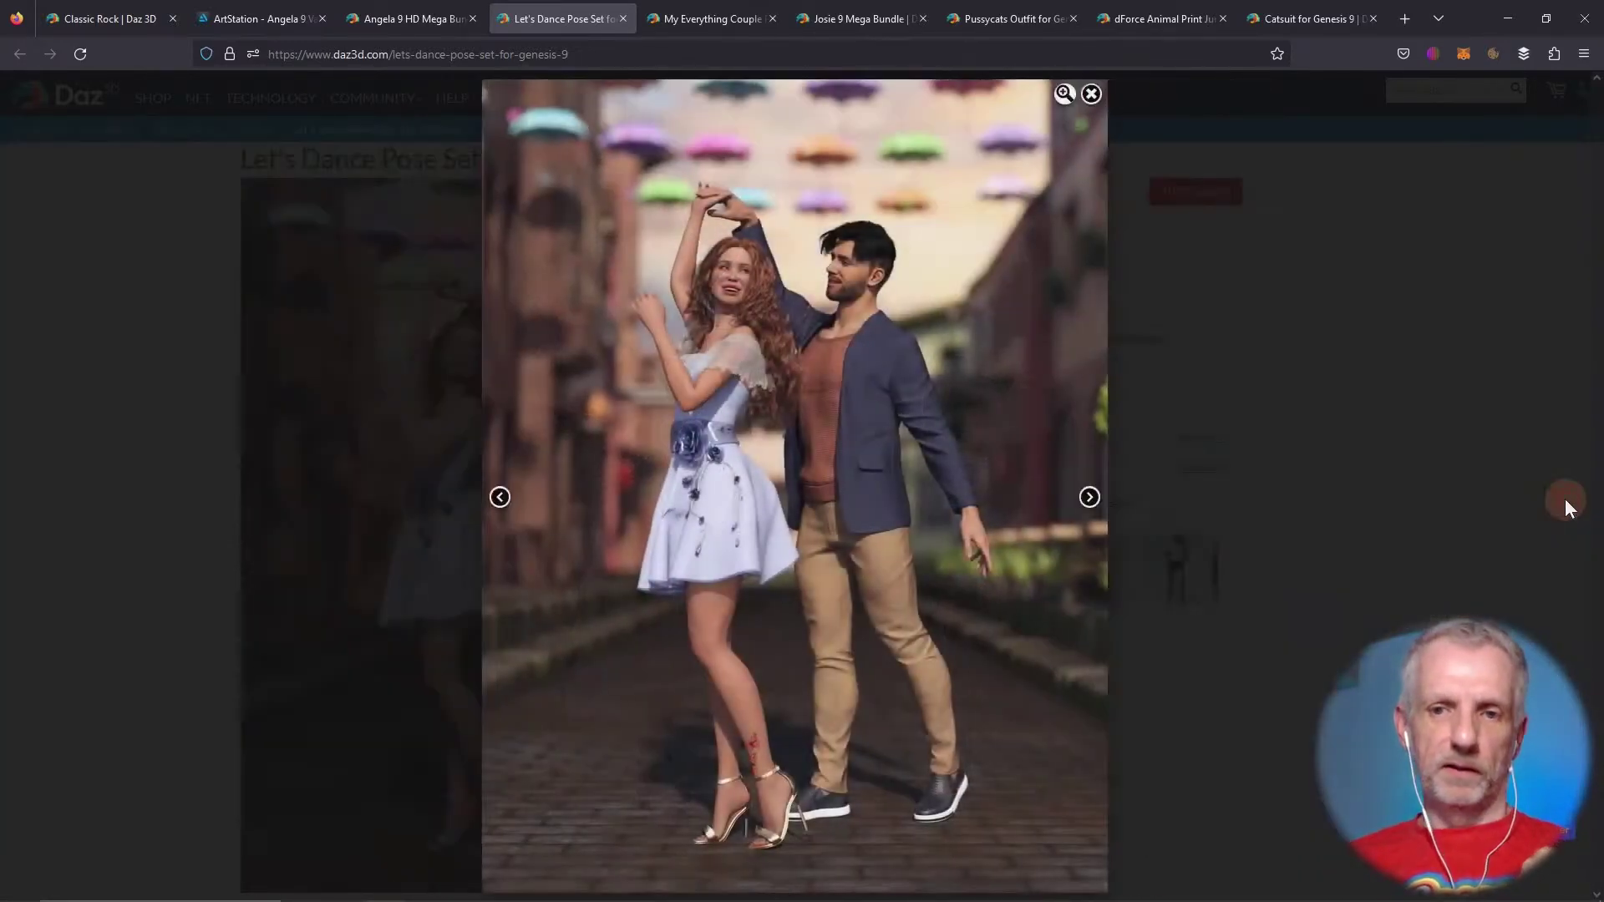
{"action": "left_click", "coordinate": [1086, 497]}
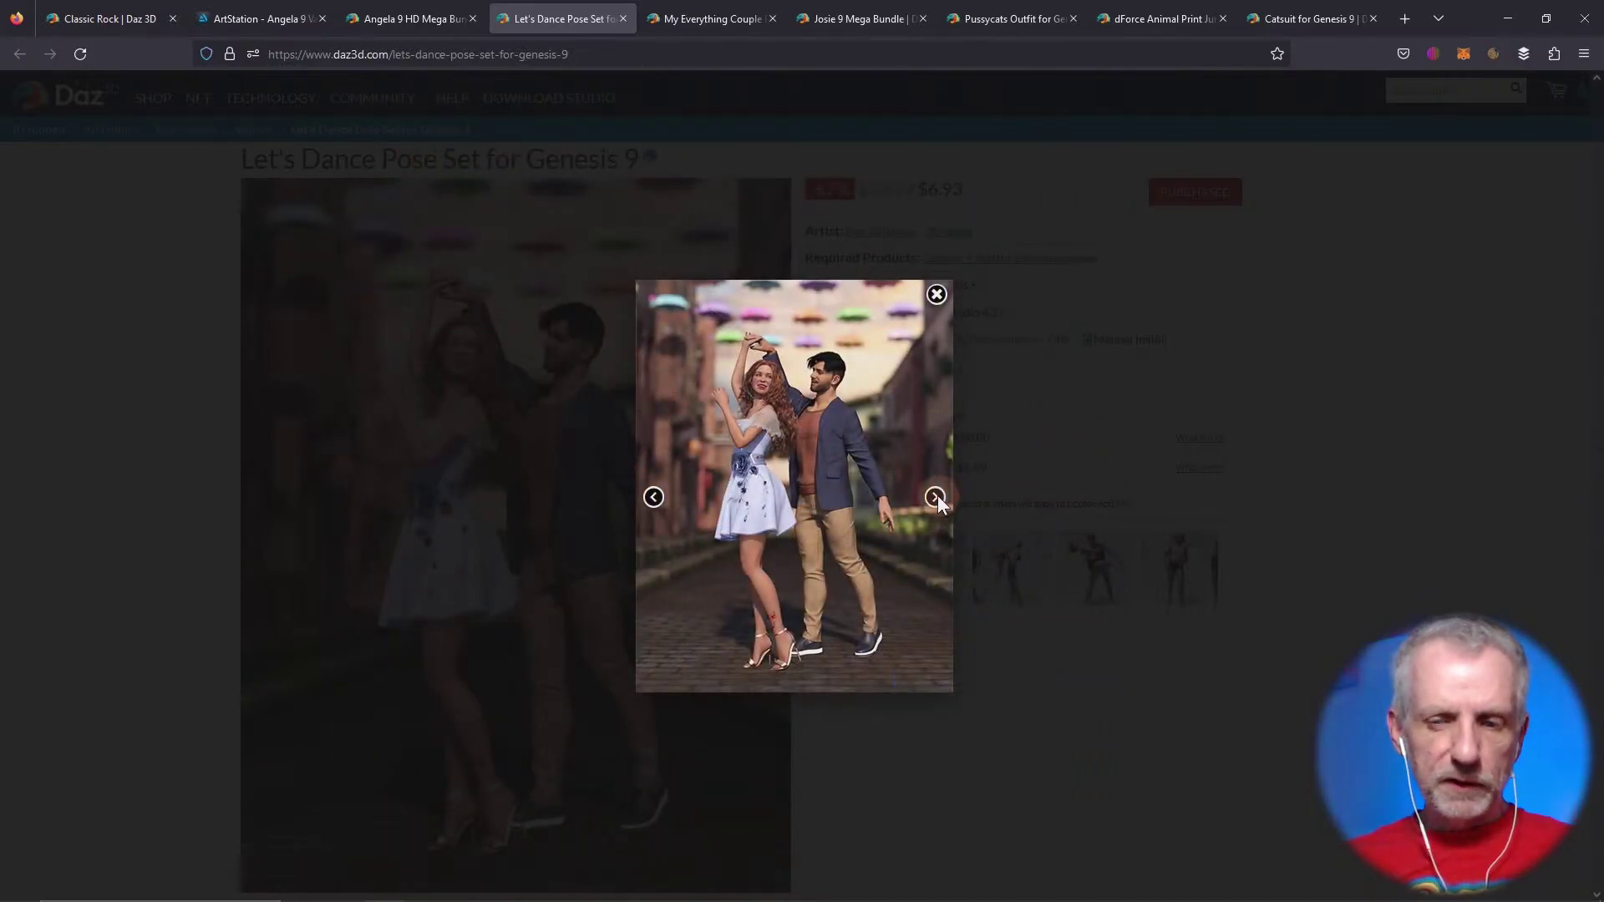
Go through the pose set's promo images a second time and close the image viewer
{"action": "left_click", "coordinate": [937, 499]}
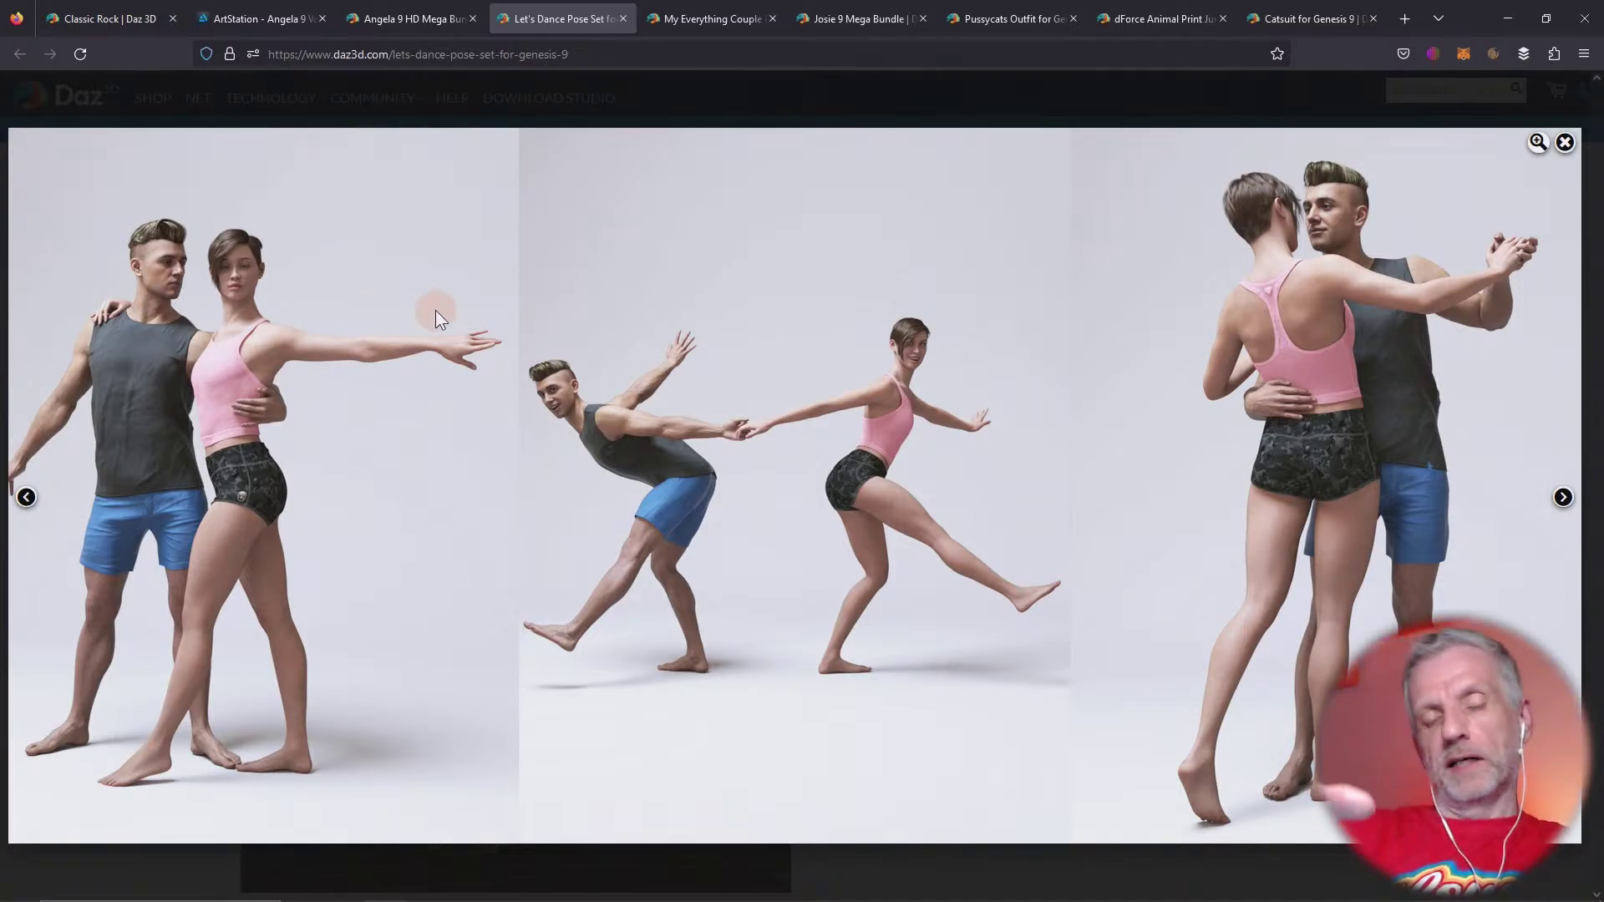
{"action": "left_click", "coordinate": [1563, 499]}
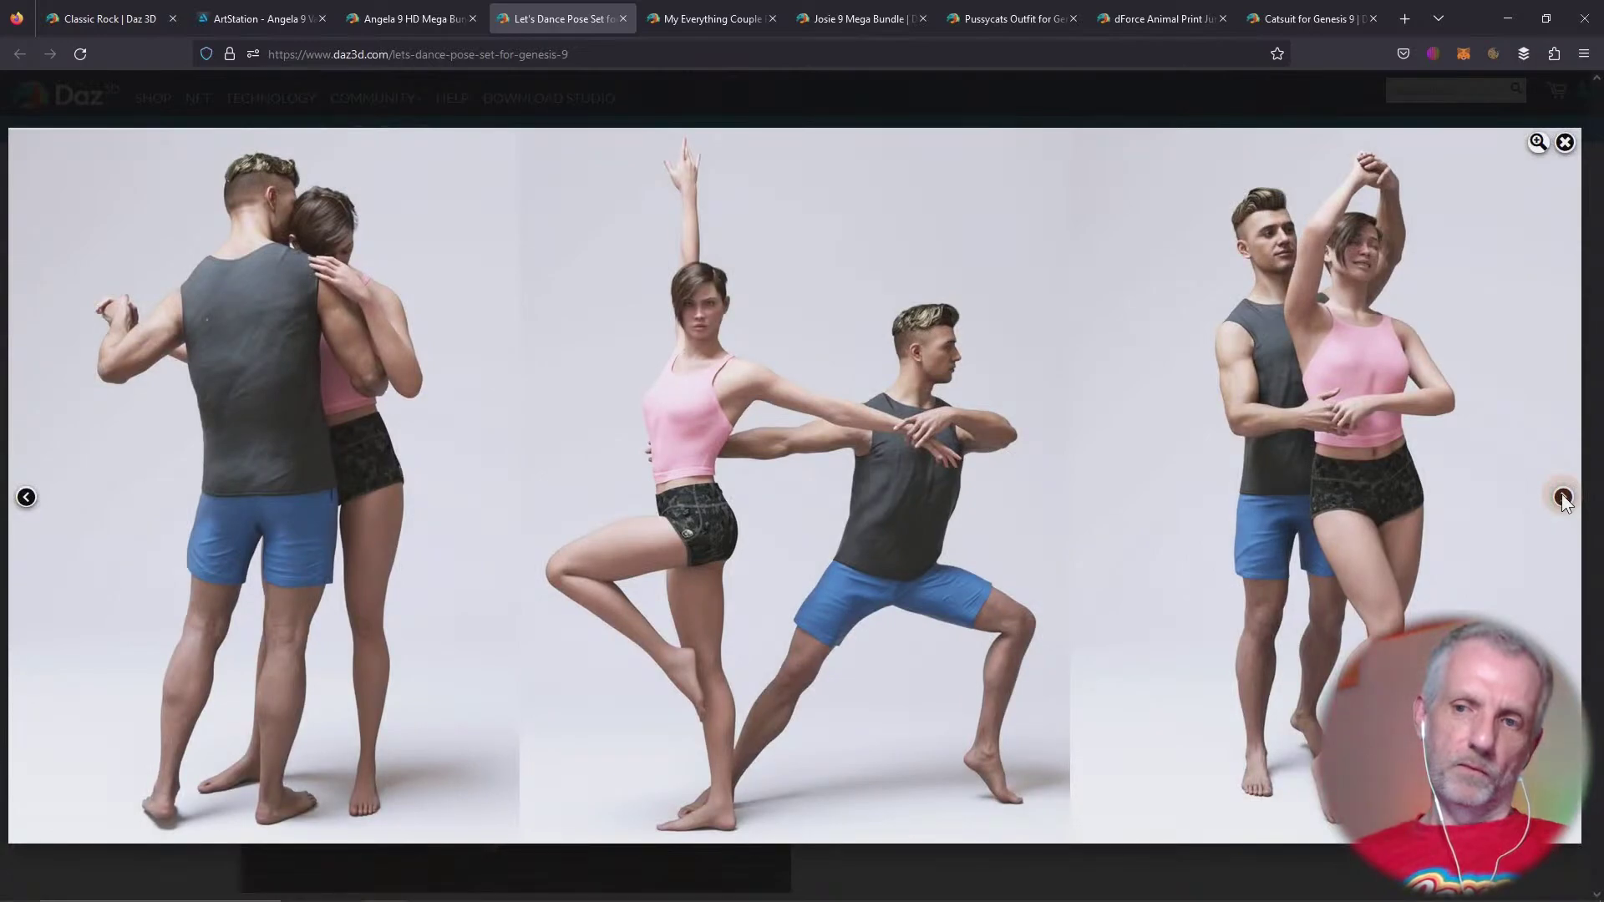
{"action": "left_click", "coordinate": [1563, 498]}
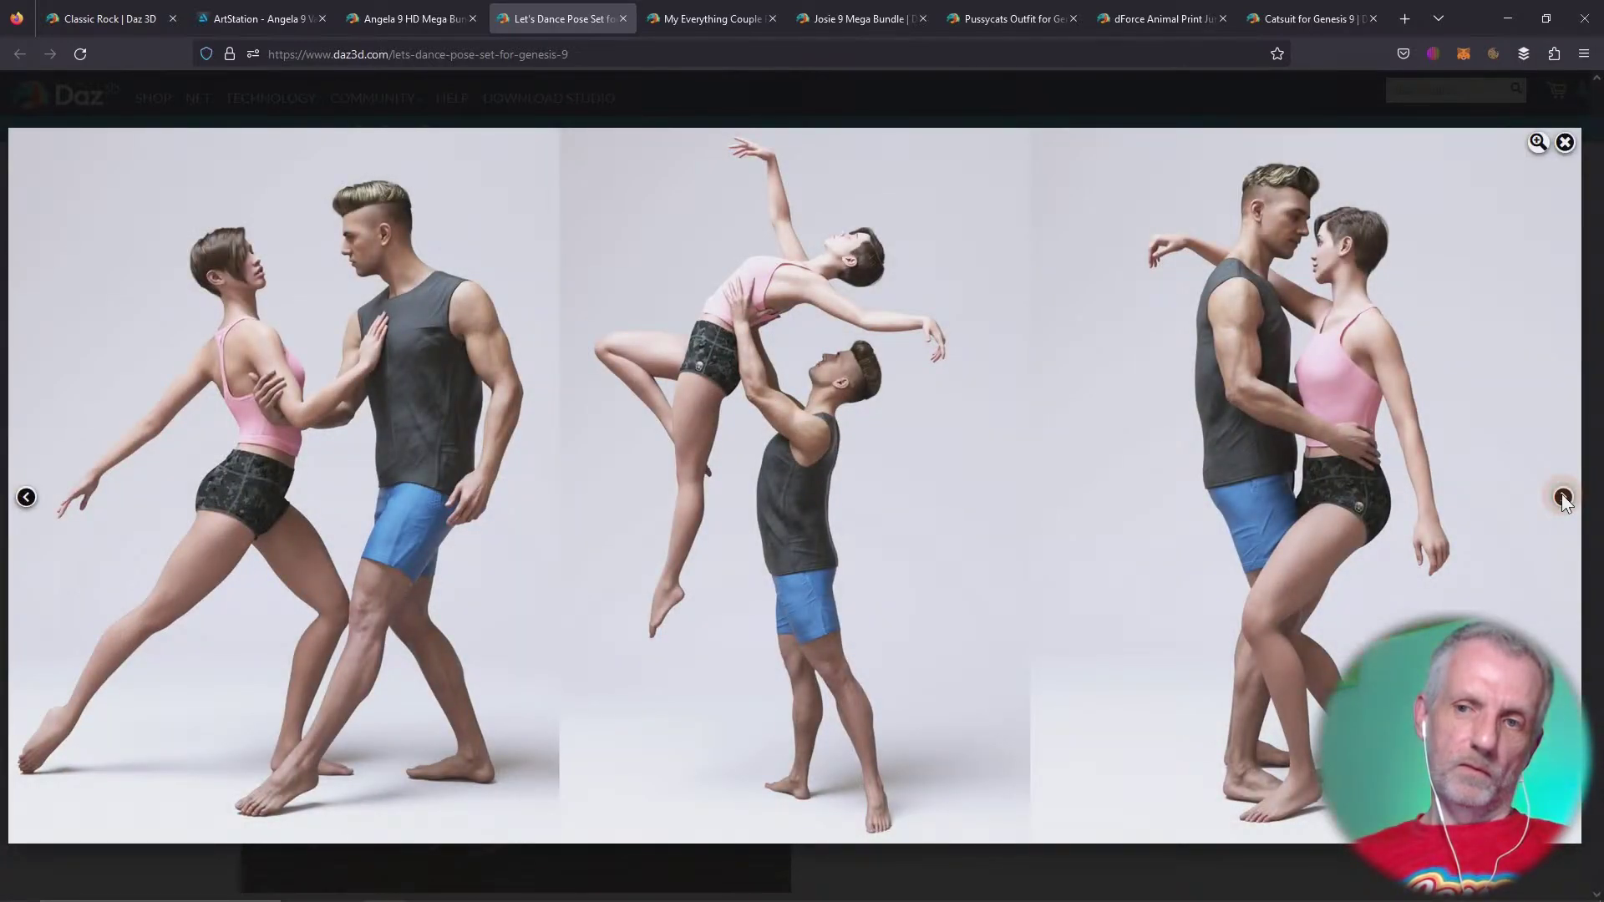
{"action": "left_click", "coordinate": [1563, 498]}
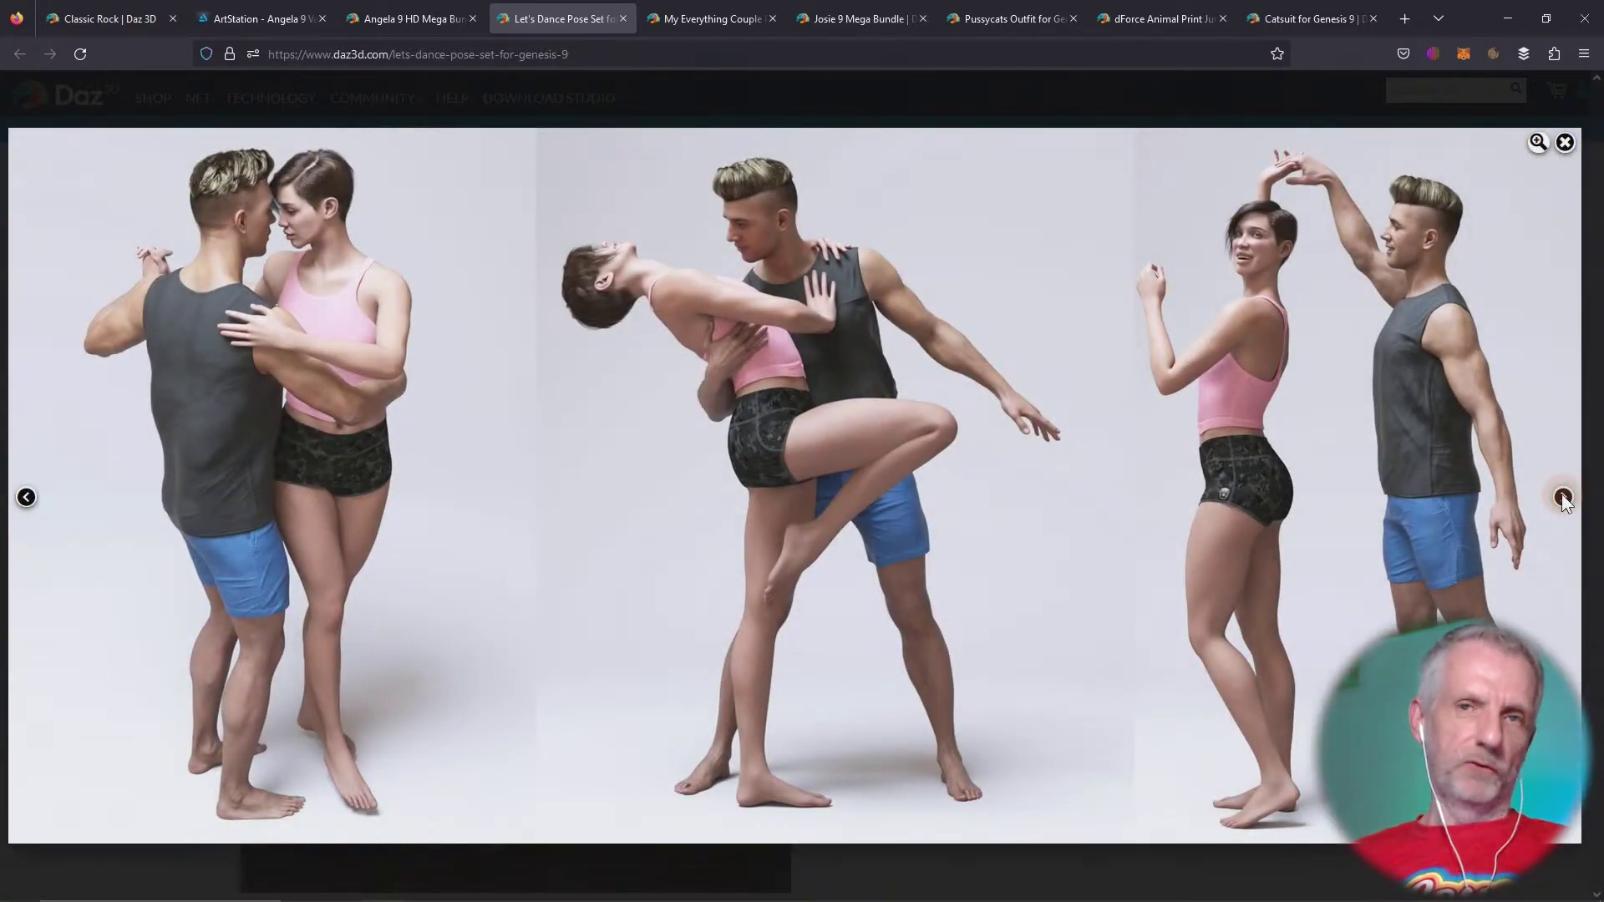
{"action": "left_click", "coordinate": [1563, 498]}
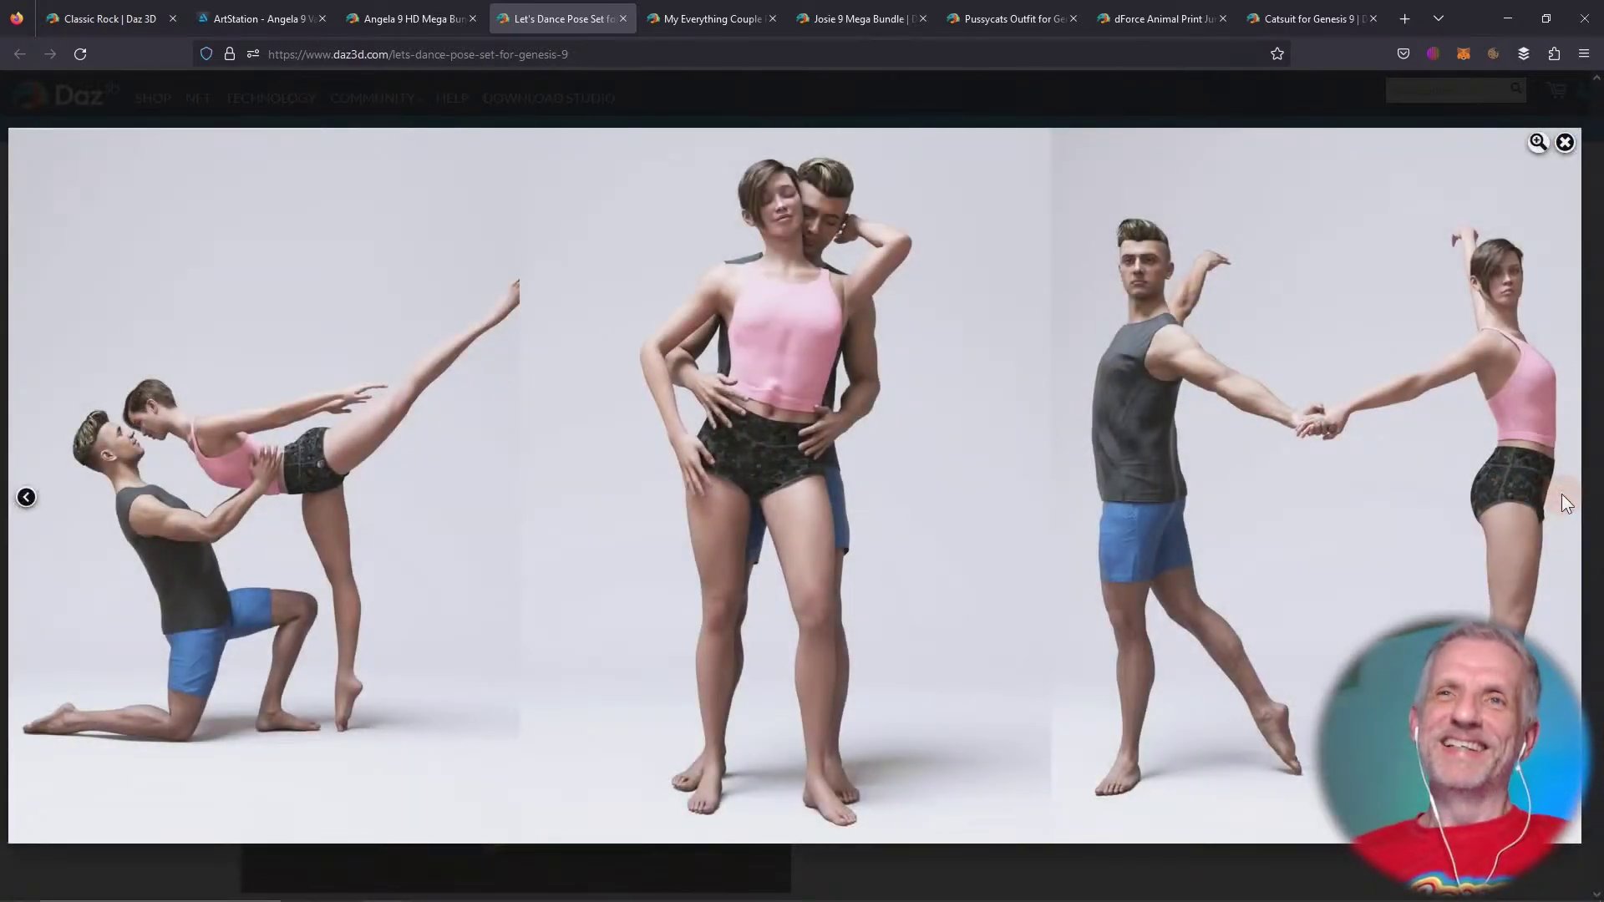
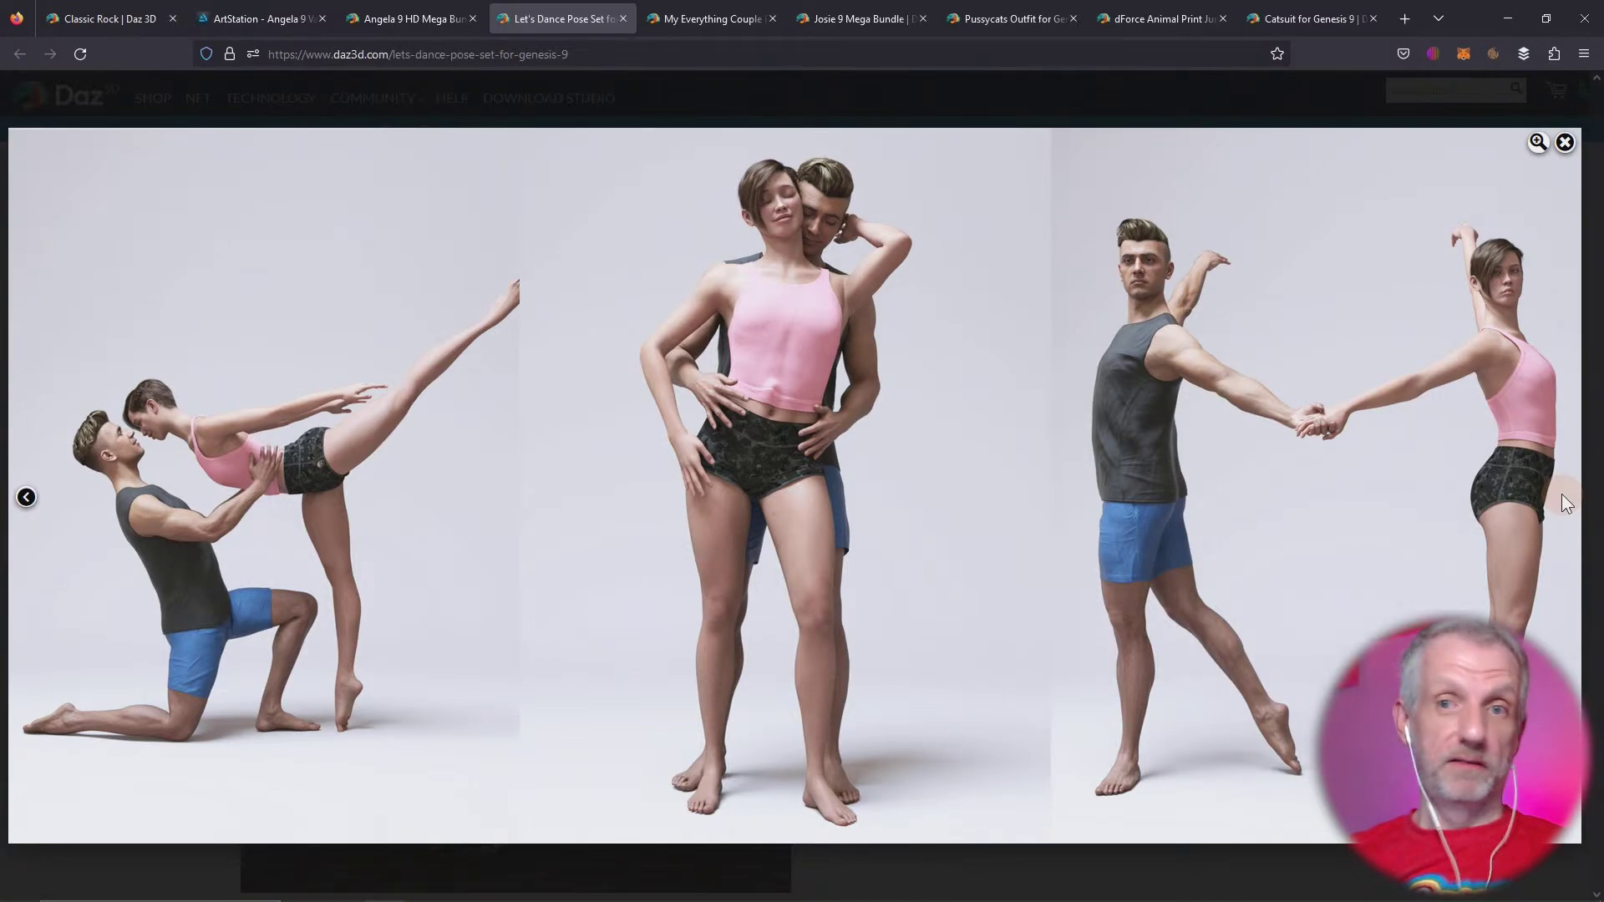
{"action": "left_click", "coordinate": [1567, 143]}
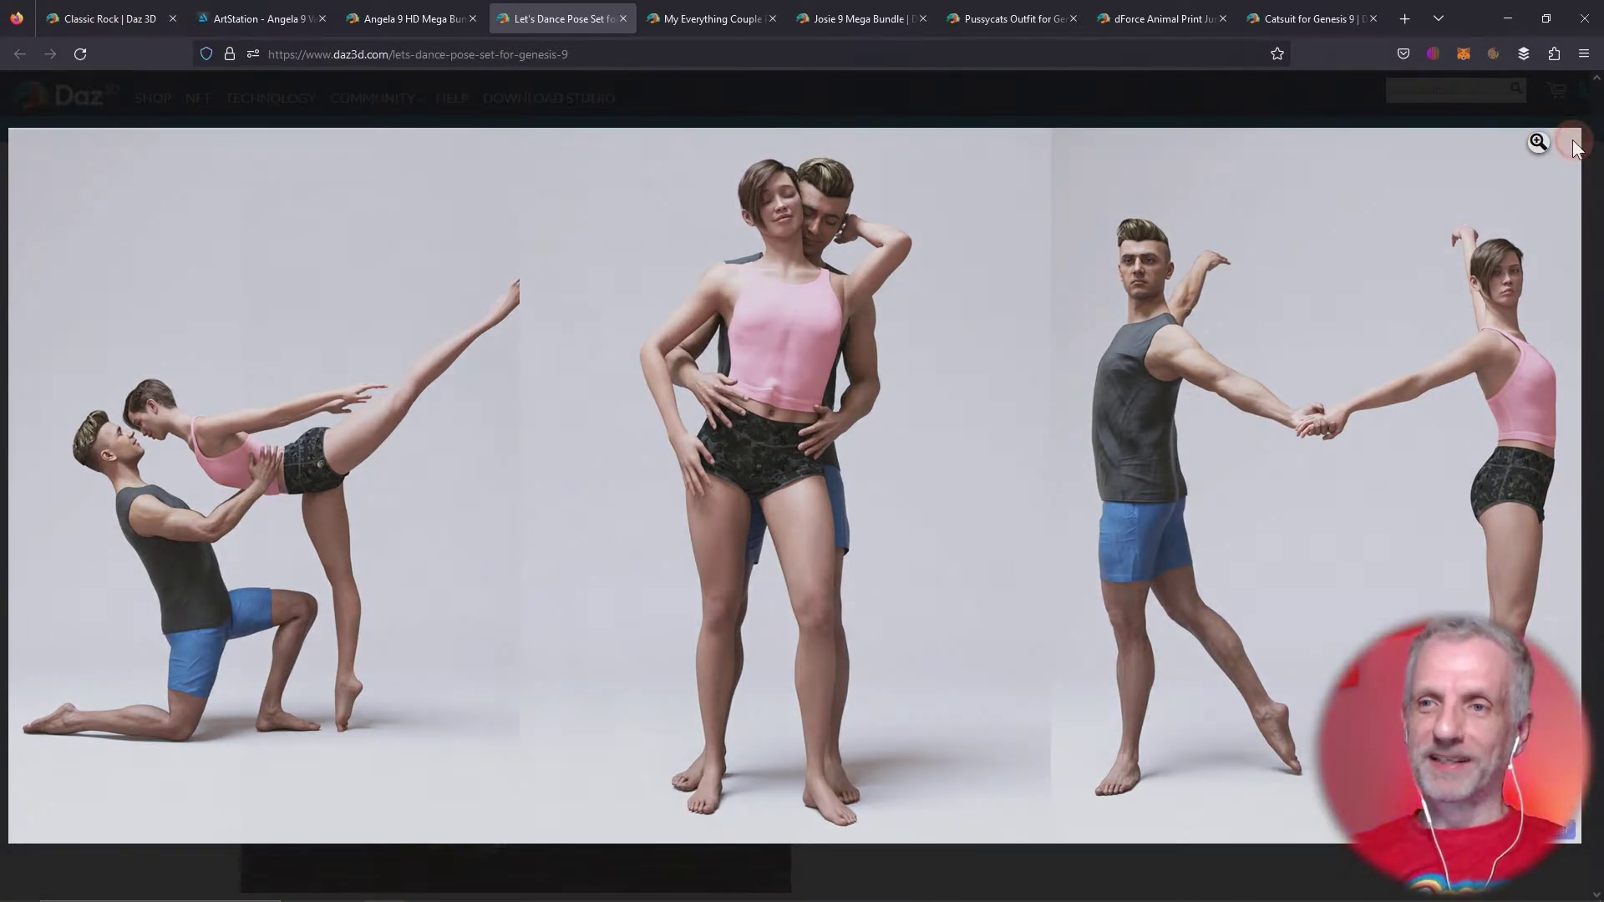
Switch back to DAZ Studio and apply Let's Dance Pose 01 Salsa G9M to the Man and Pose 01 Salsa G9F to the Woman
{"action": "key", "text": "alt+Tab"}
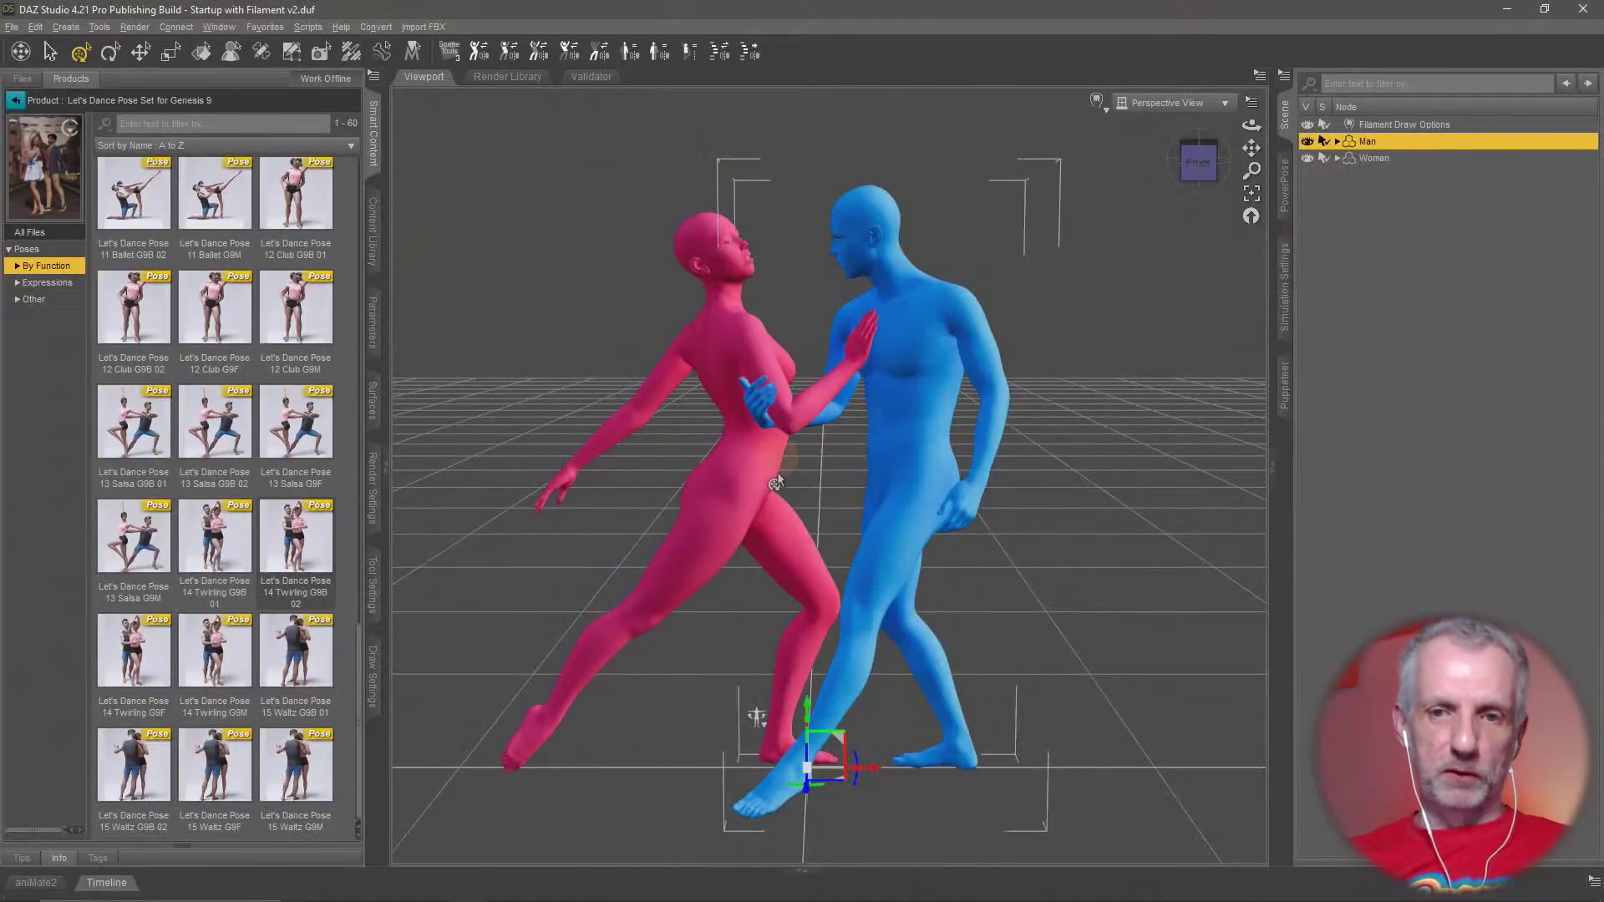
{"action": "scroll", "coordinate": [330, 359], "scroll_direction": "up", "scroll_amount": 10}
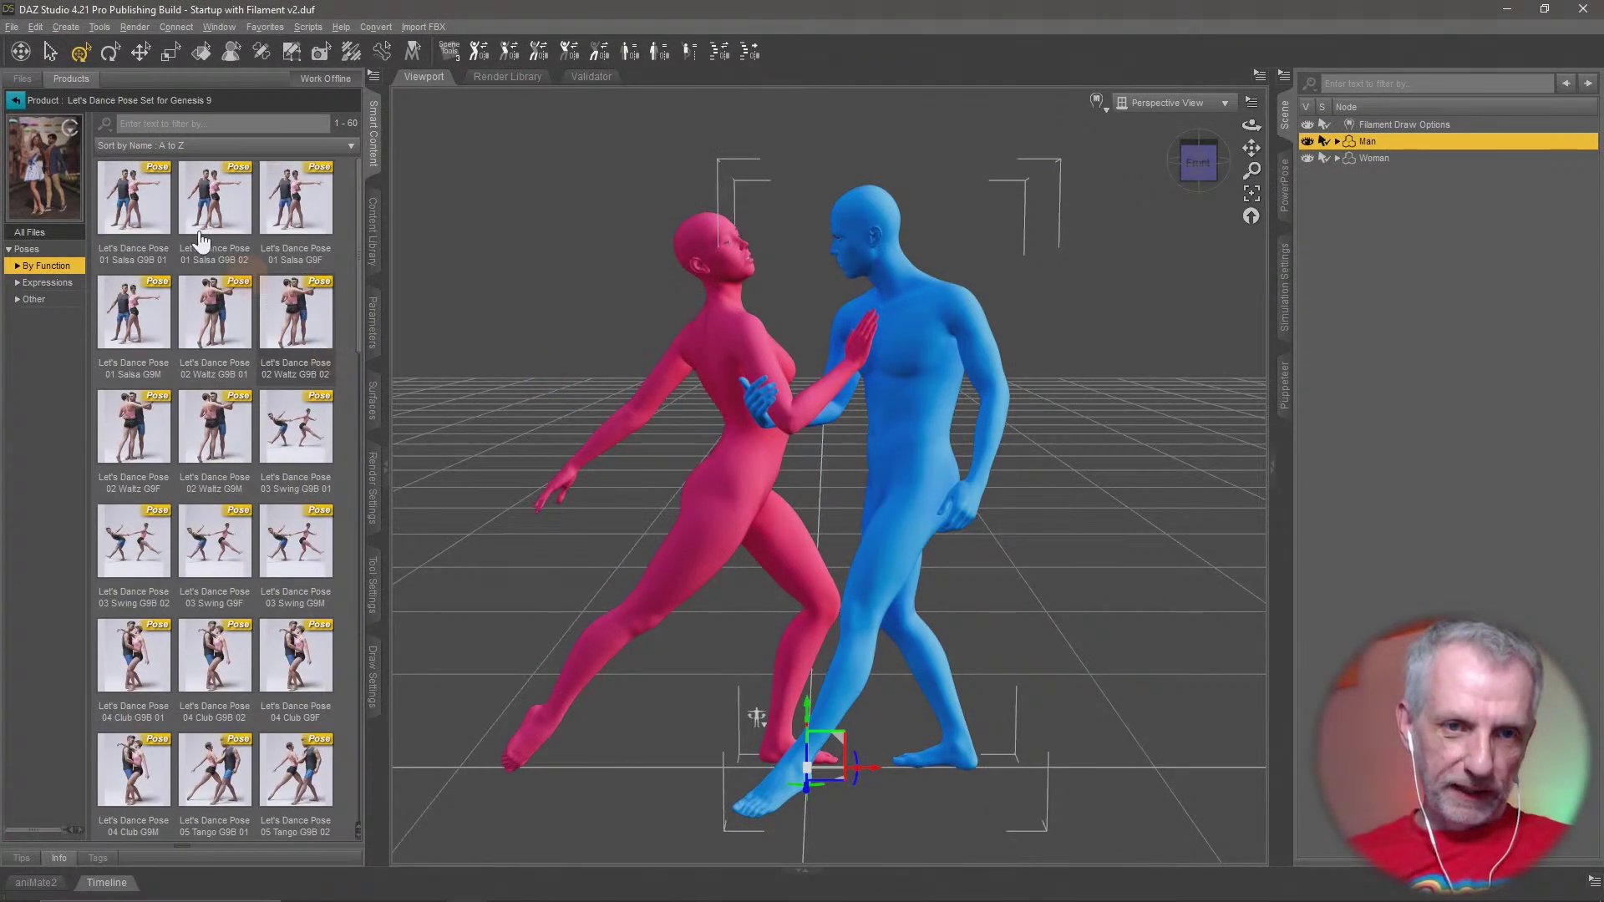
{"action": "double_click", "coordinate": [134, 313]}
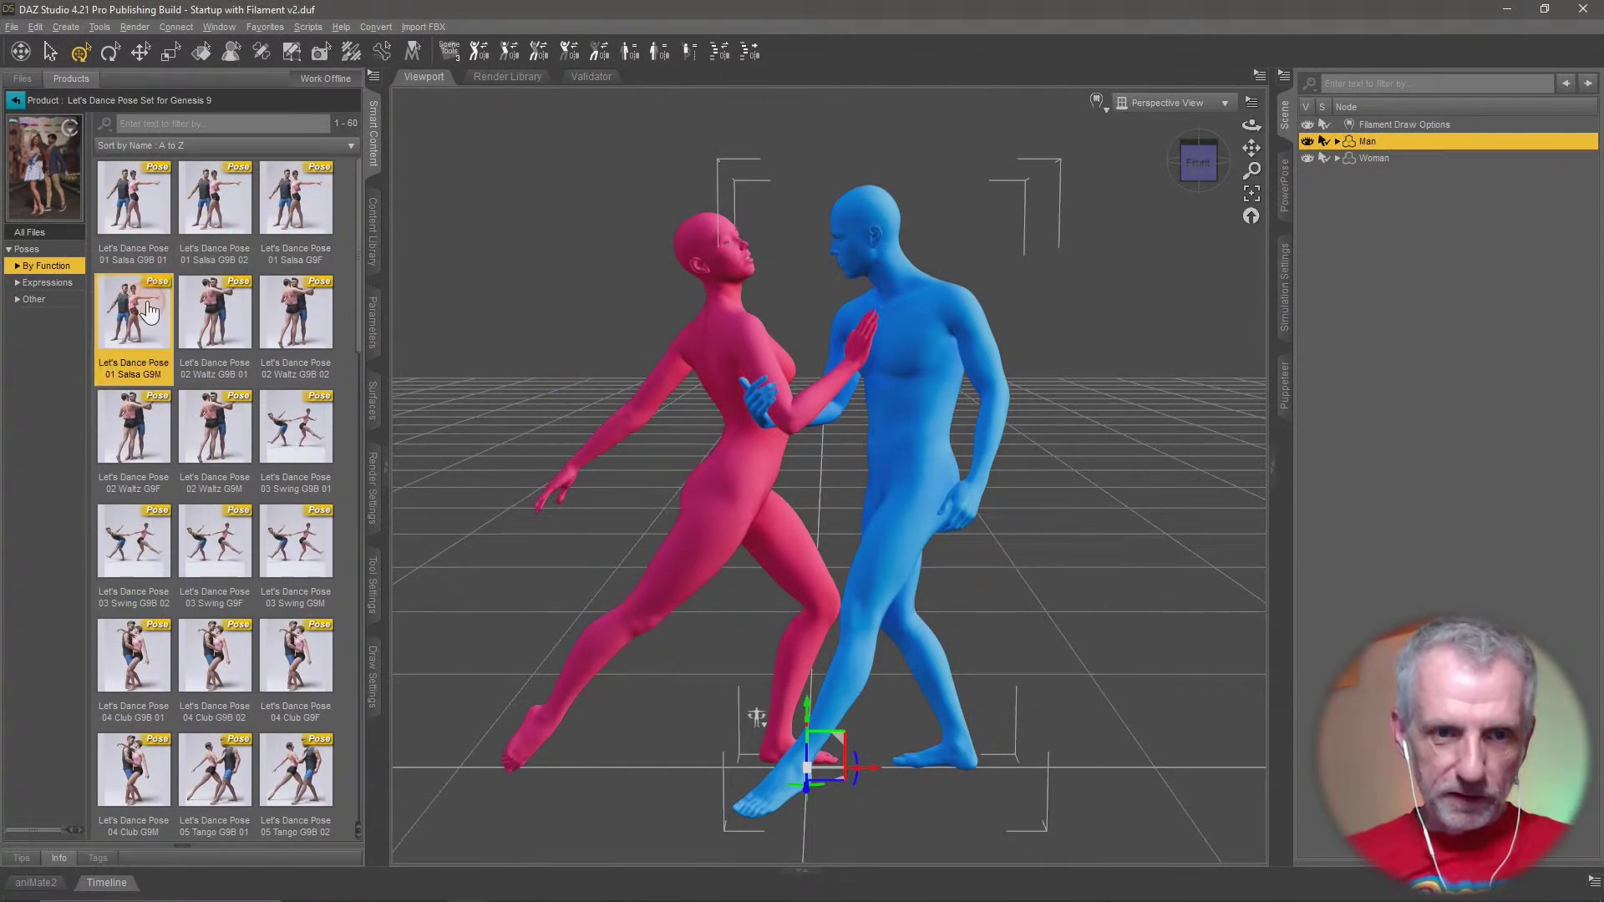
{"action": "left_click", "coordinate": [1371, 159]}
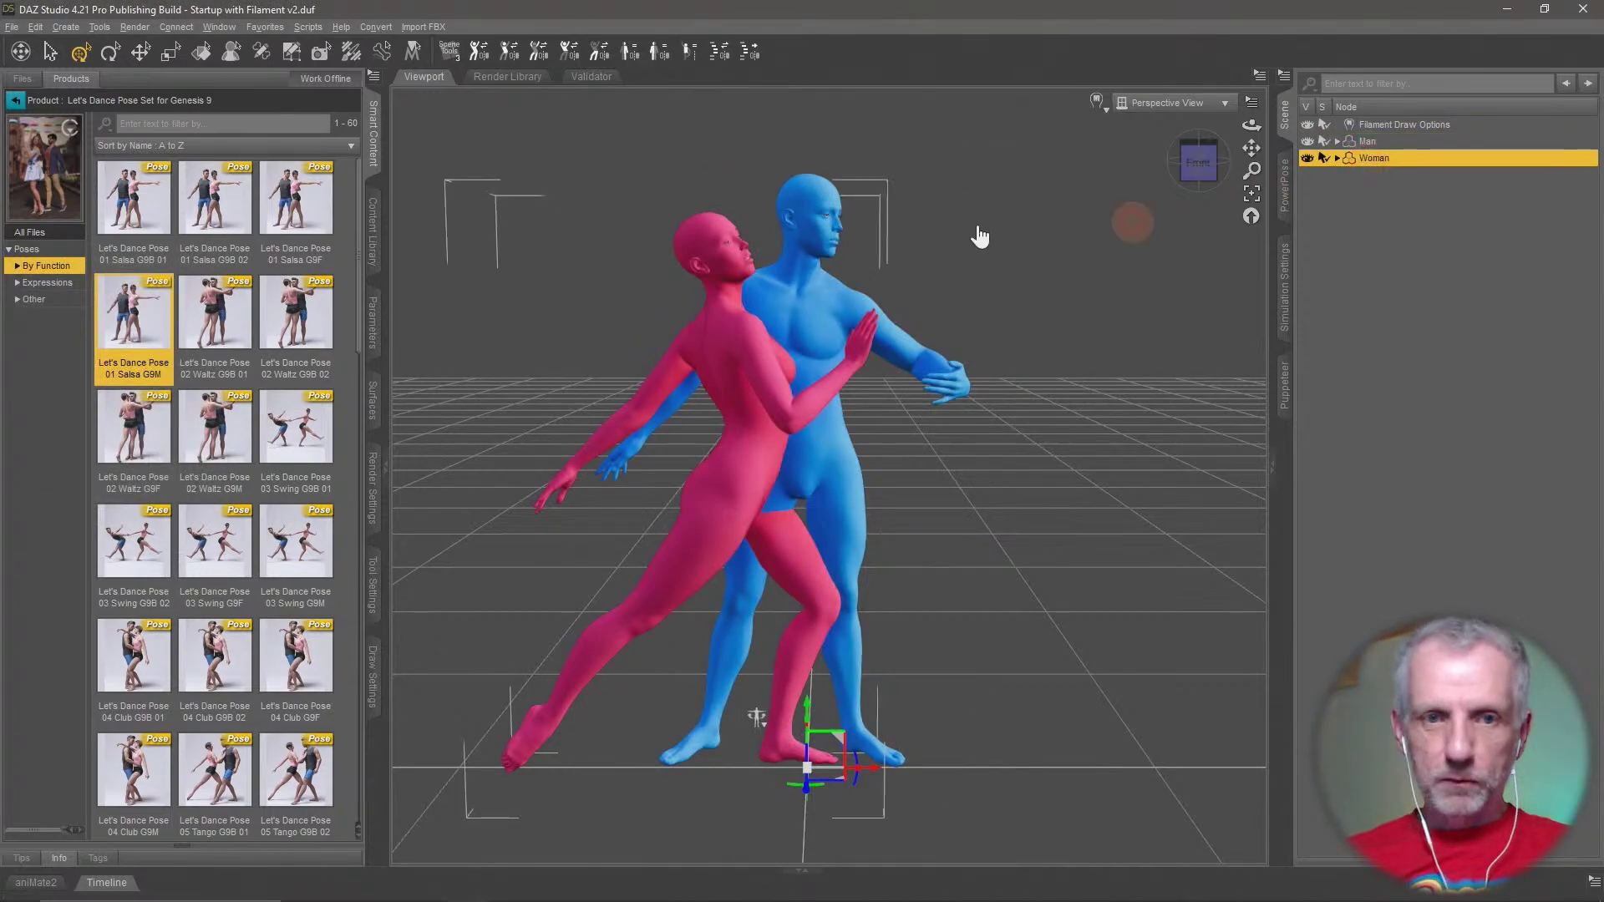
{"action": "double_click", "coordinate": [297, 205]}
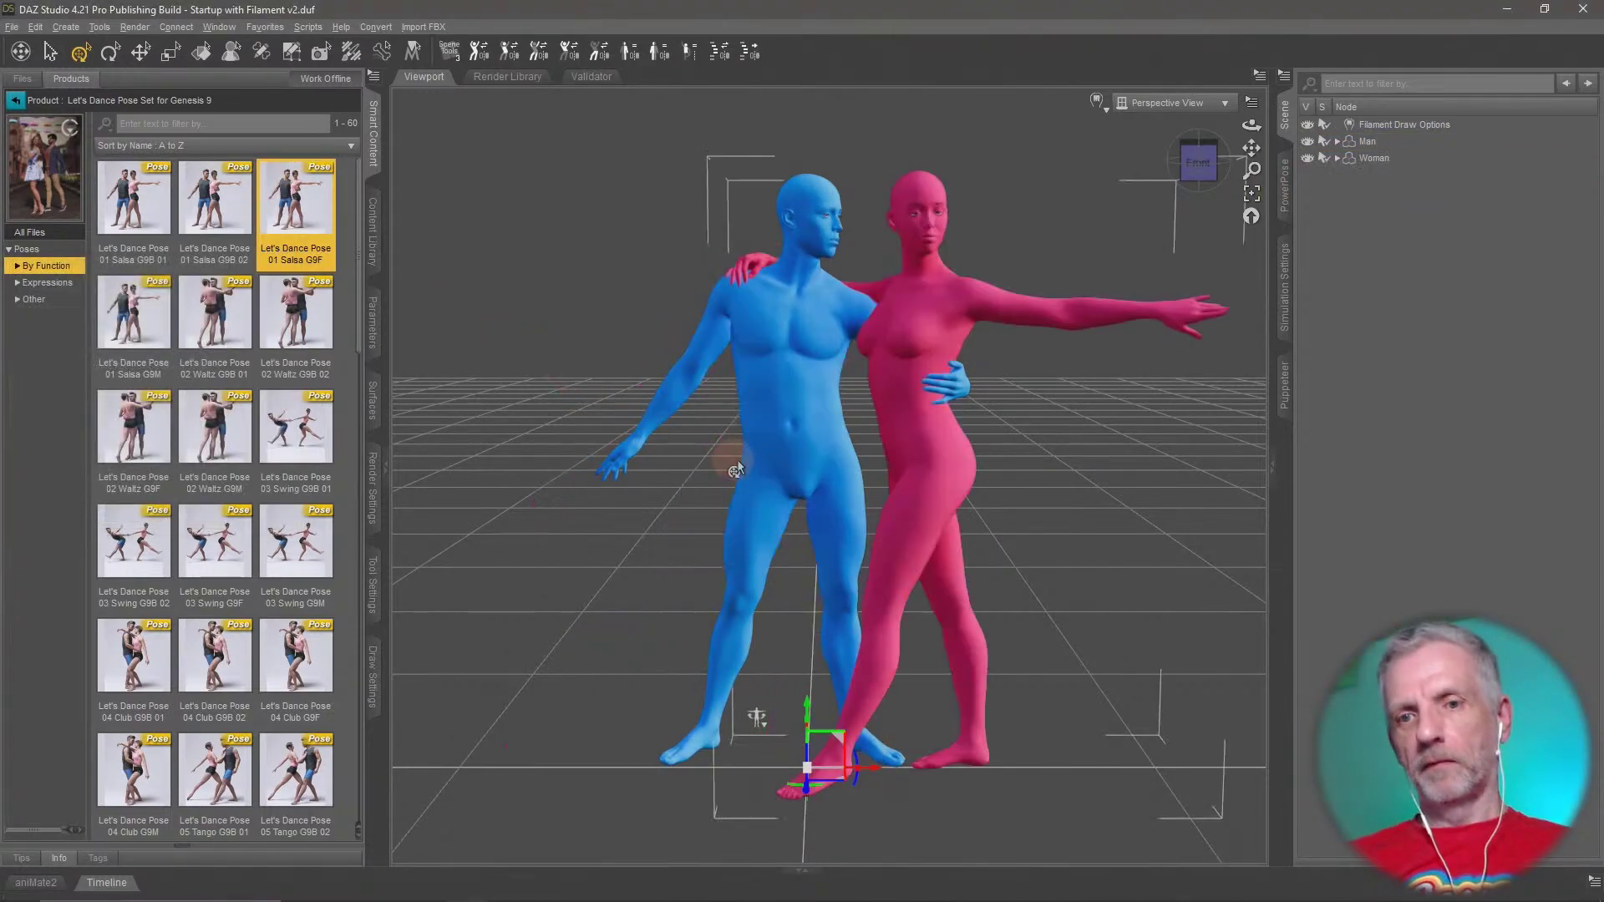
Frame the couple at a tilted angle, create a new camera copying the active perspective view, and look through that camera
{"action": "middle_click_drag", "start_coordinate": [916, 434], "coordinate": [782, 459]}
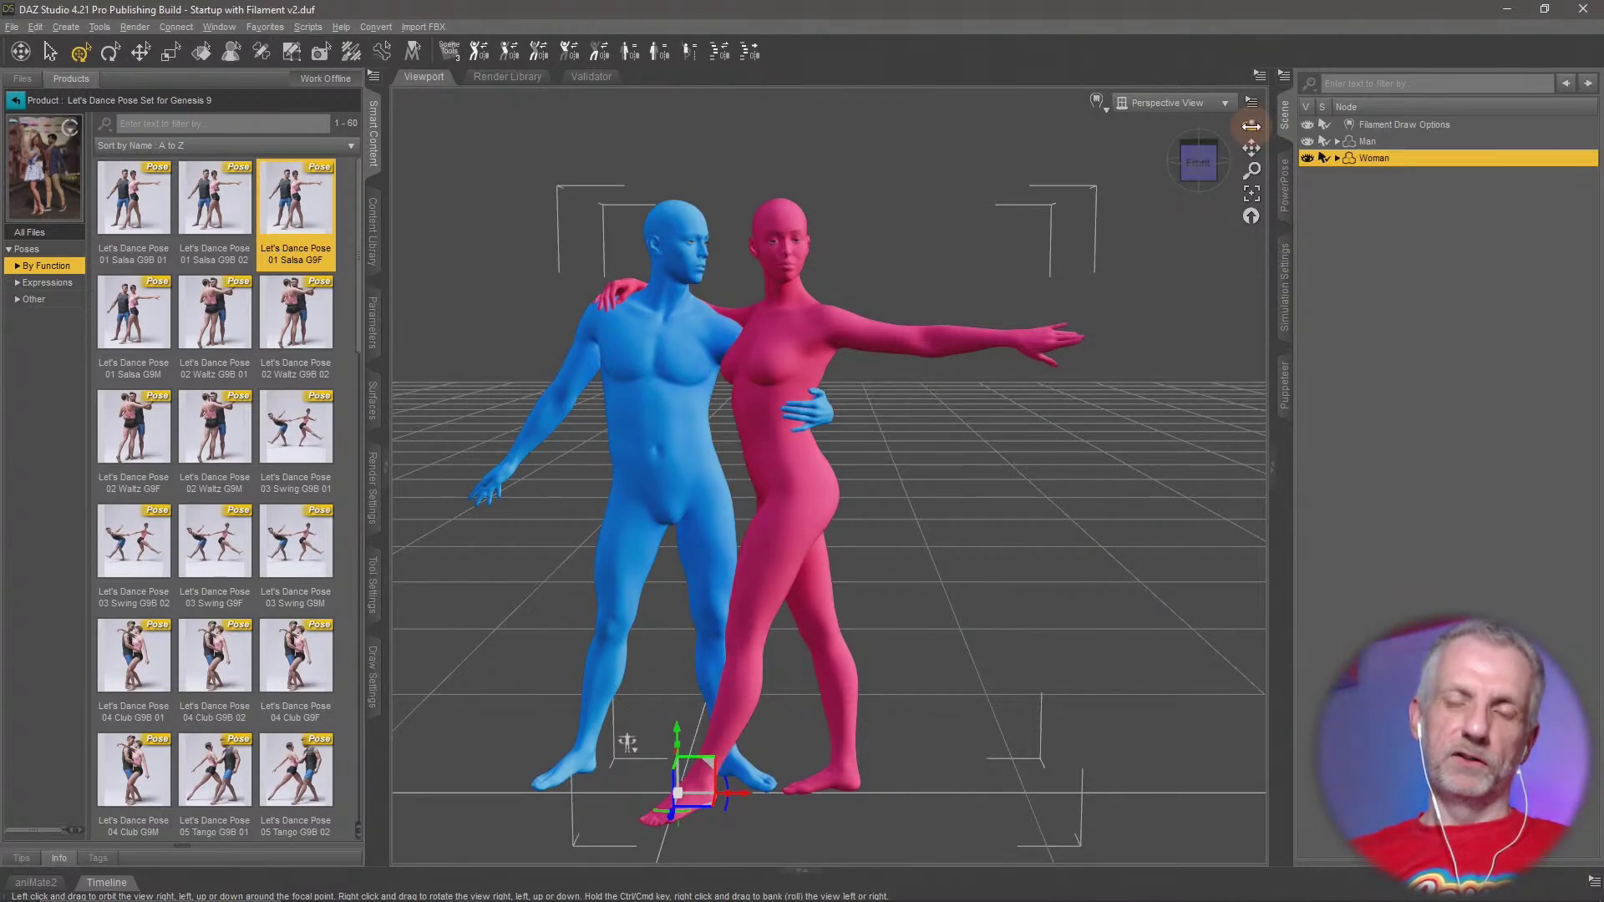
{"action": "left_click_drag", "start_coordinate": [1251, 125], "coordinate": [1216, 201]}
{"action": "left_click_drag", "start_coordinate": [1251, 125], "coordinate": [1086, 302]}
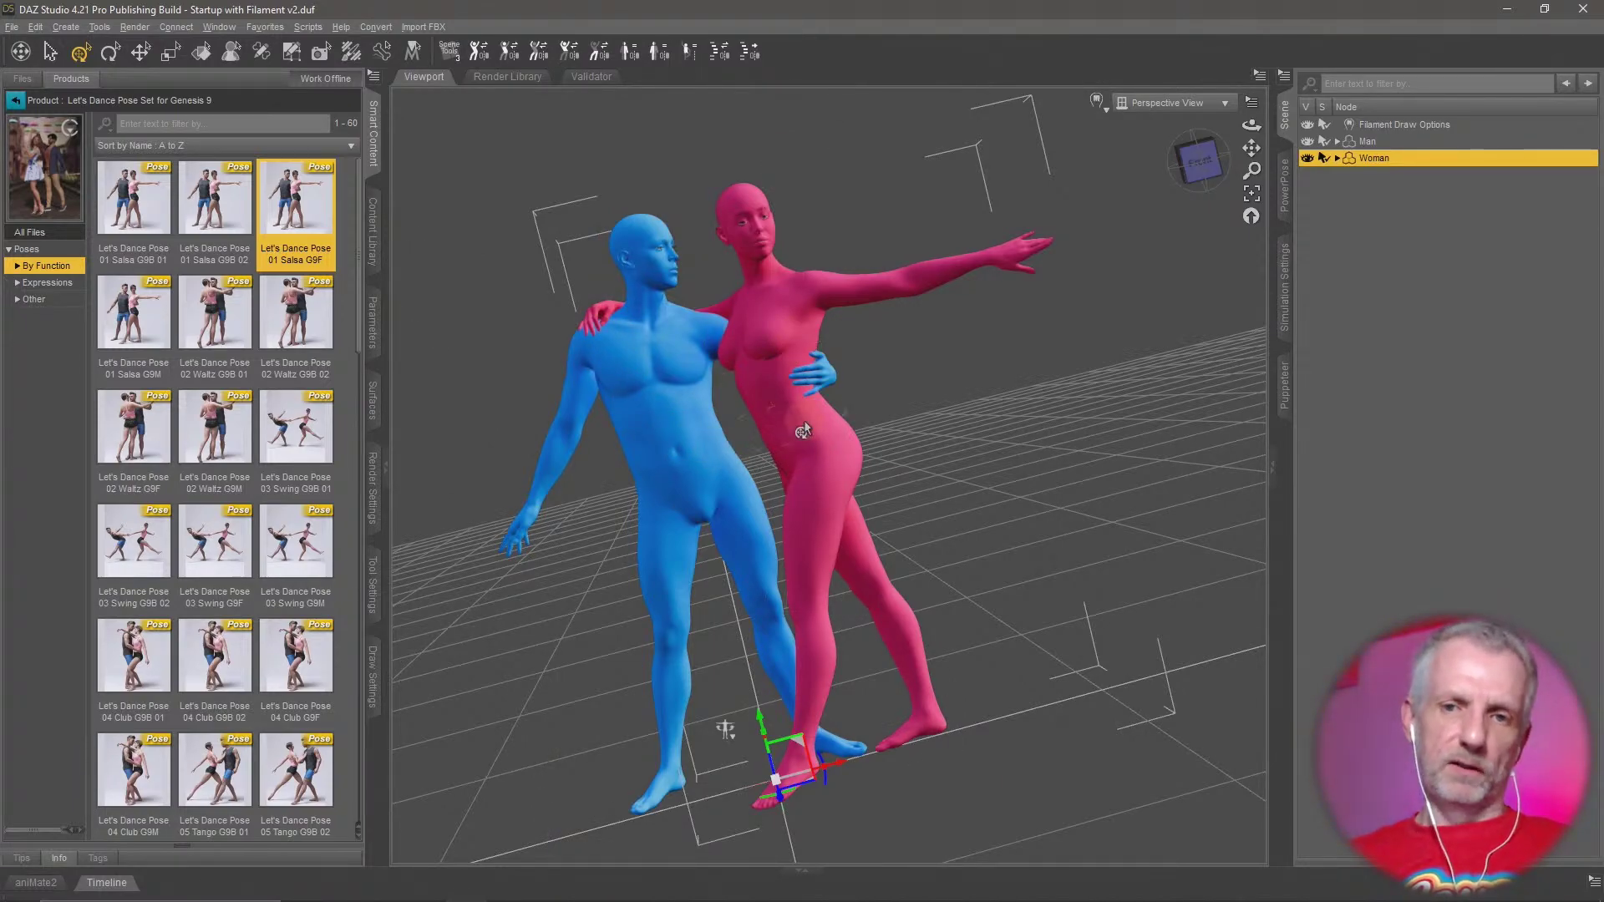
{"action": "middle_click_drag", "start_coordinate": [803, 420], "coordinate": [810, 504]}
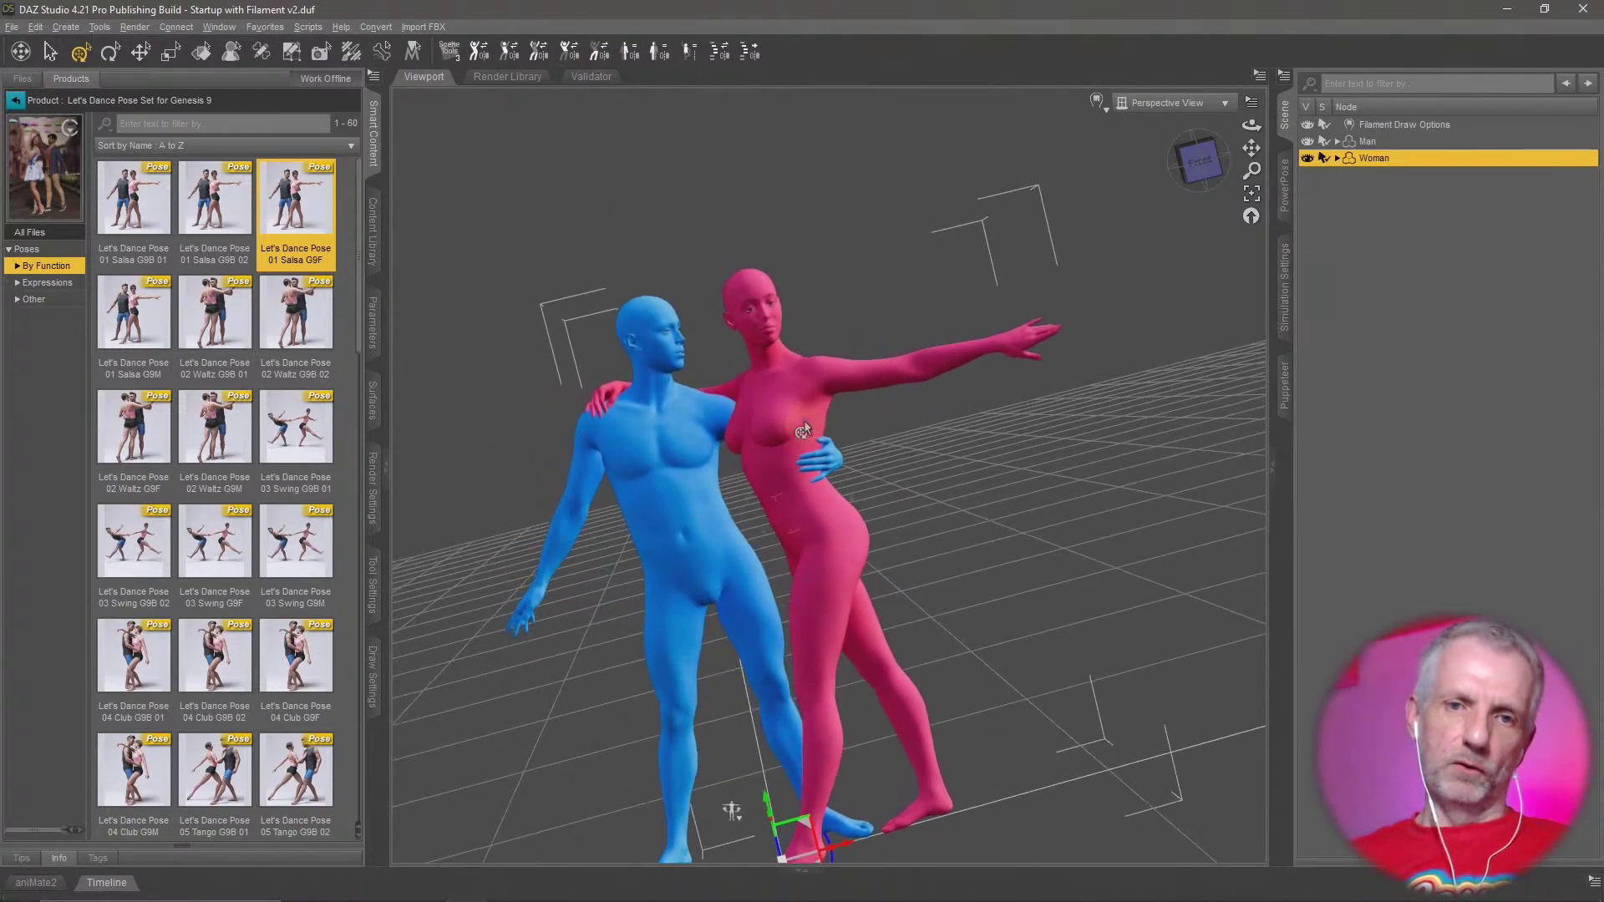
{"action": "left_click", "coordinate": [66, 27]}
{"action": "left_click", "coordinate": [123, 53]}
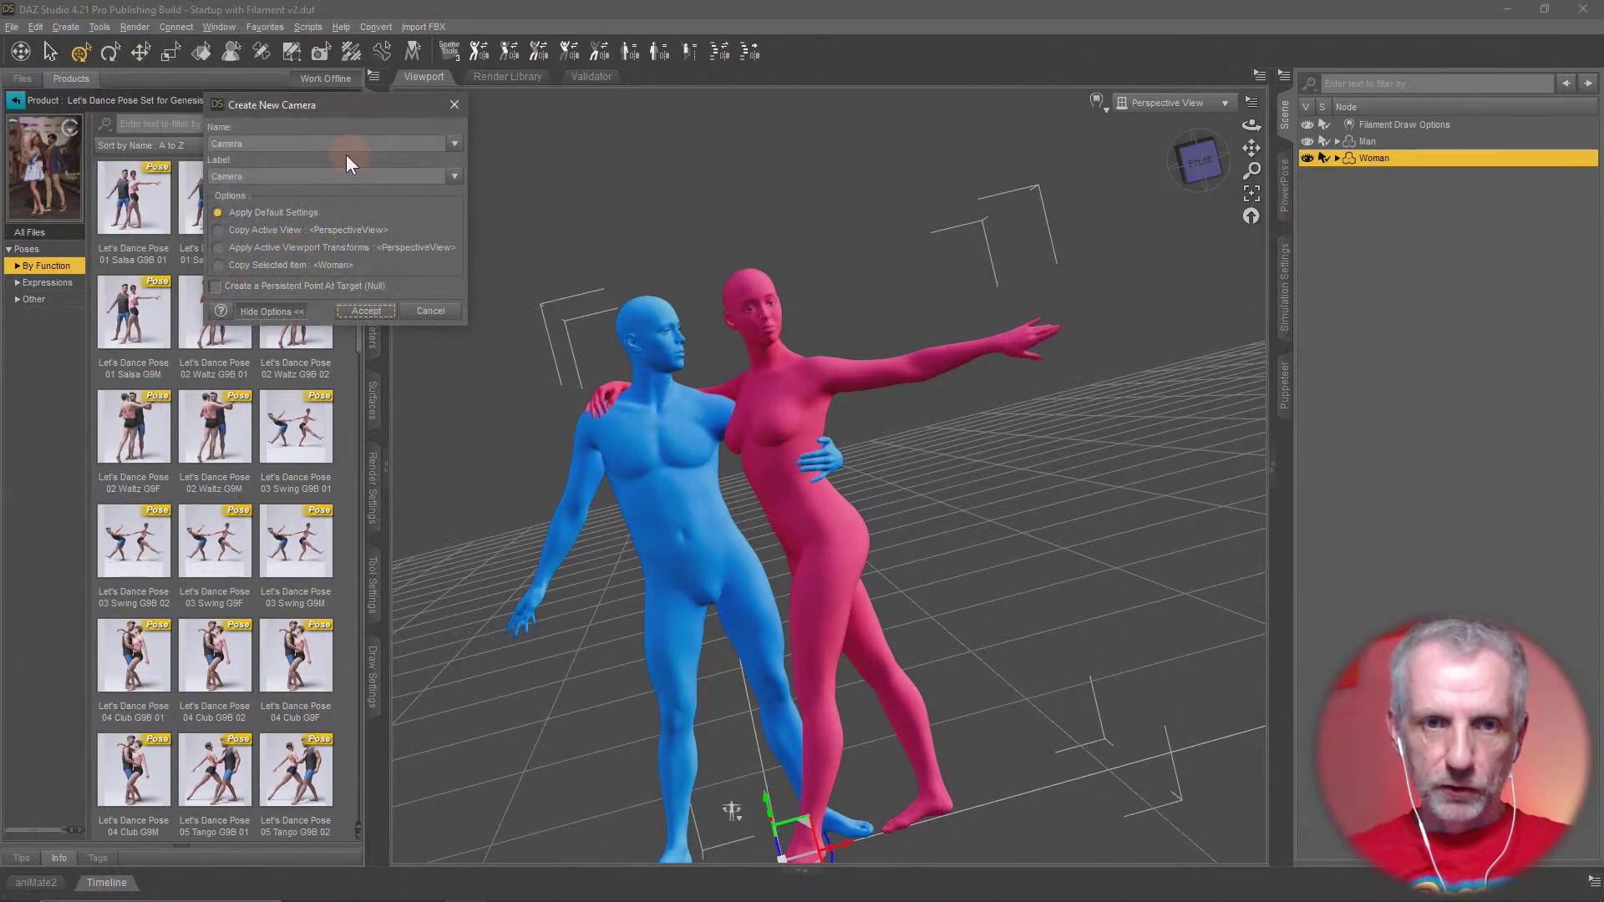
{"action": "left_click", "coordinate": [282, 231]}
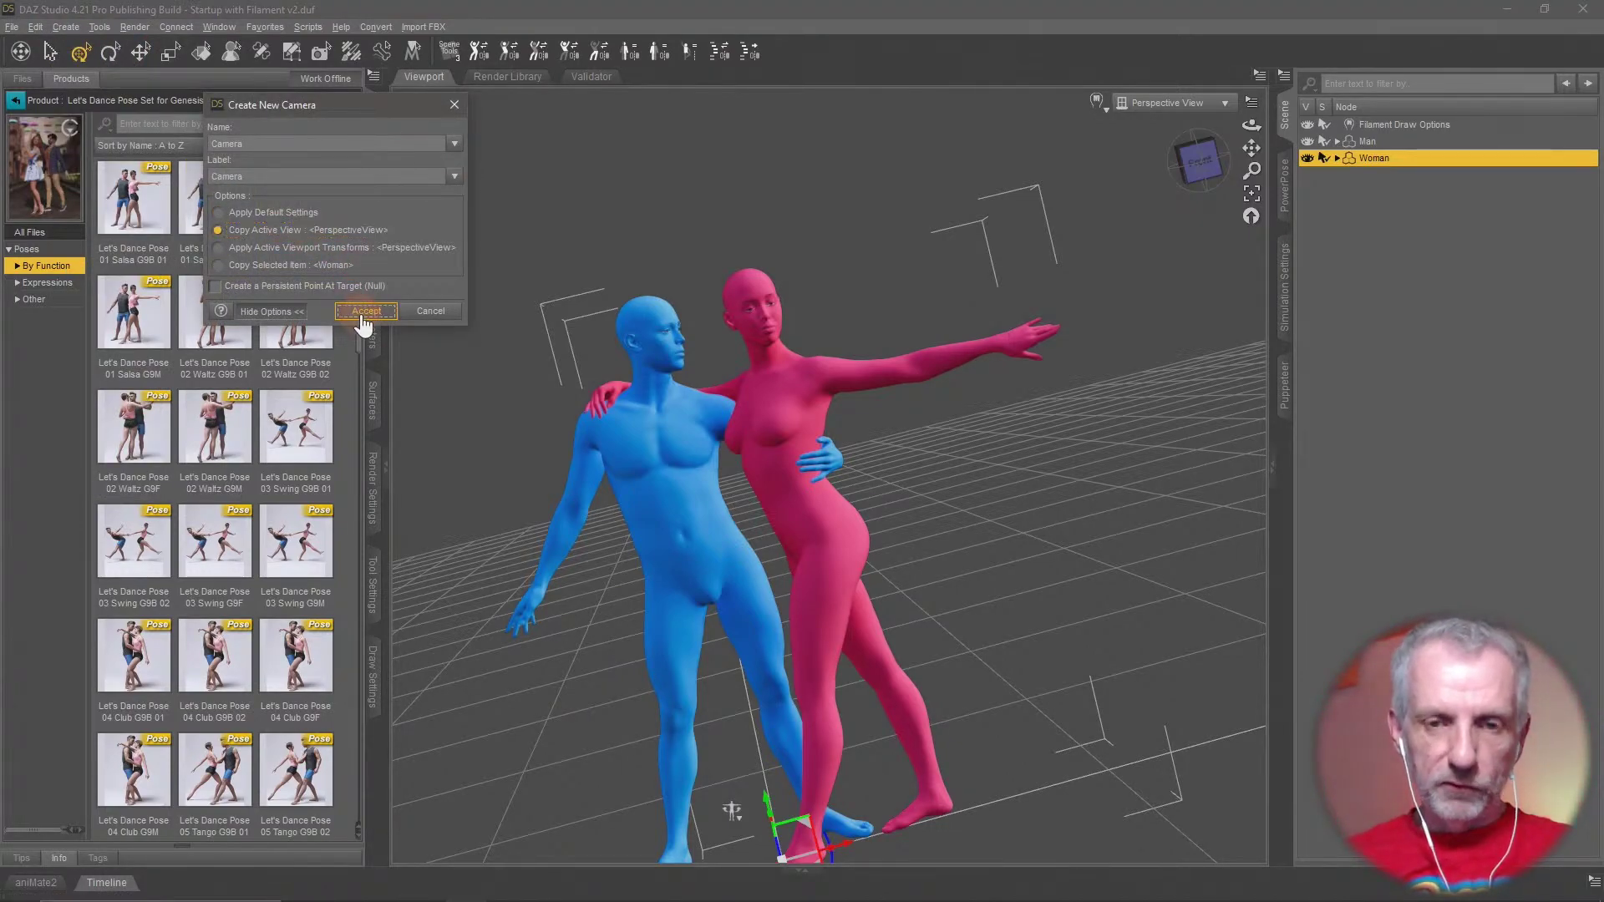
{"action": "left_click", "coordinate": [364, 312]}
{"action": "left_click", "coordinate": [1180, 102]}
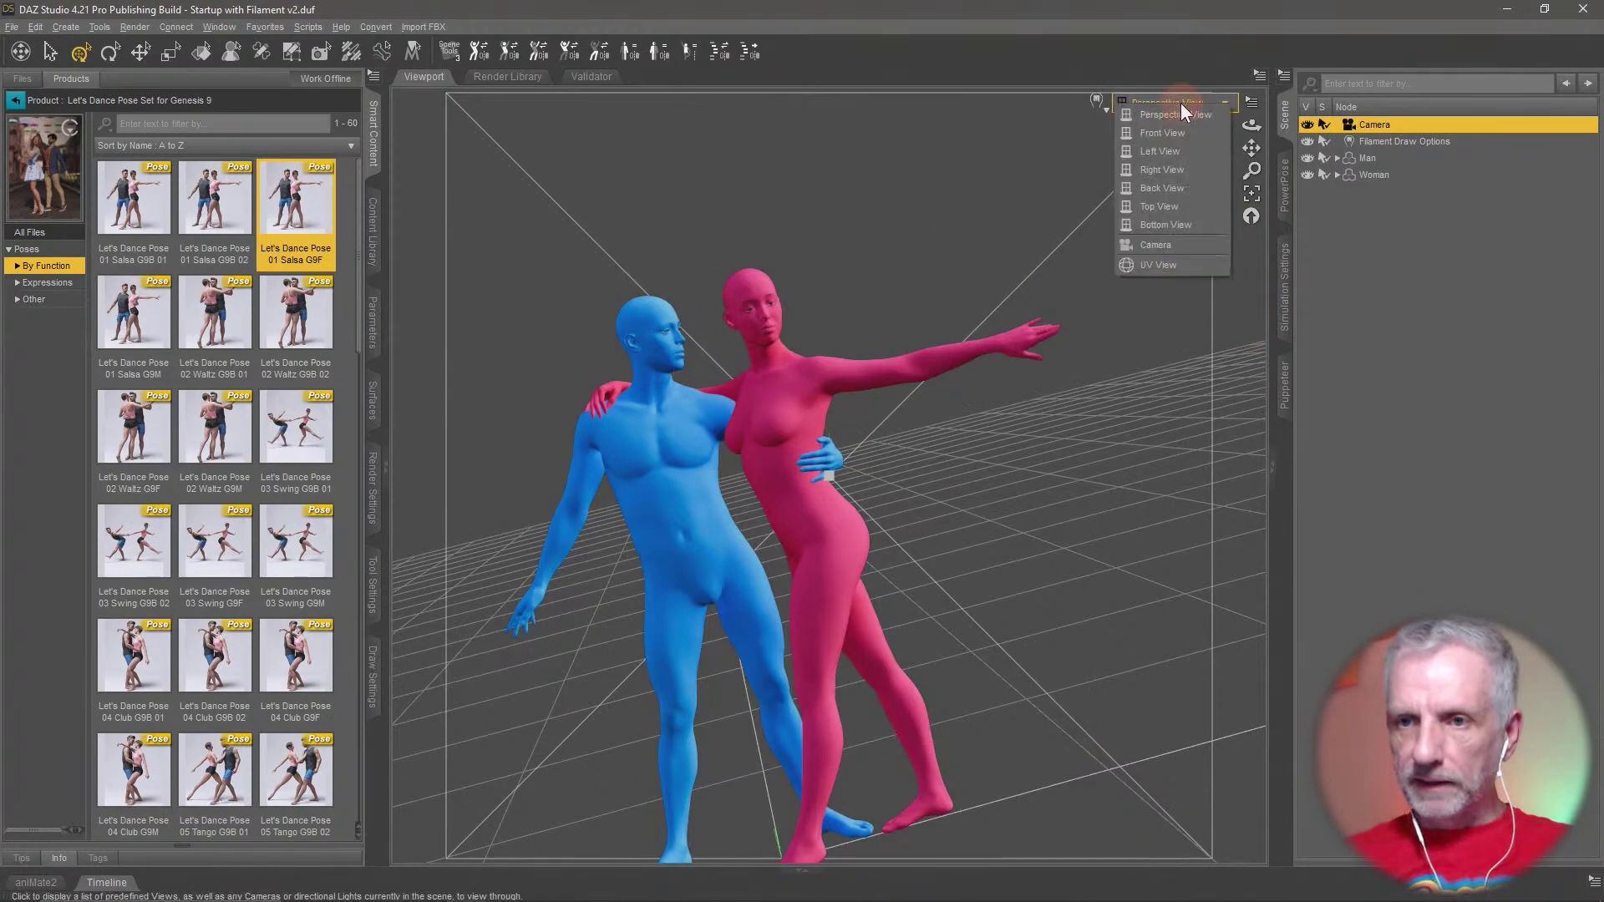
{"action": "left_click", "coordinate": [1191, 243]}
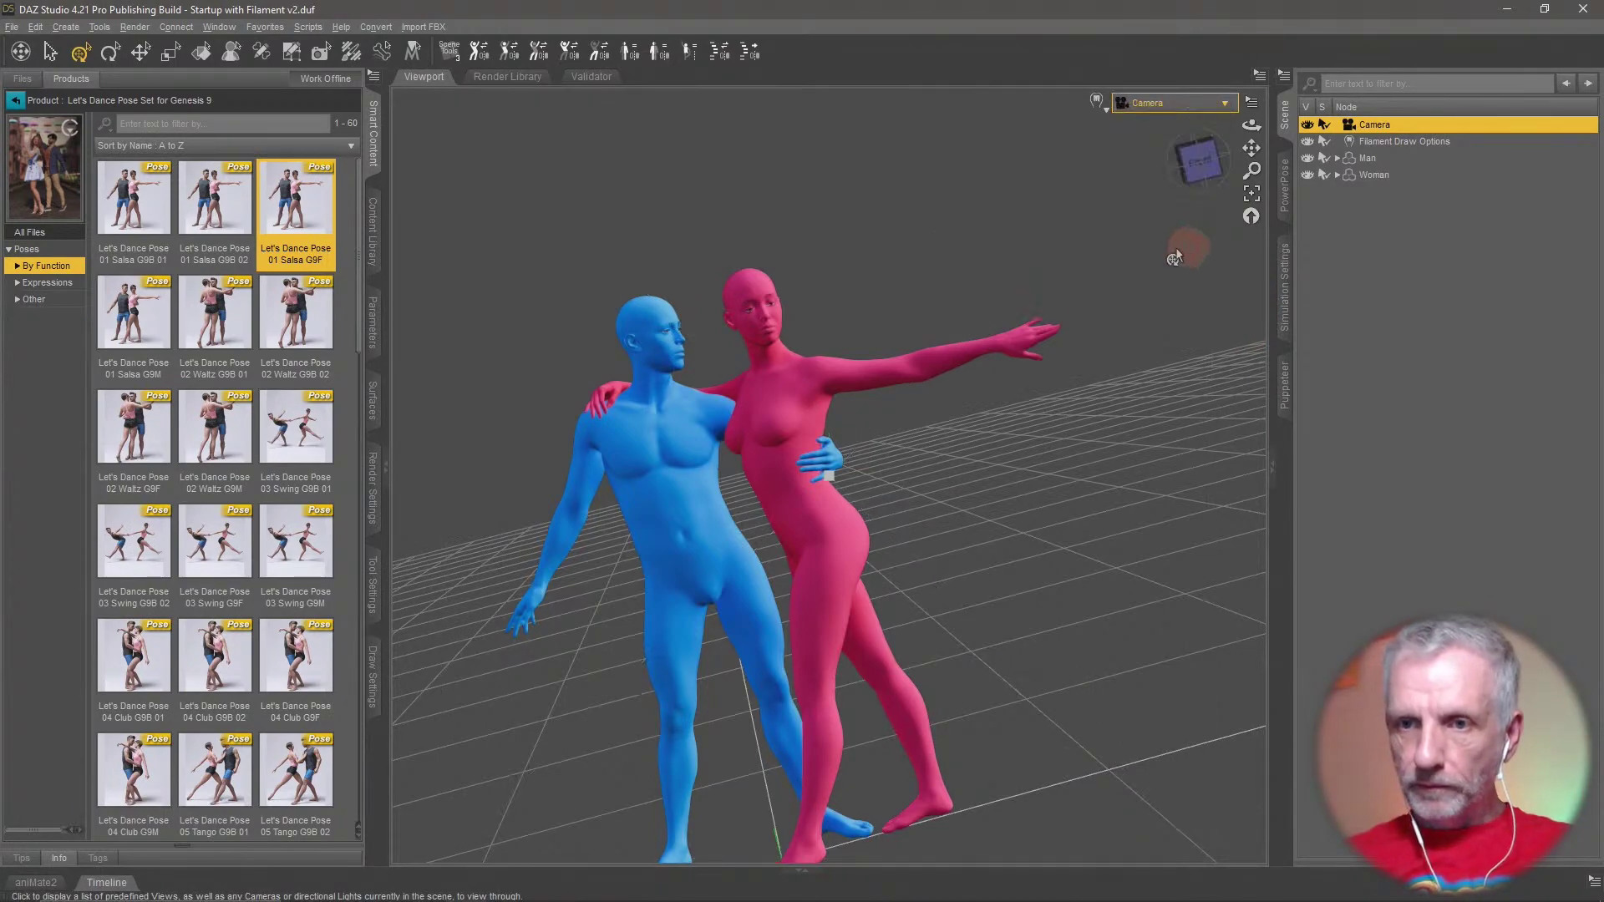
Show the aspect frame in the viewport and rename the new camera as Camera Landscape
{"action": "left_click", "coordinate": [1252, 103]}
{"action": "left_click", "coordinate": [1270, 189]}
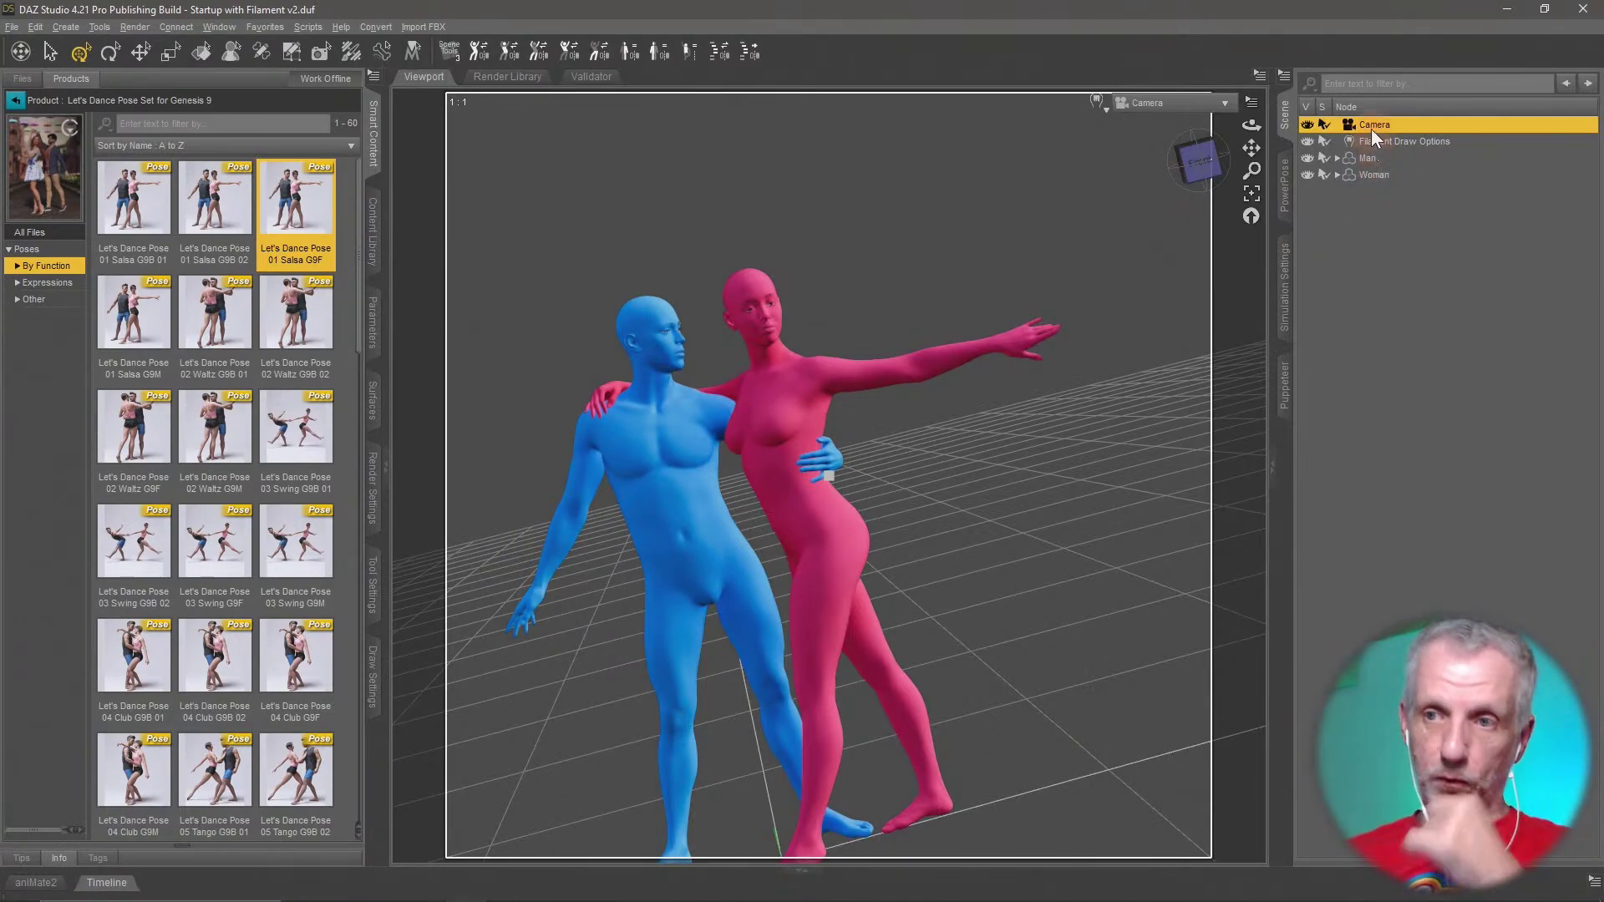
{"action": "key", "text": "F2"}
{"action": "key", "text": "End"}
{"action": "type", "text": "L"}
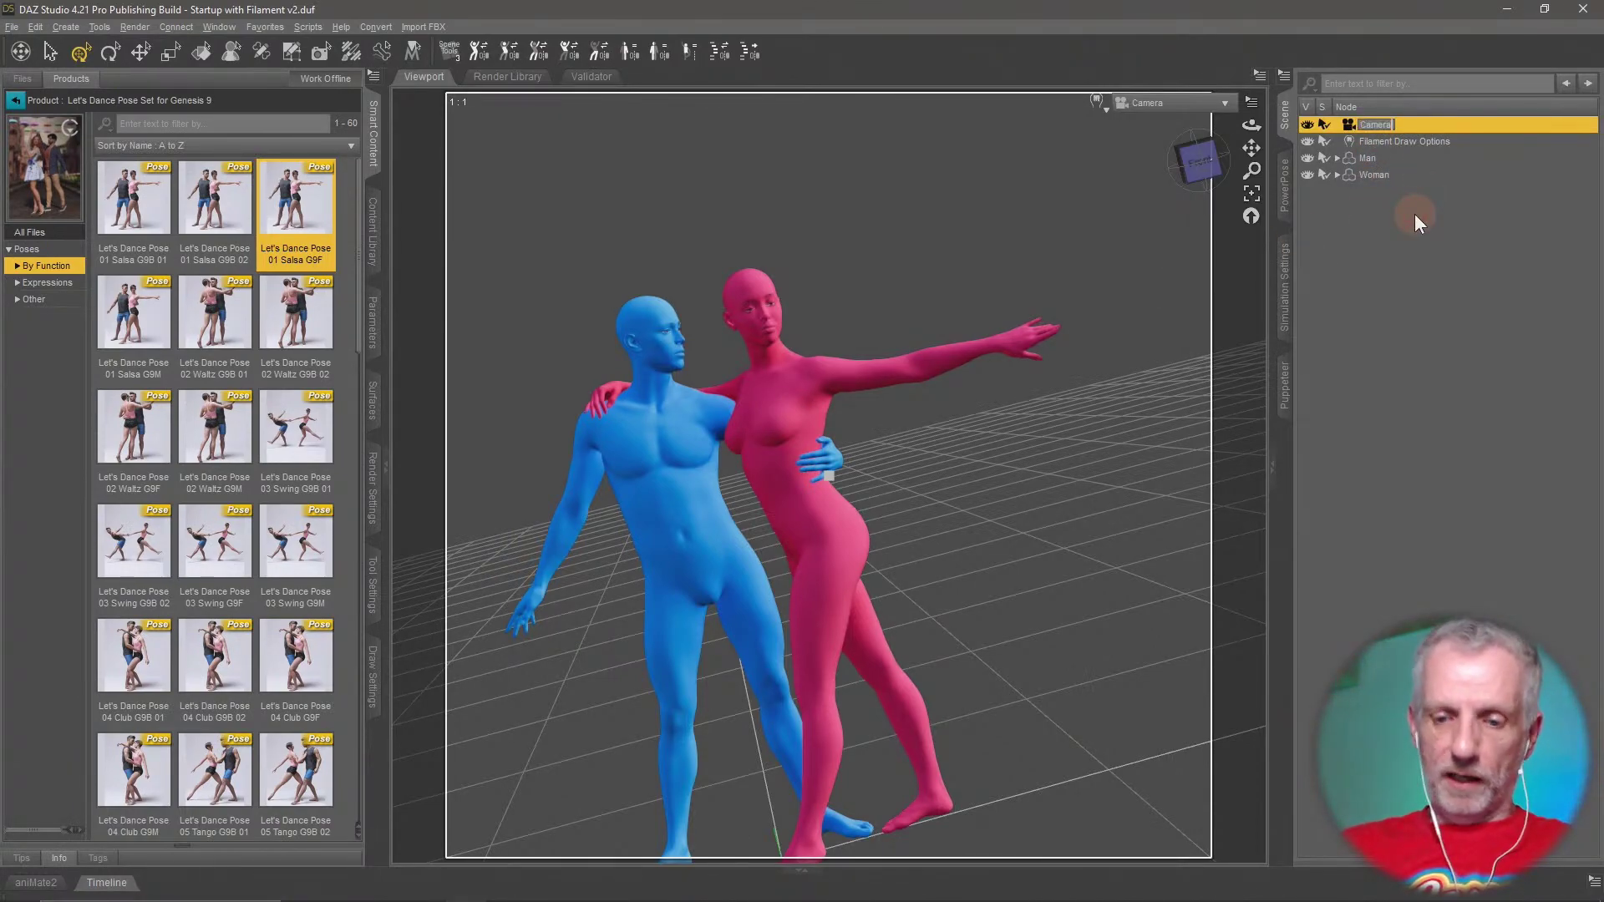
{"action": "type", "text": "andscape"}
{"action": "key", "text": "Return"}
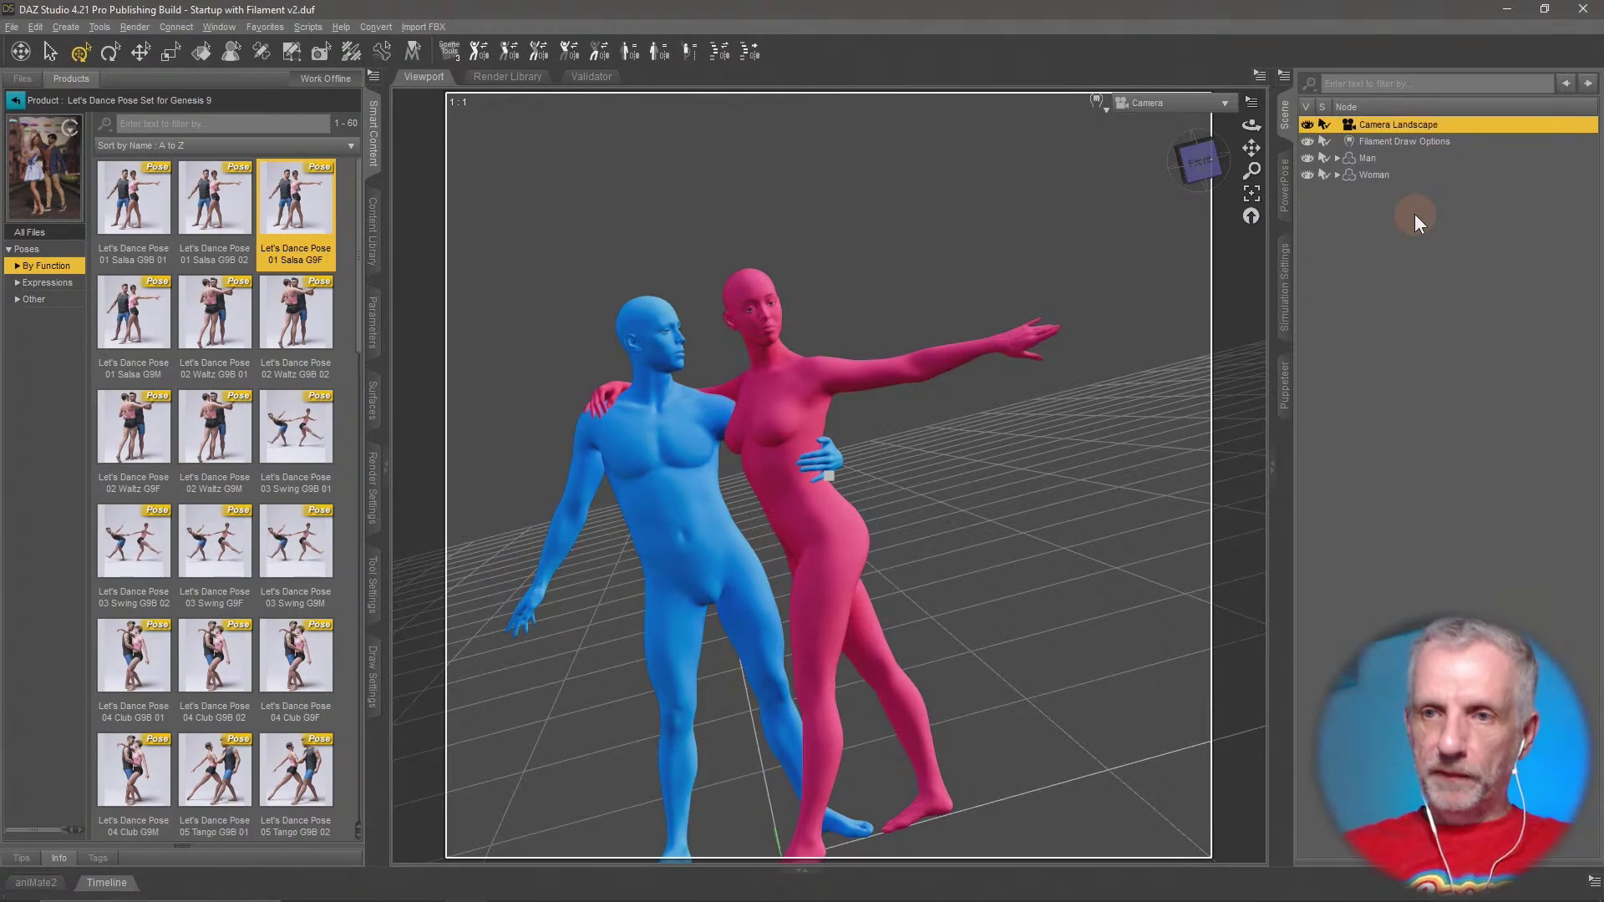
Enable local dimensions for Camera Landscape and apply the Full HD [FHD] / 1080p (16:9, 1920 x 1080) preset
{"action": "left_click", "coordinate": [374, 330]}
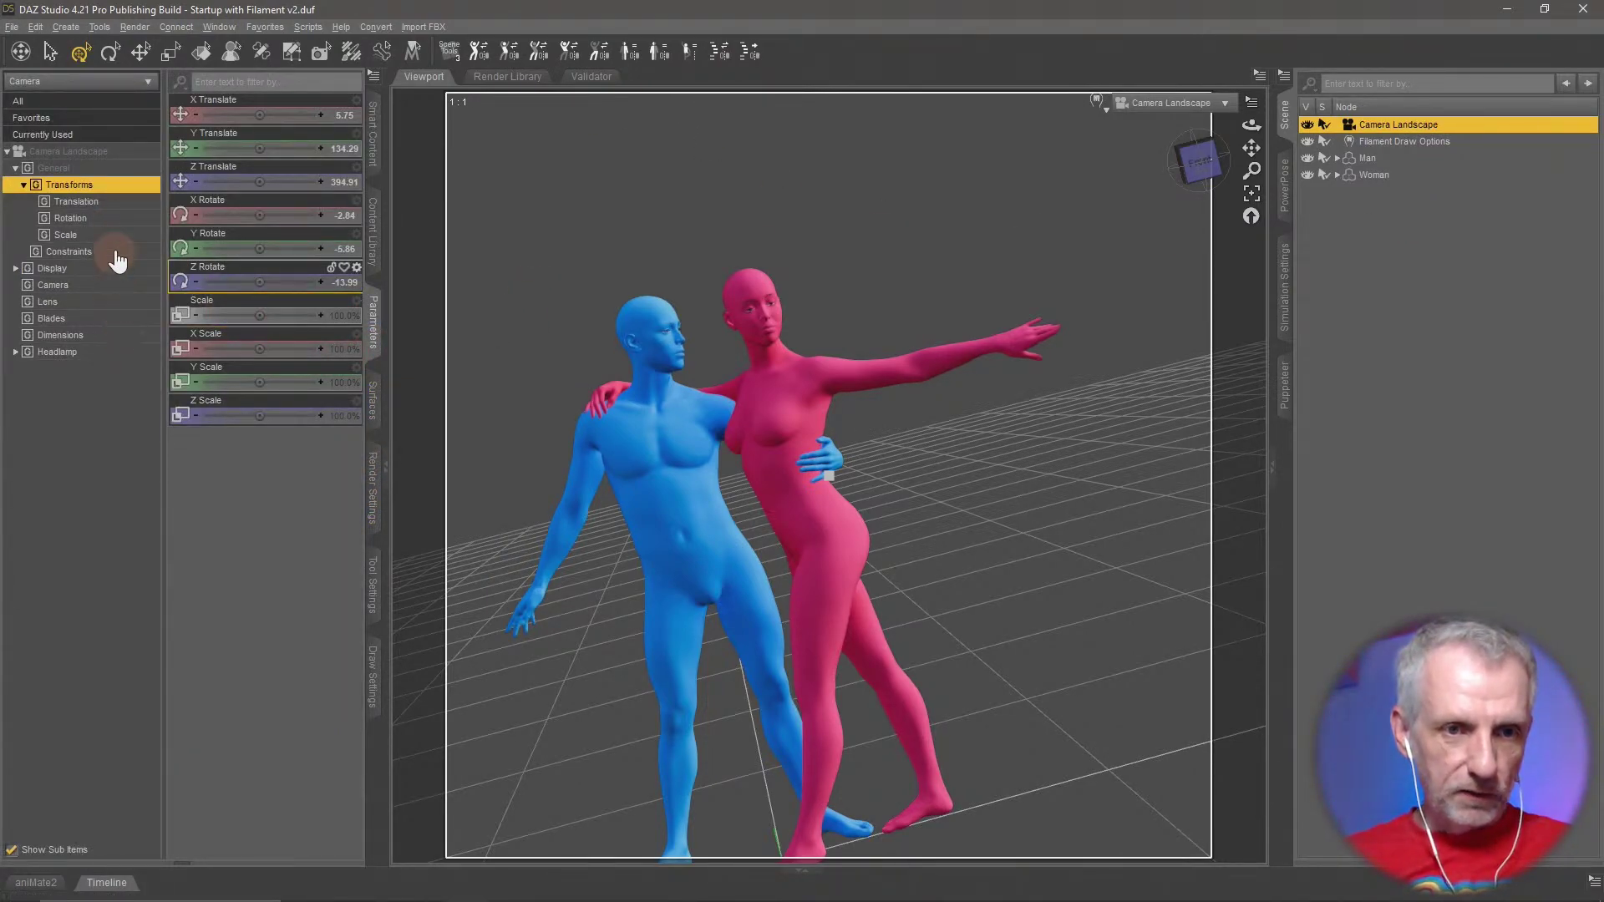
{"action": "left_click", "coordinate": [124, 336]}
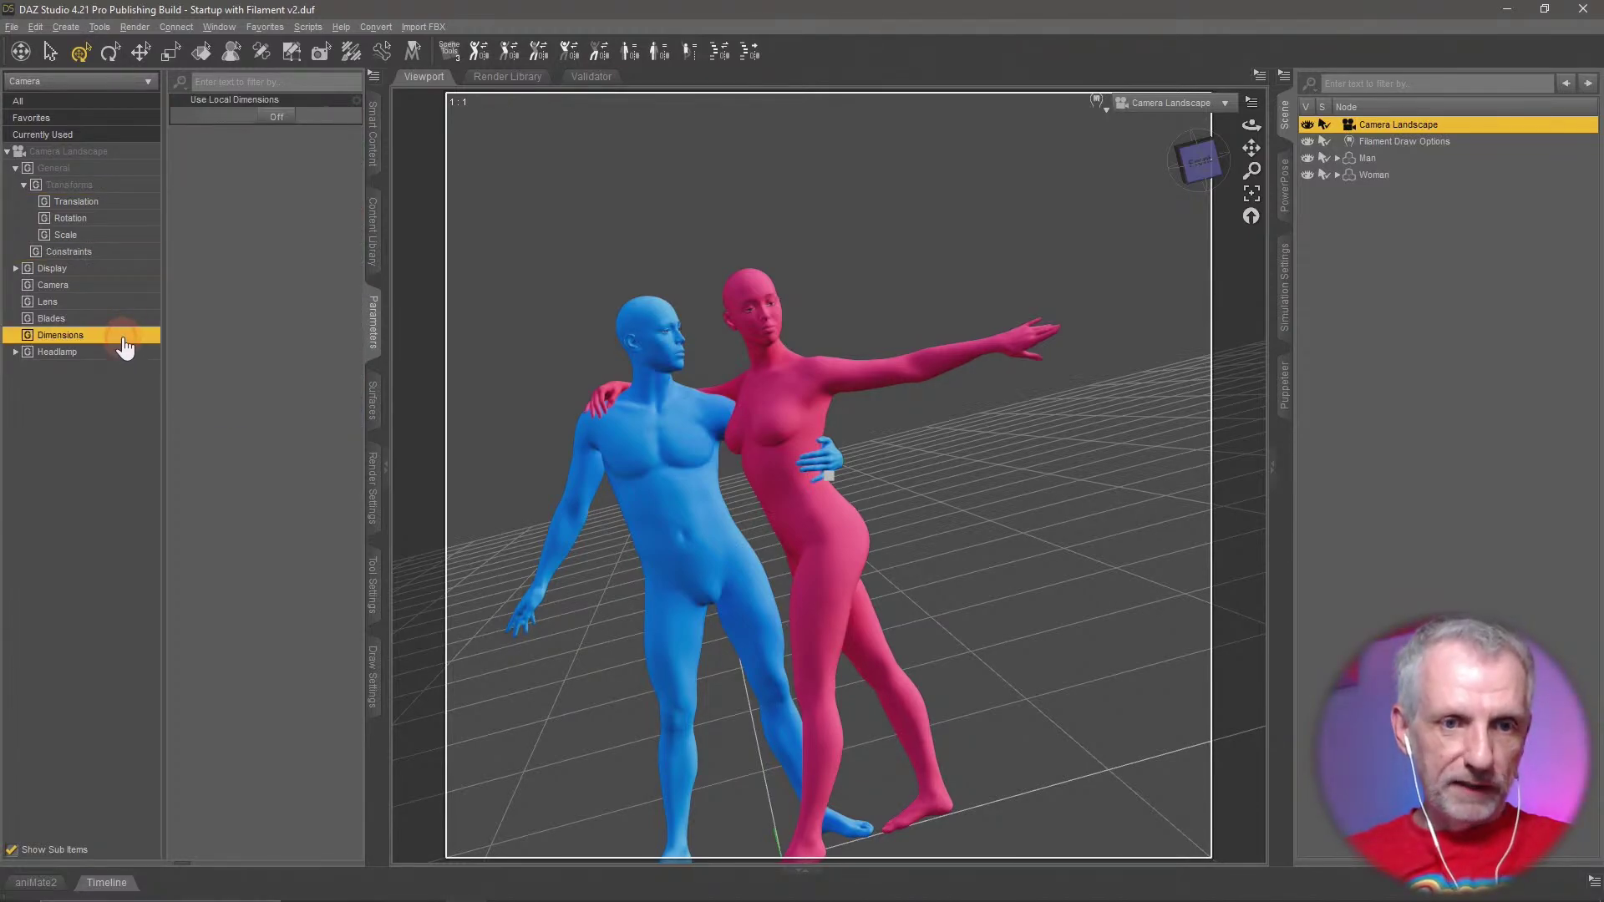
{"action": "left_click", "coordinate": [277, 116]}
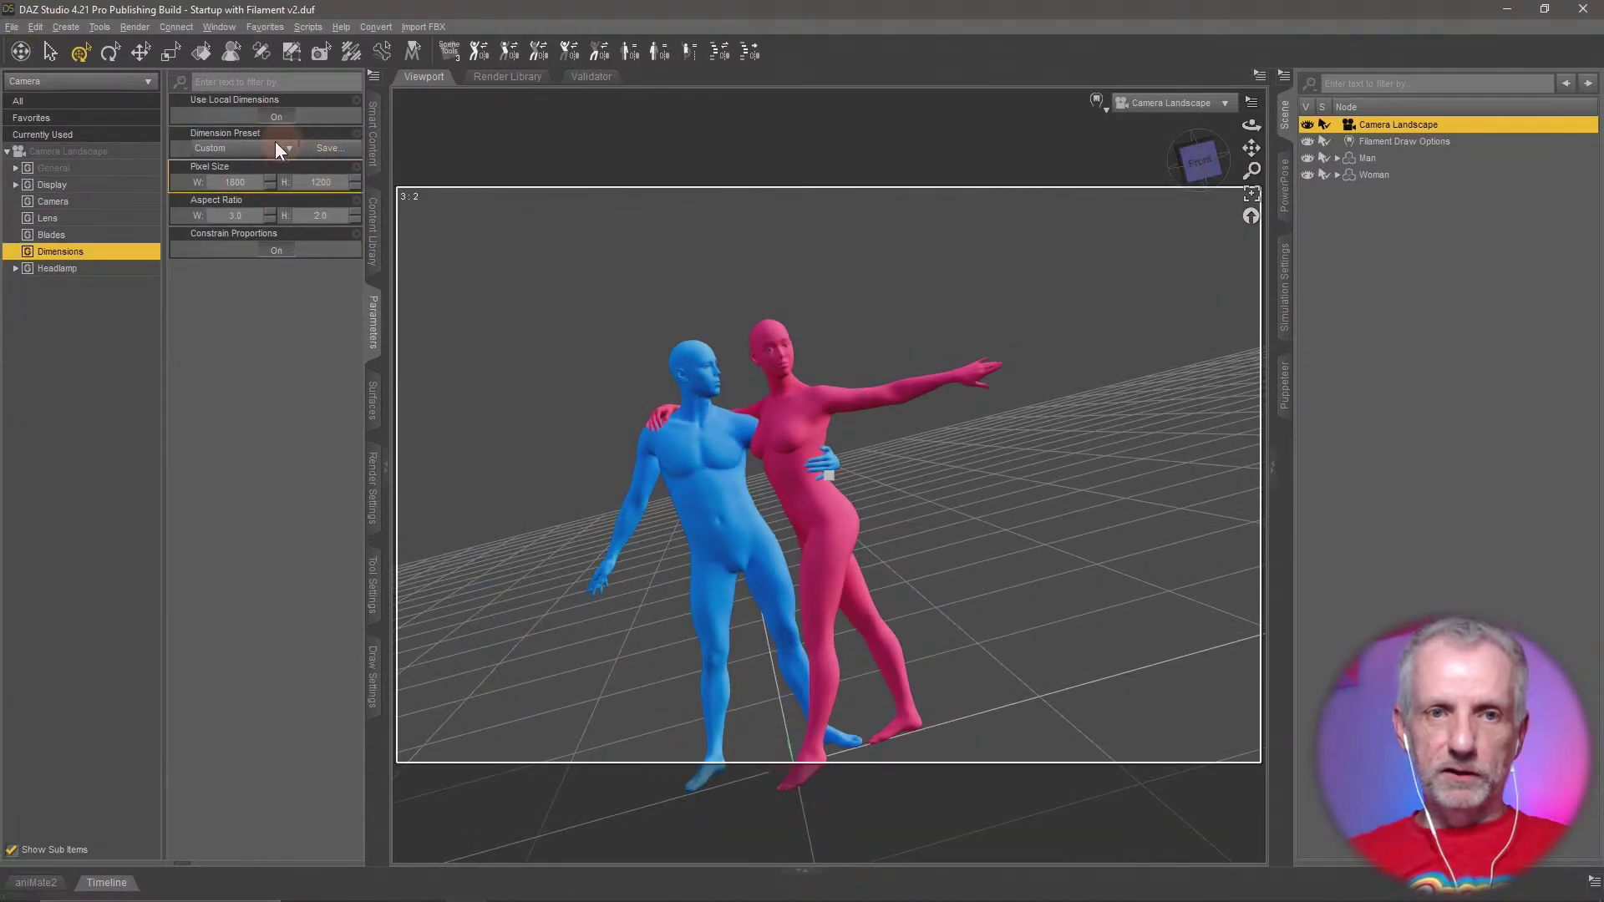
{"action": "left_click", "coordinate": [269, 147]}
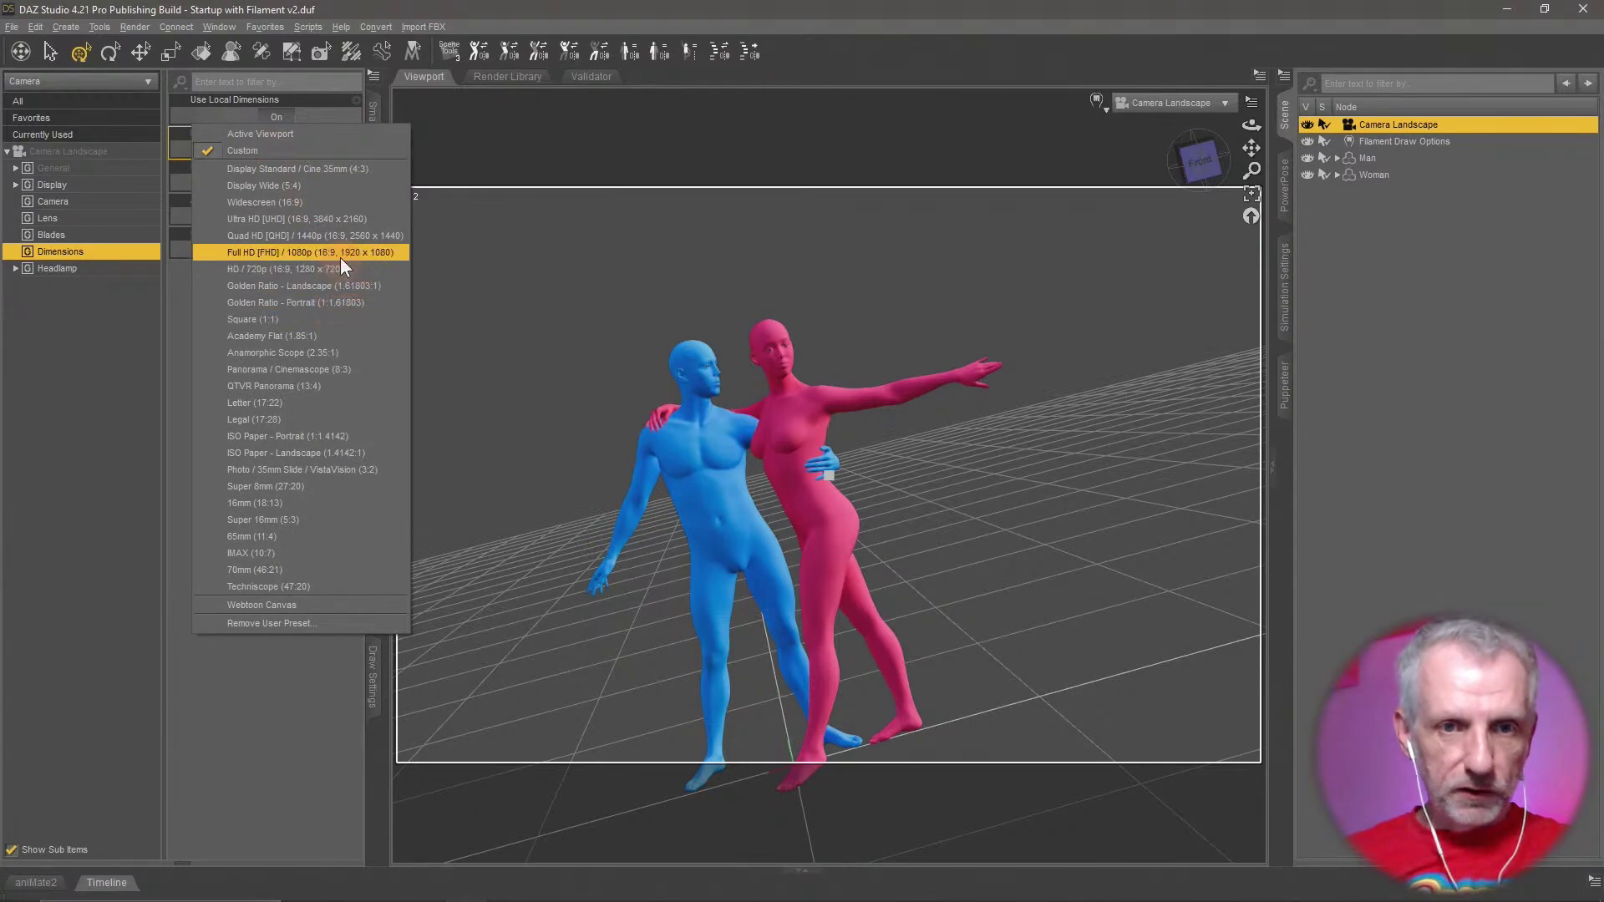
{"action": "left_click", "coordinate": [379, 253]}
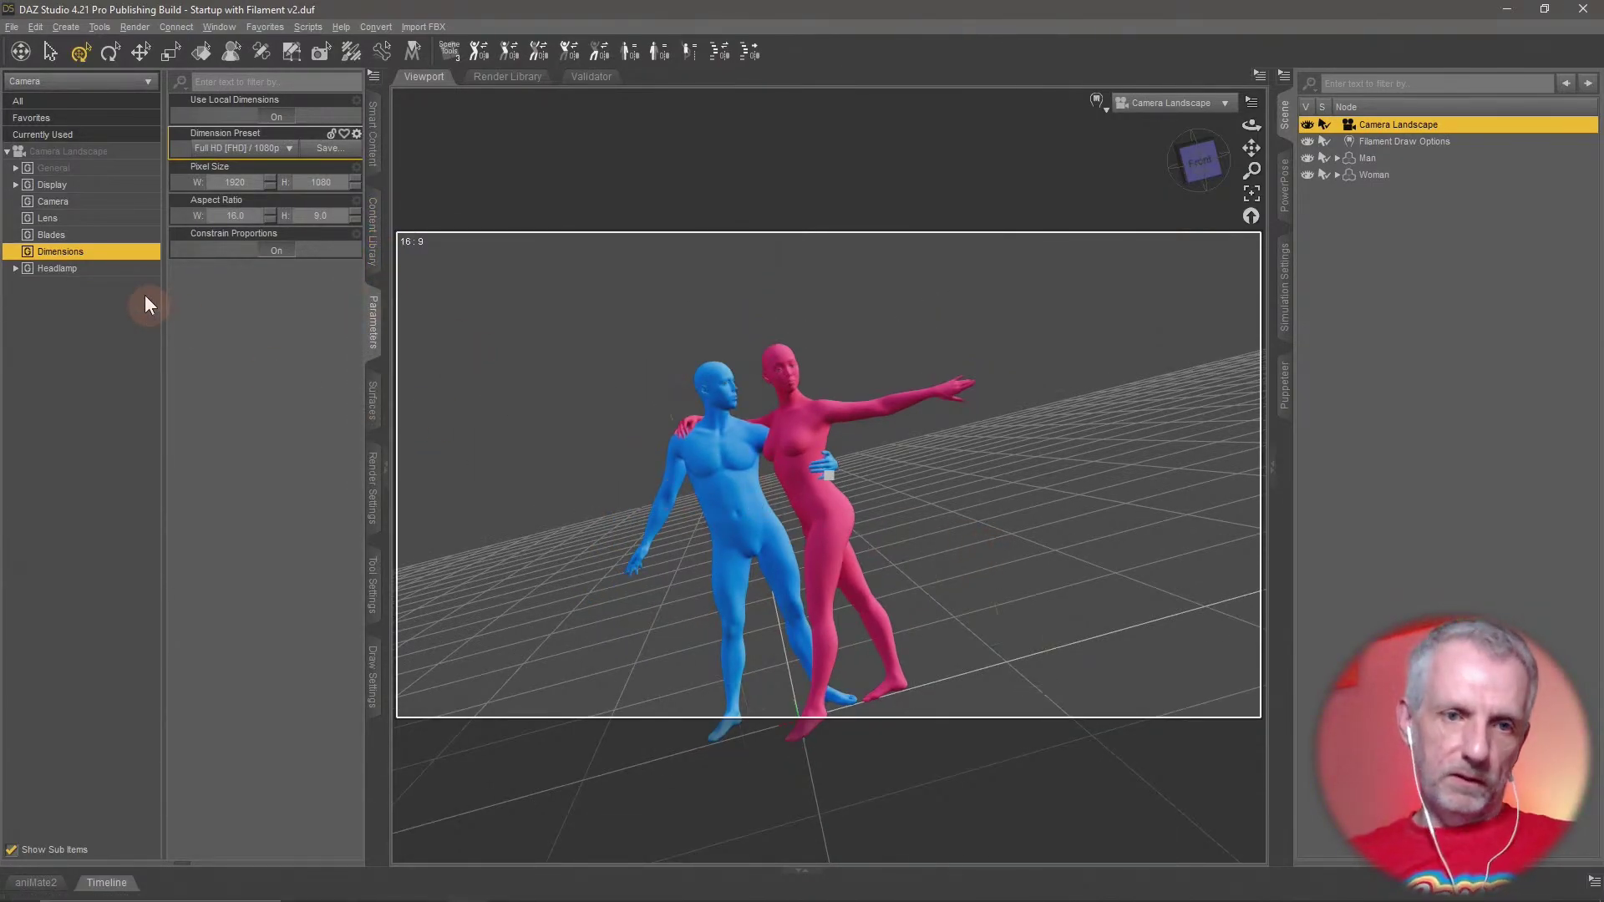
Set Camera Landscape's focal length to 120 mm and move the camera back to reframe the couple
{"action": "left_click", "coordinate": [118, 203]}
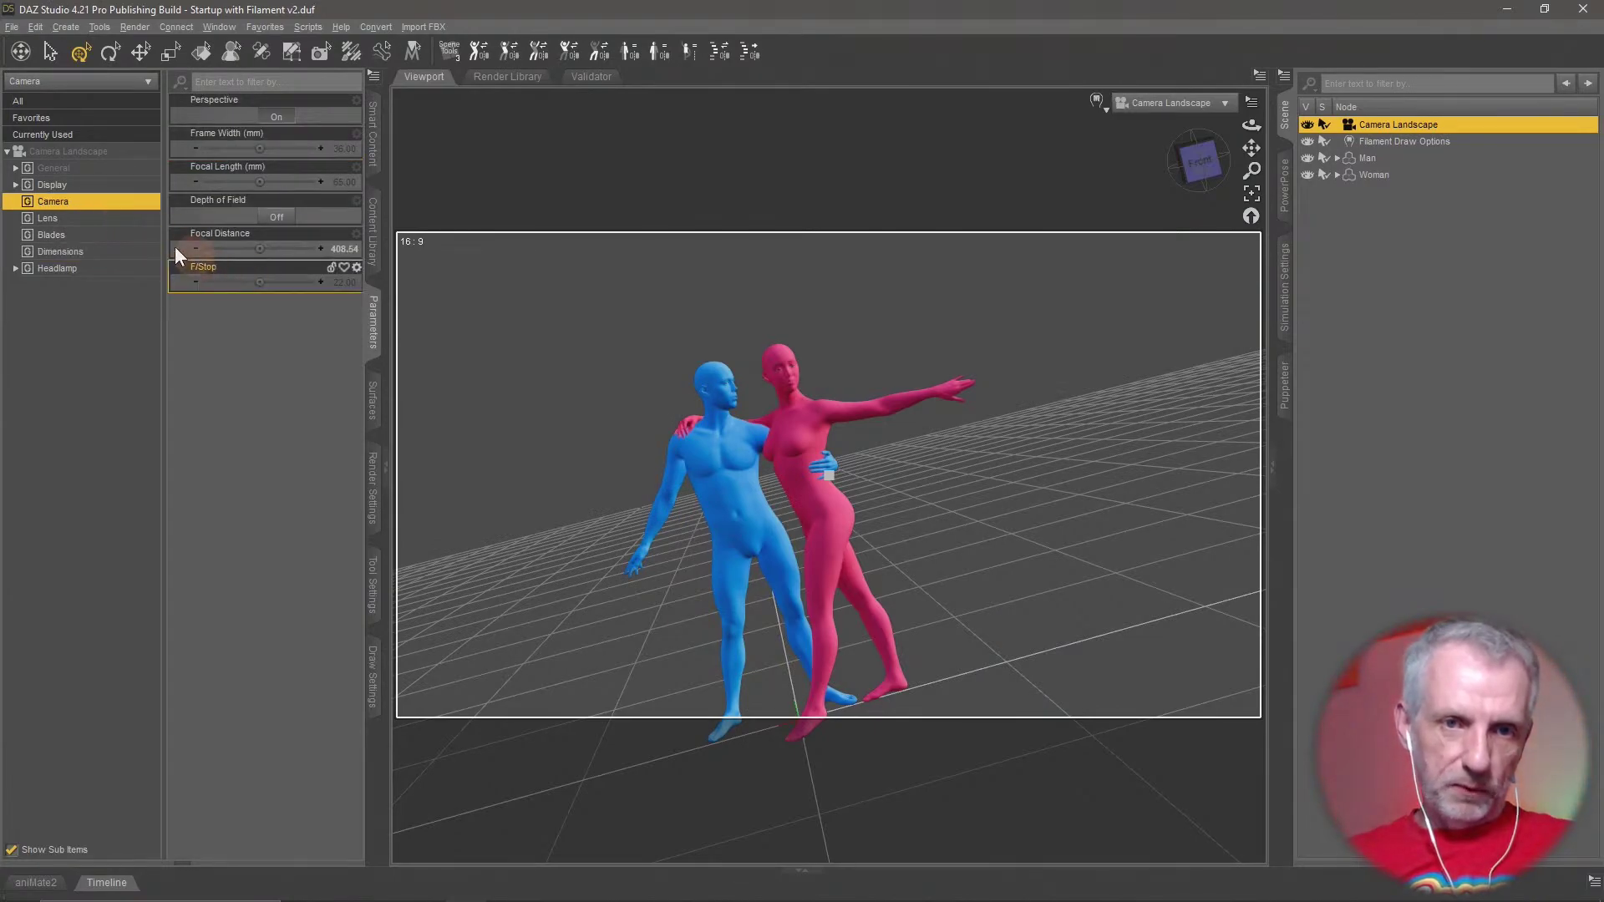
{"action": "left_click", "coordinate": [346, 182]}
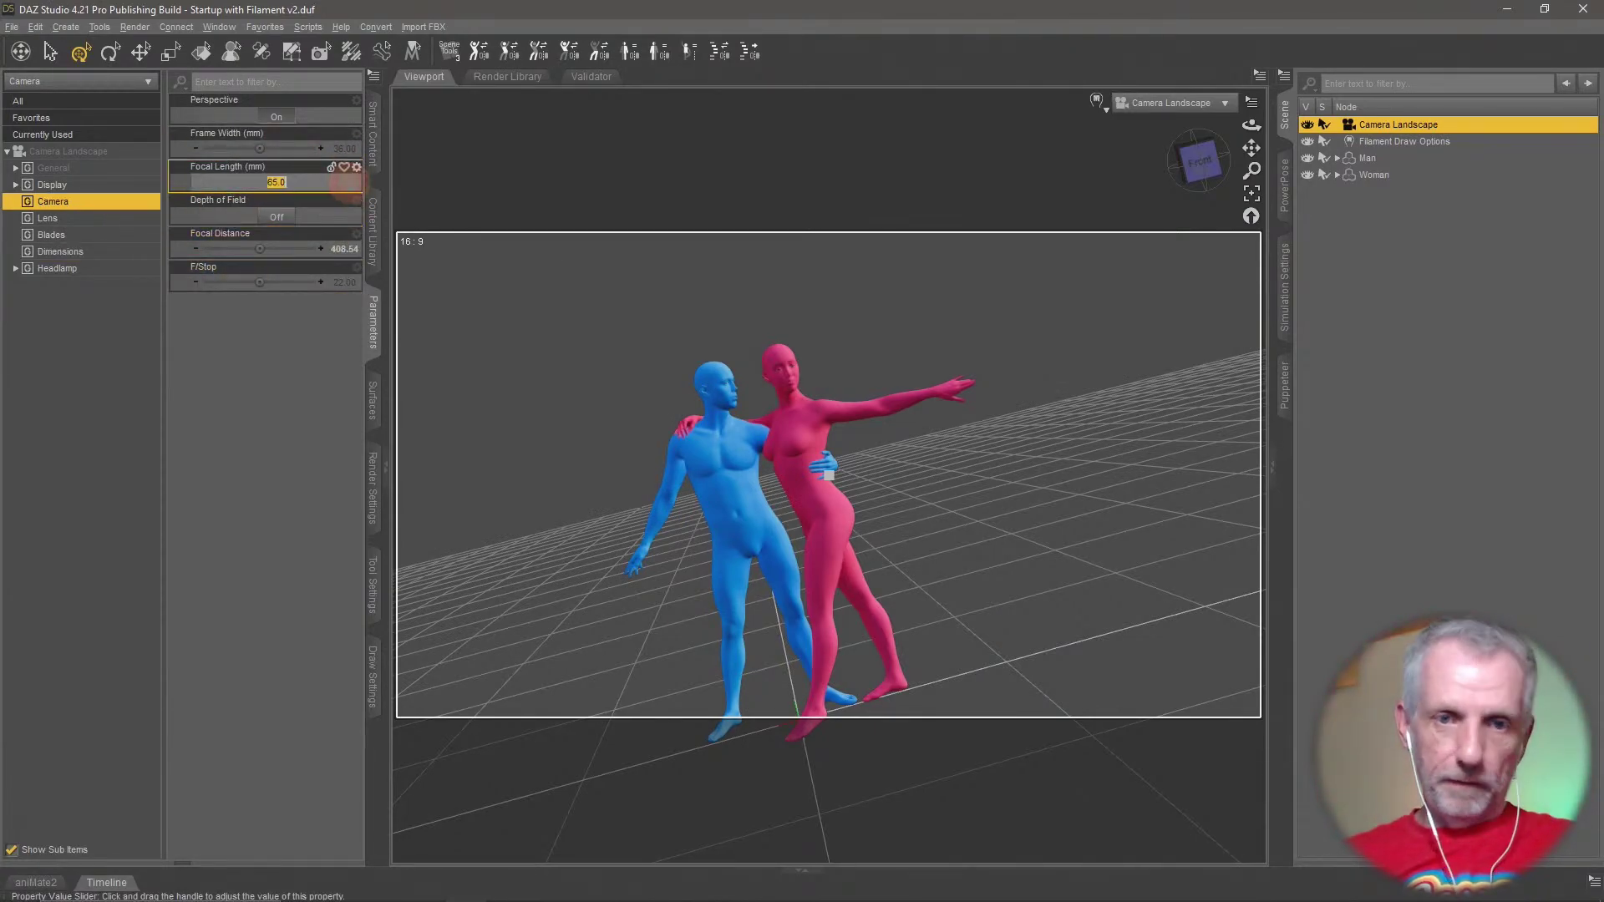
{"action": "type", "text": "120"}
{"action": "key", "text": "Return"}
{"action": "left_click_drag", "start_coordinate": [715, 501], "coordinate": [737, 523]}
{"action": "scroll", "coordinate": [737, 522], "scroll_direction": "down", "scroll_amount": 5}
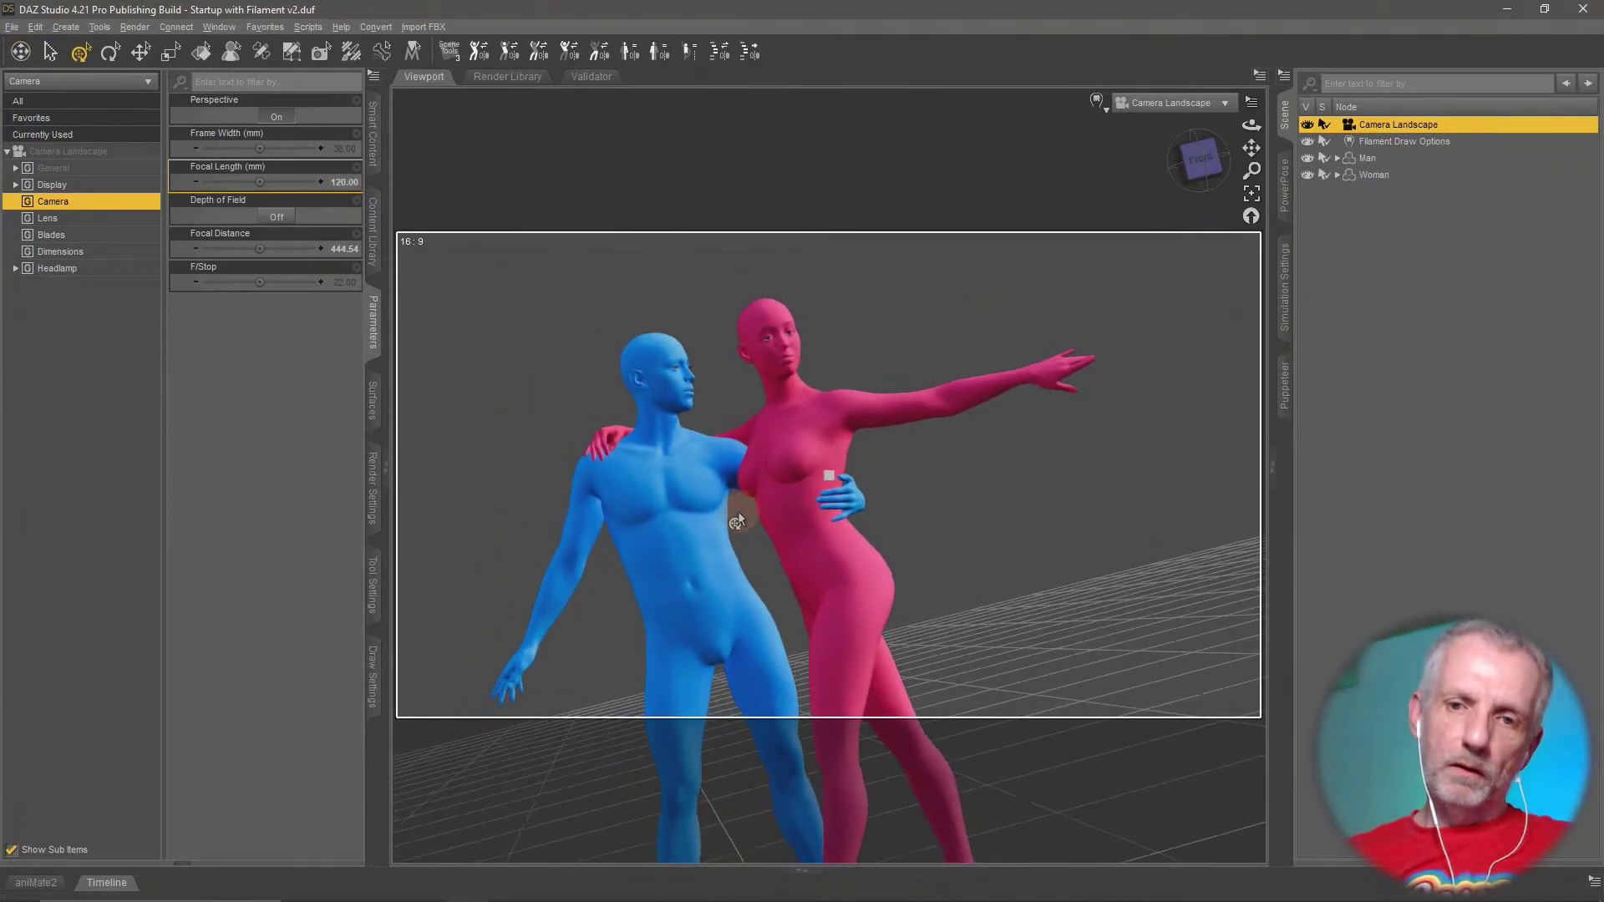
{"action": "scroll", "coordinate": [741, 522], "scroll_direction": "down", "scroll_amount": 4}
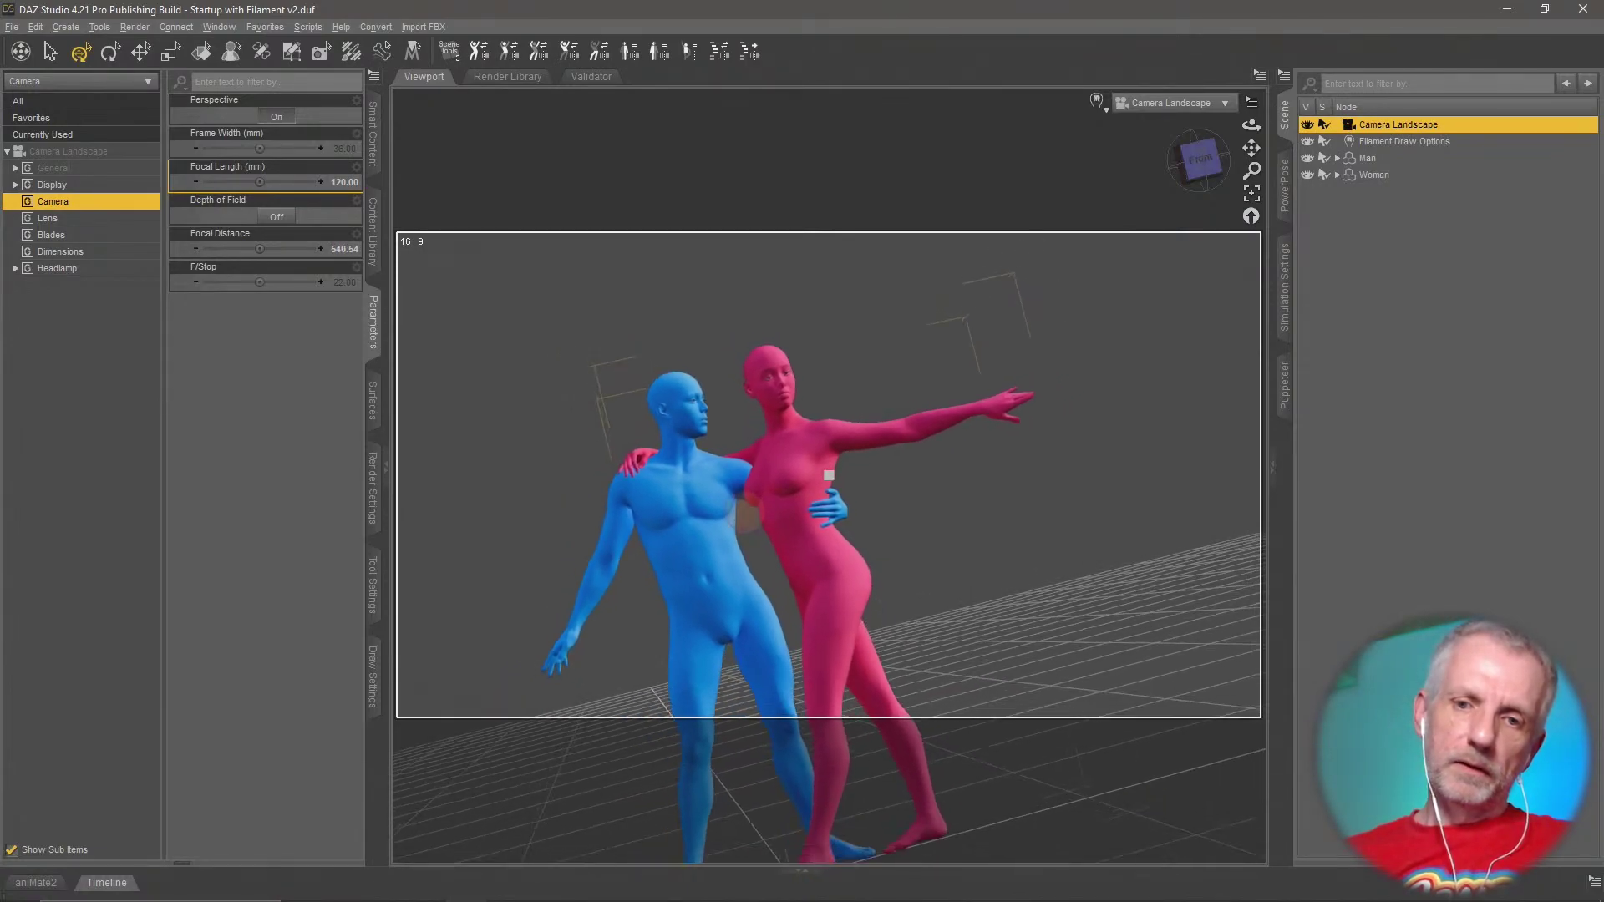
{"action": "scroll", "coordinate": [777, 543], "scroll_direction": "down", "scroll_amount": 2}
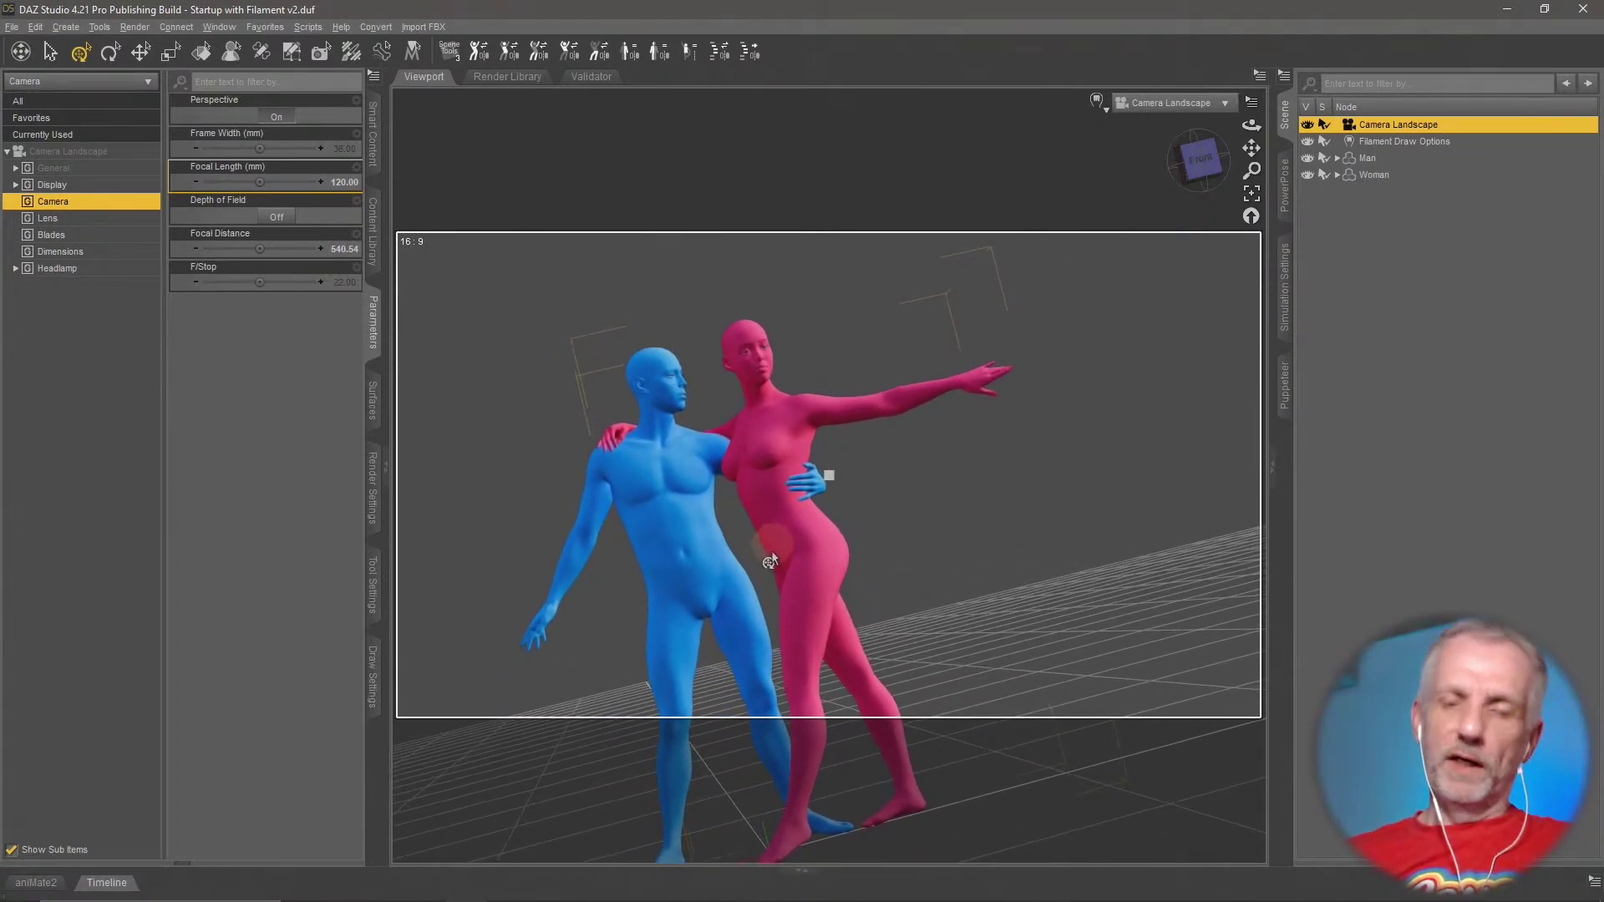
{"action": "middle_click_drag", "start_coordinate": [770, 560], "coordinate": [736, 572]}
{"action": "scroll", "coordinate": [771, 560], "scroll_direction": "up", "scroll_amount": 2}
{"action": "scroll", "coordinate": [769, 562], "scroll_direction": "up", "scroll_amount": 2}
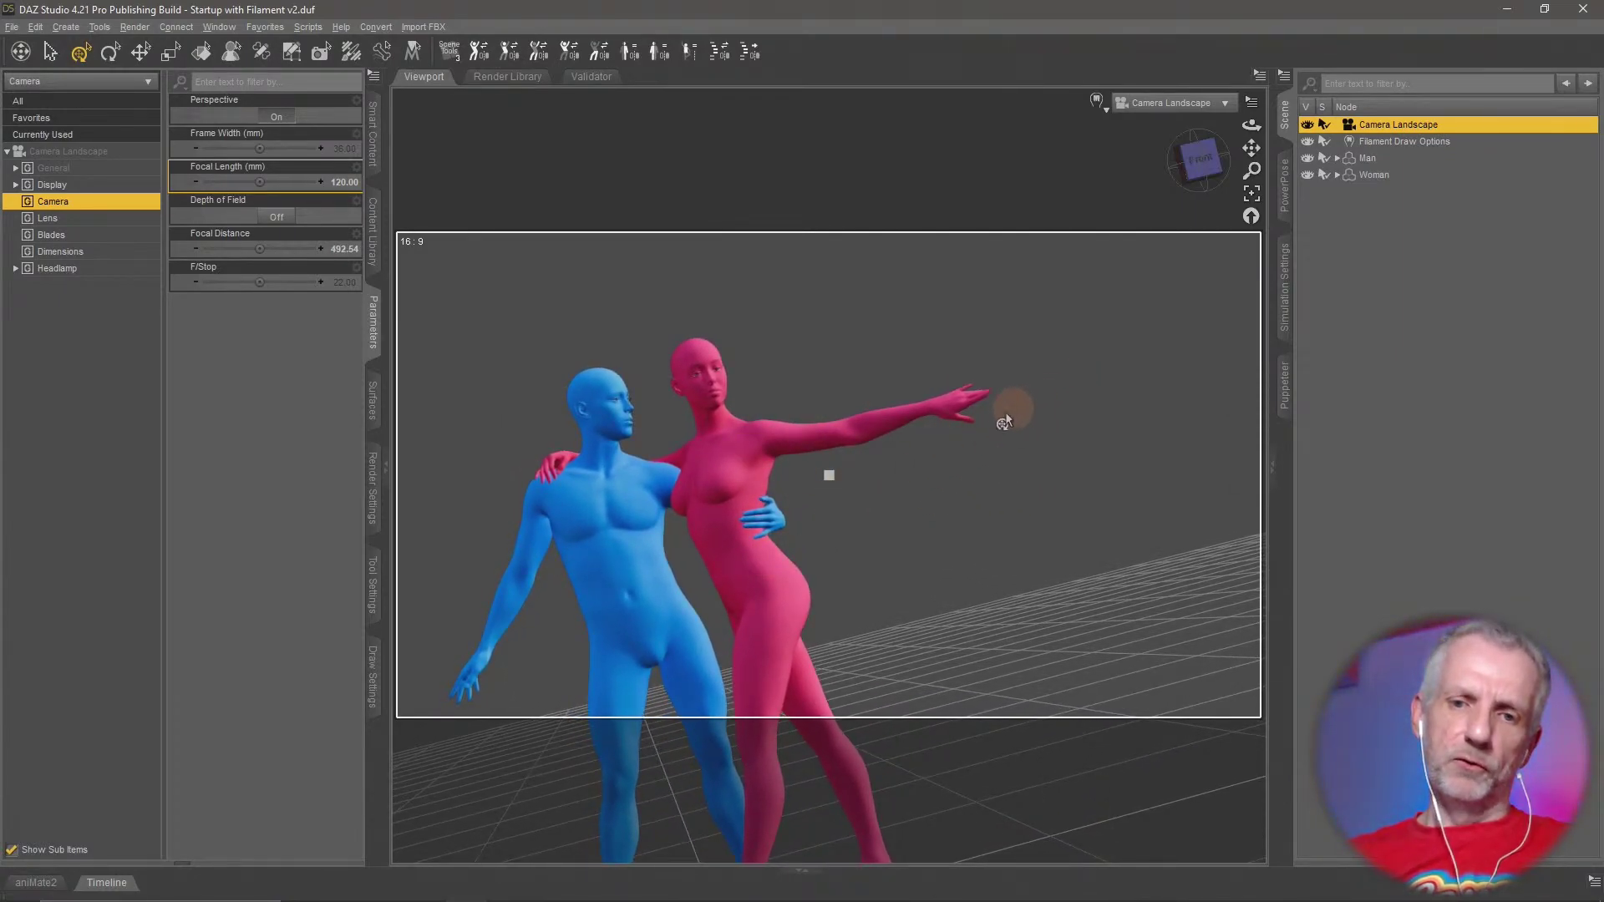
Set Camera Landscape's focal length to 200 mm and pull the camera back until both figures' upper bodies fit the frame
{"action": "left_click", "coordinate": [344, 182]}
{"action": "type", "text": "200"}
{"action": "key", "text": "Return"}
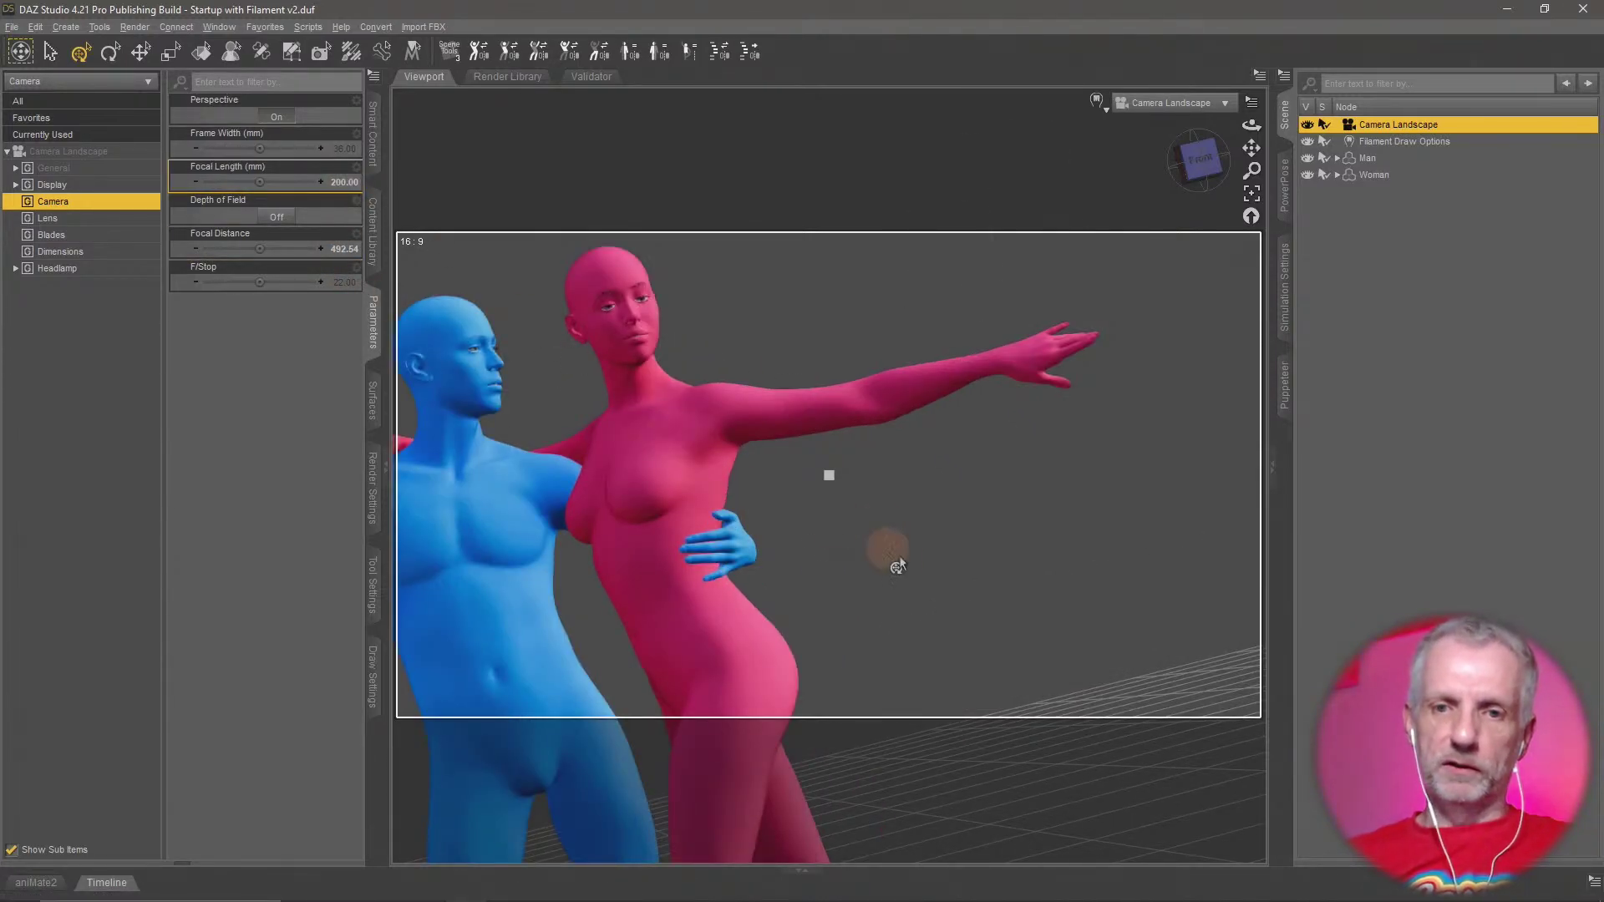
{"action": "scroll", "coordinate": [895, 553], "scroll_direction": "down", "scroll_amount": 4}
{"action": "scroll", "coordinate": [900, 560], "scroll_direction": "down", "scroll_amount": 6}
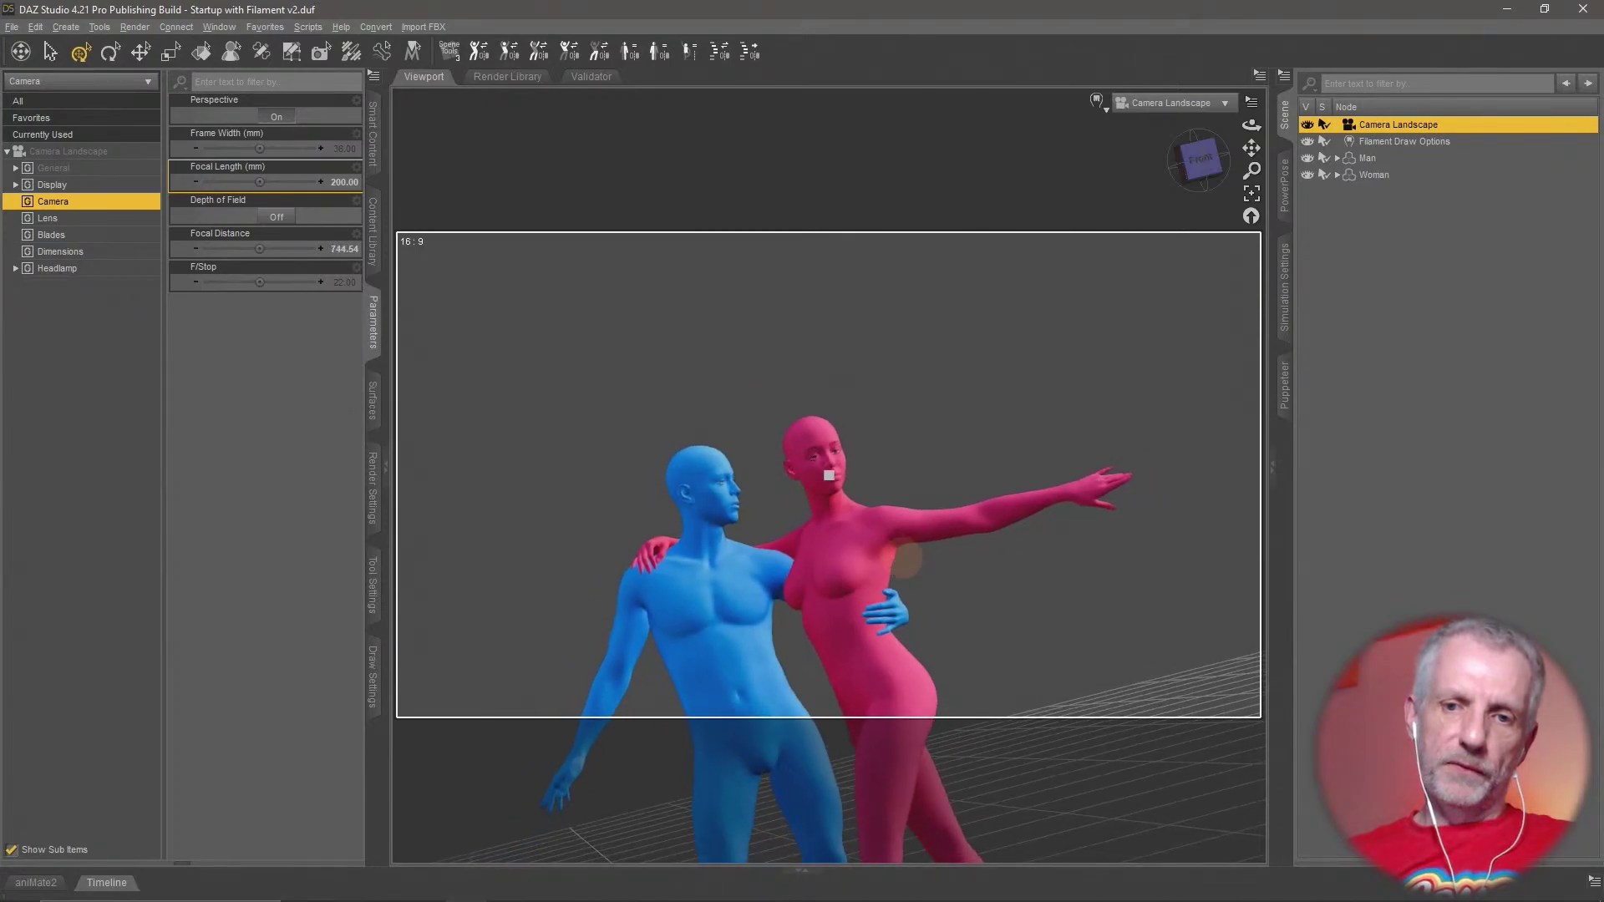
{"action": "scroll", "coordinate": [900, 562], "scroll_direction": "down", "scroll_amount": 1}
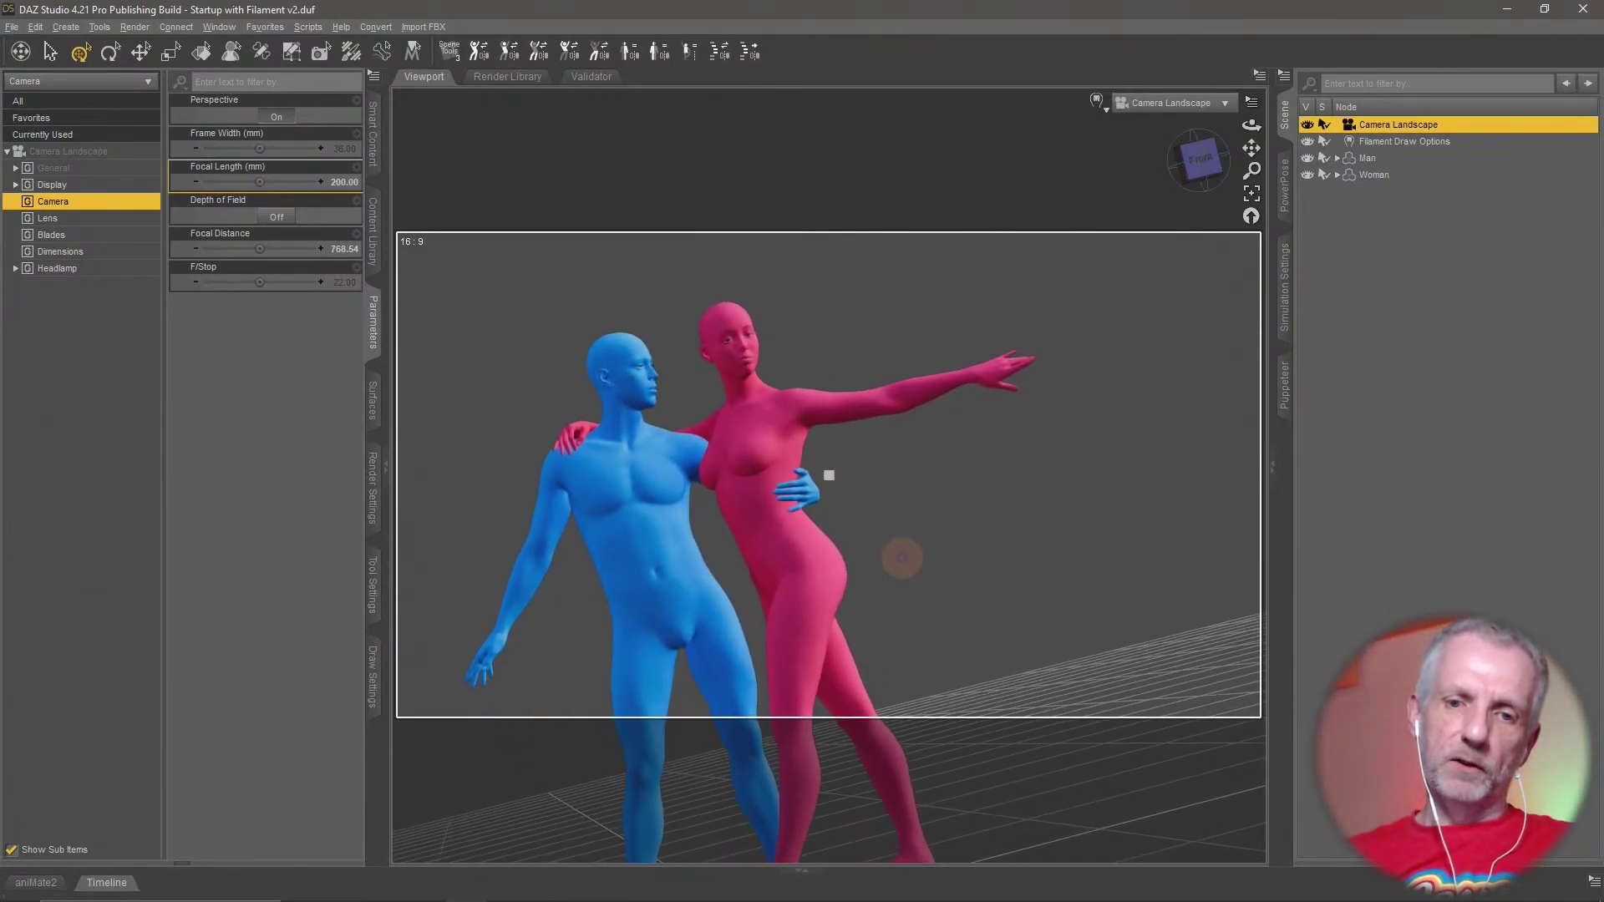
{"action": "scroll", "coordinate": [1013, 578], "scroll_direction": "down", "scroll_amount": 1}
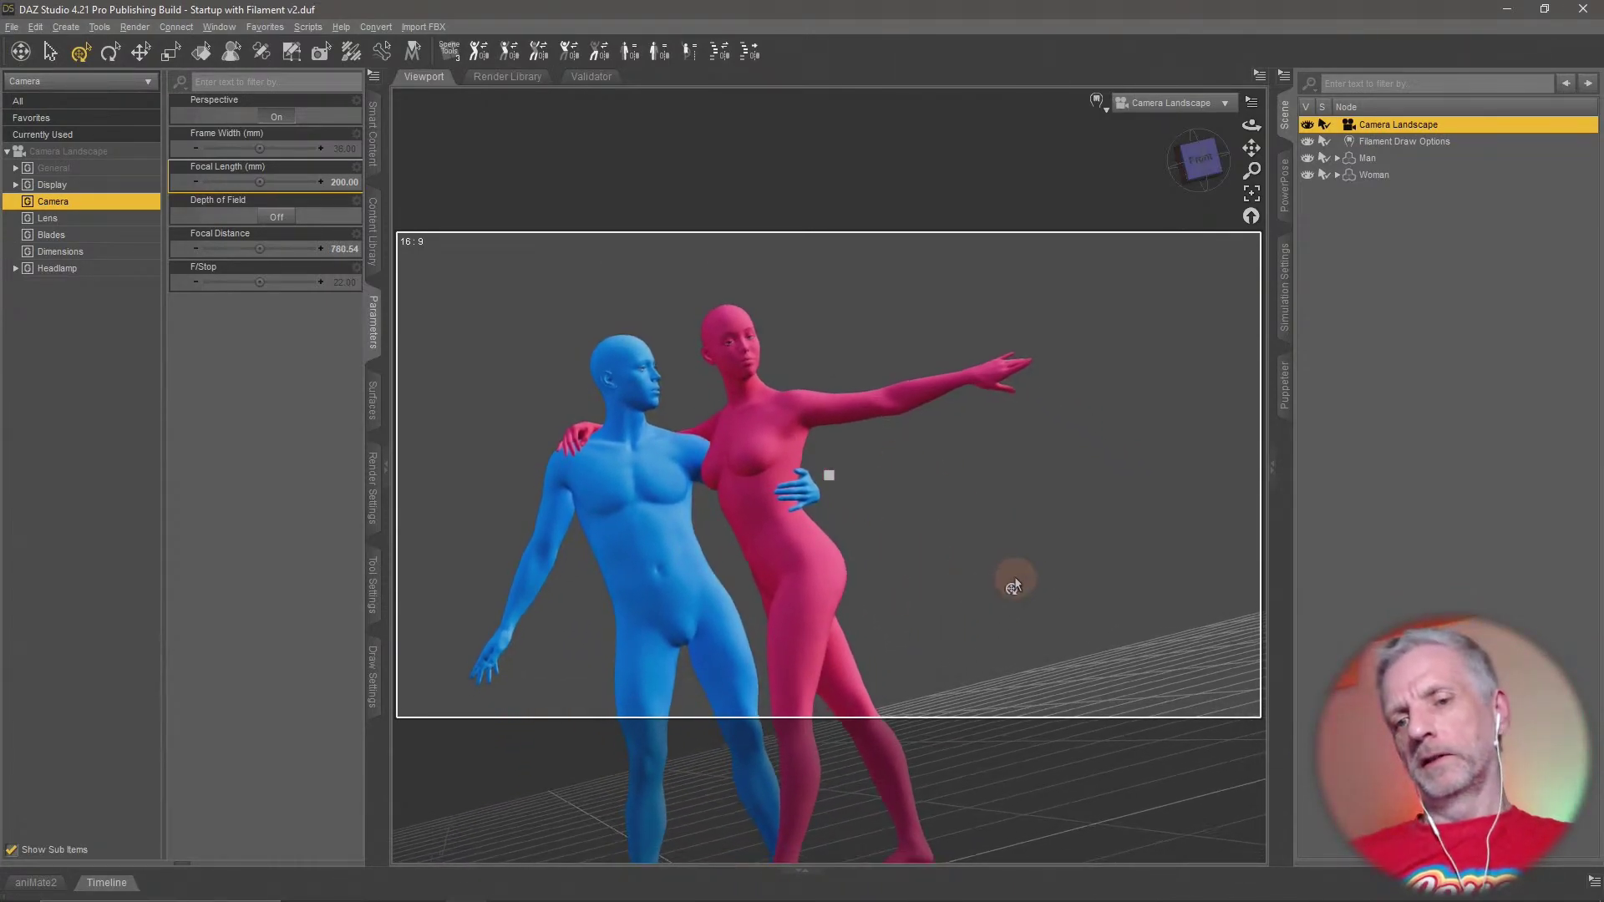
{"action": "middle_click_drag", "start_coordinate": [1013, 578], "coordinate": [1014, 580]}
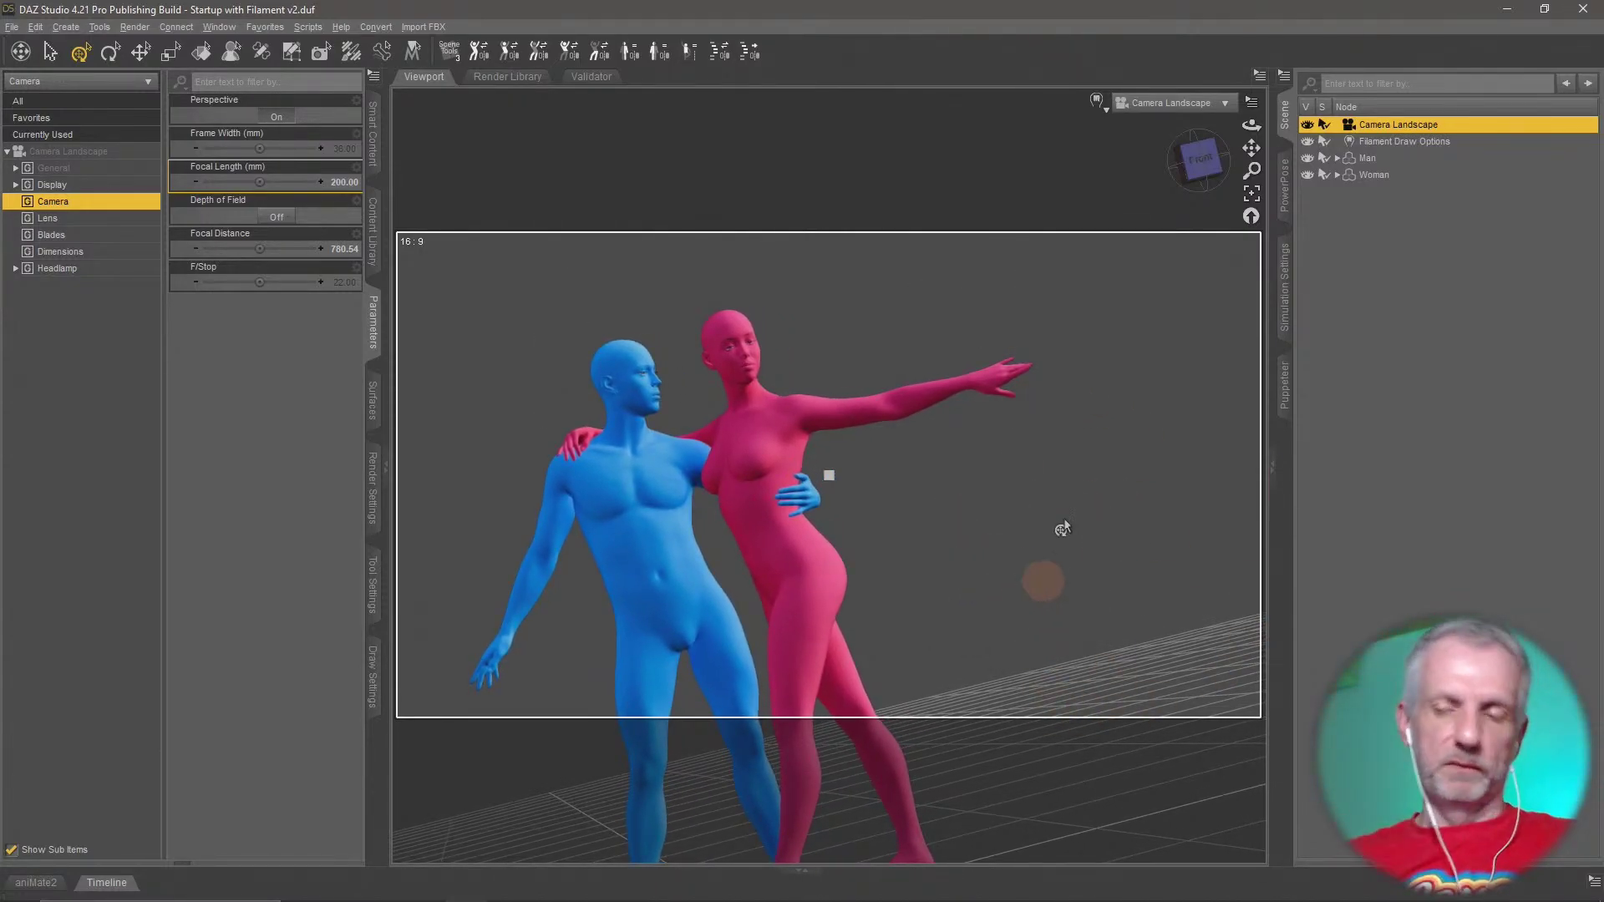
Orbit Camera Landscape slightly around the couple, keeping both figures inside the 16:9 frame
{"action": "left_click_drag", "start_coordinate": [1251, 124], "coordinate": [1286, 127]}
{"action": "left_click_drag", "start_coordinate": [1161, 302], "coordinate": [1110, 413]}
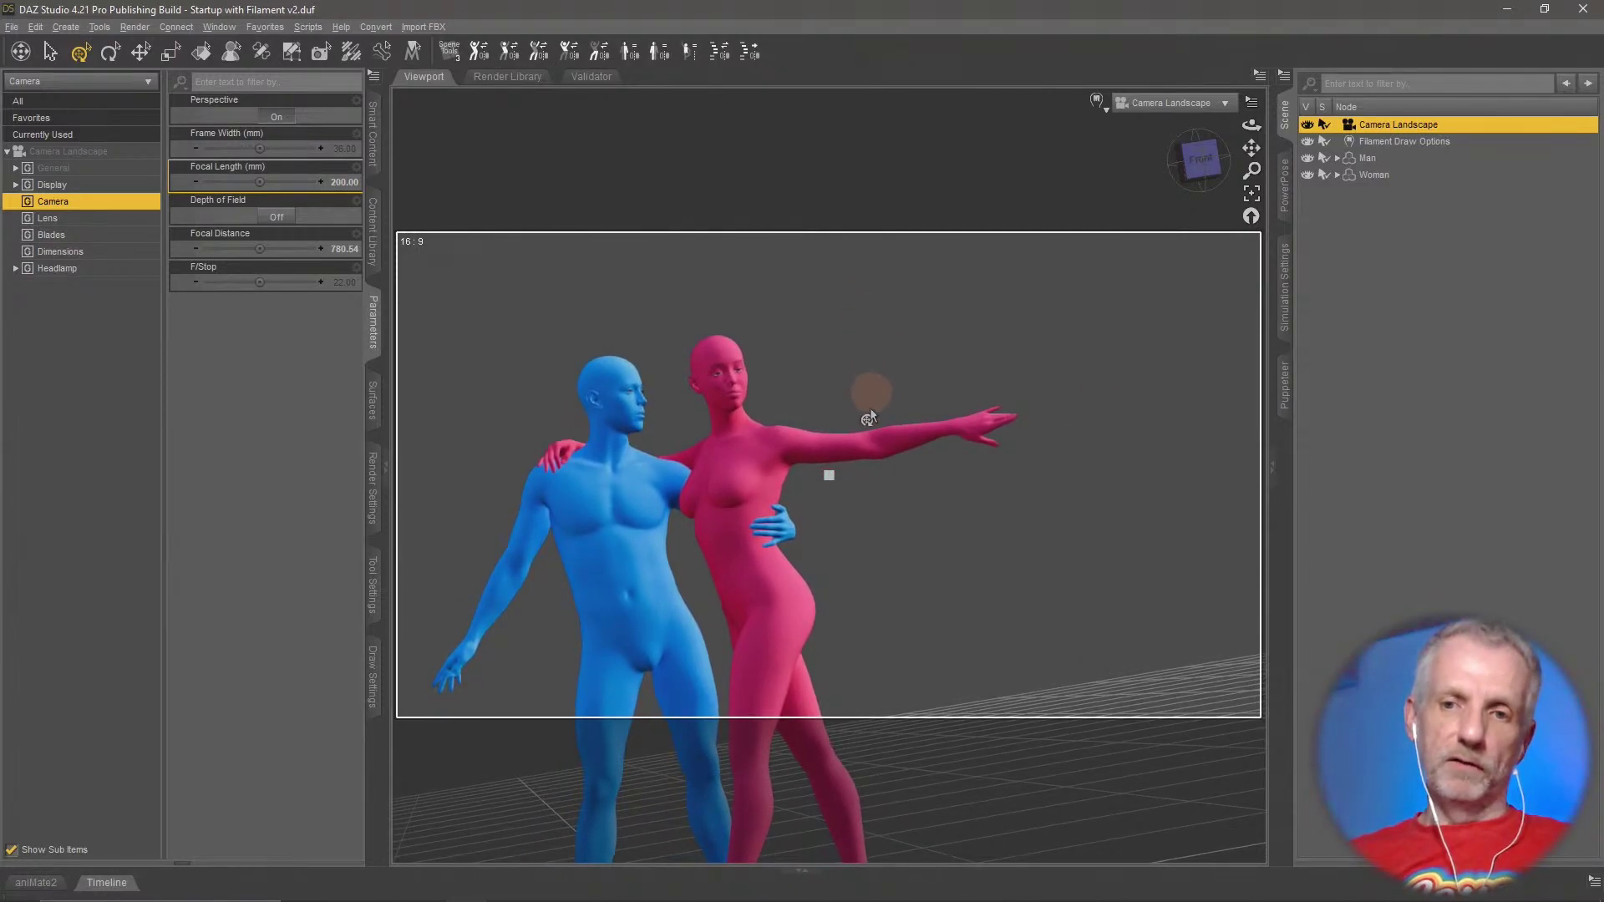
{"action": "left_click_drag", "start_coordinate": [1021, 458], "coordinate": [1018, 466]}
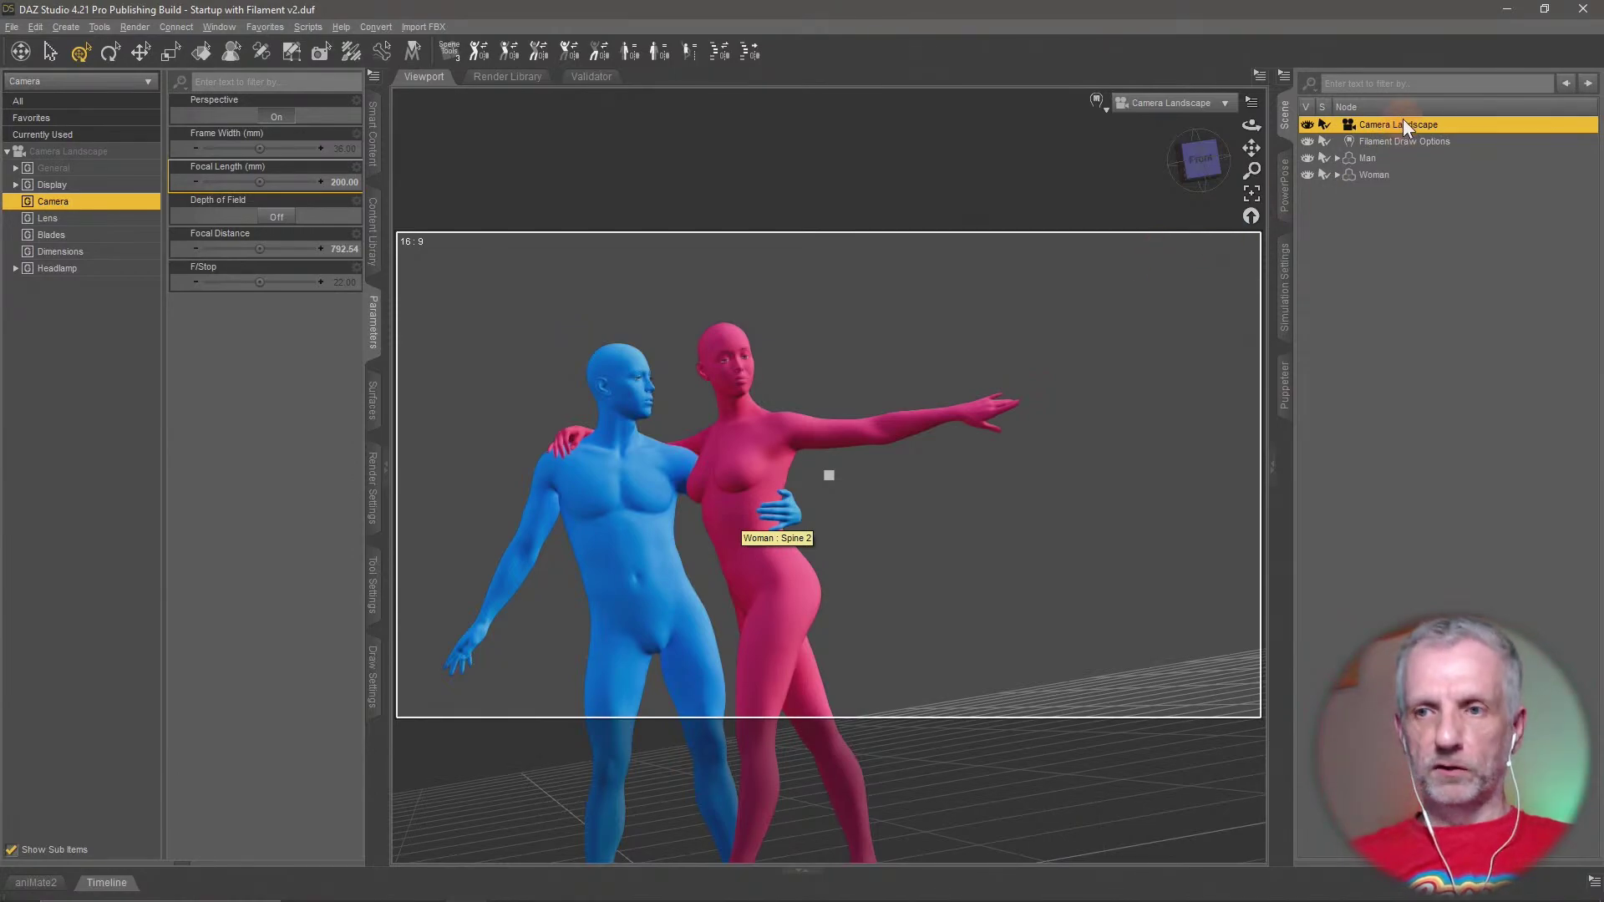
Create a second camera copying the active Camera Landscape view and look through the new camera
{"action": "left_click", "coordinate": [65, 26]}
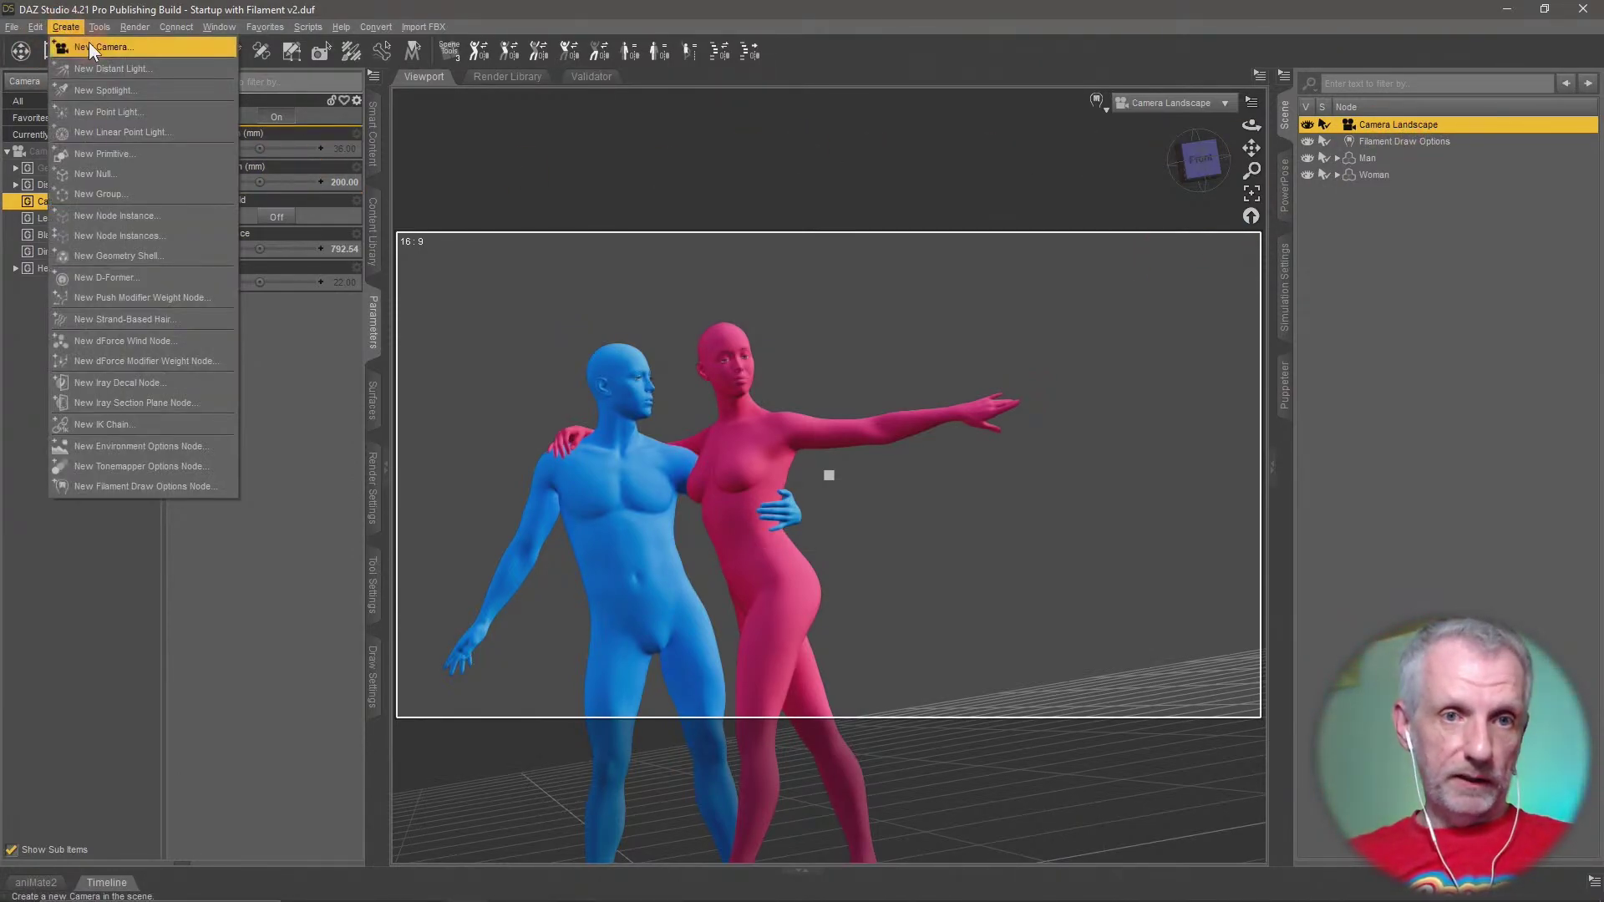
{"action": "left_click", "coordinate": [88, 42]}
{"action": "left_click", "coordinate": [388, 222]}
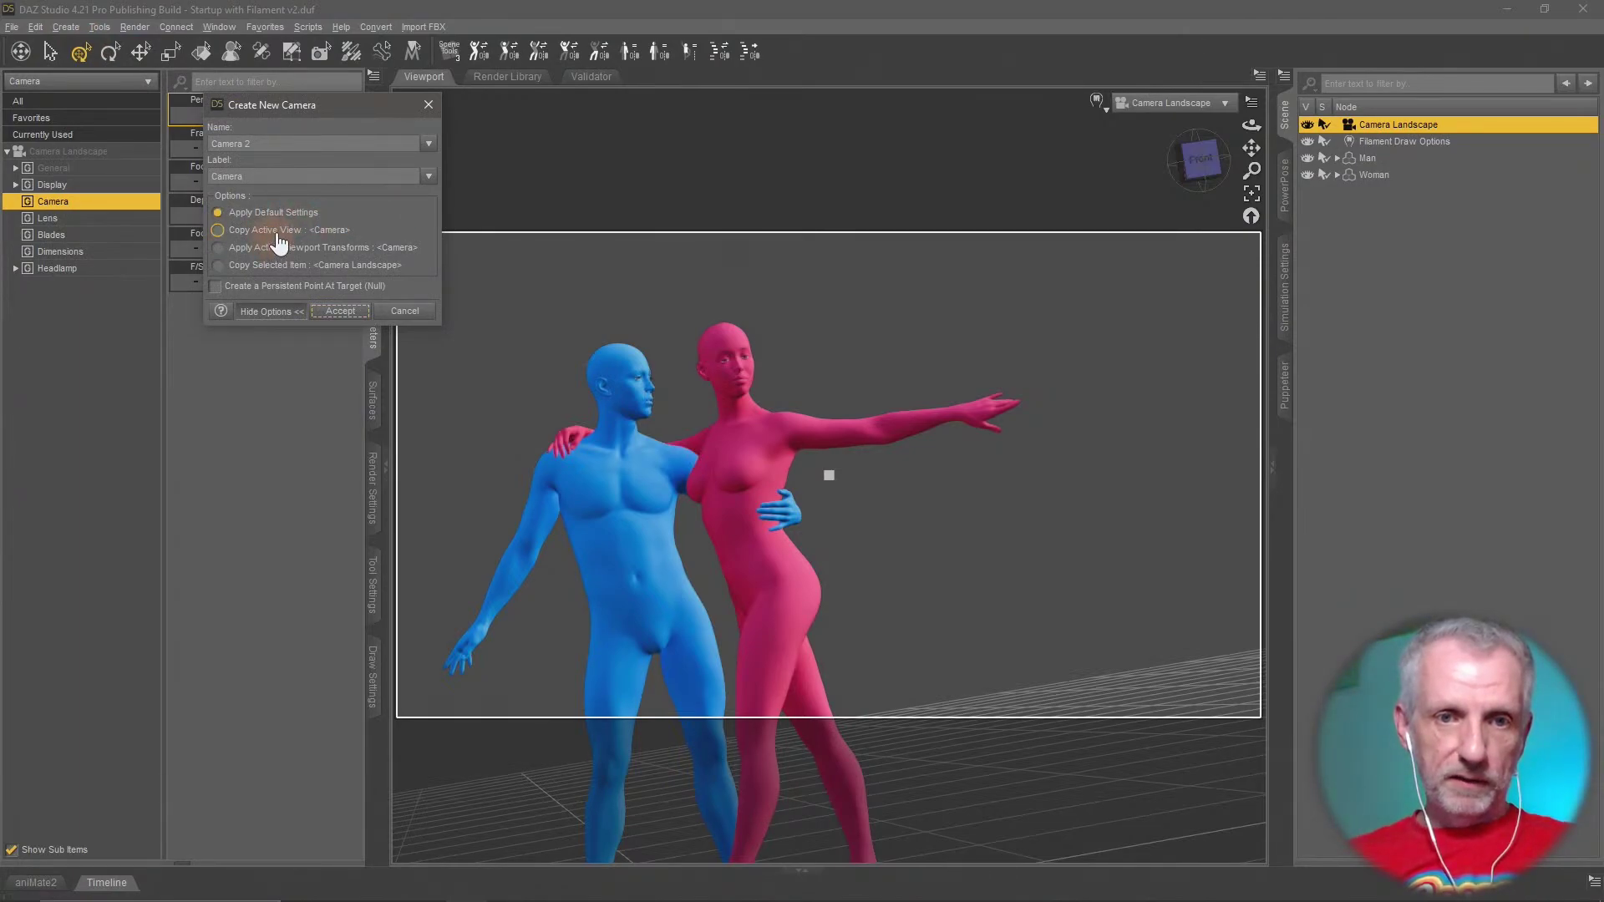
{"action": "left_click", "coordinate": [259, 233]}
{"action": "left_click", "coordinate": [343, 311]}
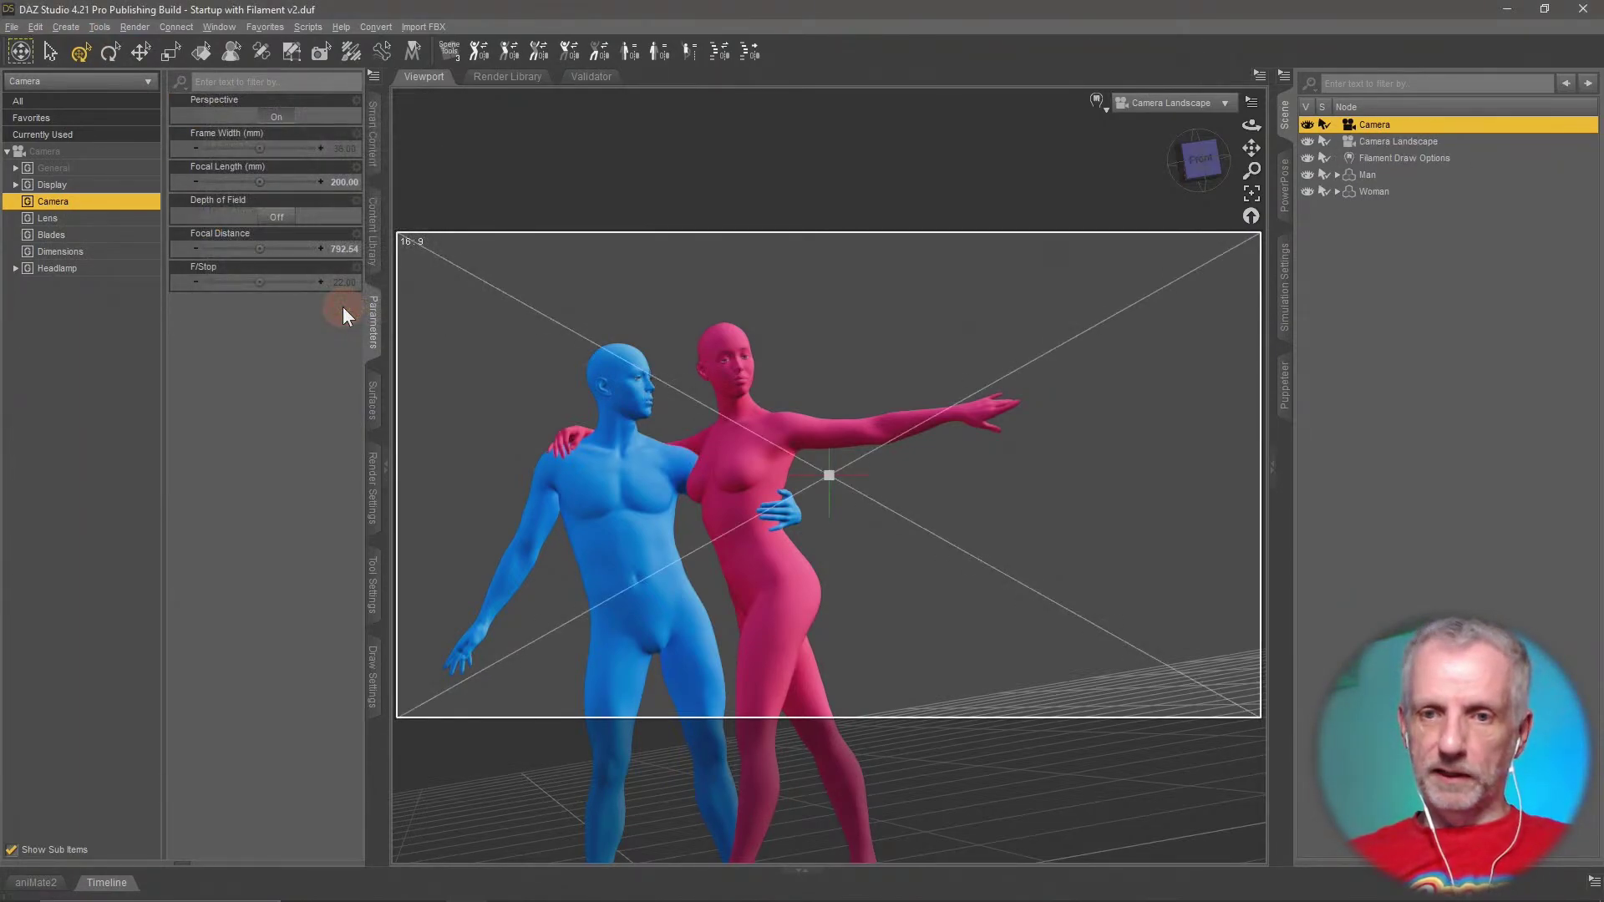
{"action": "left_click", "coordinate": [1195, 117]}
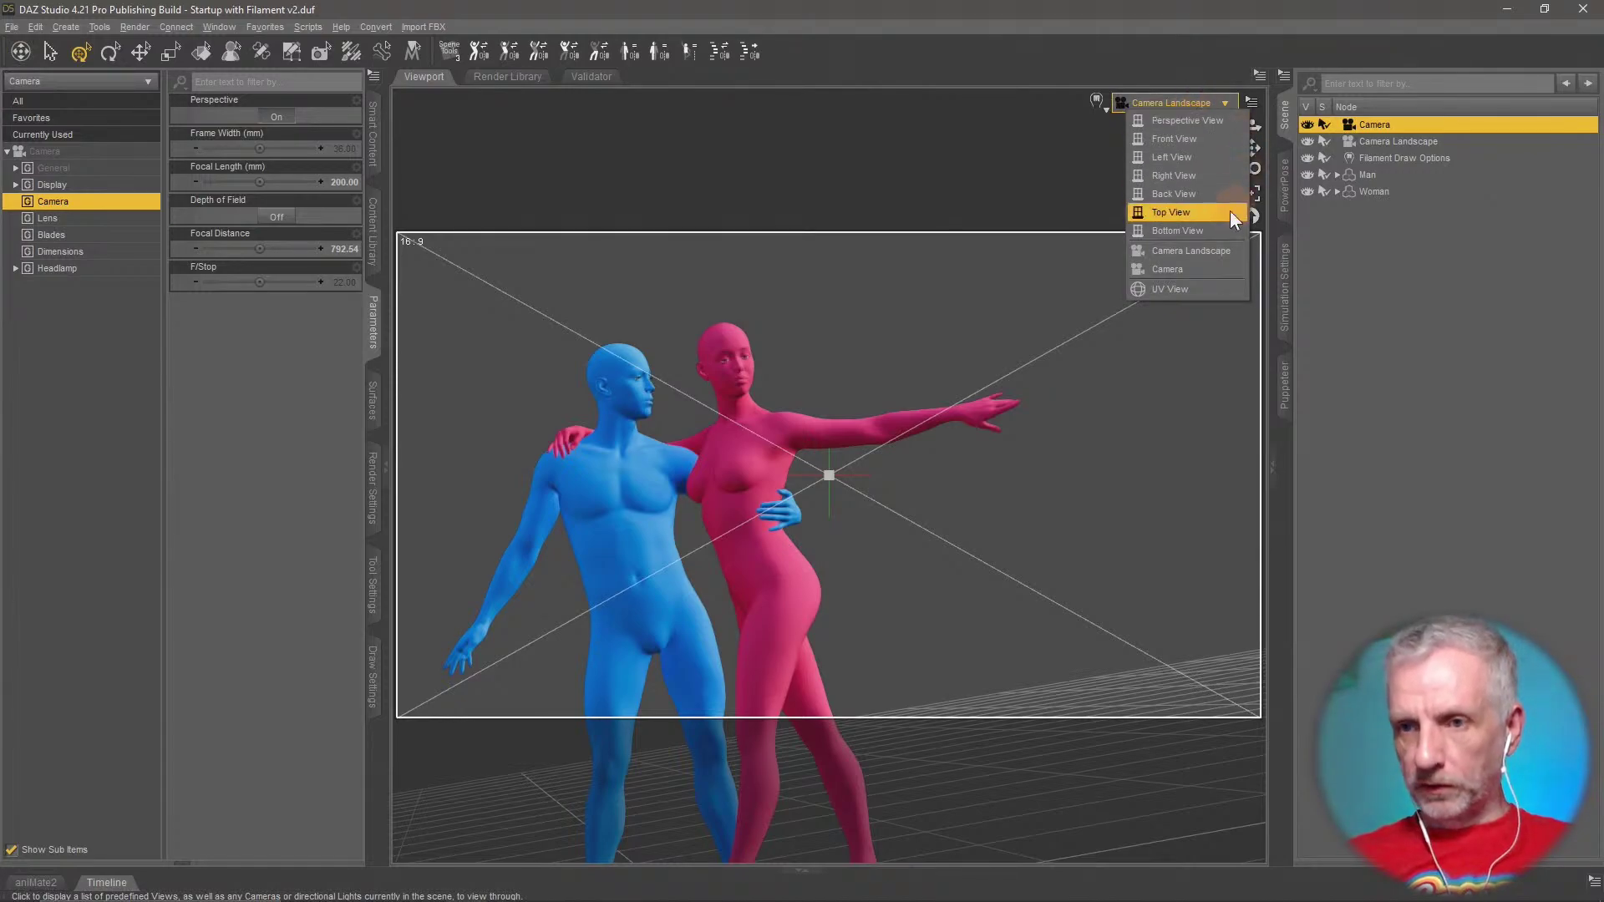
{"action": "left_click", "coordinate": [1232, 264]}
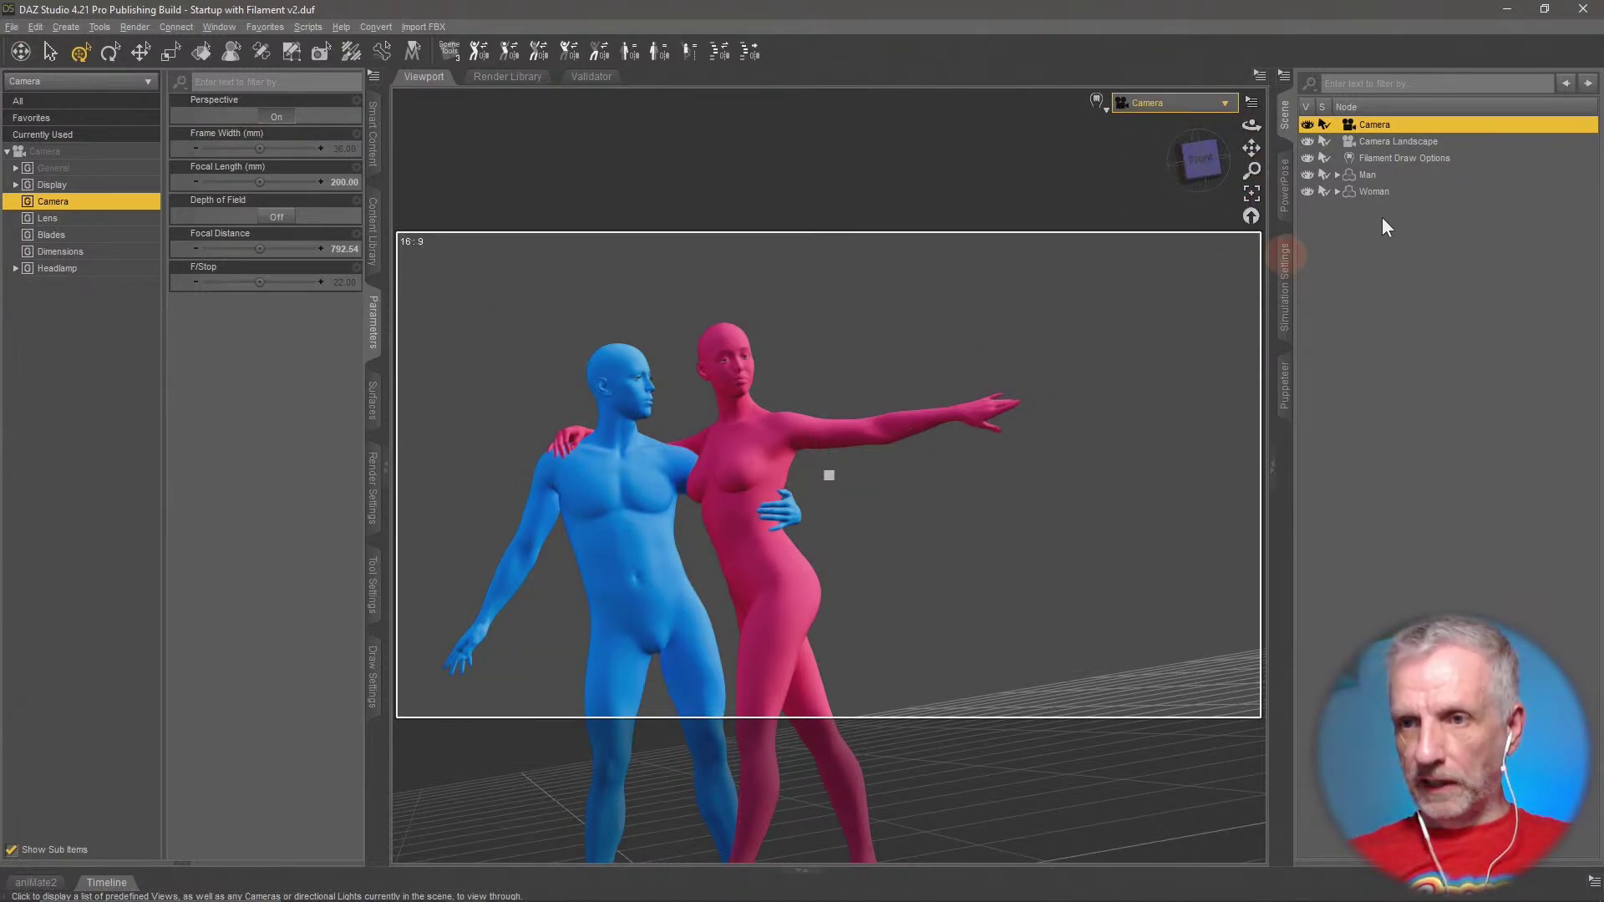
Rename the newly created camera as "Camera Portait"
{"action": "double_click", "coordinate": [1373, 125]}
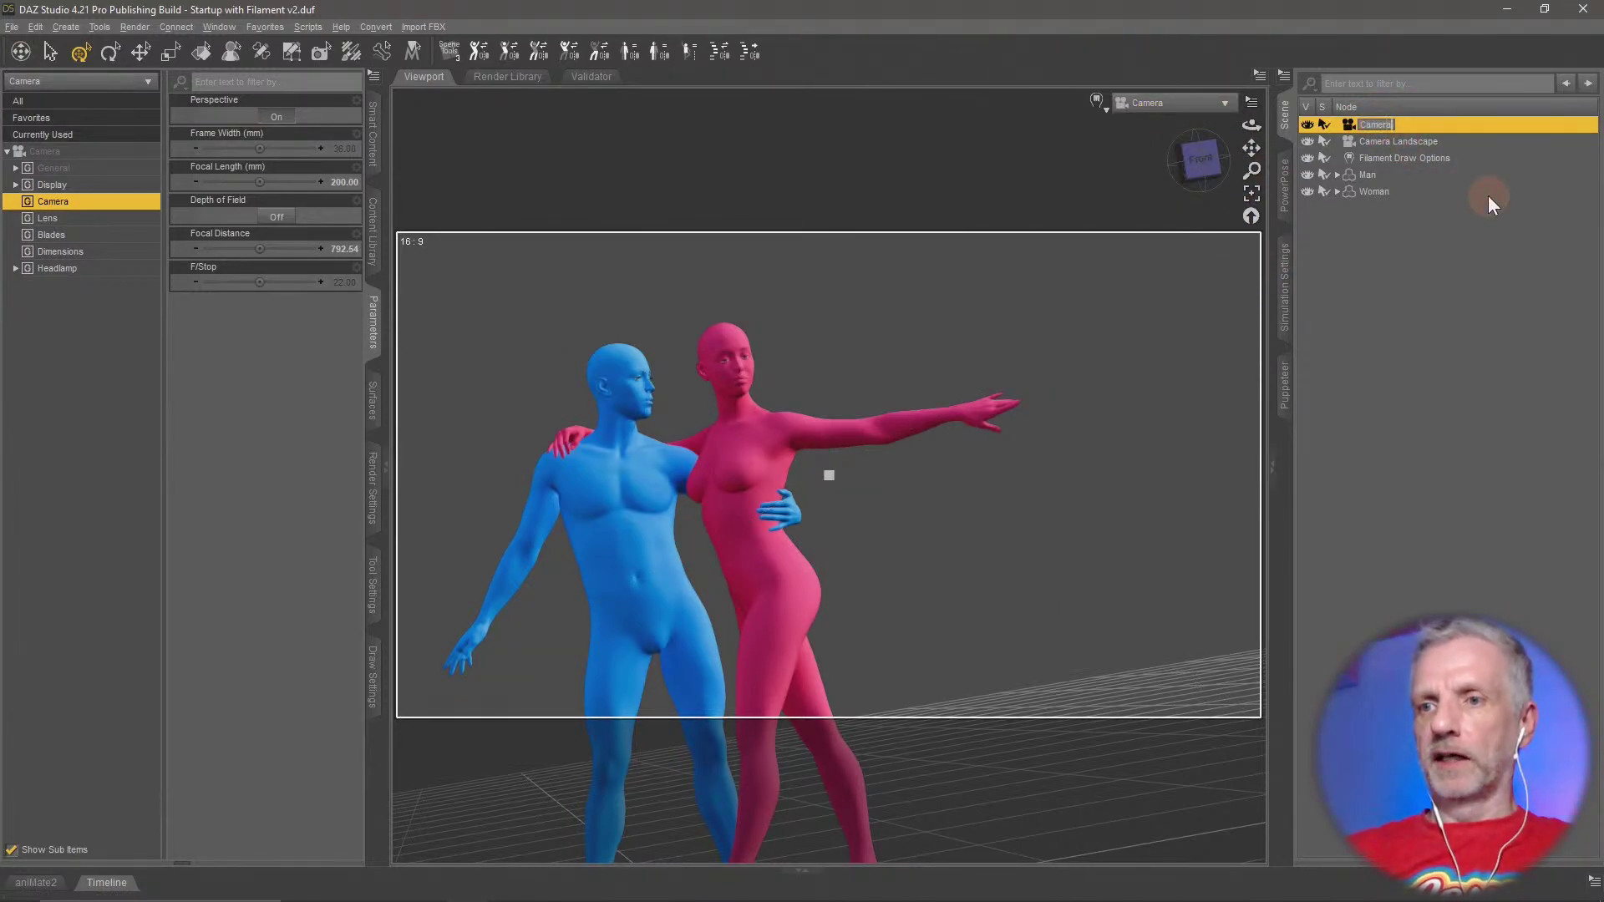
{"action": "type", "text": "Port"}
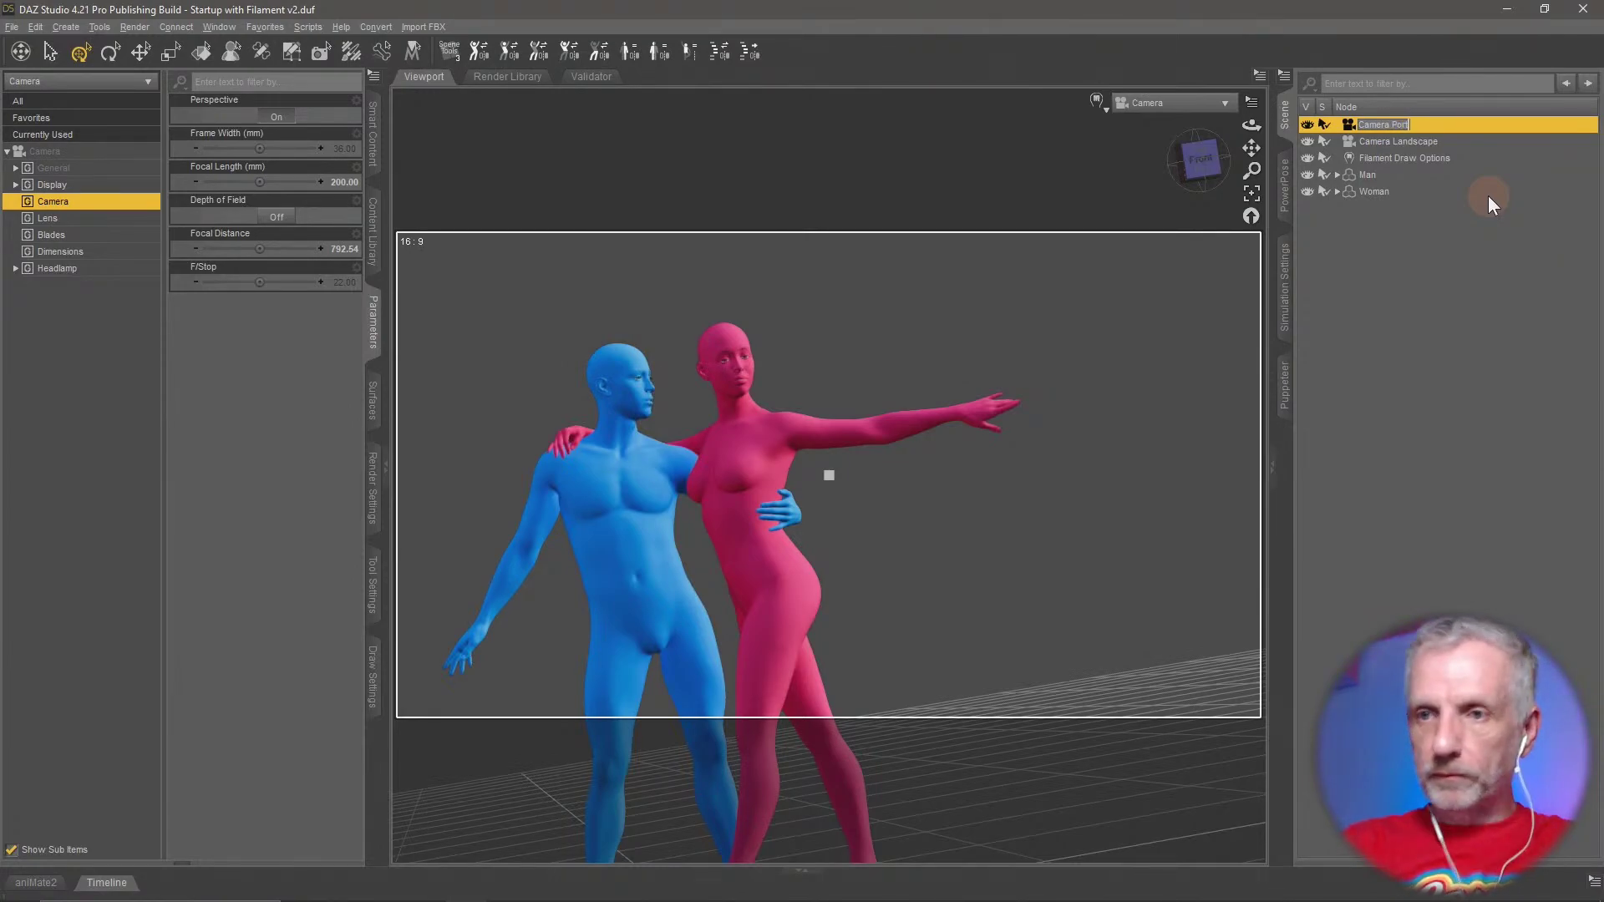
{"action": "type", "text": "ait"}
{"action": "key", "text": "Return"}
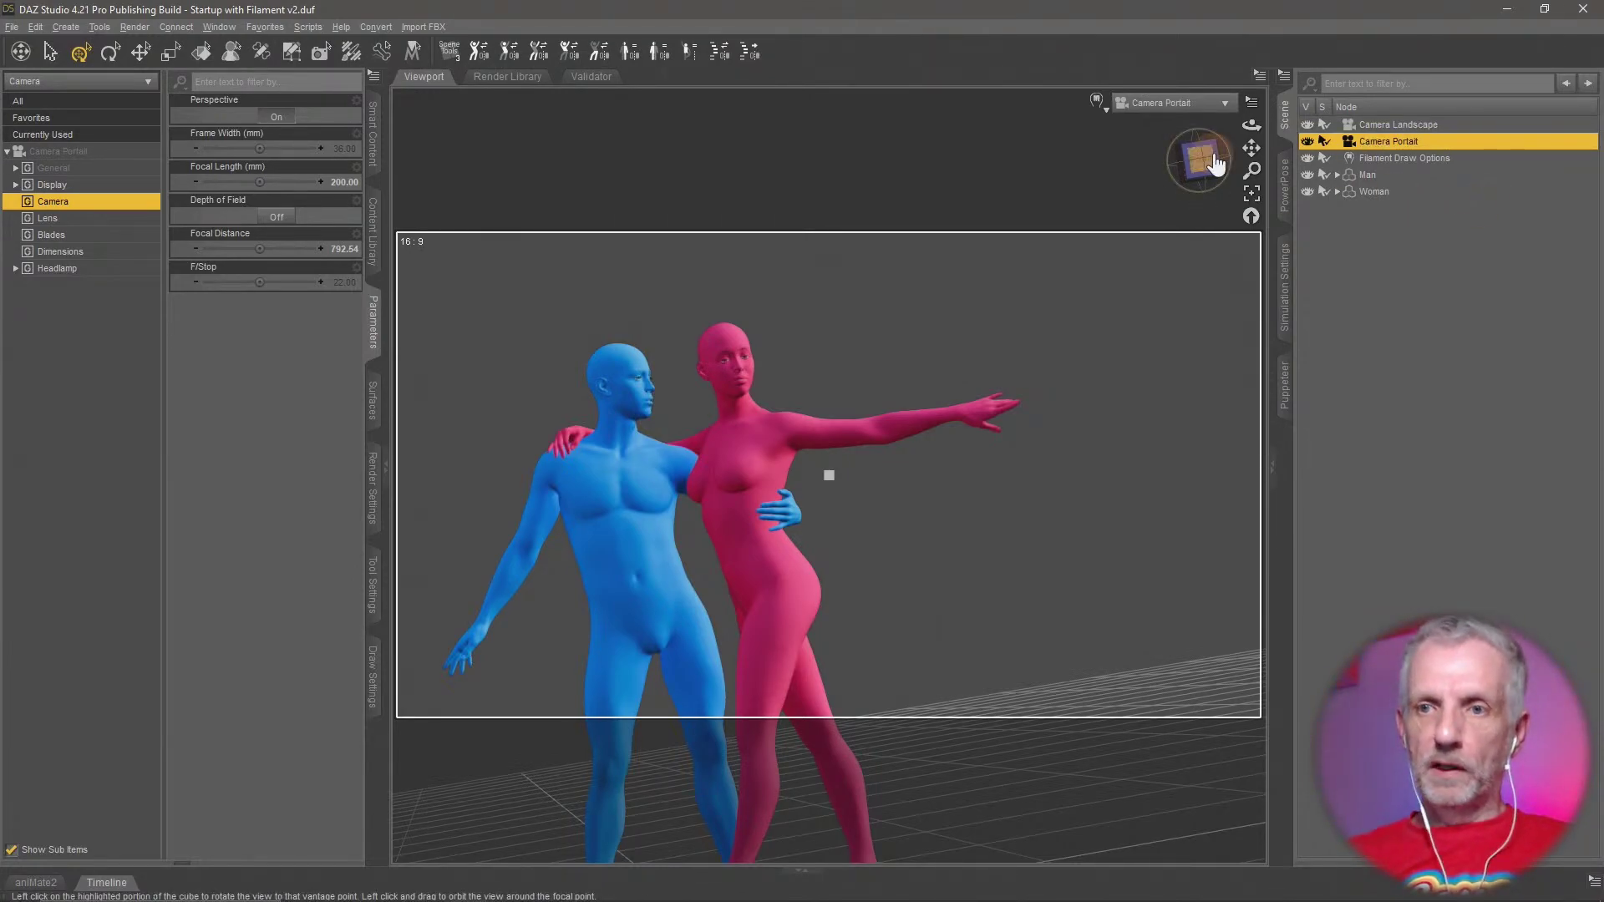
Turn off Camera Portait's proportion constraint and set its local dimensions to 1000 x 1300 pixels
{"action": "left_click", "coordinate": [121, 268]}
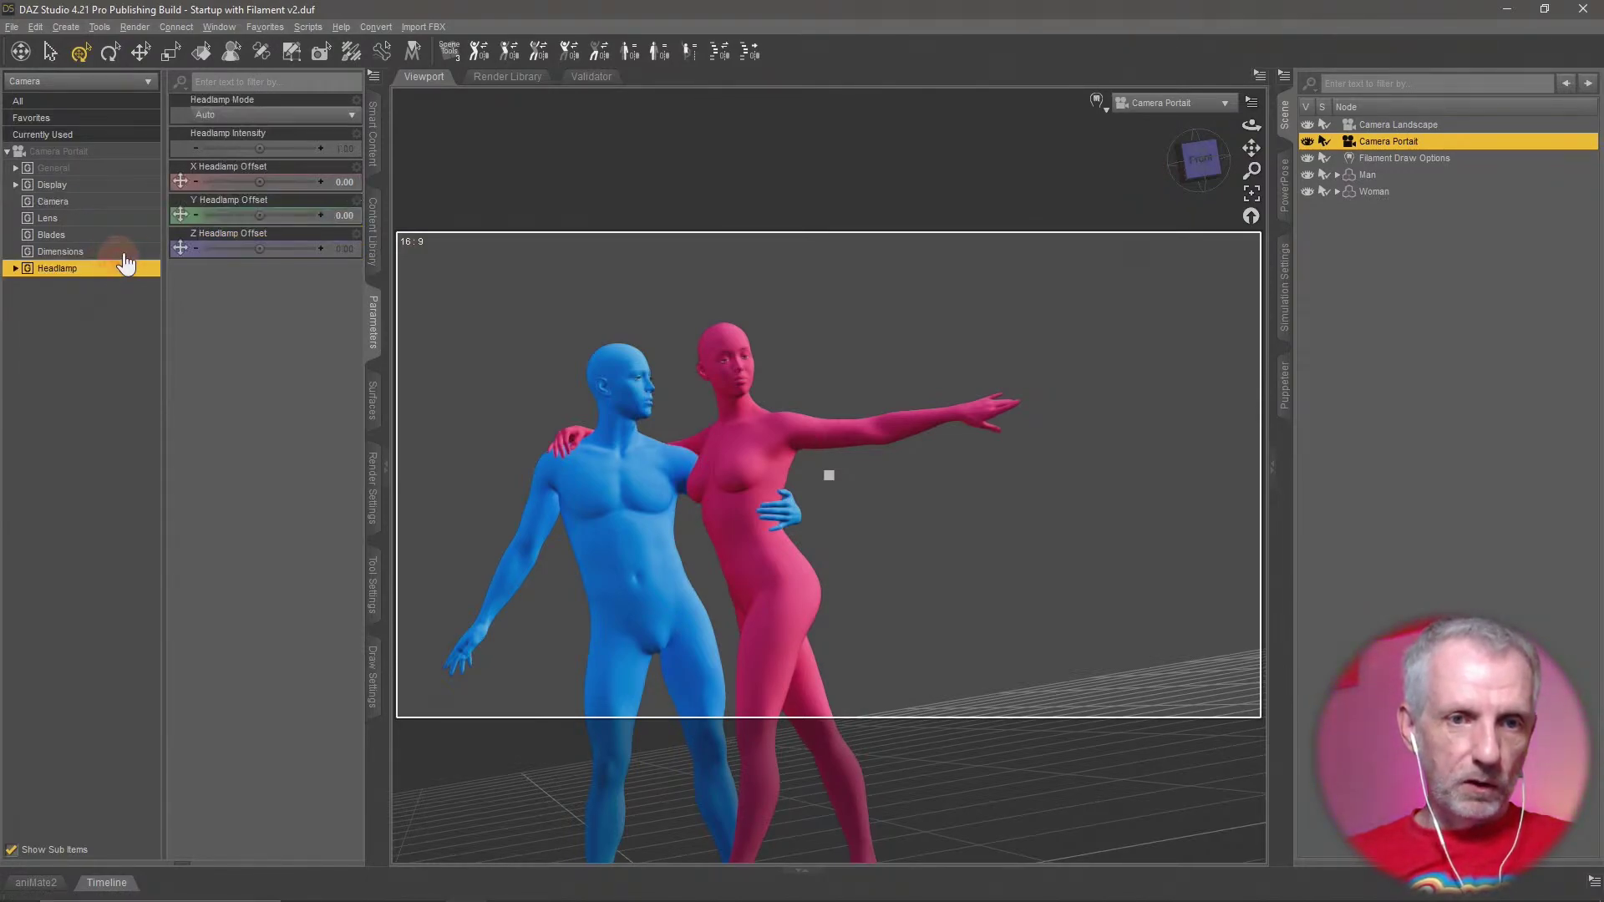
{"action": "left_click", "coordinate": [129, 252]}
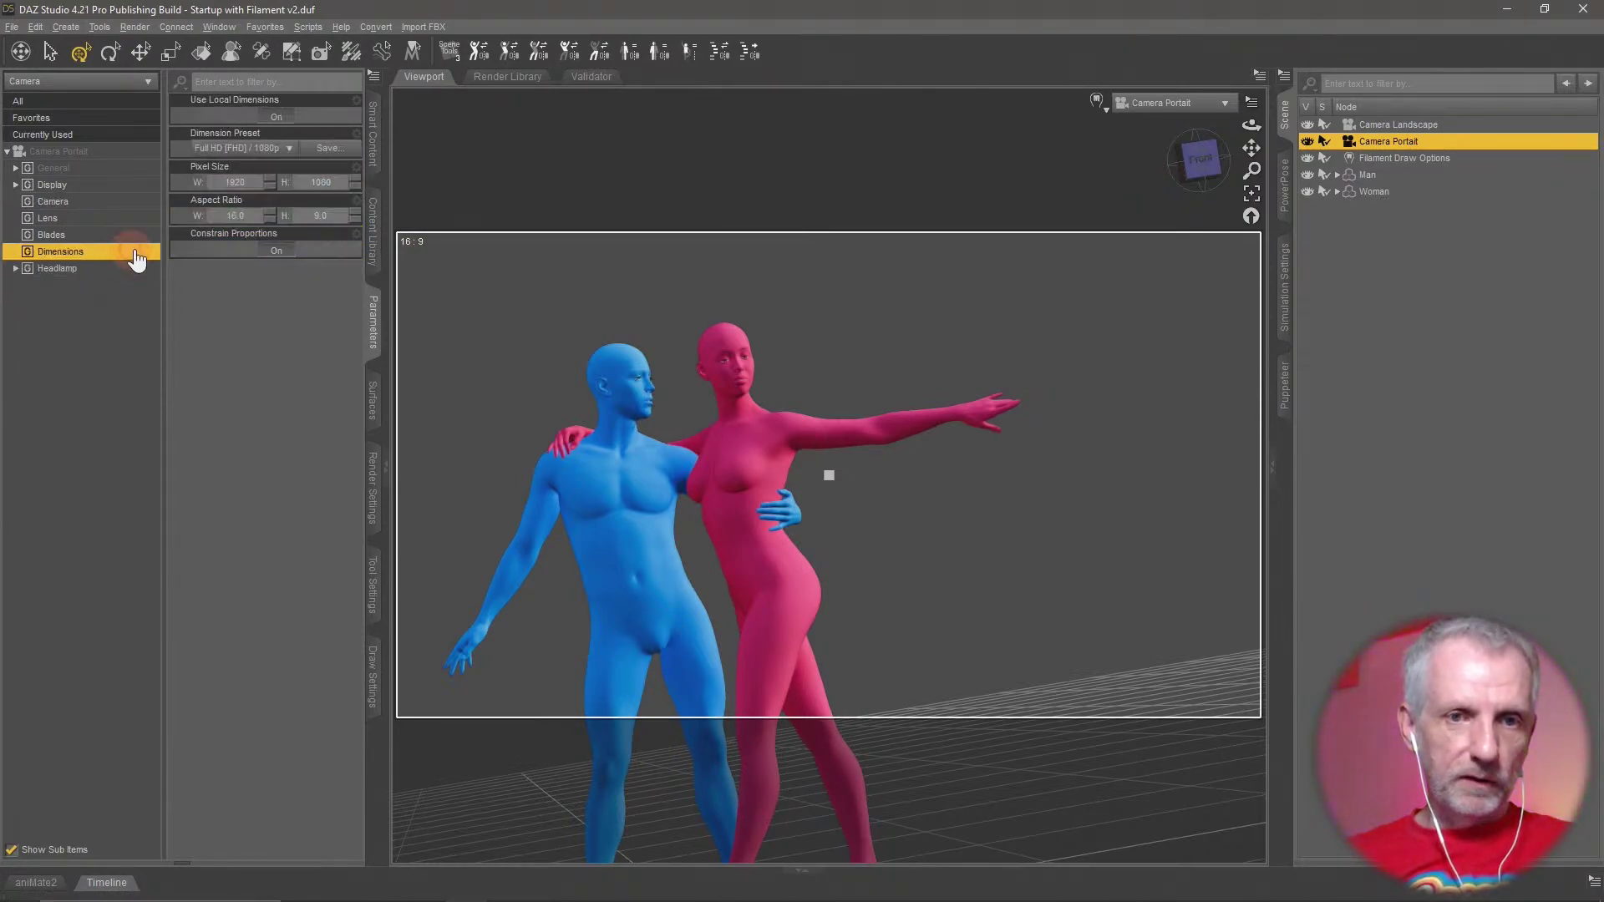
{"action": "left_click", "coordinate": [279, 148]}
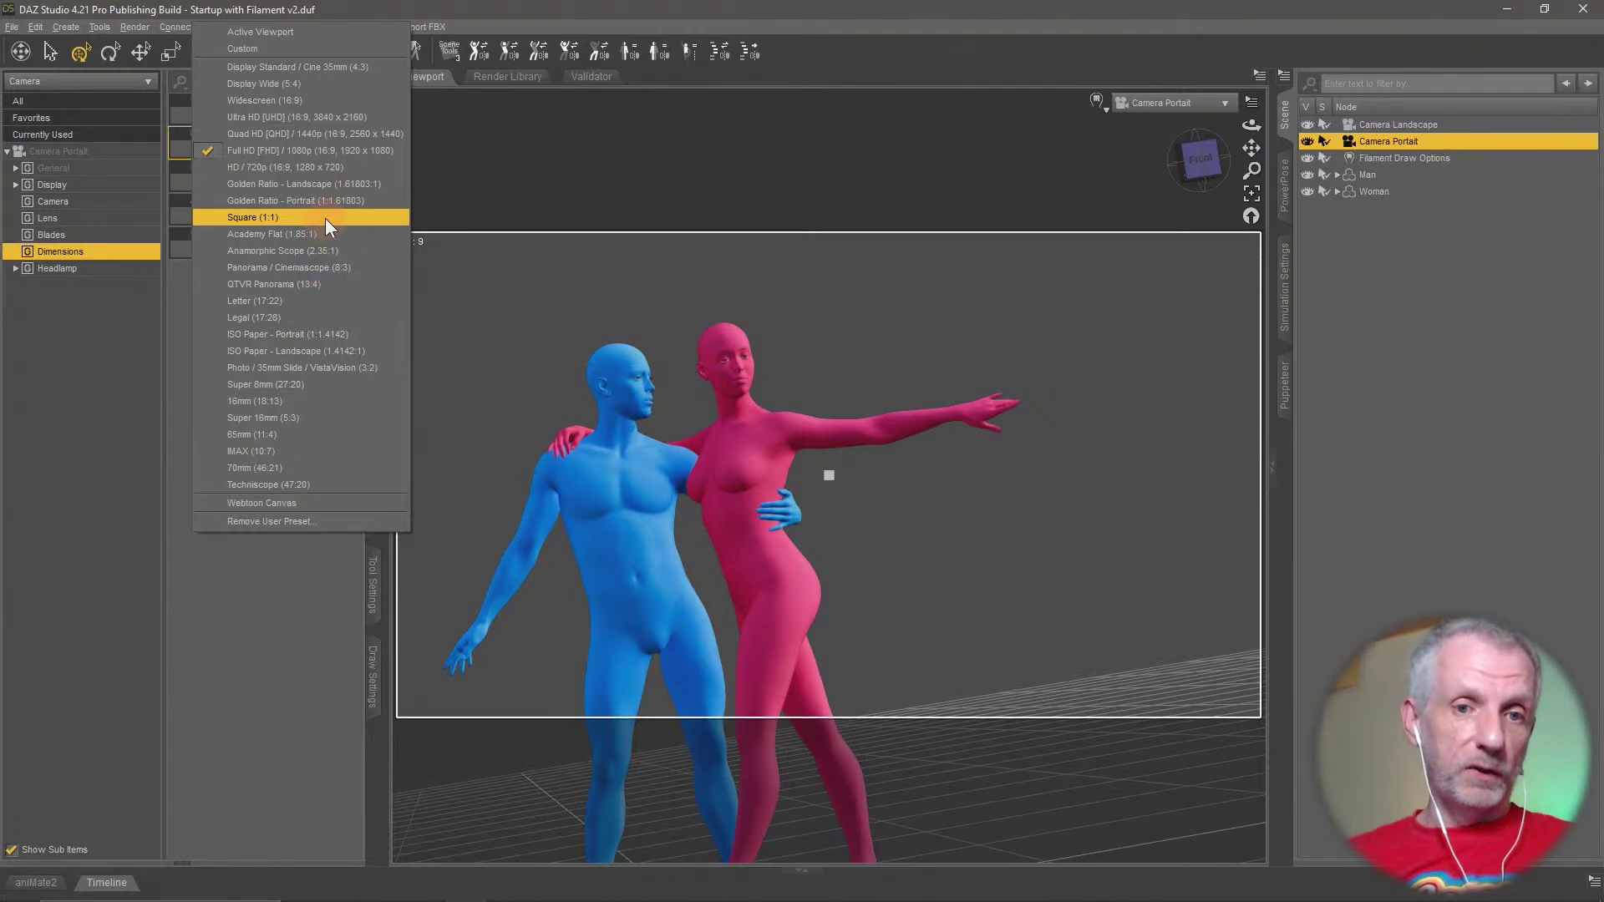
{"action": "left_click", "coordinate": [187, 340]}
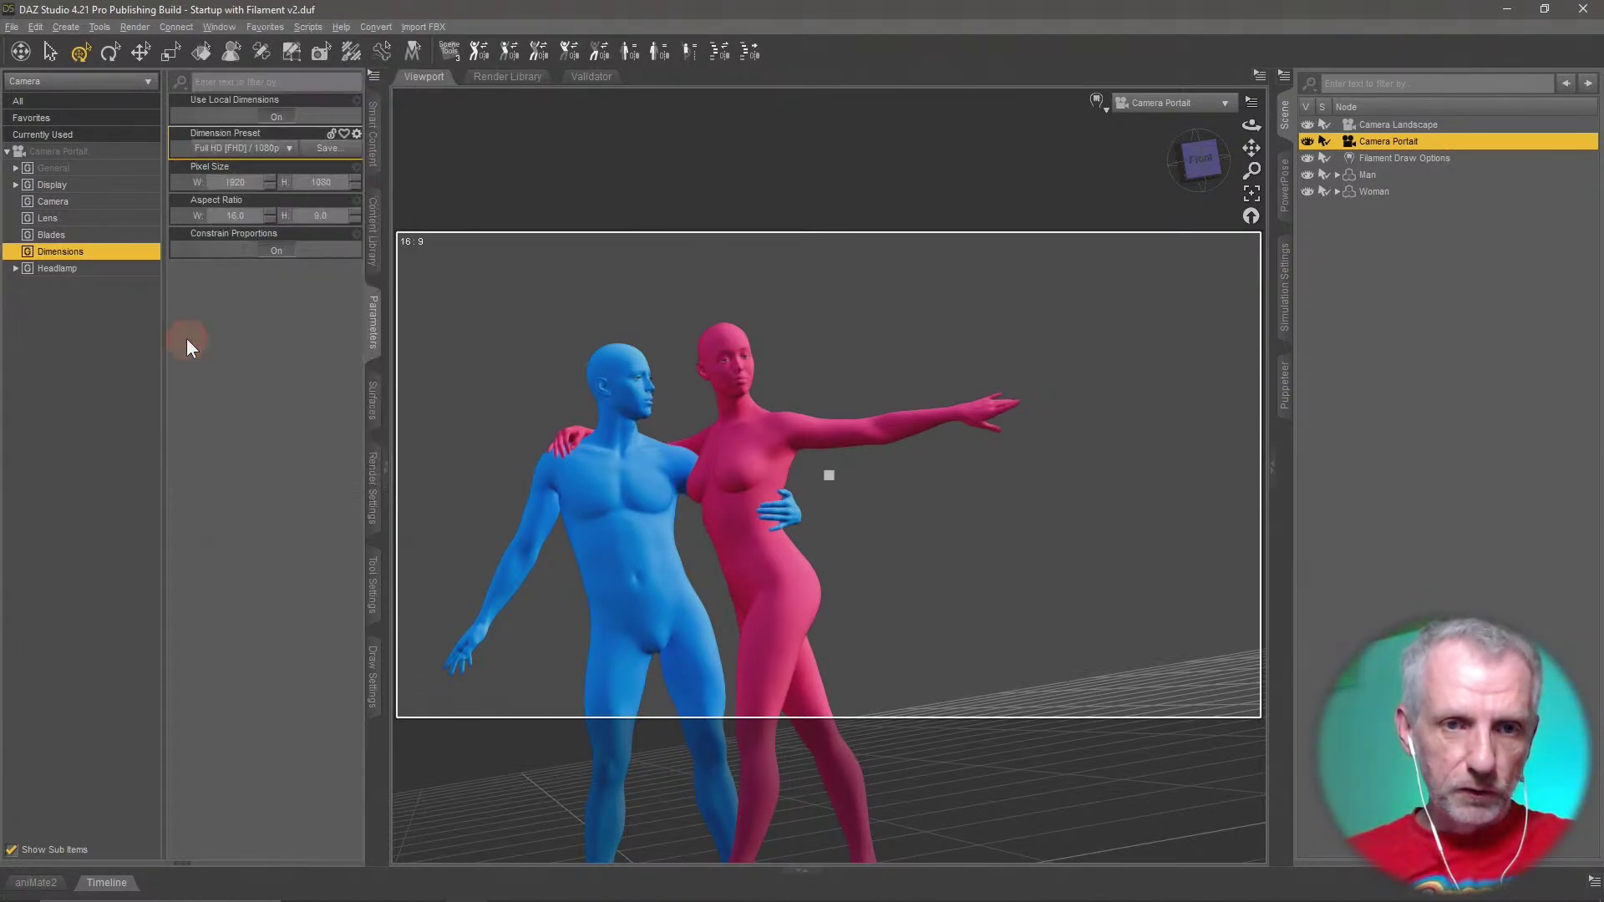
{"action": "left_click", "coordinate": [279, 247]}
{"action": "left_click", "coordinate": [177, 189]}
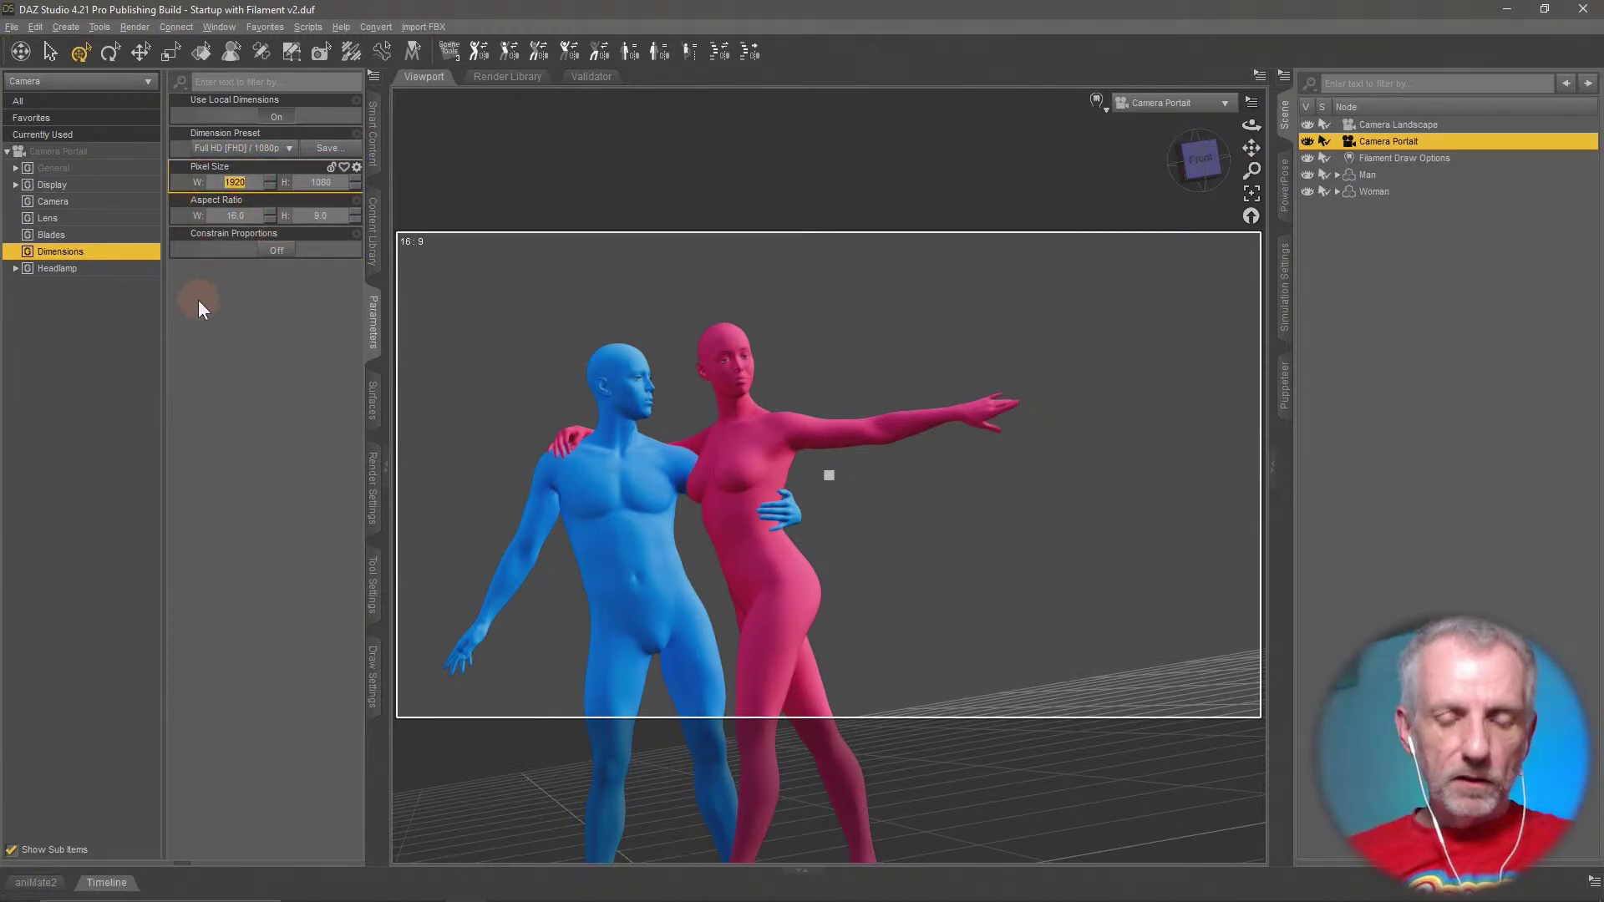
{"action": "type", "text": "1000"}
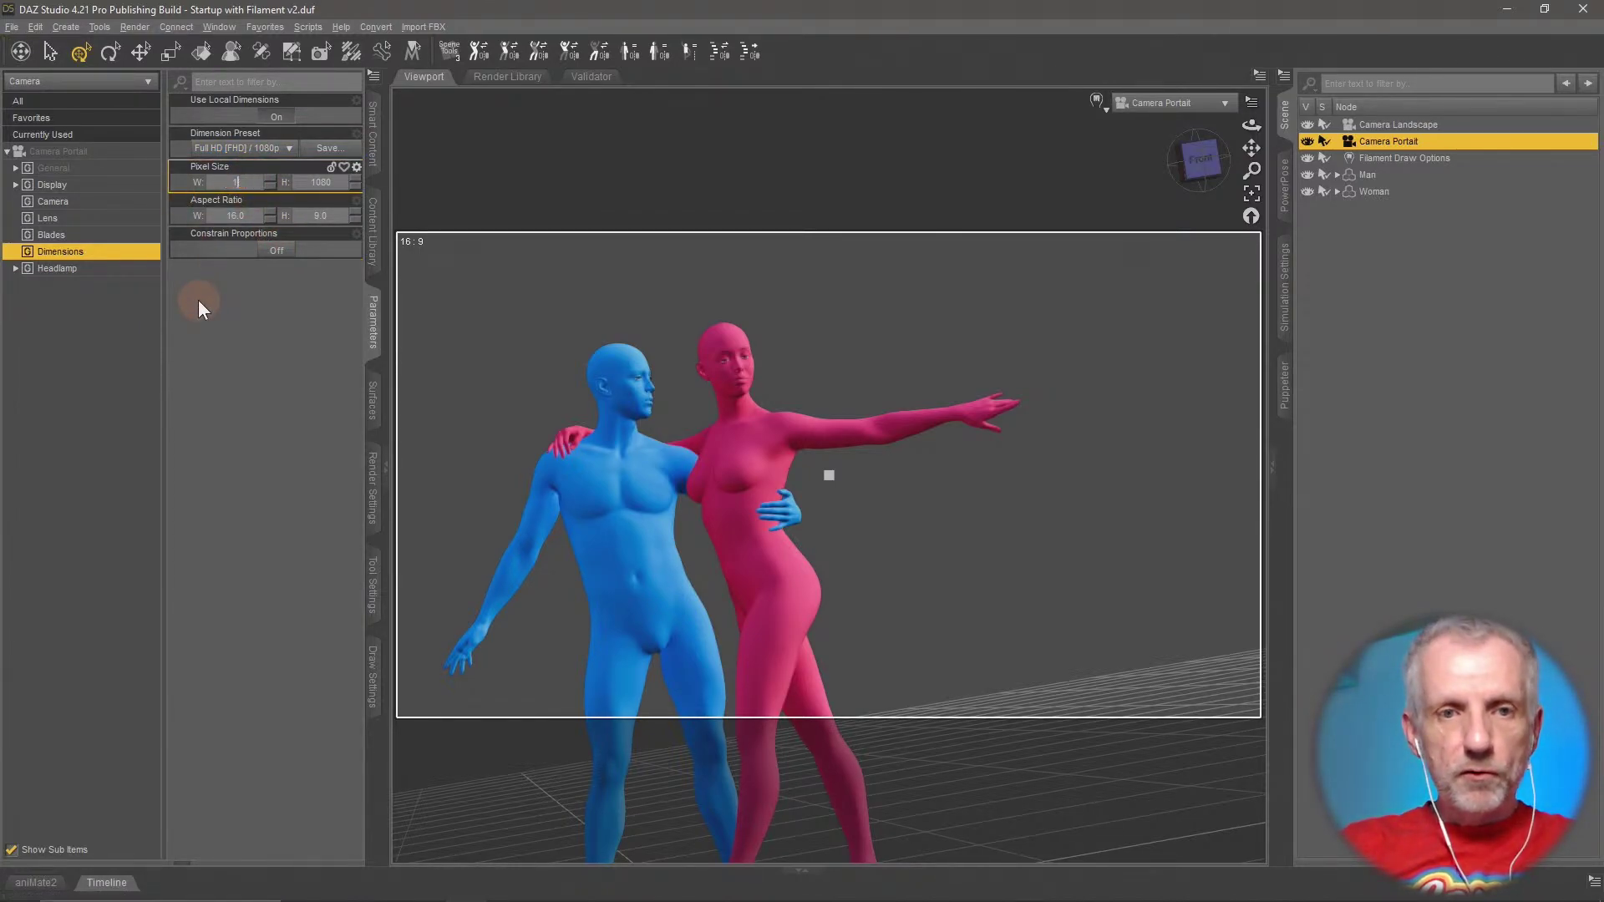
{"action": "key", "text": "Tab"}
{"action": "type", "text": "1300"}
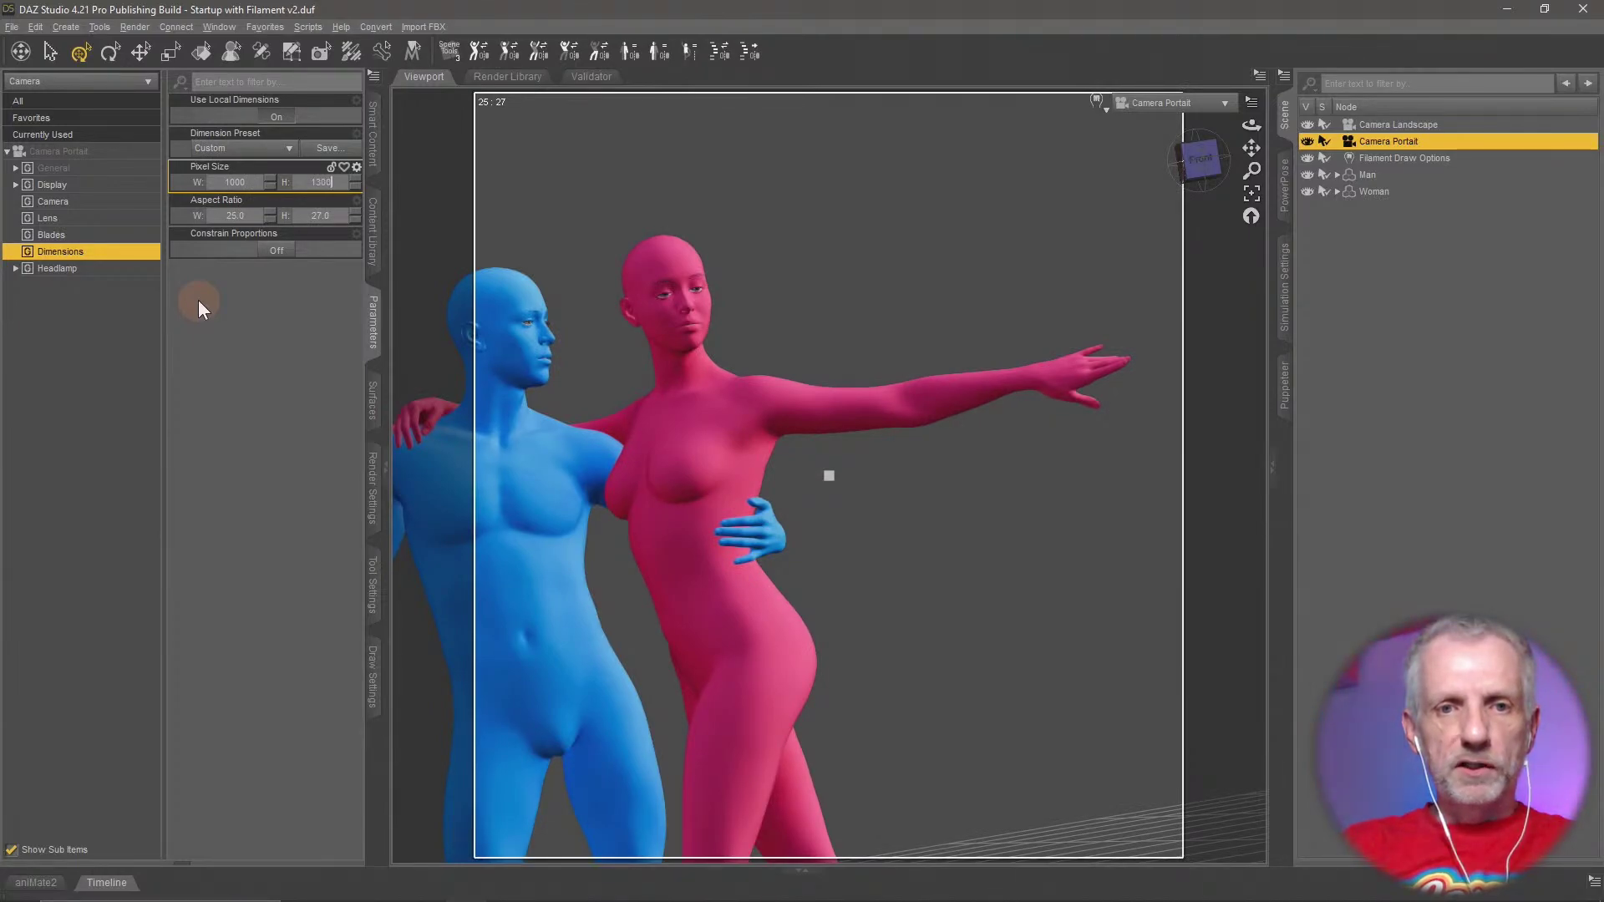
{"action": "key", "text": "Return"}
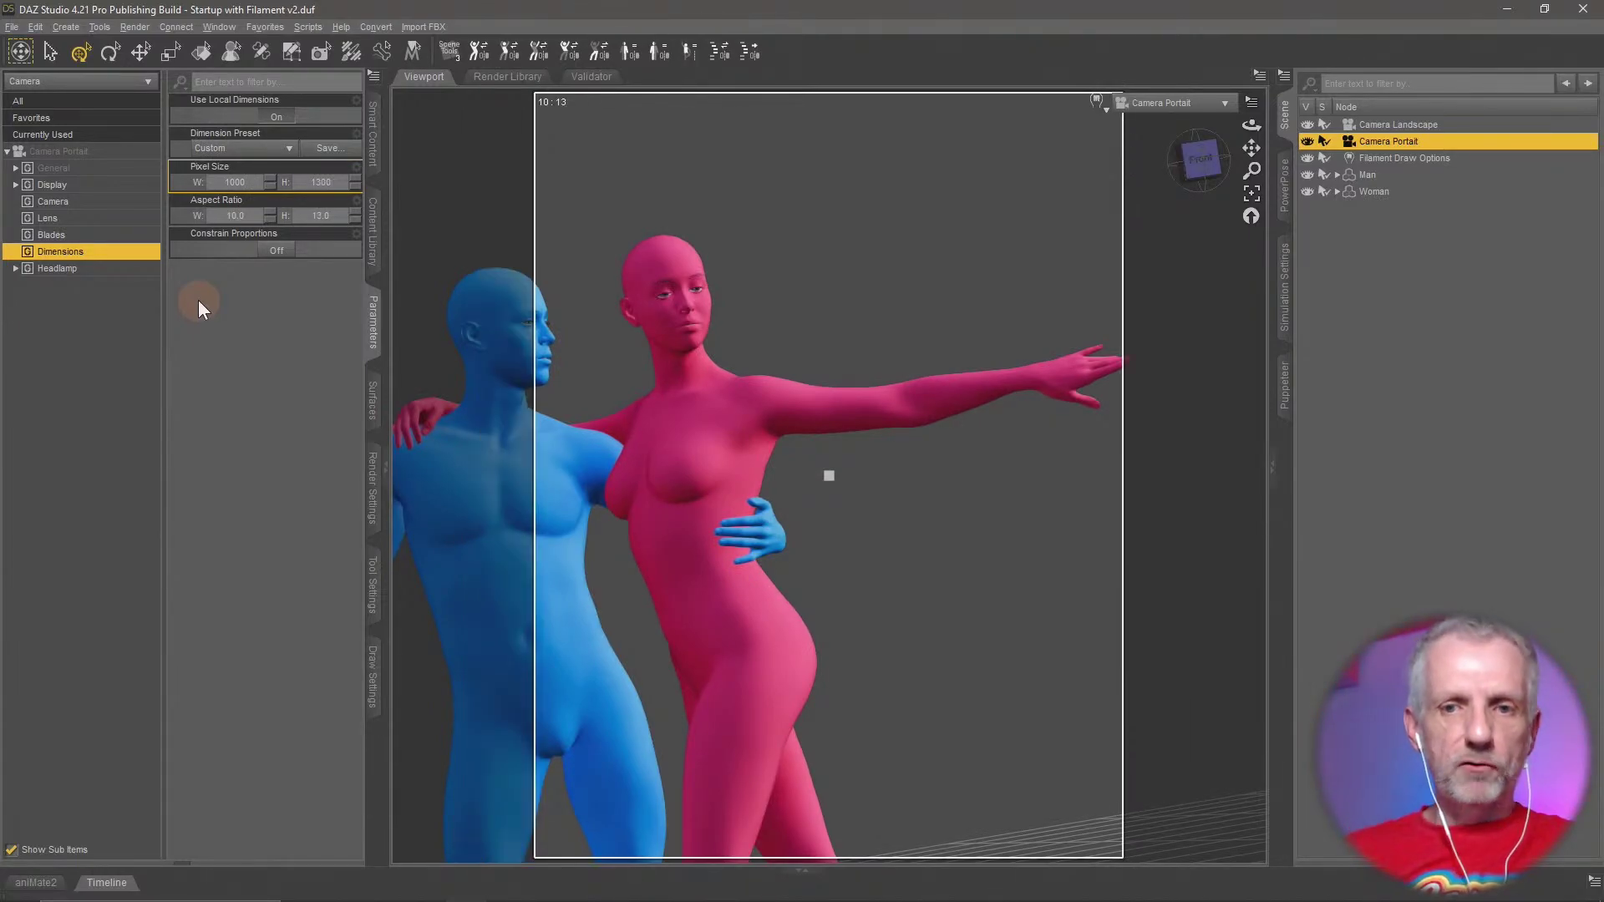
Constrain Camera Portait's proportions, raise its pixel width to 2000, and reframe the couple inside the portrait frame
{"action": "left_click", "coordinate": [278, 251]}
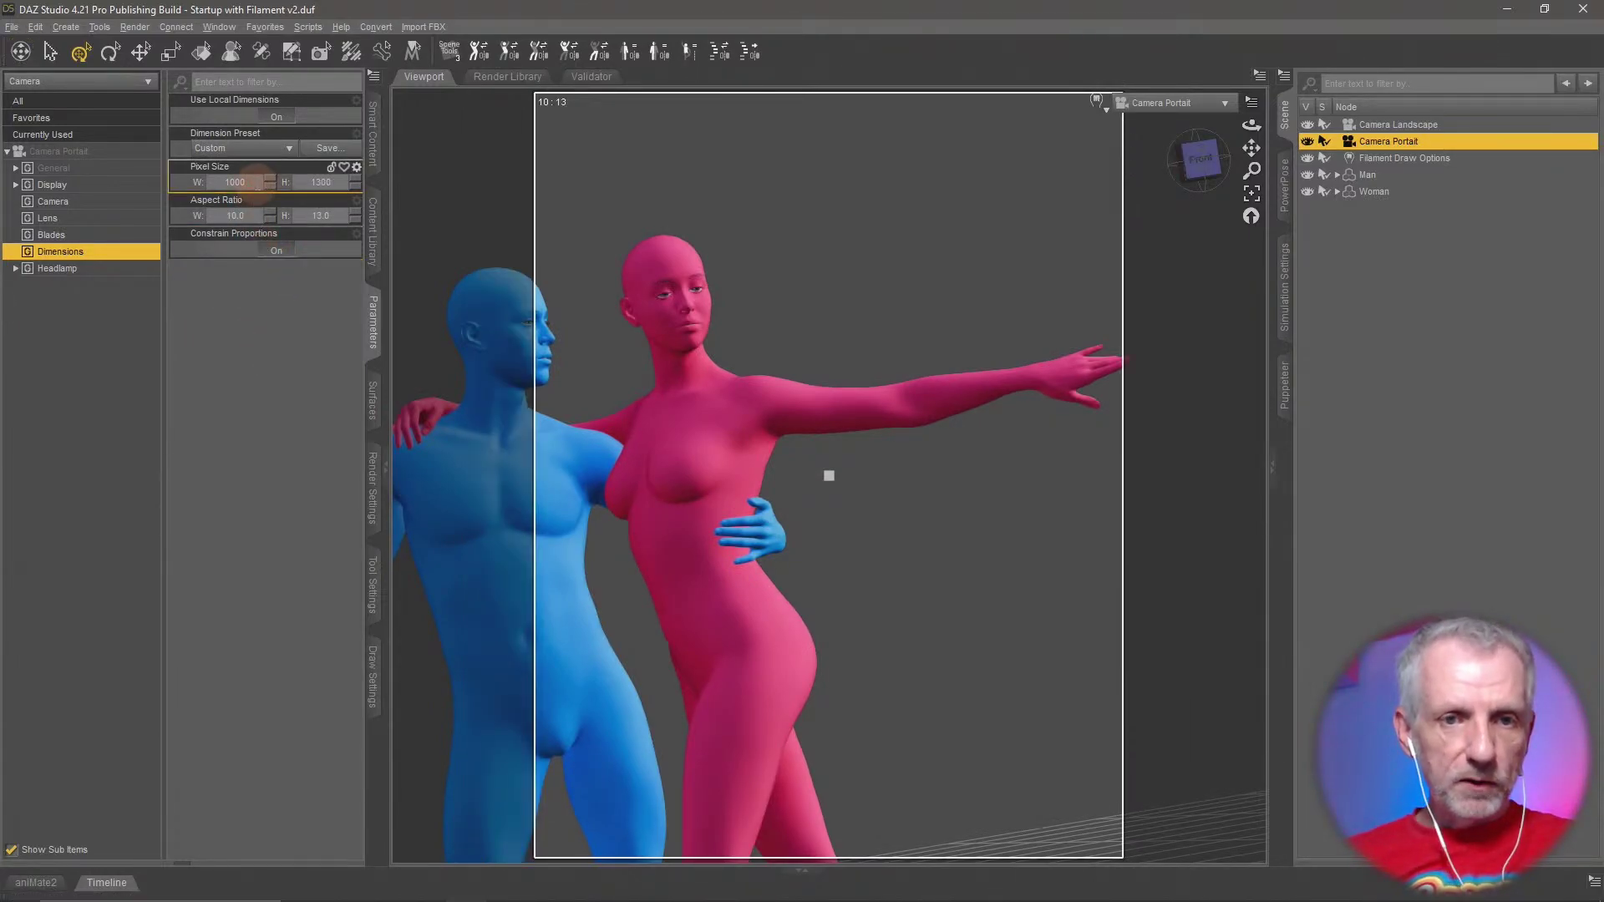
{"action": "left_click", "coordinate": [235, 182]}
{"action": "type", "text": "2000"}
{"action": "key", "text": "Return"}
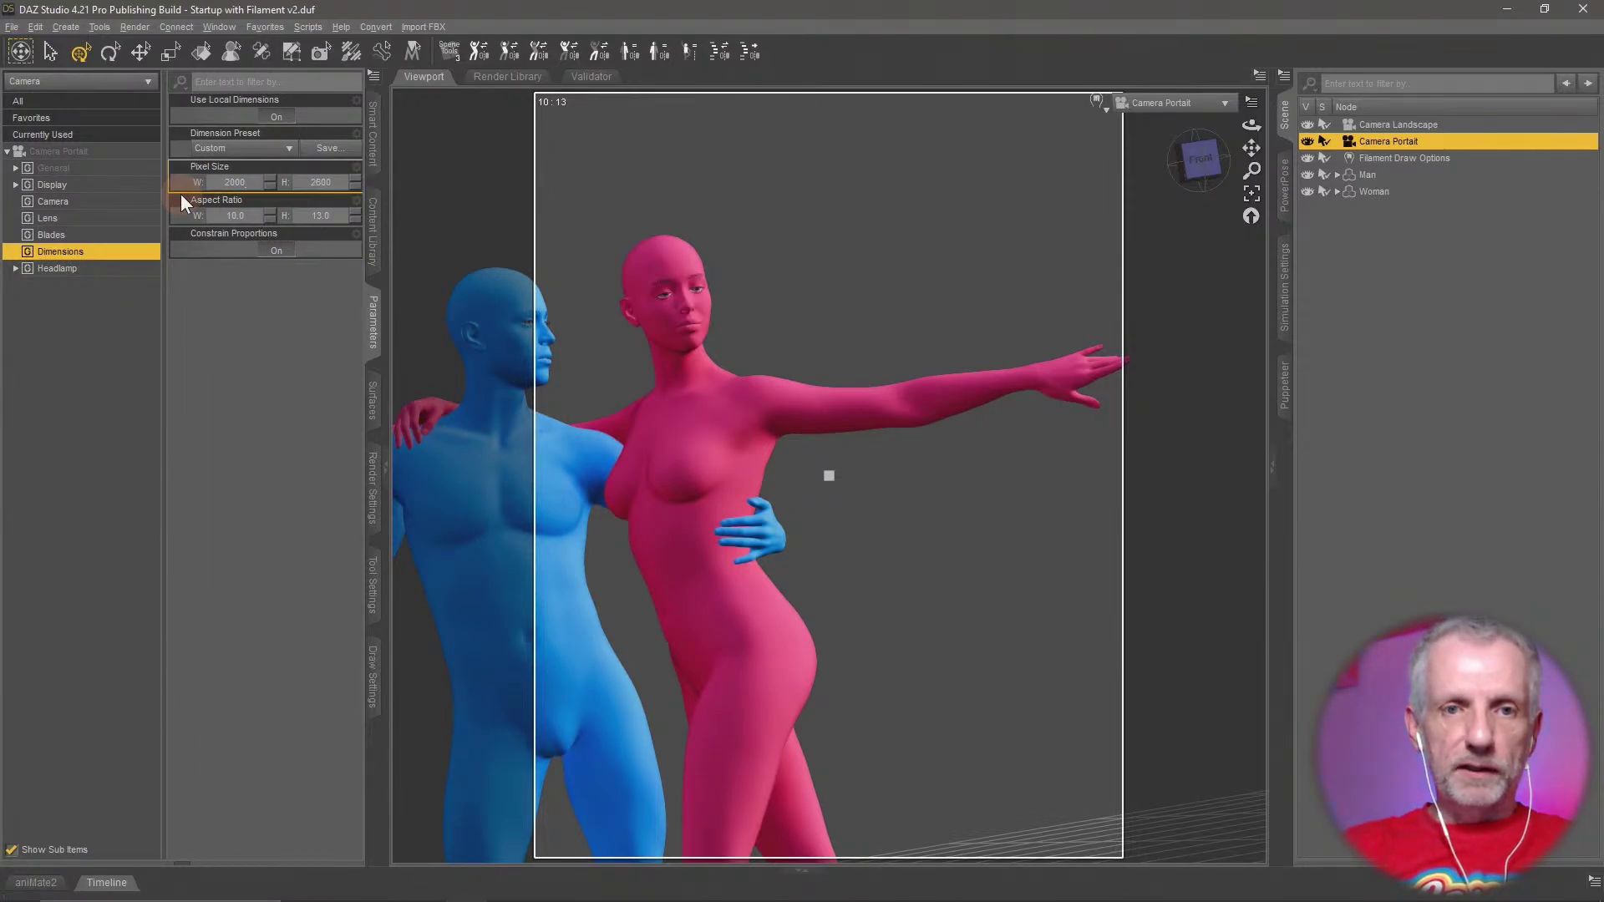
{"action": "left_click_drag", "start_coordinate": [882, 552], "coordinate": [880, 573], "text": "alt"}
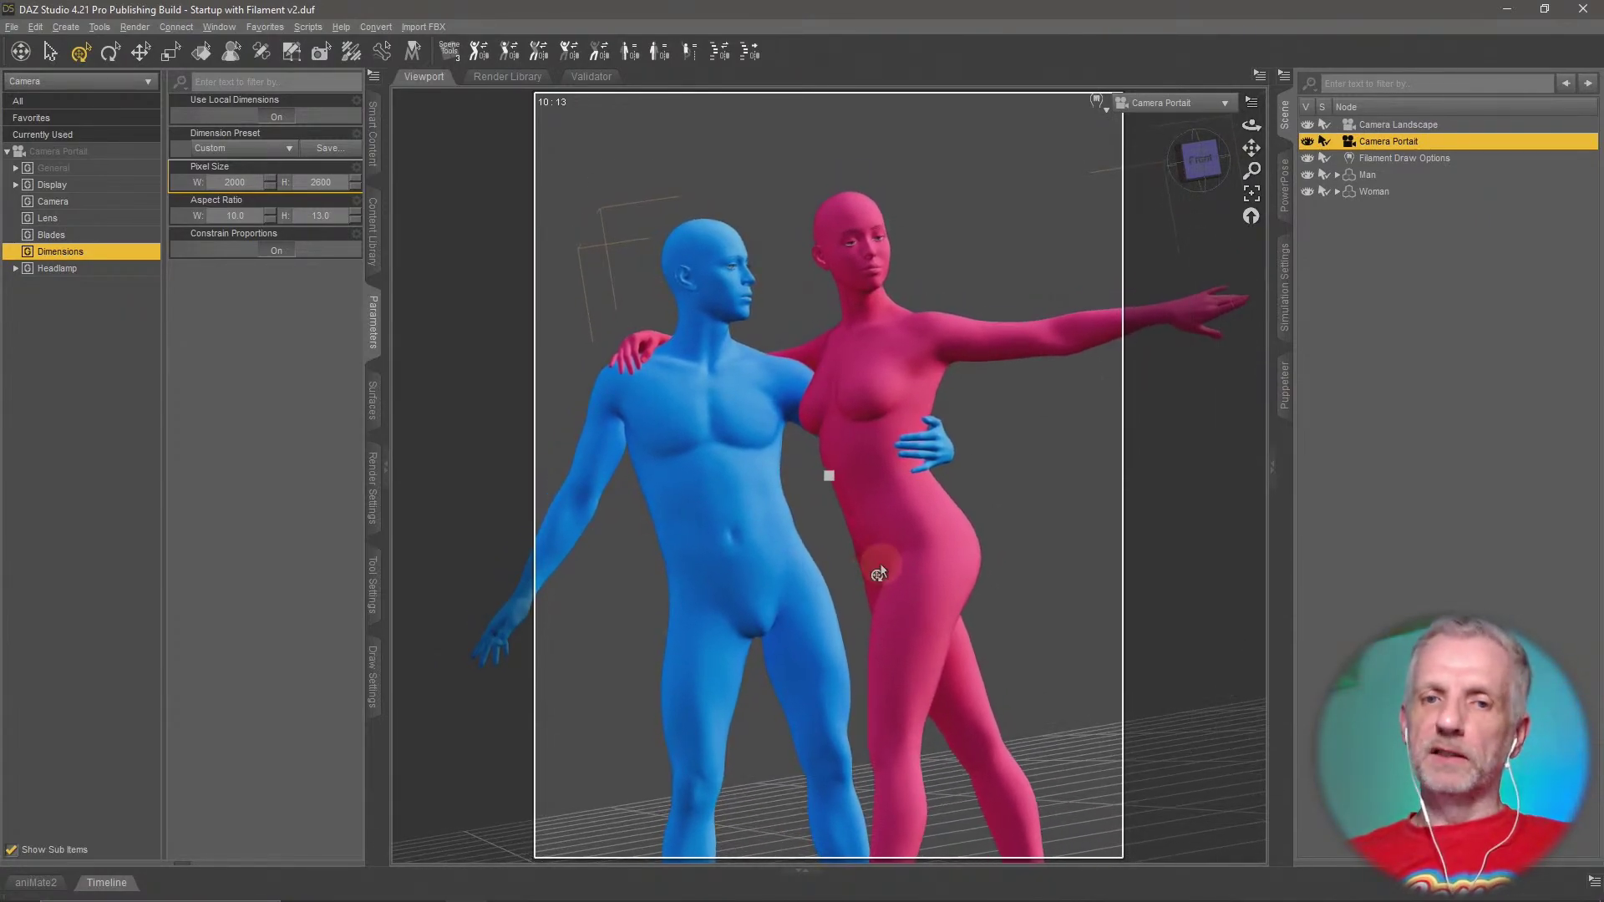
Create a sub-folder named "Valentines Stream" inside the Demos folder of the content library
{"action": "left_click", "coordinate": [374, 256]}
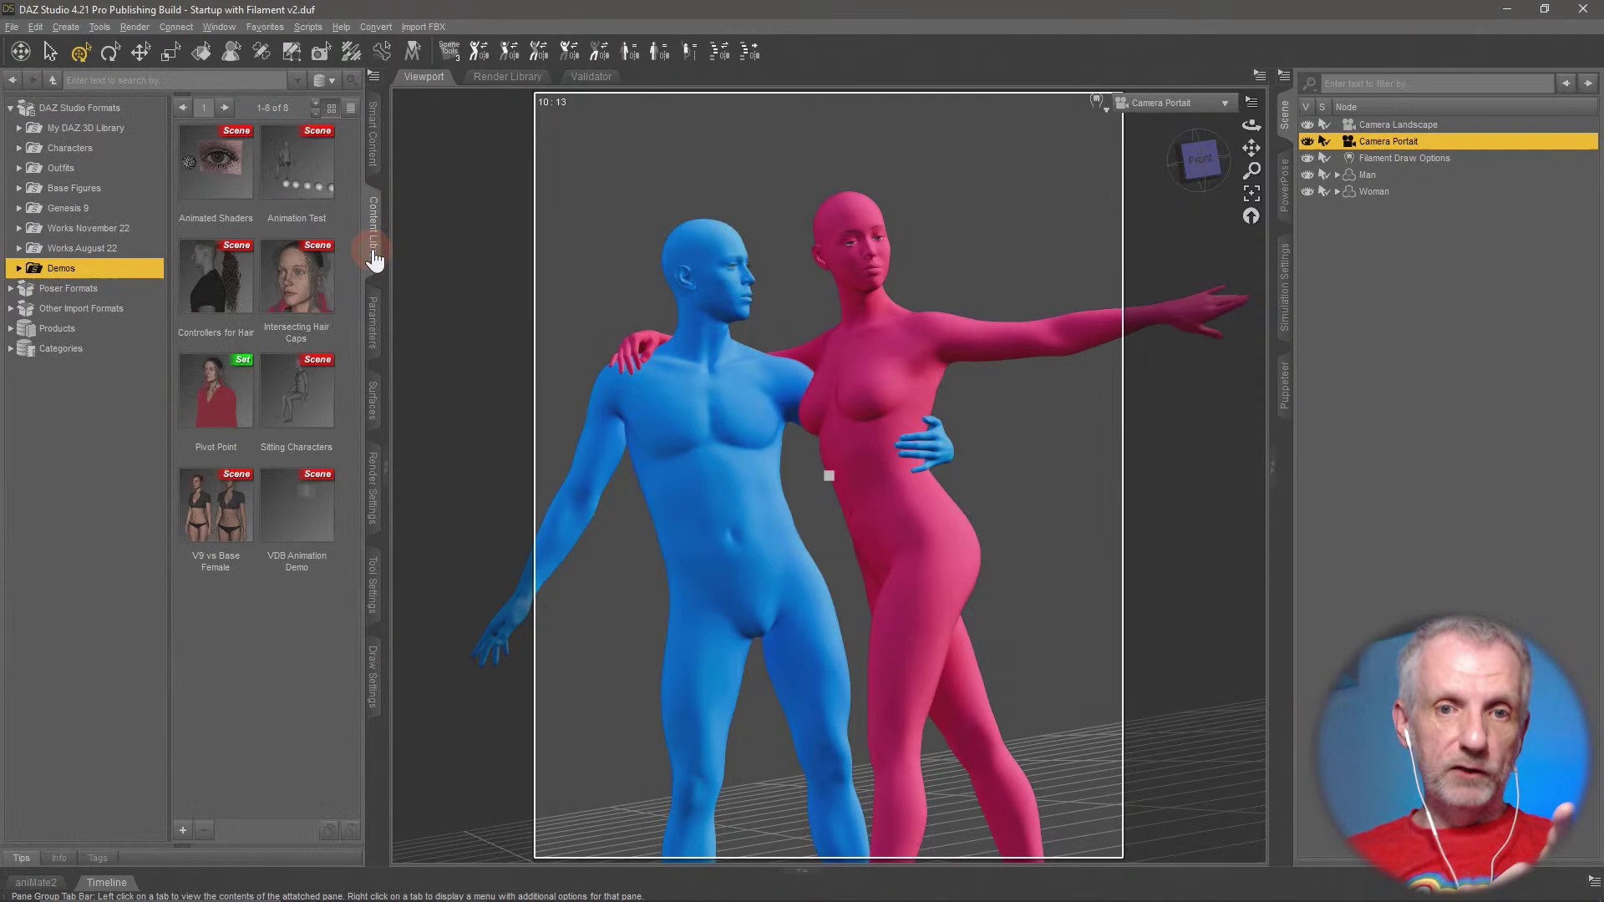
{"action": "left_click", "coordinate": [18, 269]}
{"action": "right_click", "coordinate": [69, 269]}
{"action": "left_click", "coordinate": [173, 294]}
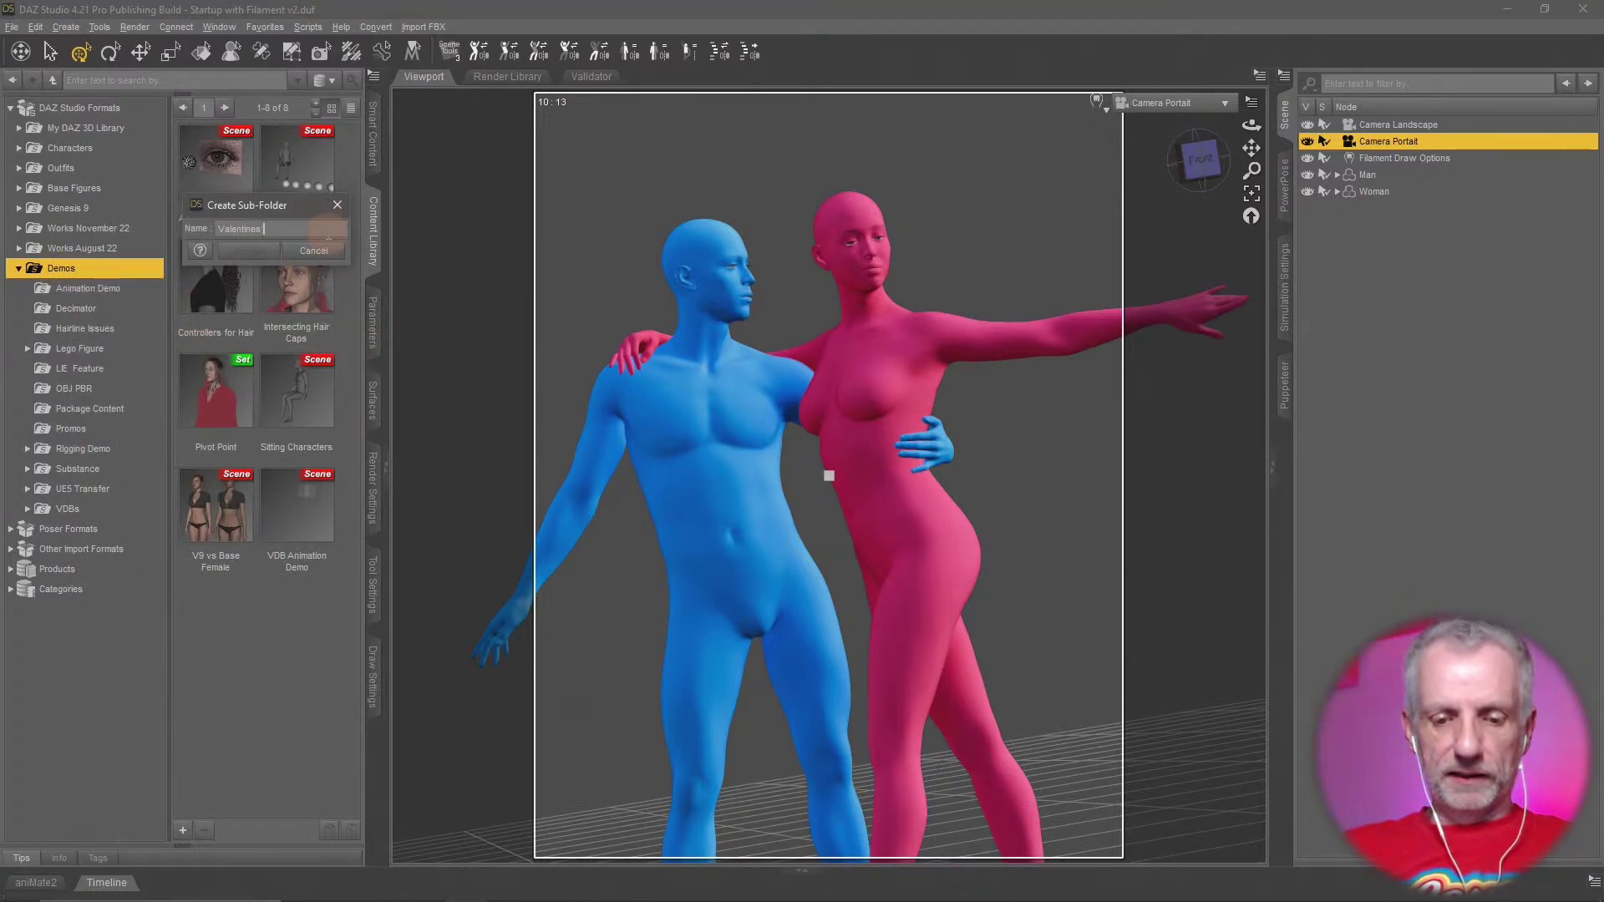
{"action": "type", "text": "Valentines Stream"}
{"action": "key", "text": "Return"}
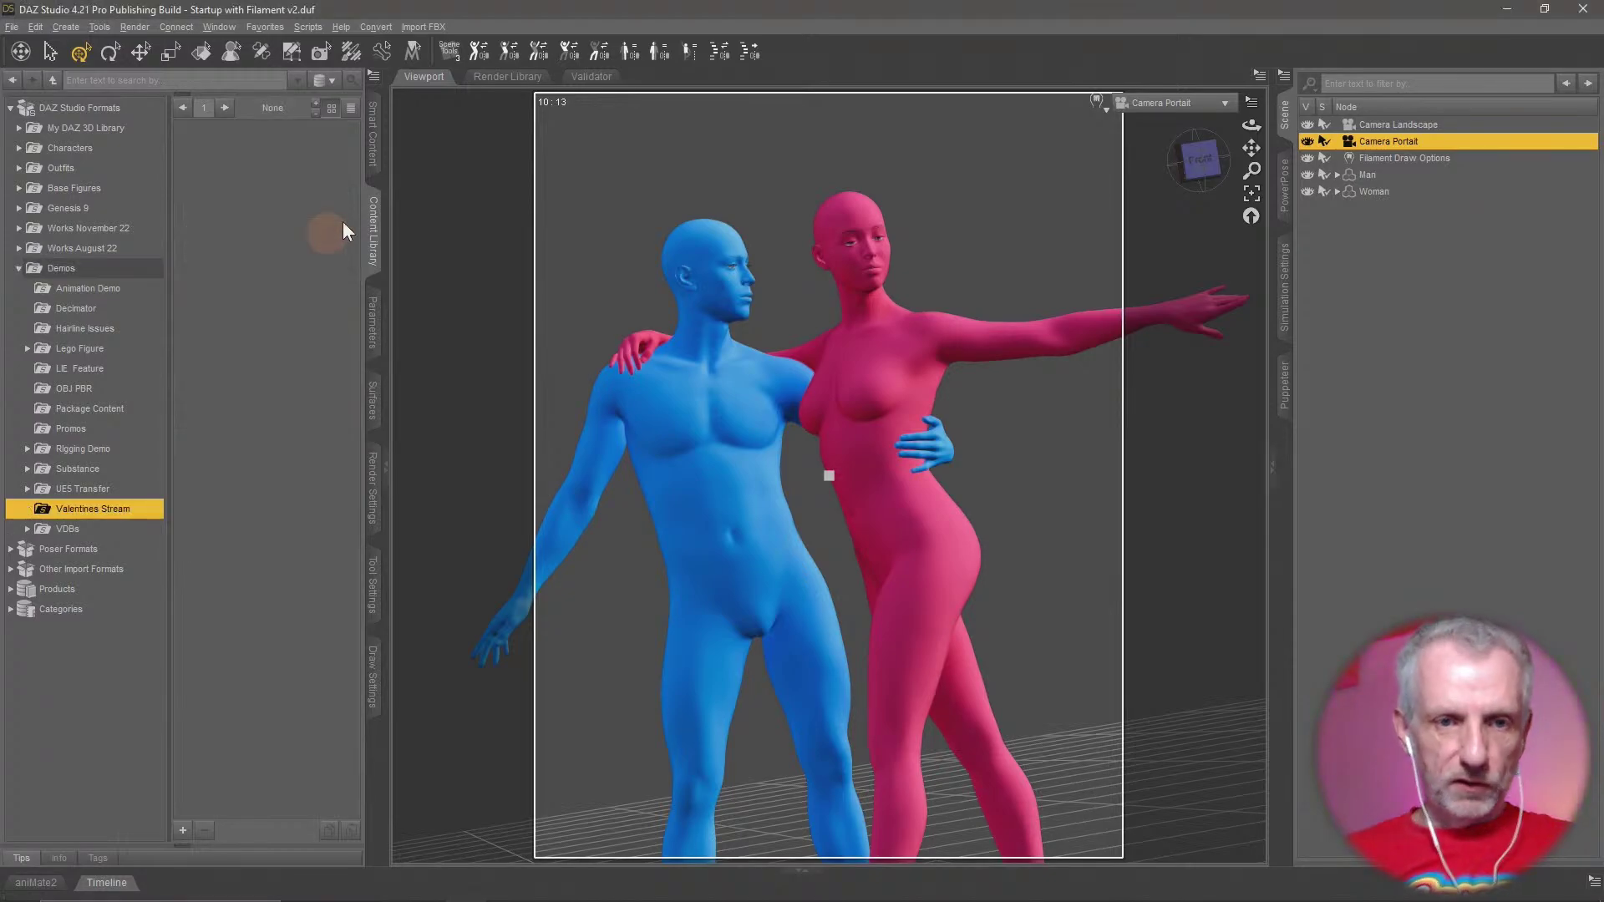
Save the scene as "Base Scene v1" in the Valentines Stream folder, including backdrop colour, backdrop image and render settings
{"action": "left_click", "coordinate": [183, 830]}
{"action": "left_click", "coordinate": [276, 447]}
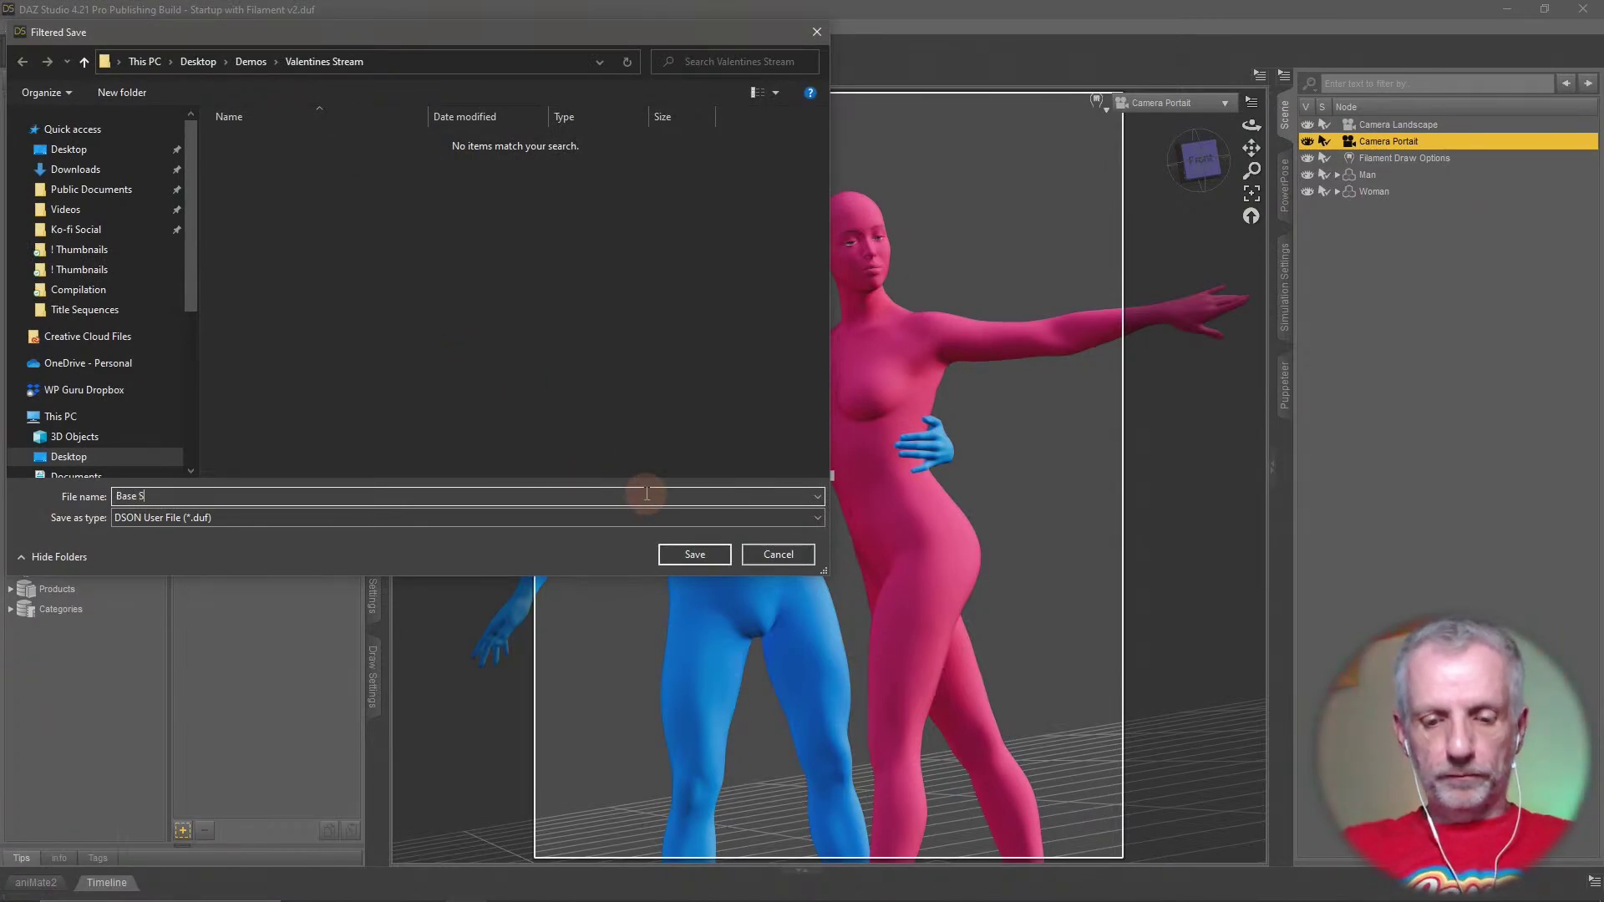
{"action": "type", "text": "Base Scene v1"}
{"action": "key", "text": "Return"}
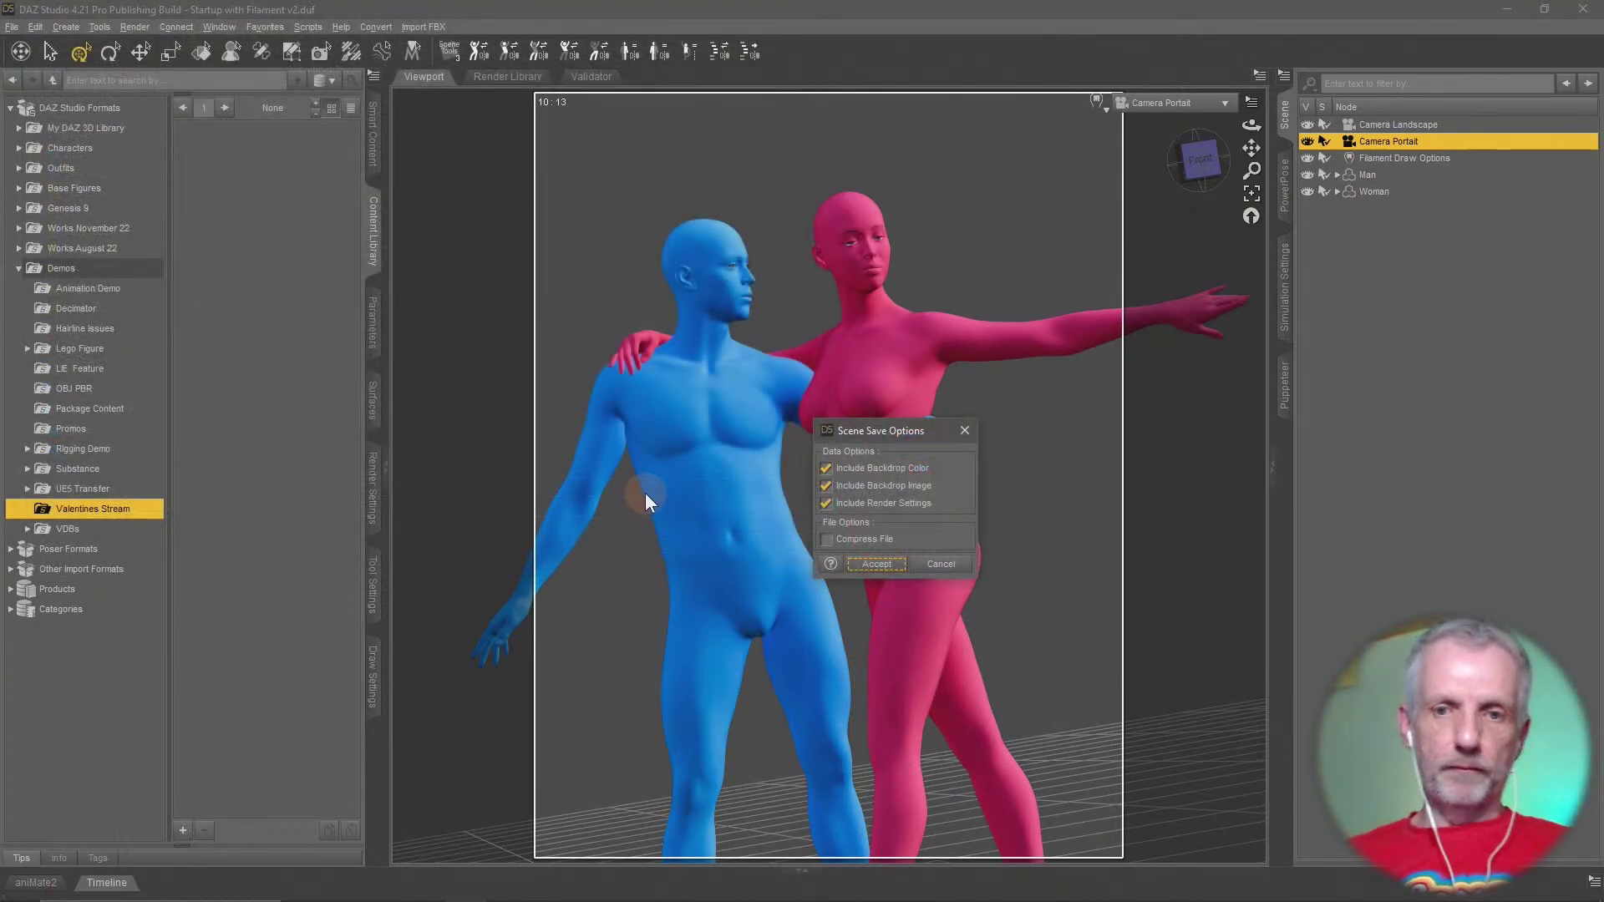
{"action": "left_click", "coordinate": [874, 565]}
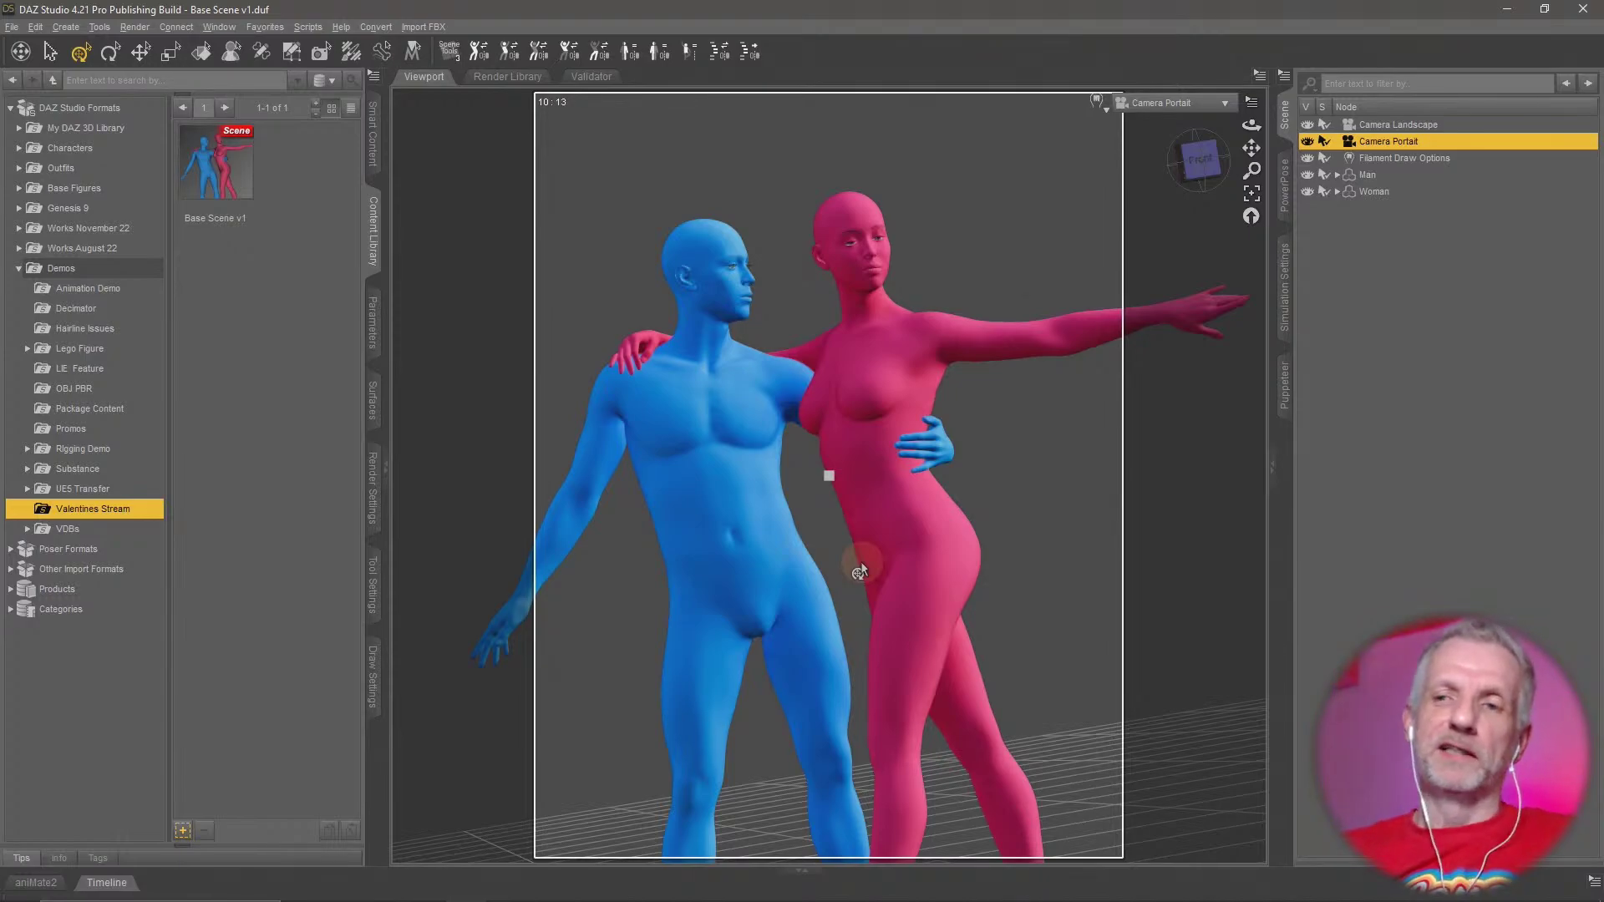
Switch the viewport to Perspective View and turn off its aspect frame
{"action": "left_click", "coordinate": [1219, 107]}
{"action": "left_click", "coordinate": [1217, 108]}
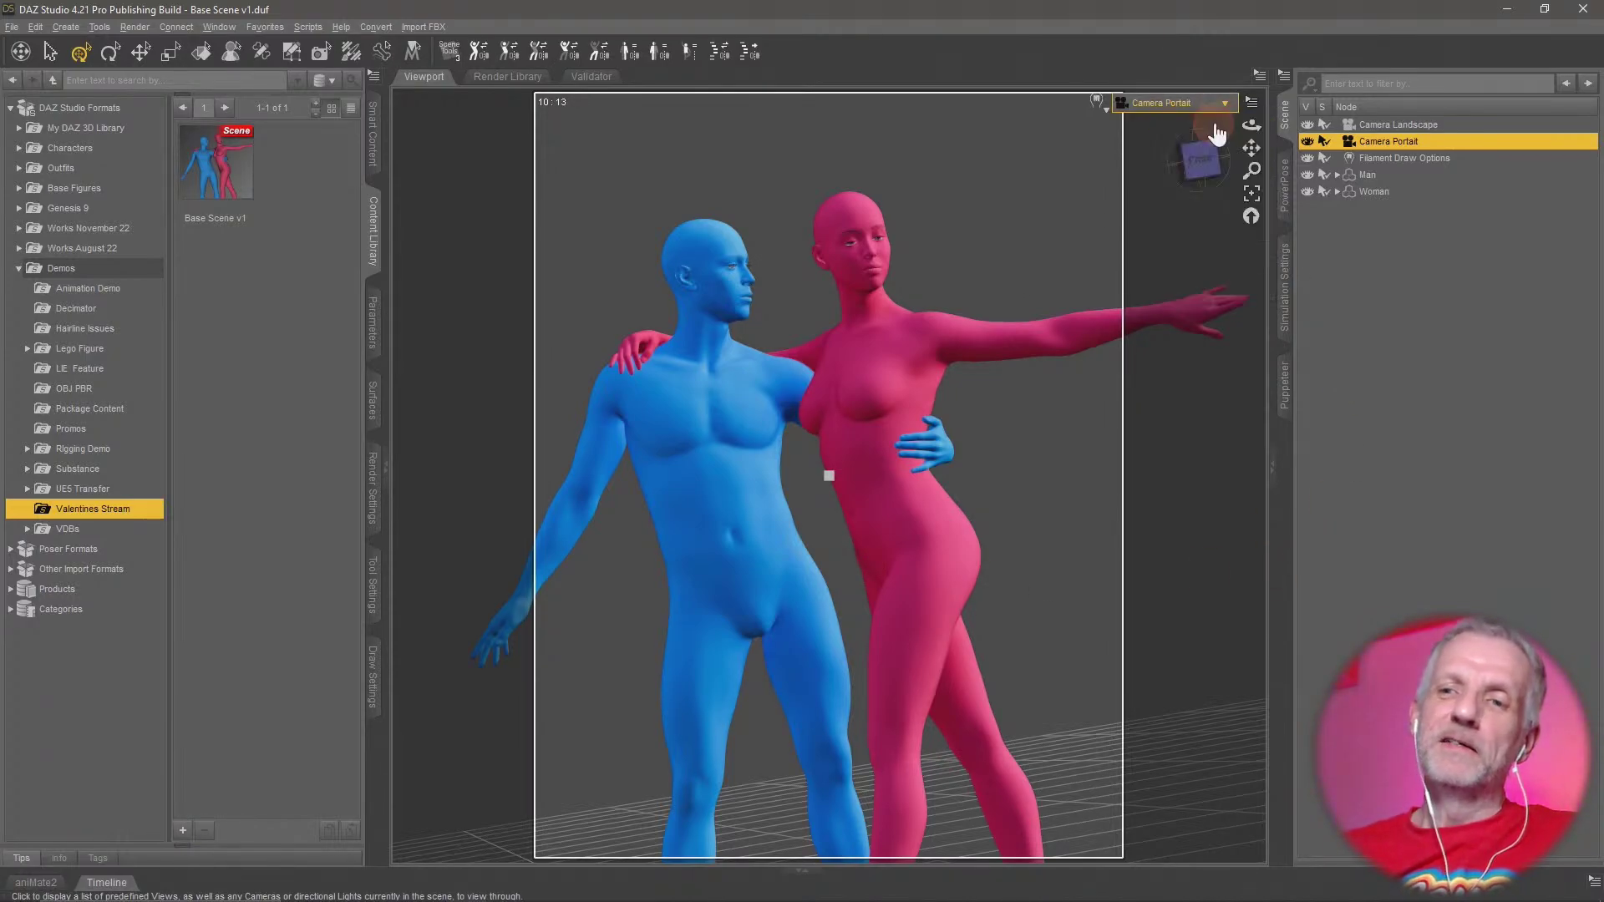
{"action": "left_click", "coordinate": [1251, 101]}
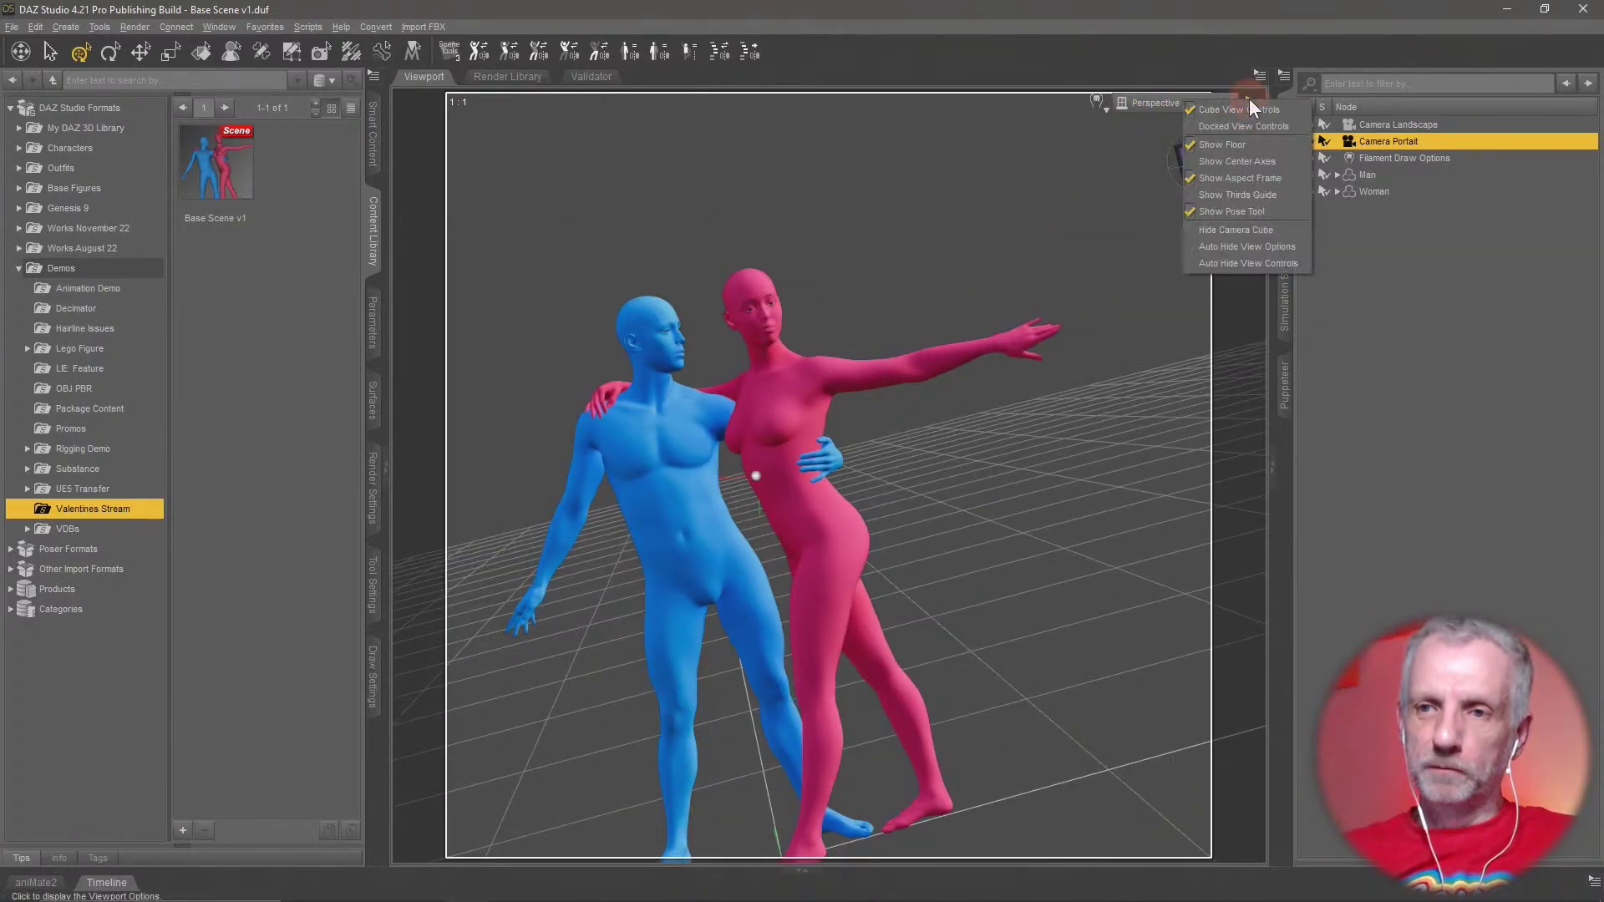
{"action": "left_click", "coordinate": [1225, 179]}
Hide Camera Landscape and Camera Portait in the scene so only the couple shows in the perspective view
{"action": "left_click_drag", "start_coordinate": [920, 347], "coordinate": [934, 347]}
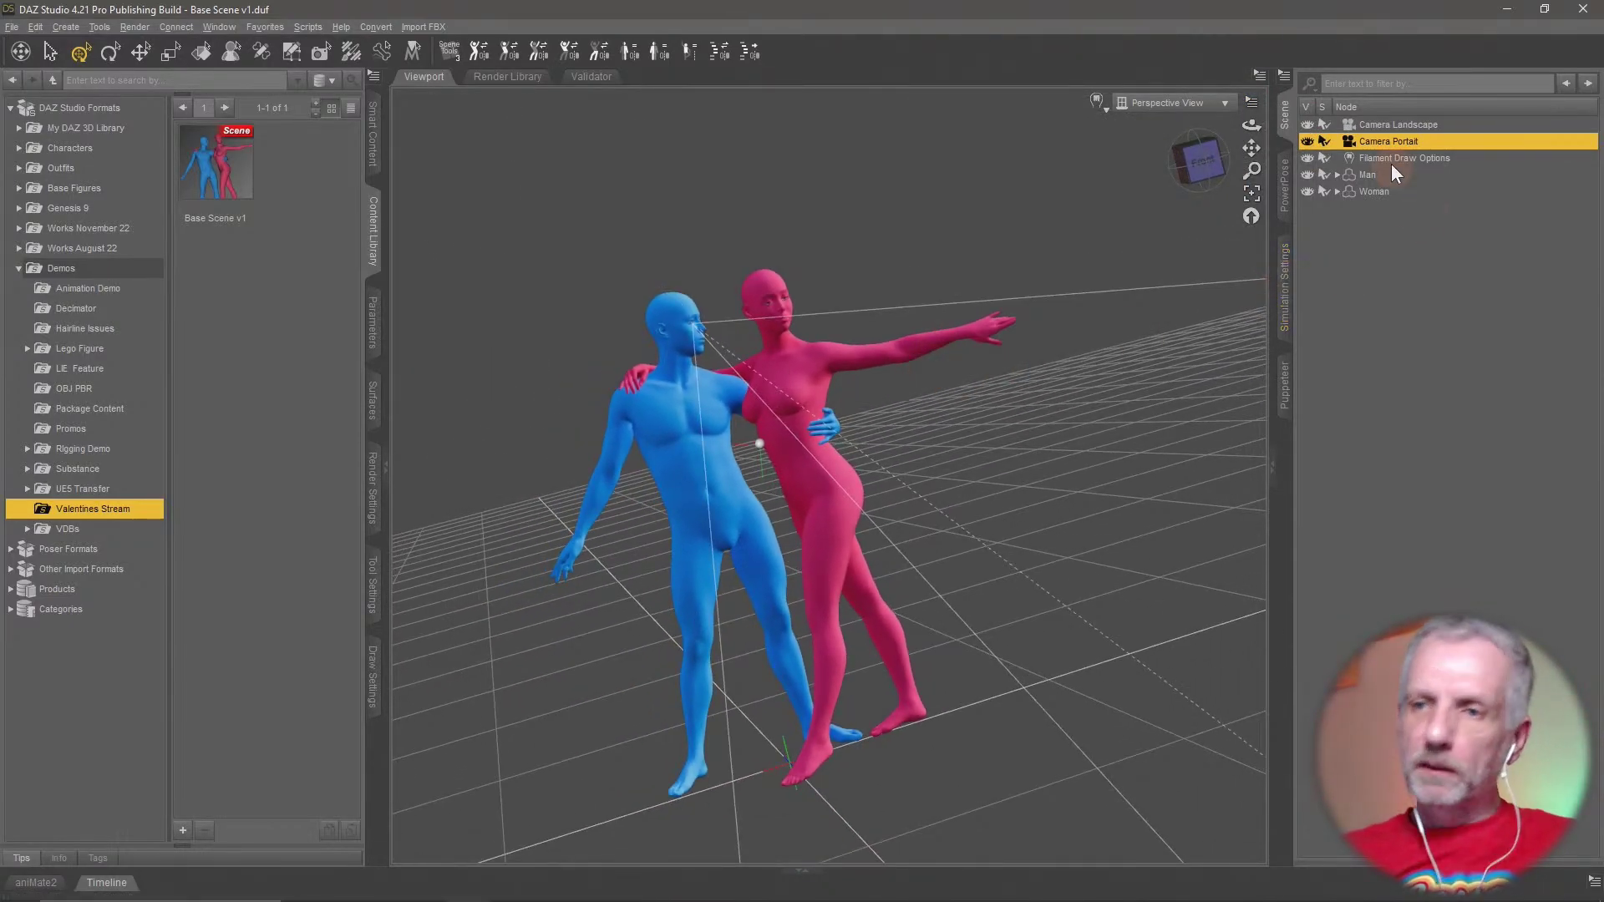
{"action": "left_click", "coordinate": [1308, 141]}
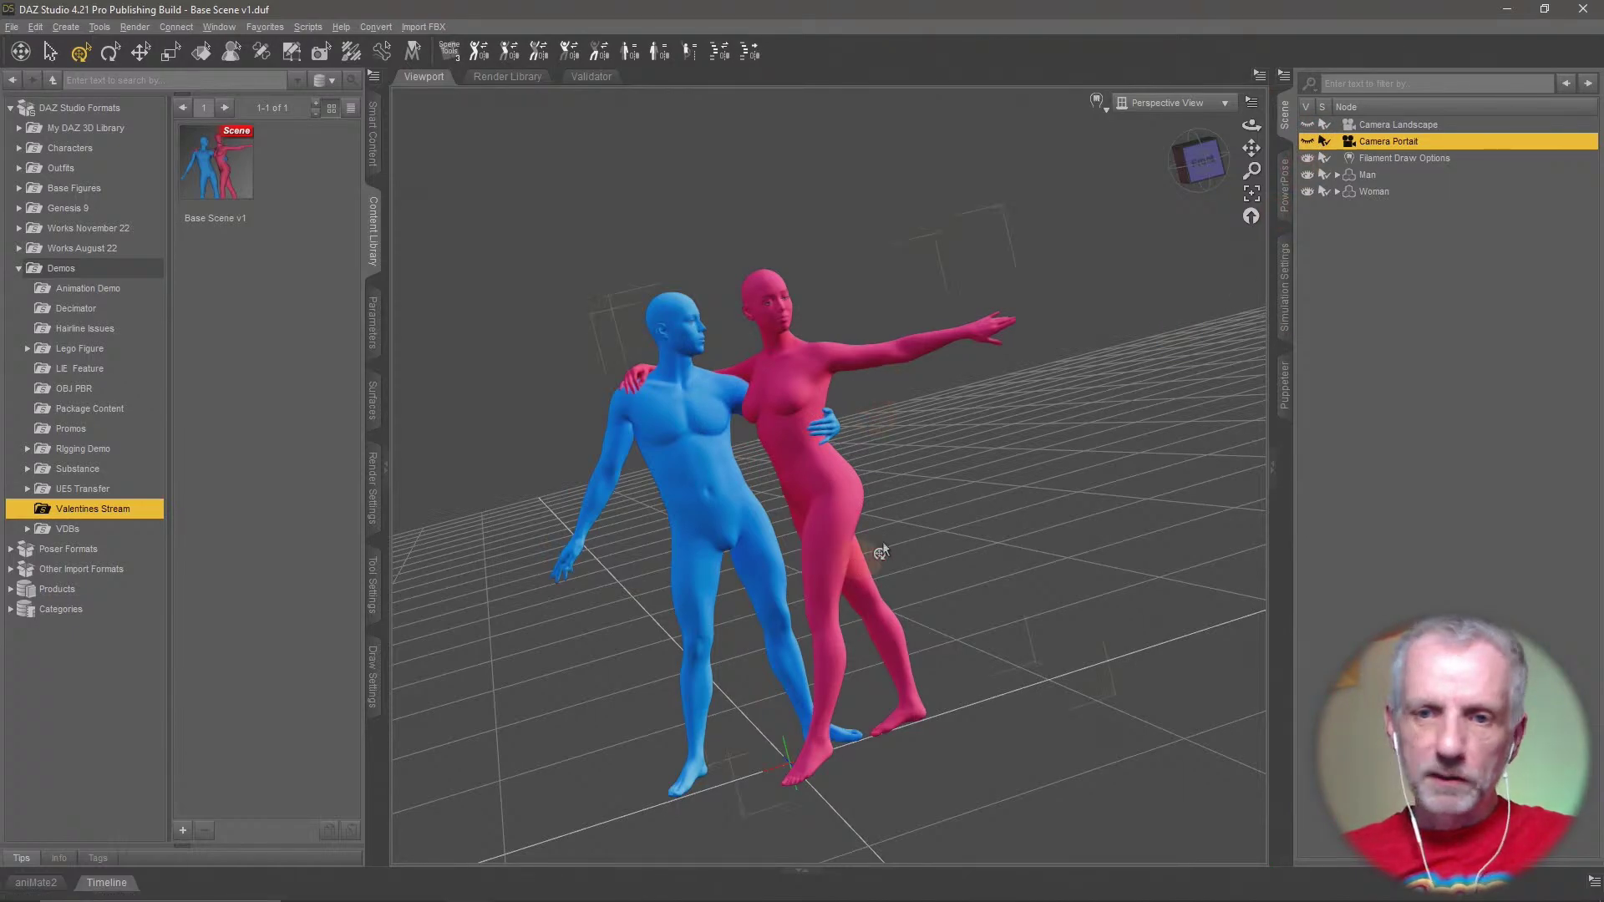
{"action": "middle_click_drag", "start_coordinate": [925, 485], "coordinate": [925, 484]}
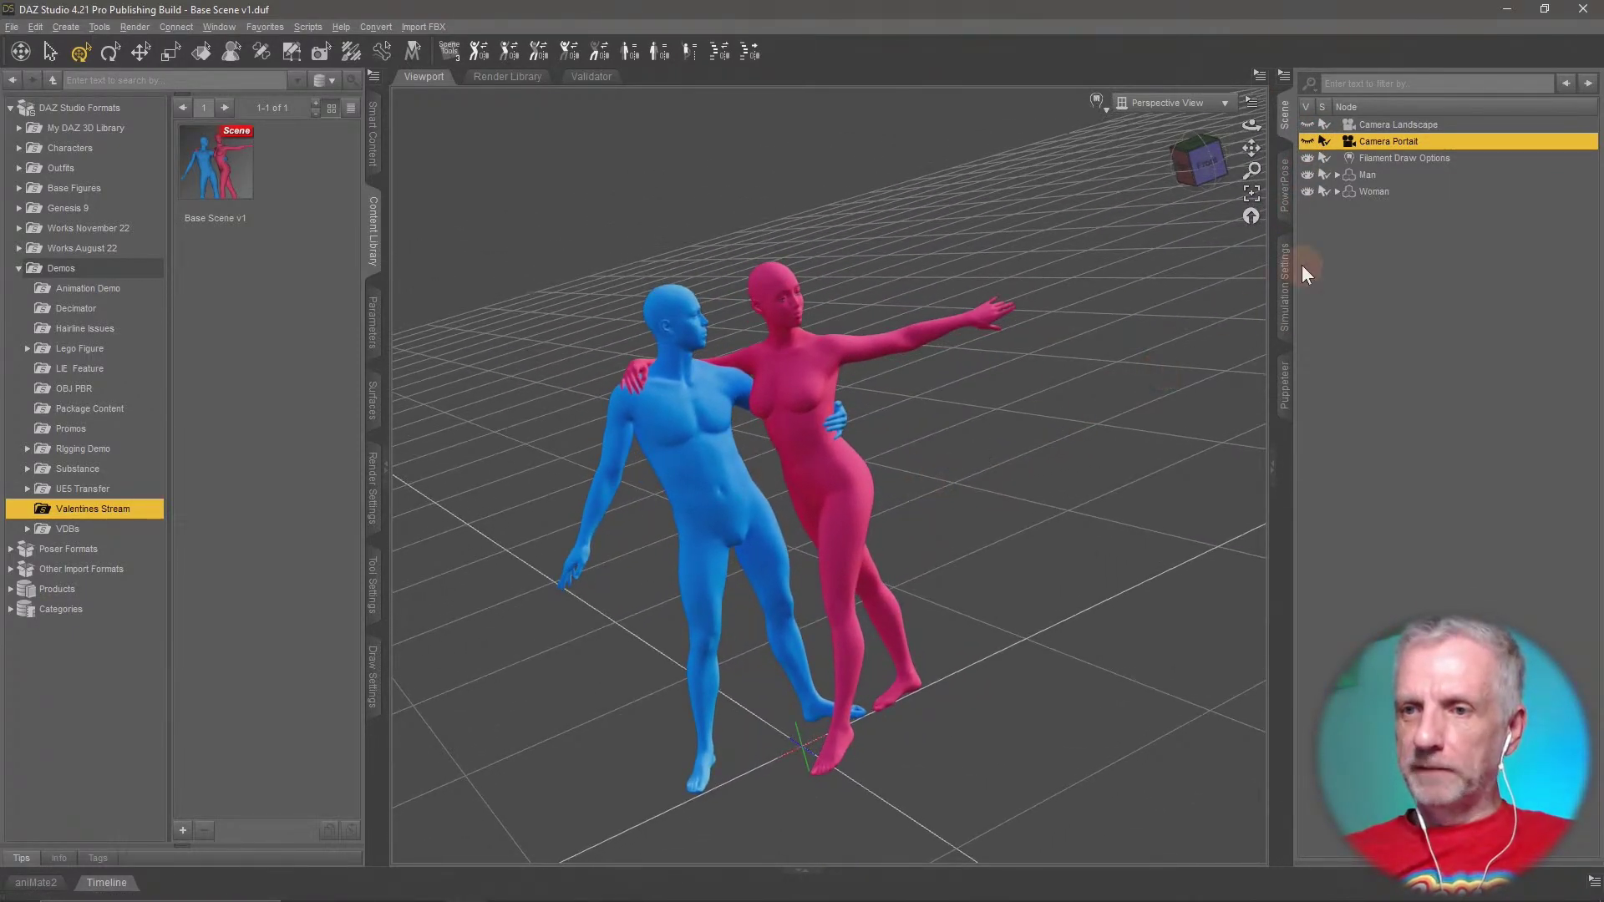
{"action": "mouse_move", "coordinate": [1009, 366]}
{"action": "middle_mouse_down"}
{"action": "mouse_move", "coordinate": [1024, 370]}
{"action": "mouse_move", "coordinate": [1002, 369]}
{"action": "middle_mouse_up"}
{"action": "scroll", "coordinate": [1009, 366], "scroll_direction": "up", "scroll_amount": 10}
Select the Man figure and open the Masculine group of its Actor People shape parameters
{"action": "left_click", "coordinate": [1362, 175]}
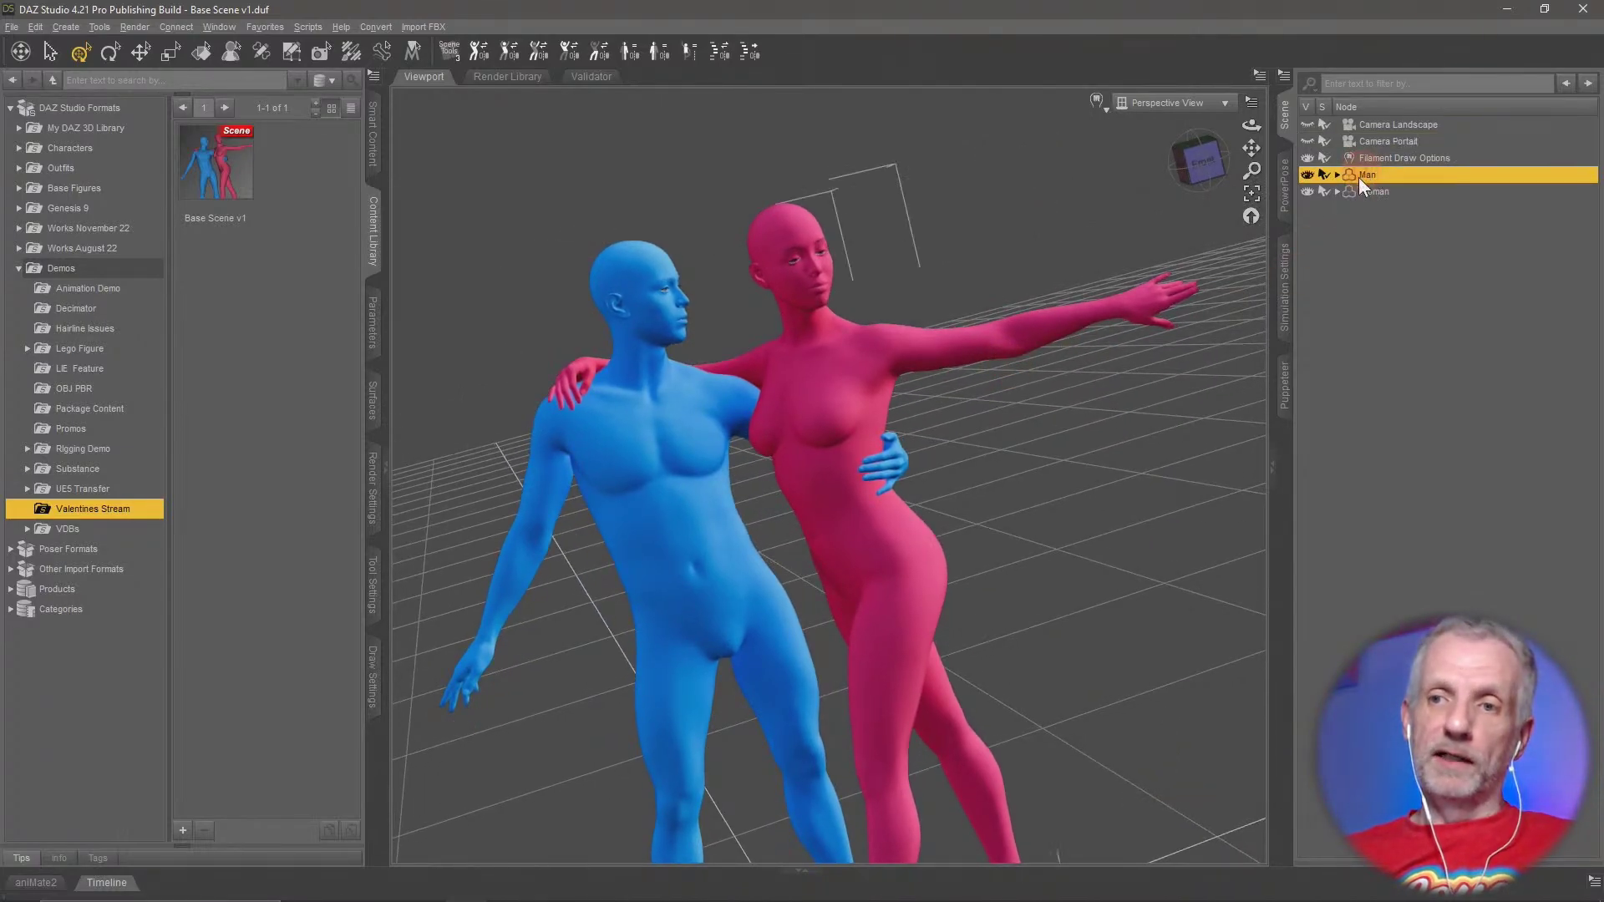
{"action": "left_click", "coordinate": [378, 343]}
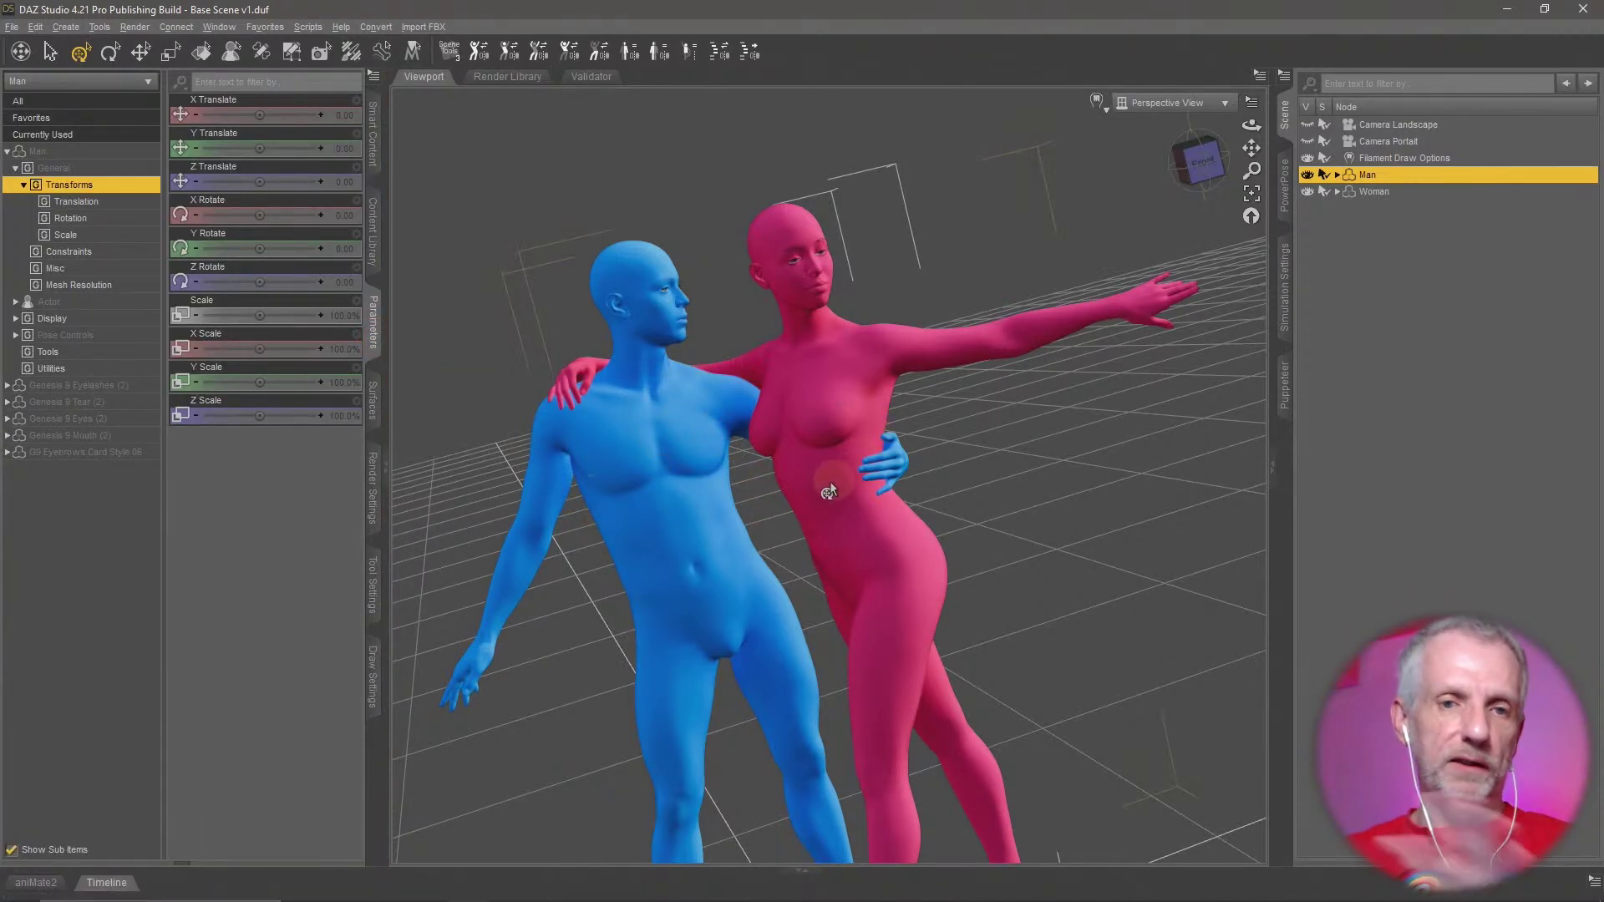
{"action": "left_click", "coordinate": [101, 302]}
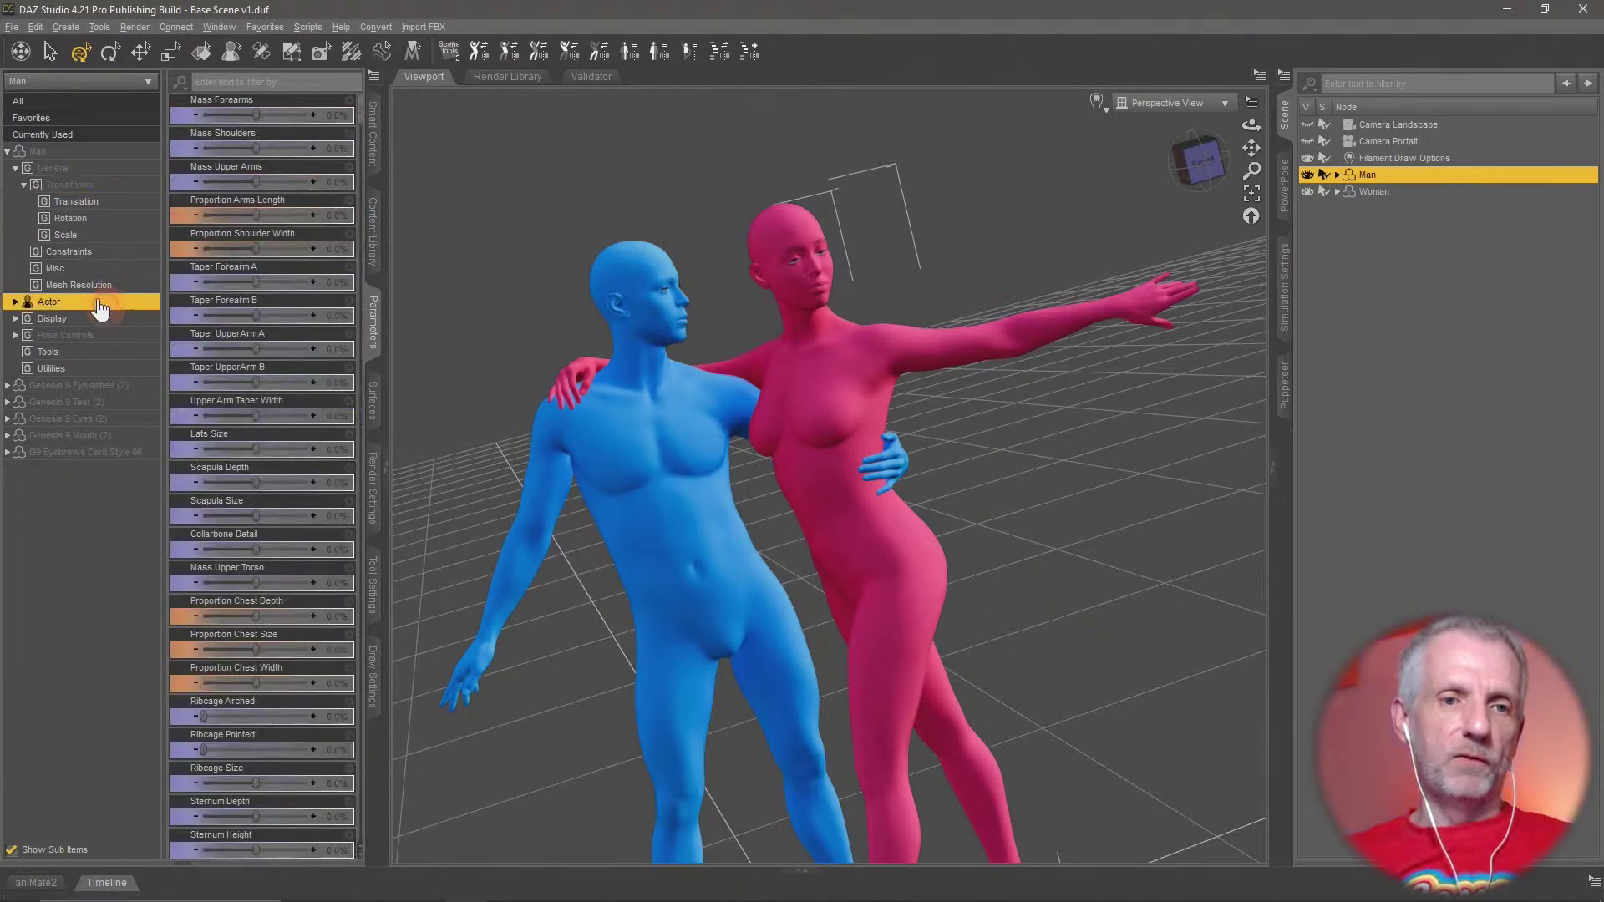
{"action": "left_click", "coordinate": [33, 185]}
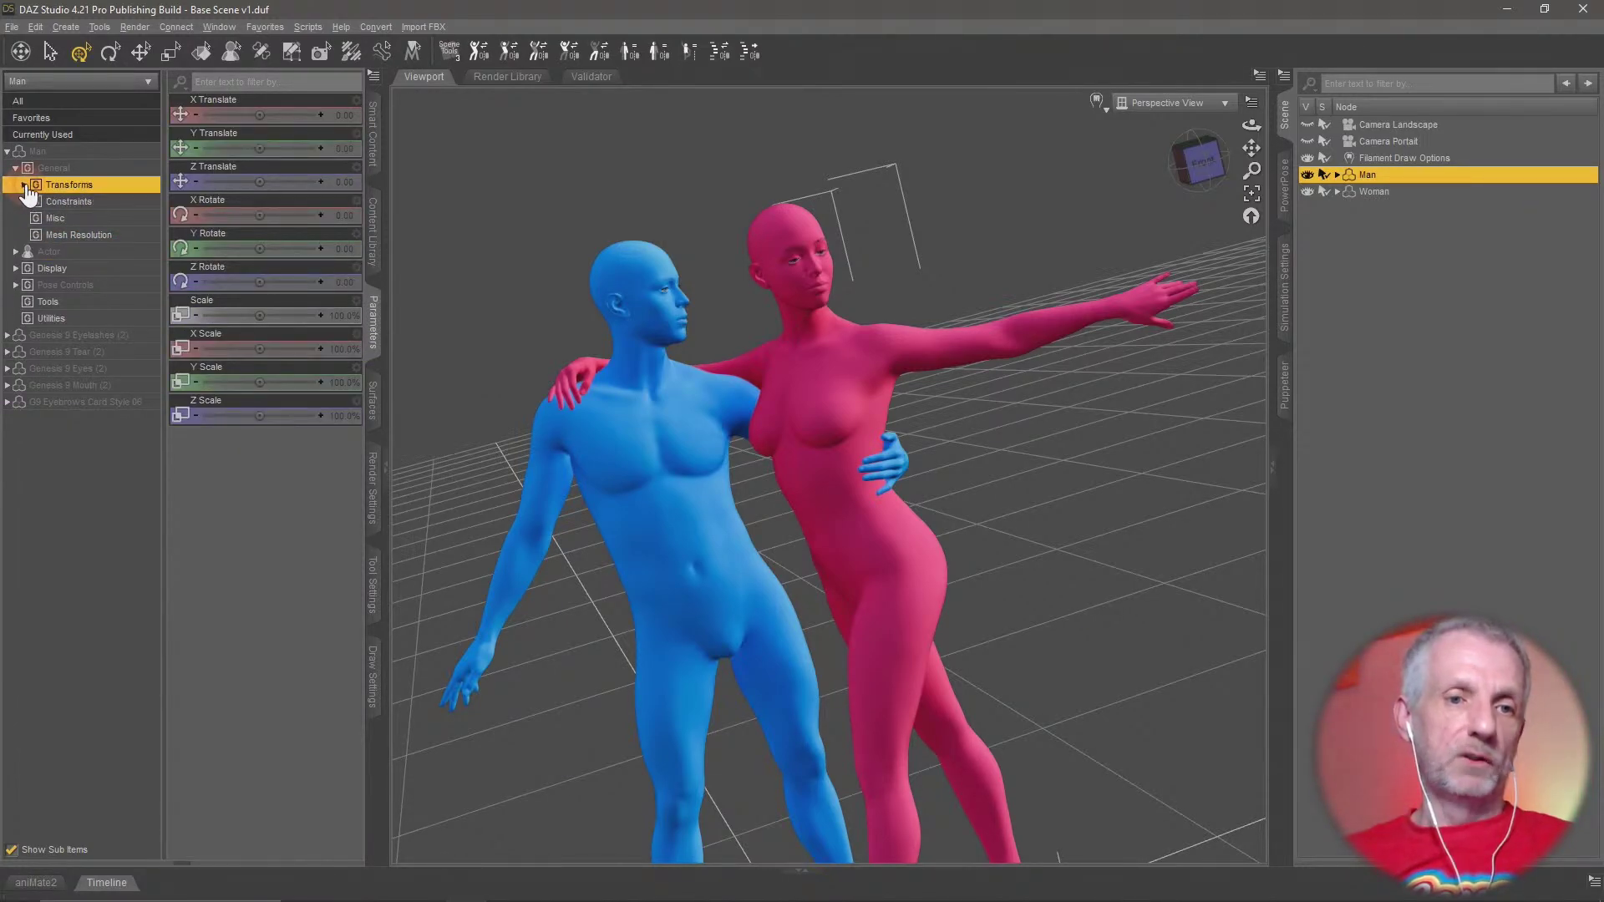
{"action": "left_click", "coordinate": [23, 186]}
{"action": "left_click", "coordinate": [80, 252]}
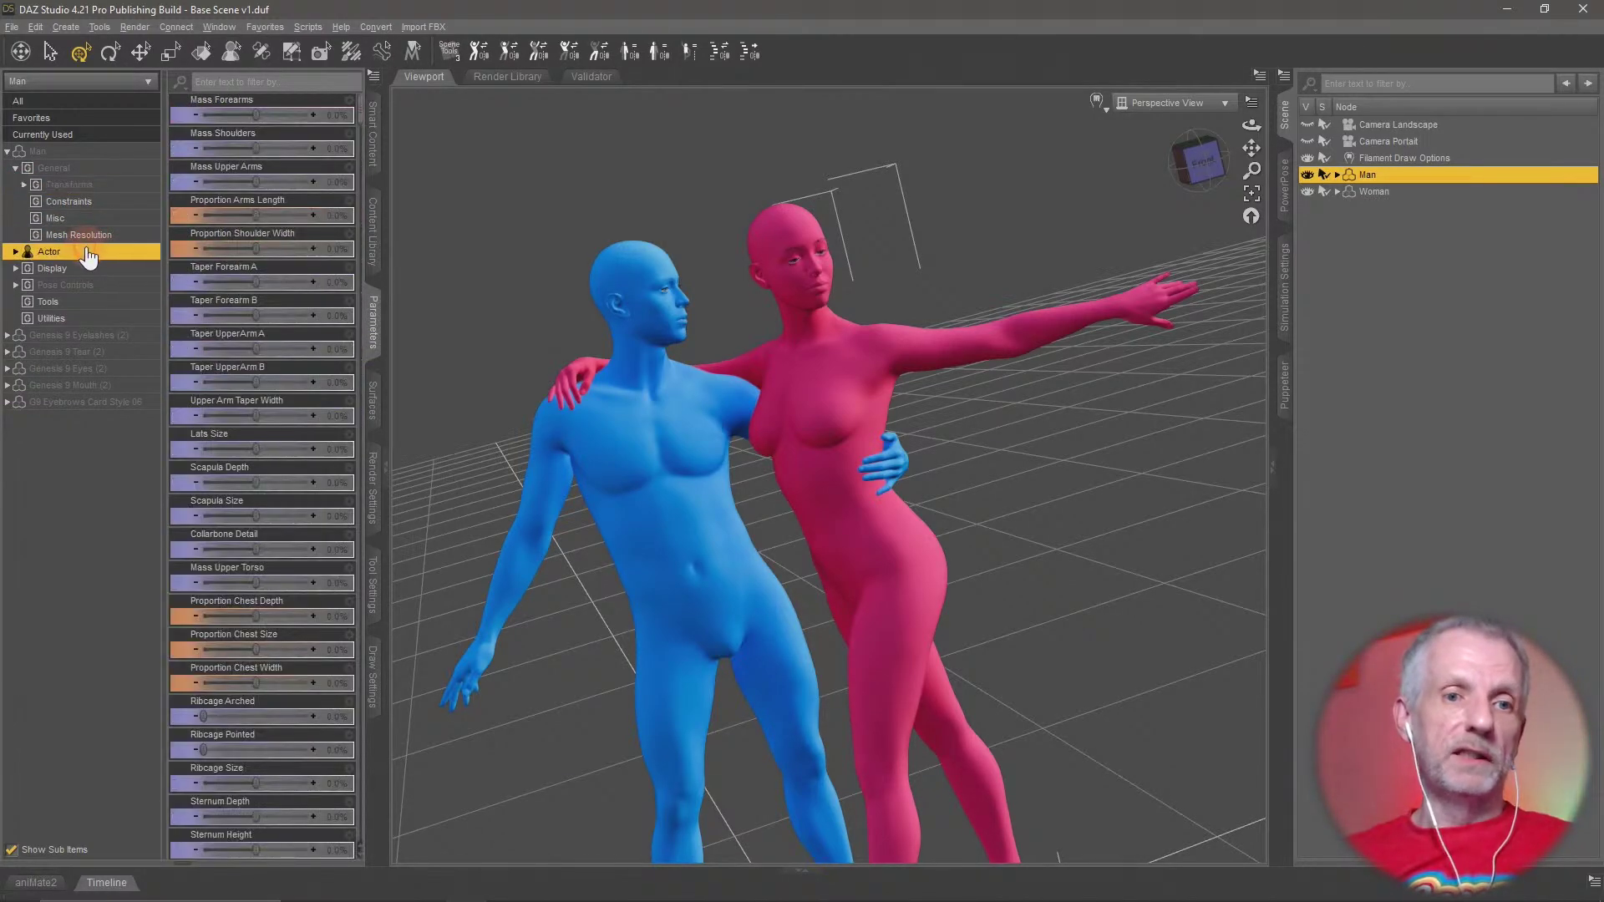
{"action": "left_click", "coordinate": [15, 168]}
{"action": "double_click", "coordinate": [99, 189]}
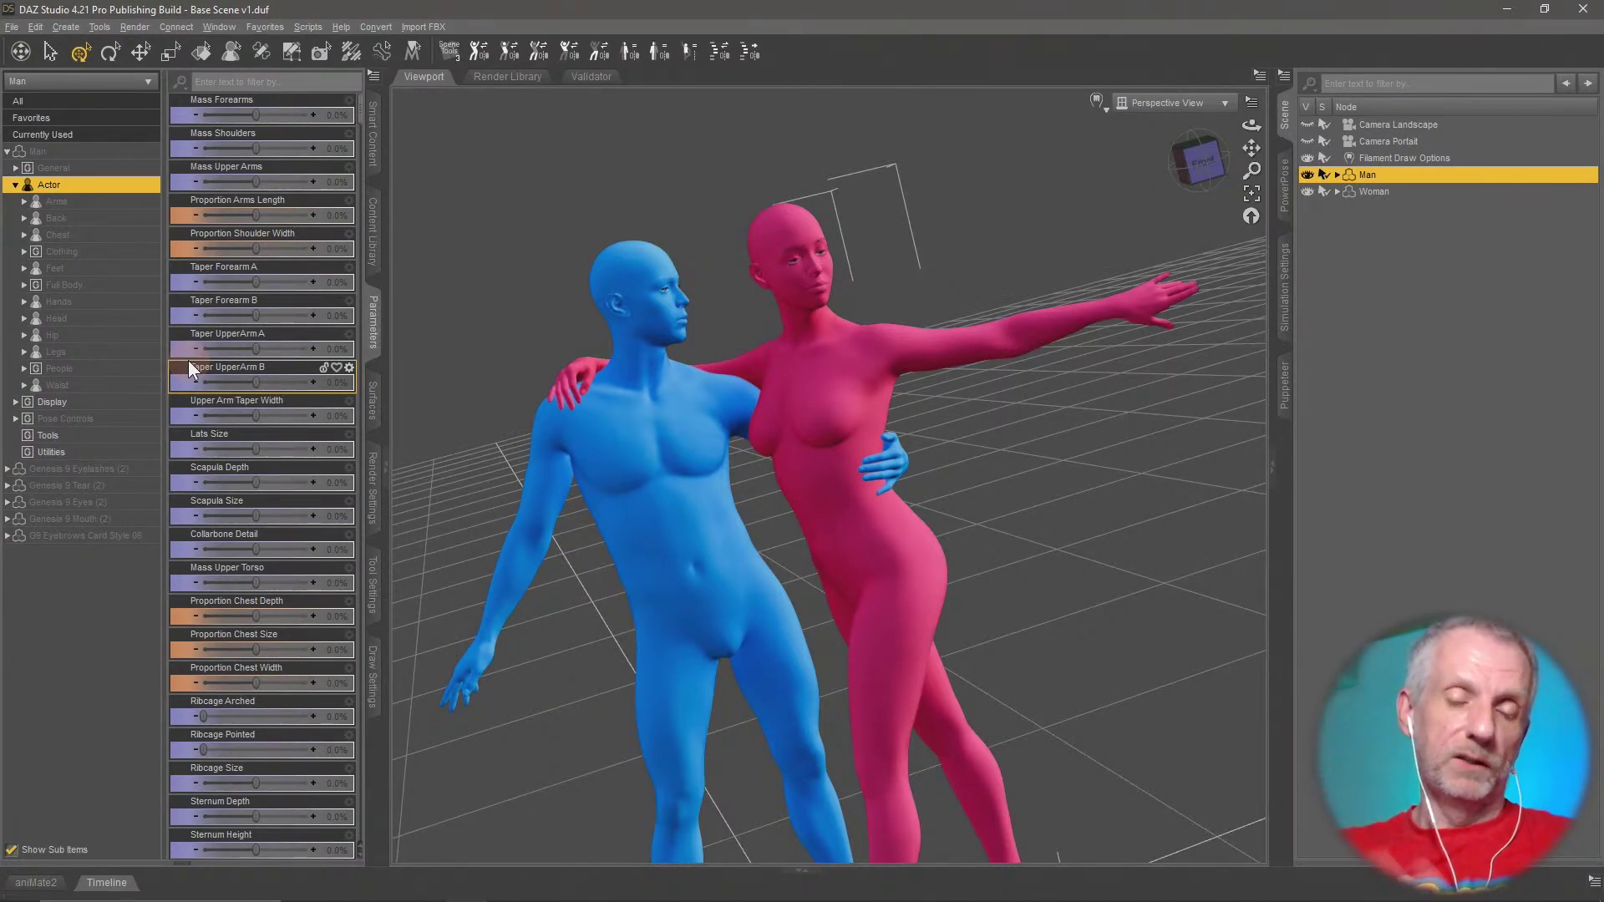
{"action": "left_click", "coordinate": [101, 370]}
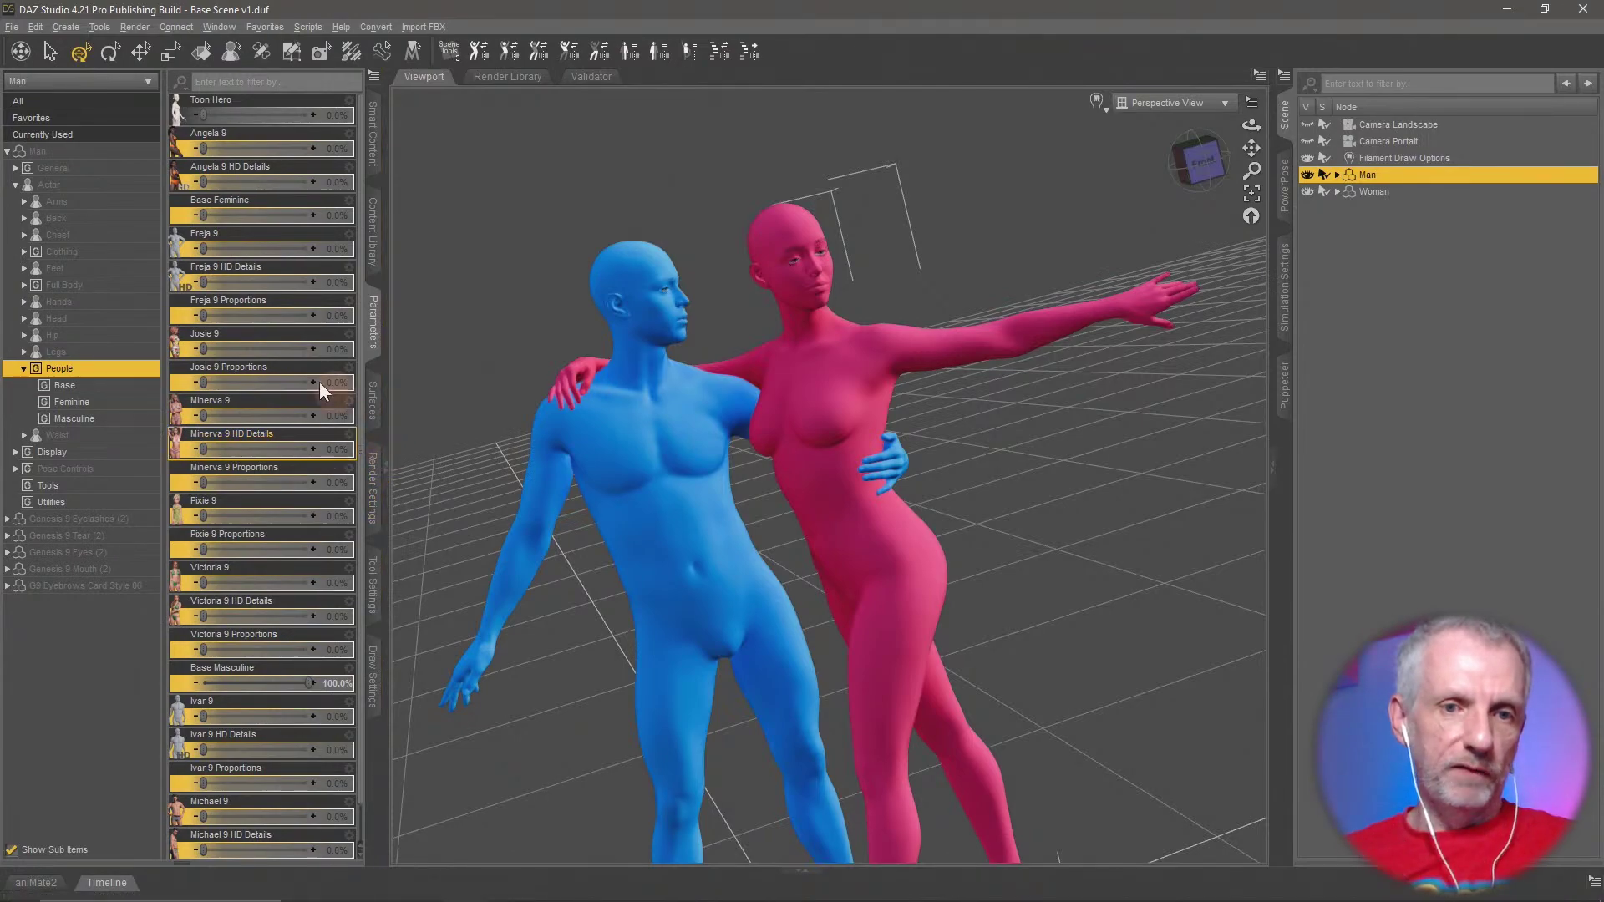
{"action": "left_click", "coordinate": [93, 419]}
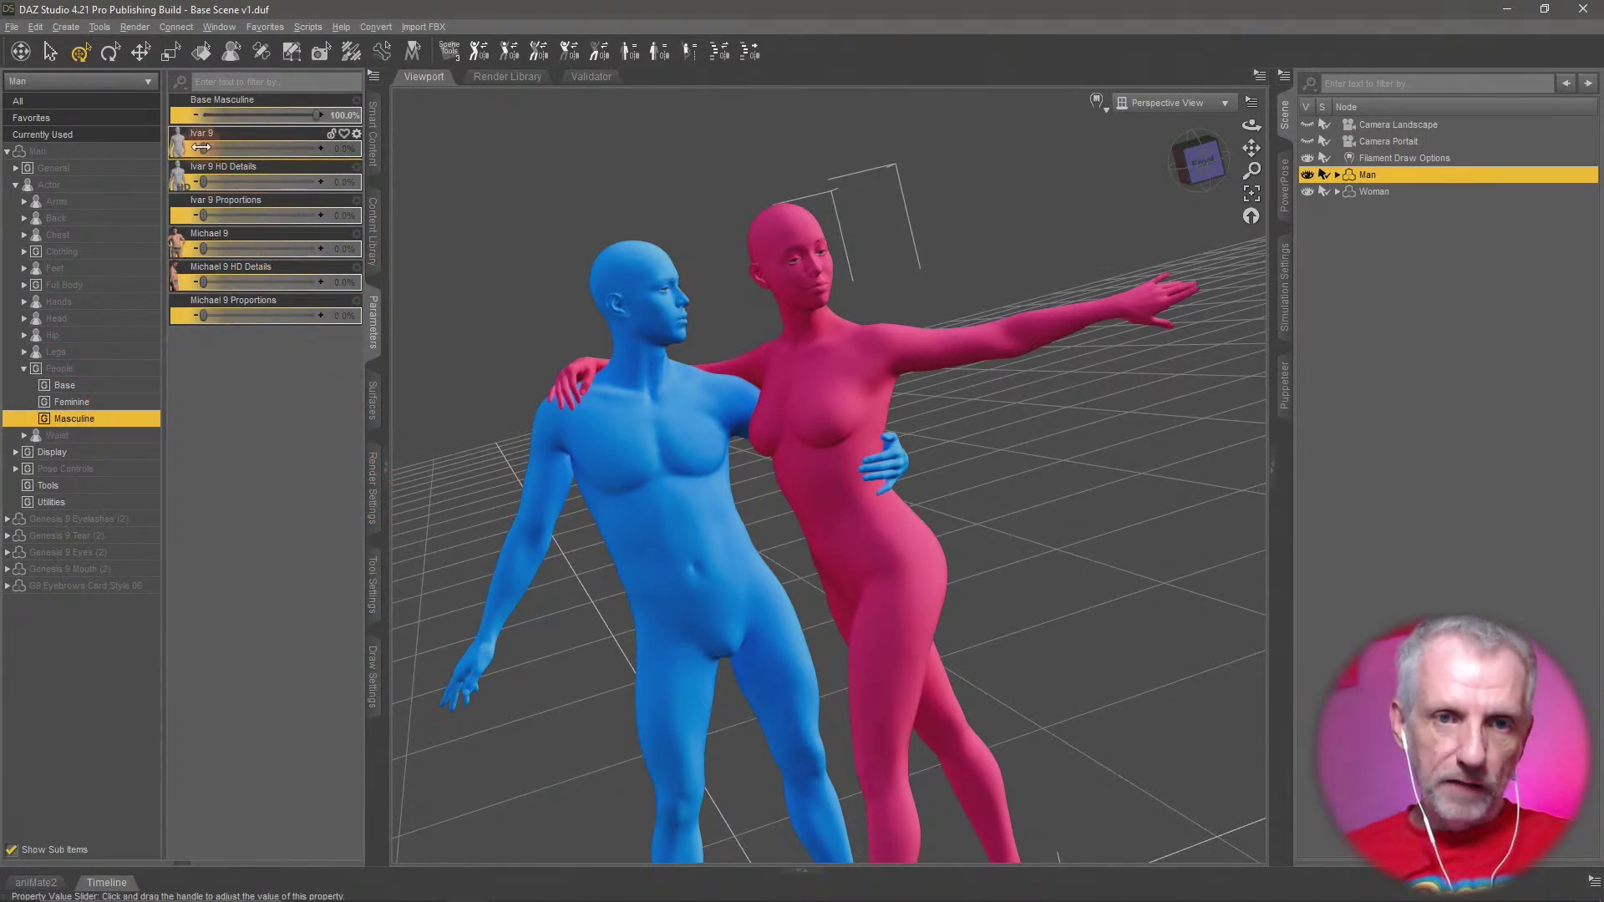
Try the Man's Ivar 9 morph, return it to 0%, and set the Michael 9 morph to 50%
{"action": "left_click_drag", "start_coordinate": [205, 148], "coordinate": [135, 159]}
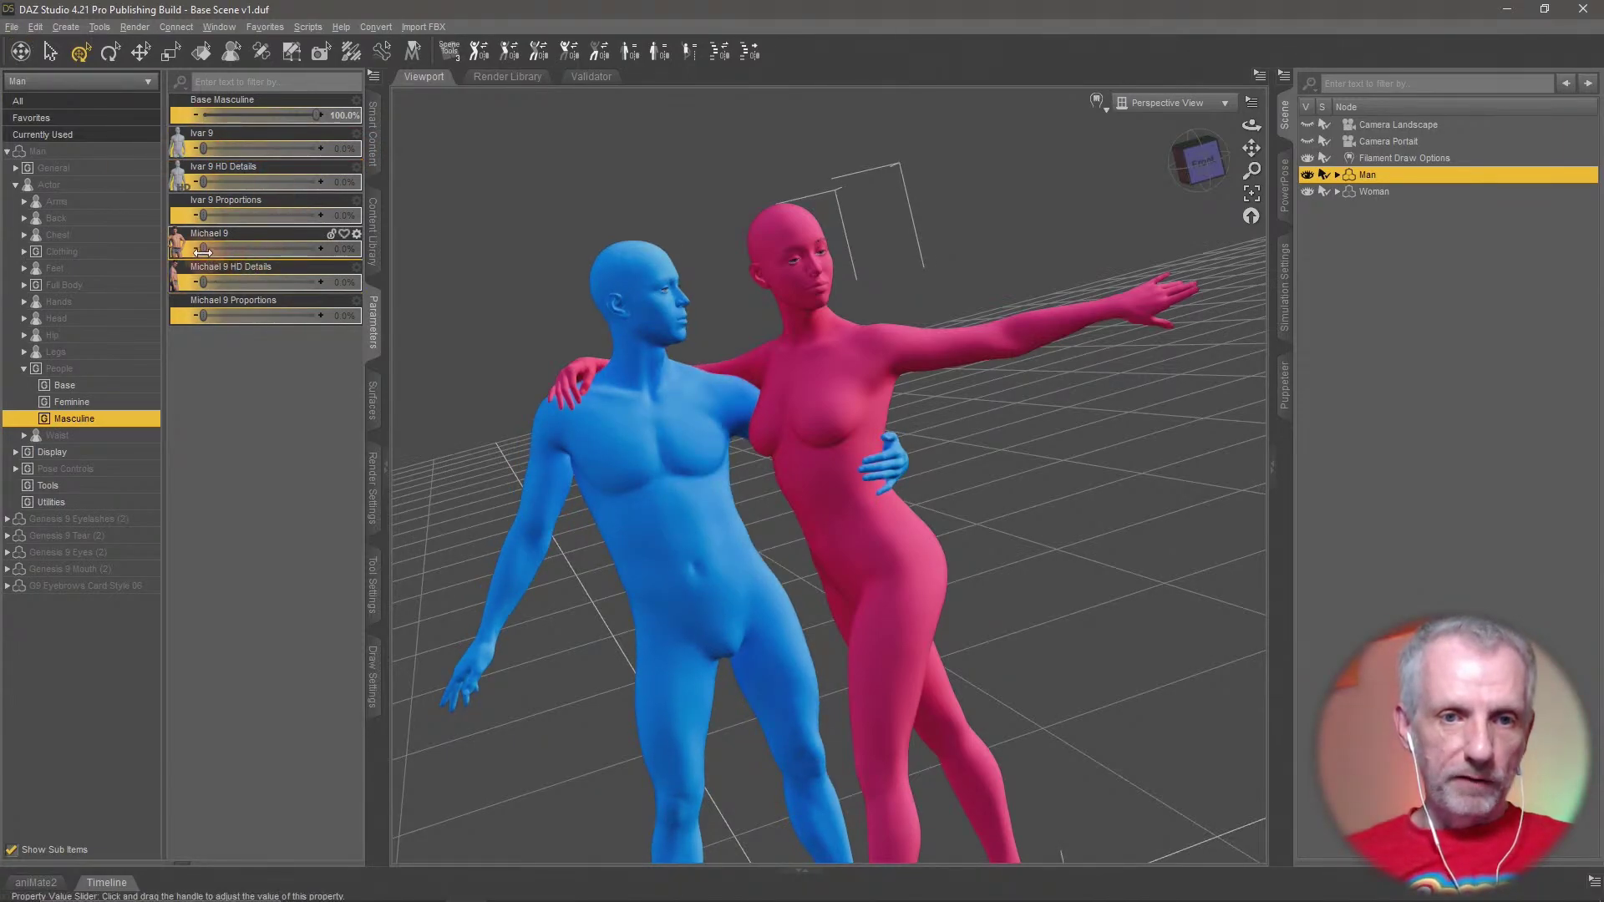
{"action": "left_click_drag", "start_coordinate": [242, 251], "coordinate": [388, 248]}
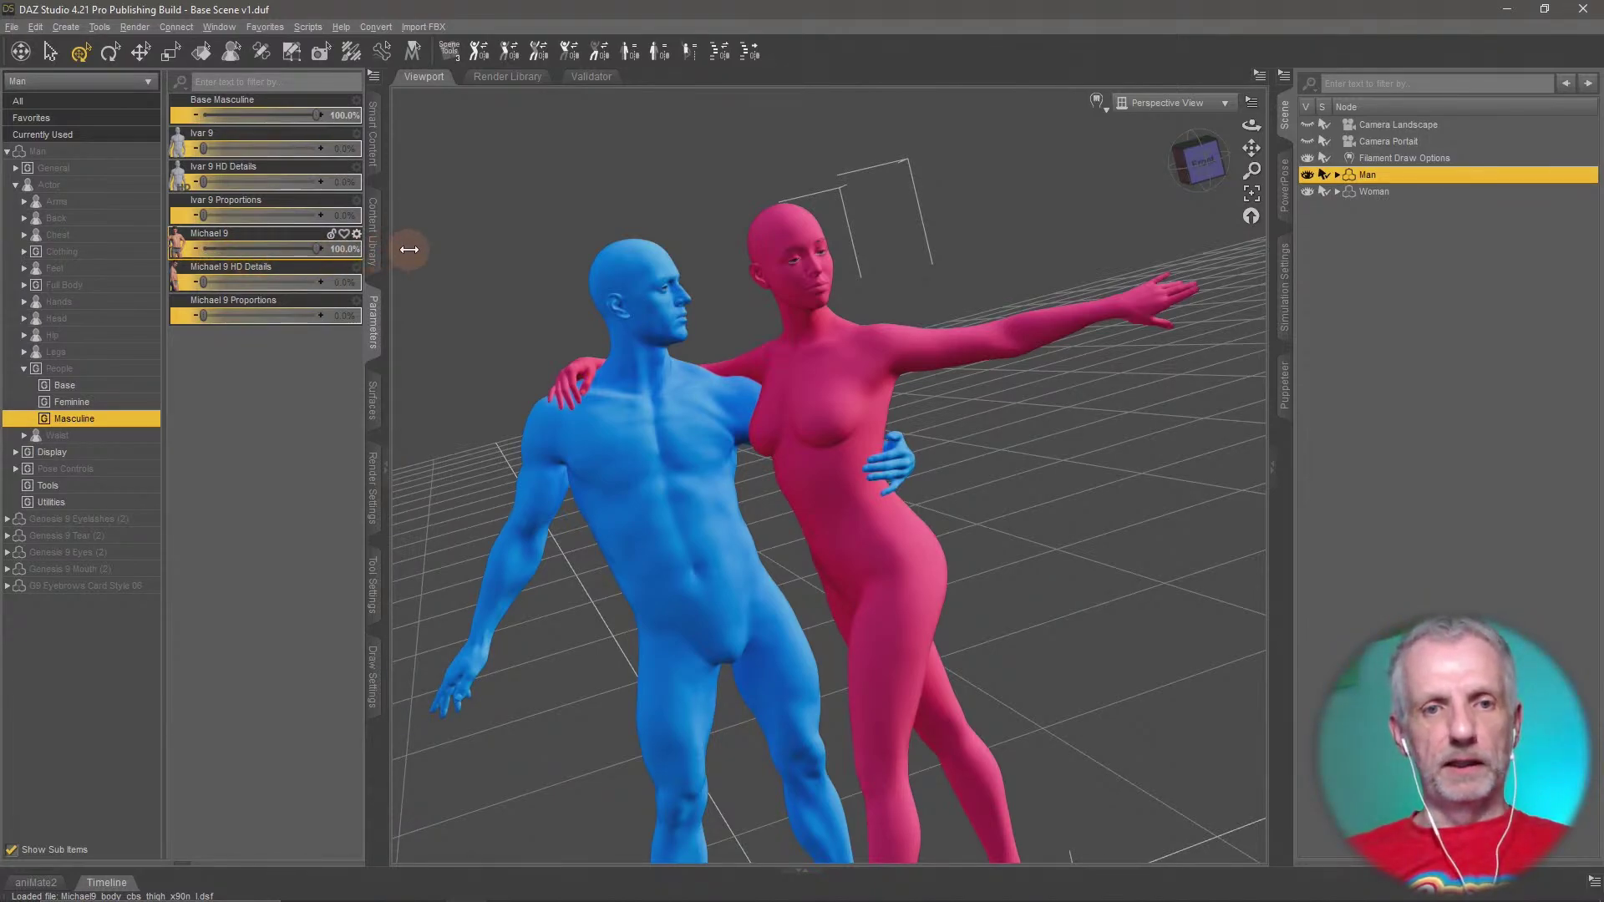
{"action": "left_click", "coordinate": [337, 249]}
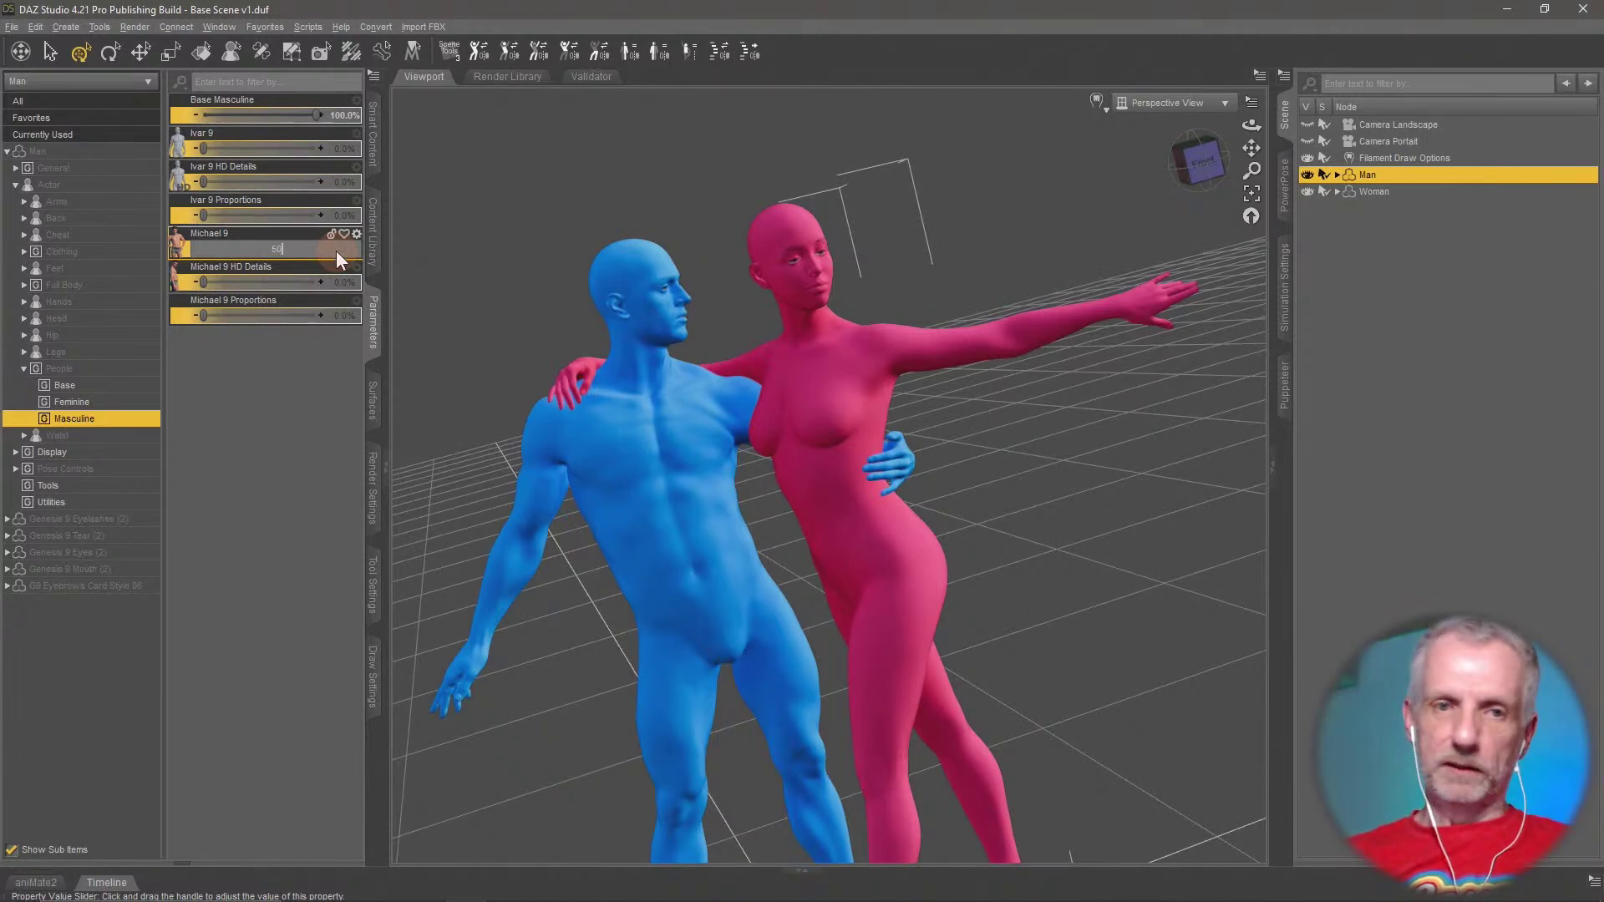
{"action": "type", "text": "50"}
{"action": "key", "text": "Return"}
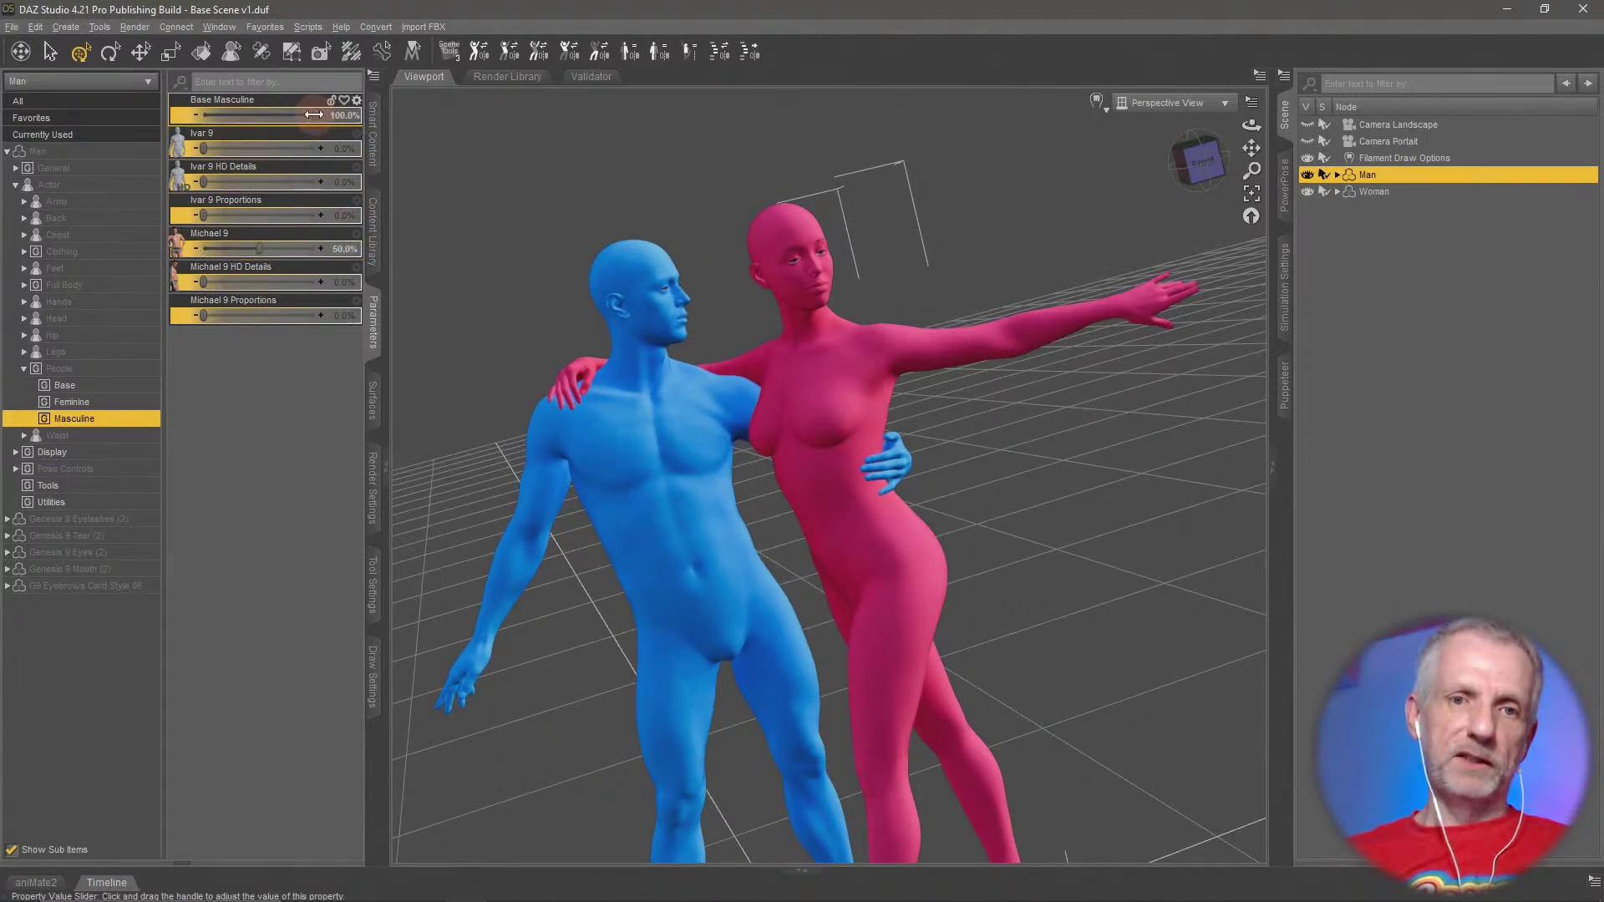
Set the man's Base Masculine morph to 0% and his Ivar 9 morph to 50%
{"action": "left_click_drag", "start_coordinate": [314, 114], "coordinate": [133, 117]}
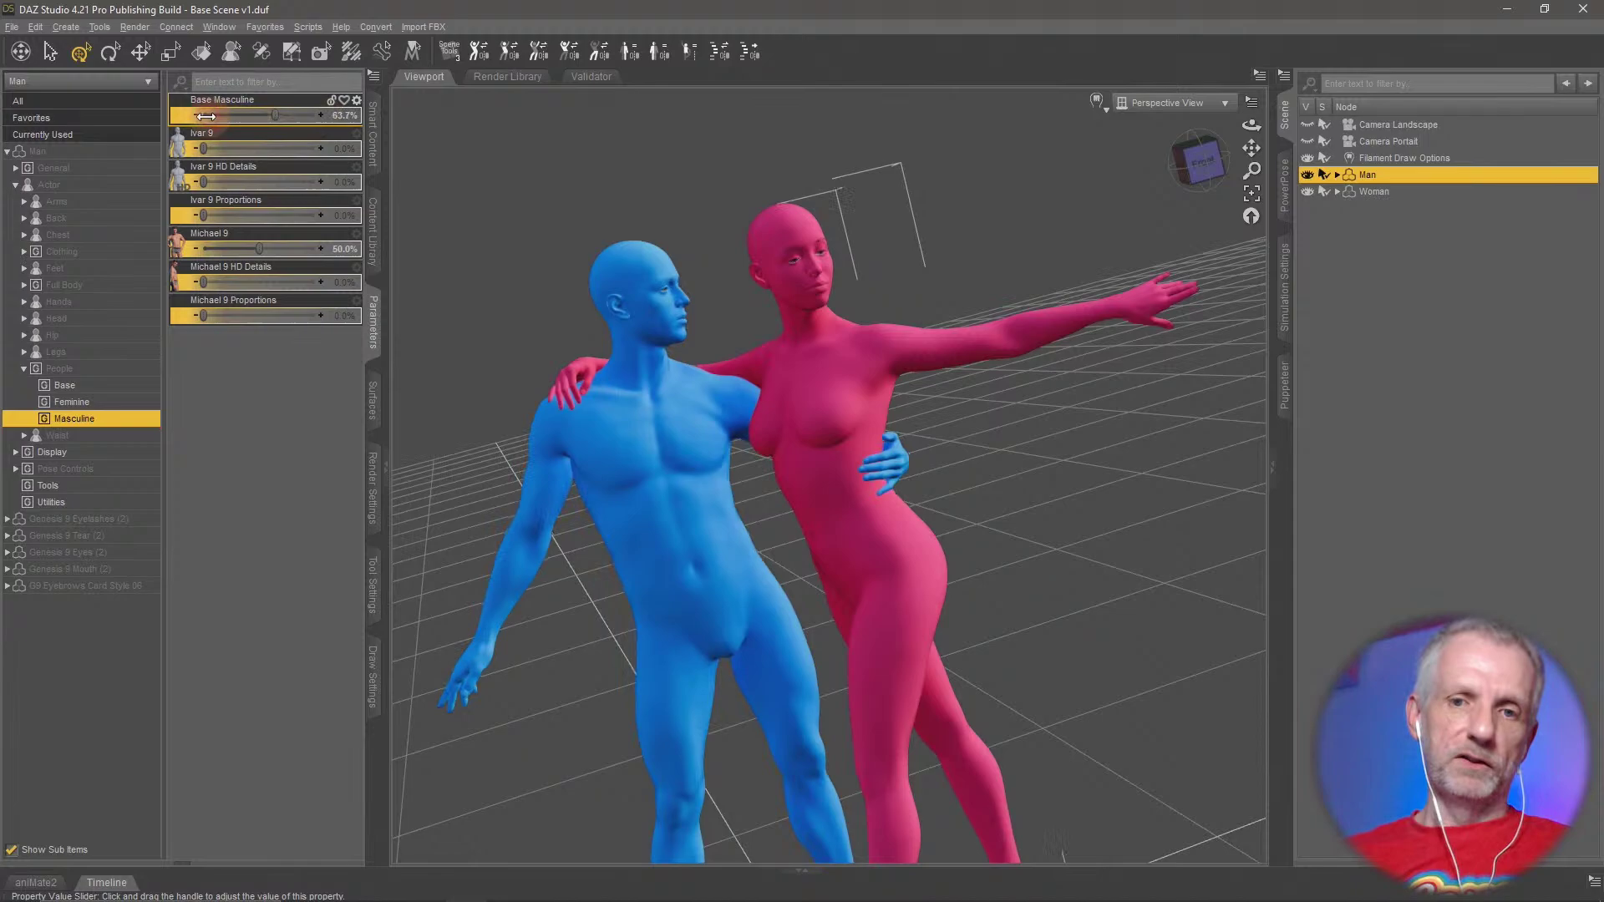
{"action": "left_click", "coordinate": [346, 148]}
{"action": "type", "text": "50"}
{"action": "key", "text": "Return"}
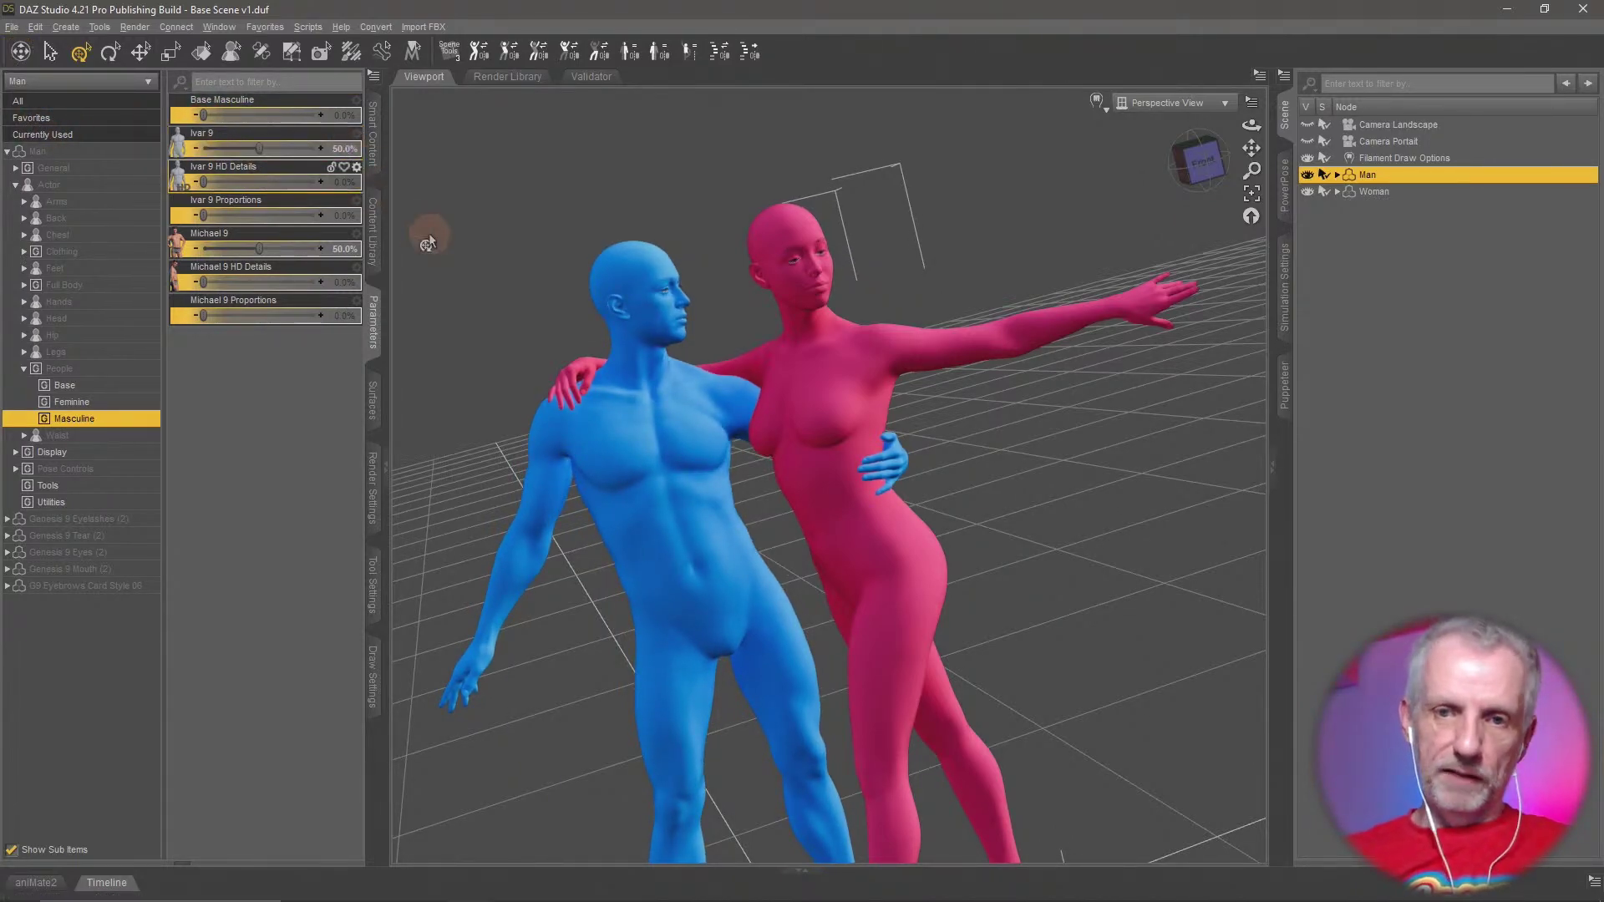
{"action": "left_click_drag", "start_coordinate": [615, 479], "coordinate": [573, 494]}
{"action": "key", "text": "ctrl+z"}
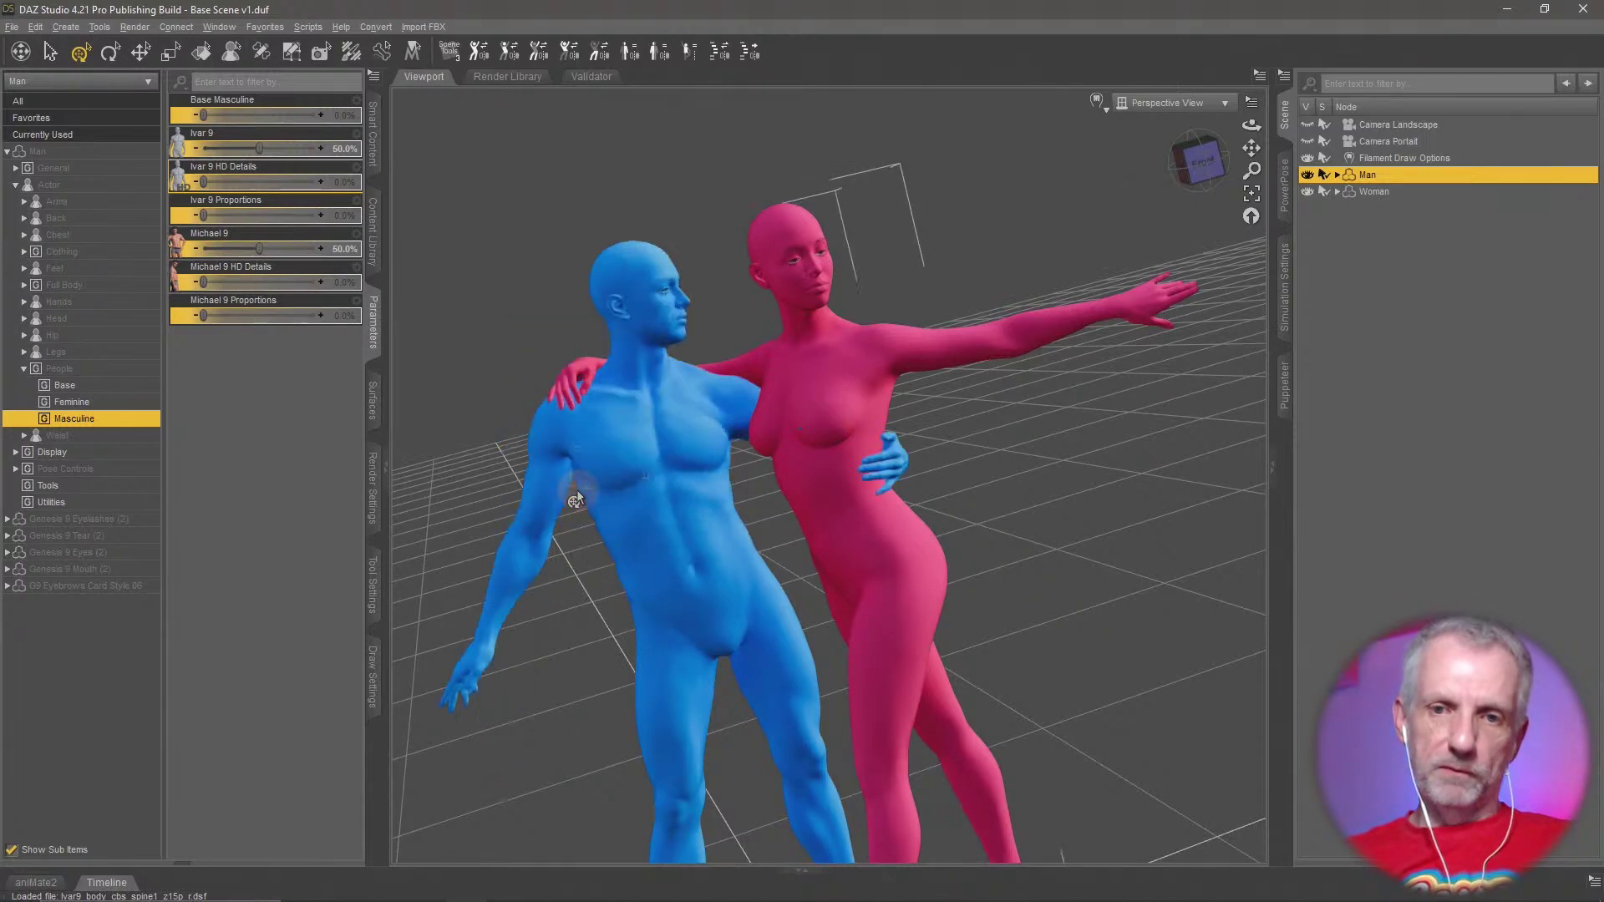
{"action": "middle_click_drag", "start_coordinate": [669, 508], "coordinate": [684, 485]}
{"action": "scroll", "coordinate": [681, 489], "scroll_direction": "up", "scroll_amount": 3}
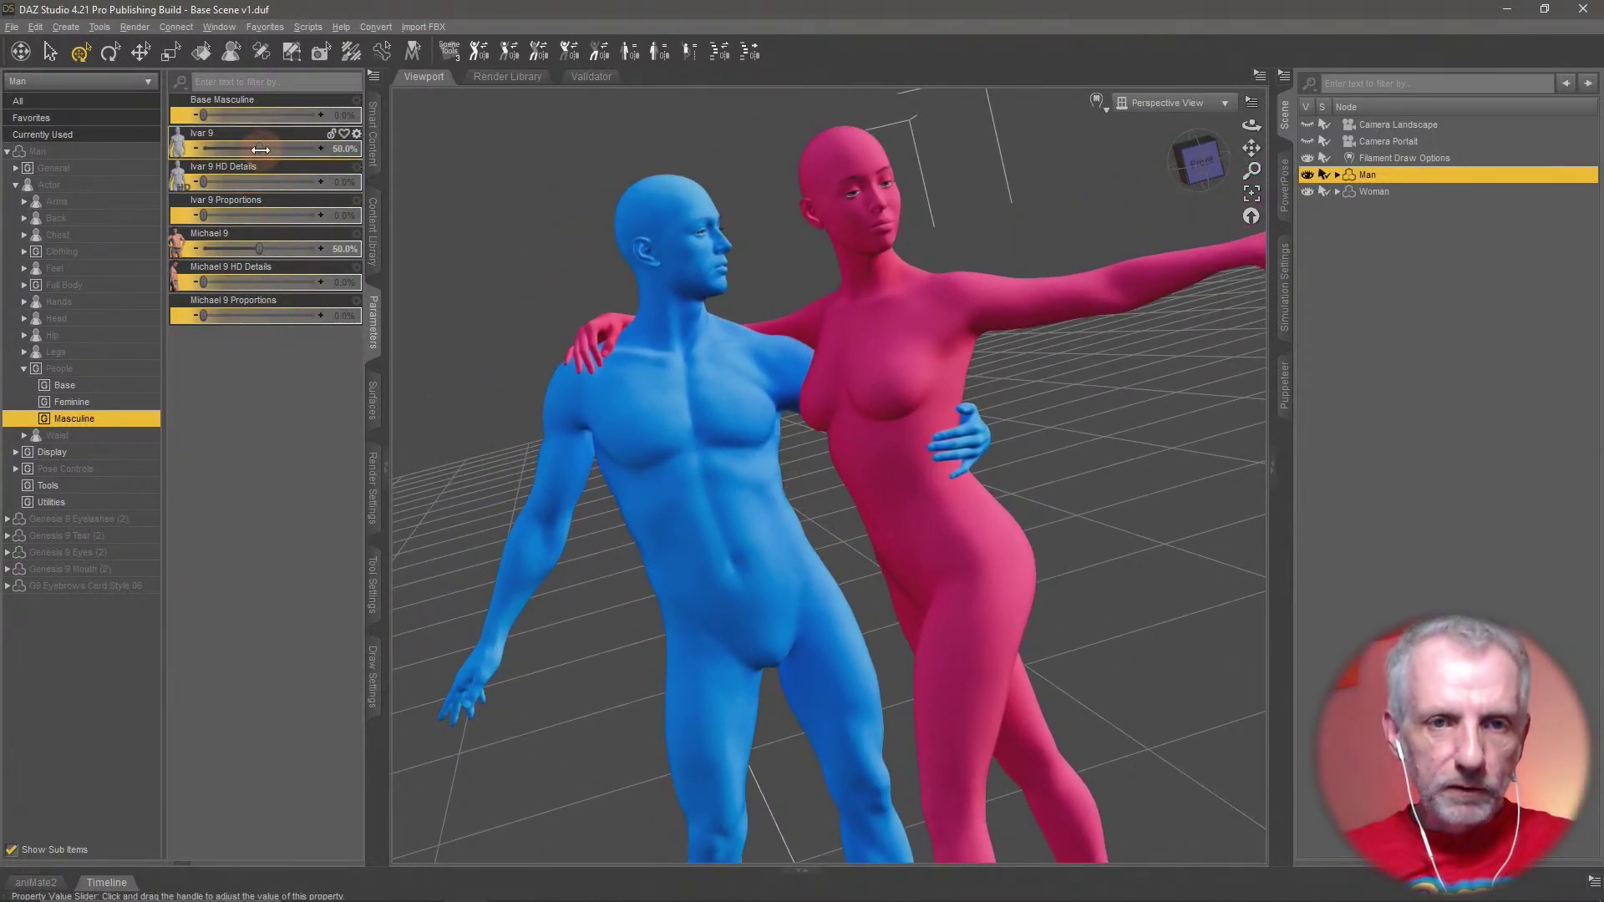
Raise the man's Ivar 9 morph to 100% and lower his Michael 9 morph to 0%
{"action": "left_click_drag", "start_coordinate": [259, 149], "coordinate": [372, 151]}
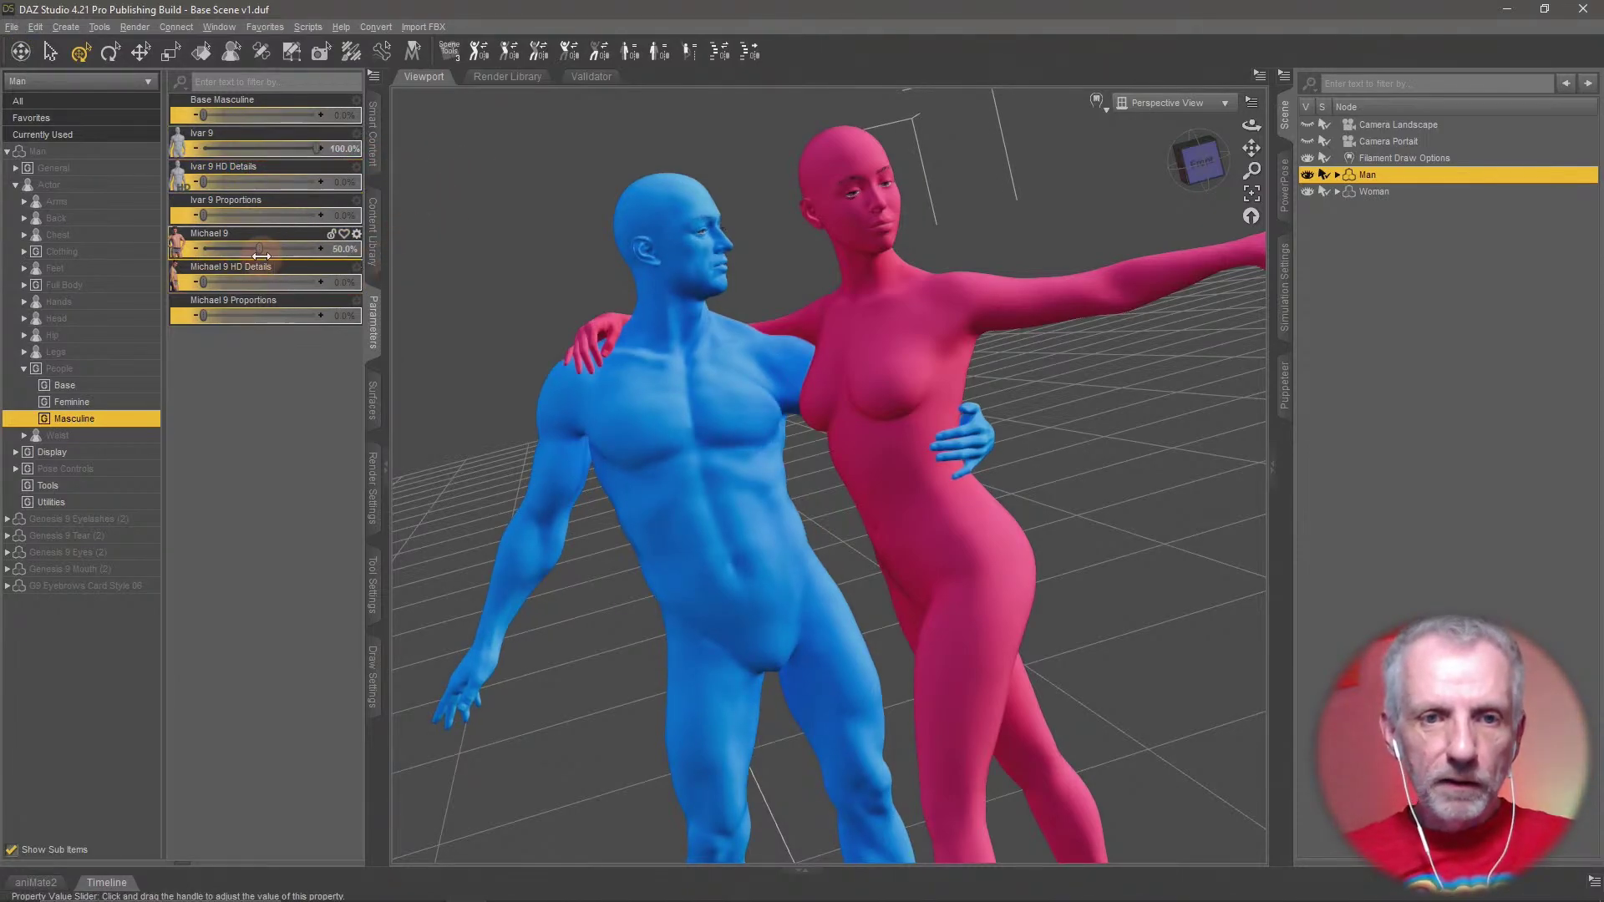
{"action": "left_click_drag", "start_coordinate": [259, 252], "coordinate": [132, 250]}
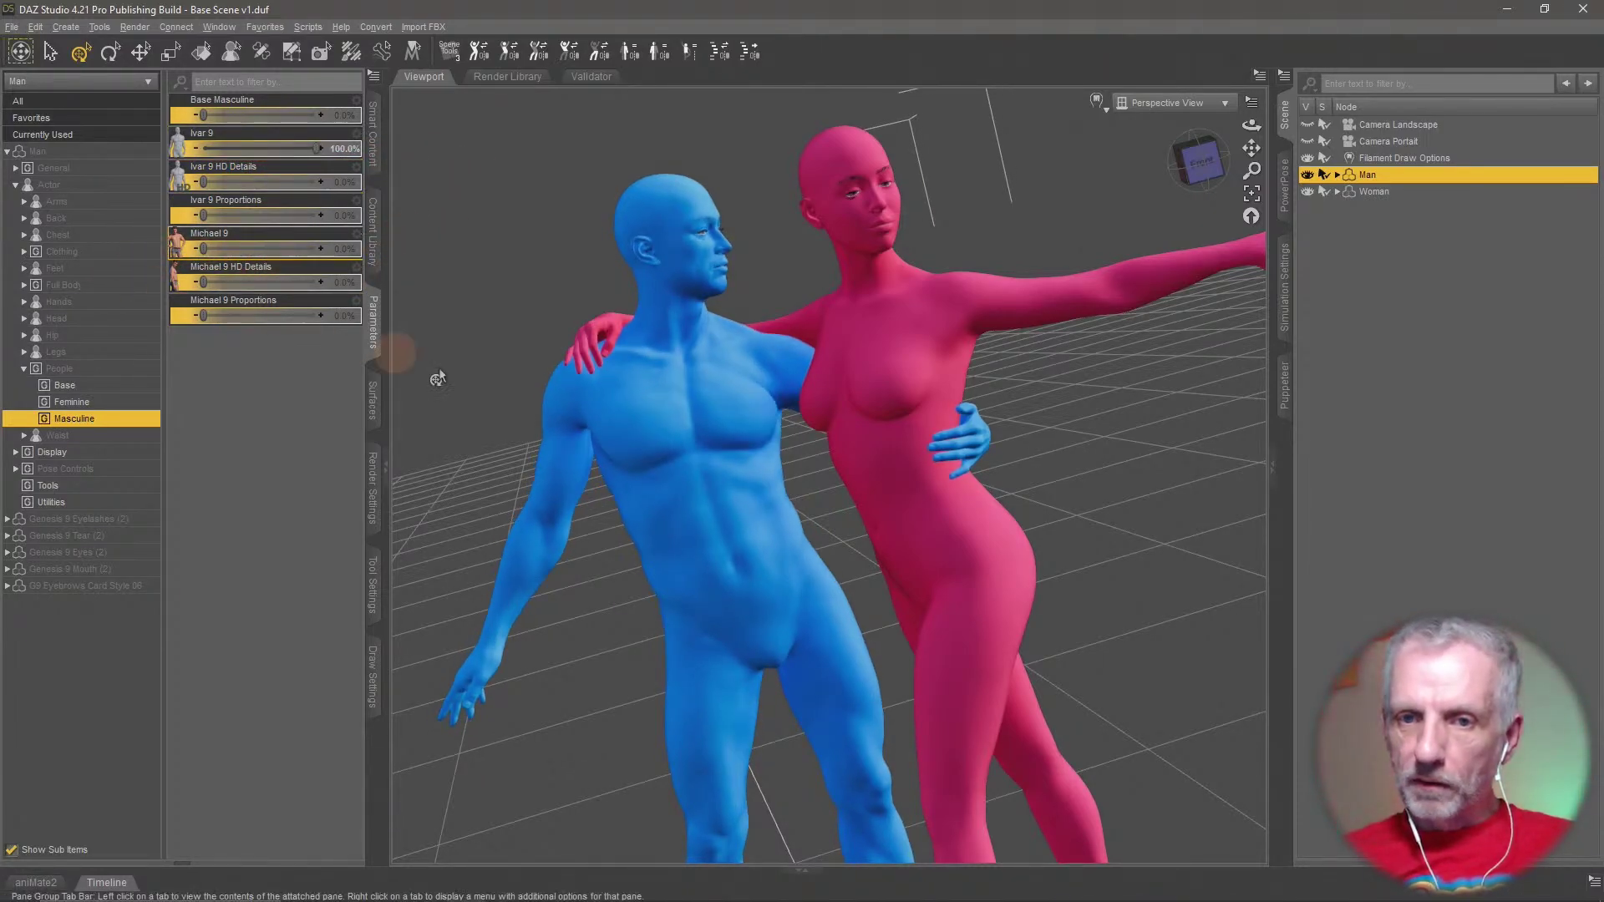
{"action": "left_click_drag", "start_coordinate": [508, 387], "coordinate": [509, 384]}
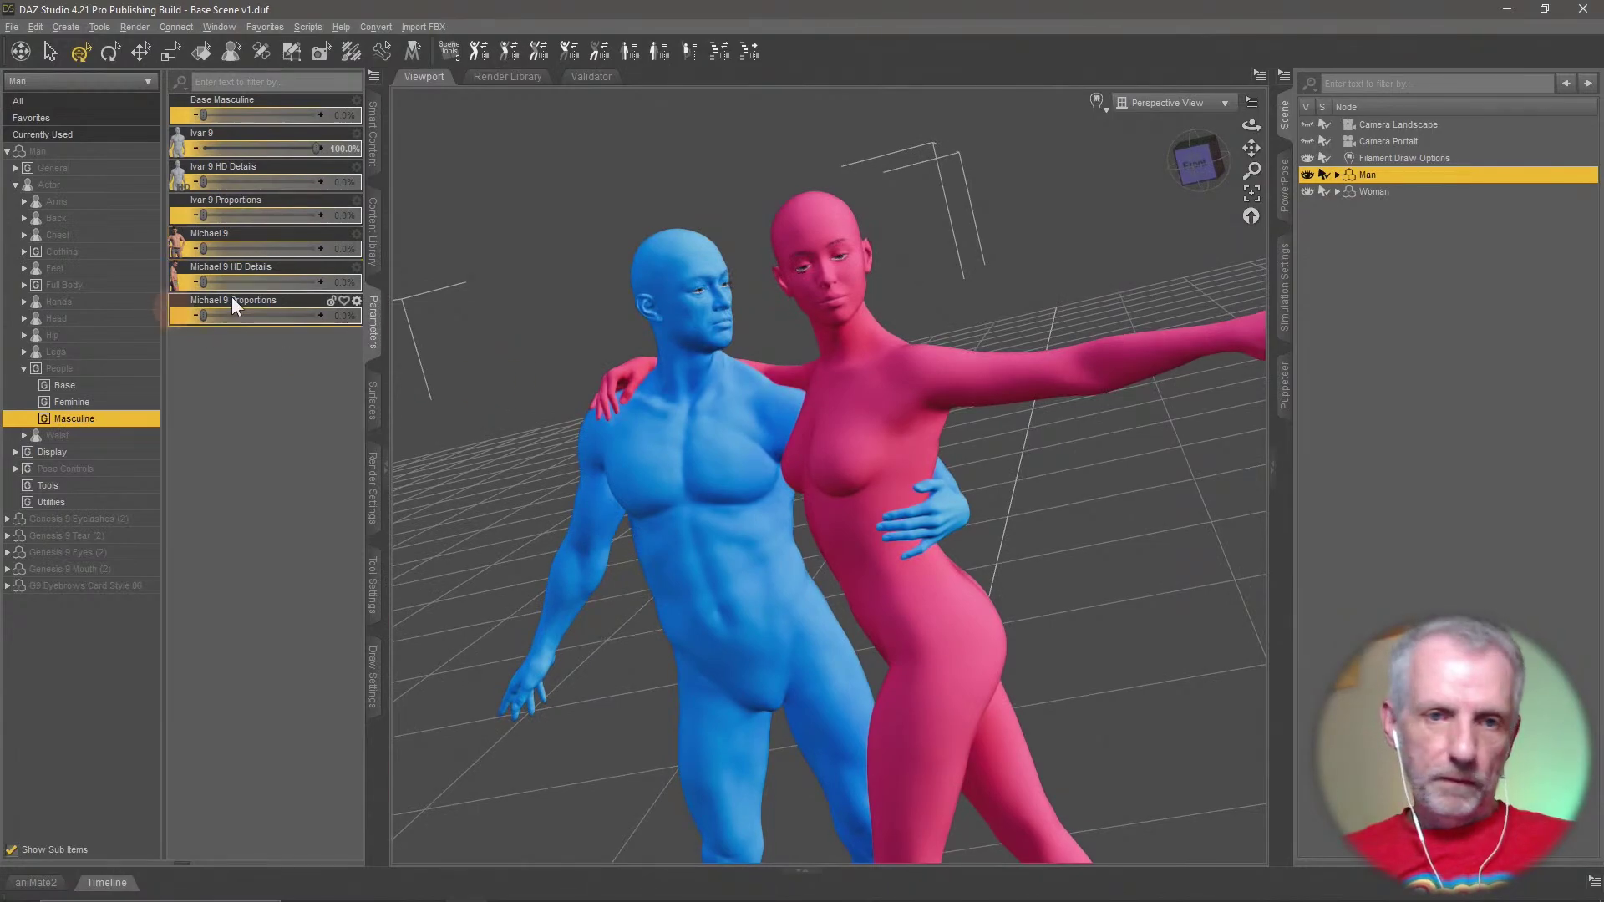
Set the man's Michael 9 morph to 100% and inspect his face and torso up close
{"action": "left_click_drag", "start_coordinate": [226, 249], "coordinate": [321, 259]}
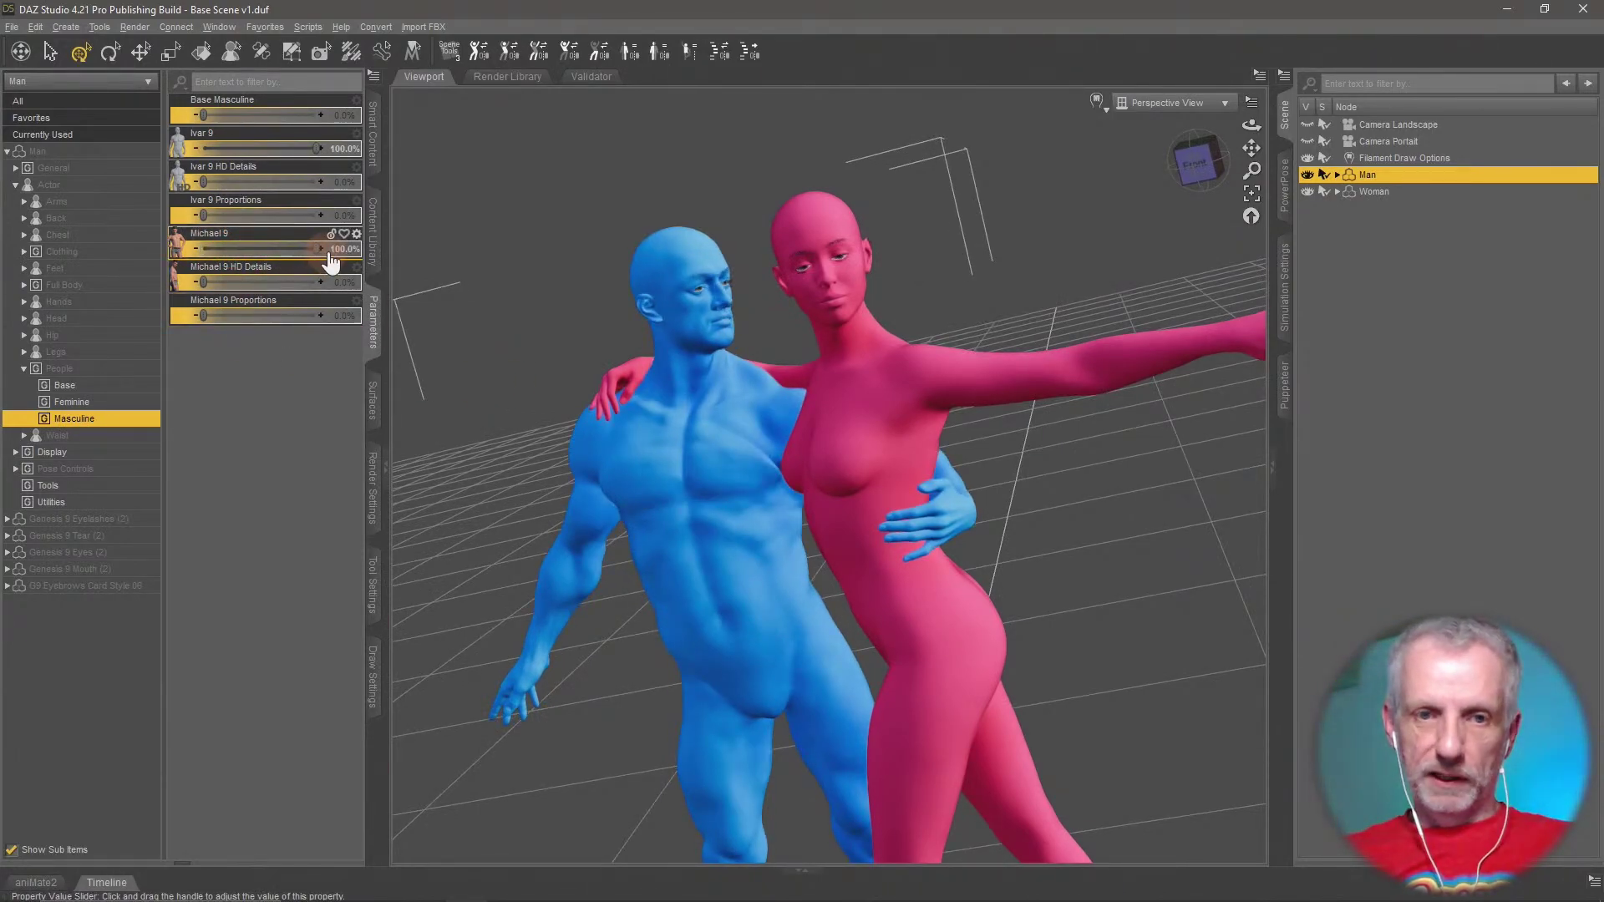
{"action": "middle_click_drag", "start_coordinate": [669, 394], "coordinate": [690, 377]}
{"action": "scroll", "coordinate": [668, 394], "scroll_direction": "up", "scroll_amount": 3}
{"action": "scroll", "coordinate": [680, 374], "scroll_direction": "up", "scroll_amount": 3}
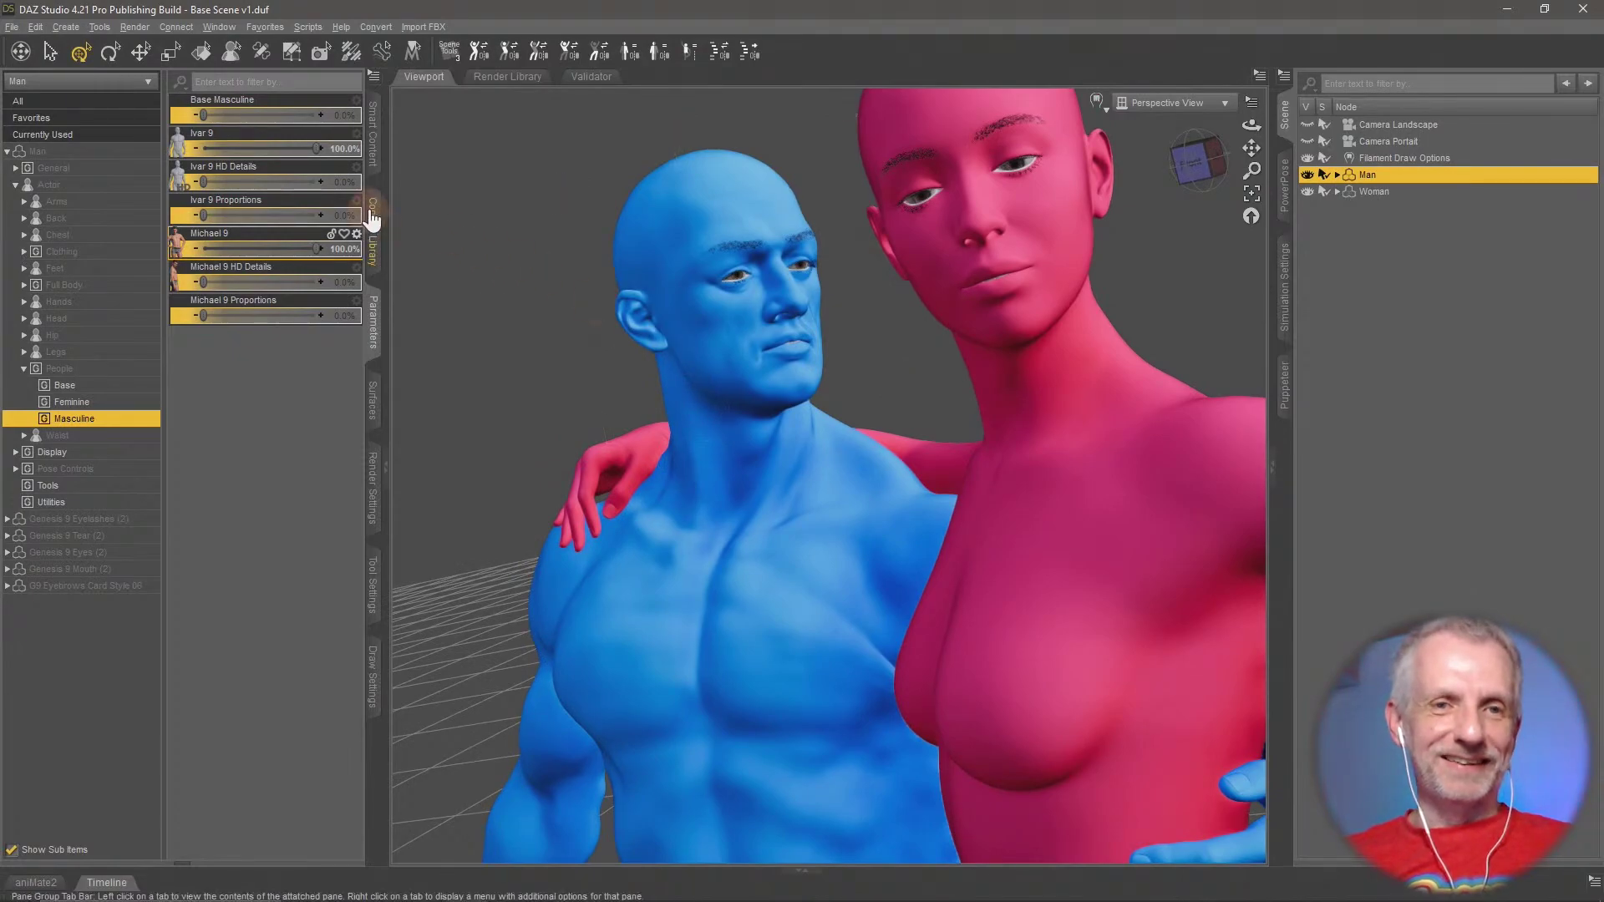
{"action": "mouse_move", "coordinate": [730, 493]}
{"action": "middle_mouse_down"}
{"action": "mouse_move", "coordinate": [828, 490]}
{"action": "mouse_move", "coordinate": [745, 483]}
{"action": "middle_mouse_up"}
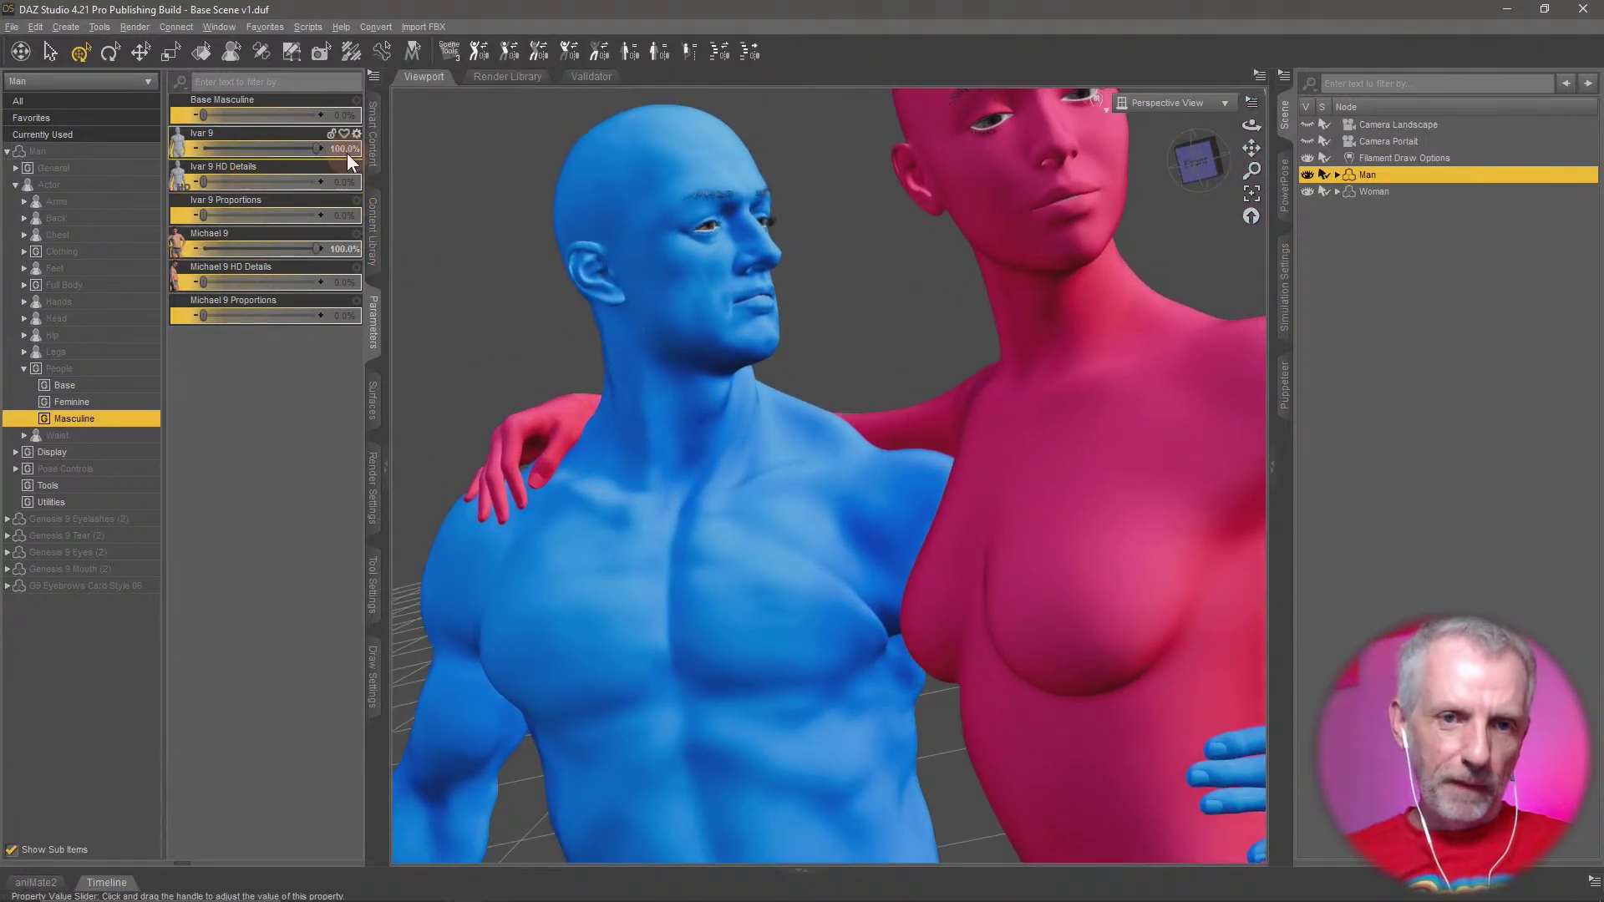
Set the man's mesh resolution to View SubD Level 3 and minimum Render SubD Level 5
{"action": "left_click", "coordinate": [15, 168]}
{"action": "left_click", "coordinate": [104, 238]}
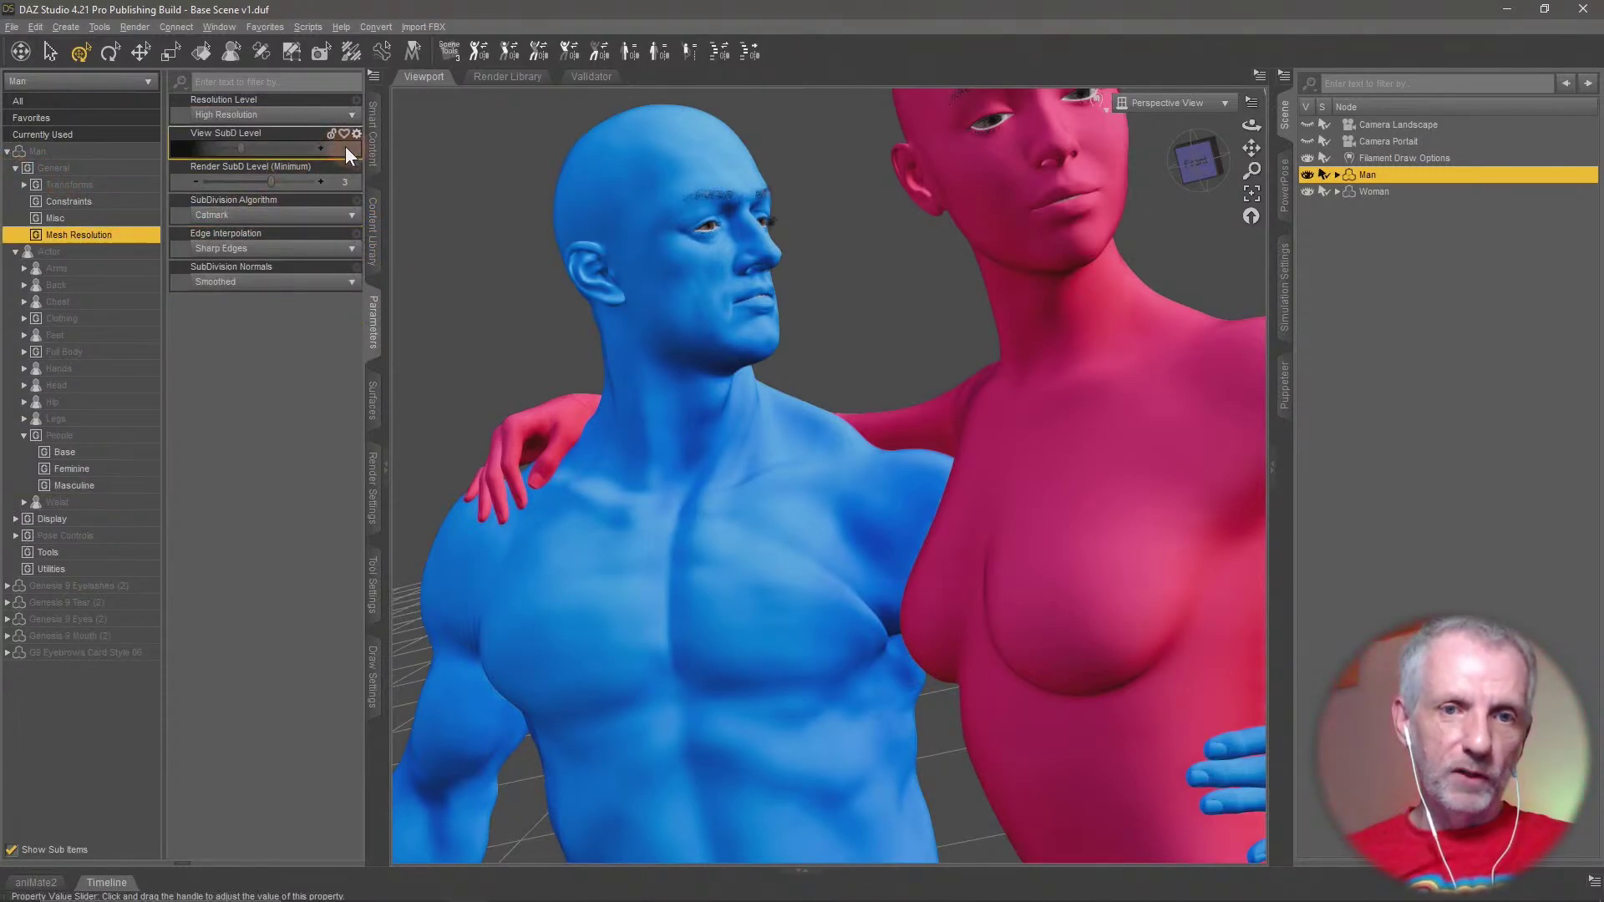
{"action": "left_click", "coordinate": [344, 148]}
{"action": "type", "text": "5"}
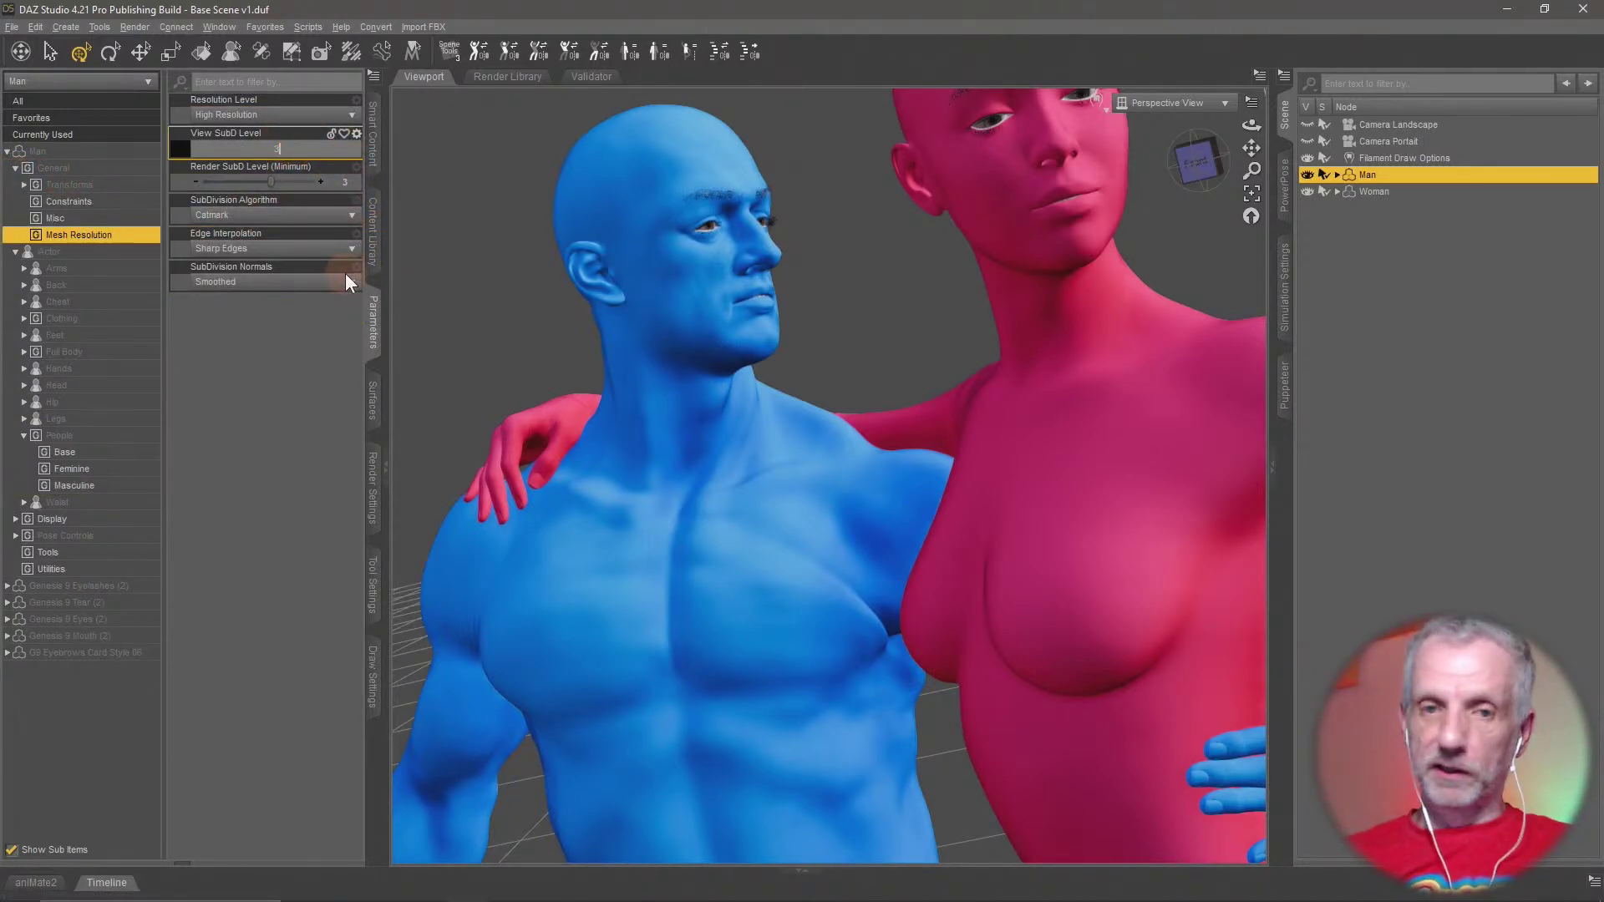
{"action": "key", "text": "Return"}
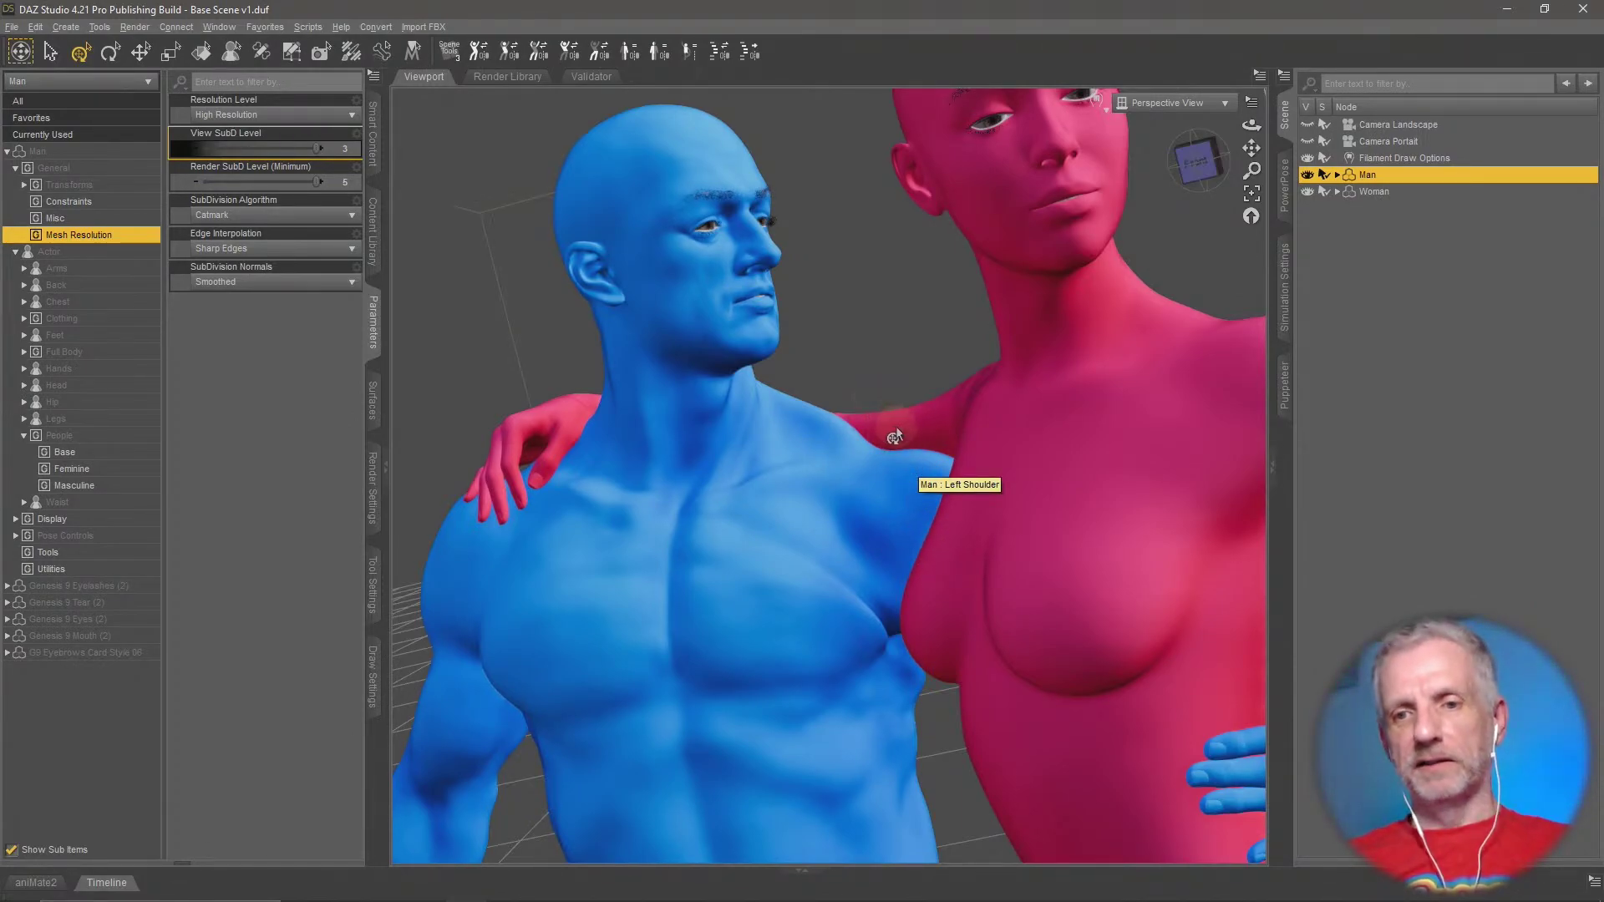
Blend the man's masculine morphs with Ivar 9 at 70% and Michael 9 at 30%
{"action": "left_click_drag", "start_coordinate": [896, 435], "coordinate": [879, 409], "text": "ctrl+alt"}
{"action": "scroll", "coordinate": [877, 412], "scroll_direction": "up", "scroll_amount": 3}
{"action": "right_click_drag", "start_coordinate": [878, 412], "coordinate": [881, 409], "text": "ctrl+alt"}
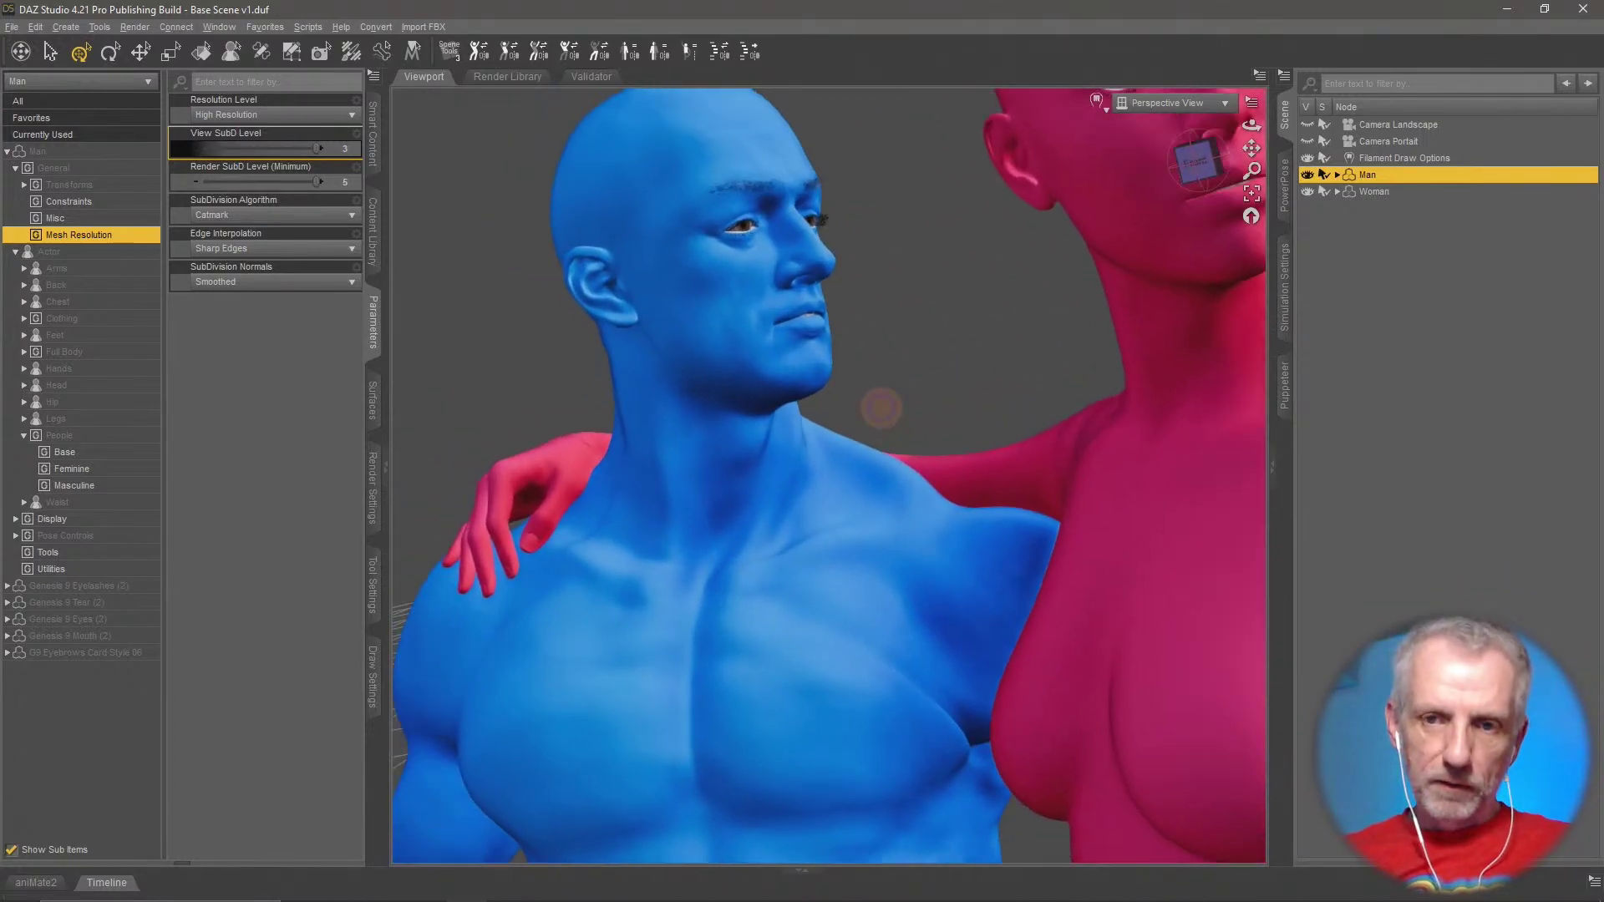
{"action": "mouse_move", "coordinate": [882, 409]}
{"action": "left_mouse_down", "text": "ctrl+alt"}
{"action": "mouse_move", "coordinate": [871, 421]}
{"action": "mouse_move", "coordinate": [870, 379]}
{"action": "left_mouse_up", "text": "ctrl+alt"}
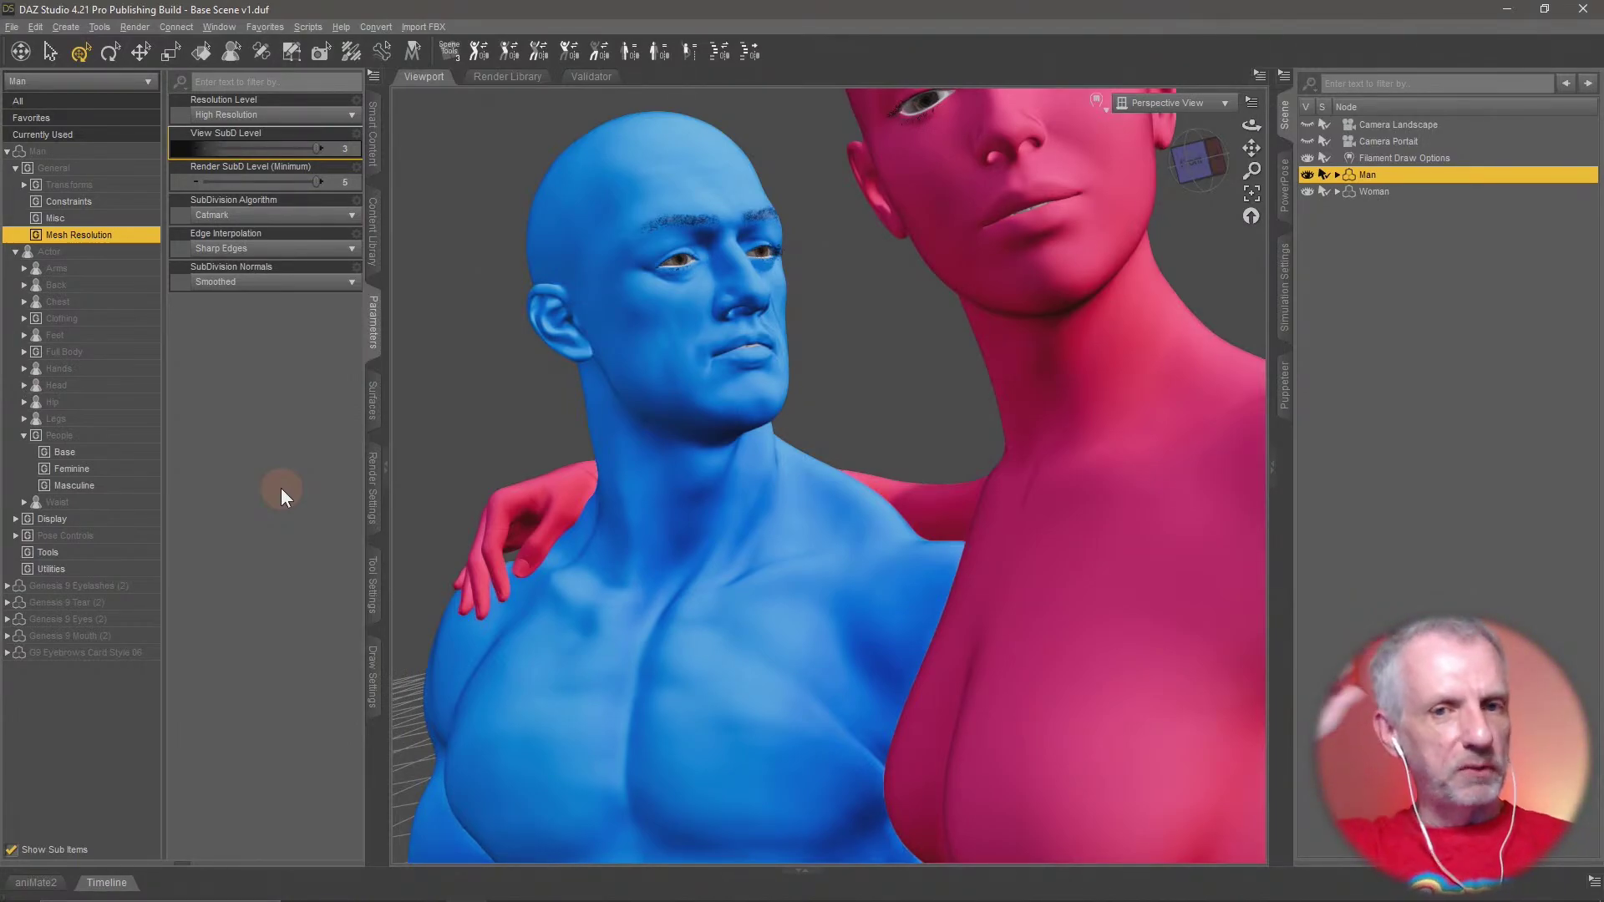
{"action": "mouse_move", "coordinate": [610, 630]}
{"action": "middle_mouse_down"}
{"action": "mouse_move", "coordinate": [593, 616]}
{"action": "mouse_move", "coordinate": [600, 628]}
{"action": "middle_mouse_up"}
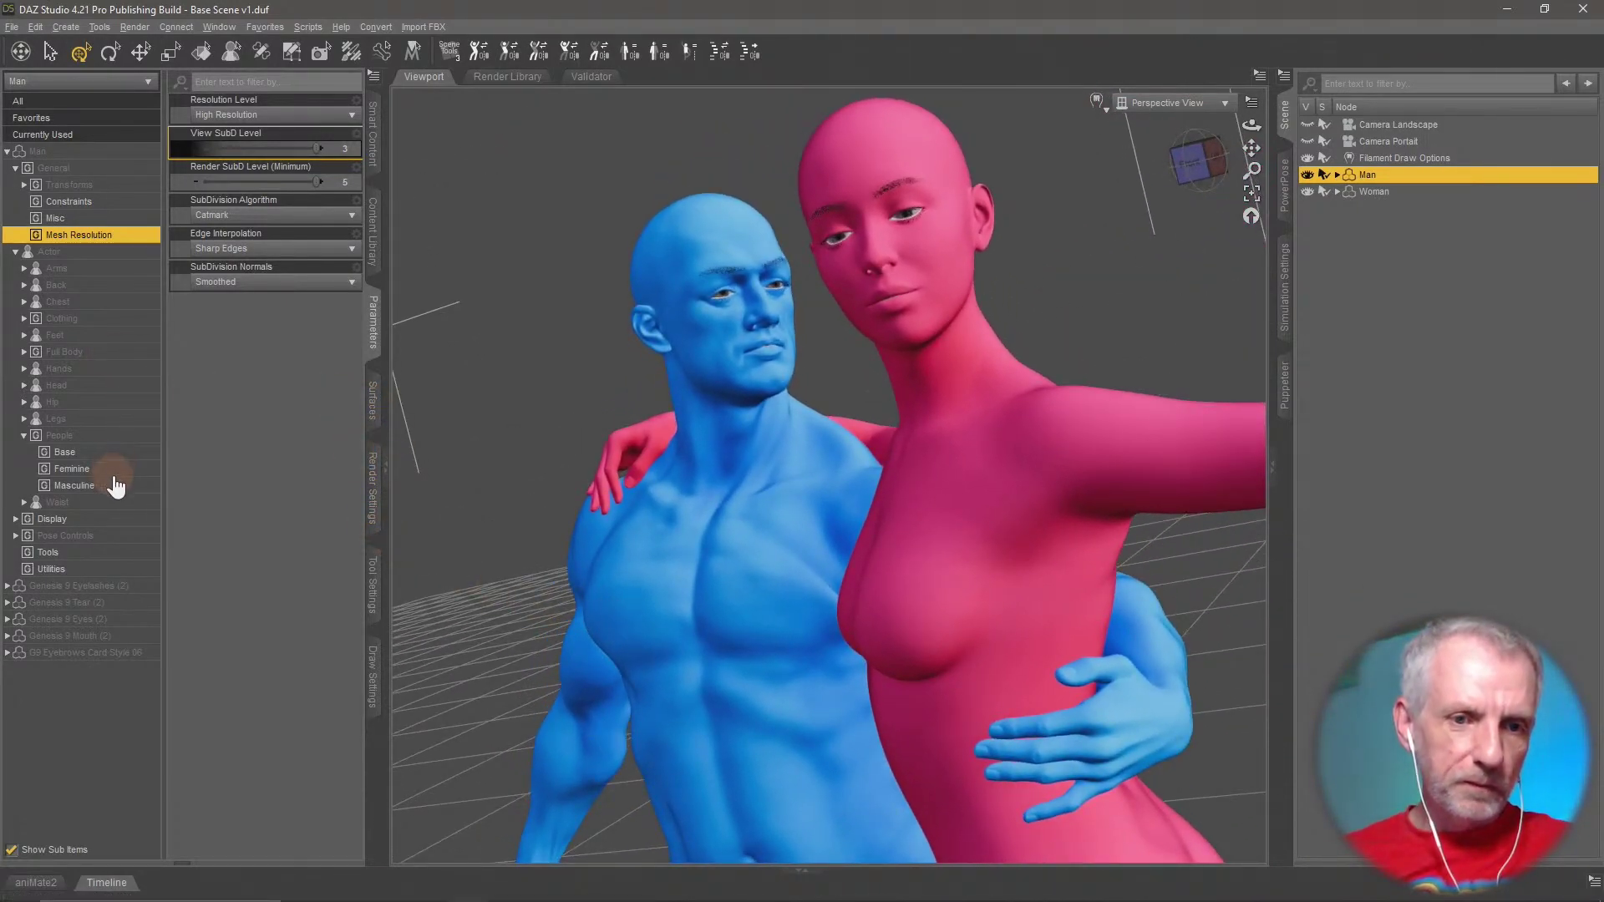
{"action": "left_click", "coordinate": [75, 486]}
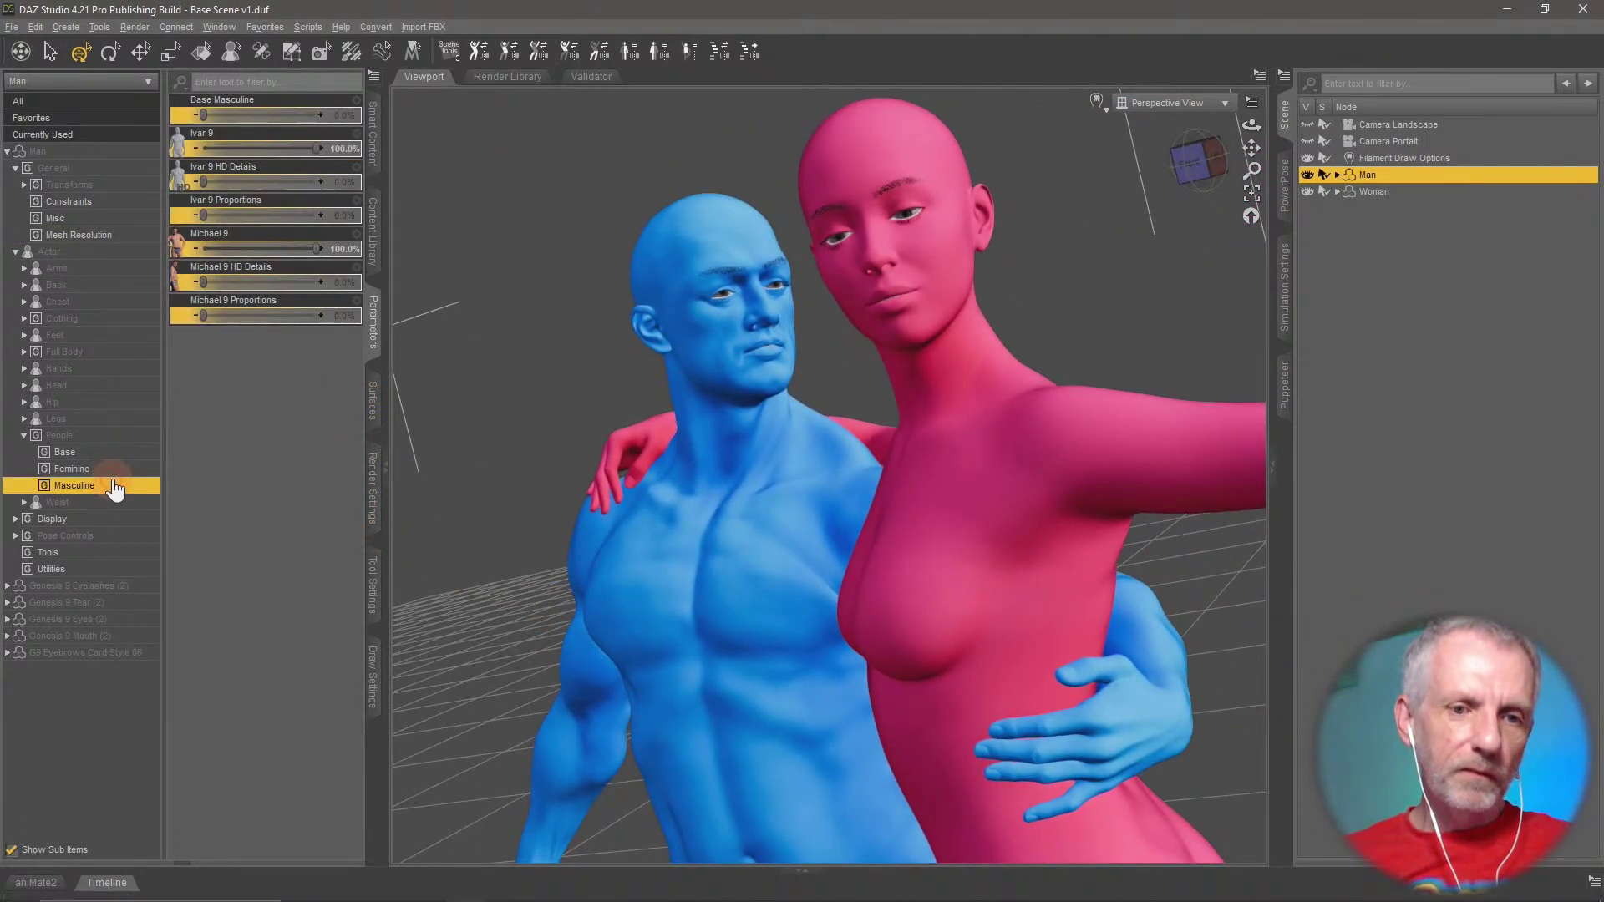
{"action": "left_click", "coordinate": [344, 148]}
{"action": "type", "text": "70"}
{"action": "key", "text": "Return"}
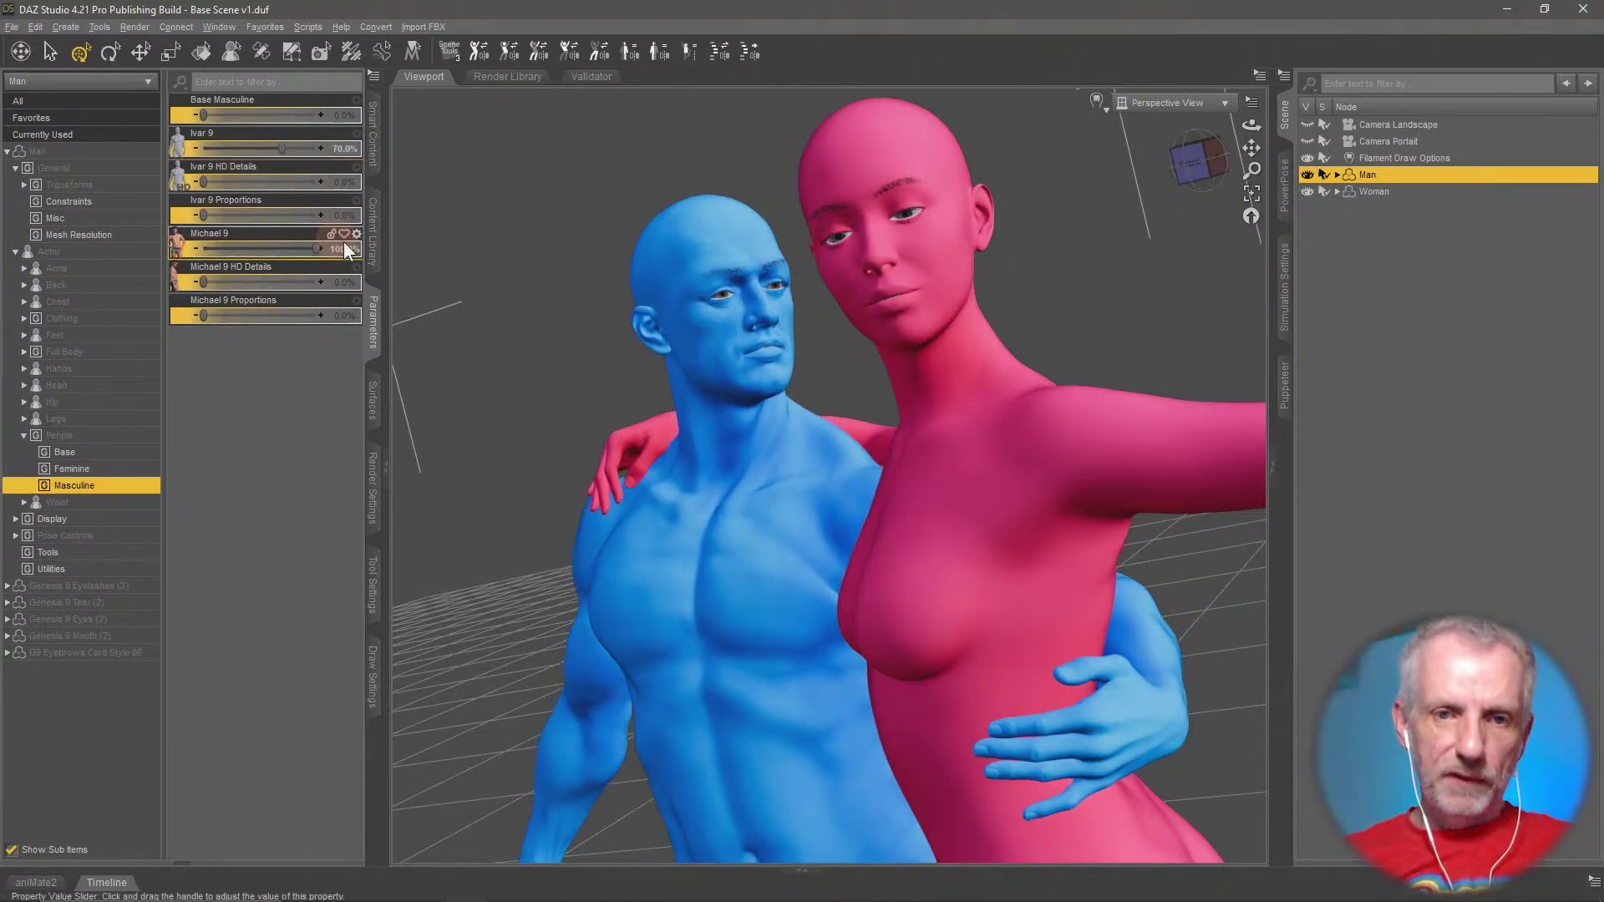
{"action": "left_click", "coordinate": [347, 249]}
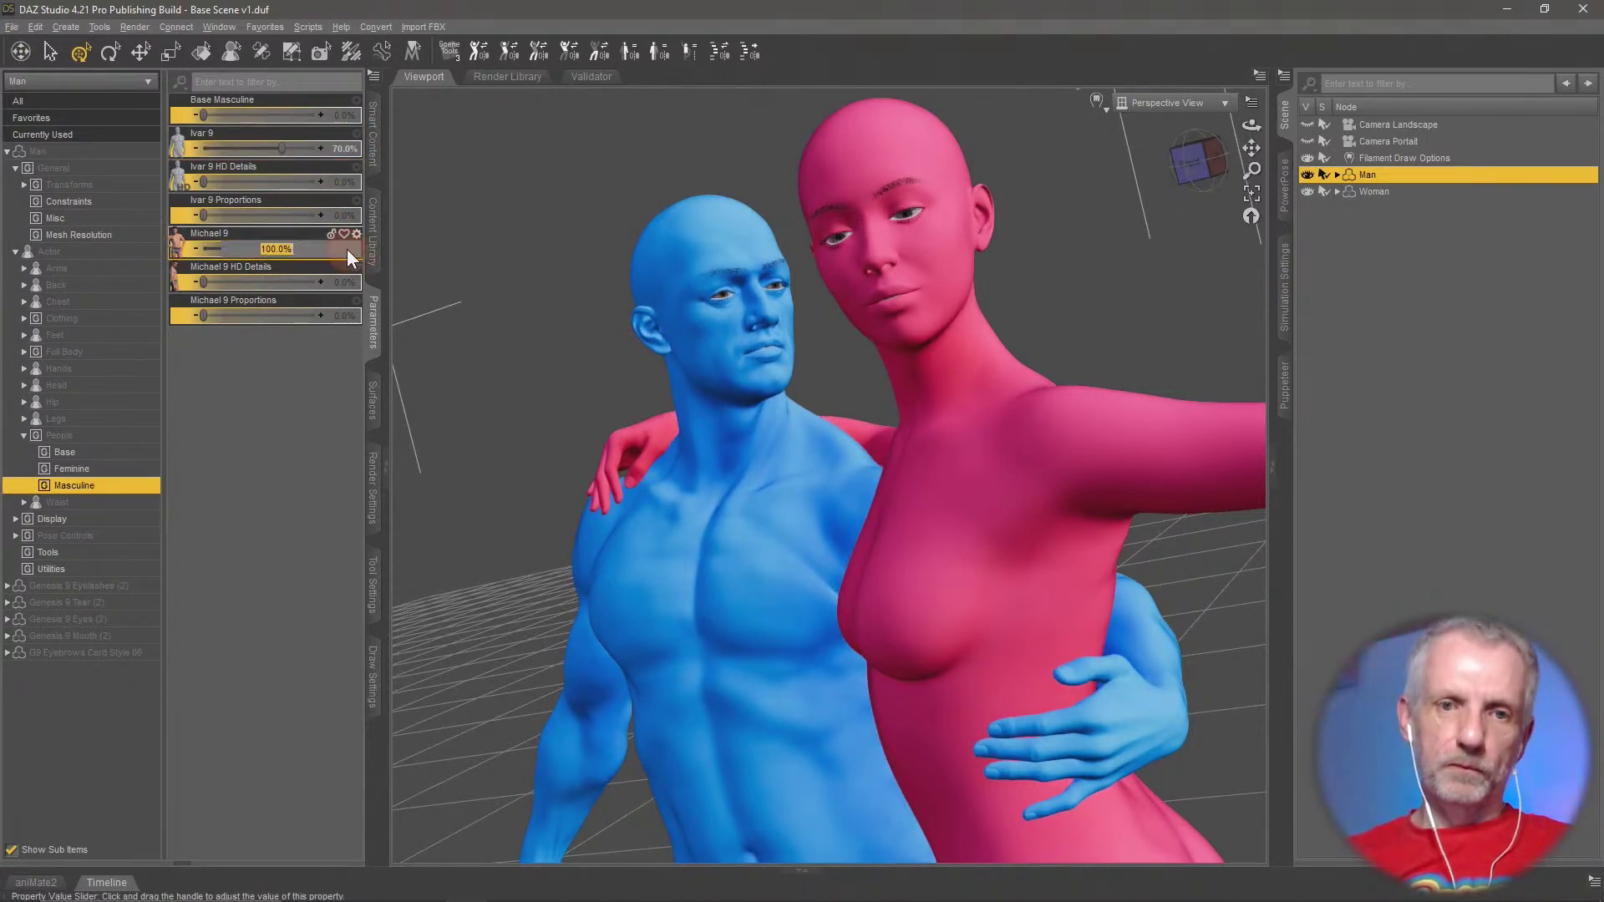
{"action": "type", "text": "30"}
{"action": "key", "text": "Return"}
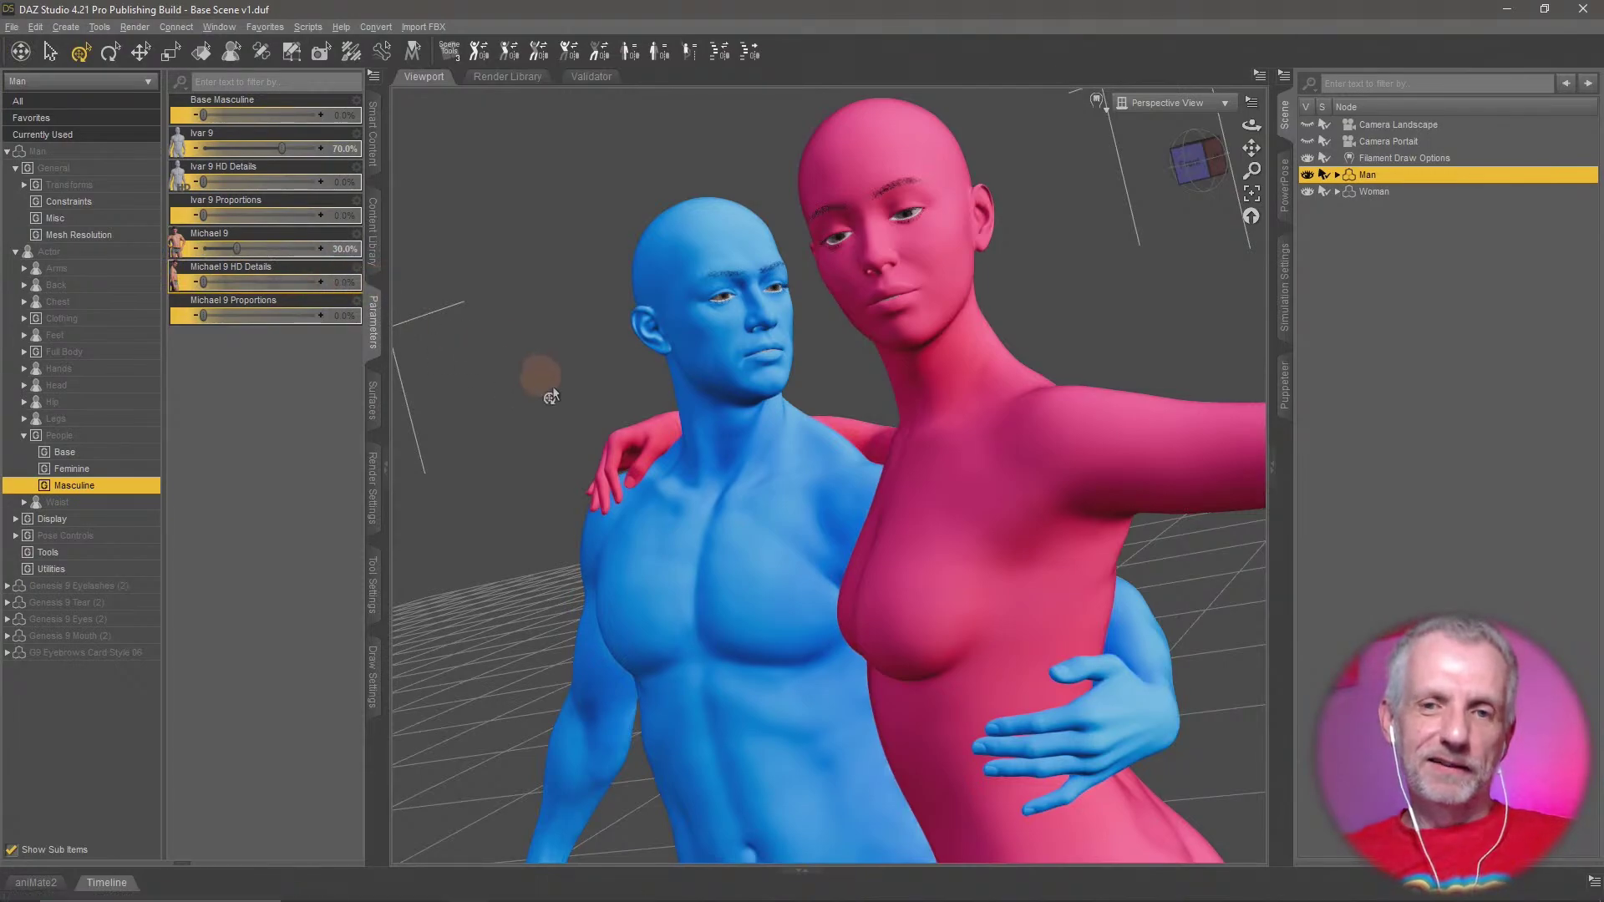
Set the man's Michael 9 morph to 50%
{"action": "left_click_drag", "start_coordinate": [554, 386], "coordinate": [535, 393]}
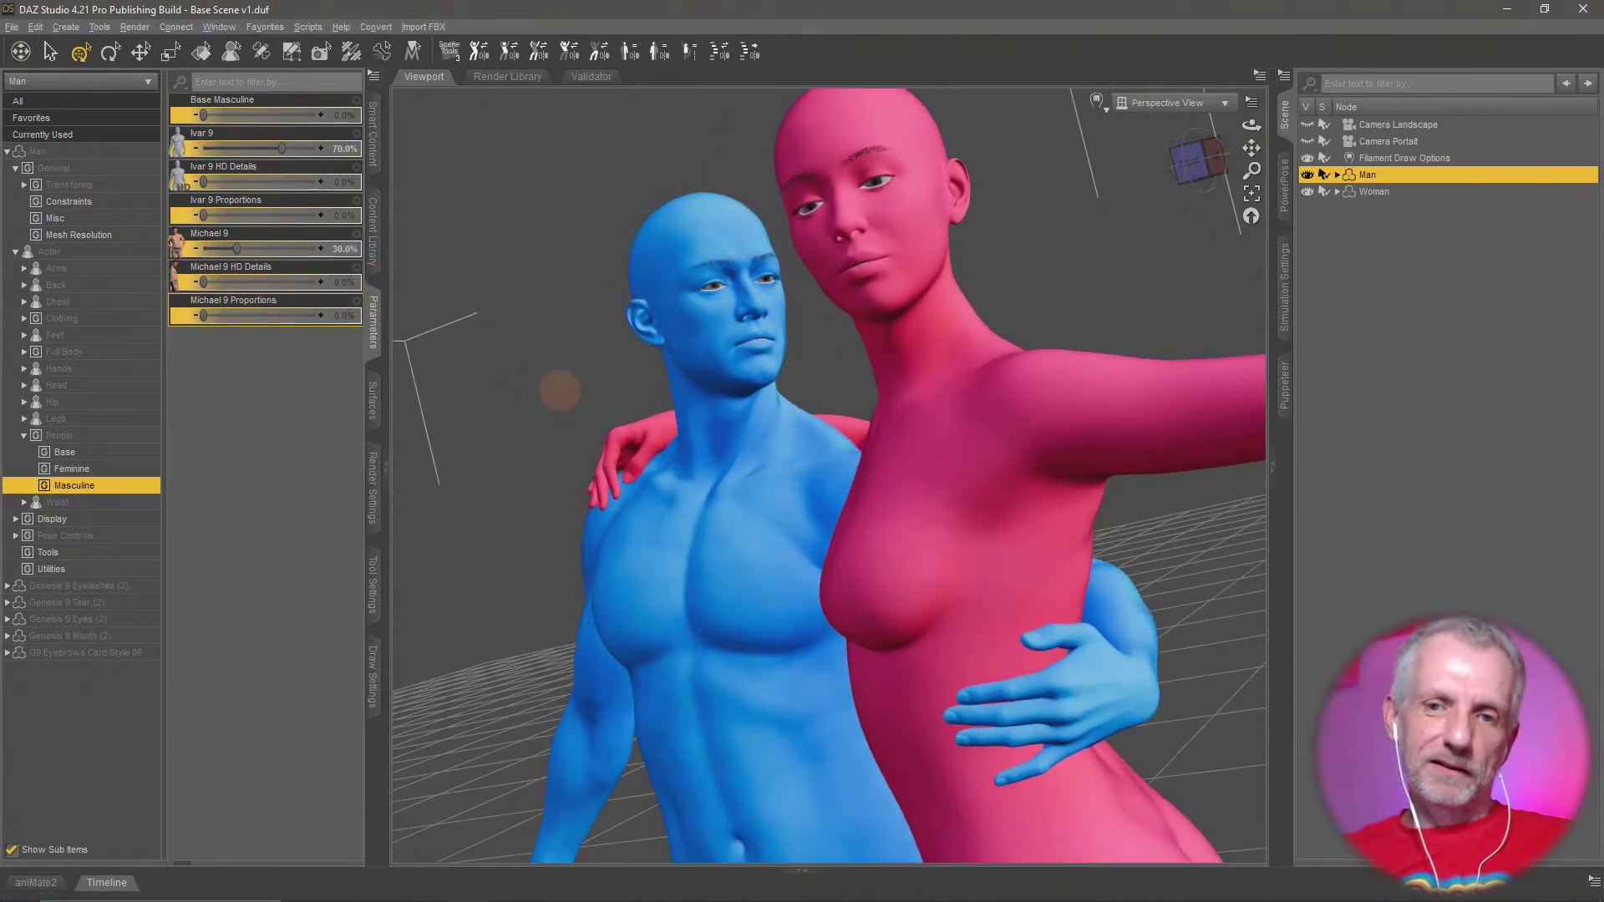
{"action": "left_click", "coordinate": [347, 249]}
{"action": "type", "text": "50"}
{"action": "key", "text": "Return"}
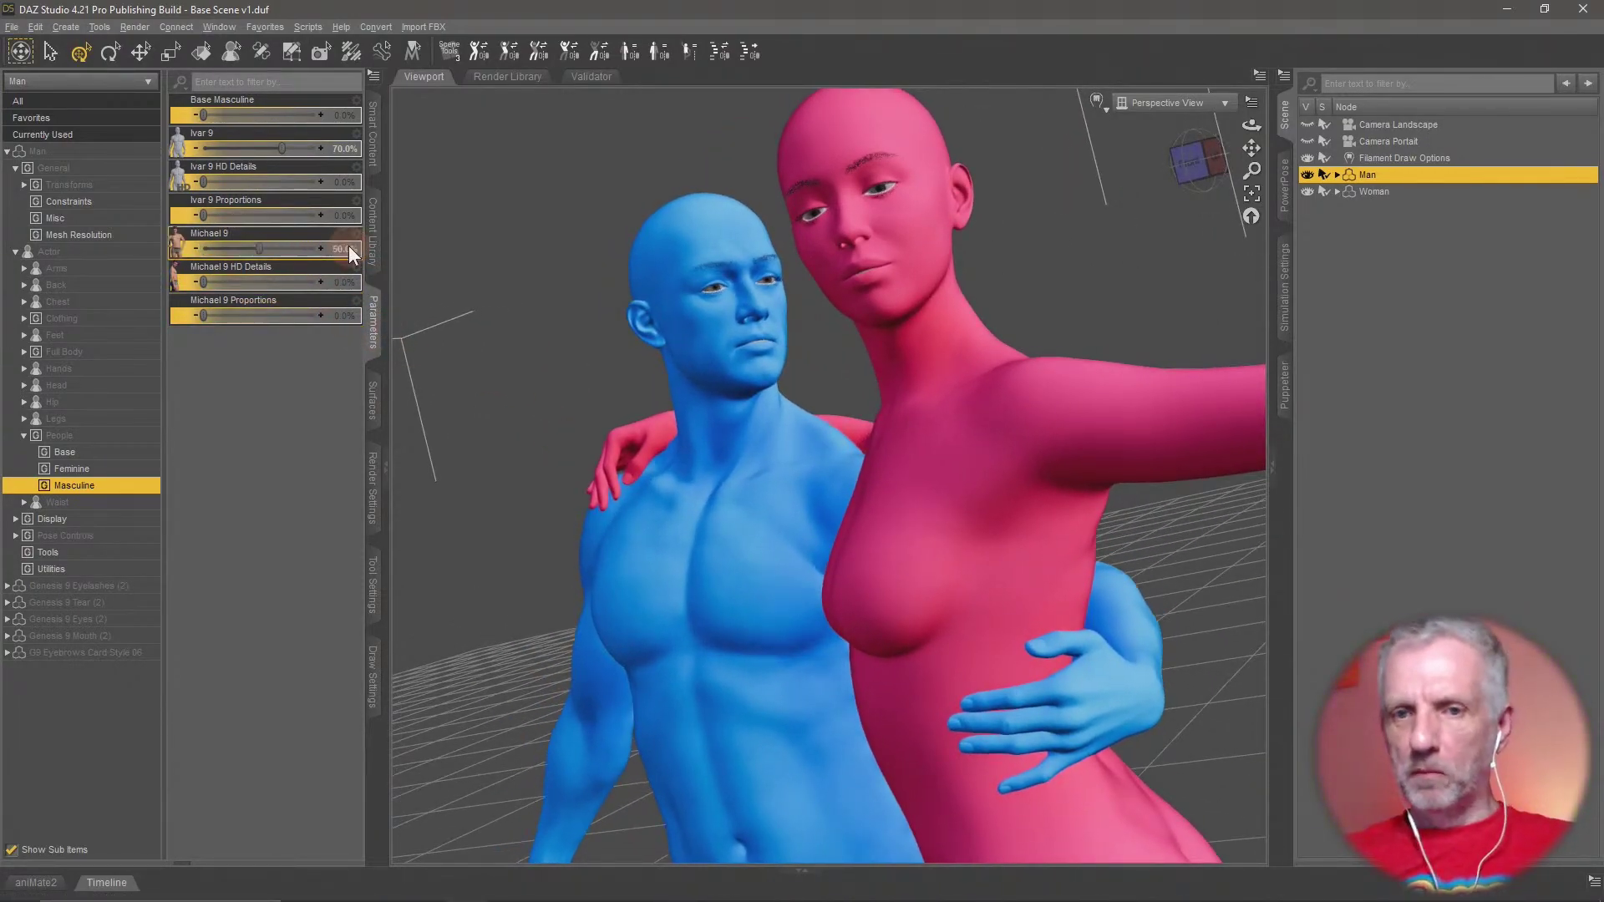
Disable Use Limits in the parameter settings of the man's Ivar 9 morph
{"action": "left_click", "coordinate": [357, 134]}
{"action": "left_click", "coordinate": [400, 148]}
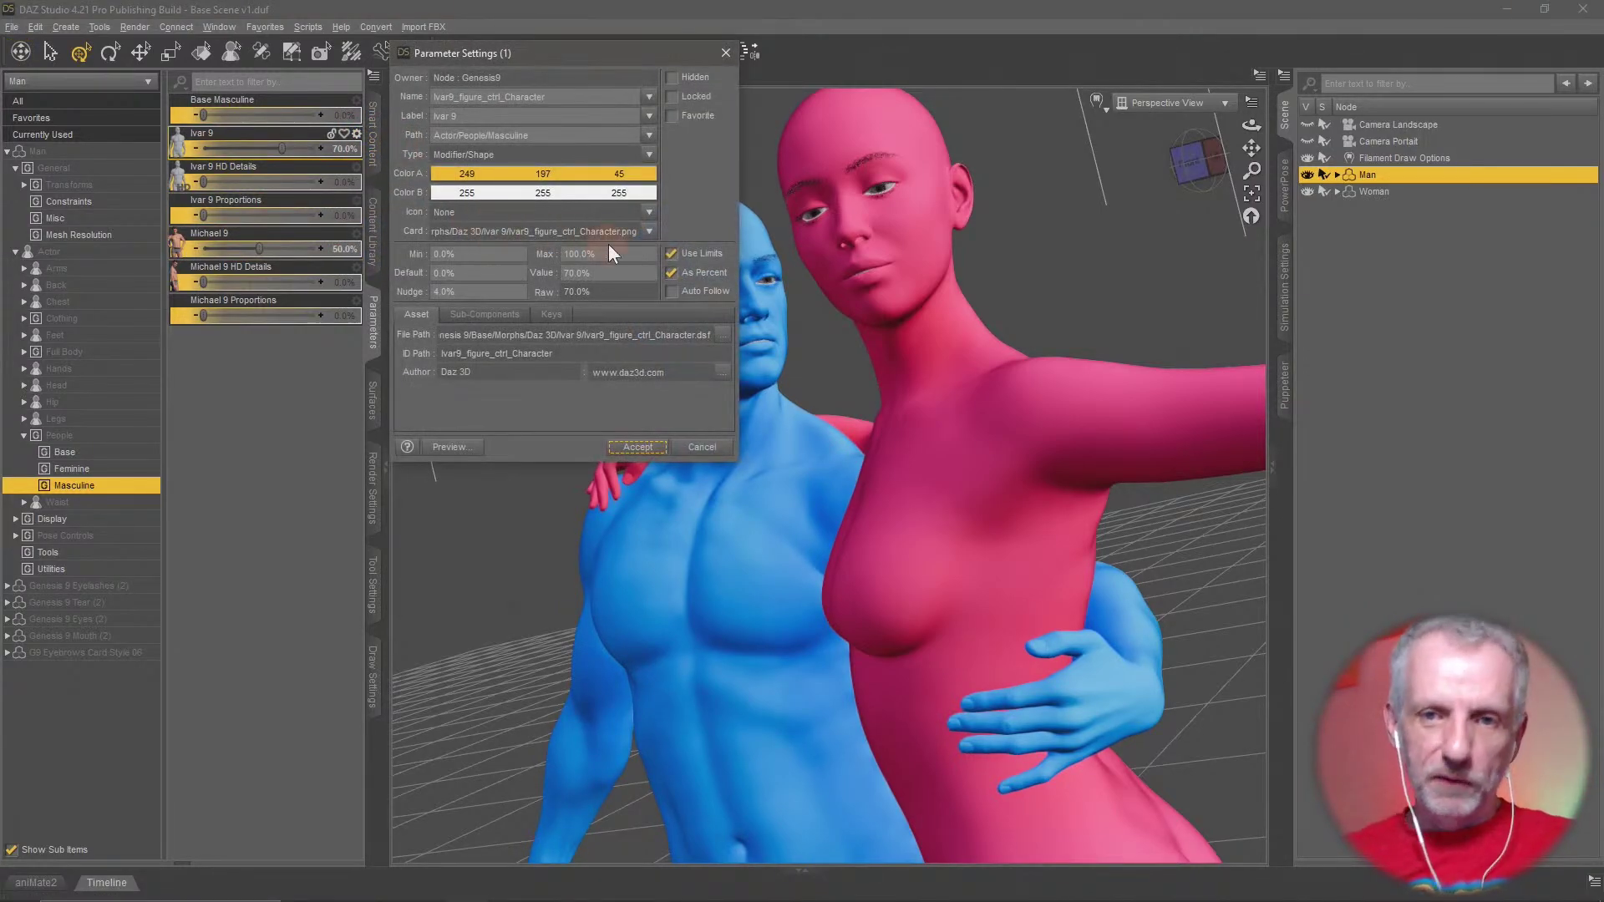
{"action": "left_click", "coordinate": [672, 272]}
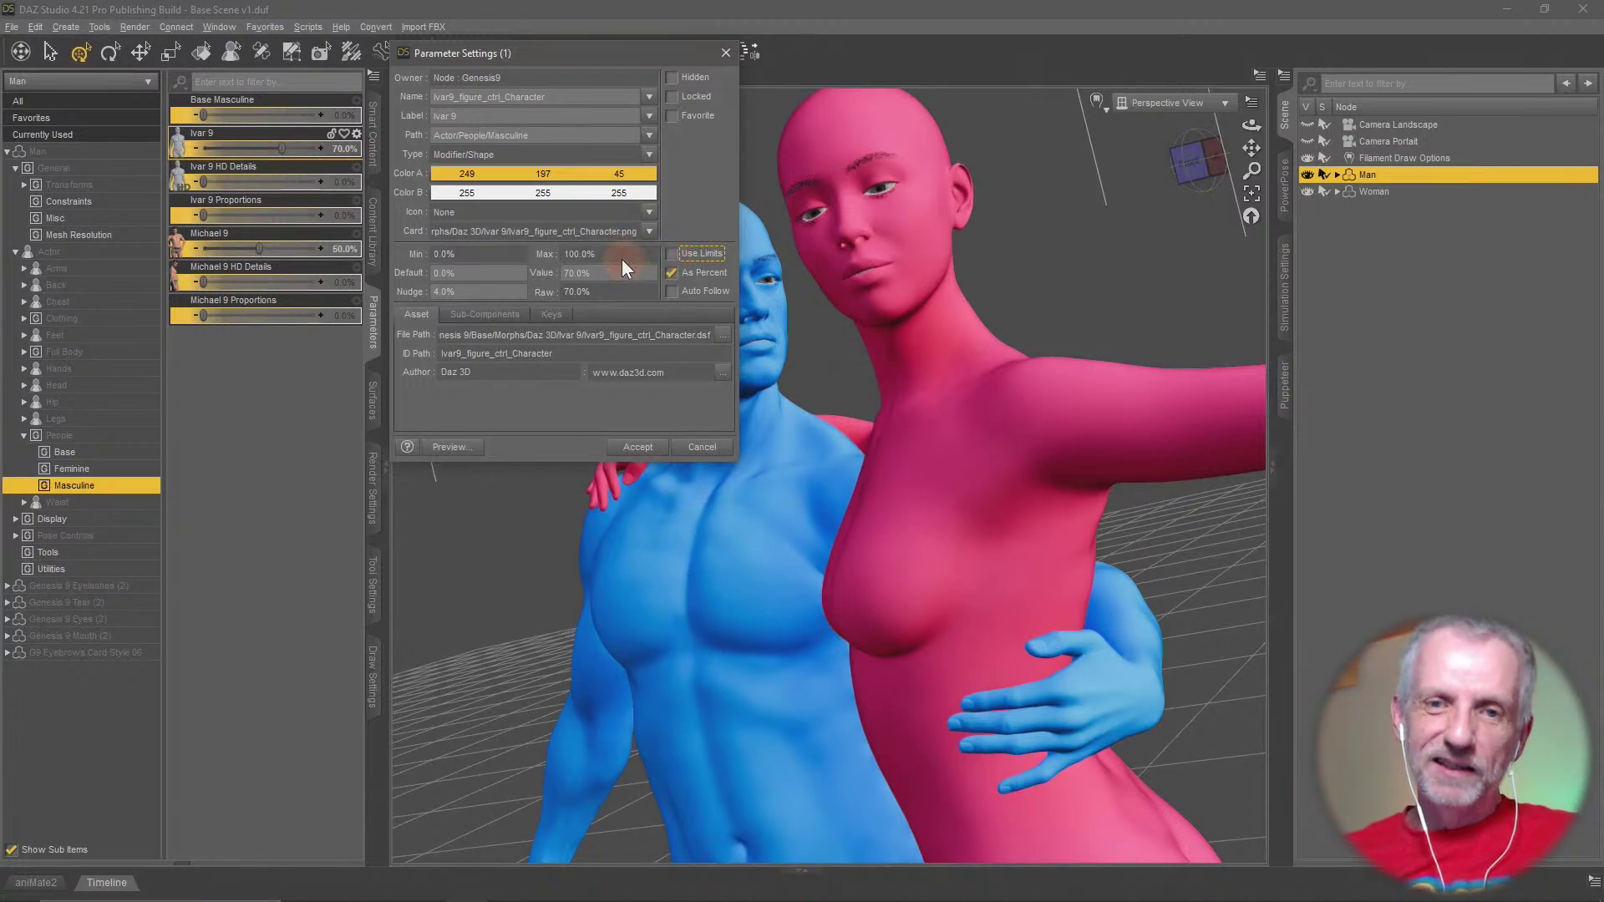
{"action": "left_click", "coordinate": [651, 450]}
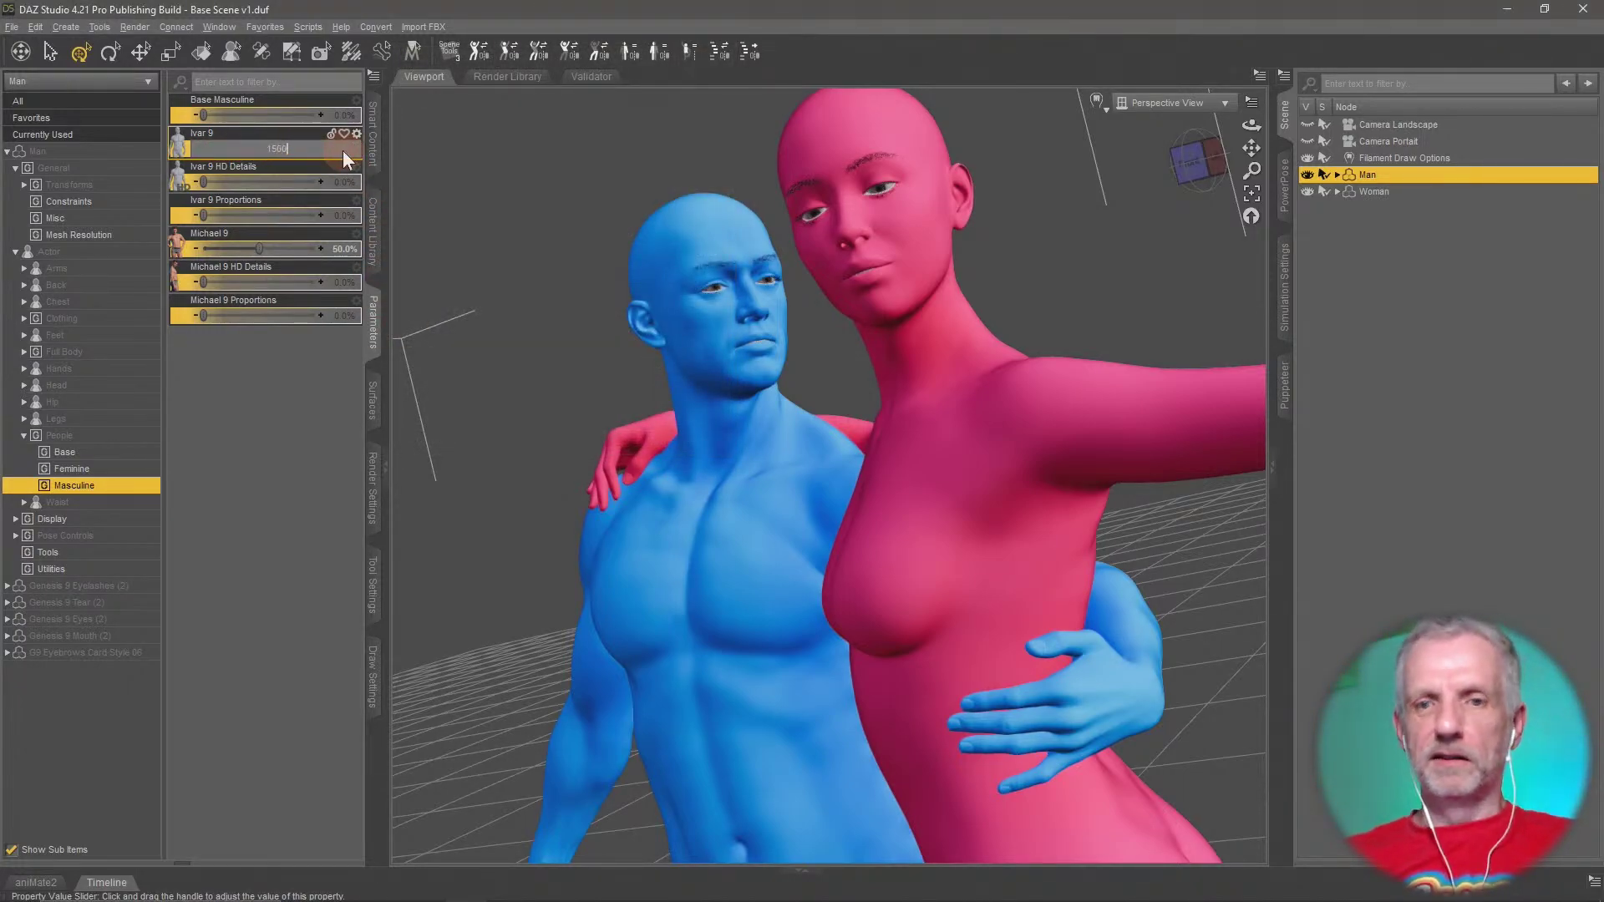
Set the man's Ivar 9 morph to 1500% and view the figure from another angle
{"action": "left_click", "coordinate": [342, 151]}
{"action": "type", "text": "1500"}
{"action": "key", "text": "Return"}
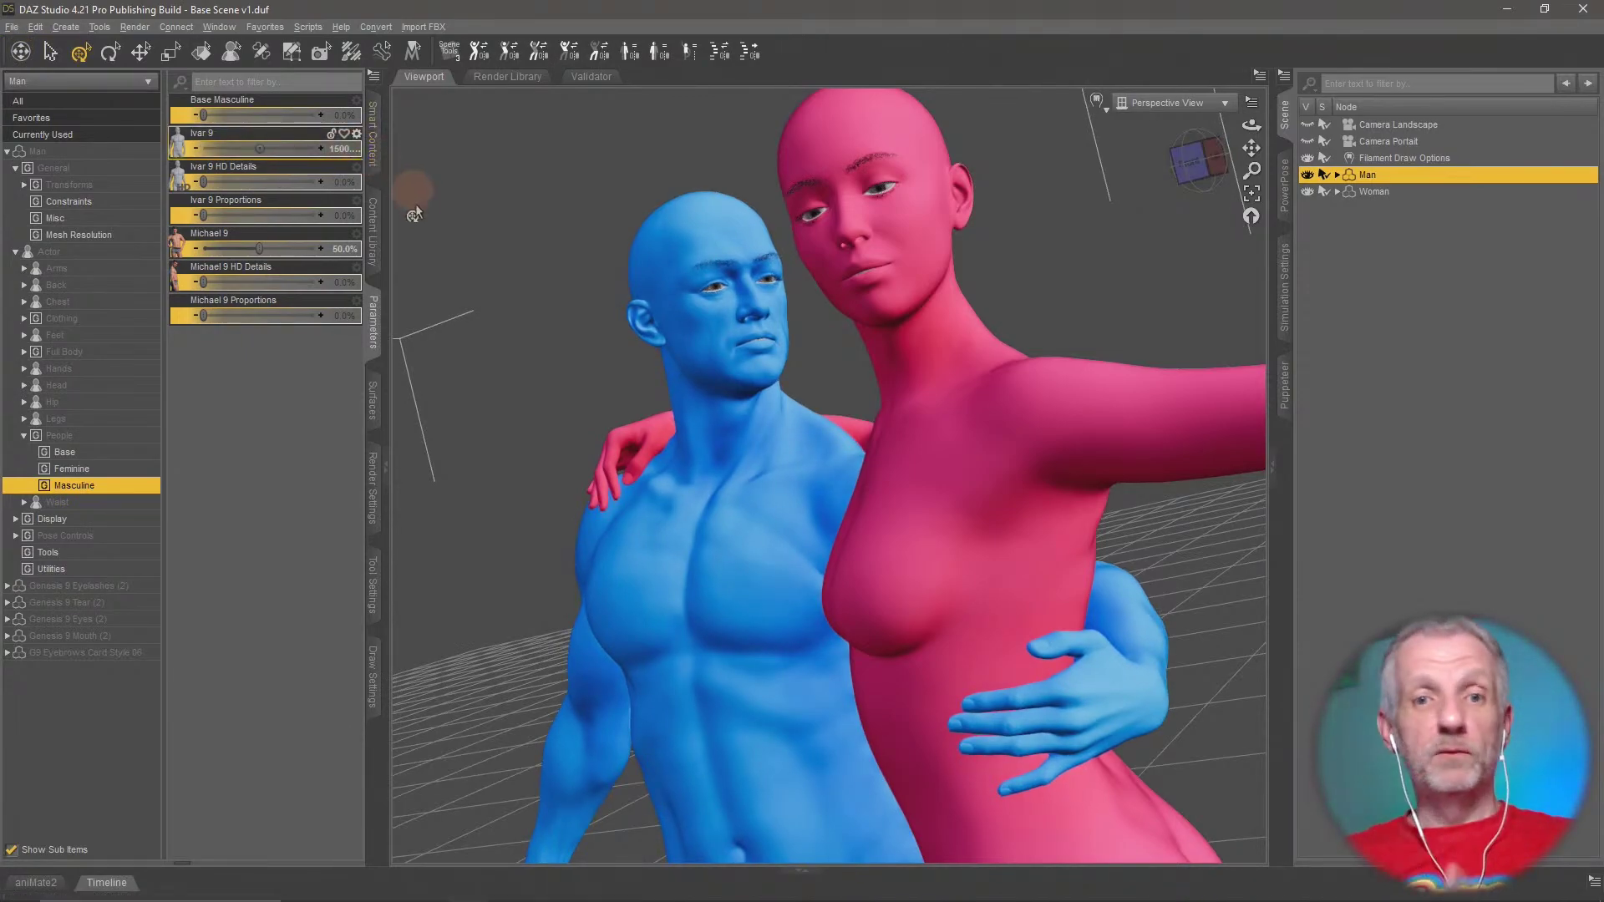
{"action": "left_click_drag", "start_coordinate": [609, 368], "coordinate": [610, 379]}
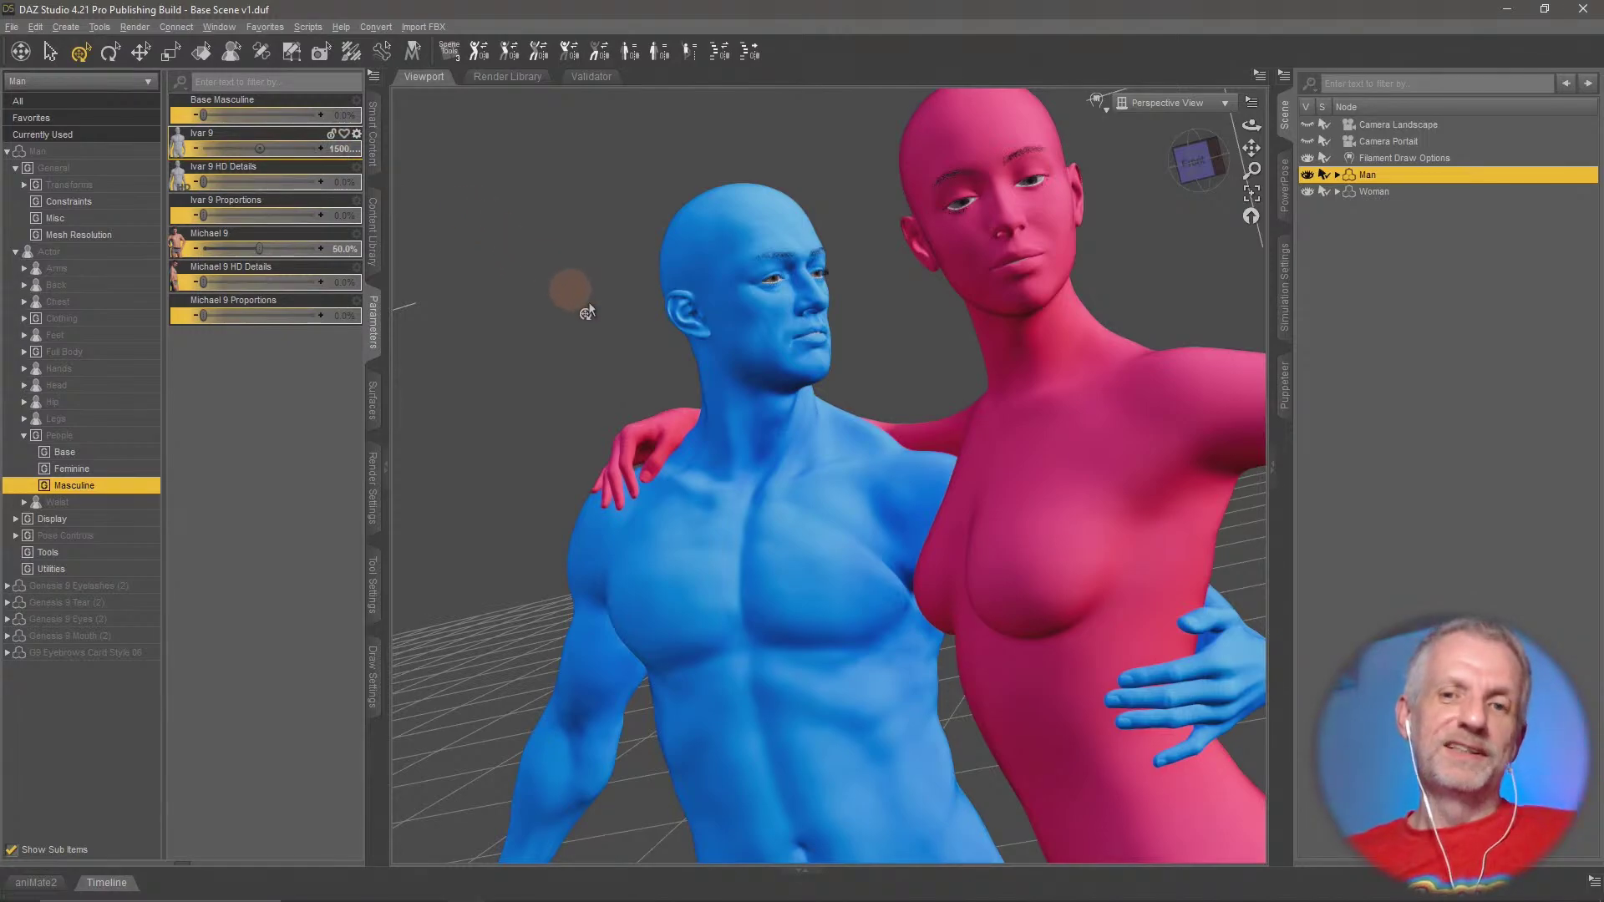
Re-enable Use Limits in the parameter settings of the man's Ivar 9 morph and check both figures
{"action": "left_click", "coordinate": [357, 134]}
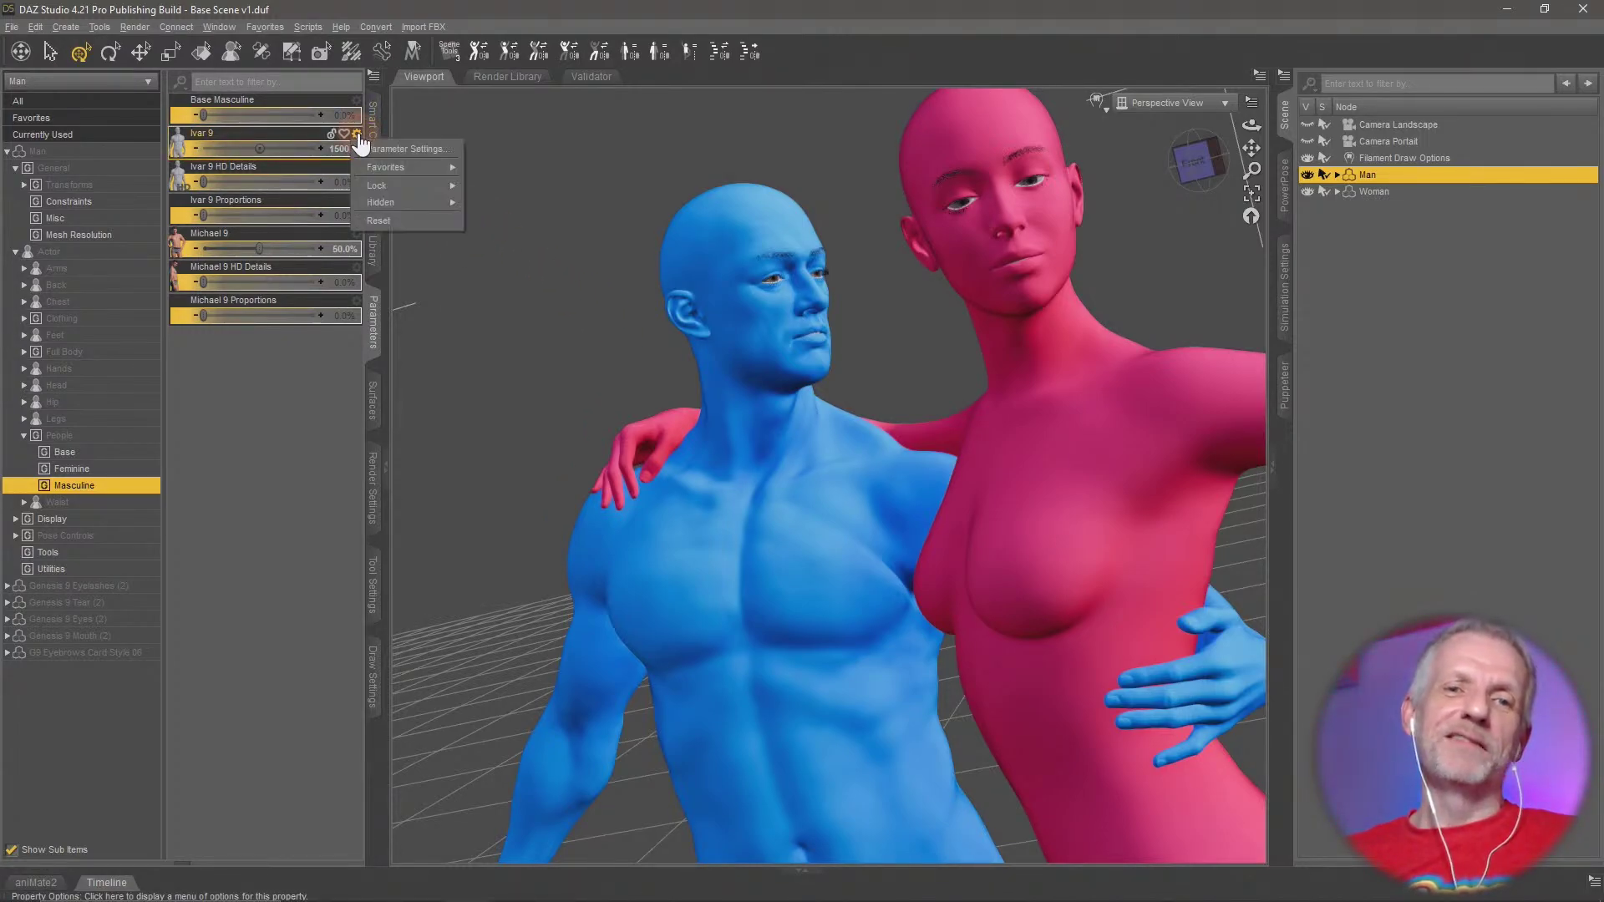
{"action": "left_click", "coordinate": [406, 149]}
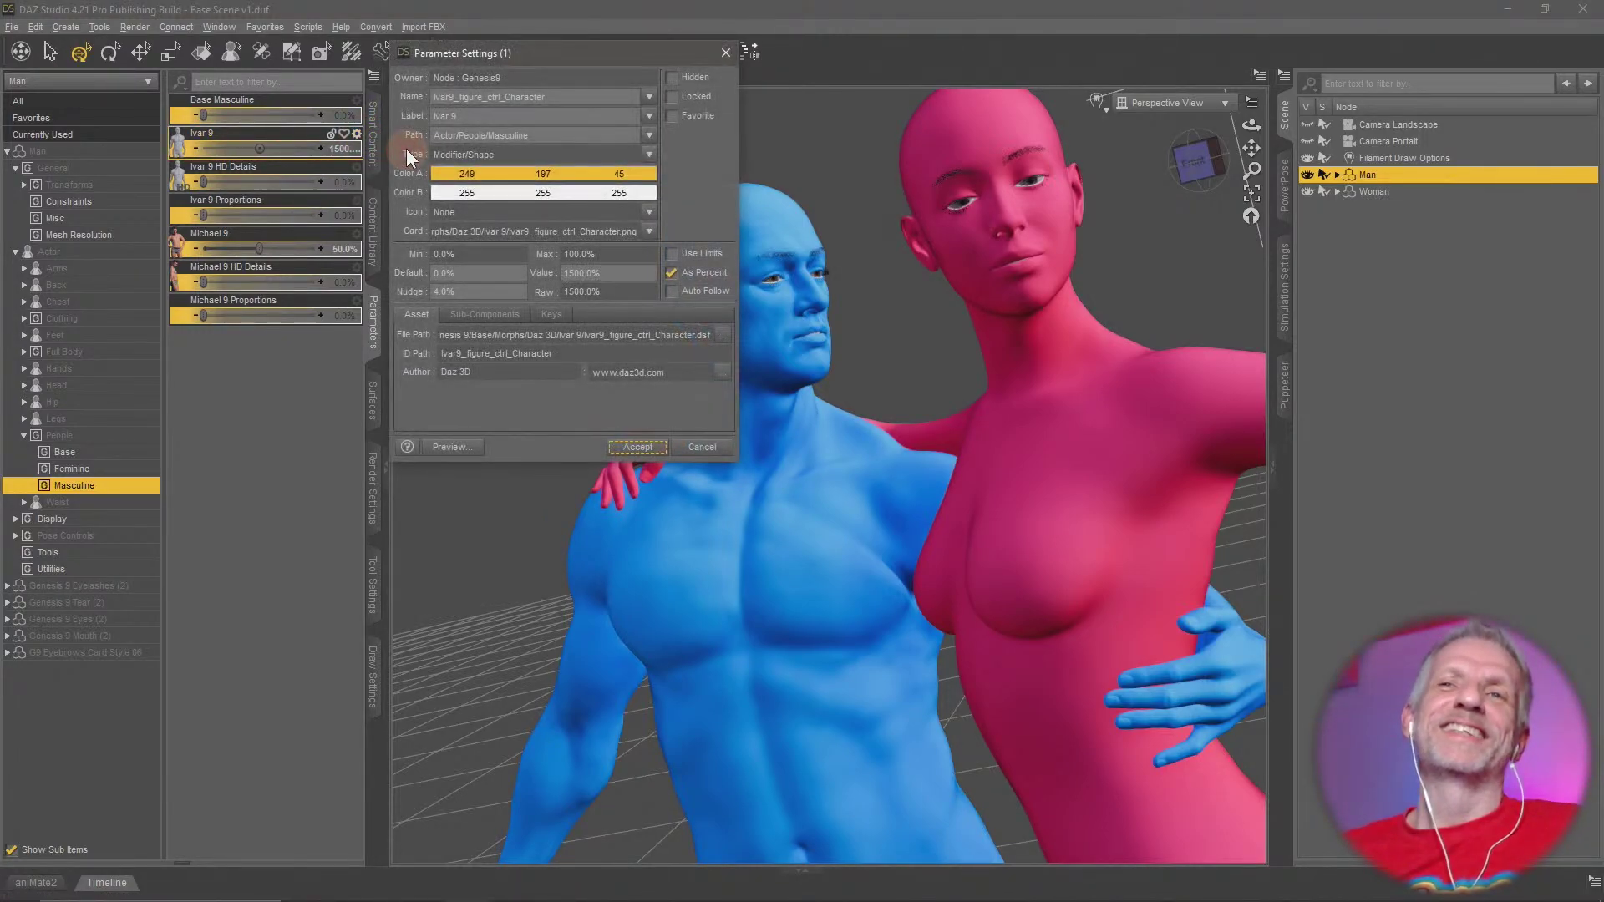
{"action": "left_click", "coordinate": [672, 254]}
{"action": "left_click", "coordinate": [637, 447]}
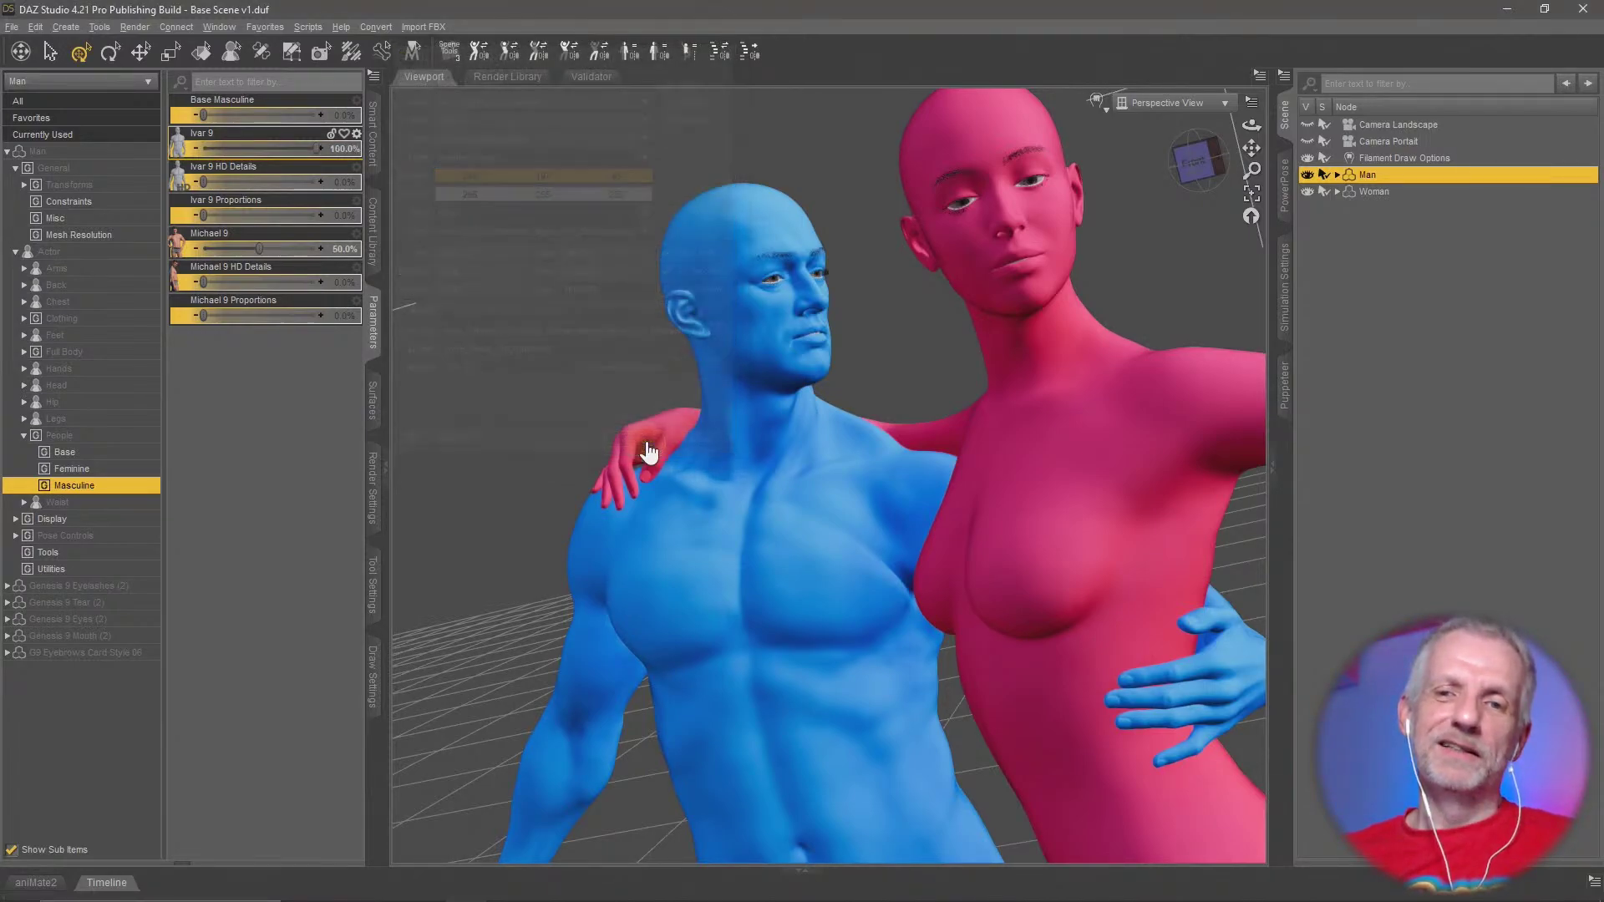
{"action": "left_click_drag", "start_coordinate": [777, 503], "coordinate": [777, 477], "text": "alt"}
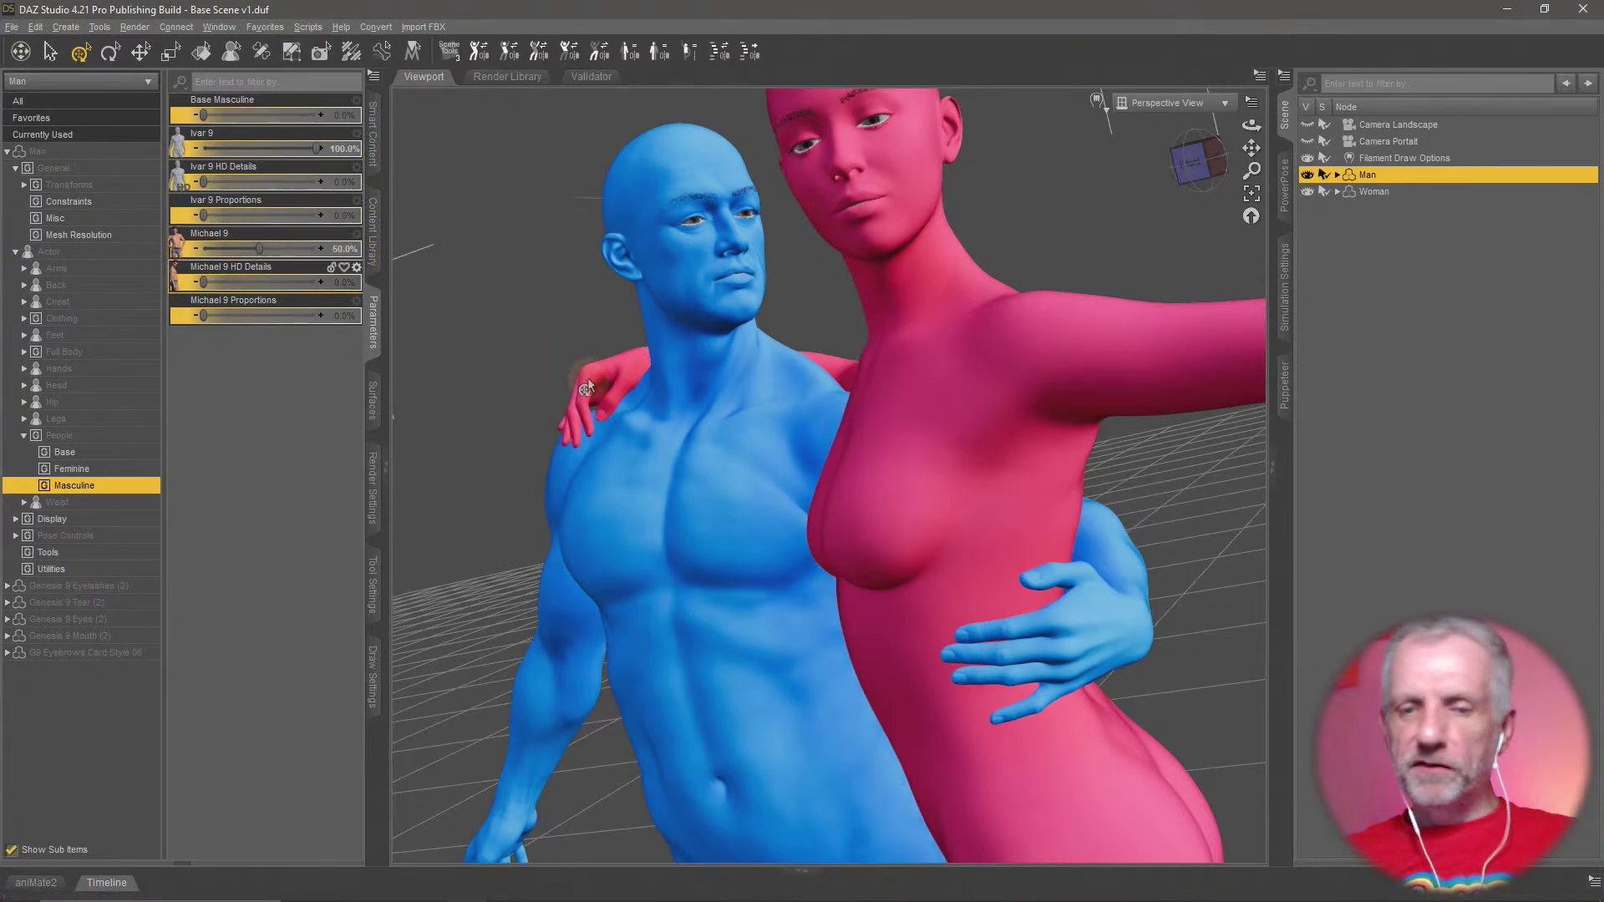
{"action": "left_click_drag", "start_coordinate": [588, 378], "coordinate": [670, 413], "text": "alt"}
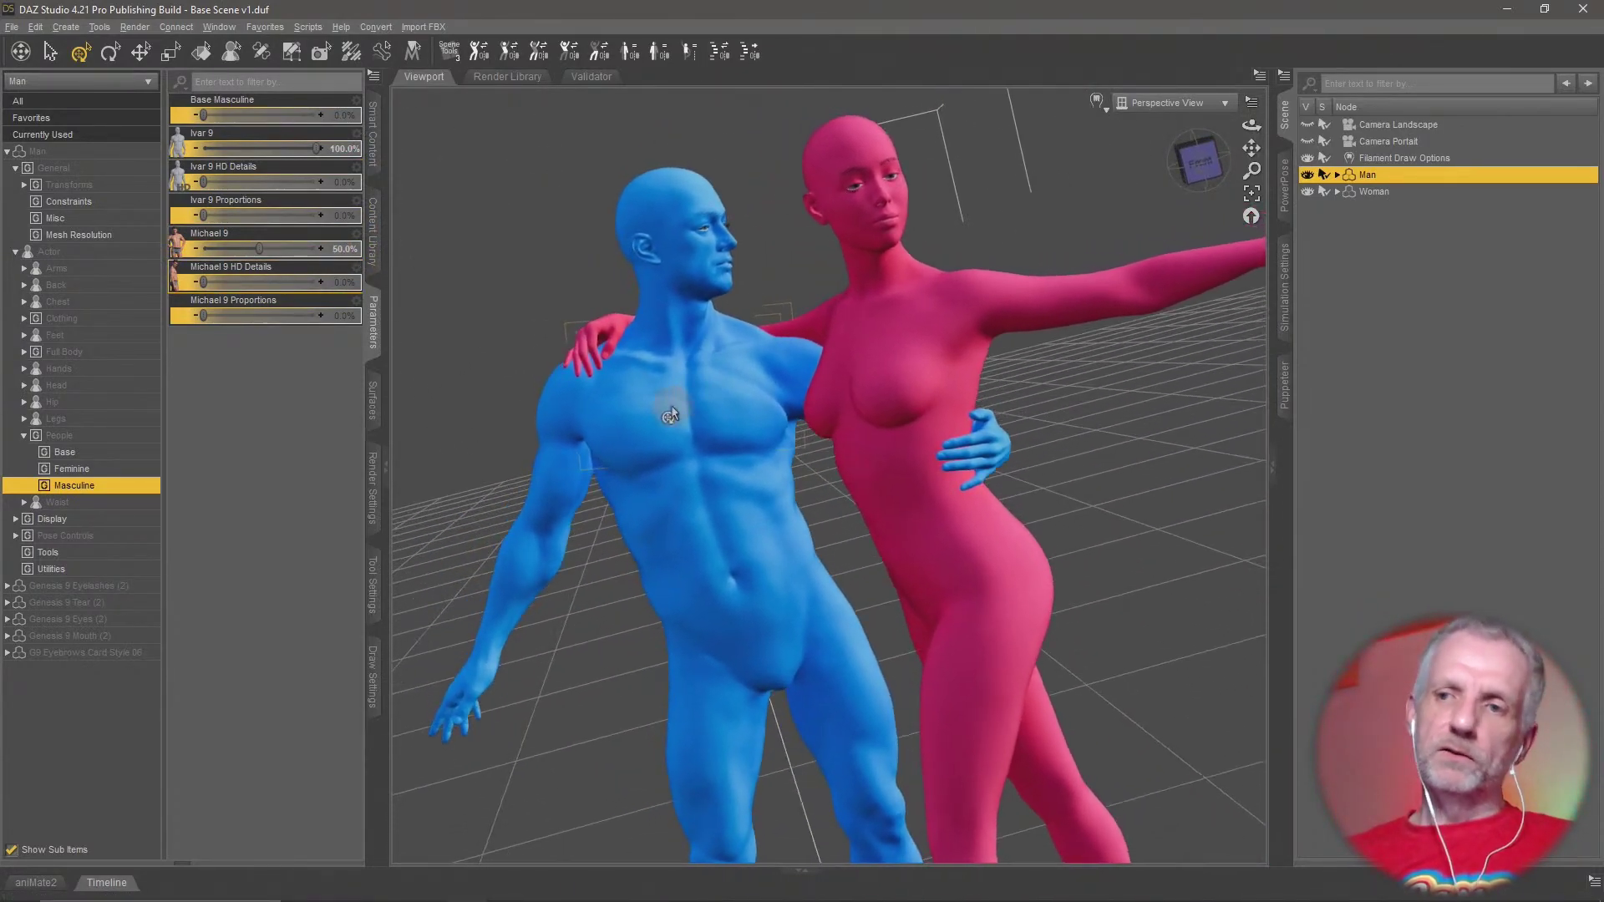
Set the woman's Angela 9 feminine morph to 100%
{"action": "left_click", "coordinate": [1400, 191]}
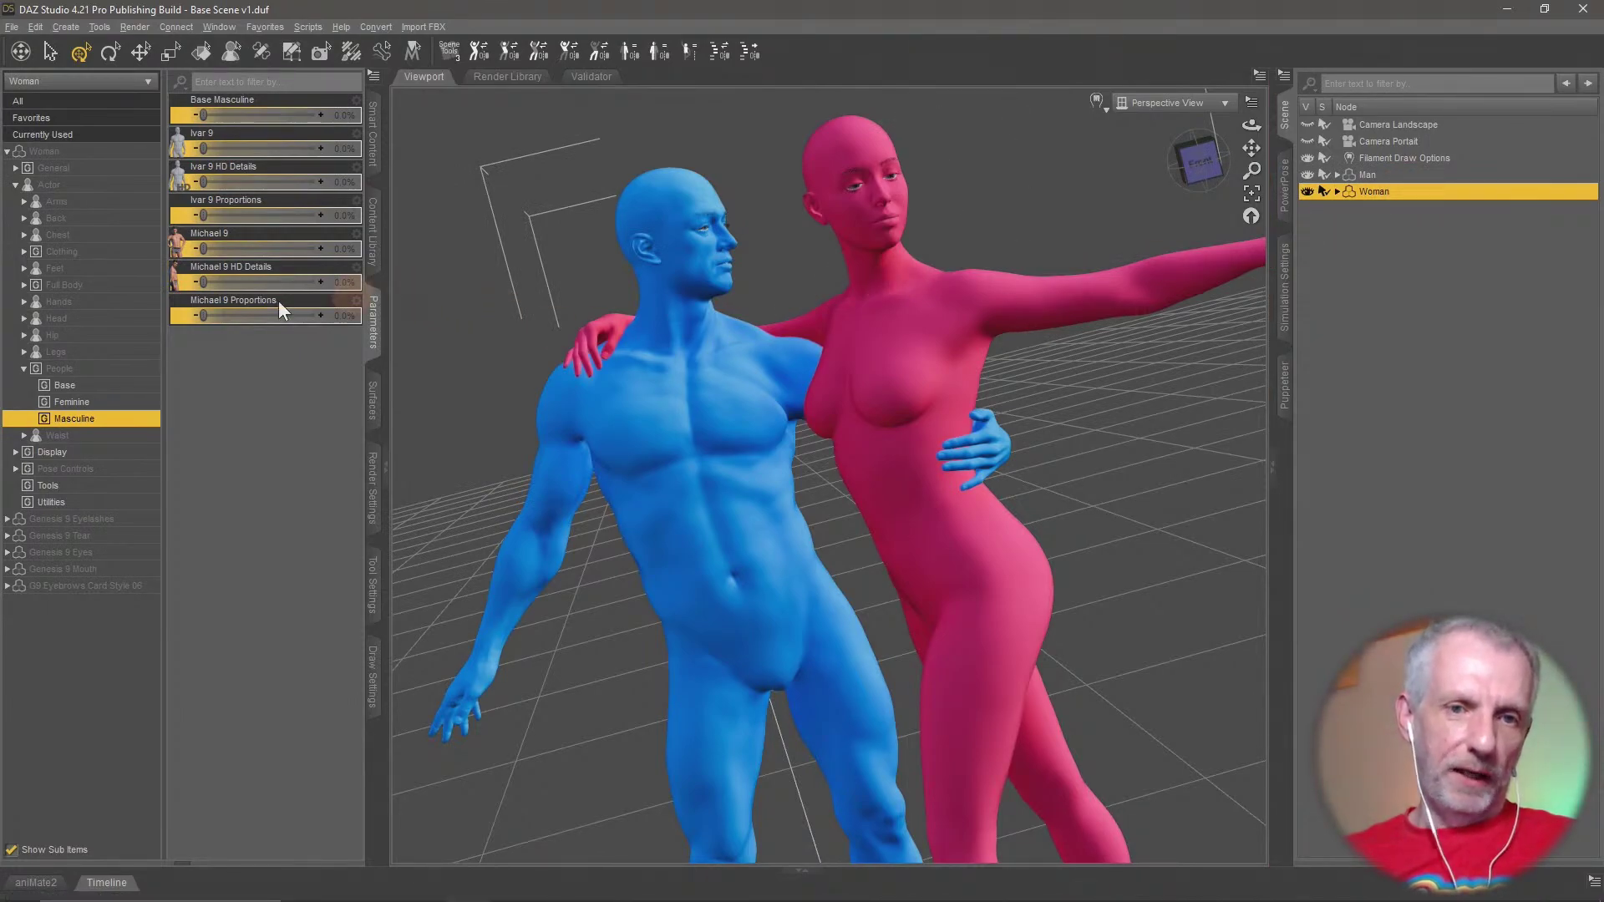
{"action": "left_click", "coordinate": [156, 401]}
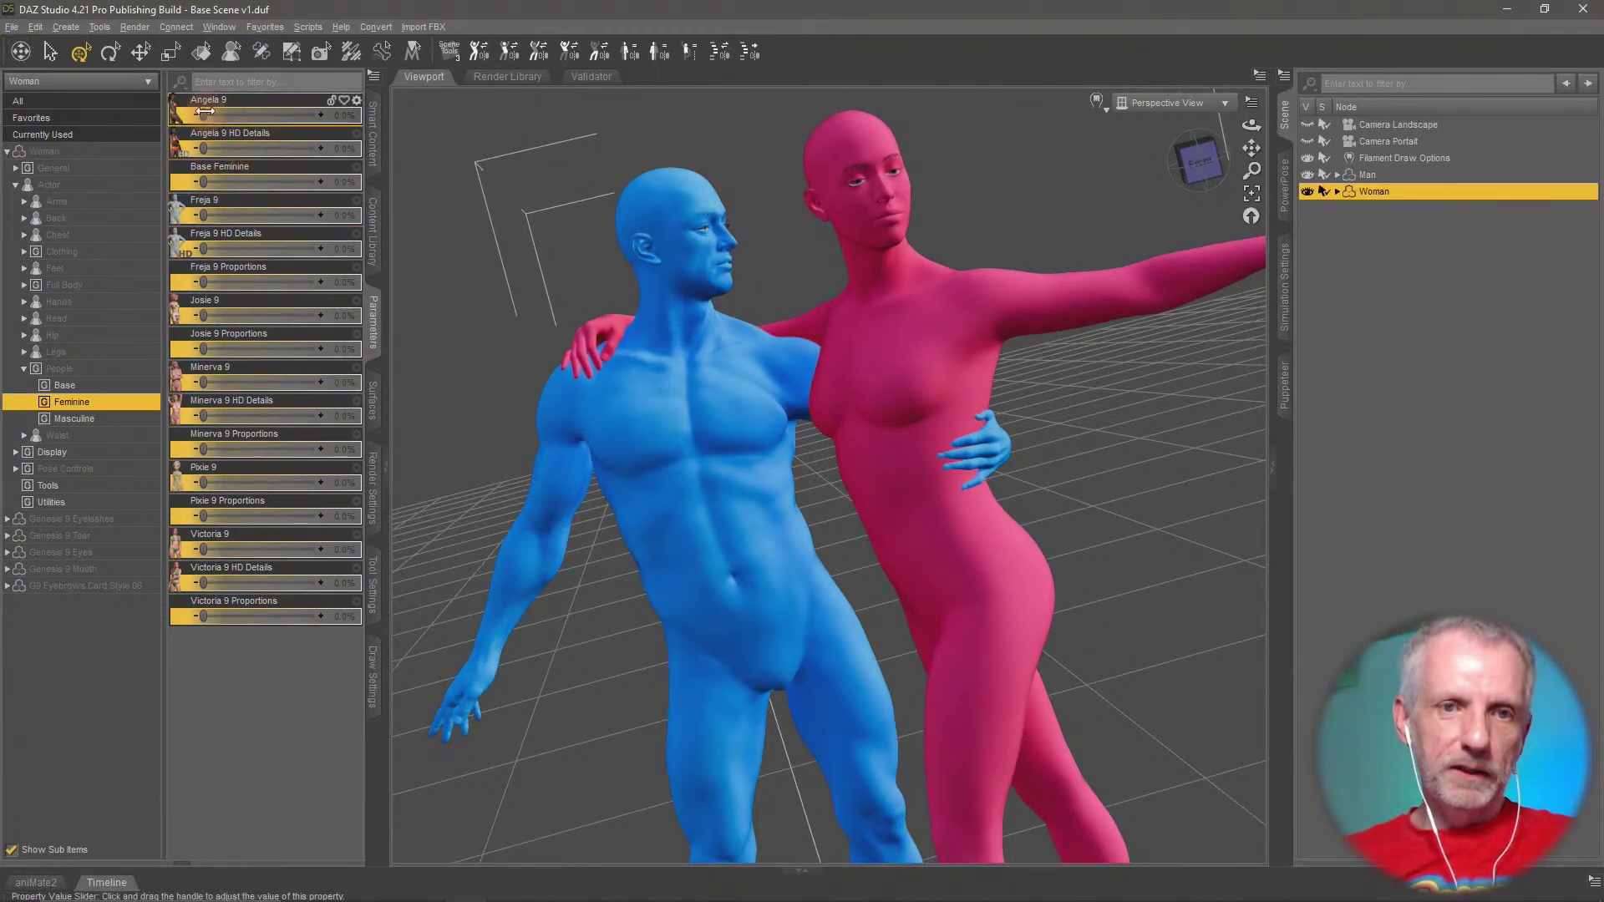
{"action": "left_click_drag", "start_coordinate": [255, 114], "coordinate": [439, 127]}
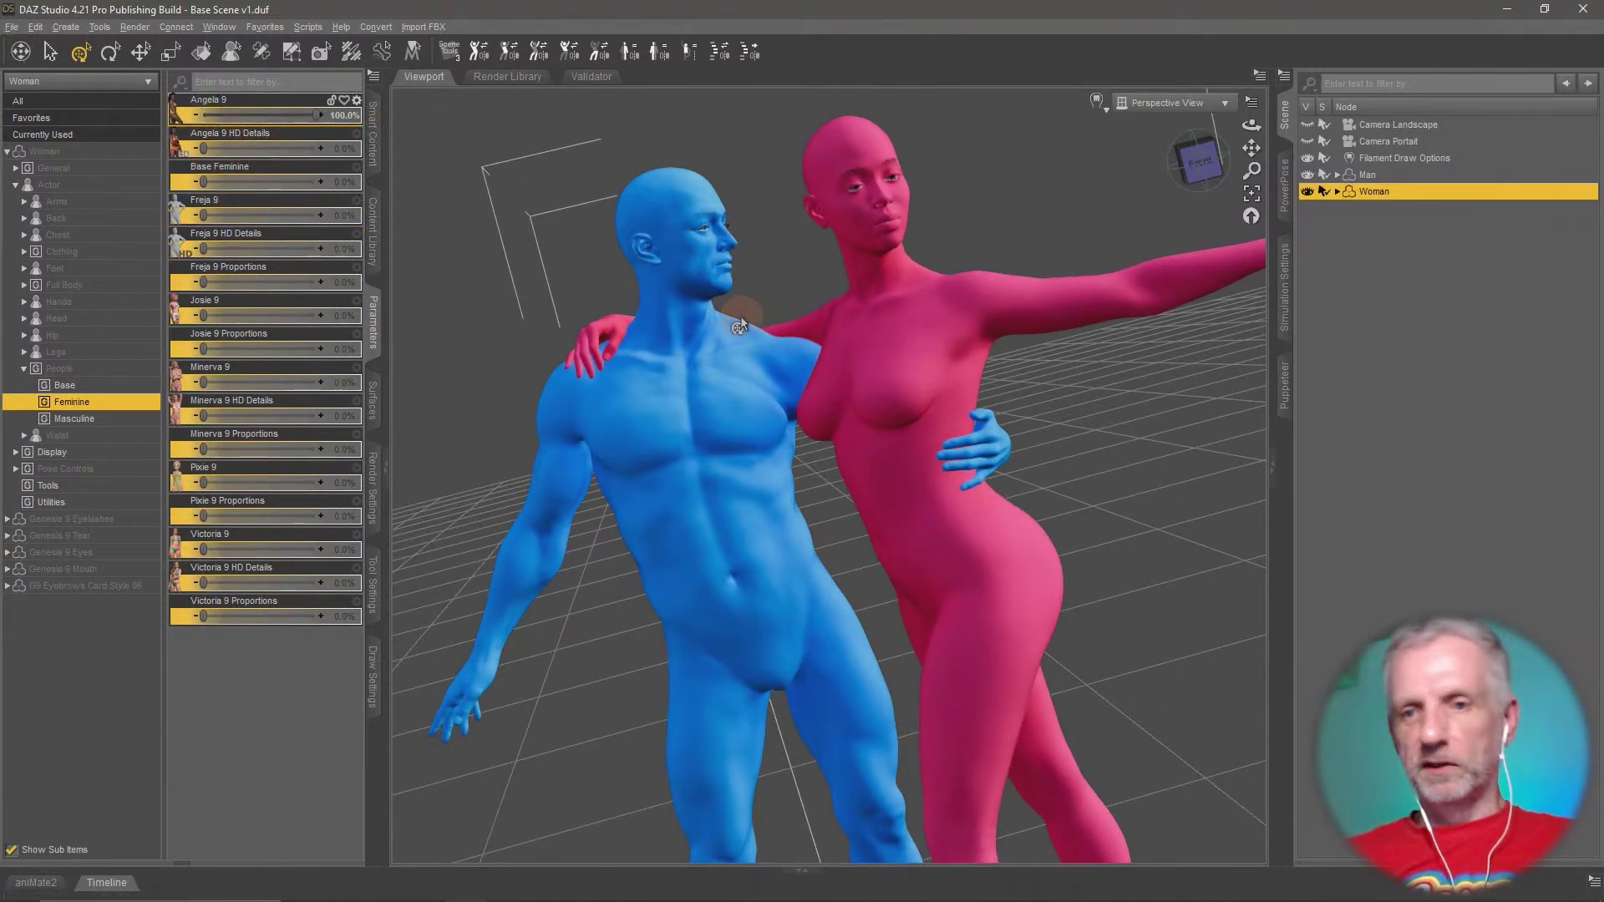
Reset the woman's Angela 9 morph to 0%, set Josie 9 to 100%, and check the figure from several angles
{"action": "mouse_move", "coordinate": [742, 316]}
{"action": "left_mouse_down", "text": "alt"}
{"action": "mouse_move", "coordinate": [719, 316]}
{"action": "mouse_move", "coordinate": [853, 359]}
{"action": "mouse_move", "coordinate": [948, 271]}
{"action": "mouse_move", "coordinate": [719, 316]}
{"action": "mouse_move", "coordinate": [751, 324]}
{"action": "left_mouse_up", "text": "alt"}
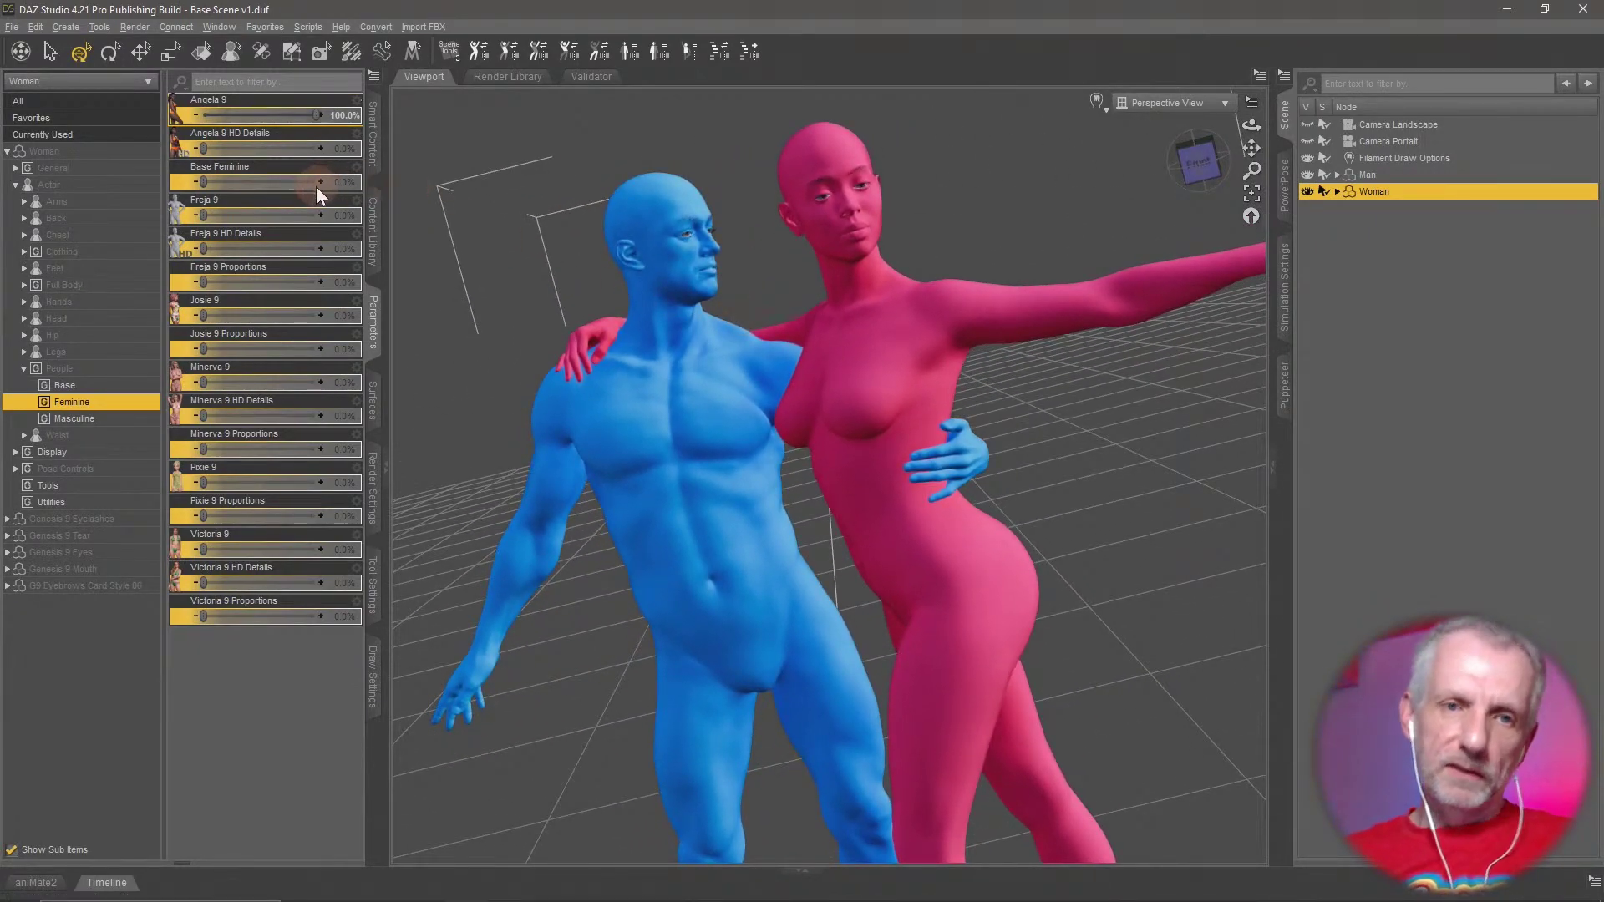
{"action": "left_click", "coordinate": [269, 116], "text": "alt"}
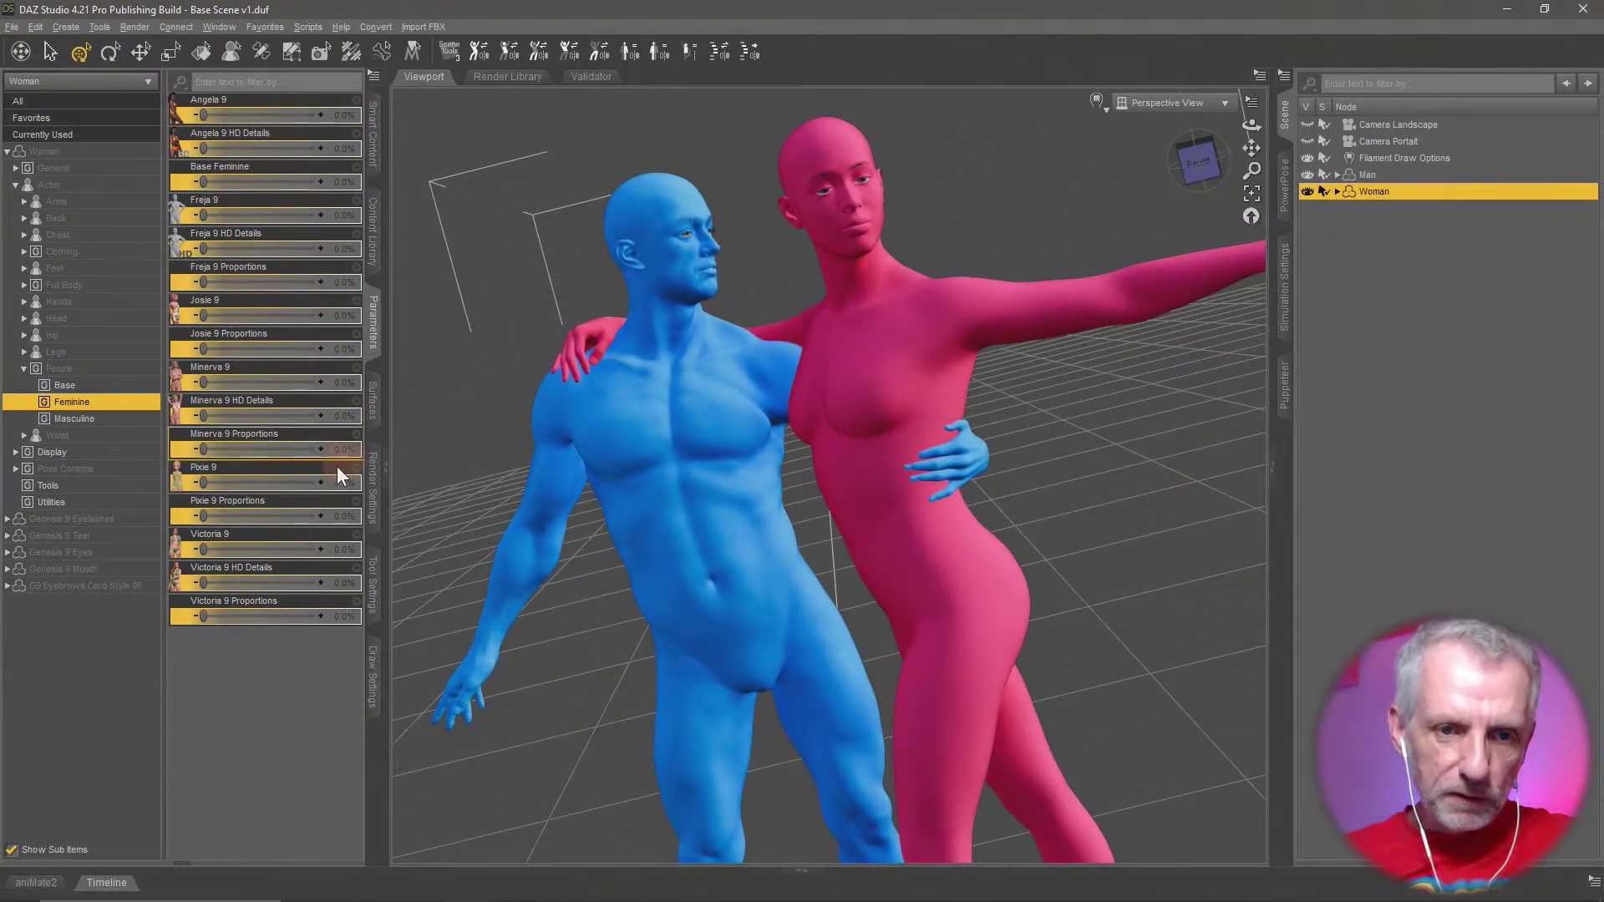
{"action": "mouse_move", "coordinate": [204, 483]}
{"action": "left_mouse_down"}
{"action": "mouse_move", "coordinate": [474, 485]}
{"action": "mouse_move", "coordinate": [205, 501]}
{"action": "left_mouse_up"}
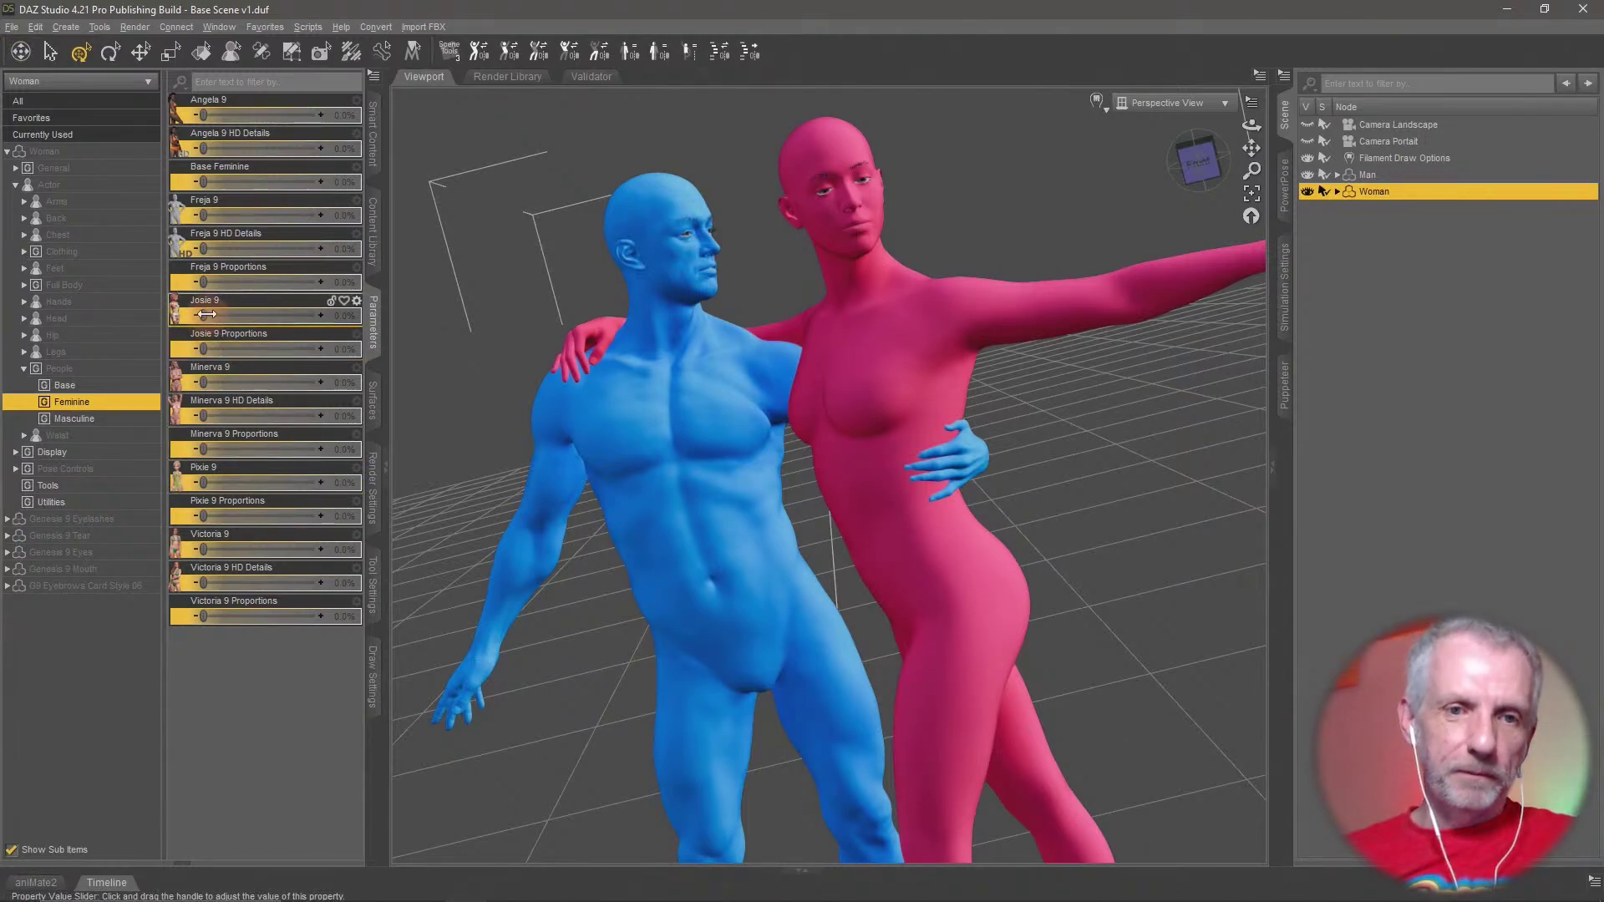
{"action": "left_click_drag", "start_coordinate": [236, 316], "coordinate": [366, 320]}
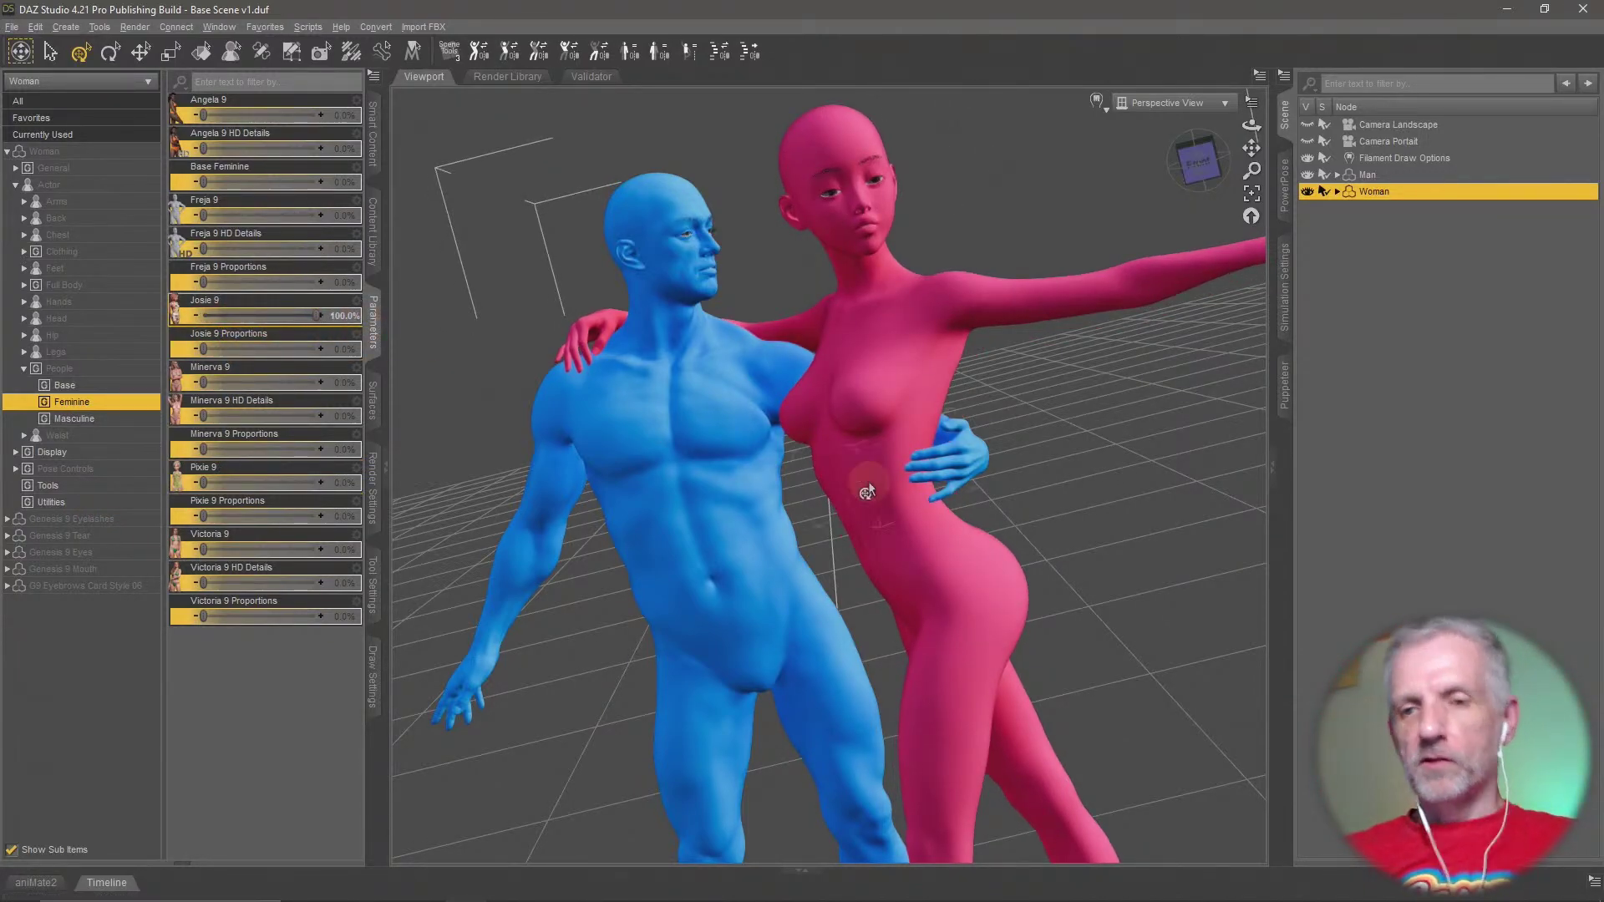
{"action": "middle_click_drag", "start_coordinate": [869, 485], "coordinate": [904, 493]}
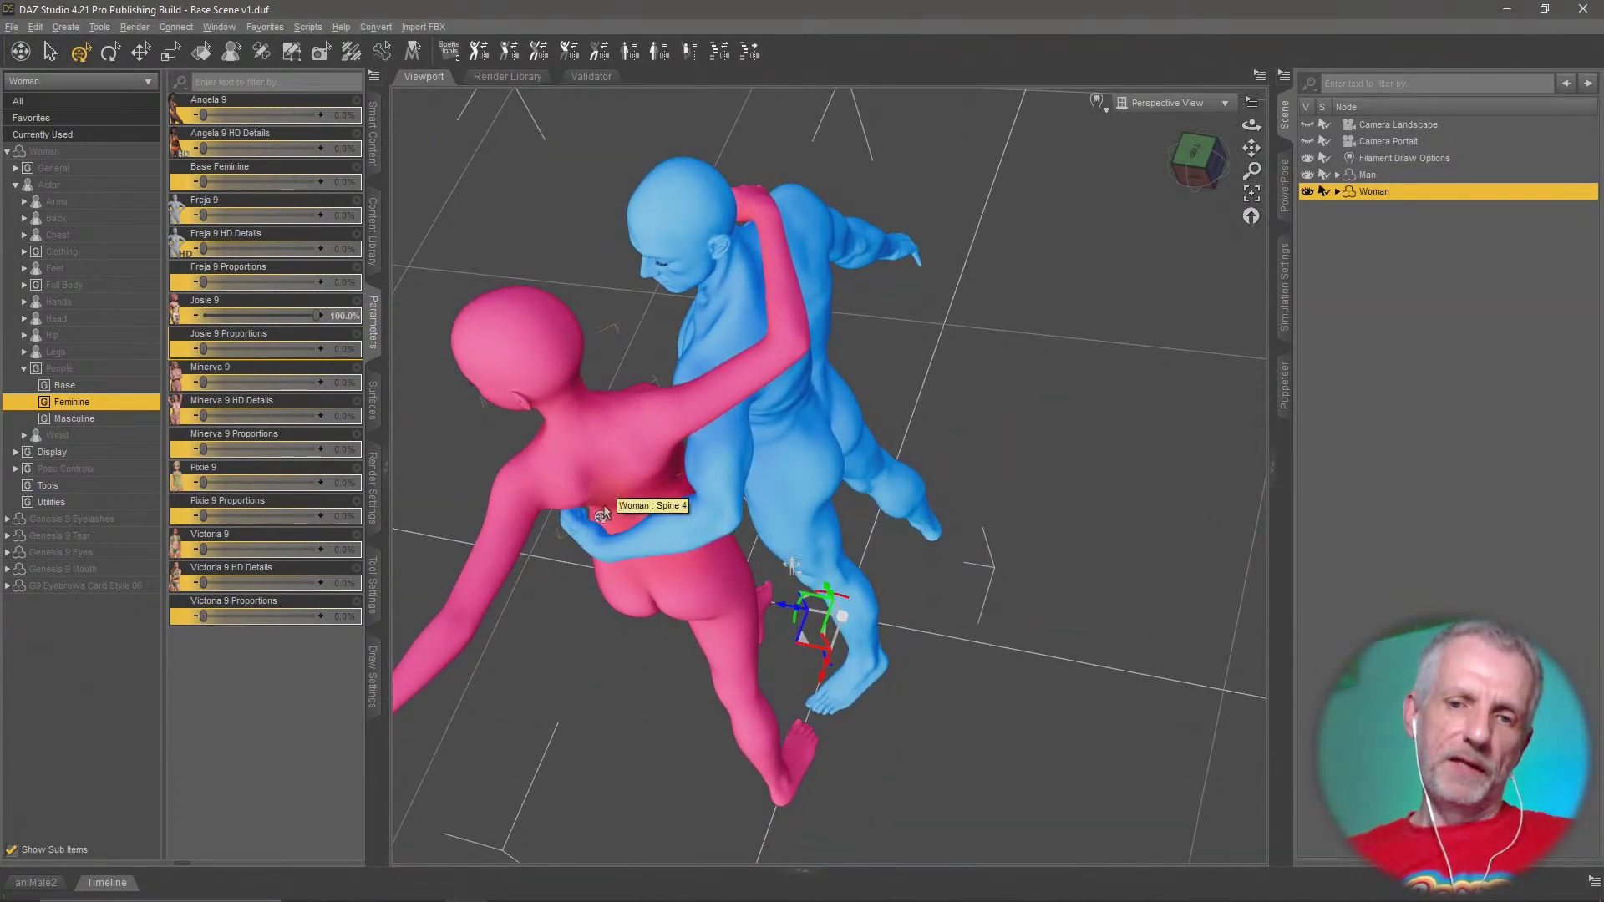
{"action": "middle_click_drag", "start_coordinate": [614, 503], "coordinate": [589, 532]}
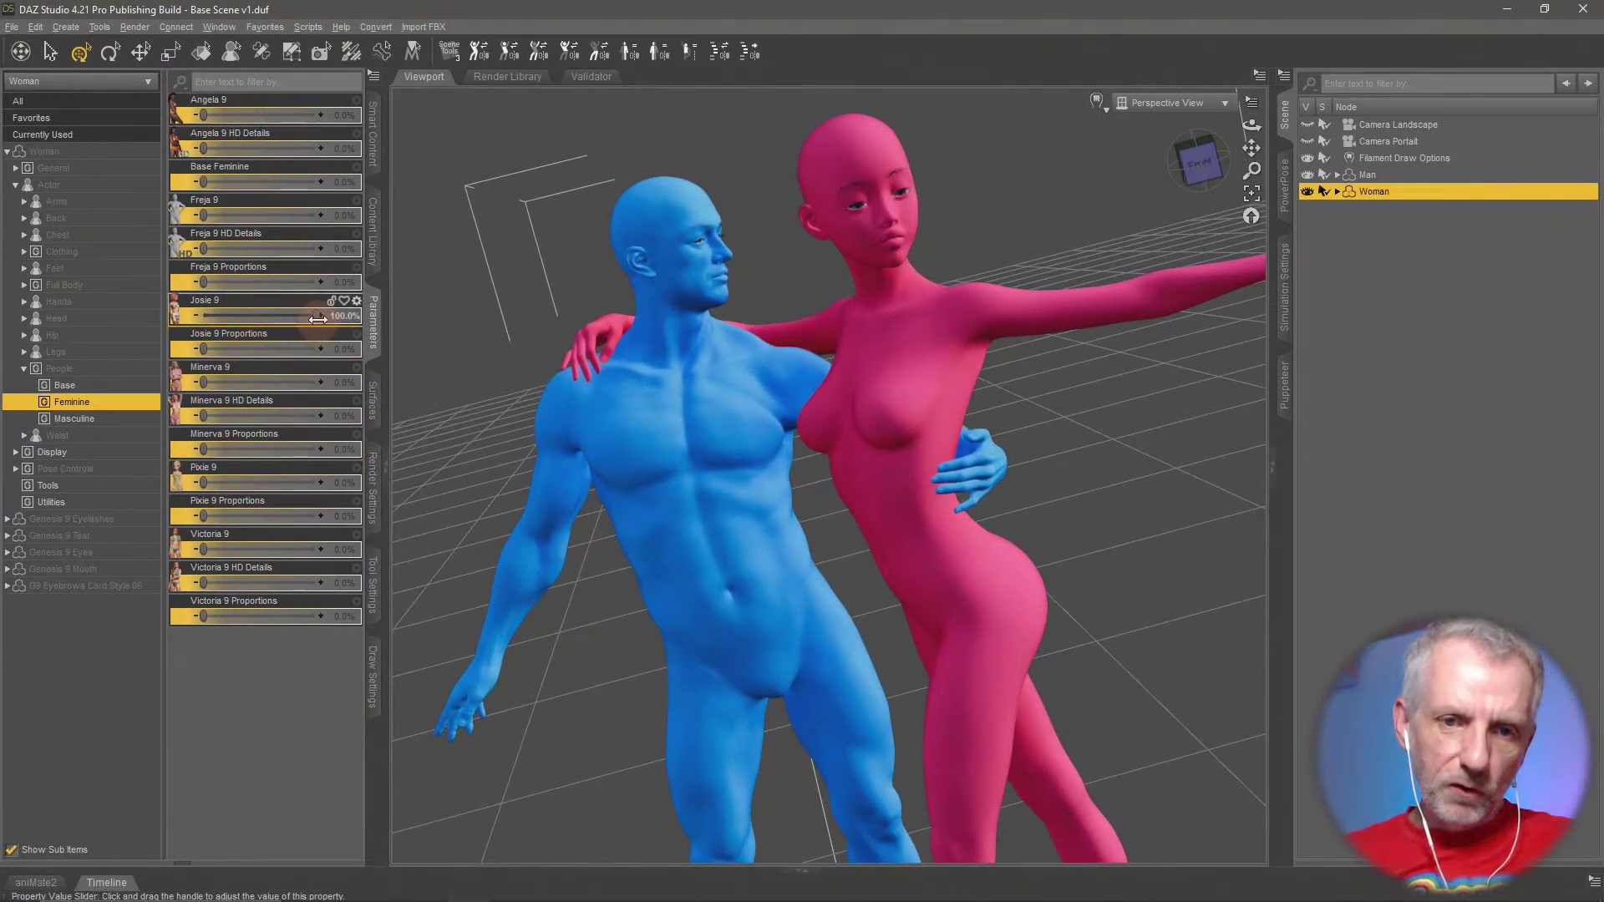
Blend the woman's feminine morphs with Josie 9 at 40% and Angela 9 at 80%
{"action": "left_click_drag", "start_coordinate": [316, 316], "coordinate": [243, 316]}
{"action": "left_click", "coordinate": [345, 318]}
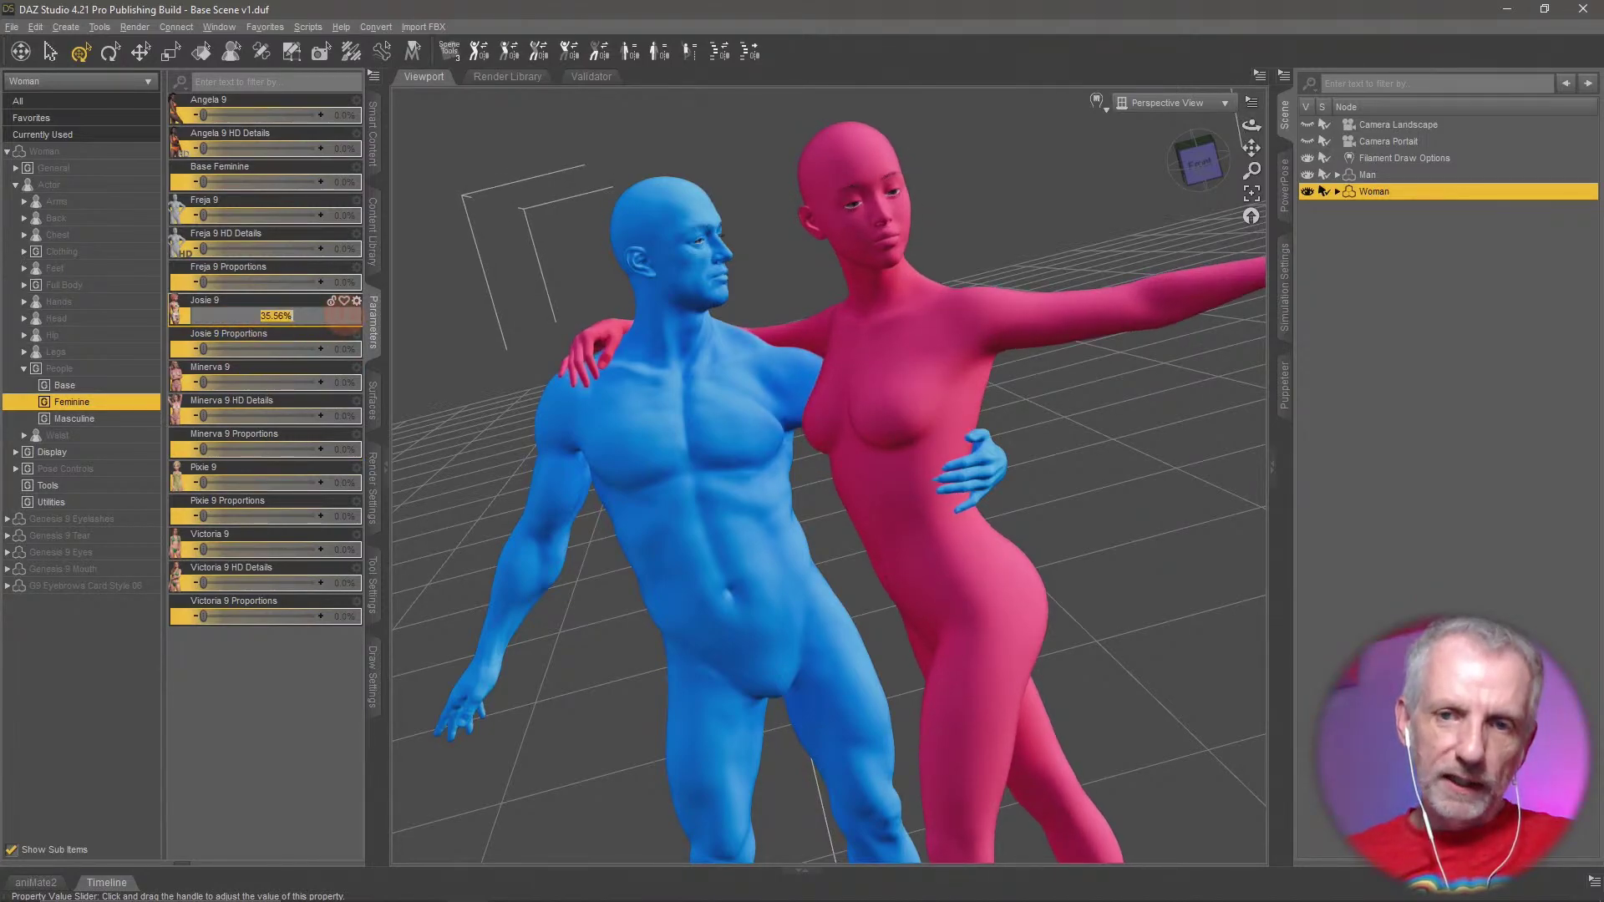
{"action": "type", "text": "40"}
{"action": "key", "text": "Return"}
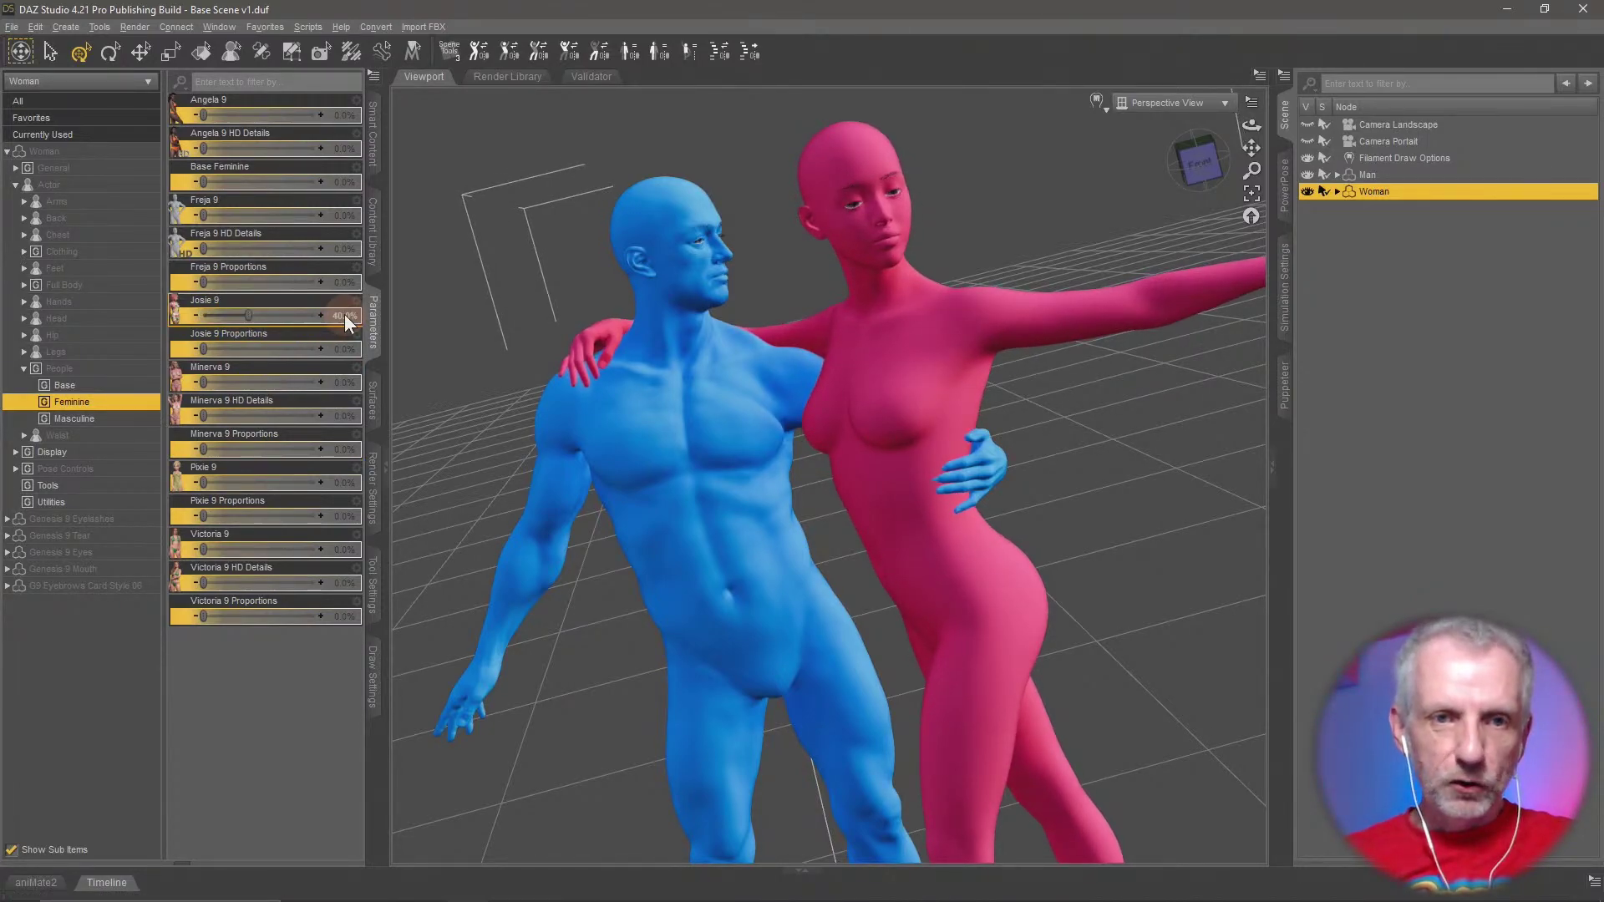
{"action": "left_click", "coordinate": [341, 117]}
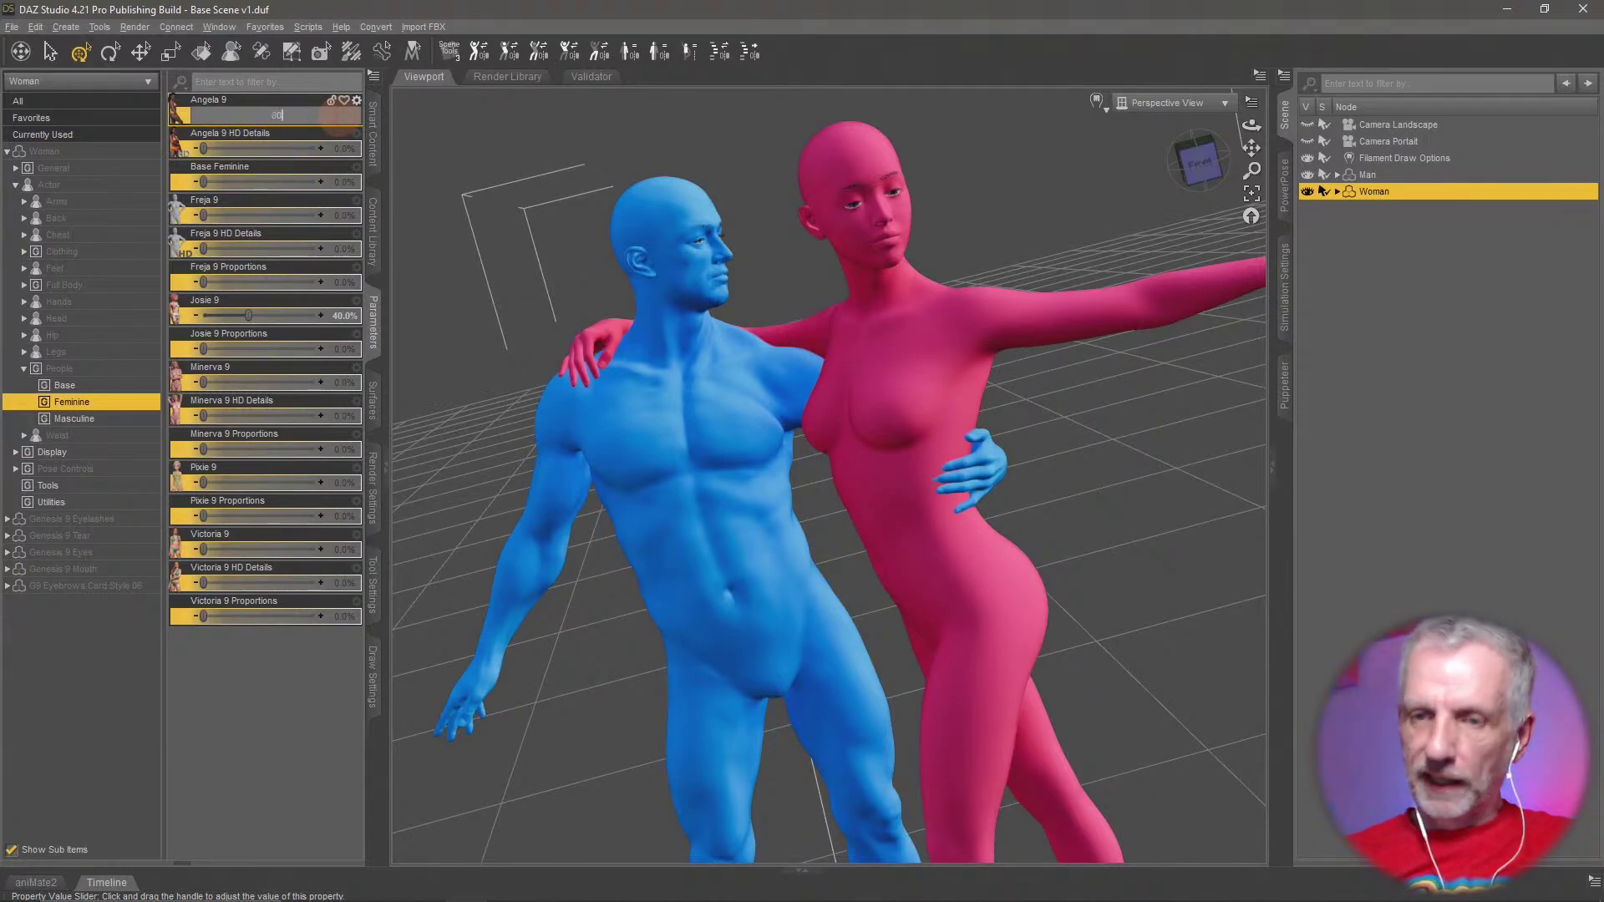
{"action": "type", "text": "80"}
{"action": "key", "text": "Return"}
Check both figures in the NVIDIA Iray preview and switch the viewport draw style to Filament (PBR)
{"action": "middle_click_drag", "start_coordinate": [716, 354], "coordinate": [717, 346]}
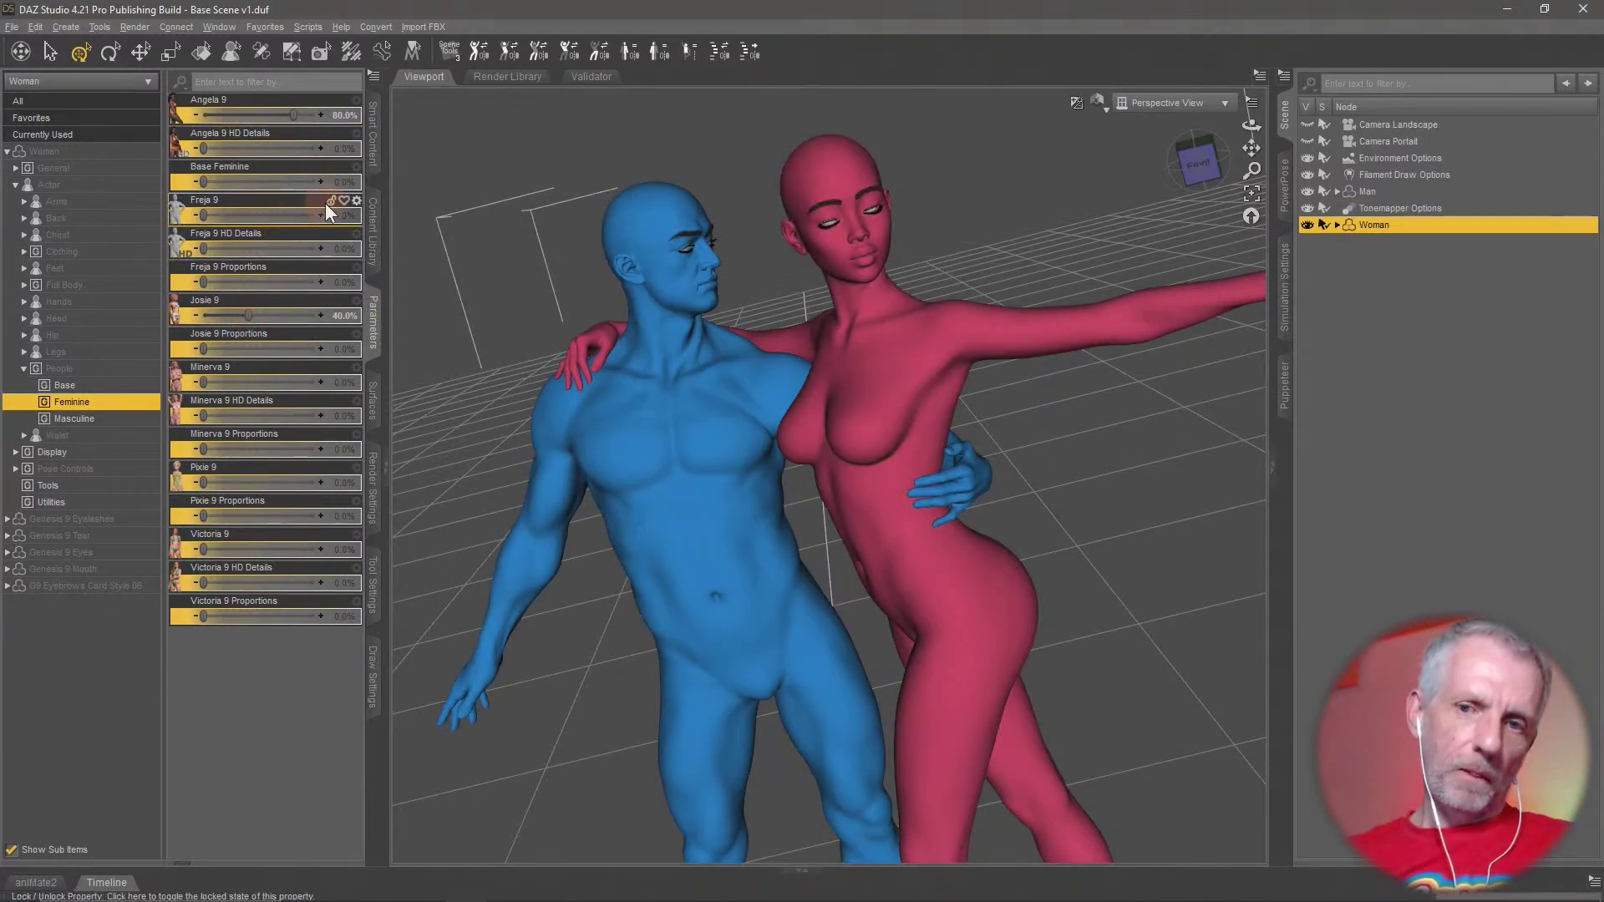
{"action": "middle_click_drag", "start_coordinate": [690, 483], "coordinate": [723, 473]}
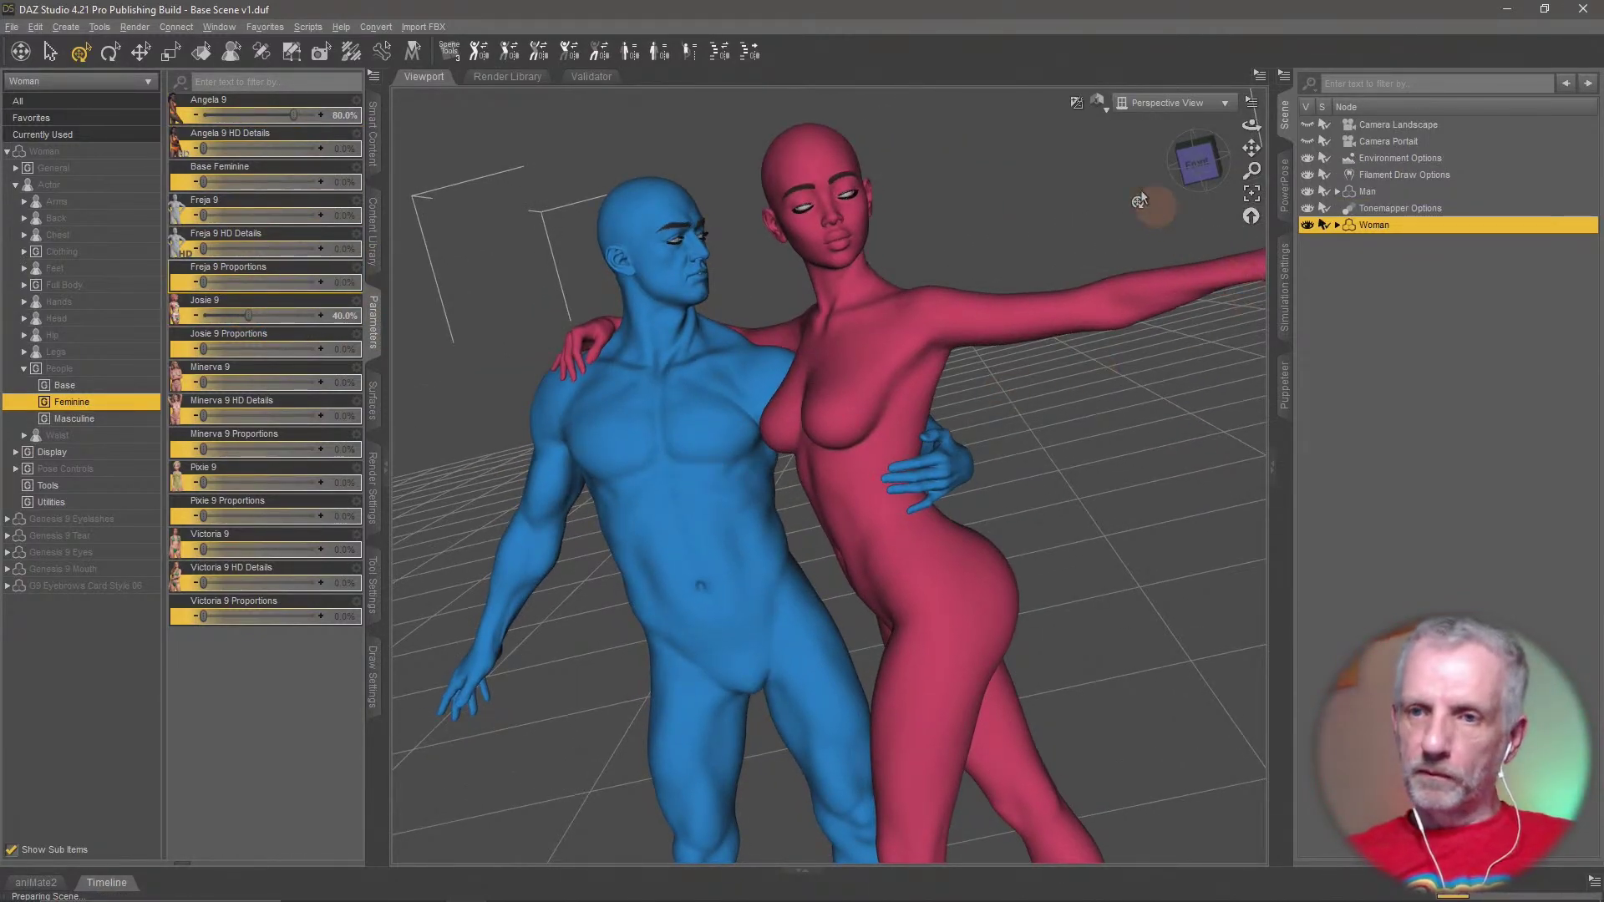
{"action": "left_click", "coordinate": [1100, 100]}
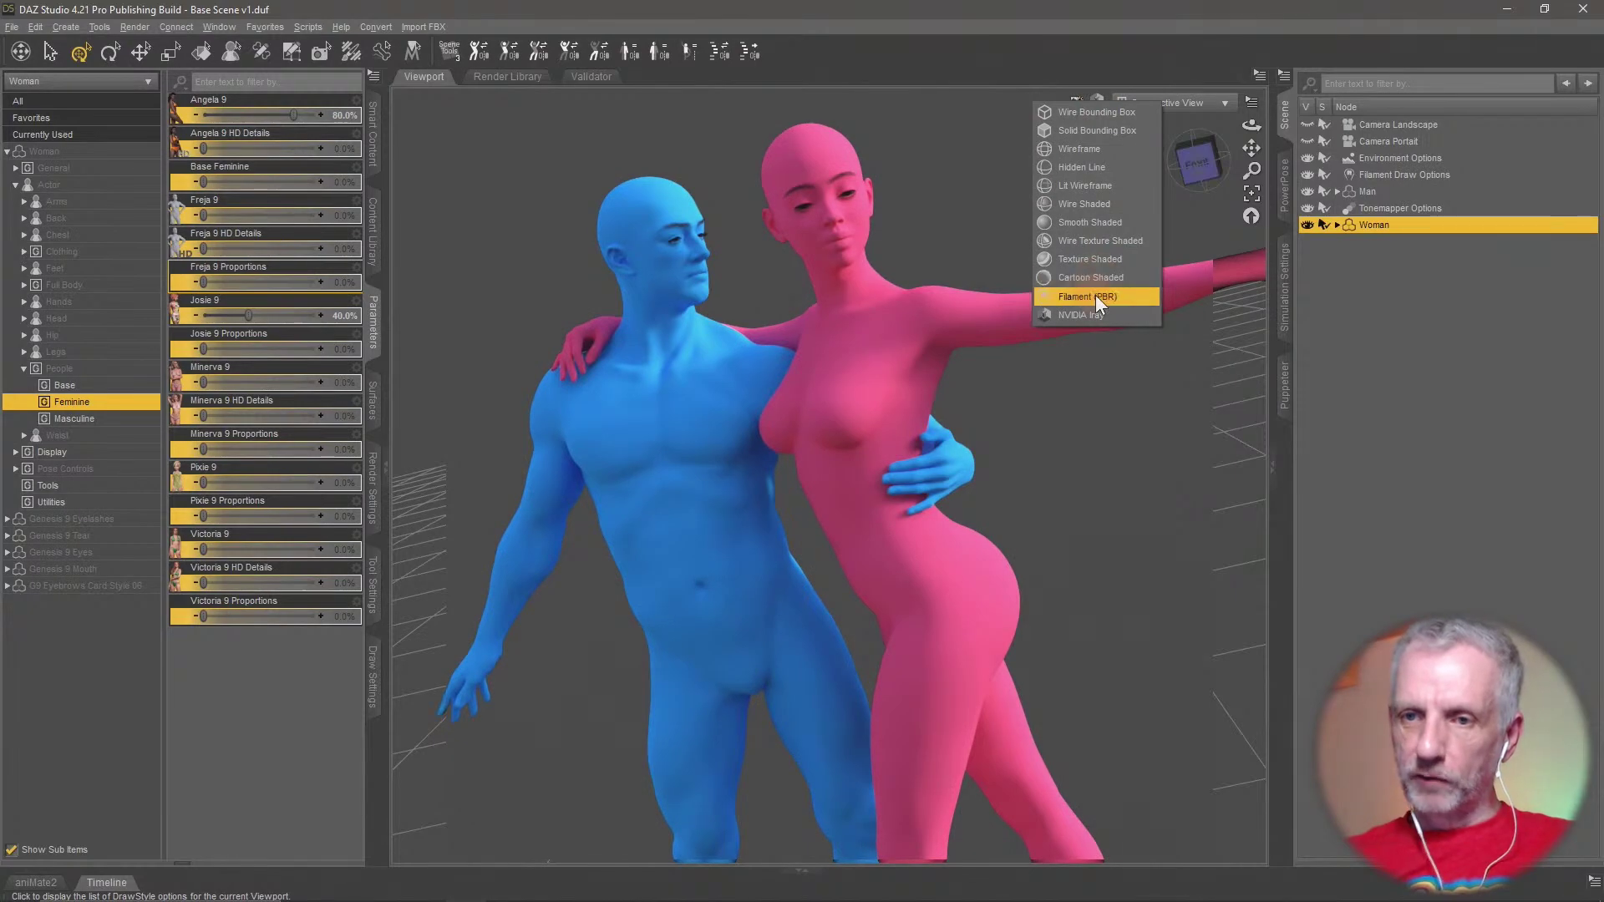
{"action": "left_click", "coordinate": [1082, 322]}
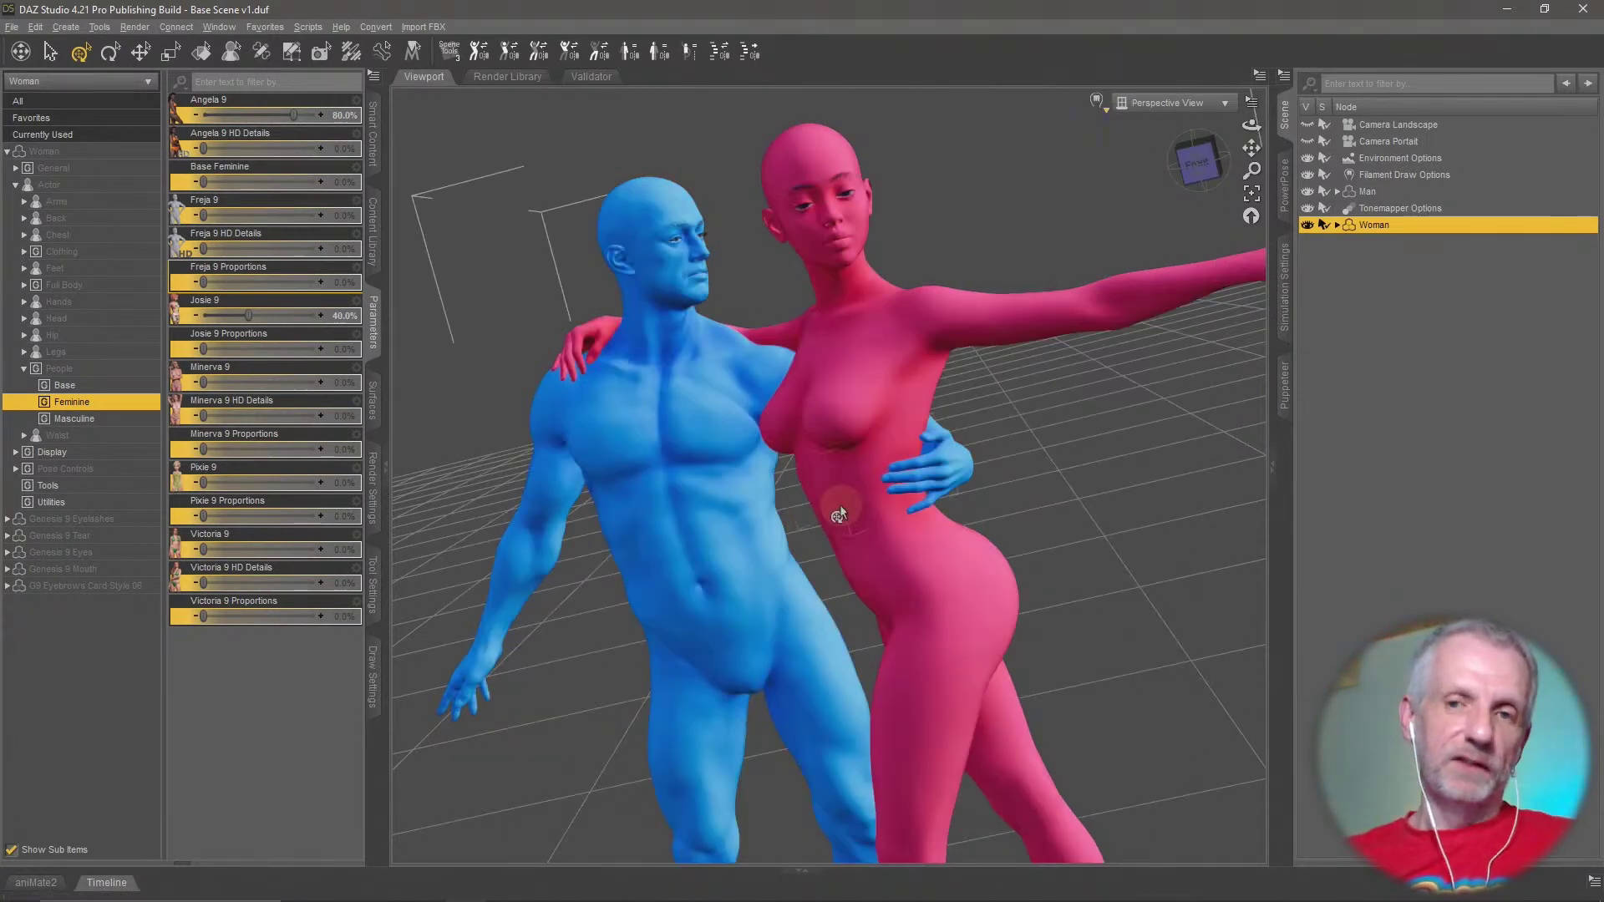
Reset the woman's Josie 9 morph to 0% and set Angela 9 to 100%
{"action": "middle_click_drag", "start_coordinate": [835, 532], "coordinate": [827, 538]}
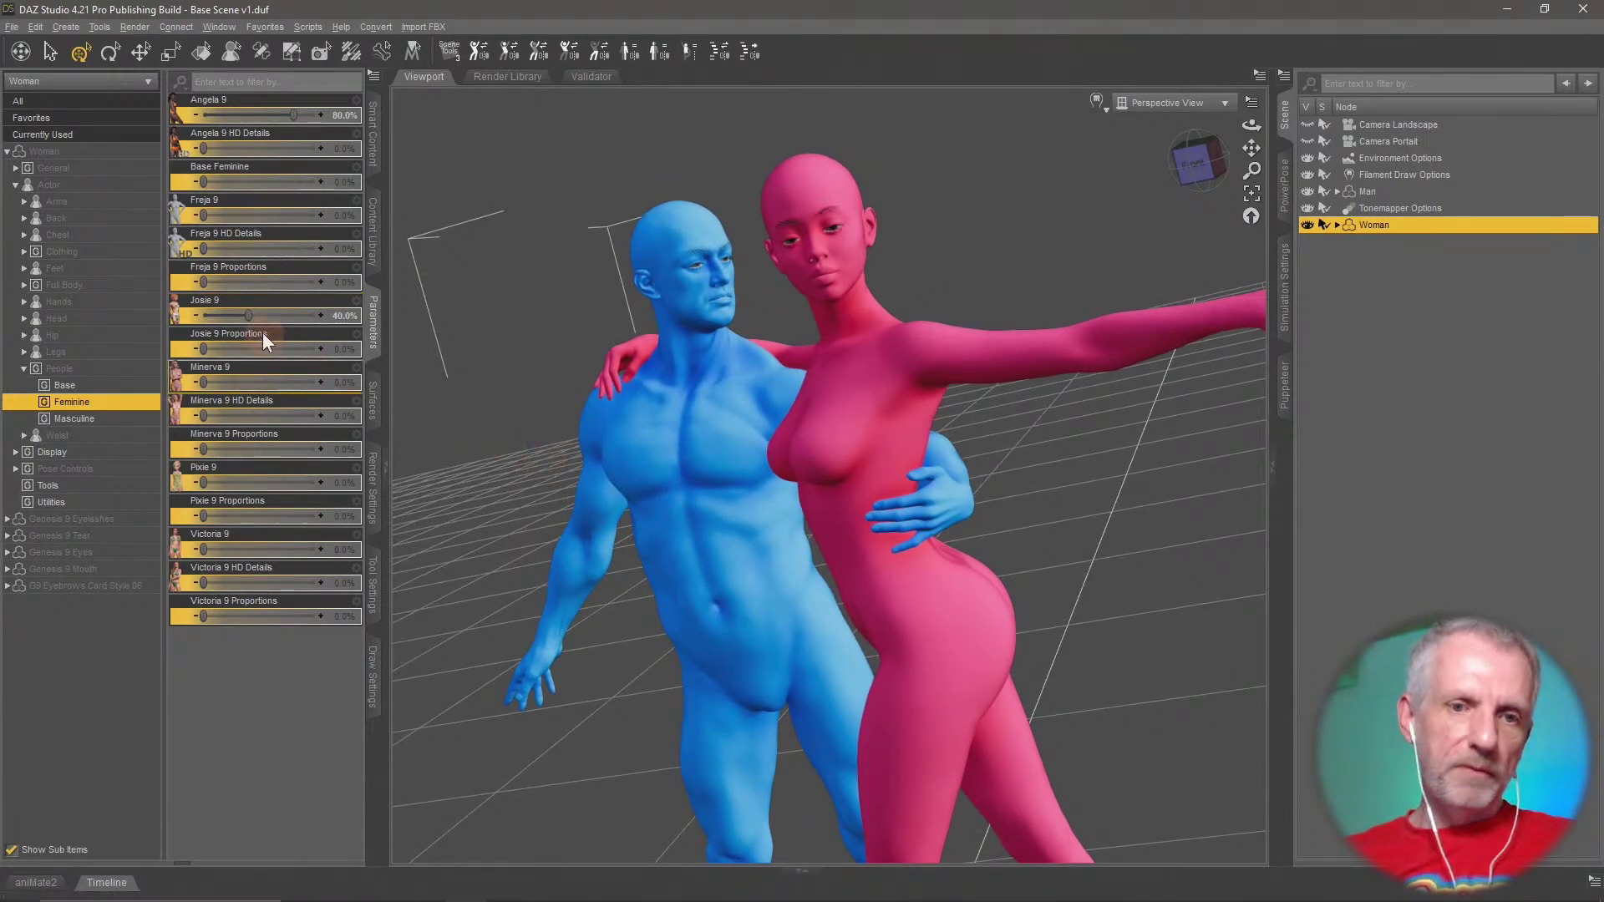
{"action": "left_click", "coordinate": [290, 315], "text": "alt"}
{"action": "left_click_drag", "start_coordinate": [295, 116], "coordinate": [321, 116]}
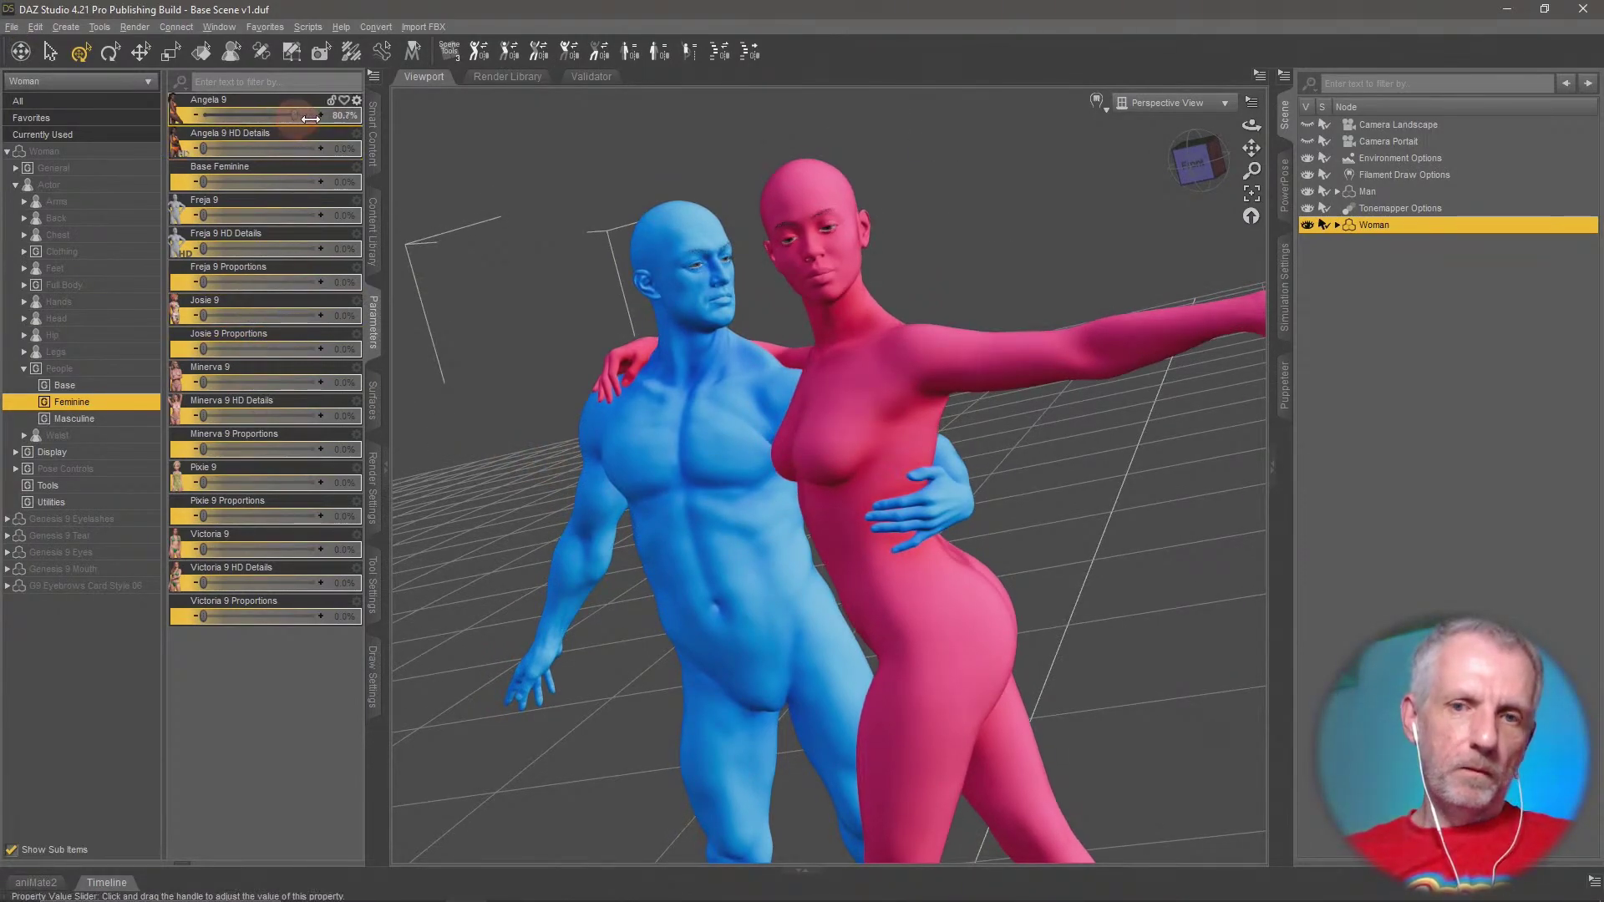
Frame both figures at nearly full length and save the scene
{"action": "mouse_move", "coordinate": [723, 500]}
{"action": "middle_mouse_down"}
{"action": "mouse_move", "coordinate": [827, 500]}
{"action": "mouse_move", "coordinate": [724, 500]}
{"action": "middle_mouse_up"}
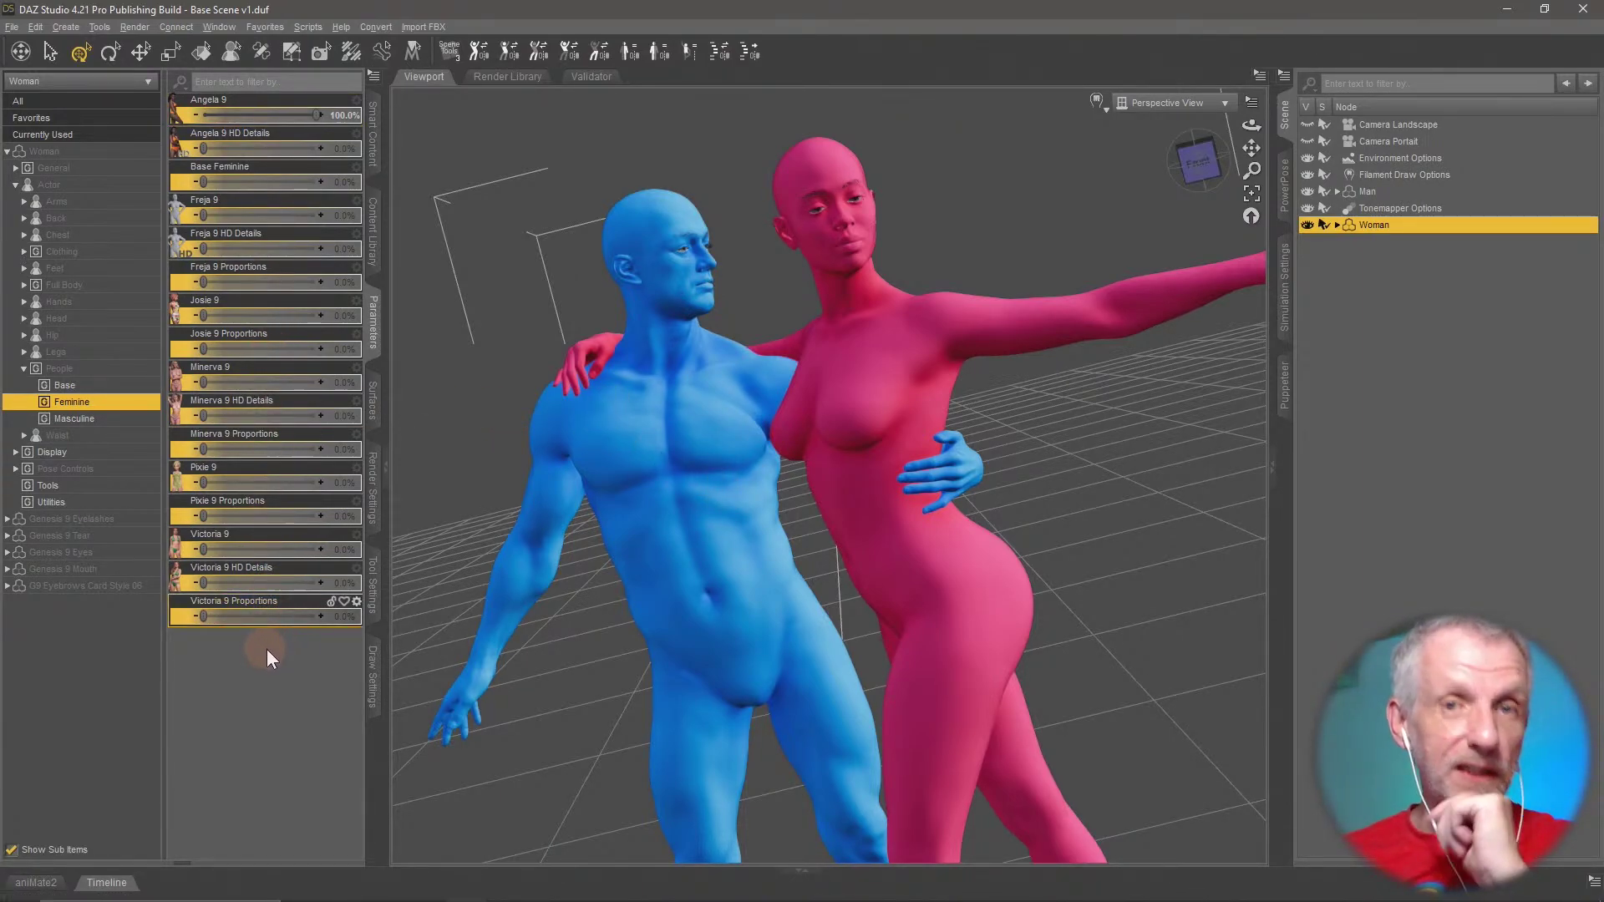
{"action": "mouse_move", "coordinate": [823, 605]}
{"action": "middle_mouse_down"}
{"action": "mouse_move", "coordinate": [788, 609]}
{"action": "mouse_move", "coordinate": [803, 610]}
{"action": "mouse_move", "coordinate": [754, 499]}
{"action": "mouse_move", "coordinate": [1003, 844]}
{"action": "mouse_move", "coordinate": [938, 827]}
{"action": "mouse_move", "coordinate": [929, 779]}
{"action": "mouse_move", "coordinate": [1204, 790]}
{"action": "mouse_move", "coordinate": [762, 614]}
{"action": "mouse_move", "coordinate": [859, 603]}
{"action": "mouse_move", "coordinate": [797, 611]}
{"action": "mouse_move", "coordinate": [827, 606]}
{"action": "middle_mouse_up"}
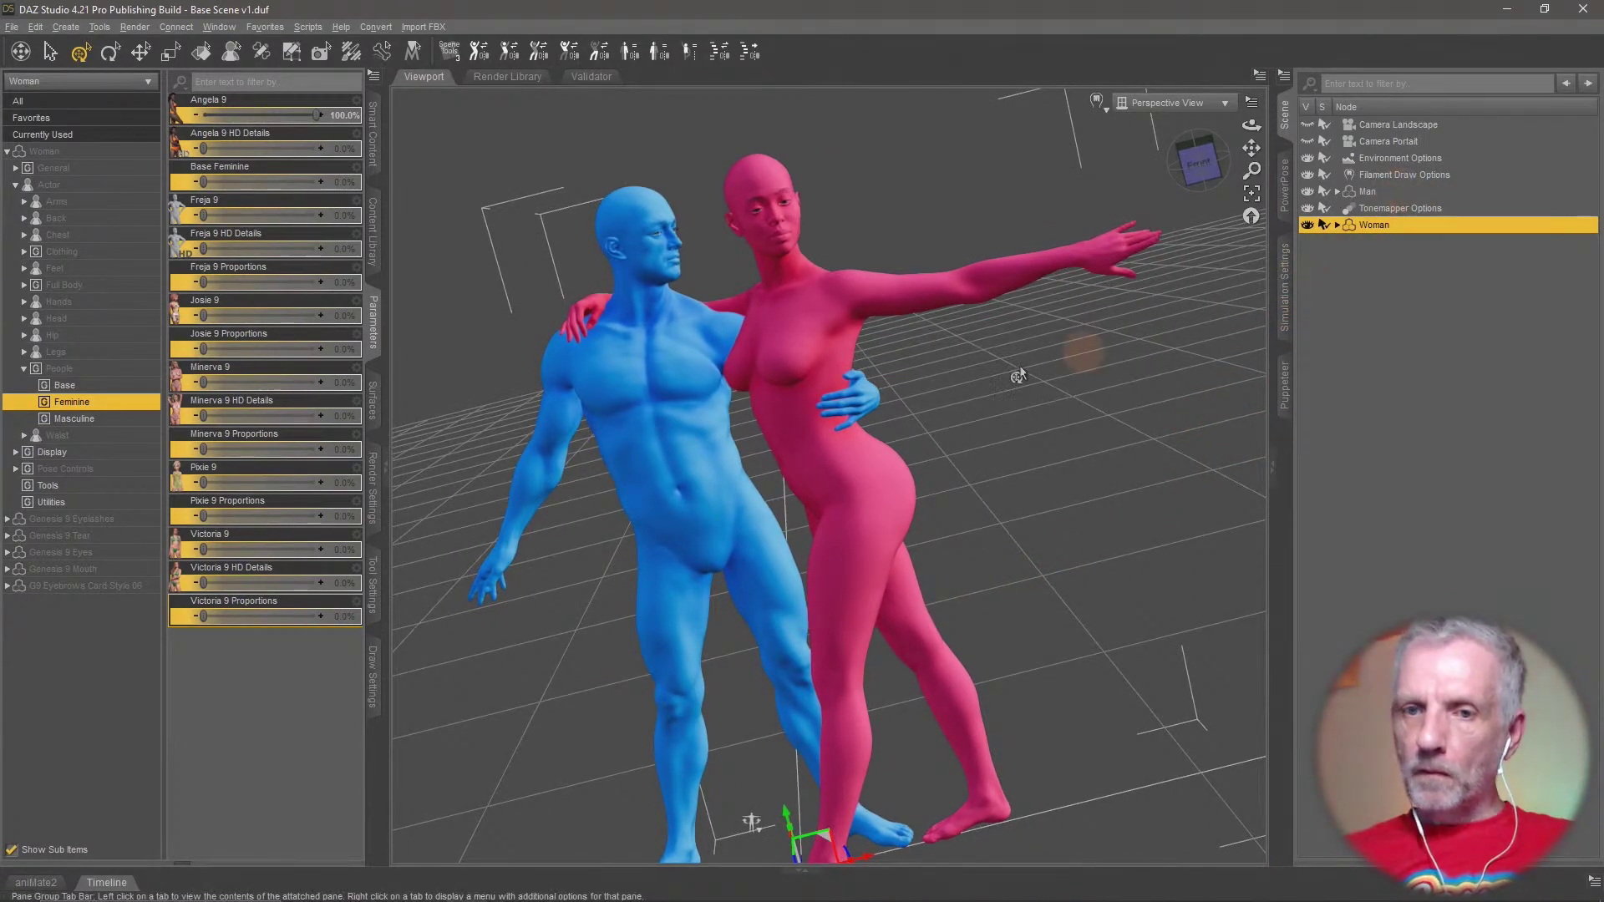
{"action": "middle_click_drag", "start_coordinate": [1008, 379], "coordinate": [1041, 400]}
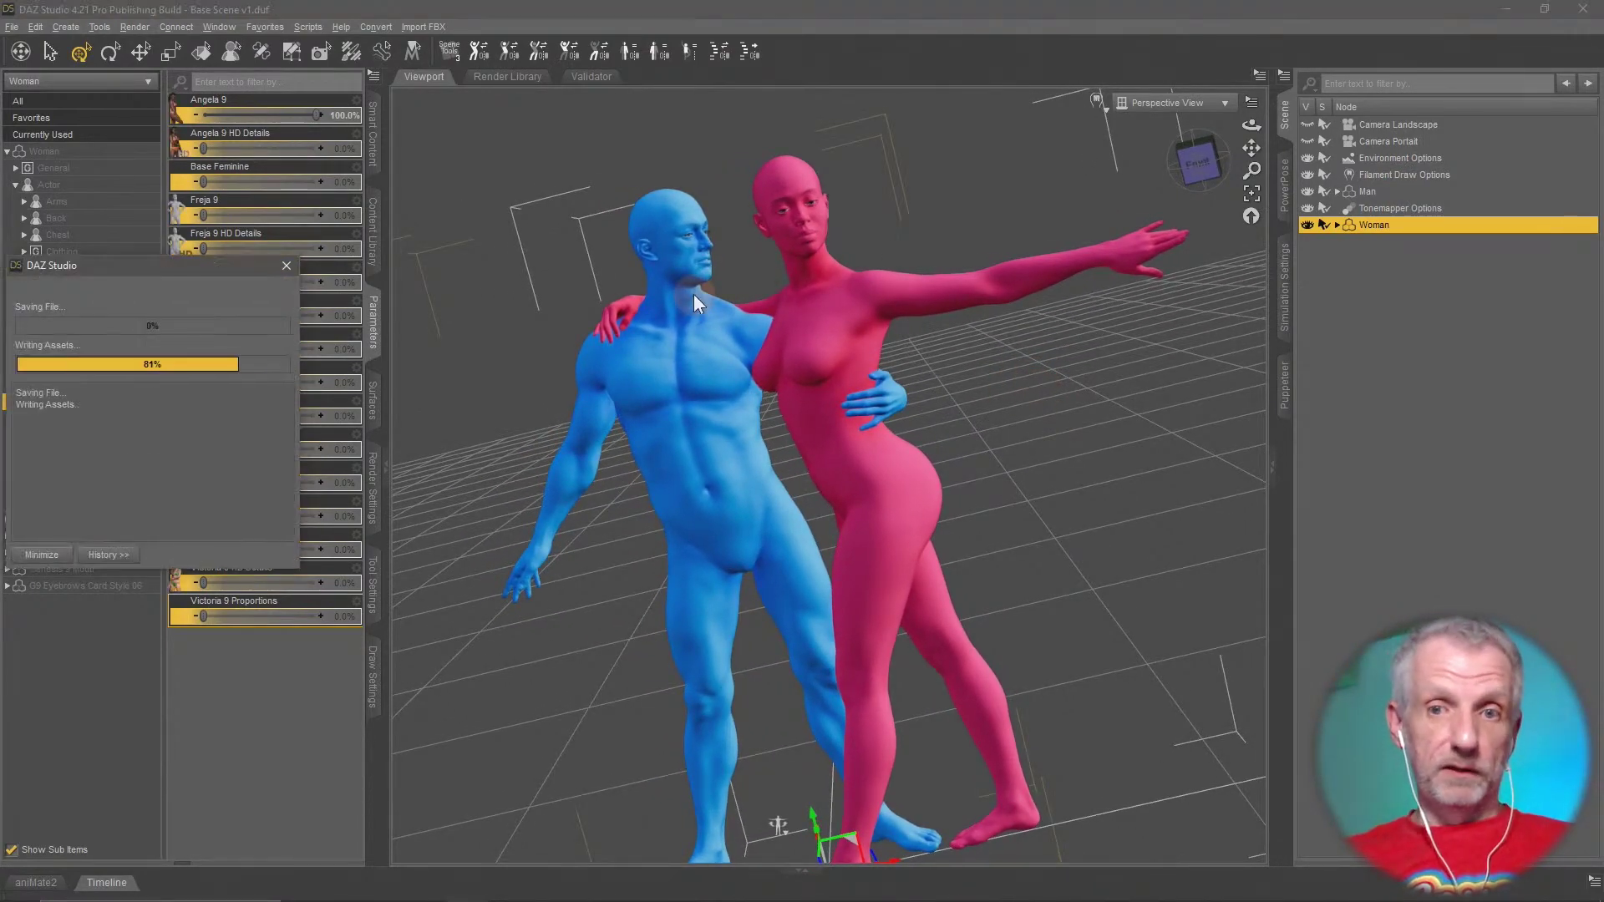
Load the Dalila Dress for Genesis 9 from the installed wardrobe products onto the woman and check it
{"action": "left_click", "coordinate": [373, 119]}
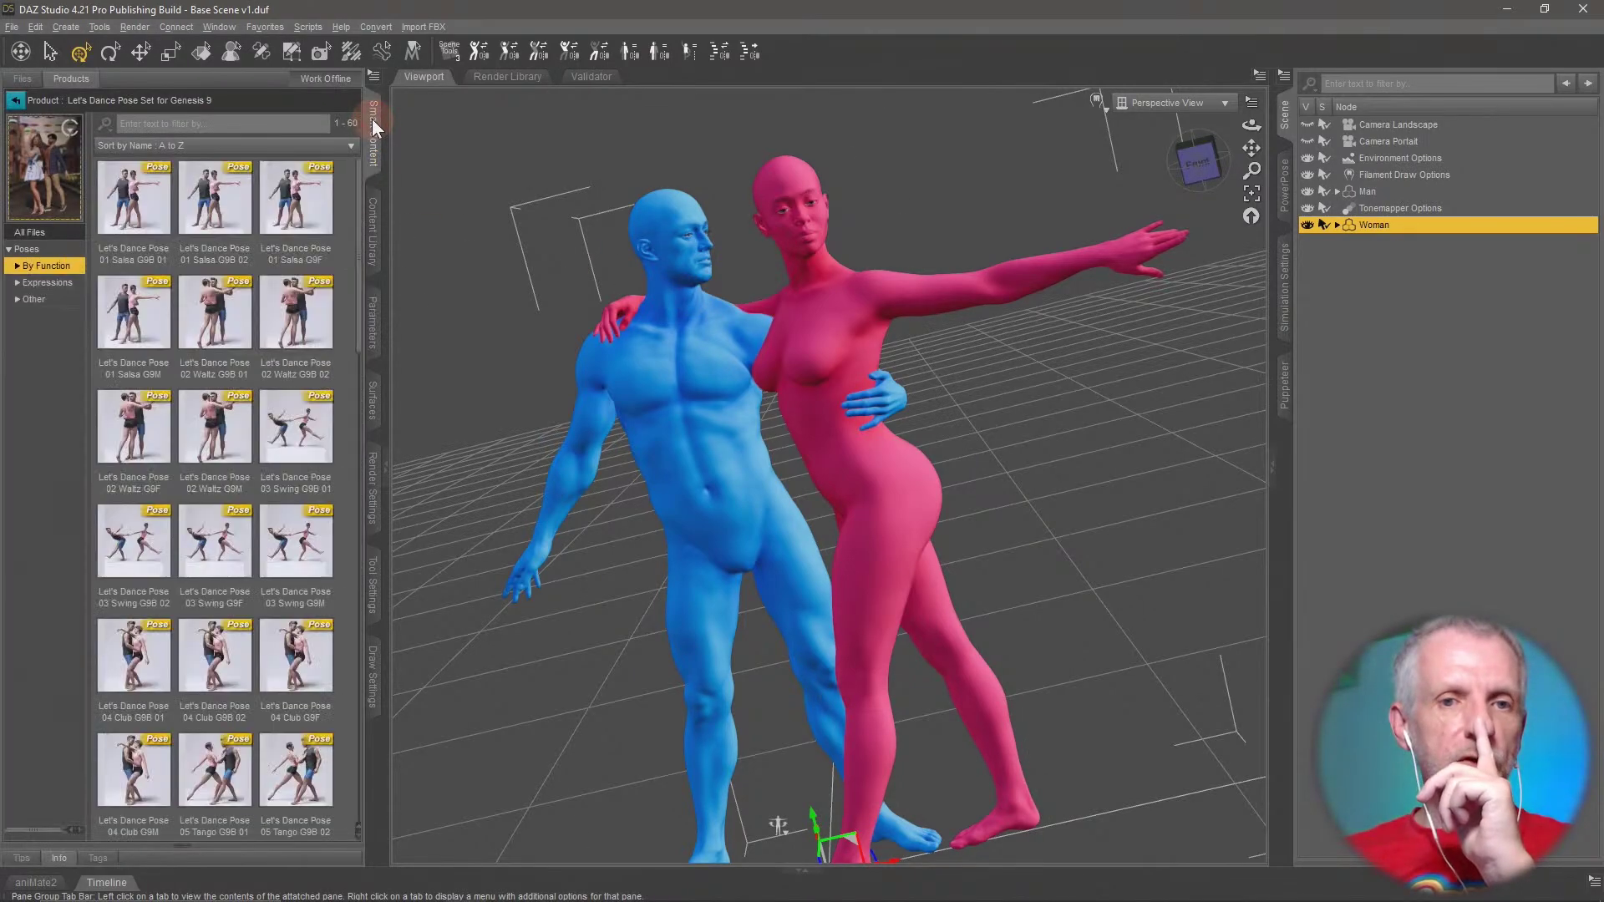
{"action": "left_click", "coordinate": [15, 100]}
{"action": "left_click", "coordinate": [74, 421]}
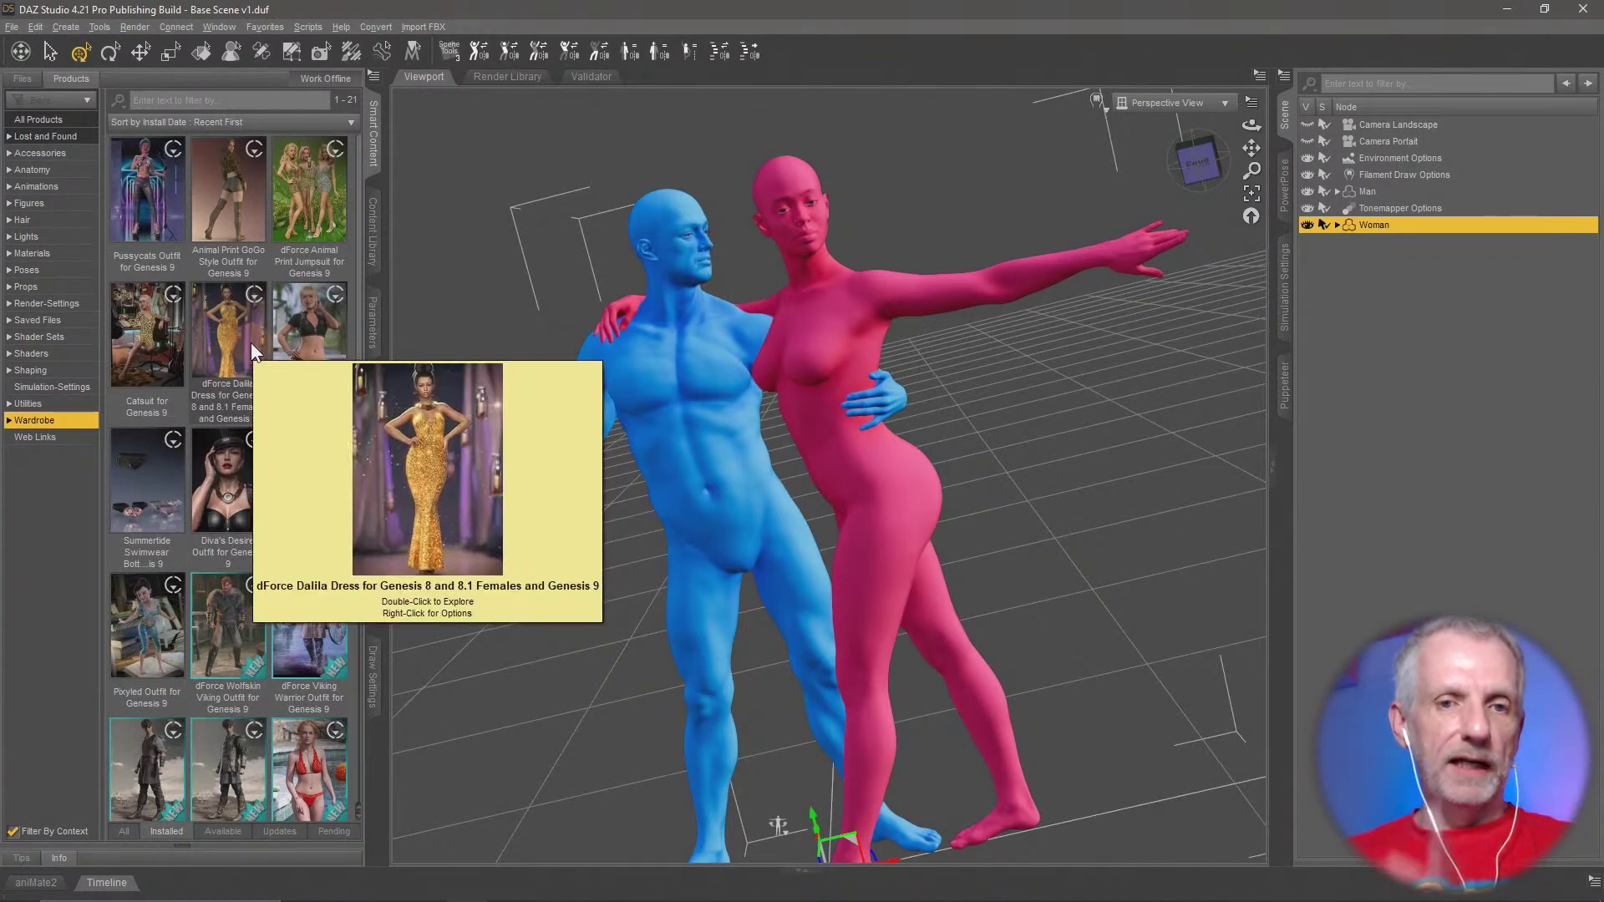
{"action": "mouse_move", "coordinate": [289, 191]}
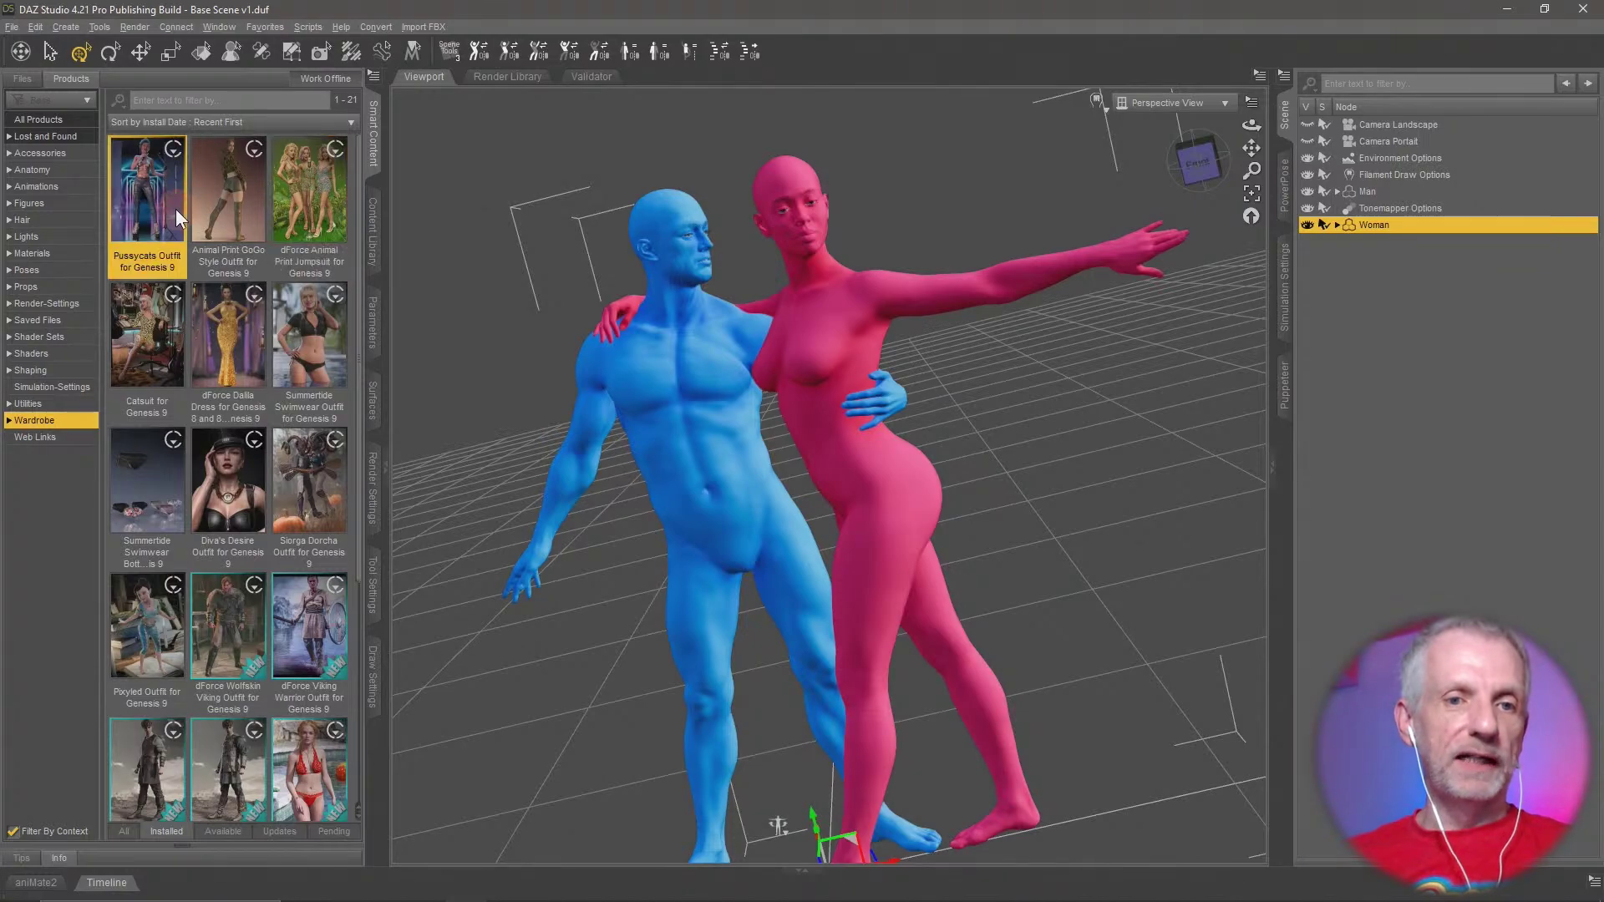
{"action": "double_click", "coordinate": [237, 333]}
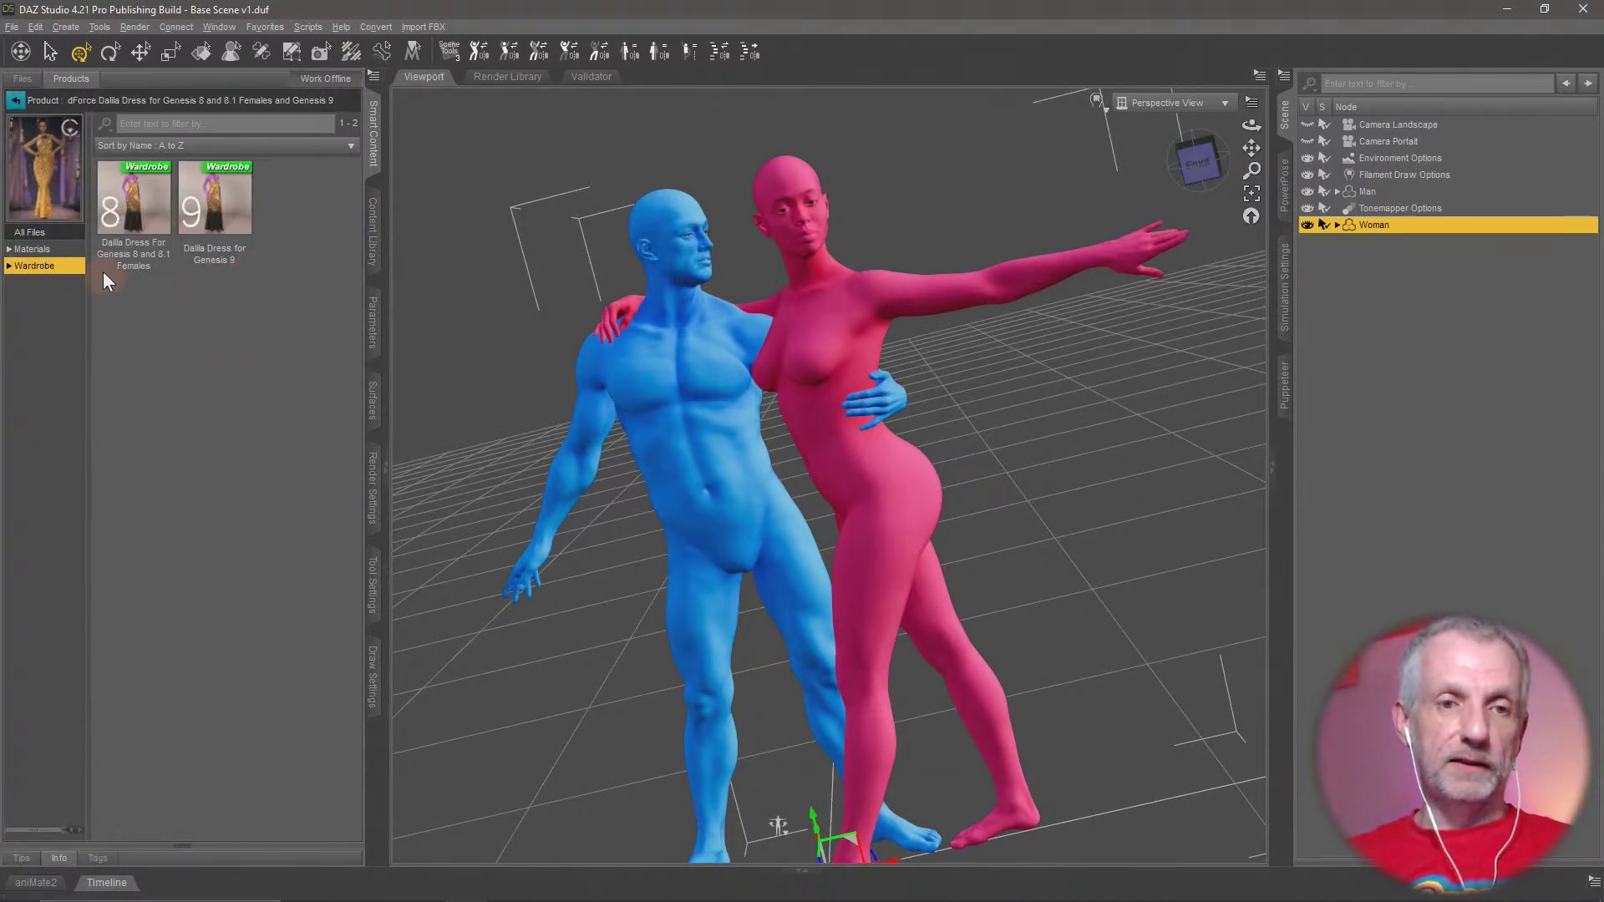
{"action": "double_click", "coordinate": [224, 210]}
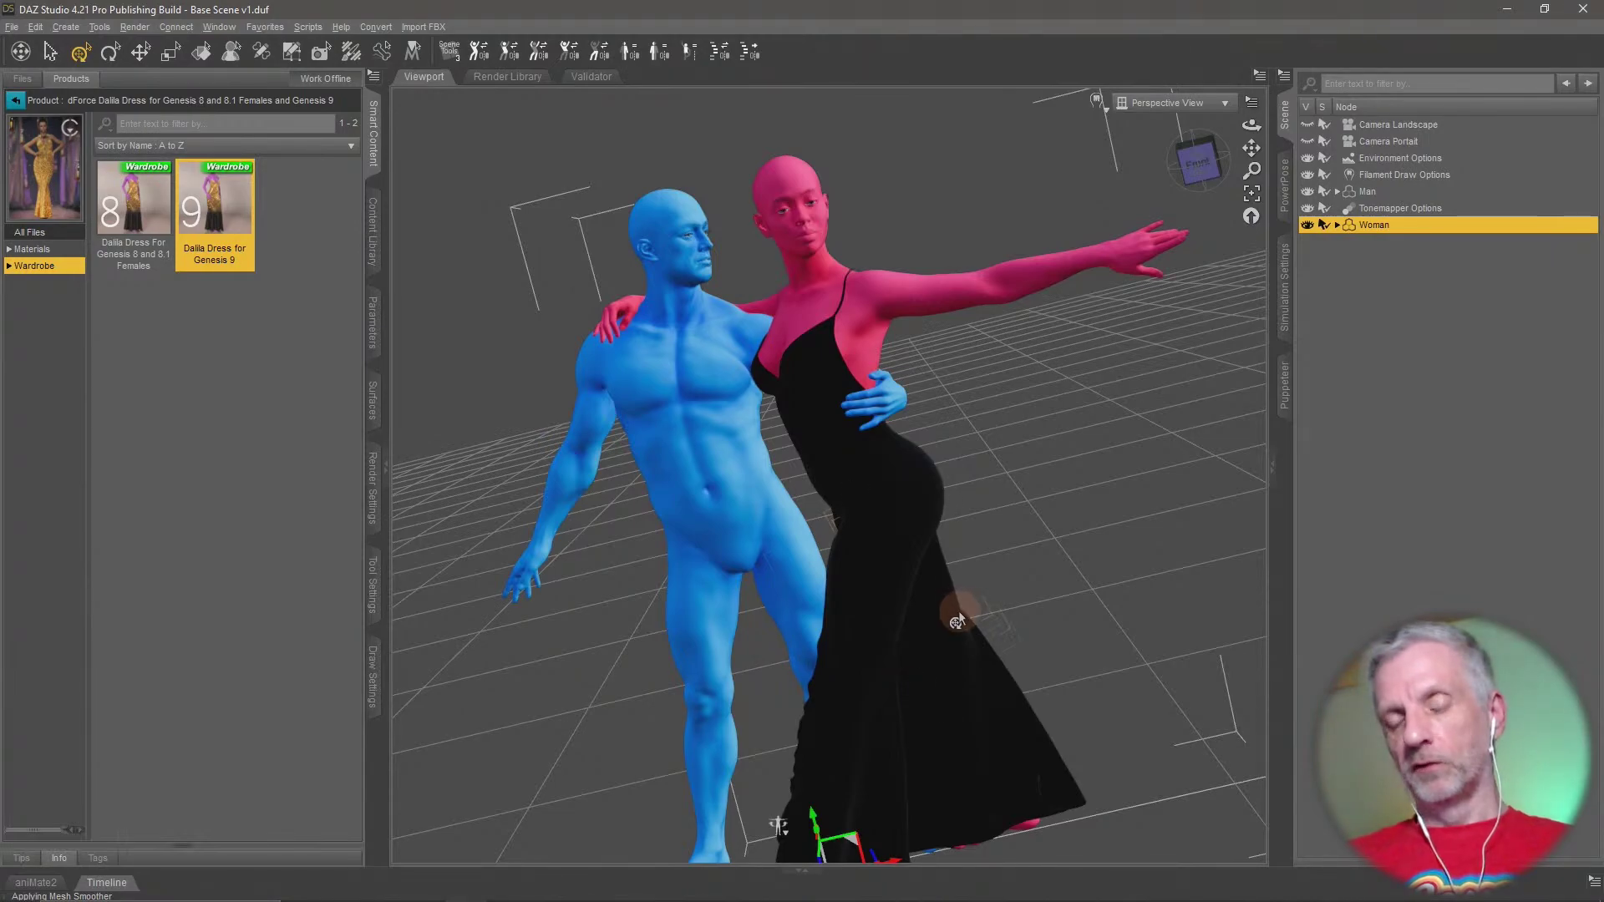
{"action": "mouse_move", "coordinate": [958, 616]}
{"action": "left_mouse_down", "text": "ctrl+alt"}
{"action": "mouse_move", "coordinate": [942, 601]}
{"action": "mouse_move", "coordinate": [991, 610]}
{"action": "mouse_move", "coordinate": [970, 618]}
{"action": "mouse_move", "coordinate": [968, 599]}
{"action": "left_mouse_up", "text": "ctrl+alt"}
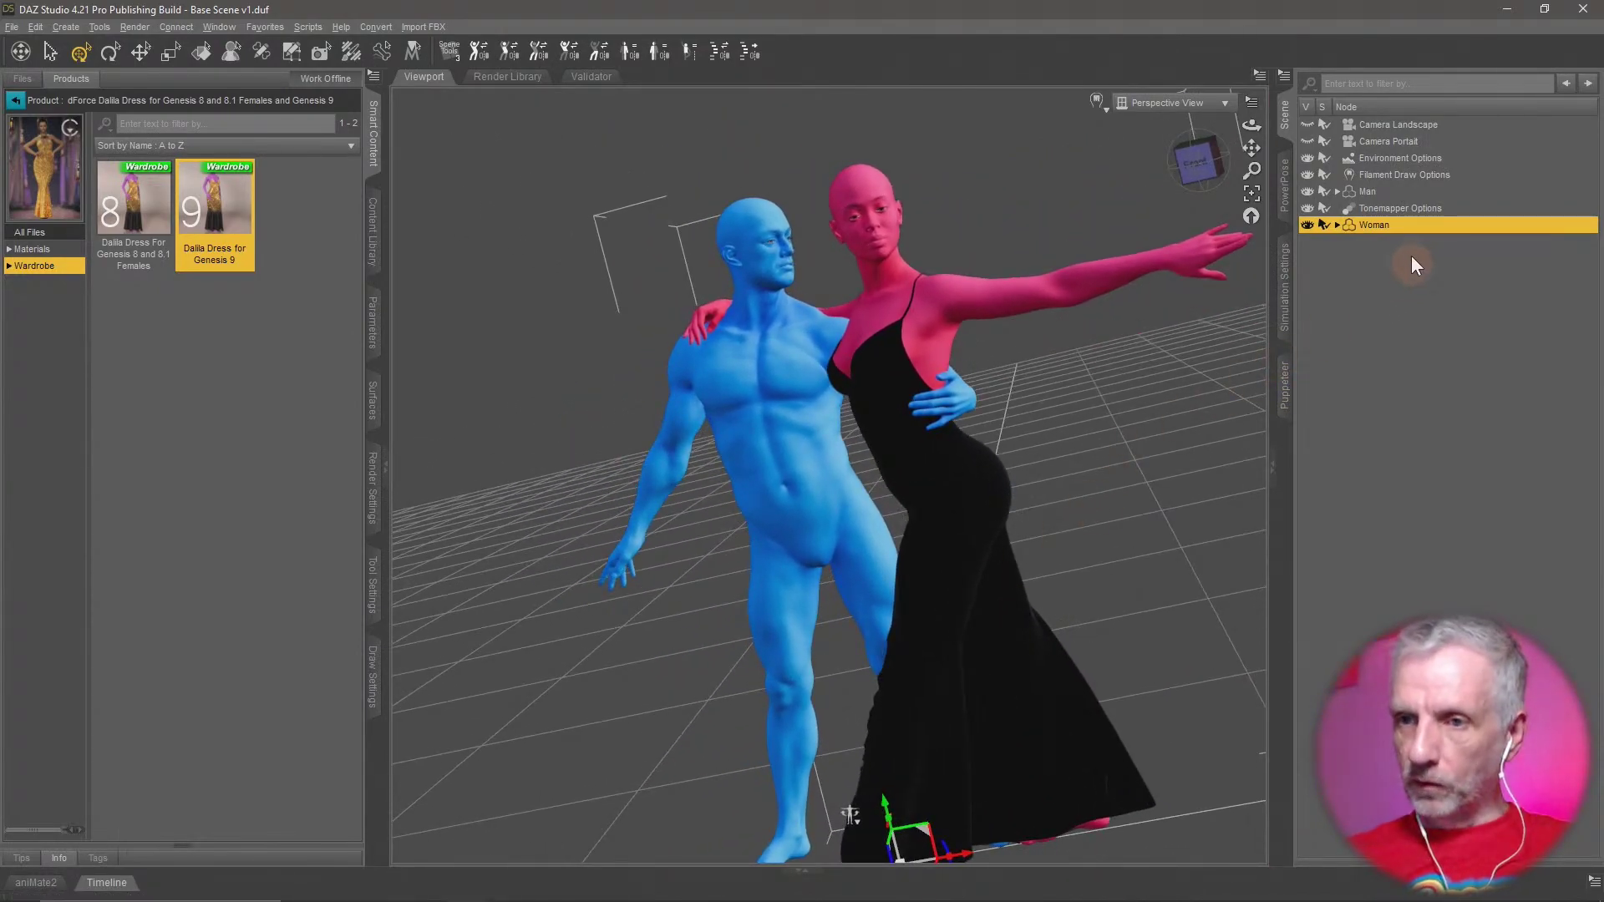
Select the man and browse the installed wardrobe products, including Genesis 9 Starter Essentials, for a suitable outfit
{"action": "left_click", "coordinate": [1402, 194]}
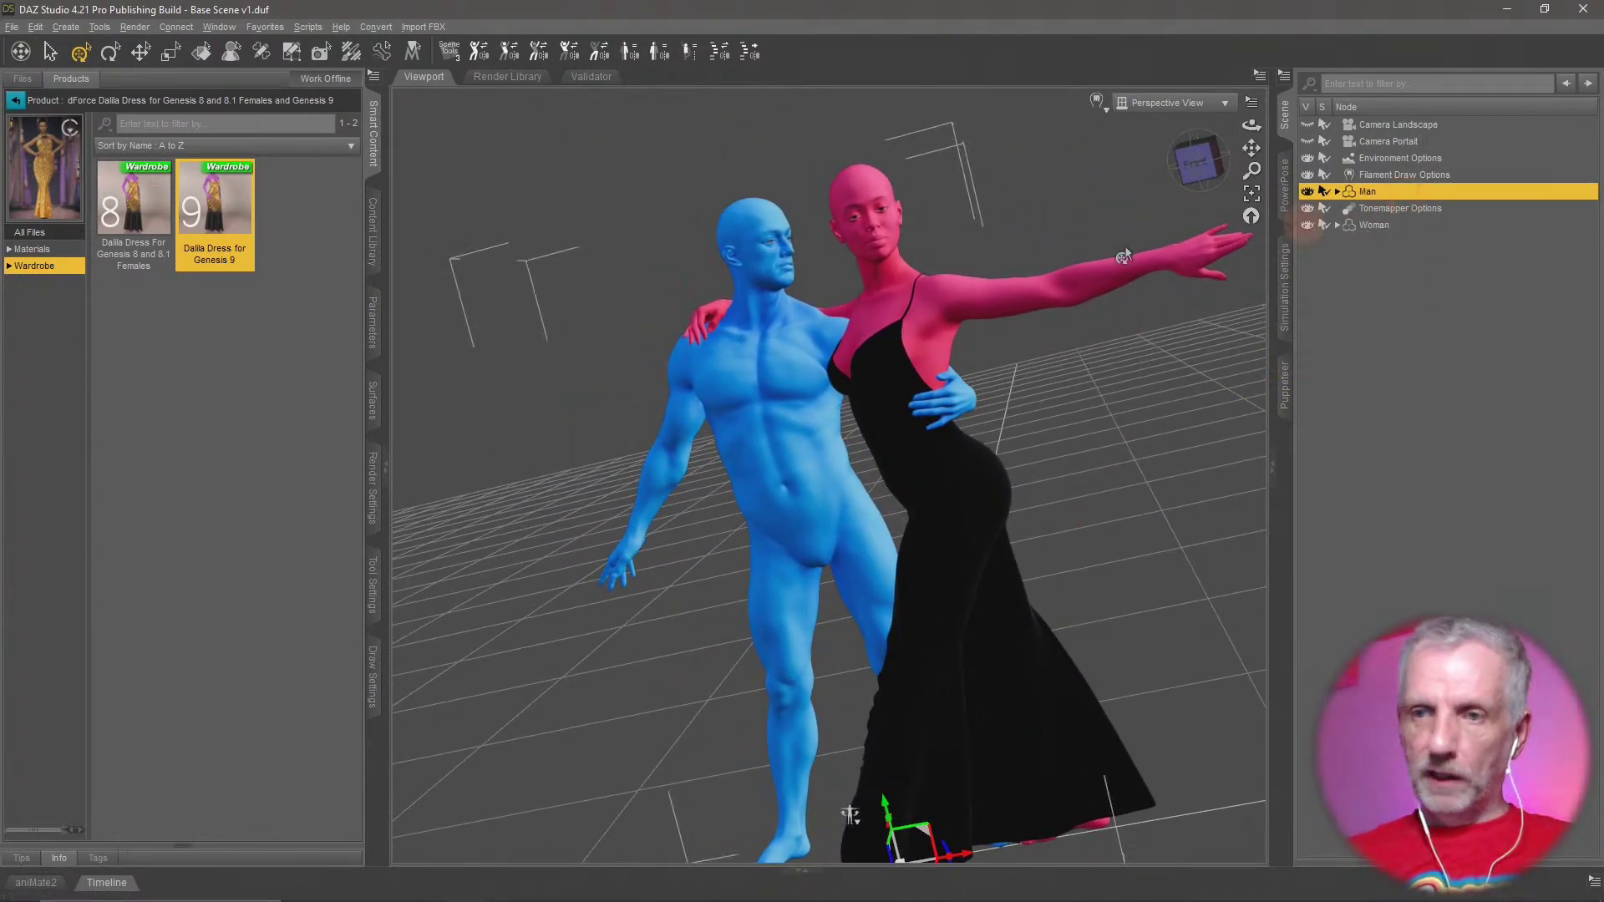
{"action": "left_click", "coordinate": [15, 99]}
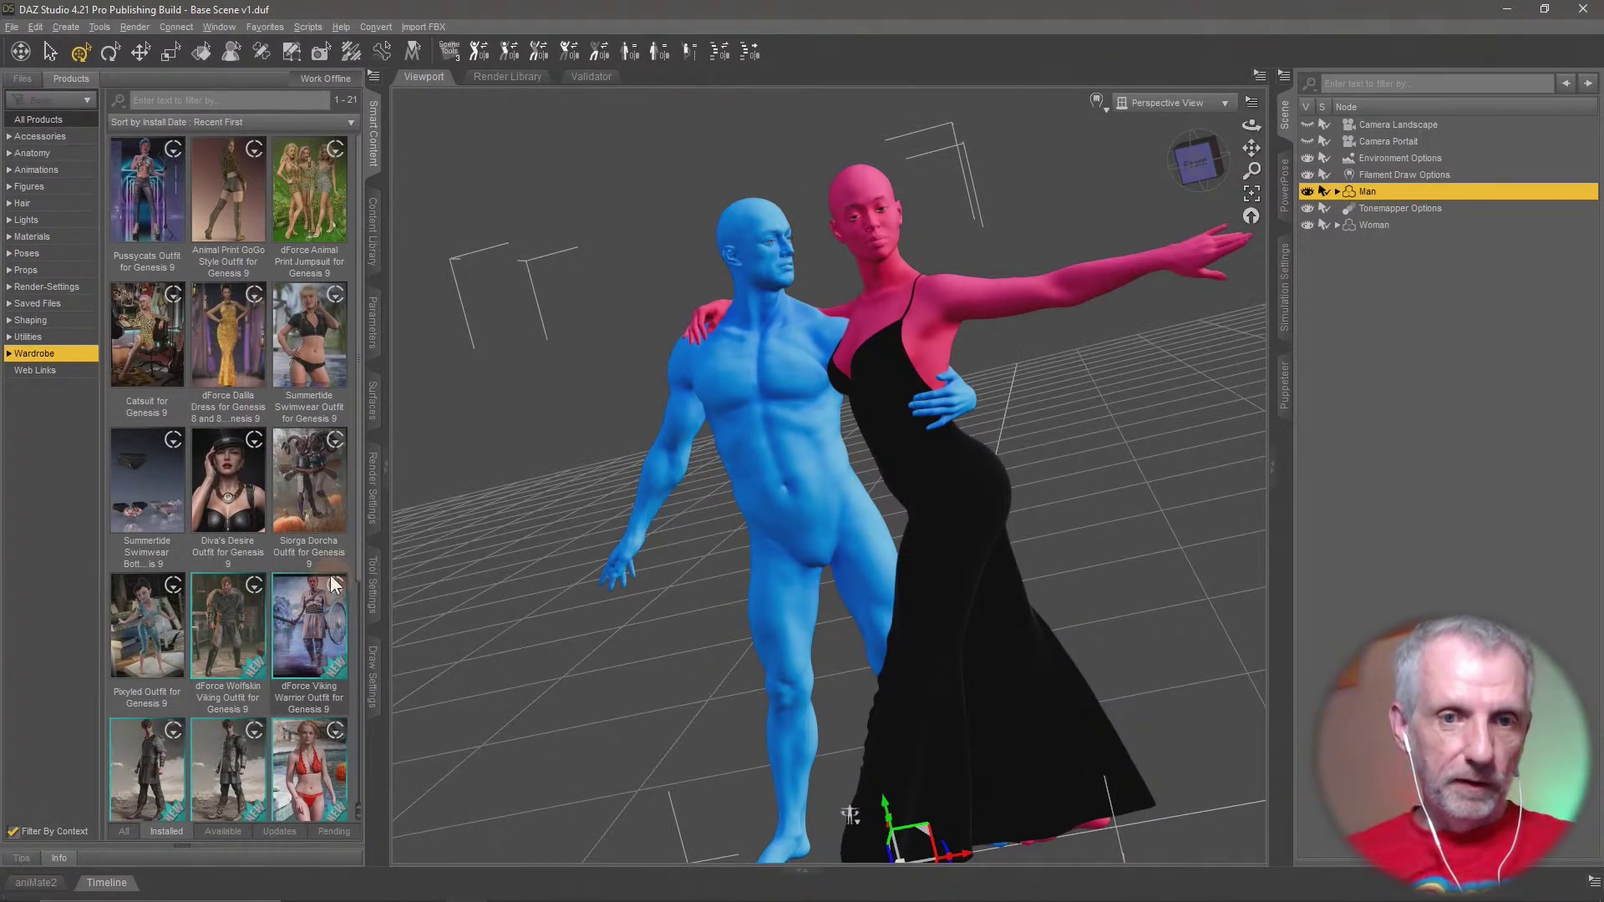
{"action": "left_click_drag", "start_coordinate": [331, 578], "coordinate": [339, 634]}
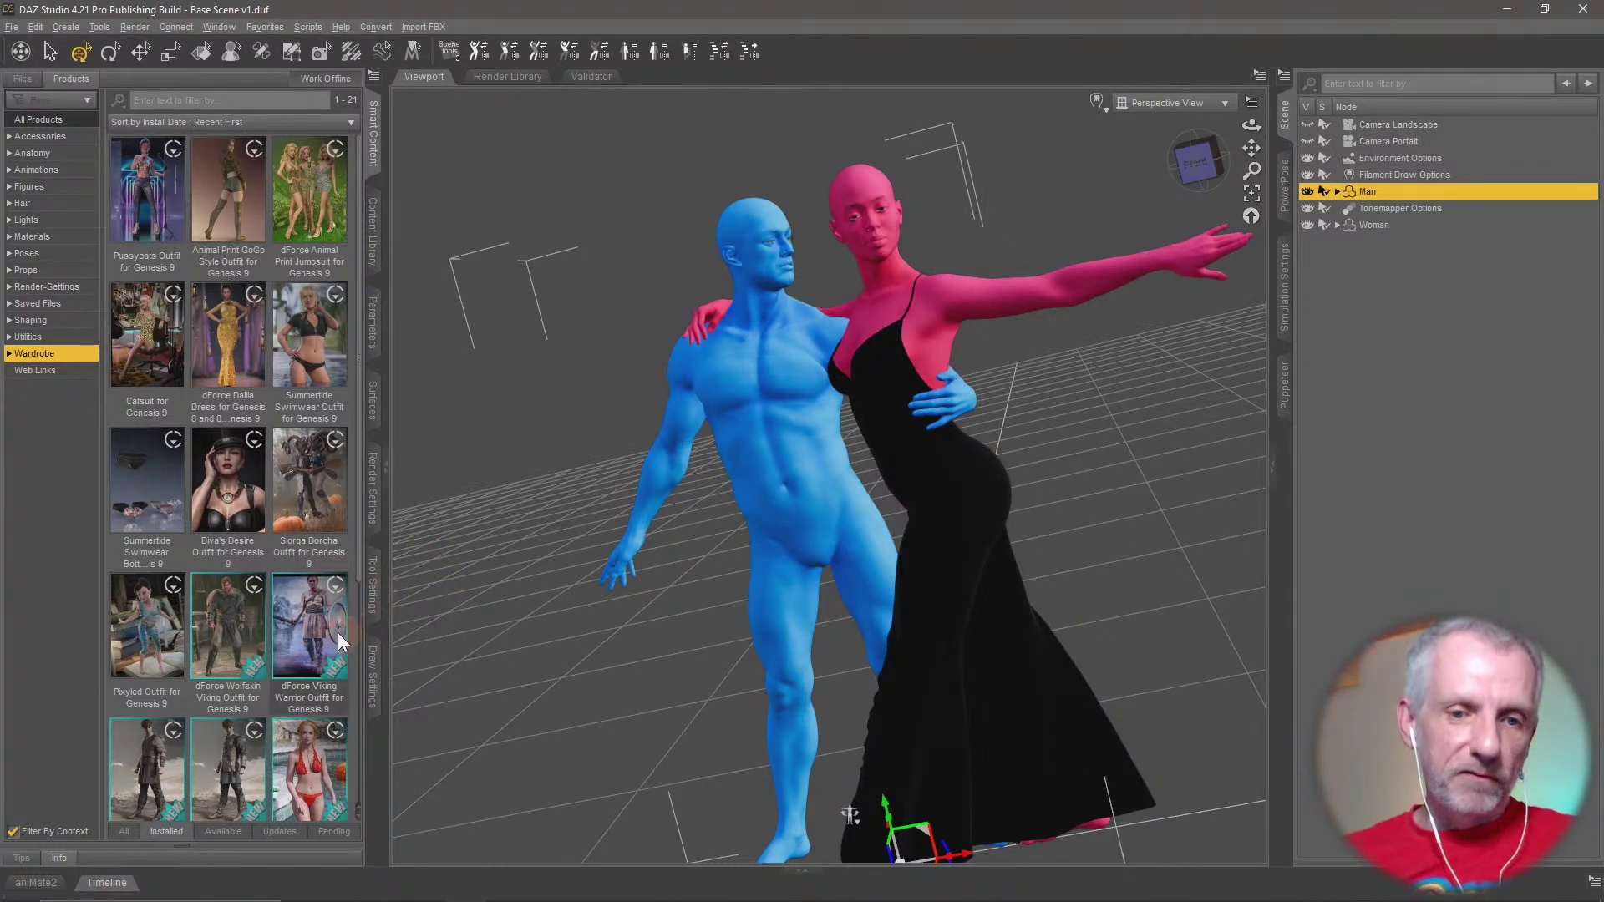
{"action": "mouse_move", "coordinate": [337, 633]}
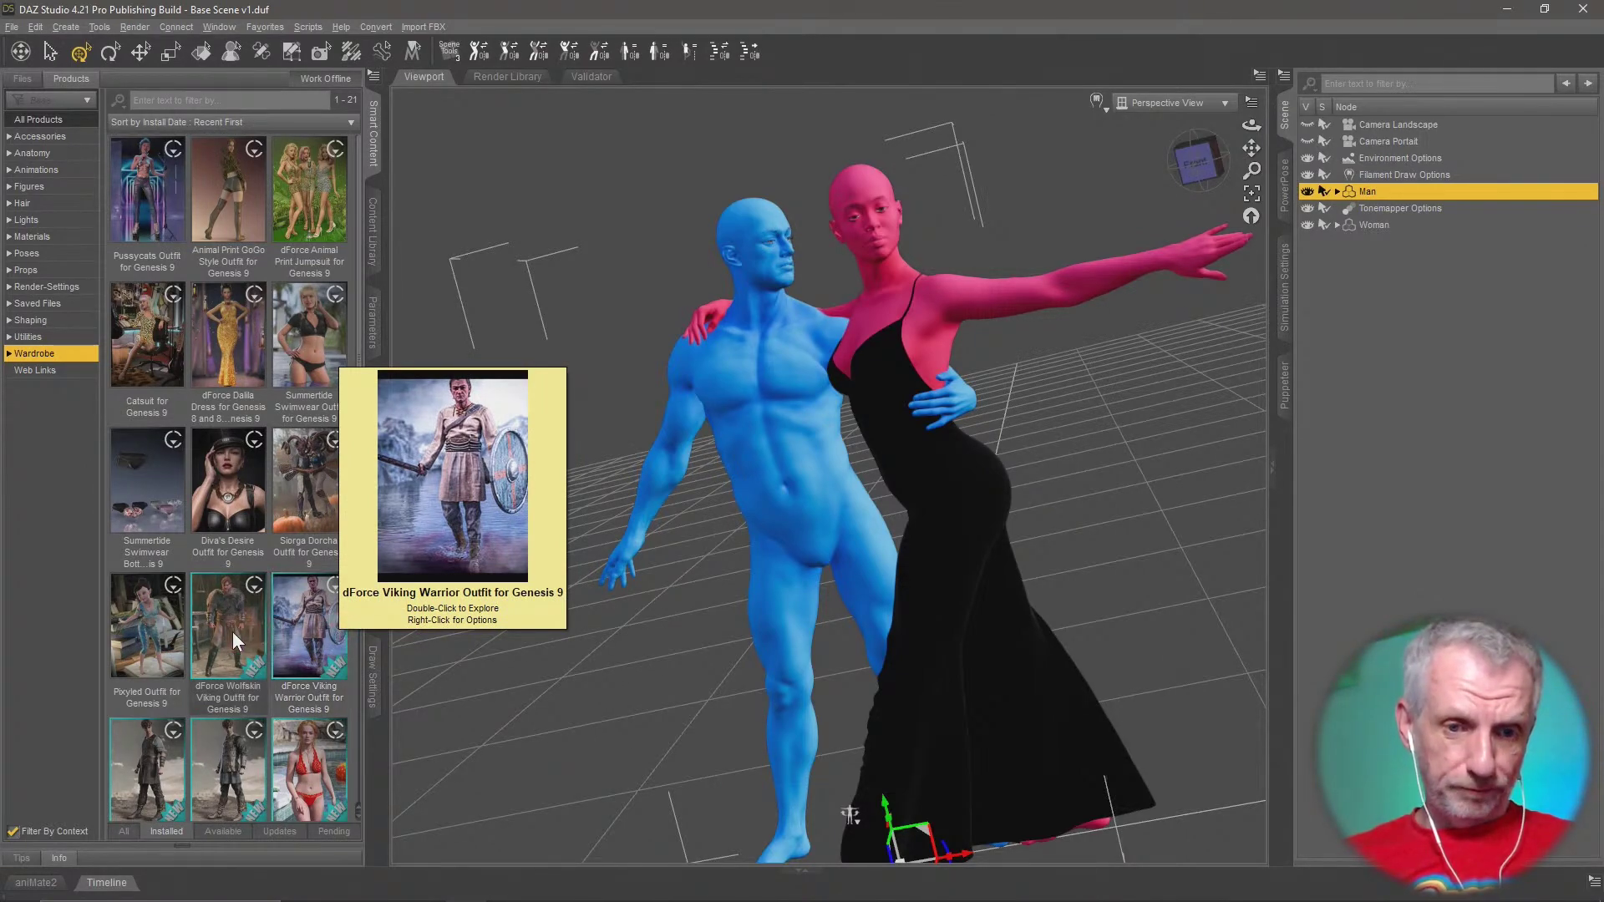
{"action": "mouse_move", "coordinate": [160, 757]}
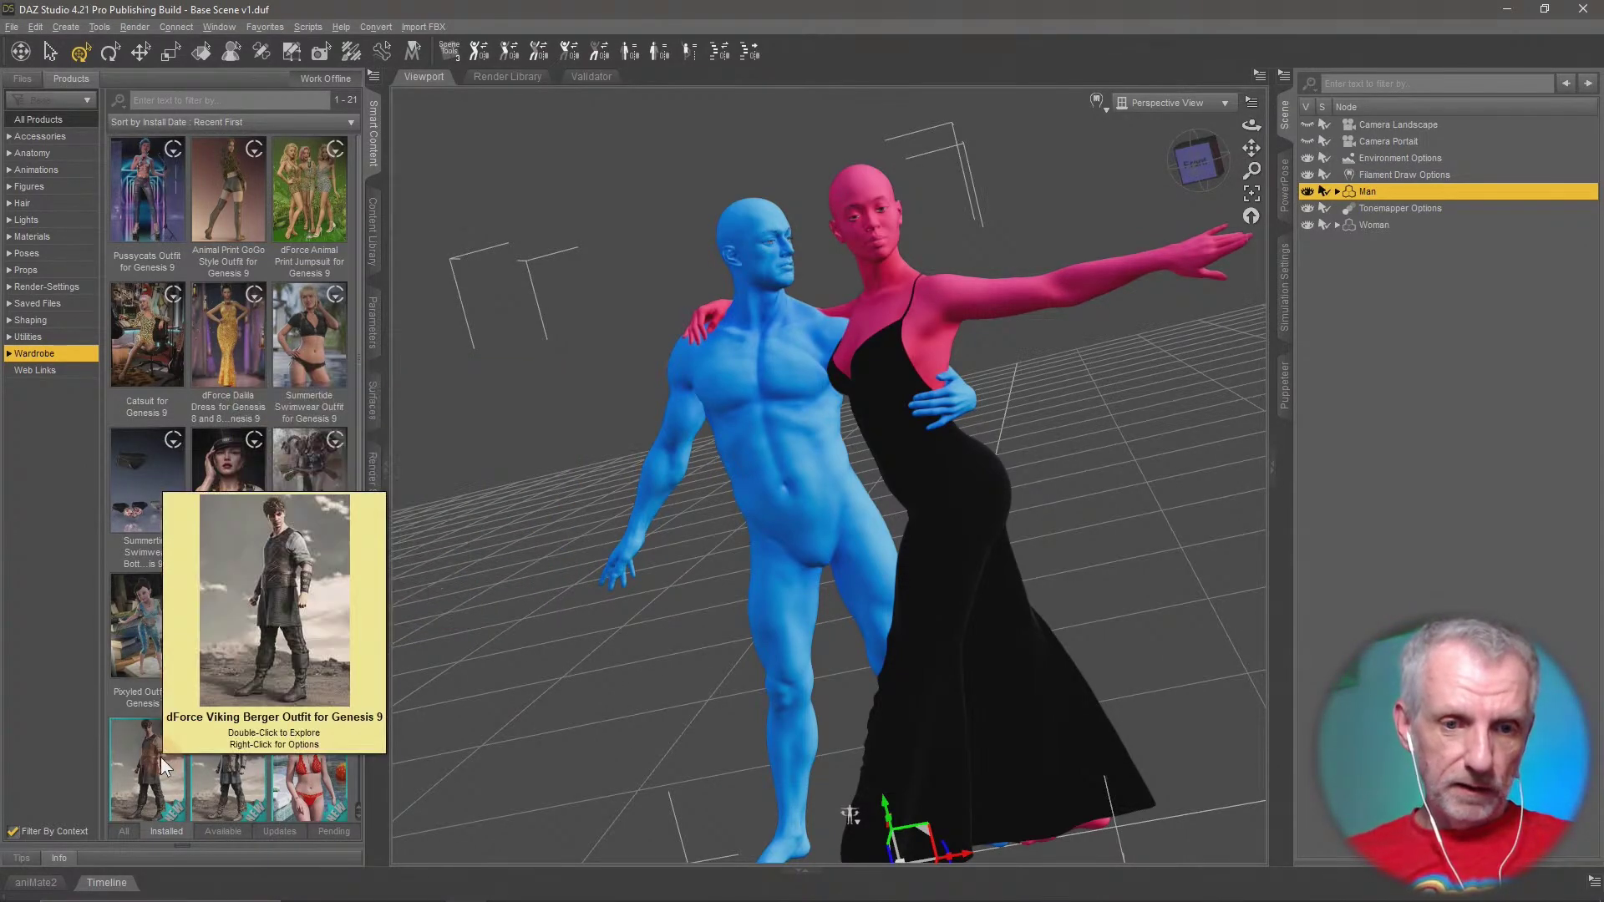
{"action": "scroll", "coordinate": [161, 757], "scroll_direction": "down", "scroll_amount": 4}
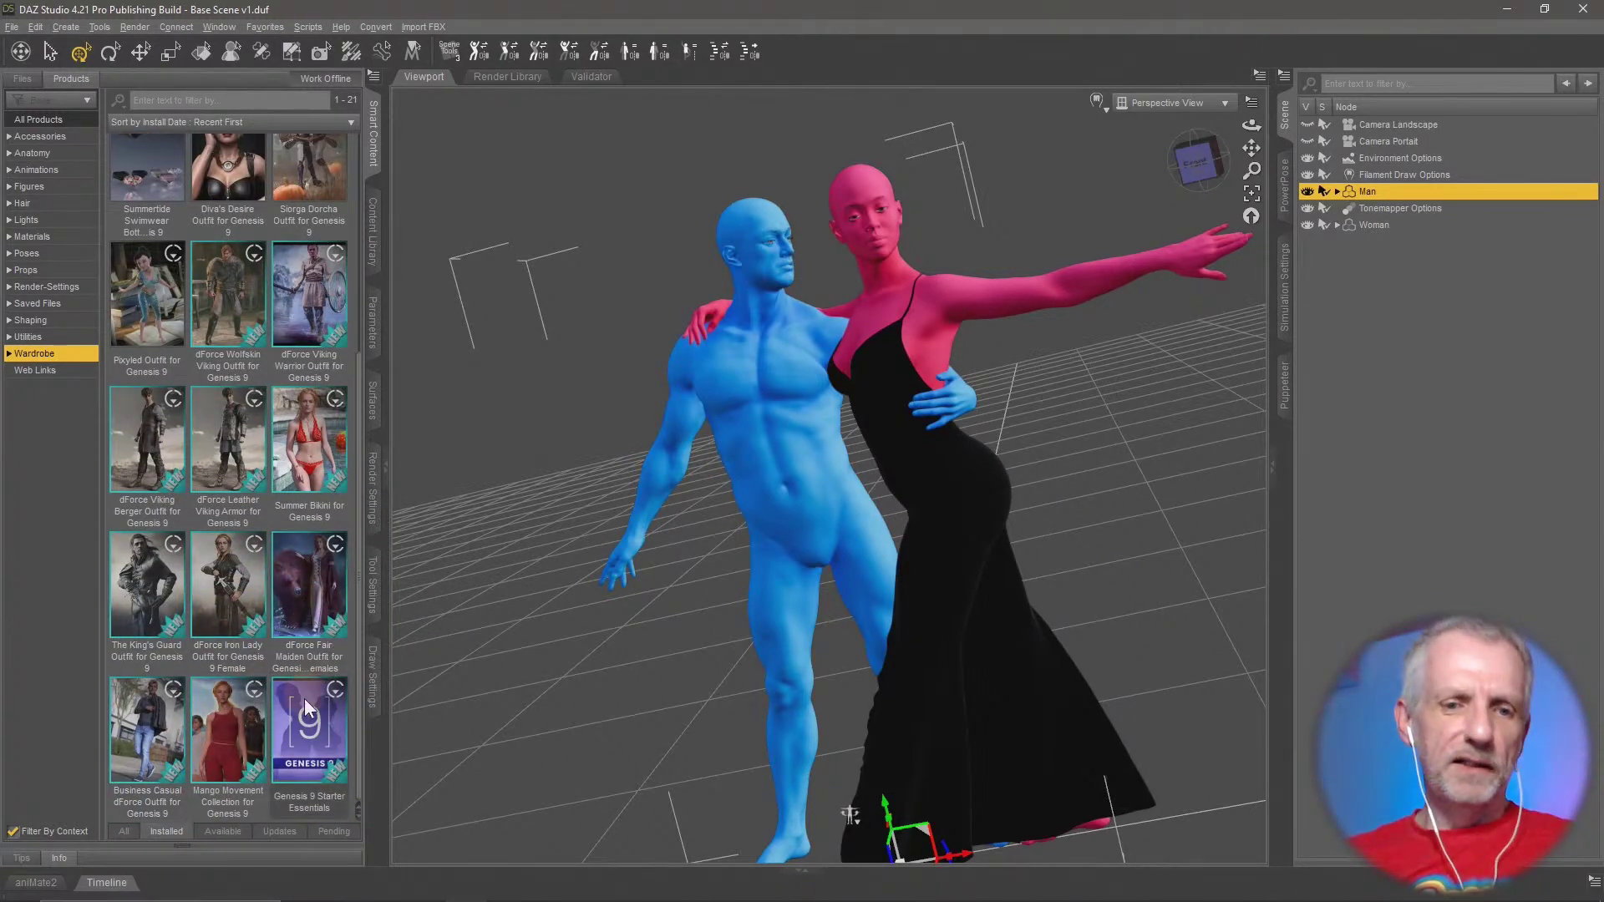
{"action": "left_click", "coordinate": [316, 743]}
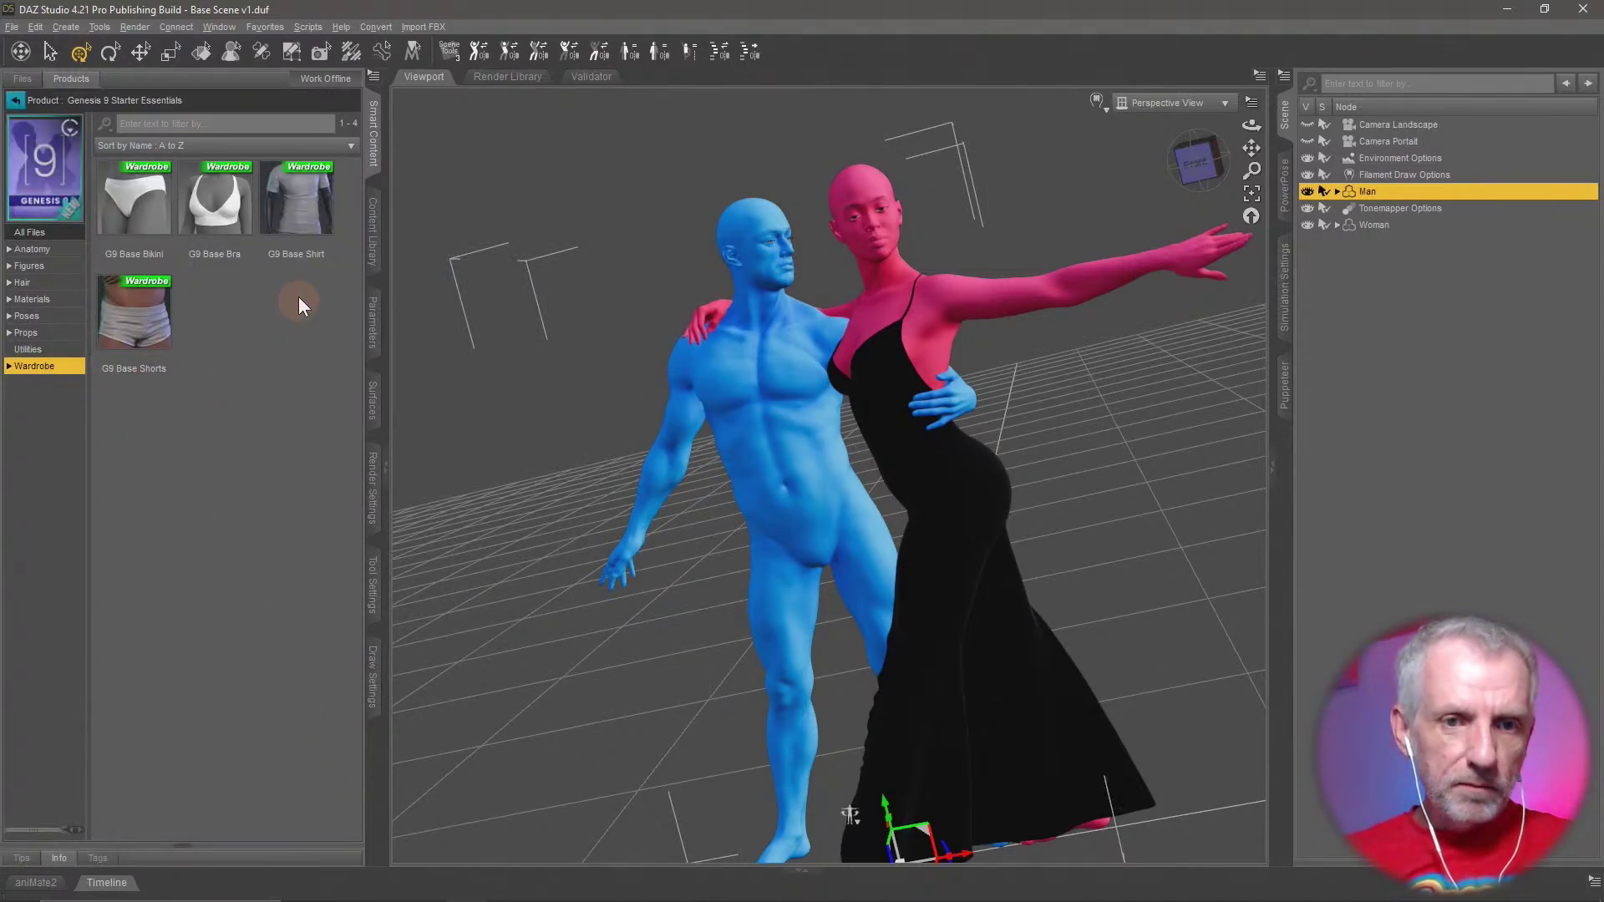
{"action": "left_click", "coordinate": [15, 101]}
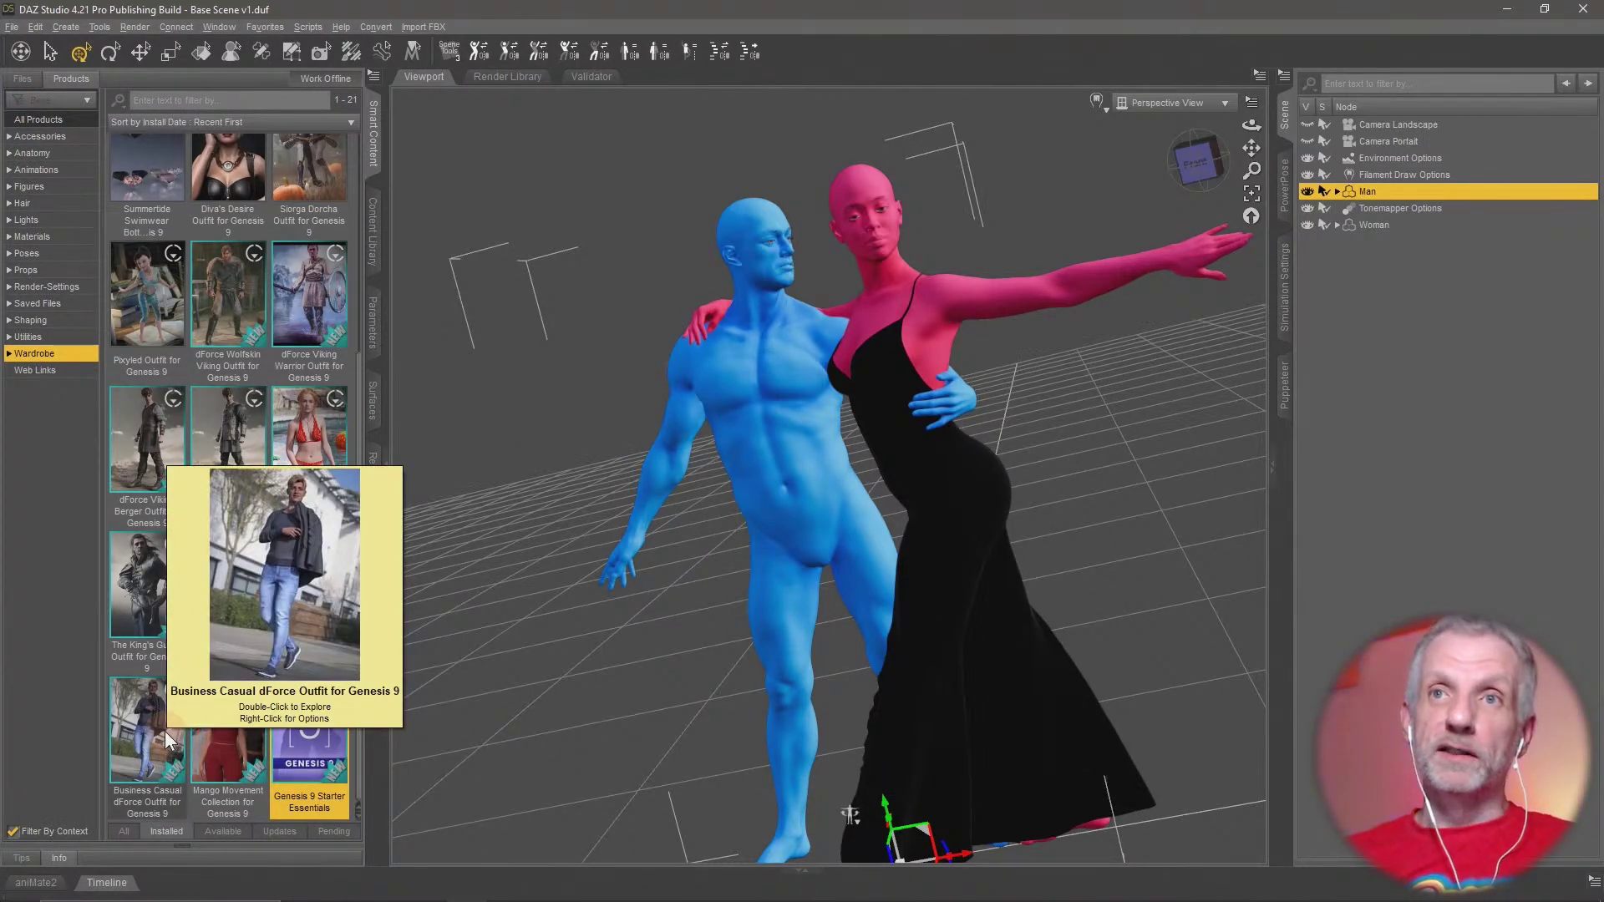
Load the complete outfit from the Business Casual dForce Outfit for Genesis 9 product onto the man
{"action": "double_click", "coordinate": [164, 730]}
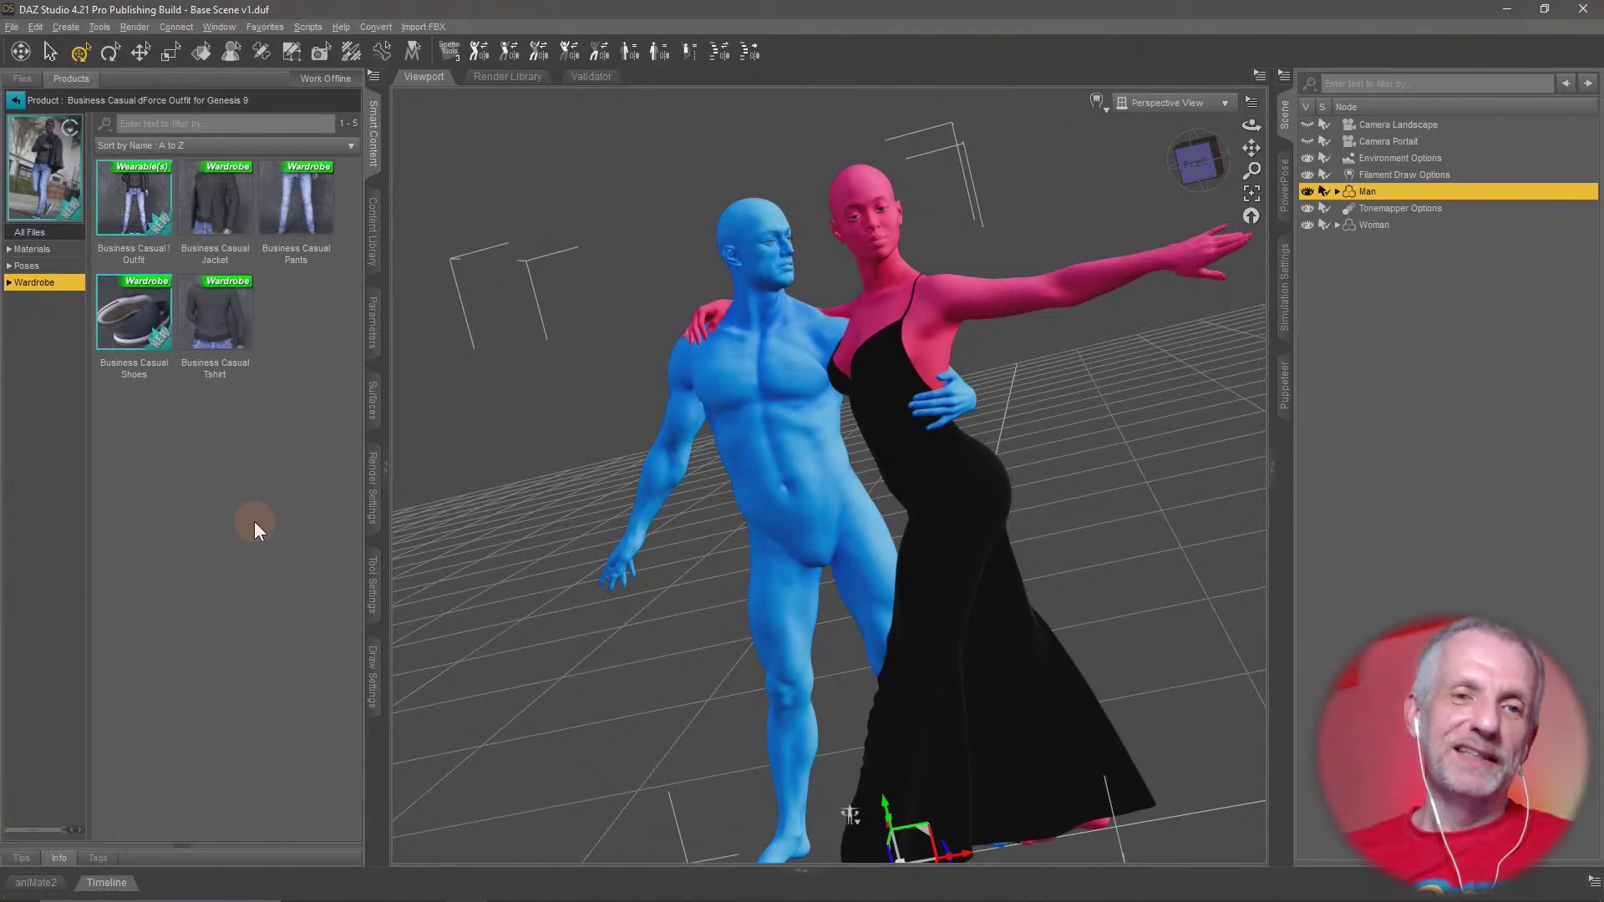
{"action": "mouse_move", "coordinate": [144, 219]}
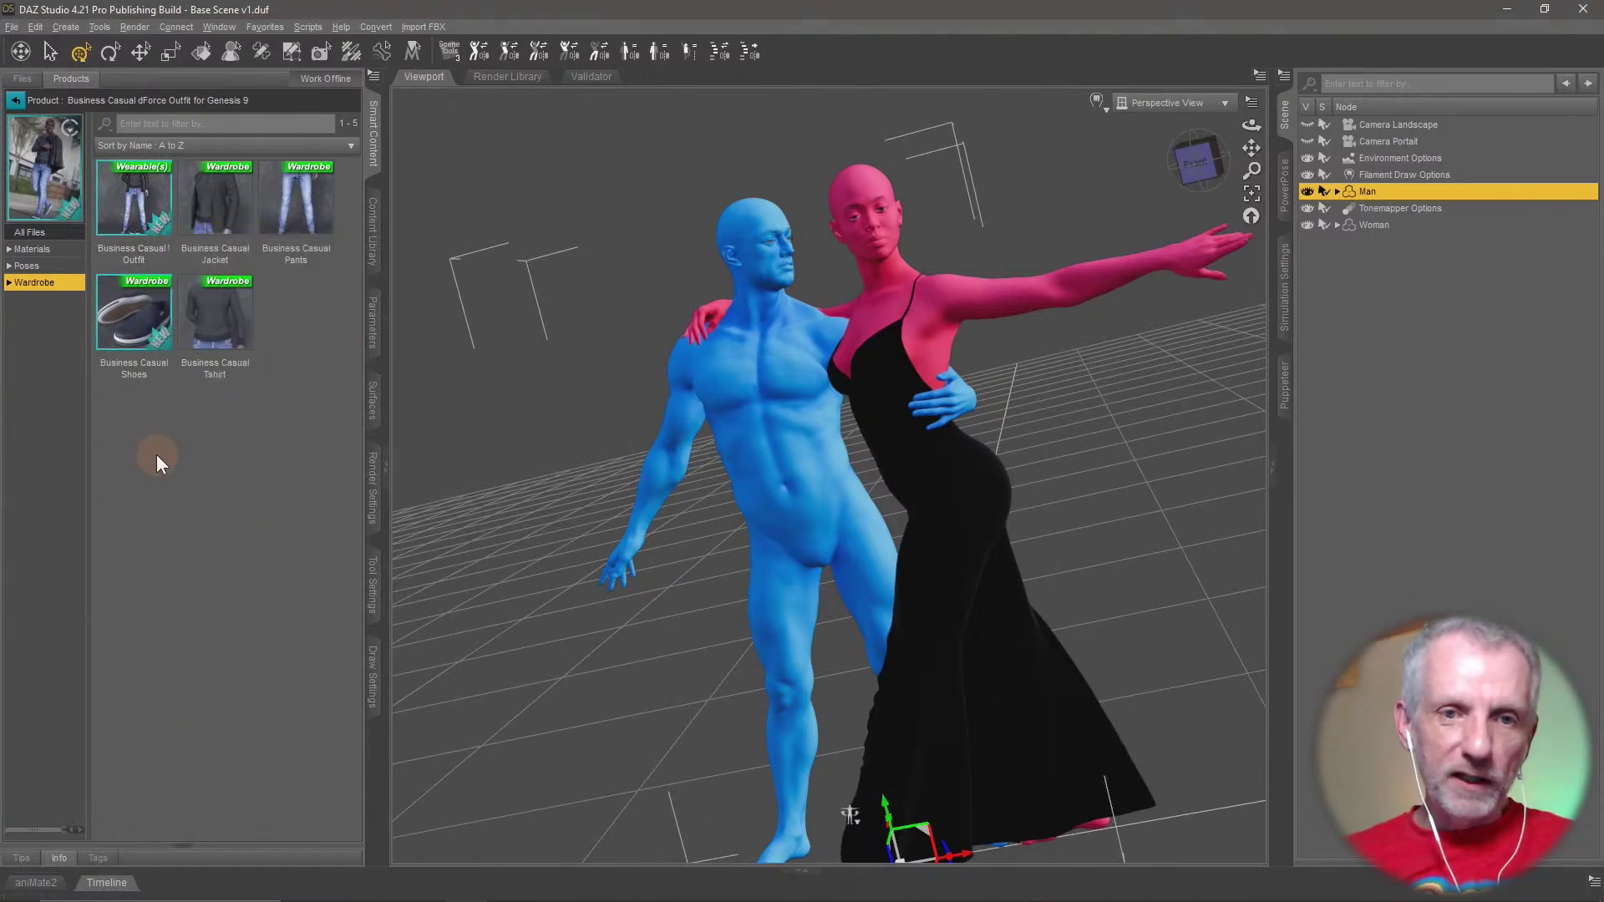
{"action": "double_click", "coordinate": [140, 219]}
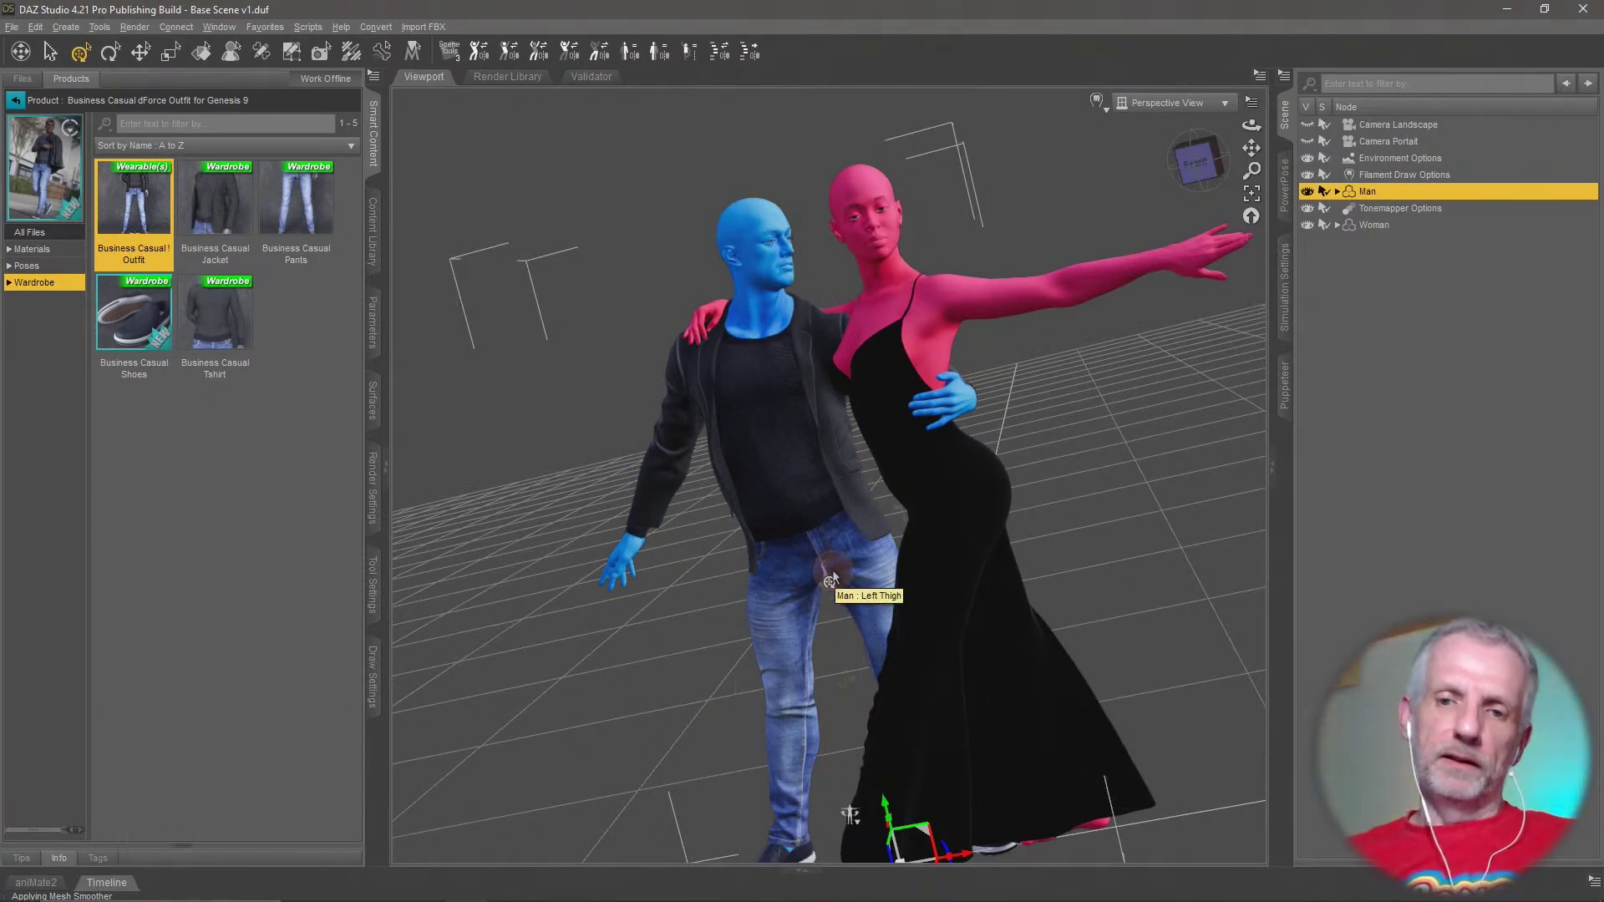
Check both dressed figures, hide the man in the scene, and select the woman
{"action": "middle_click_drag", "start_coordinate": [832, 570], "coordinate": [790, 554]}
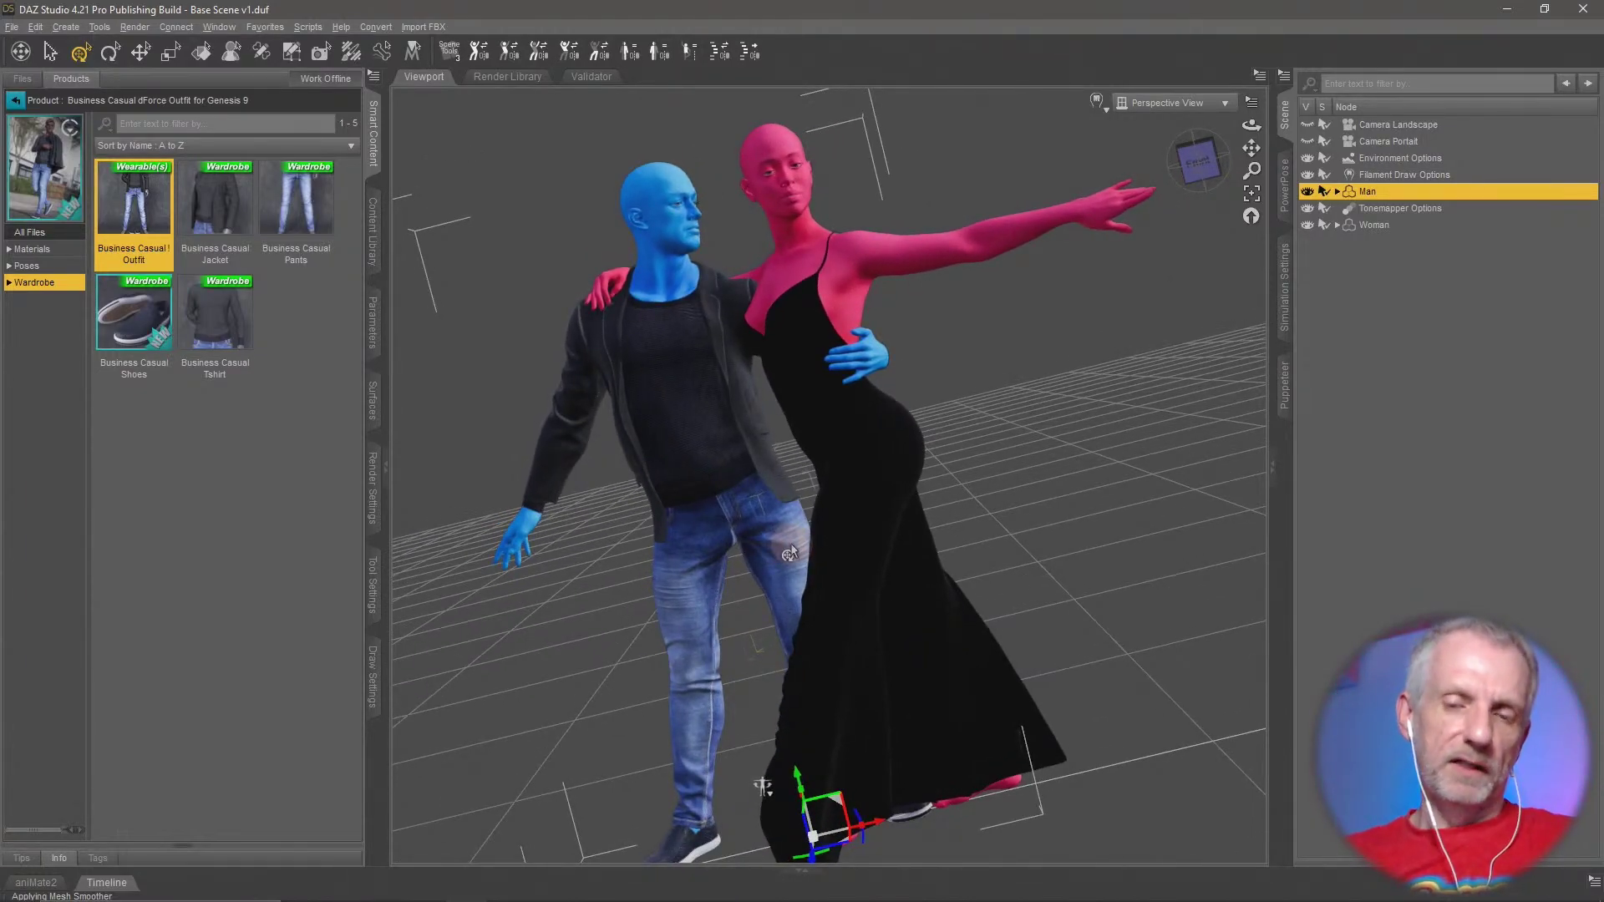
{"action": "middle_click_drag", "start_coordinate": [822, 593], "coordinate": [810, 582]}
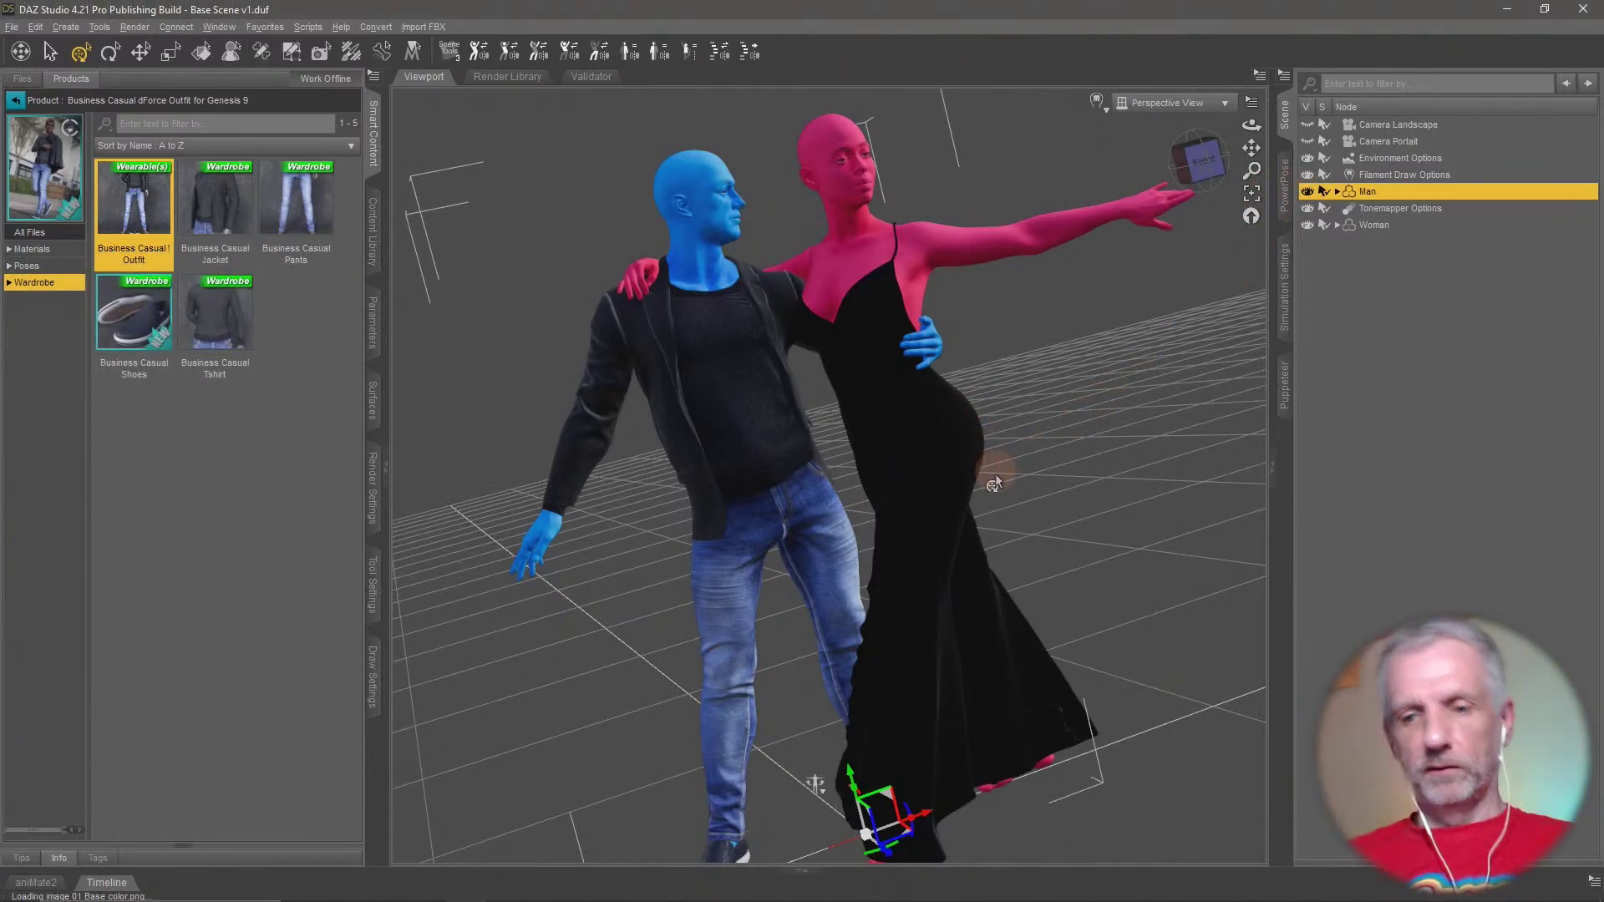
{"action": "left_click", "coordinate": [1307, 192]}
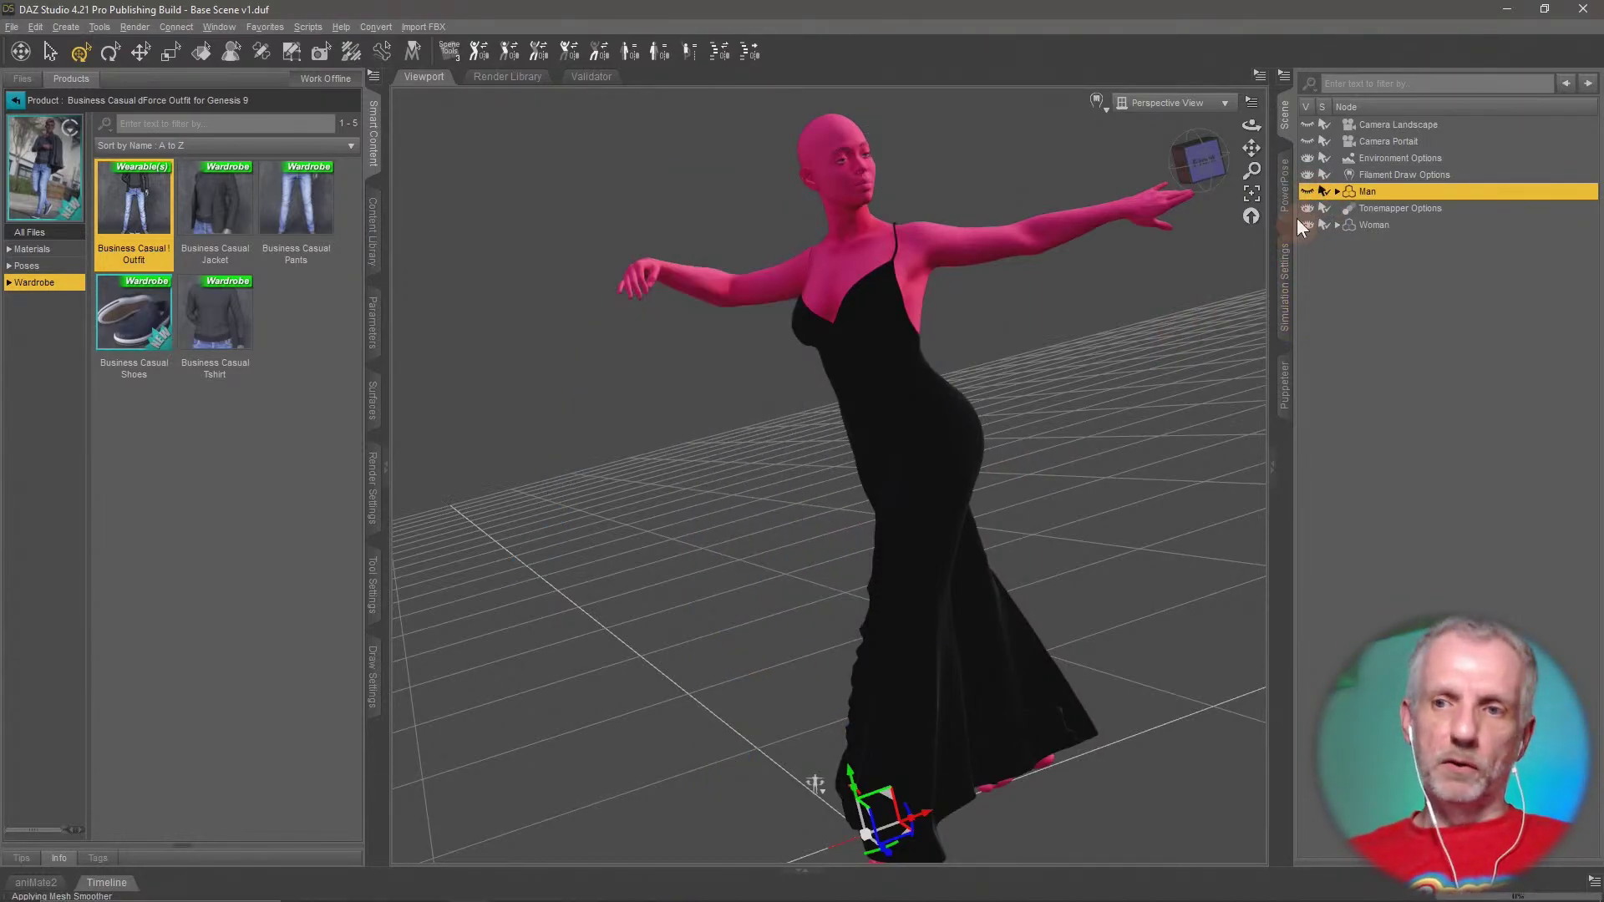
{"action": "middle_click_drag", "start_coordinate": [1068, 358], "coordinate": [1070, 360]}
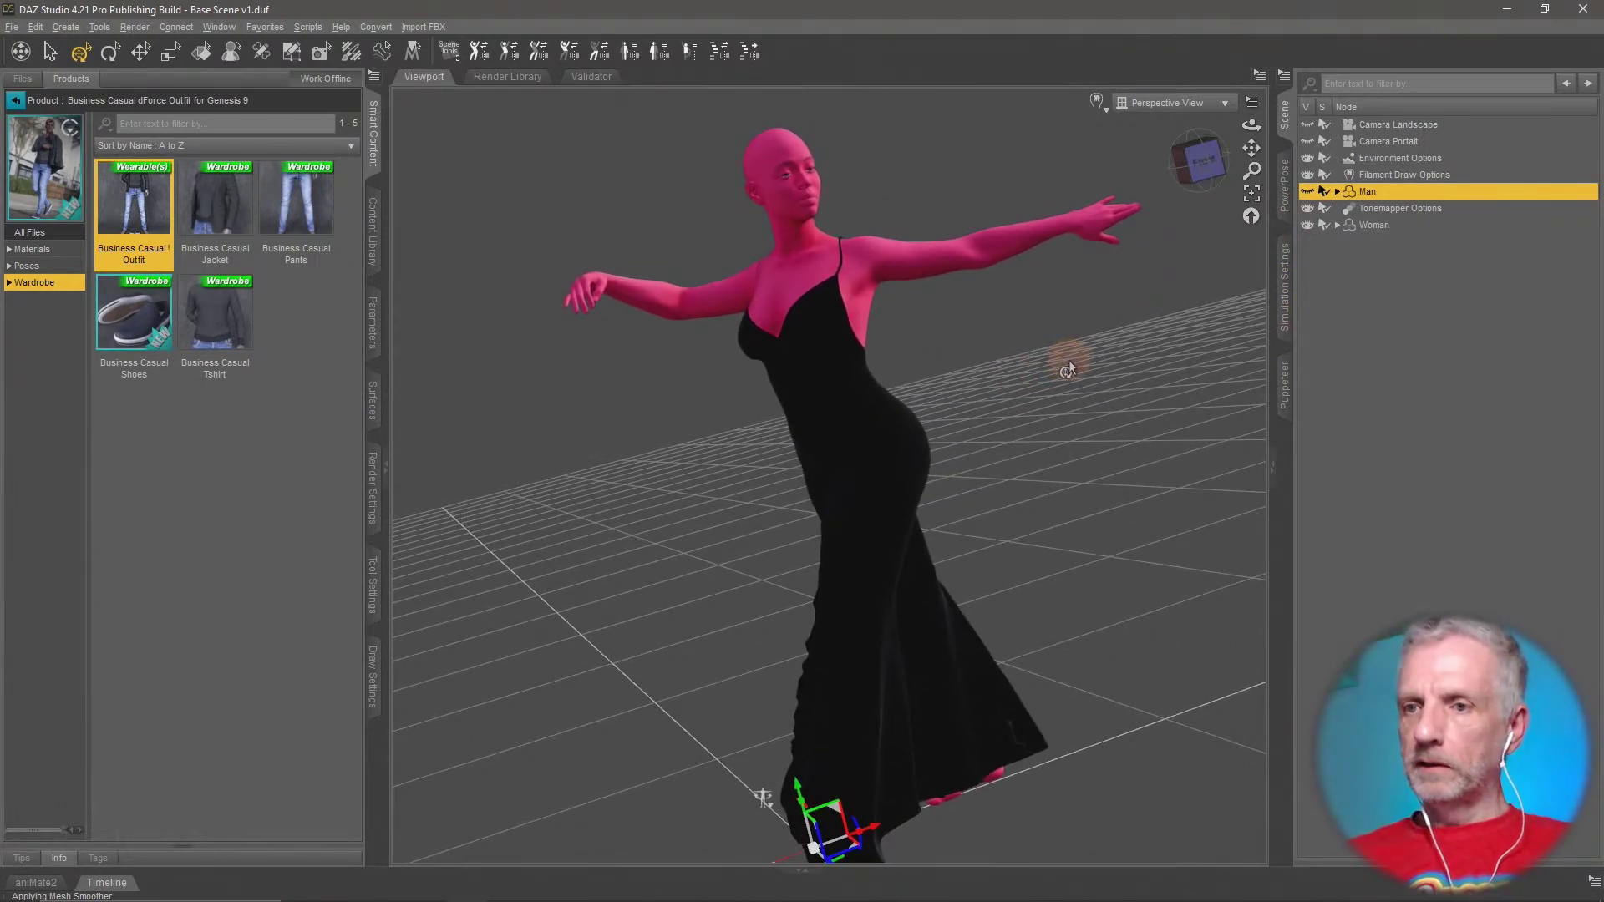
{"action": "left_click", "coordinate": [1374, 225]}
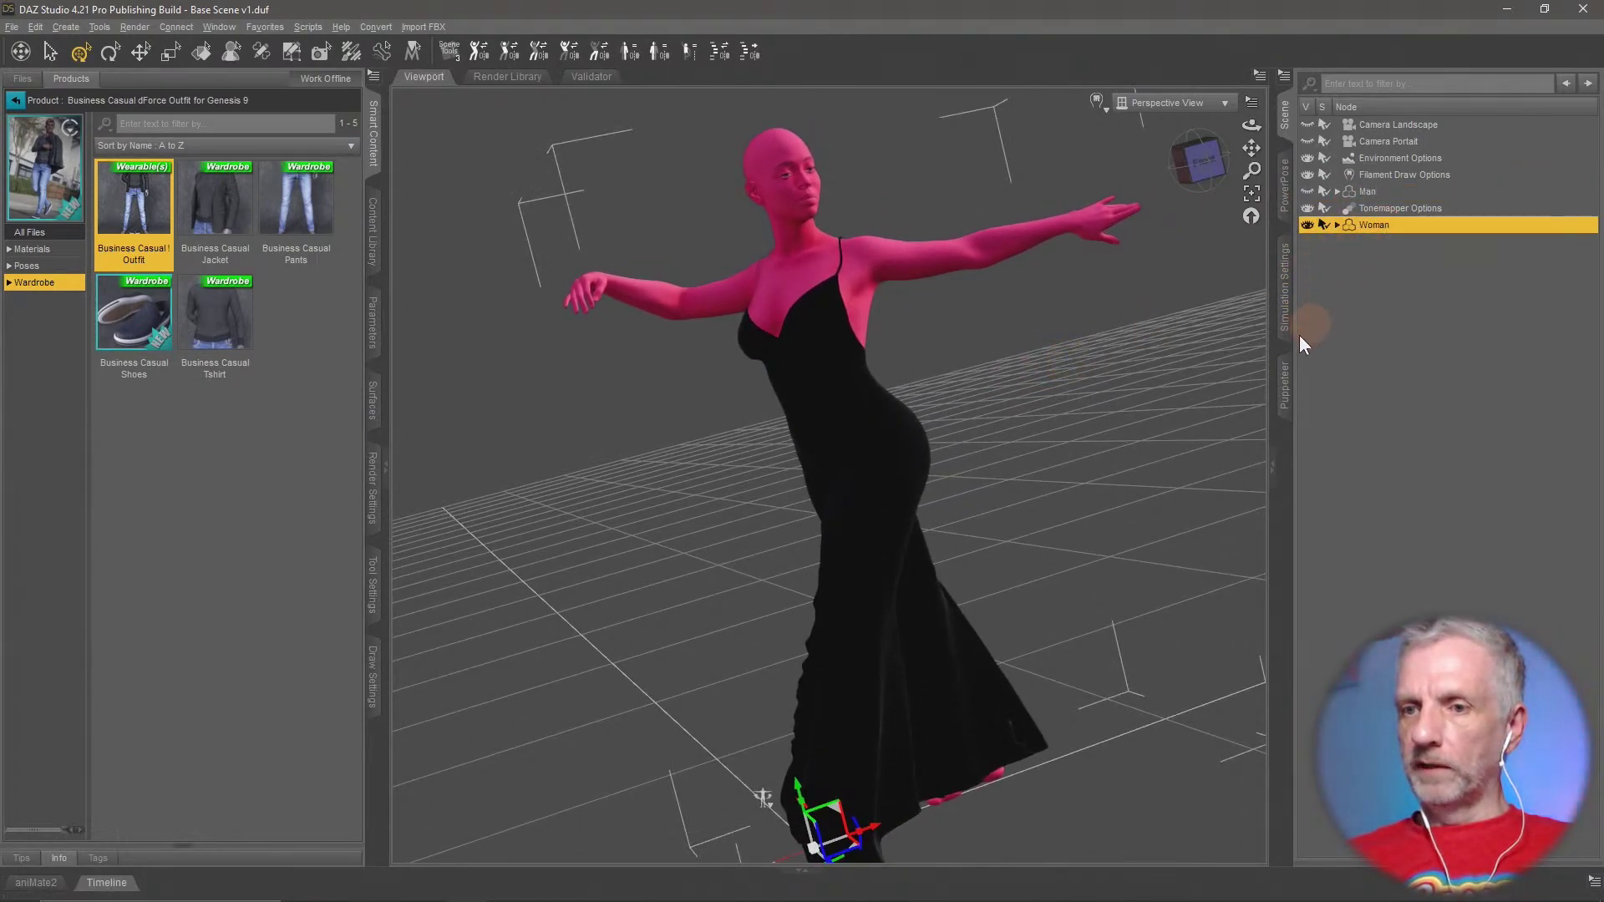
Review the dForce Simulation settings and the options available for Collision Mesh Resolution
{"action": "left_click", "coordinate": [1284, 297]}
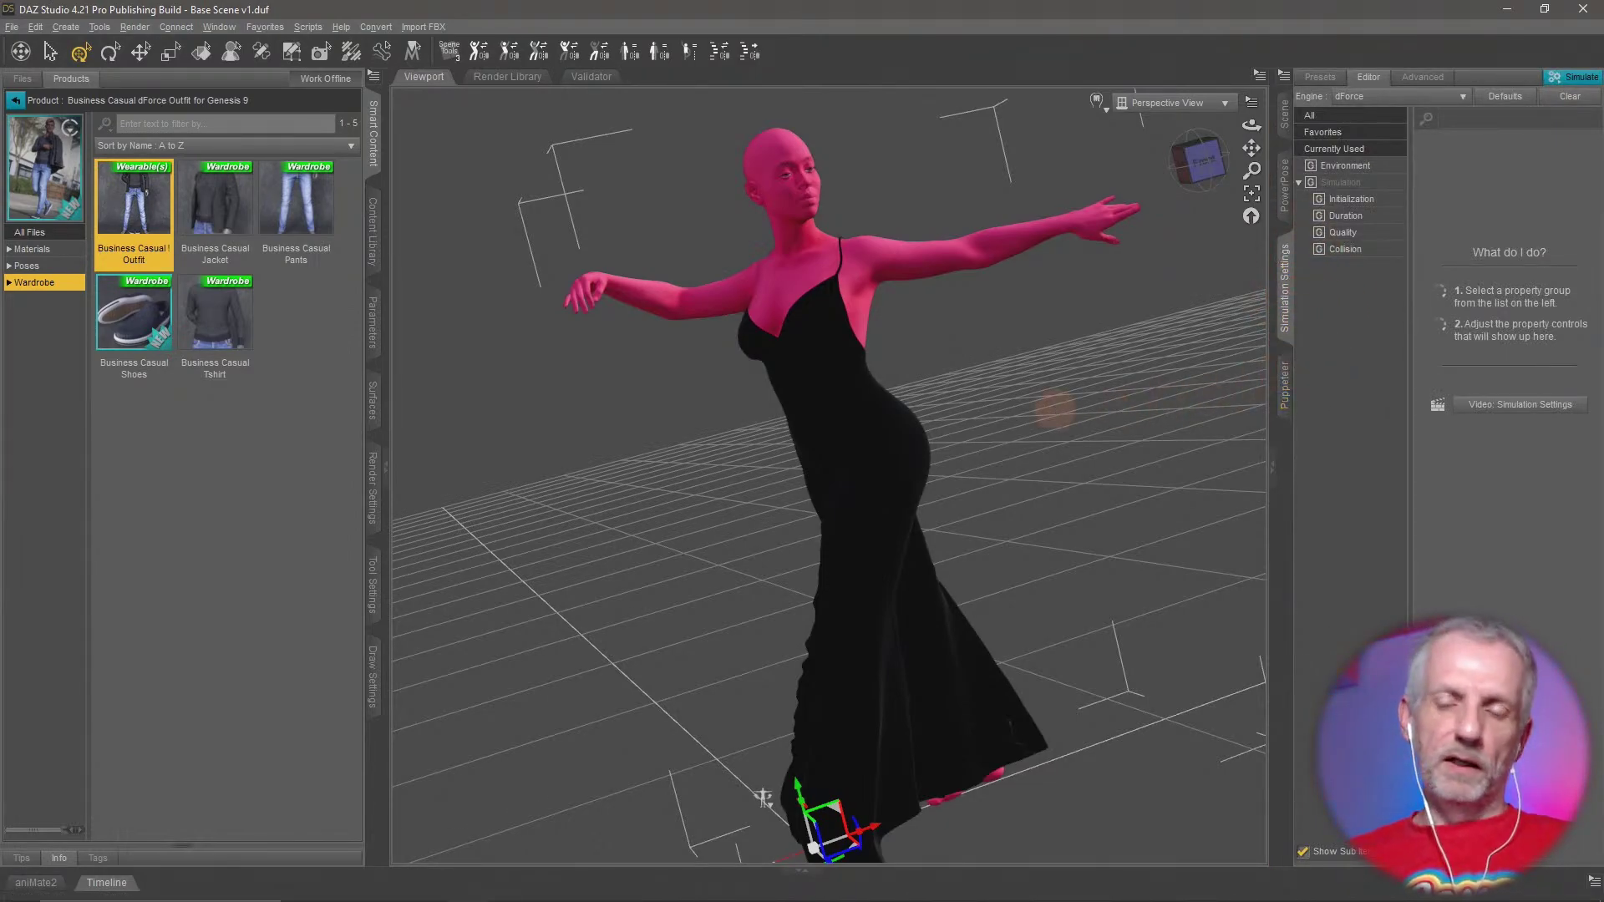
{"action": "mouse_move", "coordinate": [1055, 411]}
{"action": "left_mouse_down"}
{"action": "mouse_move", "coordinate": [1007, 407]}
{"action": "mouse_move", "coordinate": [1055, 416]}
{"action": "left_mouse_up"}
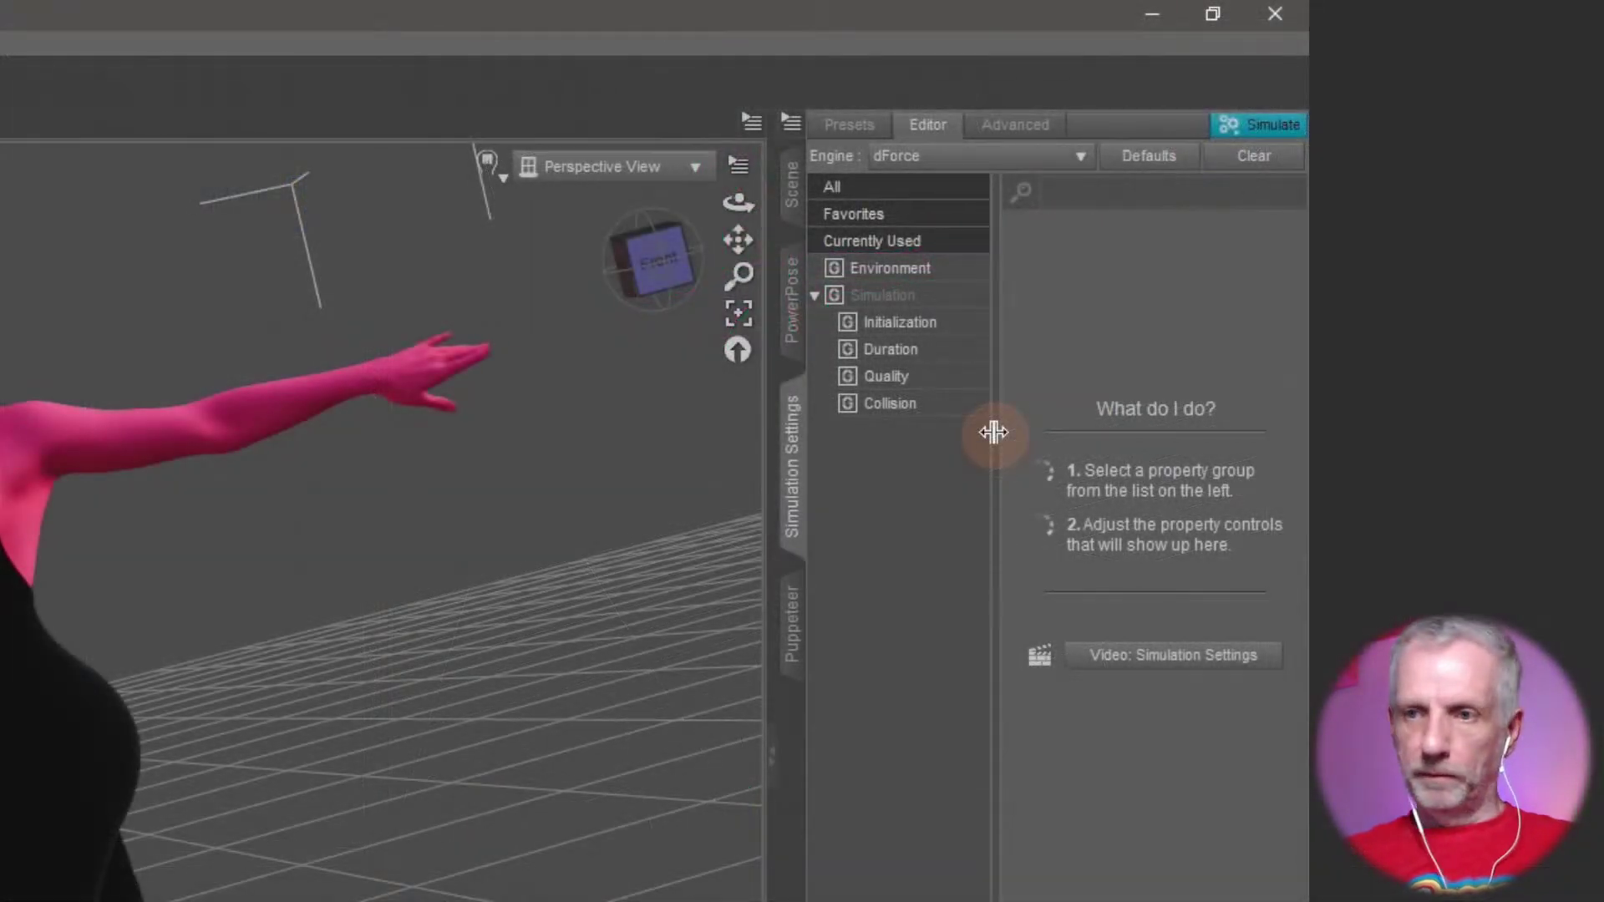
{"action": "left_click", "coordinate": [1385, 186]}
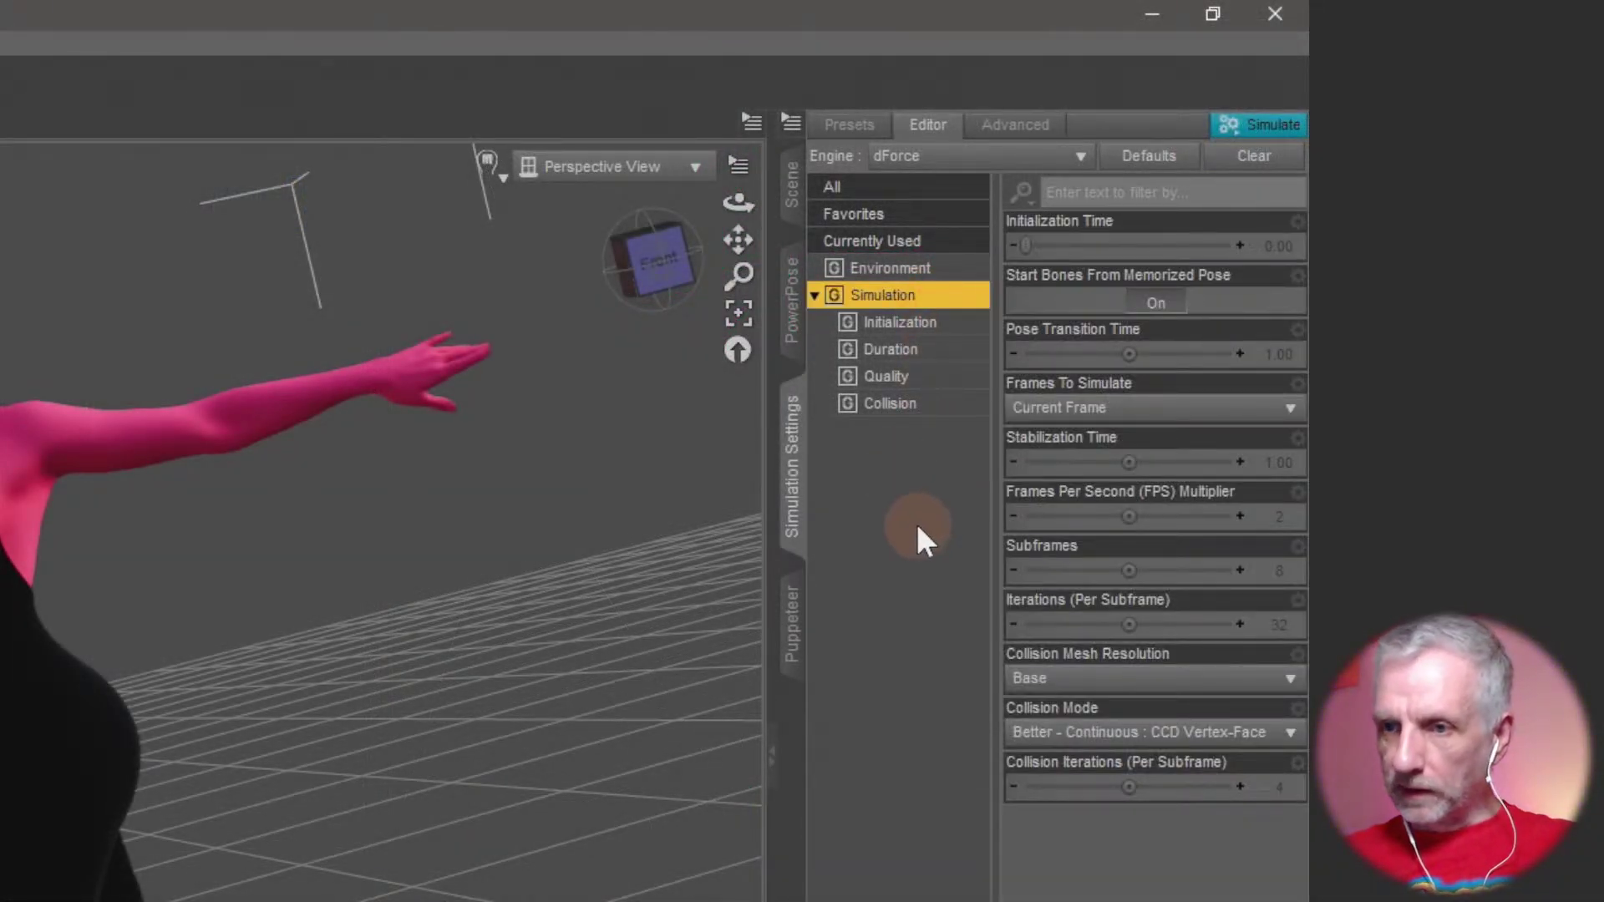
{"action": "left_click", "coordinate": [1153, 683]}
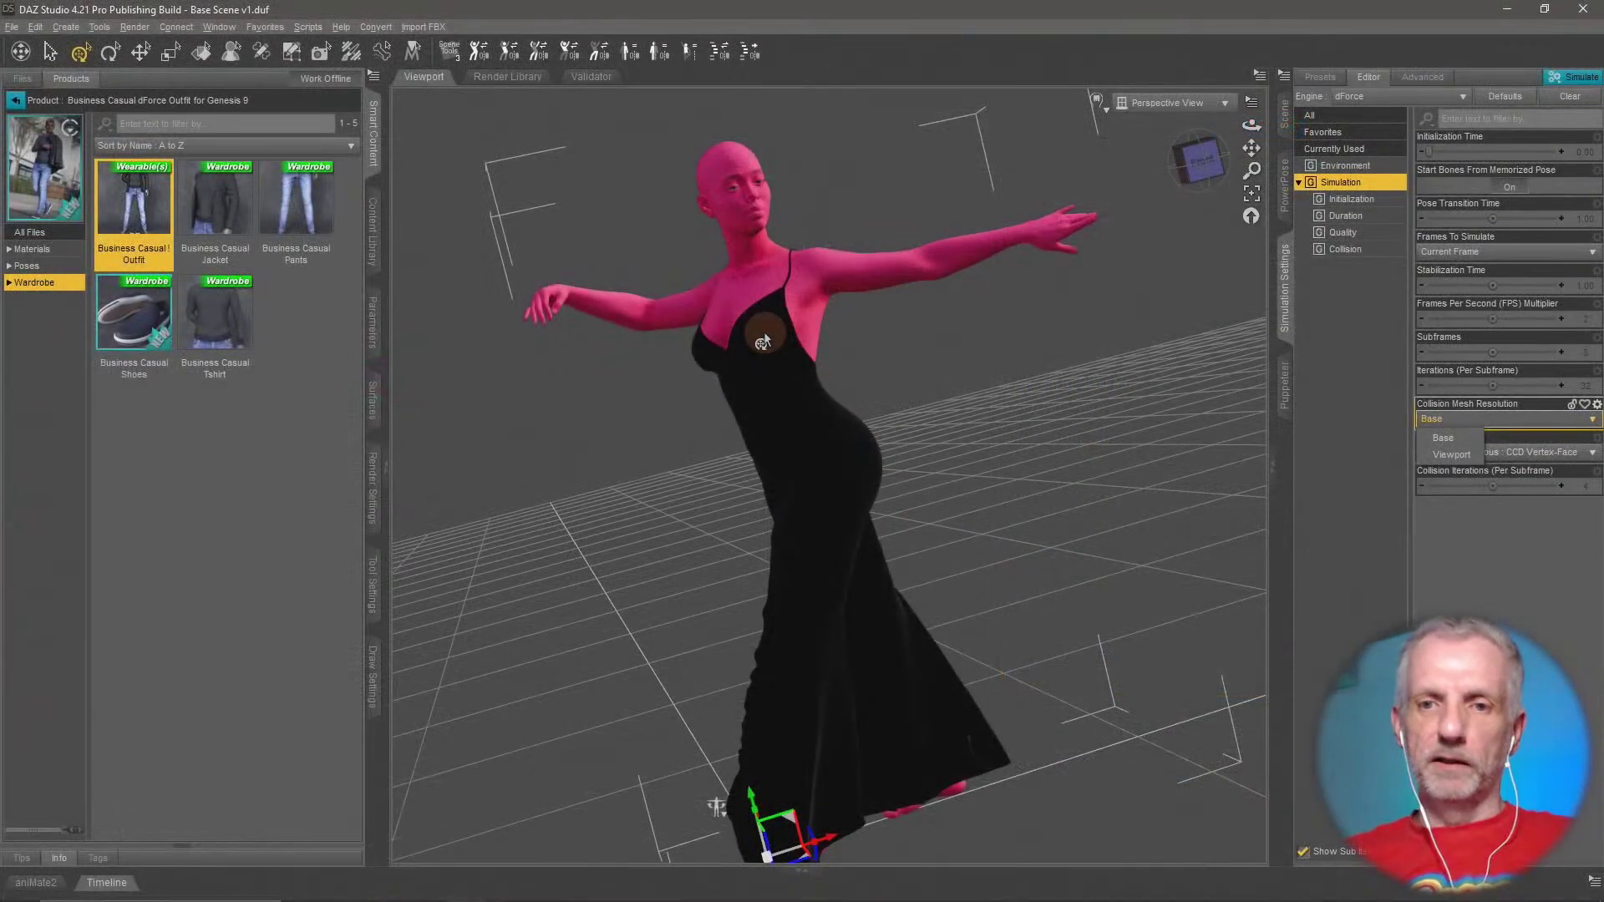
{"action": "left_click", "coordinate": [762, 336]}
Open the woman's Mesh Resolution parameters with her face shown in close-up
{"action": "scroll", "coordinate": [762, 335], "scroll_direction": "up", "scroll_amount": 4}
{"action": "middle_click_drag", "start_coordinate": [762, 337], "coordinate": [936, 376]}
{"action": "scroll", "coordinate": [765, 335], "scroll_direction": "up", "scroll_amount": 5}
{"action": "scroll", "coordinate": [765, 329], "scroll_direction": "up", "scroll_amount": 3}
{"action": "left_click", "coordinate": [373, 326]}
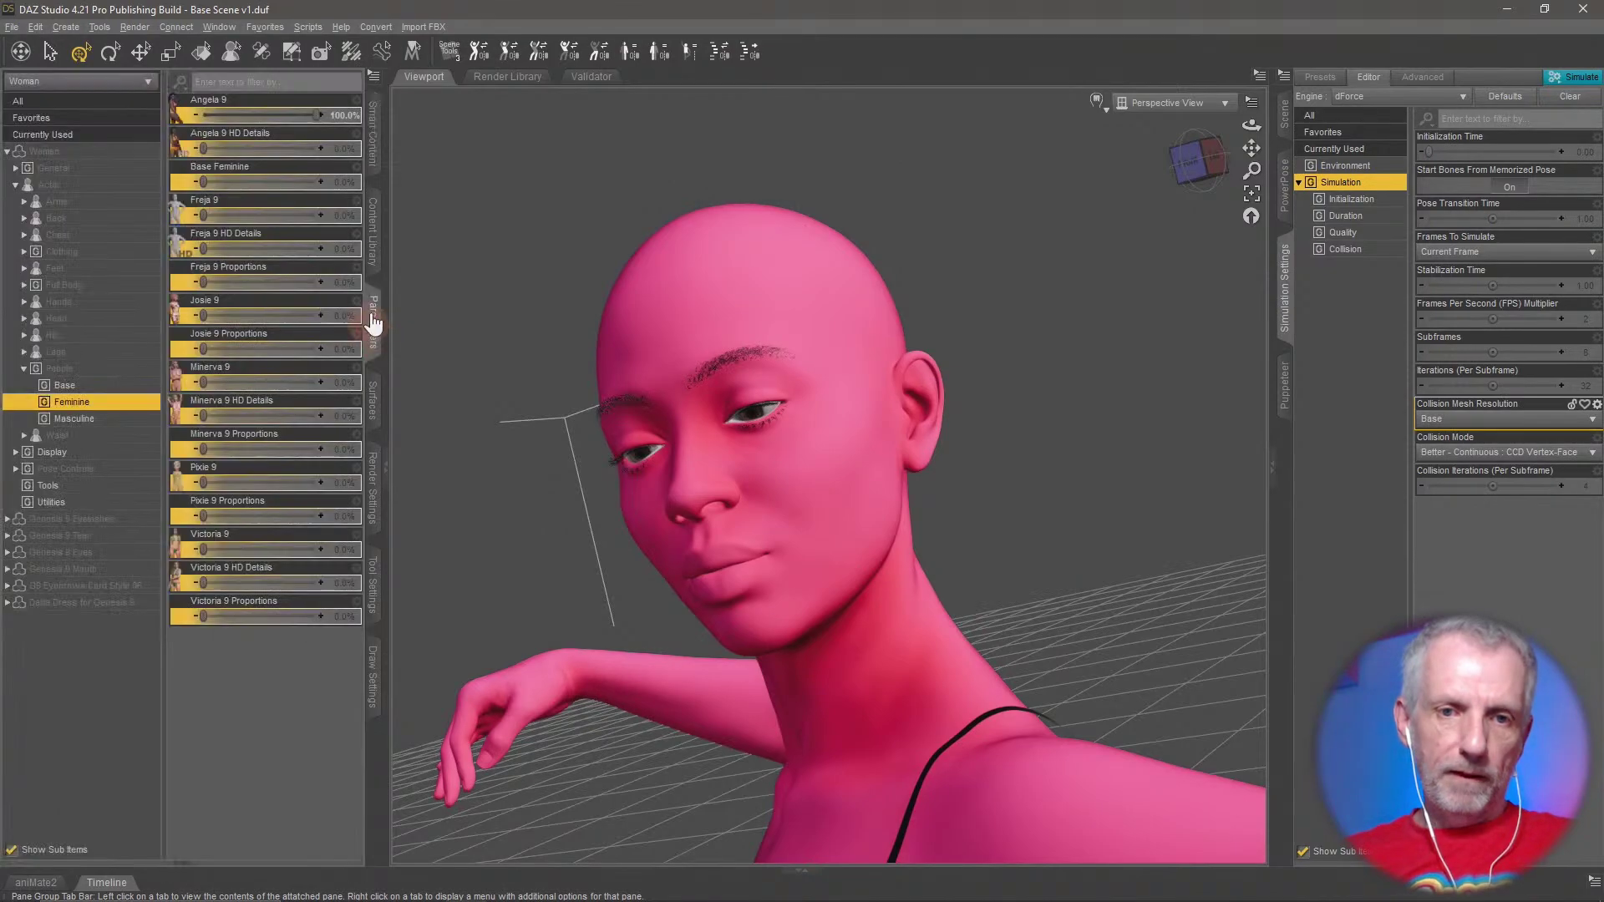
{"action": "left_click", "coordinate": [1284, 116]}
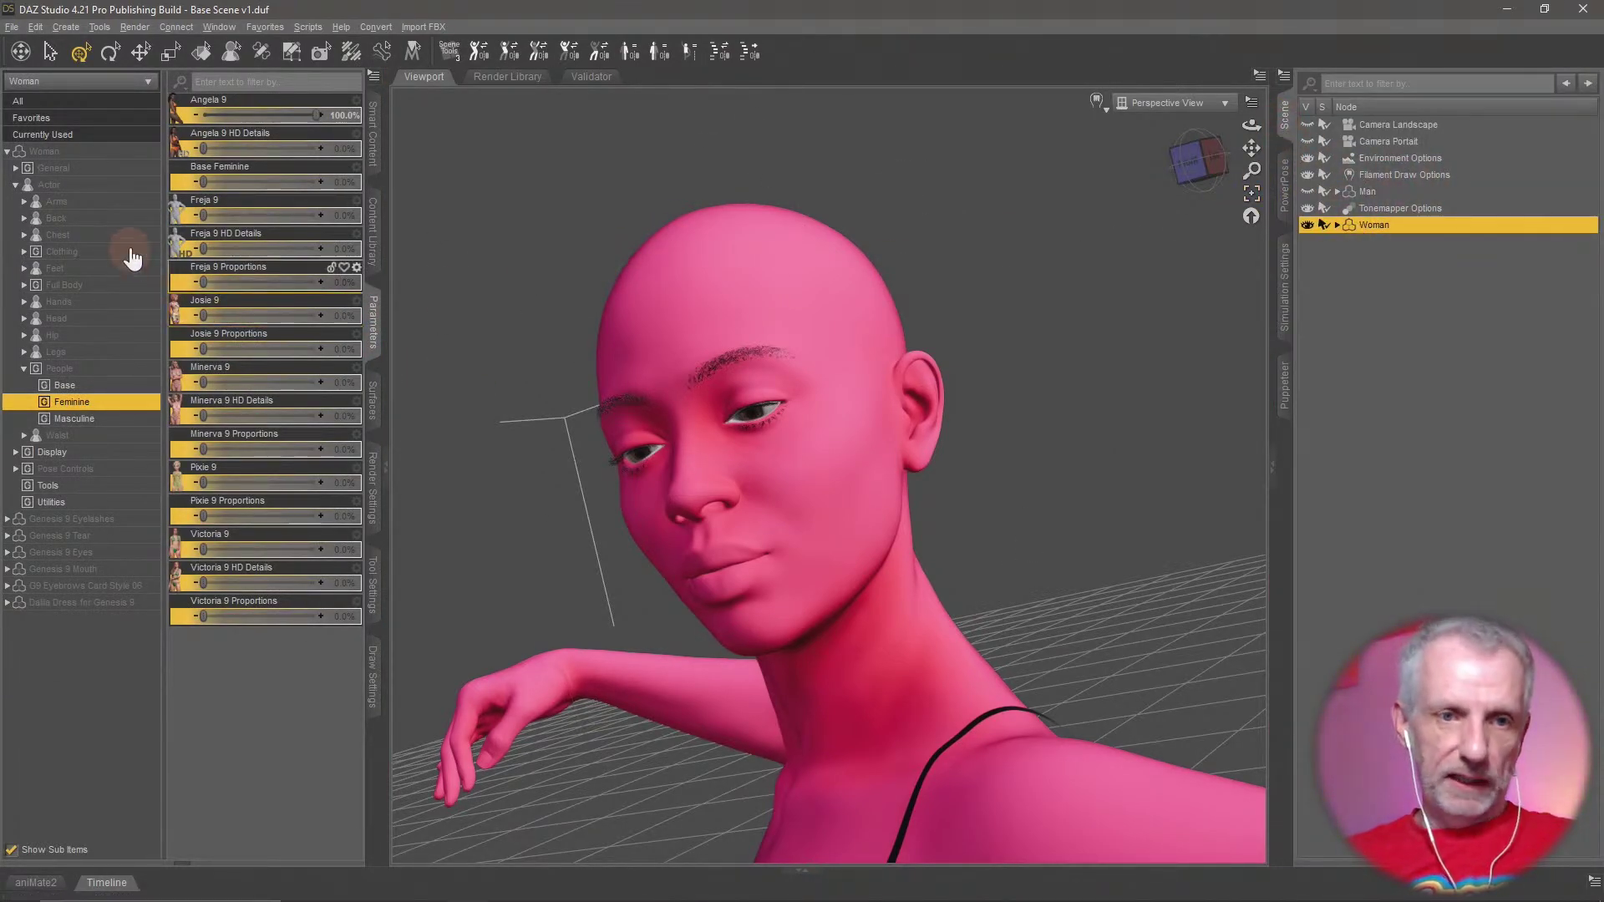
{"action": "left_click", "coordinate": [15, 184]}
{"action": "left_click", "coordinate": [25, 168]}
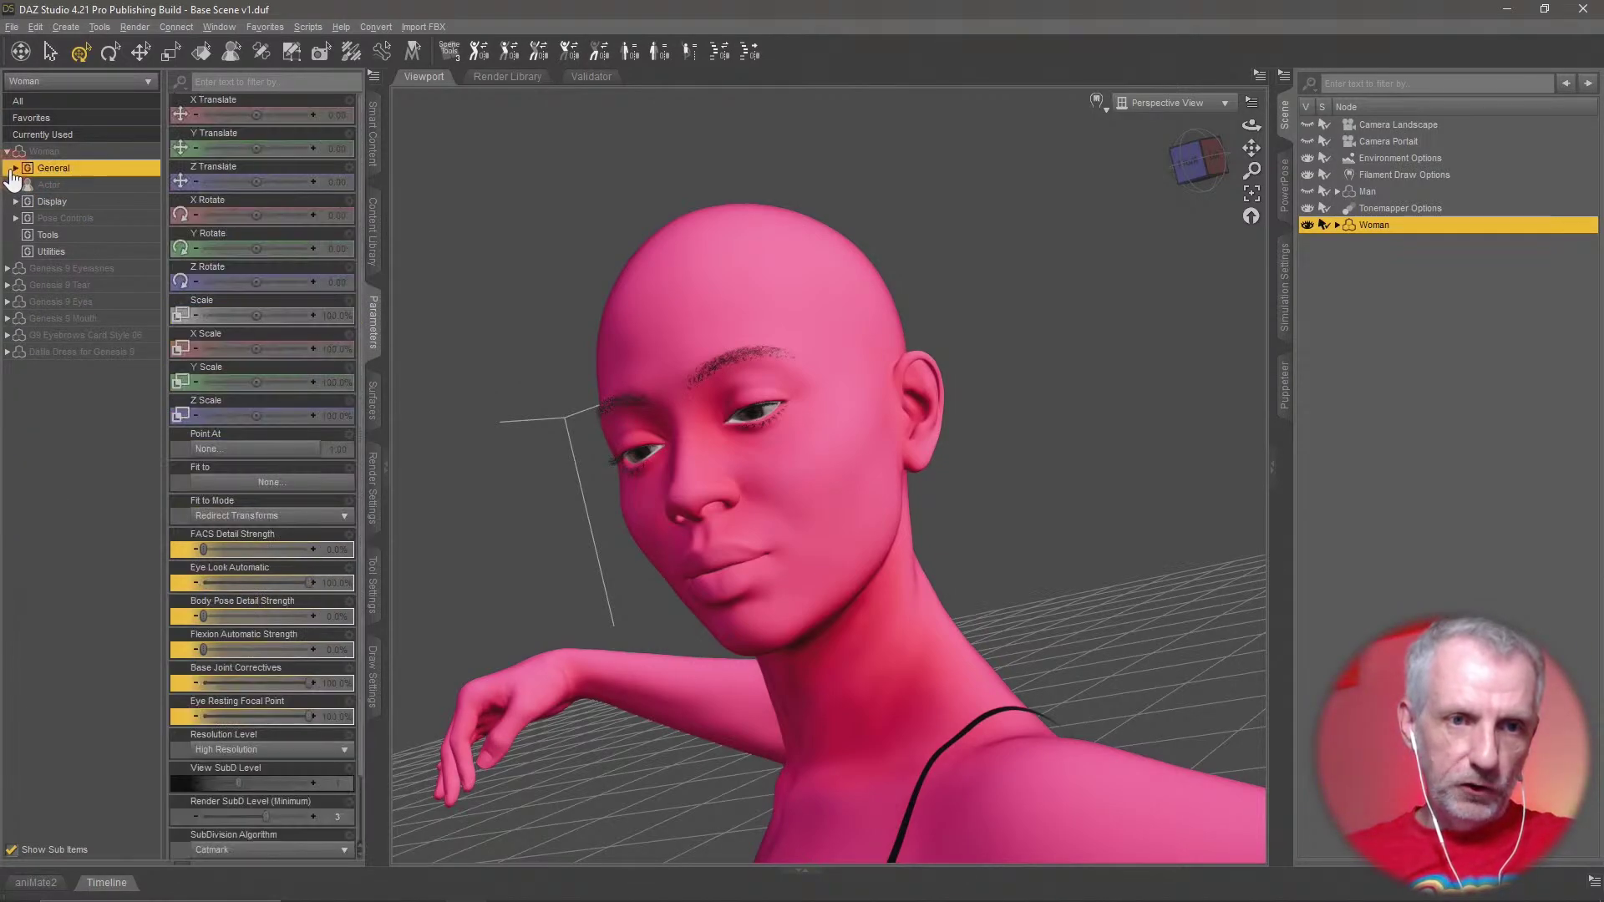
{"action": "left_click", "coordinate": [15, 168]}
{"action": "left_click", "coordinate": [100, 236]}
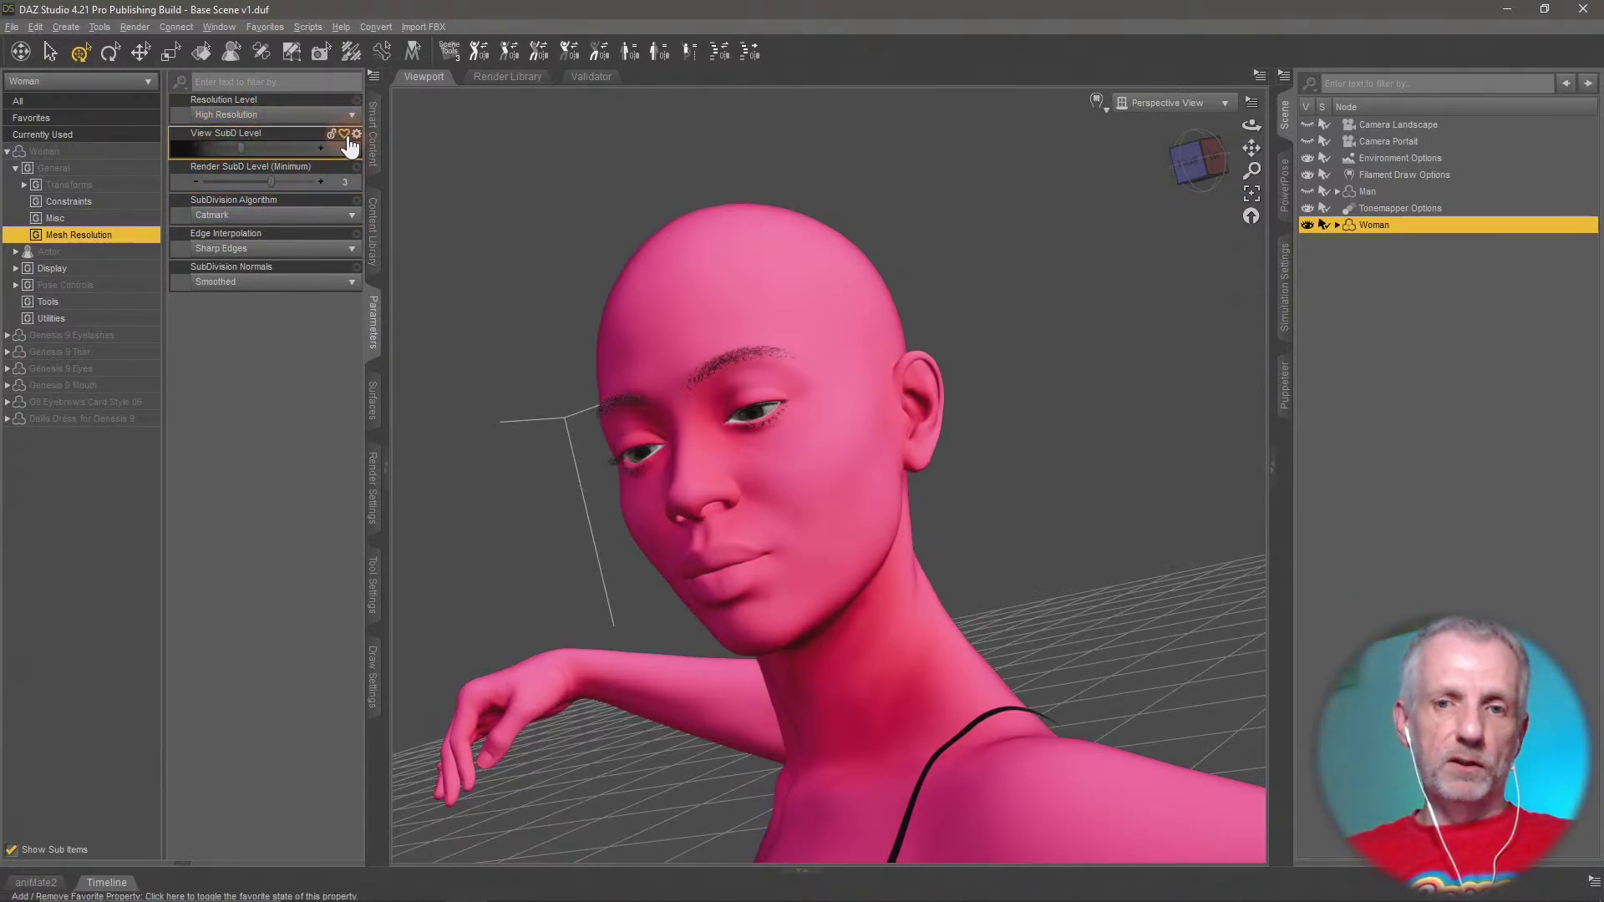
Compare the woman's mesh at the Base resolution level and return it to High Resolution
{"action": "left_click", "coordinate": [288, 115]}
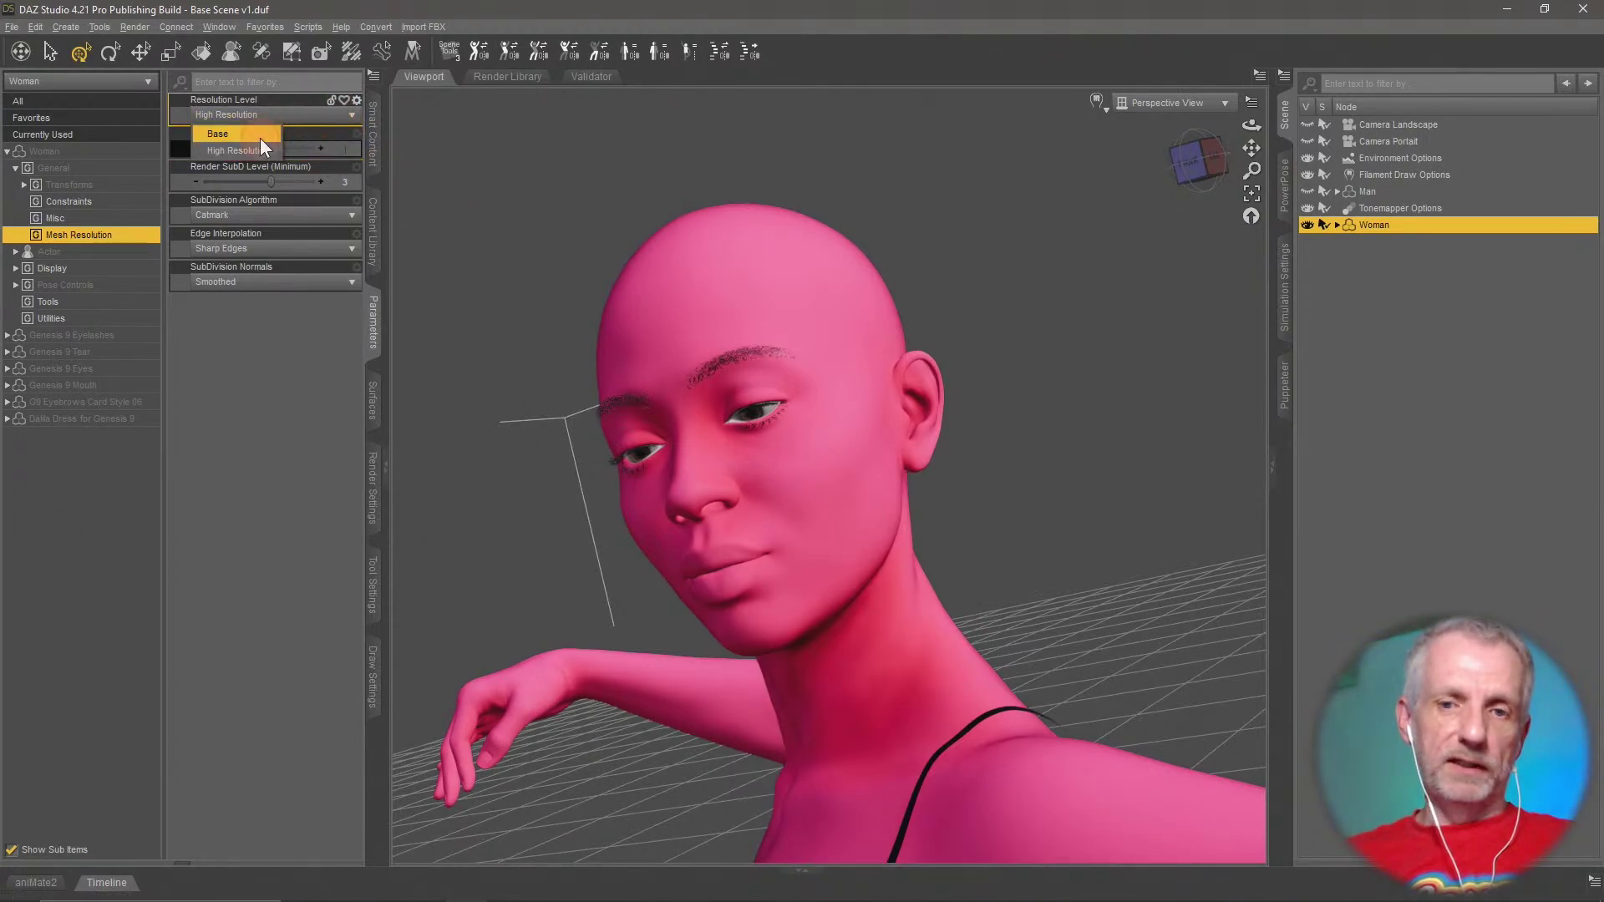
{"action": "left_click", "coordinate": [259, 135]}
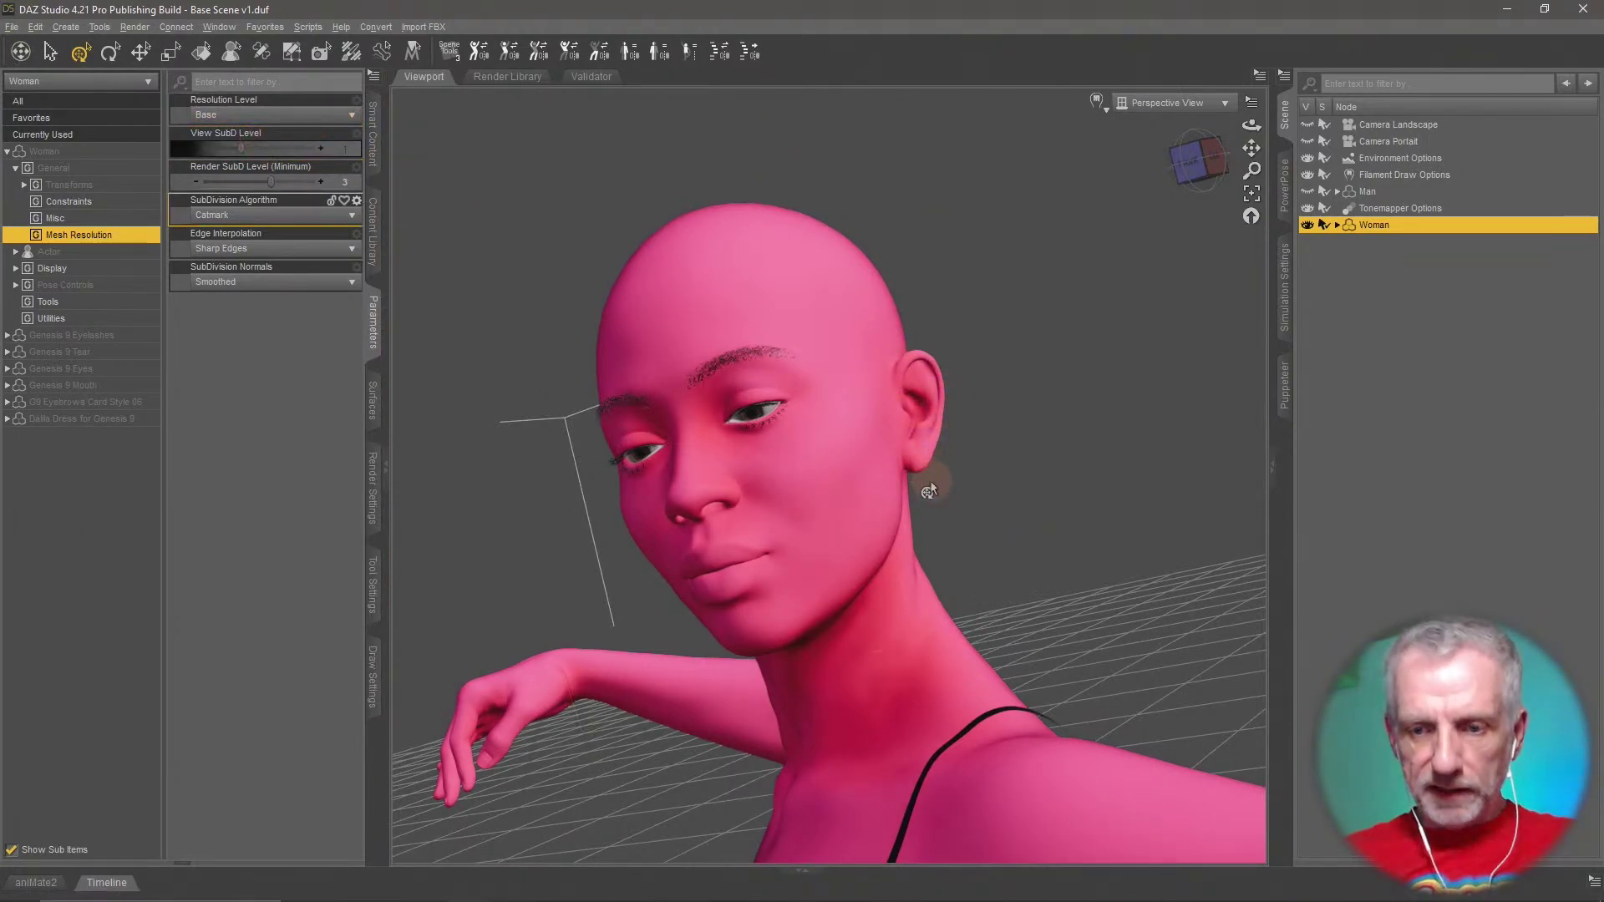
{"action": "middle_click_drag", "start_coordinate": [942, 544], "coordinate": [922, 579]}
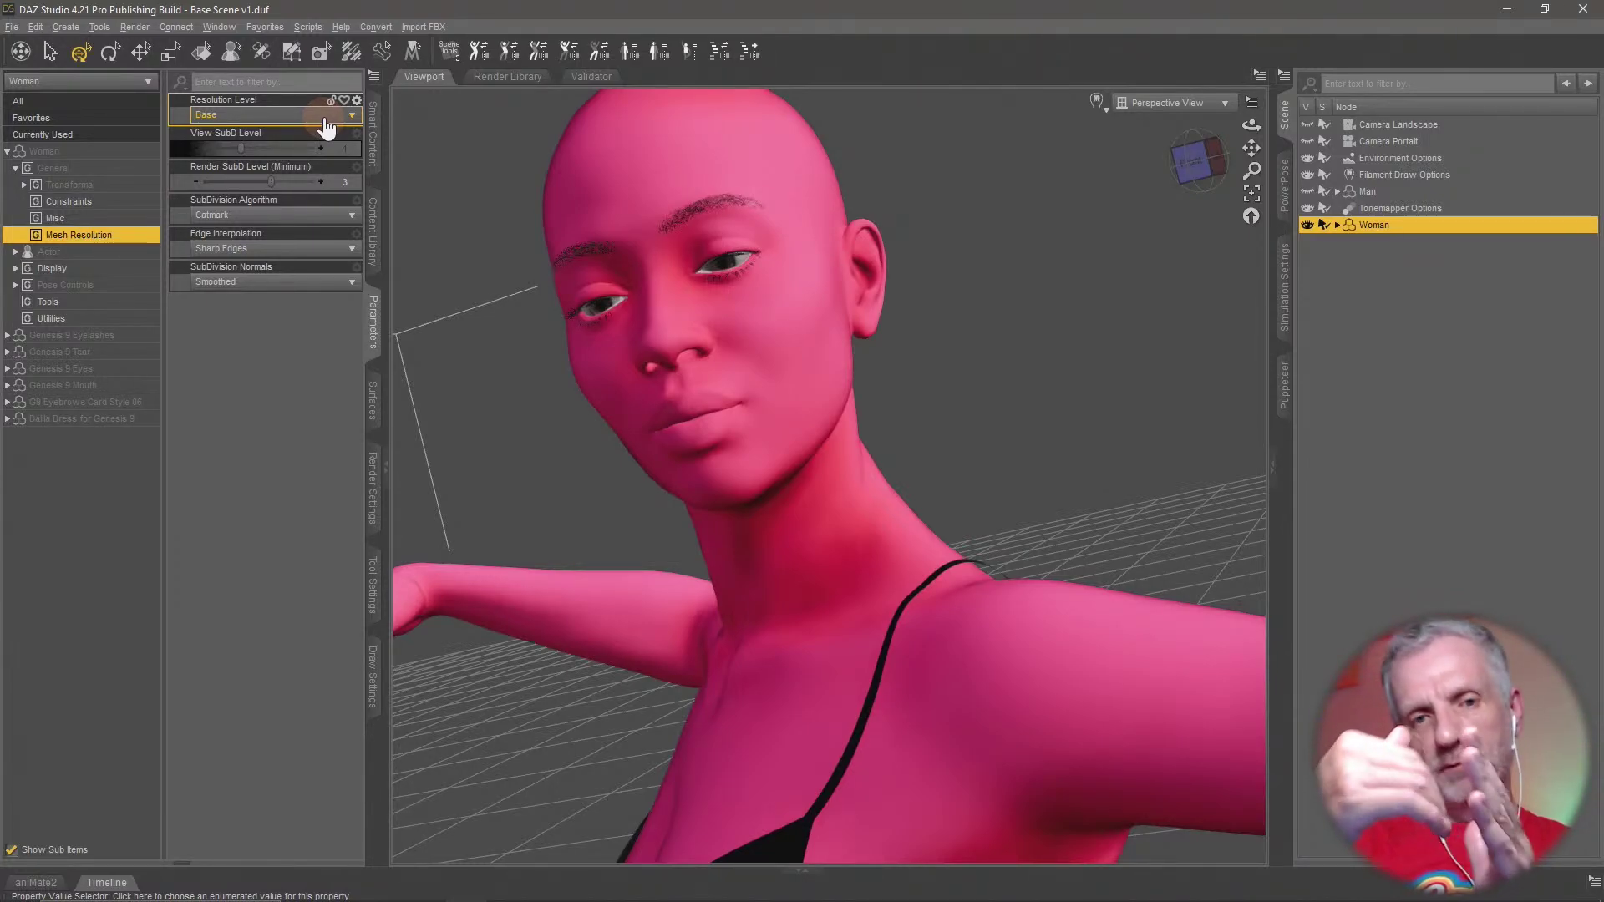
{"action": "left_click", "coordinate": [326, 127]}
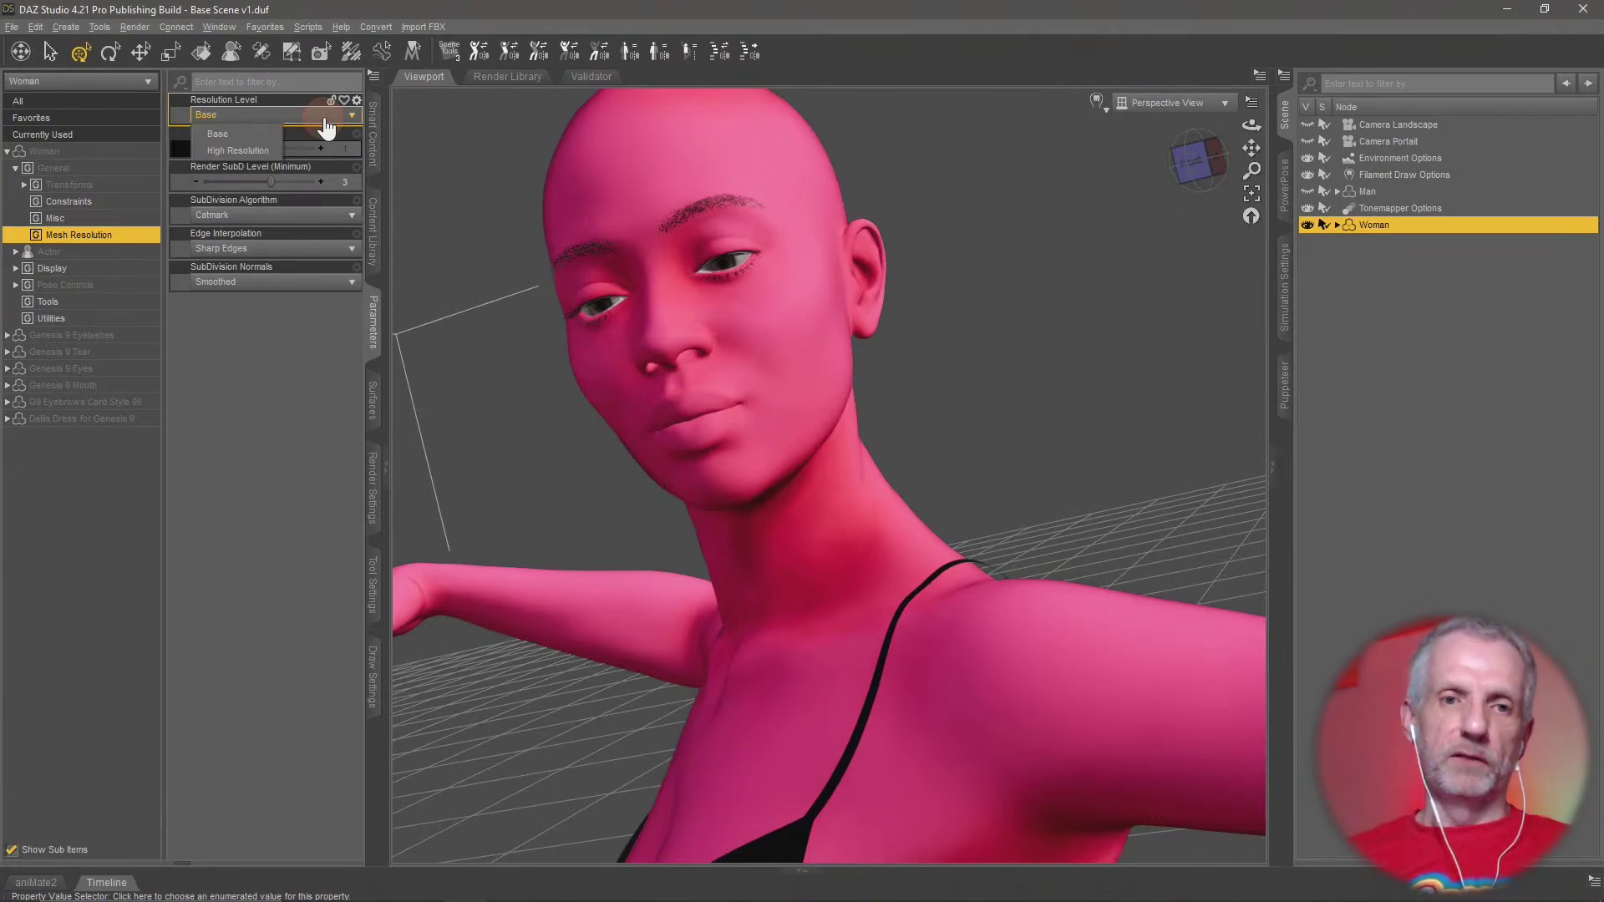
{"action": "left_click", "coordinate": [274, 153]}
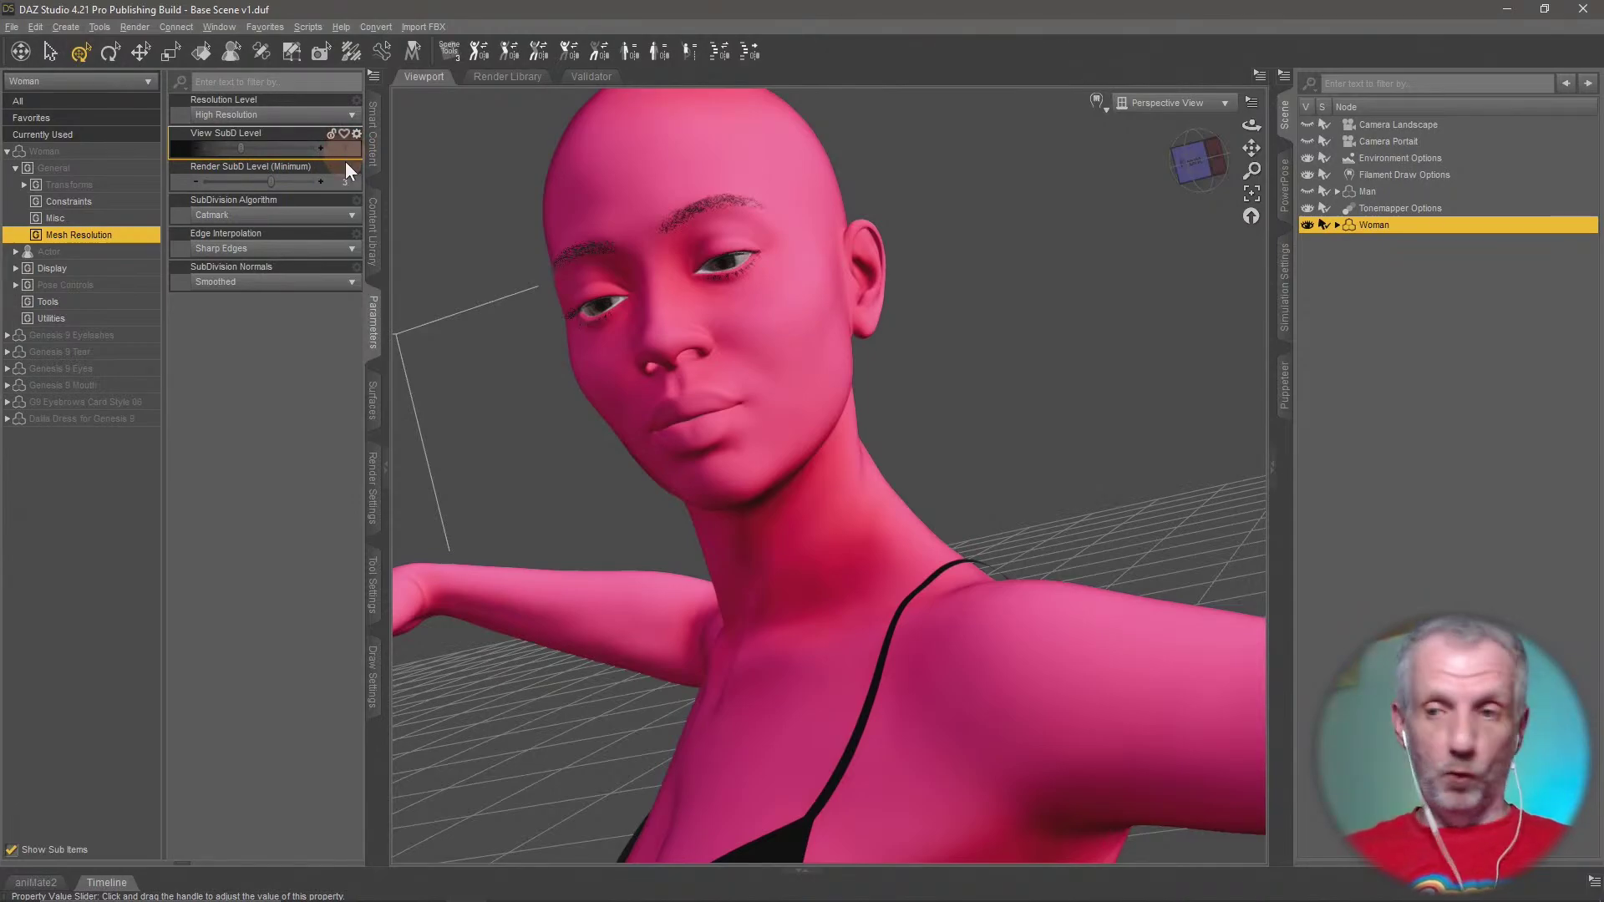
Set the dForce Collision Mesh Resolution to Viewport, Frames To Simulate to Current Frame, and Start Bones From Memorized Pose to Off
{"action": "left_click", "coordinate": [1288, 326]}
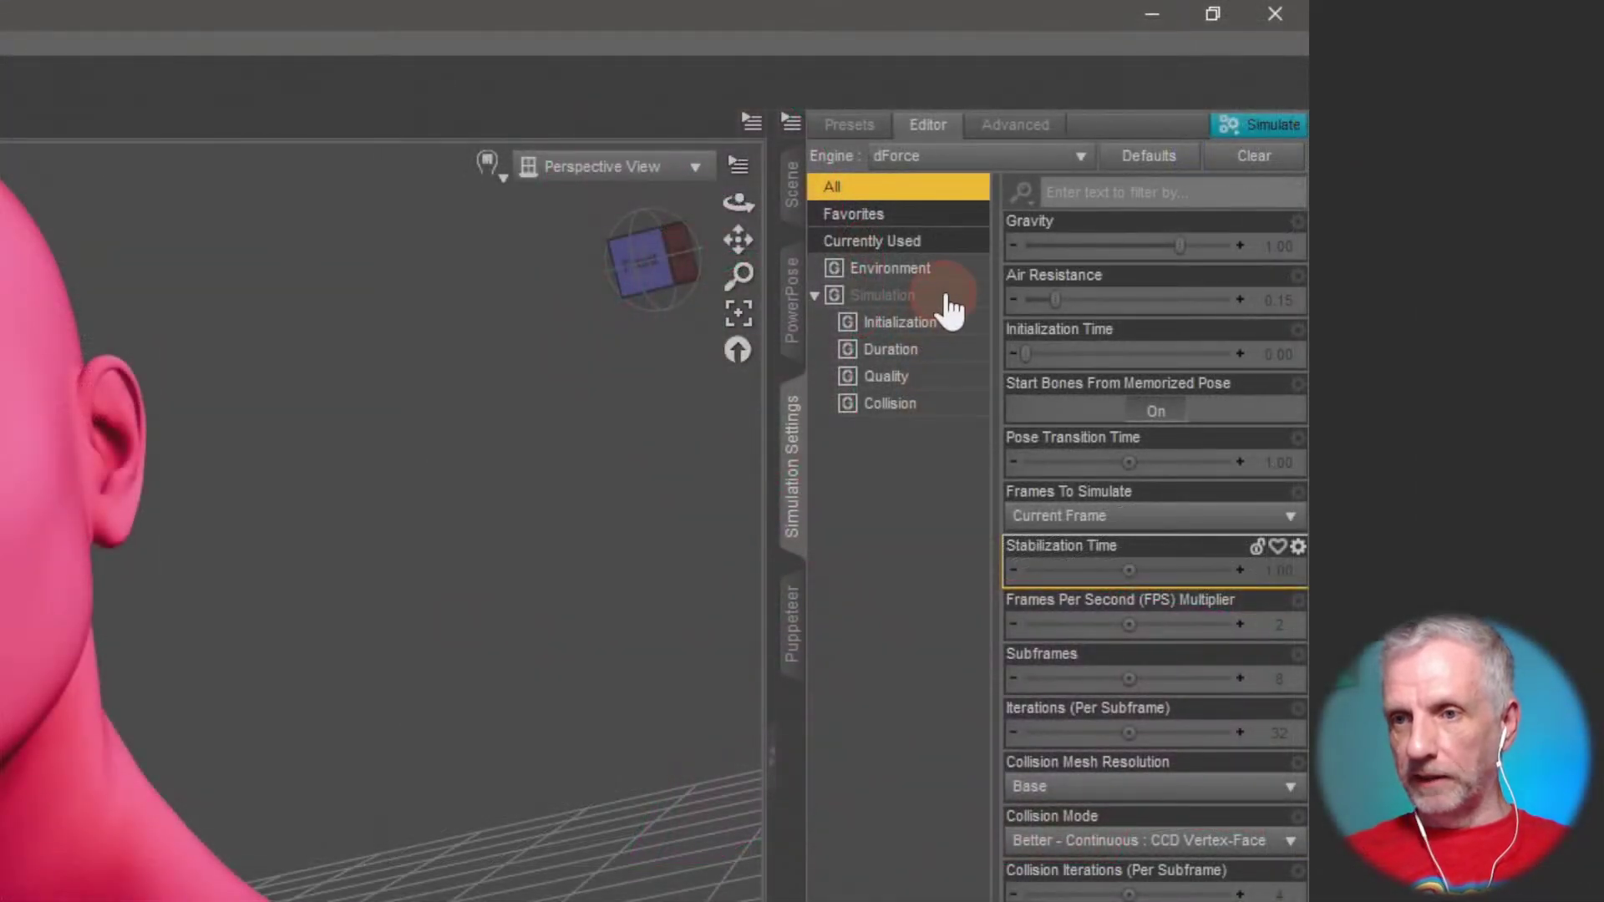
{"action": "left_click", "coordinate": [946, 297]}
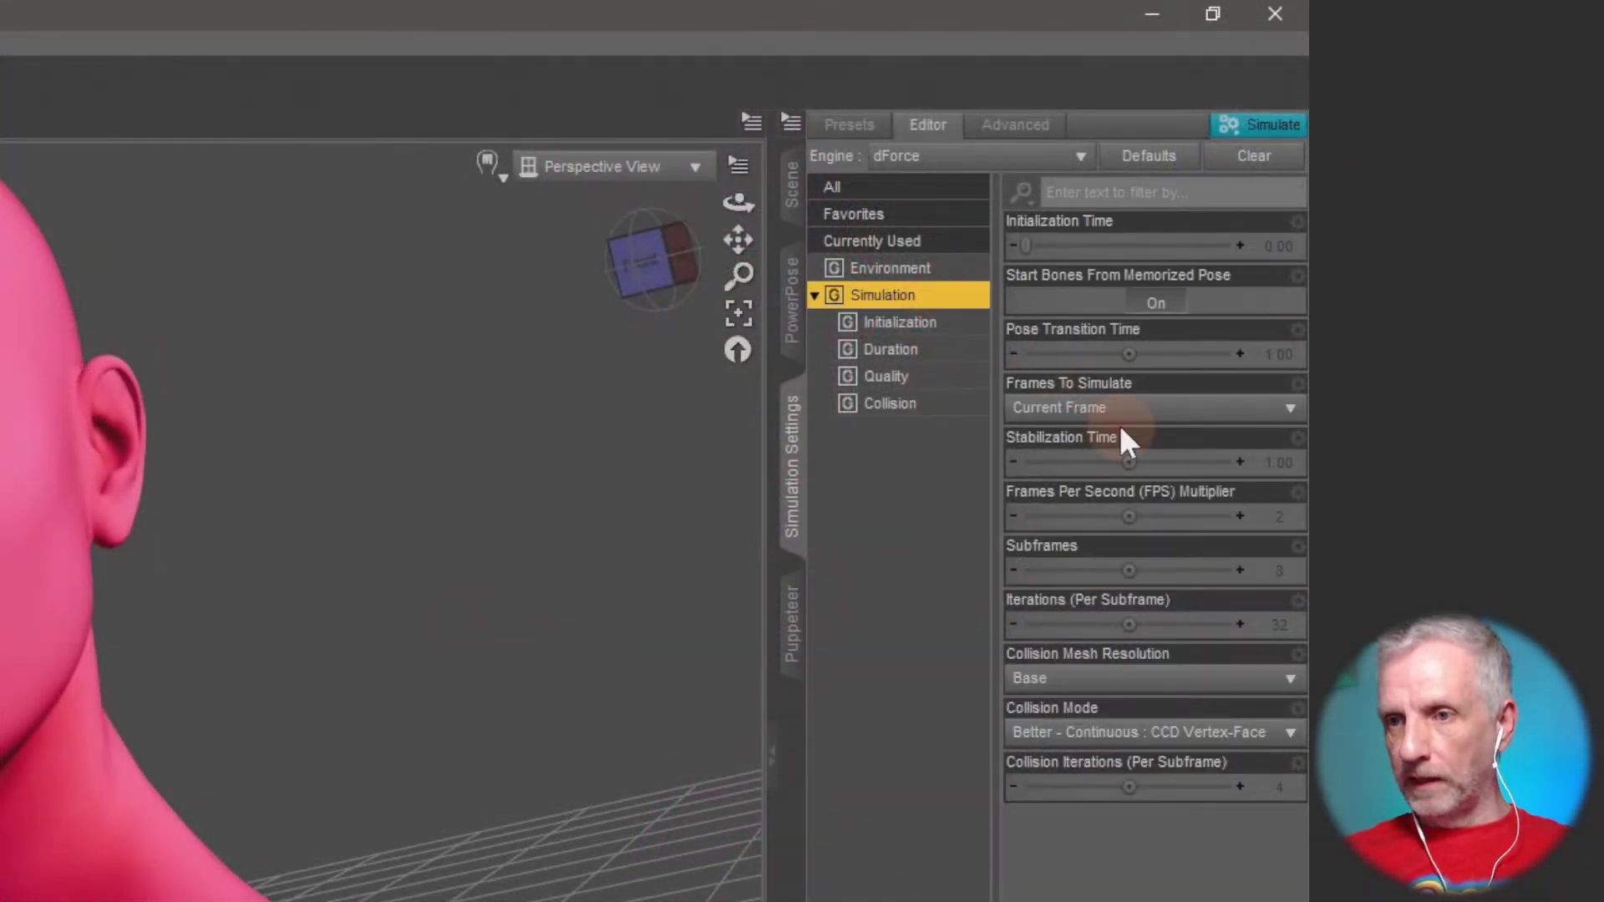
{"action": "left_click", "coordinate": [1196, 702]}
{"action": "left_click", "coordinate": [1096, 737]}
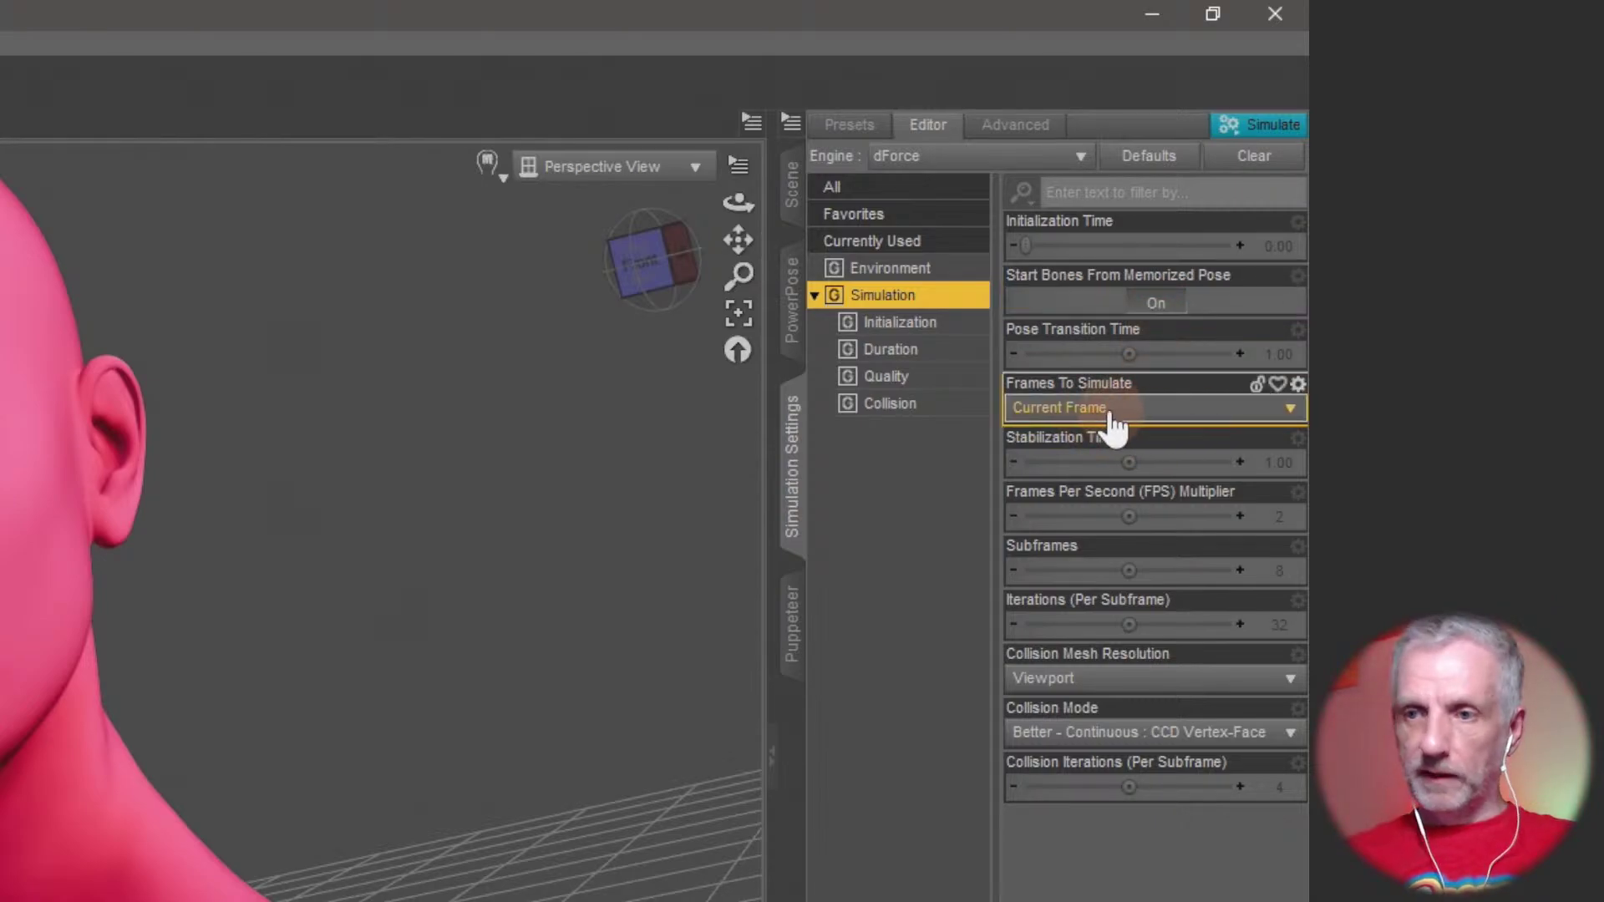
{"action": "left_click", "coordinate": [1160, 409]}
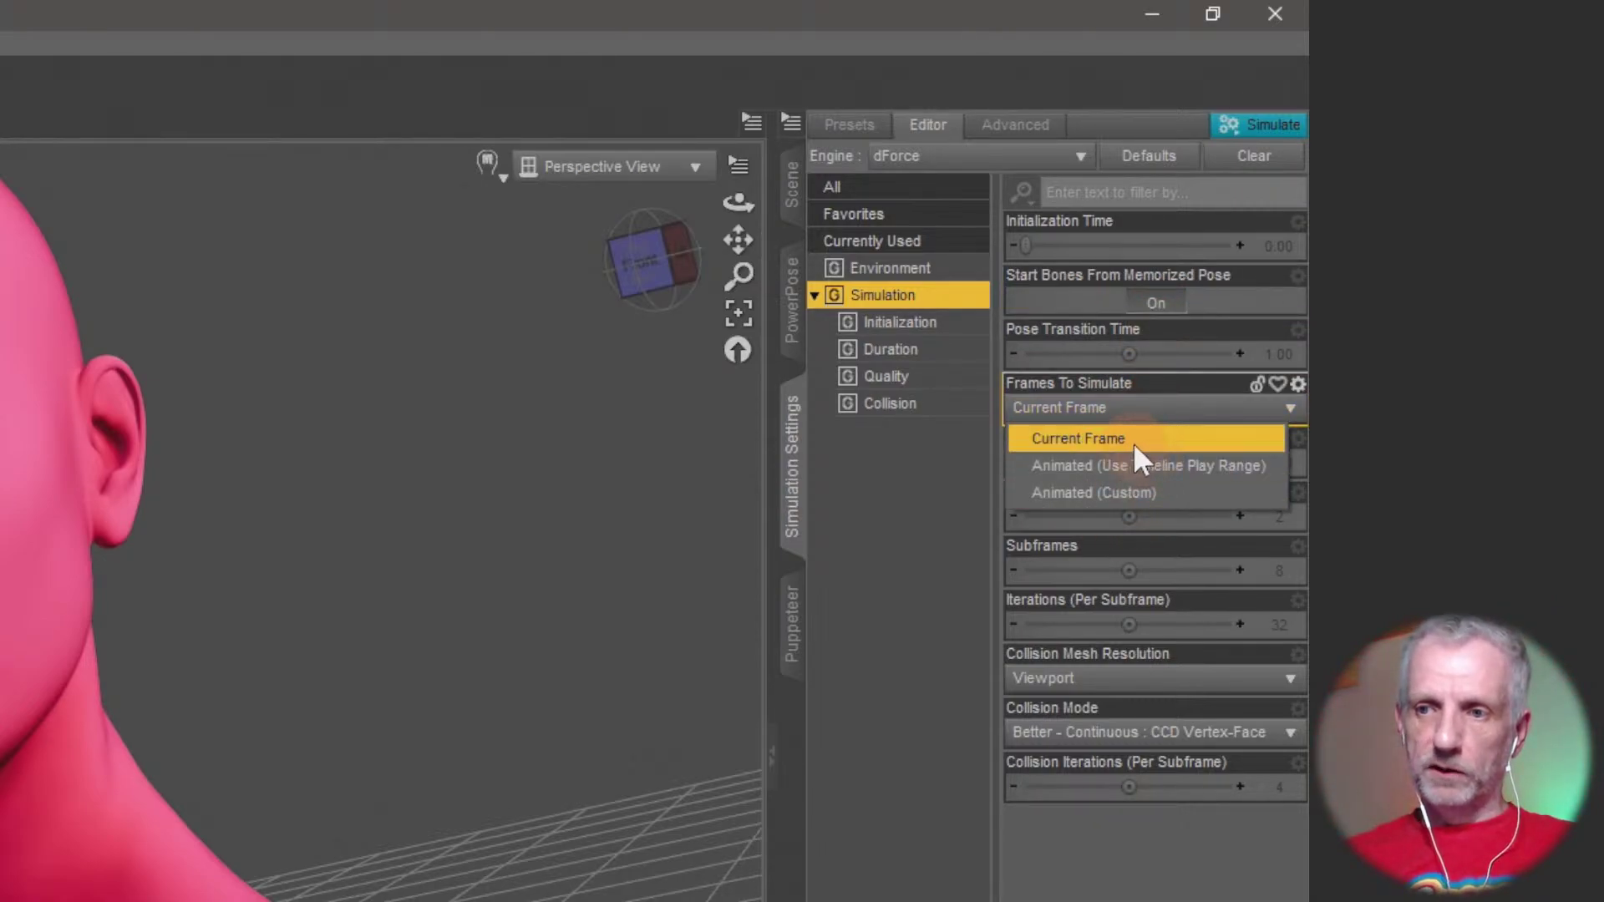
{"action": "left_click", "coordinate": [1133, 440]}
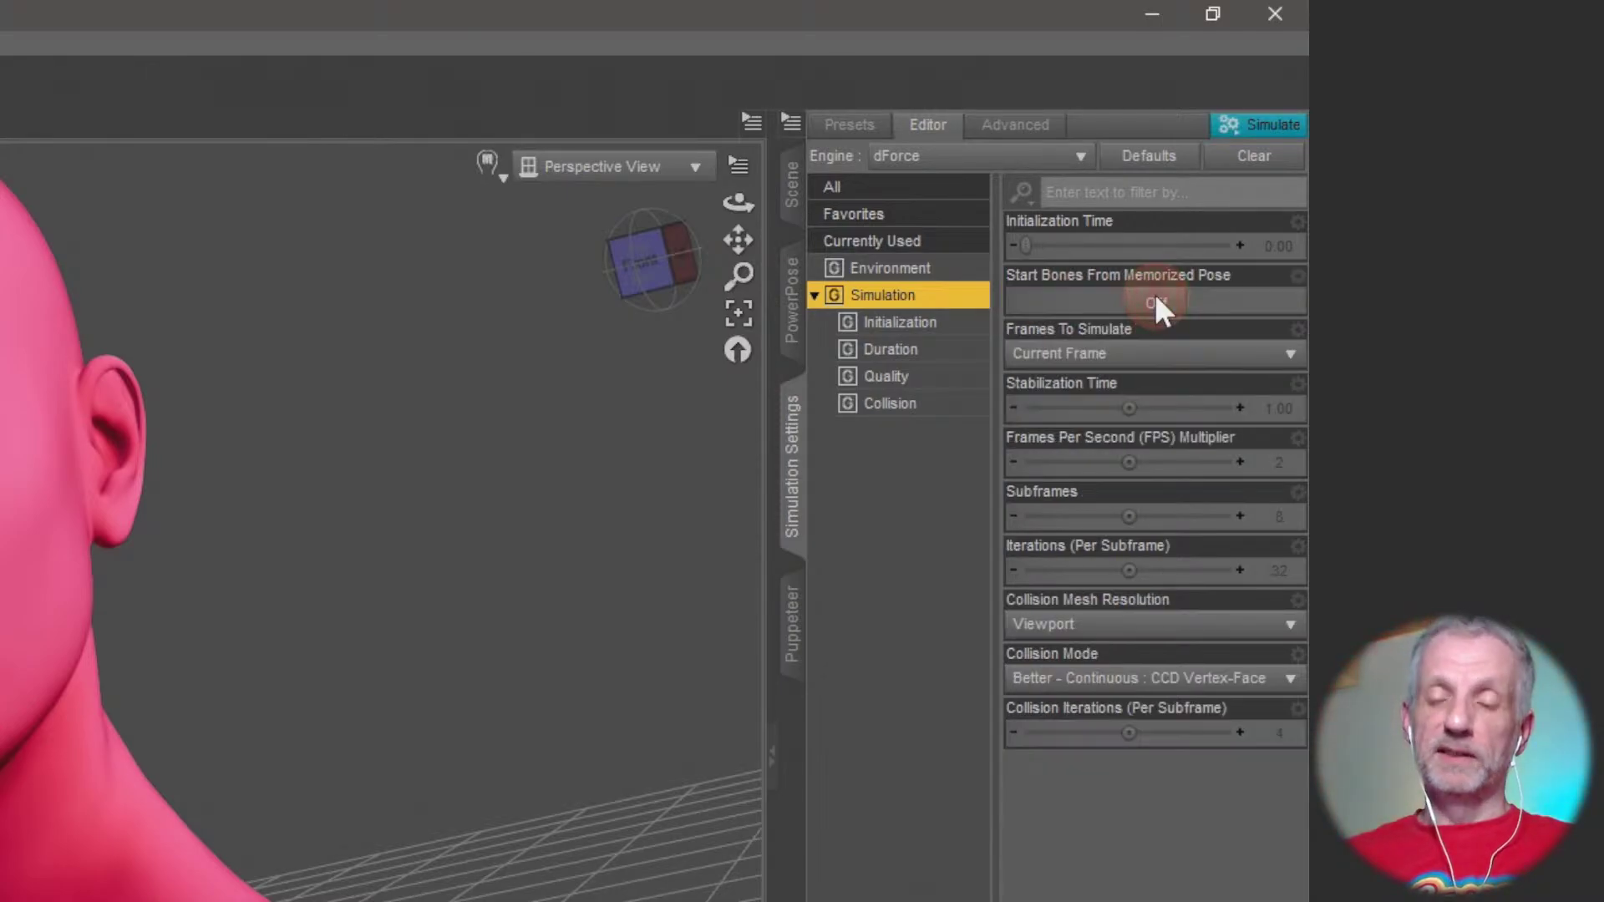
Run the dForce simulation on the woman's dress with her full figure in view
{"action": "left_click_drag", "start_coordinate": [426, 626], "coordinate": [426, 623]}
{"action": "scroll", "coordinate": [426, 622], "scroll_direction": "down", "scroll_amount": 3}
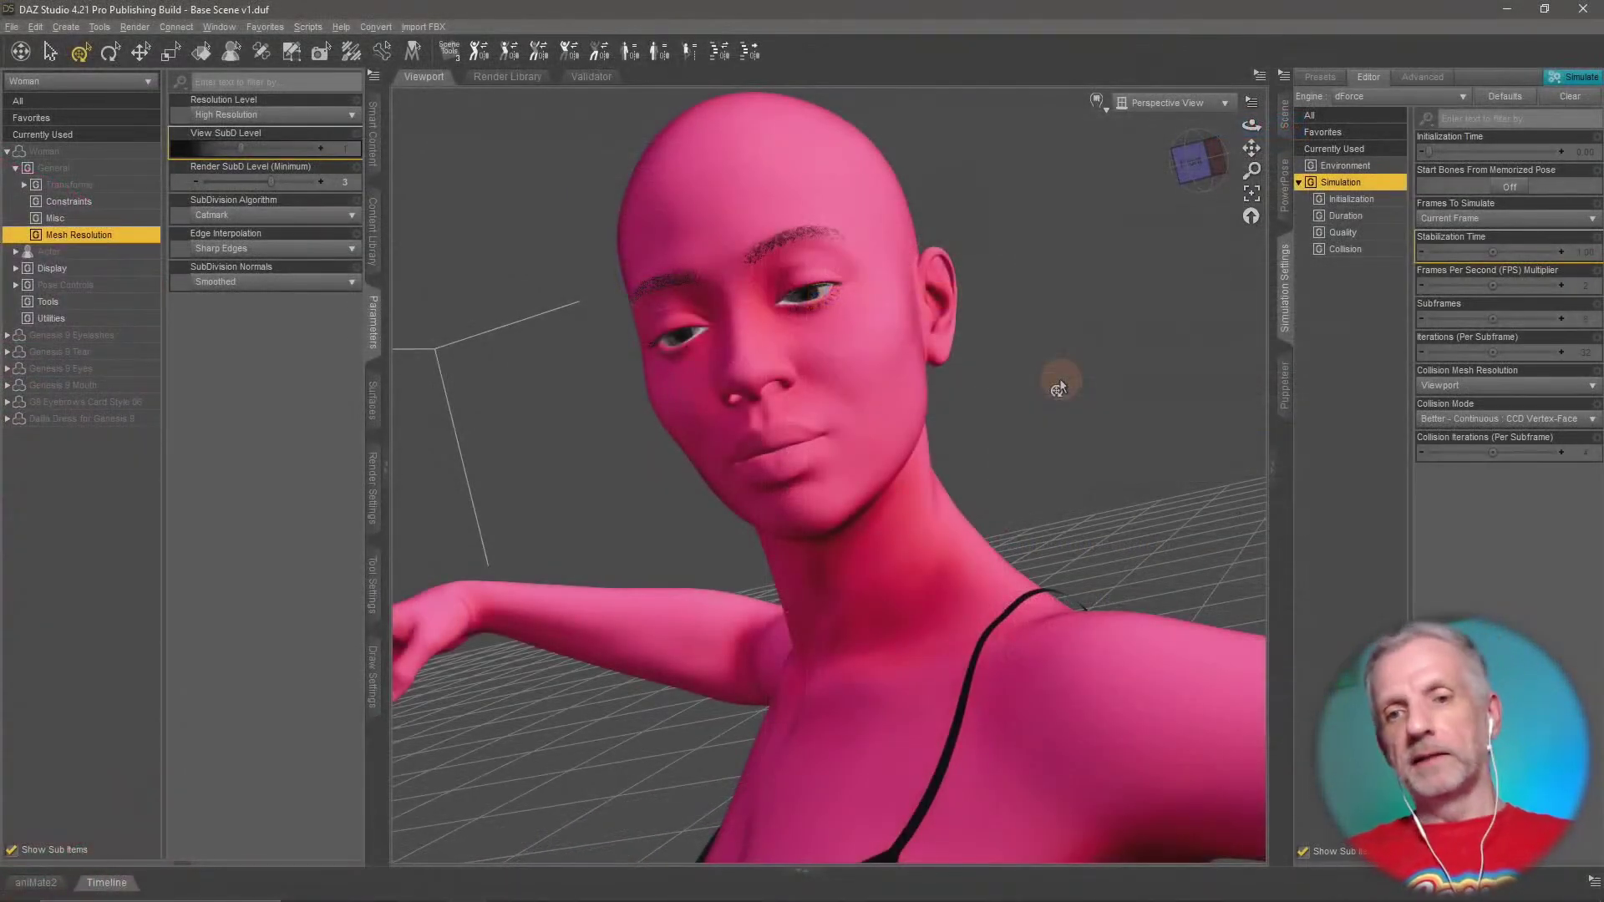
{"action": "scroll", "coordinate": [1060, 383], "scroll_direction": "up", "scroll_amount": 5}
{"action": "scroll", "coordinate": [1059, 386], "scroll_direction": "down", "scroll_amount": 8}
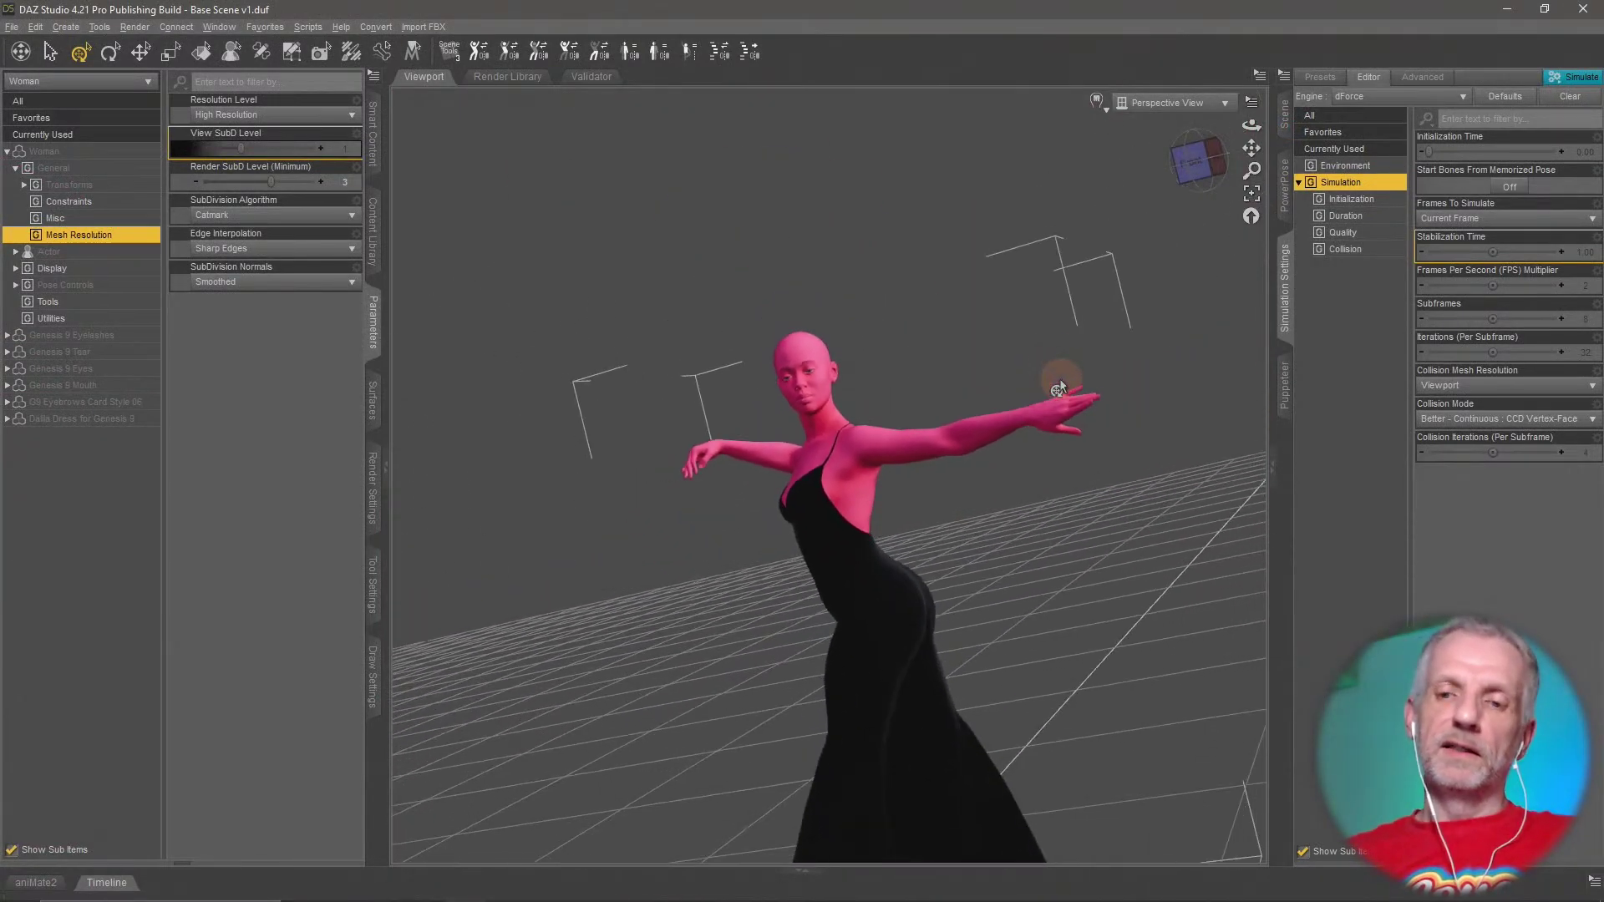
{"action": "left_click_drag", "start_coordinate": [1060, 386], "coordinate": [1075, 386]}
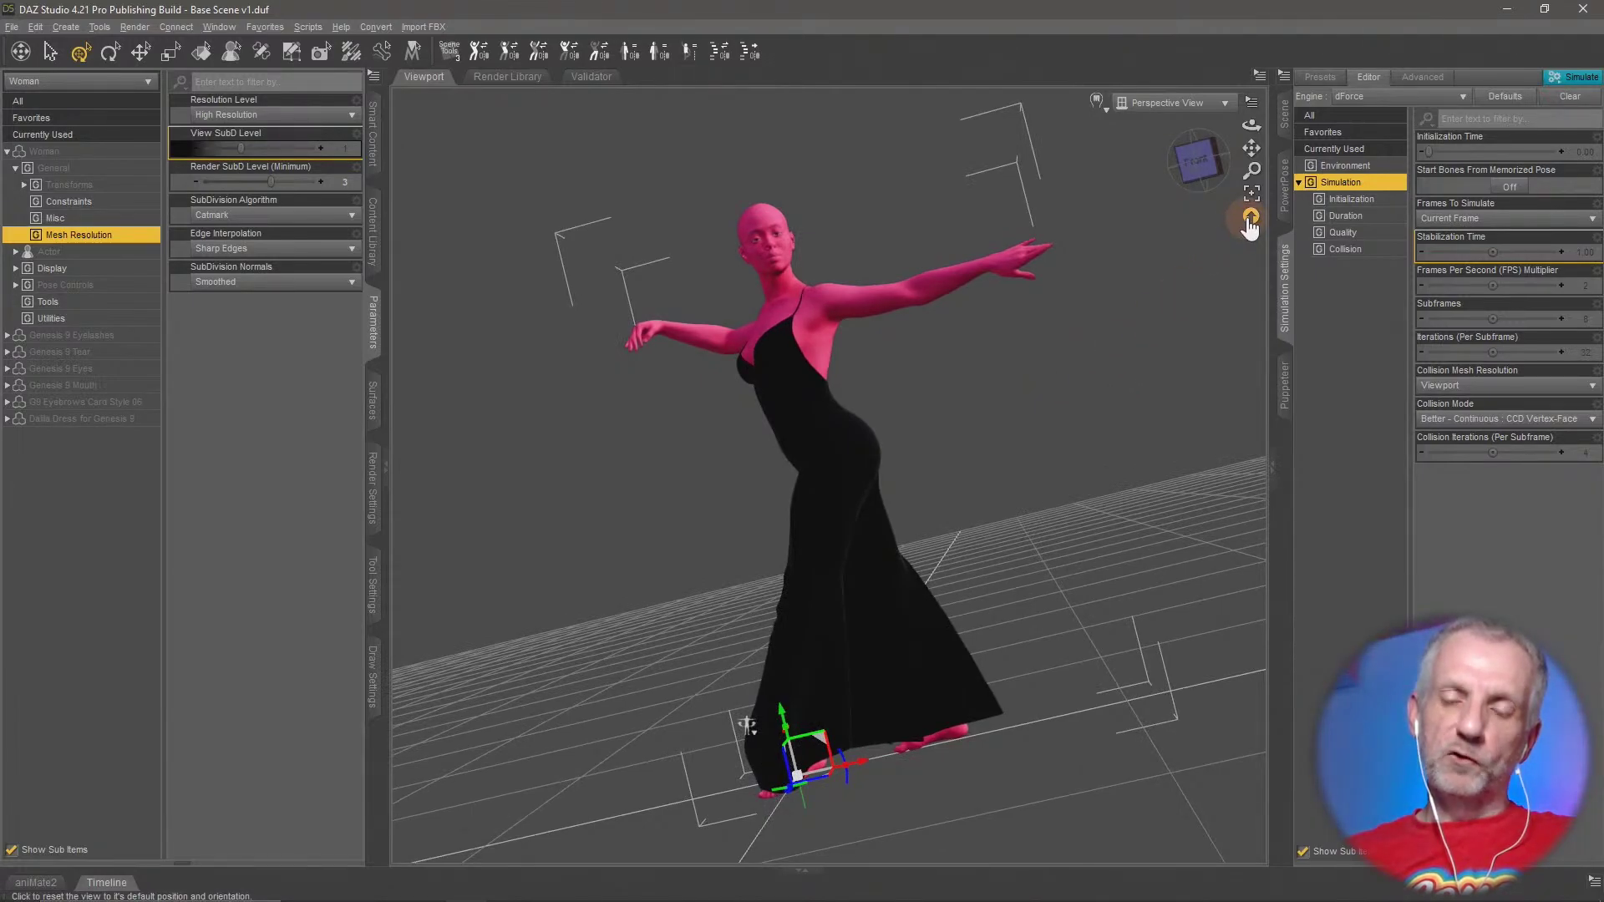
{"action": "left_click", "coordinate": [1572, 79]}
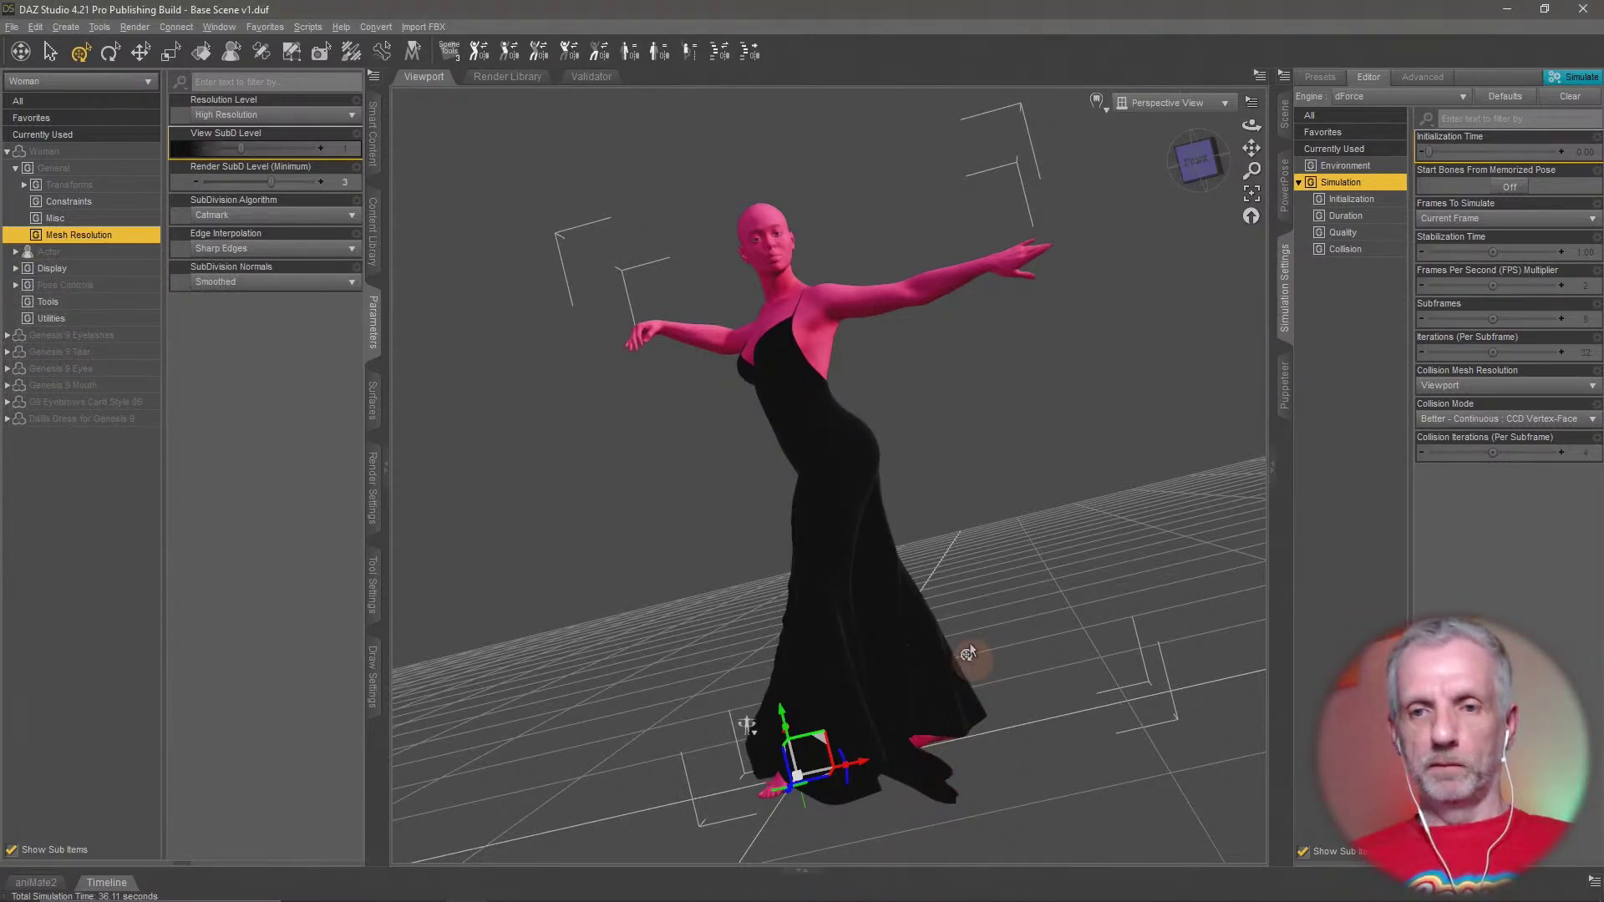
Inspect the simulated dress hem around the feet and clear the simulation
{"action": "left_click_drag", "start_coordinate": [898, 602], "coordinate": [900, 601]}
{"action": "middle_click_drag", "start_coordinate": [902, 592], "coordinate": [1063, 547]}
{"action": "left_click", "coordinate": [1251, 217]}
{"action": "middle_click_drag", "start_coordinate": [1078, 331], "coordinate": [1116, 327]}
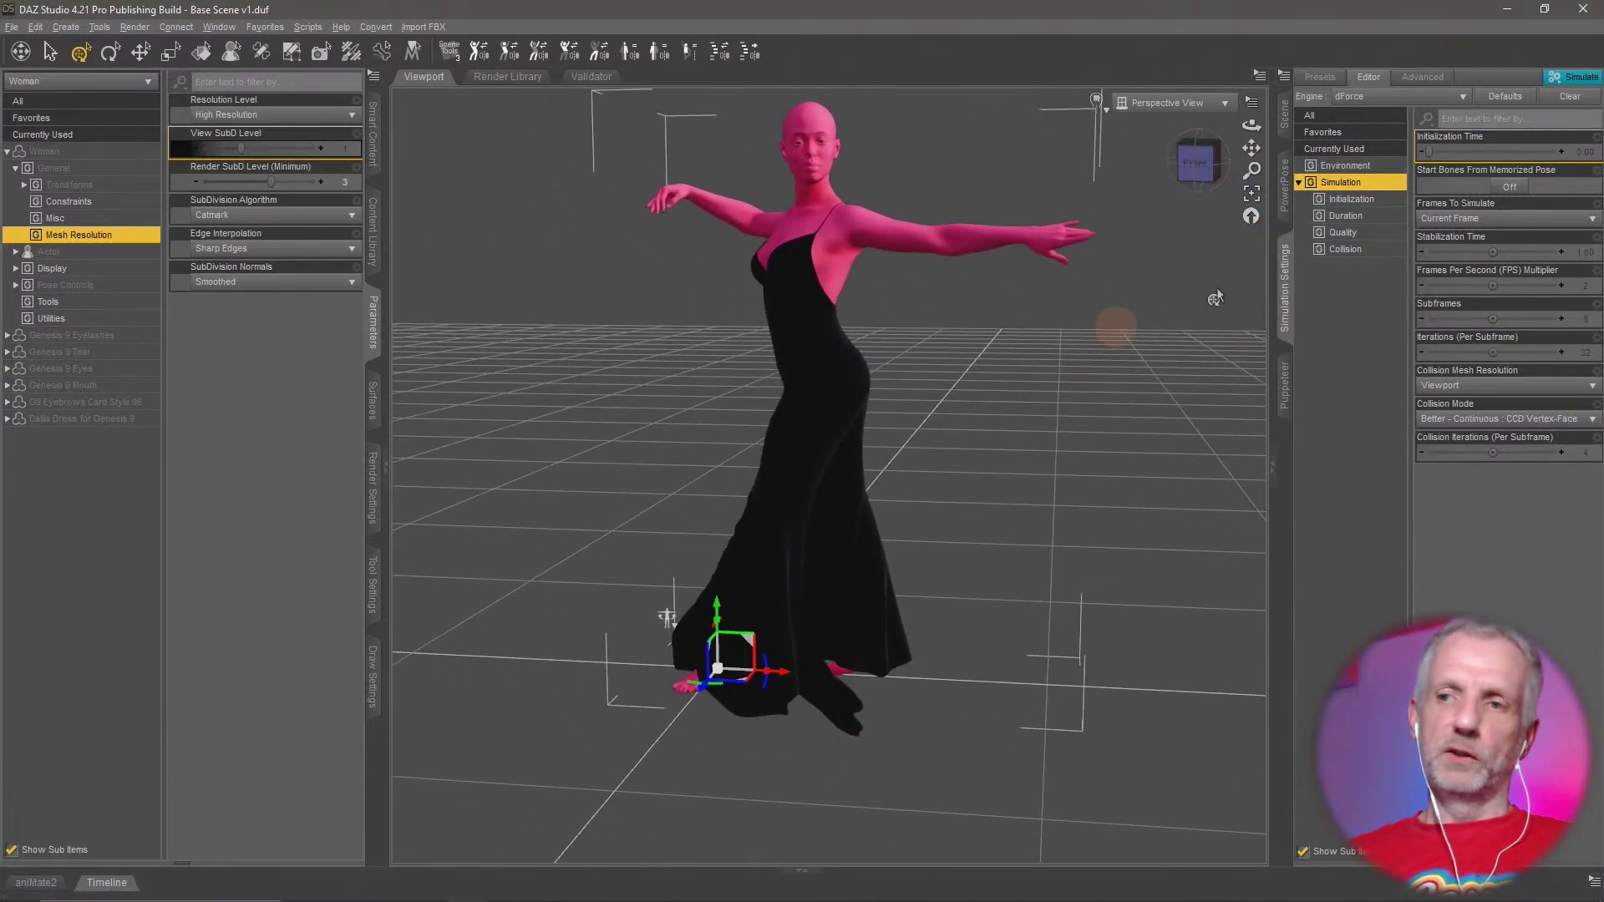
{"action": "left_click", "coordinate": [1570, 96]}
{"action": "middle_click_drag", "start_coordinate": [949, 439], "coordinate": [917, 423]}
Create a plane primitive as a floor with primary axis Y Positive and a size of 5 m
{"action": "left_click", "coordinate": [57, 27]}
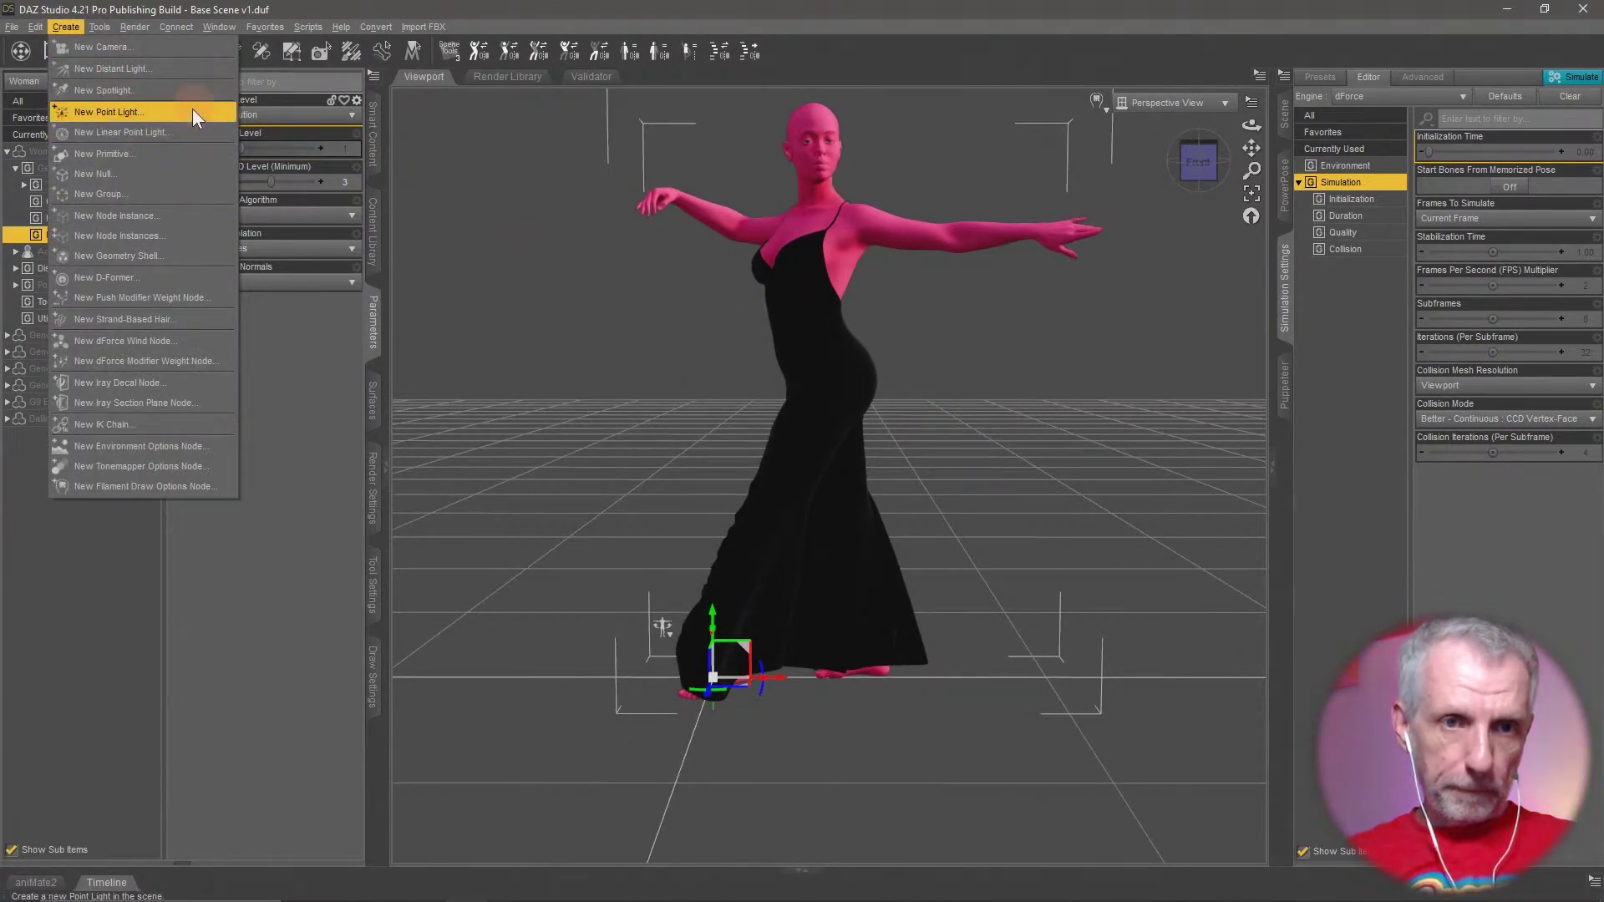
{"action": "left_click", "coordinate": [200, 154]}
{"action": "left_click", "coordinate": [513, 123]}
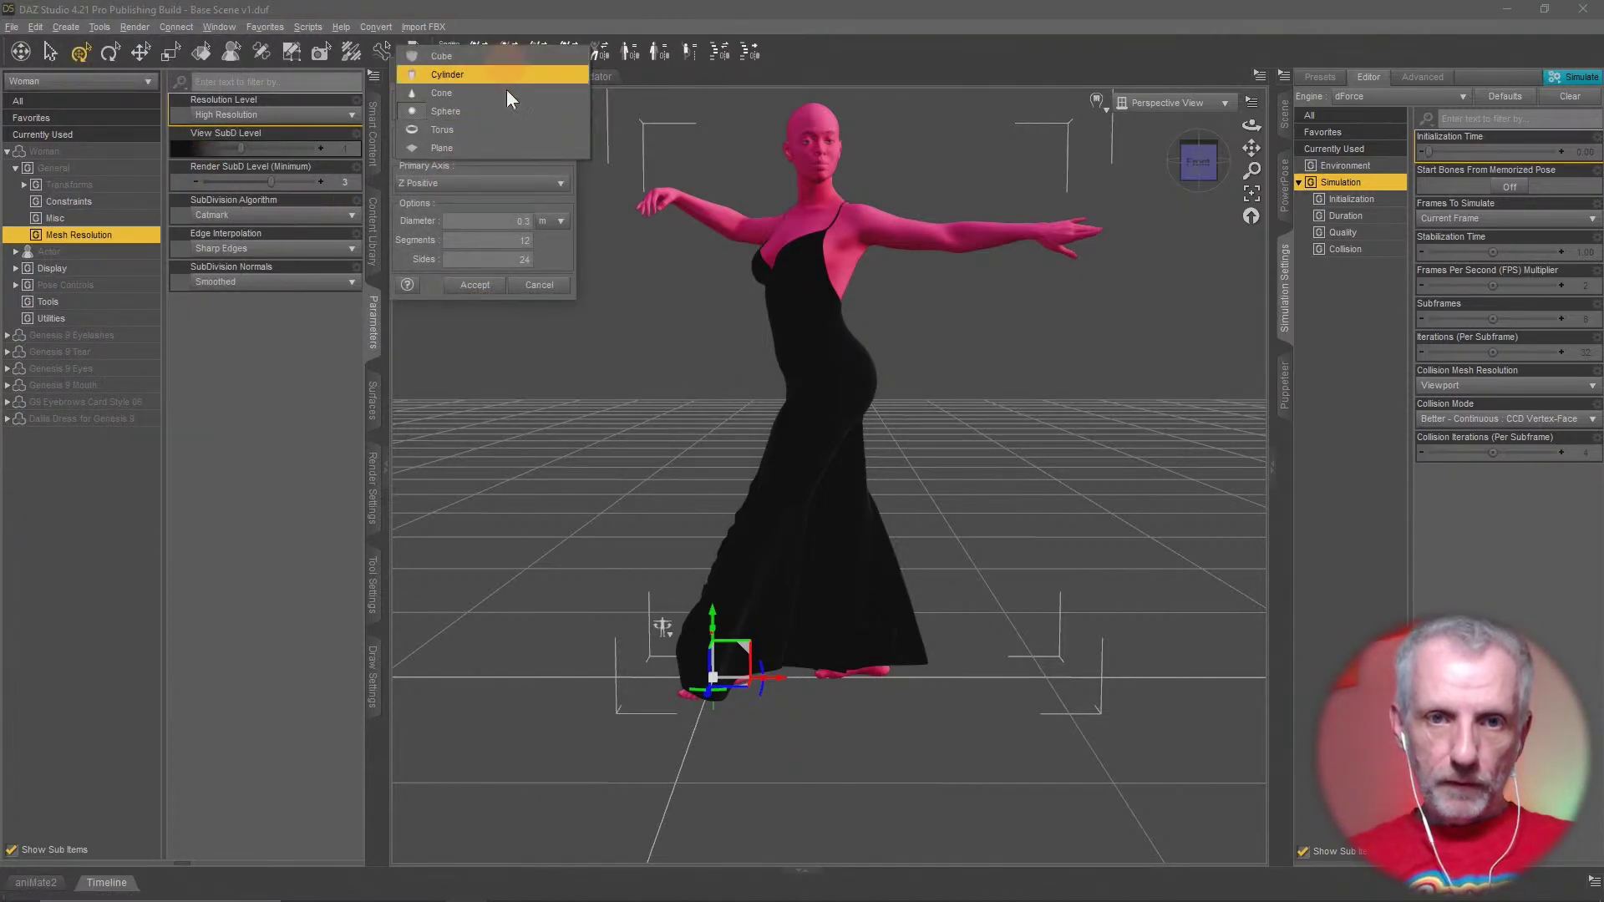
{"action": "left_click", "coordinate": [508, 147]}
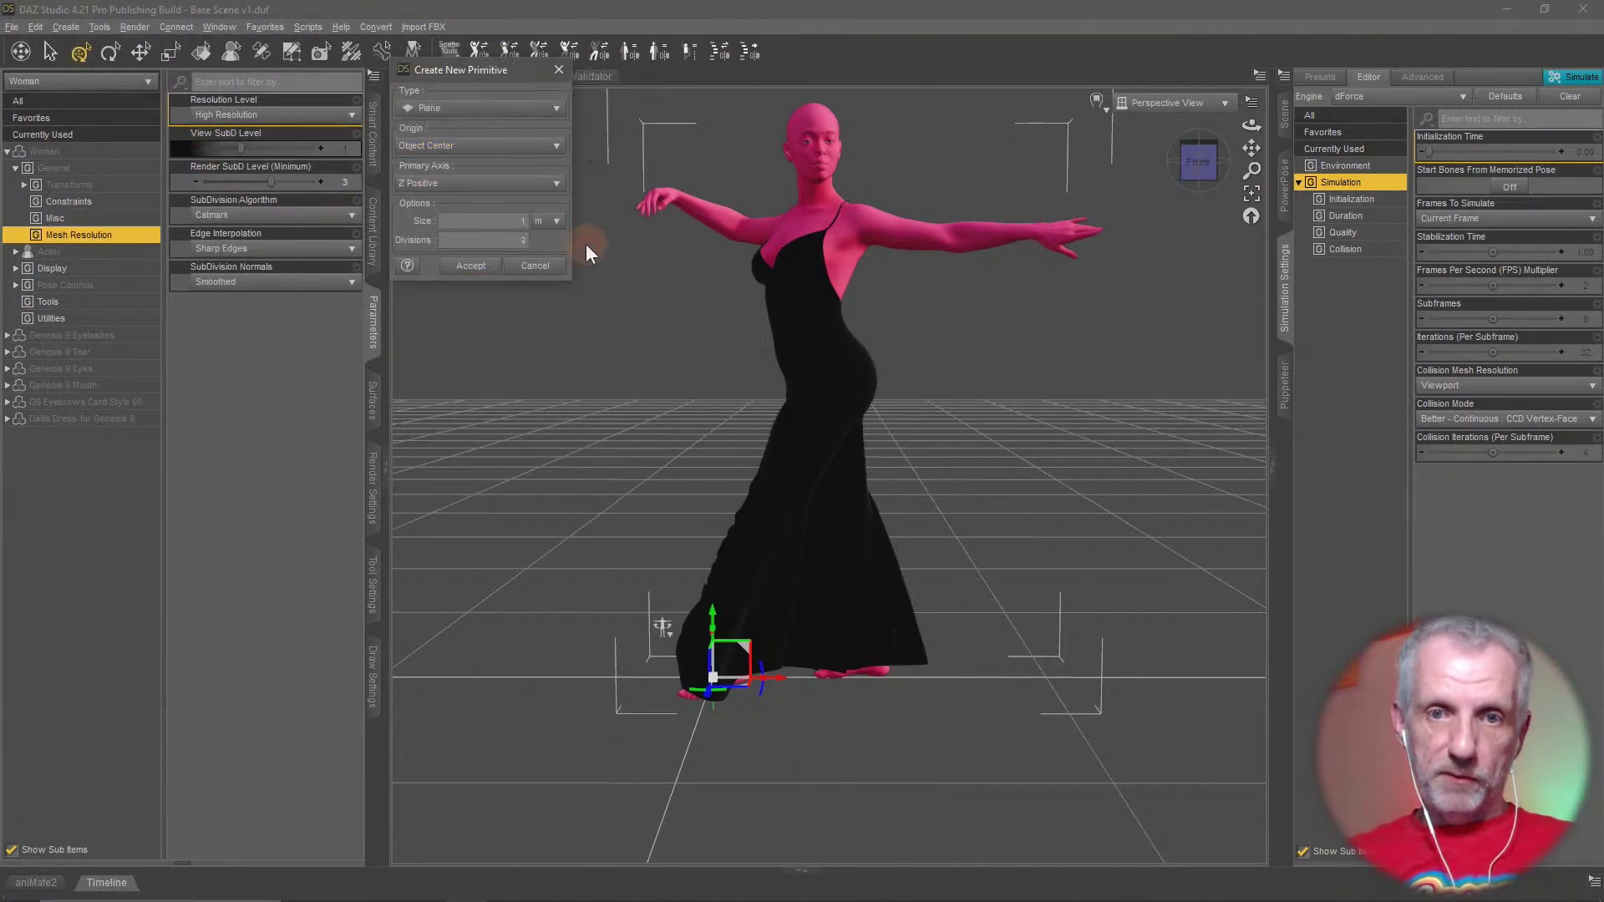
{"action": "left_click", "coordinate": [532, 183]}
{"action": "left_click", "coordinate": [520, 152]}
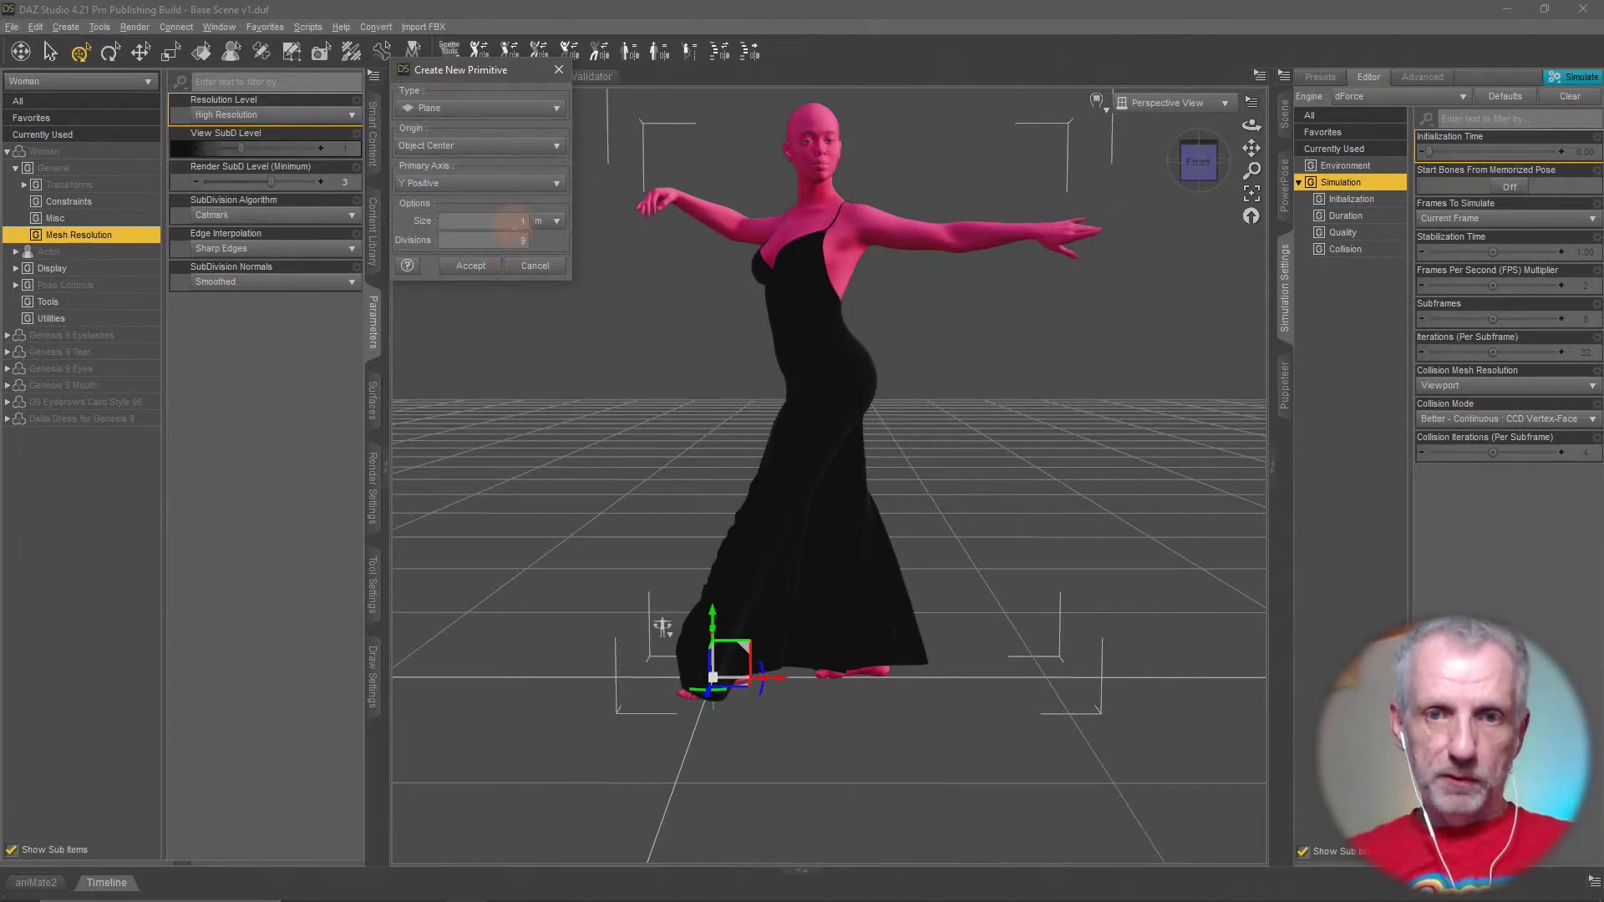
{"action": "type", "text": "5"}
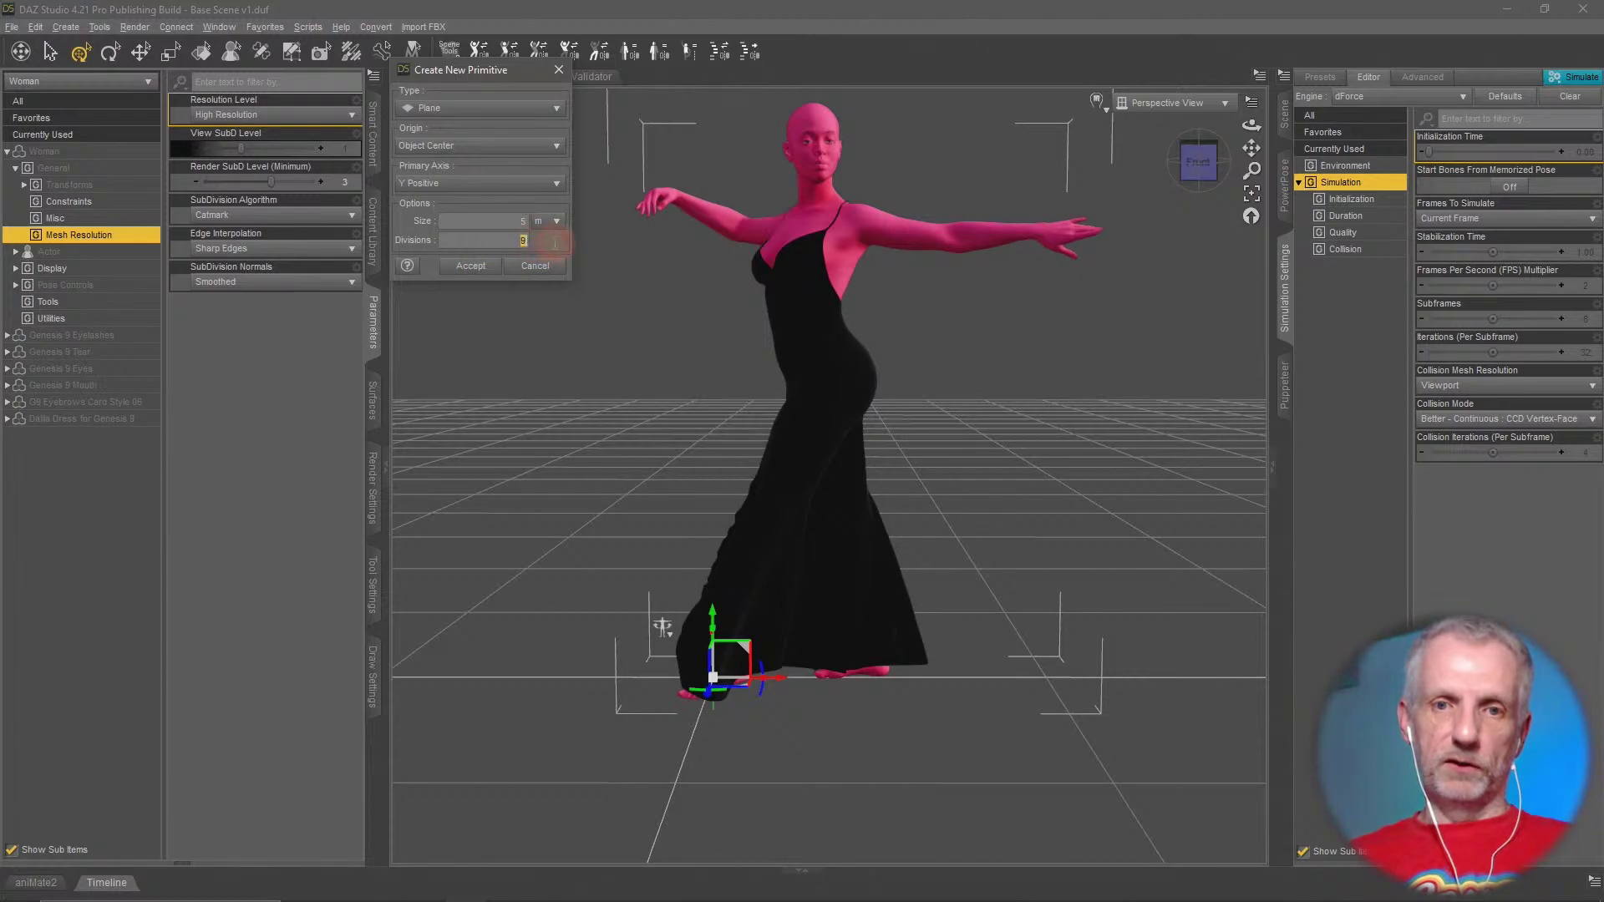
{"action": "left_click", "coordinate": [468, 266]}
Set the floor plane's Base Color to a dark grey of 0.066 per channel
{"action": "left_click_drag", "start_coordinate": [817, 548], "coordinate": [967, 644], "text": "alt"}
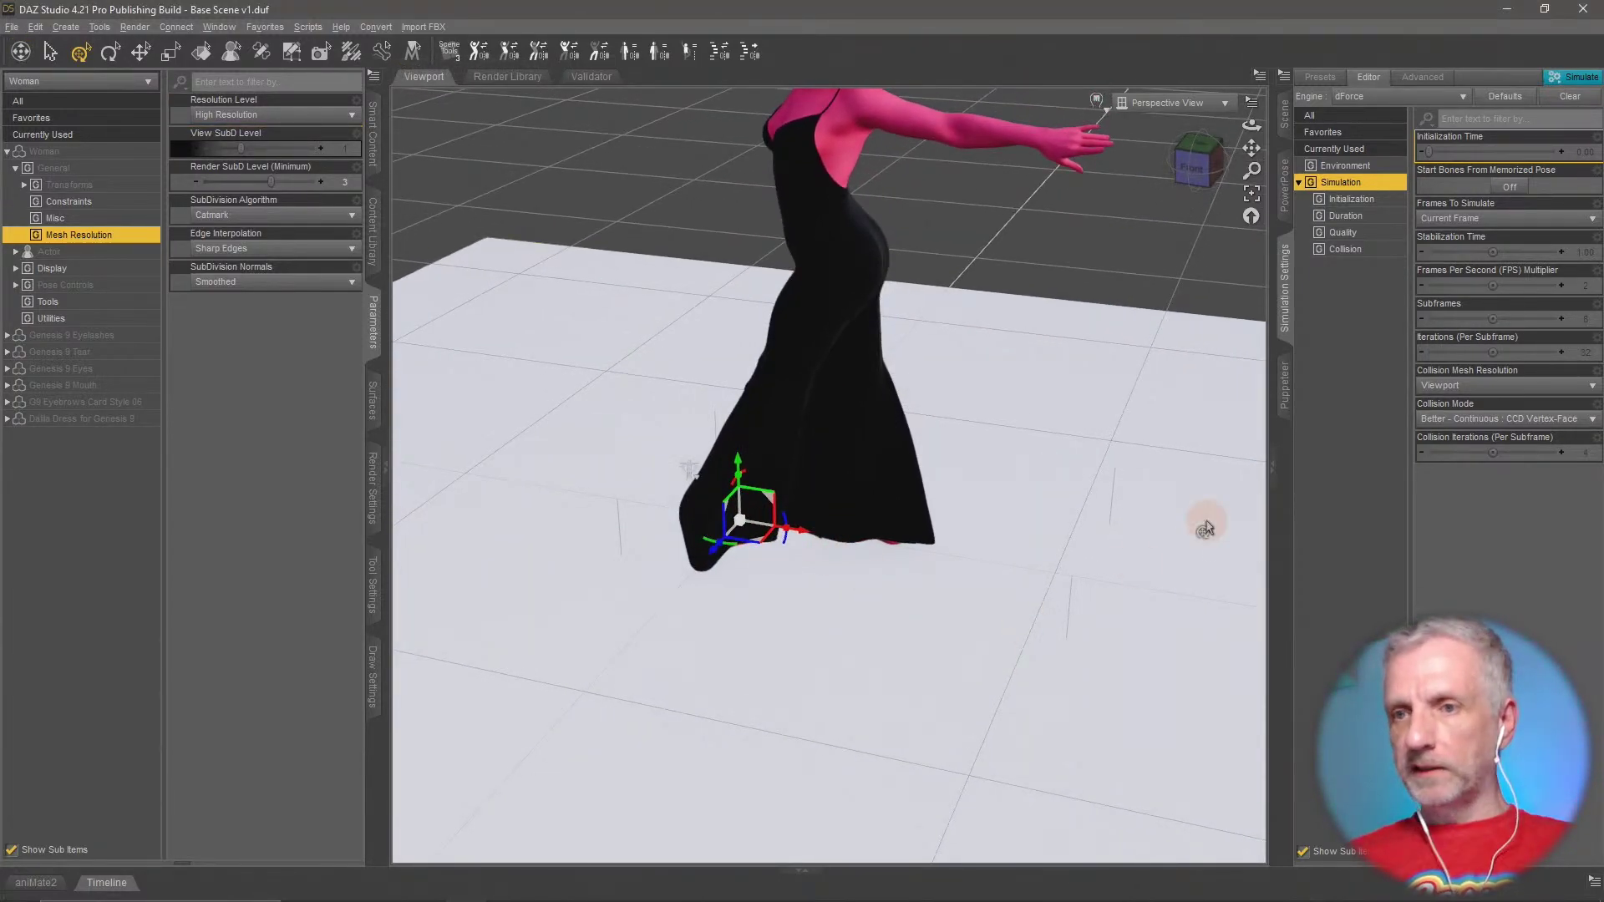
{"action": "left_click", "coordinate": [373, 404]}
{"action": "left_click", "coordinate": [512, 458]}
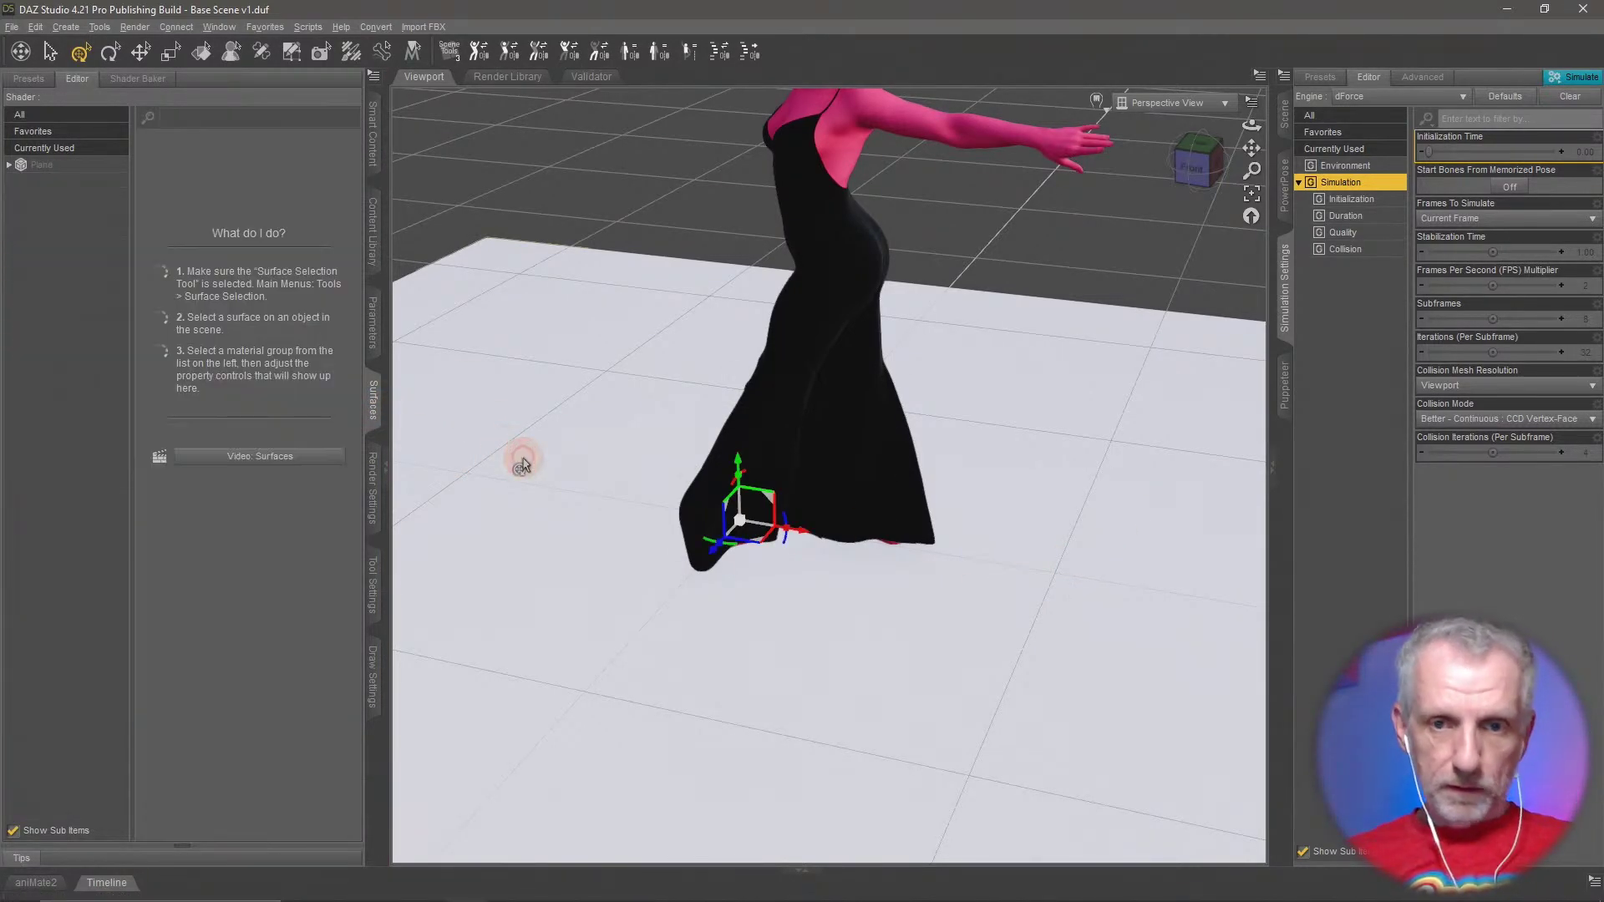
{"action": "left_click", "coordinate": [46, 164]}
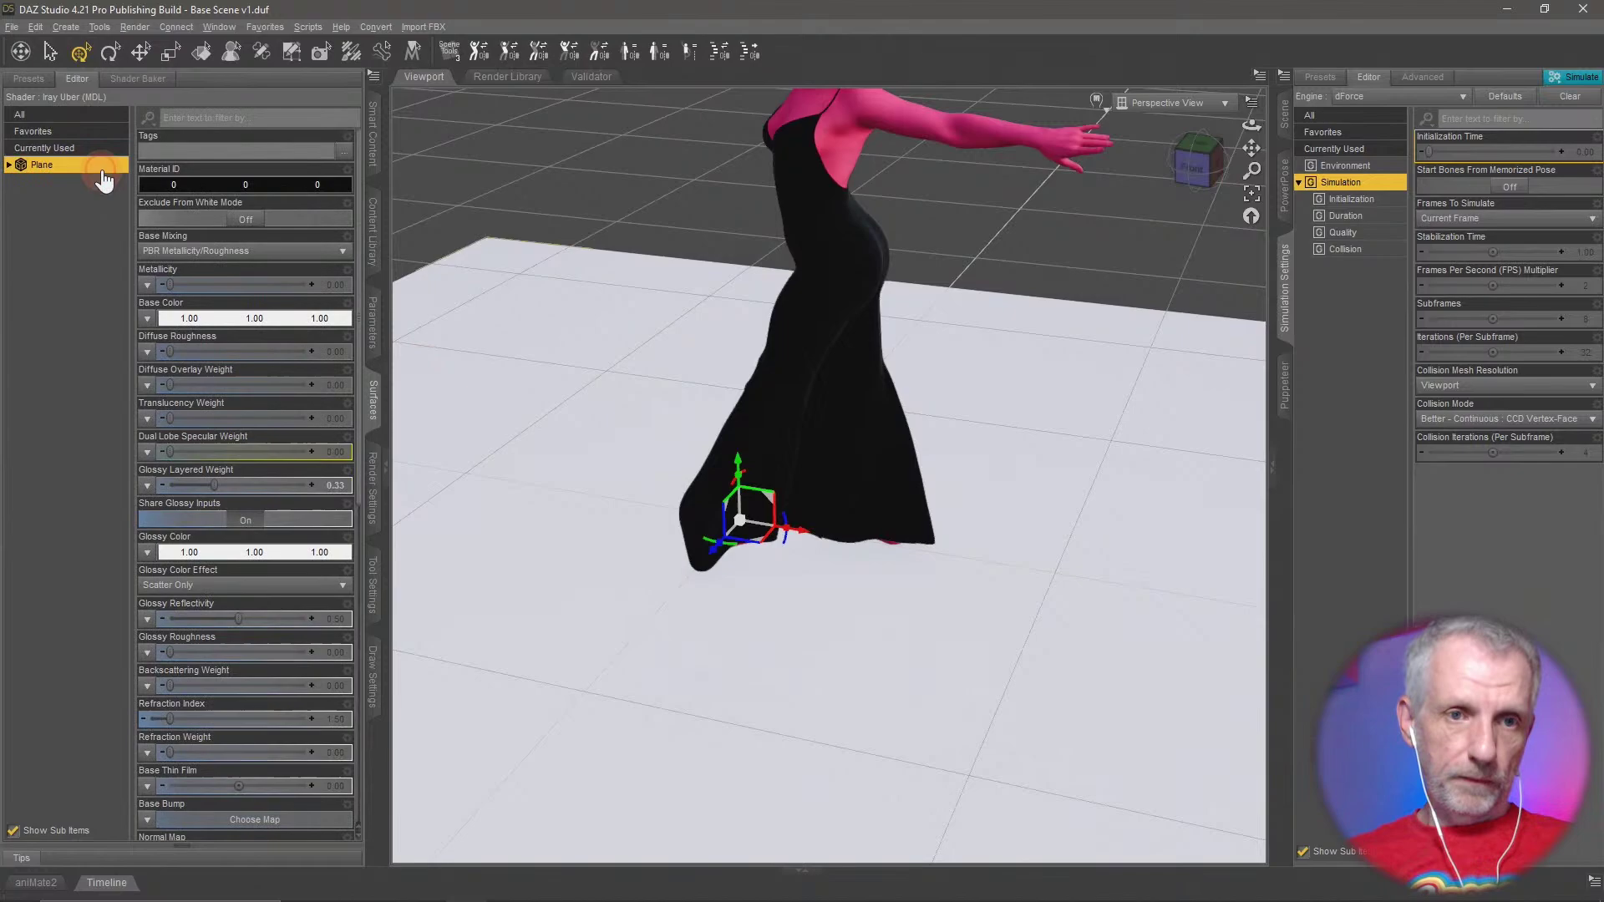
{"action": "left_click", "coordinate": [312, 322]}
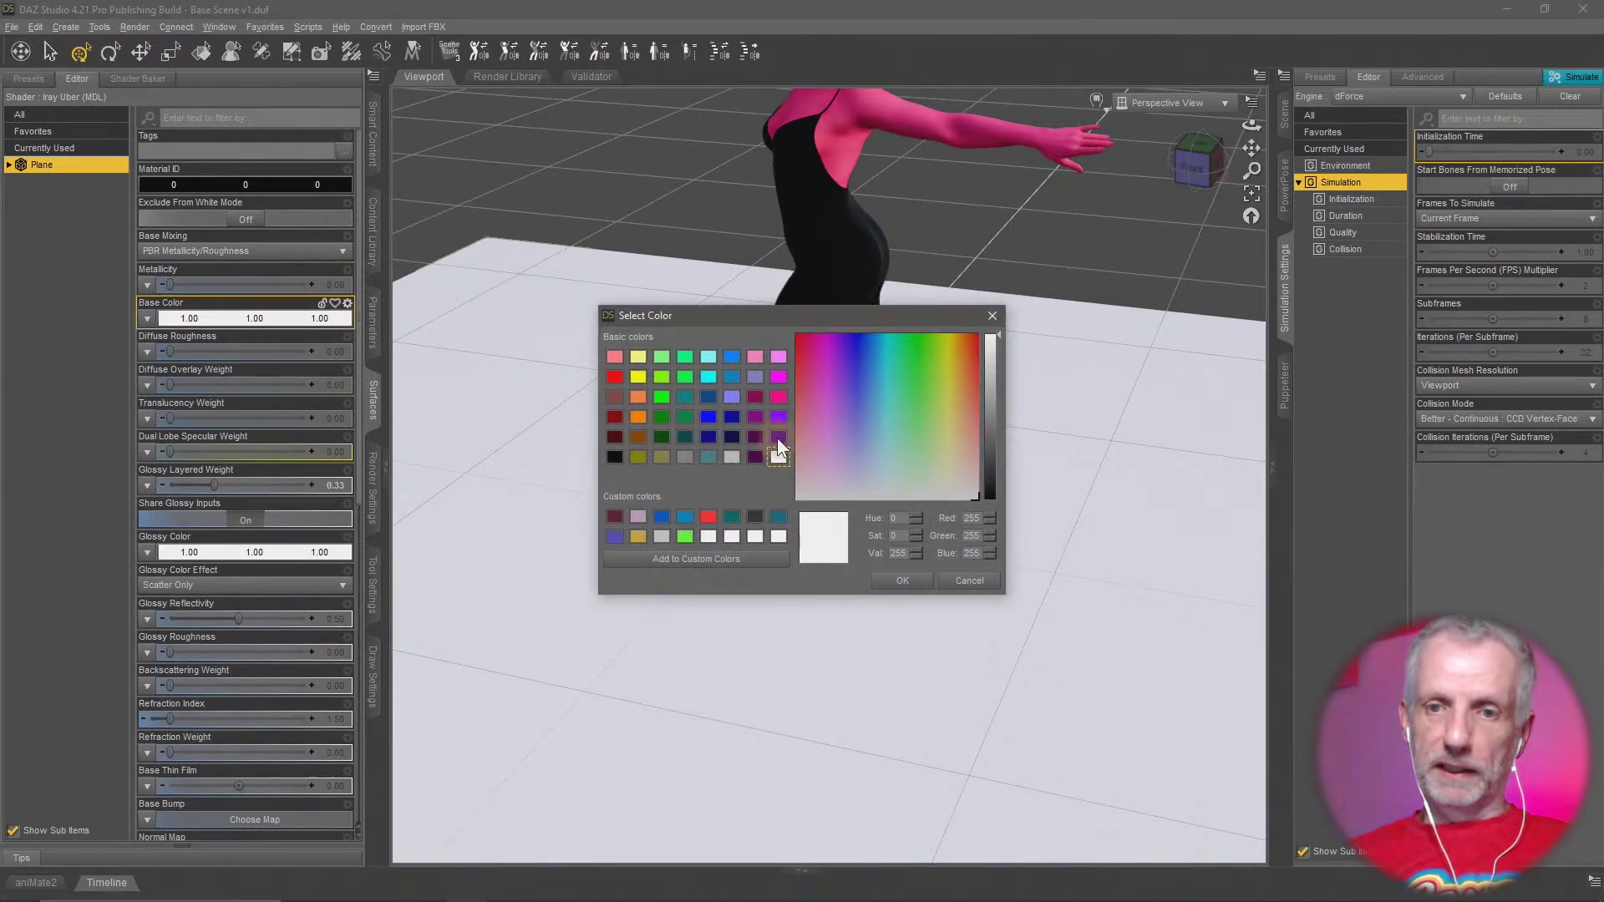
{"action": "left_click_drag", "start_coordinate": [989, 418], "coordinate": [996, 449]}
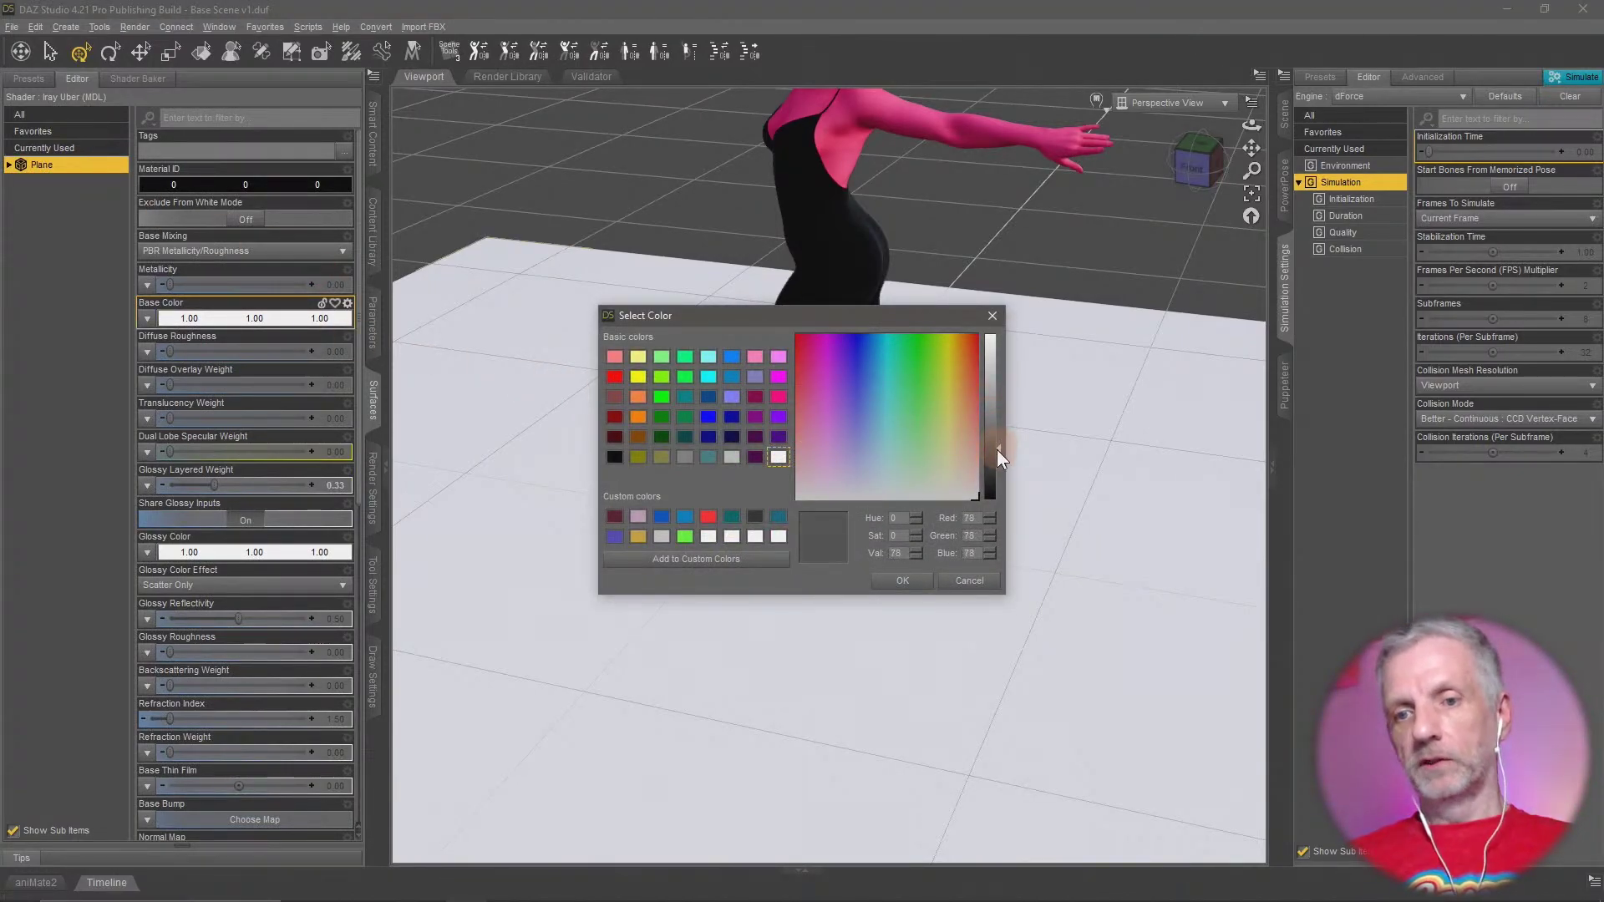
{"action": "left_click", "coordinate": [903, 582]}
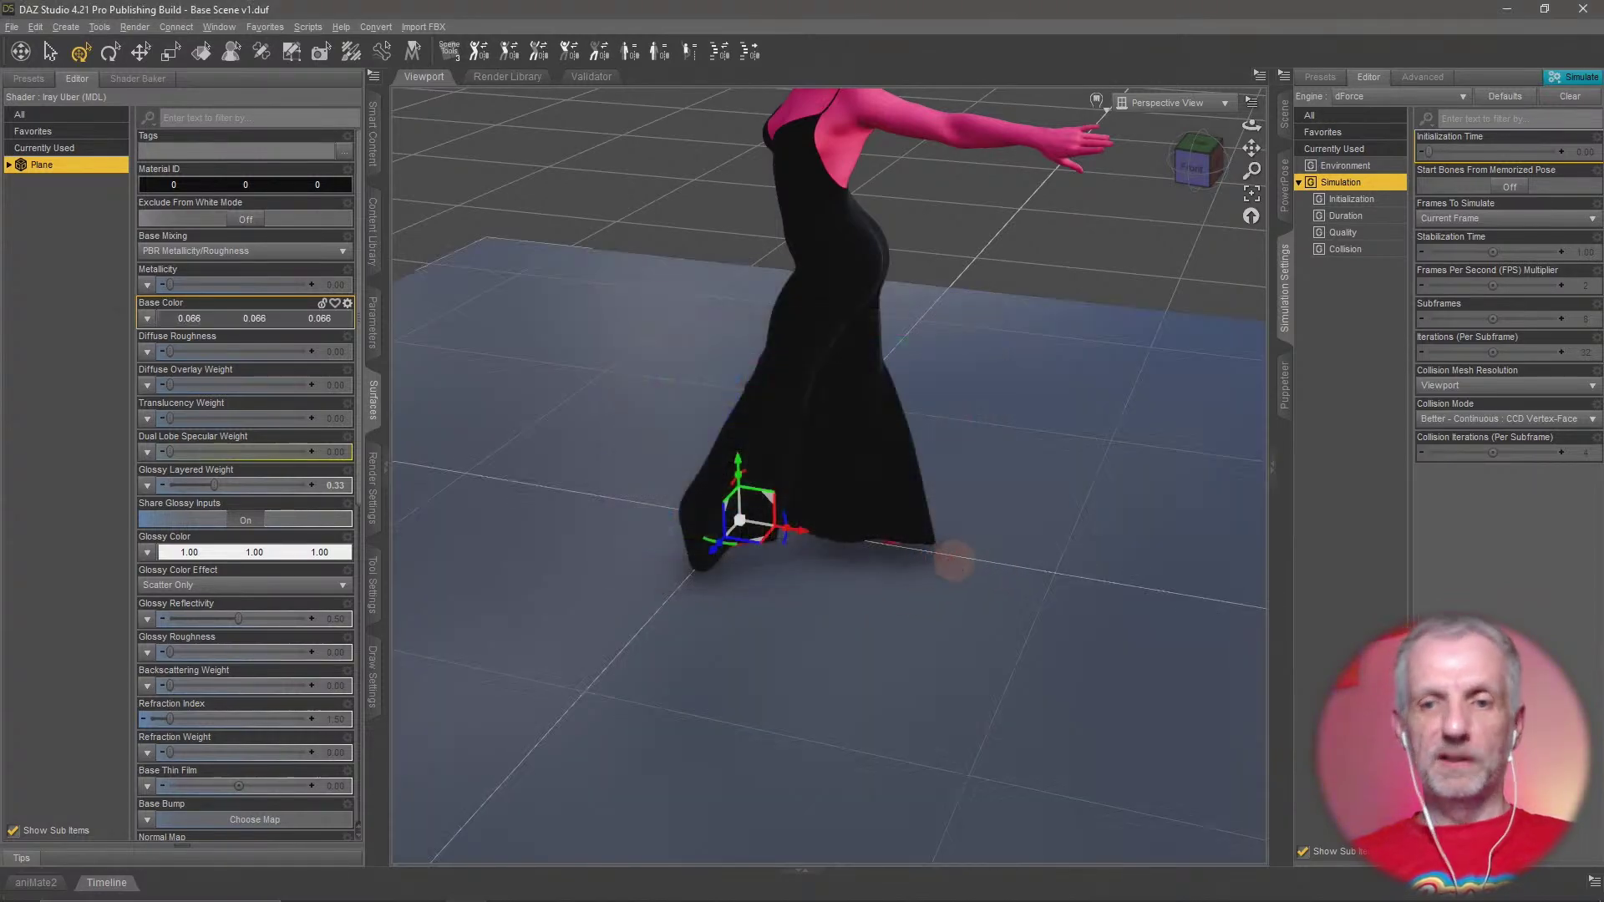
Raise the Glossy Roughness of the floor plane's default surface to 0.30
{"action": "middle_click_drag", "start_coordinate": [954, 562], "coordinate": [952, 556]}
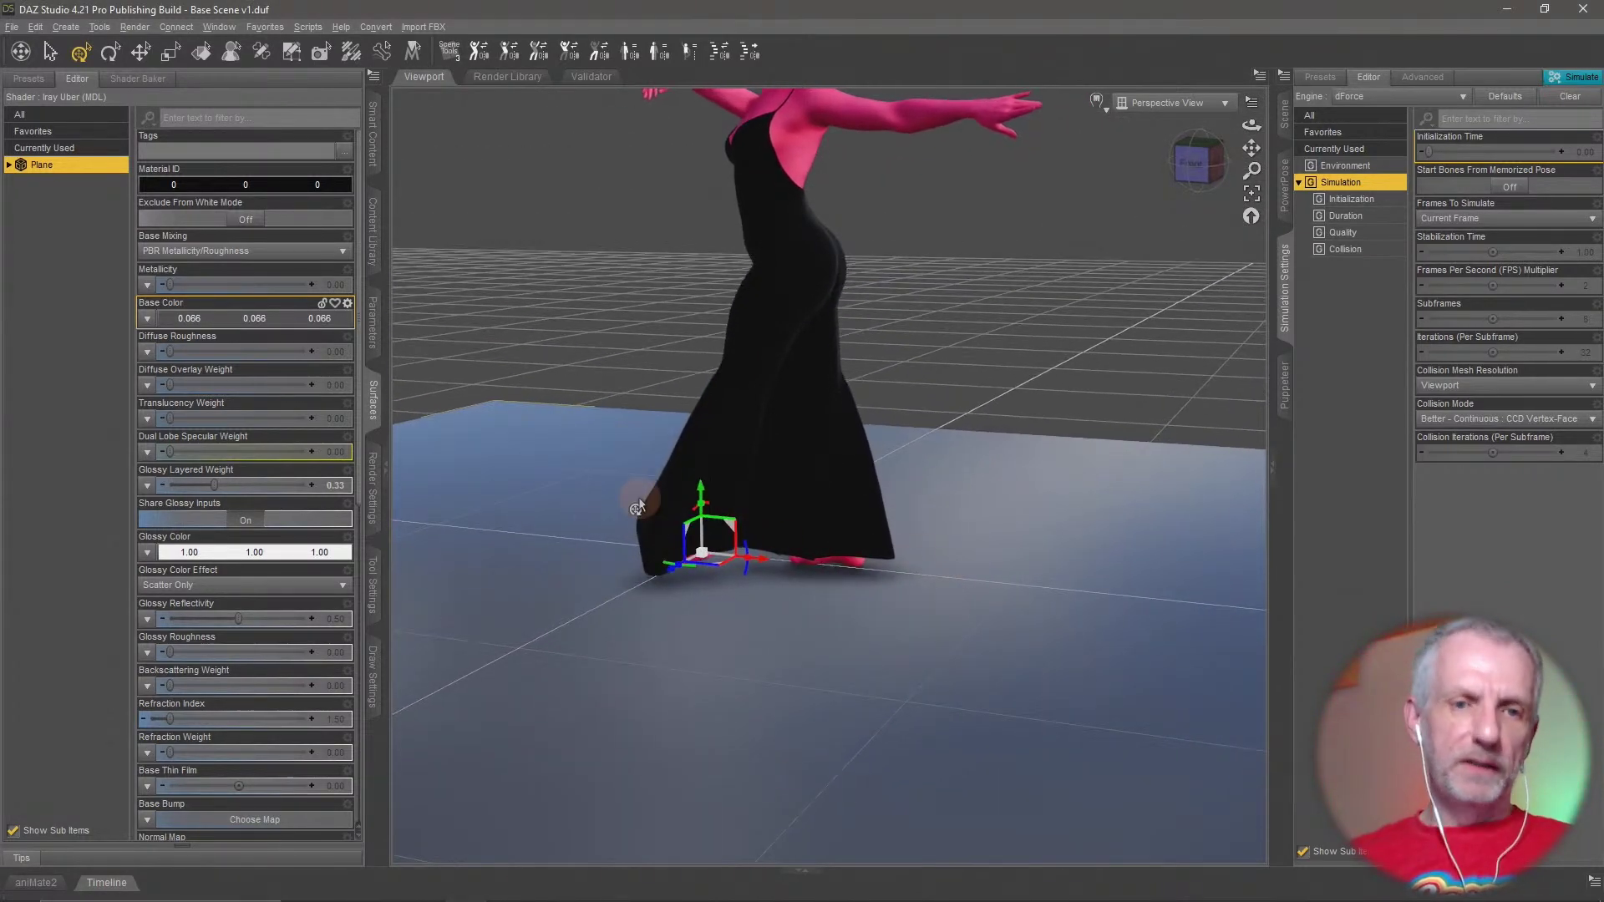
{"action": "double_click", "coordinate": [62, 171]}
{"action": "double_click", "coordinate": [83, 181]}
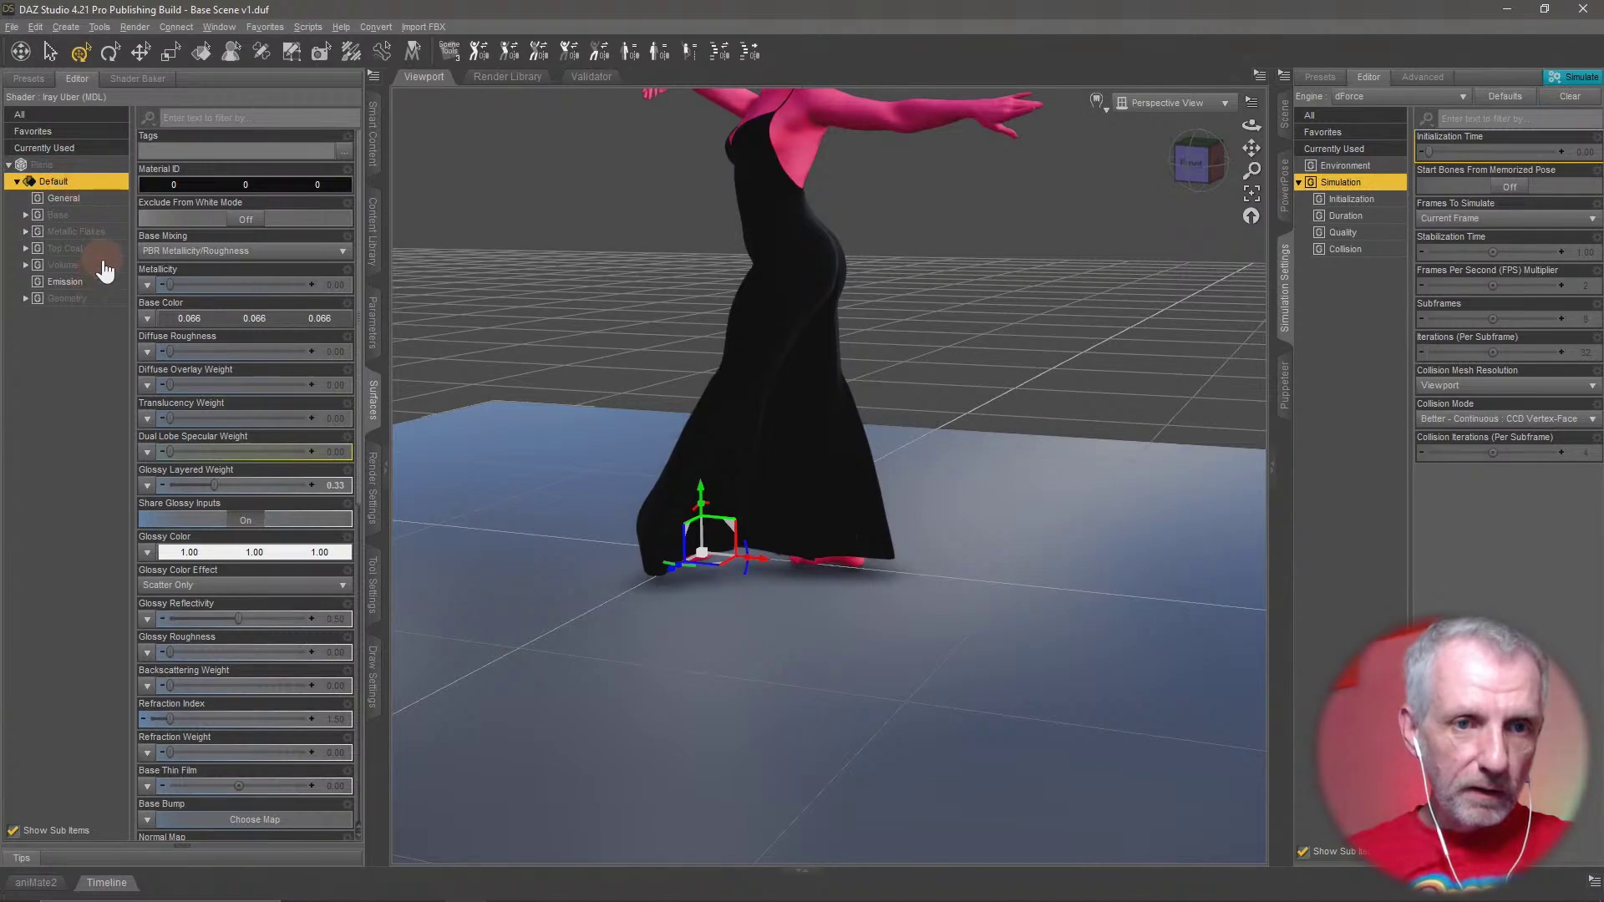
{"action": "left_click", "coordinate": [99, 215]}
{"action": "double_click", "coordinate": [100, 217]}
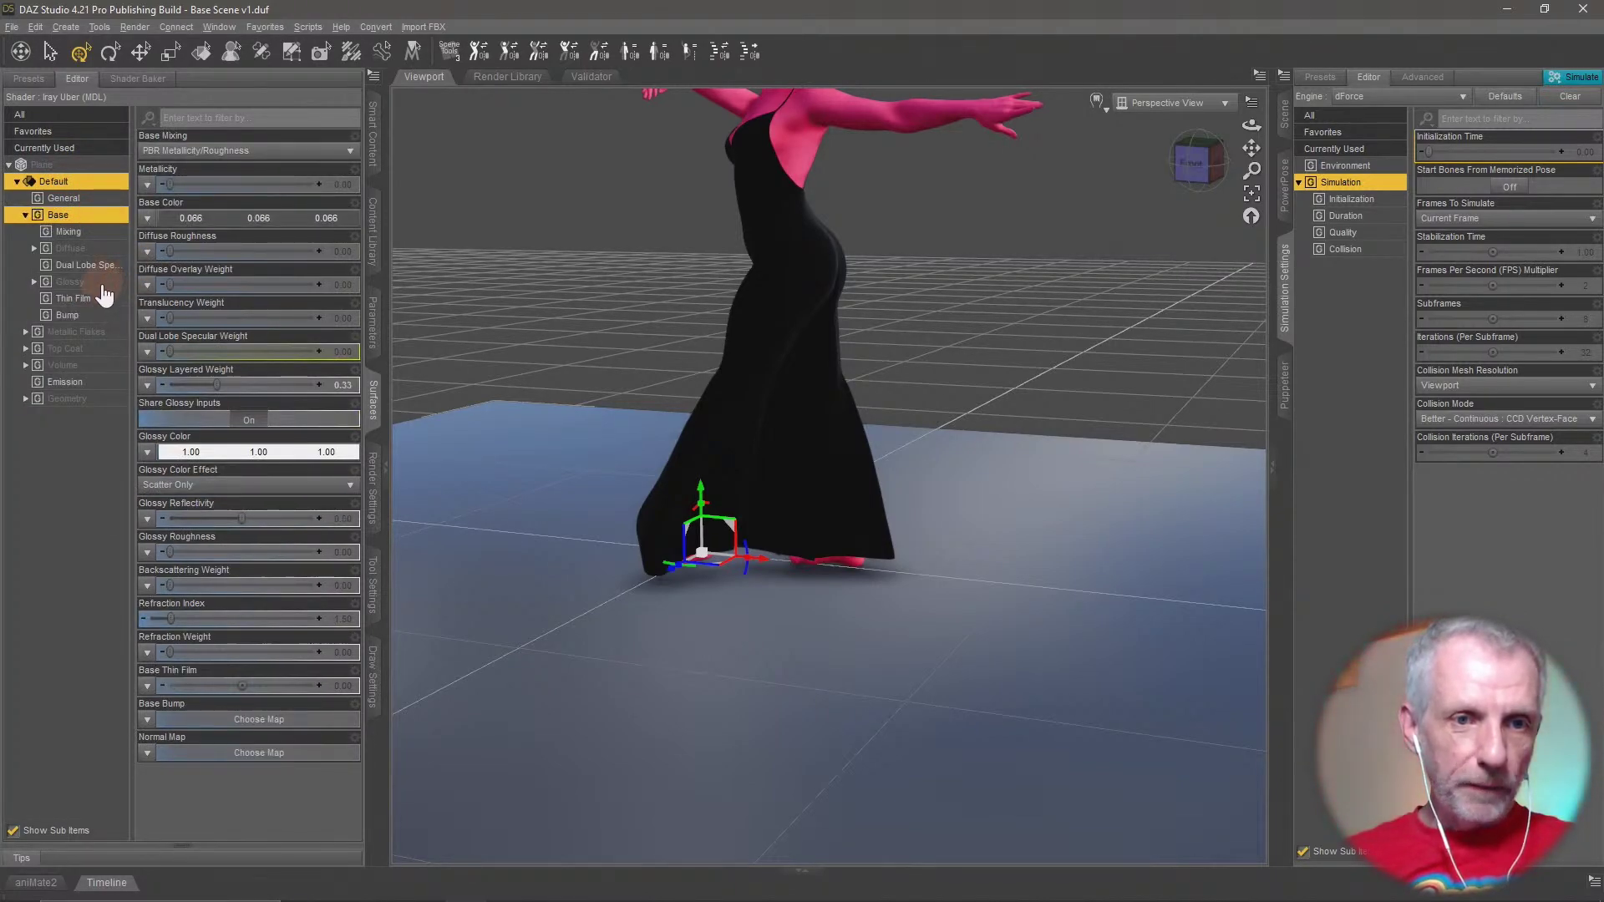
{"action": "left_click", "coordinate": [84, 282]}
{"action": "left_click_drag", "start_coordinate": [171, 318], "coordinate": [214, 330]}
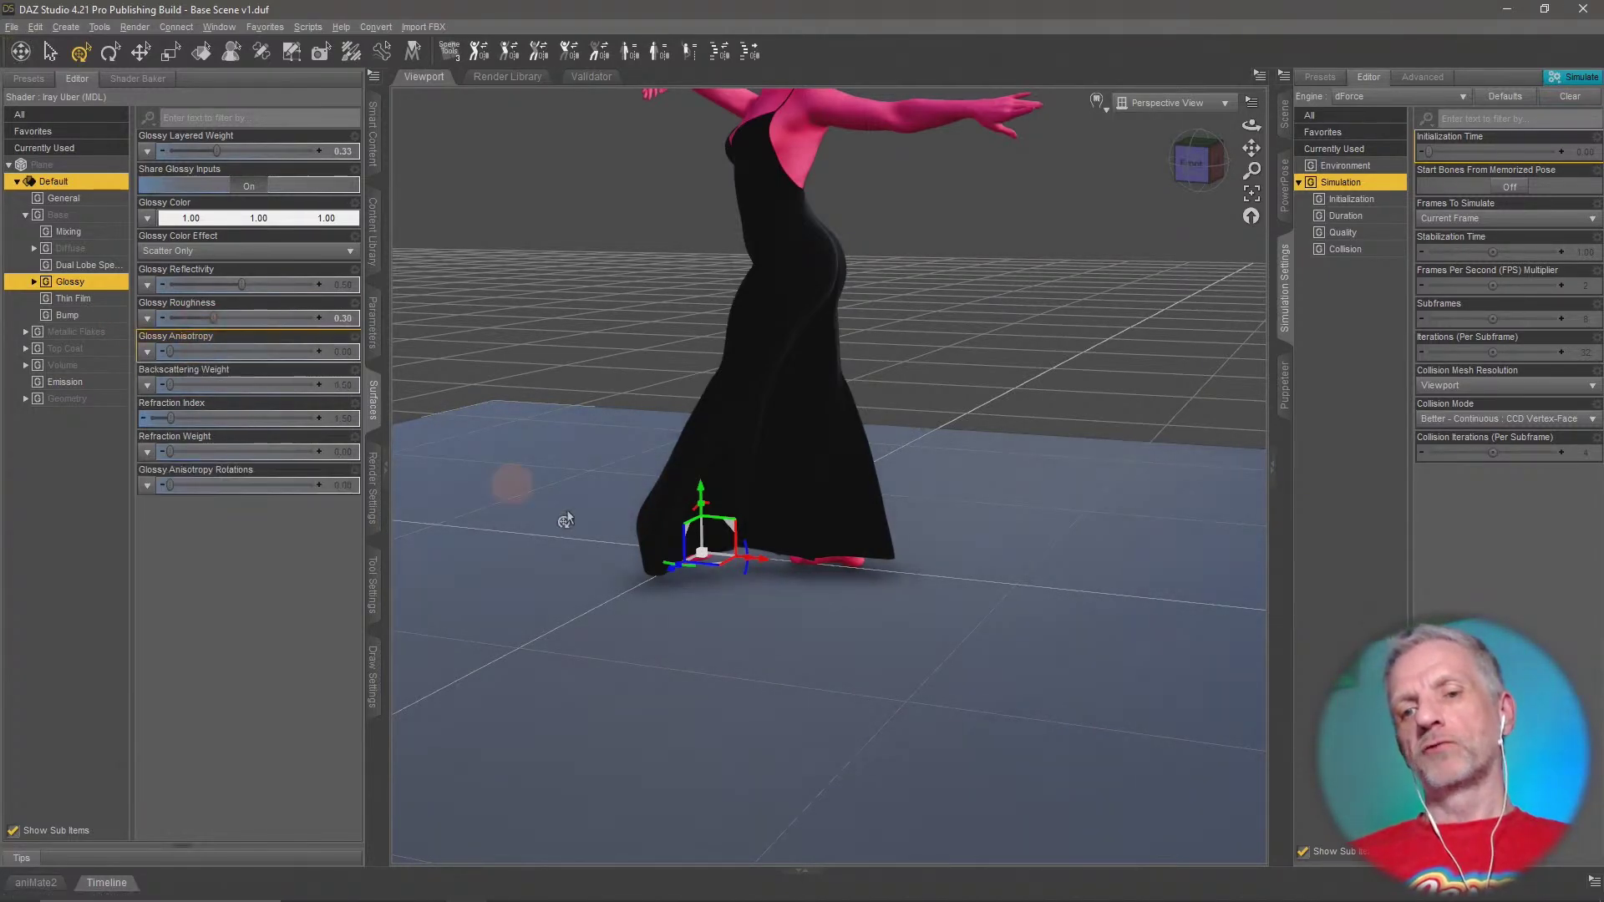
{"action": "middle_click_drag", "start_coordinate": [612, 516], "coordinate": [628, 550]}
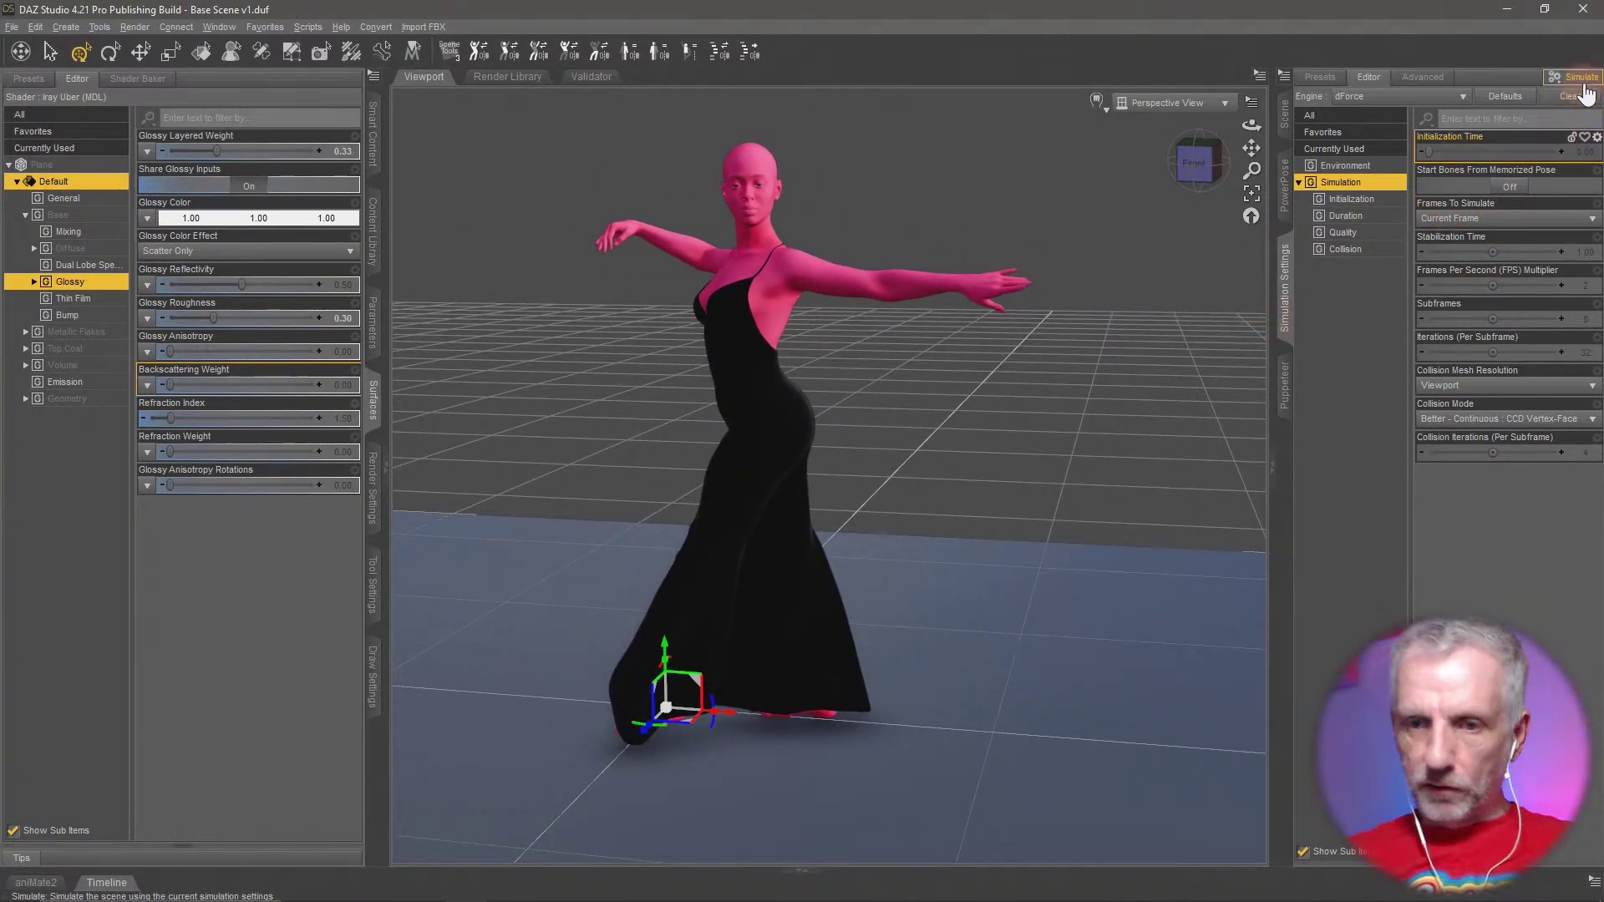
Select the Woman and browse the installed Genesis 9 wardrobe products, checking the contents of the Dalila Dress and Catsuit
{"action": "middle_click_drag", "start_coordinate": [1135, 408], "coordinate": [1075, 404]}
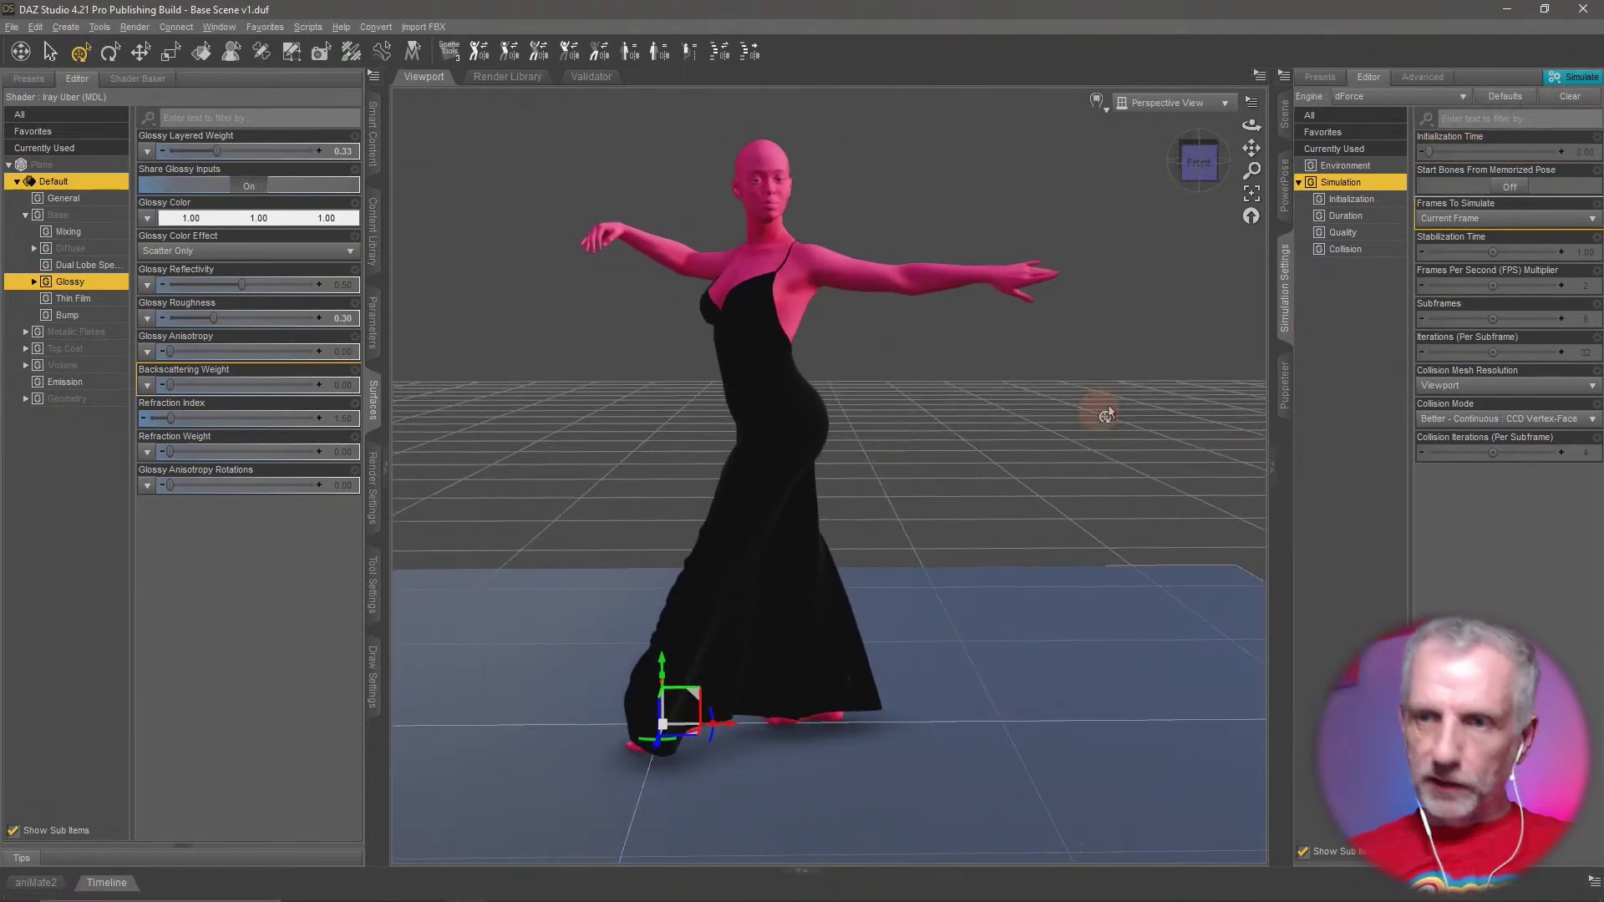
{"action": "left_click", "coordinate": [1288, 132]}
{"action": "left_click", "coordinate": [1446, 210]}
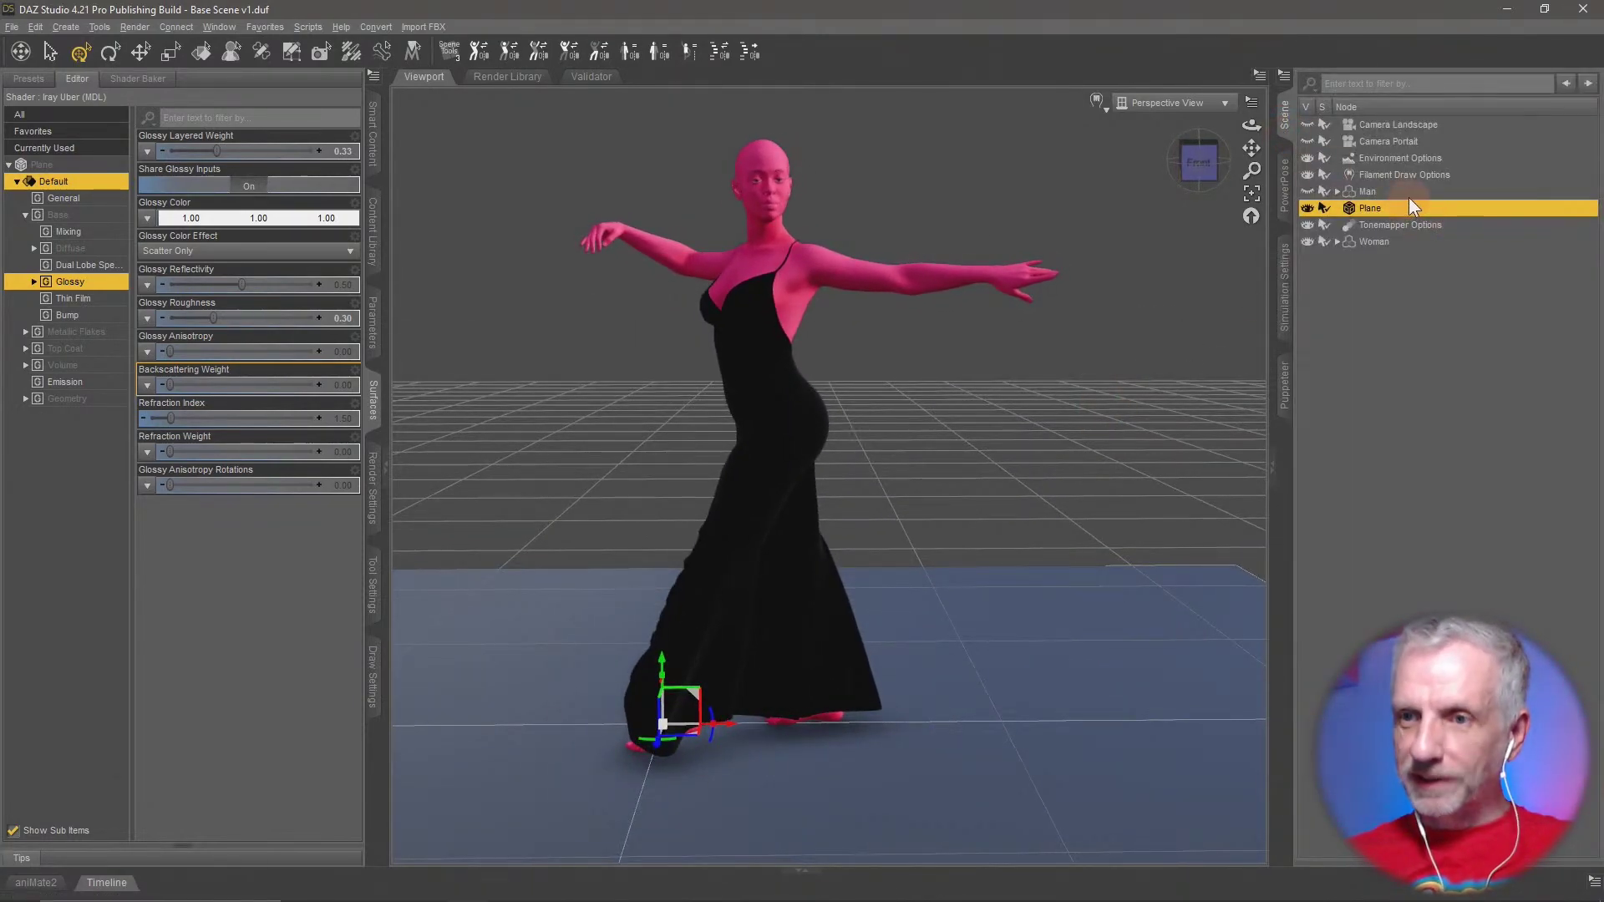
{"action": "left_click", "coordinate": [1375, 242]}
{"action": "left_click", "coordinate": [374, 141]}
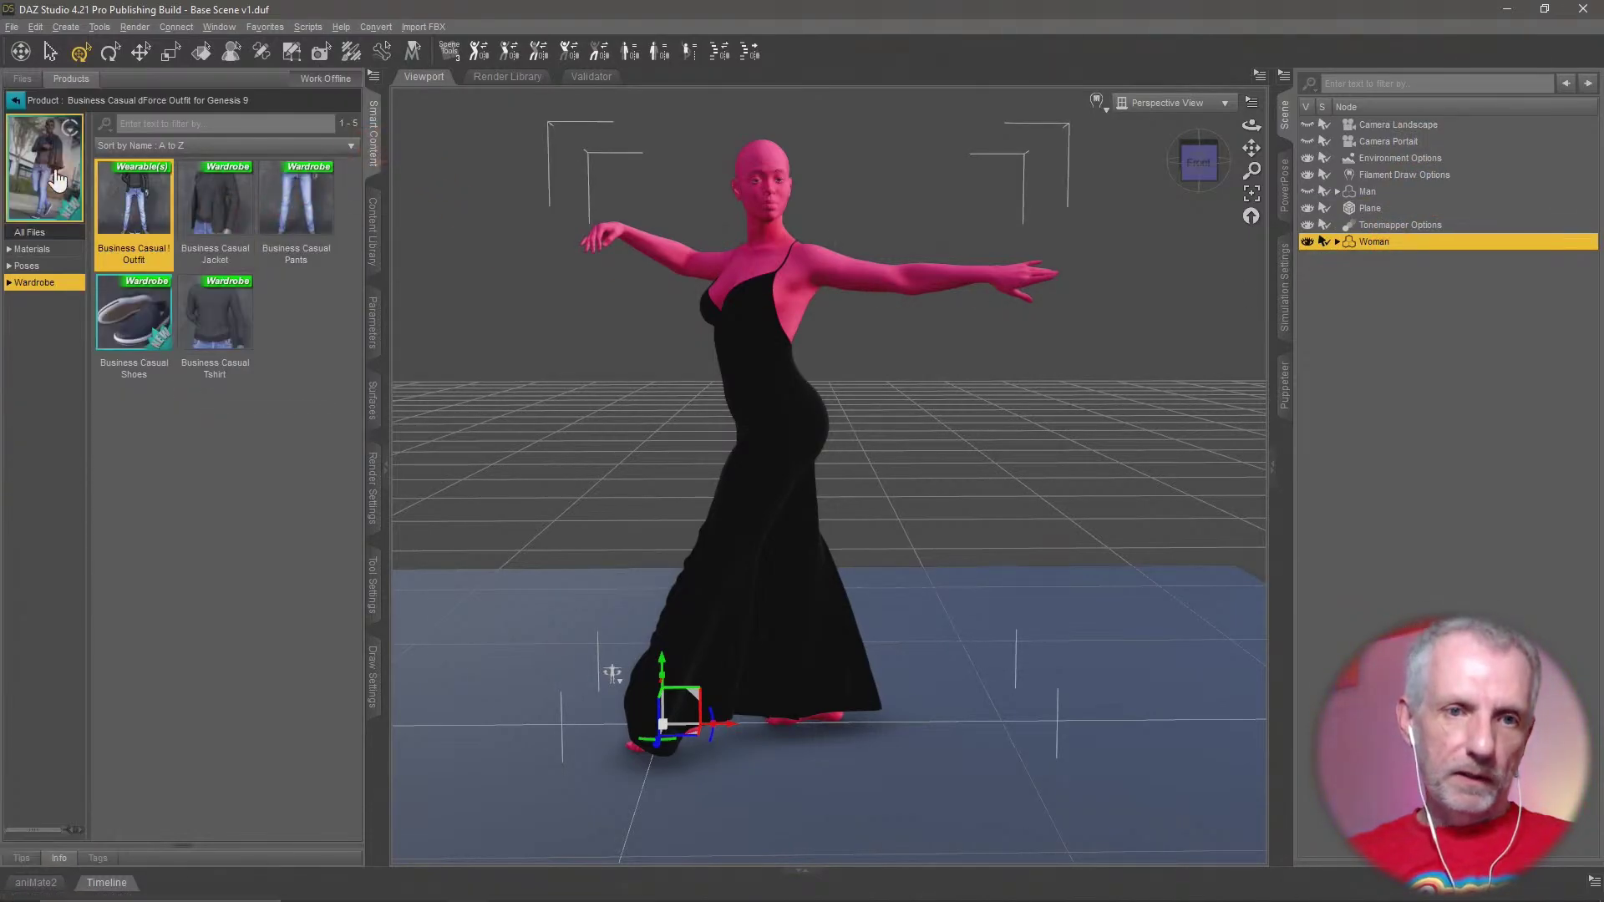
{"action": "left_click", "coordinate": [14, 101]}
{"action": "left_click", "coordinate": [239, 237]}
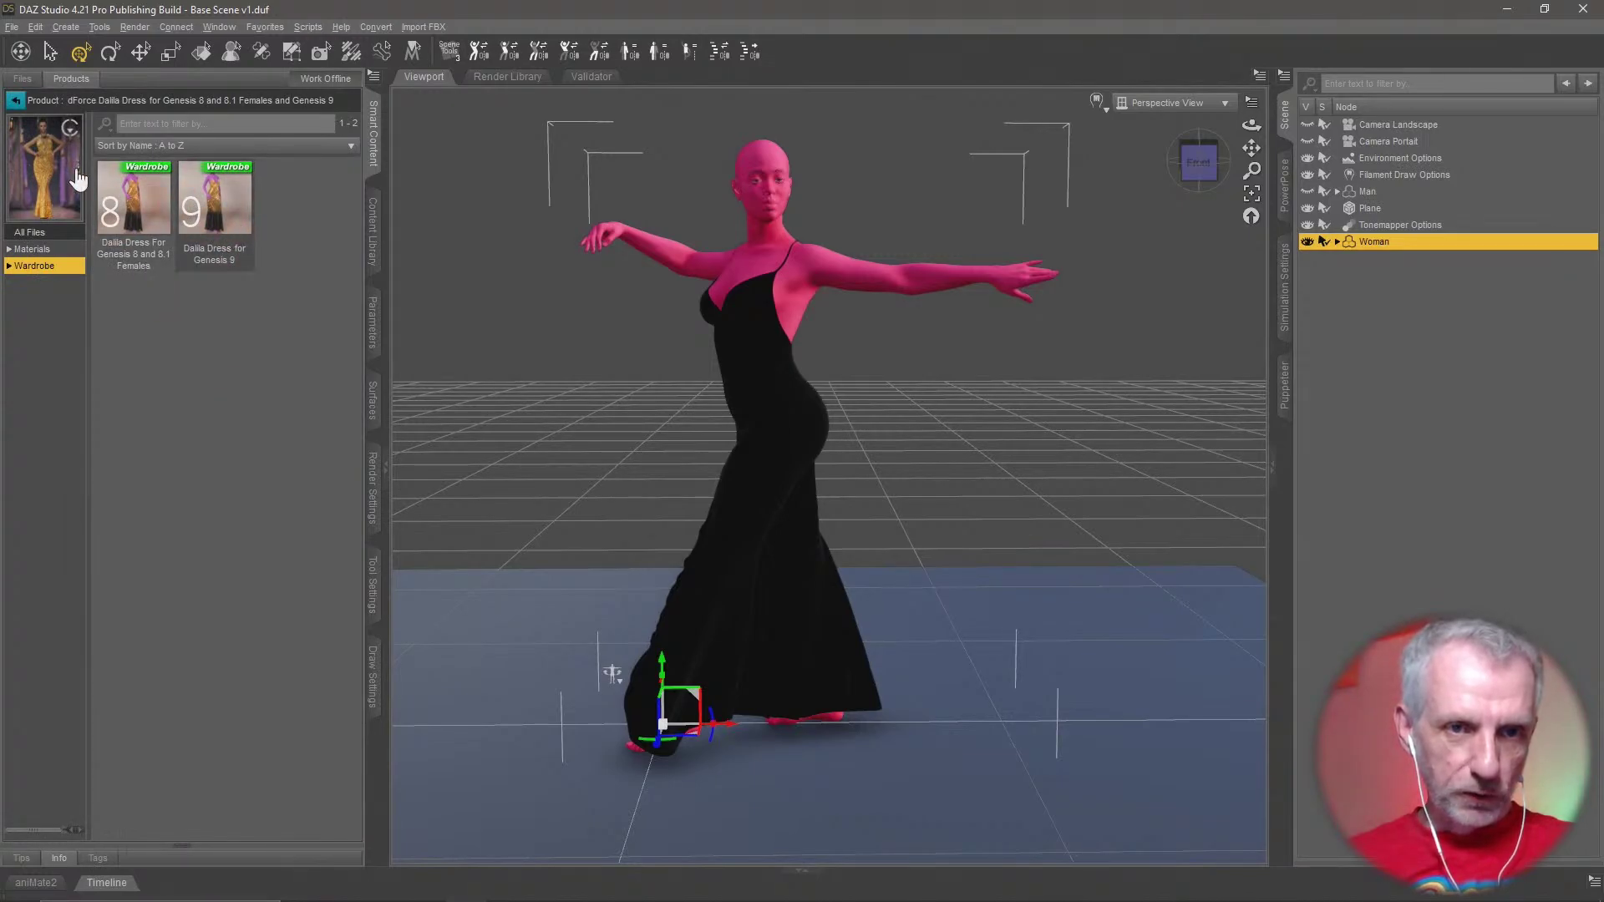
{"action": "left_click", "coordinate": [15, 101]}
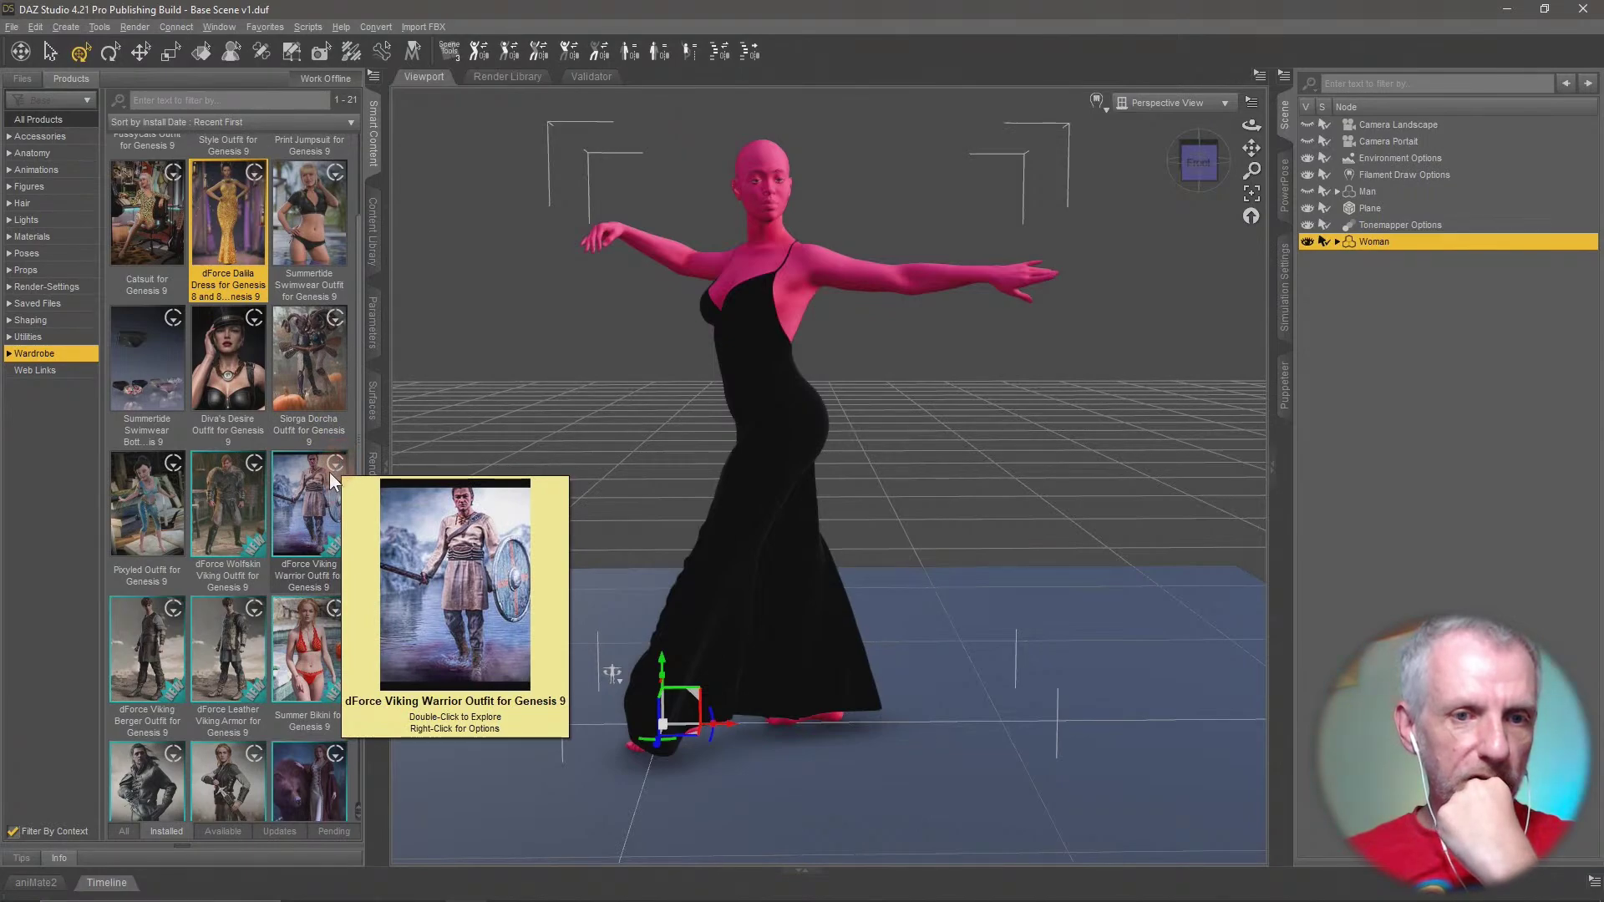
{"action": "double_click", "coordinate": [143, 234]}
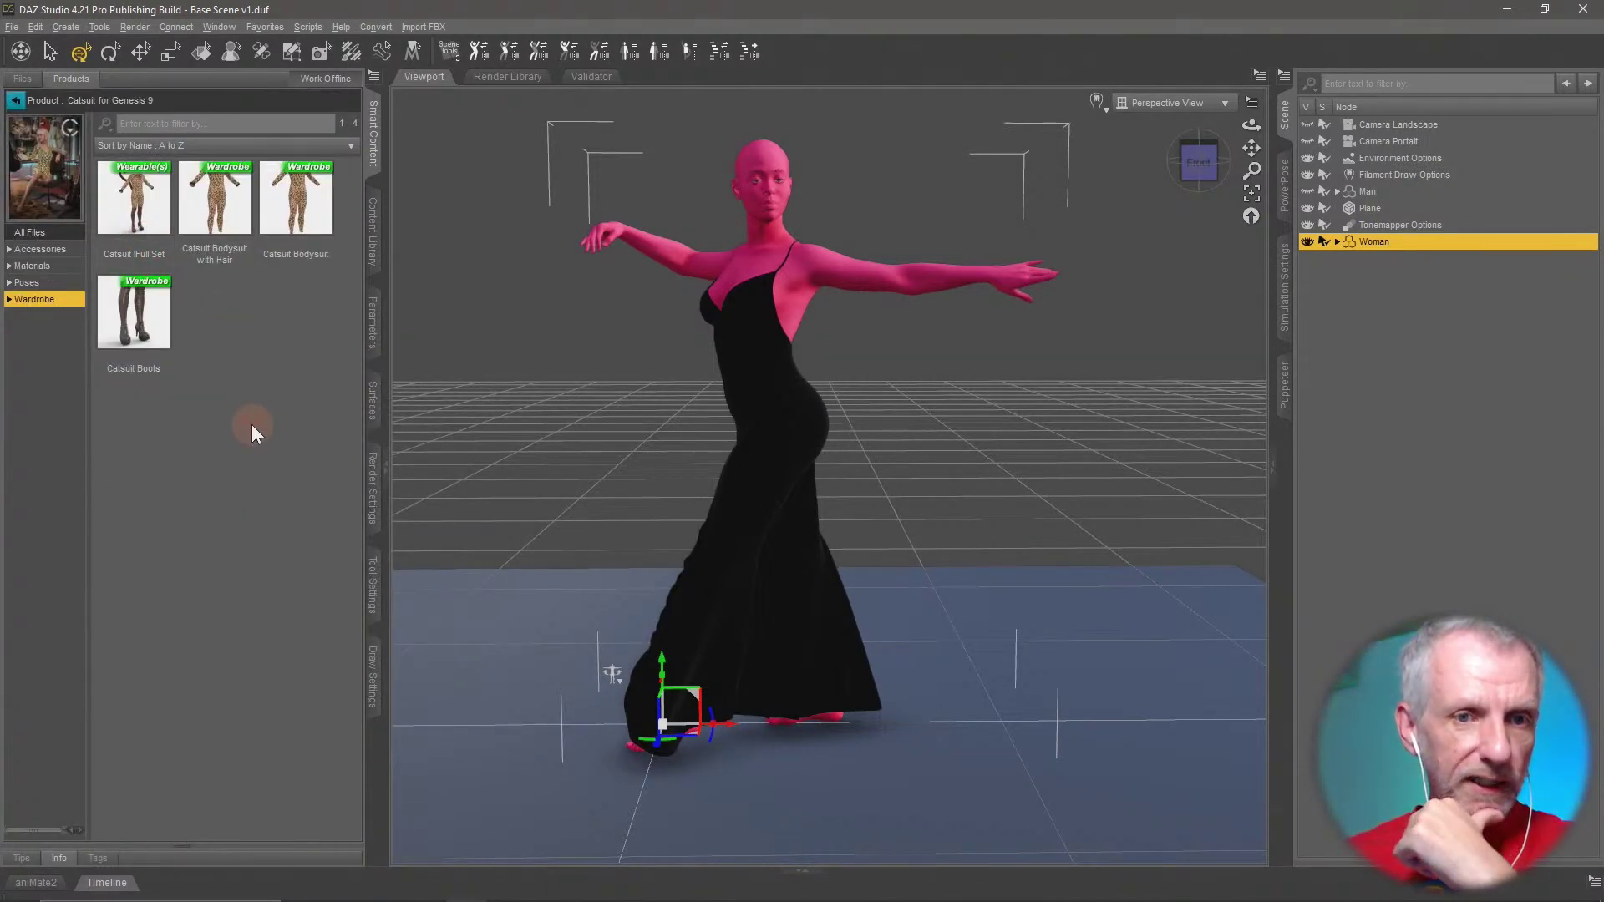
{"action": "left_click", "coordinate": [16, 101]}
{"action": "mouse_move", "coordinate": [272, 366]}
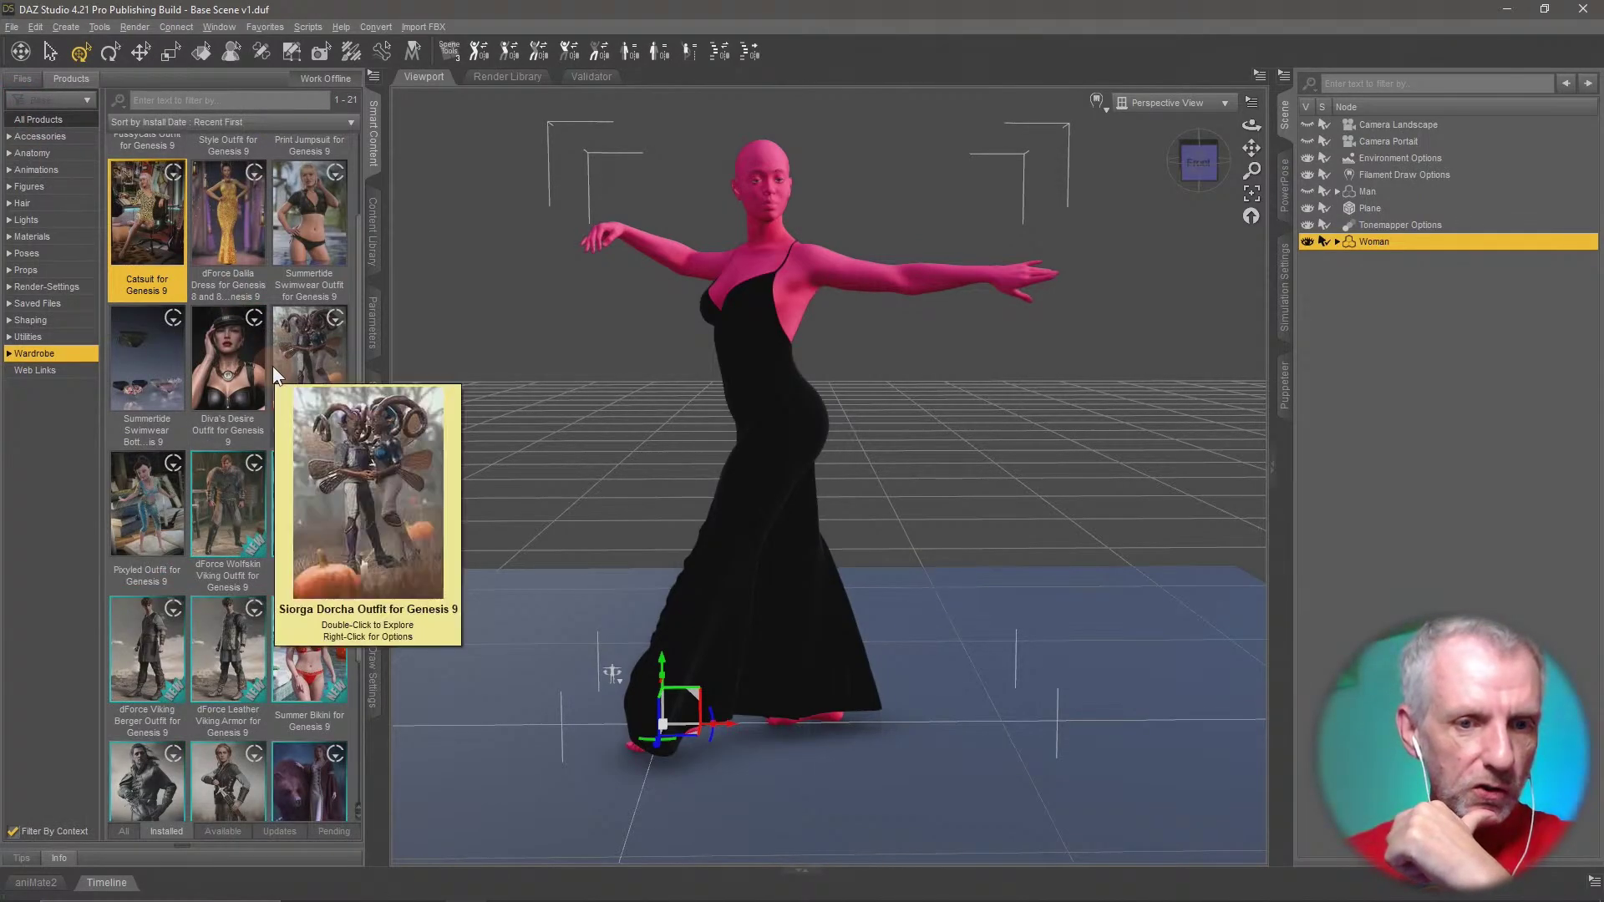
{"action": "scroll", "coordinate": [272, 366], "scroll_direction": "down", "scroll_amount": 3}
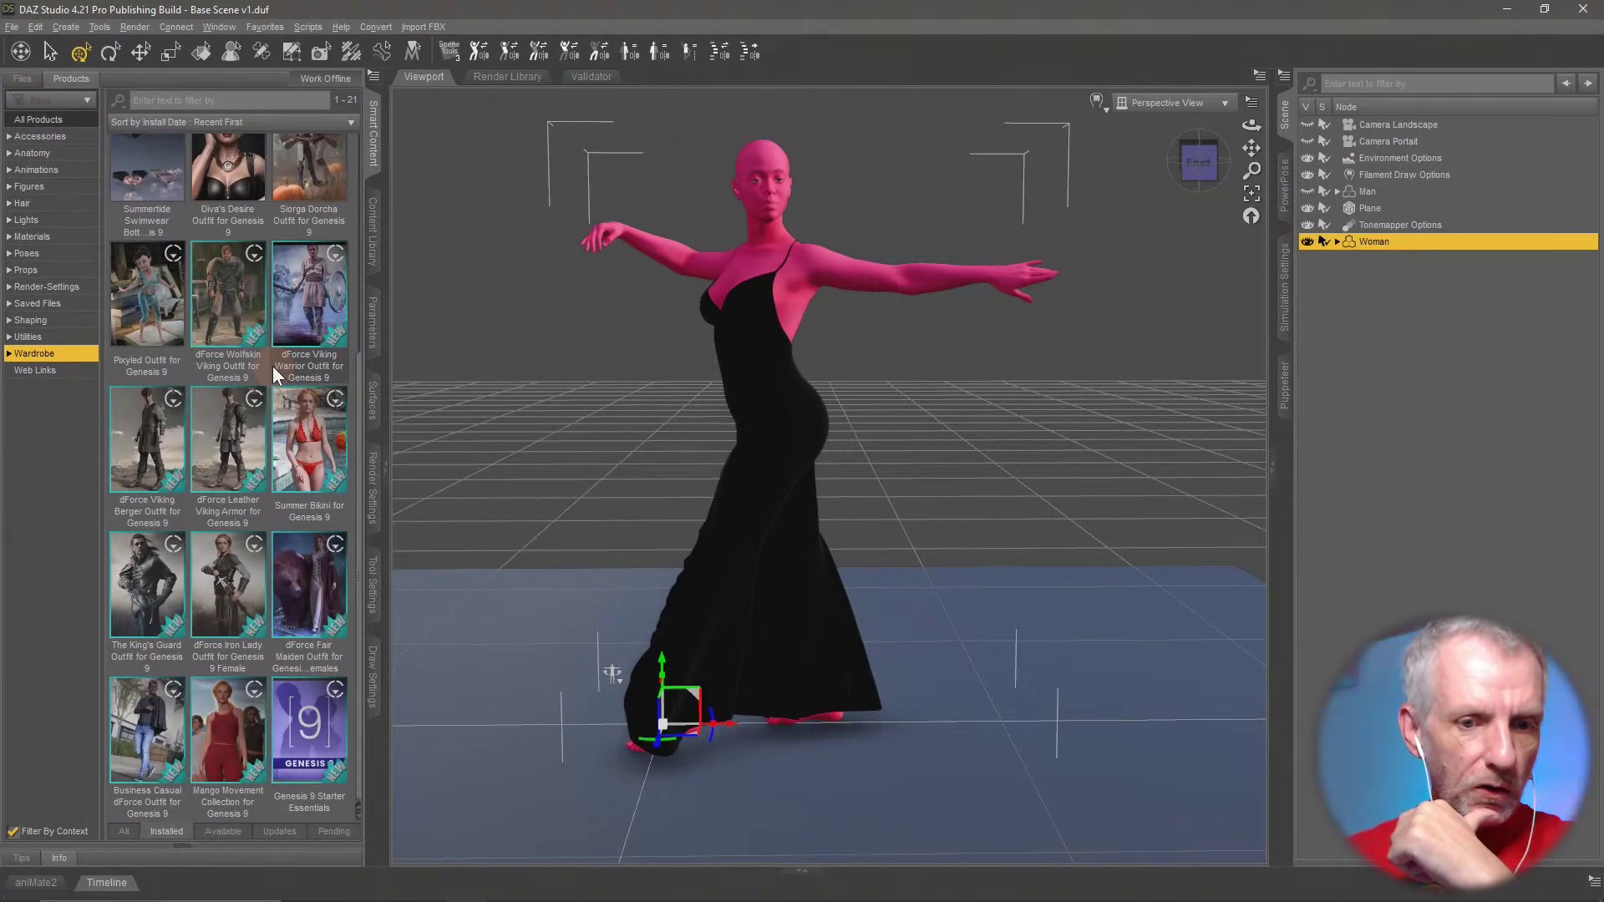
{"action": "scroll", "coordinate": [272, 366], "scroll_direction": "up", "scroll_amount": 5}
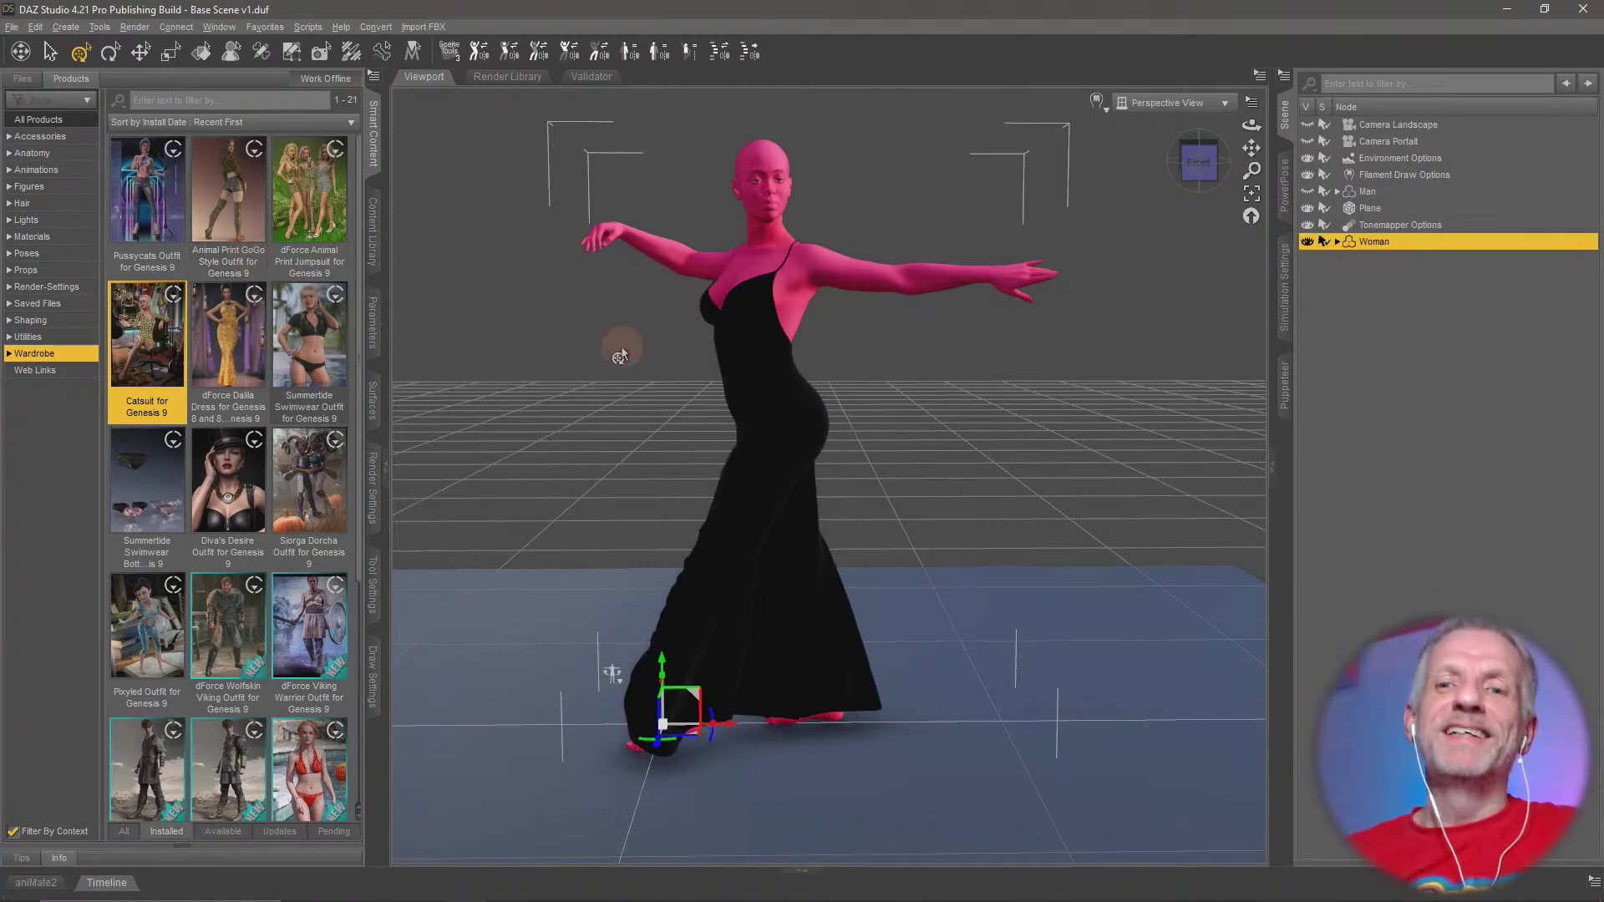
Run the dForce simulation on the woman's dress with the floor plane in place
{"action": "scroll", "coordinate": [777, 393], "scroll_direction": "up", "scroll_amount": 3}
{"action": "left_click_drag", "start_coordinate": [776, 403], "coordinate": [844, 449], "text": "alt"}
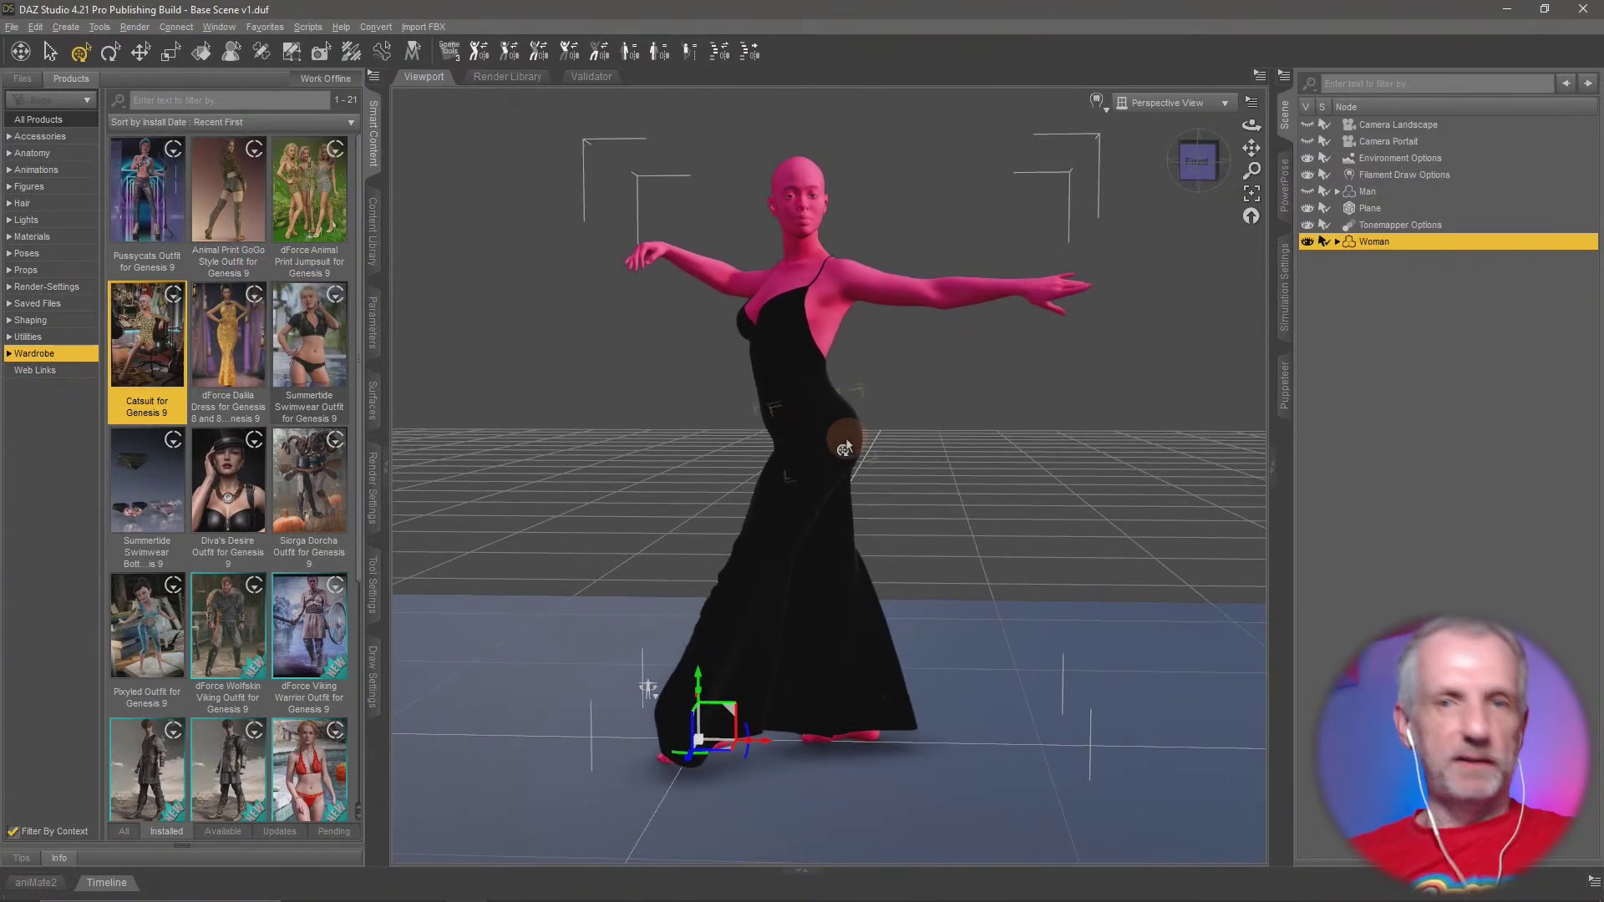
{"action": "left_click", "coordinate": [1285, 305]}
{"action": "left_click", "coordinate": [1574, 77]}
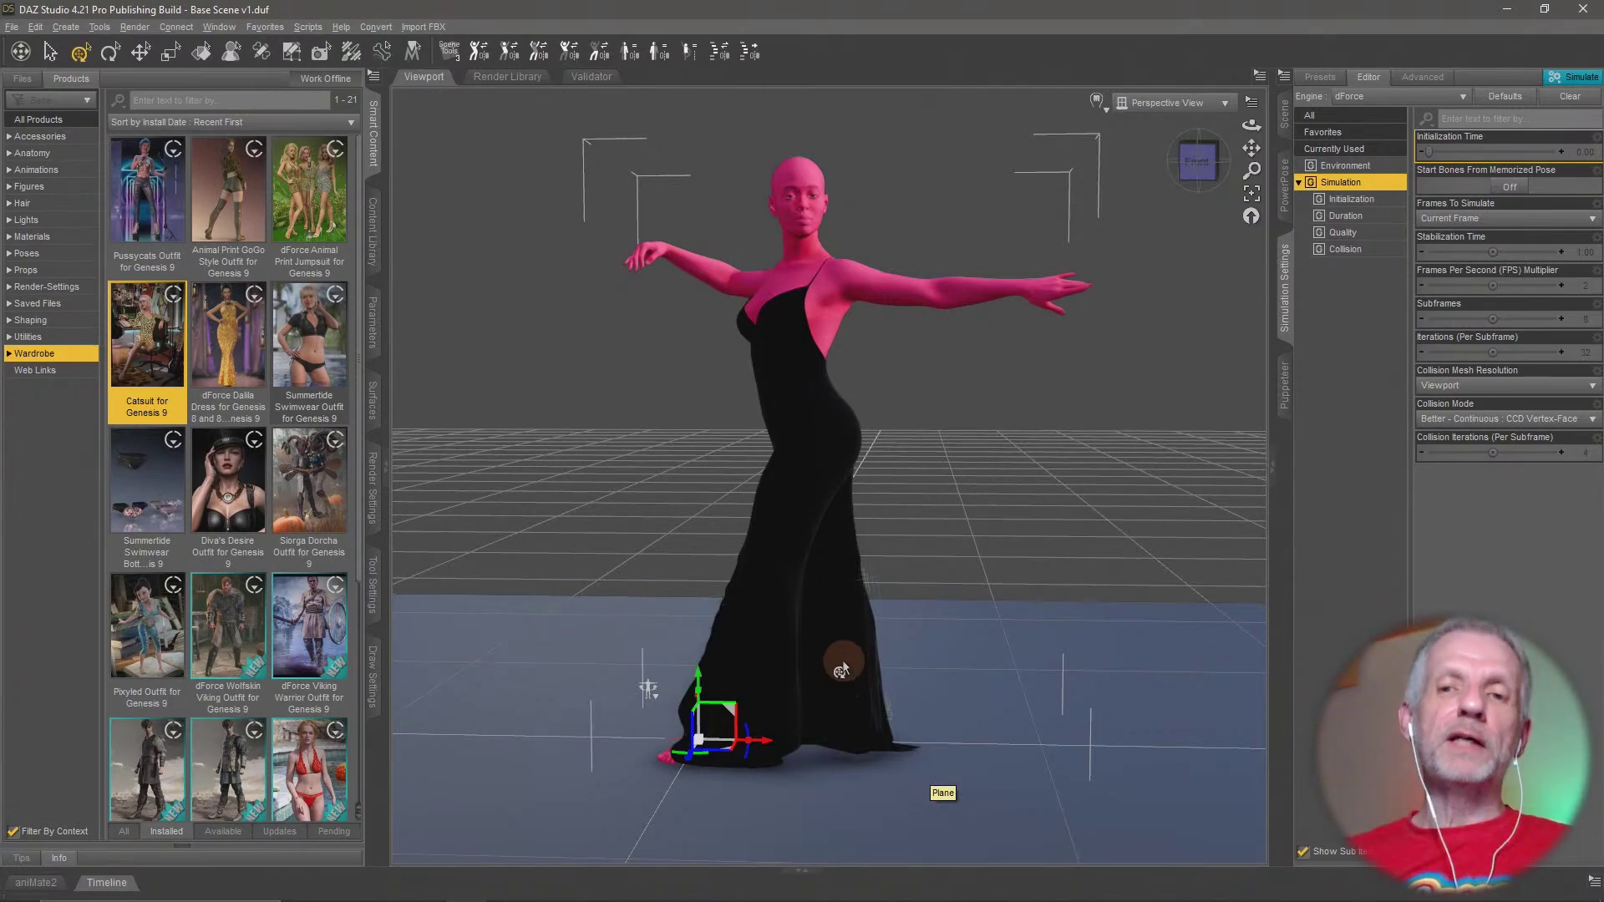
Inspect the draped dress from several angles and review the Frames To Simulate options without changing them
{"action": "left_click_drag", "start_coordinate": [841, 669], "coordinate": [879, 659], "text": "alt"}
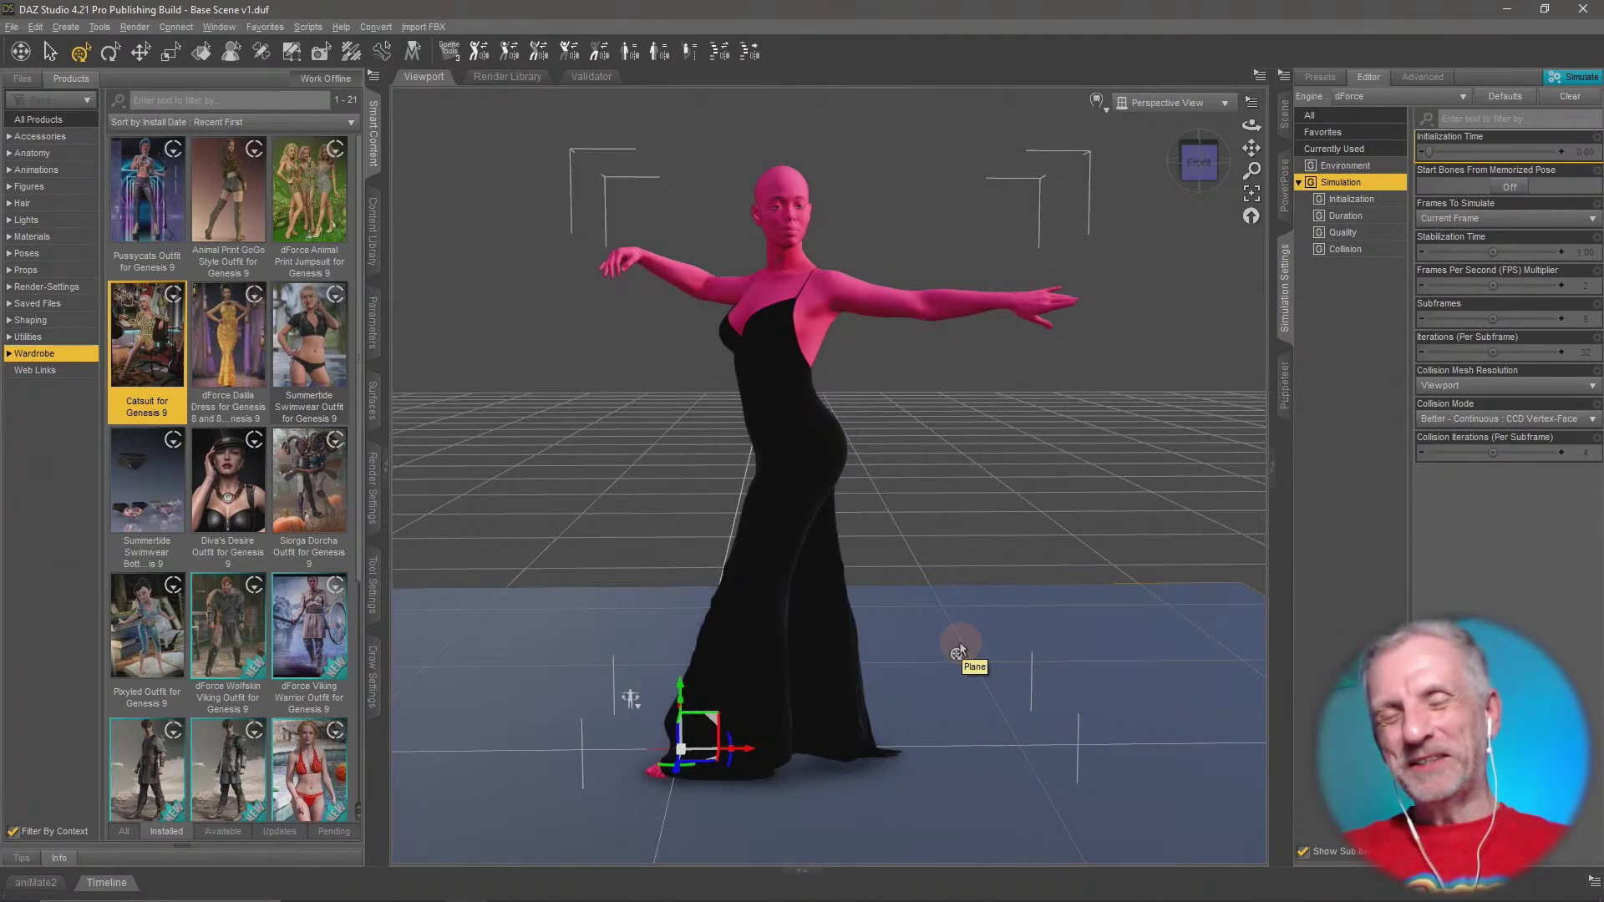
{"action": "left_click_drag", "start_coordinate": [960, 643], "coordinate": [860, 692], "text": "alt"}
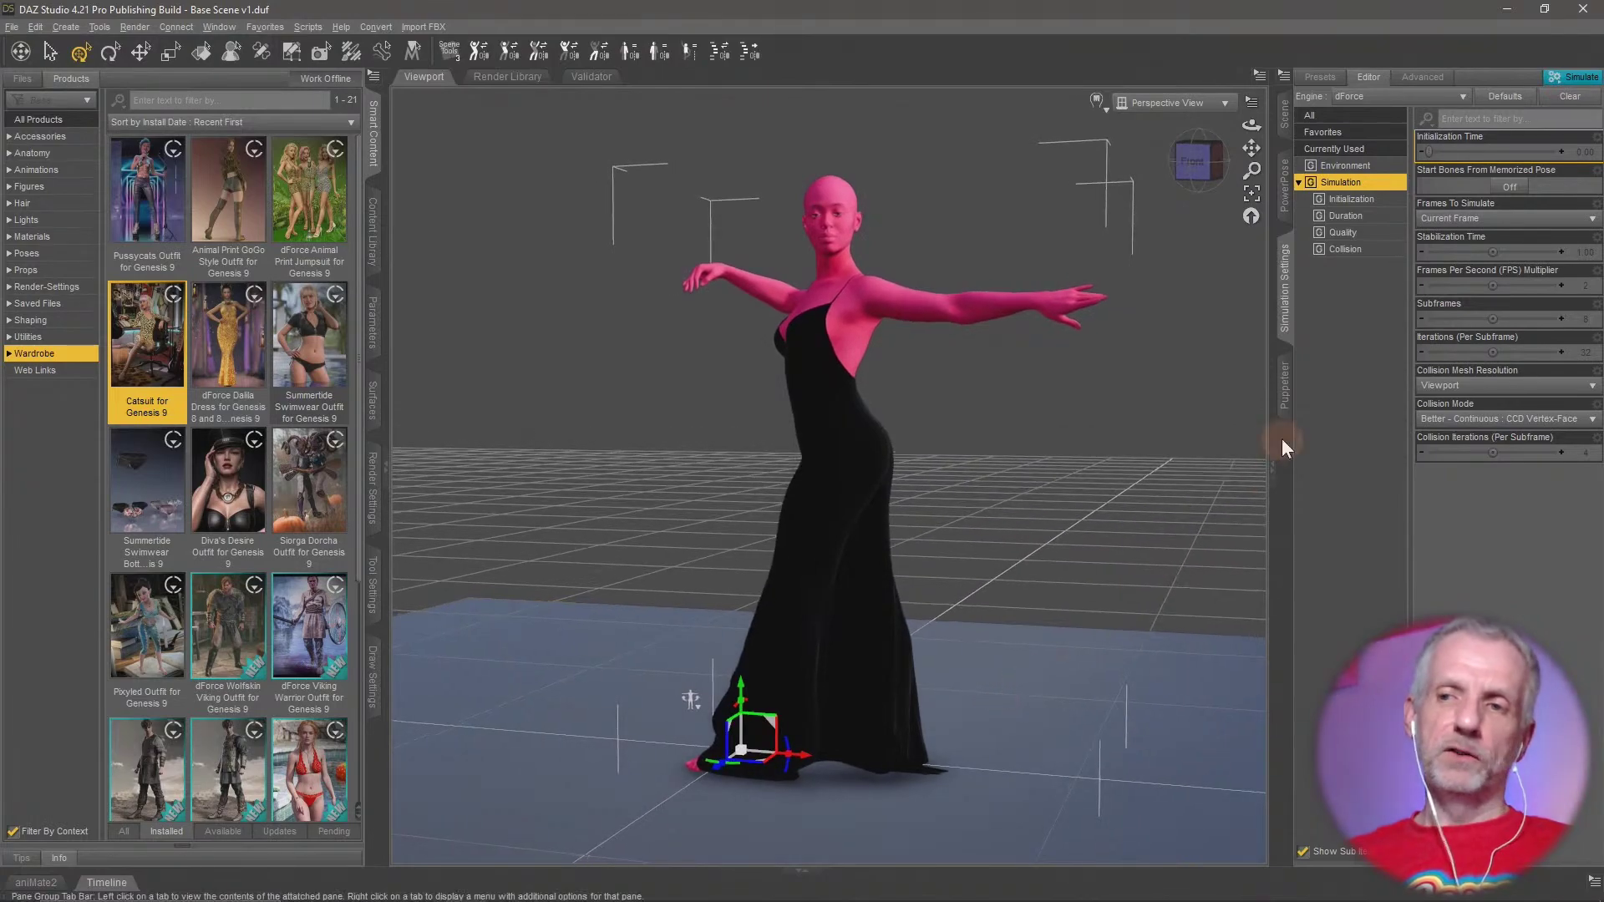
{"action": "left_click", "coordinate": [1530, 219]}
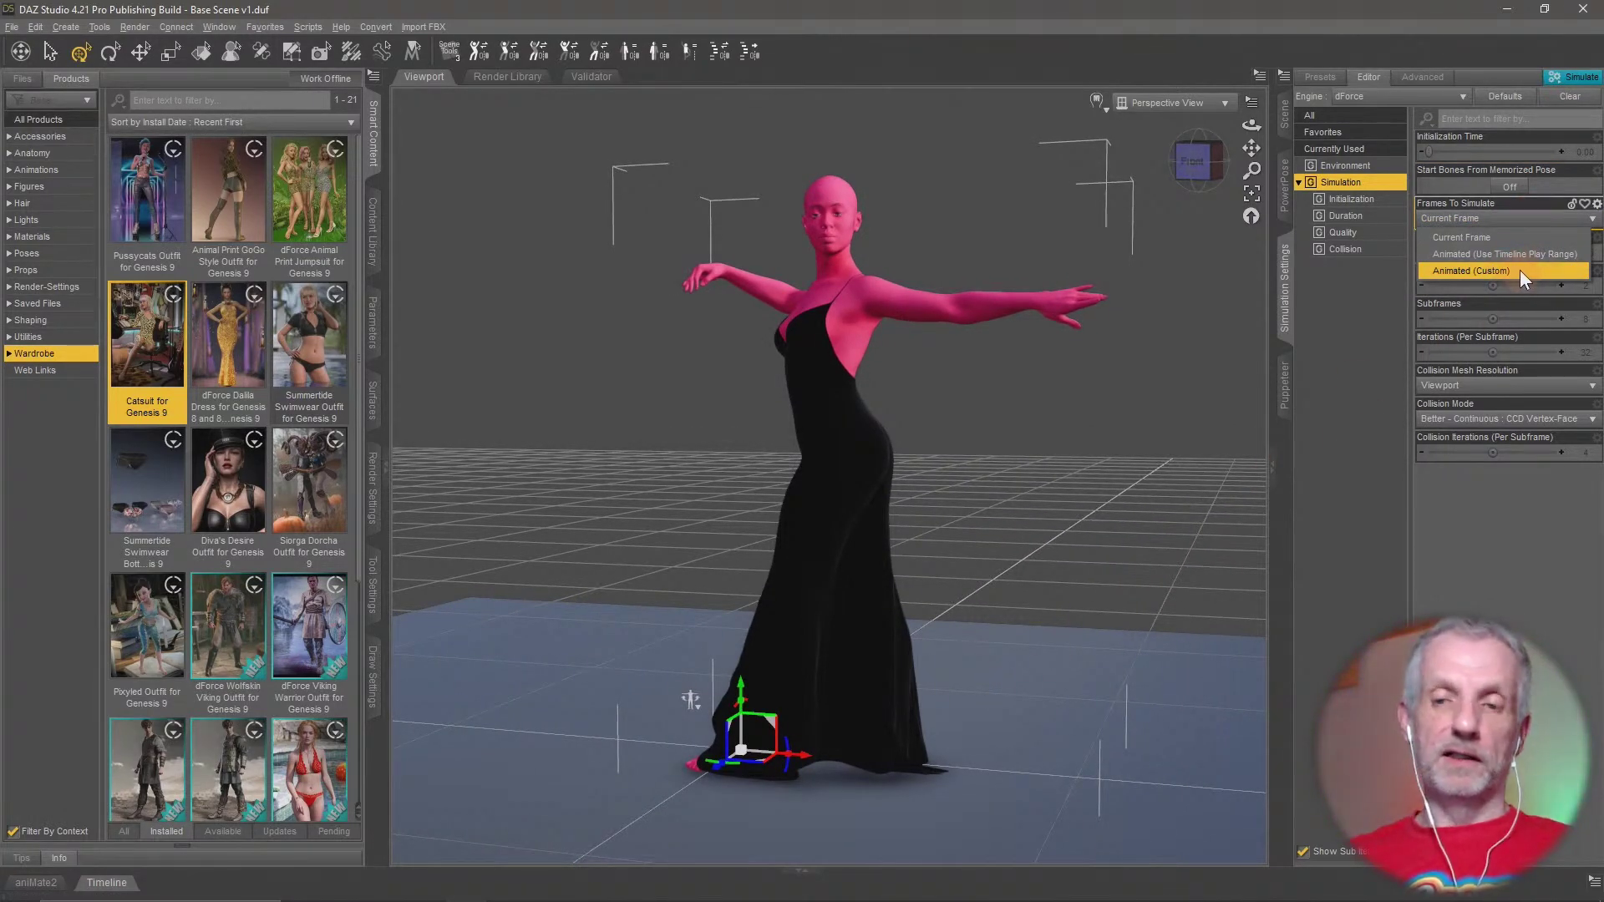
{"action": "left_click", "coordinate": [1324, 335]}
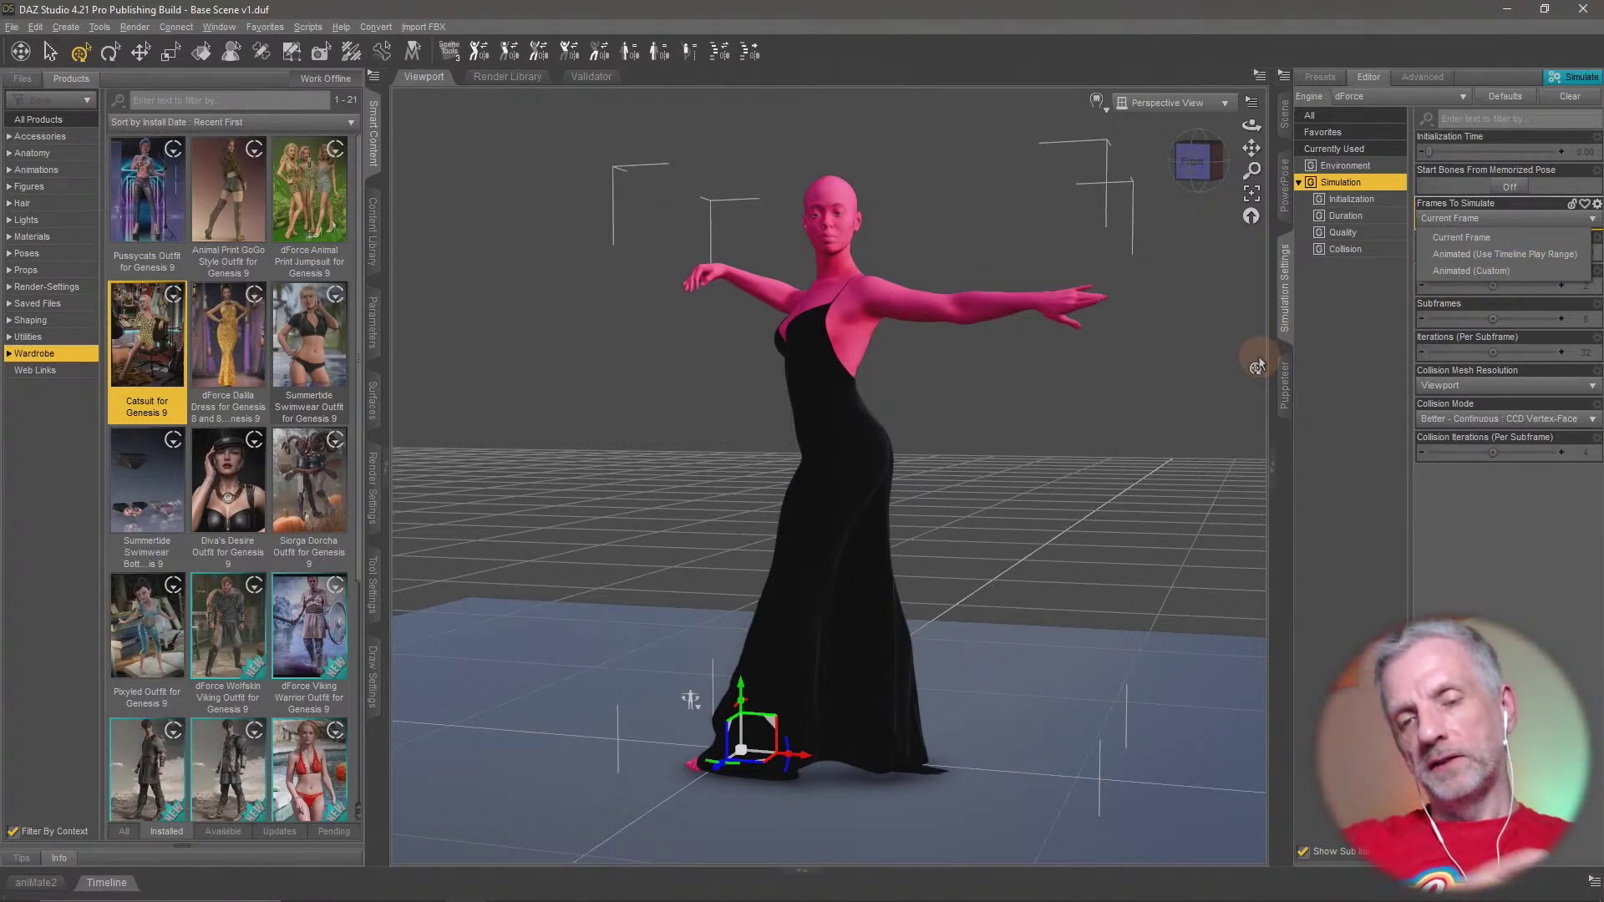
{"action": "mouse_move", "coordinate": [1257, 368]}
{"action": "left_mouse_down"}
{"action": "mouse_move", "coordinate": [1013, 519]}
{"action": "mouse_move", "coordinate": [1026, 523]}
{"action": "mouse_move", "coordinate": [992, 526]}
{"action": "mouse_move", "coordinate": [1022, 526]}
{"action": "mouse_move", "coordinate": [817, 529]}
{"action": "mouse_move", "coordinate": [869, 636]}
{"action": "mouse_move", "coordinate": [869, 589]}
{"action": "mouse_move", "coordinate": [869, 609]}
{"action": "mouse_move", "coordinate": [864, 595]}
{"action": "mouse_move", "coordinate": [1096, 483]}
{"action": "left_mouse_up"}
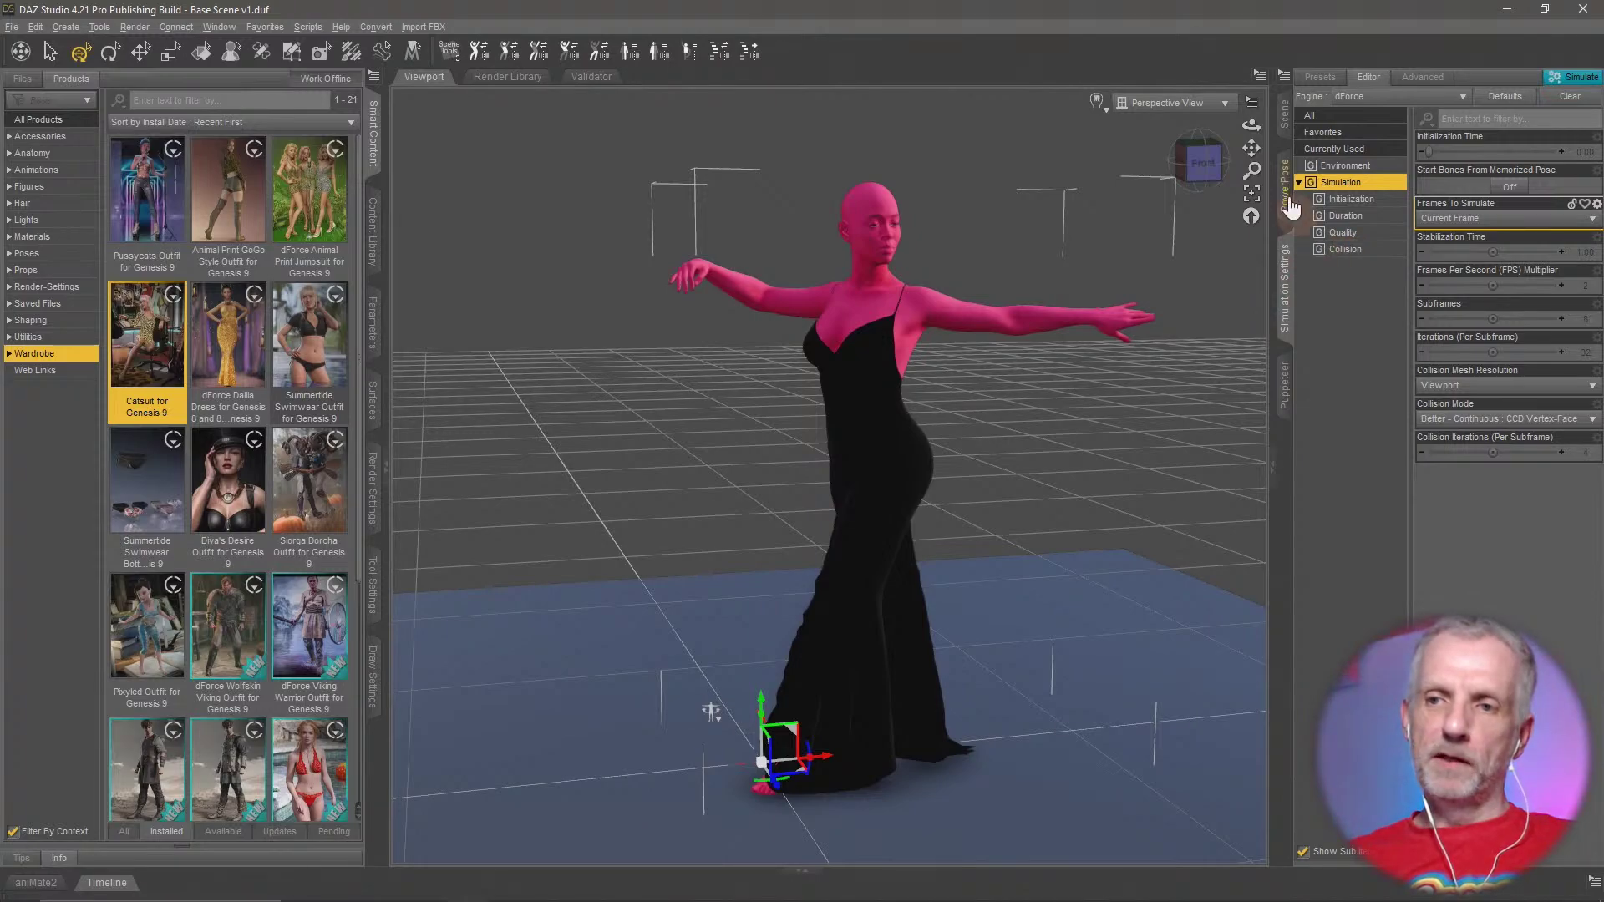
Make the Man figure visible again in the scene and keep the Woman selectable
{"action": "left_click", "coordinate": [1286, 115]}
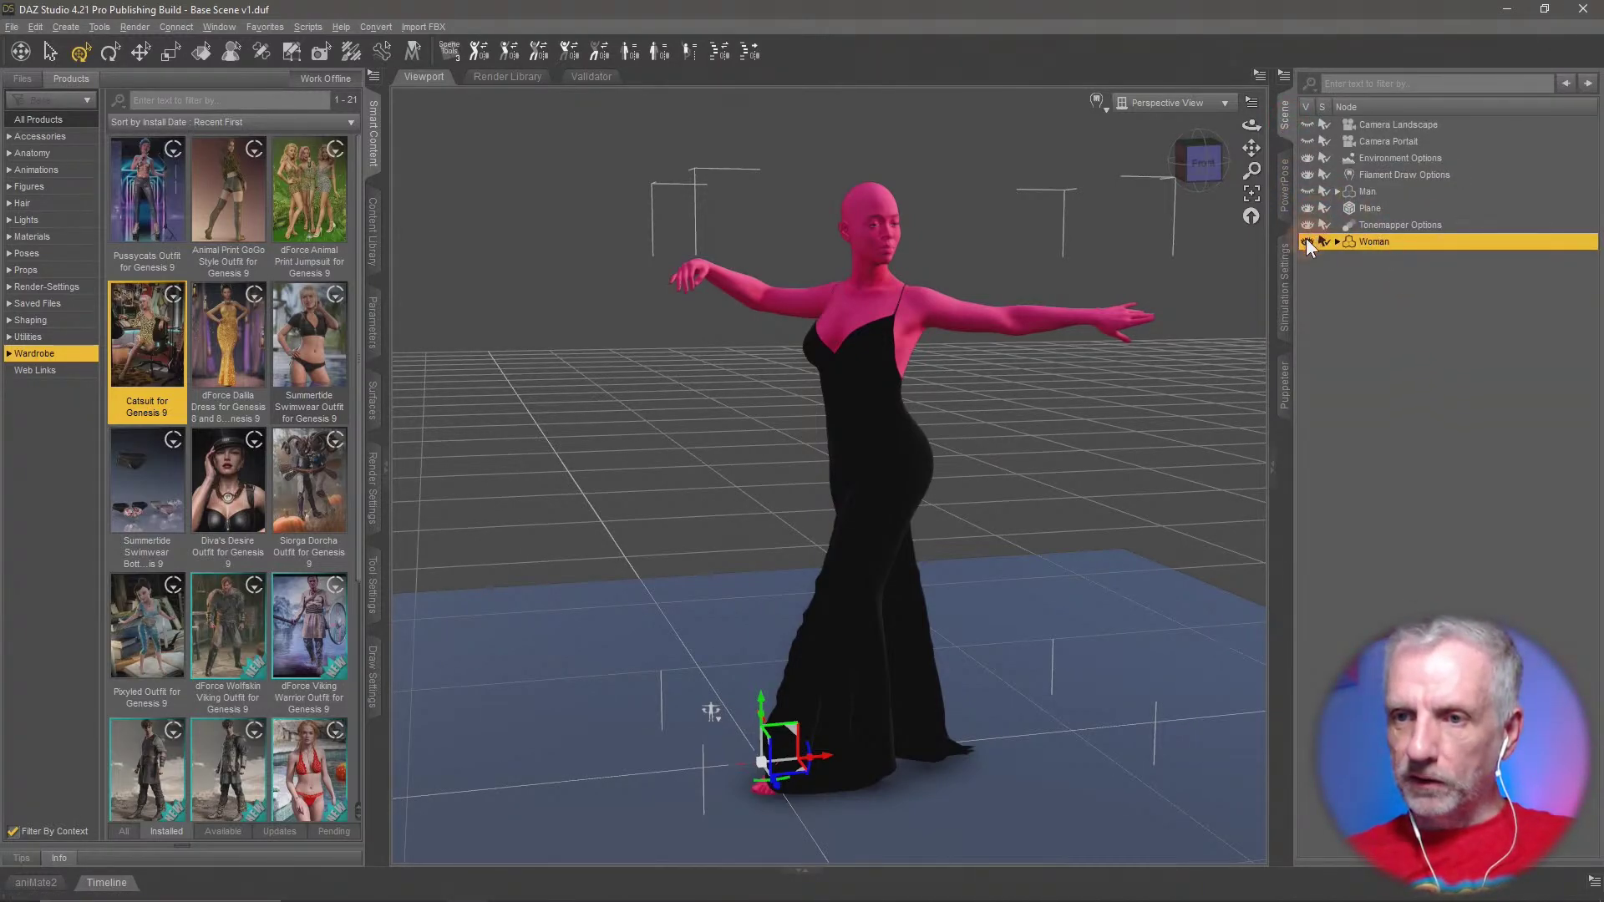
{"action": "left_click", "coordinate": [1307, 192]}
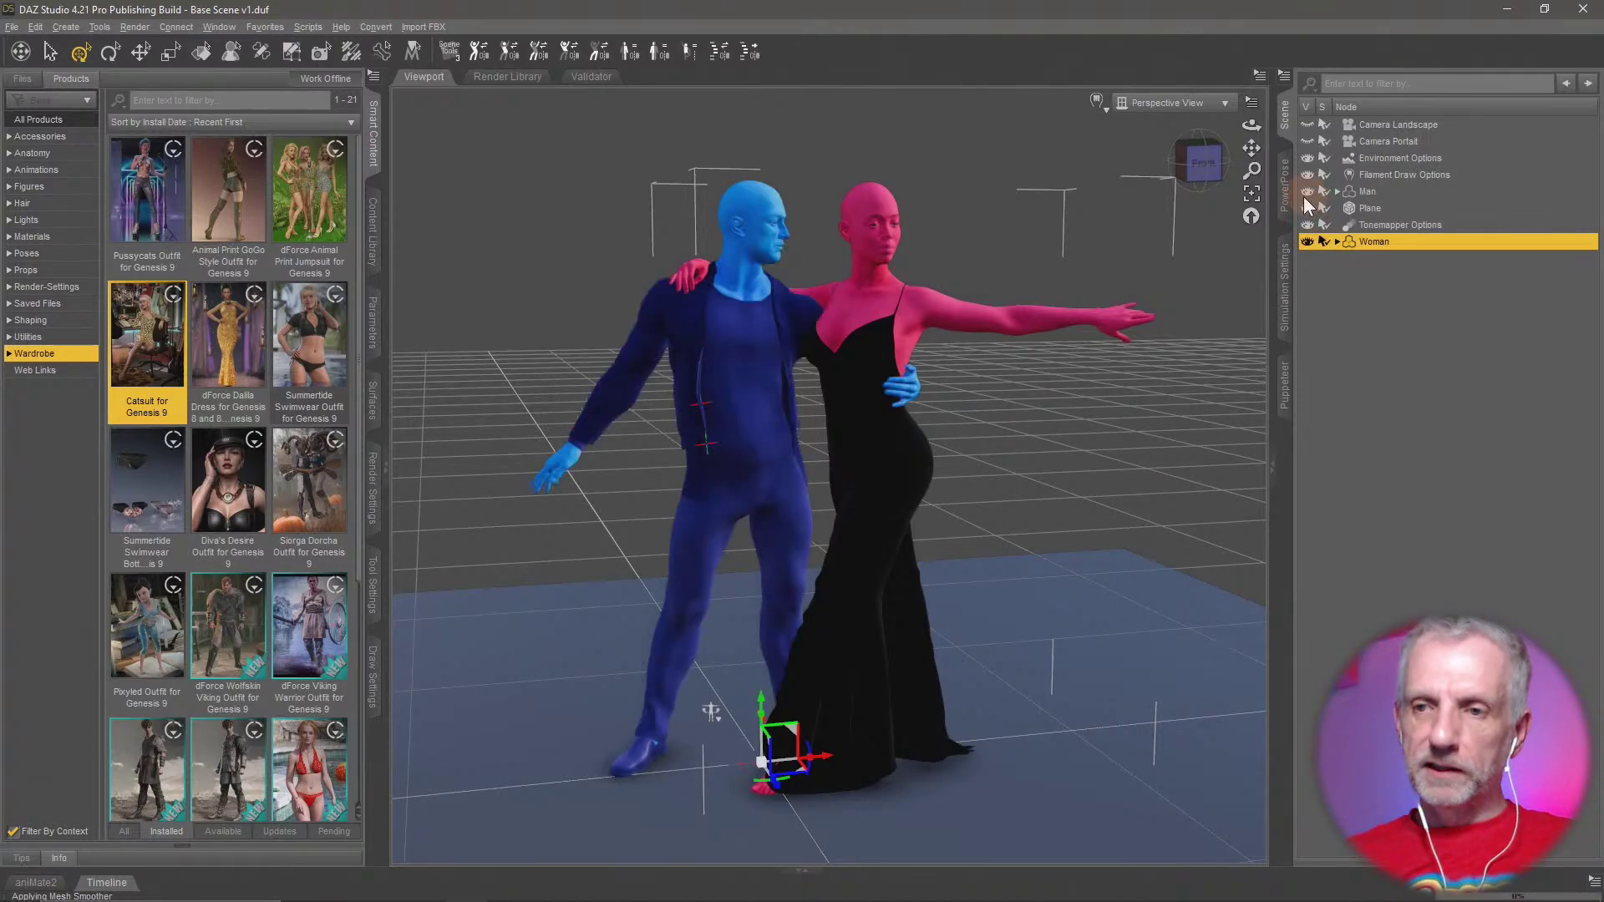
{"action": "left_click", "coordinate": [1329, 242]}
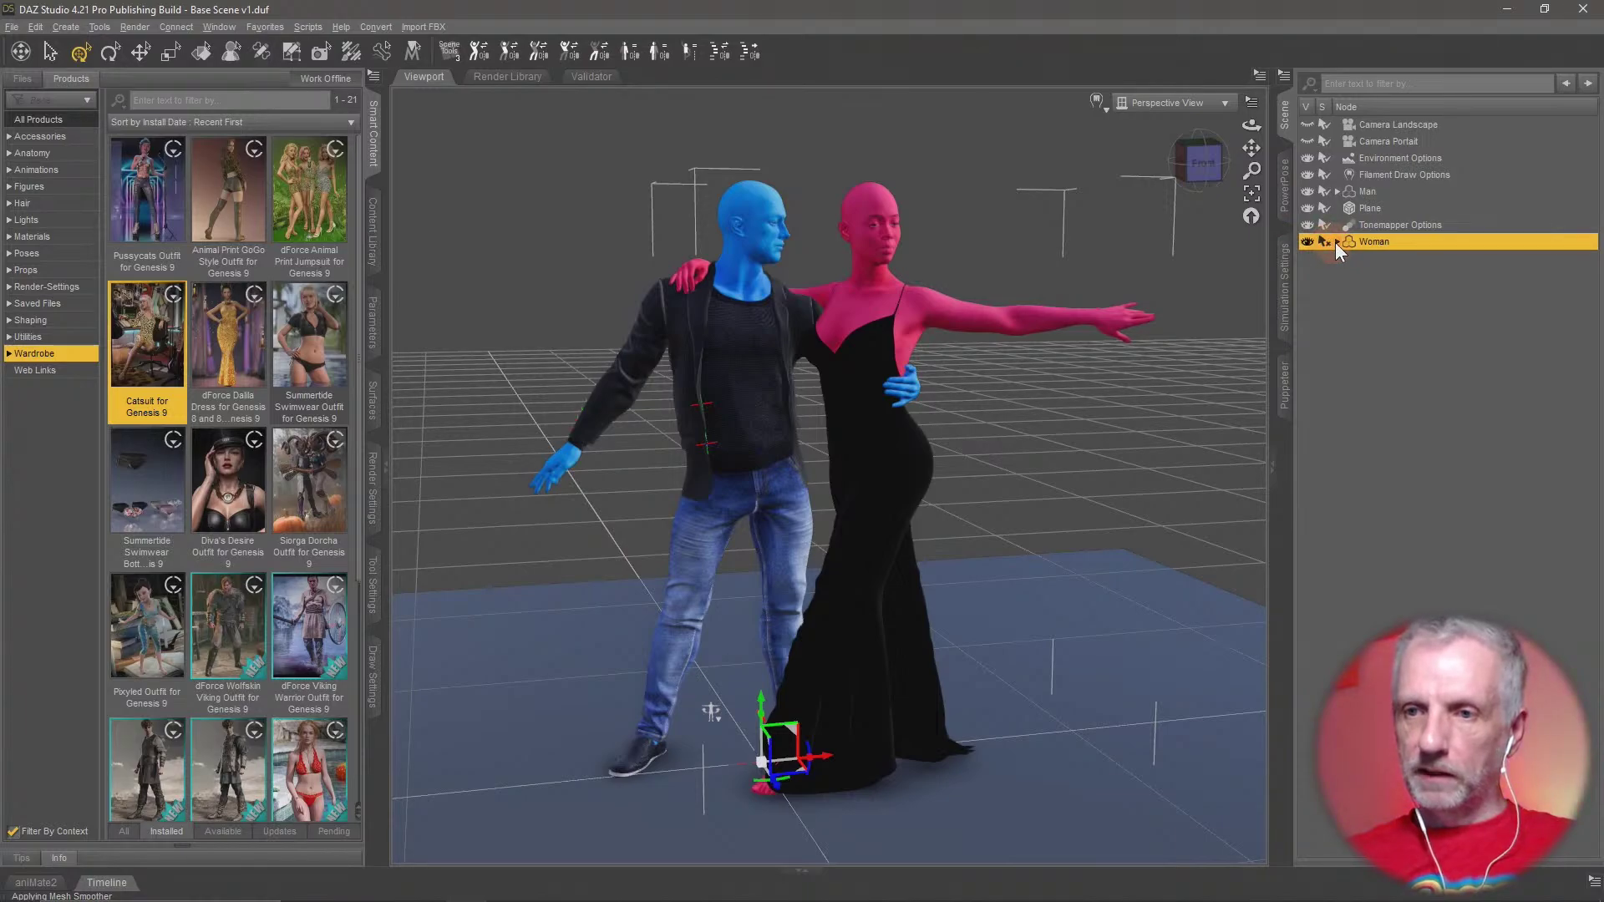
{"action": "left_click", "coordinate": [1328, 240]}
Turn on Freeze Simulation for the woman's Dalila Dress for Genesis 9
{"action": "left_click", "coordinate": [1337, 242]}
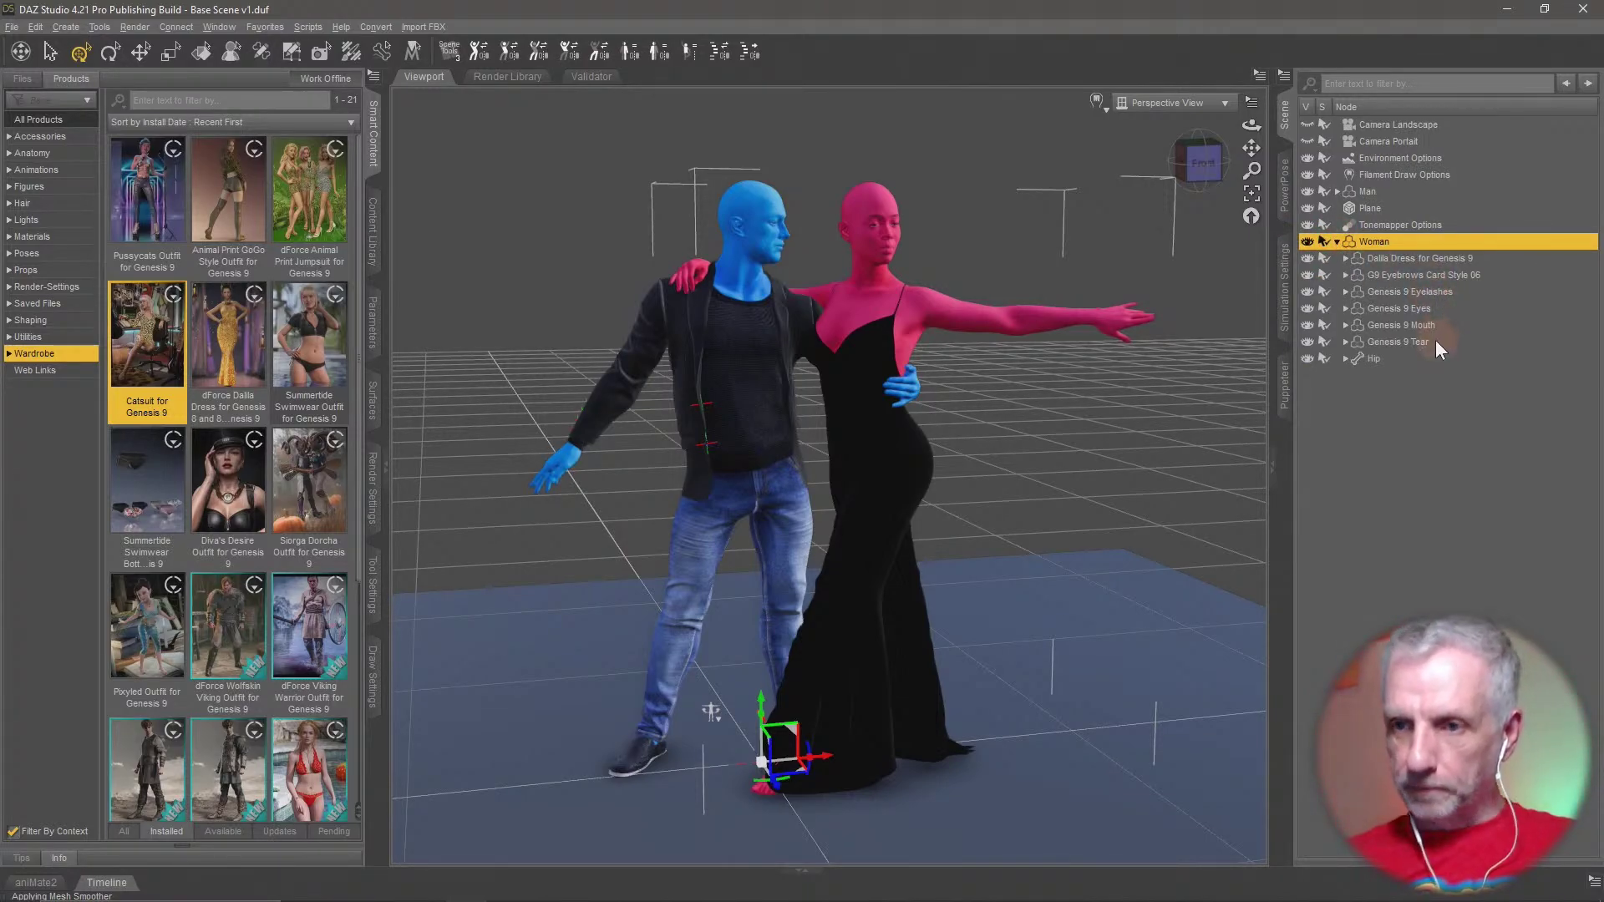
{"action": "left_click", "coordinate": [1452, 258]}
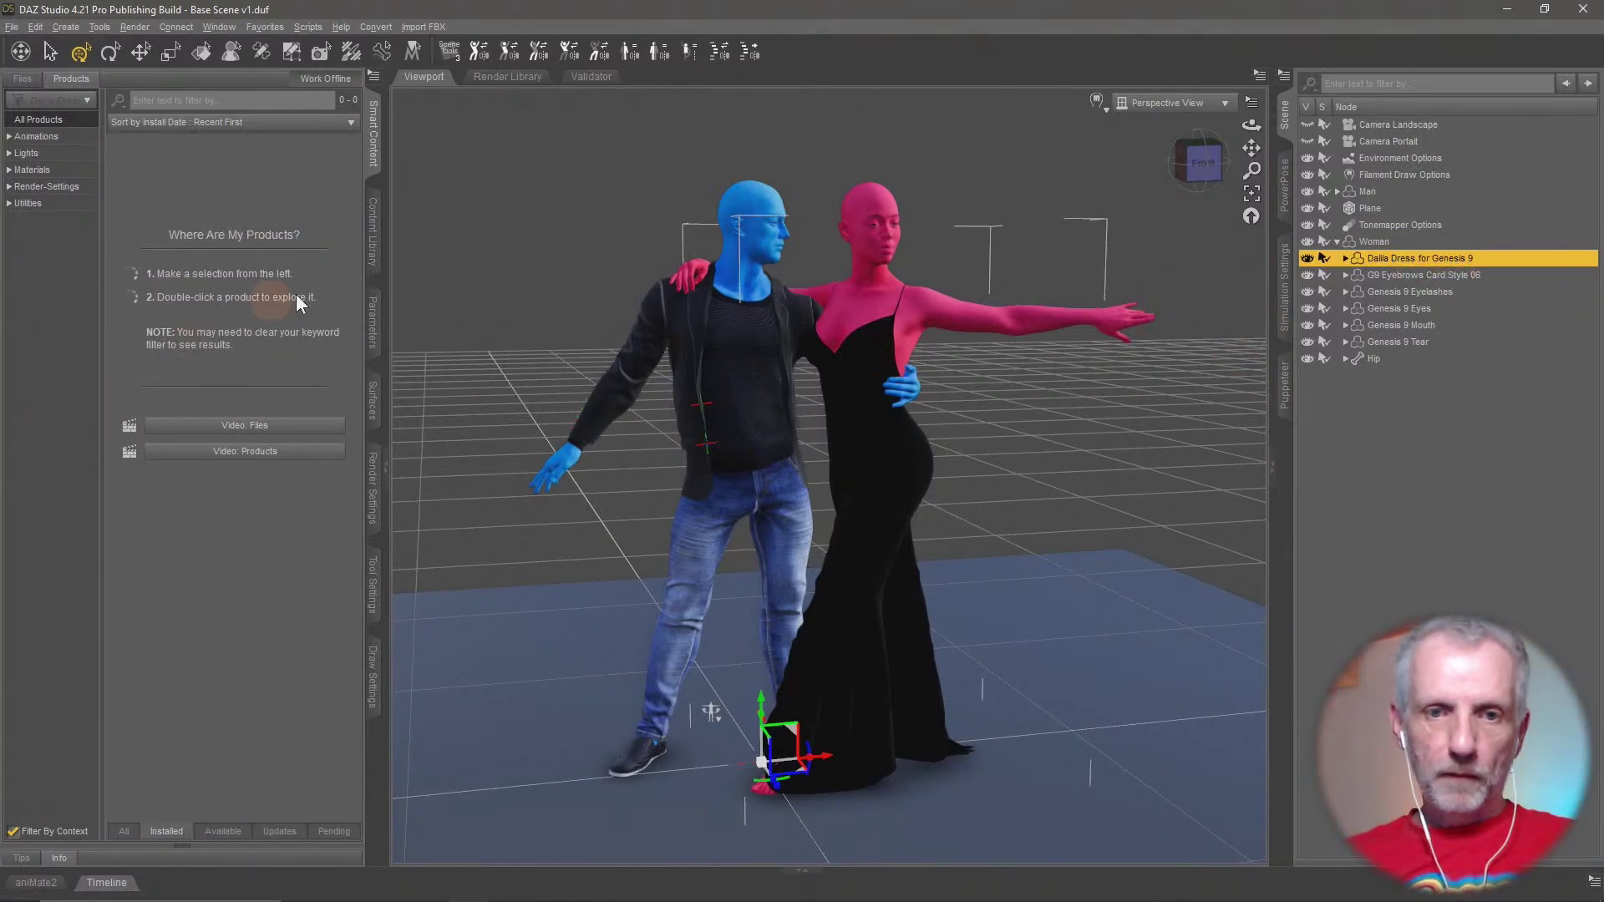
{"action": "left_click", "coordinate": [372, 322]}
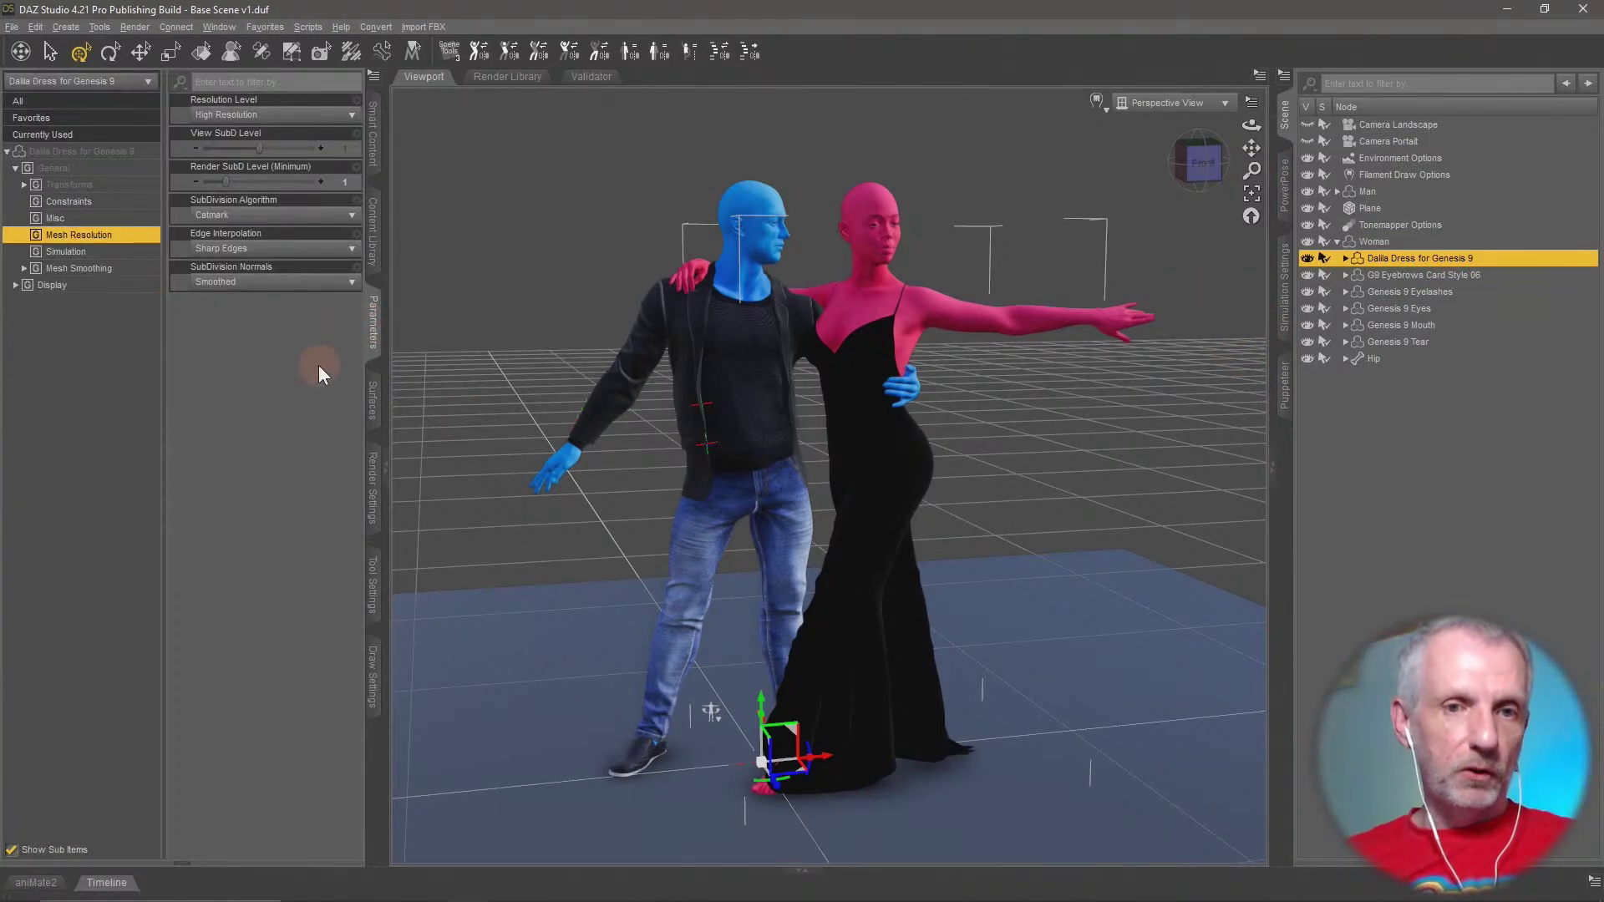
{"action": "left_click", "coordinate": [108, 252]}
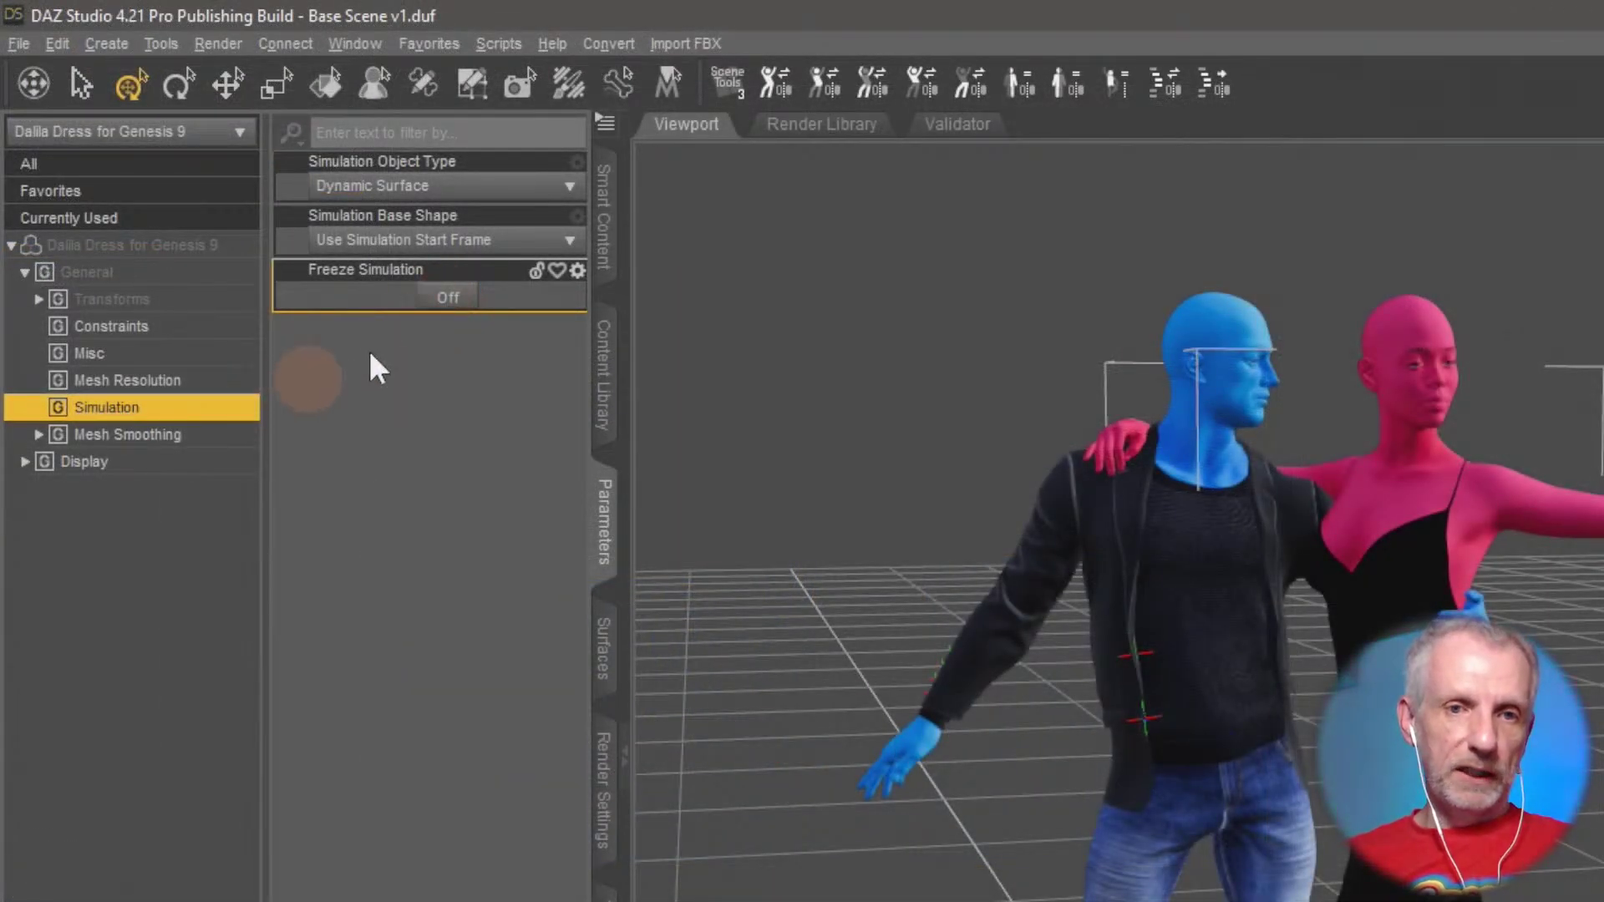
{"action": "left_click", "coordinate": [458, 298]}
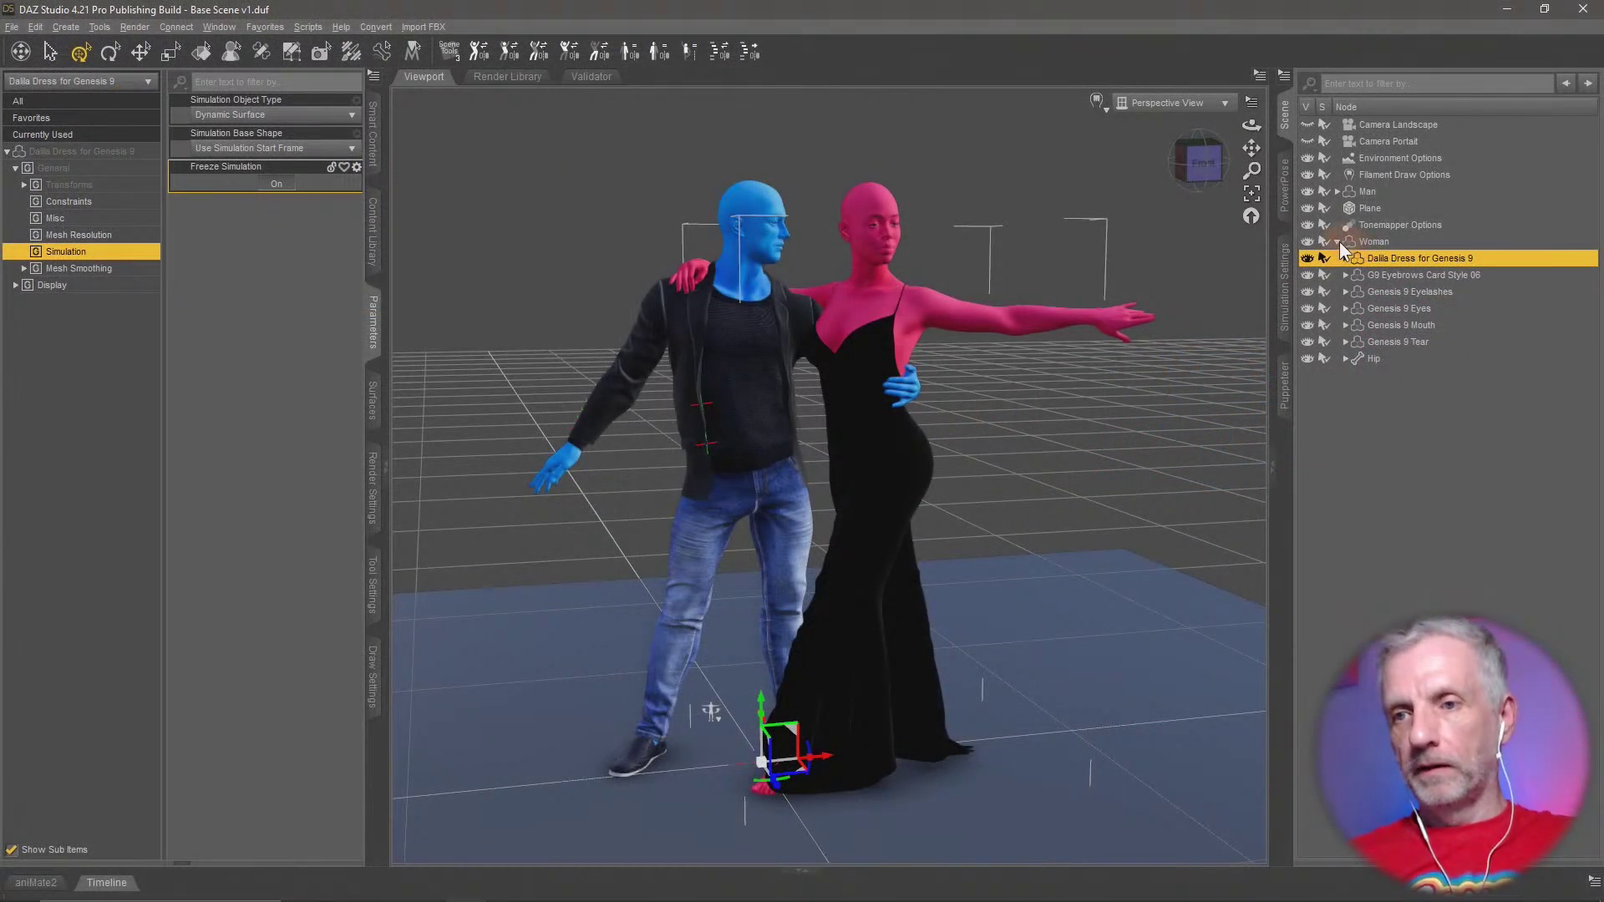
Hide the Woman figure in the scene and select the Man to view his outfit on its own
{"action": "left_click", "coordinate": [1338, 241]}
{"action": "left_click", "coordinate": [1307, 241]}
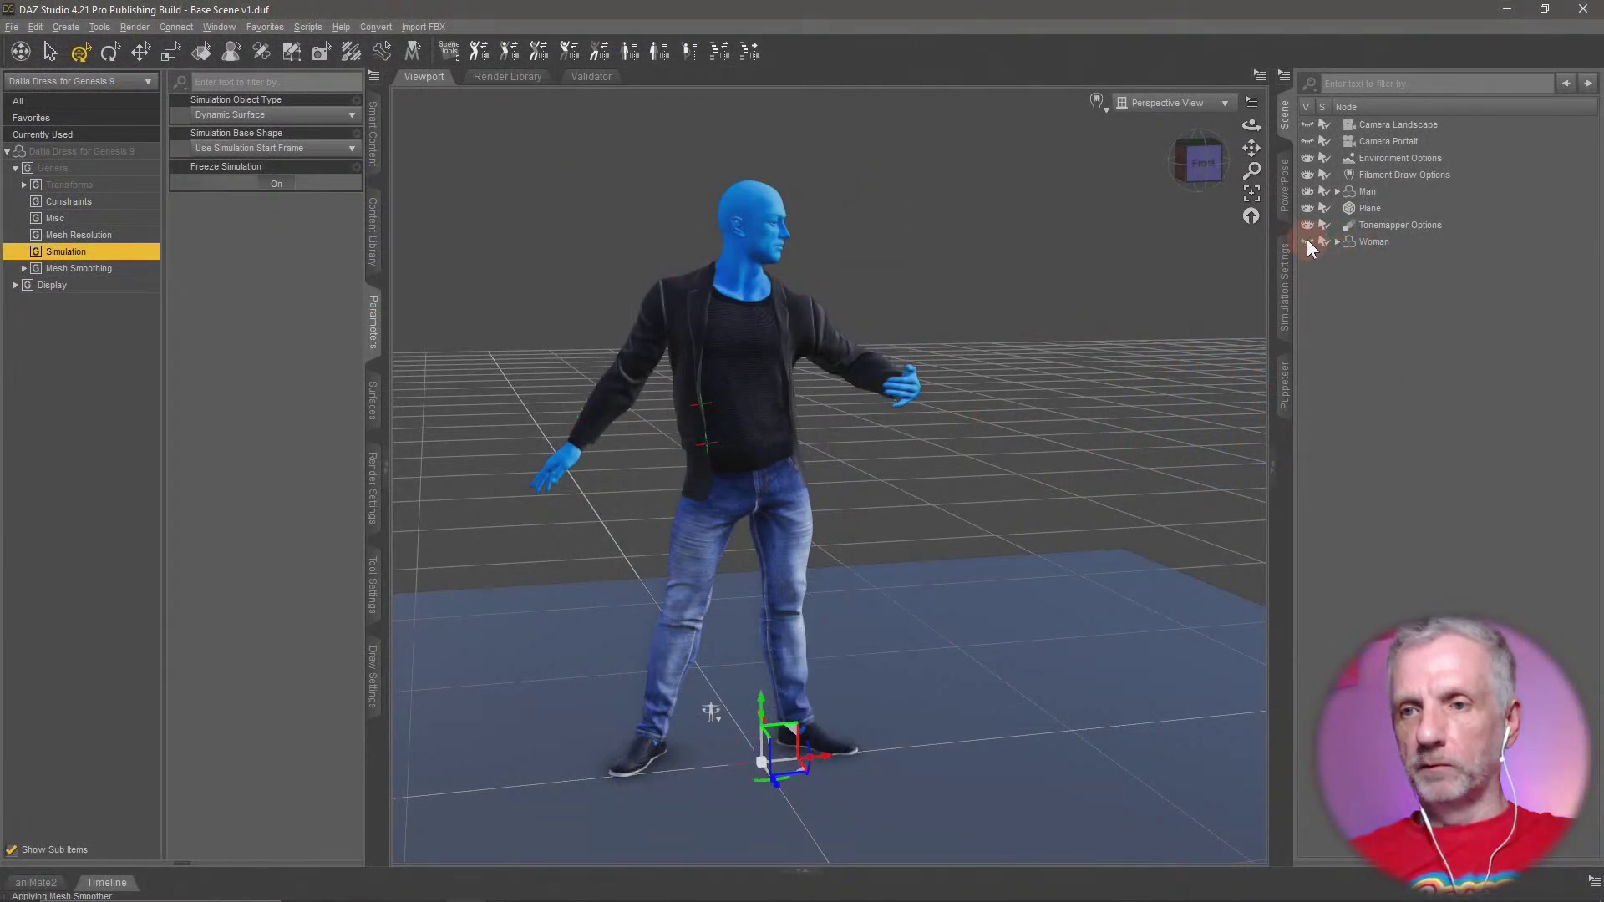
{"action": "left_click", "coordinate": [1370, 192]}
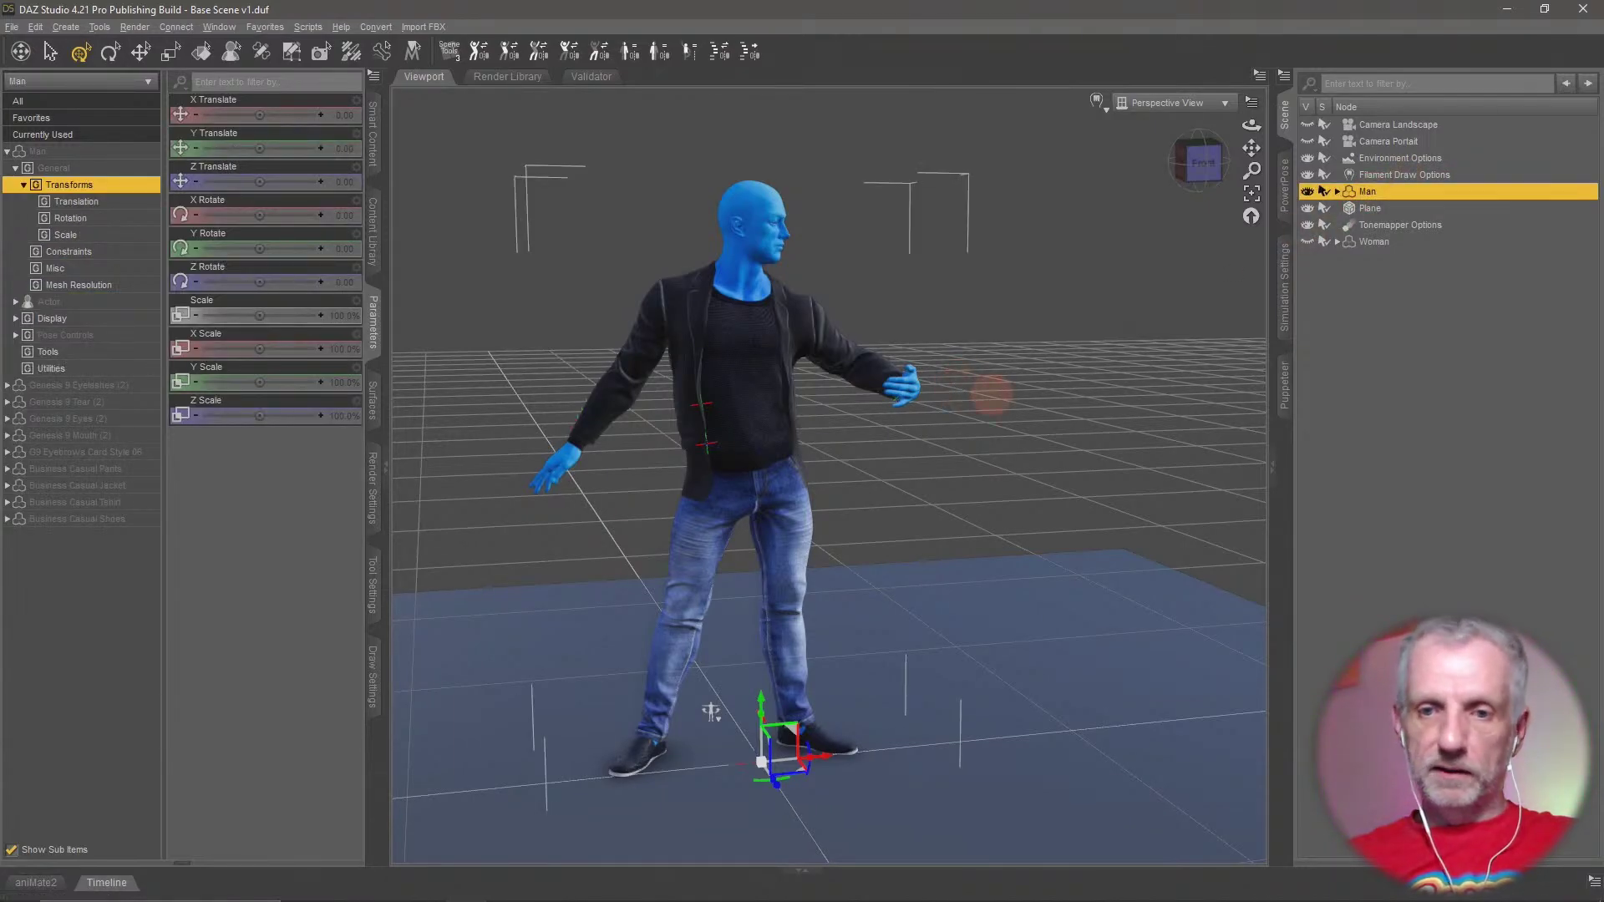
{"action": "mouse_move", "coordinate": [1003, 376]}
{"action": "left_mouse_down"}
{"action": "mouse_move", "coordinate": [961, 399]}
{"action": "mouse_move", "coordinate": [996, 392]}
{"action": "left_mouse_up"}
{"action": "scroll", "coordinate": [703, 710], "scroll_direction": "up", "scroll_amount": 8}
{"action": "middle_click_drag", "start_coordinate": [996, 392], "coordinate": [960, 484]}
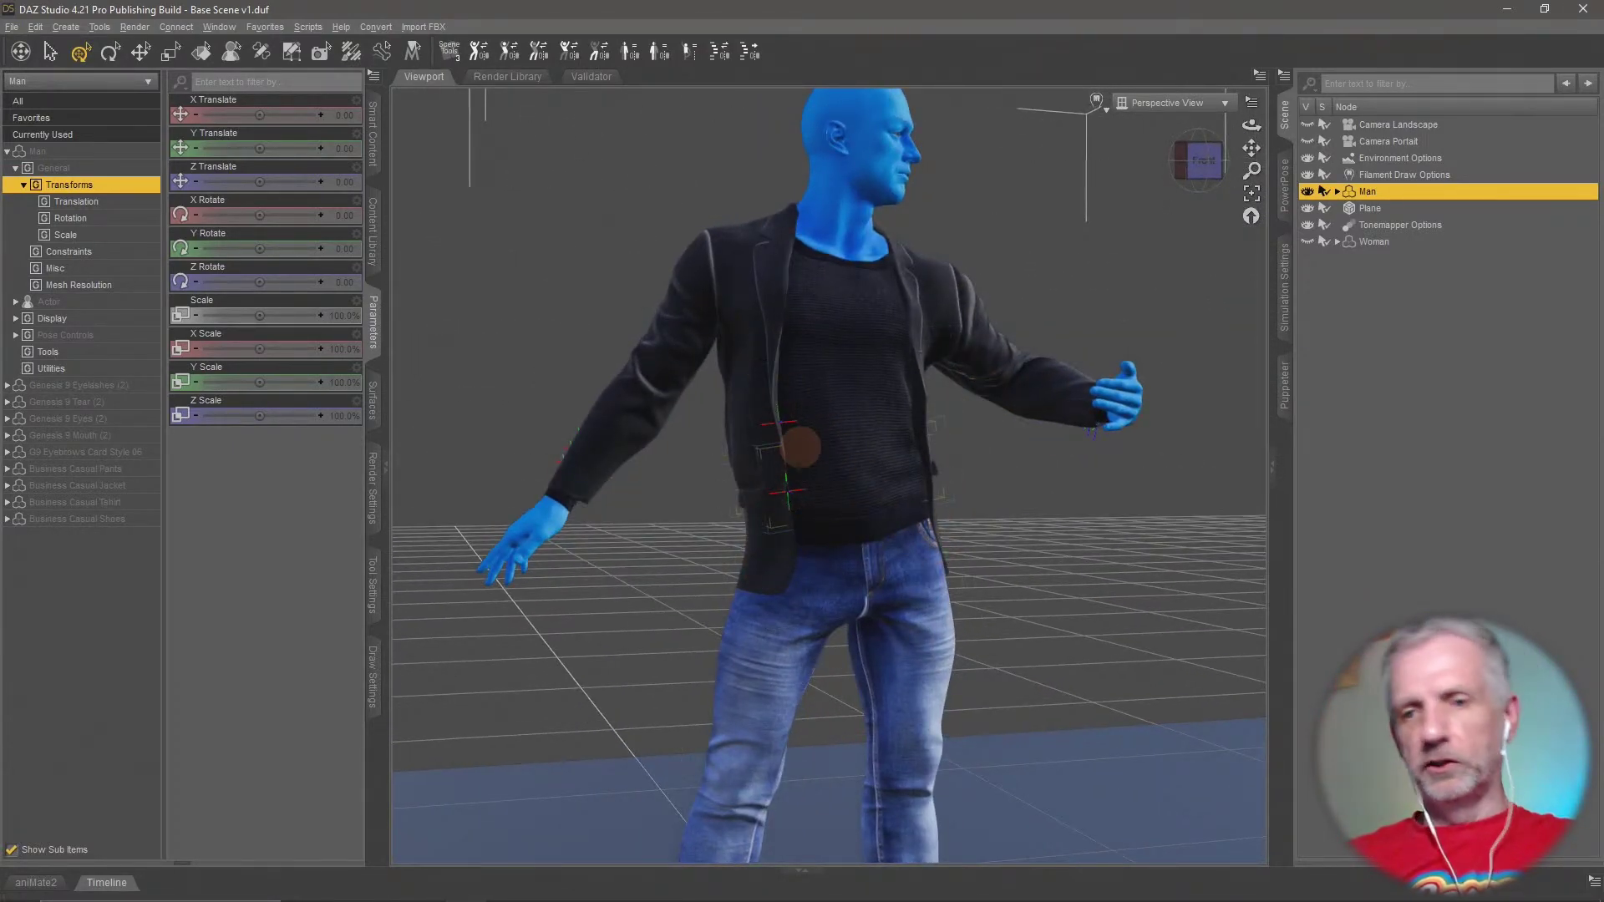
{"action": "middle_click_drag", "start_coordinate": [802, 451], "coordinate": [878, 457]}
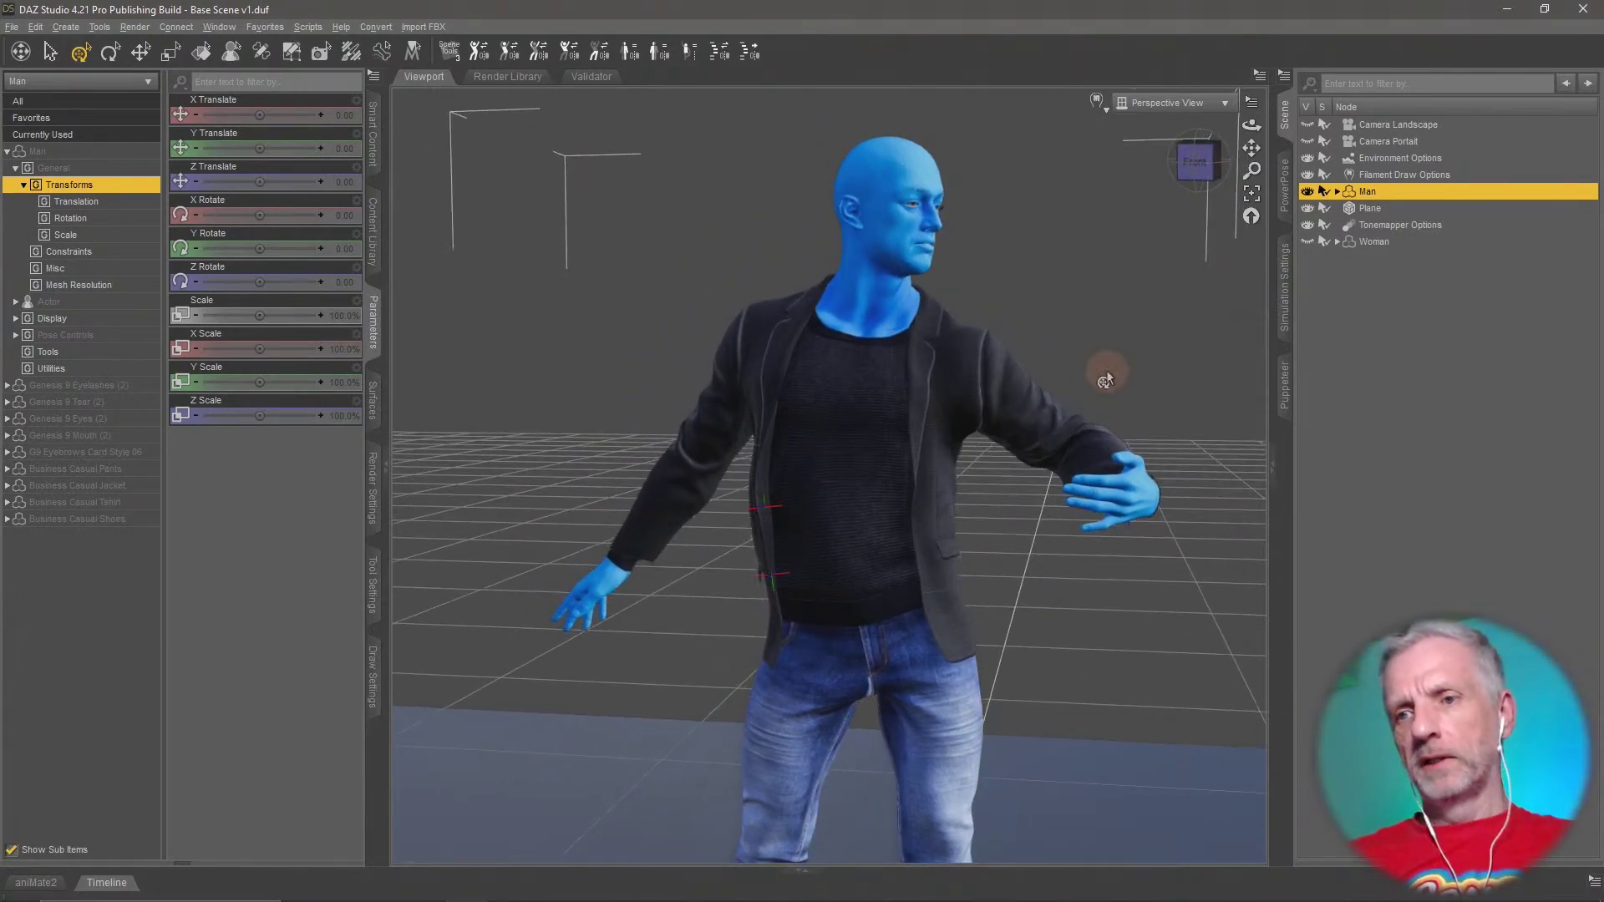
Bring up the dForce simulation settings with the Man selected and save the scene
{"action": "left_click", "coordinate": [1287, 299]}
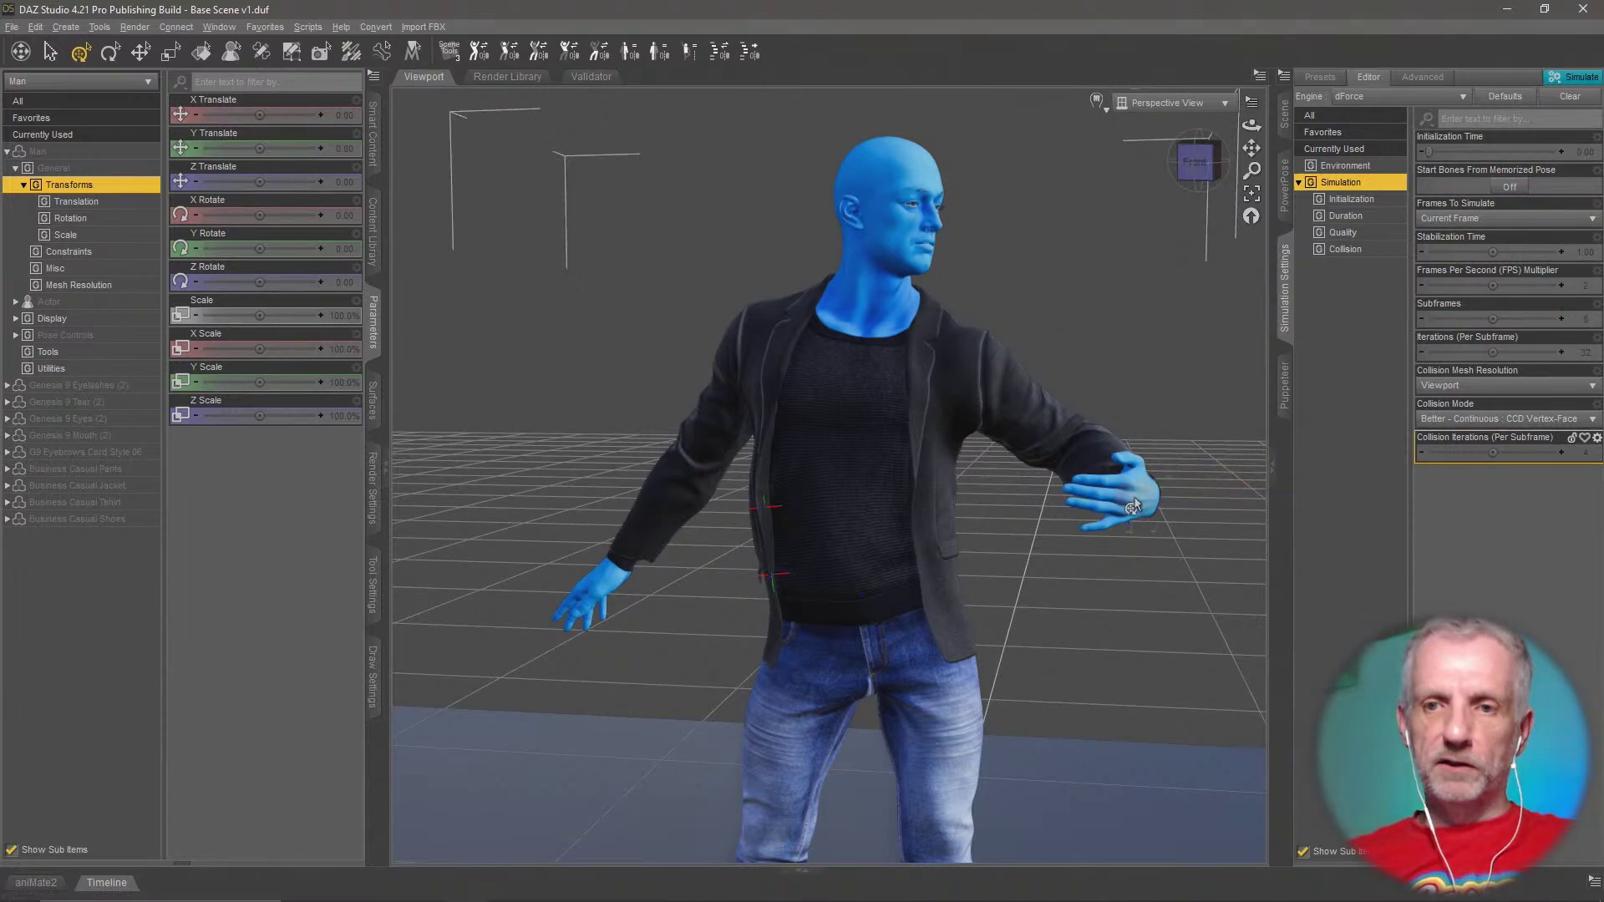
{"action": "middle_click_drag", "start_coordinate": [1128, 506], "coordinate": [1134, 506]}
{"action": "key", "text": "ctrl+s"}
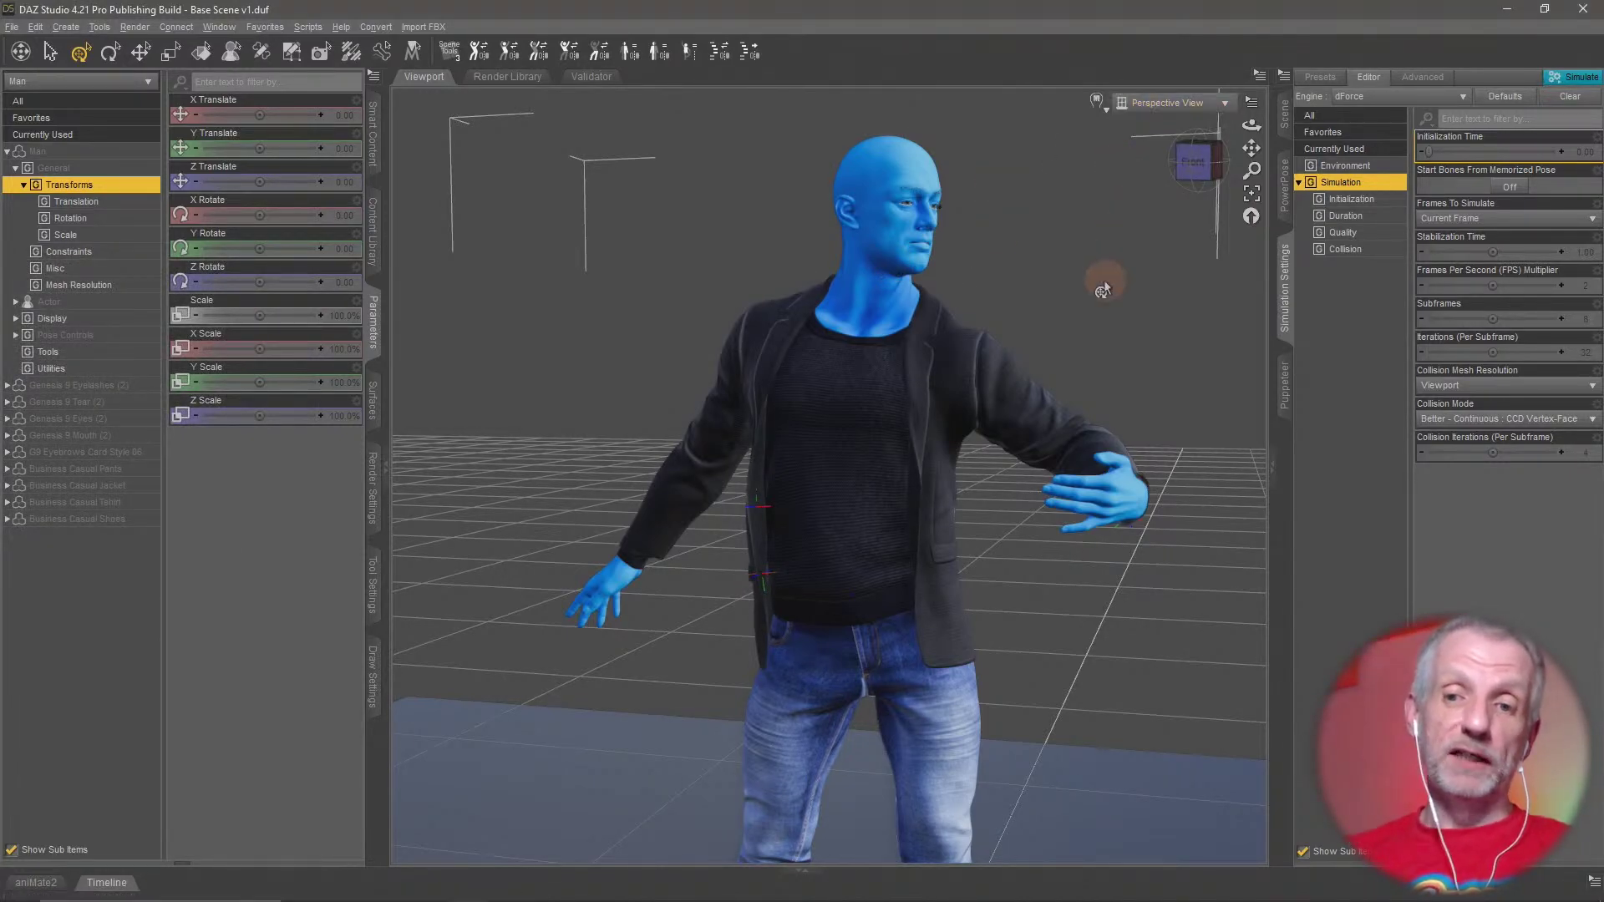
{"action": "left_click_drag", "start_coordinate": [989, 630], "coordinate": [895, 554], "text": "alt"}
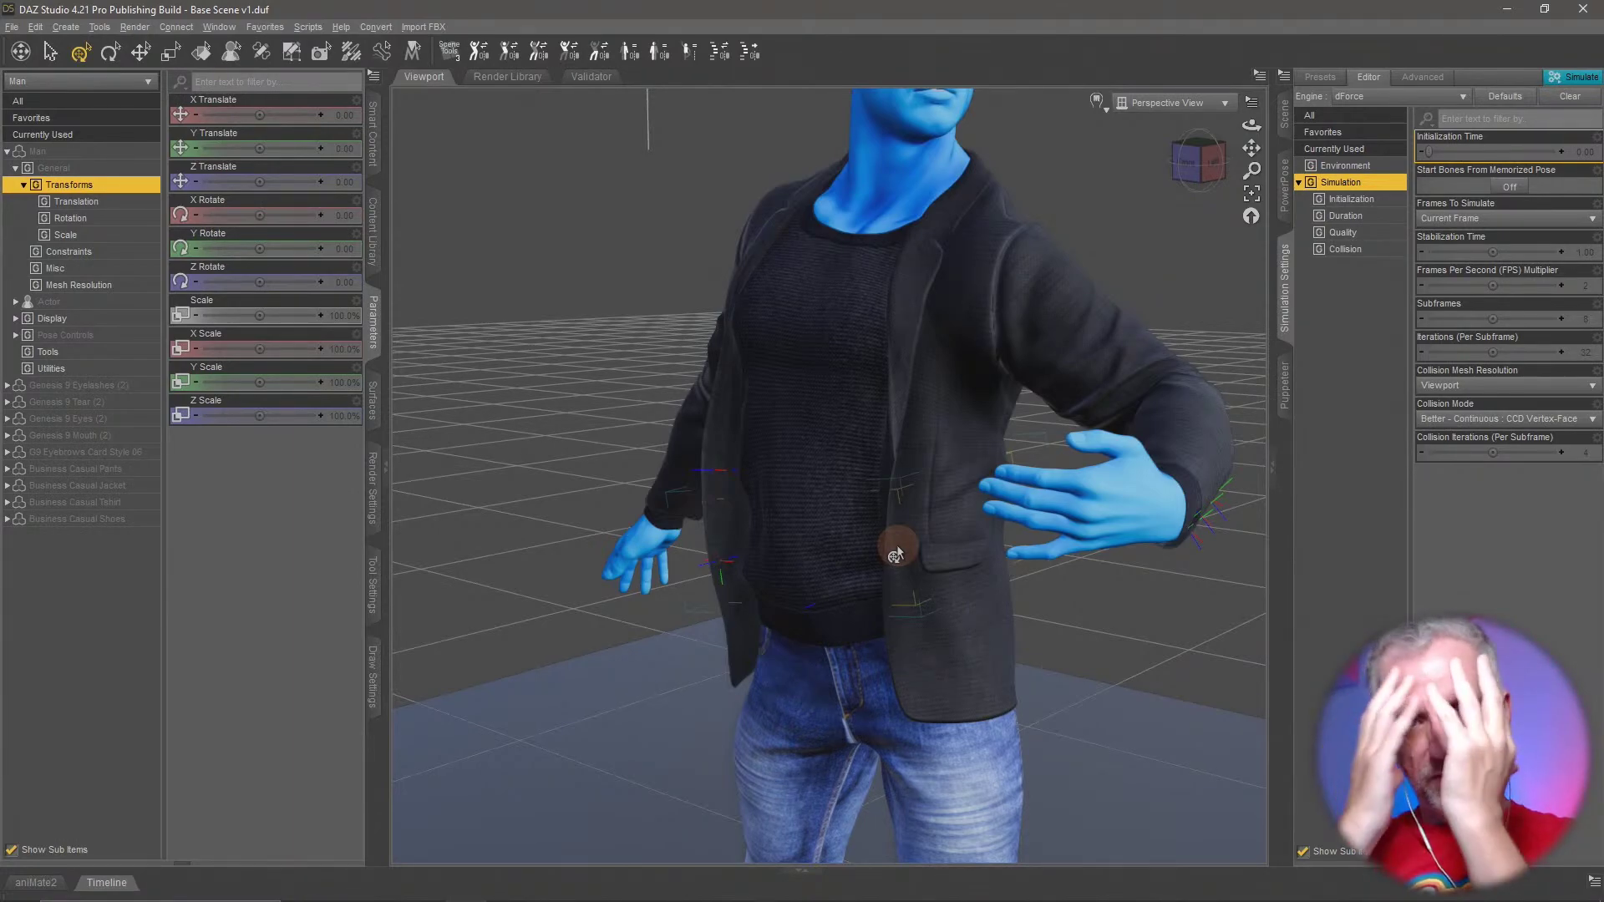
{"action": "left_click_drag", "start_coordinate": [896, 554], "coordinate": [921, 576], "text": "alt"}
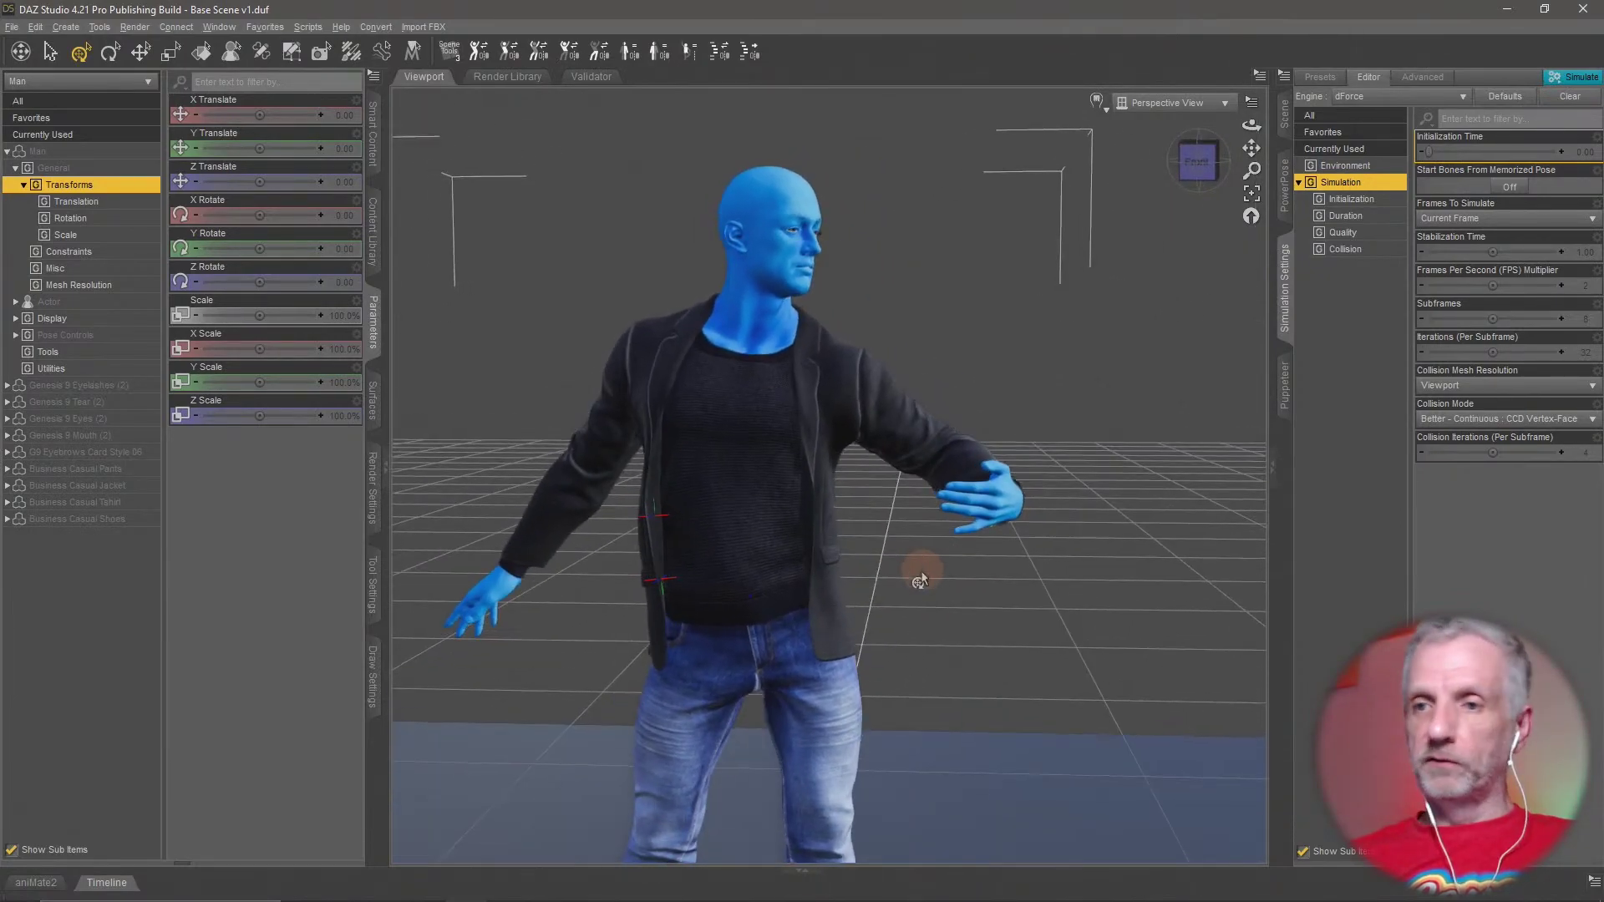
{"action": "left_click_drag", "start_coordinate": [1073, 394], "coordinate": [1039, 416], "text": "alt"}
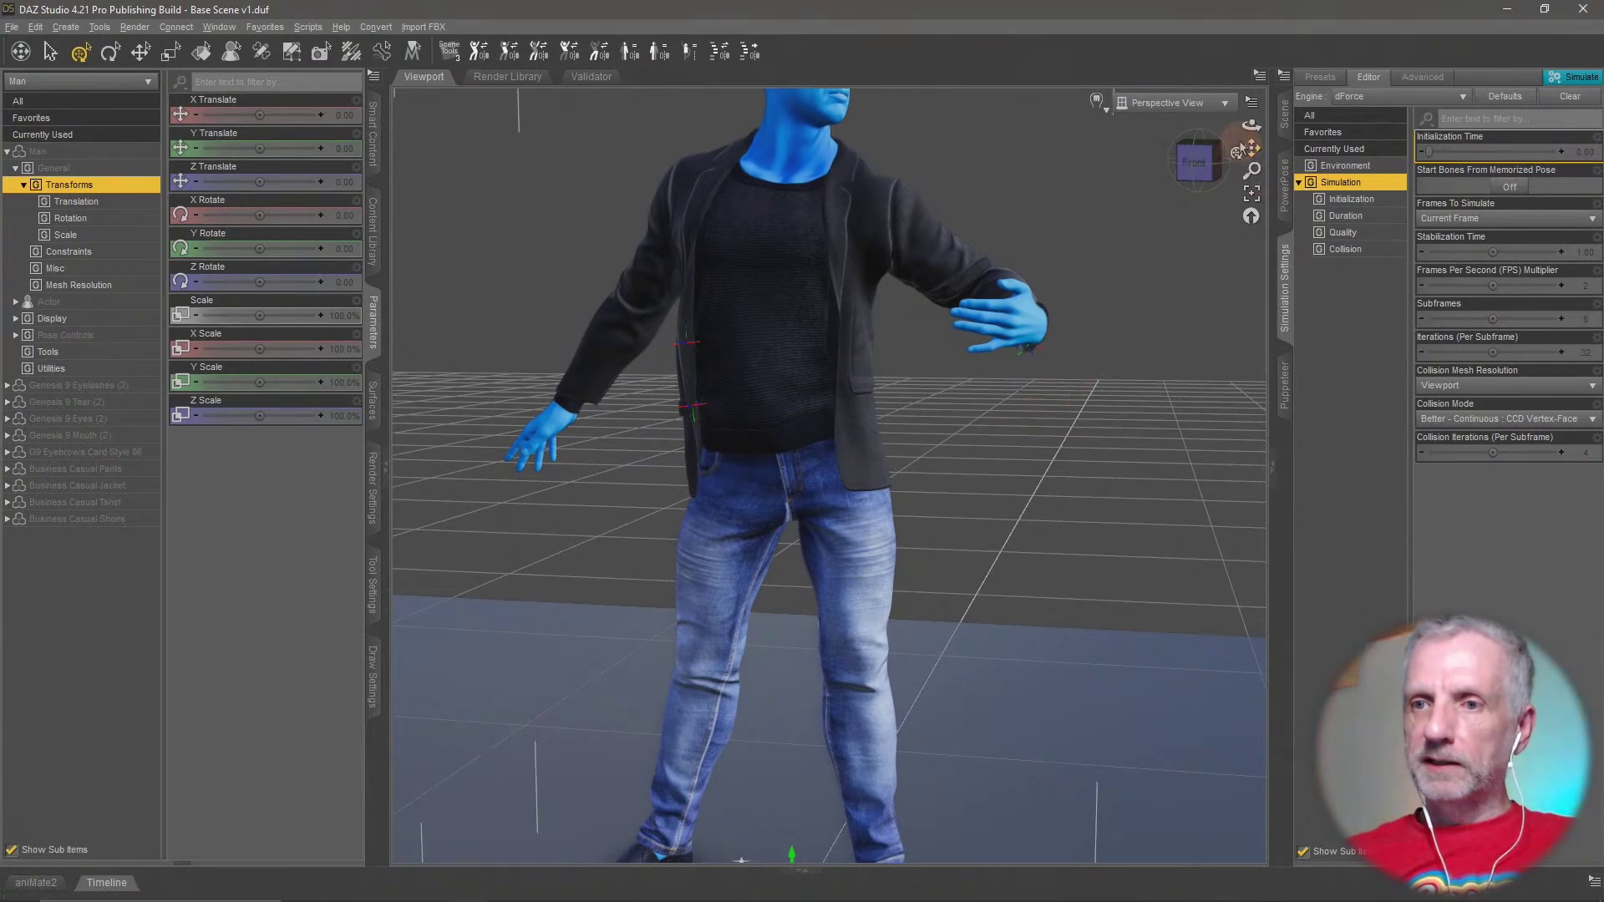
Select the man's Business Casual Pants and open the materials of the Business Casual dForce Outfit for Genesis 9
{"action": "left_click", "coordinate": [1285, 112]}
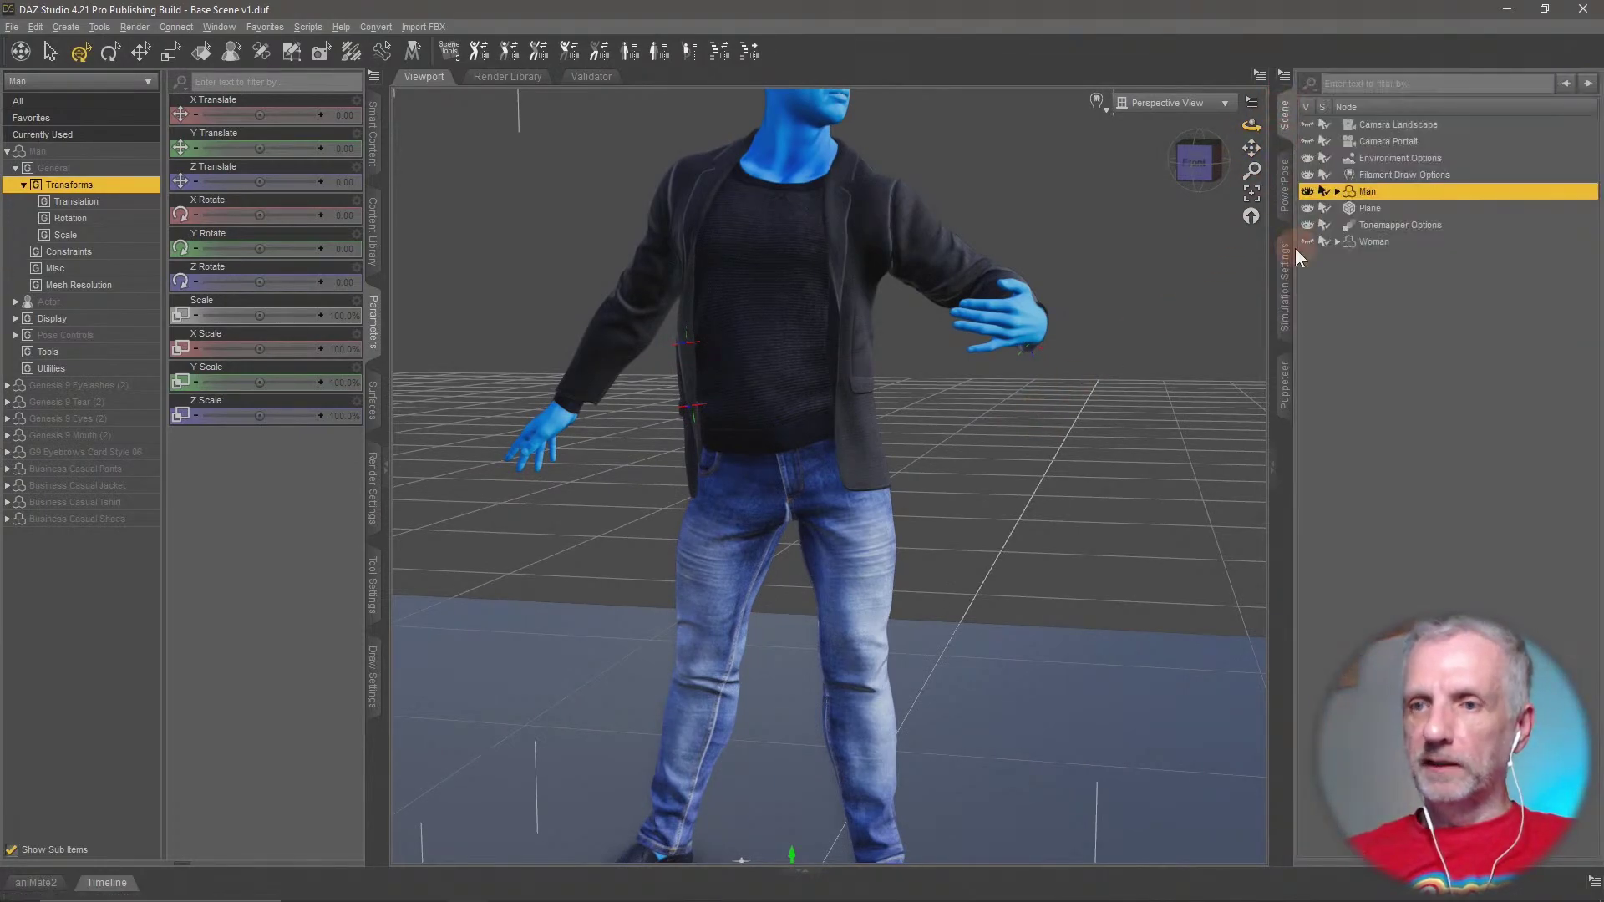
{"action": "left_click", "coordinate": [1338, 192]}
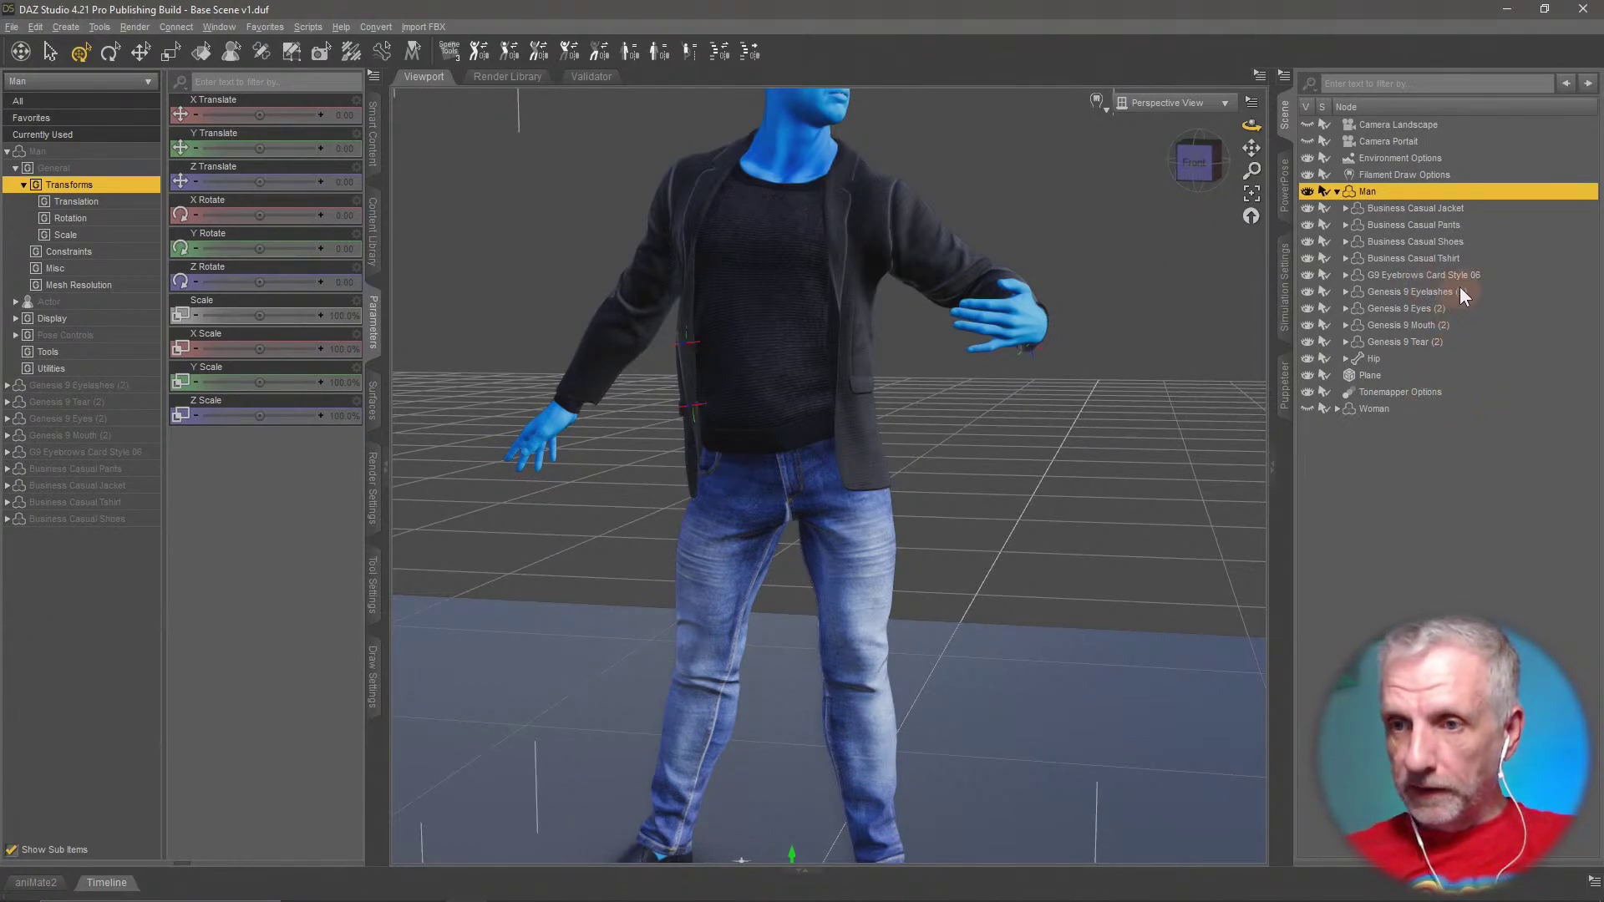
{"action": "right_click", "coordinate": [854, 583]}
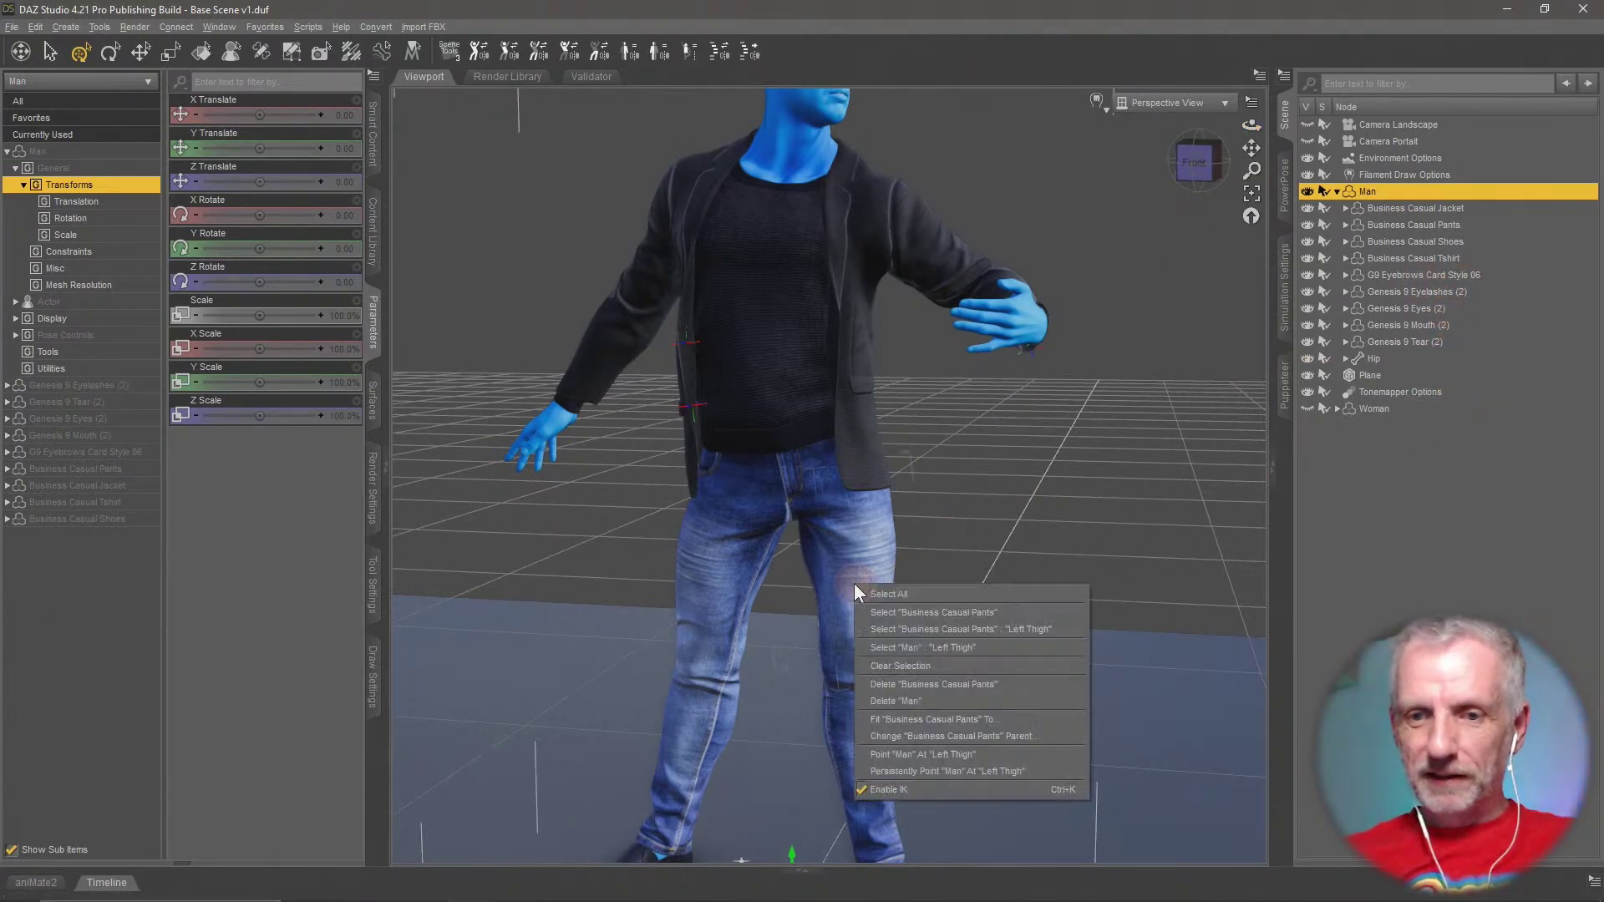
{"action": "left_click", "coordinate": [925, 615]}
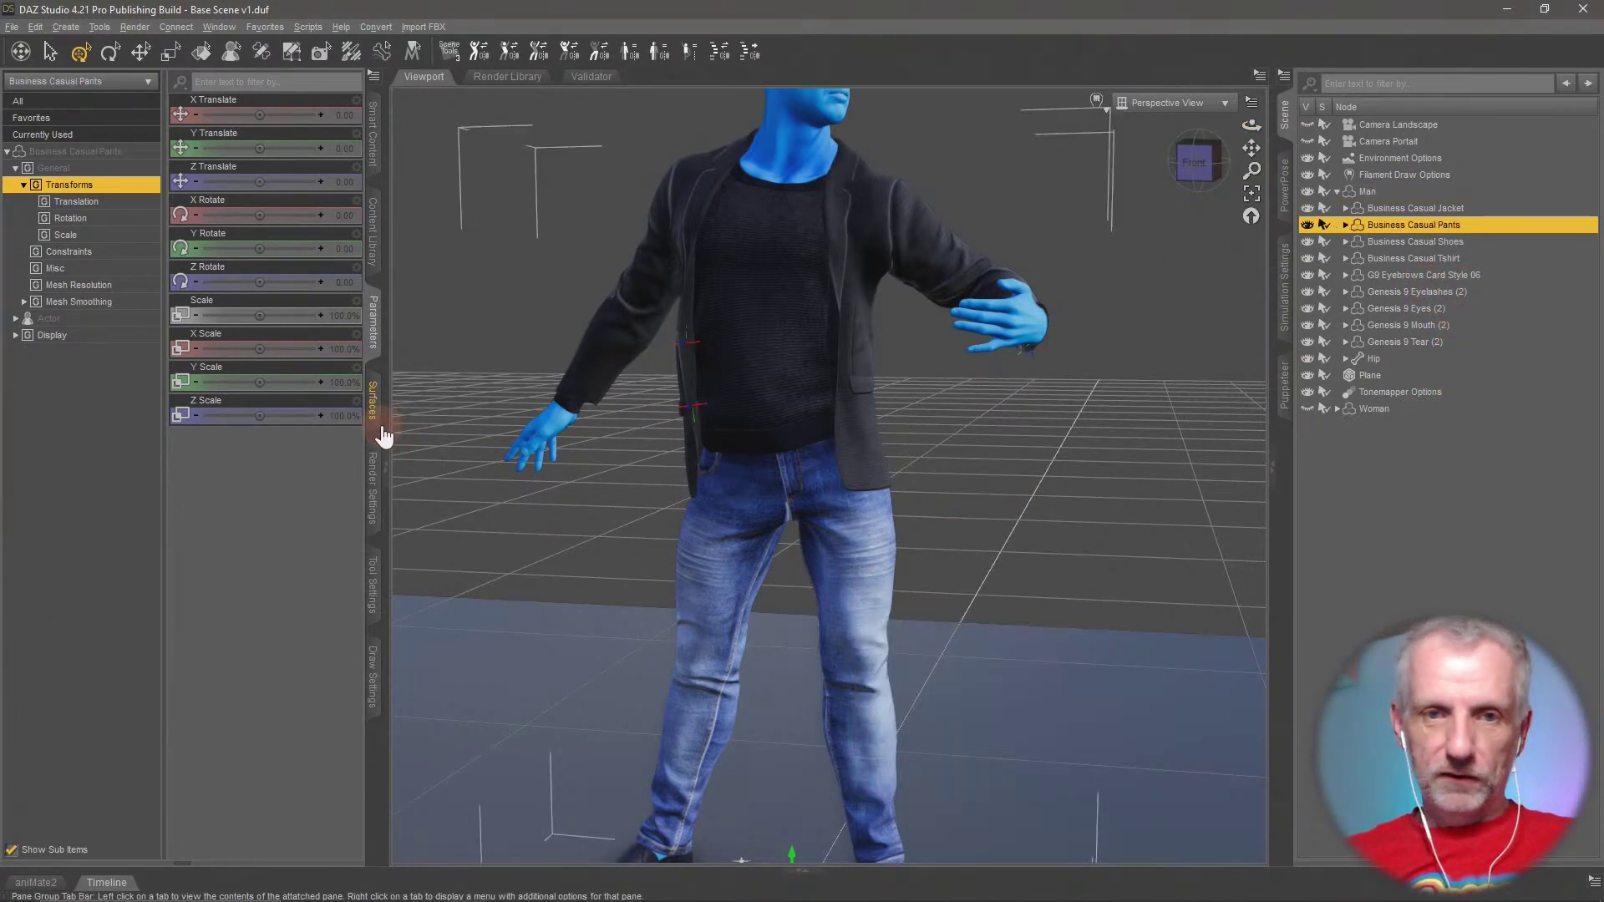
{"action": "left_click", "coordinate": [373, 138]}
{"action": "left_click", "coordinate": [32, 170]}
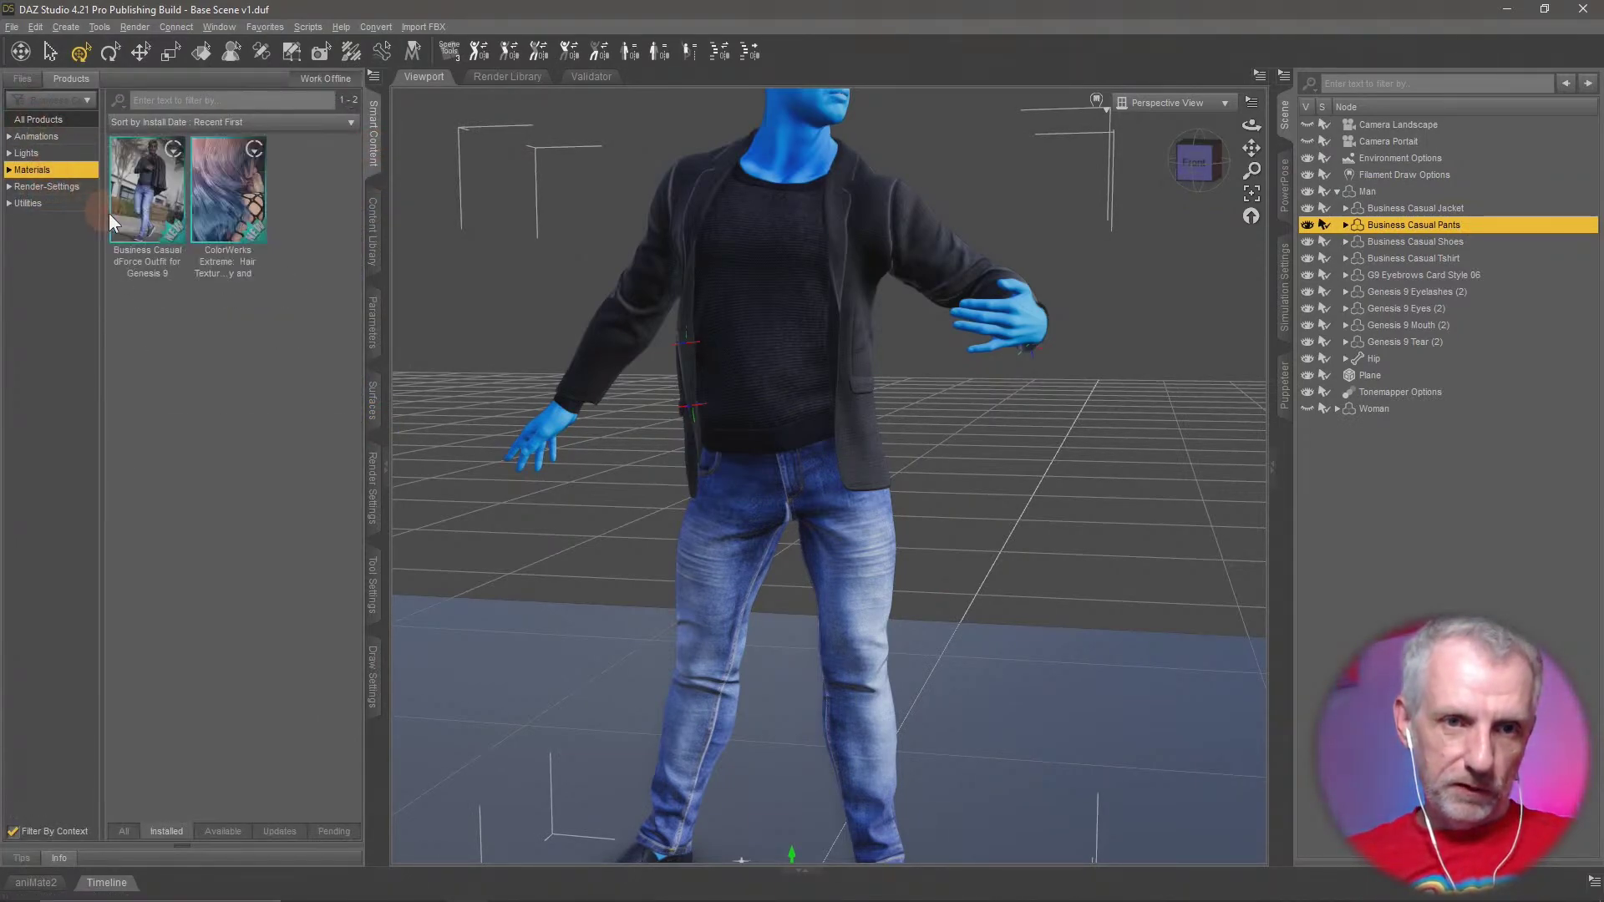
{"action": "double_click", "coordinate": [167, 201]}
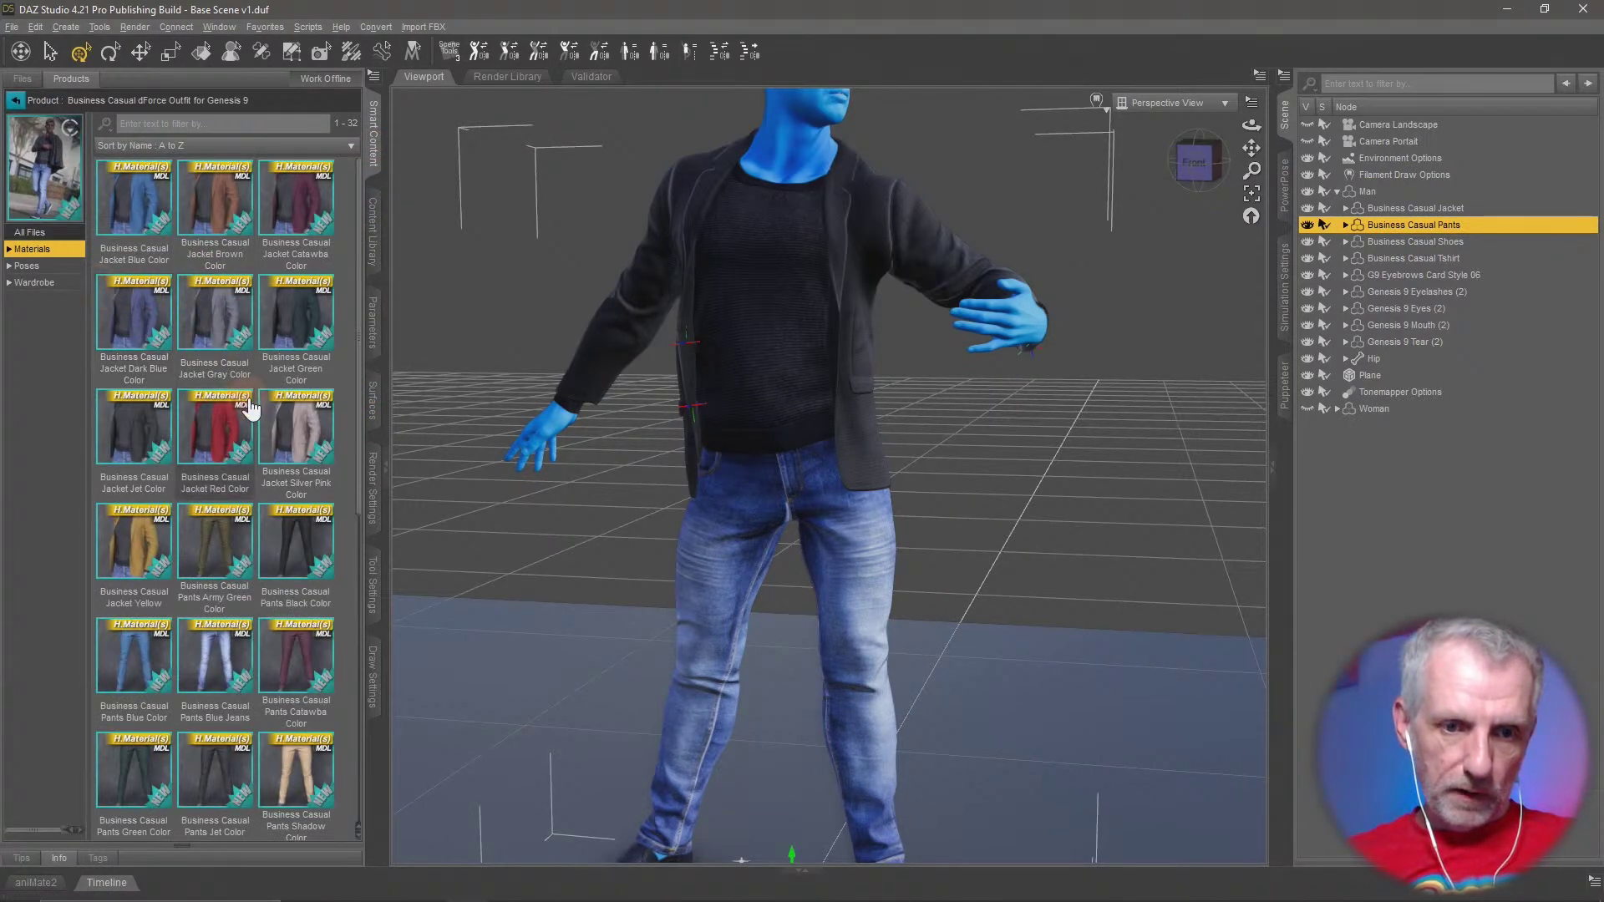
Try the Business Casual Pants Black Color material on the man's pants
{"action": "double_click", "coordinate": [303, 560]}
{"action": "left_click_drag", "start_coordinate": [639, 551], "coordinate": [767, 805]}
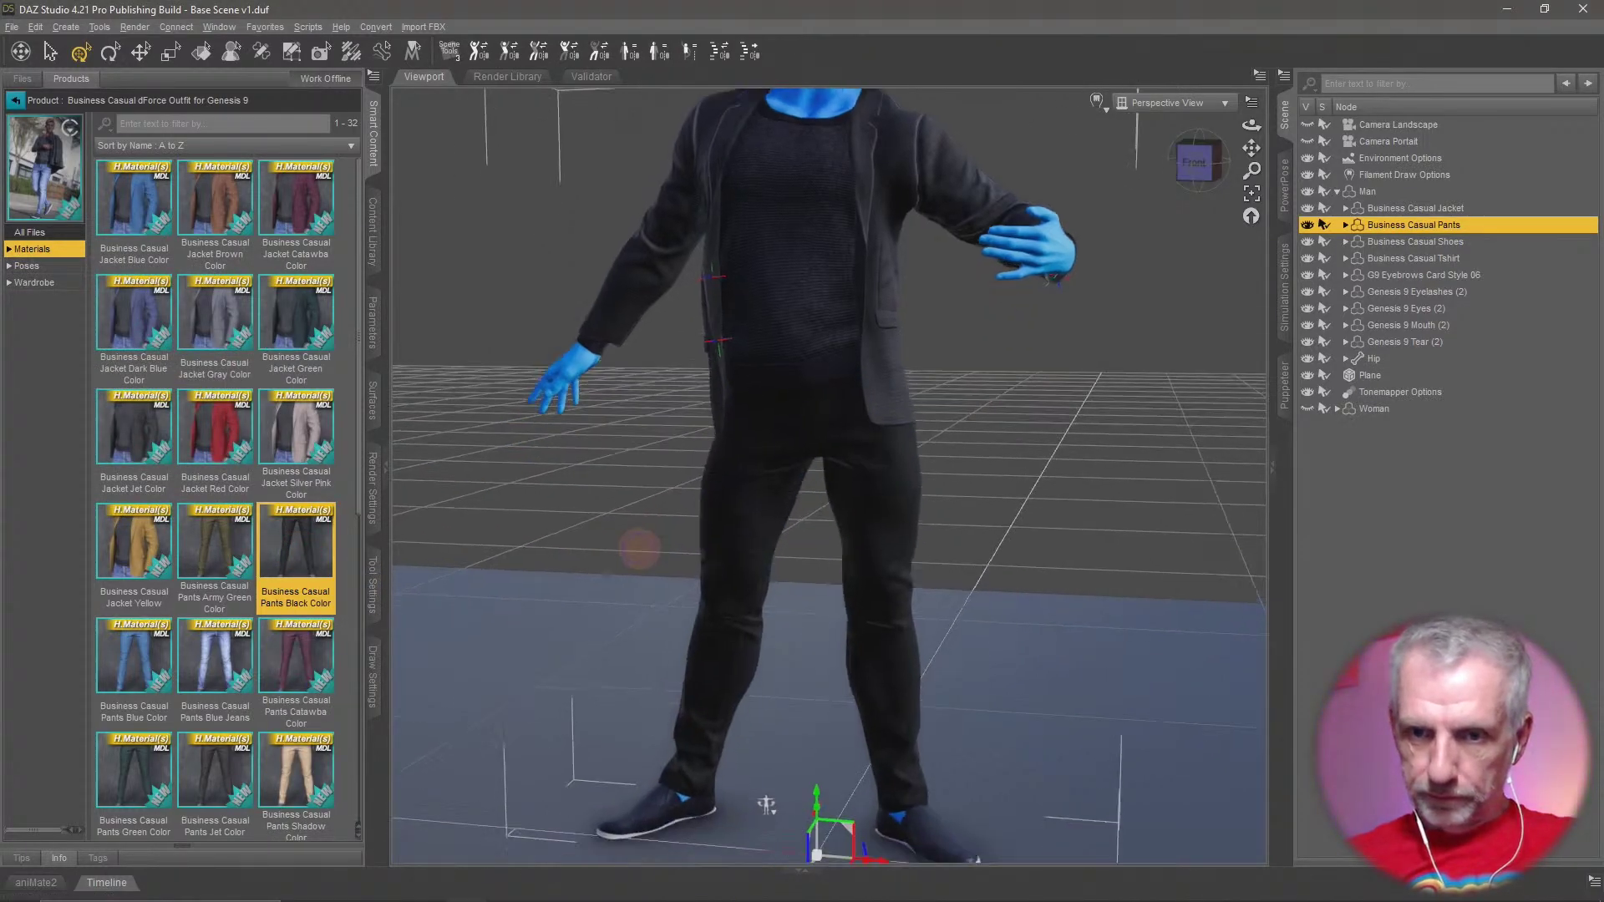
{"action": "right_click_drag", "start_coordinate": [640, 549], "coordinate": [636, 564], "text": "ctrl+alt"}
{"action": "left_click_drag", "start_coordinate": [636, 564], "coordinate": [638, 562], "text": "ctrl+alt"}
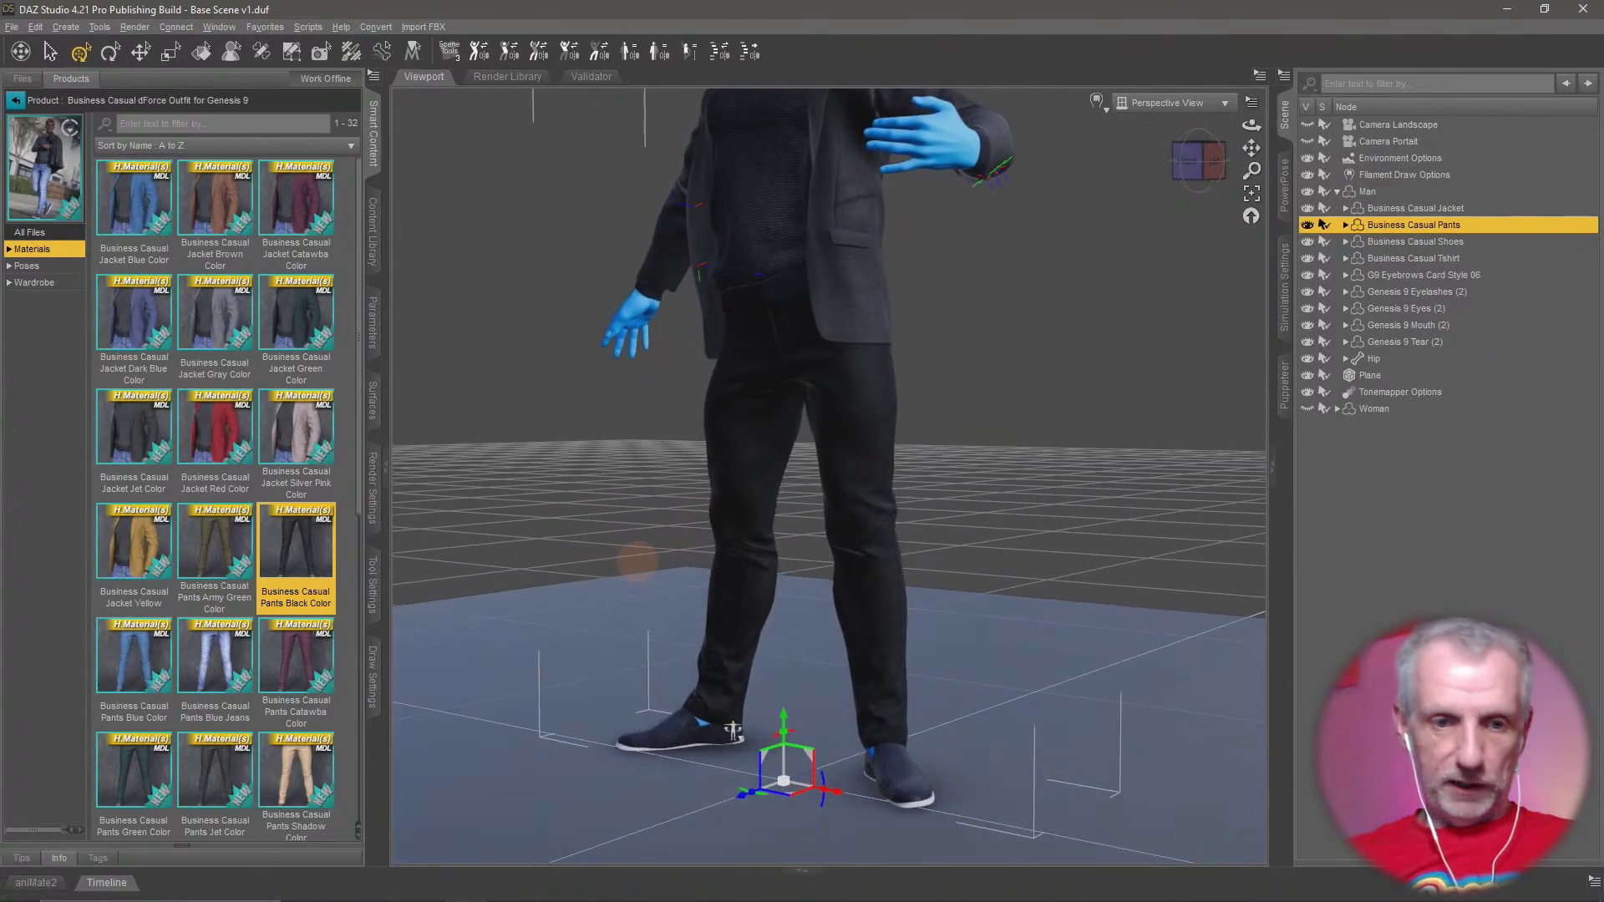
Apply the Business Casual Pants Jet Color material to the man's pants
{"action": "double_click", "coordinate": [233, 790]}
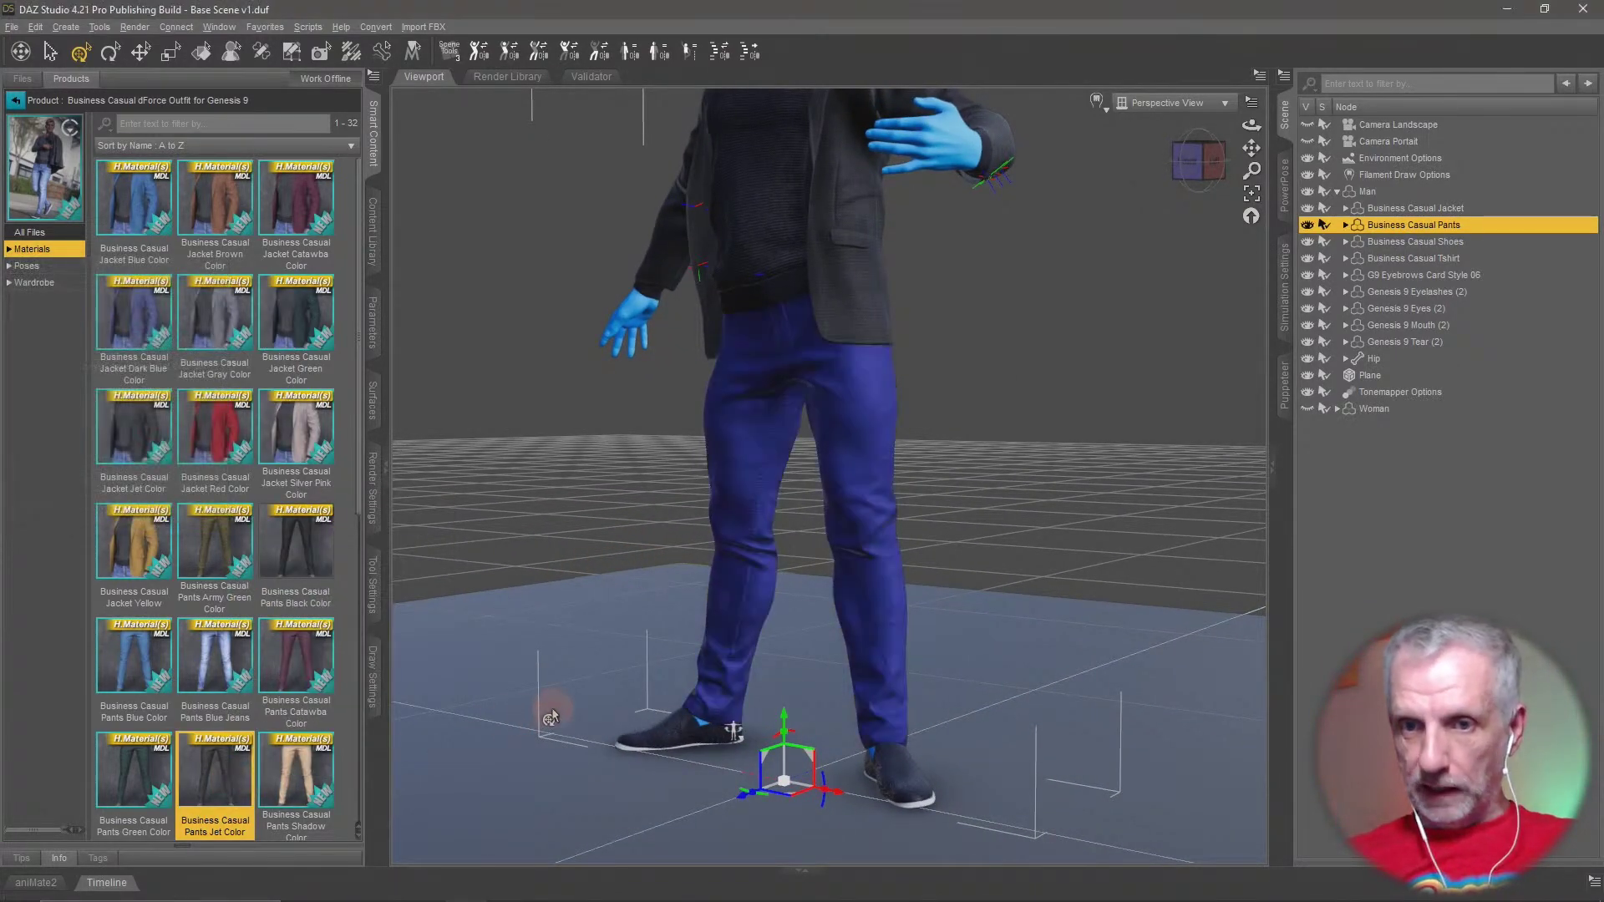
{"action": "mouse_move", "coordinate": [579, 583]}
{"action": "middle_mouse_down"}
{"action": "mouse_move", "coordinate": [582, 565]}
{"action": "mouse_move", "coordinate": [568, 578]}
{"action": "middle_mouse_up"}
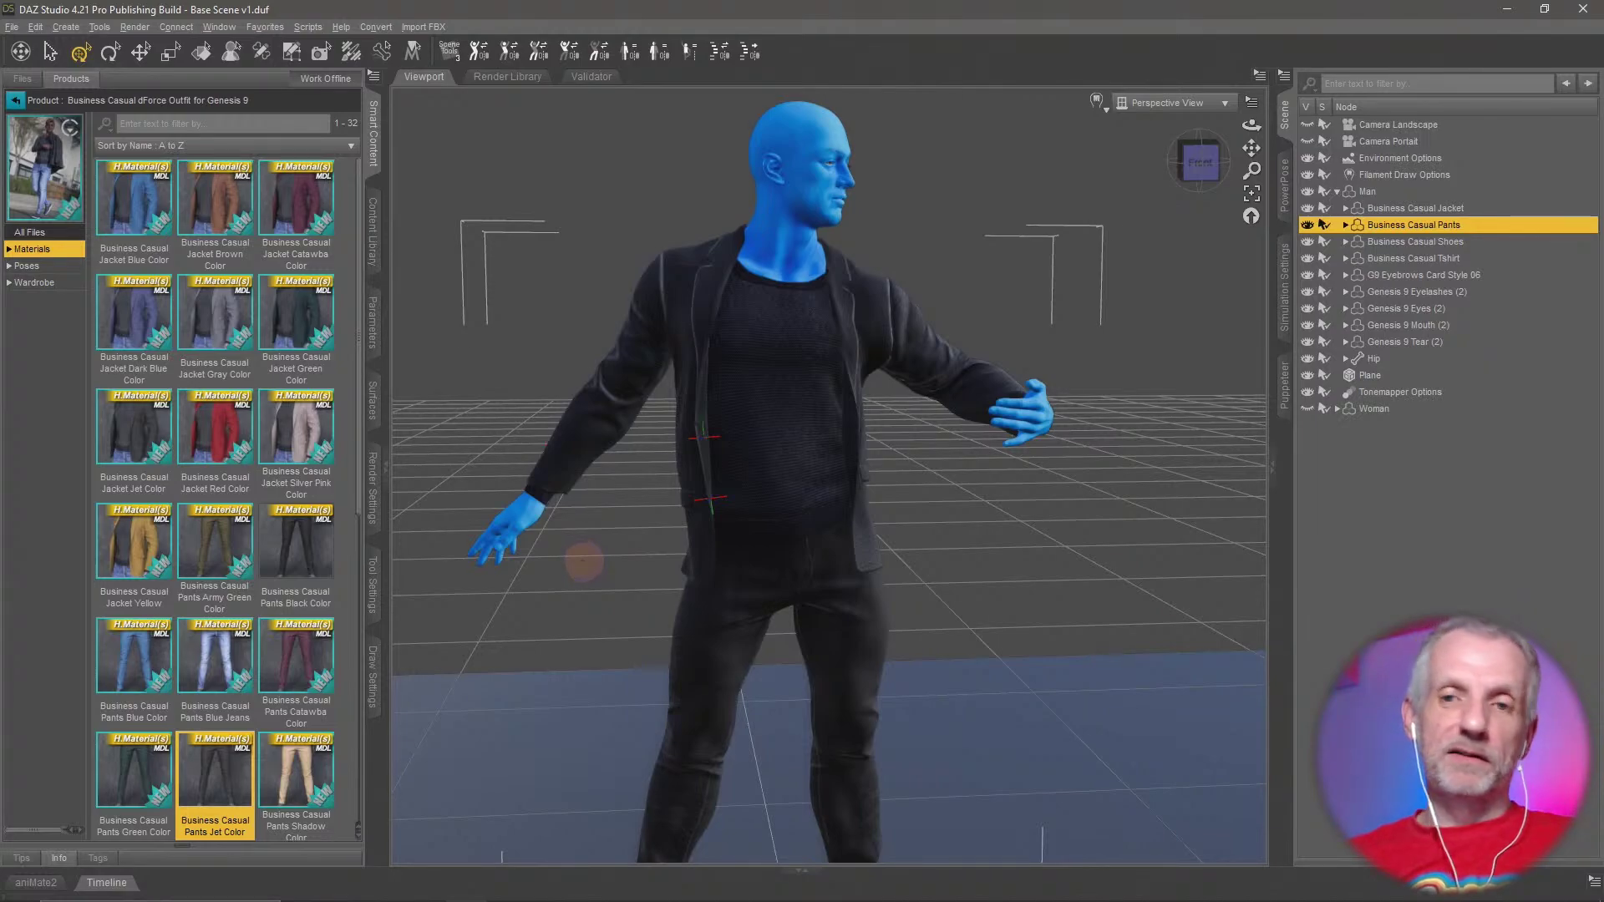
{"action": "middle_click_drag", "start_coordinate": [584, 561], "coordinate": [573, 562]}
Select the Man figure and review its People, Head and Full Body shaping parameters without changing them
{"action": "left_click", "coordinate": [1378, 191]}
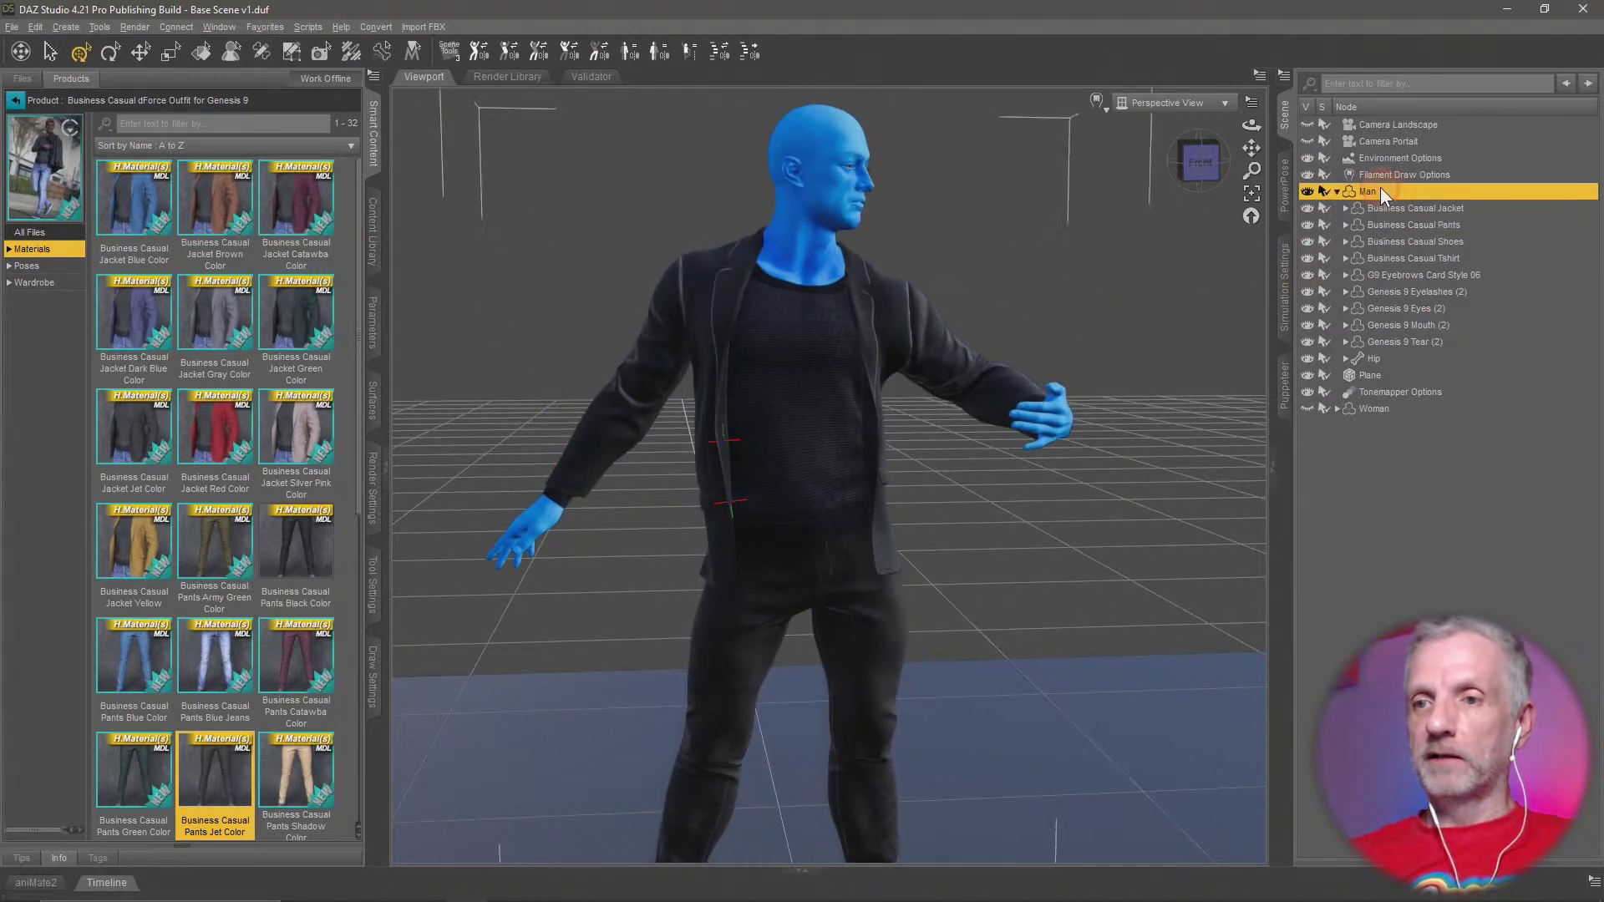
{"action": "left_click", "coordinate": [373, 328]}
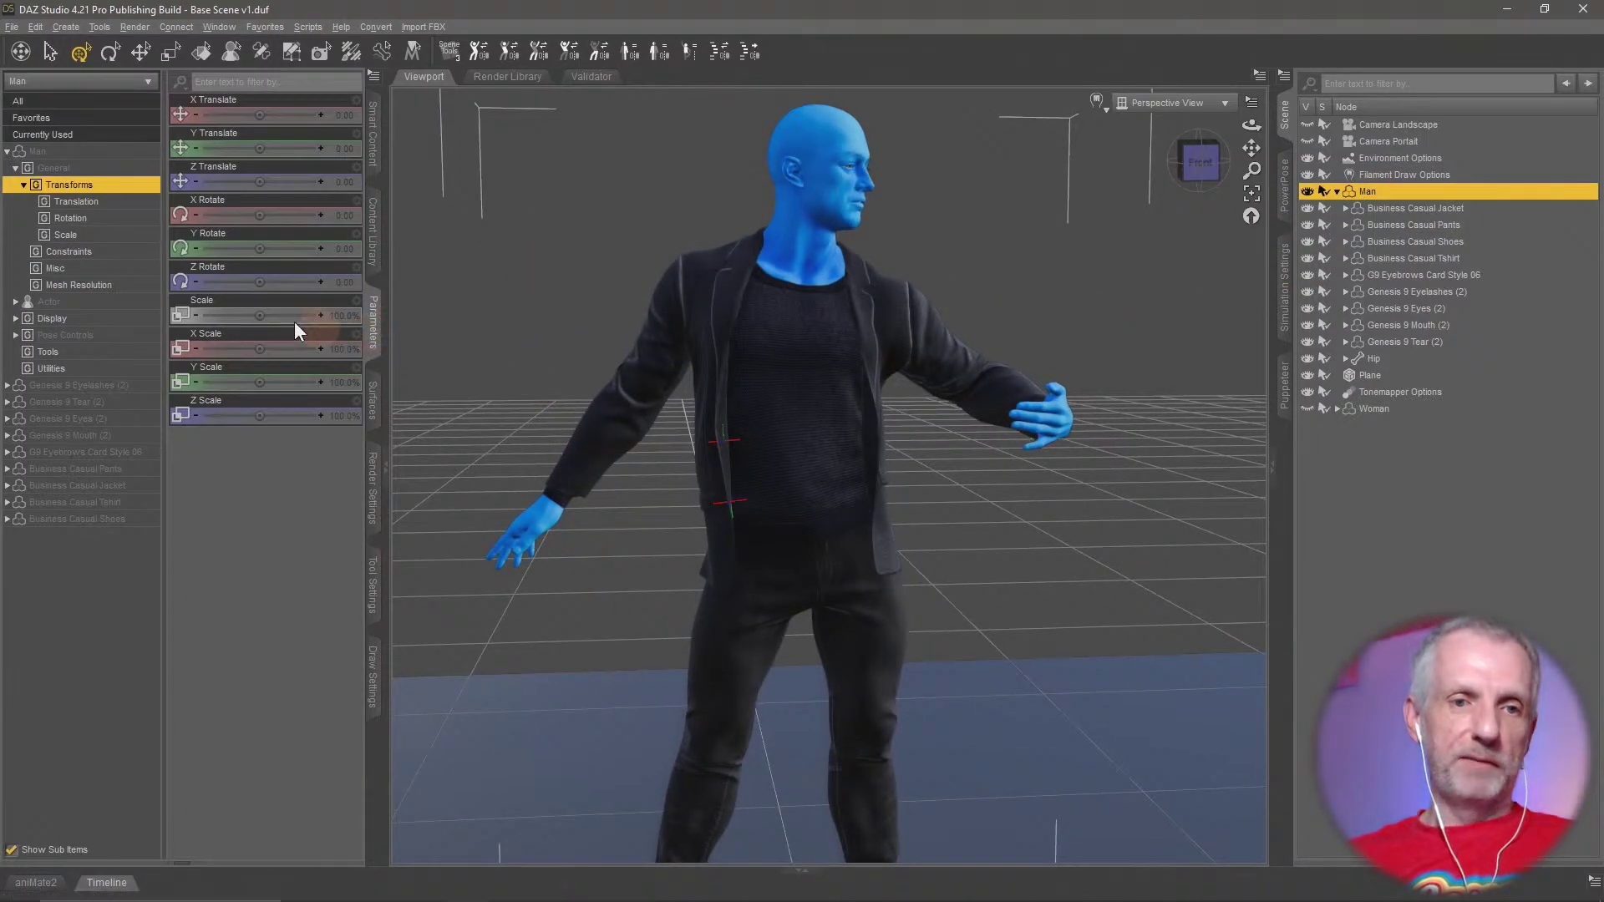
{"action": "left_click", "coordinate": [16, 302]}
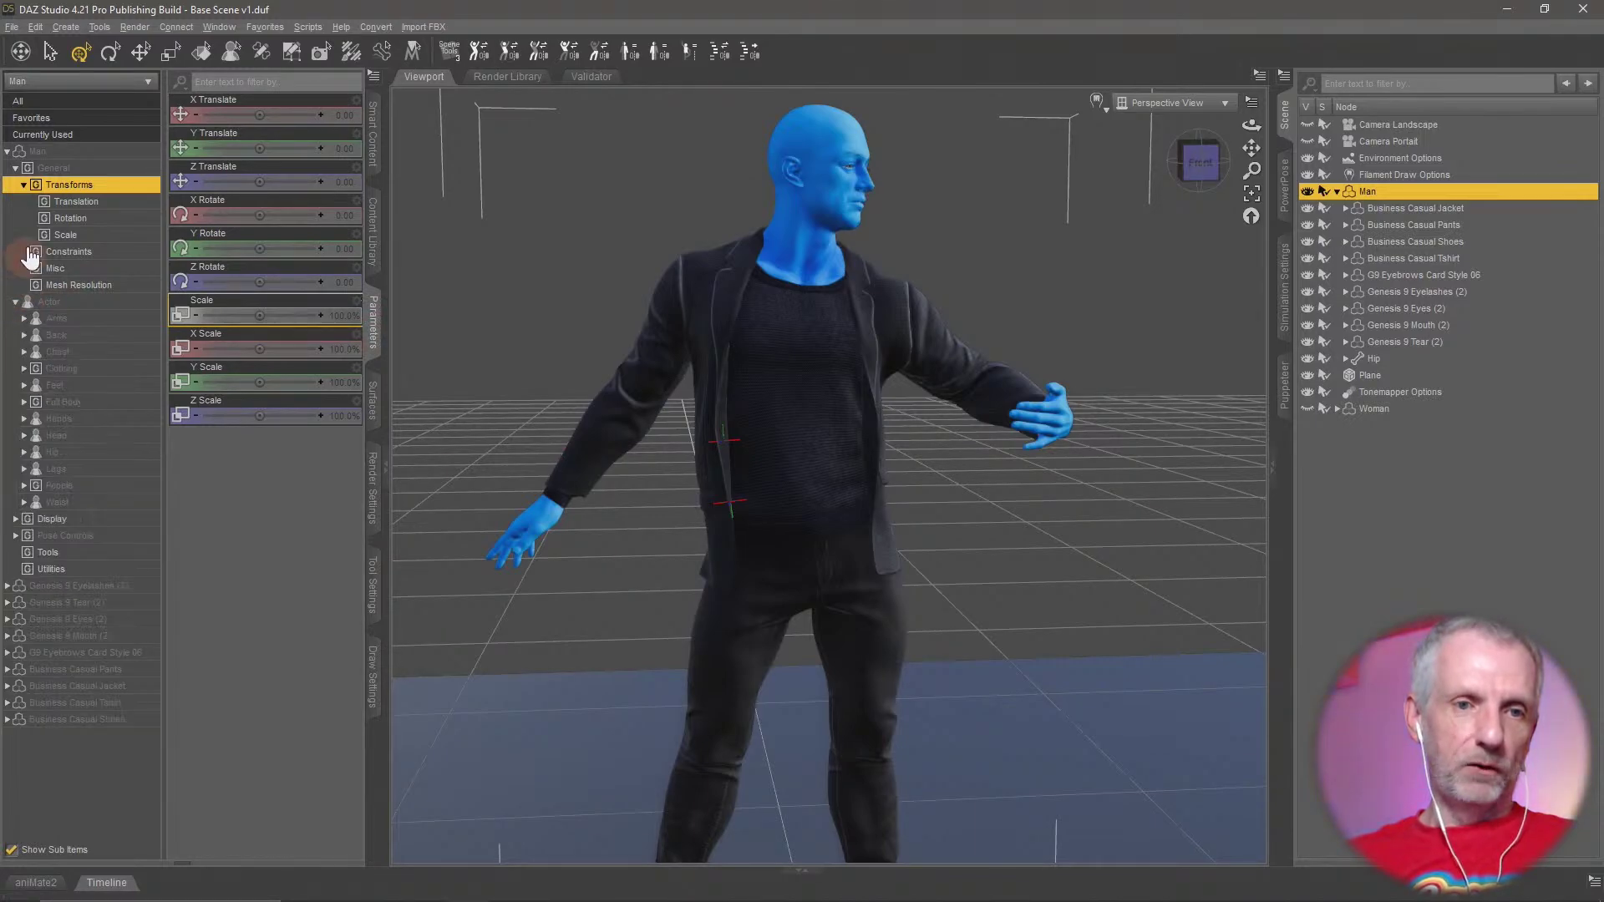
{"action": "left_click", "coordinate": [23, 184]}
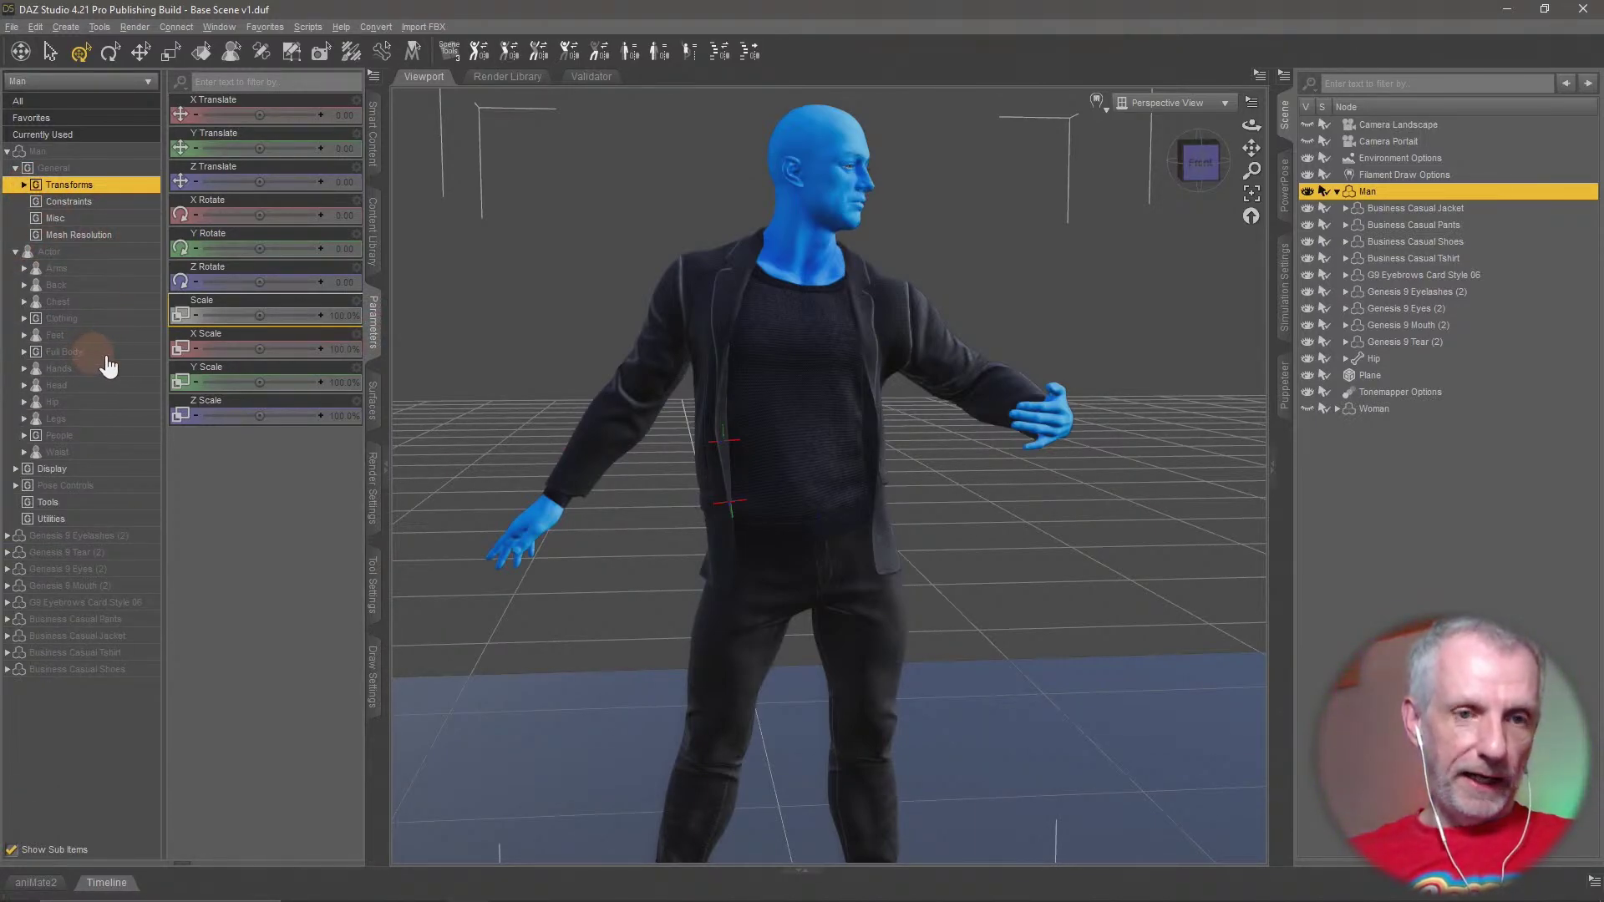
{"action": "left_click", "coordinate": [62, 436]}
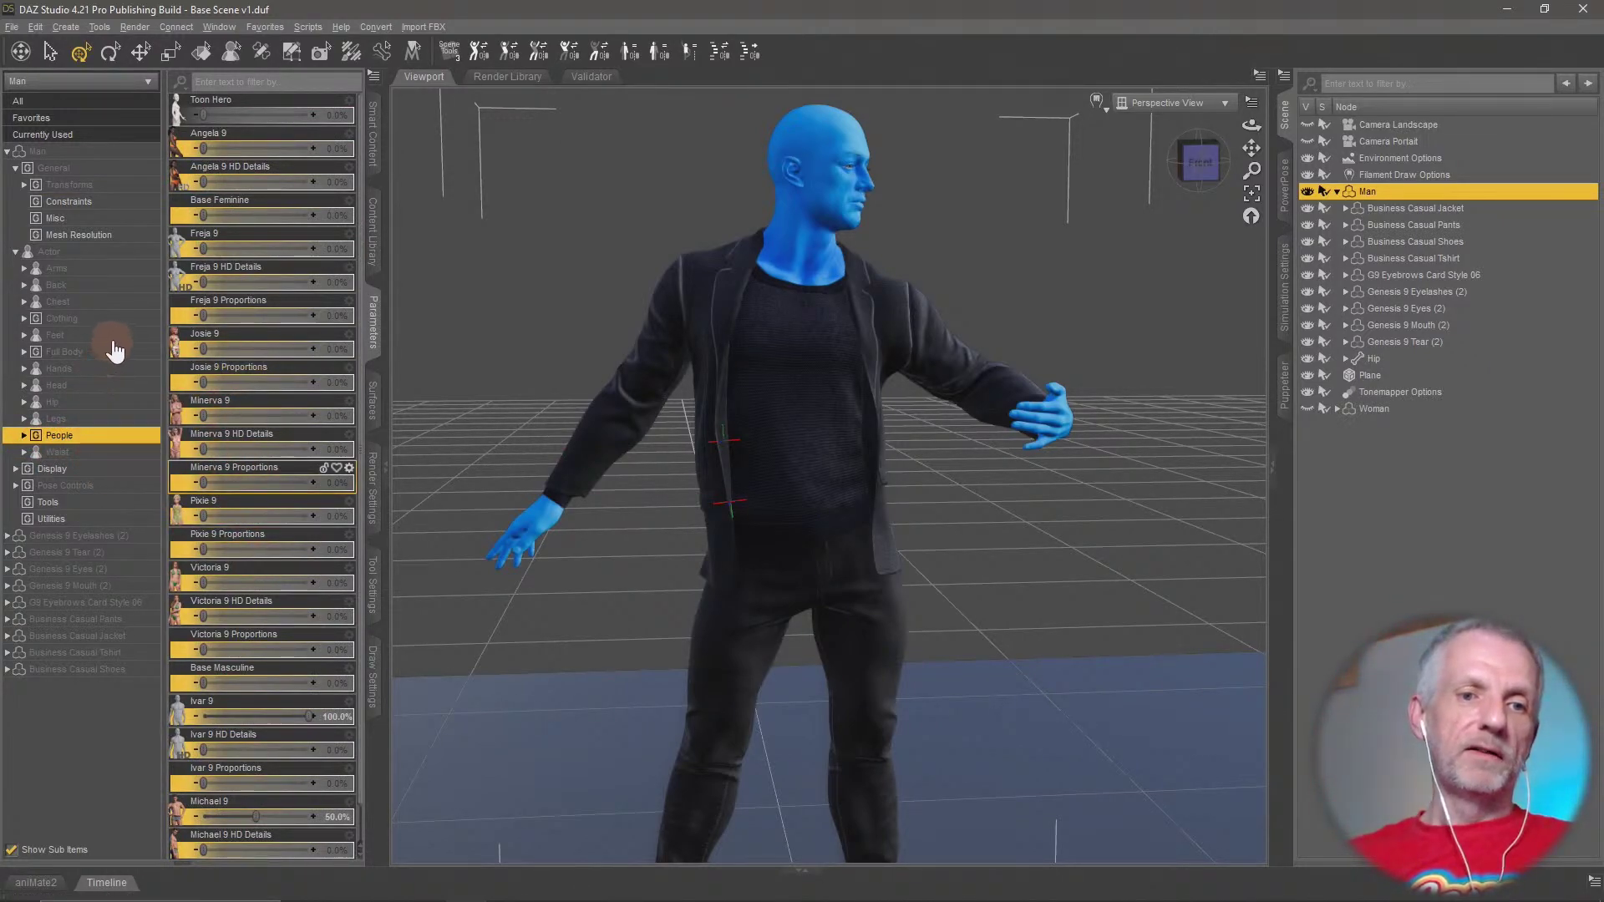
{"action": "left_click", "coordinate": [110, 386]}
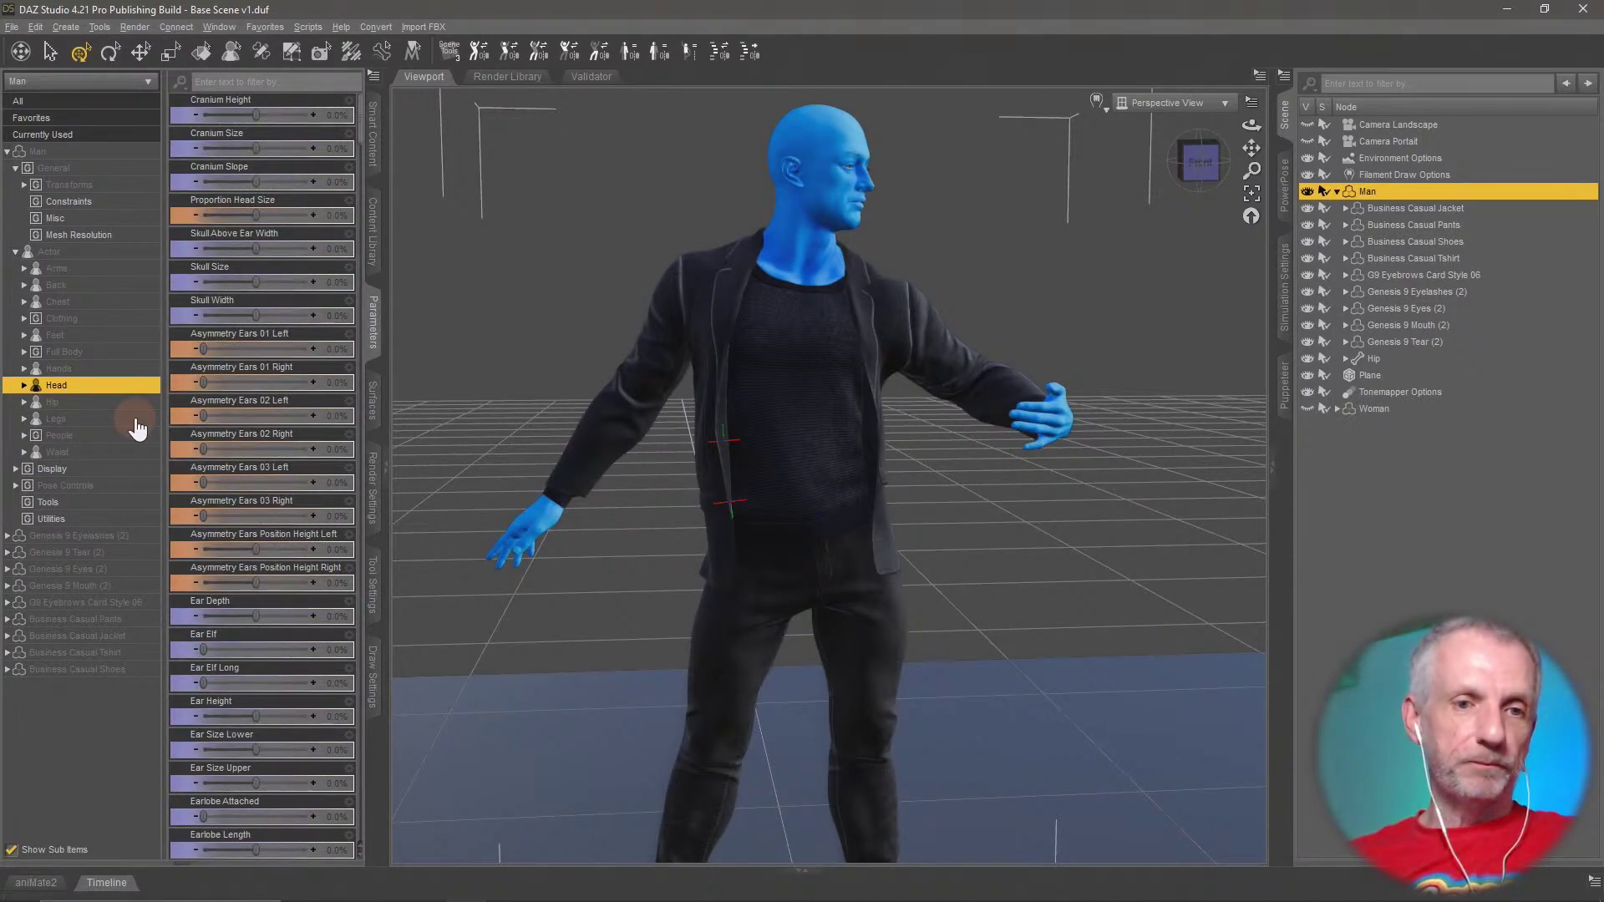
{"action": "left_click", "coordinate": [114, 356]}
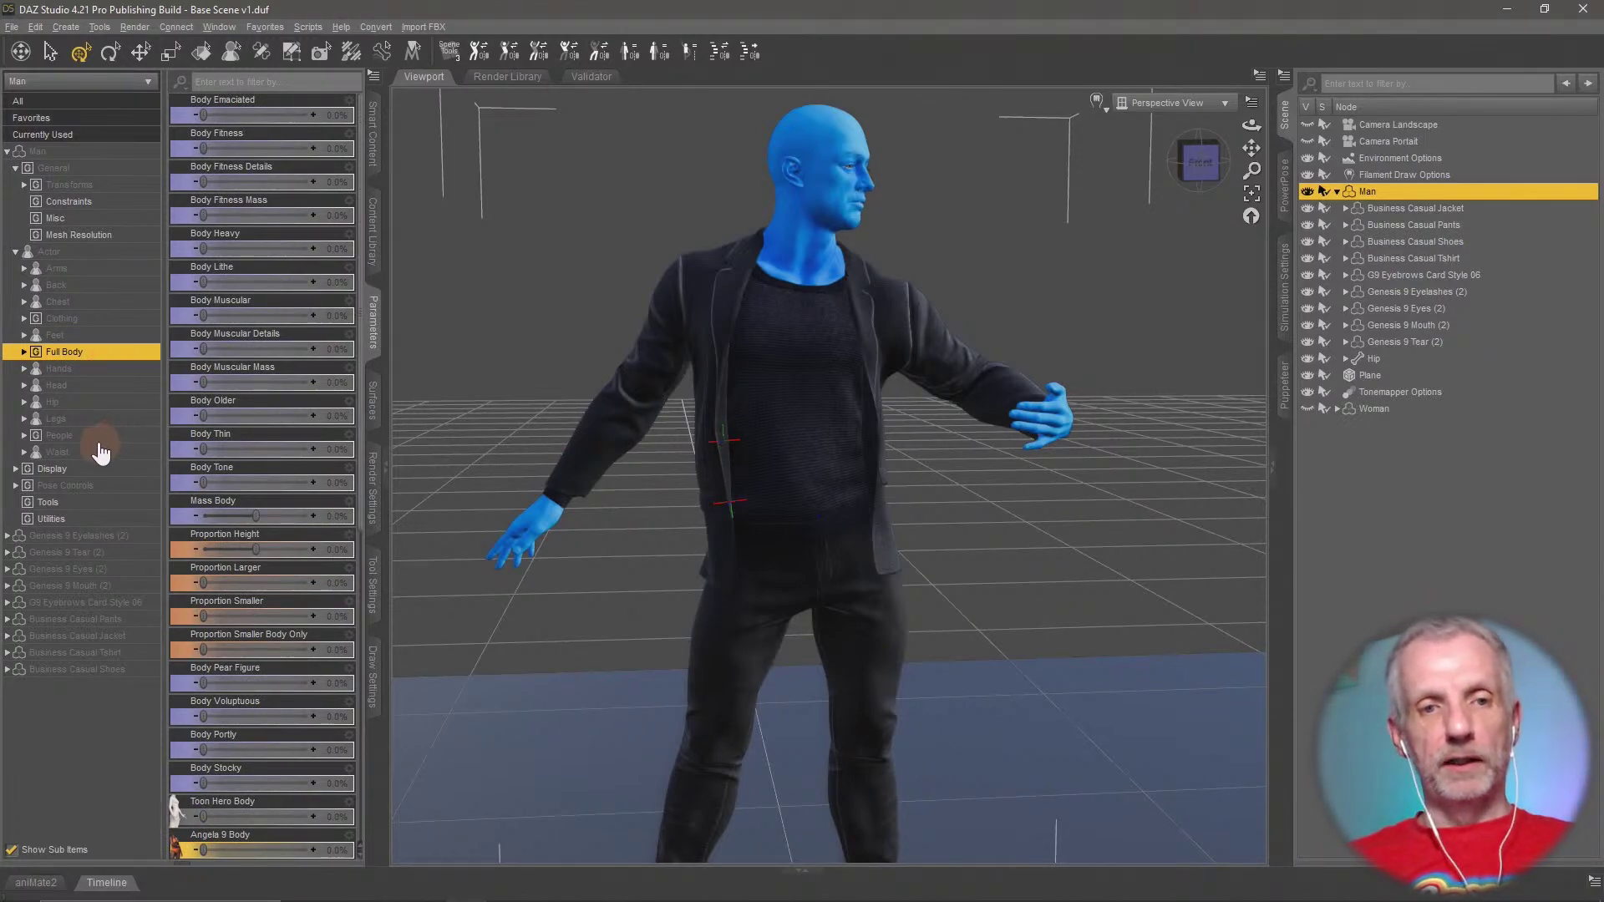
{"action": "left_click", "coordinate": [16, 252]}
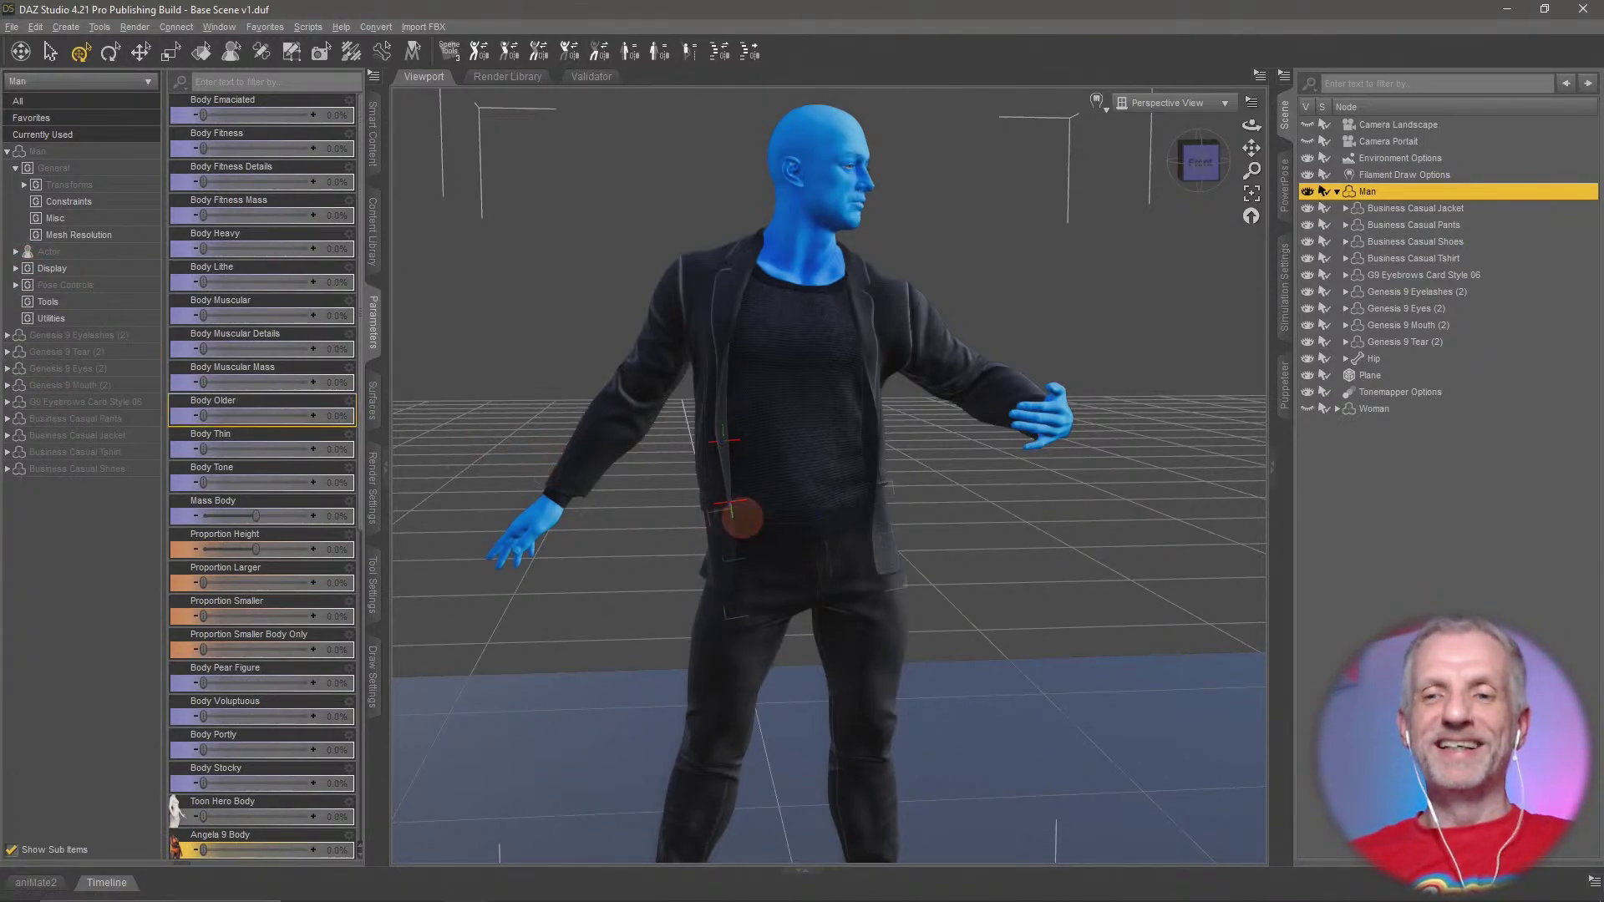
Make the Woman figure visible again beside the Man and collapse the Man's child items in the scene hierarchy
{"action": "middle_click_drag", "start_coordinate": [738, 517], "coordinate": [1051, 348]}
{"action": "left_click", "coordinate": [1308, 409]}
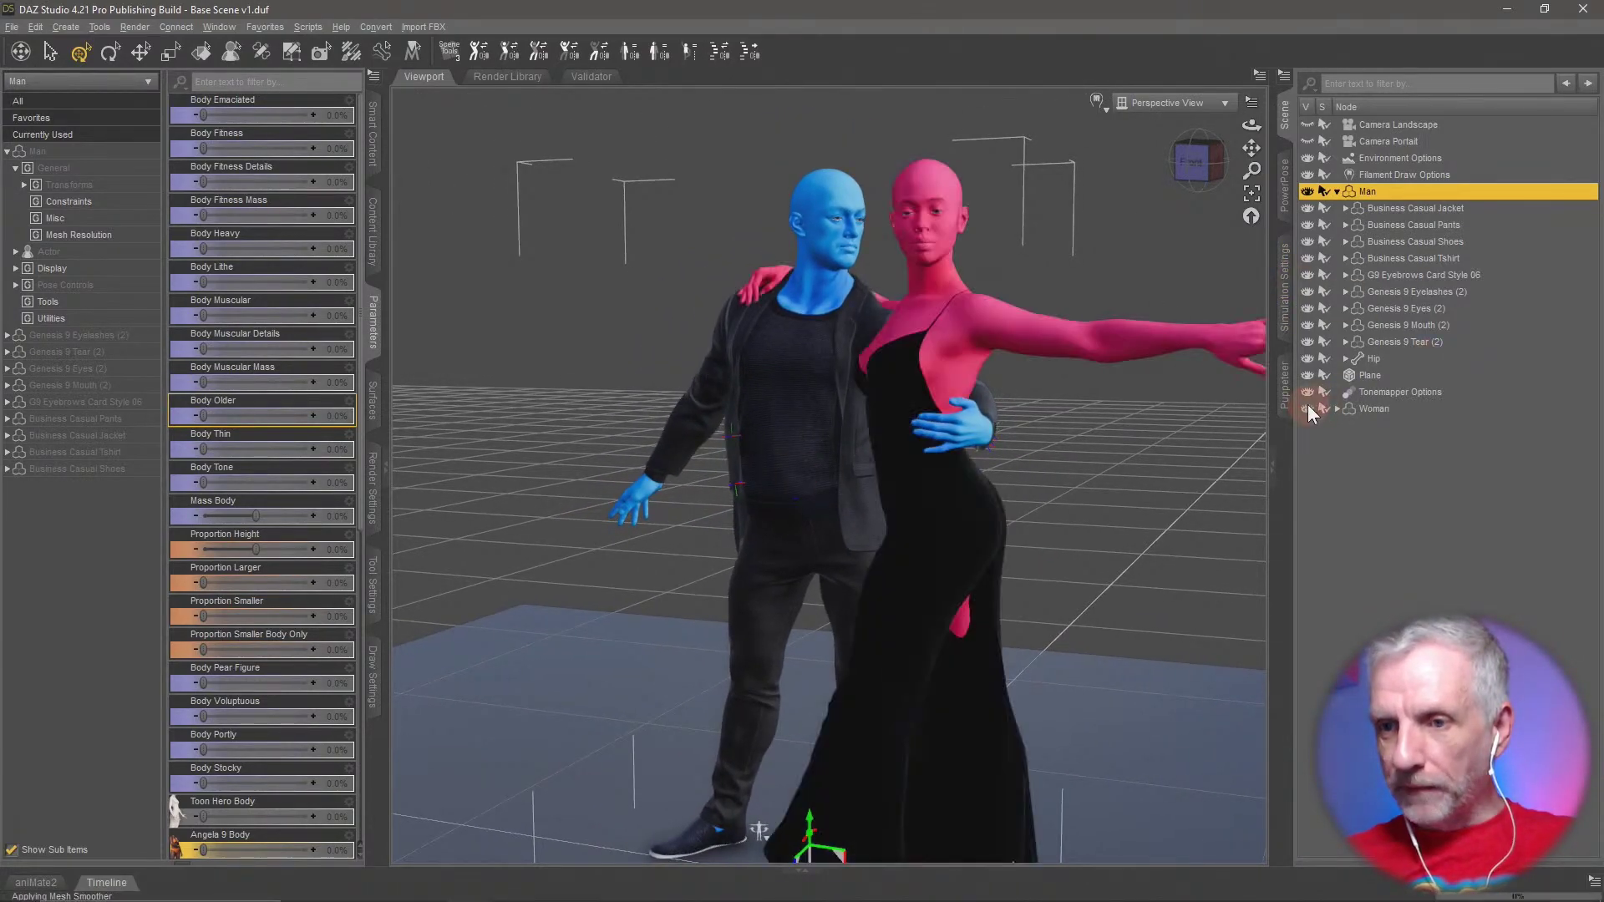
{"action": "middle_click_drag", "start_coordinate": [1060, 447], "coordinate": [956, 443]}
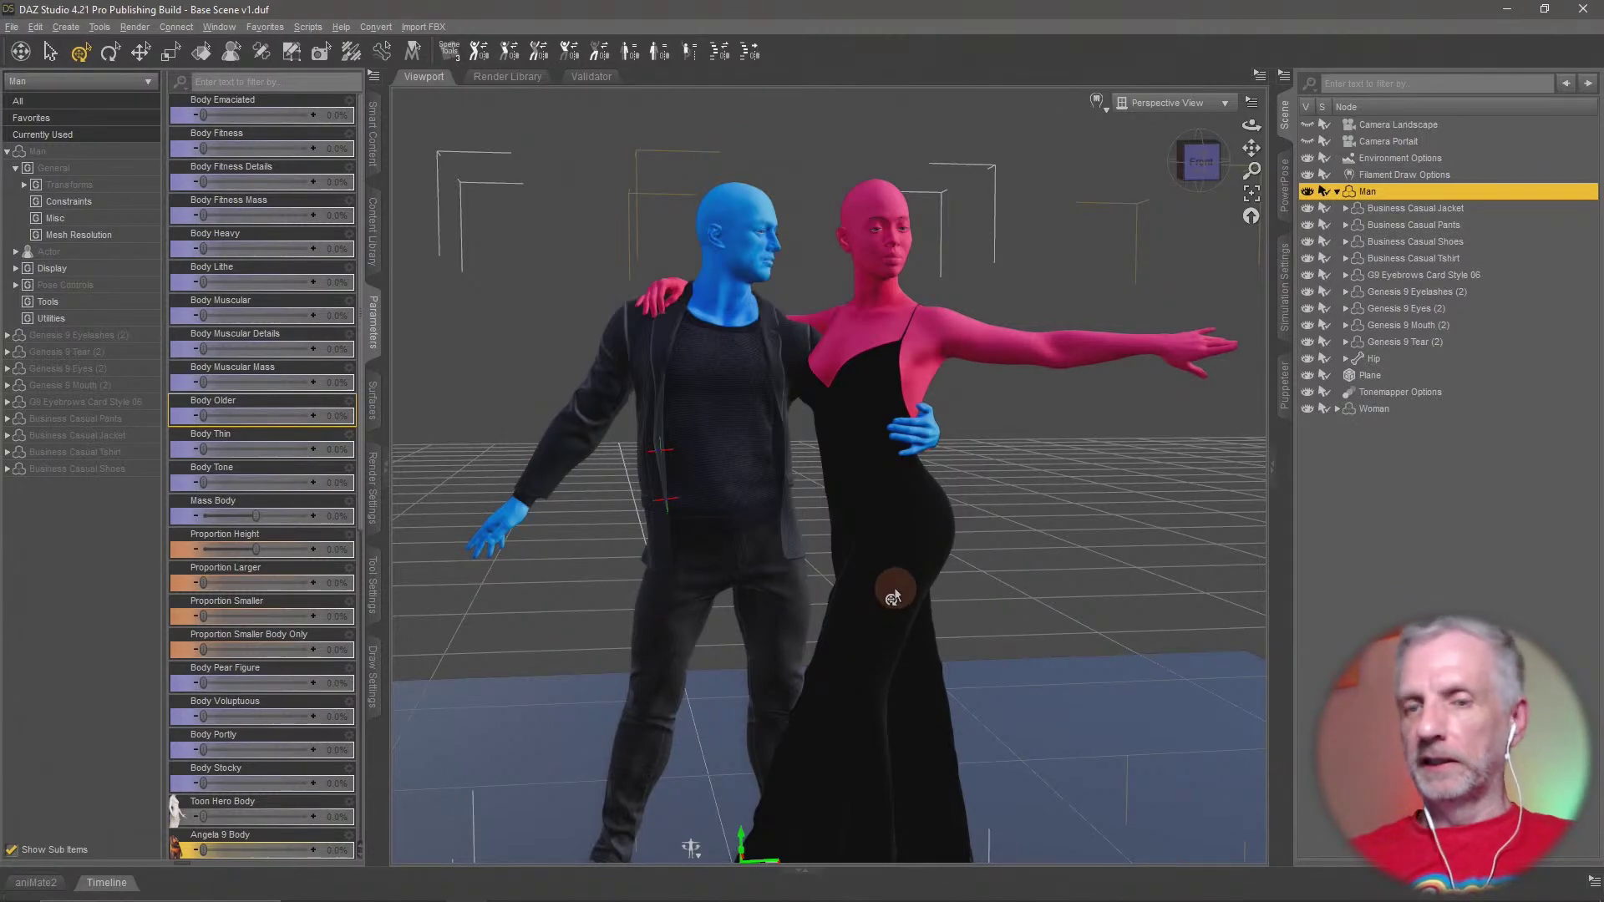
{"action": "middle_click_drag", "start_coordinate": [894, 590], "coordinate": [896, 588]}
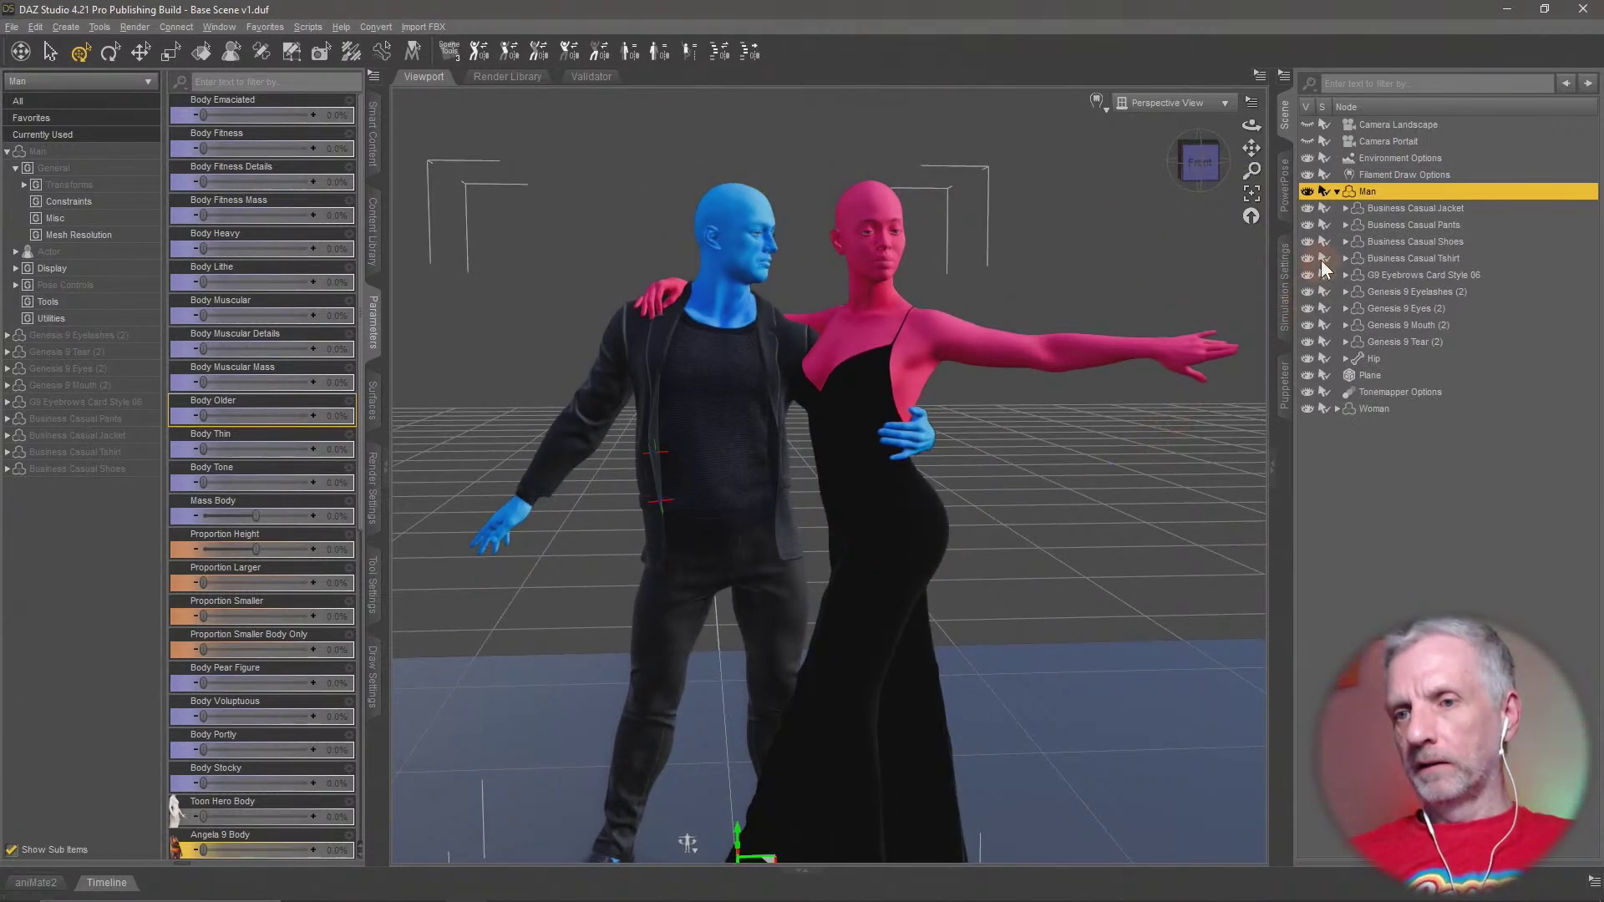
{"action": "left_click", "coordinate": [1338, 191]}
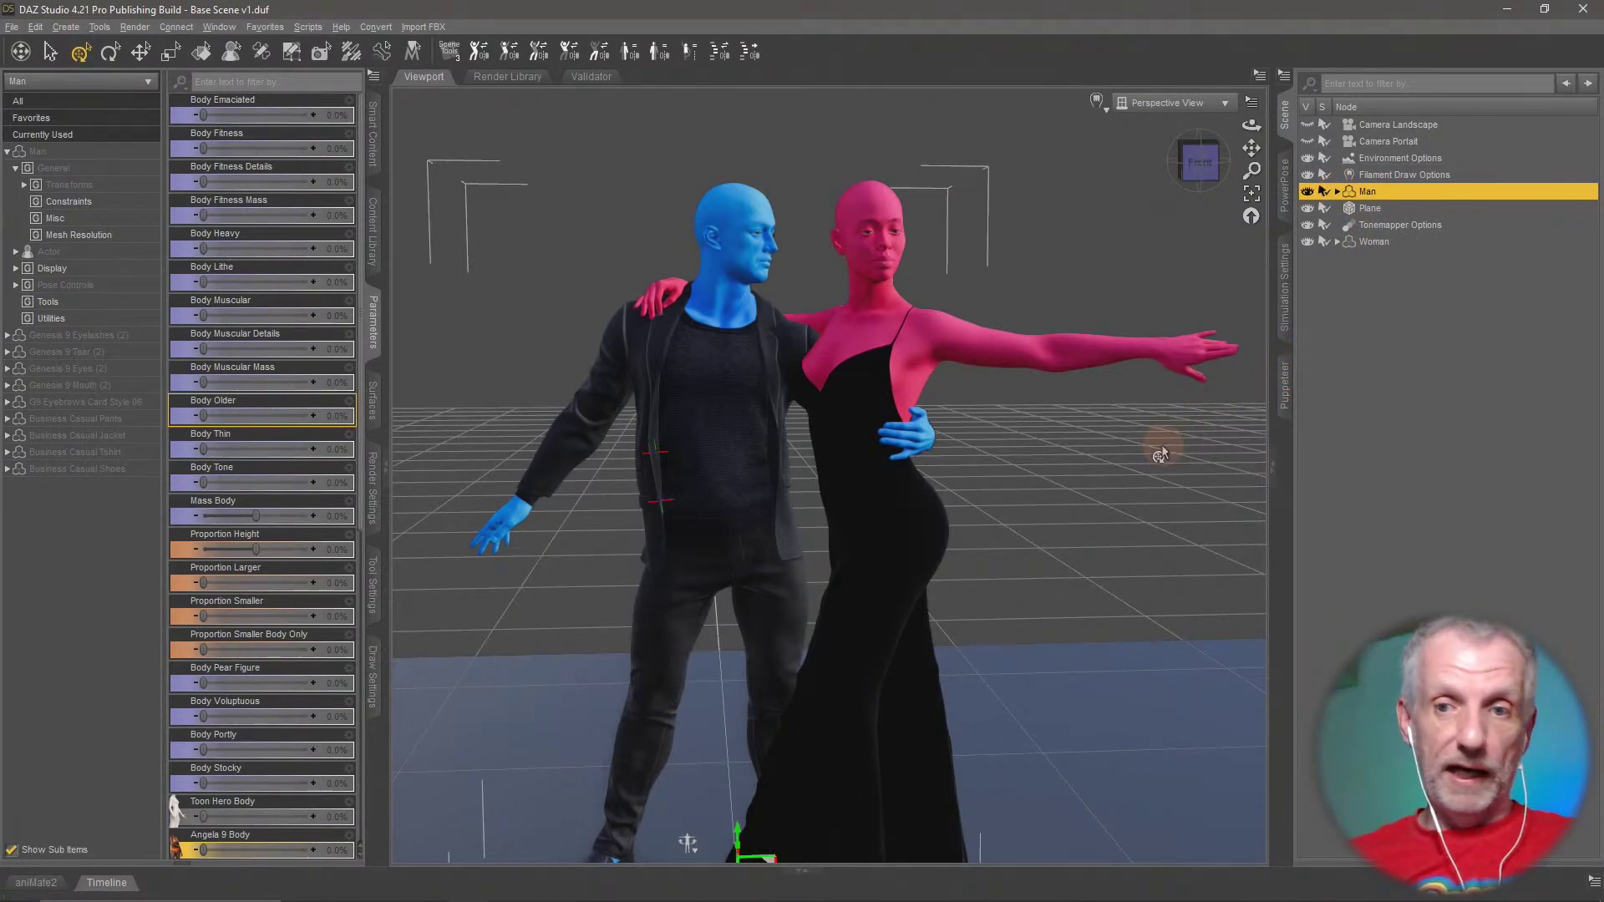
{"action": "middle_click_drag", "start_coordinate": [1072, 444], "coordinate": [1073, 446]}
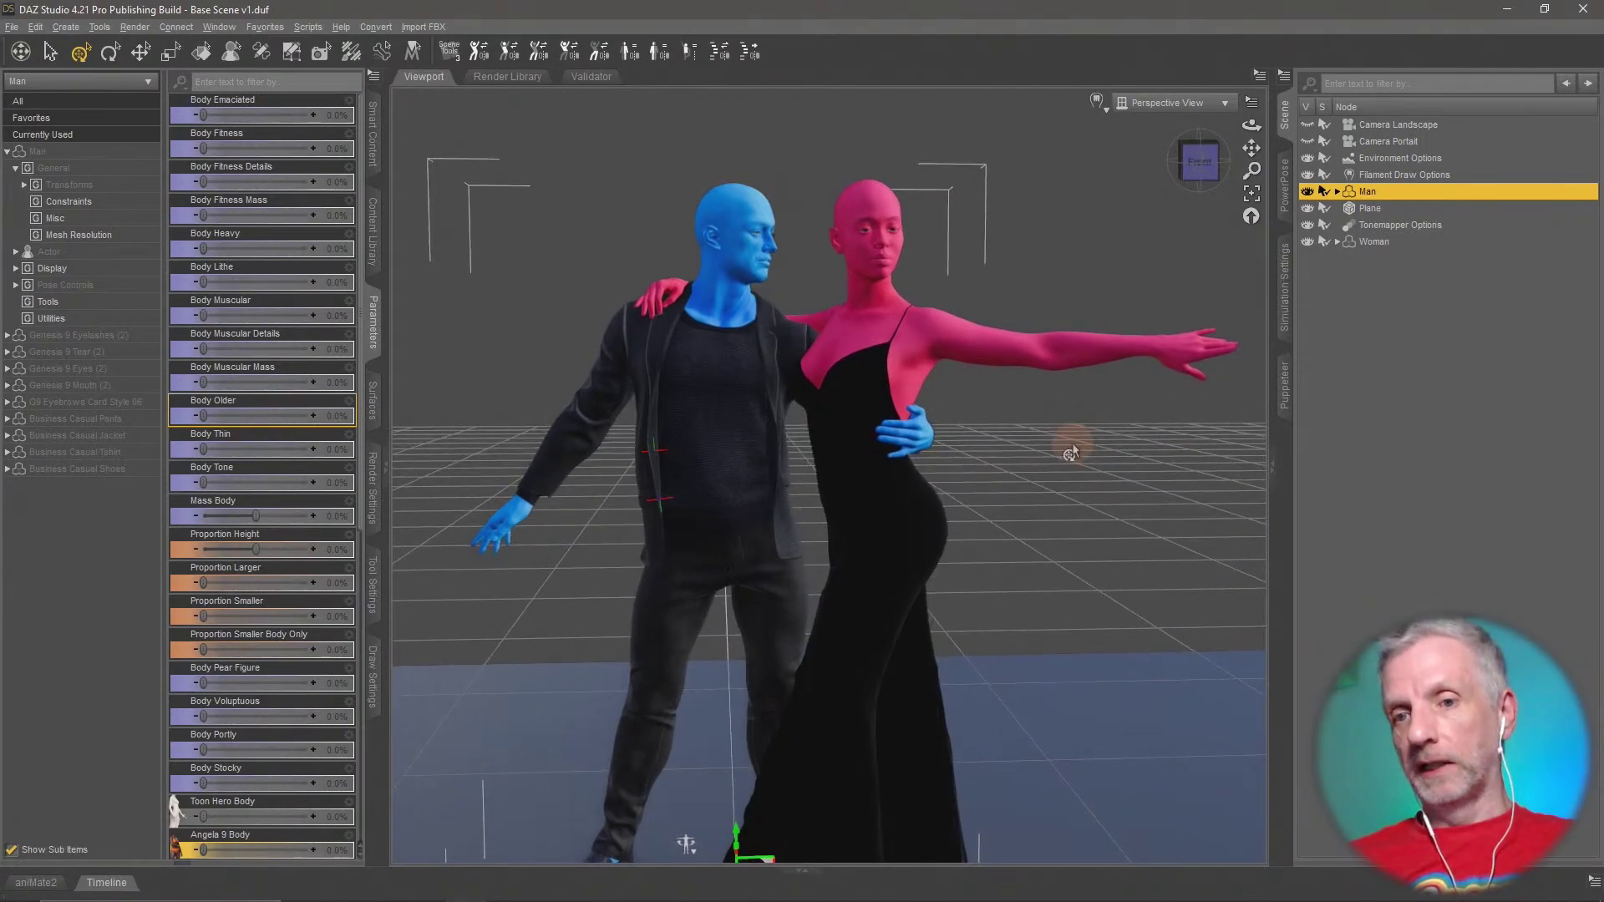
{"action": "right_click_drag", "start_coordinate": [1073, 447], "coordinate": [1078, 441]}
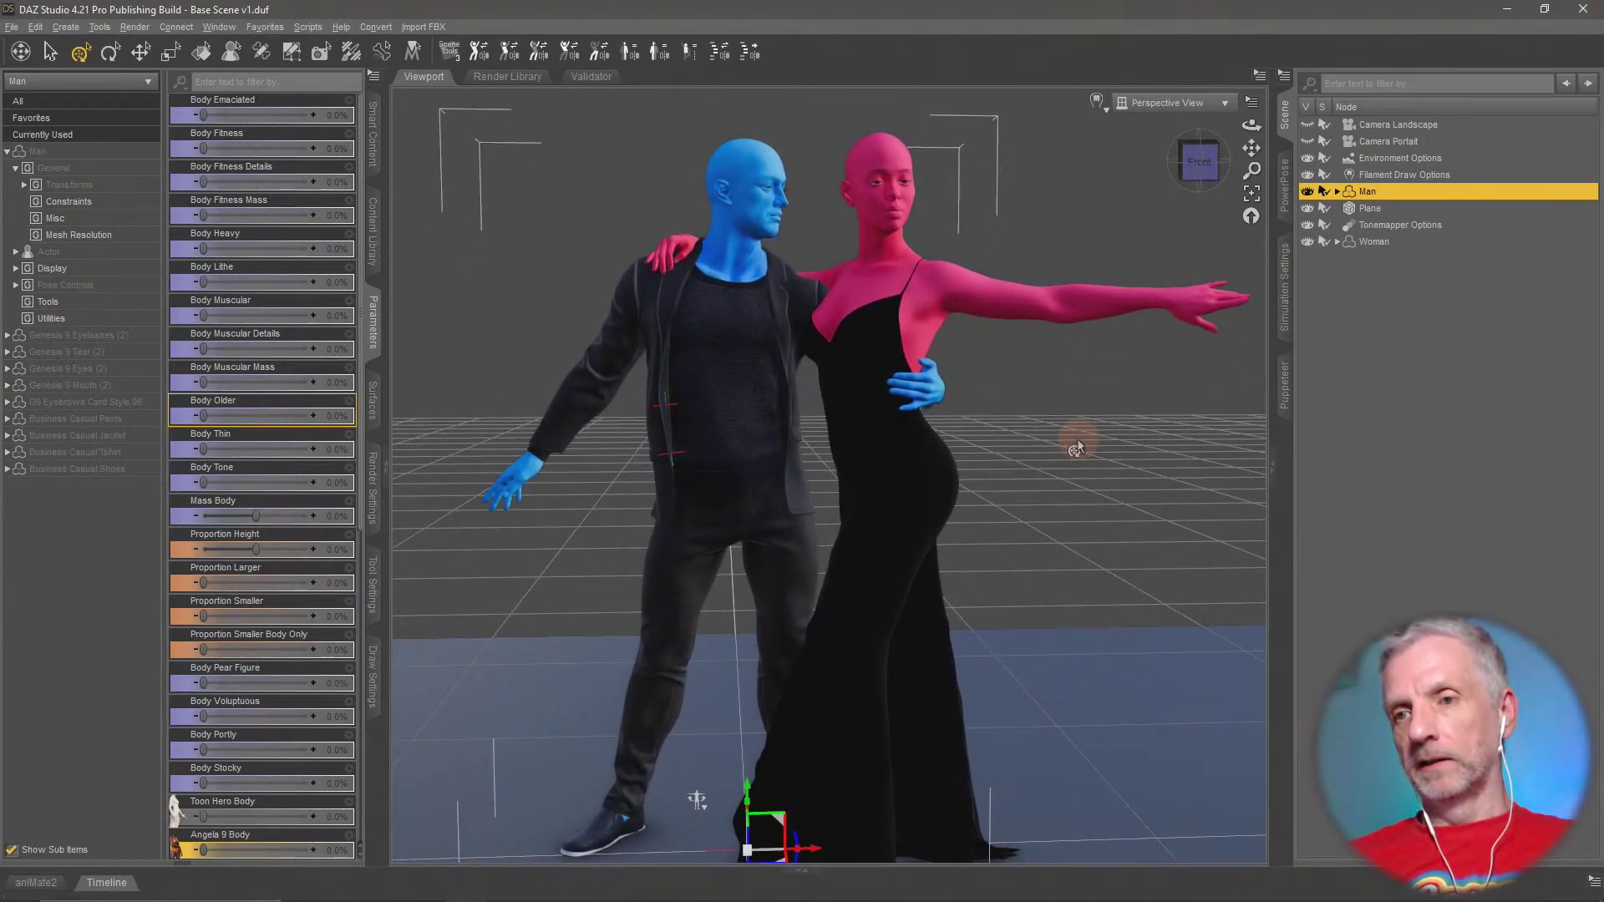
Return from the Business Casual outfit's files to the product list and set the viewport draw style to NVIDIA Iray
{"action": "left_click", "coordinate": [373, 134]}
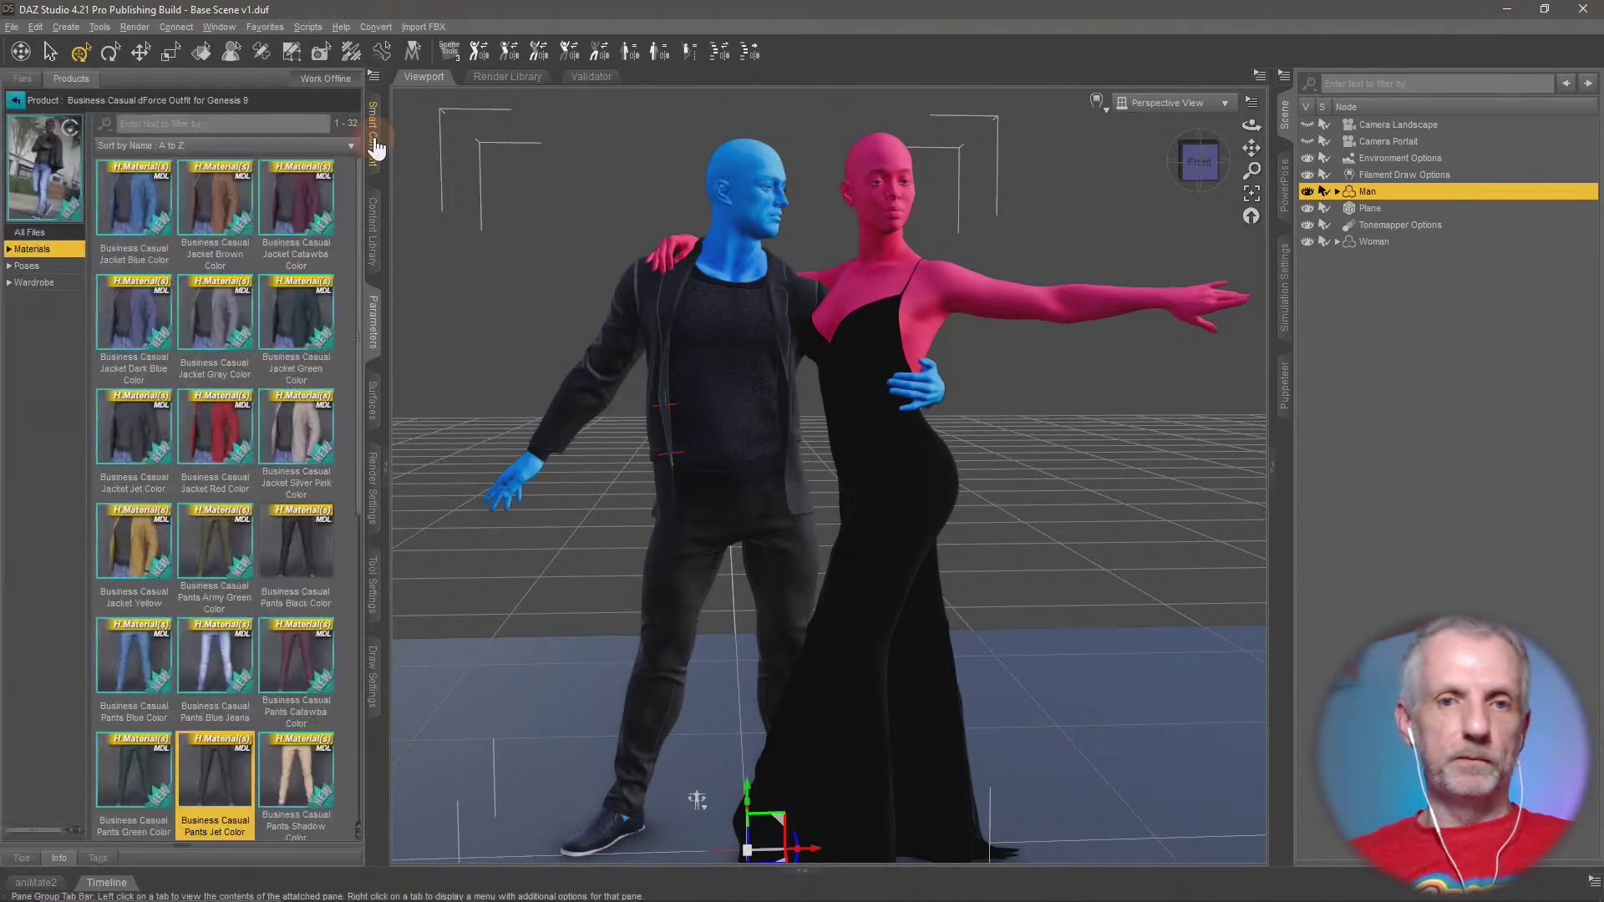
{"action": "left_click", "coordinate": [15, 100]}
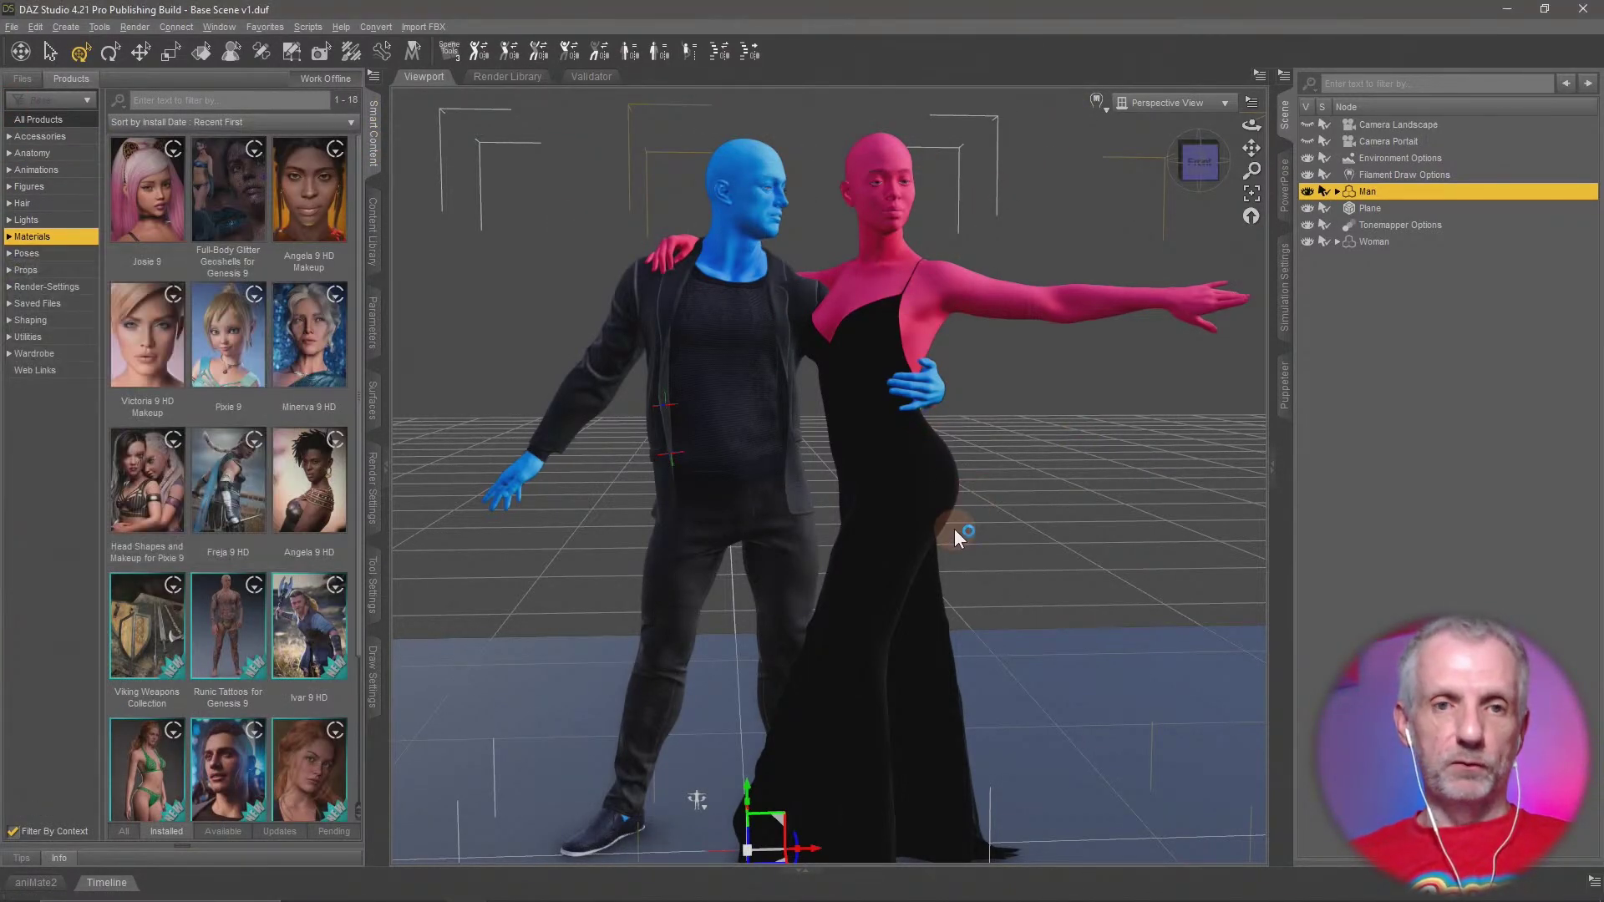
{"action": "left_click", "coordinate": [1097, 102]}
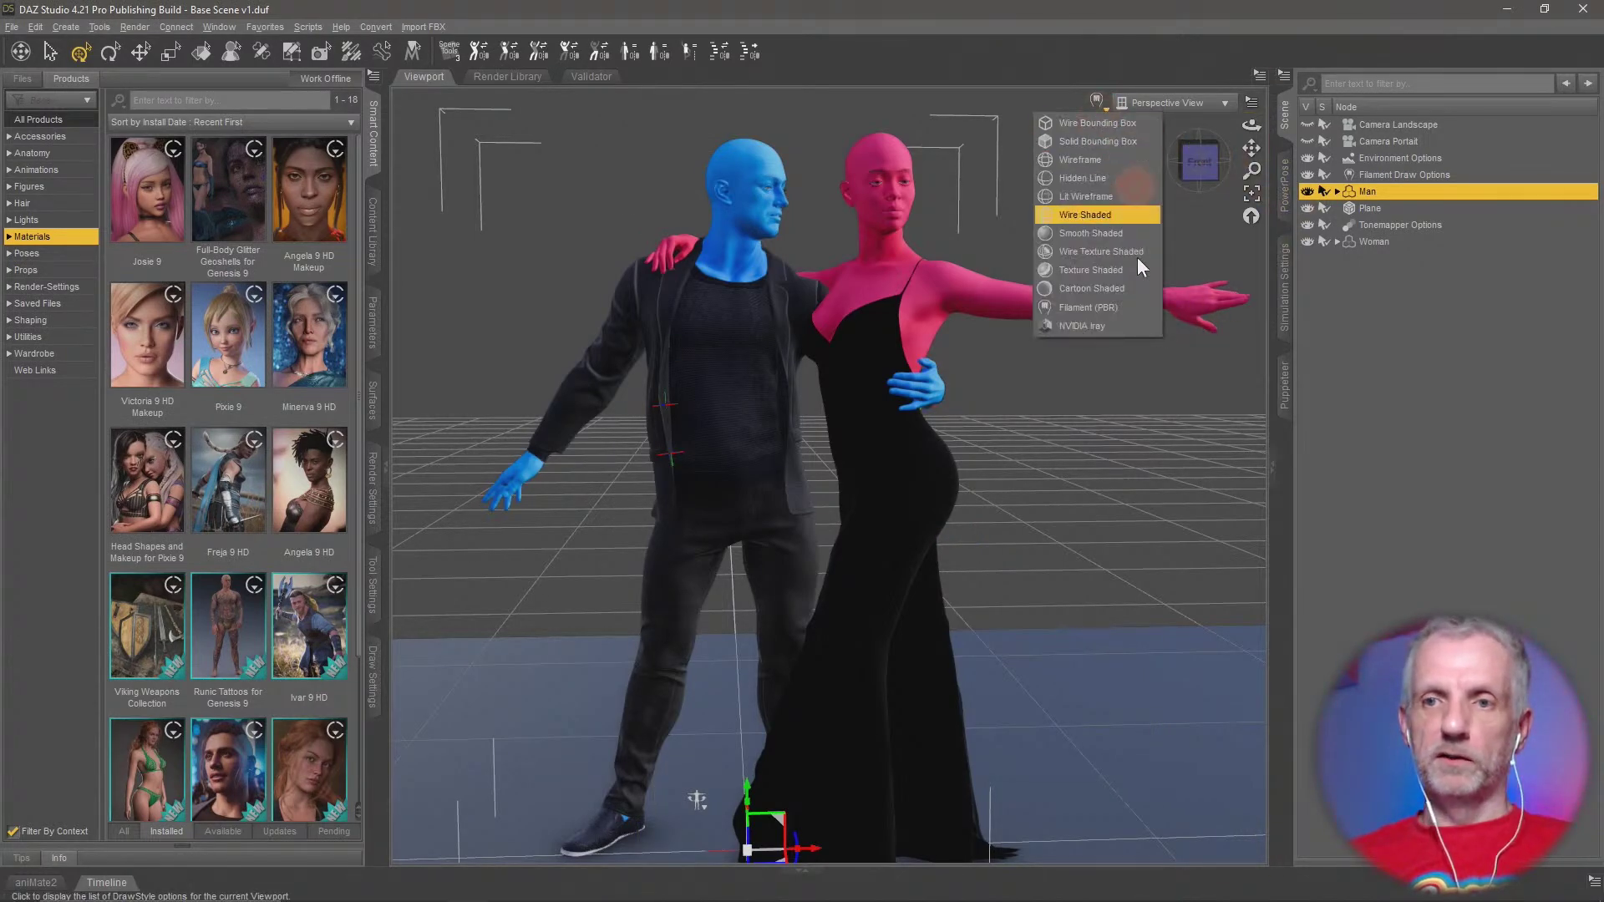
{"action": "left_click", "coordinate": [1099, 527]}
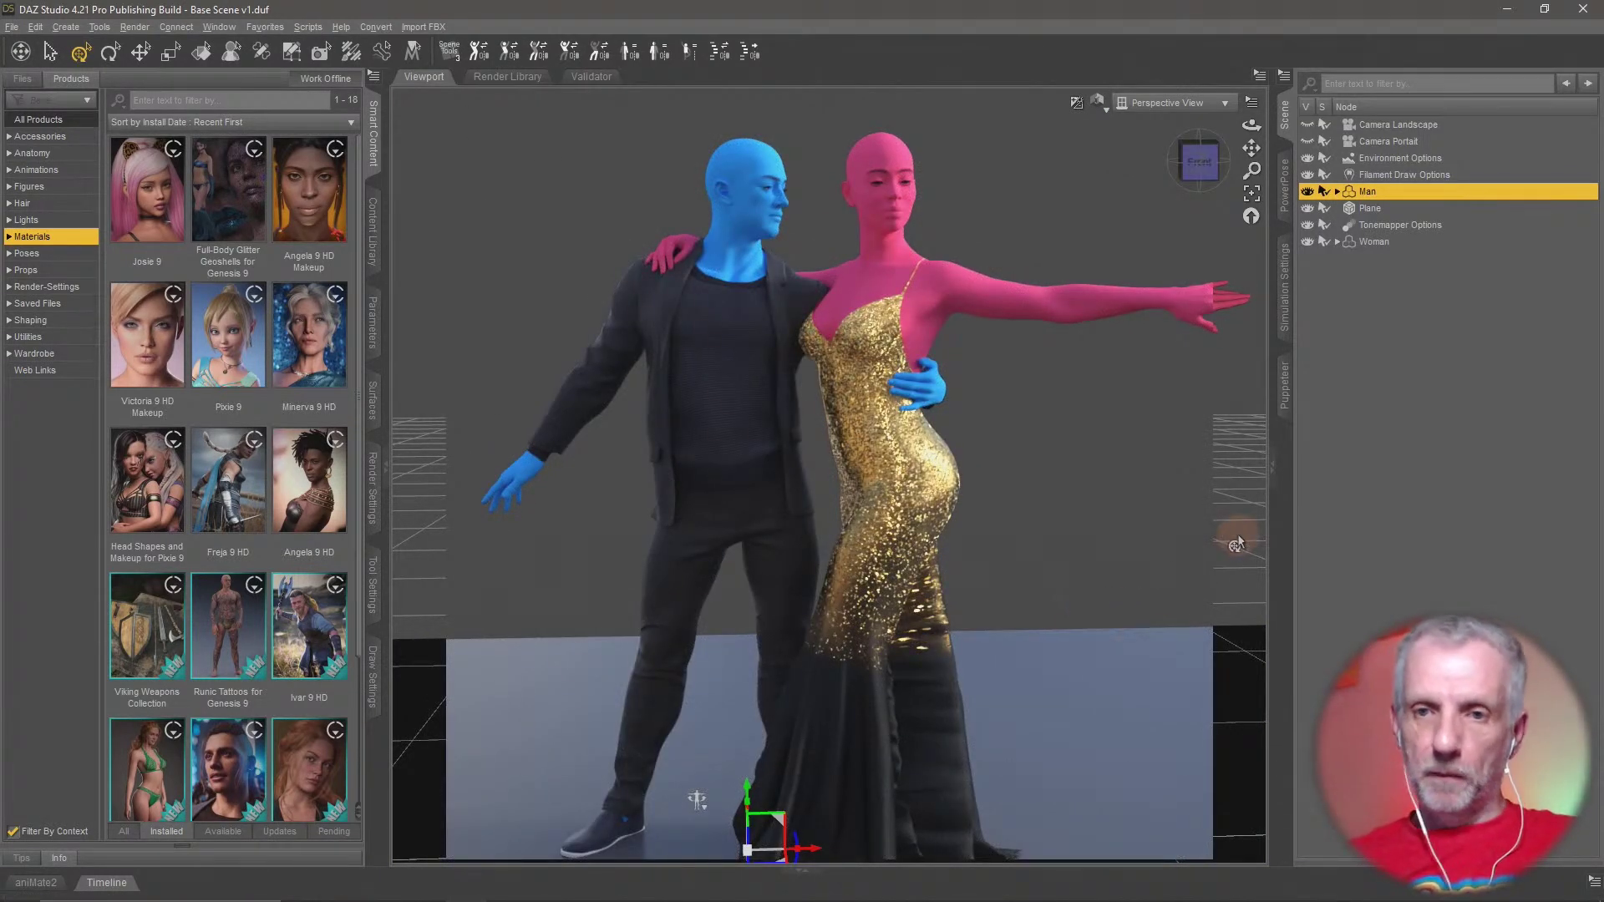
Examine the draped gold and black dress and the man's pants in the Iray preview, close up and from several sides
{"action": "scroll", "coordinate": [1115, 504], "scroll_direction": "up", "scroll_amount": 3}
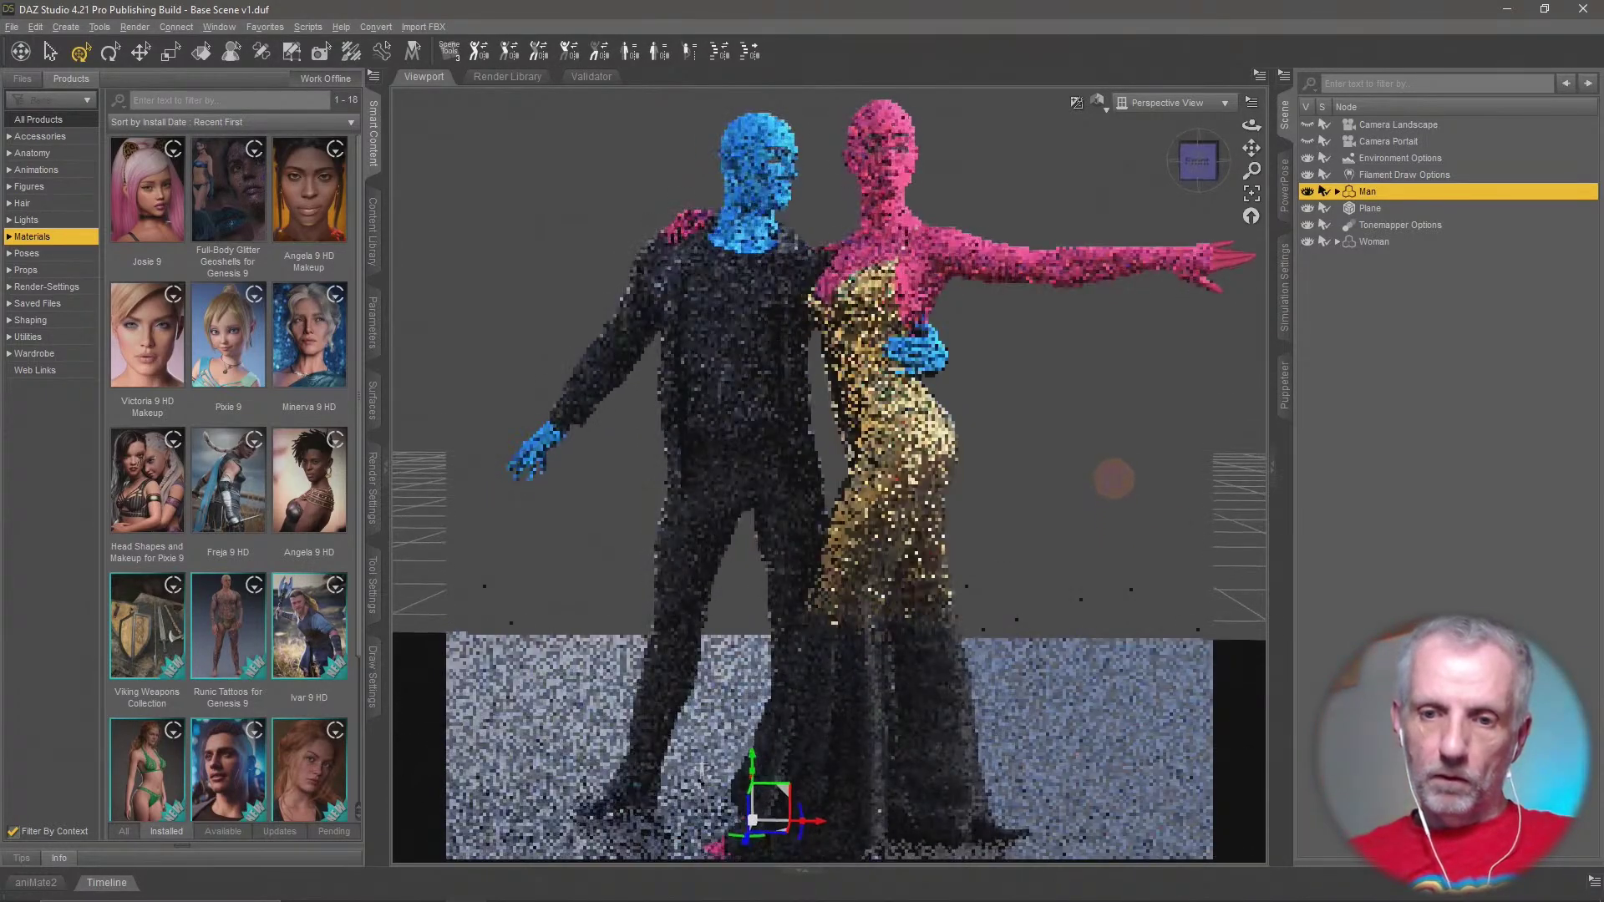
{"action": "middle_click_drag", "start_coordinate": [1115, 478], "coordinate": [1120, 467]}
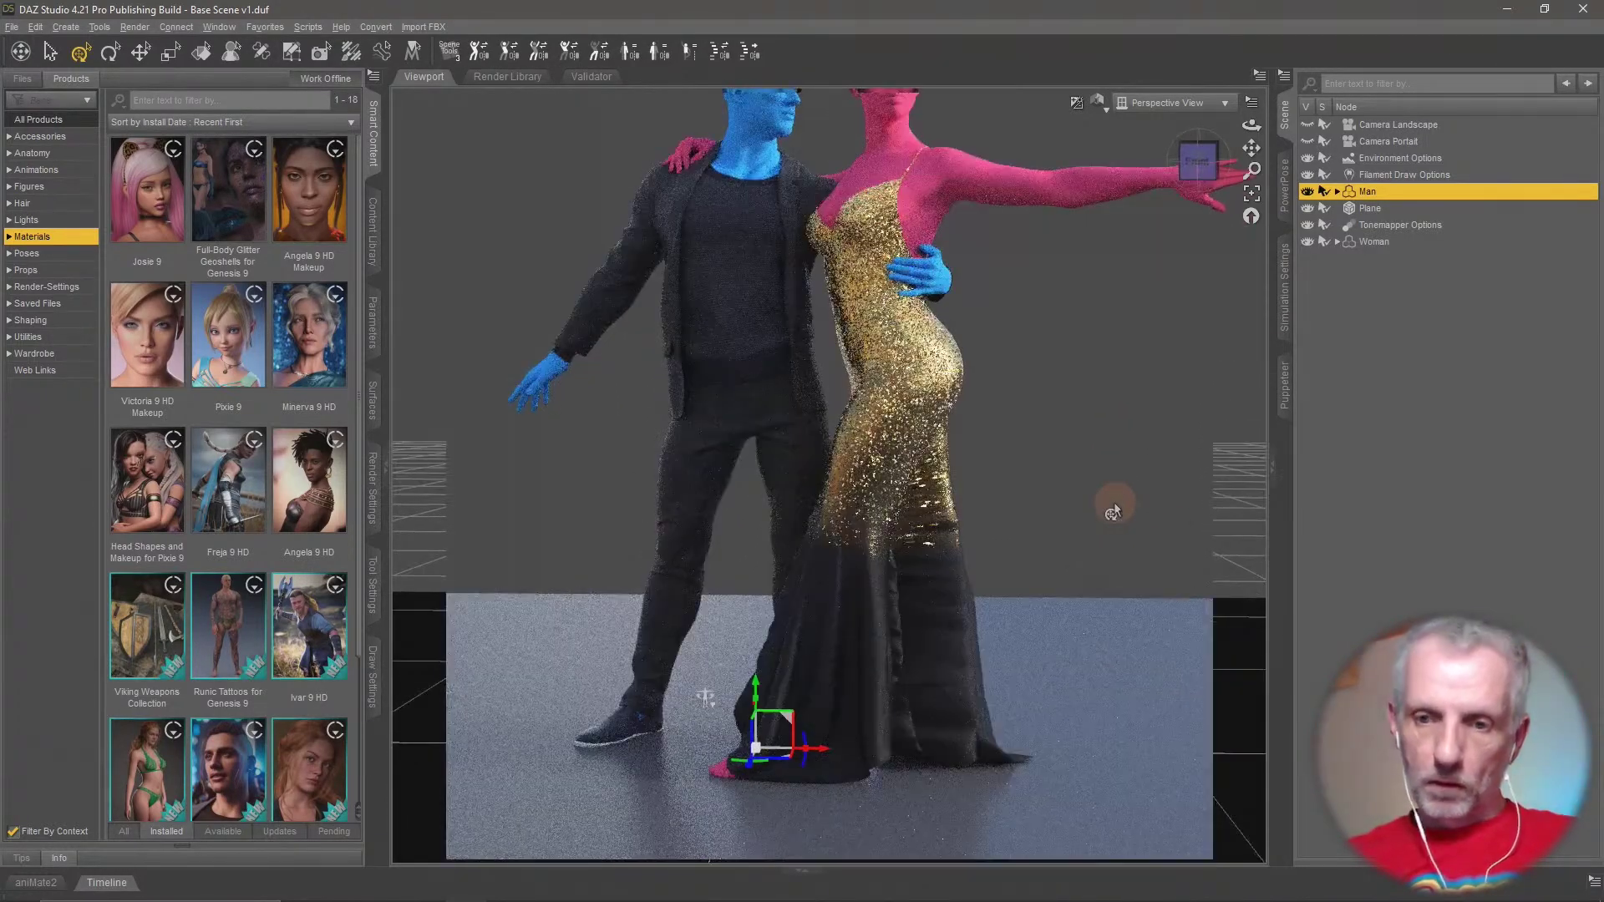
{"action": "scroll", "coordinate": [1114, 504], "scroll_direction": "down", "scroll_amount": 1}
{"action": "scroll", "coordinate": [1115, 503], "scroll_direction": "up", "scroll_amount": 5}
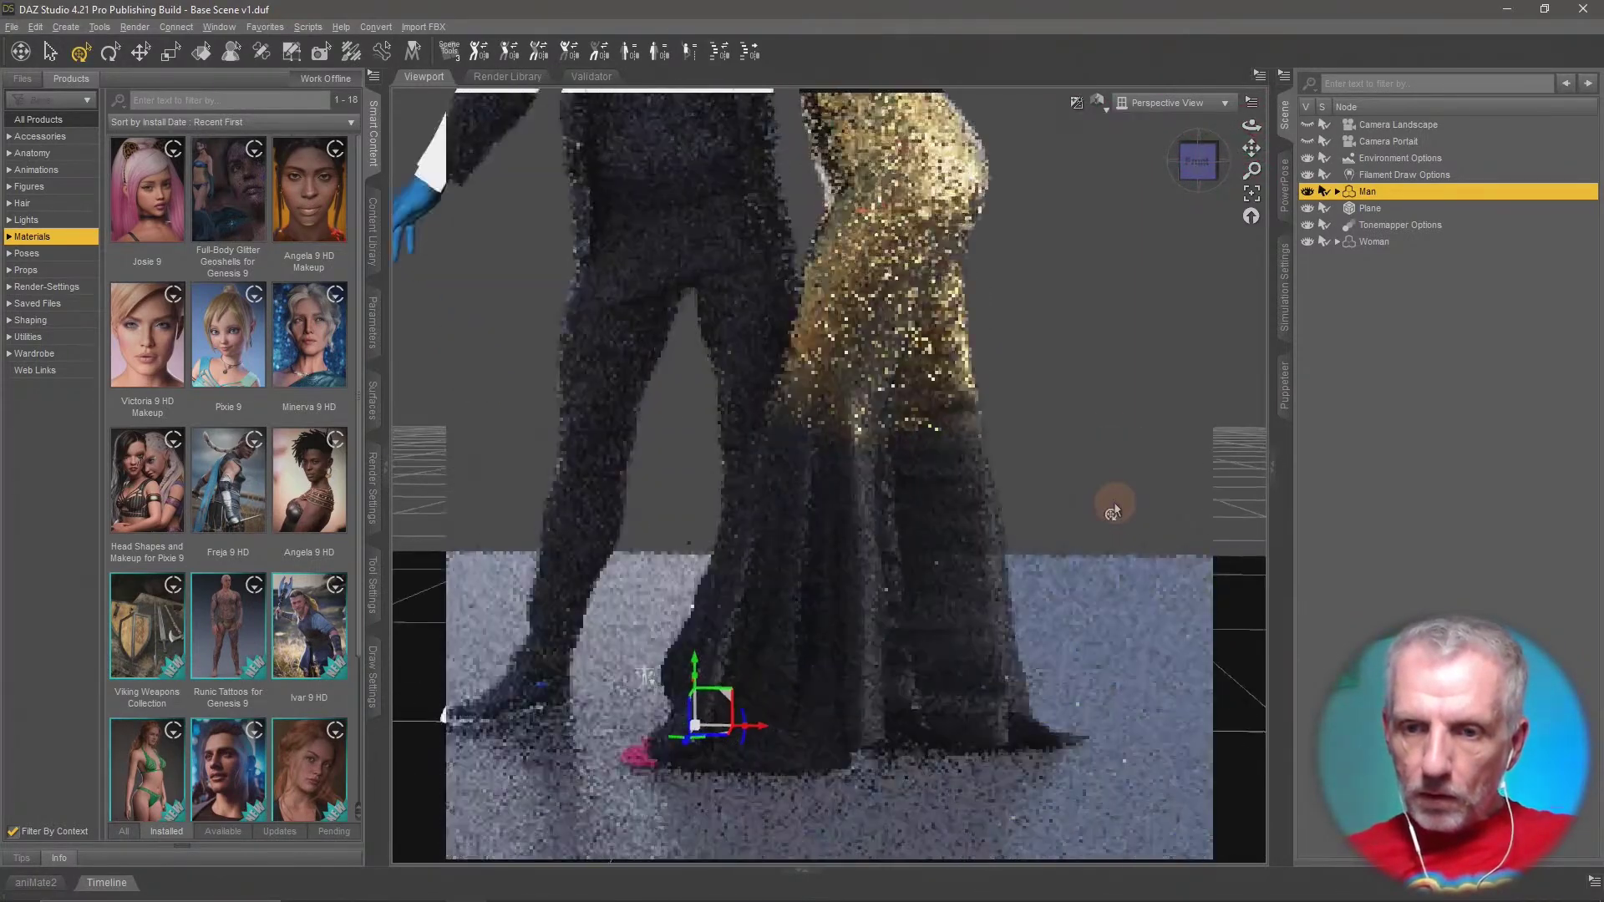
{"action": "scroll", "coordinate": [1115, 503], "scroll_direction": "up", "scroll_amount": 2}
{"action": "middle_click_drag", "start_coordinate": [1117, 502], "coordinate": [1131, 462]}
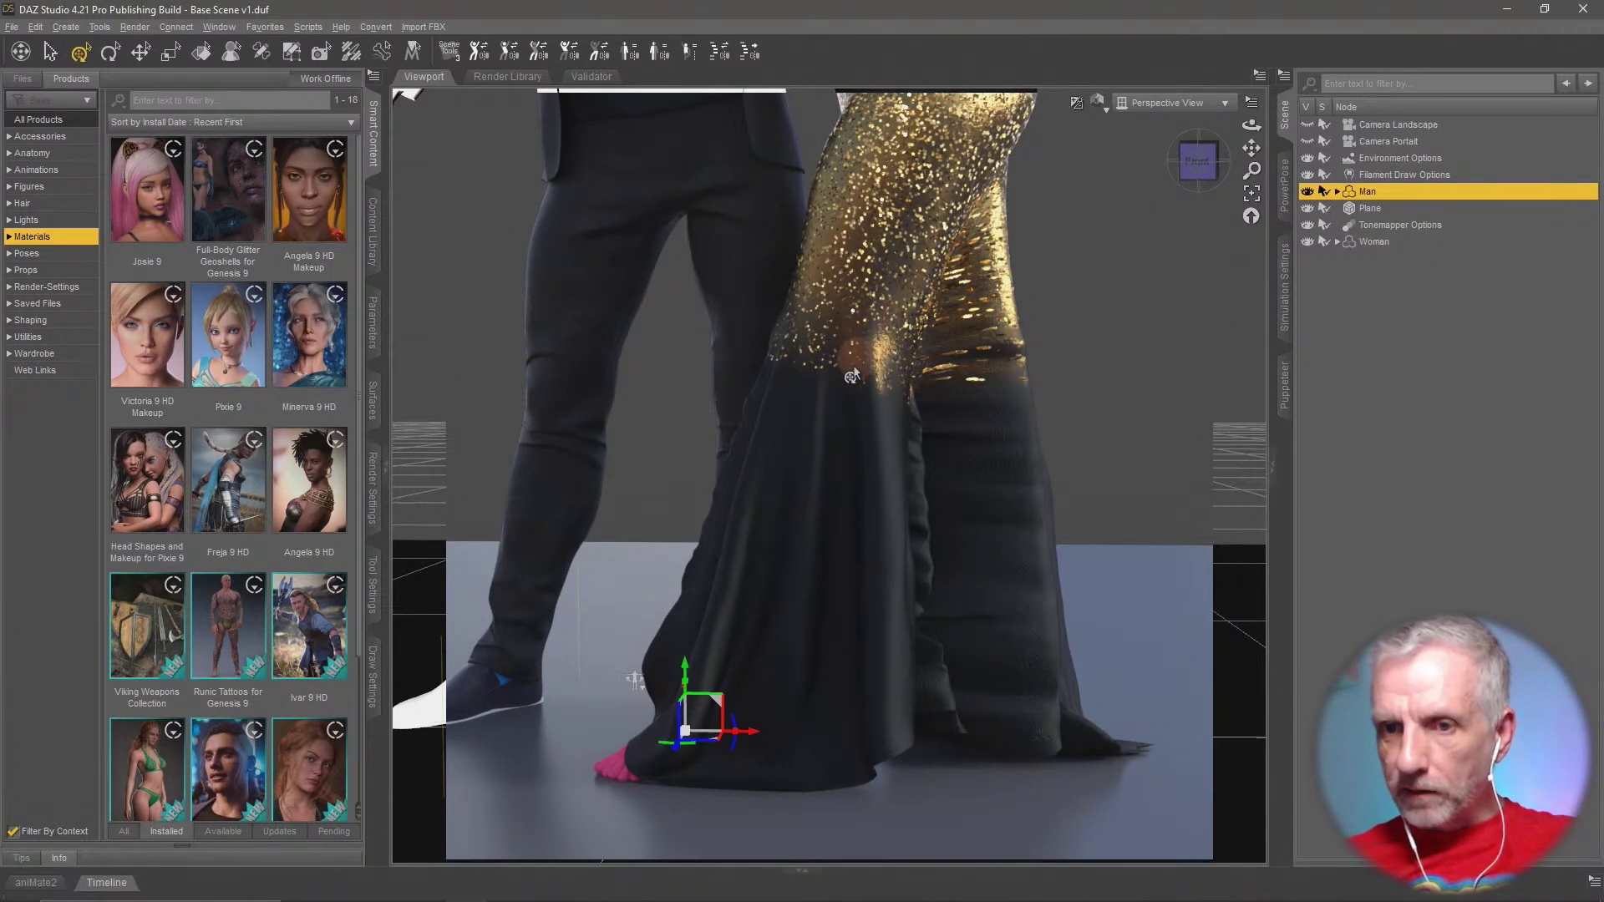
{"action": "middle_click_drag", "start_coordinate": [826, 560], "coordinate": [854, 563]}
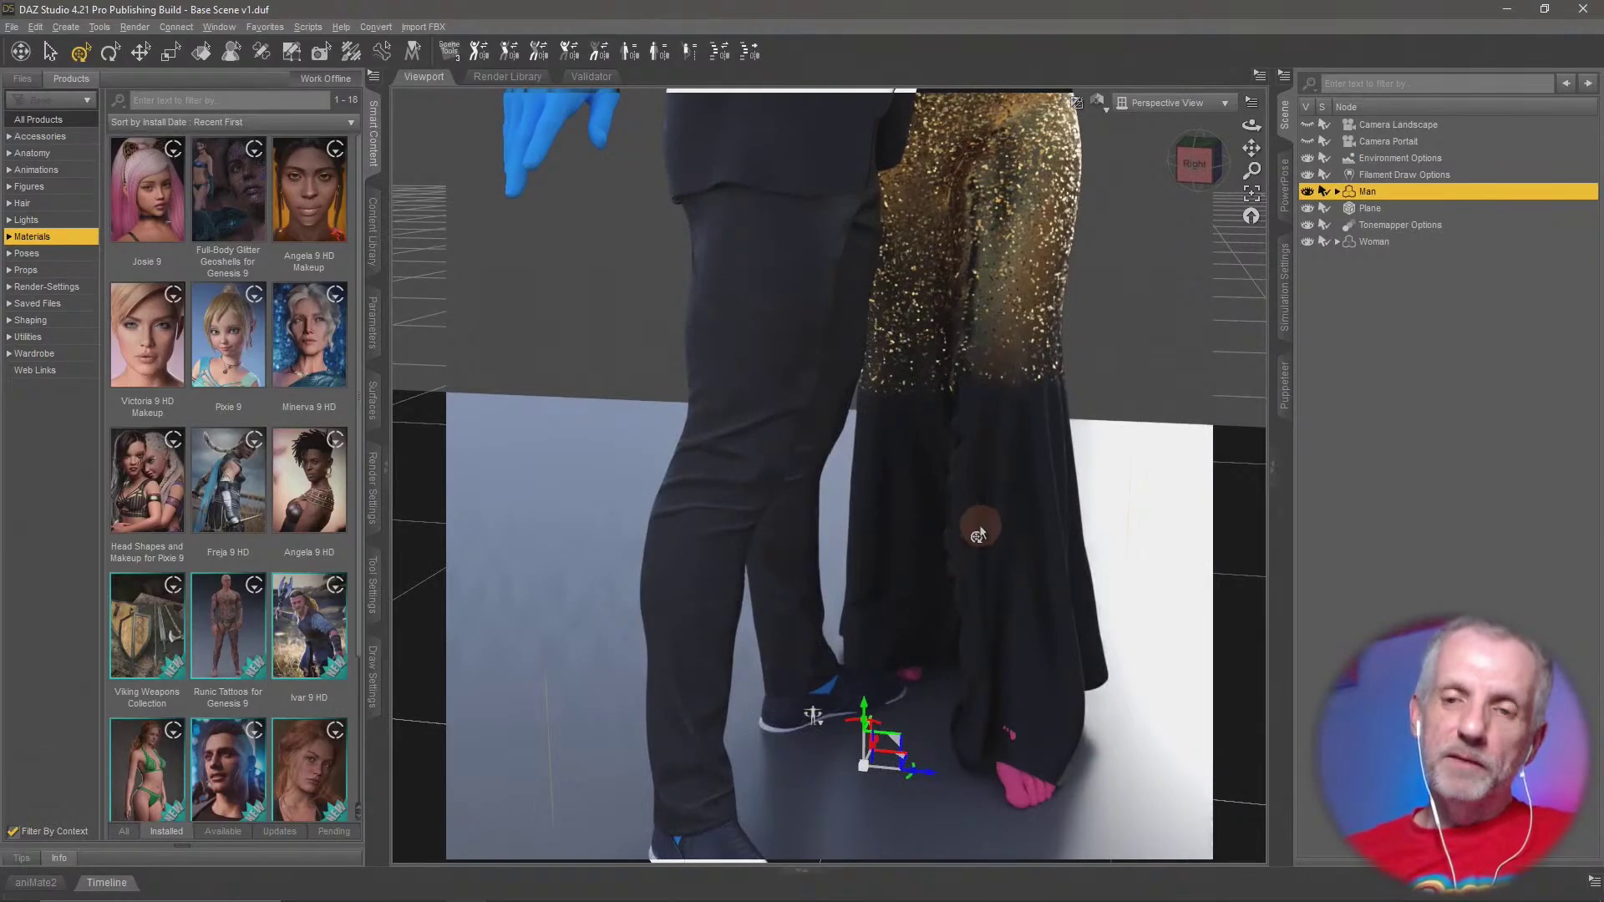
{"action": "middle_click_drag", "start_coordinate": [970, 530], "coordinate": [980, 535]}
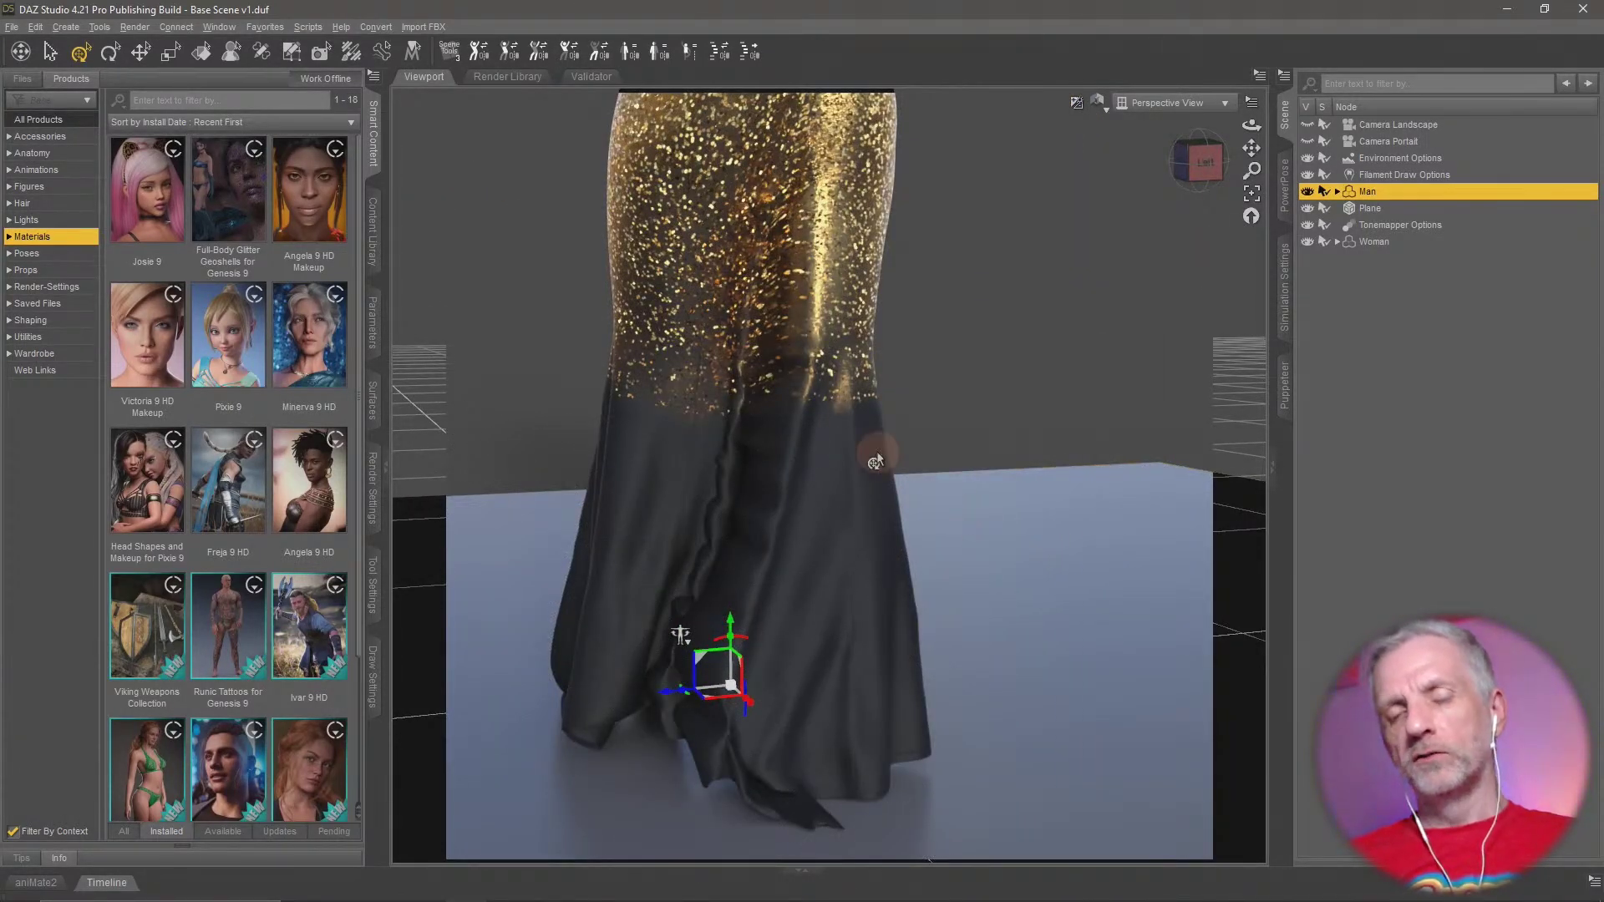
{"action": "mouse_move", "coordinate": [874, 460]}
{"action": "middle_mouse_down"}
{"action": "mouse_move", "coordinate": [879, 514]}
{"action": "mouse_move", "coordinate": [873, 443]}
{"action": "middle_mouse_up"}
{"action": "middle_click_drag", "start_coordinate": [706, 673], "coordinate": [709, 694]}
Switch to the browser to view the Angela 9 HD Mega Bundle product page's dresses, and return to DAZ Studio
{"action": "key", "text": "alt+Tab"}
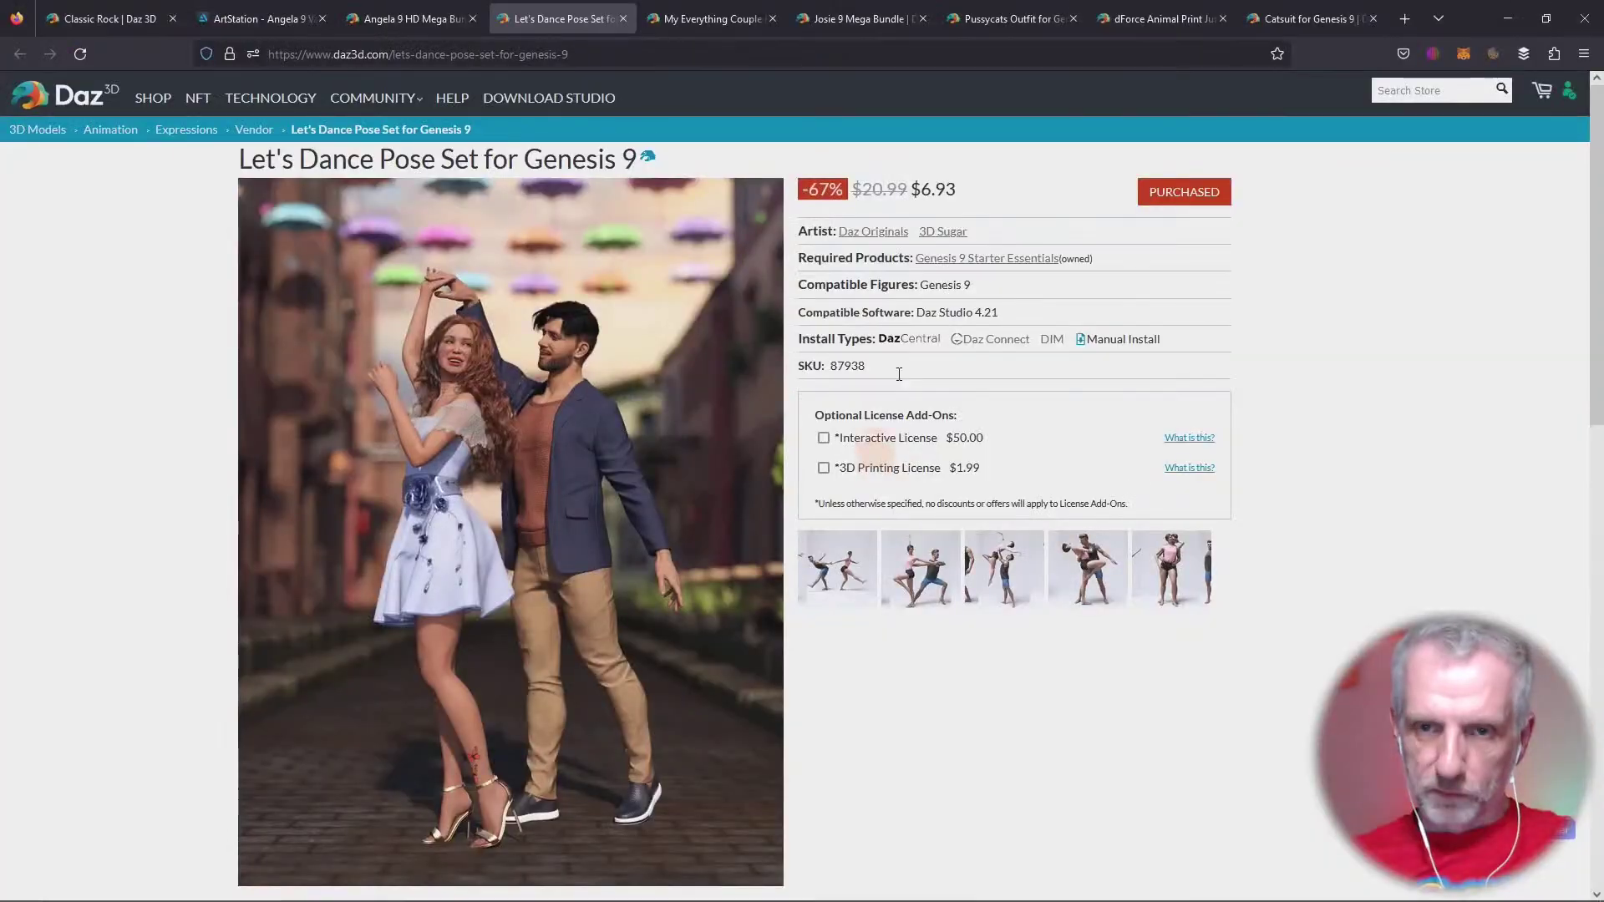
{"action": "left_click", "coordinate": [420, 17]}
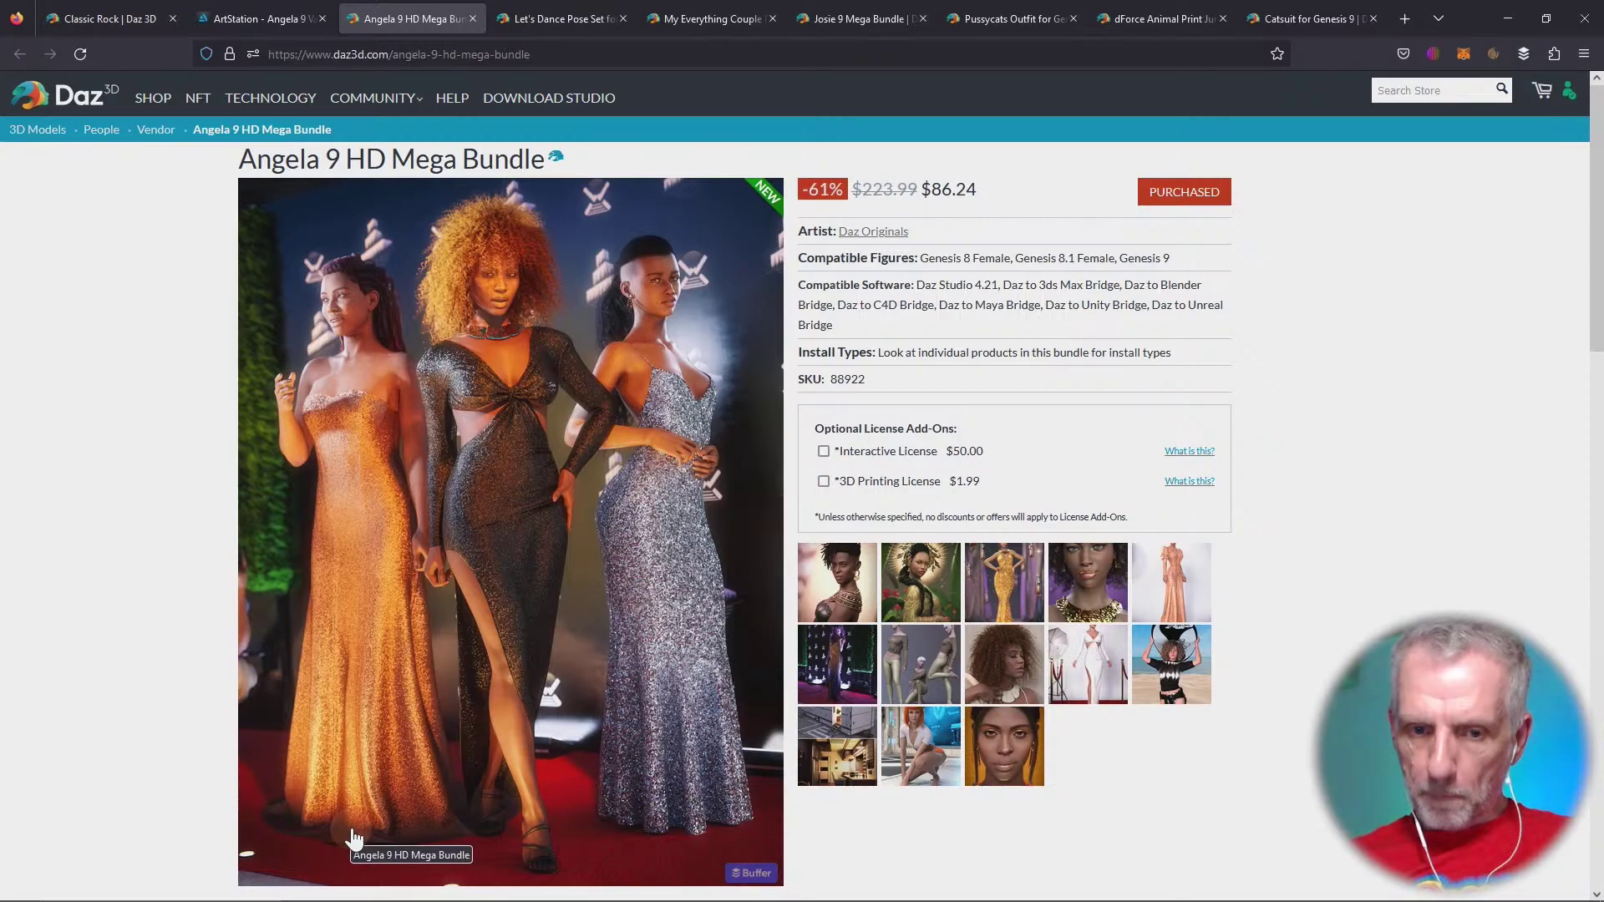
{"action": "key", "text": "alt+Tab"}
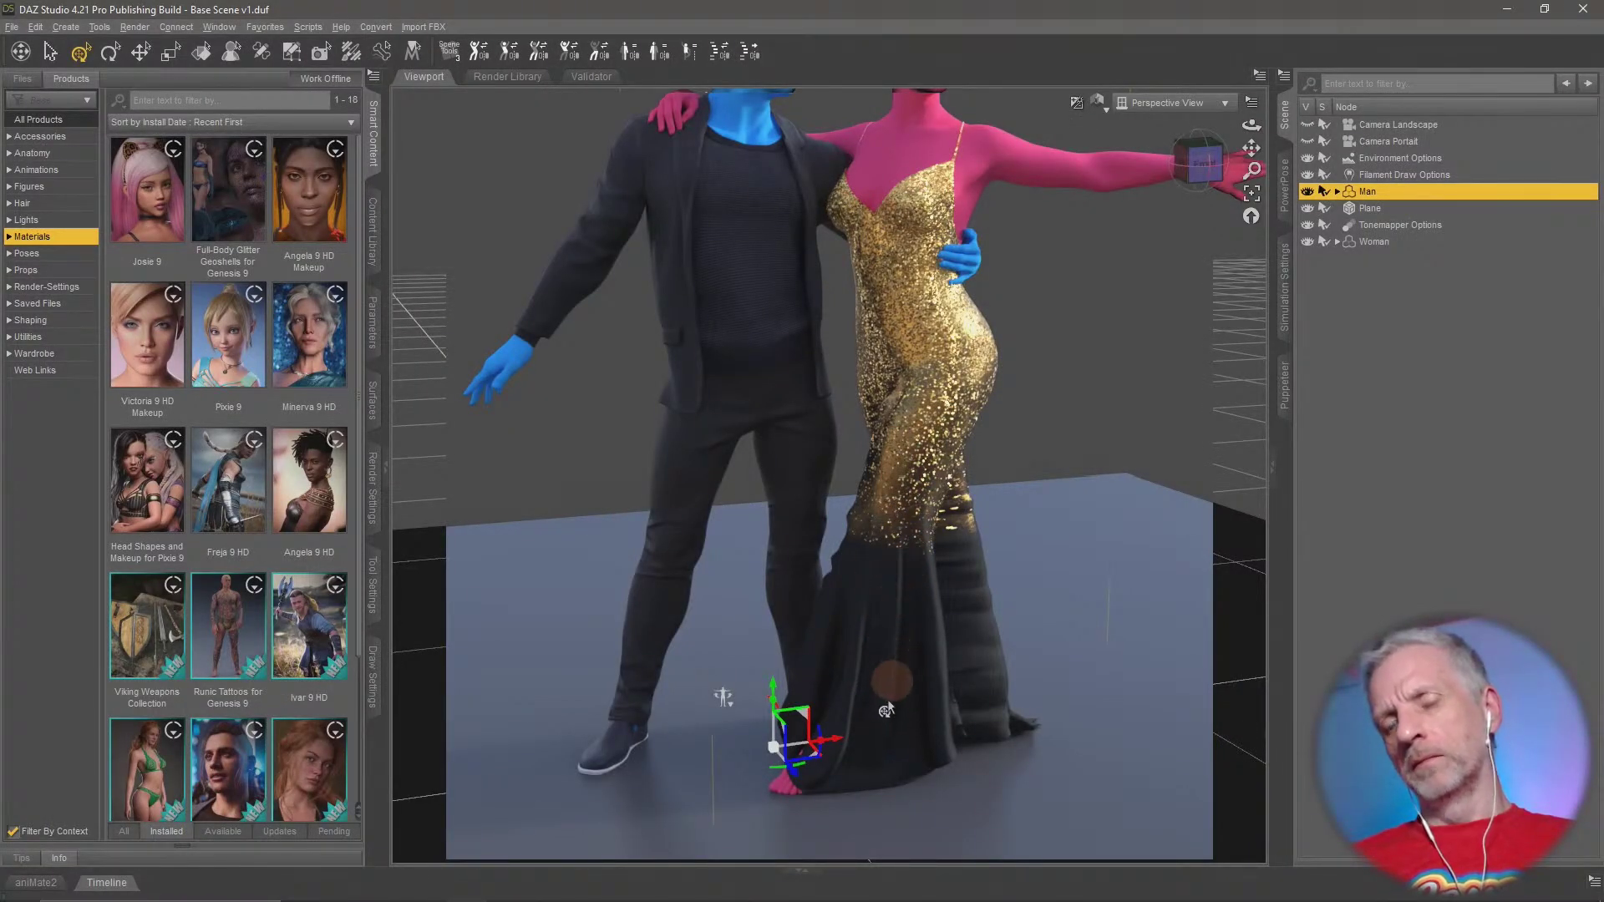
Examine the dressed couple as a whole from different angles in the Iray preview
{"action": "left_click_drag", "start_coordinate": [866, 613], "coordinate": [1183, 711], "text": "alt"}
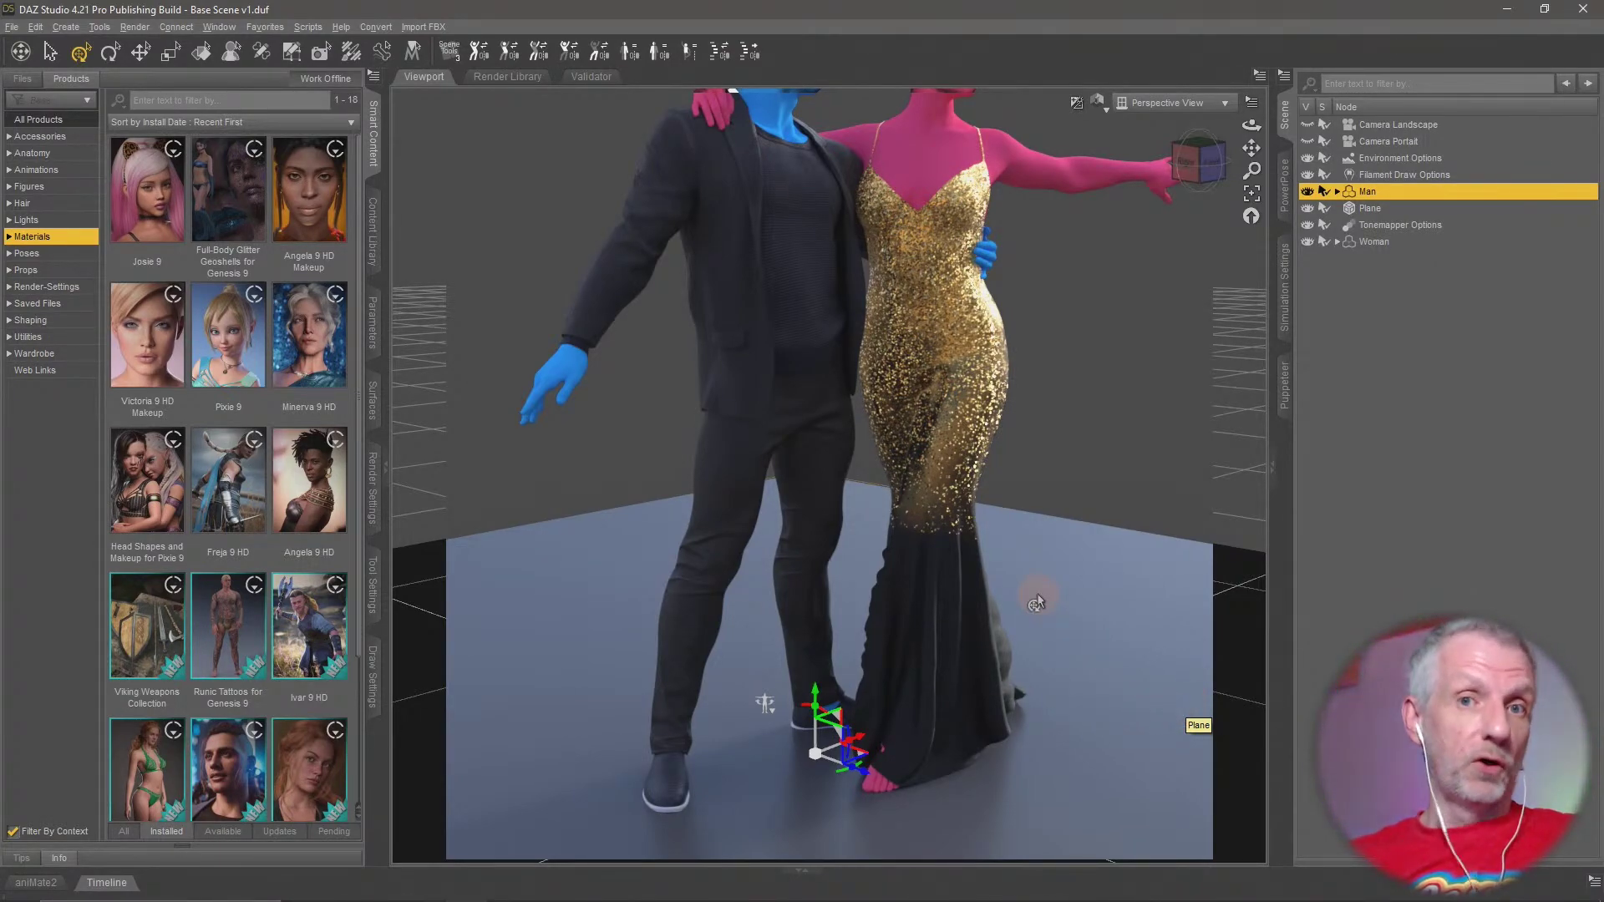
{"action": "scroll", "coordinate": [1030, 592], "scroll_direction": "down", "scroll_amount": 5}
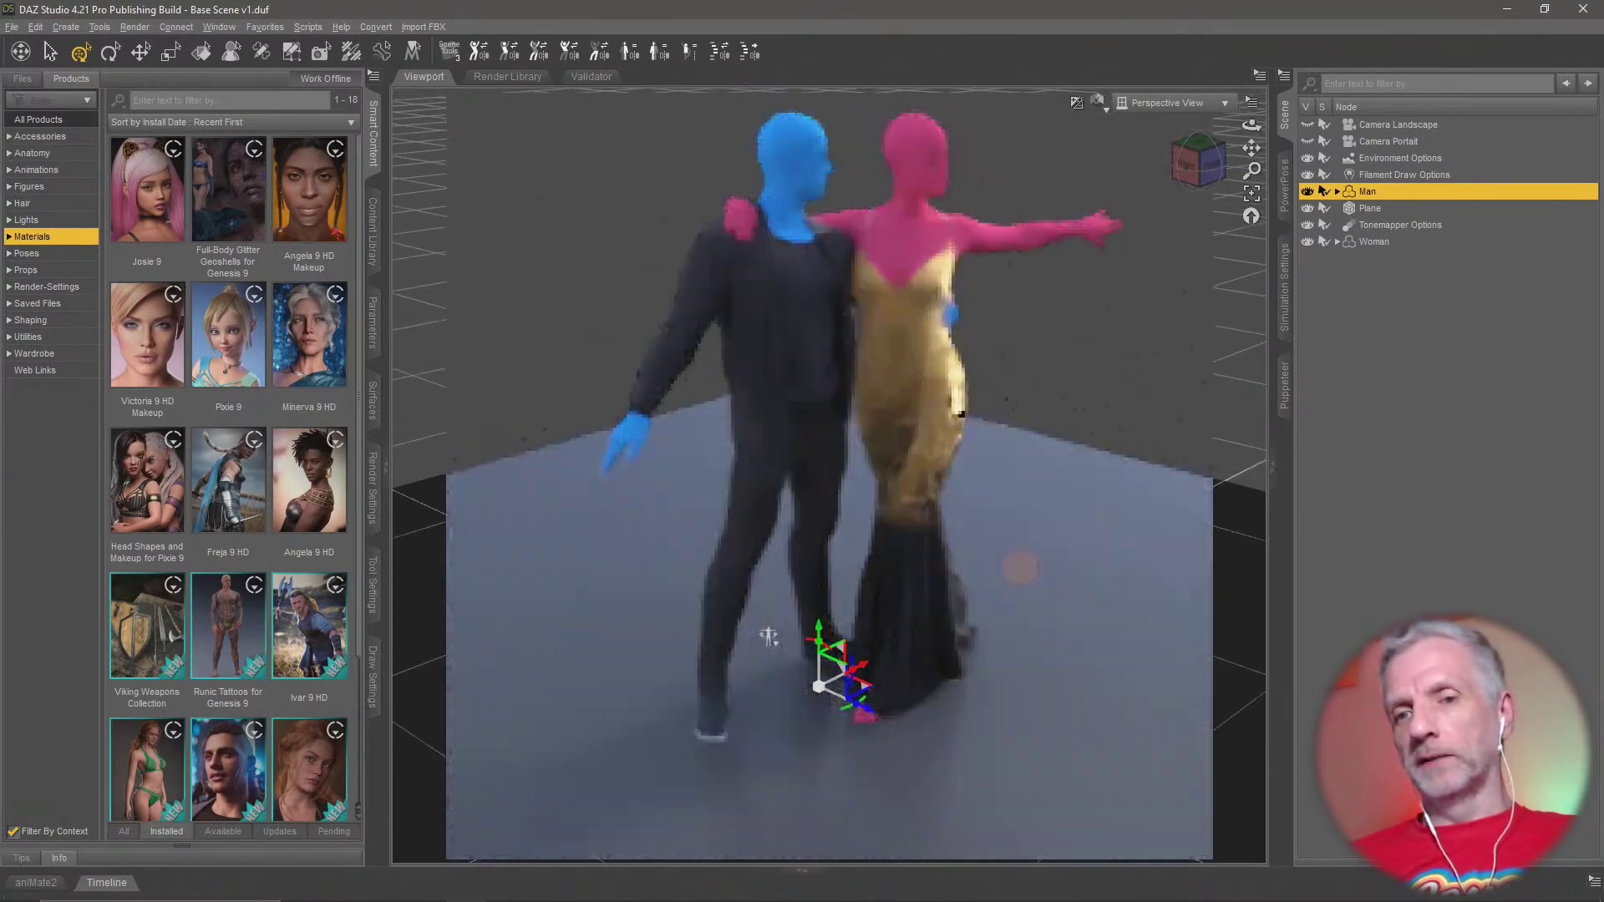
{"action": "left_click_drag", "start_coordinate": [768, 637], "coordinate": [736, 671], "text": "alt"}
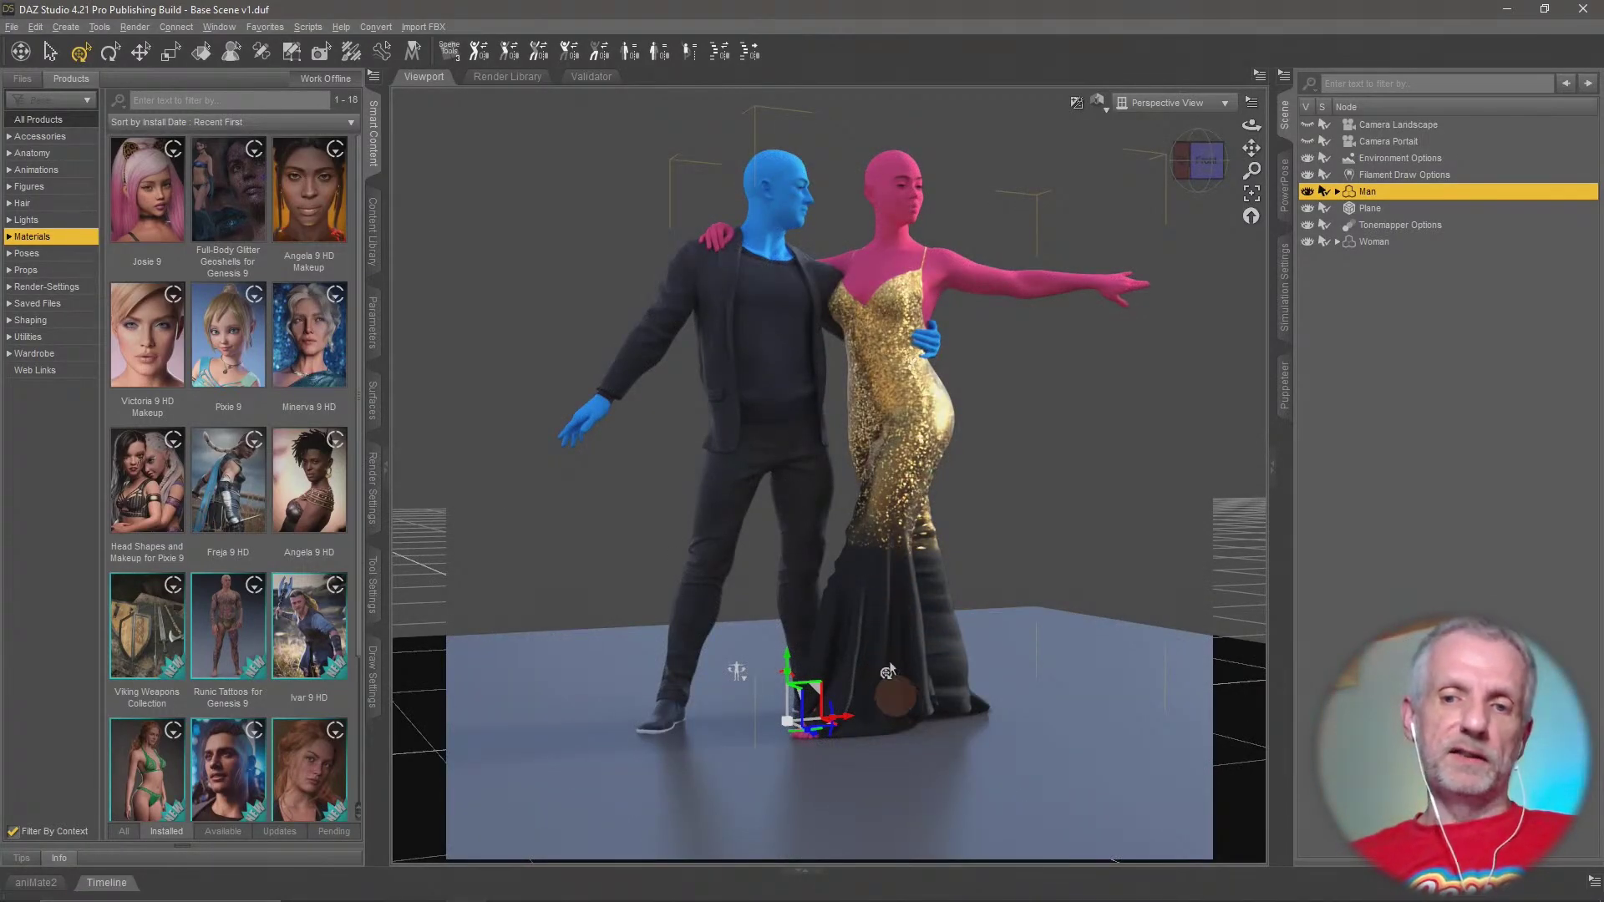
{"action": "left_click_drag", "start_coordinate": [963, 598], "coordinate": [993, 585], "text": "alt"}
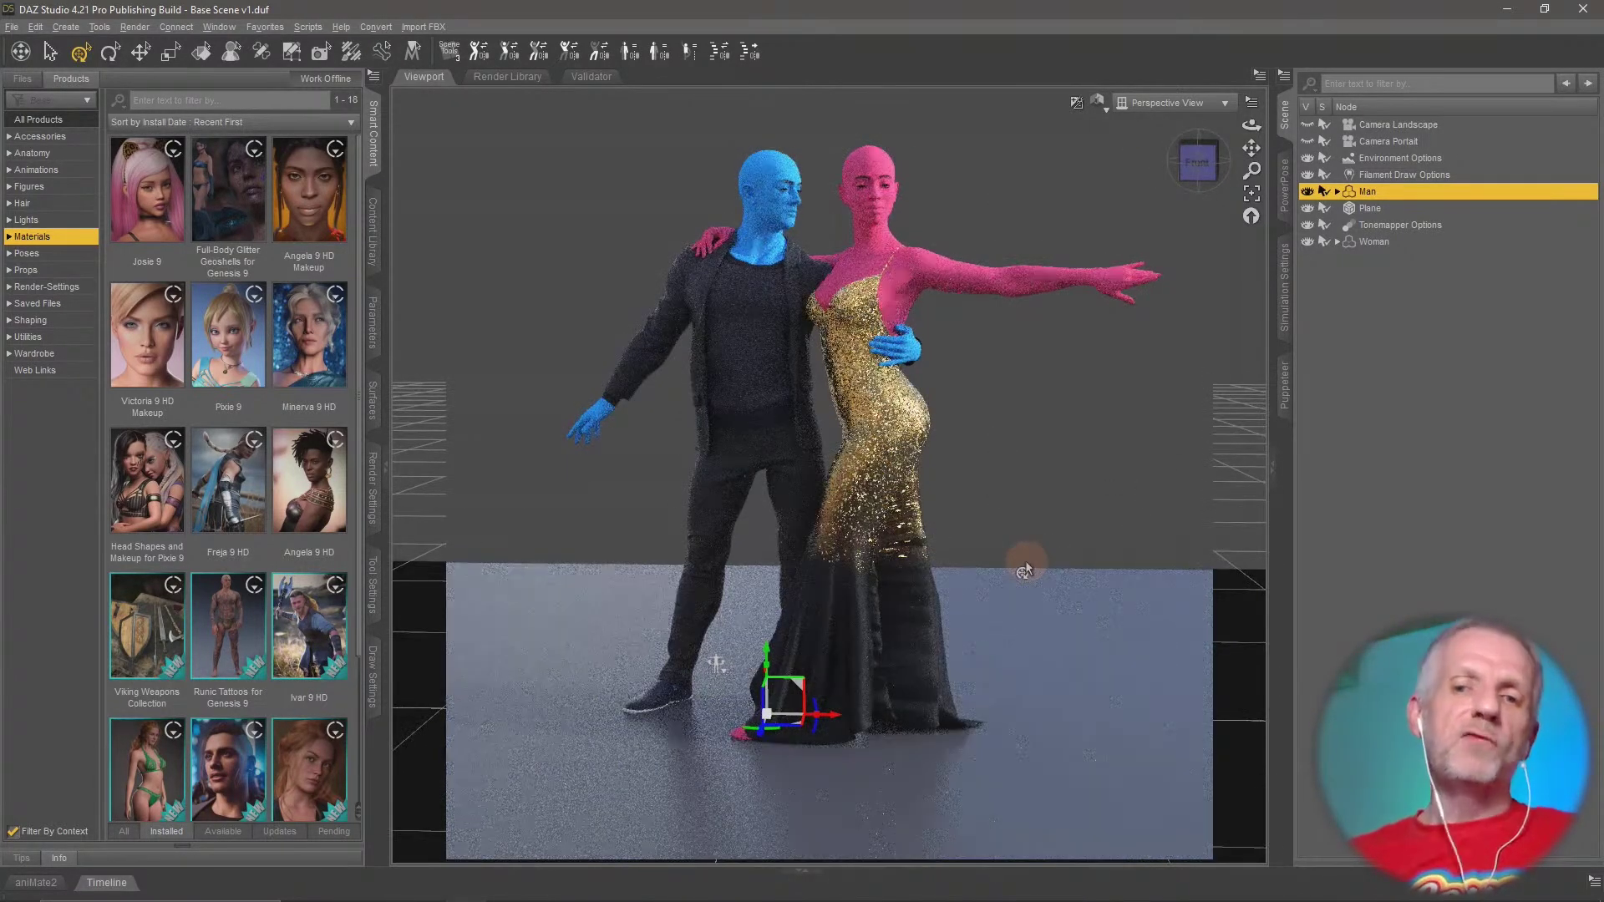
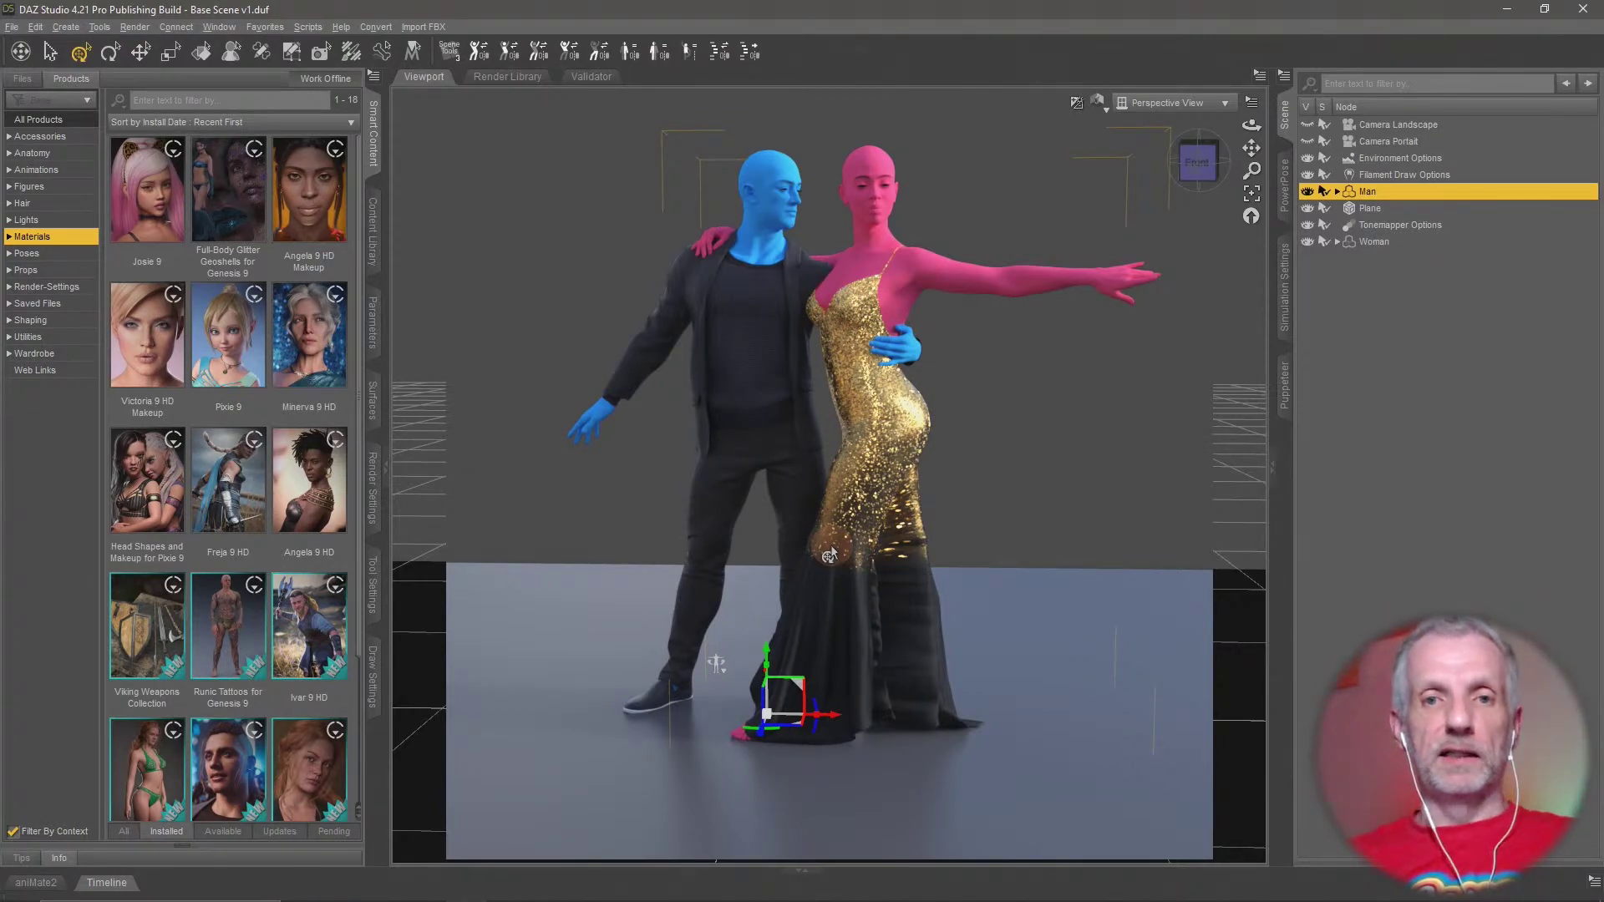
{"action": "left_click_drag", "start_coordinate": [829, 556], "coordinate": [901, 613], "text": "alt"}
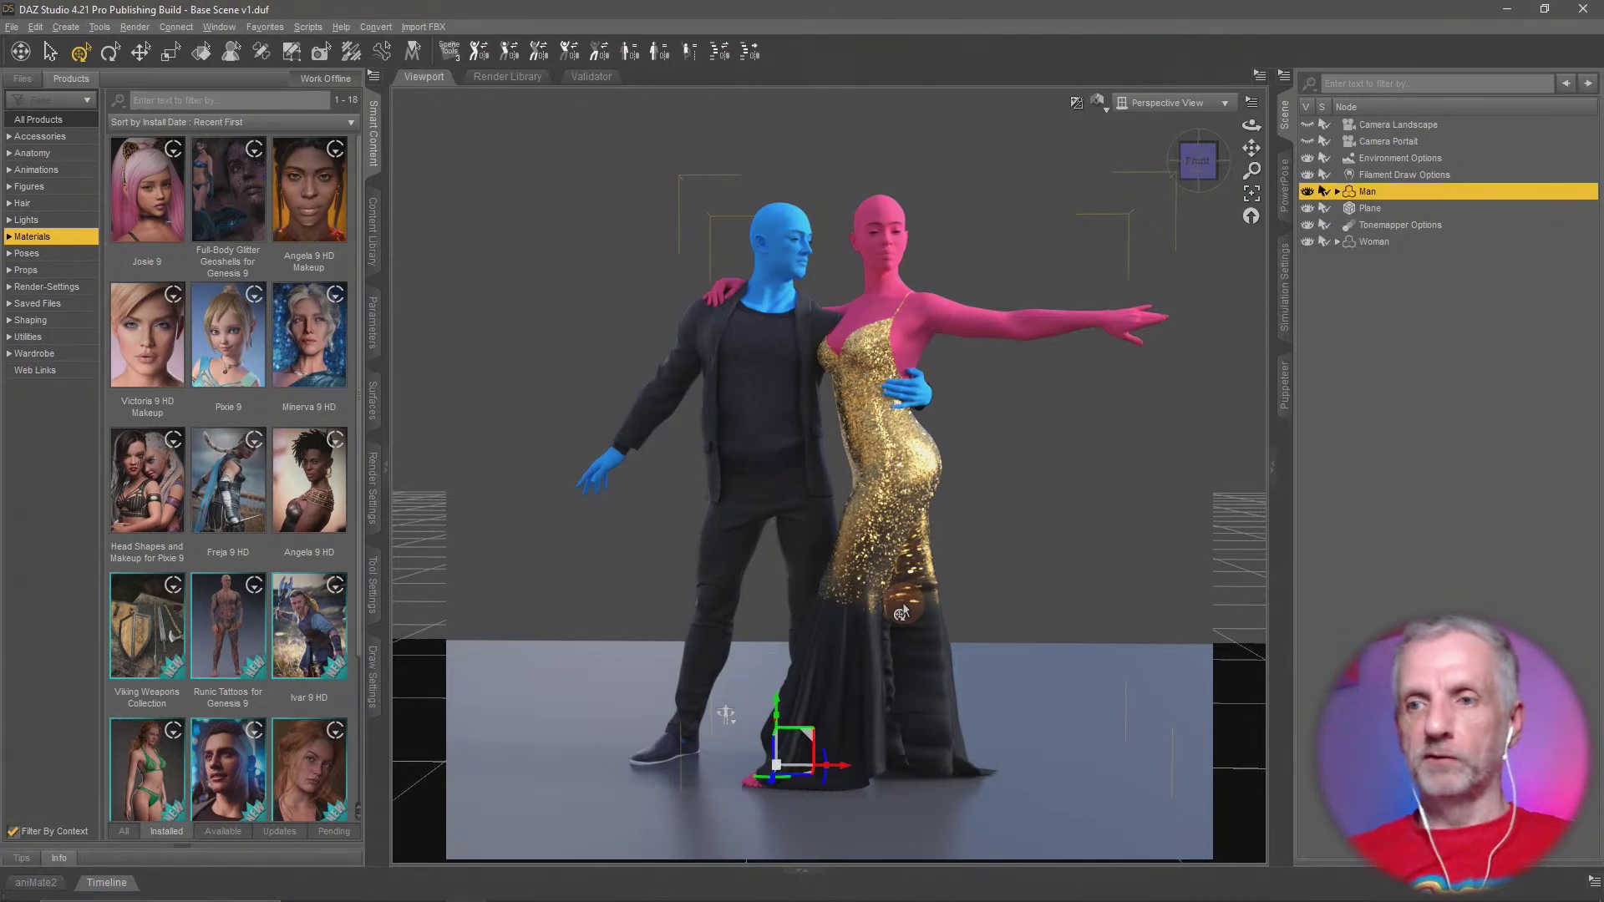
{"action": "mouse_move", "coordinate": [909, 626]}
{"action": "middle_mouse_down"}
{"action": "mouse_move", "coordinate": [981, 630]}
{"action": "mouse_move", "coordinate": [910, 622]}
{"action": "middle_mouse_up"}
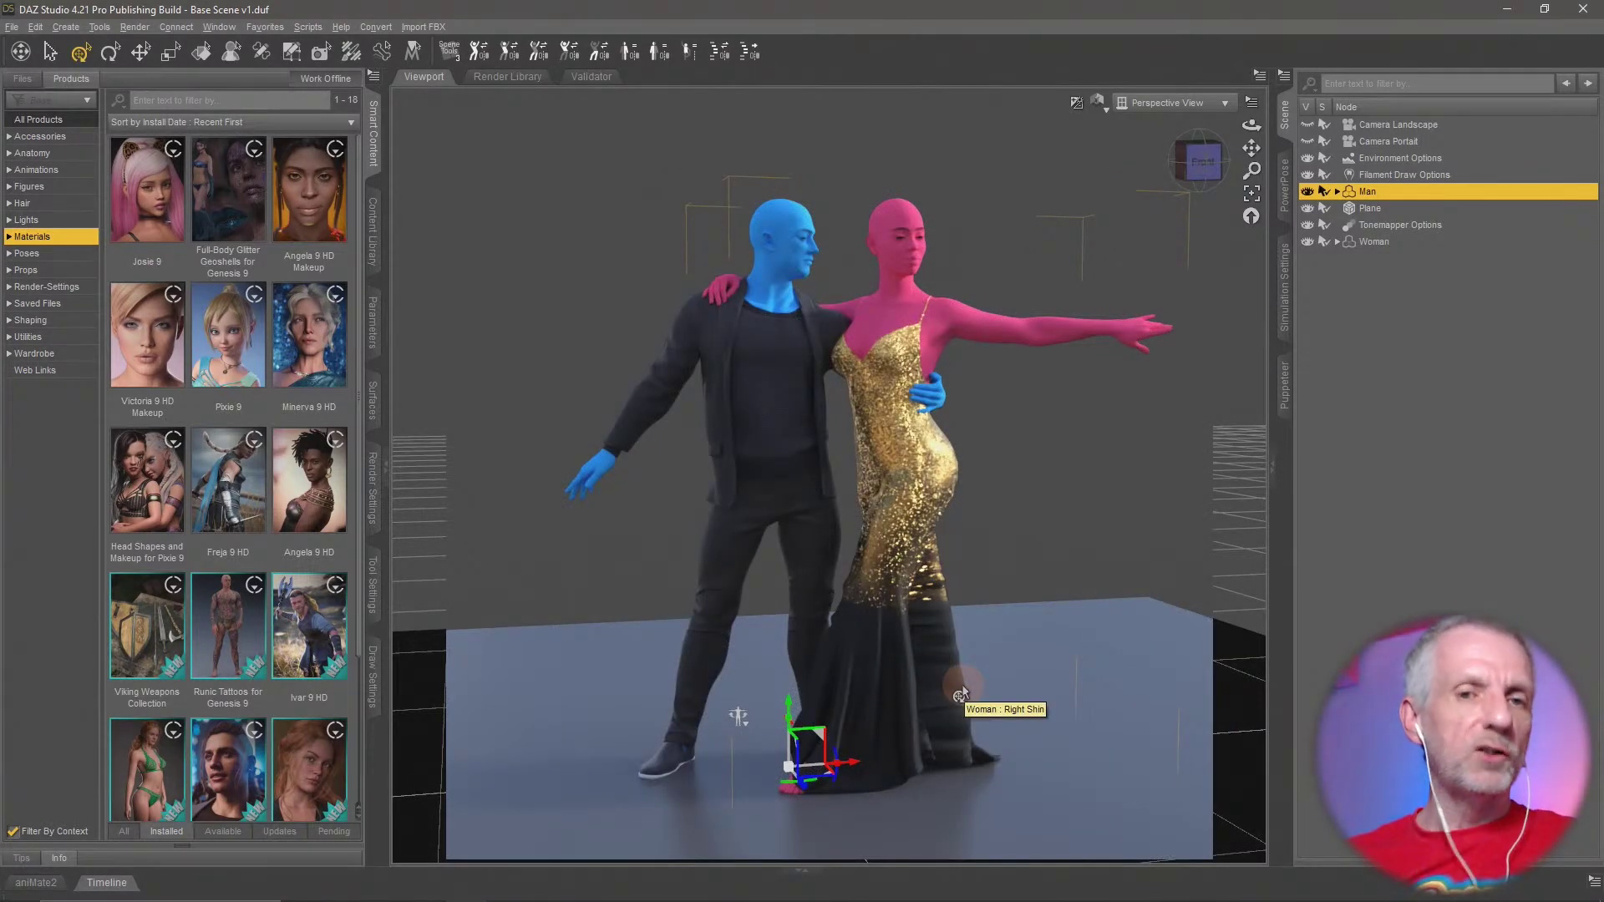
{"action": "middle_click_drag", "start_coordinate": [961, 693], "coordinate": [964, 703]}
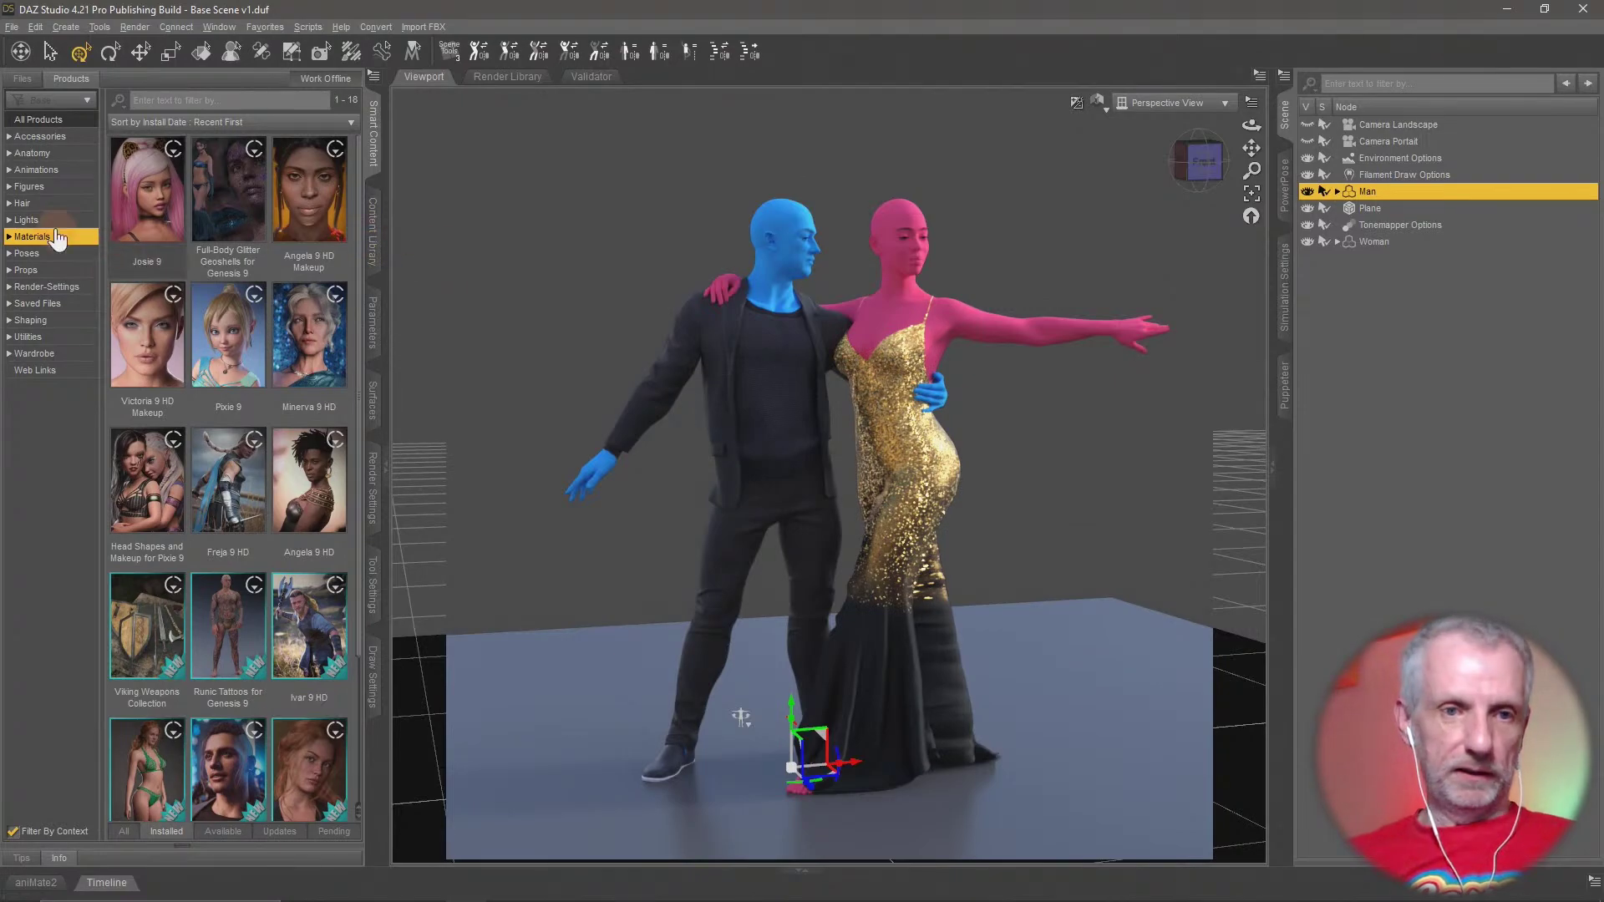
List the Lights products without context filtering and open the Click N Render - Pastel Edition - IBL Set
{"action": "left_click", "coordinate": [50, 203]}
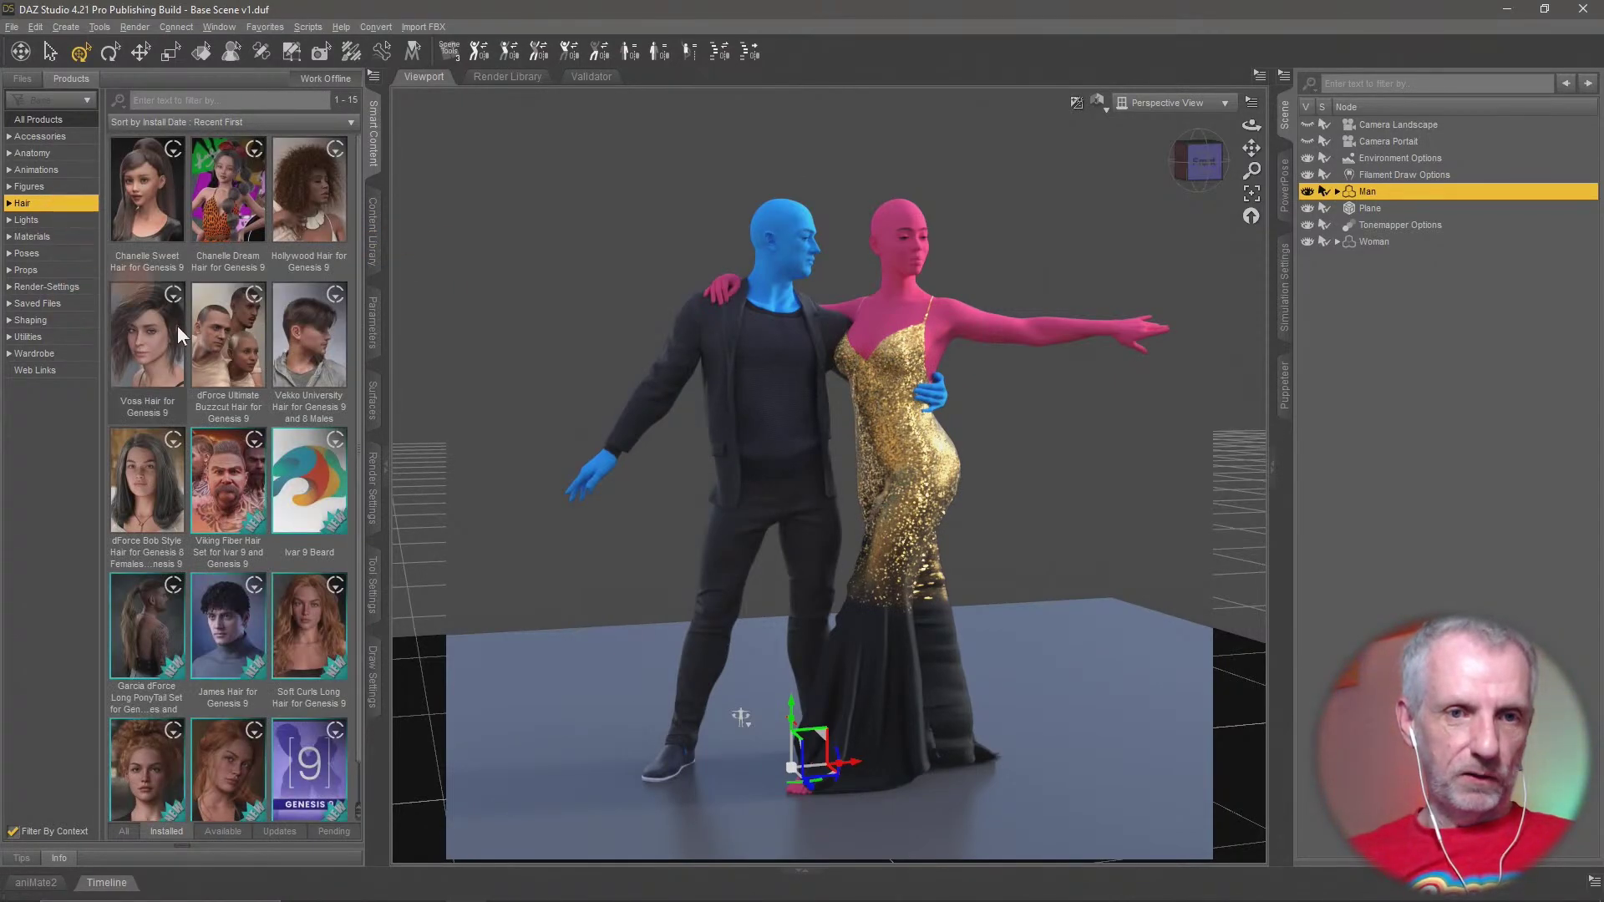
{"action": "left_click", "coordinate": [90, 220]}
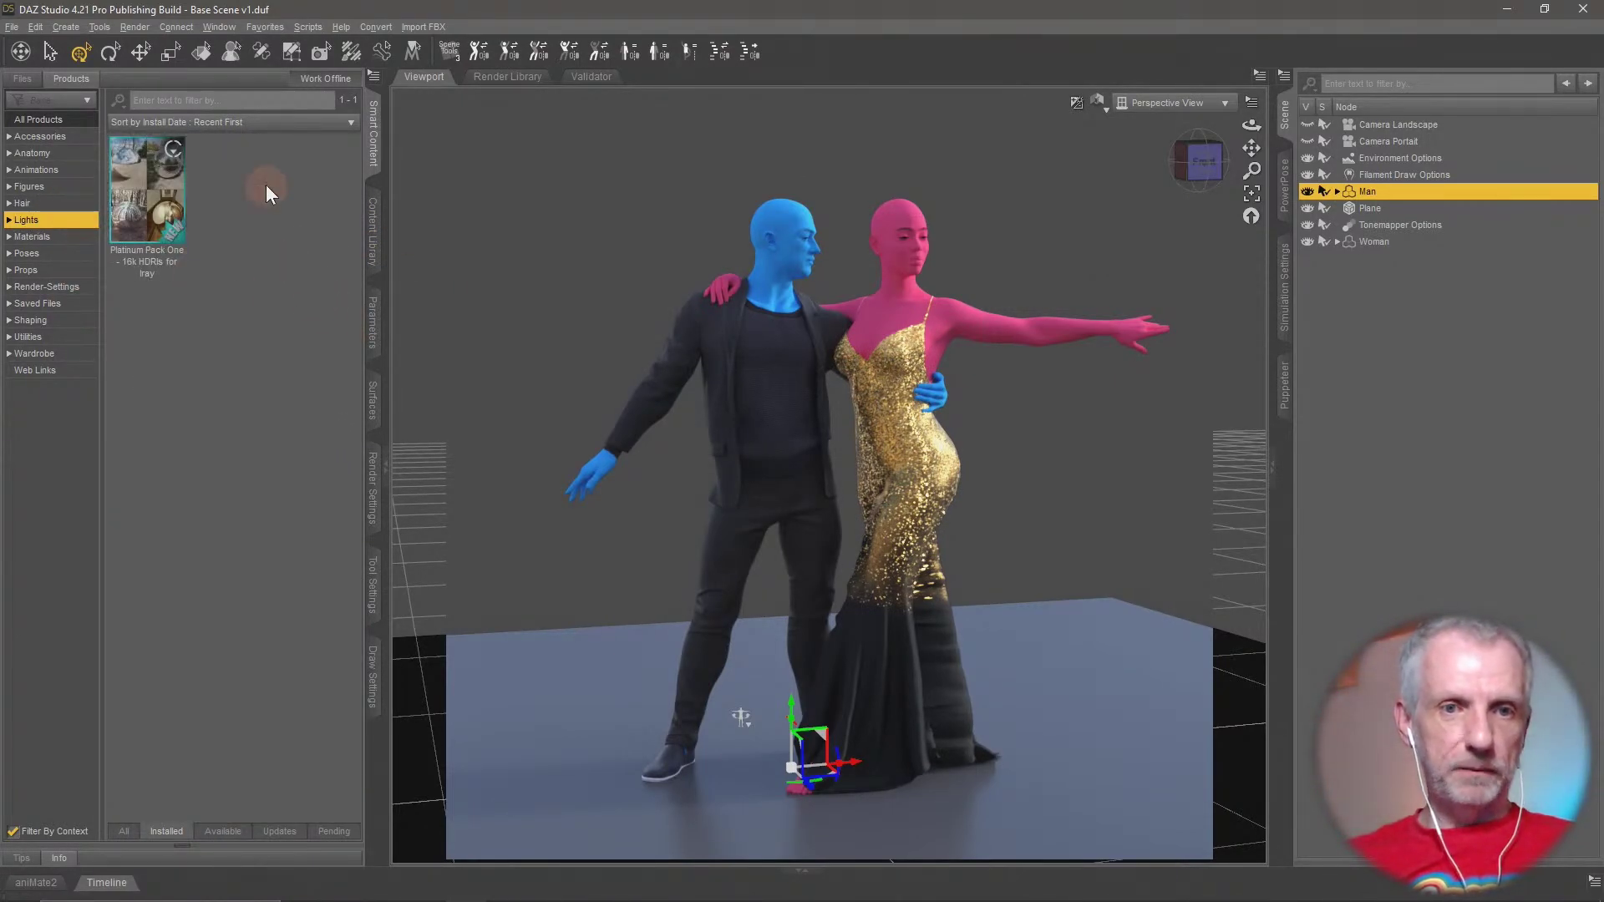
{"action": "left_click", "coordinate": [13, 831]}
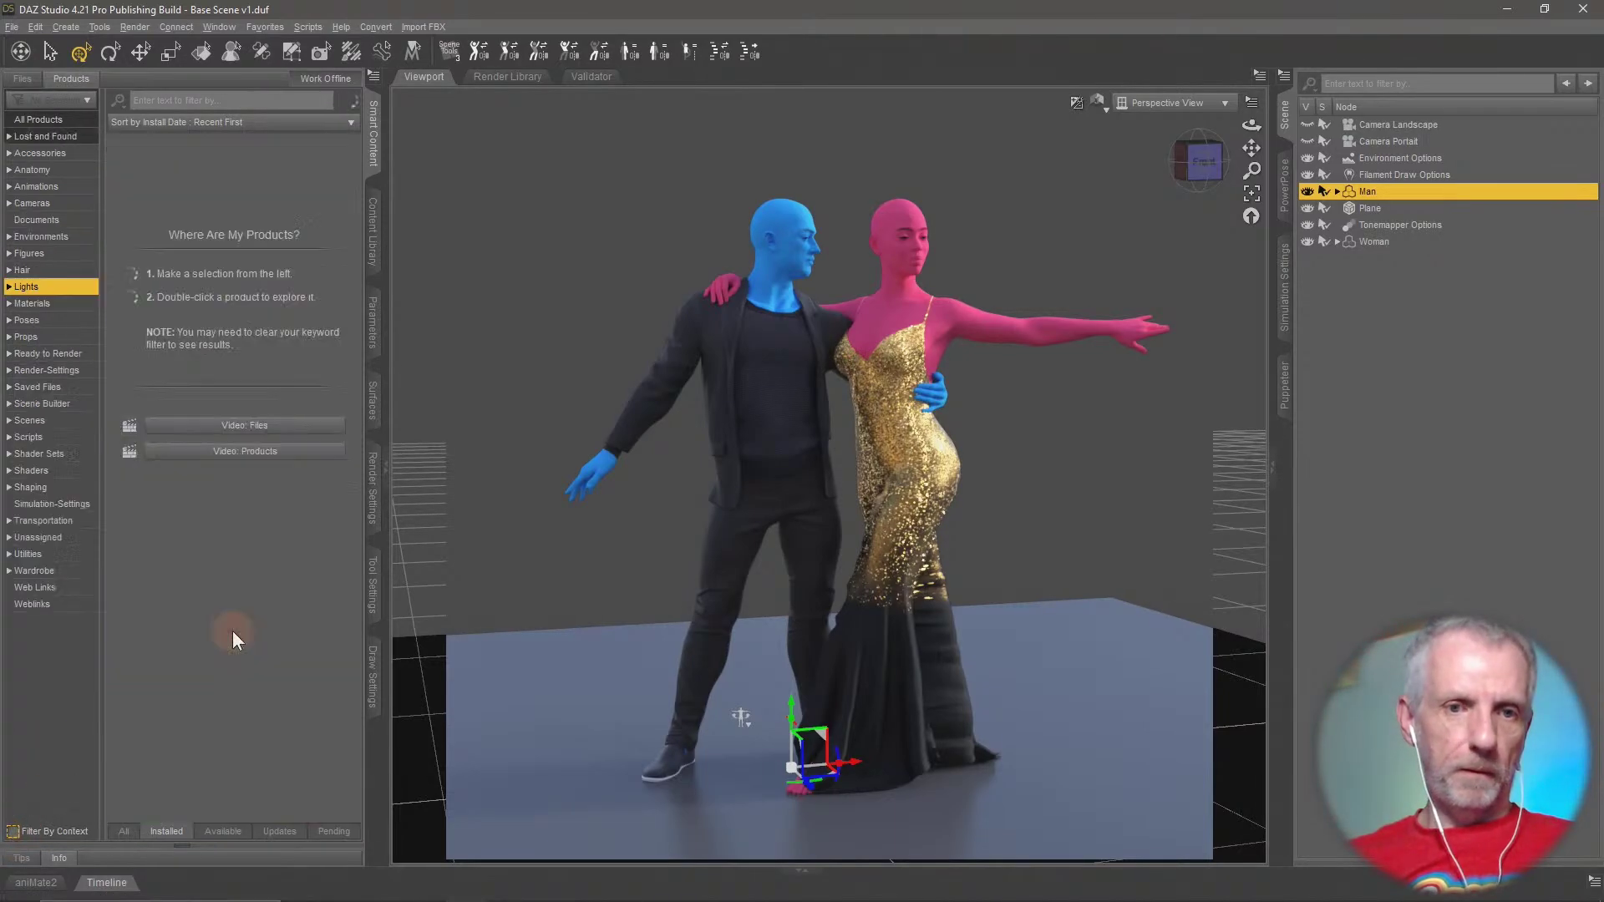
{"action": "left_click", "coordinate": [501, 603]}
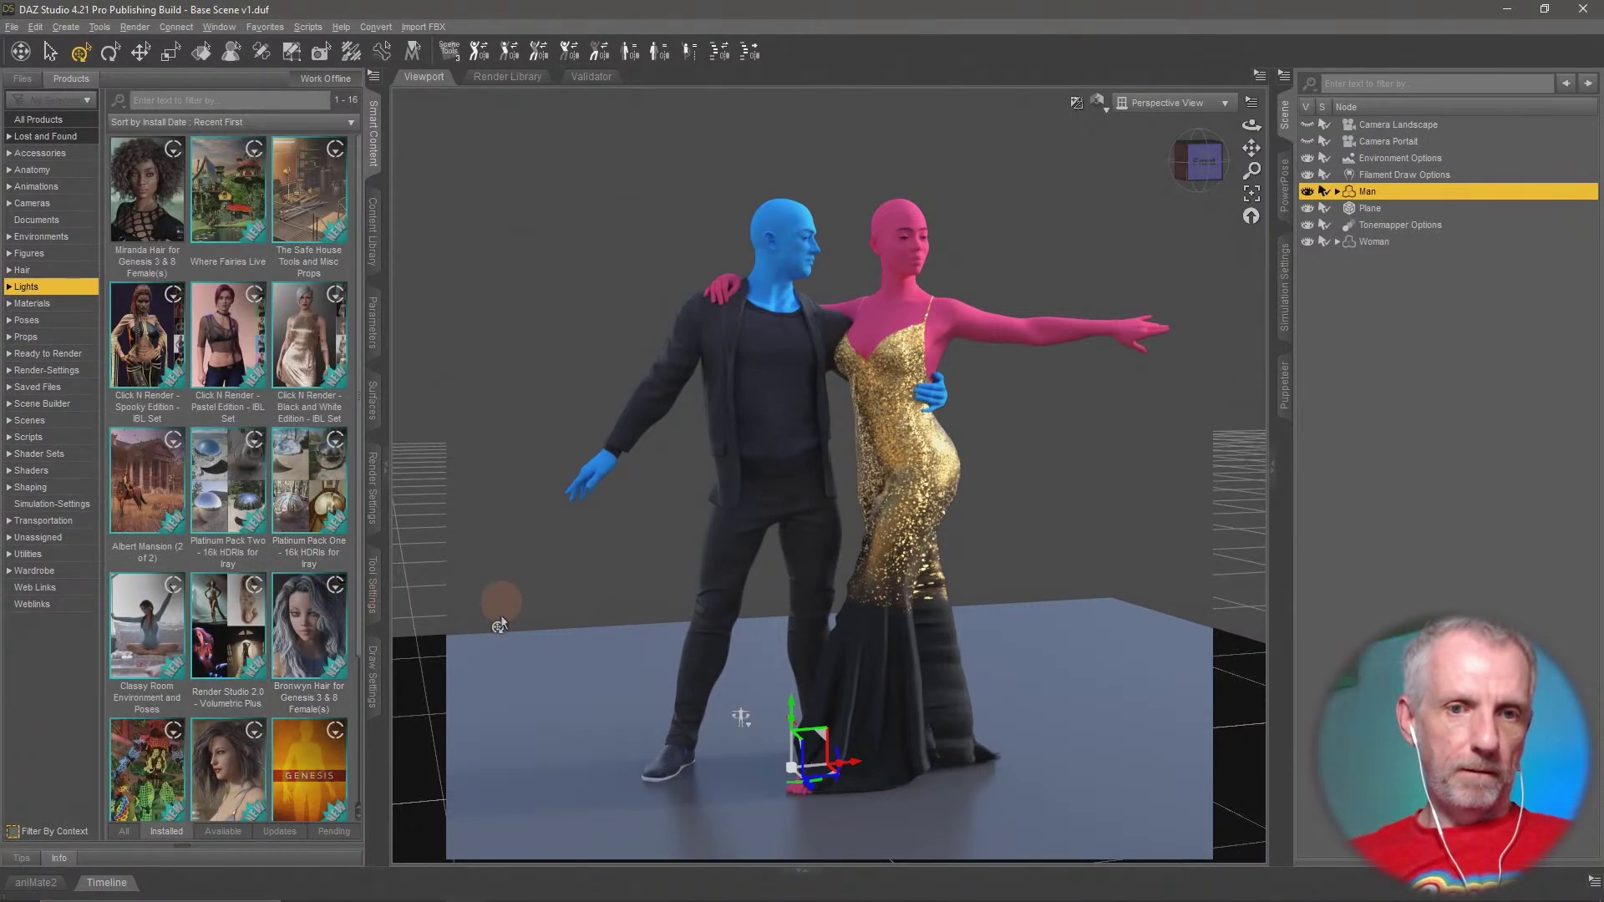
{"action": "left_click", "coordinate": [231, 346]}
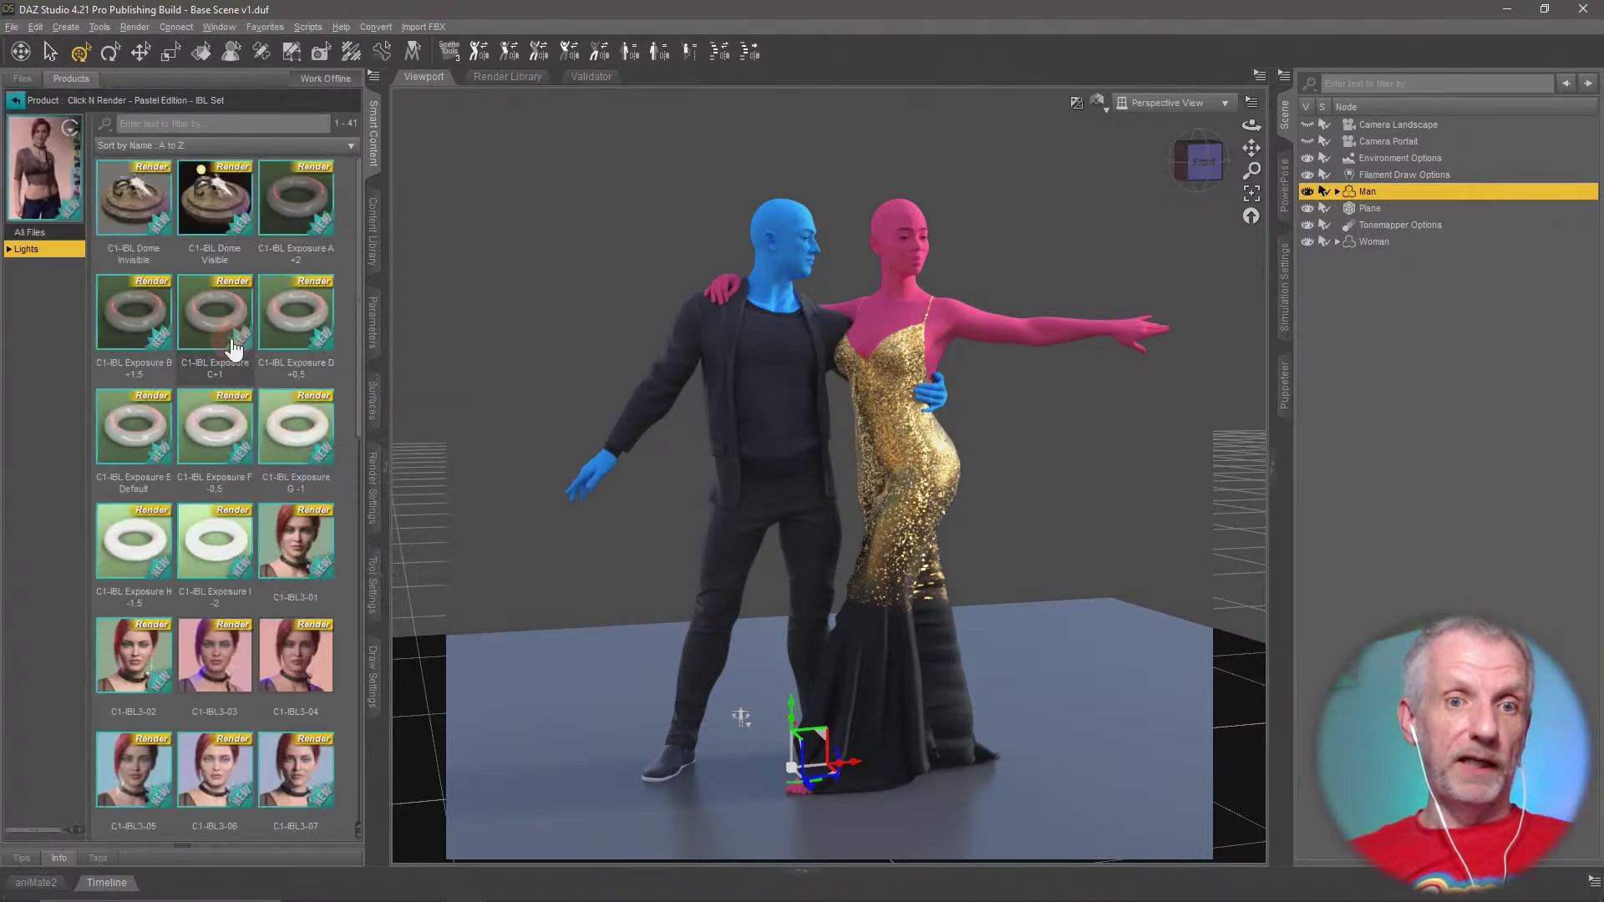
Apply the C1-IBL3-03 light preset to the scene and check its effect on the couple
{"action": "scroll", "coordinate": [294, 455], "scroll_direction": "down", "scroll_amount": 3}
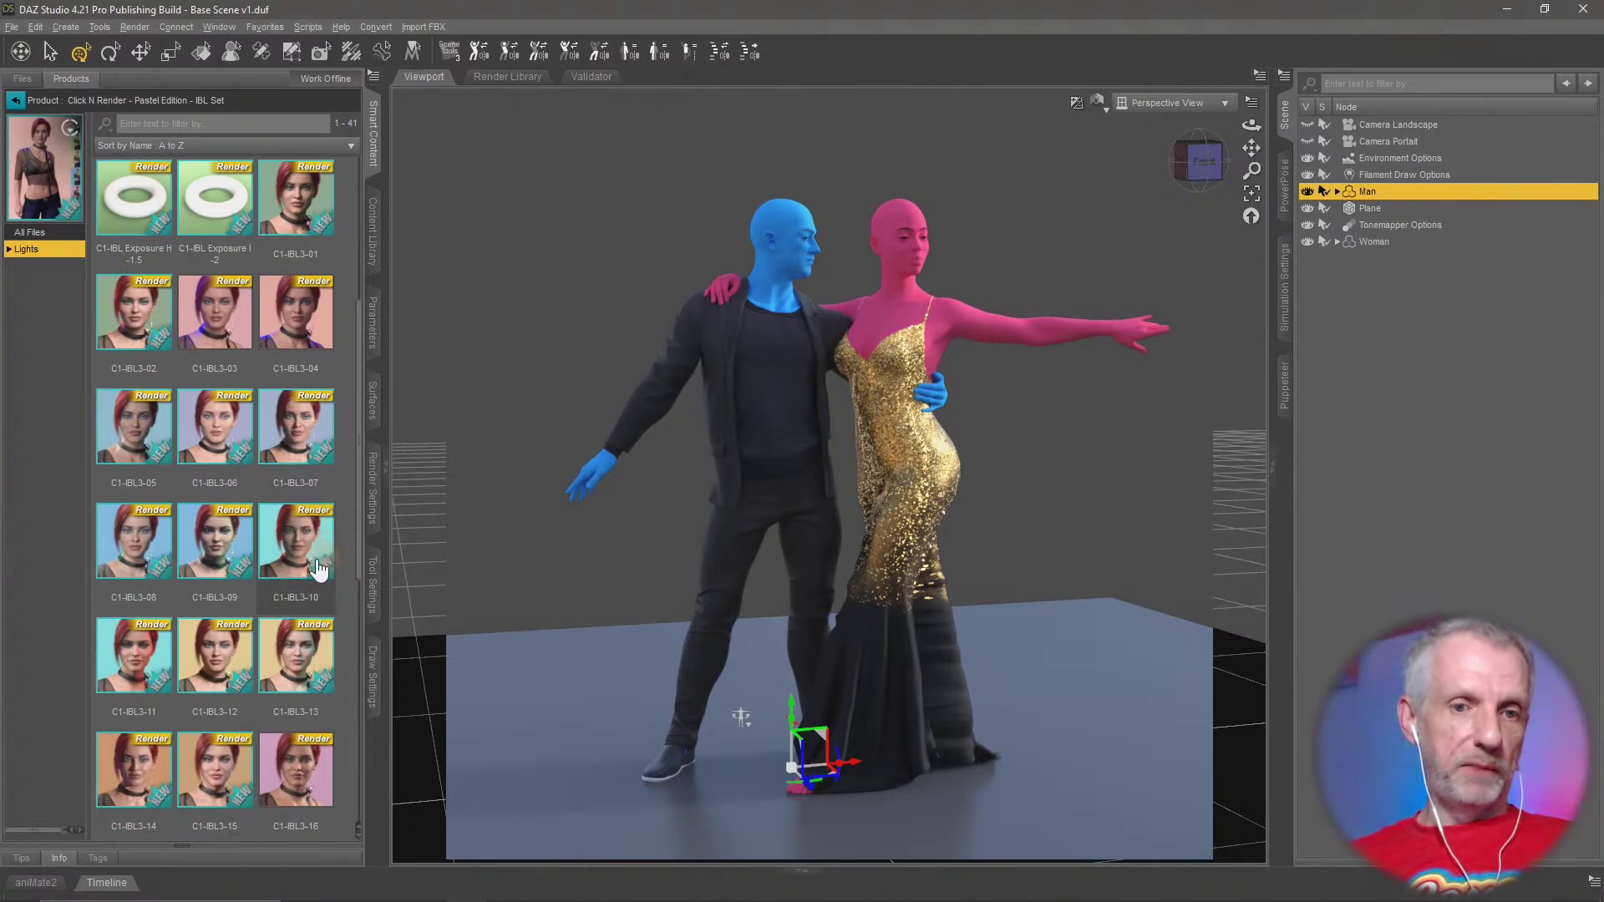
{"action": "double_click", "coordinate": [228, 326]}
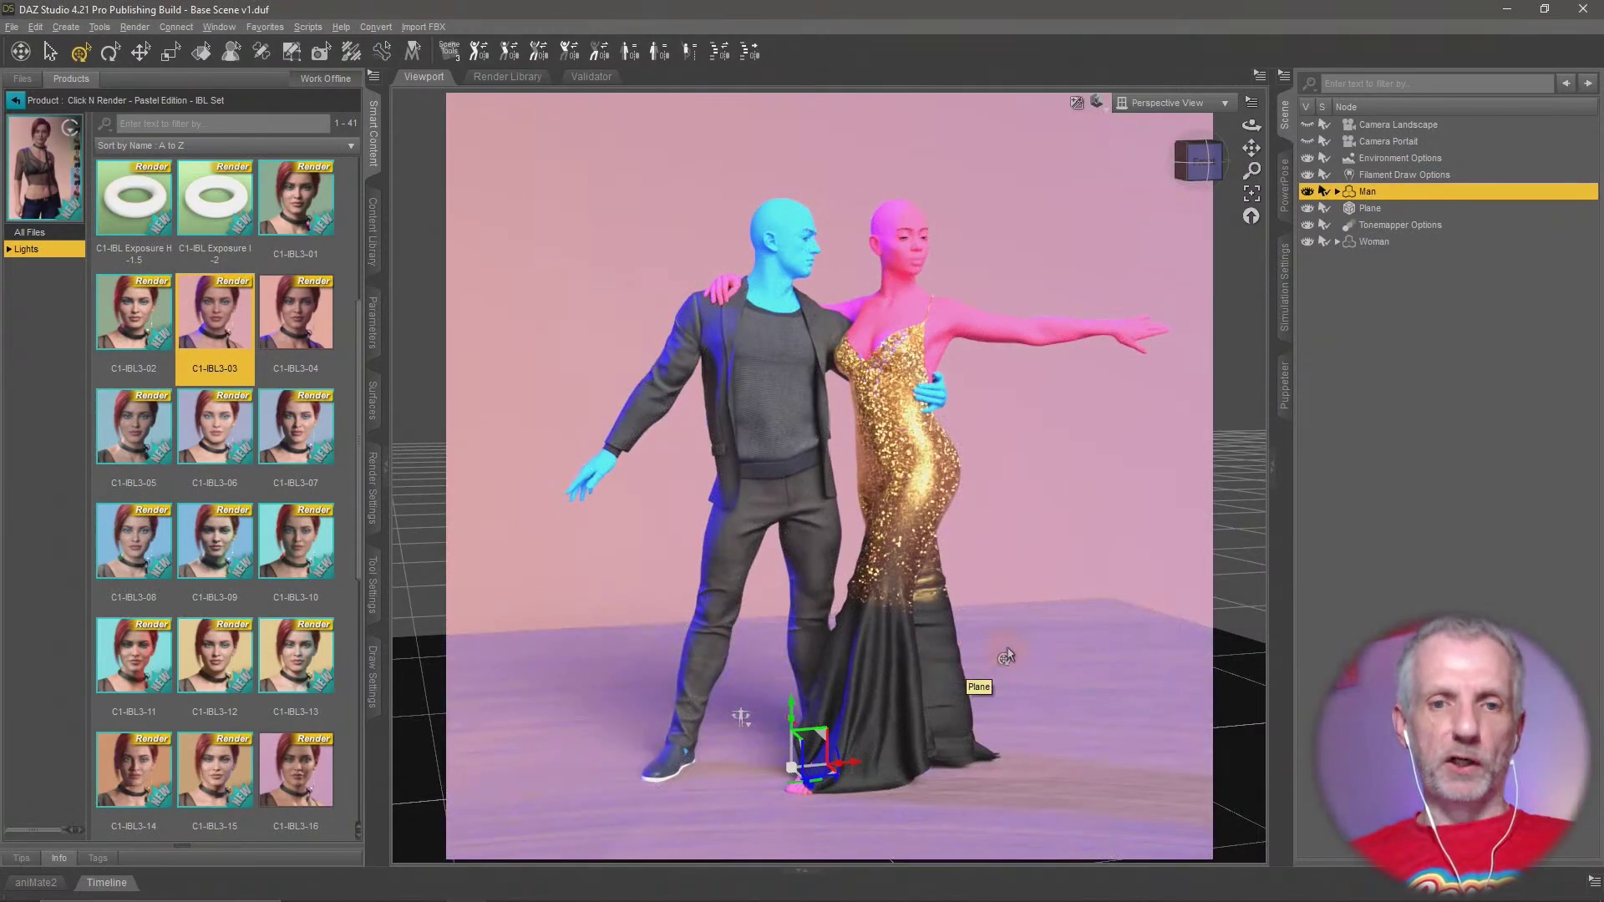
{"action": "middle_click_drag", "start_coordinate": [1008, 656], "coordinate": [1007, 669]}
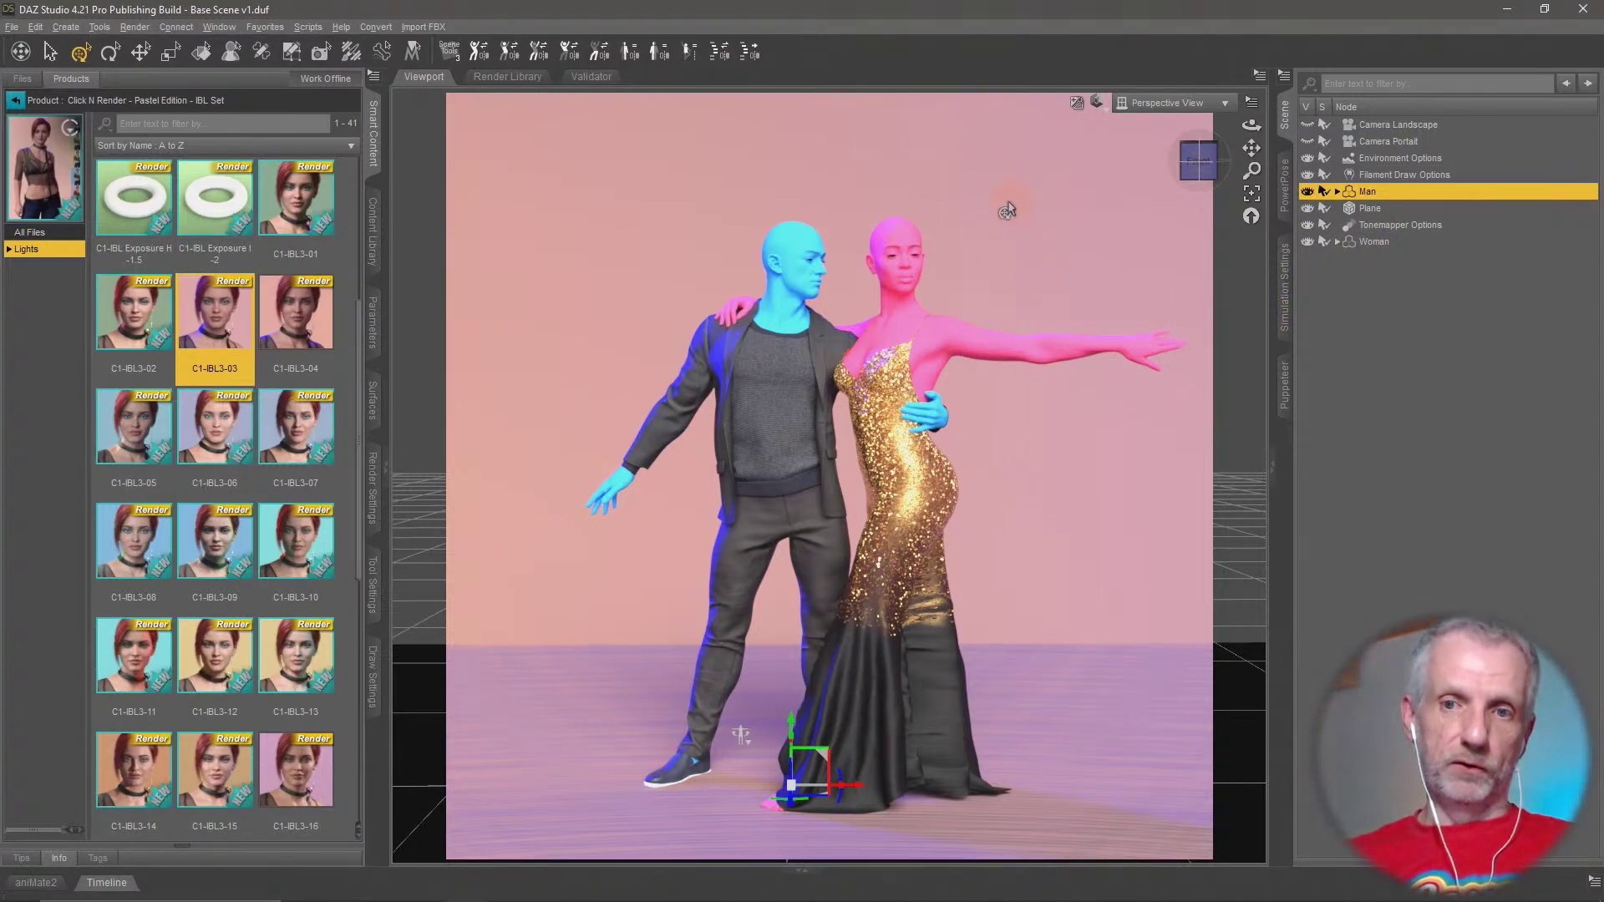
Set the Environment Intensity in the render settings to 0.50 and check the lighting on the figures' upper bodies
{"action": "left_click", "coordinate": [373, 488]}
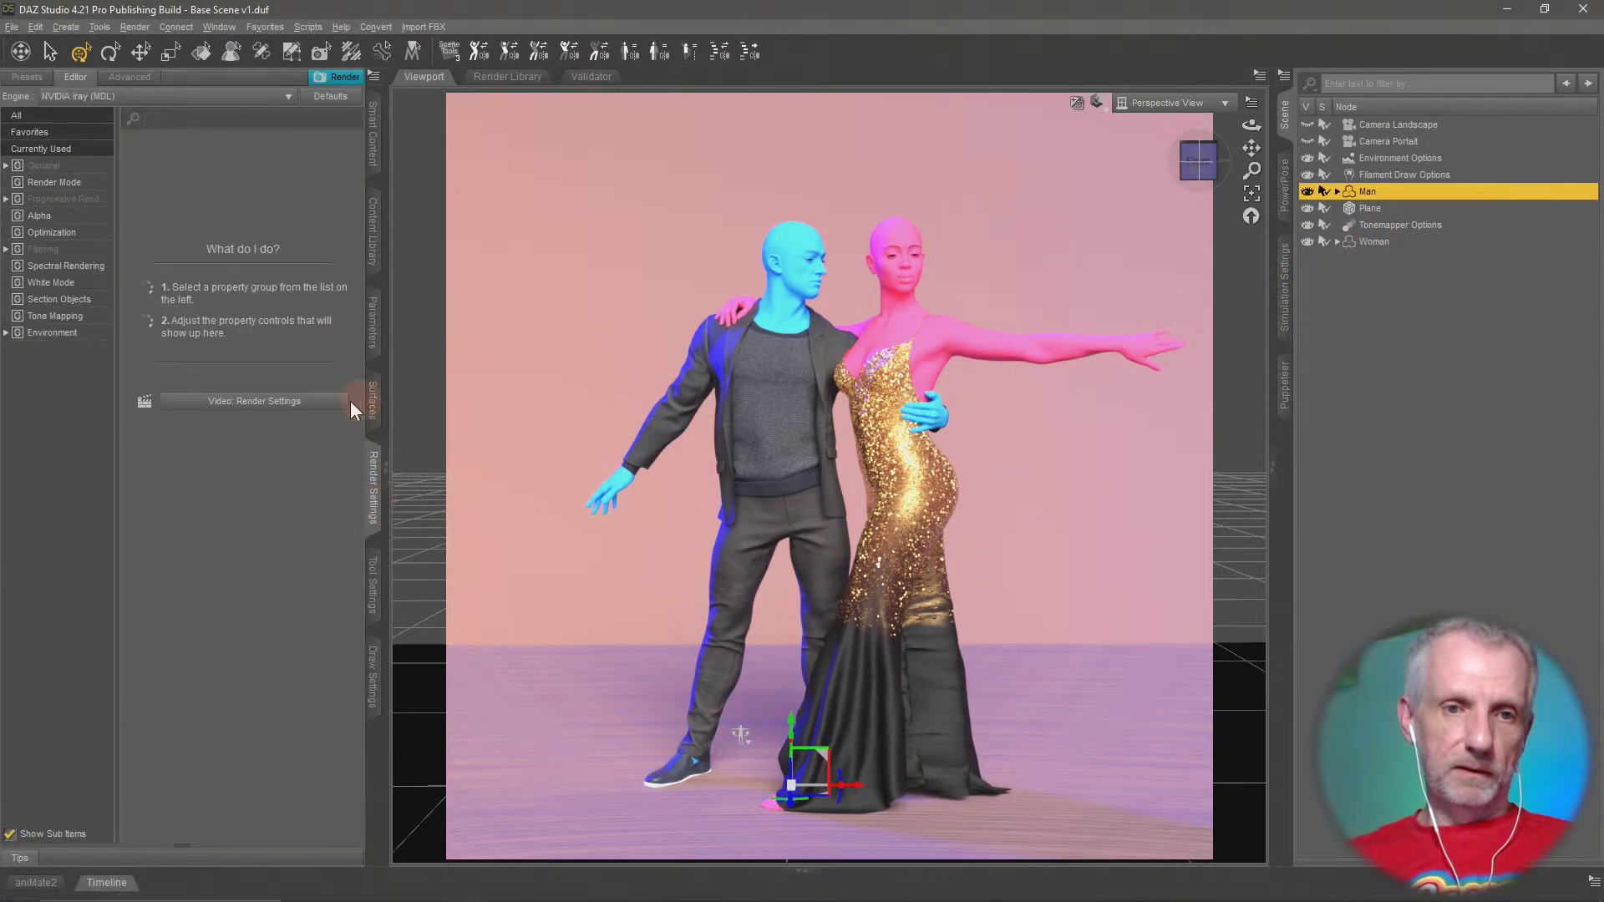
{"action": "left_click", "coordinate": [81, 338]}
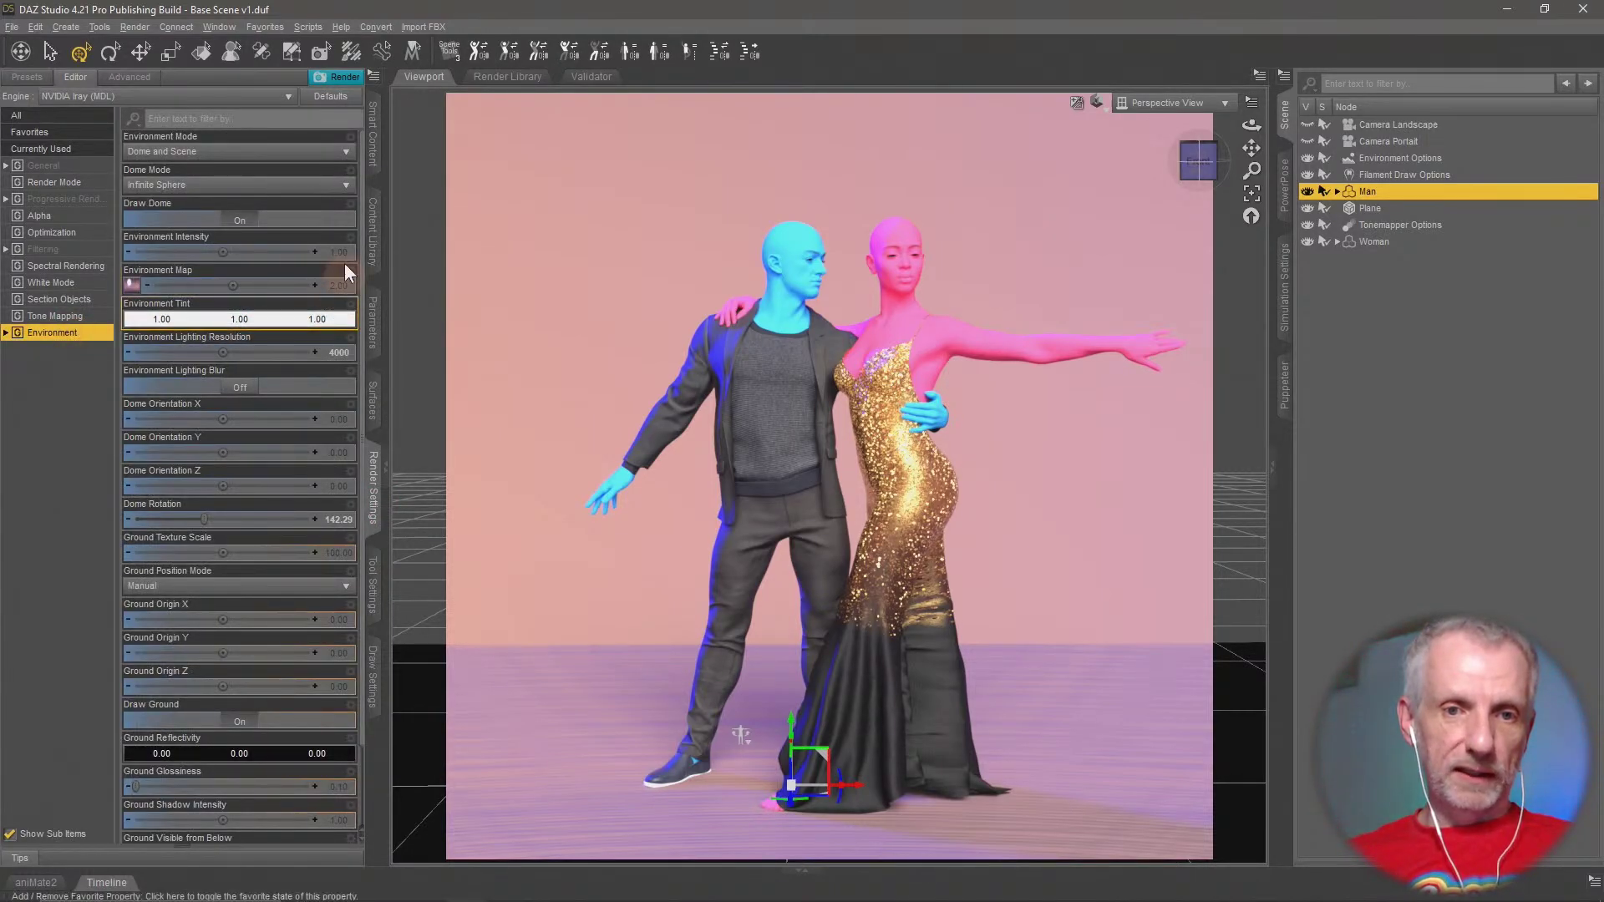
{"action": "middle_click_drag", "start_coordinate": [643, 328], "coordinate": [662, 358]}
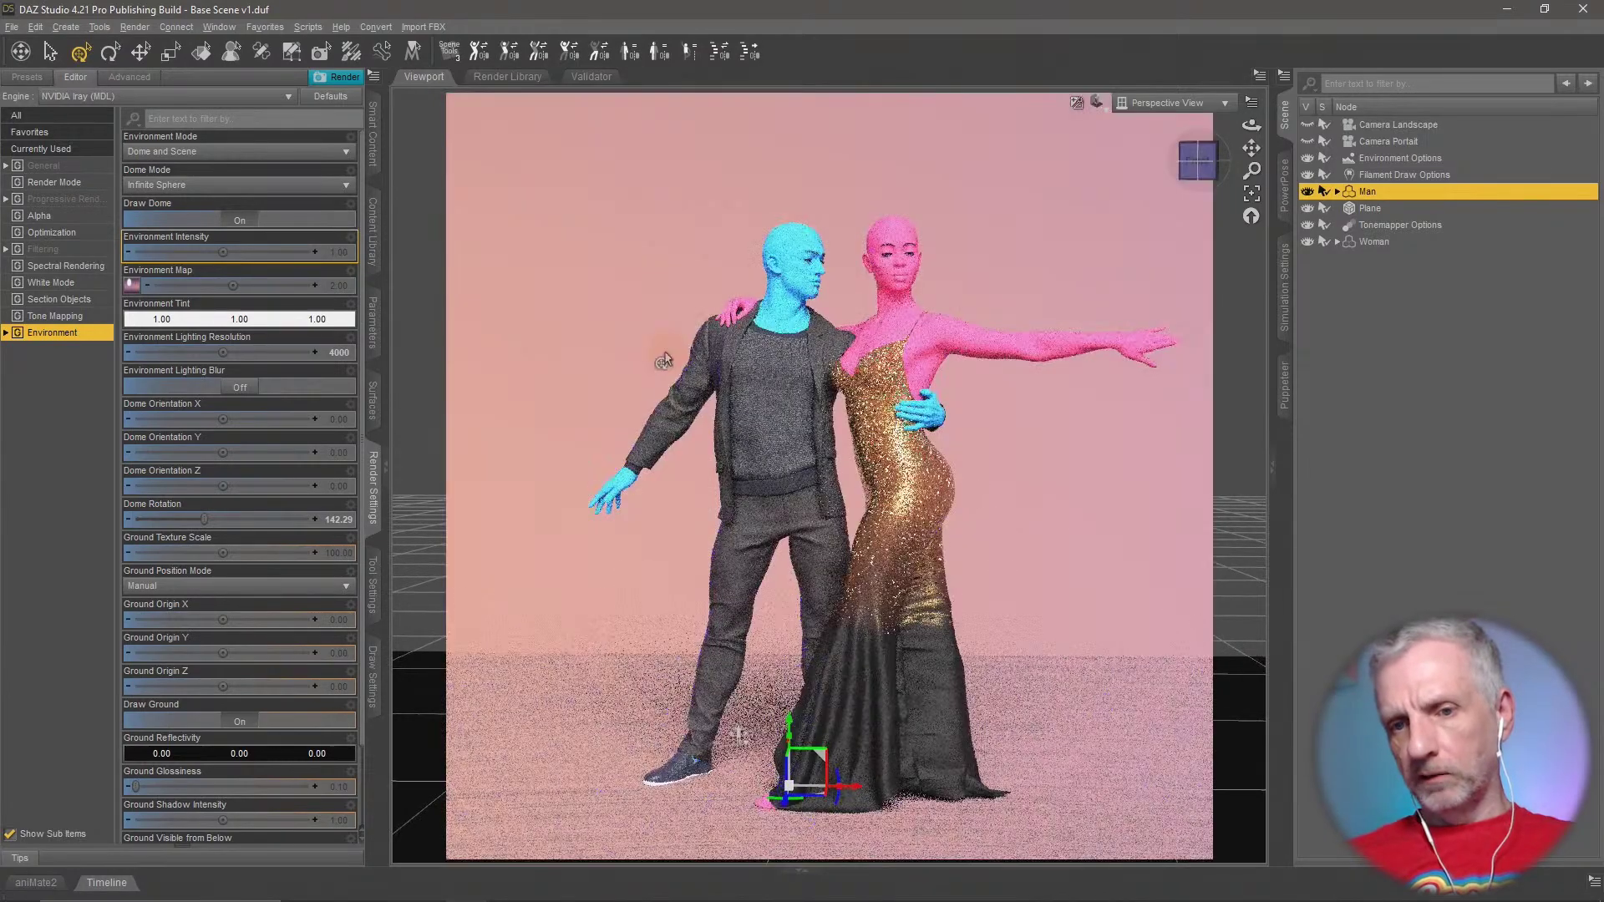
{"action": "left_click", "coordinate": [336, 252]}
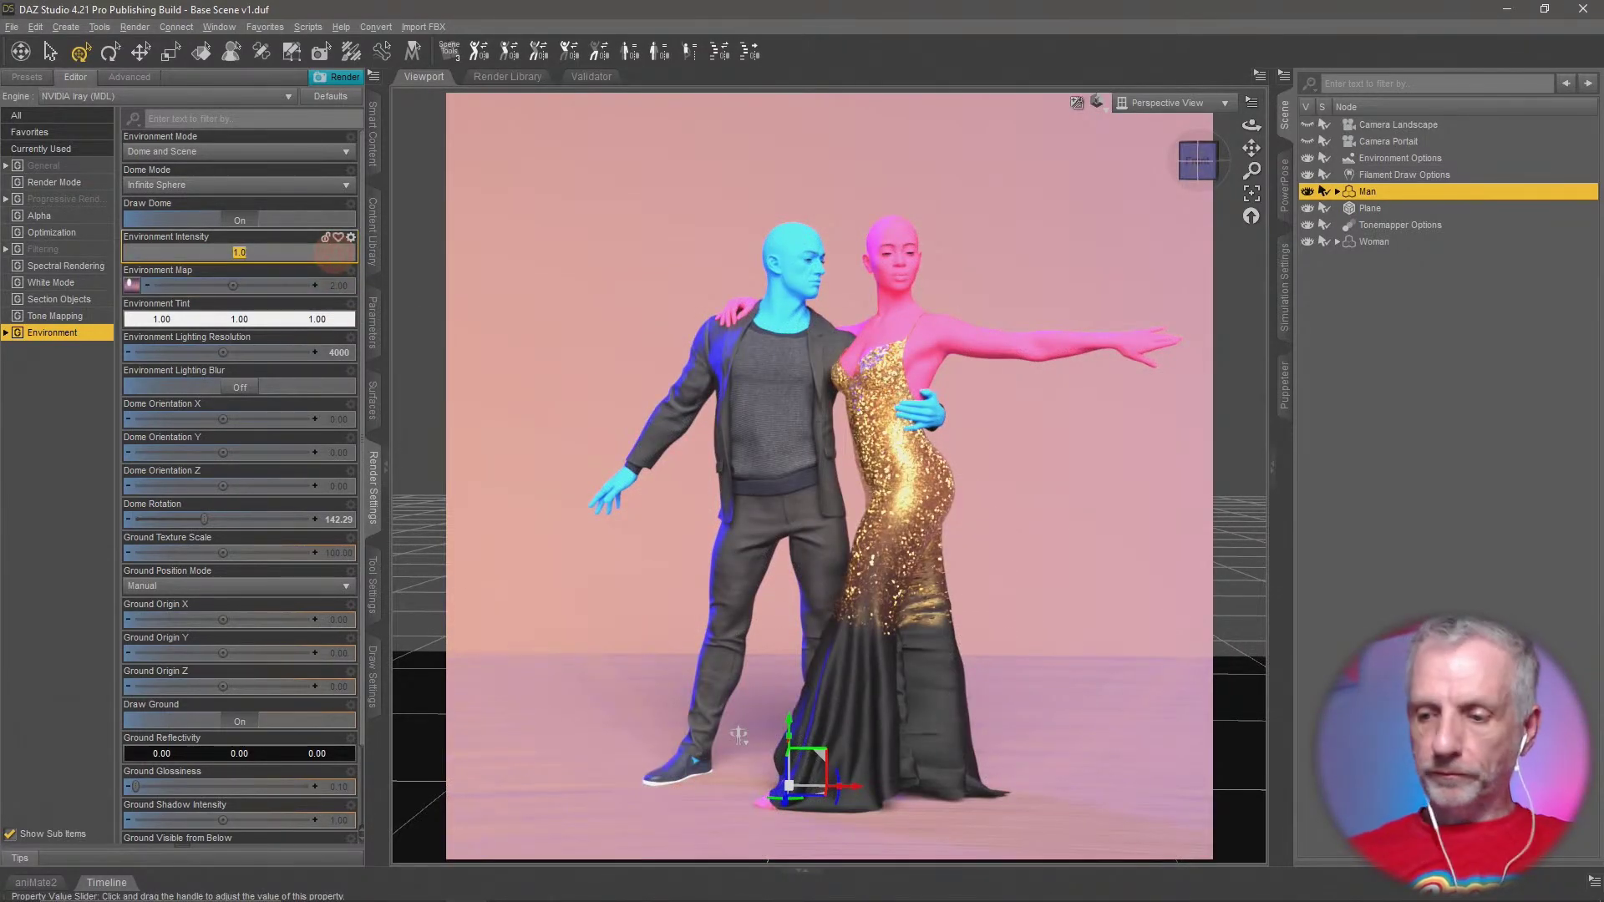
{"action": "type", "text": ".5"}
{"action": "key", "text": "Return"}
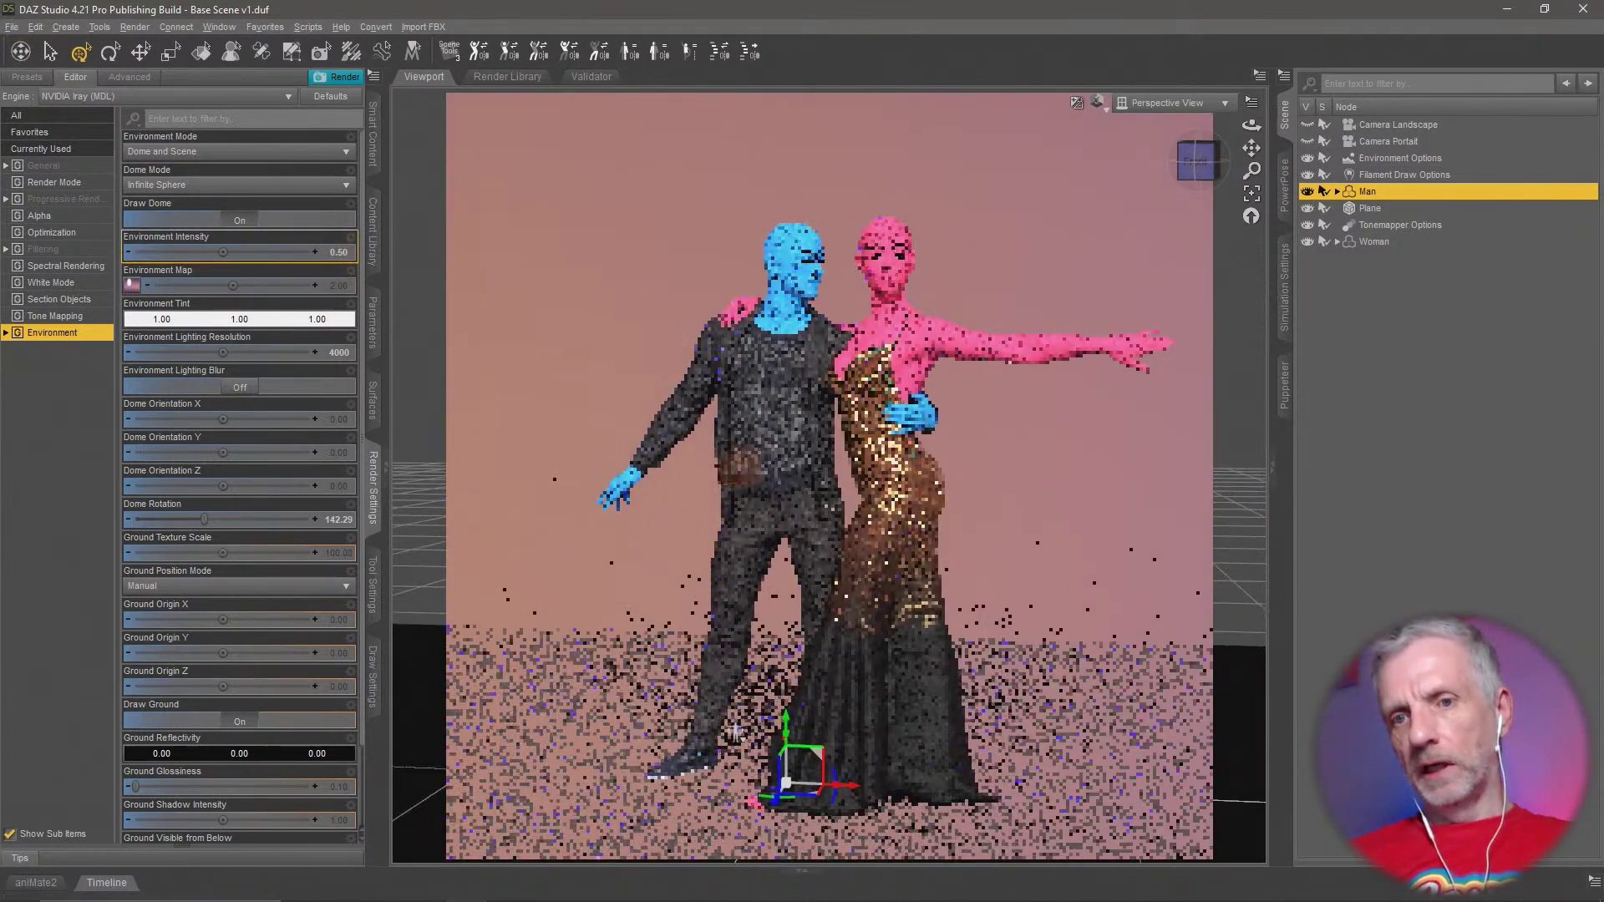
{"action": "scroll", "coordinate": [750, 470], "scroll_direction": "up", "scroll_amount": 3}
{"action": "middle_click_drag", "start_coordinate": [750, 470], "coordinate": [745, 618]}
{"action": "scroll", "coordinate": [749, 469], "scroll_direction": "up", "scroll_amount": 2}
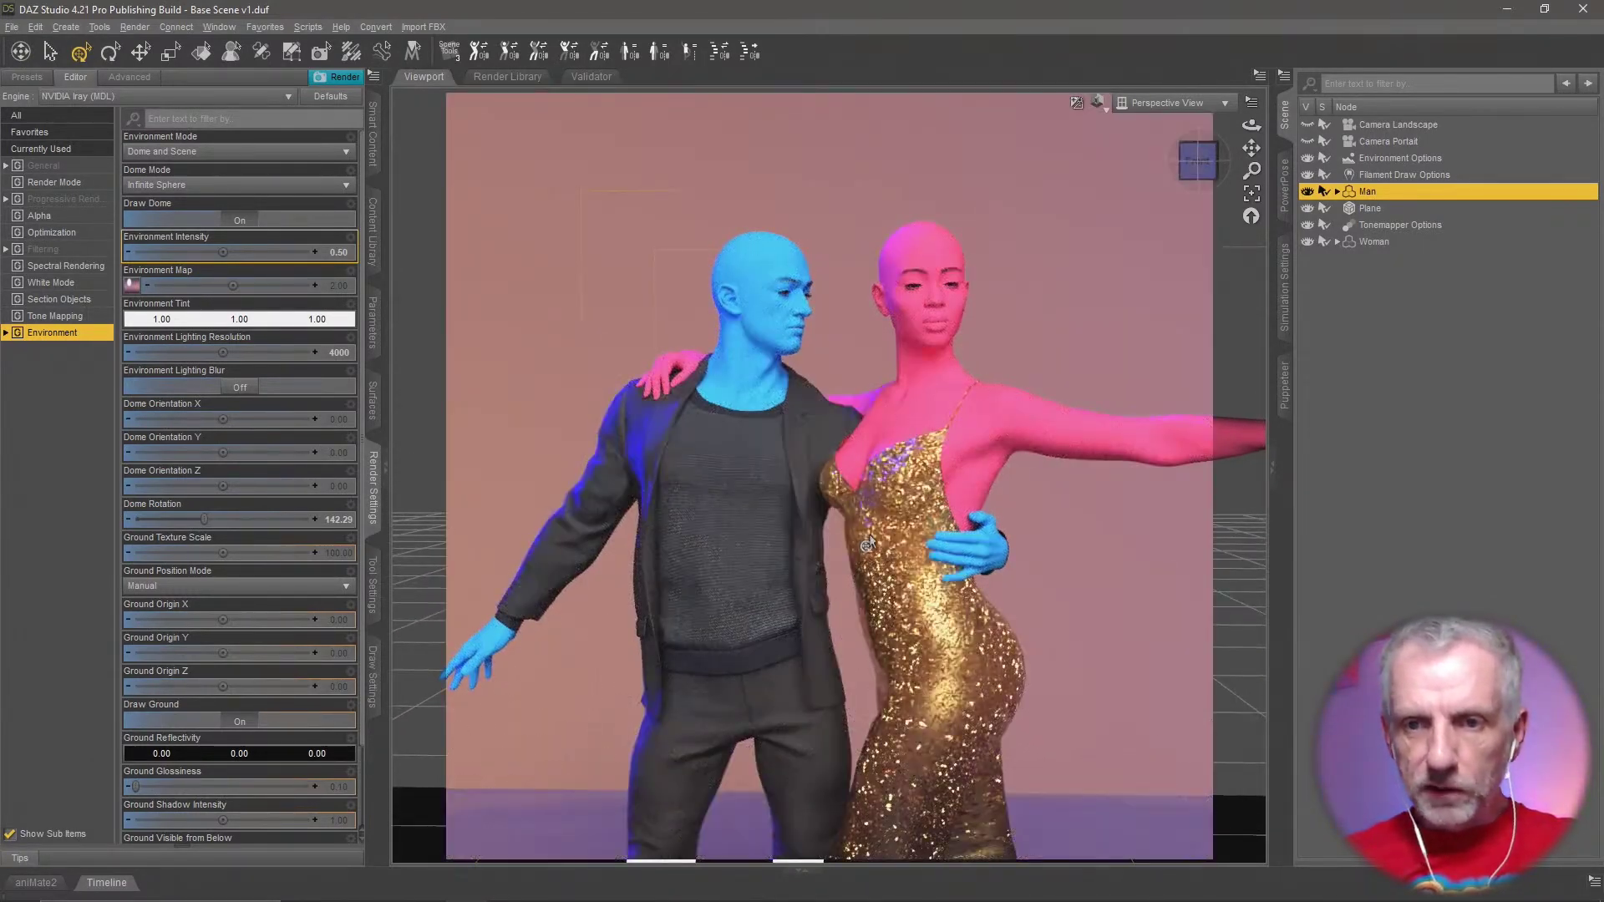
Hide the Plane in the scene and check the couple's full figures and ground shadows under the current lighting
{"action": "scroll", "coordinate": [869, 545], "scroll_direction": "up", "scroll_amount": 1}
{"action": "scroll", "coordinate": [869, 545], "scroll_direction": "up", "scroll_amount": 2}
{"action": "middle_click_drag", "start_coordinate": [834, 592], "coordinate": [868, 638]}
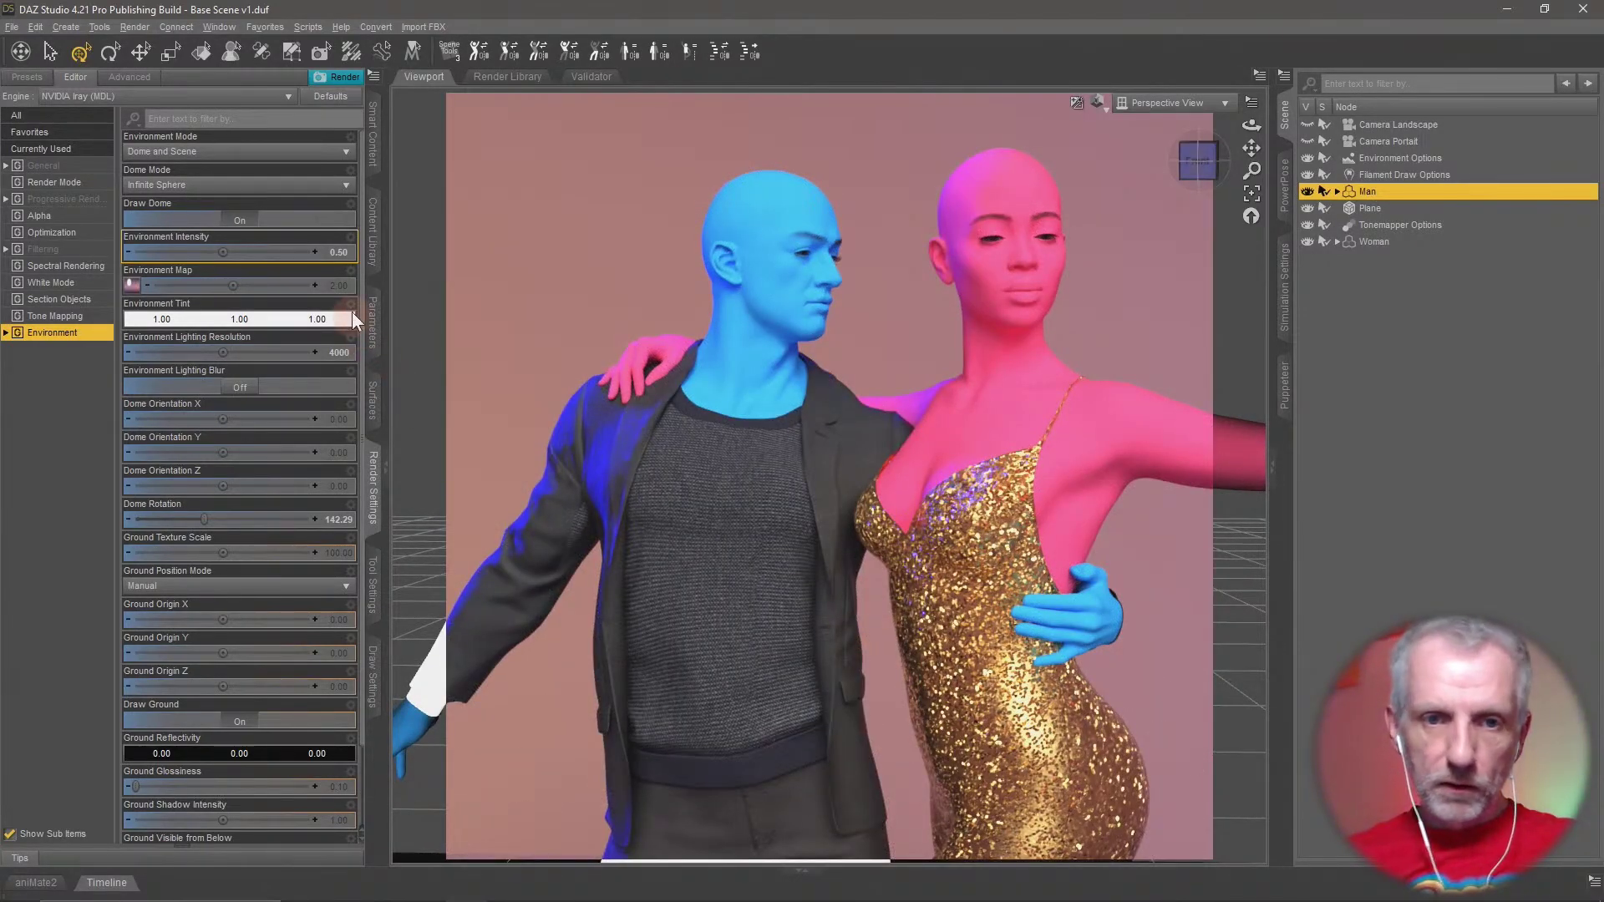
{"action": "scroll", "coordinate": [768, 599], "scroll_direction": "down", "scroll_amount": 5}
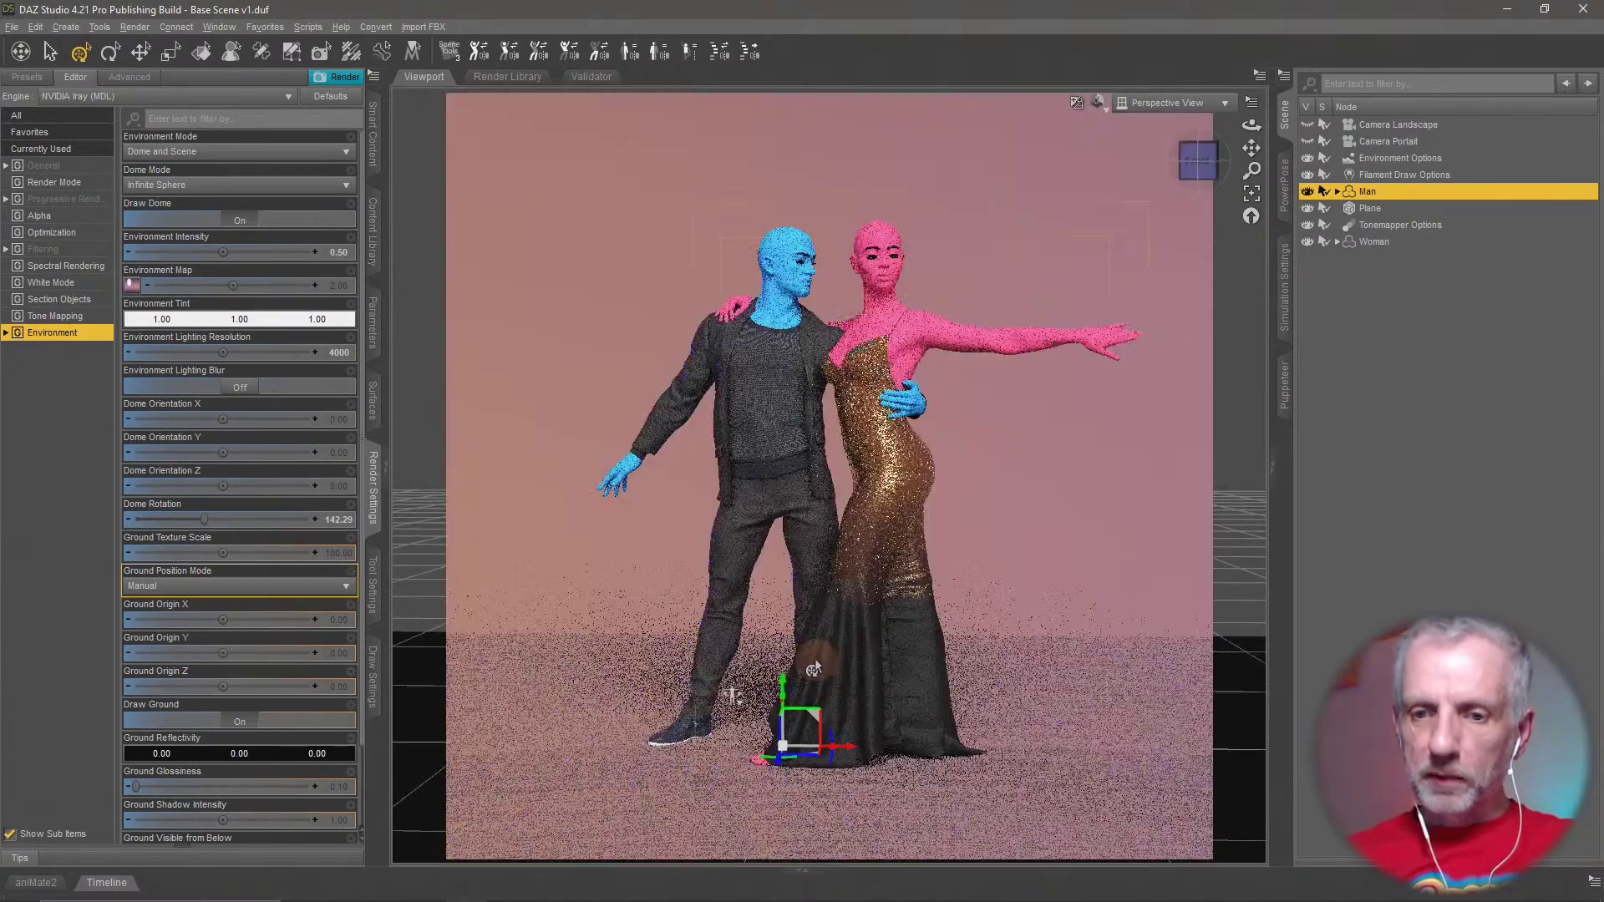
{"action": "left_click", "coordinate": [1307, 208]}
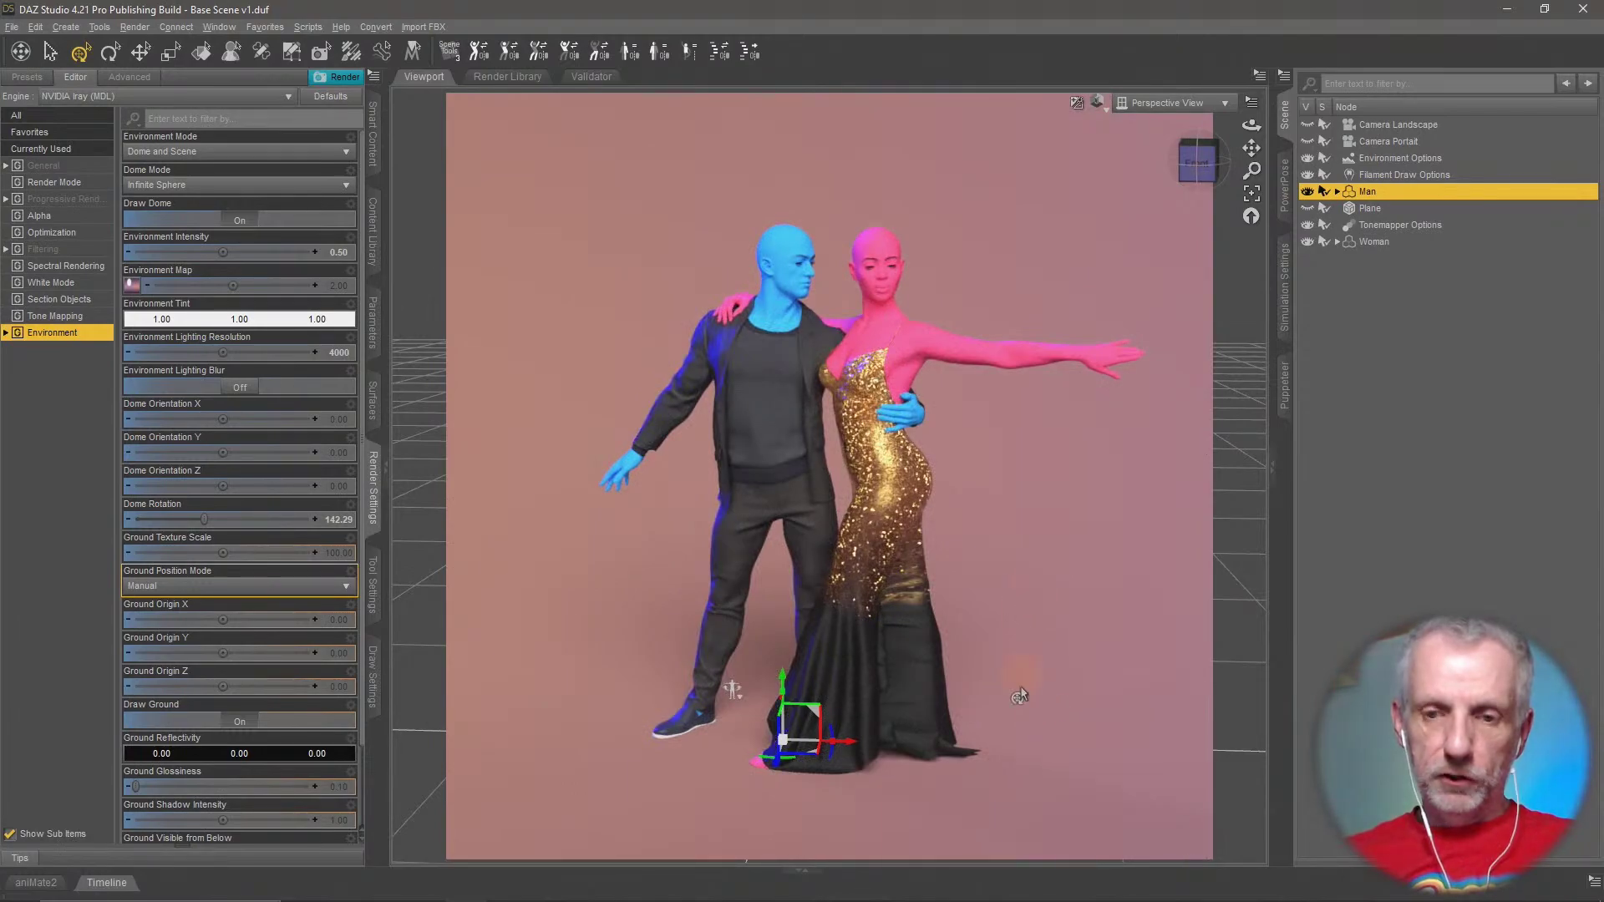
{"action": "middle_click_drag", "start_coordinate": [1021, 692], "coordinate": [1016, 695]}
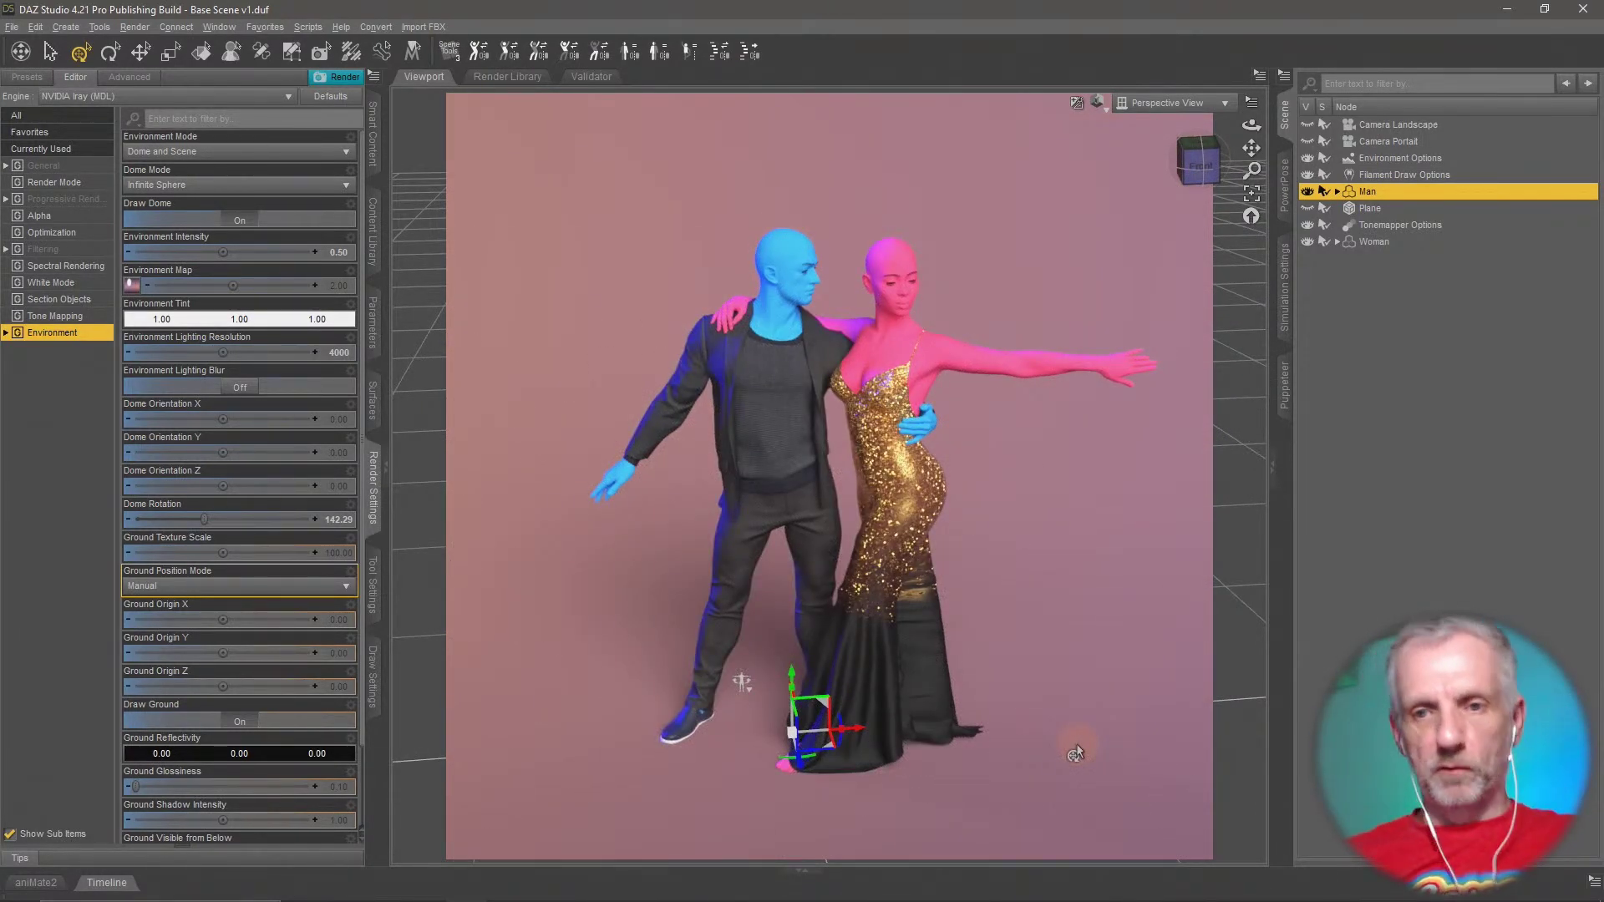
{"action": "middle_click_drag", "start_coordinate": [1074, 714], "coordinate": [1076, 716]}
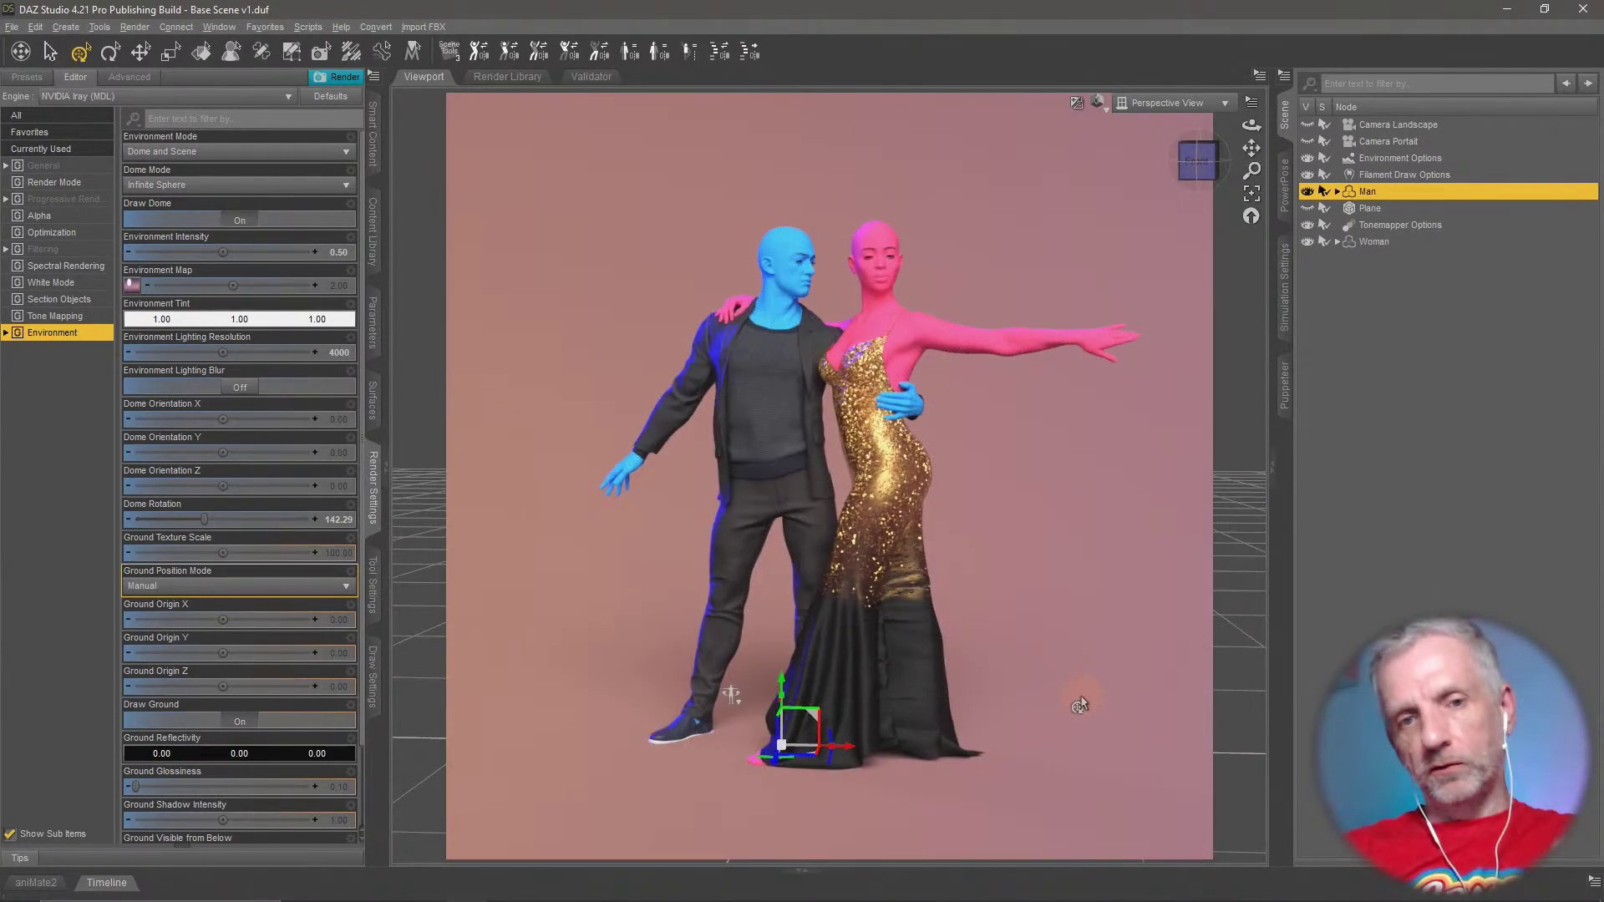
Try the C1-IBL3-04 and C1-IBL3-14 light presets on the scene and compare their effect on the couple
{"action": "left_click", "coordinate": [374, 144]}
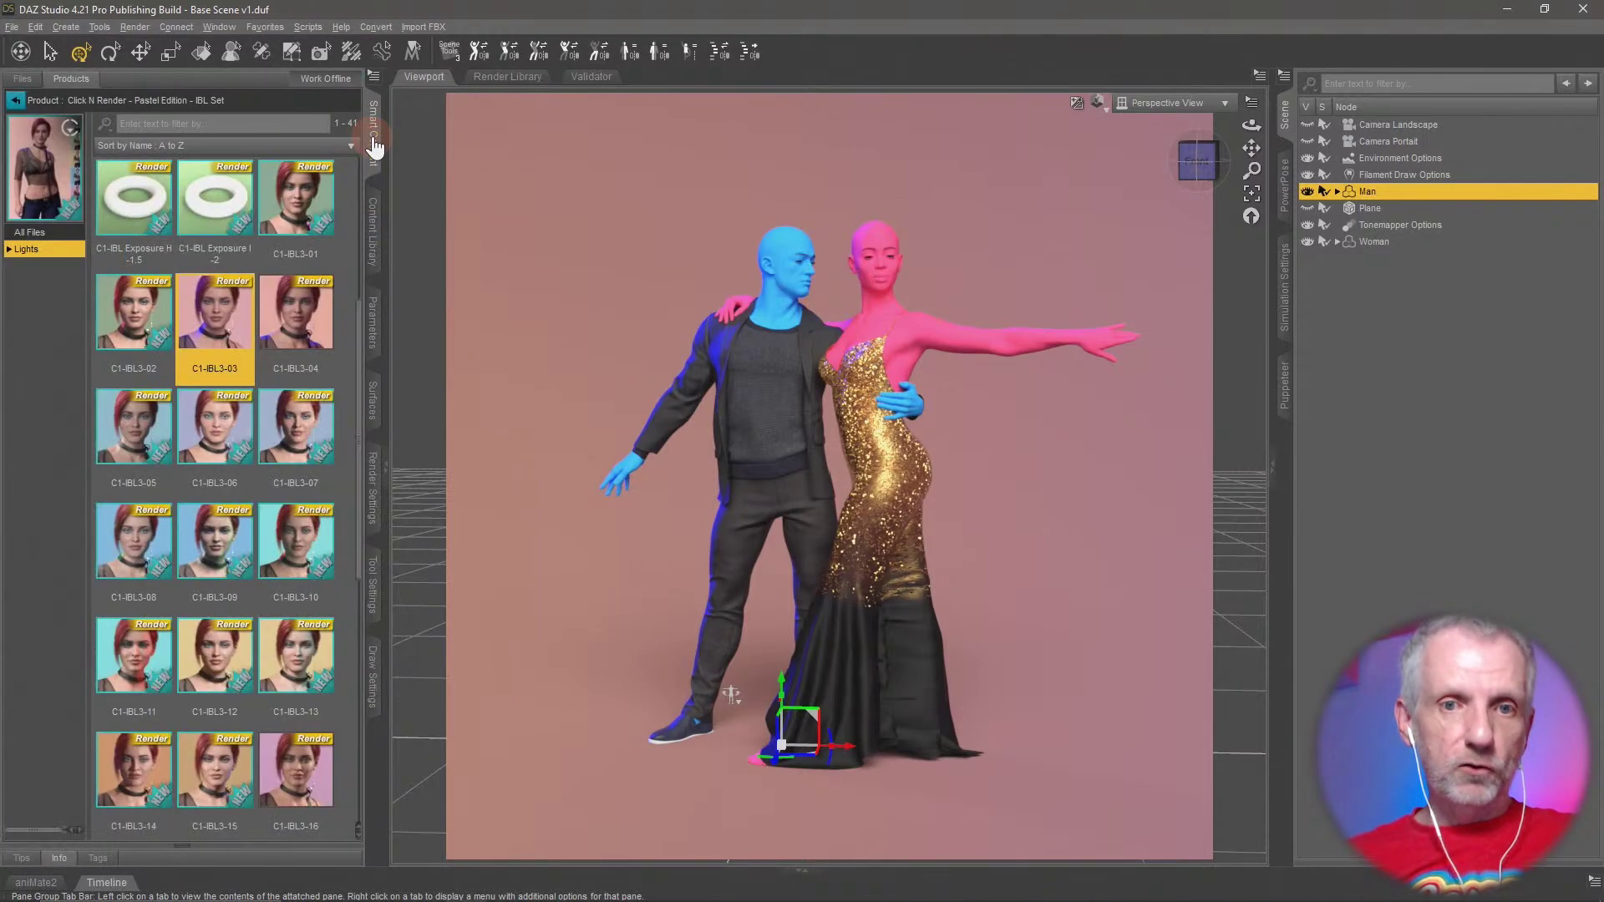
{"action": "double_click", "coordinate": [296, 313]}
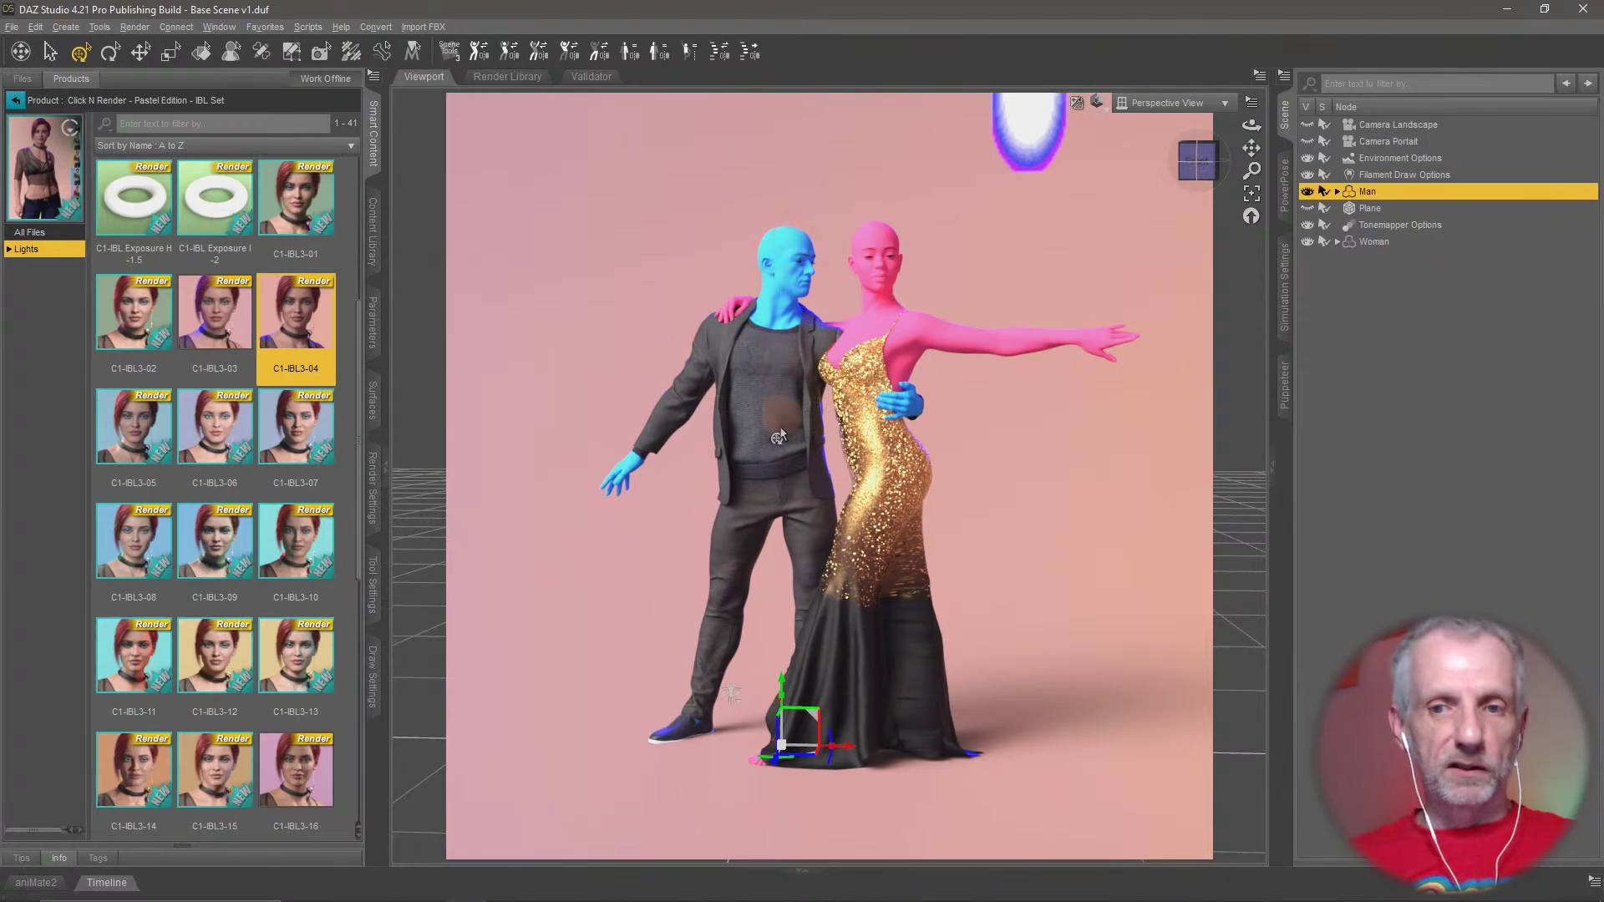
{"action": "middle_click_drag", "start_coordinate": [794, 554], "coordinate": [787, 579]}
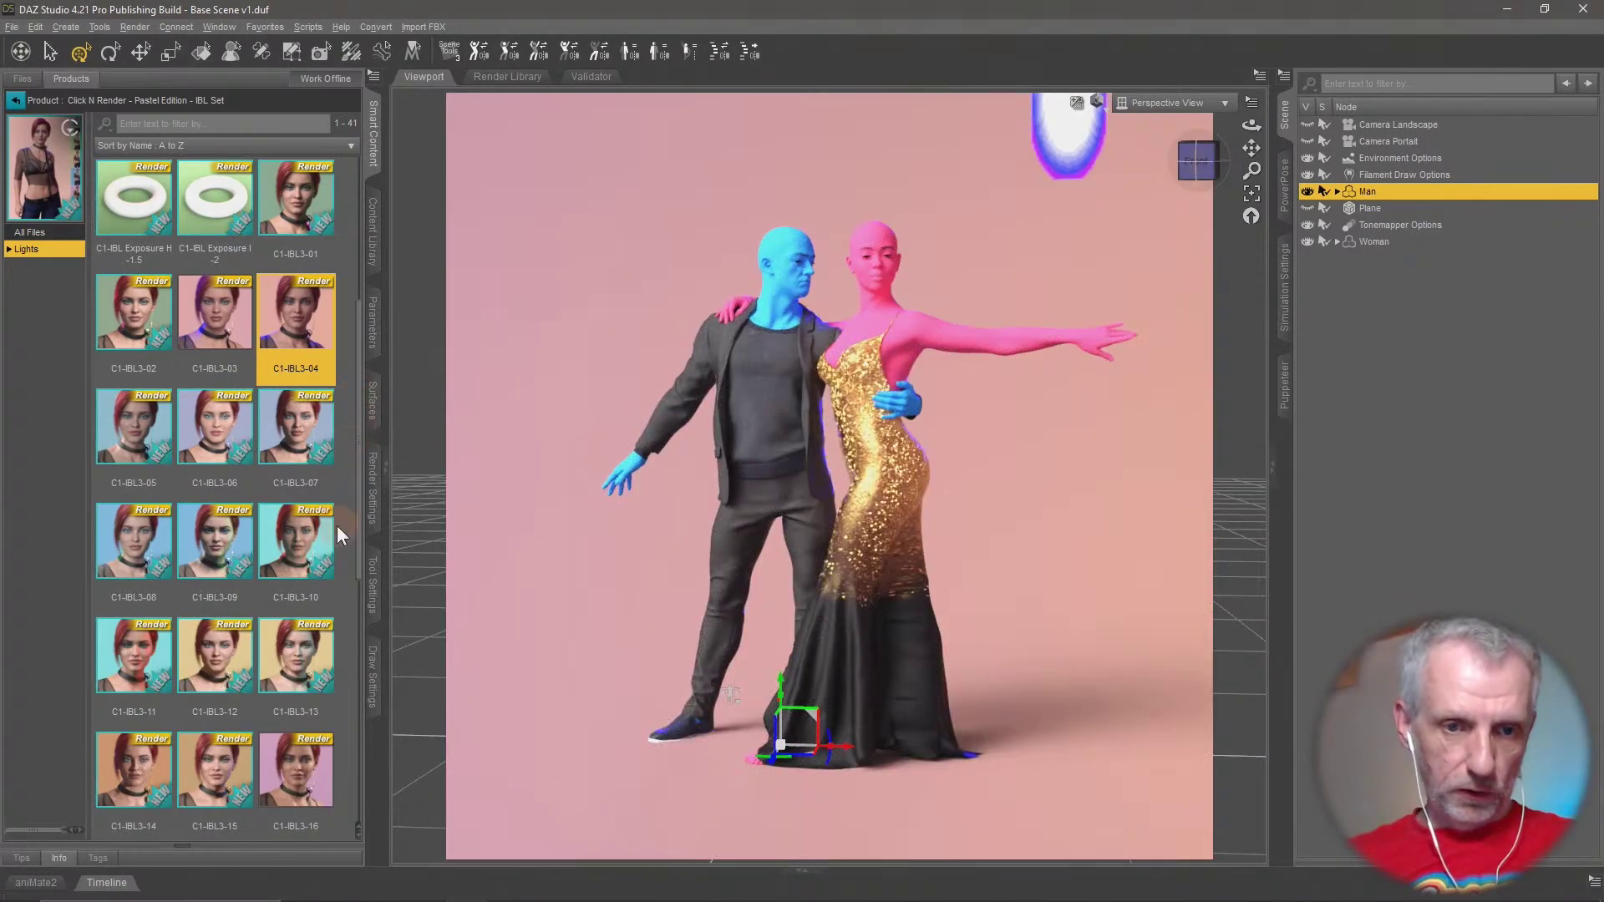
{"action": "scroll", "coordinate": [337, 541], "scroll_direction": "down", "scroll_amount": 3}
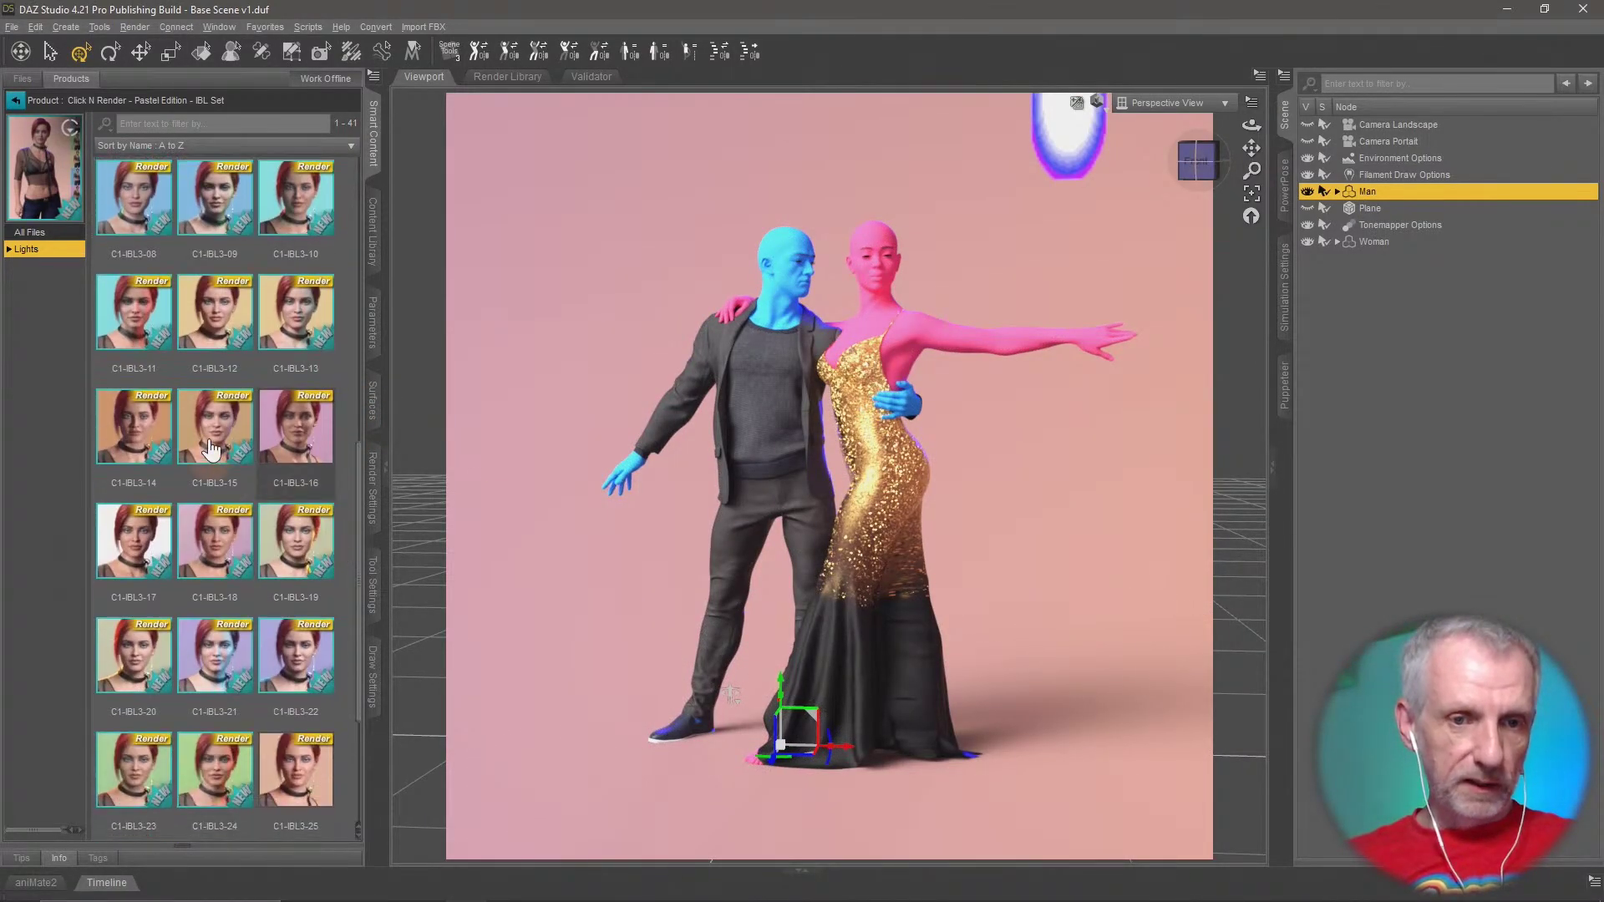
{"action": "double_click", "coordinate": [123, 434]}
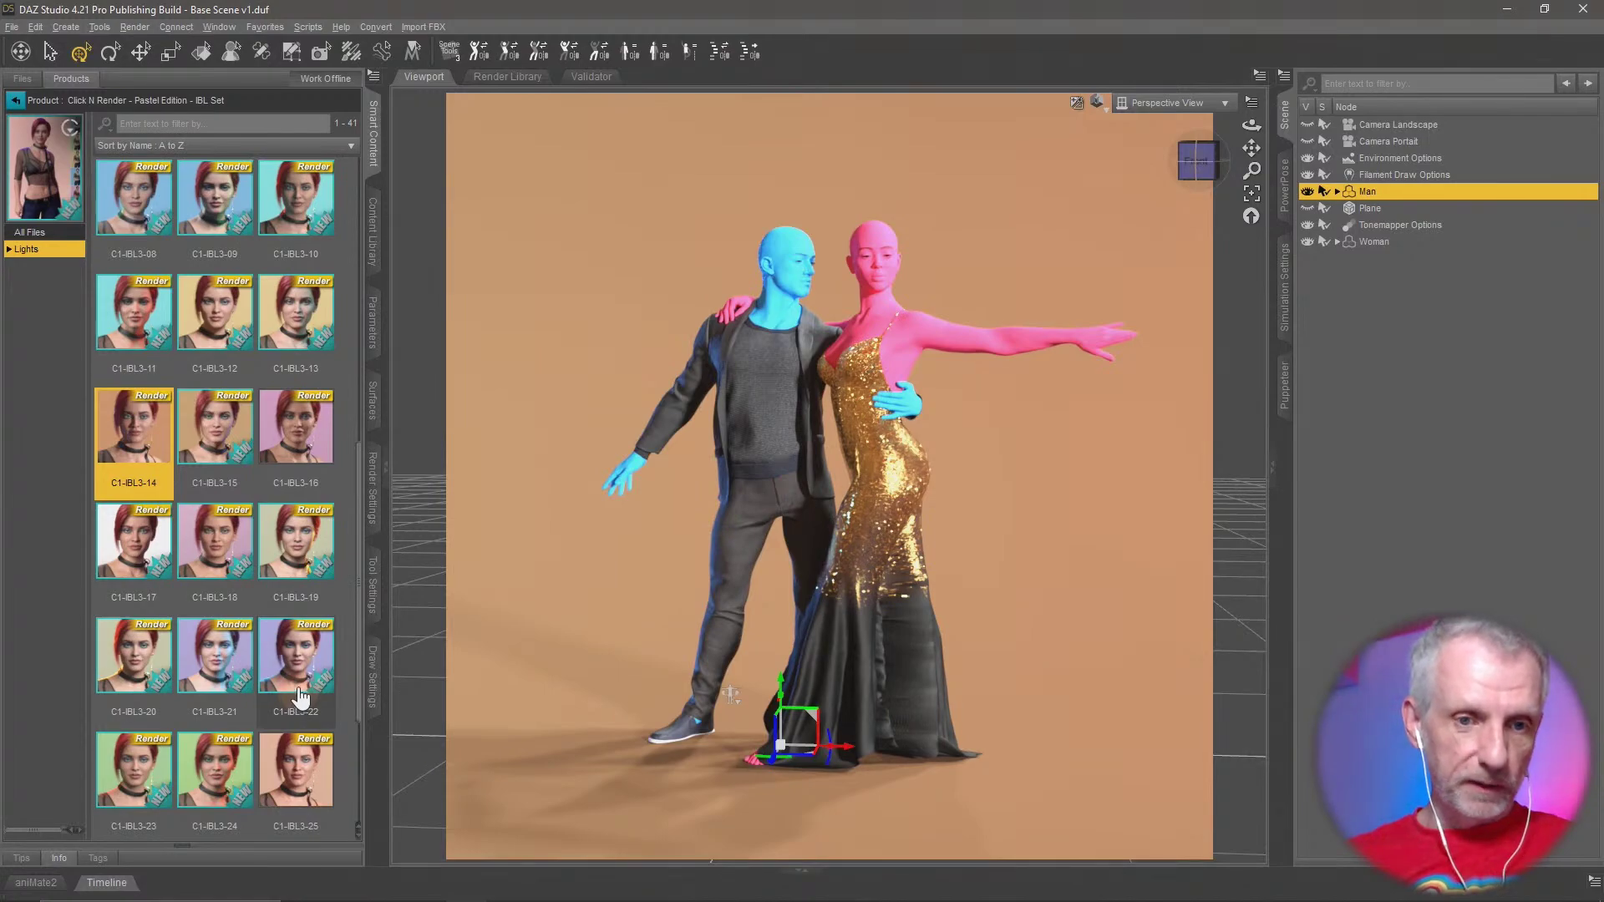
Apply the C1-IBL3-26 light preset and set the Environment Intensity to 0.70 in the render settings
{"action": "scroll", "coordinate": [301, 696], "scroll_direction": "down", "scroll_amount": 2}
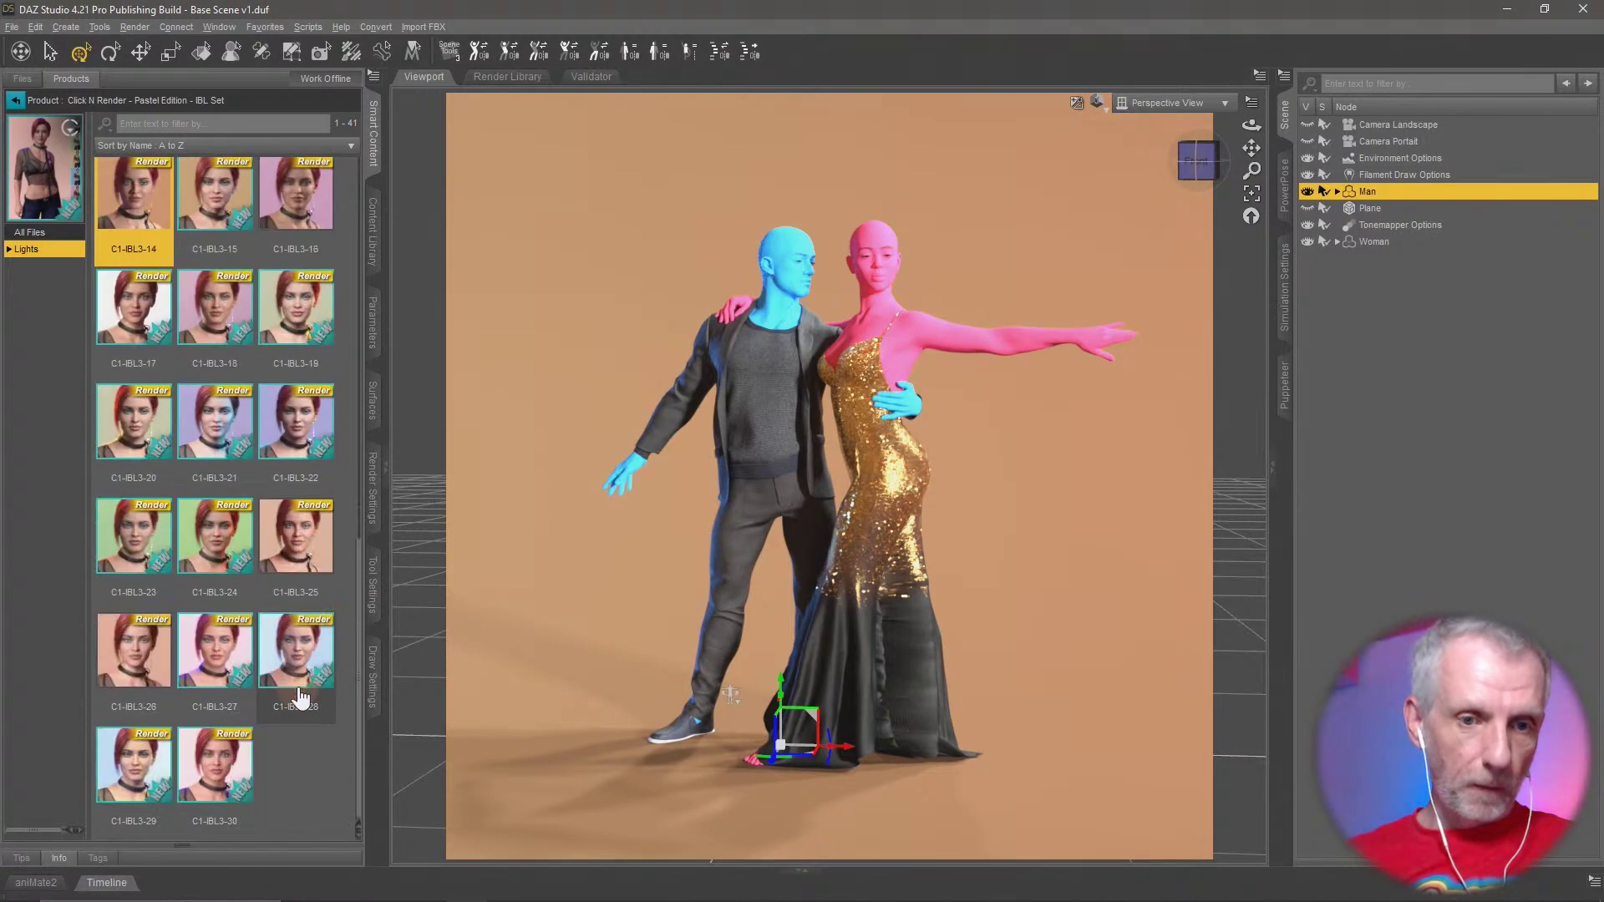
{"action": "double_click", "coordinate": [132, 668]}
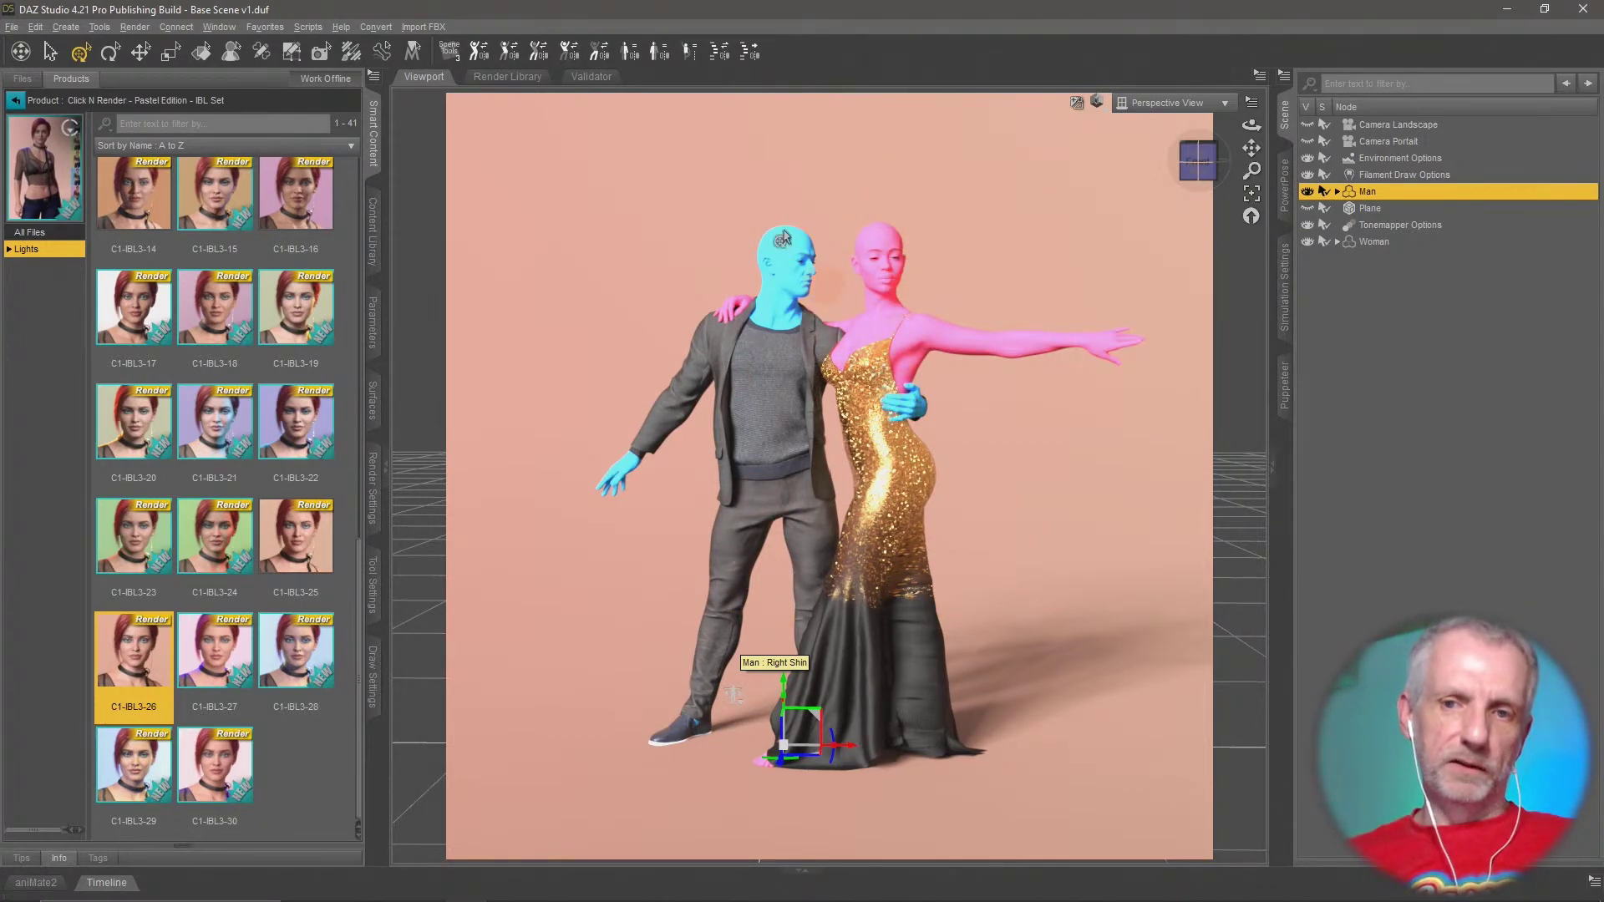
{"action": "left_click", "coordinate": [372, 489]}
{"action": "left_click", "coordinate": [340, 251]}
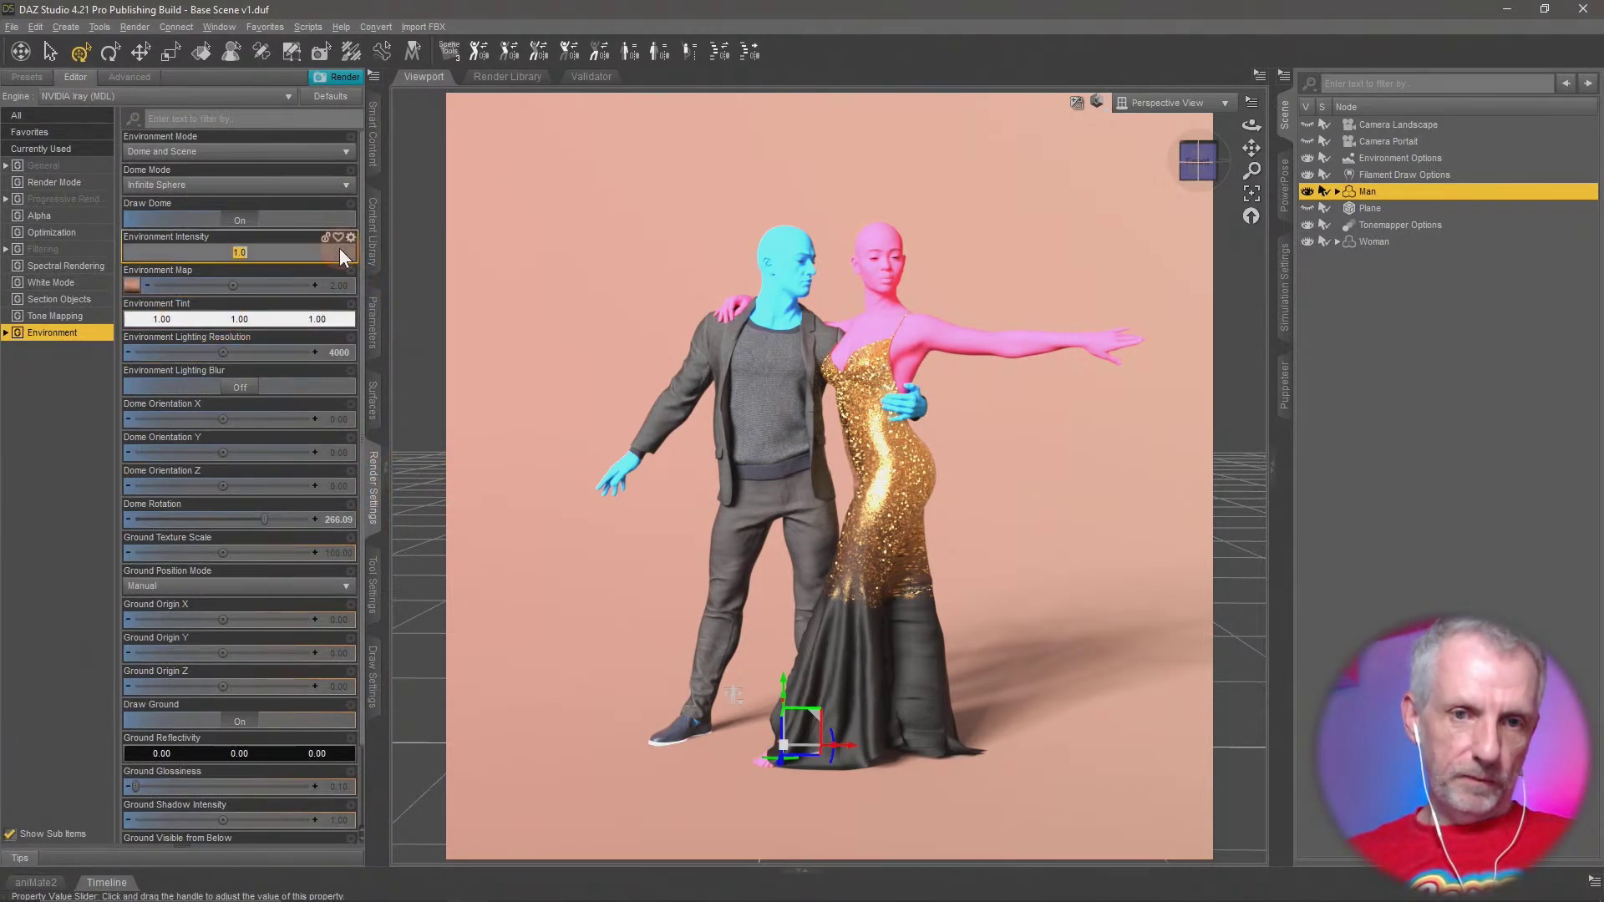
{"action": "key", "text": "Return"}
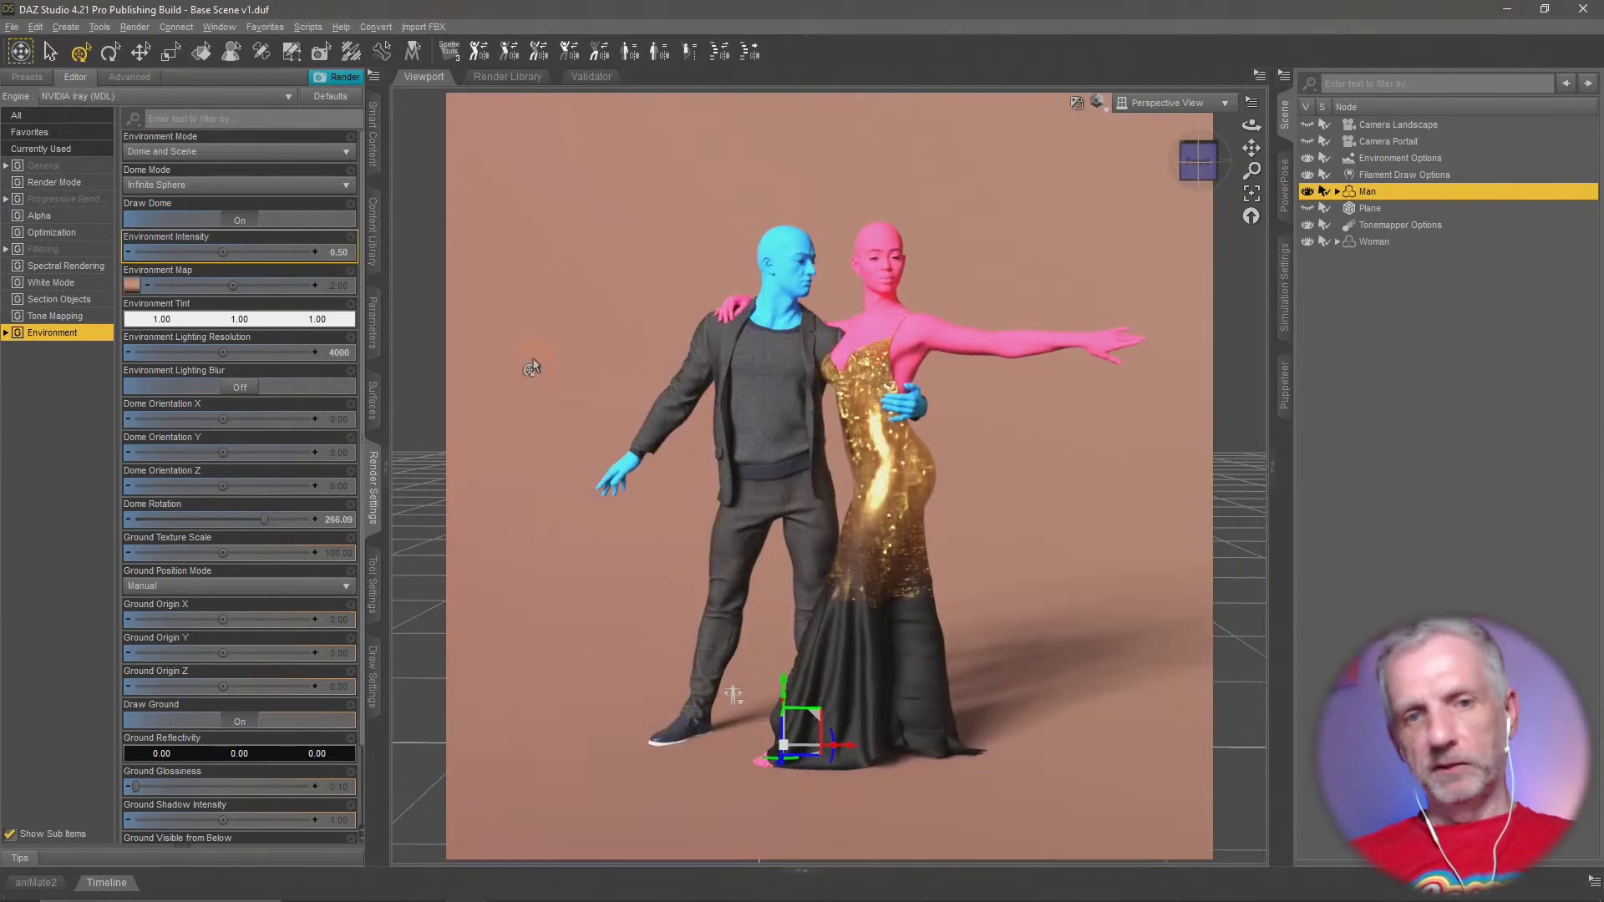
{"action": "left_click", "coordinate": [341, 252]}
{"action": "type", "text": ".7"}
{"action": "key", "text": "Return"}
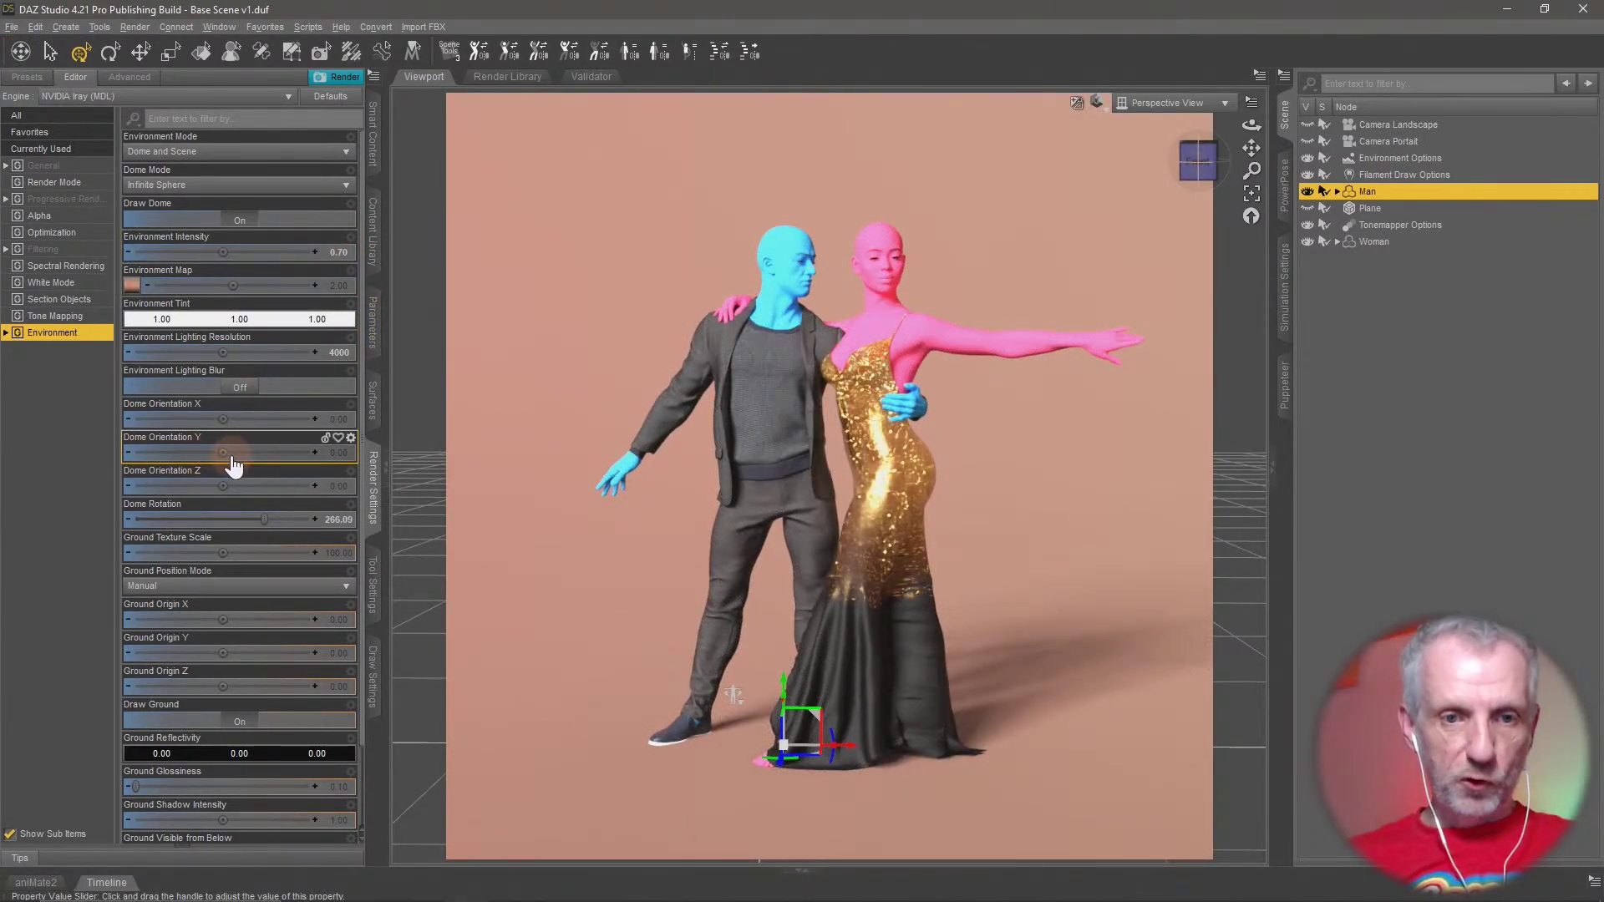
Set Dome Orientation Y to about -24 and check the lighting on the faces, clothing and full figures
{"action": "mouse_move", "coordinate": [222, 452]}
{"action": "left_mouse_down"}
{"action": "mouse_move", "coordinate": [253, 454]}
{"action": "mouse_move", "coordinate": [148, 458]}
{"action": "mouse_move", "coordinate": [224, 452]}
{"action": "left_mouse_up"}
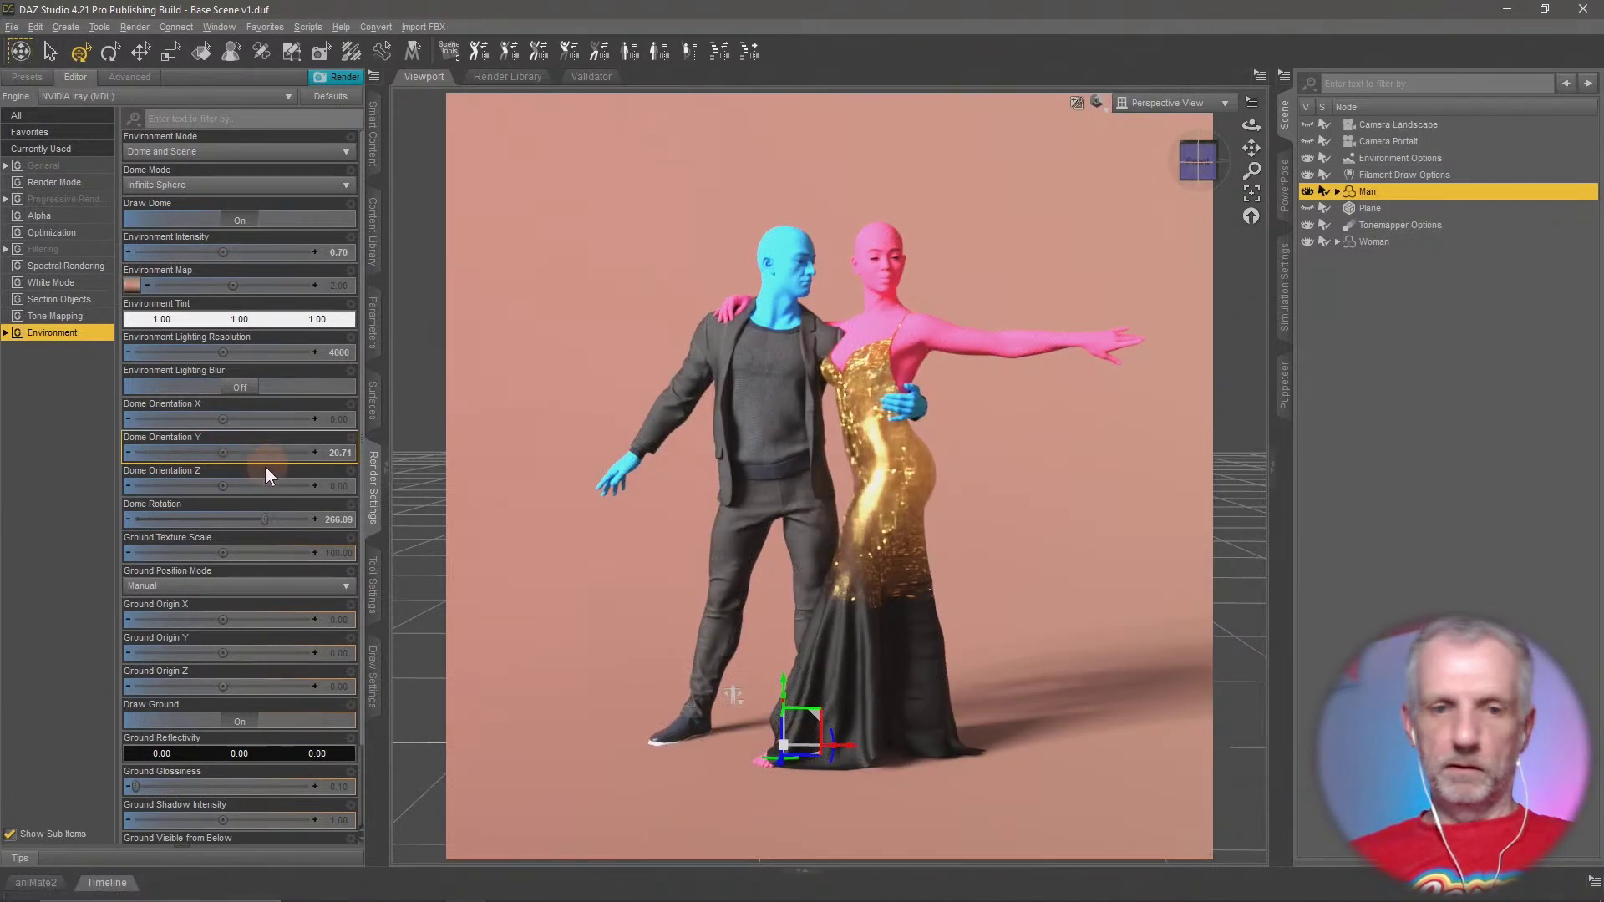
{"action": "left_click_drag", "start_coordinate": [224, 452], "coordinate": [223, 454]}
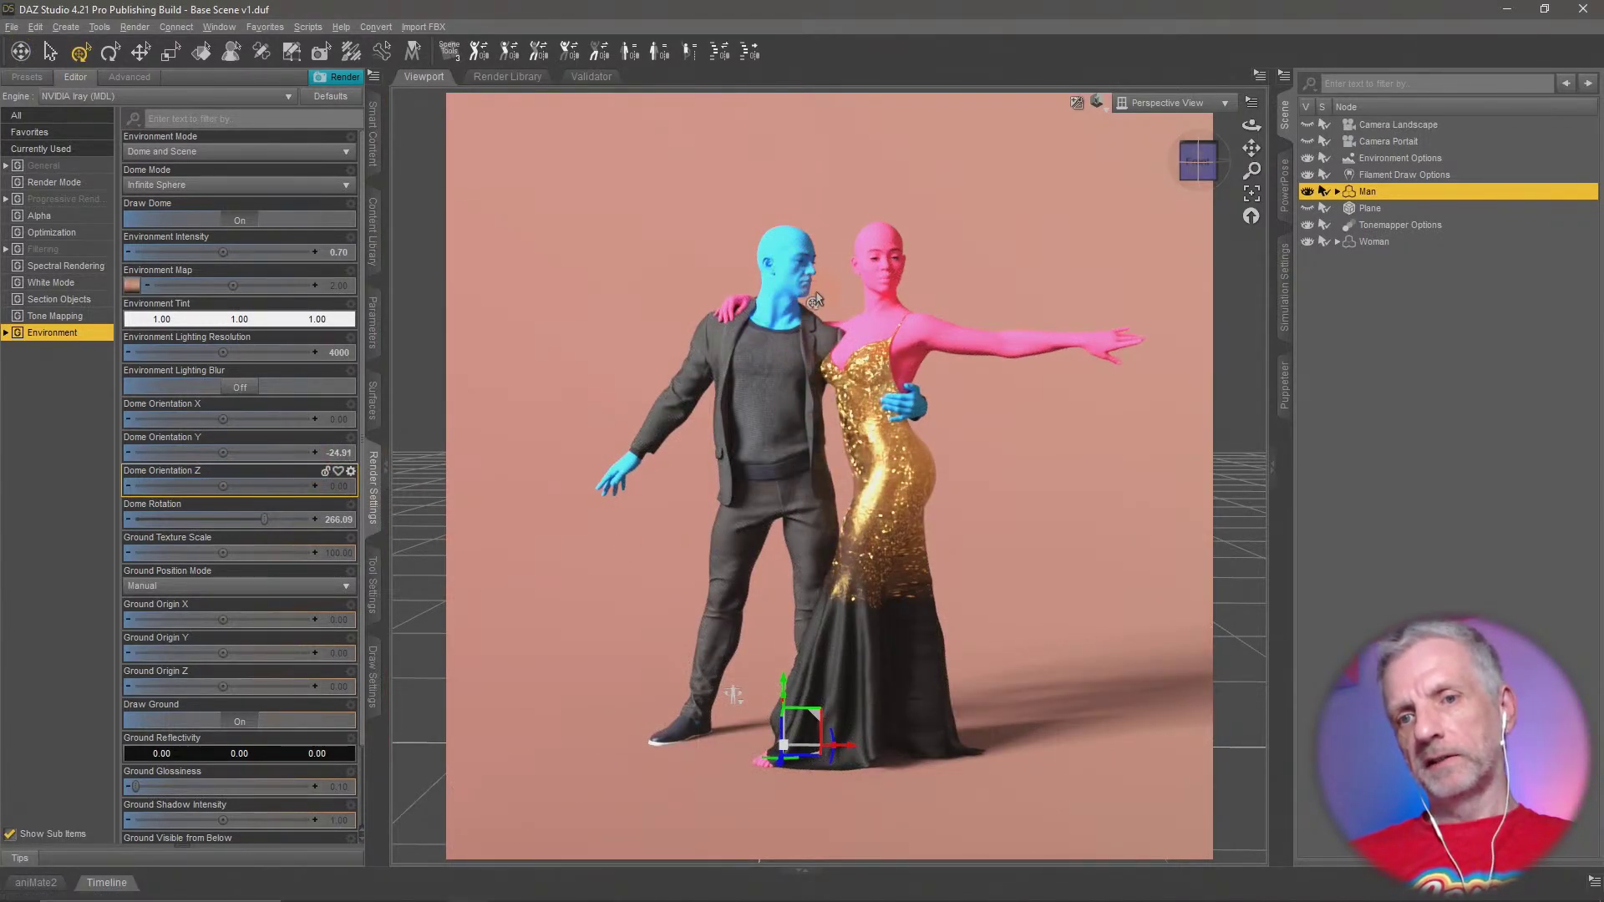
{"action": "scroll", "coordinate": [835, 573], "scroll_direction": "up", "scroll_amount": 5}
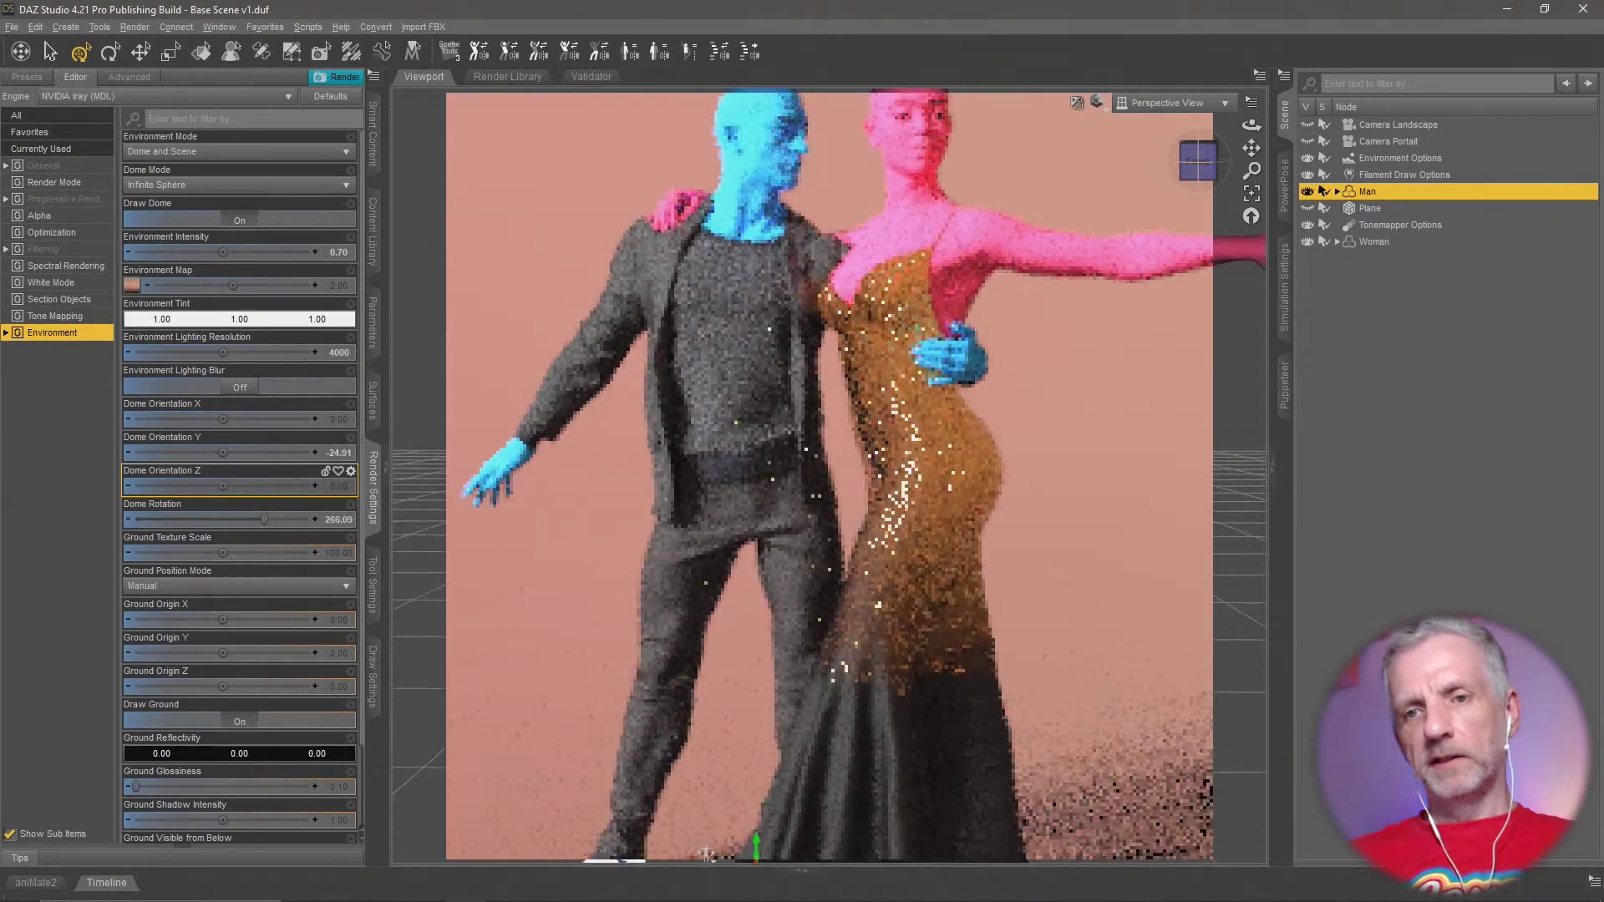
{"action": "scroll", "coordinate": [813, 303], "scroll_direction": "up", "scroll_amount": 5}
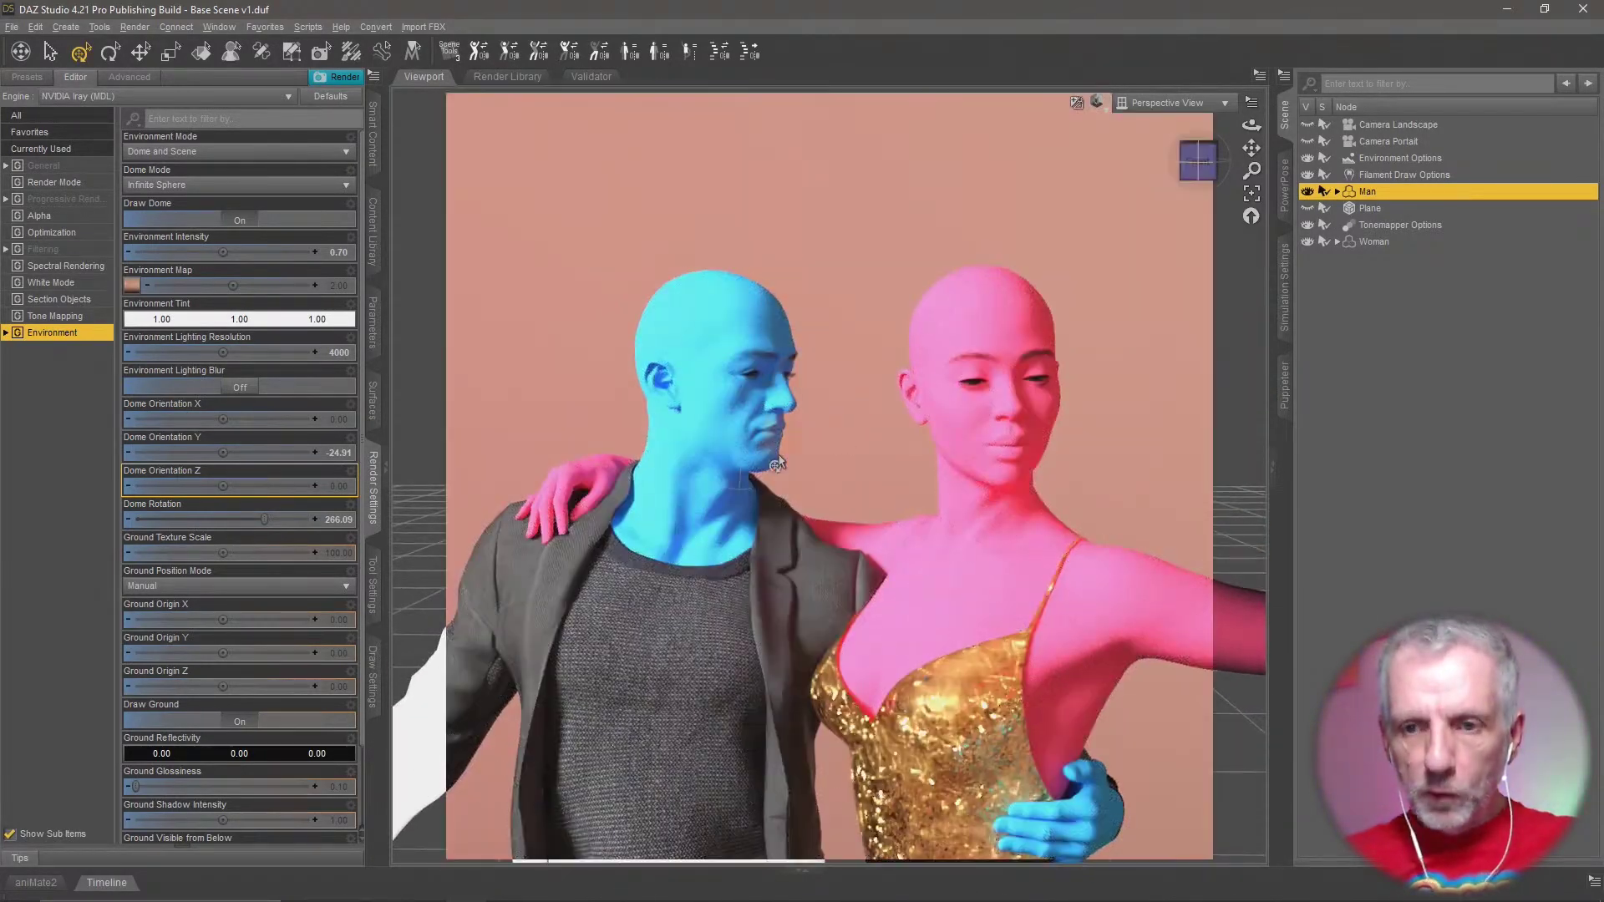
{"action": "scroll", "coordinate": [920, 552], "scroll_direction": "up", "scroll_amount": 1}
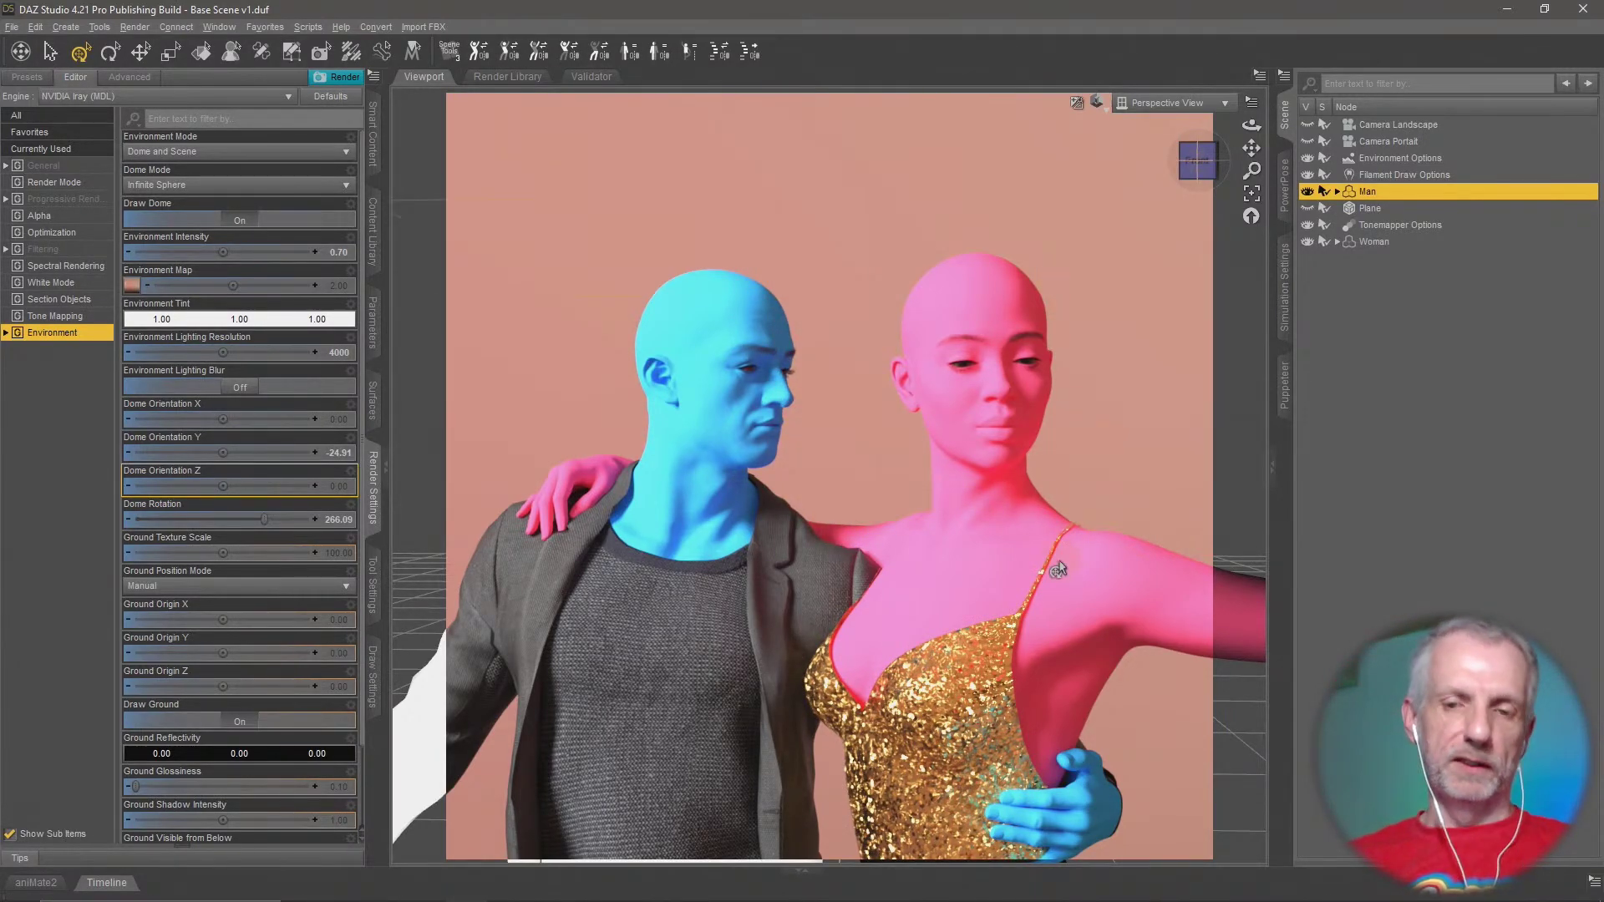
{"action": "scroll", "coordinate": [1059, 566], "scroll_direction": "down", "scroll_amount": 5}
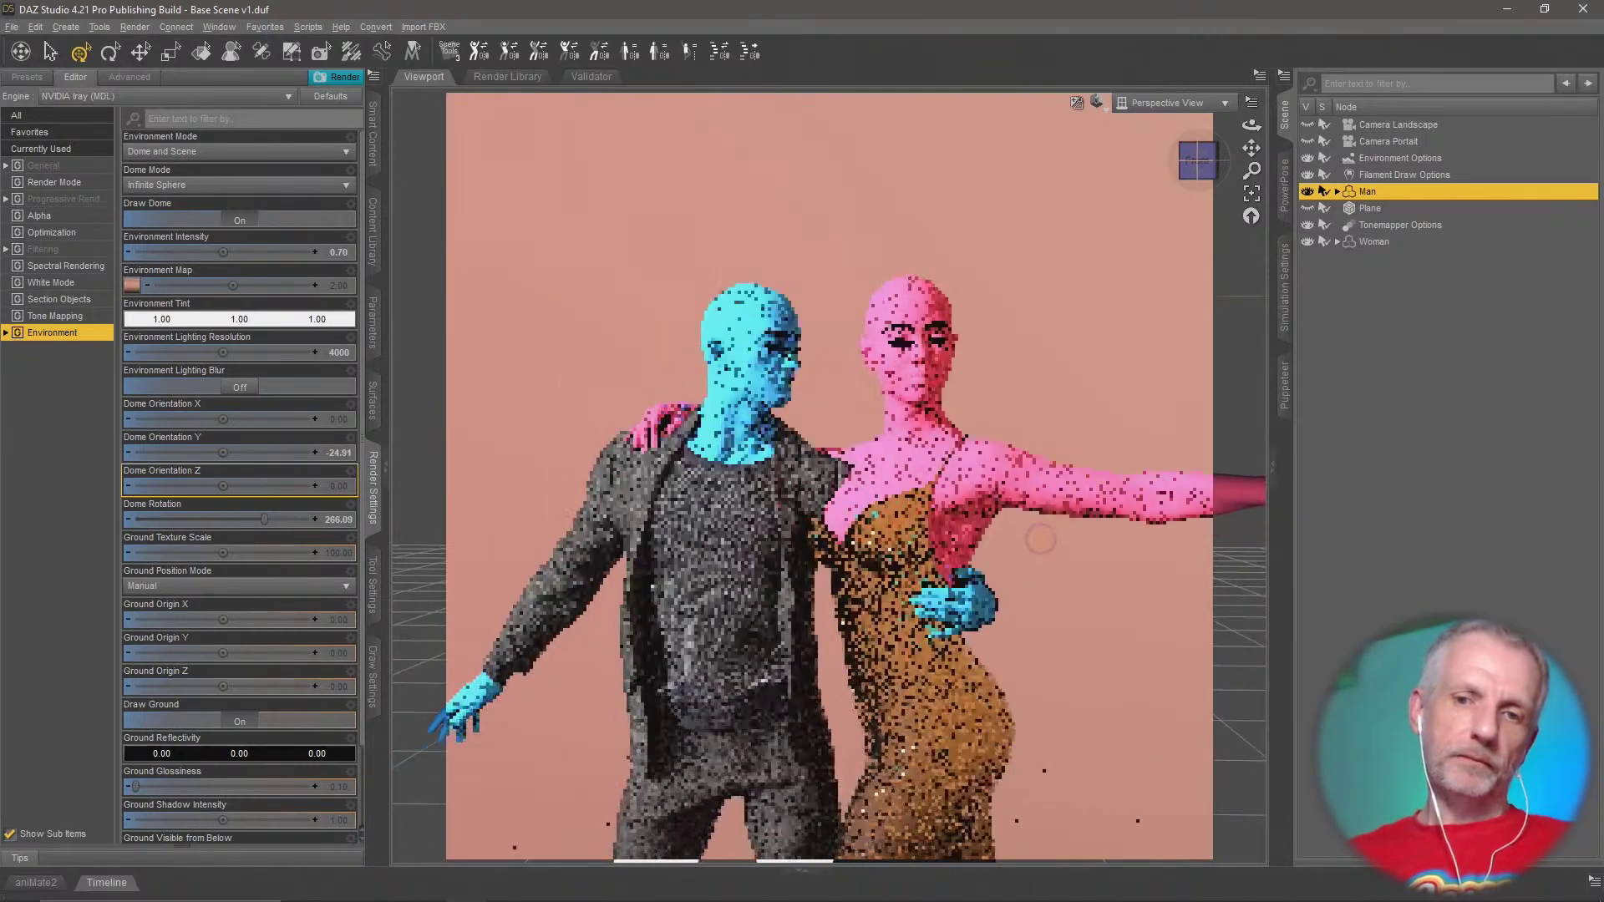
{"action": "scroll", "coordinate": [1058, 566], "scroll_direction": "down", "scroll_amount": 4}
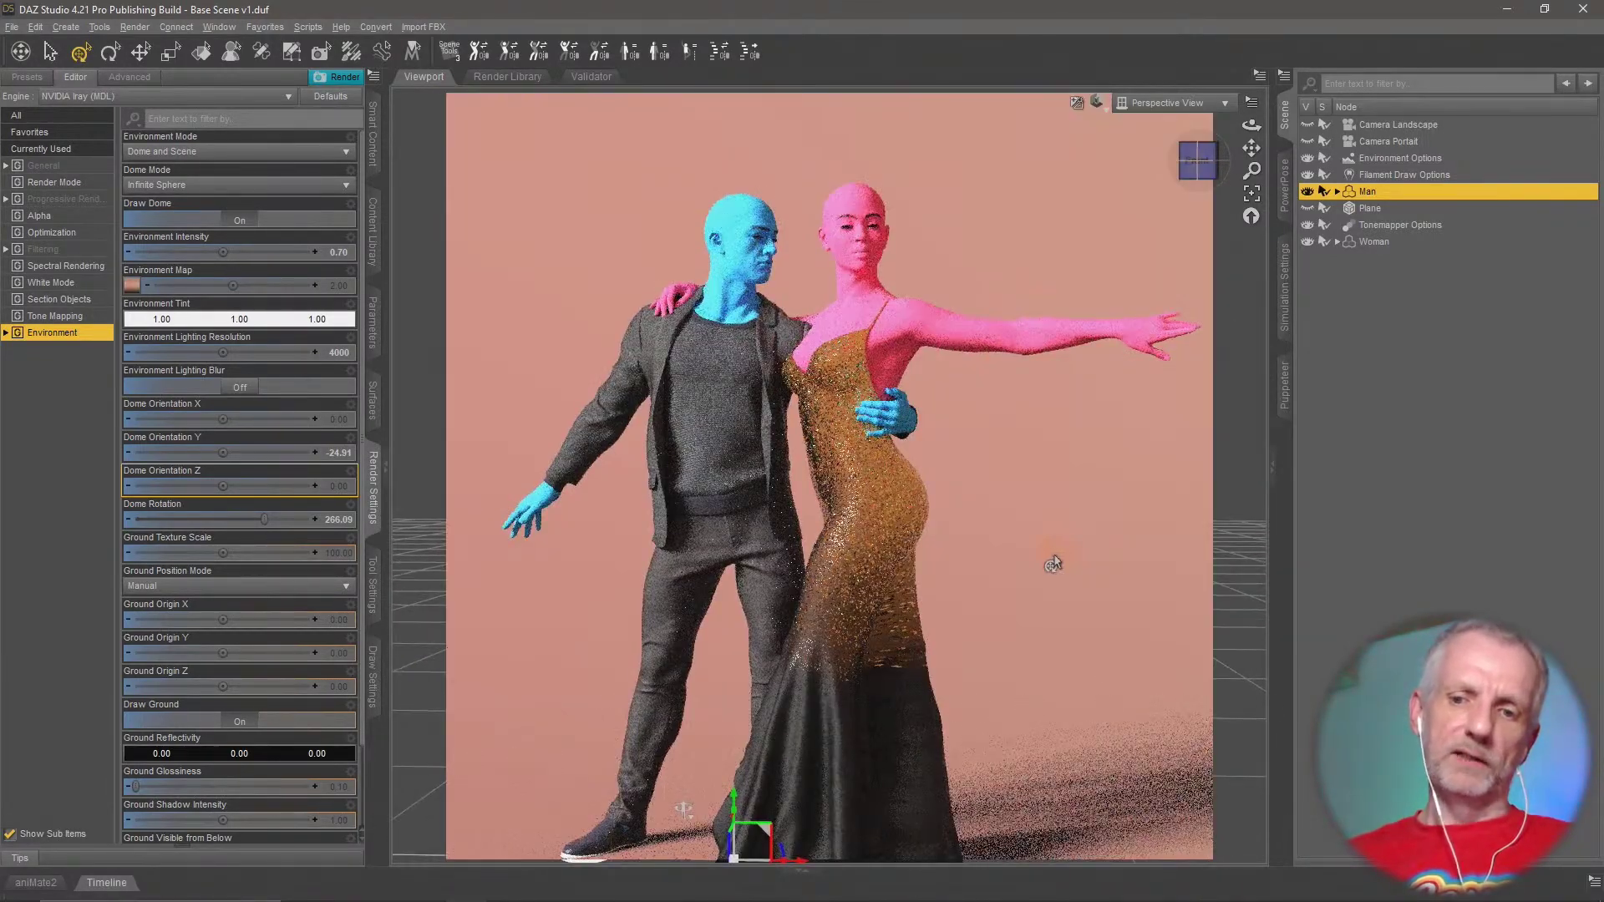
{"action": "scroll", "coordinate": [685, 815], "scroll_direction": "down", "scroll_amount": 4}
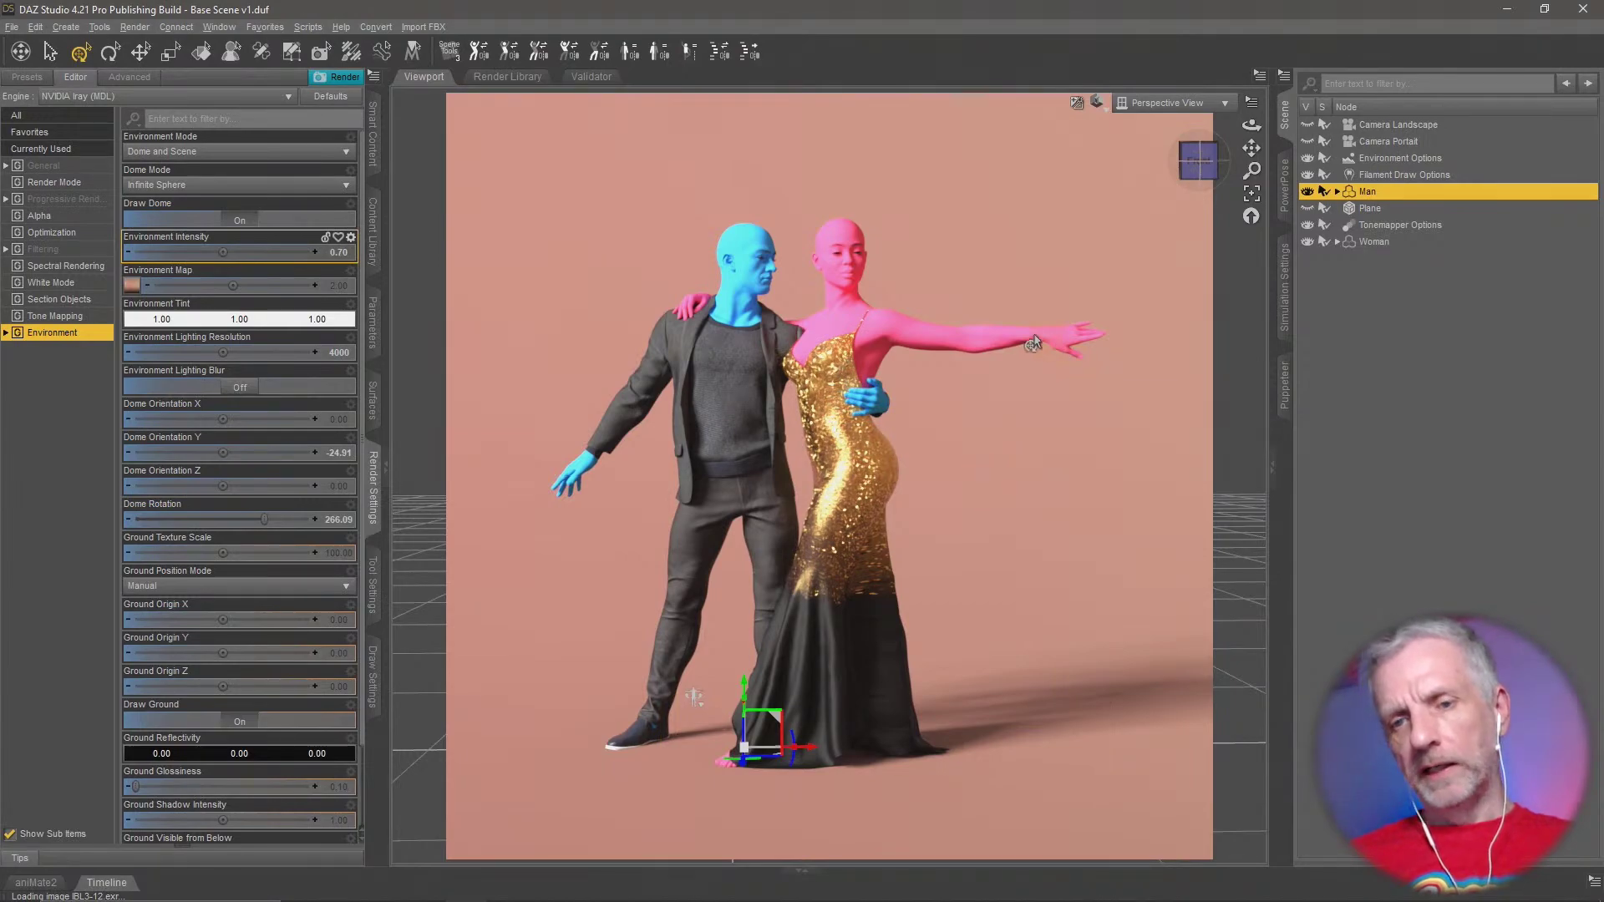
Turn off Draw Dome in the environment settings and save the scene
{"action": "left_click", "coordinate": [239, 220]}
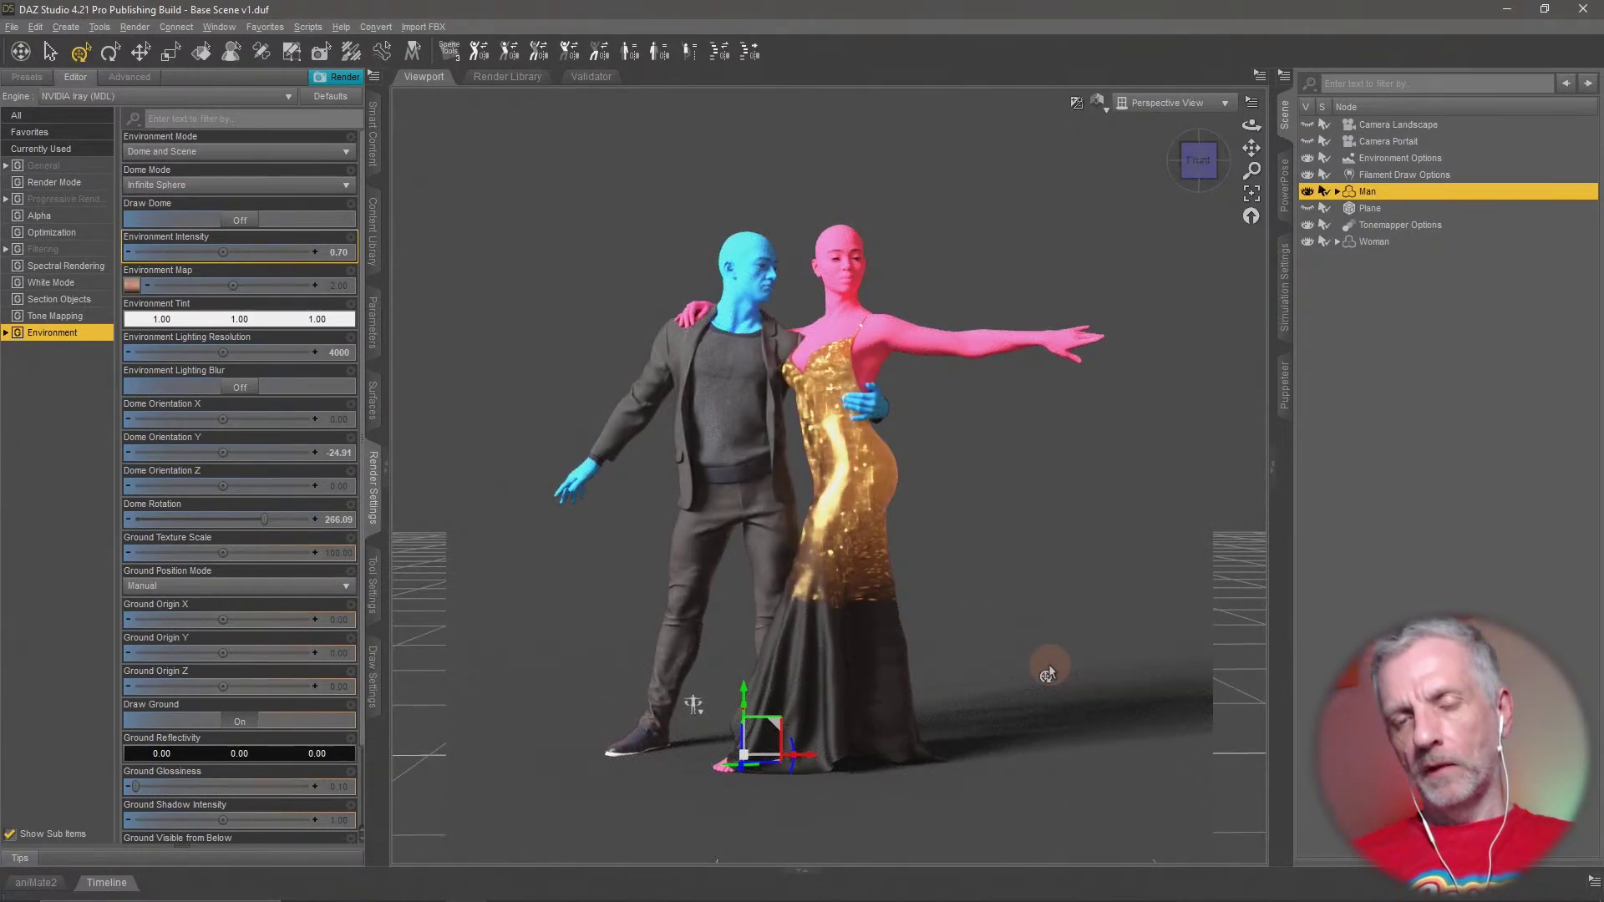
{"action": "left_click_drag", "start_coordinate": [981, 619], "coordinate": [1033, 641], "text": "alt"}
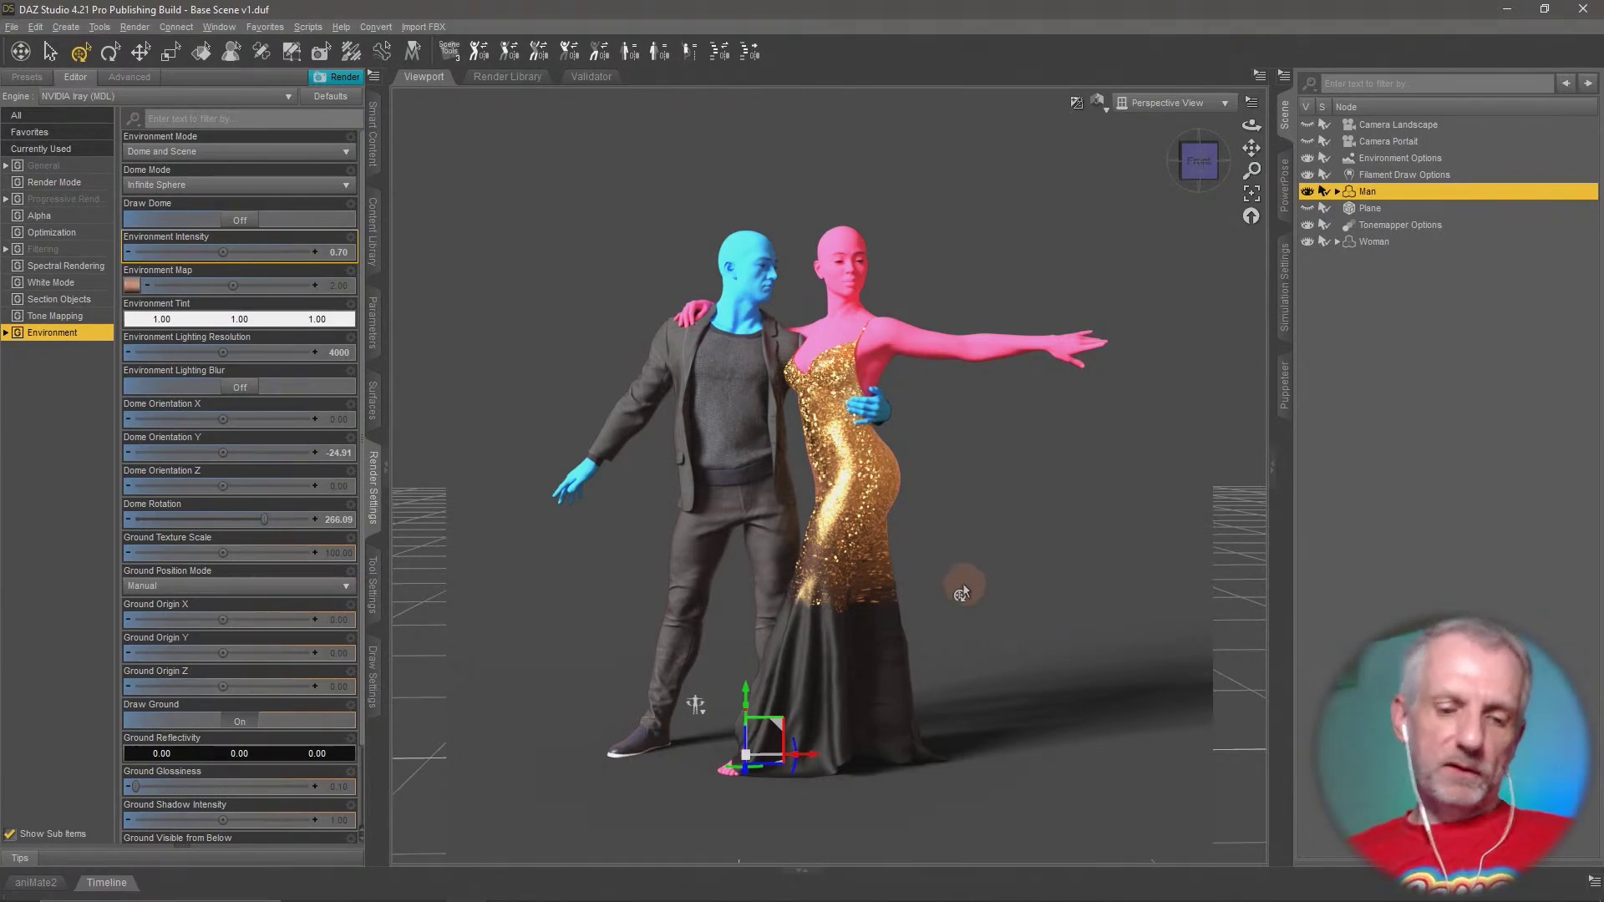
{"action": "key", "text": "ctrl+s"}
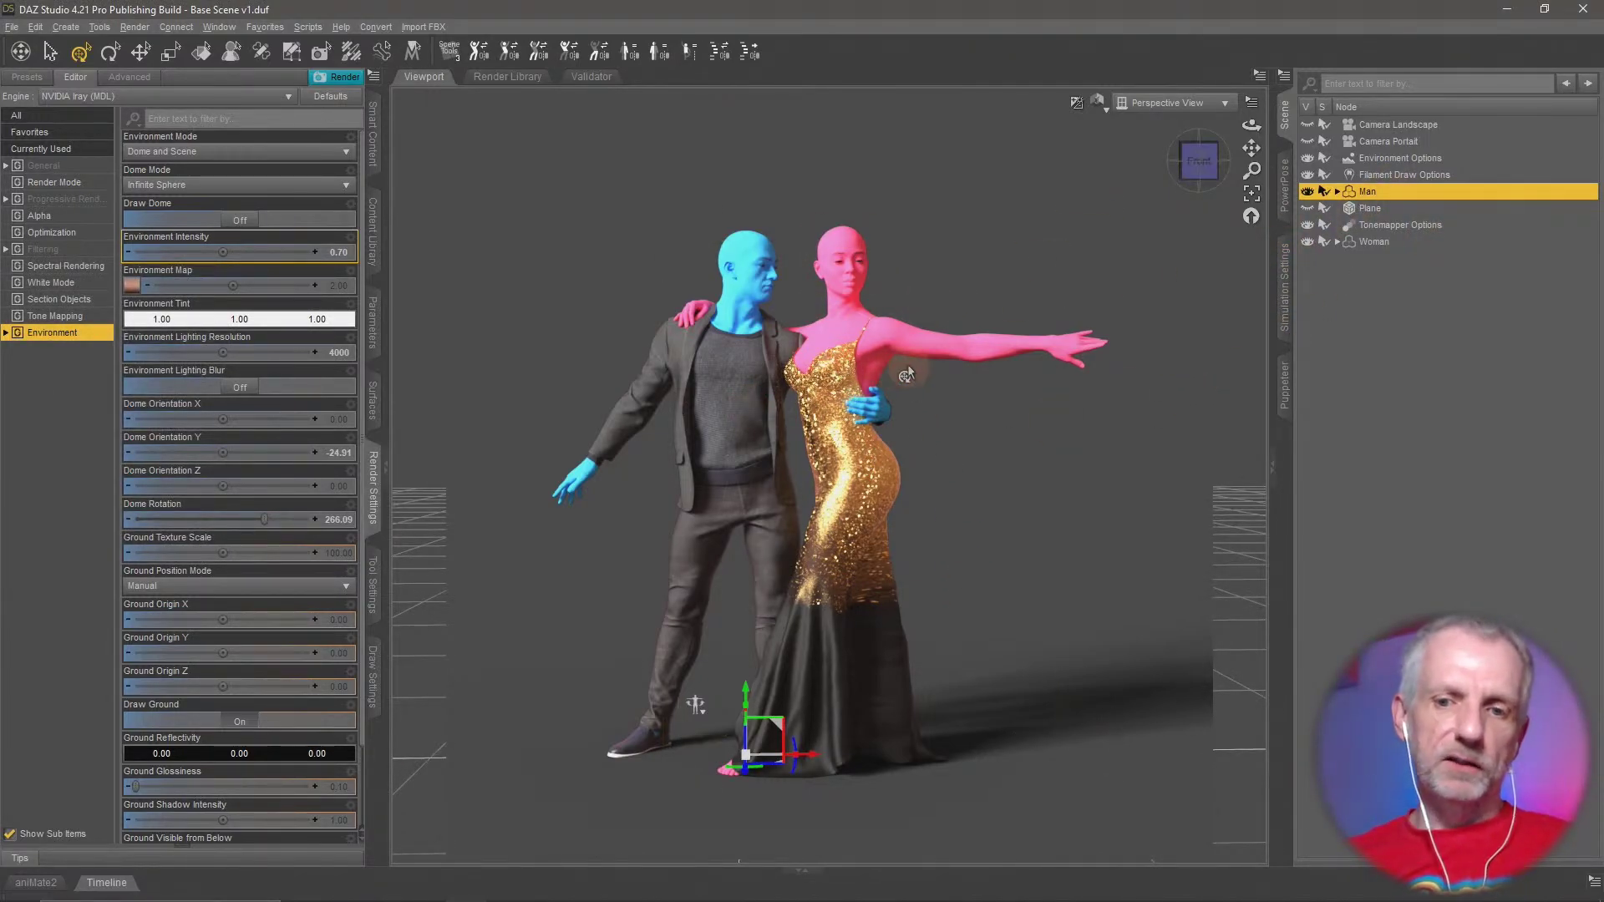
Select the Woman figure and list the Materials products filtered to her context
{"action": "scroll", "coordinate": [854, 393], "scroll_direction": "up", "scroll_amount": 3}
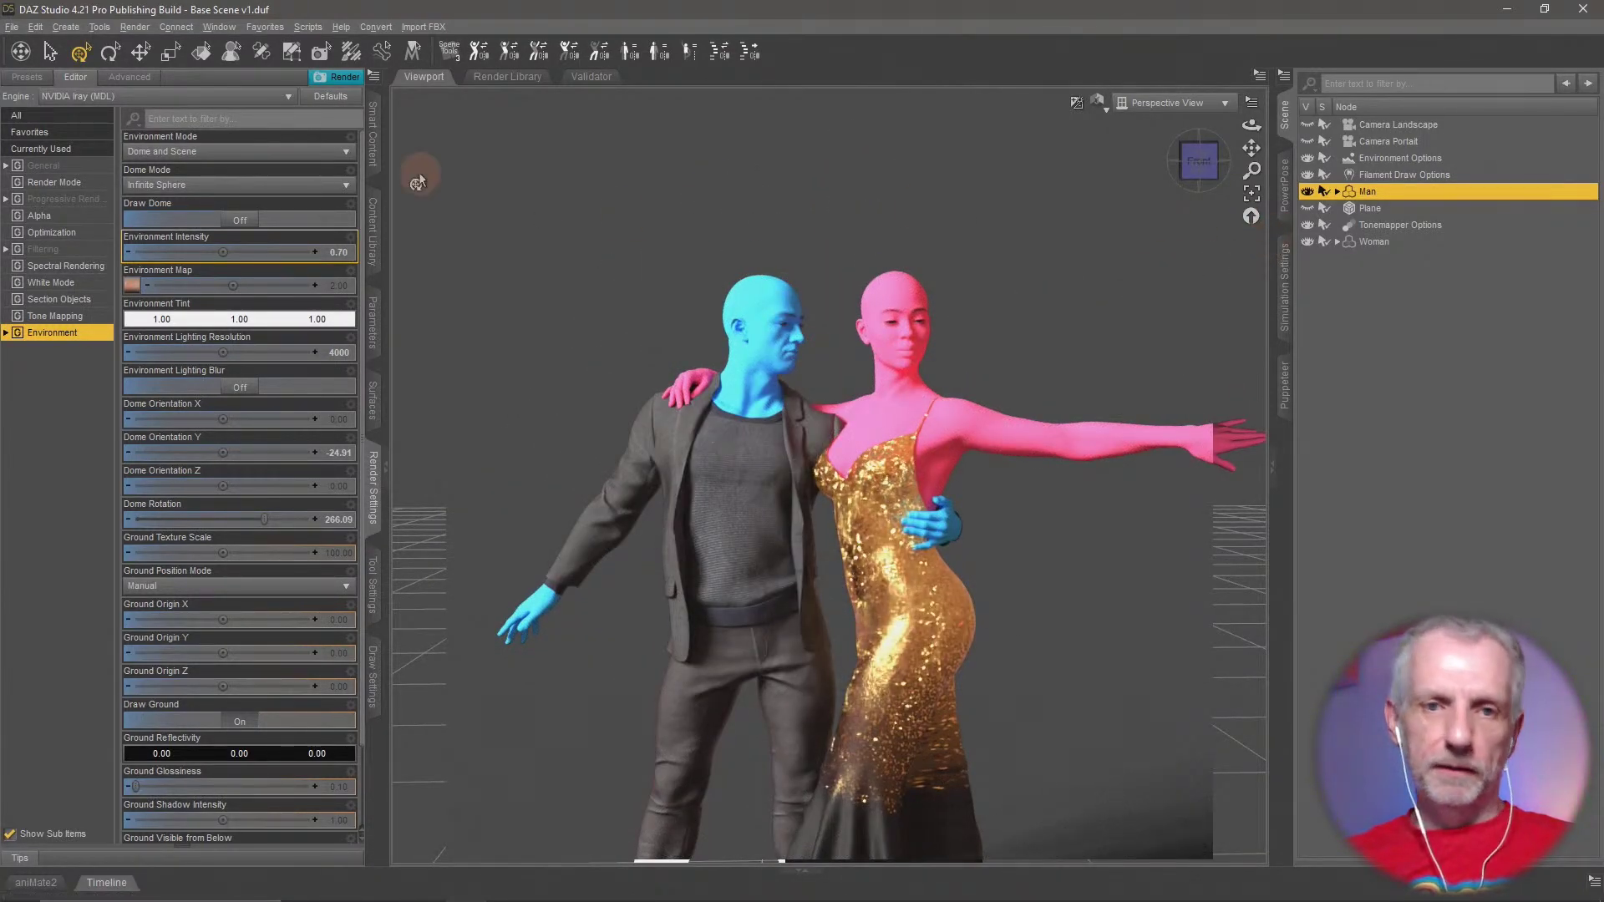
{"action": "left_click", "coordinate": [372, 133]}
{"action": "left_click", "coordinate": [15, 102]}
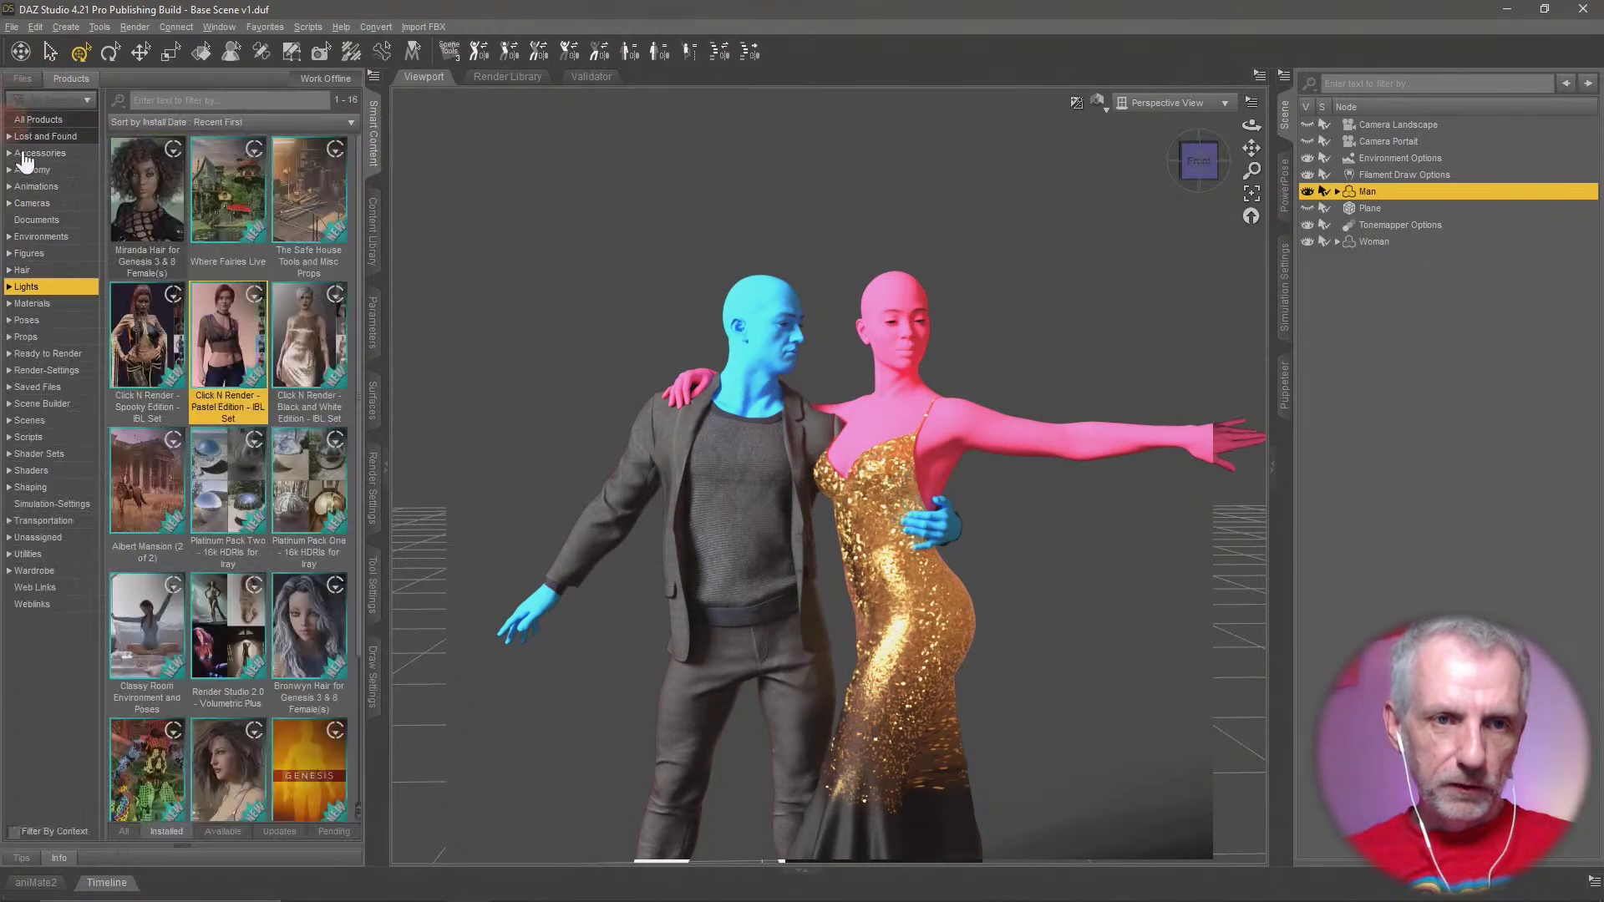
{"action": "mouse_move", "coordinate": [184, 384]}
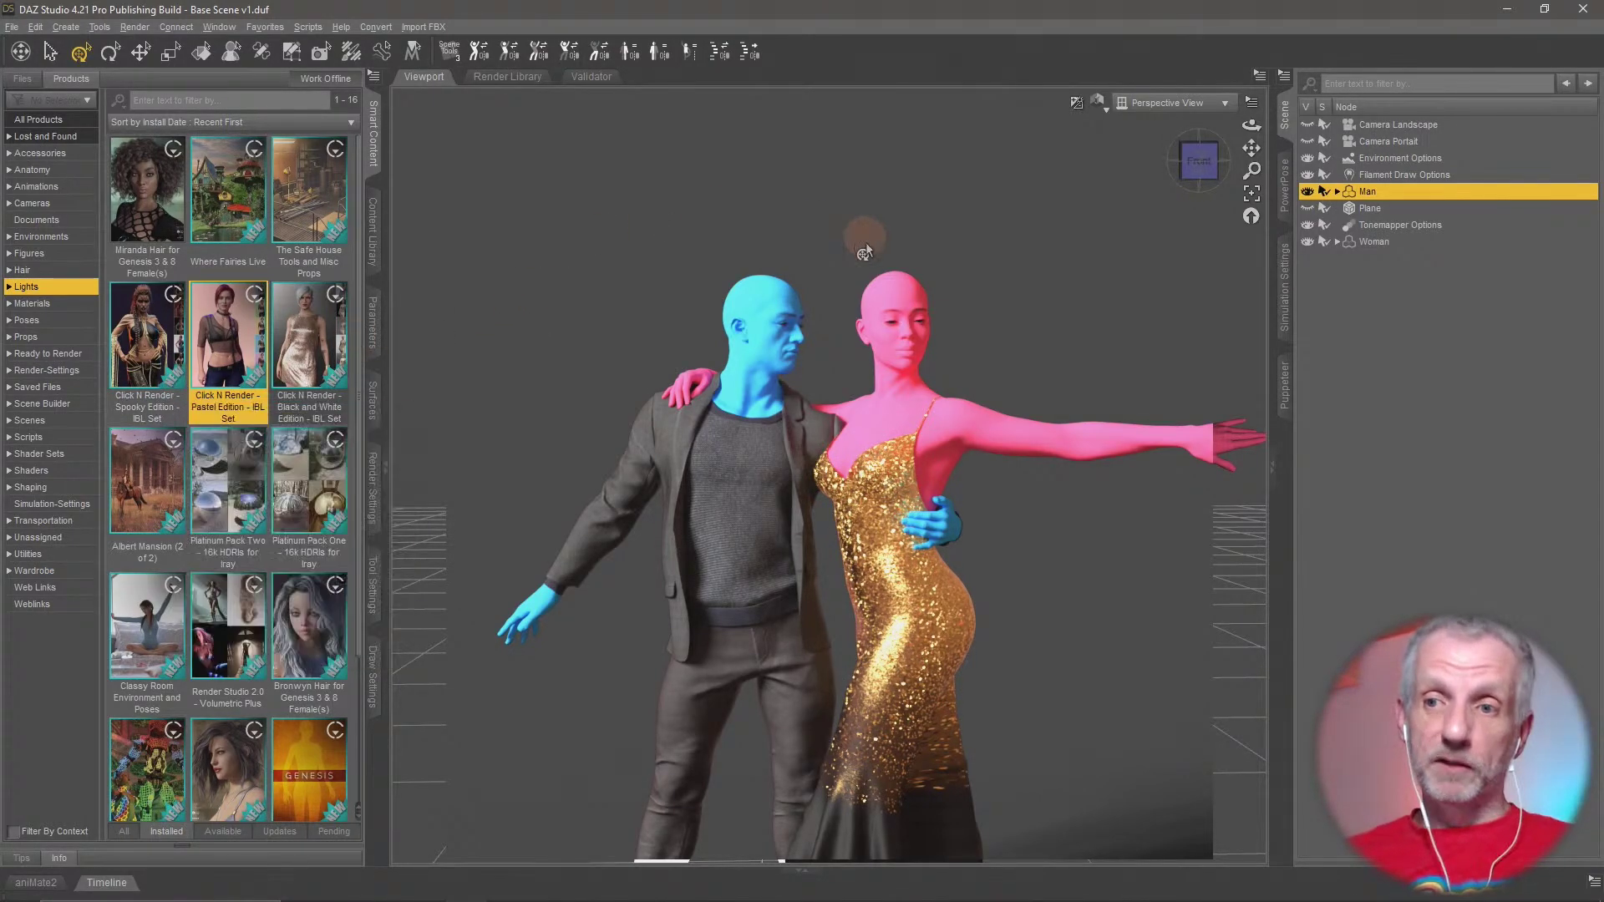
{"action": "left_click", "coordinate": [1426, 243]}
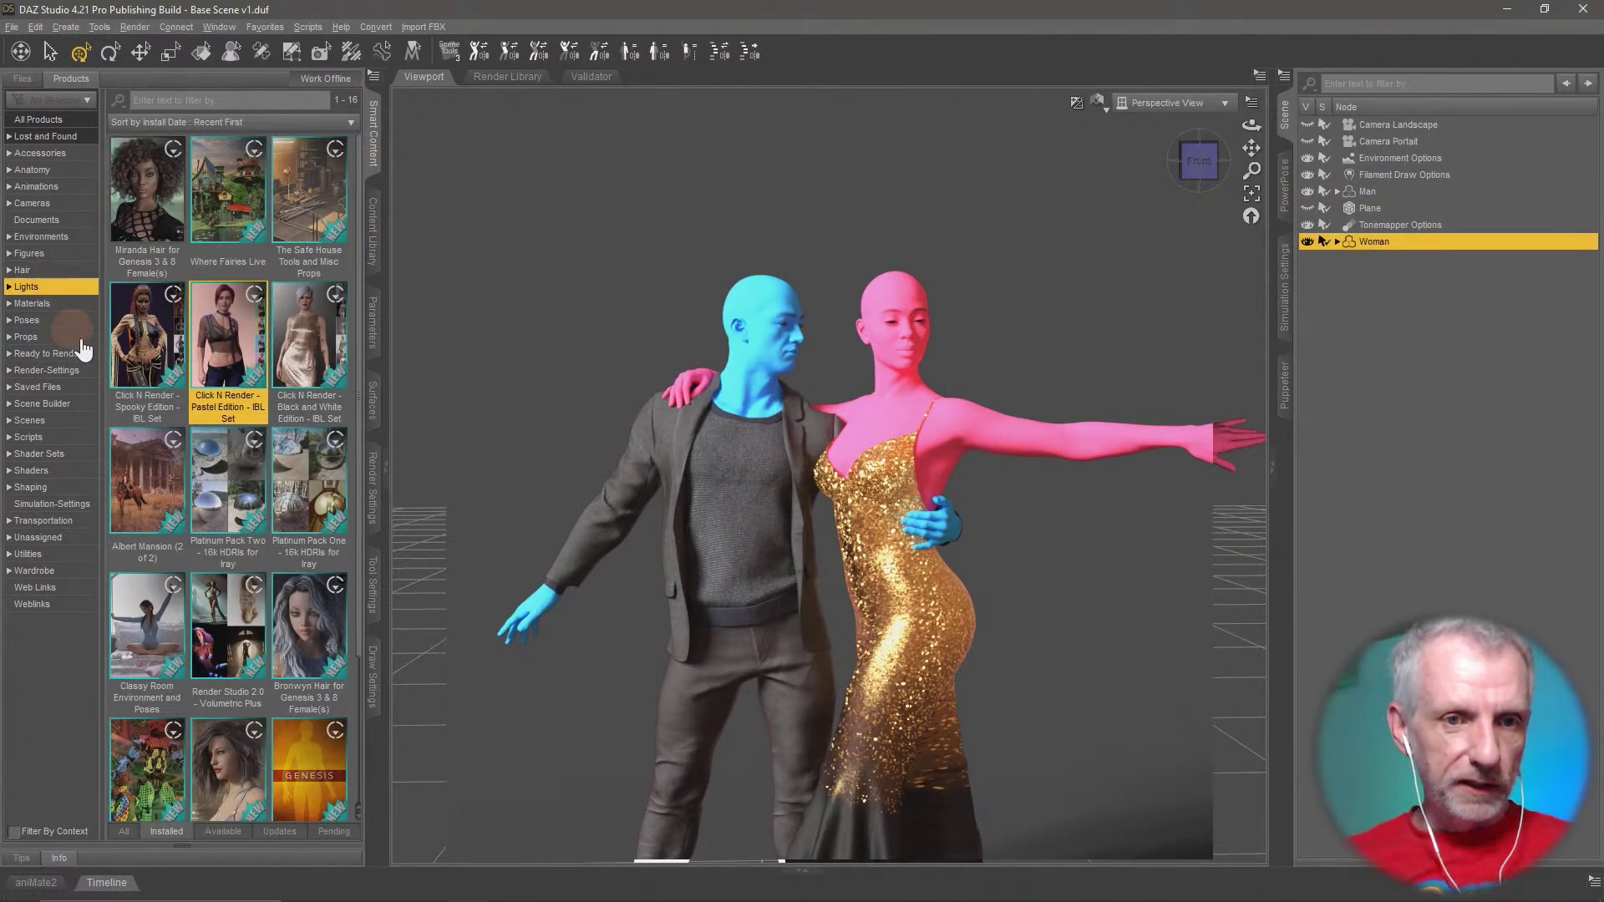
{"action": "left_click", "coordinate": [13, 832]}
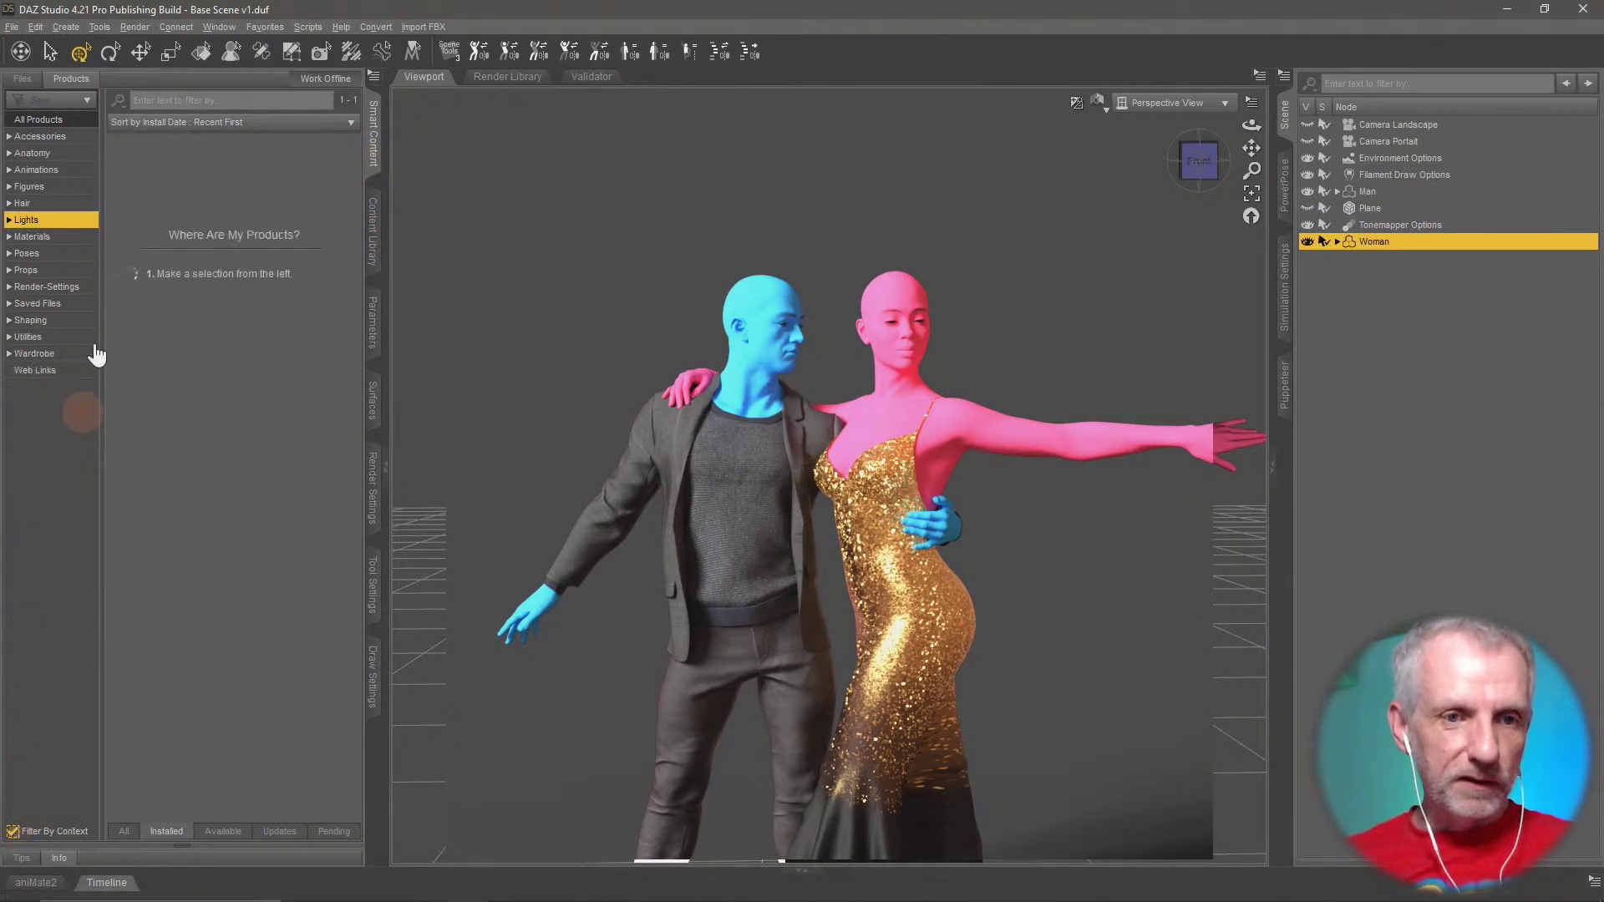
{"action": "left_click", "coordinate": [61, 237]}
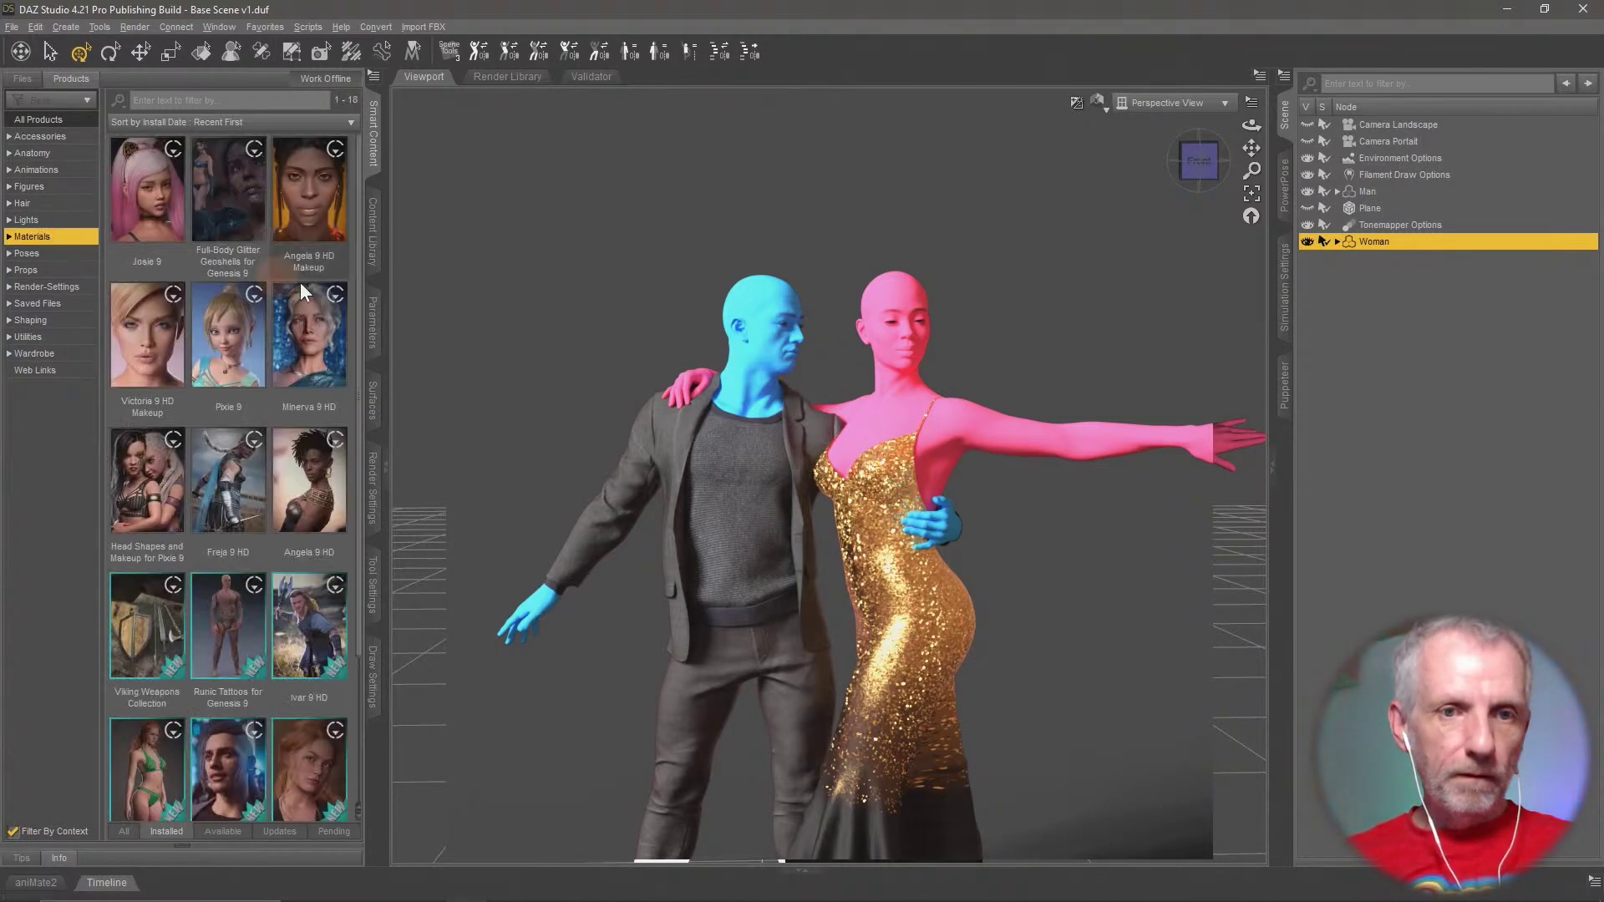
Open the Angela 9 HD product's materials and apply Angela 9 All MAT to the woman
{"action": "double_click", "coordinate": [327, 209]}
{"action": "left_click", "coordinate": [15, 100]}
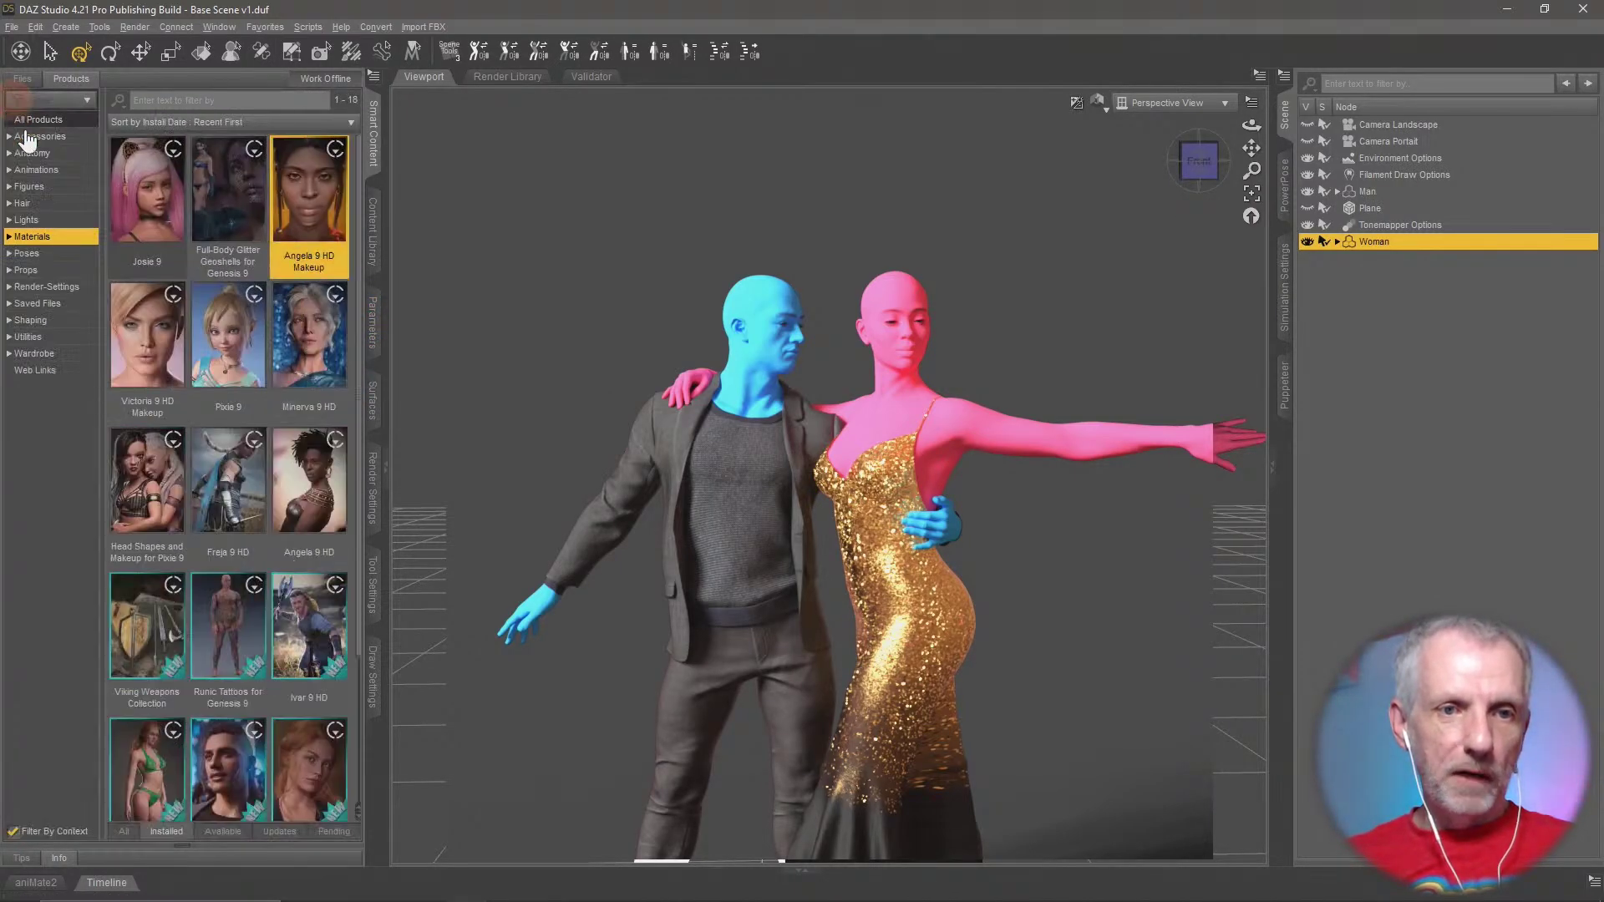
{"action": "double_click", "coordinate": [328, 505]}
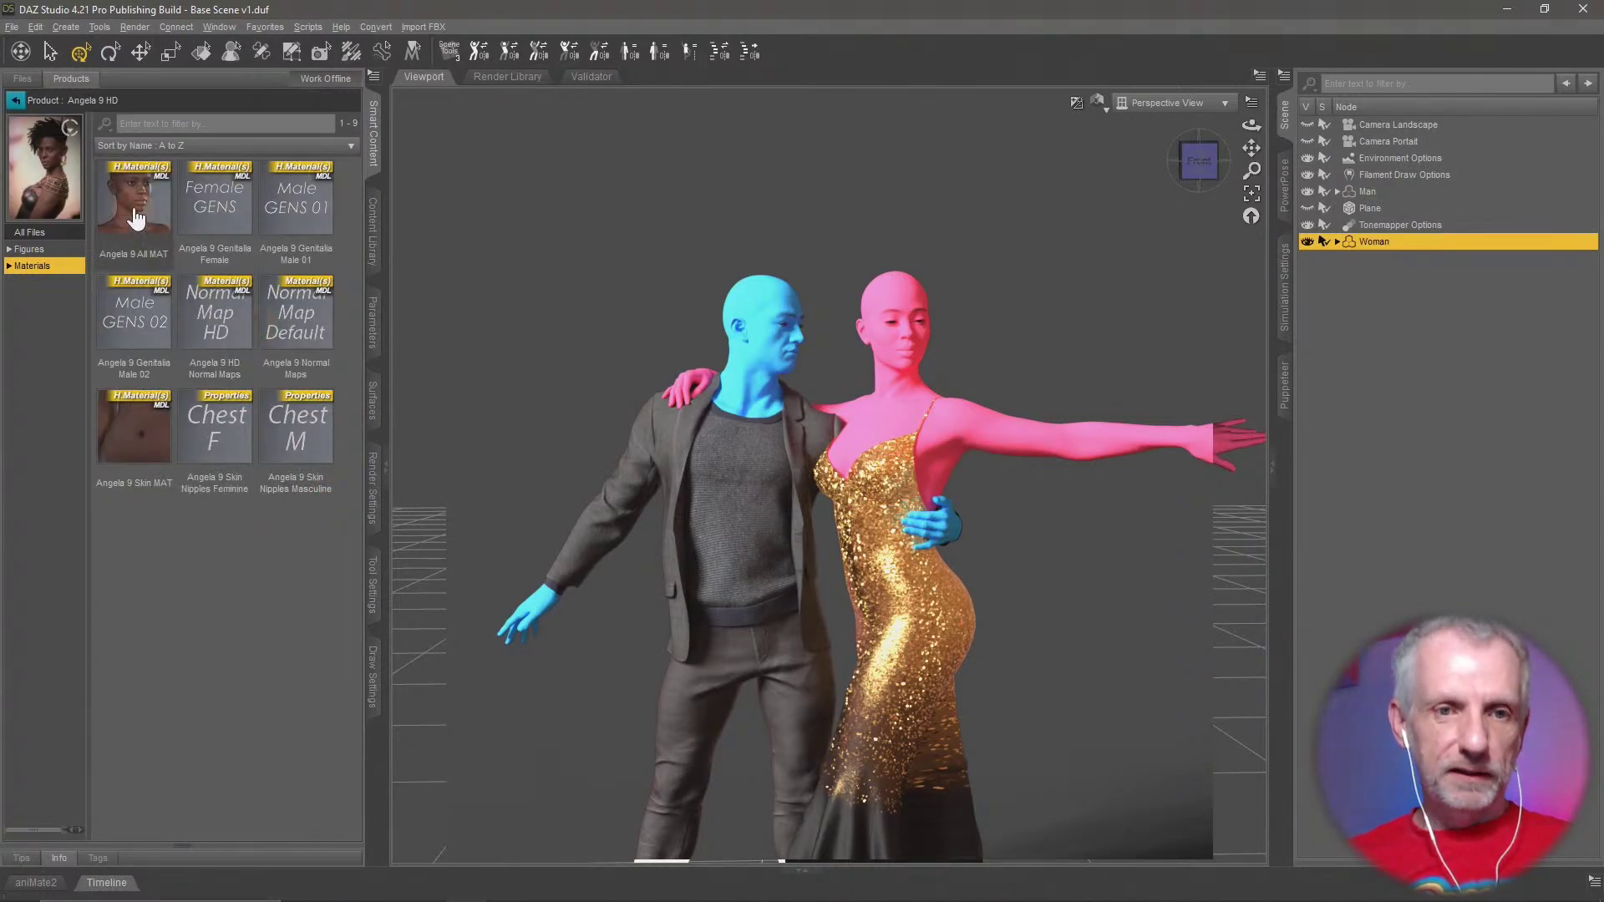
{"action": "double_click", "coordinate": [140, 217]}
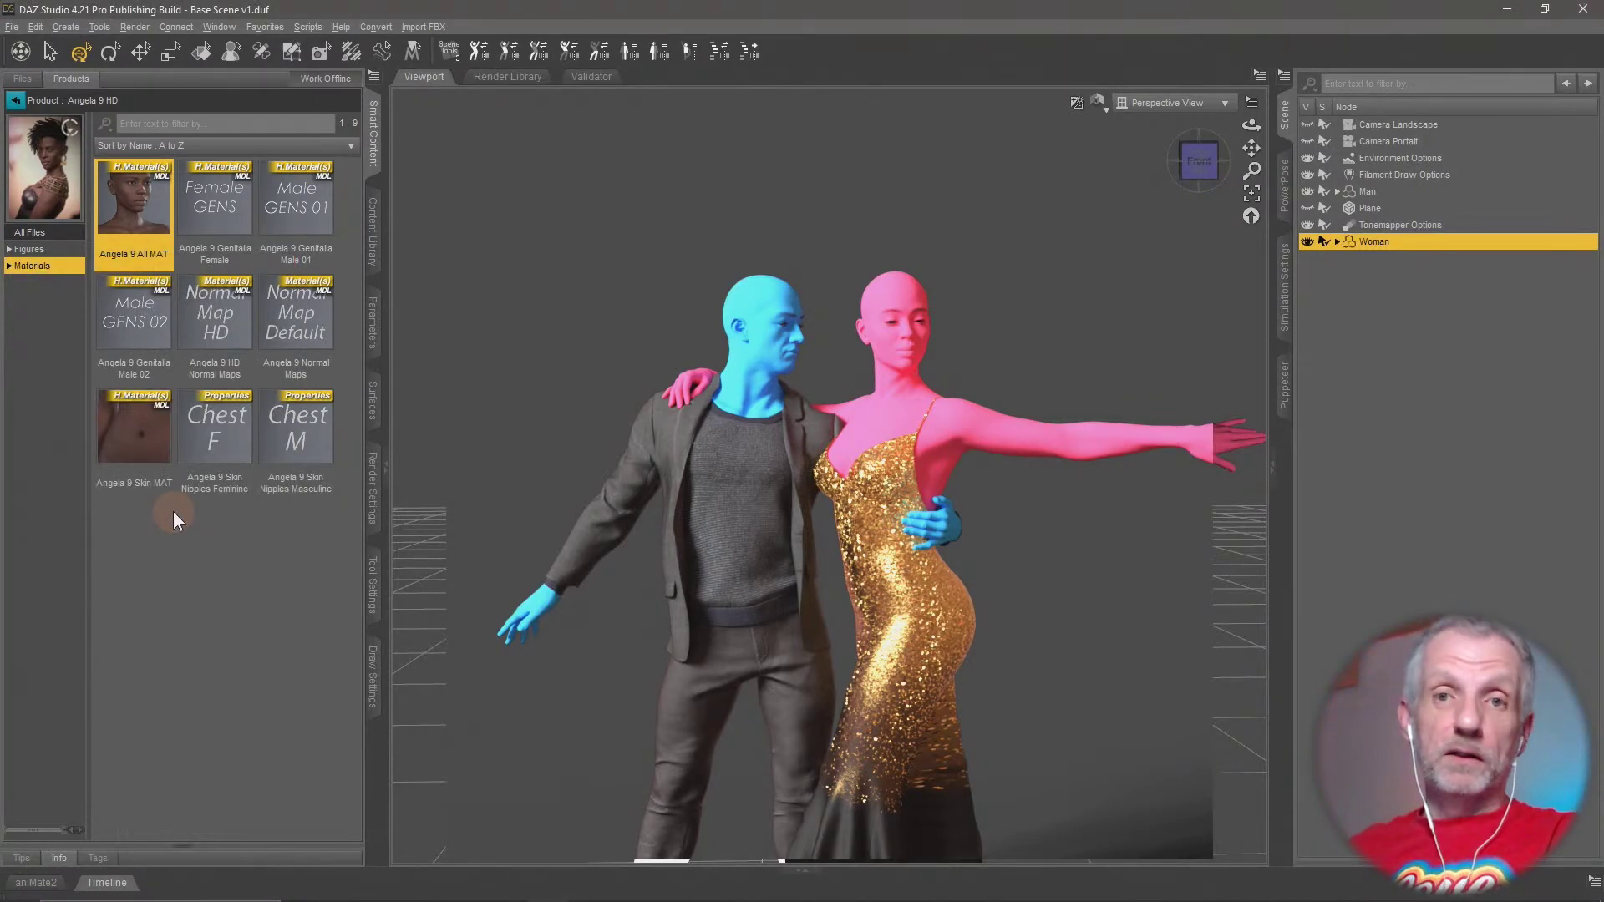
Select the Man figure, open the Michael 9 HD product's materials and apply Michael 9 All MAT to him
{"action": "key", "text": "ctrl+shift+a"}
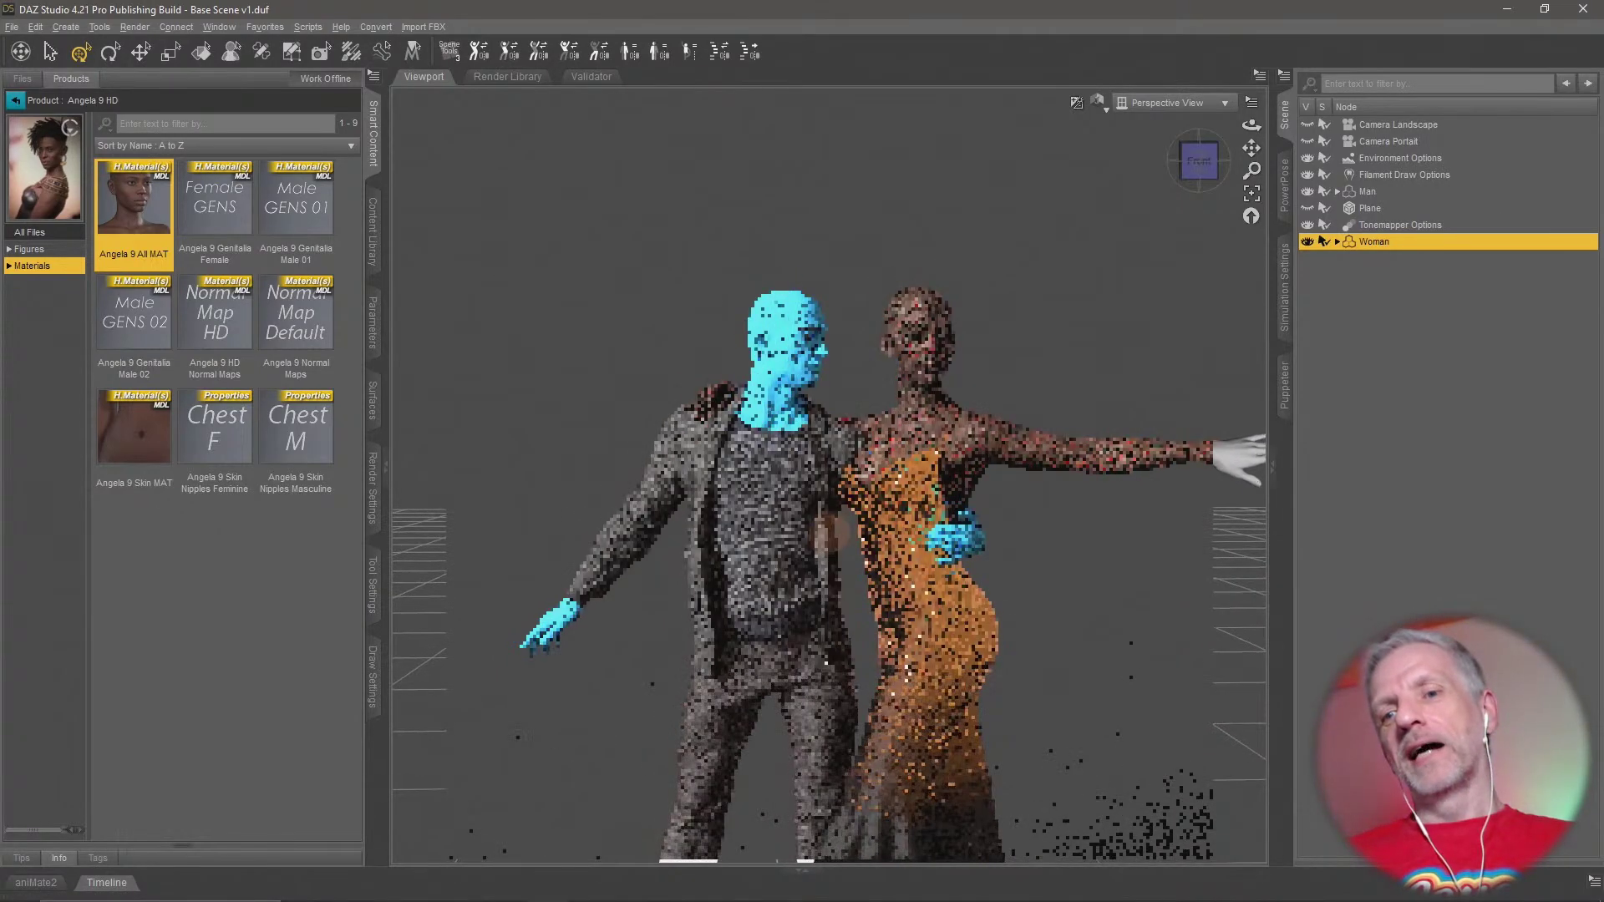
{"action": "scroll", "coordinate": [821, 523], "scroll_direction": "up", "scroll_amount": 5}
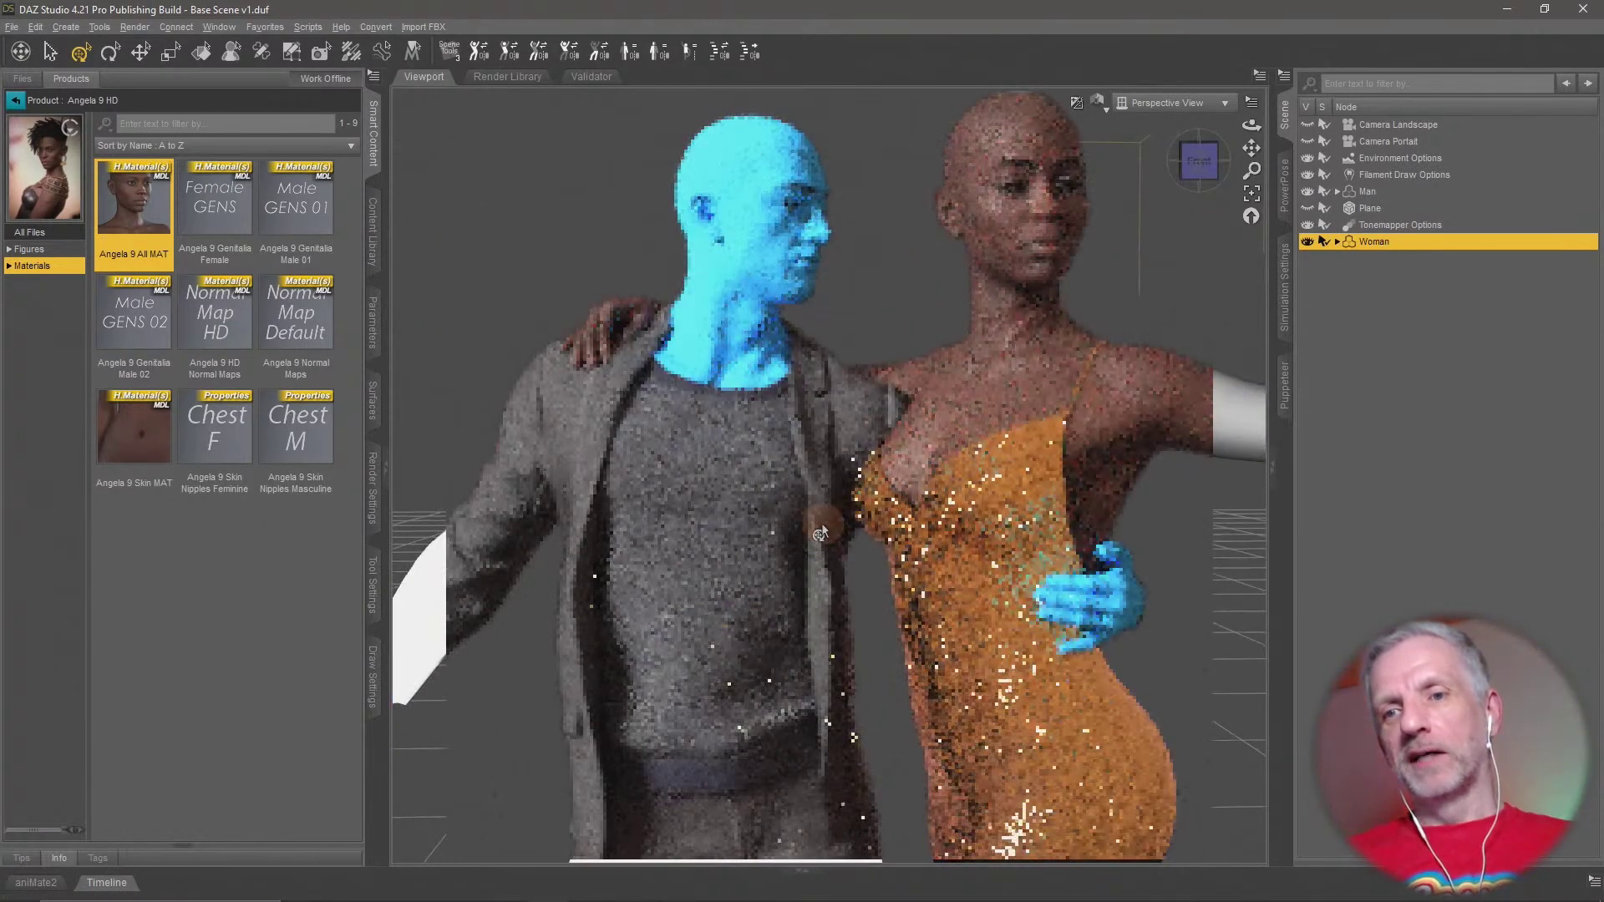
{"action": "scroll", "coordinate": [820, 534], "scroll_direction": "down", "scroll_amount": 3}
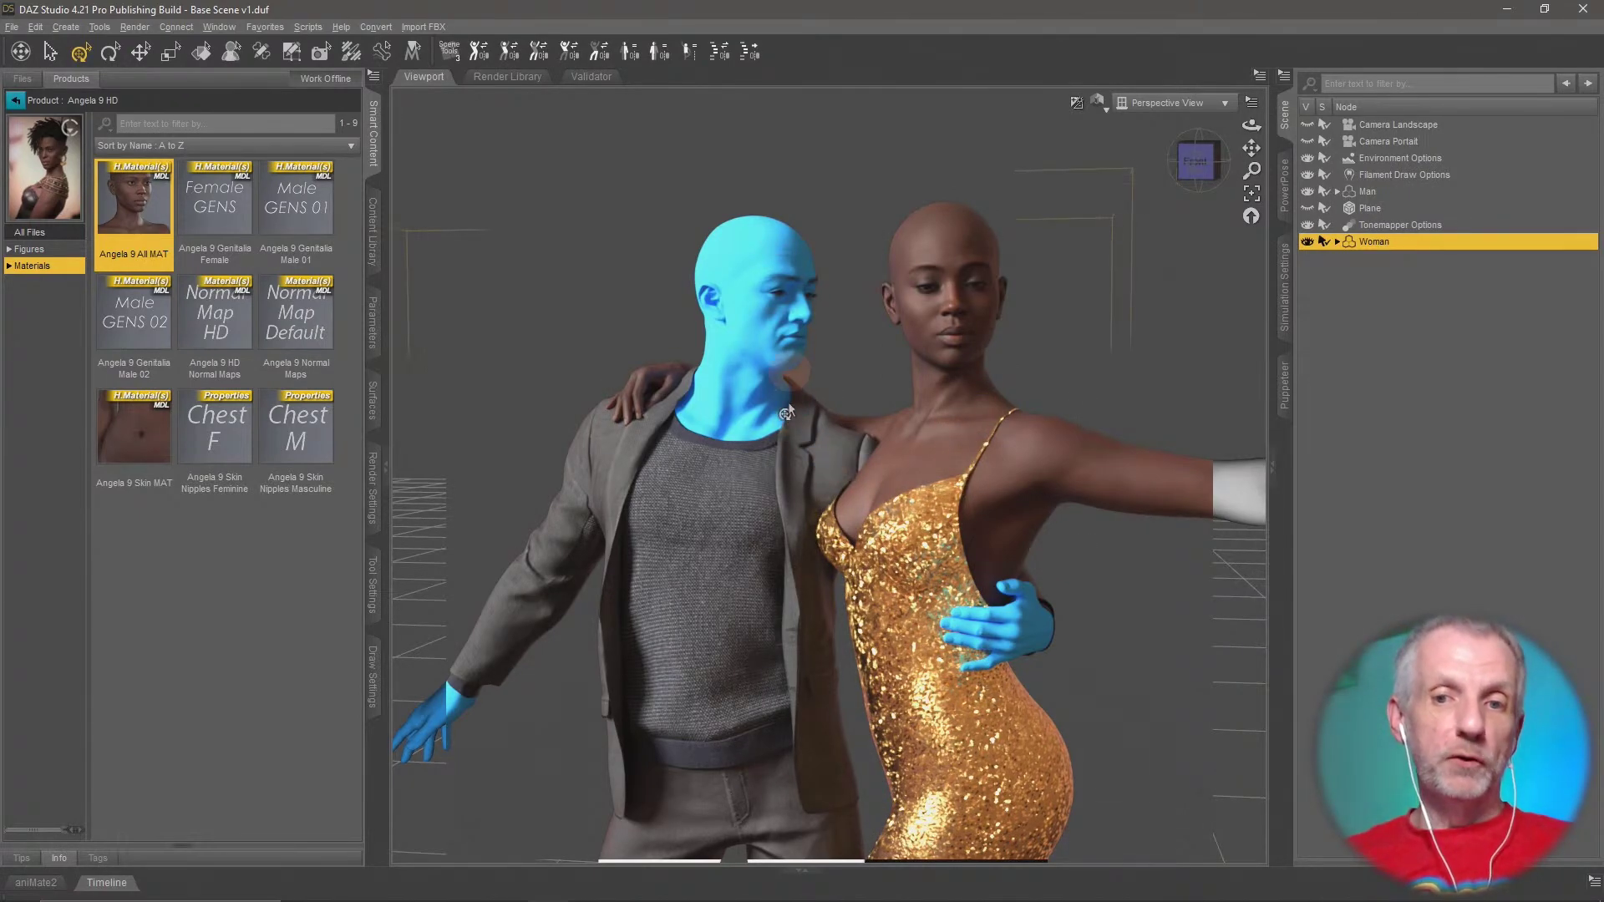
{"action": "middle_click_drag", "start_coordinate": [923, 485], "coordinate": [999, 524]}
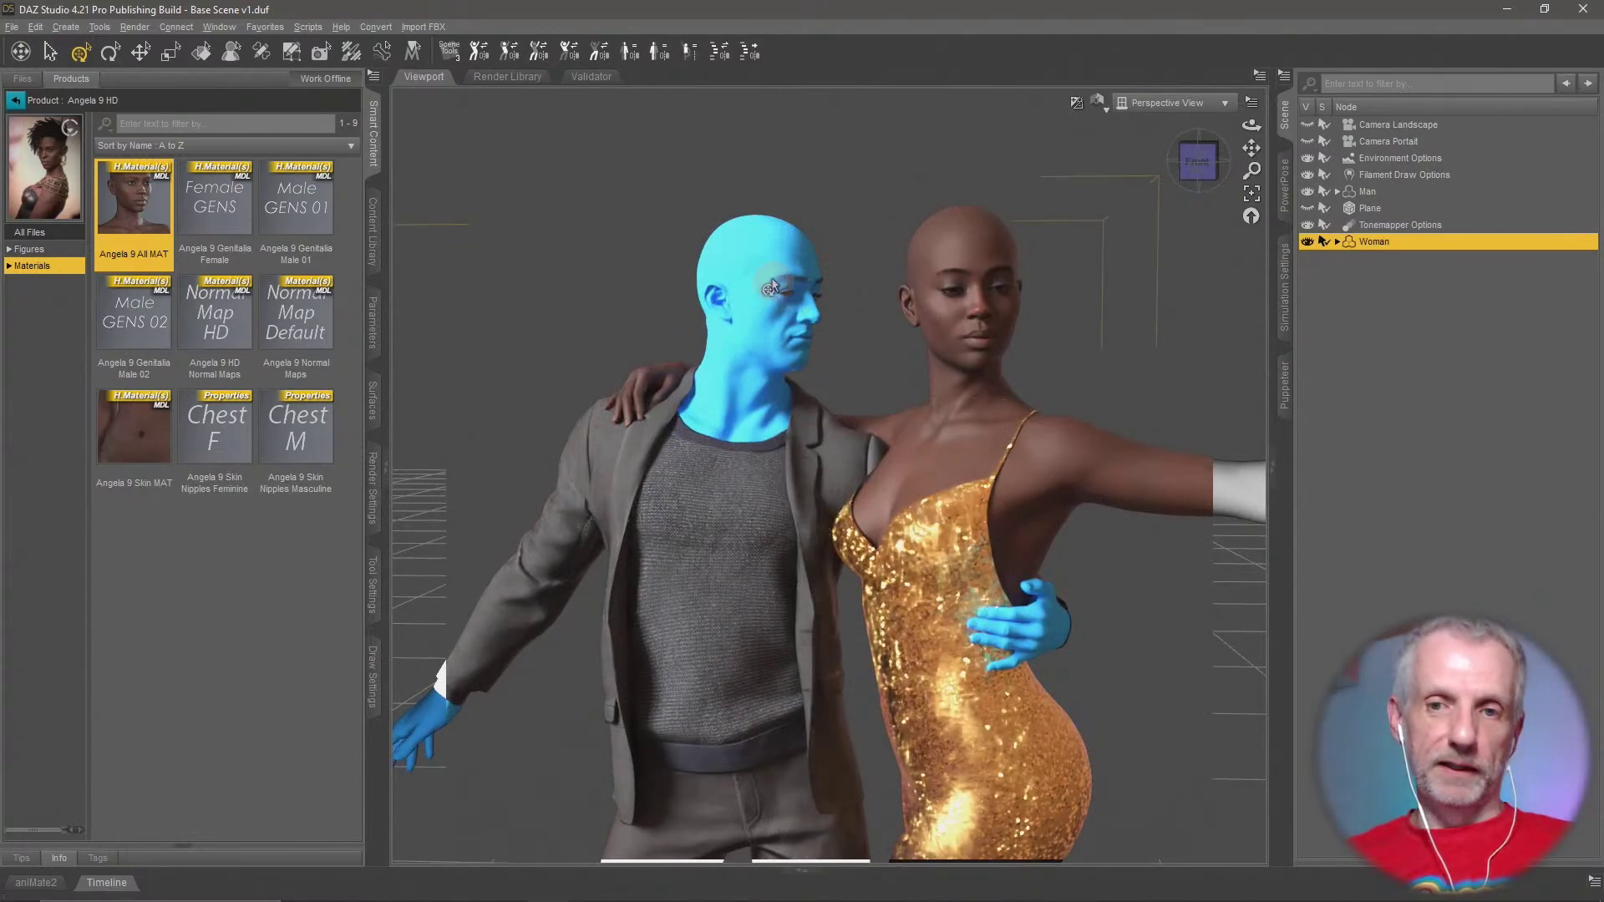
{"action": "left_click", "coordinate": [1370, 192]}
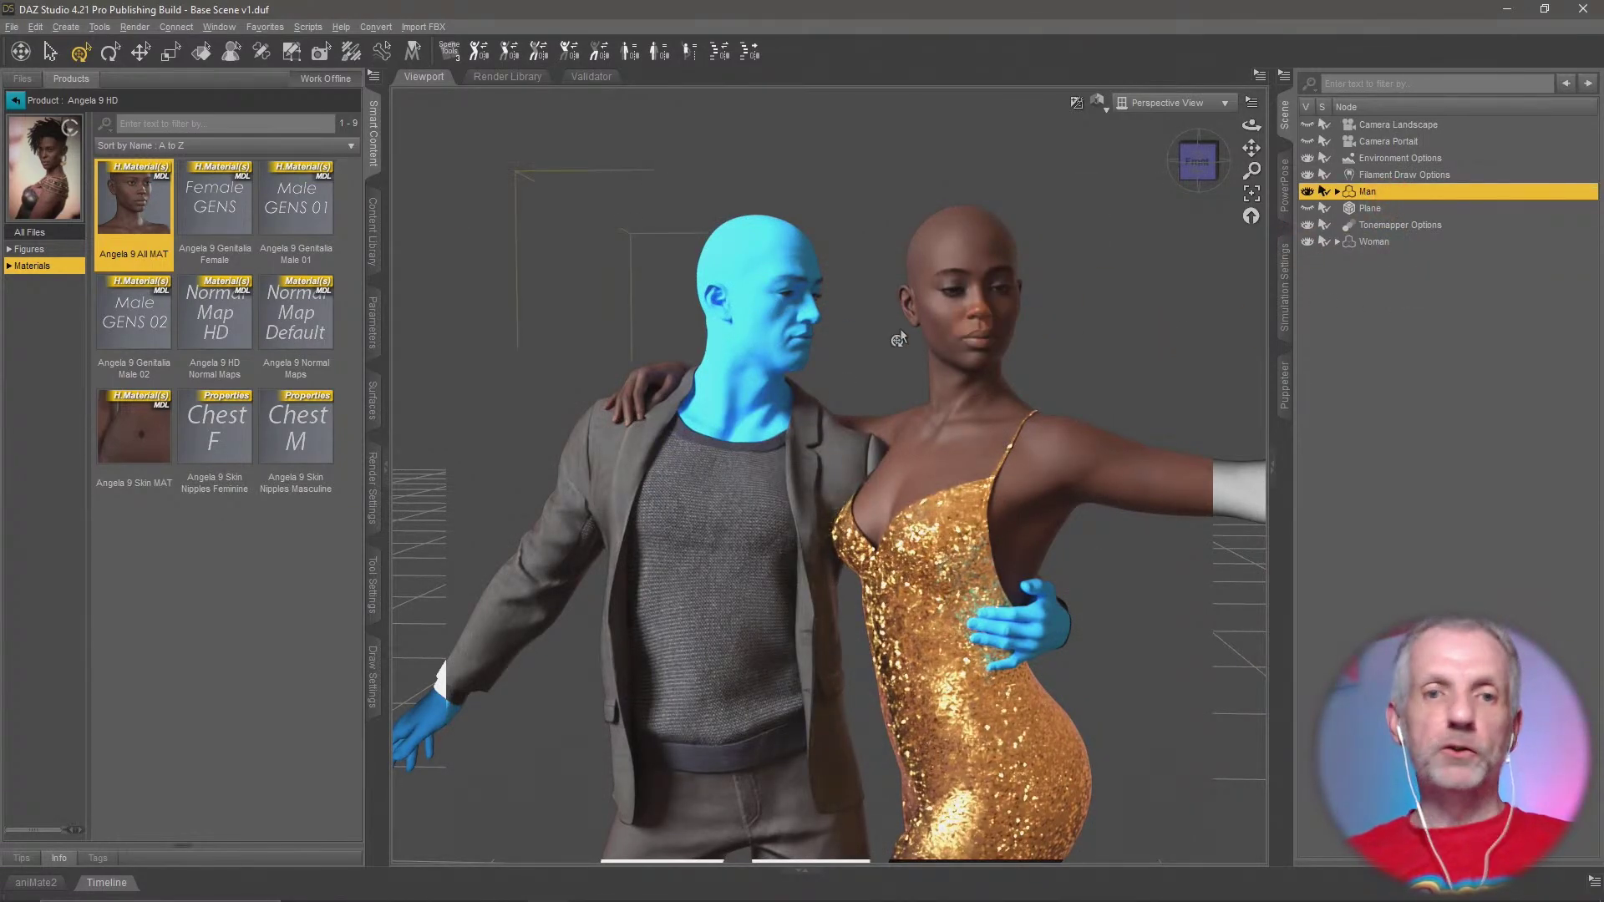
{"action": "left_click", "coordinate": [15, 100]}
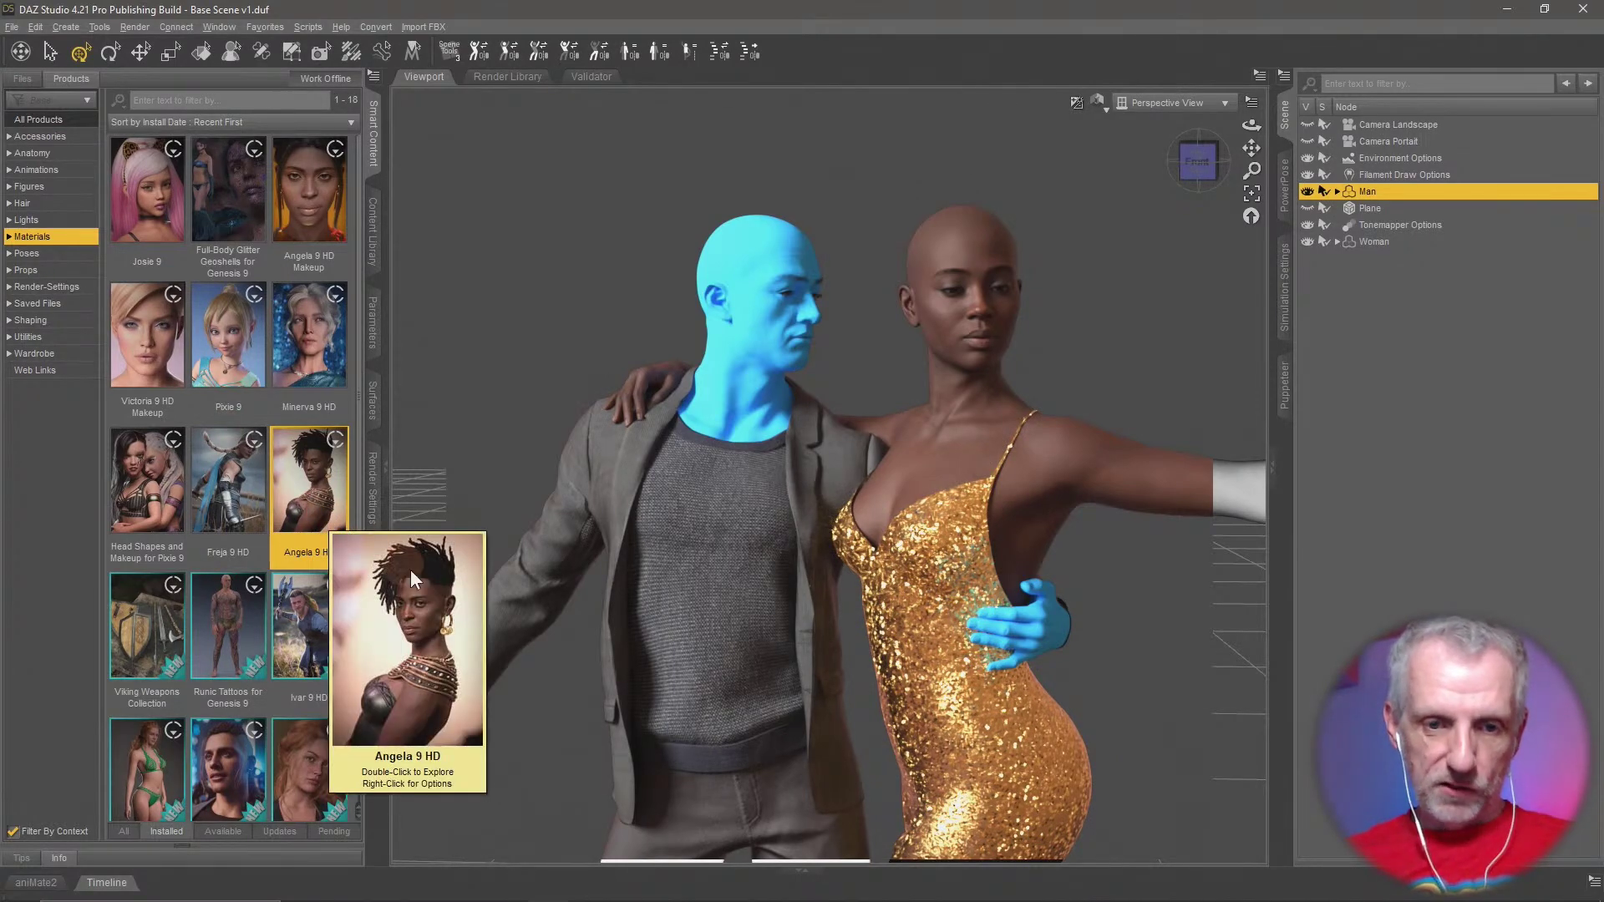
{"action": "left_click", "coordinate": [249, 774]}
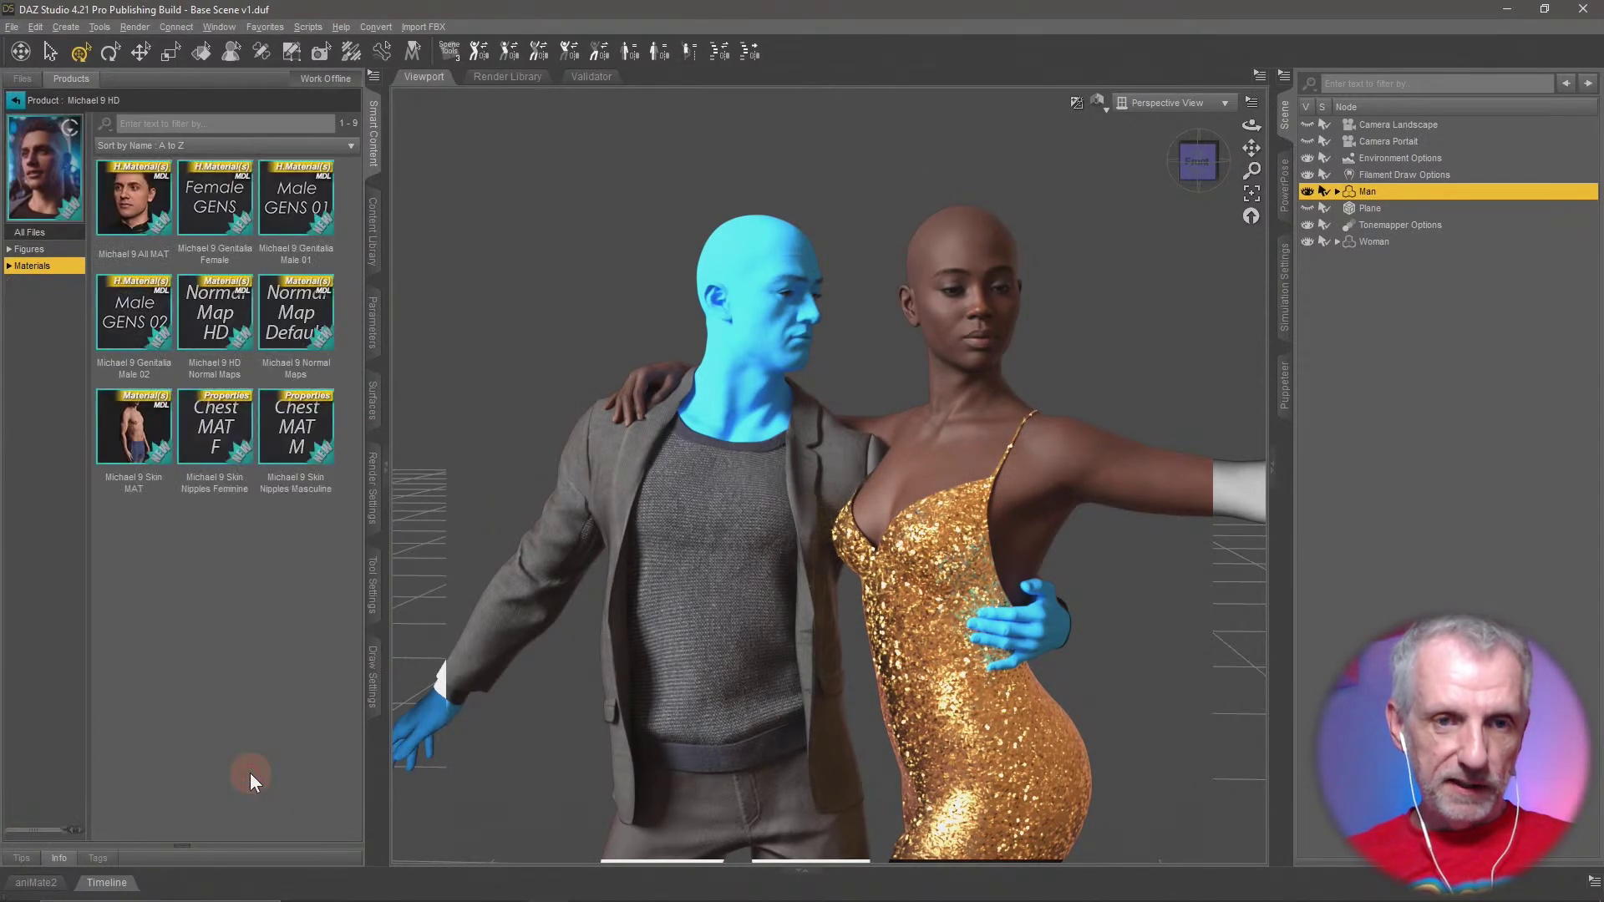
{"action": "double_click", "coordinate": [144, 201]}
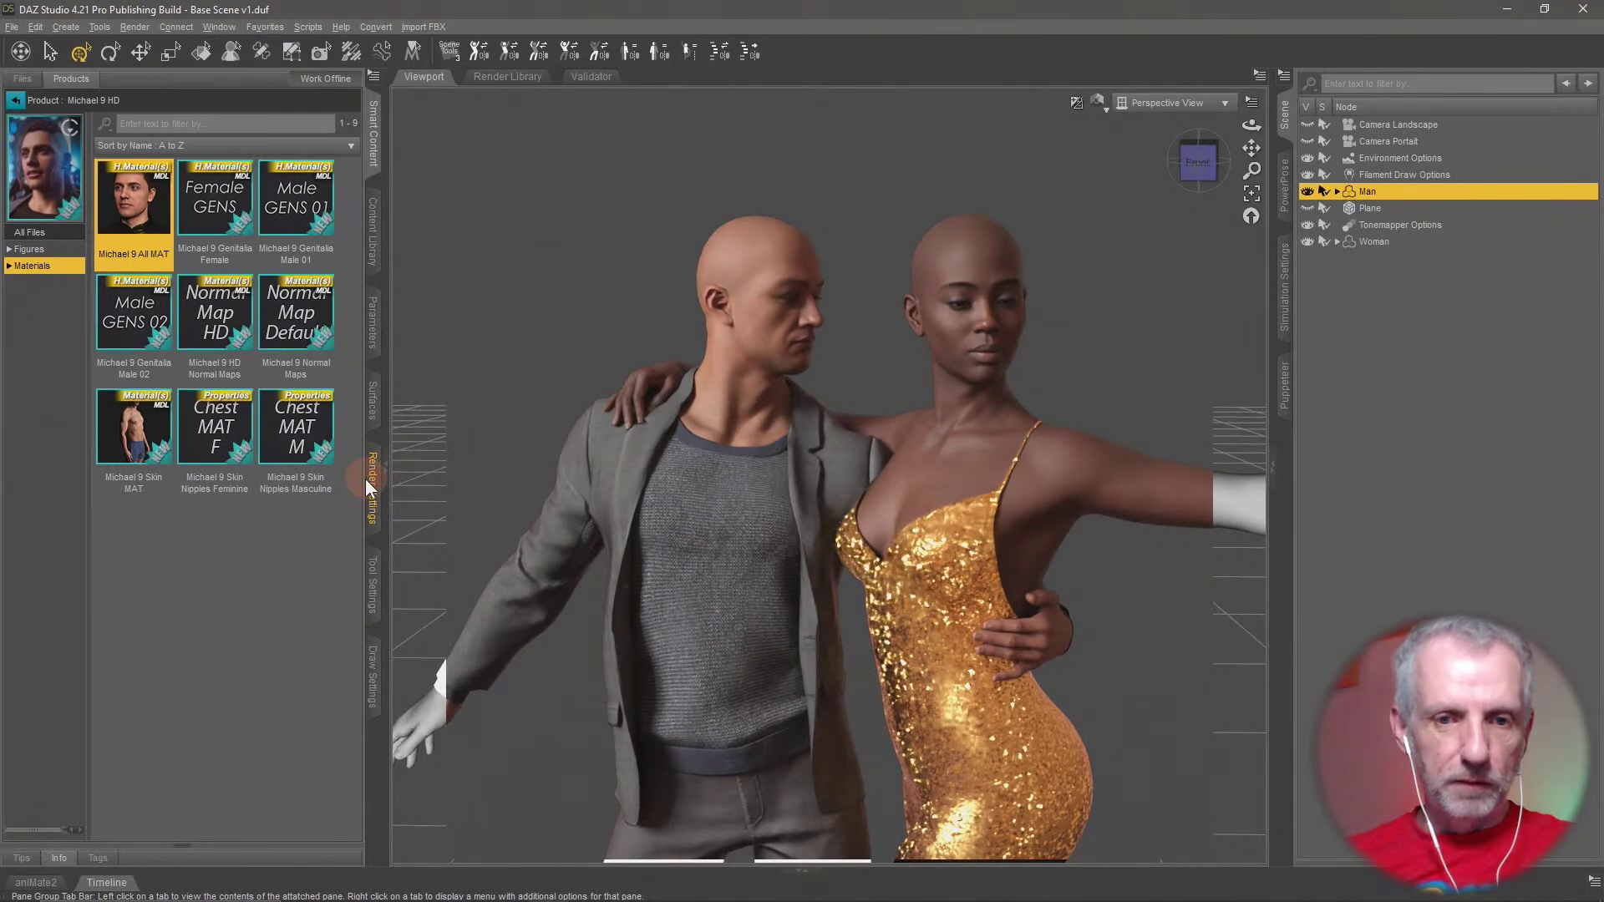
Set the Environment Intensity in the render environment settings to 1 and check both figures' skin under the lighting
{"action": "left_click", "coordinate": [374, 502]}
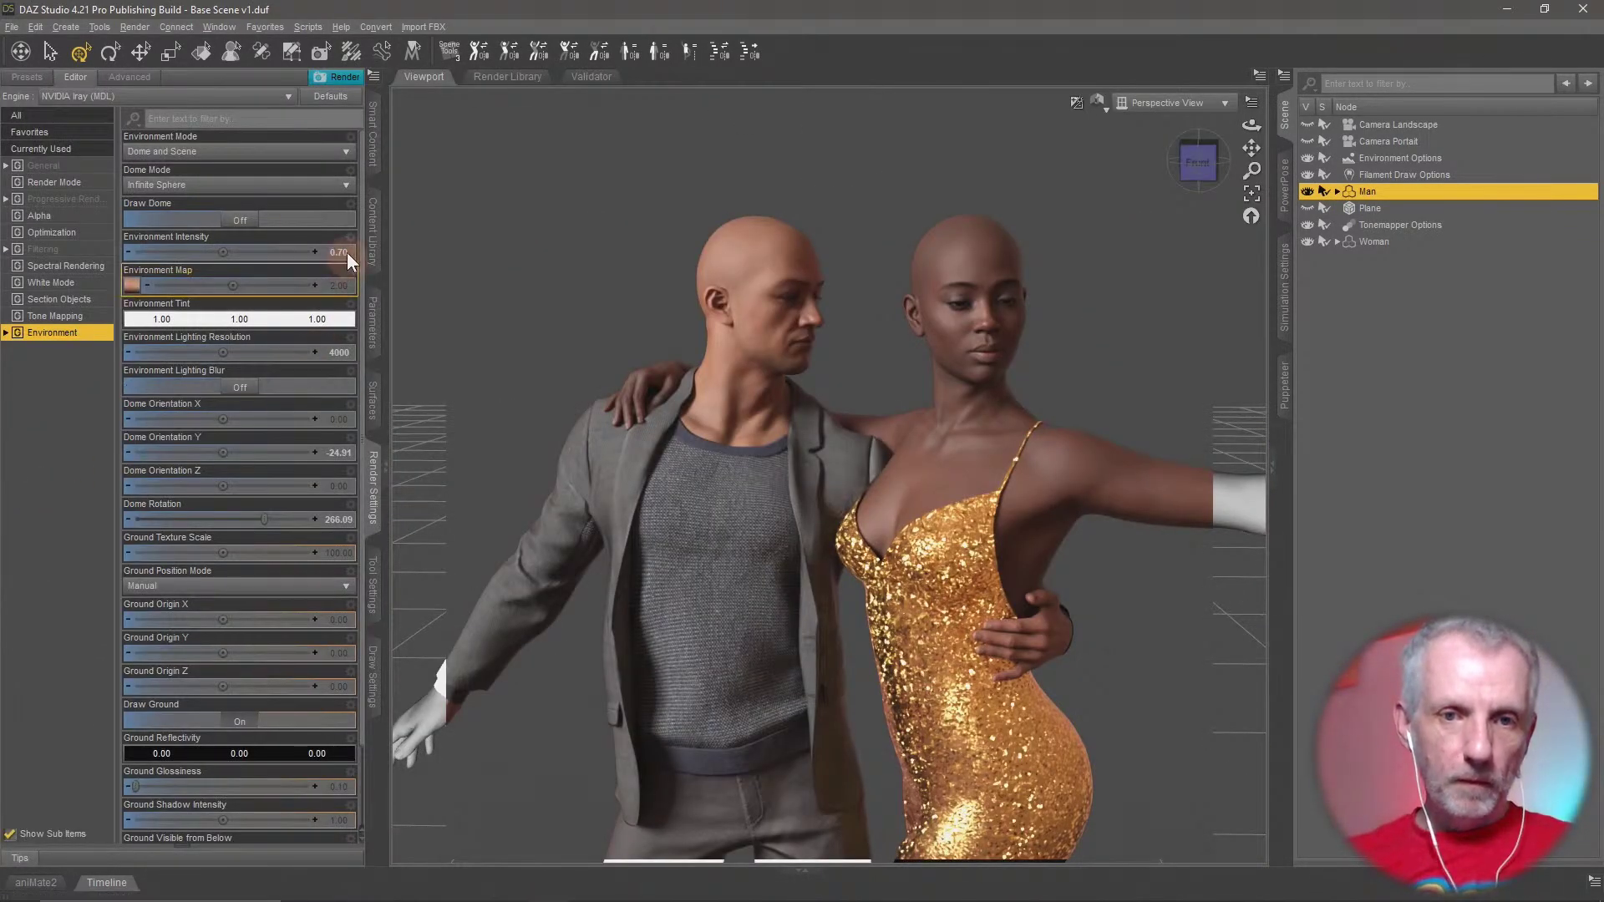
{"action": "left_click", "coordinate": [338, 252]}
{"action": "type", "text": "1"}
{"action": "key", "text": "Return"}
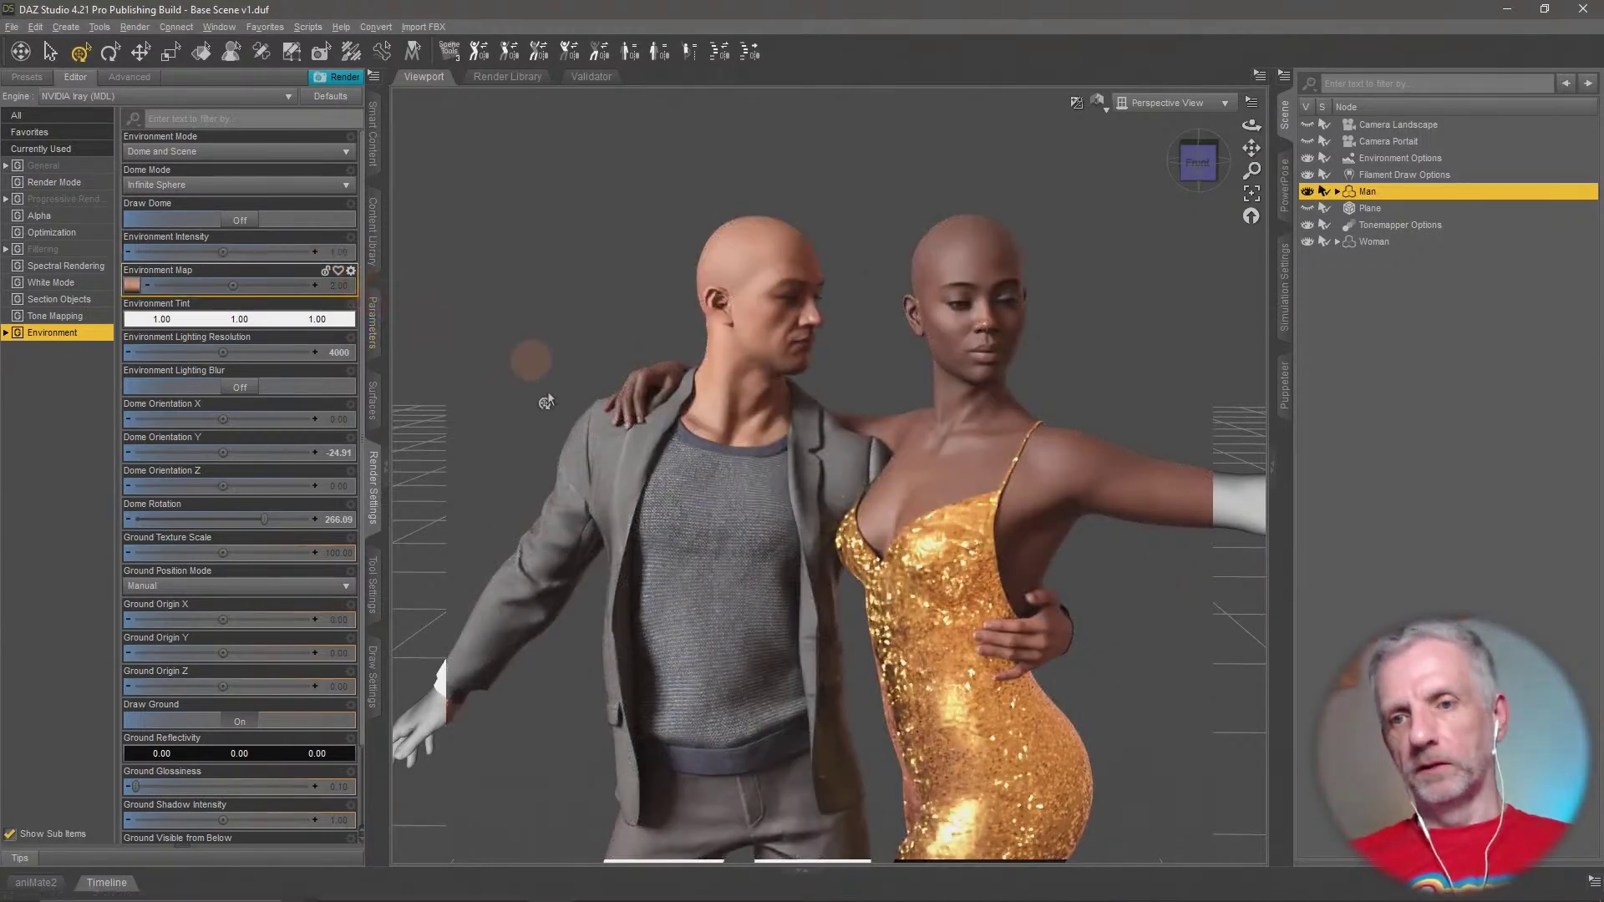
{"action": "left_click_drag", "start_coordinate": [802, 547], "coordinate": [833, 561]}
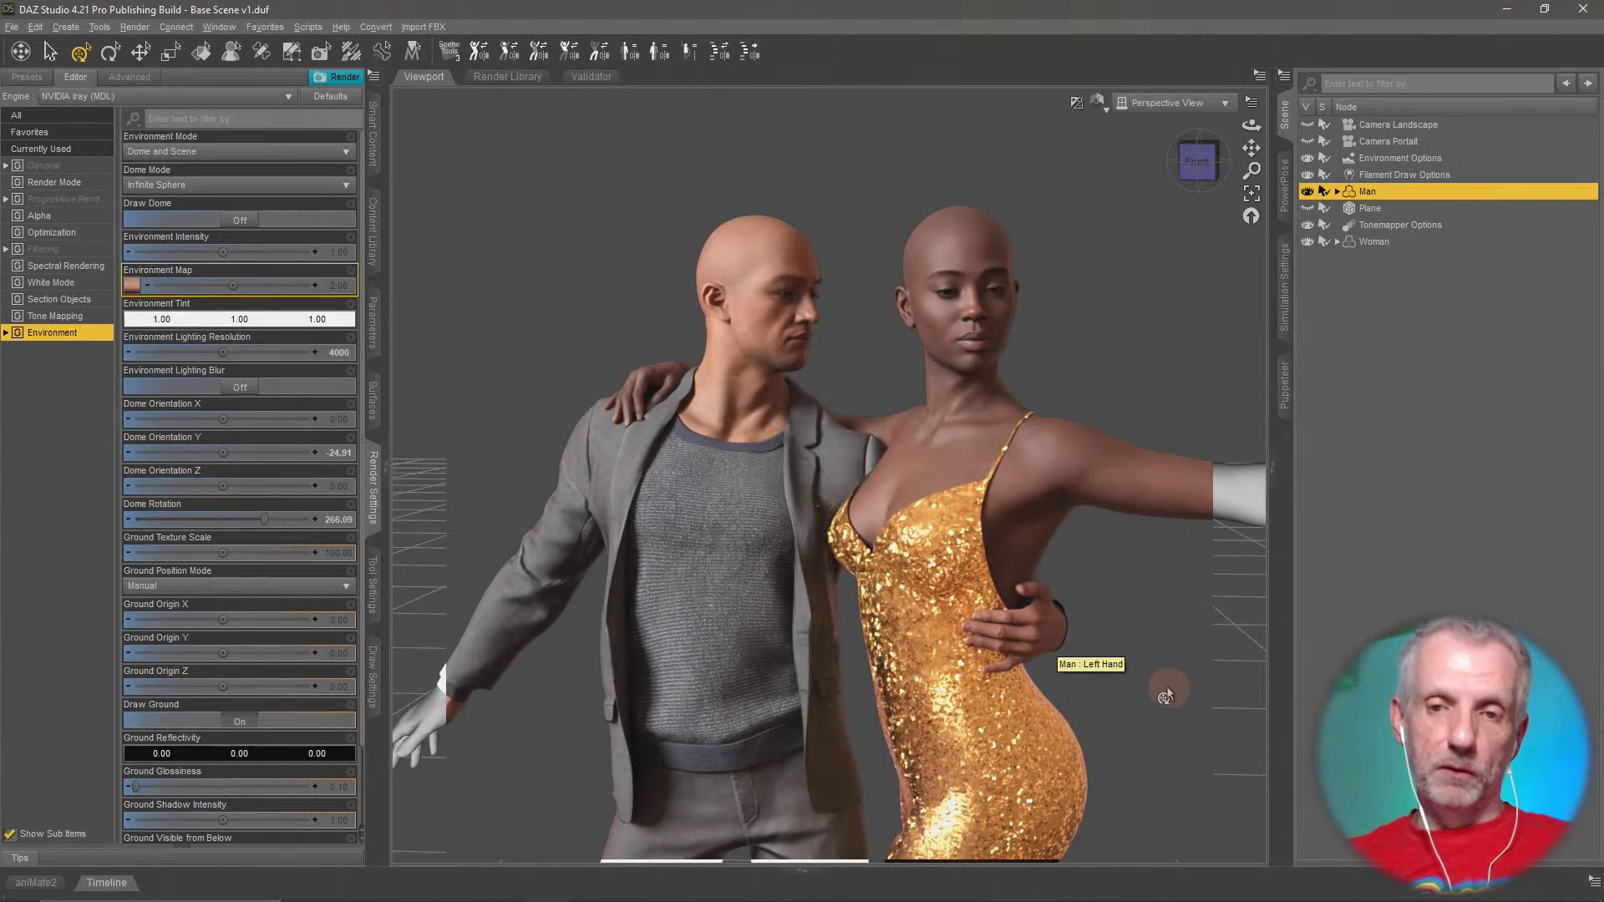
{"action": "left_click_drag", "start_coordinate": [1166, 687], "coordinate": [1167, 674]}
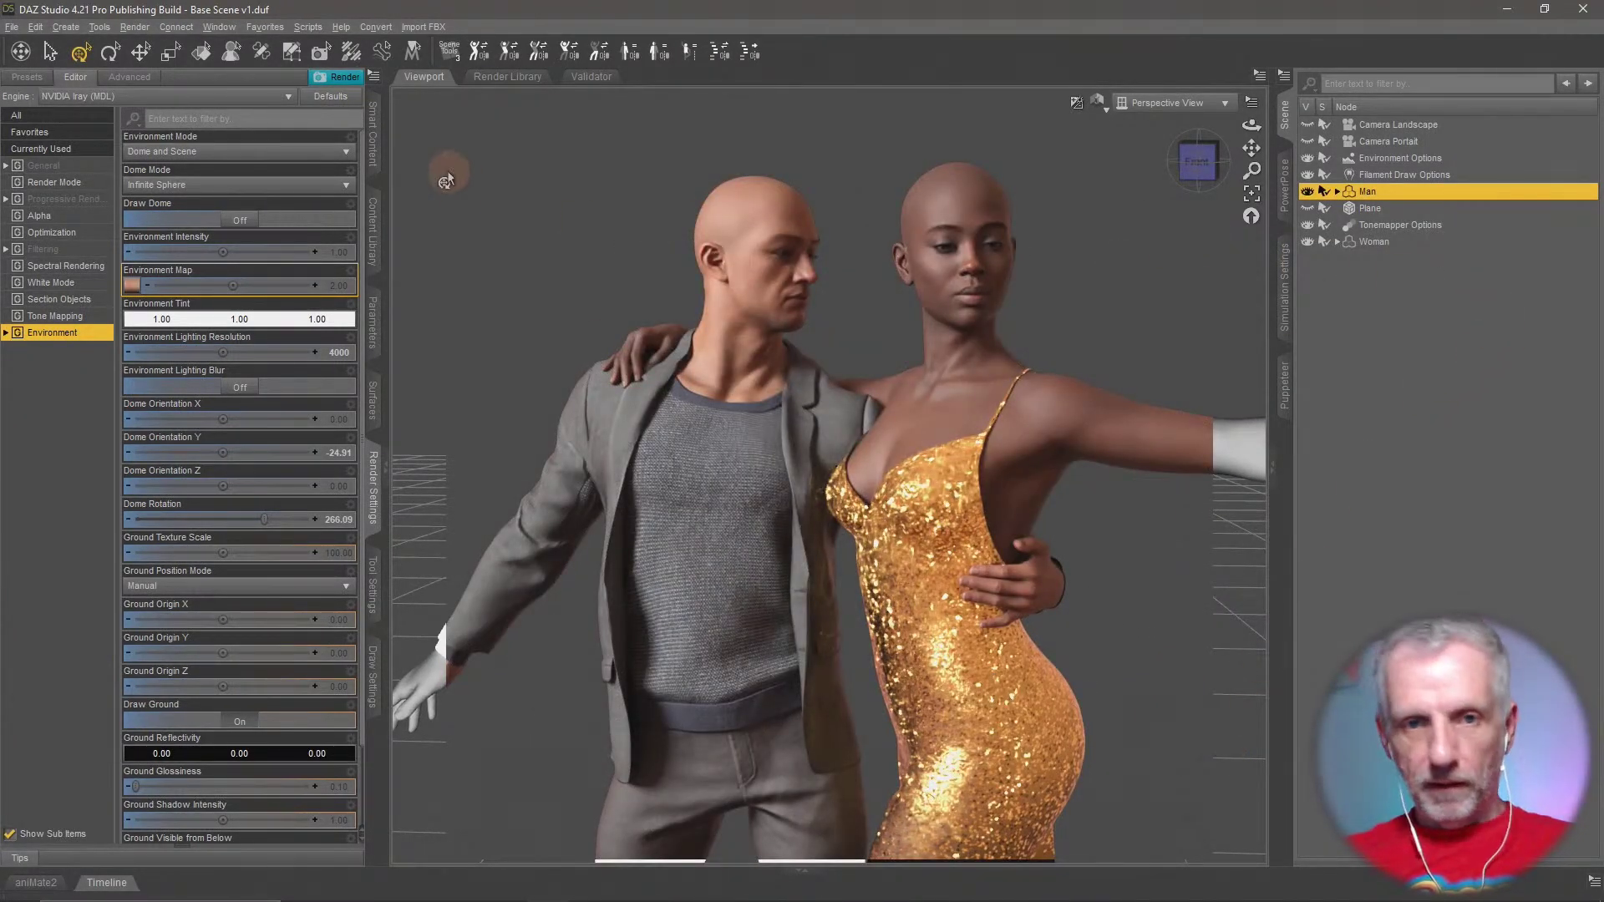
Open the Ivar 9 HD product's materials and apply Ivar 9 All MAT to the man
{"action": "left_click", "coordinate": [373, 134]}
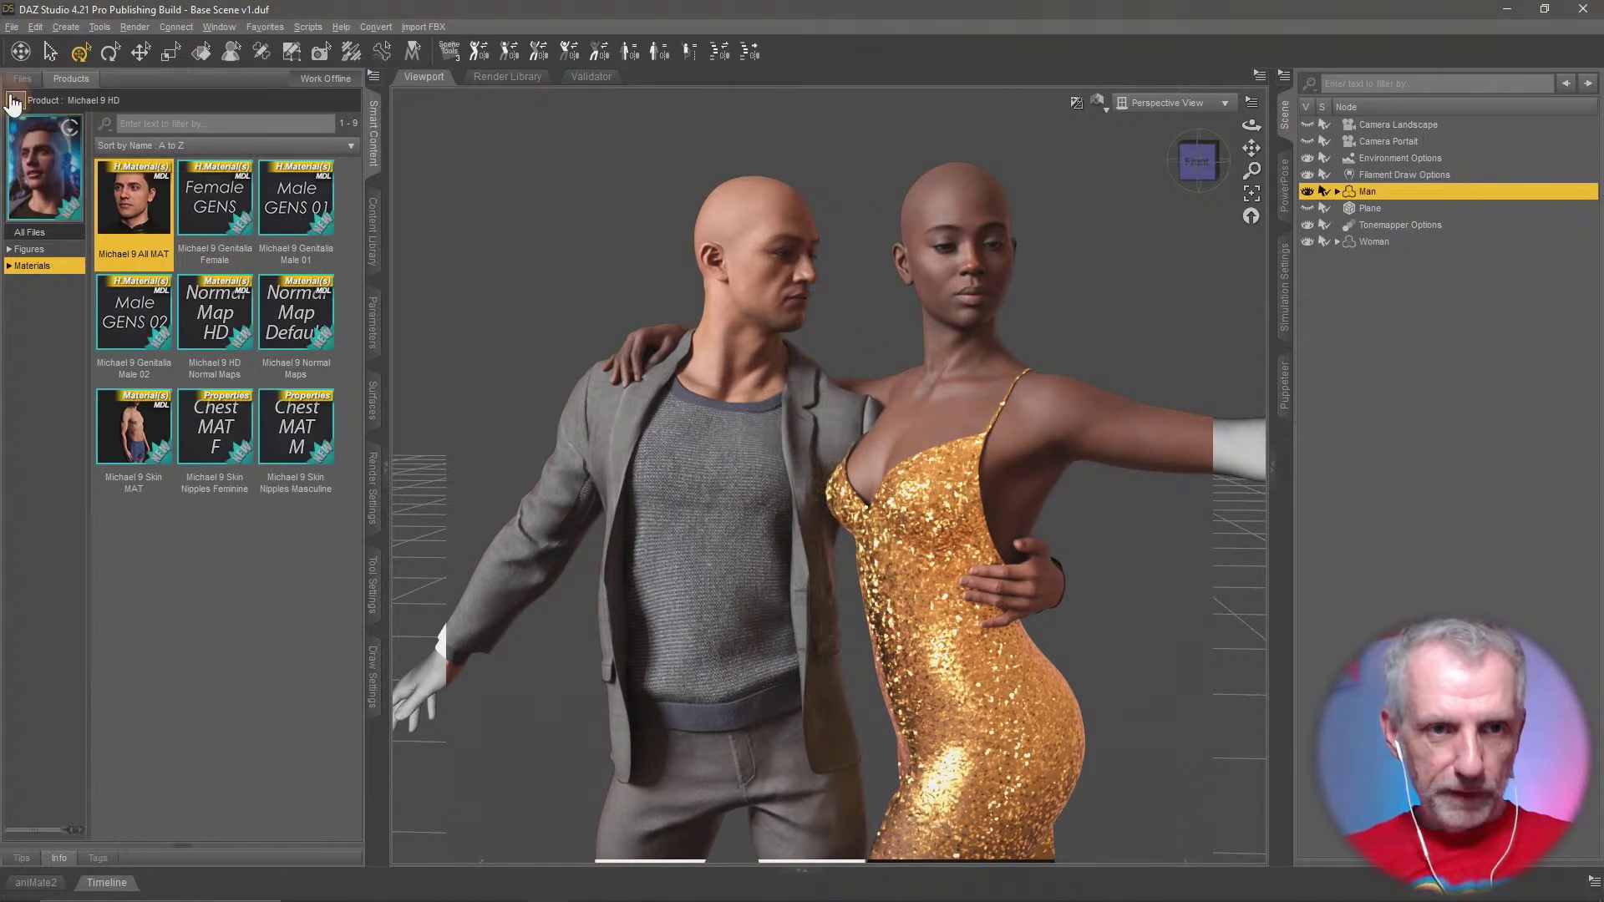
{"action": "left_click", "coordinate": [71, 78]}
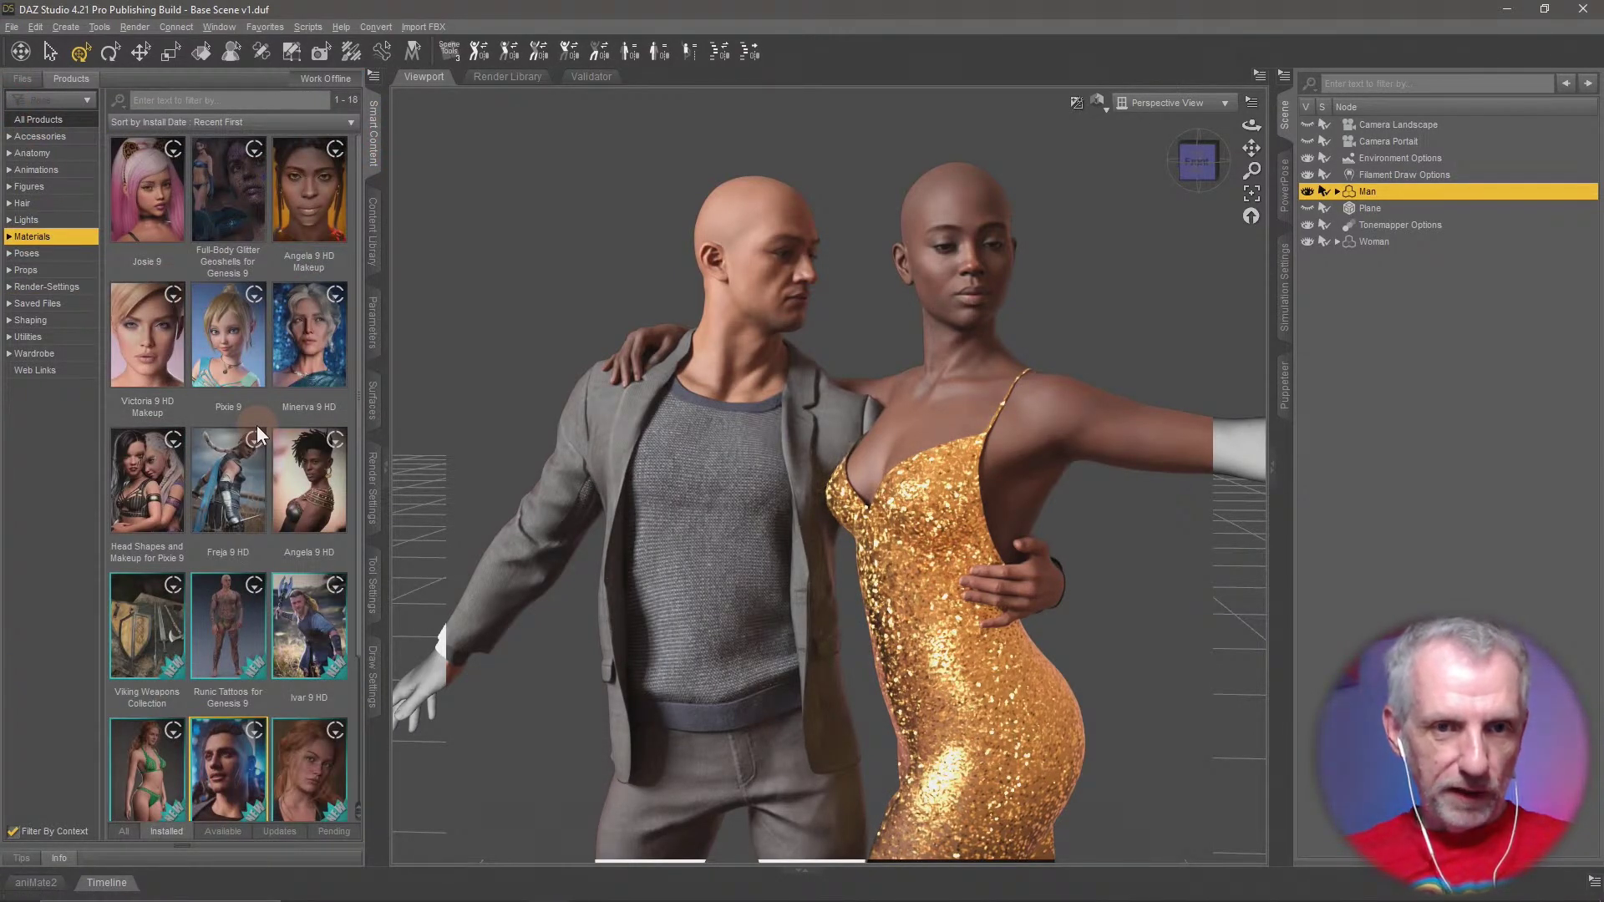
{"action": "left_click", "coordinate": [314, 645]}
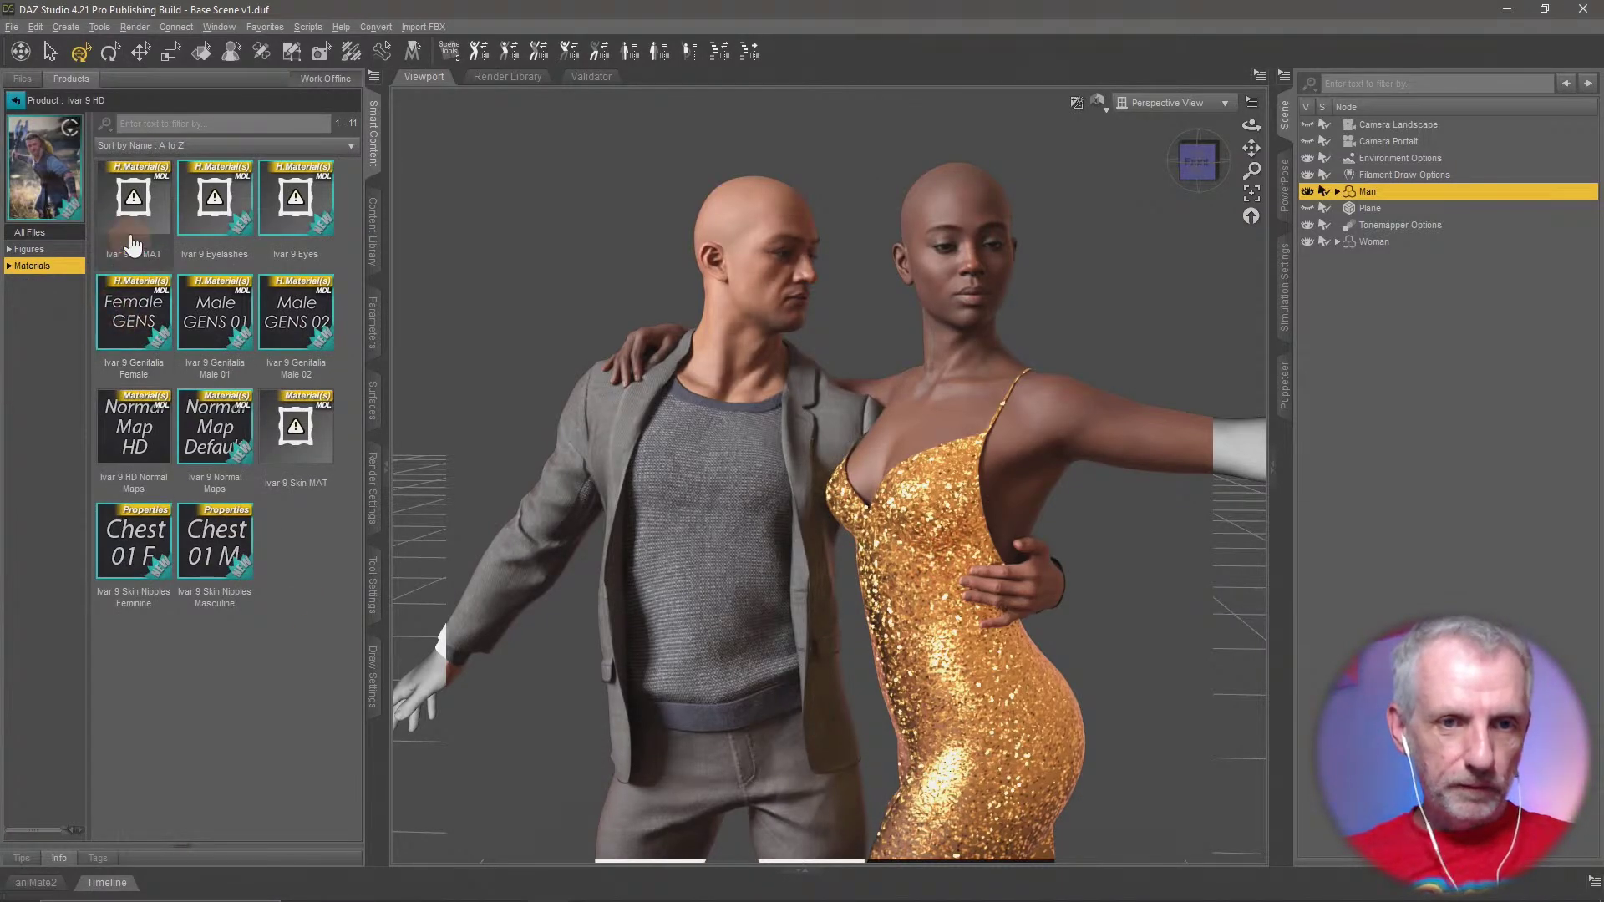
{"action": "left_click", "coordinate": [142, 224]}
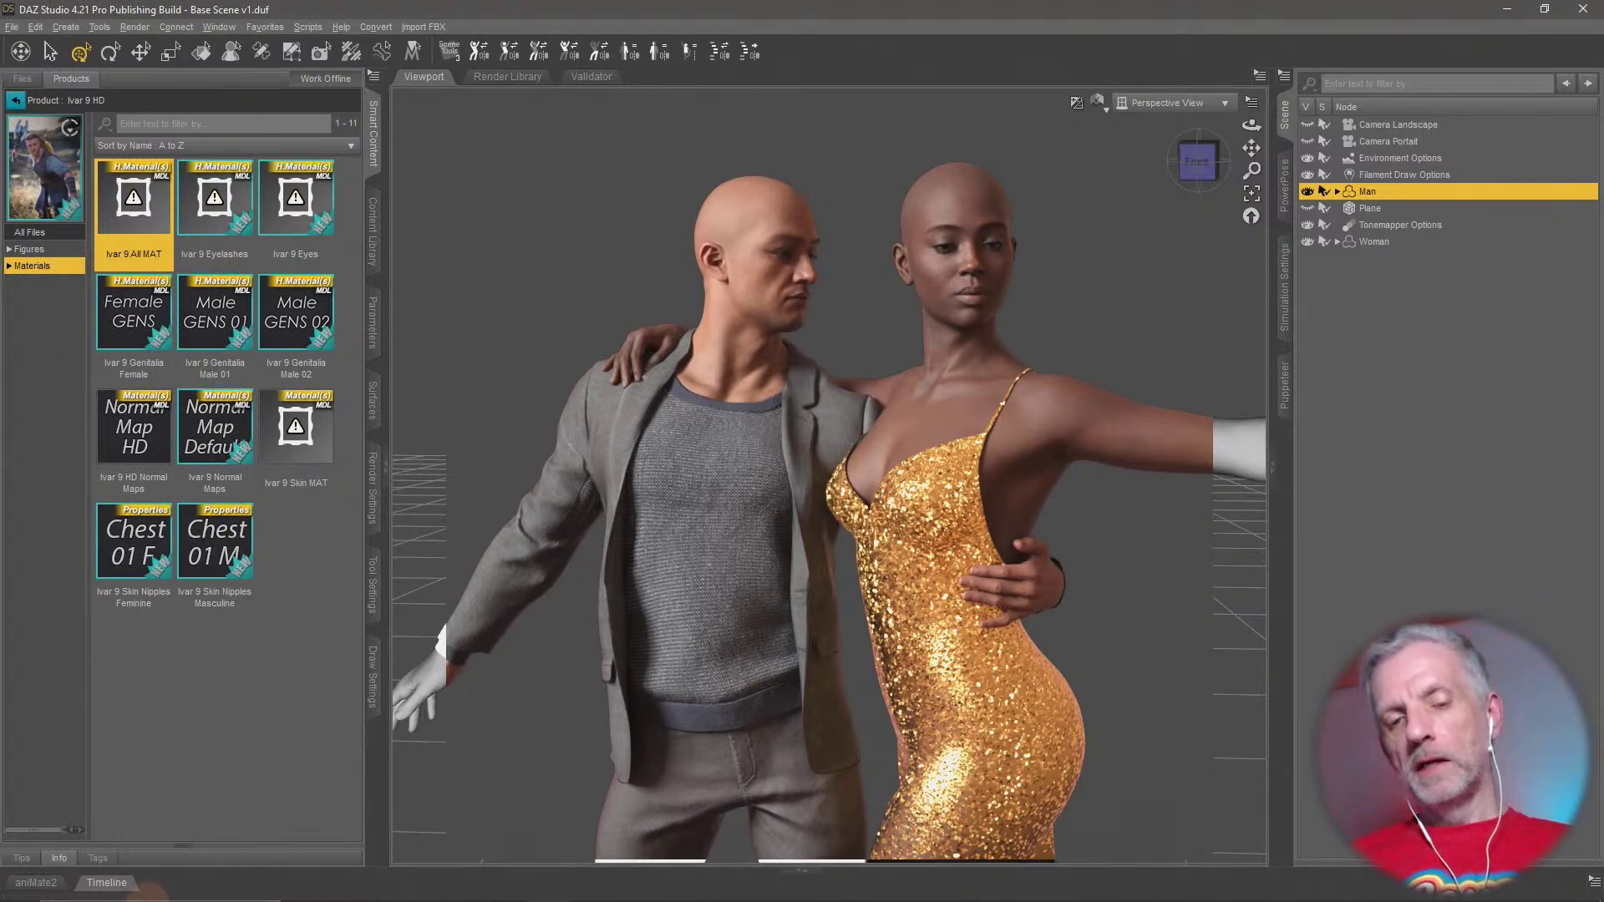
{"action": "left_click", "coordinate": [20, 885]}
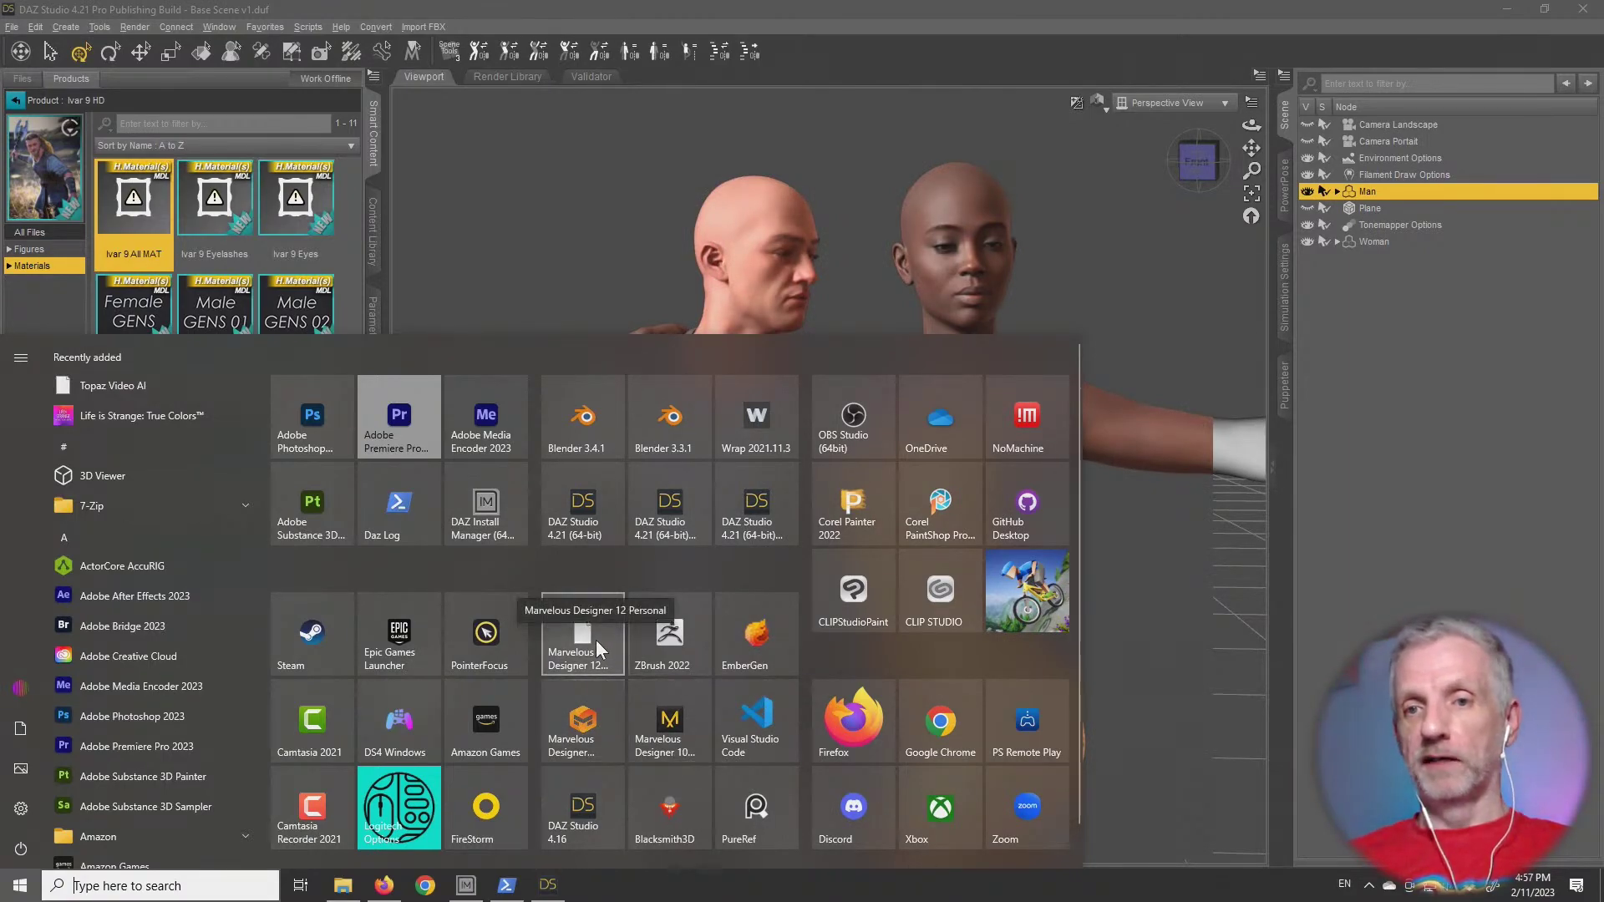
{"action": "left_click", "coordinate": [1057, 7]}
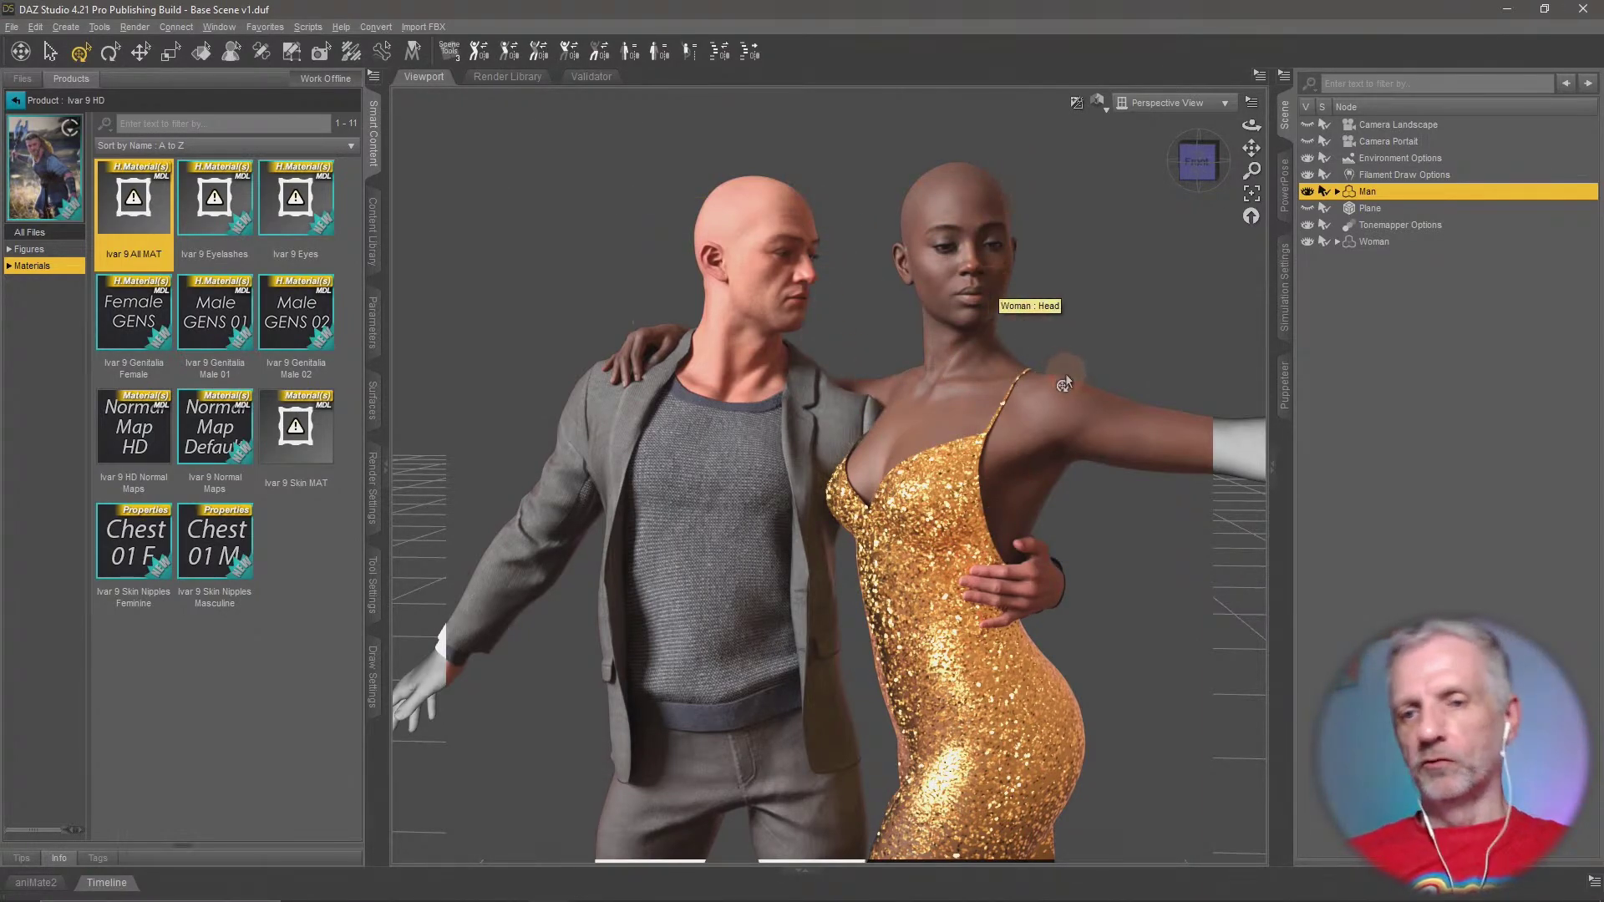
Switch the viewport's draw style to Filament (PBR) and make the portrait camera visible in the scene
{"action": "left_click", "coordinate": [1101, 102]}
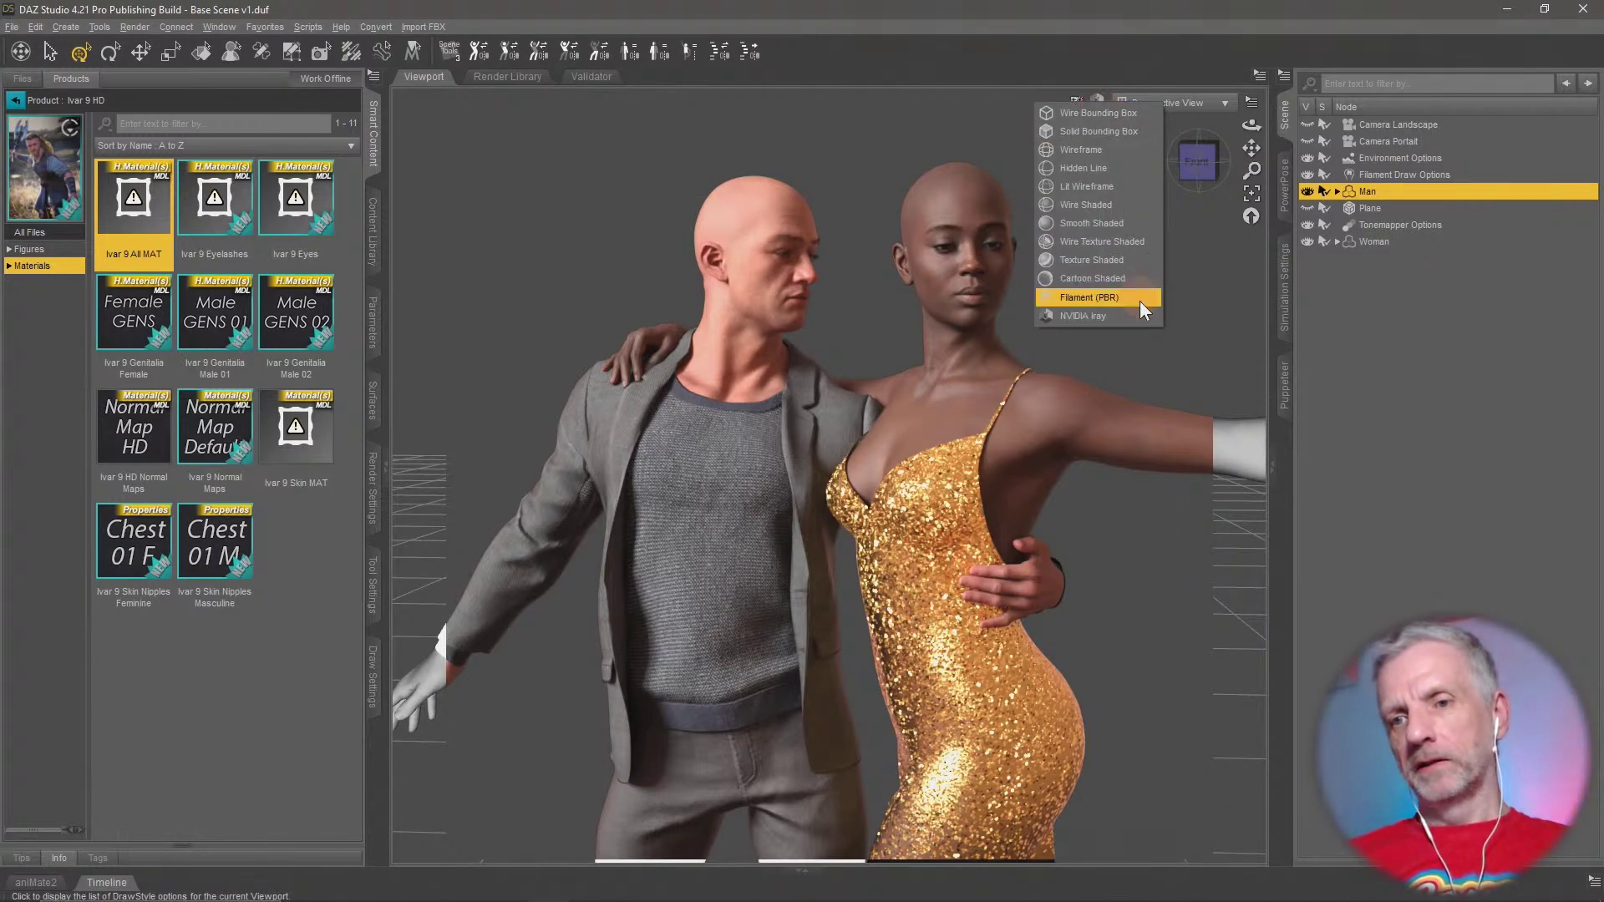
{"action": "left_click", "coordinate": [1138, 302]}
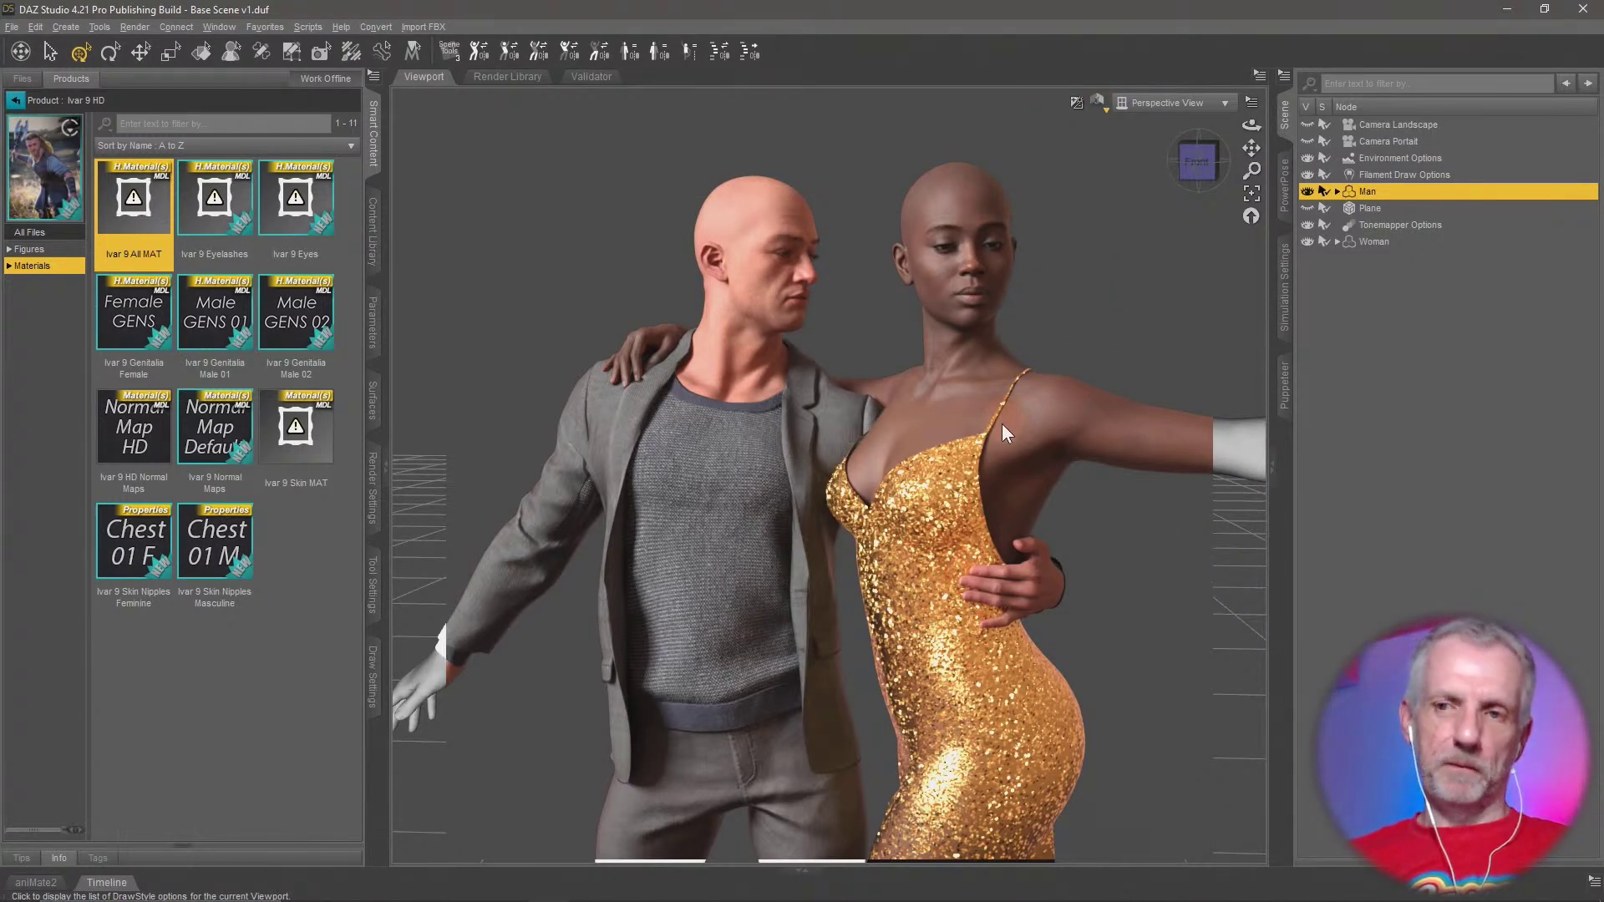
{"action": "mouse_move", "coordinate": [984, 429]}
{"action": "middle_mouse_down"}
{"action": "mouse_move", "coordinate": [881, 418]}
{"action": "mouse_move", "coordinate": [977, 420]}
{"action": "middle_mouse_up"}
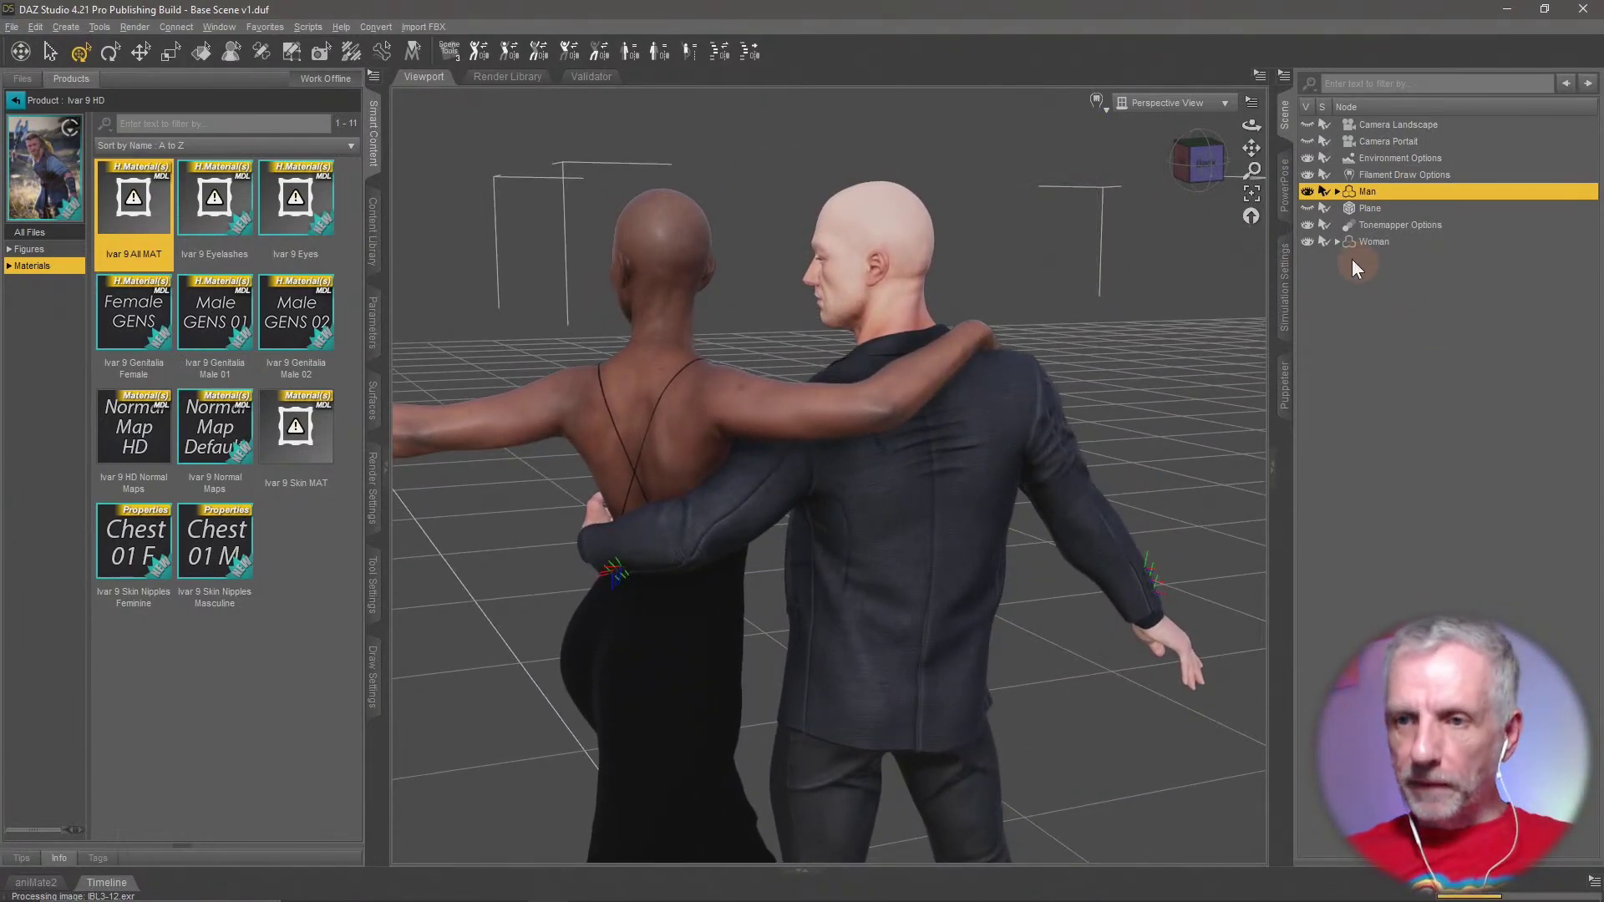
{"action": "left_click", "coordinate": [1306, 142]}
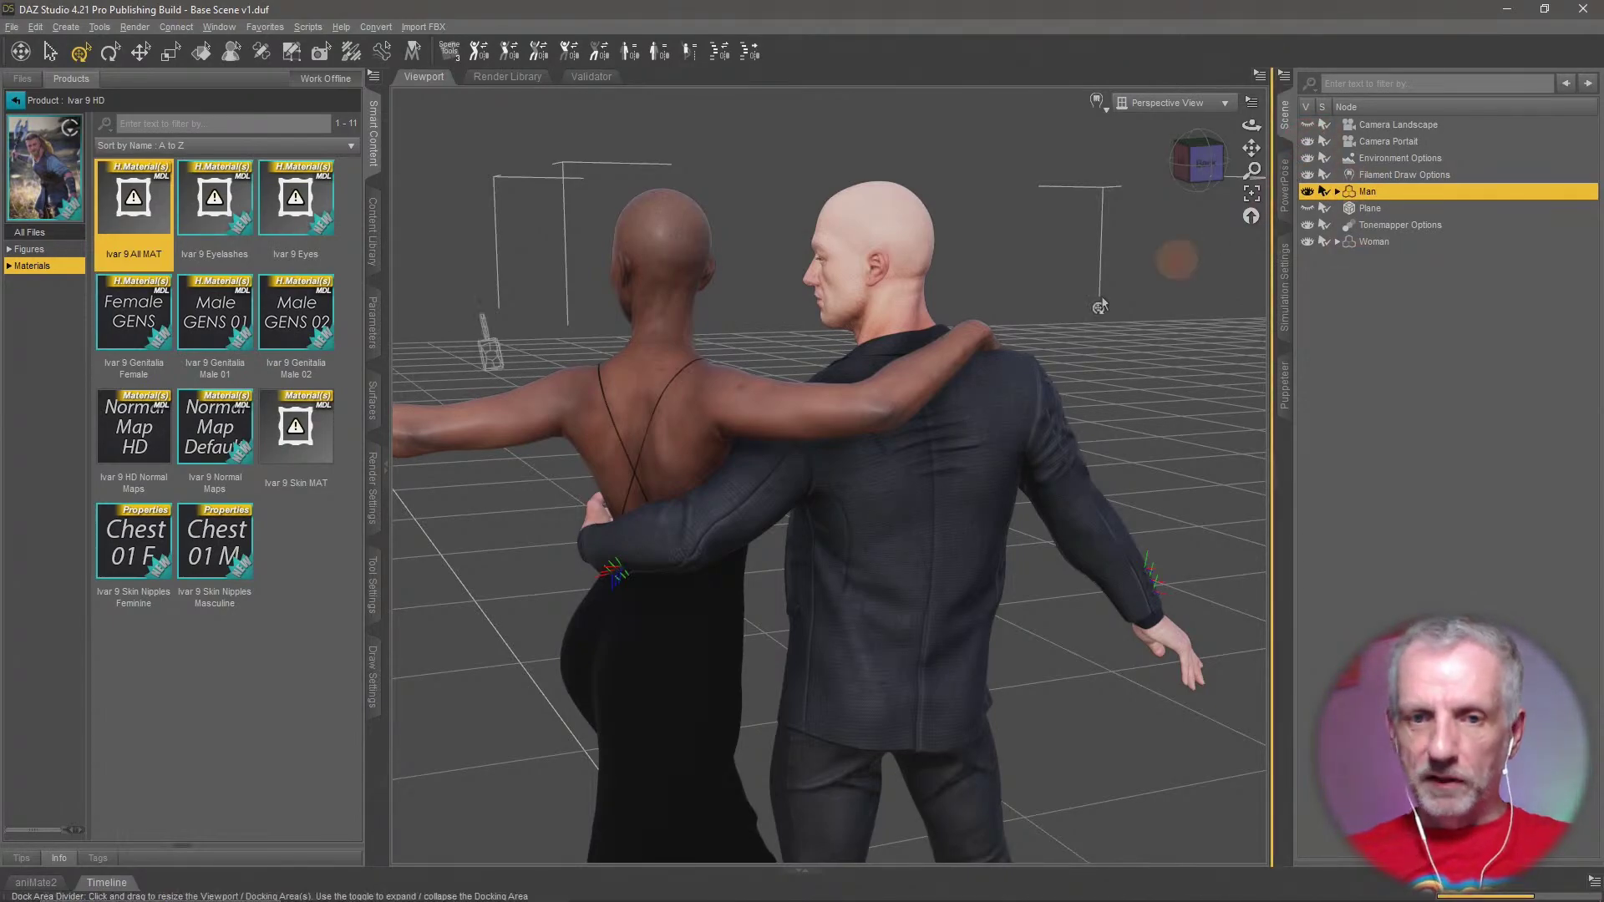
Create a new spotlight that takes its transforms from a raised perspective view behind the couple
{"action": "middle_click_drag", "start_coordinate": [979, 386], "coordinate": [884, 396]}
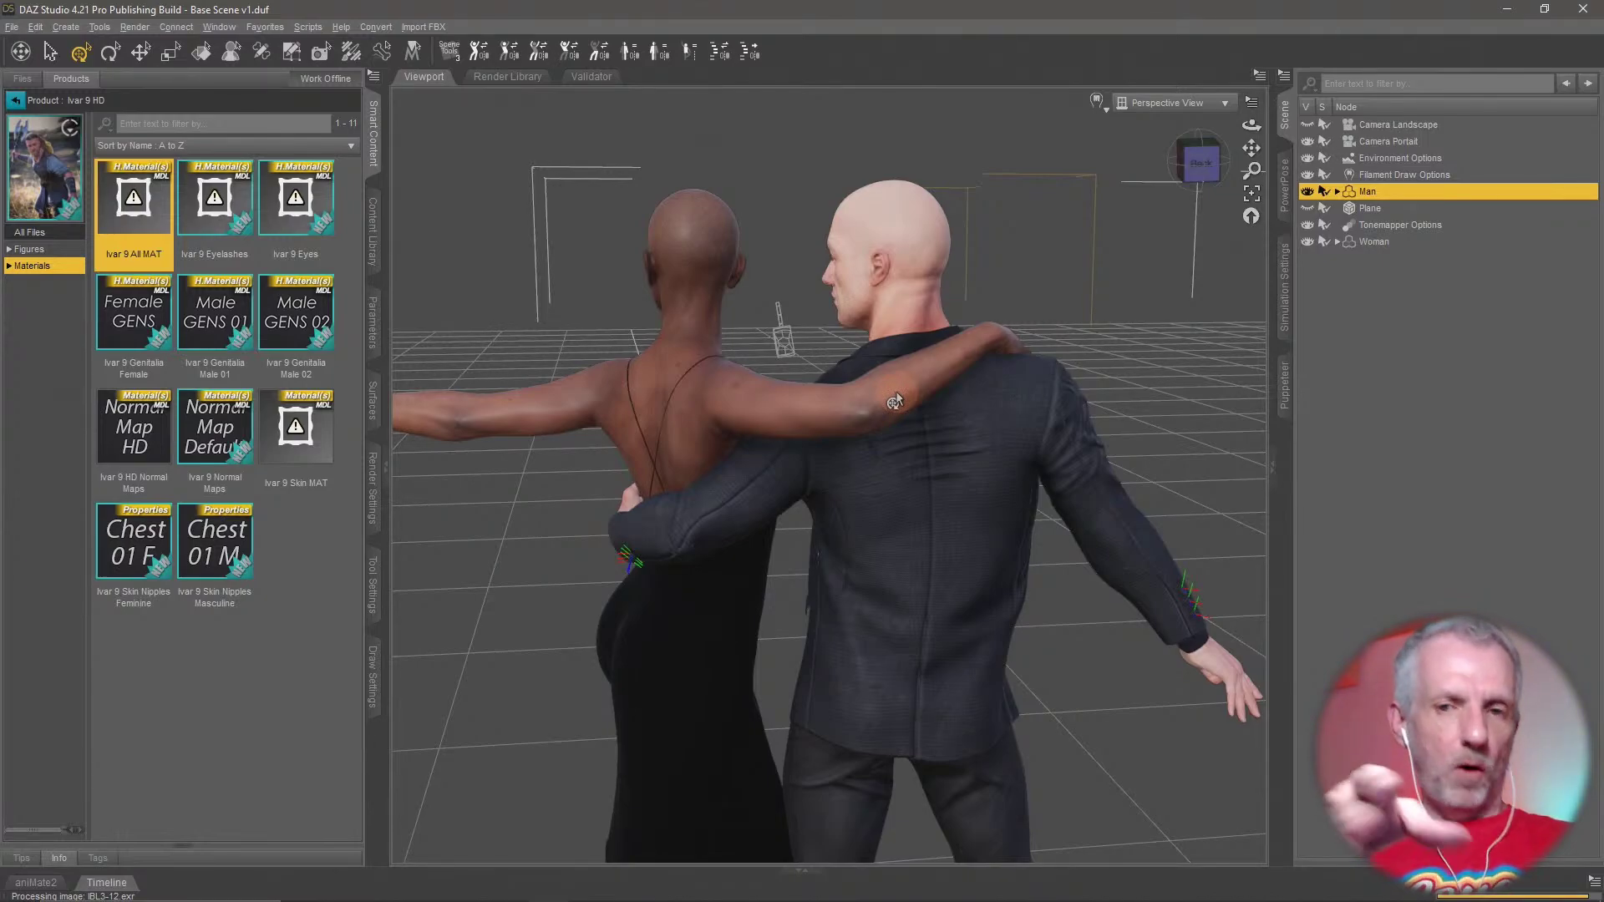
{"action": "middle_click_drag", "start_coordinate": [986, 418], "coordinate": [898, 441]}
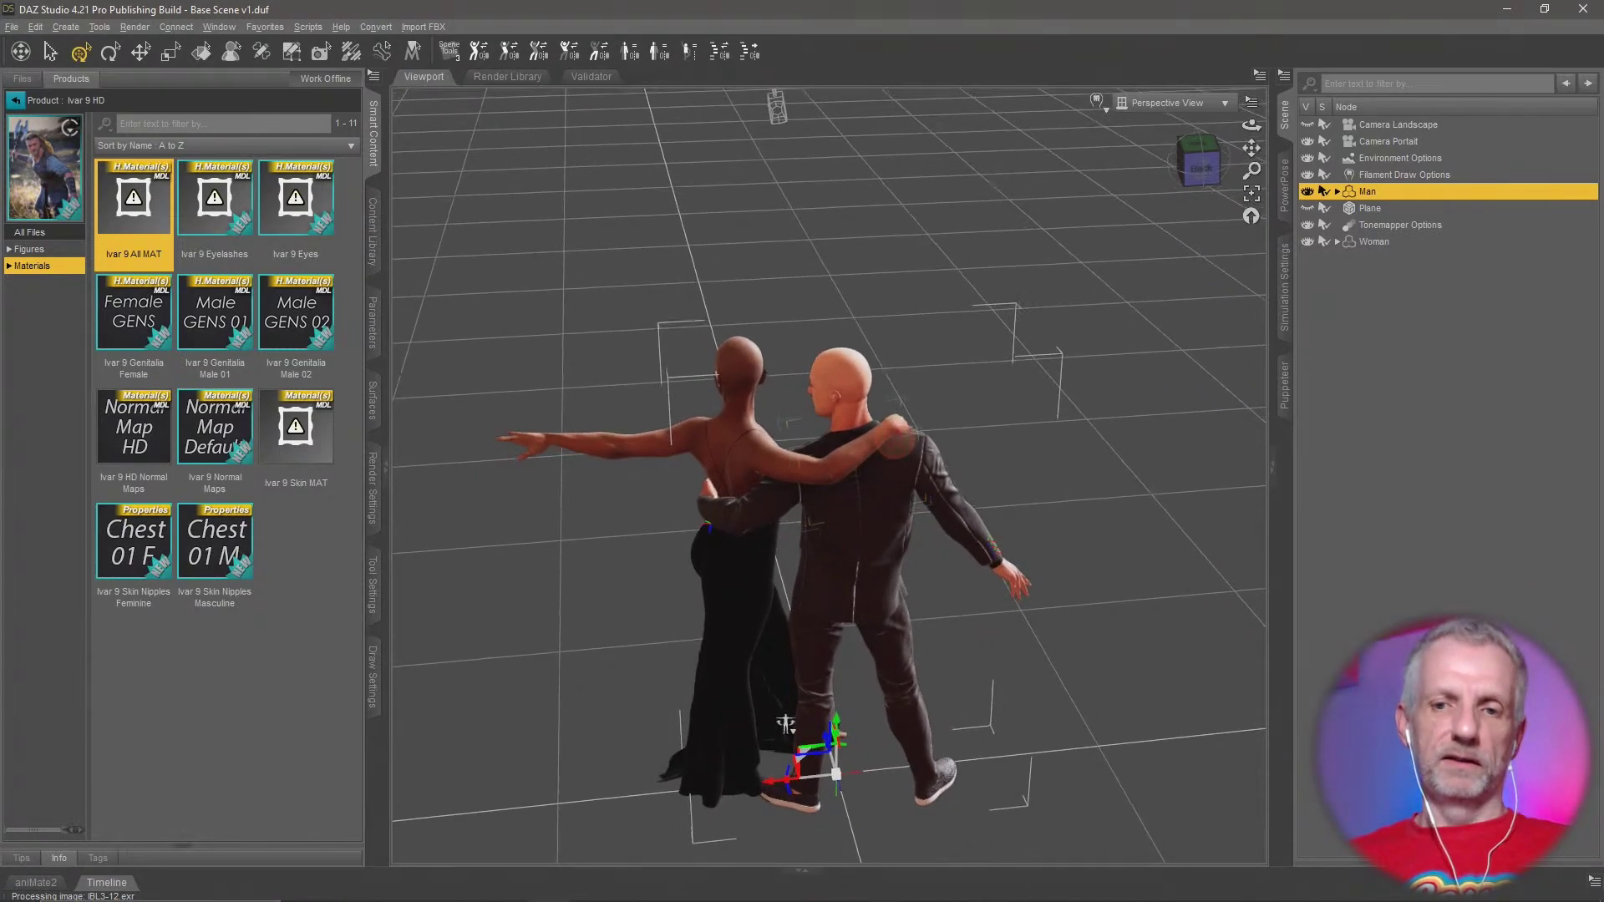
{"action": "left_click", "coordinate": [63, 29]}
{"action": "left_click", "coordinate": [157, 87]}
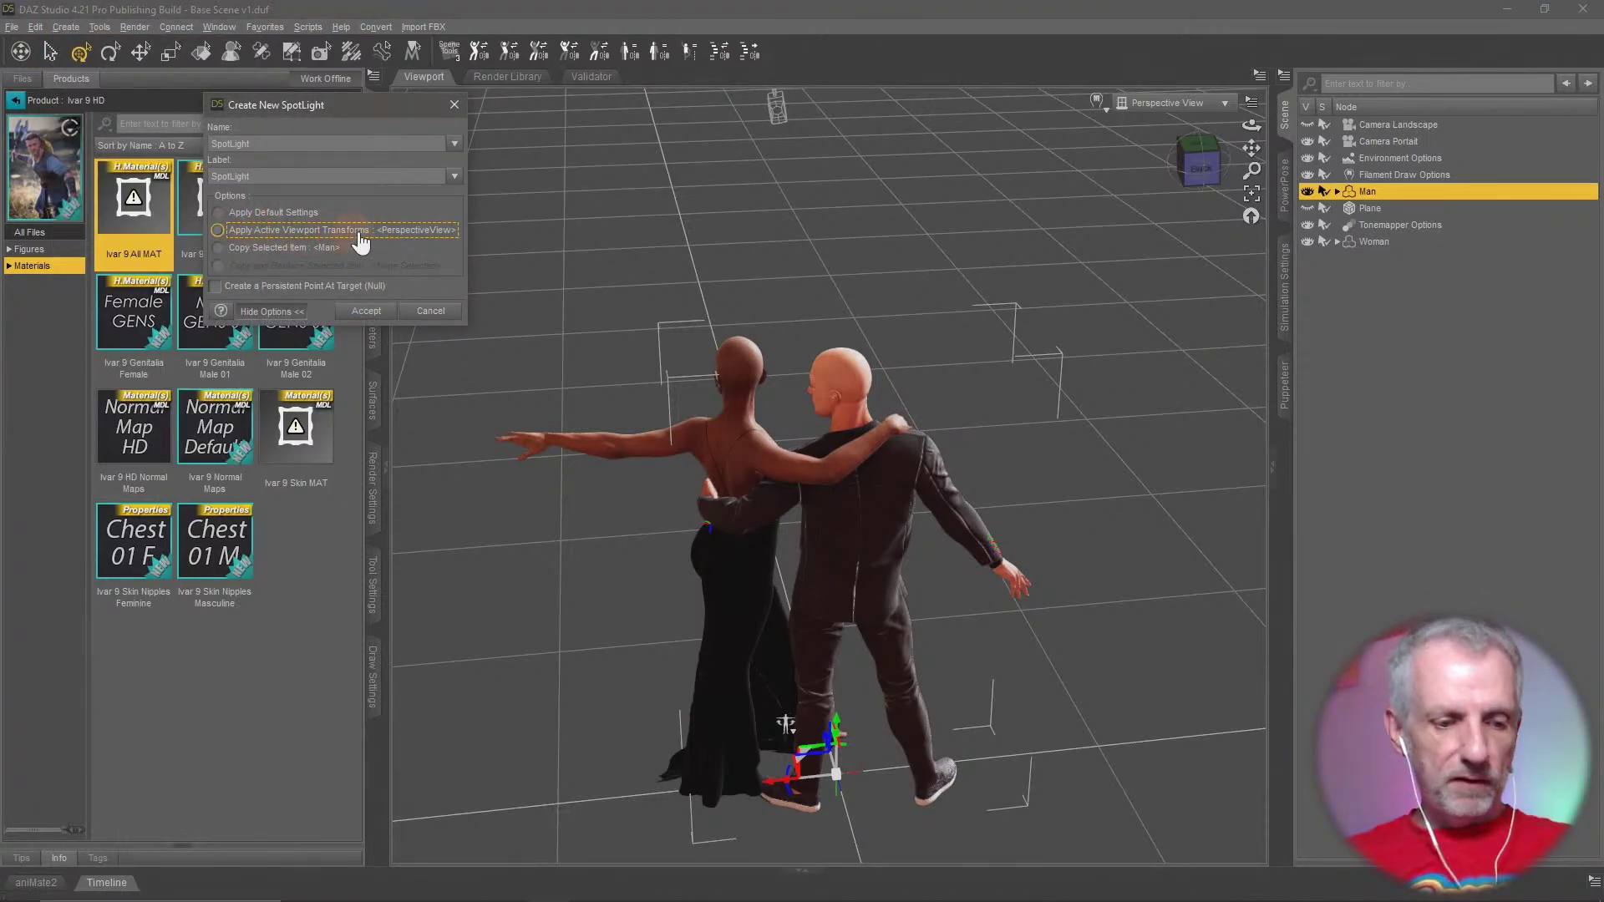
{"action": "left_click", "coordinate": [359, 312]}
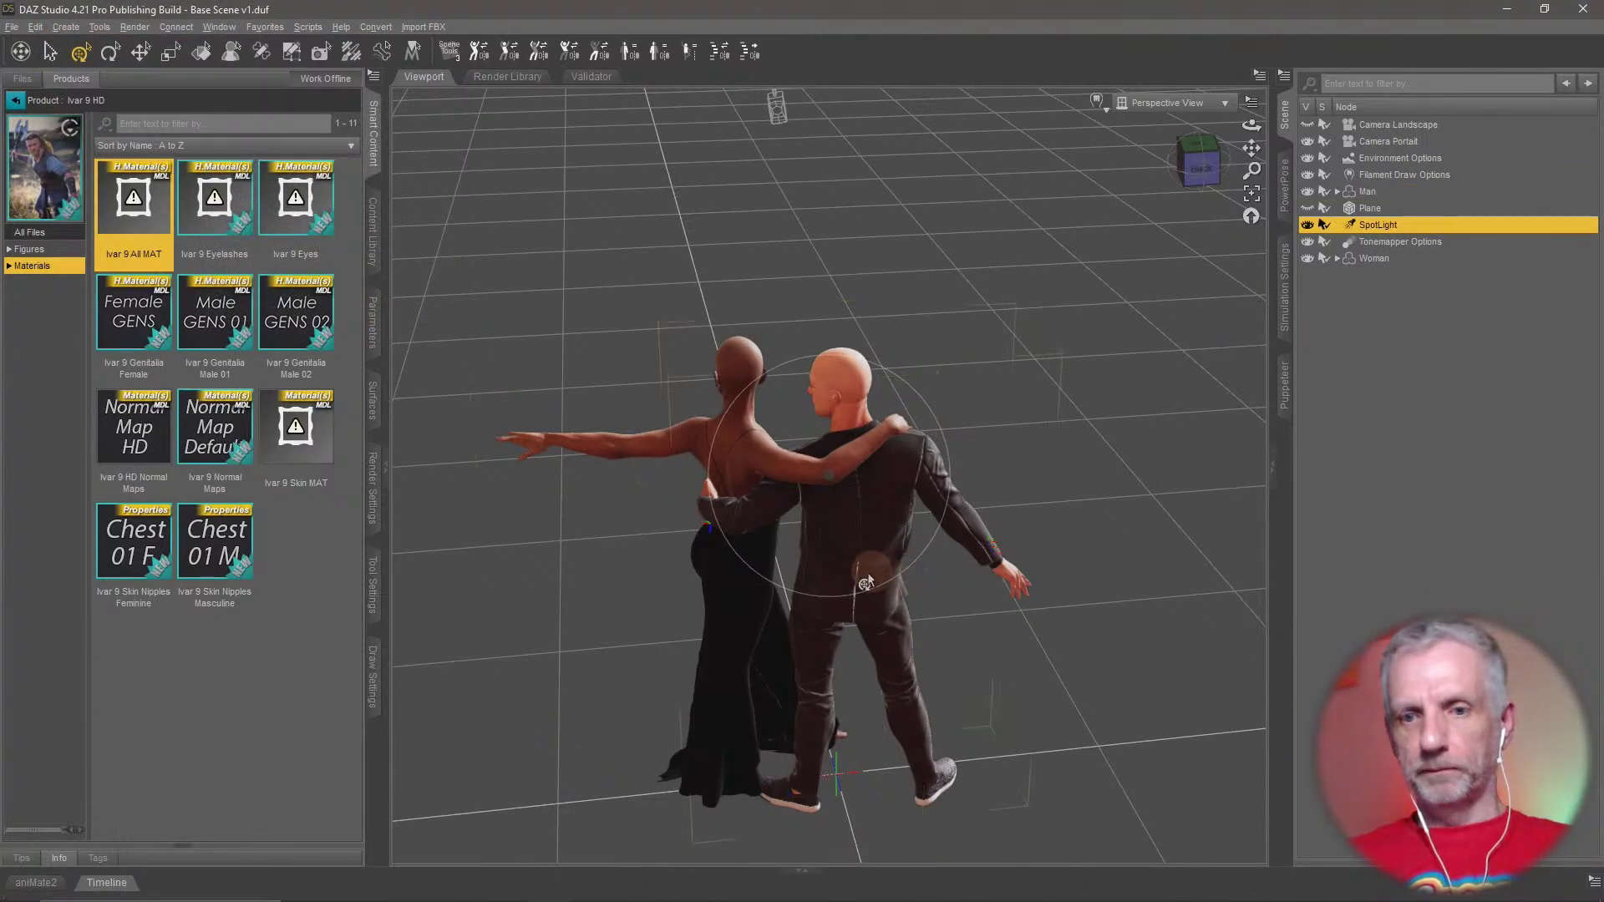
Create a null at the couple's feet and name it Light Helper
{"action": "middle_click_drag", "start_coordinate": [766, 430], "coordinate": [744, 432]}
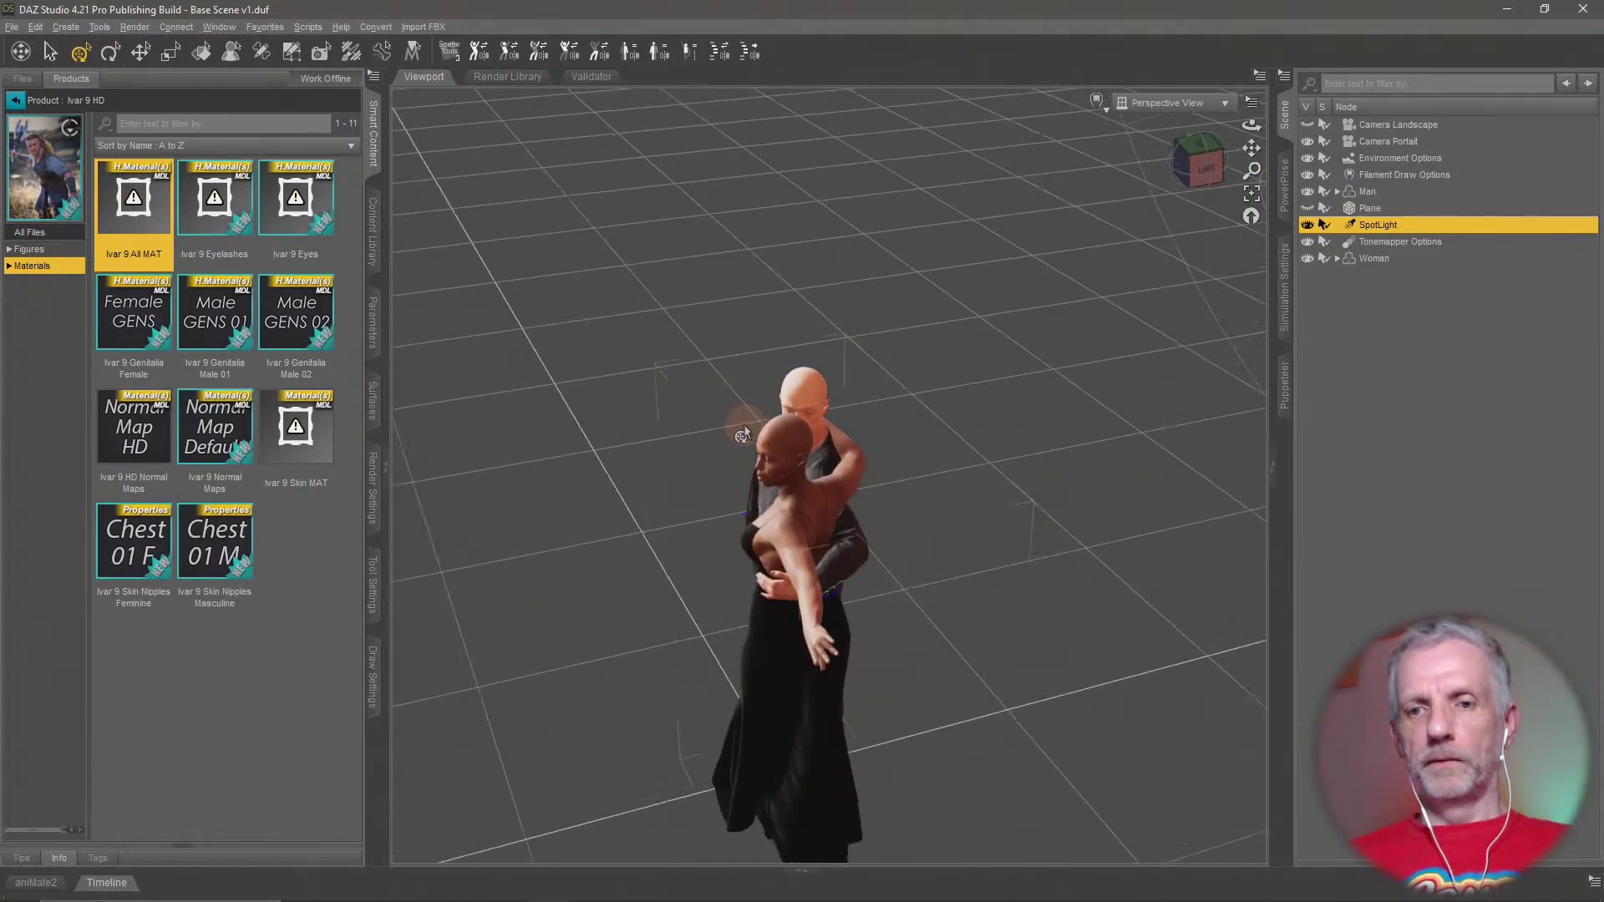
{"action": "scroll", "coordinate": [744, 433], "scroll_direction": "down", "scroll_amount": 5}
{"action": "scroll", "coordinate": [745, 427], "scroll_direction": "down", "scroll_amount": 6}
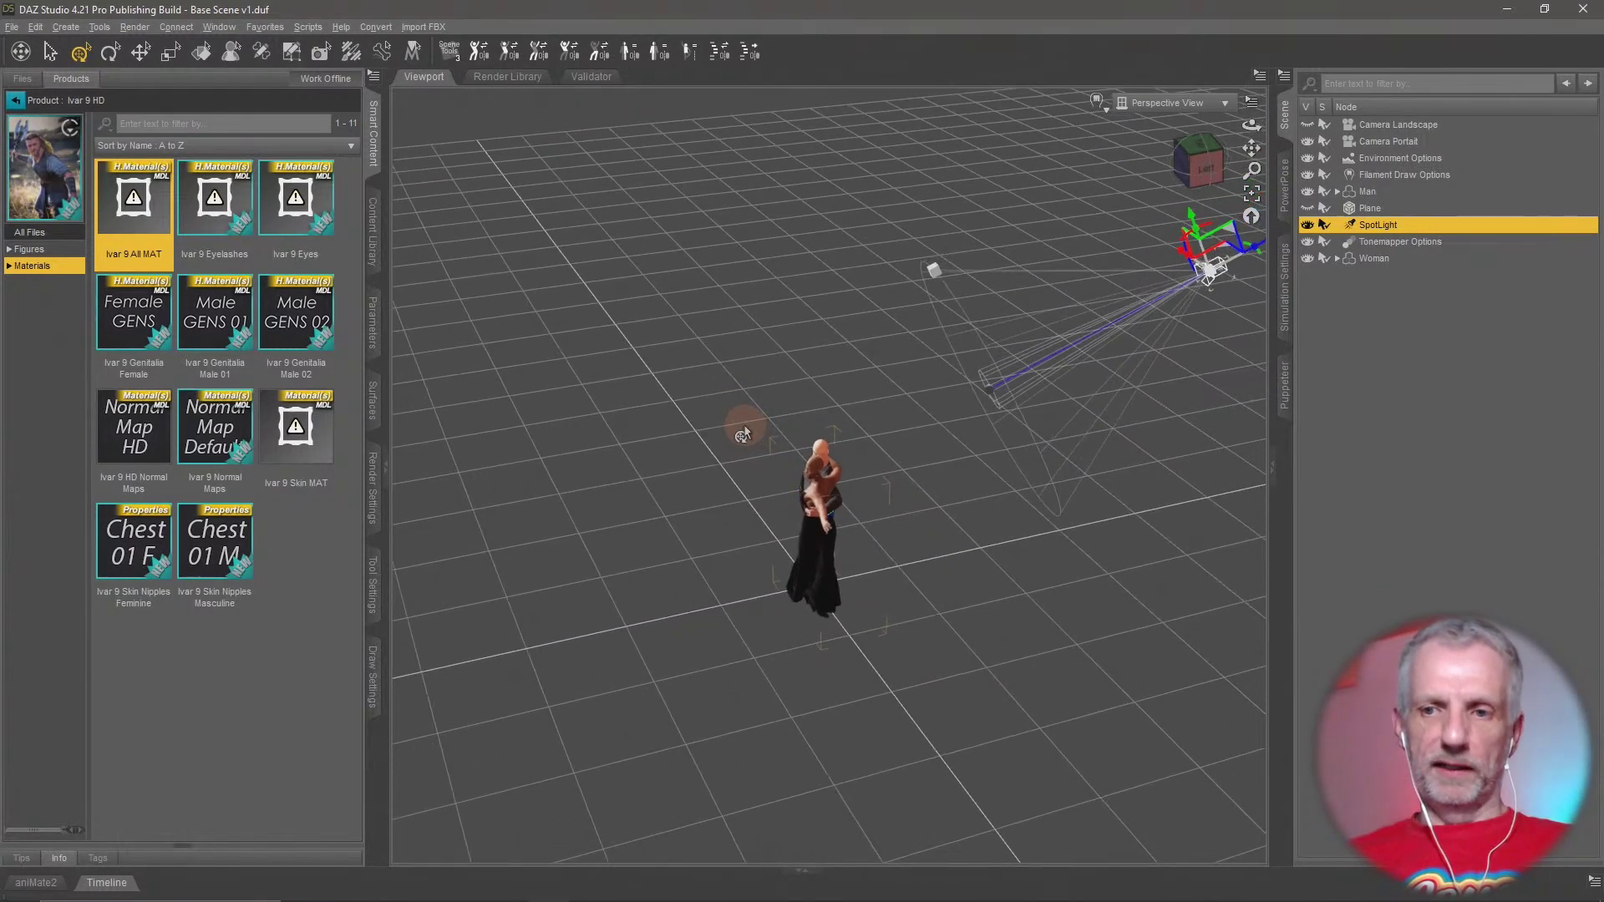
{"action": "middle_click_drag", "start_coordinate": [744, 428], "coordinate": [816, 476]}
{"action": "left_click", "coordinate": [66, 26]}
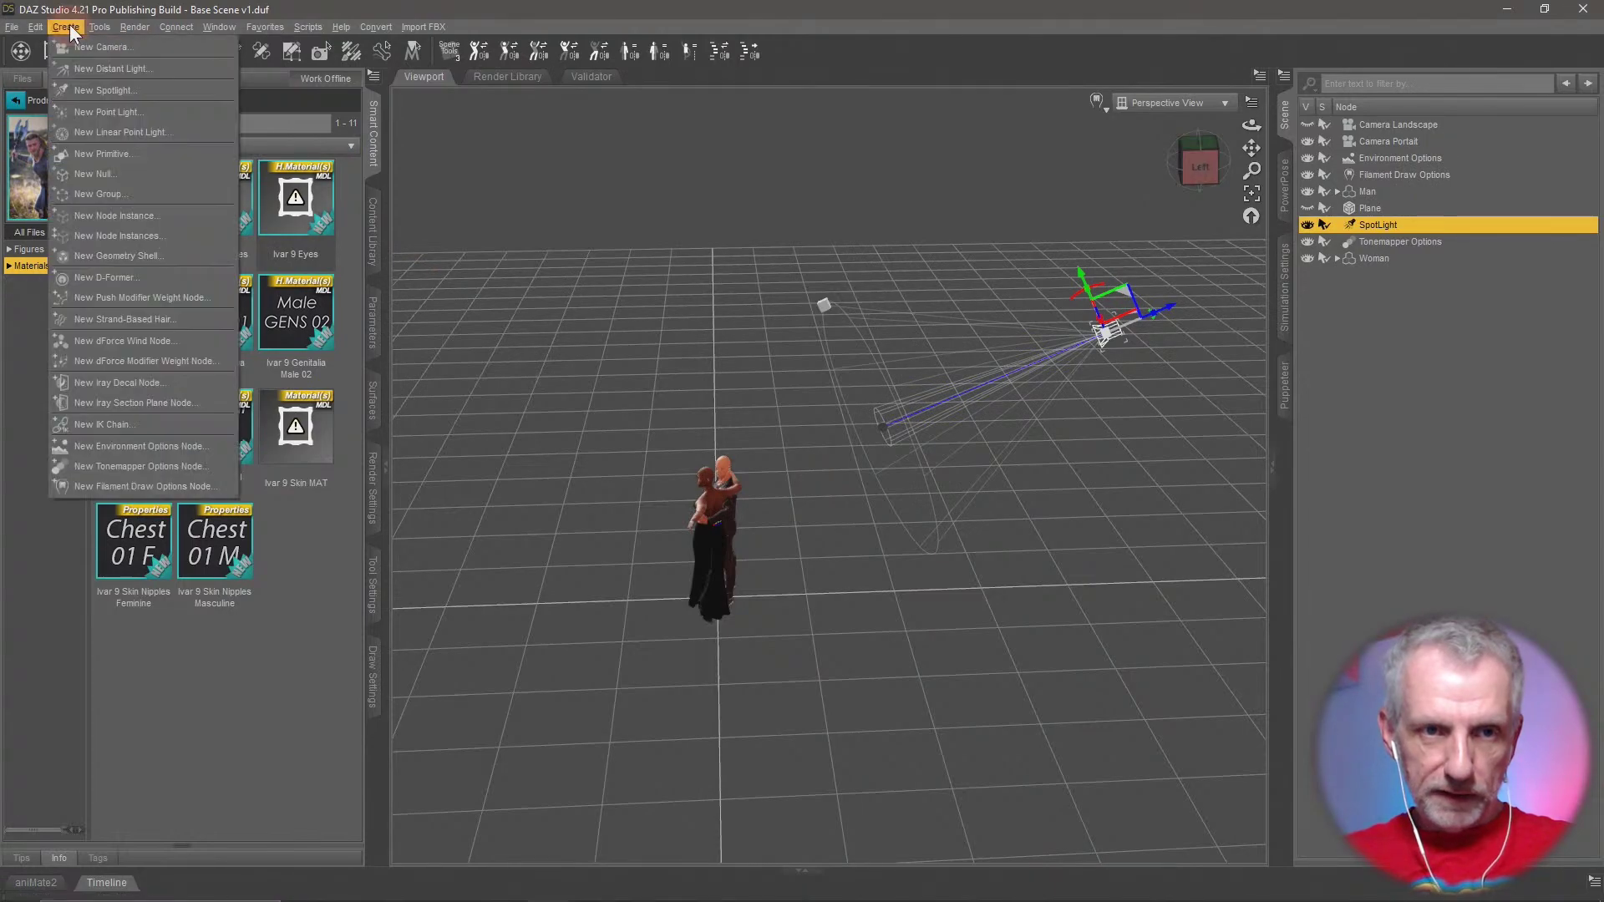
{"action": "left_click", "coordinate": [152, 174]}
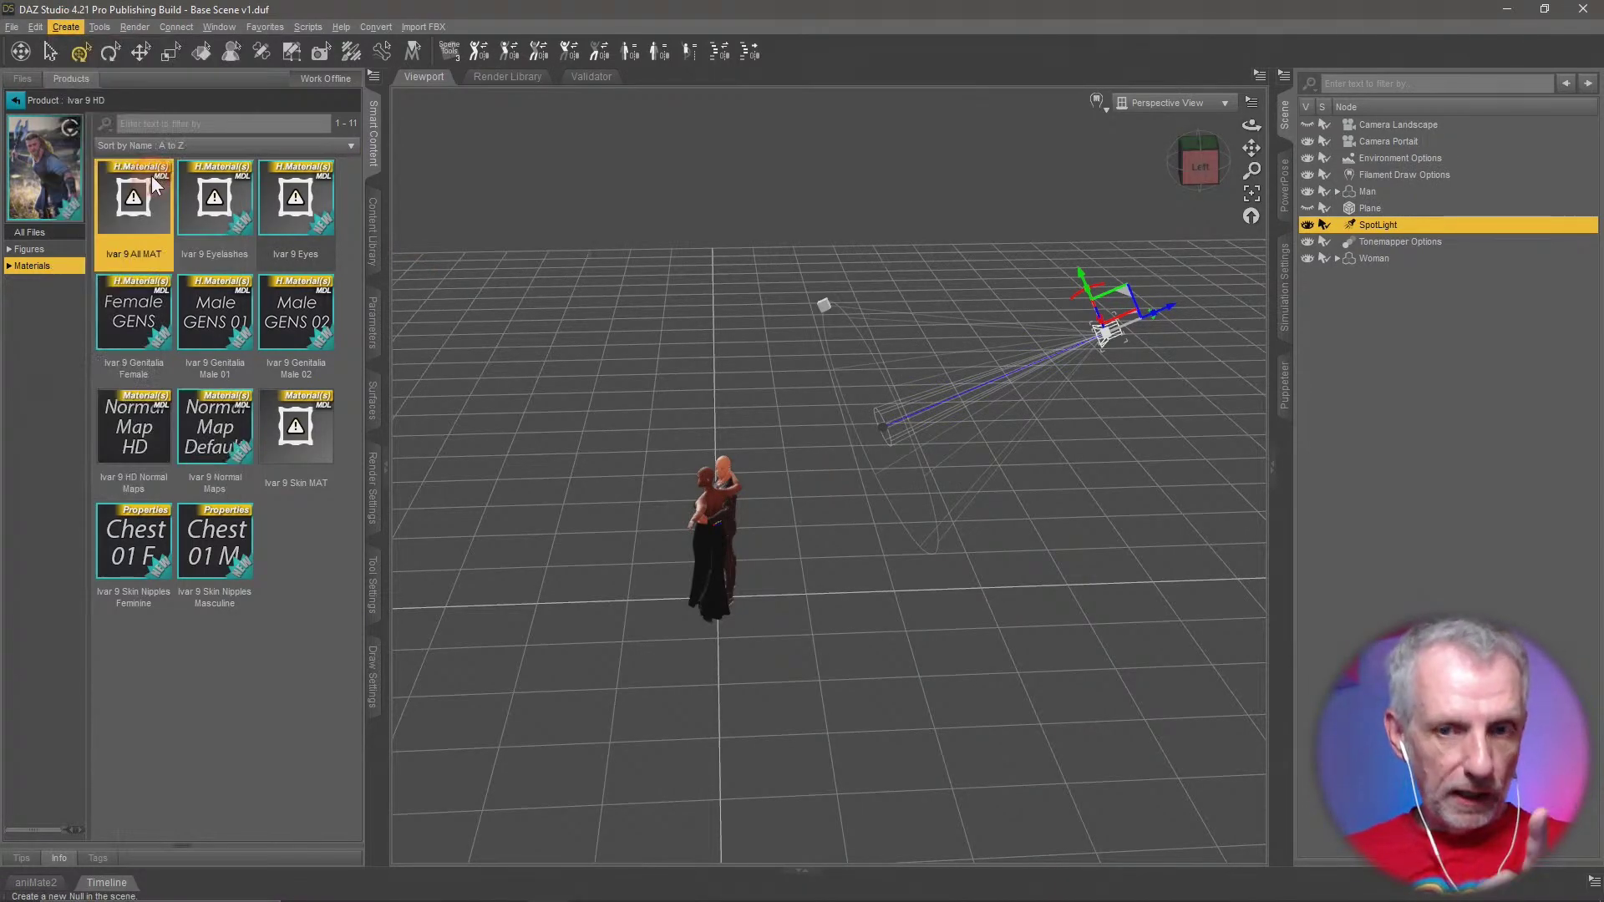
{"action": "left_click", "coordinate": [324, 214]}
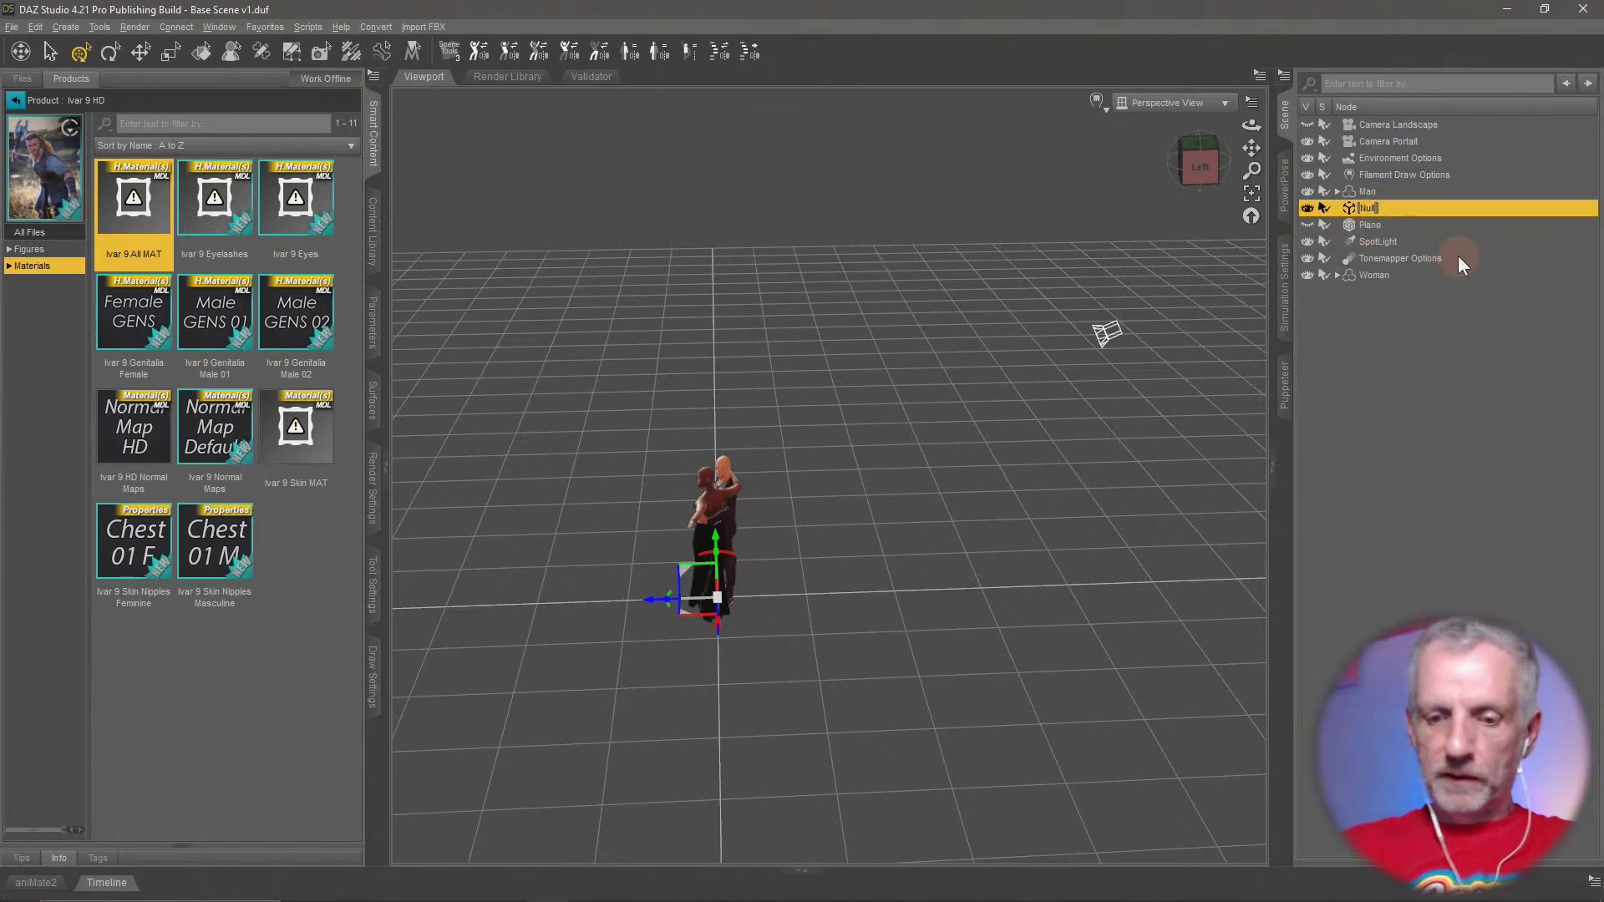
{"action": "type", "text": "Light Helper"}
{"action": "key", "text": "Return"}
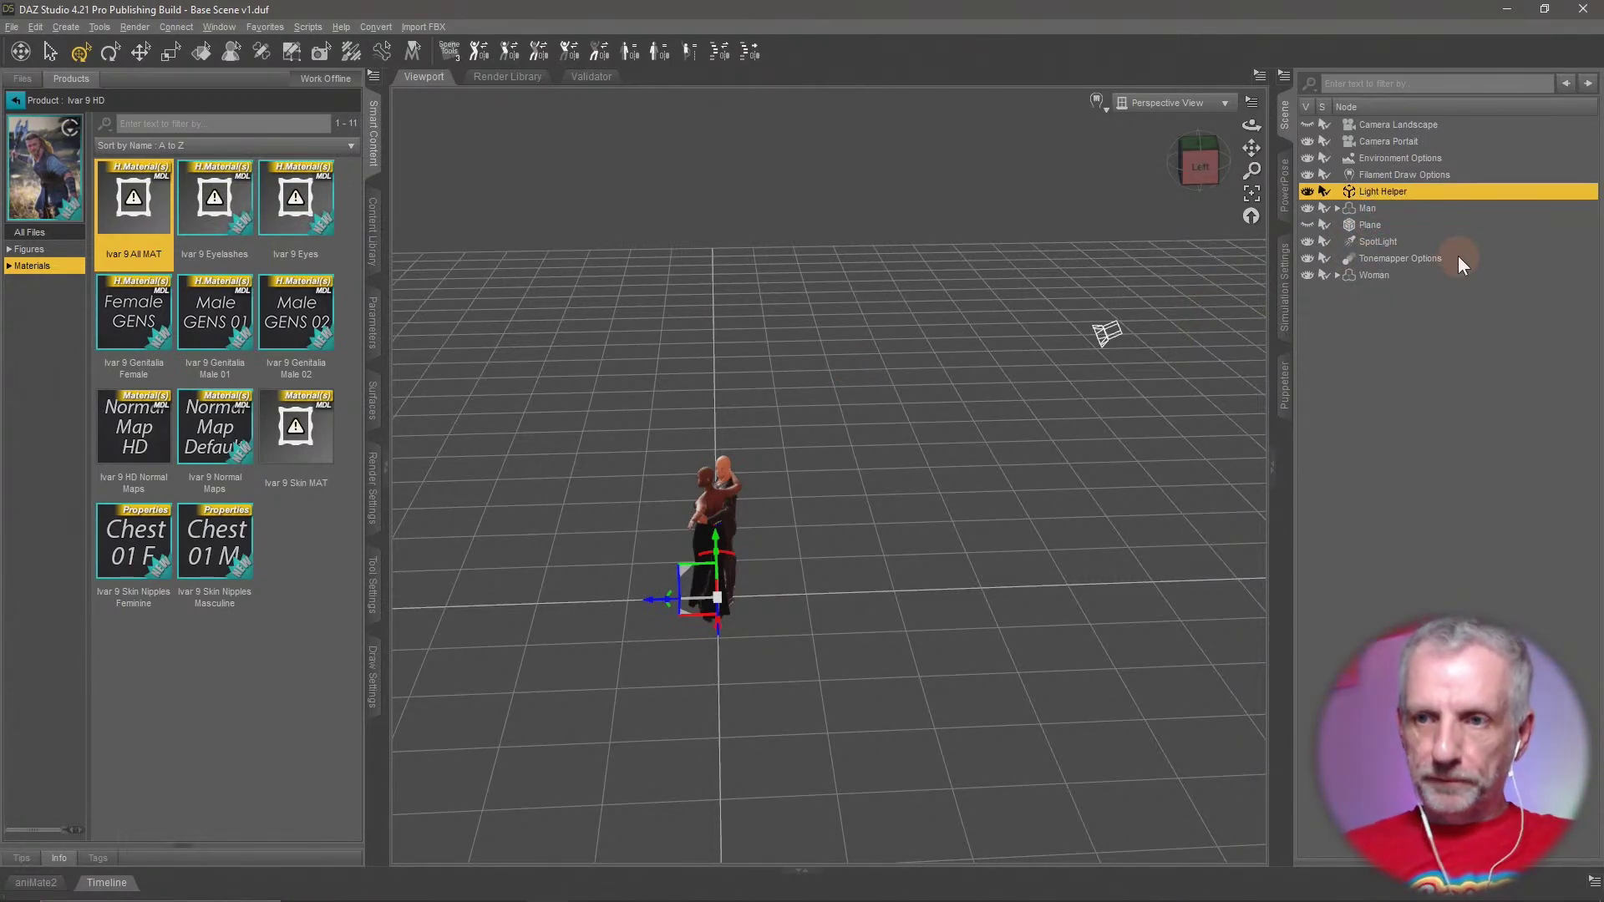
Constrain the spotlight to point at the Light Helper null
{"action": "left_click", "coordinate": [1394, 242]}
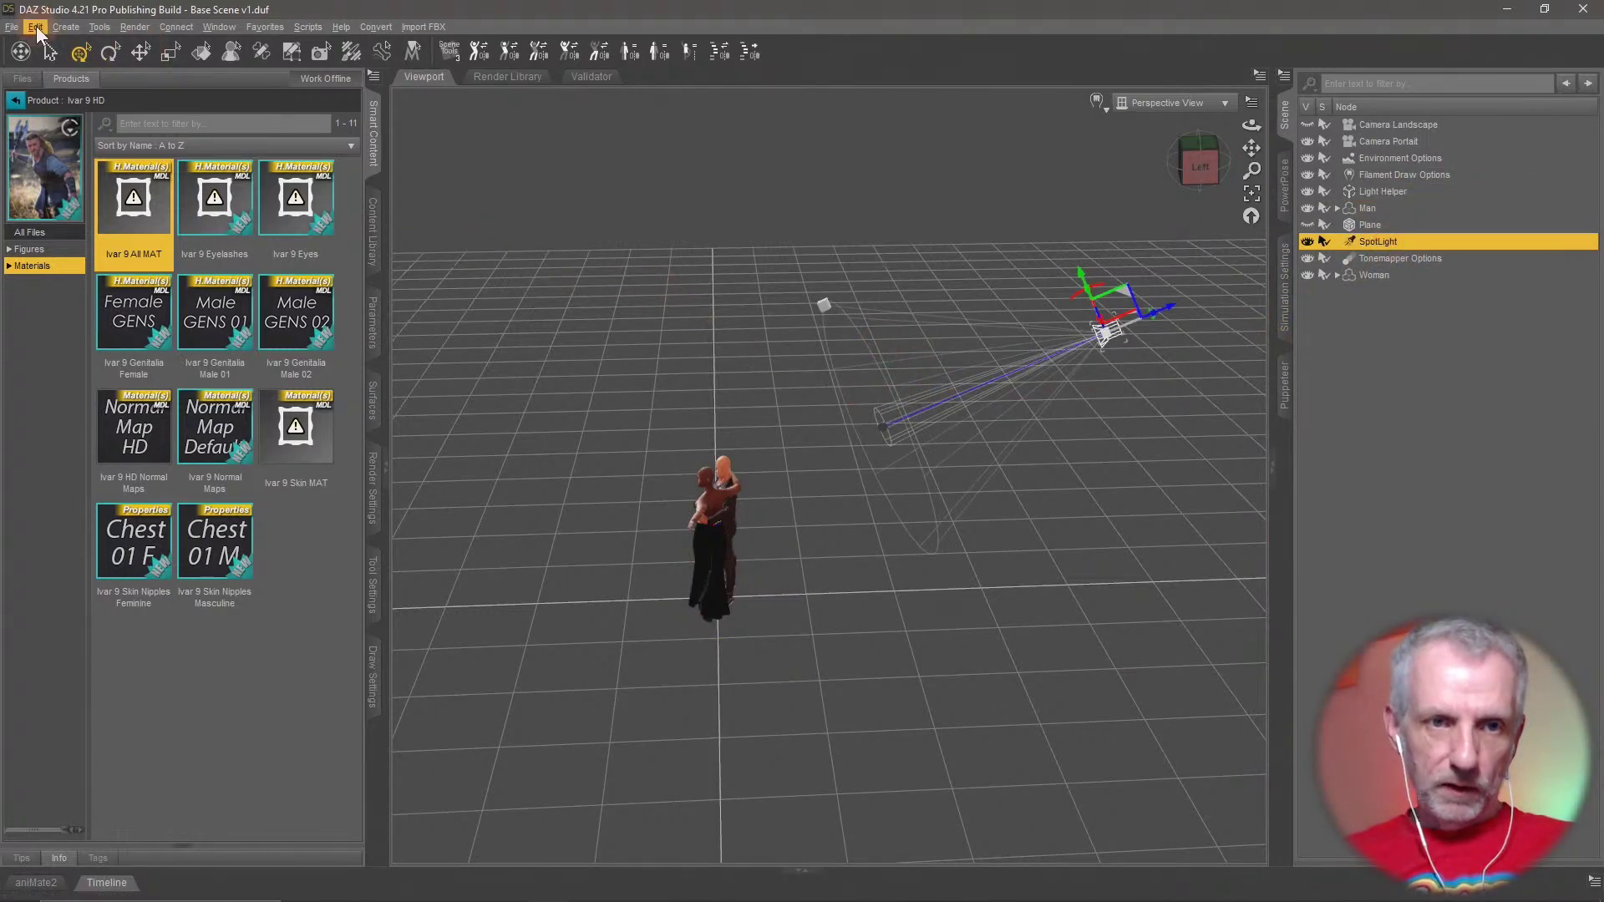
{"action": "left_click", "coordinate": [373, 322]}
{"action": "left_click", "coordinate": [70, 252]}
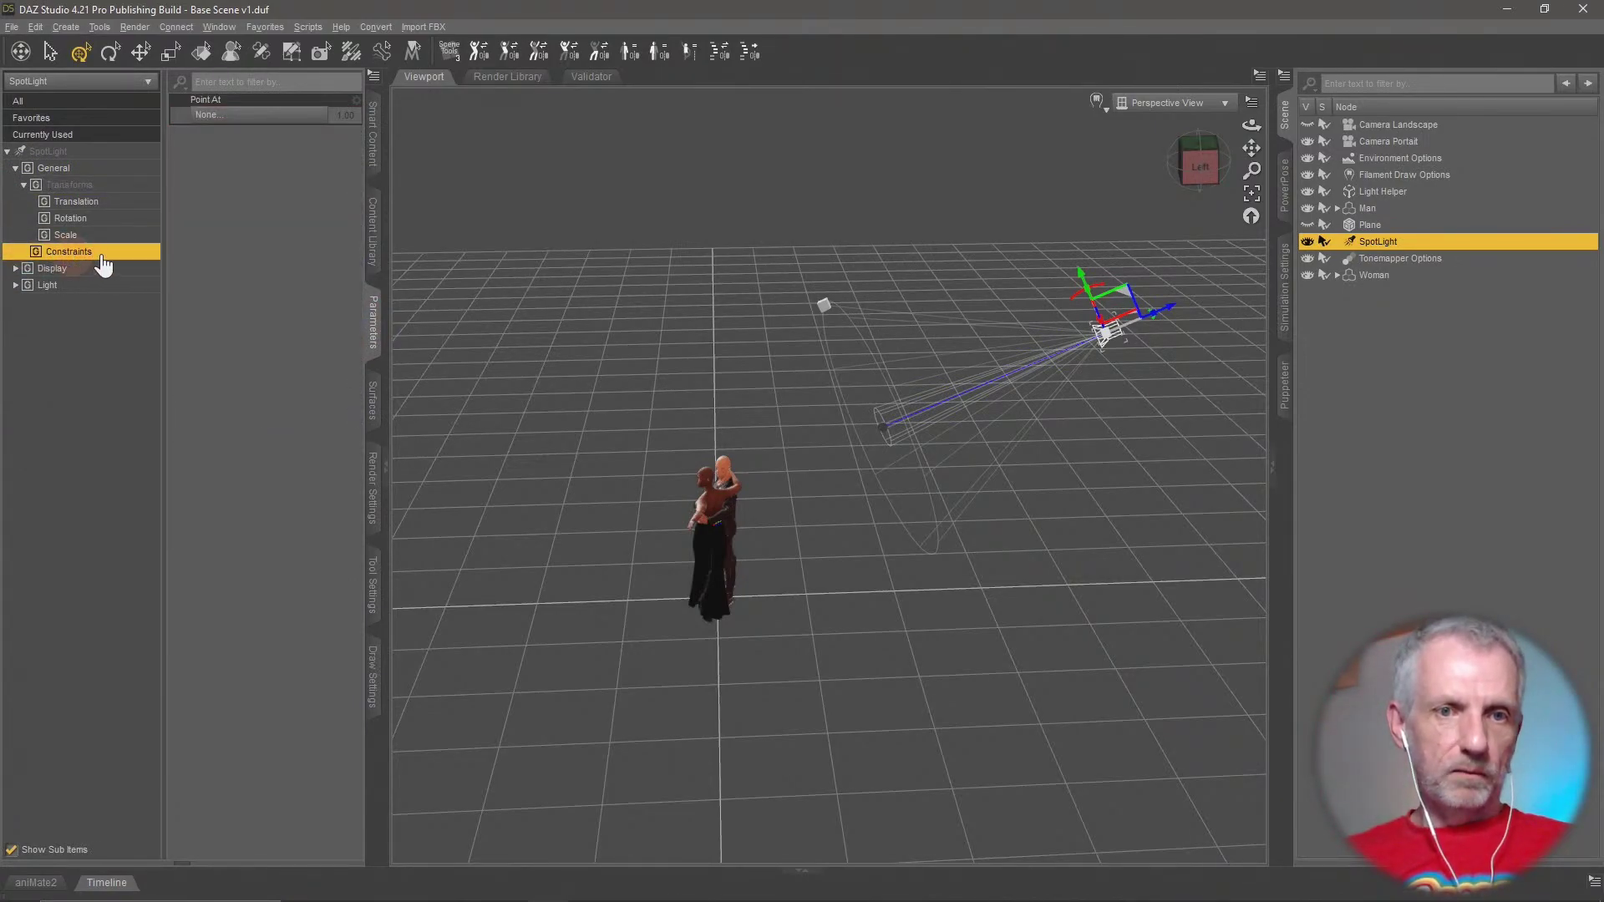
{"action": "left_click", "coordinate": [273, 117]}
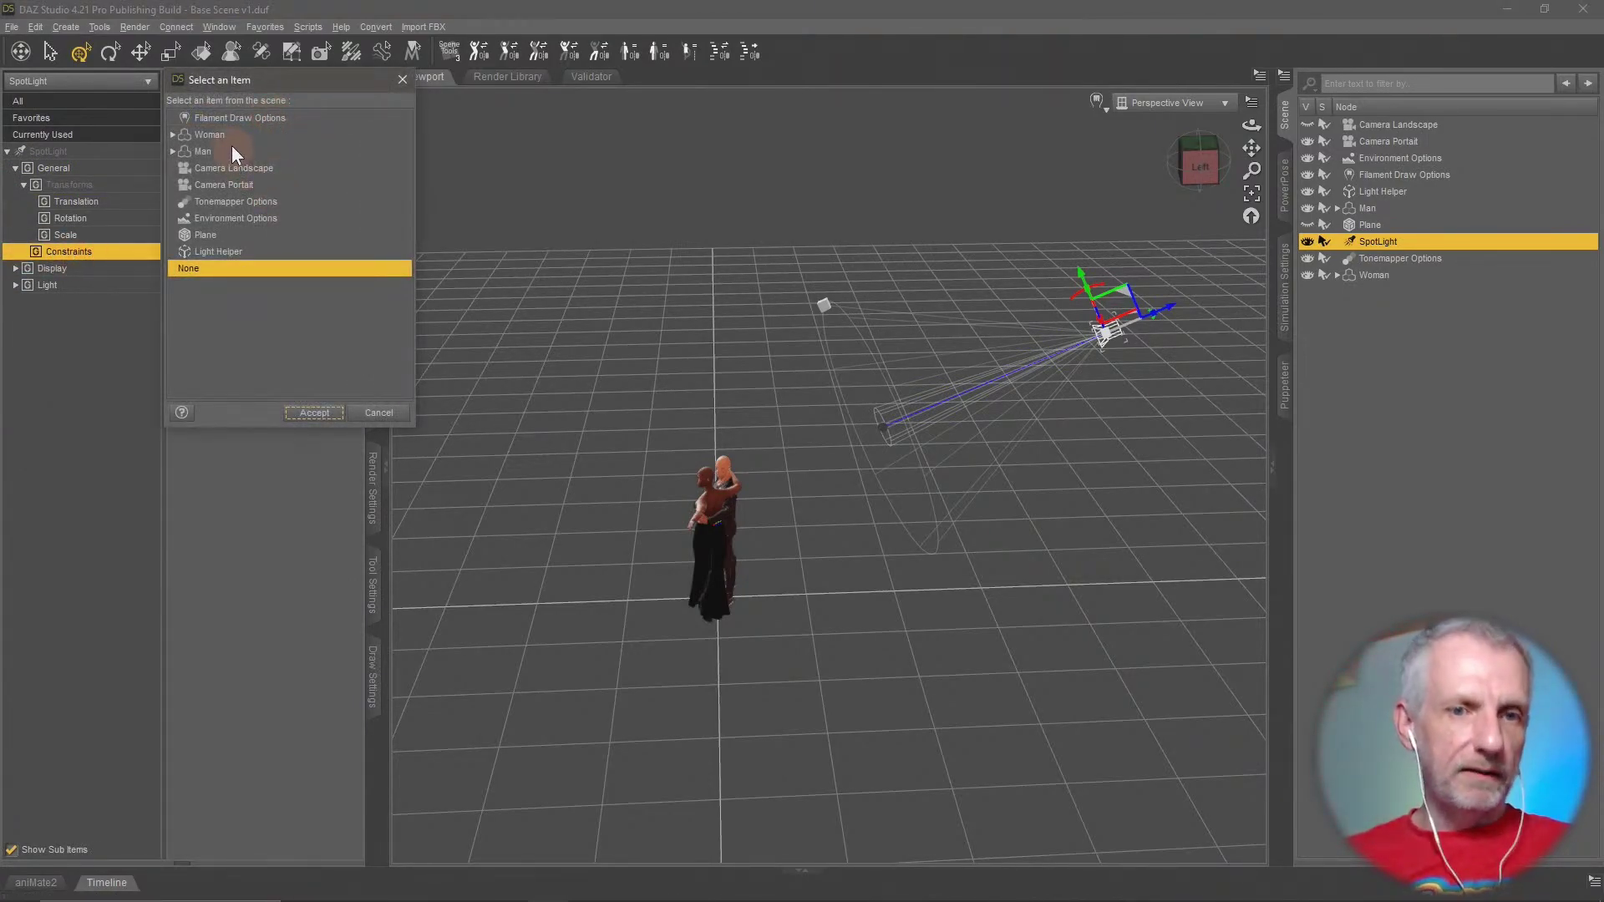
{"action": "left_click", "coordinate": [234, 253]}
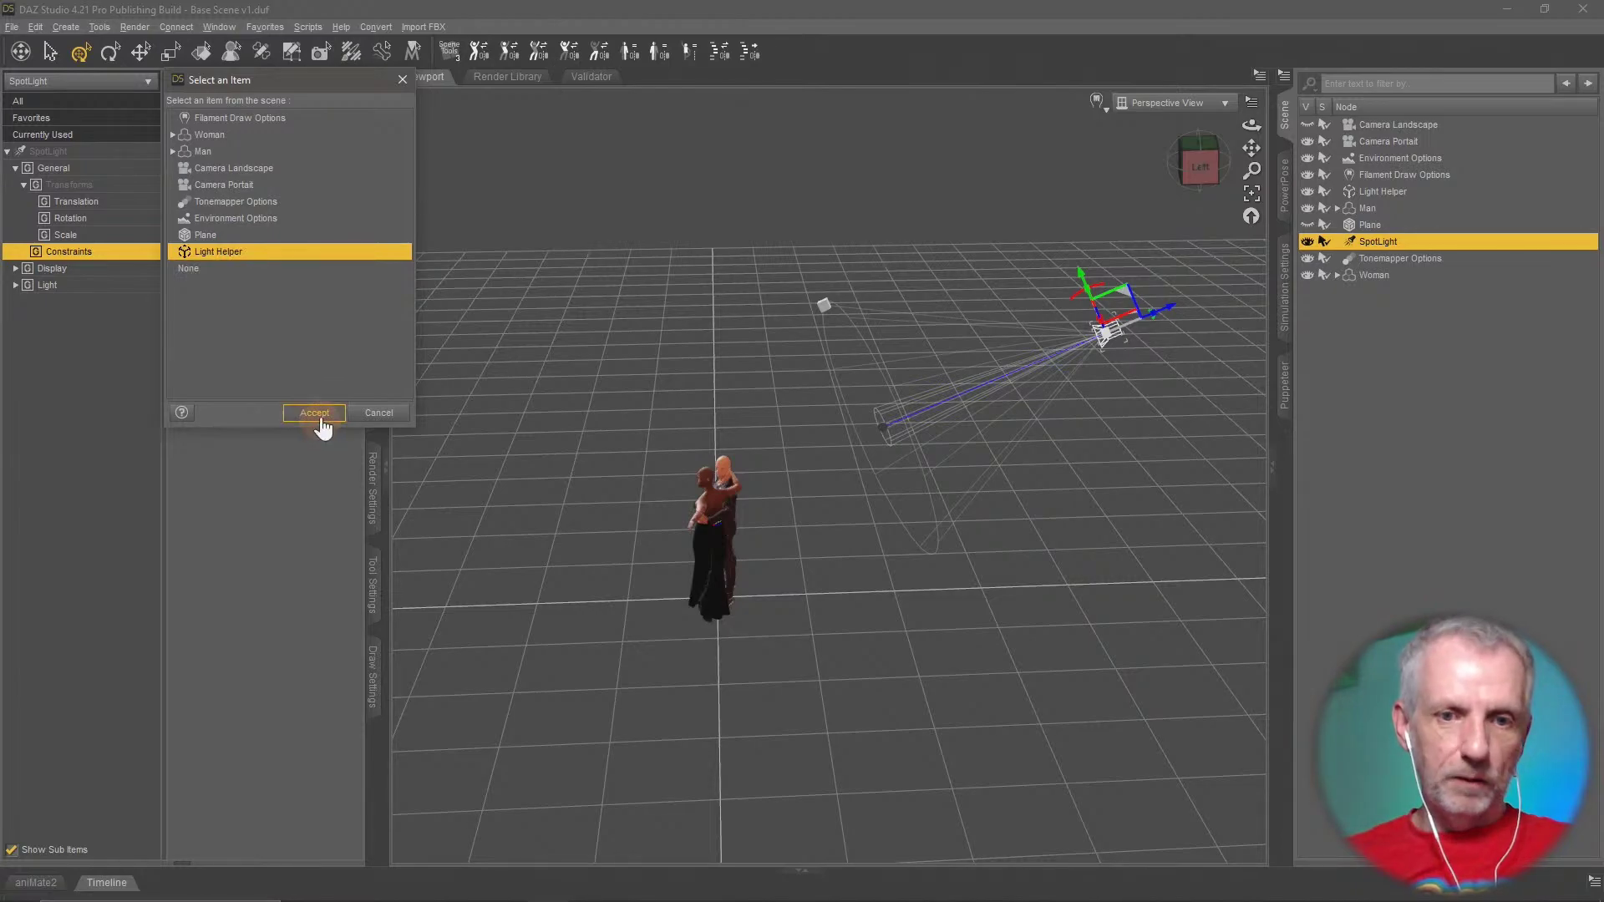
{"action": "left_click", "coordinate": [316, 415]}
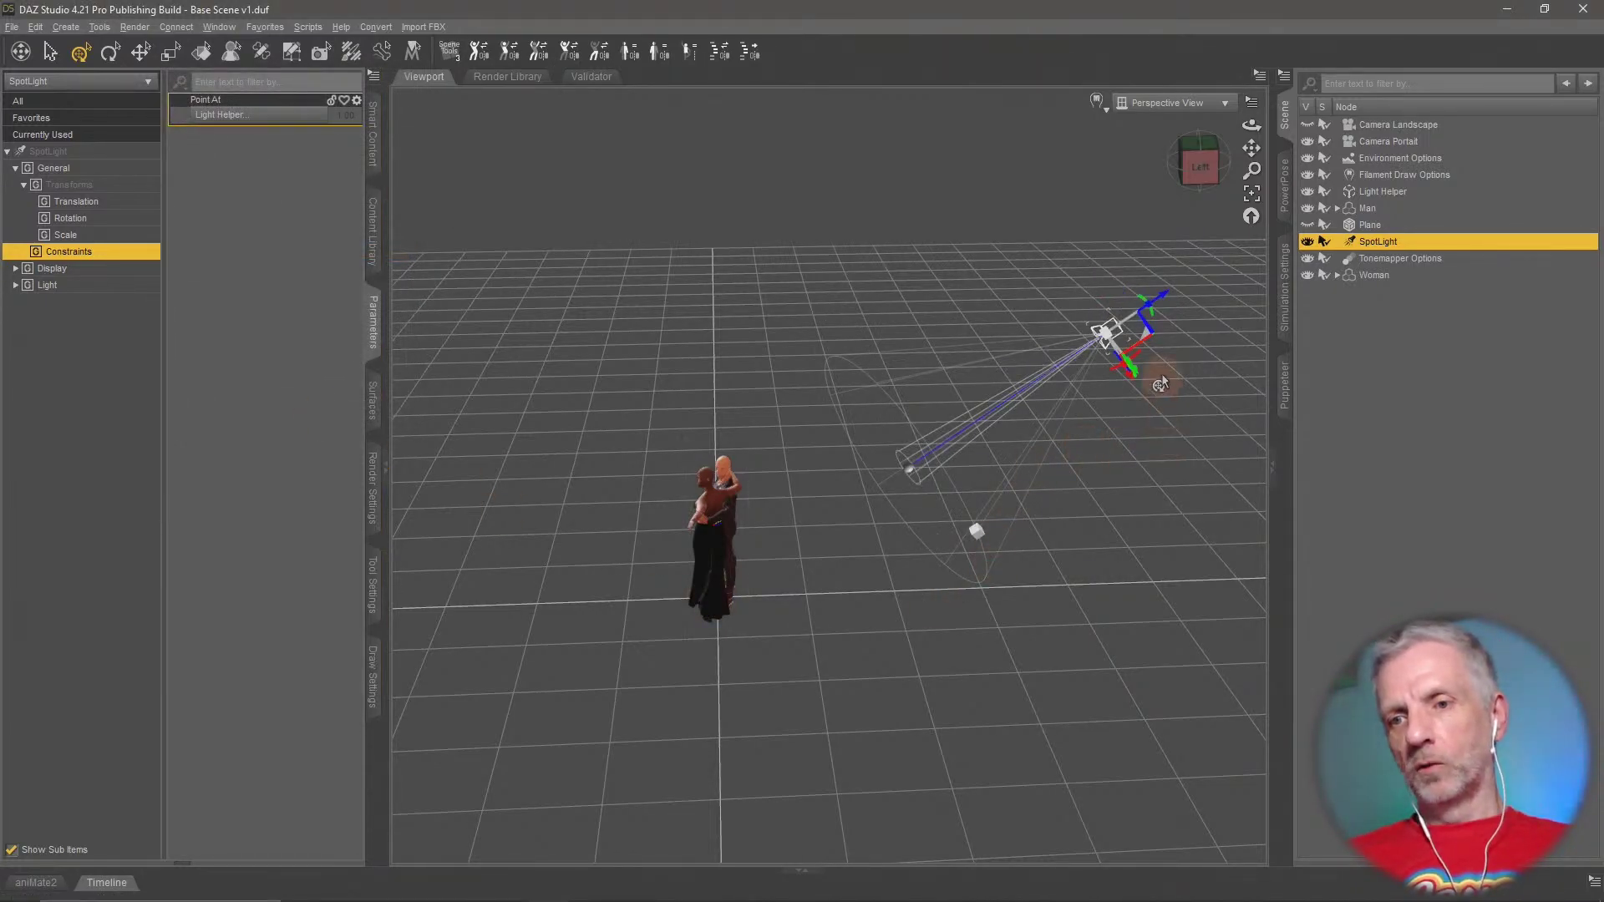
Move the spotlight lower and closer behind the couple, and raise the Light Helper to the couple's upper-body height
{"action": "mouse_move", "coordinate": [1163, 370]}
{"action": "middle_mouse_down"}
{"action": "mouse_move", "coordinate": [1173, 356]}
{"action": "mouse_move", "coordinate": [1146, 364]}
{"action": "middle_mouse_up"}
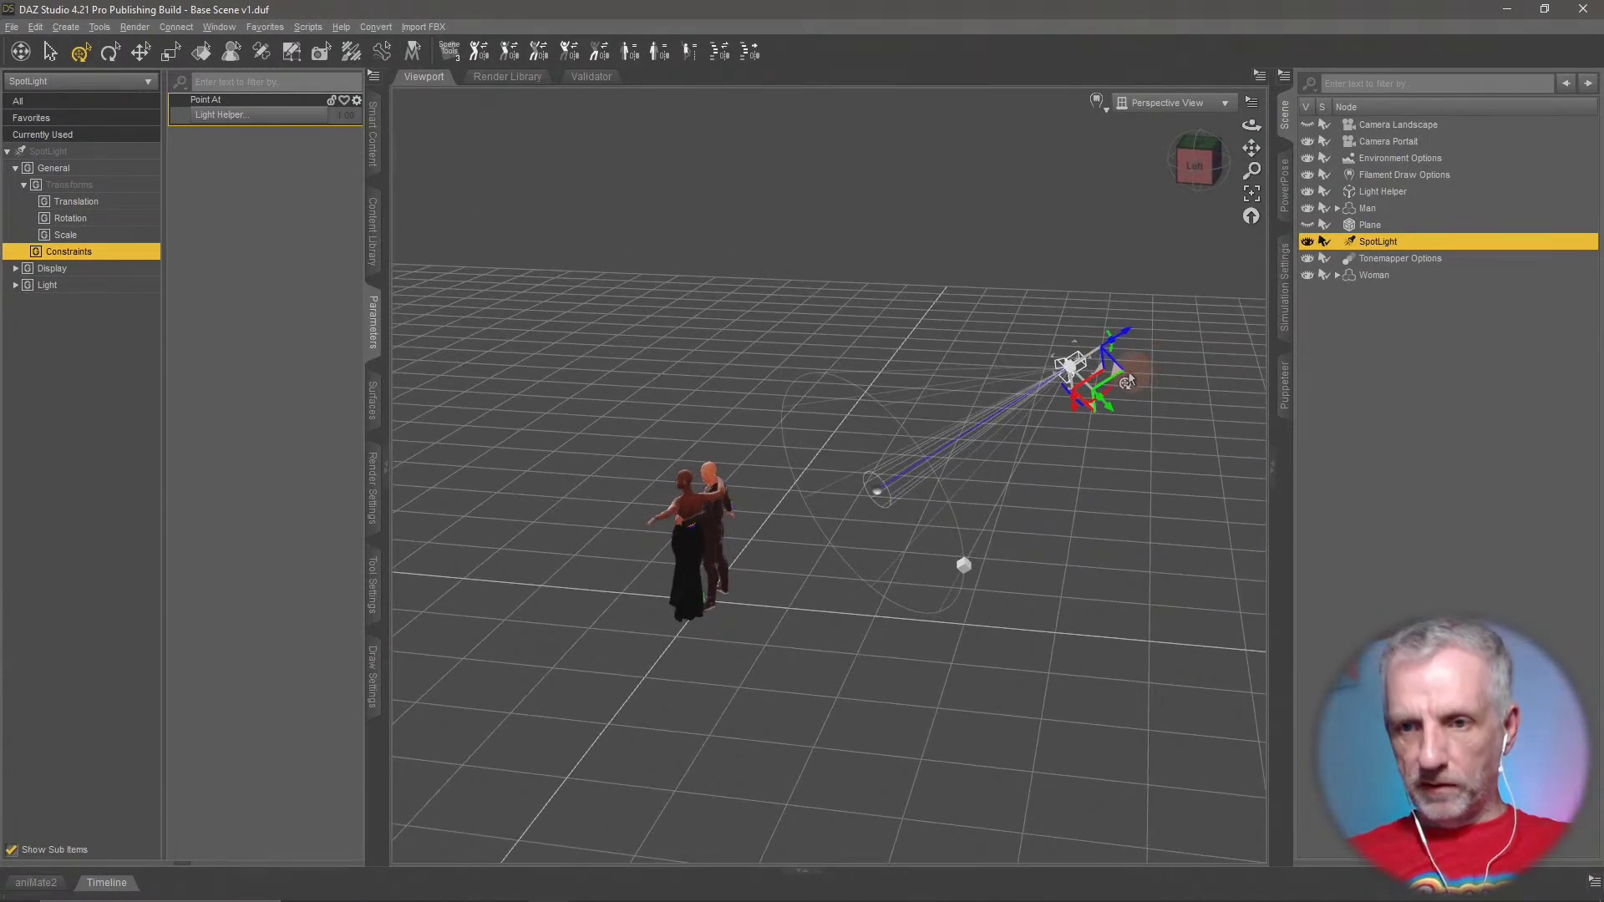
{"action": "left_click_drag", "start_coordinate": [1121, 366], "coordinate": [1072, 462]}
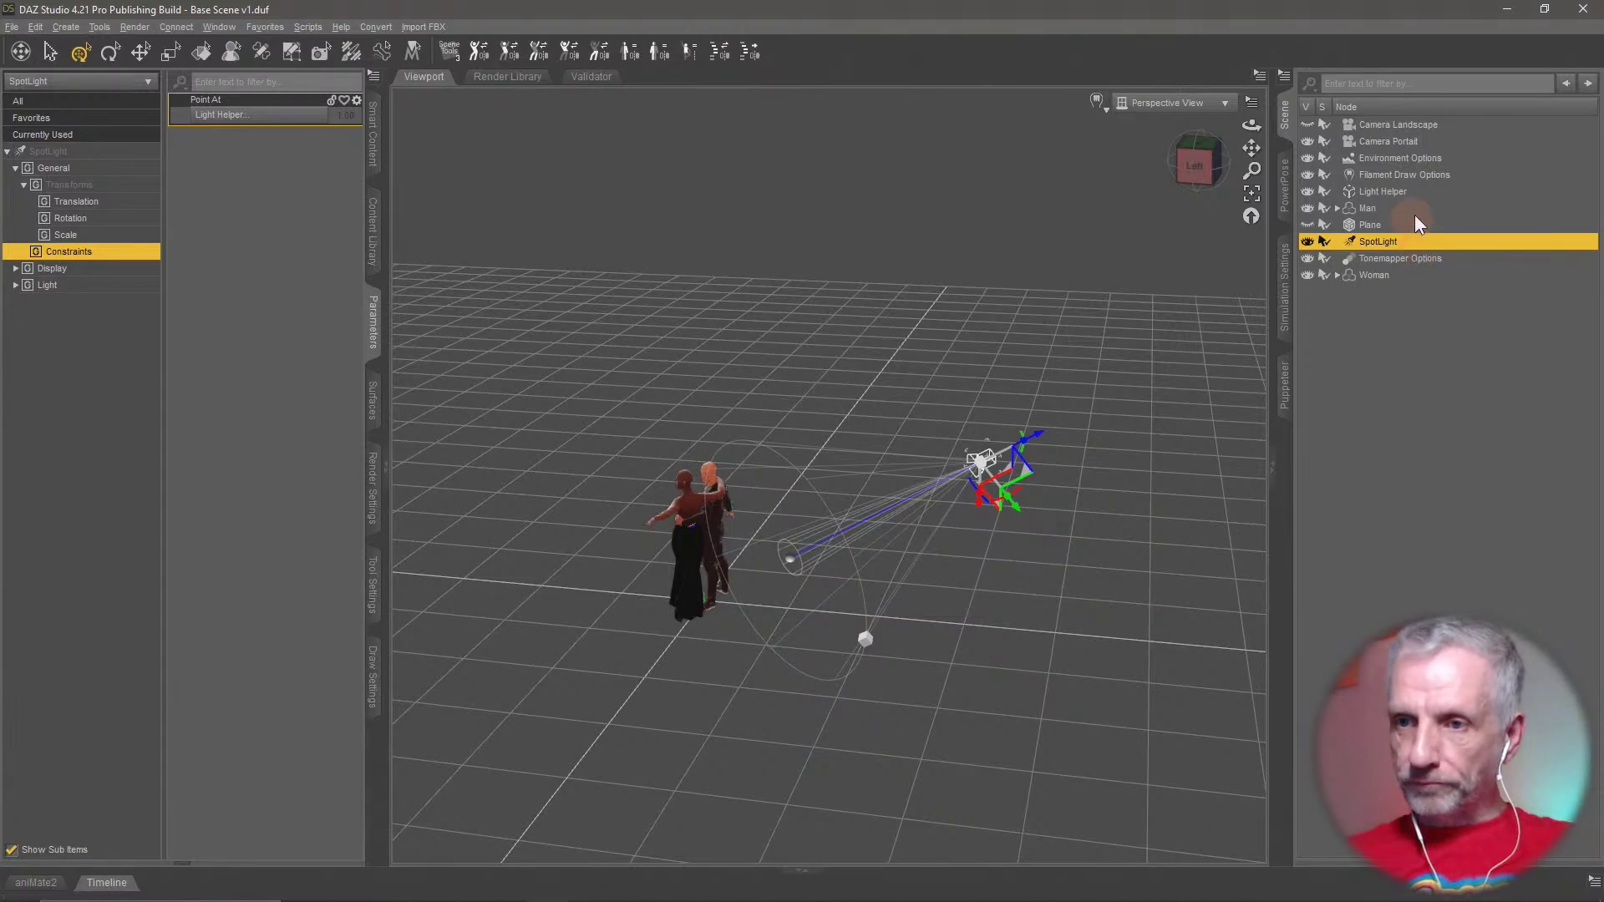
{"action": "left_click", "coordinate": [1407, 193]}
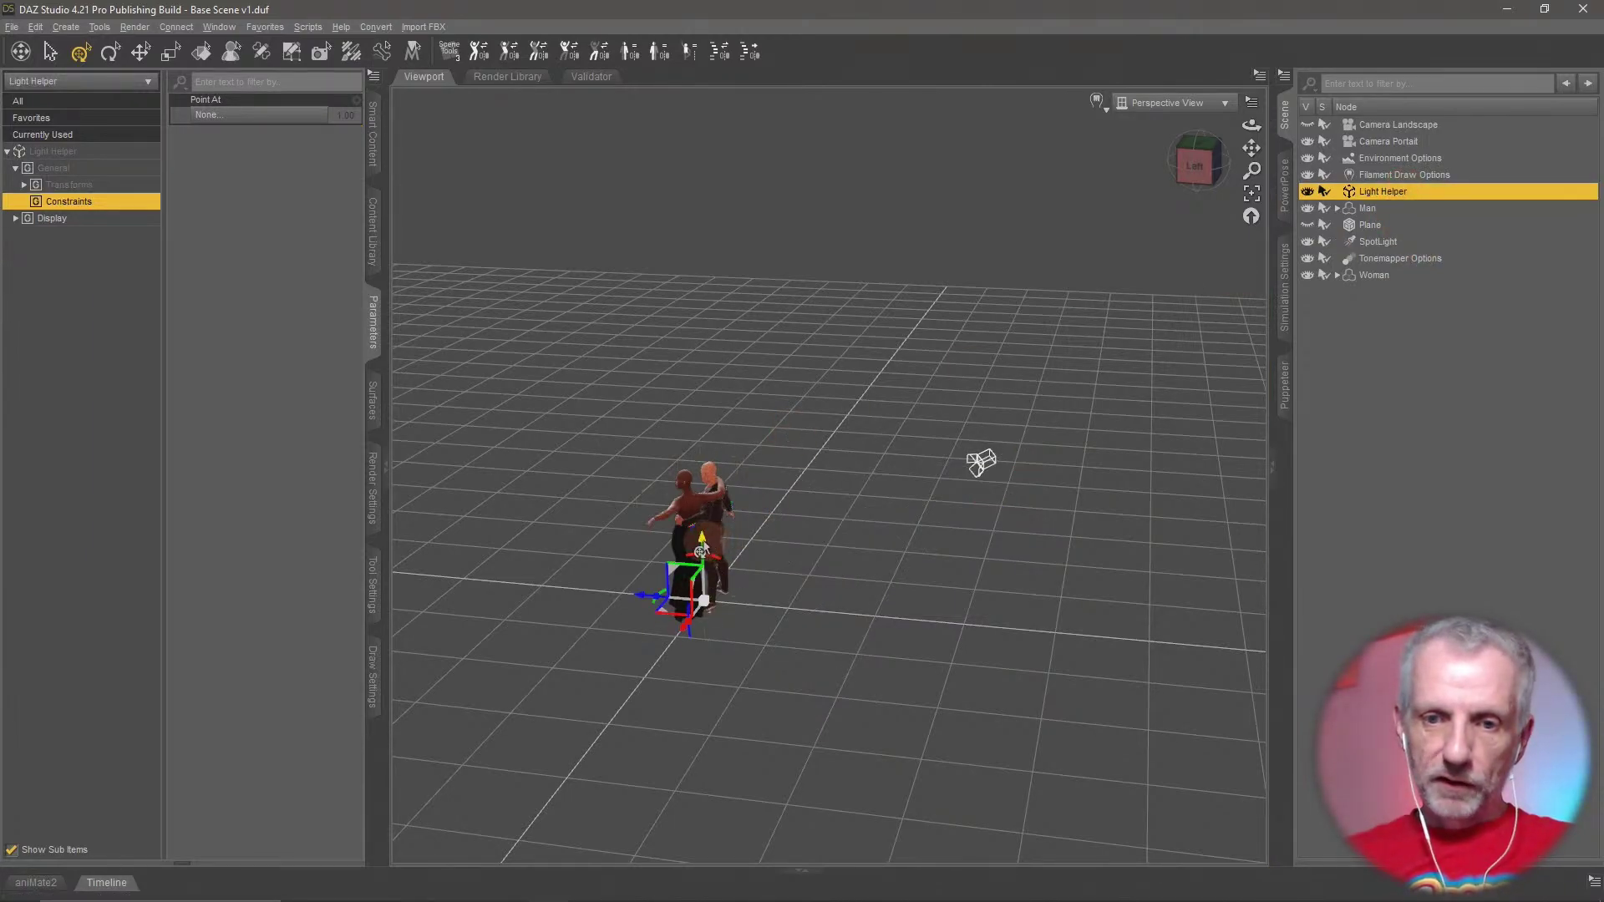
{"action": "left_click_drag", "start_coordinate": [703, 545], "coordinate": [716, 449]}
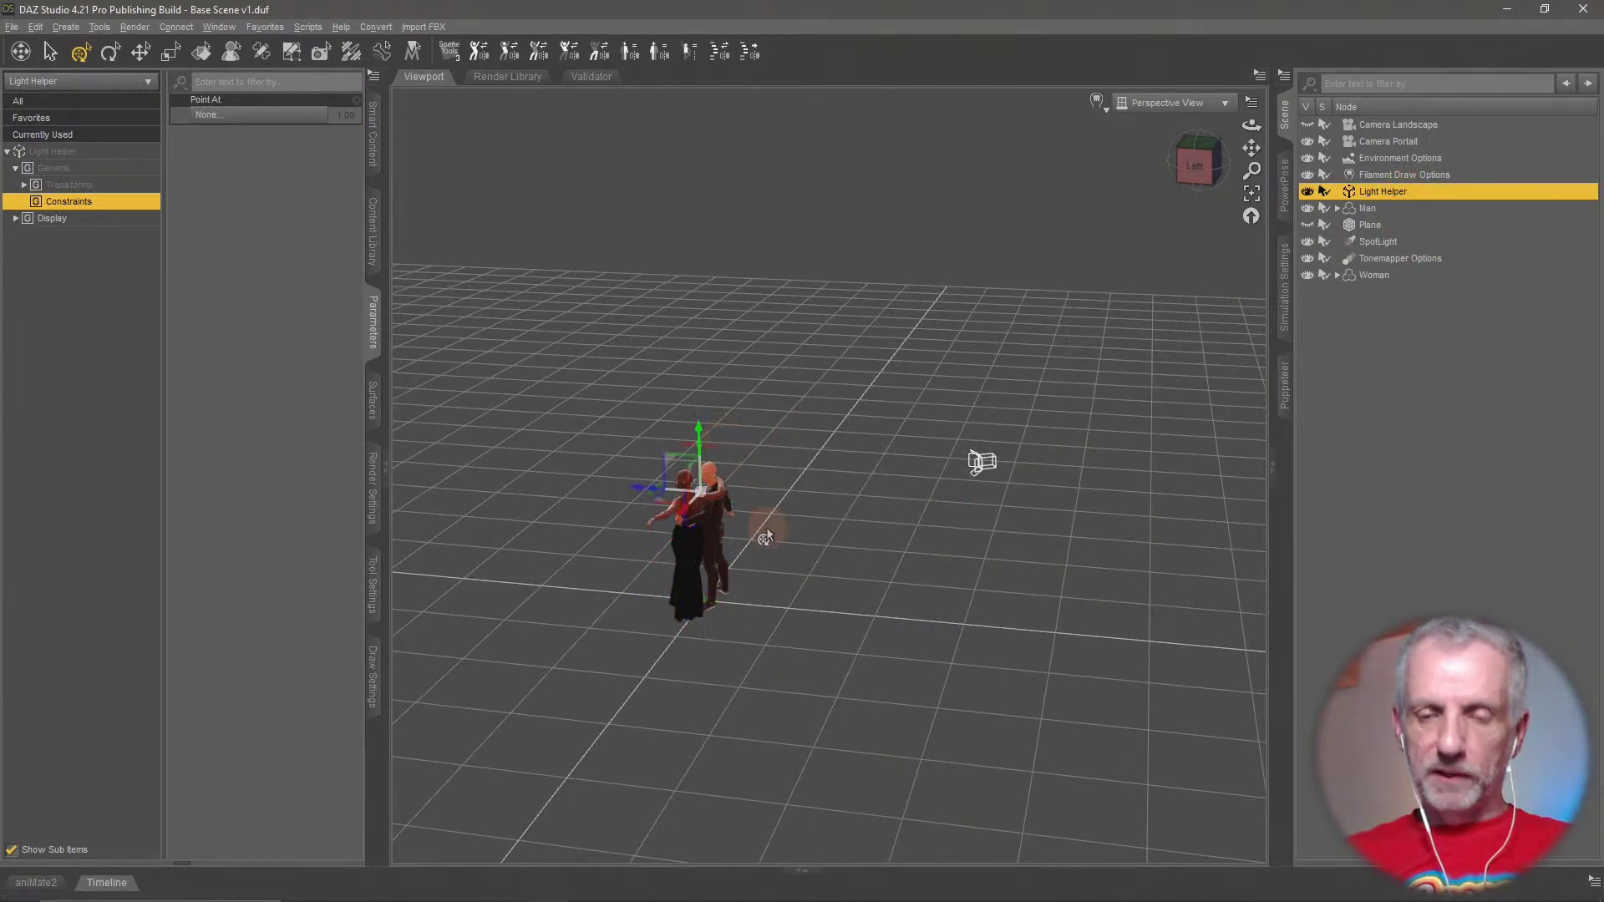
{"action": "scroll", "coordinate": [766, 528], "scroll_direction": "up", "scroll_amount": 5}
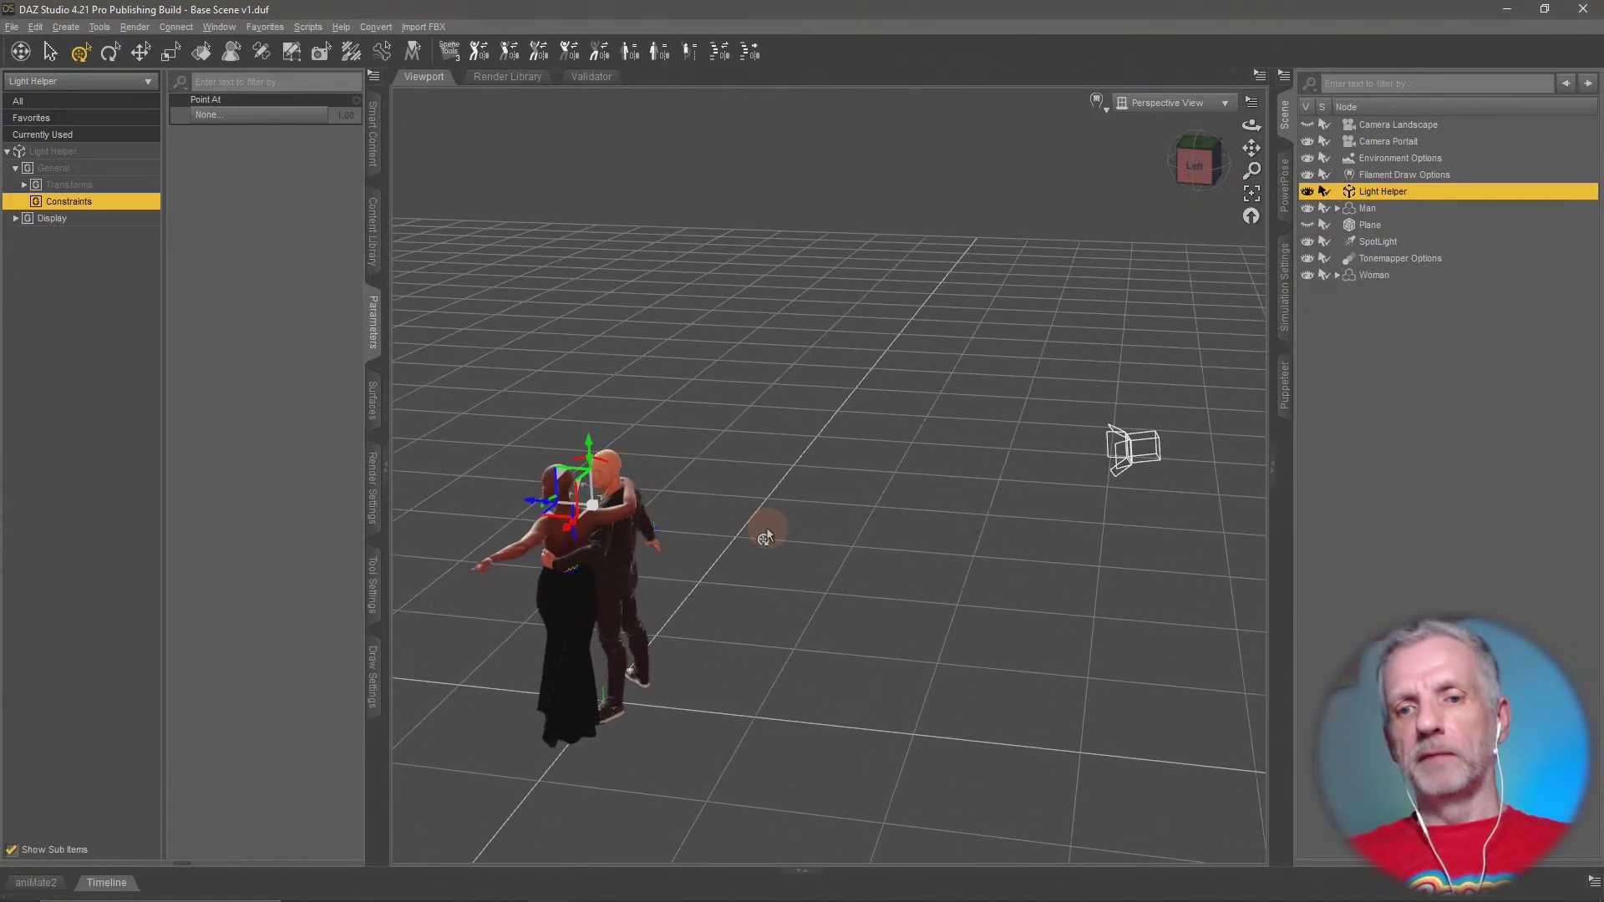
{"action": "middle_click_drag", "start_coordinate": [767, 529], "coordinate": [822, 528]}
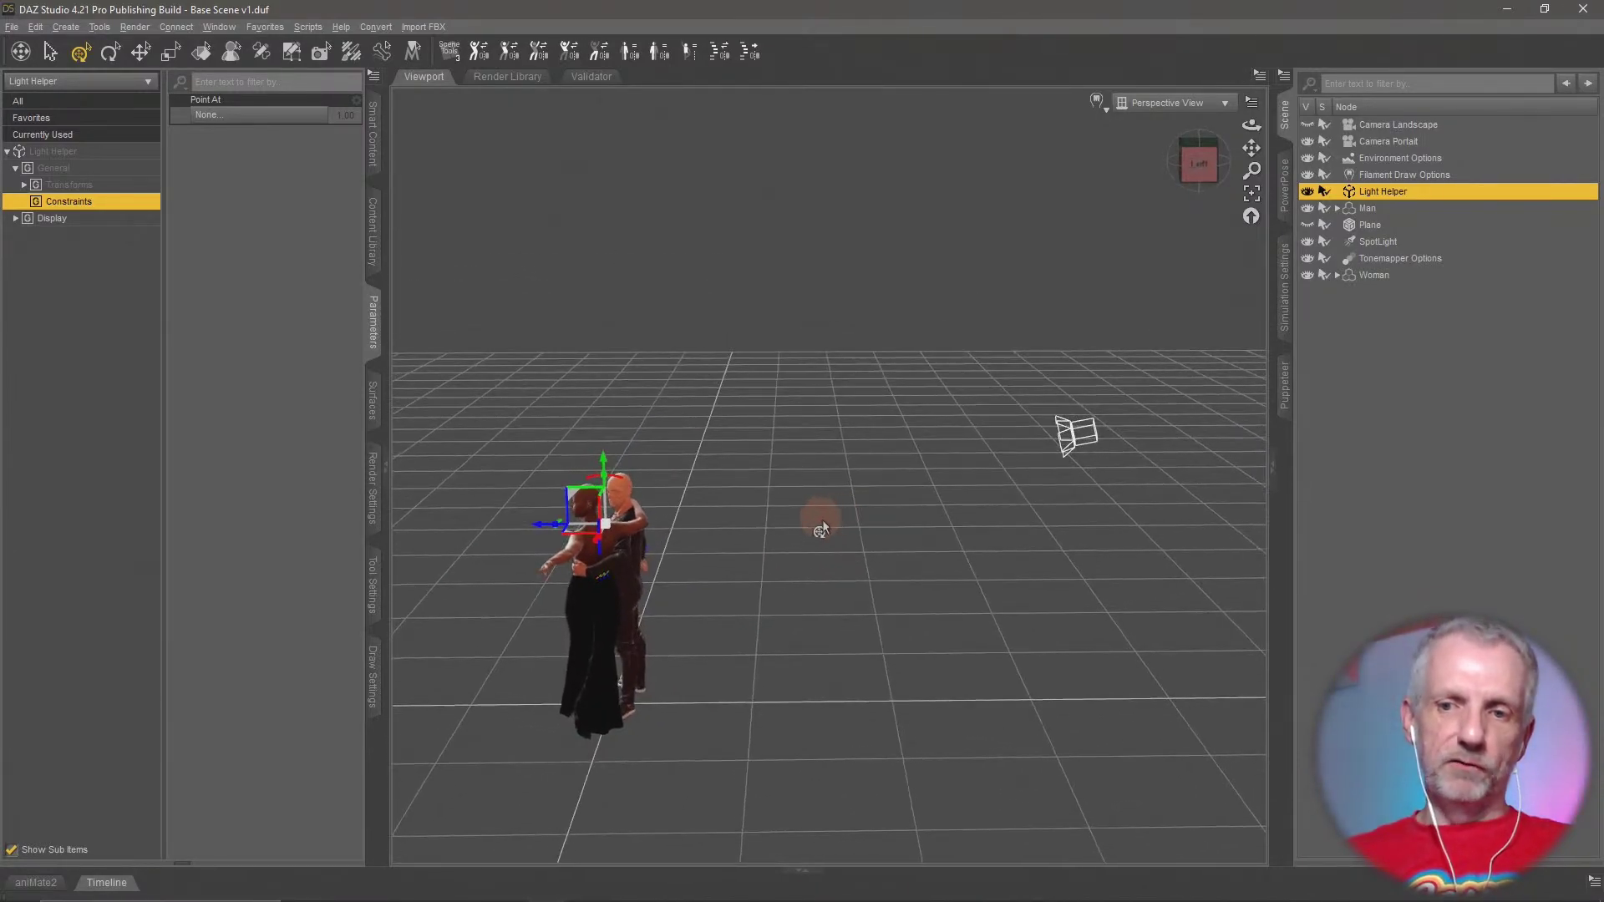
Raise the spotlight above the couple's heads, judging its position from a front view of the pair
{"action": "left_click", "coordinate": [1070, 452]}
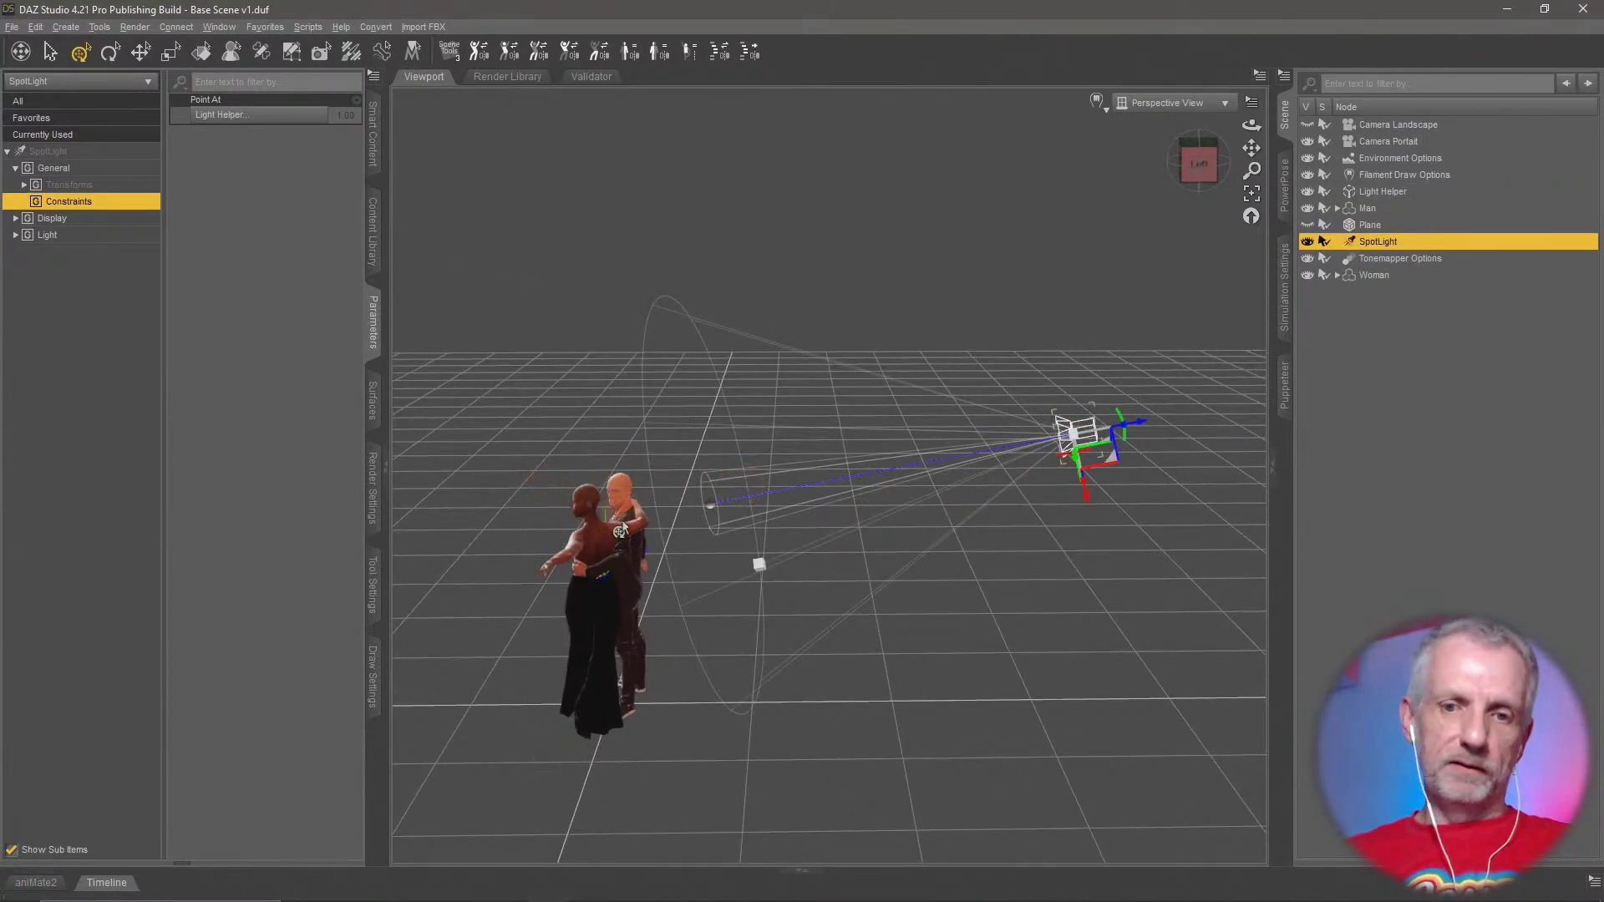
{"action": "middle_click_drag", "start_coordinate": [660, 547], "coordinate": [778, 459]}
{"action": "scroll", "coordinate": [666, 558], "scroll_direction": "up", "scroll_amount": 10}
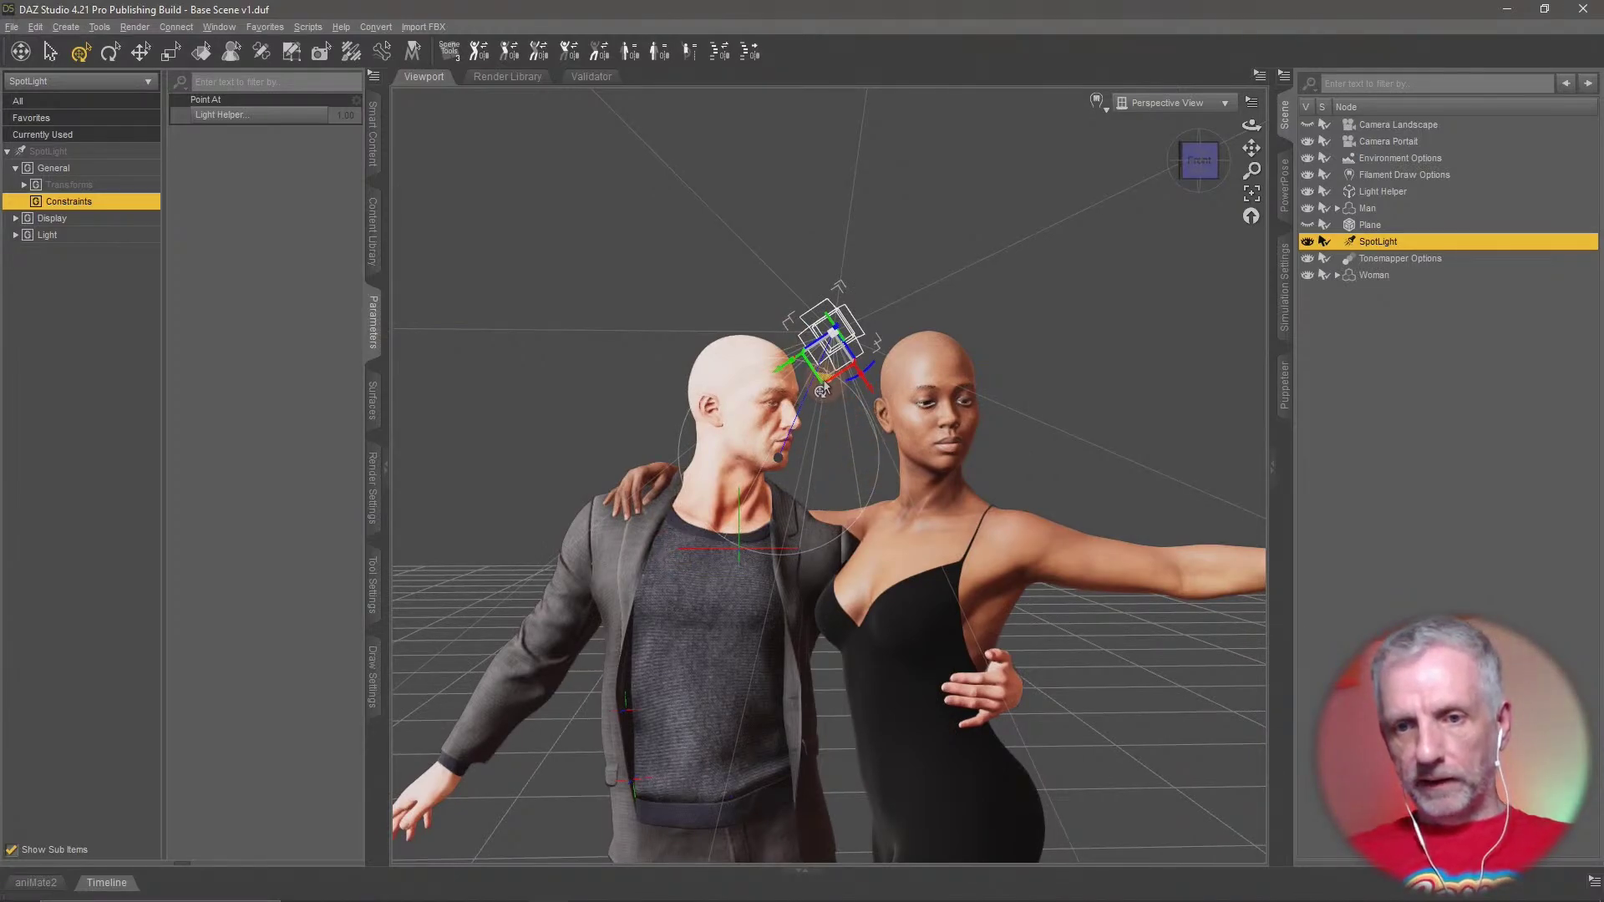
{"action": "left_click_drag", "start_coordinate": [822, 390], "coordinate": [802, 251]}
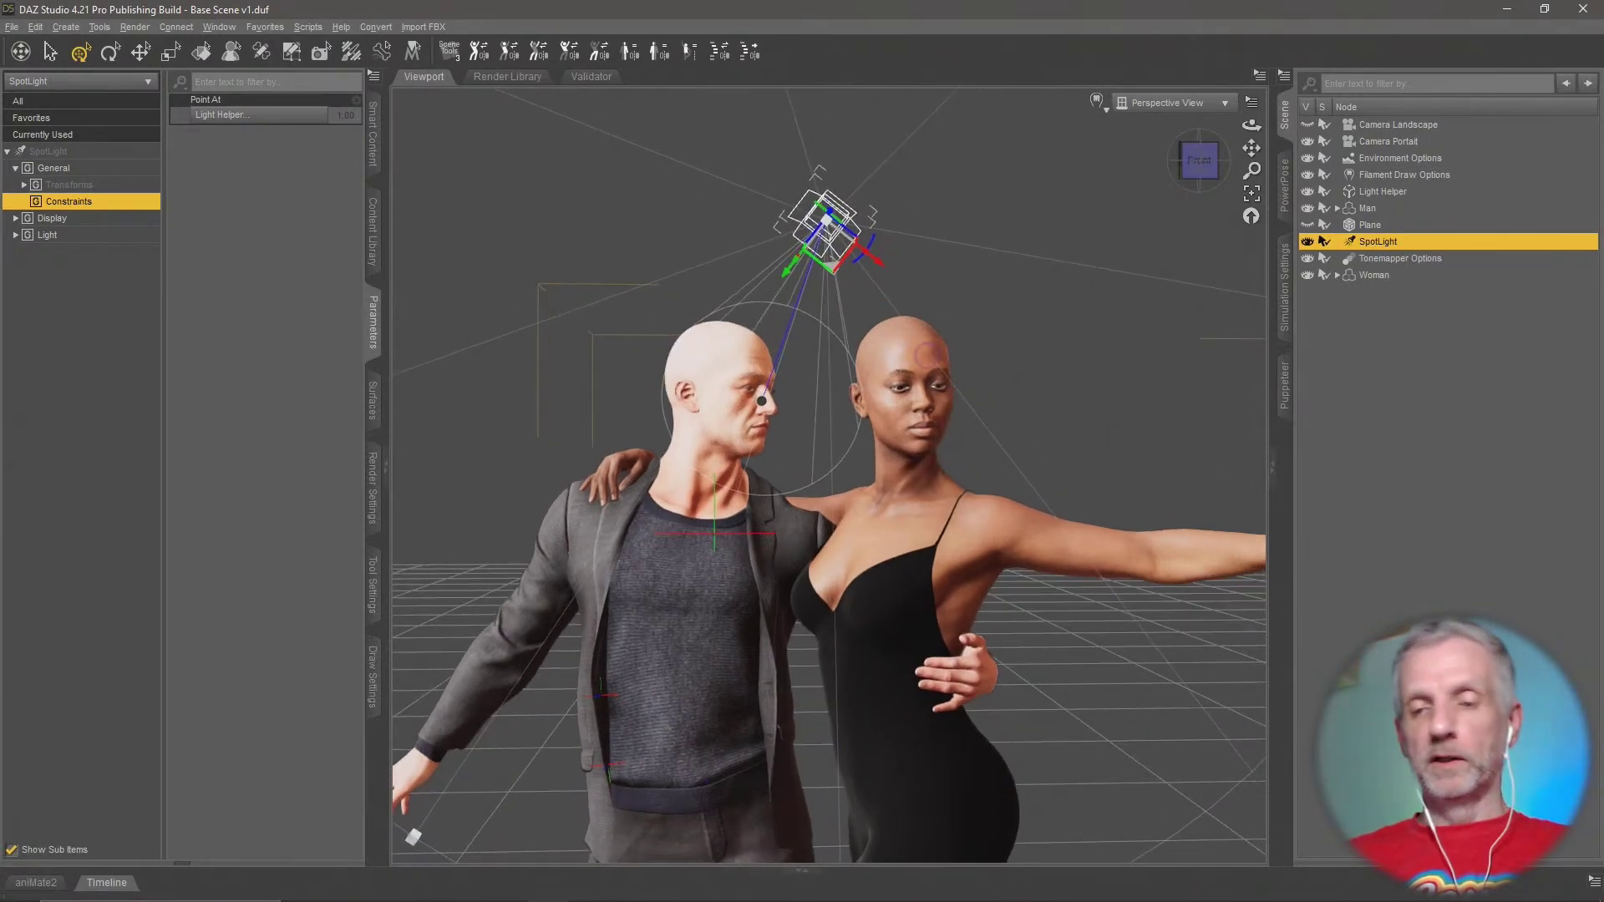
{"action": "left_click_drag", "start_coordinate": [928, 356], "coordinate": [914, 354], "text": "alt"}
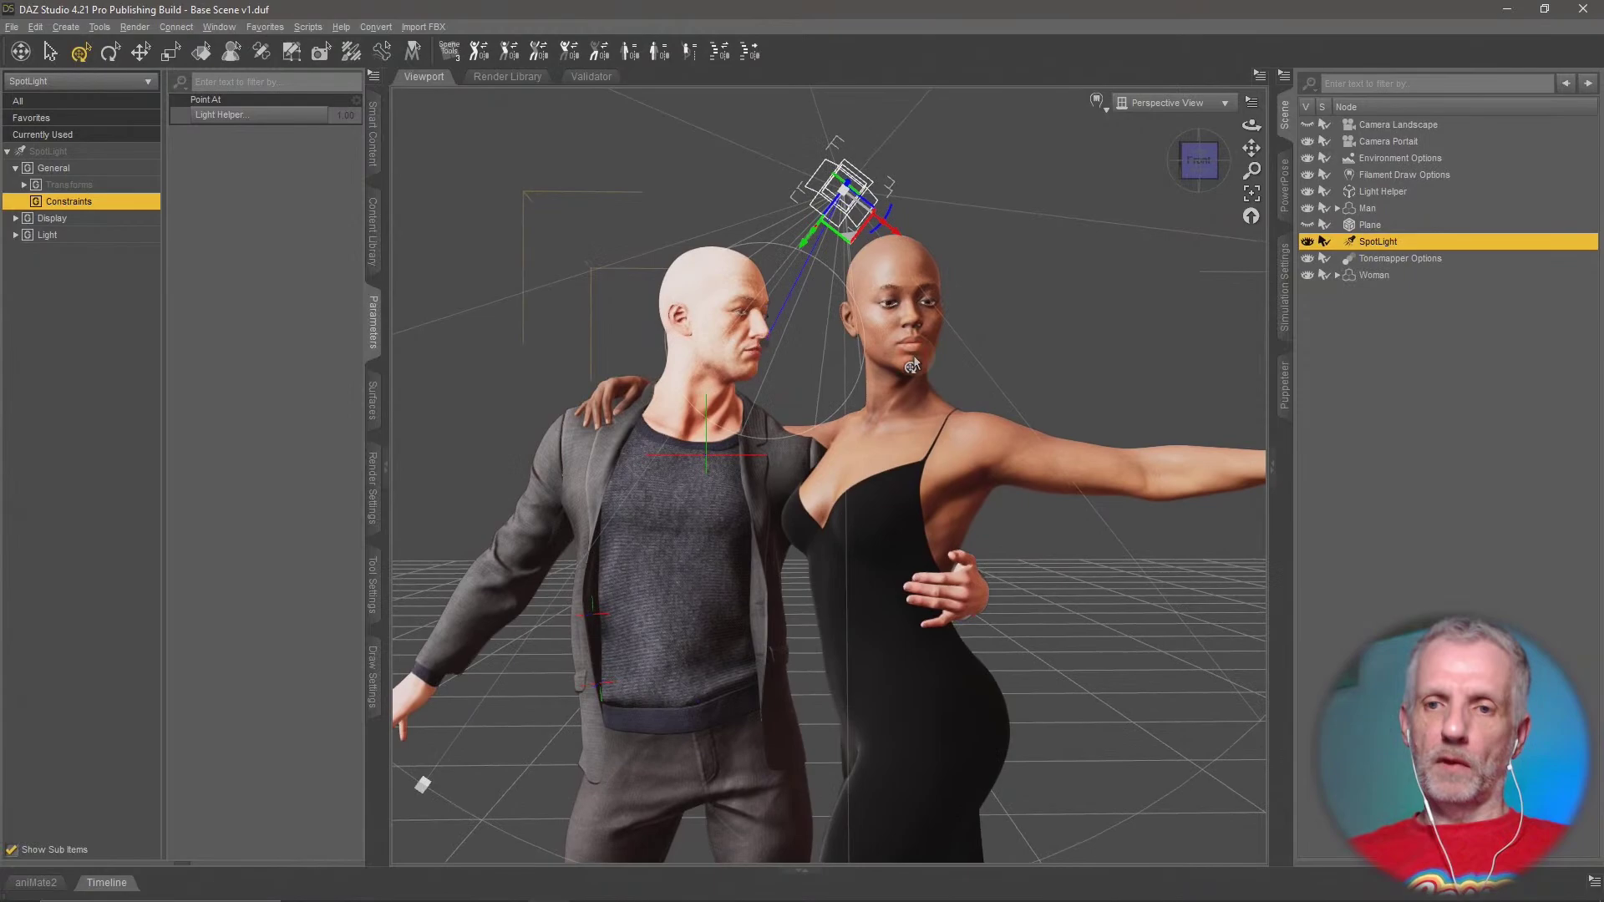
Switch the viewport to the photorealistic rendered preview and set the spotlight's luminous flux to 50000 lumen
{"action": "left_click", "coordinate": [1097, 103]}
{"action": "left_click", "coordinate": [1095, 320]}
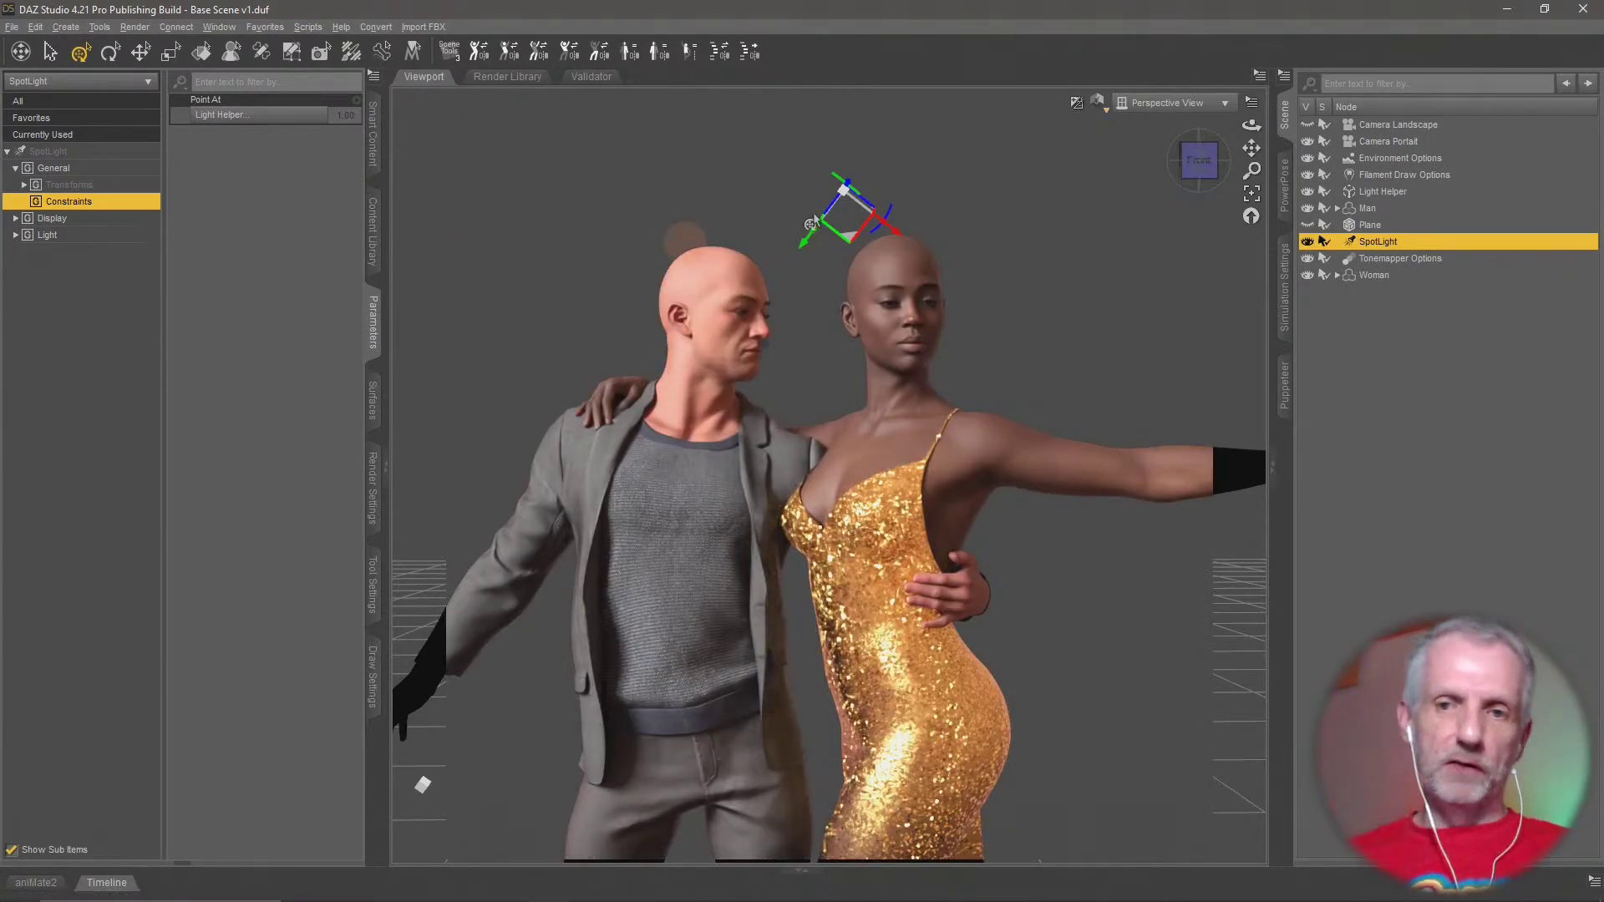
{"action": "left_click", "coordinate": [87, 235]}
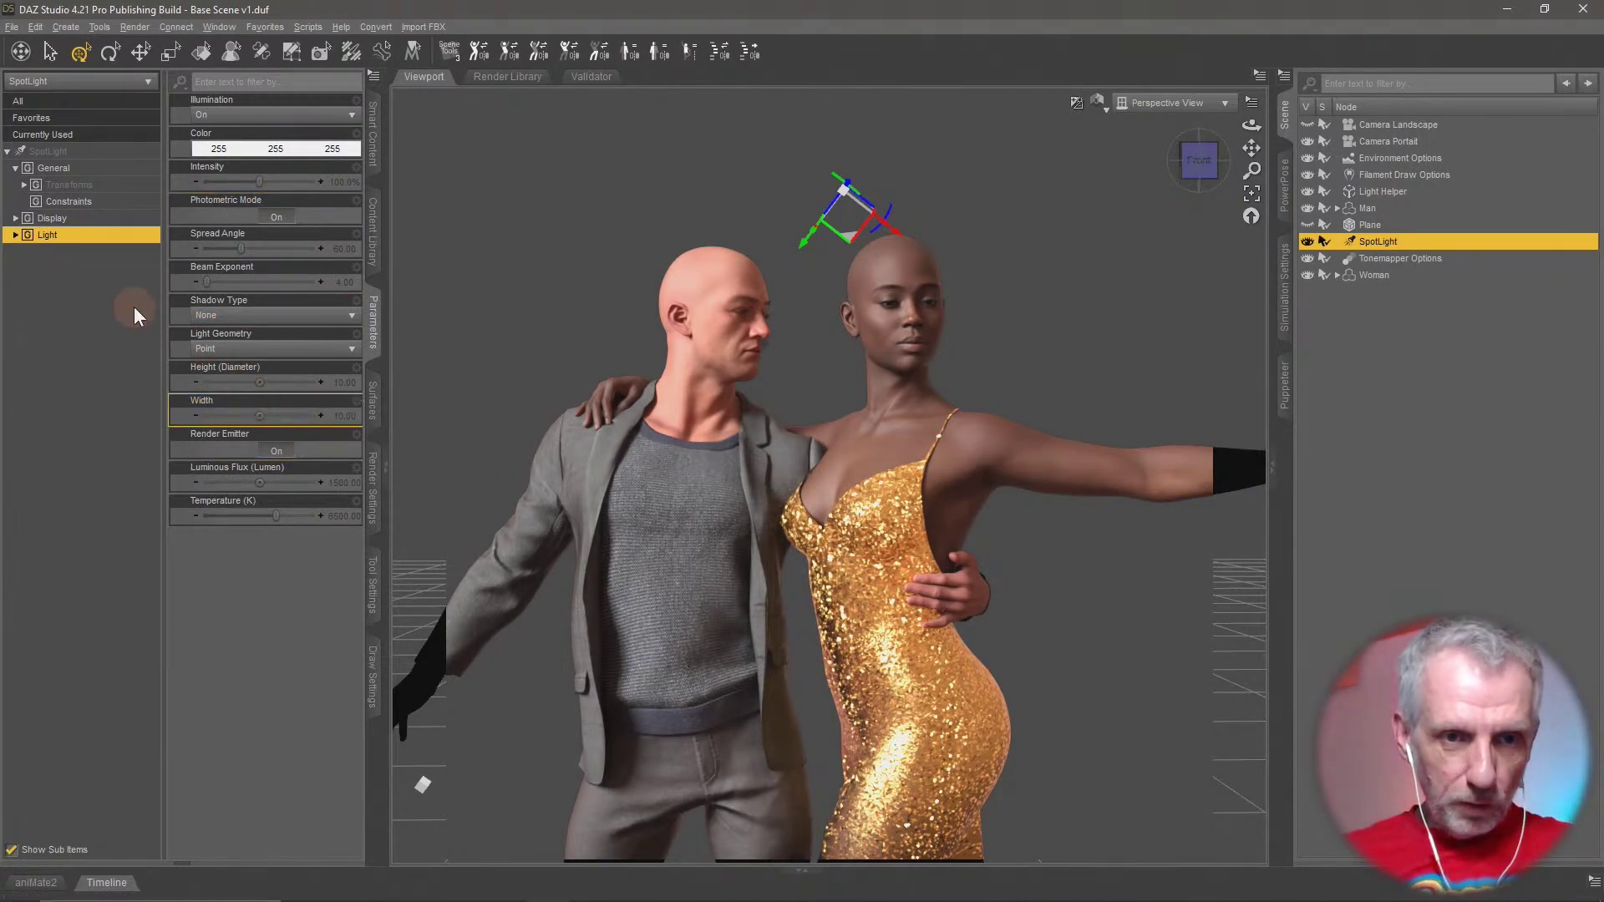
{"action": "double_click", "coordinate": [118, 235]}
{"action": "left_click", "coordinate": [107, 288]}
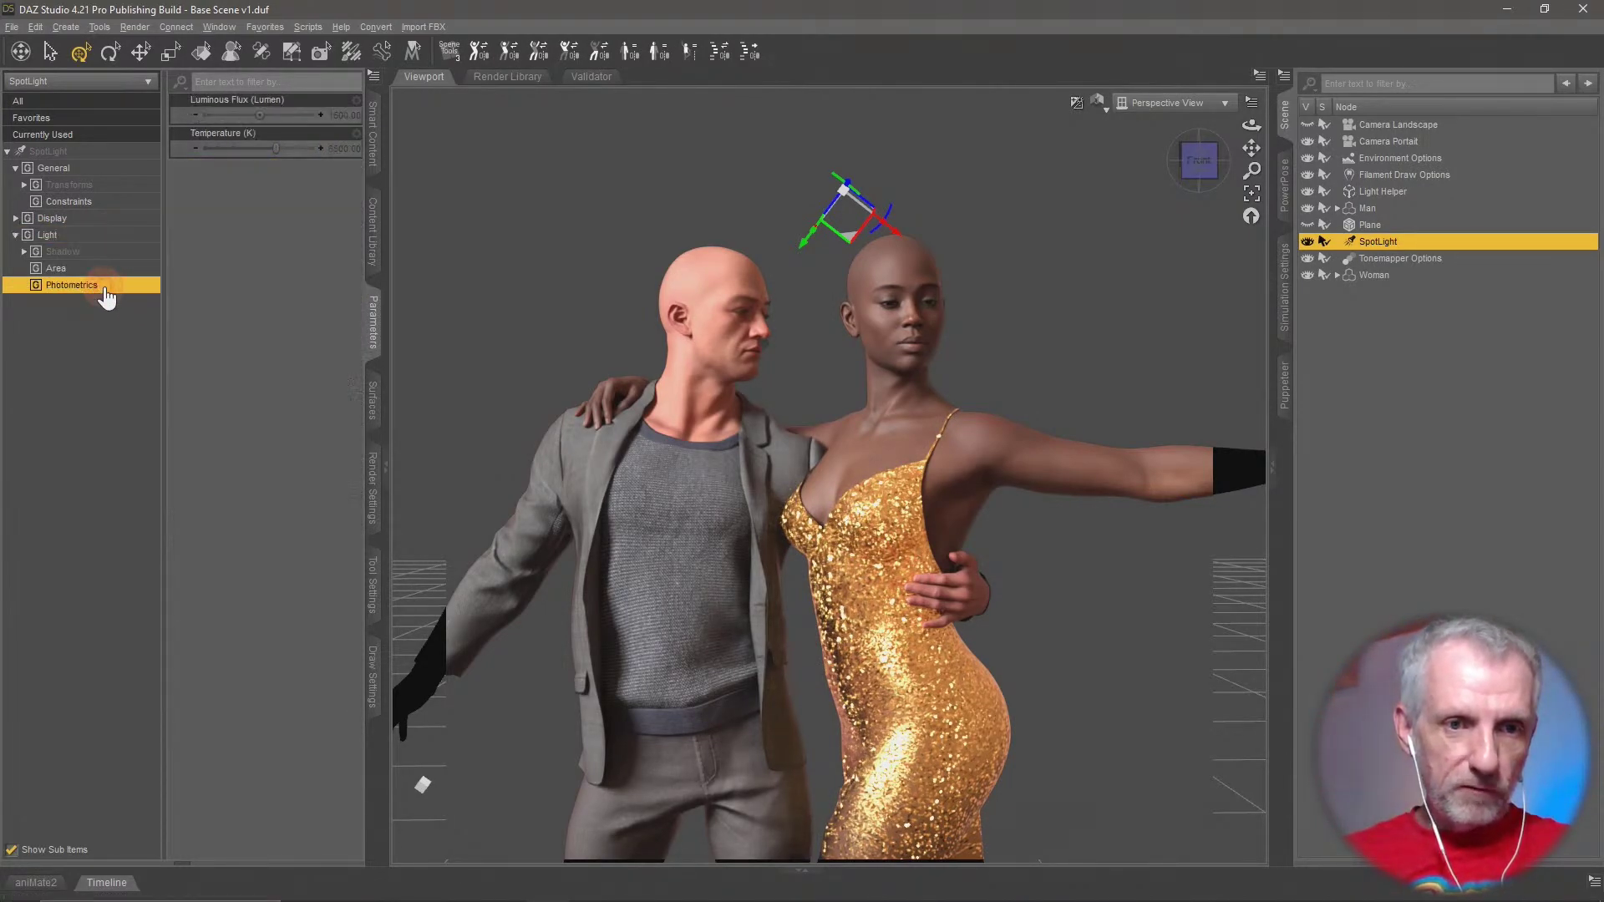
{"action": "left_click", "coordinate": [343, 115]}
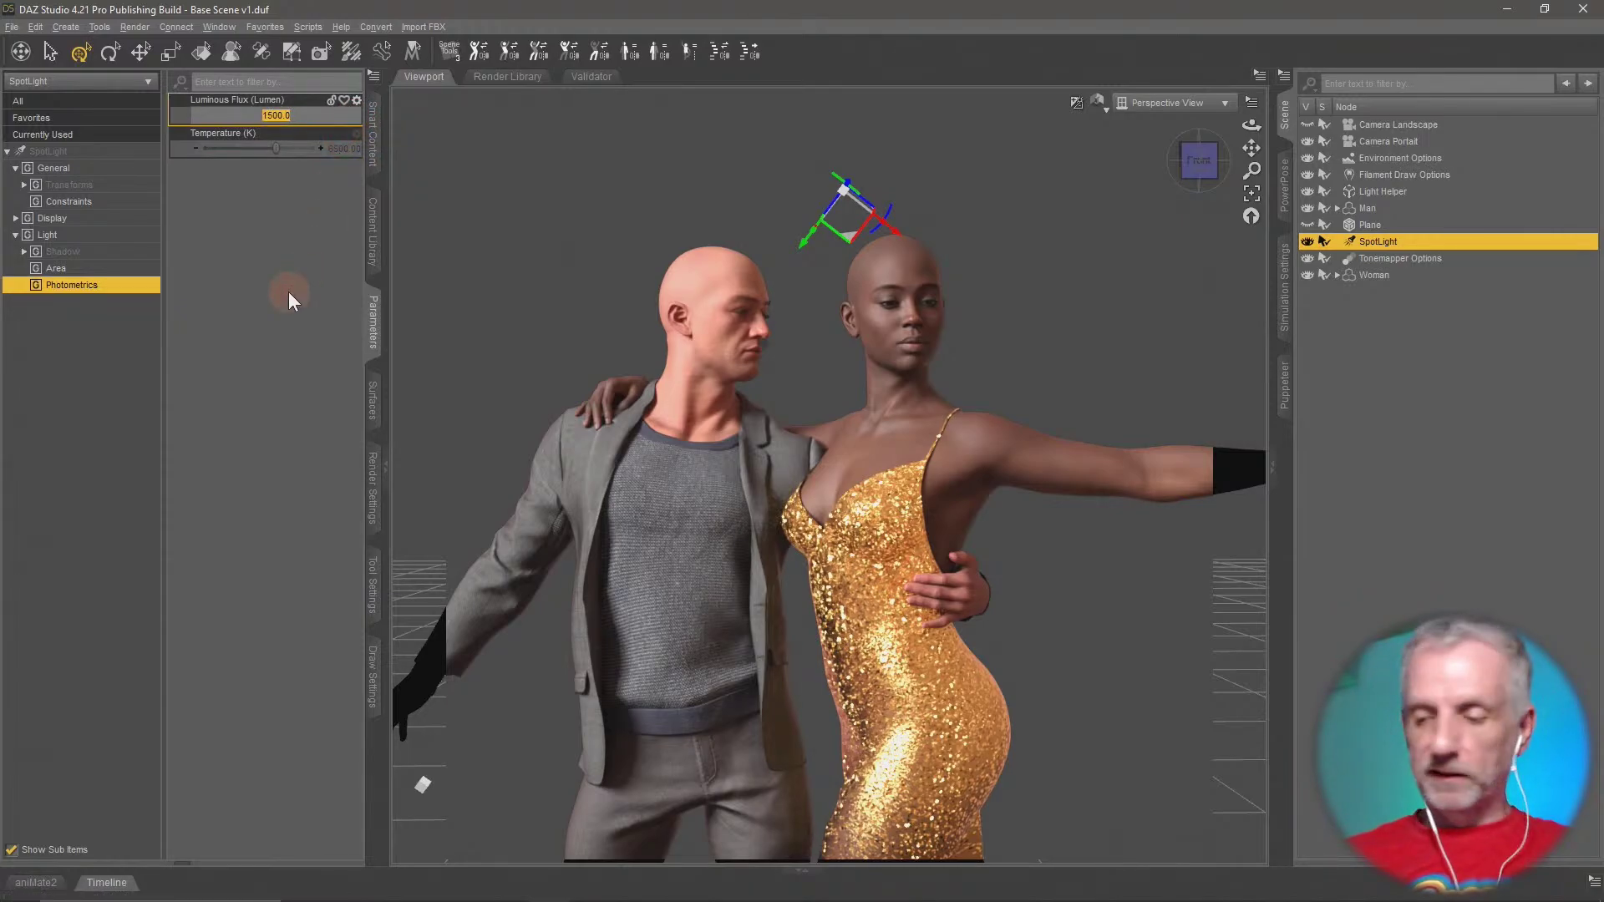
{"action": "type", "text": "5000"}
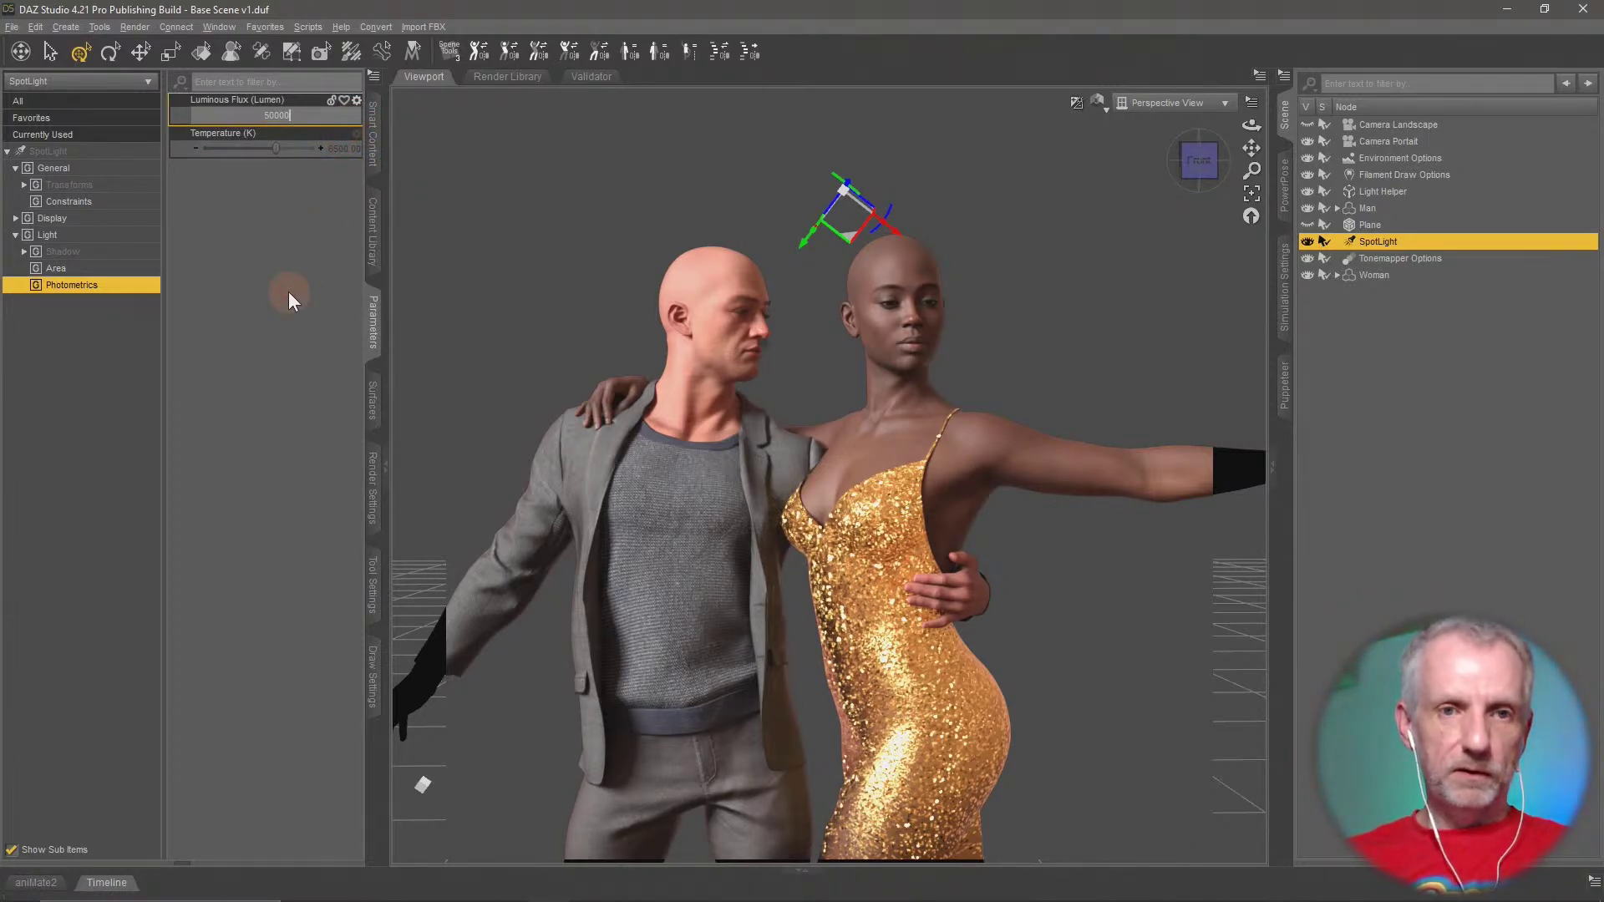
{"action": "key", "text": "Return"}
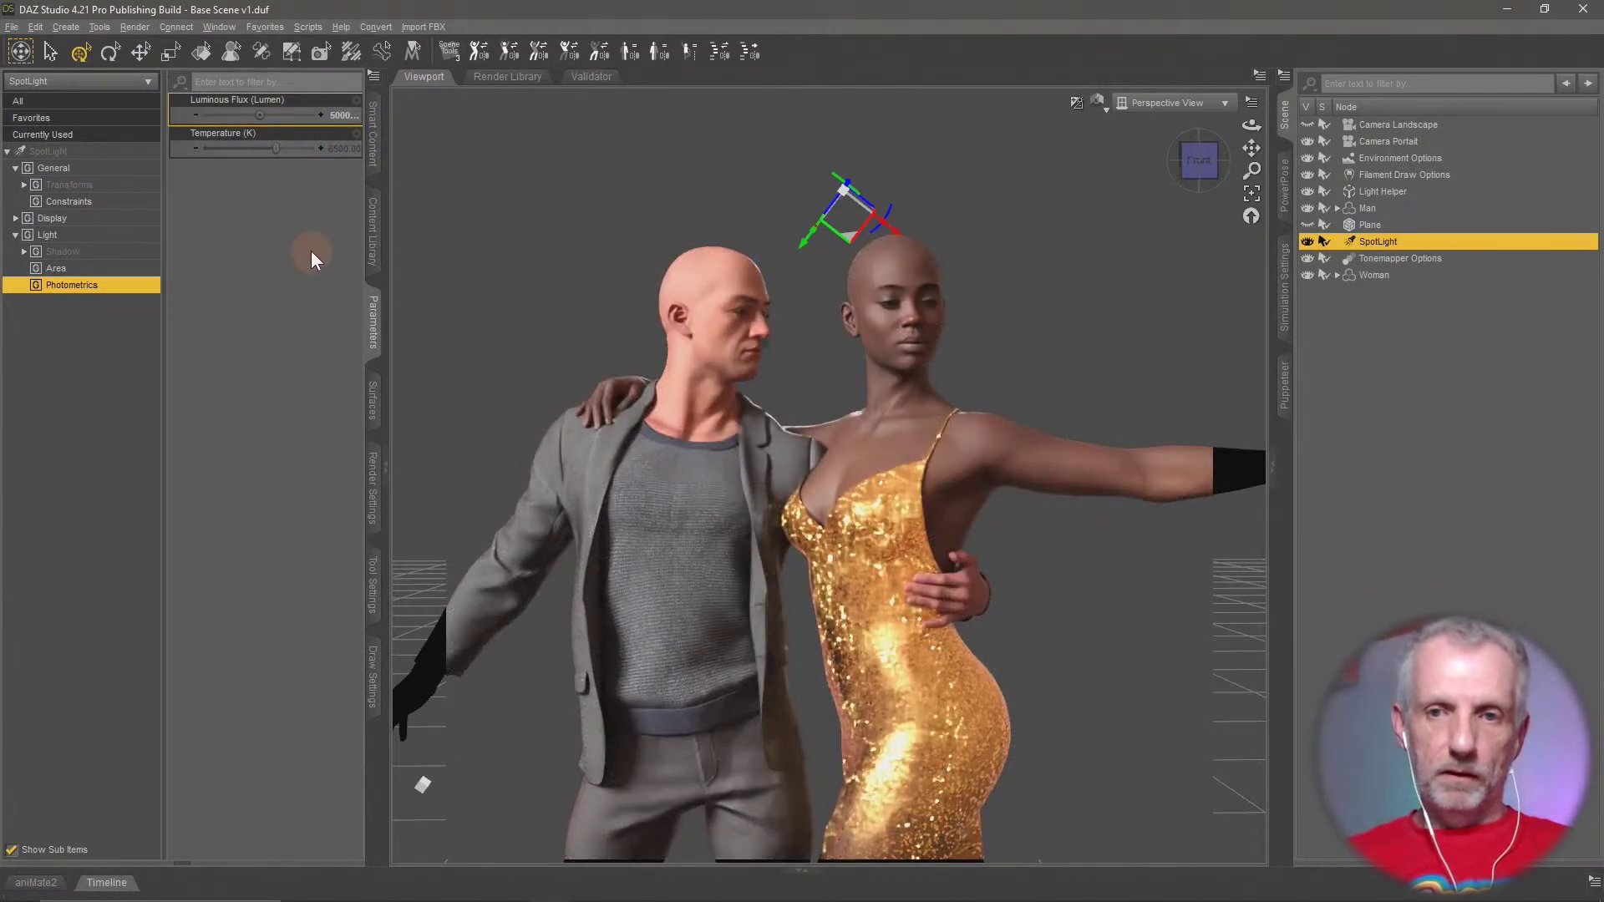
Set the spotlight's colour temperature to 3200 K and raise its luminous flux further
{"action": "left_click_drag", "start_coordinate": [349, 149], "coordinate": [304, 234]}
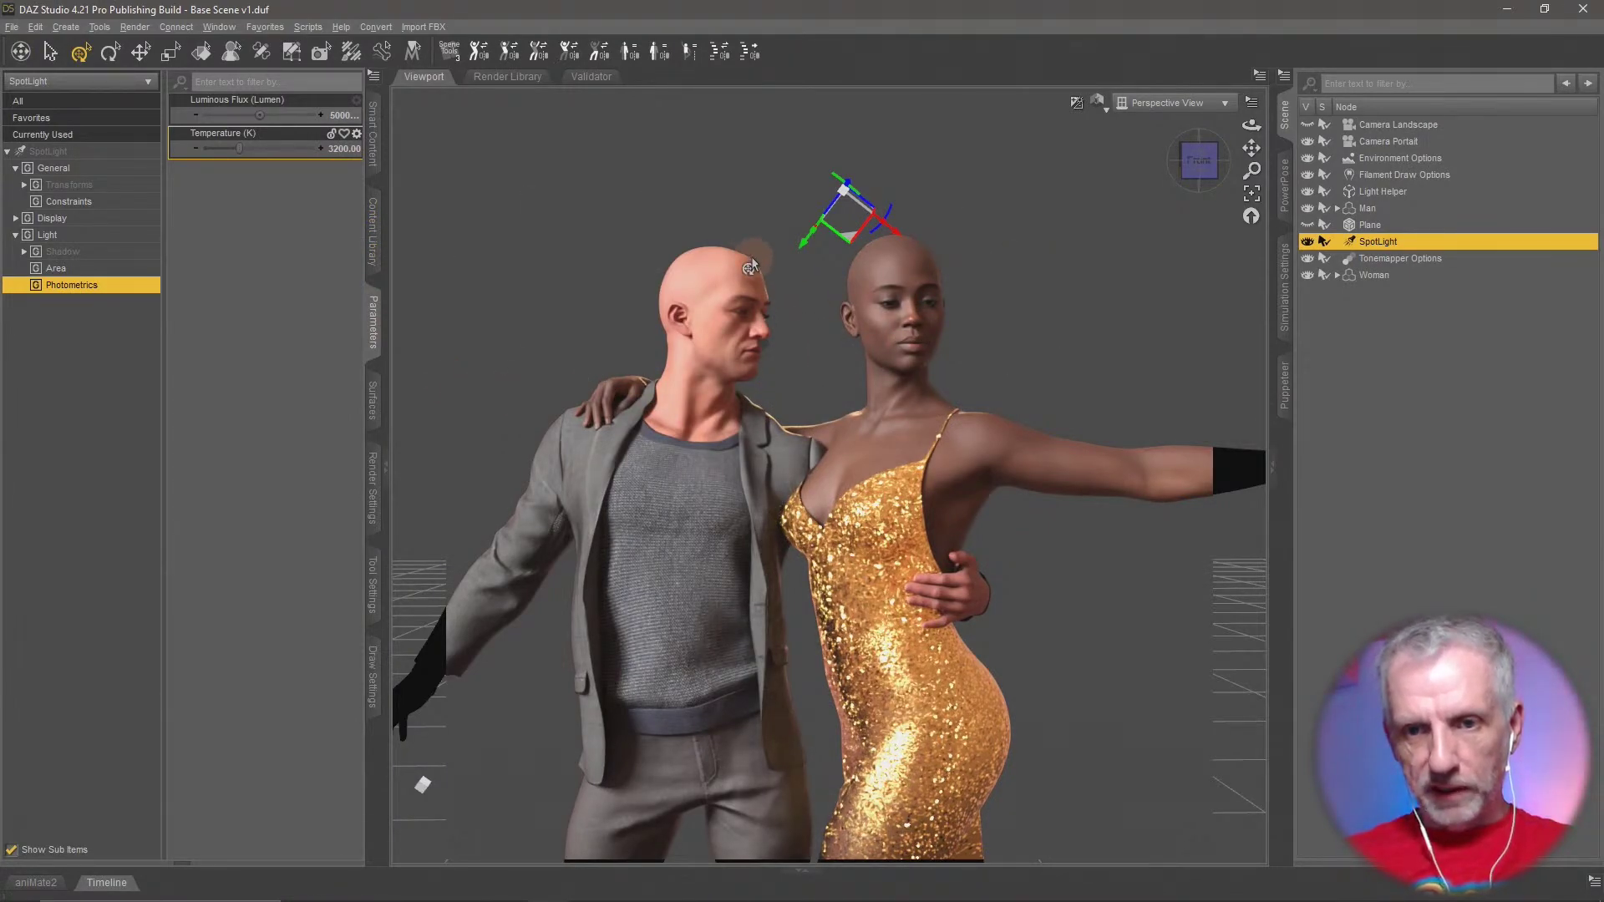
{"action": "left_click", "coordinate": [343, 115]}
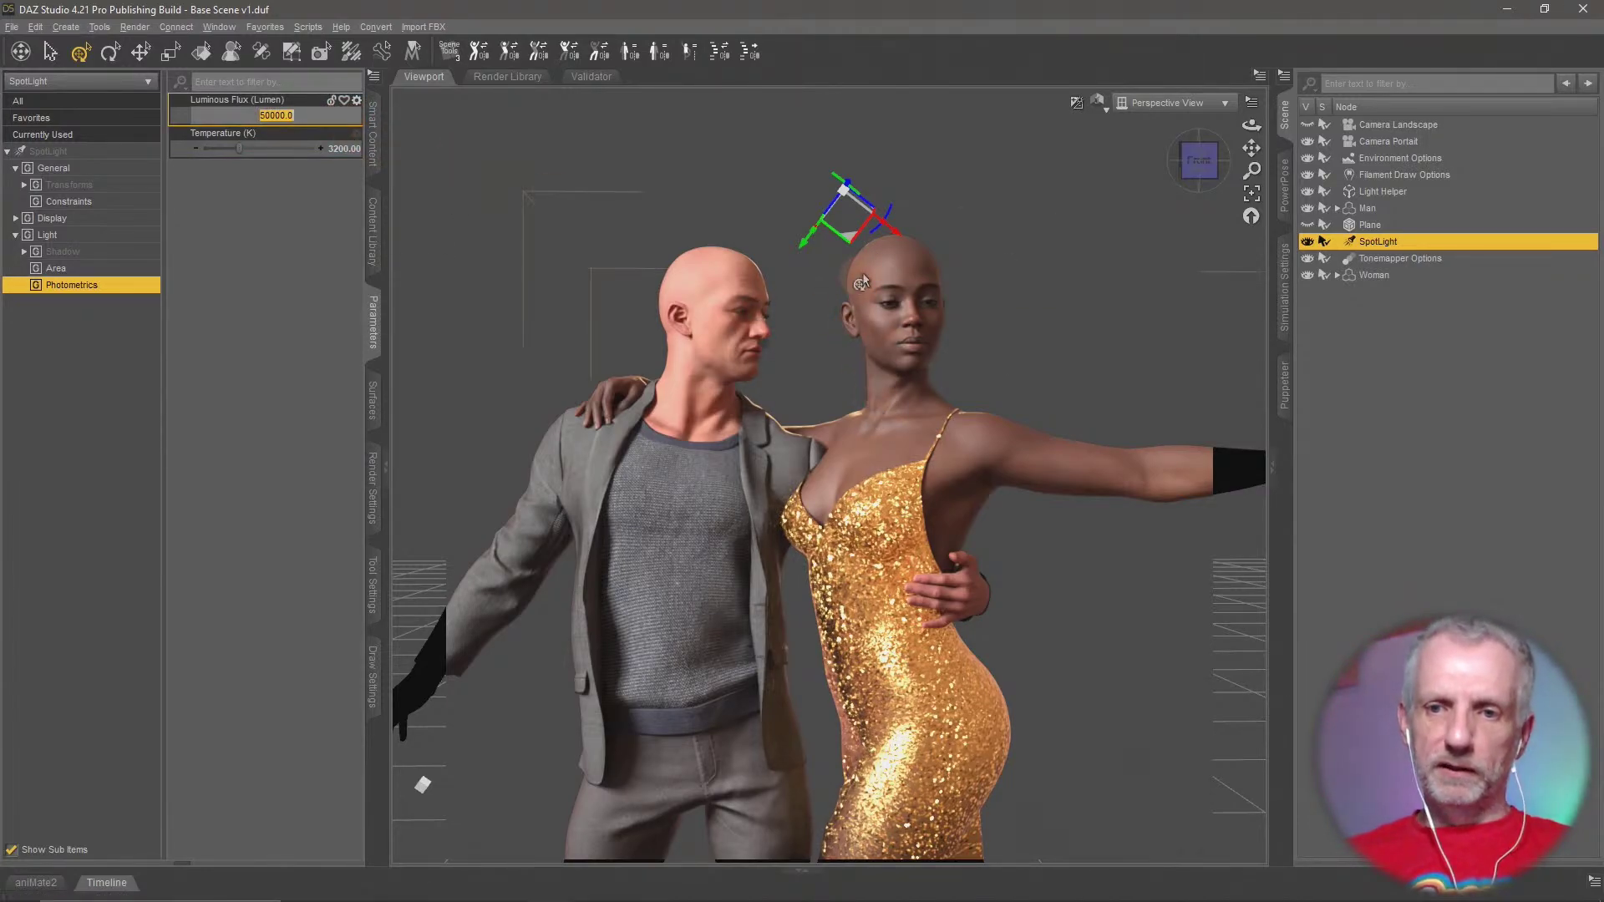
{"action": "left_click", "coordinate": [273, 115]}
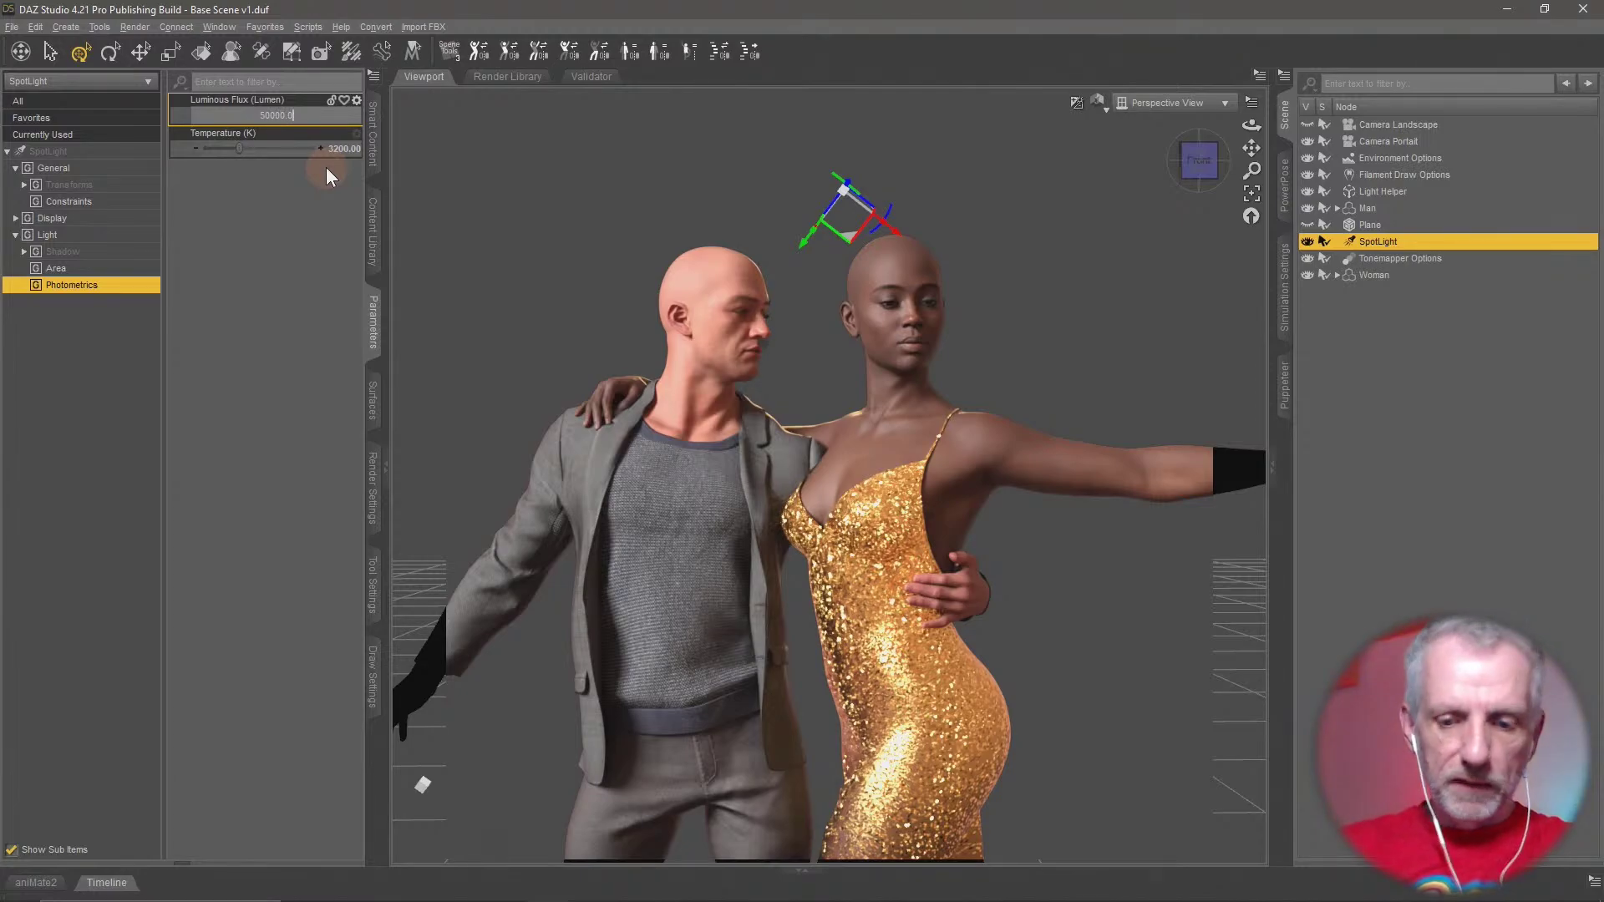
{"action": "key", "text": "Return"}
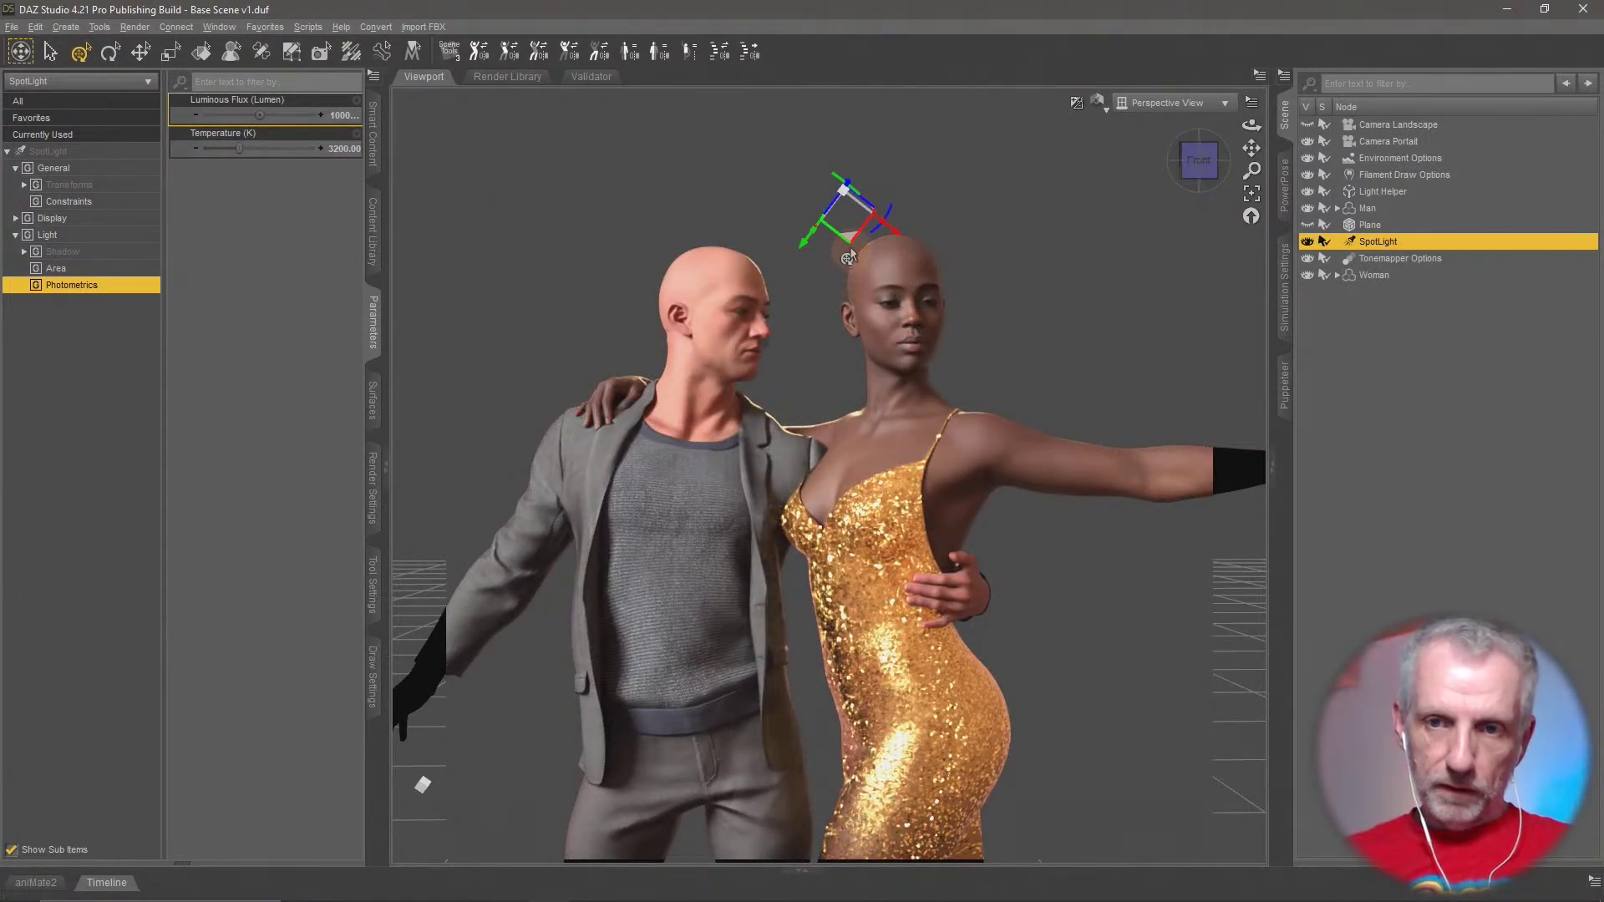
Reposition the spotlight higher between and behind the two heads so it rims both figures, checking the result close up
{"action": "left_click_drag", "start_coordinate": [849, 256], "coordinate": [796, 407]}
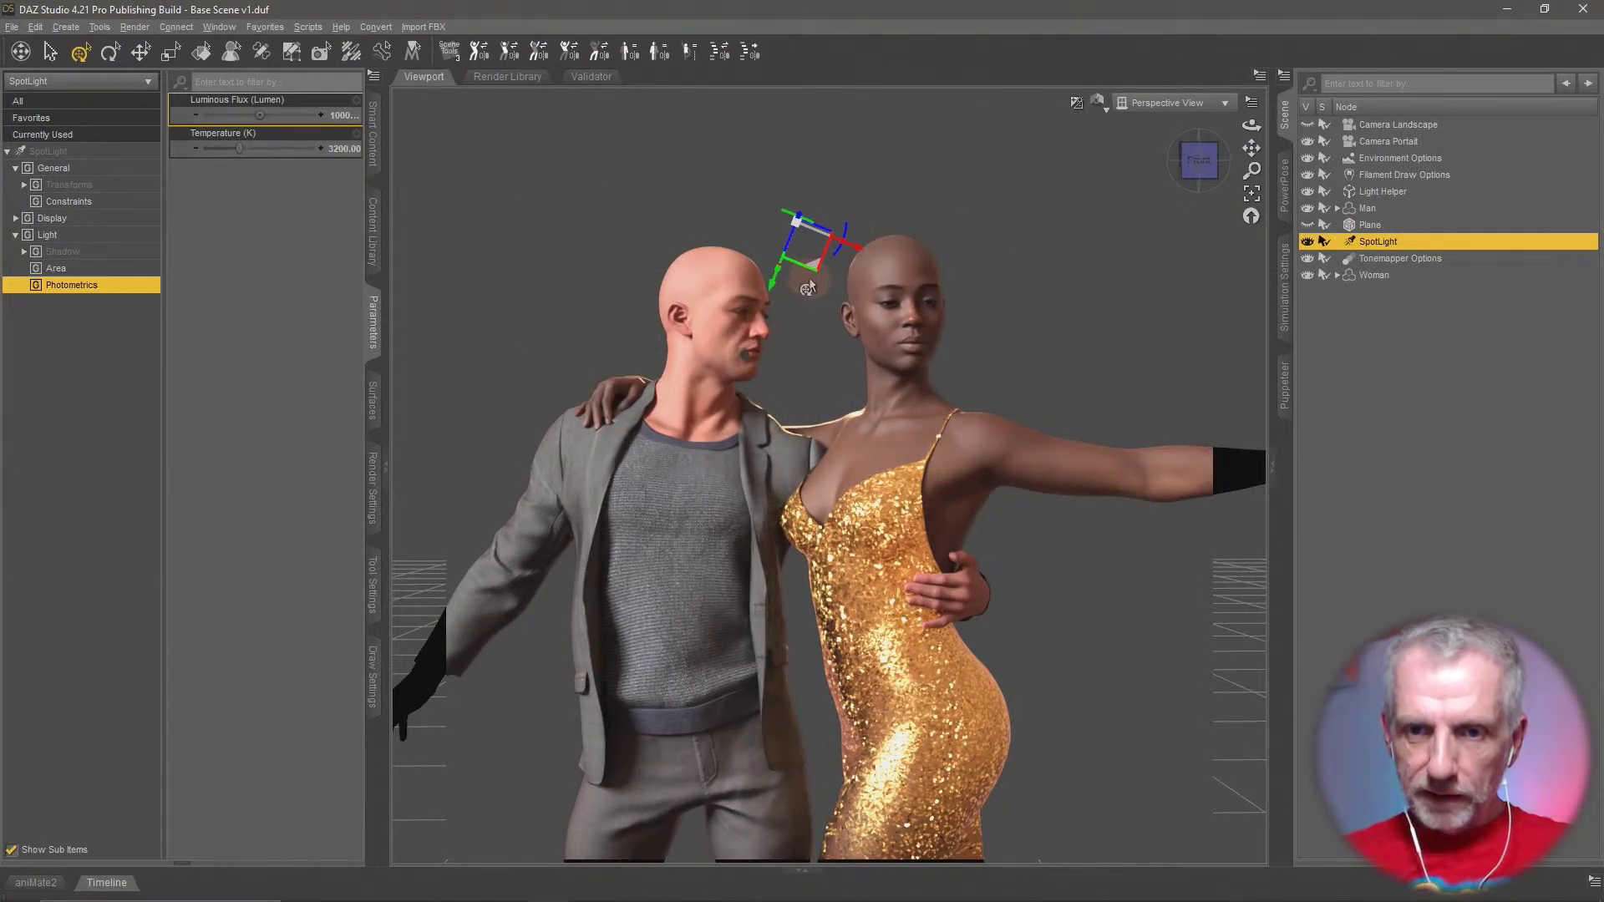
{"action": "left_click_drag", "start_coordinate": [809, 287], "coordinate": [844, 269]}
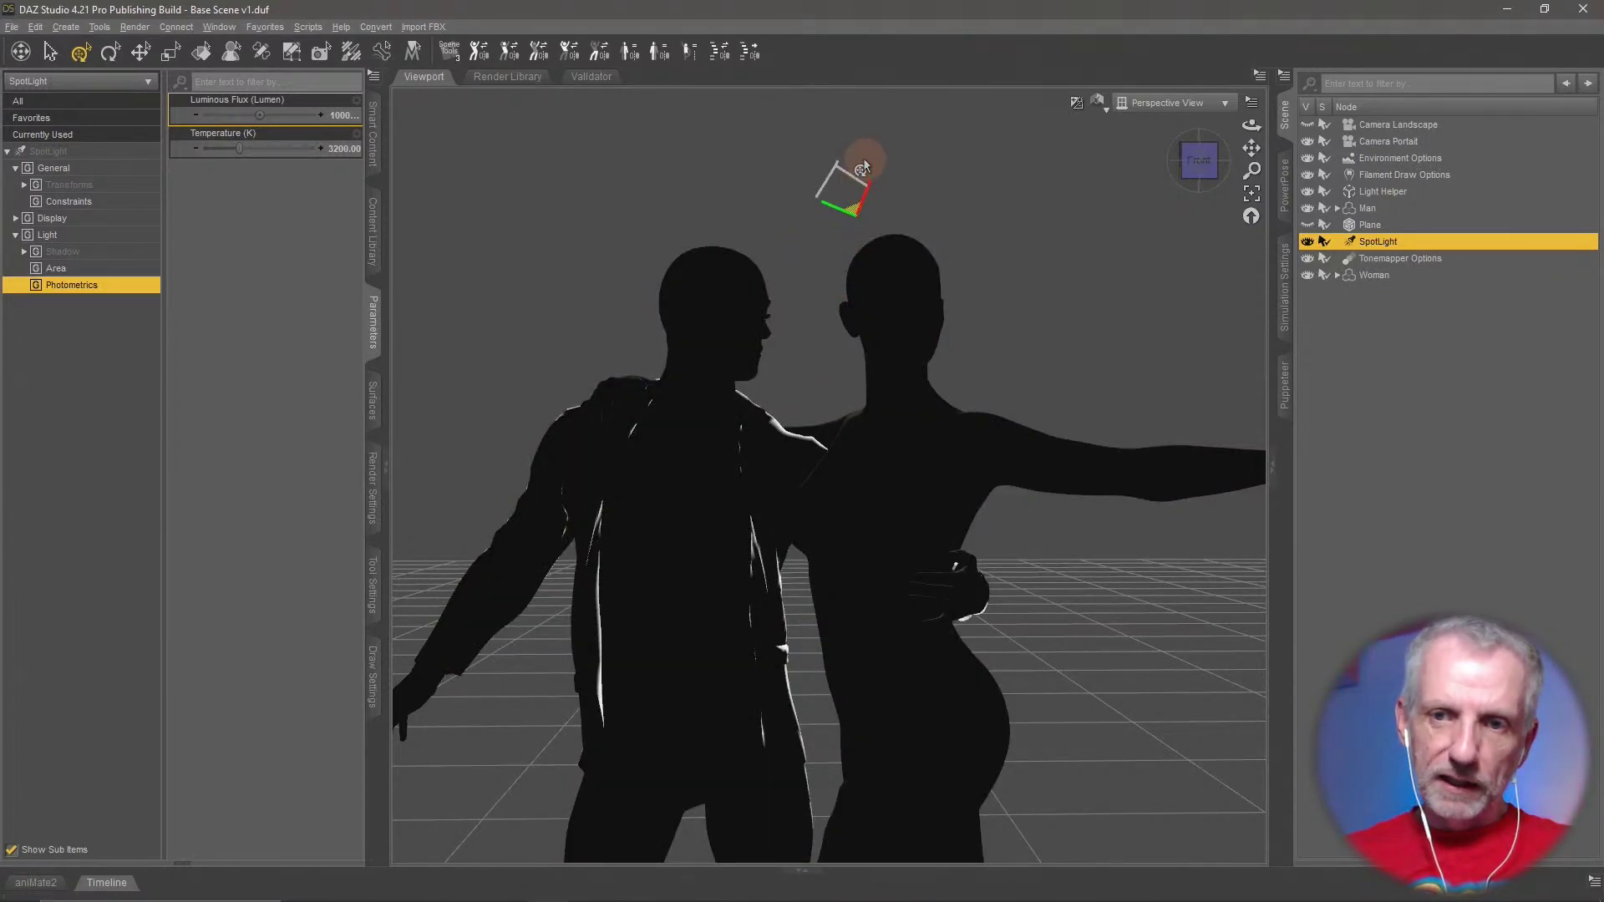
{"action": "left_click_drag", "start_coordinate": [860, 156], "coordinate": [724, 249]}
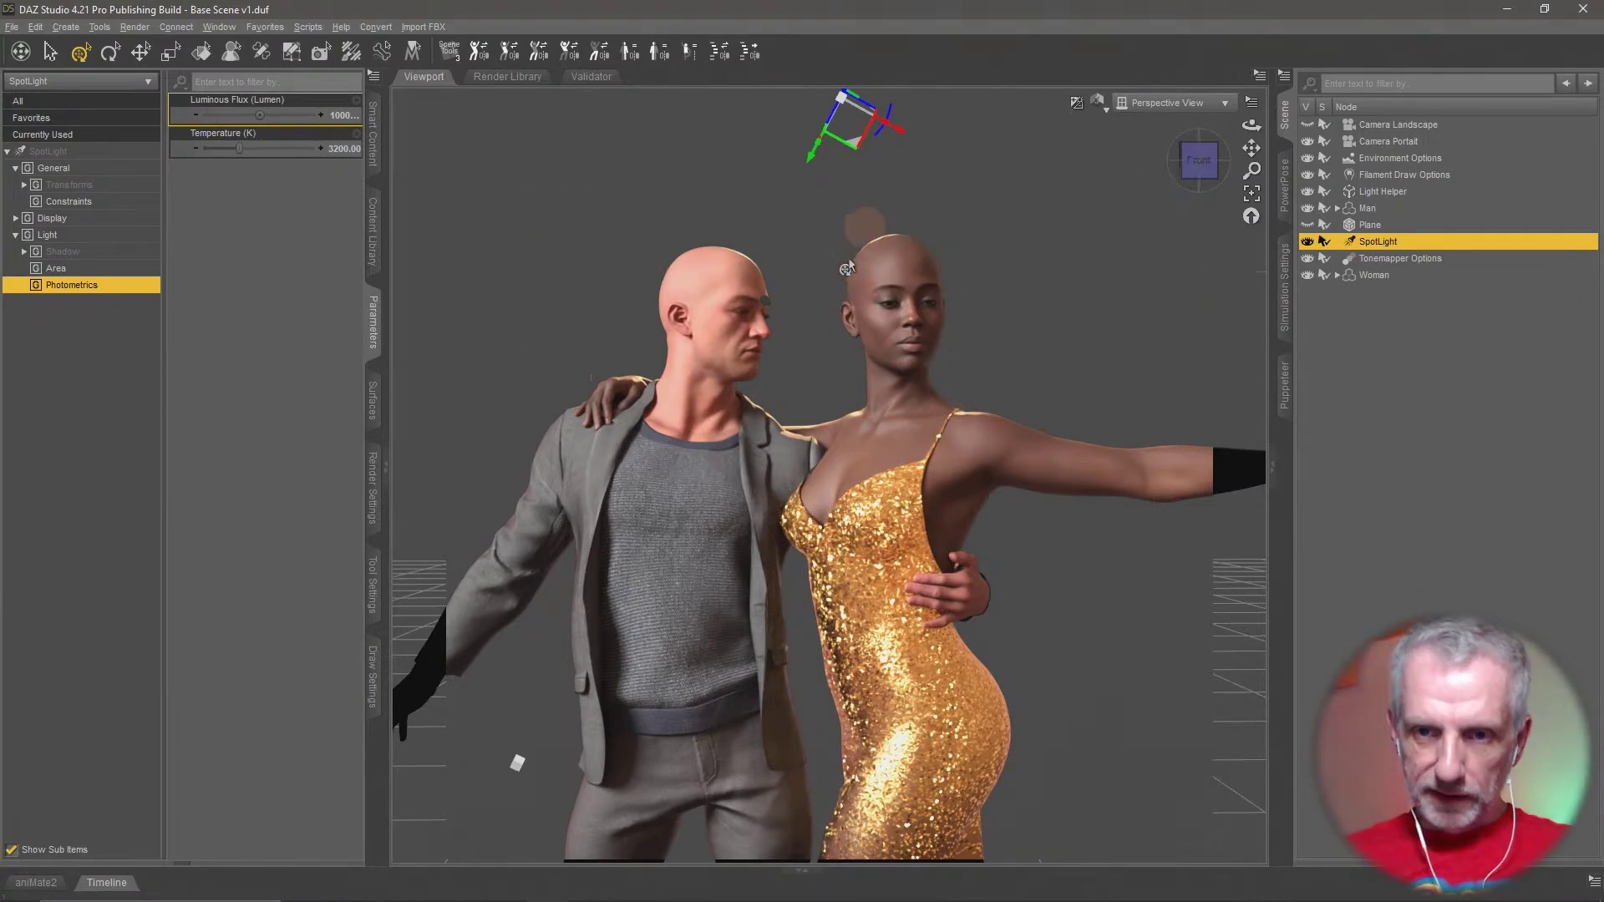
{"action": "scroll", "coordinate": [844, 406], "scroll_direction": "up", "scroll_amount": 2}
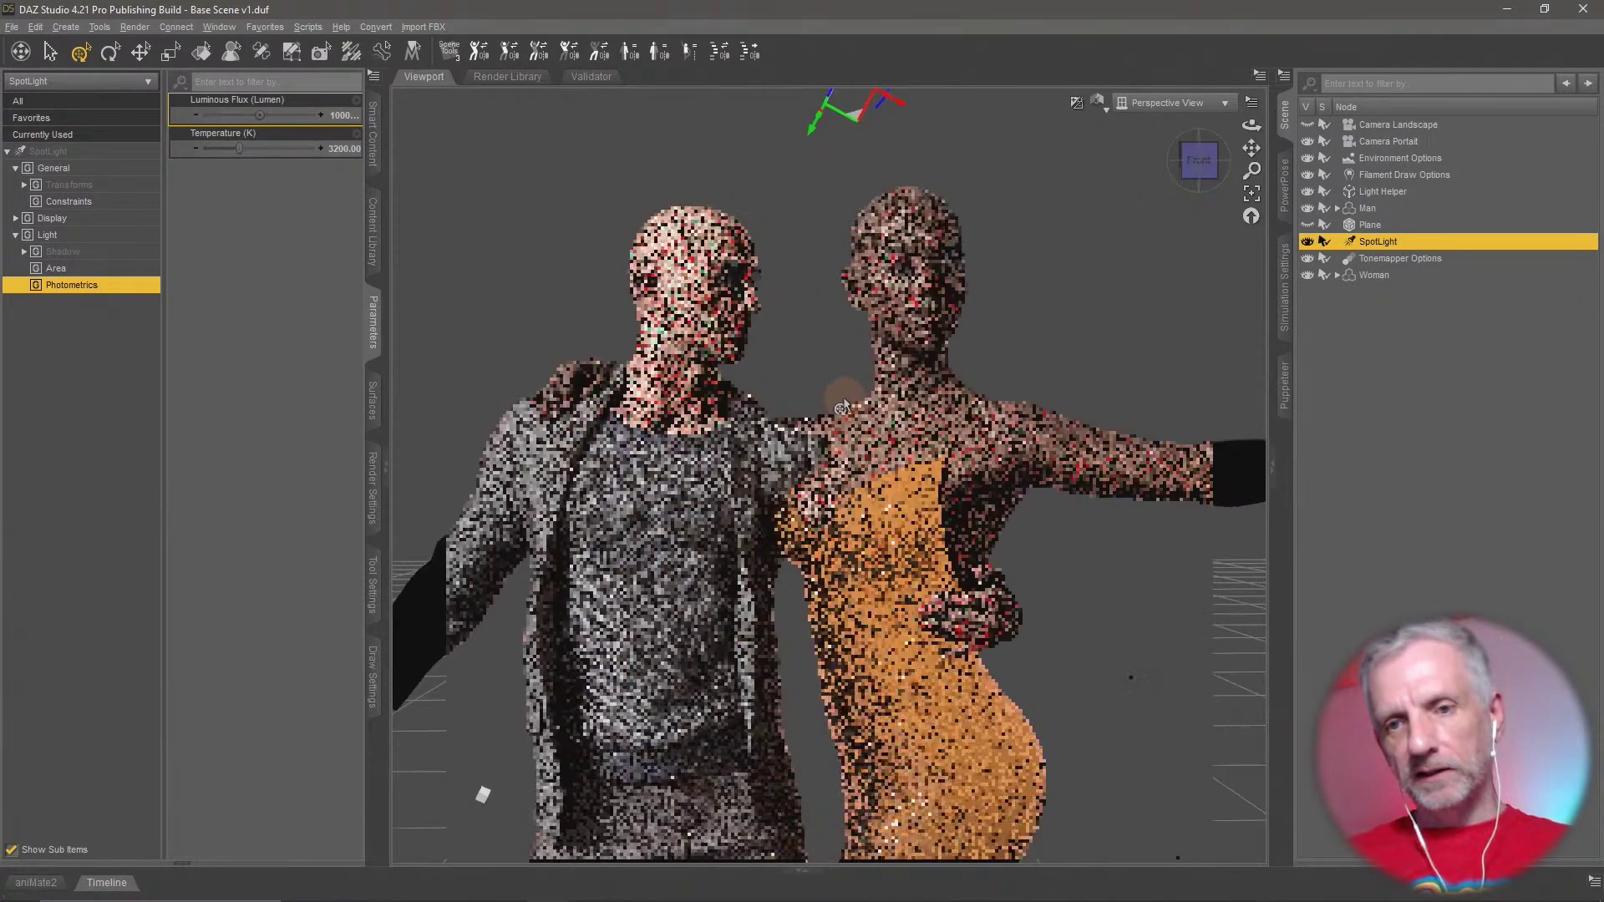
{"action": "scroll", "coordinate": [844, 406], "scroll_direction": "up", "scroll_amount": 1}
{"action": "middle_click_drag", "start_coordinate": [843, 404], "coordinate": [854, 457]}
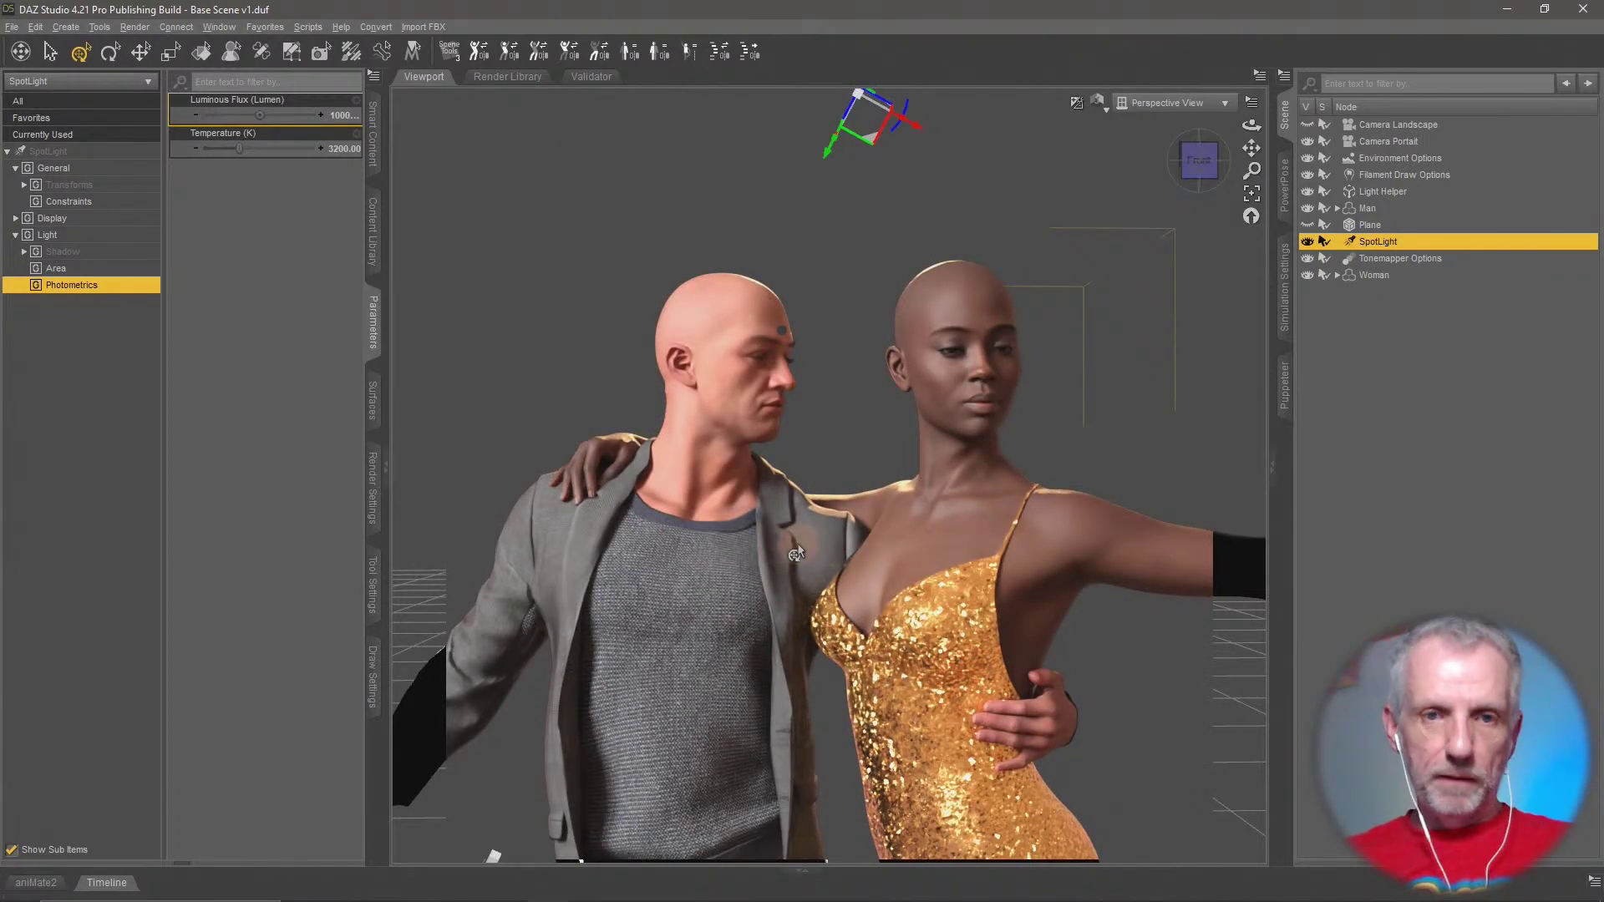
{"action": "middle_click_drag", "start_coordinate": [800, 553], "coordinate": [873, 543]}
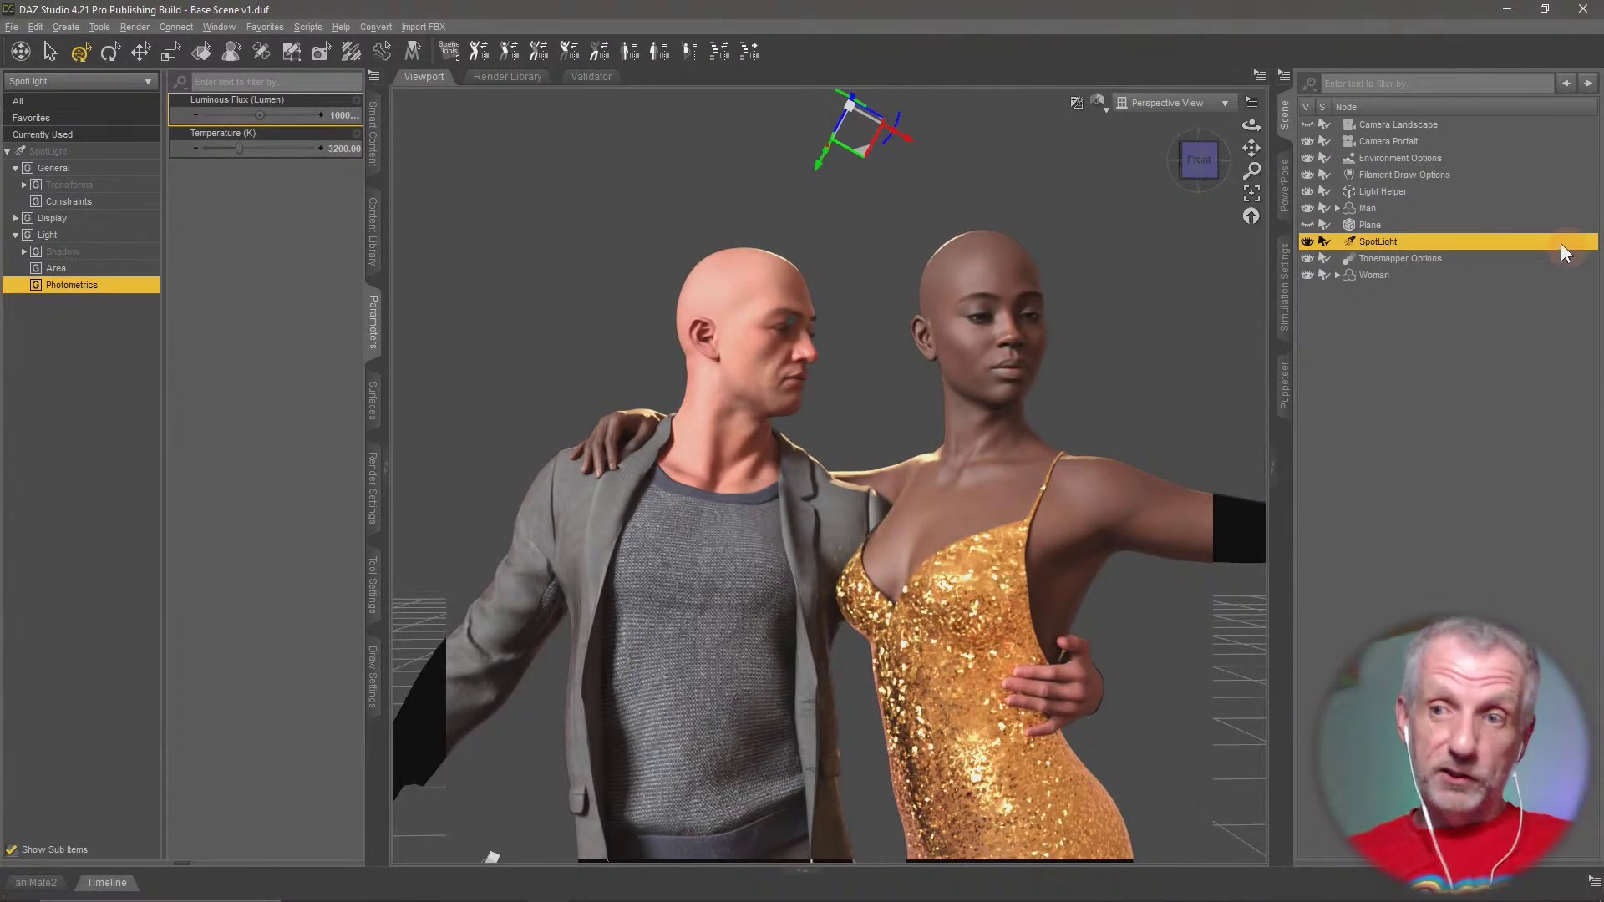
Change the spotlight's light geometry to Disc and set its diameter to 20
{"action": "left_click", "coordinate": [59, 268]}
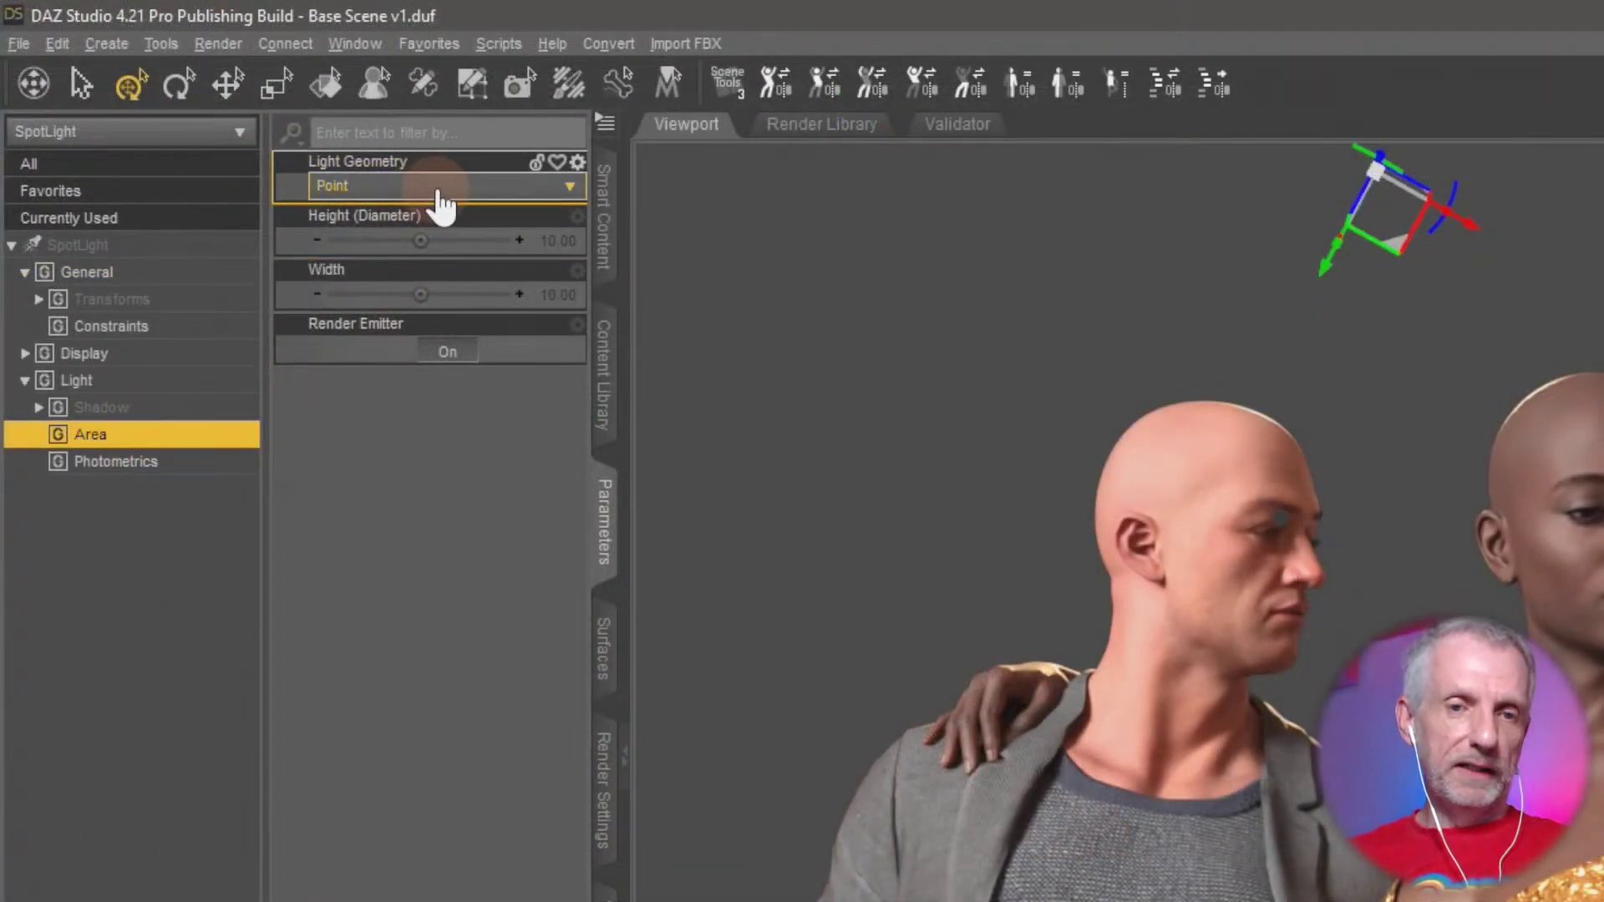
{"action": "left_click", "coordinate": [438, 193]}
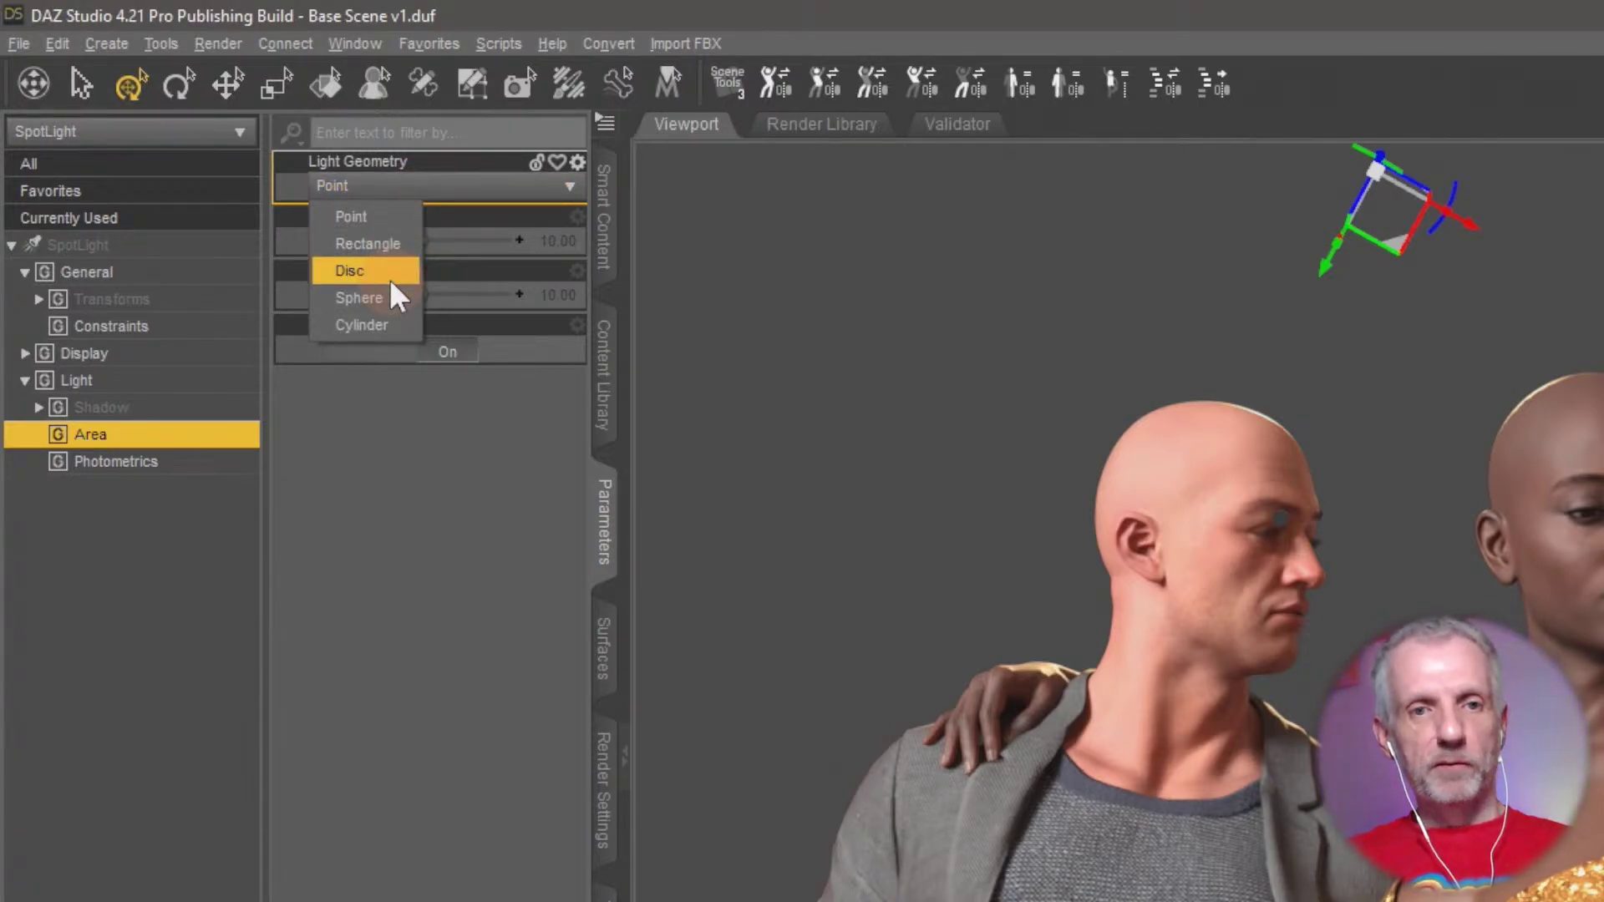
{"action": "left_click", "coordinate": [405, 273]}
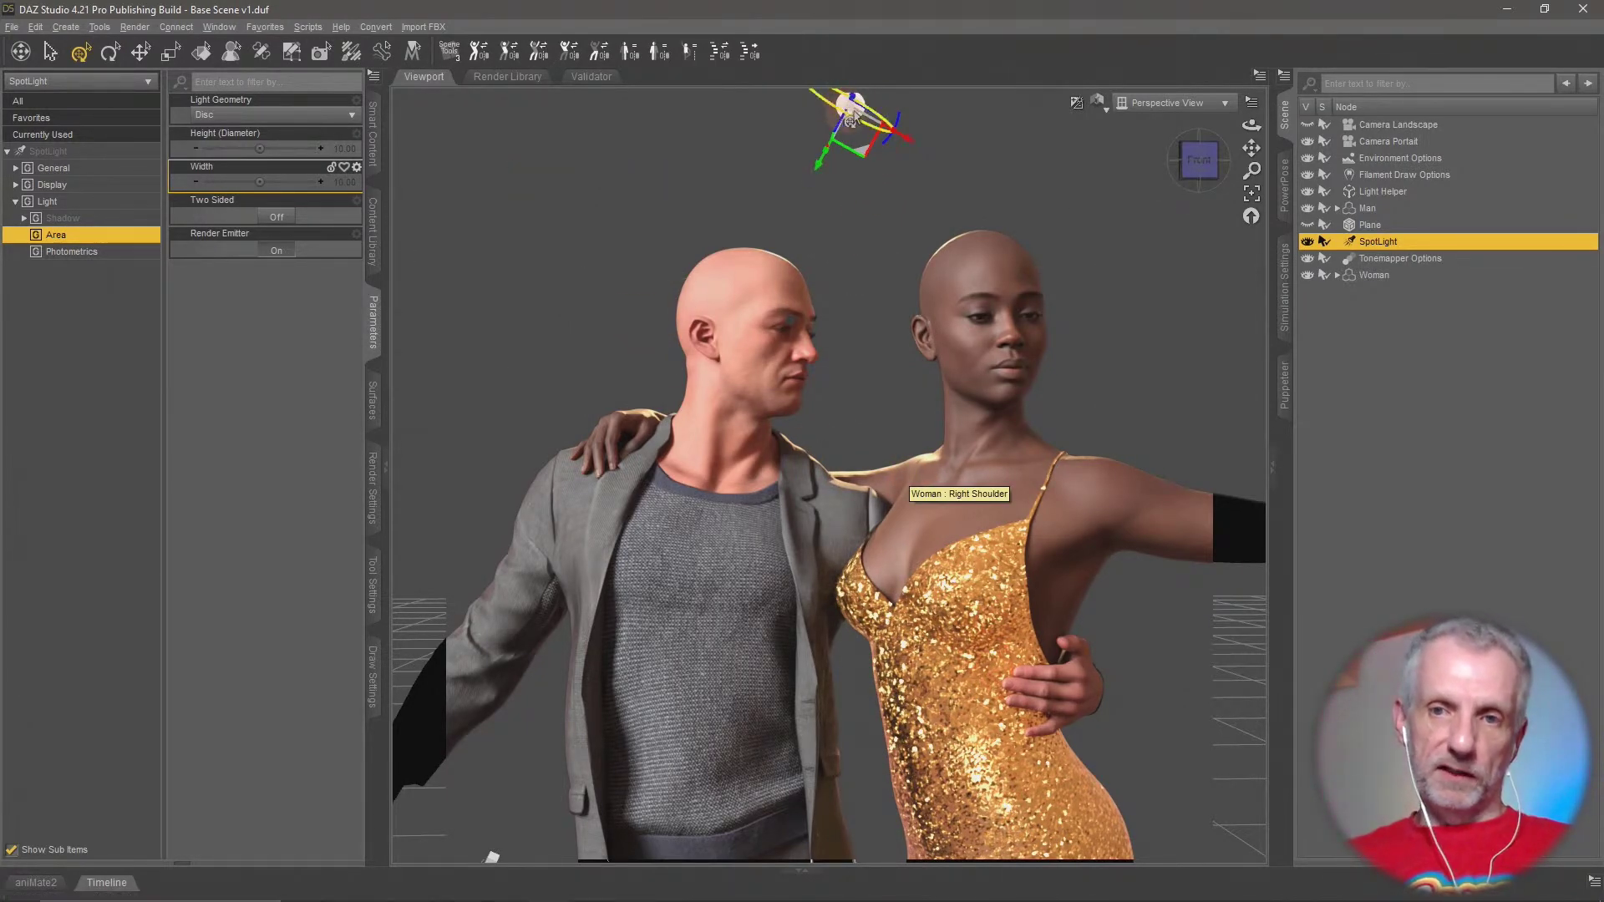
{"action": "left_click", "coordinate": [345, 149]}
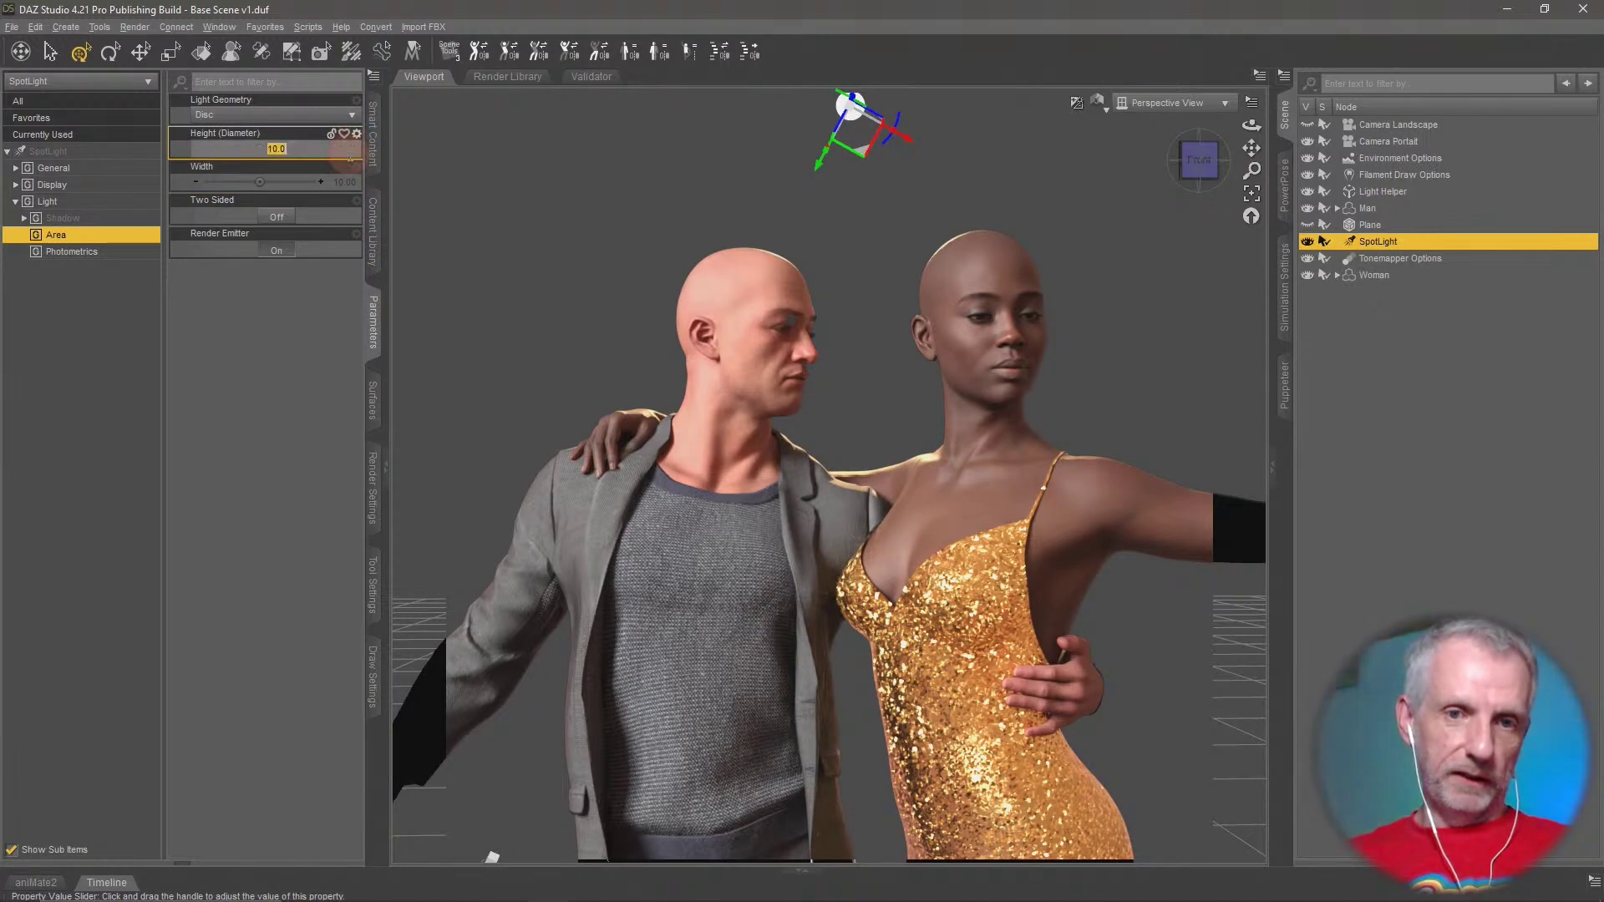
{"action": "type", "text": "20"}
{"action": "key", "text": "Return"}
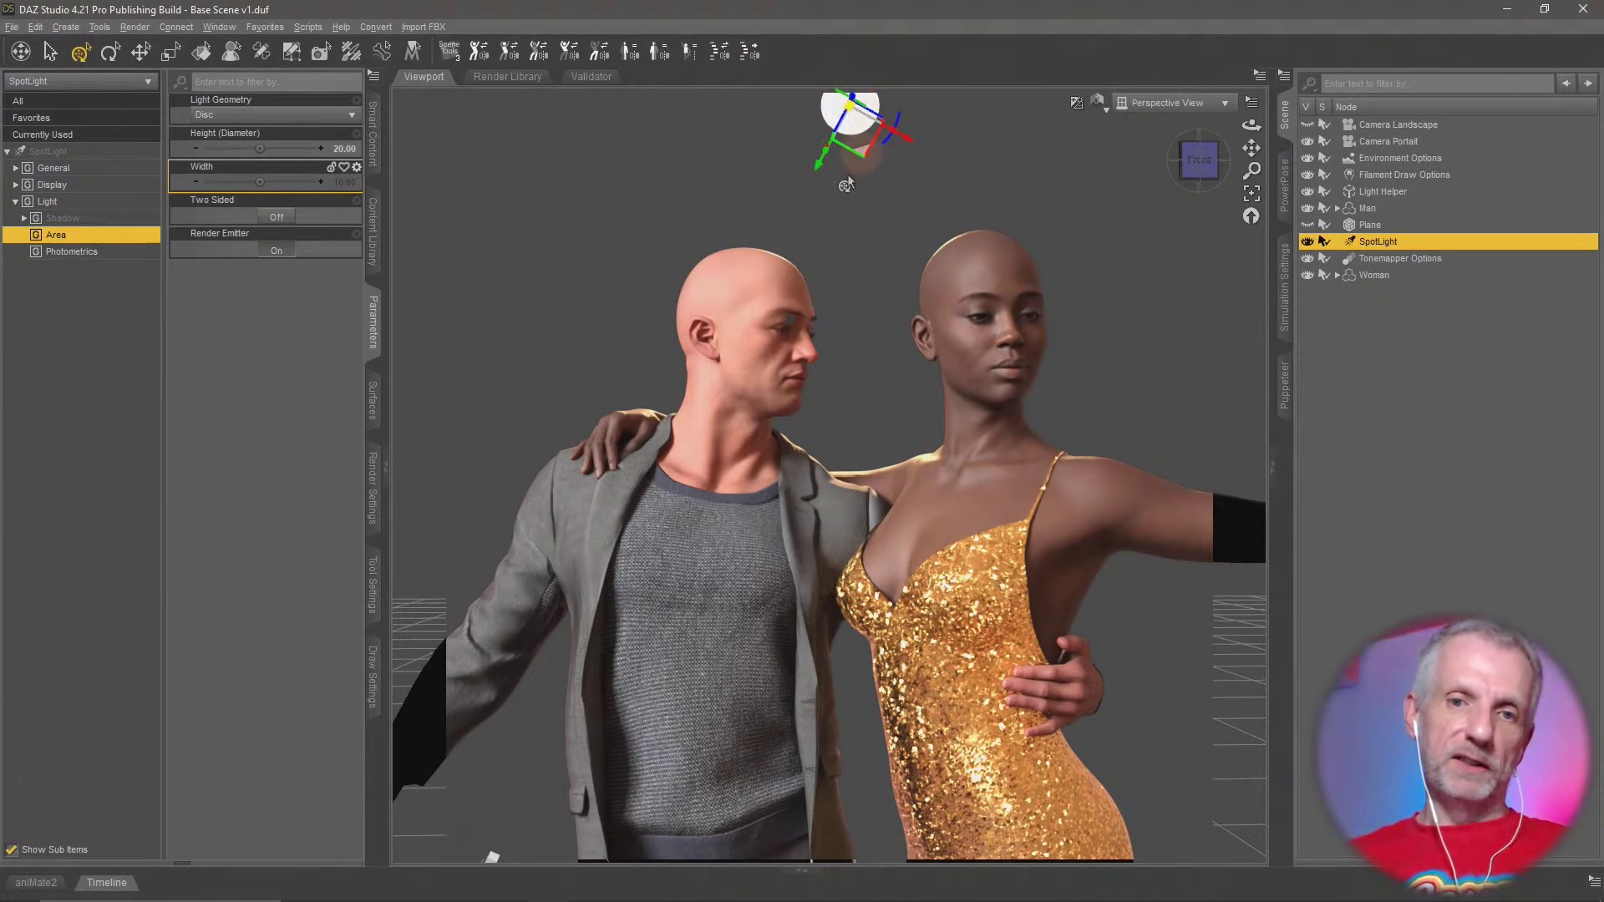
Check the lit couple from a wider framing and return the viewport to the Filament preview
{"action": "scroll", "coordinate": [817, 525], "scroll_direction": "down", "scroll_amount": 5}
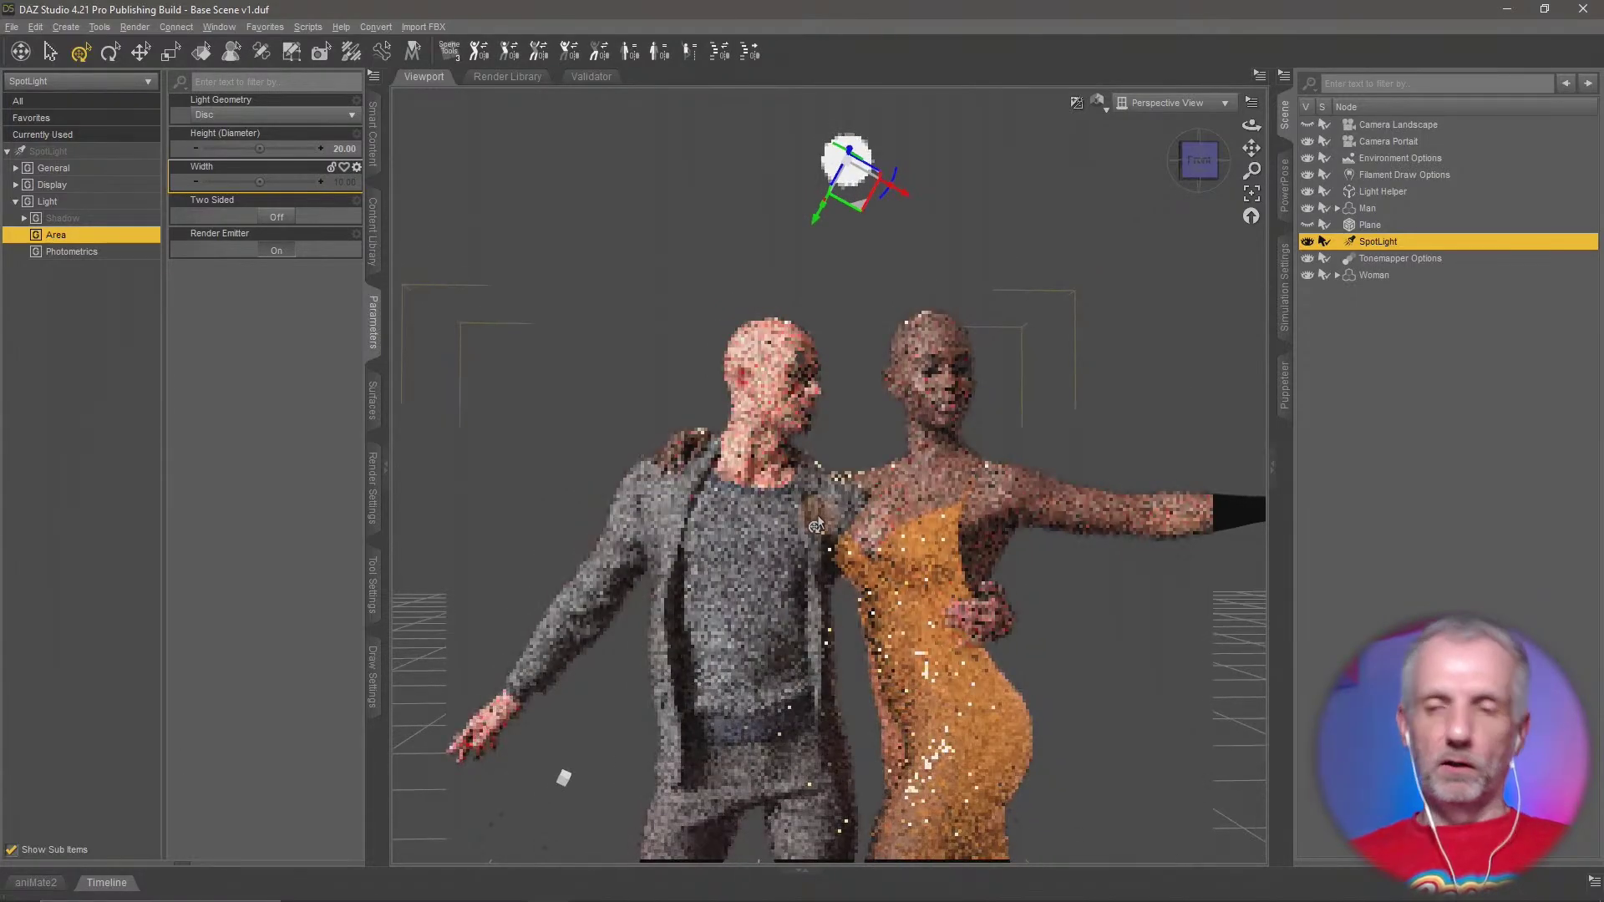
{"action": "mouse_move", "coordinate": [827, 550]}
{"action": "middle_mouse_down"}
{"action": "mouse_move", "coordinate": [827, 618]}
{"action": "mouse_move", "coordinate": [833, 558]}
{"action": "middle_mouse_up"}
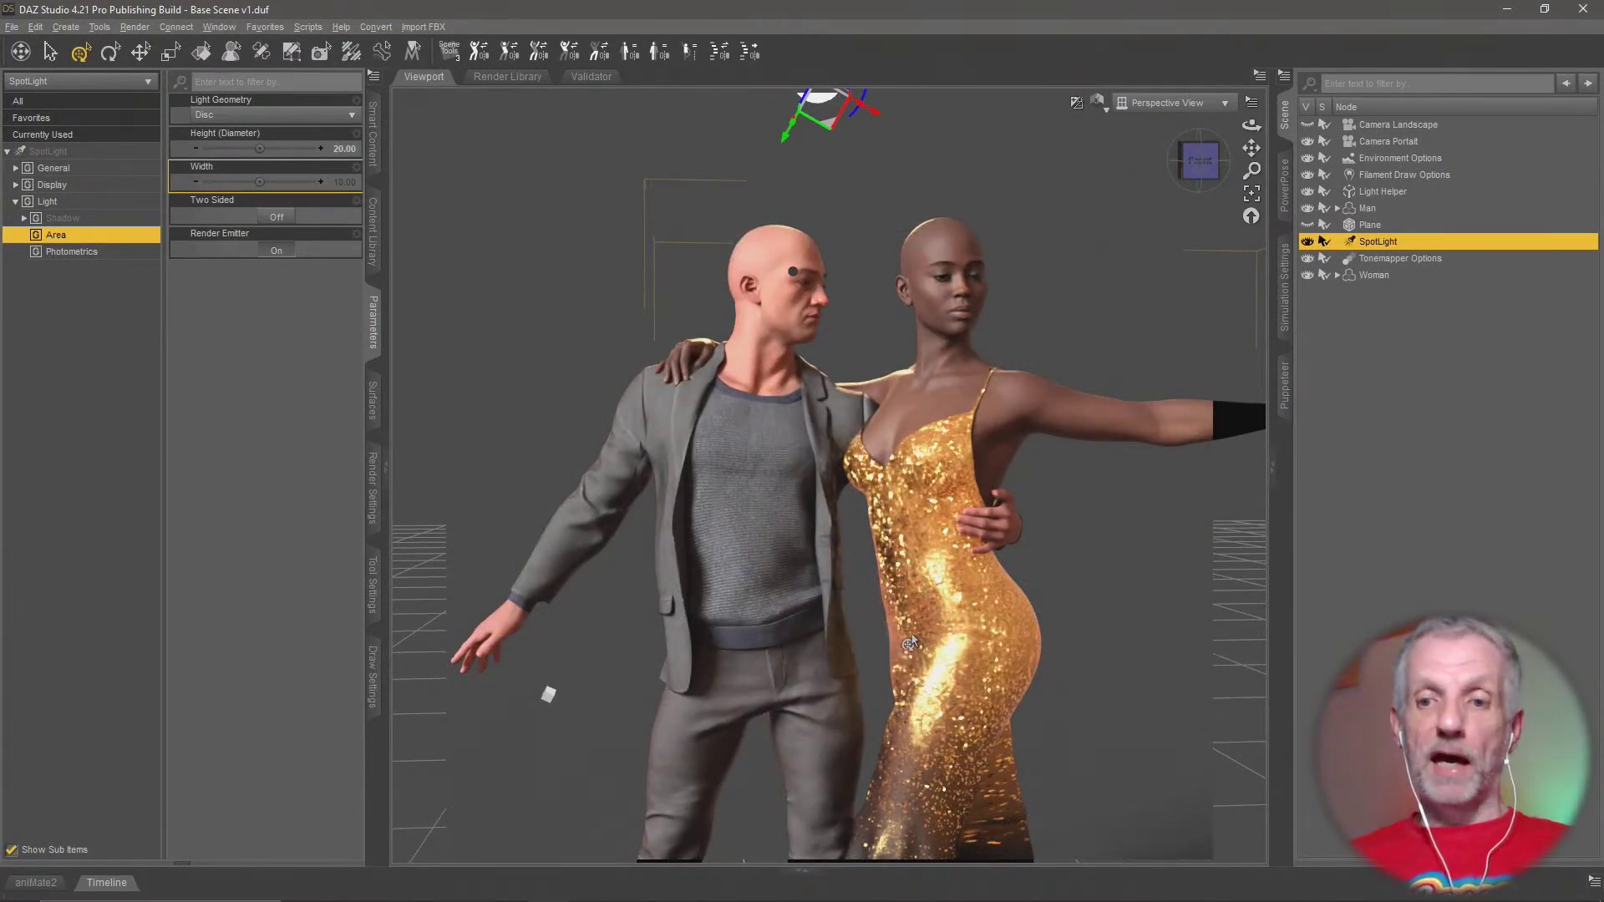
{"action": "middle_click_drag", "start_coordinate": [915, 646], "coordinate": [914, 629]}
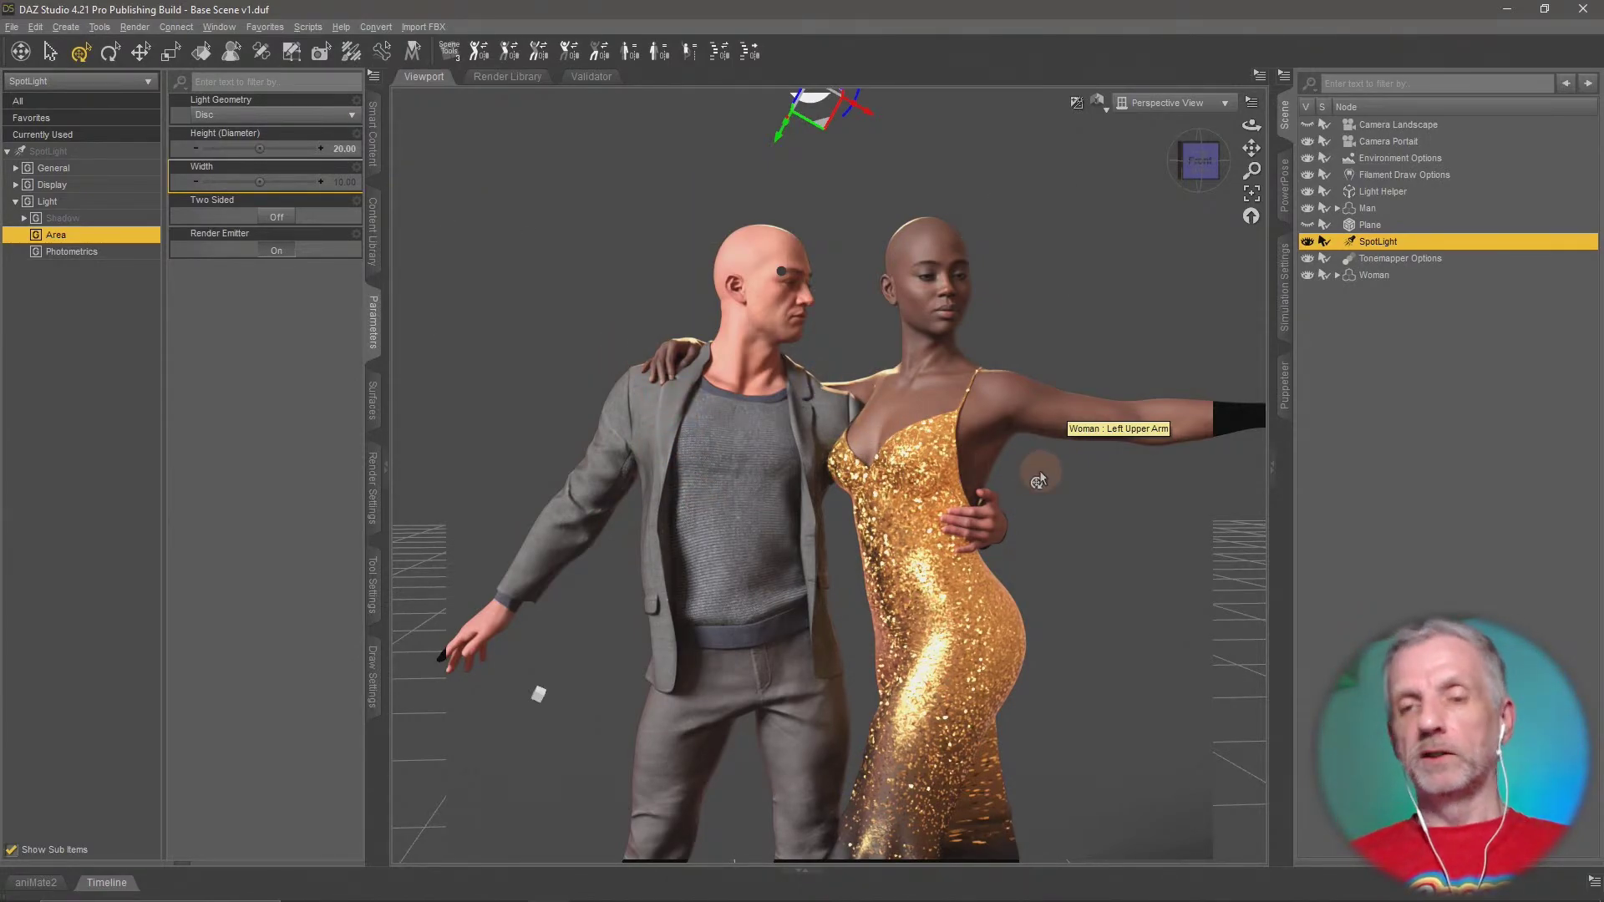
{"action": "left_click", "coordinate": [1098, 102]}
{"action": "left_click", "coordinate": [1130, 301]}
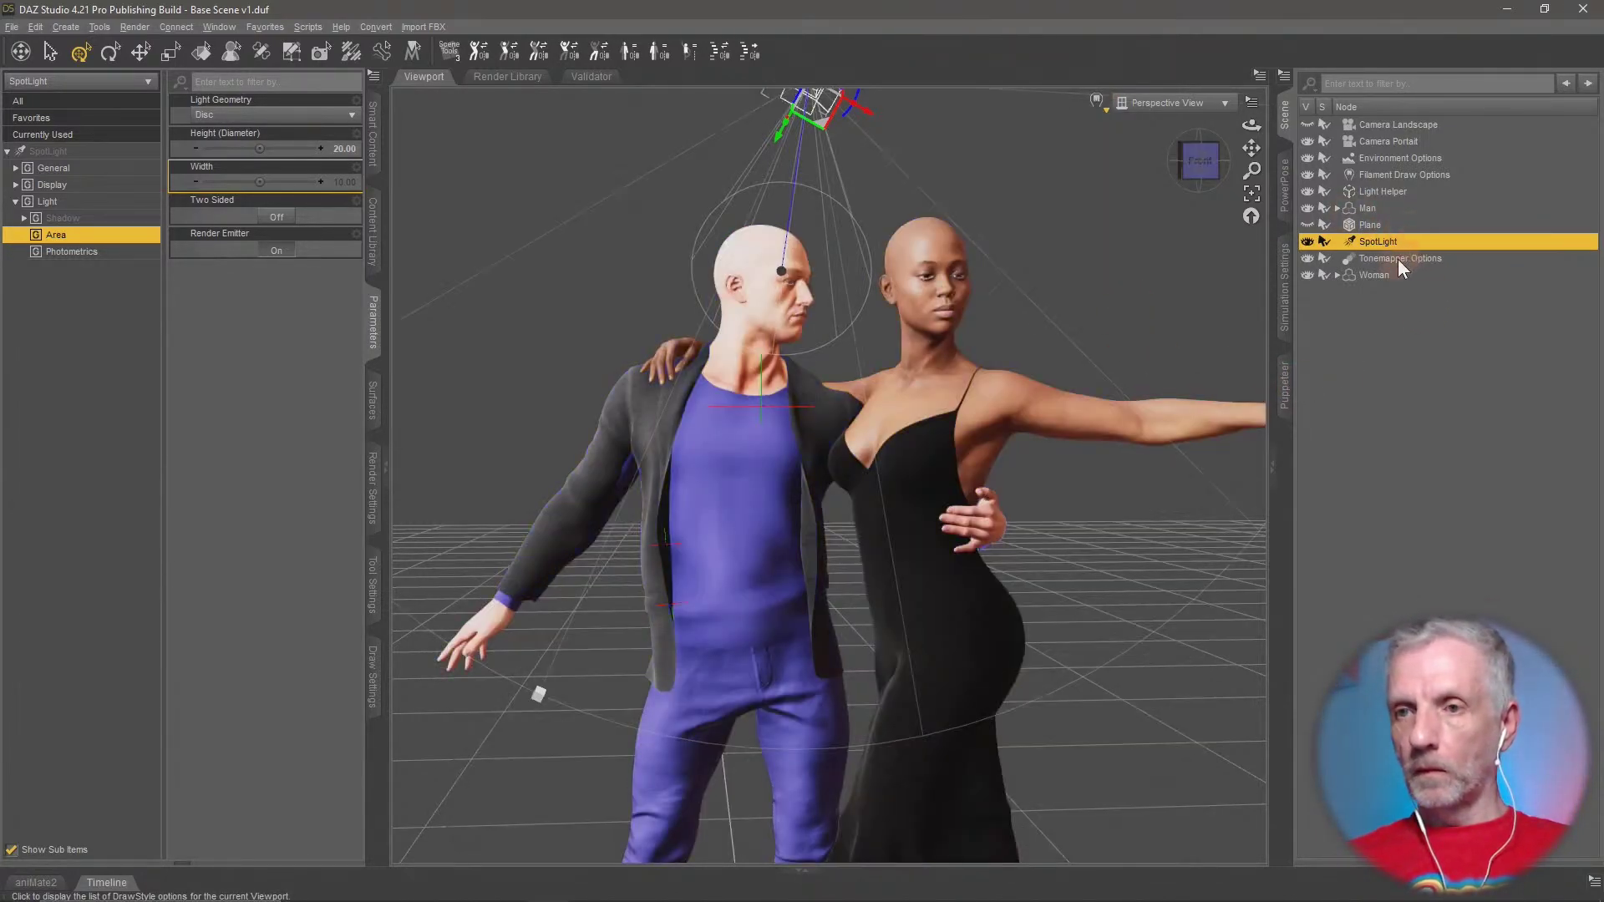
Select the man and list the installed hair products compatible with him
{"action": "left_click", "coordinate": [1383, 208]}
{"action": "left_click", "coordinate": [374, 134]}
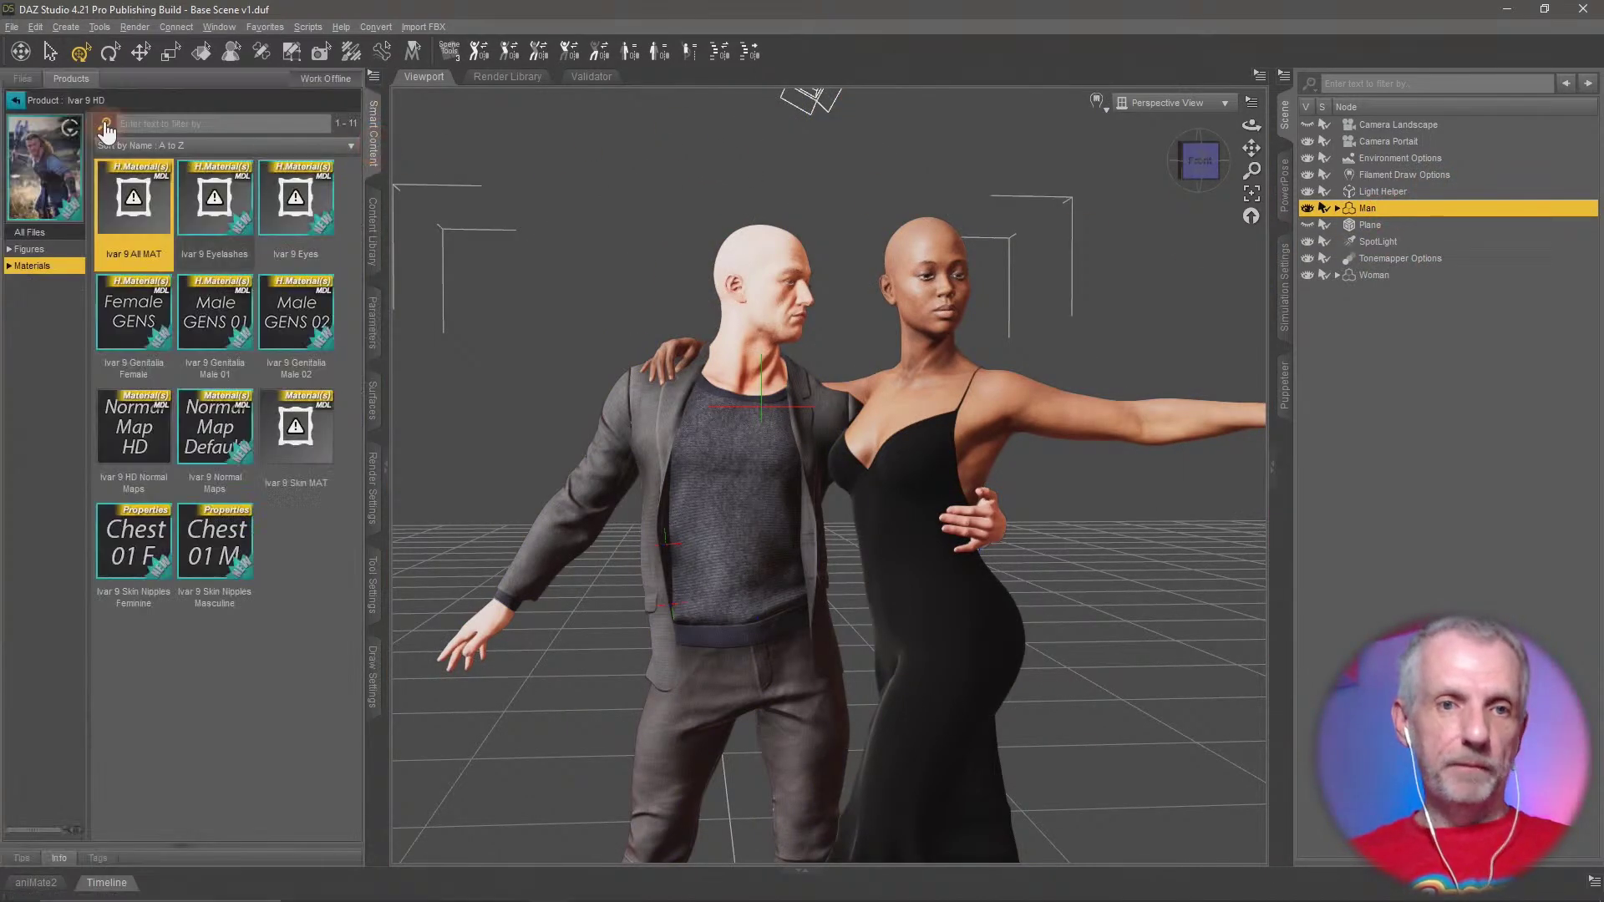
{"action": "left_click", "coordinate": [16, 100]}
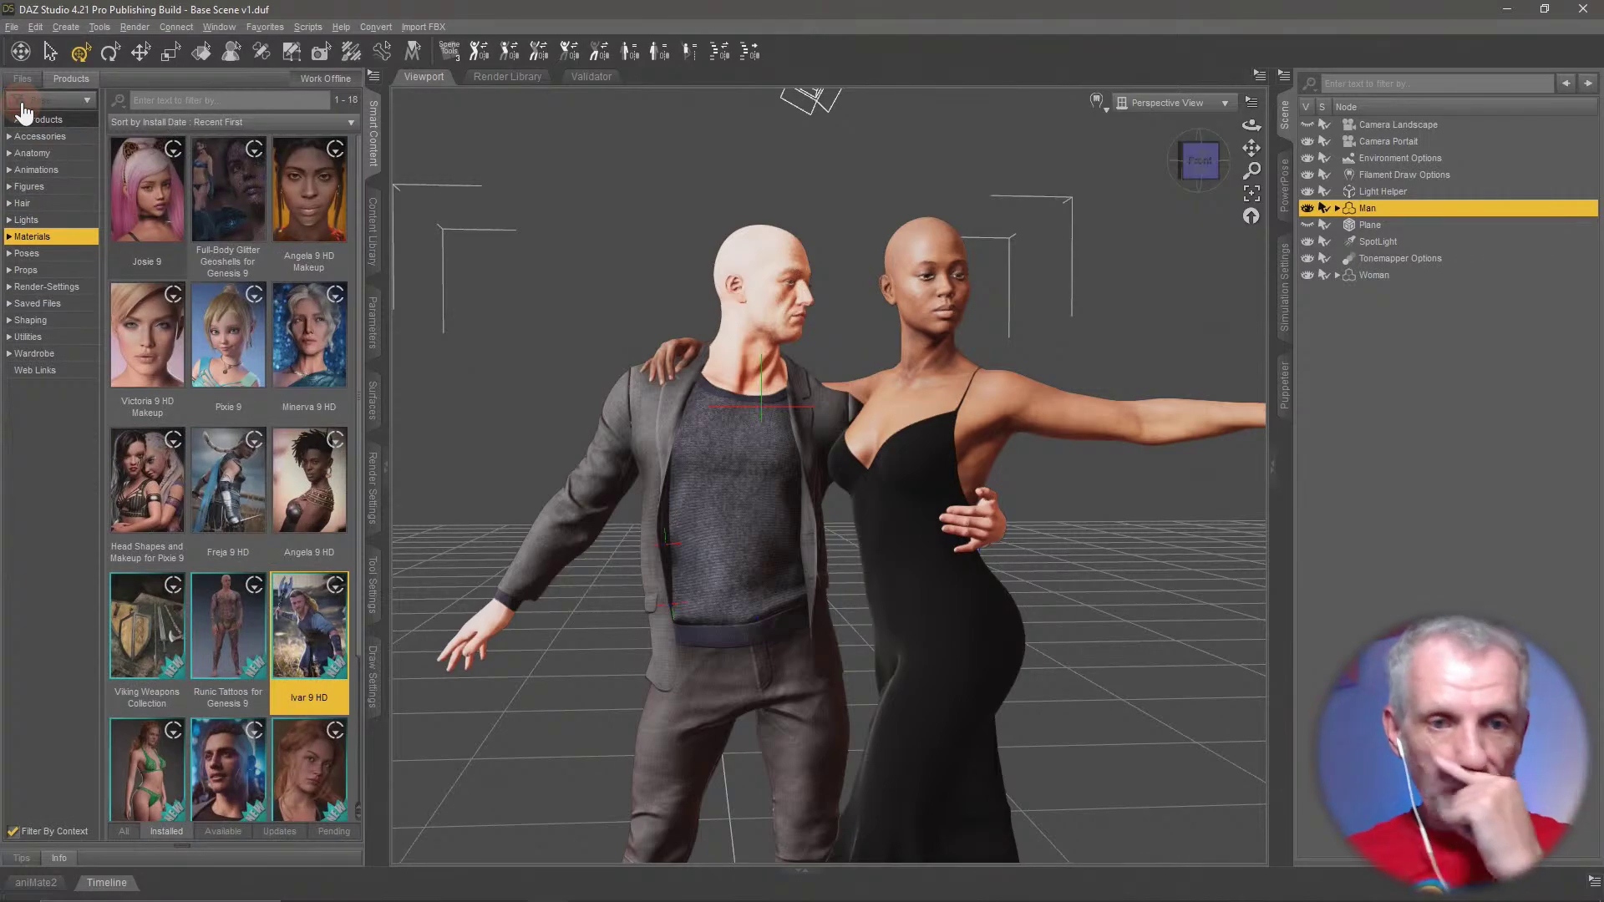
{"action": "left_click", "coordinate": [33, 203]}
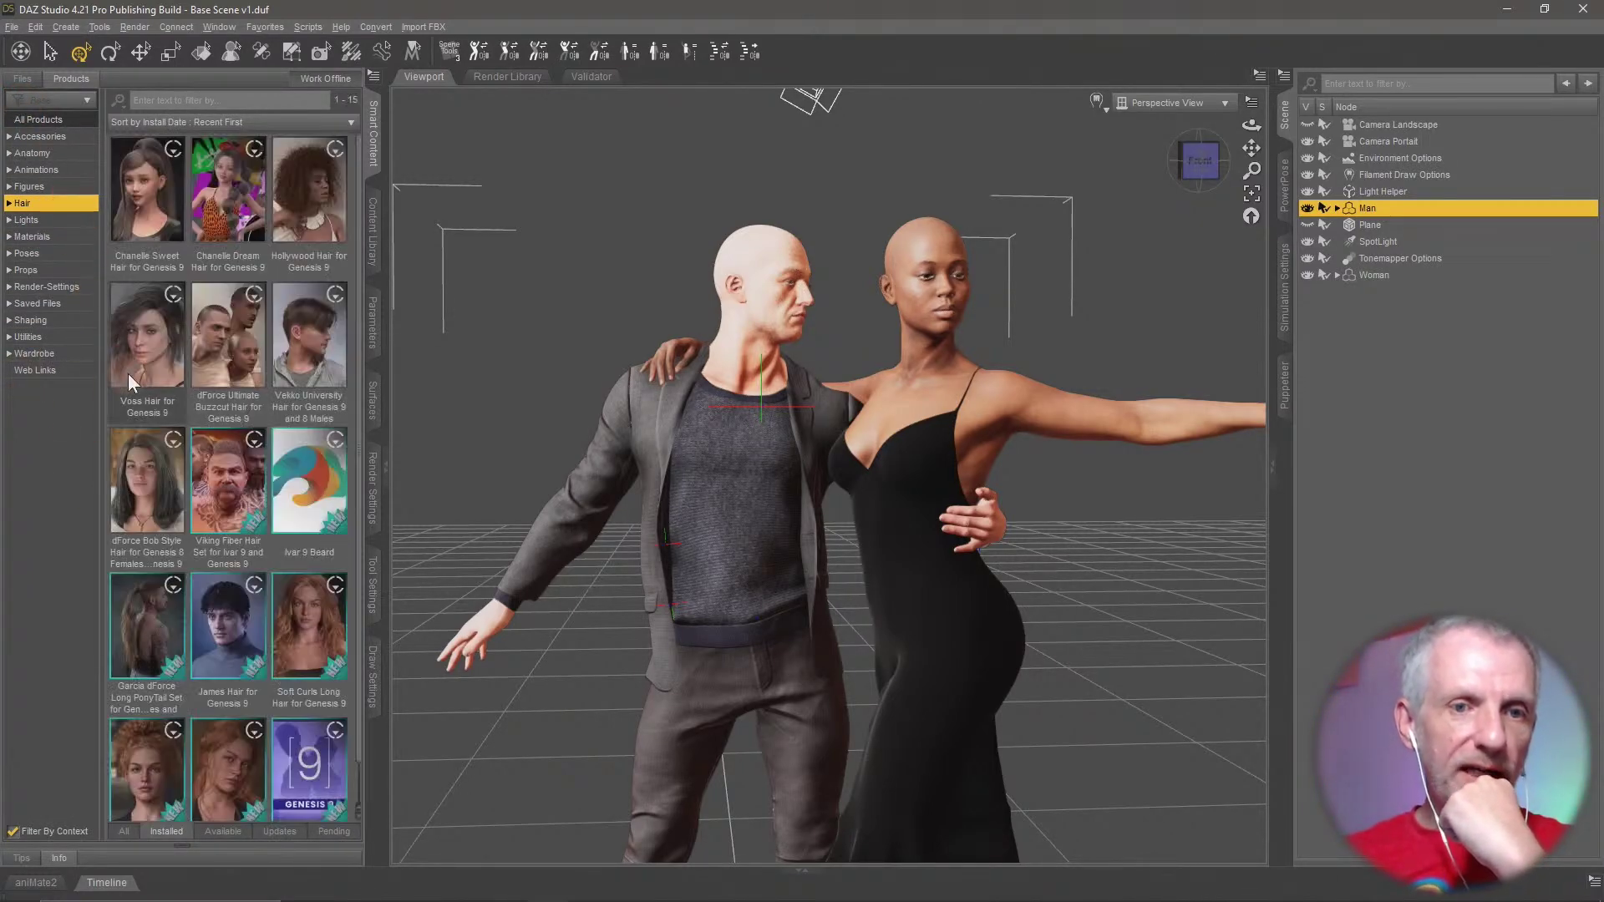
Compare the male hairstyles among the installed products and those still available for download
{"action": "left_click", "coordinate": [237, 358]}
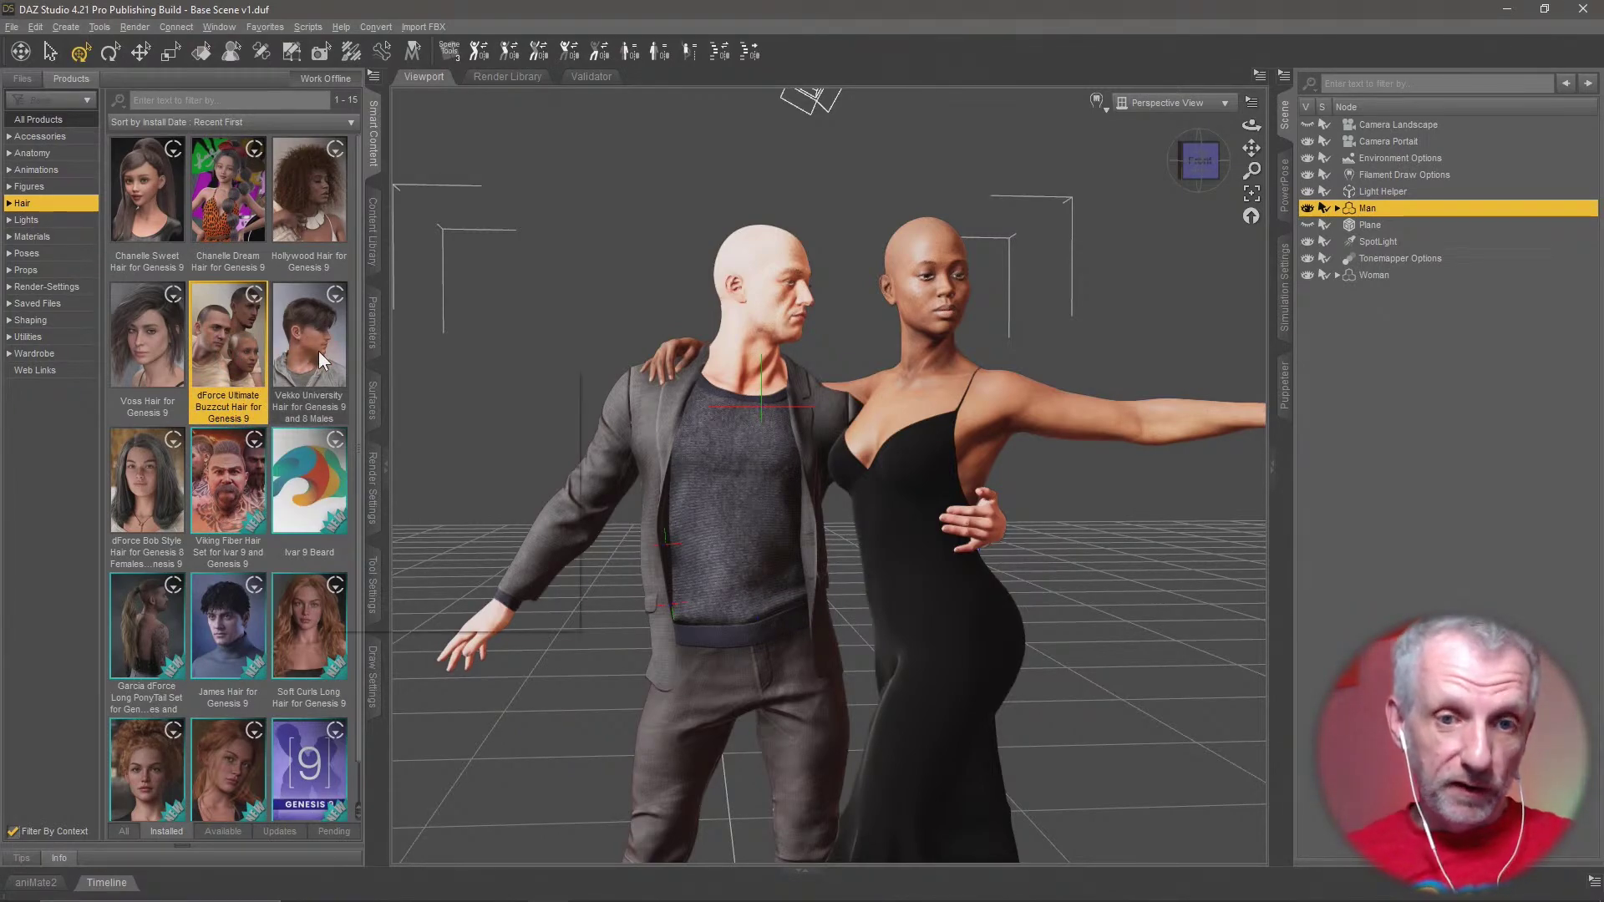
{"action": "mouse_move", "coordinate": [320, 358]}
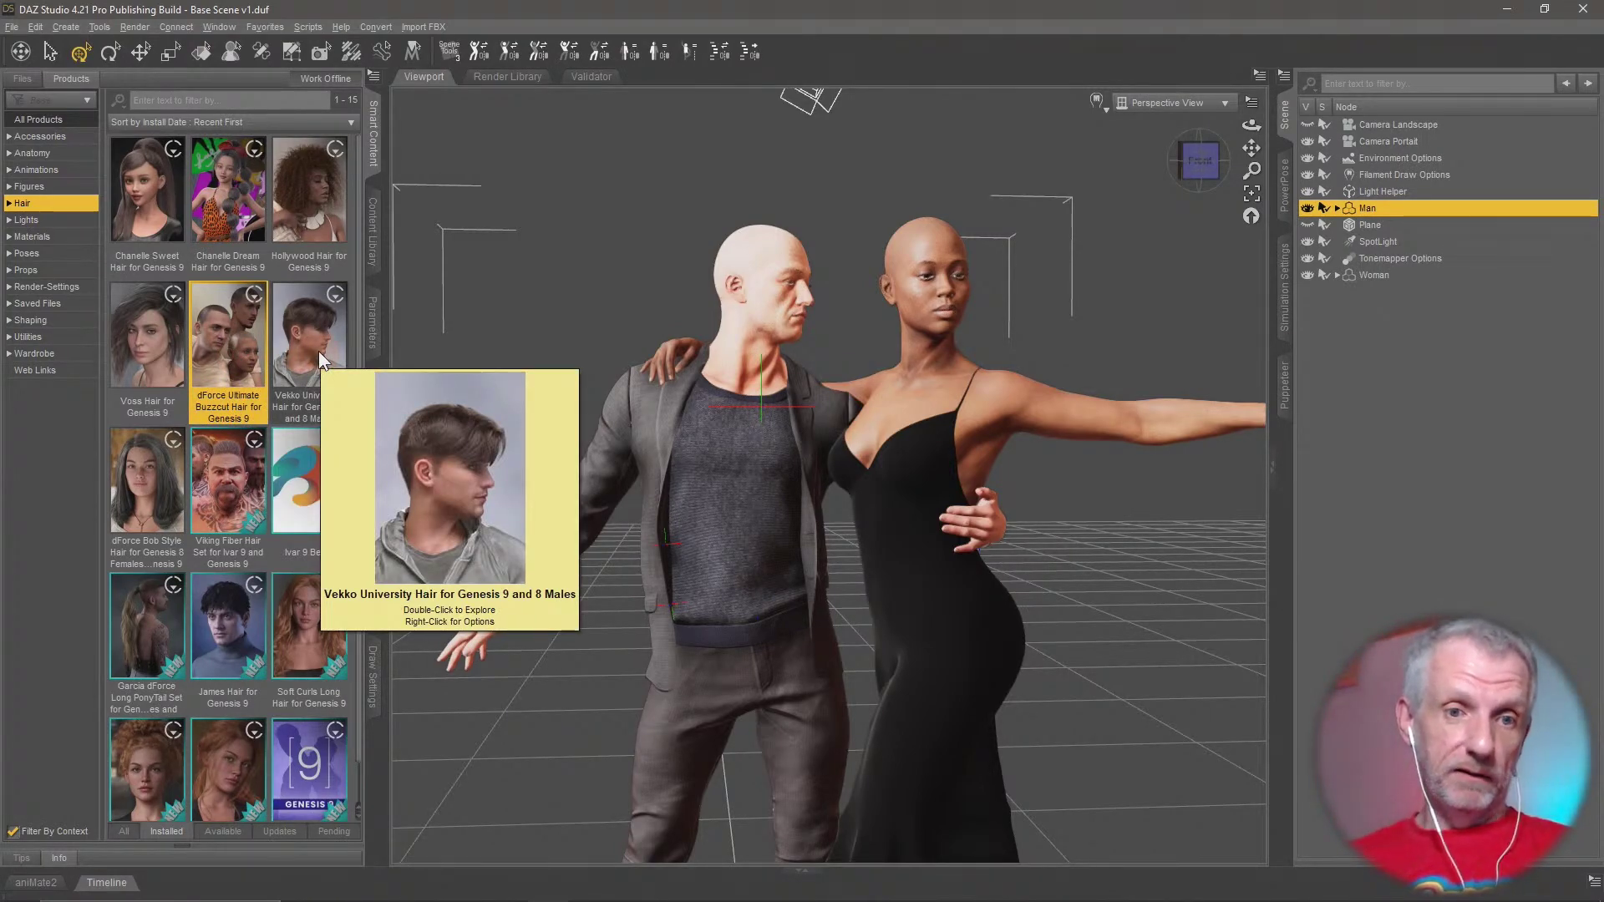
{"action": "left_click", "coordinate": [229, 486]}
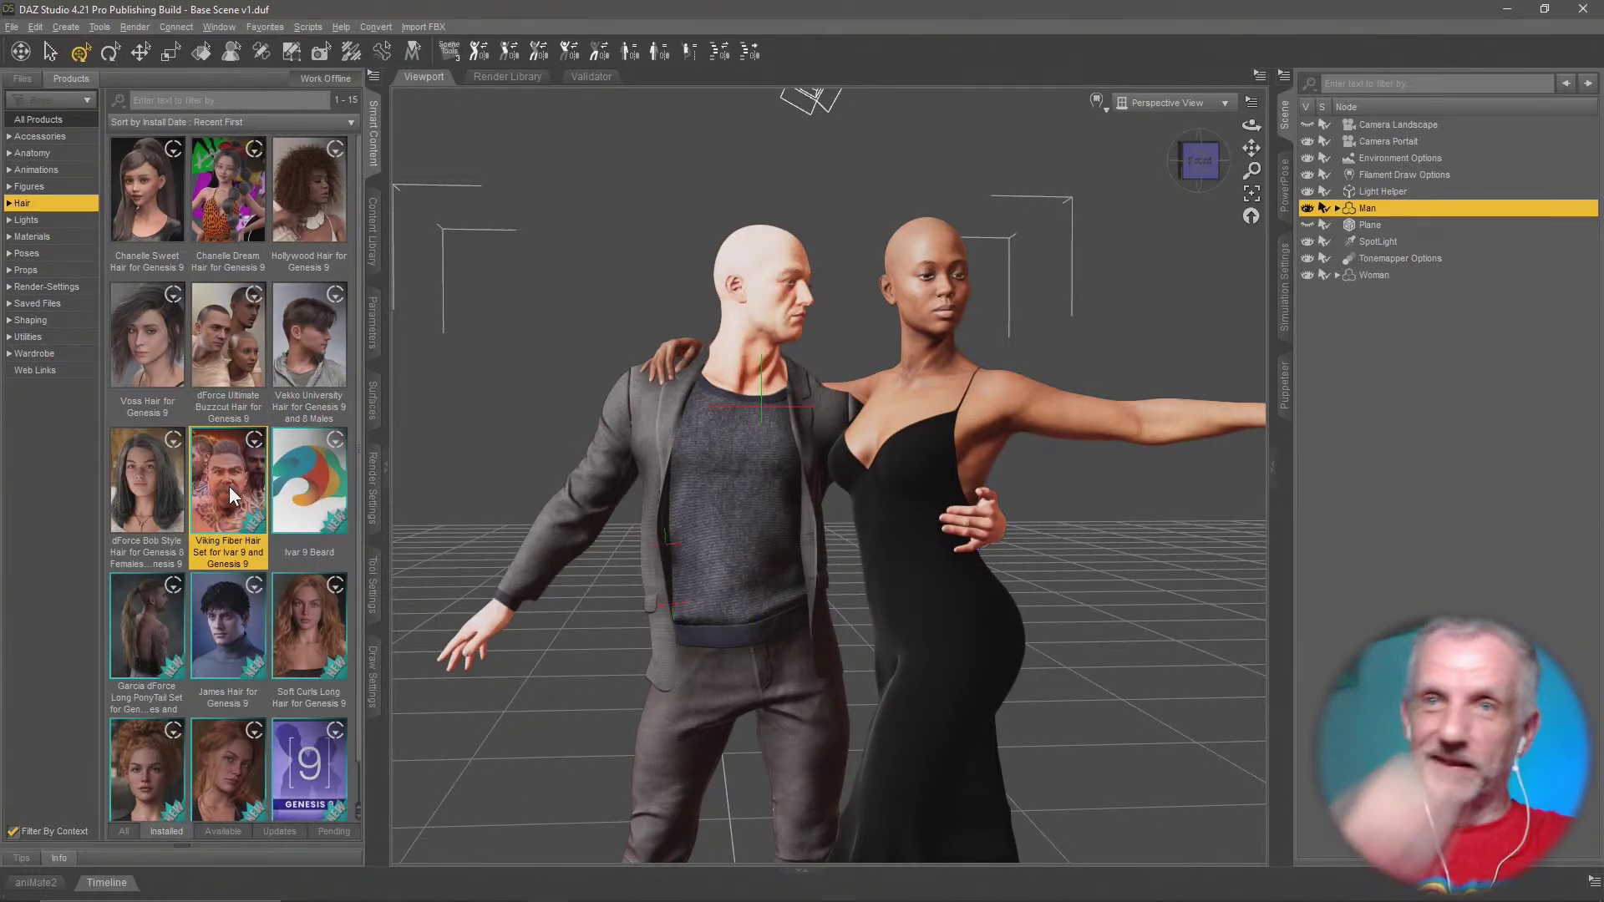
{"action": "scroll", "coordinate": [232, 488], "scroll_direction": "down", "scroll_amount": 1}
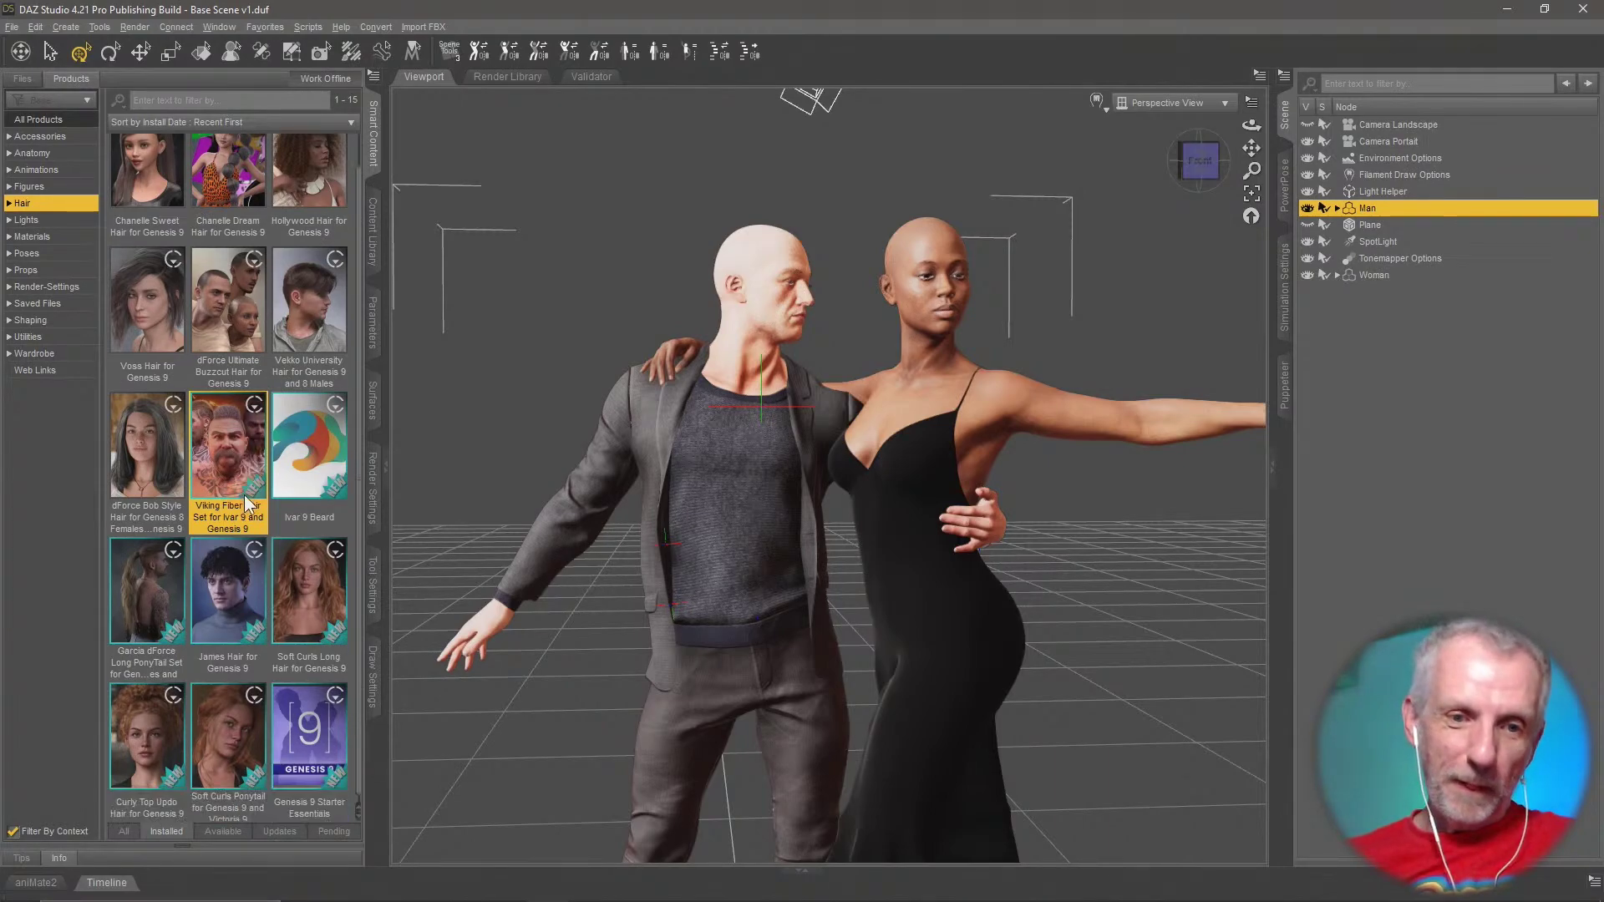
{"action": "left_click", "coordinate": [229, 614]}
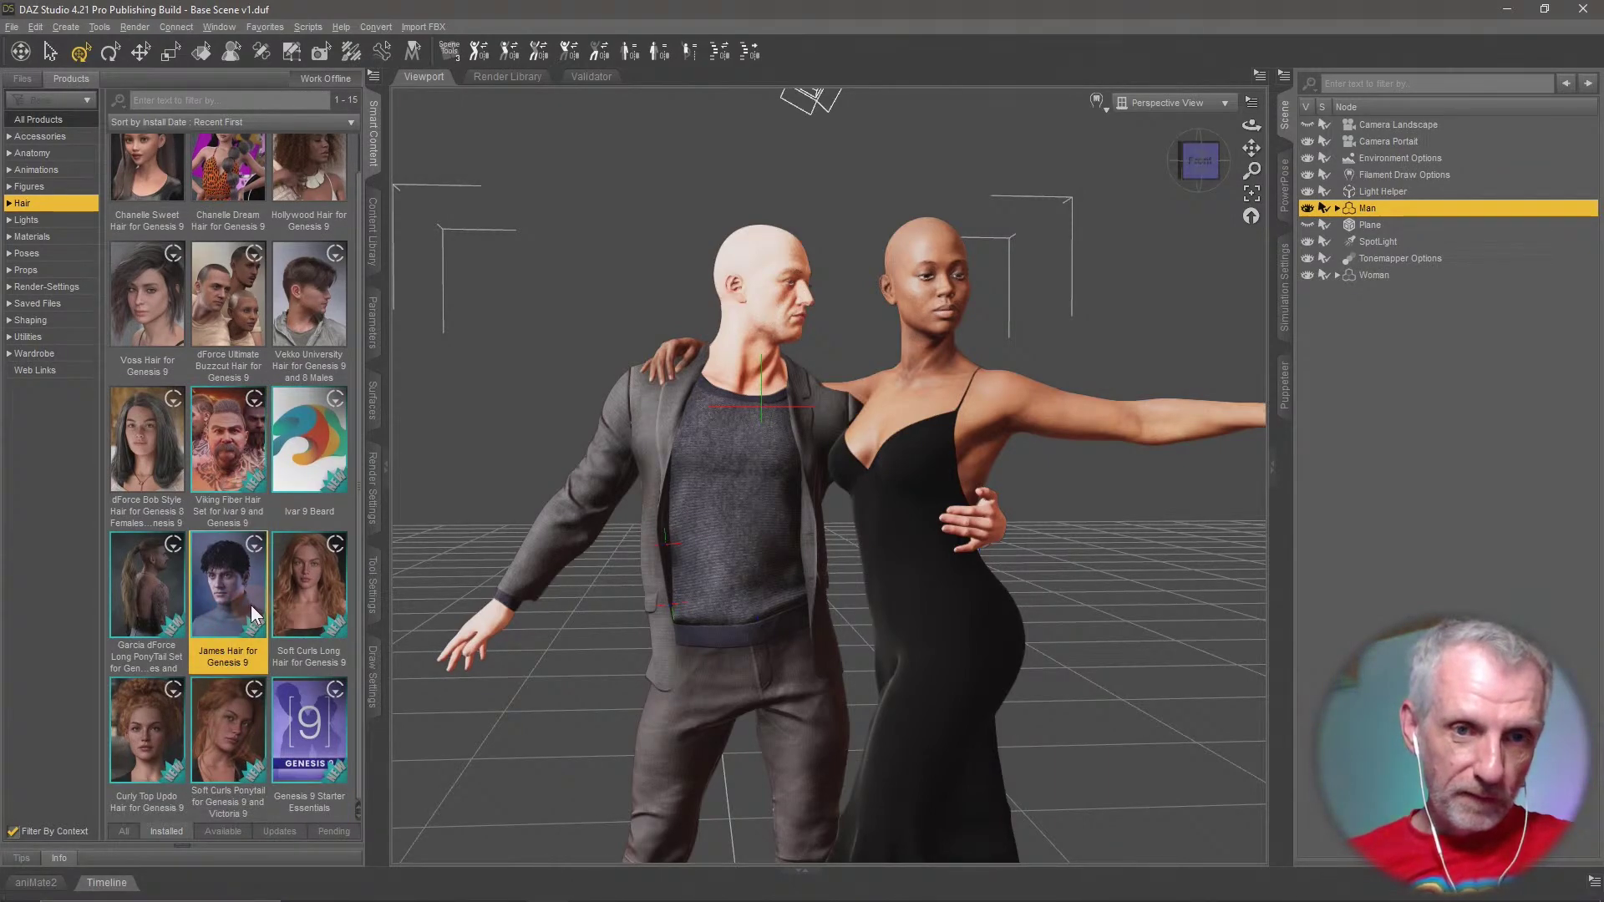
{"action": "mouse_move", "coordinate": [338, 627]}
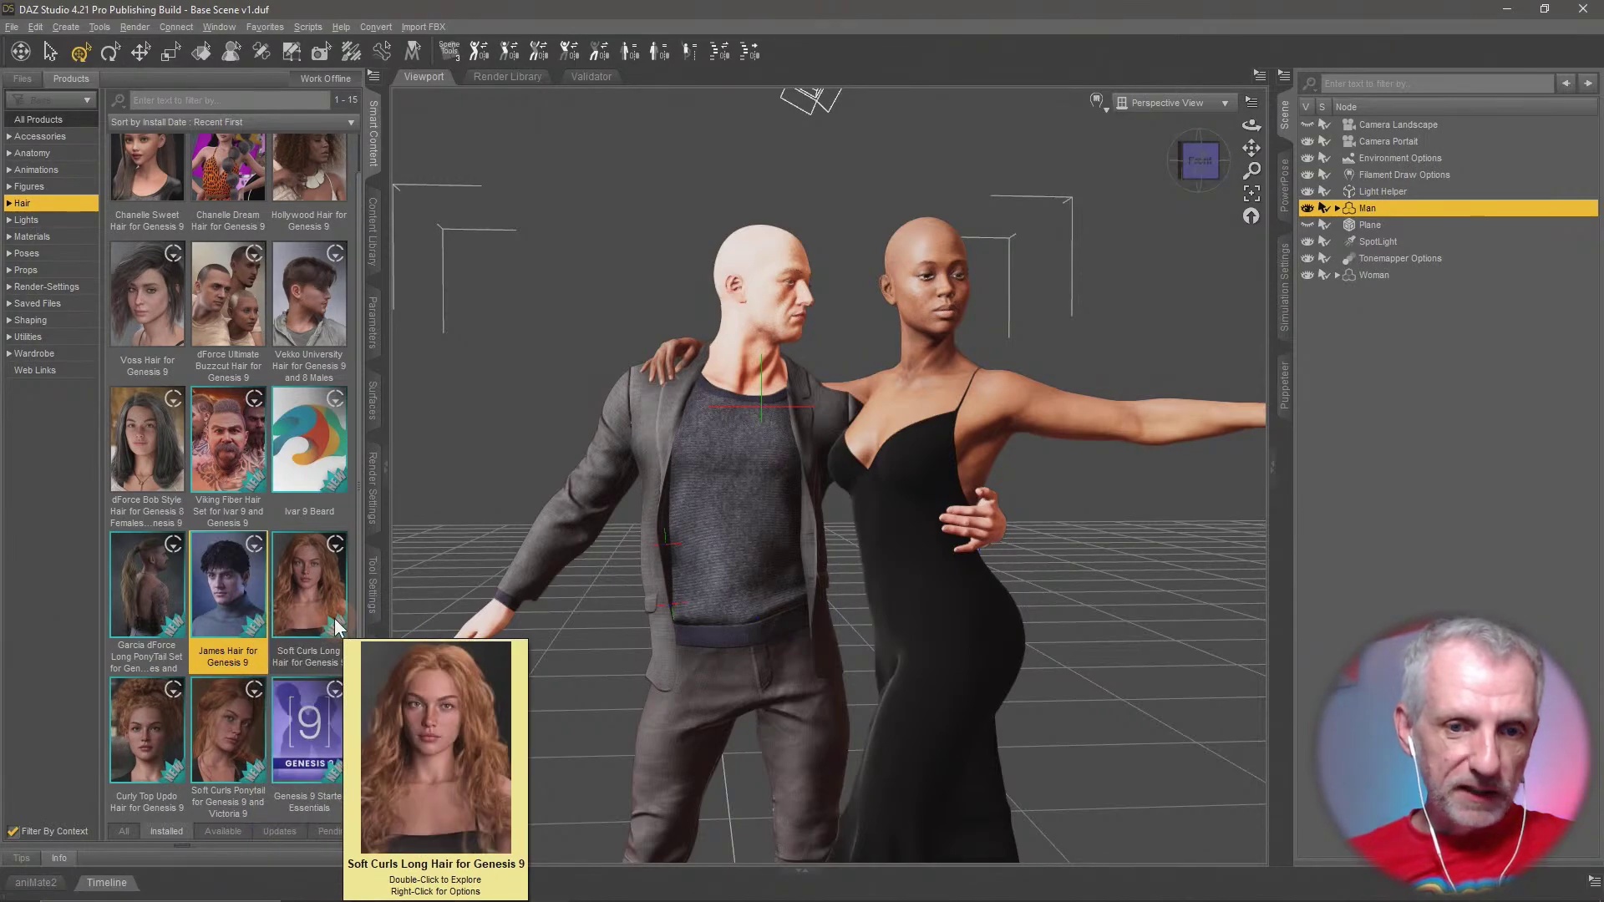
{"action": "scroll", "coordinate": [335, 625], "scroll_direction": "up", "scroll_amount": 1}
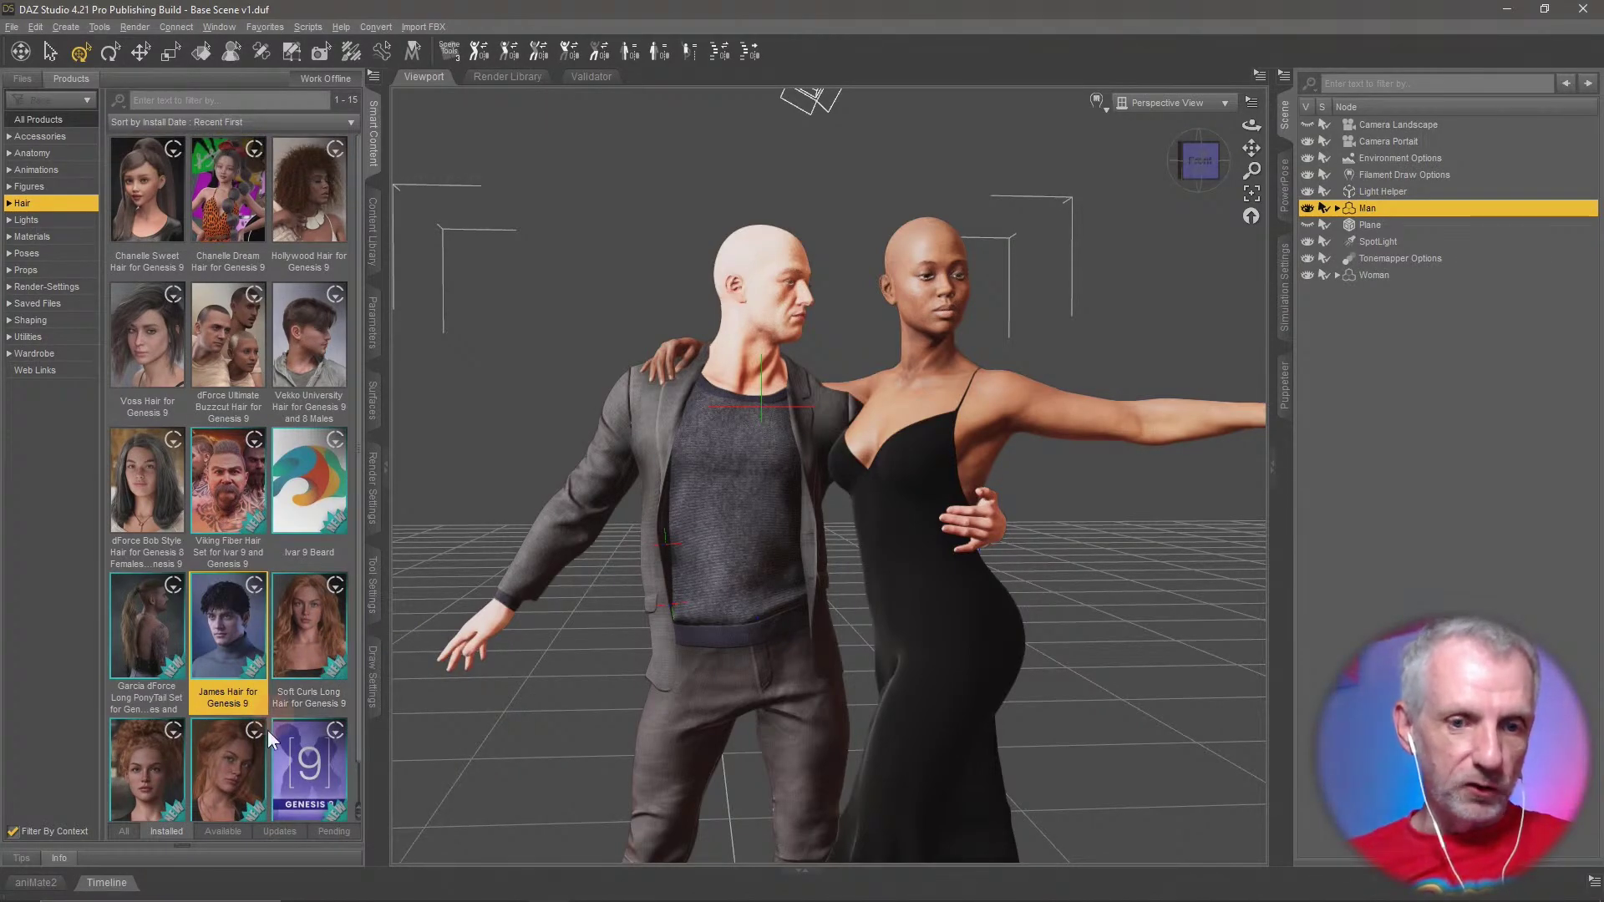
{"action": "left_click", "coordinate": [224, 833]}
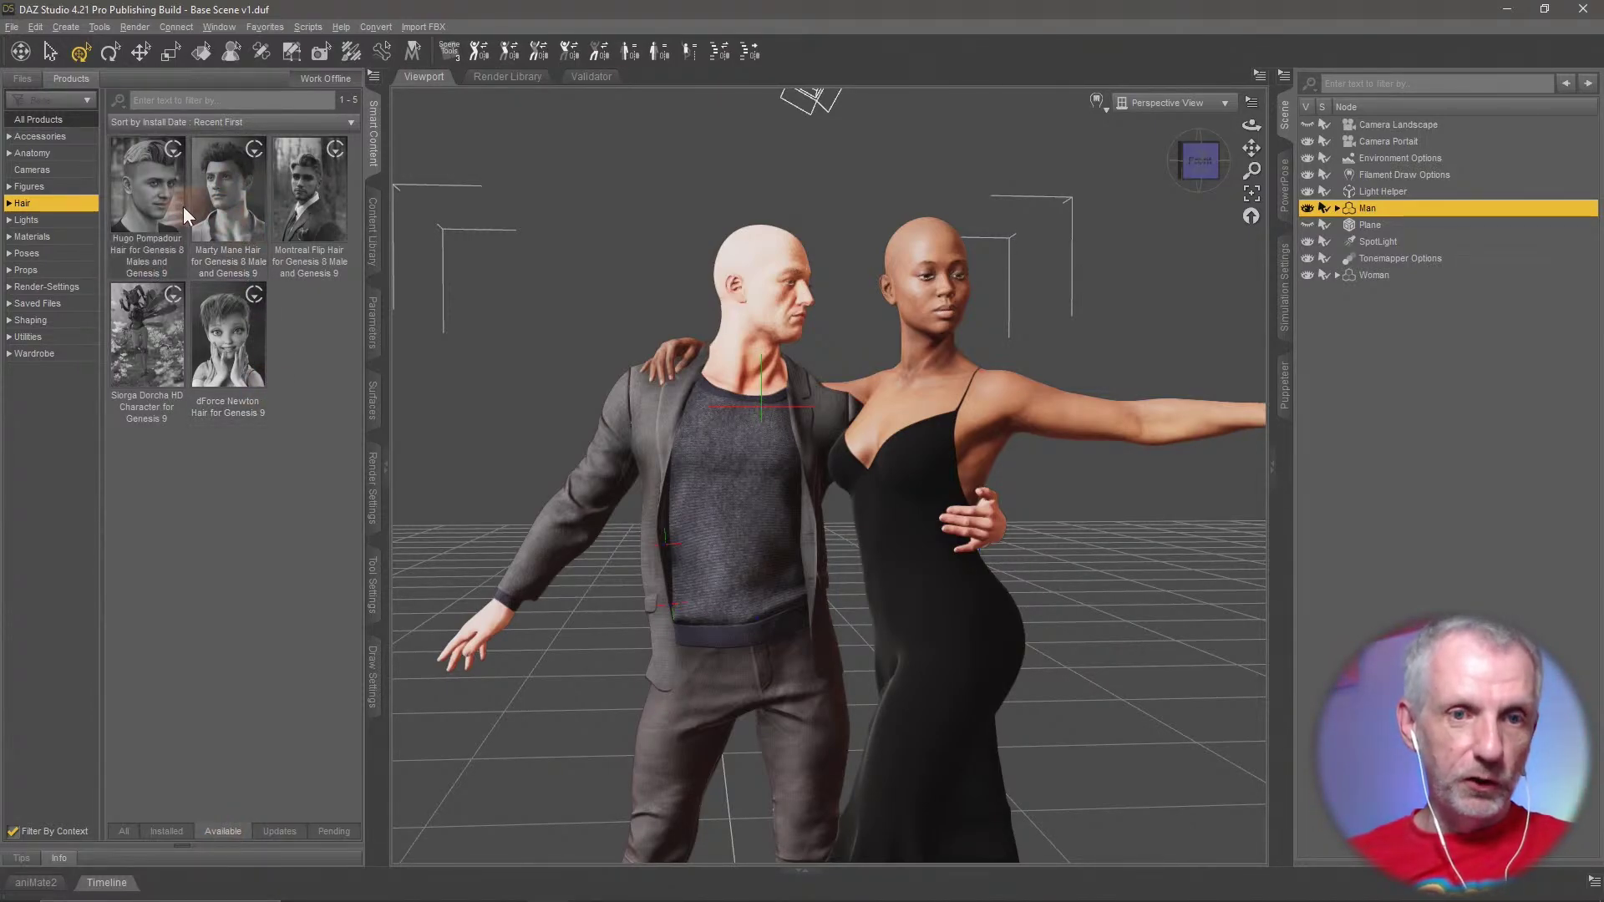
Switch to DAZ Install Manager, find Marty Mane Hair for Genesis 8 Male and Genesis 9, and install it to the Outfits content path
{"action": "left_click", "coordinate": [465, 886]}
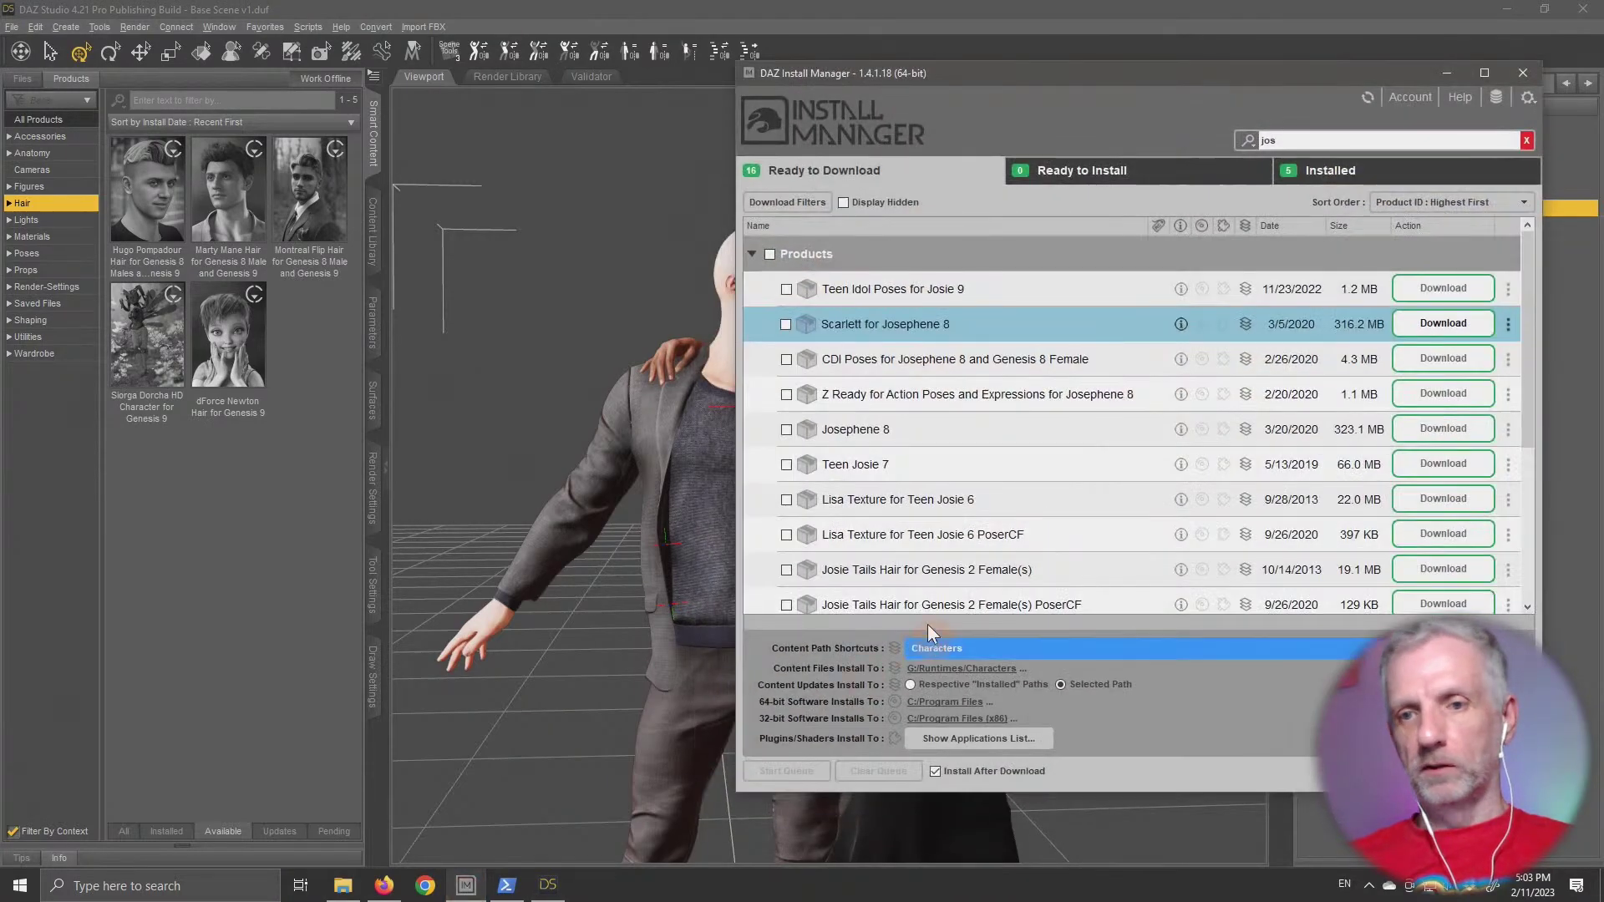
{"action": "left_click", "coordinate": [1286, 140]}
{"action": "double_click", "coordinate": [1262, 140]}
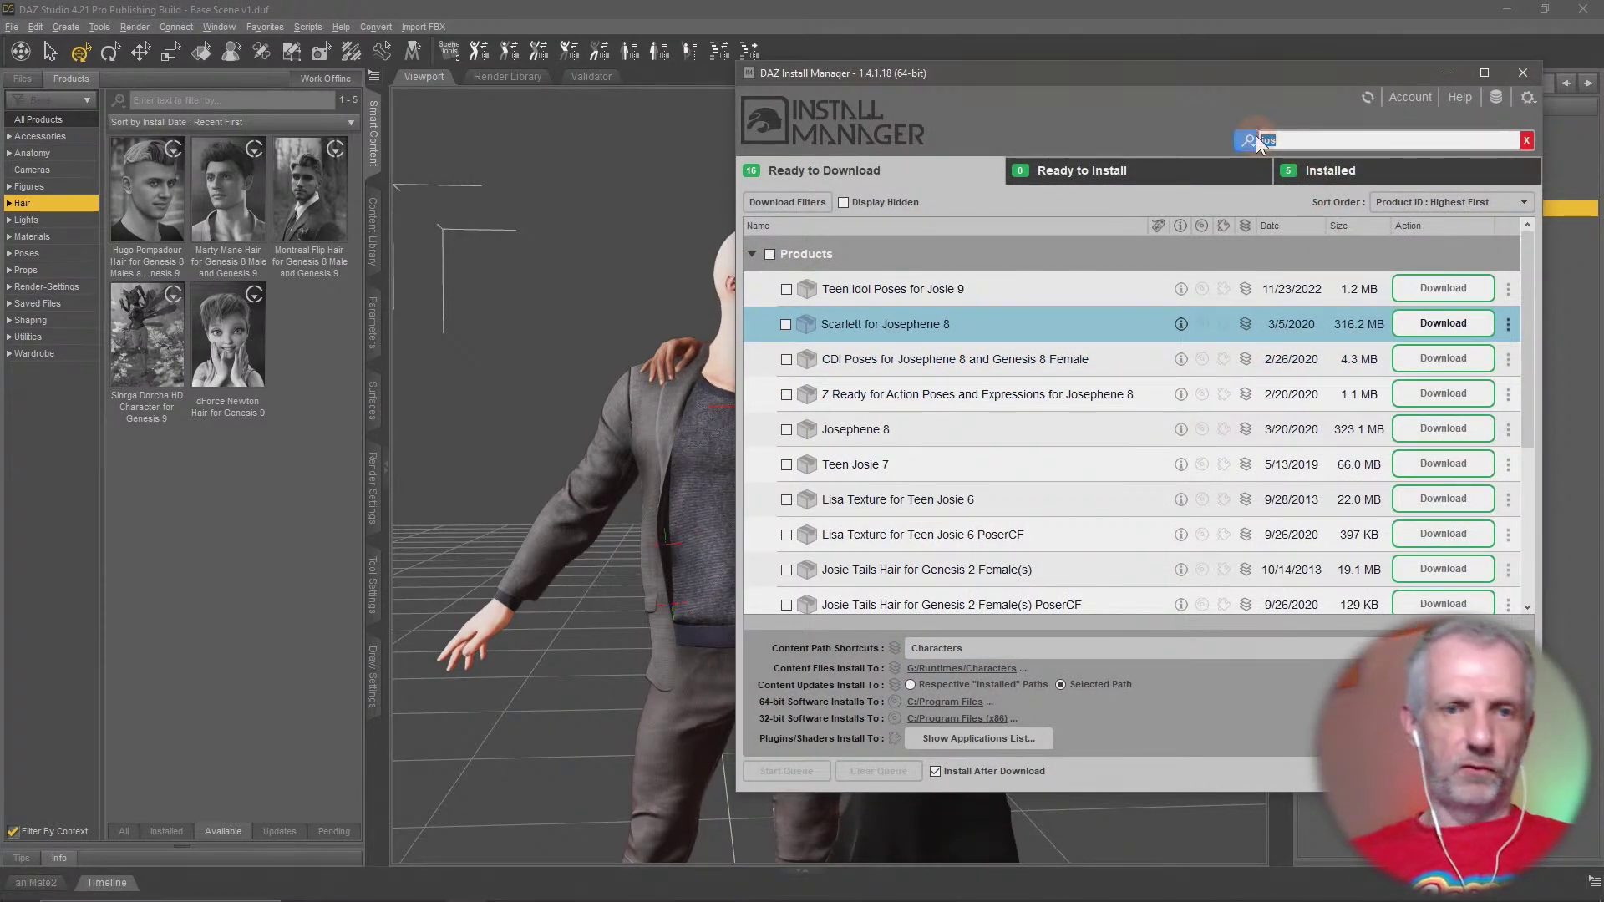
{"action": "type", "text": "marty"}
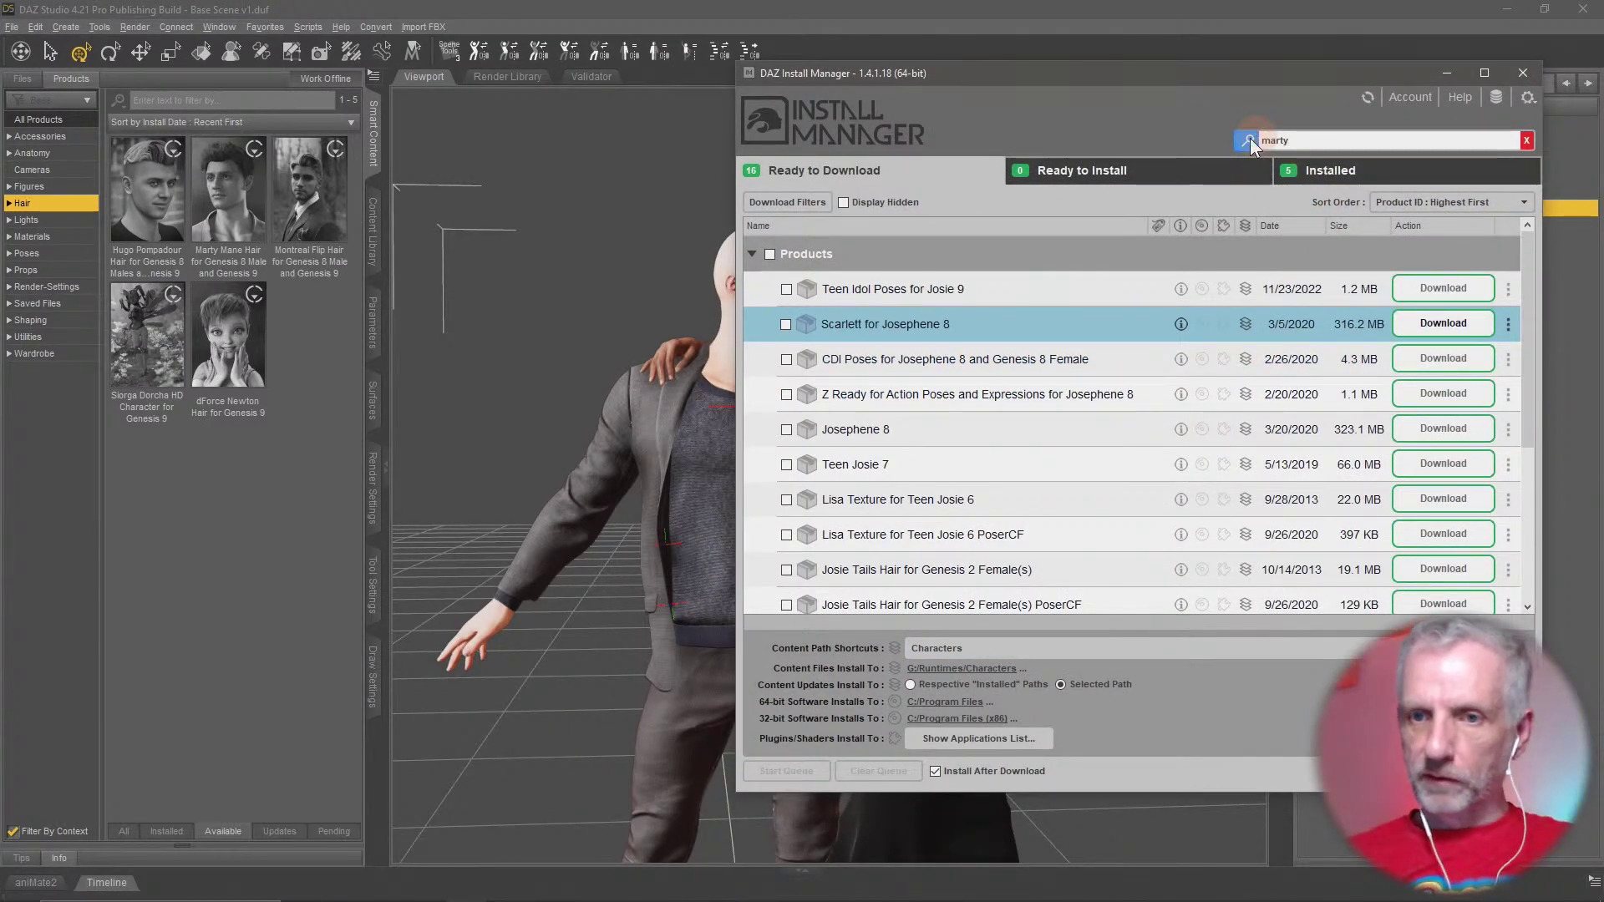
{"action": "left_click", "coordinate": [769, 255]}
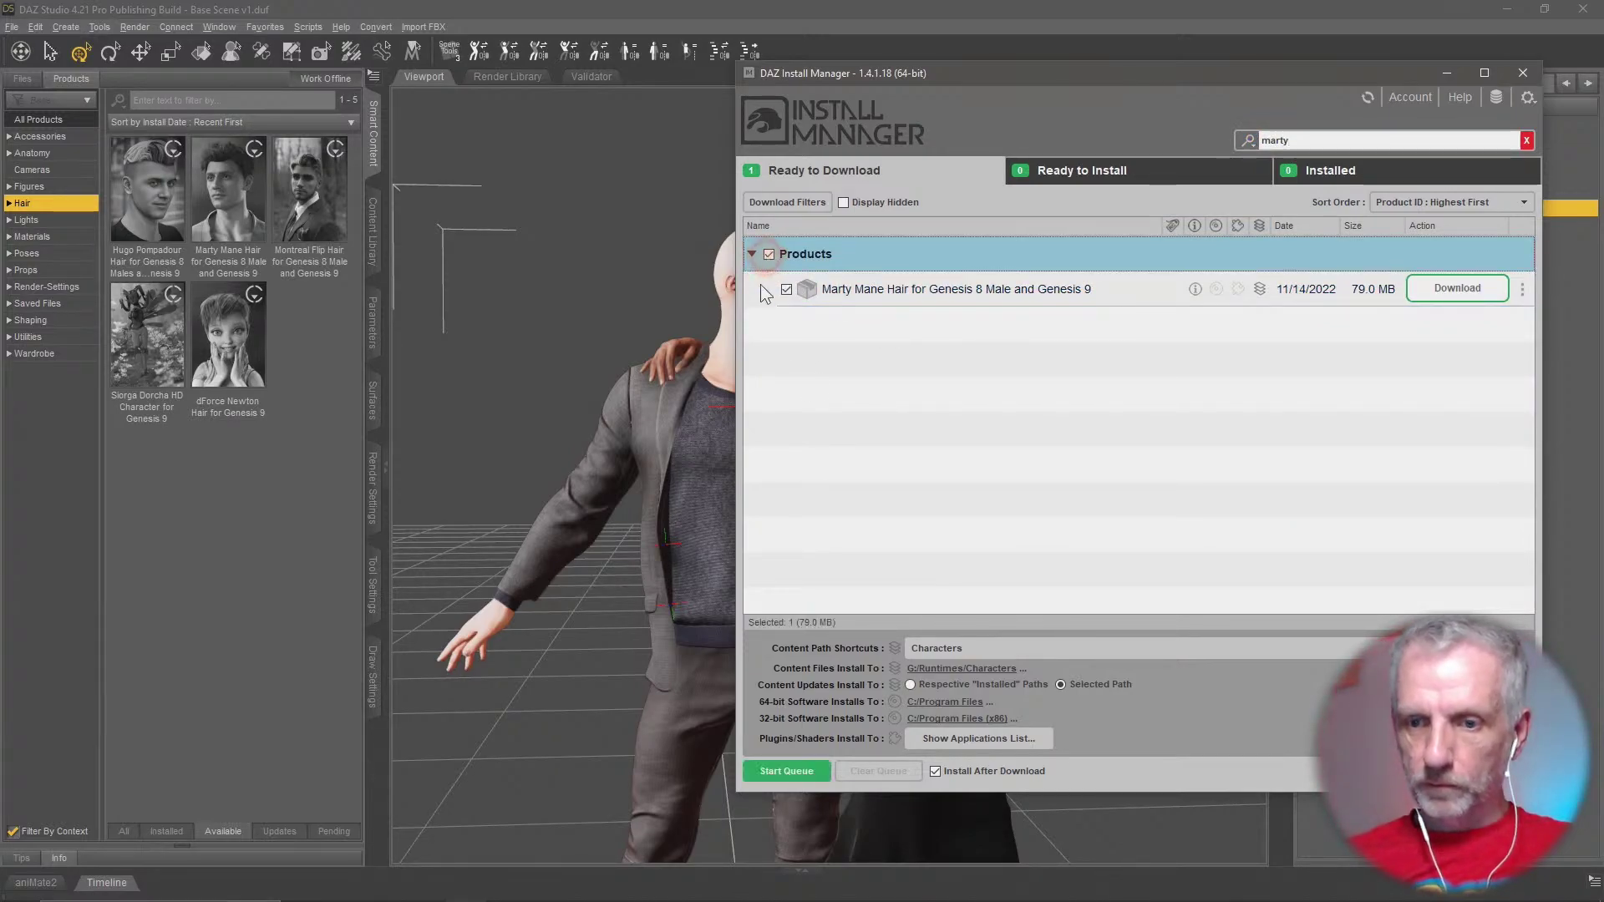
{"action": "left_click", "coordinate": [1118, 648]}
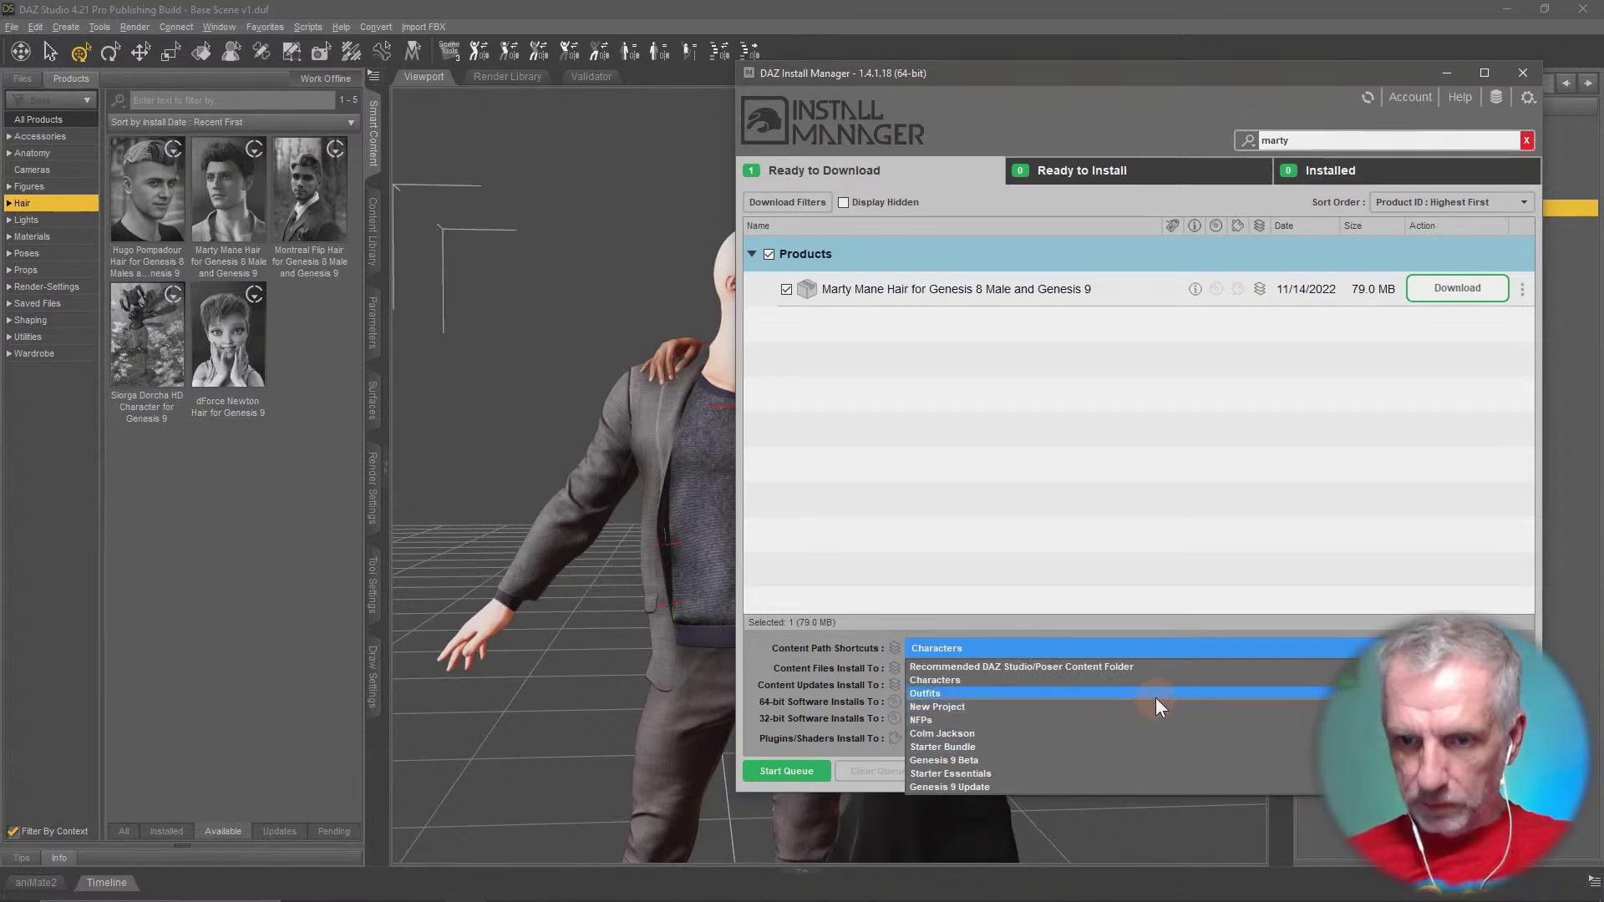
{"action": "left_click", "coordinate": [1156, 695]}
{"action": "left_click", "coordinate": [801, 769]}
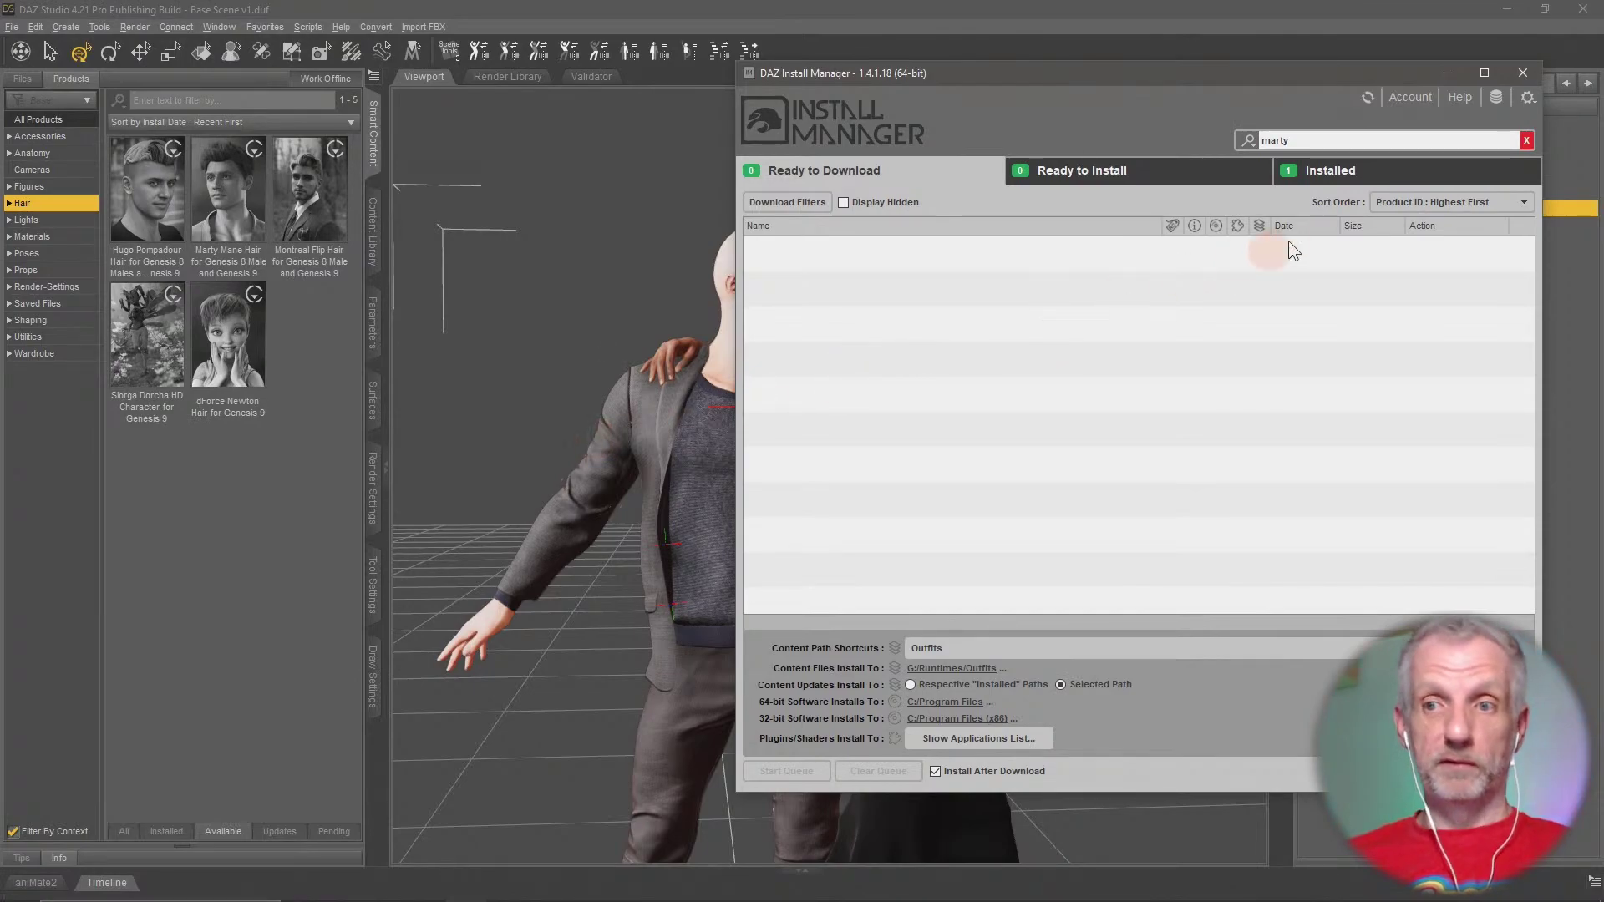
Search for "mont" and install Montreal Flip Hair for Genesis 8 Male and Genesis 9 to the Outfits content path
{"action": "double_click", "coordinate": [1299, 144]}
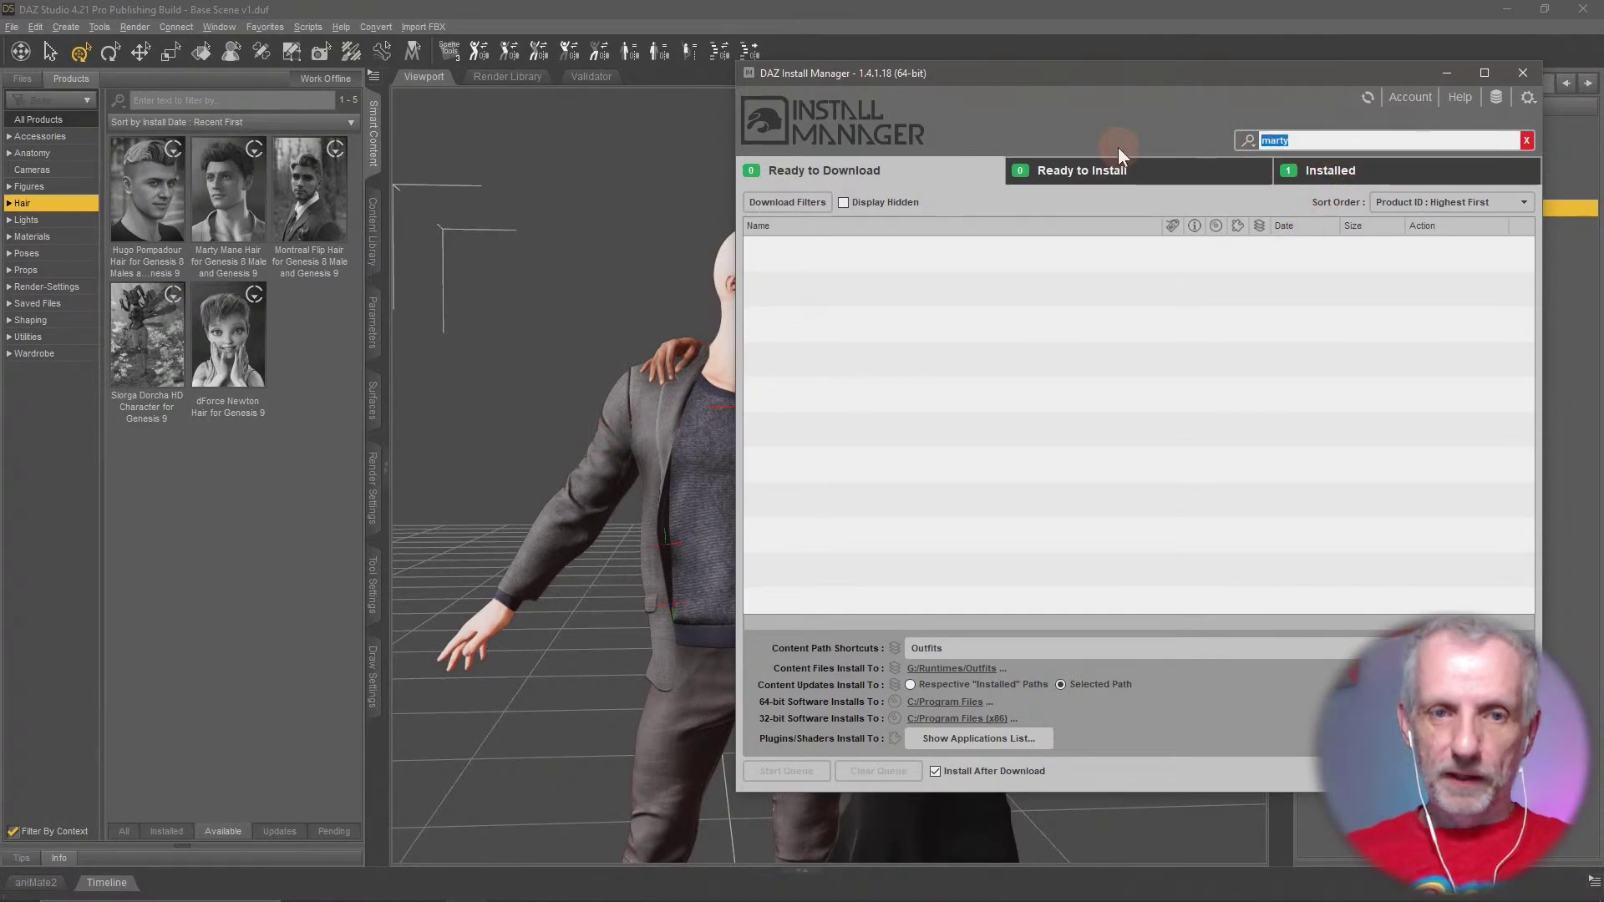
{"action": "type", "text": "mont"}
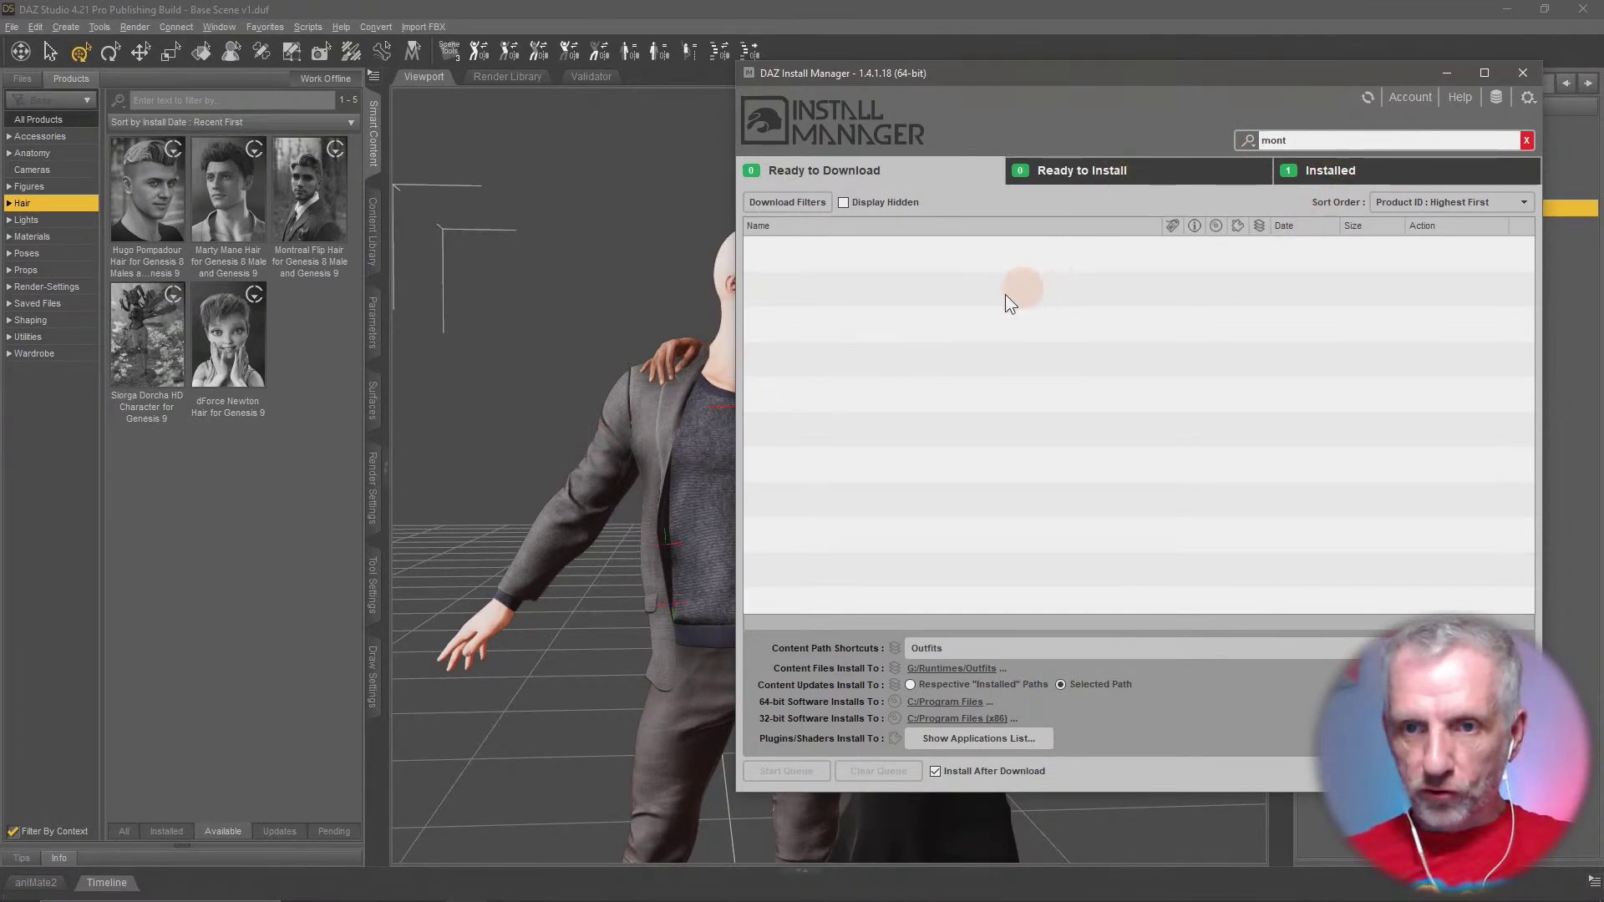
{"action": "left_click", "coordinate": [769, 254]}
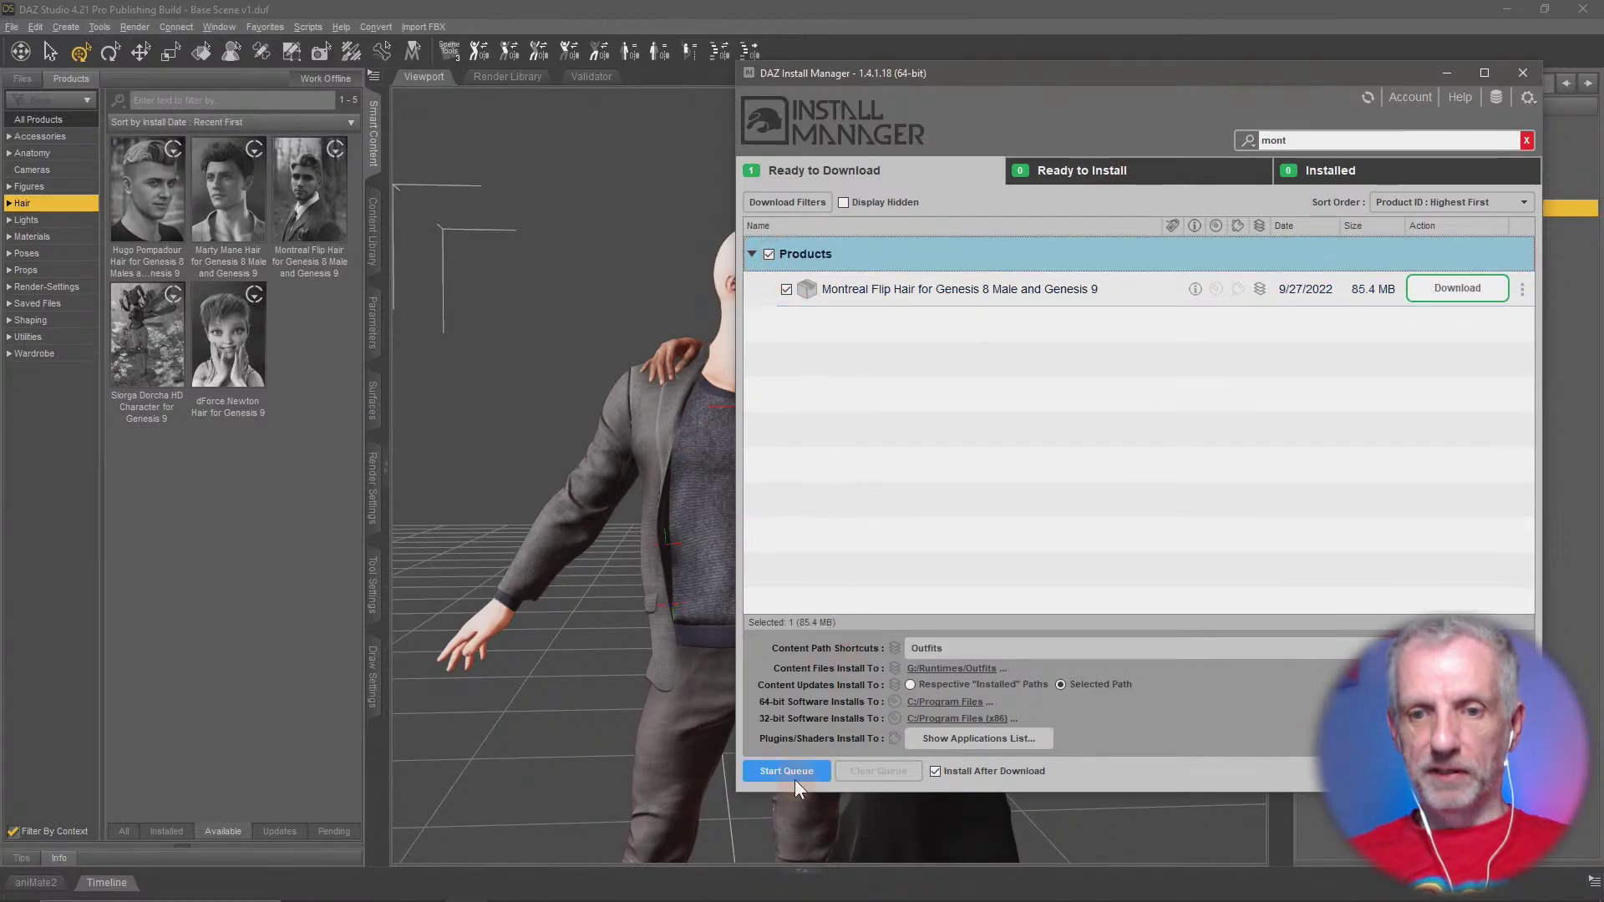
{"action": "left_click", "coordinate": [814, 771]}
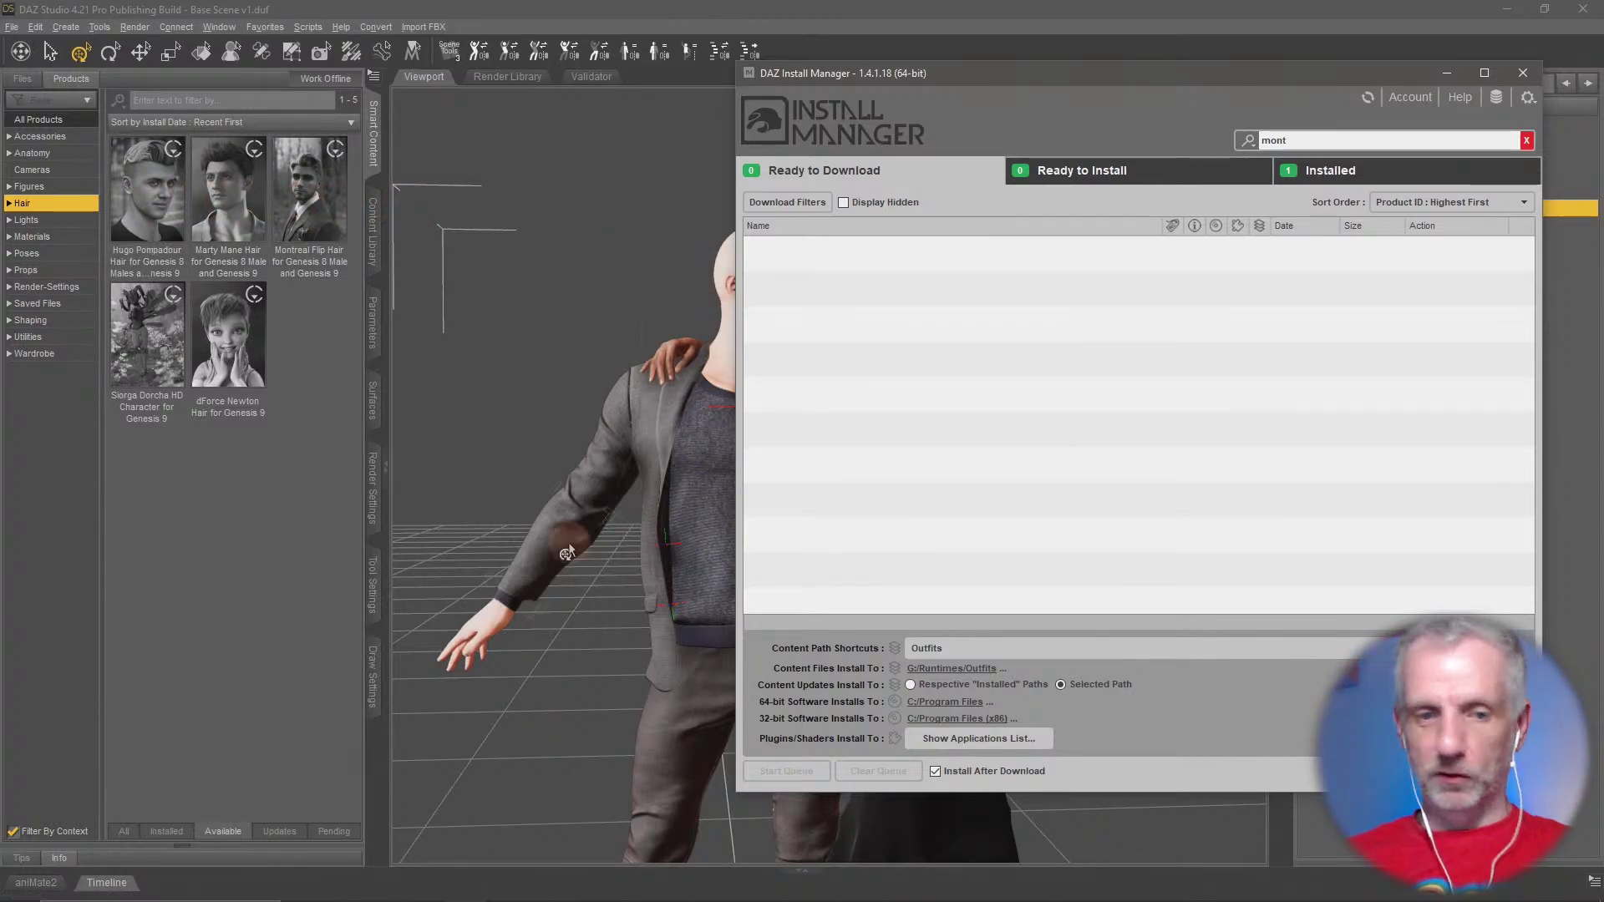
Return to DAZ Studio and fit the Vekko University Hair Gen 9 from the installed hair products onto the man
{"action": "left_click", "coordinate": [164, 832]}
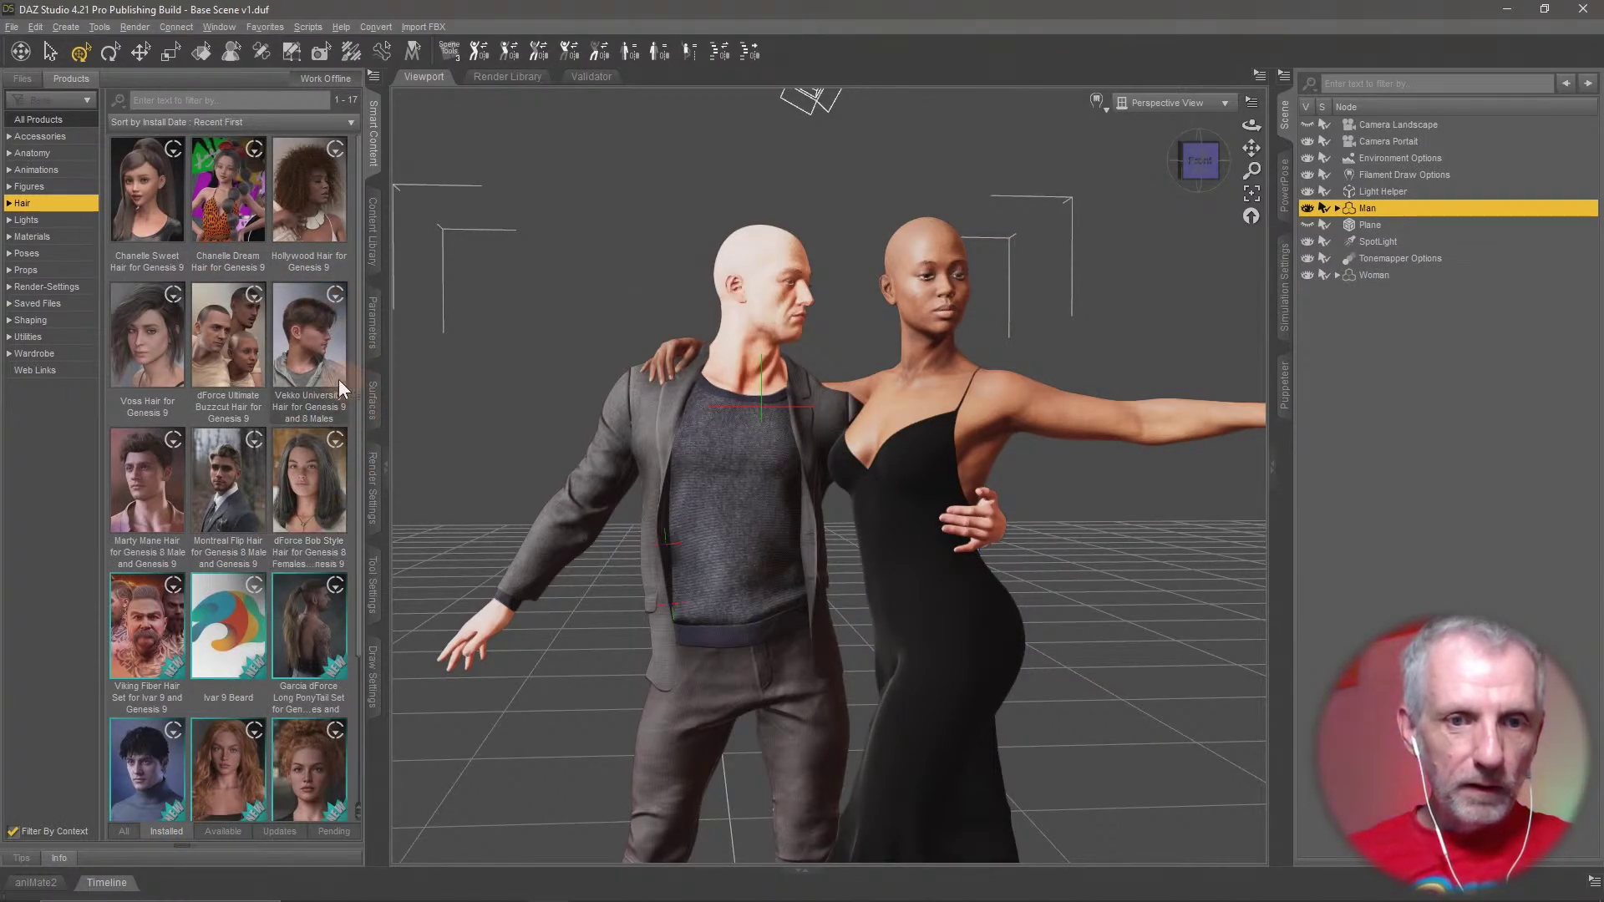
{"action": "left_click", "coordinate": [320, 359]}
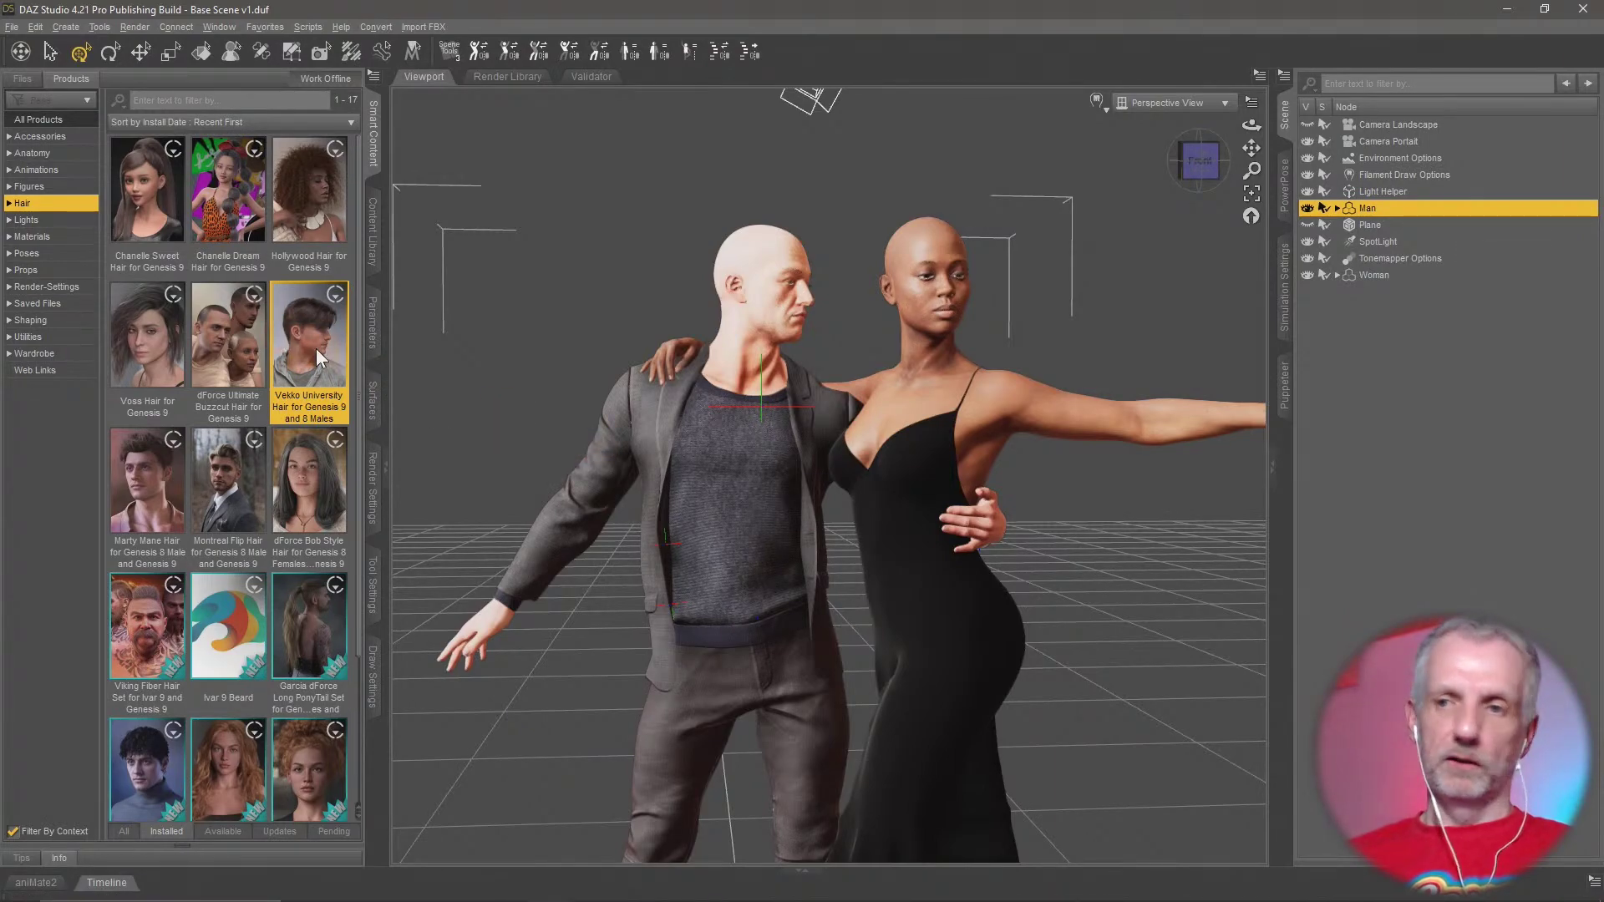
{"action": "double_click", "coordinate": [316, 348]}
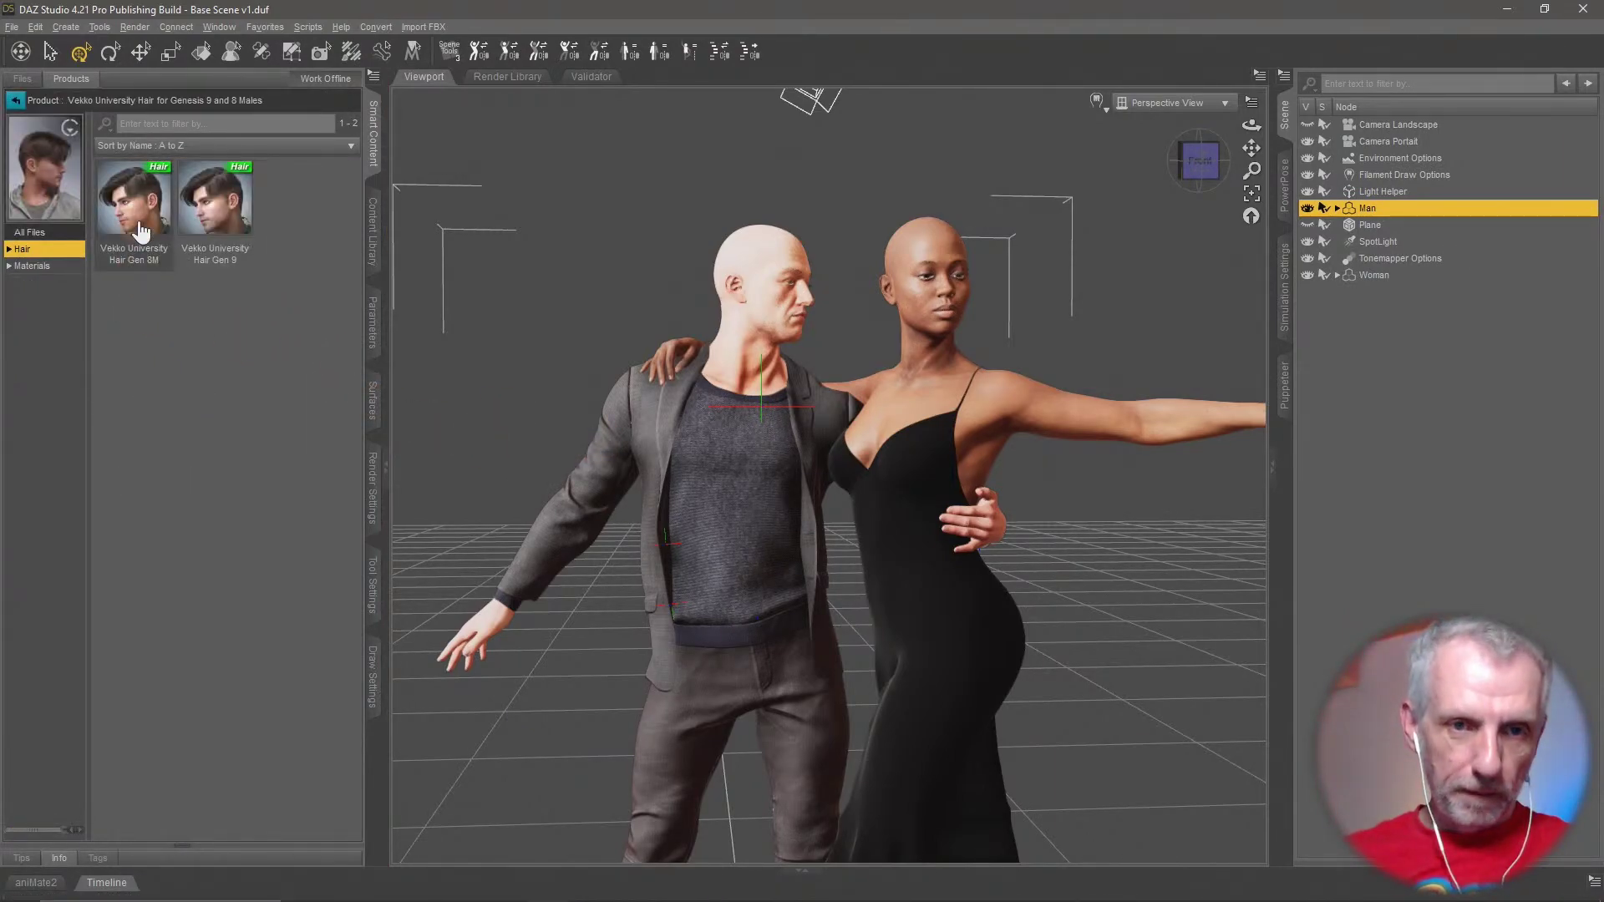
{"action": "left_click", "coordinate": [219, 217]}
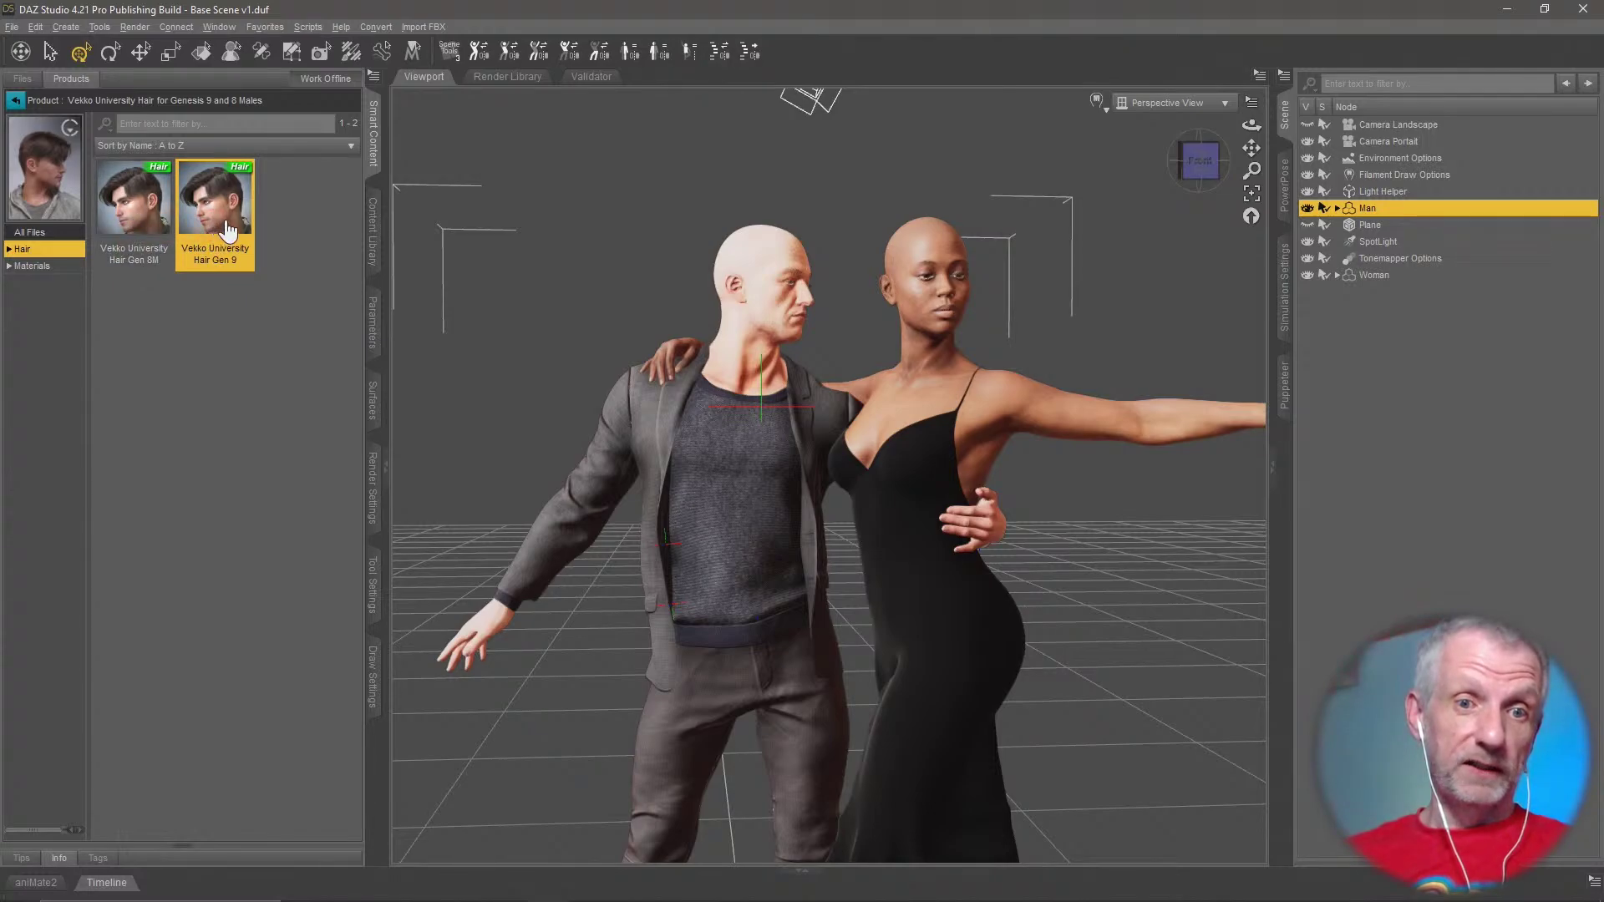
{"action": "left_click_drag", "start_coordinate": [228, 230], "coordinate": [470, 422]}
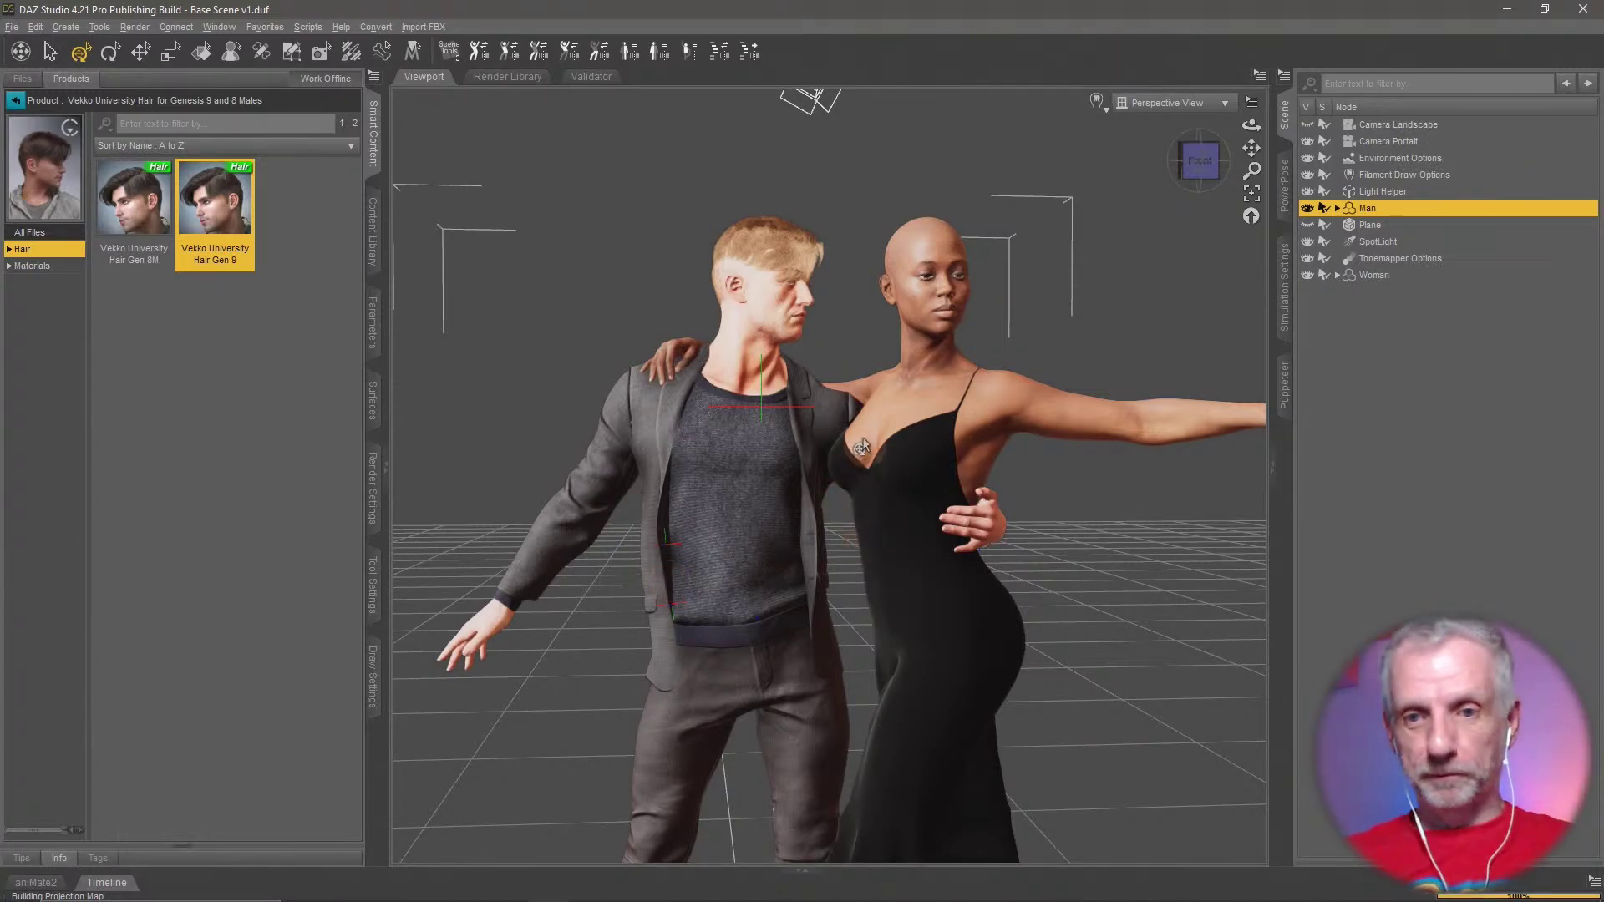
Examine the fitted hair on the man's head up close
{"action": "middle_click_drag", "start_coordinate": [832, 499], "coordinate": [870, 343]}
{"action": "scroll", "coordinate": [798, 401], "scroll_direction": "up", "scroll_amount": 3}
{"action": "scroll", "coordinate": [798, 389], "scroll_direction": "up", "scroll_amount": 5}
{"action": "scroll", "coordinate": [796, 396], "scroll_direction": "down", "scroll_amount": 5}
{"action": "scroll", "coordinate": [879, 388], "scroll_direction": "up", "scroll_amount": 1}
{"action": "scroll", "coordinate": [879, 389], "scroll_direction": "up", "scroll_amount": 4}
{"action": "scroll", "coordinate": [877, 387], "scroll_direction": "up", "scroll_amount": 4}
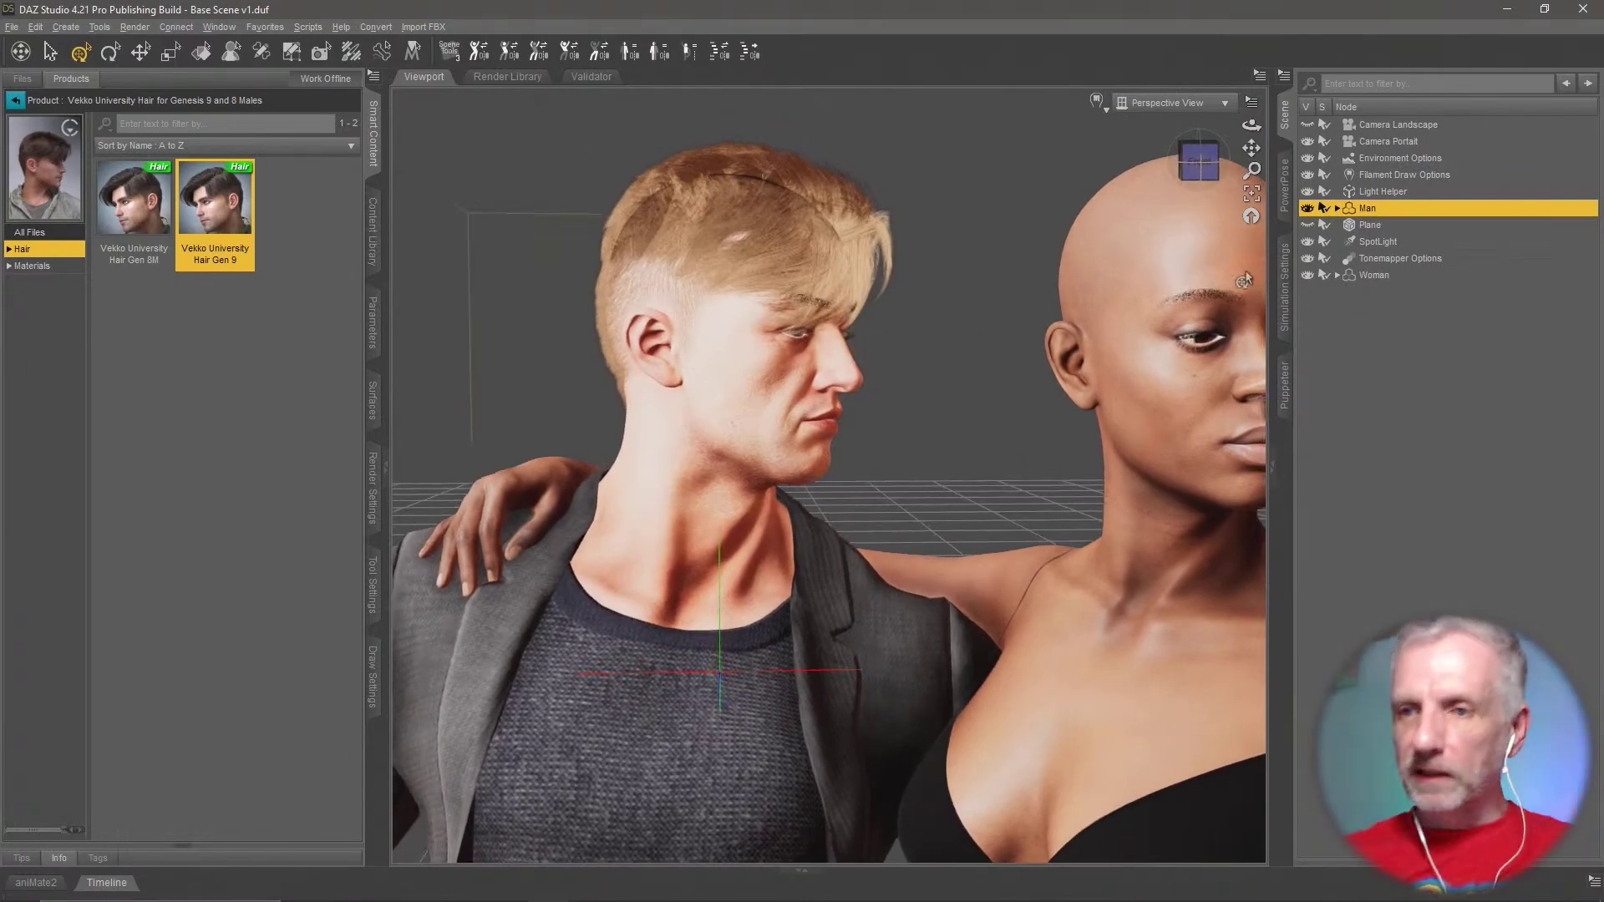
Set the Scene Light Scale in the Filament Draw Options to 1 and open the Environment Intensity Scale for editing
{"action": "left_click", "coordinate": [1421, 175]}
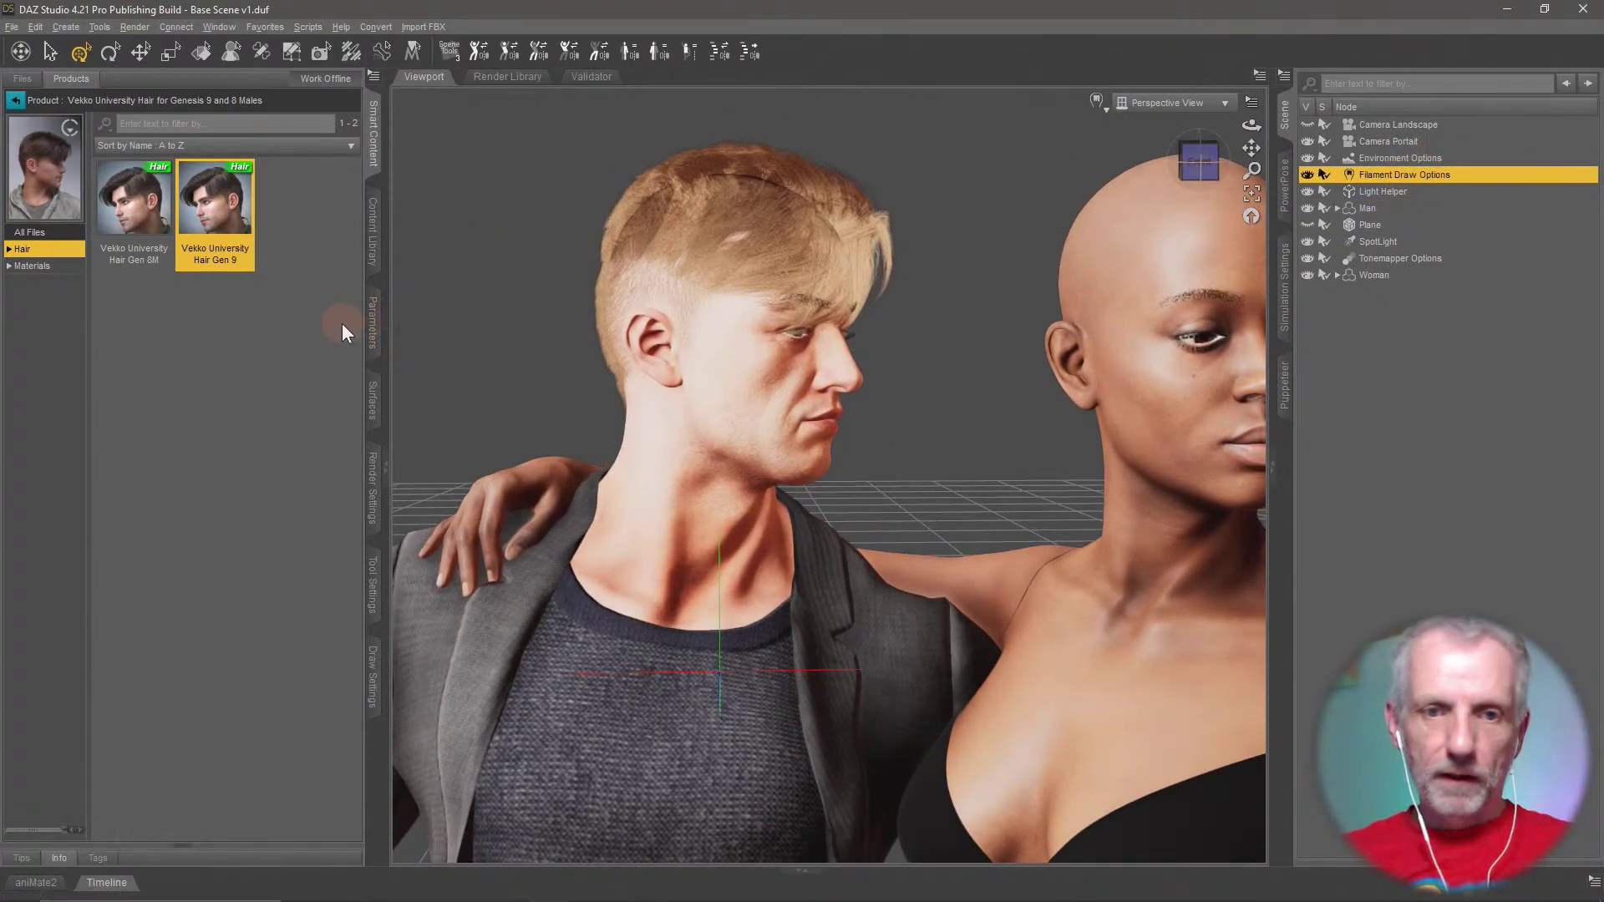
{"action": "left_click", "coordinate": [372, 326]}
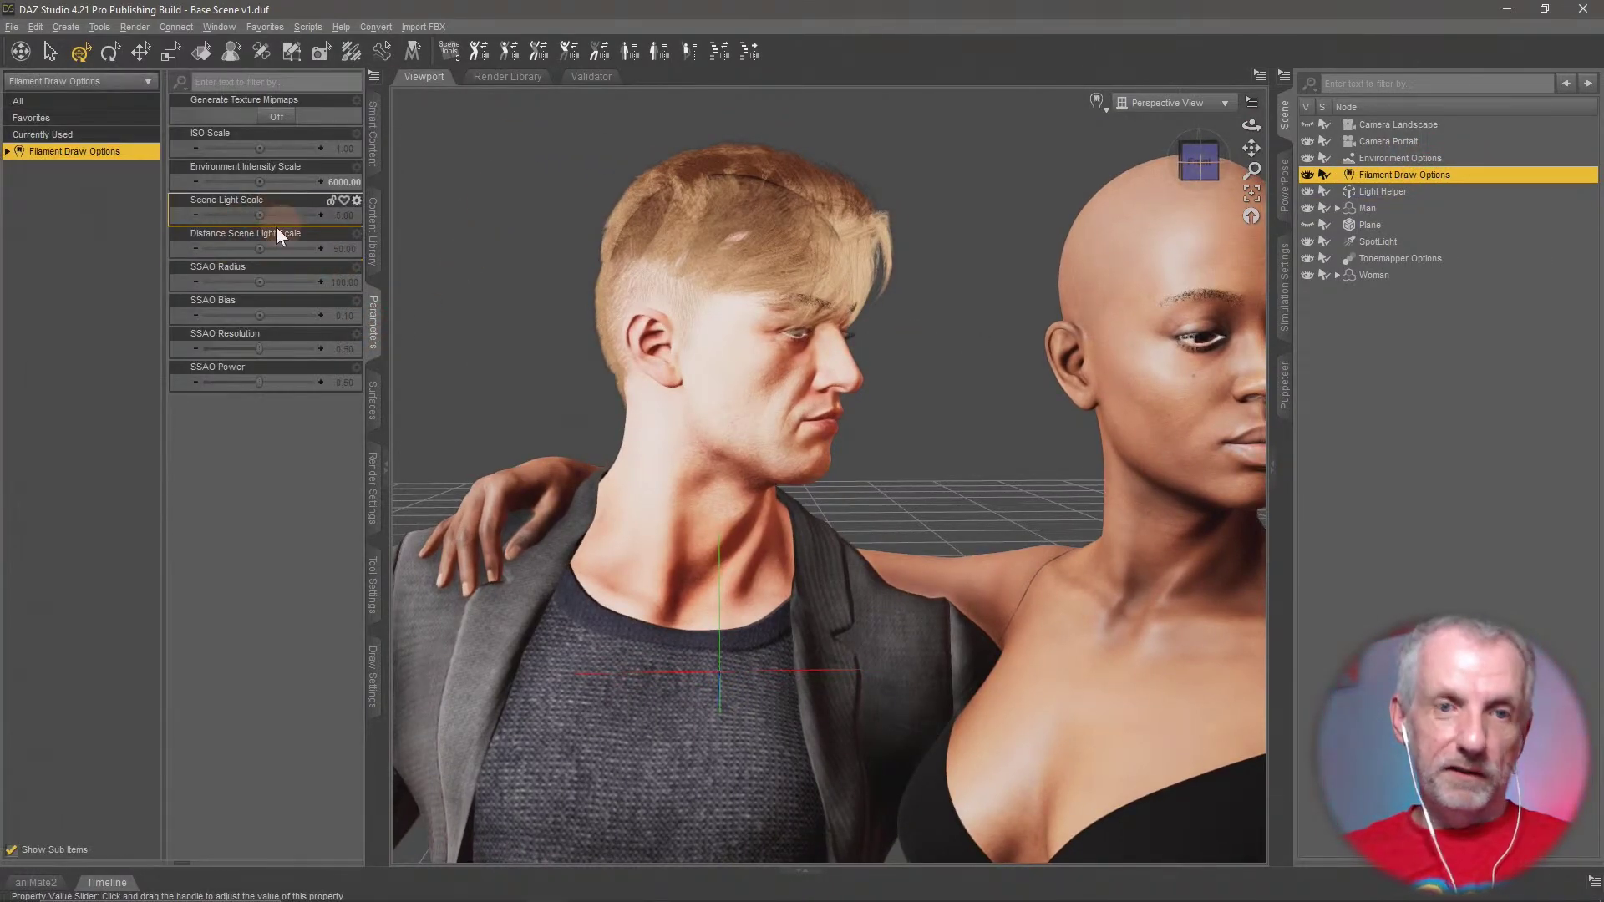
{"action": "left_click", "coordinate": [346, 215]}
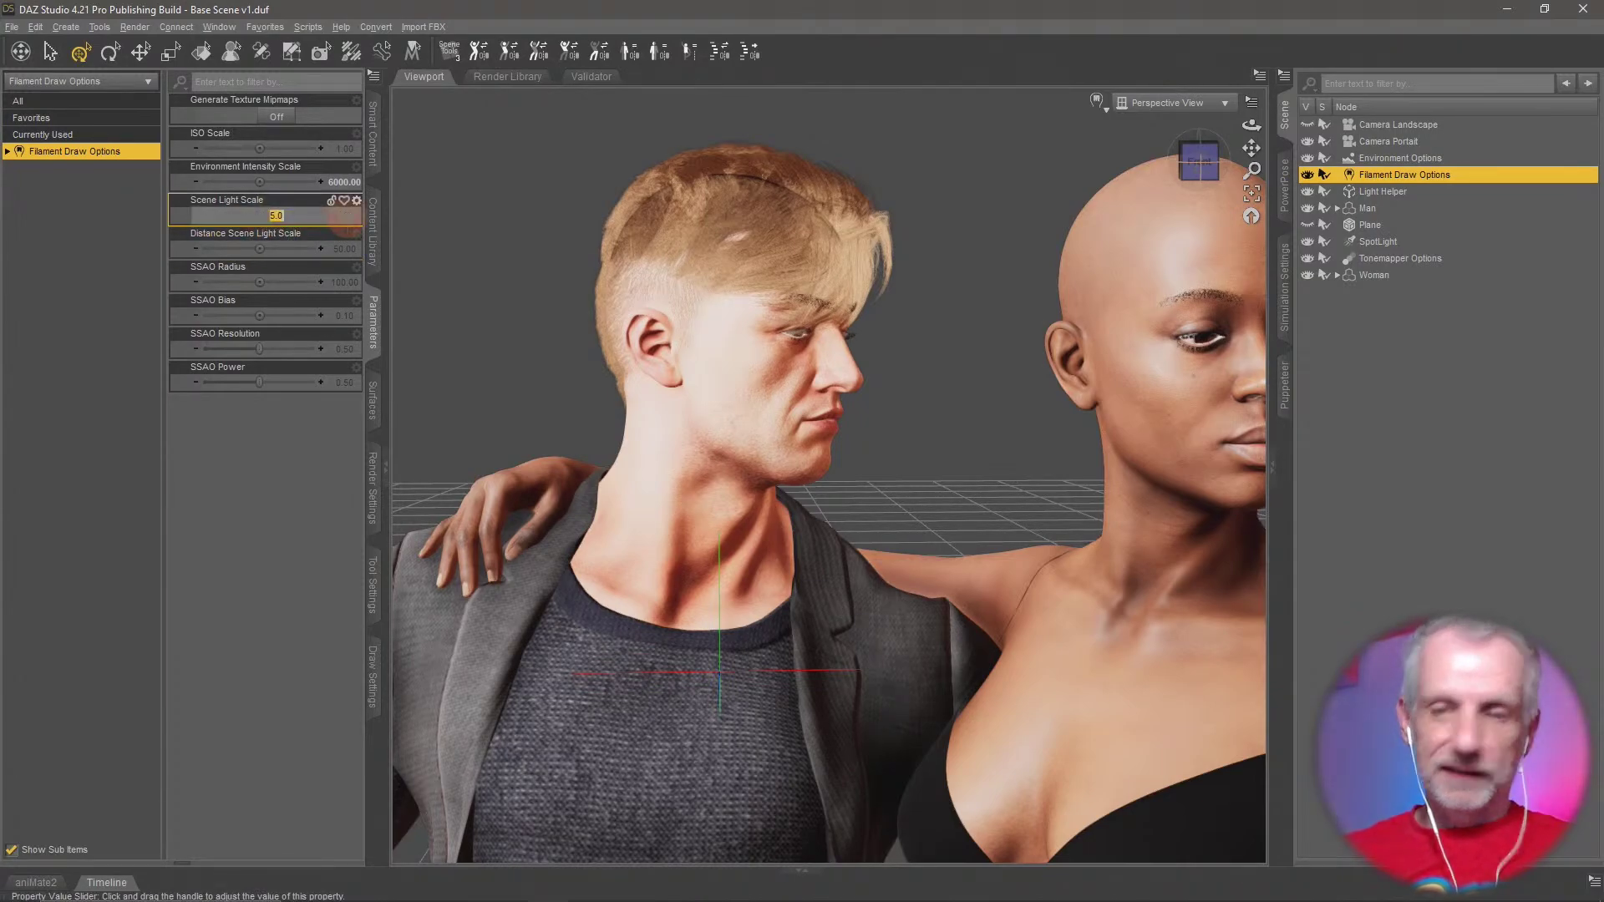
{"action": "type", "text": "1"}
{"action": "key", "text": "Return"}
{"action": "left_click", "coordinate": [328, 183]}
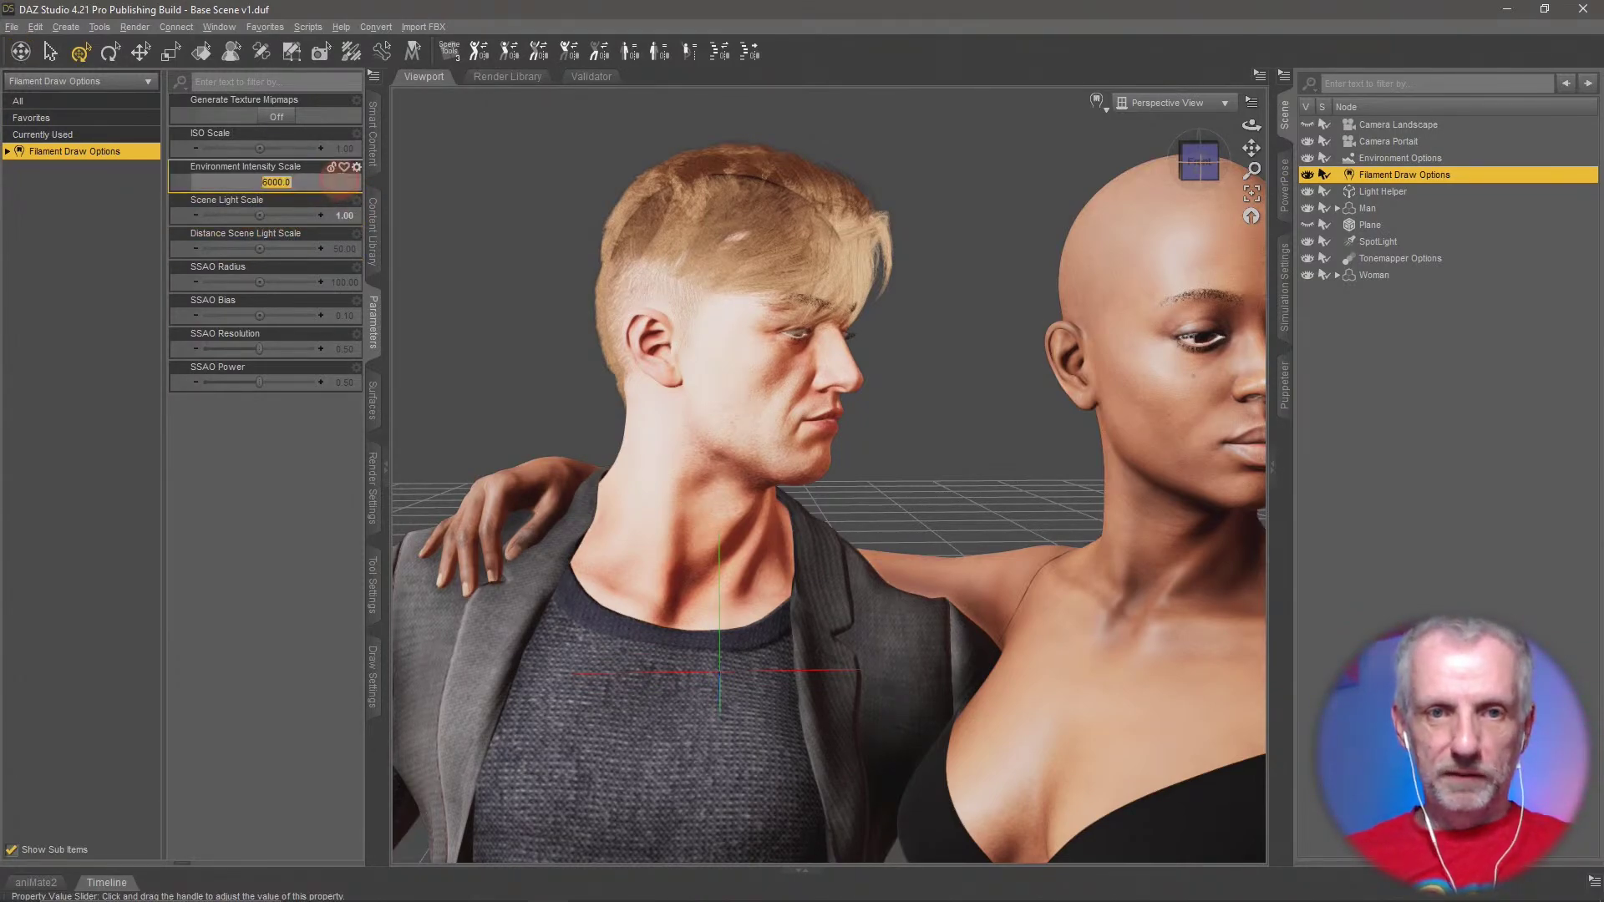
Set the Environment Intensity Scale of the Filament Draw Options to 4000
{"action": "key", "text": "Return"}
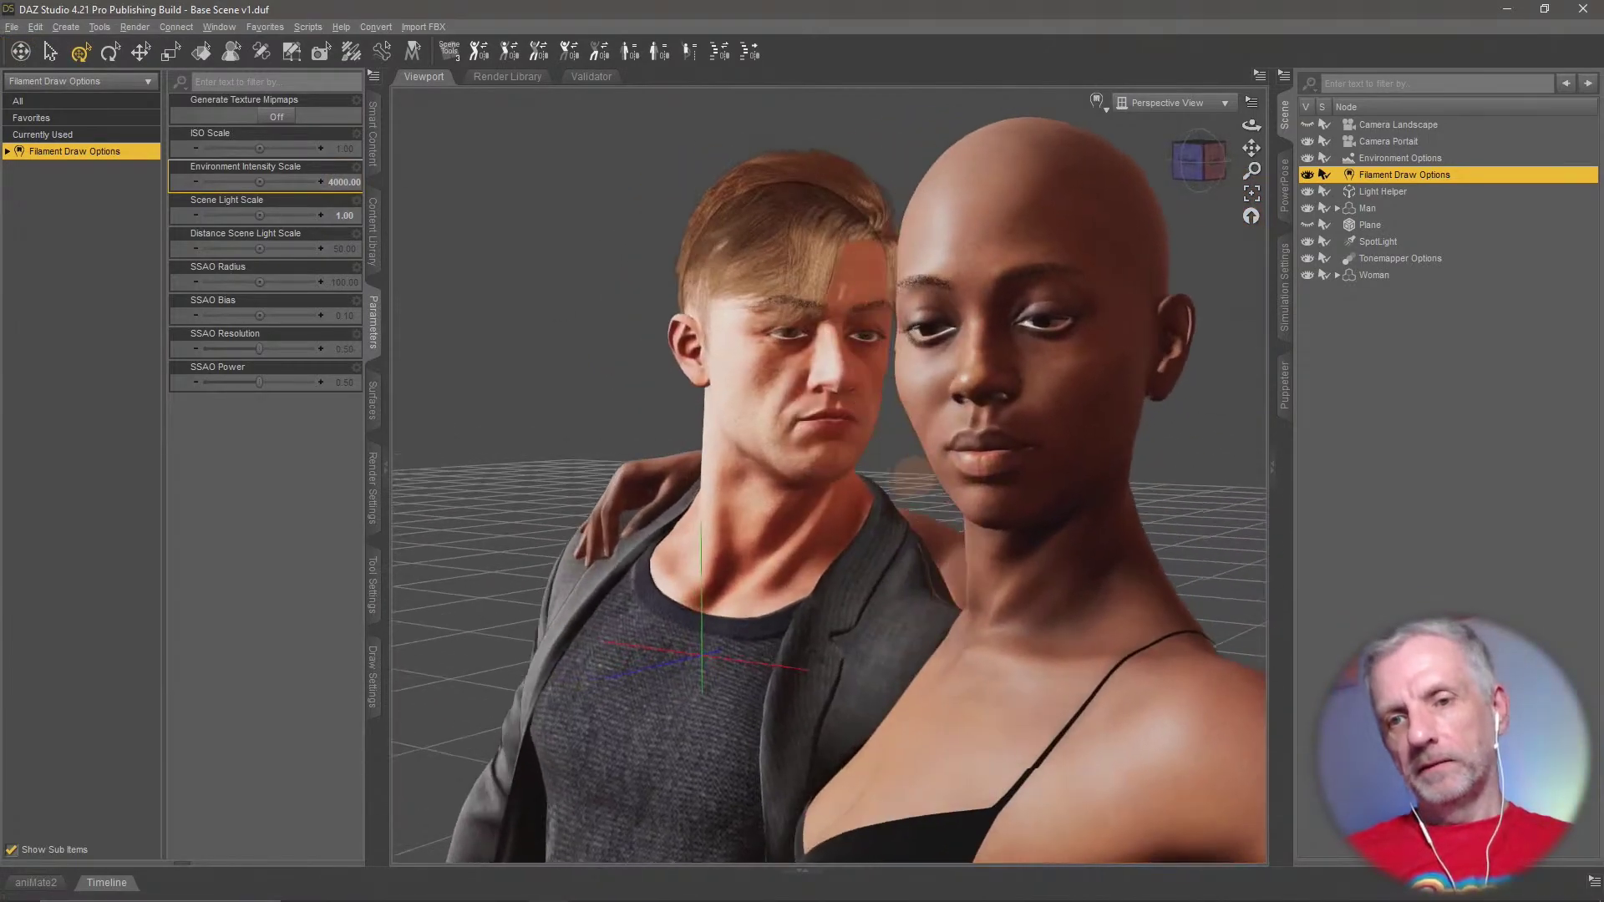
{"action": "middle_click_drag", "start_coordinate": [911, 477], "coordinate": [908, 476]}
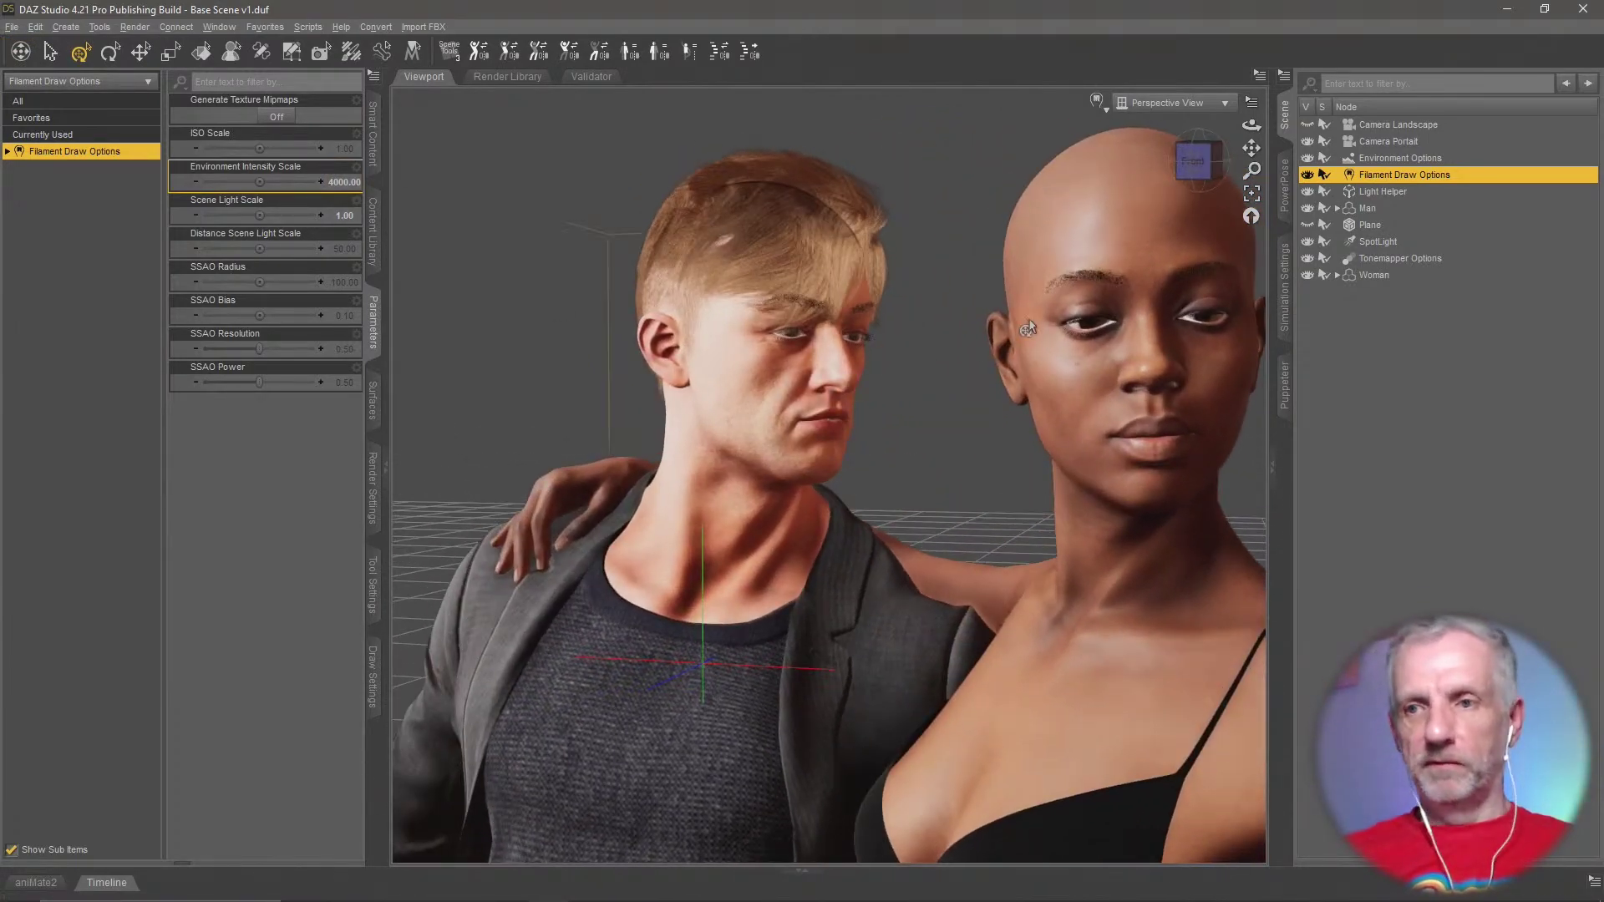
Select the man's Vekko University Hair G9 in the scene and list its Actor morph parameters
{"action": "right_click", "coordinate": [779, 241]}
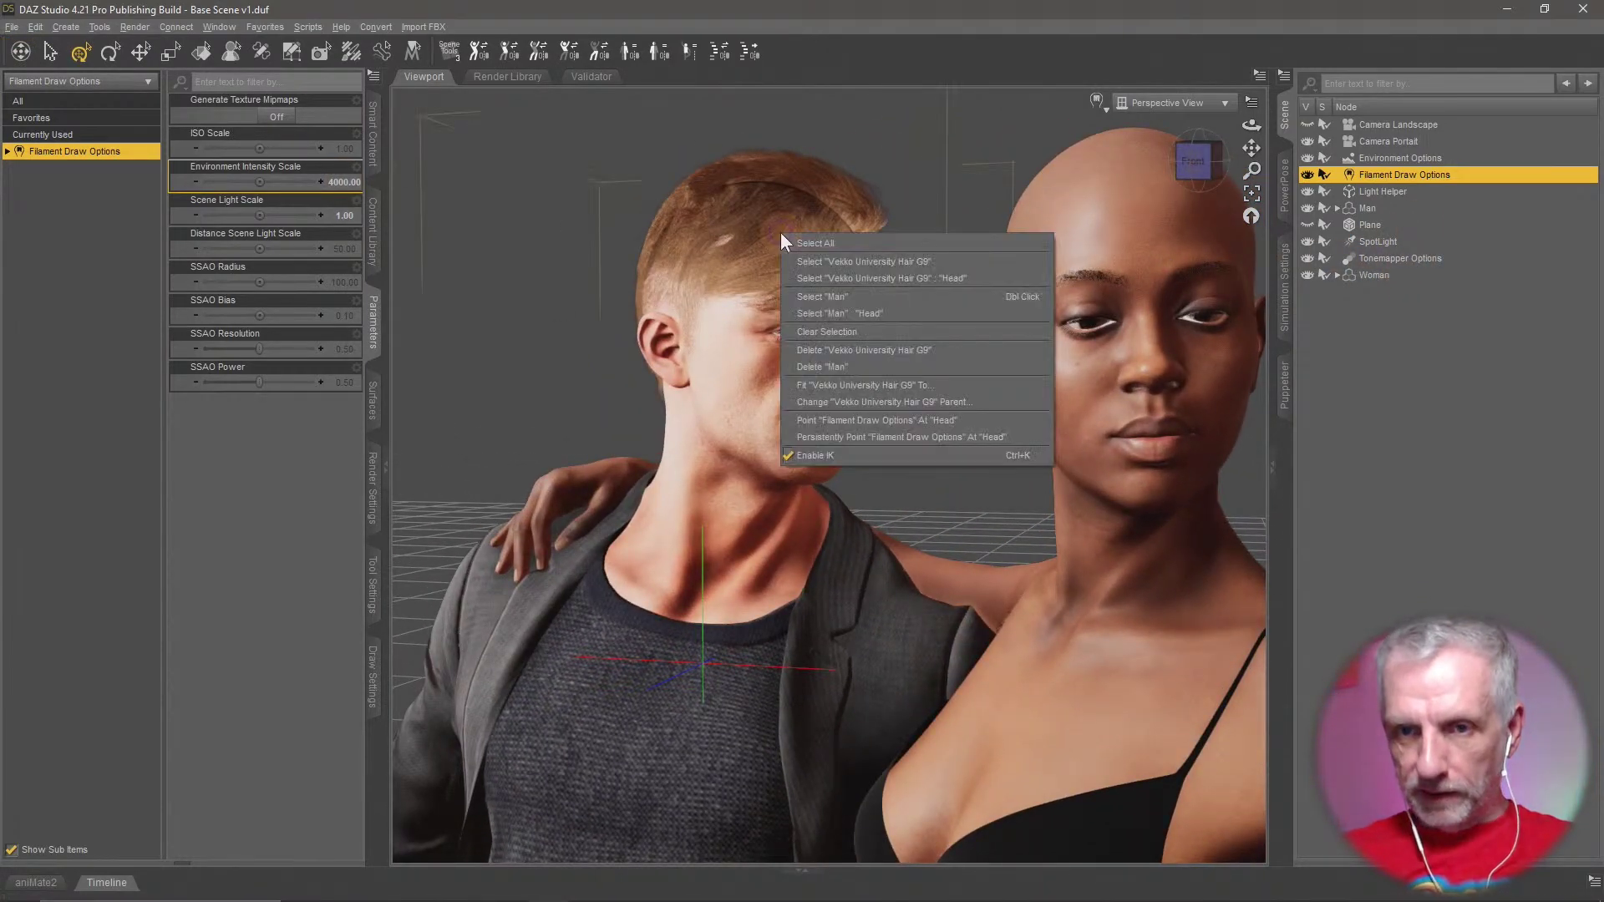
{"action": "left_click", "coordinate": [822, 245]}
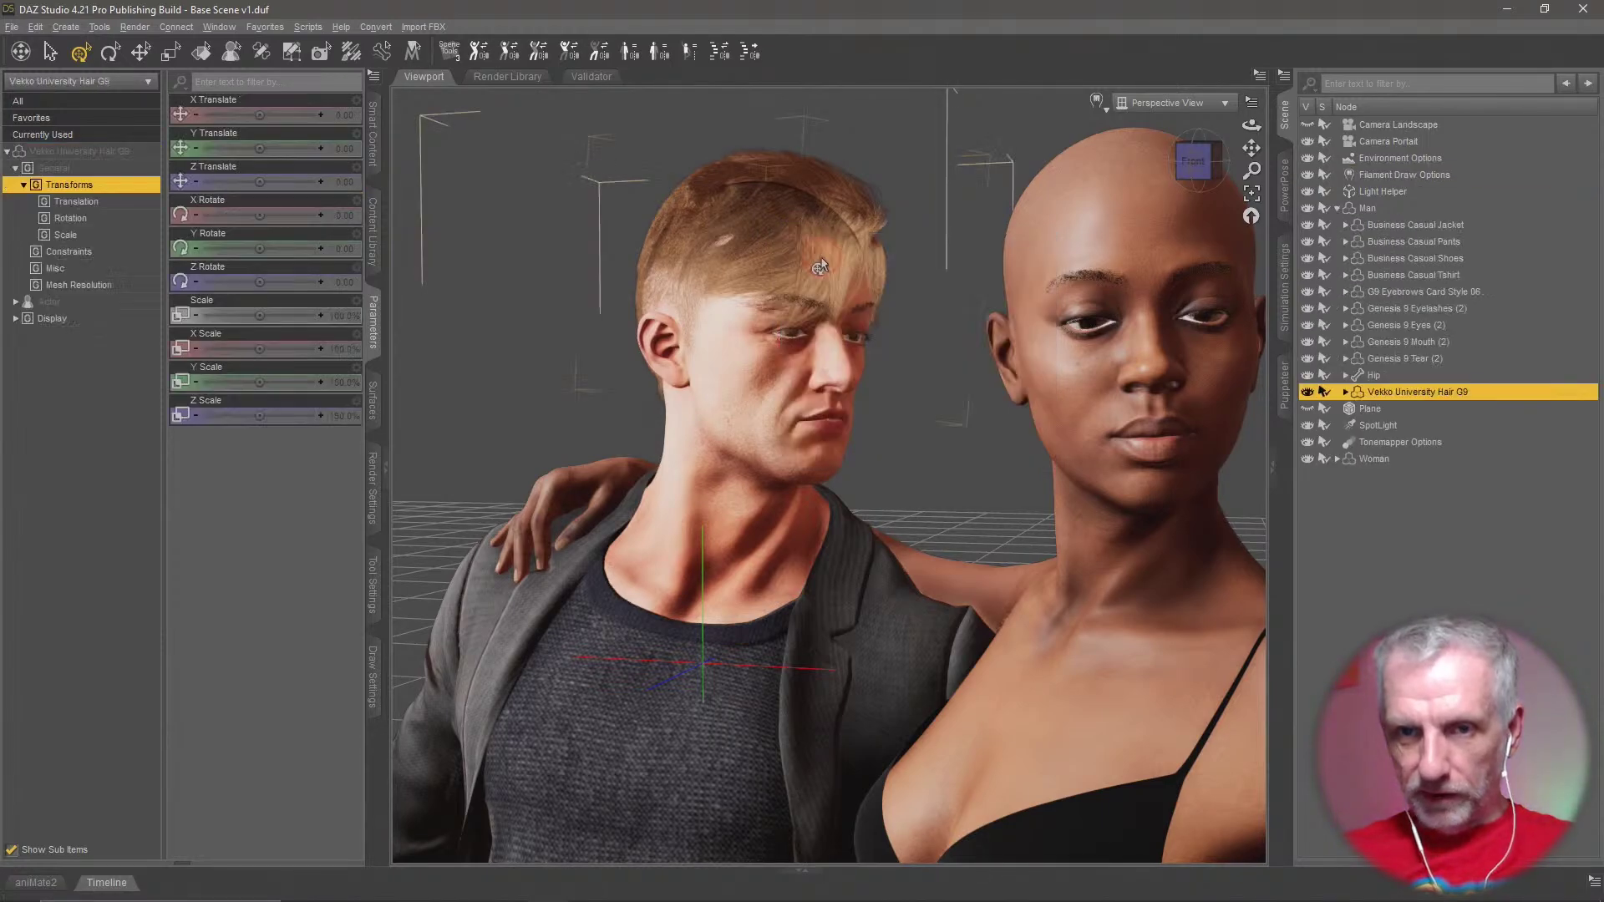
{"action": "left_click", "coordinate": [114, 303]}
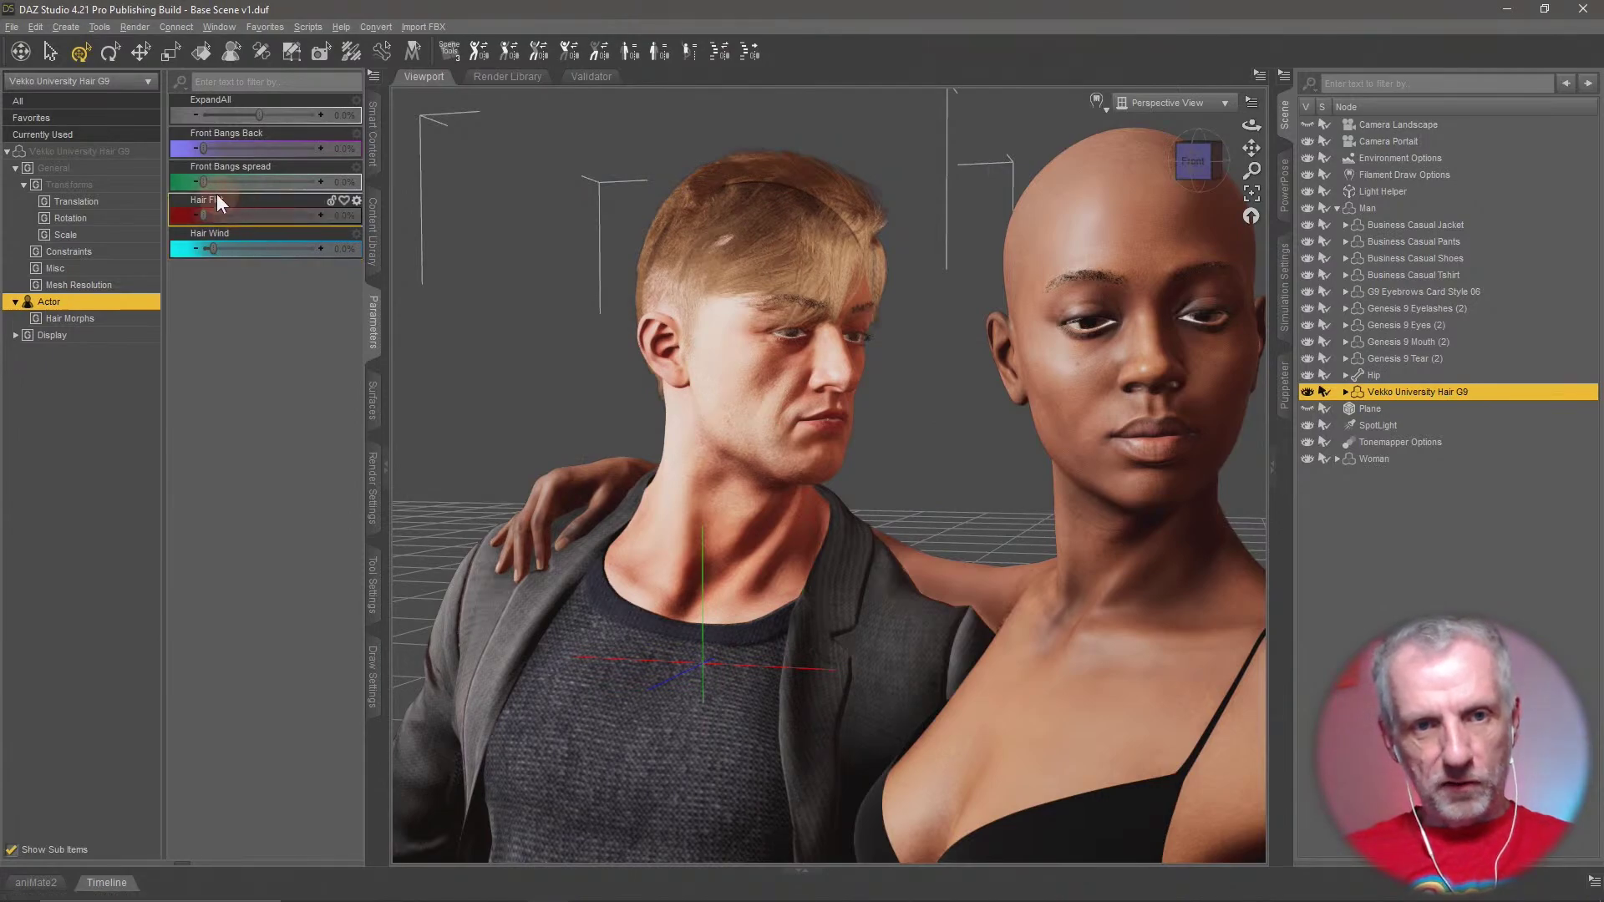
Try the Front Bangs spread morph at 100% and the Front Bangs Back morph on the man's hair, resetting both
{"action": "left_click_drag", "start_coordinate": [213, 183], "coordinate": [217, 182]}
{"action": "left_click_drag", "start_coordinate": [309, 205], "coordinate": [392, 207]}
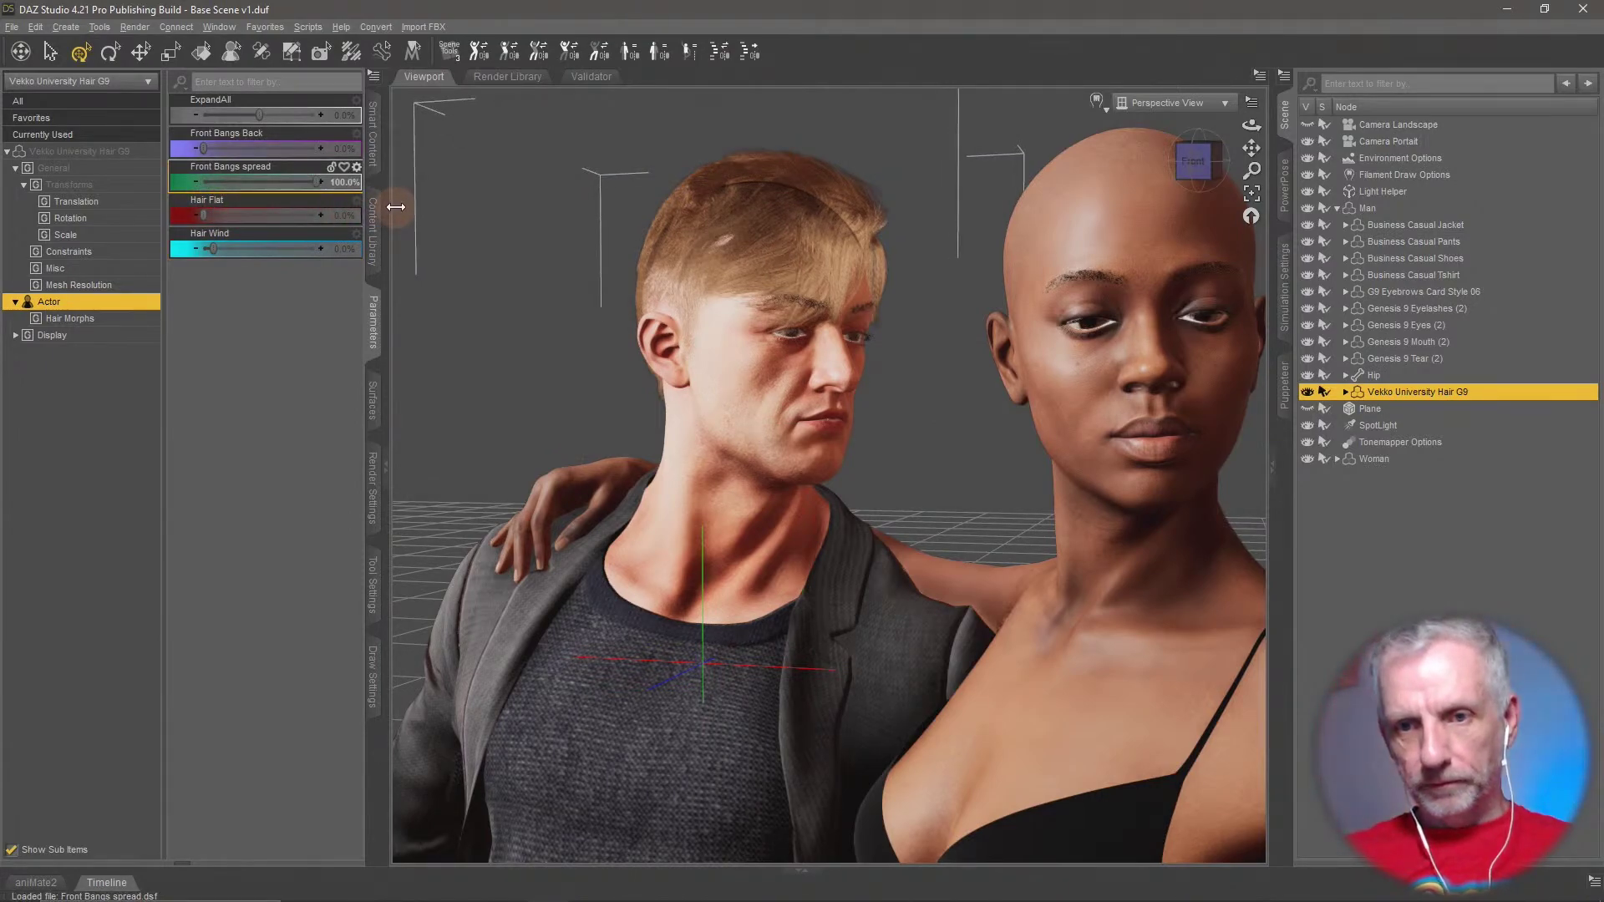
{"action": "left_click_drag", "start_coordinate": [161, 222], "coordinate": [140, 224]}
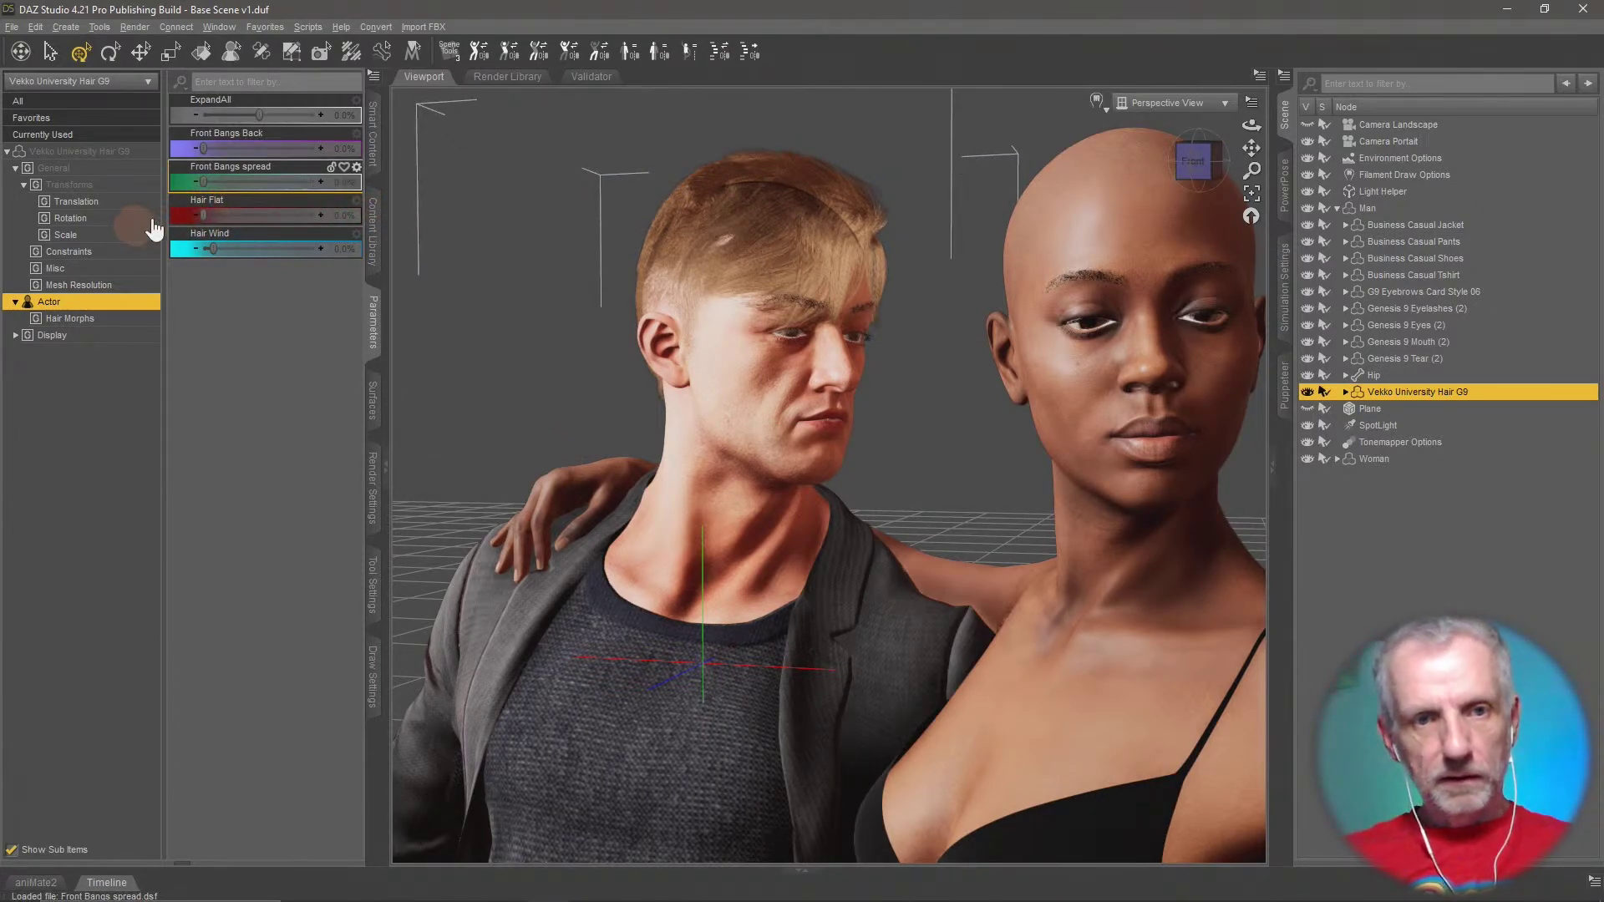
{"action": "left_click_drag", "start_coordinate": [205, 151], "coordinate": [37, 163]}
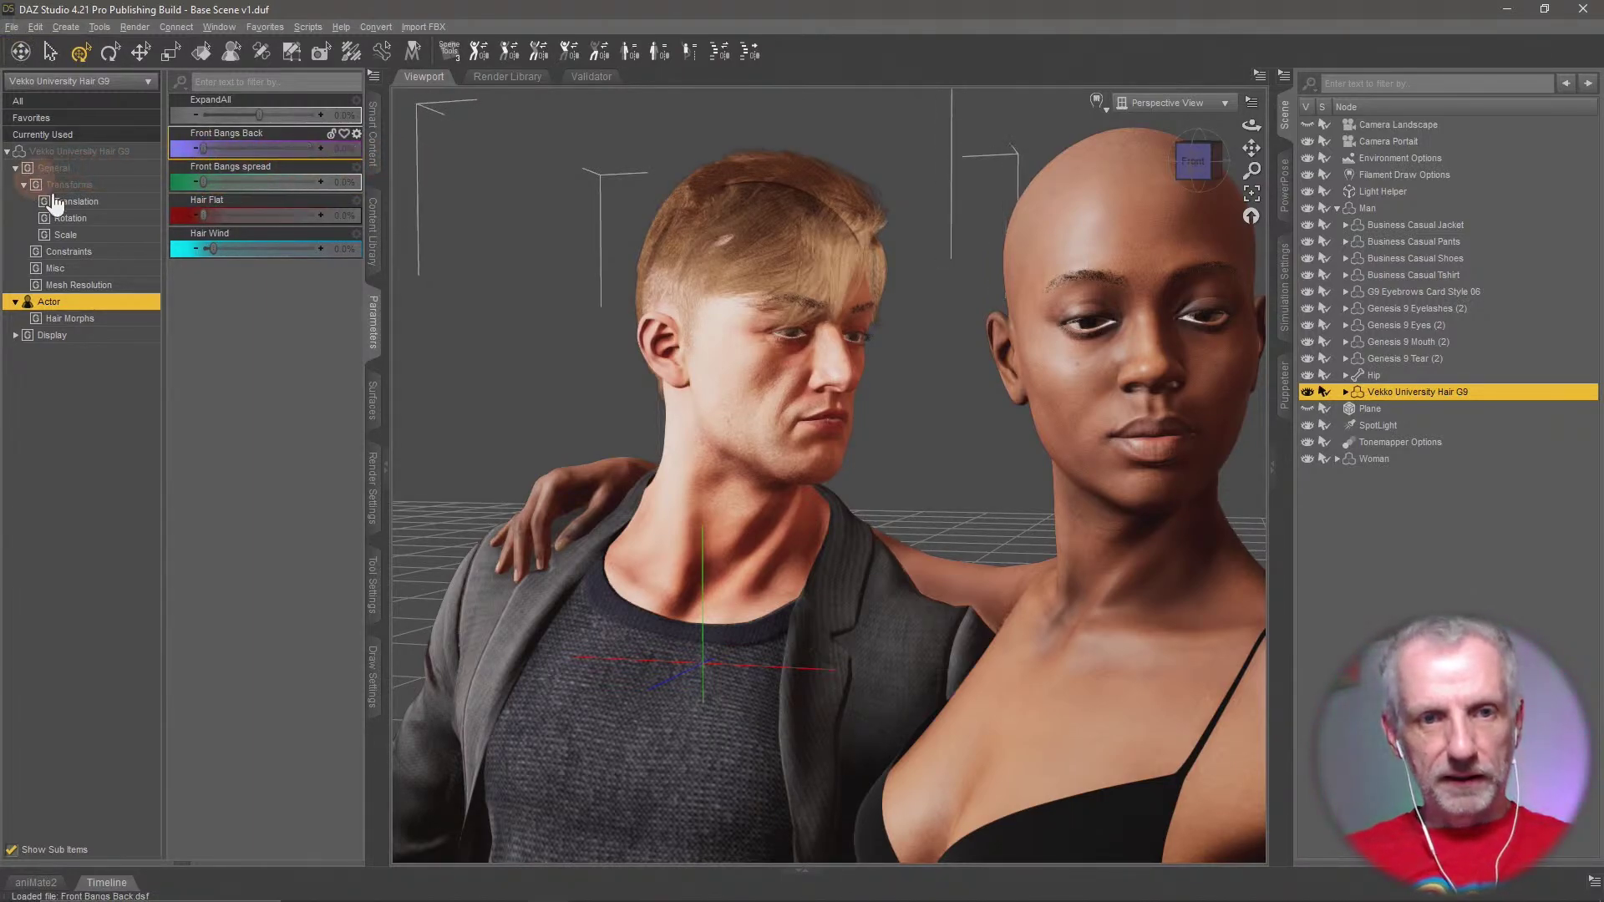
Set the Hair Wind morph of the man's Vekko University hair to 100% and check it from several angles
{"action": "left_click", "coordinate": [216, 246]}
{"action": "left_click_drag", "start_coordinate": [216, 245], "coordinate": [398, 258]}
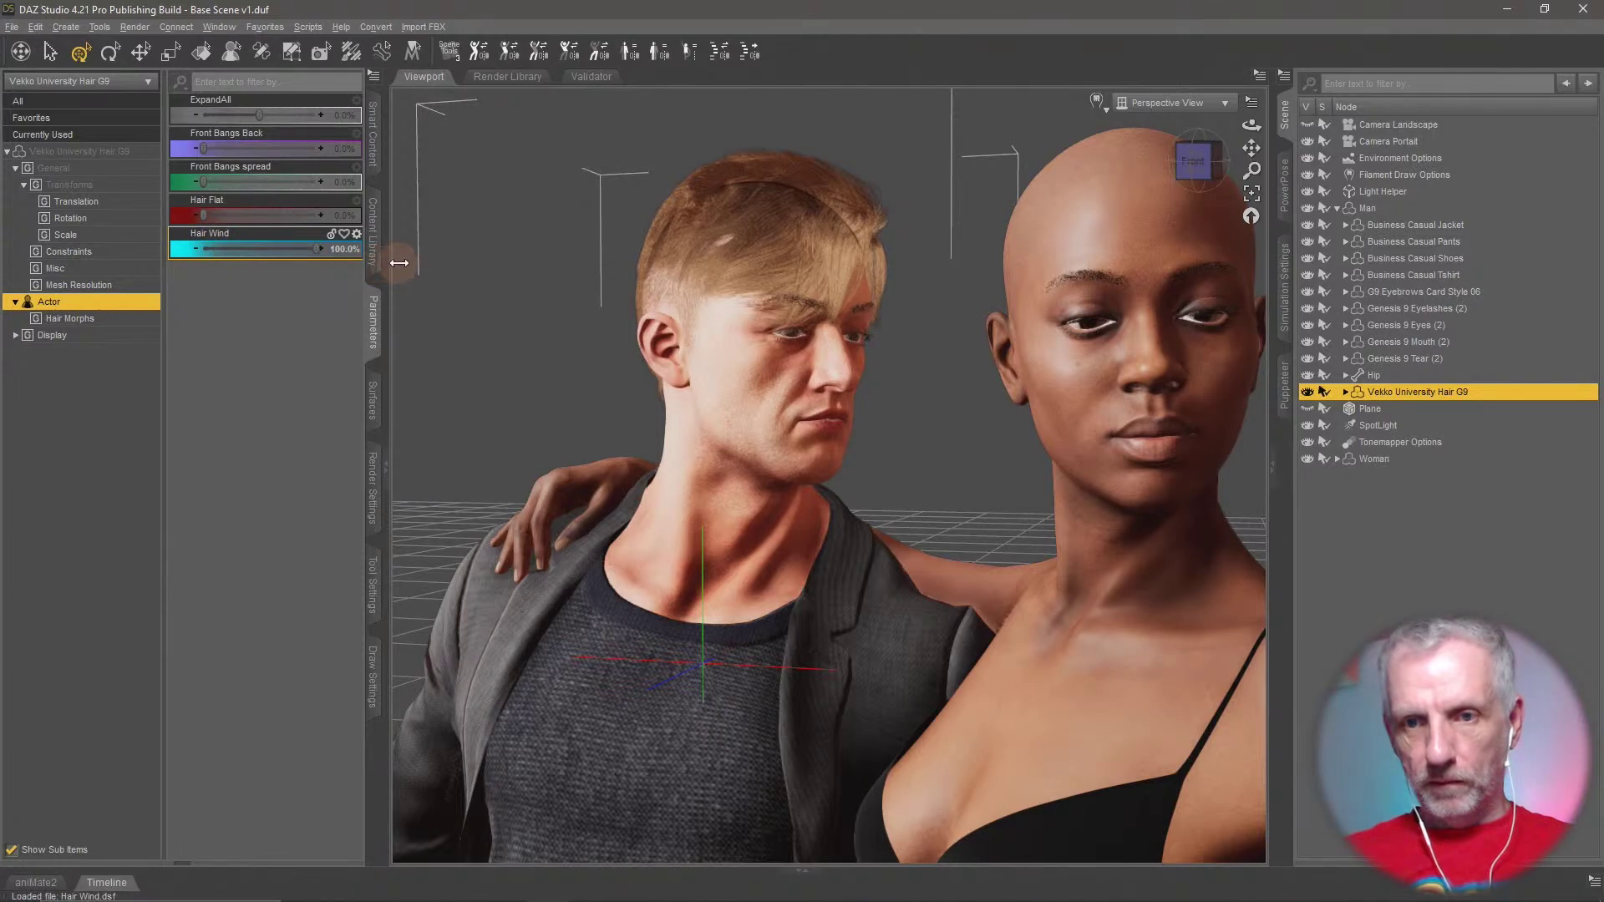
{"action": "left_click_drag", "start_coordinate": [247, 269], "coordinate": [437, 269]}
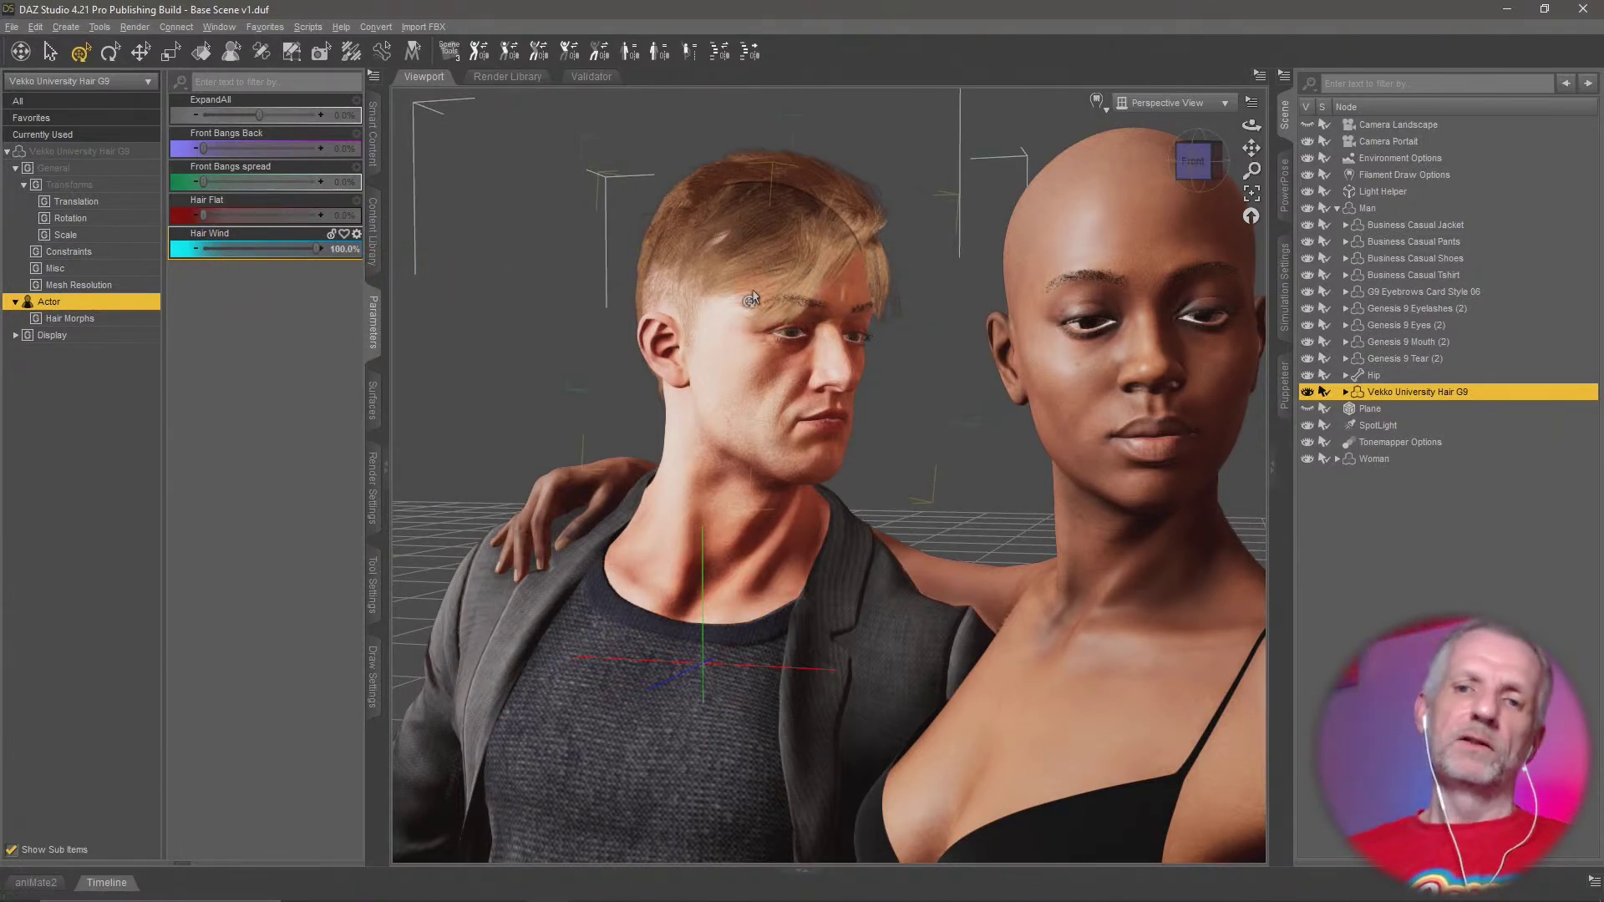
{"action": "mouse_move", "coordinate": [826, 309]}
{"action": "left_mouse_down", "text": "alt"}
{"action": "mouse_move", "coordinate": [685, 314]}
{"action": "mouse_move", "coordinate": [887, 297]}
{"action": "mouse_move", "coordinate": [817, 283]}
{"action": "left_mouse_up", "text": "alt"}
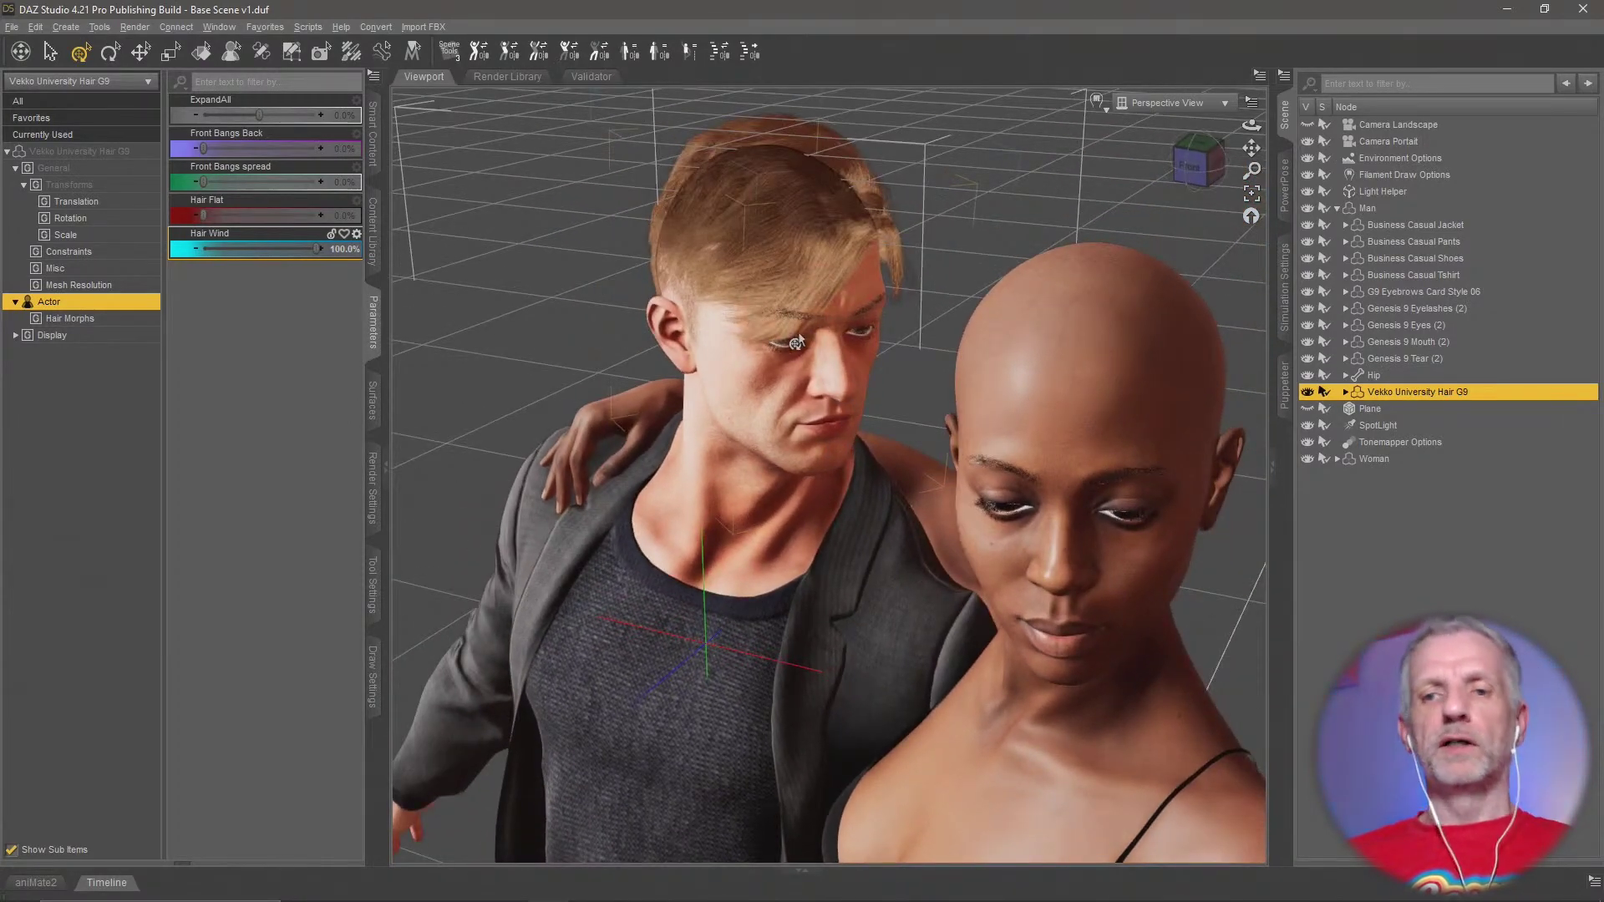
{"action": "left_click_drag", "start_coordinate": [797, 342], "coordinate": [776, 316], "text": "alt"}
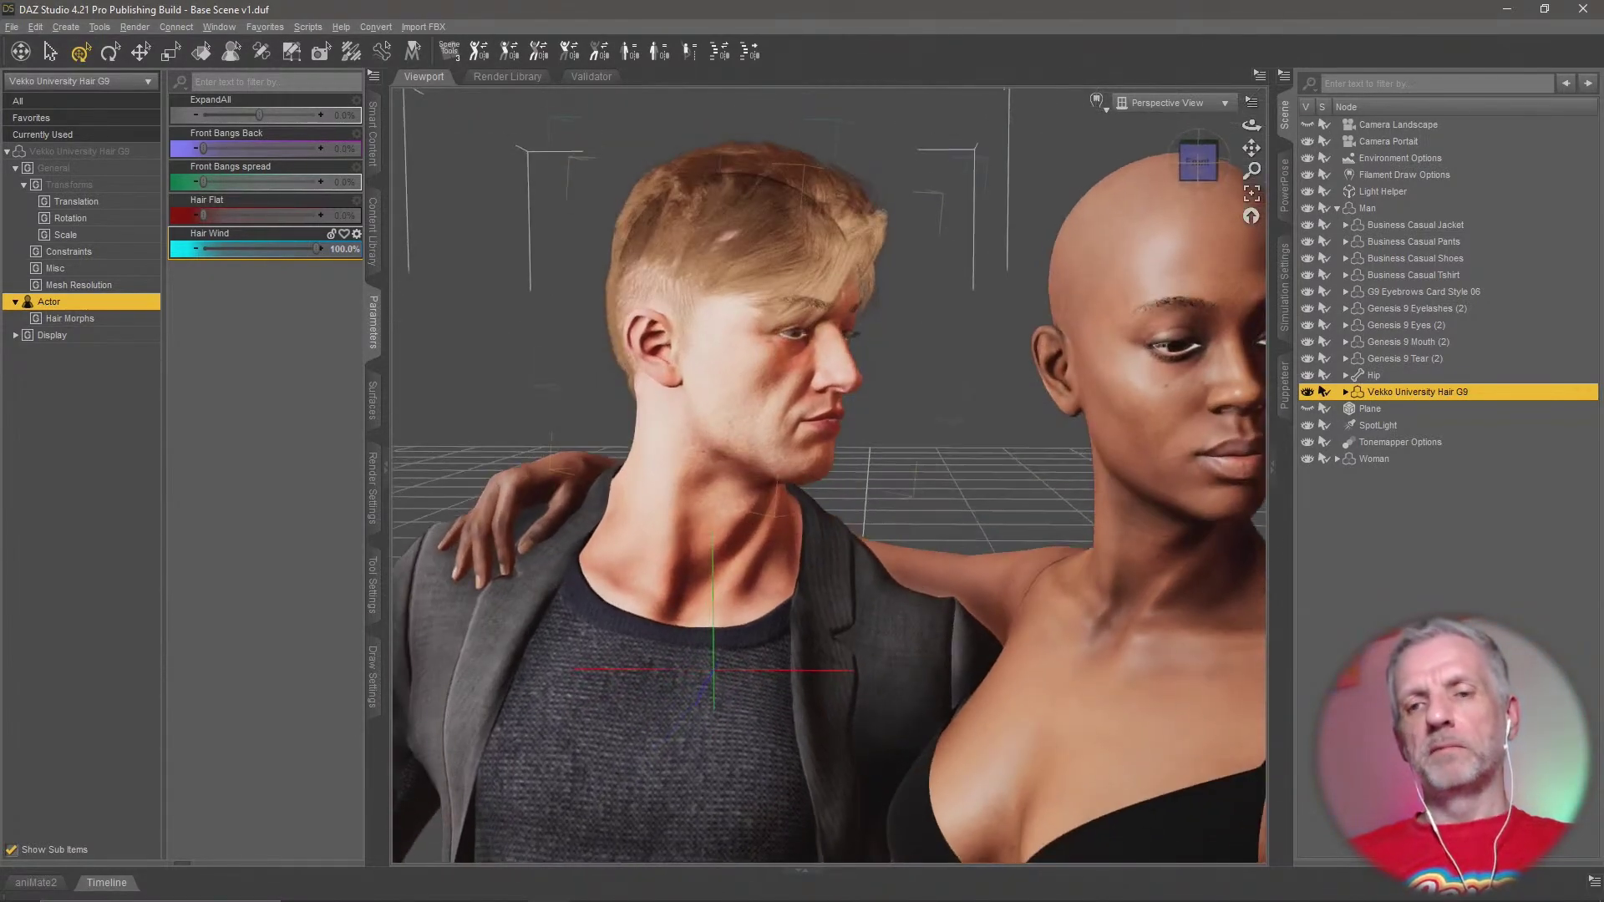
{"action": "mouse_move", "coordinate": [792, 364]}
{"action": "left_mouse_down", "text": "alt"}
{"action": "mouse_move", "coordinate": [776, 368]}
{"action": "mouse_move", "coordinate": [804, 375]}
{"action": "mouse_move", "coordinate": [770, 373]}
{"action": "left_mouse_up", "text": "alt"}
{"action": "scroll", "coordinate": [775, 366], "scroll_direction": "down", "scroll_amount": 3}
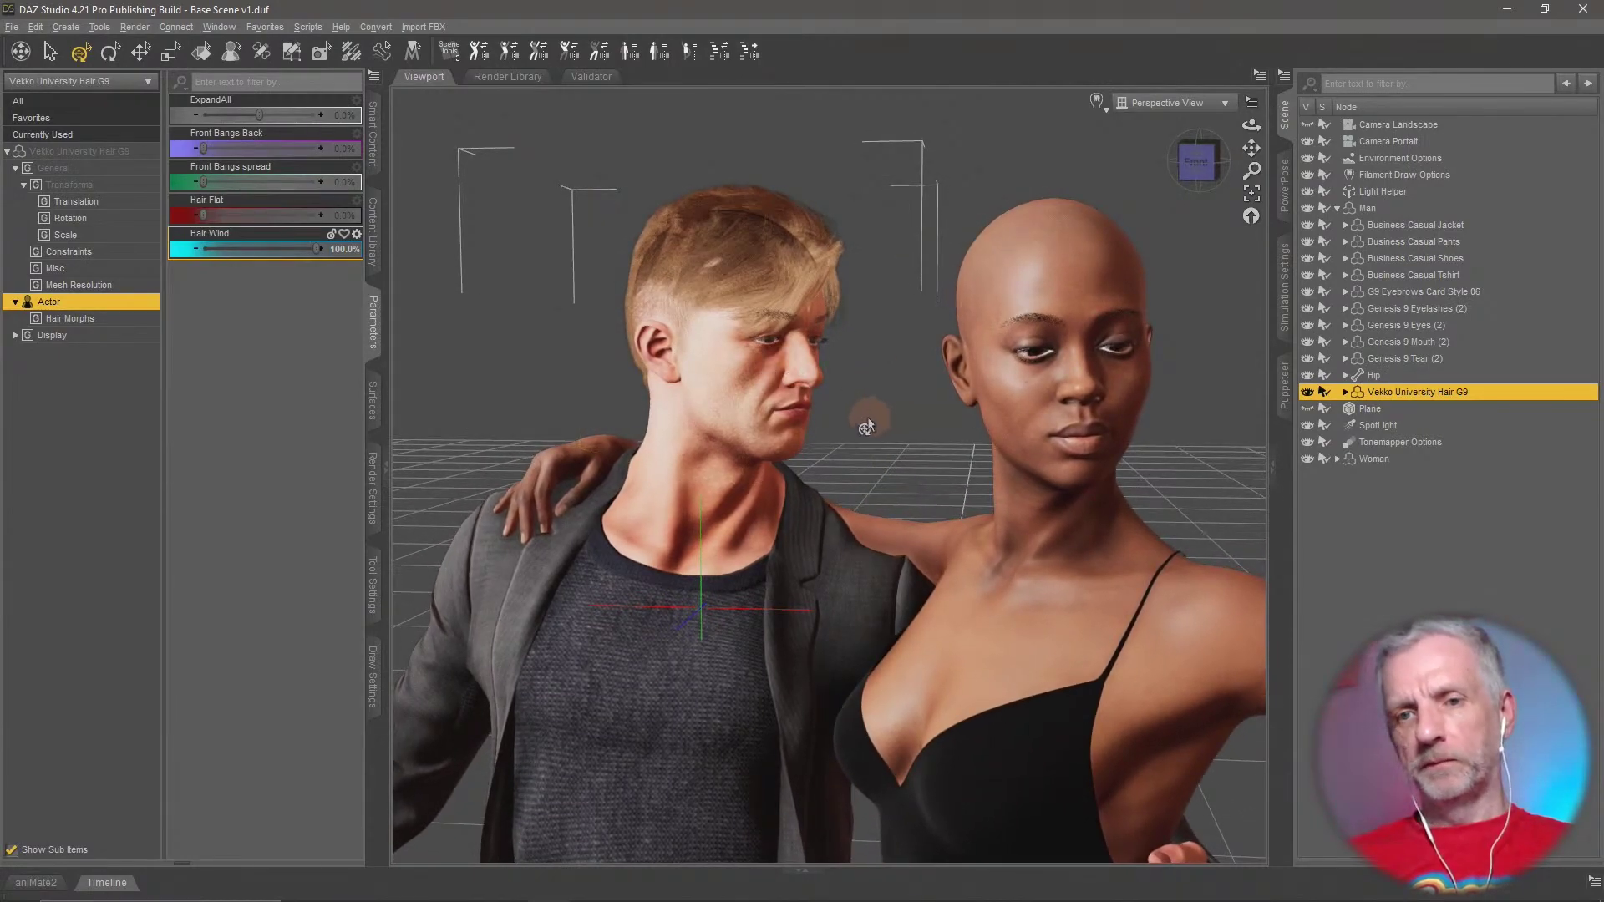
Switch the viewport's draw style to the Iray rendered preview and inspect the couple's lighting and the man's hair
{"action": "left_click", "coordinate": [1122, 102]}
{"action": "left_click", "coordinate": [1102, 328]}
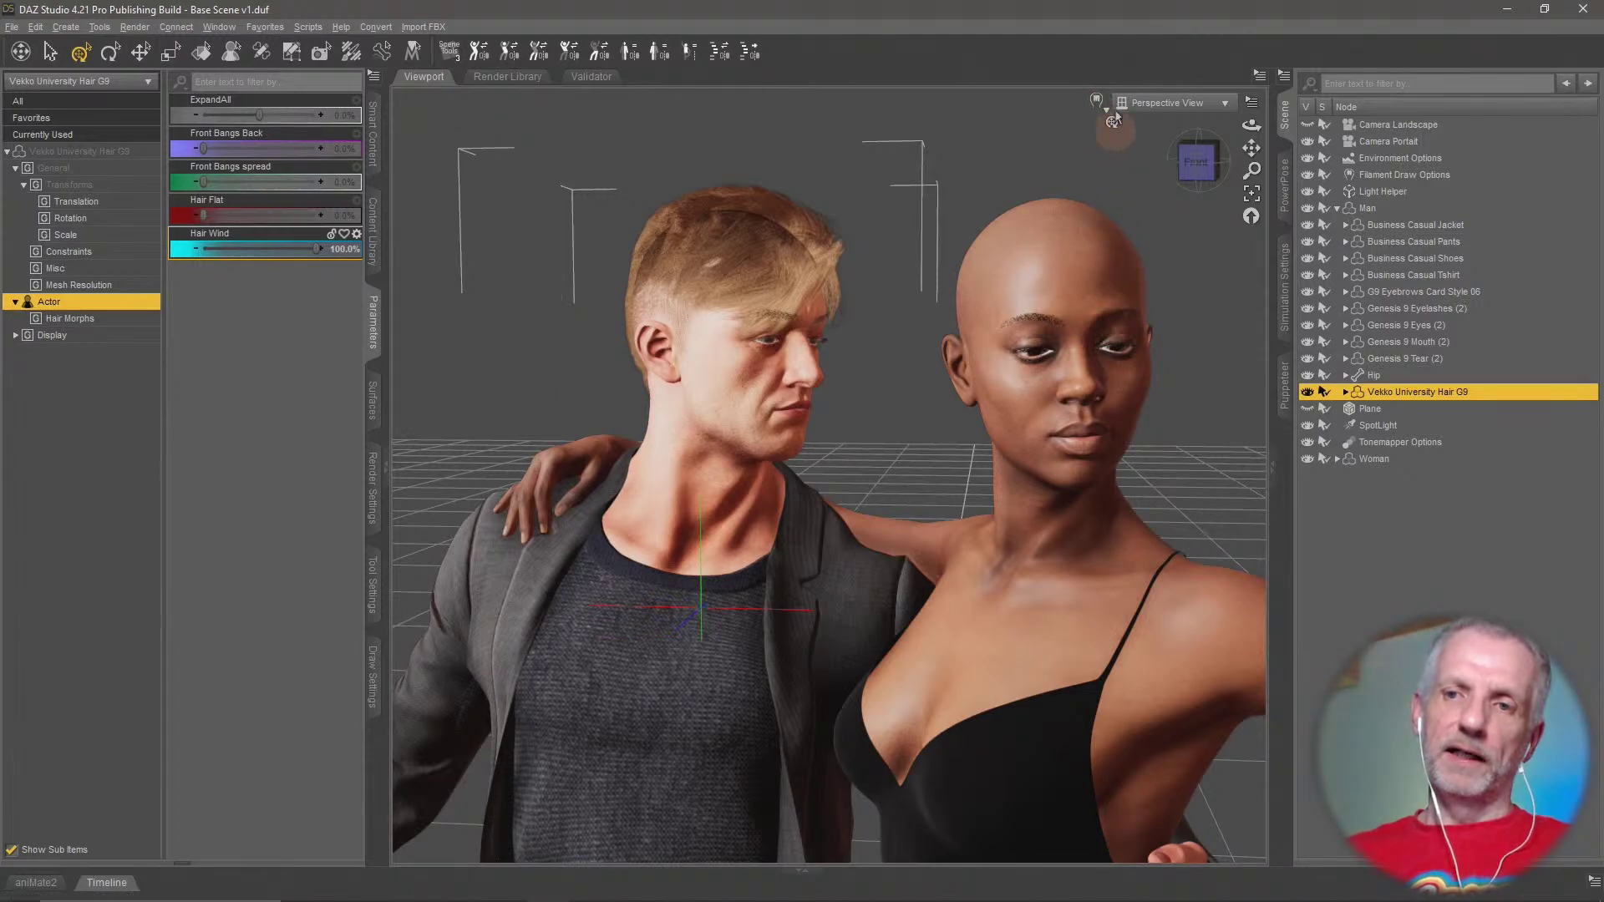
{"action": "left_click", "coordinate": [1097, 101]}
{"action": "left_click", "coordinate": [1106, 314]}
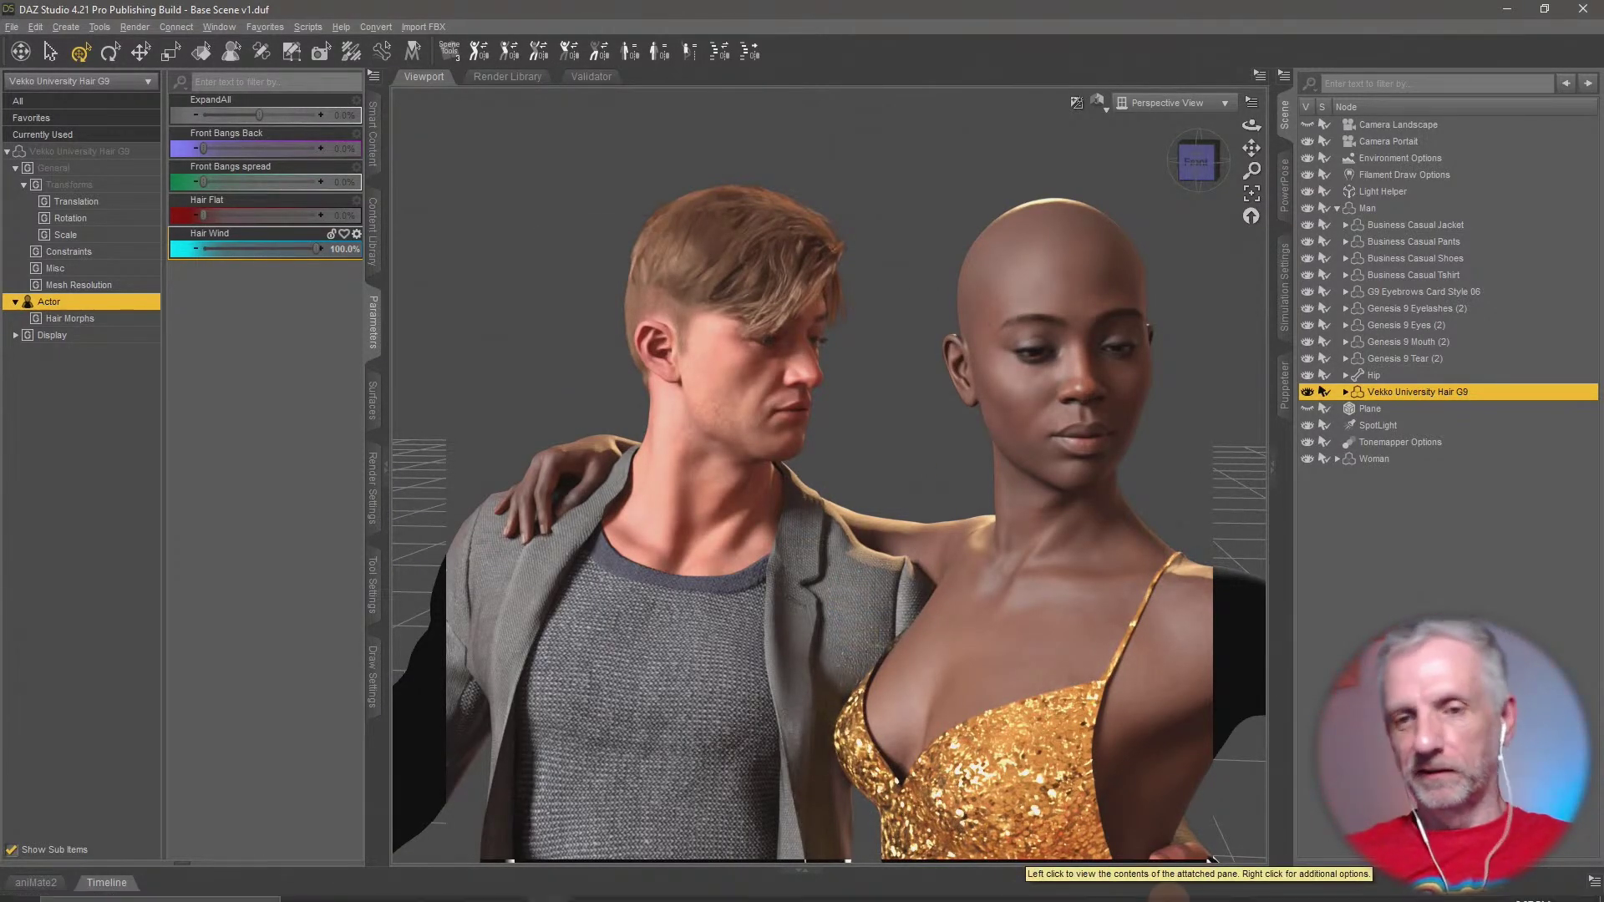
{"action": "middle_click_drag", "start_coordinate": [944, 651], "coordinate": [886, 481]}
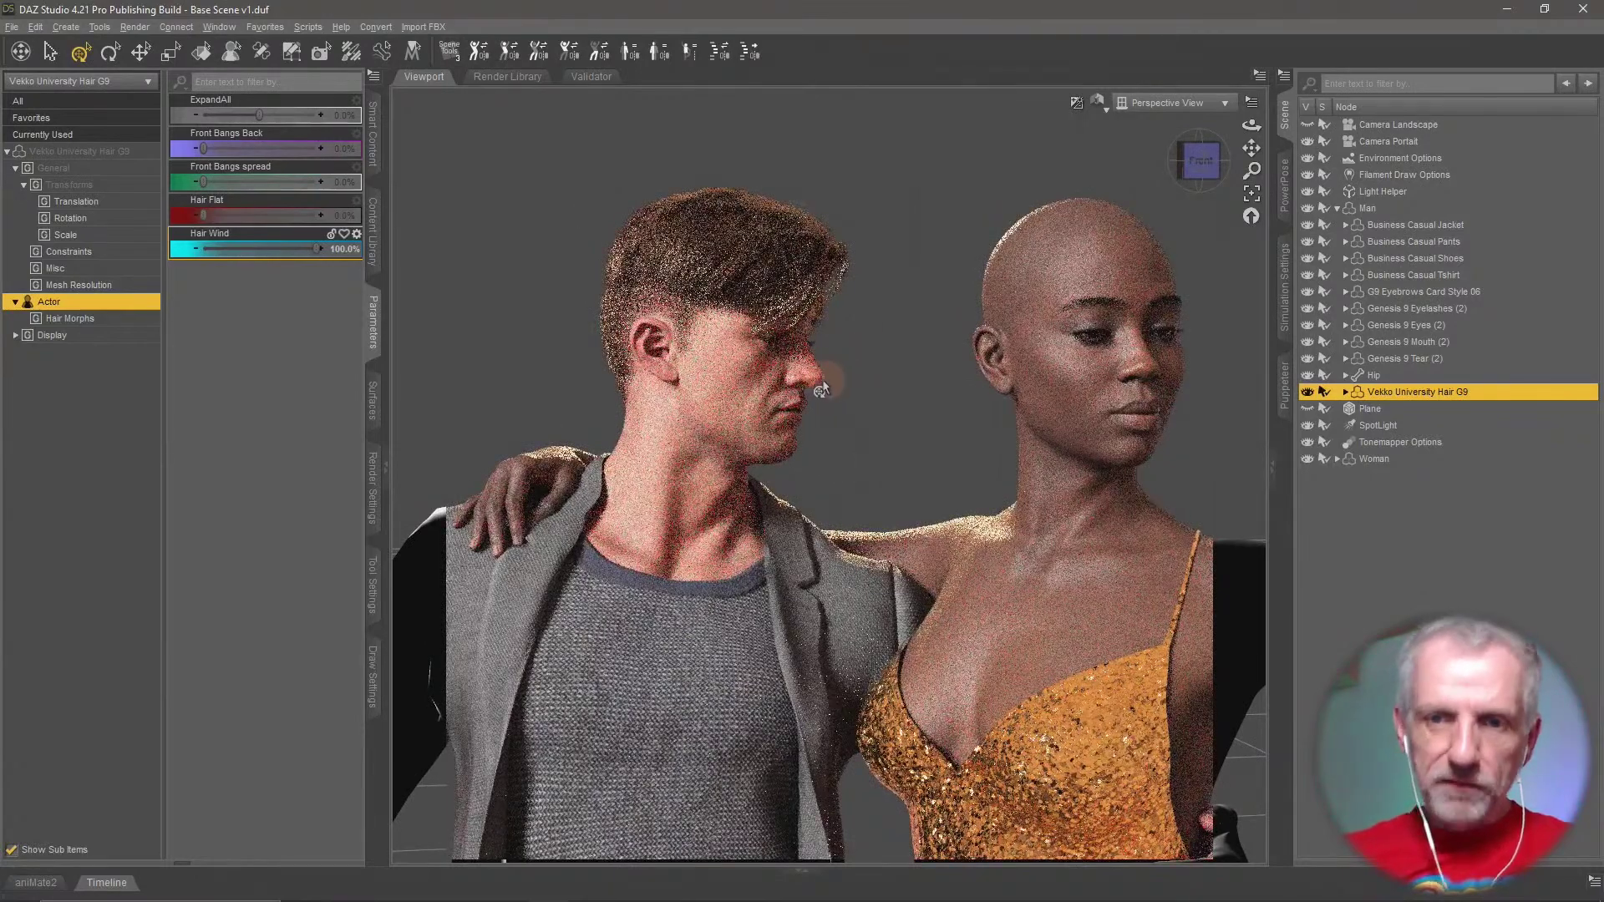
{"action": "left_click_drag", "start_coordinate": [775, 308], "coordinate": [828, 329]}
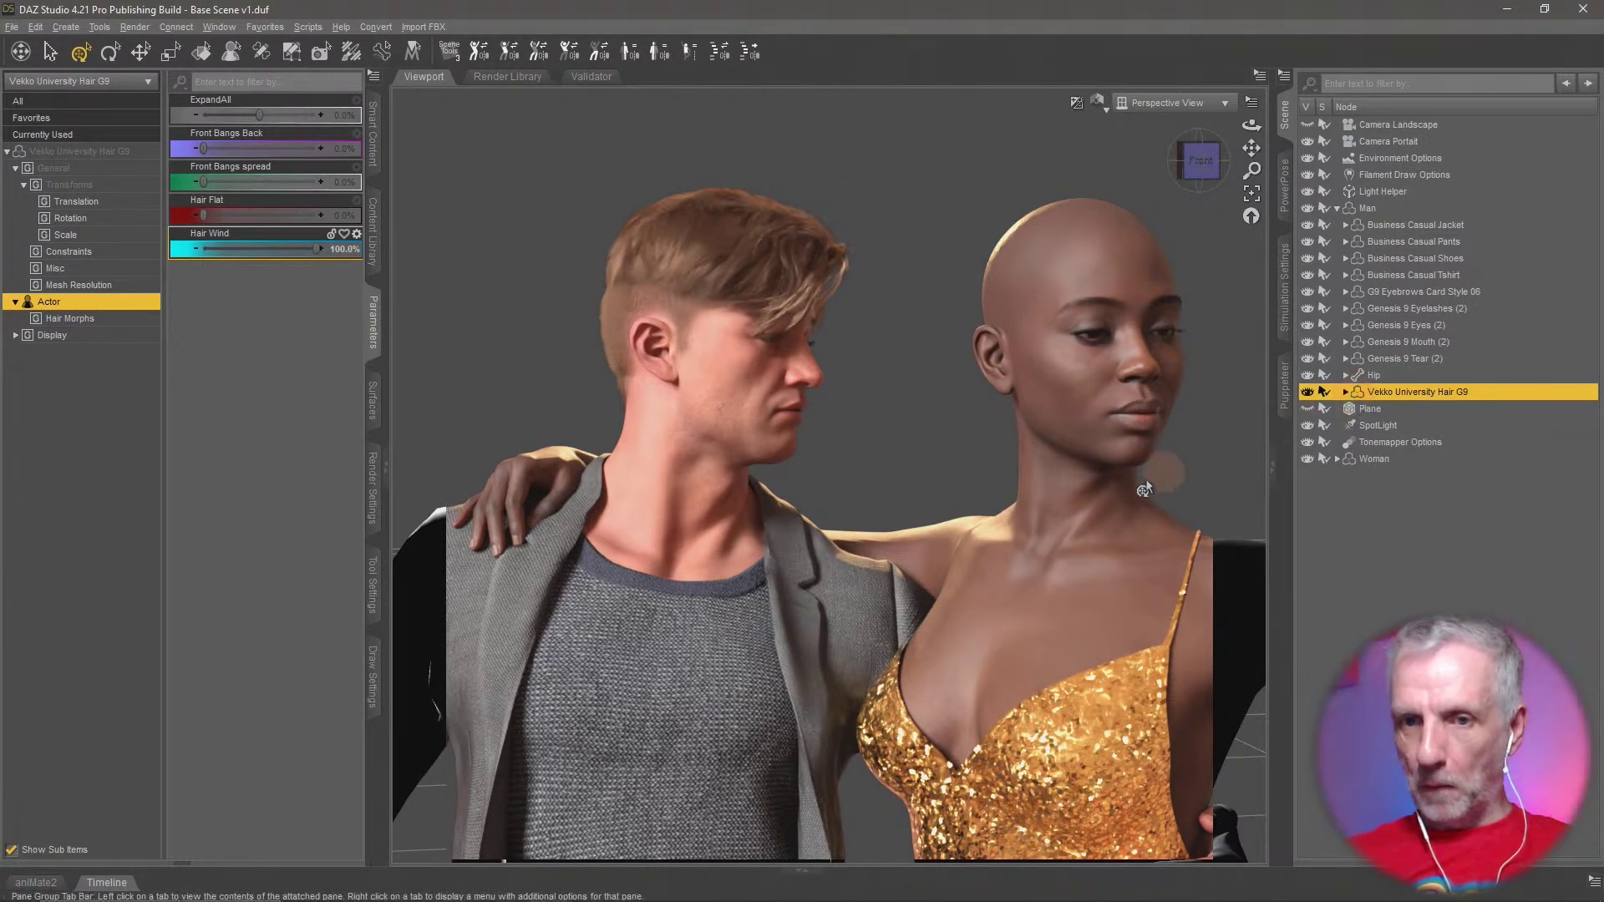
{"action": "middle_click_drag", "start_coordinate": [1160, 477], "coordinate": [1128, 502]}
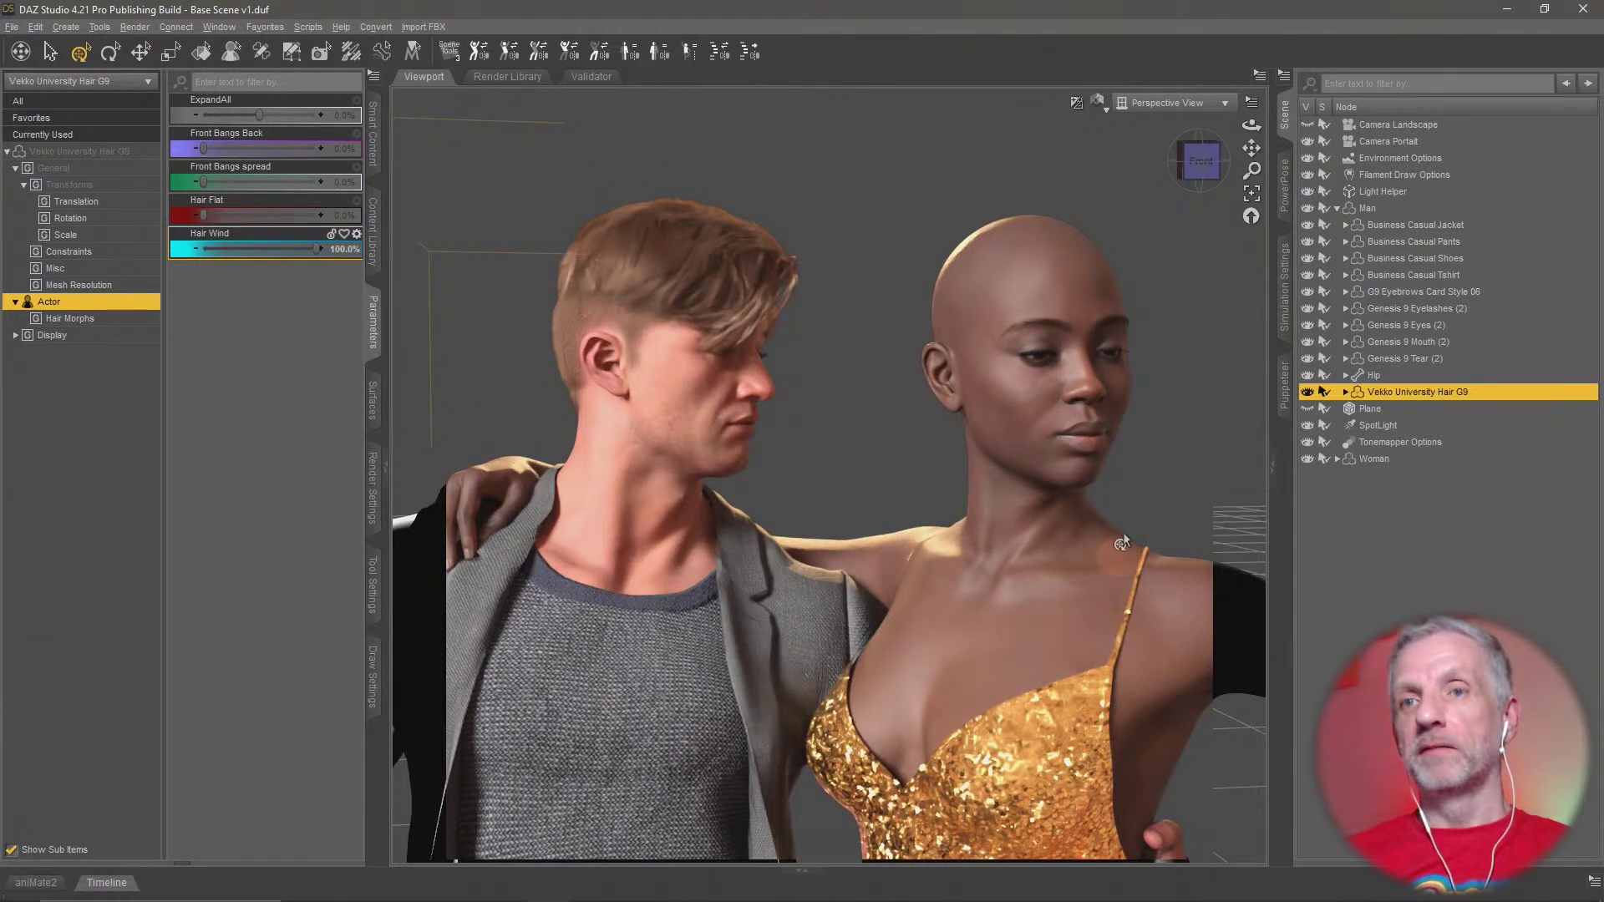
Hide the man's Vekko University Hair G9 in the scene
{"action": "left_click", "coordinate": [1308, 395]}
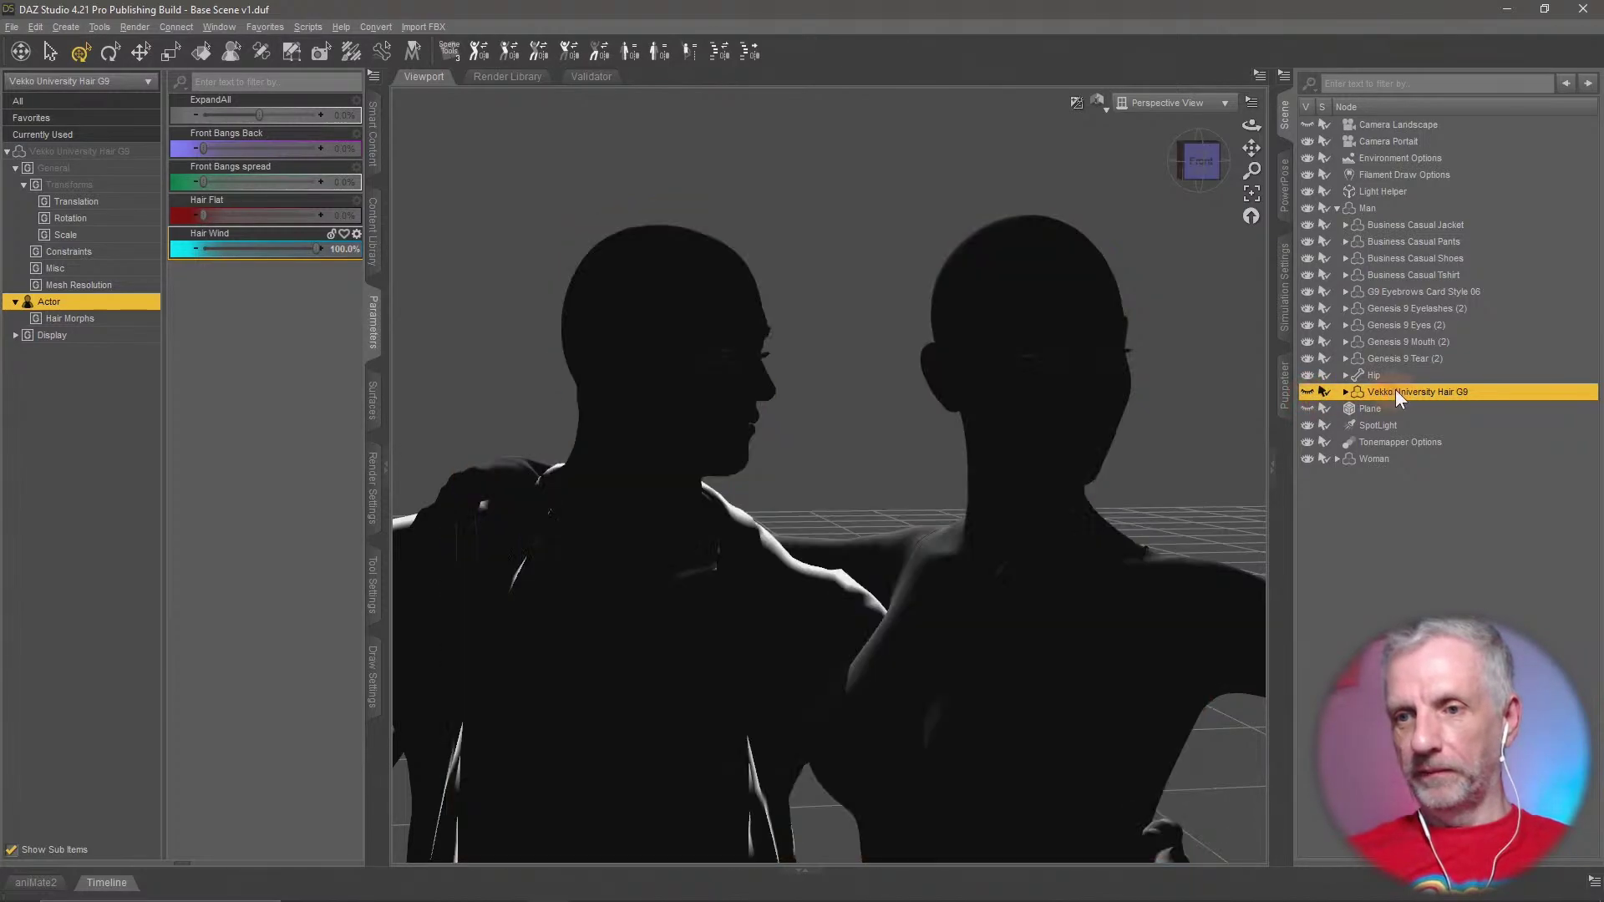
{"action": "left_click", "coordinate": [1404, 358]}
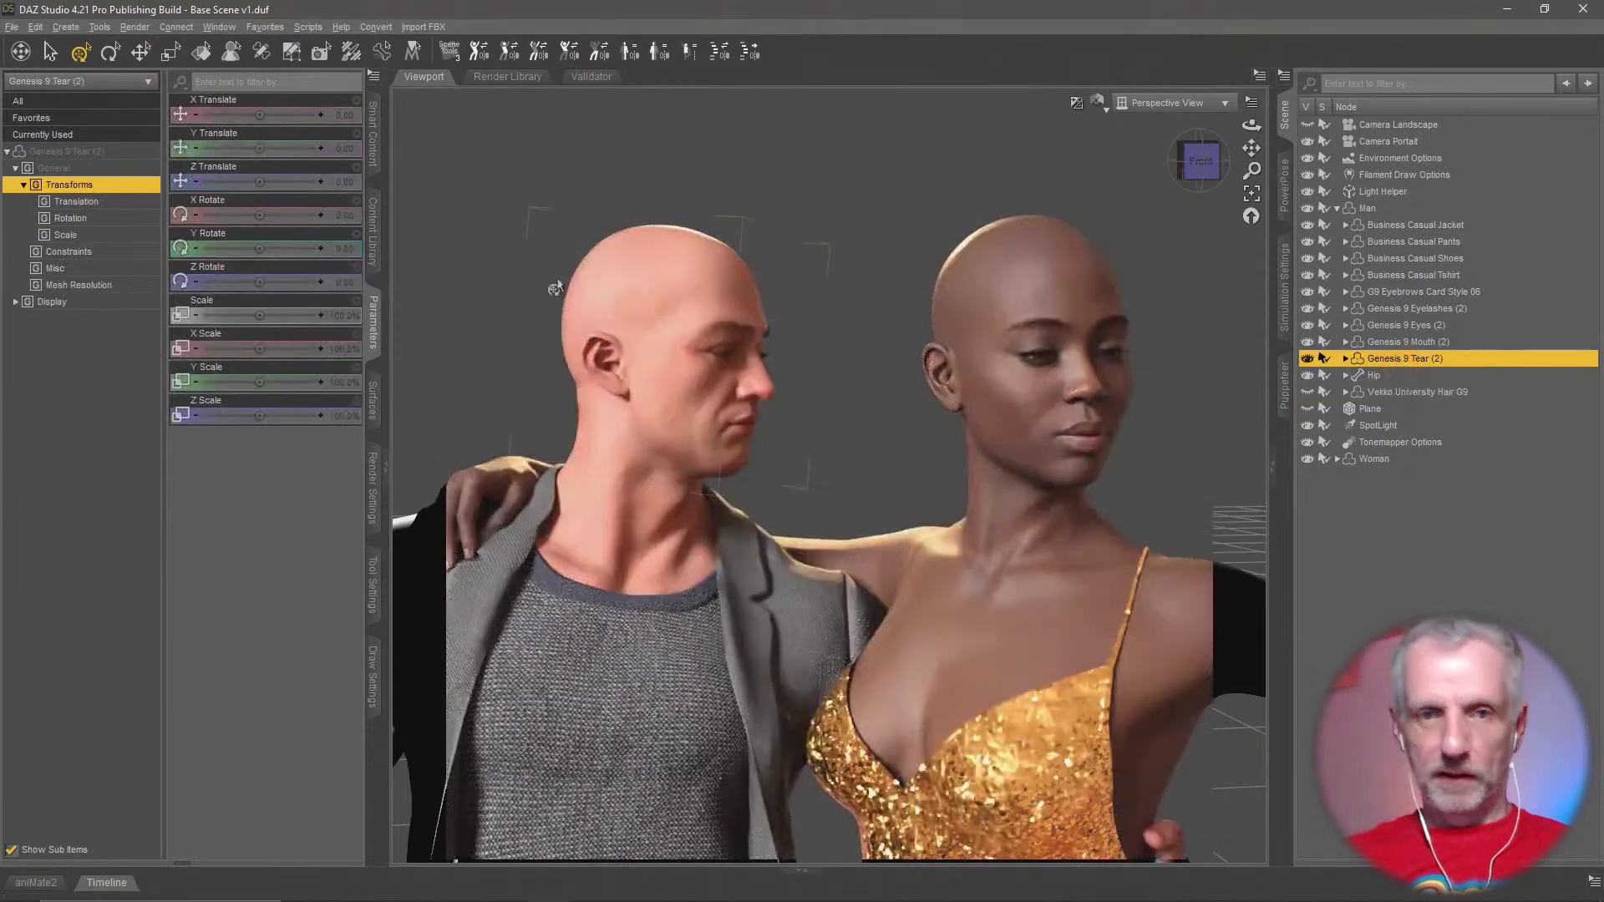
Load Montreal Flip Hair Gen 9 from the installed hair products onto the Man figure and check it up close
{"action": "left_click", "coordinate": [373, 138]}
{"action": "left_click", "coordinate": [15, 100]}
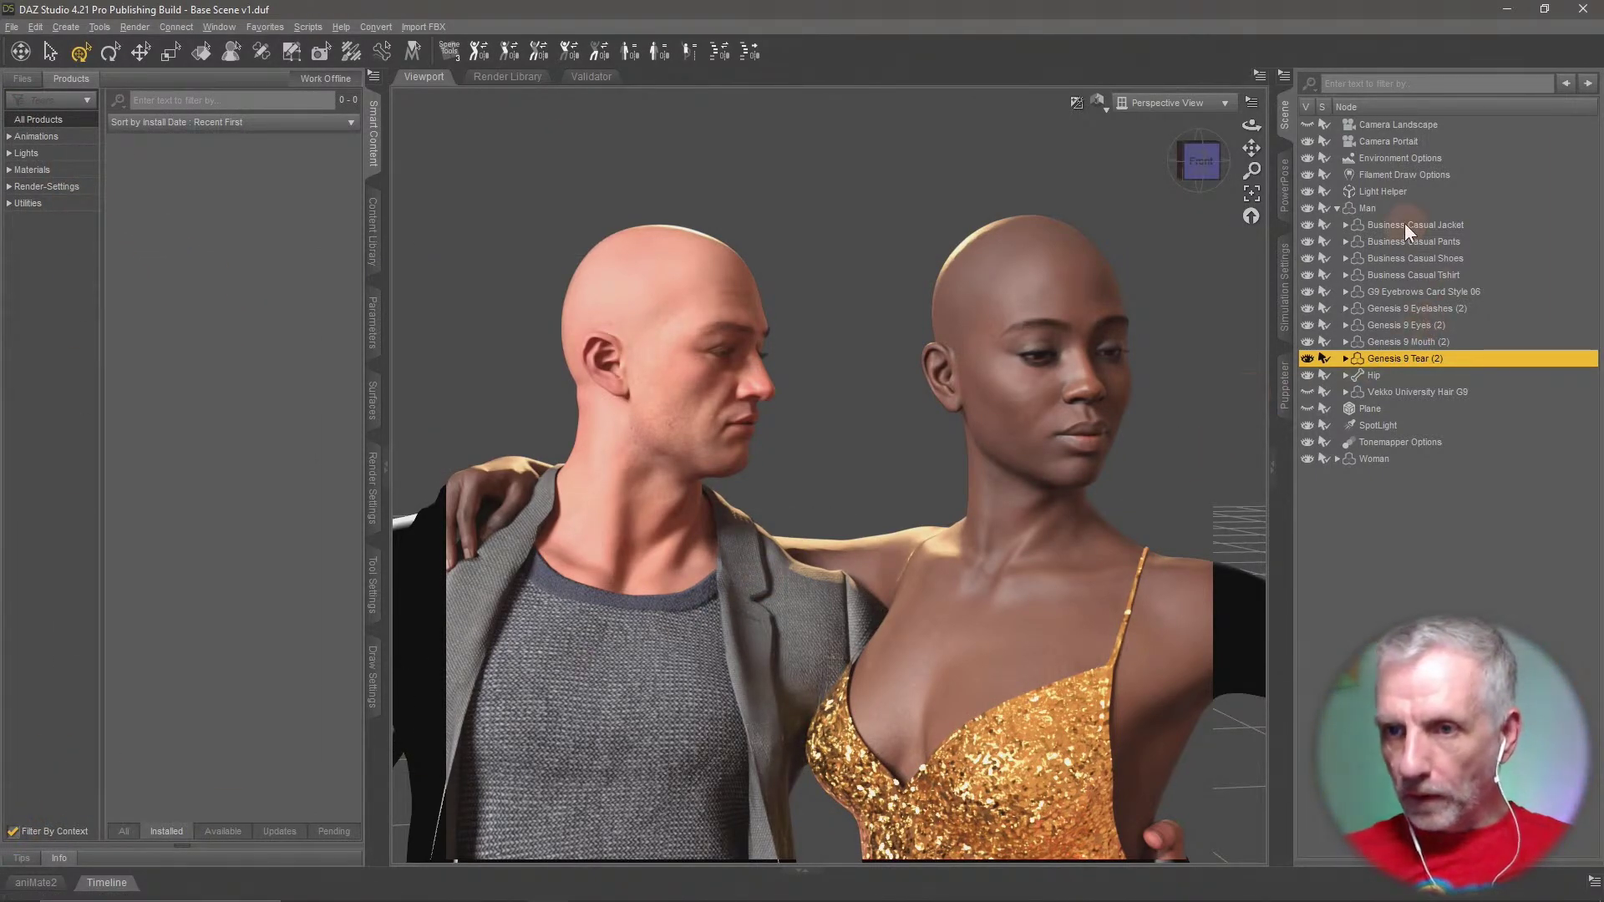
{"action": "left_click", "coordinate": [1370, 209]}
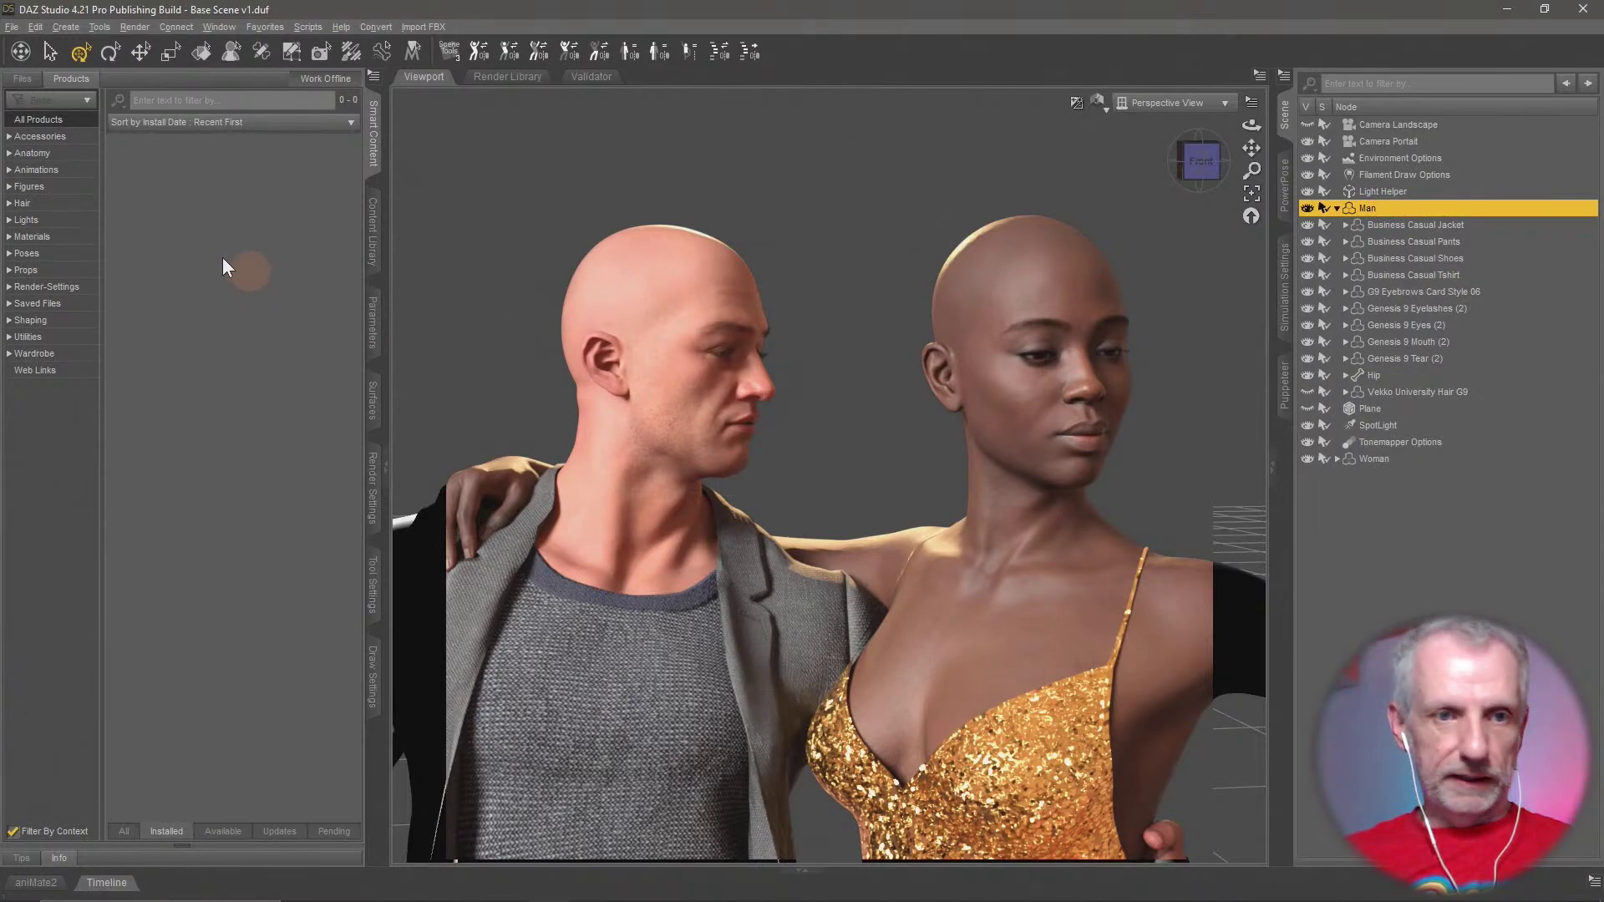
{"action": "left_click", "coordinate": [25, 203]}
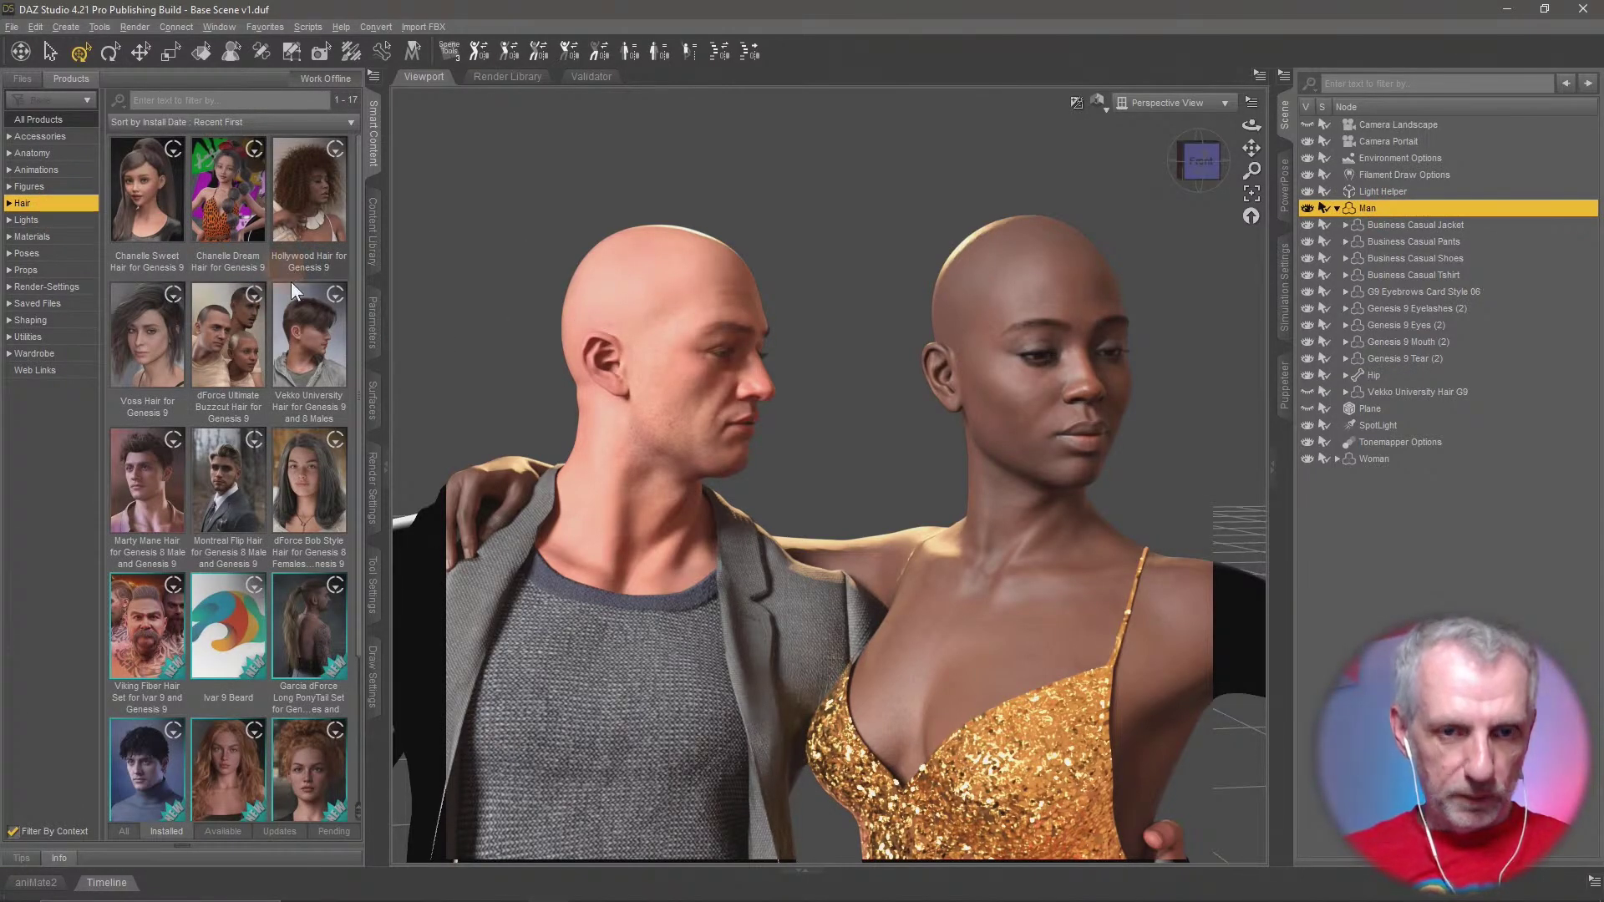
{"action": "double_click", "coordinate": [236, 489]}
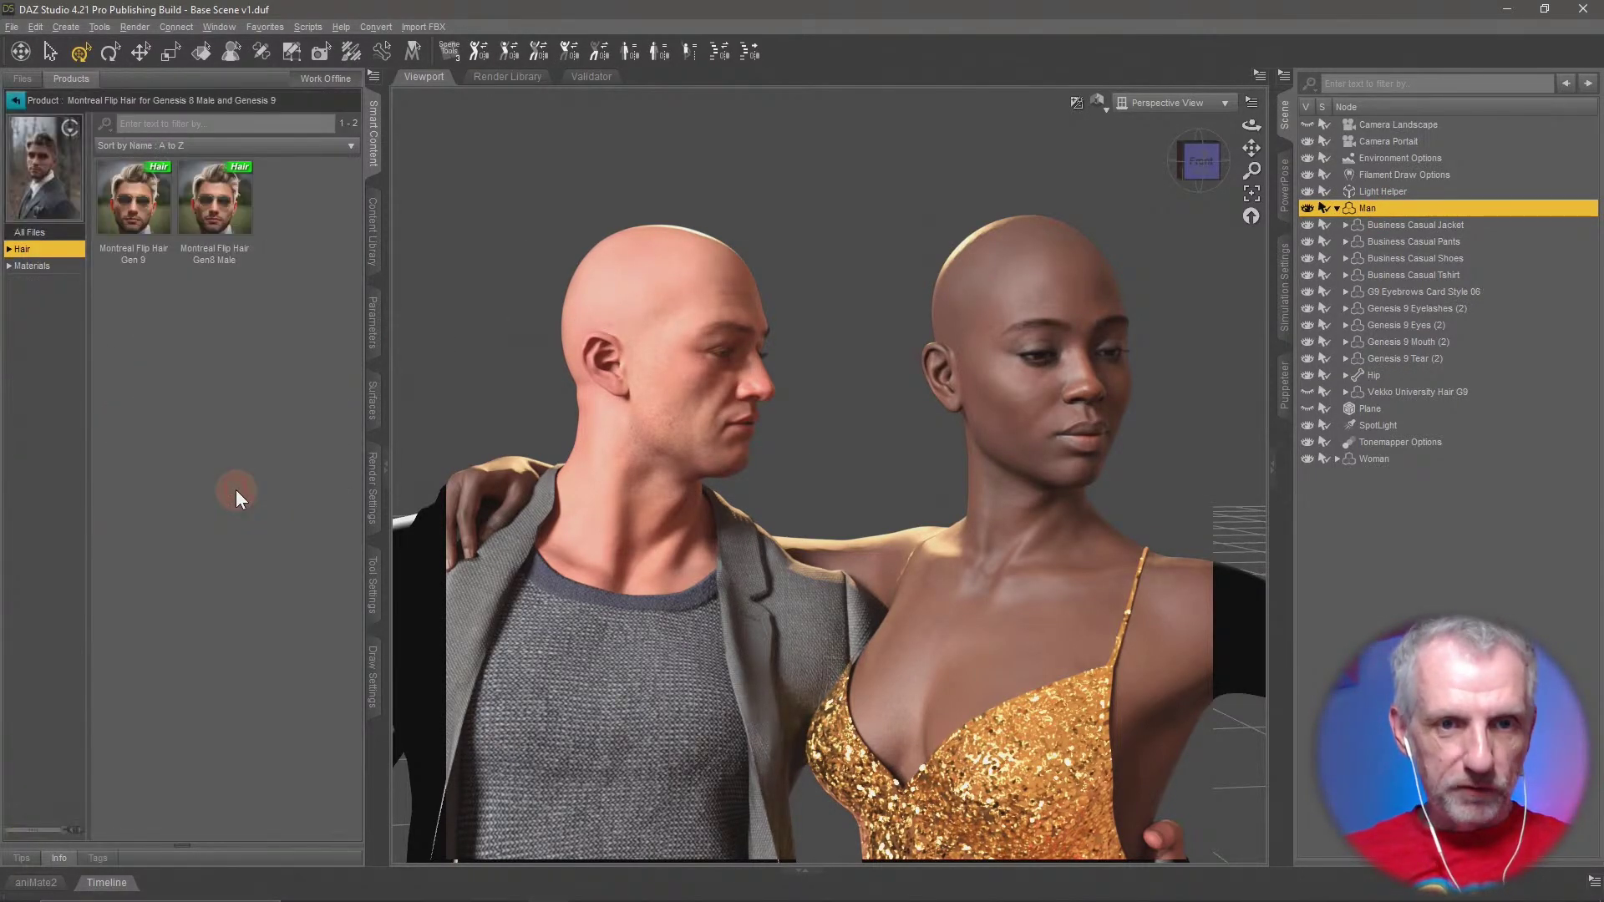
{"action": "double_click", "coordinate": [147, 222]}
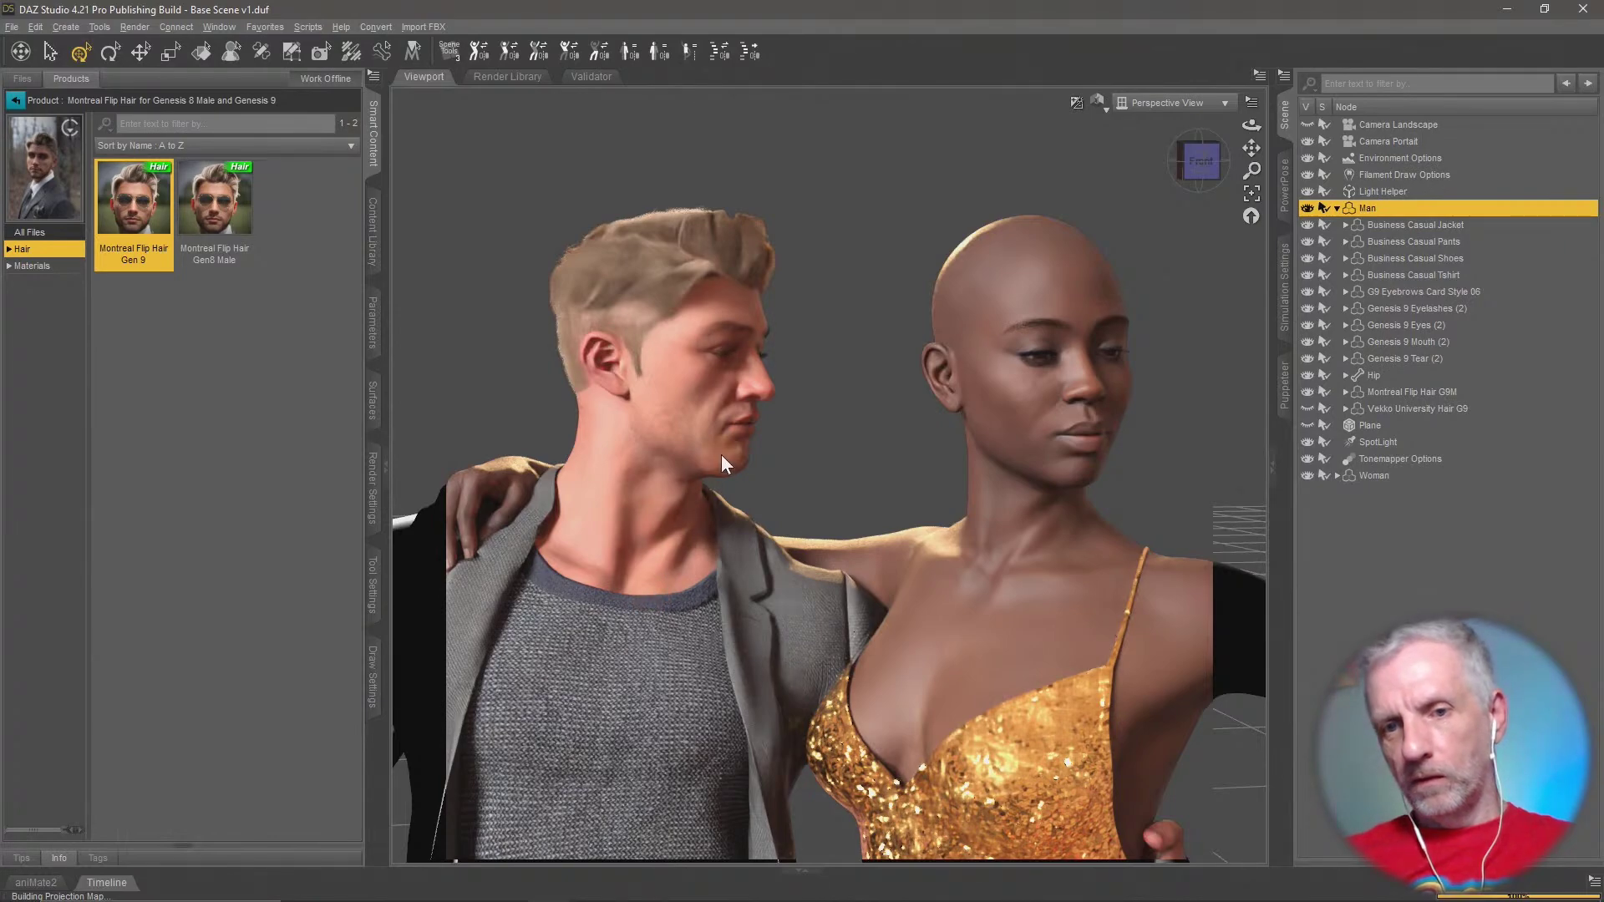
{"action": "left_click", "coordinate": [746, 484]}
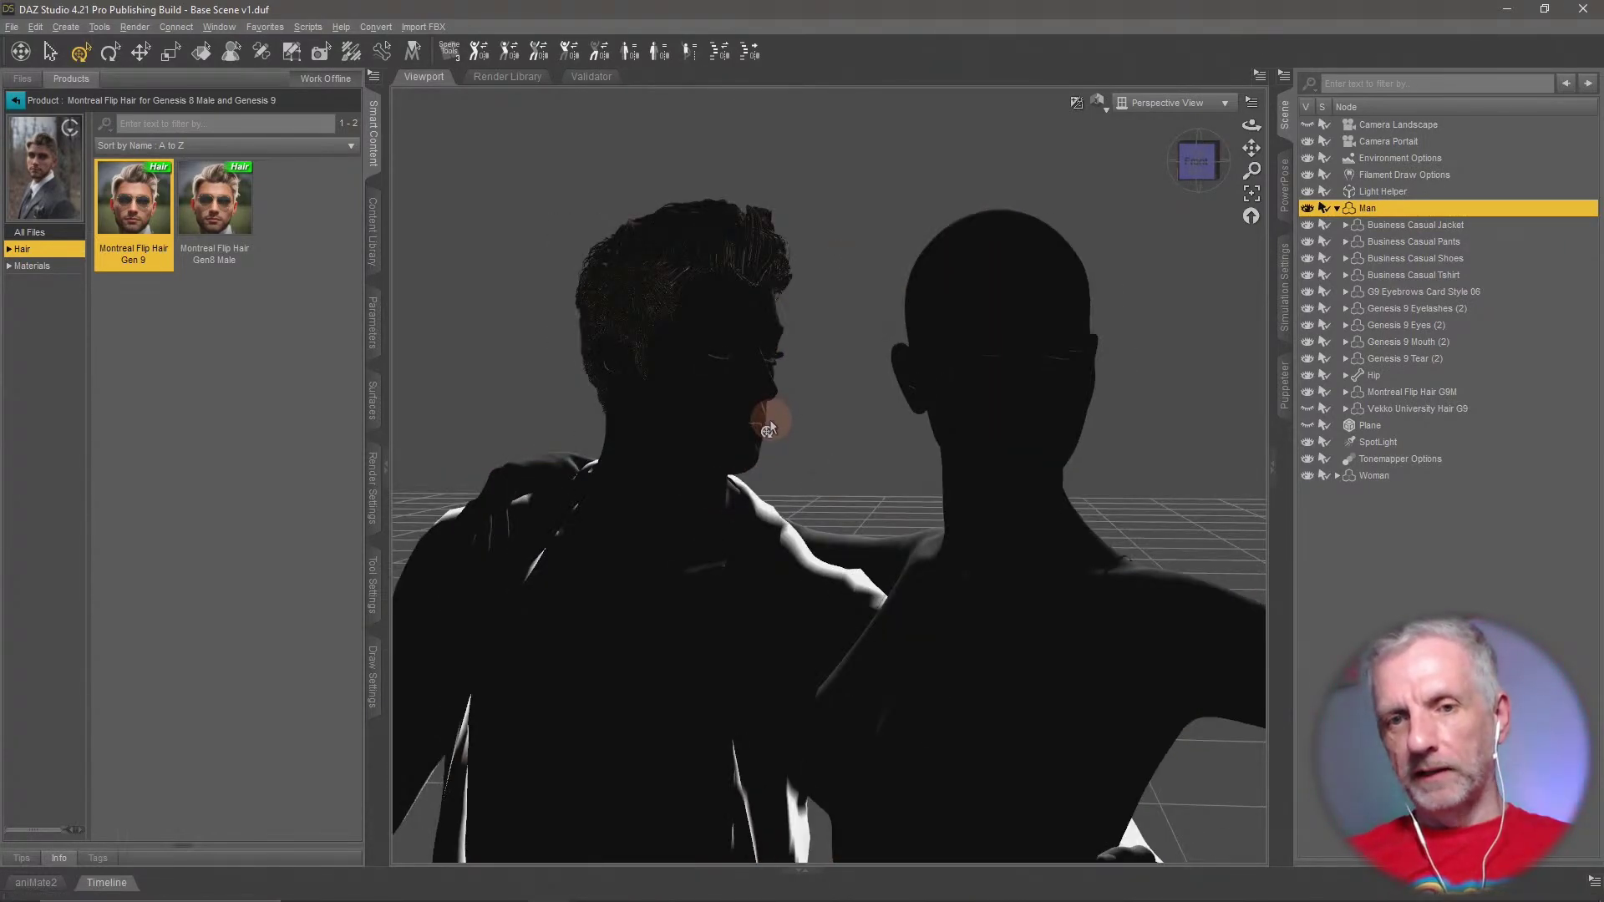
{"action": "scroll", "coordinate": [761, 413], "scroll_direction": "up", "scroll_amount": 5}
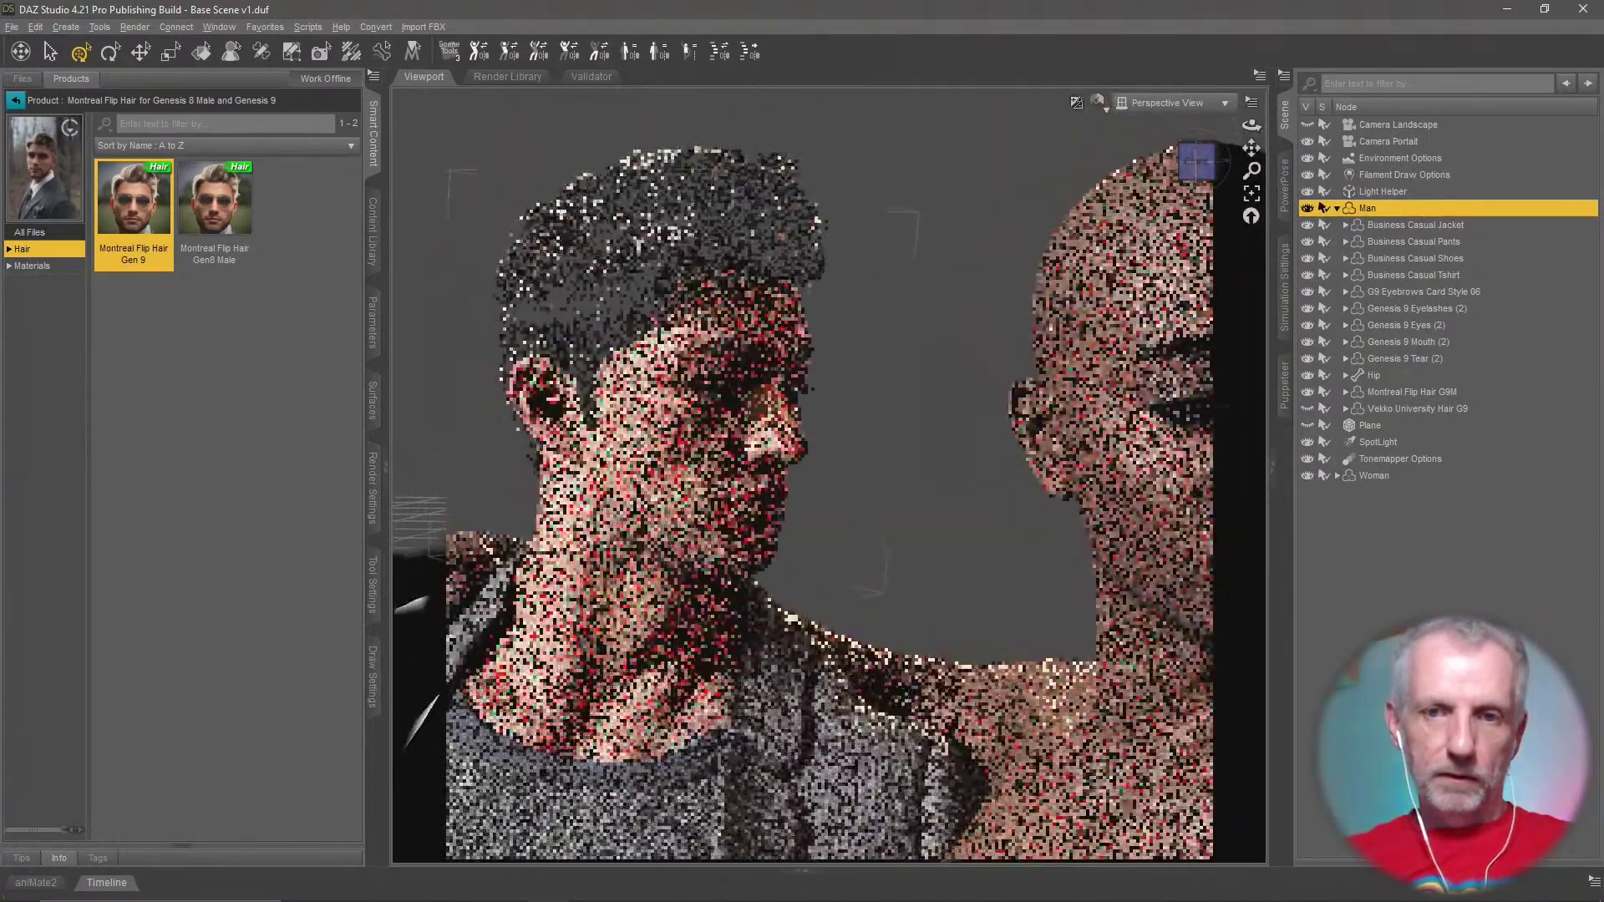
{"action": "scroll", "coordinate": [761, 414], "scroll_direction": "up", "scroll_amount": 1}
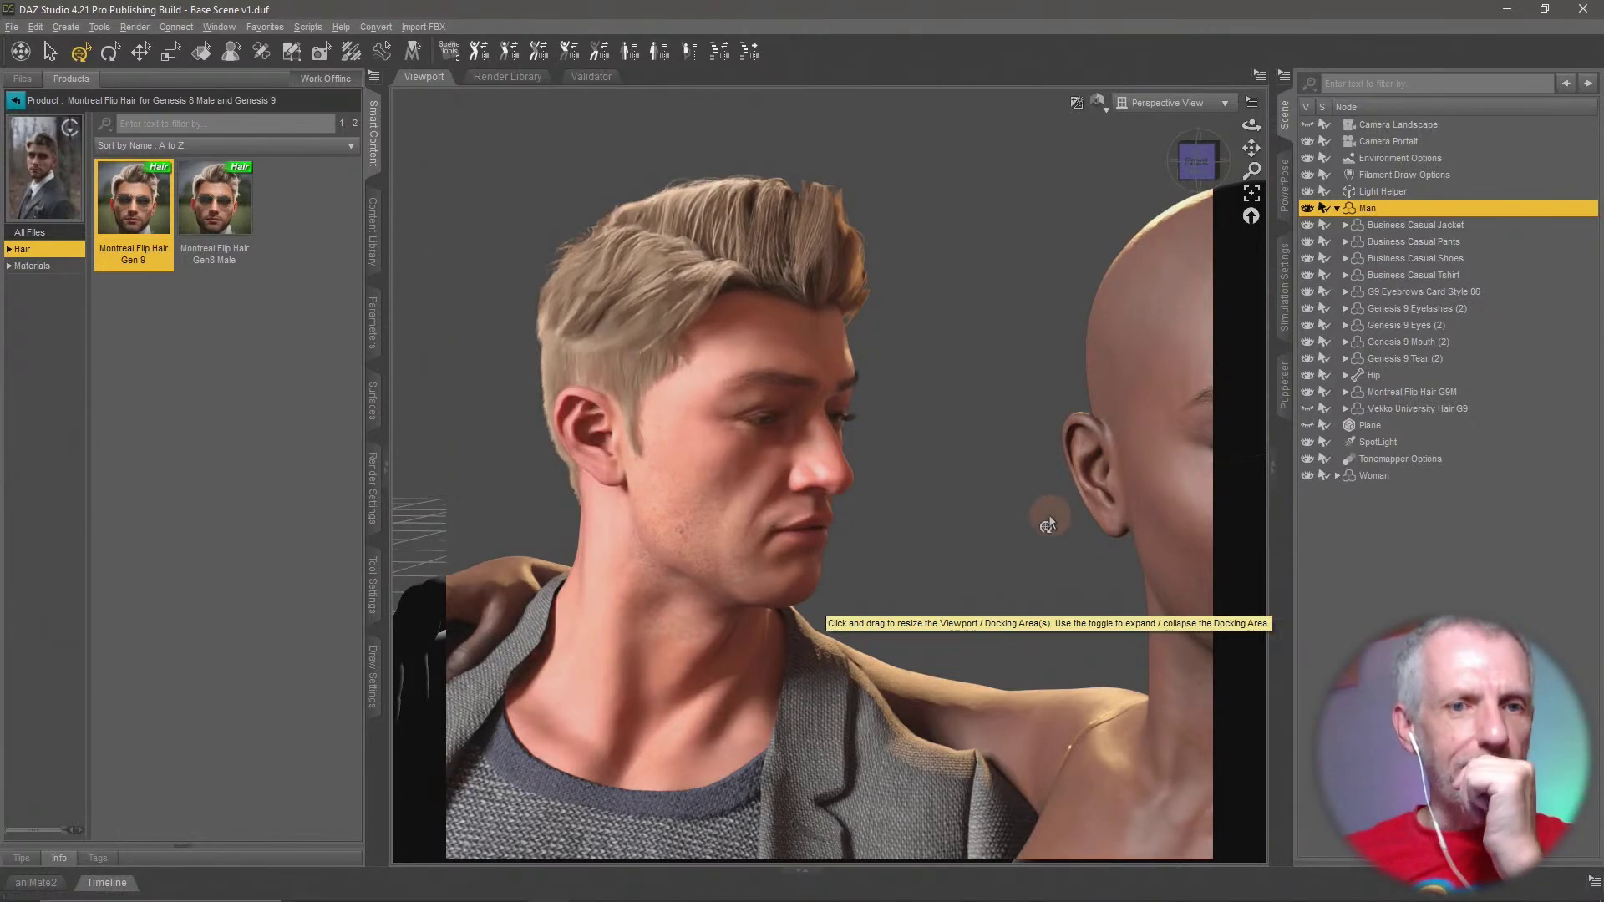
Show the material presets of the Montreal Flip Hair product and select the man's Montreal Flip Hair G9M
{"action": "left_click", "coordinate": [34, 266]}
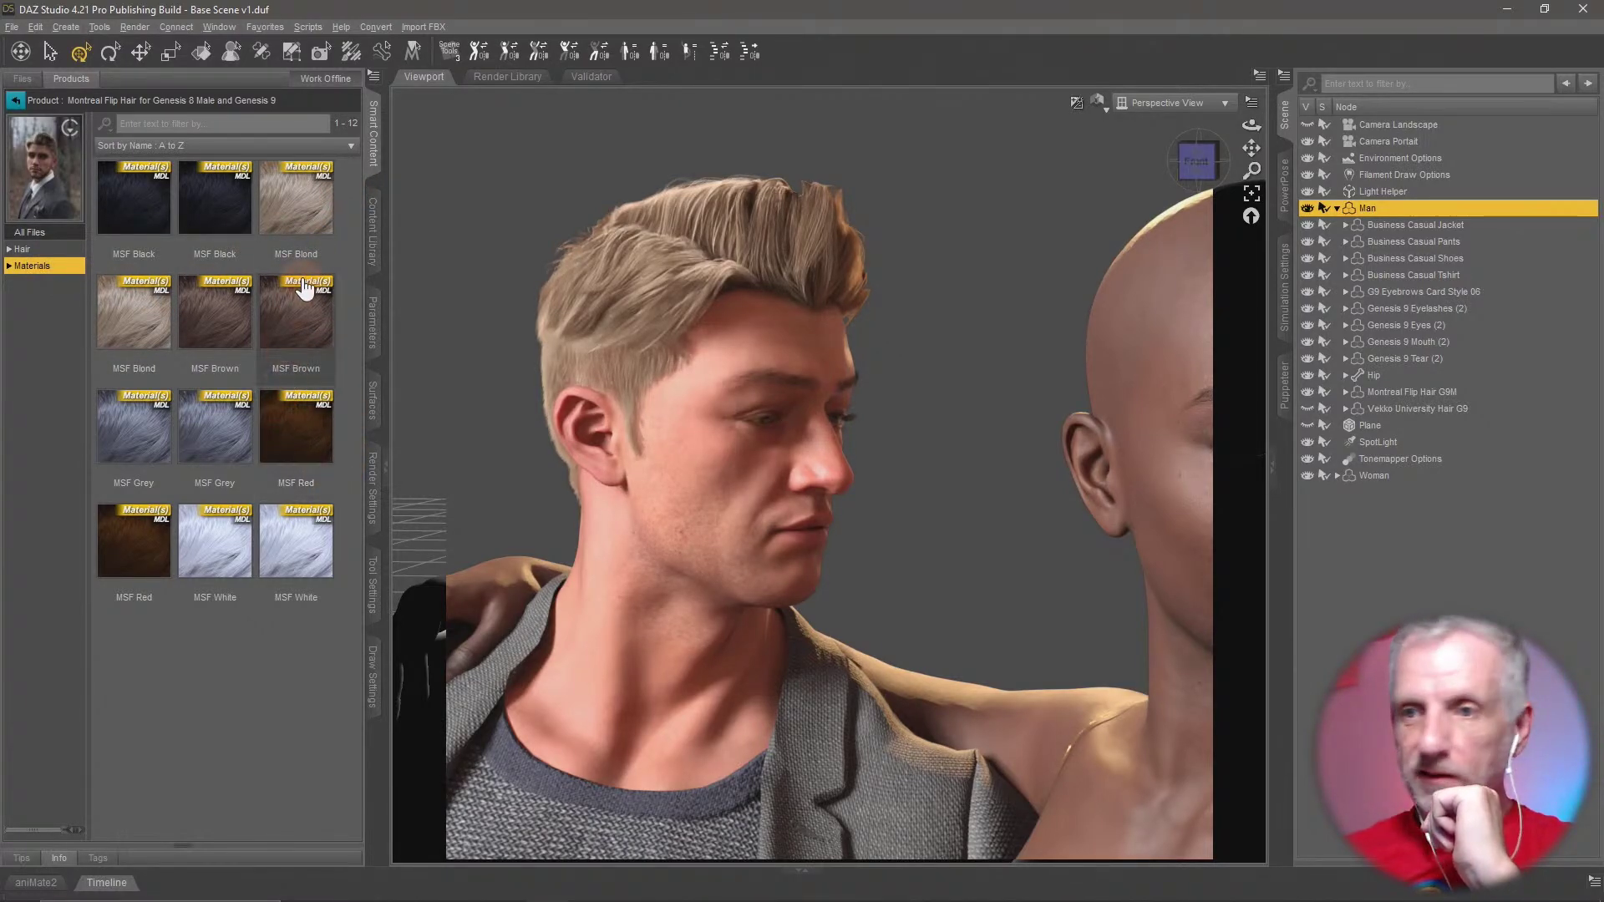
{"action": "right_click", "coordinate": [695, 246]}
{"action": "left_click", "coordinate": [755, 273]}
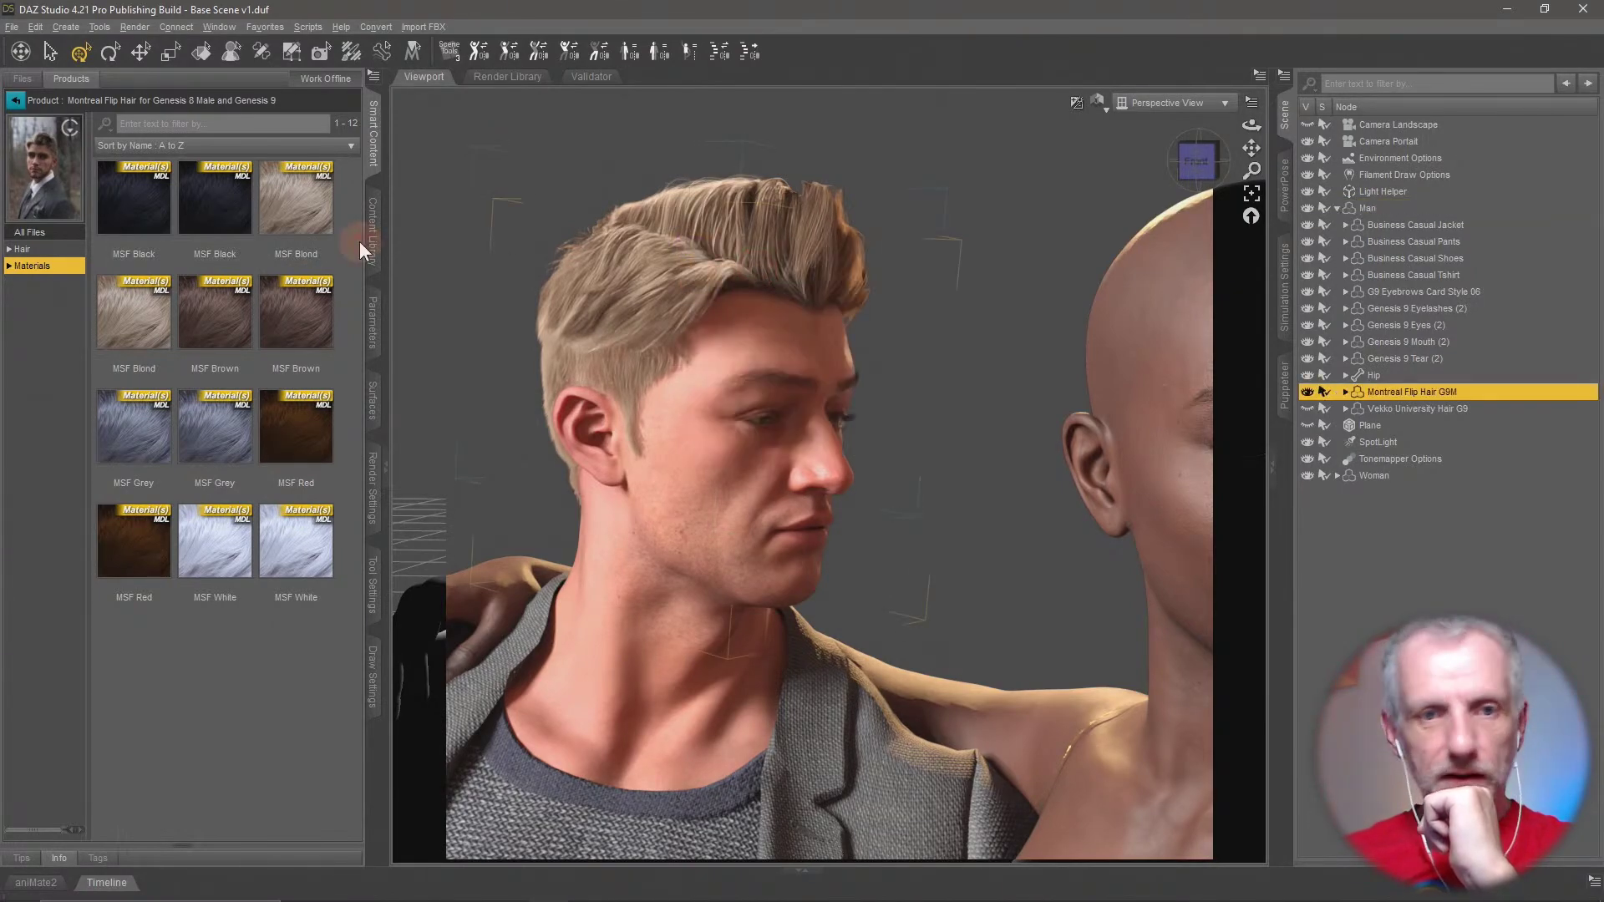
Try the MSF Black and MSF Brown material presets on the man's Montreal Flip Hair
{"action": "double_click", "coordinate": [238, 205]}
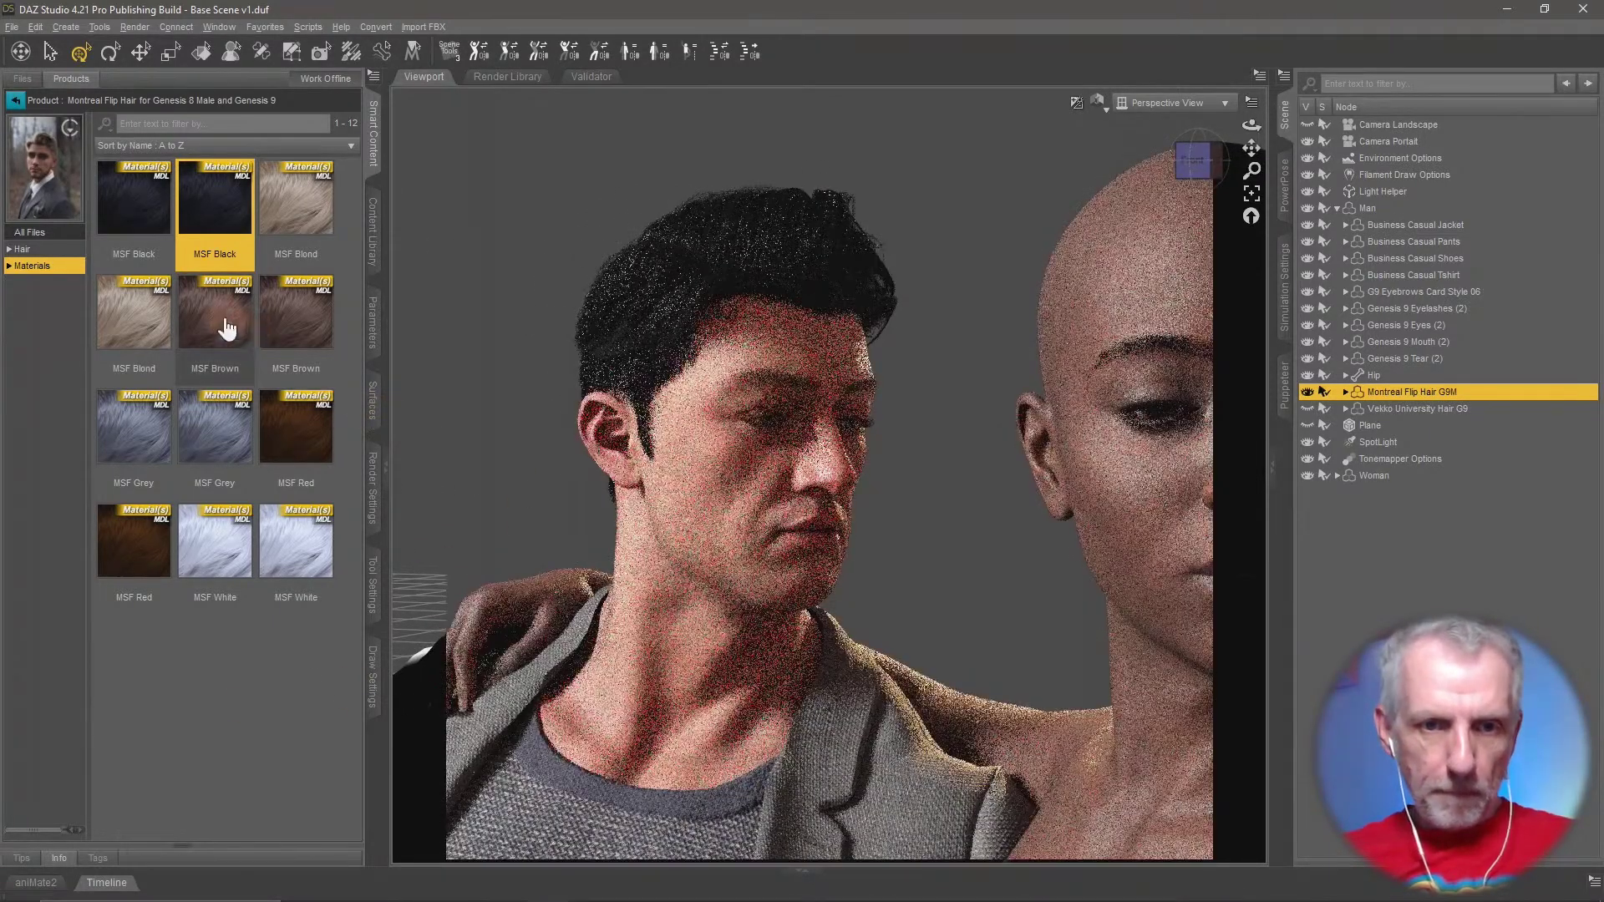
{"action": "double_click", "coordinate": [219, 326]}
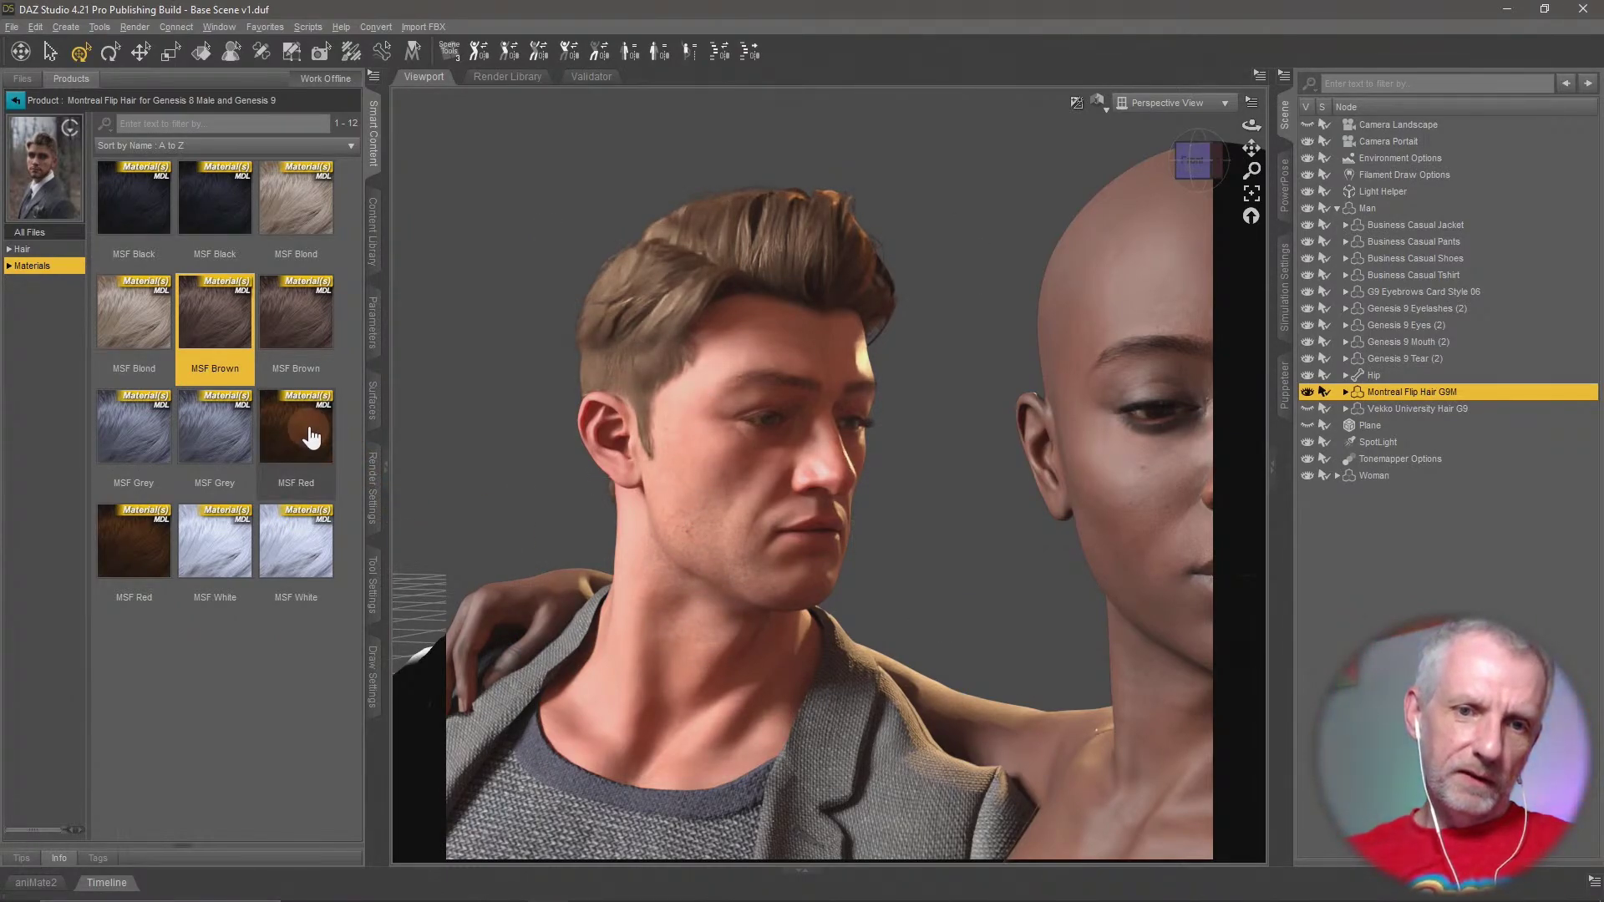
Apply the MSF Grey material preset to the man's Montreal Flip Hair and view the whole couple
{"action": "double_click", "coordinate": [284, 544]}
{"action": "left_click", "coordinate": [284, 640]}
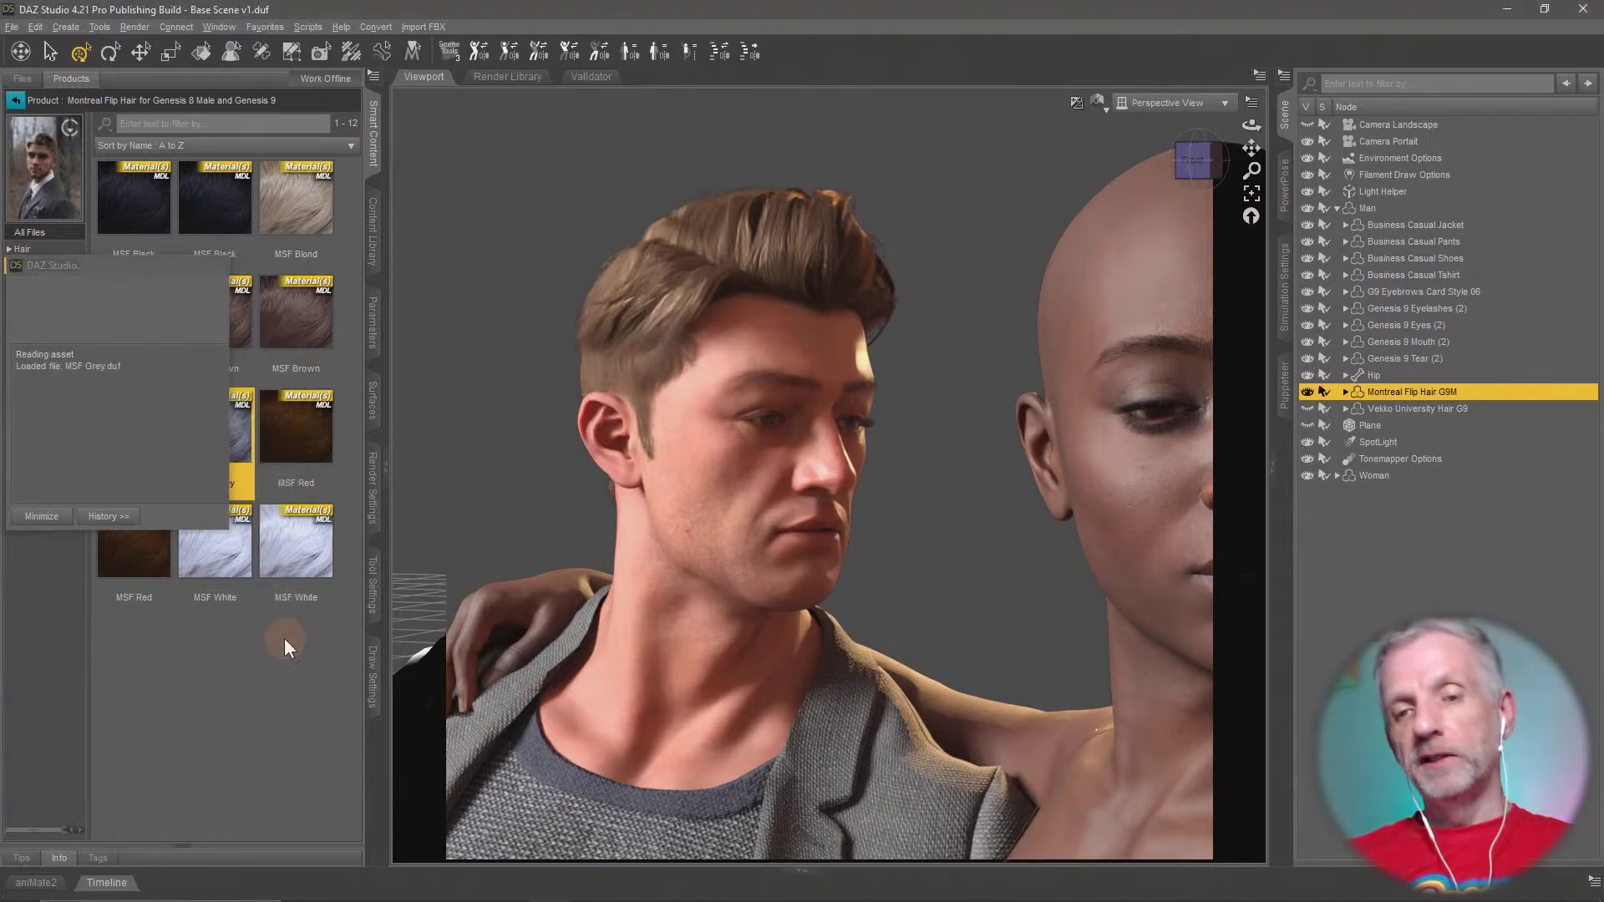
{"action": "key", "text": "ctrl+z"}
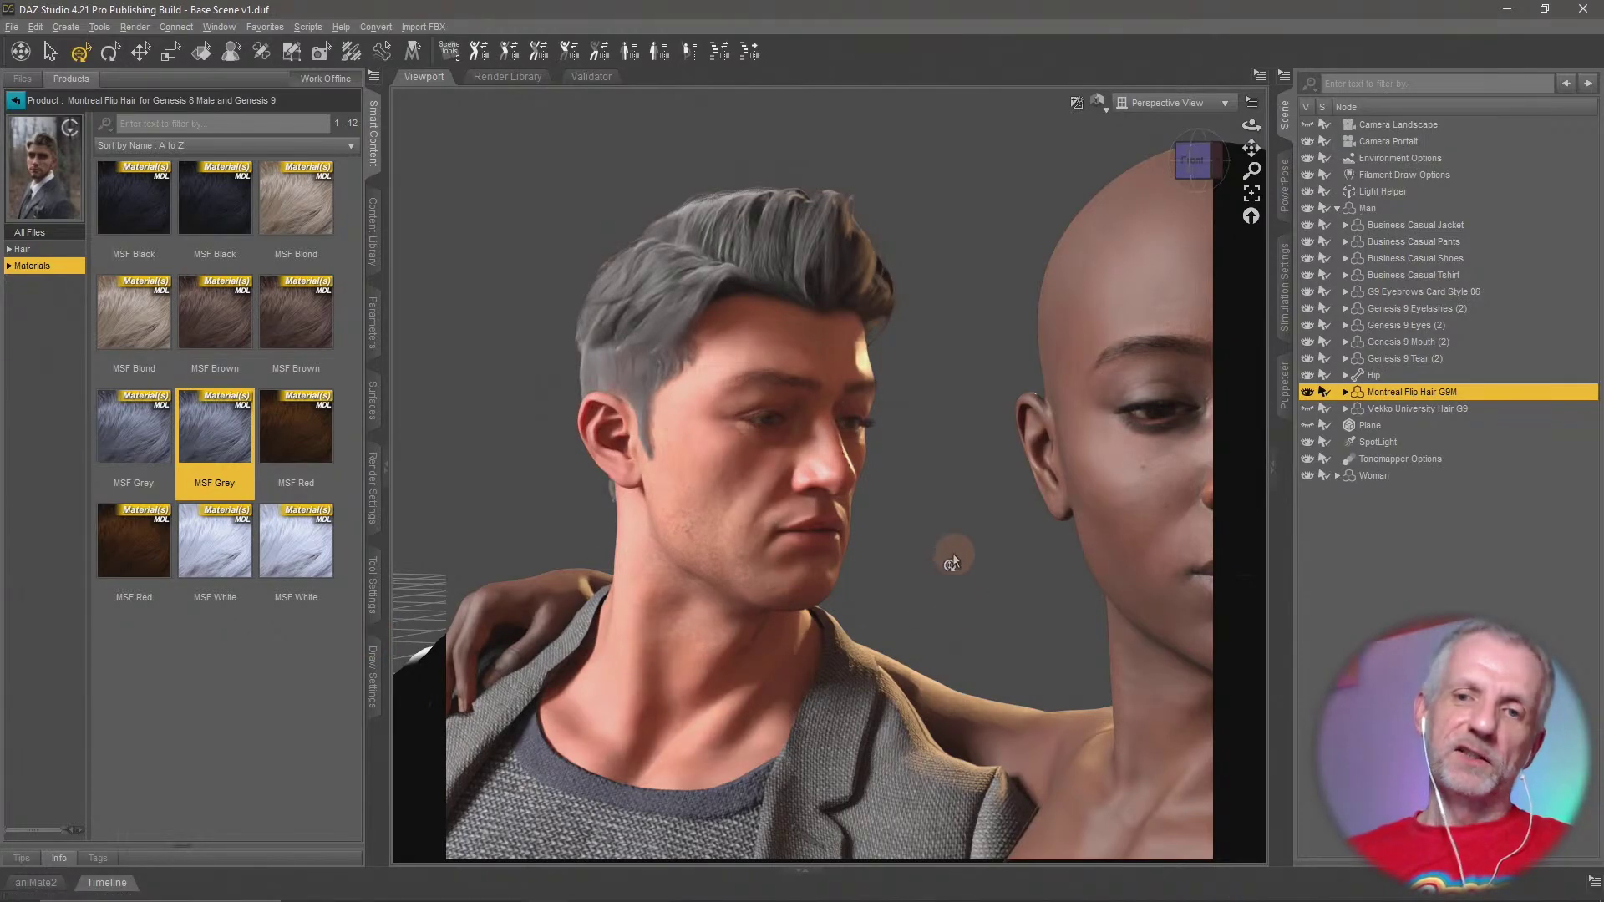
{"action": "scroll", "coordinate": [953, 553], "scroll_direction": "down", "scroll_amount": 5}
{"action": "scroll", "coordinate": [952, 554], "scroll_direction": "down", "scroll_amount": 3}
{"action": "middle_click_drag", "start_coordinate": [953, 553], "coordinate": [942, 426]}
{"action": "right_click_drag", "start_coordinate": [961, 551], "coordinate": [1047, 577]}
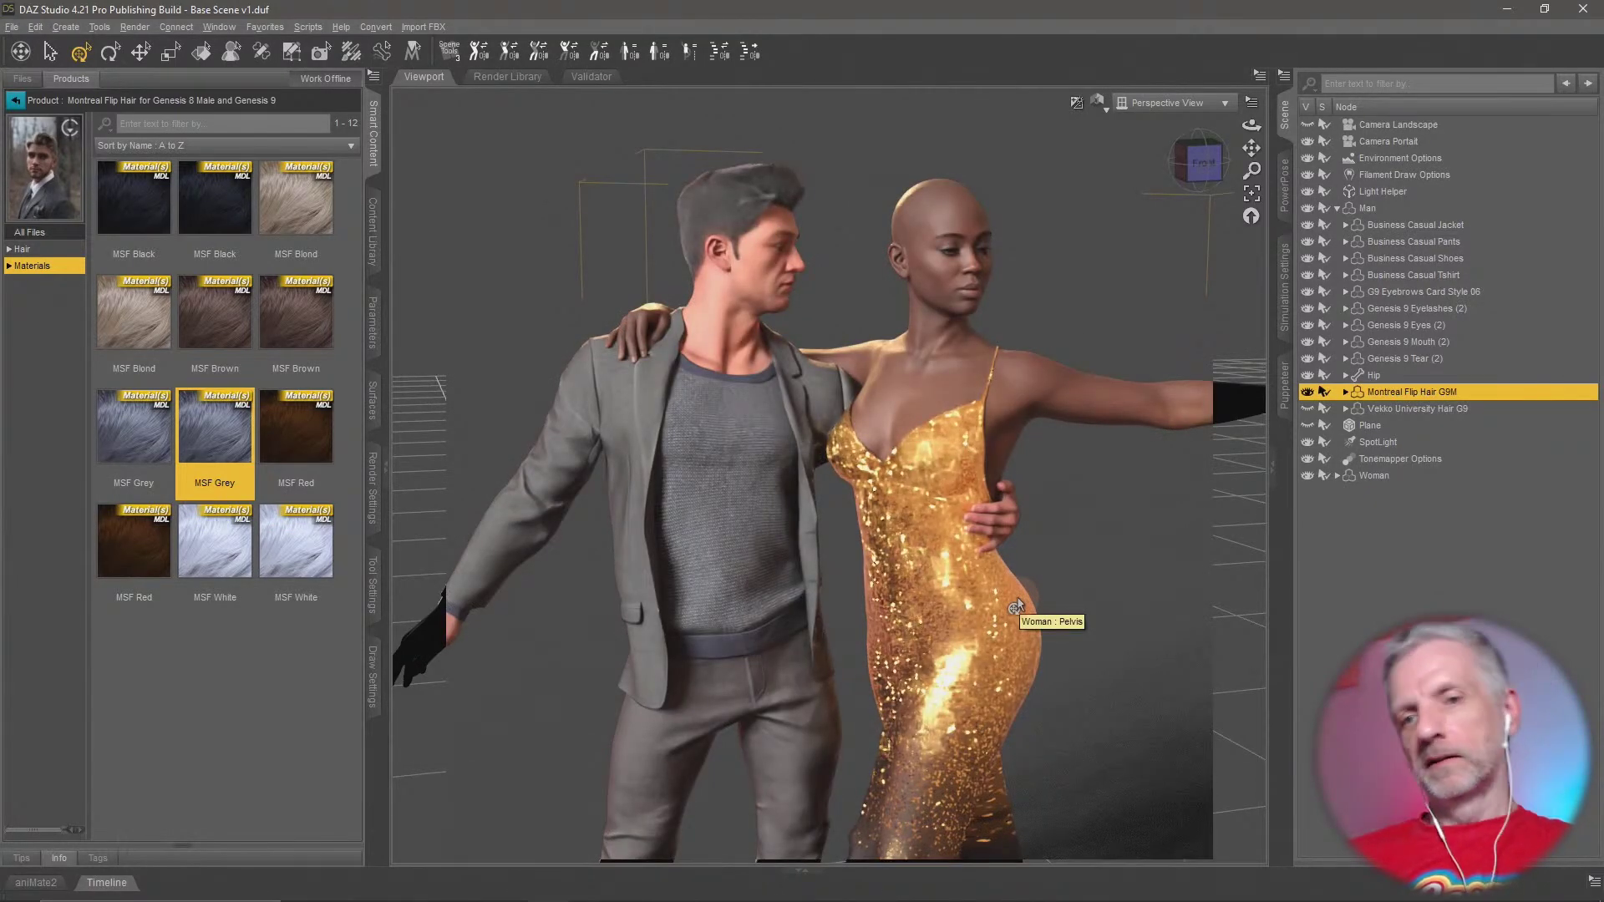
Try the MSF Red material preset on the man's Montreal Flip Hair, settle on MSF Brown and view the couple
{"action": "double_click", "coordinate": [311, 425]}
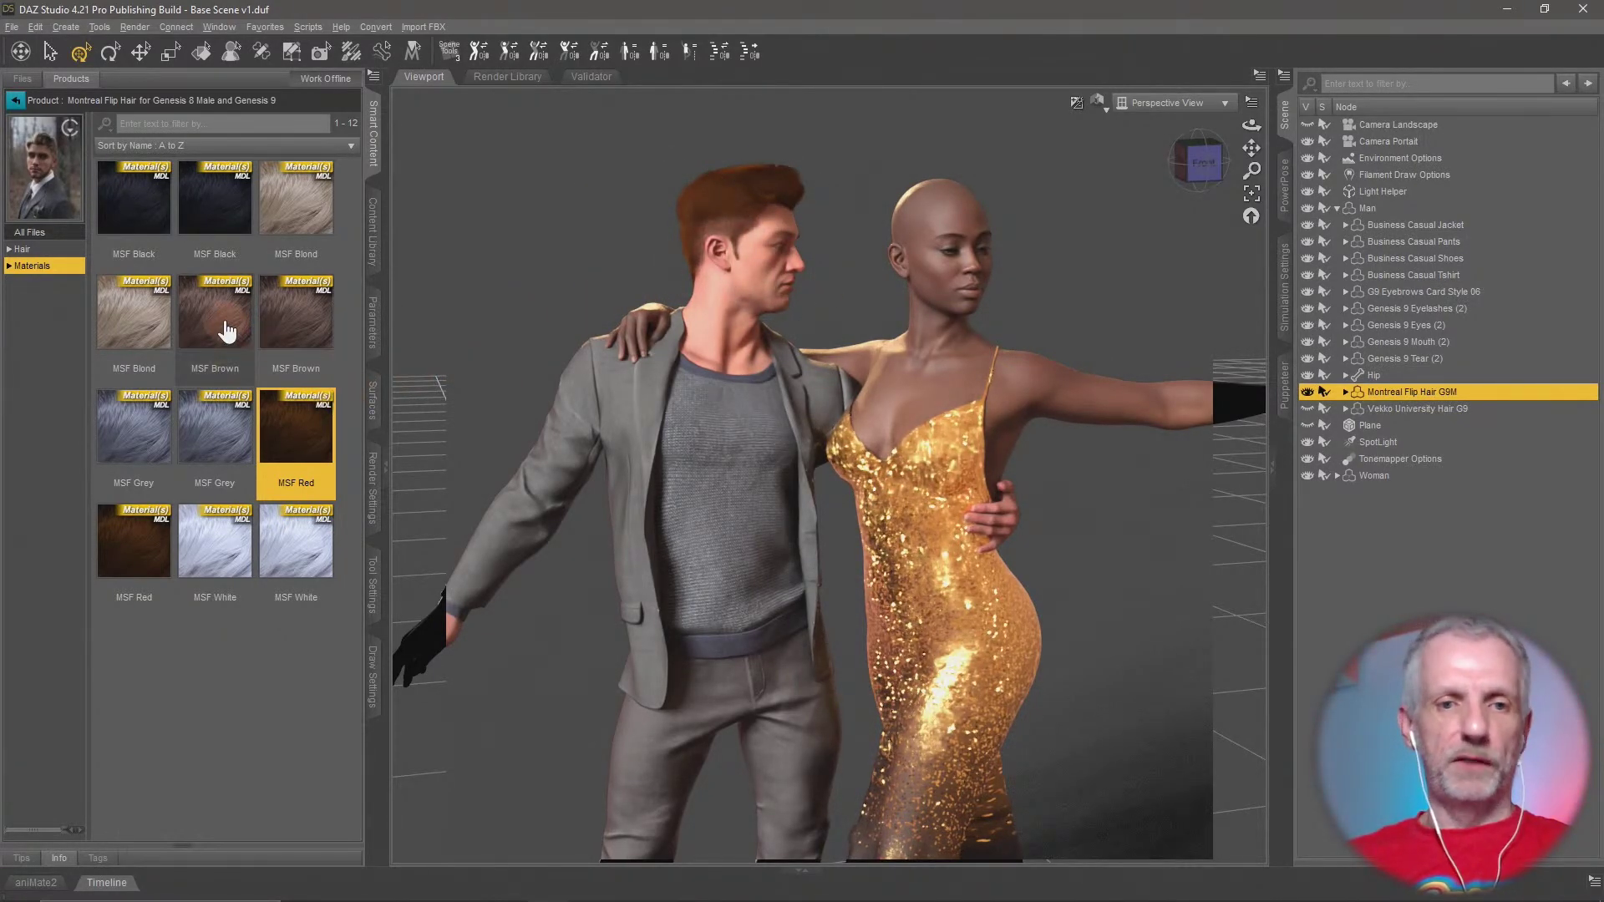
{"action": "mouse_move", "coordinate": [228, 331]}
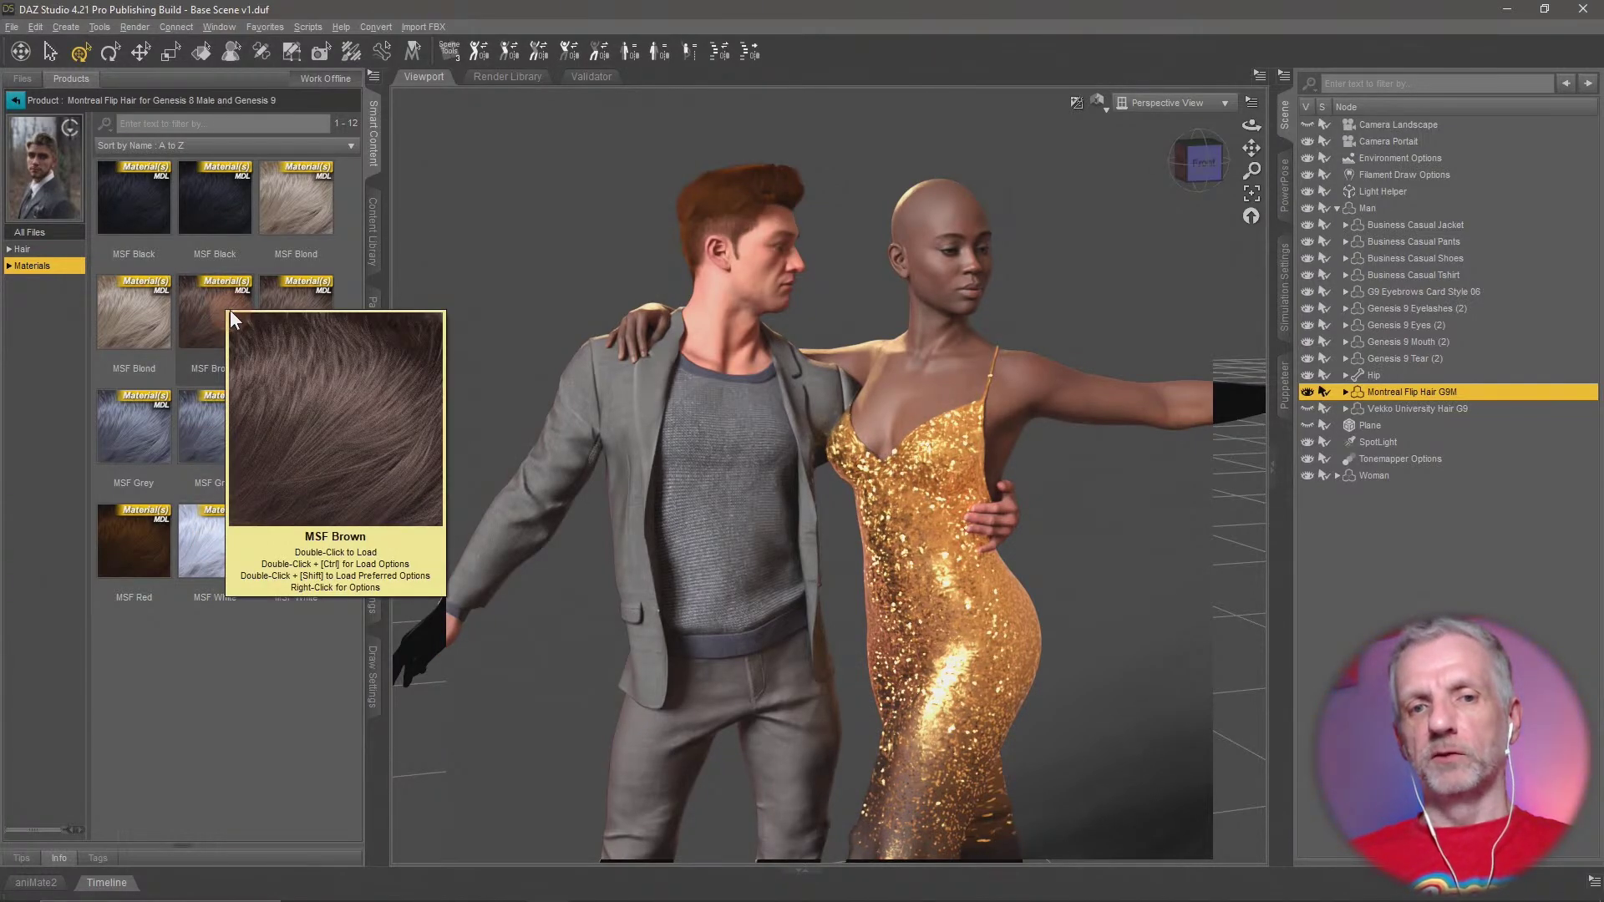
{"action": "double_click", "coordinate": [228, 307]}
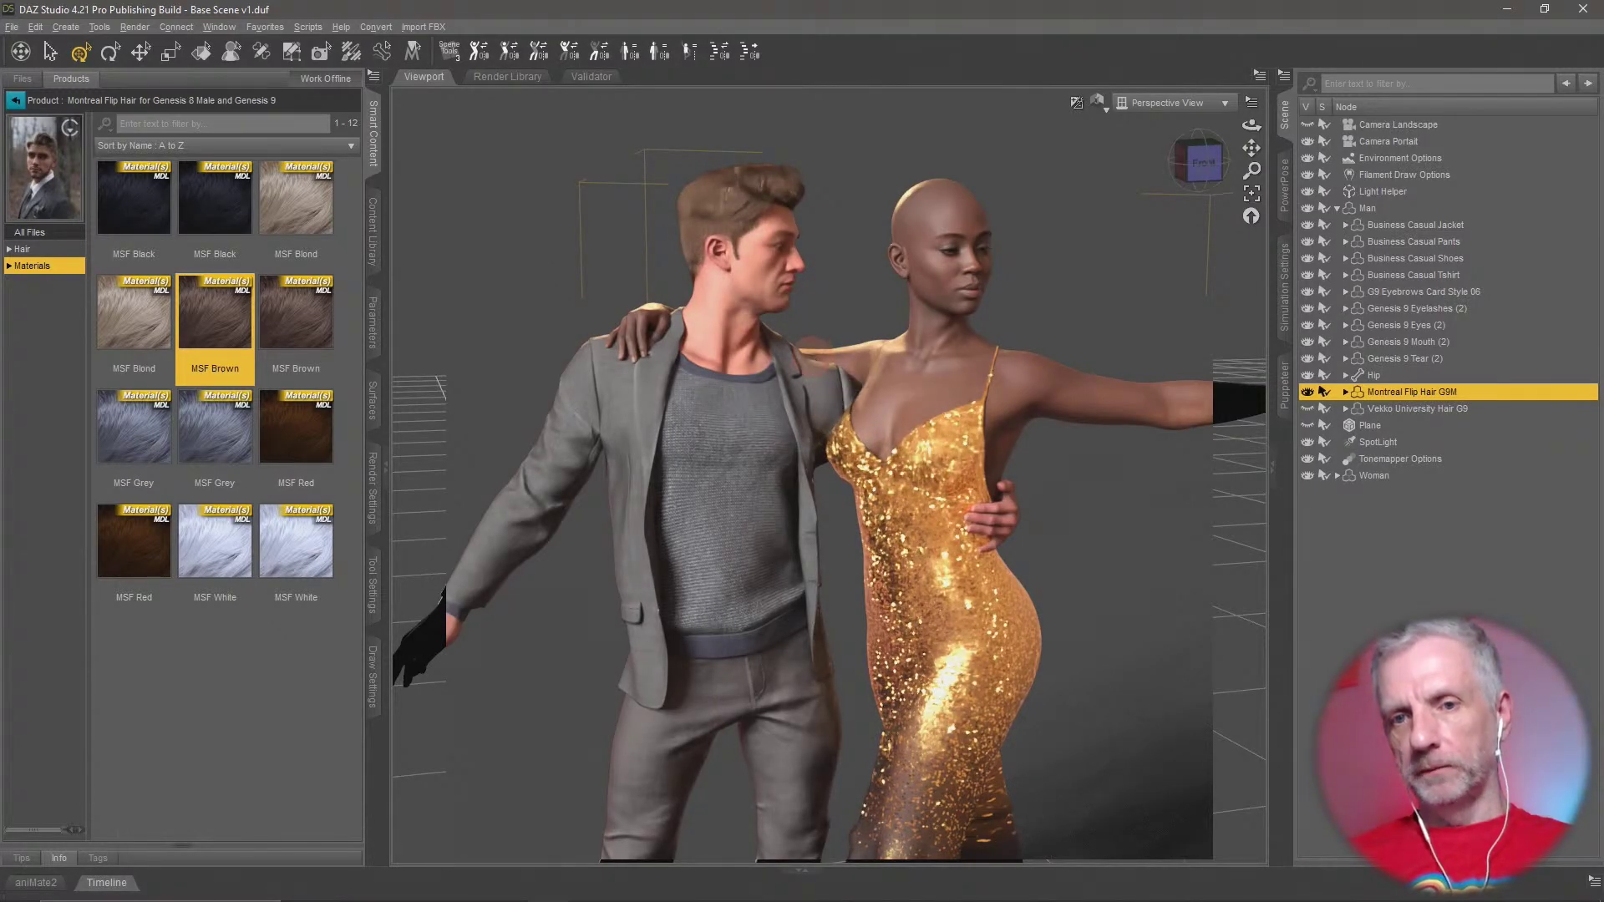
{"action": "middle_click_drag", "start_coordinate": [812, 357], "coordinate": [869, 359]}
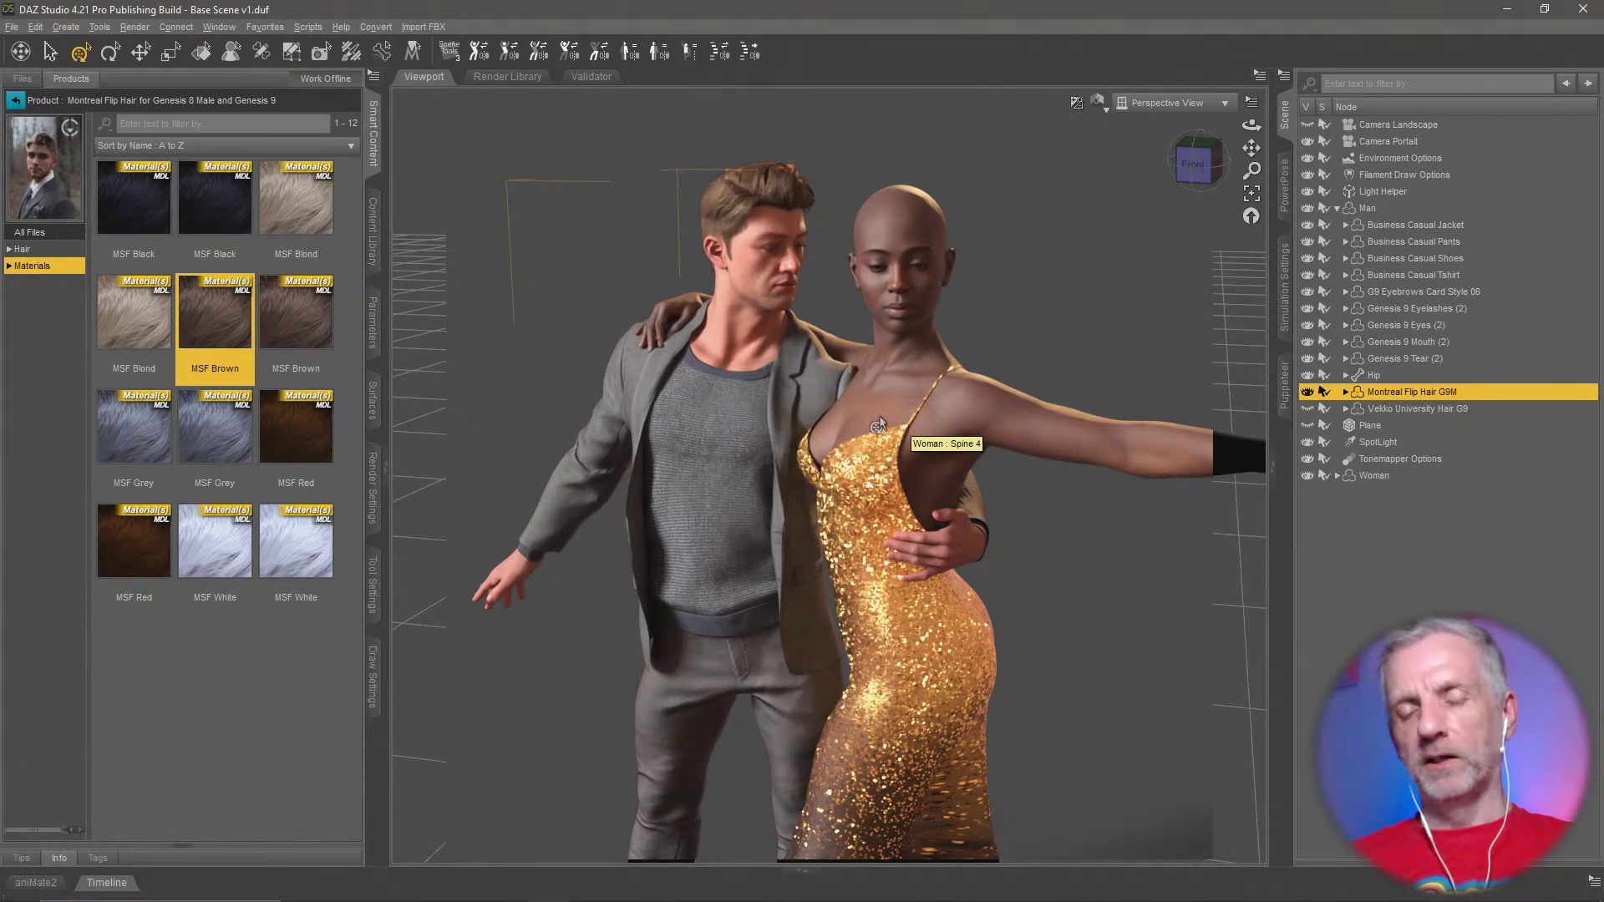
Hide the man's Montreal Flip Hair G9M, then select Vekko University Hair G9 and make it visible instead
{"action": "left_click", "coordinate": [1308, 391]}
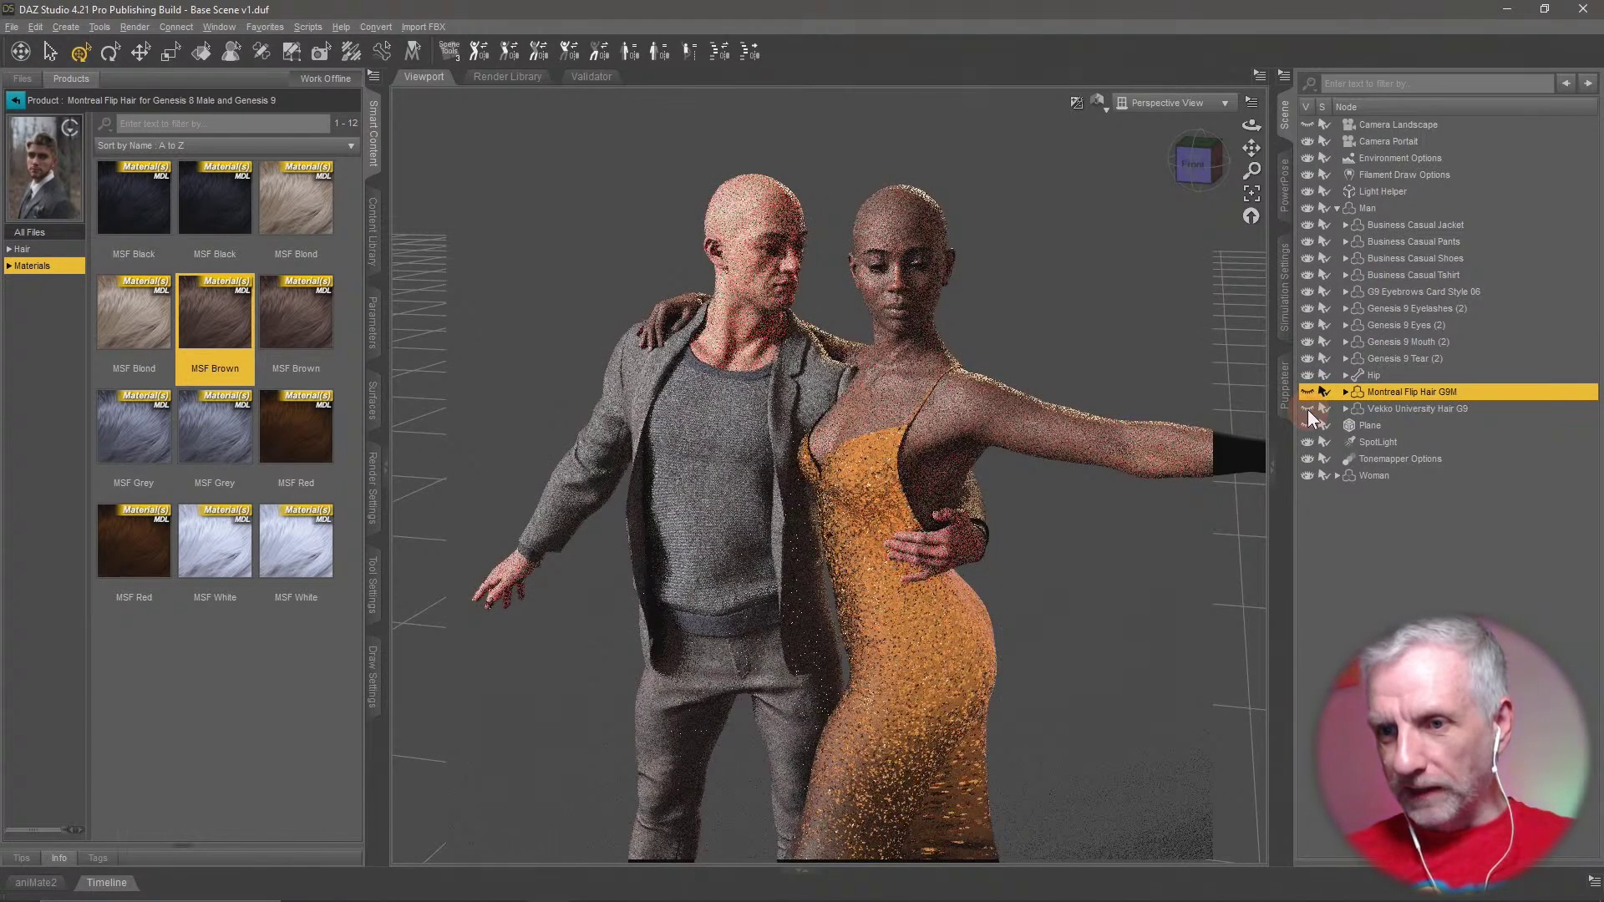
{"action": "left_click", "coordinate": [1307, 410]}
{"action": "left_click", "coordinate": [1417, 410]}
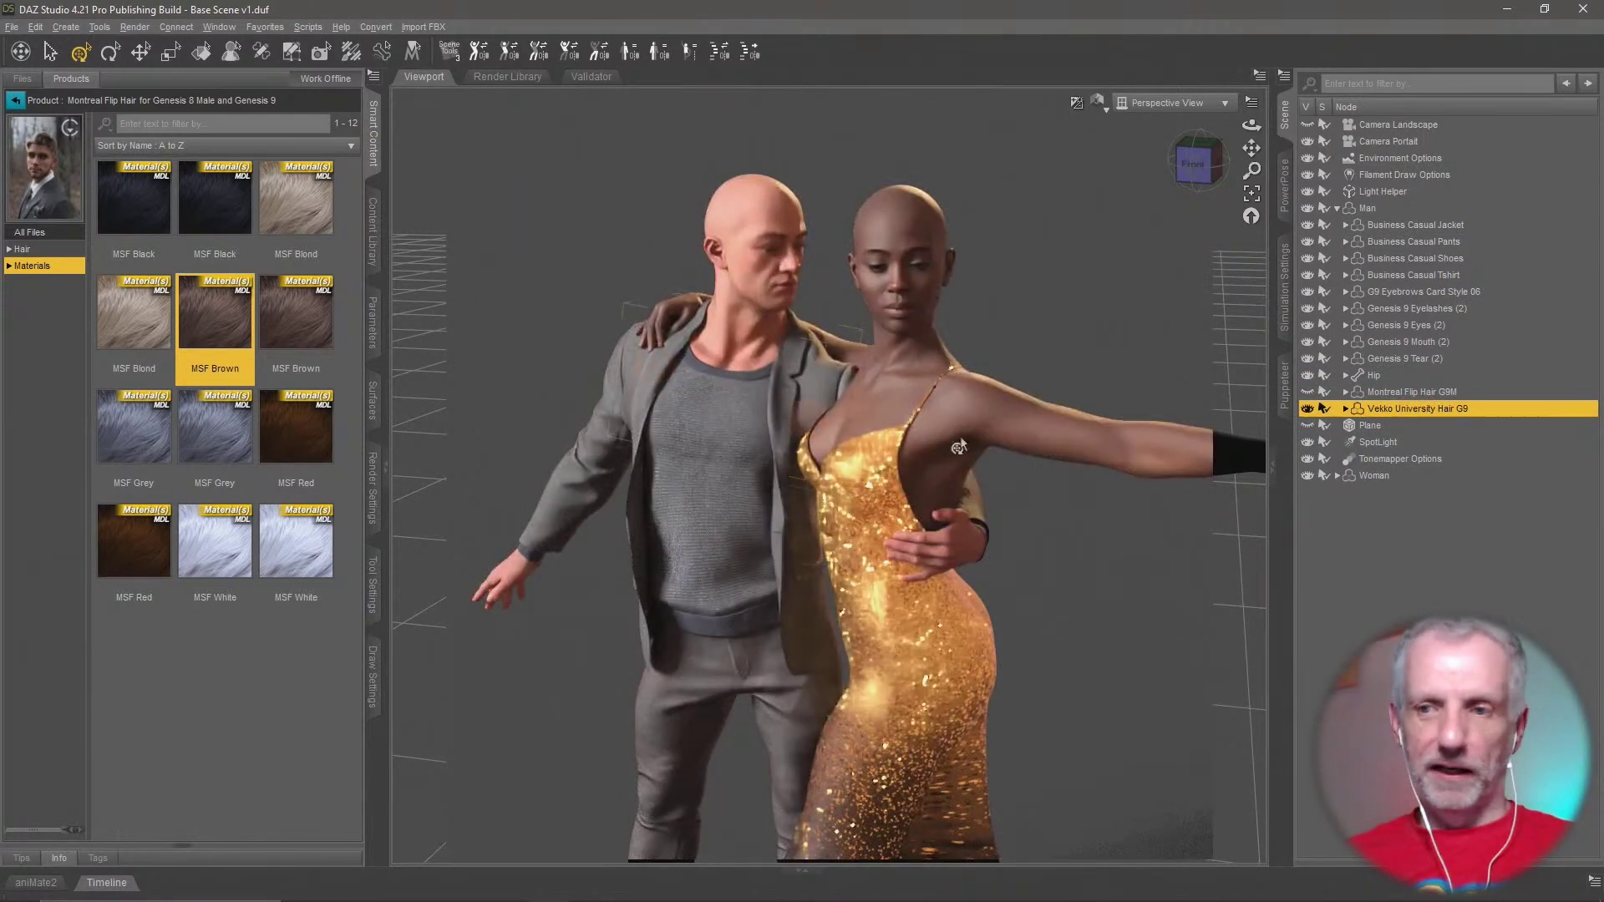
{"action": "left_click", "coordinate": [1307, 410]}
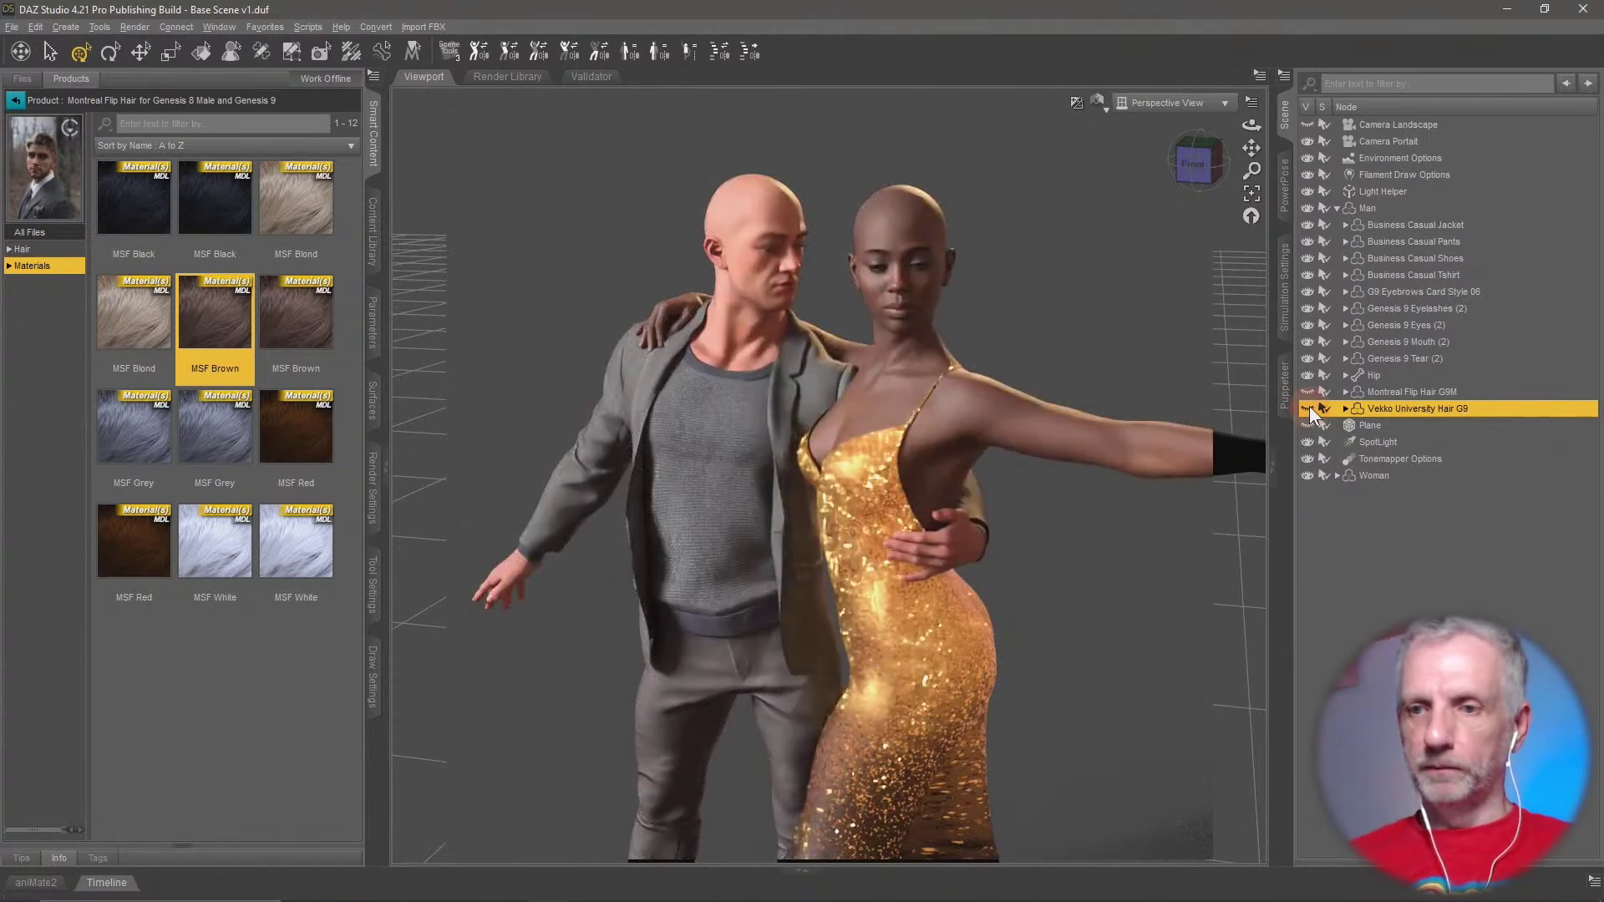
Show the material presets of the product Vekko University Hair for Genesis 9 and 8 Males
{"action": "left_click", "coordinate": [16, 101]}
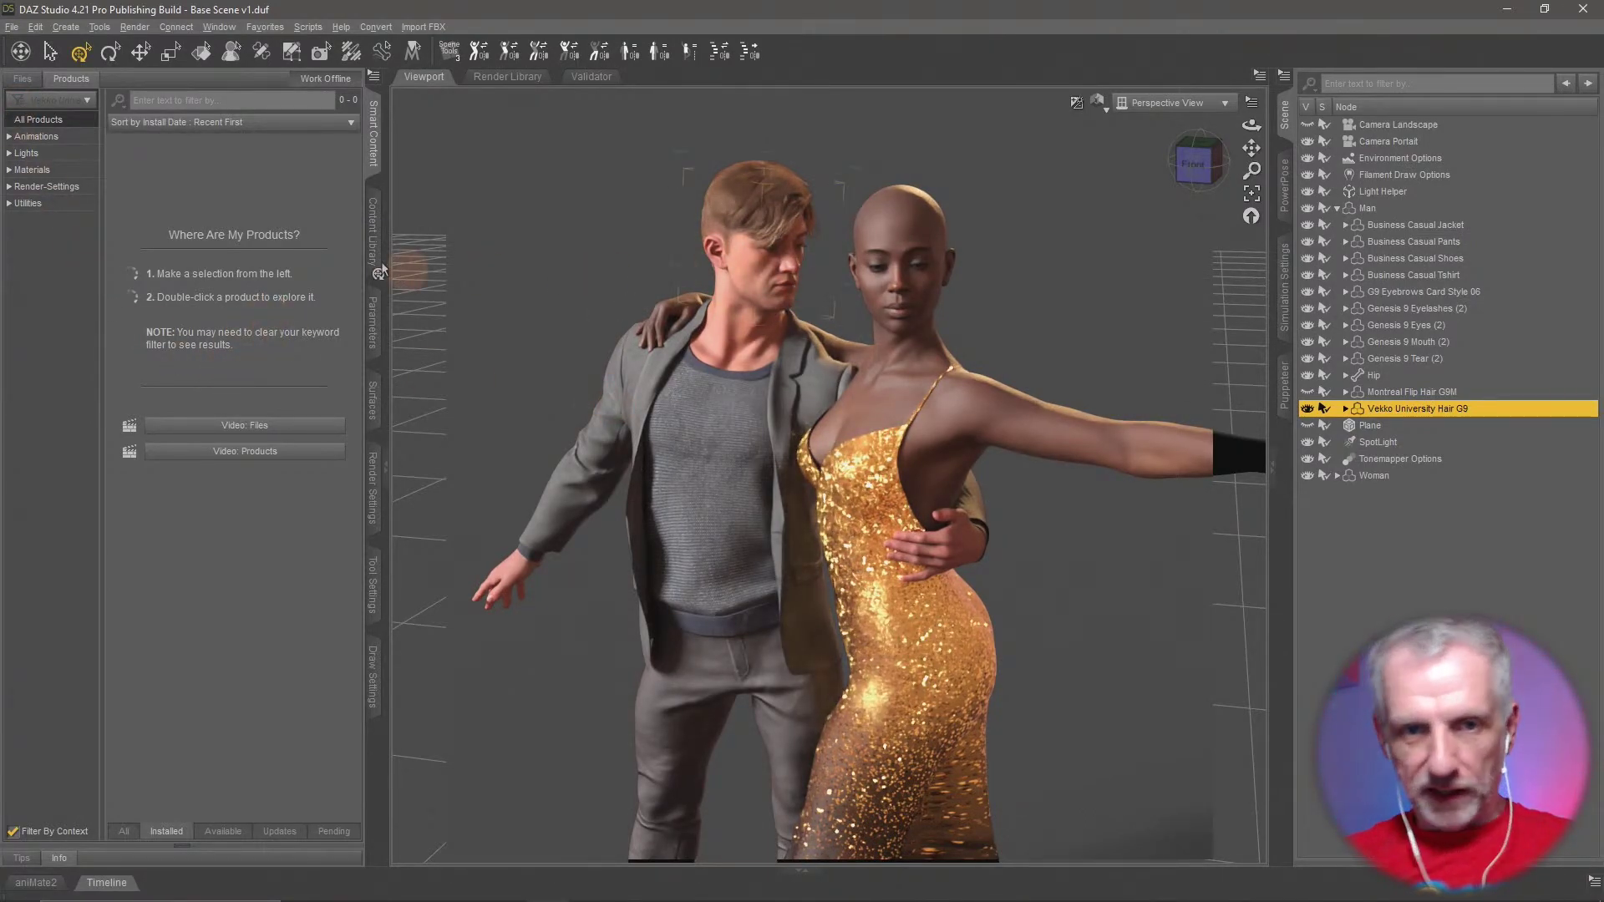
{"action": "left_click", "coordinate": [170, 188]}
{"action": "left_click", "coordinate": [72, 171]}
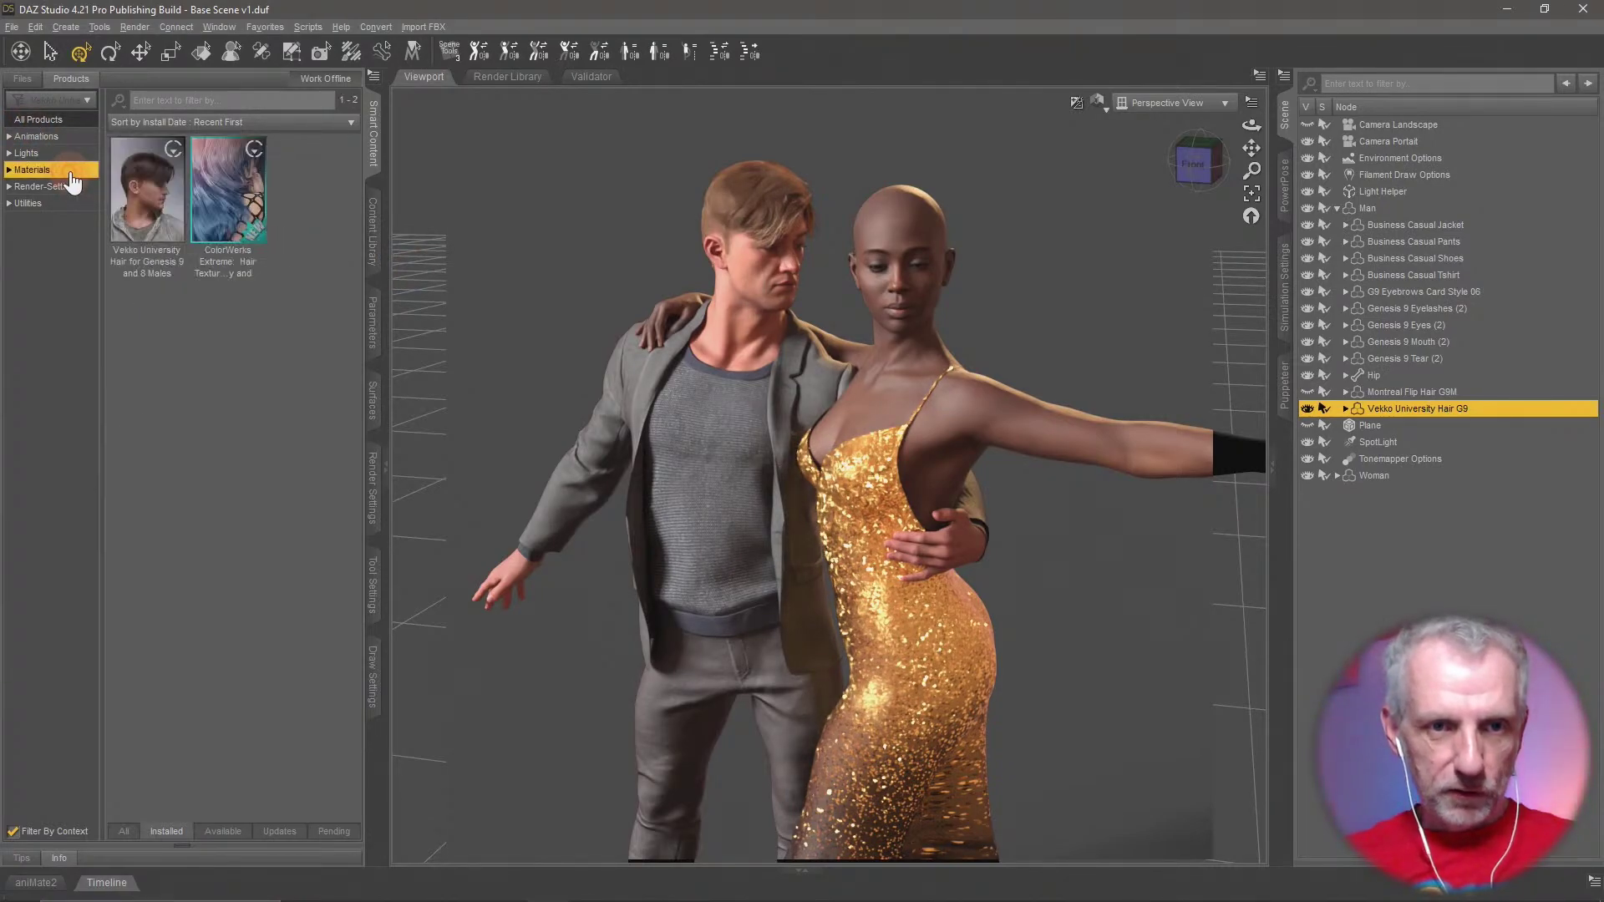
{"action": "double_click", "coordinate": [178, 209]}
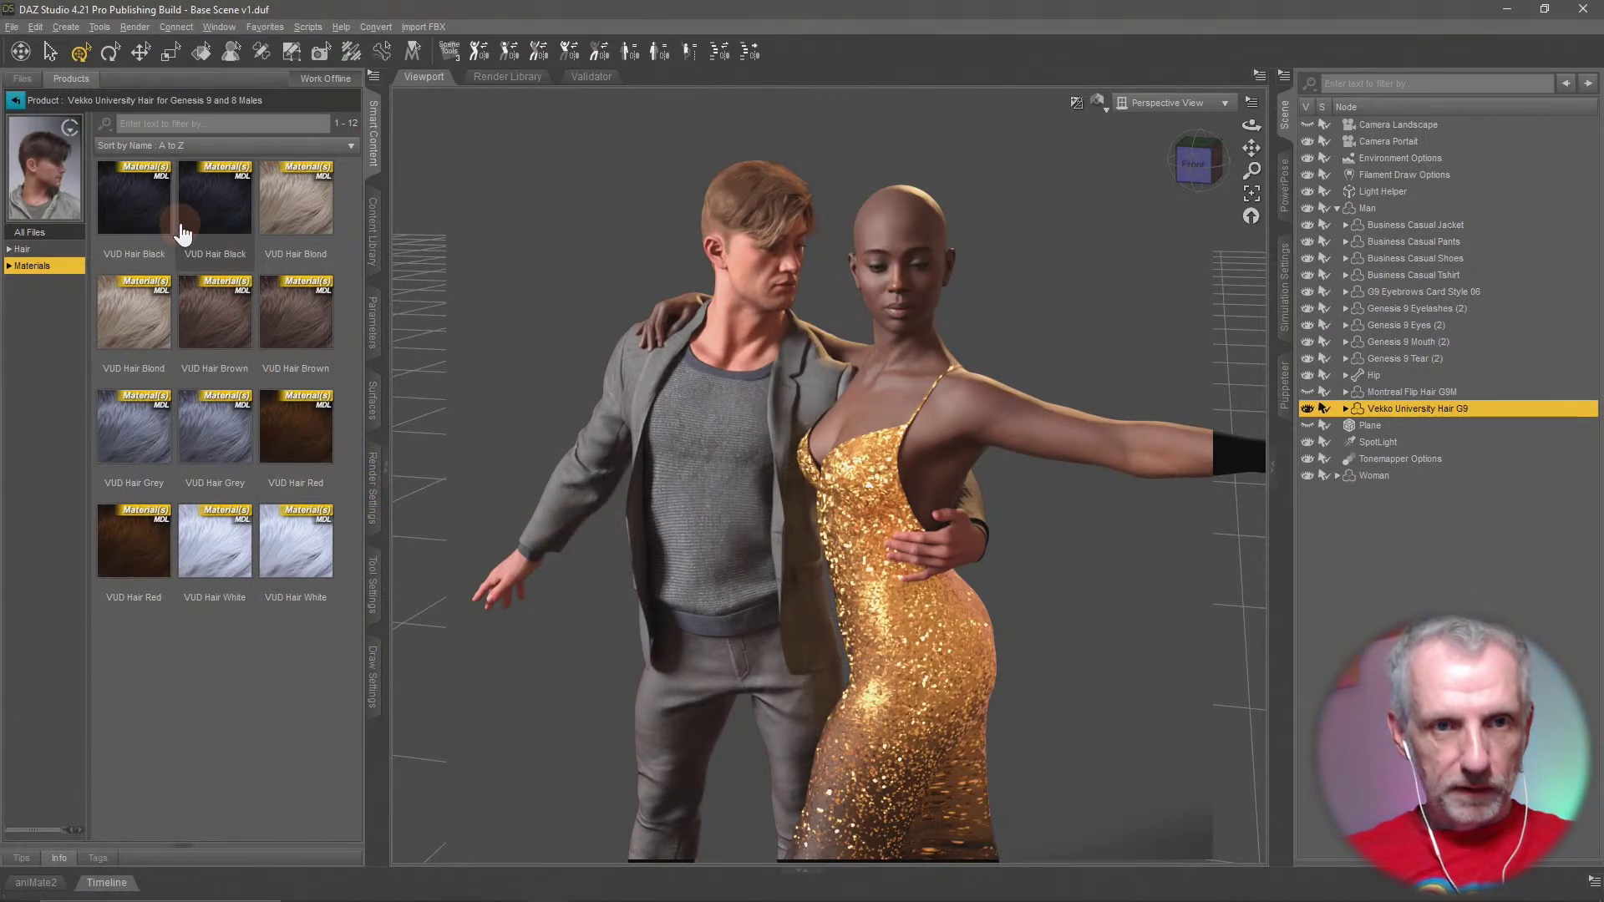
Switch to the web browser and search the Daz 3D store for VECCO
{"action": "key", "text": "Caps_Lock"}
{"action": "key", "text": "alt+Tab"}
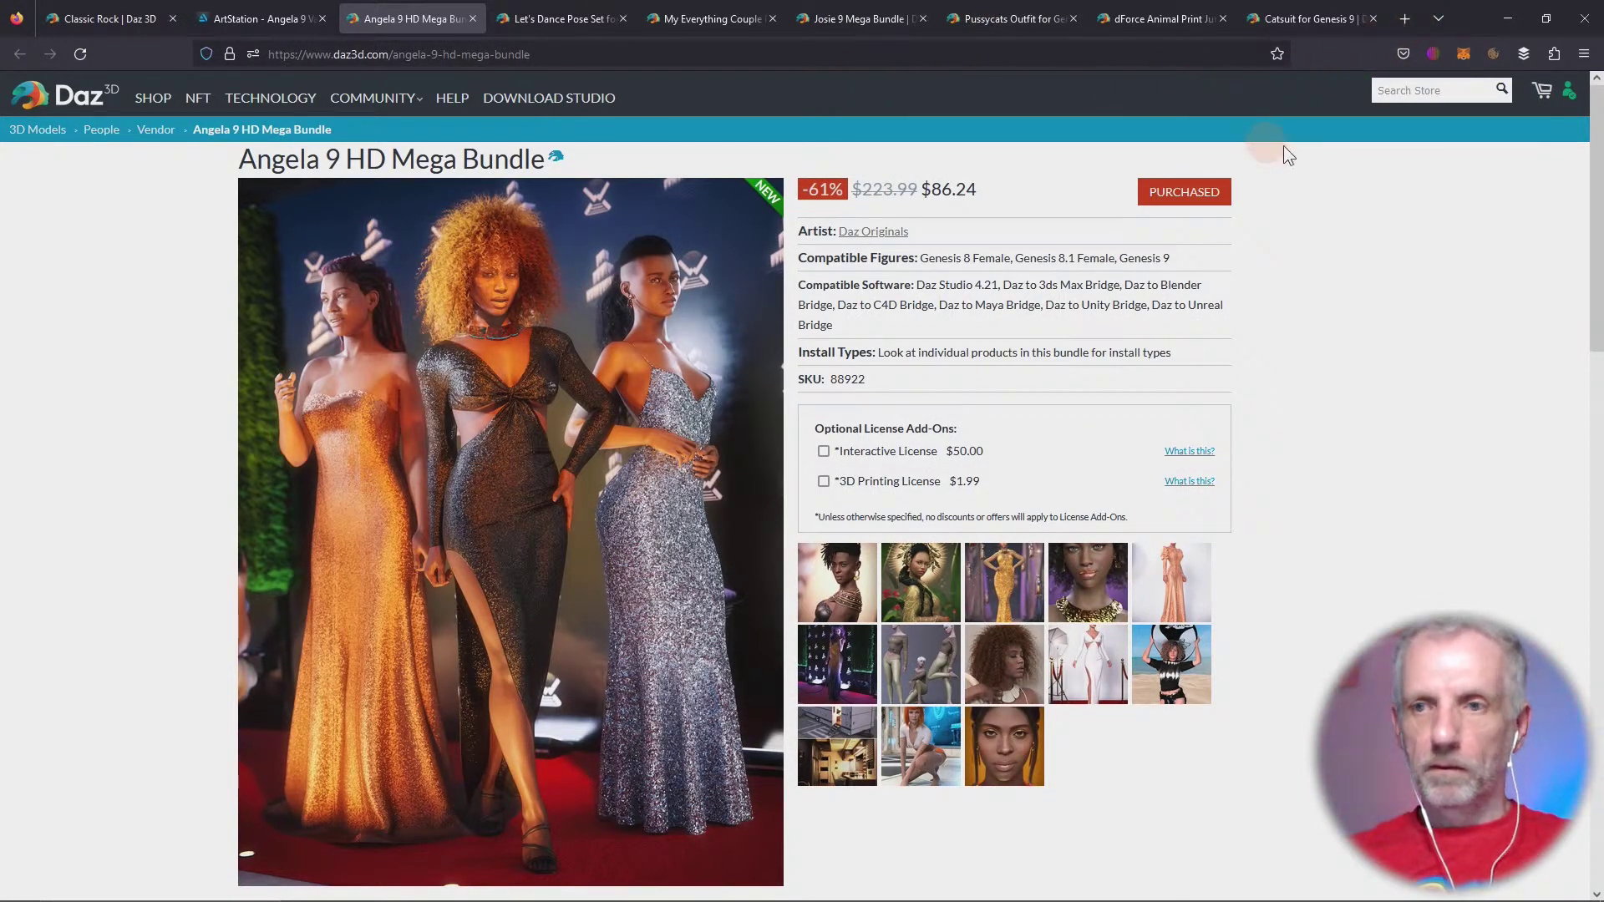
{"action": "left_click", "coordinate": [1483, 87]}
{"action": "type", "text": "VECCO"}
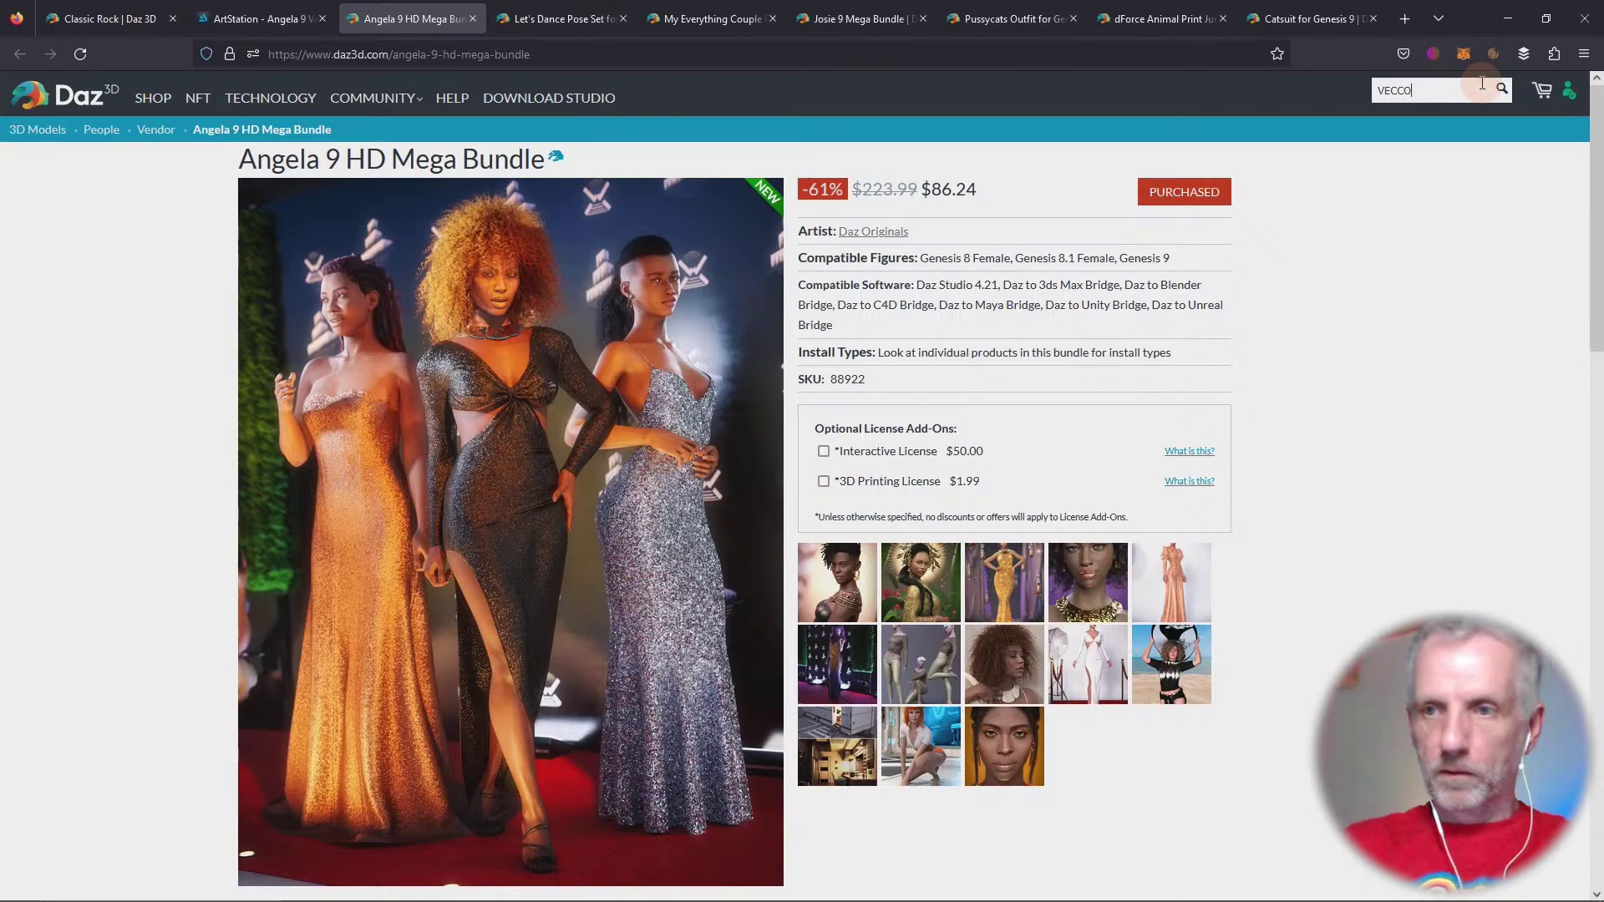
{"action": "key", "text": "Caps_Lock"}
{"action": "key", "text": "Return"}
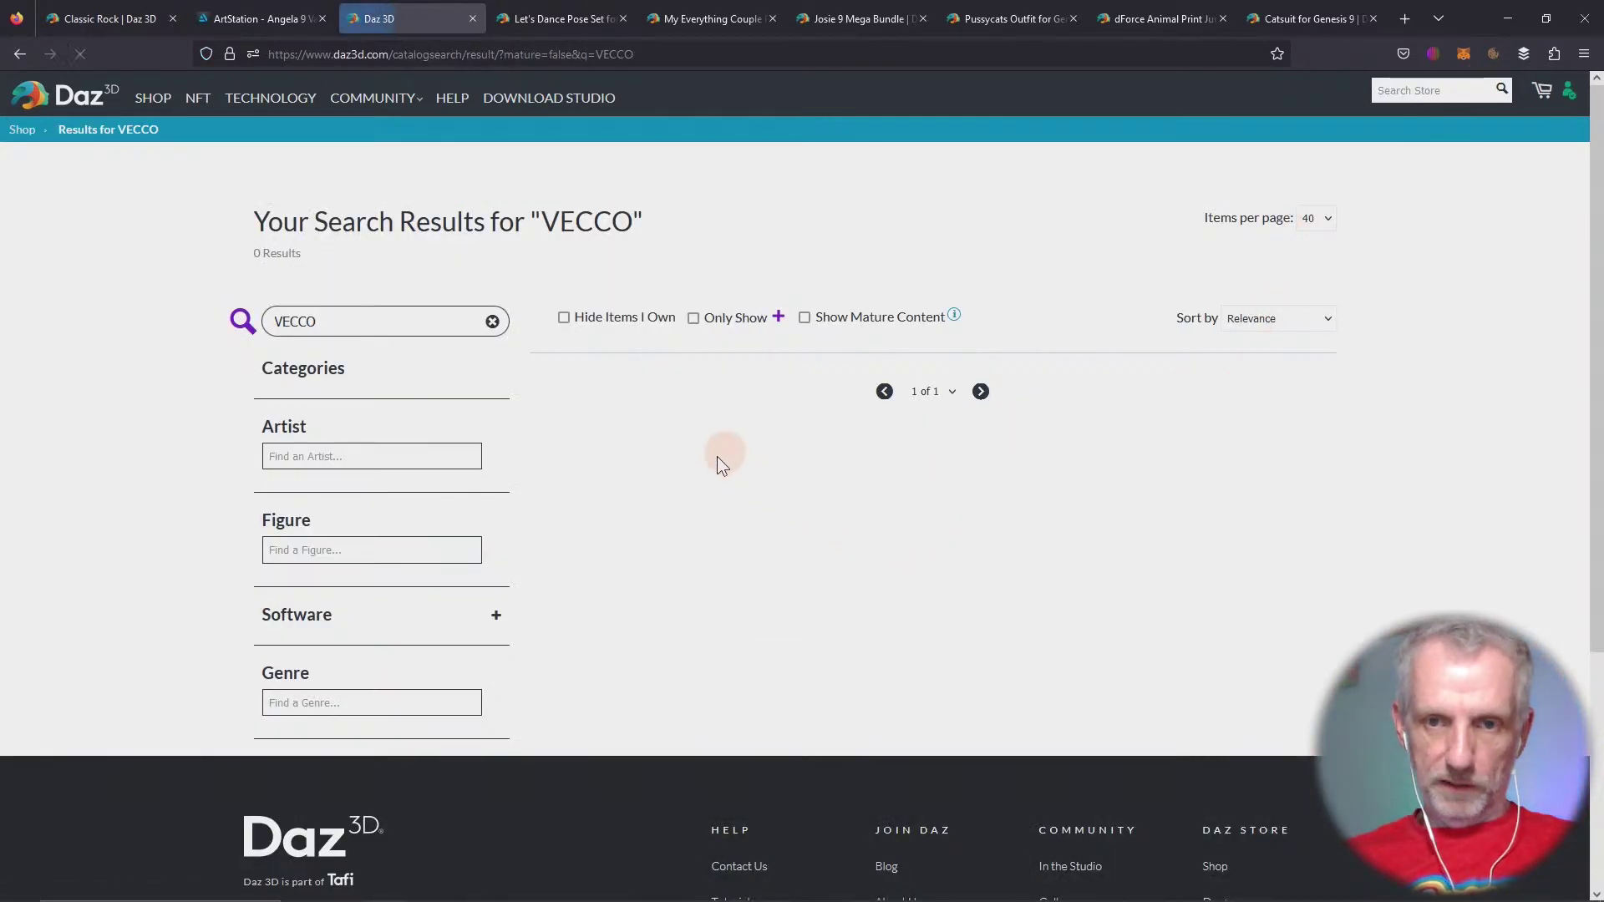
Search the Daz 3D store for vekko and open the Vekko University Hair product page in a new tab
{"action": "left_click", "coordinate": [1418, 90]}
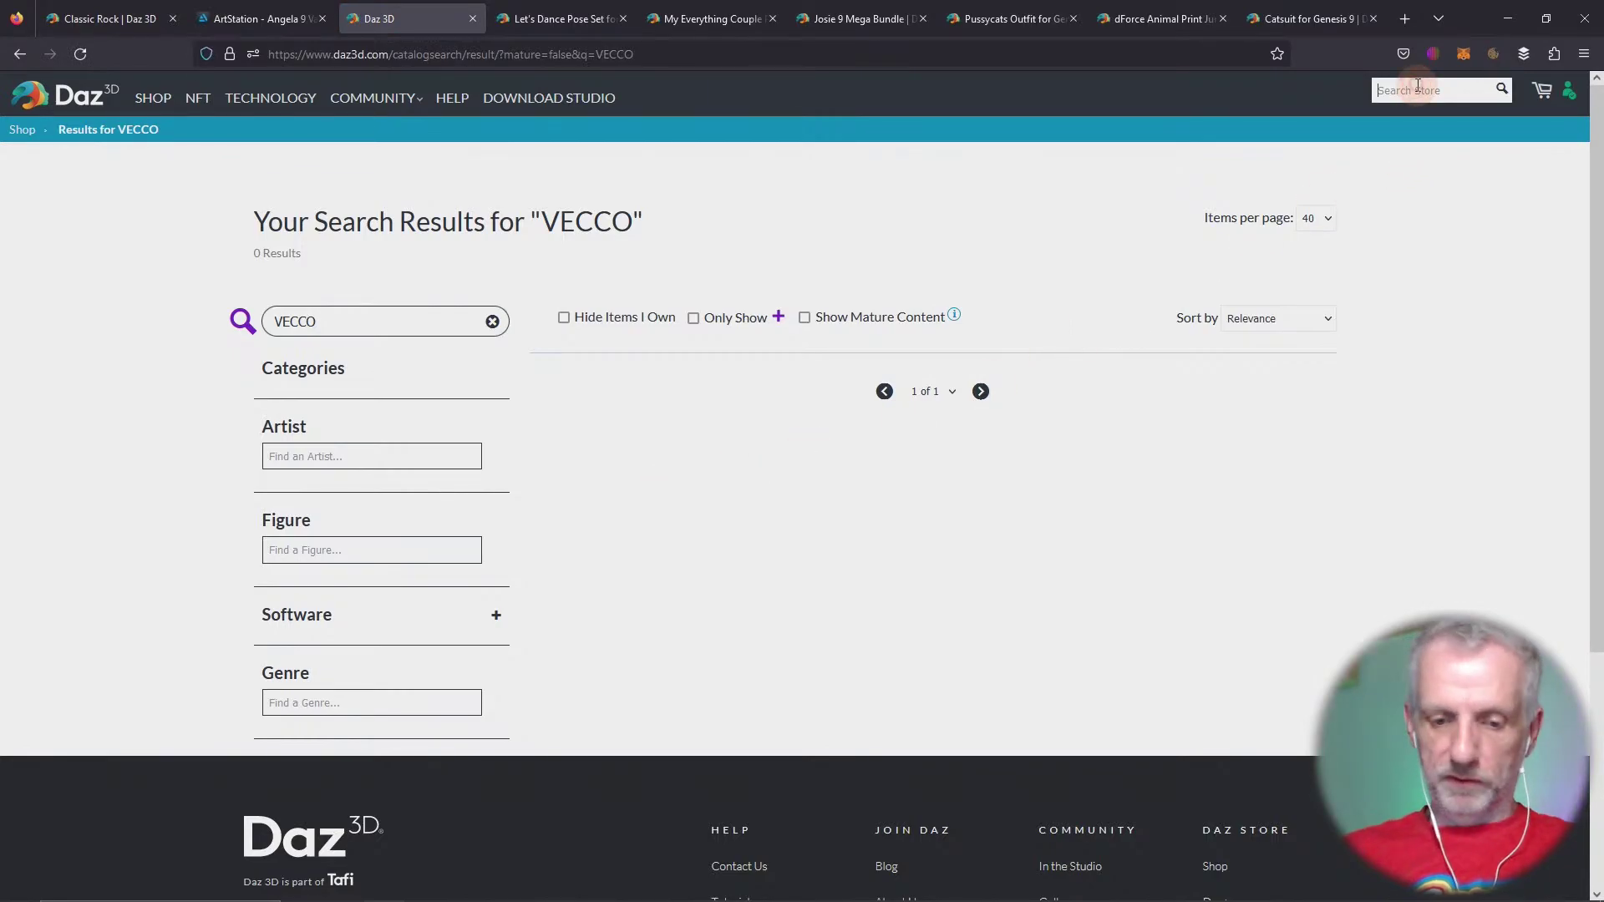
{"action": "type", "text": "vekko"}
{"action": "key", "text": "Return"}
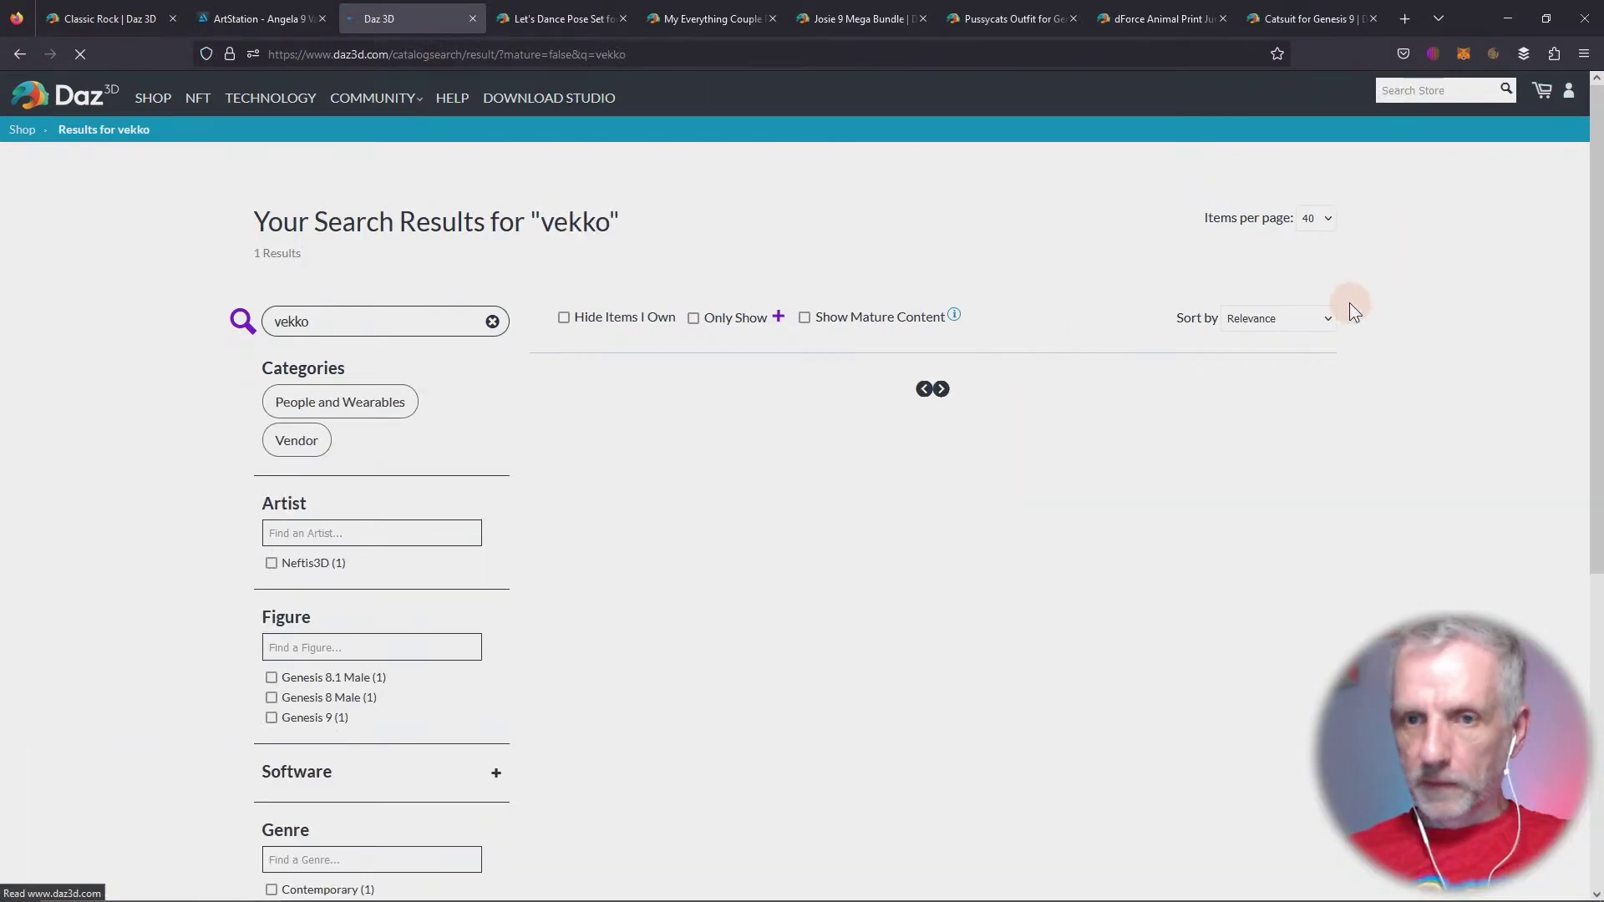
{"action": "middle_click", "coordinate": [647, 462]}
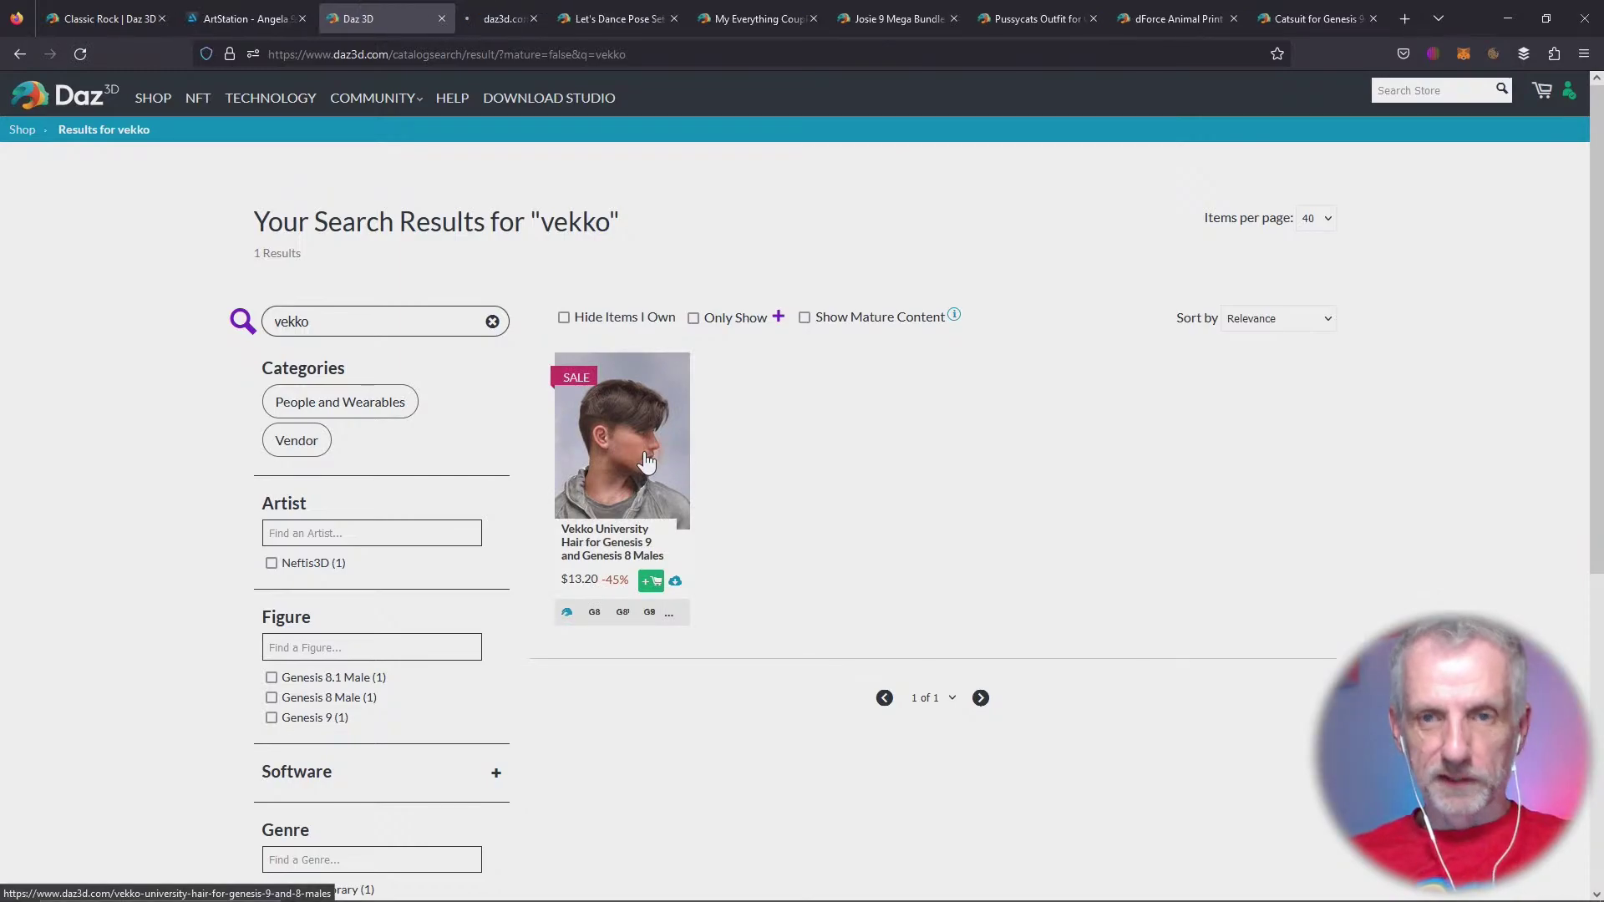
Return the search tab to the Angela 9 HD Mega Bundle page and examine the Vekko University Hair product page
{"action": "left_click", "coordinate": [21, 54]}
{"action": "left_click", "coordinate": [22, 53]}
{"action": "left_click", "coordinate": [498, 18]}
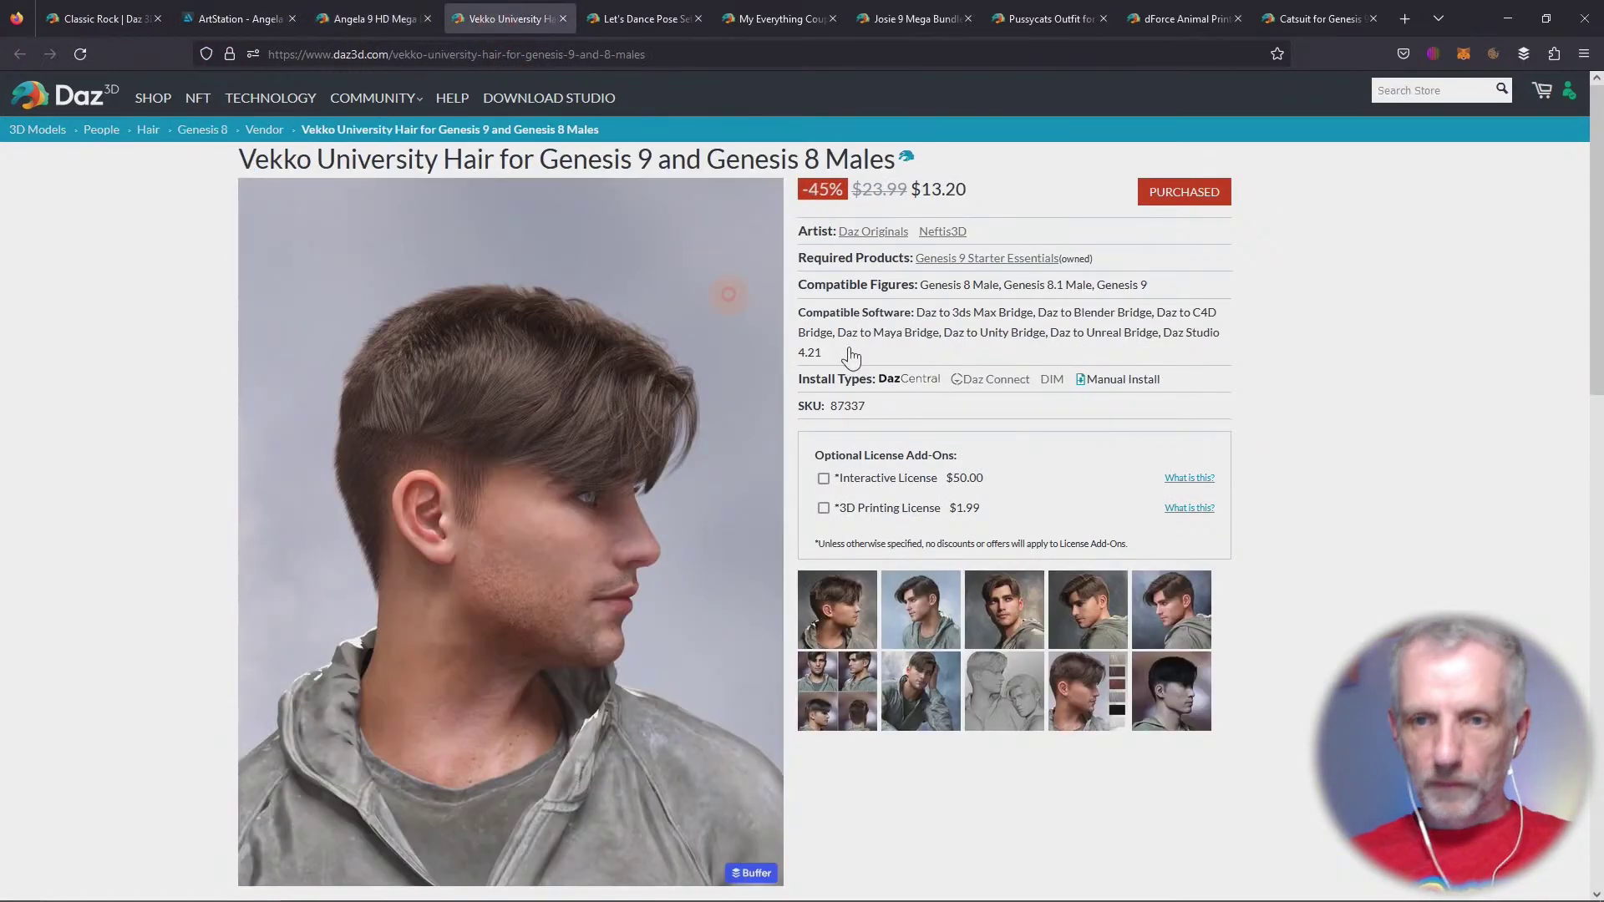
{"action": "scroll", "coordinate": [1432, 584], "scroll_direction": "down", "scroll_amount": 5}
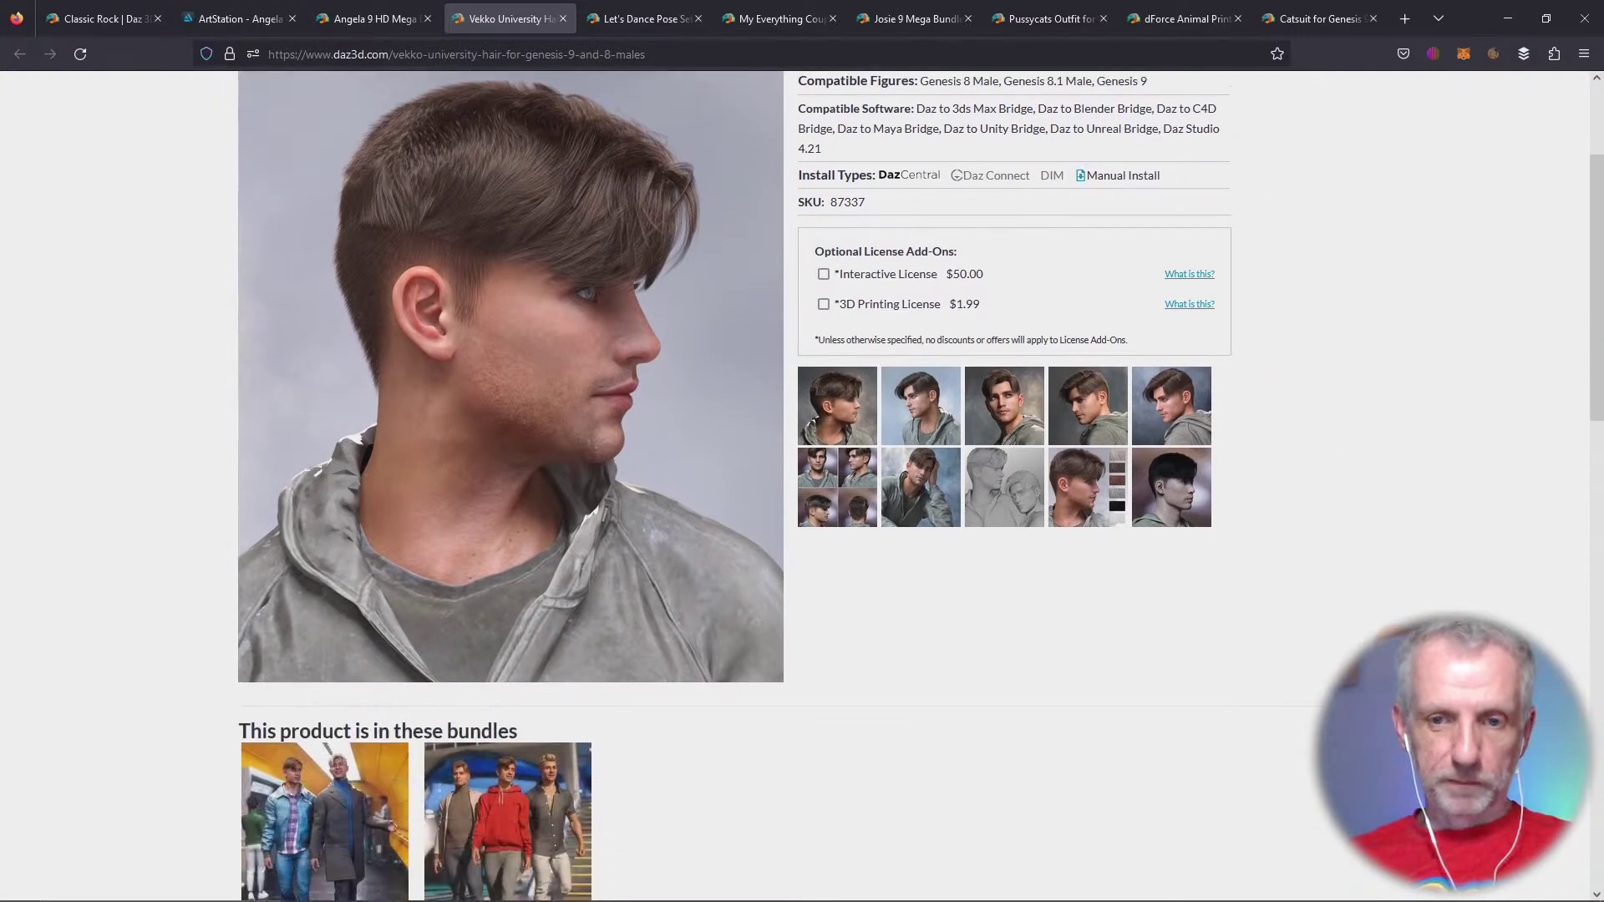
{"action": "scroll", "coordinate": [1432, 584], "scroll_direction": "up", "scroll_amount": 5}
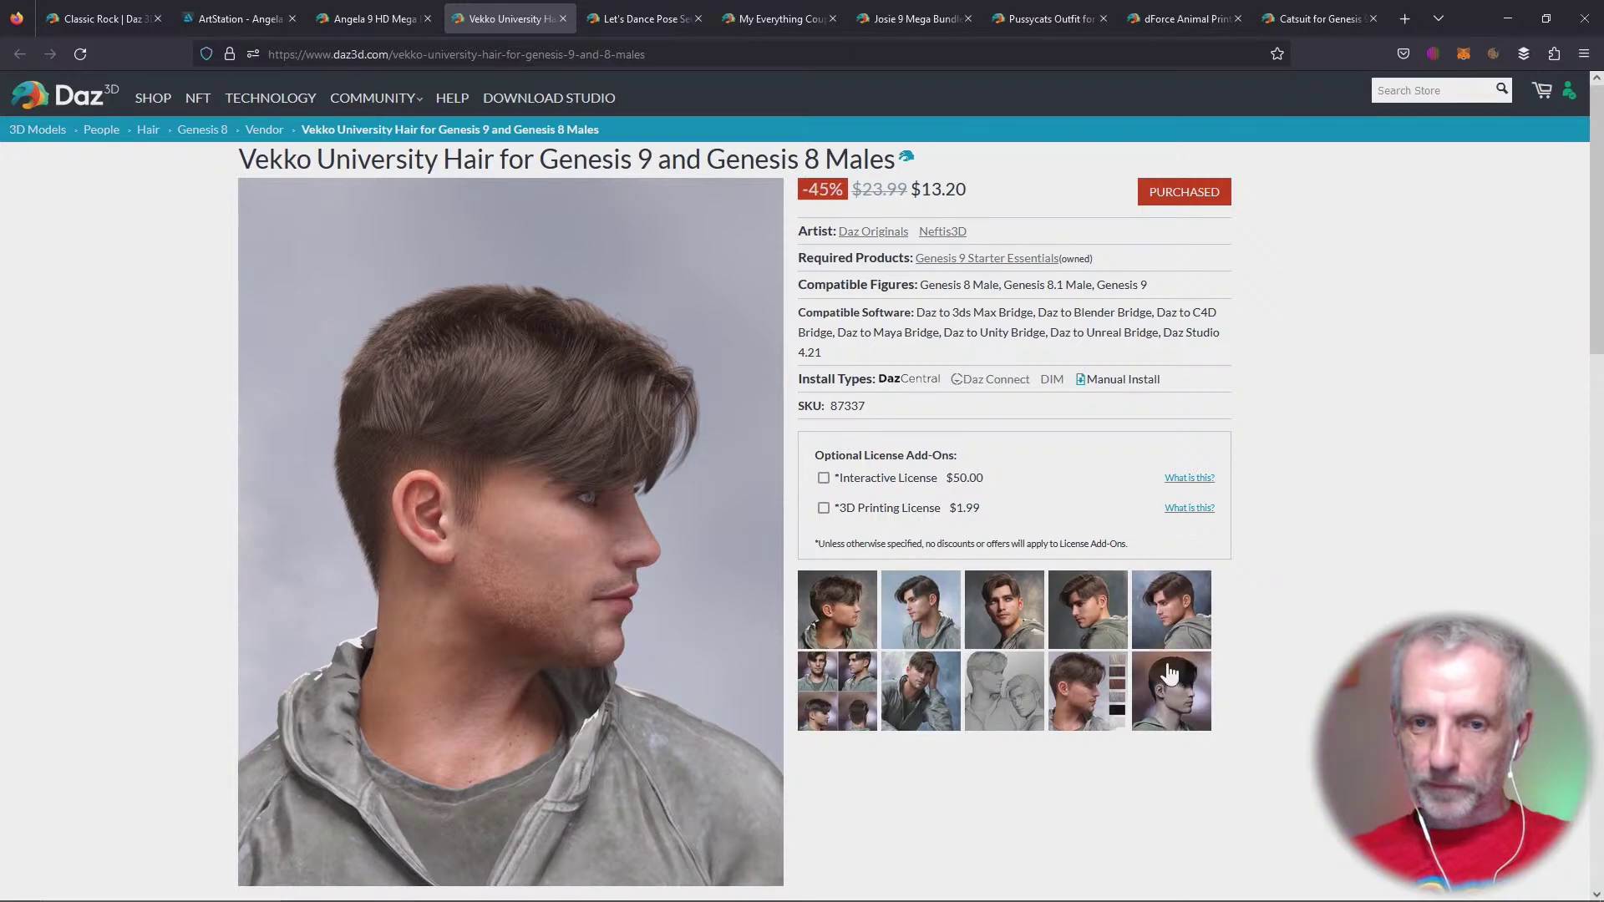
Switch back to DAZ Studio, hide Vekko University Hair G9 and show Montreal Flip Hair G9M on the collapsed Man figure
{"action": "key", "text": "alt+Tab"}
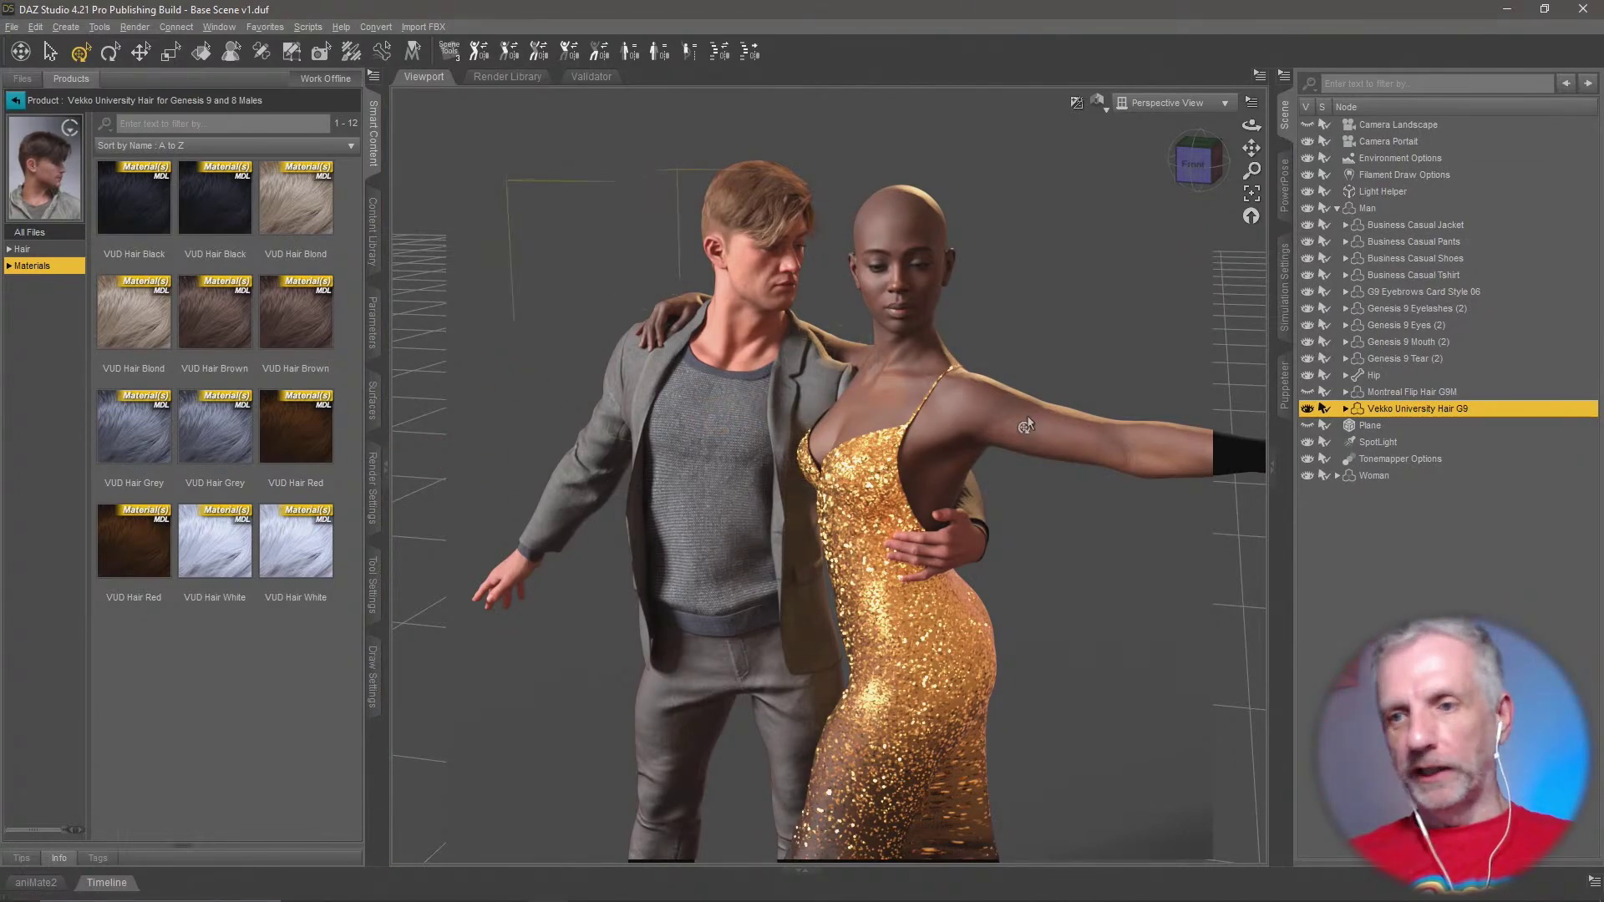
{"action": "left_click", "coordinate": [1308, 409]}
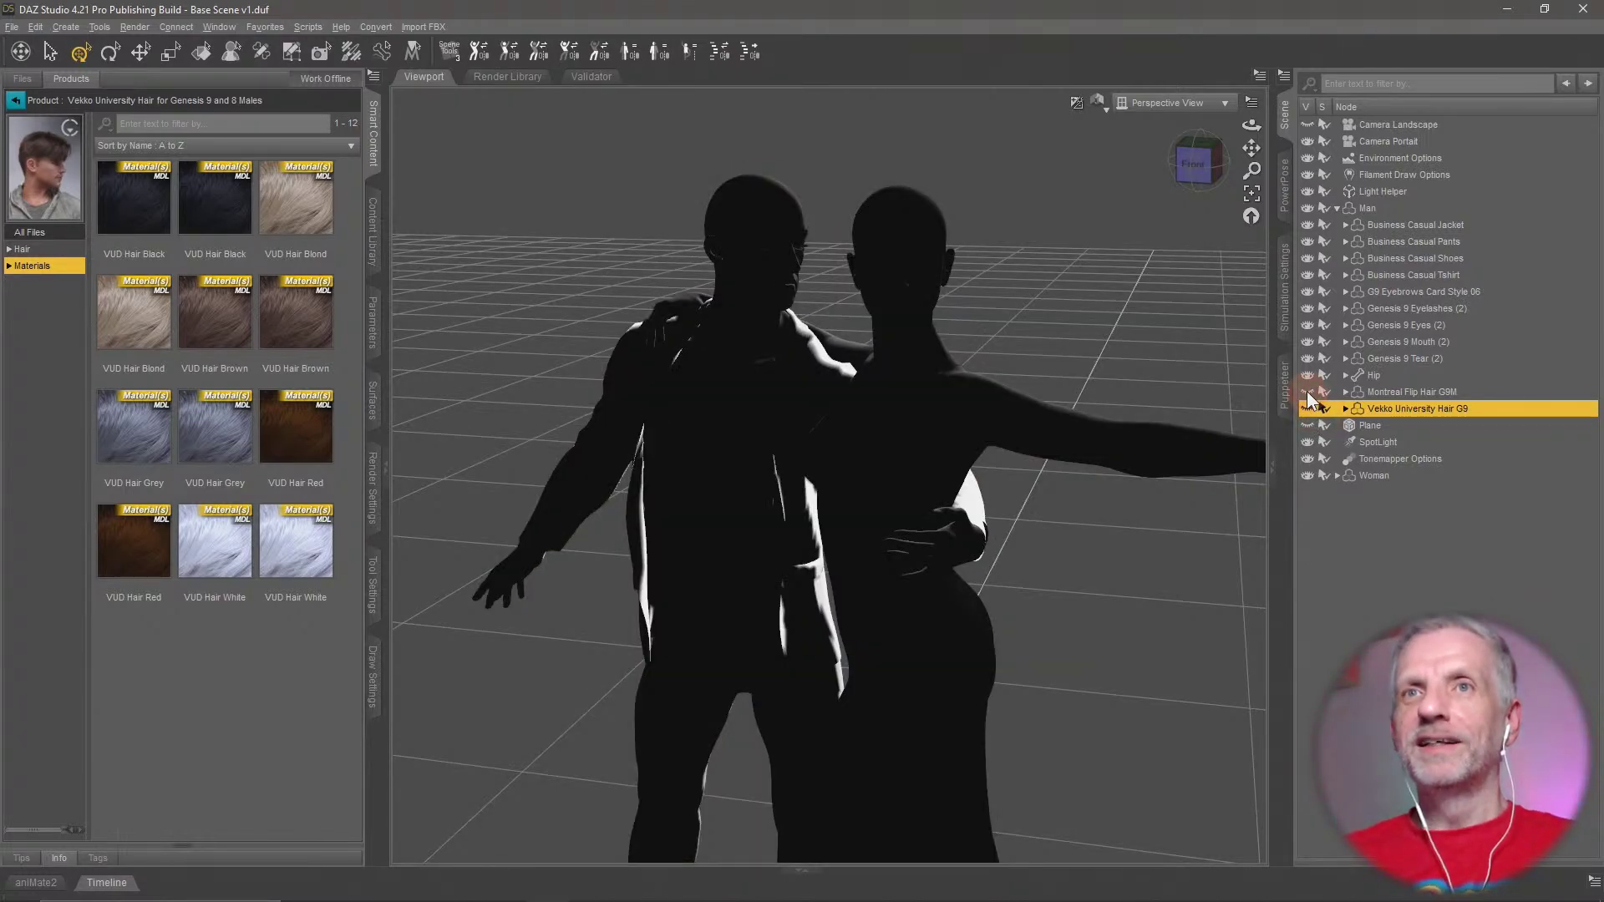
{"action": "left_click", "coordinate": [1309, 392]}
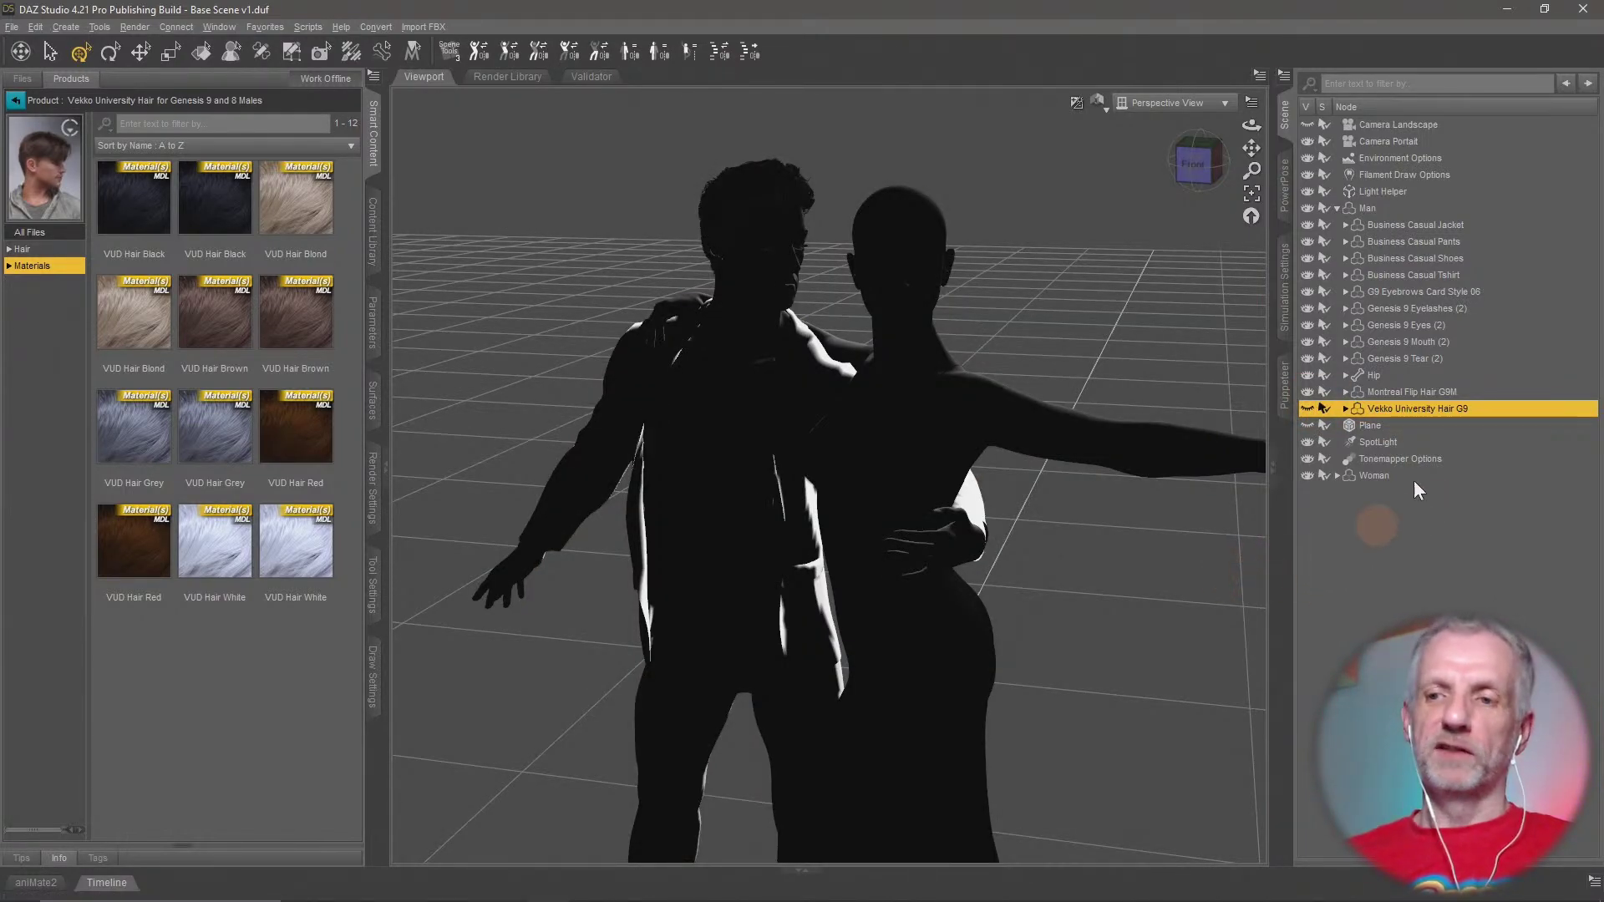
{"action": "left_click", "coordinate": [1337, 208]}
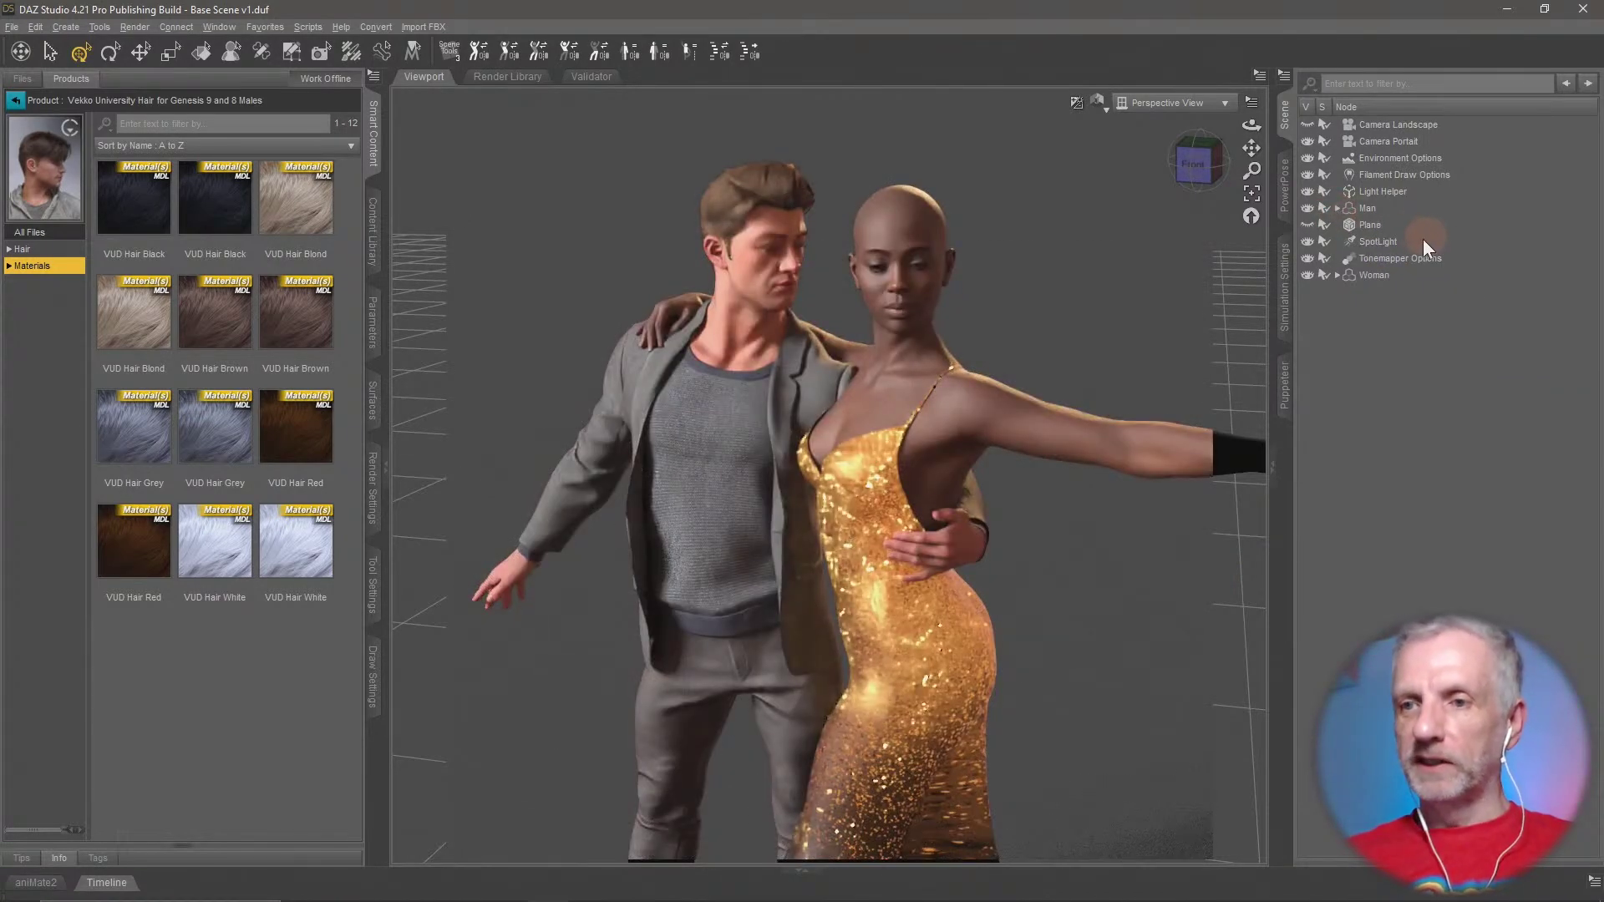
List the installed hair products for the Woman figure and save the scene
{"action": "left_click", "coordinate": [1395, 274]}
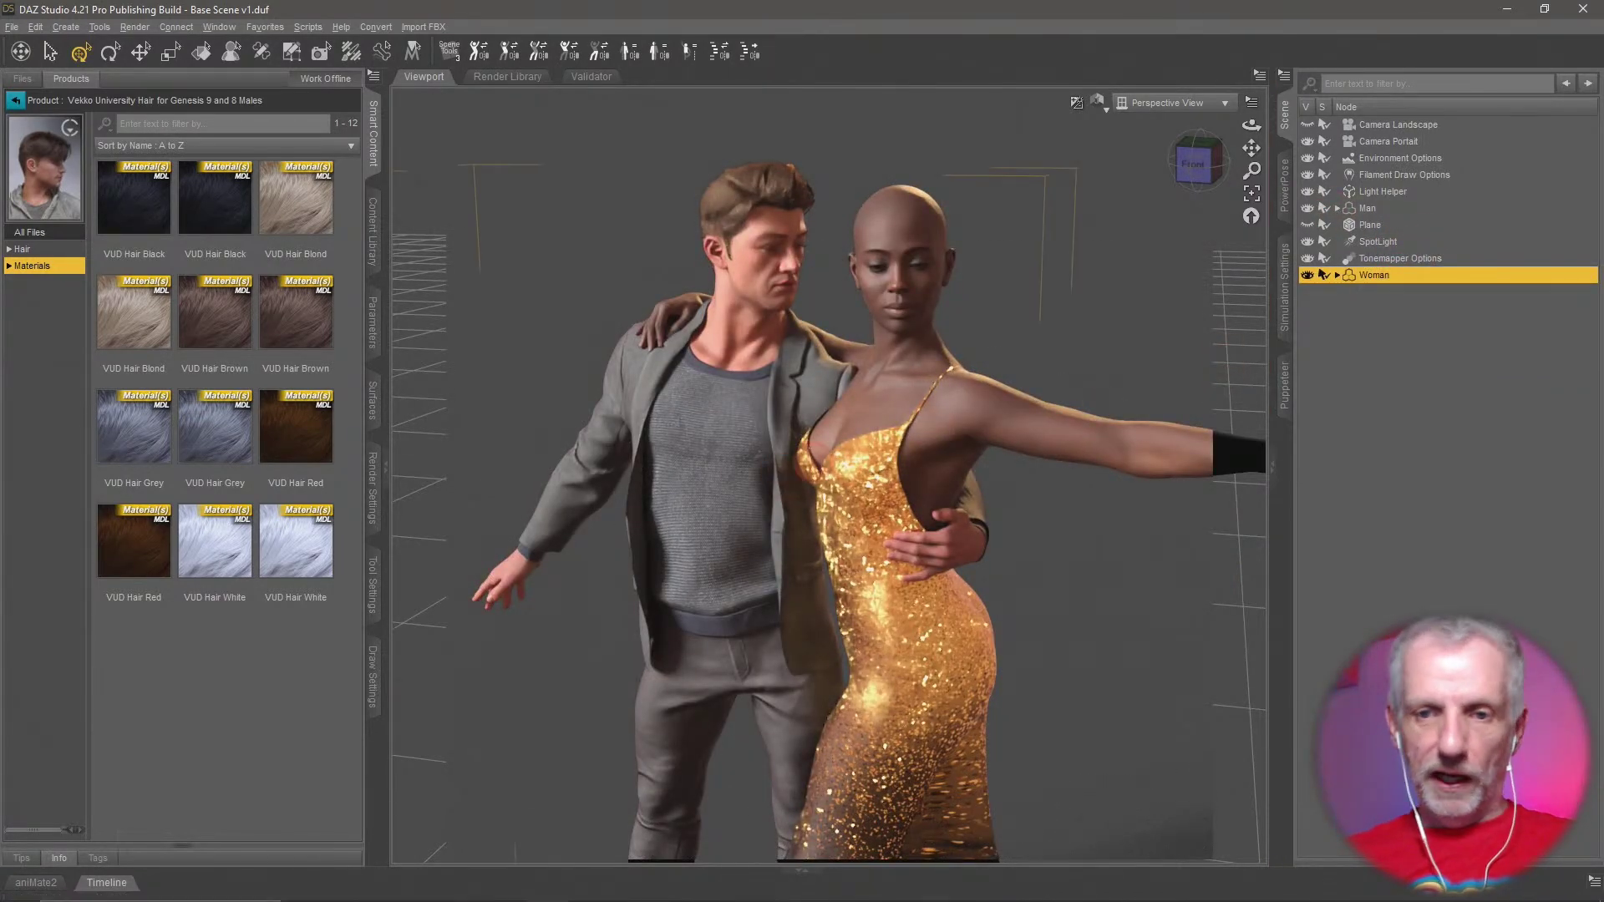
{"action": "scroll", "coordinate": [957, 582], "scroll_direction": "up", "scroll_amount": 2}
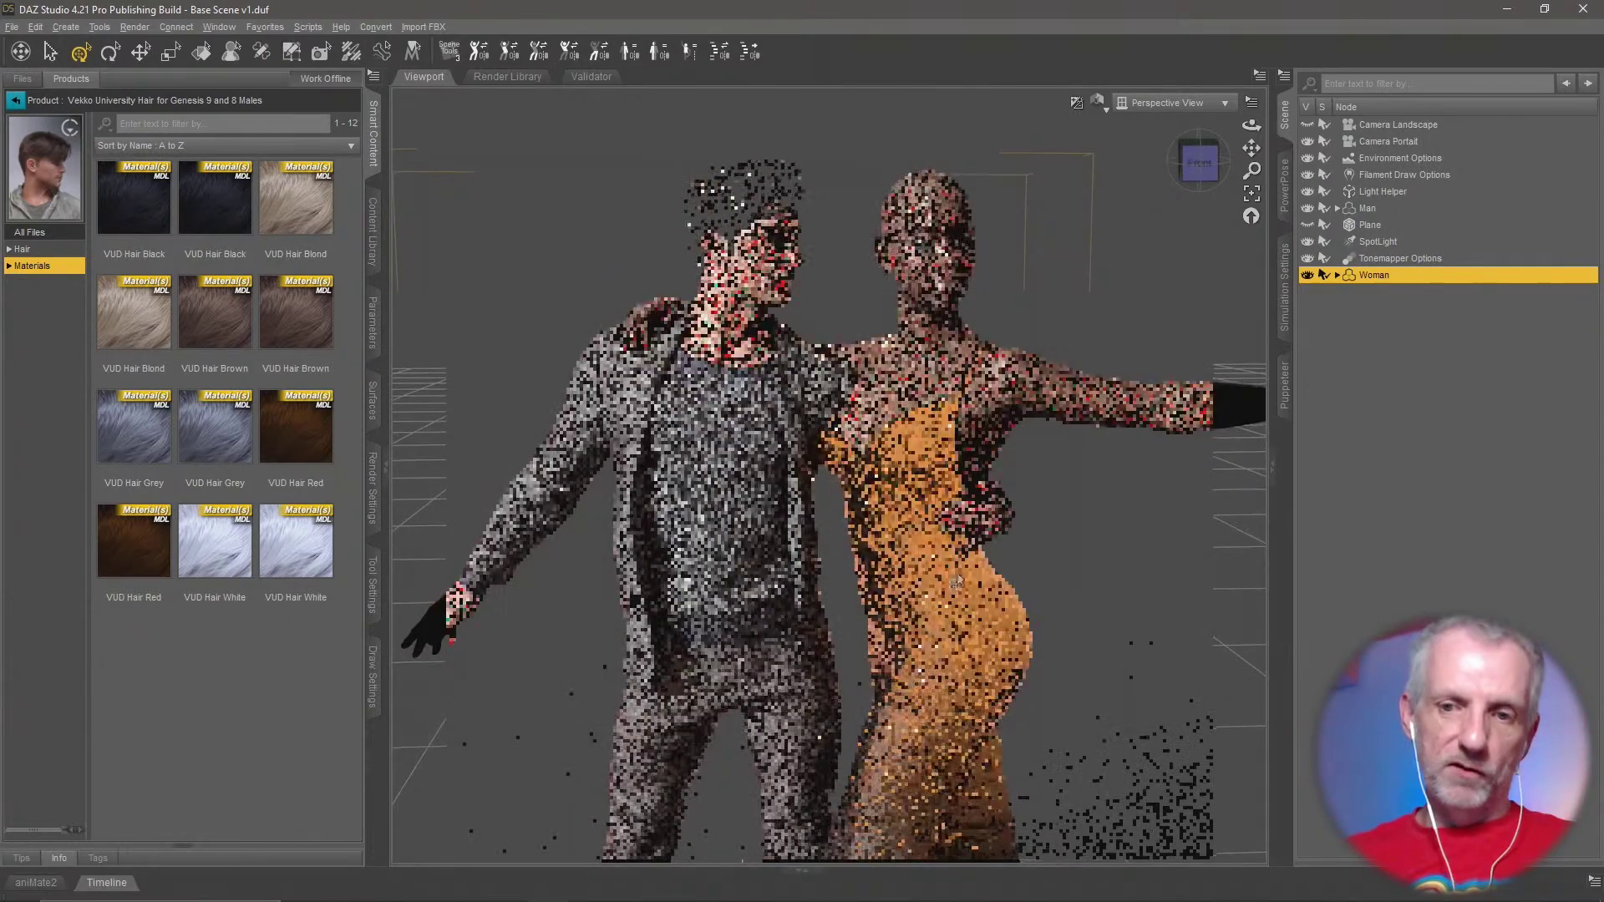
{"action": "left_click", "coordinate": [16, 104]}
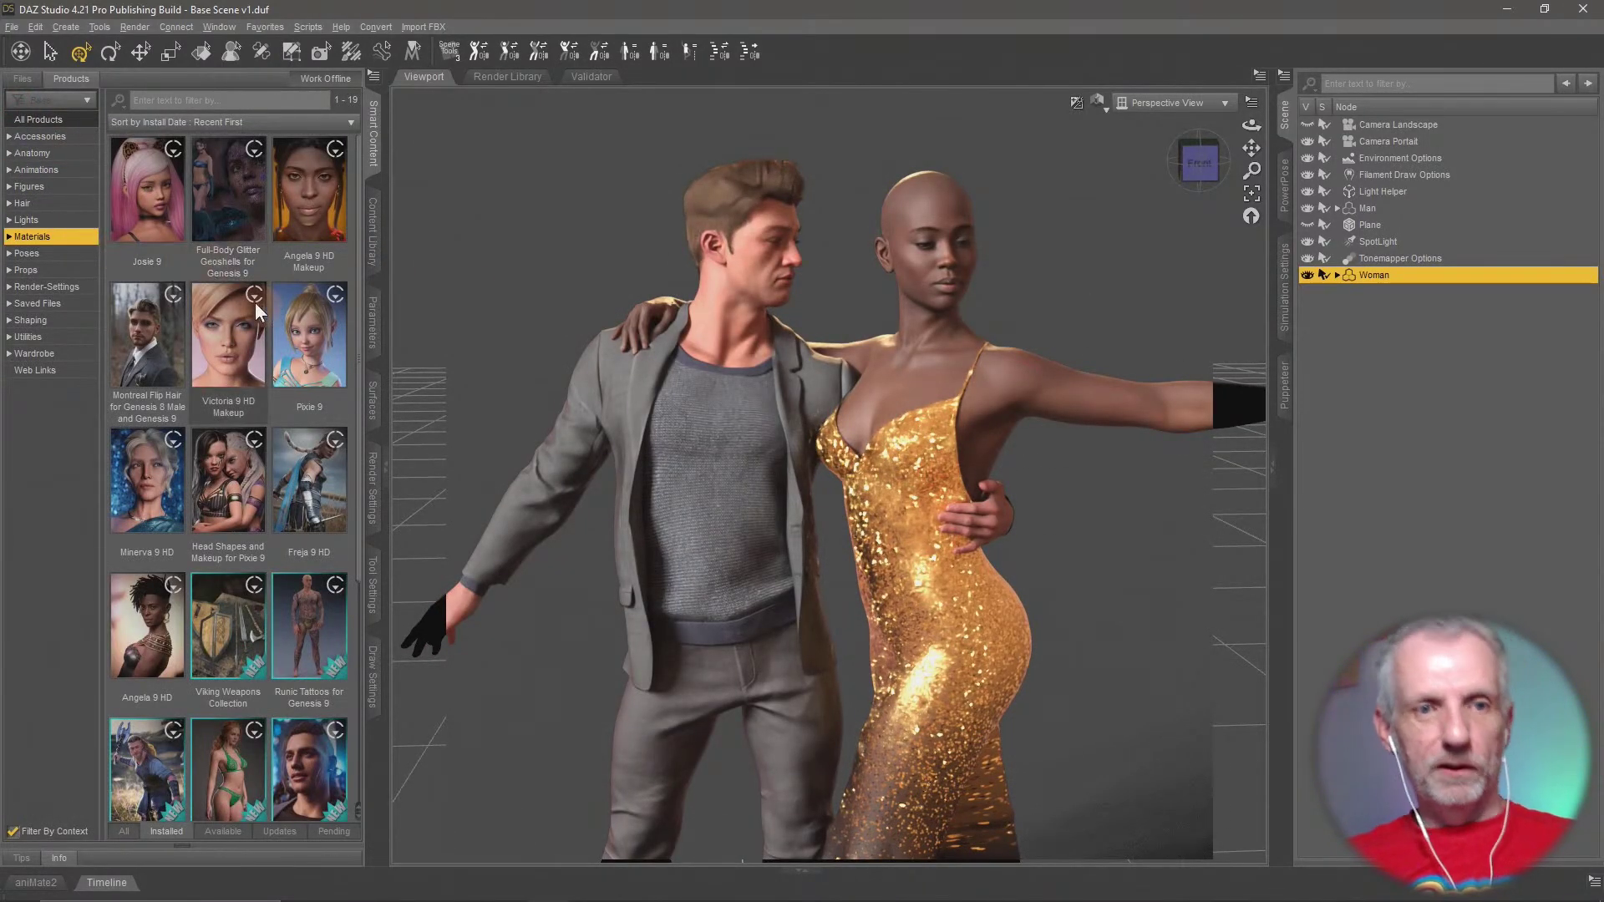
{"action": "left_click", "coordinate": [67, 204]}
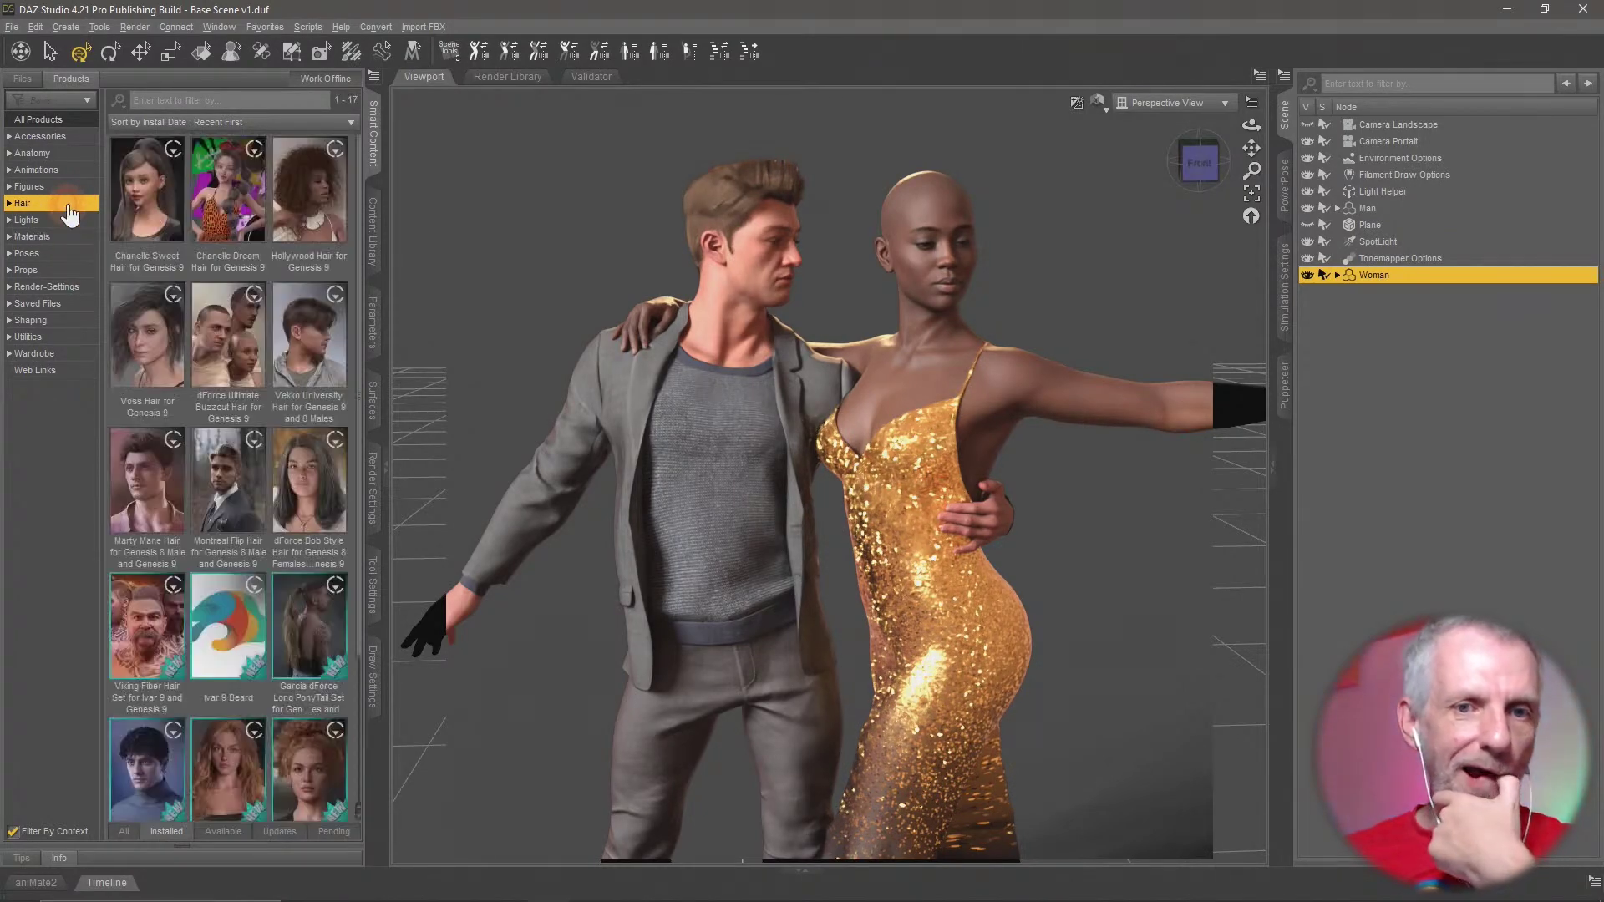
{"action": "key", "text": "ctrl+s"}
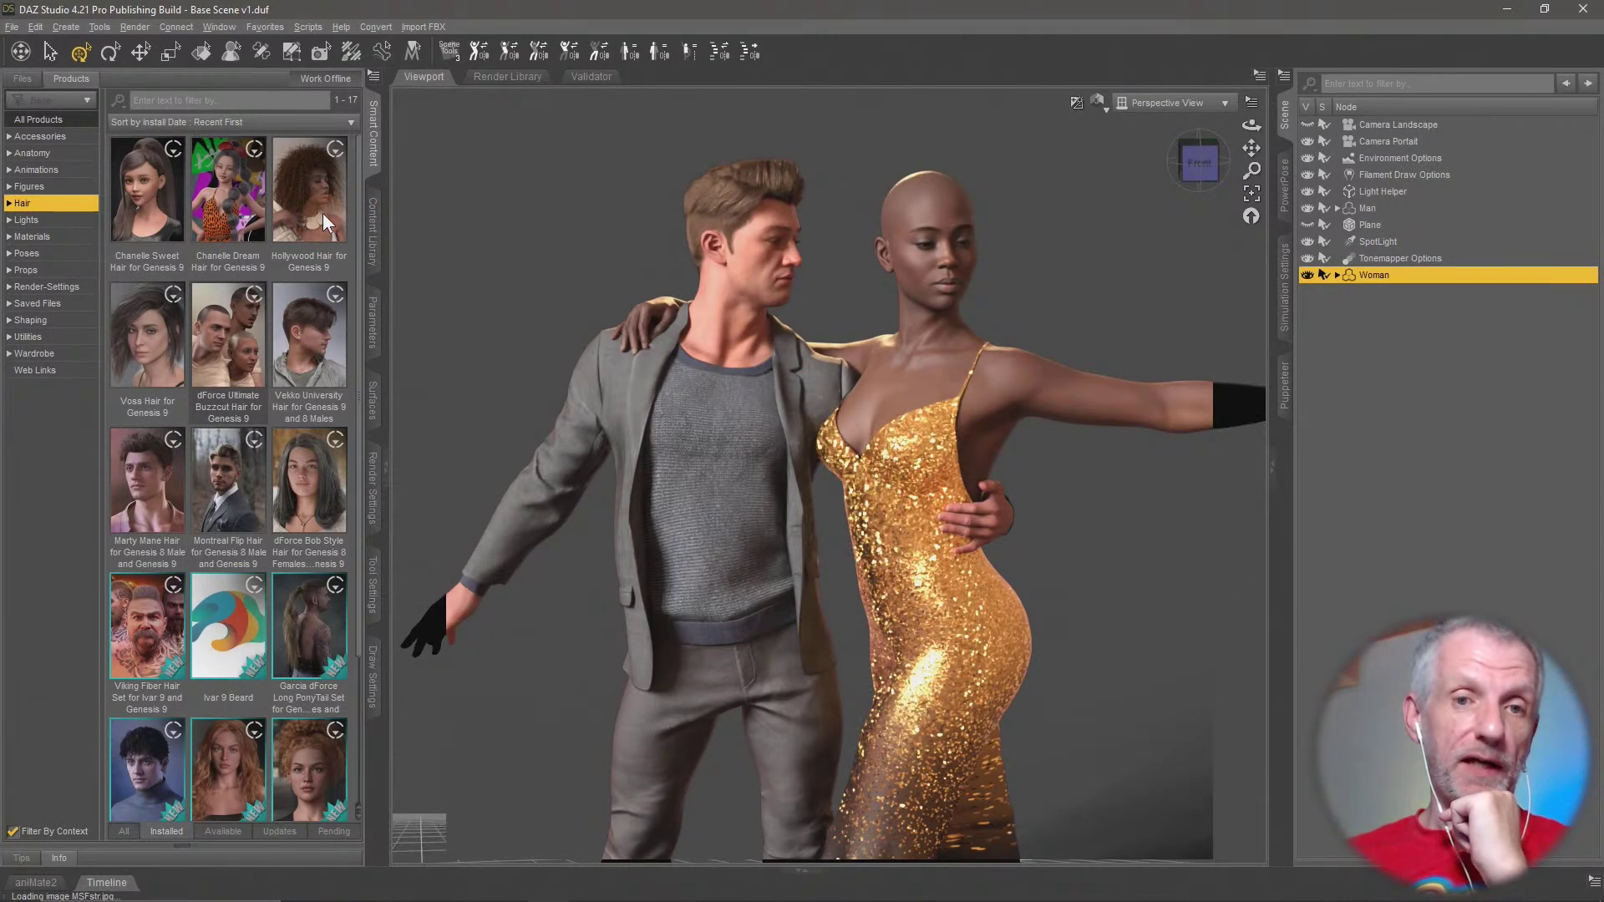
Load G9 Hollywood Hair from the Hollywood Hair for Genesis 9 product onto the Woman figure
{"action": "mouse_move", "coordinate": [326, 216]}
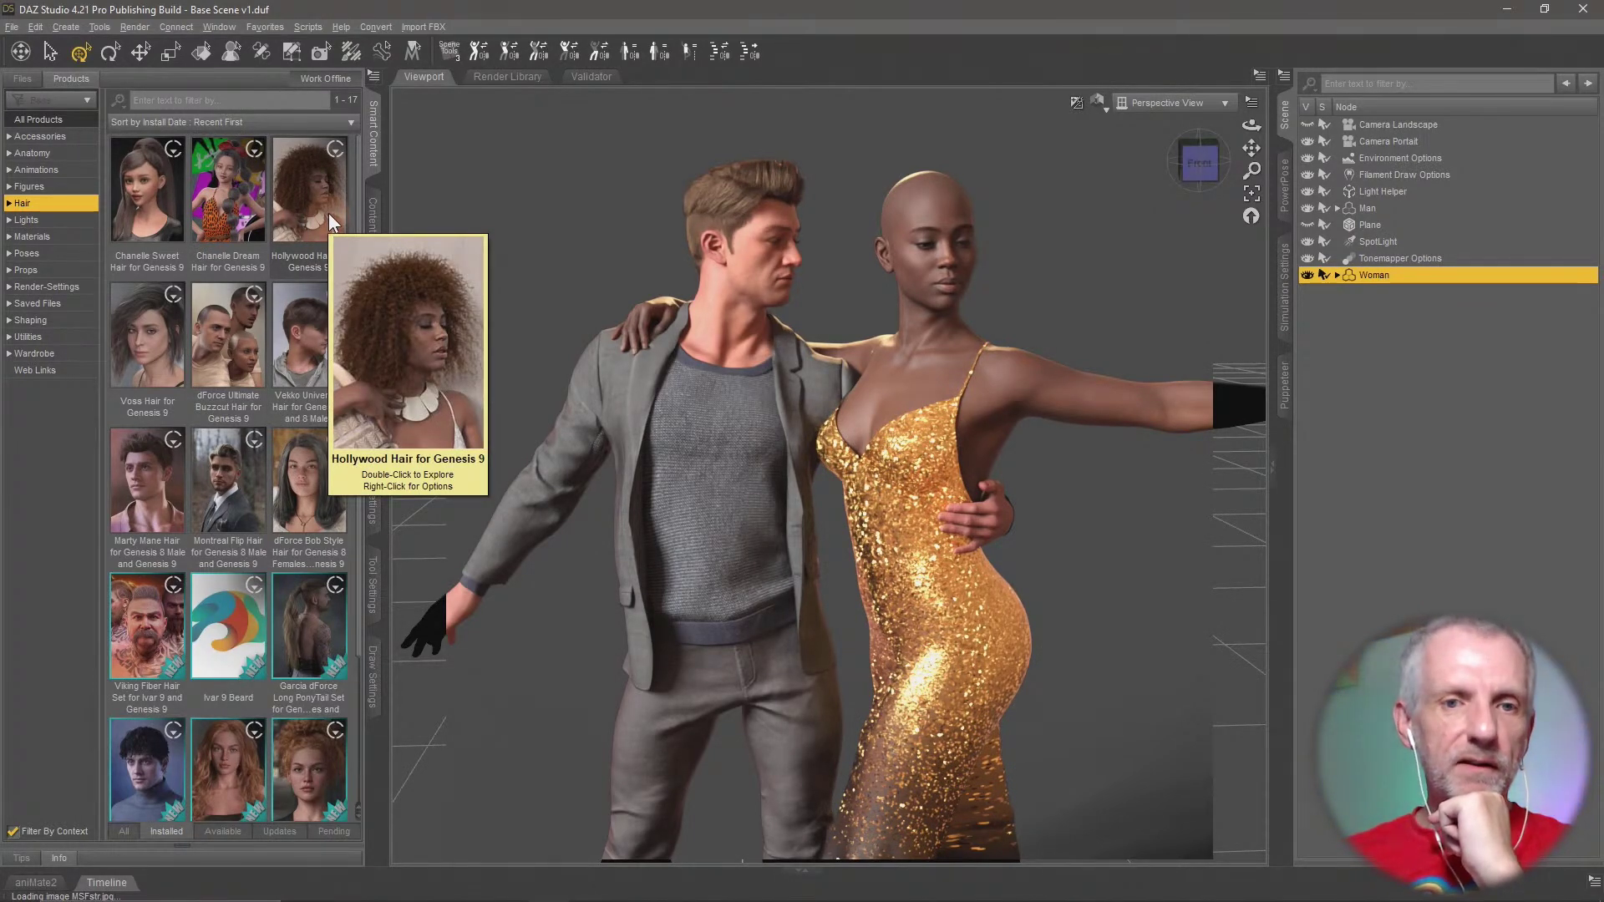
{"action": "double_click", "coordinate": [328, 213]}
{"action": "double_click", "coordinate": [157, 222]}
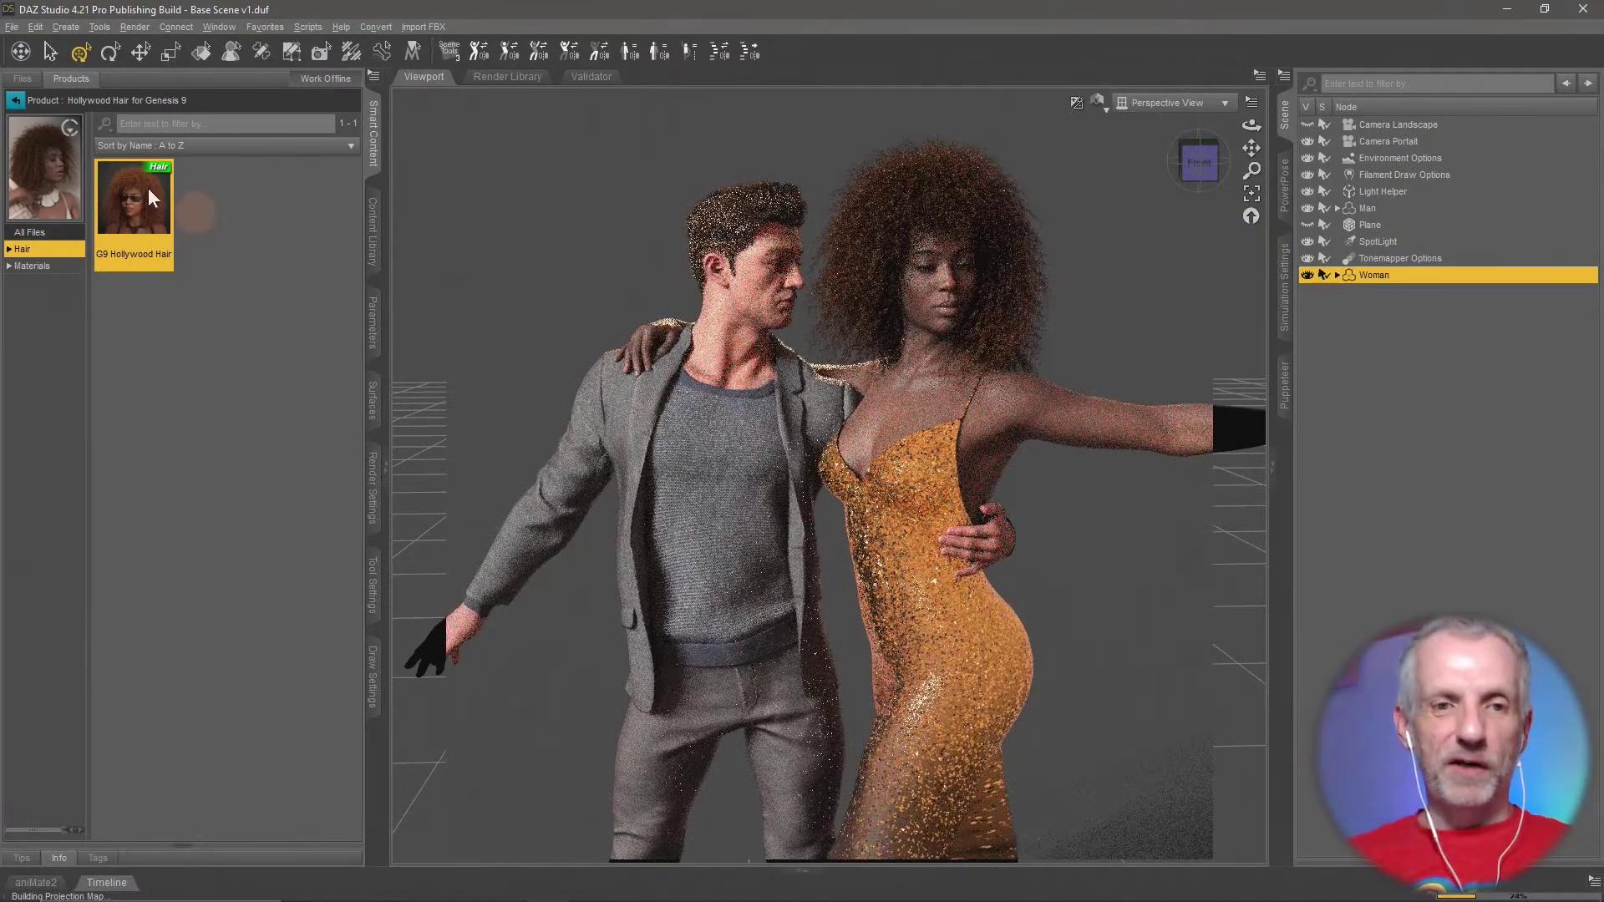
Return to the installed hair products, turn off filtering by context and browse the full hair collection
{"action": "left_click", "coordinate": [15, 99]}
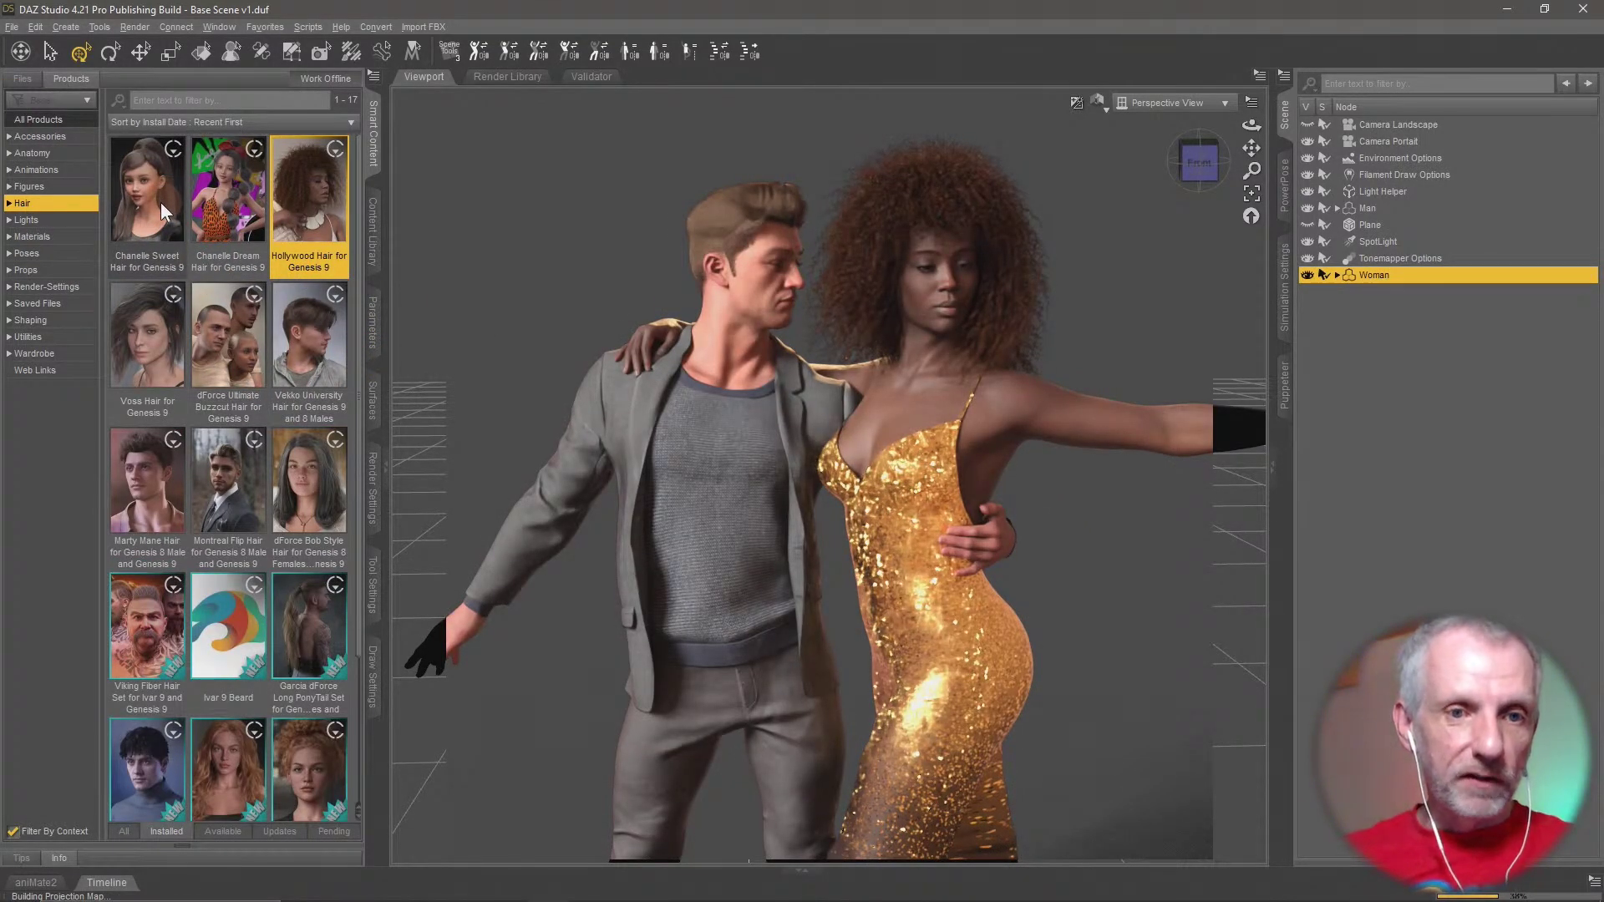
{"action": "mouse_move", "coordinate": [157, 207]}
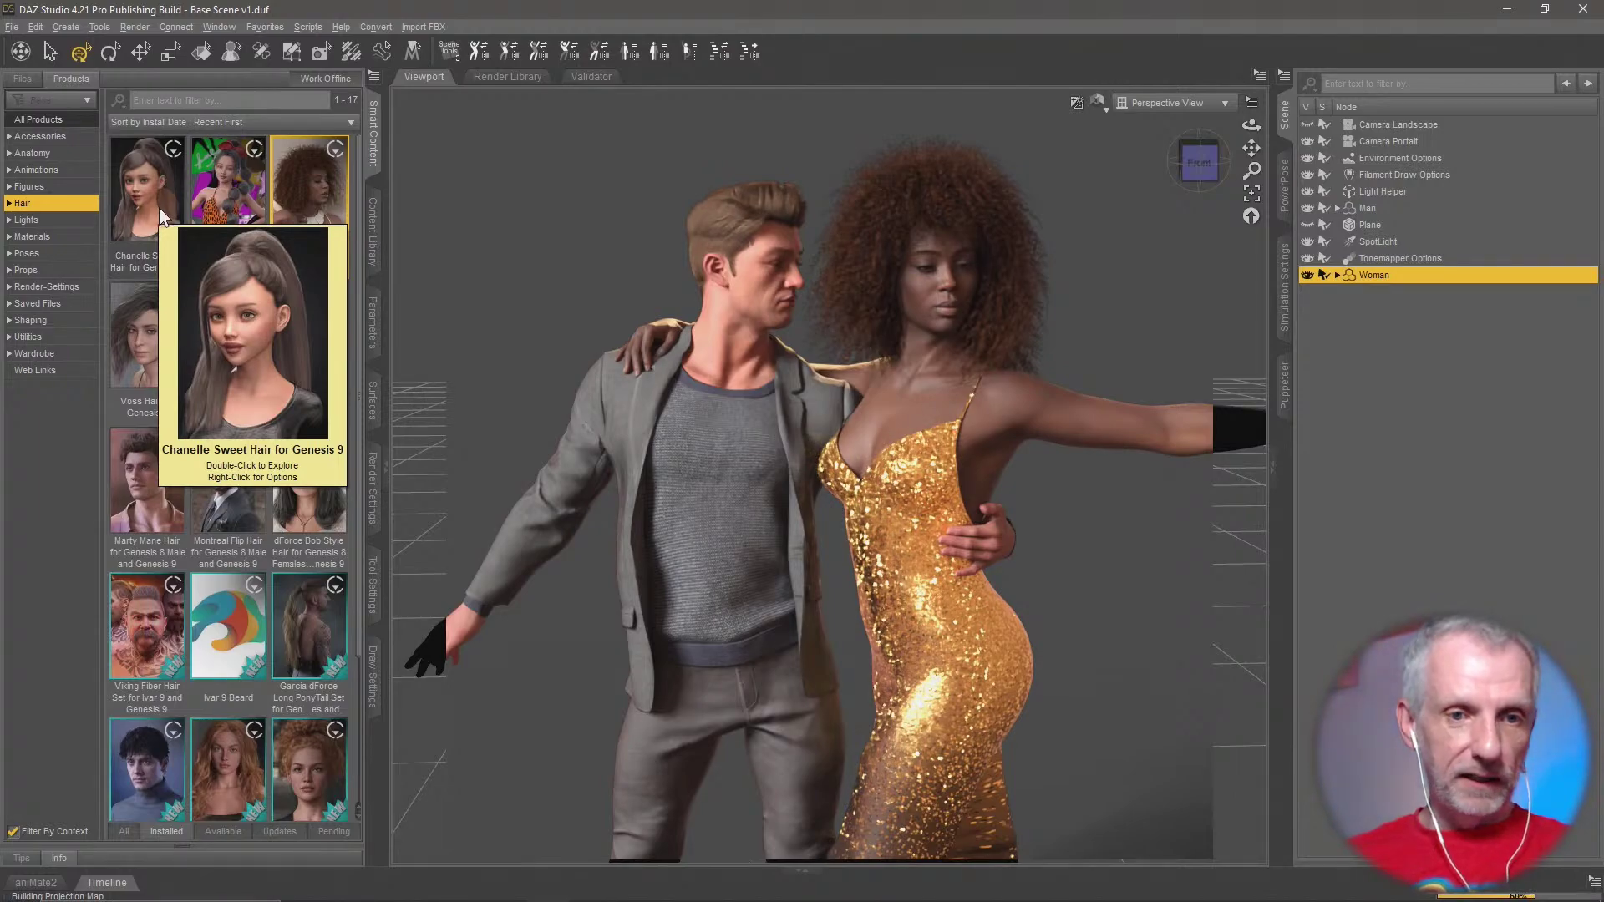
{"action": "mouse_move", "coordinate": [138, 345]}
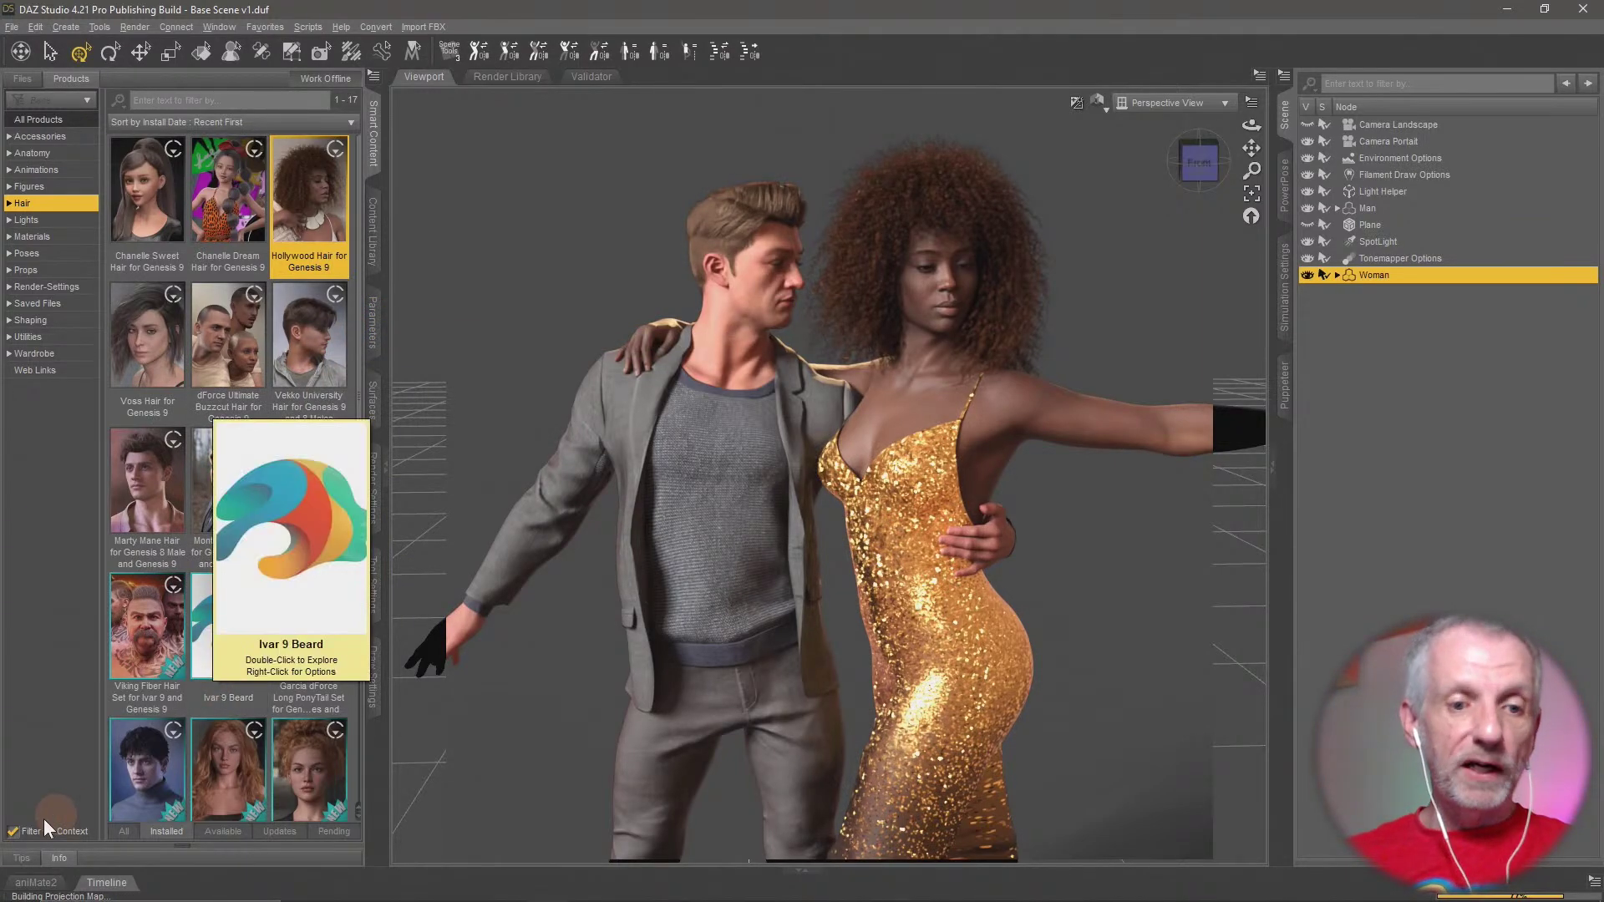
{"action": "left_click", "coordinate": [13, 832]}
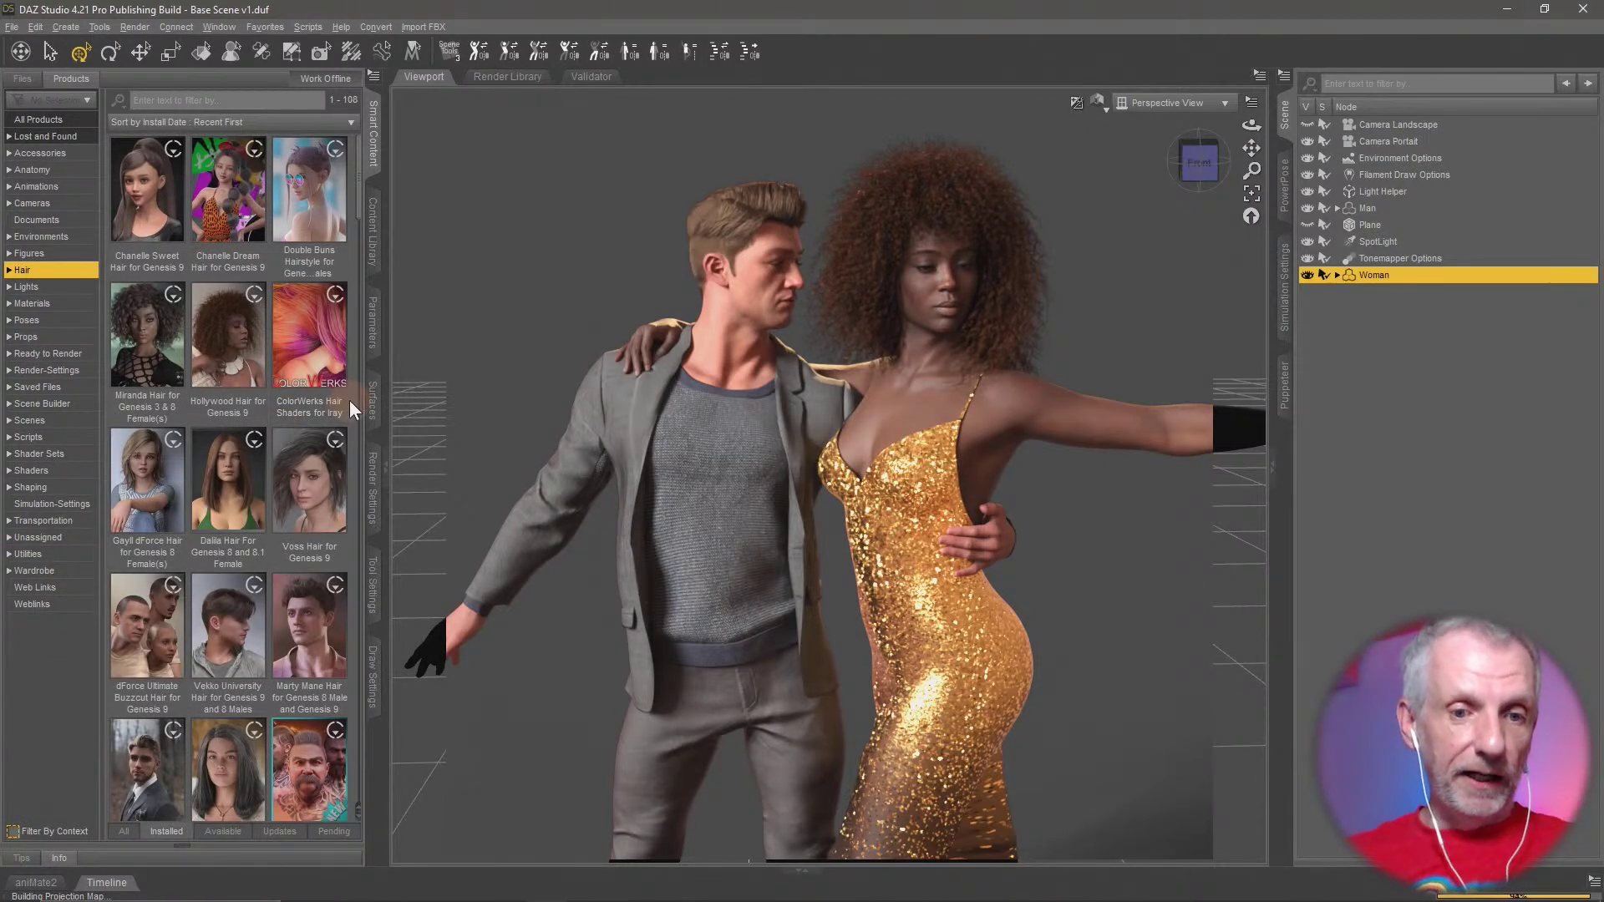
{"action": "scroll", "coordinate": [349, 399], "scroll_direction": "down", "scroll_amount": 5}
{"action": "scroll", "coordinate": [350, 399], "scroll_direction": "down", "scroll_amount": 3}
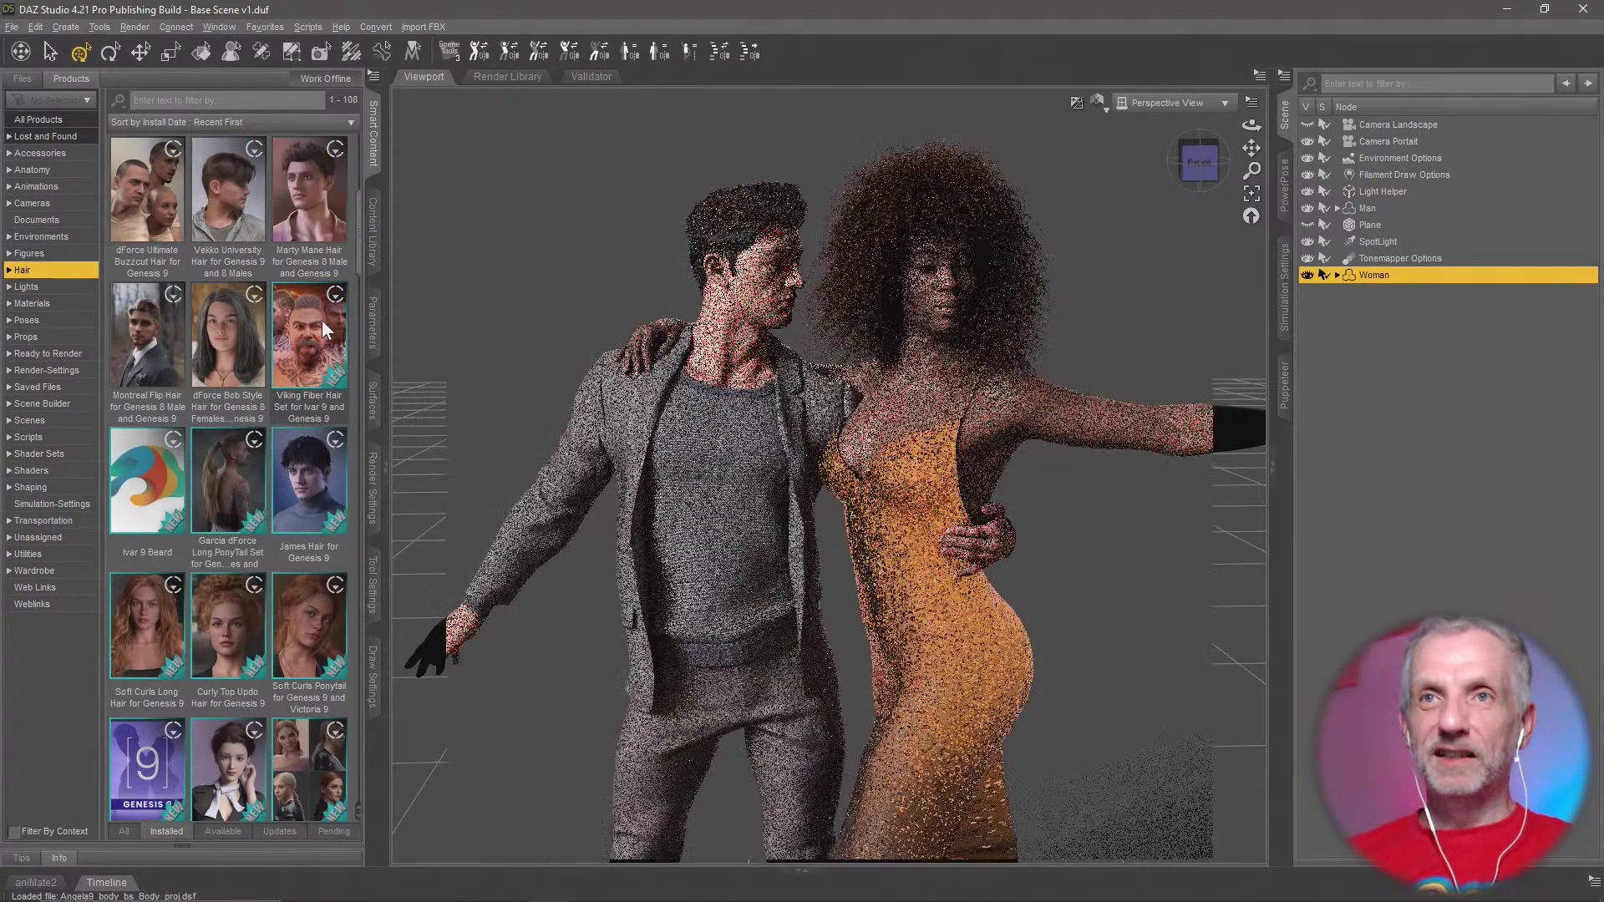
Browse the installed hair products as far as Shaved Hair V2, then expand the Woman figure and hide its G9 Hollywood Hair
{"action": "scroll", "coordinate": [333, 302], "scroll_direction": "down", "scroll_amount": 3}
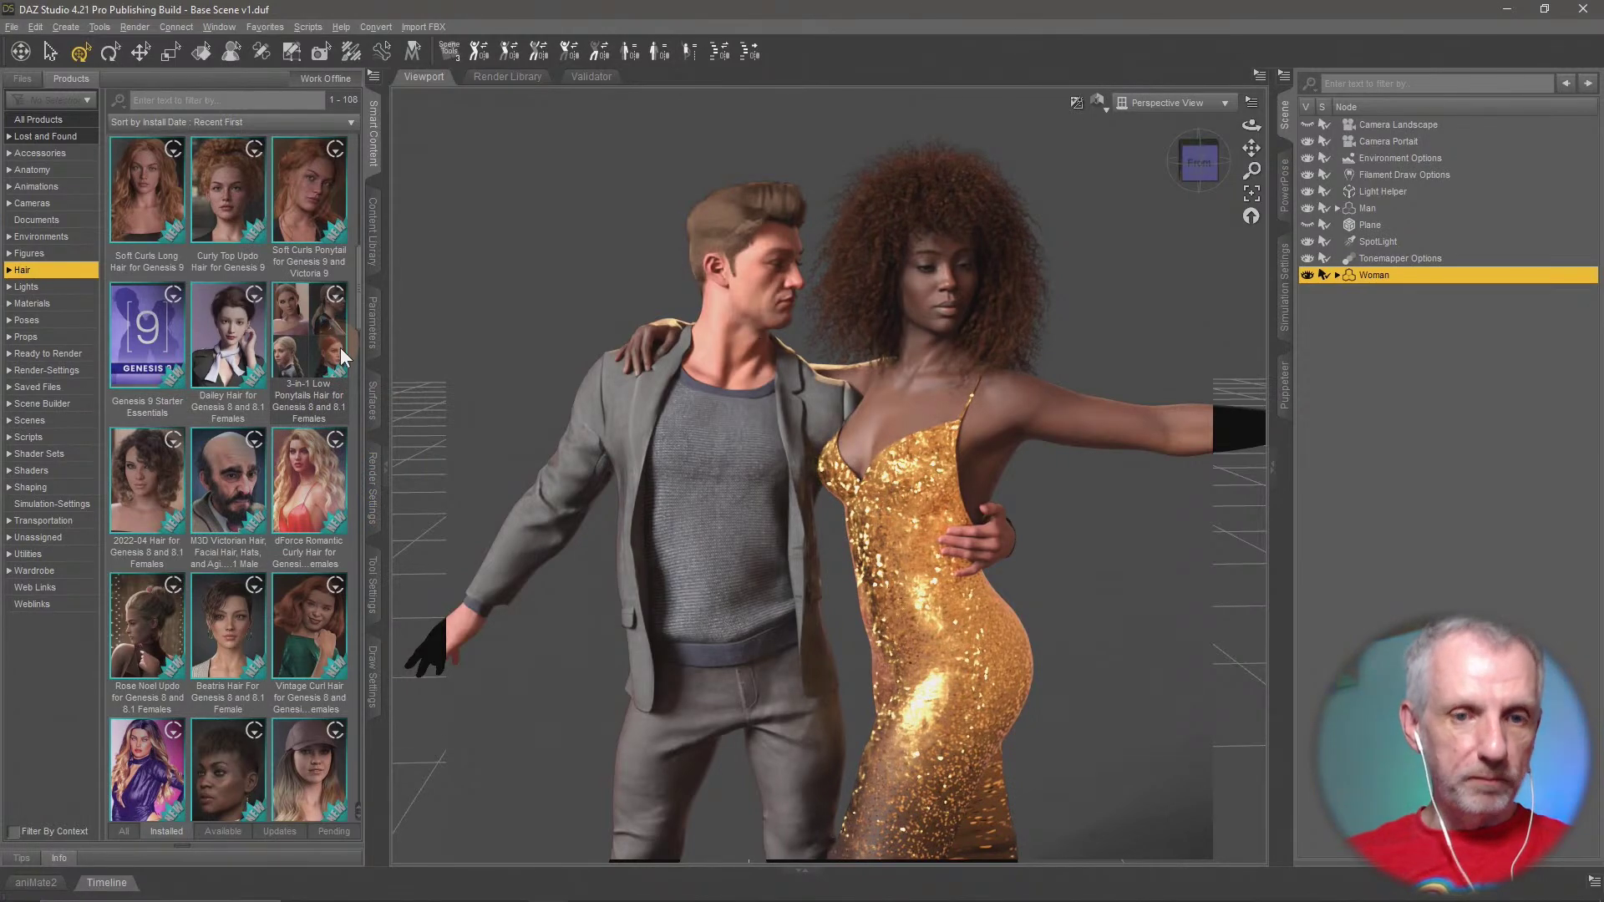
{"action": "scroll", "coordinate": [333, 393], "scroll_direction": "down", "scroll_amount": 1}
{"action": "scroll", "coordinate": [333, 393], "scroll_direction": "down", "scroll_amount": 1}
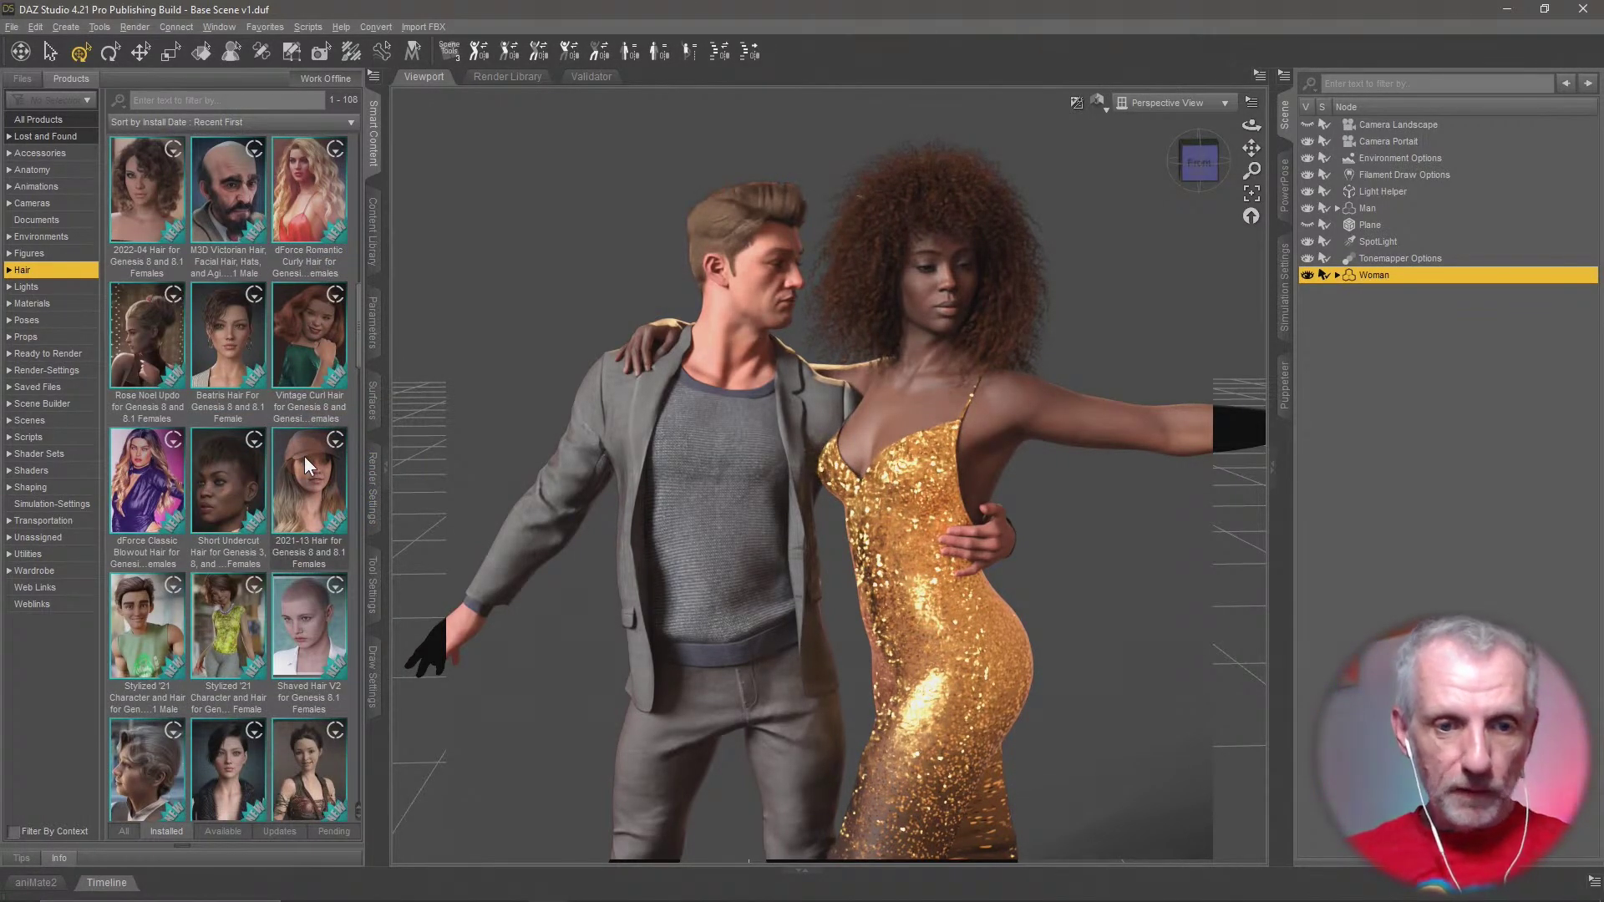
{"action": "scroll", "coordinate": [304, 456], "scroll_direction": "down", "scroll_amount": 1}
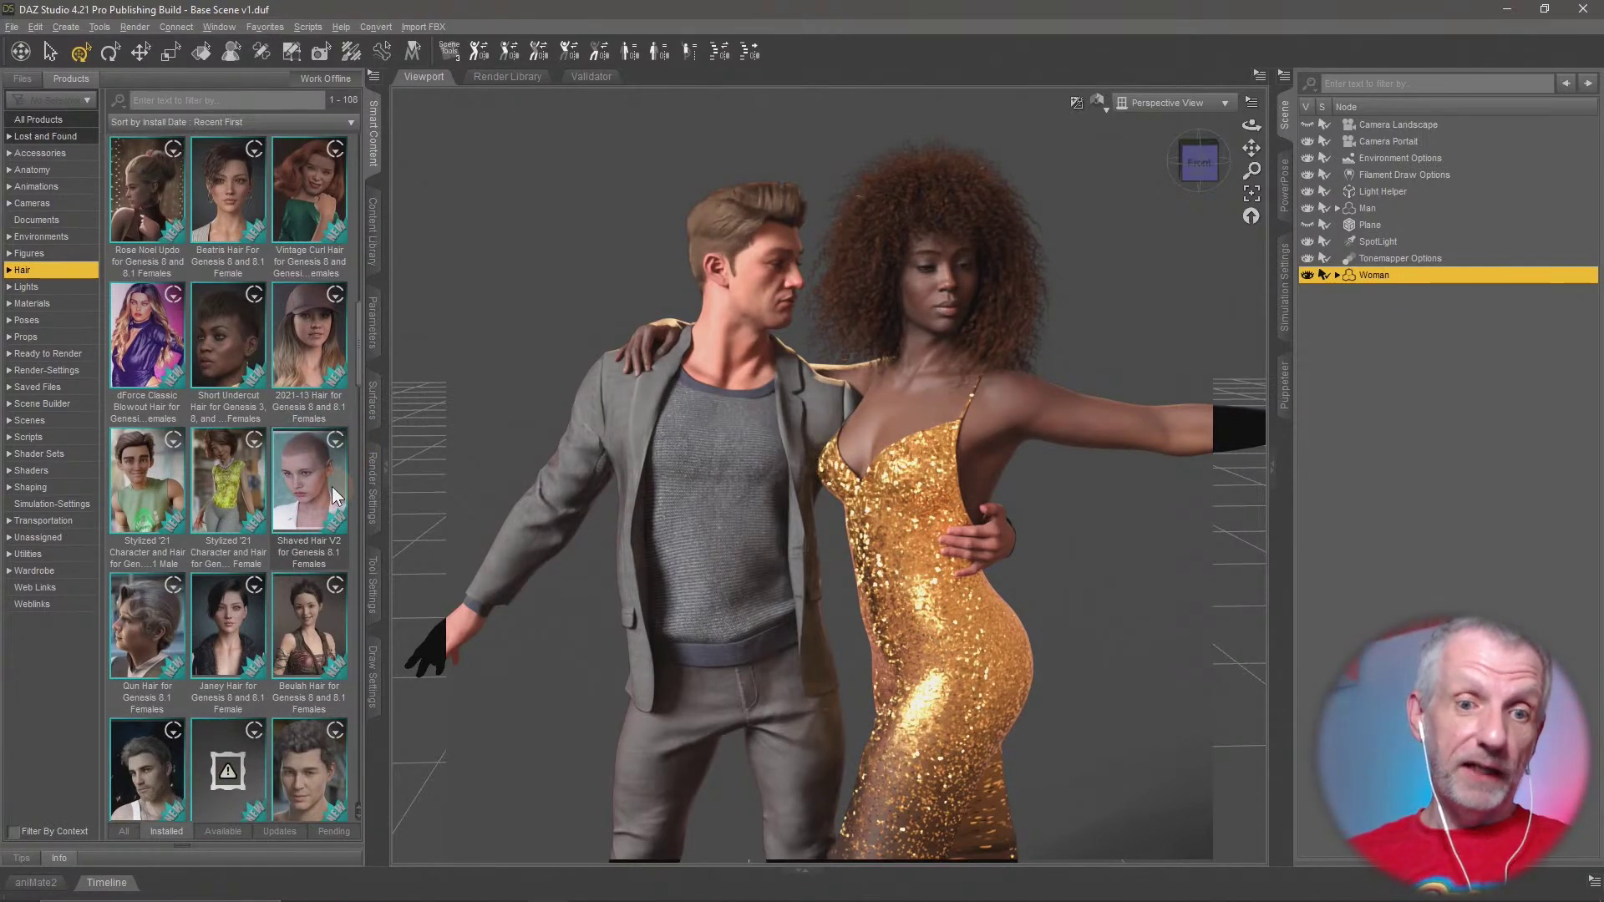
{"action": "mouse_move", "coordinate": [333, 487]}
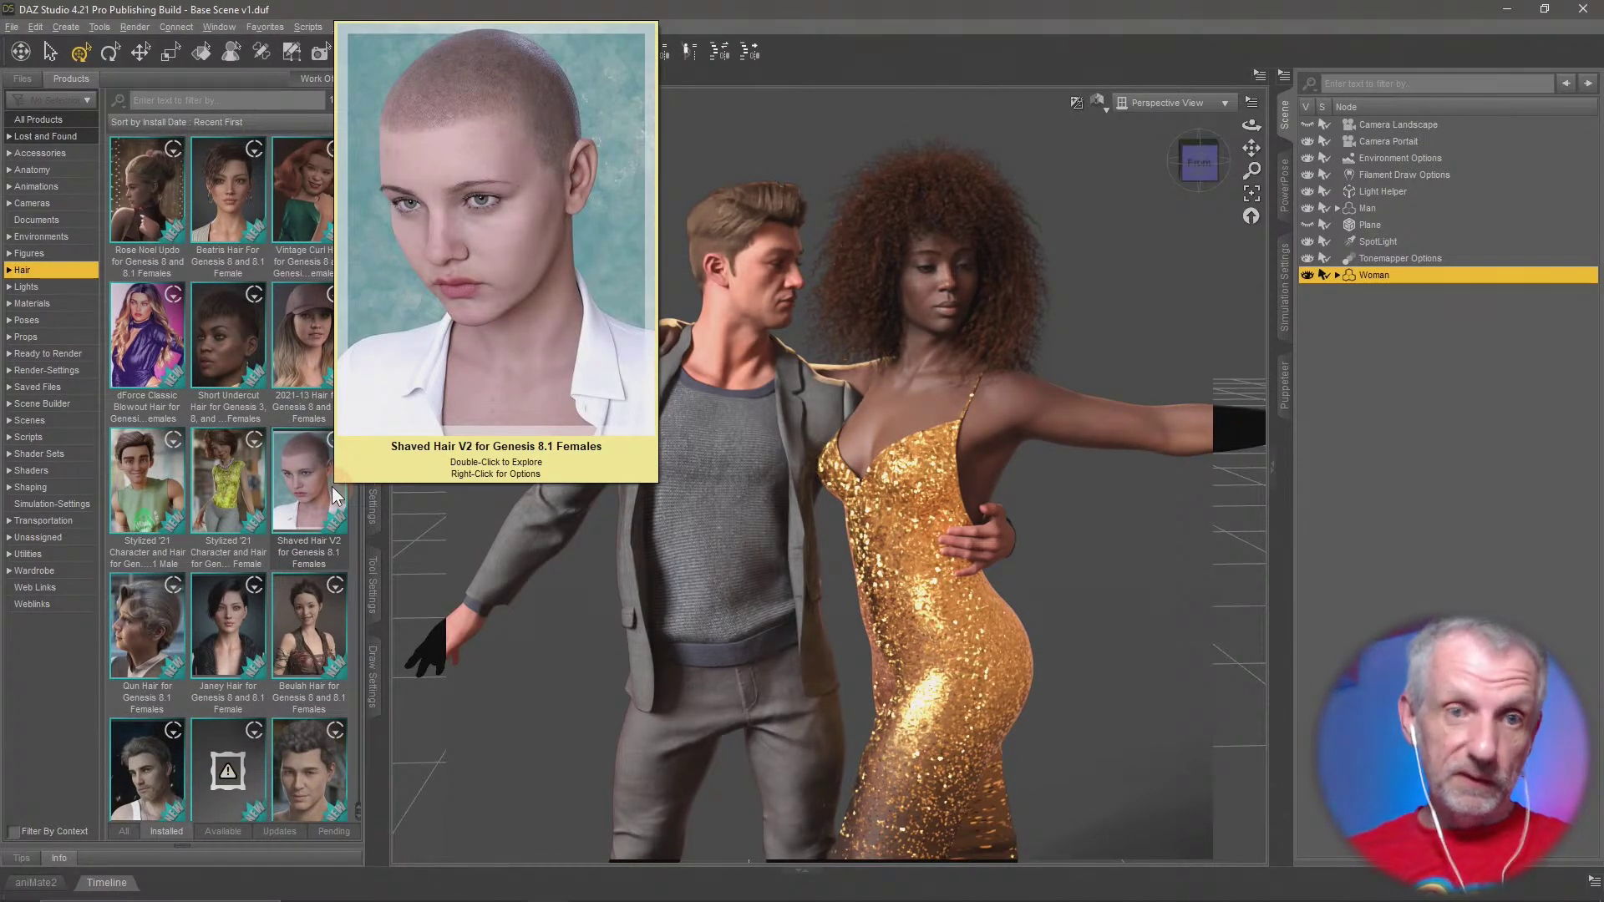
{"action": "scroll", "coordinate": [332, 486], "scroll_direction": "down", "scroll_amount": 2}
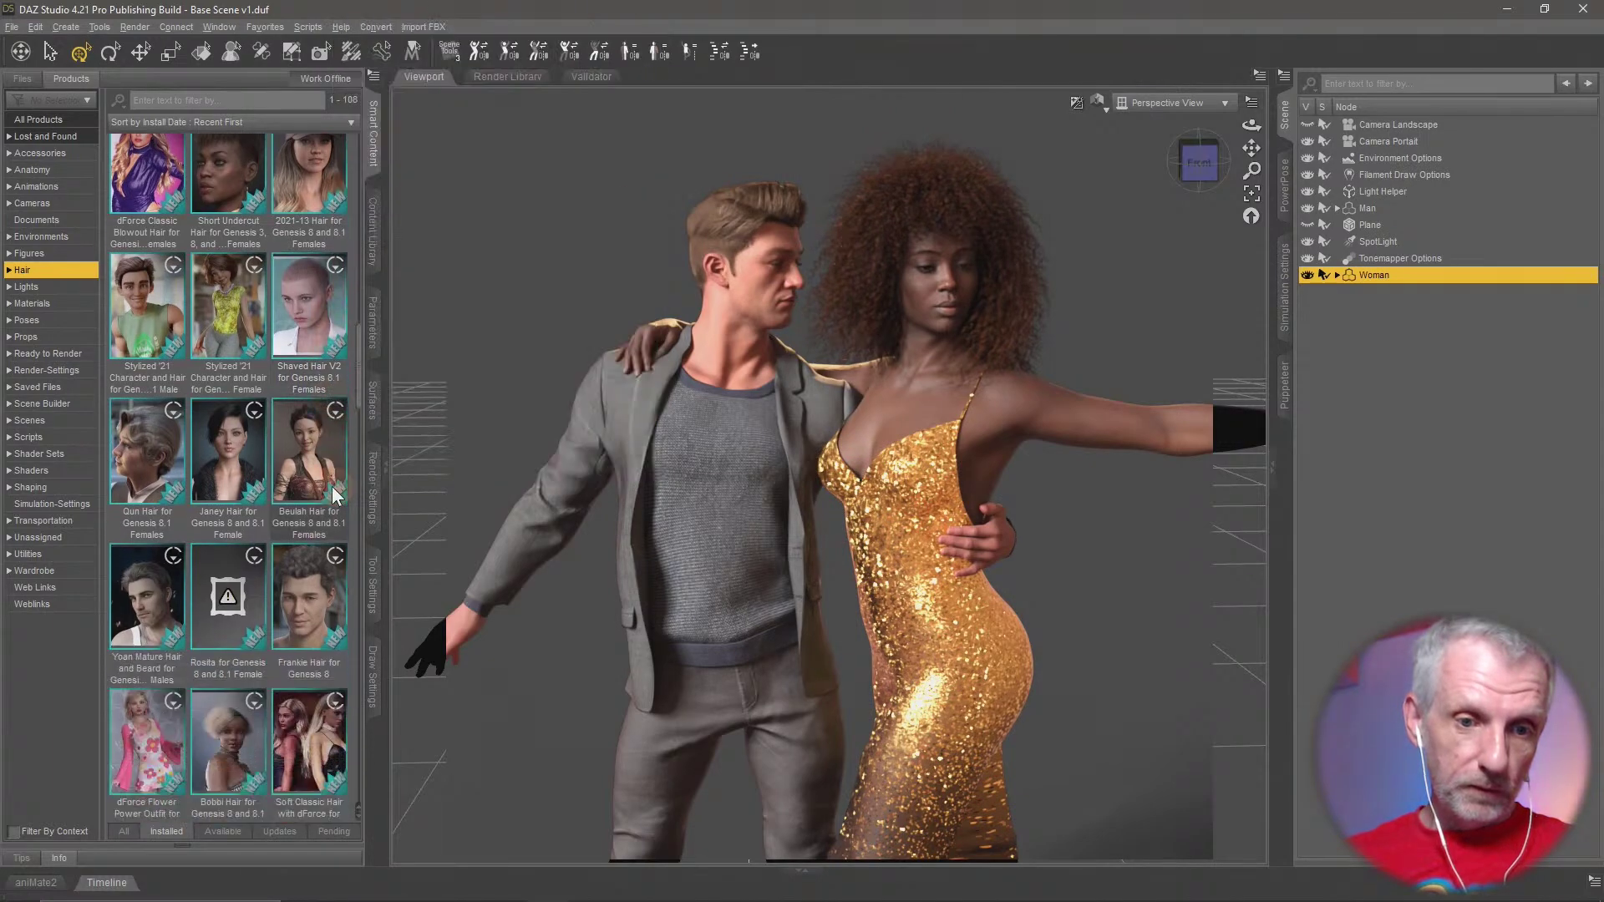
{"action": "scroll", "coordinate": [333, 486], "scroll_direction": "up", "scroll_amount": 1}
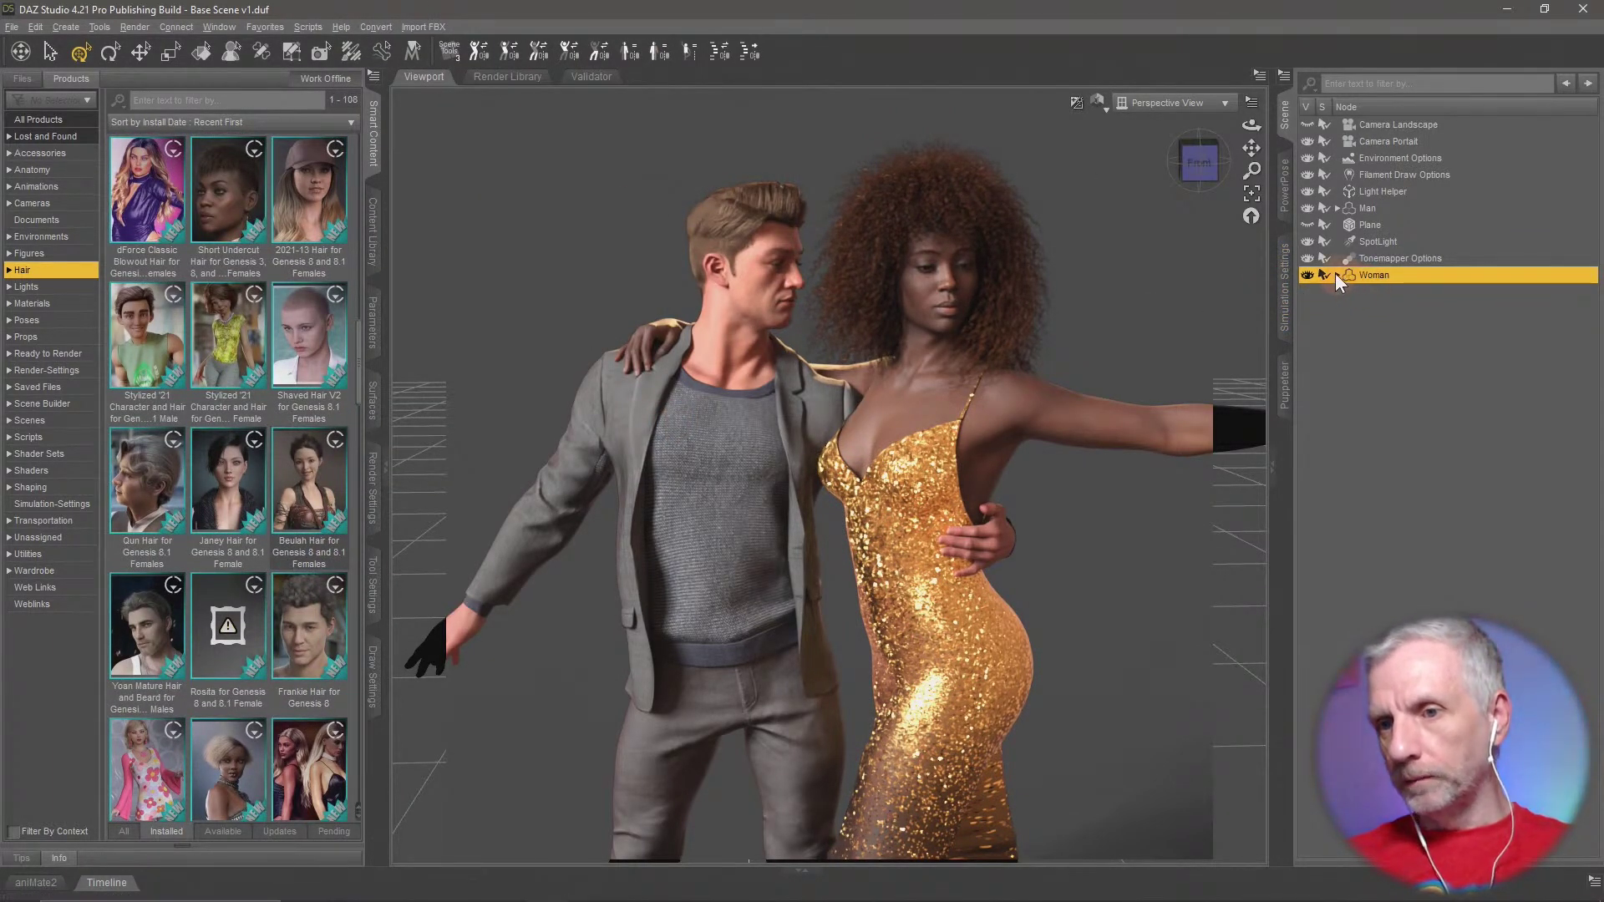
{"action": "left_click", "coordinate": [1338, 276]}
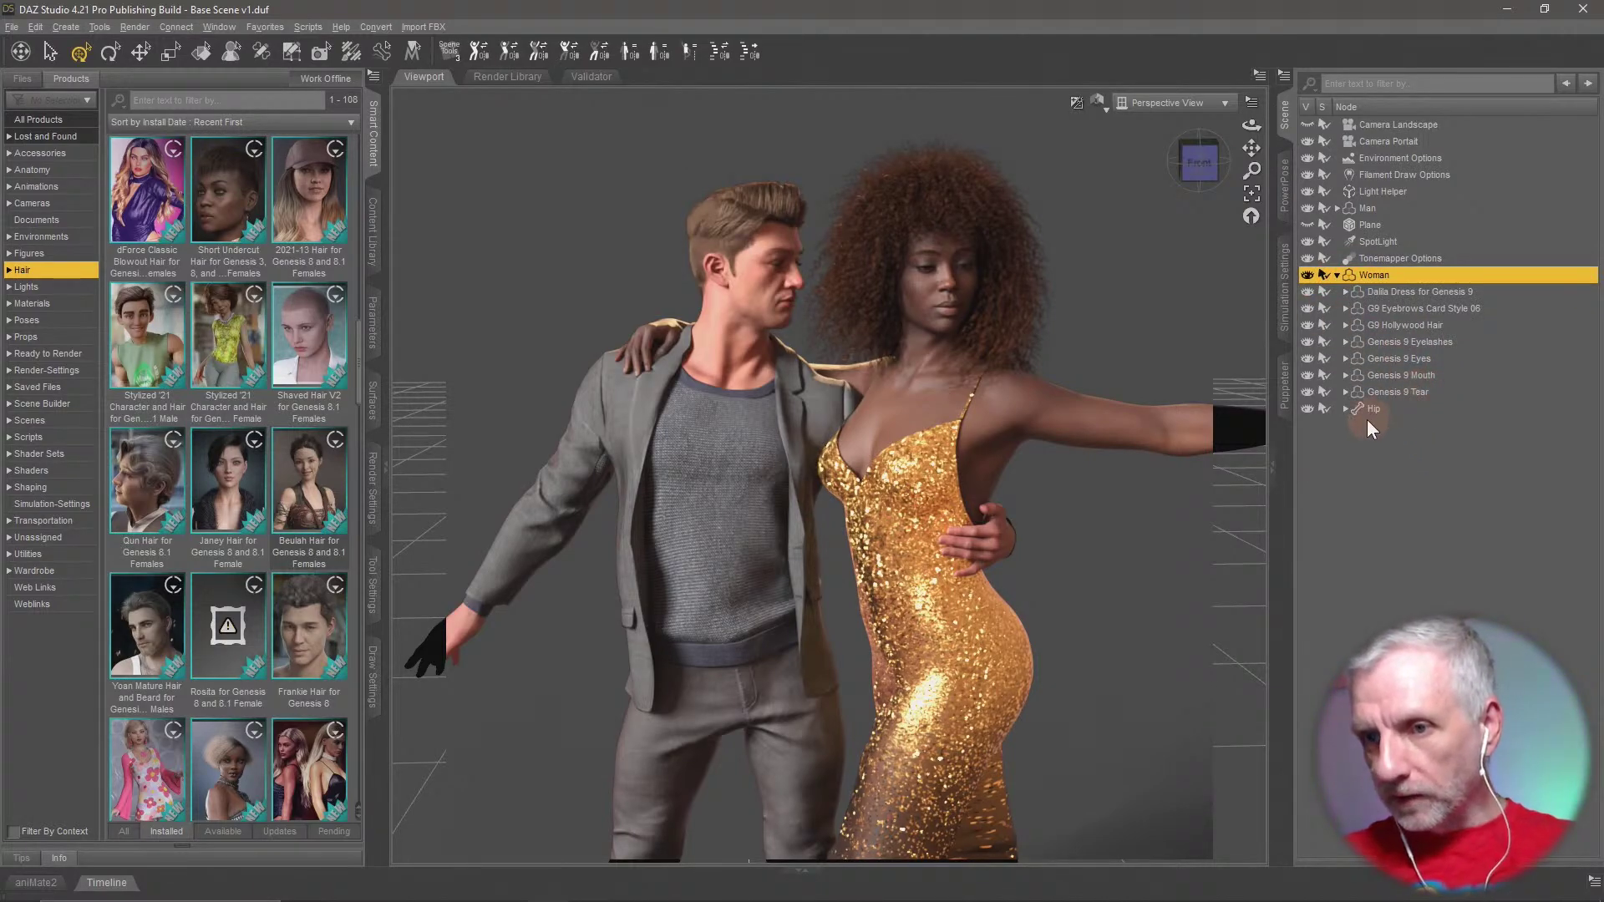
{"action": "left_click", "coordinate": [1308, 325]}
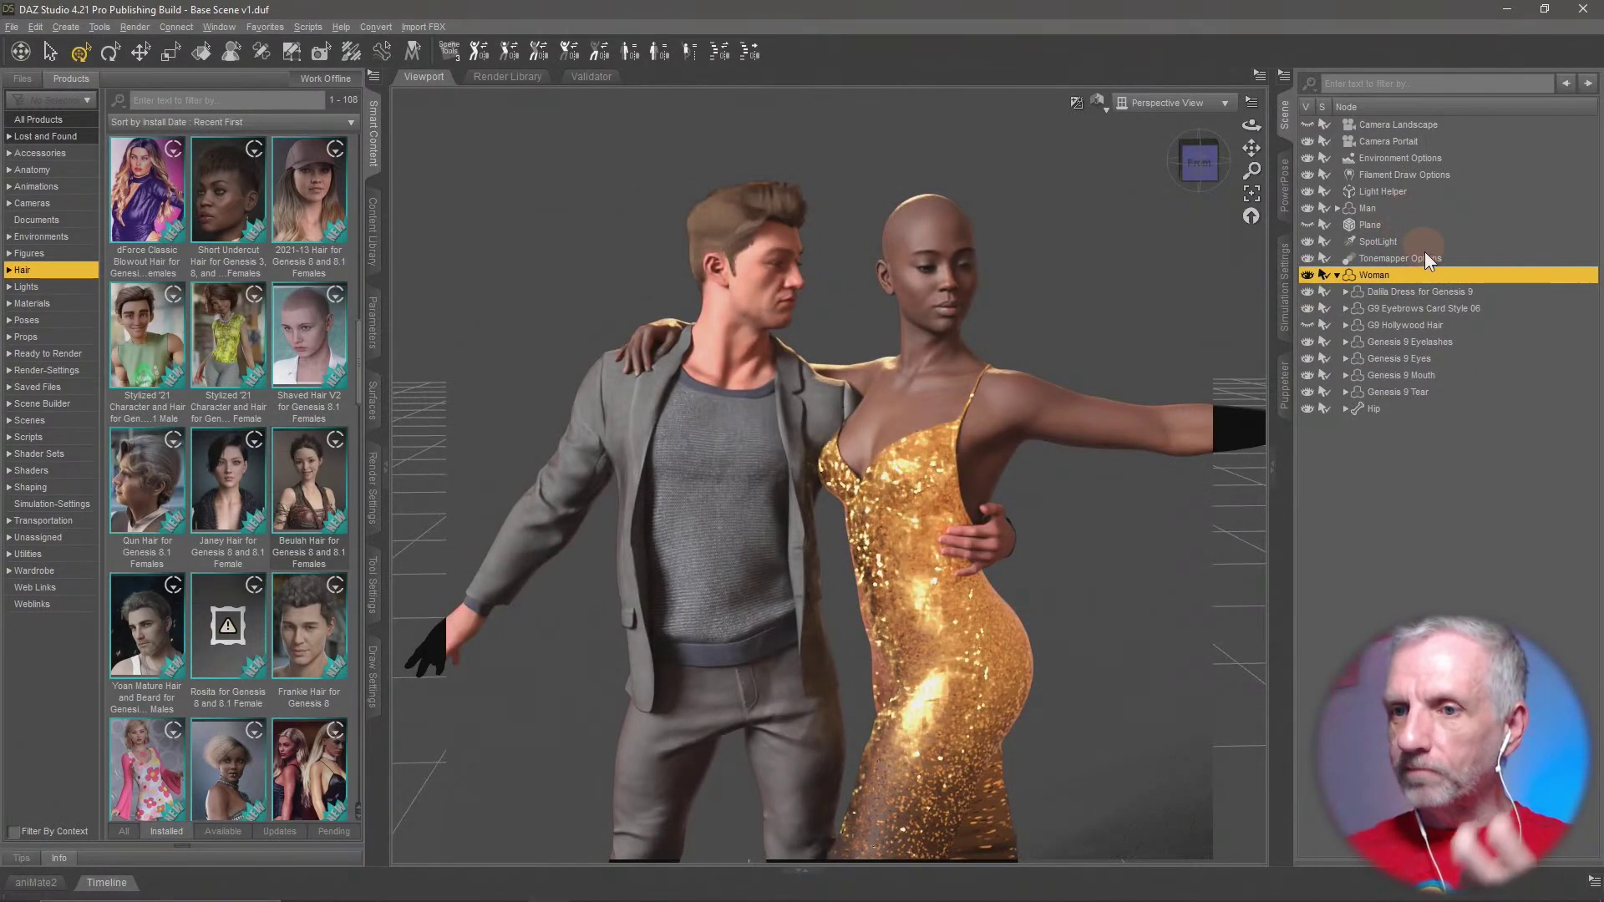
Try Shaved Hair V2 for Genesis 8.1 Females on the Woman figure, delete it and reselect the figure
{"action": "double_click", "coordinate": [319, 343]}
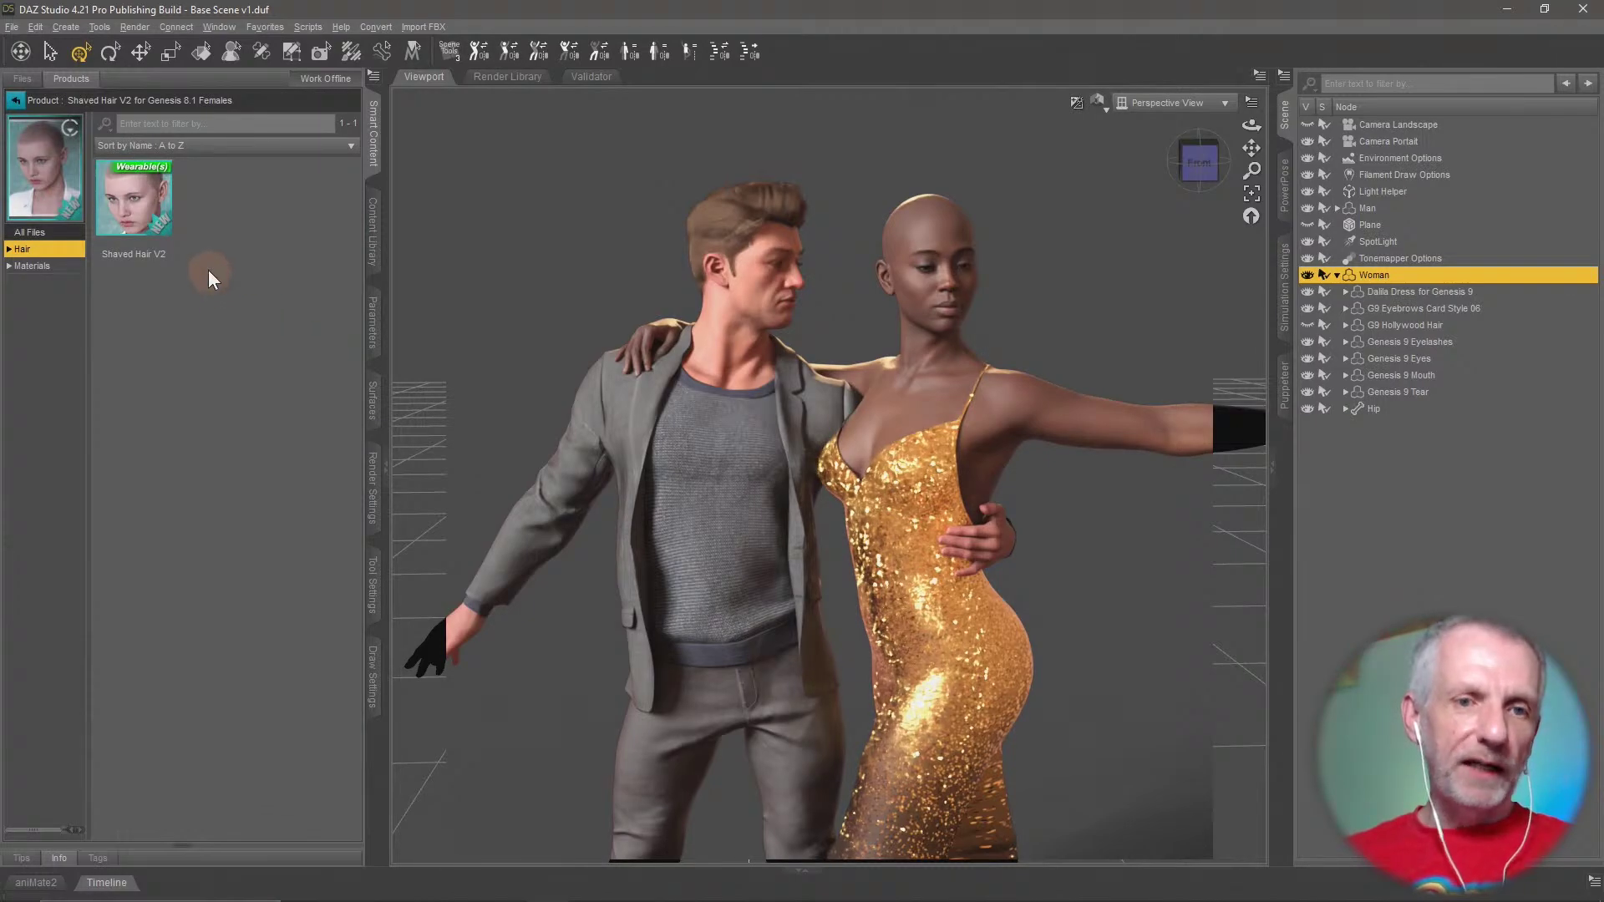
{"action": "double_click", "coordinate": [156, 214]}
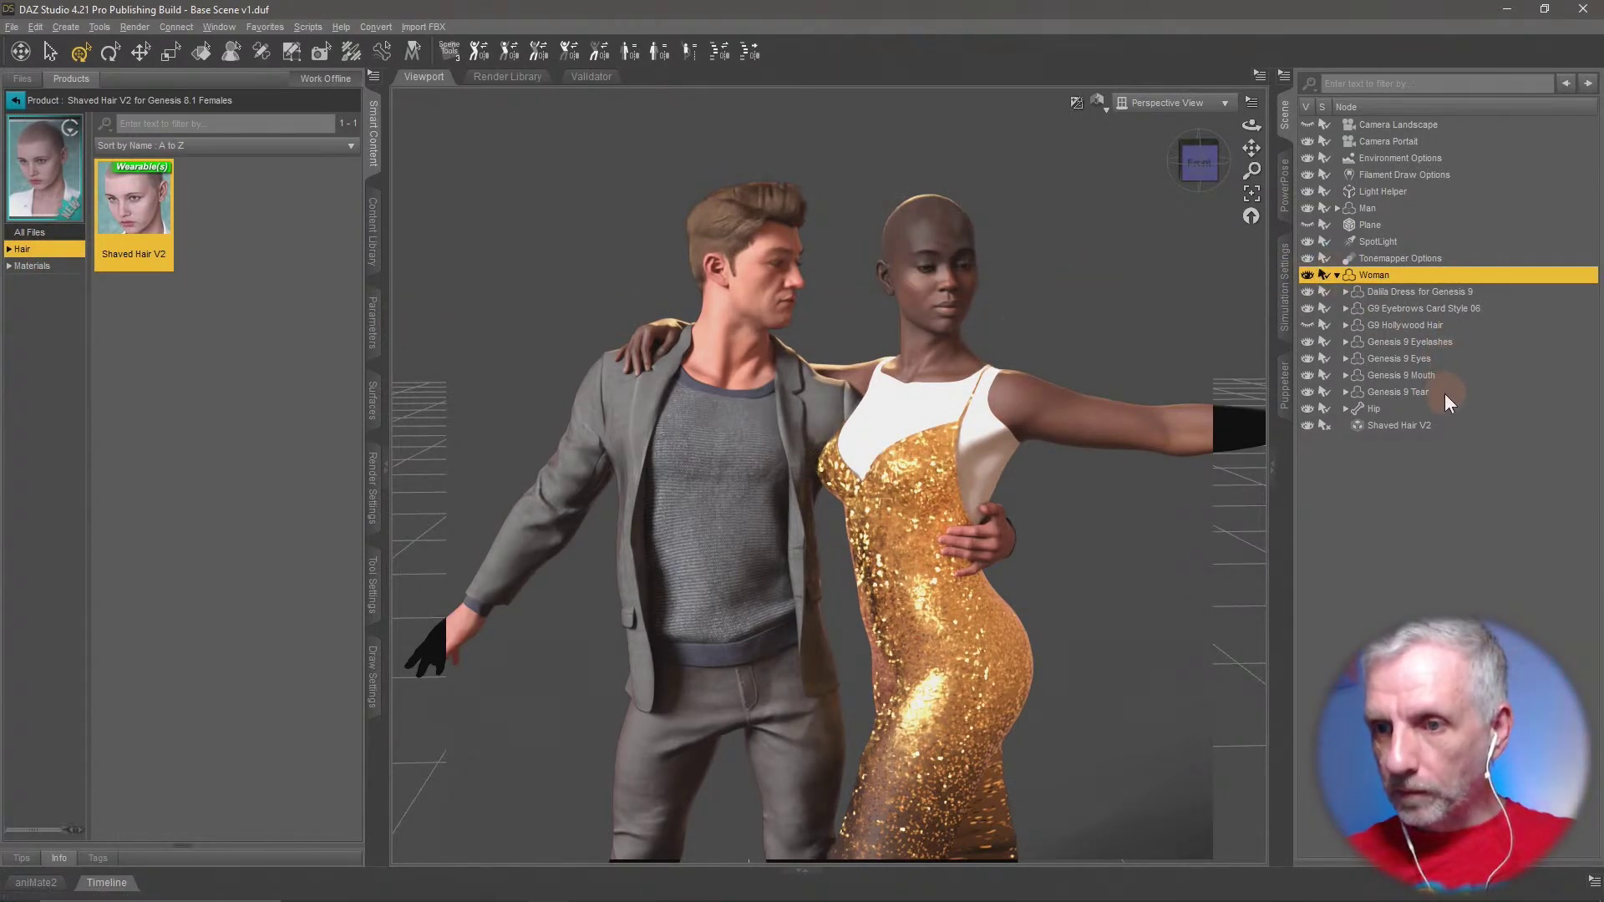
{"action": "left_click", "coordinate": [1399, 426]}
{"action": "key", "text": "Delete"}
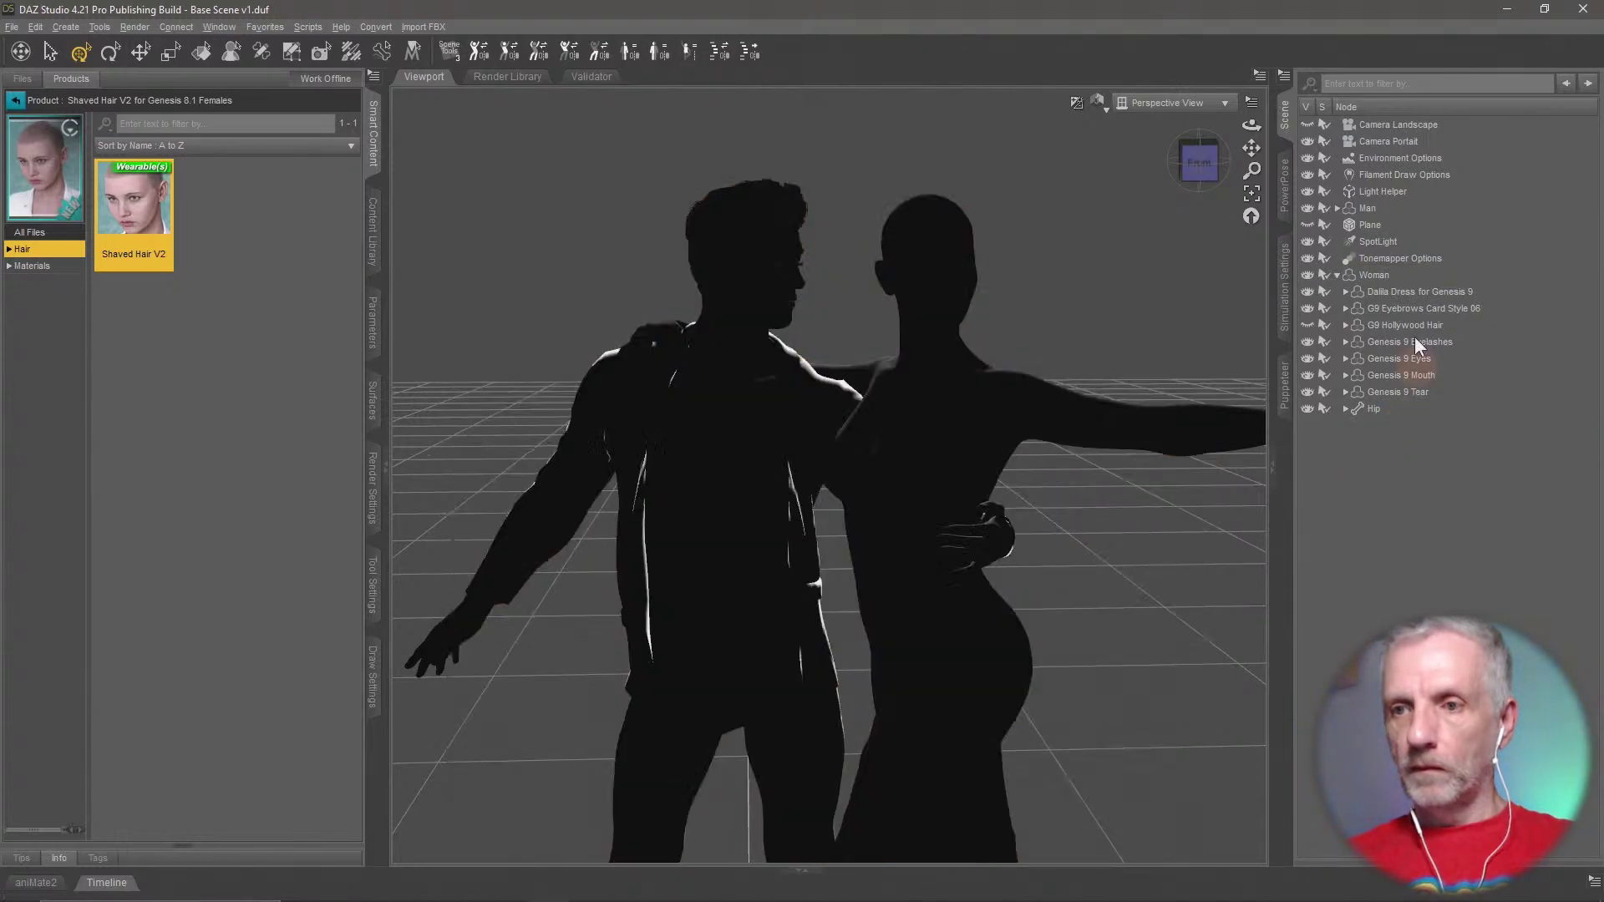
{"action": "left_click", "coordinate": [1390, 274]}
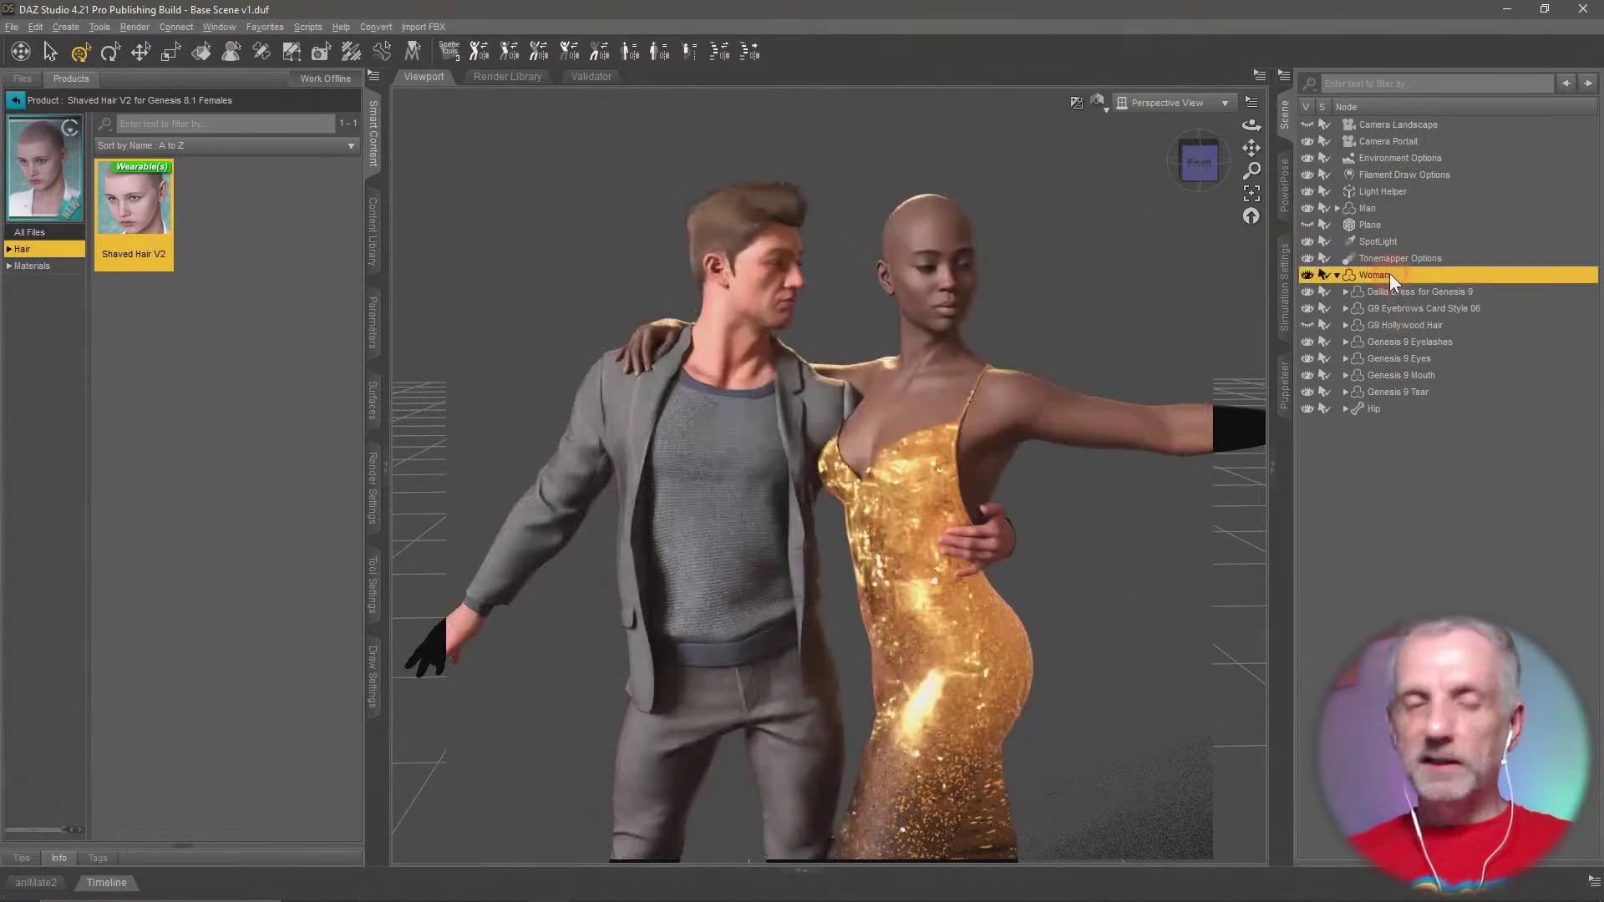
Return to the hair products and load Afro Hair for Genesis 8 Female from Afro Hair for Genesis 3 and 8 onto the Woman
{"action": "left_click", "coordinate": [15, 100]}
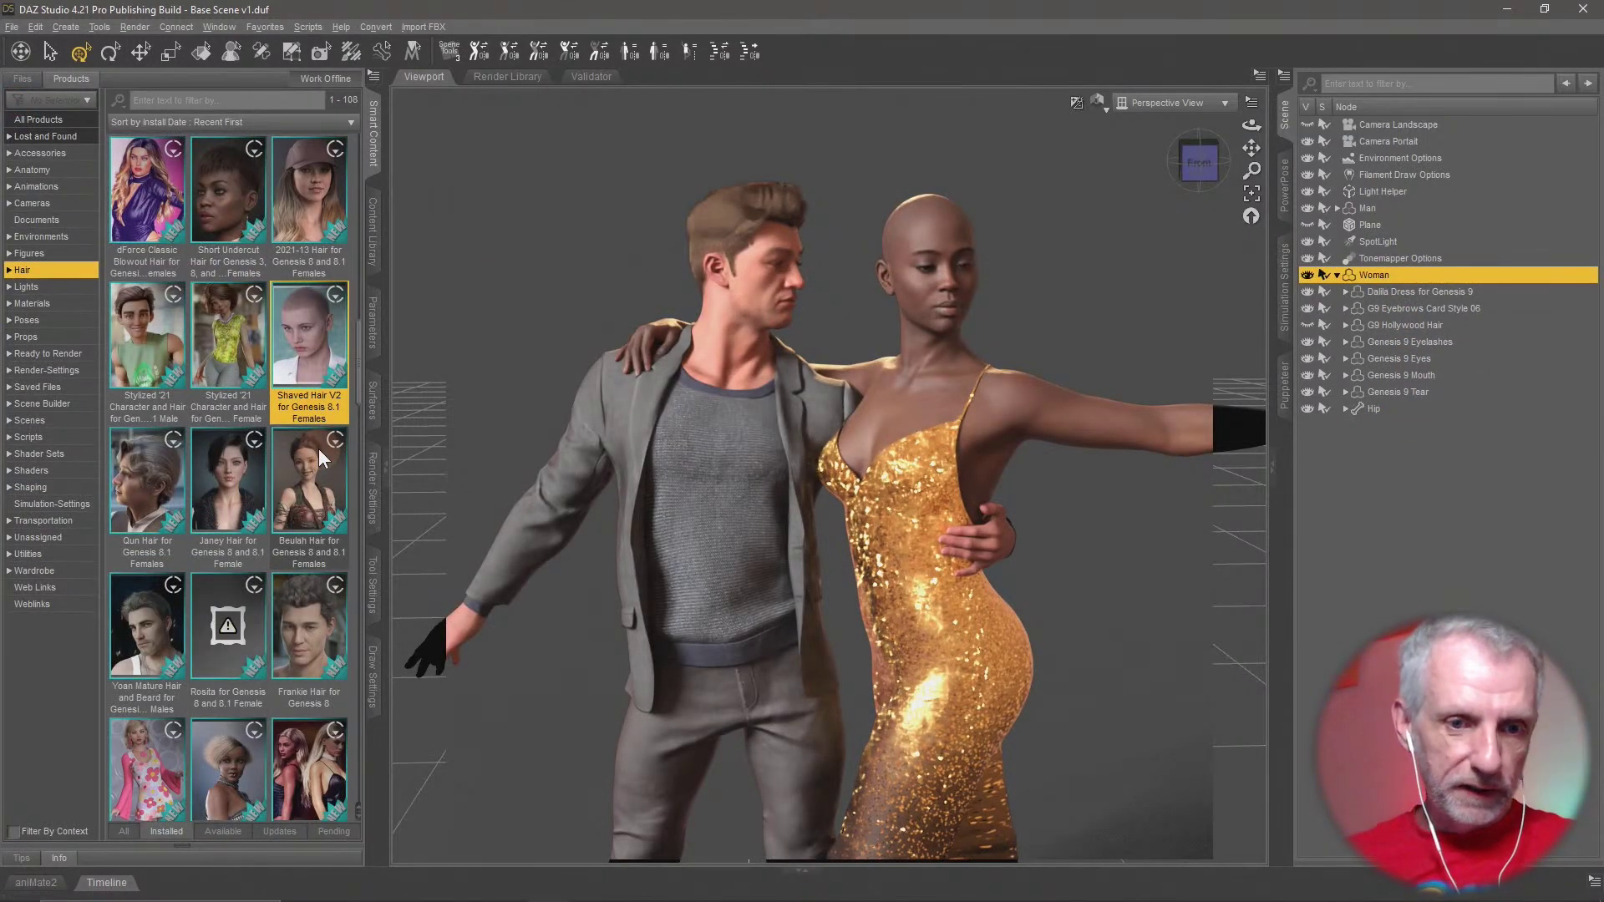
{"action": "scroll", "coordinate": [318, 448], "scroll_direction": "down", "scroll_amount": 5}
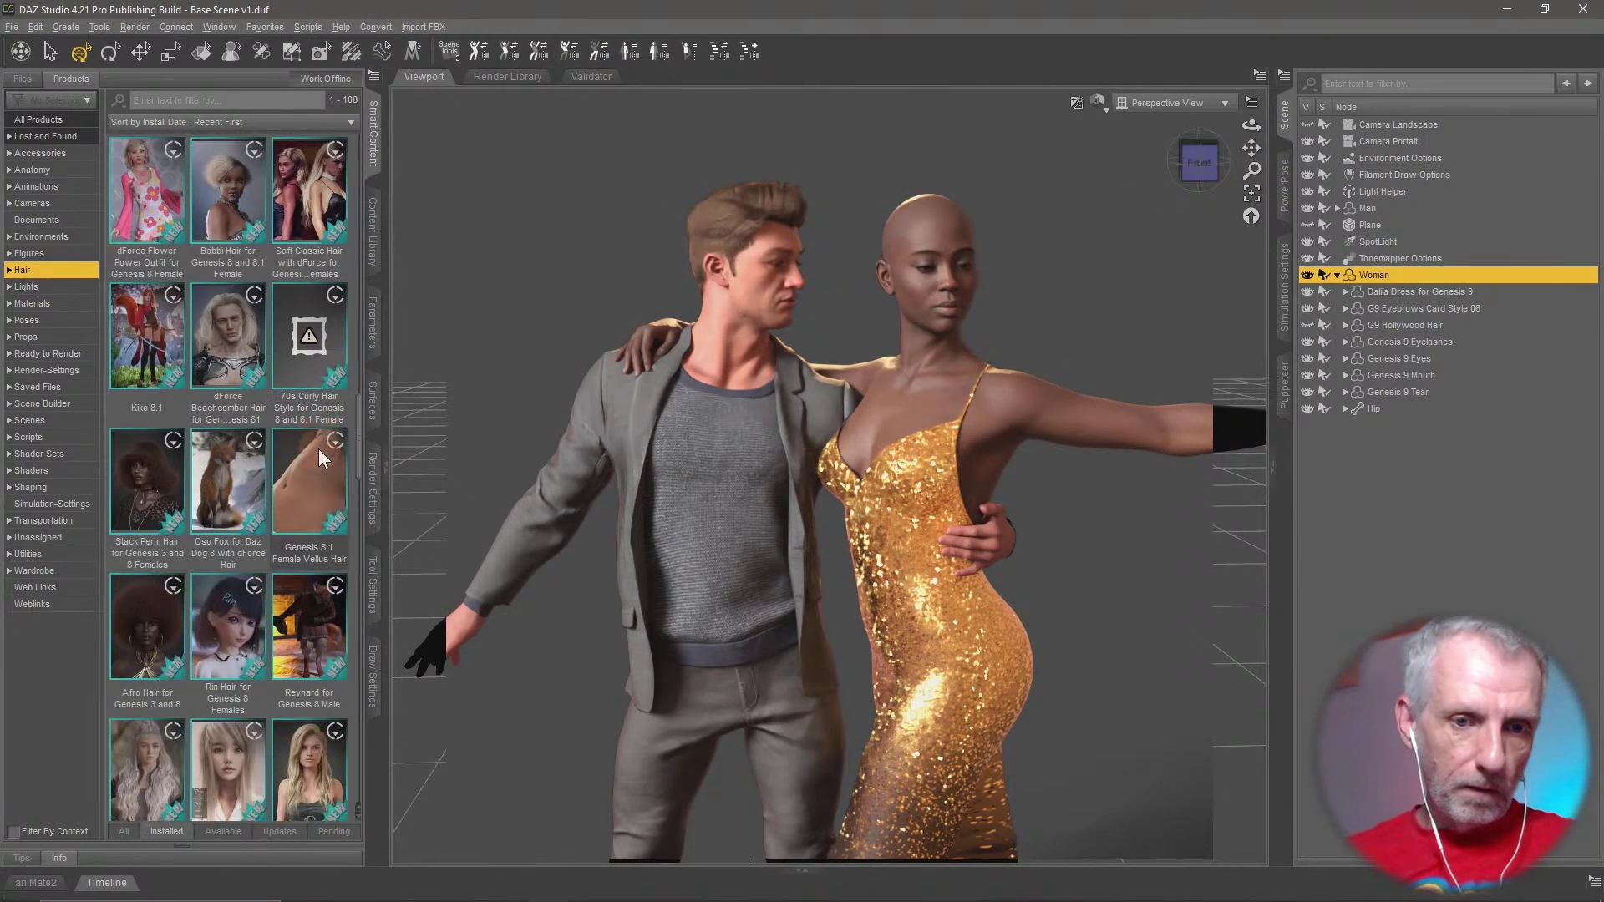
{"action": "scroll", "coordinate": [318, 448], "scroll_direction": "down", "scroll_amount": 1}
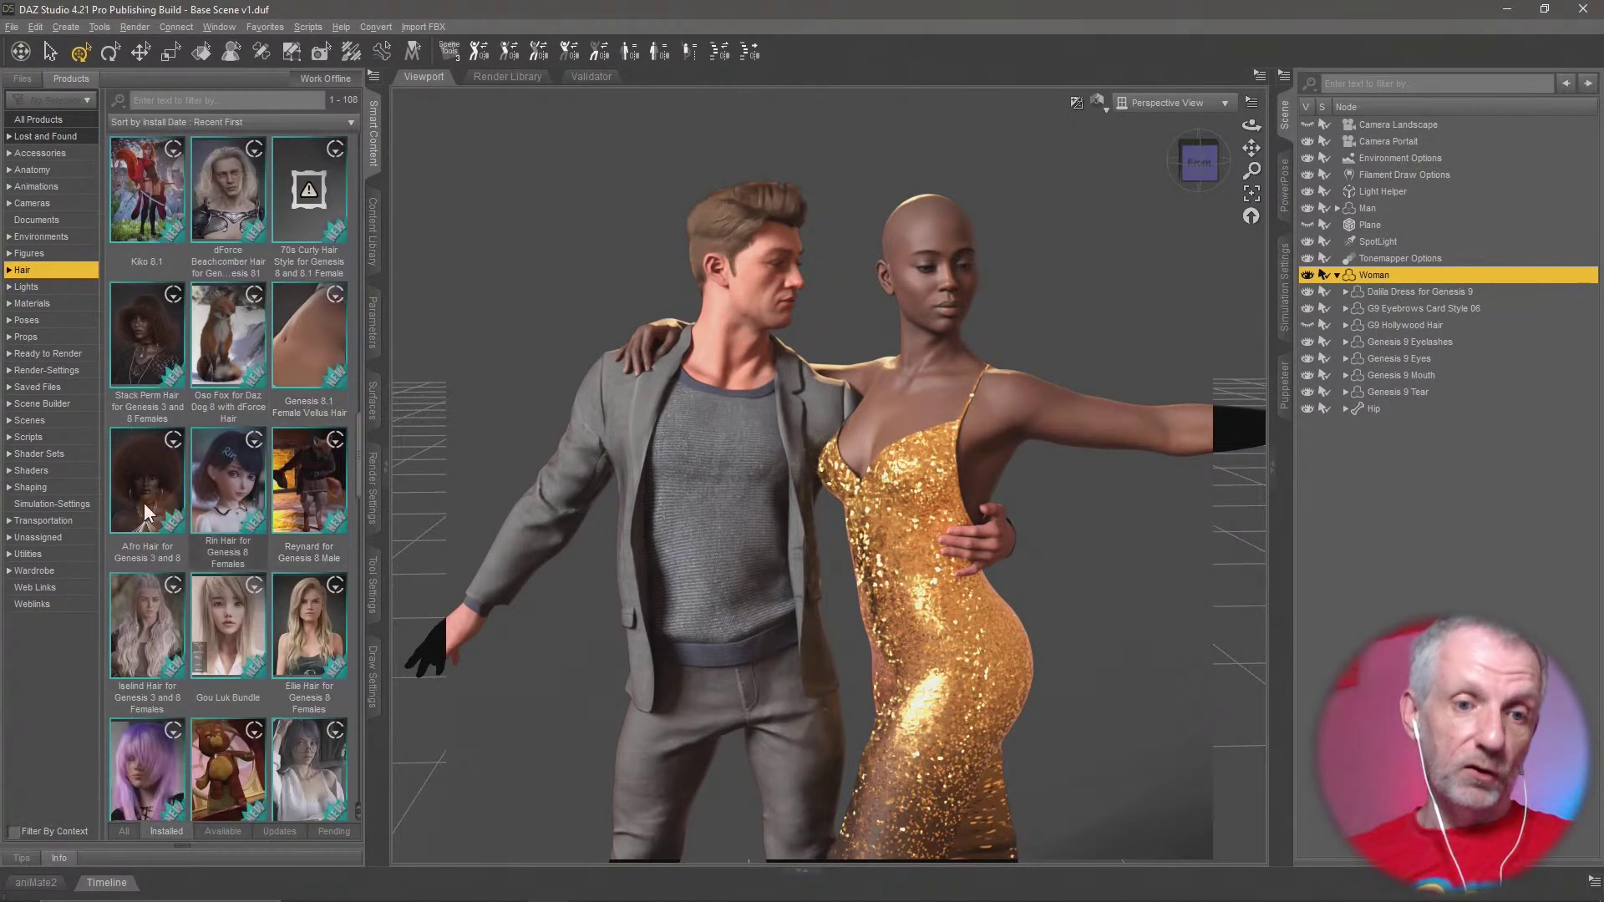
{"action": "left_click", "coordinate": [142, 480], "text": "shift"}
{"action": "double_click", "coordinate": [152, 493]}
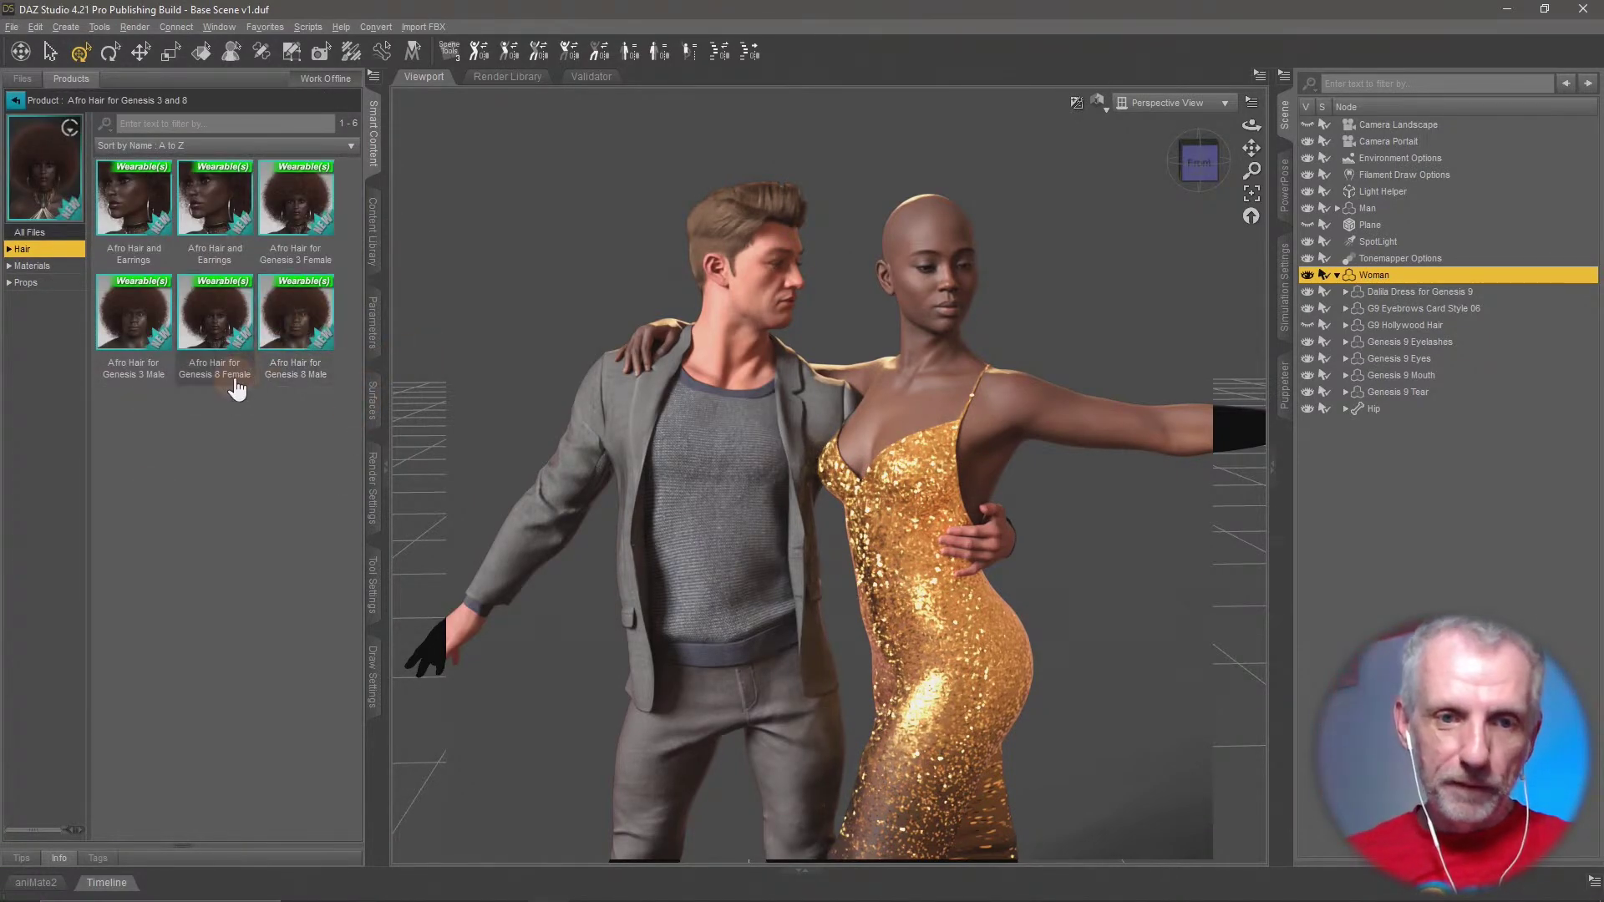
{"action": "double_click", "coordinate": [231, 324]}
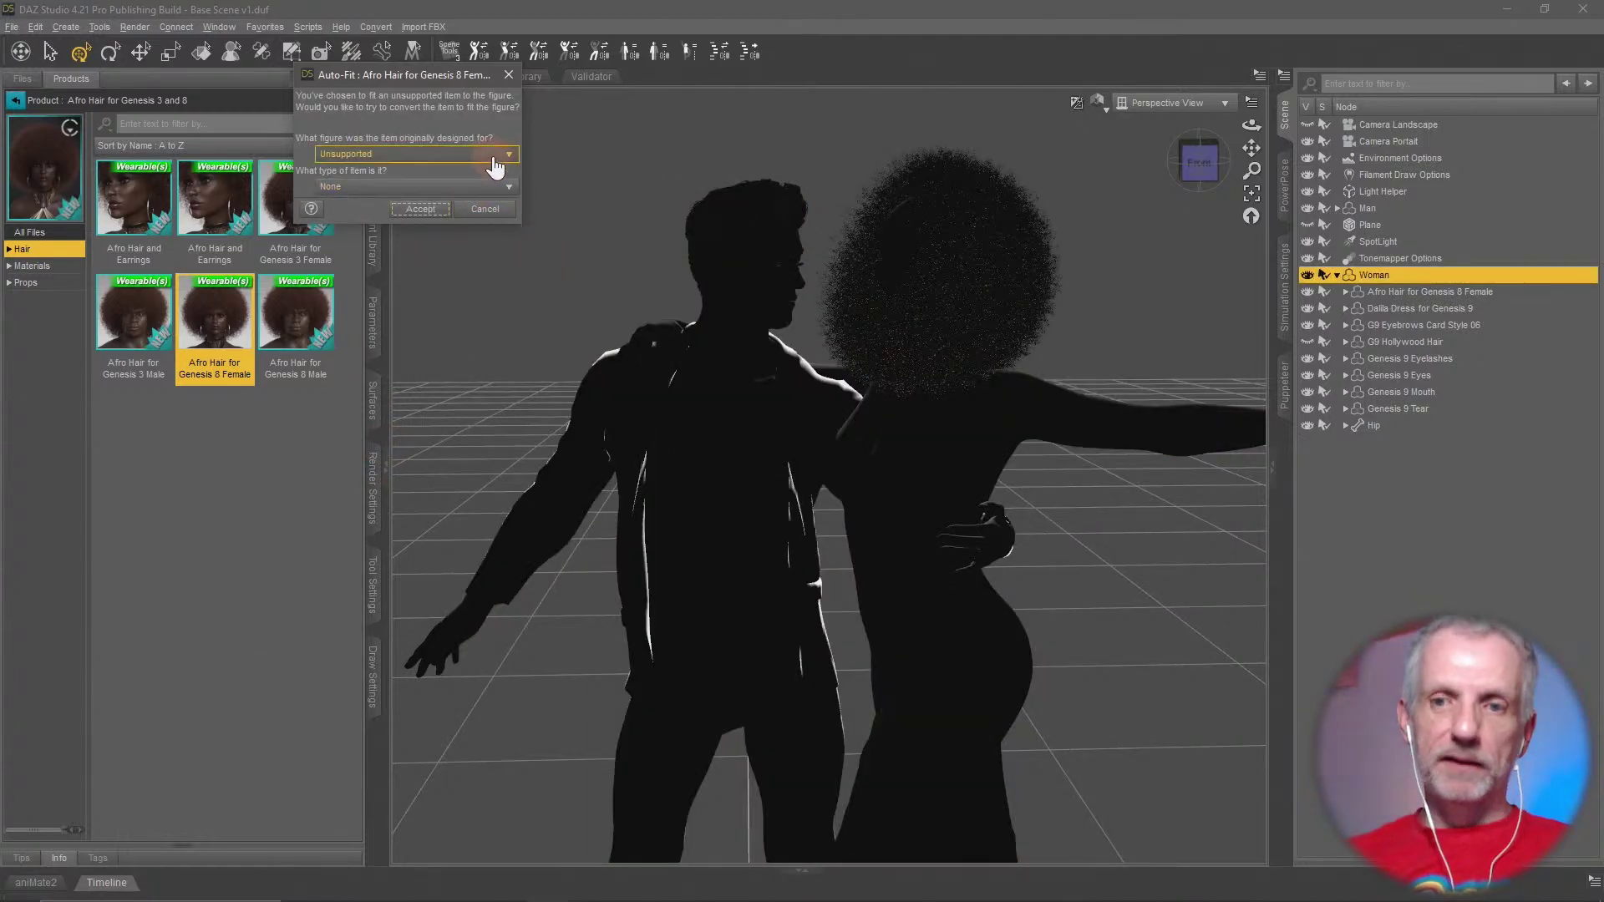
Auto-fit the afro hair to the Woman with Genesis 8 Female as the original figure and Short Hair as the item type
{"action": "left_click", "coordinate": [484, 155]}
{"action": "left_click", "coordinate": [402, 199]}
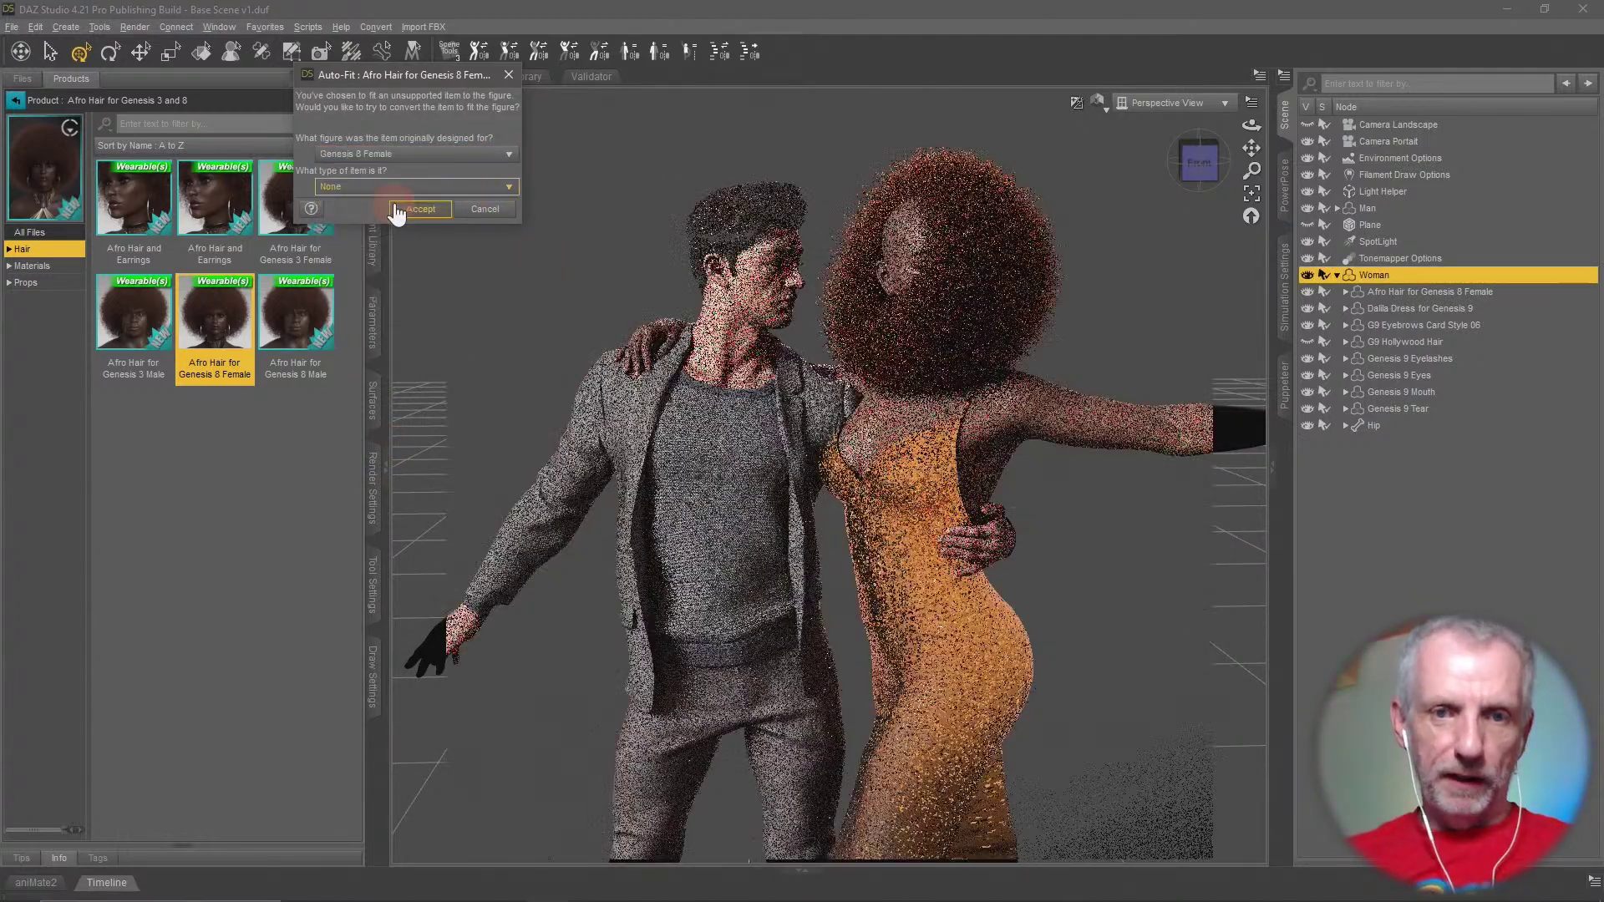
{"action": "left_click", "coordinate": [442, 187]}
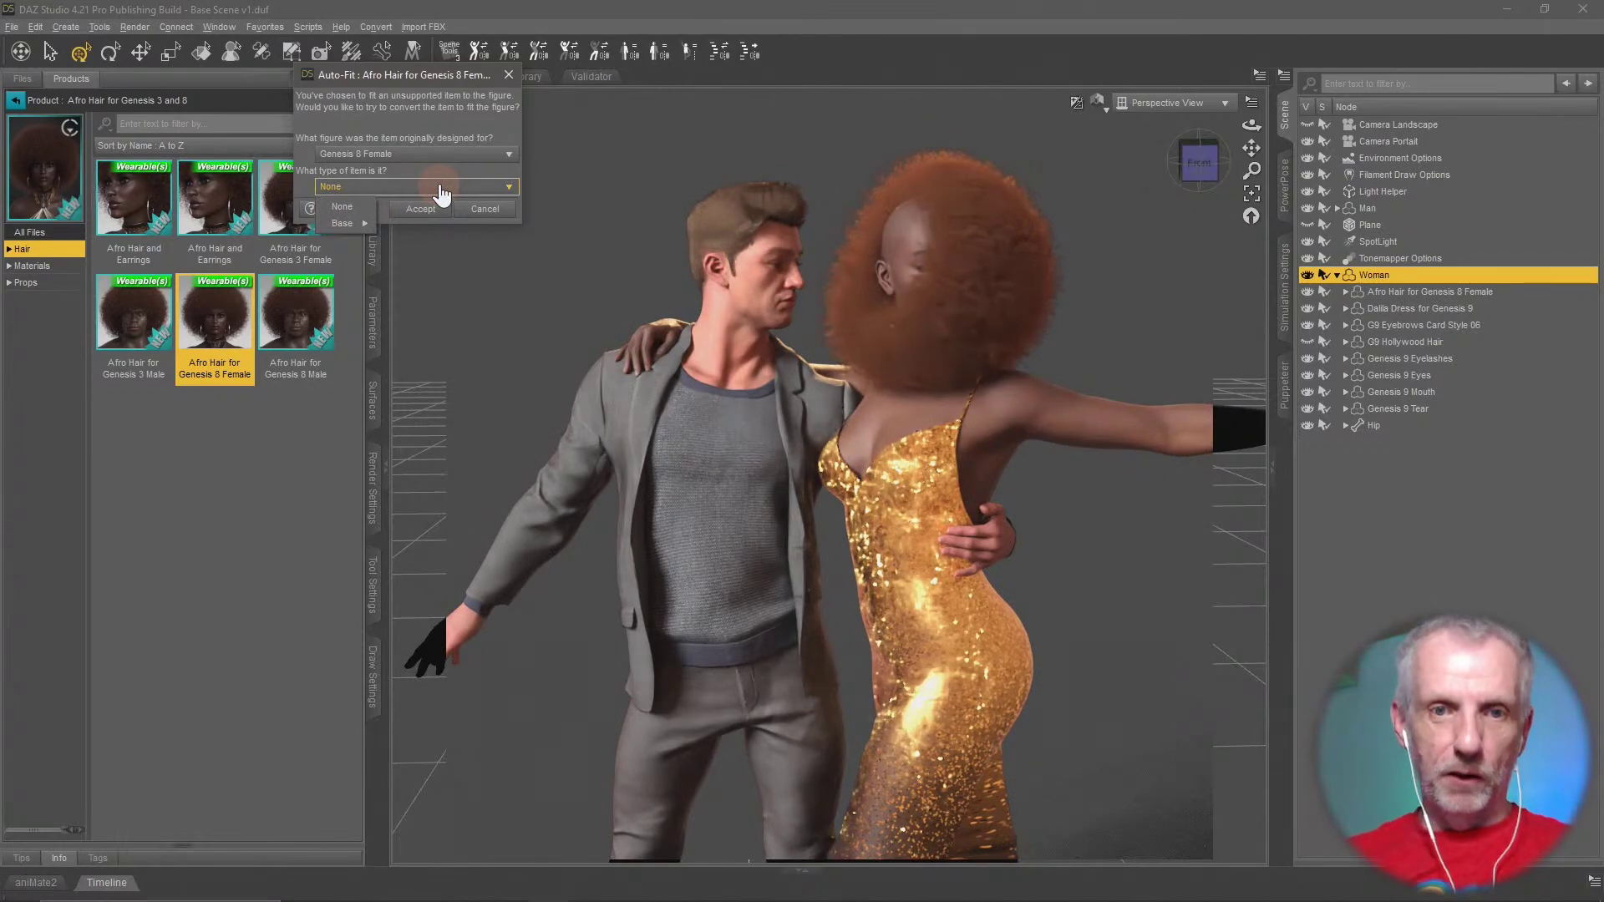
{"action": "mouse_move", "coordinate": [344, 224]}
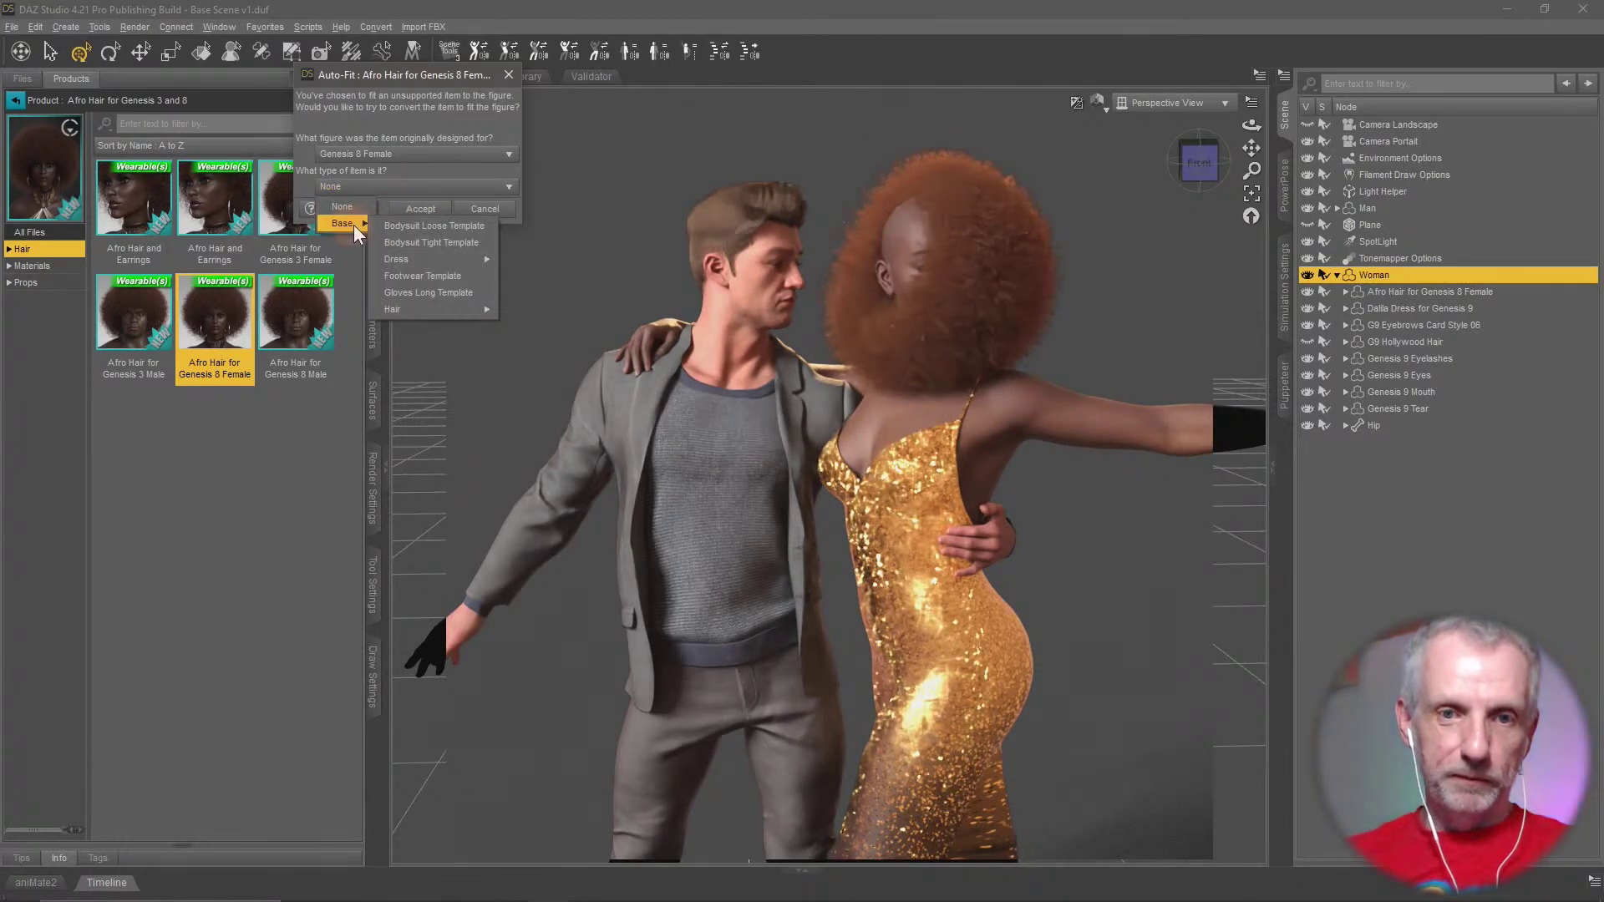
{"action": "mouse_move", "coordinate": [463, 310]}
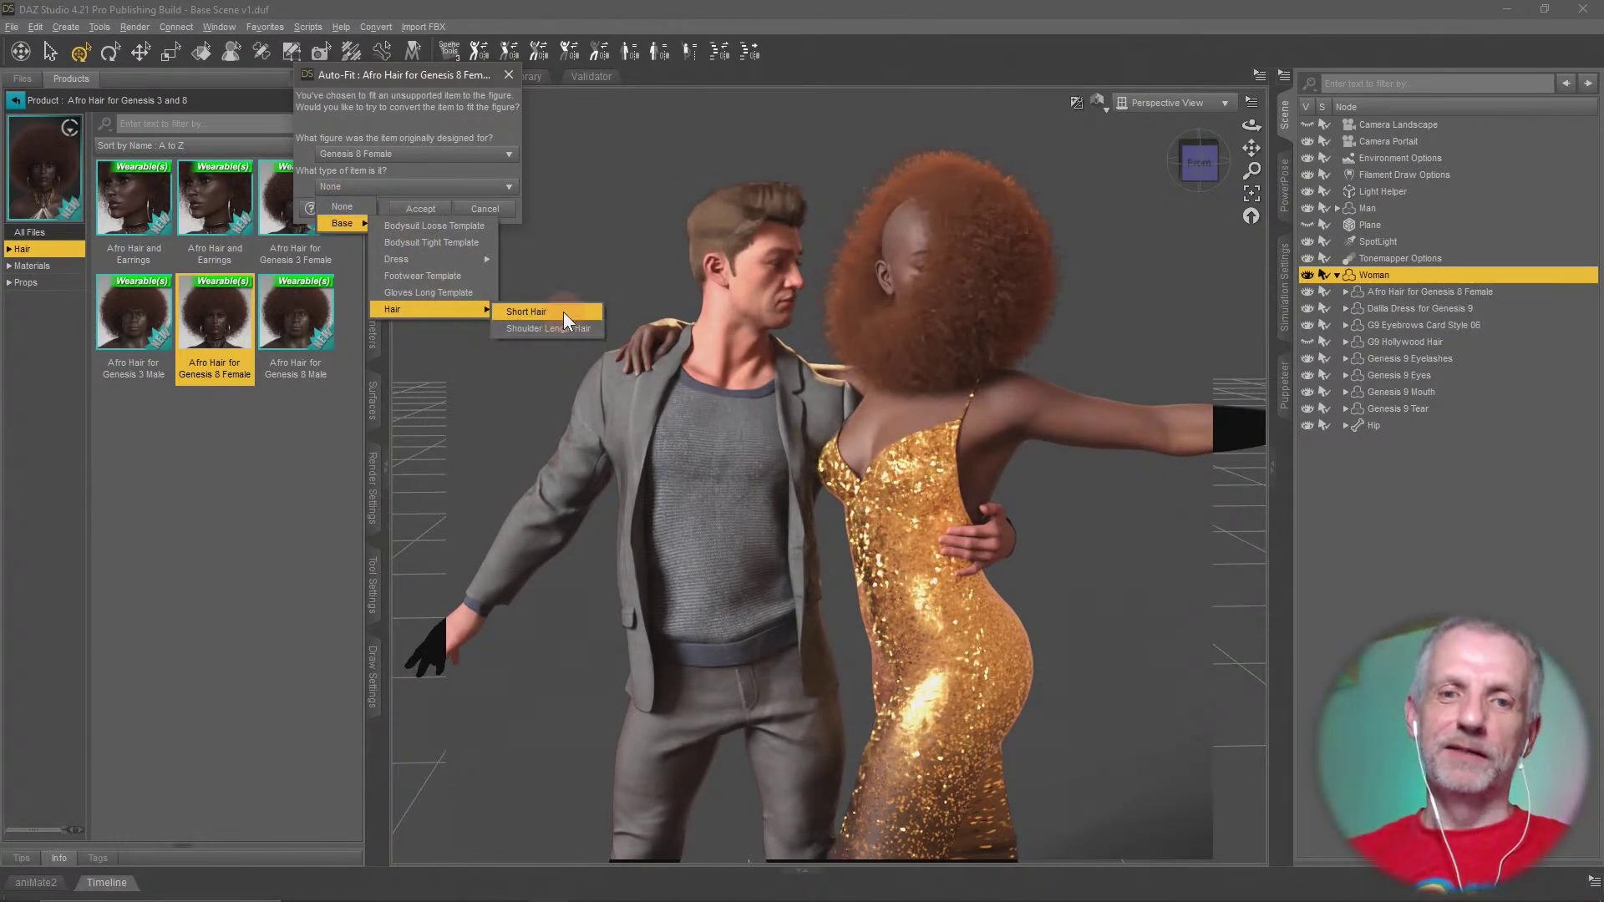
{"action": "left_click", "coordinate": [563, 312]}
{"action": "left_click", "coordinate": [425, 209]}
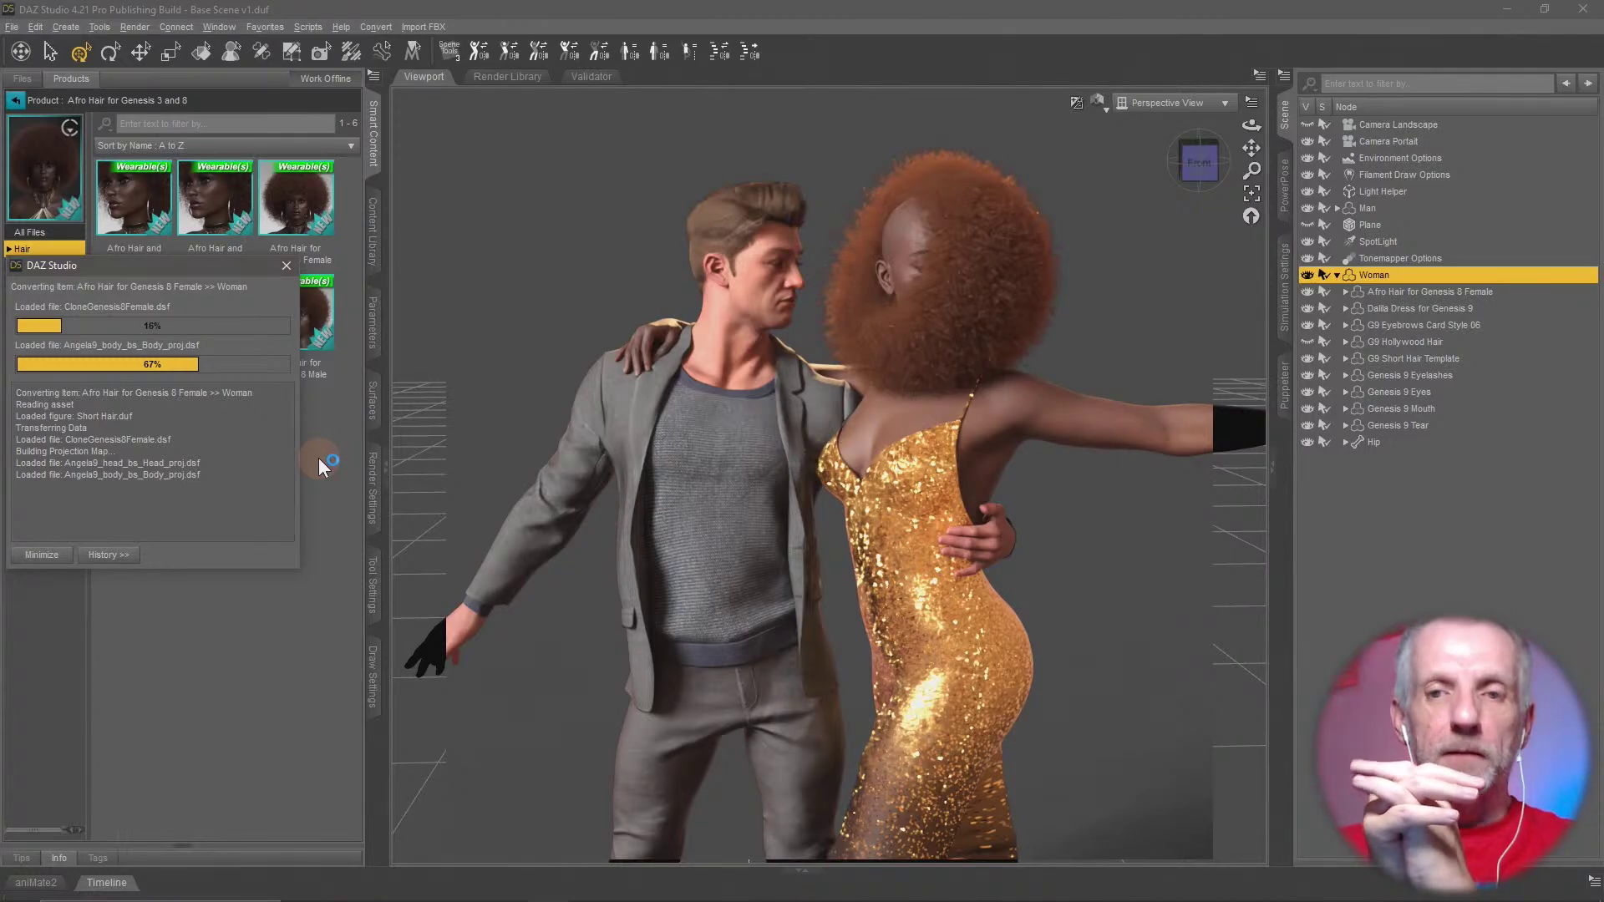
Switch to DAZ Install Manager and review the available content path shortcuts for installing products, keeping Outfits
{"action": "key", "text": "alt+Tab"}
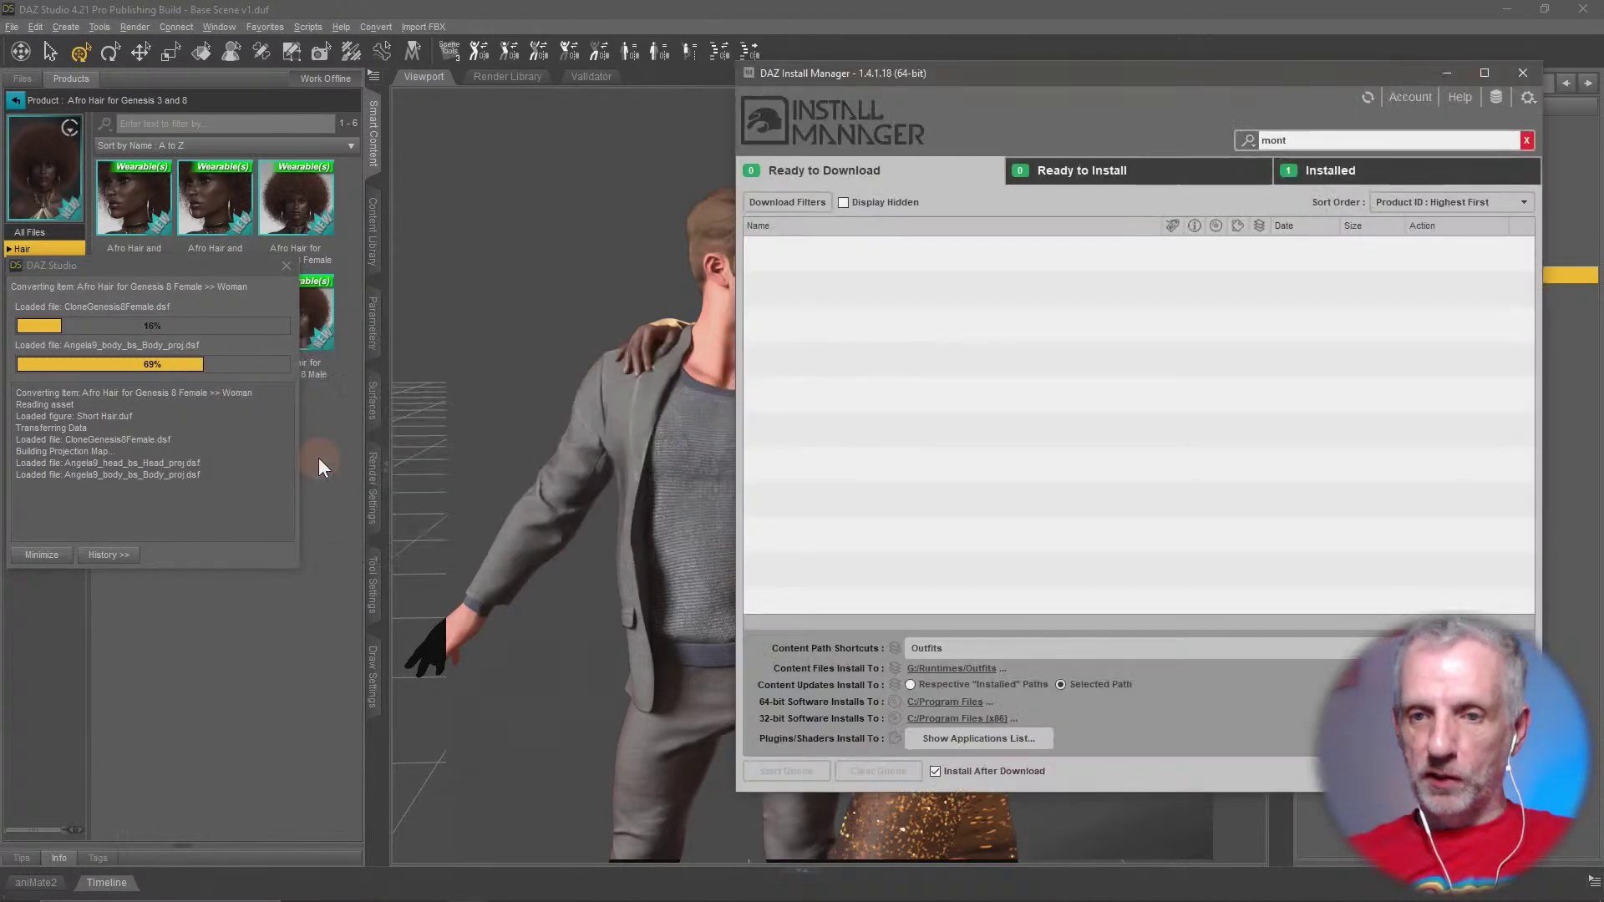
{"action": "left_click_drag", "start_coordinate": [1112, 72], "coordinate": [912, 22]}
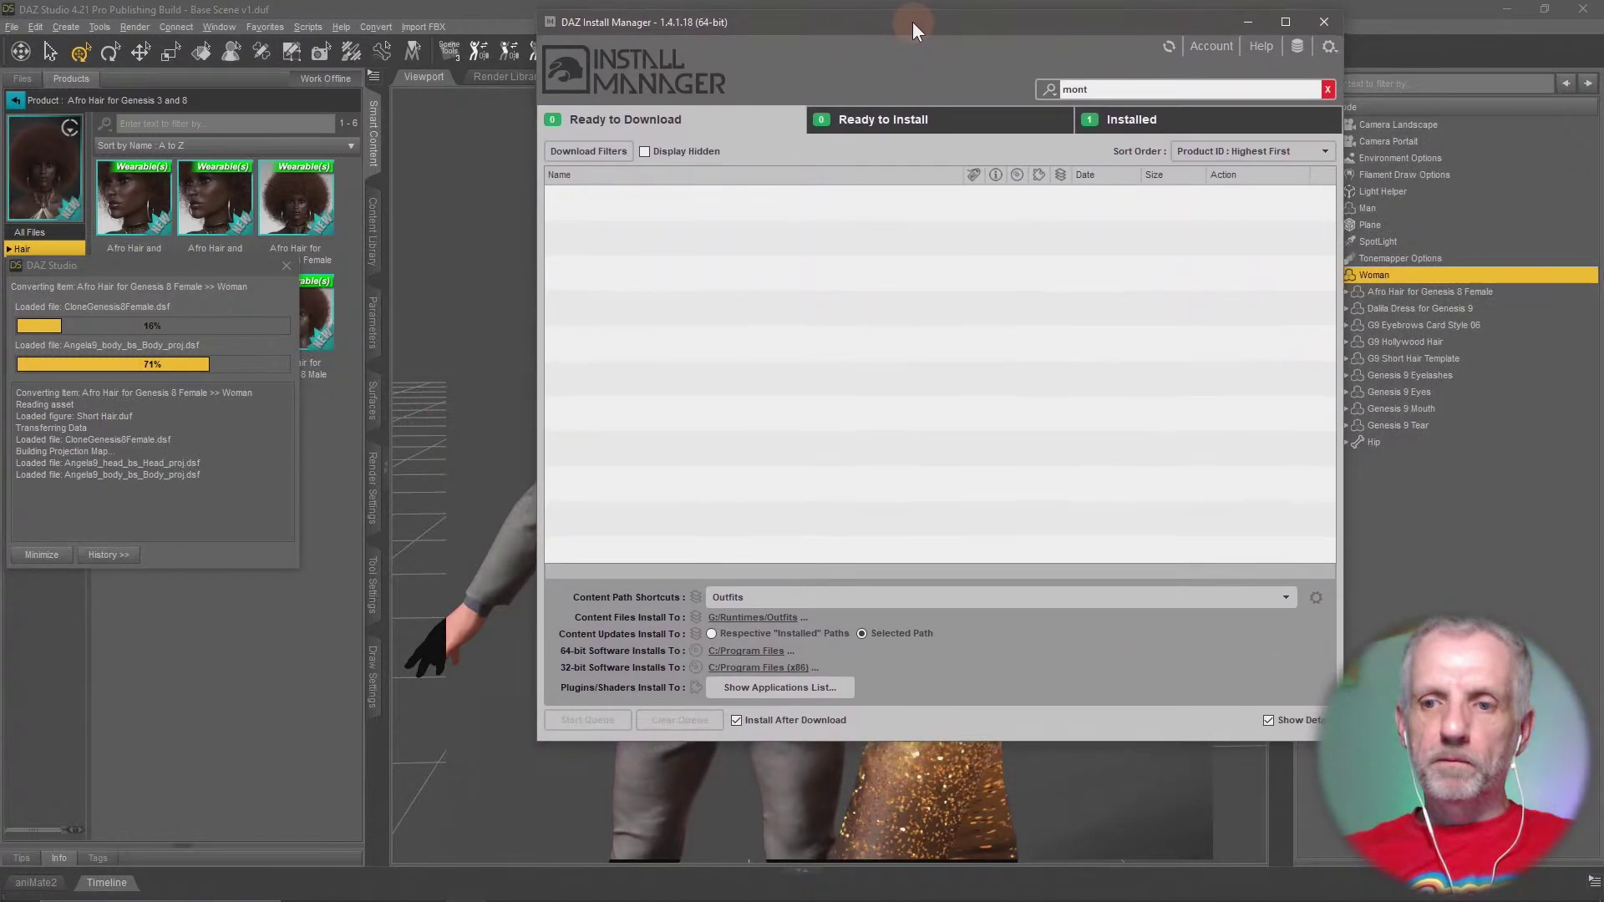
{"action": "left_click", "coordinate": [1267, 595]}
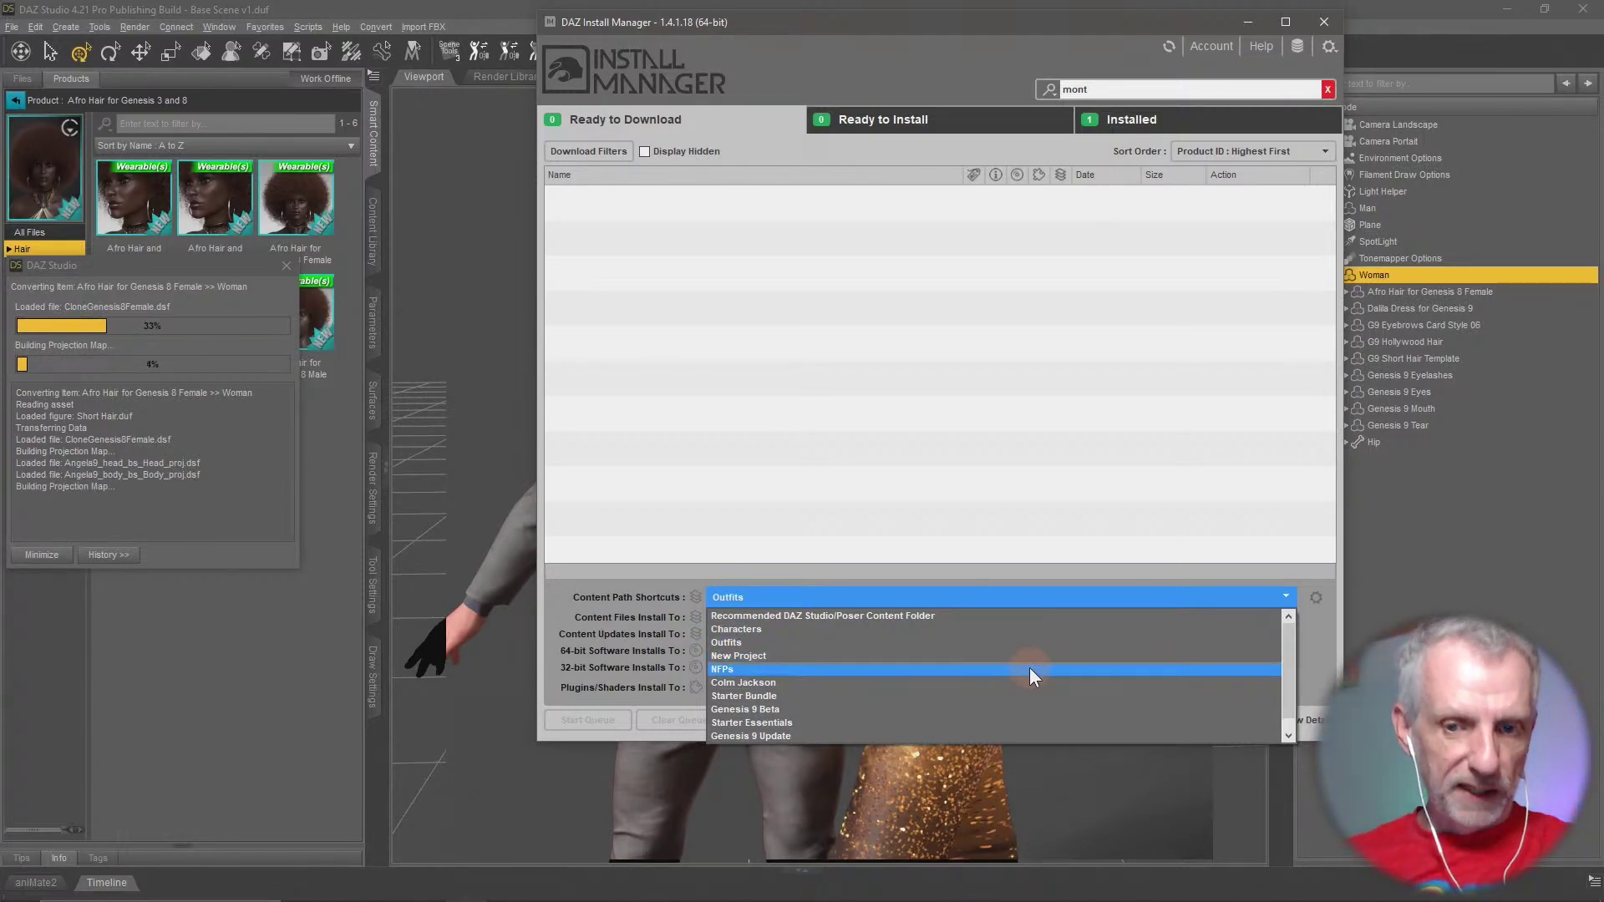
{"action": "scroll", "coordinate": [1030, 668], "scroll_direction": "down", "scroll_amount": 1}
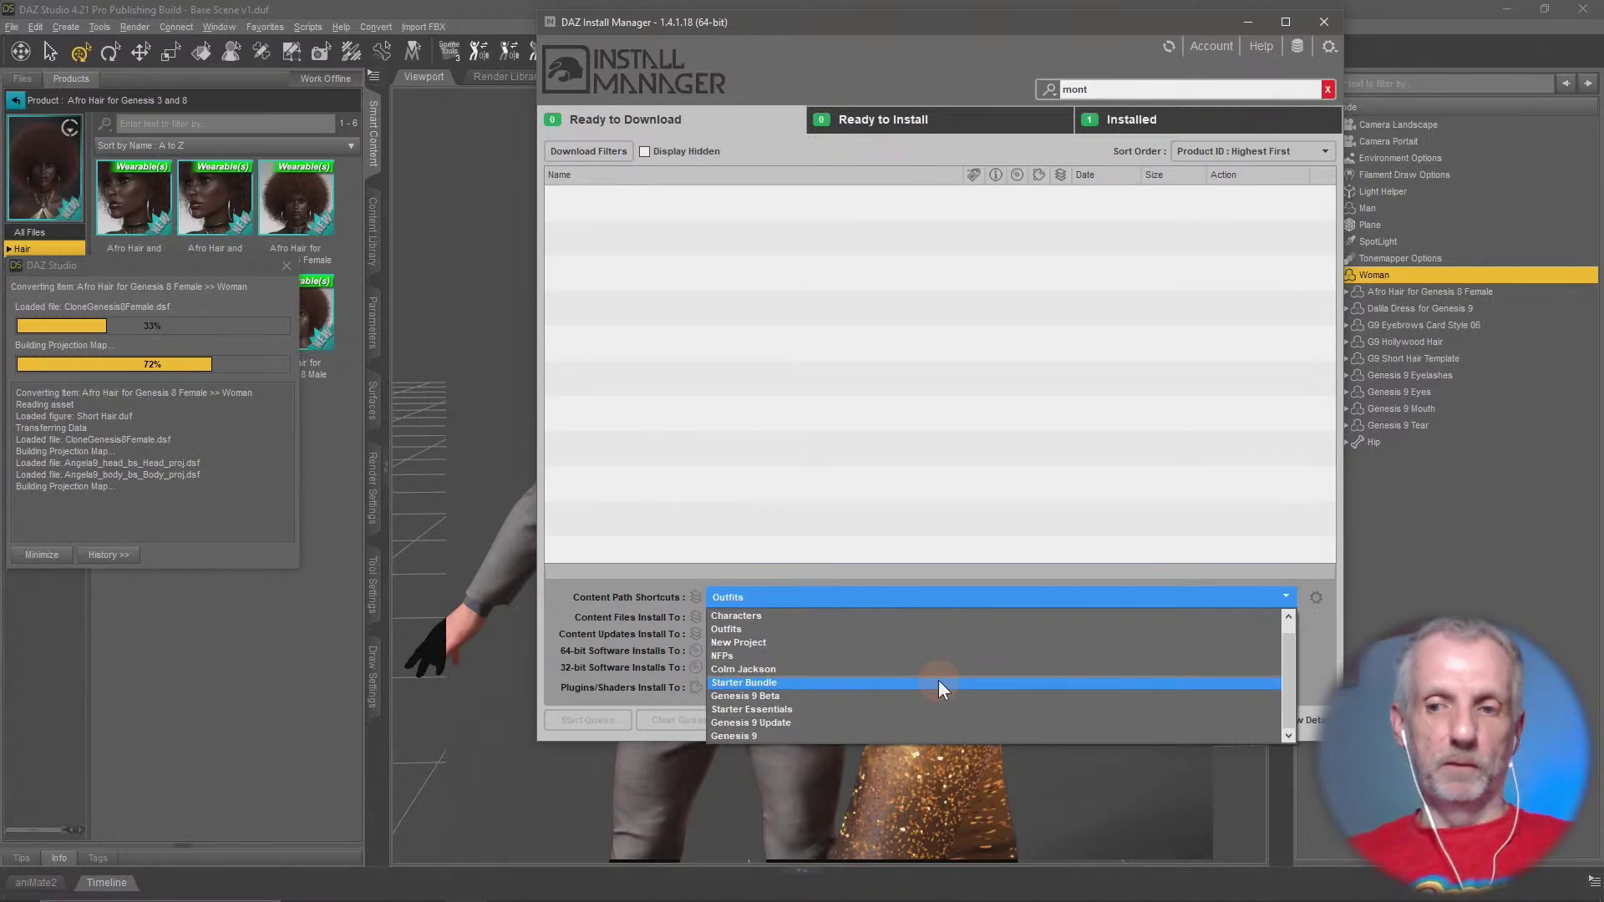
{"action": "scroll", "coordinate": [1291, 635], "scroll_direction": "up", "scroll_amount": 1}
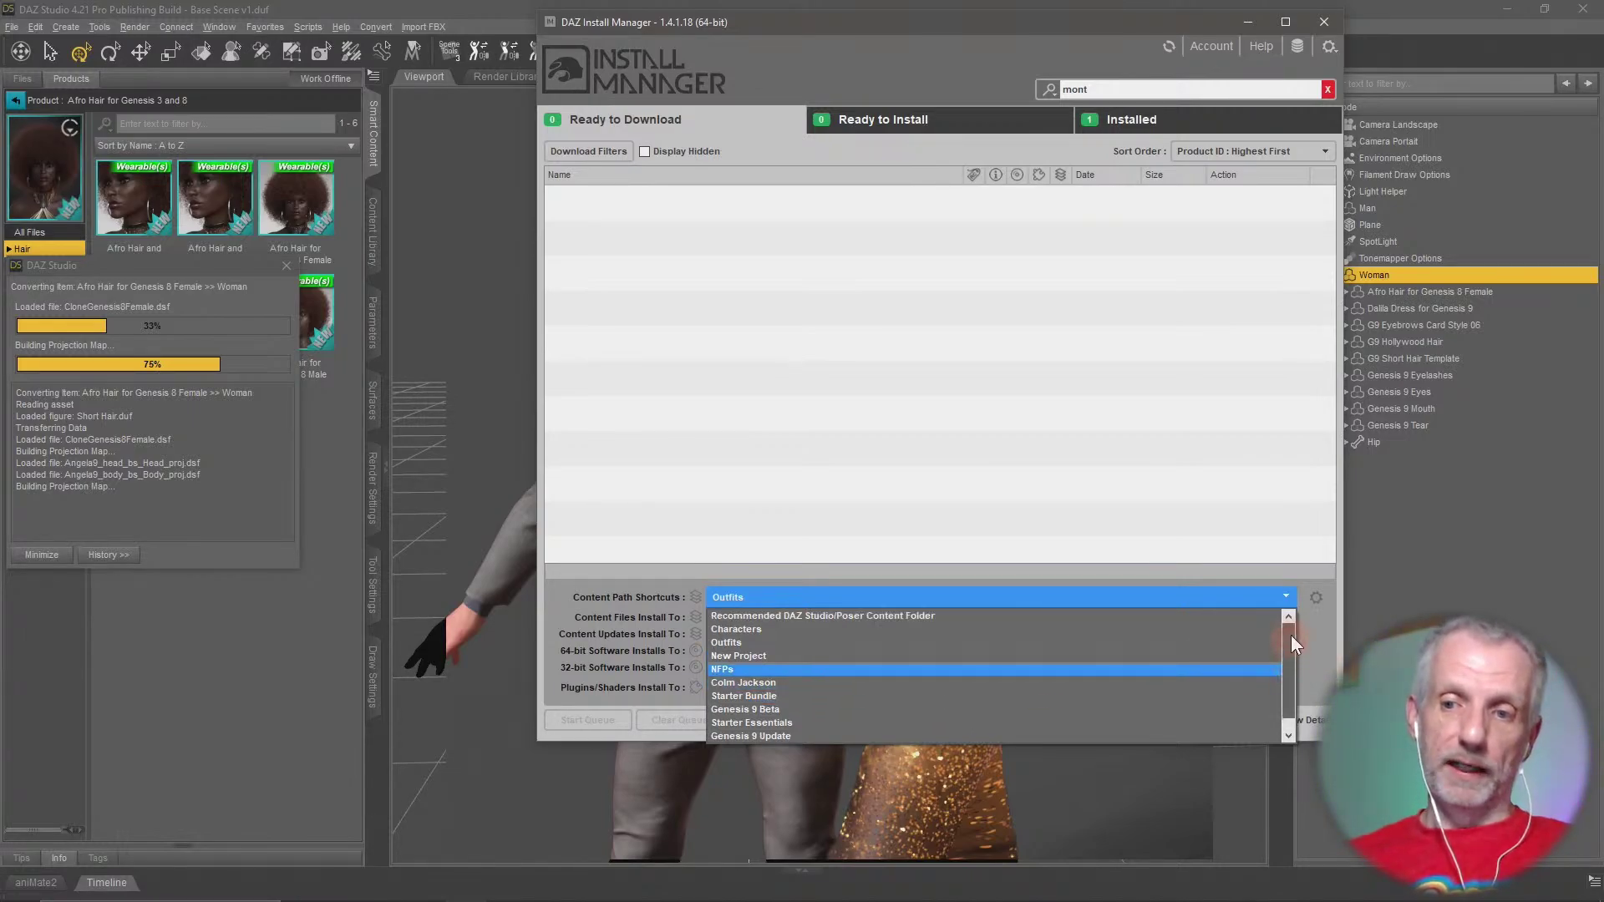
{"action": "scroll", "coordinate": [1283, 659], "scroll_direction": "down", "scroll_amount": 1}
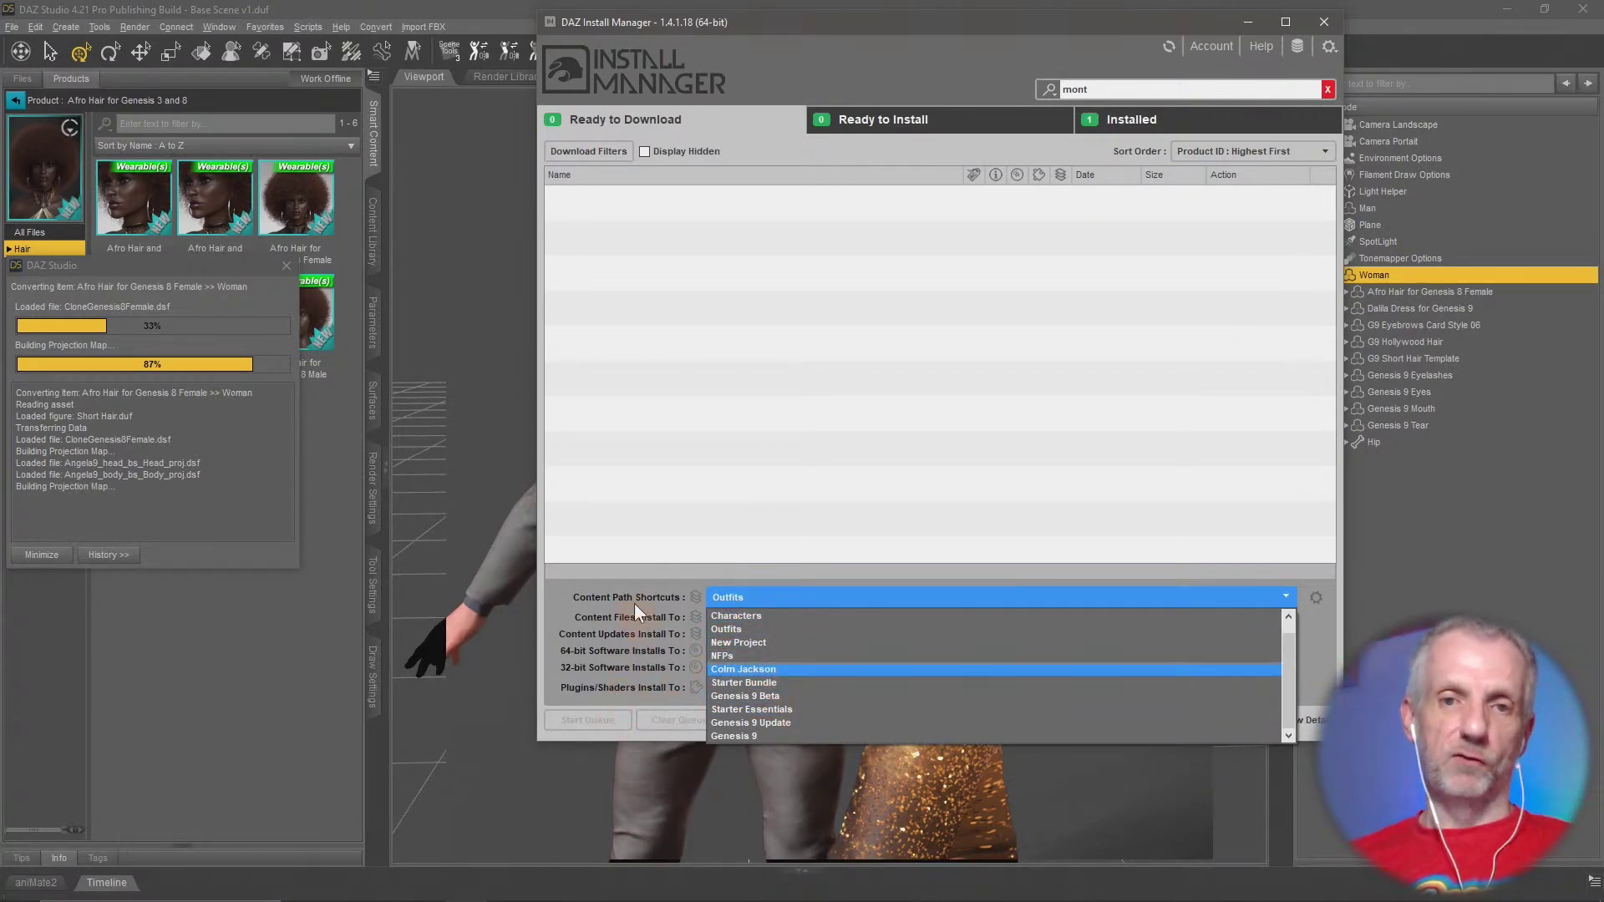
{"action": "left_click", "coordinate": [323, 648]}
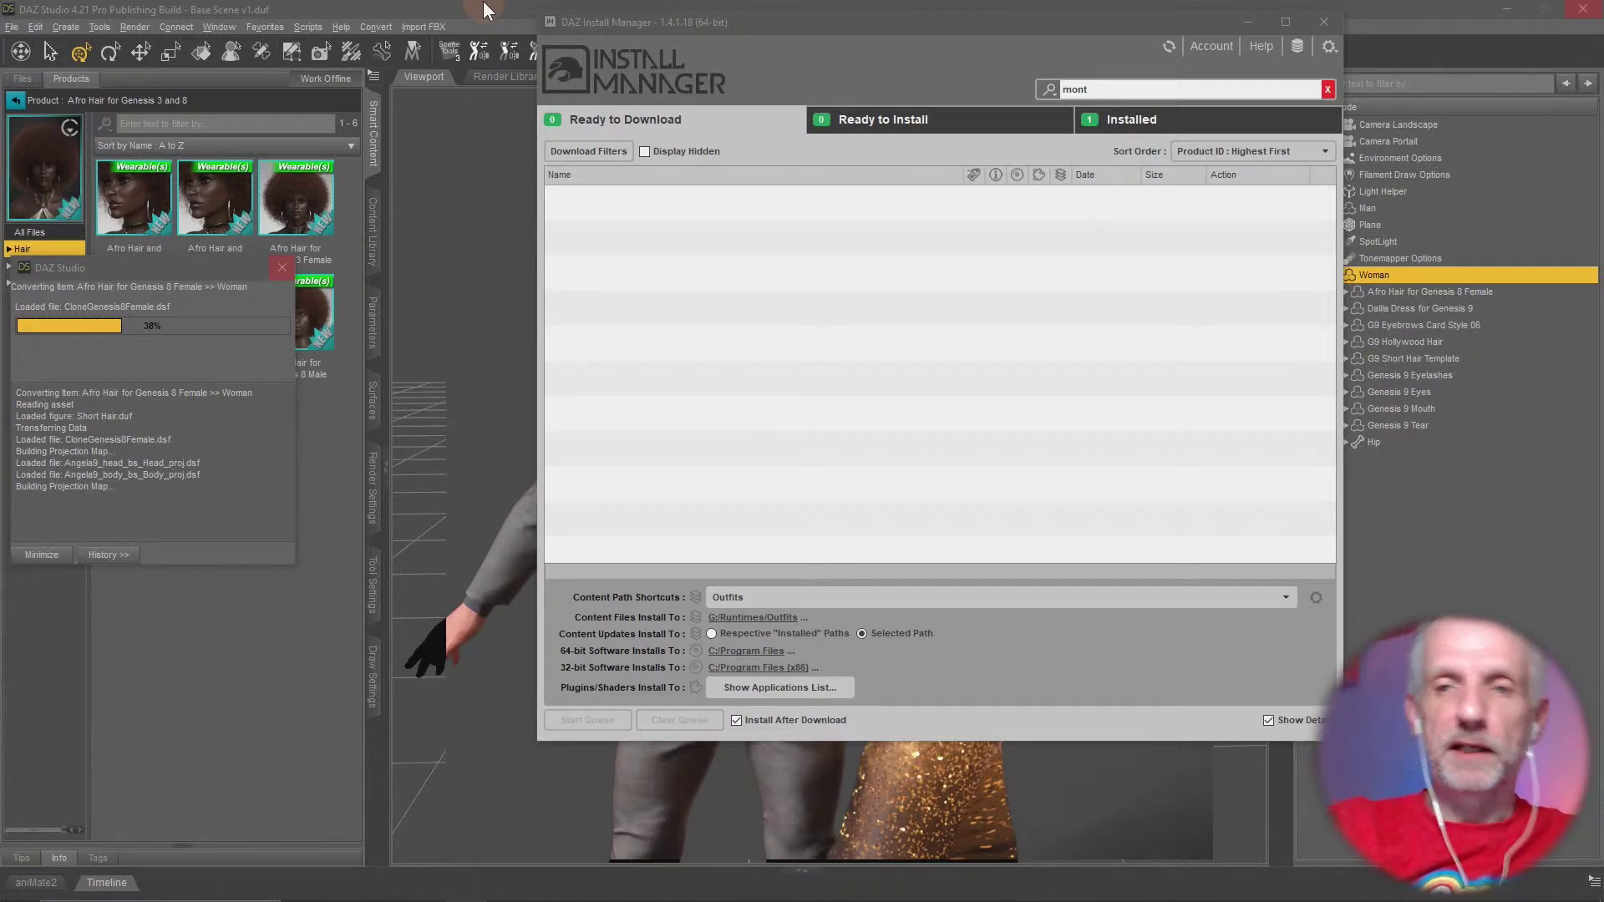
Search the install manager for "slosh" and view the matching installed products
{"action": "left_click", "coordinate": [1078, 63]}
{"action": "left_click_drag", "start_coordinate": [1134, 89], "coordinate": [1004, 87]}
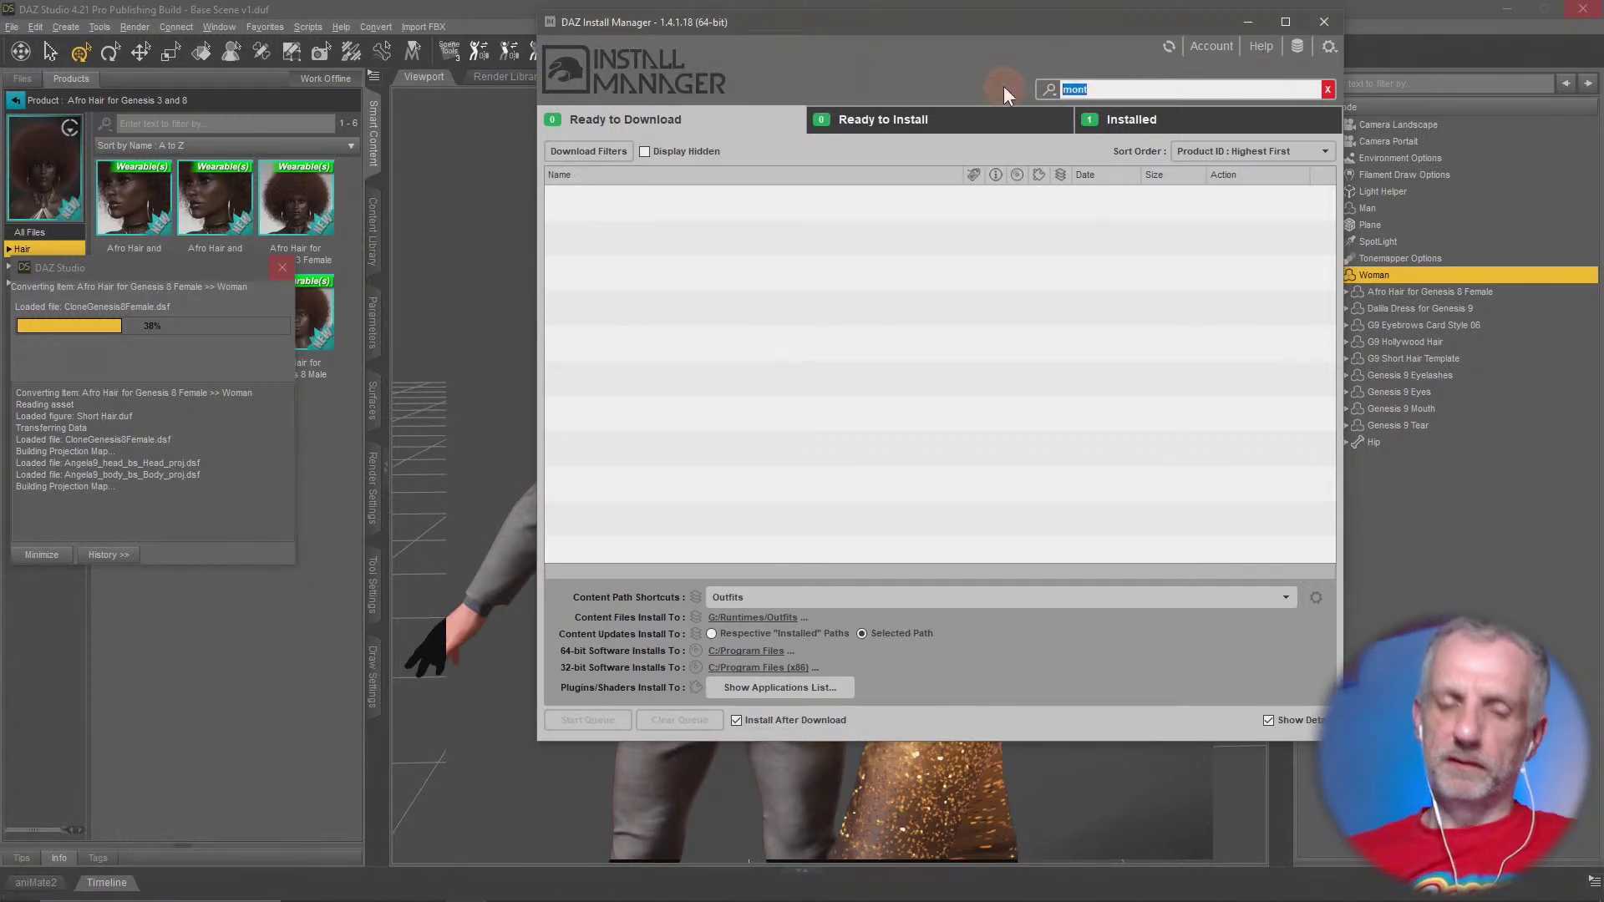
{"action": "type", "text": "shlo"}
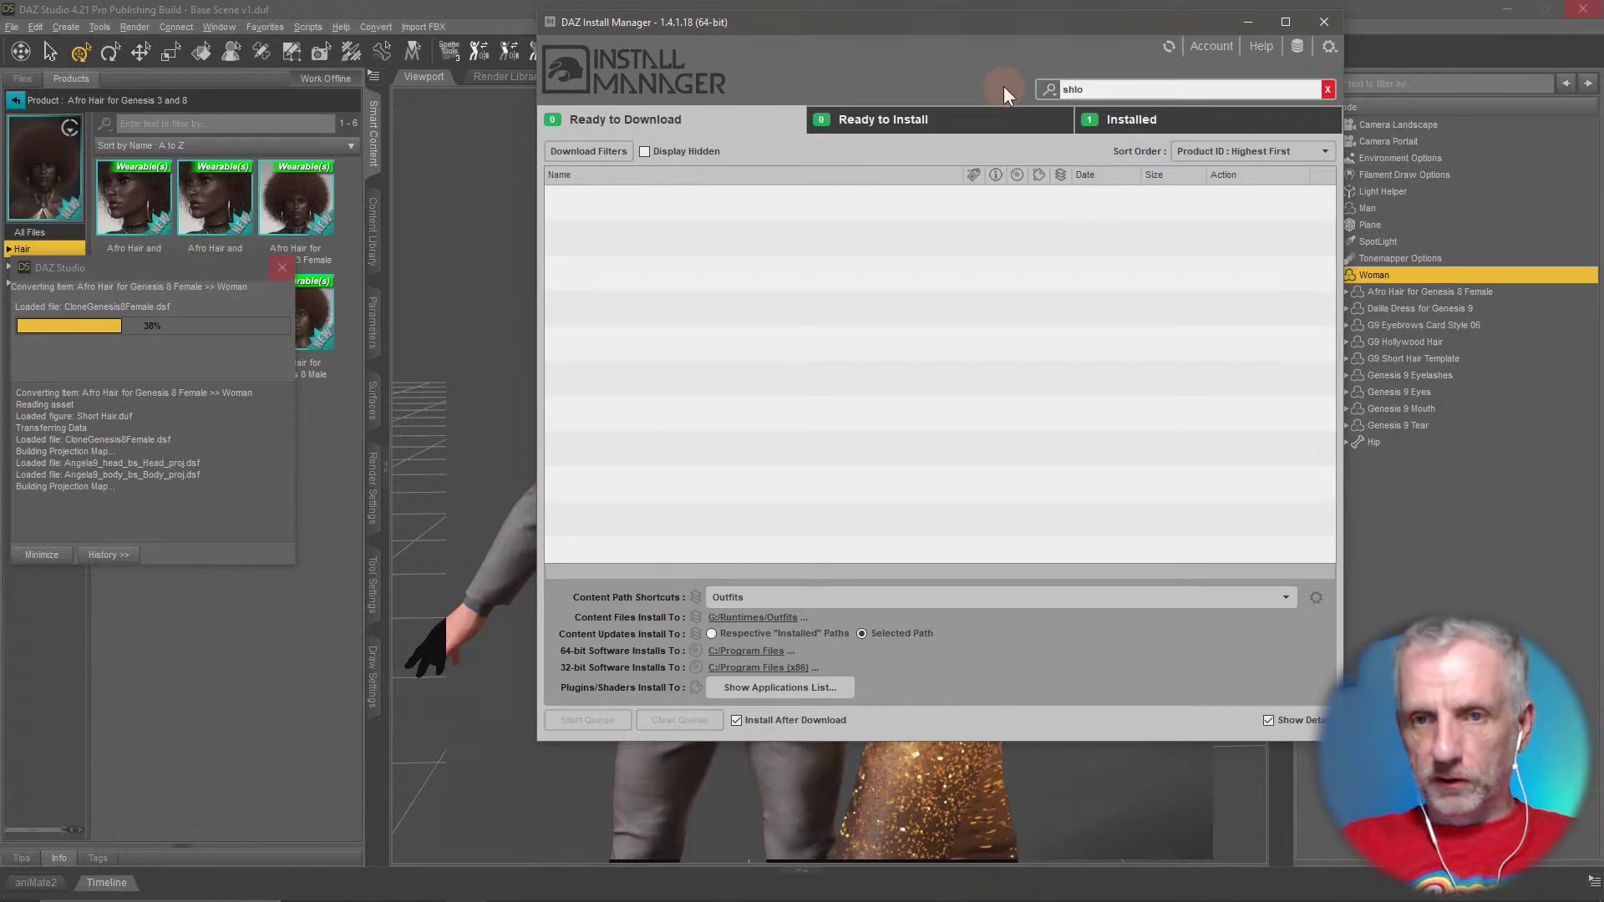
{"action": "type", "text": "sh"}
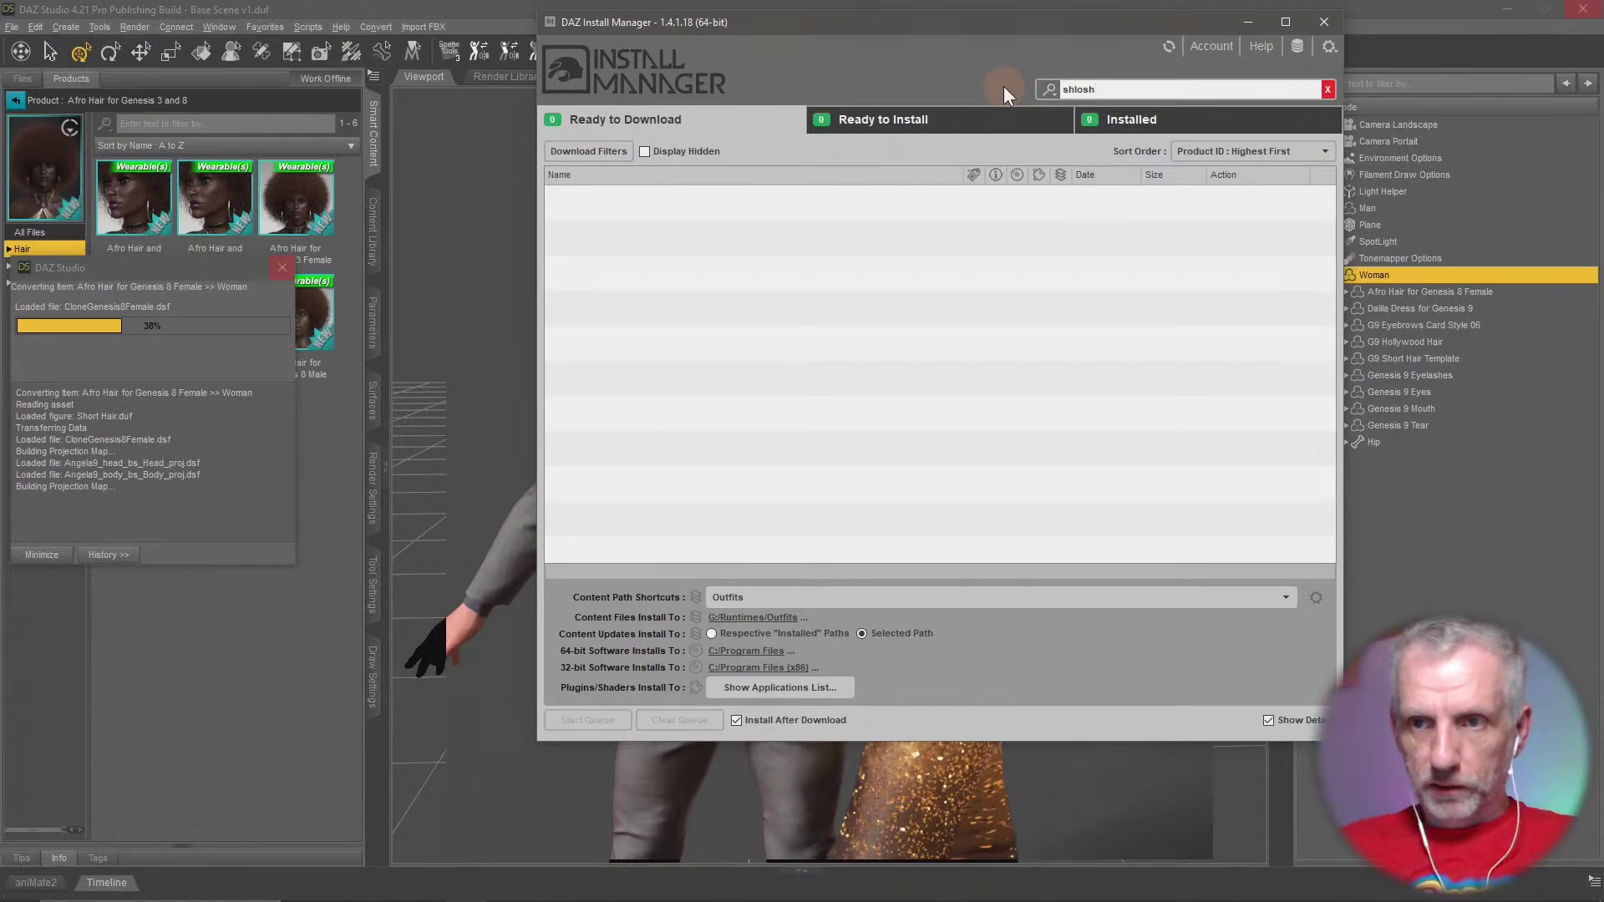
{"action": "key", "text": "BackSpace"}
{"action": "key", "text": "BackSpace"}
{"action": "key", "text": "BackSpace"}
{"action": "key", "text": "BackSpace"}
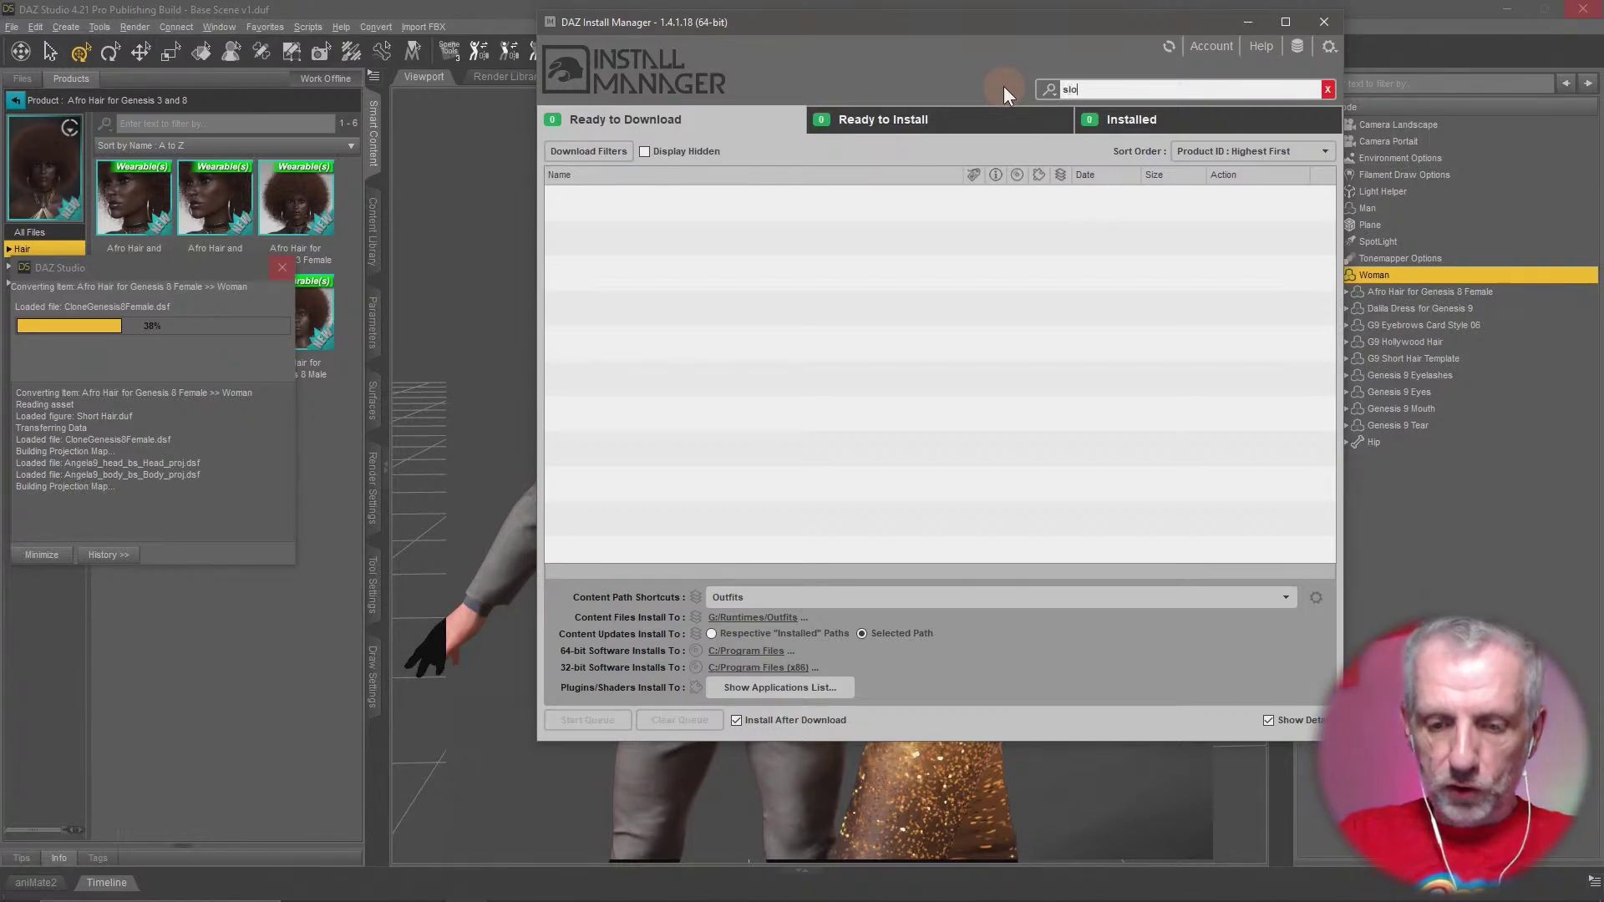
{"action": "type", "text": "losh"}
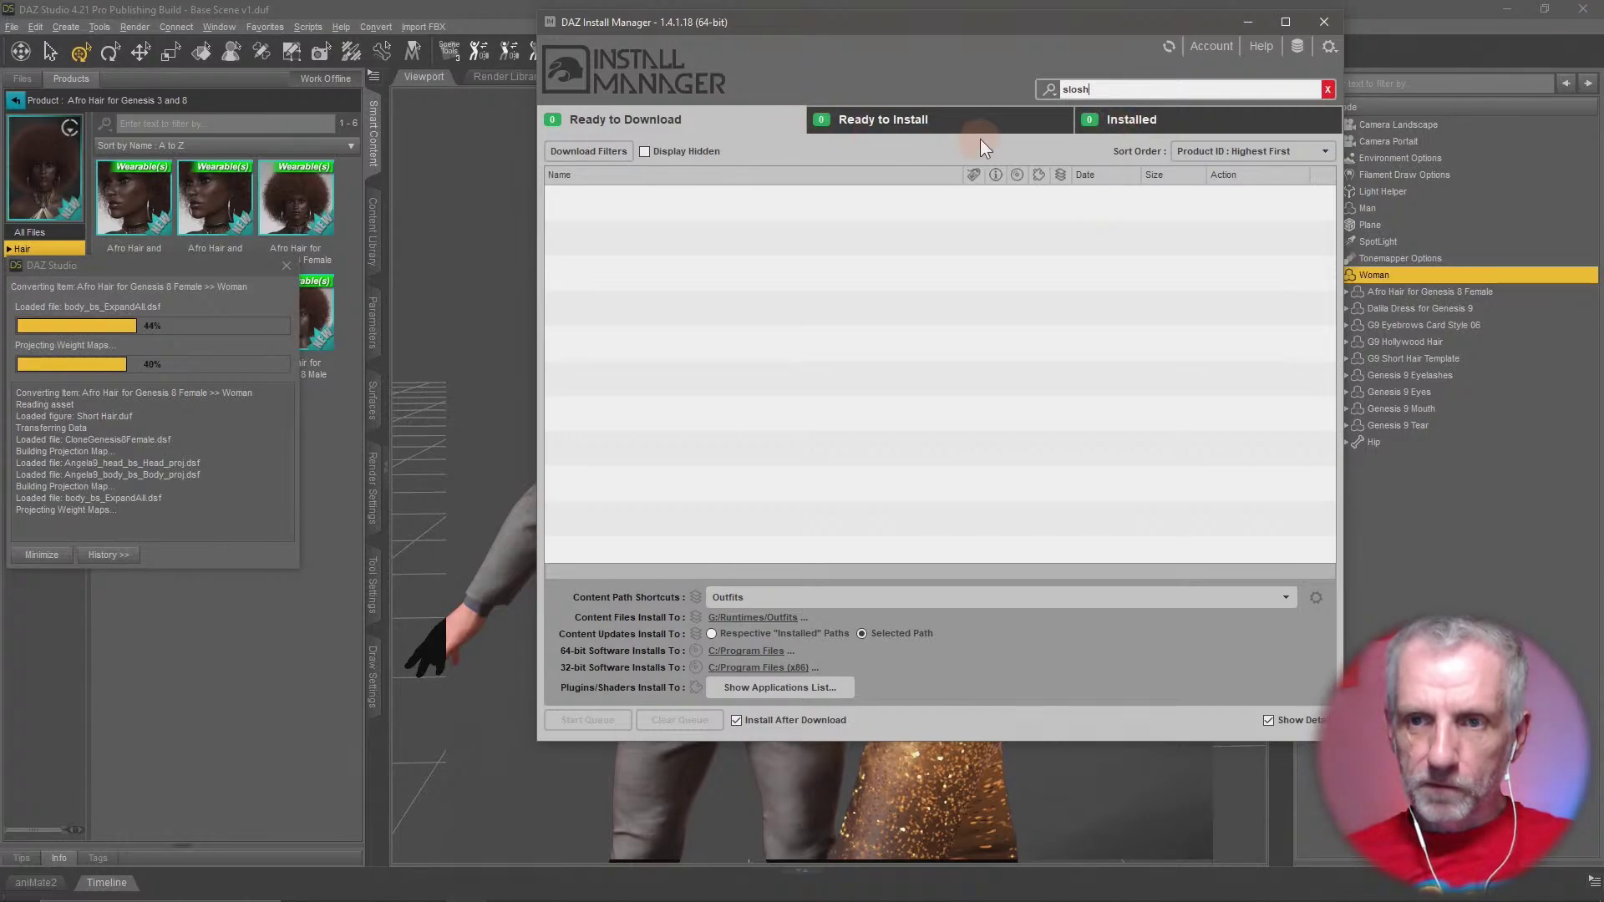
{"action": "left_click", "coordinate": [1055, 124]}
{"action": "left_click", "coordinate": [1157, 126]}
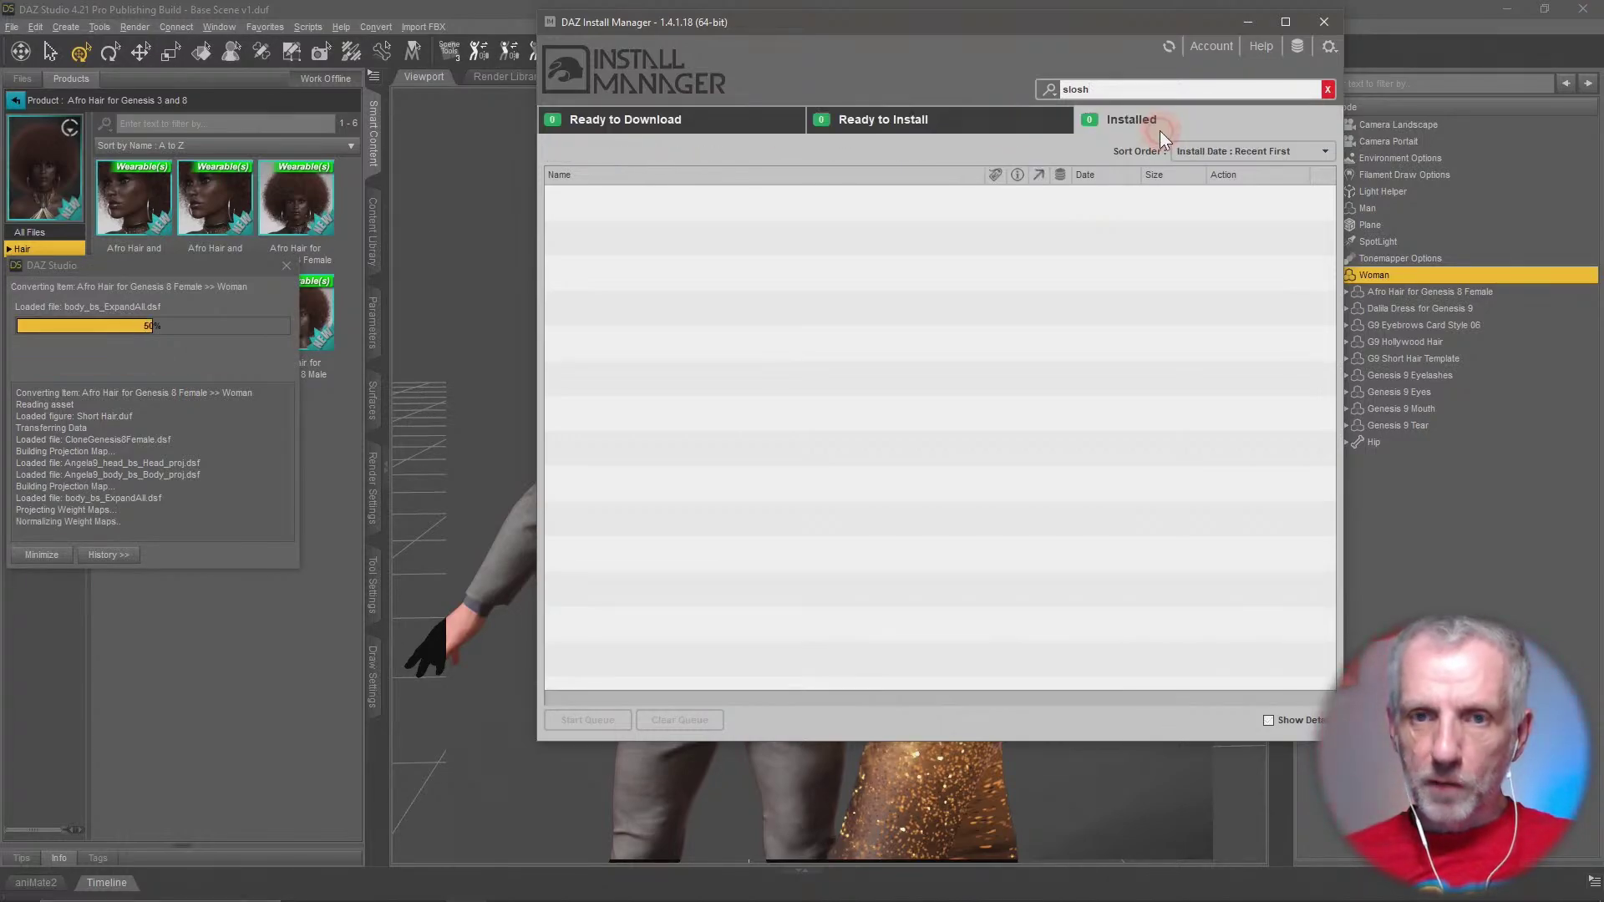
Search the install manager's products that are ready to download for "sloshwerks"
{"action": "left_click", "coordinate": [711, 125]}
{"action": "left_click", "coordinate": [1116, 94]}
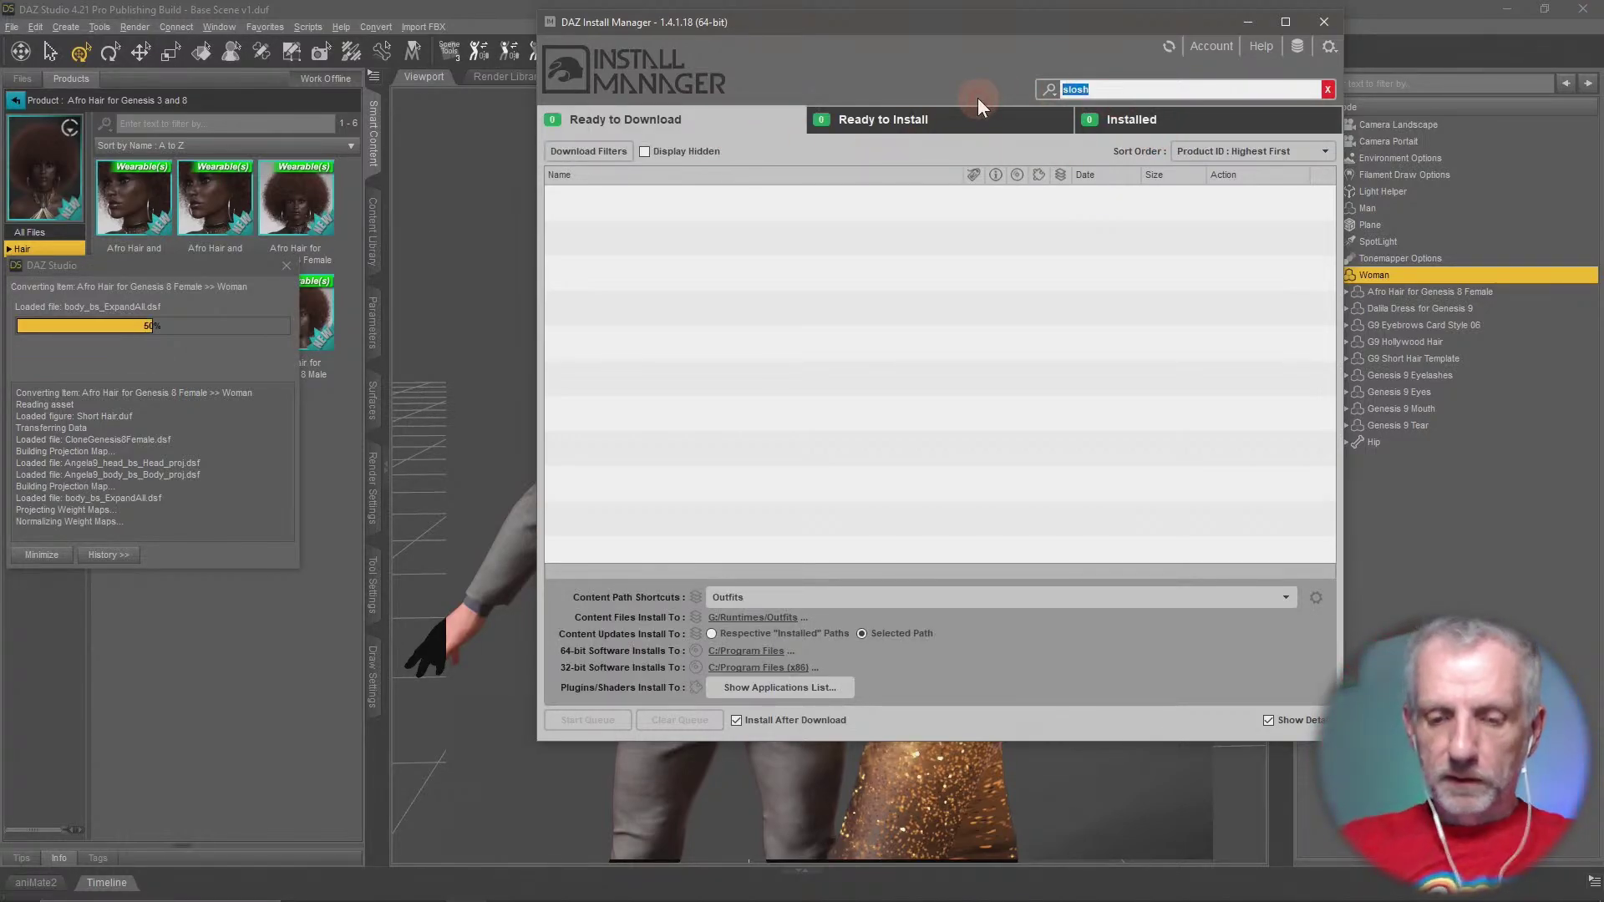
{"action": "key", "text": "BackSpace"}
{"action": "key", "text": "BackSpace"}
{"action": "key", "text": "BackSpace"}
{"action": "key", "text": "BackSpace"}
{"action": "key", "text": "BackSpace"}
{"action": "type", "text": "sloshwerks"}
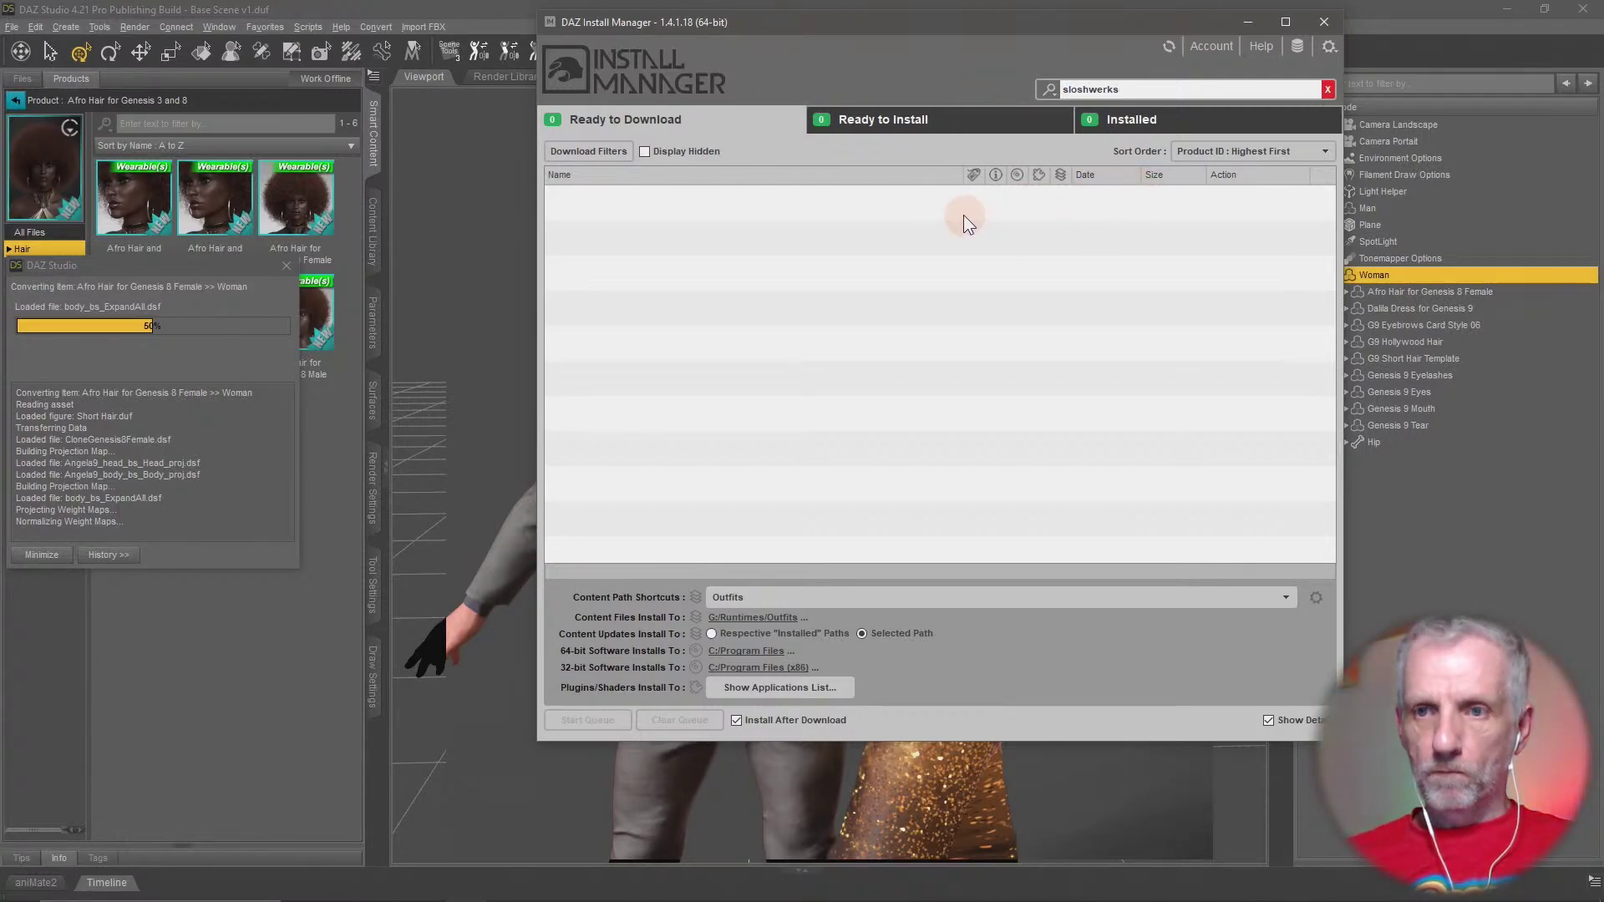
Search the install manager for "werks", view the matching installed products, and minimize the manager to return to DAZ Studio
{"action": "double_click", "coordinate": [1120, 90]}
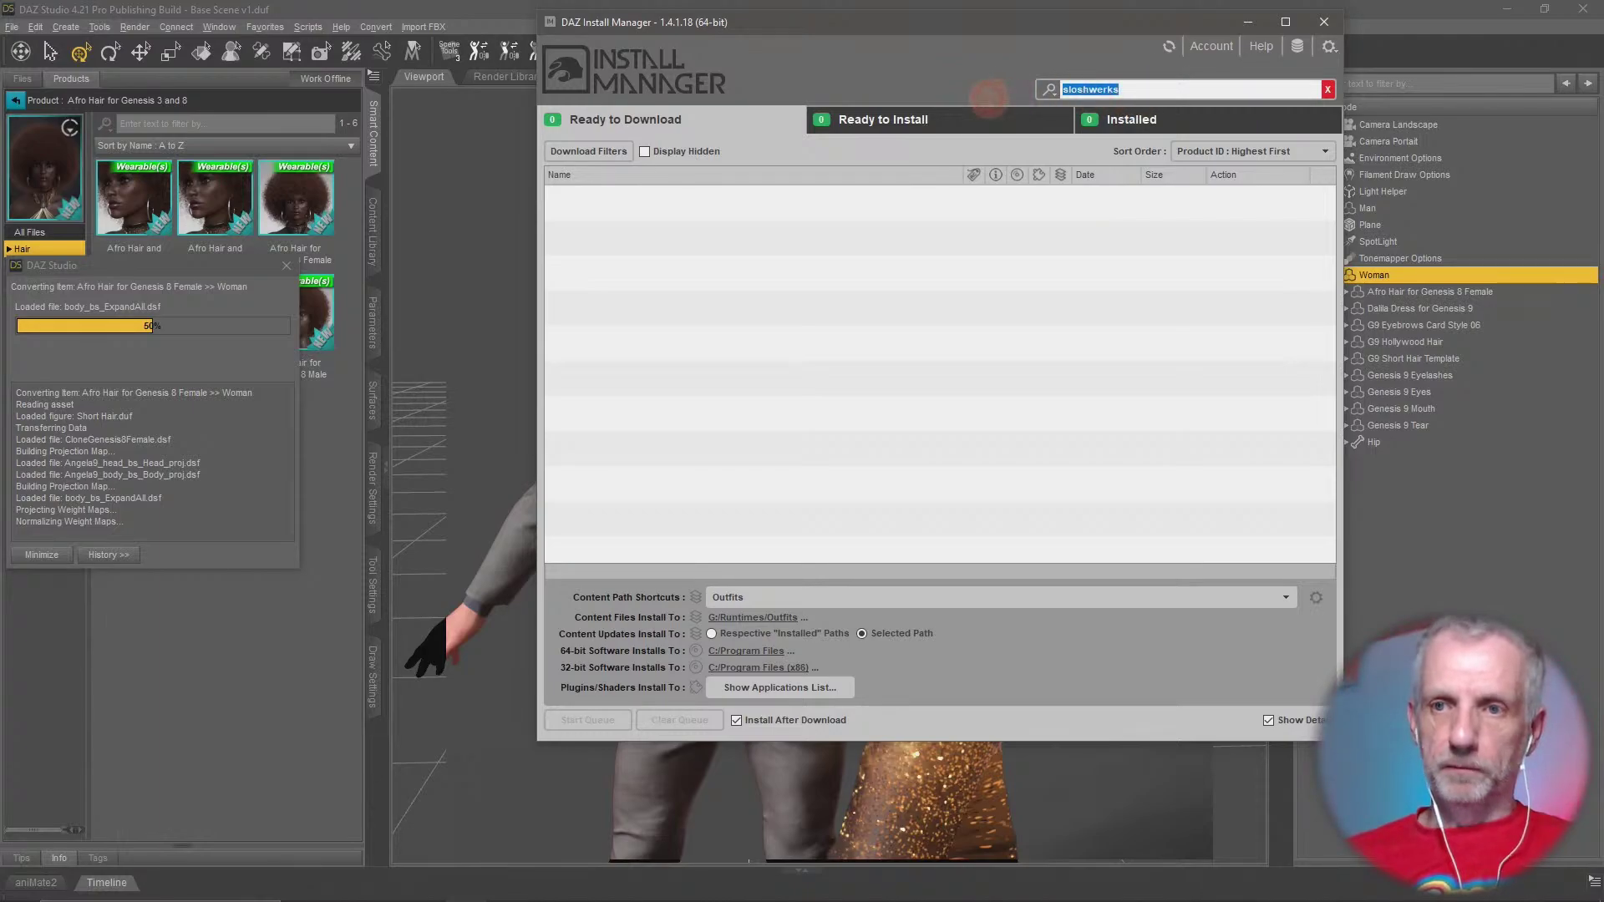
{"action": "type", "text": "werks"}
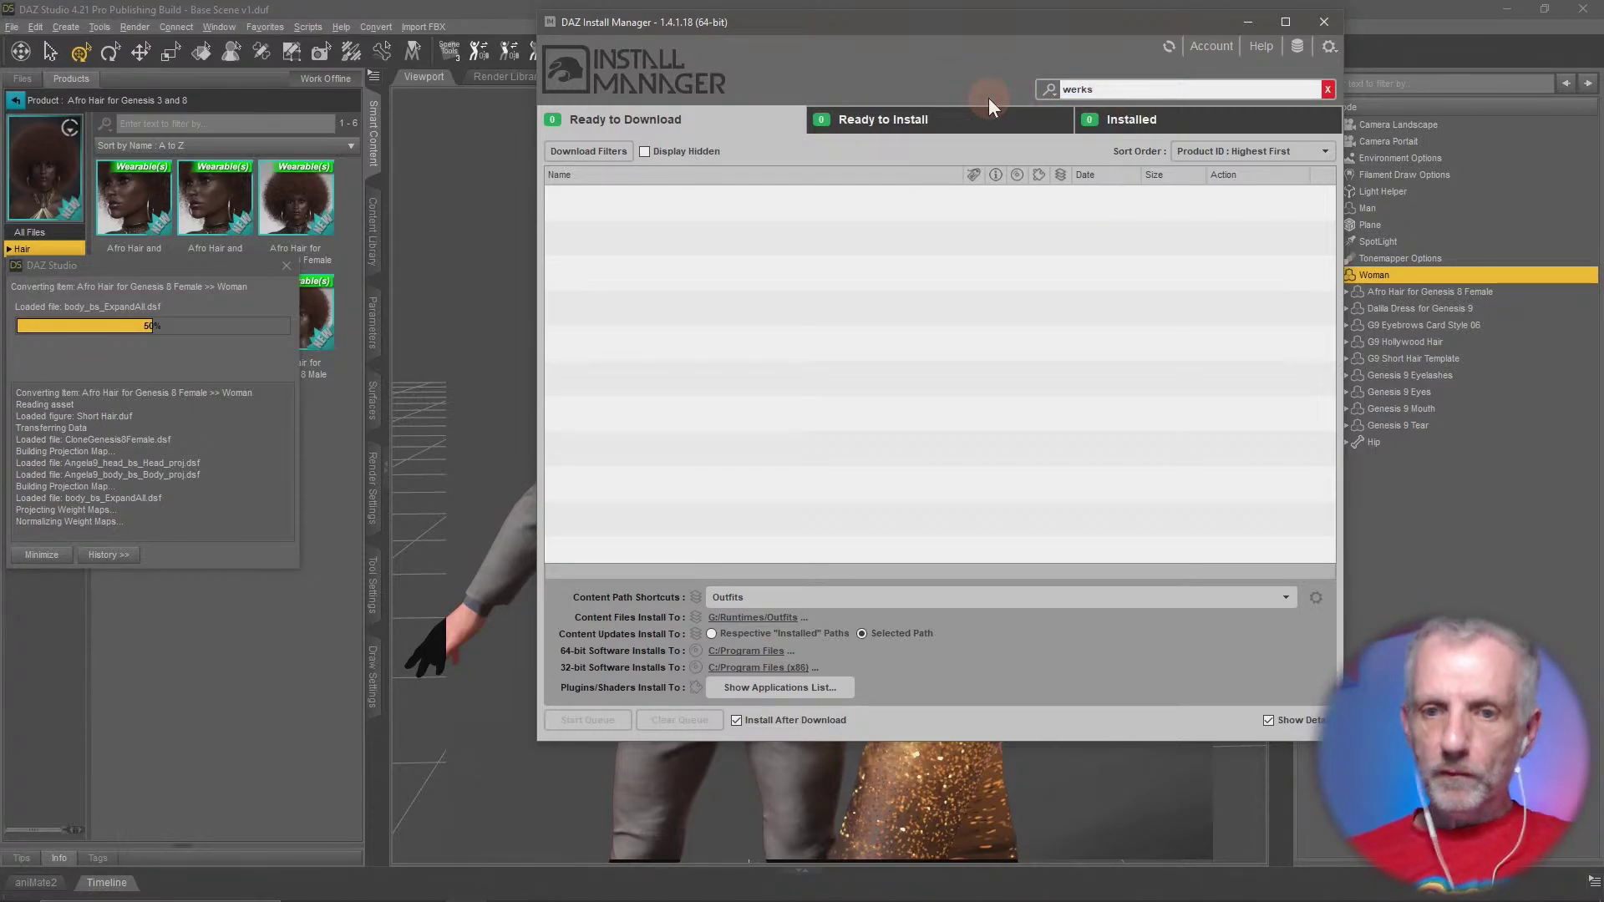
{"action": "left_click", "coordinate": [1170, 46]}
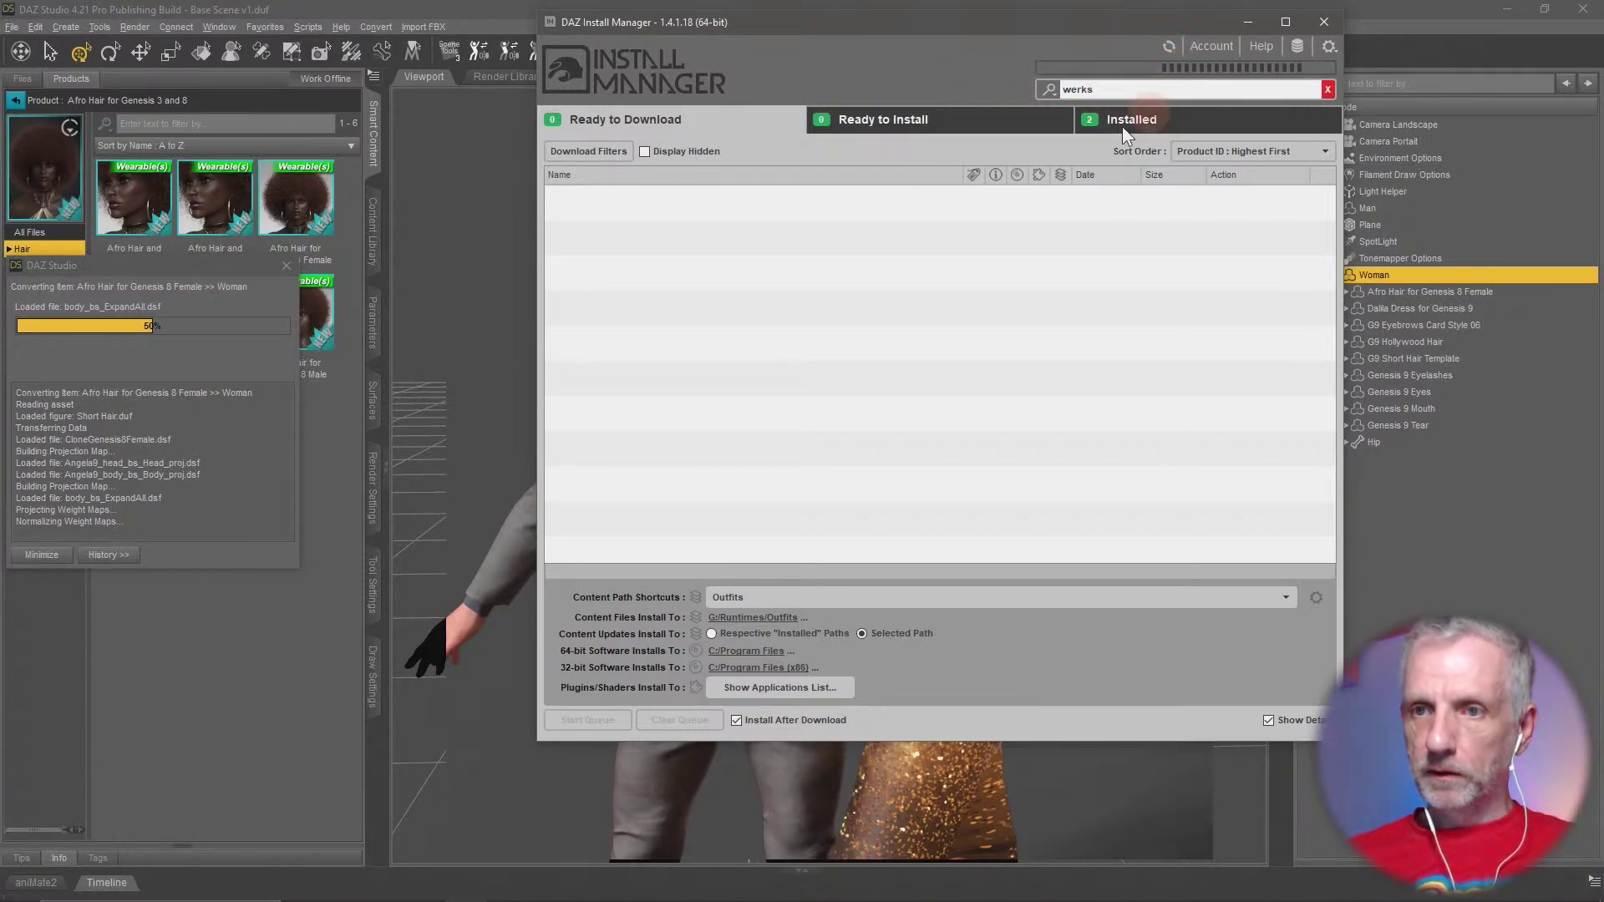
{"action": "left_click", "coordinate": [953, 305]}
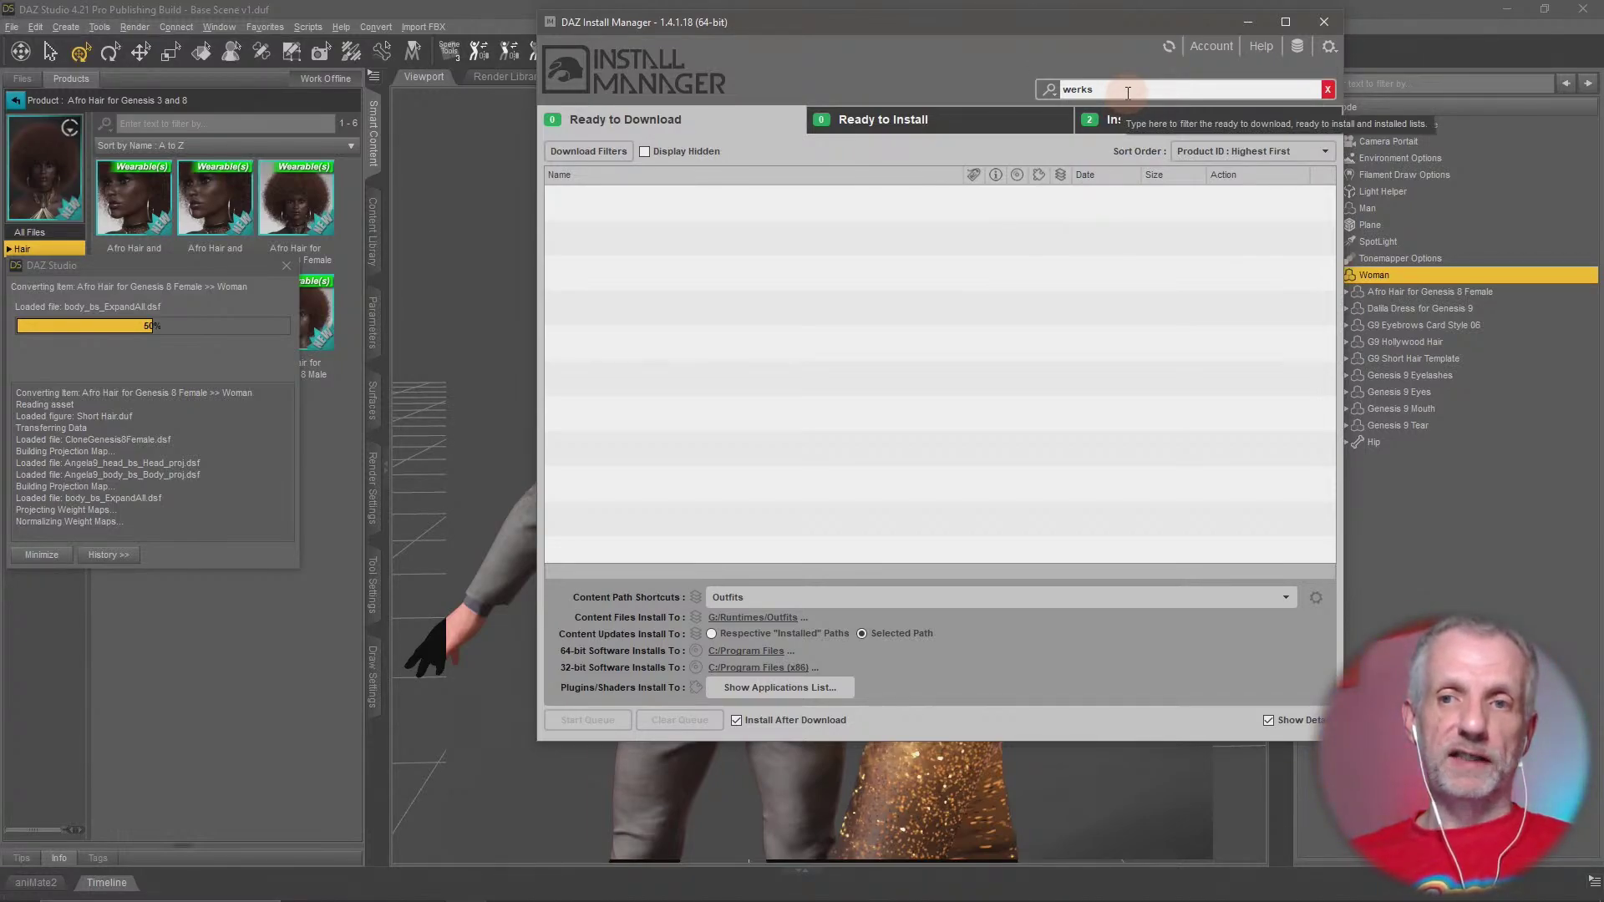
{"action": "left_click_drag", "start_coordinate": [1127, 93], "coordinate": [1018, 107]}
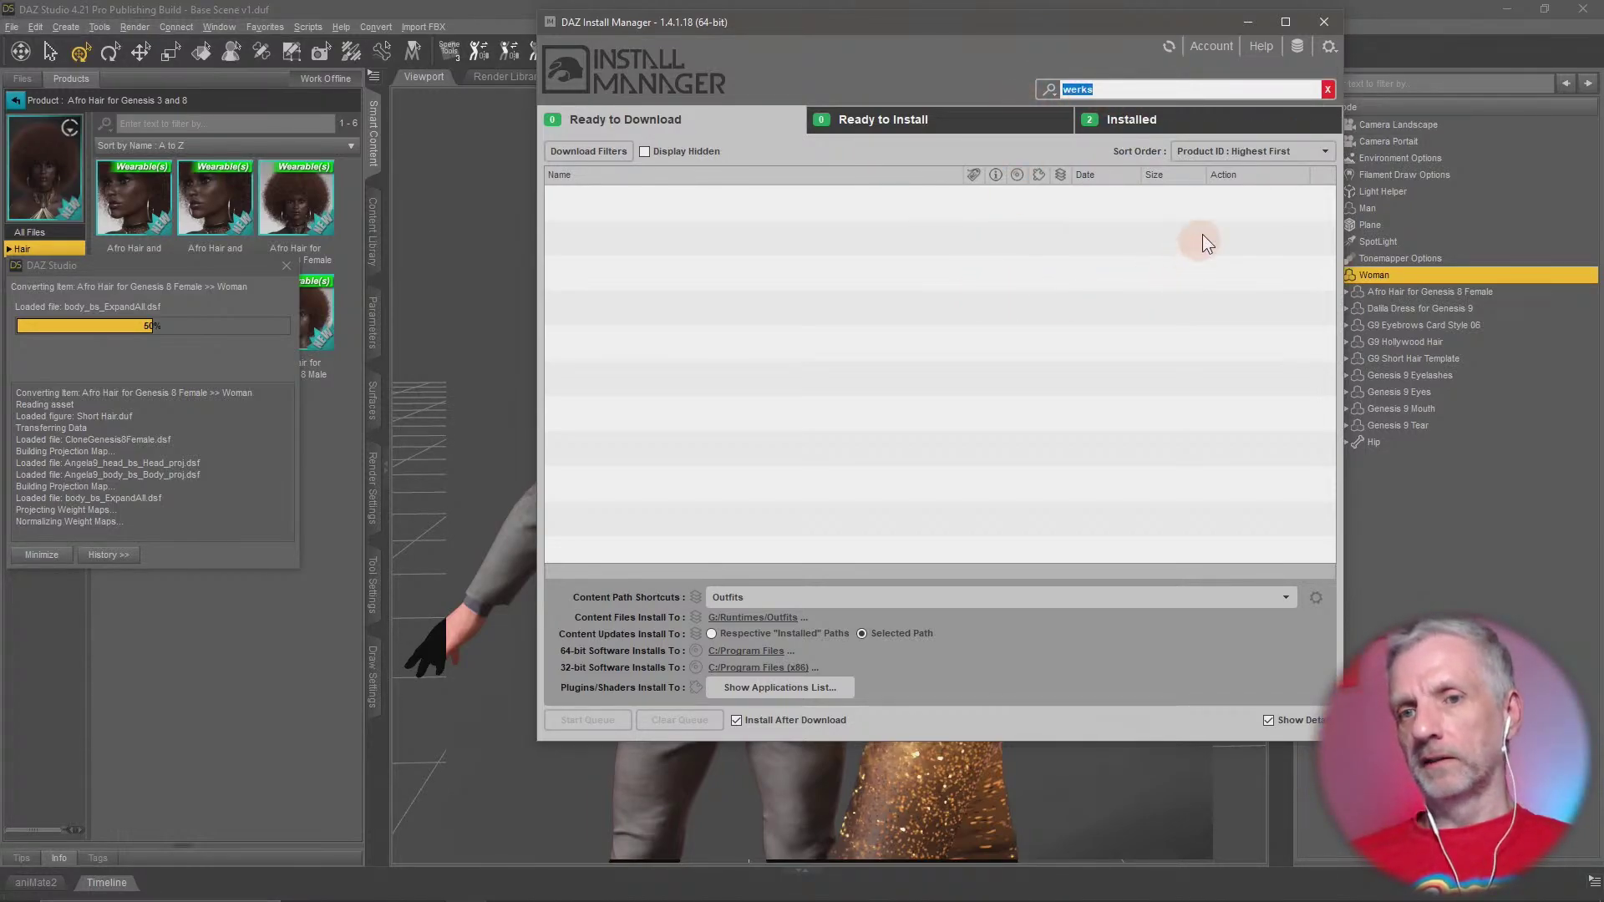
{"action": "left_click", "coordinate": [1198, 122]}
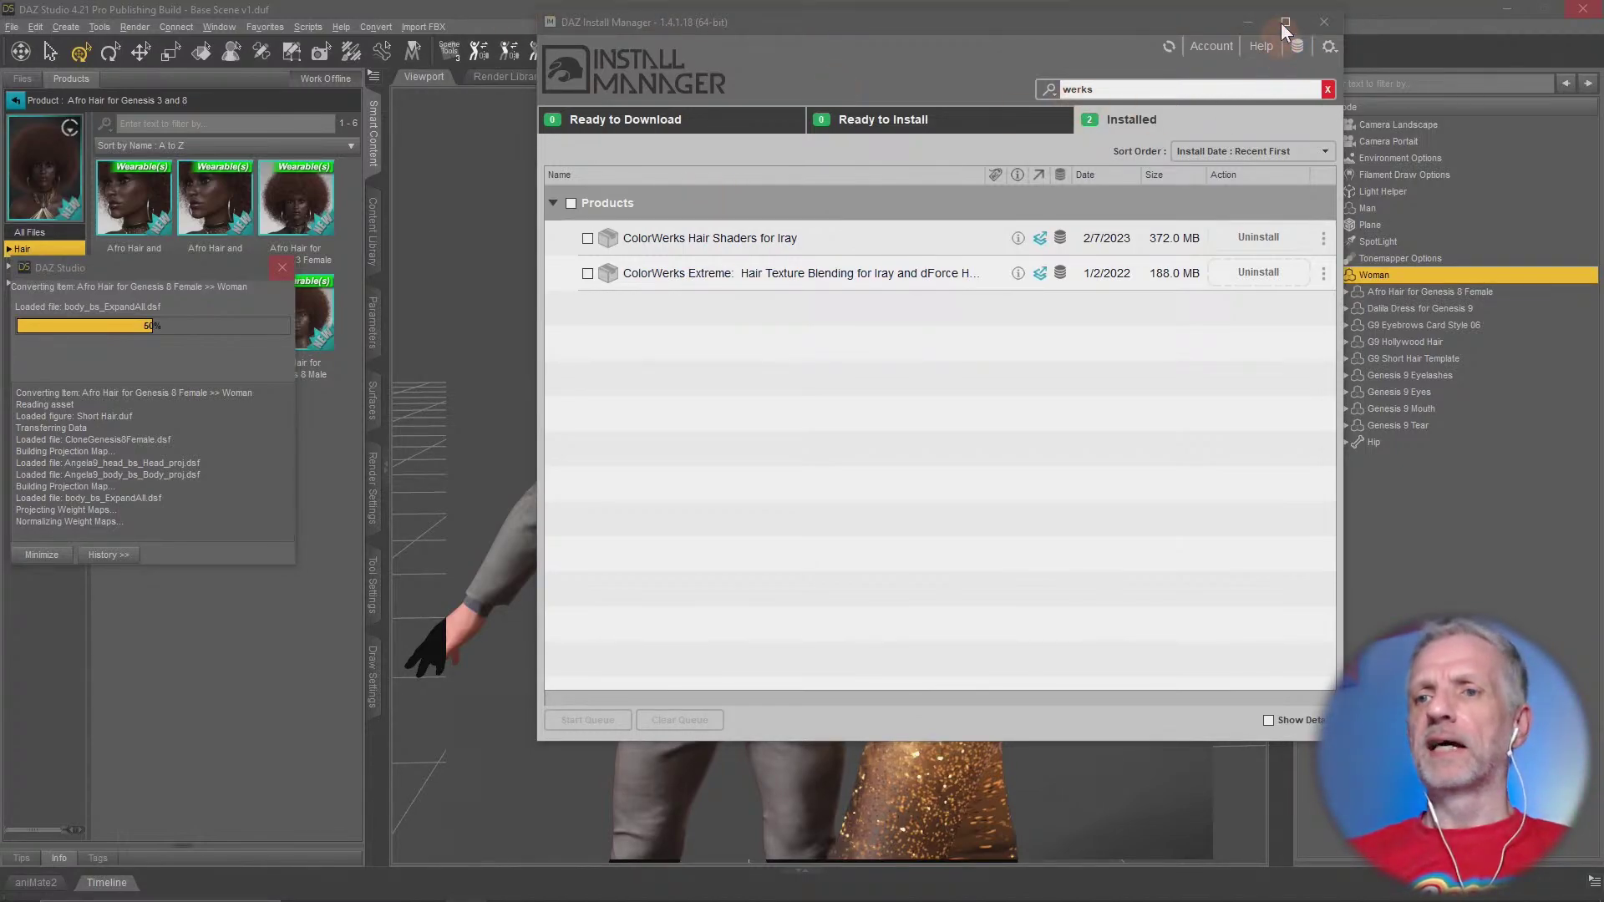
{"action": "left_click", "coordinate": [1256, 25]}
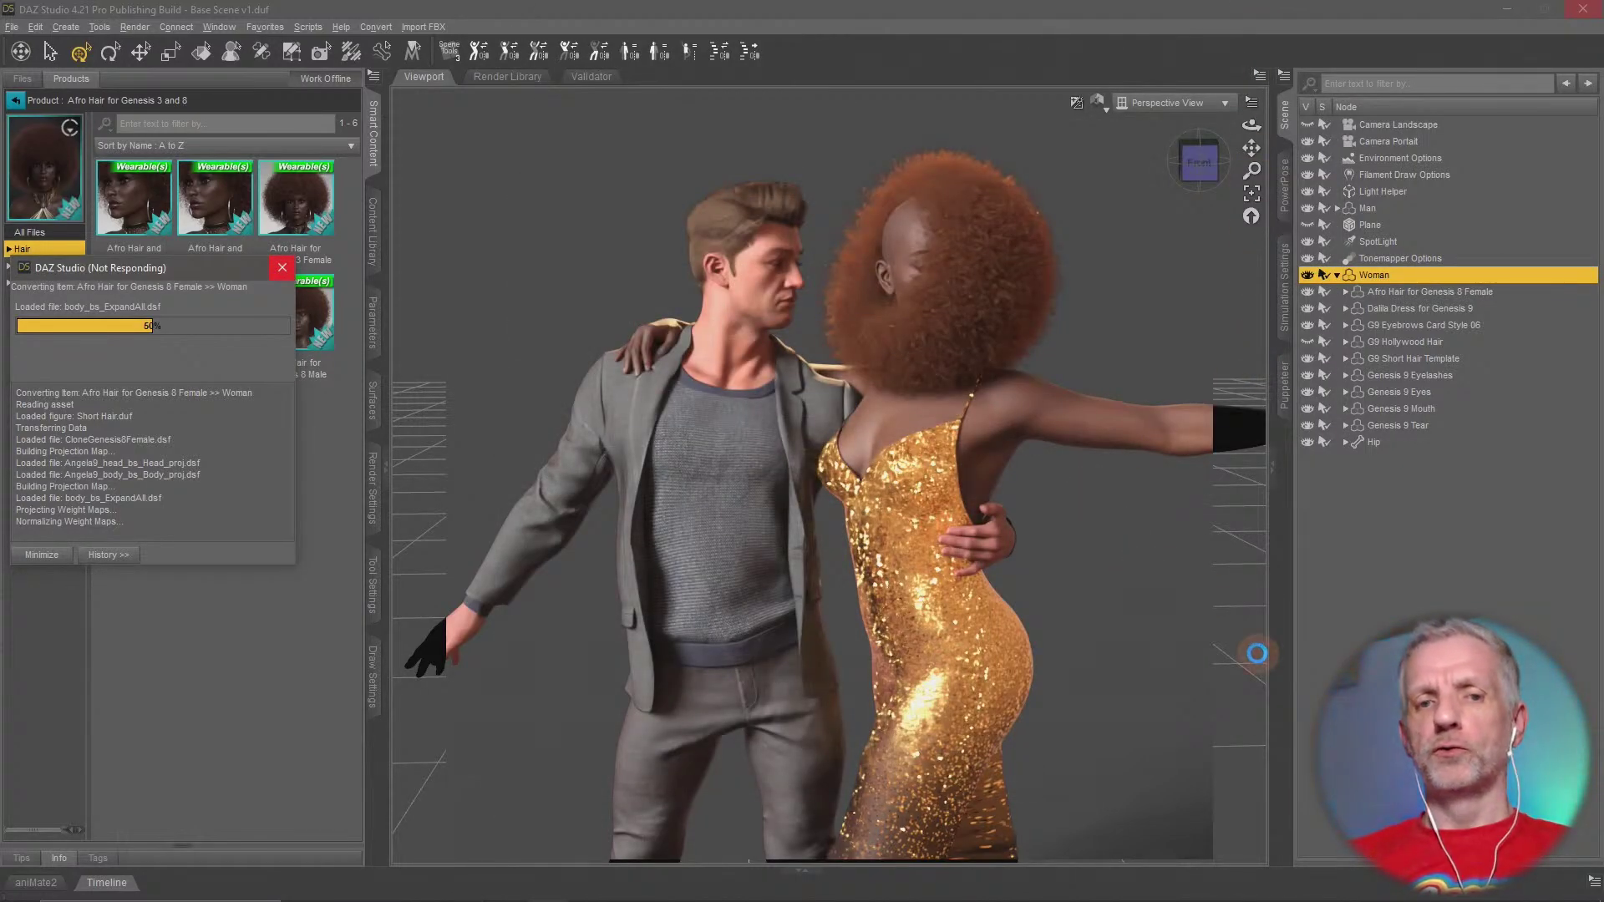
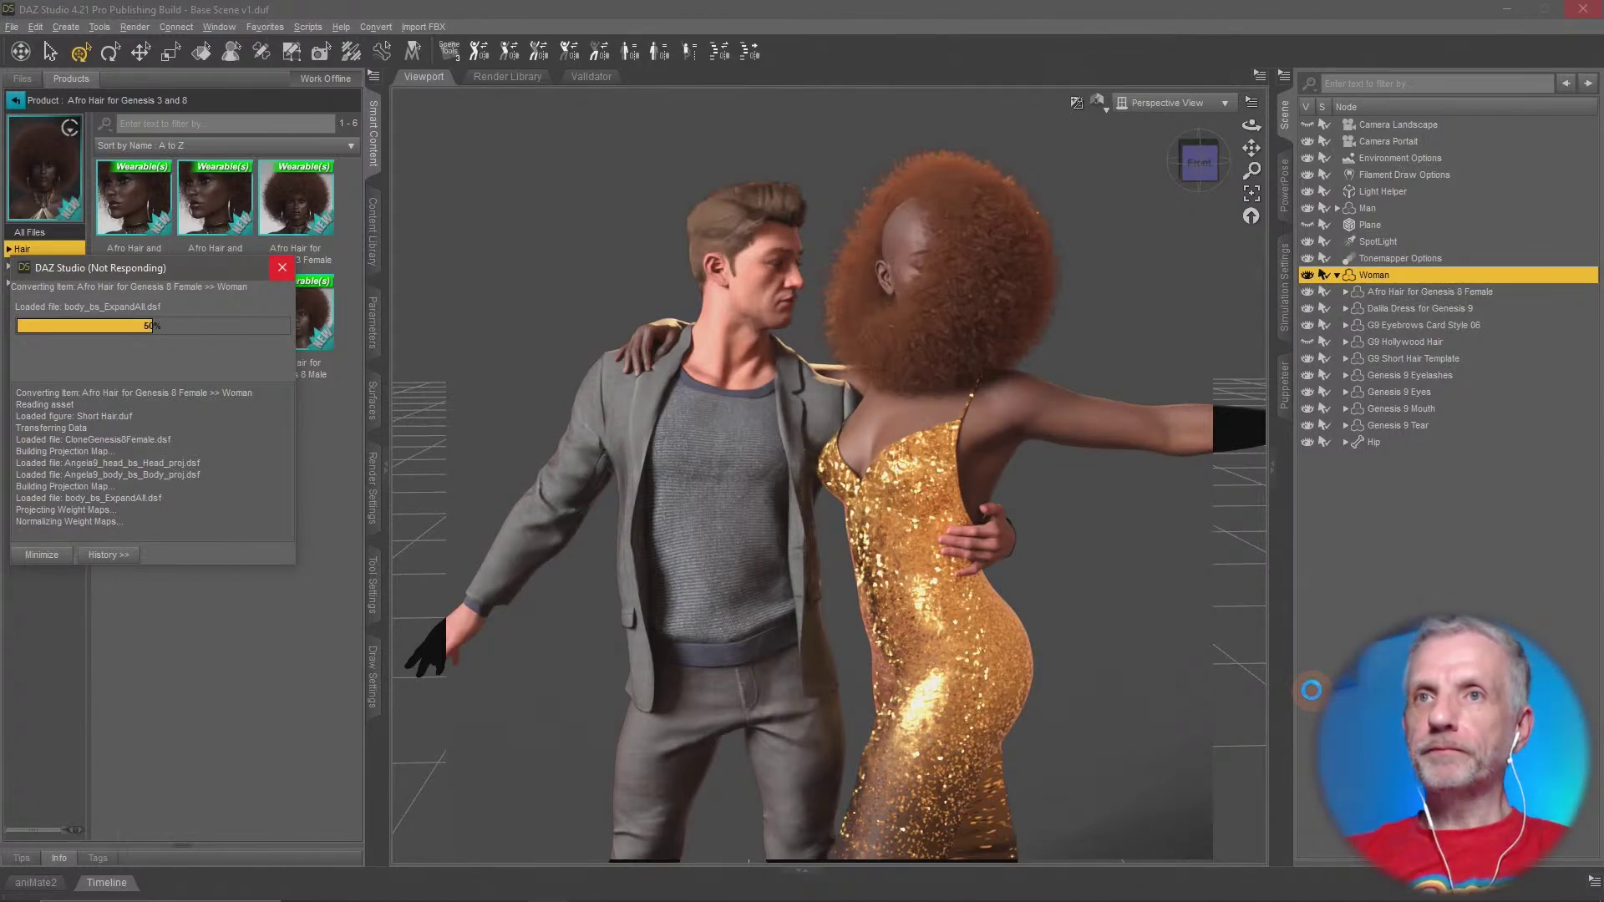
Switch to the Daz 3D store in Firefox and search it for "twiztedmetal"
{"action": "key", "text": "alt+Tab"}
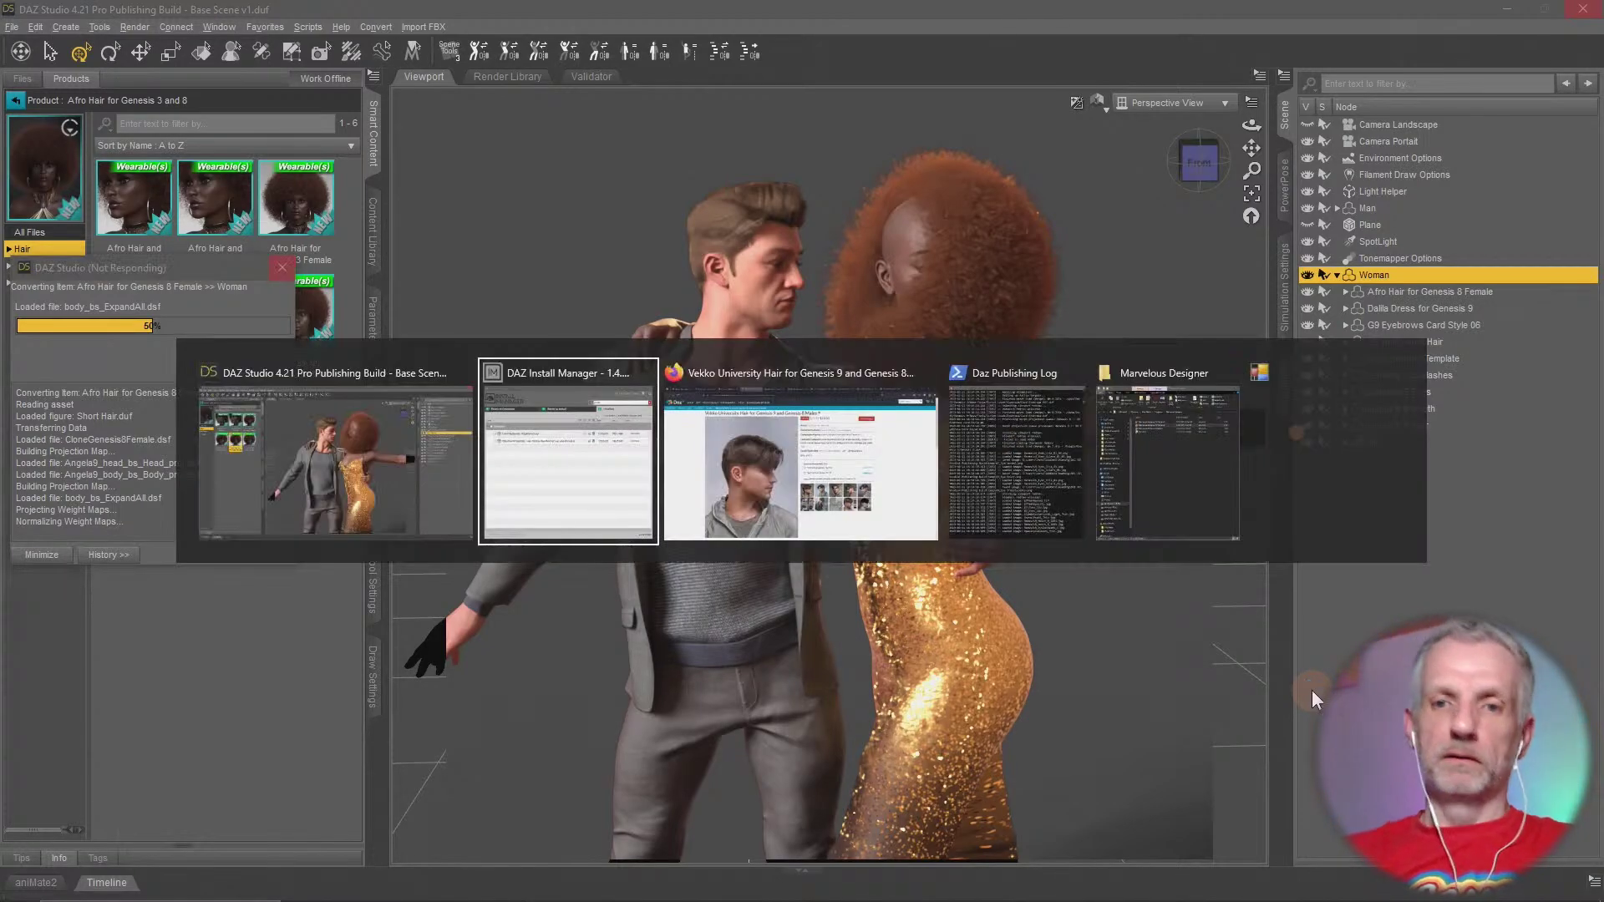
{"action": "key", "text": "alt+Tab"}
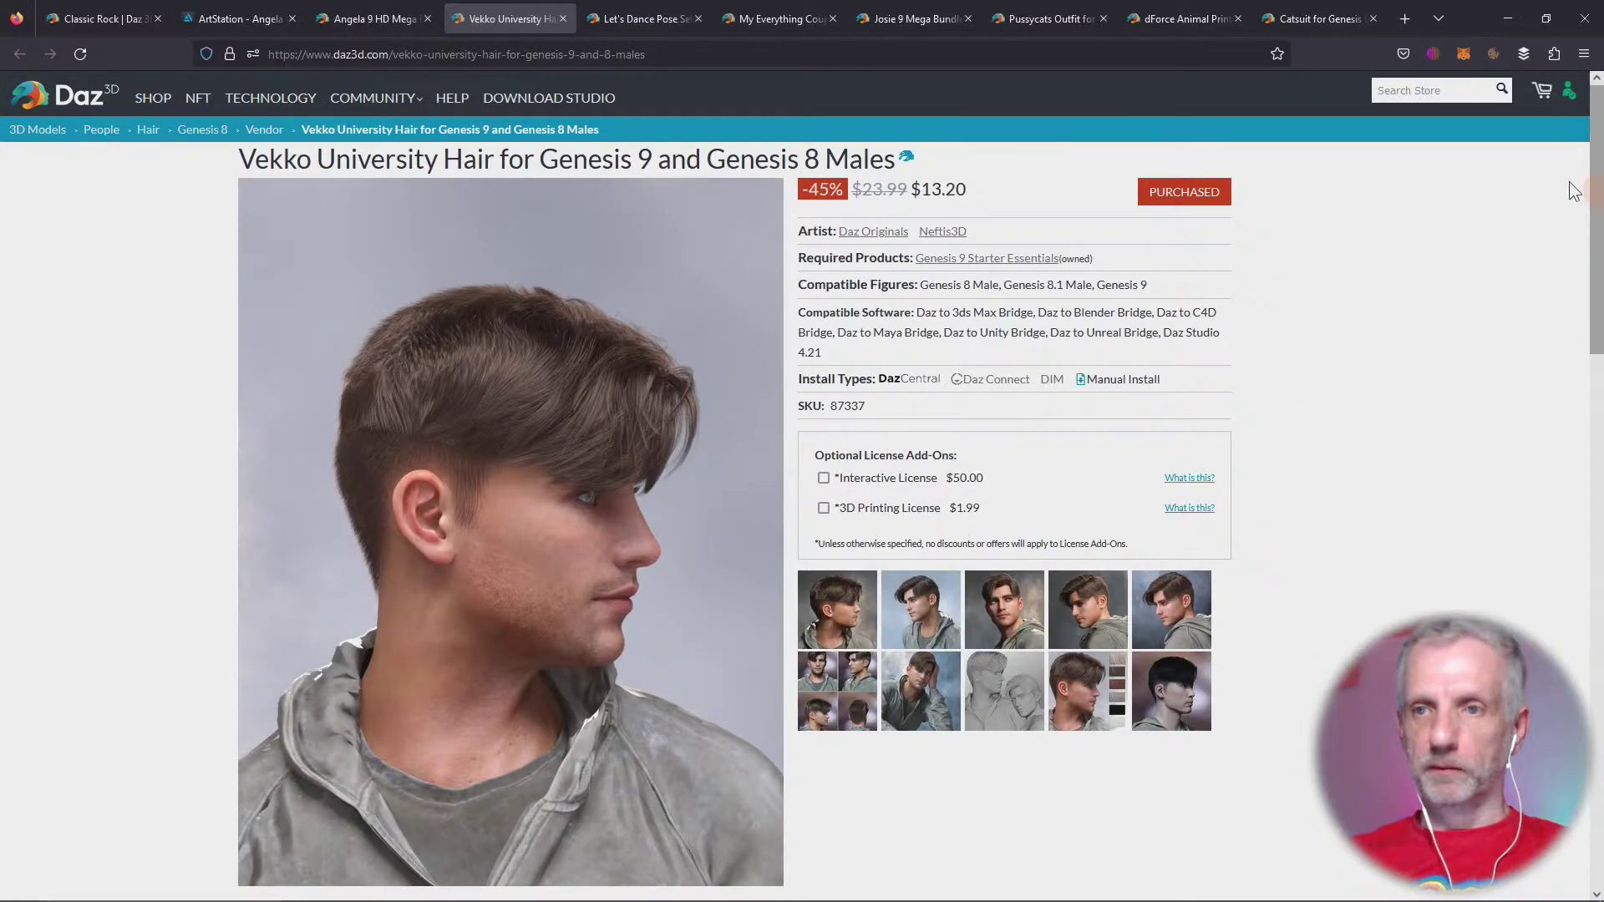
{"action": "left_click", "coordinate": [1457, 88]}
{"action": "type", "text": "twiz"}
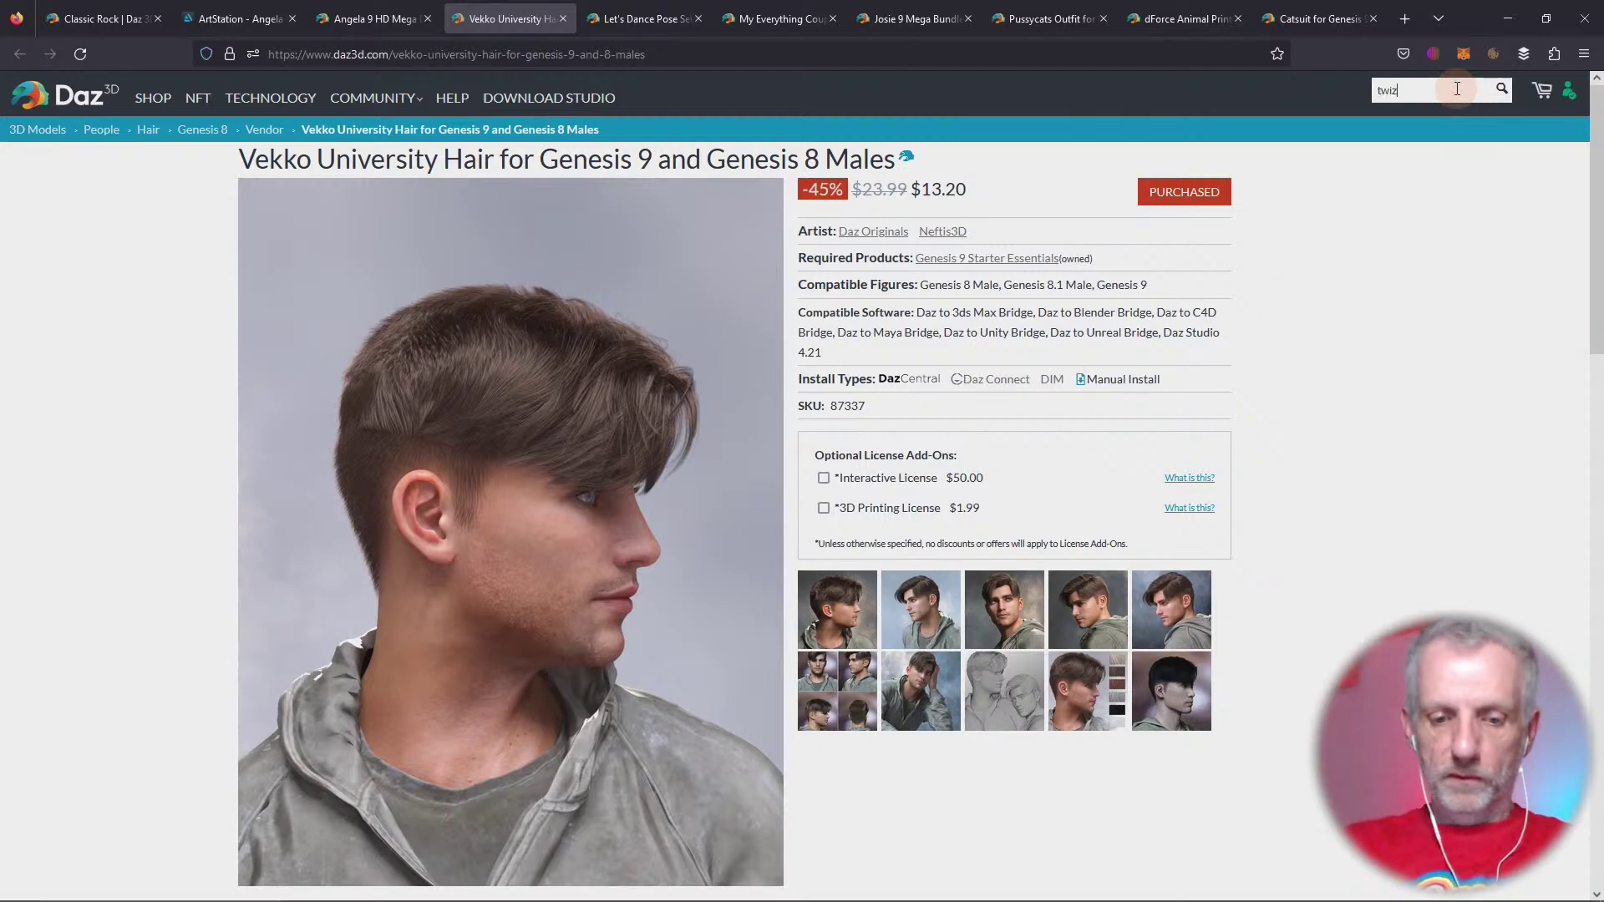
{"action": "type", "text": "tedmeta"}
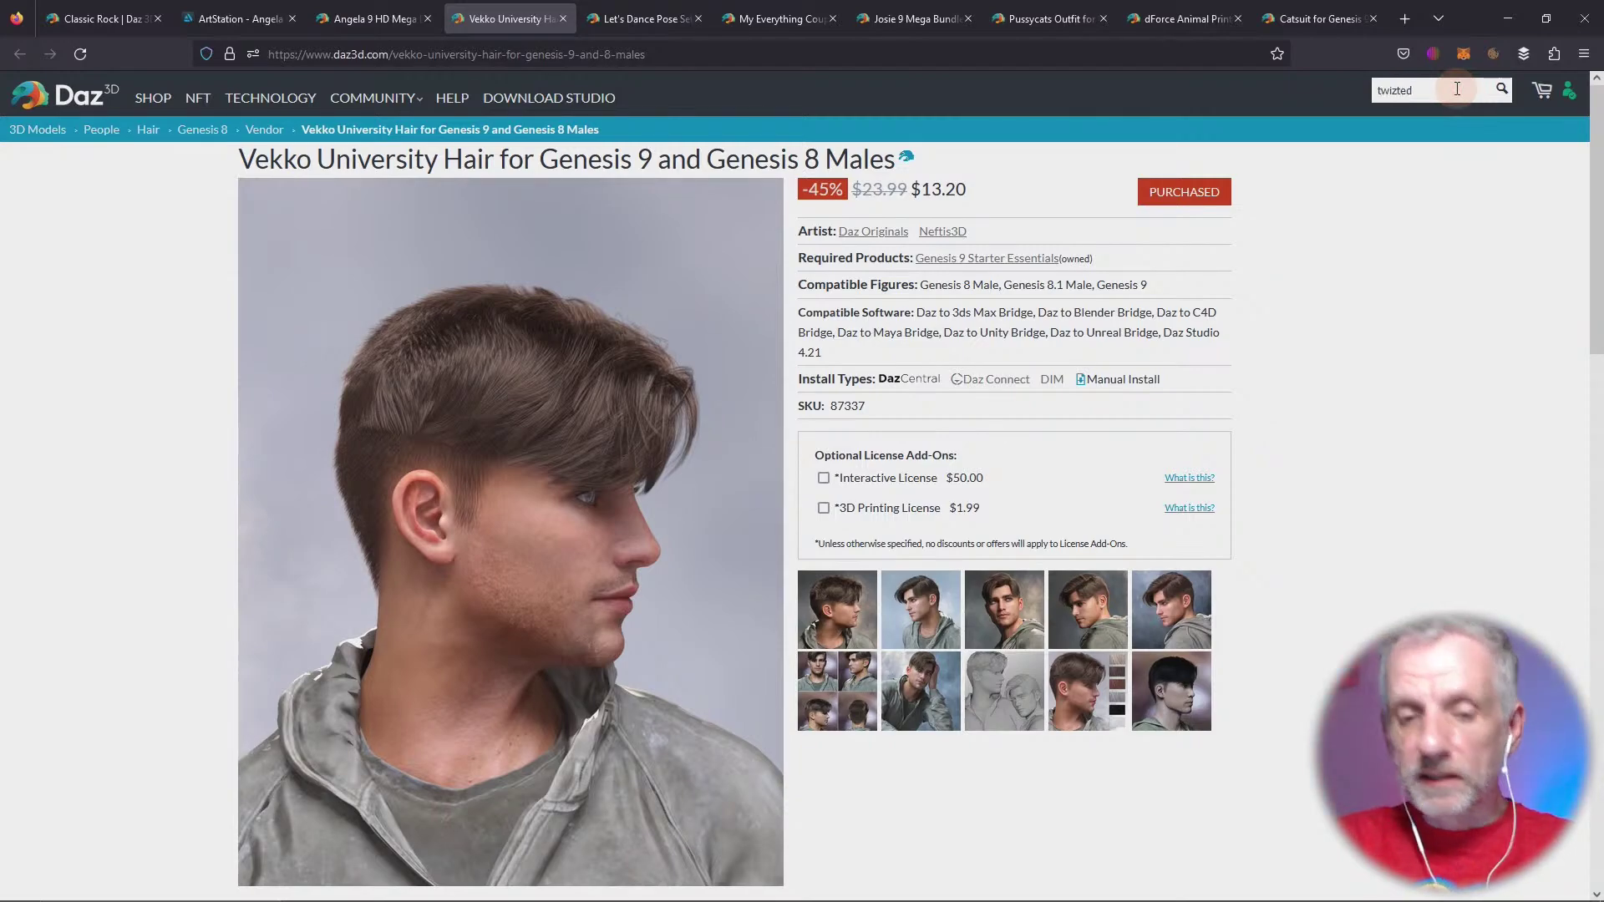
{"action": "type", "text": "l"}
{"action": "key", "text": "Return"}
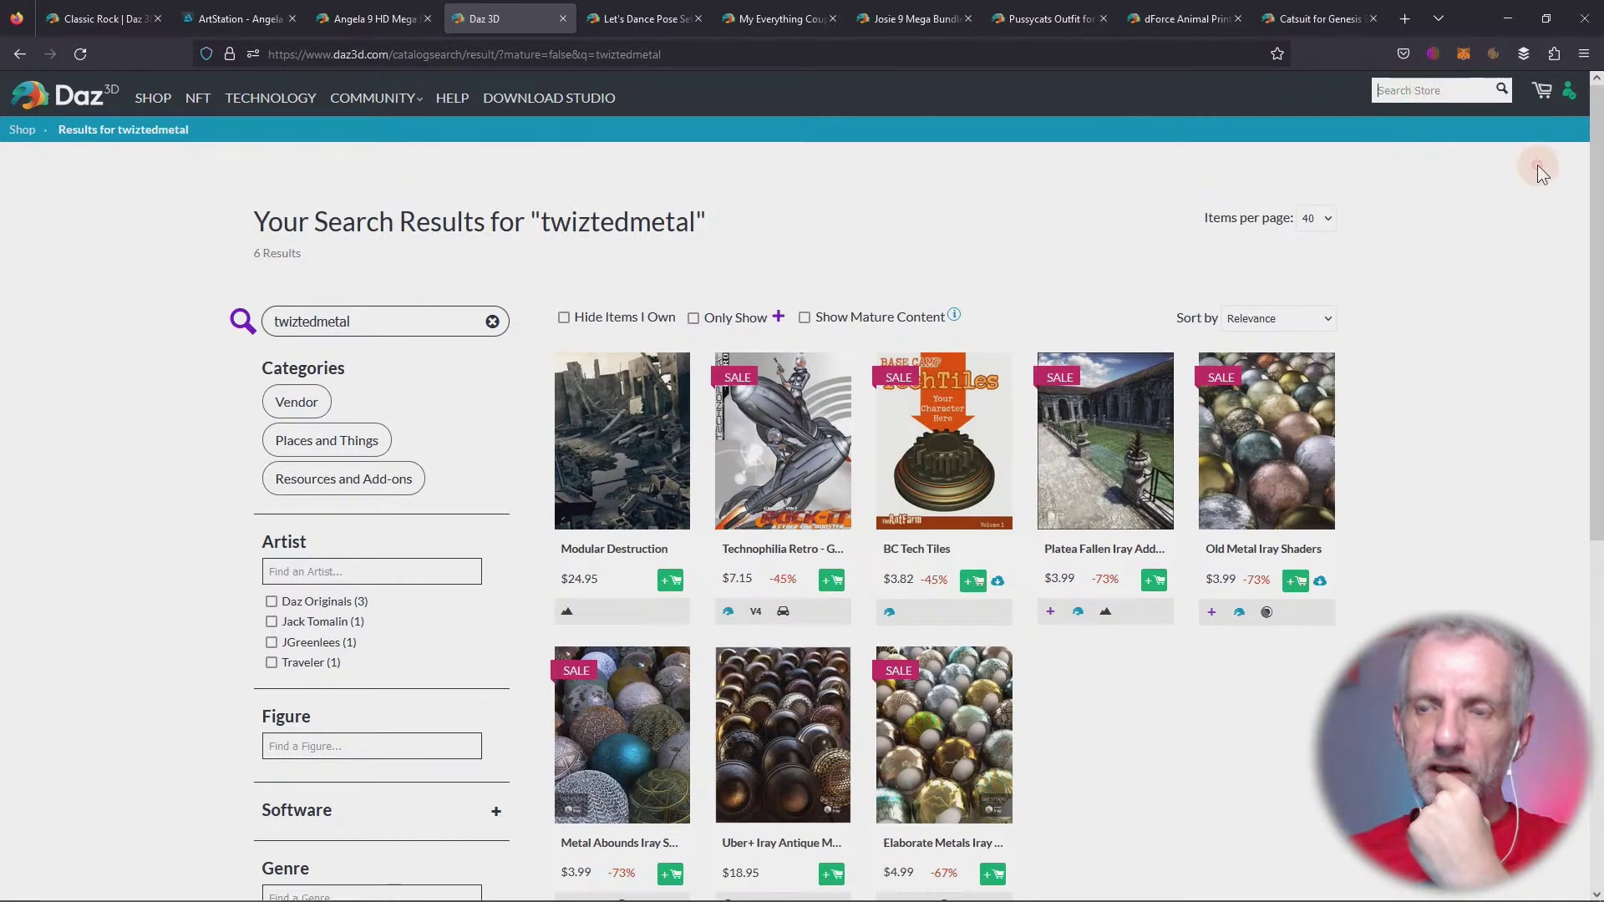
Search the store again for "twizted metal hair"
{"action": "type", "text": "twiz"}
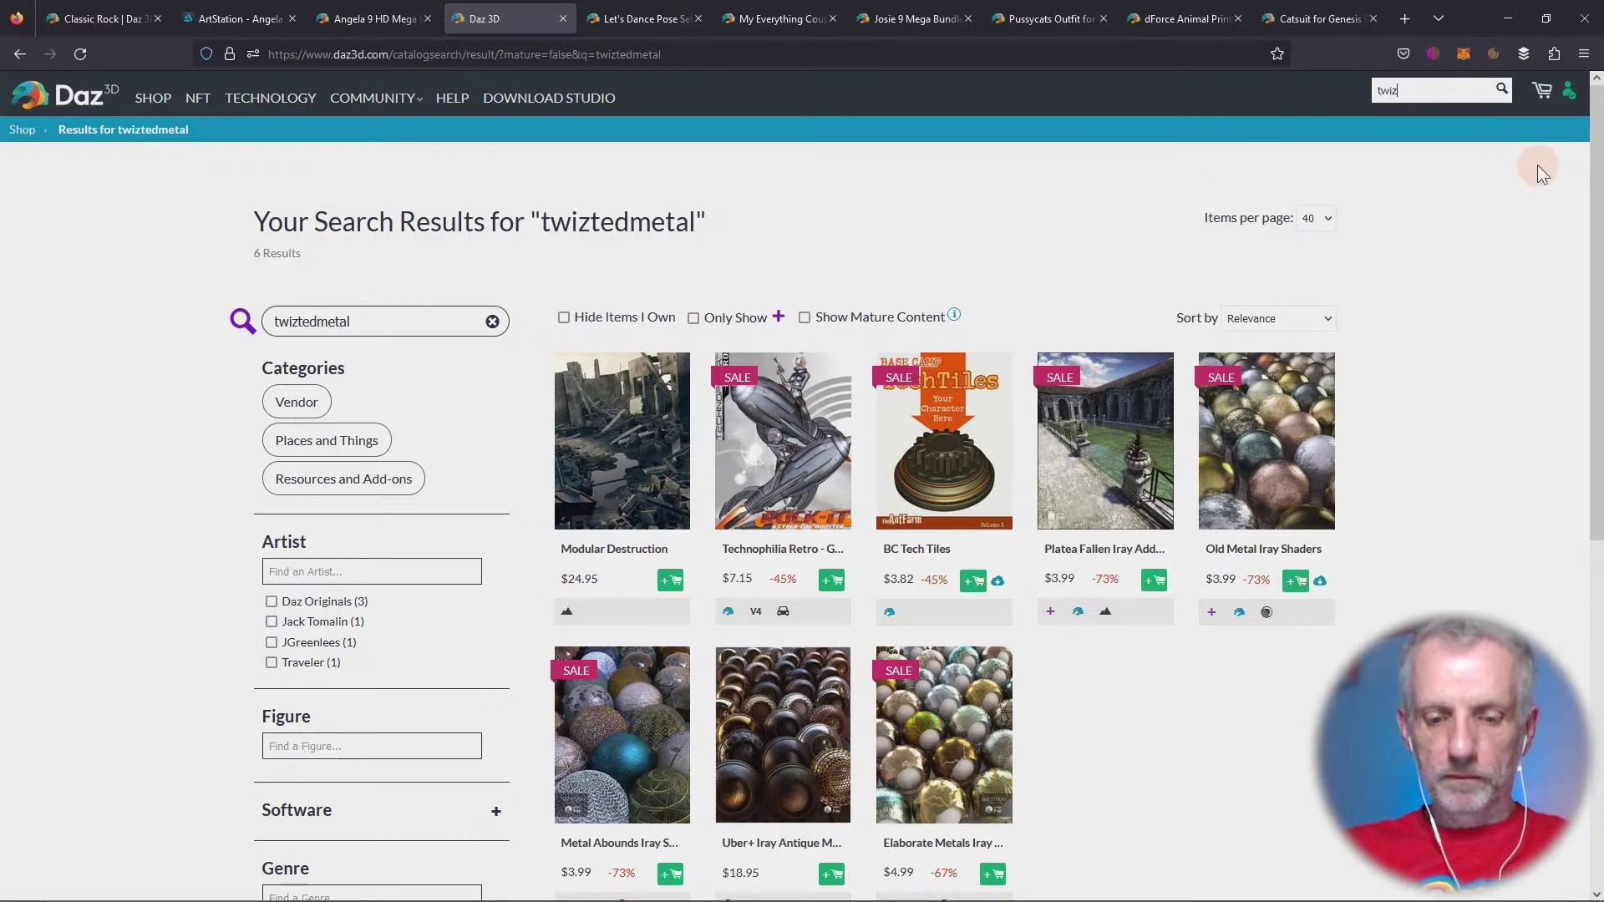
{"action": "type", "text": "ted met"}
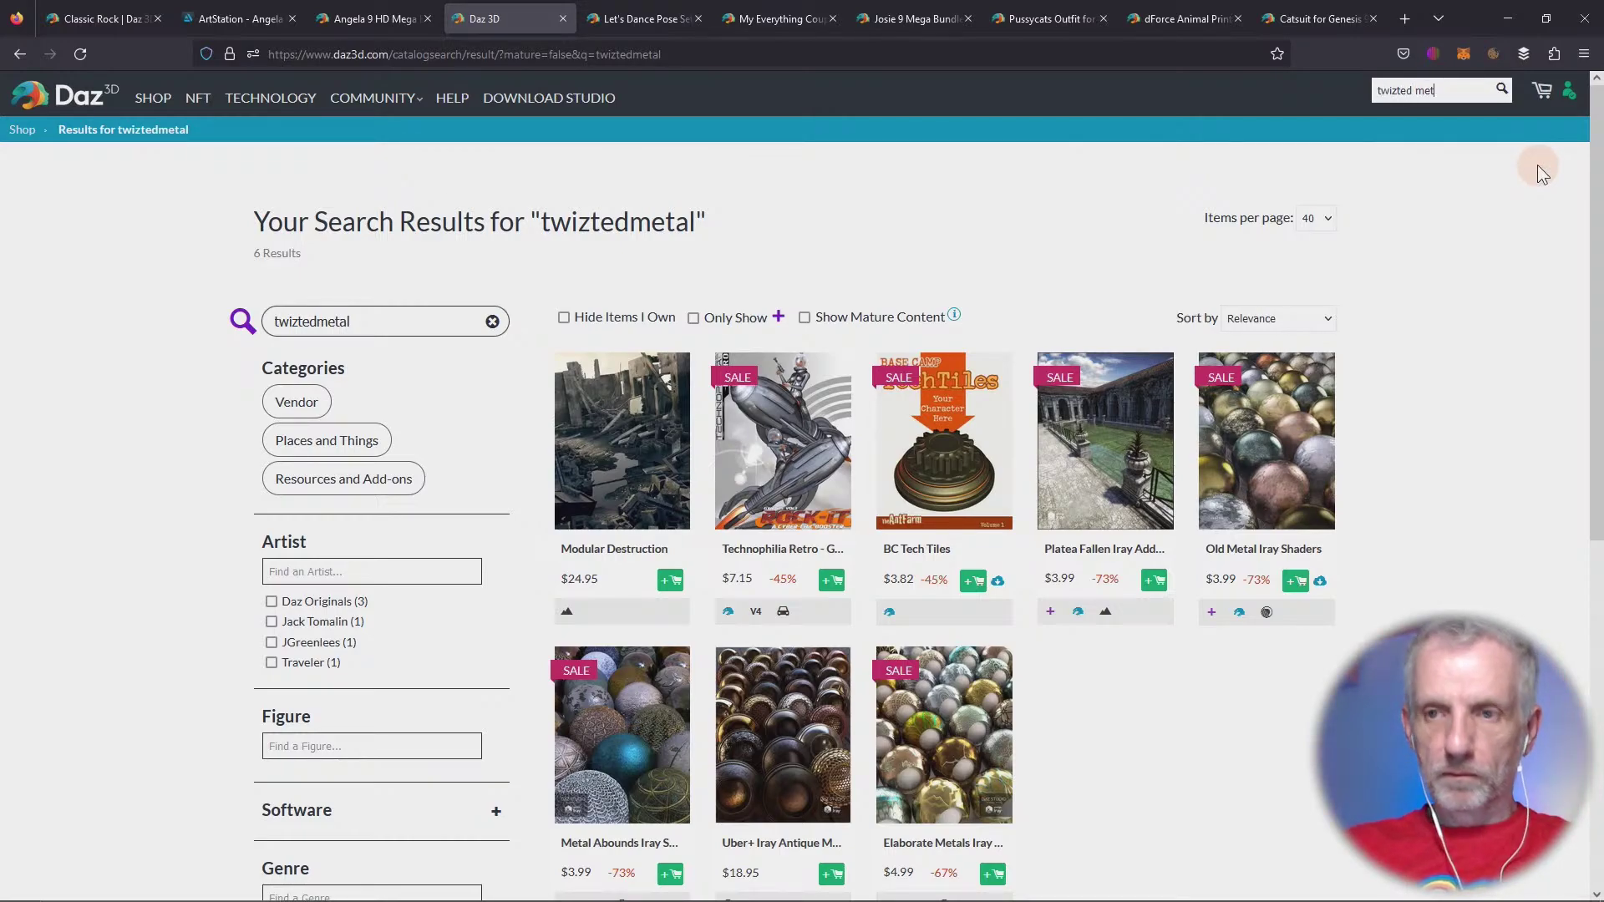
{"action": "type", "text": "al hair"}
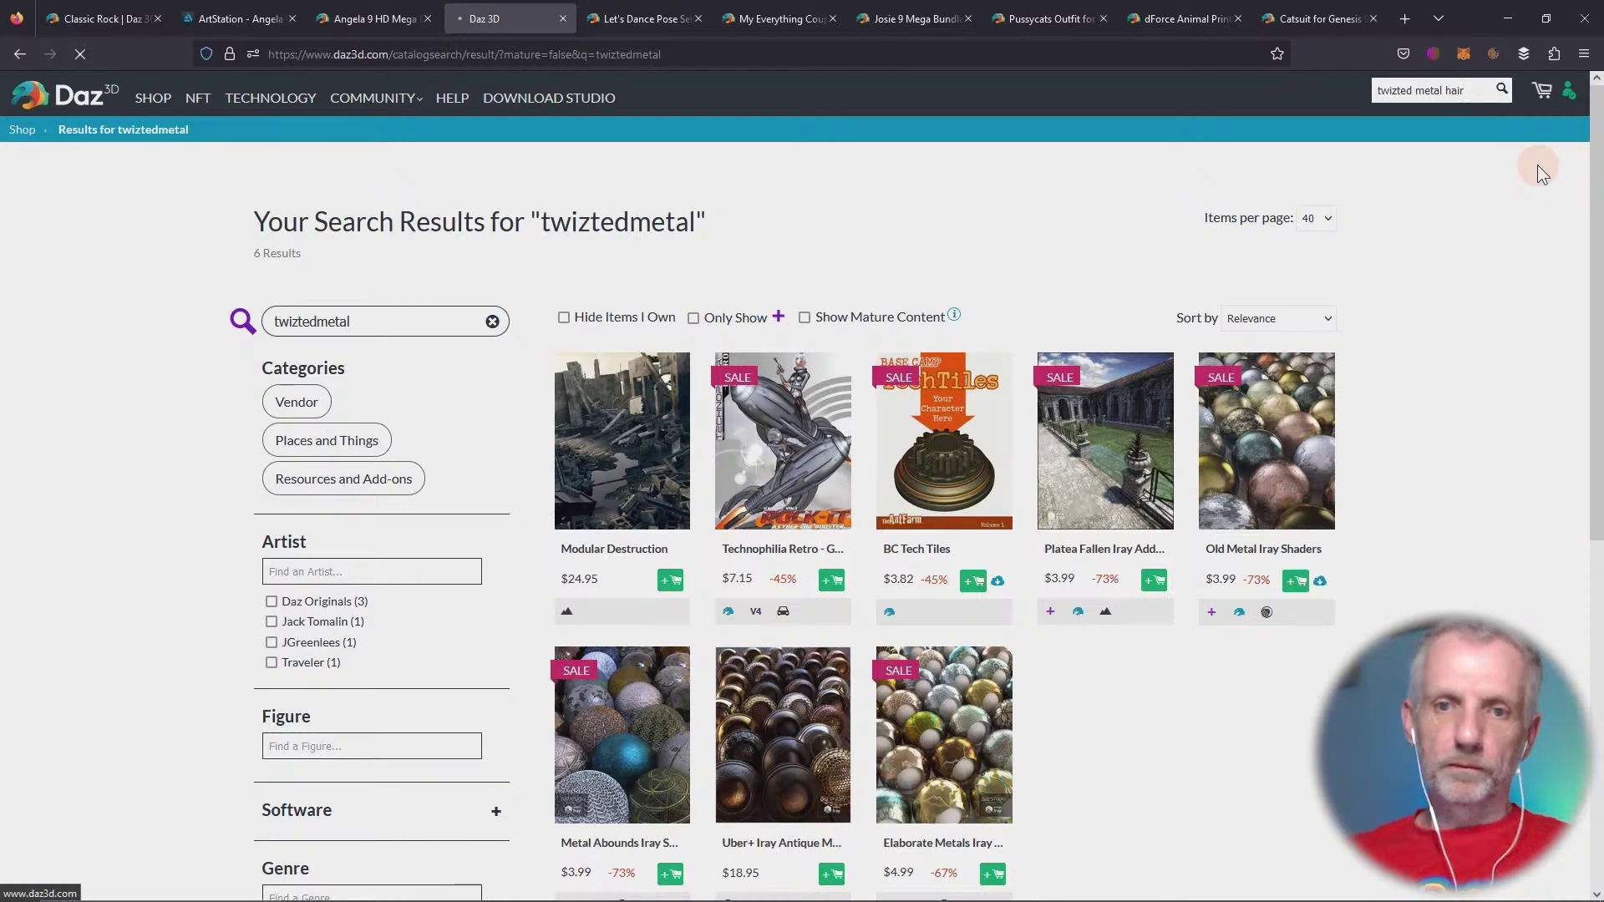
{"action": "key", "text": "Return"}
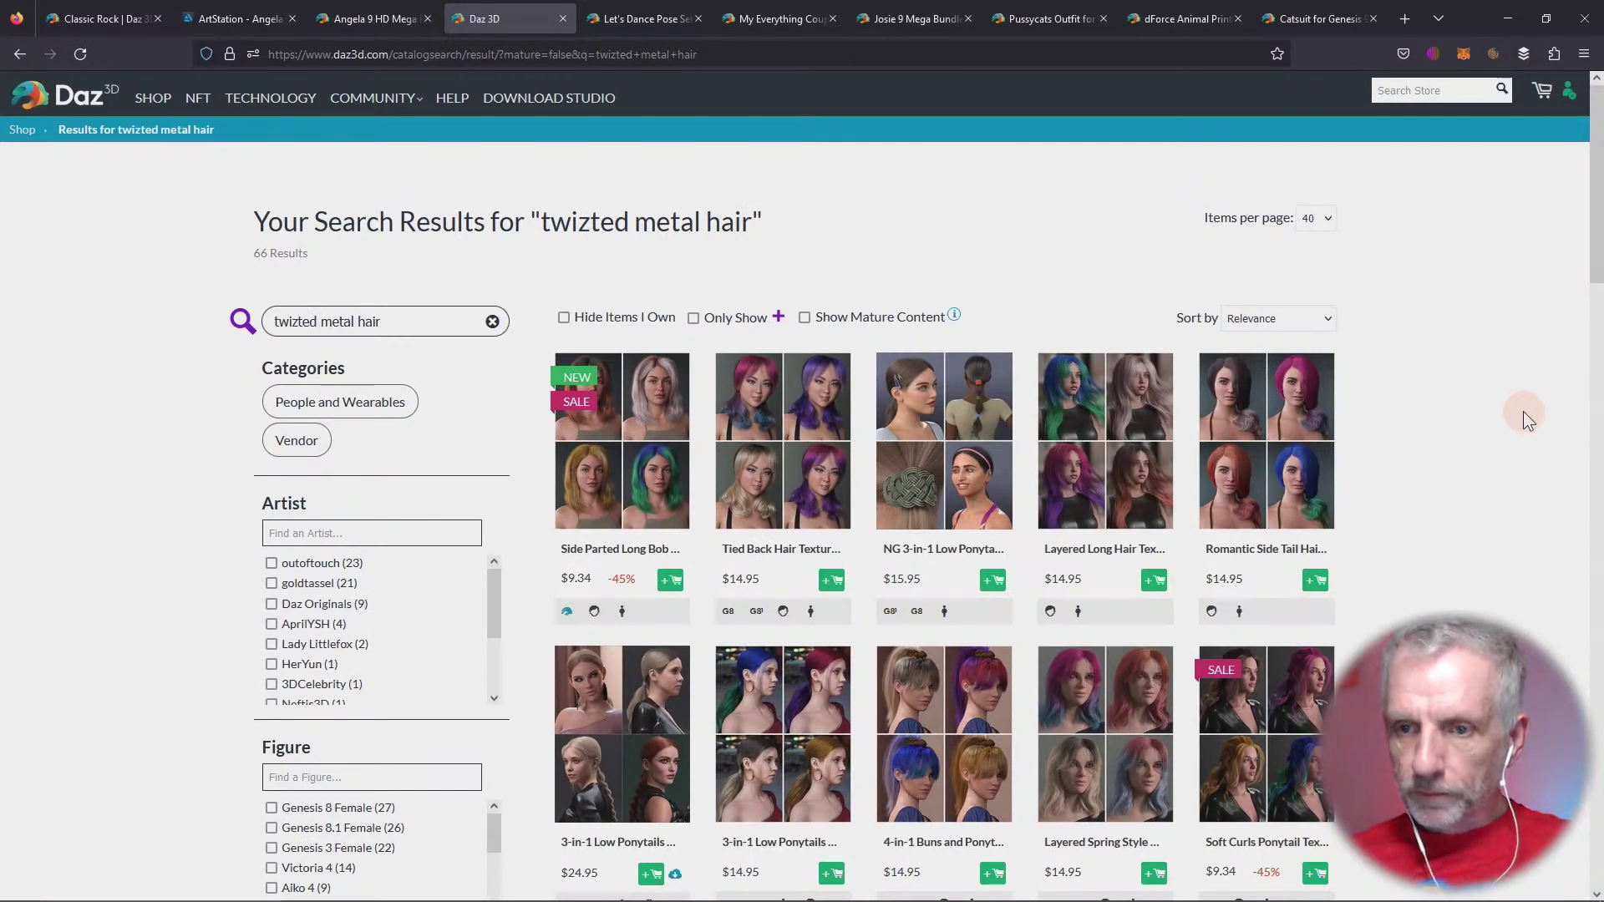
Look through the first hair results and open the Soft Curls Ponytail Texture Expansion product in a new tab
{"action": "scroll", "coordinate": [1523, 411], "scroll_direction": "down", "scroll_amount": 3}
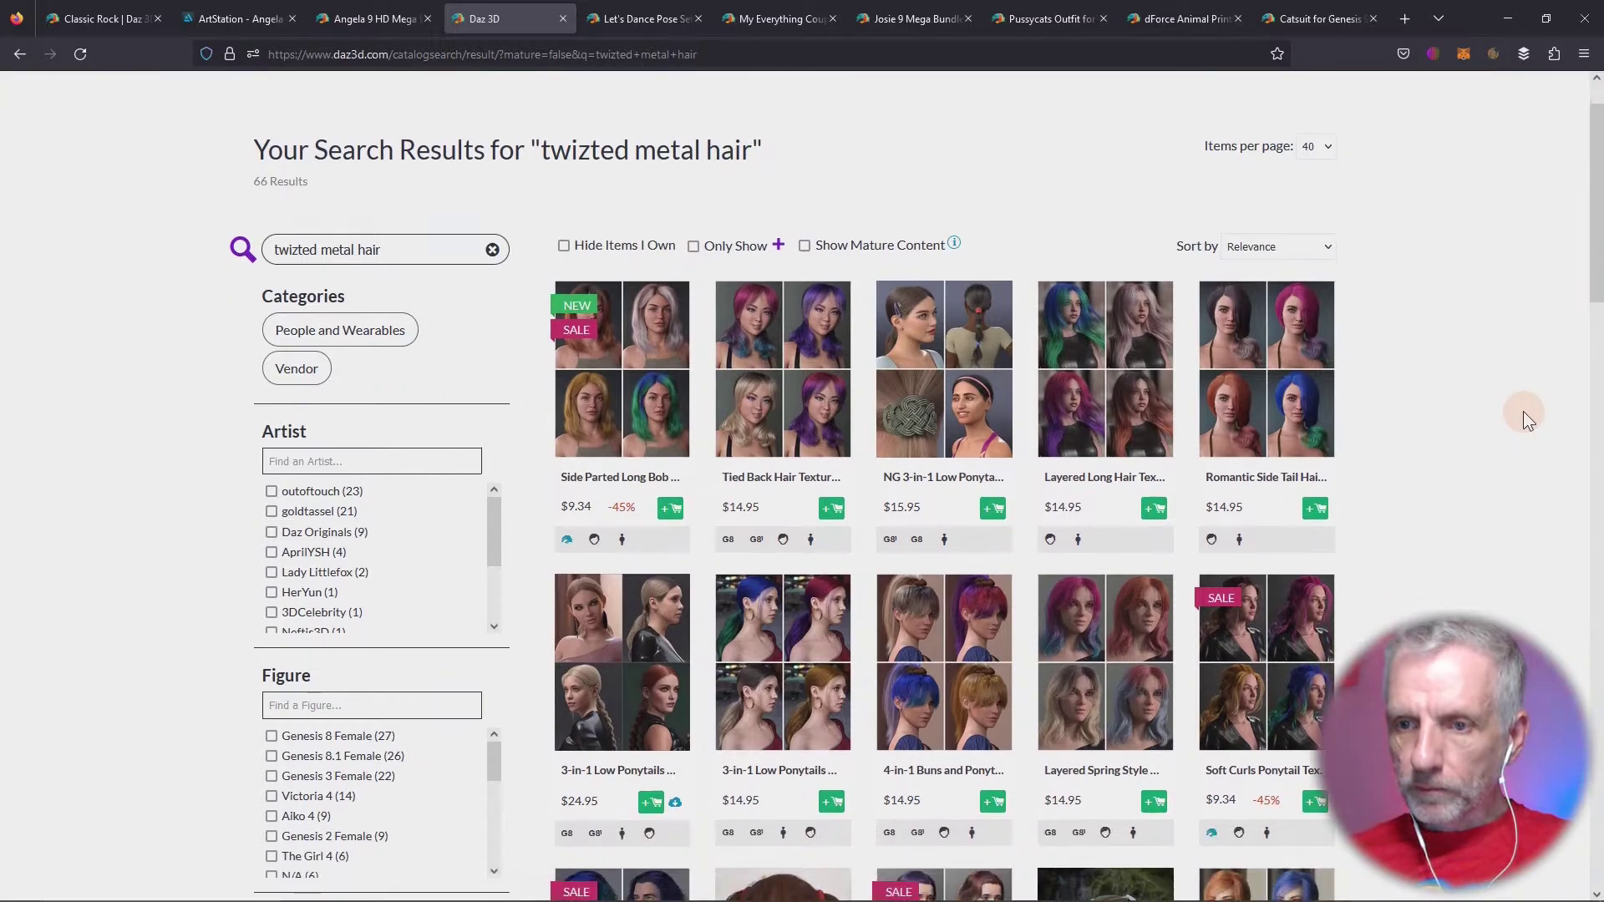
{"action": "scroll", "coordinate": [1522, 411], "scroll_direction": "down", "scroll_amount": 1}
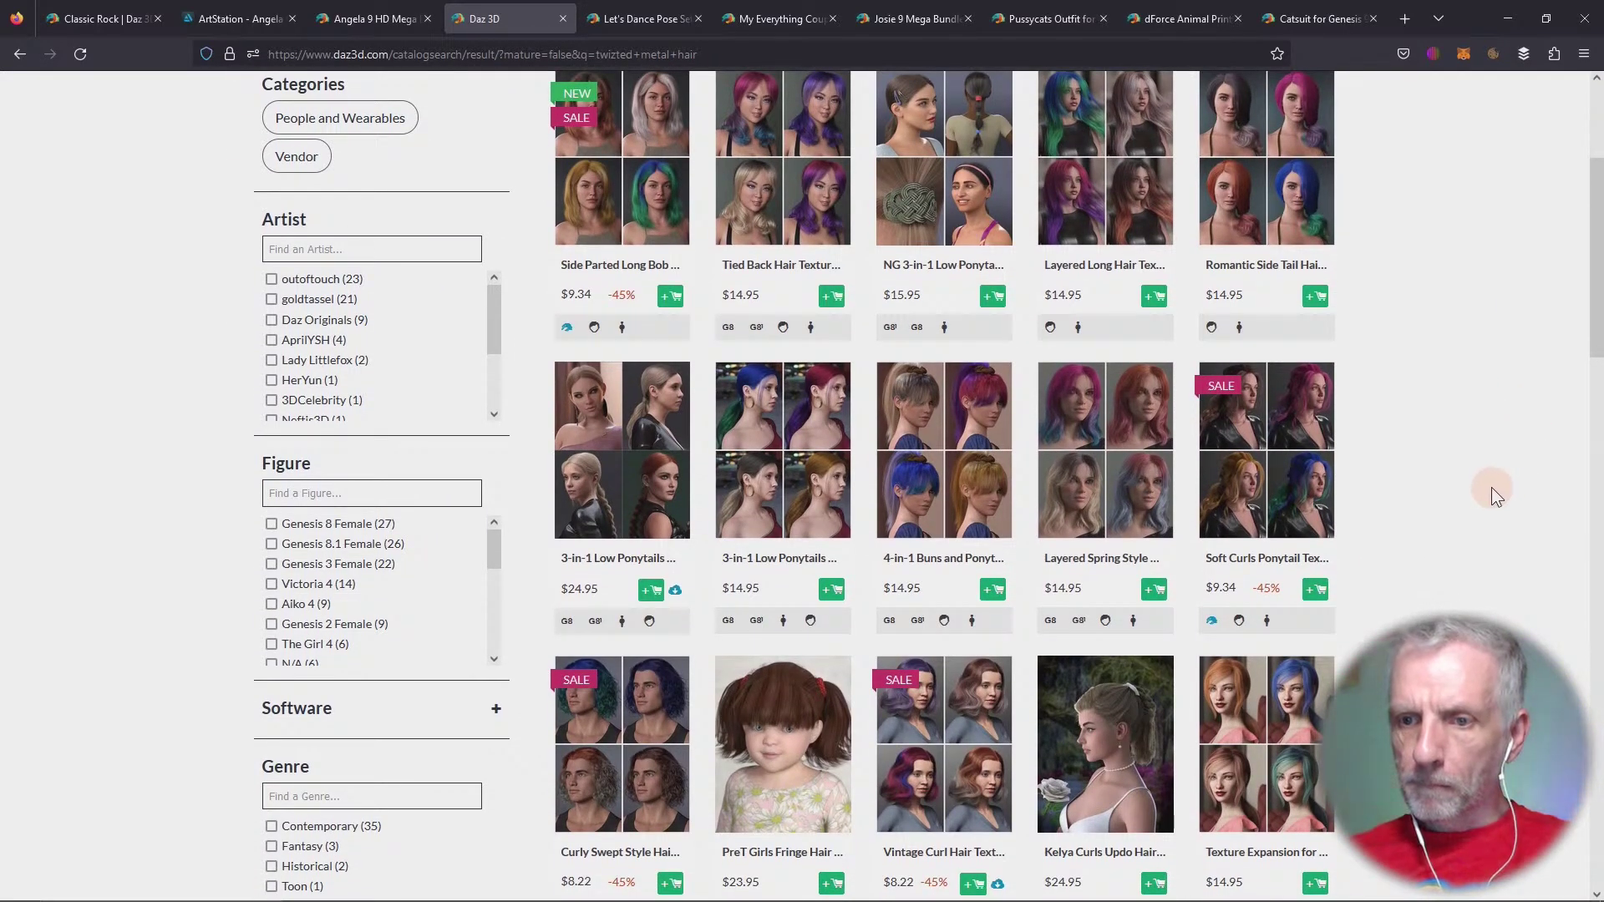
{"action": "middle_click", "coordinate": [1267, 558]}
{"action": "scroll", "coordinate": [1466, 449], "scroll_direction": "down", "scroll_amount": 1}
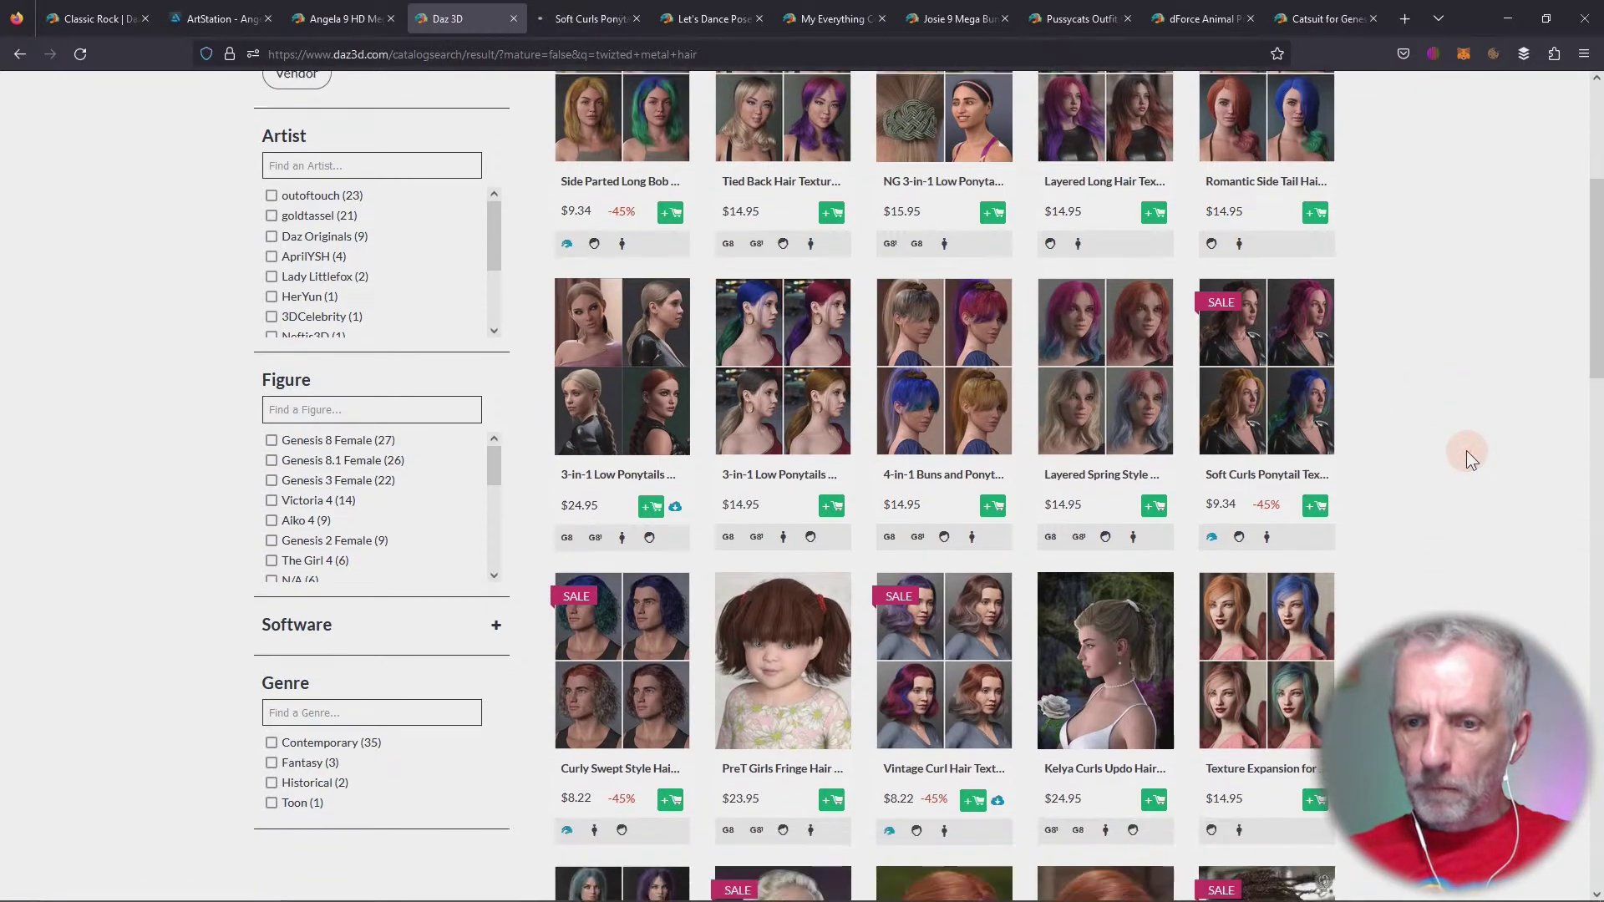
{"action": "scroll", "coordinate": [1466, 450], "scroll_direction": "down", "scroll_amount": 2}
{"action": "scroll", "coordinate": [1466, 449], "scroll_direction": "up", "scroll_amount": 8}
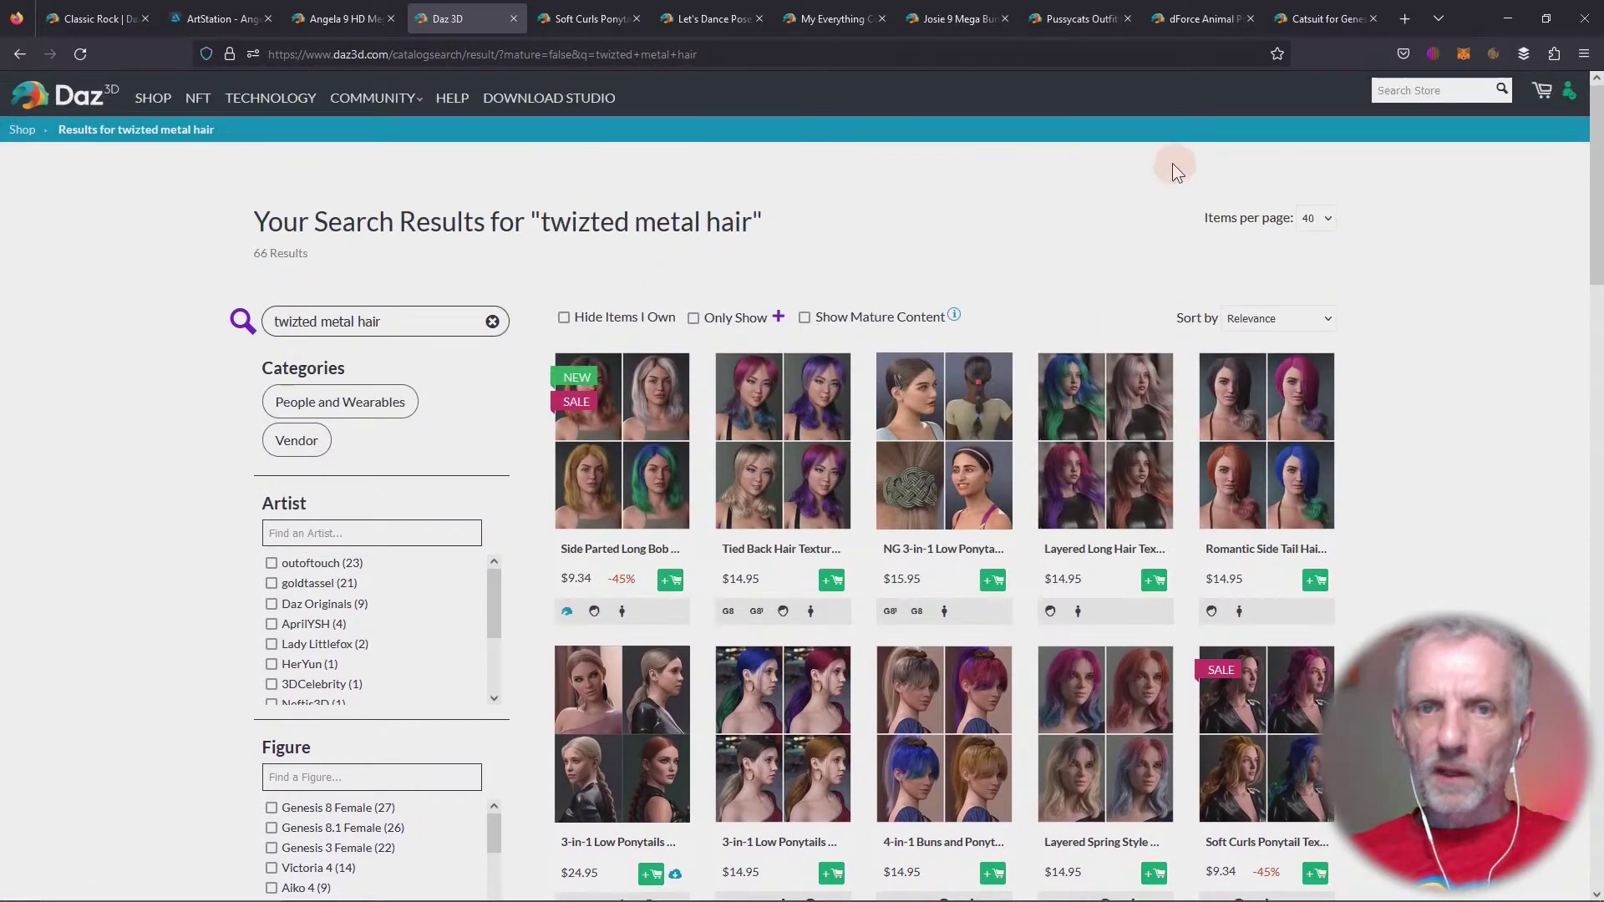
Review the Soft Curls Ponytail Texture Expansion product page and close its tab
{"action": "left_click", "coordinate": [589, 18]}
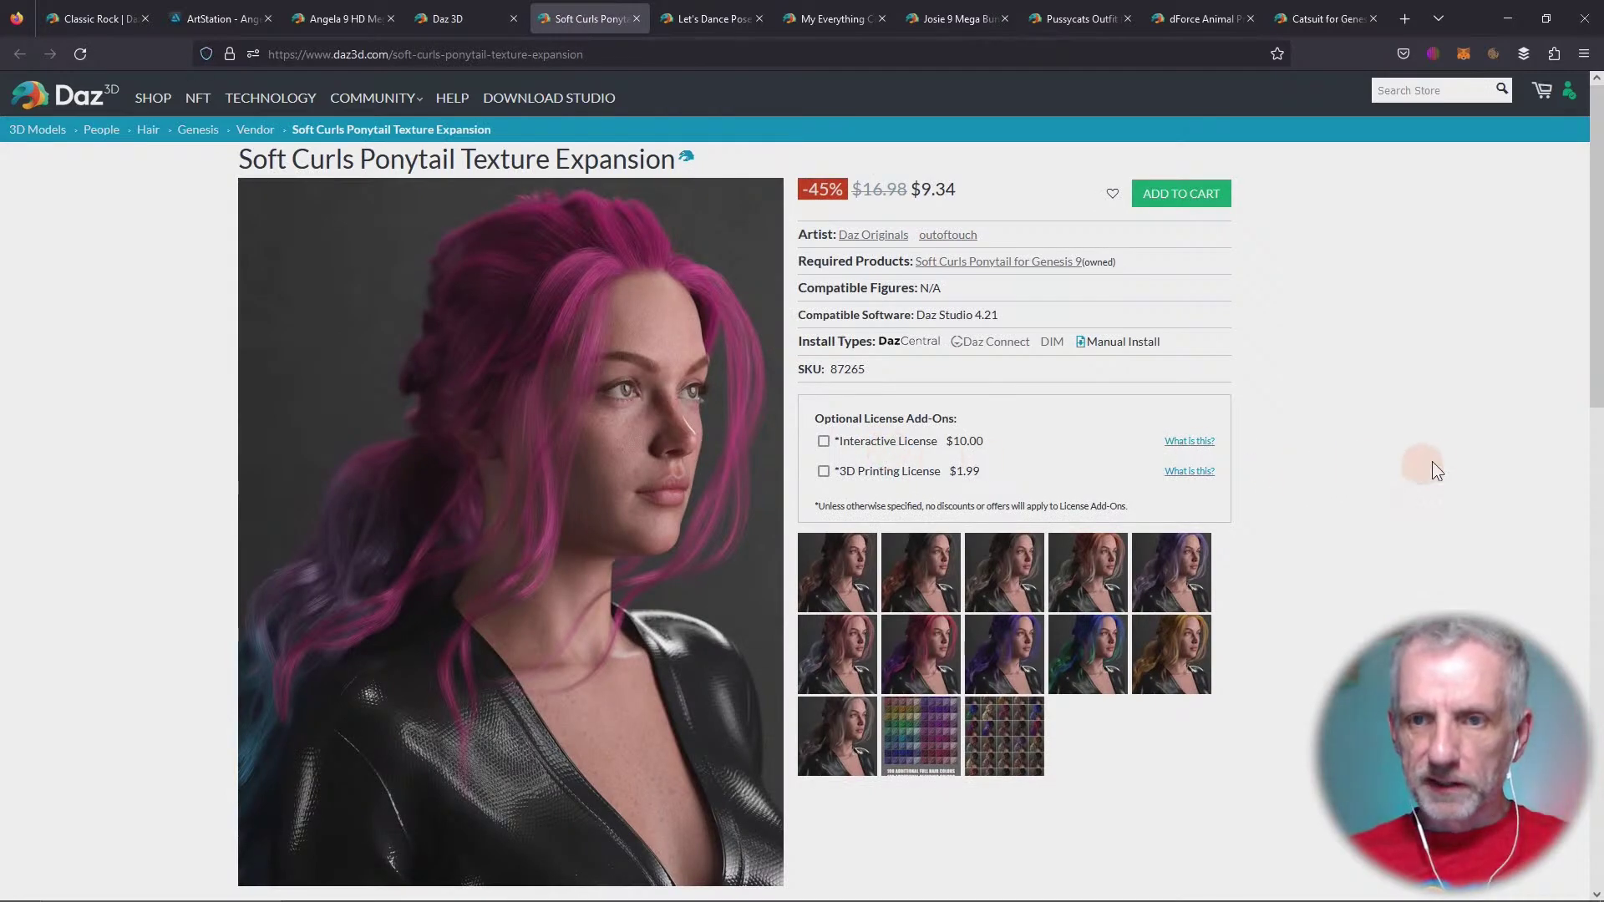
{"action": "scroll", "coordinate": [1432, 465], "scroll_direction": "down", "scroll_amount": 2}
{"action": "scroll", "coordinate": [1433, 467], "scroll_direction": "up", "scroll_amount": 3}
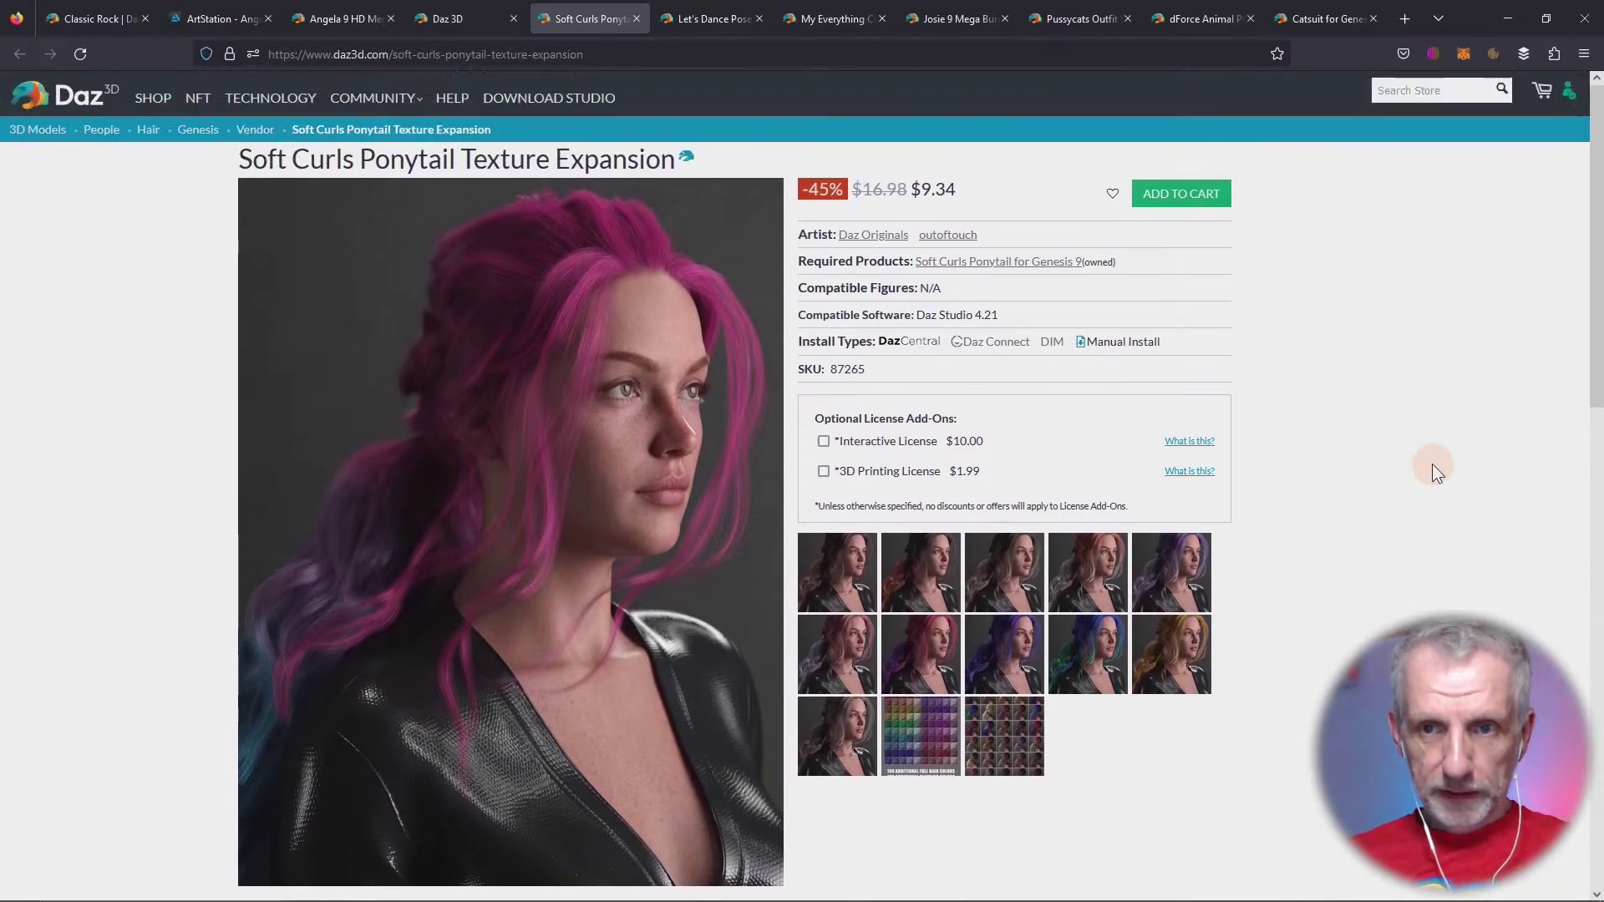
{"action": "left_click", "coordinate": [636, 18]}
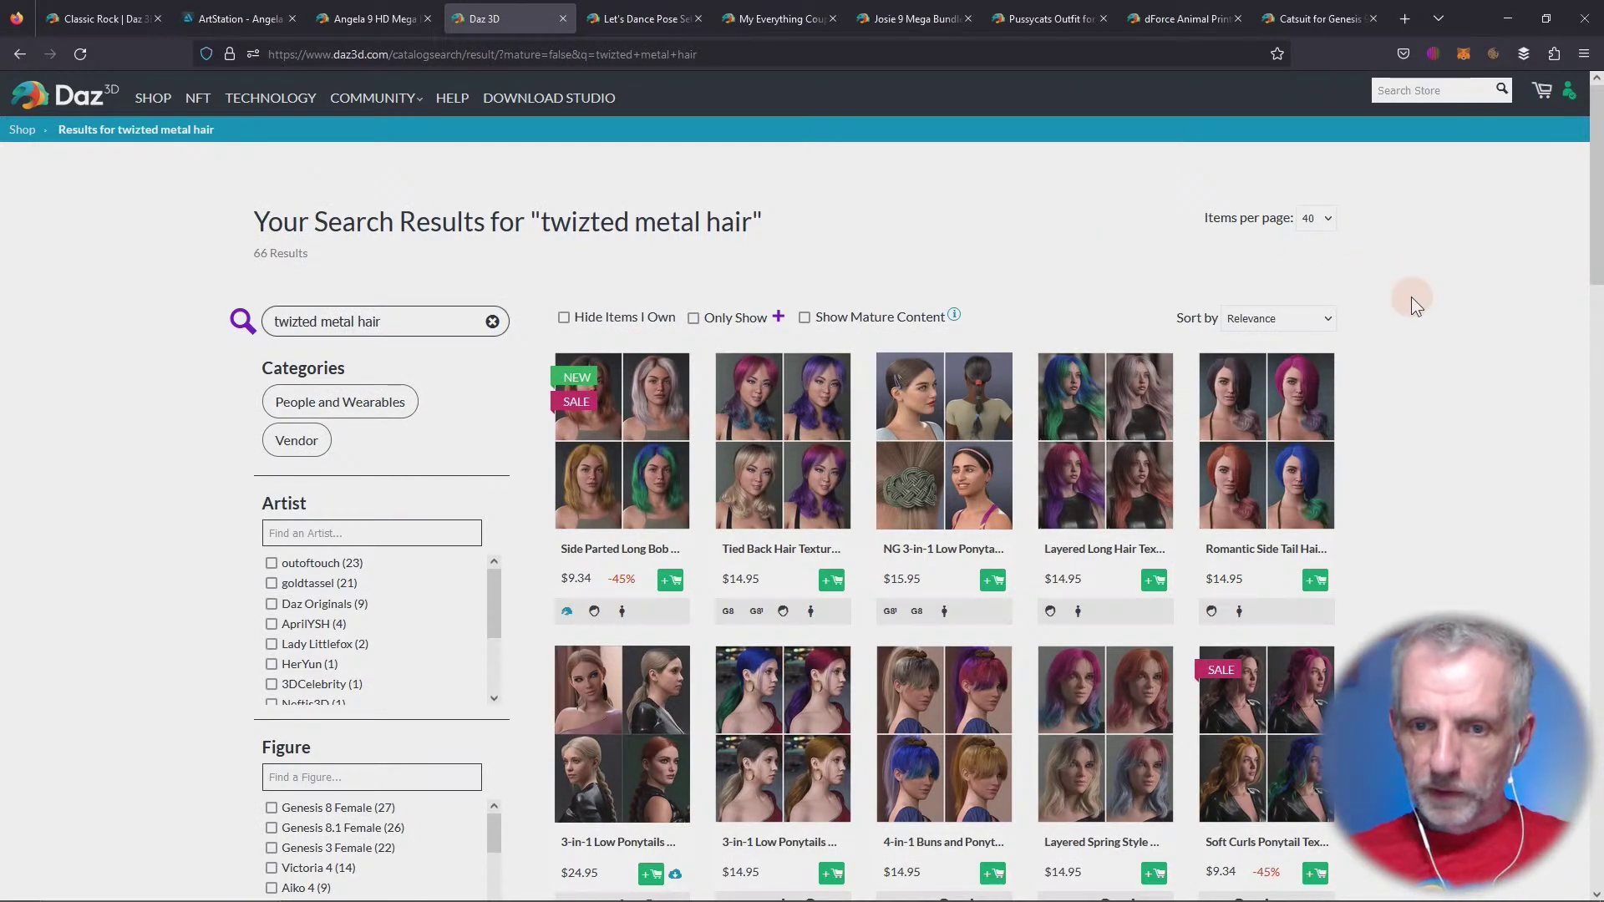
Browse the rest of the "twizted metal hair" results for hair shader products and return to the start of the list
{"action": "scroll", "coordinate": [1402, 412], "scroll_direction": "down", "scroll_amount": 4}
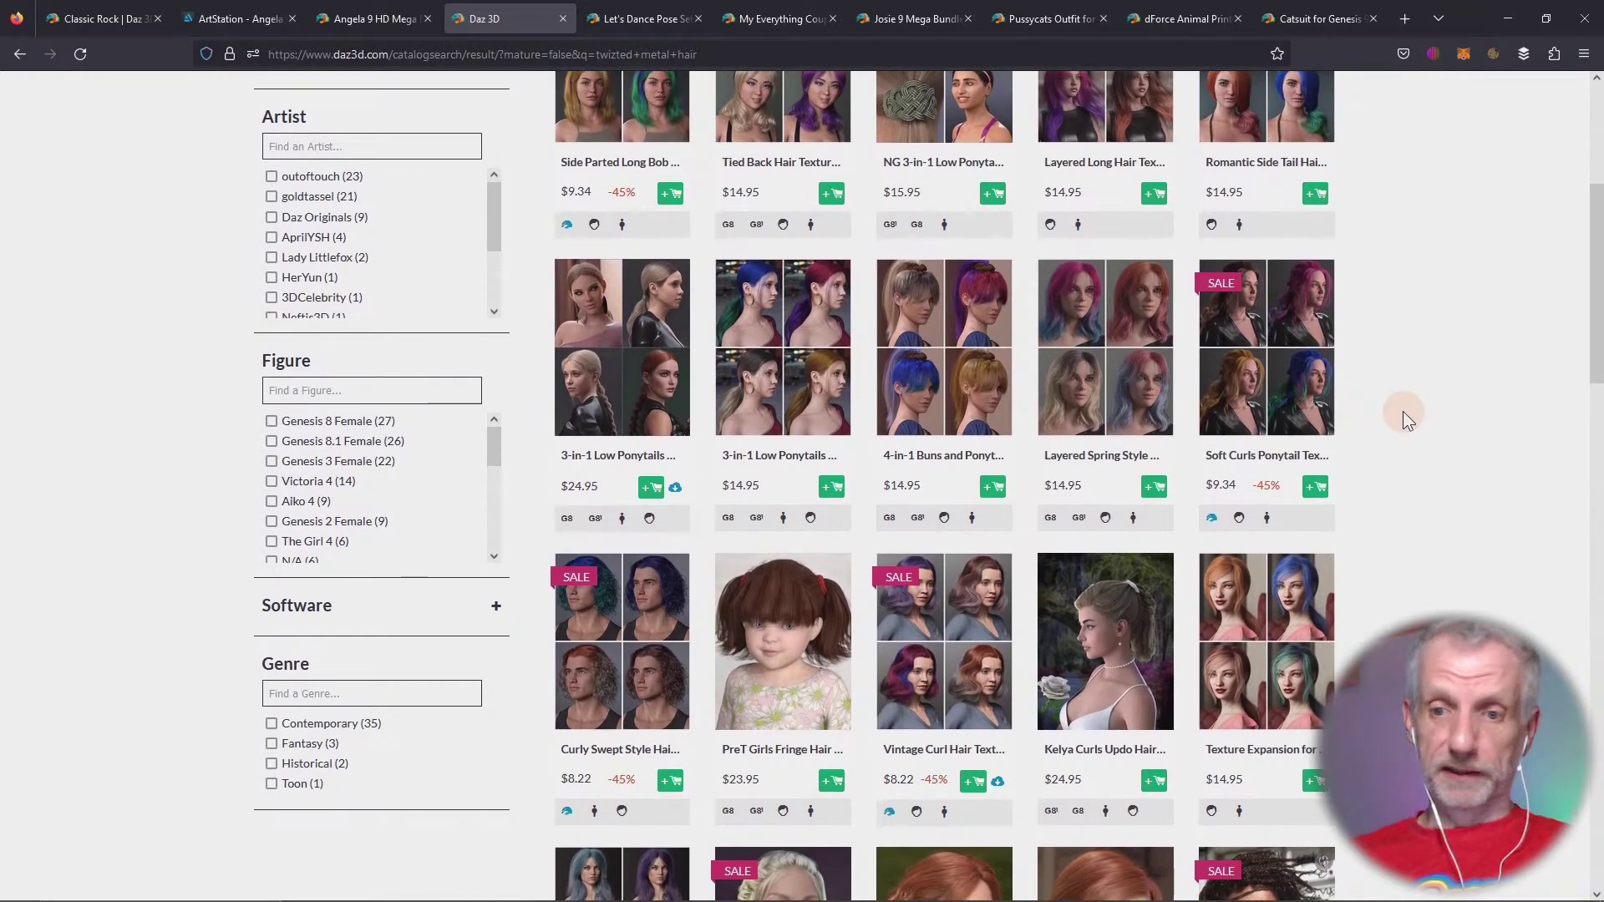
{"action": "scroll", "coordinate": [1402, 411], "scroll_direction": "down", "scroll_amount": 4}
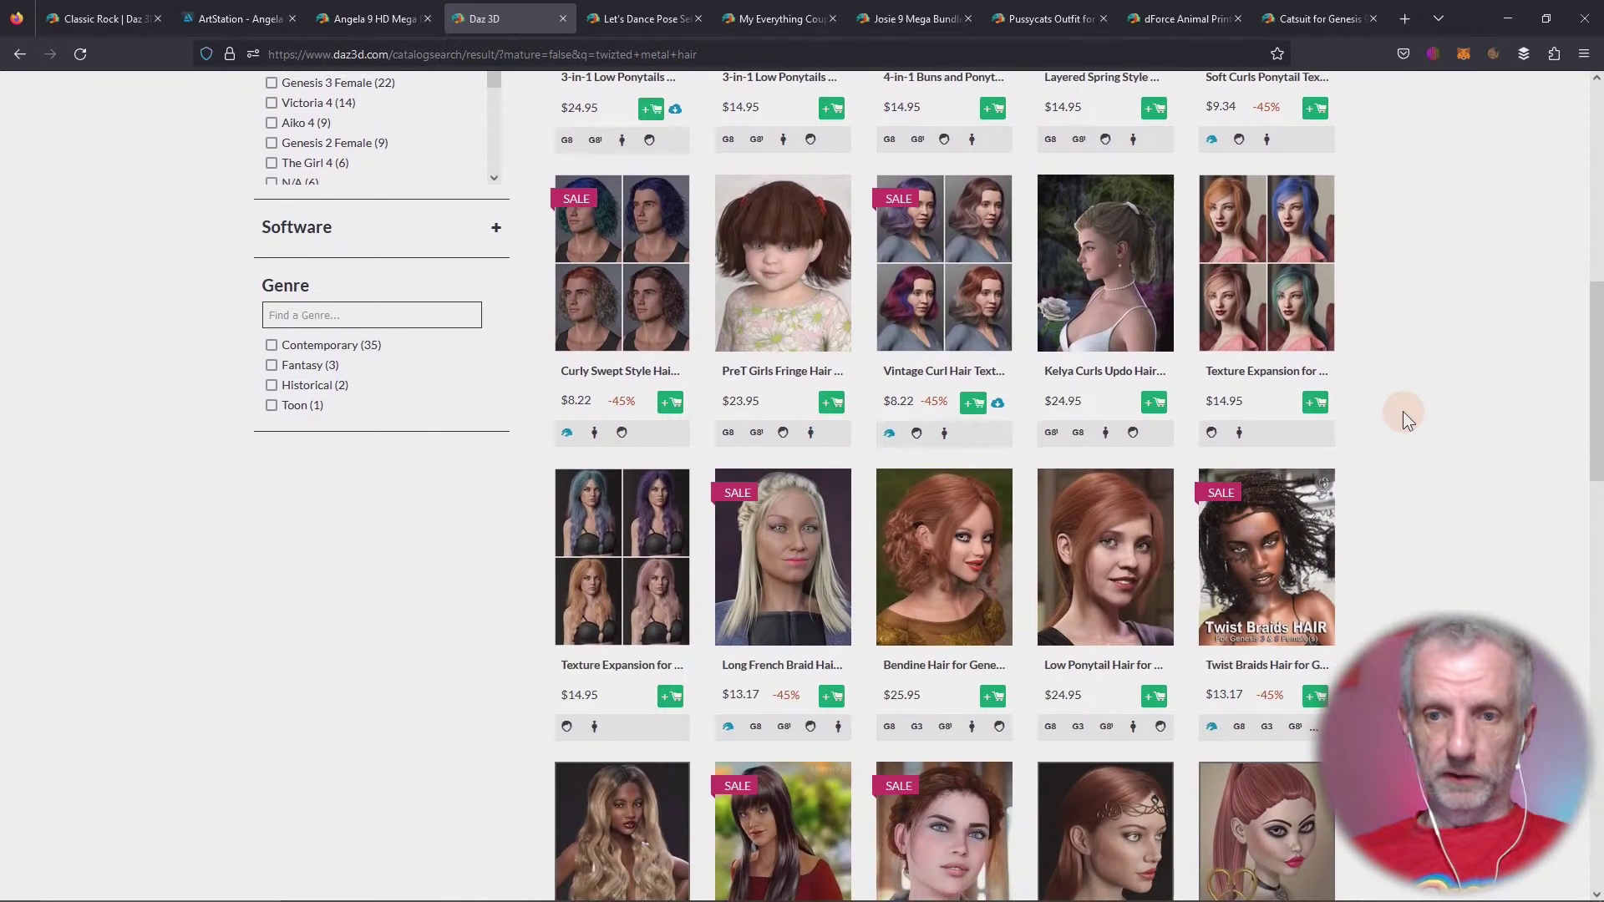
{"action": "scroll", "coordinate": [1402, 411], "scroll_direction": "down", "scroll_amount": 4}
{"action": "scroll", "coordinate": [1402, 411], "scroll_direction": "down", "scroll_amount": 6}
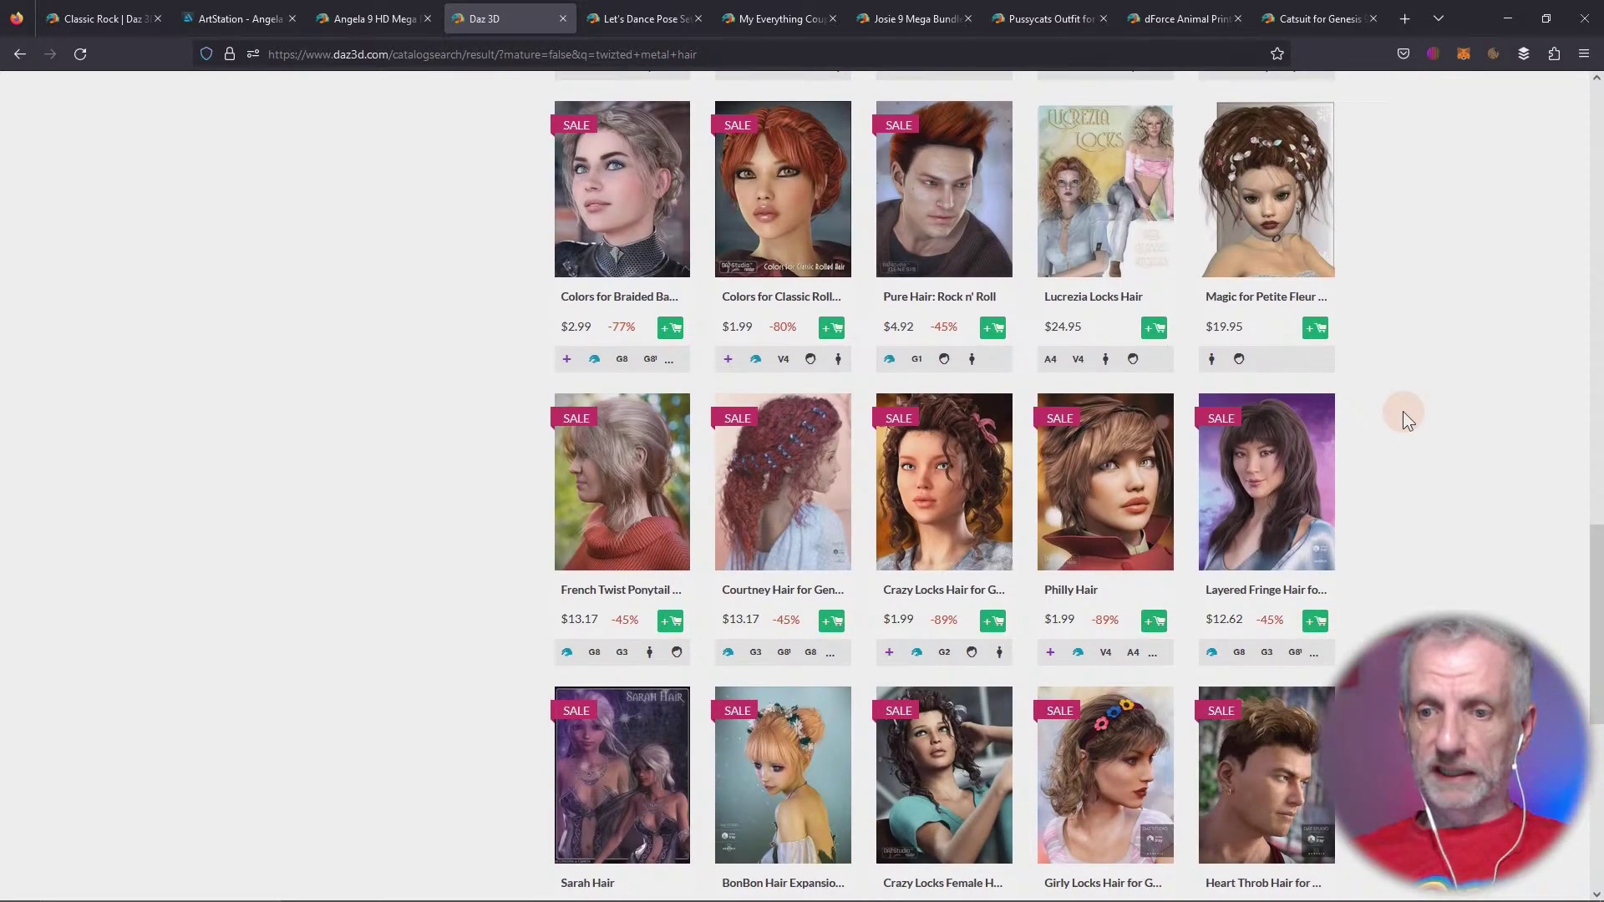
{"action": "scroll", "coordinate": [1402, 411], "scroll_direction": "down", "scroll_amount": 5}
{"action": "scroll", "coordinate": [1403, 412], "scroll_direction": "up", "scroll_amount": 20}
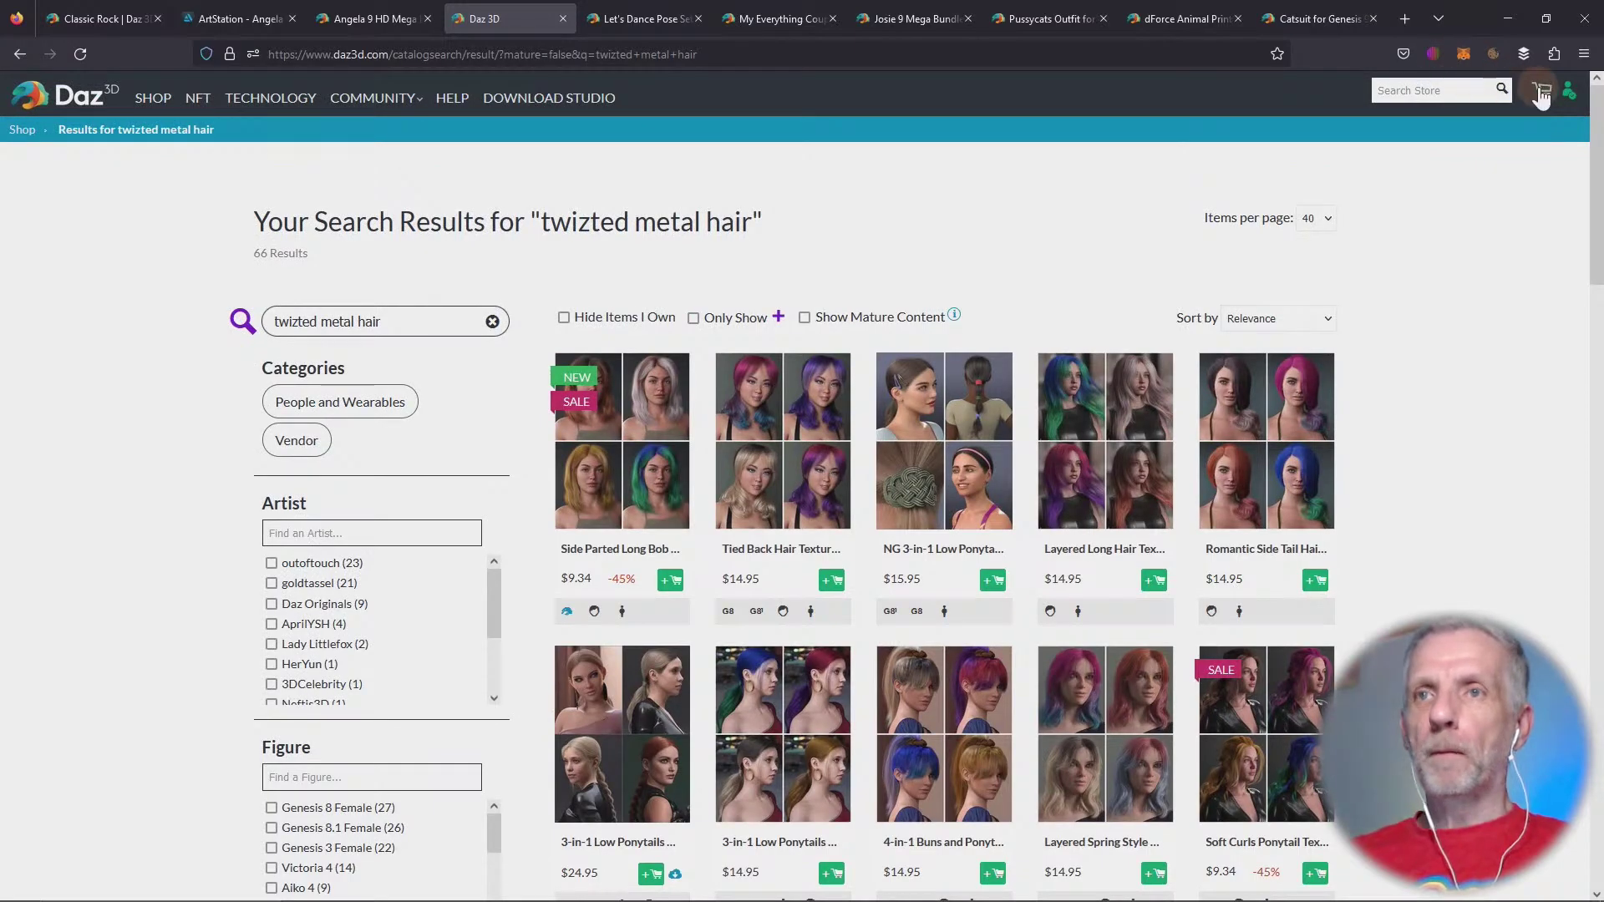
Search the store for "twisted metal hair shader", check the hair conversion's progress in DAZ Studio, and return to the results
{"action": "left_click", "coordinate": [1433, 95]}
{"action": "type", "text": "twi"}
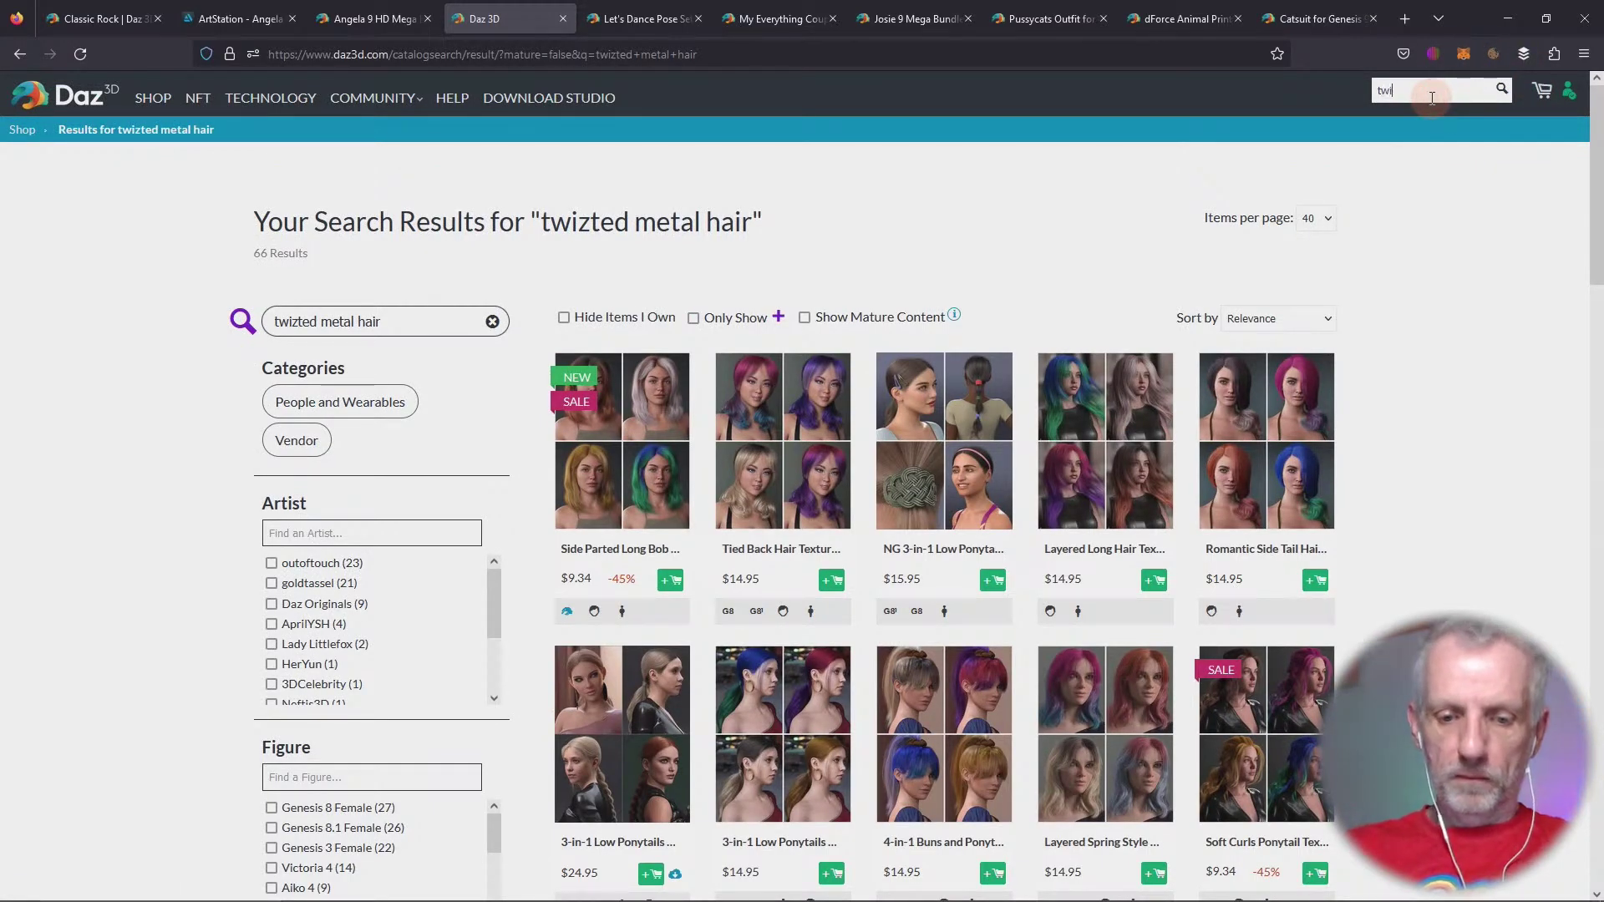
{"action": "type", "text": "sted metal hair shader"}
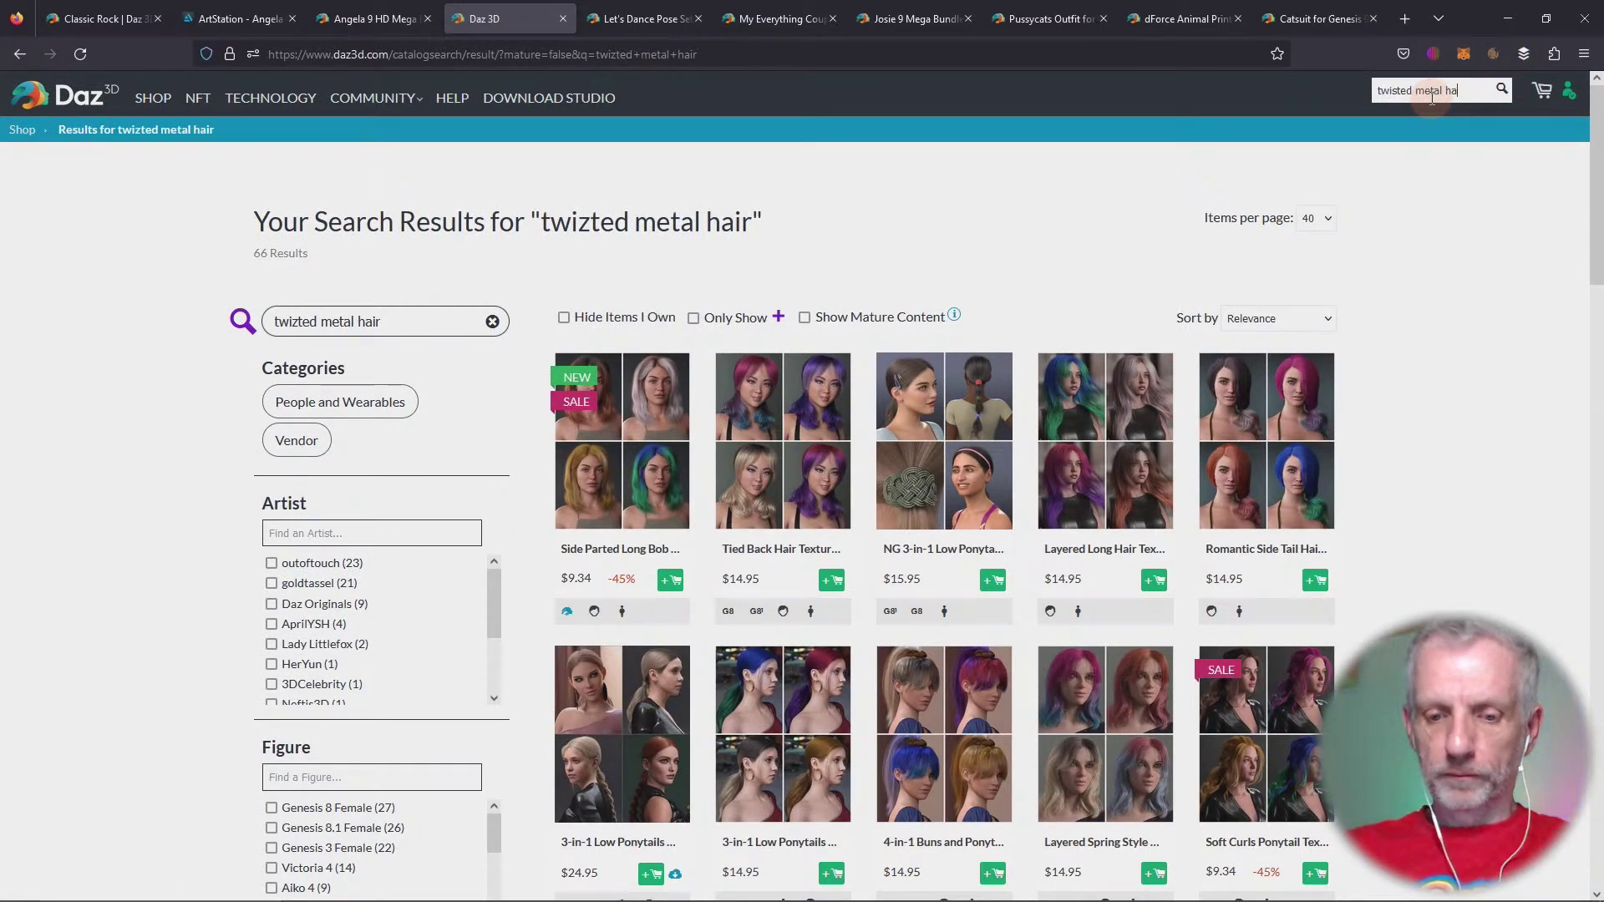
{"action": "key", "text": "Return"}
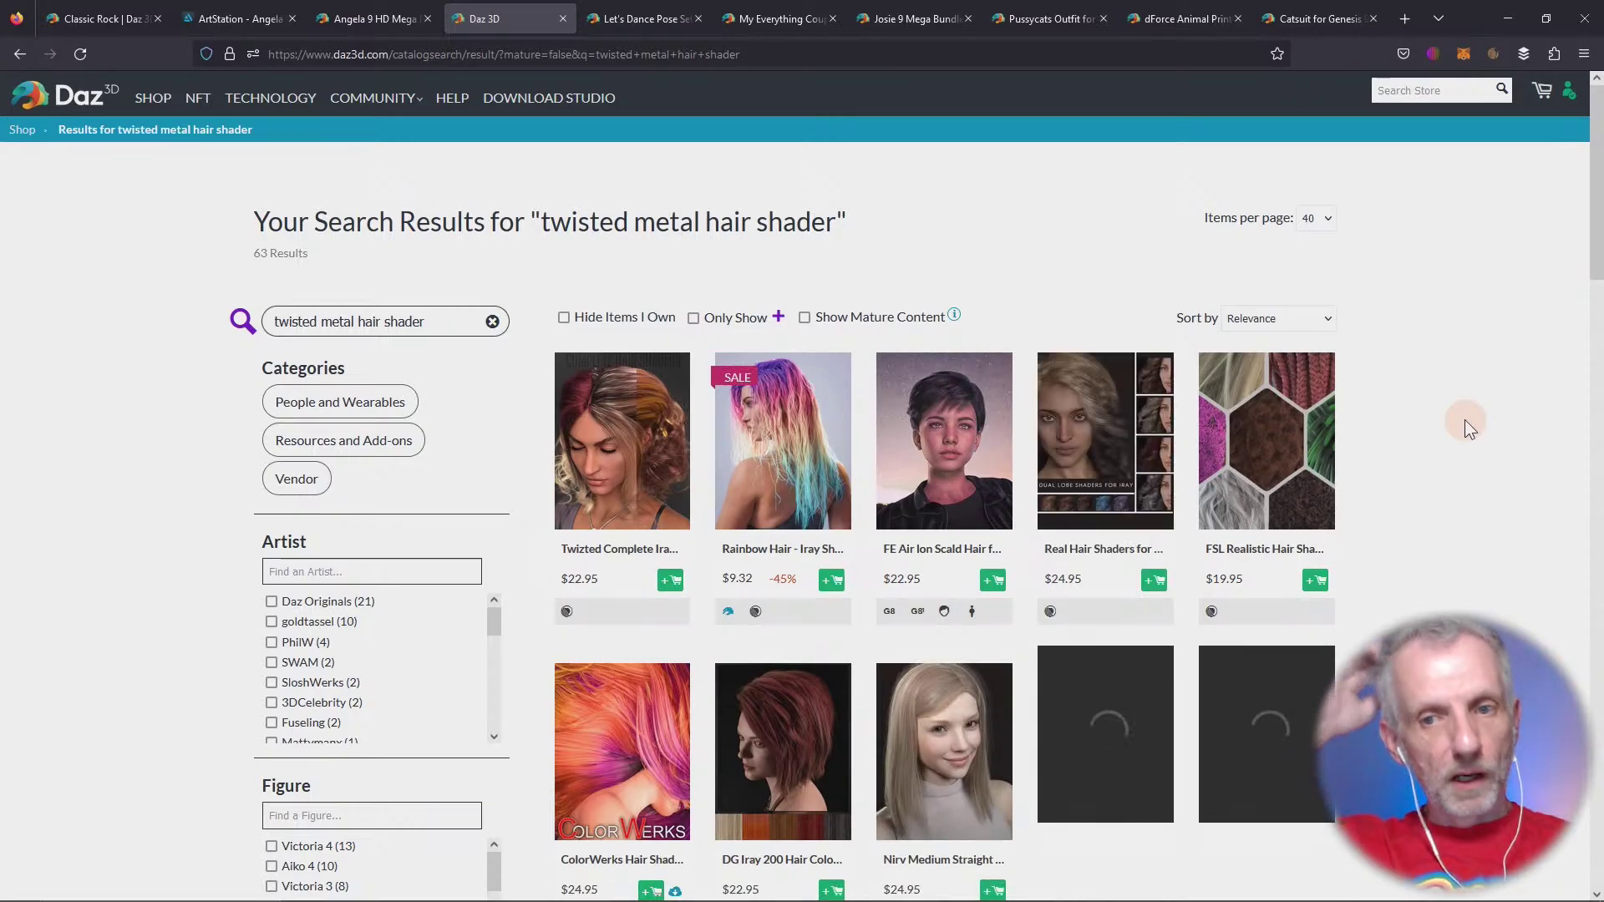
{"action": "key", "text": "alt+Tab"}
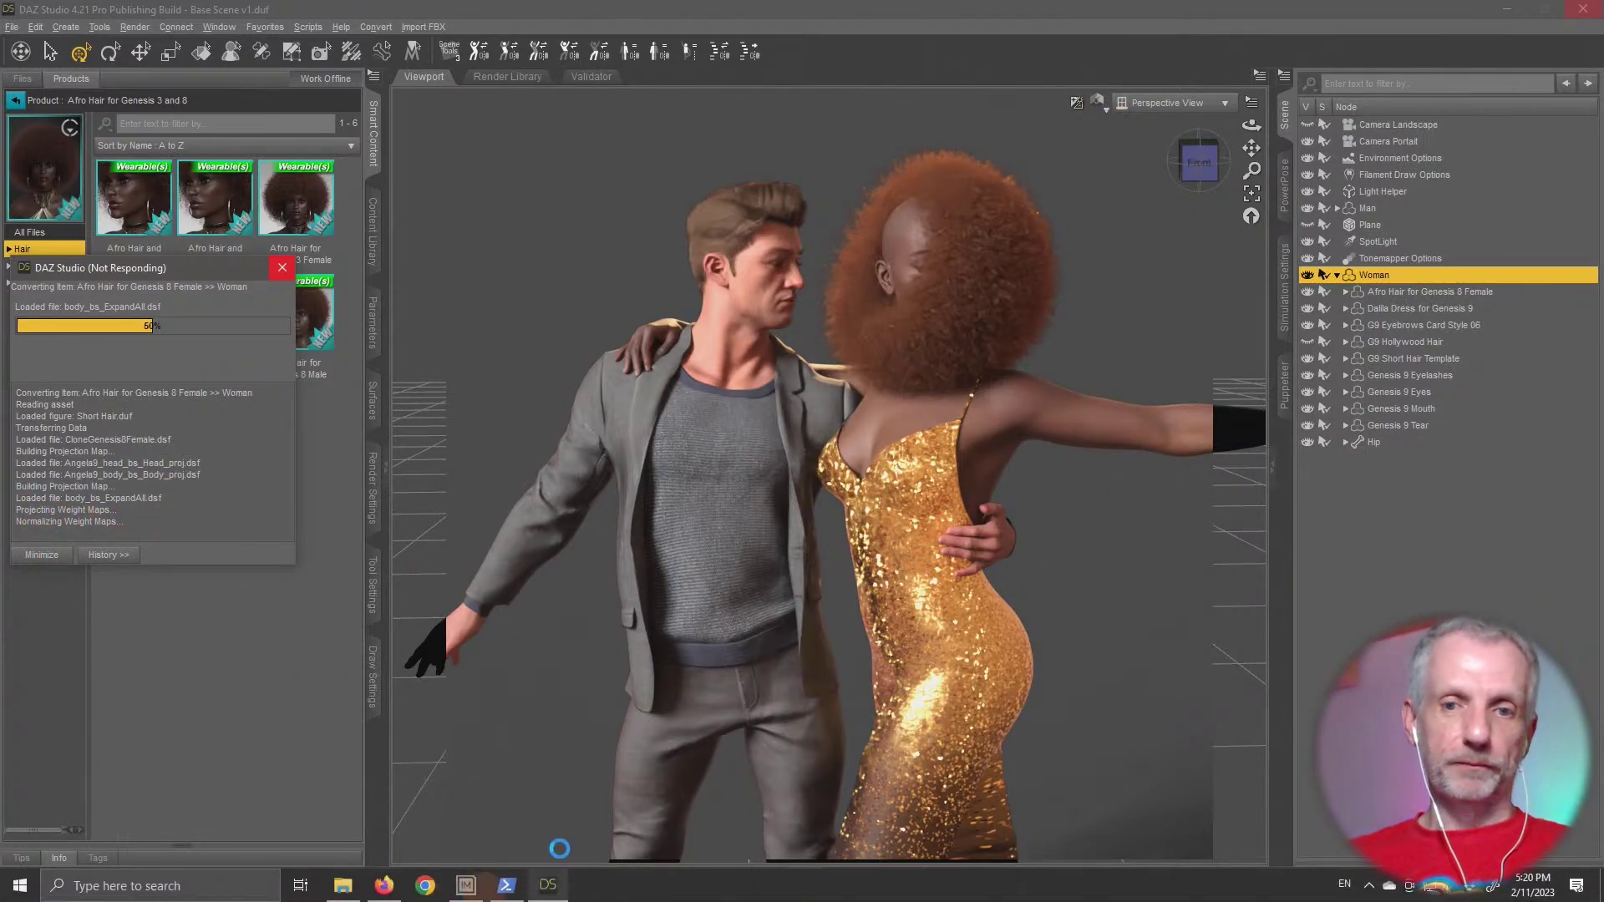
{"action": "key", "text": "alt+Tab"}
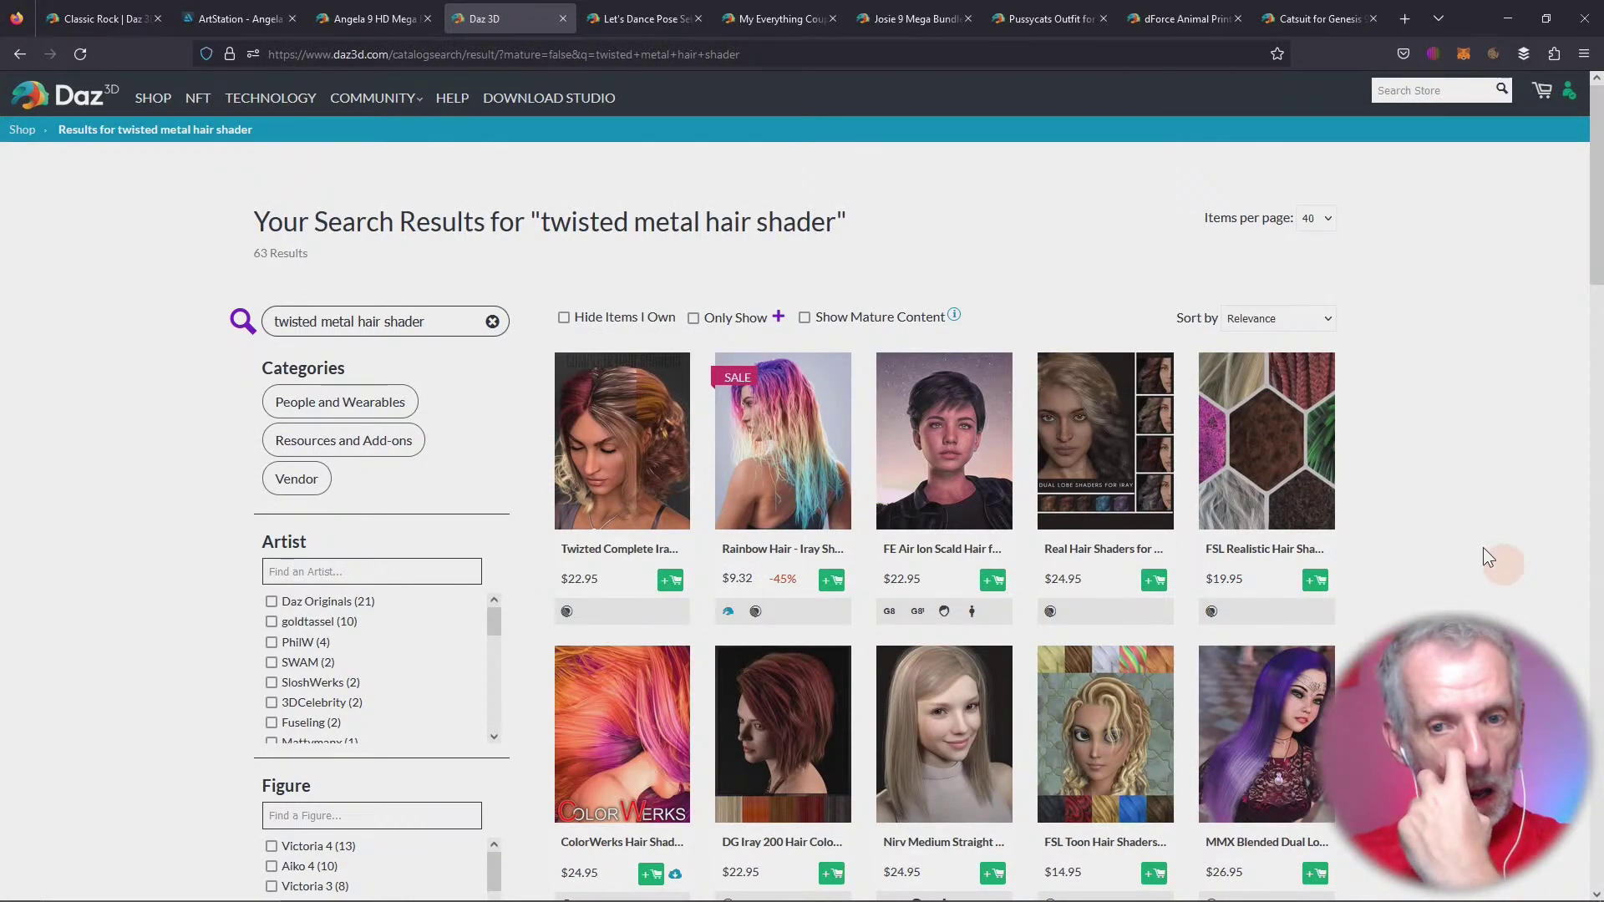
Open the Twizted Complete Iray Hair Shaders product in a new tab and enlarge its black base color preview image
{"action": "middle_click", "coordinate": [607, 449]}
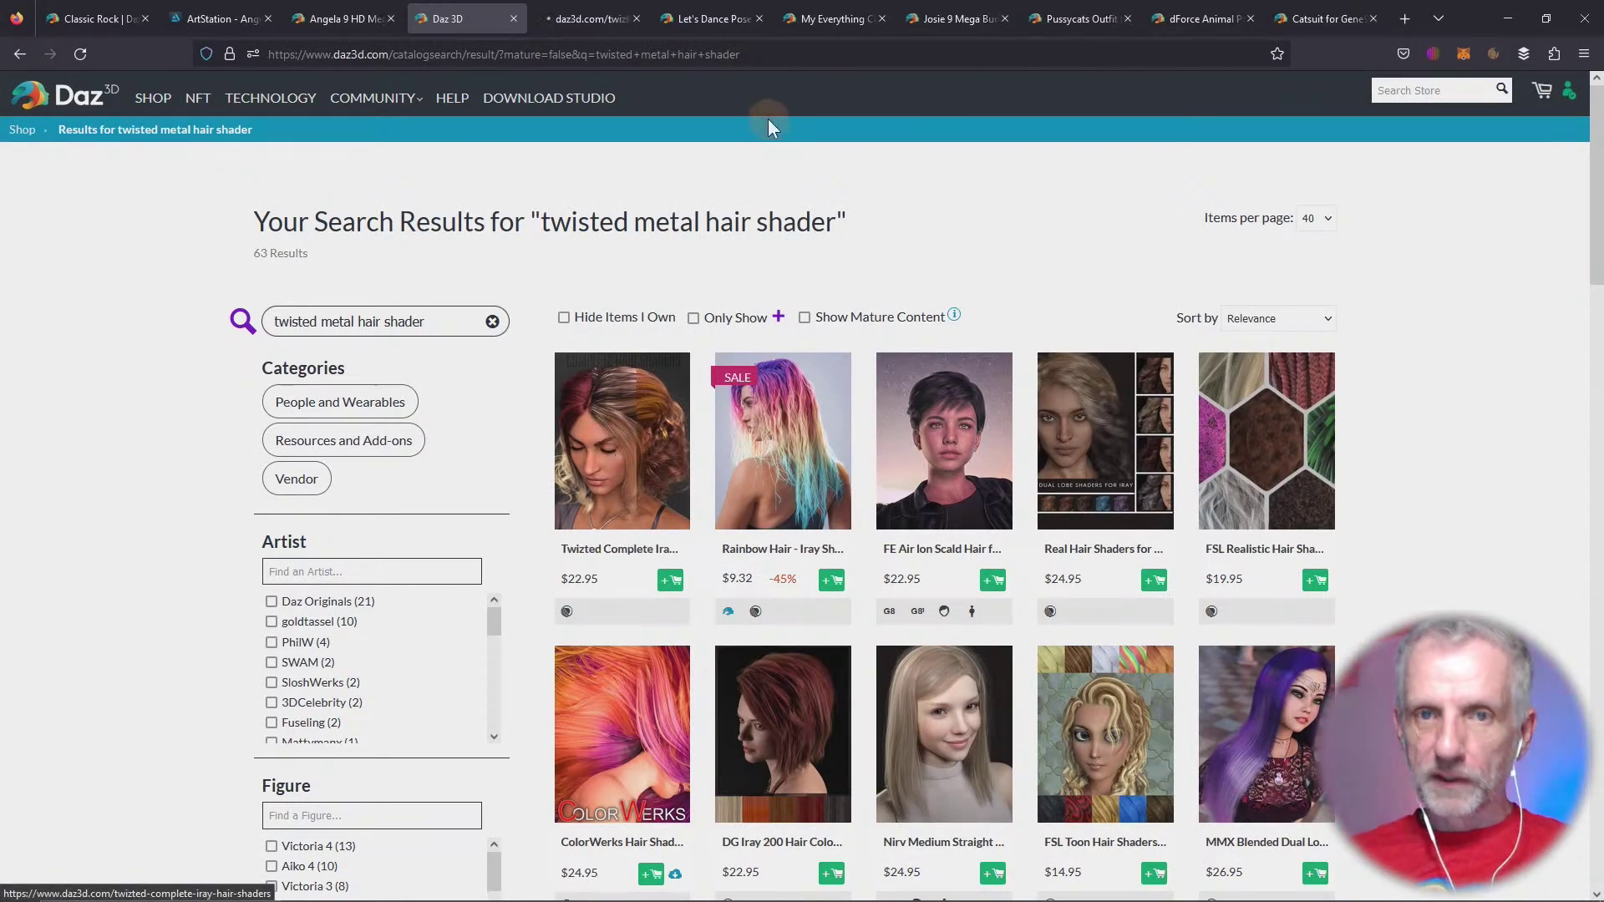
{"action": "left_click", "coordinate": [581, 18]}
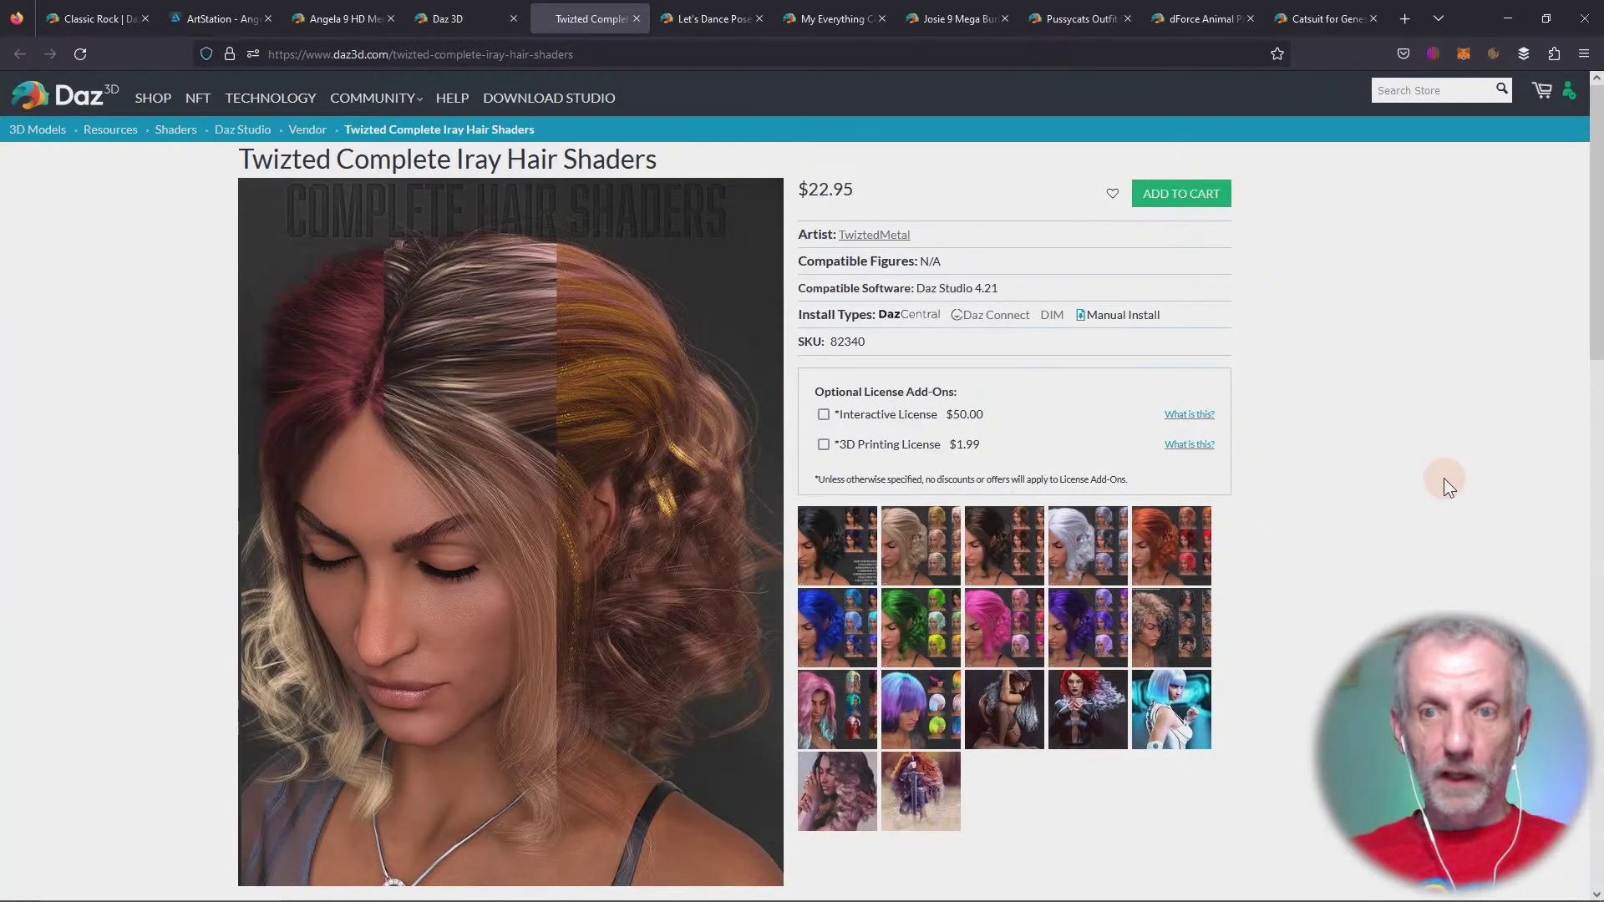
{"action": "scroll", "coordinate": [1444, 479], "scroll_direction": "down", "scroll_amount": 1}
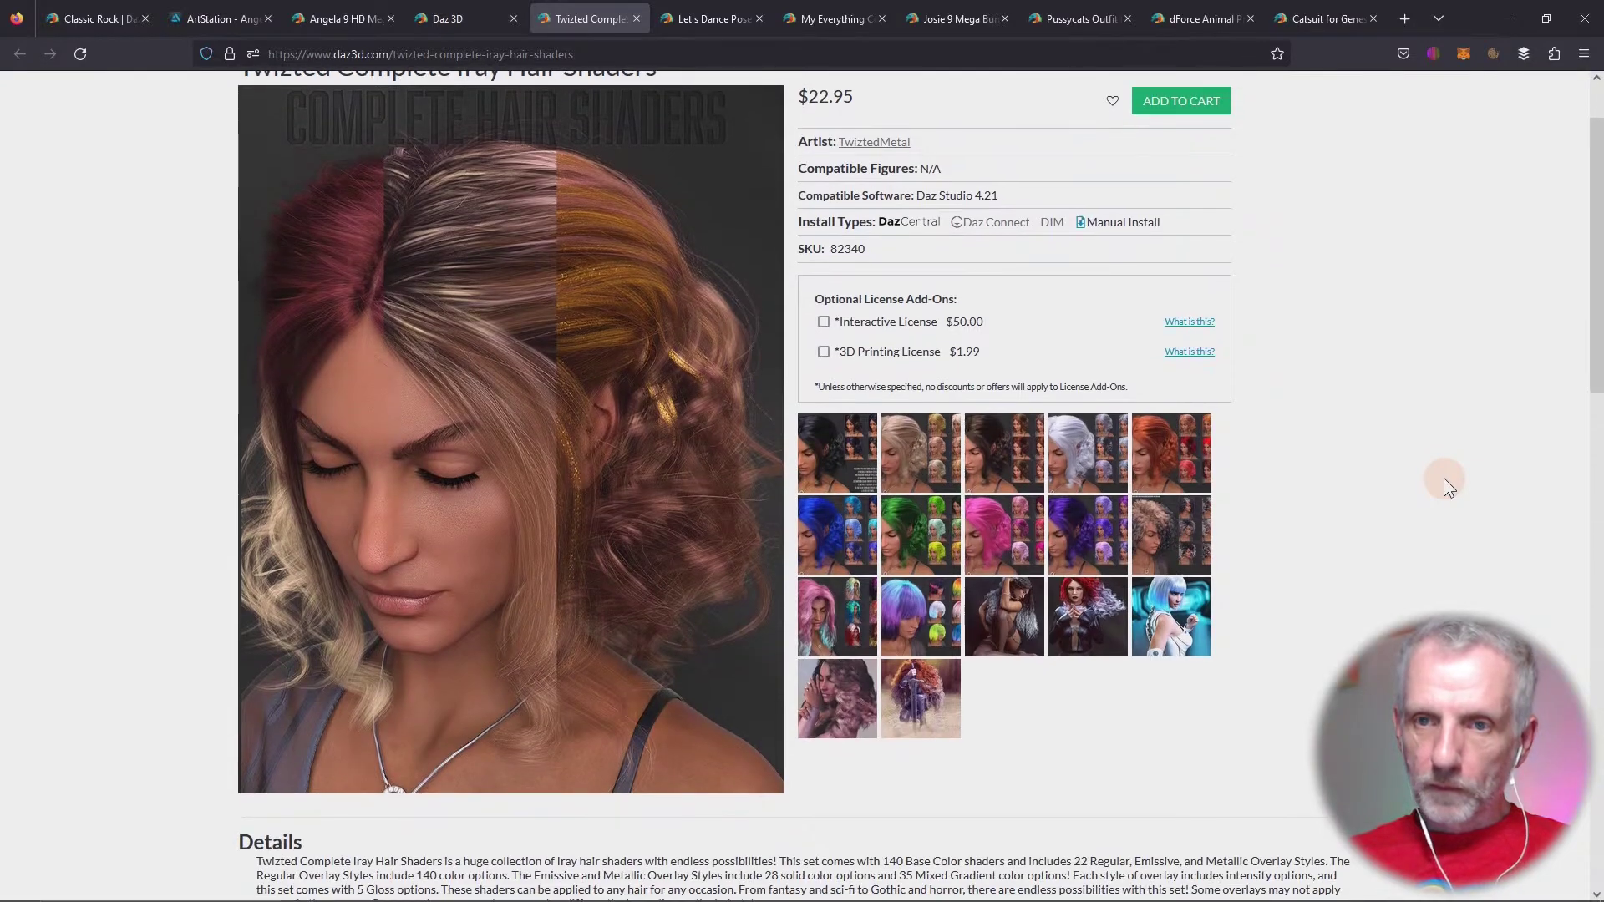
{"action": "left_click", "coordinate": [822, 455]}
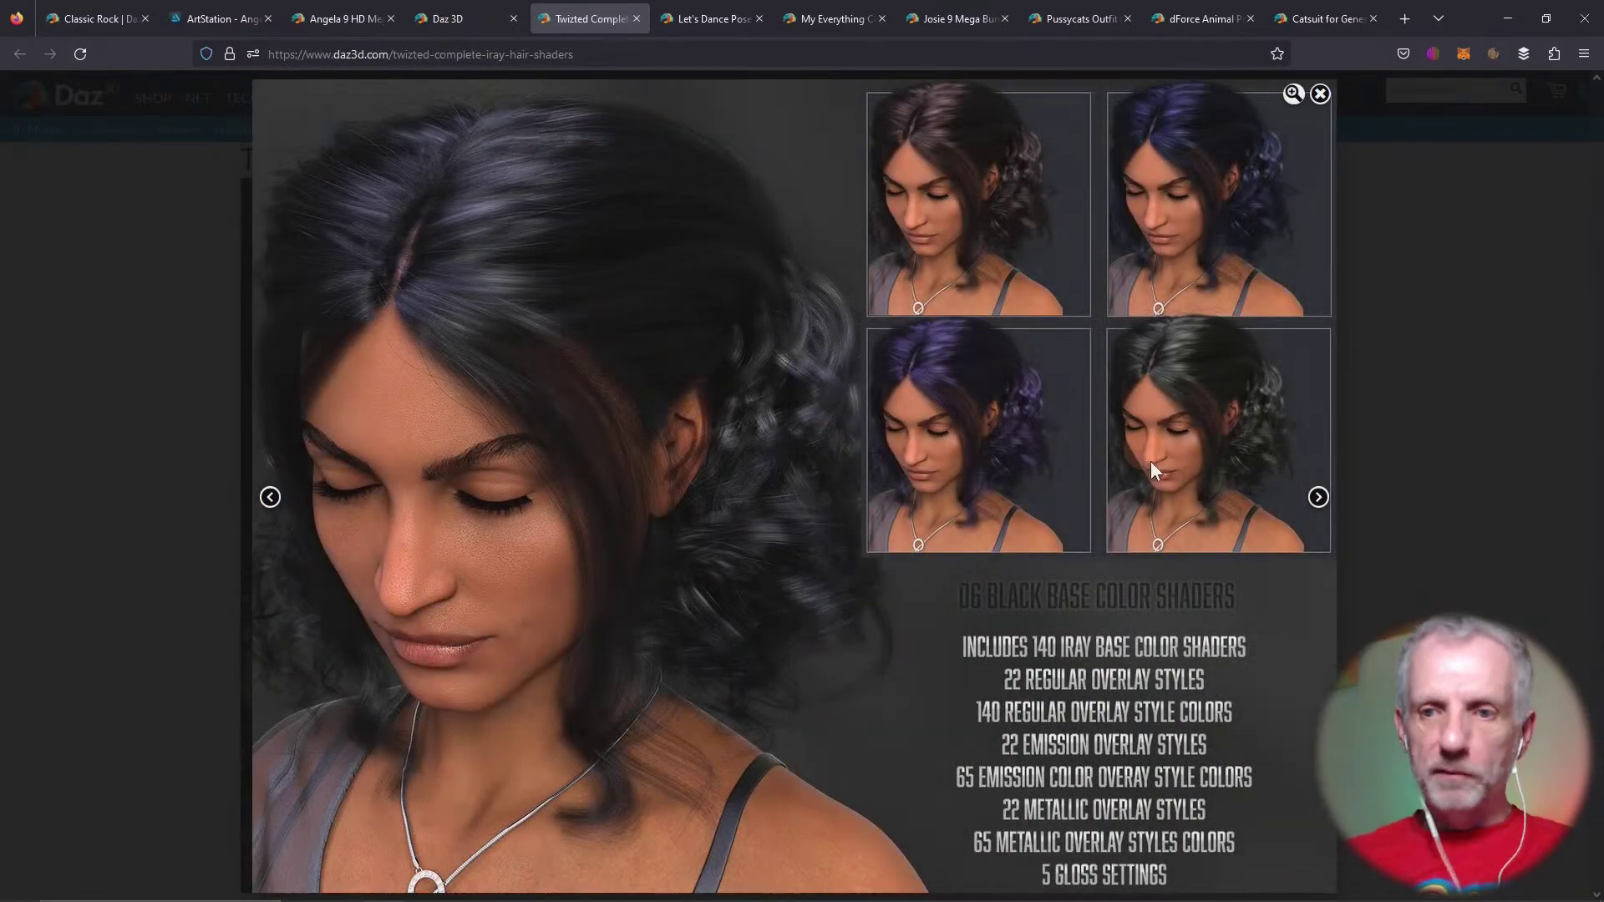
Look through the enlarged product images of the base color shaders and the regular, metallic and emissive overlay styles
{"action": "left_click", "coordinate": [1317, 499]}
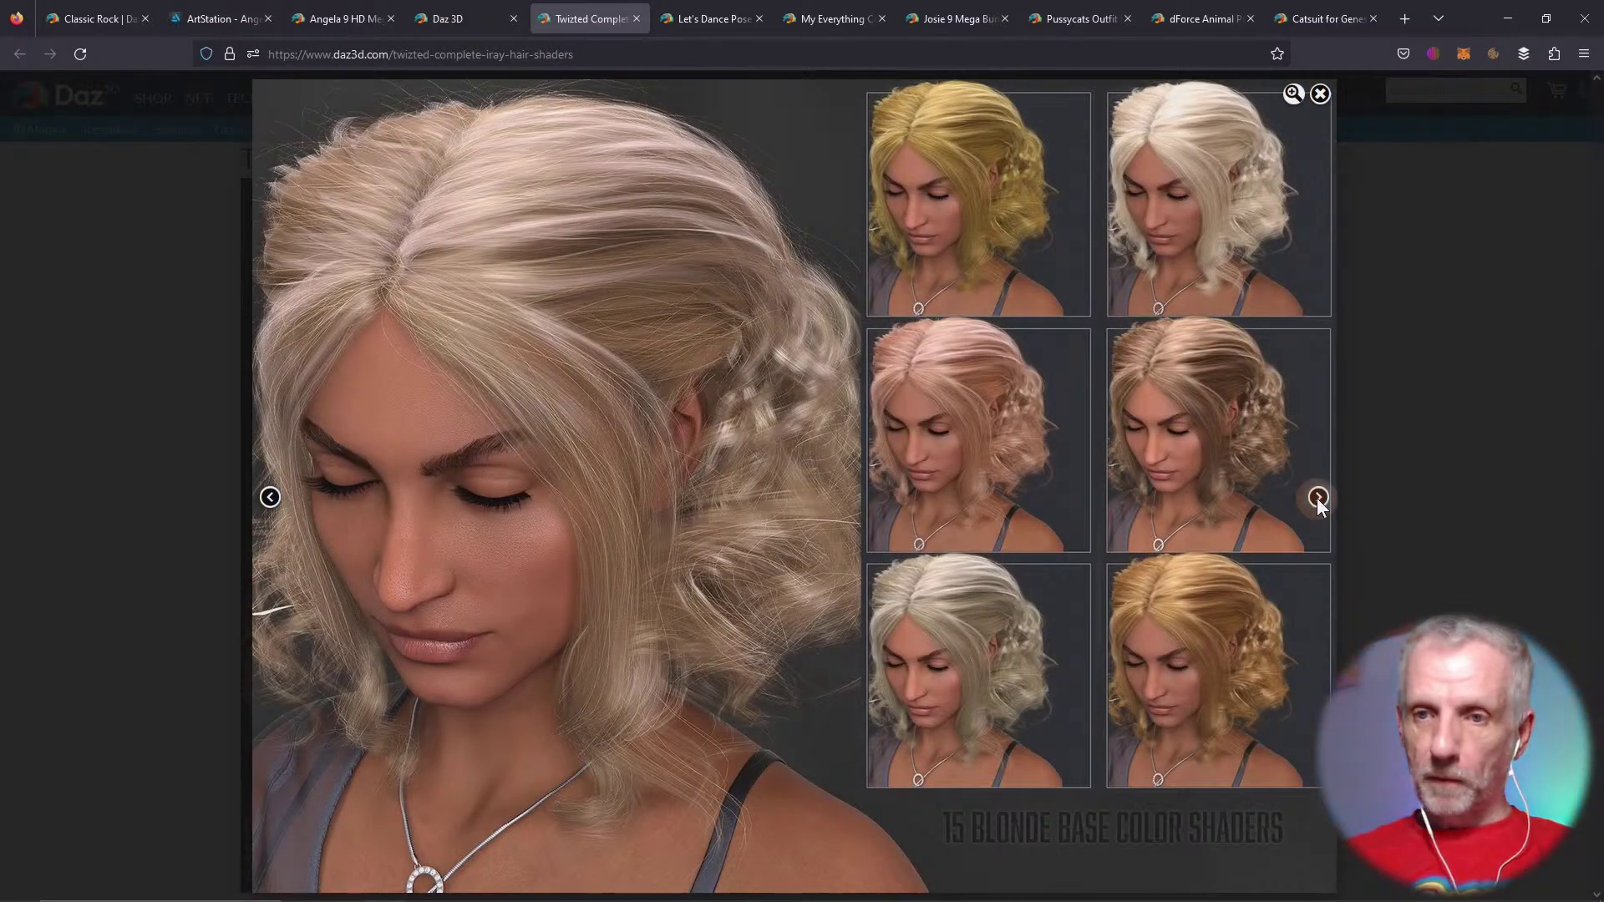
{"action": "left_click", "coordinate": [1320, 496]}
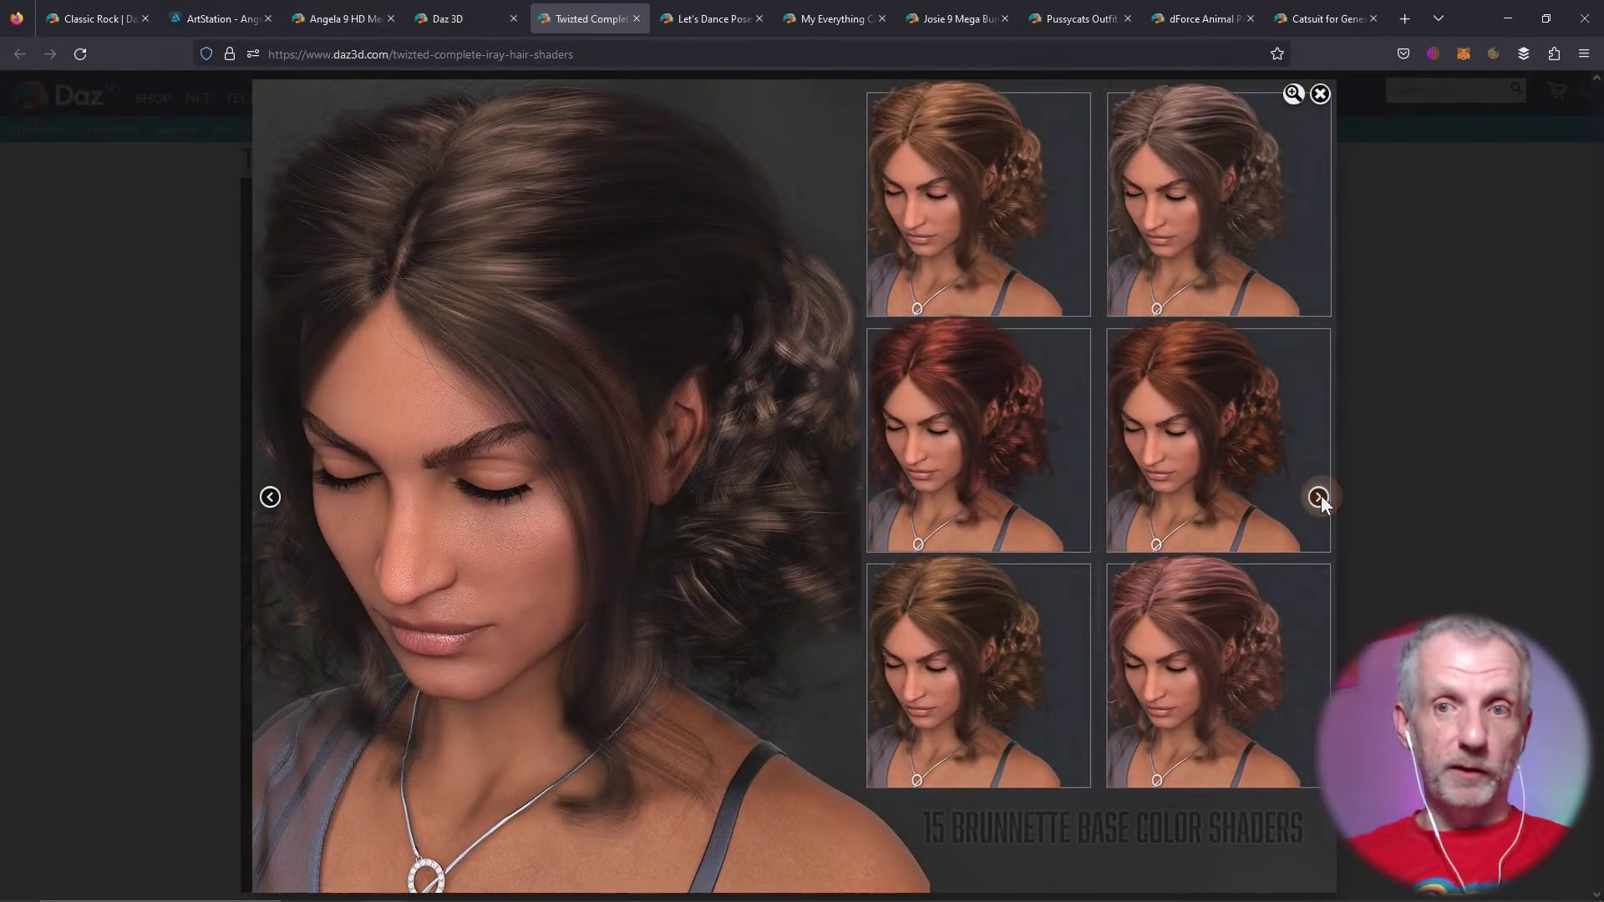
{"action": "left_click", "coordinate": [1319, 497]}
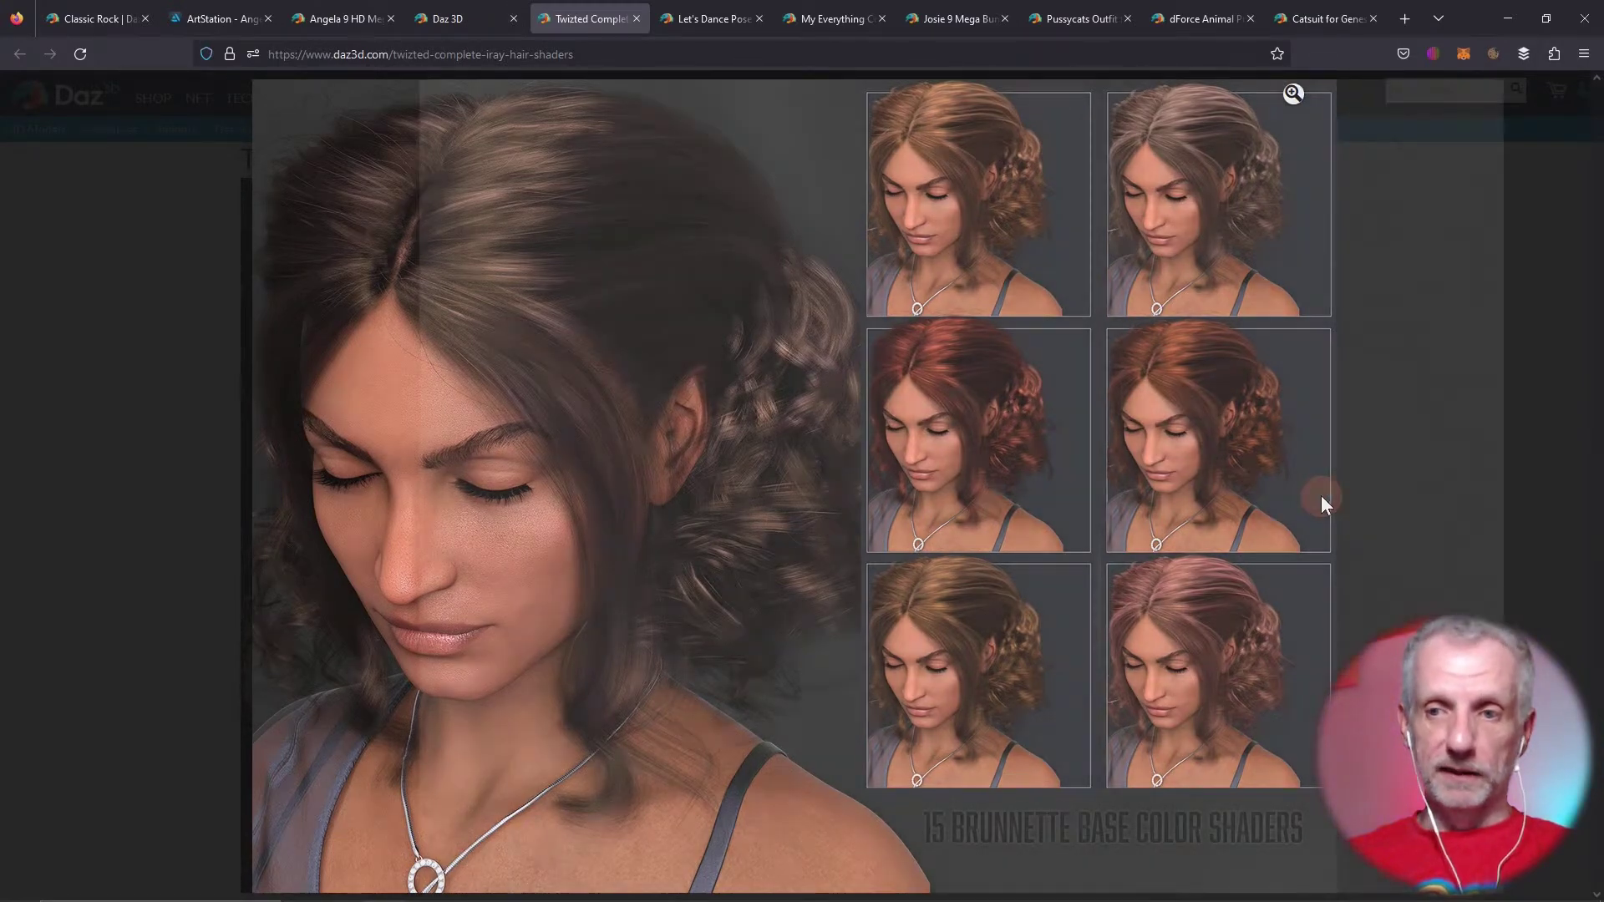
{"action": "left_click", "coordinate": [1319, 497]}
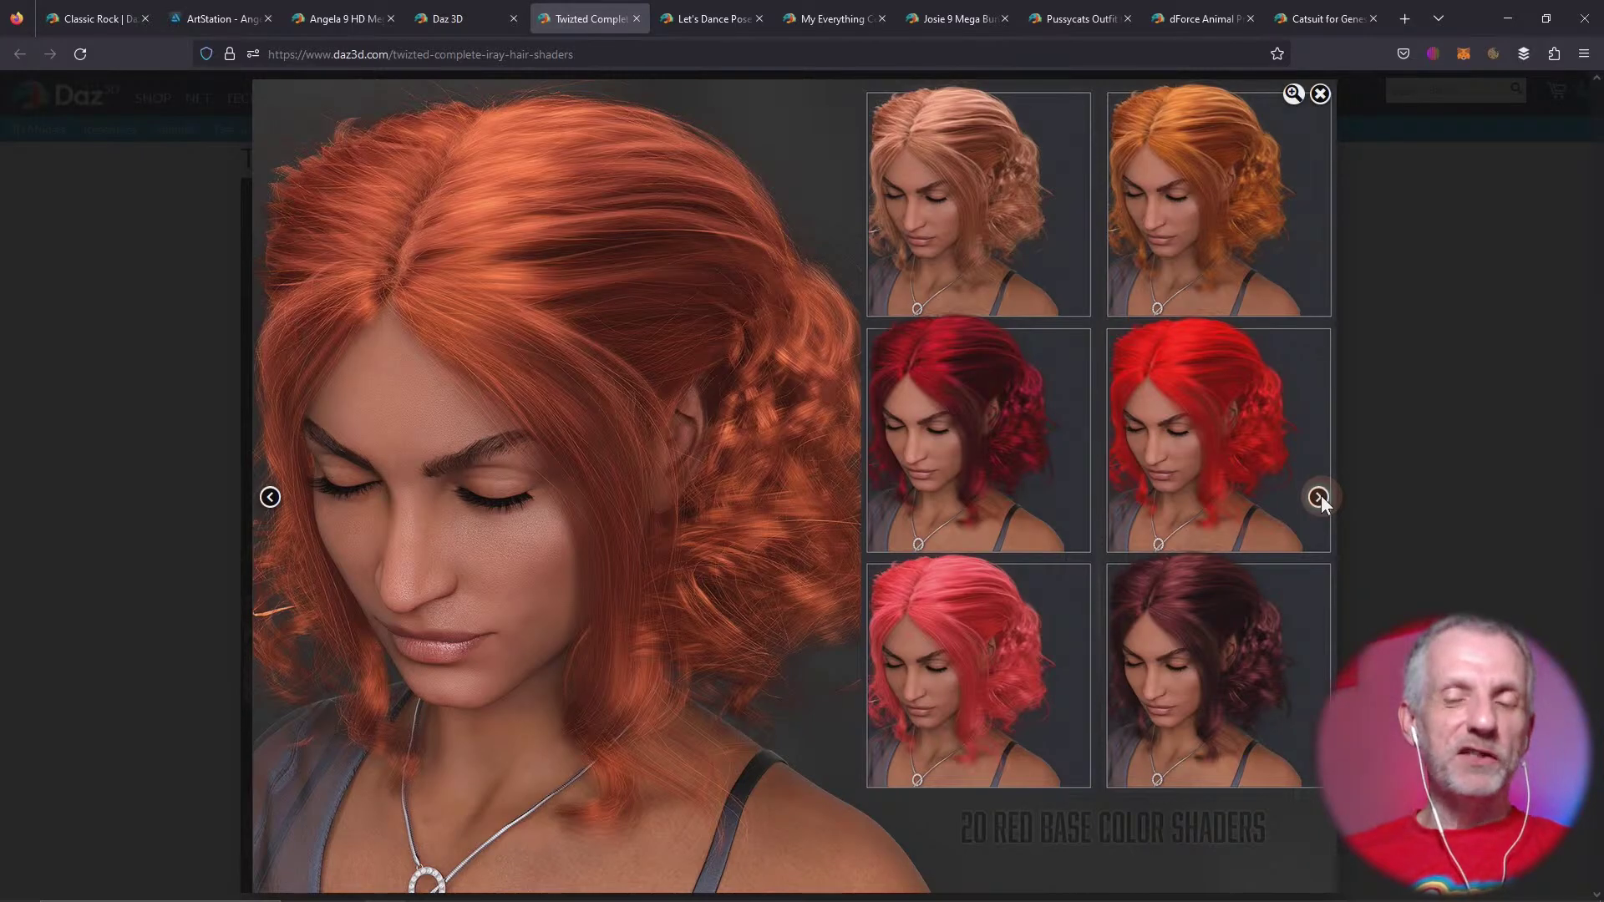
{"action": "left_click", "coordinate": [1319, 497]}
{"action": "left_click", "coordinate": [1319, 497]}
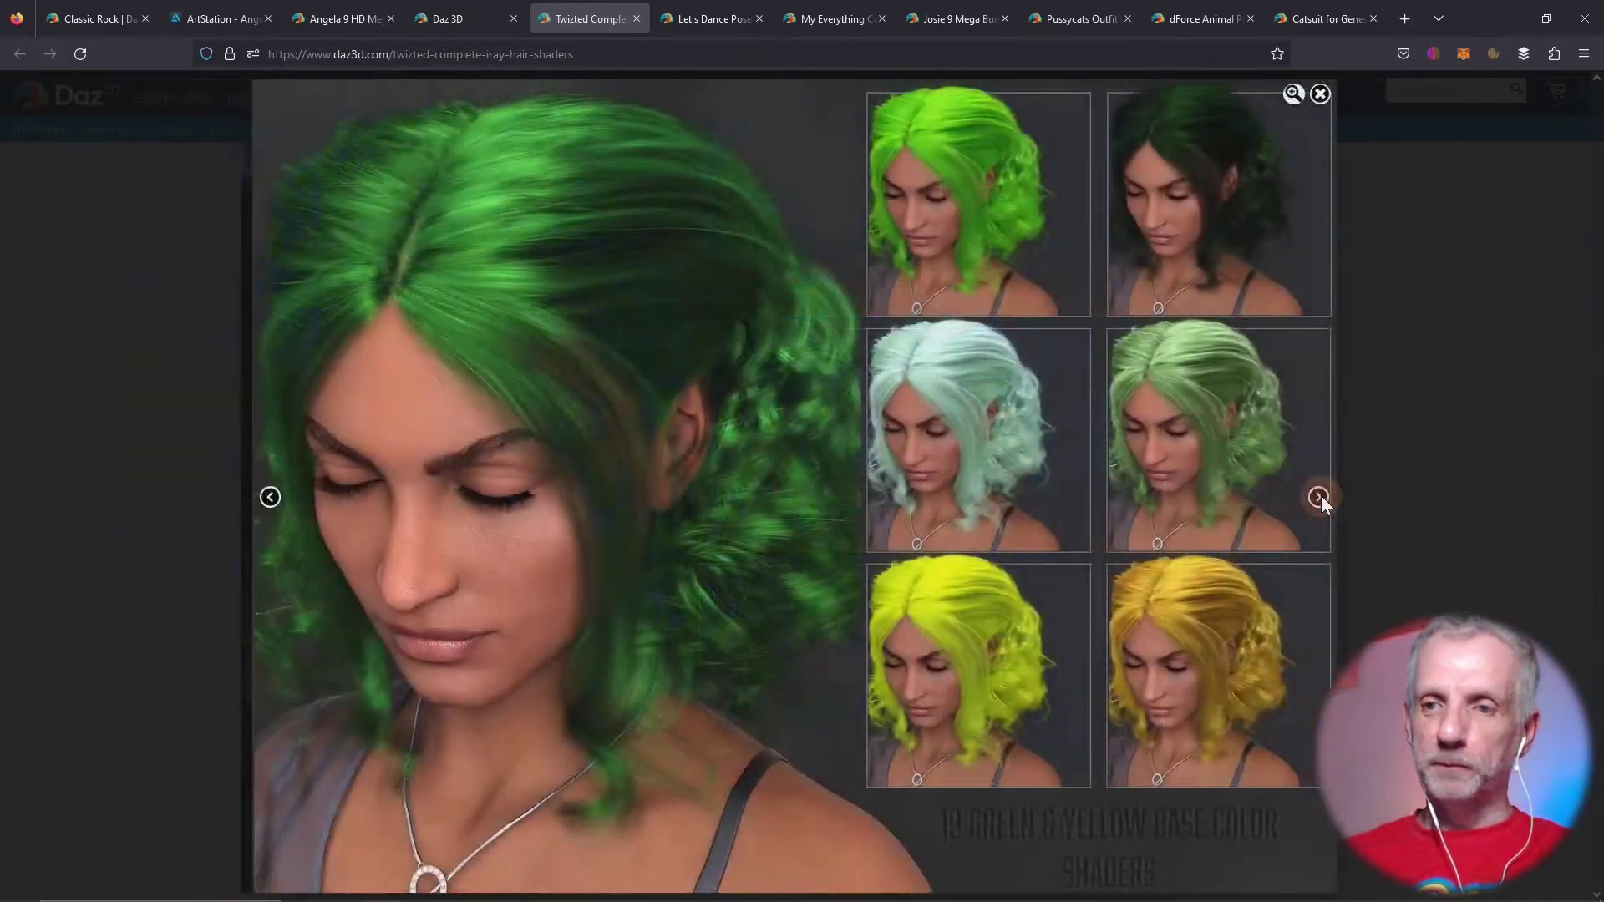
{"action": "left_click", "coordinate": [1320, 497]}
{"action": "left_click", "coordinate": [1320, 497]}
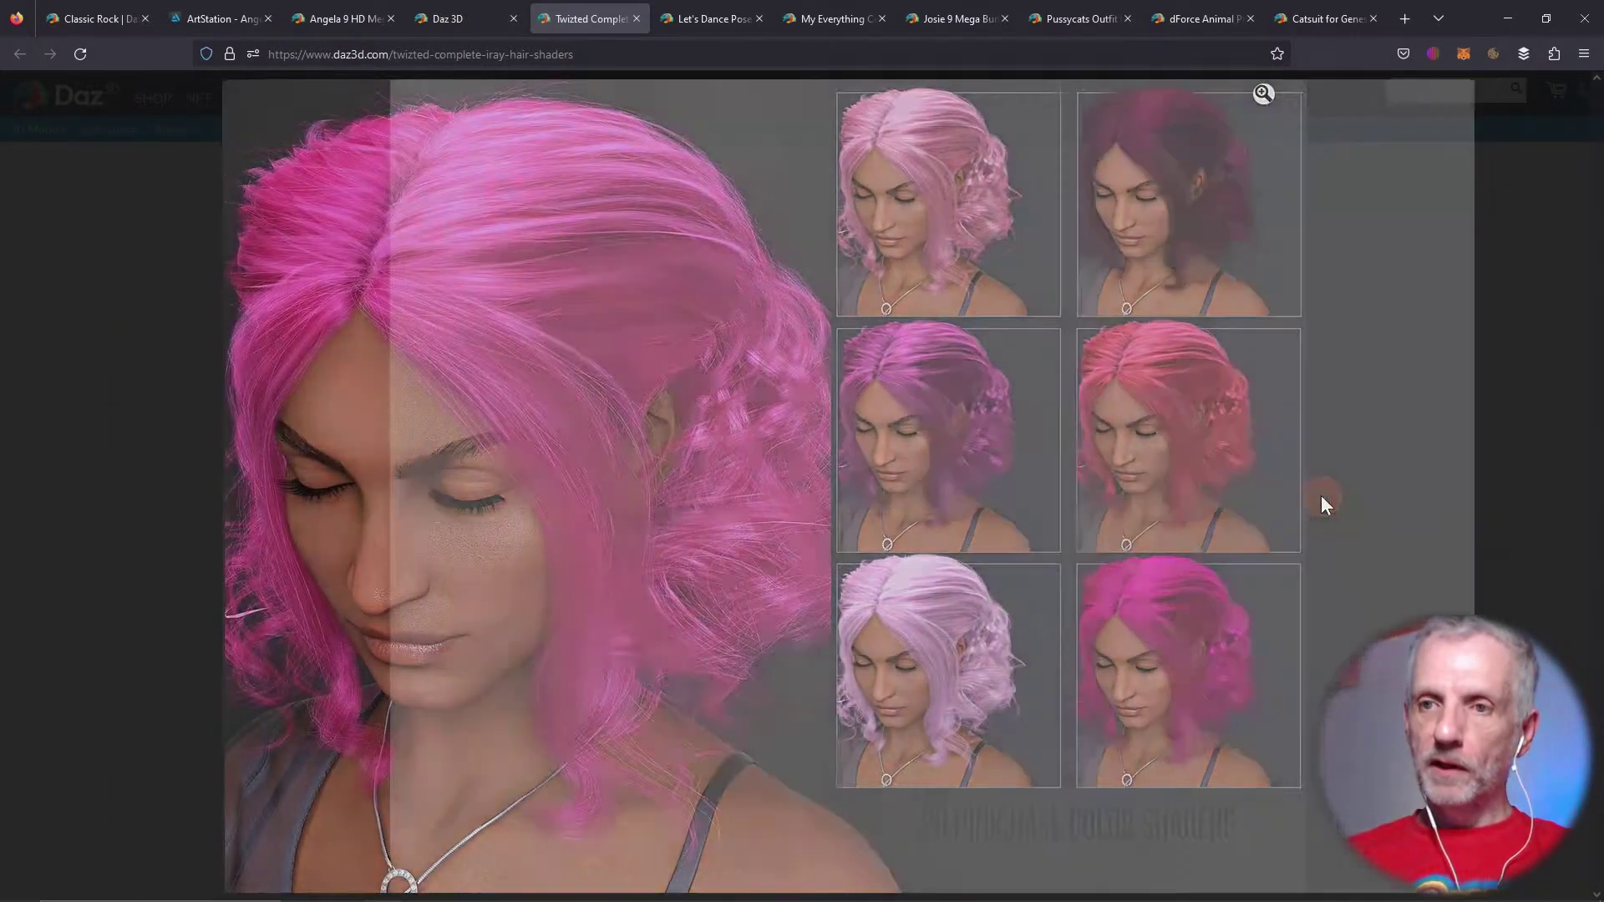
{"action": "left_click", "coordinate": [1320, 497]}
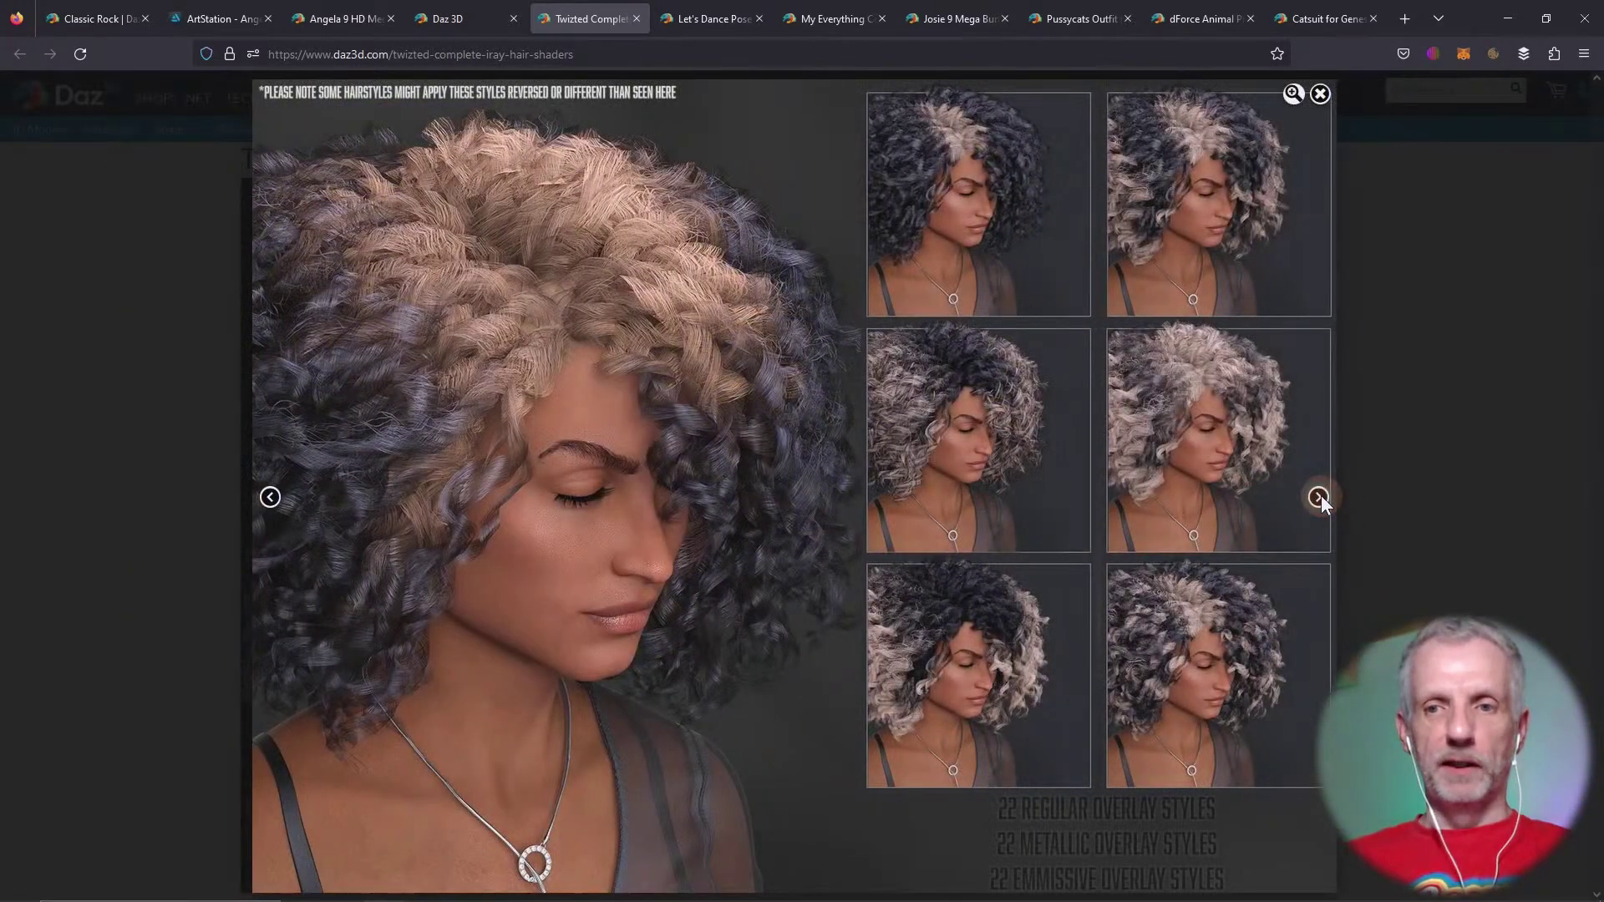
{"action": "left_click", "coordinate": [1319, 497]}
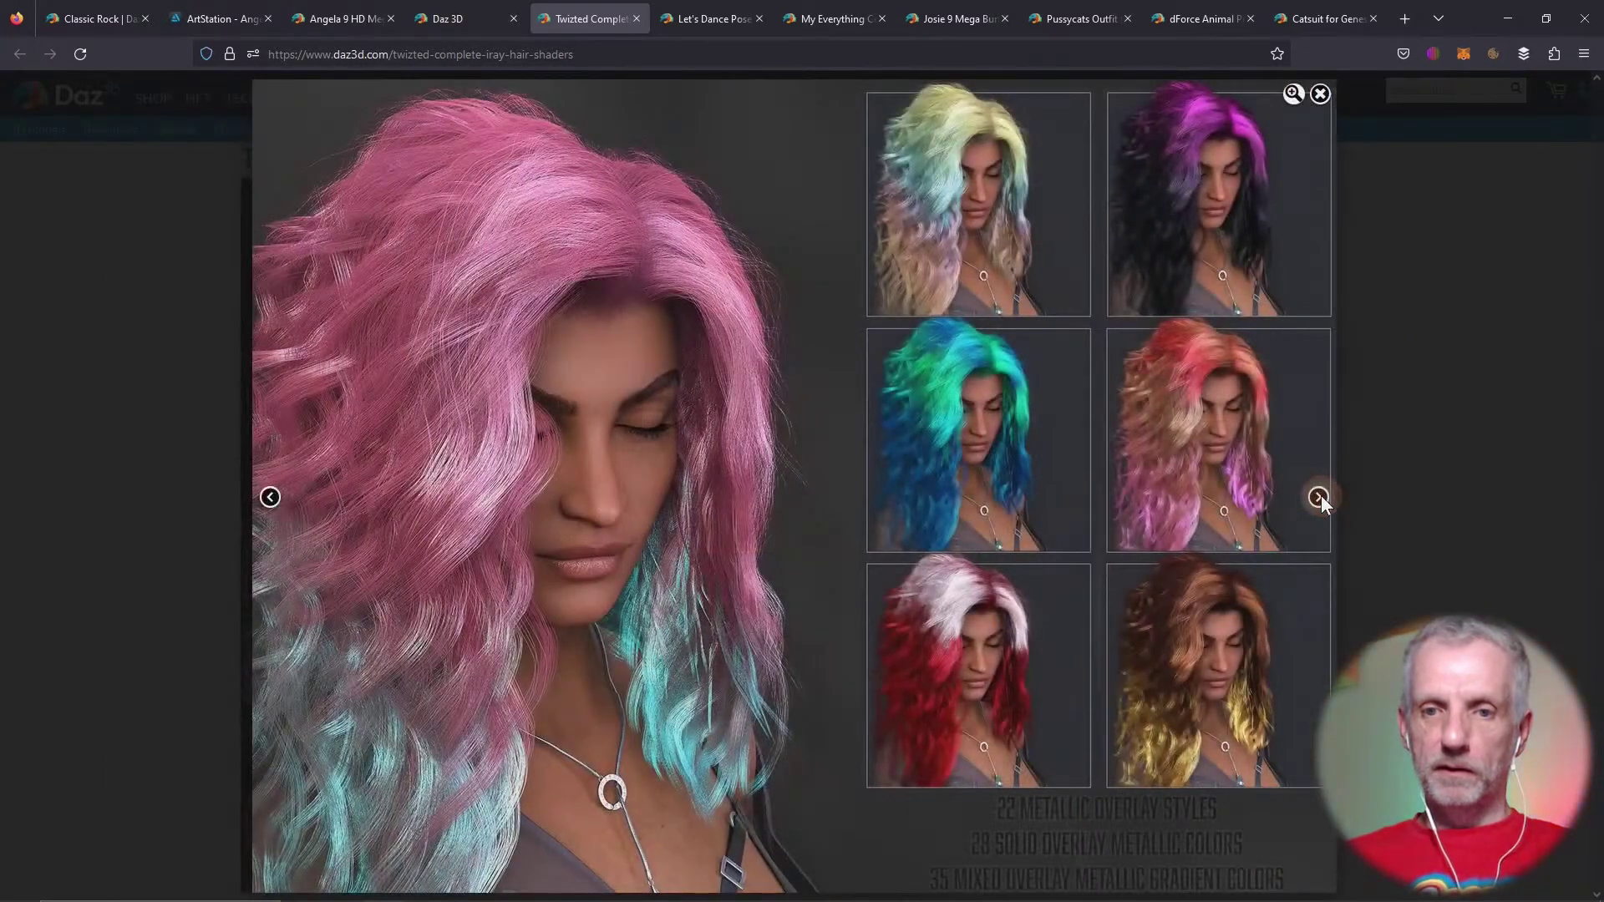
{"action": "left_click", "coordinate": [1319, 497]}
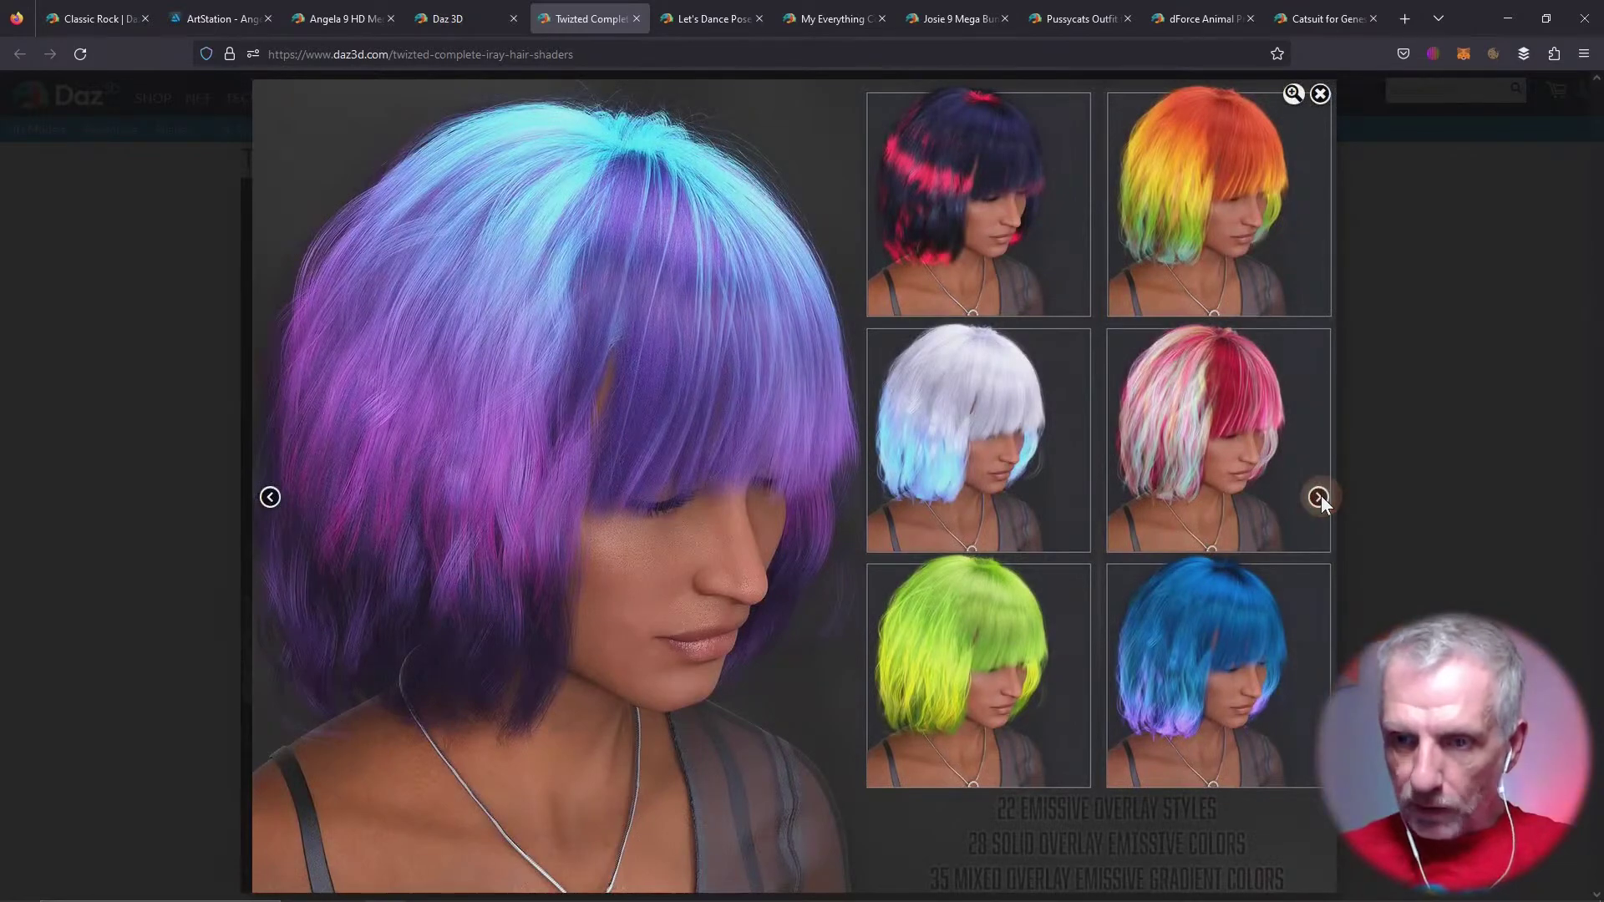
View the character renders in the product gallery, close the gallery and add the Twizted Complete Iray Hair Shaders to the wishlist
{"action": "left_click", "coordinate": [1319, 498]}
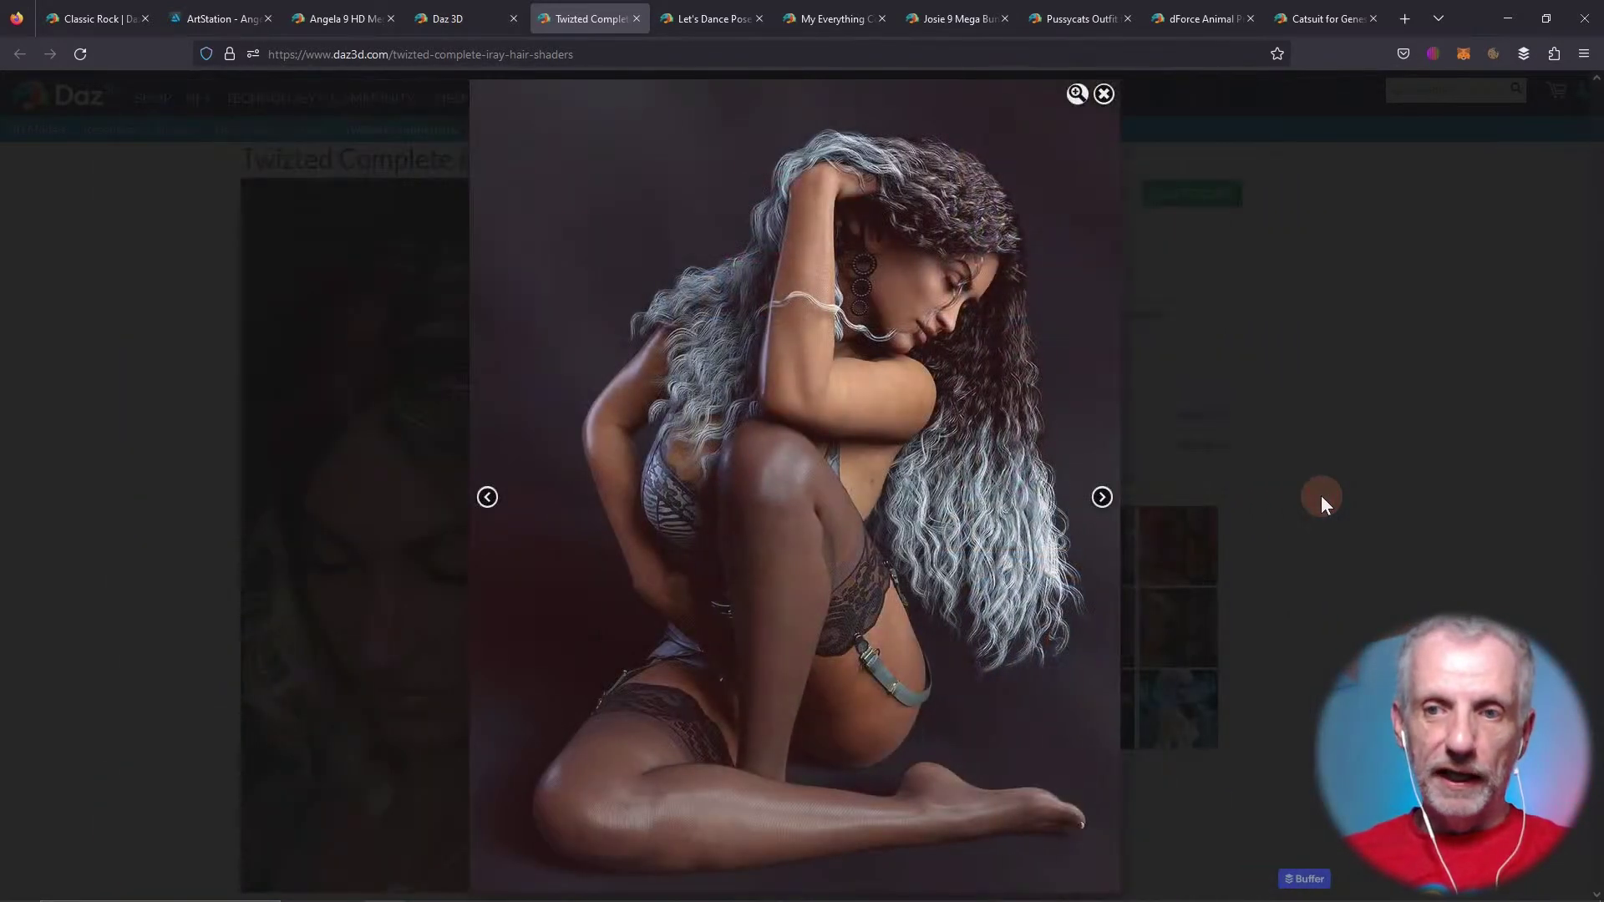
{"action": "left_click", "coordinate": [488, 500]}
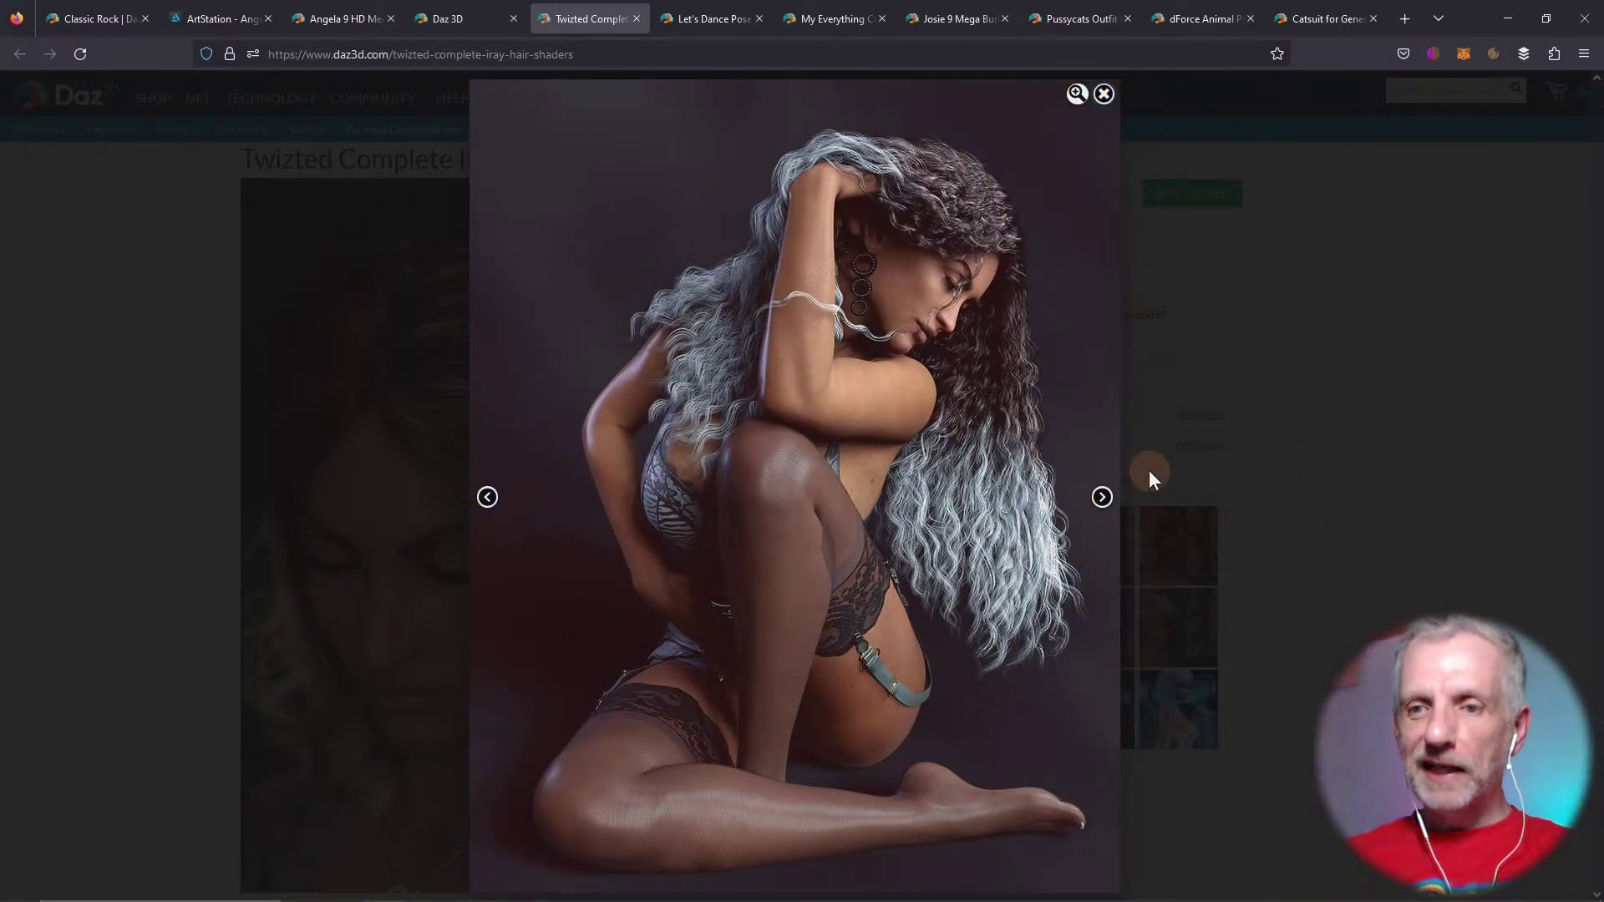
{"action": "left_click", "coordinate": [1101, 499]}
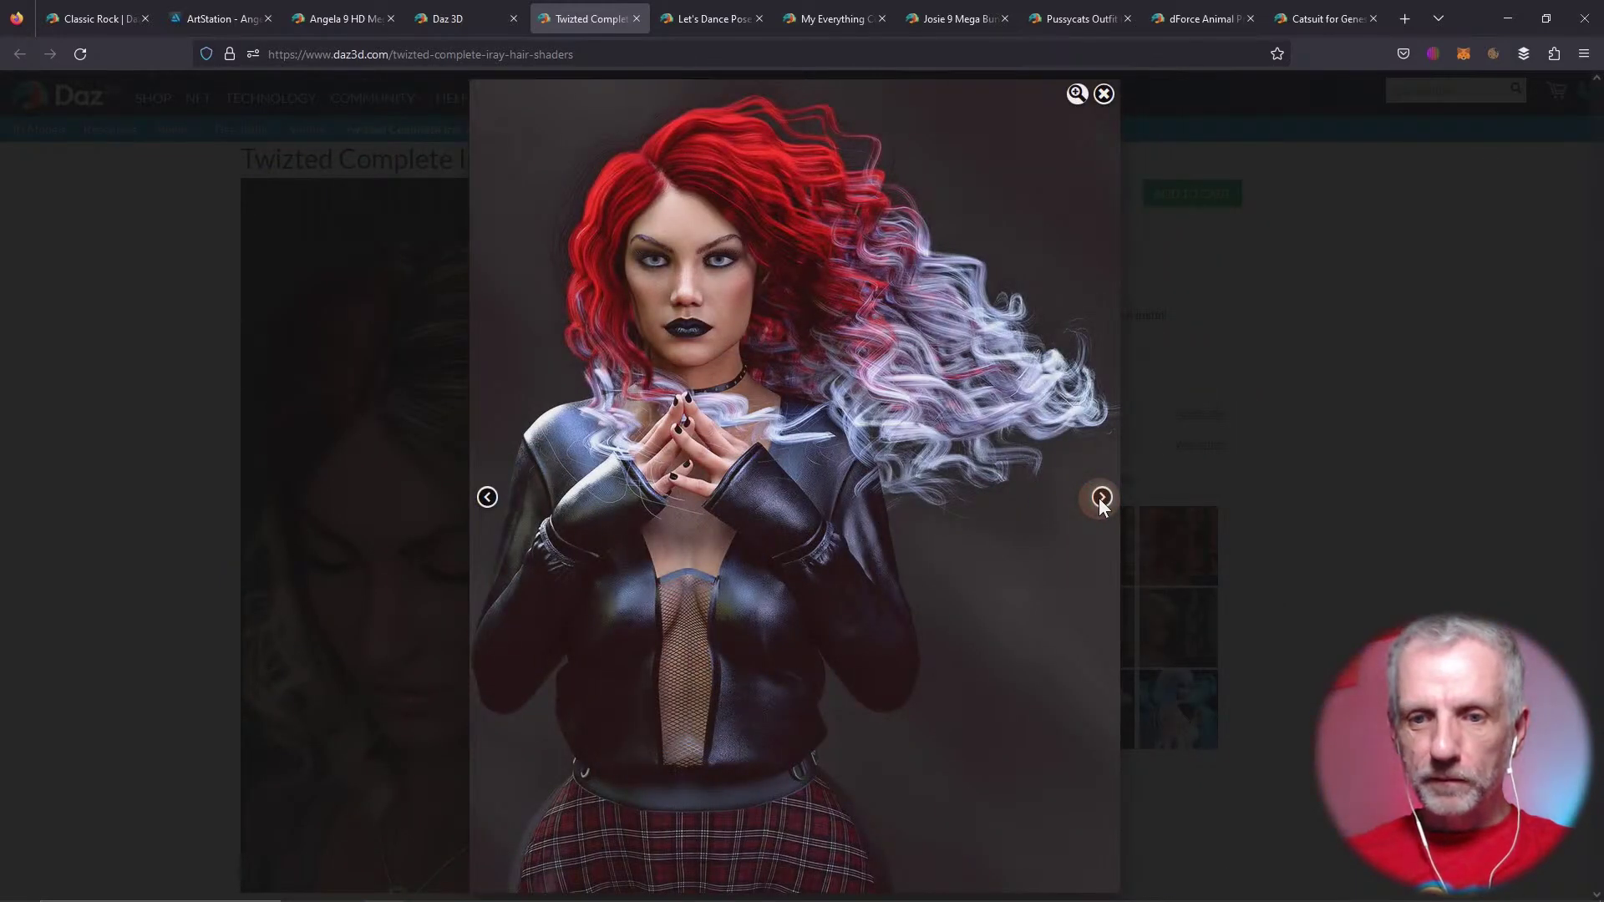
{"action": "left_click", "coordinate": [1102, 498]}
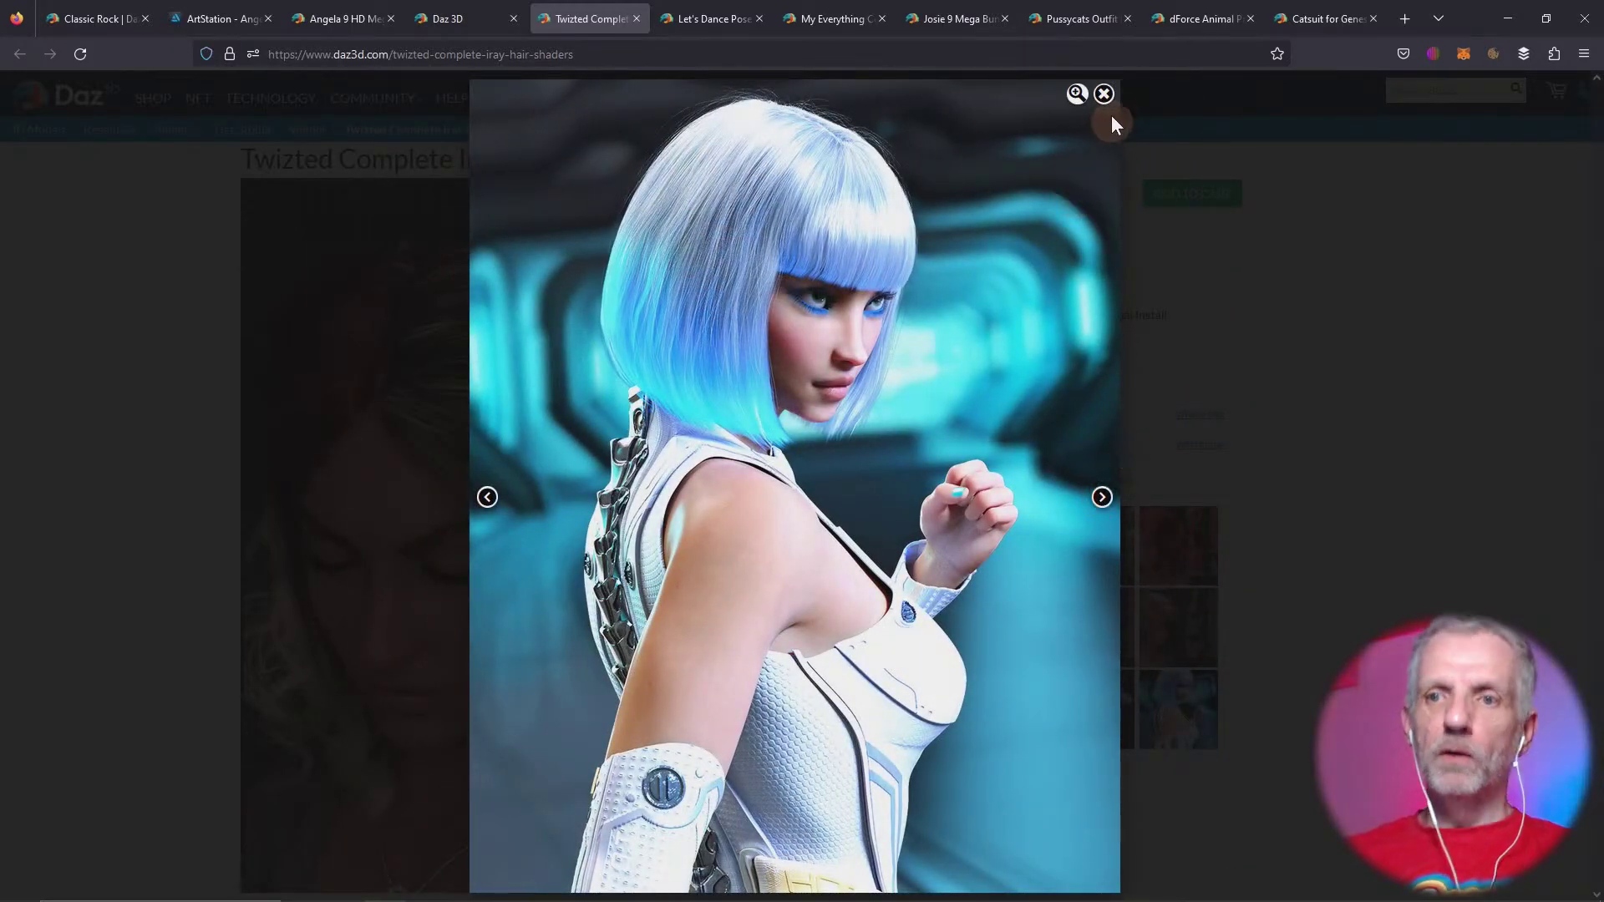
{"action": "left_click", "coordinate": [1104, 95]}
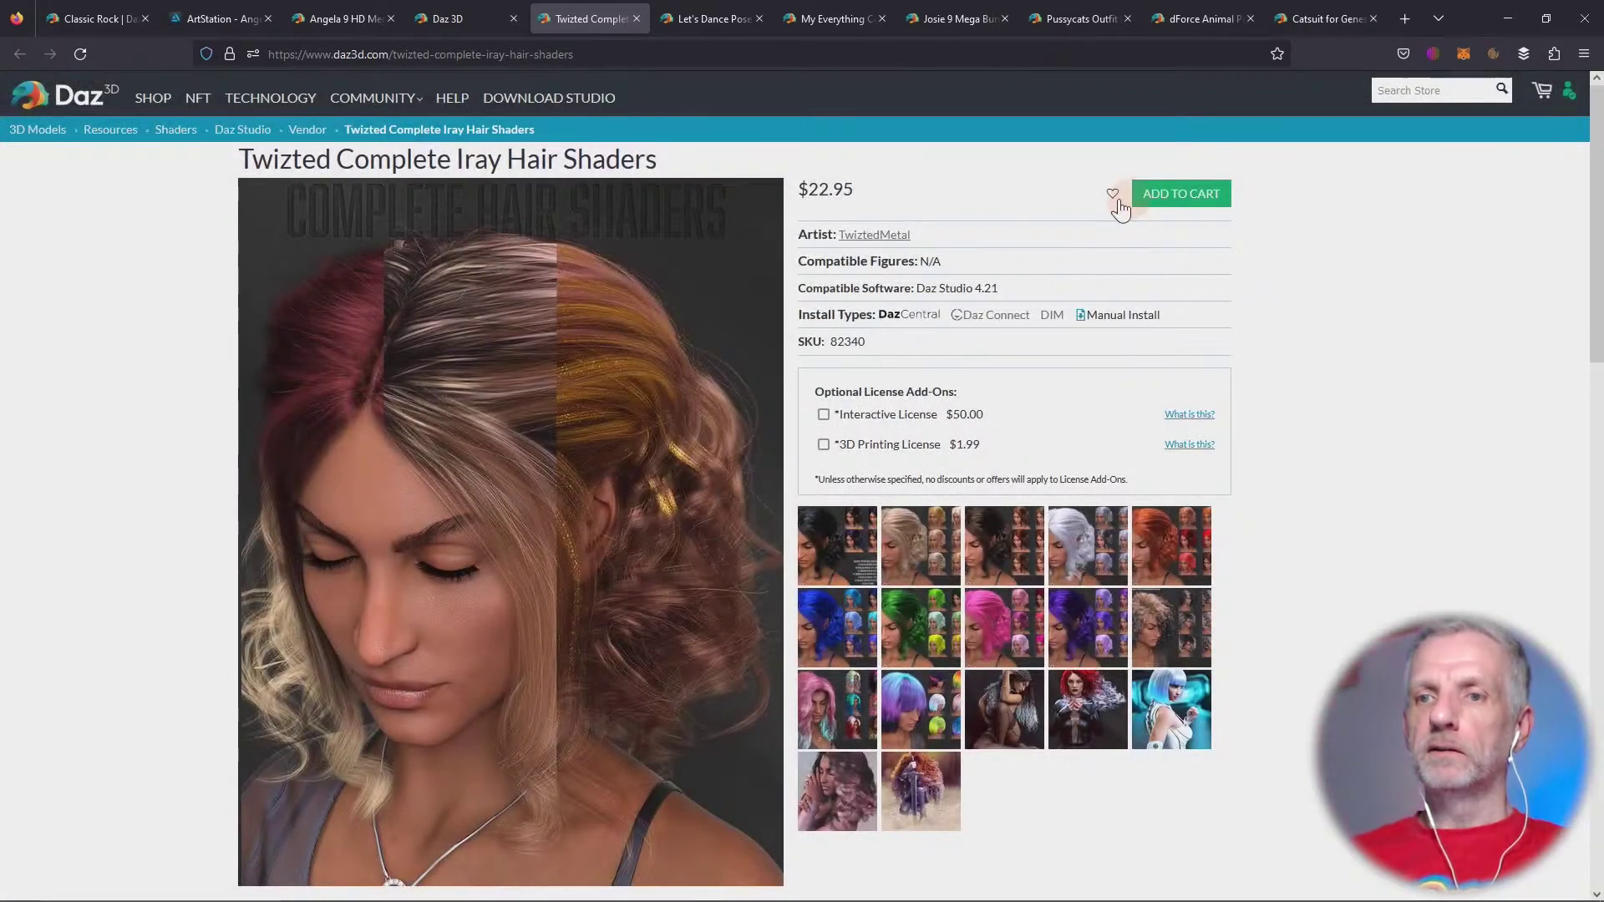
{"action": "left_click", "coordinate": [1115, 198]}
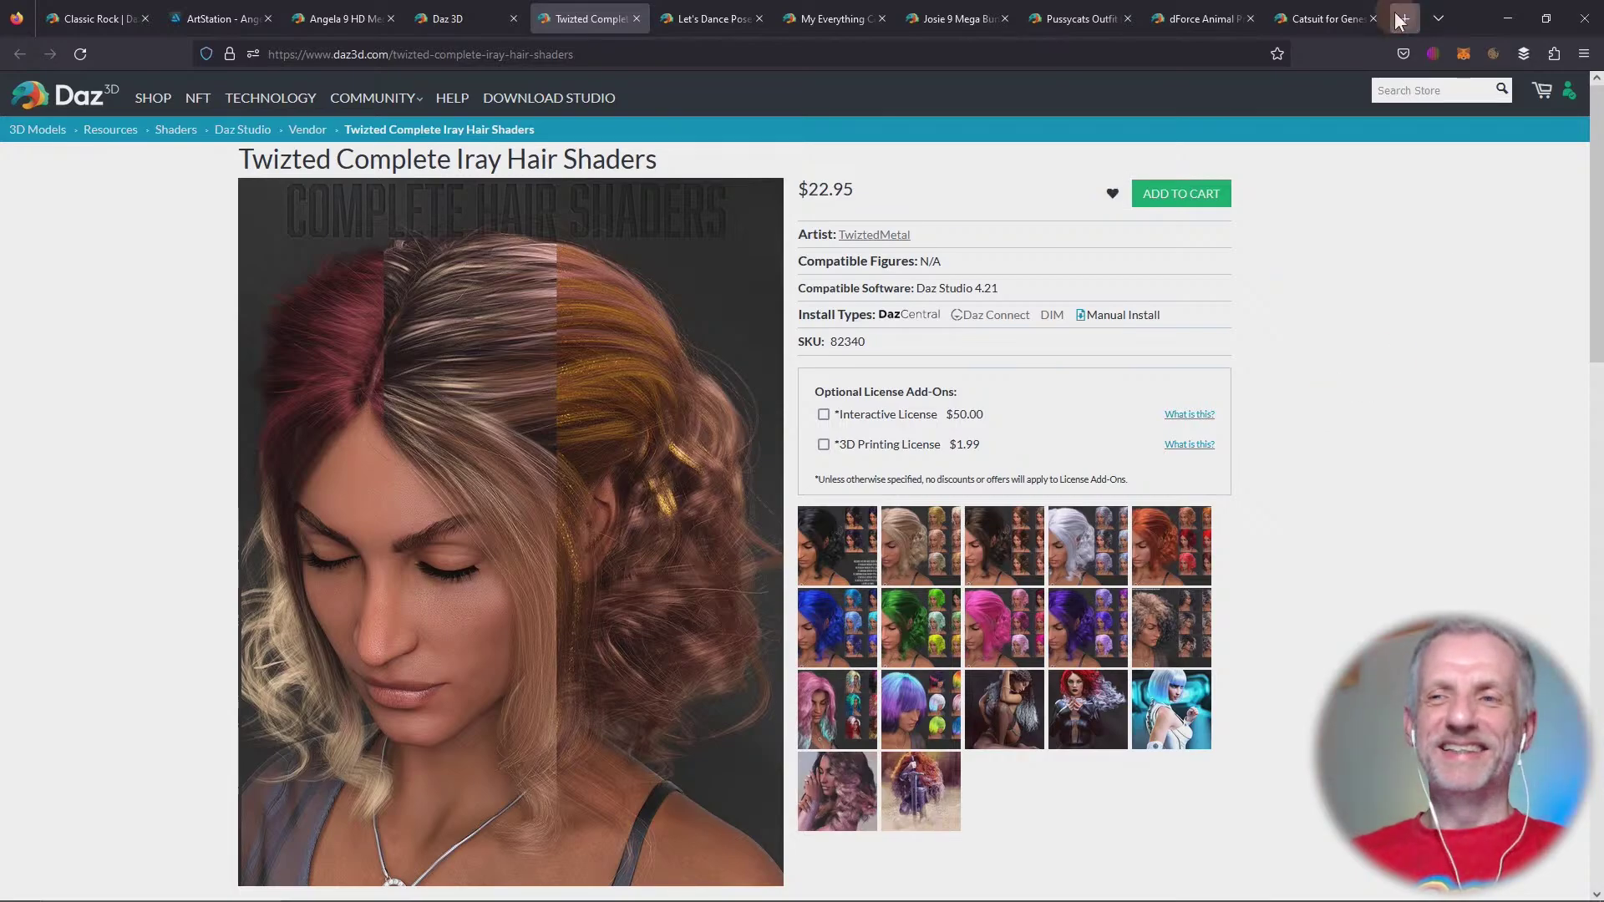
Check the Afro hair conversion in DAZ Studio and launch Marvelous Designer 12
{"action": "left_click", "coordinate": [1507, 14]}
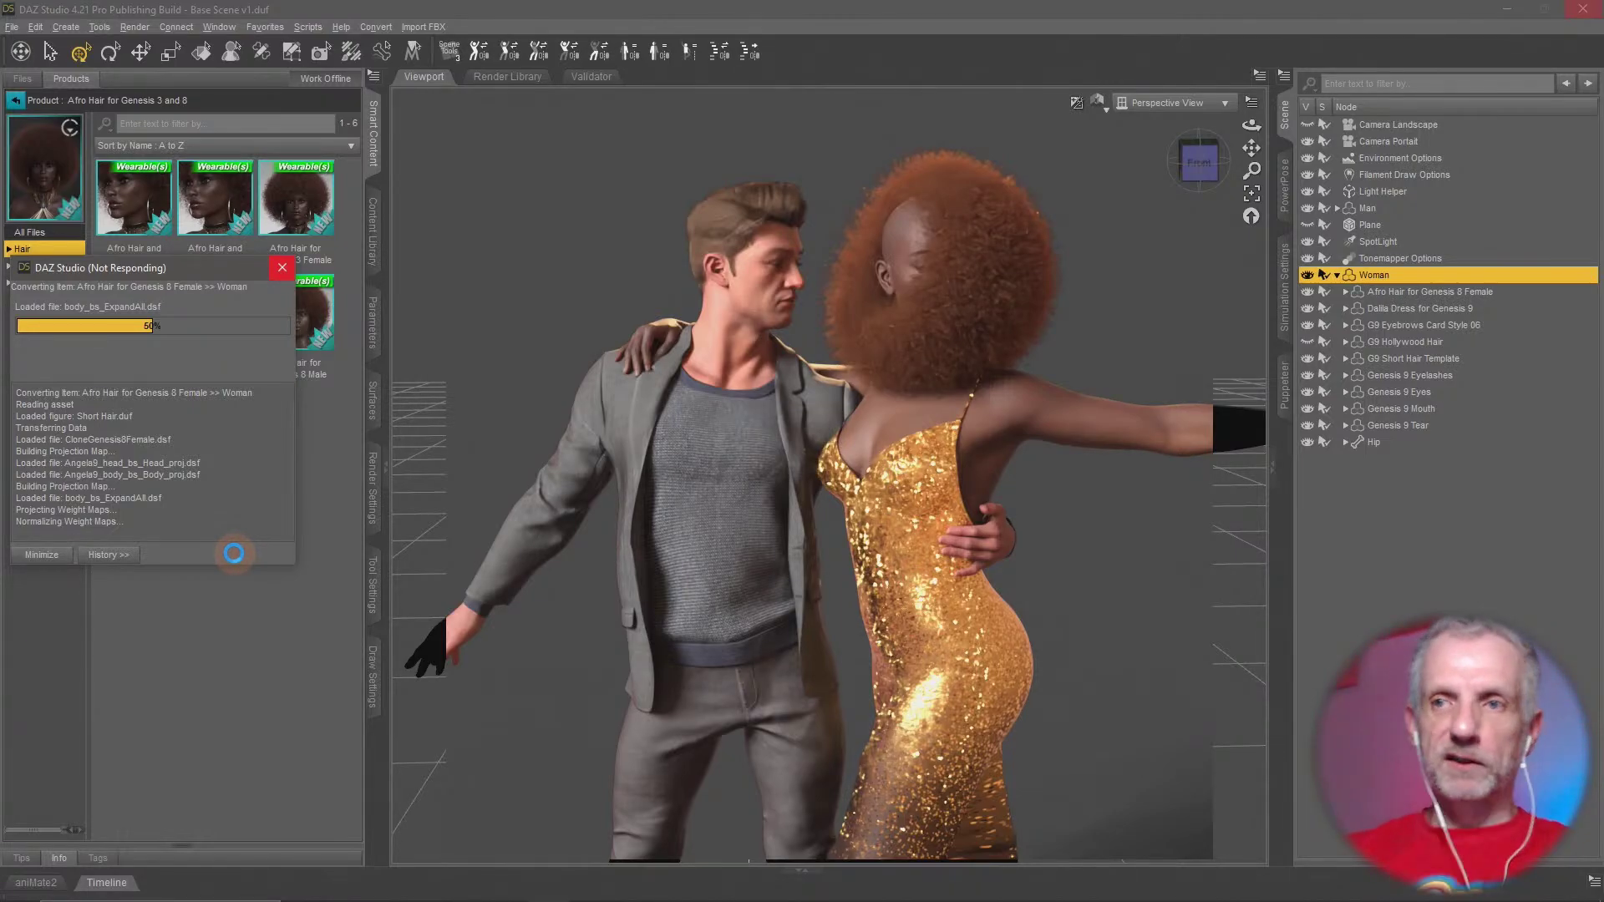
{"action": "left_click", "coordinate": [21, 889]}
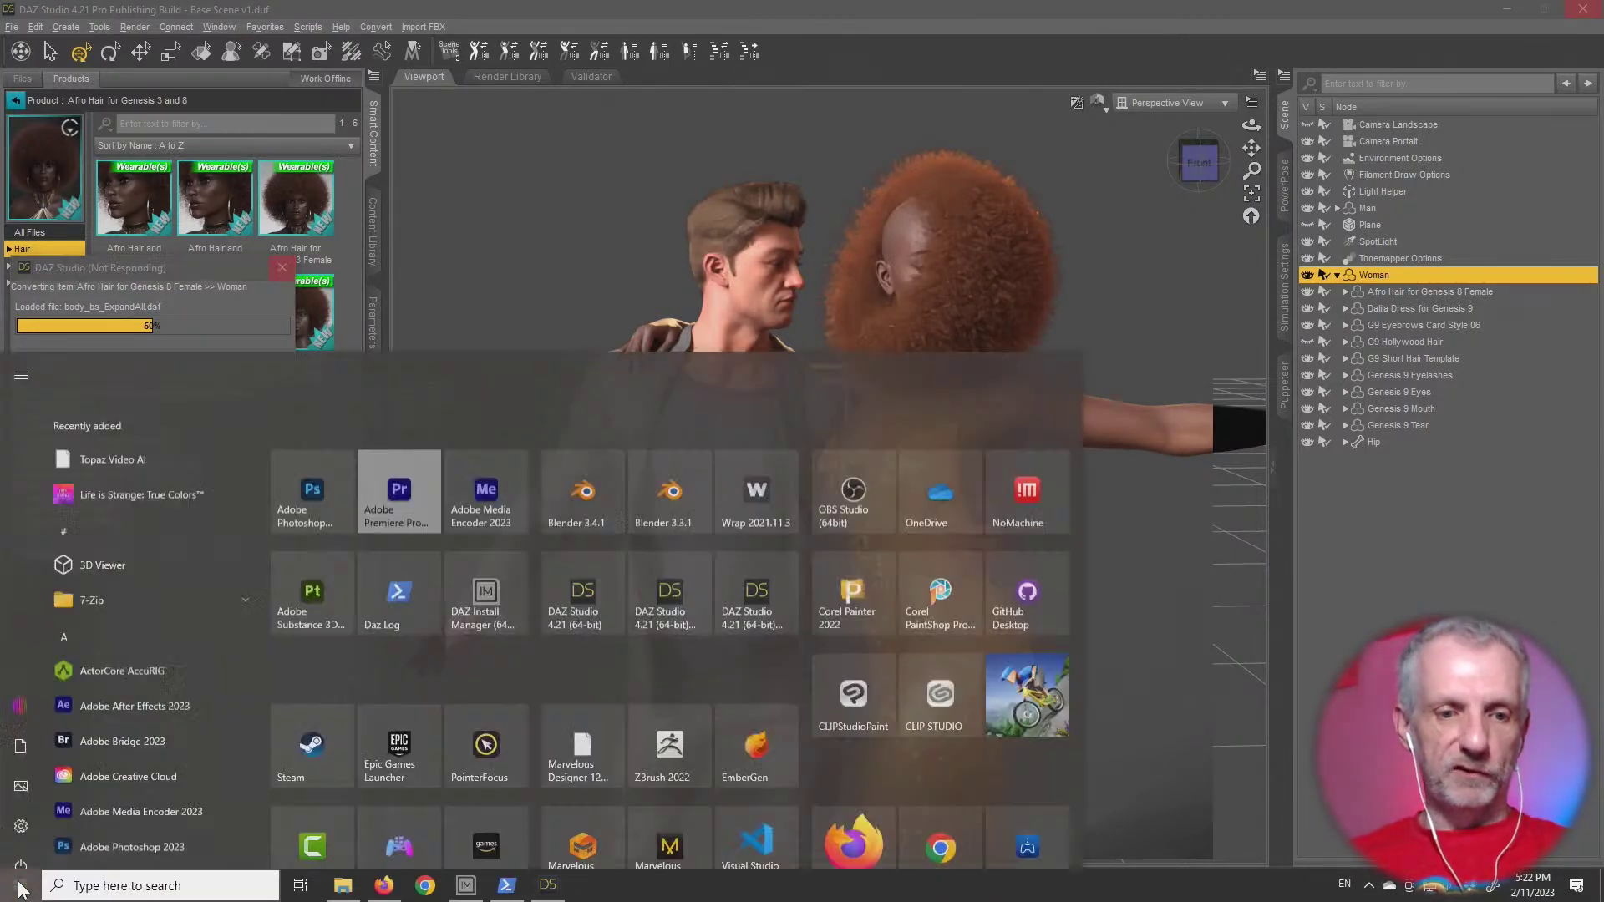
{"action": "left_click", "coordinate": [1168, 695]}
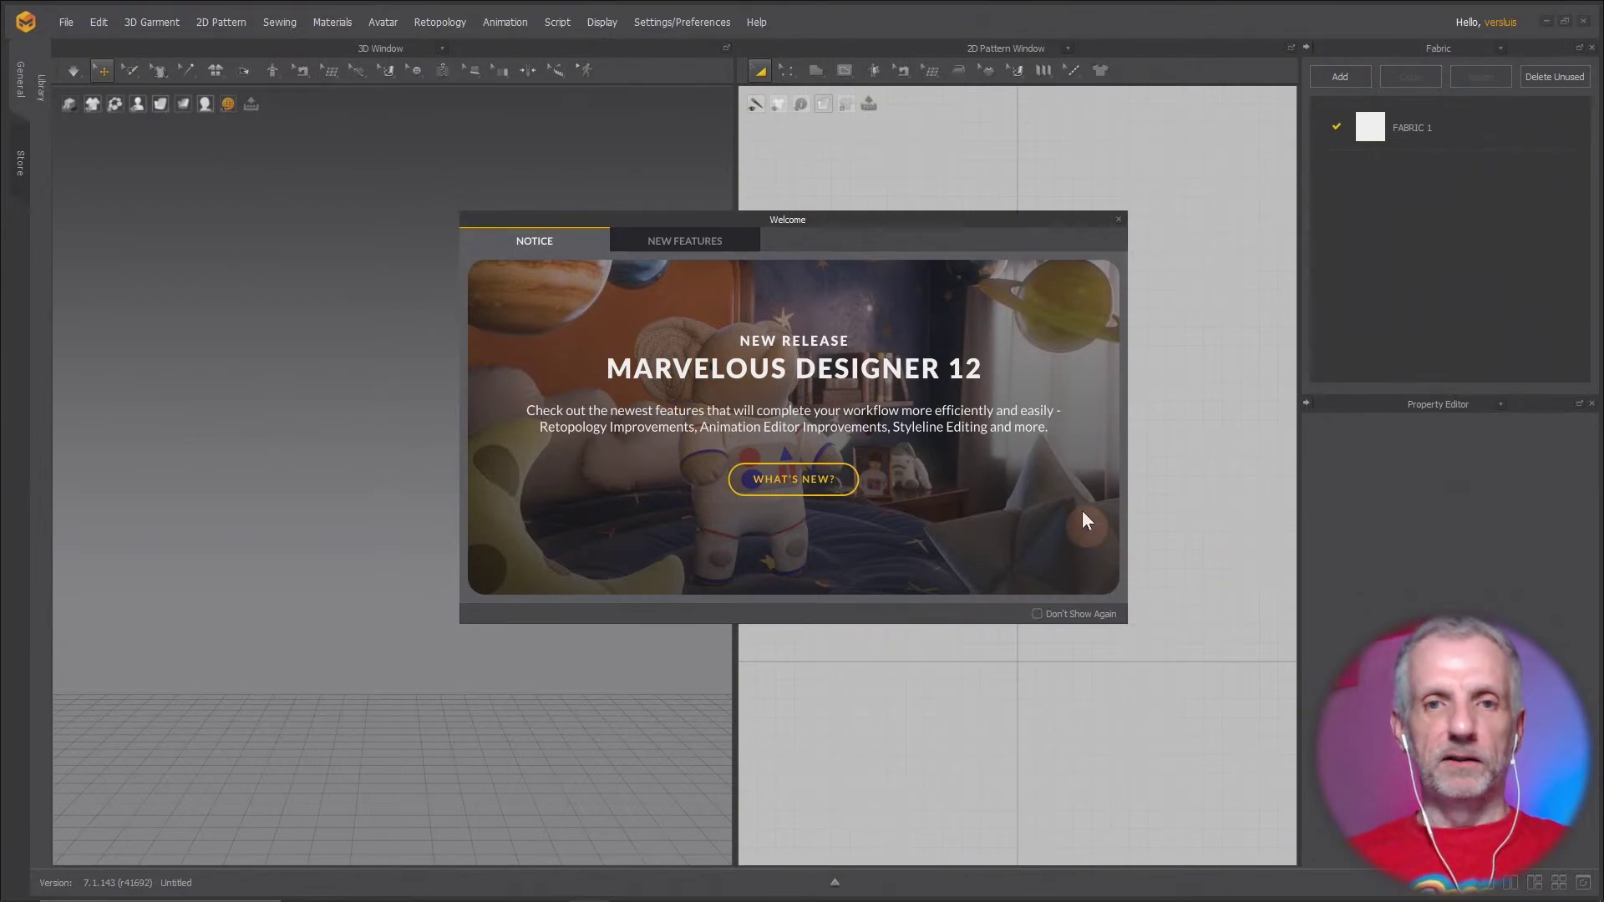
Switch to the browser to examine the foil heart balloons in the Angela 9 Valentine's Promo artwork on ArtStation, and return to Marvelous Designer
{"action": "key", "text": "alt+Tab"}
{"action": "key", "text": "alt+Tab"}
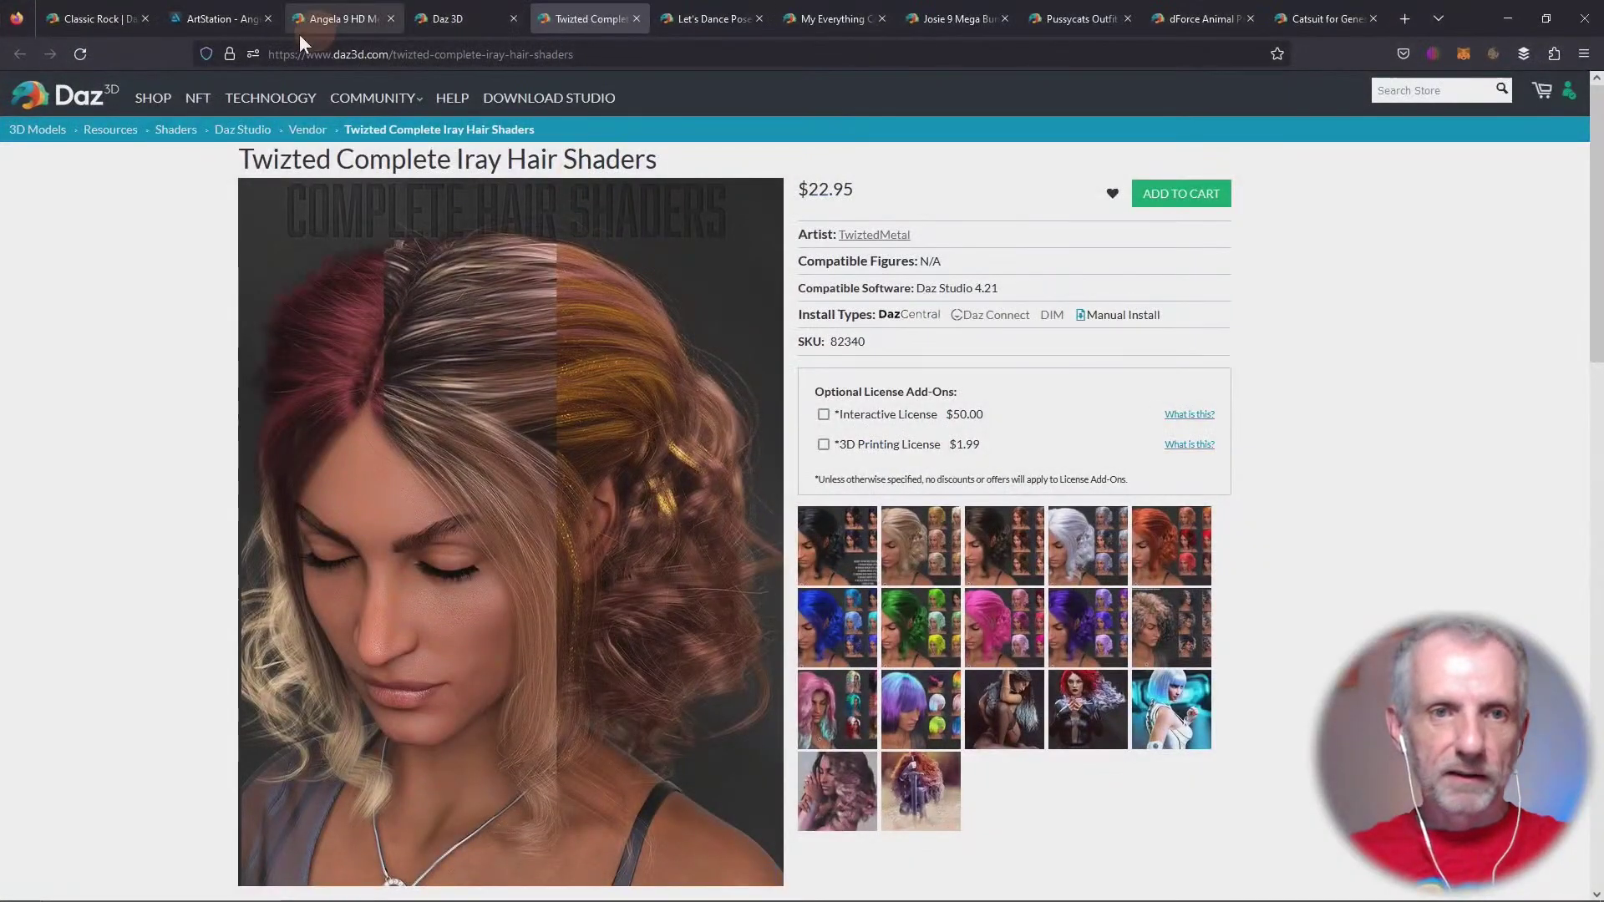
{"action": "left_click", "coordinate": [219, 18]}
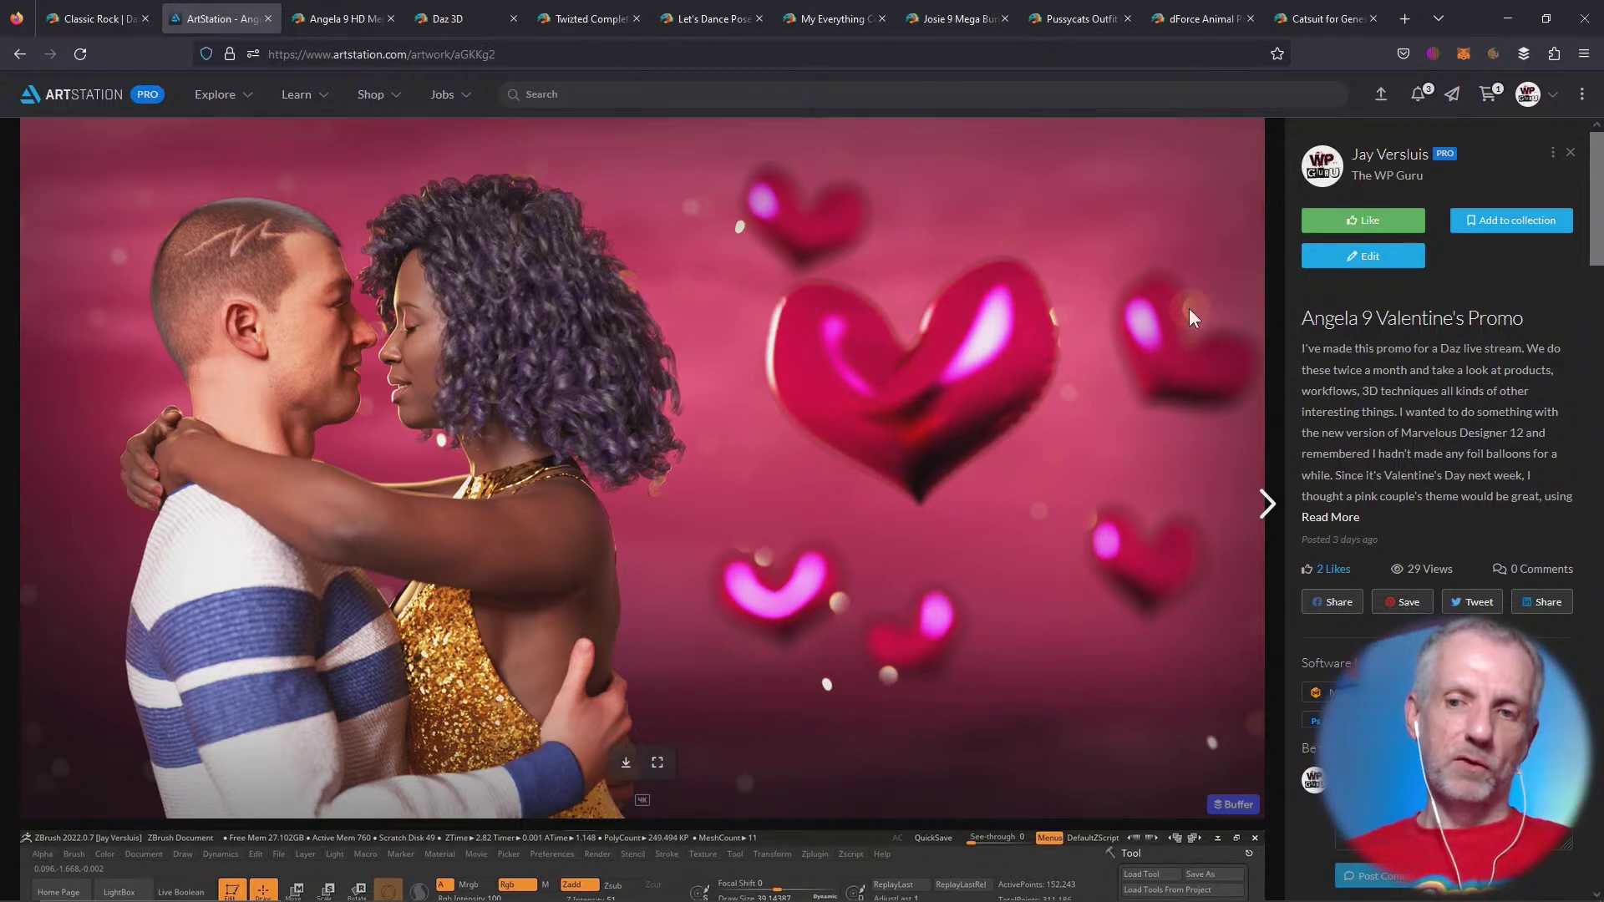
{"action": "left_click", "coordinate": [1518, 11]}
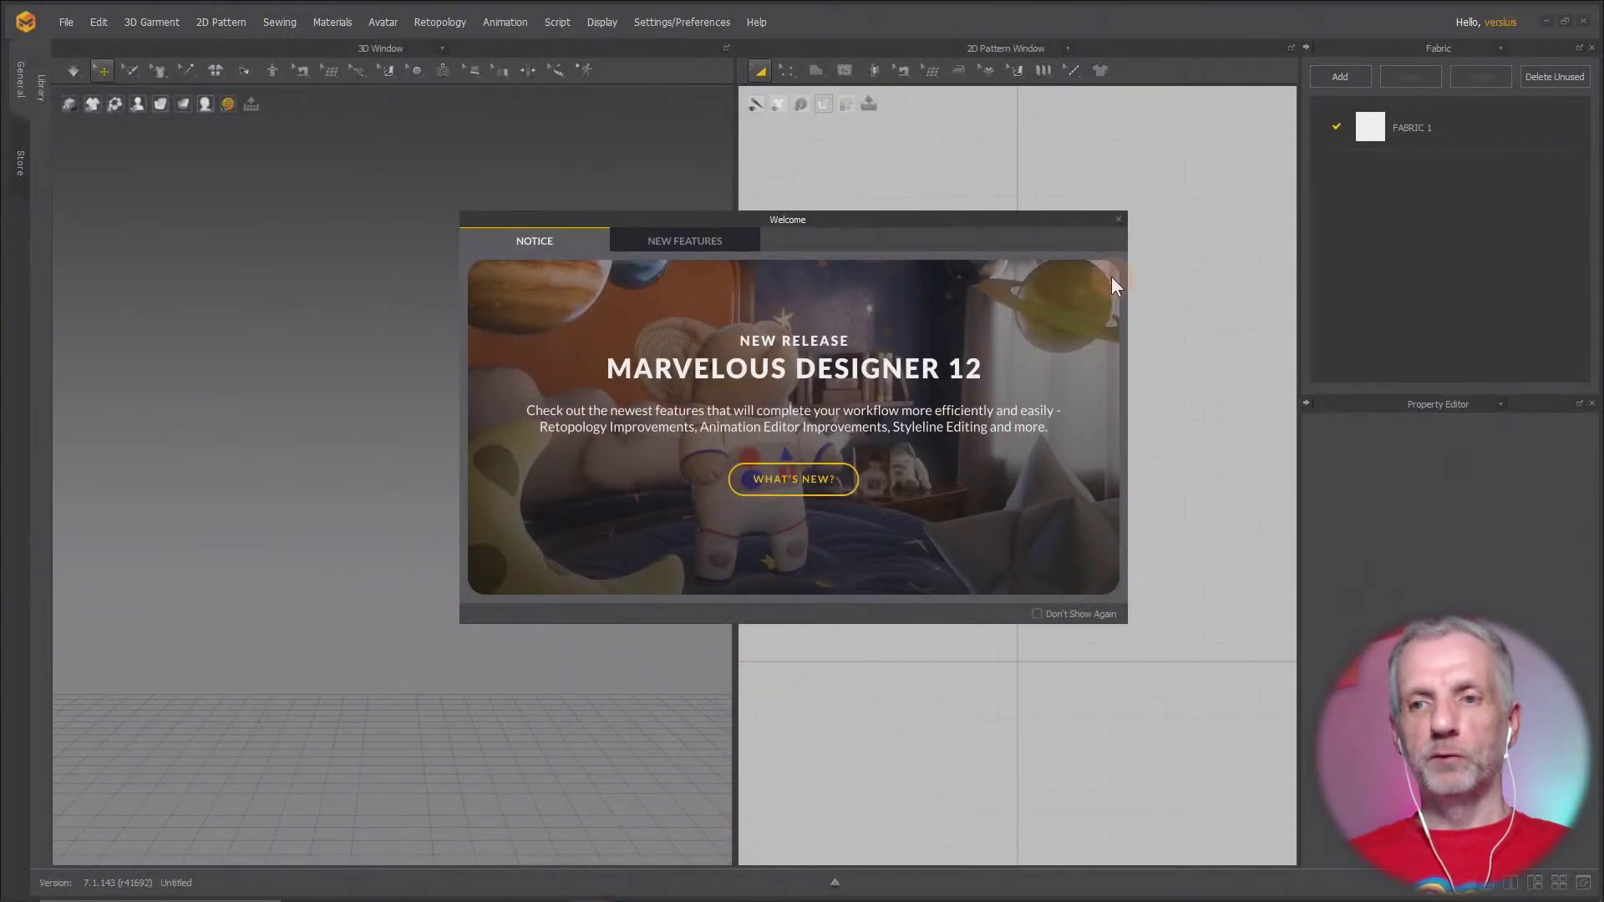
Dismiss the Welcome window and narrow the 3D window to give the 2D pattern window more room
{"action": "left_click", "coordinate": [1119, 219]}
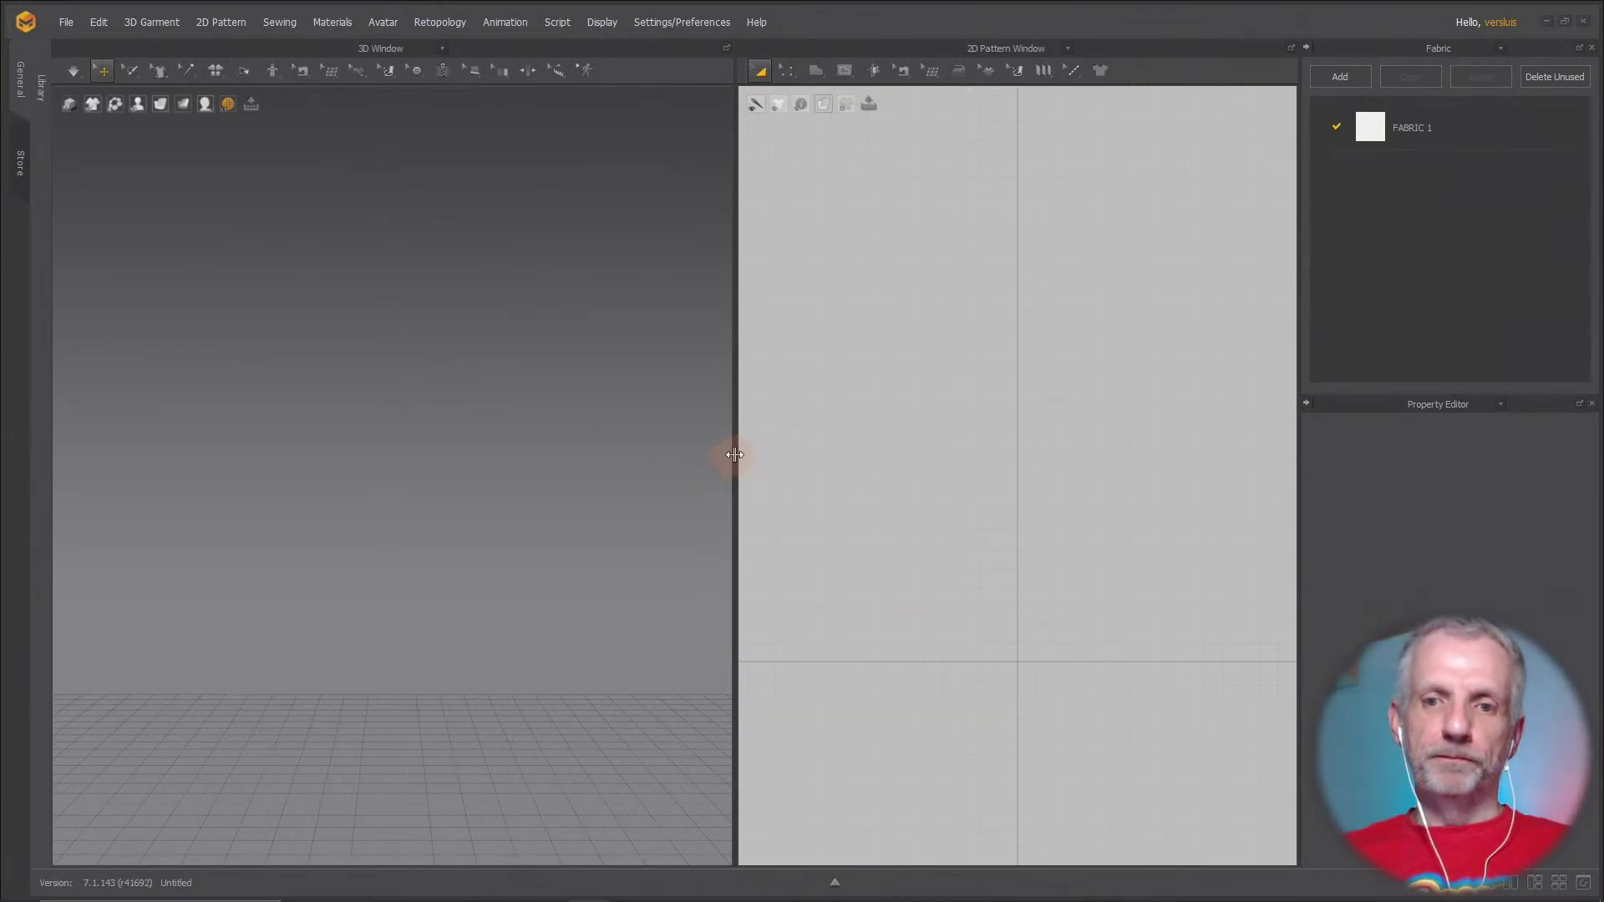
{"action": "left_click_drag", "start_coordinate": [735, 454], "coordinate": [660, 456]}
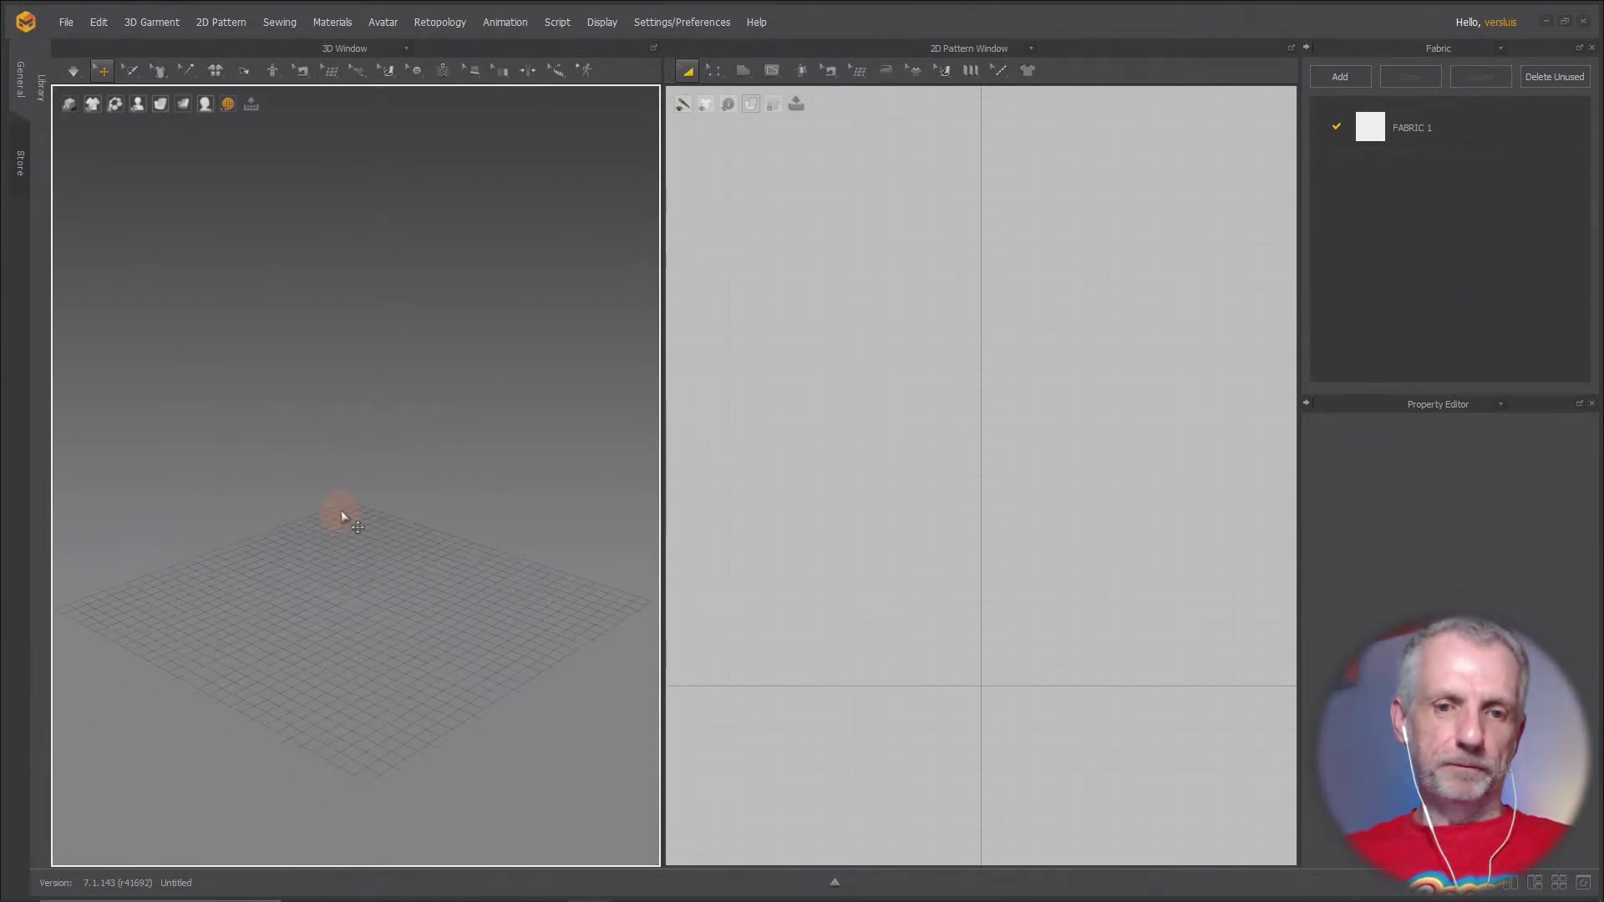
{"action": "middle_click_drag", "start_coordinate": [353, 540], "coordinate": [336, 569]}
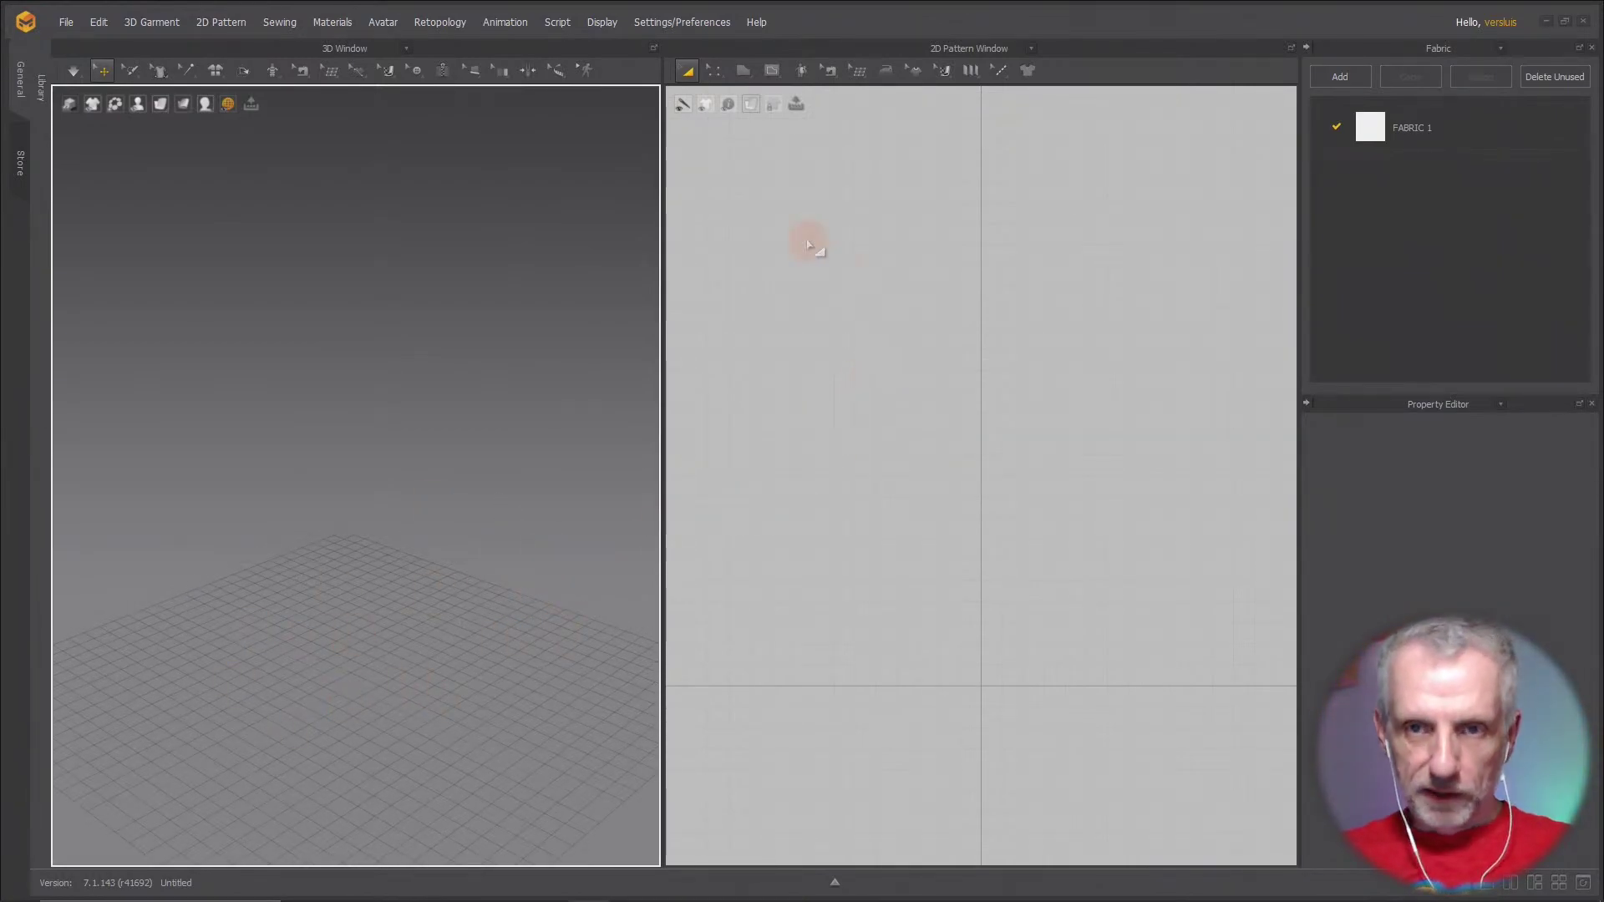
Draw a closed four-sided half-heart pattern along the vertical centre line with the Polygon tool, with sides about 525, 660, 1002 and 1020 mm
{"action": "left_click", "coordinate": [725, 72]}
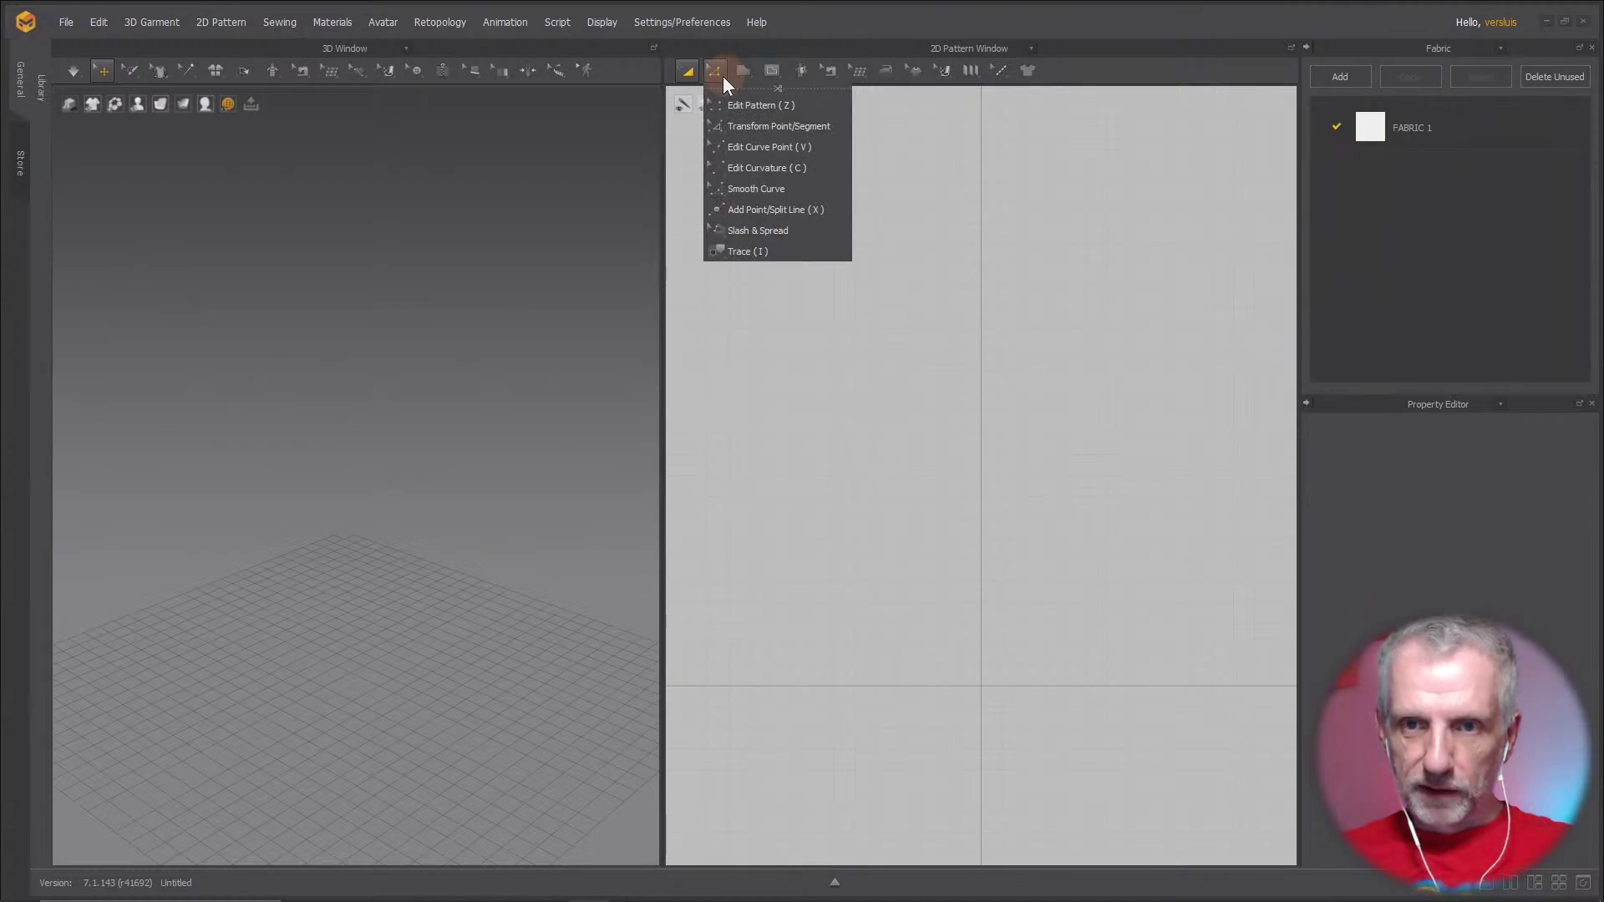
{"action": "left_click", "coordinate": [744, 73]}
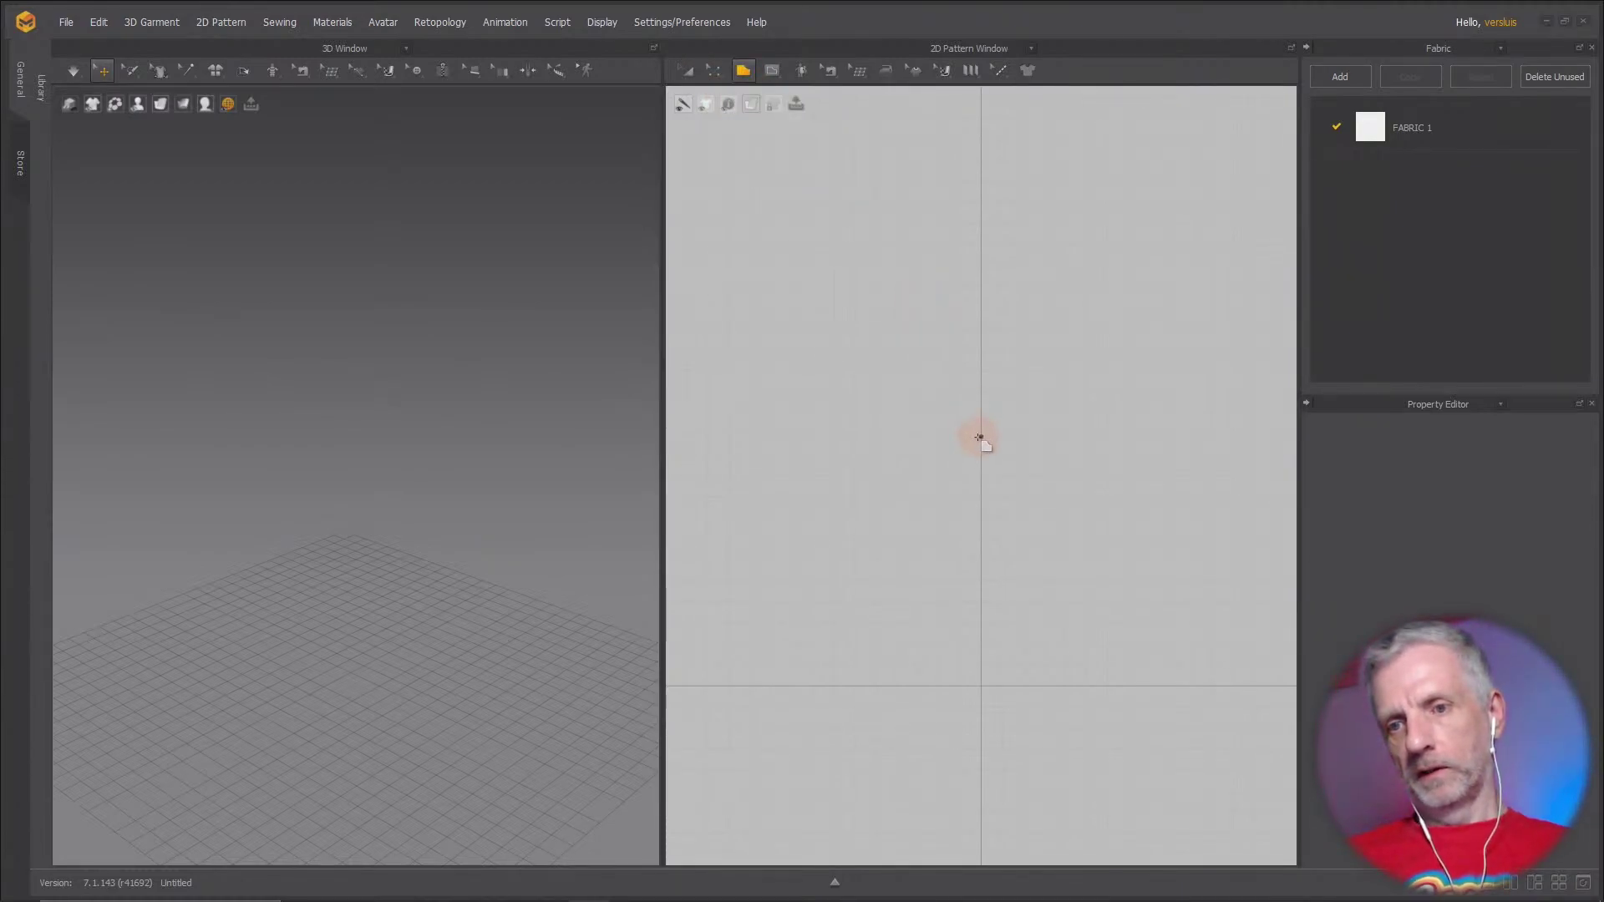
{"action": "left_click", "coordinate": [981, 466]}
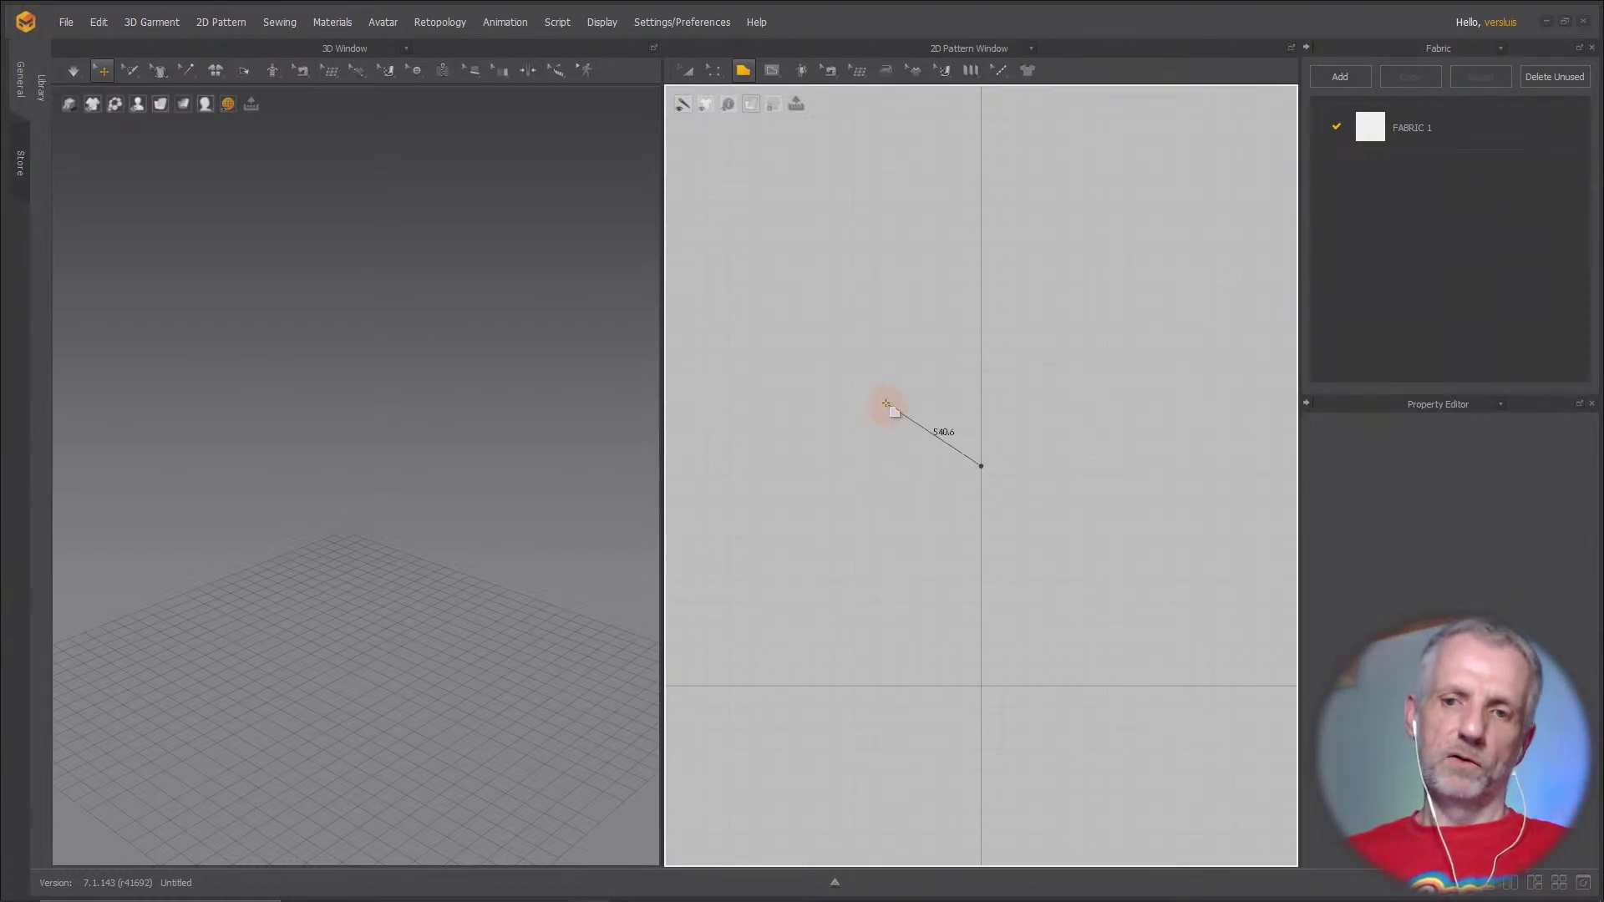
{"action": "left_click", "coordinate": [891, 402]}
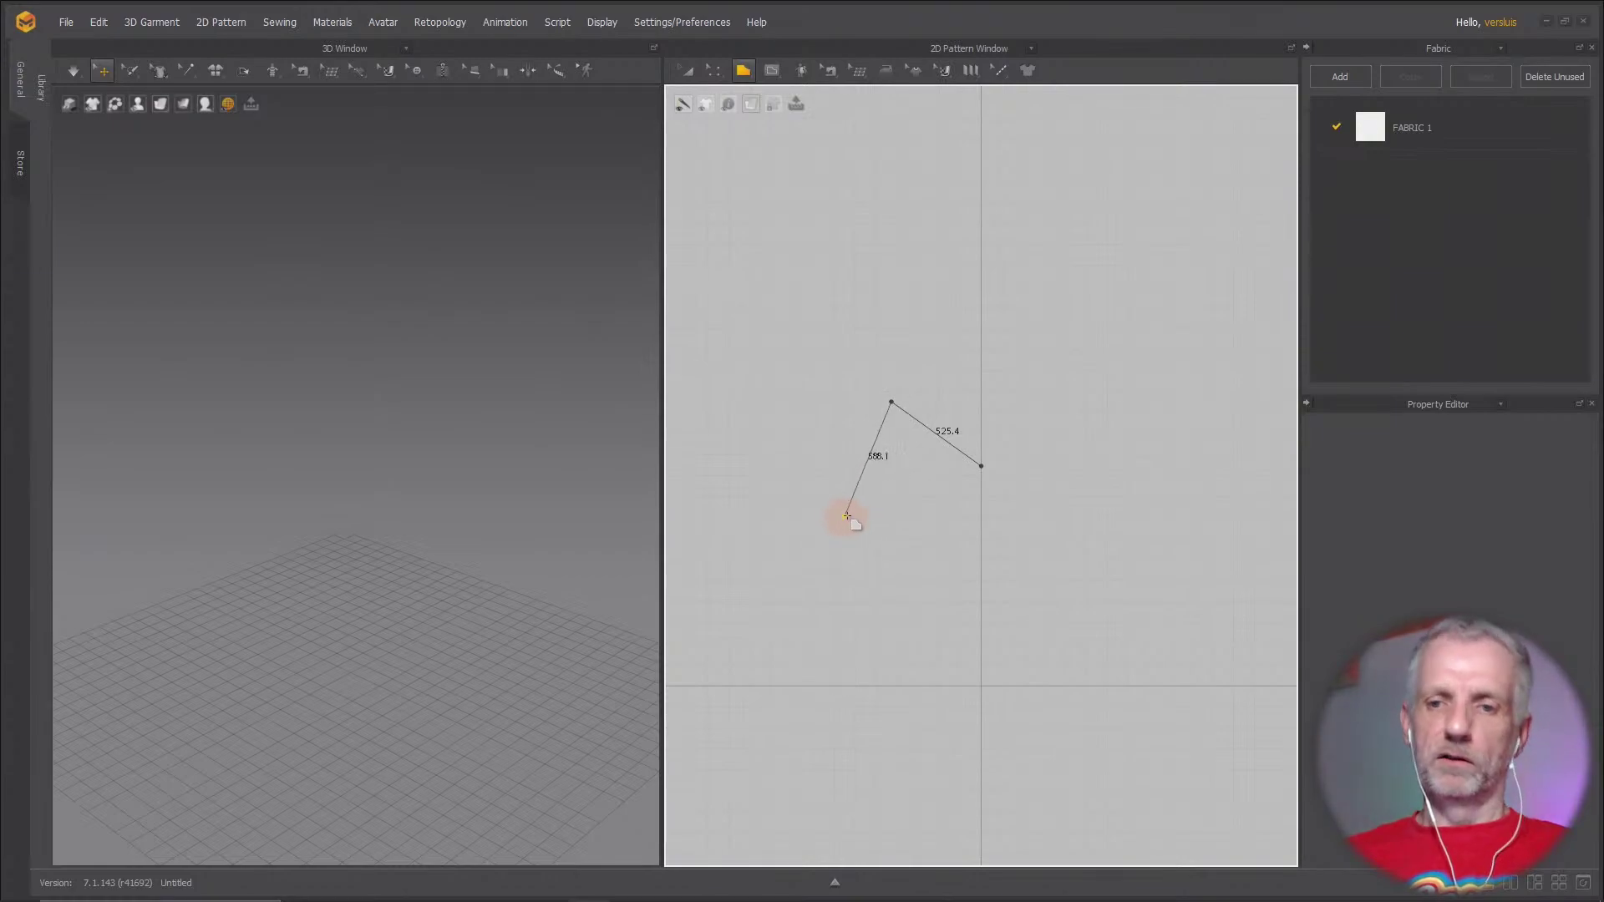
{"action": "left_click", "coordinate": [836, 529]}
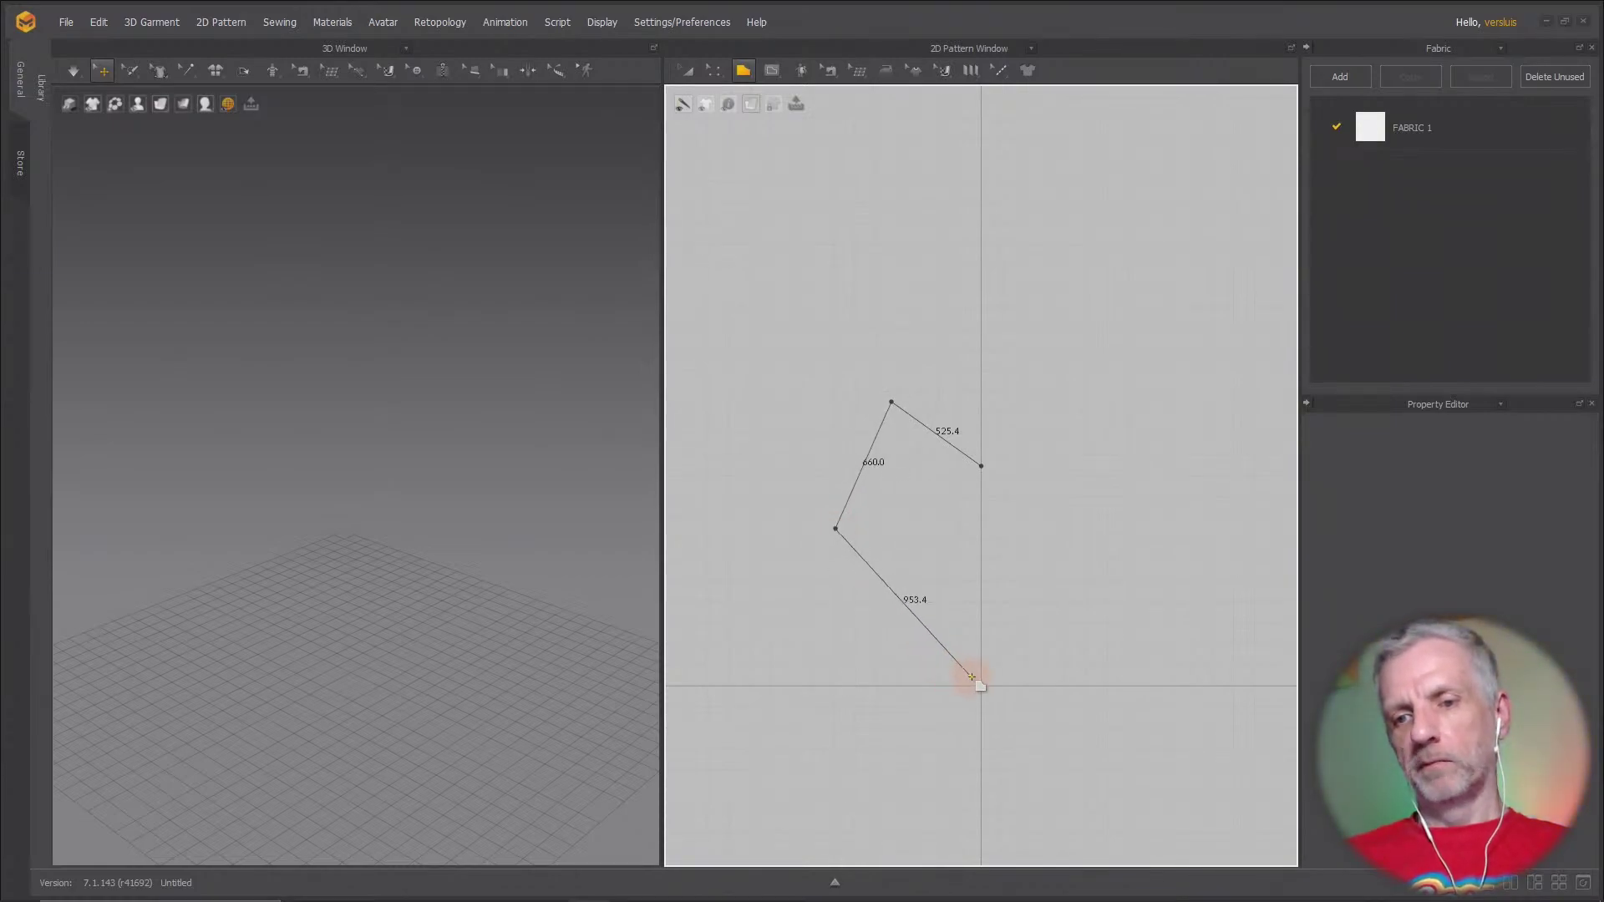
{"action": "left_click", "coordinate": [981, 681]}
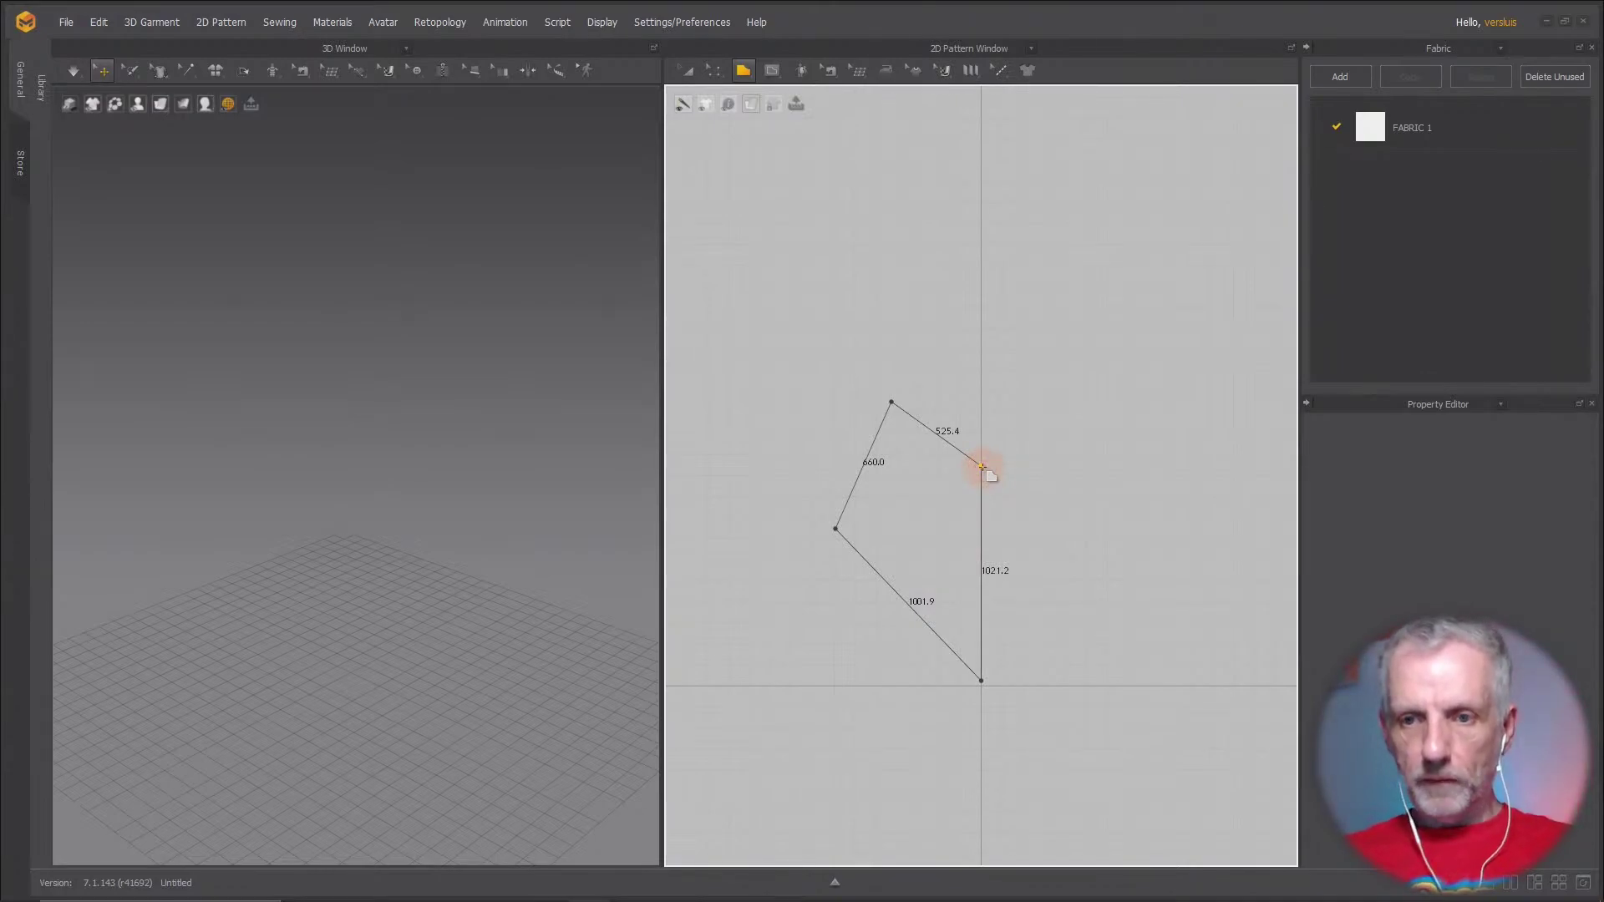
{"action": "left_click", "coordinate": [982, 466]}
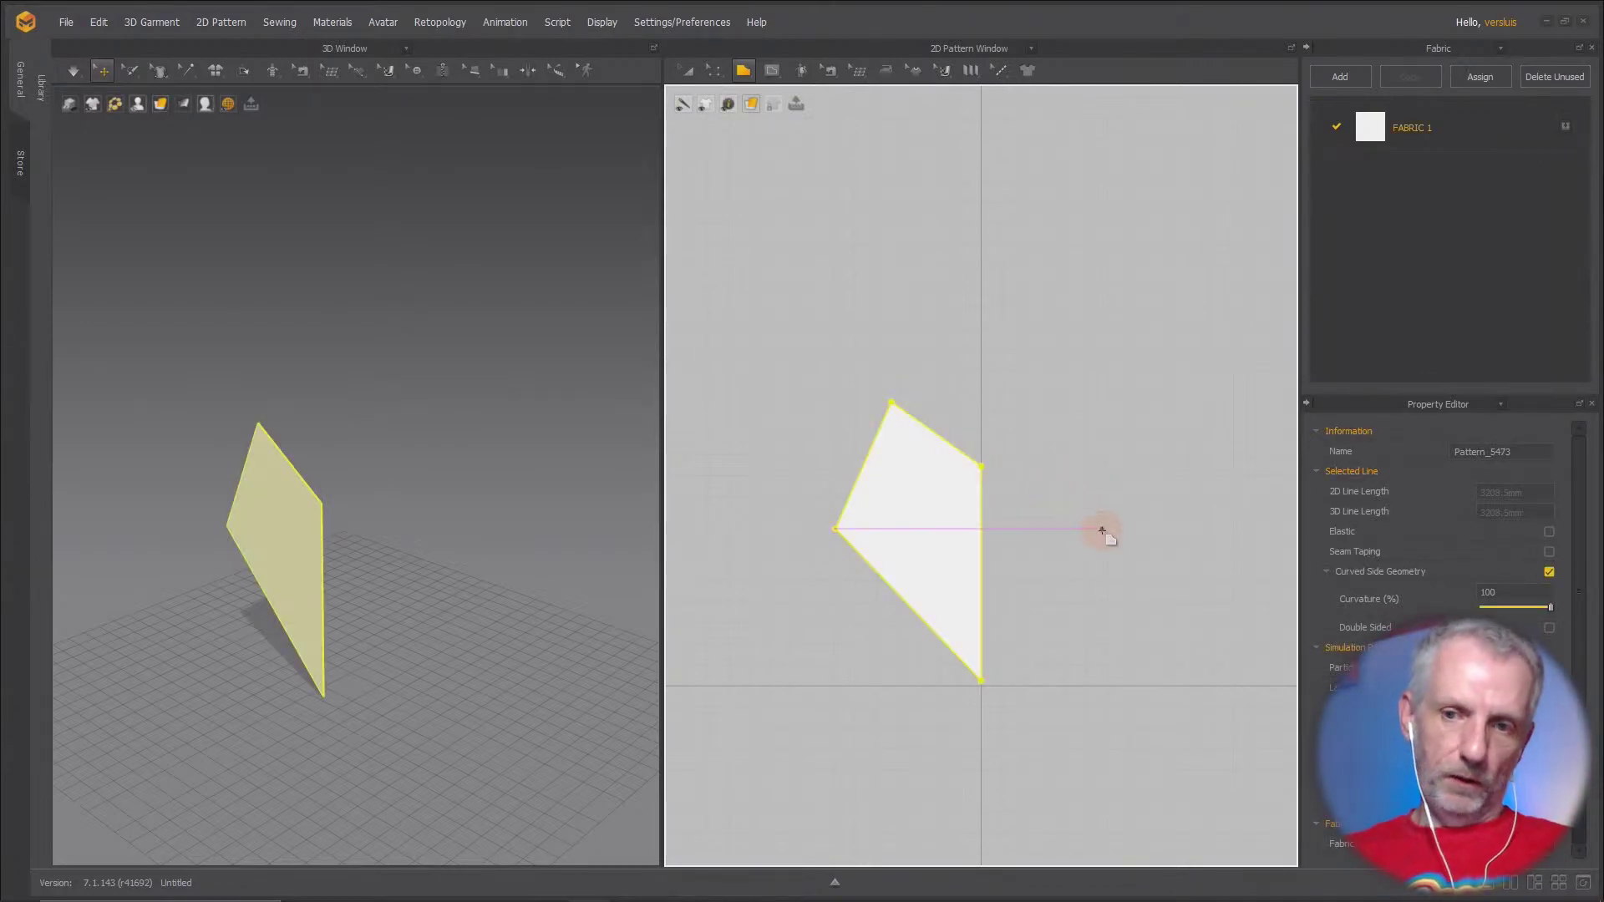
Bend the outer, top and lower edges of the half-heart into outward curves about 727, 611 and 1023 mm long with Edit Pattern
{"action": "key", "text": "z"}
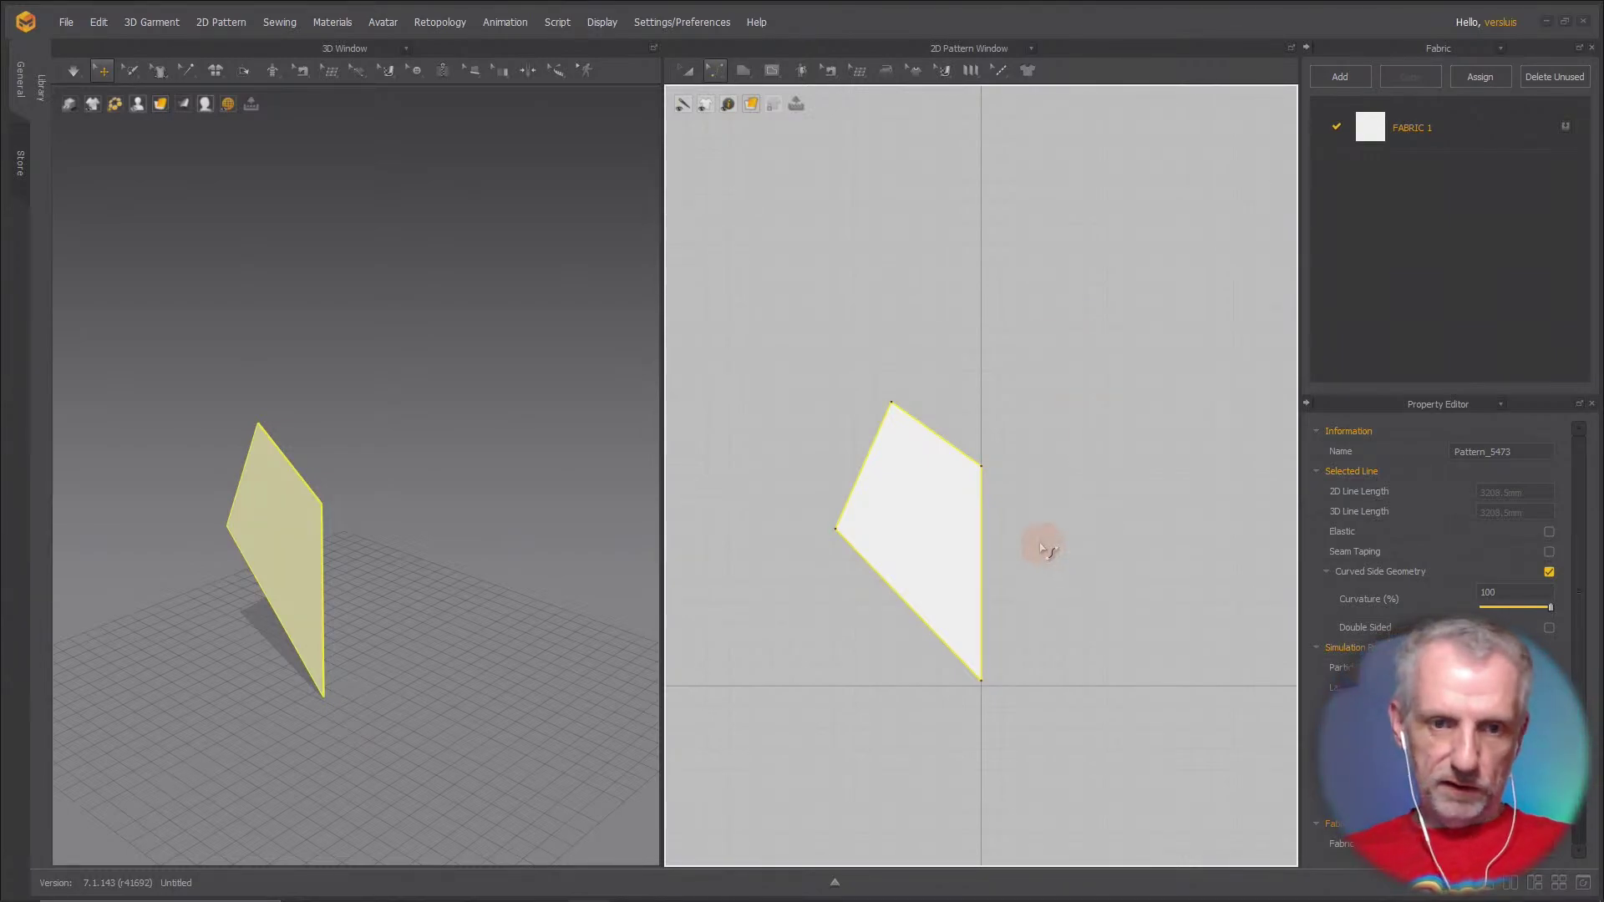
{"action": "mouse_move", "coordinate": [497, 585]}
{"action": "right_mouse_down"}
{"action": "mouse_move", "coordinate": [469, 576]}
{"action": "mouse_move", "coordinate": [488, 580]}
{"action": "mouse_move", "coordinate": [478, 594]}
{"action": "right_mouse_up"}
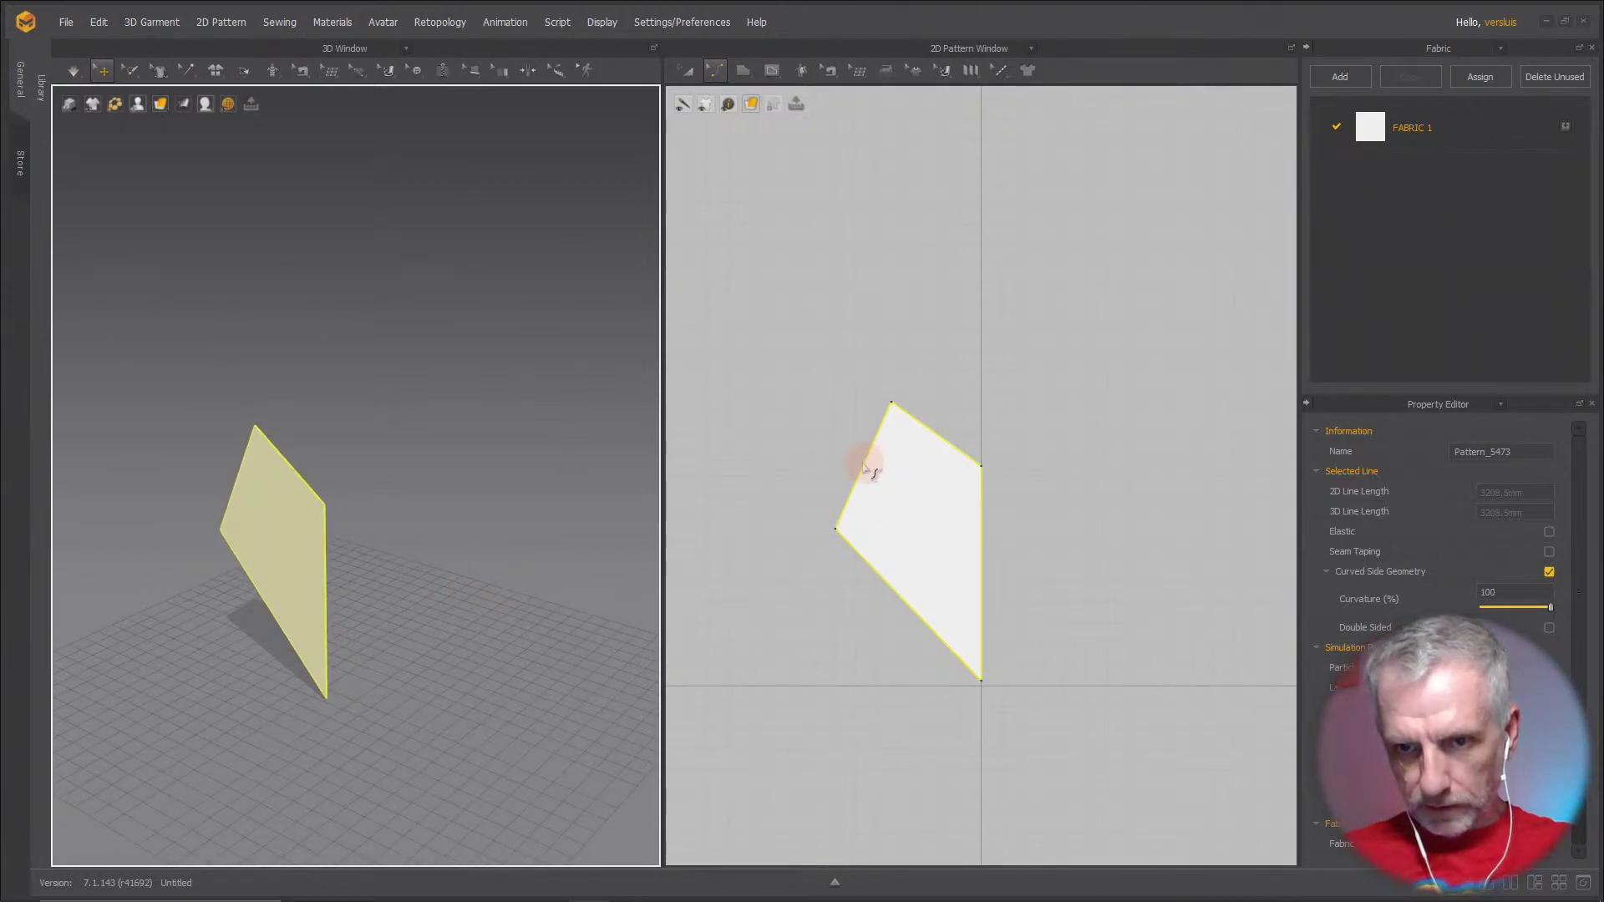
{"action": "left_click_drag", "start_coordinate": [870, 456], "coordinate": [846, 451]}
{"action": "left_click", "coordinate": [959, 454]}
{"action": "left_click_drag", "start_coordinate": [955, 449], "coordinate": [963, 423]}
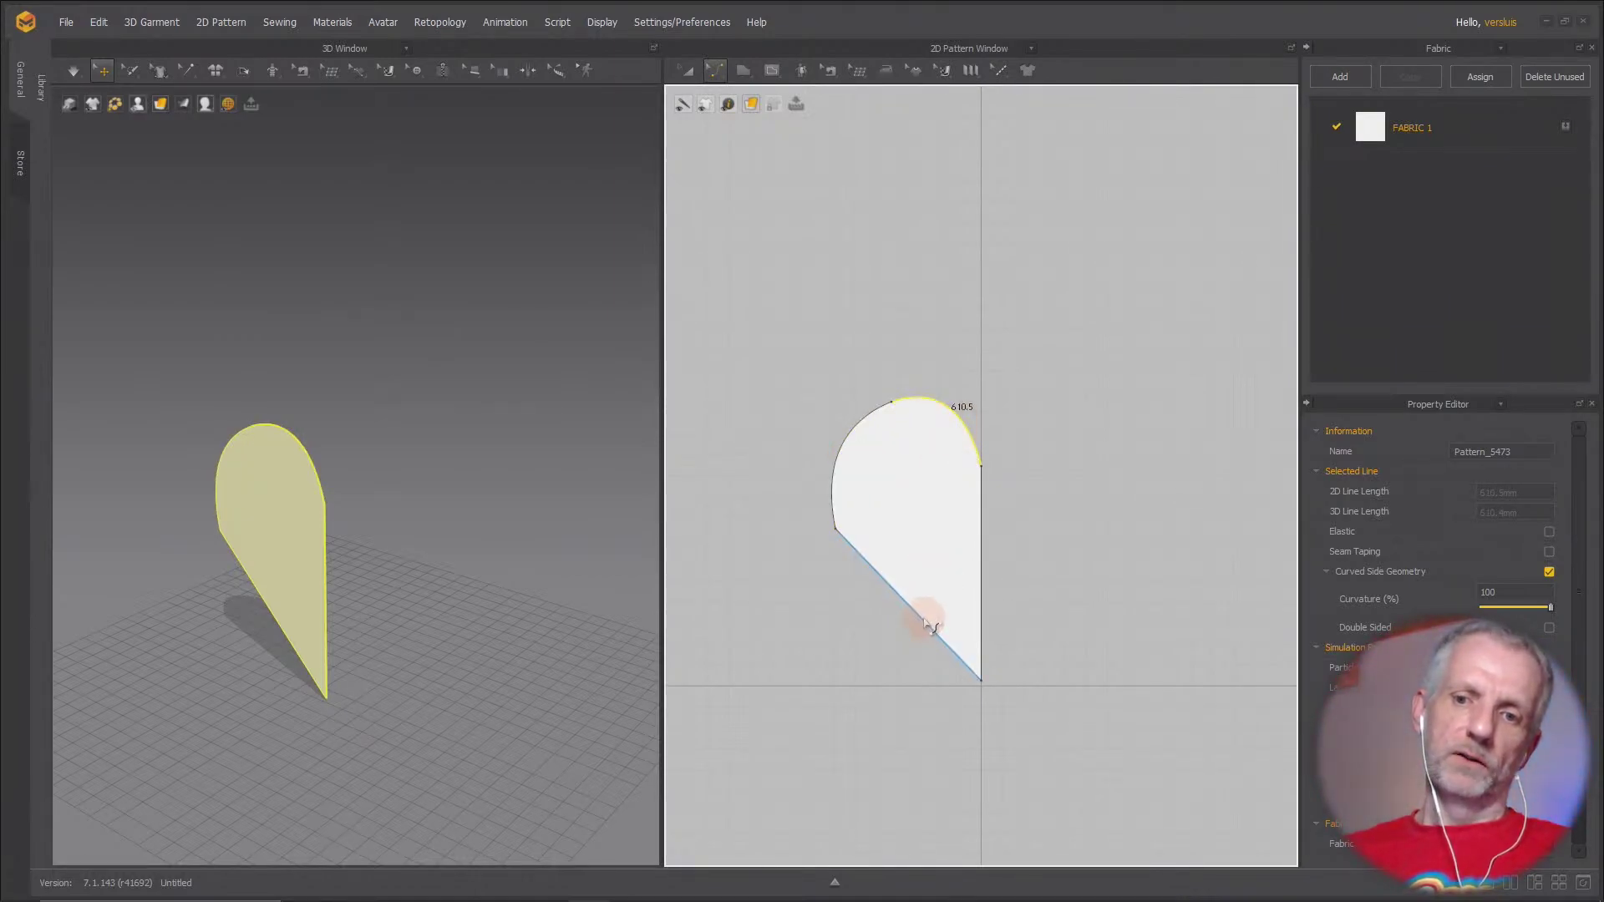
{"action": "left_click", "coordinate": [919, 623]}
{"action": "left_click_drag", "start_coordinate": [919, 622], "coordinate": [913, 637]}
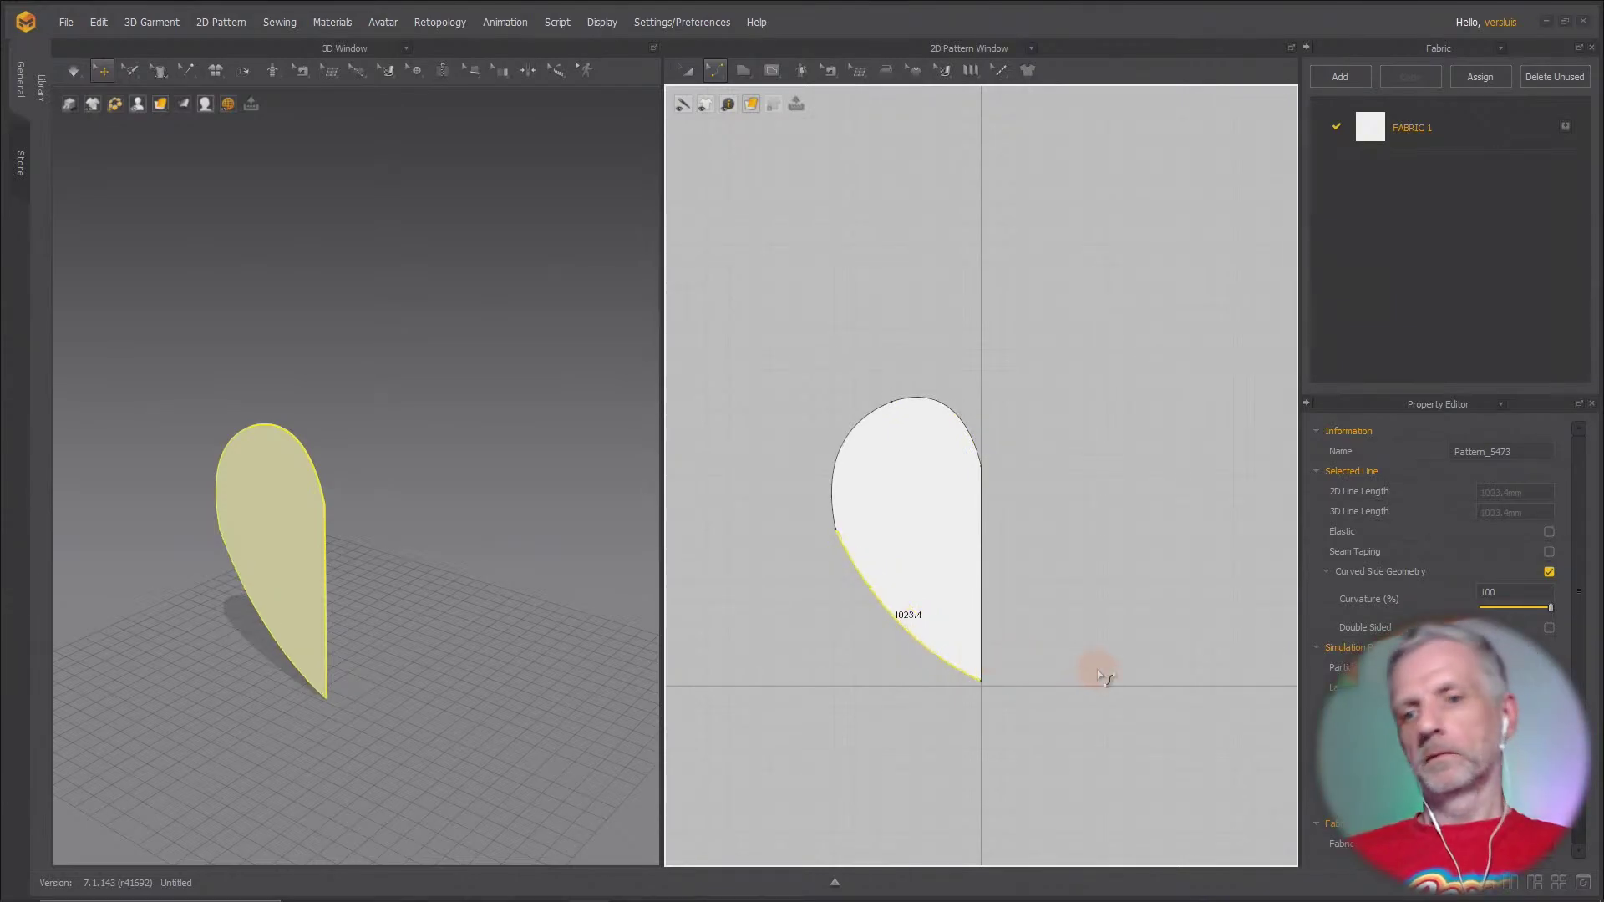
Unfold the half-heart across its straight vertical centre edge with symmetric editing and sewing to form a full heart
{"action": "right_click_drag", "start_coordinate": [441, 660], "coordinate": [530, 639]}
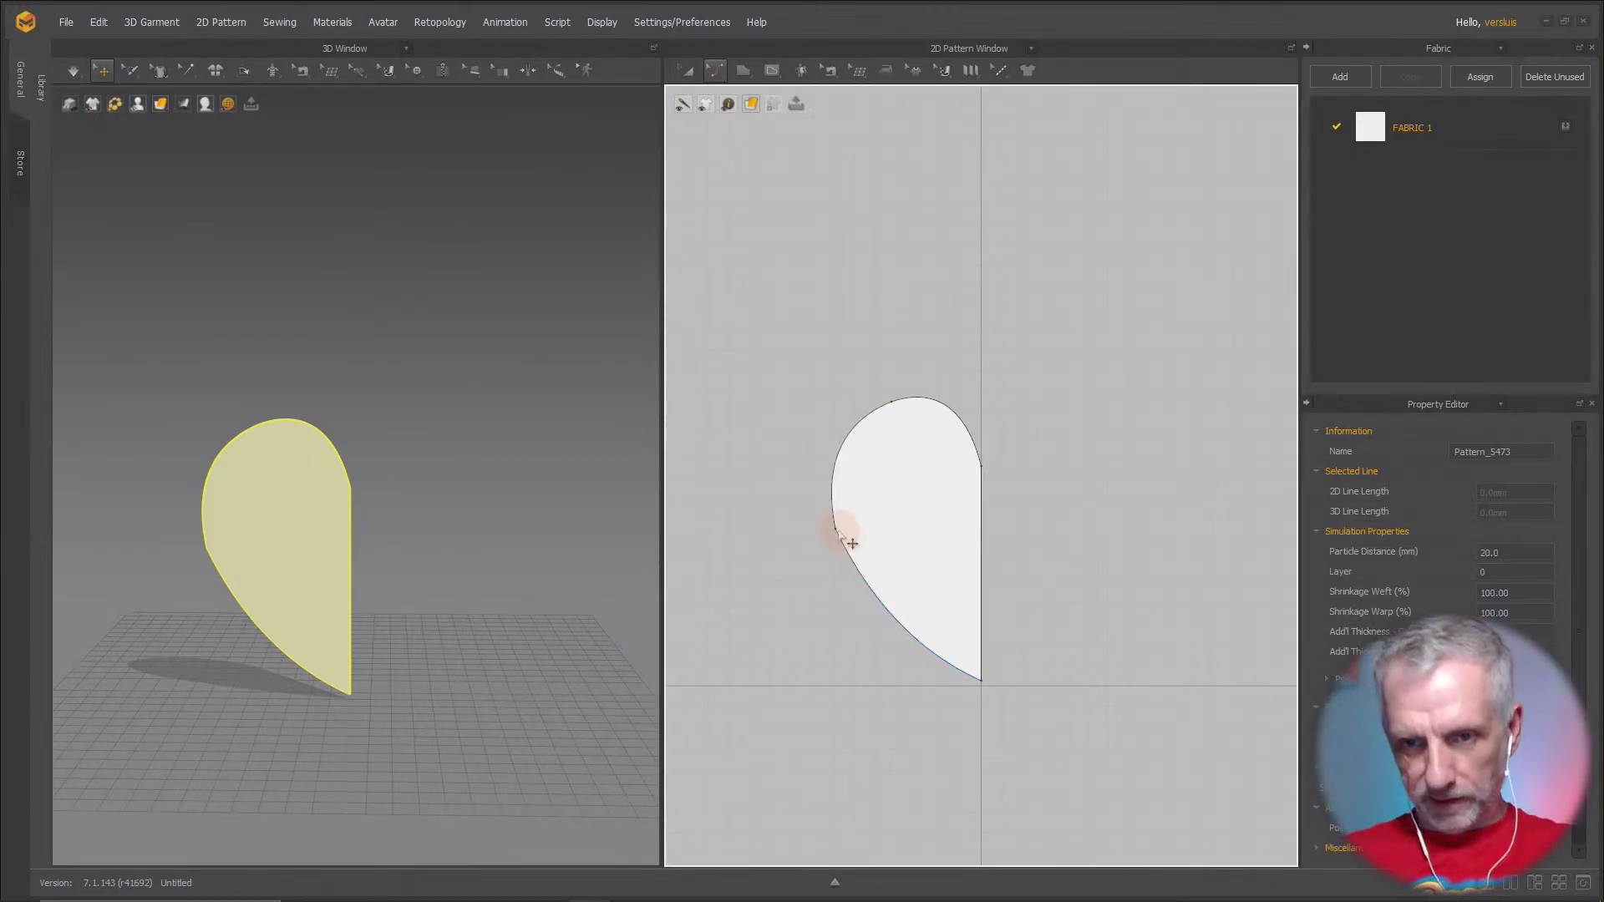
{"action": "scroll", "coordinate": [866, 549], "scroll_direction": "up", "scroll_amount": 1}
{"action": "scroll", "coordinate": [869, 554], "scroll_direction": "up", "scroll_amount": 1}
{"action": "scroll", "coordinate": [896, 550], "scroll_direction": "down", "scroll_amount": 3}
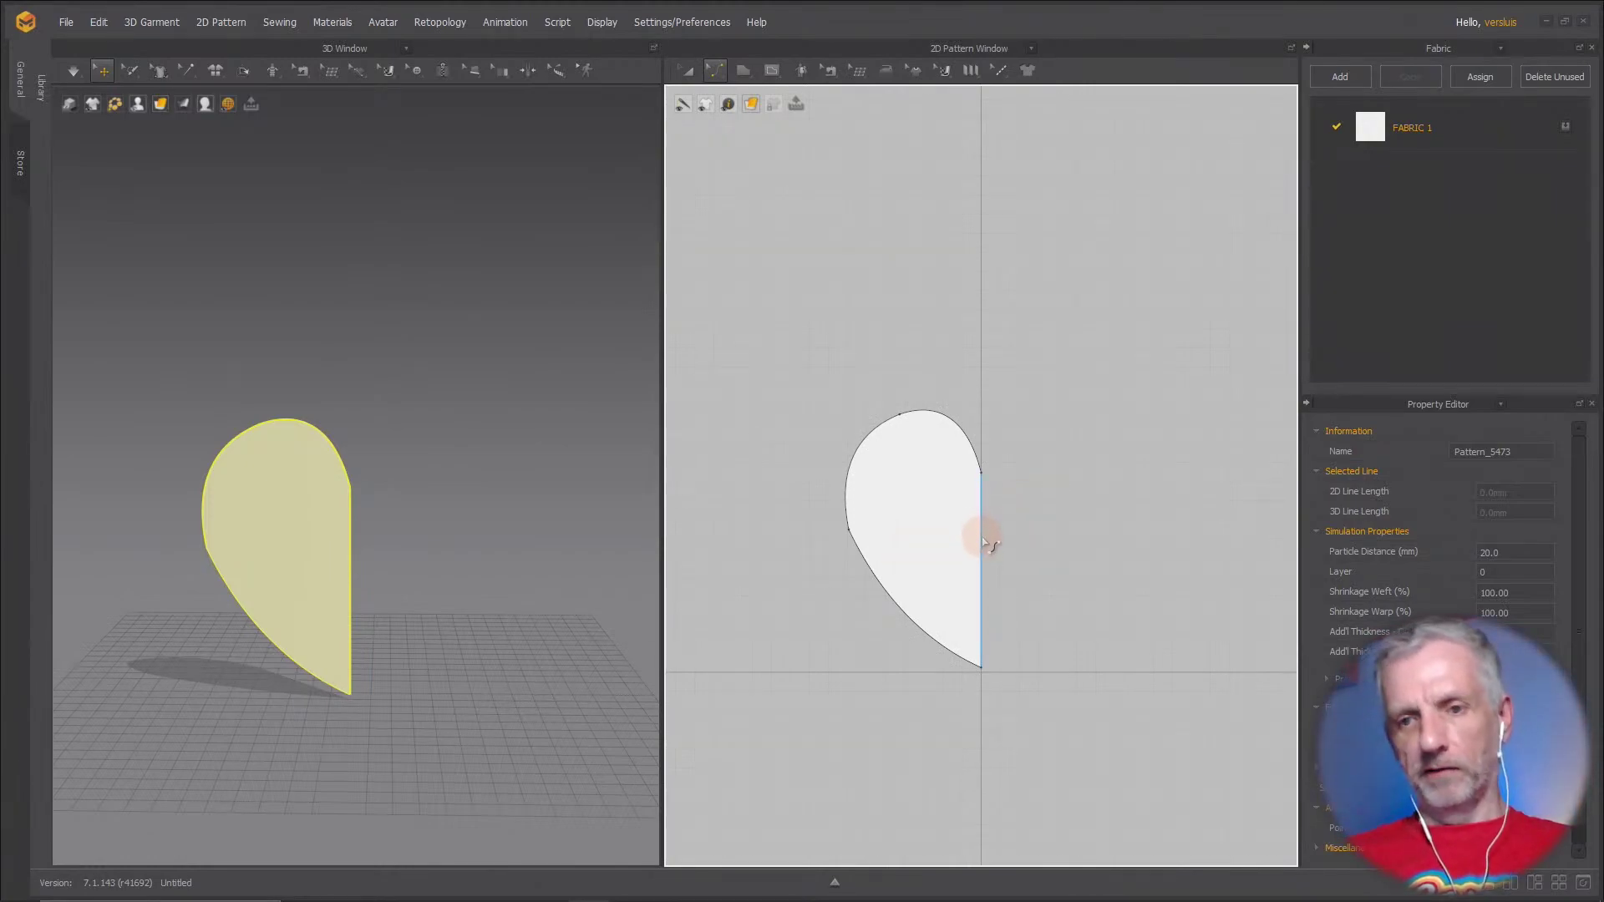
{"action": "left_click", "coordinate": [983, 539]}
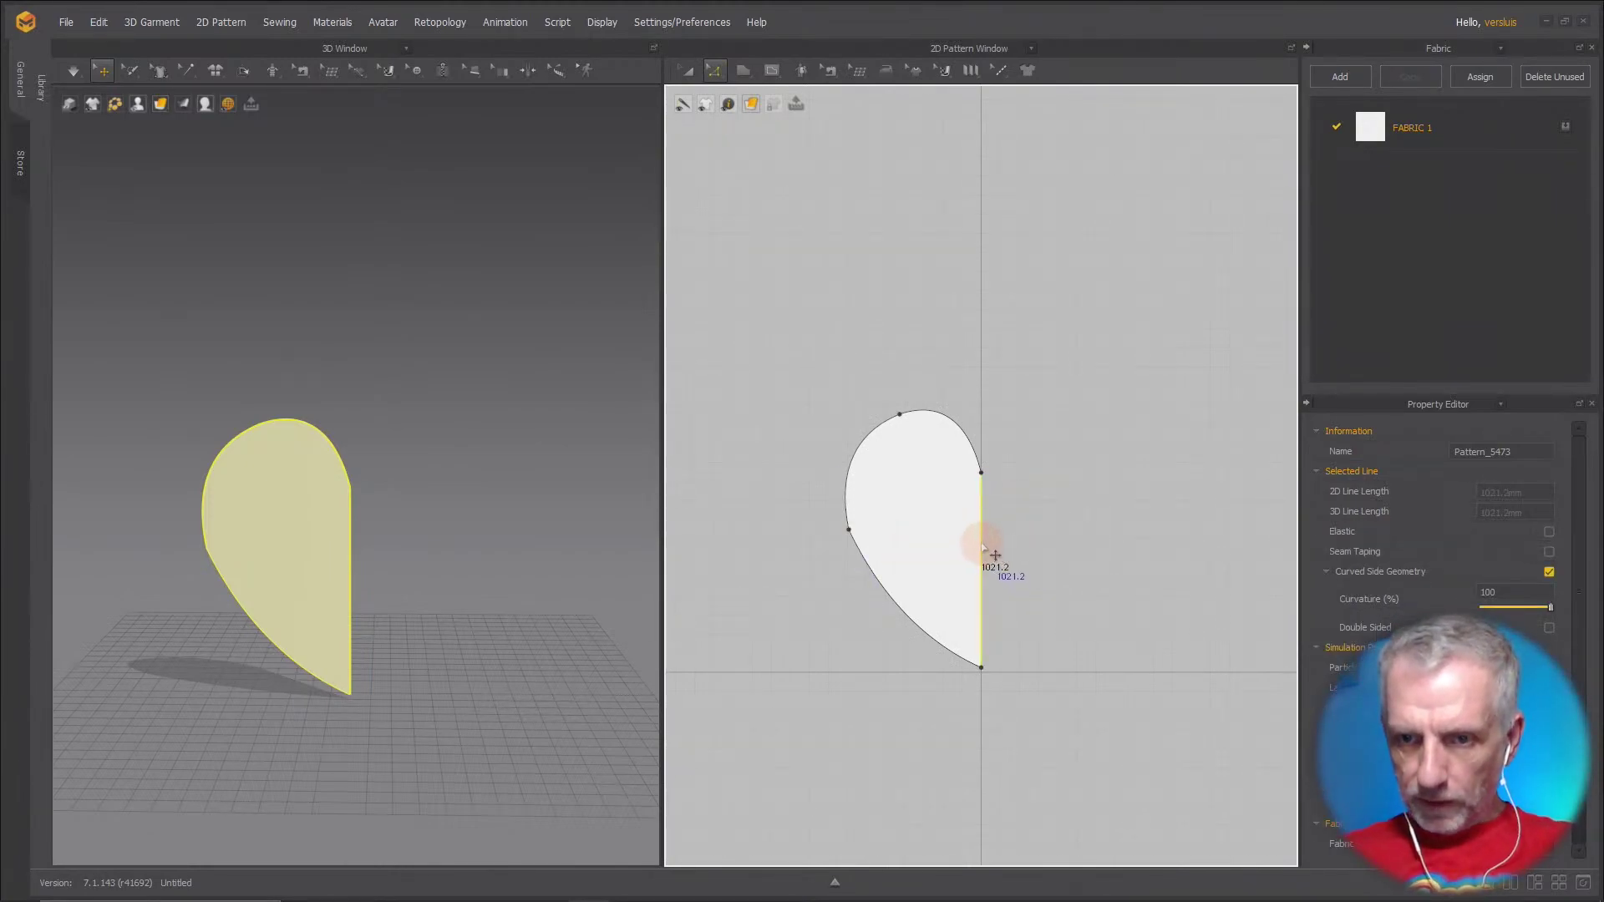
{"action": "right_click", "coordinate": [984, 541]}
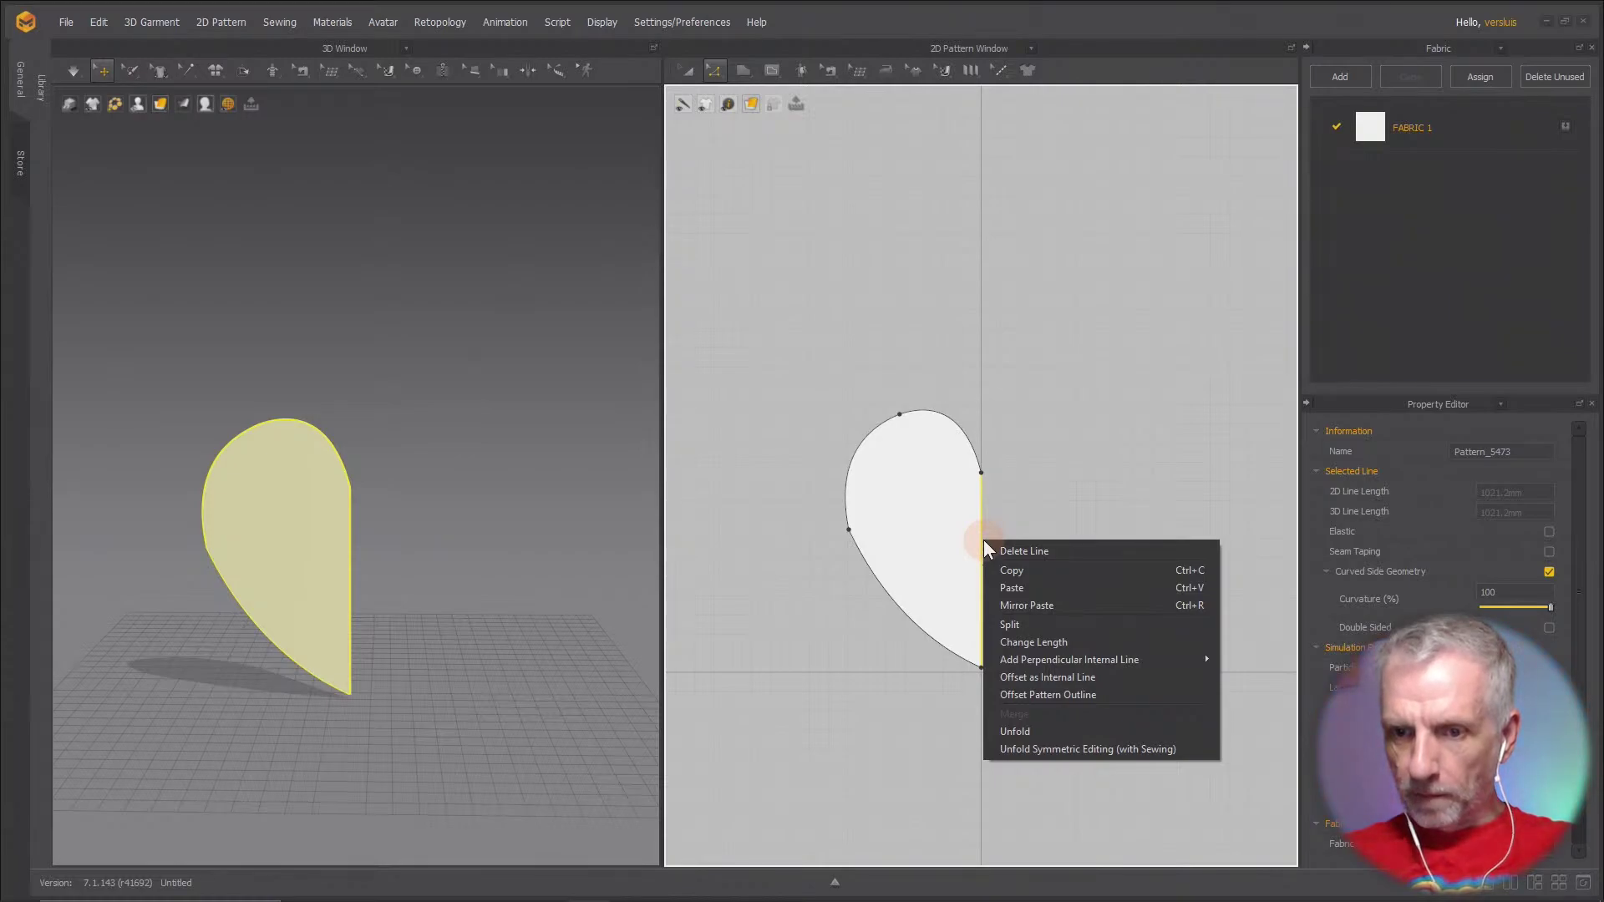
{"action": "left_click", "coordinate": [1182, 750]}
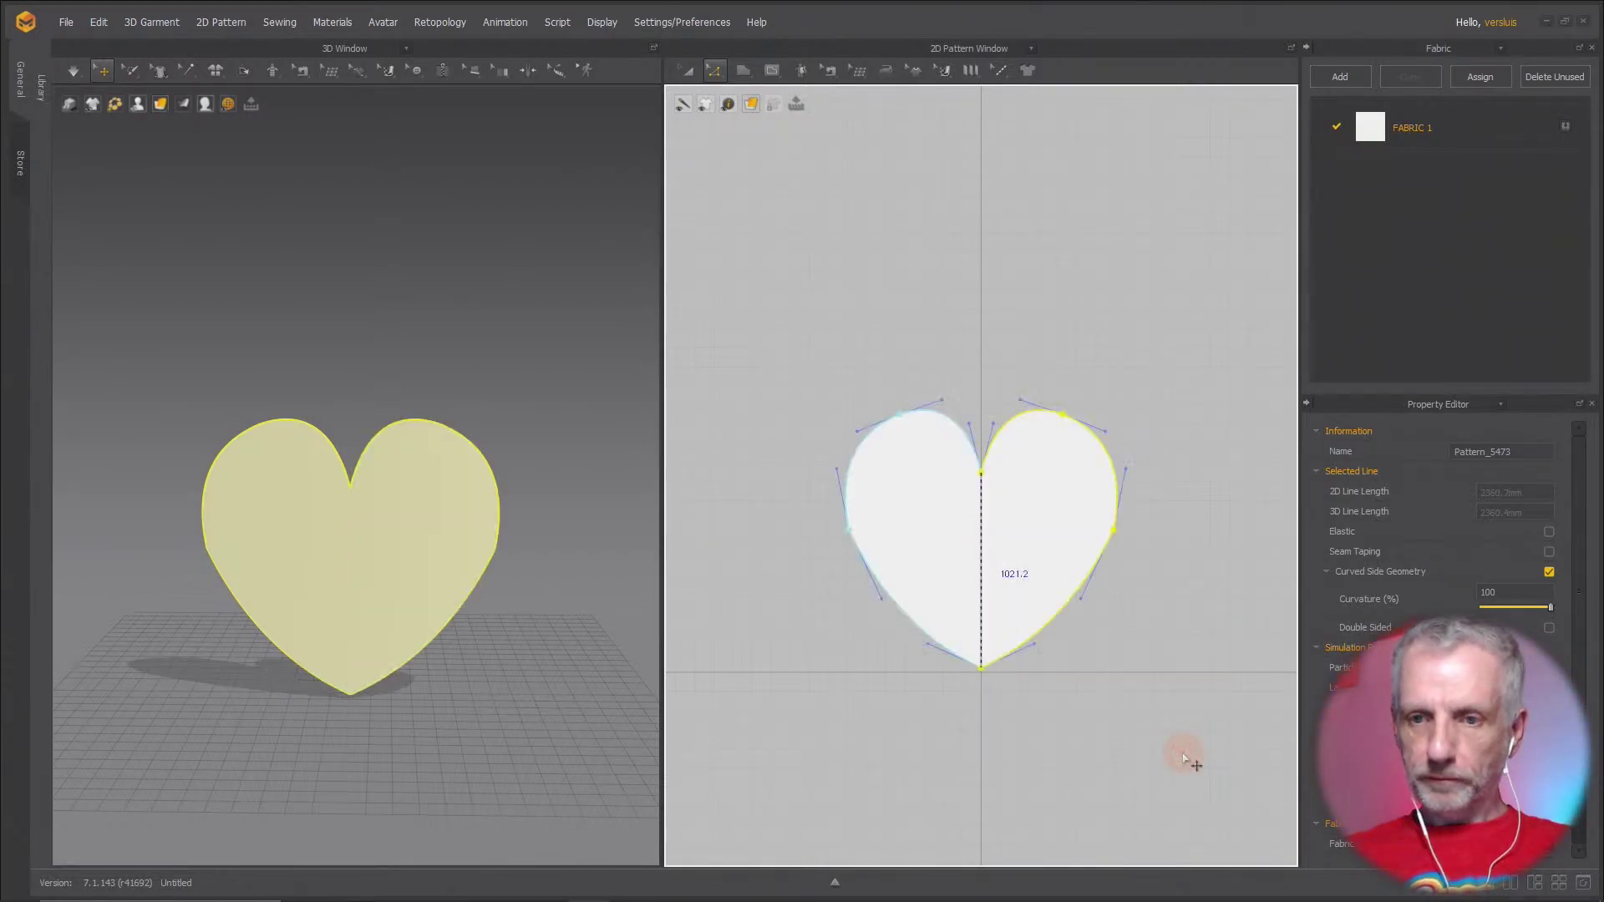
{"action": "left_click", "coordinate": [1145, 623]}
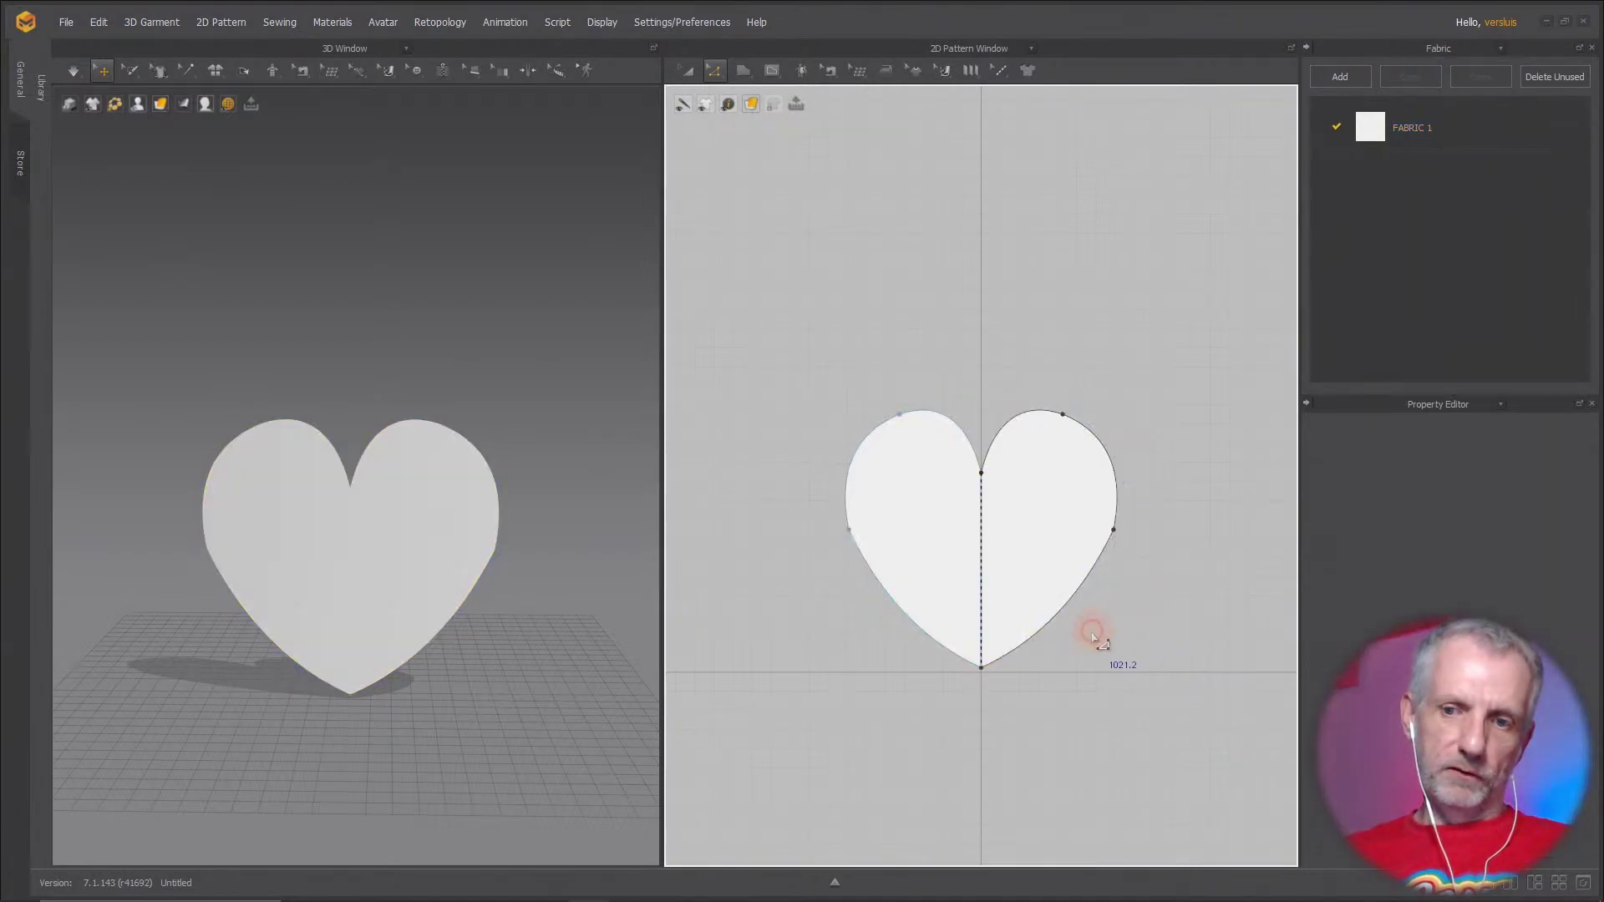
Copy the full heart pattern and paste the duplicate level with the original, just to its right
{"action": "right_click_drag", "start_coordinate": [459, 580], "coordinate": [308, 592]}
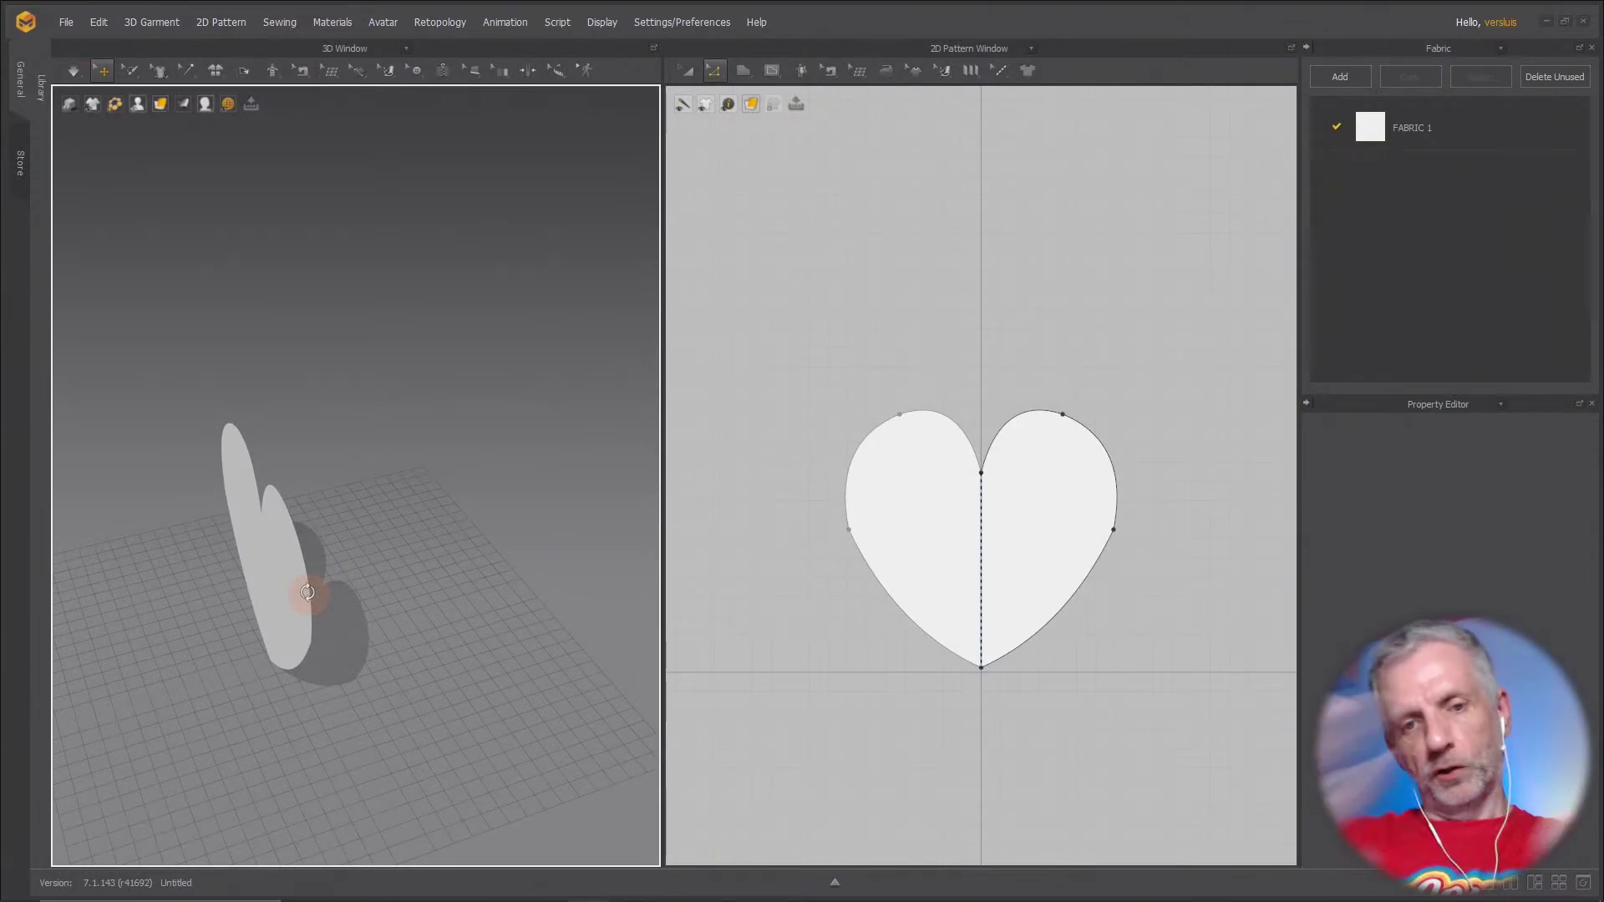
{"action": "right_click_drag", "start_coordinate": [388, 585], "coordinate": [452, 541]}
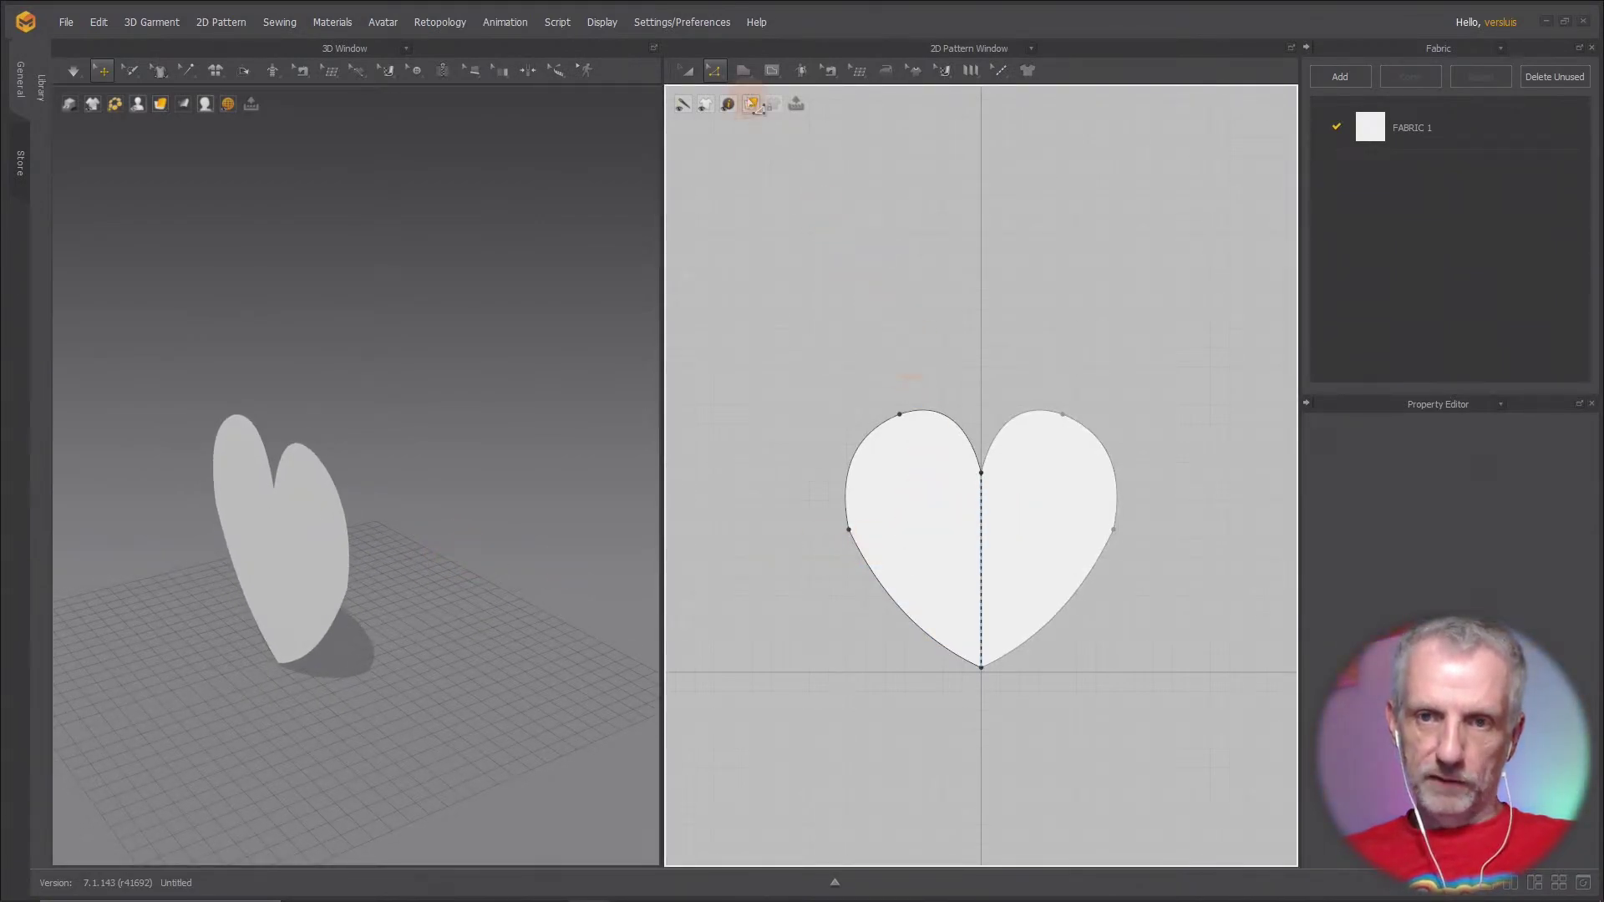
{"action": "left_click", "coordinate": [686, 73]}
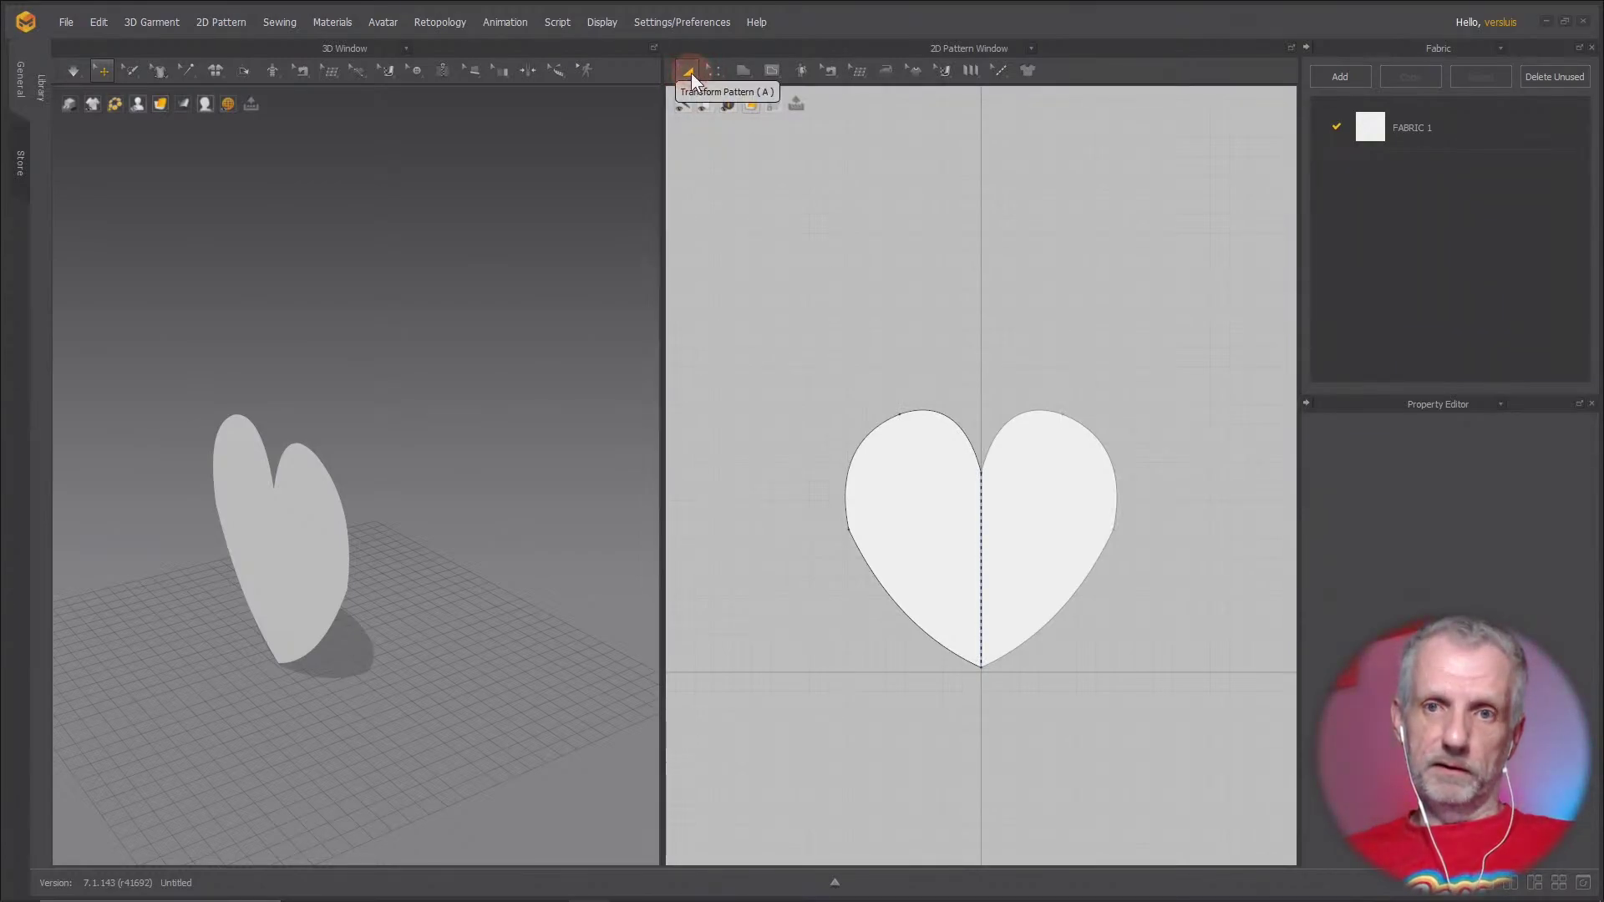
{"action": "left_click", "coordinate": [704, 72]}
{"action": "left_click", "coordinate": [904, 464]}
{"action": "left_click", "coordinate": [904, 463]}
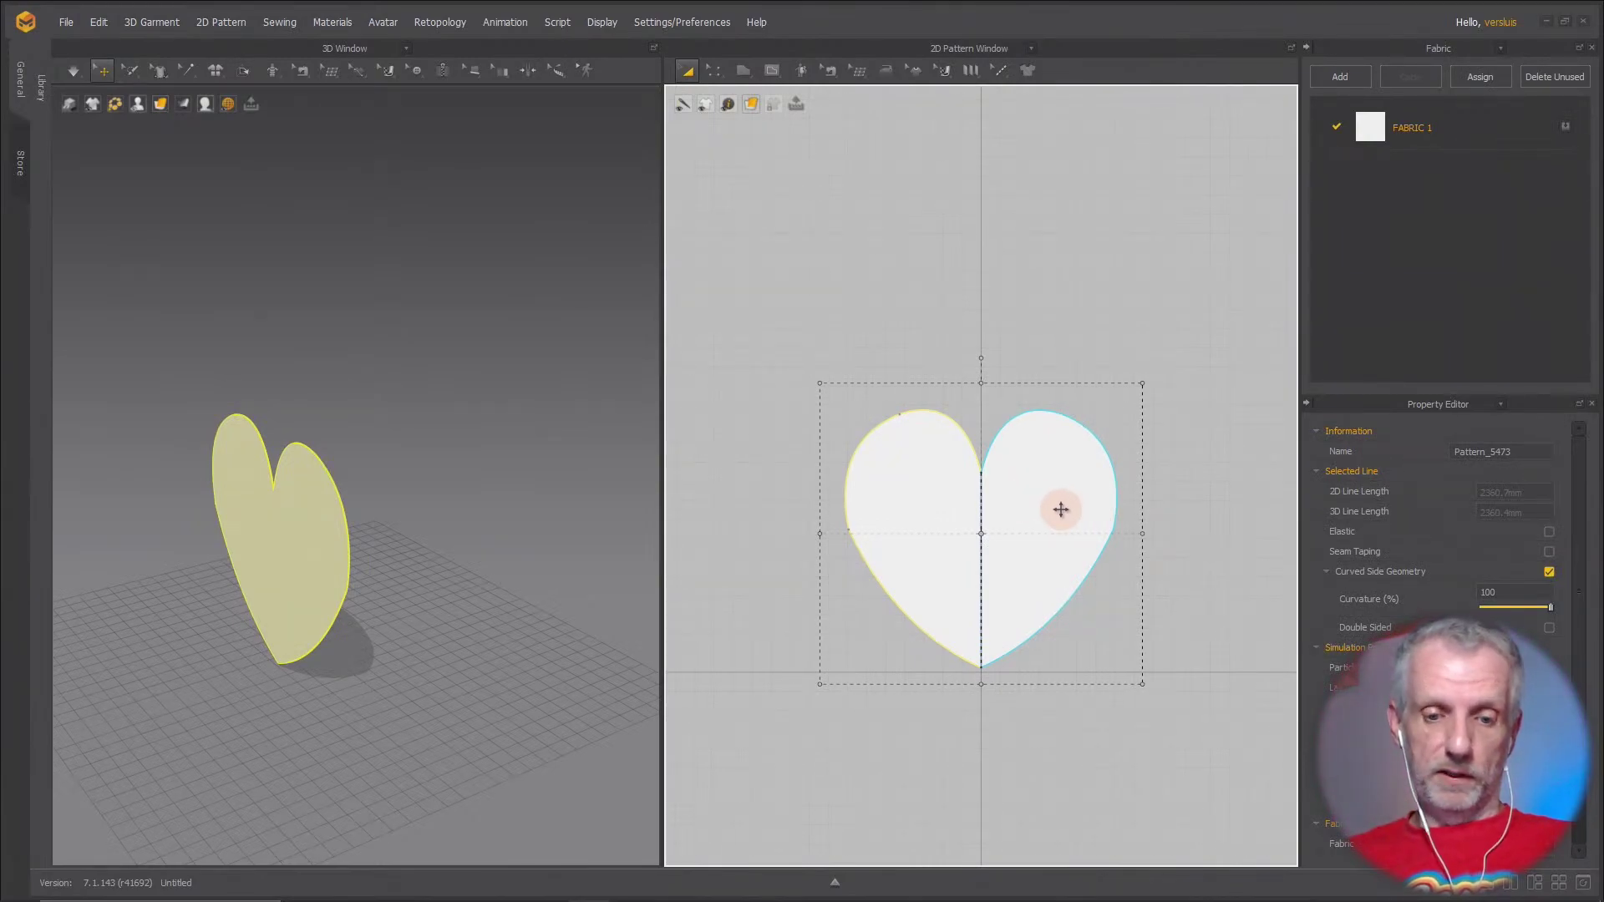
{"action": "scroll", "coordinate": [1086, 514], "scroll_direction": "down", "scroll_amount": 3}
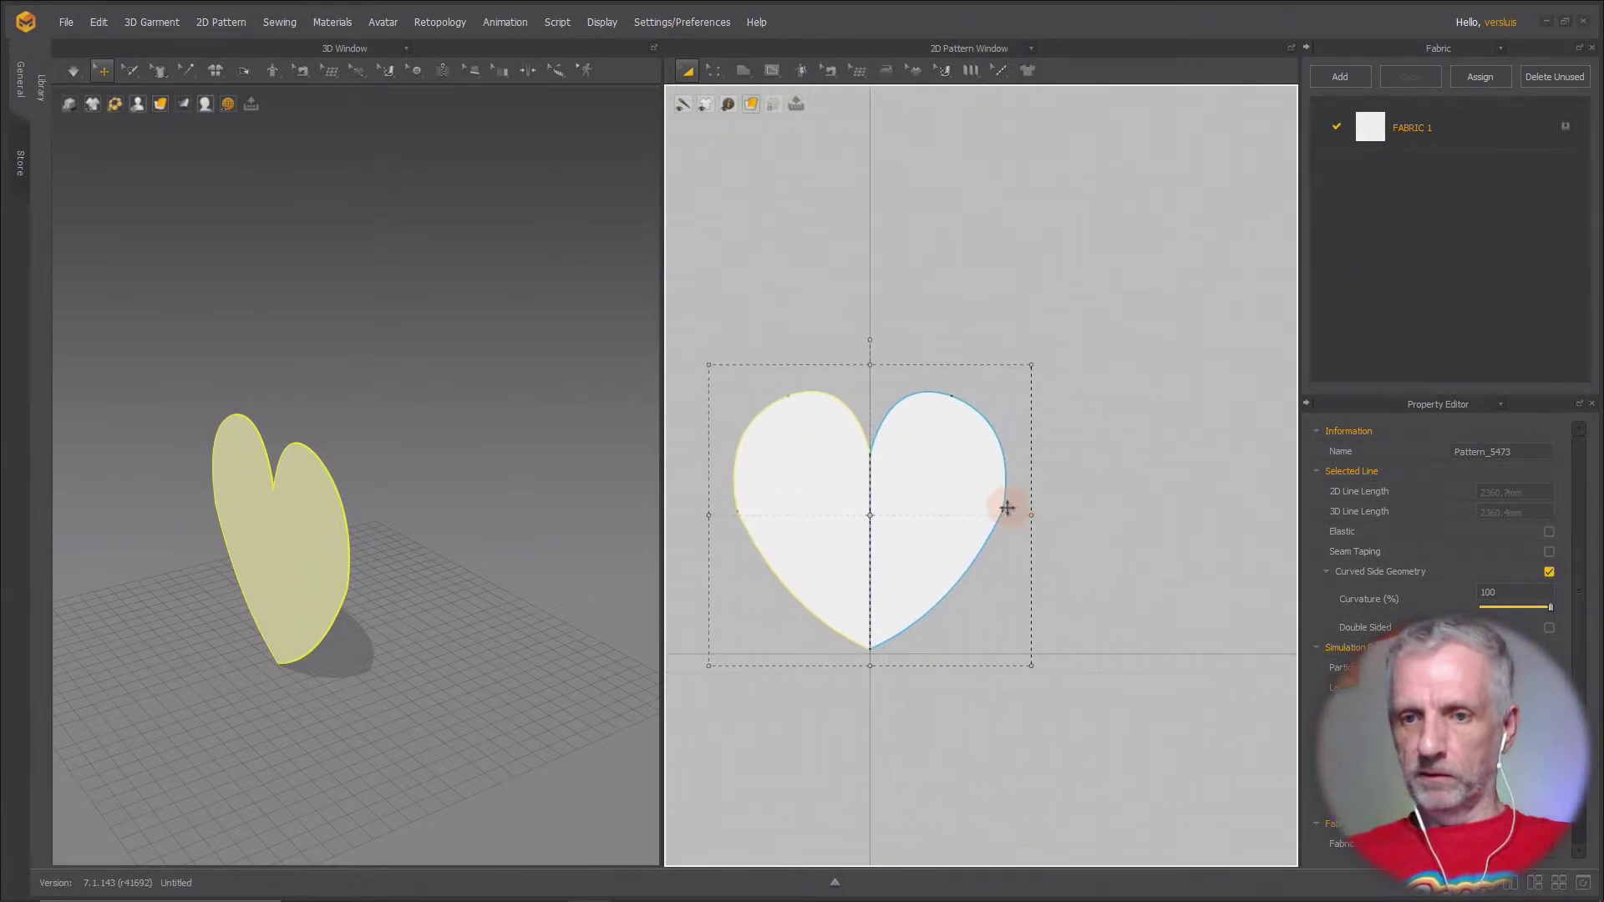
{"action": "right_click", "coordinate": [1070, 508]}
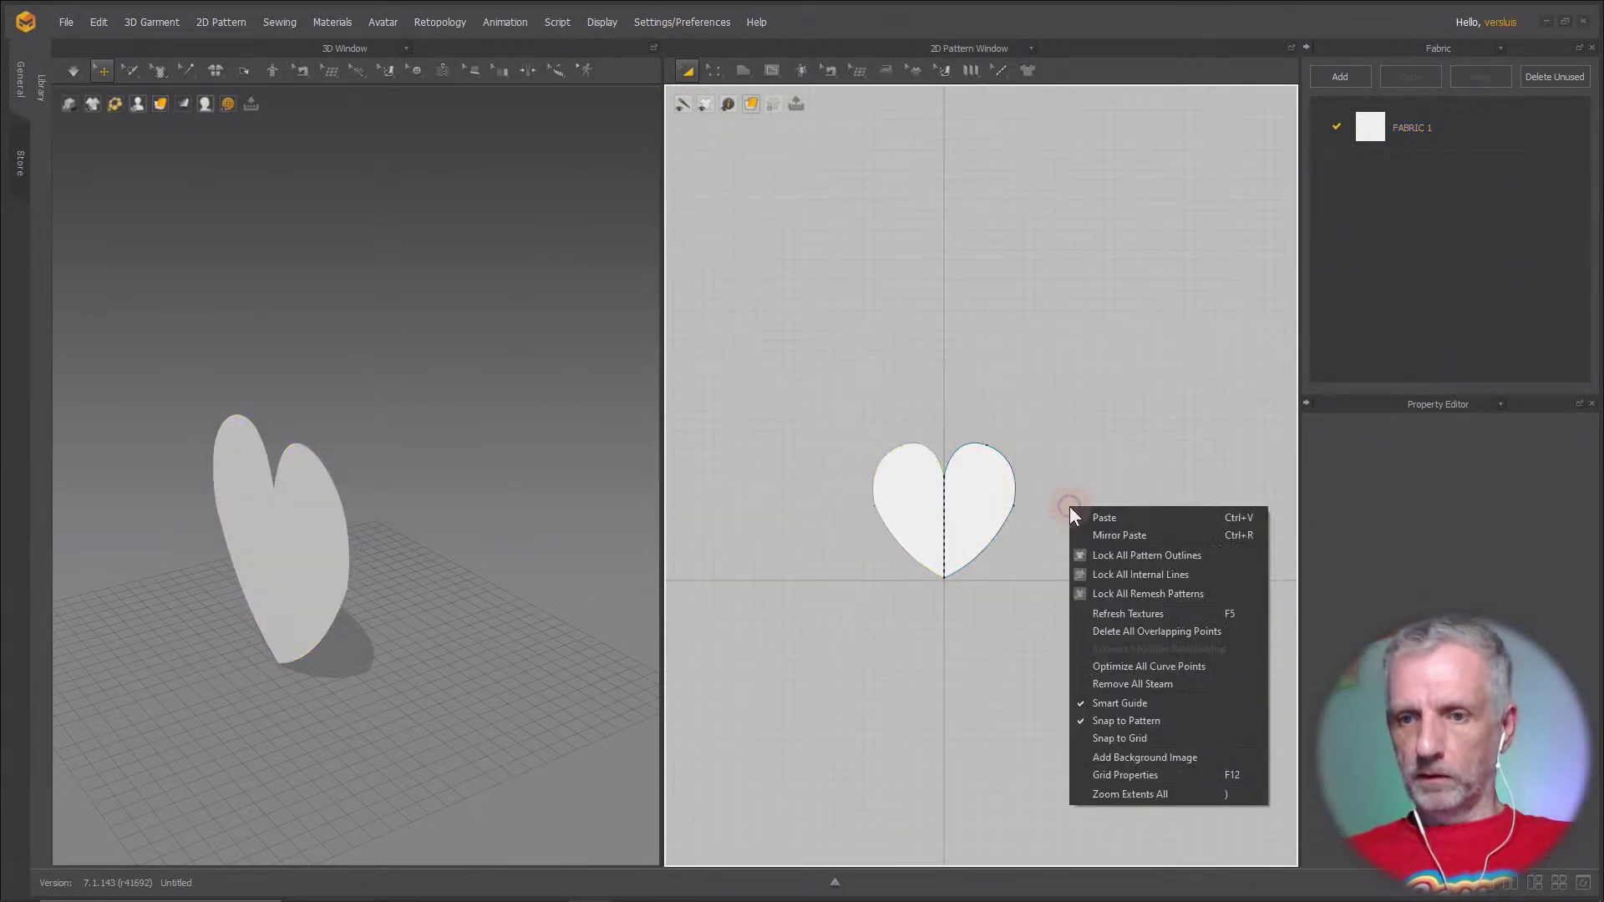
{"action": "left_click", "coordinate": [1139, 528]}
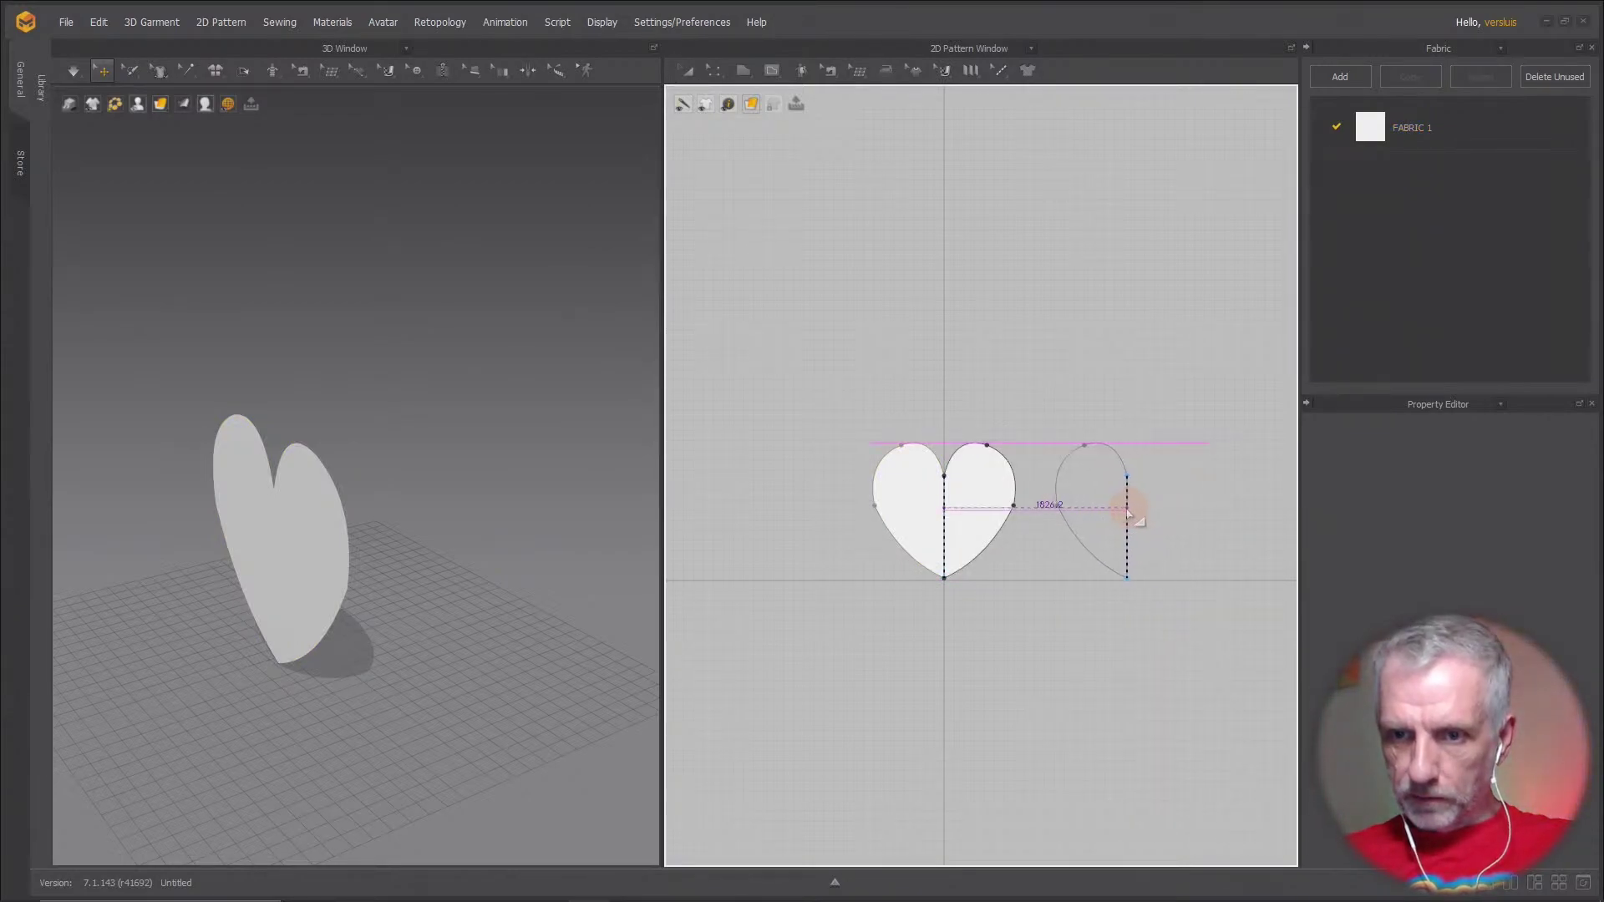
{"action": "left_click", "coordinate": [1127, 511]}
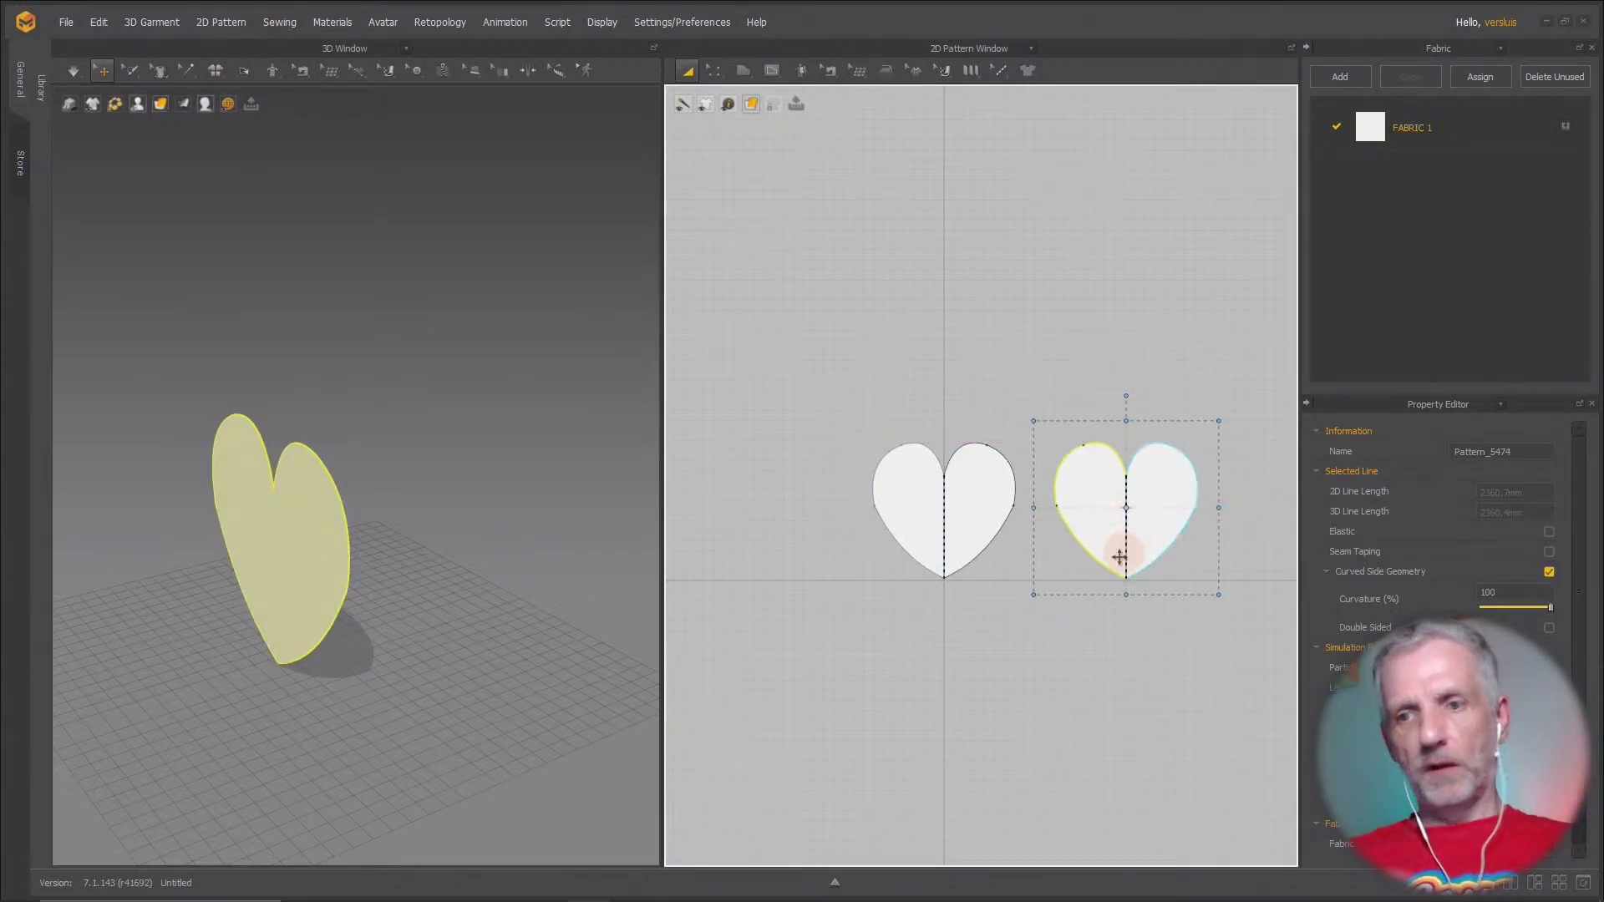
Move the original heart along its depth axis in the 3D window to leave a gap between the two overlapping hearts
{"action": "mouse_move", "coordinate": [511, 612]}
{"action": "right_mouse_down"}
{"action": "mouse_move", "coordinate": [412, 619]}
{"action": "mouse_move", "coordinate": [540, 601]}
{"action": "mouse_move", "coordinate": [476, 638]}
{"action": "mouse_move", "coordinate": [286, 610]}
{"action": "mouse_move", "coordinate": [279, 566]}
{"action": "mouse_move", "coordinate": [525, 622]}
{"action": "mouse_move", "coordinate": [534, 607]}
{"action": "right_mouse_up"}
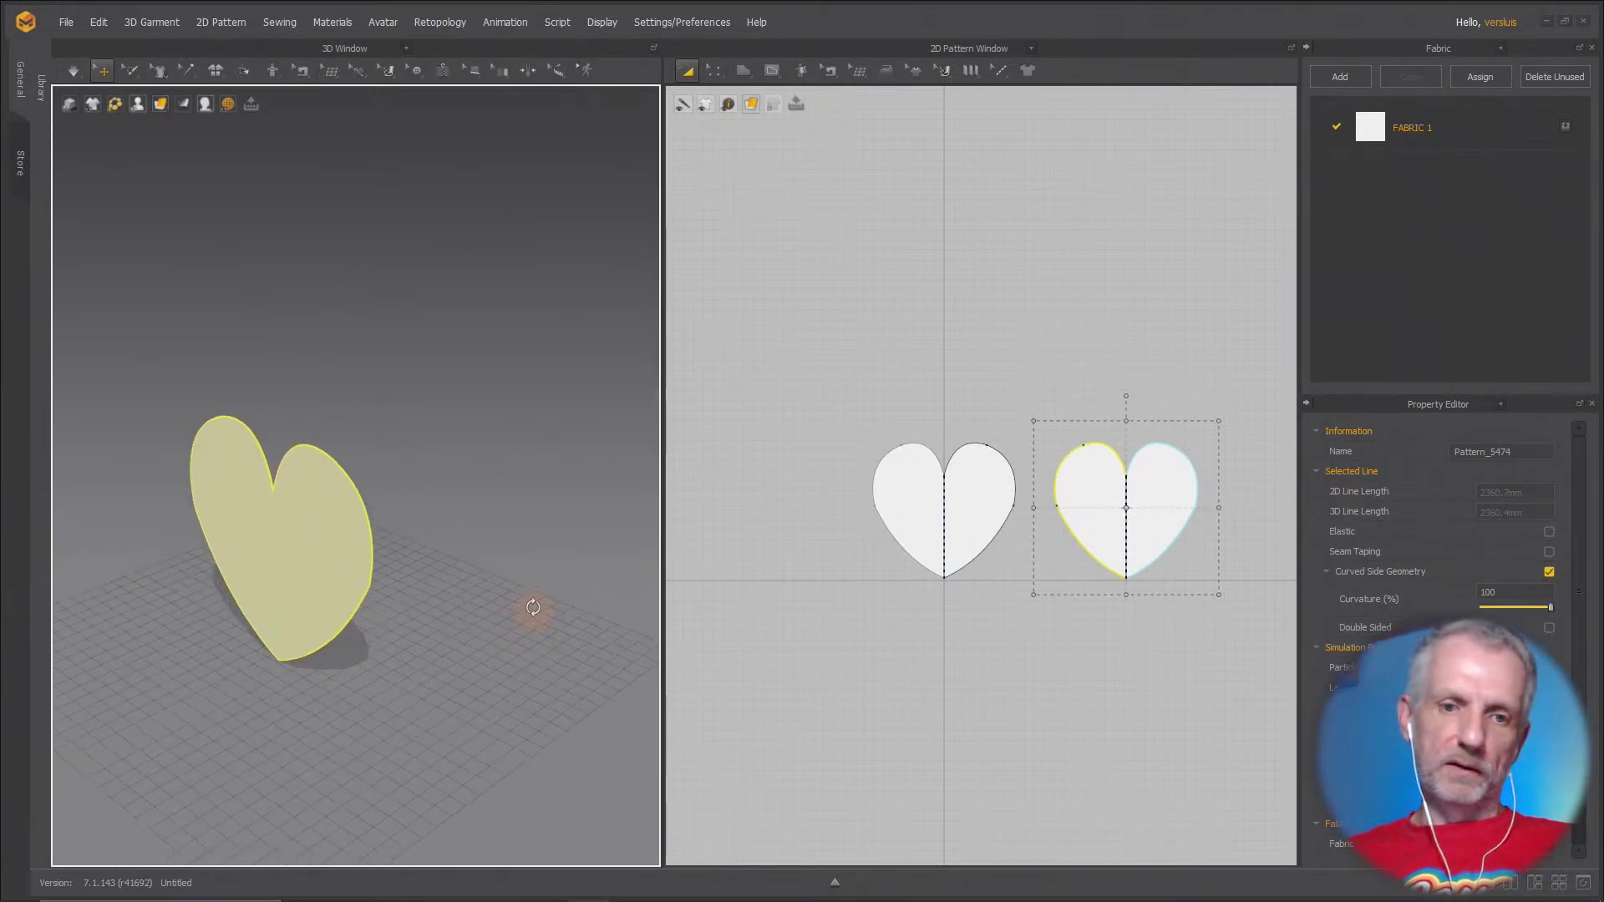
{"action": "left_click", "coordinate": [342, 545]}
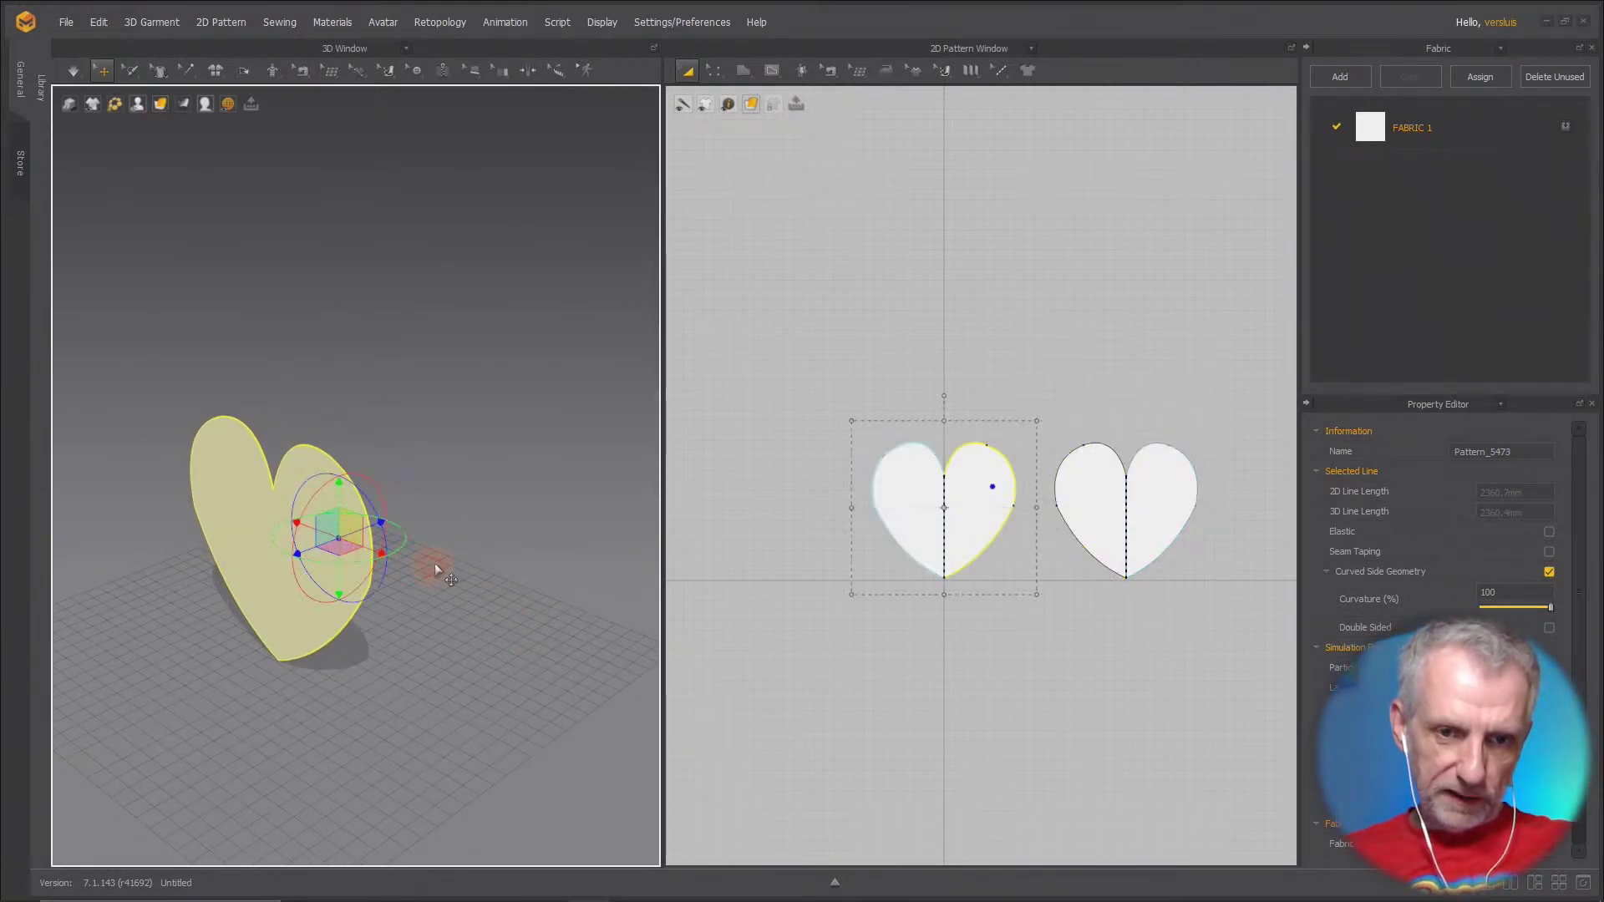
{"action": "right_click_drag", "start_coordinate": [437, 565], "coordinate": [602, 585]}
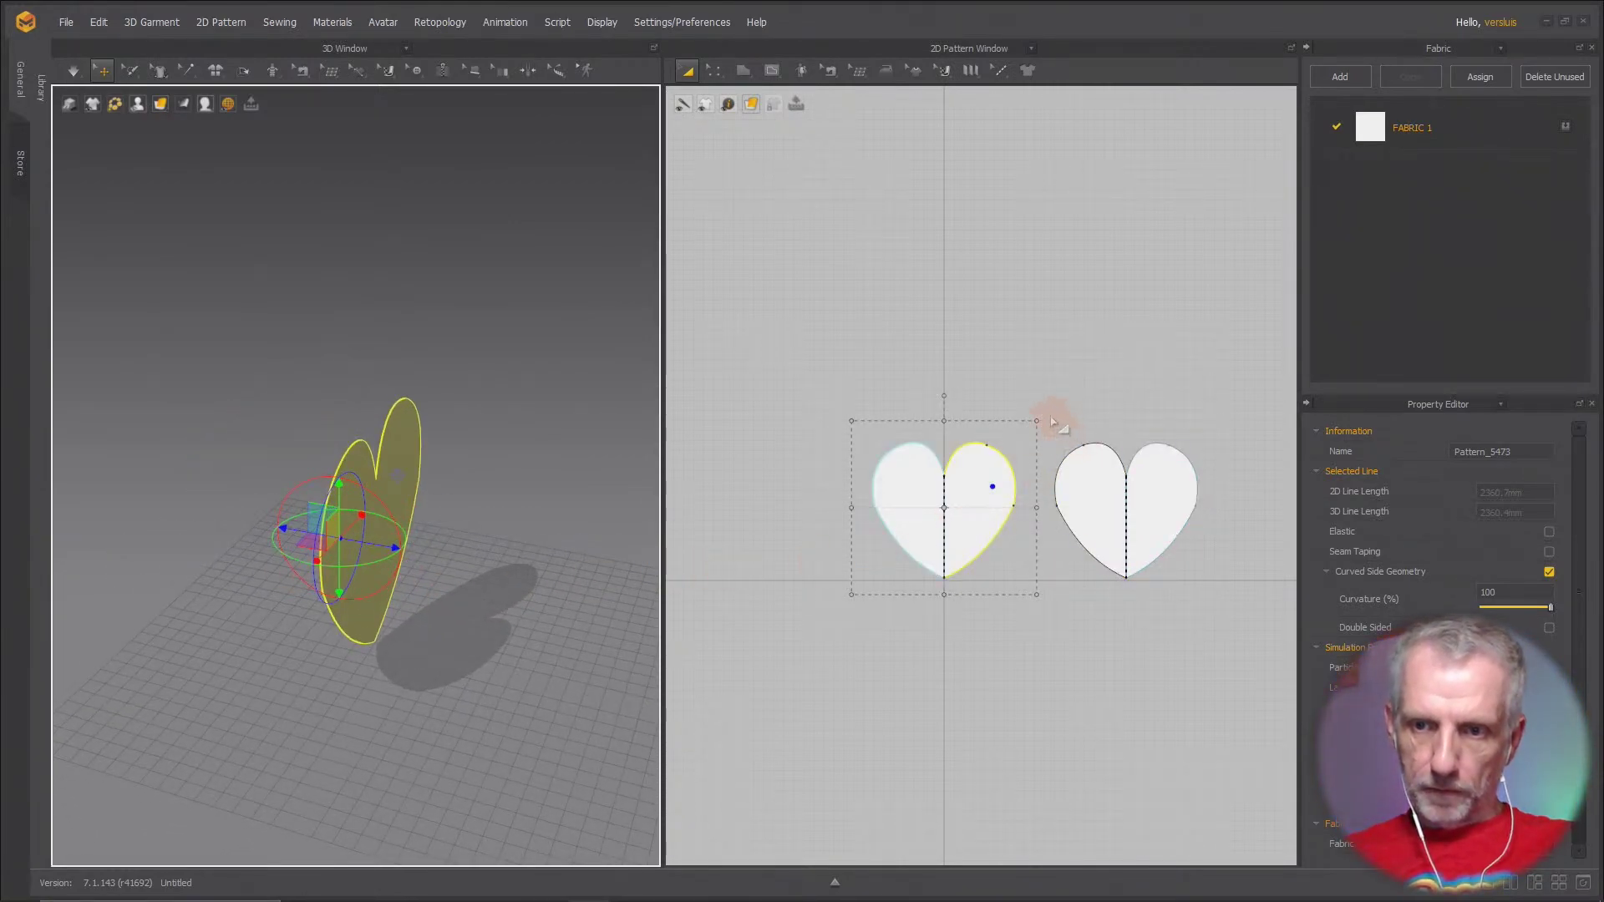
{"action": "left_click_drag", "start_coordinate": [1051, 417], "coordinate": [1214, 600]}
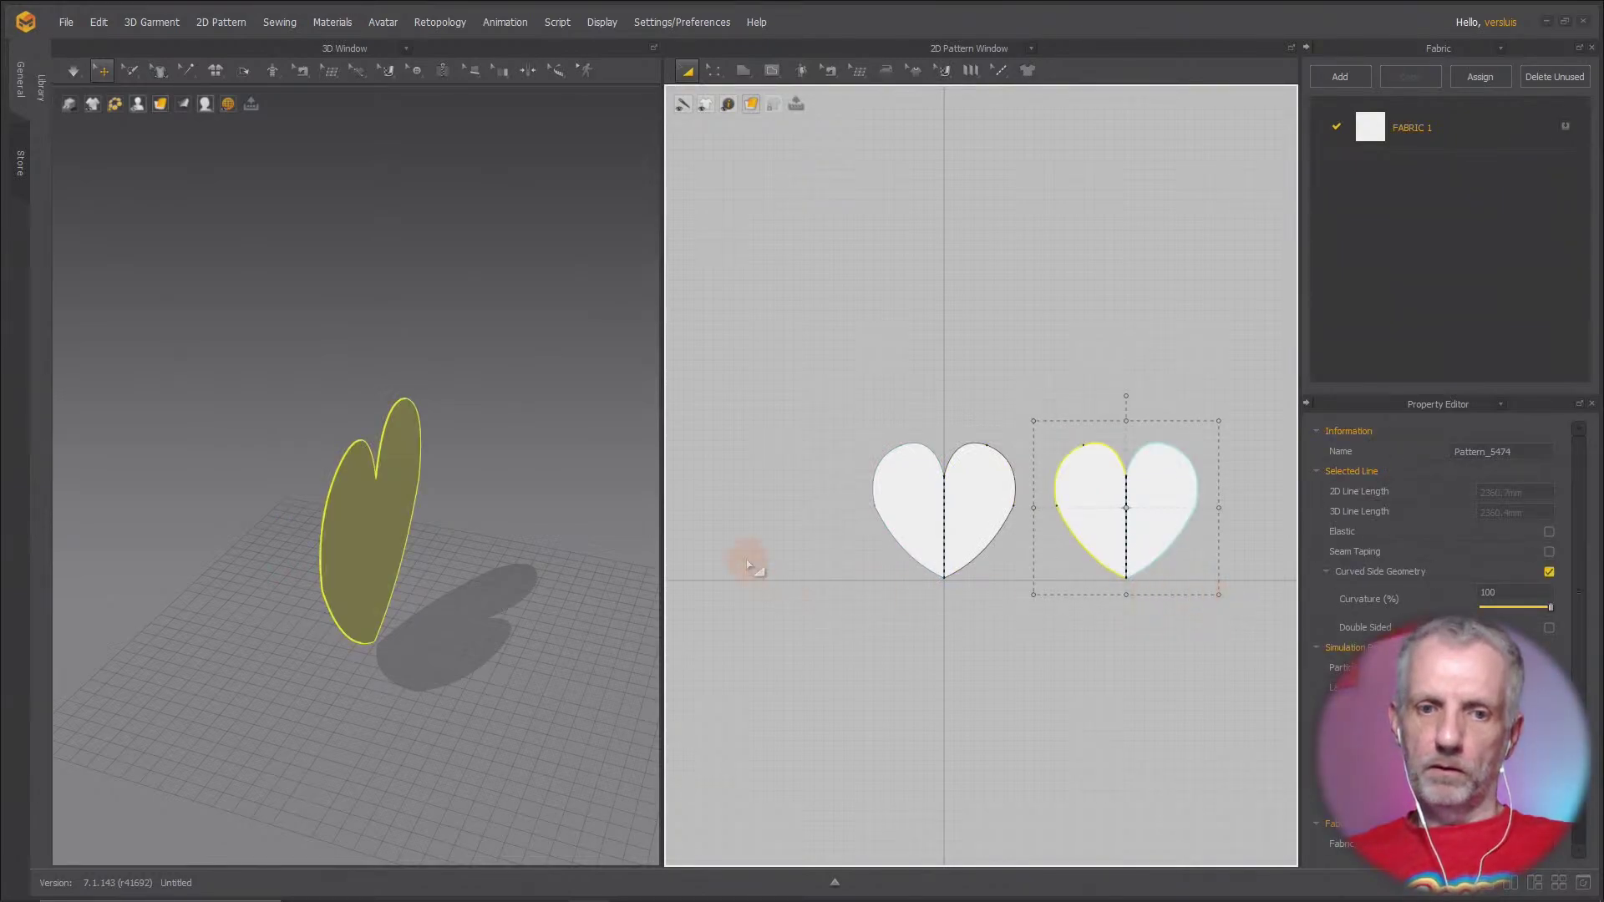
{"action": "right_click_drag", "start_coordinate": [635, 551], "coordinate": [488, 520]}
{"action": "left_click", "coordinate": [417, 551]}
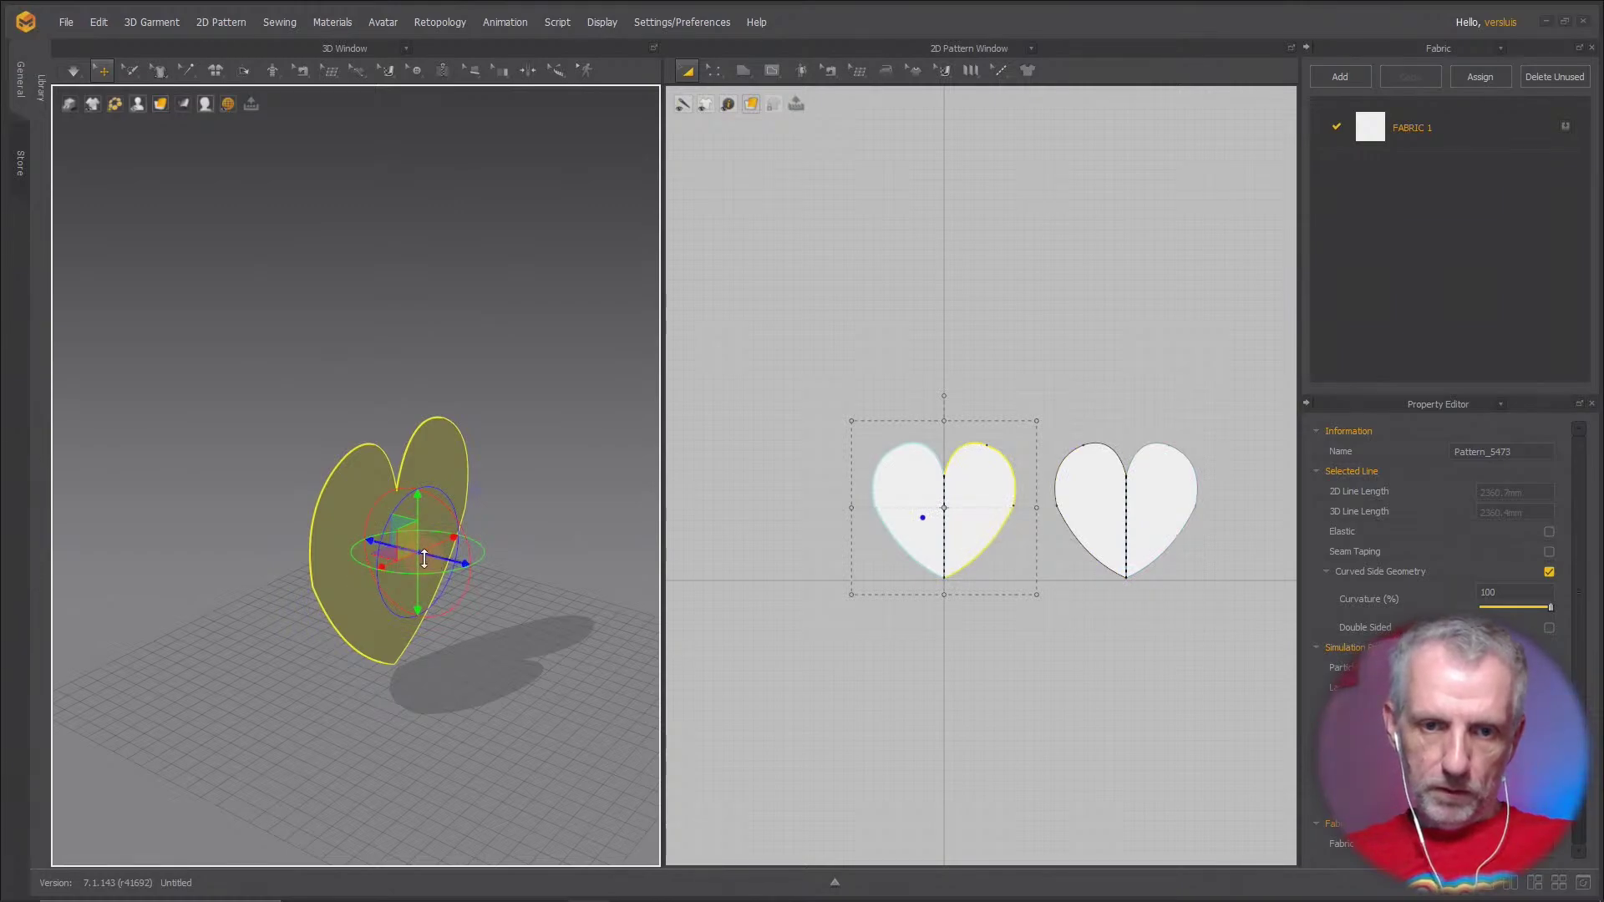
{"action": "left_click_drag", "start_coordinate": [456, 564], "coordinate": [489, 571]}
{"action": "right_click_drag", "start_coordinate": [417, 618], "coordinate": [618, 685]}
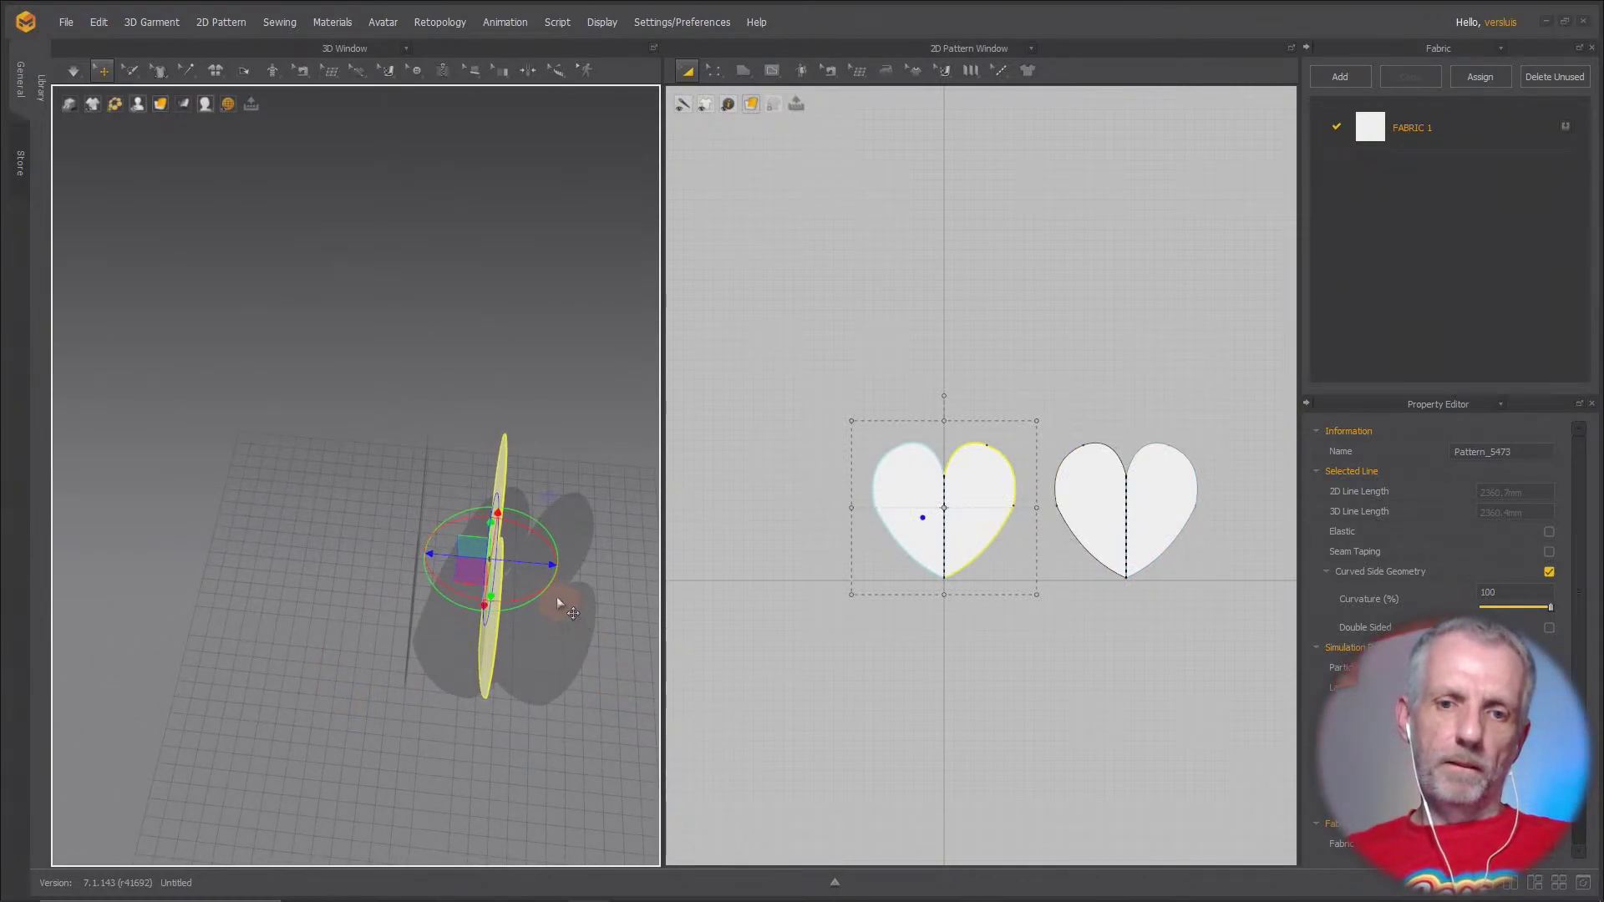
{"action": "left_click_drag", "start_coordinate": [542, 527], "coordinate": [362, 633]}
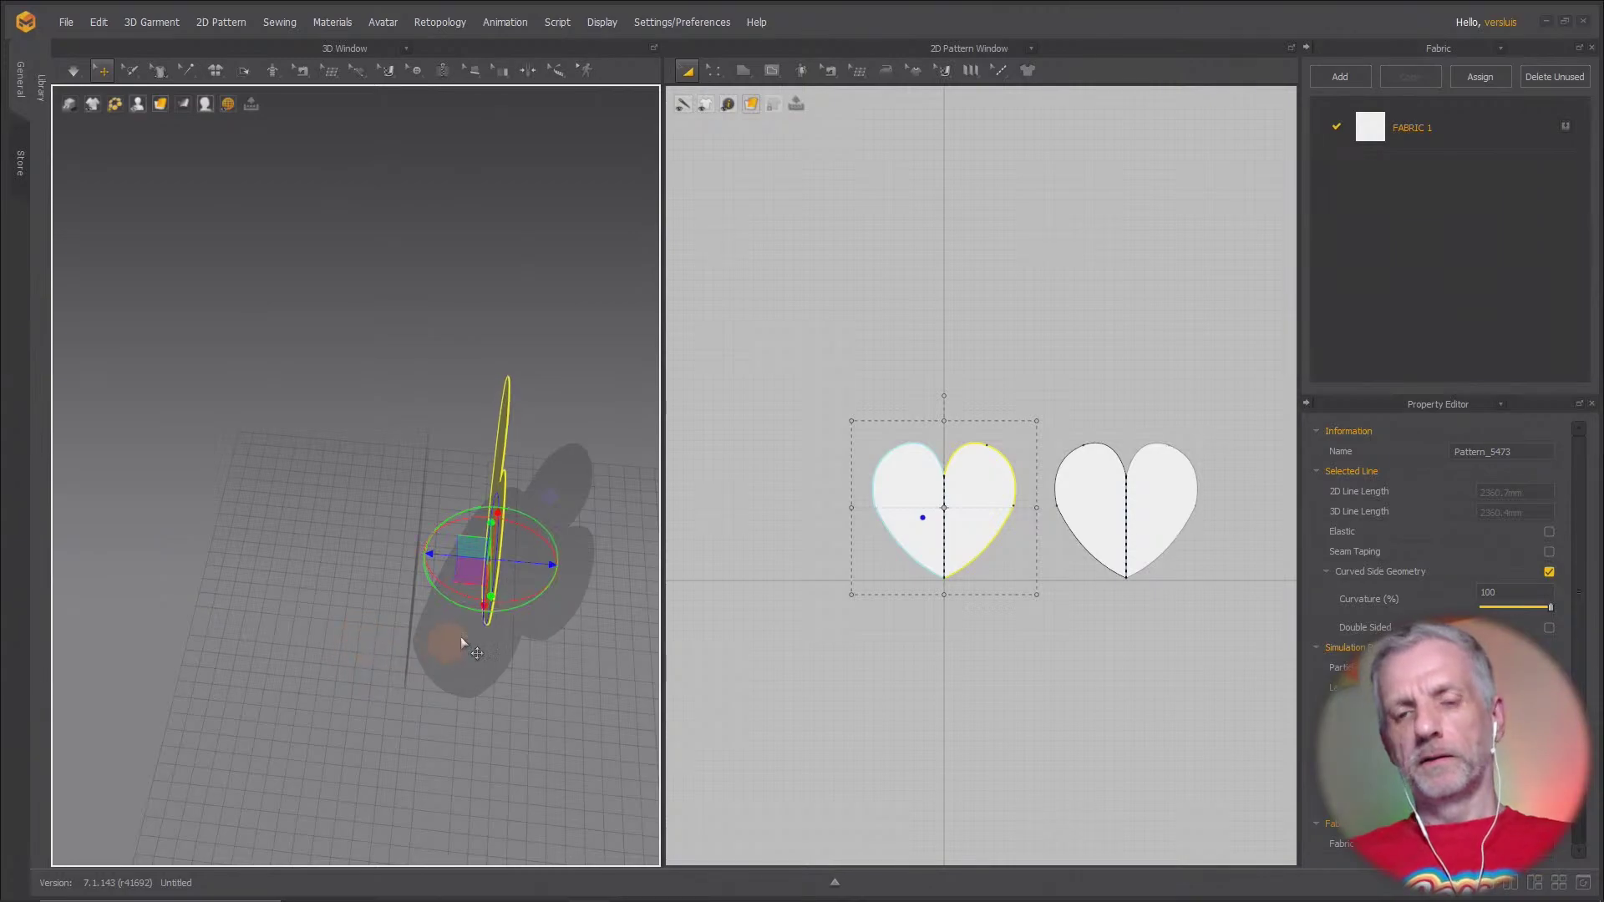
{"action": "right_click_drag", "start_coordinate": [461, 643], "coordinate": [505, 540]}
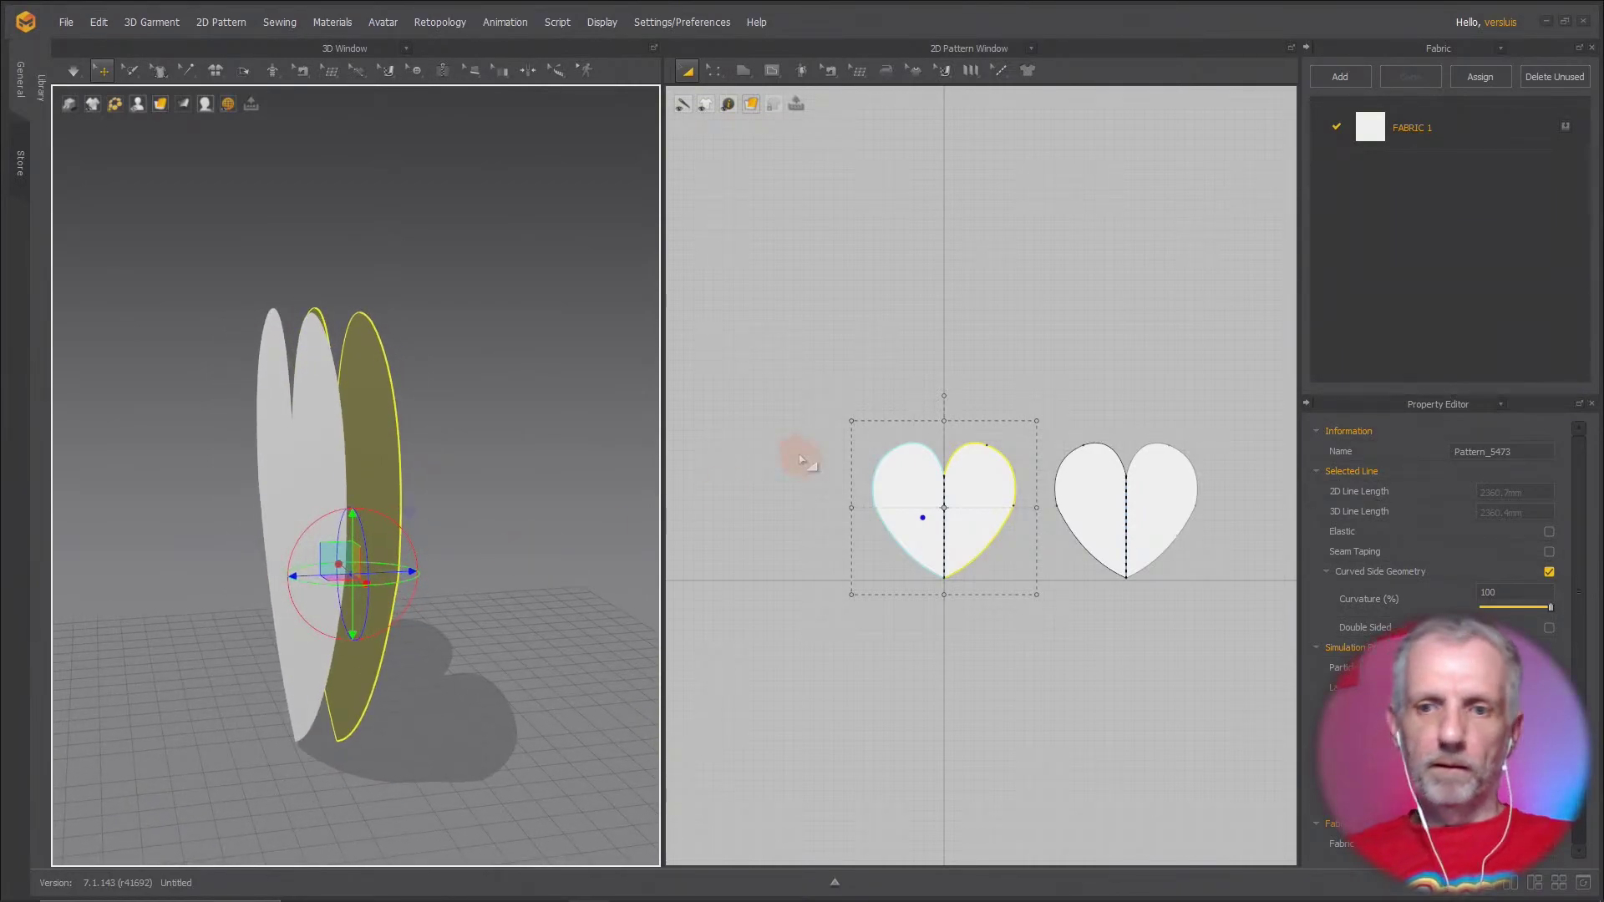
Sew the inner top curve of the original heart's left lobe to that of the copy's right lobe with Segment Sewing
{"action": "scroll", "coordinate": [852, 458], "scroll_direction": "up", "scroll_amount": 3}
{"action": "right_click_drag", "start_coordinate": [851, 420], "coordinate": [705, 342]}
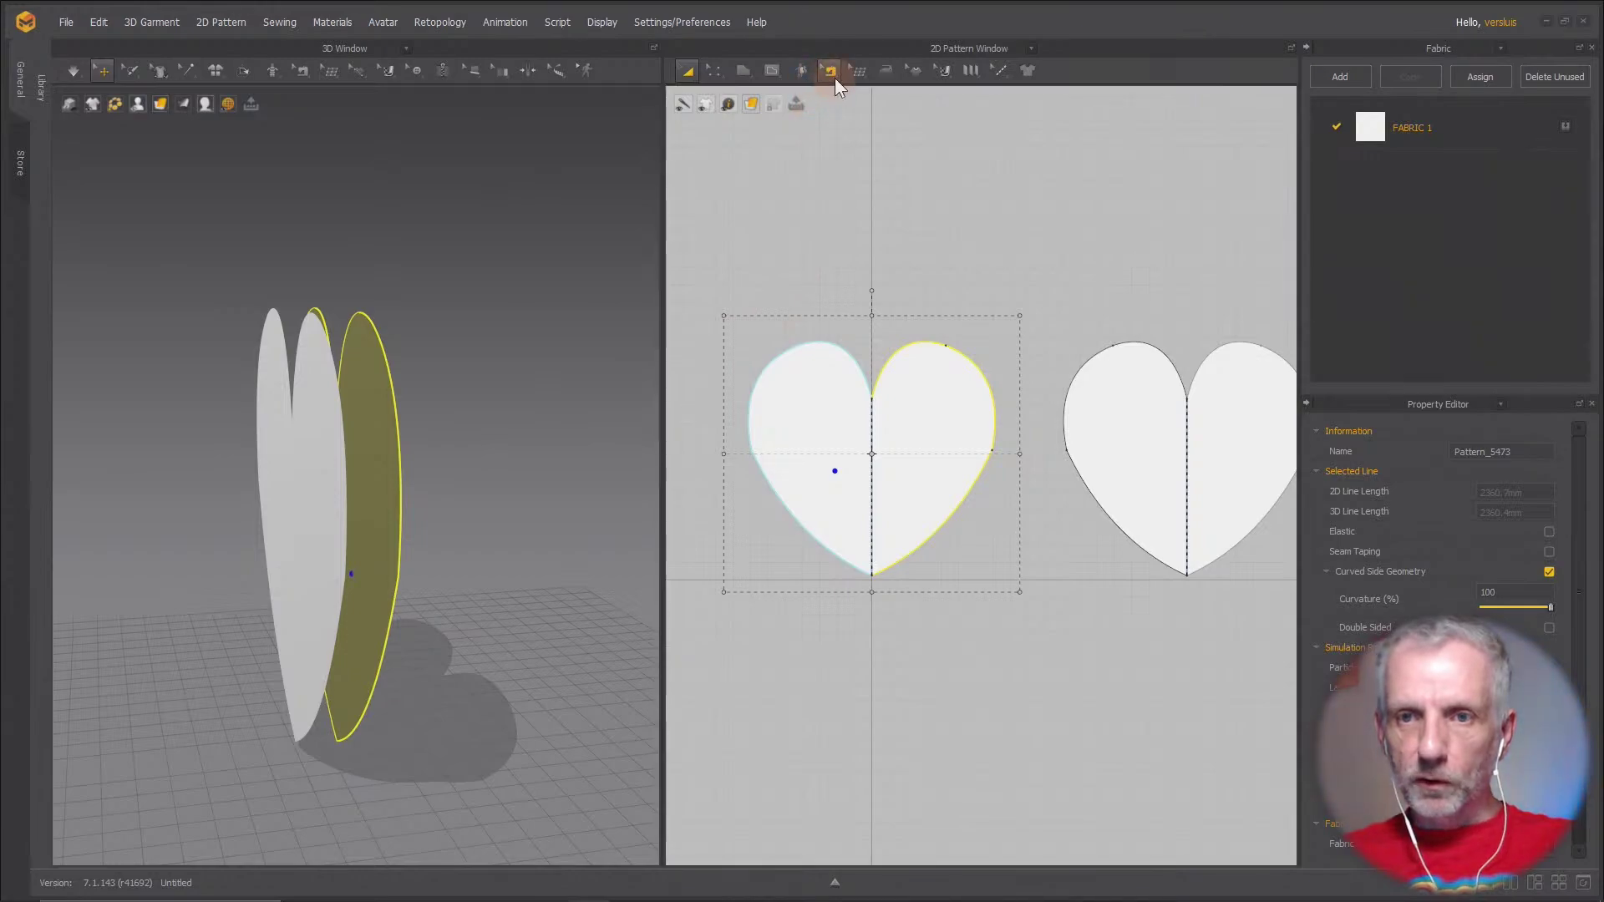
{"action": "left_click", "coordinate": [833, 74]}
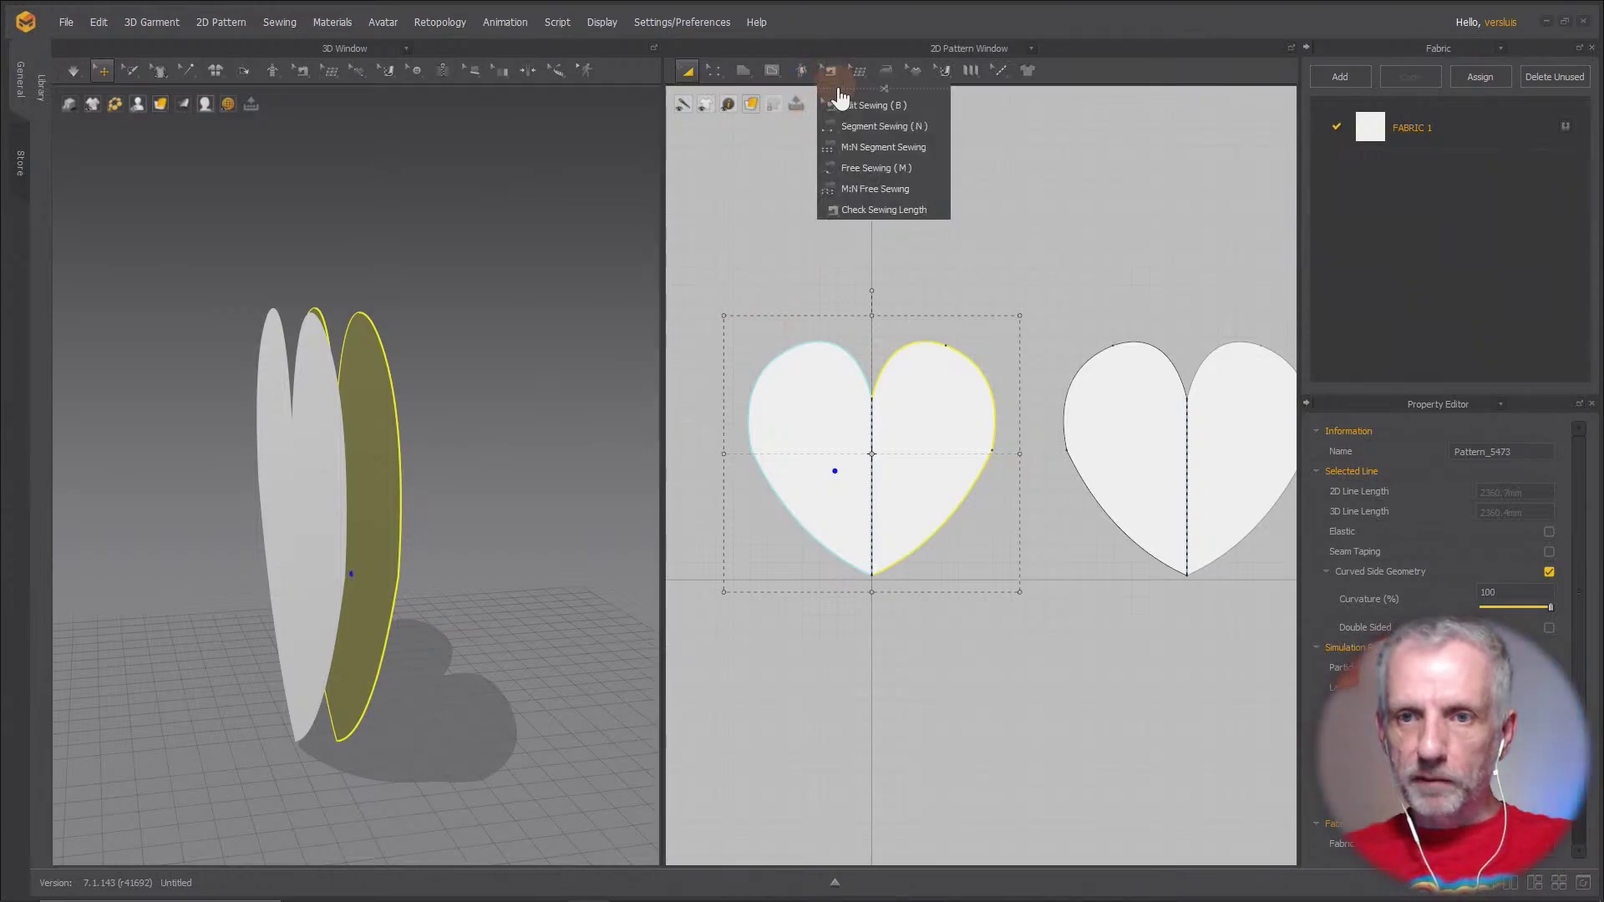
{"action": "left_click", "coordinate": [864, 126]}
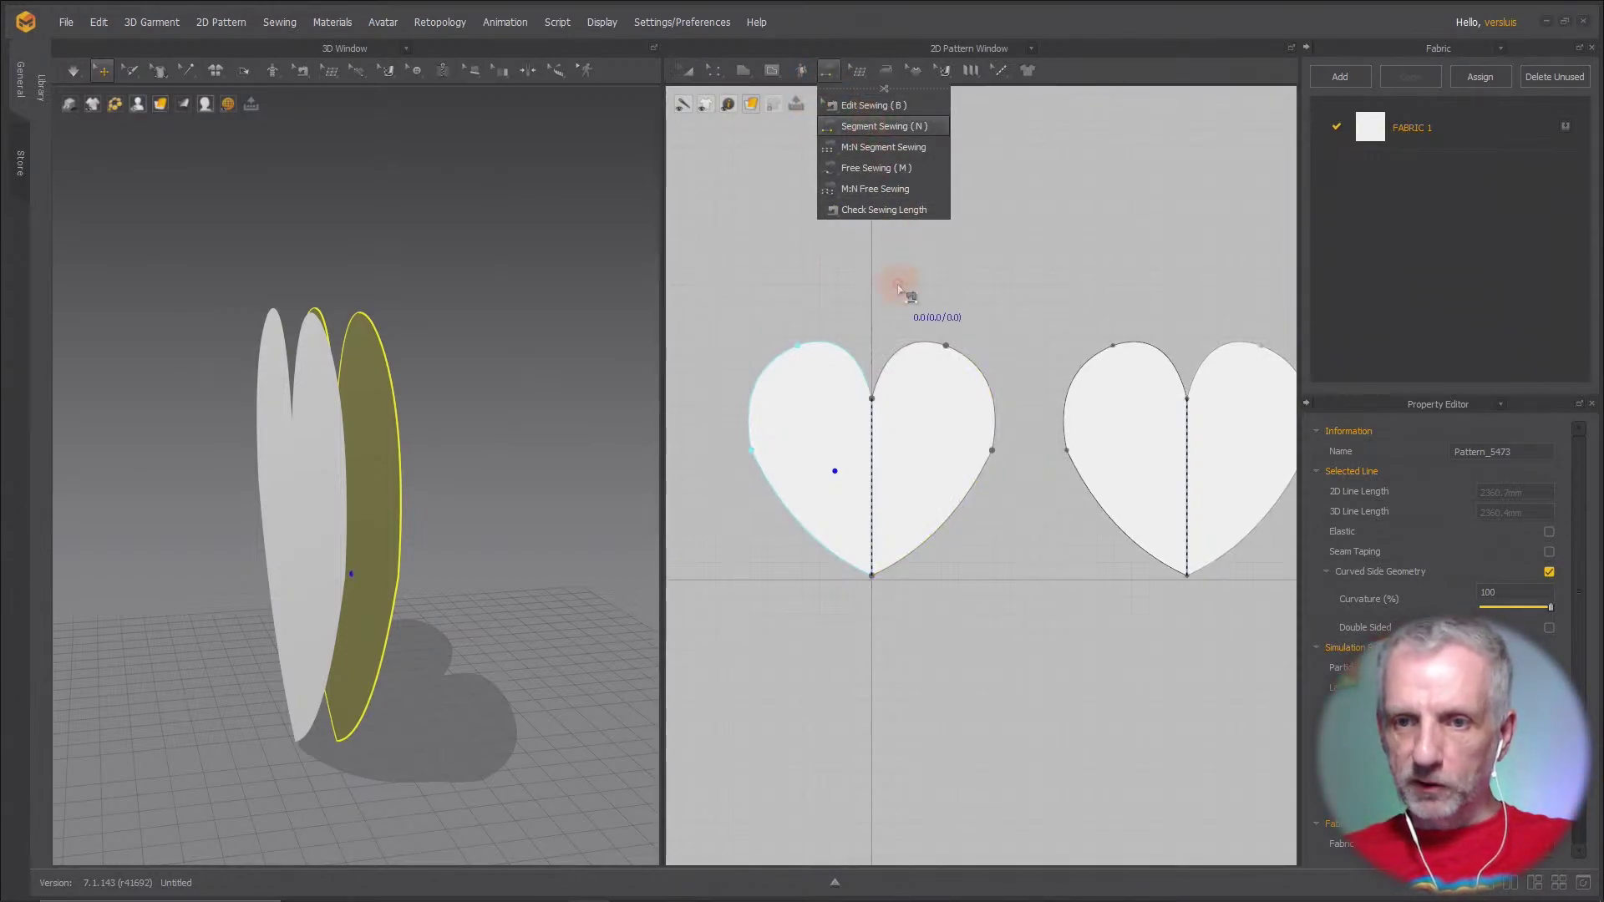
{"action": "left_click", "coordinate": [833, 346]}
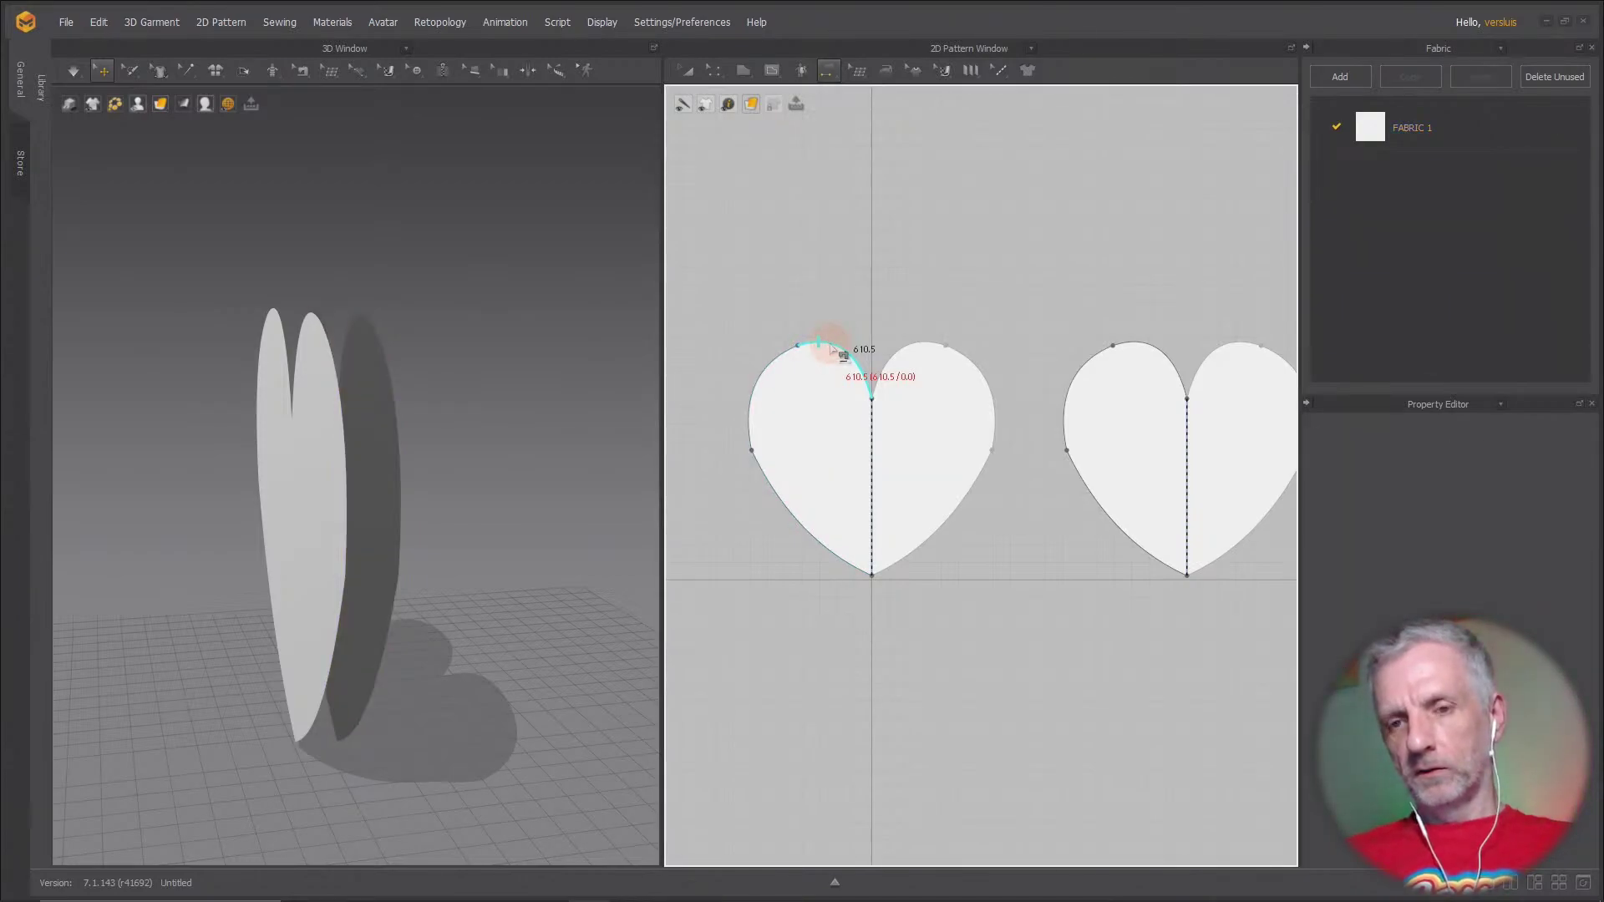
{"action": "left_click", "coordinate": [1263, 335]}
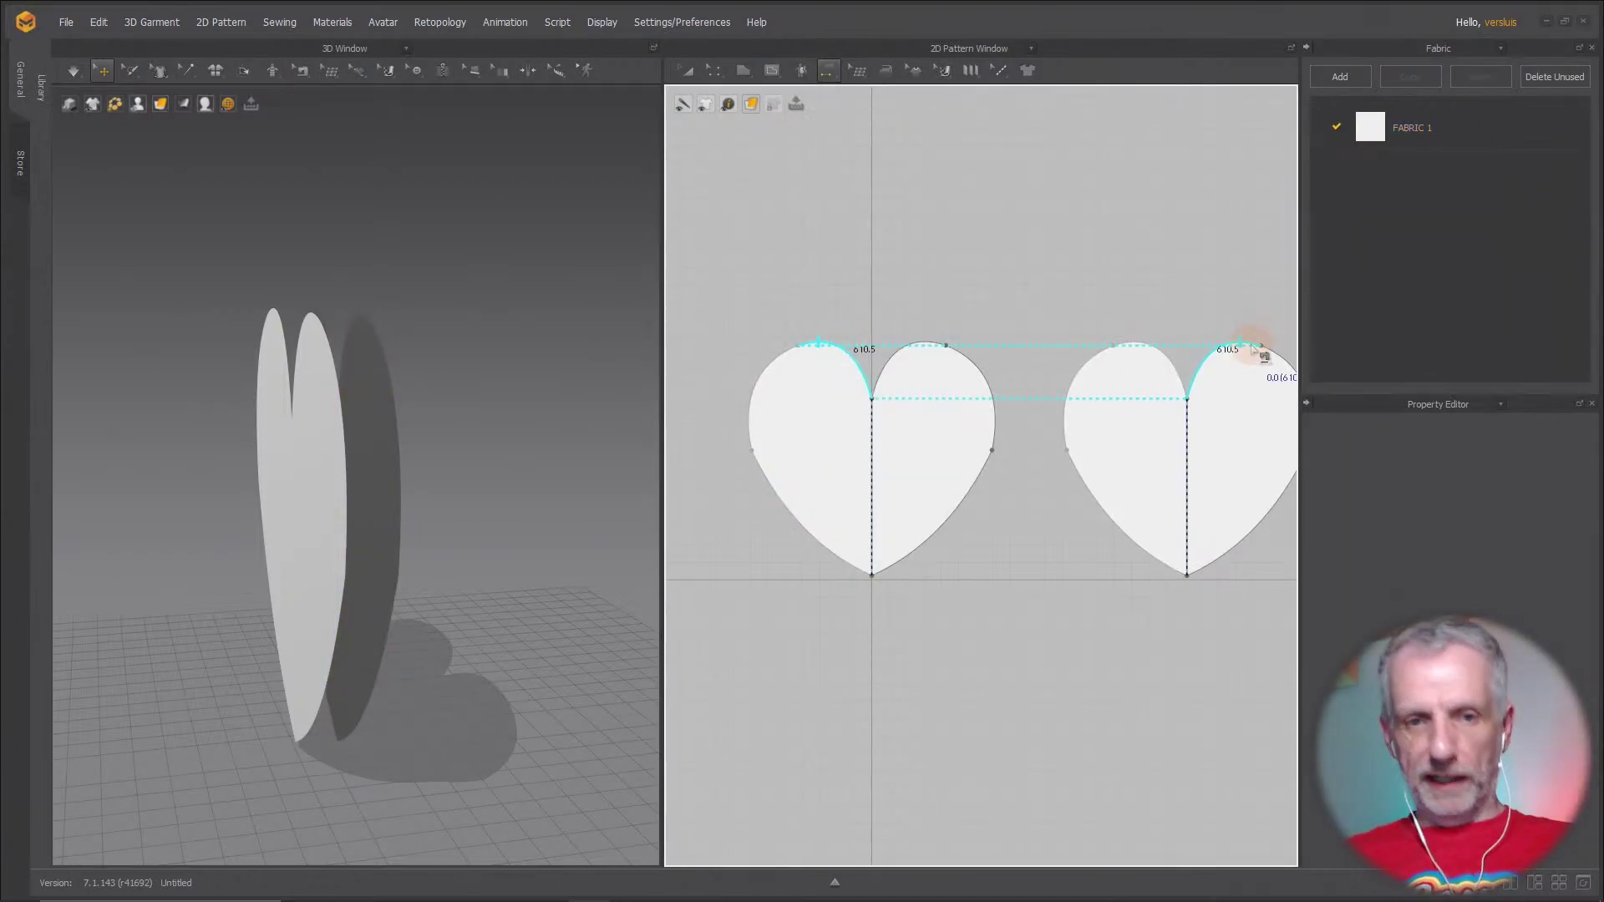
{"action": "left_click", "coordinate": [1256, 349]}
{"action": "right_click_drag", "start_coordinate": [512, 376], "coordinate": [563, 434]}
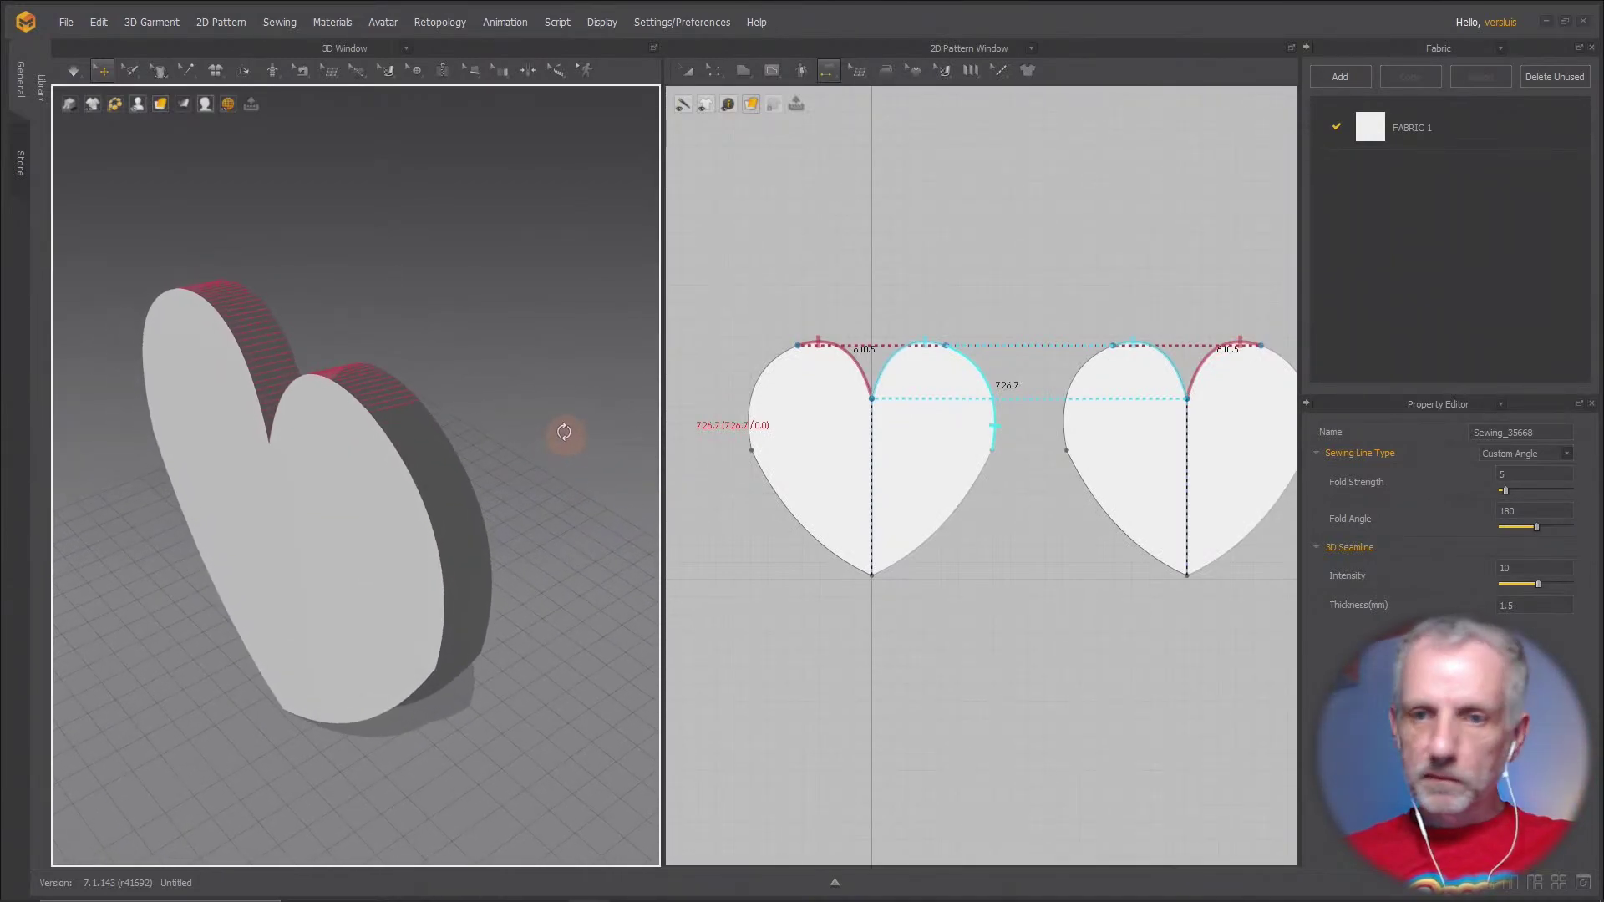
Sew the upper outer curve of the original heart's left side to the matching curve on the copy's right side
{"action": "left_click", "coordinate": [776, 374]}
{"action": "middle_click_drag", "start_coordinate": [989, 395], "coordinate": [926, 391]}
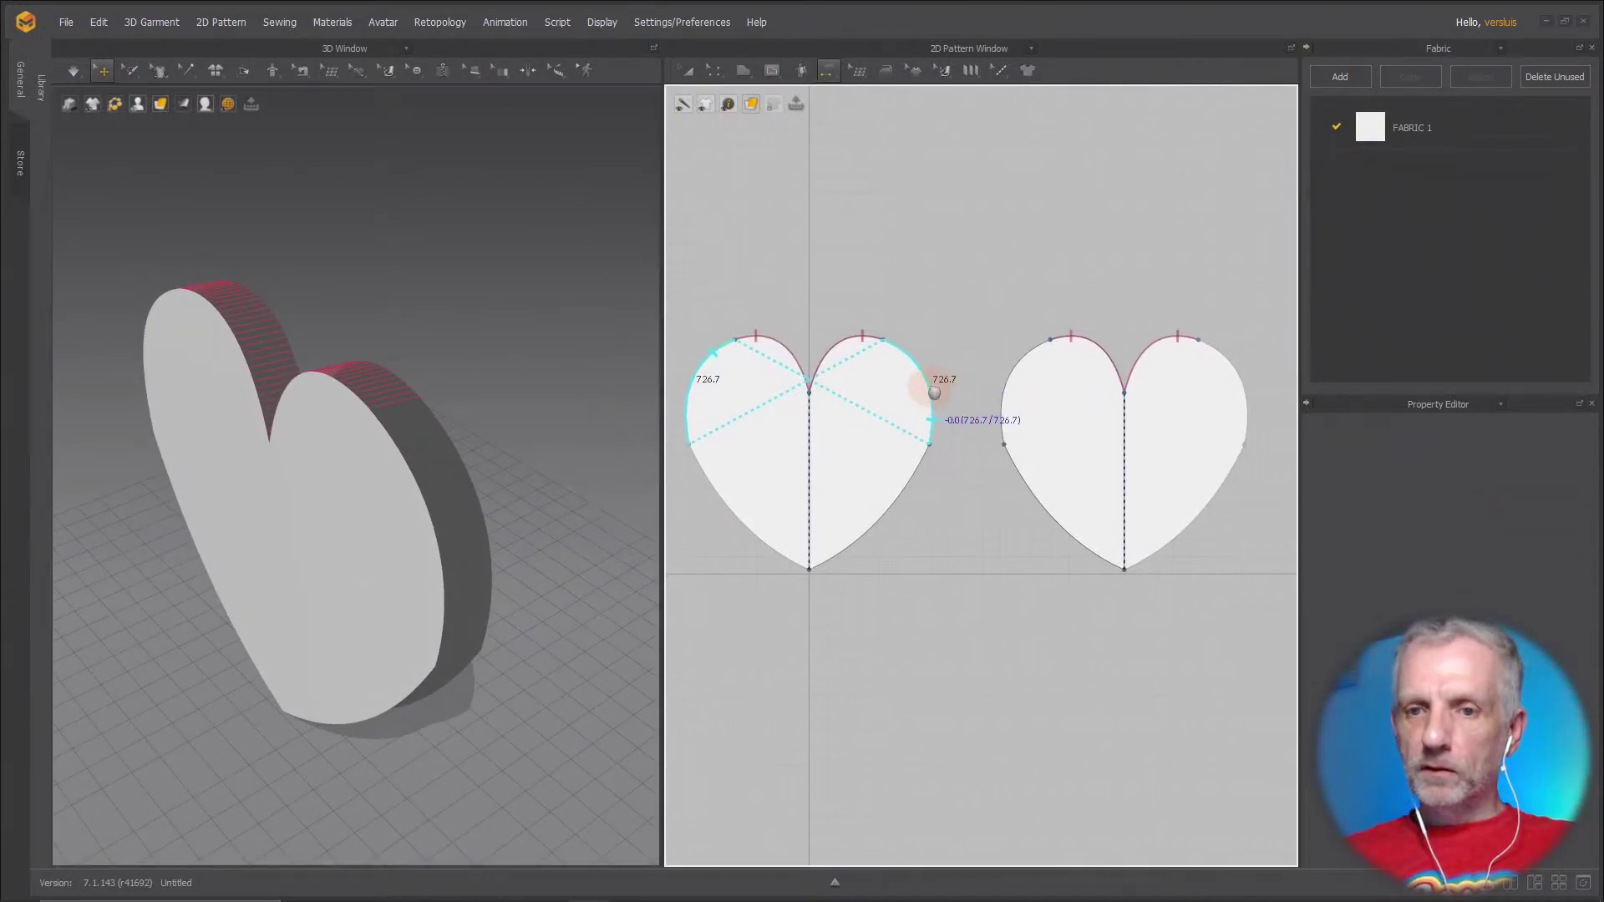
{"action": "scroll", "coordinate": [928, 391], "scroll_direction": "up", "scroll_amount": 3}
{"action": "scroll", "coordinate": [1105, 396], "scroll_direction": "down", "scroll_amount": 3}
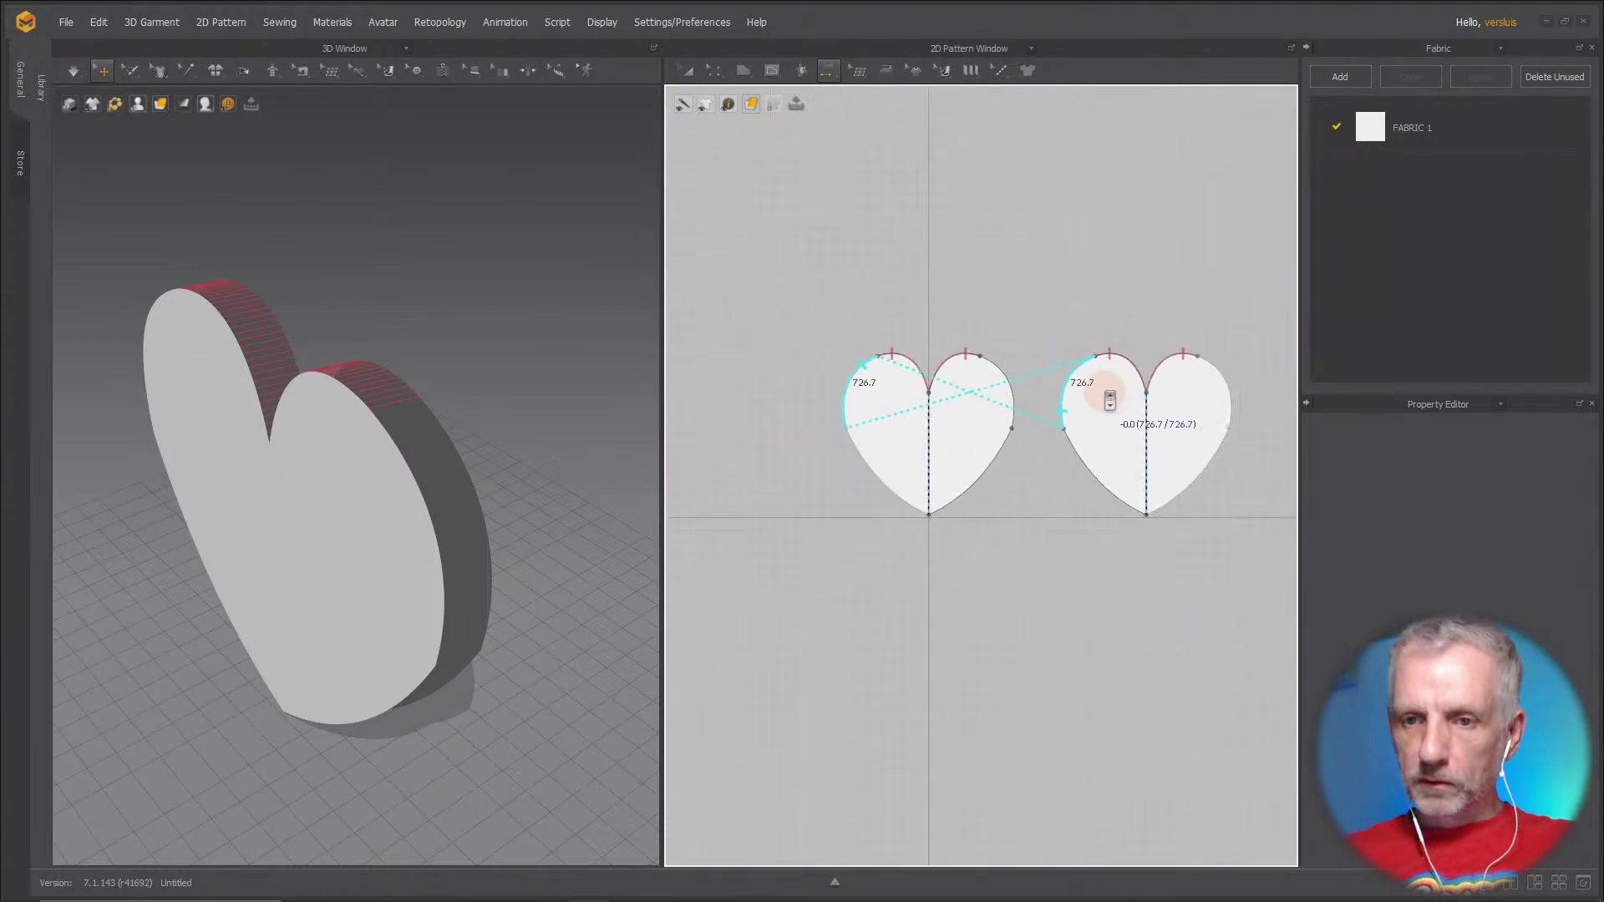
{"action": "left_click", "coordinate": [1240, 396]}
{"action": "right_click_drag", "start_coordinate": [494, 372], "coordinate": [493, 326]}
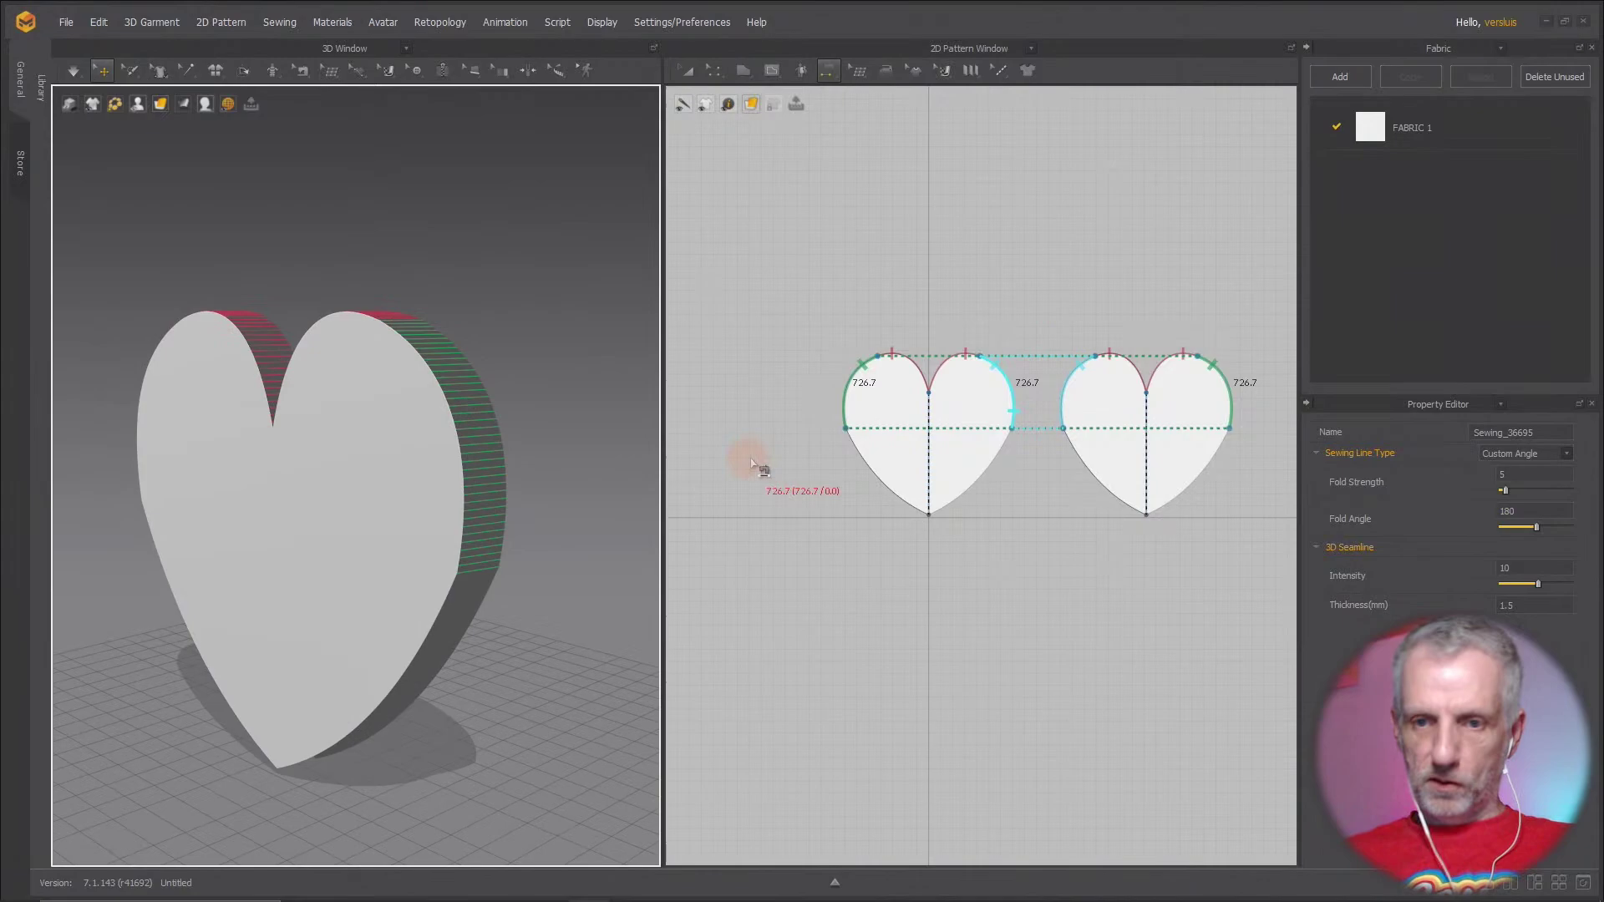
Sew the lower curve of the original heart's left side to the matching curve on the copy's right side
{"action": "left_click", "coordinate": [854, 473]}
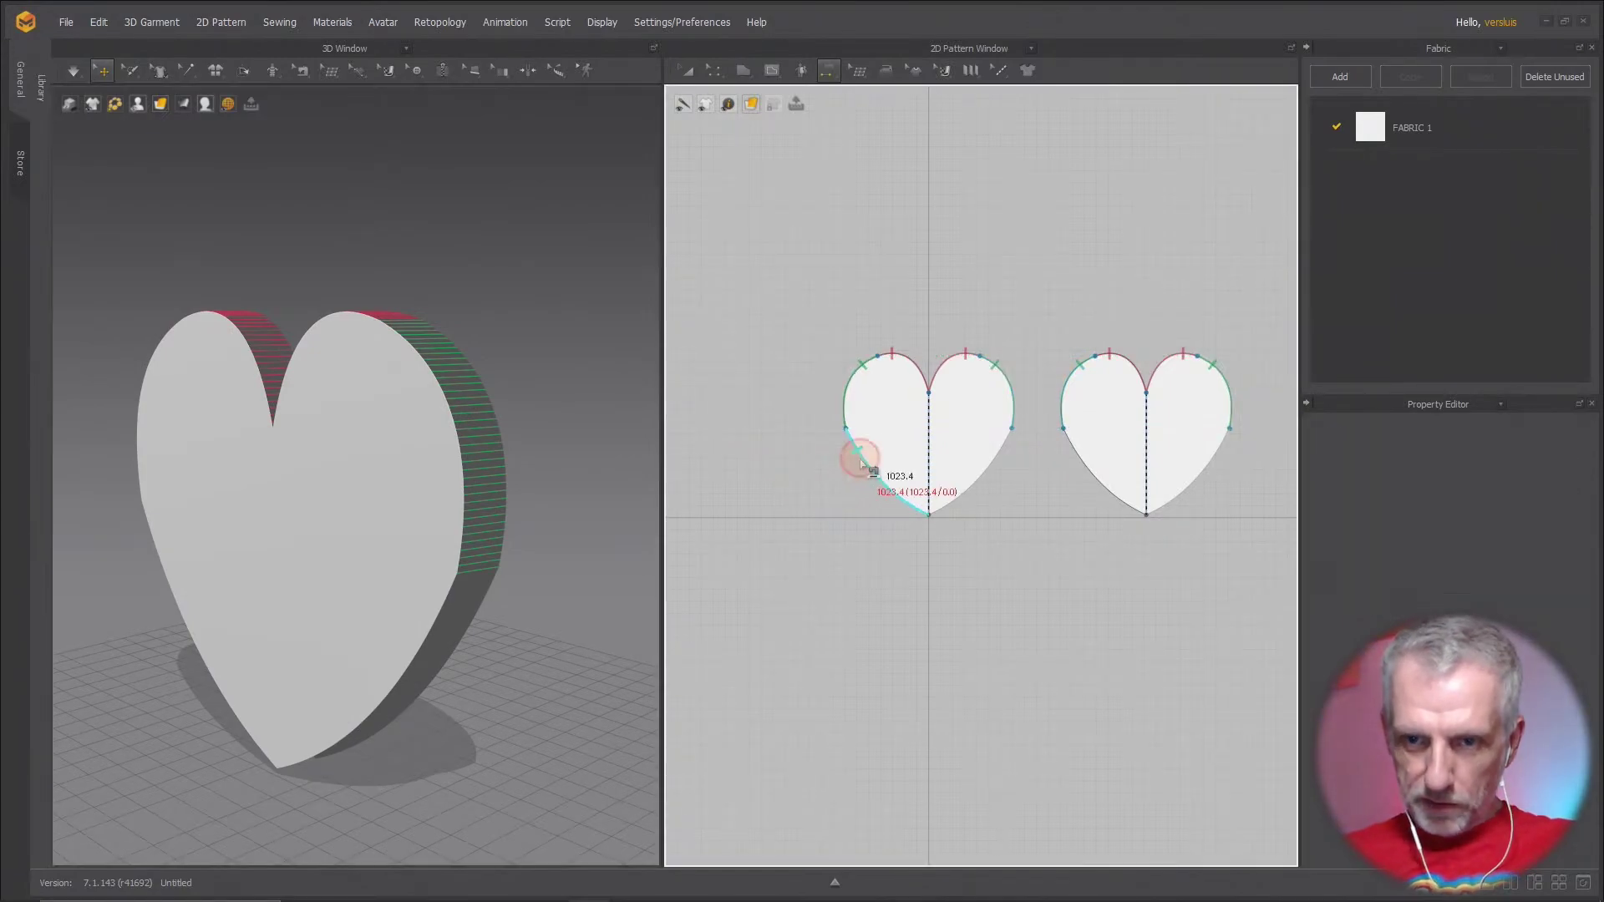
{"action": "left_click", "coordinate": [1221, 473]}
{"action": "right_click_drag", "start_coordinate": [568, 501], "coordinate": [760, 559]}
{"action": "scroll", "coordinate": [798, 560], "scroll_direction": "up", "scroll_amount": 1}
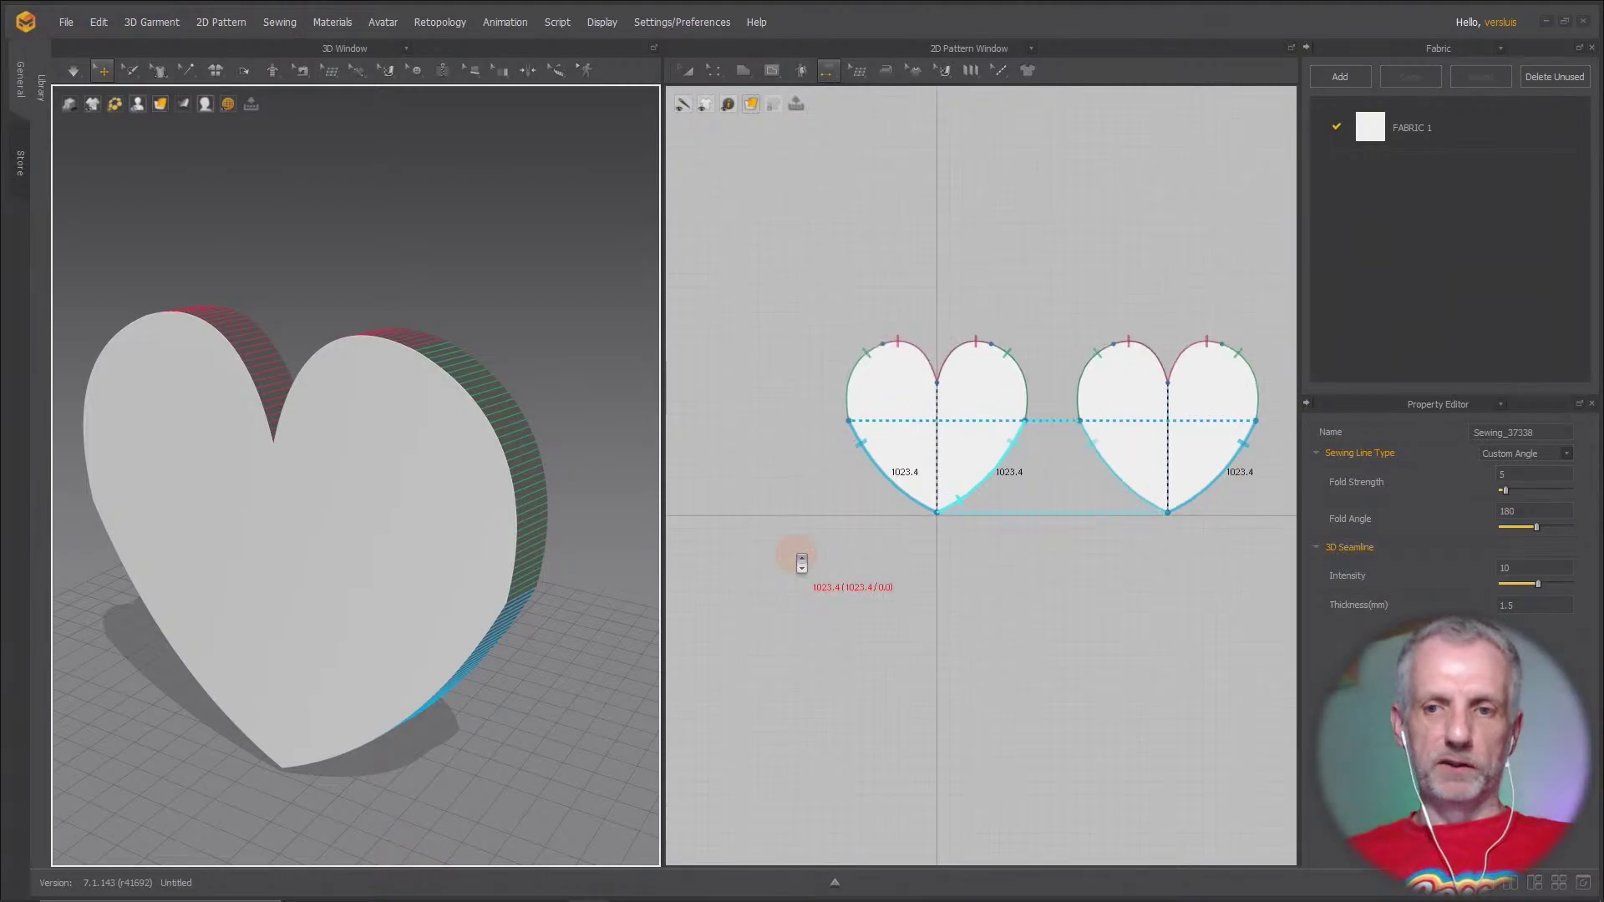
{"action": "right_click_drag", "start_coordinate": [543, 513], "coordinate": [500, 499]}
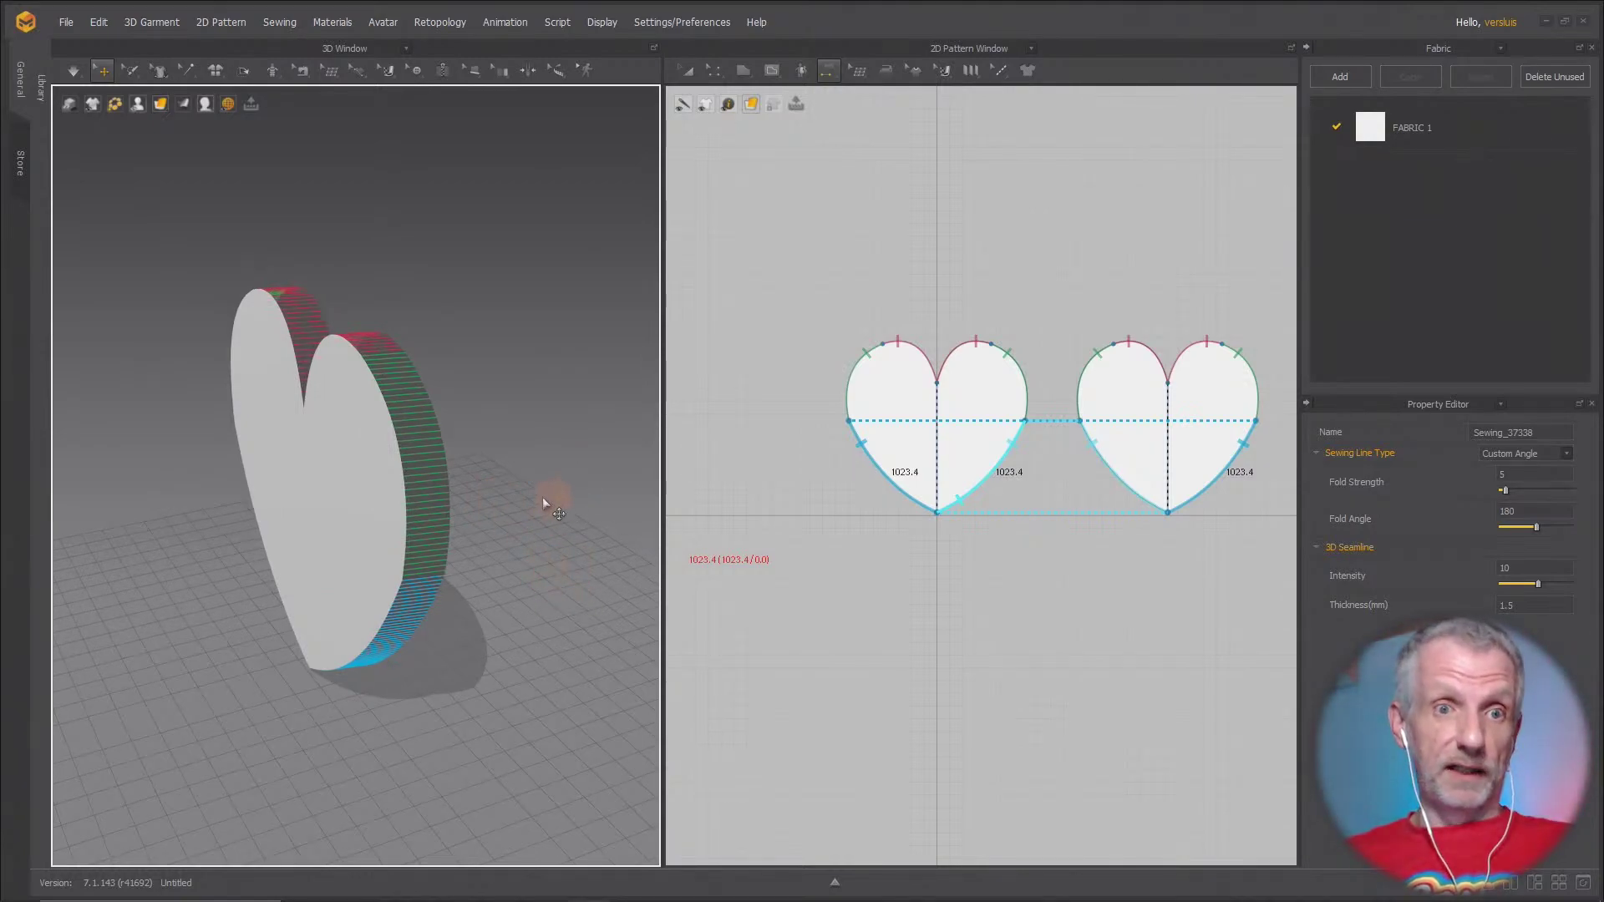
{"action": "mouse_move", "coordinate": [538, 550]}
{"action": "right_mouse_down"}
{"action": "mouse_move", "coordinate": [502, 554]}
{"action": "mouse_move", "coordinate": [559, 552]}
{"action": "right_mouse_up"}
Try simulating the two sewn hearts under default gravity and undo the result
{"action": "key", "text": "space"}
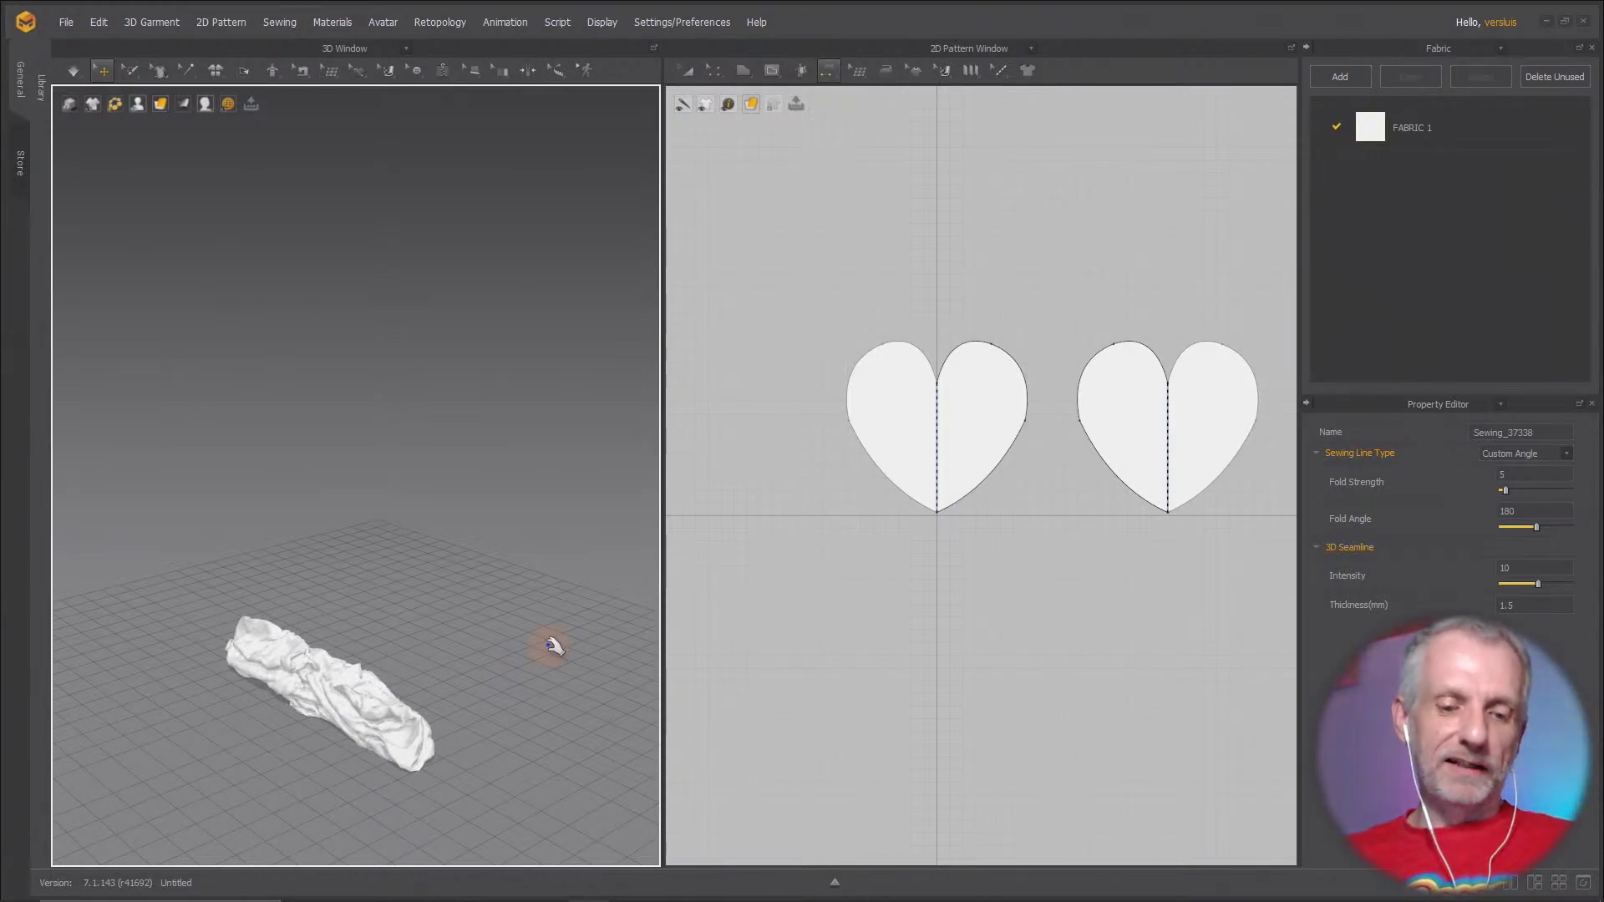
{"action": "key", "text": "ctrl+z"}
{"action": "right_click_drag", "start_coordinate": [515, 562], "coordinate": [593, 583]}
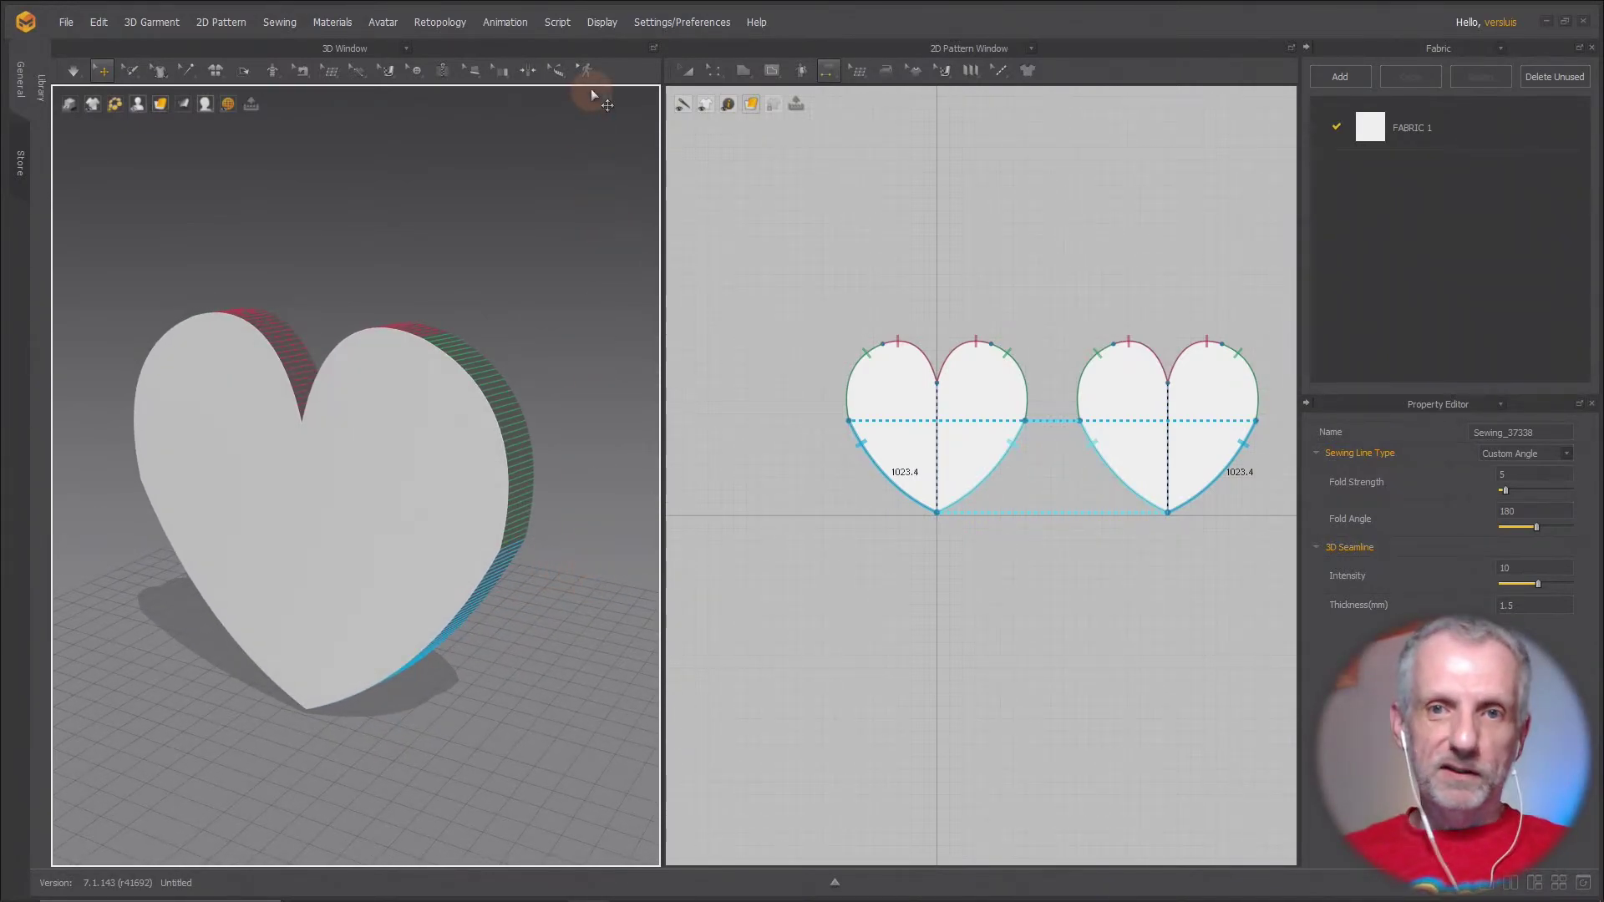
Set the simulation gravity to 0.0 in the preferences
{"action": "left_click", "coordinate": [669, 22]}
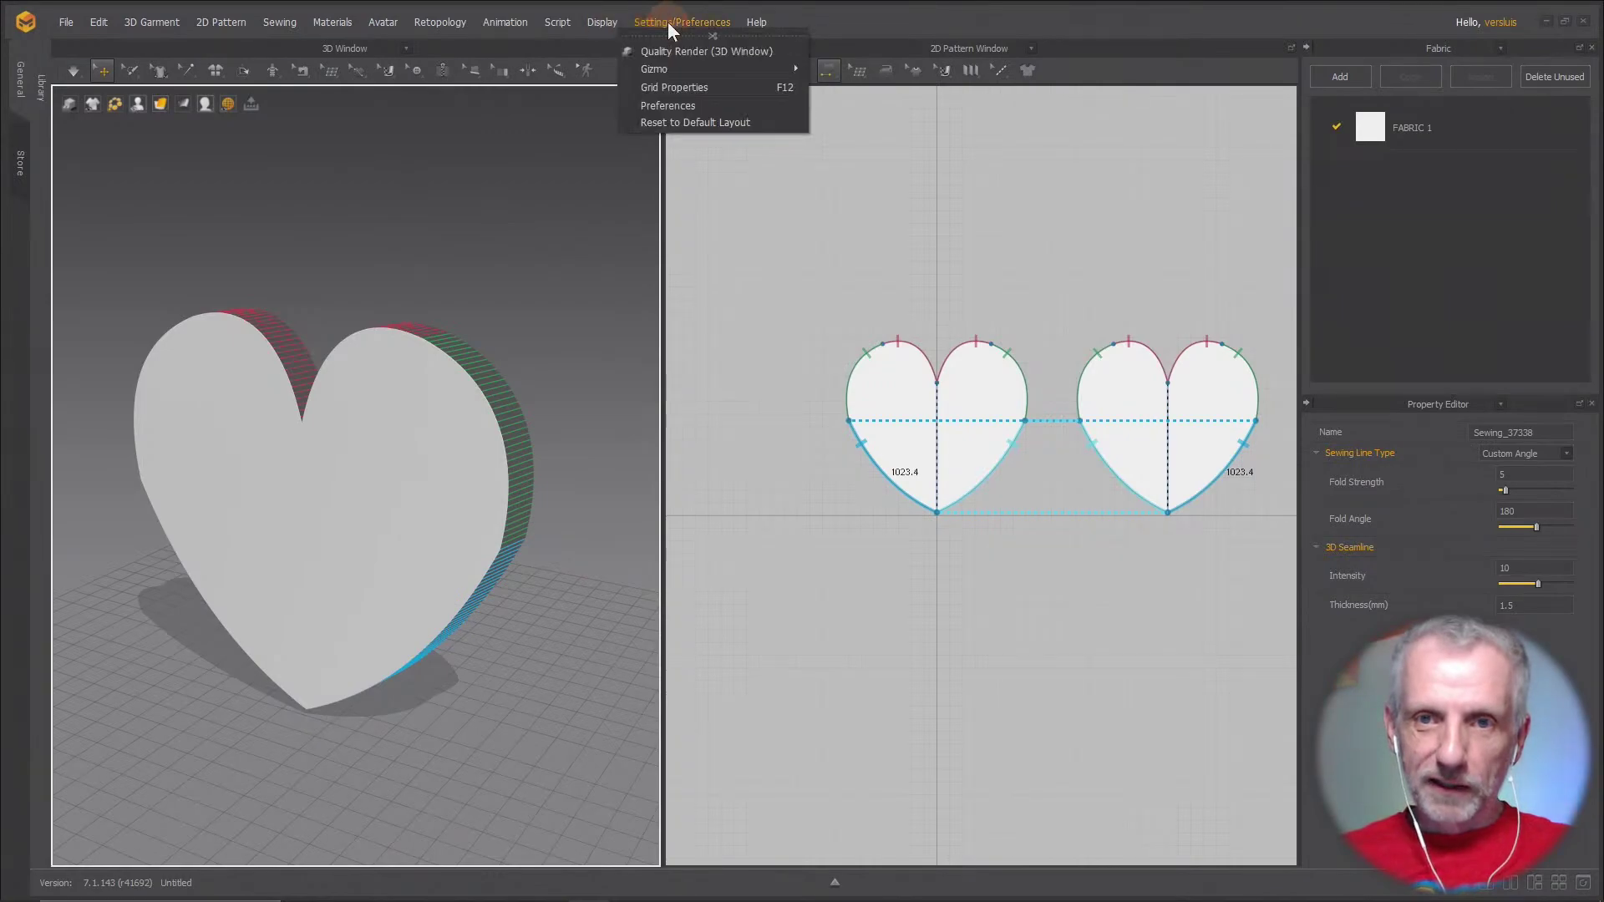
{"action": "left_click", "coordinate": [699, 107]}
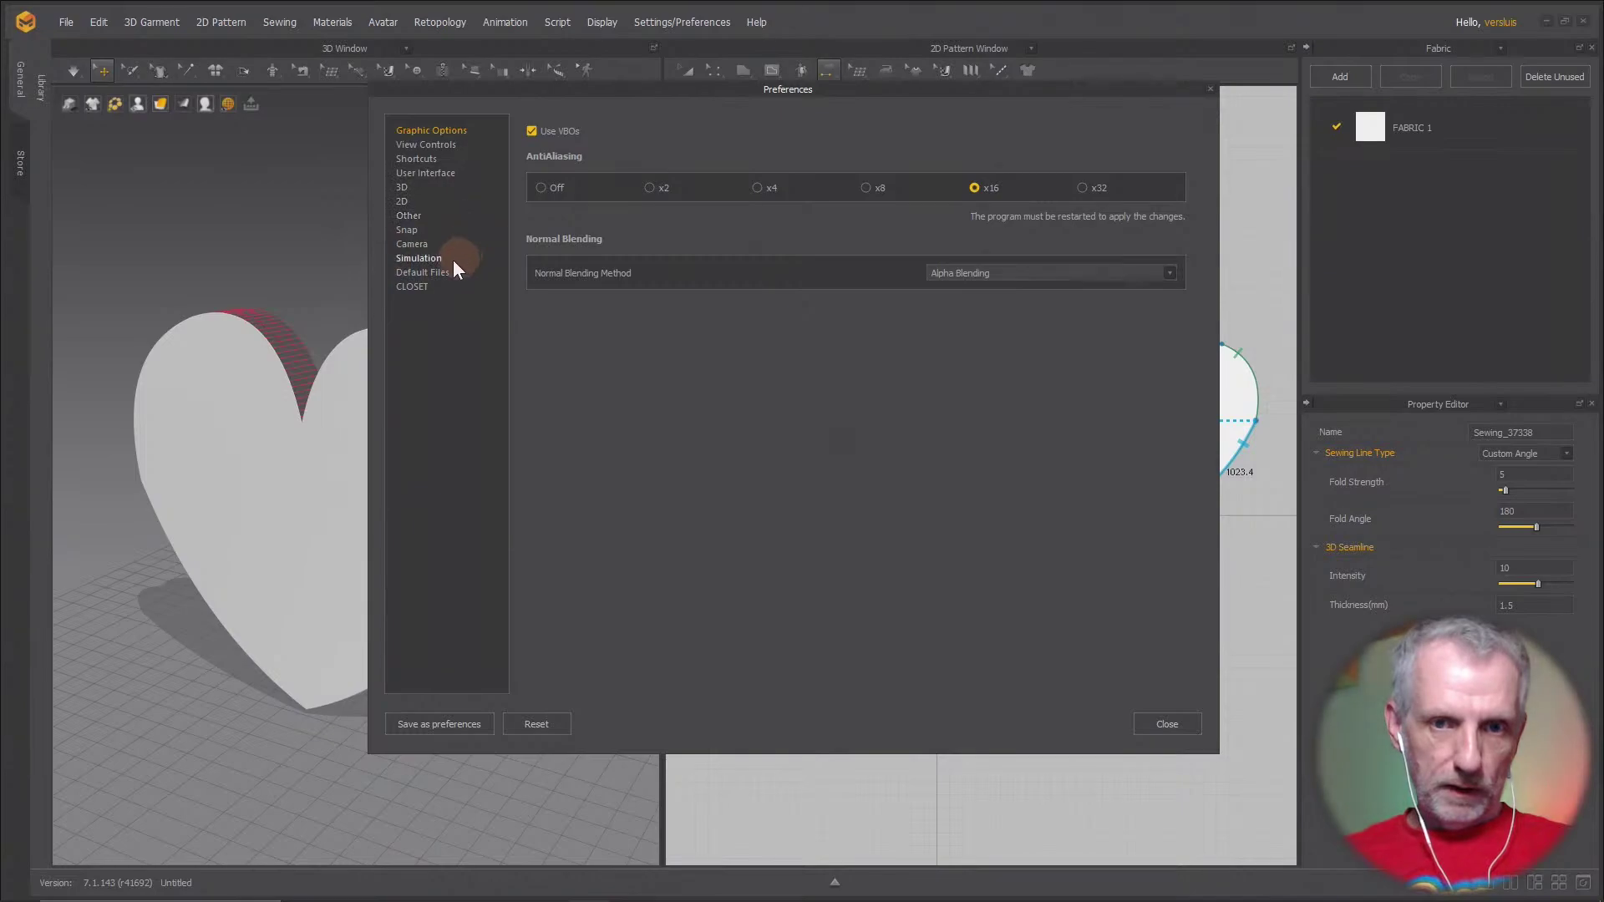
{"action": "left_click", "coordinate": [445, 260]}
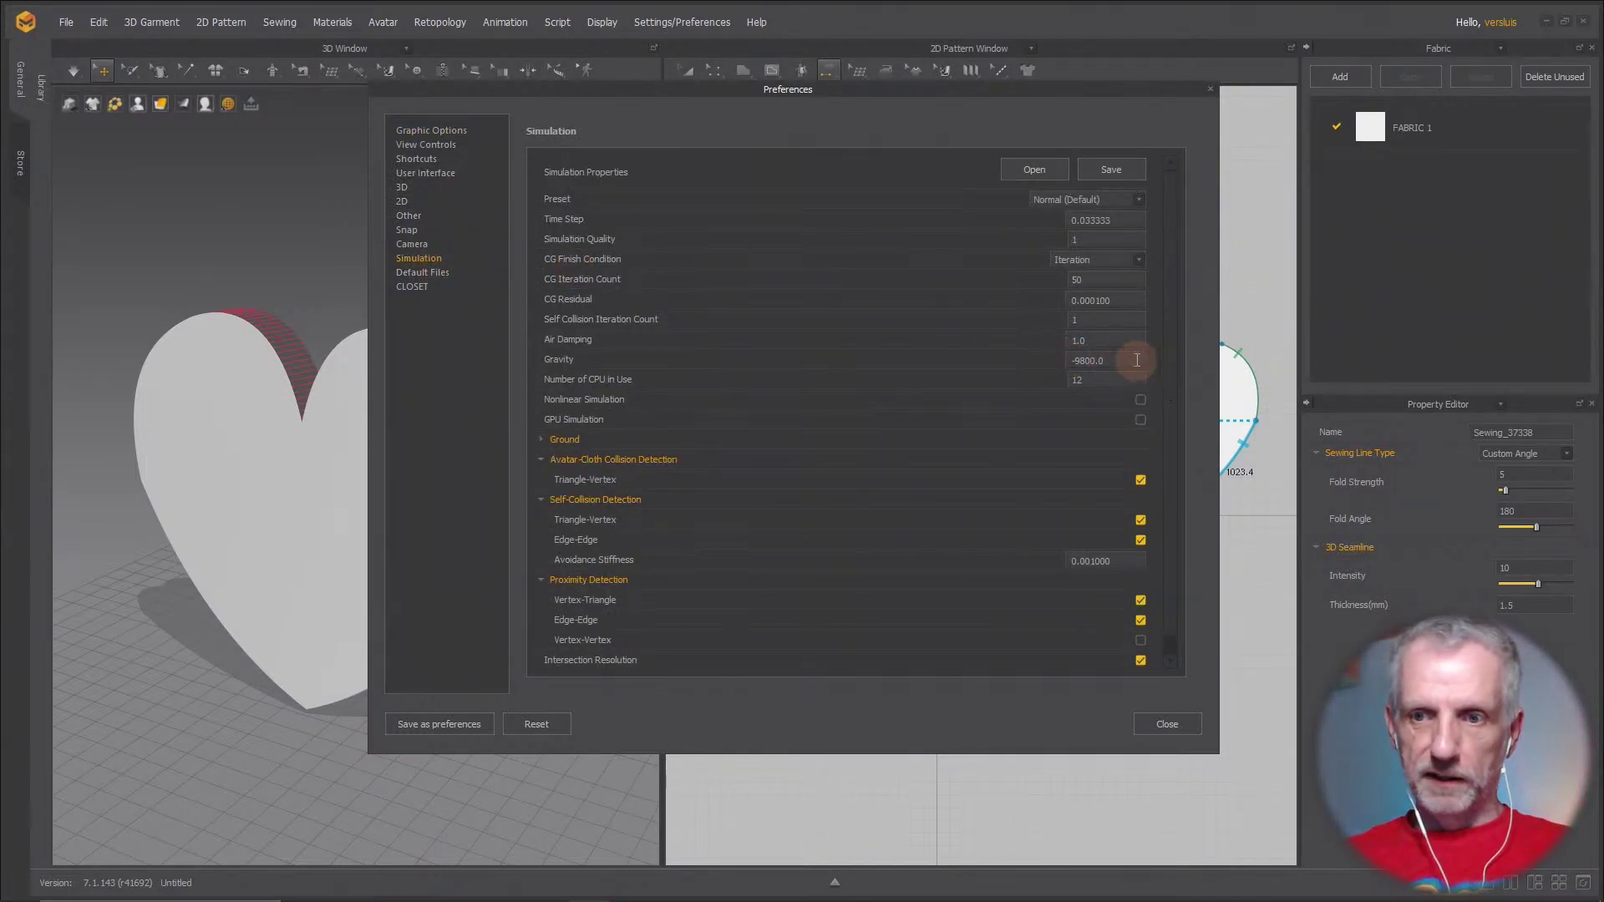
{"action": "left_click_drag", "start_coordinate": [1136, 360], "coordinate": [1070, 360]}
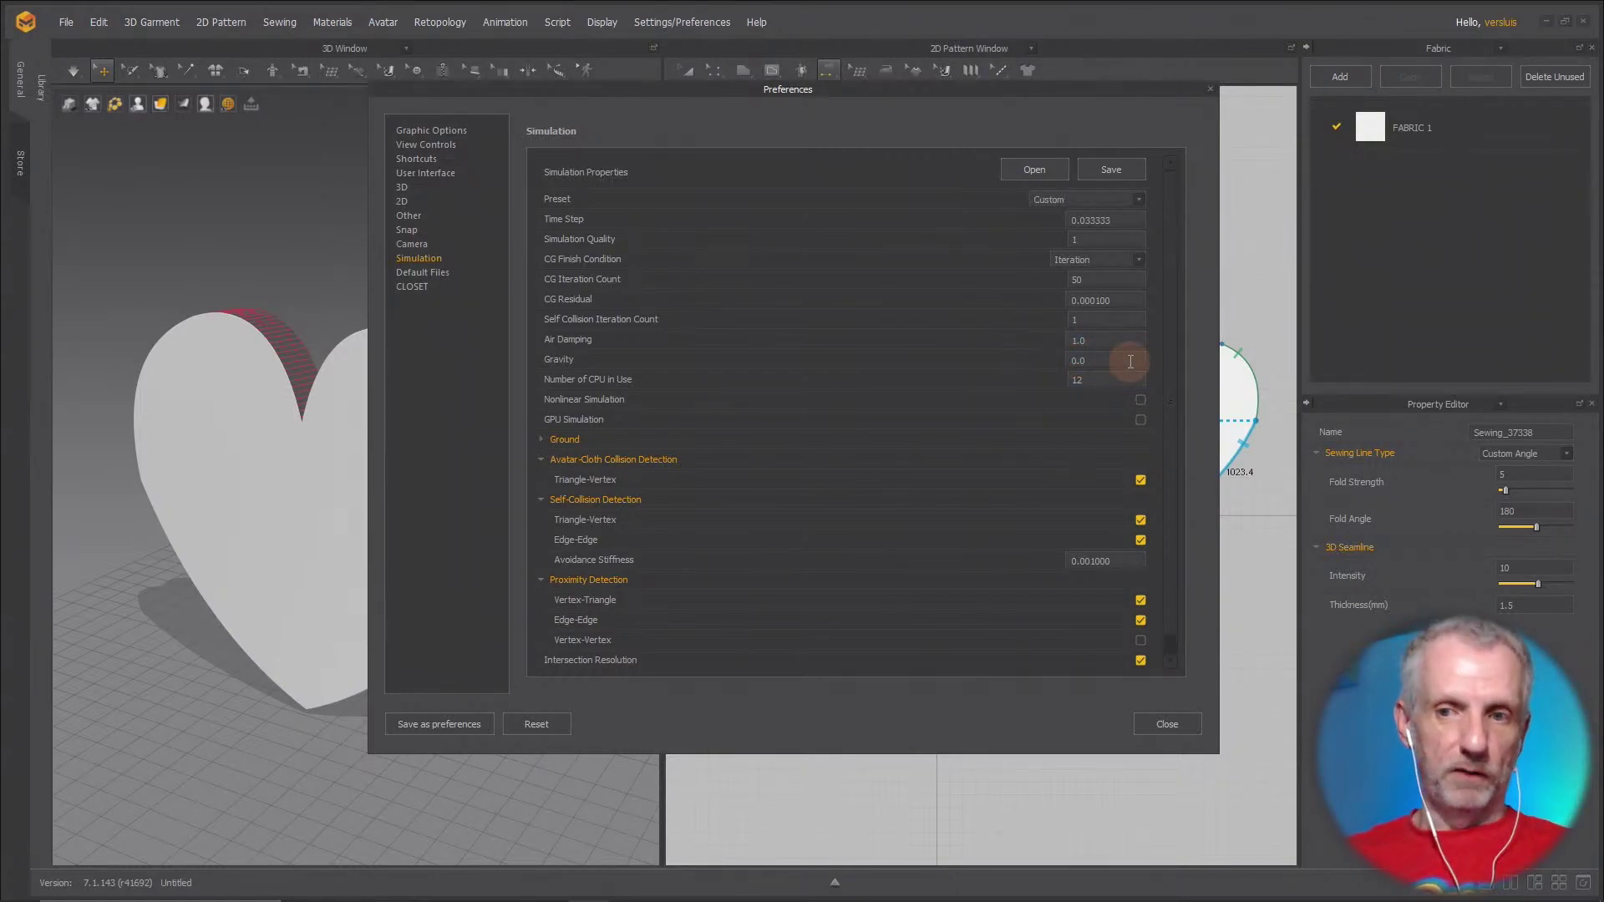
{"action": "left_click", "coordinate": [1167, 722]}
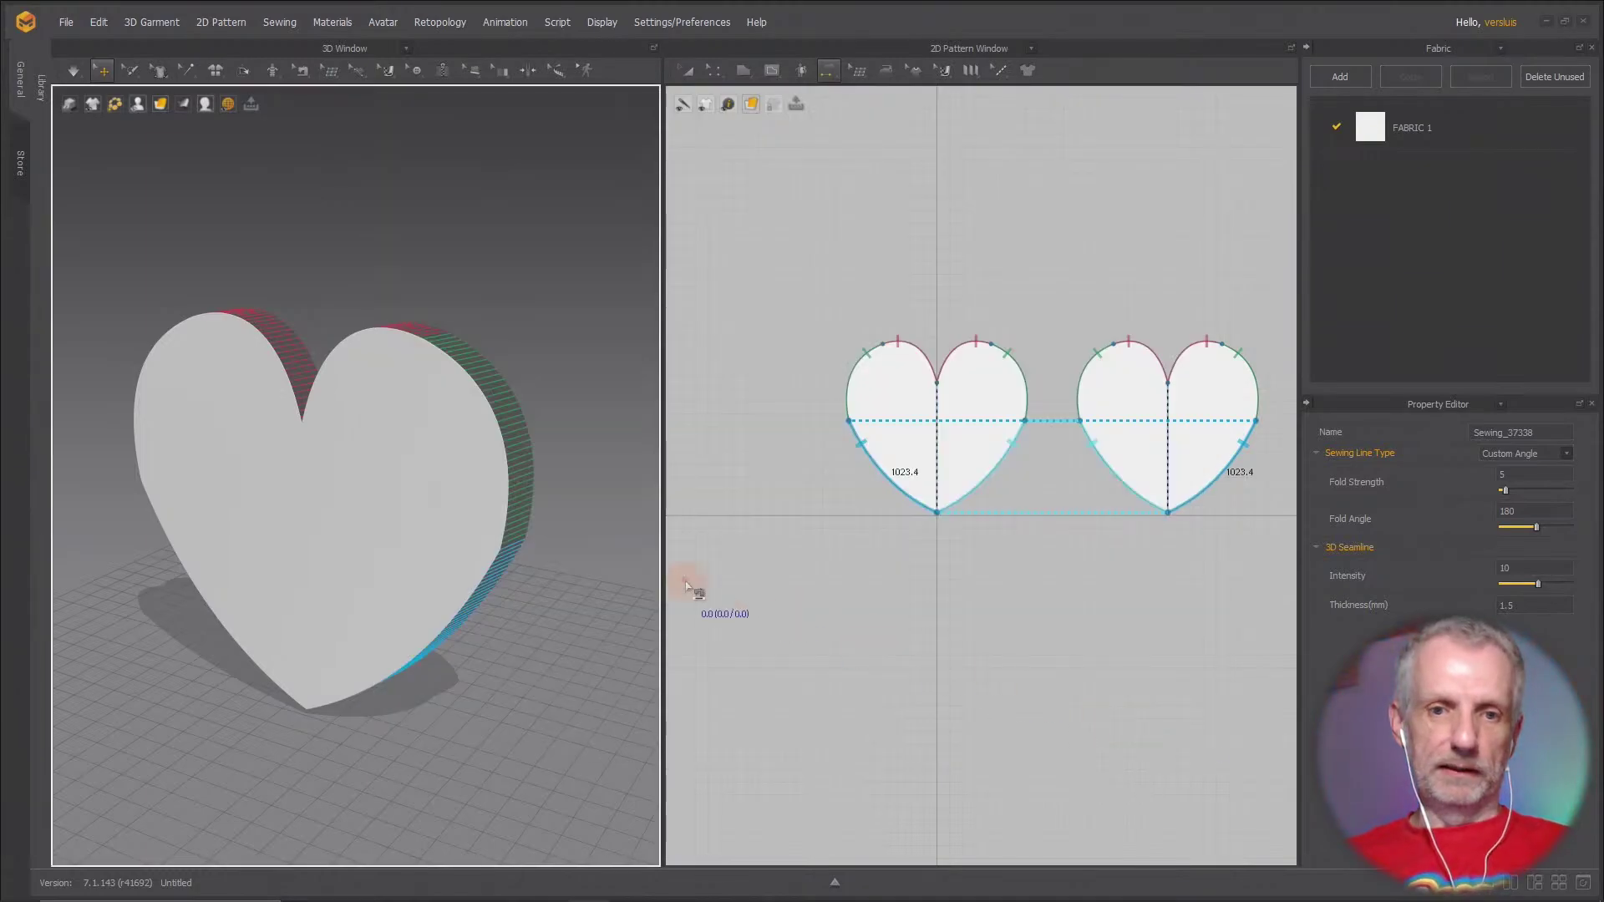
Try simulating the sewn hearts without gravity and pulling their fabric around in the 3D window
{"action": "key", "text": "space"}
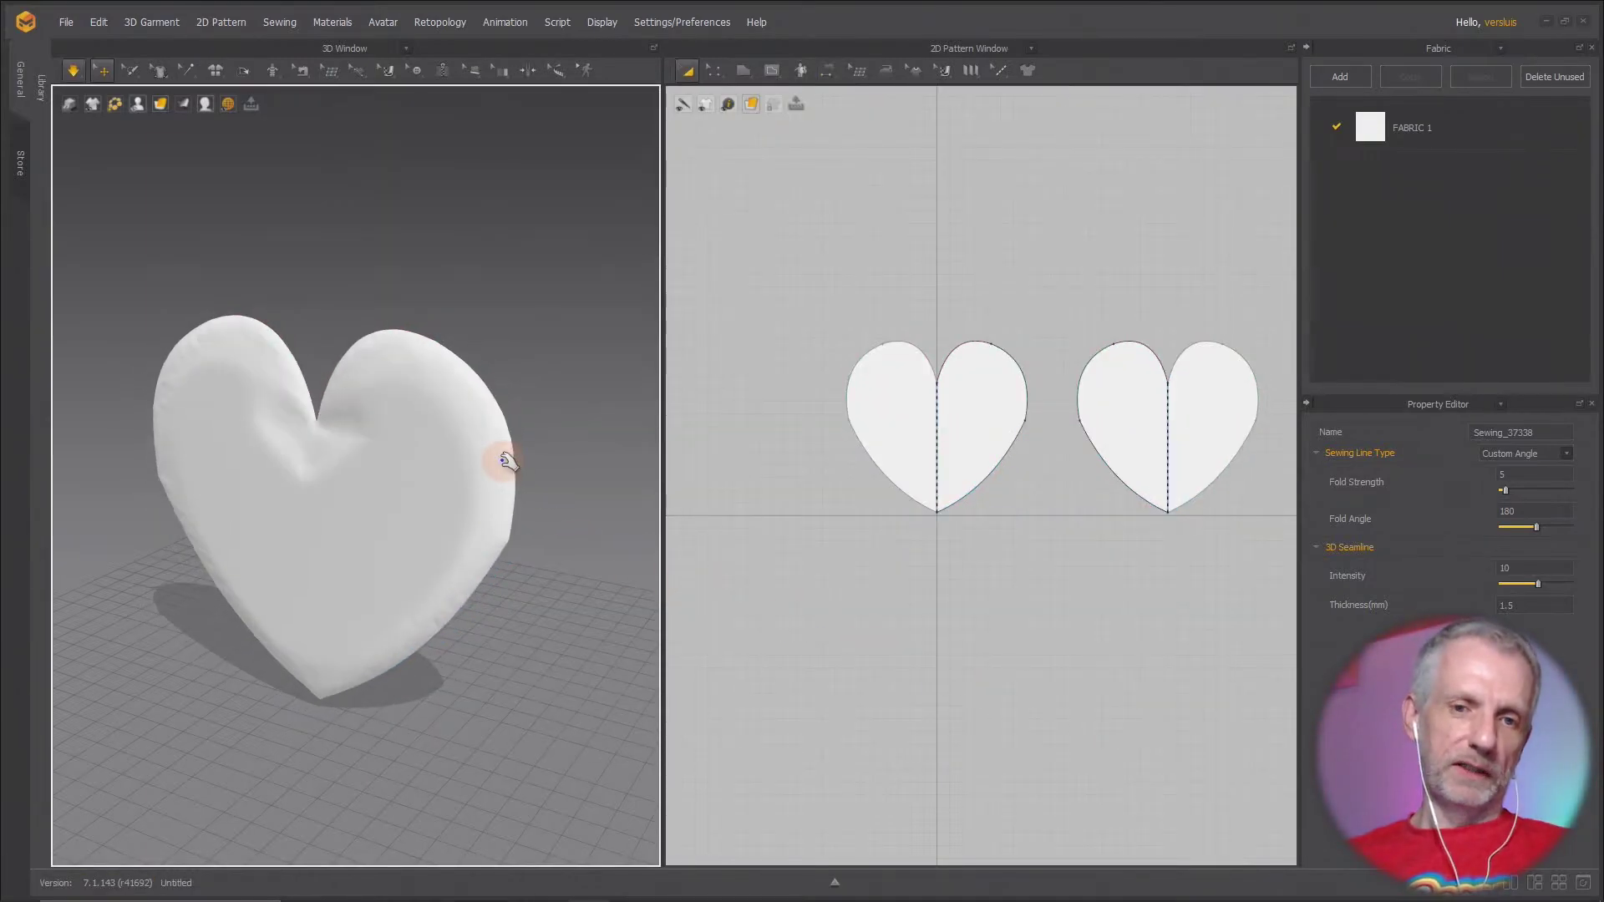
{"action": "right_click_drag", "start_coordinate": [510, 590], "coordinate": [430, 491]}
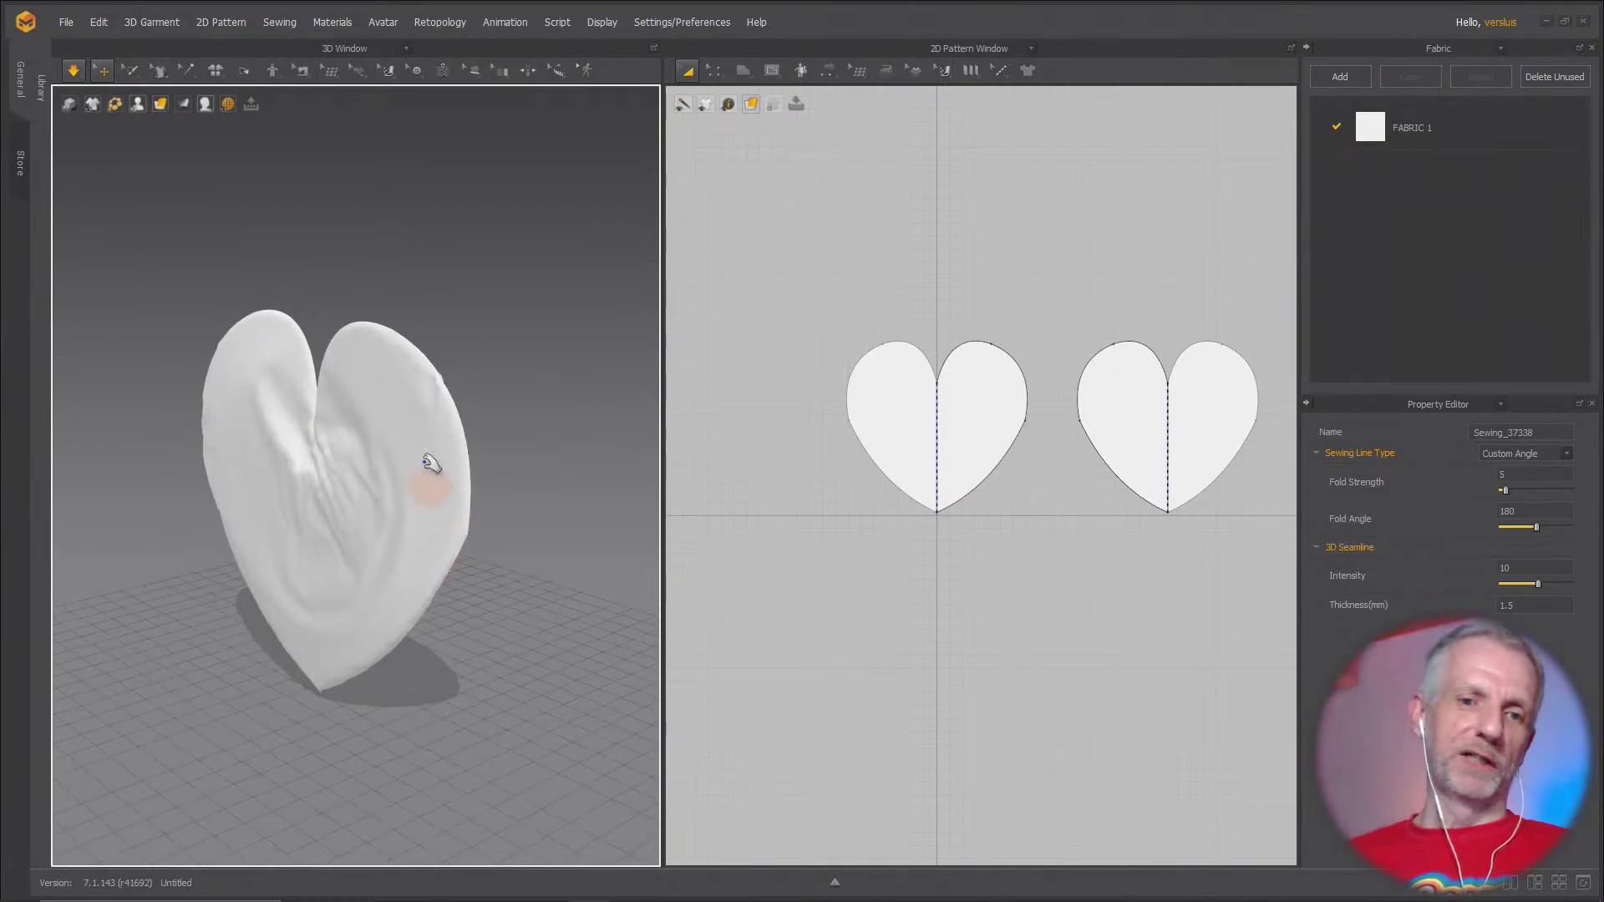
{"action": "left_click", "coordinate": [394, 418]}
{"action": "right_click_drag", "start_coordinate": [309, 423], "coordinate": [276, 455]}
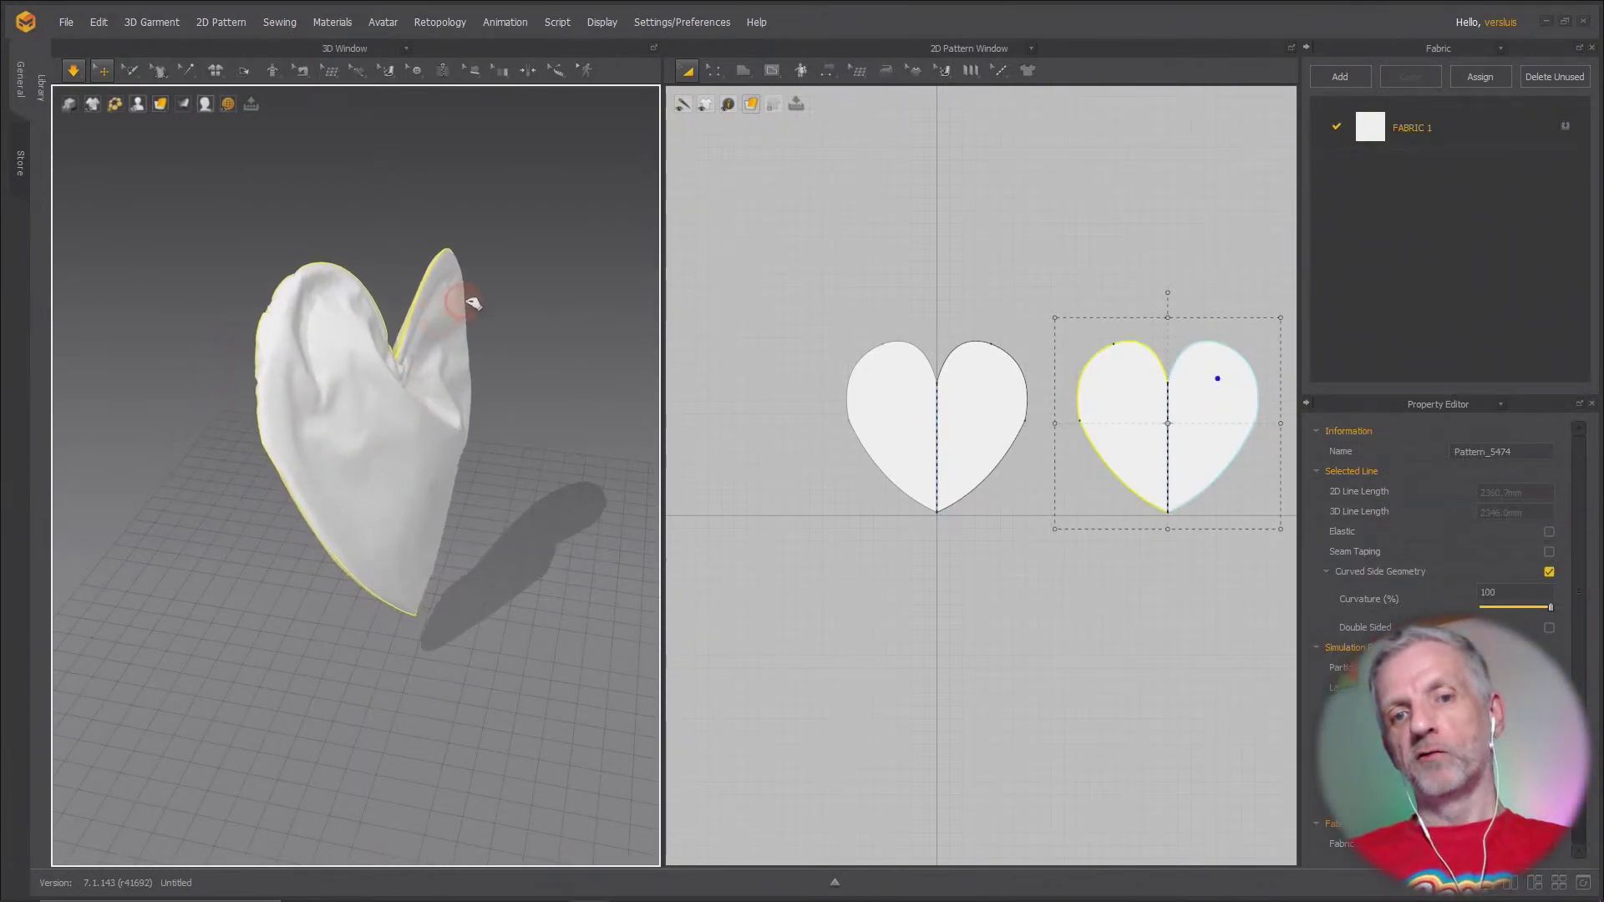
{"action": "left_click_drag", "start_coordinate": [473, 302], "coordinate": [468, 483]}
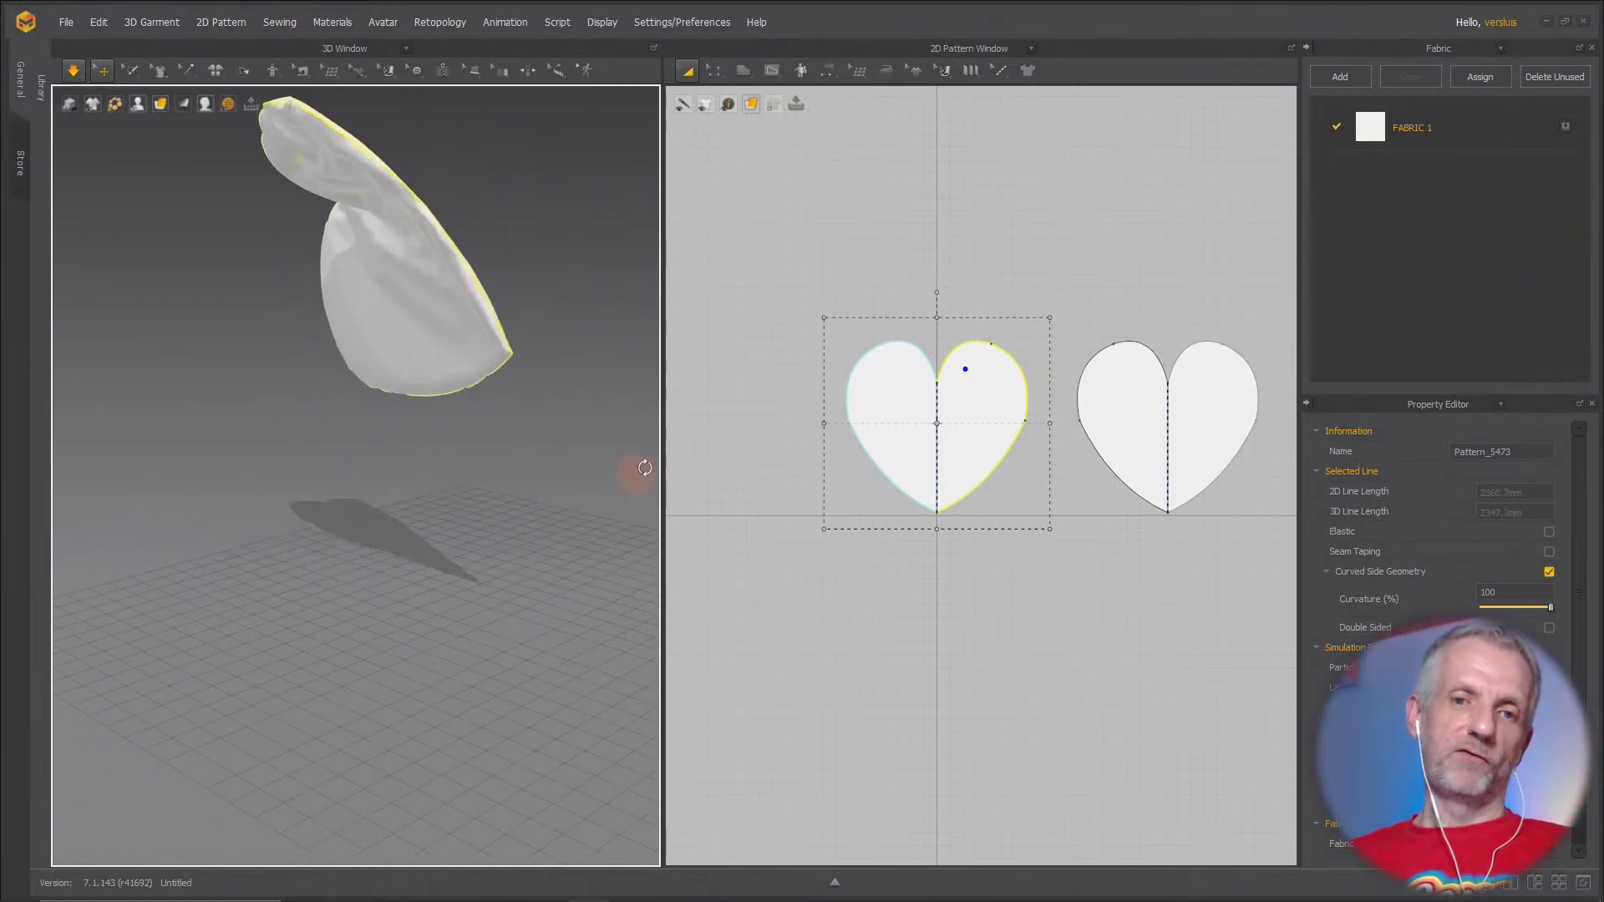
{"action": "right_click_drag", "start_coordinate": [645, 467], "coordinate": [537, 462]}
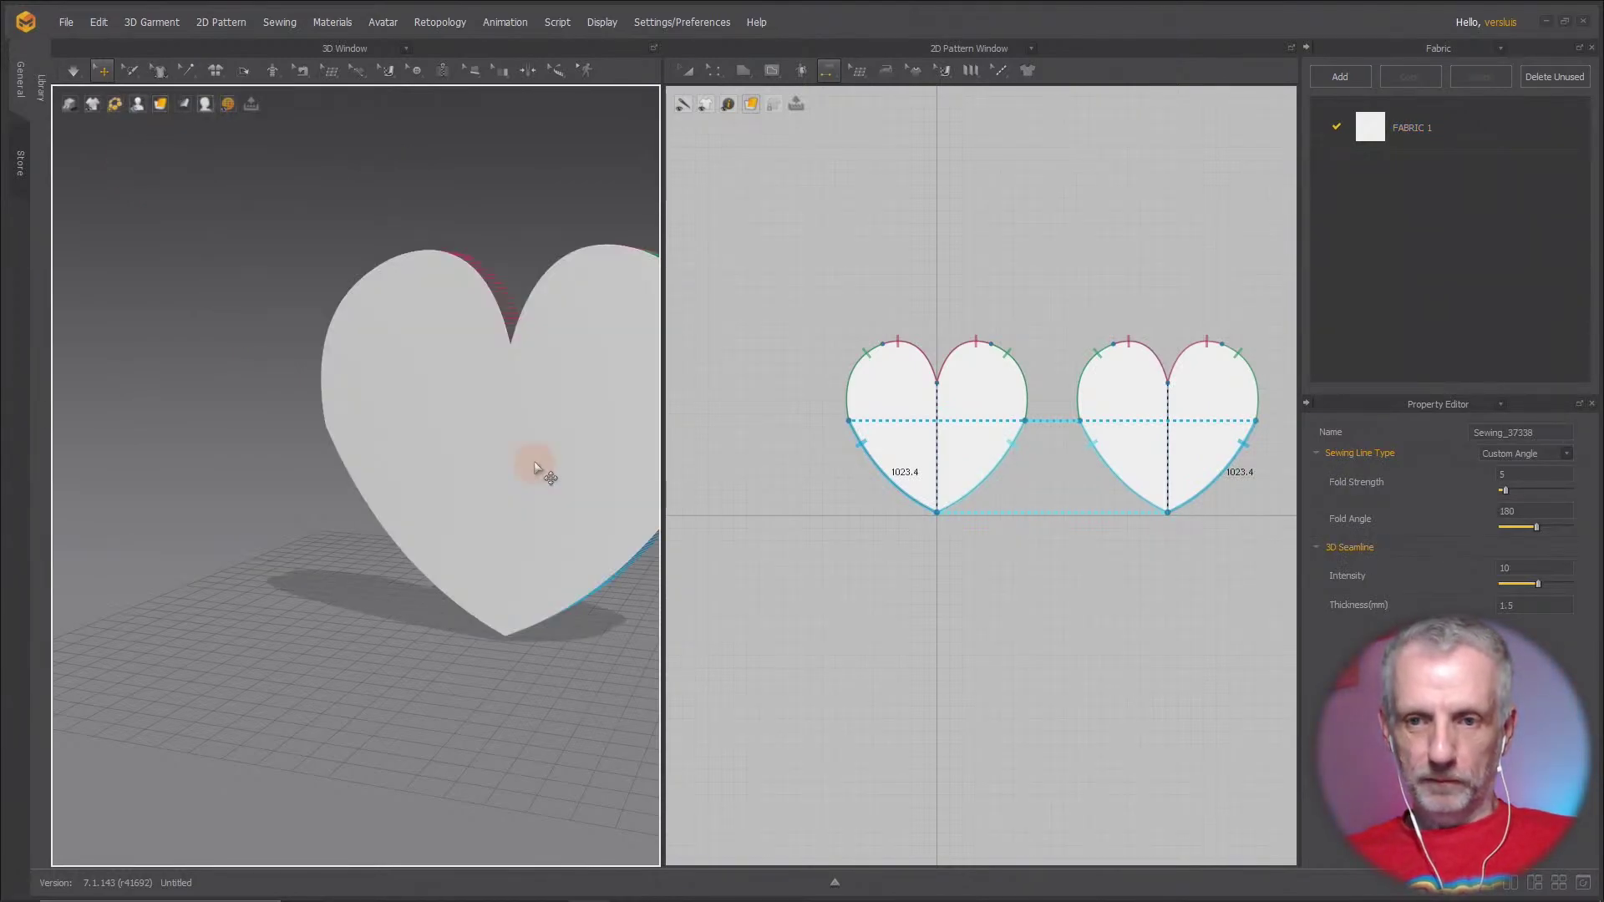
{"action": "right_click_drag", "start_coordinate": [537, 465], "coordinate": [642, 520]}
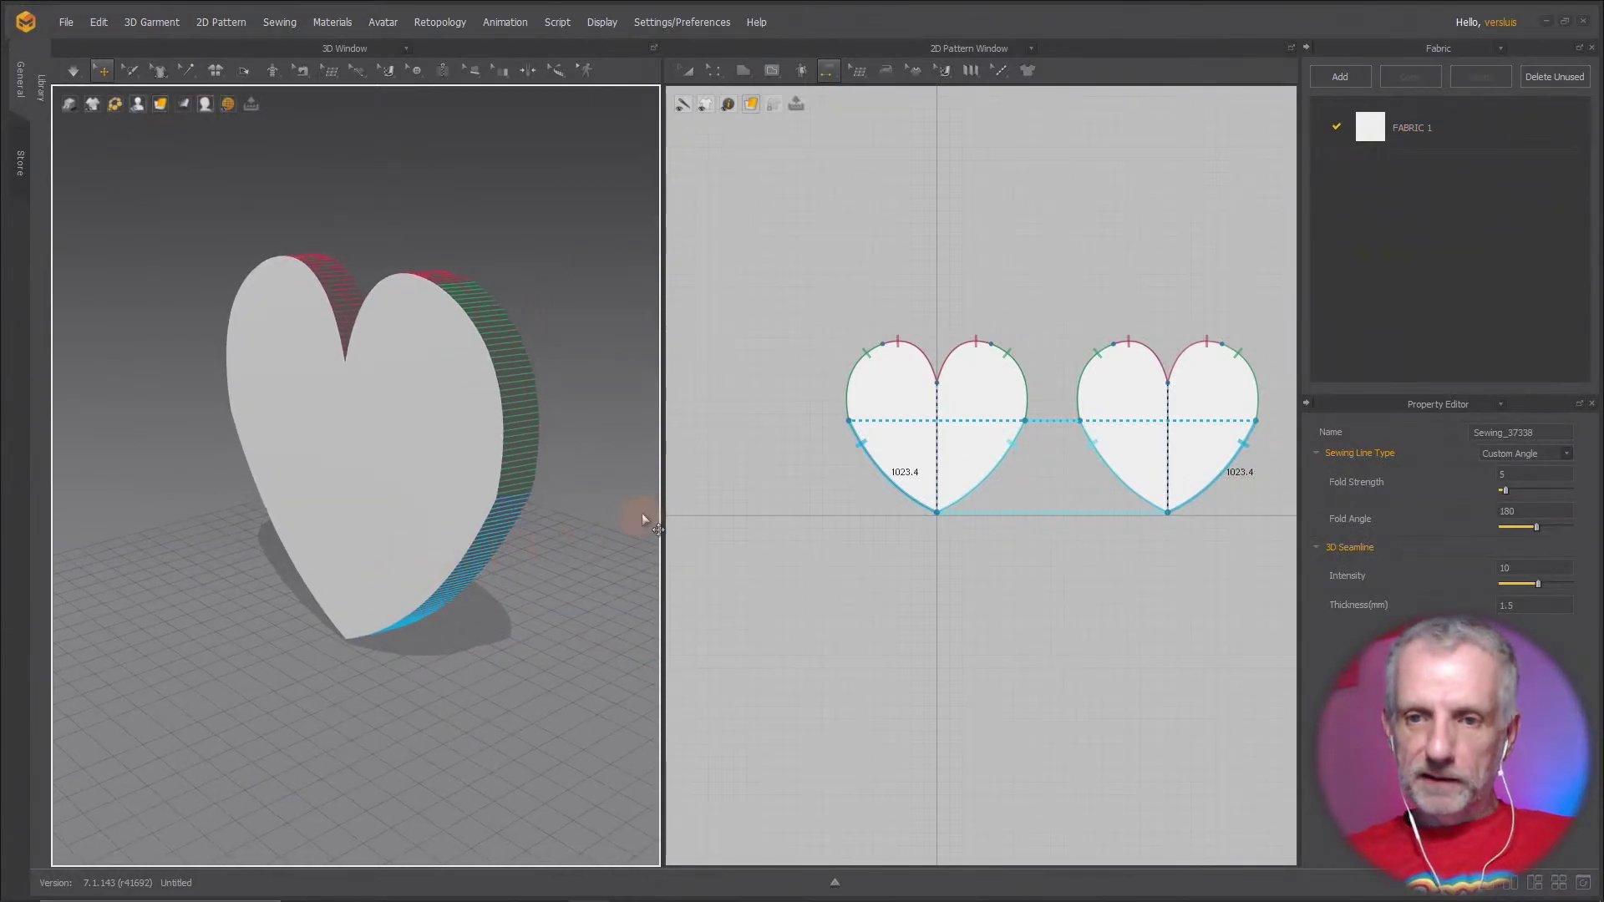
Select both heart patterns and set their simulation pressure to 10
{"action": "right_click_drag", "start_coordinate": [784, 513], "coordinate": [720, 498]}
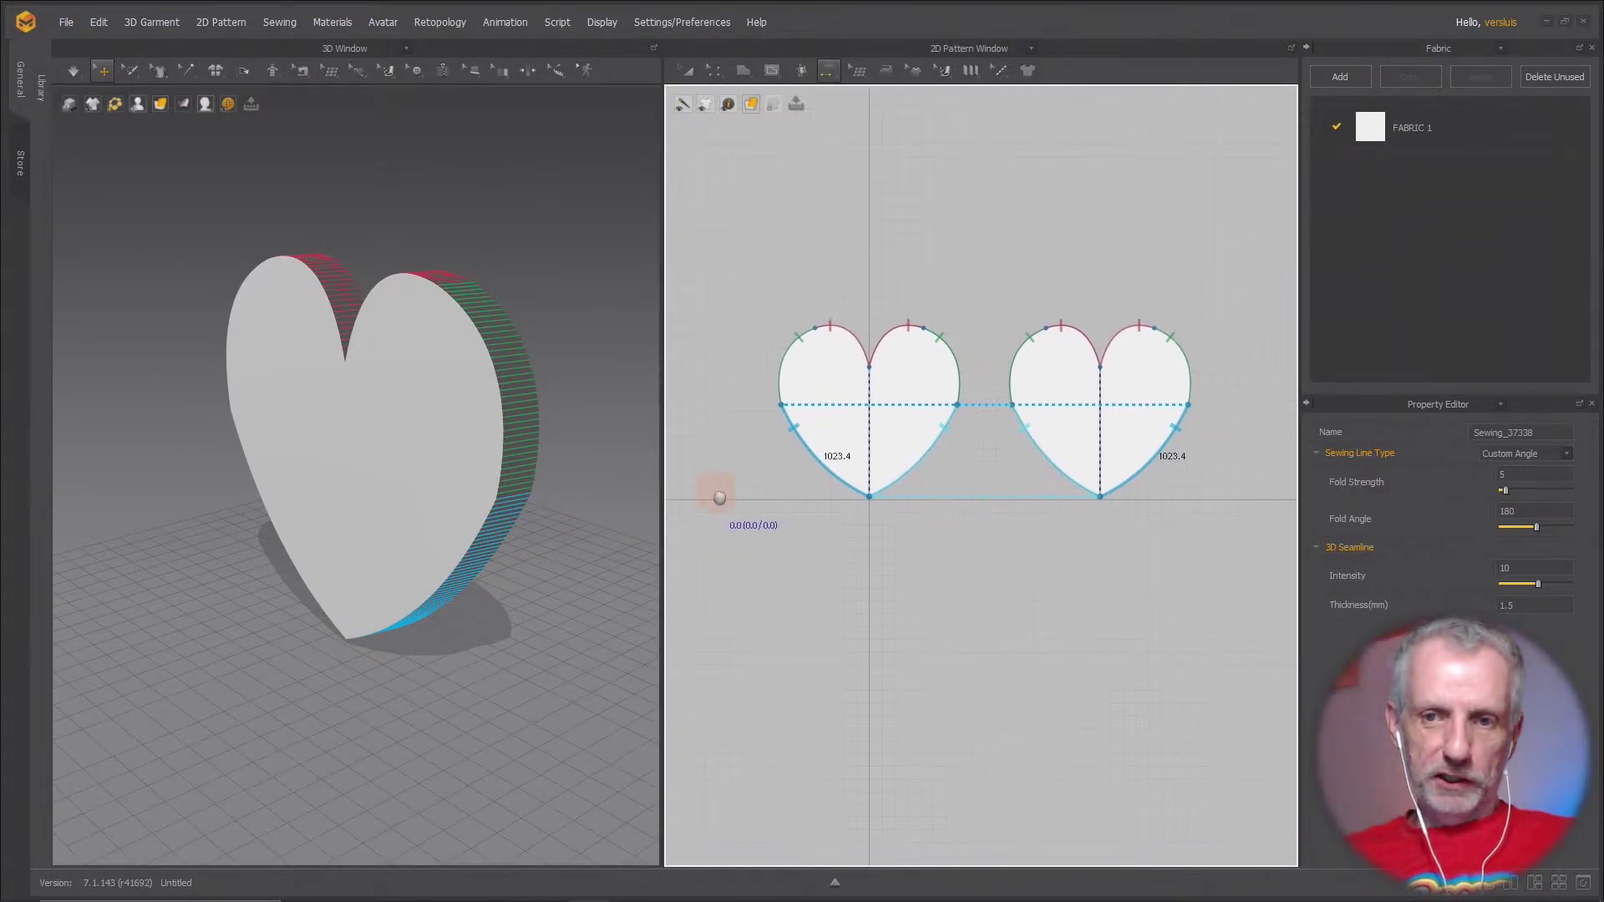
{"action": "scroll", "coordinate": [735, 323], "scroll_direction": "up", "scroll_amount": 2}
{"action": "scroll", "coordinate": [752, 315], "scroll_direction": "down", "scroll_amount": 4}
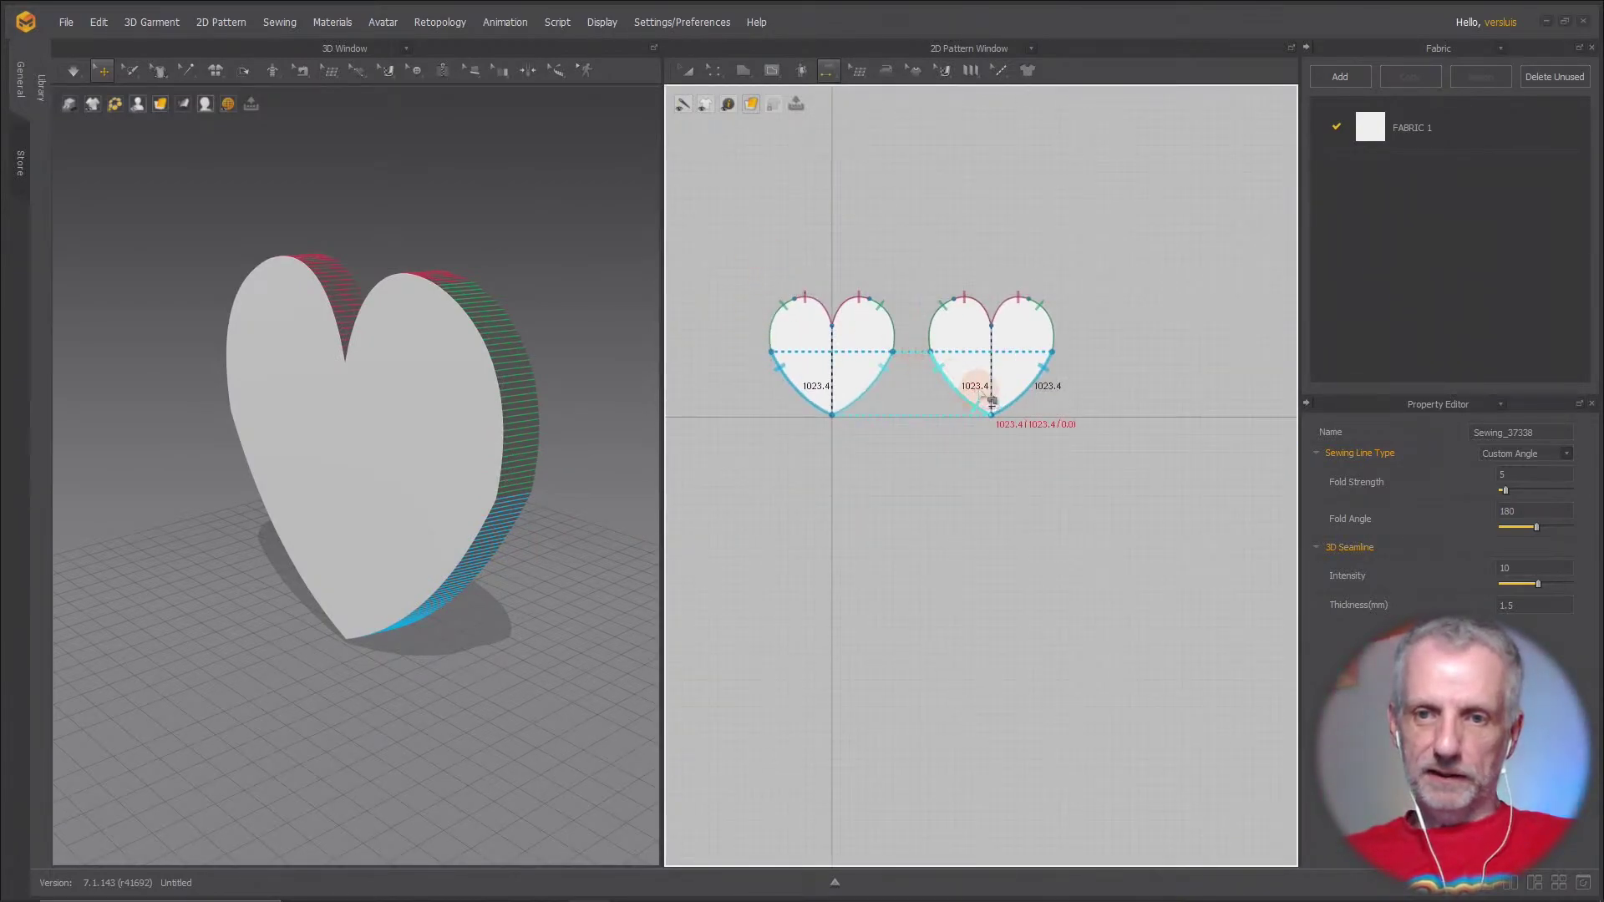
{"action": "left_click", "coordinate": [688, 70]}
{"action": "left_click_drag", "start_coordinate": [768, 268], "coordinate": [1078, 446]}
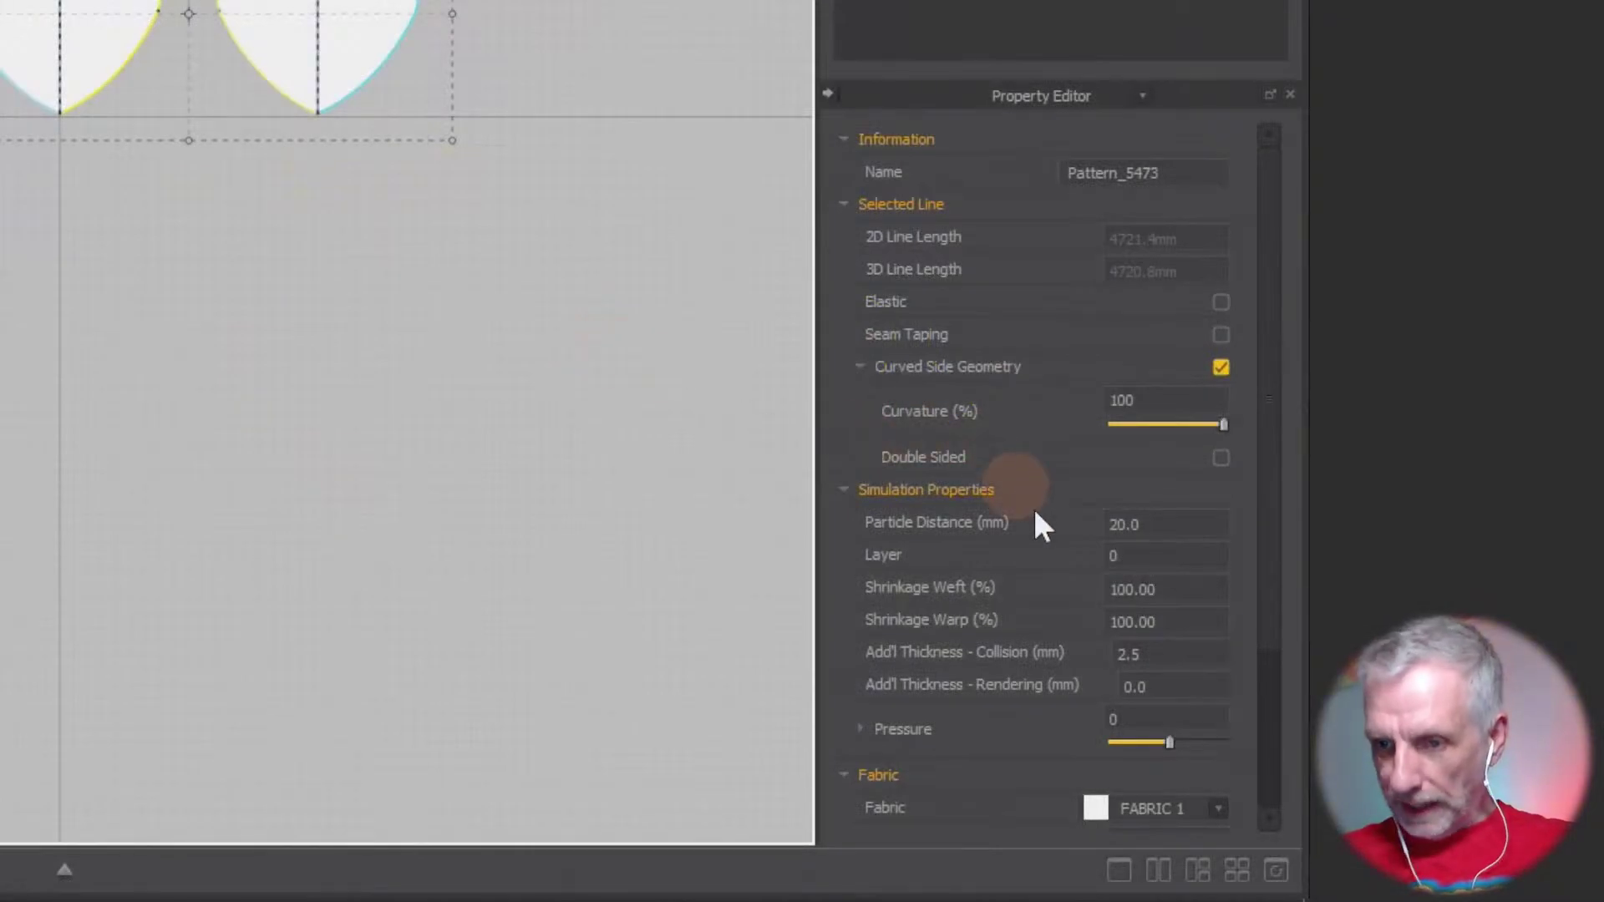
{"action": "scroll", "coordinate": [1438, 685], "scroll_direction": "down", "scroll_amount": 4}
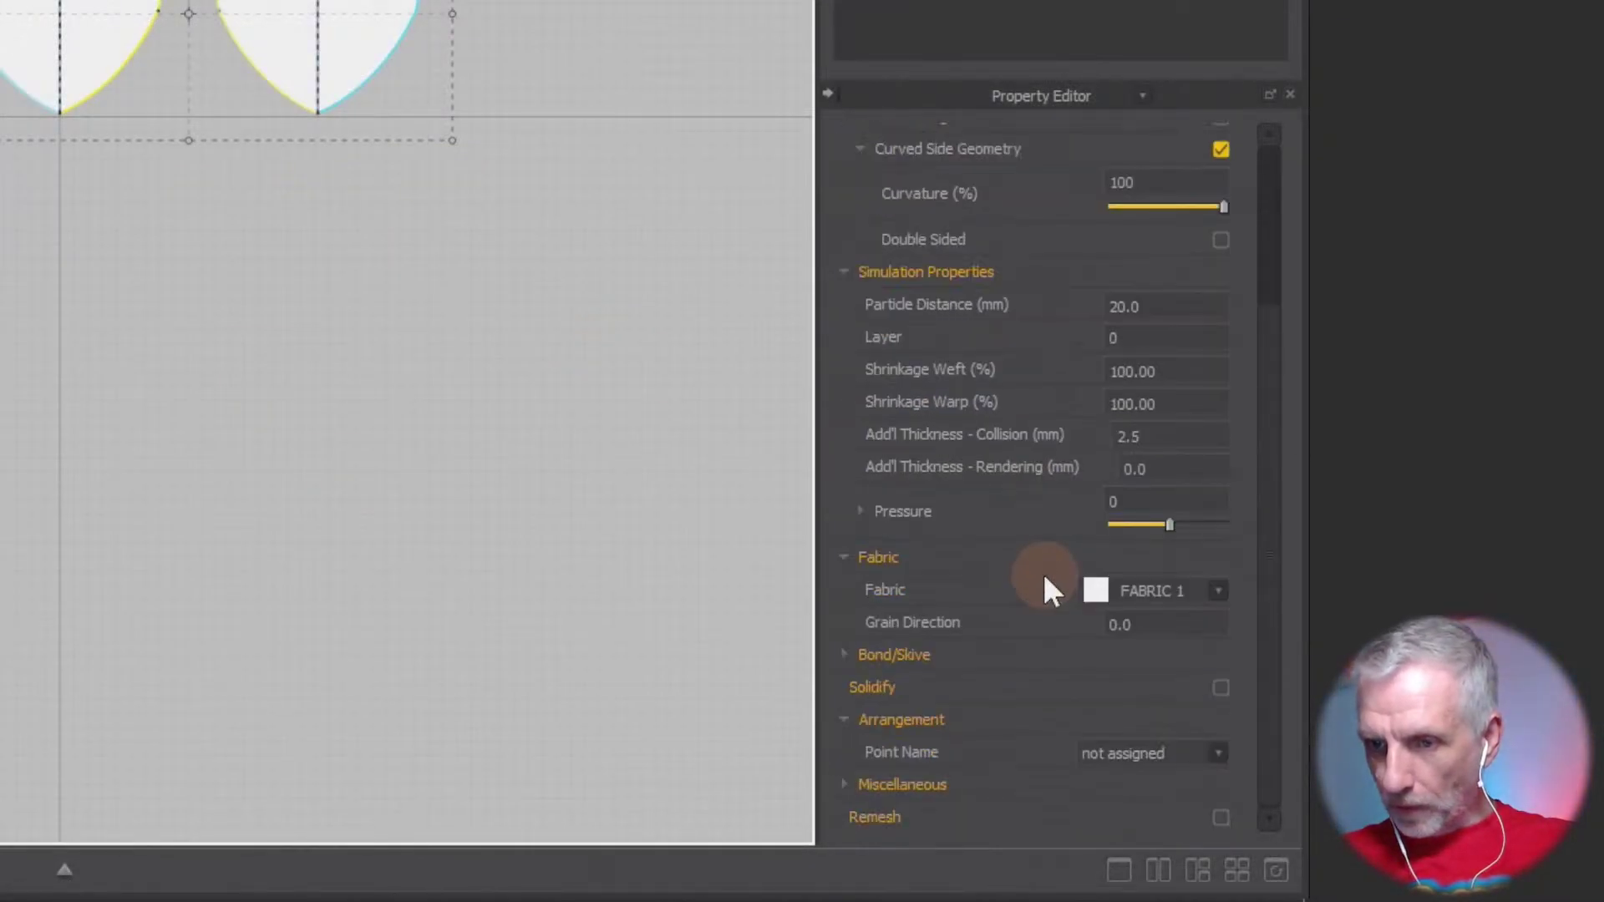
{"action": "left_click", "coordinate": [1142, 503]}
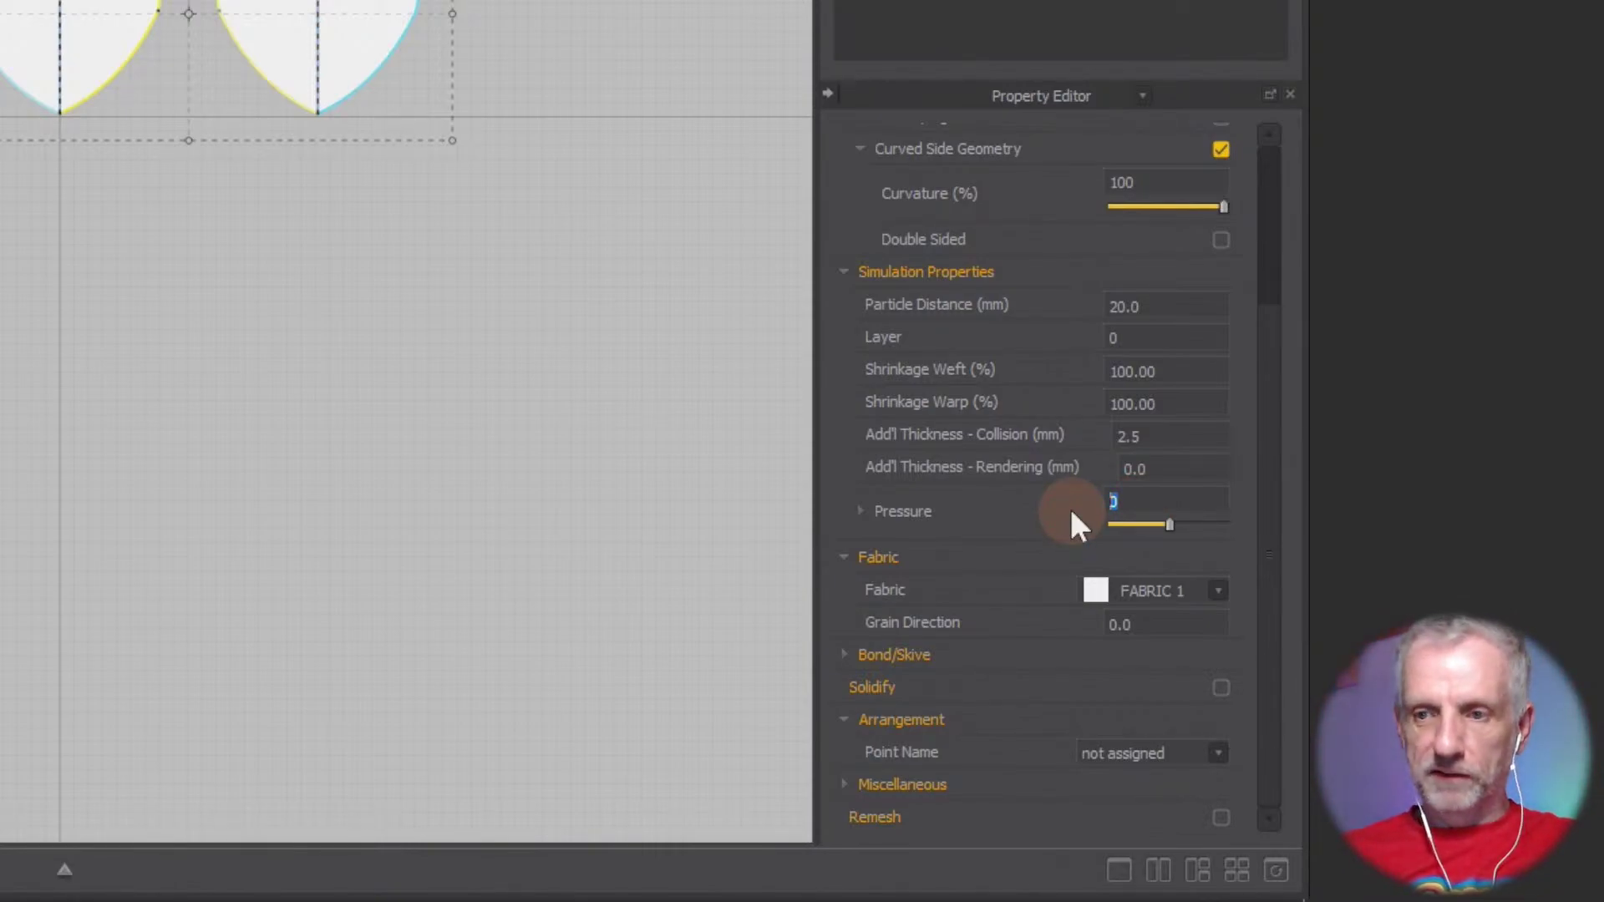
{"action": "type", "text": "10"}
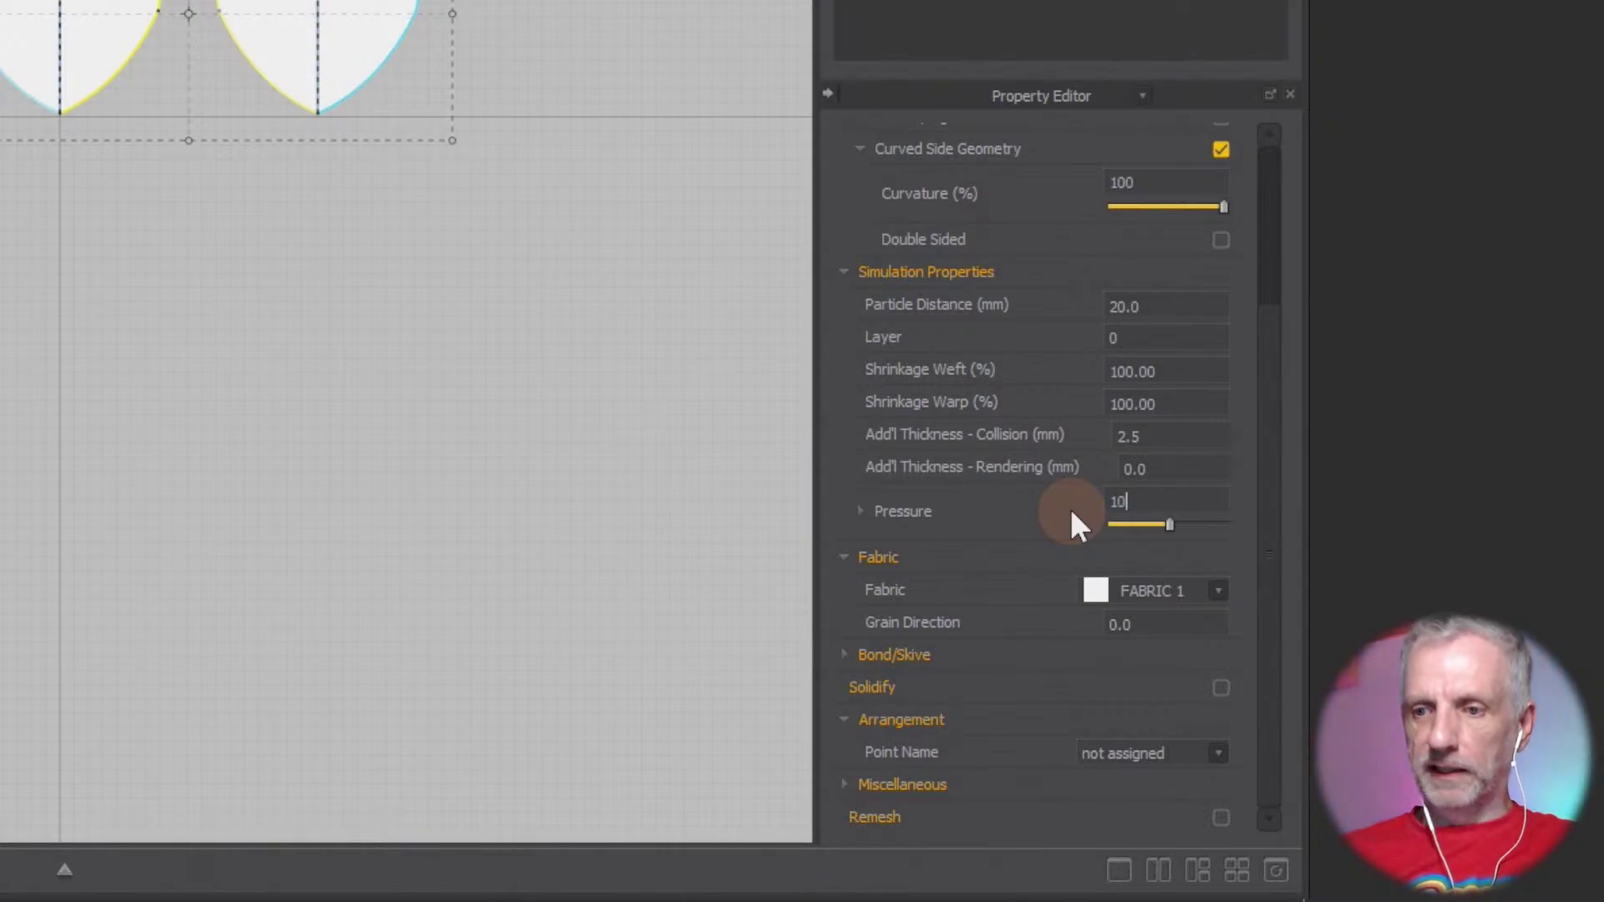
{"action": "key", "text": "Return"}
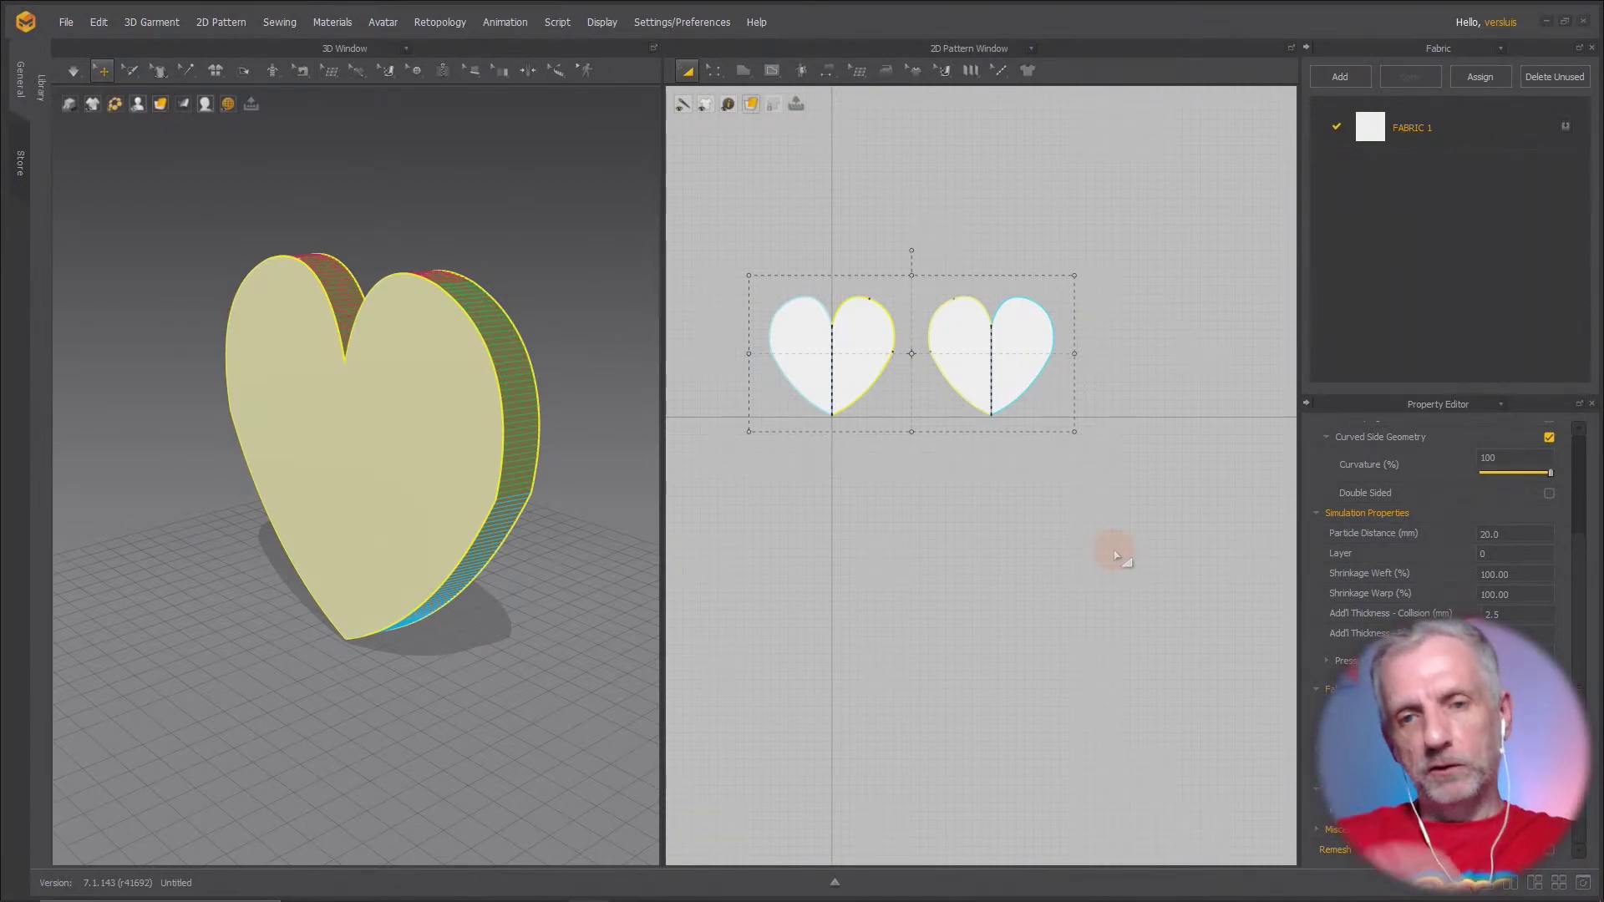
Try inflating the sewn hearts with a simulation run and undo the result
{"action": "right_click_drag", "start_coordinate": [543, 575], "coordinate": [495, 579]}
{"action": "key", "text": "space"}
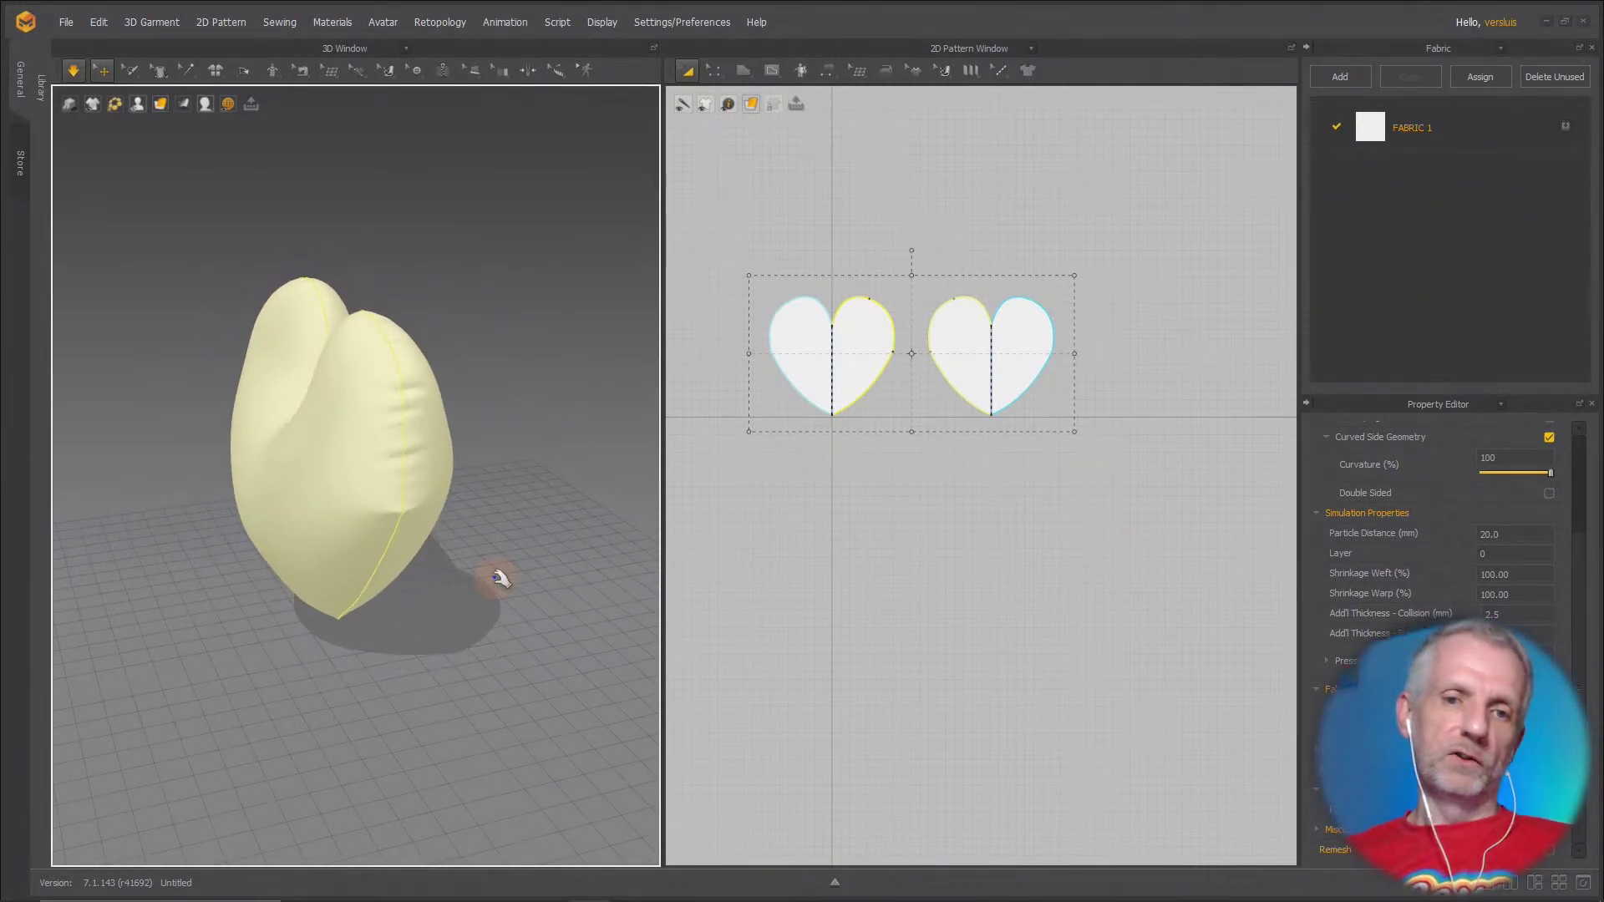
{"action": "right_click_drag", "start_coordinate": [499, 622], "coordinate": [473, 409]}
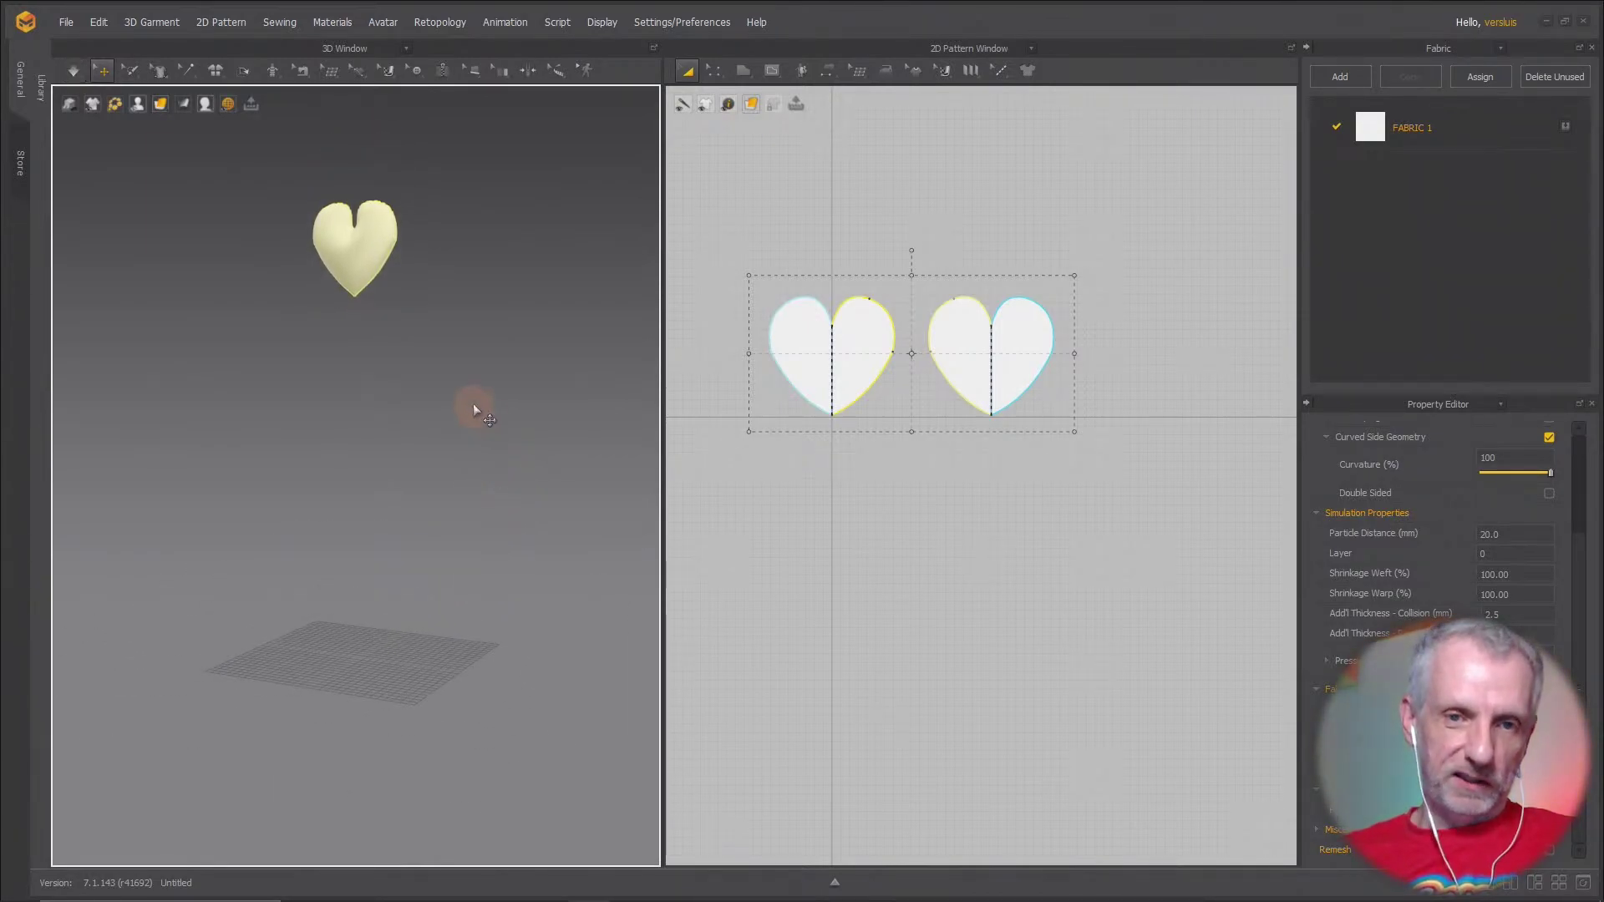
{"action": "key", "text": "ctrl+z"}
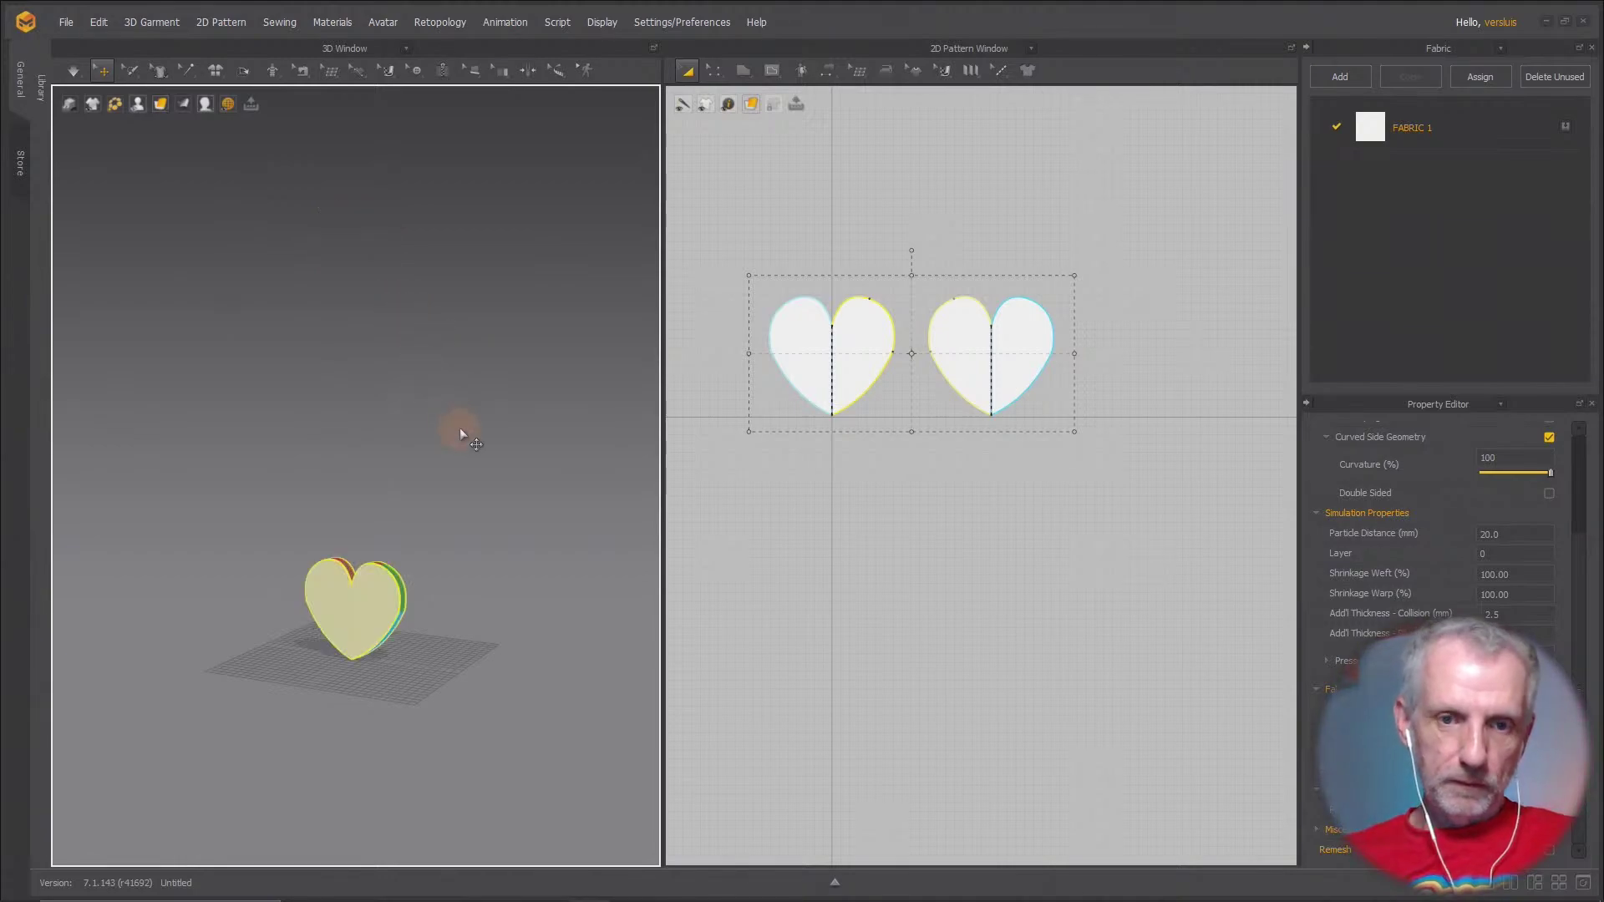
Simulate the sewn hearts again to inflate them, stopping while the balloon is just above the ground grid
{"action": "scroll", "coordinate": [428, 499], "scroll_direction": "down", "scroll_amount": 3}
{"action": "scroll", "coordinate": [428, 500], "scroll_direction": "up", "scroll_amount": 7}
{"action": "middle_click_drag", "start_coordinate": [430, 506], "coordinate": [450, 301]}
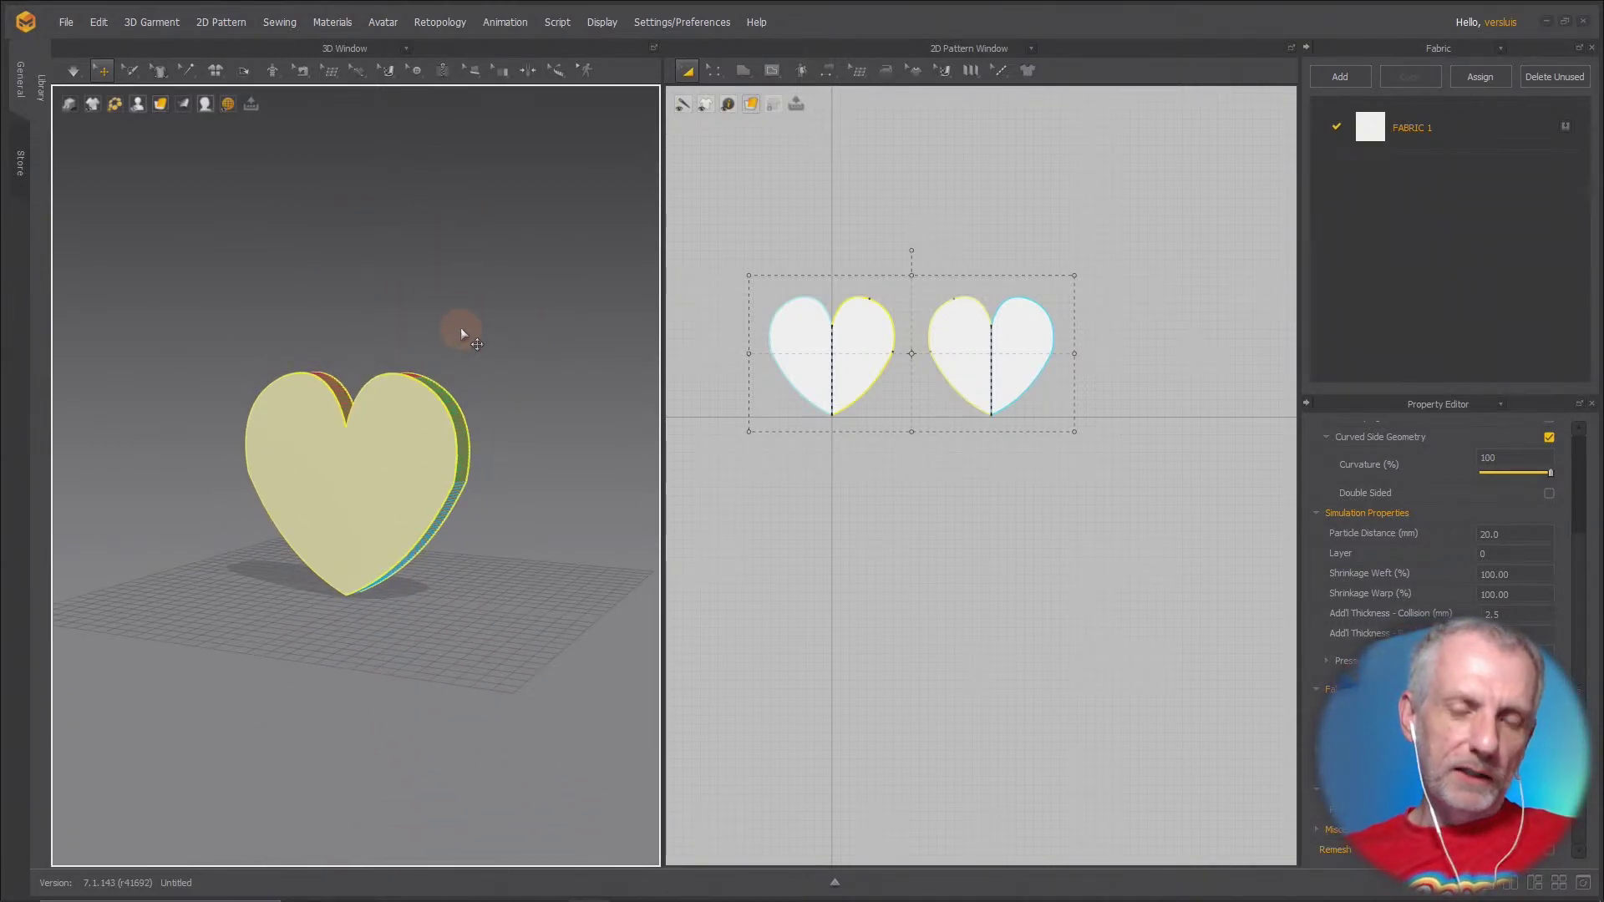
{"action": "key", "text": "space"}
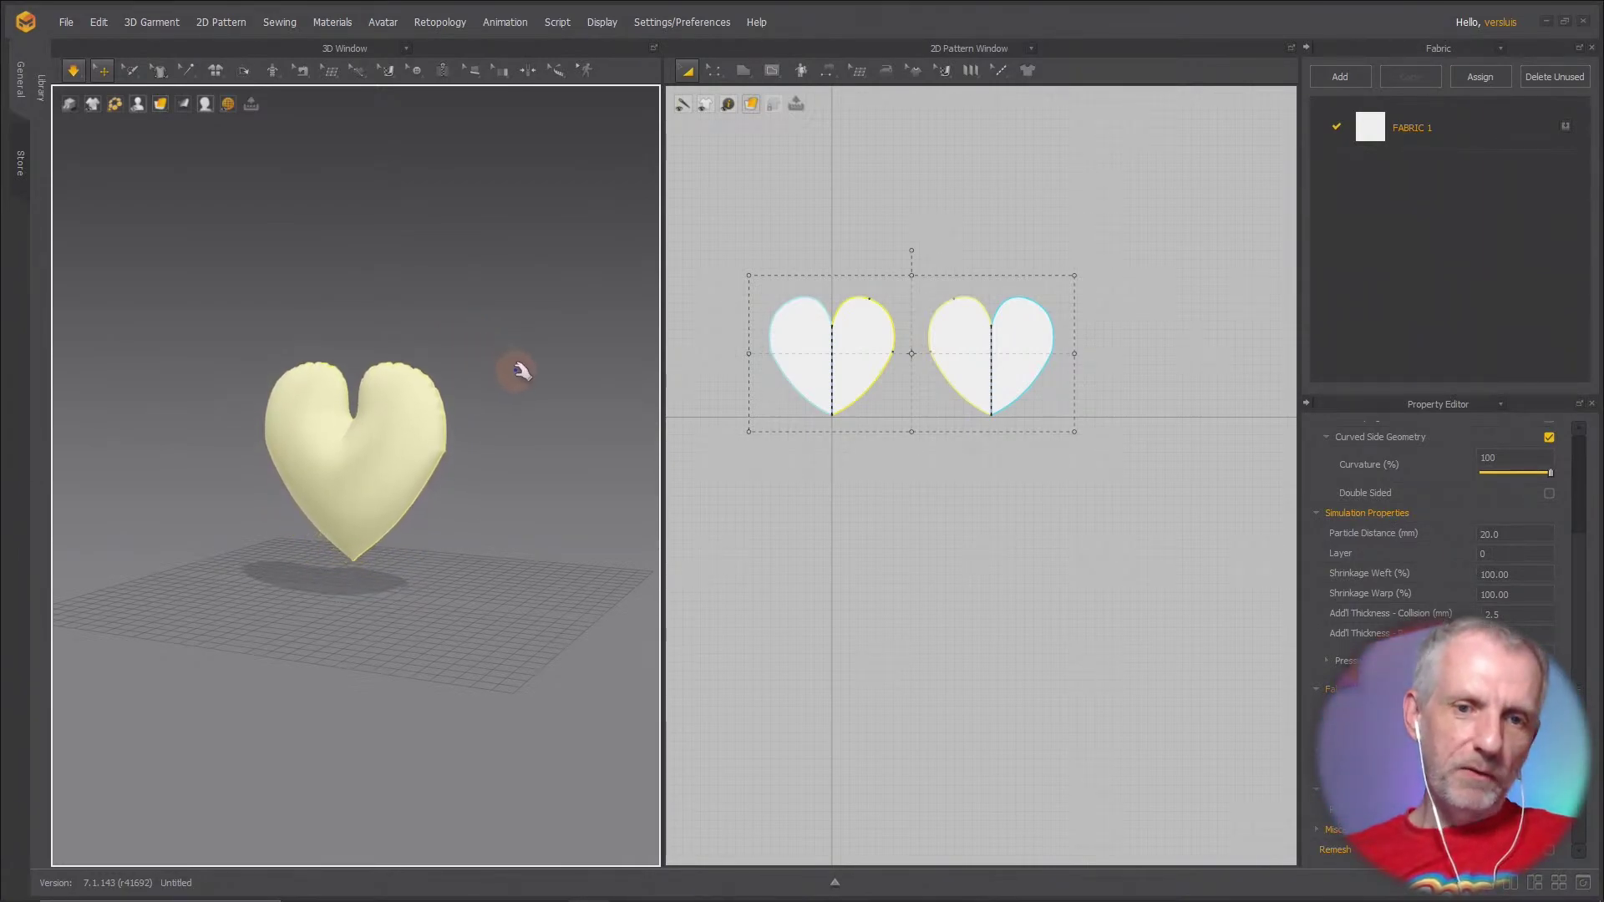
{"action": "key", "text": "space"}
Set the simulation gravity to -1.0 in the preferences
{"action": "left_click", "coordinate": [669, 22]}
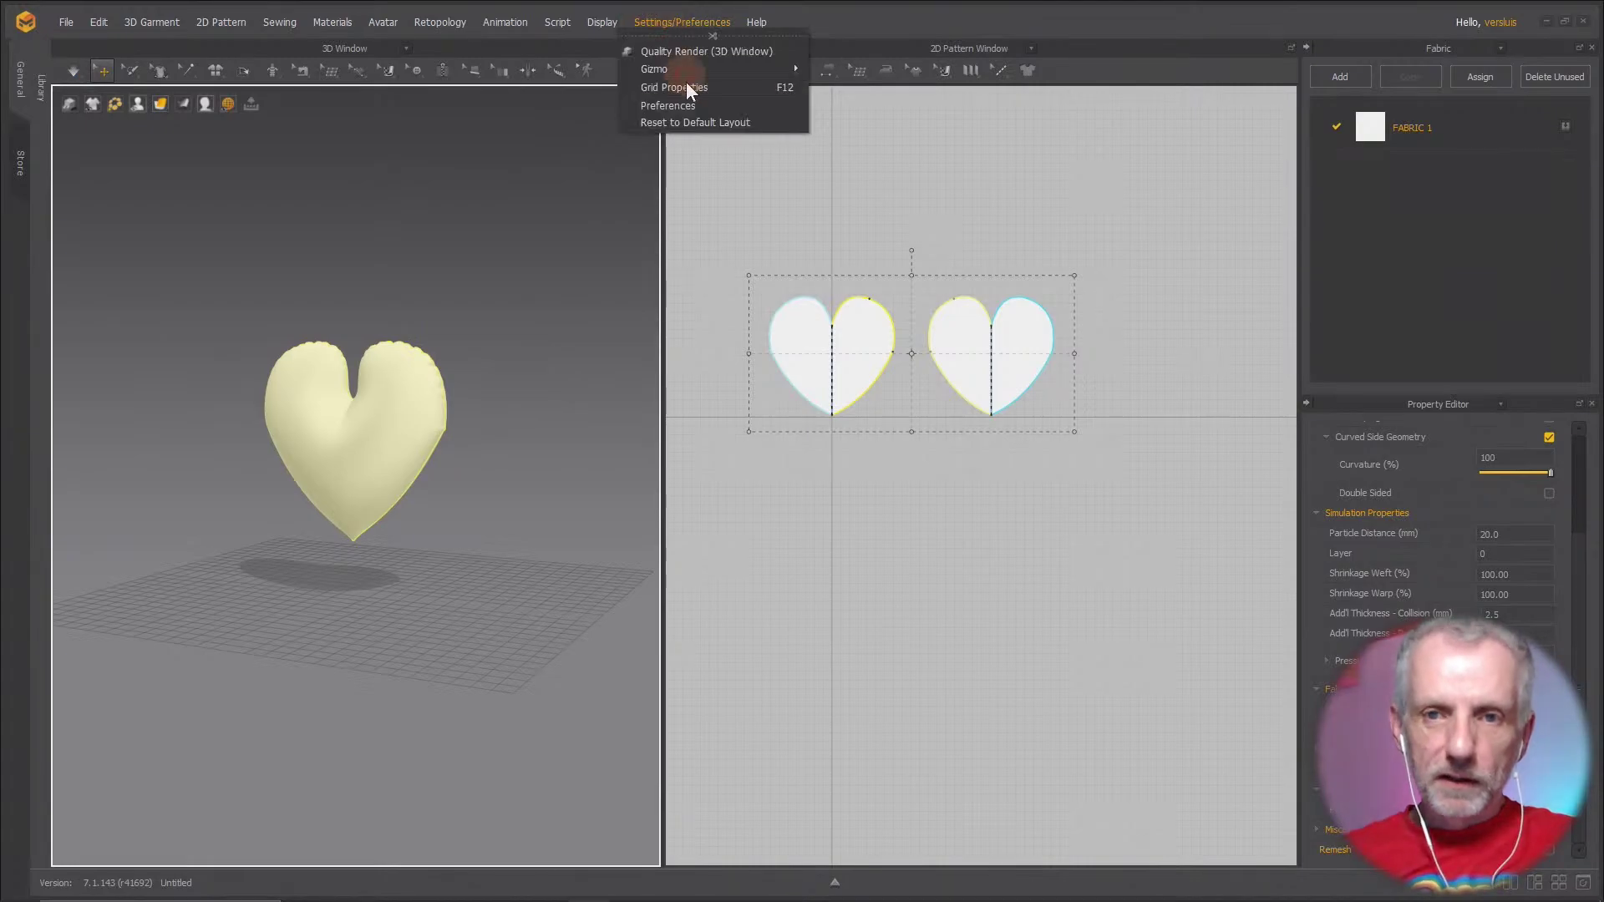
{"action": "left_click", "coordinate": [685, 106]}
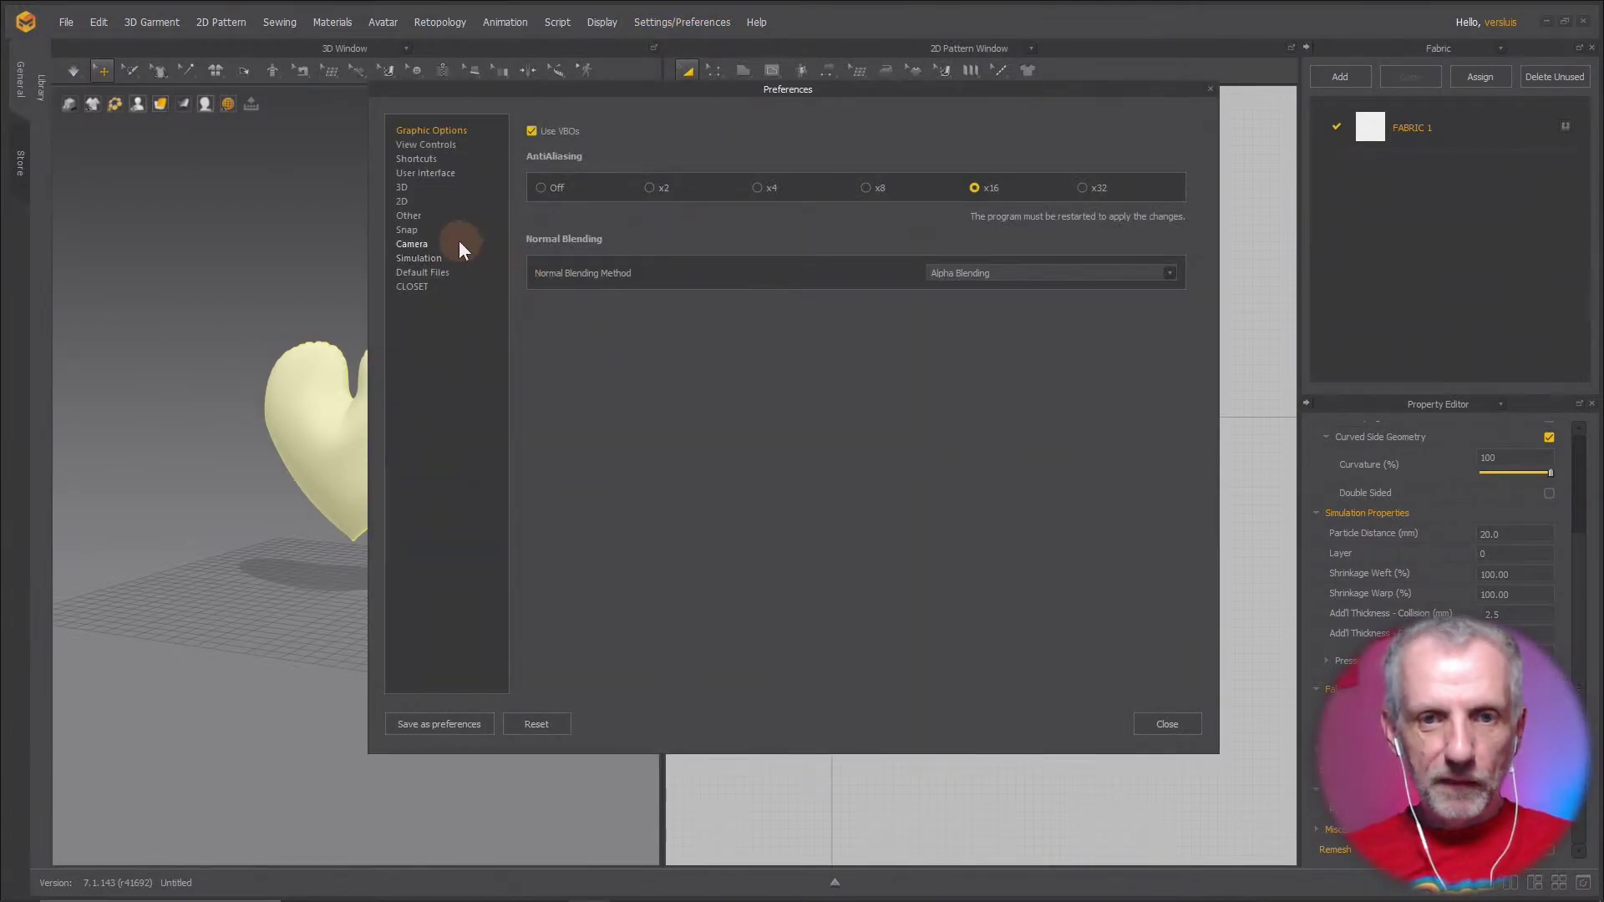
{"action": "left_click", "coordinate": [420, 258]}
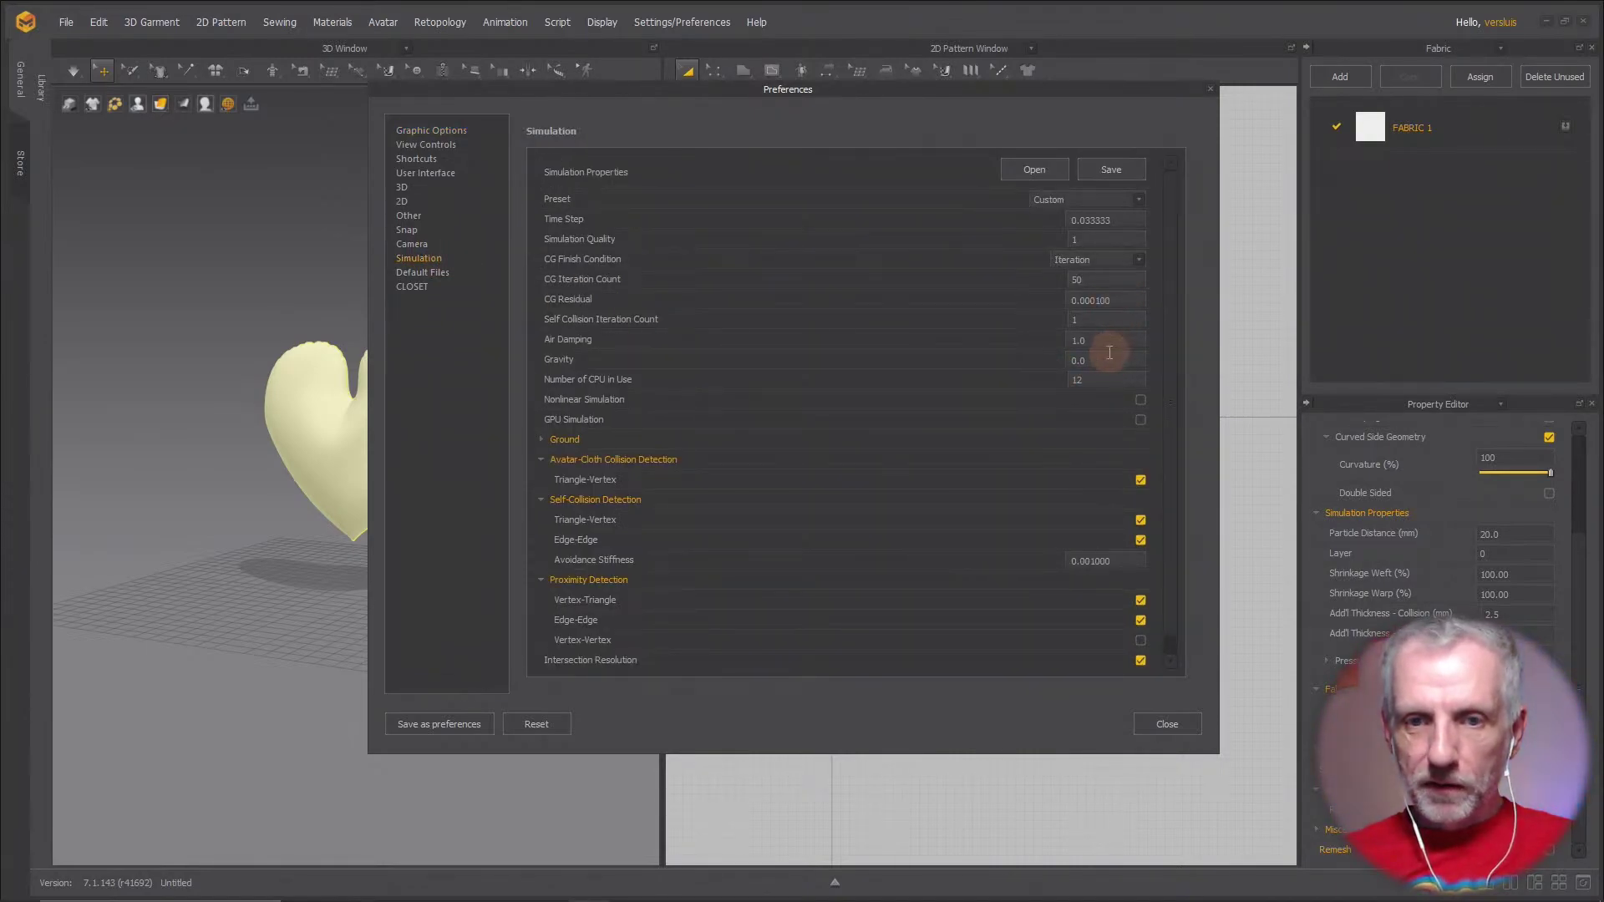
{"action": "left_click_drag", "start_coordinate": [1110, 355], "coordinate": [1052, 355]}
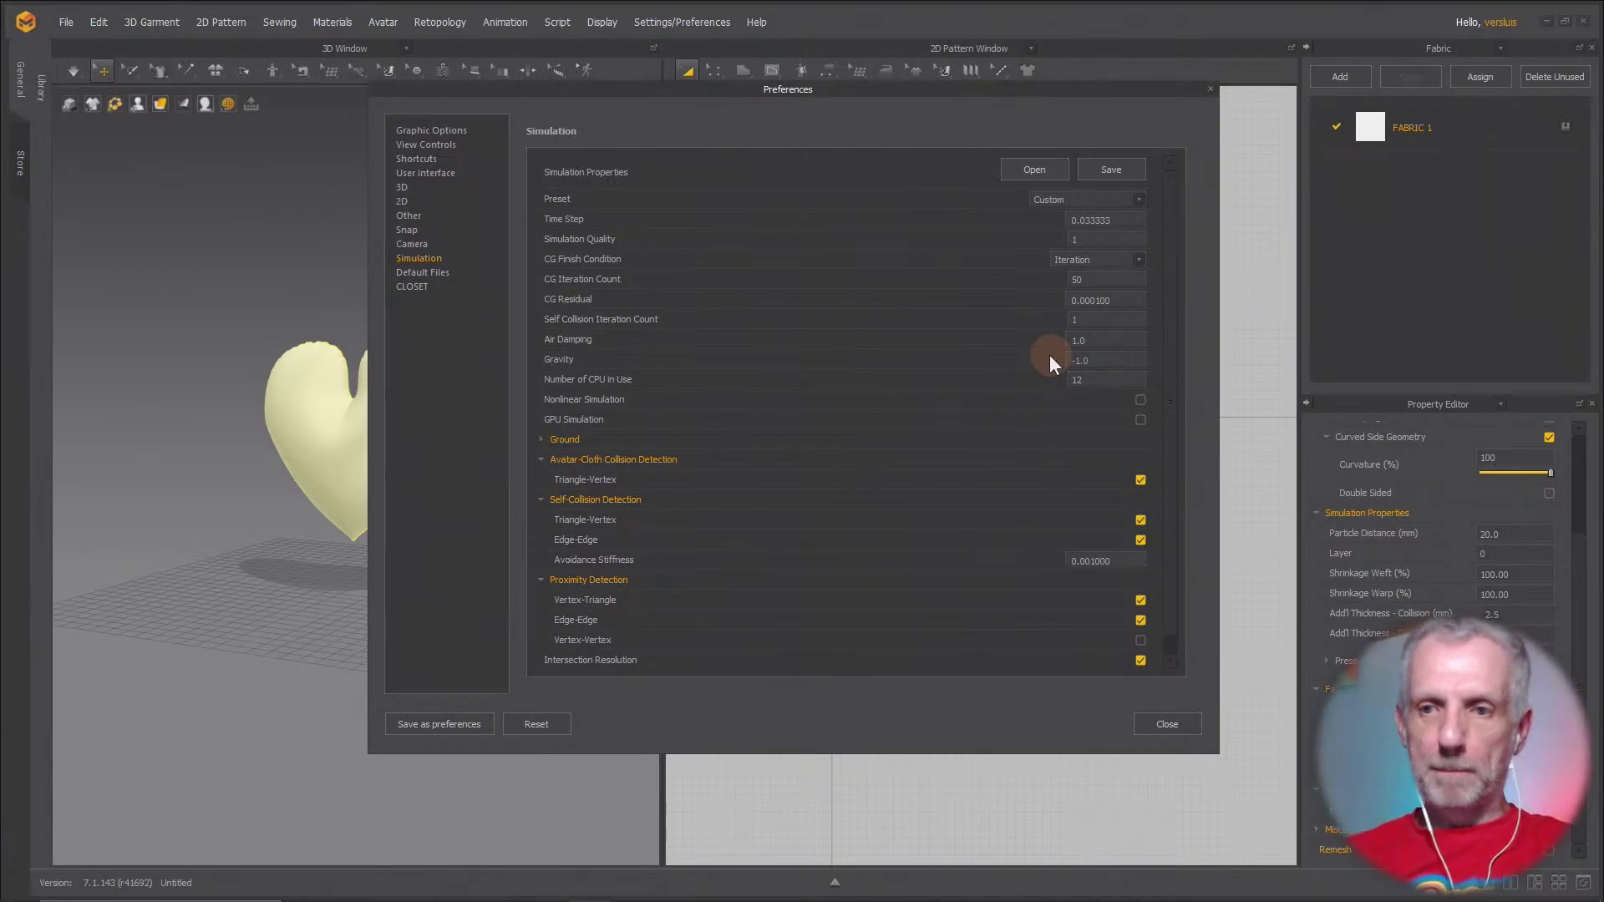
{"action": "left_click", "coordinate": [1162, 725]}
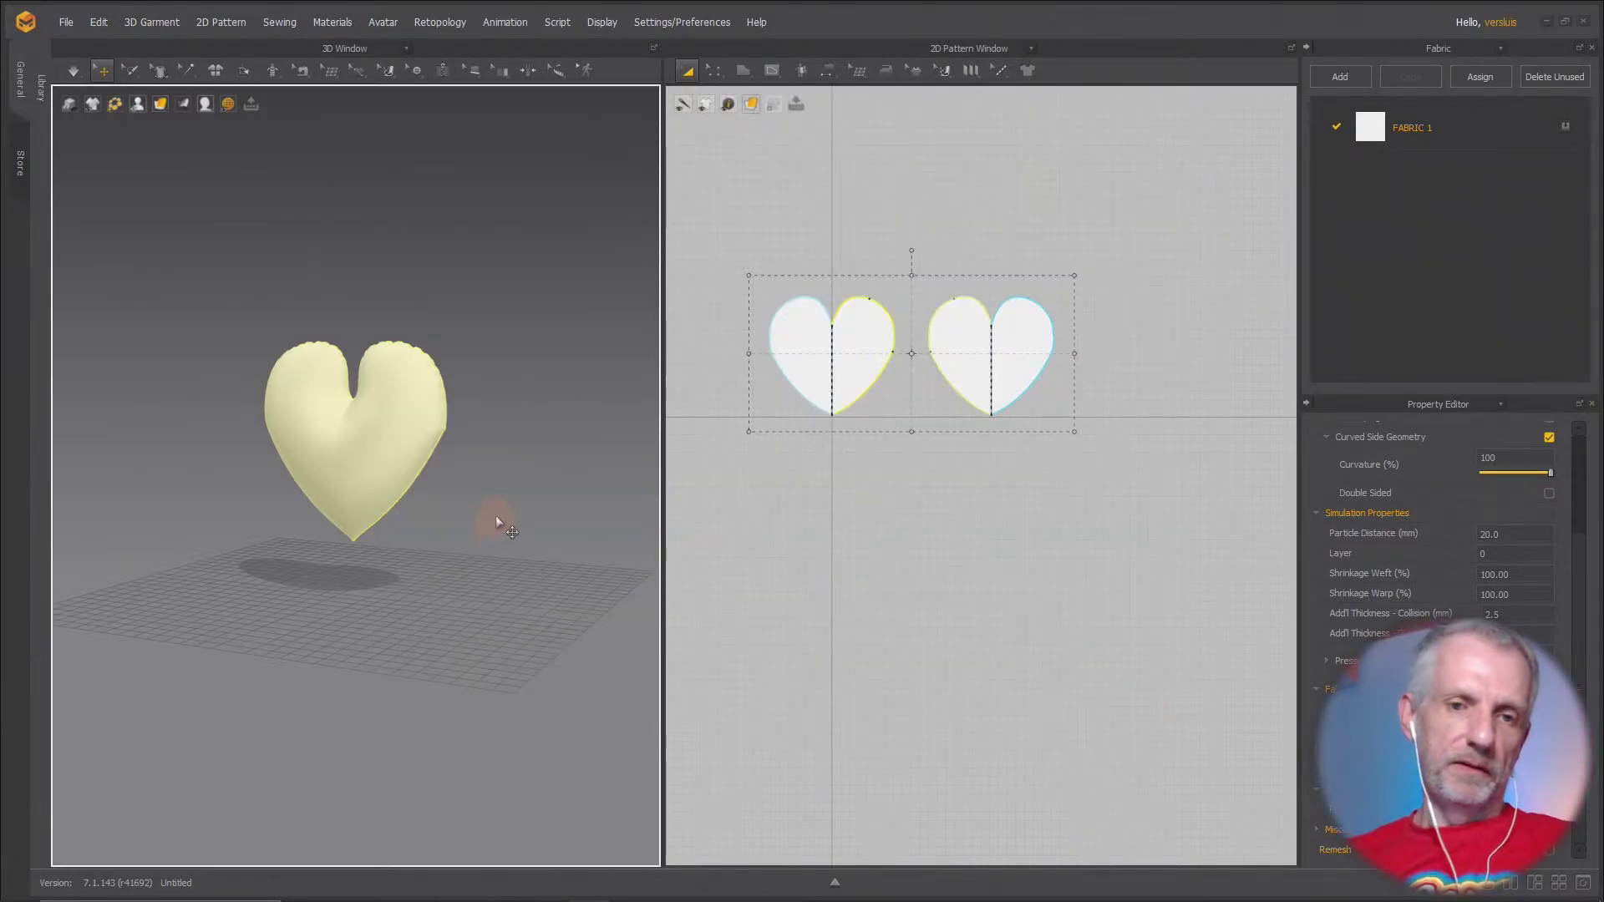
Run the balloon simulation briefly to test the reduced gravity
{"action": "key", "text": "space"}
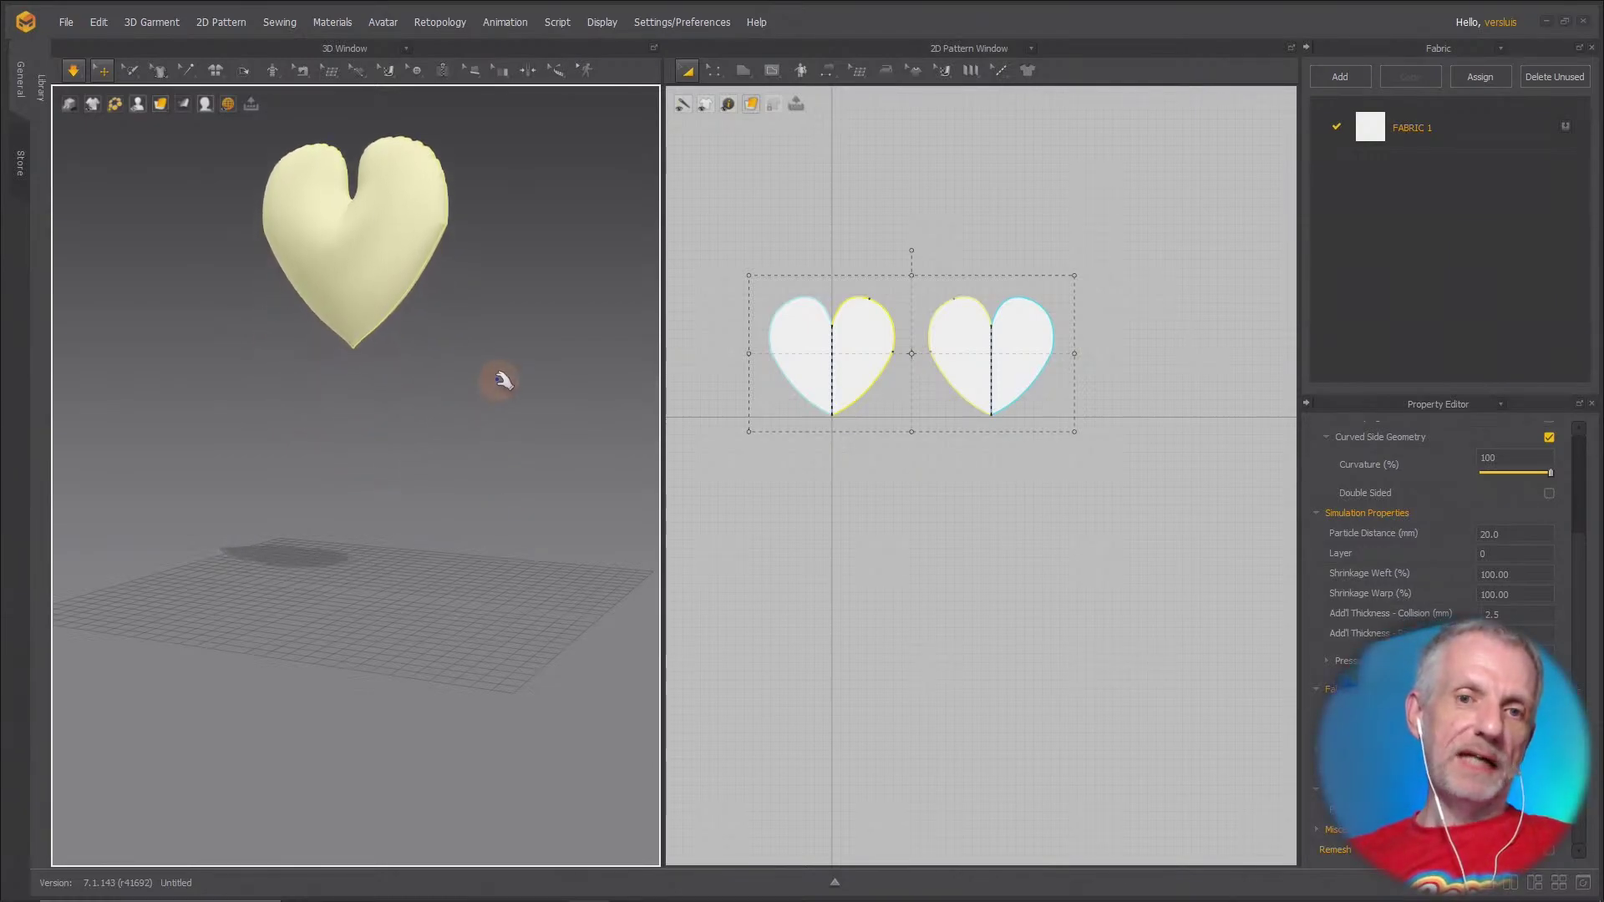
{"action": "key", "text": "space"}
Set the simulation gravity to -9800 in the preferences and simulate the heart balloon so it drops onto the ground grid
{"action": "left_click", "coordinate": [665, 23]}
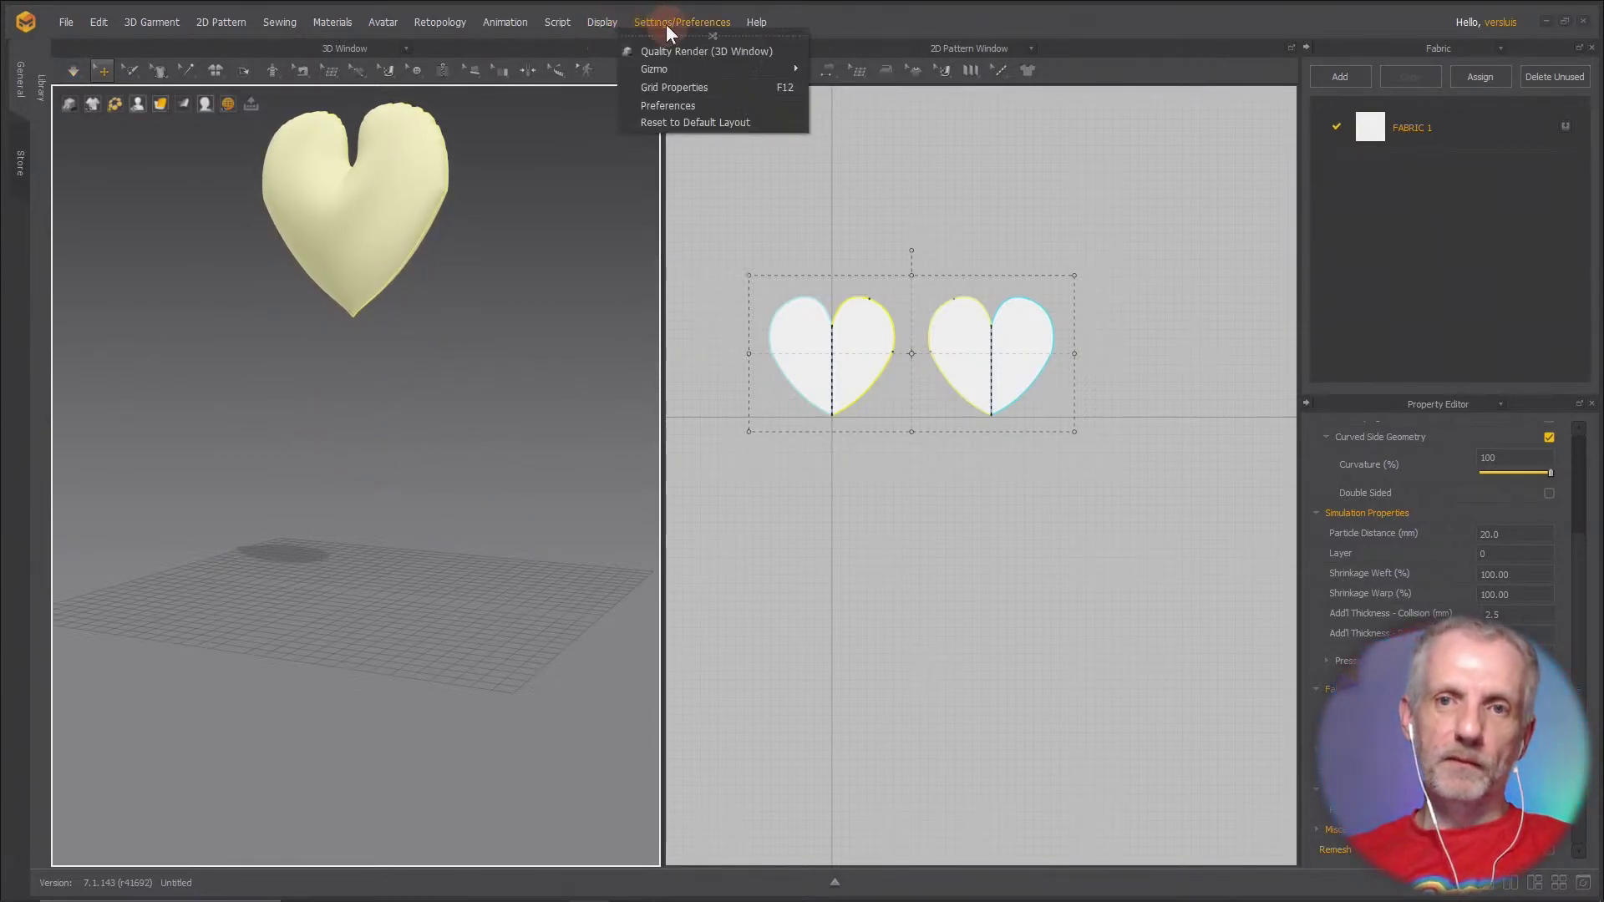
{"action": "key", "text": "Escape"}
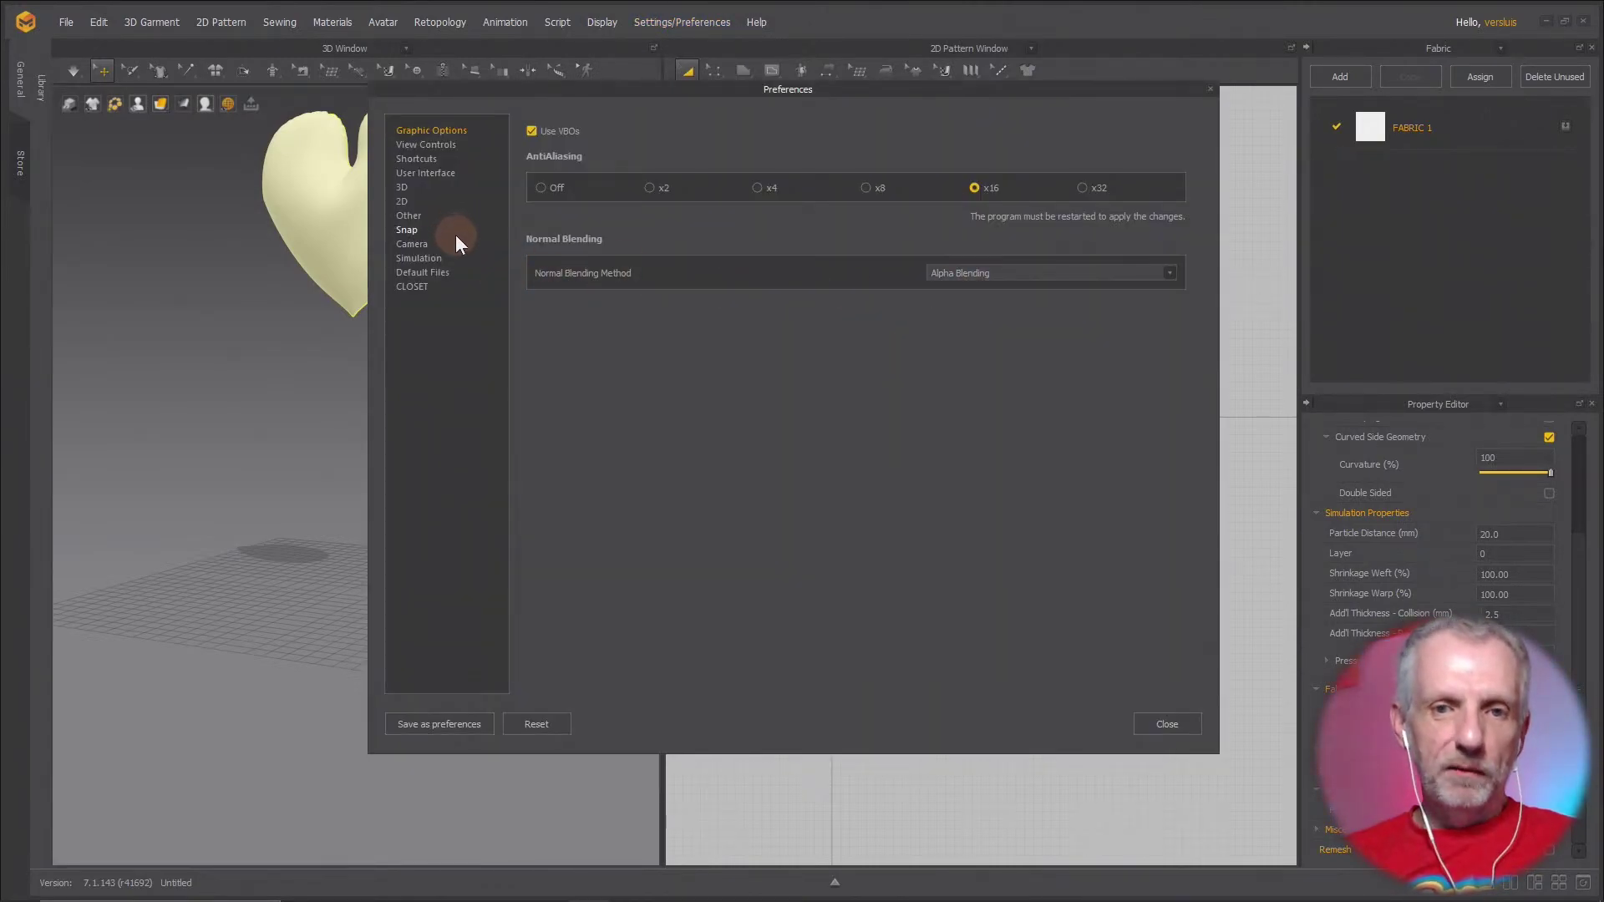
{"action": "left_click", "coordinate": [419, 258]}
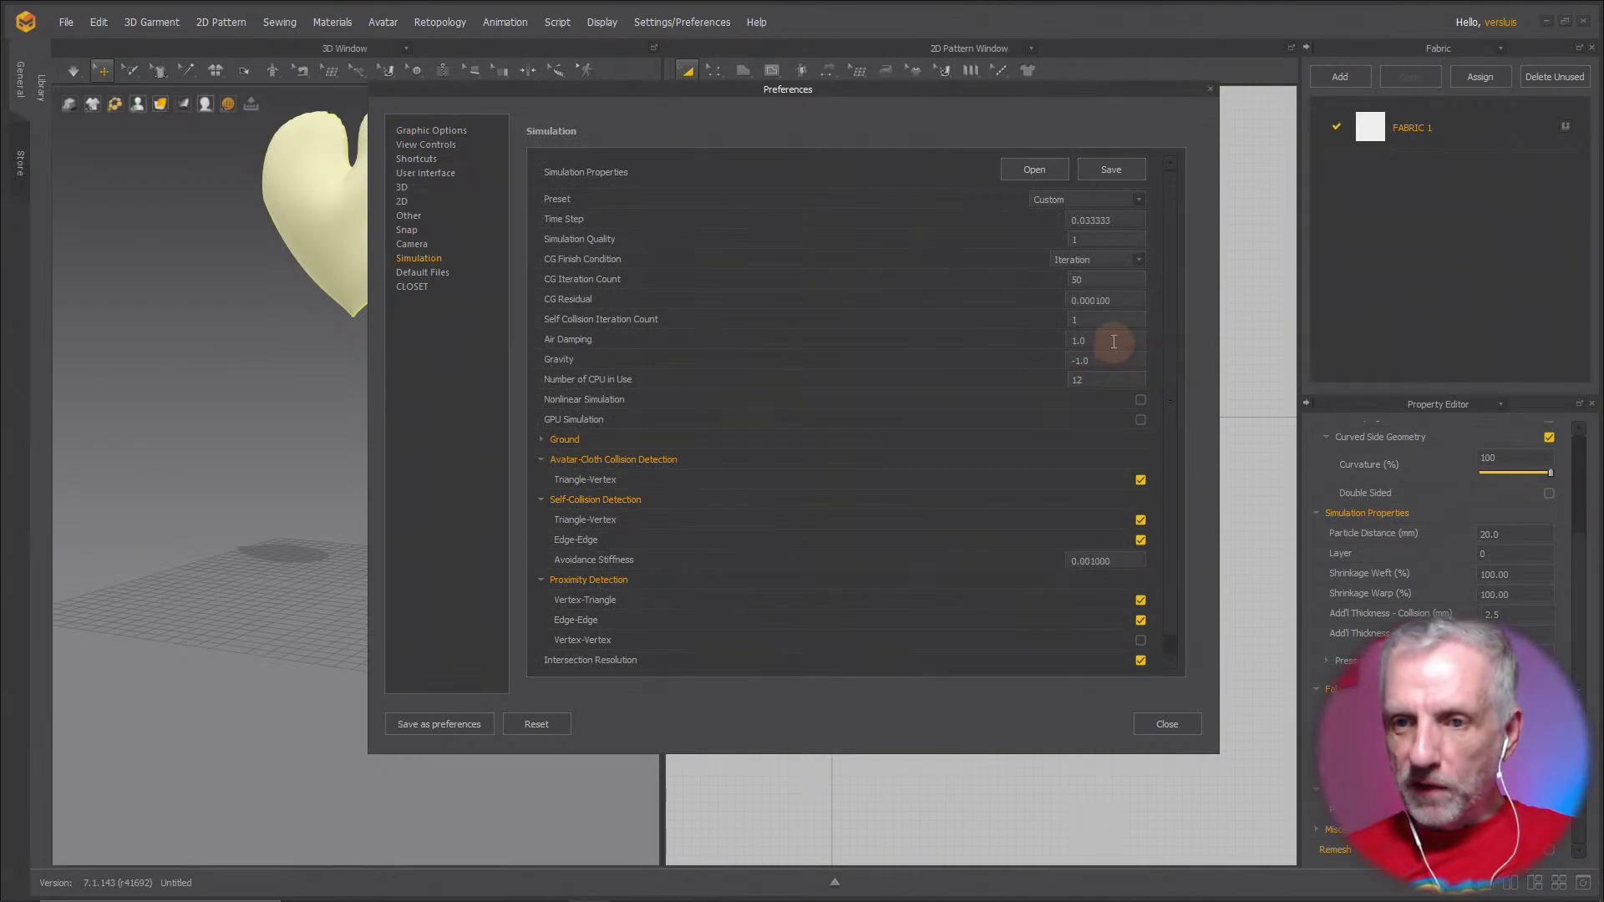
{"action": "left_click_drag", "start_coordinate": [1114, 362], "coordinate": [1031, 366]}
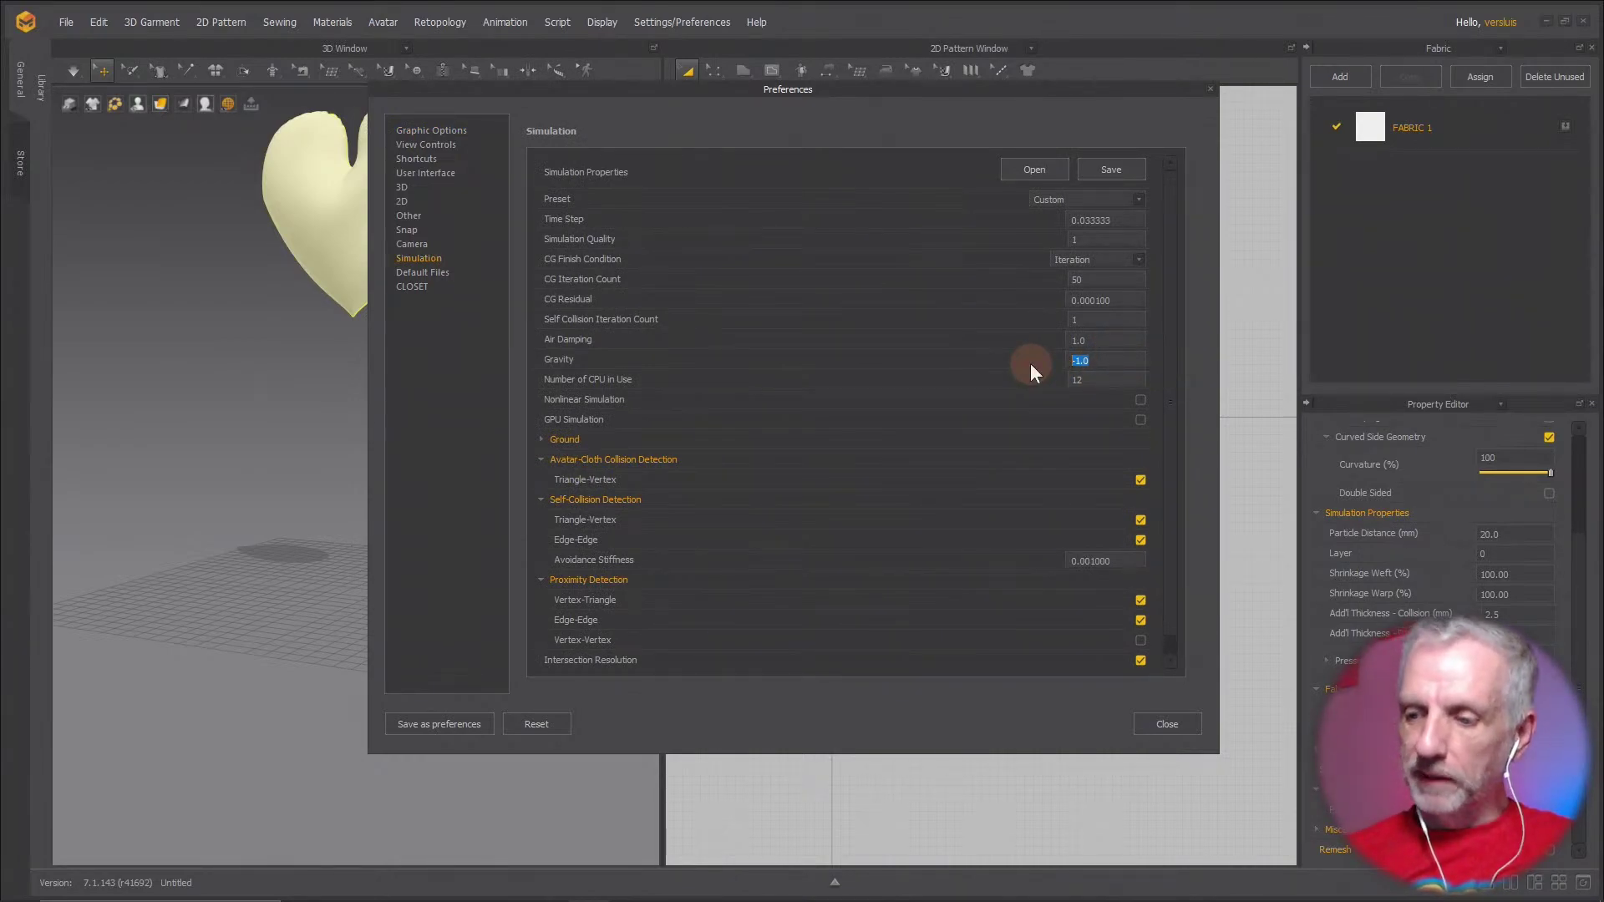
{"action": "type", "text": "-9800"}
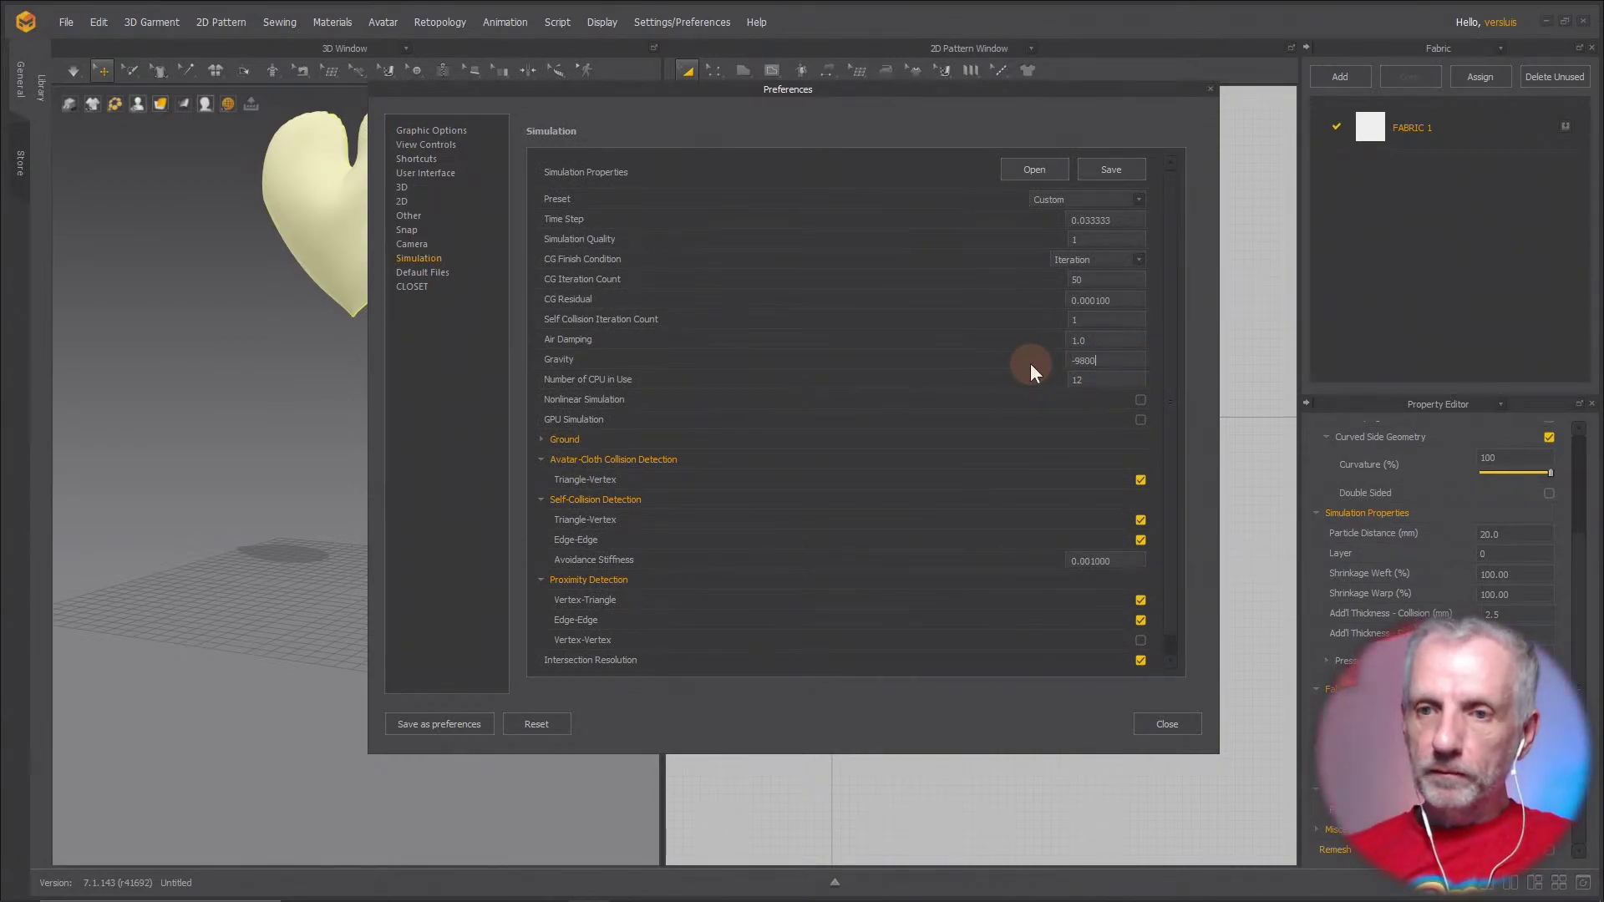
{"action": "key", "text": "Return"}
{"action": "left_click", "coordinate": [1167, 724]}
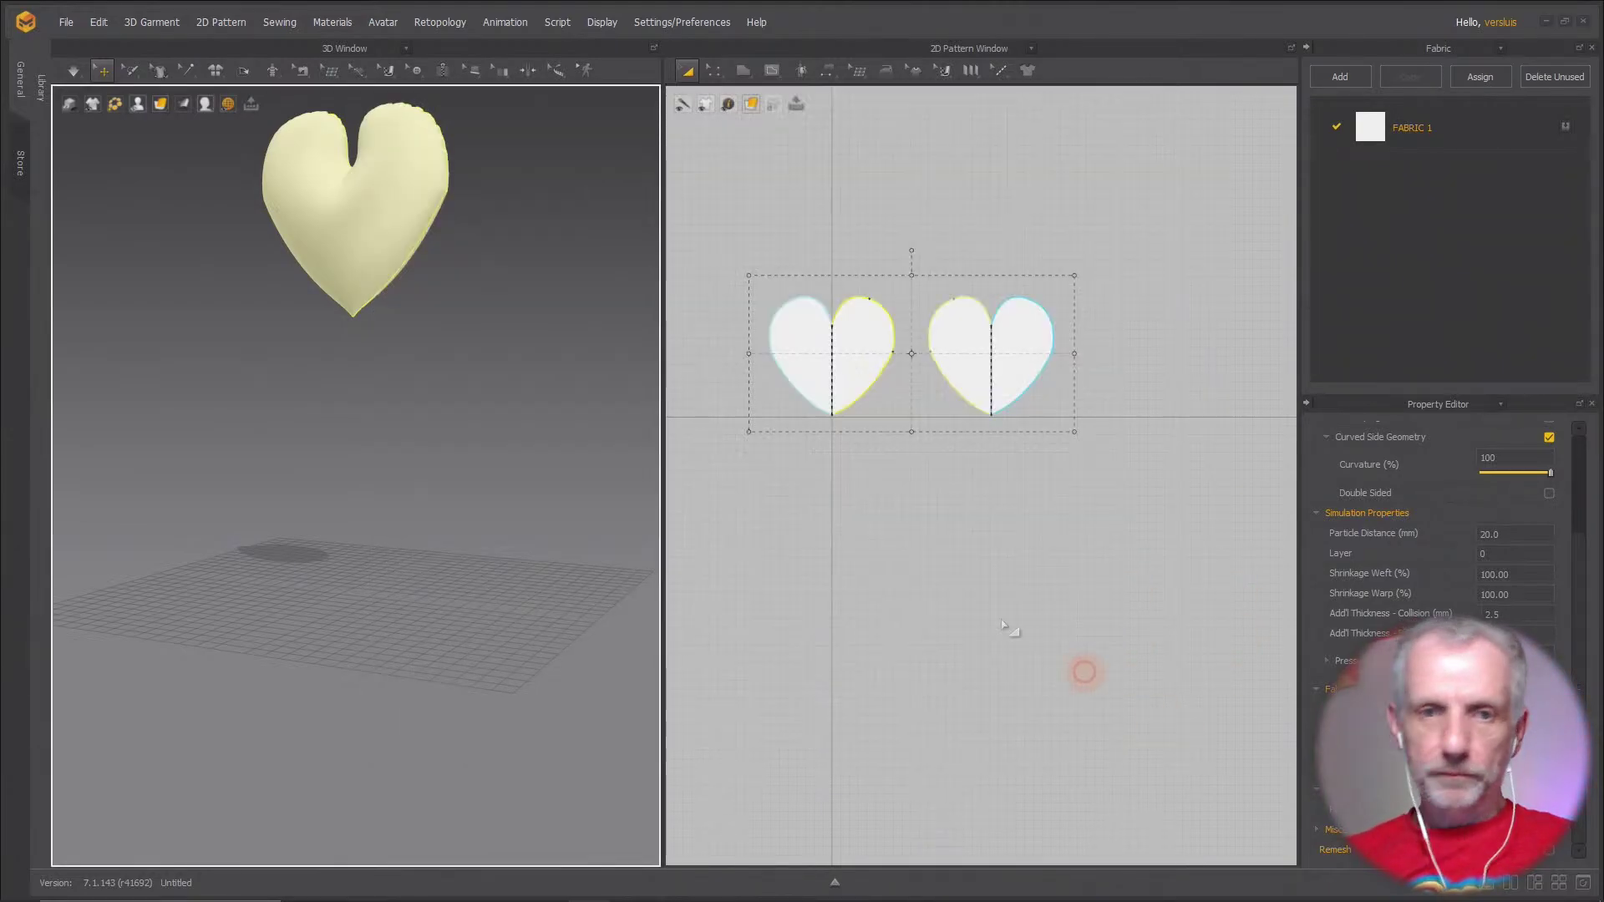
{"action": "key", "text": "space"}
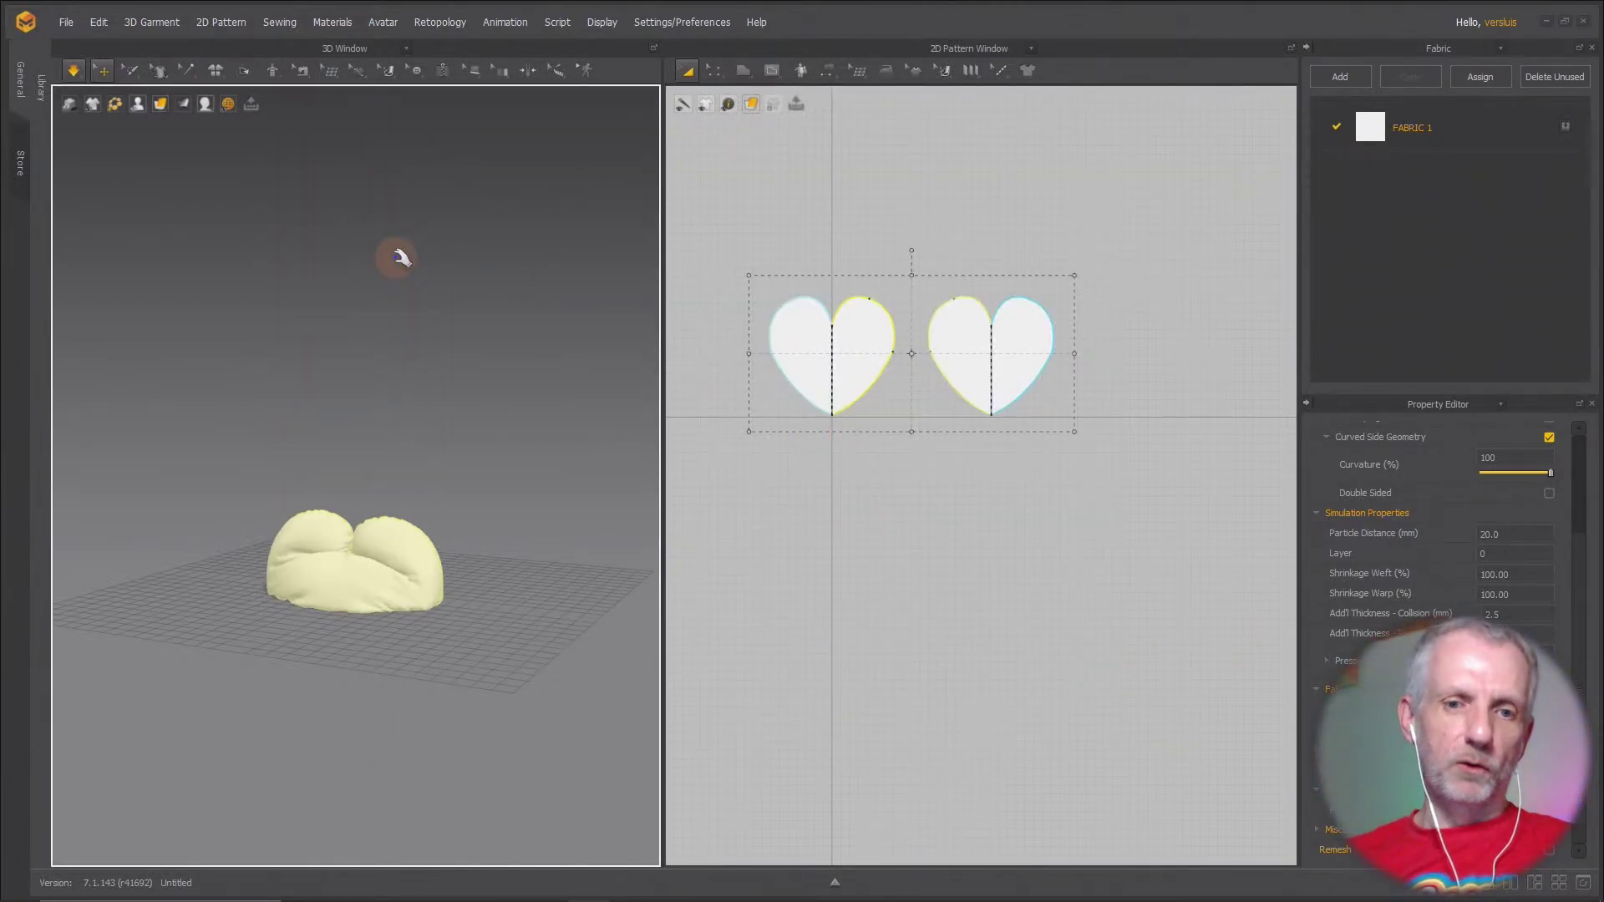
{"action": "key", "text": "space"}
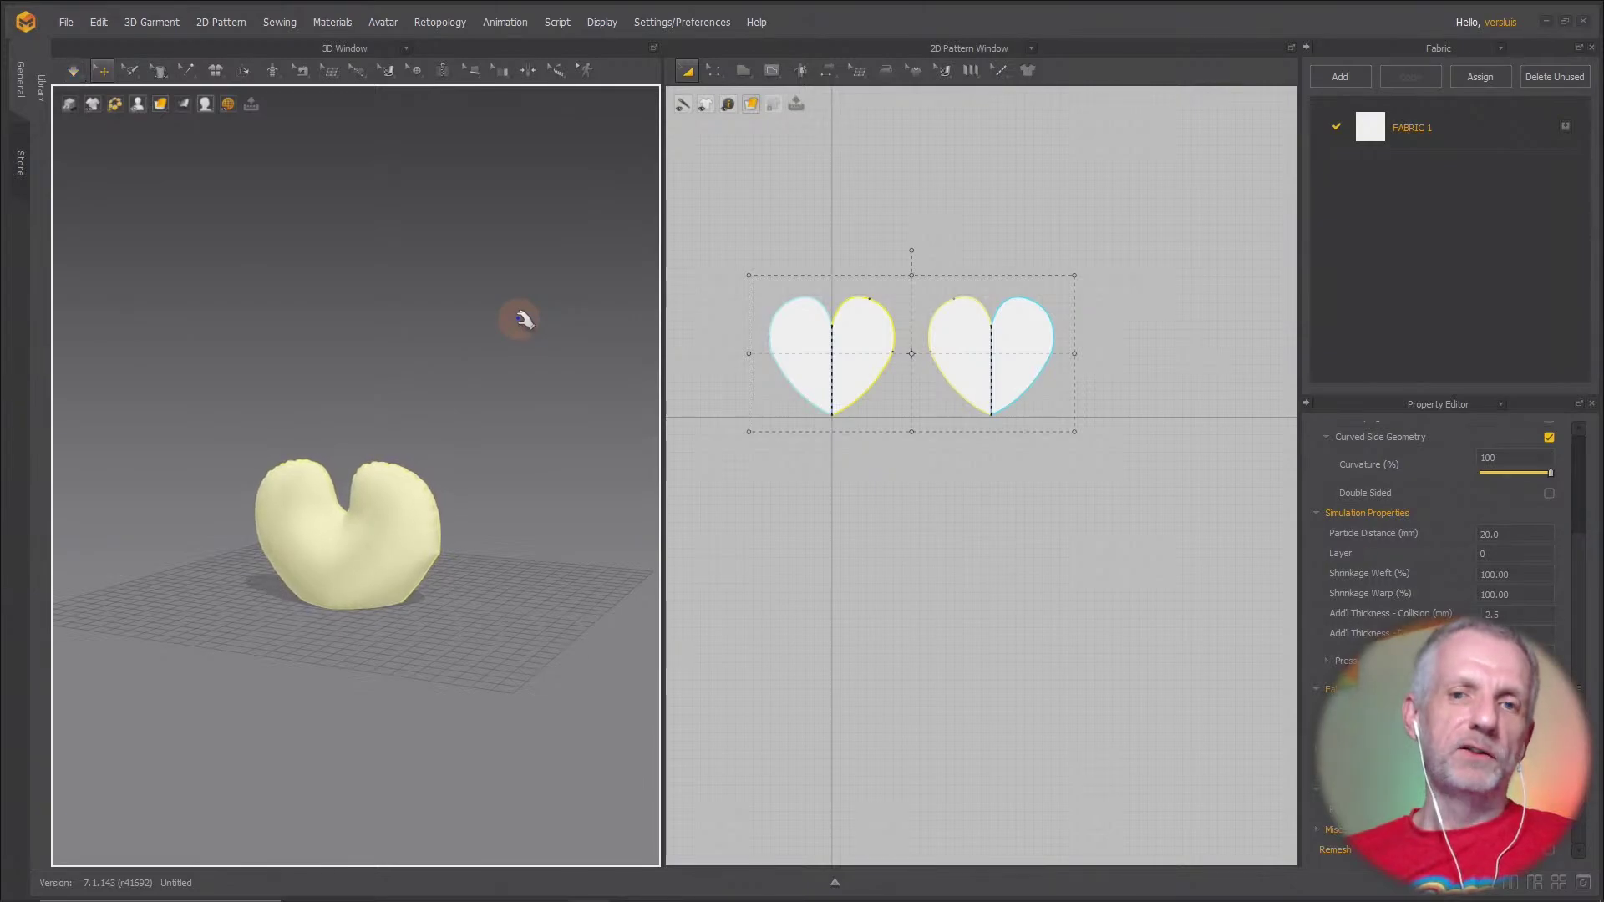
Set the simulation gravity to -500 in the preferences
{"action": "left_click", "coordinate": [679, 22]}
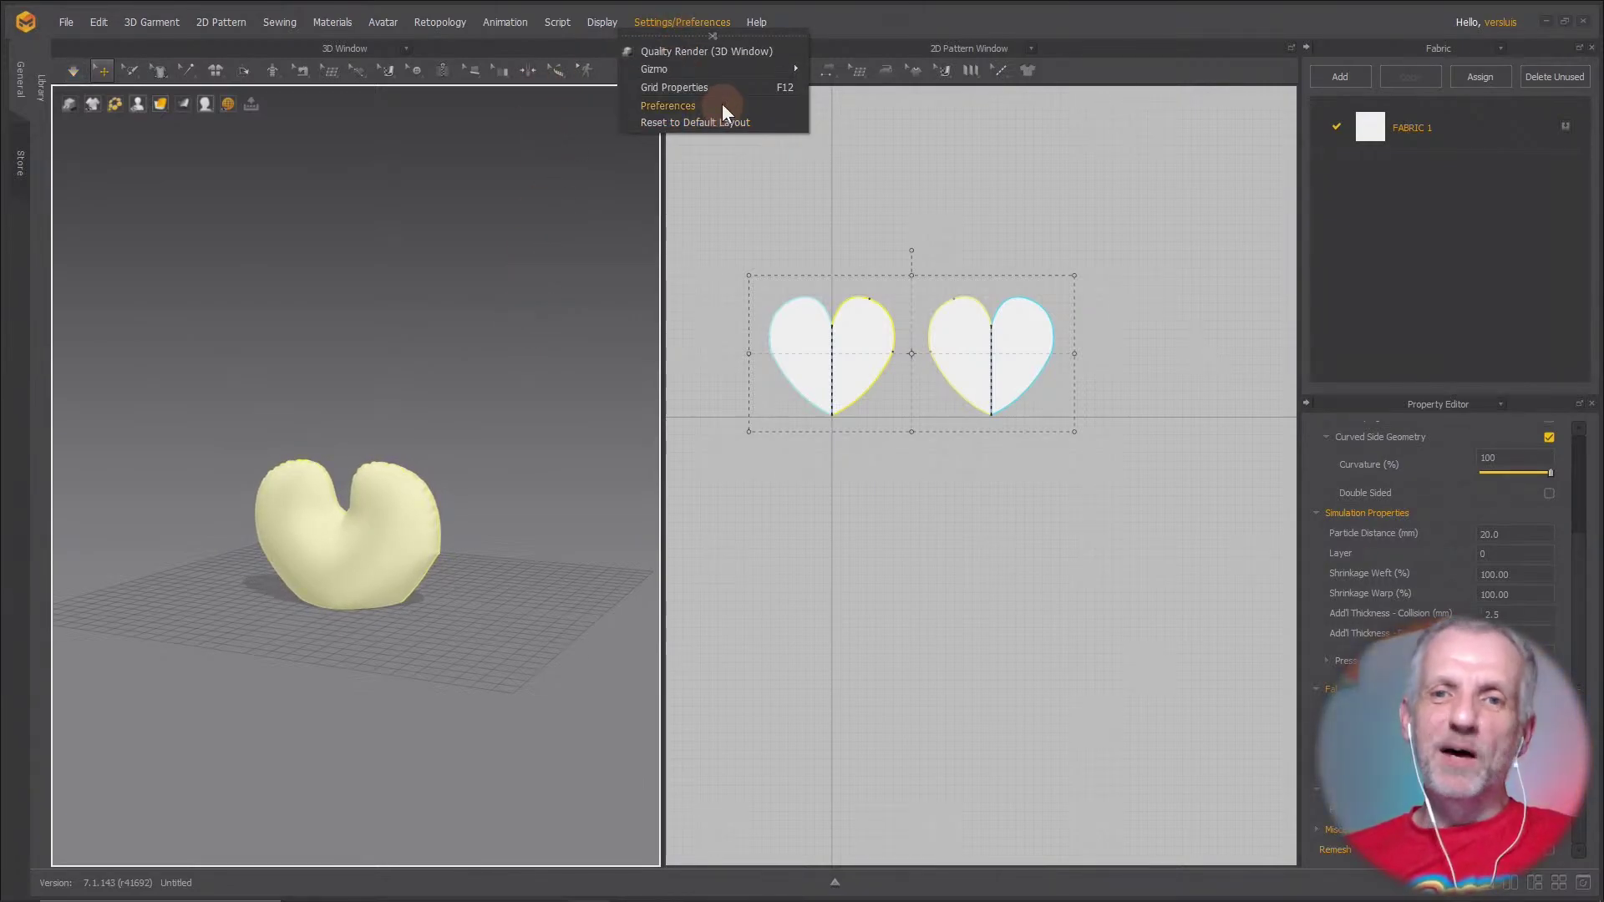
{"action": "left_click", "coordinate": [721, 106]}
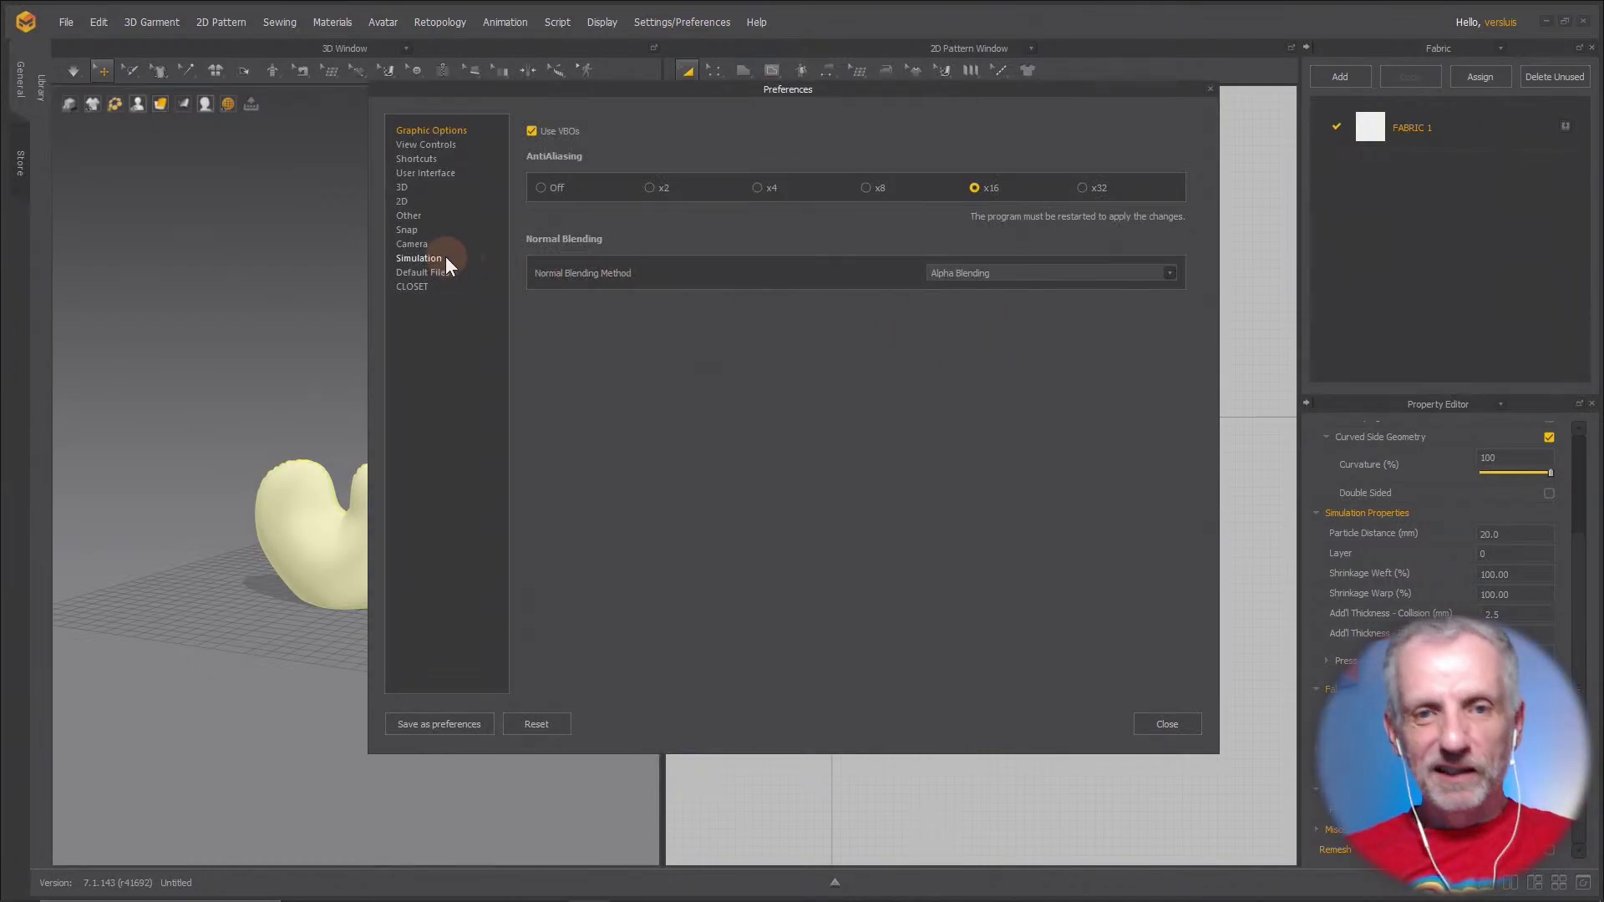
{"action": "left_click", "coordinate": [419, 258]}
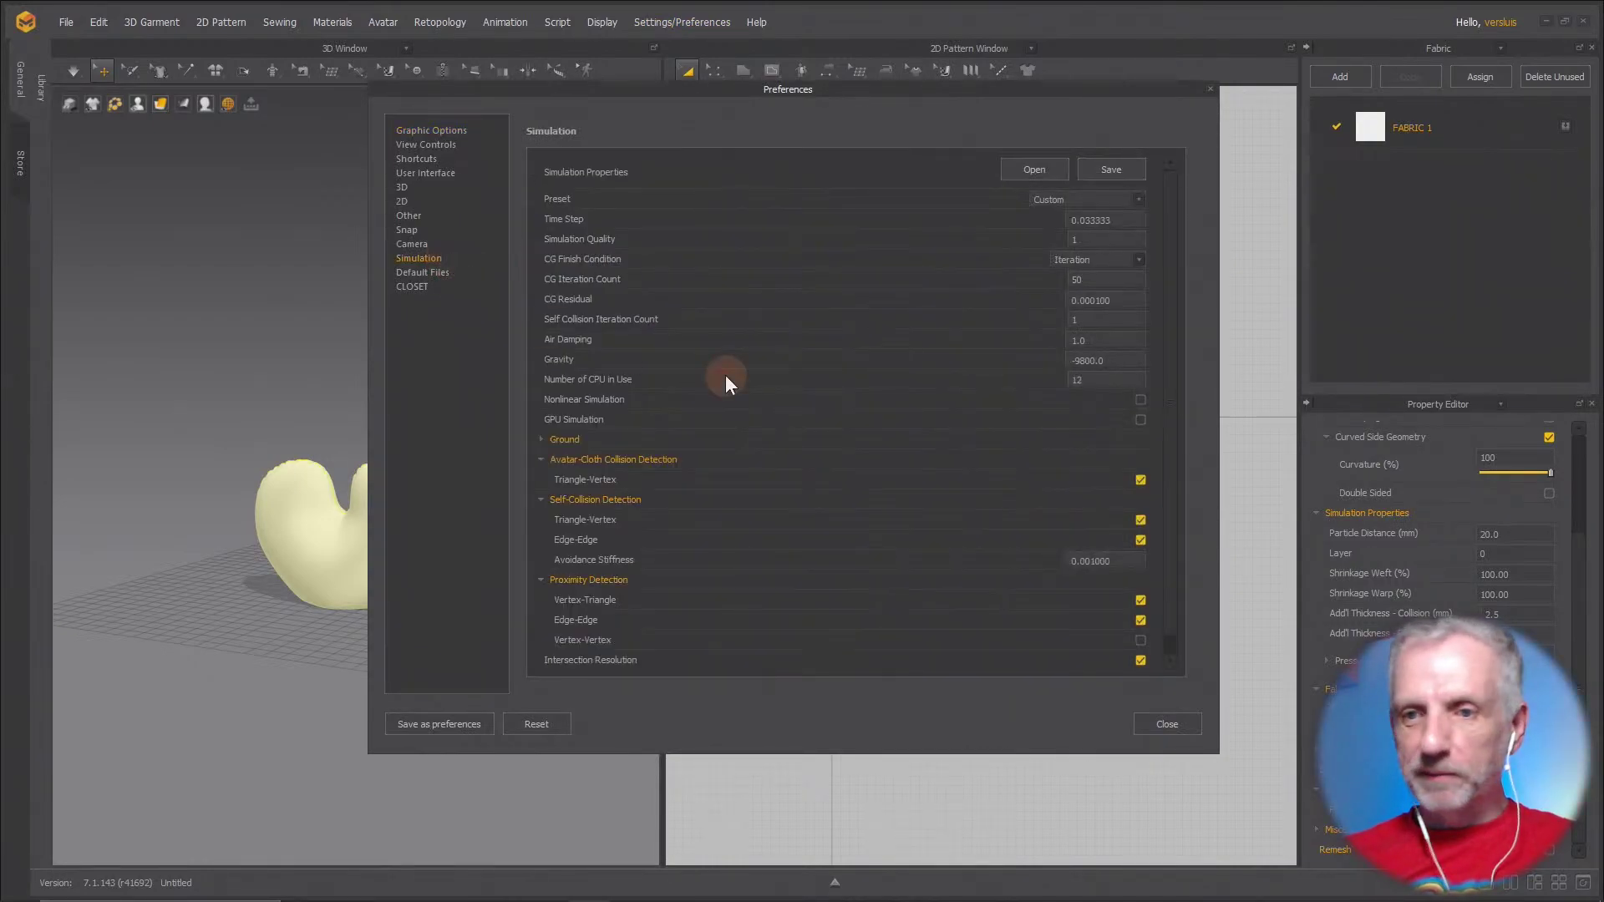
{"action": "double_click", "coordinate": [1091, 364]}
{"action": "type", "text": "-"}
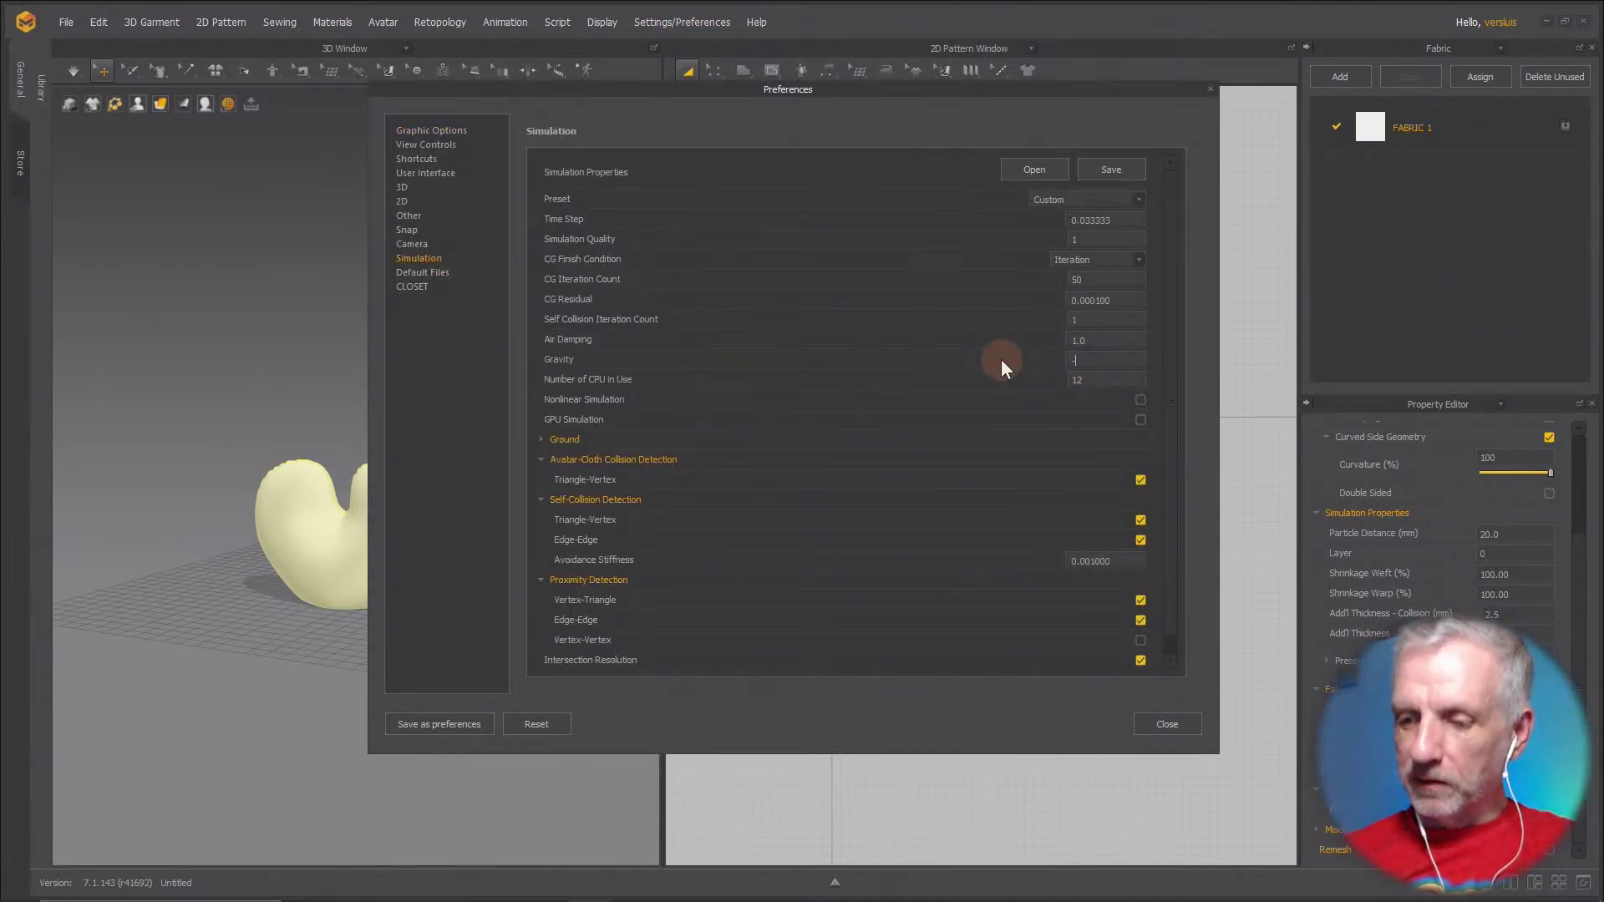
{"action": "type", "text": "500"}
{"action": "key", "text": "Return"}
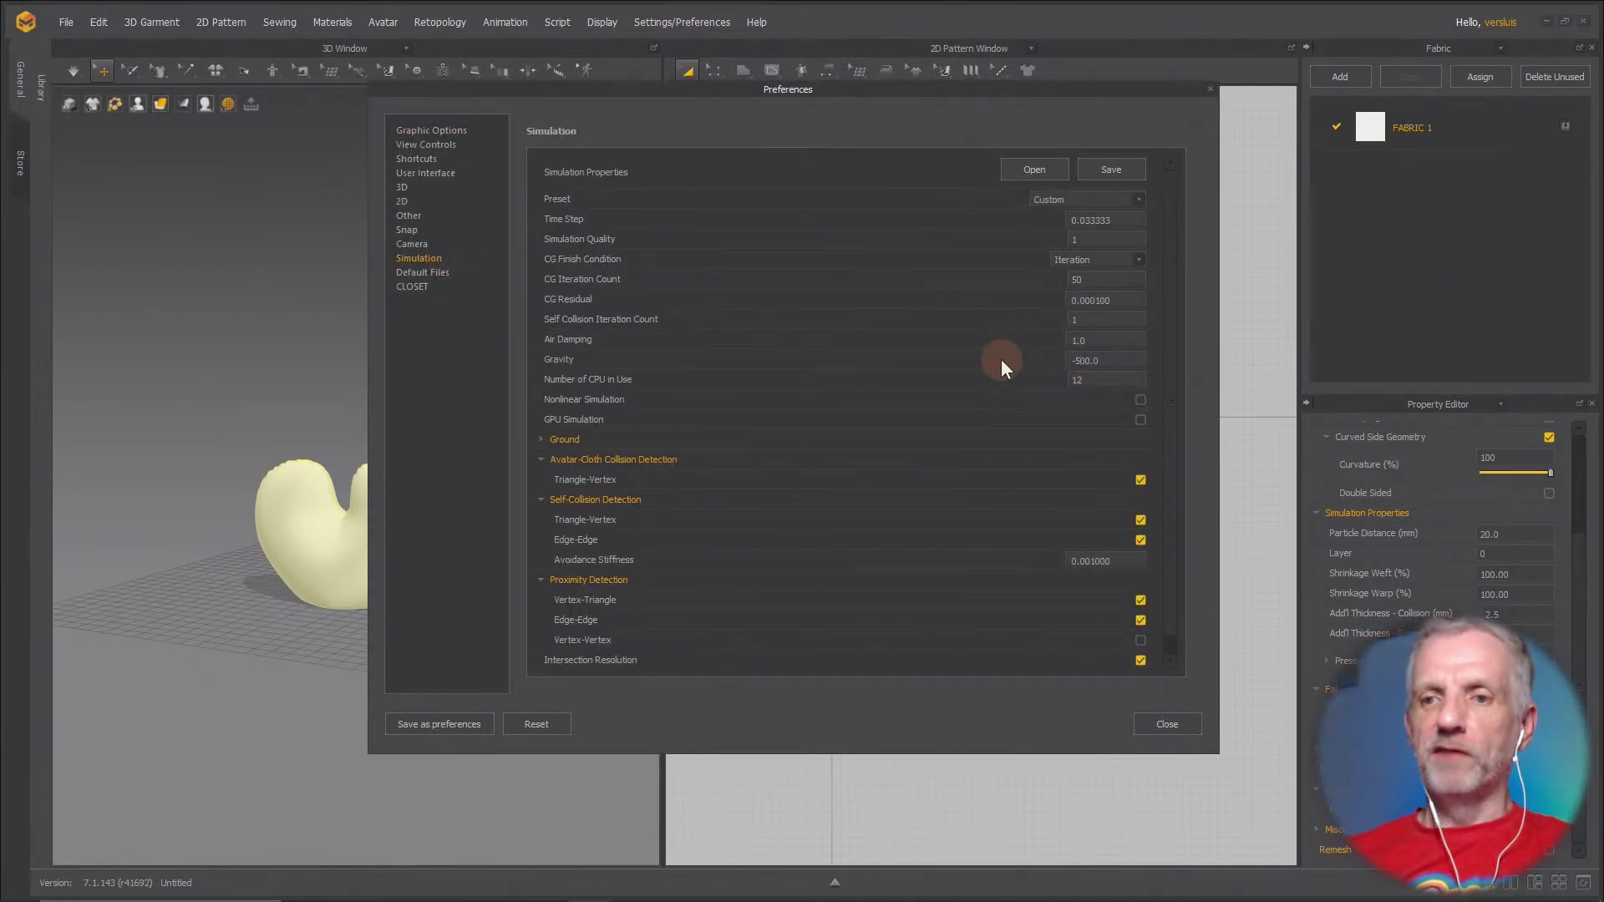
{"action": "left_click", "coordinate": [1167, 724]}
Simulate the heart balloon under the weaker gravity so it recovers its heart shape, and inspect the inflated form
{"action": "left_click", "coordinate": [535, 523]}
{"action": "key", "text": "space"}
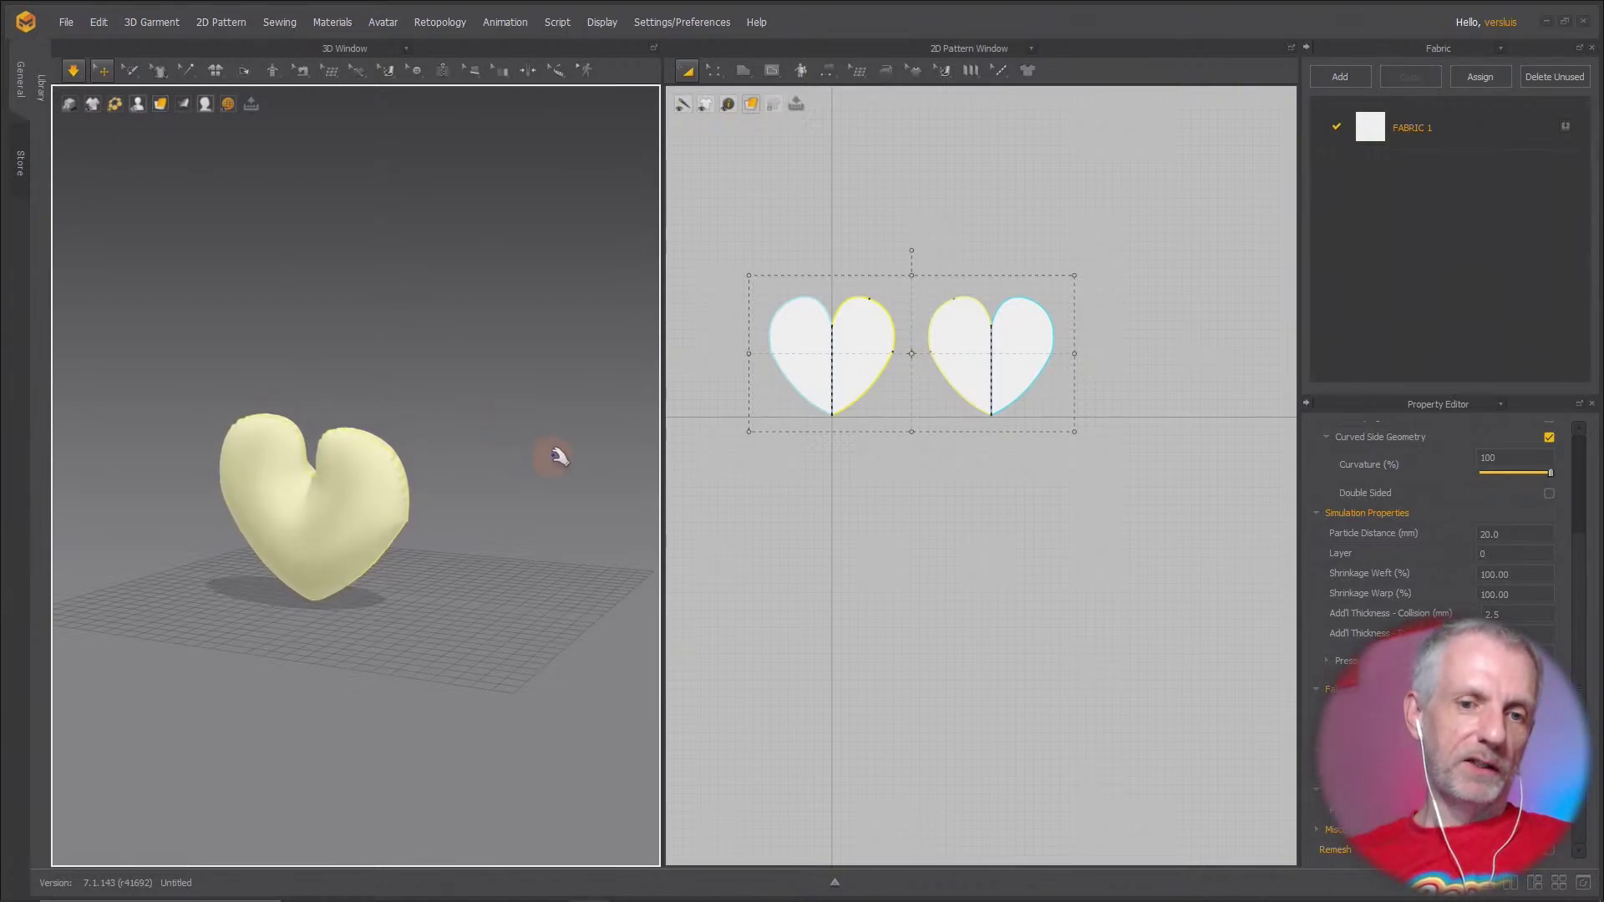
{"action": "right_click_drag", "start_coordinate": [504, 443], "coordinate": [529, 426]}
{"action": "scroll", "coordinate": [529, 426], "scroll_direction": "down", "scroll_amount": 3}
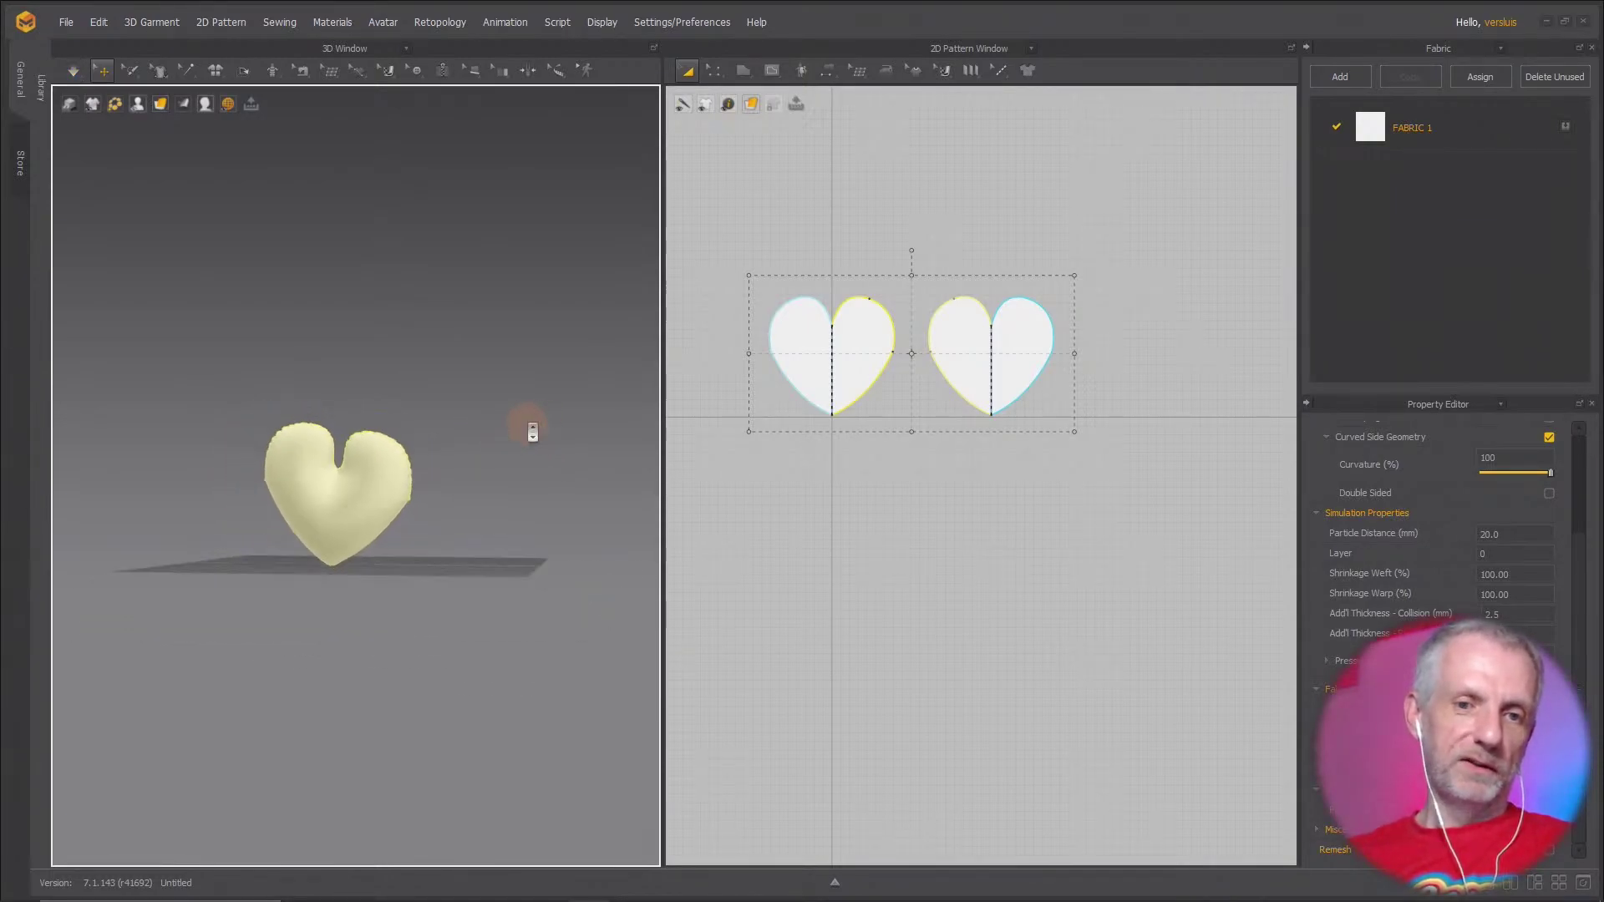
{"action": "scroll", "coordinate": [529, 426], "scroll_direction": "up", "scroll_amount": 6}
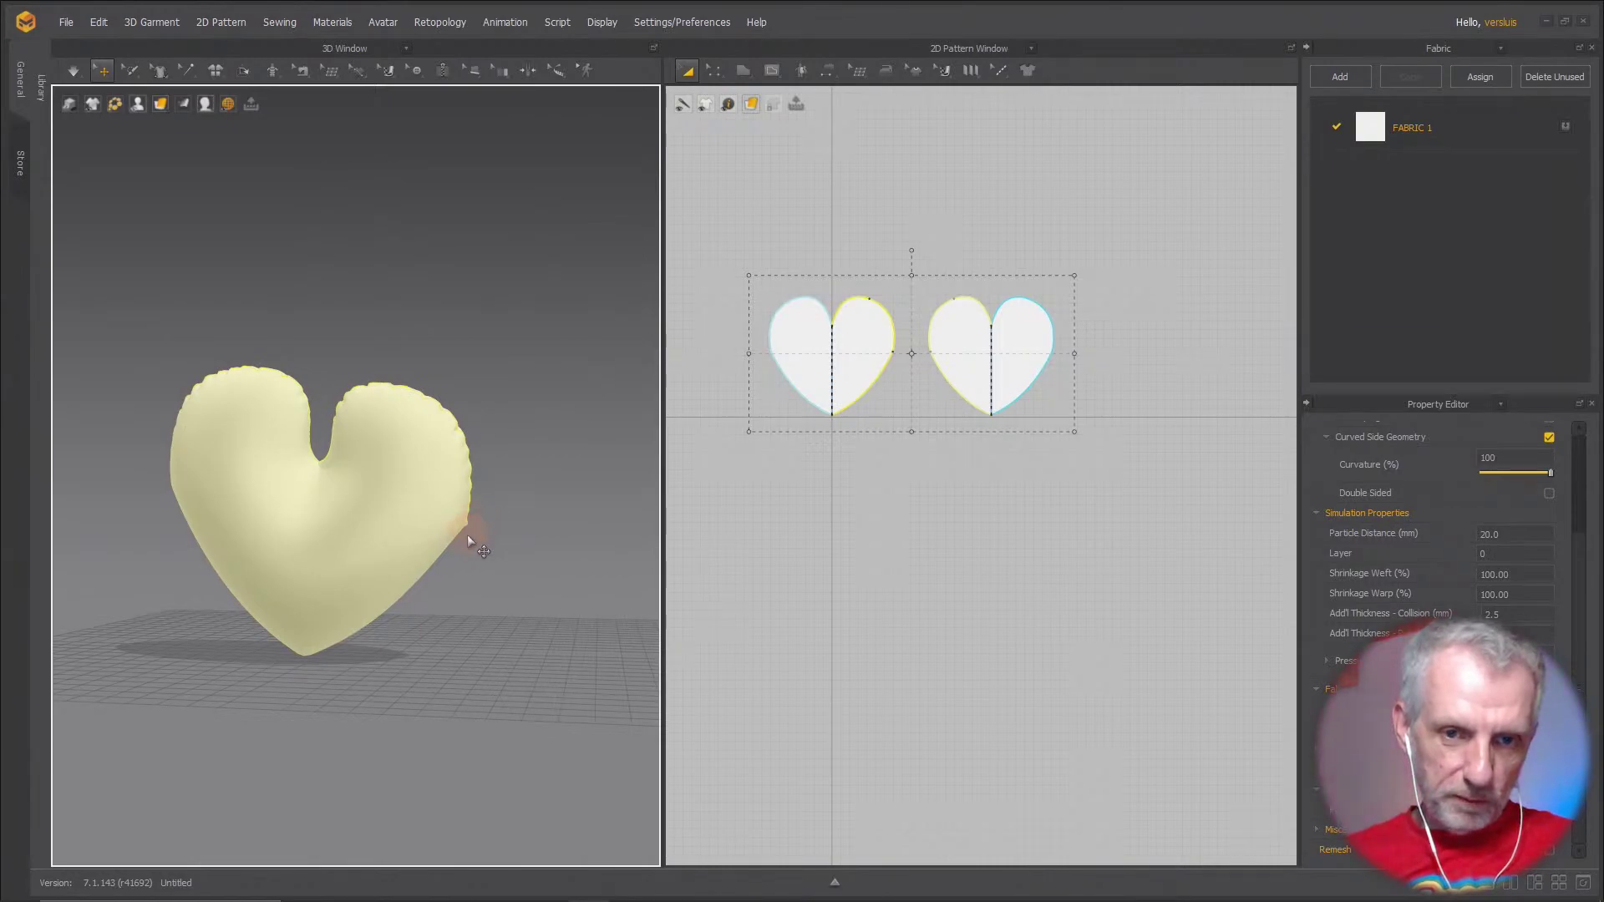
{"action": "scroll", "coordinate": [929, 351], "scroll_direction": "down", "scroll_amount": 2}
Edit the heart pattern's top-point curve handle facing the cleft, lowering it so the inner lobe curve becomes flatter, about 577 mm long
{"action": "scroll", "coordinate": [936, 359], "scroll_direction": "up", "scroll_amount": 6}
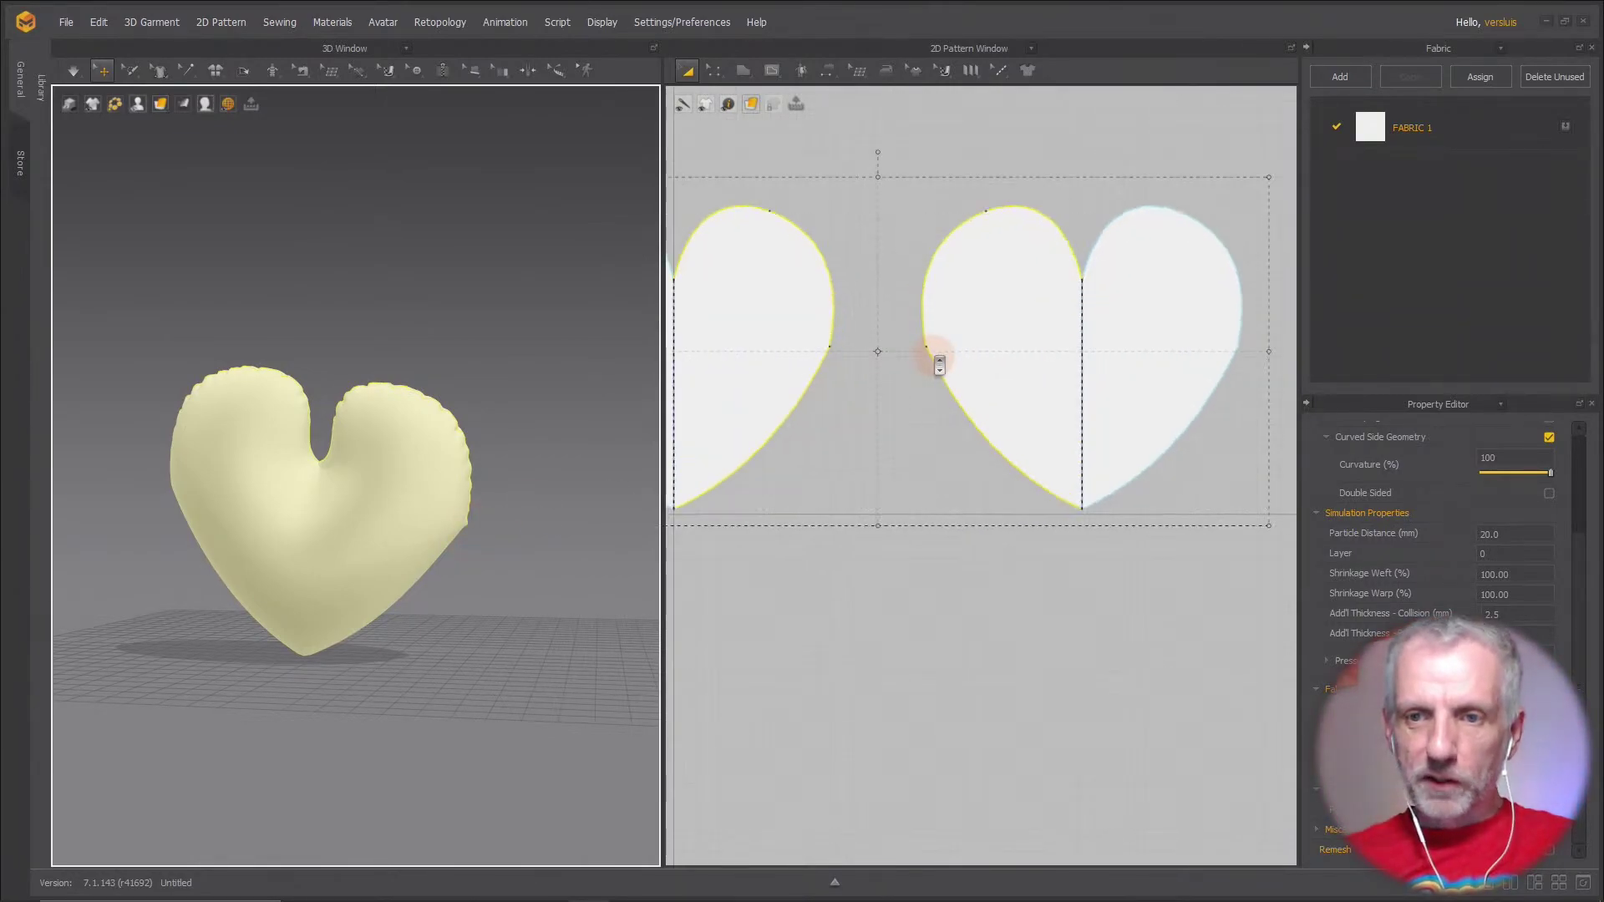
{"action": "right_click_drag", "start_coordinate": [939, 363], "coordinate": [1111, 465]}
{"action": "scroll", "coordinate": [1086, 466], "scroll_direction": "up", "scroll_amount": 2}
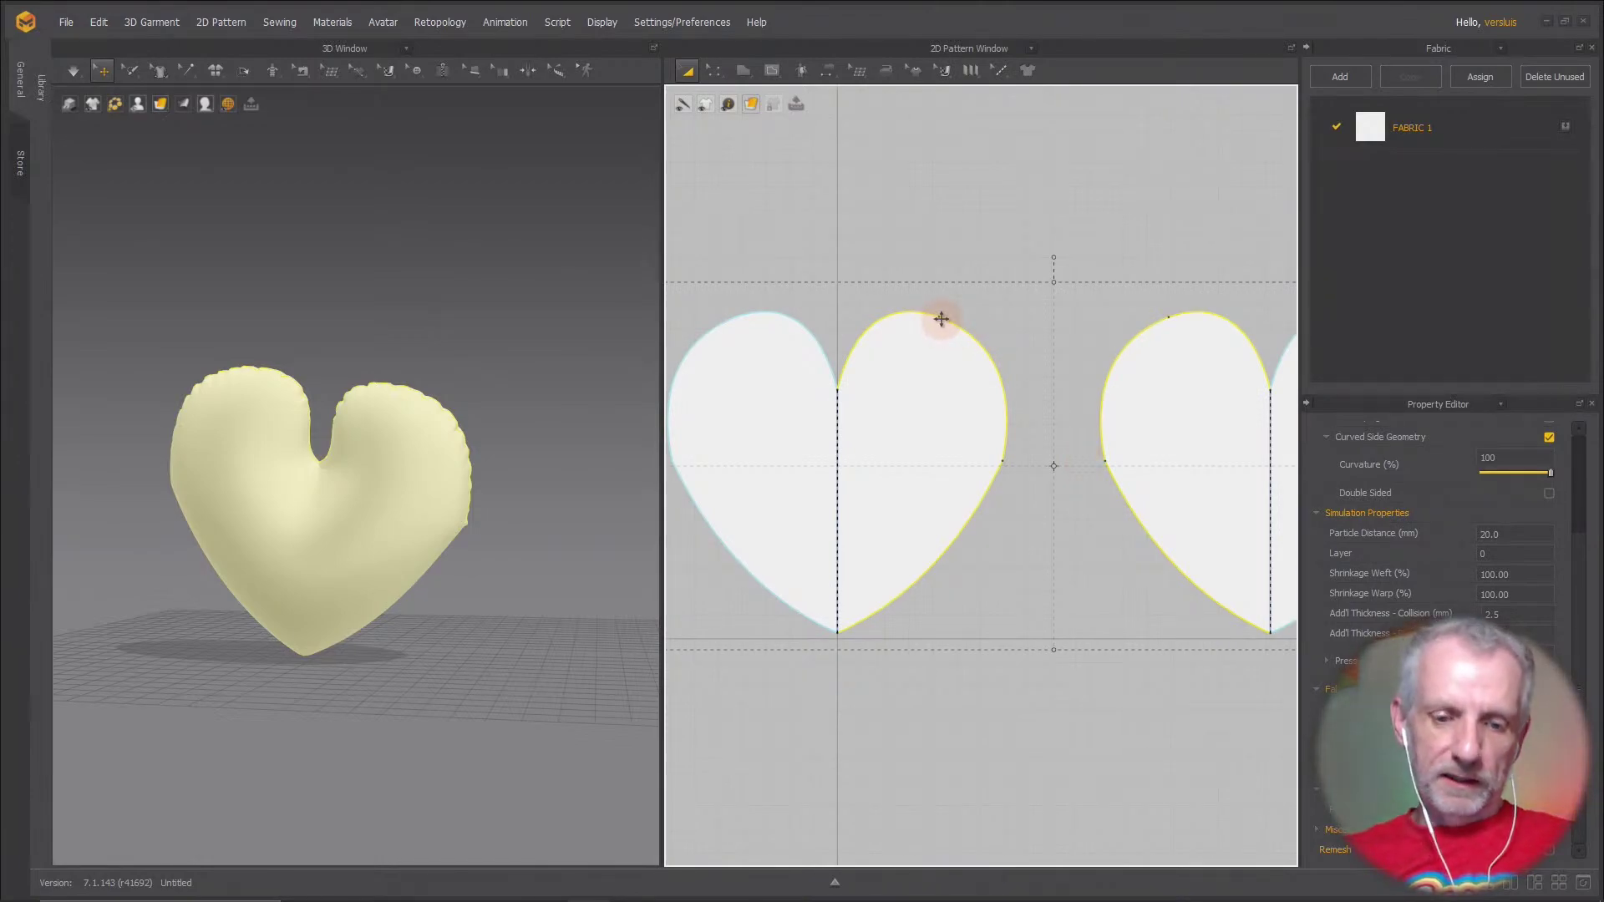
{"action": "key", "text": "z"}
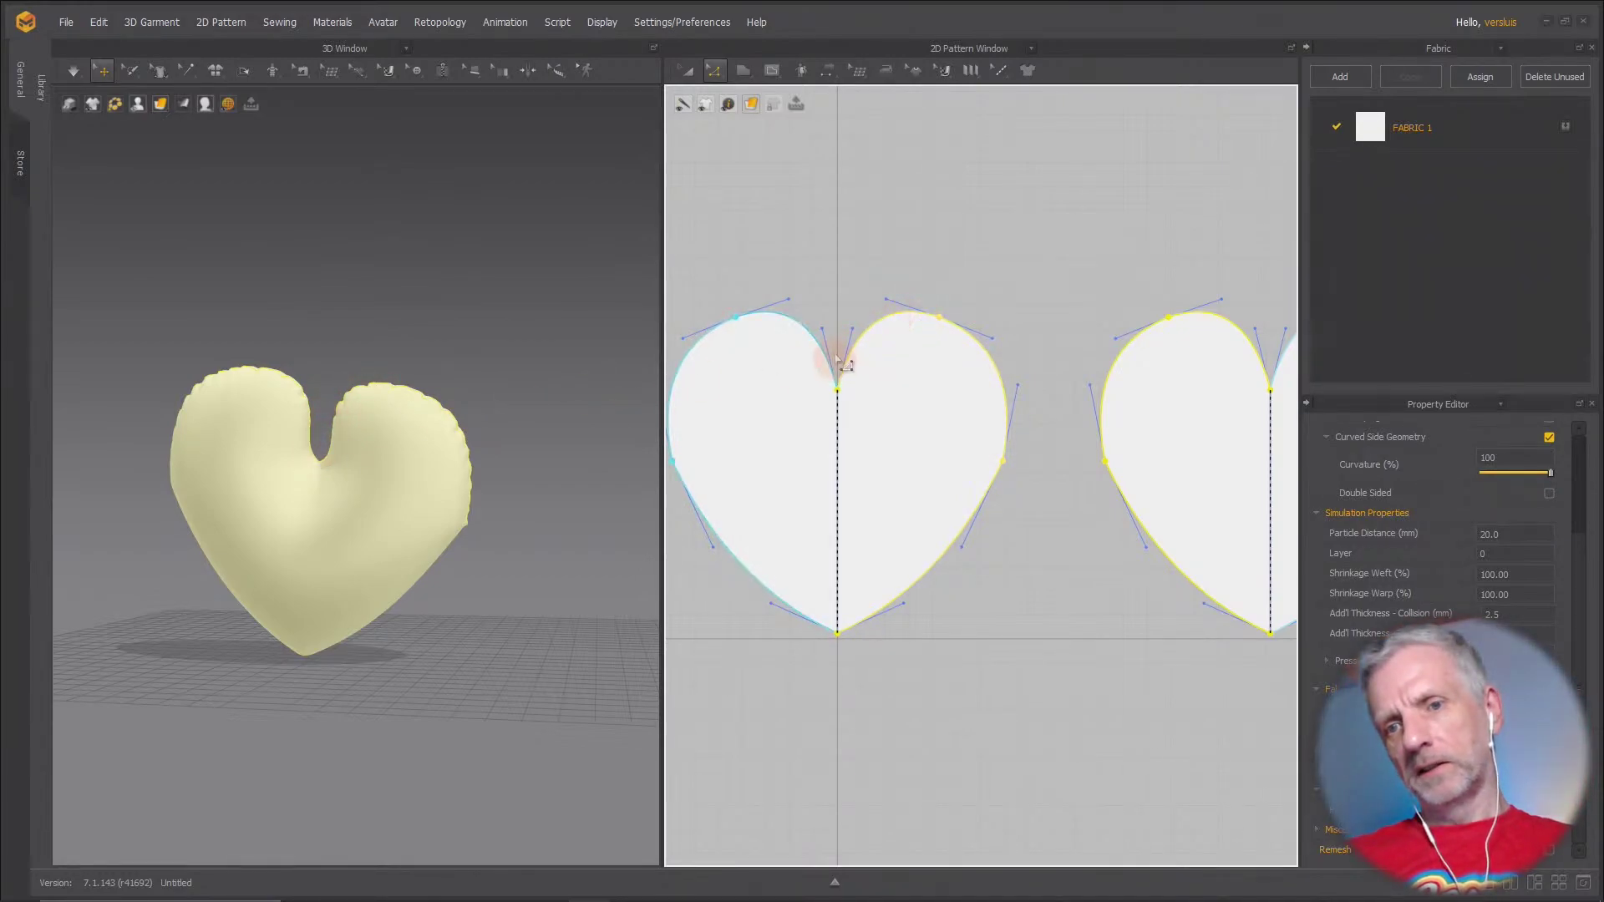
{"action": "left_click", "coordinate": [891, 313]}
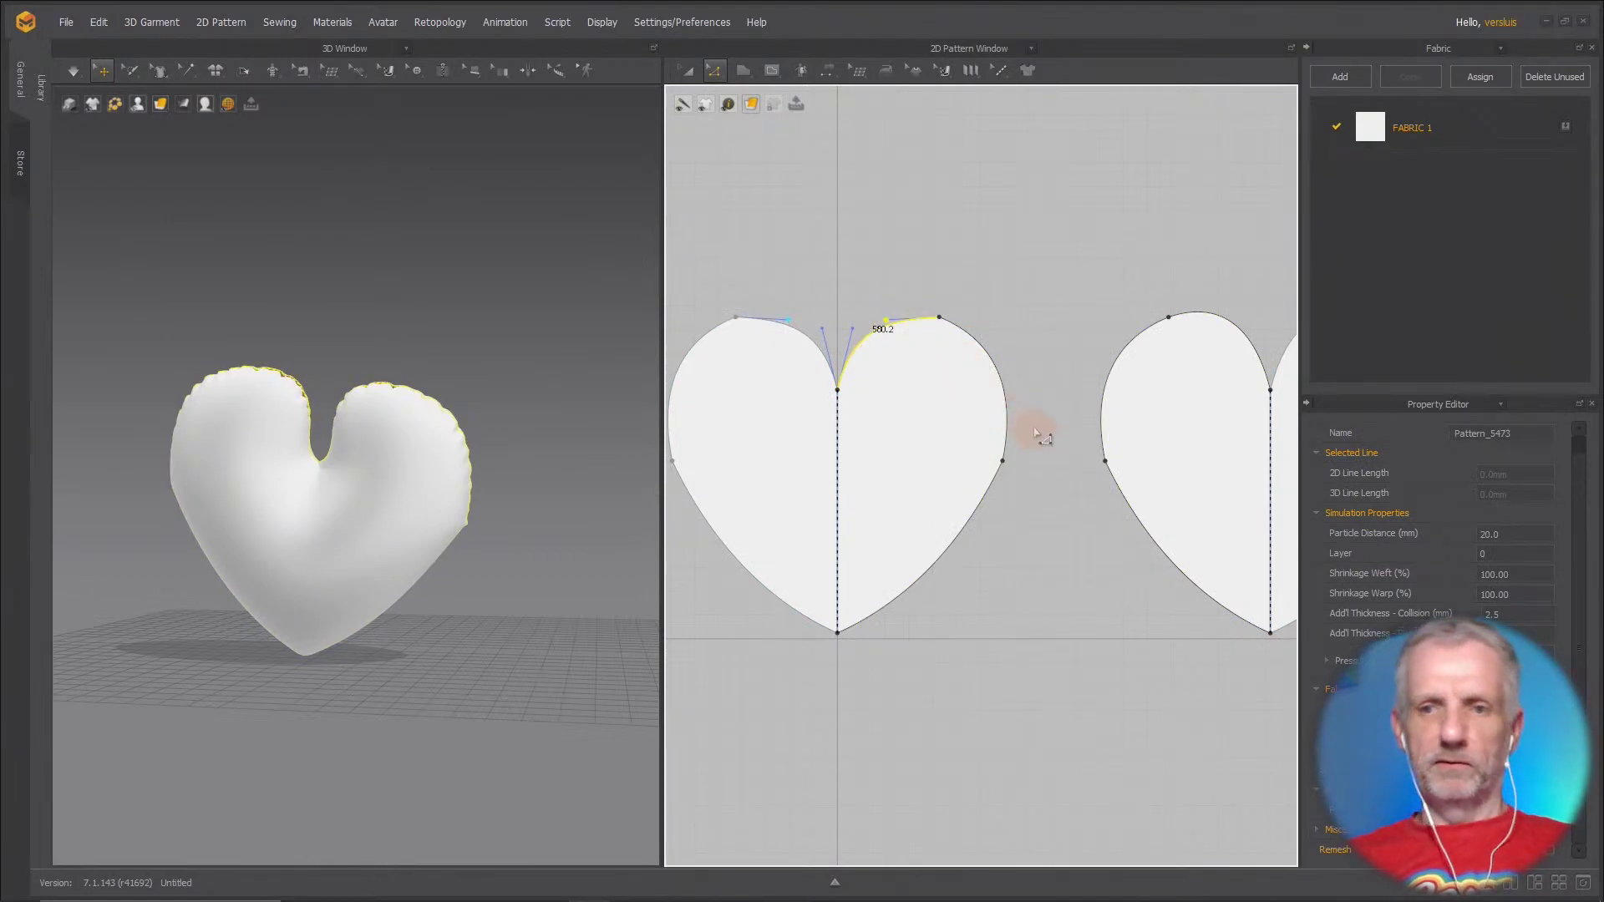
{"action": "right_click_drag", "start_coordinate": [1061, 458], "coordinate": [933, 451]}
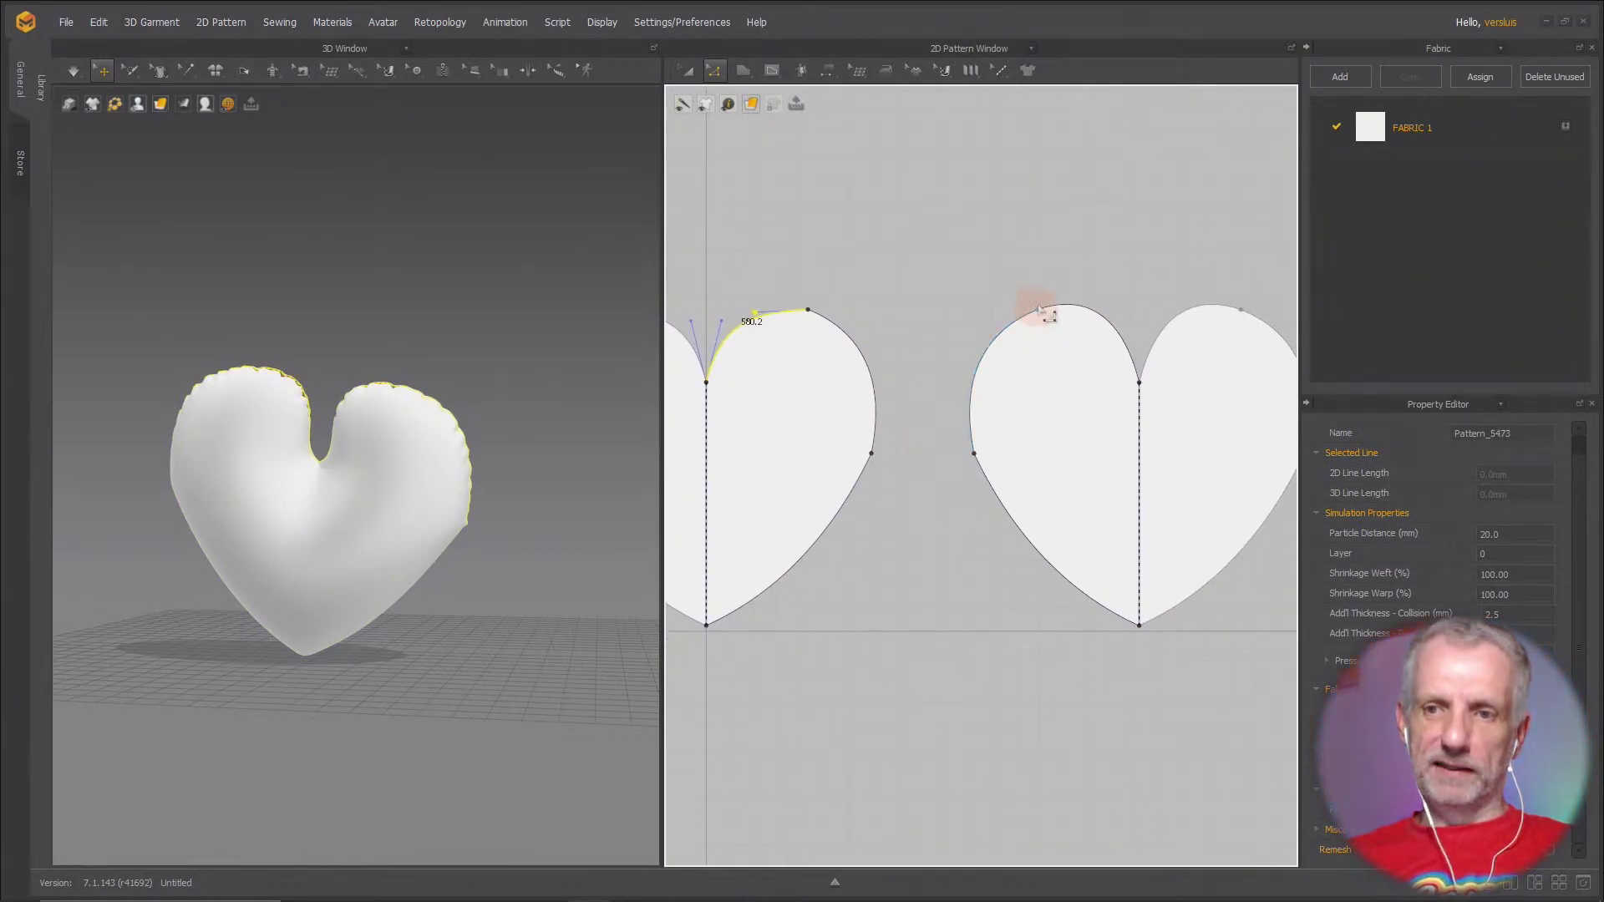
{"action": "scroll", "coordinate": [912, 361], "scroll_direction": "down", "scroll_amount": 2}
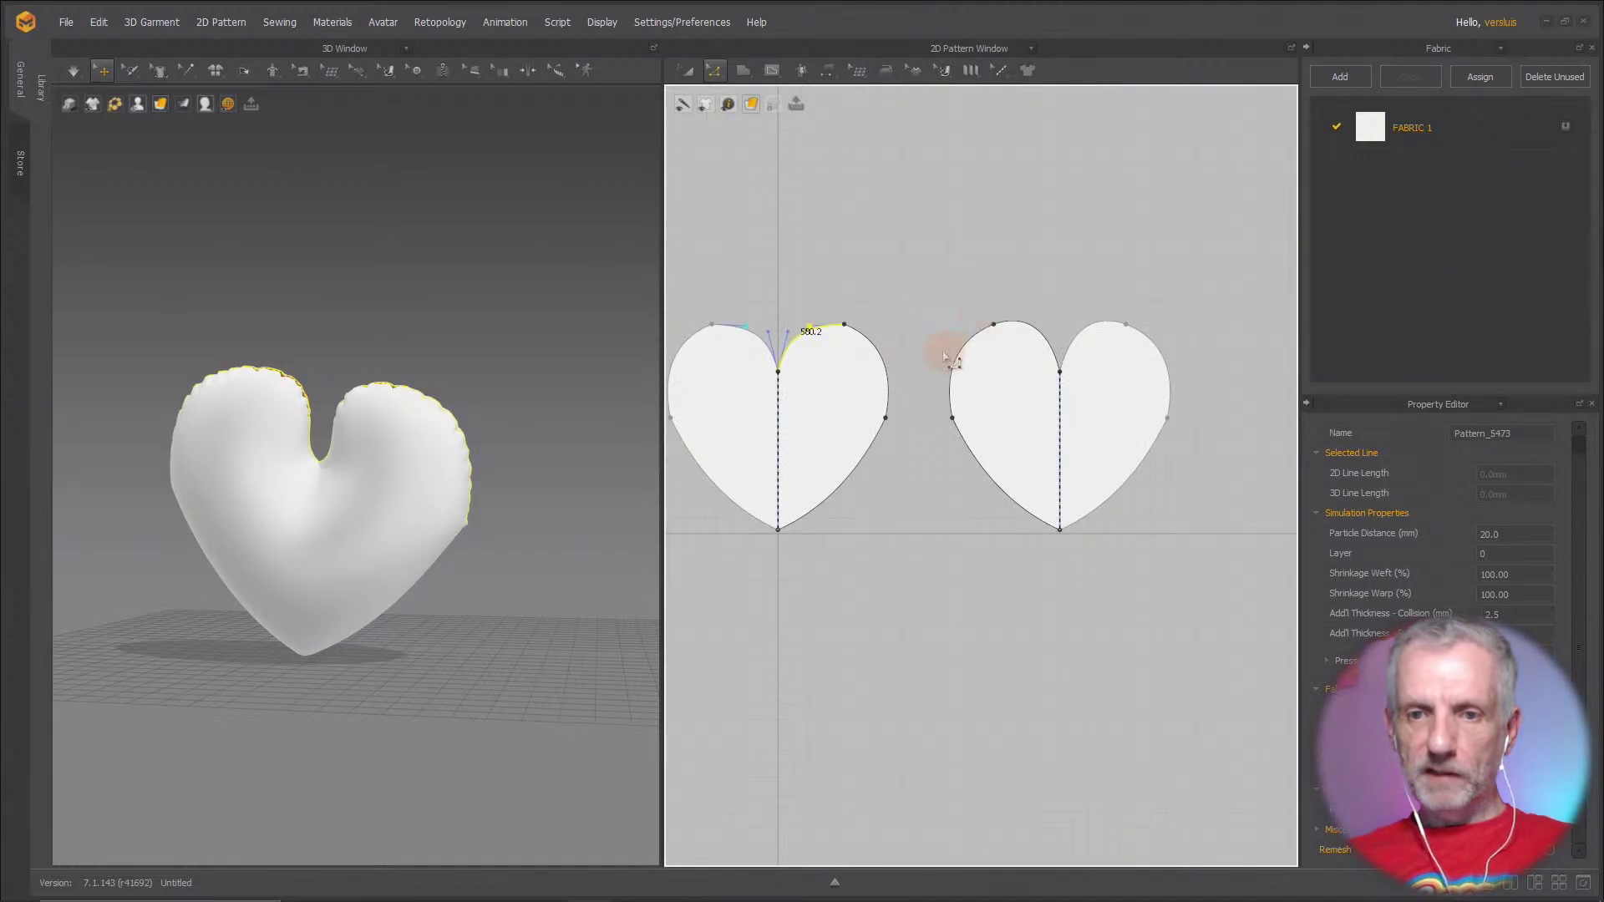
{"action": "scroll", "coordinate": [808, 312], "scroll_direction": "up", "scroll_amount": 5}
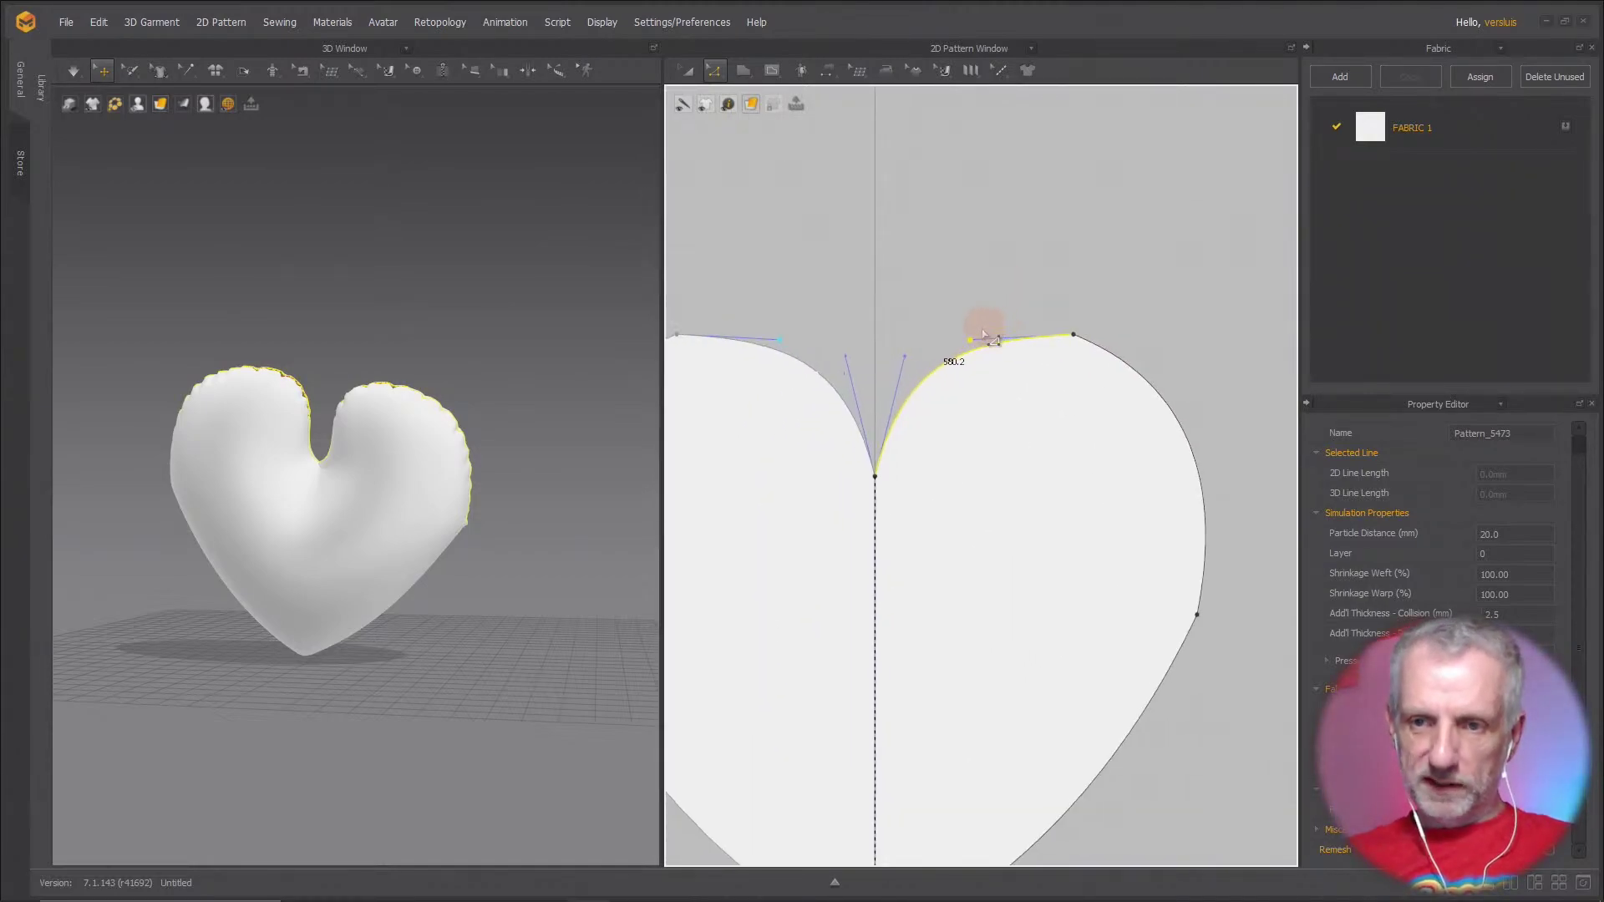
{"action": "mouse_move", "coordinate": [969, 344]}
{"action": "left_mouse_down"}
{"action": "mouse_move", "coordinate": [928, 346]}
{"action": "mouse_move", "coordinate": [967, 347]}
{"action": "left_mouse_up"}
Pull the top point's outer curve handle outward so the heart's upper side curve becomes fuller, about 744 mm long
{"action": "left_click", "coordinate": [1076, 336]}
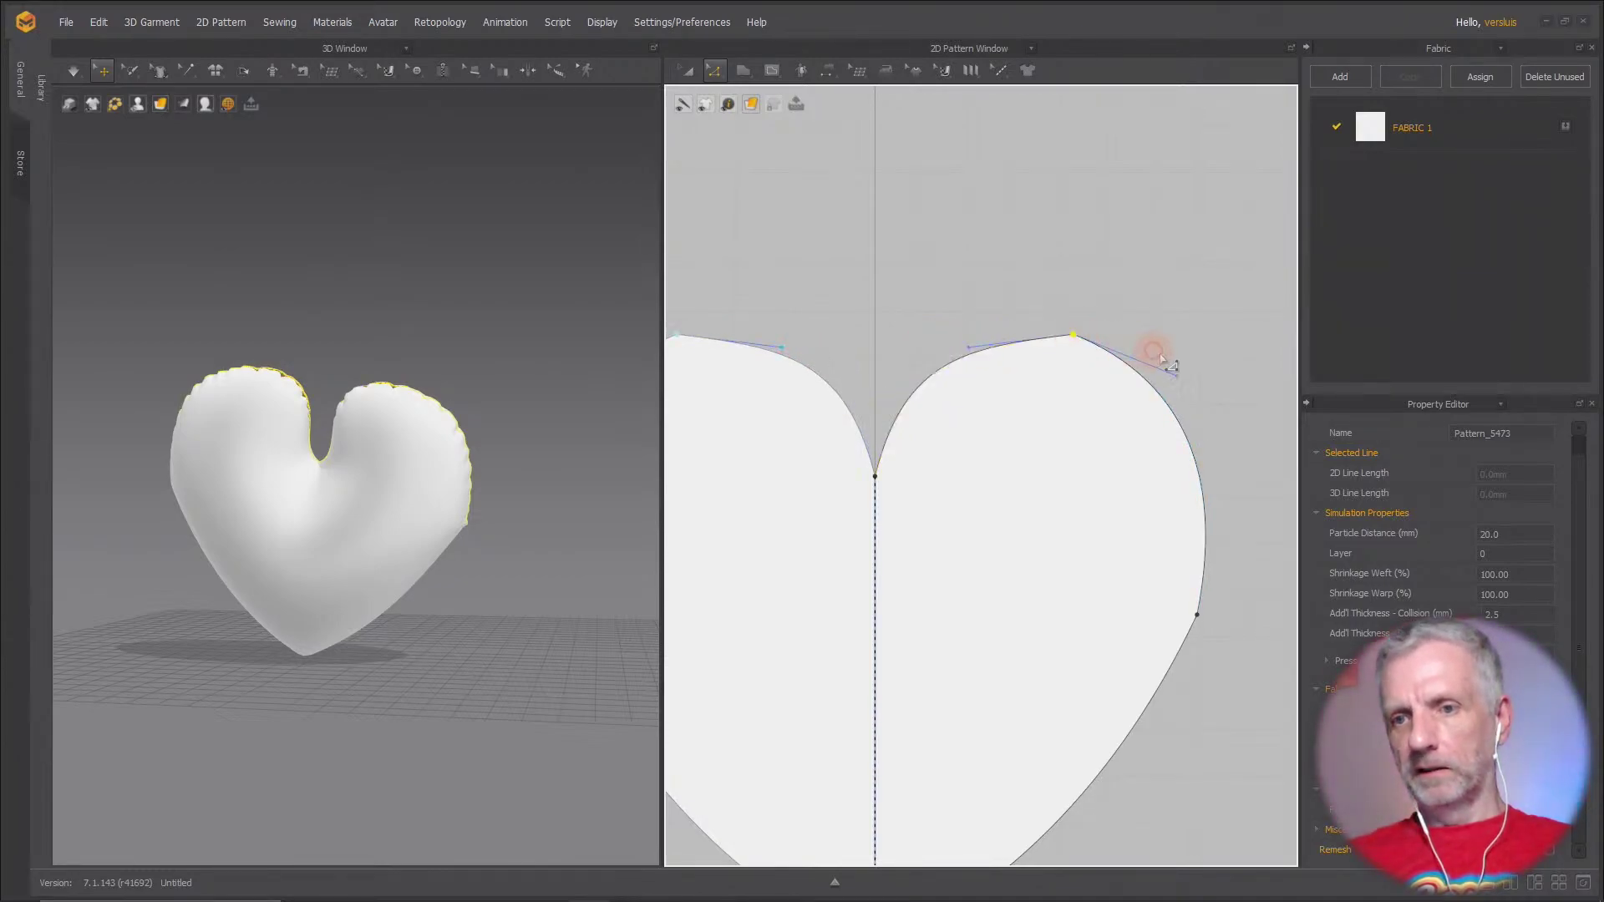
{"action": "left_click_drag", "start_coordinate": [1186, 378], "coordinate": [1198, 377]}
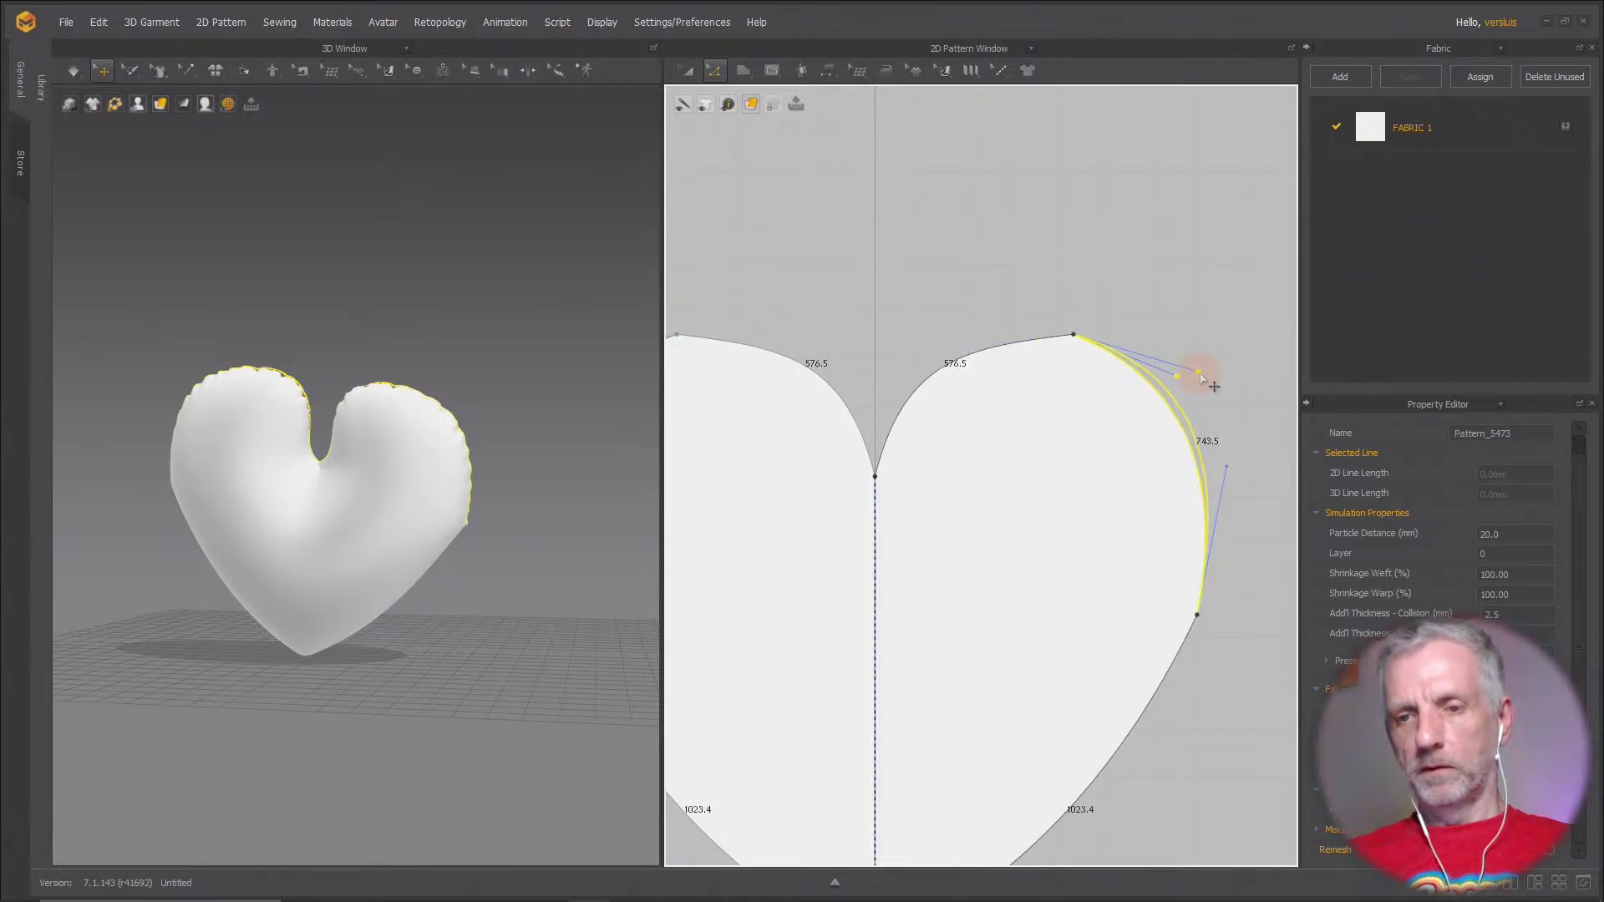
{"action": "scroll", "coordinate": [1123, 371], "scroll_direction": "down", "scroll_amount": 2}
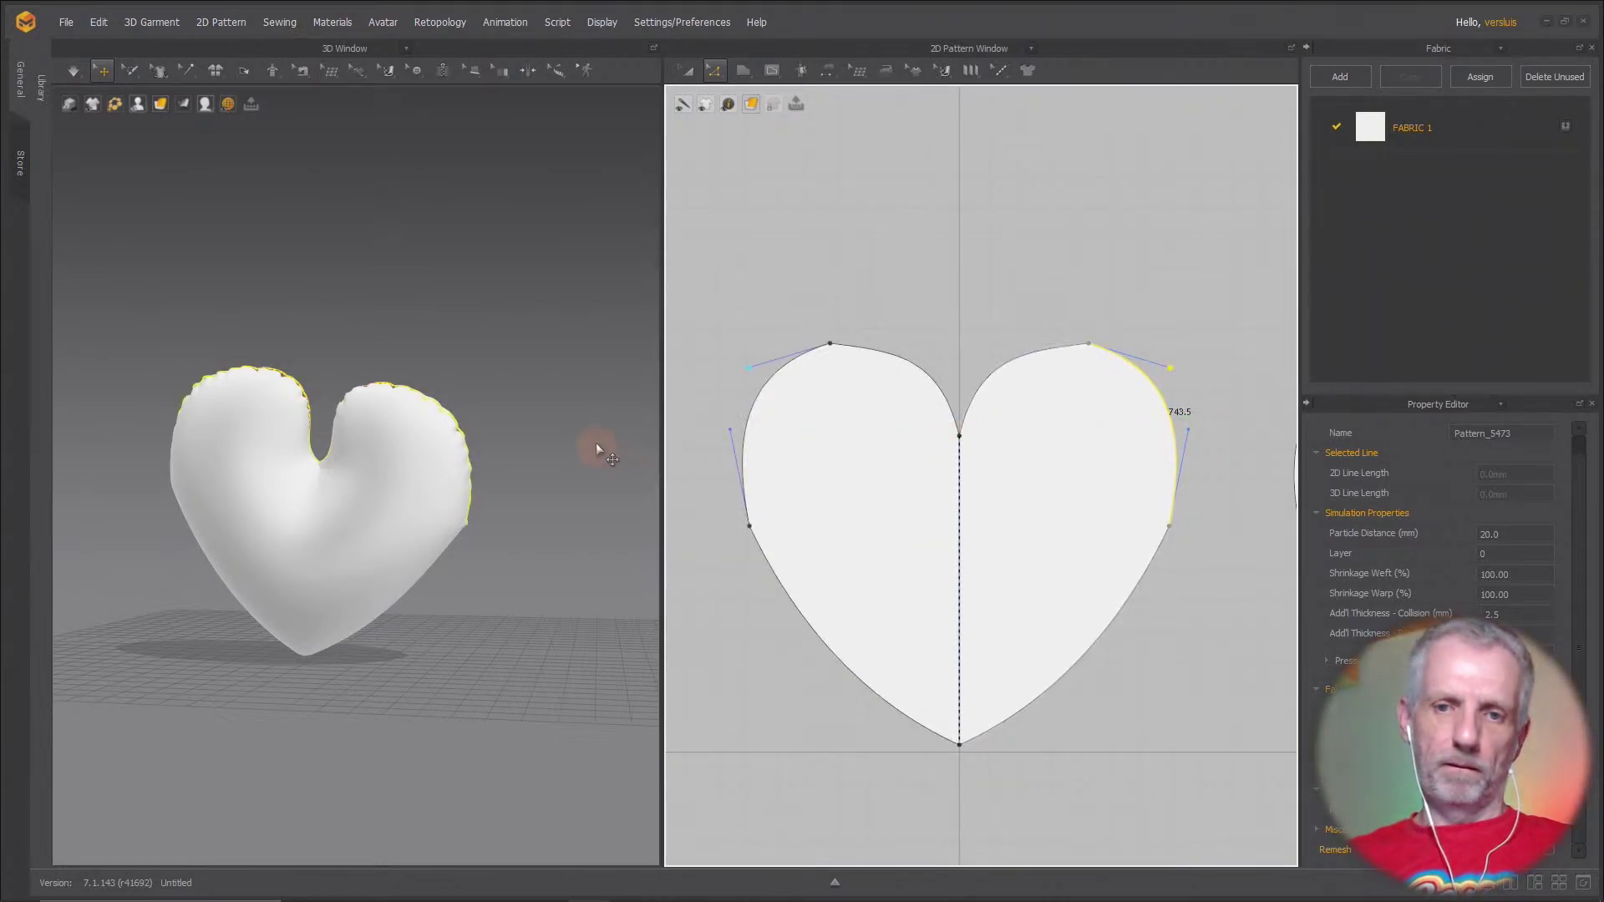
Simulate the heart balloon with the reshaped lobes and stop after checking it from an angle
{"action": "key", "text": "space"}
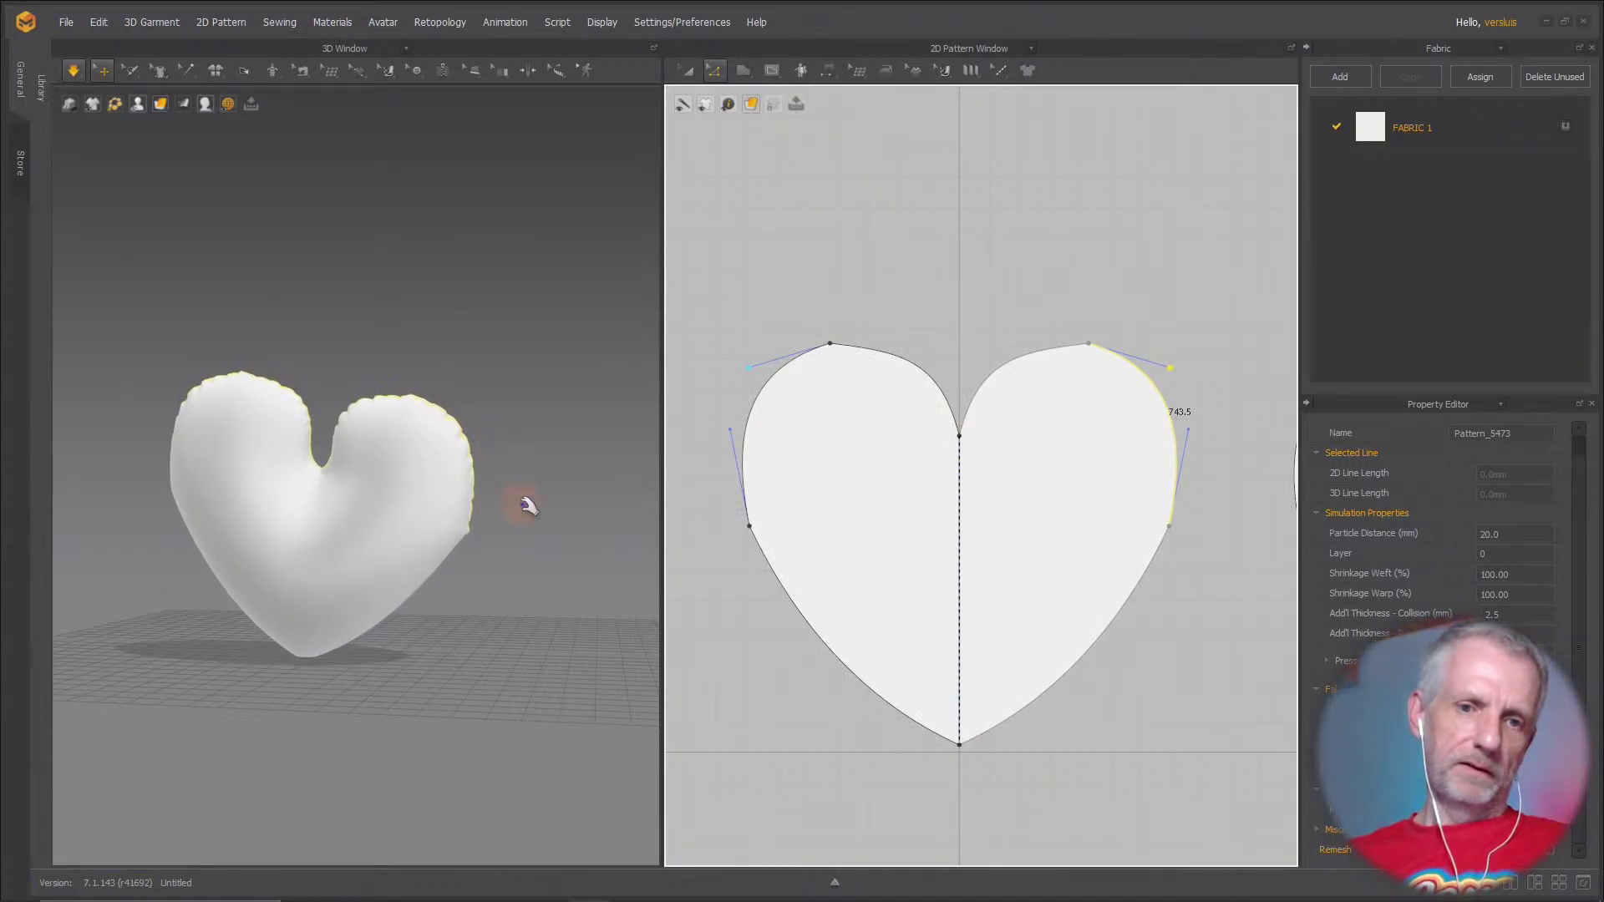
{"action": "middle_click_drag", "start_coordinate": [498, 499], "coordinate": [502, 446]}
{"action": "right_click_drag", "start_coordinate": [503, 445], "coordinate": [438, 489]}
{"action": "key", "text": "space"}
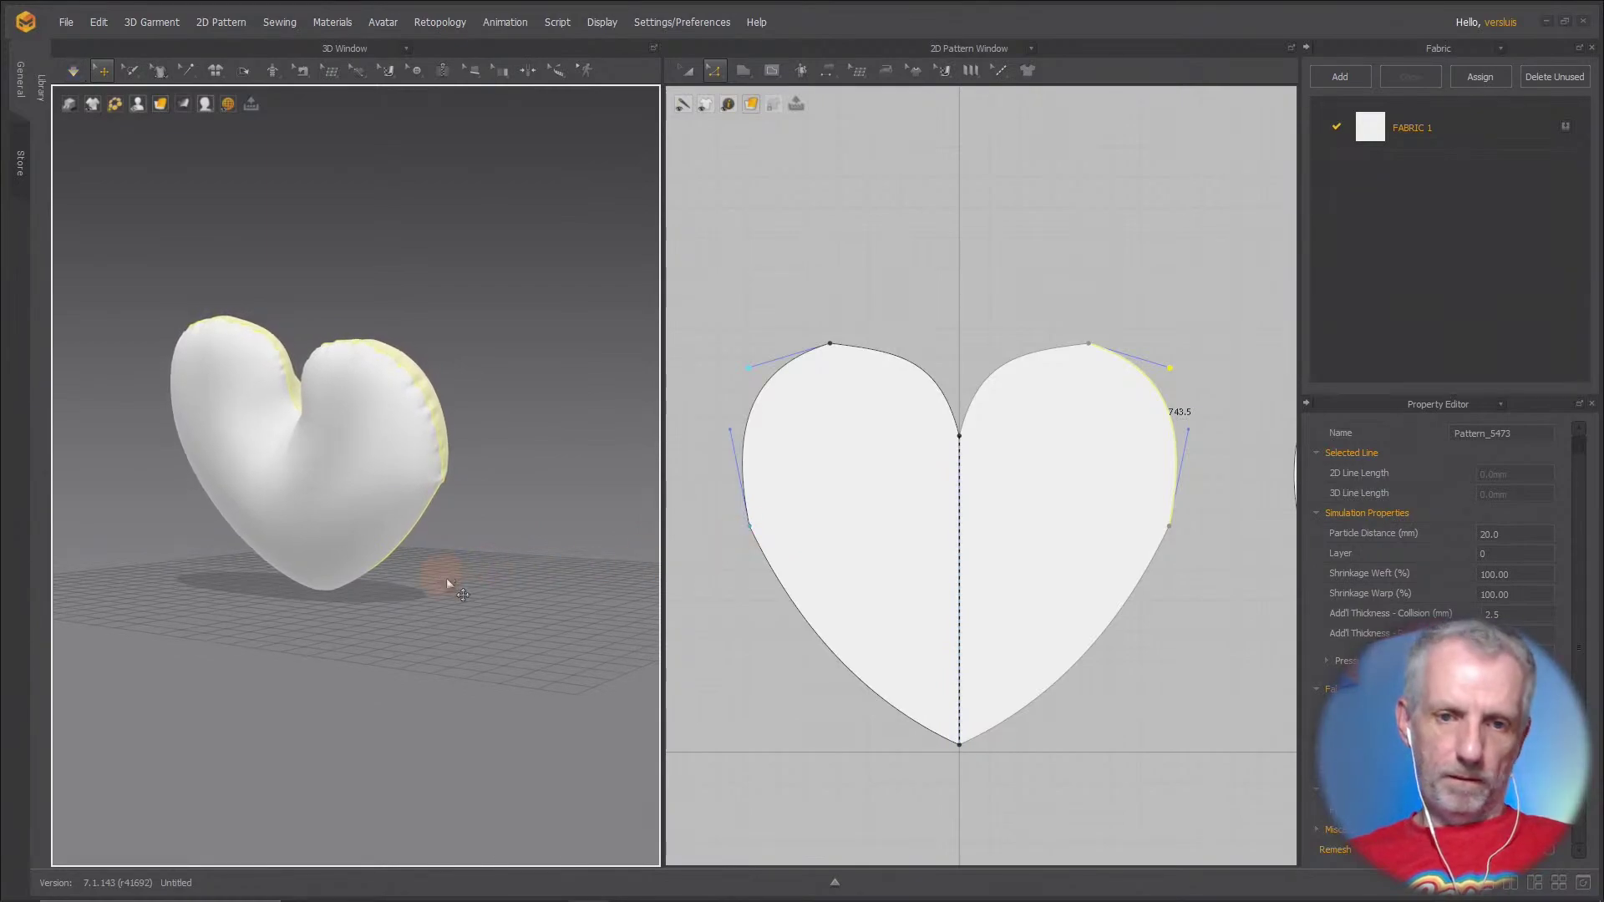
Pull the side point's upper curve handle outward to widen the heart's outer lobe curve to about 767 mm long
{"action": "left_click", "coordinate": [1193, 429]}
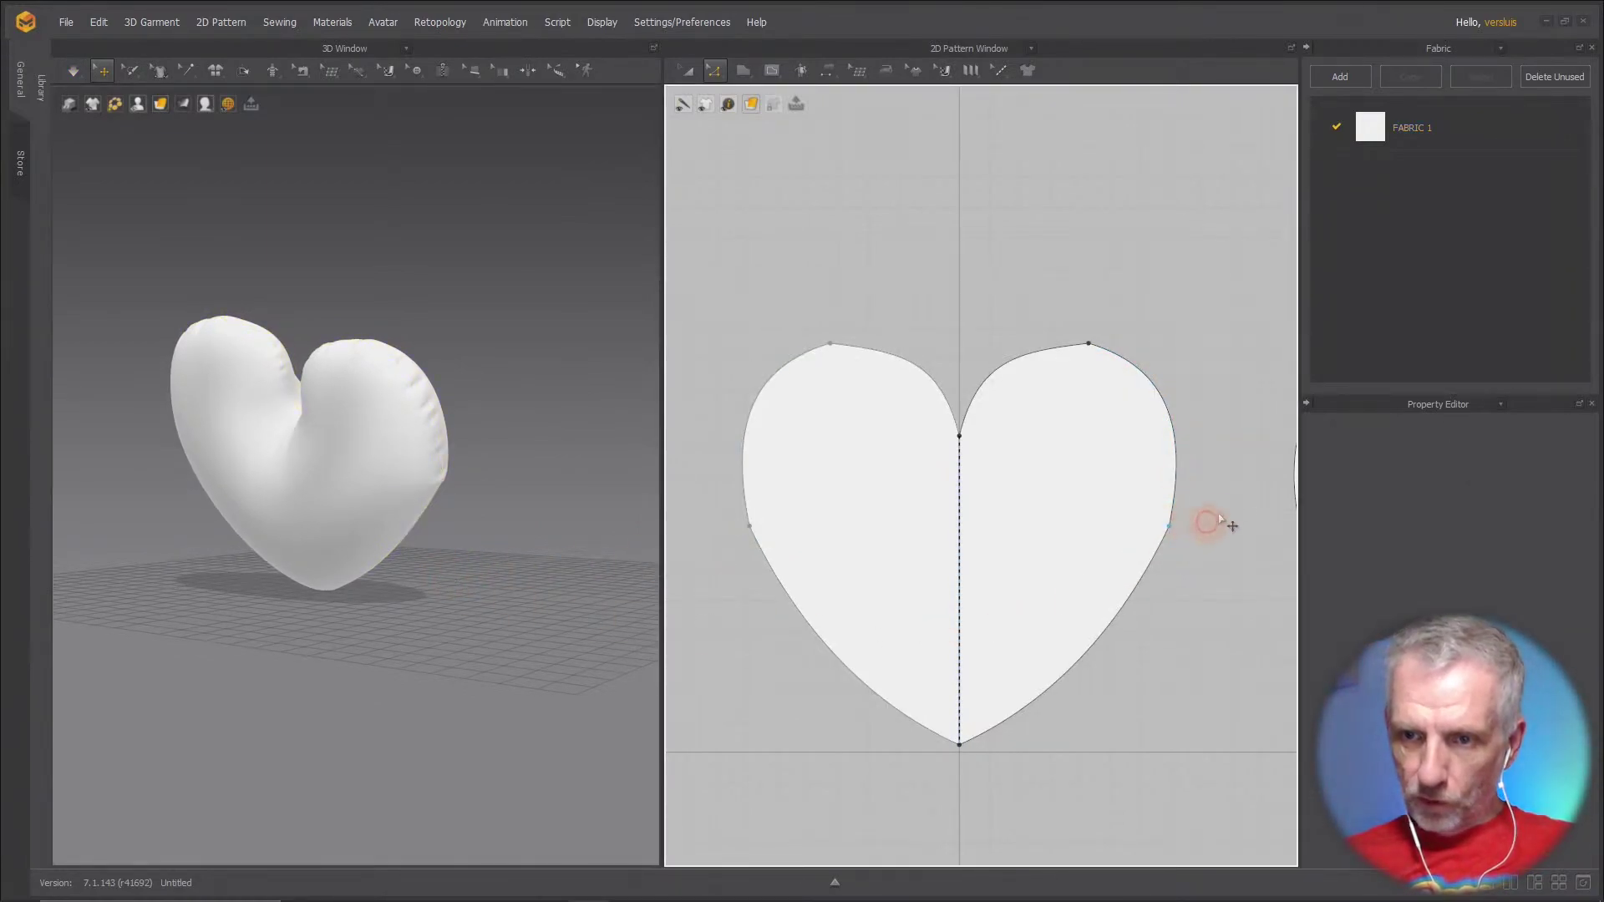
{"action": "left_click", "coordinate": [1169, 527]}
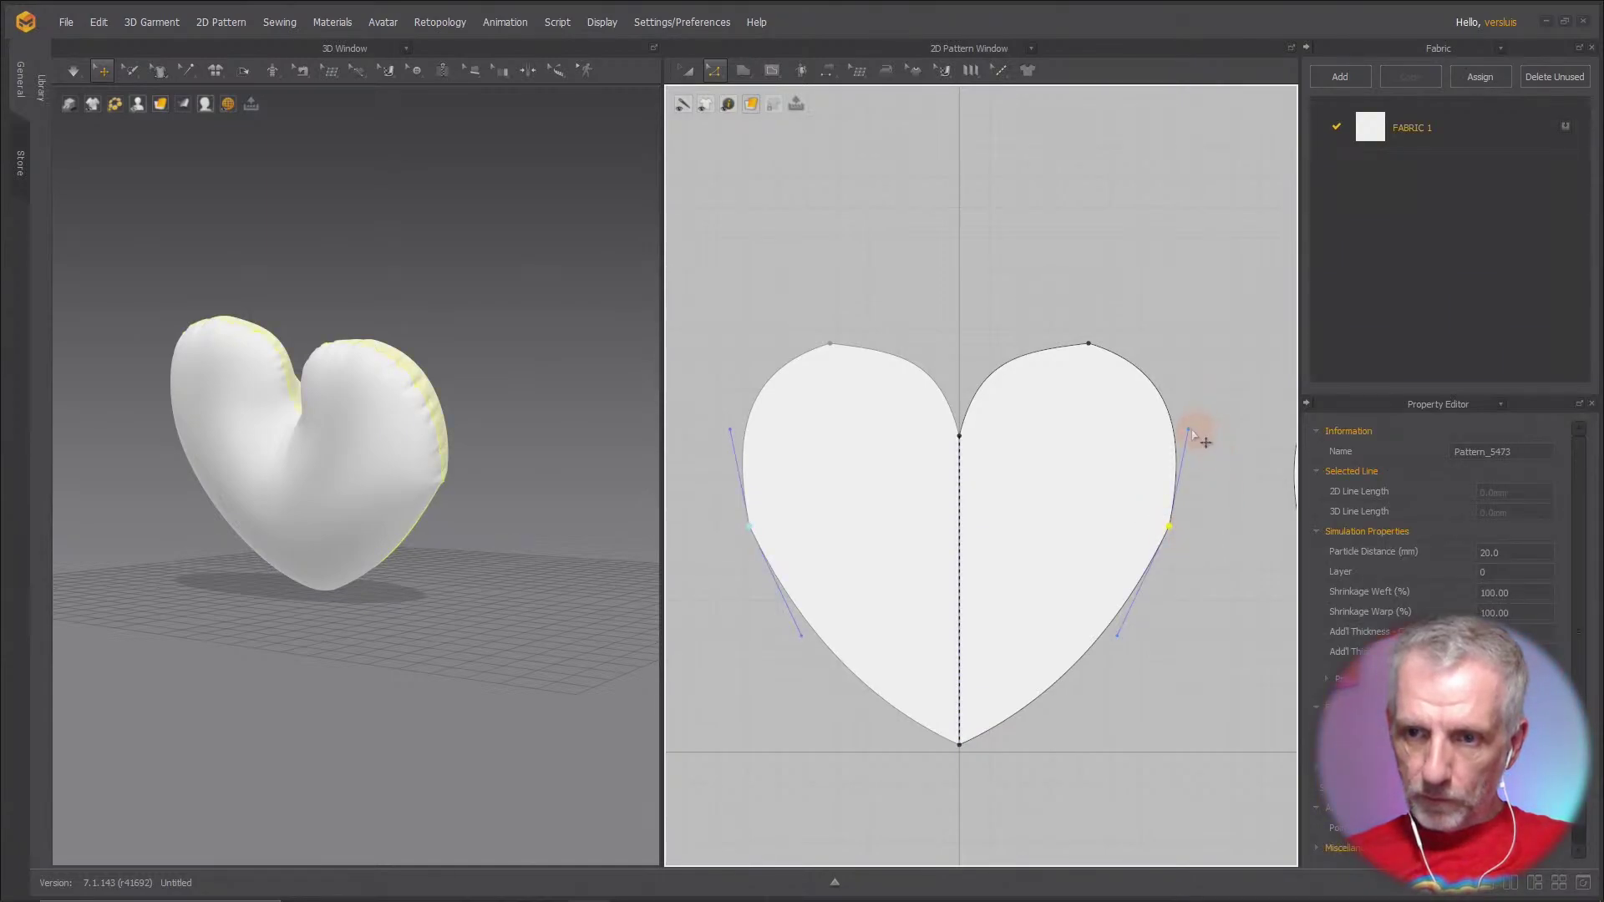
{"action": "left_click_drag", "start_coordinate": [1189, 431], "coordinate": [1200, 431]}
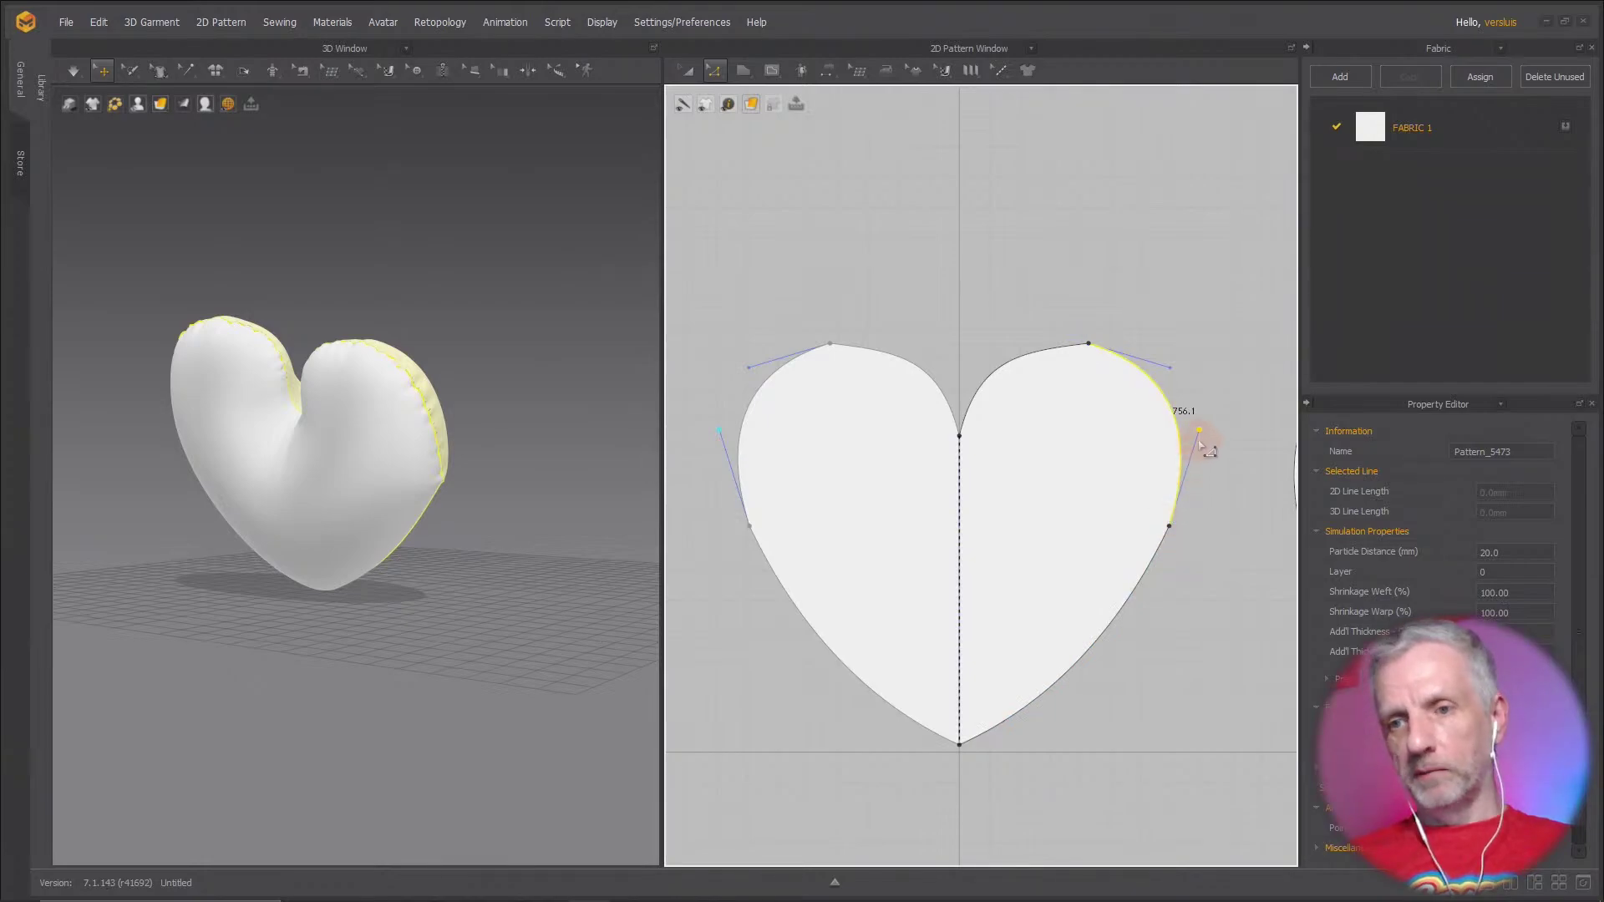
{"action": "left_click_drag", "start_coordinate": [1200, 432], "coordinate": [1210, 435]}
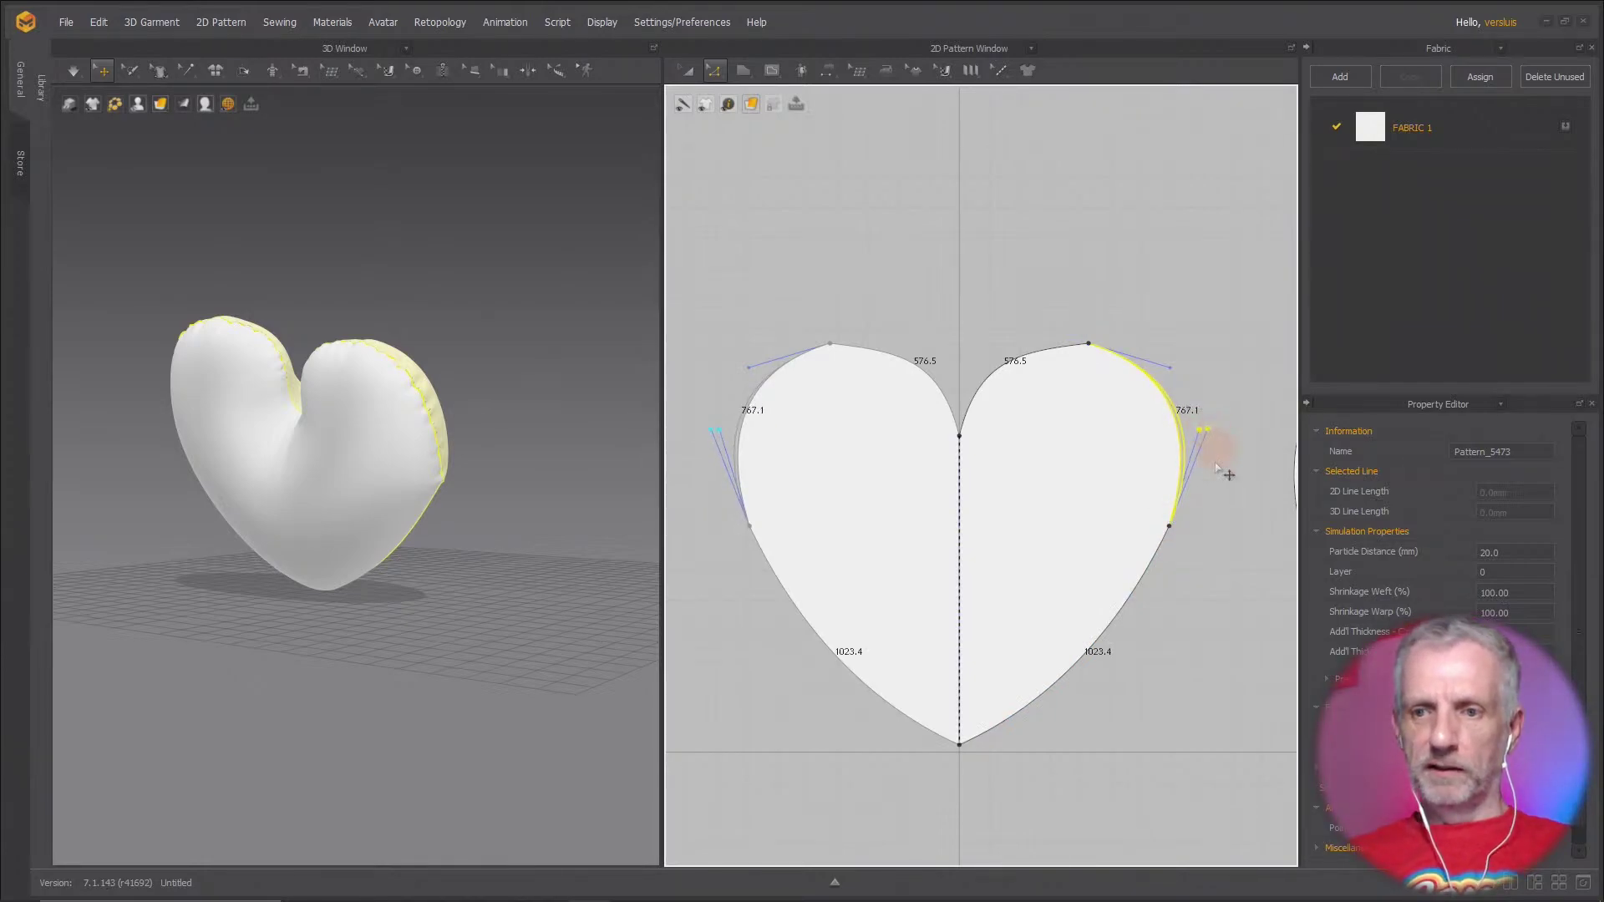
{"action": "scroll", "coordinate": [1216, 560], "scroll_direction": "down", "scroll_amount": 1}
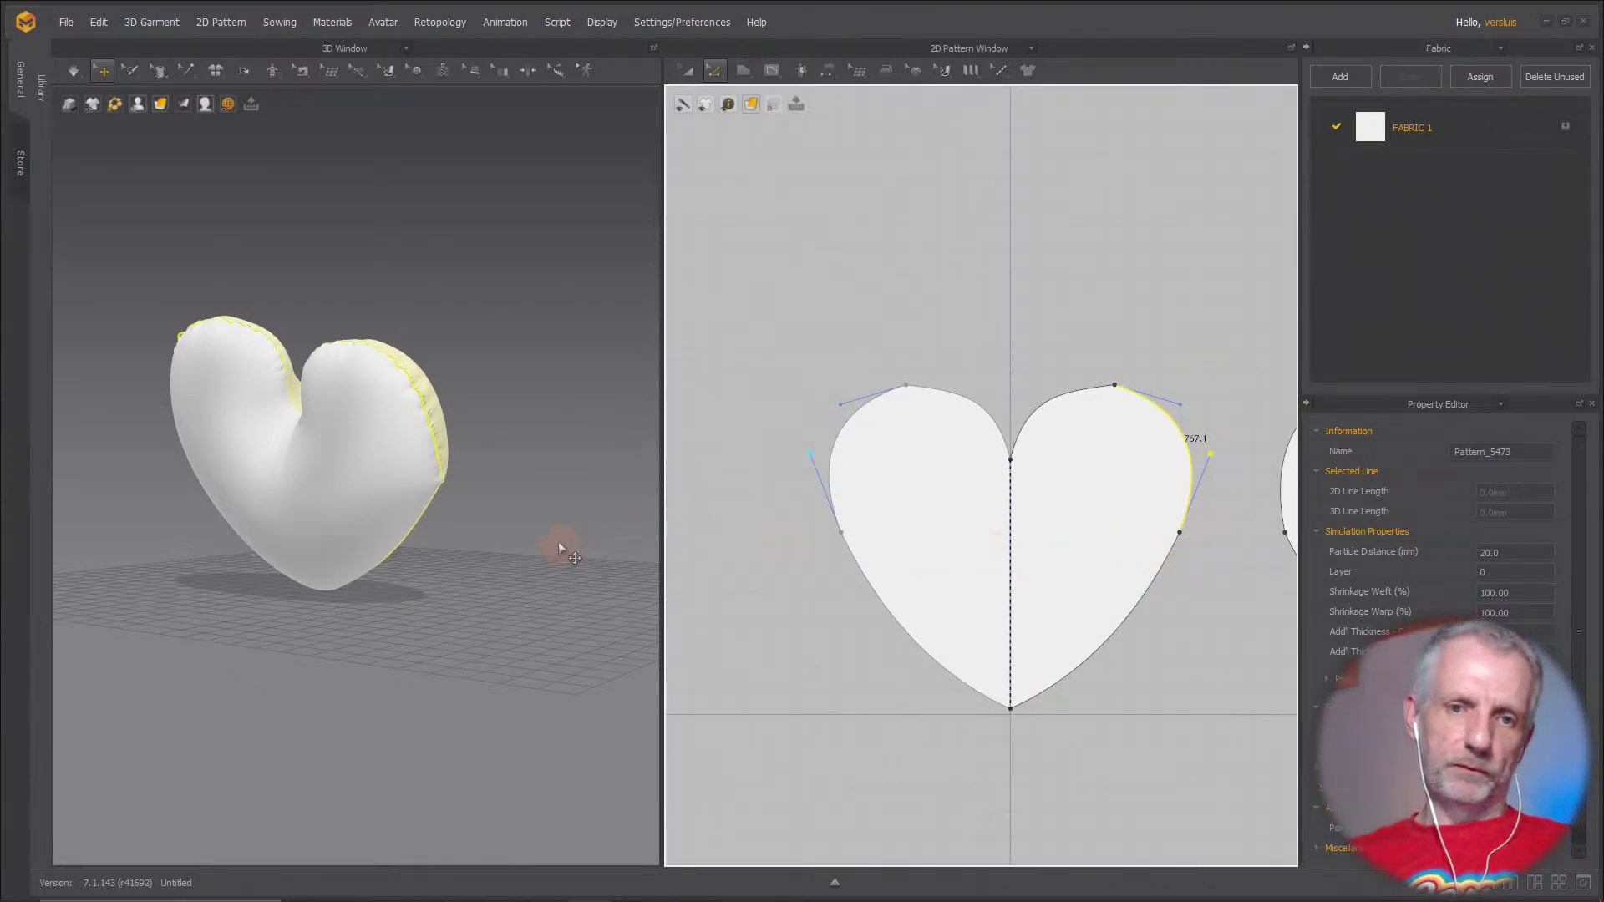
Simulate the heart balloon with the widened lobes, tugging its lobes and body until it hangs upright, and stop the simulation
{"action": "right_click_drag", "start_coordinate": [558, 541], "coordinate": [429, 550]}
{"action": "key", "text": "space"}
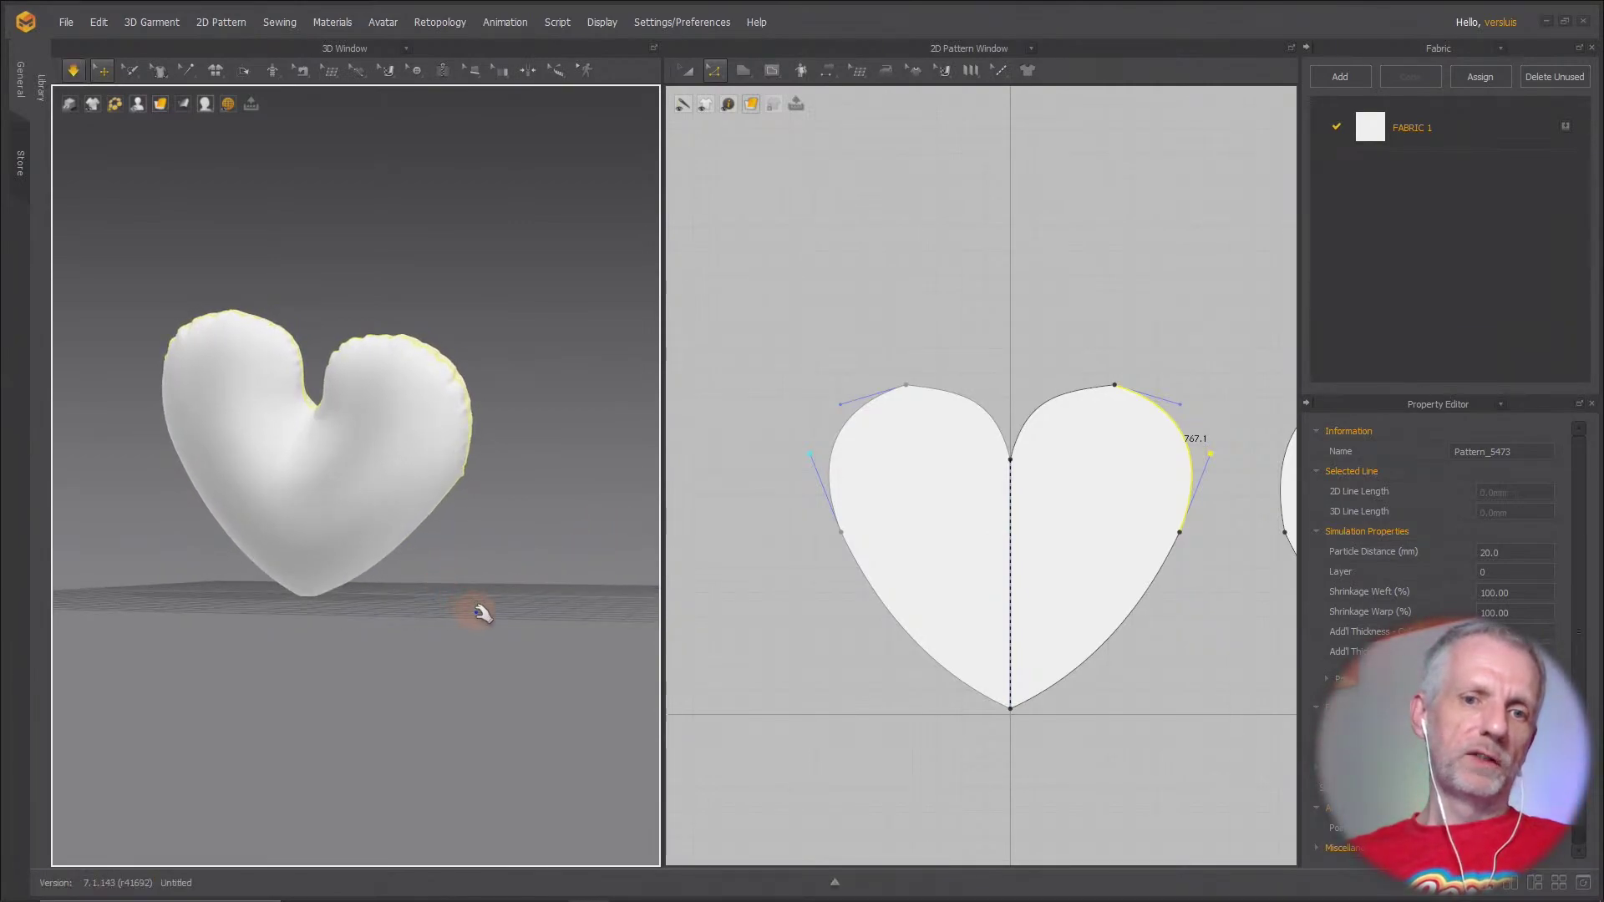
{"action": "left_click_drag", "start_coordinate": [423, 401], "coordinate": [447, 335]}
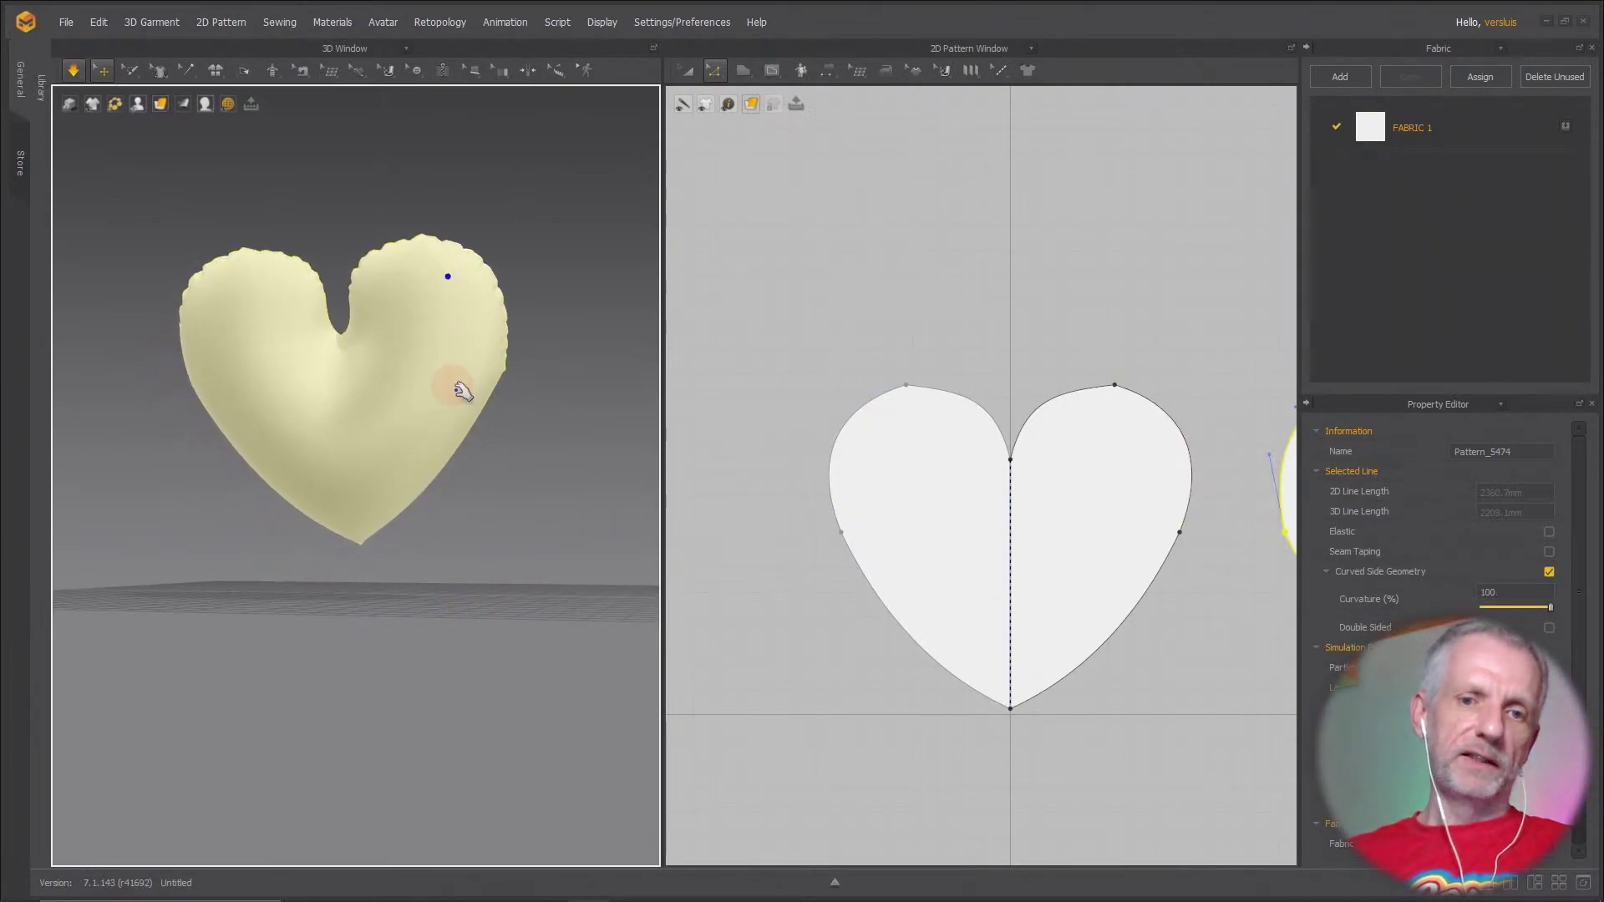
{"action": "right_click_drag", "start_coordinate": [475, 443], "coordinate": [451, 362]}
{"action": "left_click_drag", "start_coordinate": [452, 362], "coordinate": [468, 305]}
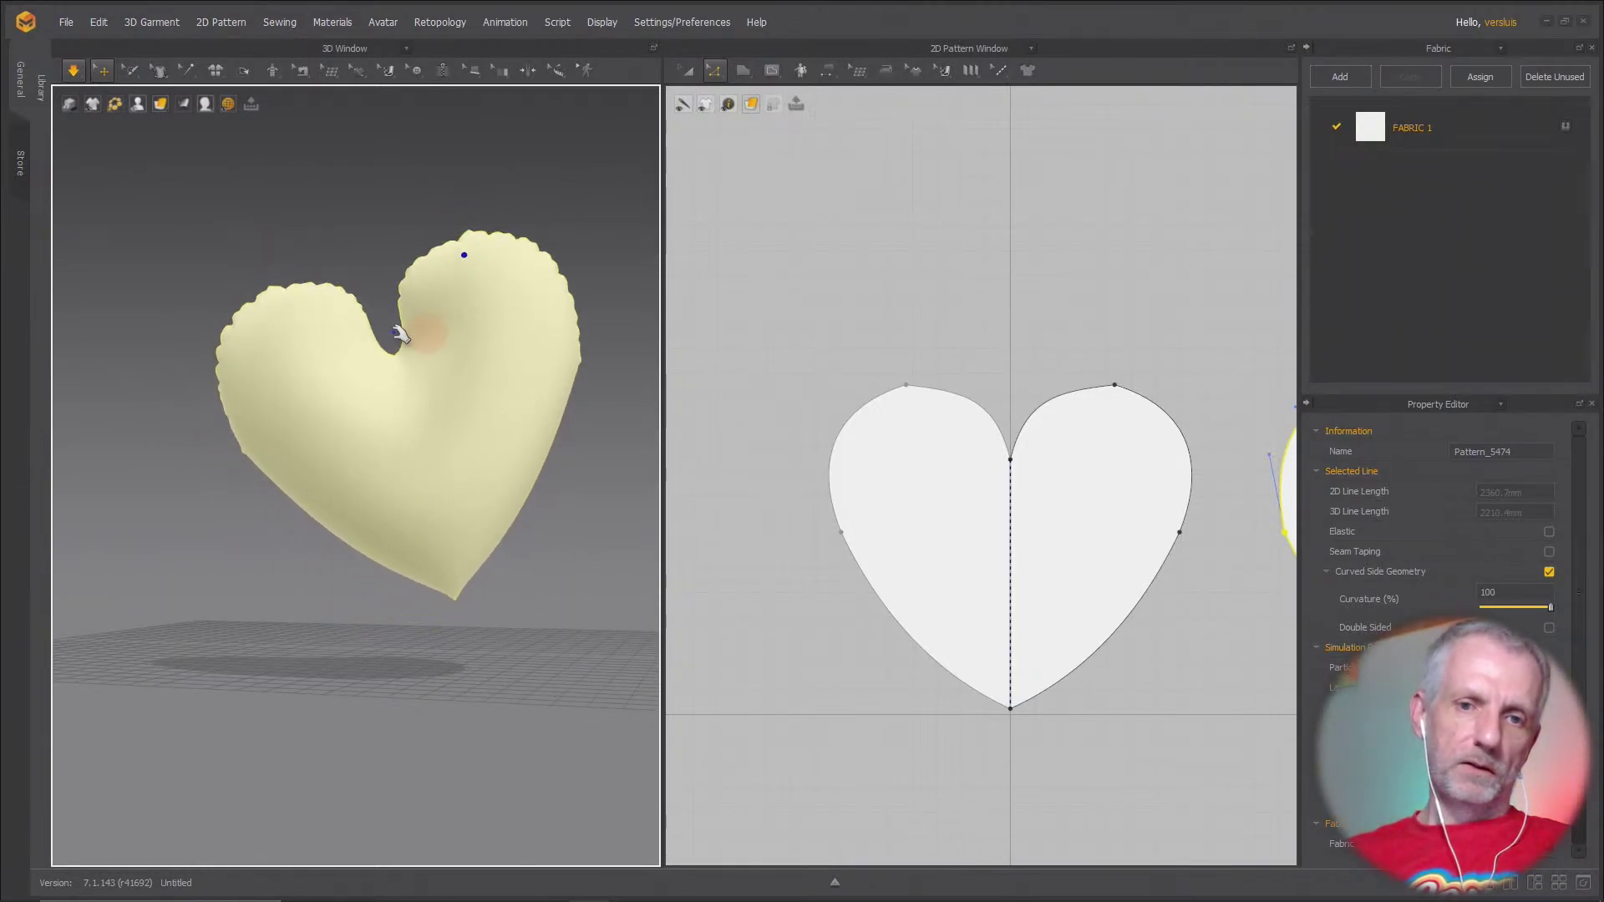
{"action": "left_click_drag", "start_coordinate": [449, 408], "coordinate": [490, 458]}
{"action": "right_click_drag", "start_coordinate": [491, 458], "coordinate": [322, 477]}
{"action": "left_click_drag", "start_coordinate": [334, 475], "coordinate": [405, 512]}
{"action": "right_click_drag", "start_coordinate": [405, 512], "coordinate": [369, 394]}
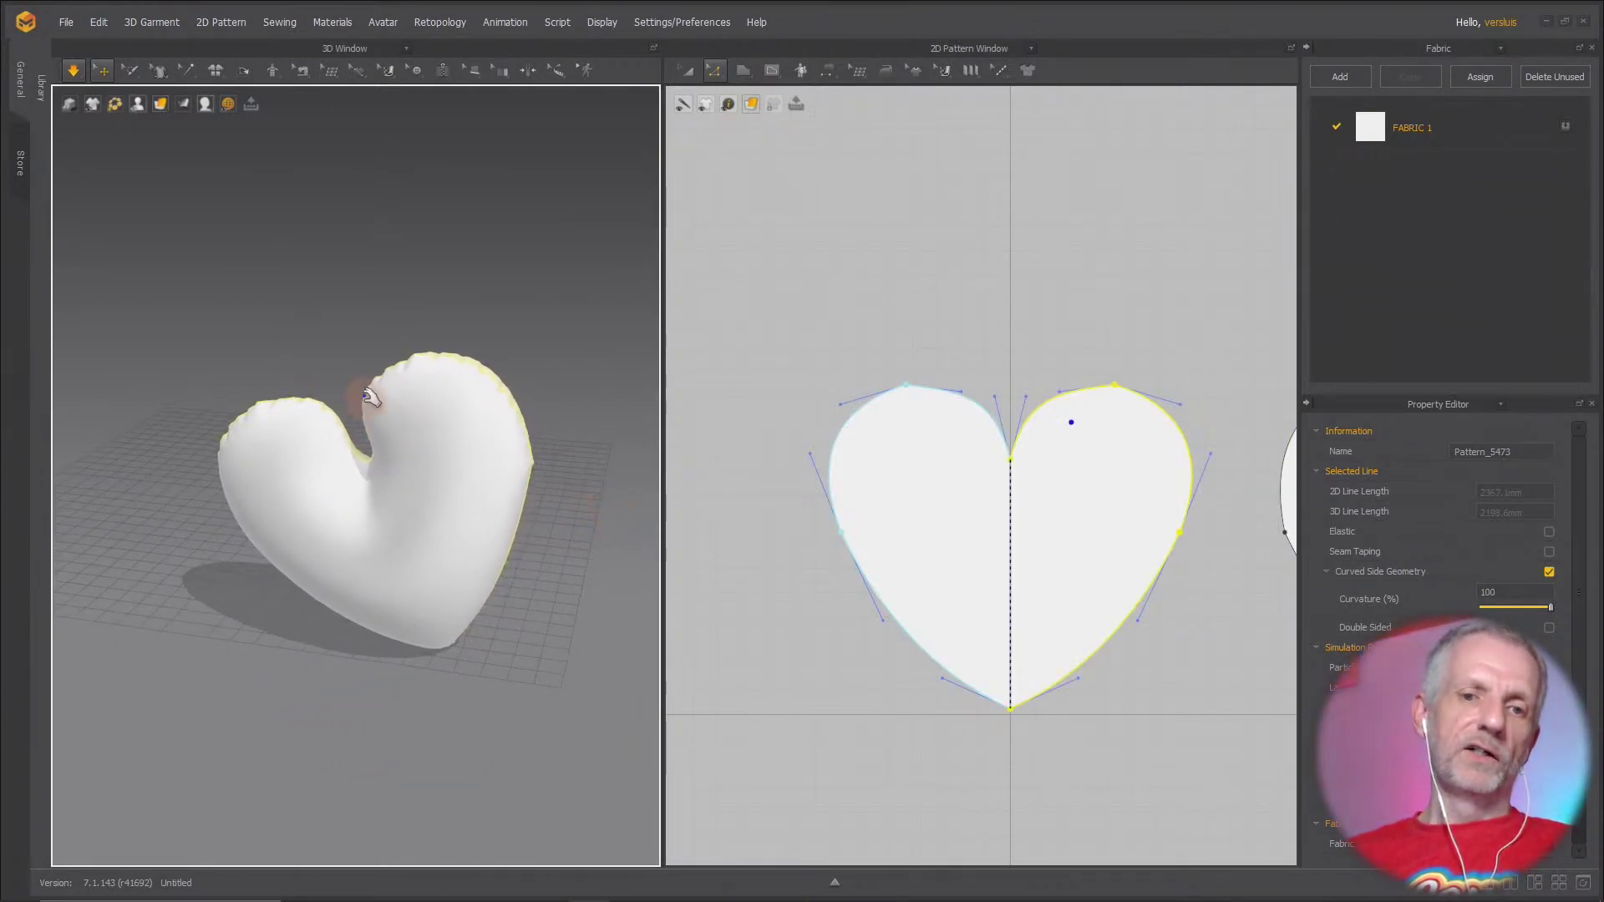
{"action": "left_click_drag", "start_coordinate": [284, 413], "coordinate": [334, 287]}
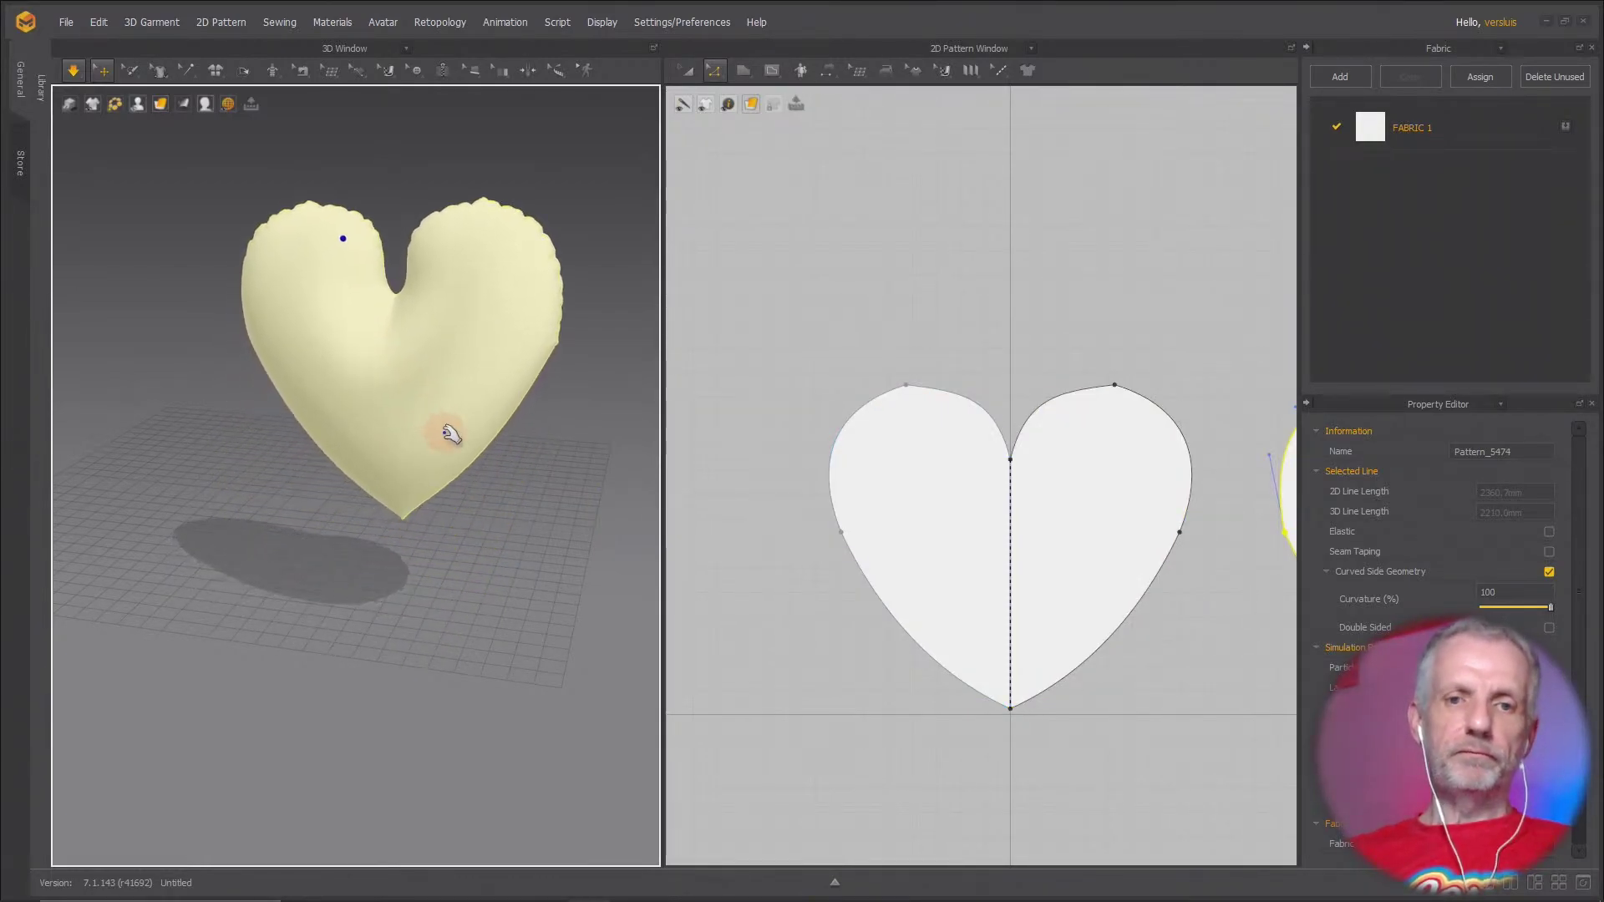
{"action": "right_click_drag", "start_coordinate": [505, 459], "coordinate": [522, 538]}
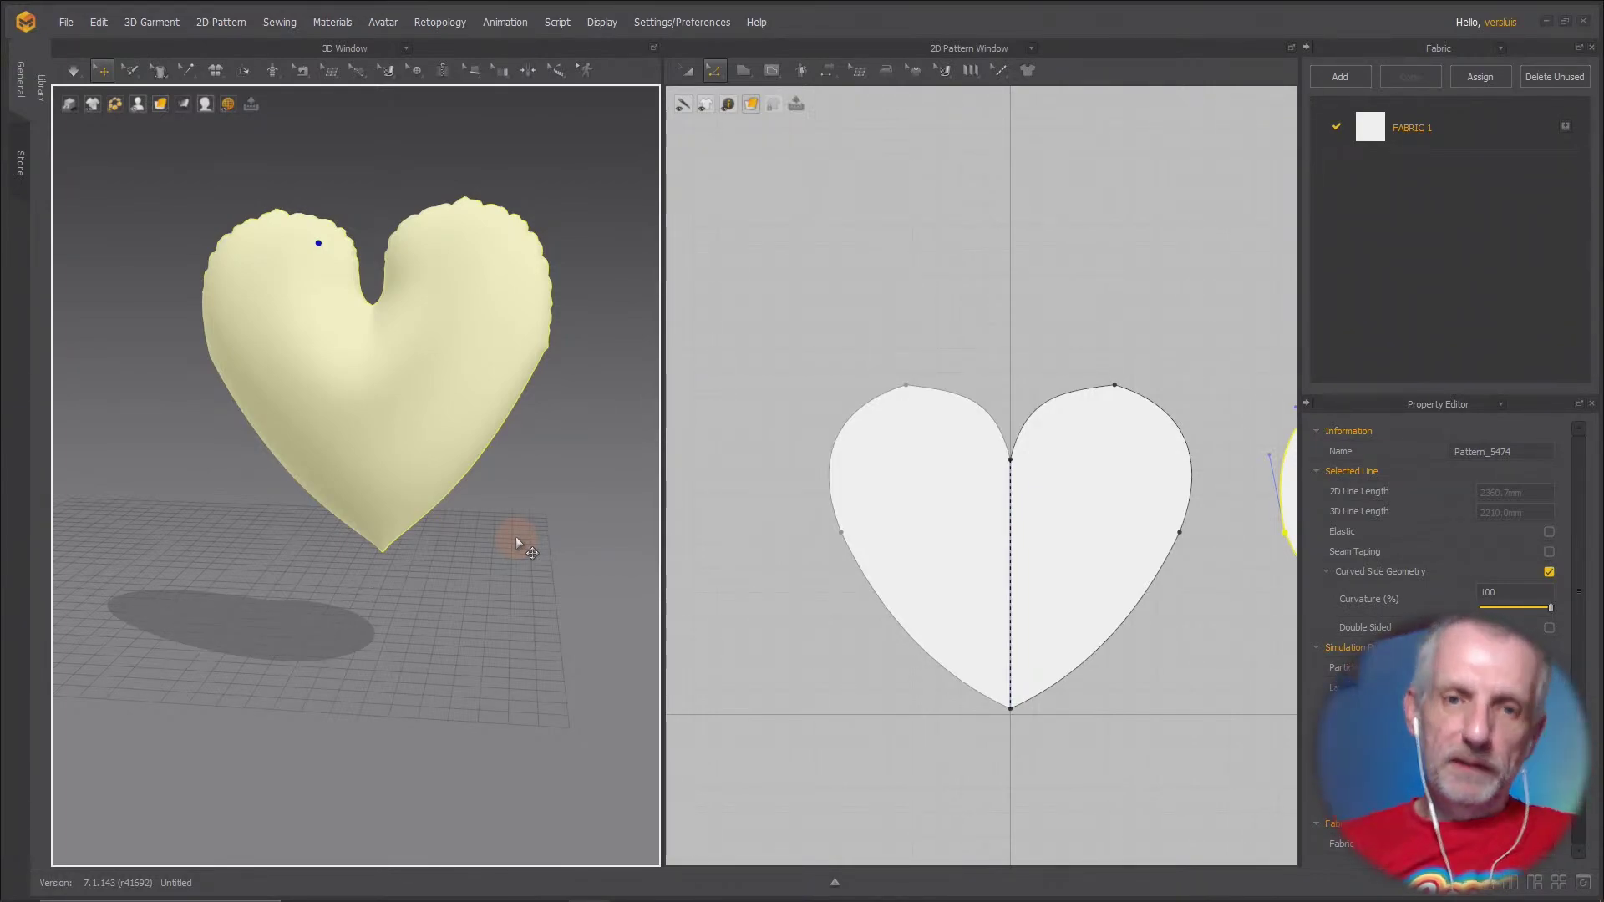
Save the project as a new project file named "Heart Balloono 2" in the Promos folder
{"action": "left_click", "coordinate": [57, 22]}
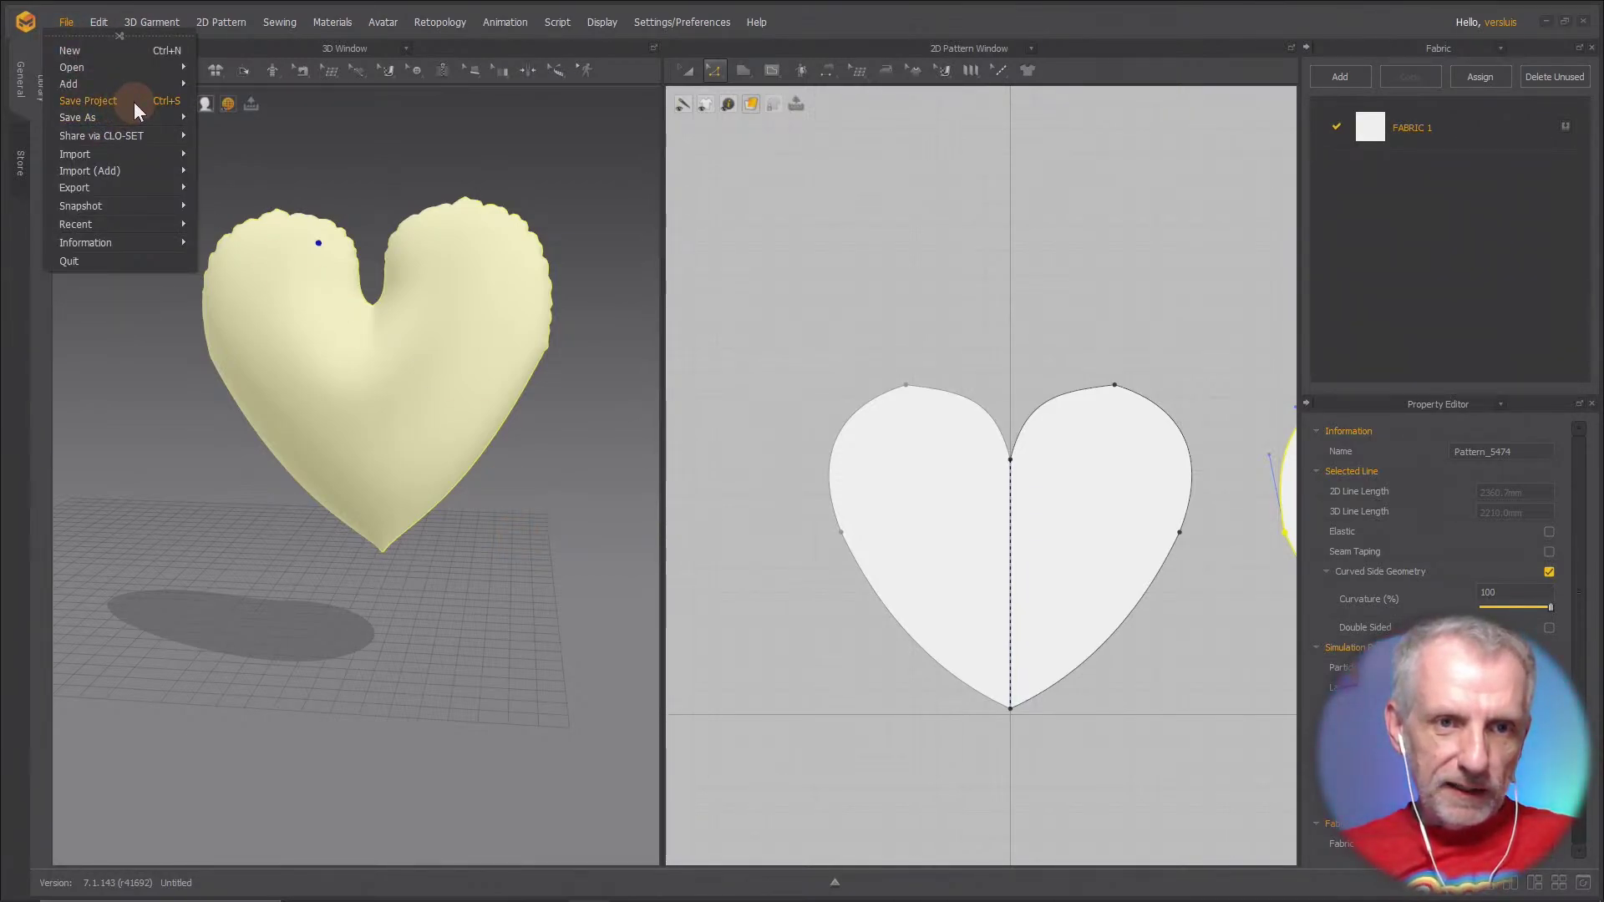
{"action": "mouse_move", "coordinate": [147, 121]}
{"action": "left_click", "coordinate": [274, 119]}
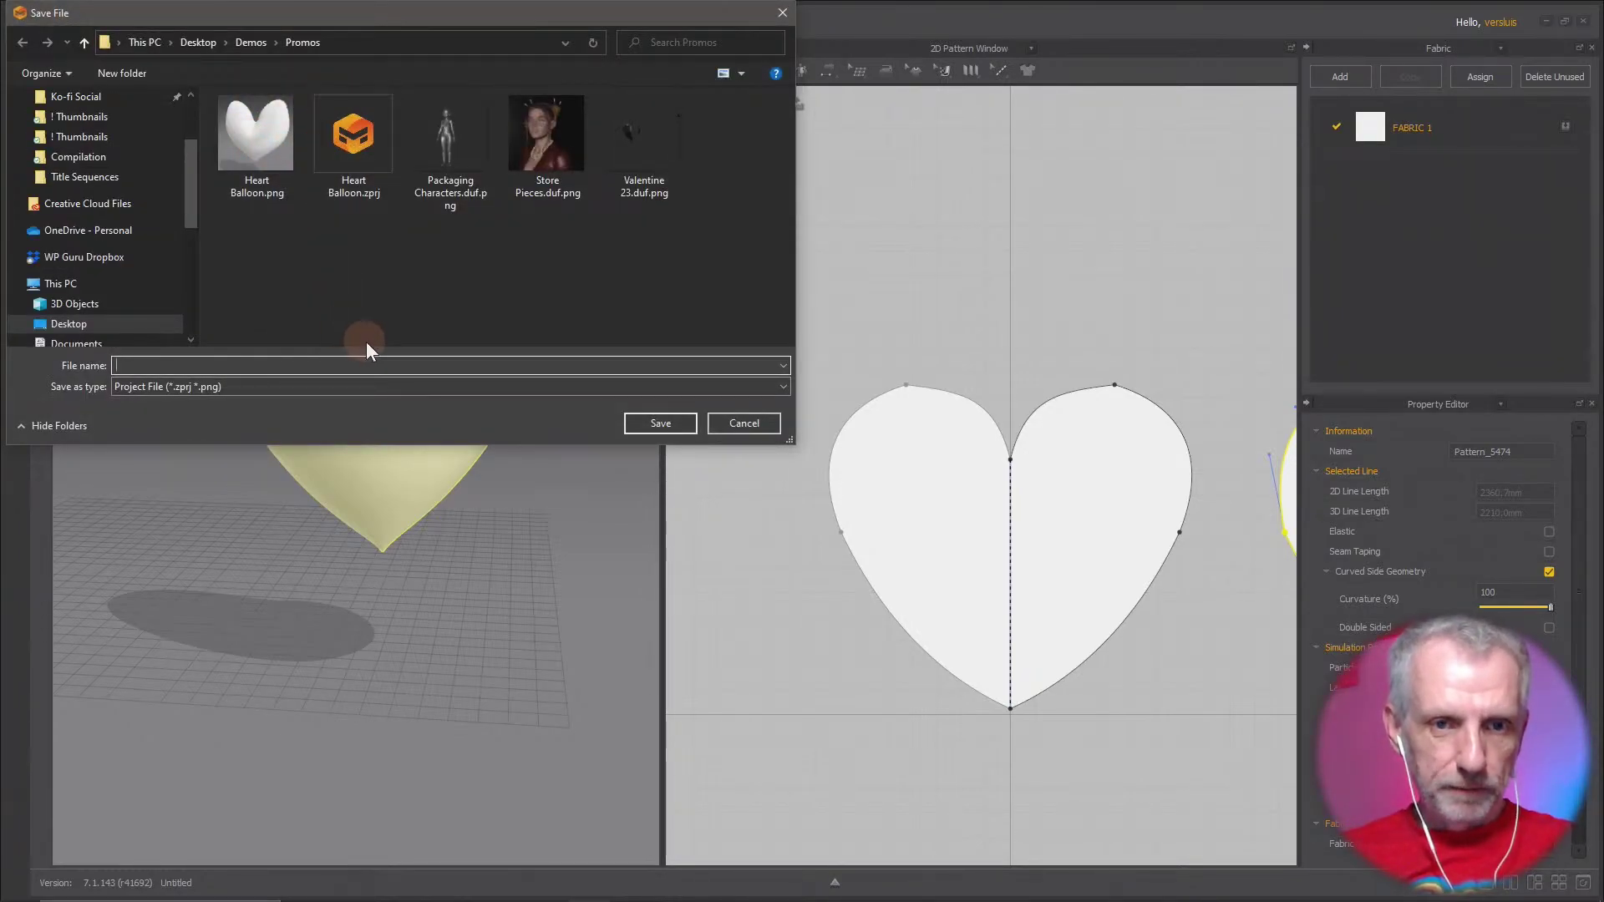
{"action": "type", "text": "Heart "}
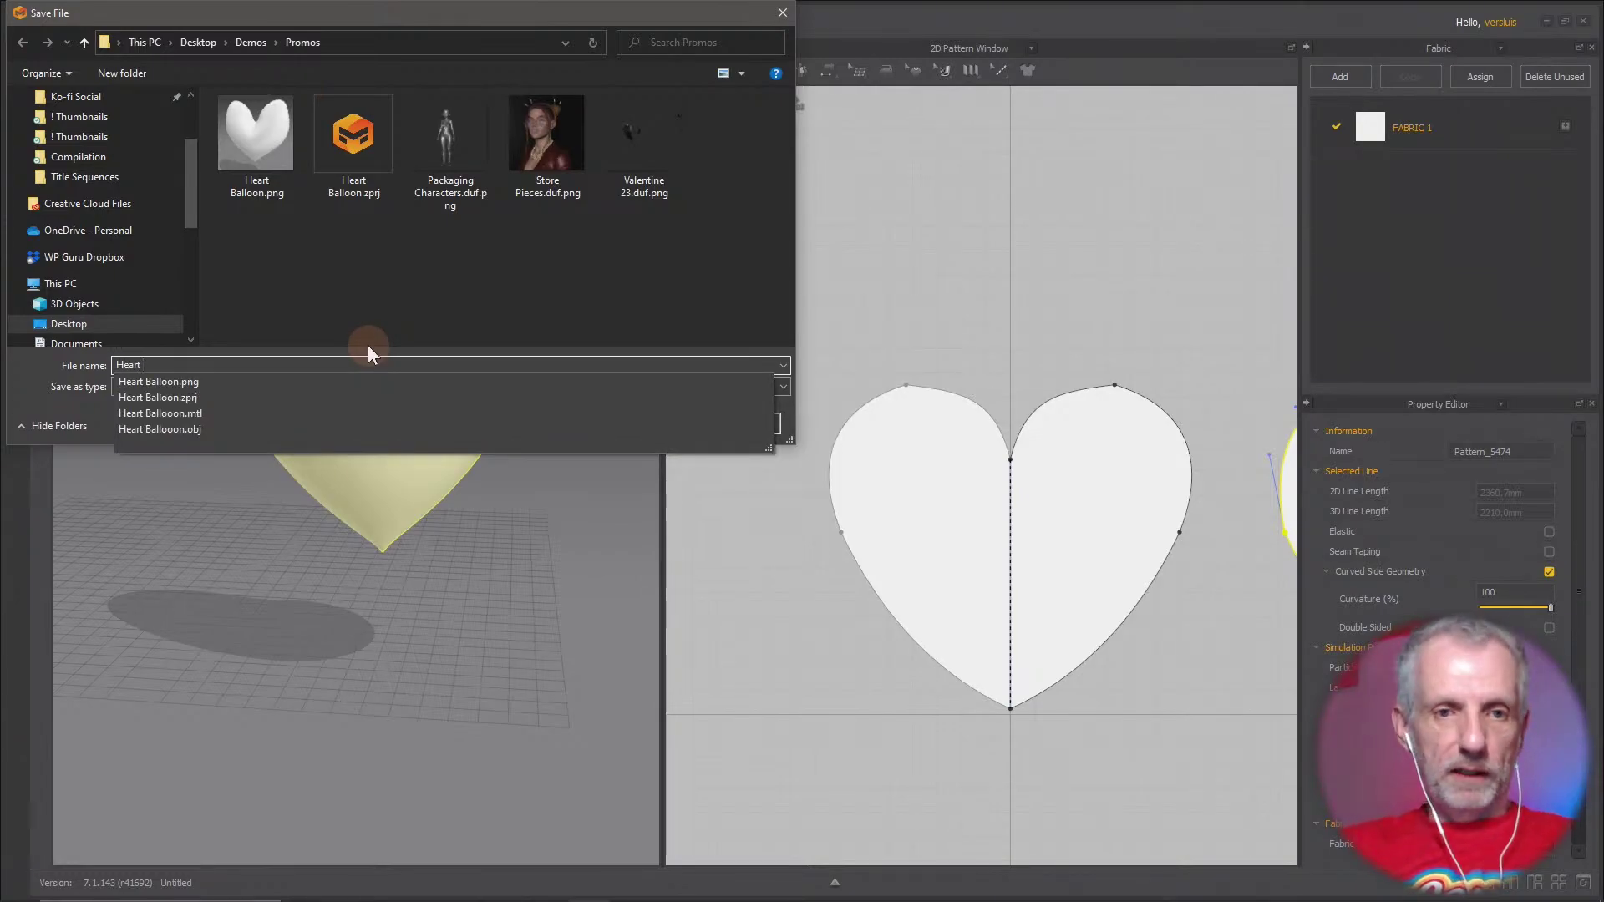
{"action": "type", "text": "Balloon 2"}
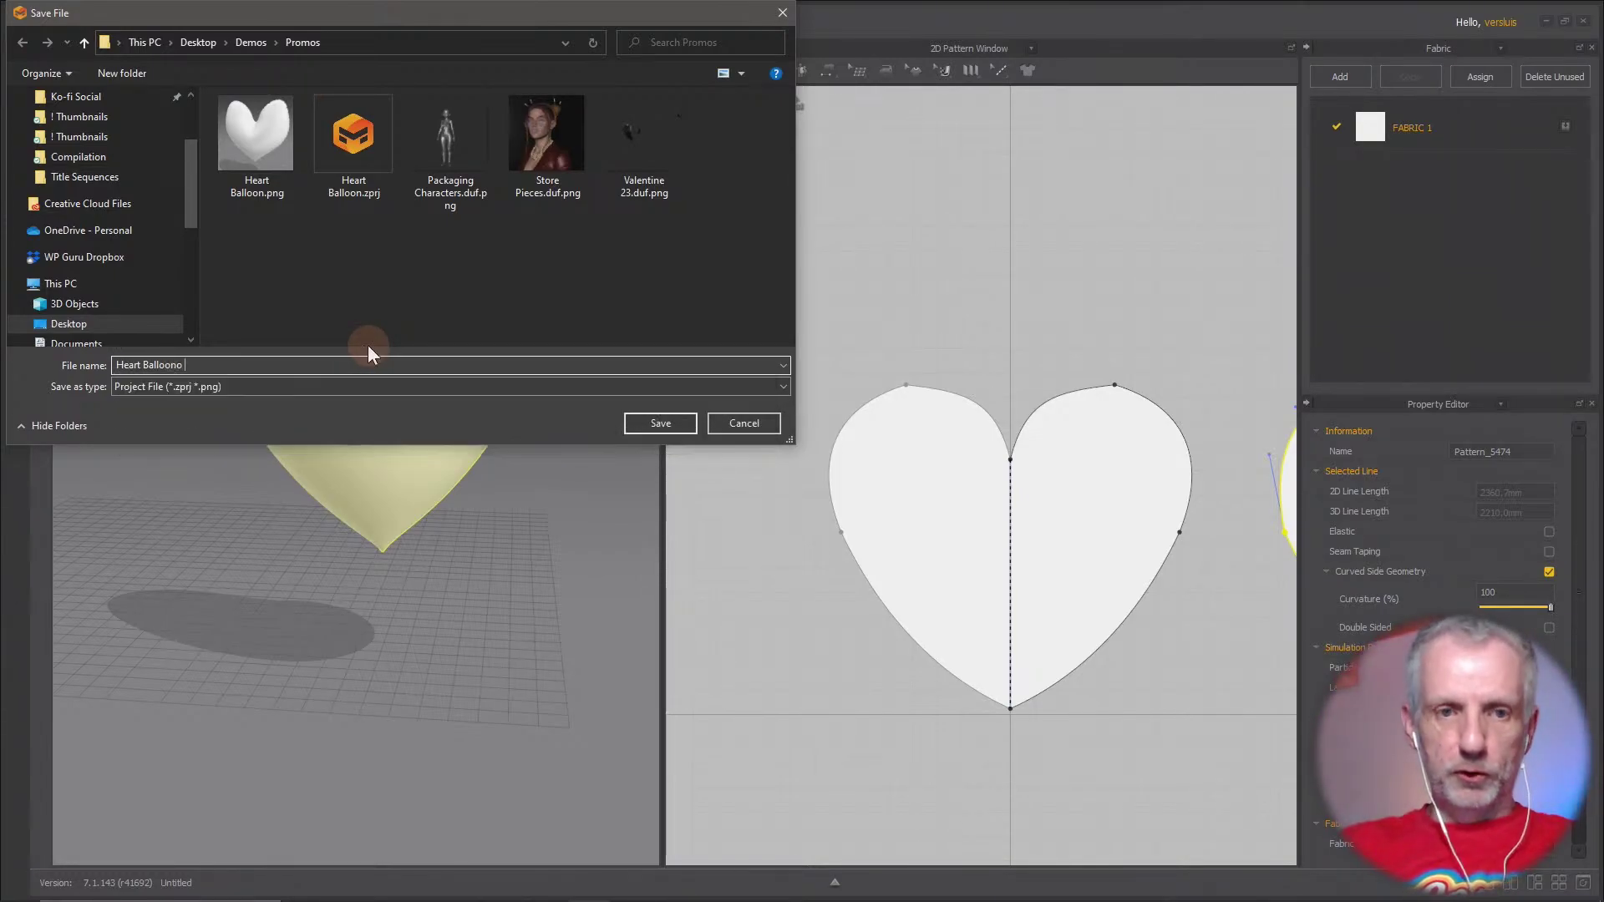
{"action": "key", "text": "Return"}
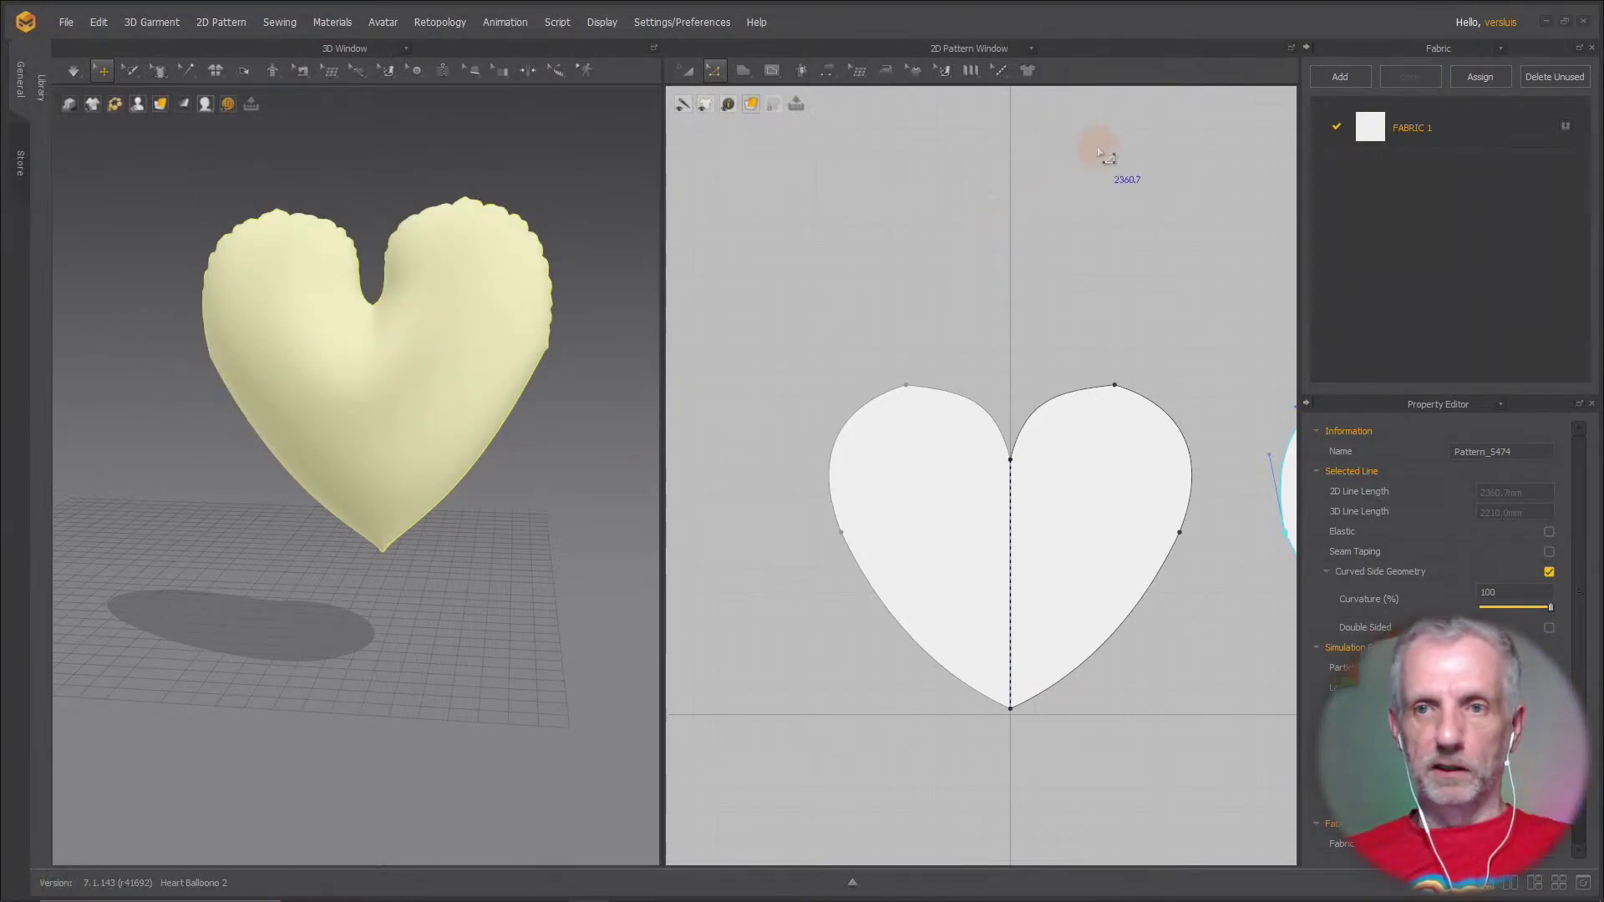
Switch the 2D pattern view to the UV Editor and fit both heart patterns' UVs together into the 0-1 space
{"action": "left_click", "coordinate": [1033, 49]}
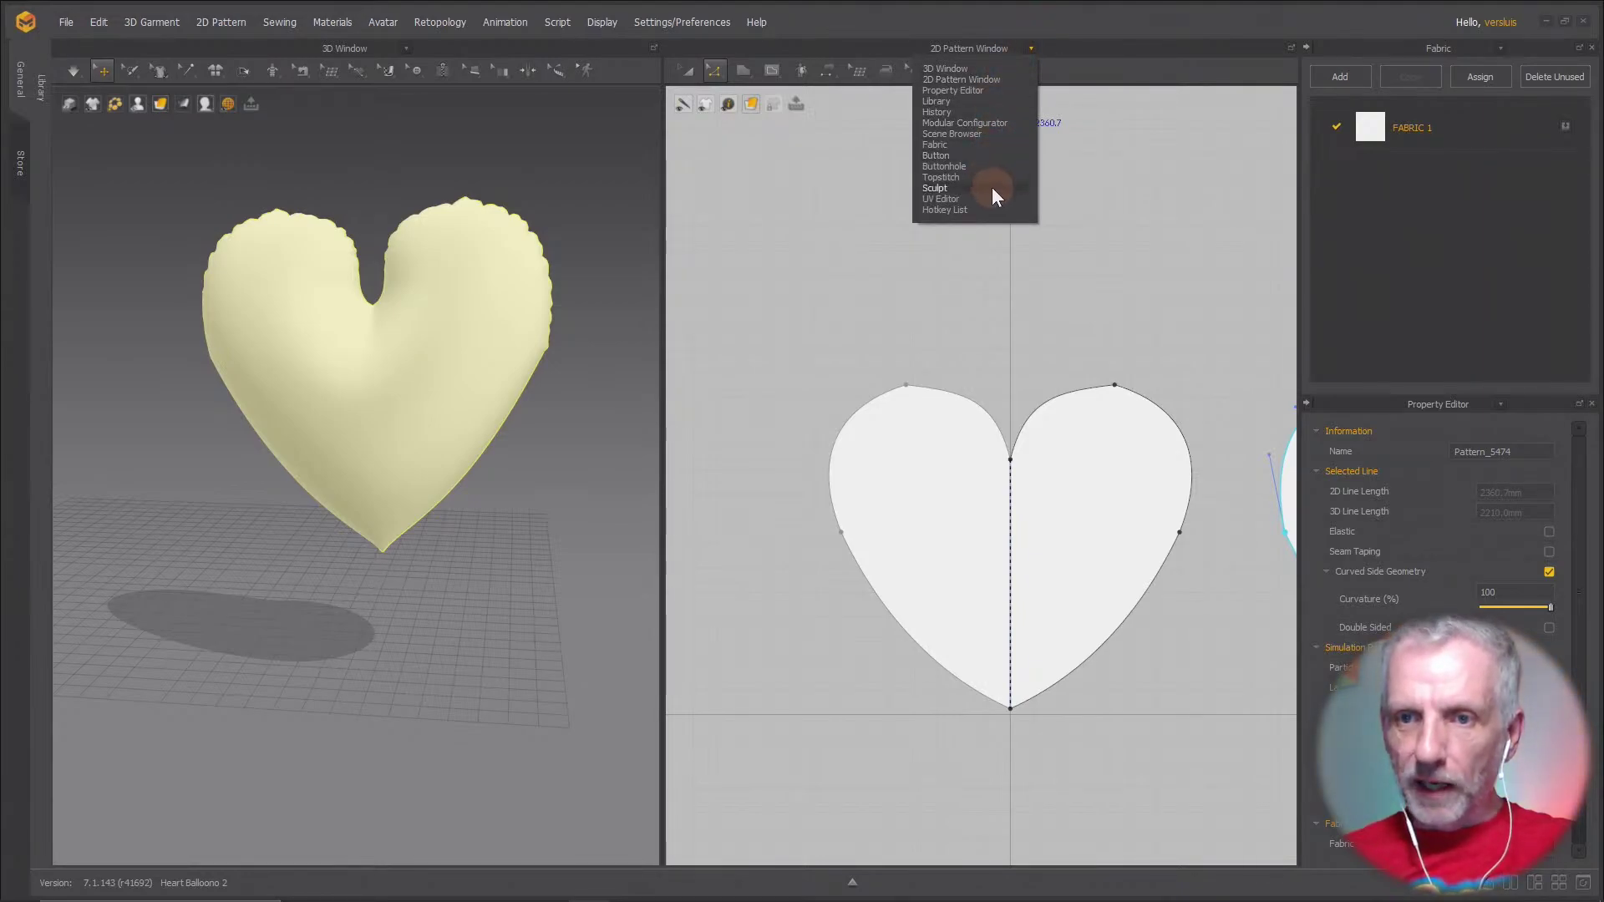
{"action": "left_click", "coordinate": [988, 198]}
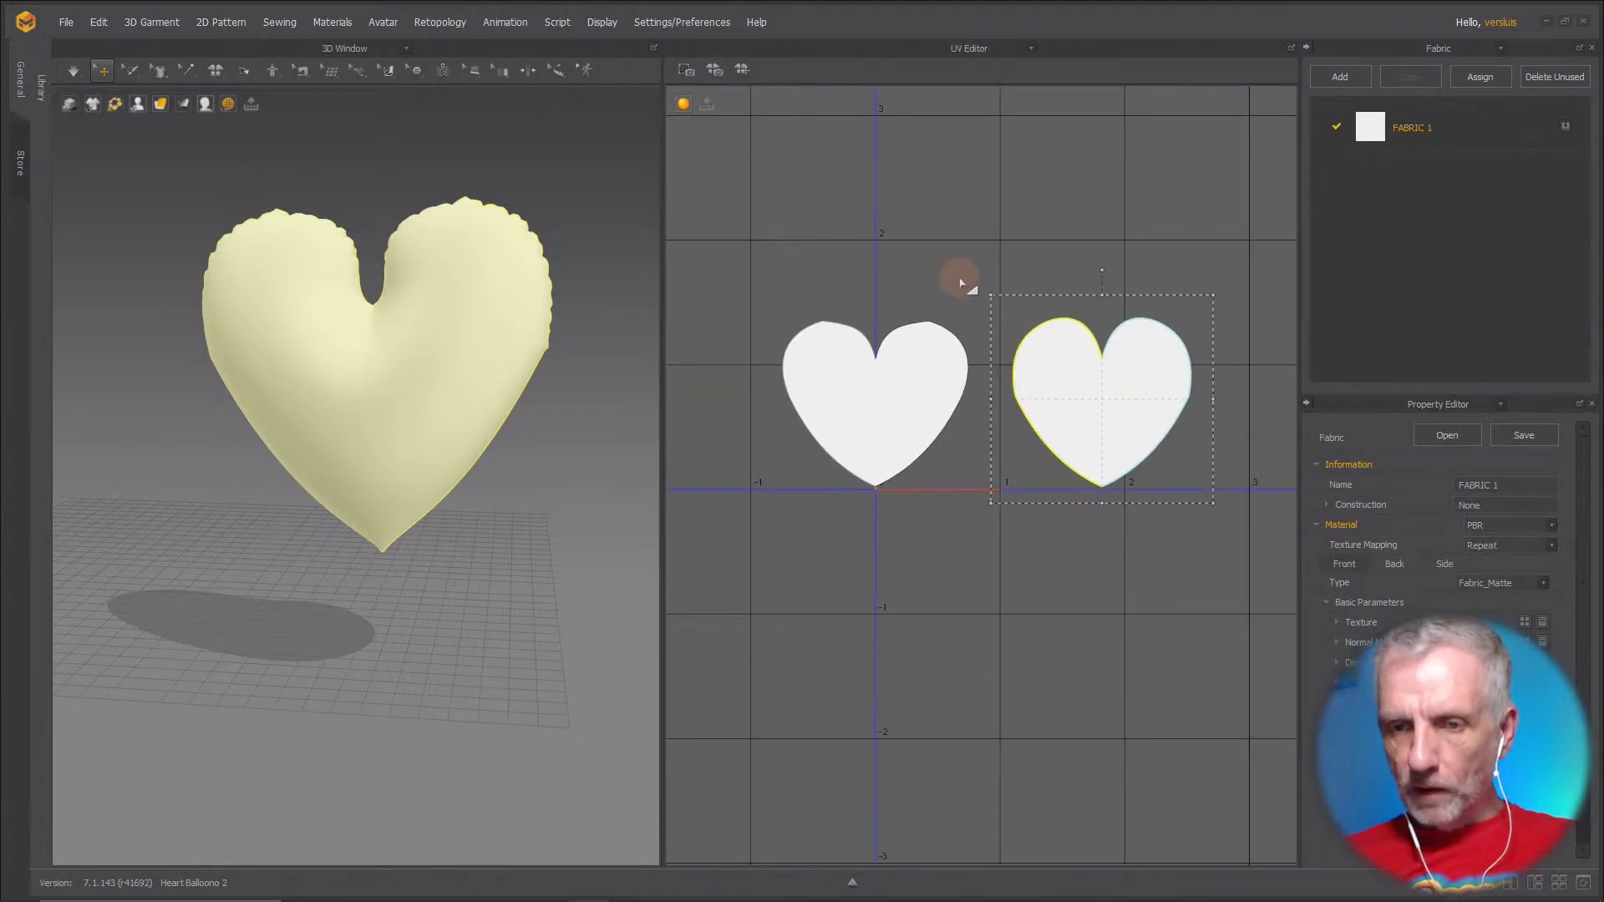
{"action": "left_click_drag", "start_coordinate": [790, 248], "coordinate": [1126, 439]}
{"action": "left_click", "coordinate": [1159, 458]}
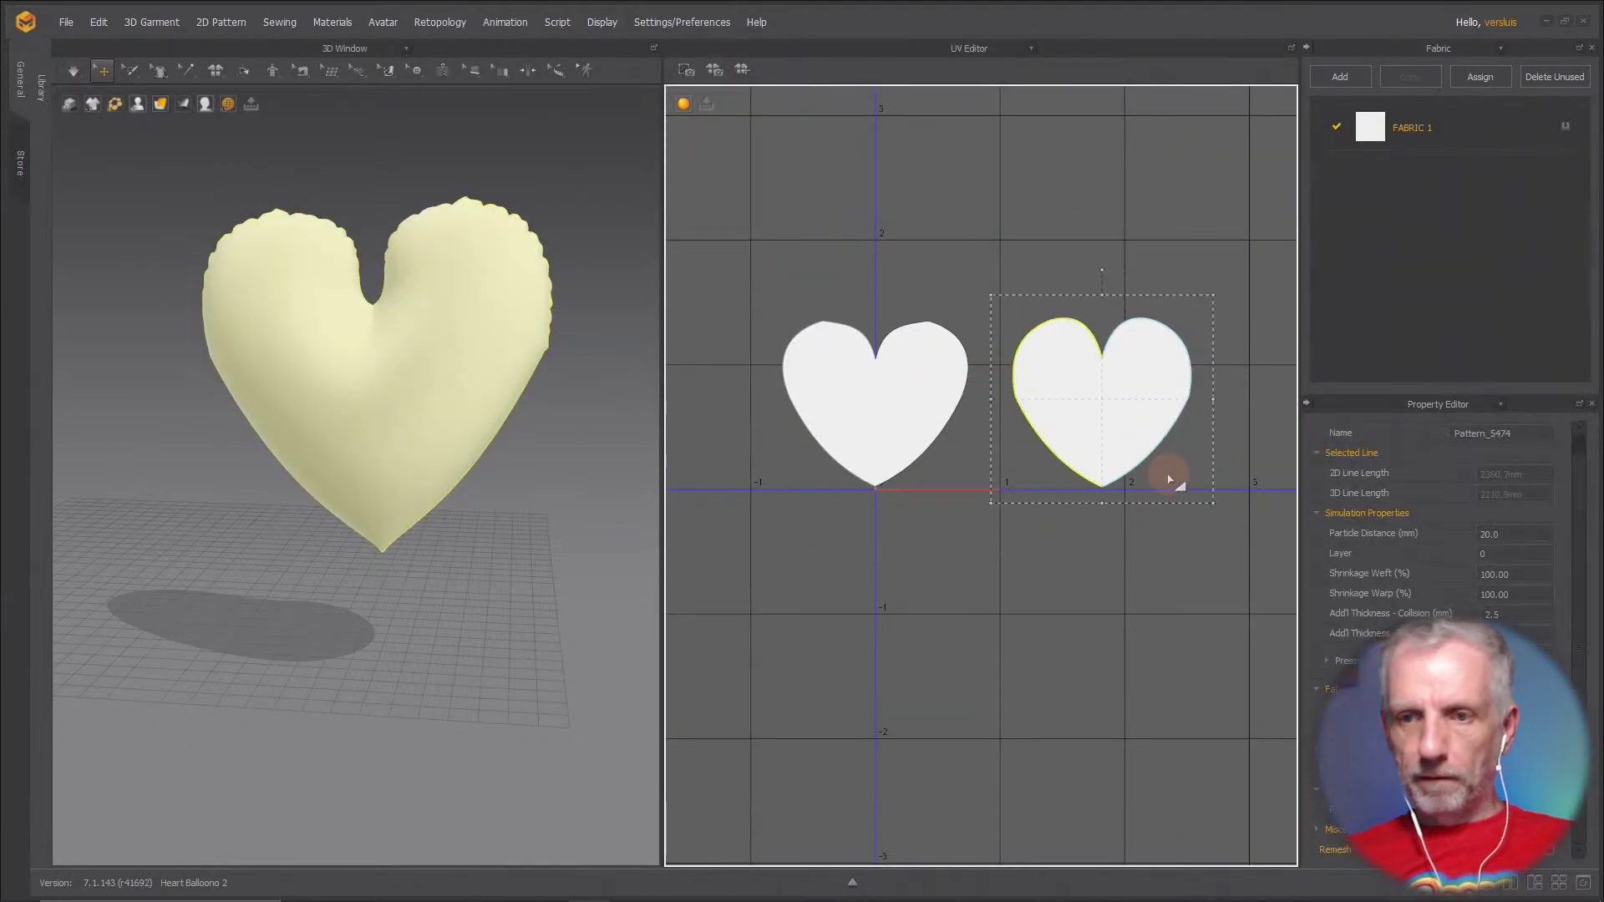
{"action": "left_click", "coordinate": [851, 383]}
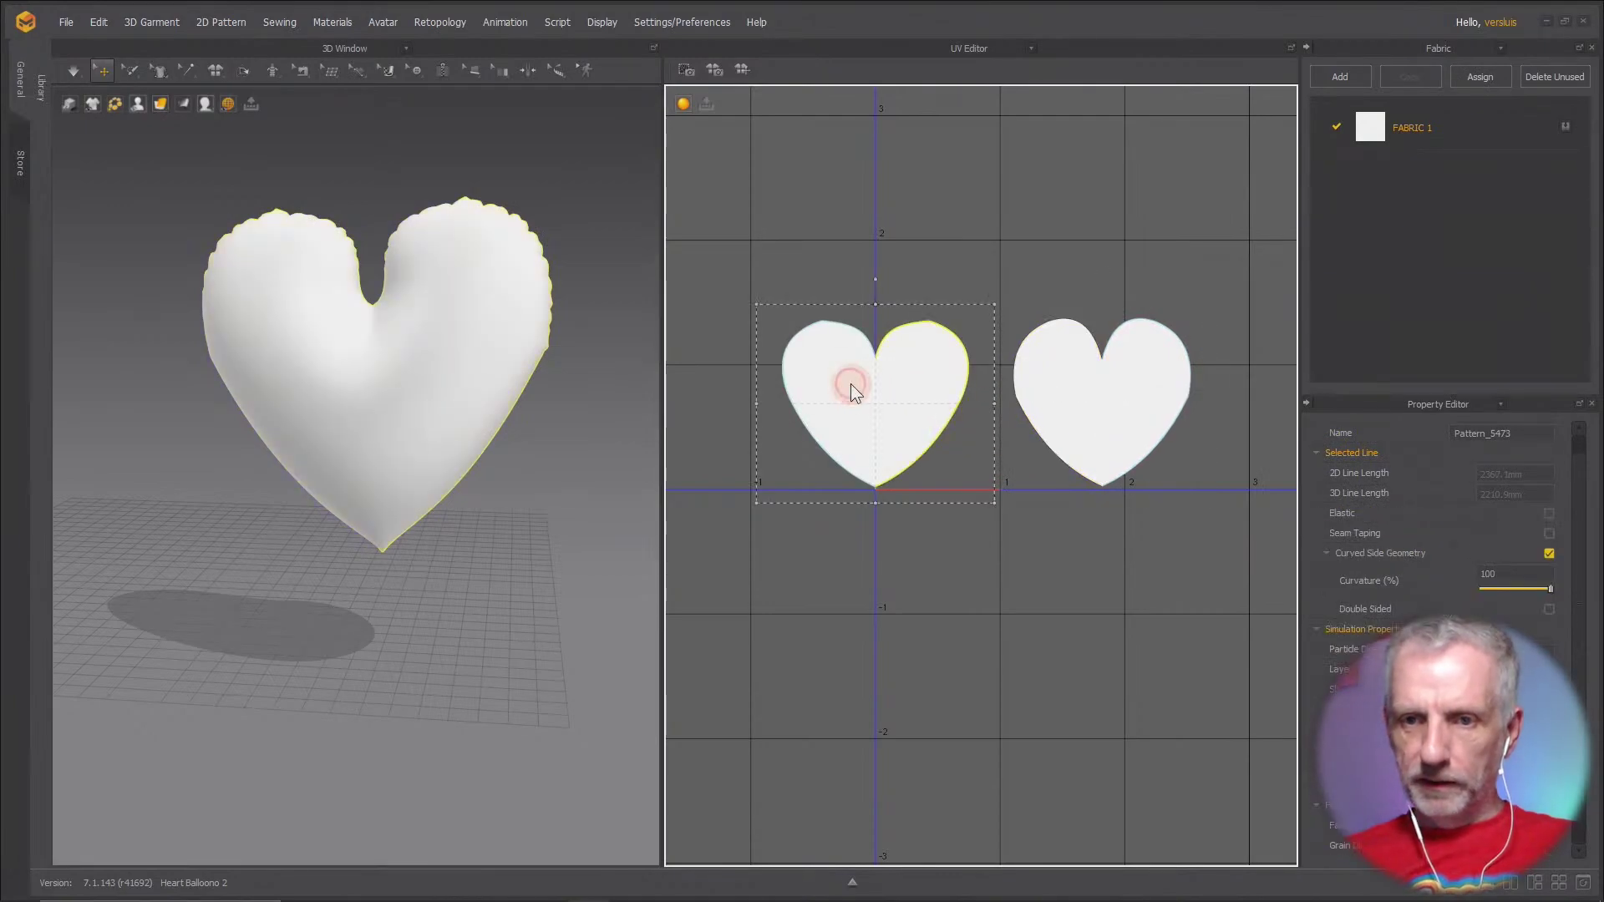
{"action": "left_click", "coordinate": [1031, 400], "text": "shift"}
{"action": "left_click", "coordinate": [1031, 399], "text": "shift"}
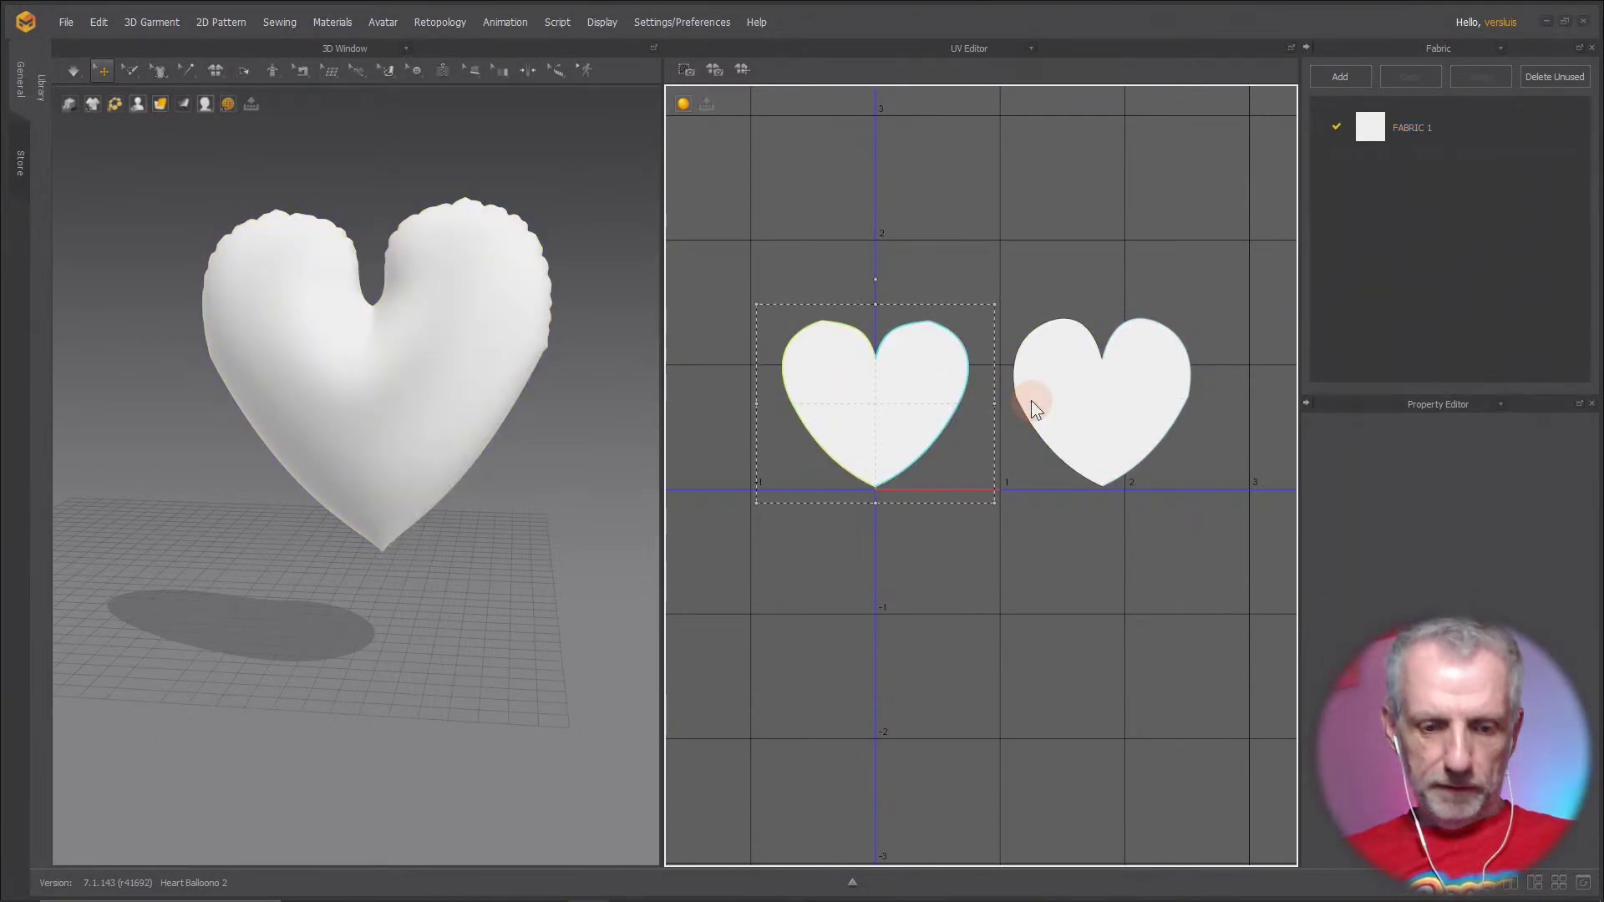
{"action": "left_click", "coordinate": [1031, 399], "text": "shift"}
{"action": "right_click", "coordinate": [1038, 396]}
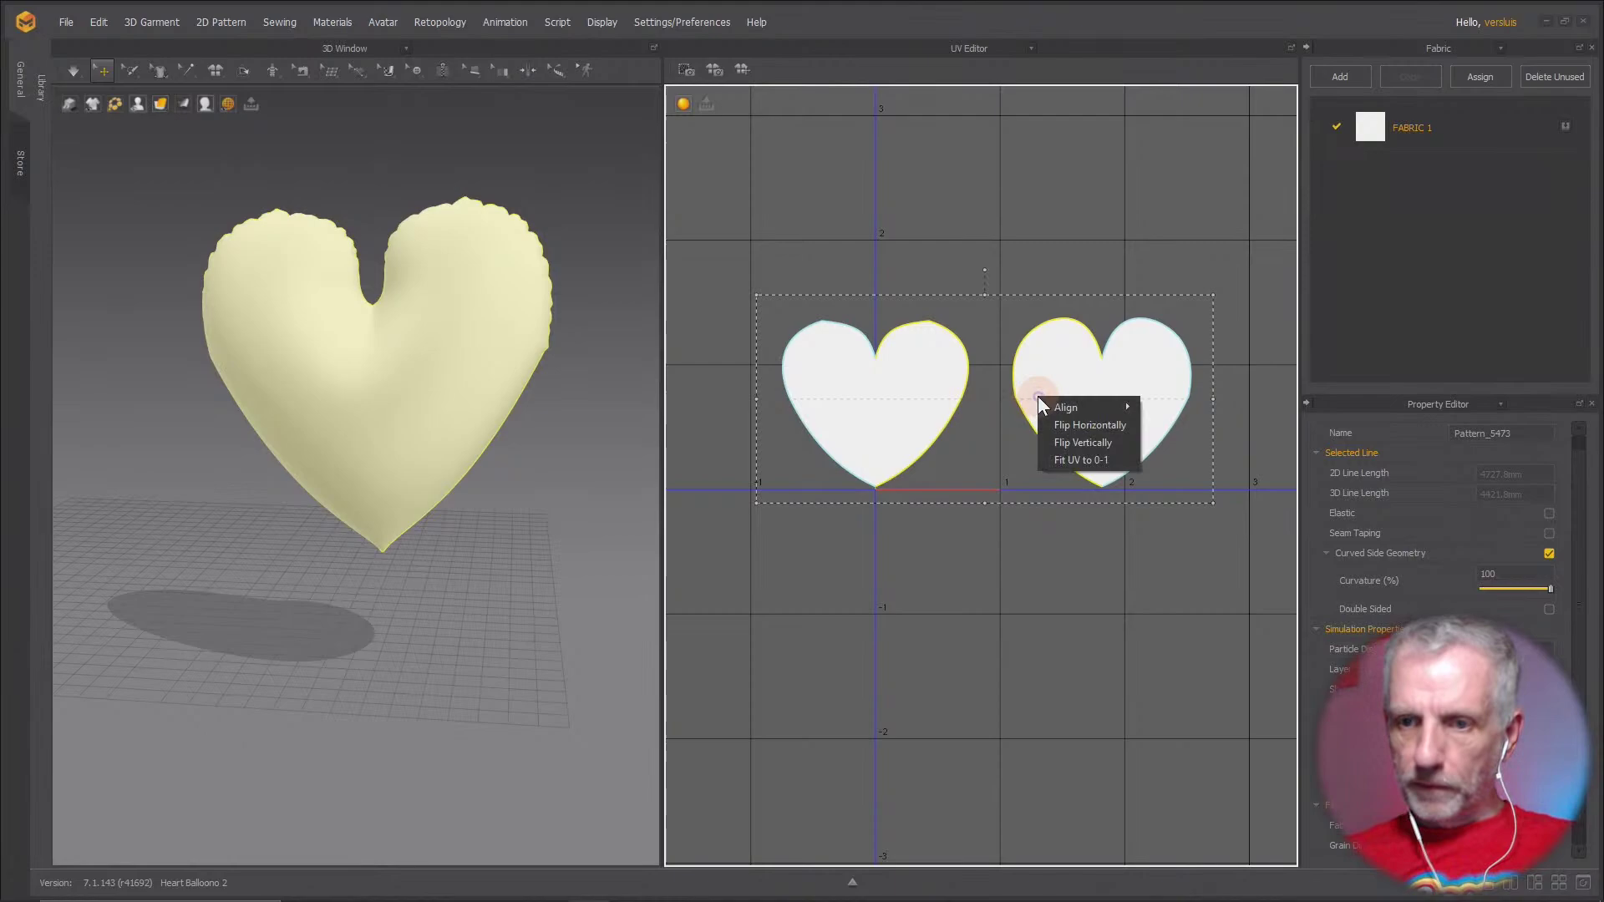
{"action": "left_click", "coordinate": [1093, 464]}
{"action": "left_click", "coordinate": [777, 481]}
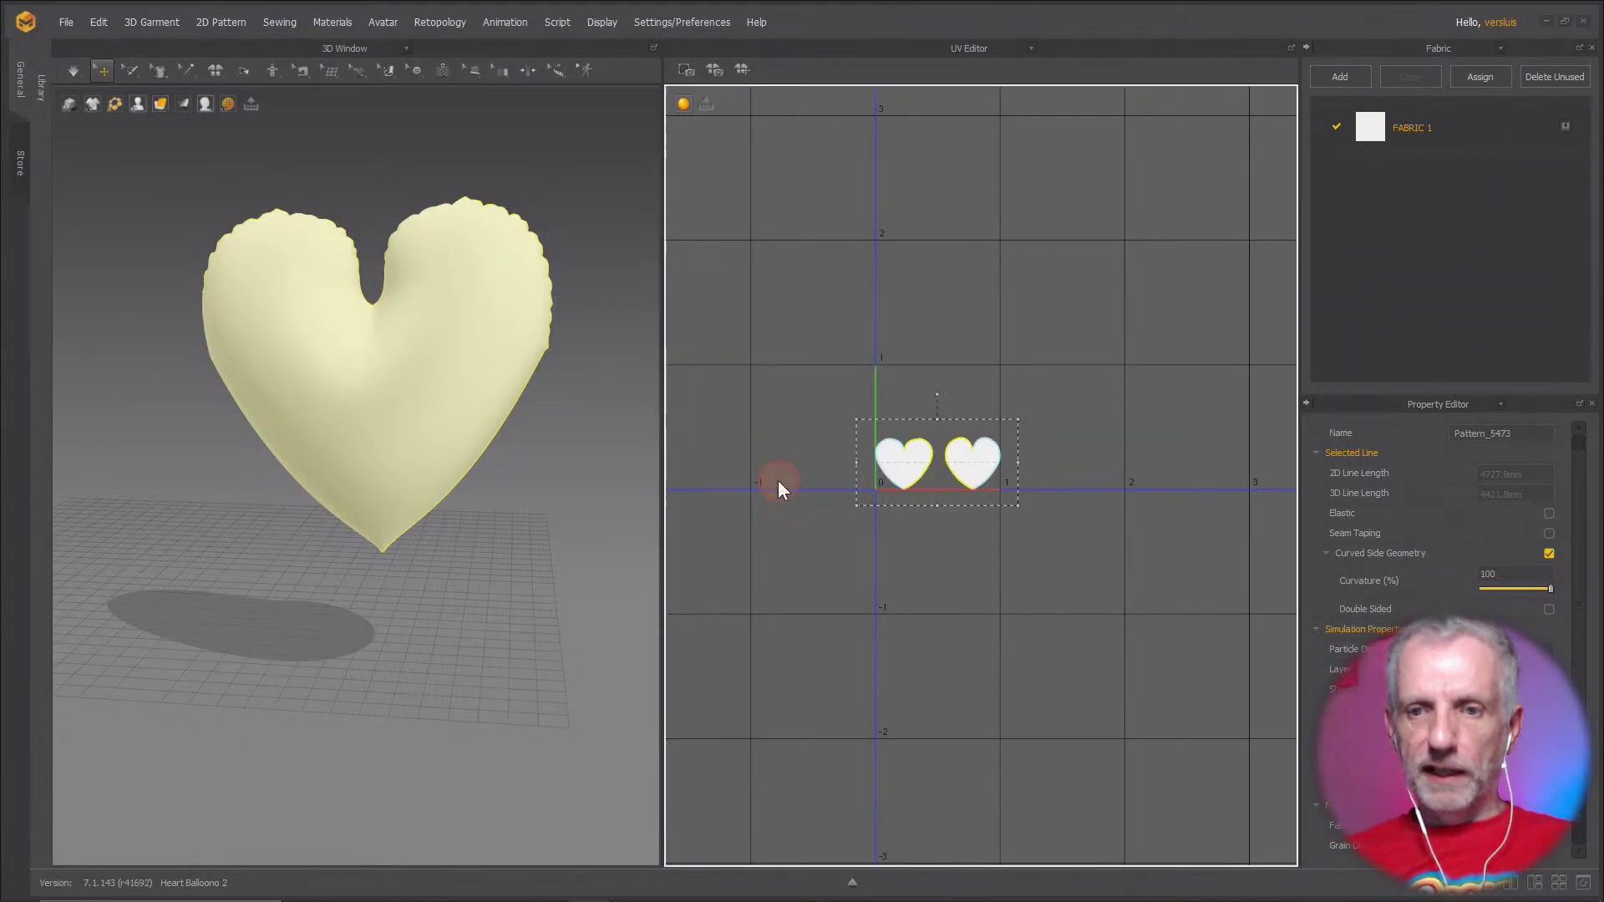
Move the second heart's UV island diagonally above the first, and refit both islands to 0-1 using Length (Absolute)
{"action": "scroll", "coordinate": [926, 473], "scroll_direction": "up", "scroll_amount": 3}
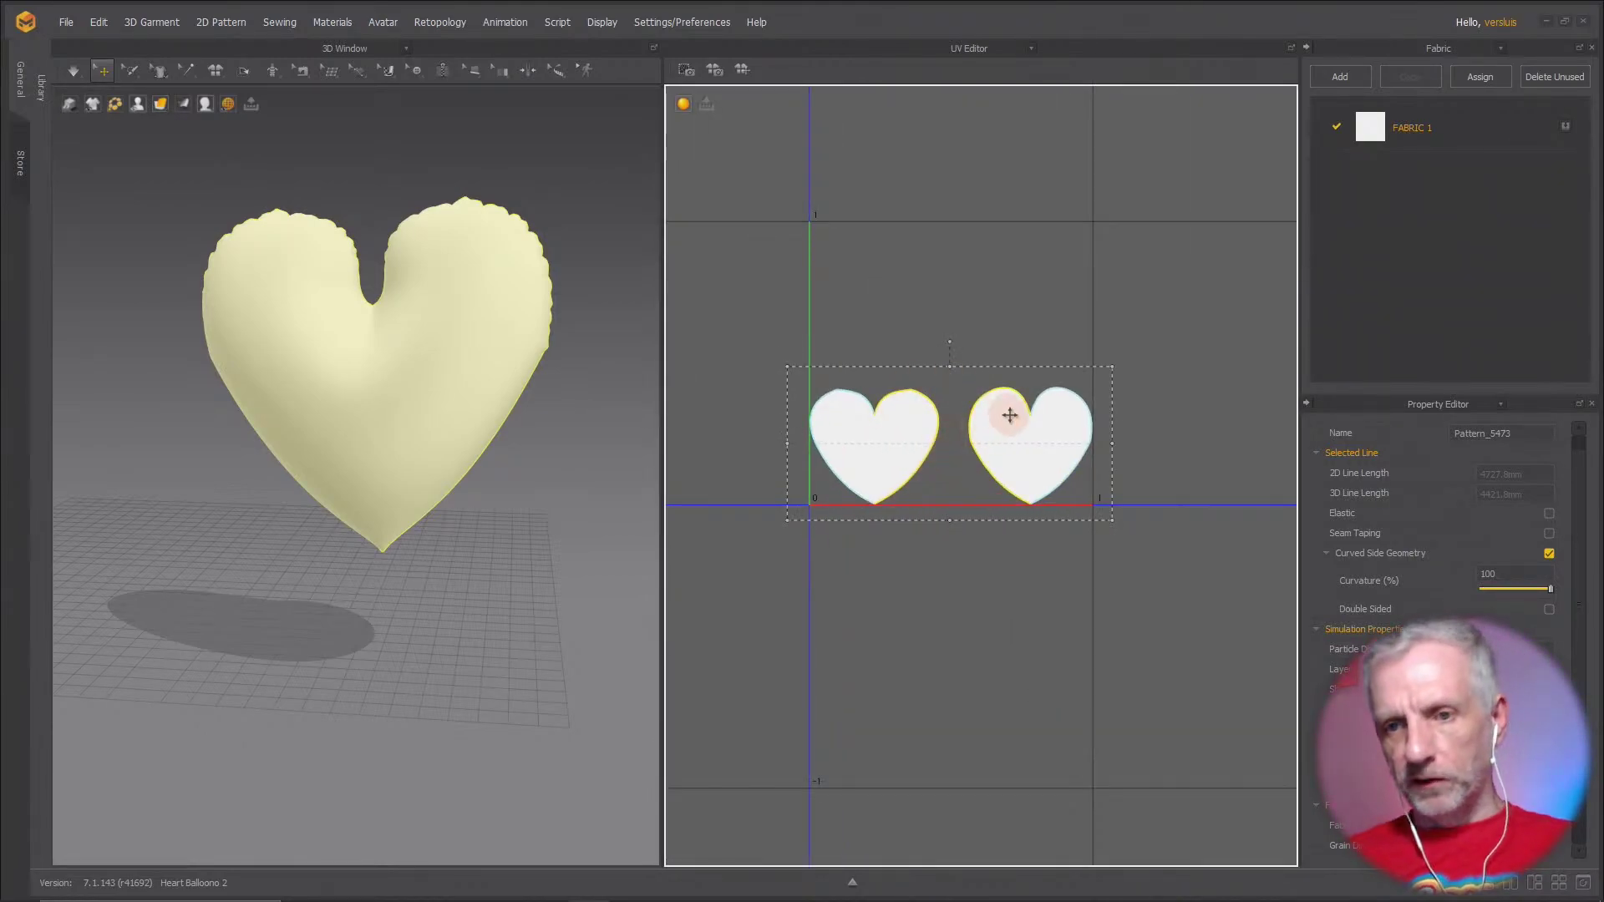
{"action": "left_click", "coordinate": [1067, 302]}
{"action": "left_click_drag", "start_coordinate": [1043, 464], "coordinate": [978, 357]}
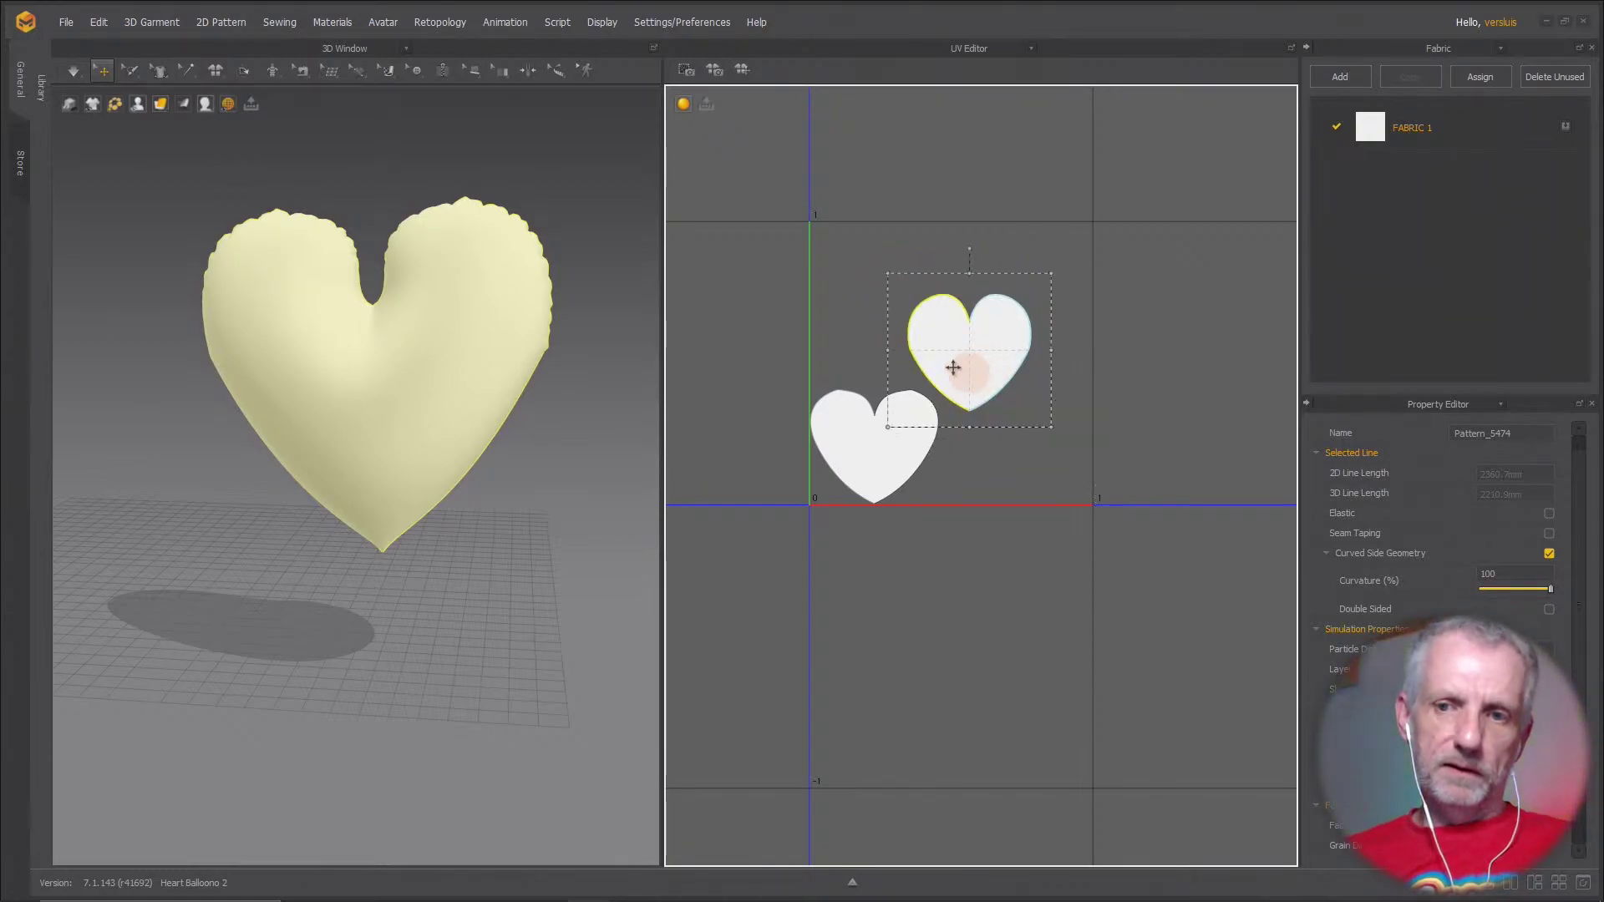
{"action": "left_click_drag", "start_coordinate": [763, 226], "coordinate": [1083, 589]}
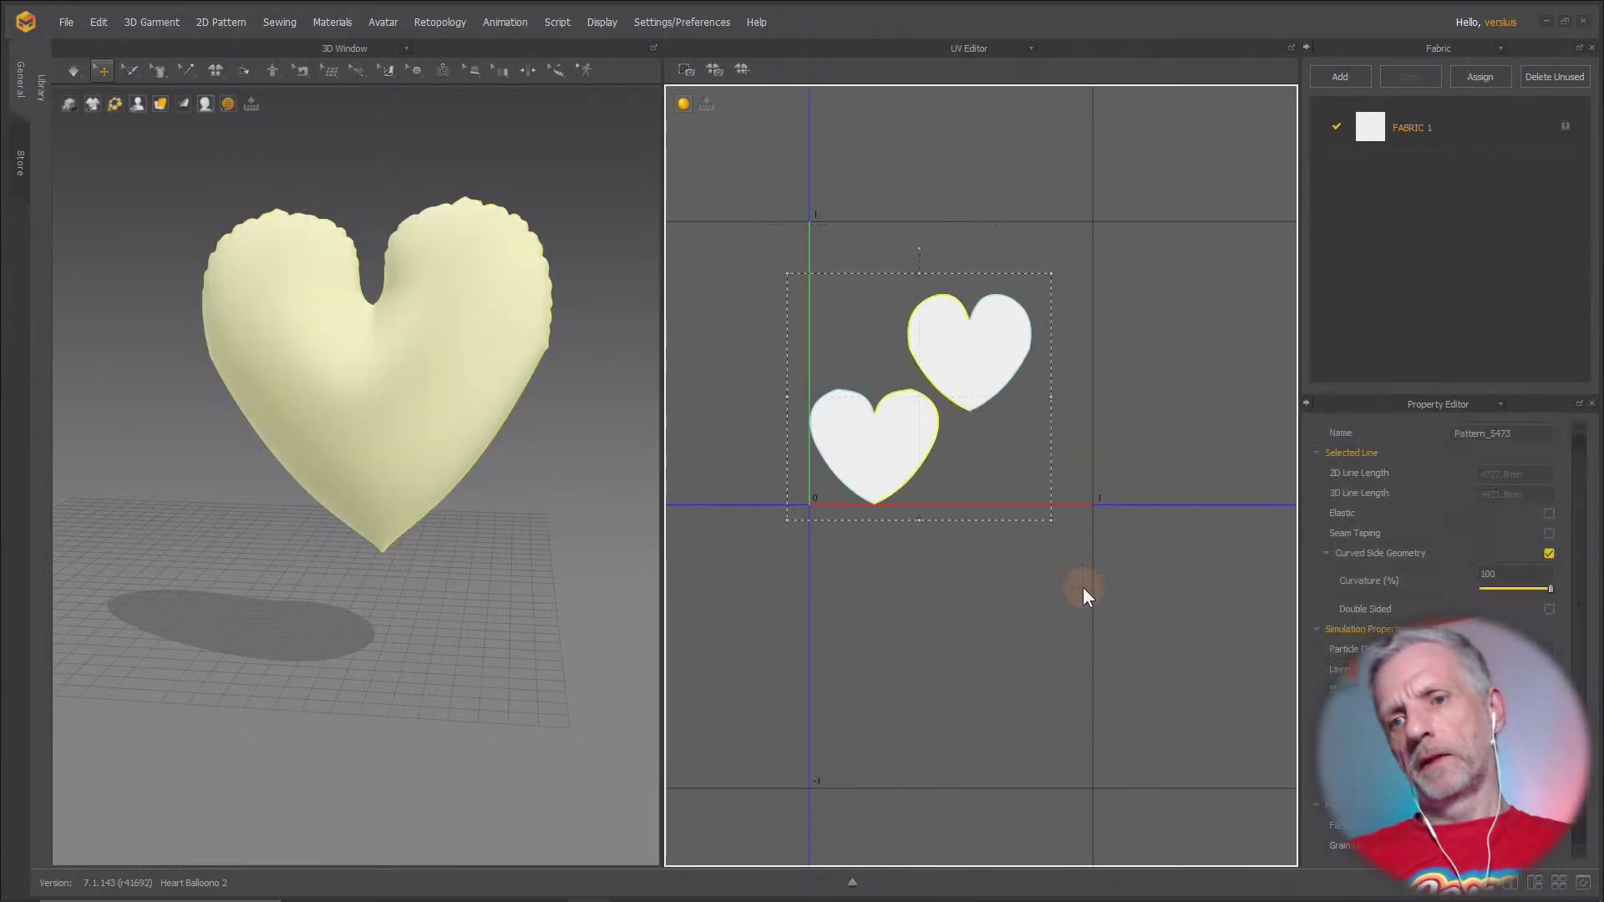
{"action": "right_click", "coordinate": [1003, 396]}
{"action": "left_click", "coordinate": [1051, 449]}
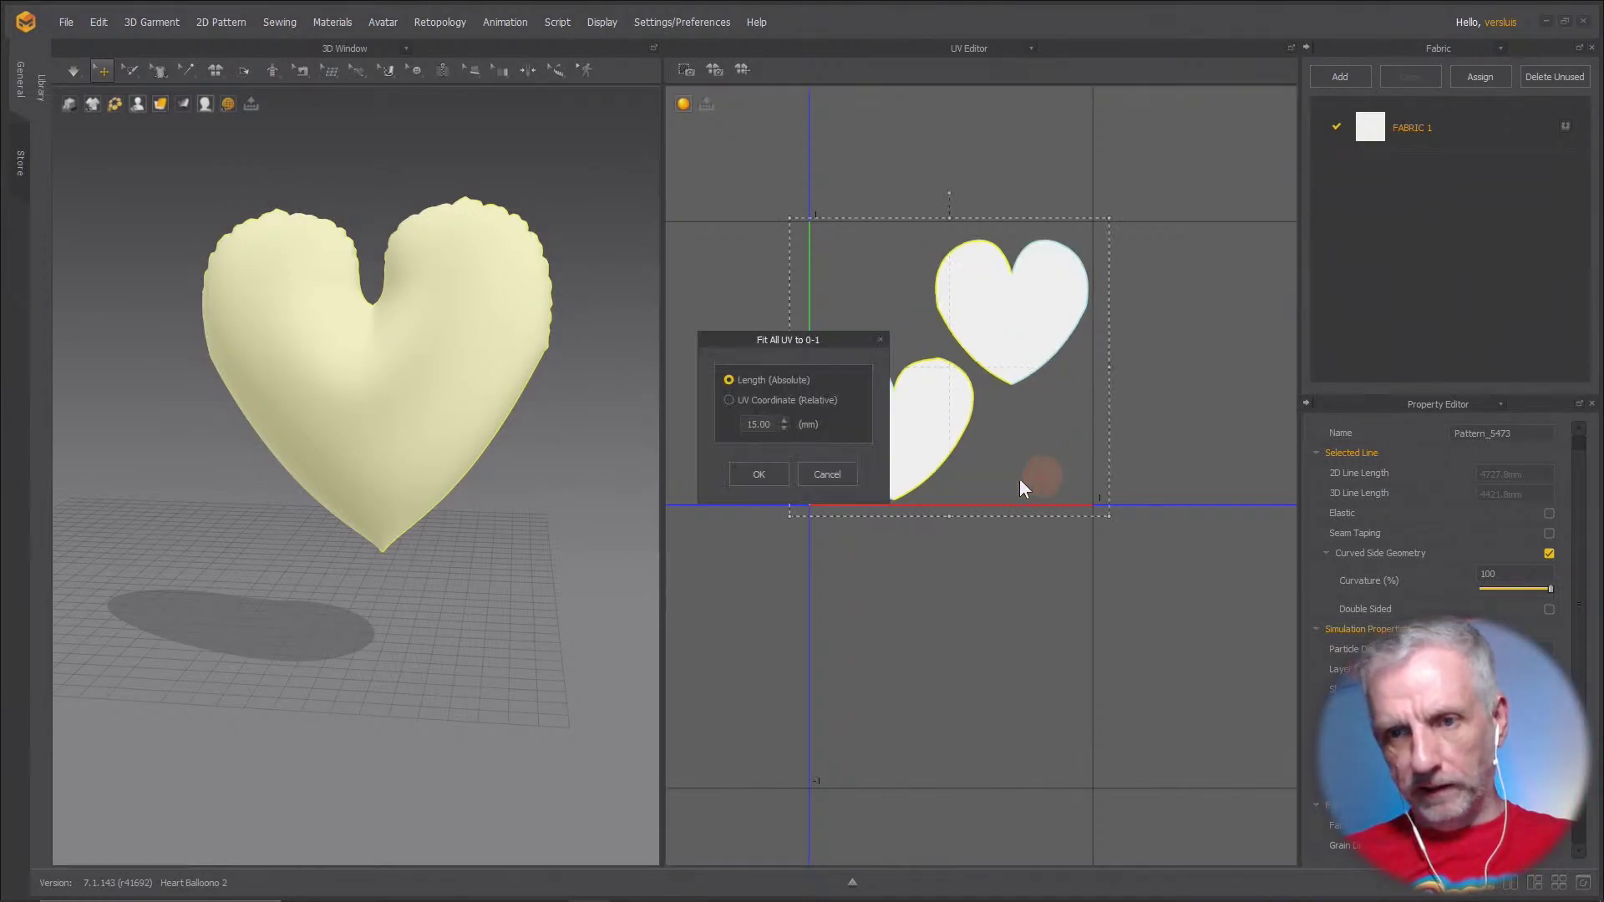
{"action": "left_click", "coordinate": [762, 475]}
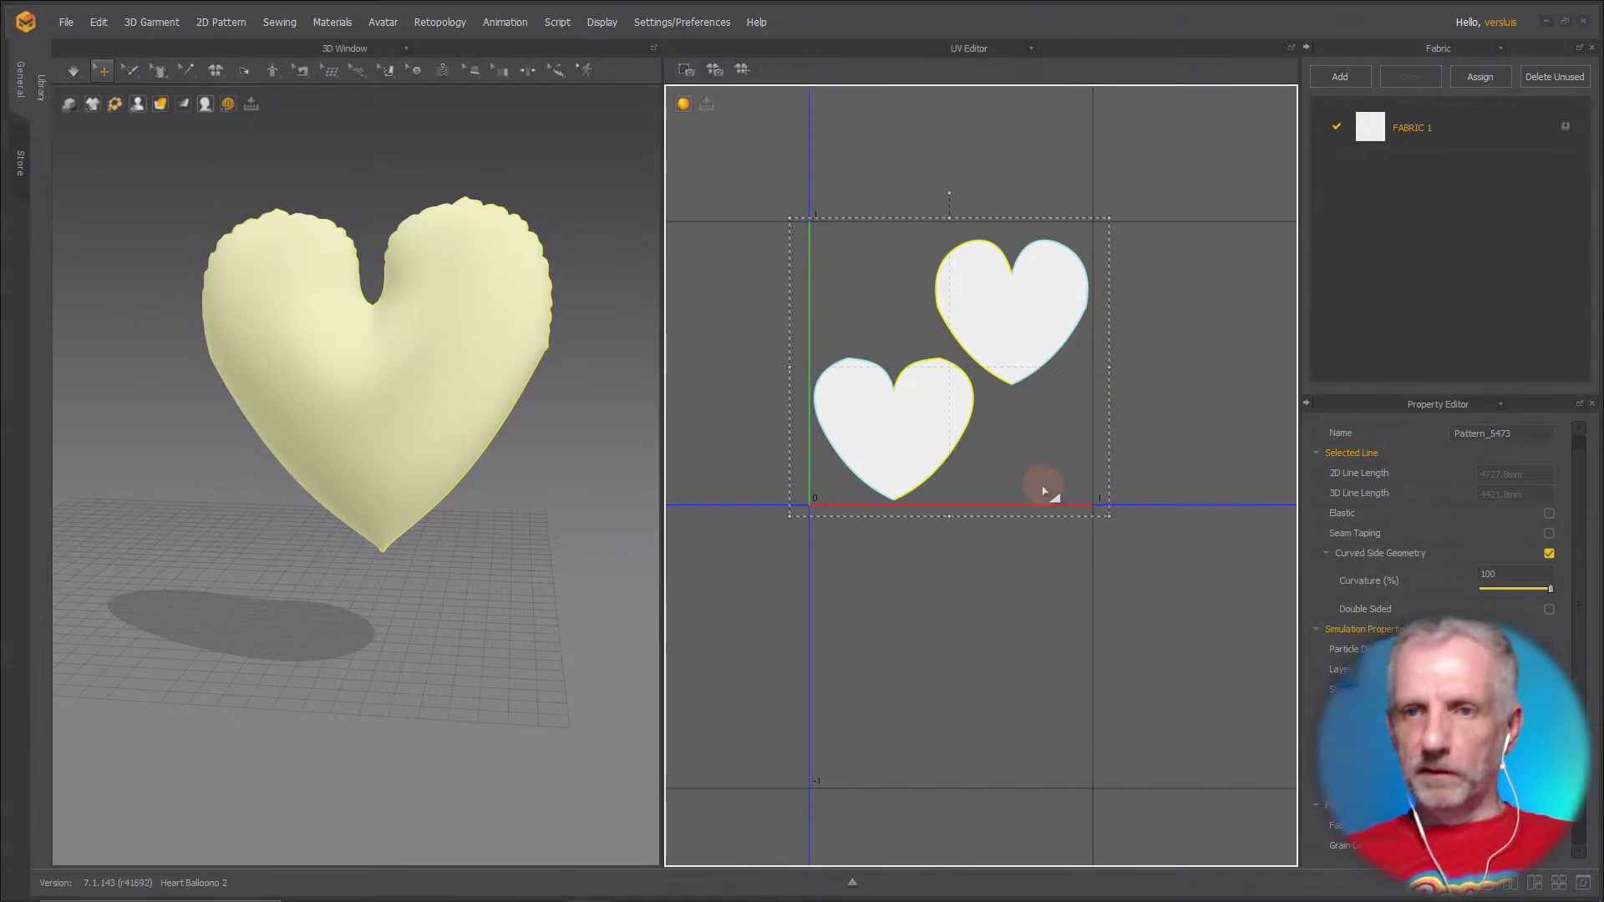
Start an OBJ export of the selected heart patterns with the Desktop as the destination folder
{"action": "left_click", "coordinate": [60, 19]}
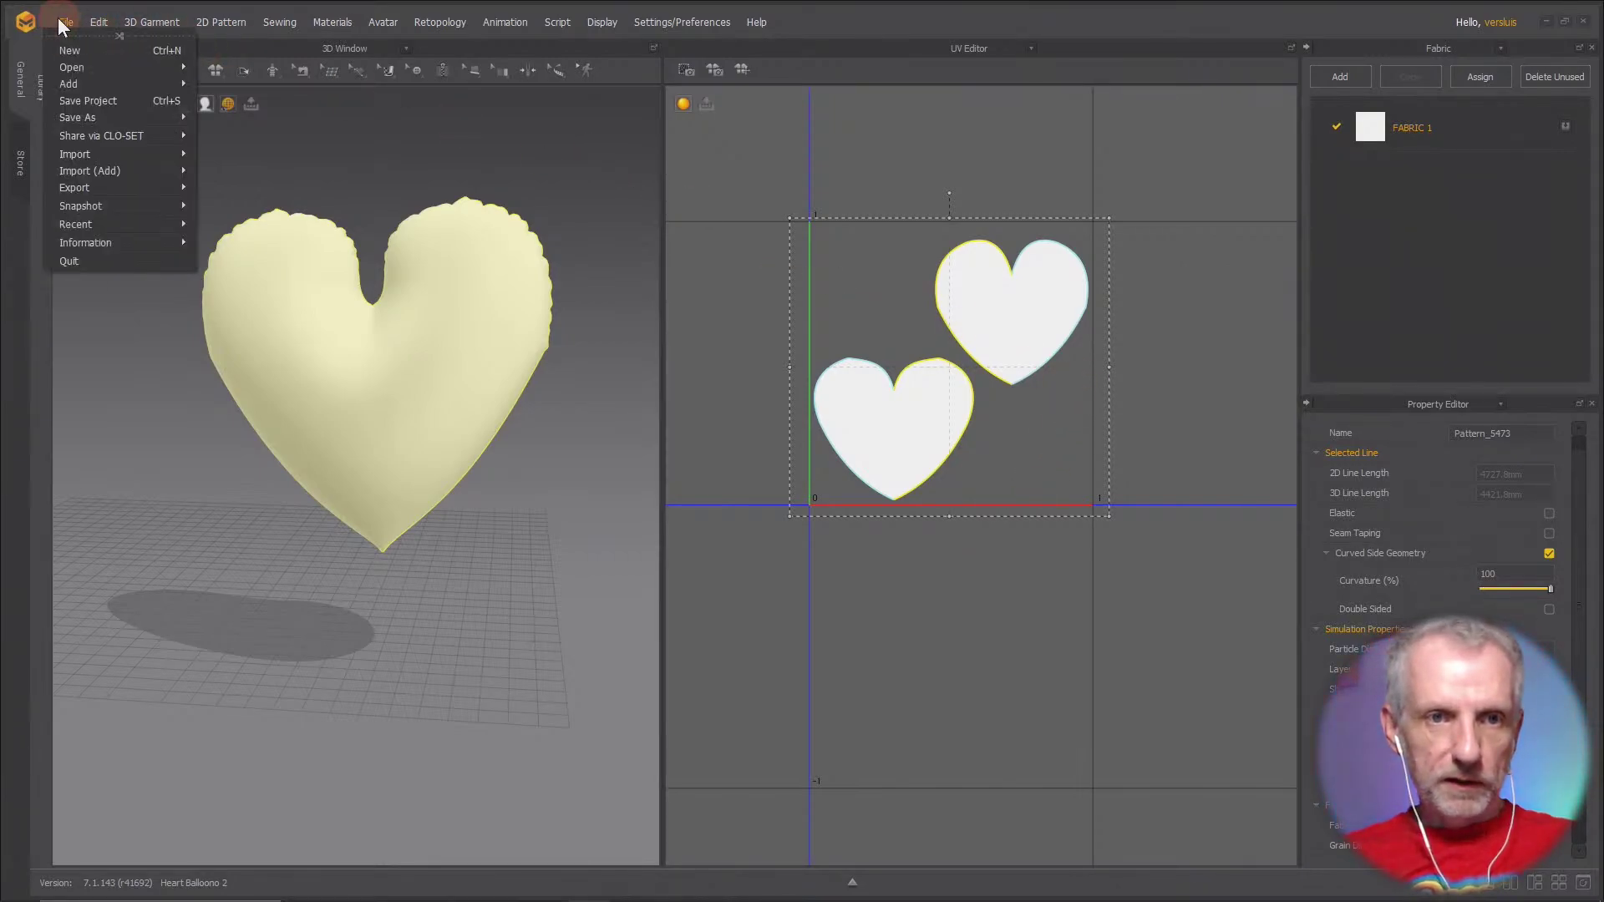
{"action": "mouse_move", "coordinate": [132, 186]}
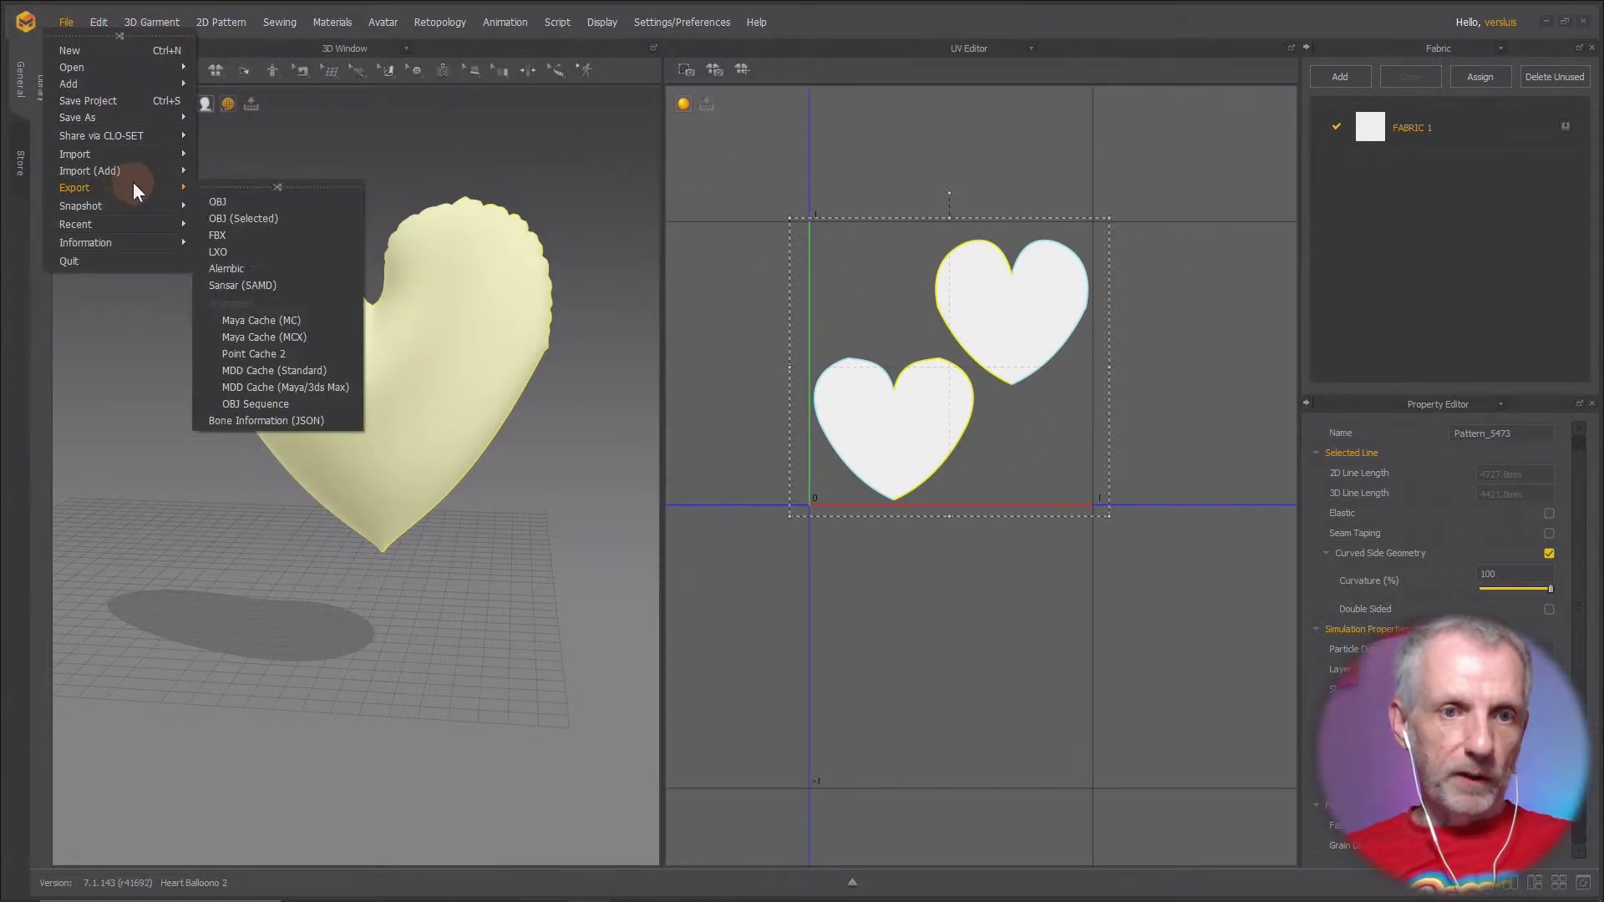
{"action": "left_click", "coordinate": [286, 216]}
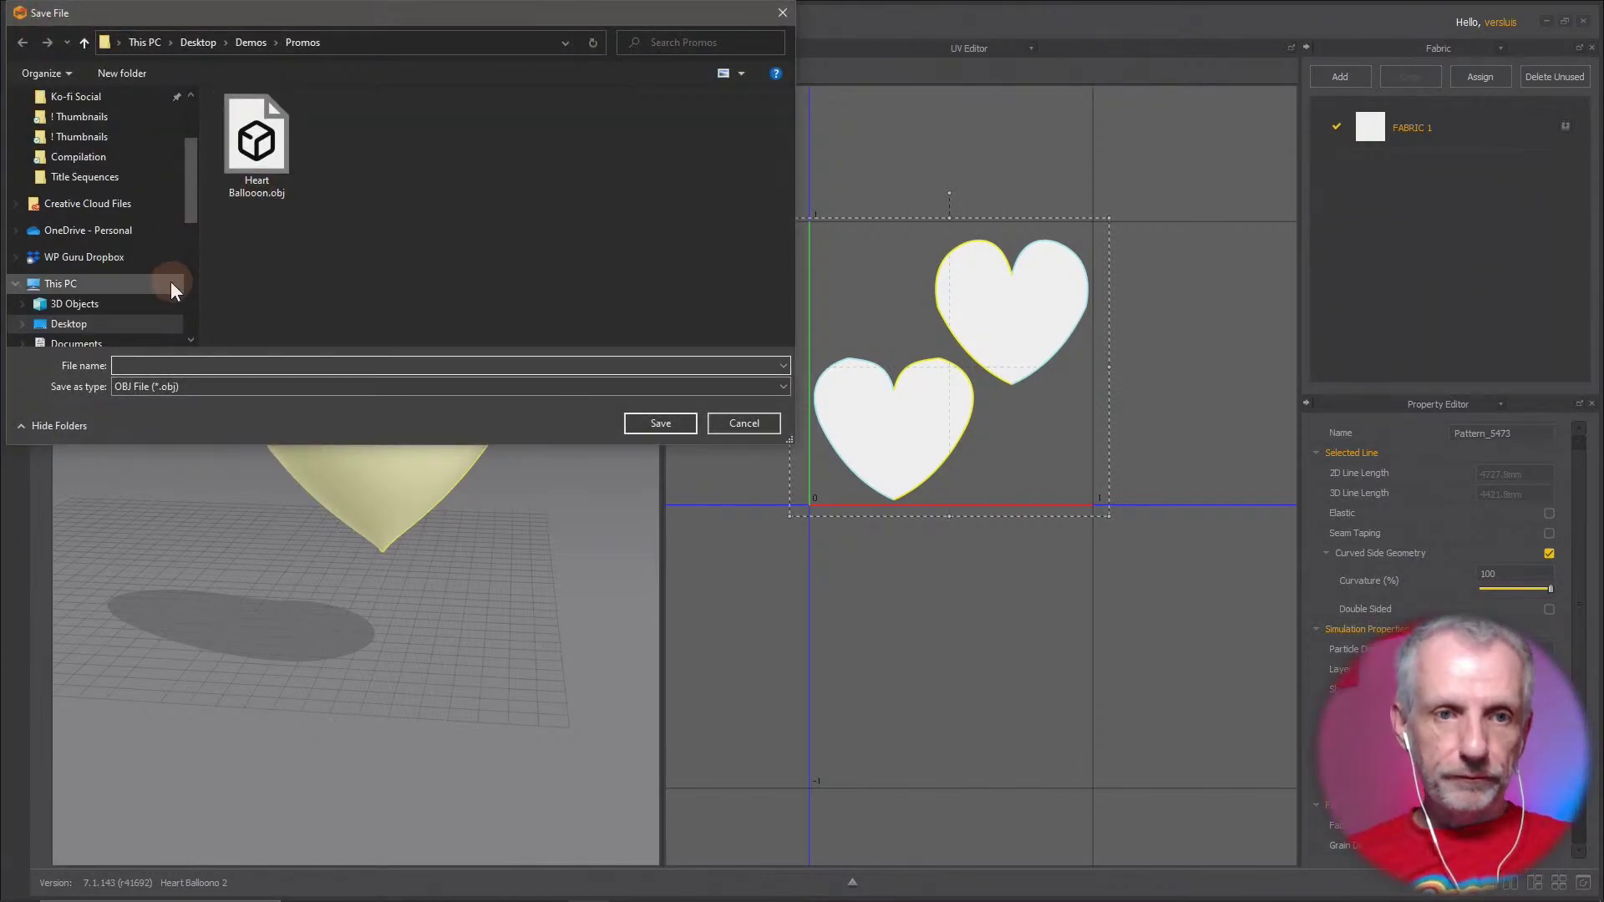
{"action": "left_click", "coordinate": [117, 326]}
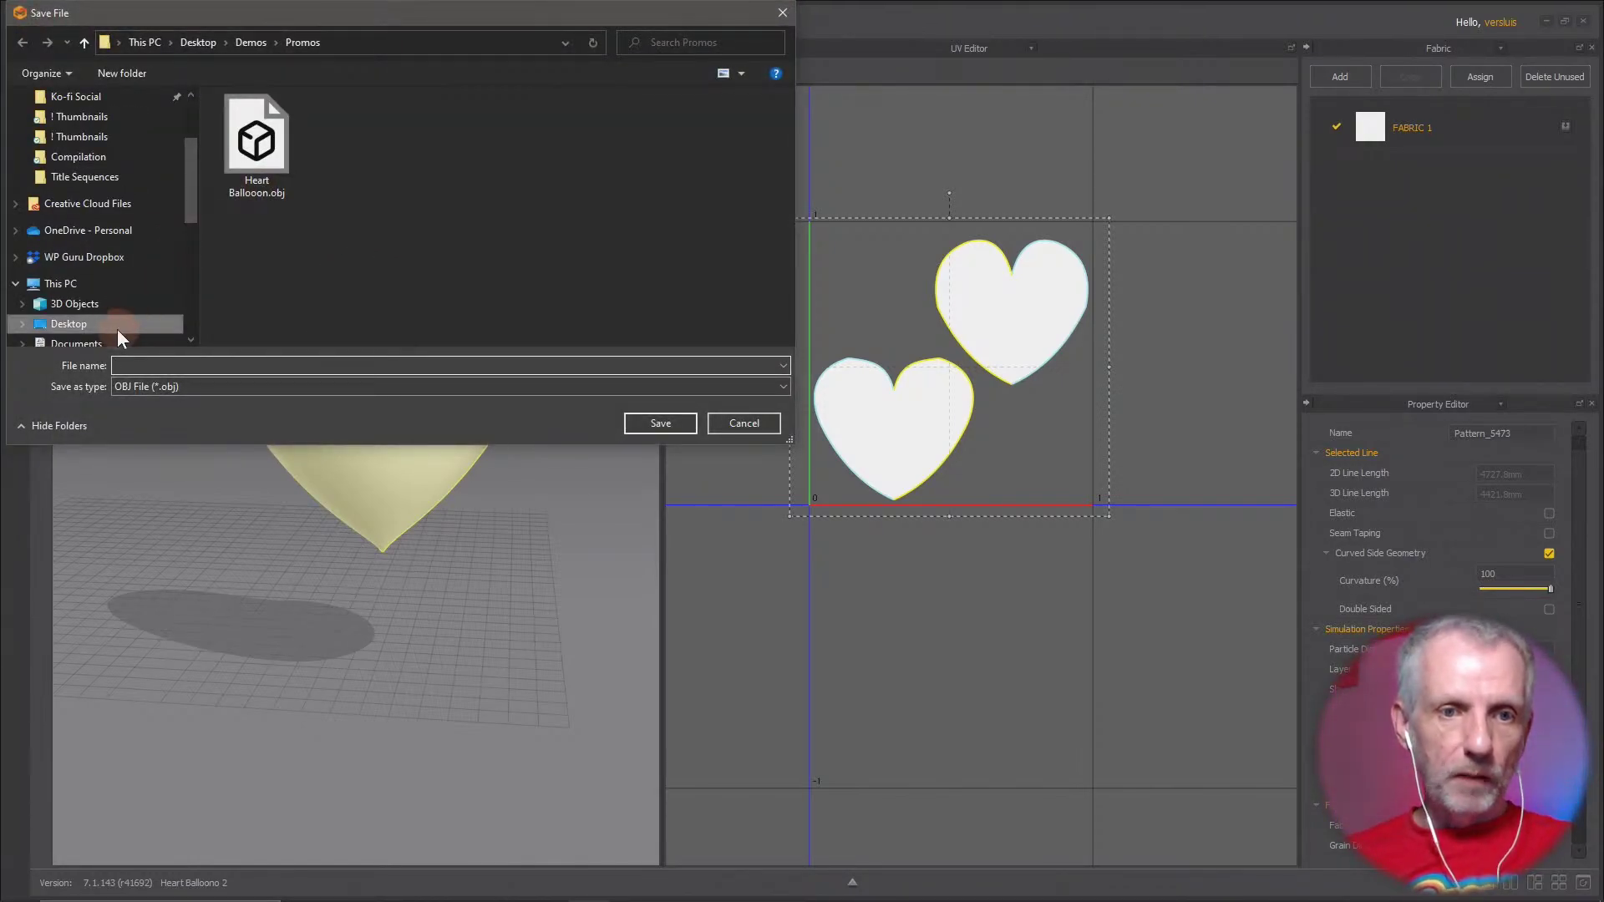
Name the OBJ "Heart Balloon v2" and export all patterns as a single welded, thin object with unified UV coordinates
{"action": "left_click", "coordinate": [488, 361]}
{"action": "type", "text": "Ha"}
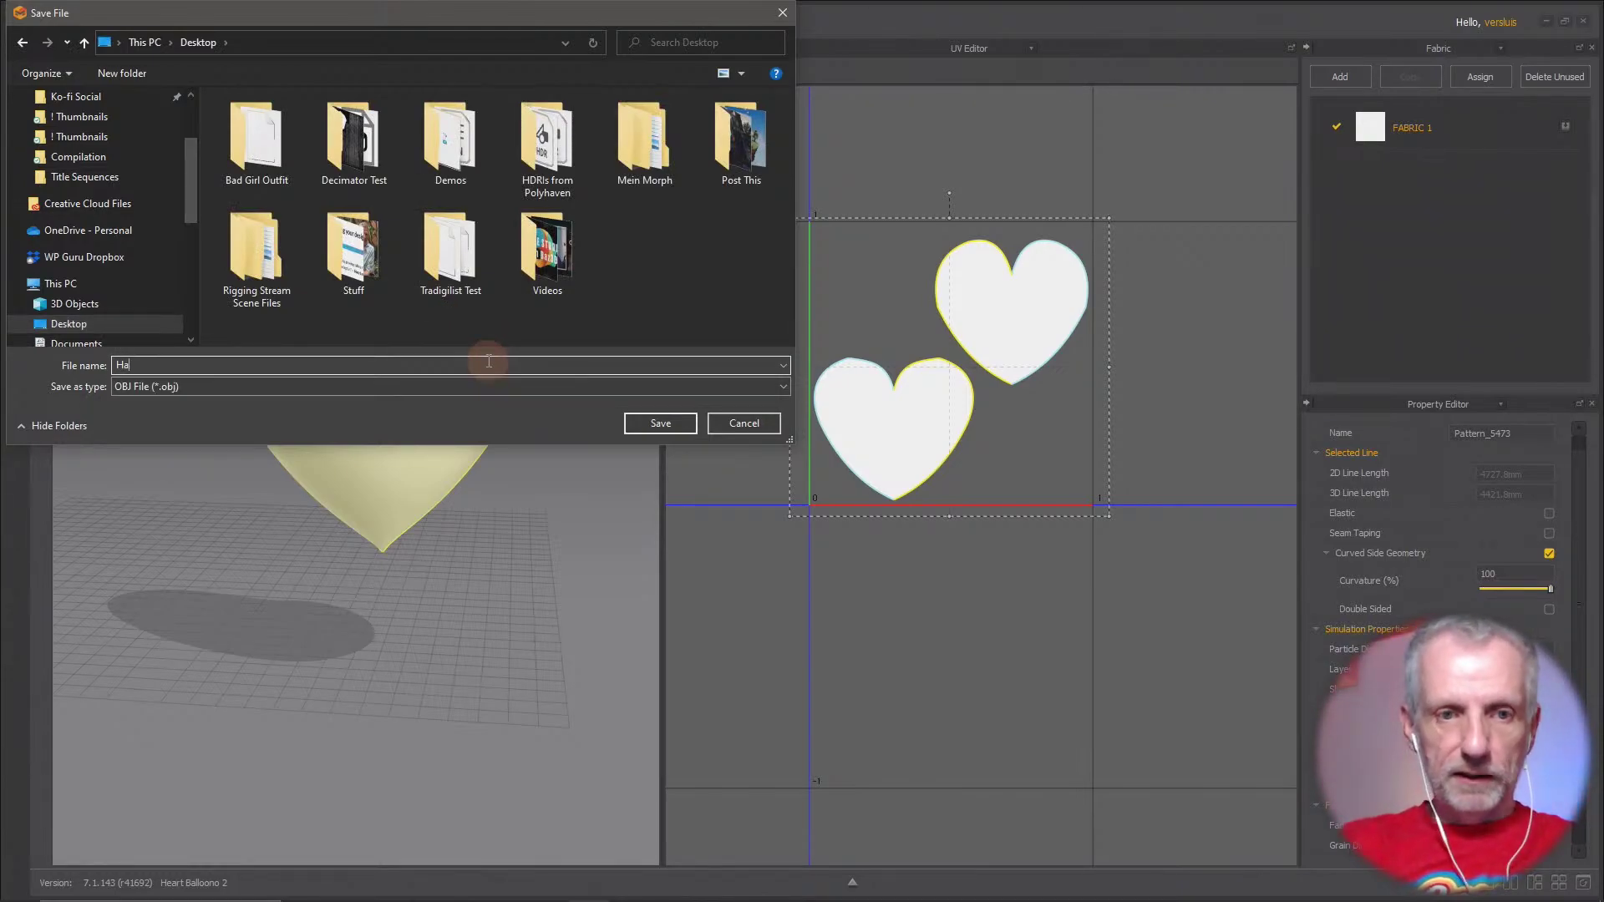
{"action": "type", "text": "e"}
{"action": "key", "text": "BackSpace"}
{"action": "key", "text": "BackSpace"}
{"action": "type", "text": "eart B"}
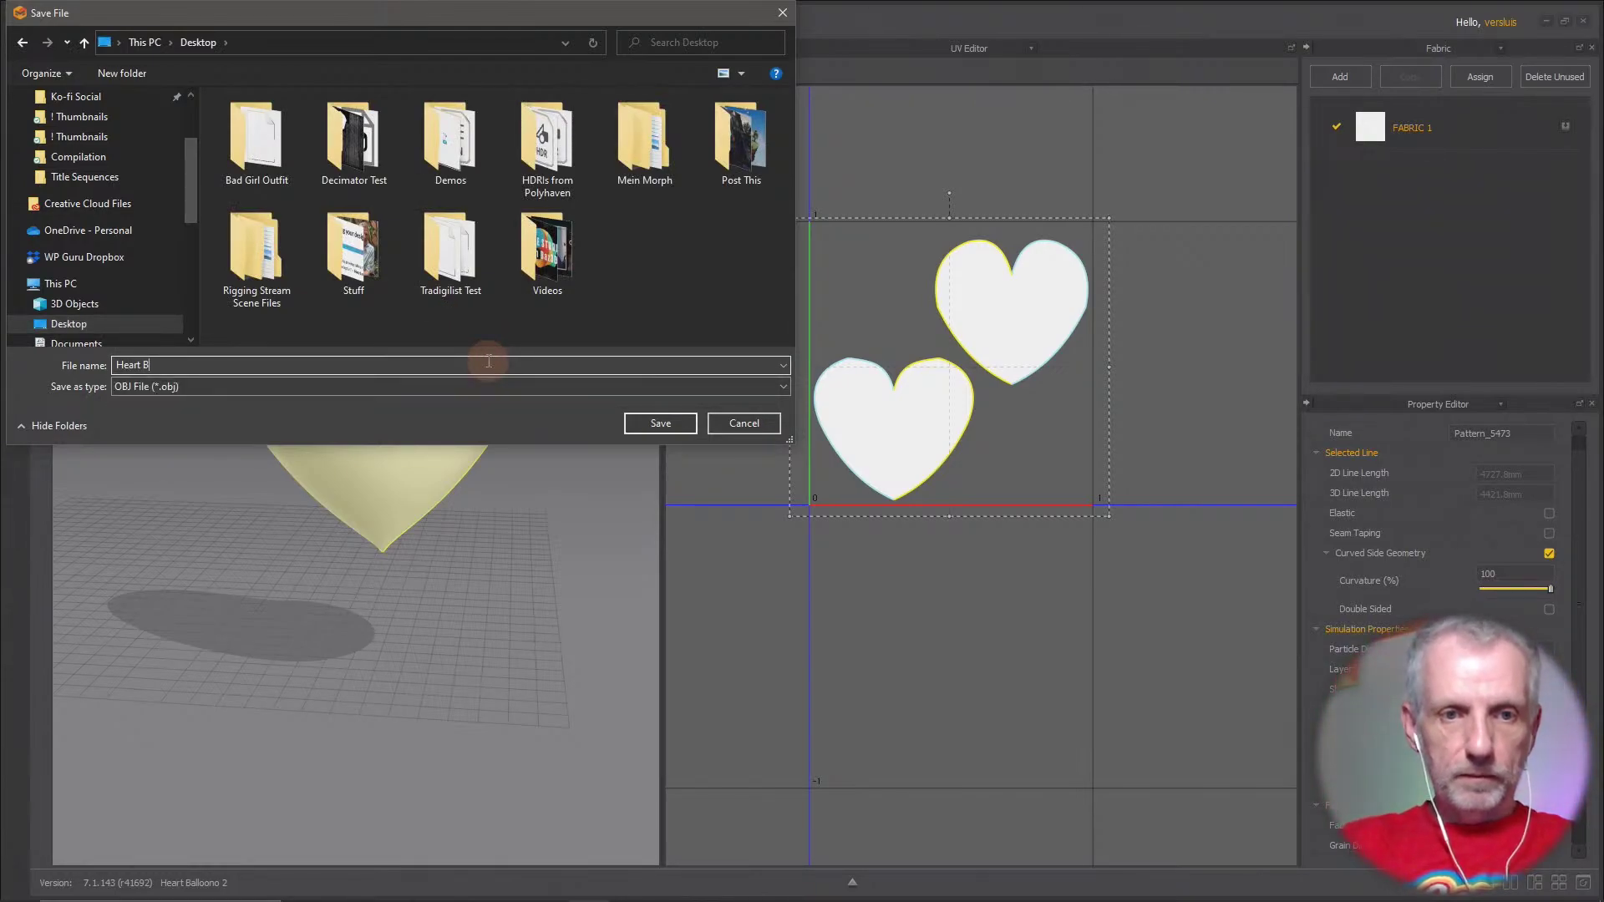
{"action": "type", "text": "alloon"}
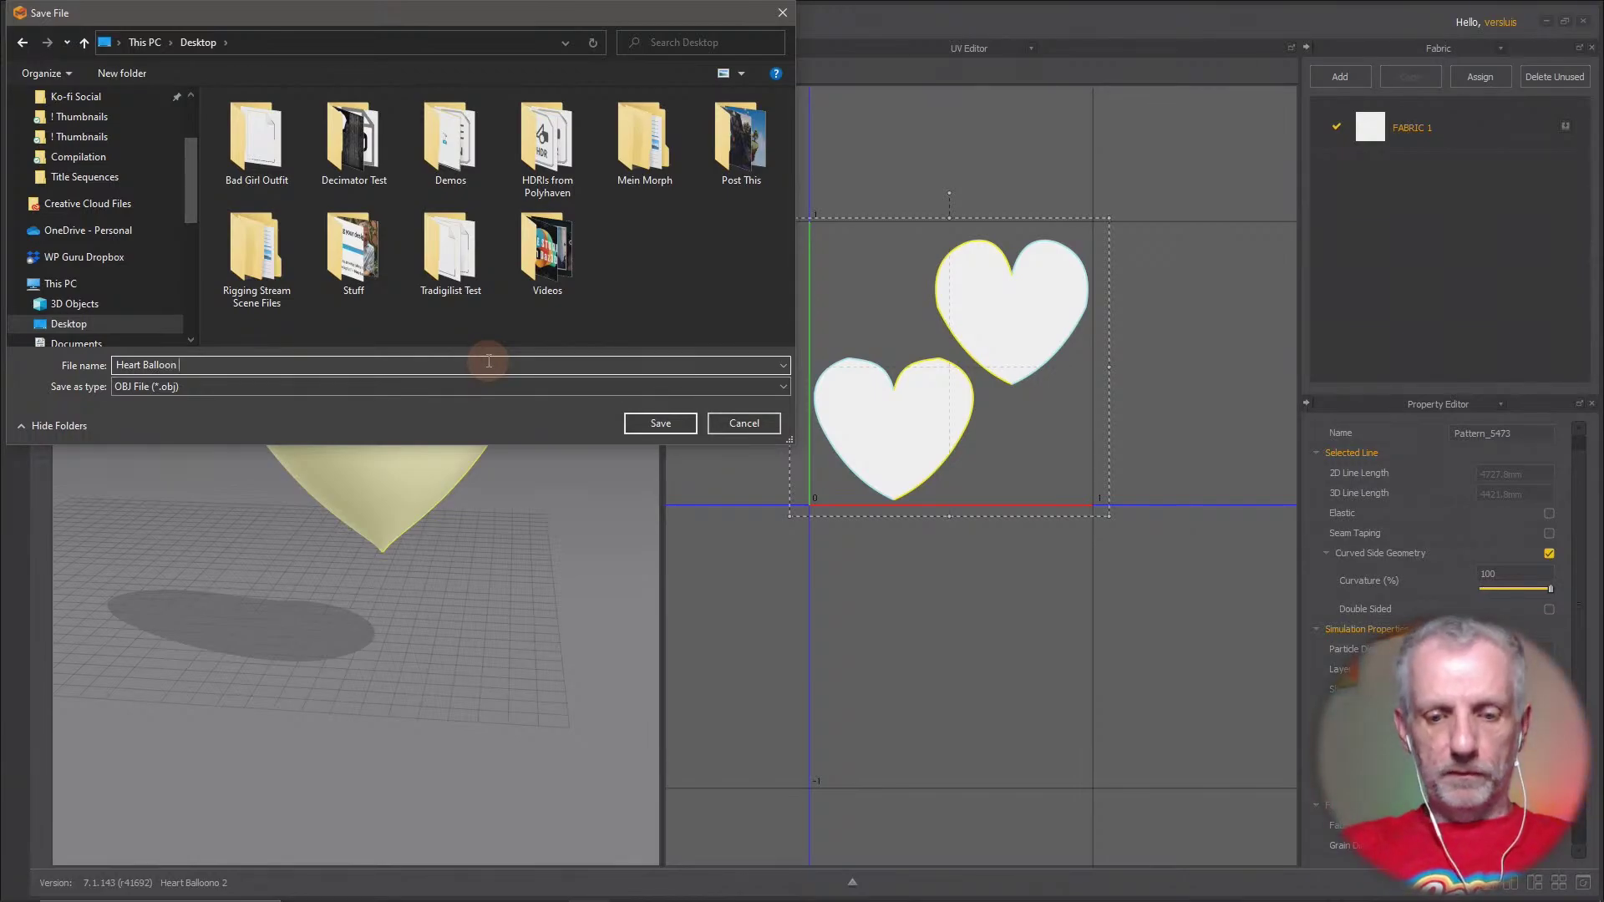
{"action": "type", "text": " v2"}
{"action": "key", "text": "Return"}
{"action": "left_click_drag", "start_coordinate": [762, 207], "coordinate": [379, 76]}
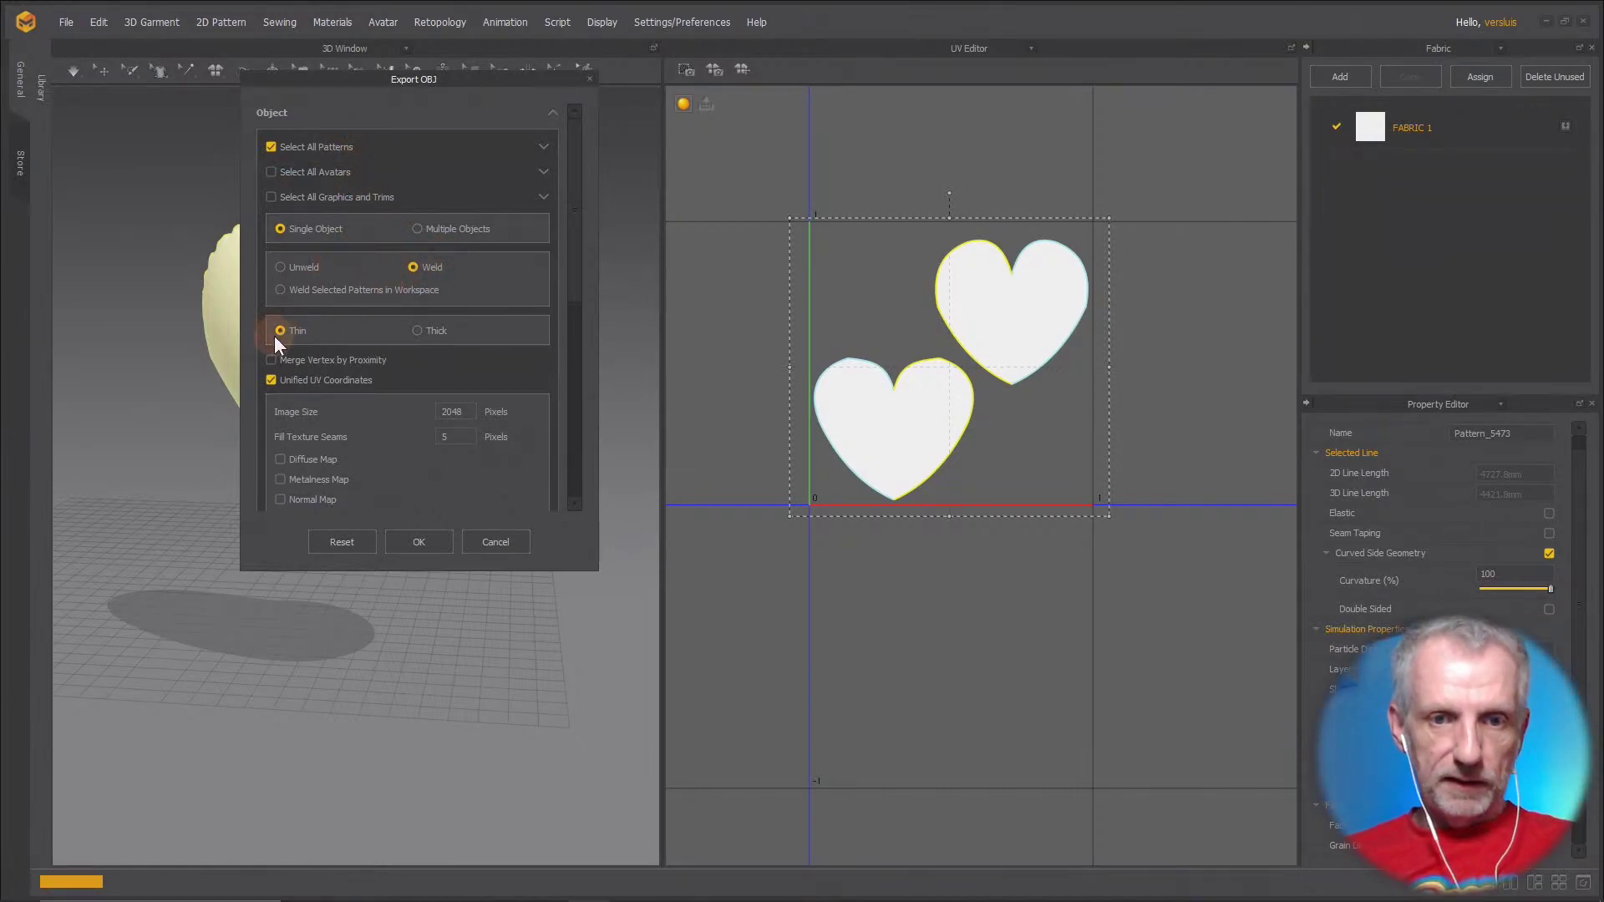
{"action": "left_click", "coordinate": [421, 541]}
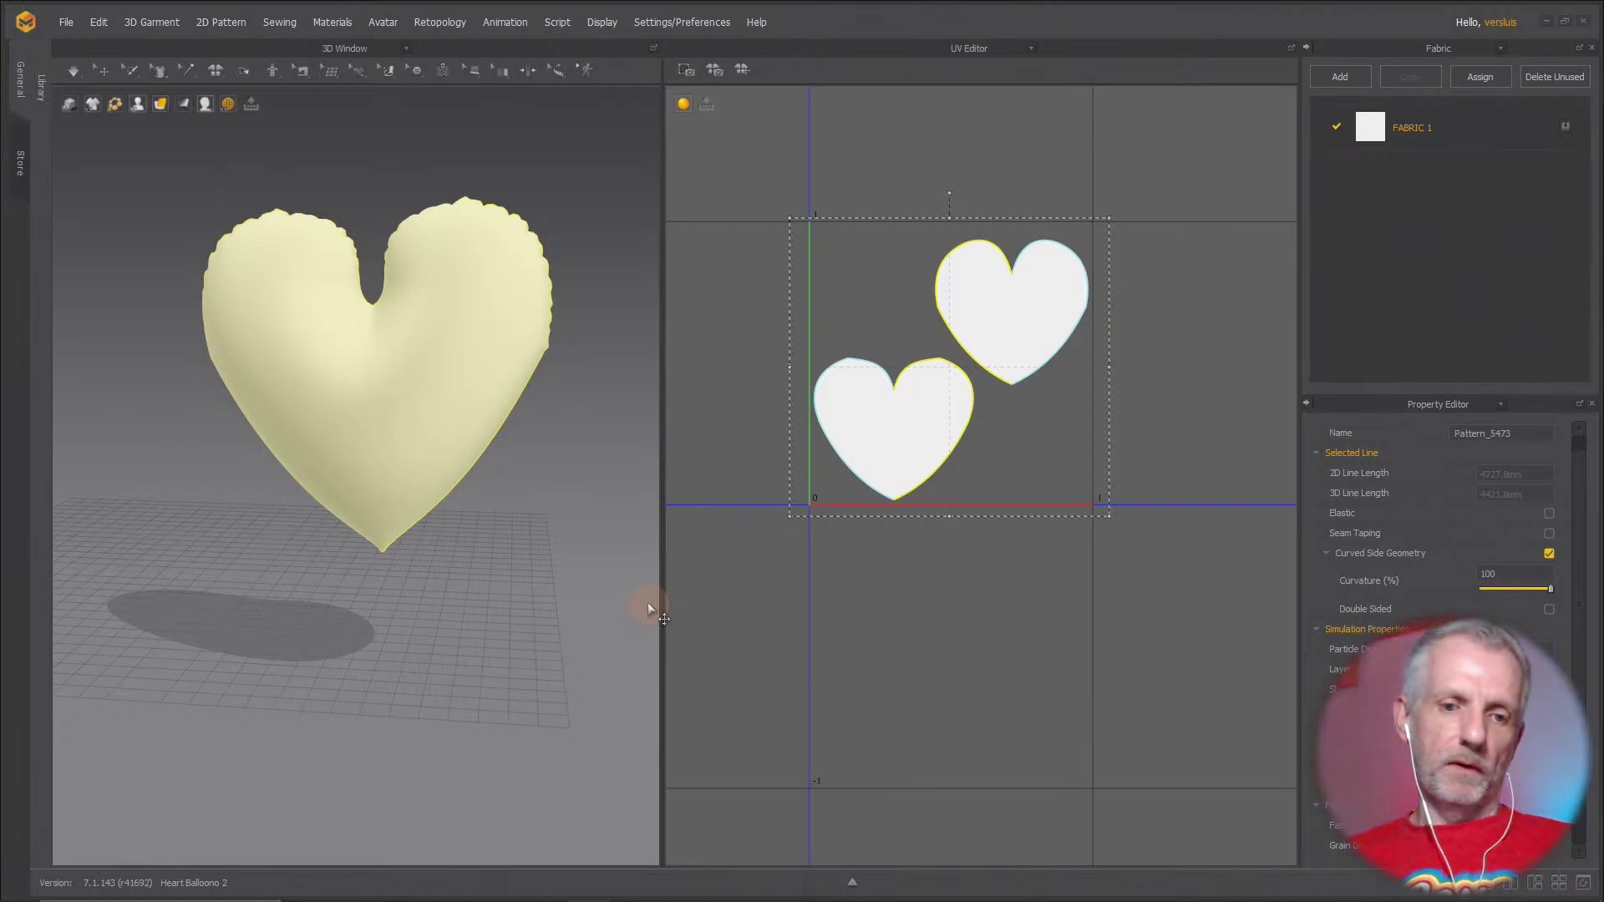
Switch to DAZ Studio and check the Afro hair conversion's progress and the publishing log
{"action": "key", "text": "alt+Tab"}
{"action": "key", "text": "alt+Tab"}
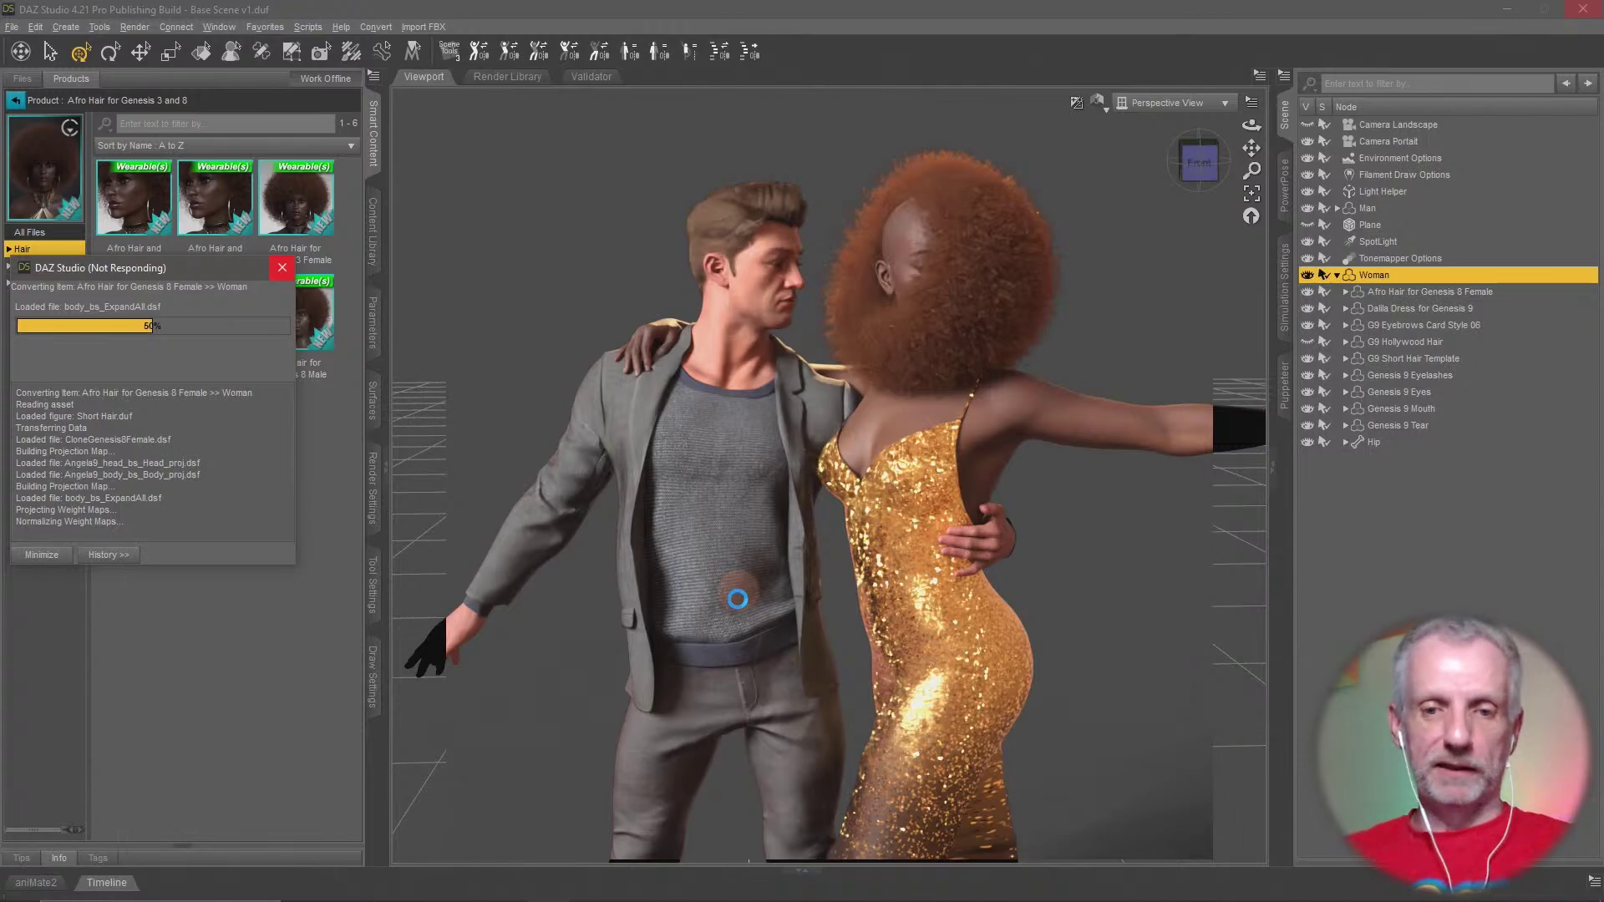
{"action": "mouse_move", "coordinate": [703, 900]}
{"action": "left_click", "coordinate": [506, 886]}
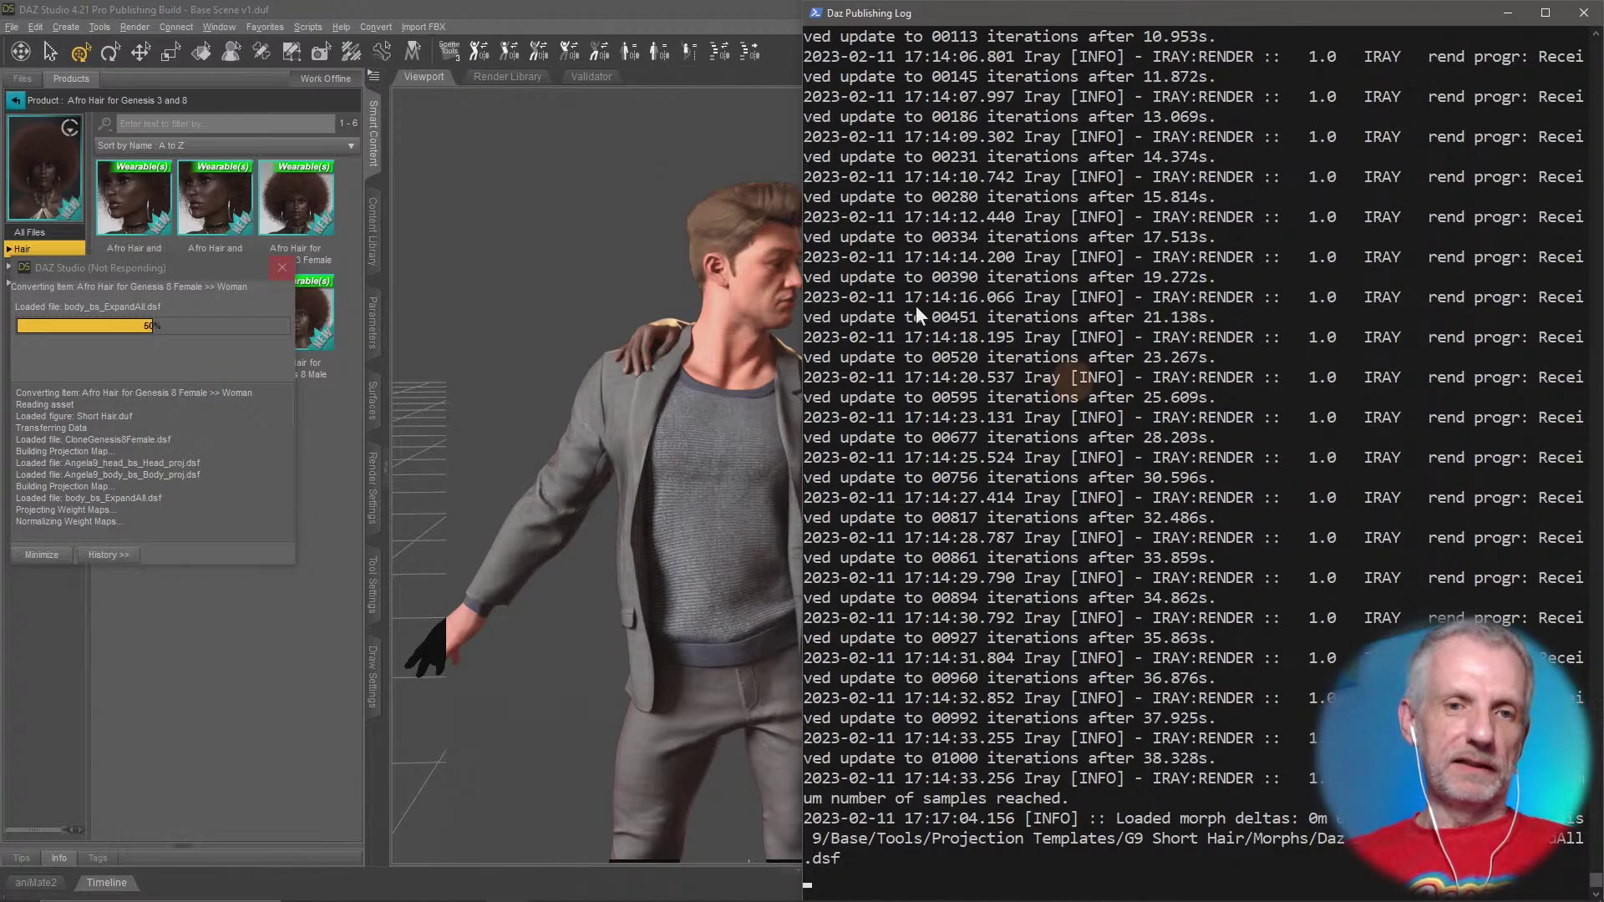
{"action": "left_click", "coordinate": [603, 9]}
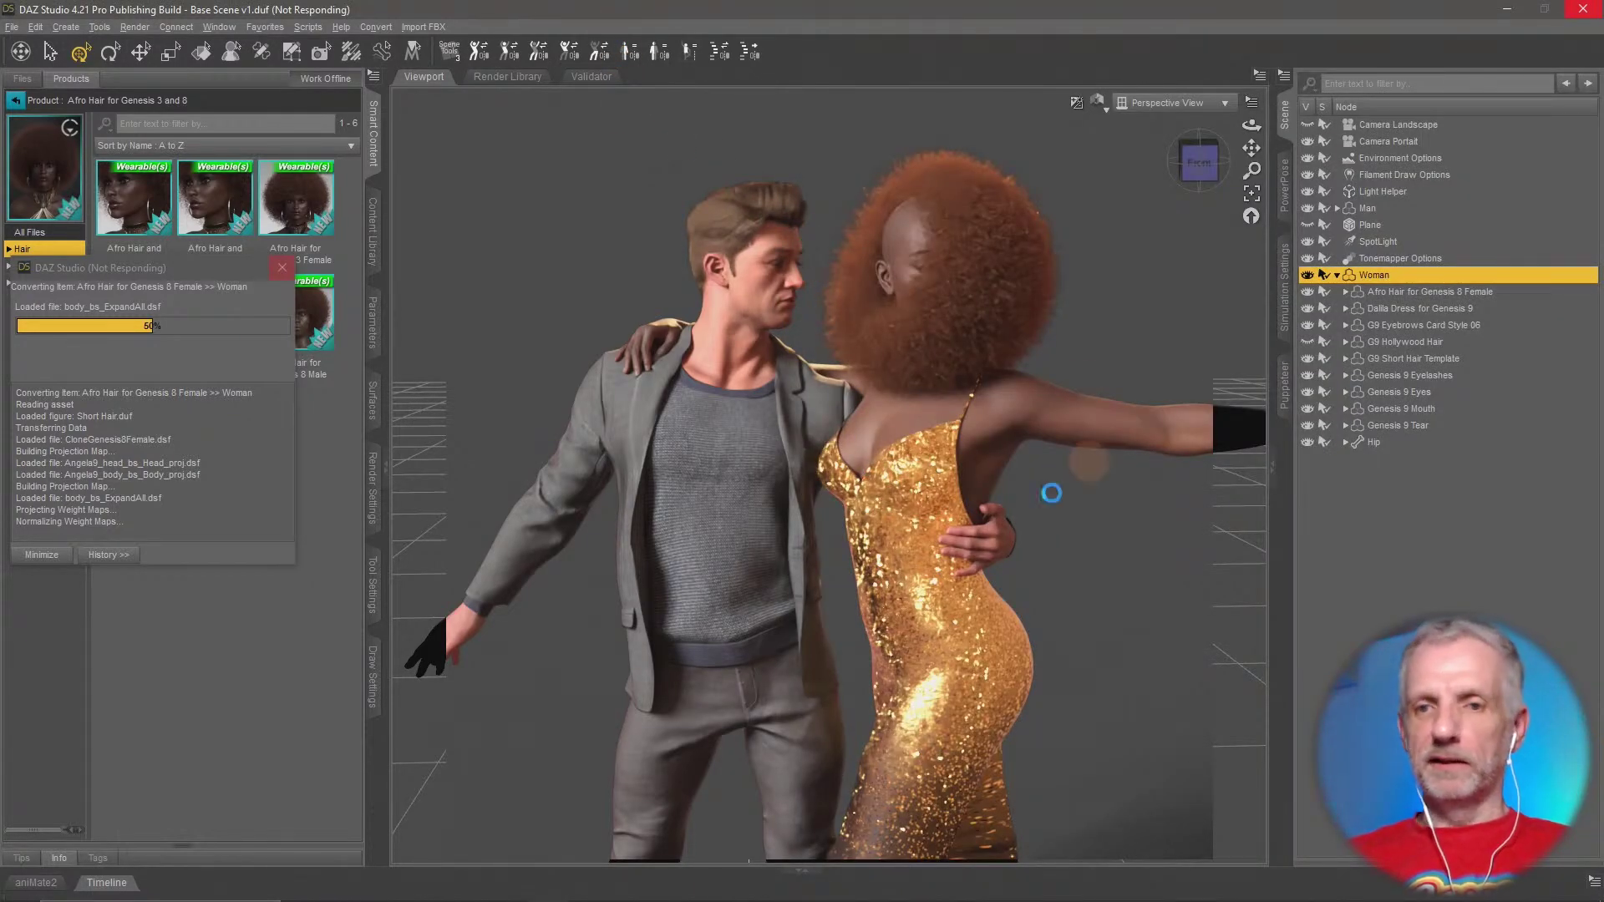
Force-quit the unresponsive DAZ Studio application through Task Manager
{"action": "key", "text": "ctrl+alt+Delete"}
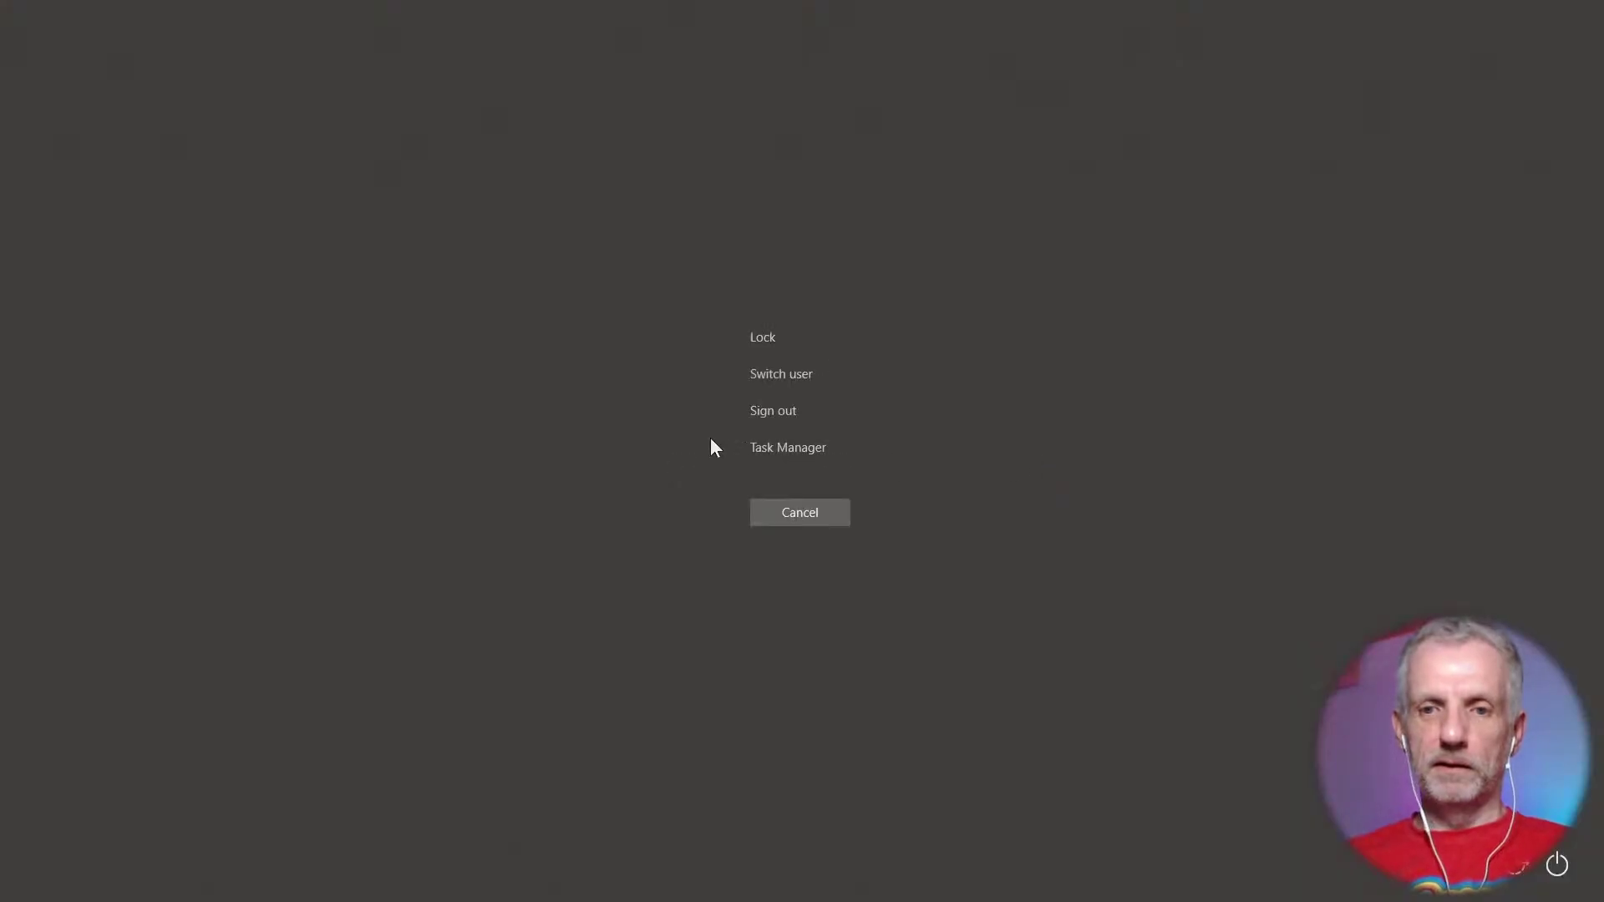
{"action": "left_click", "coordinate": [787, 448]}
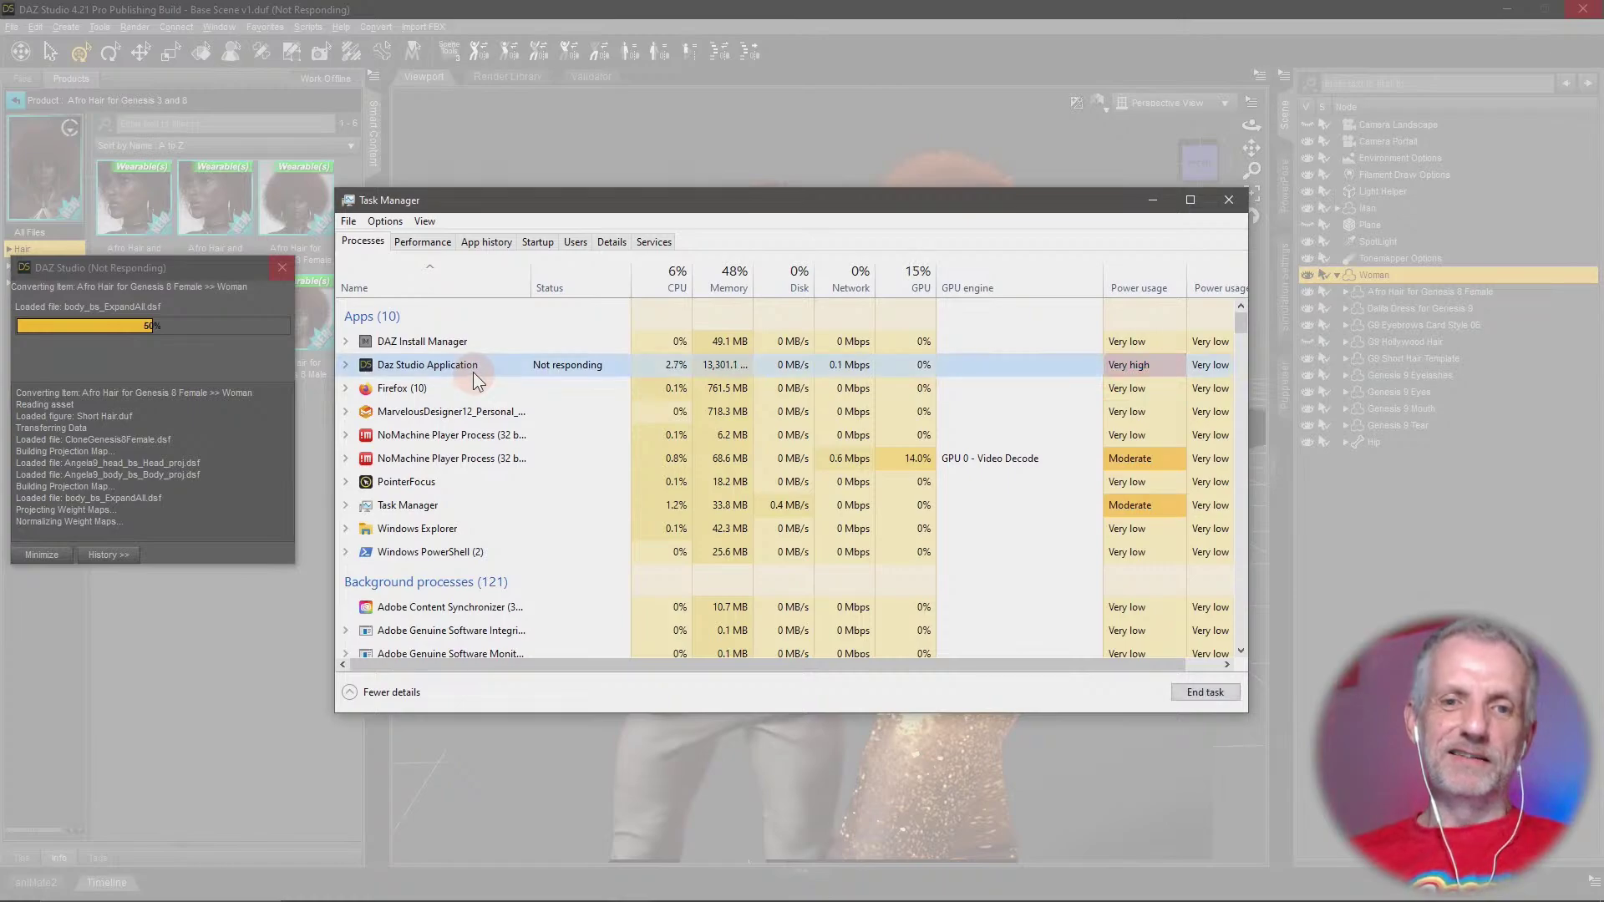
{"action": "right_click", "coordinate": [473, 372]}
{"action": "left_click", "coordinate": [528, 402]}
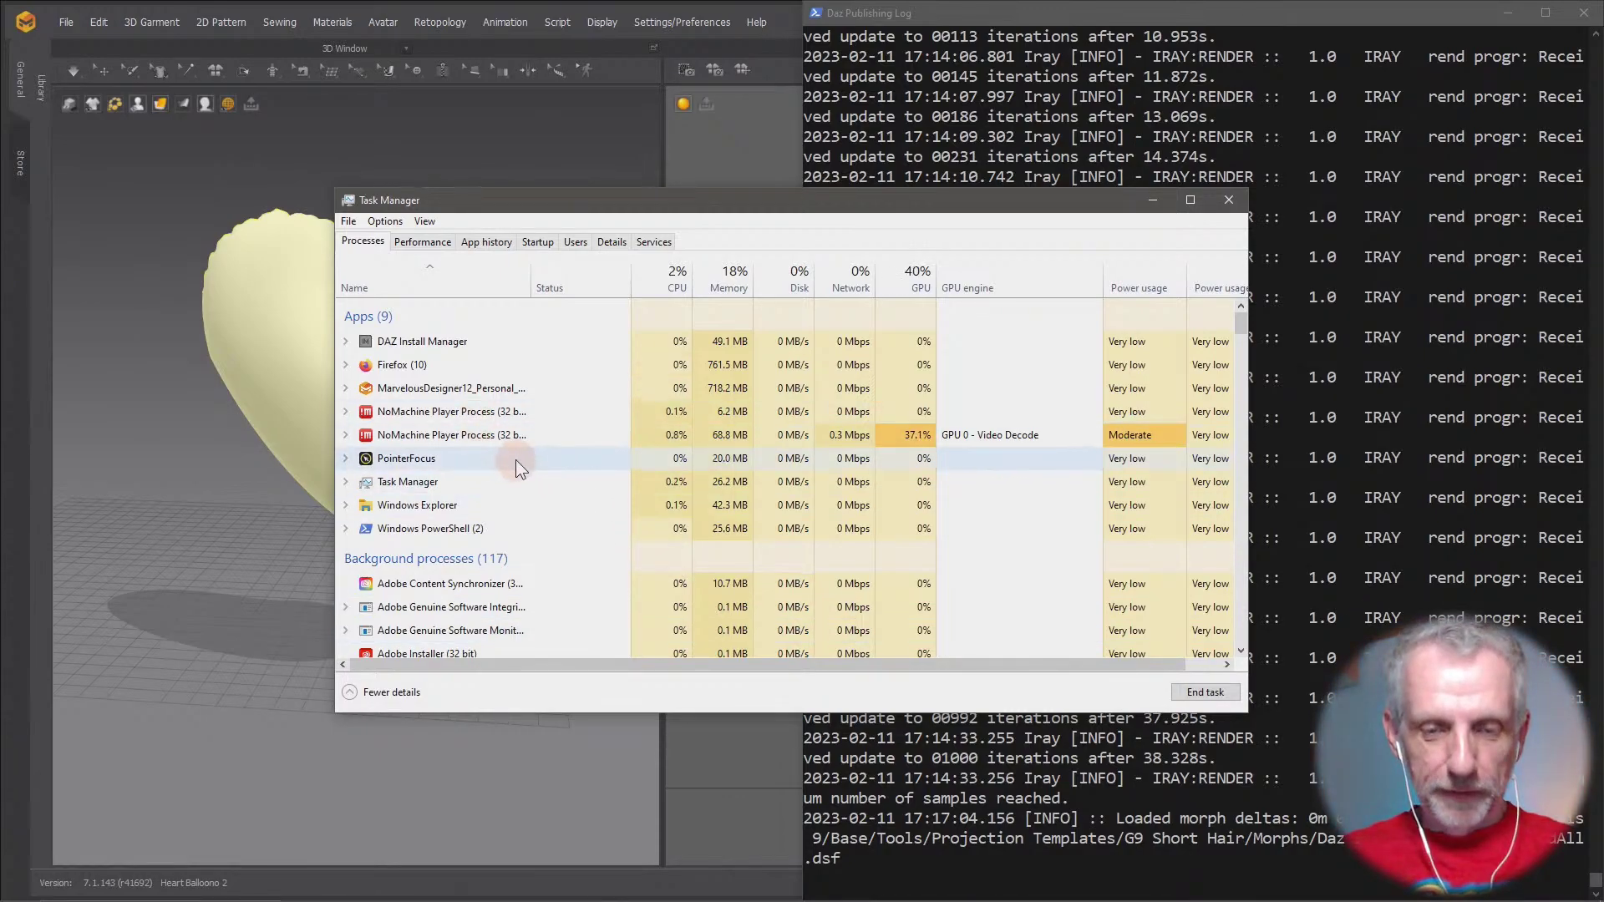
Disconnect the NoMachine remote session to Z601, return to Desktop 1 and minimize Task Manager
{"action": "key", "text": "super+Tab"}
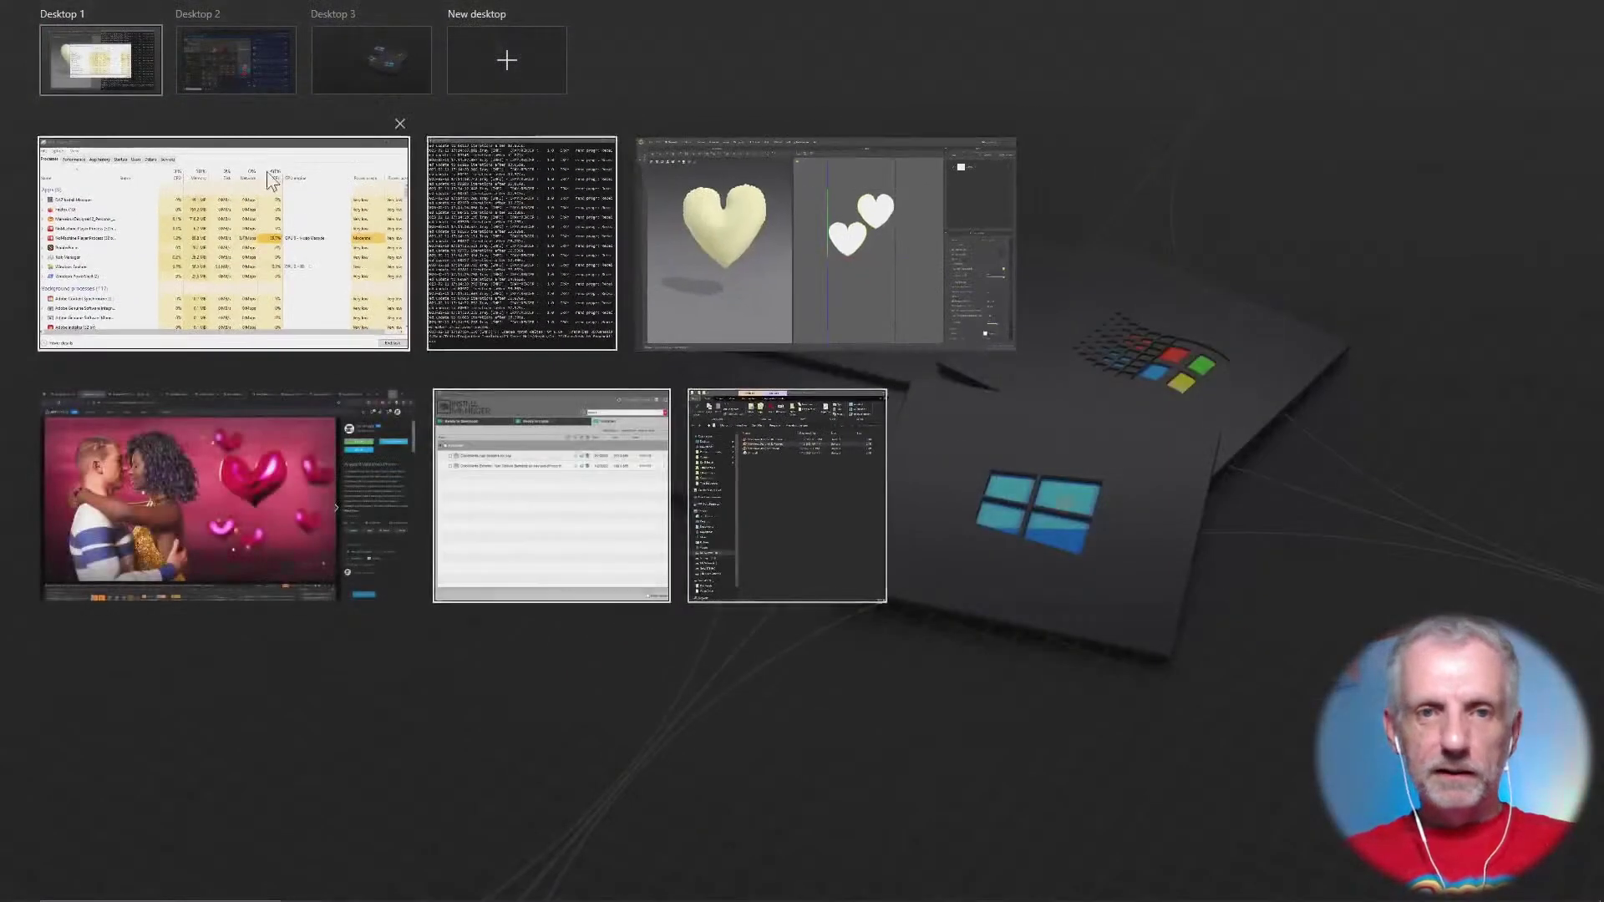
{"action": "key", "text": "super"}
{"action": "key", "text": "ctrl+alt+0"}
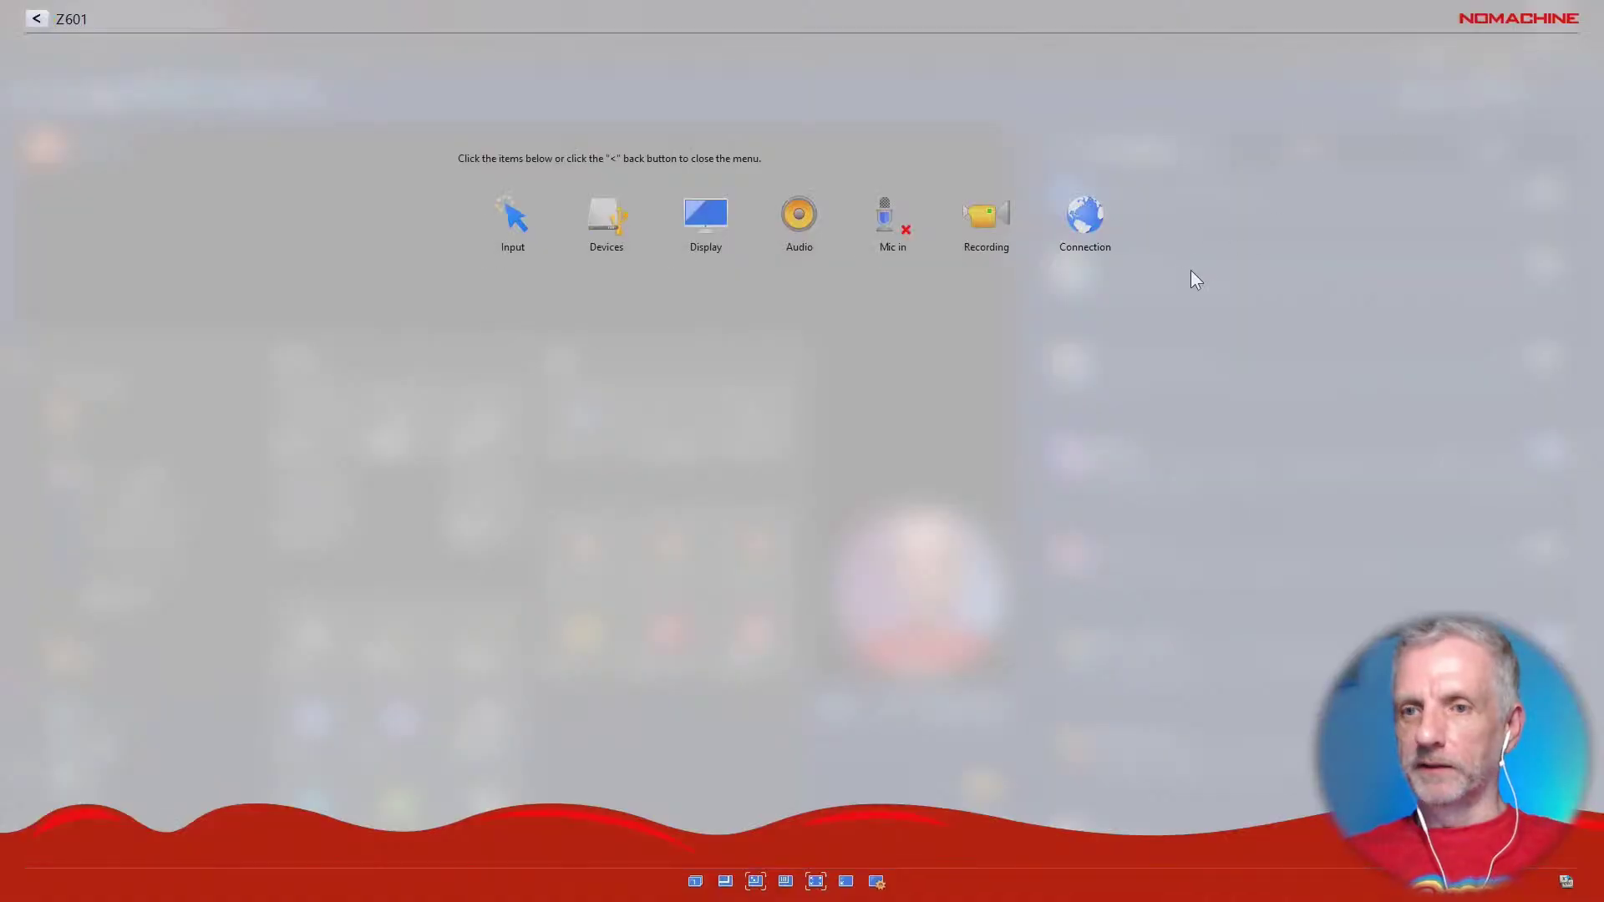
{"action": "left_click", "coordinate": [1085, 217]}
{"action": "left_click", "coordinate": [629, 395]}
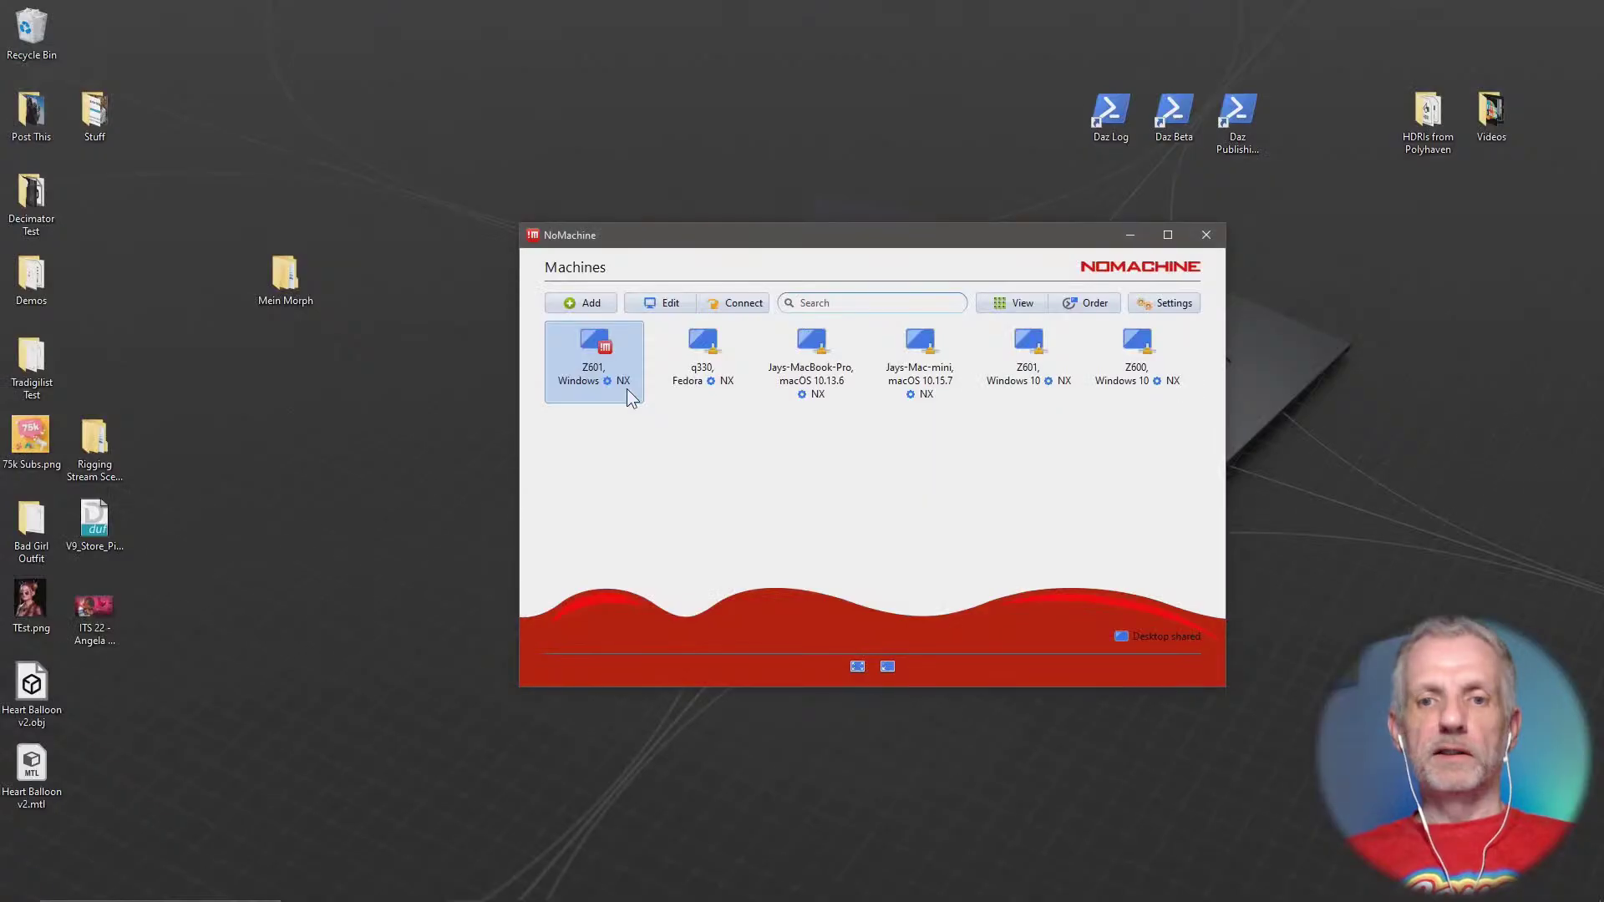
{"action": "key", "text": "super+Tab"}
{"action": "left_click", "coordinate": [80, 52]}
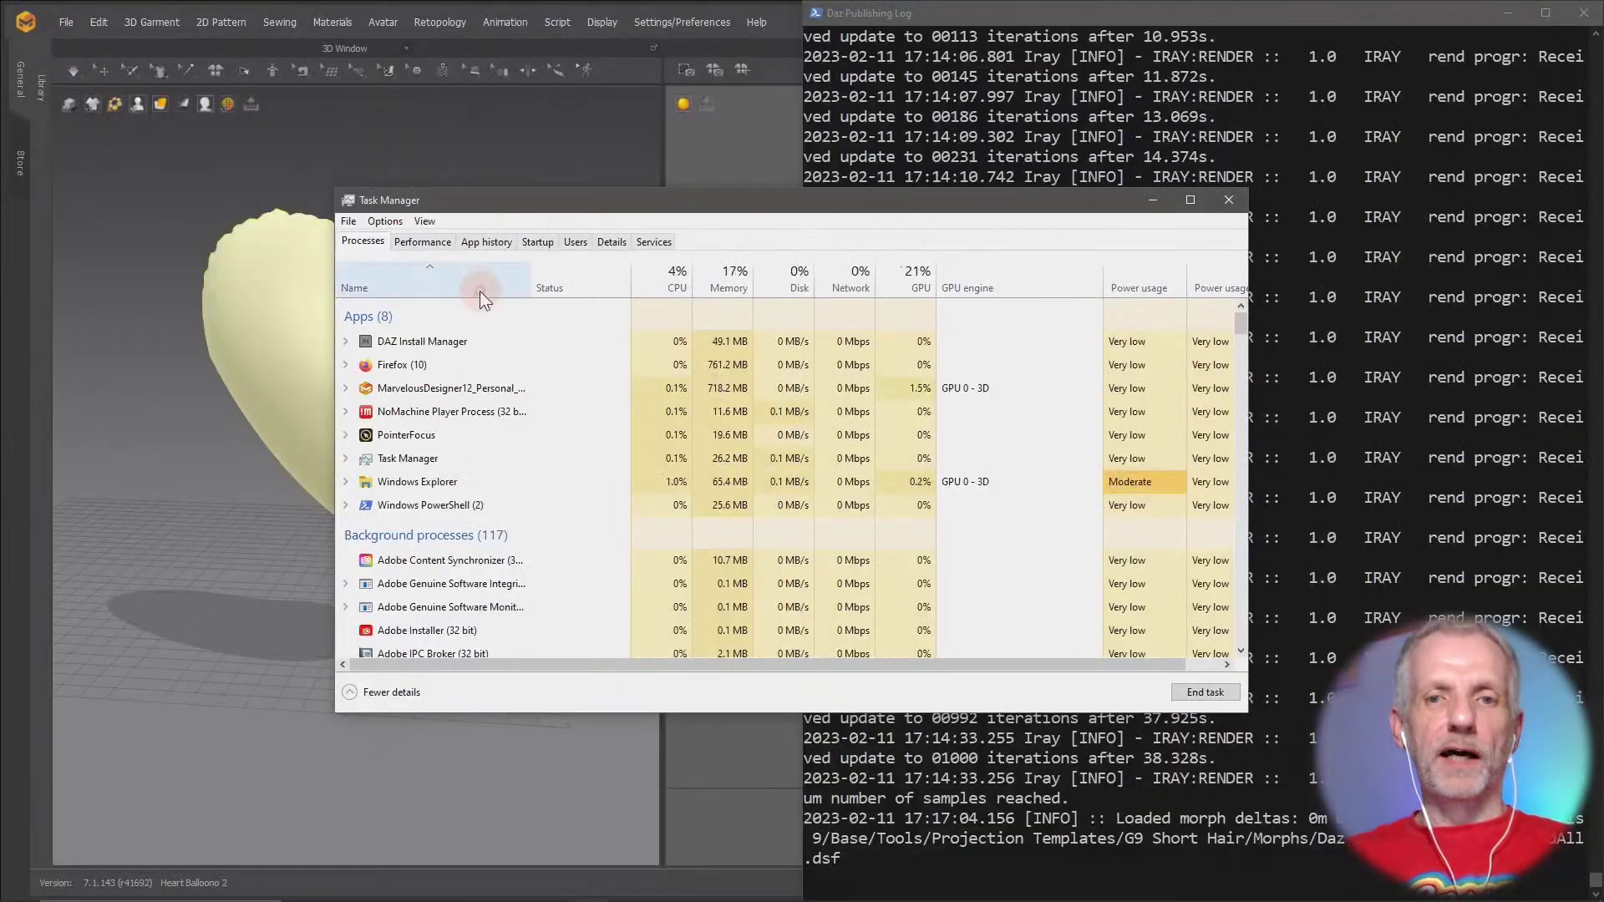
{"action": "left_click", "coordinate": [1149, 199]}
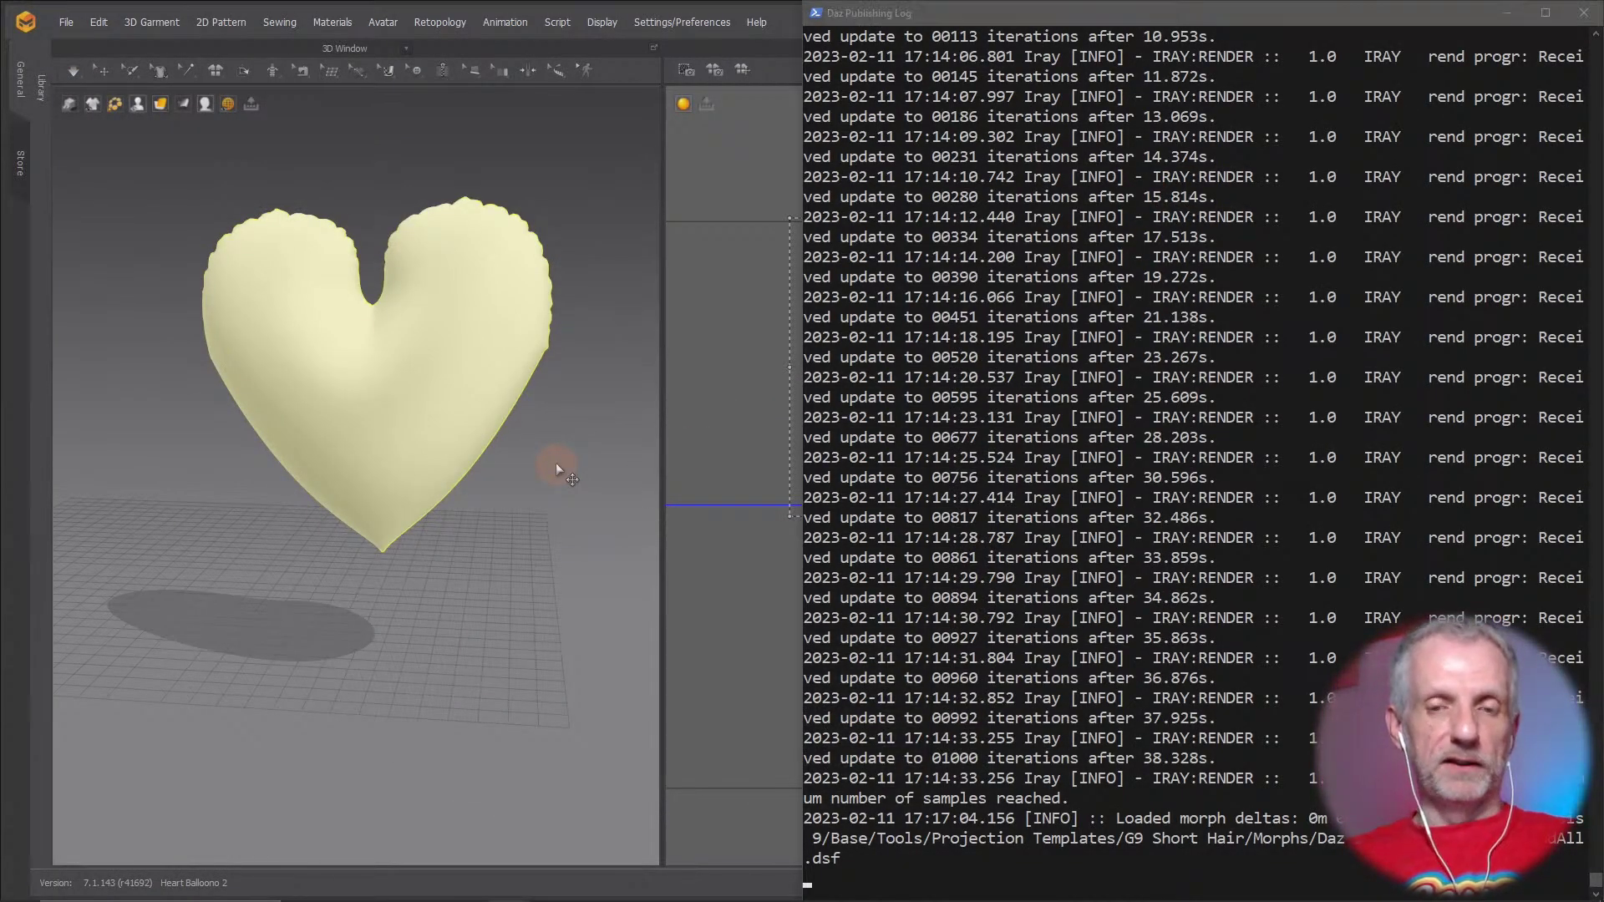
{"action": "key", "text": "alt+Tab"}
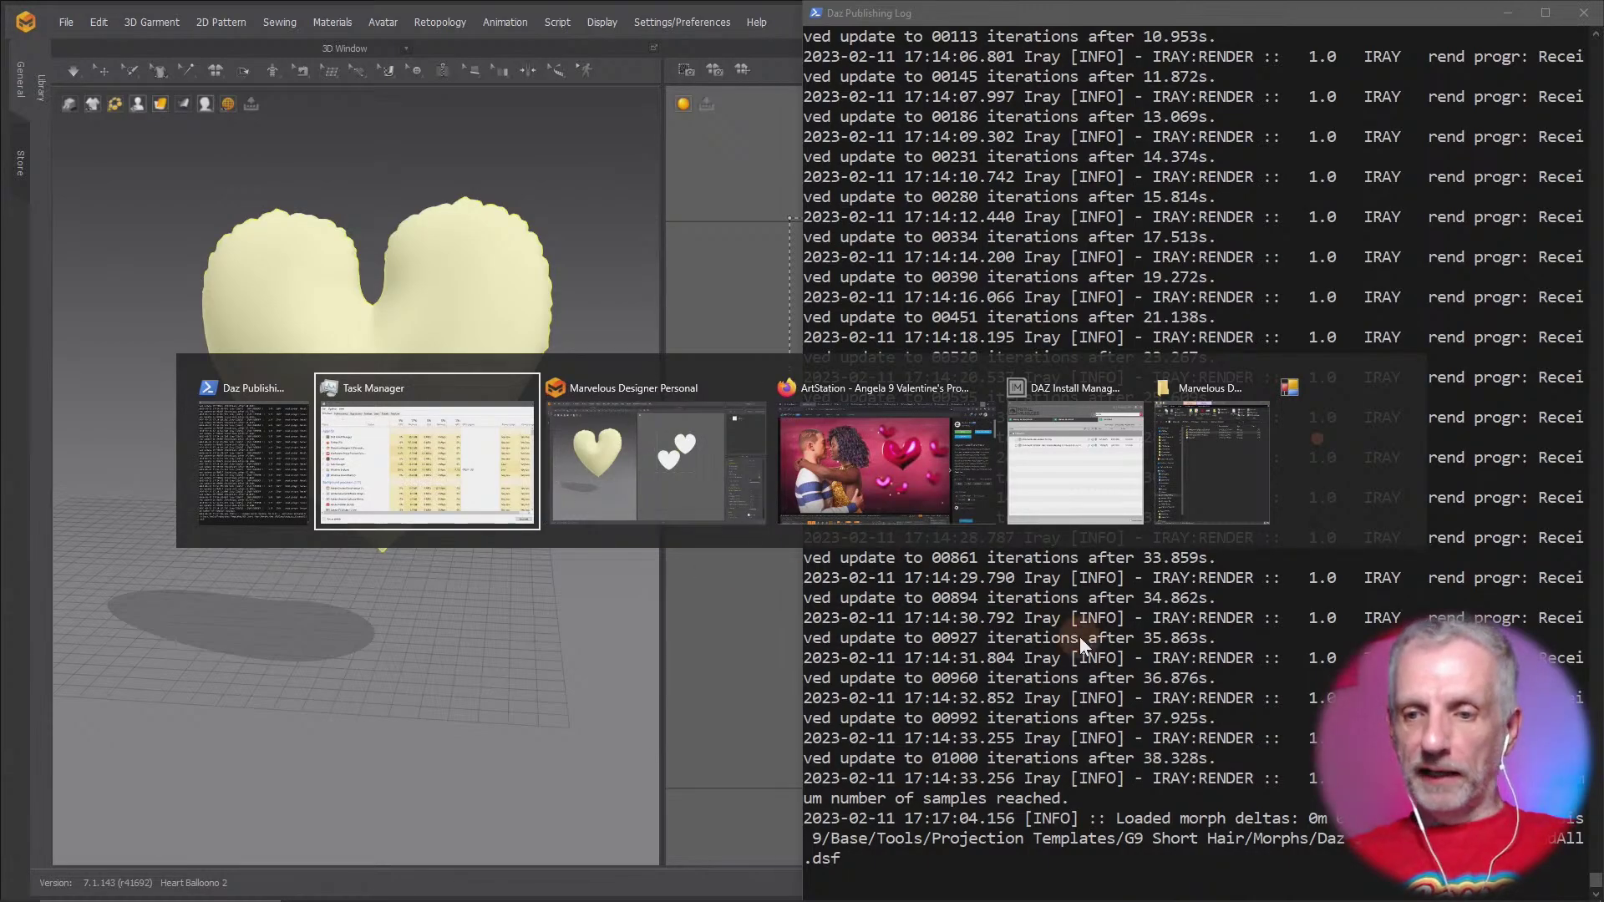
{"action": "key", "text": "Escape"}
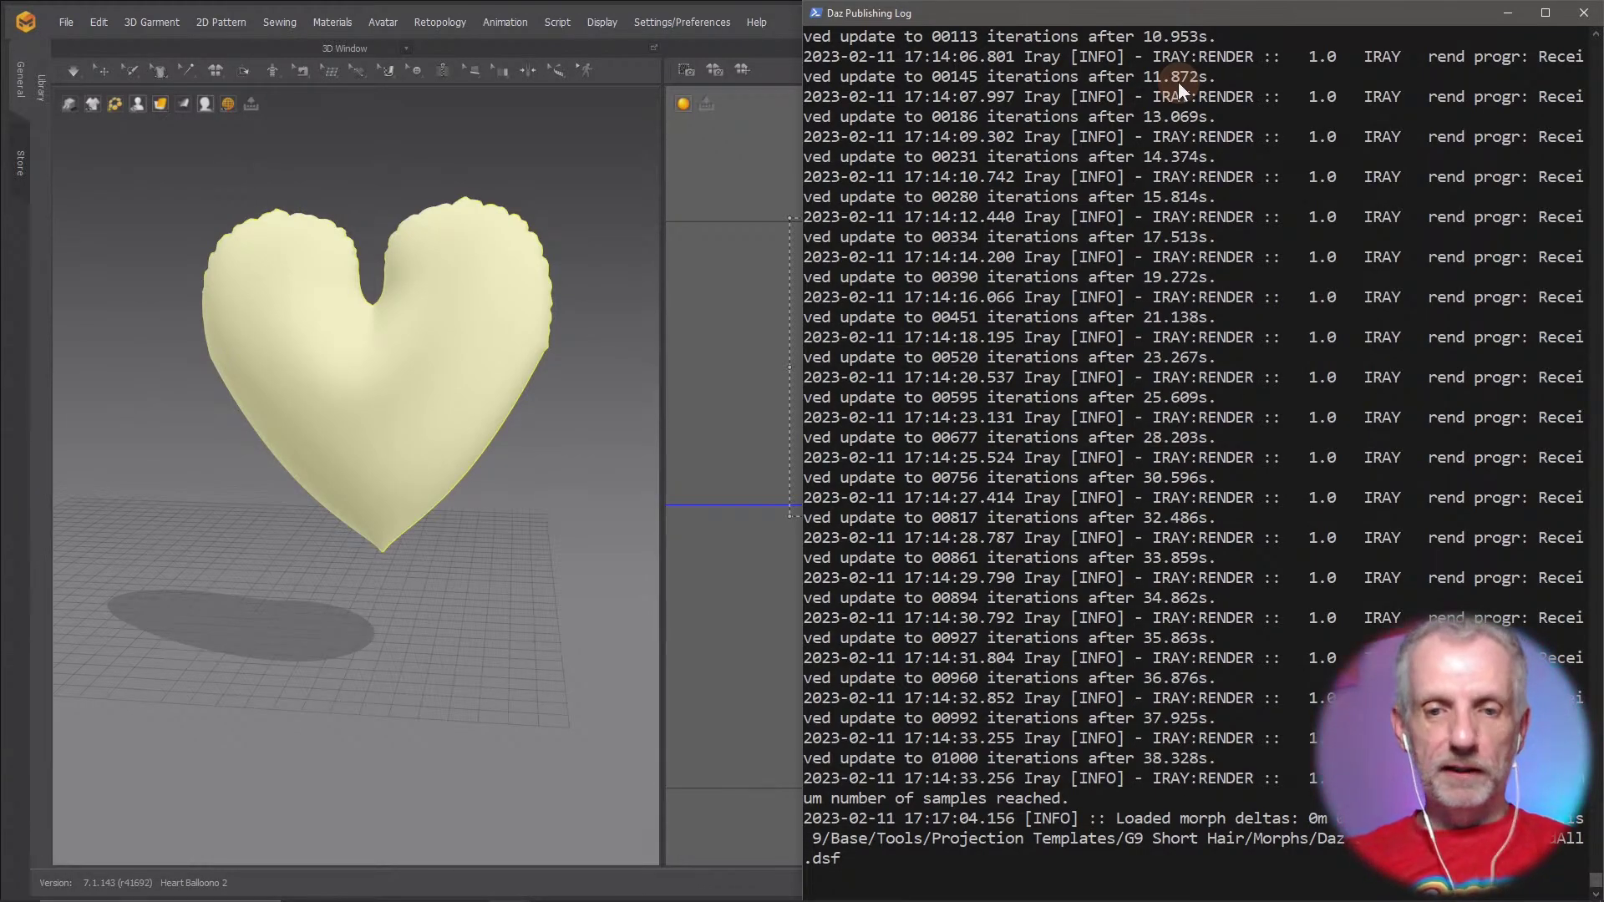
{"action": "key", "text": "alt+Tab"}
{"action": "key", "text": "alt+Tab"}
{"action": "key", "text": "alt+Tab"}
{"action": "key", "text": "alt+Tab"}
{"action": "key", "text": "alt+Tab"}
{"action": "key", "text": "alt+Tab"}
{"action": "key", "text": "alt+Tab"}
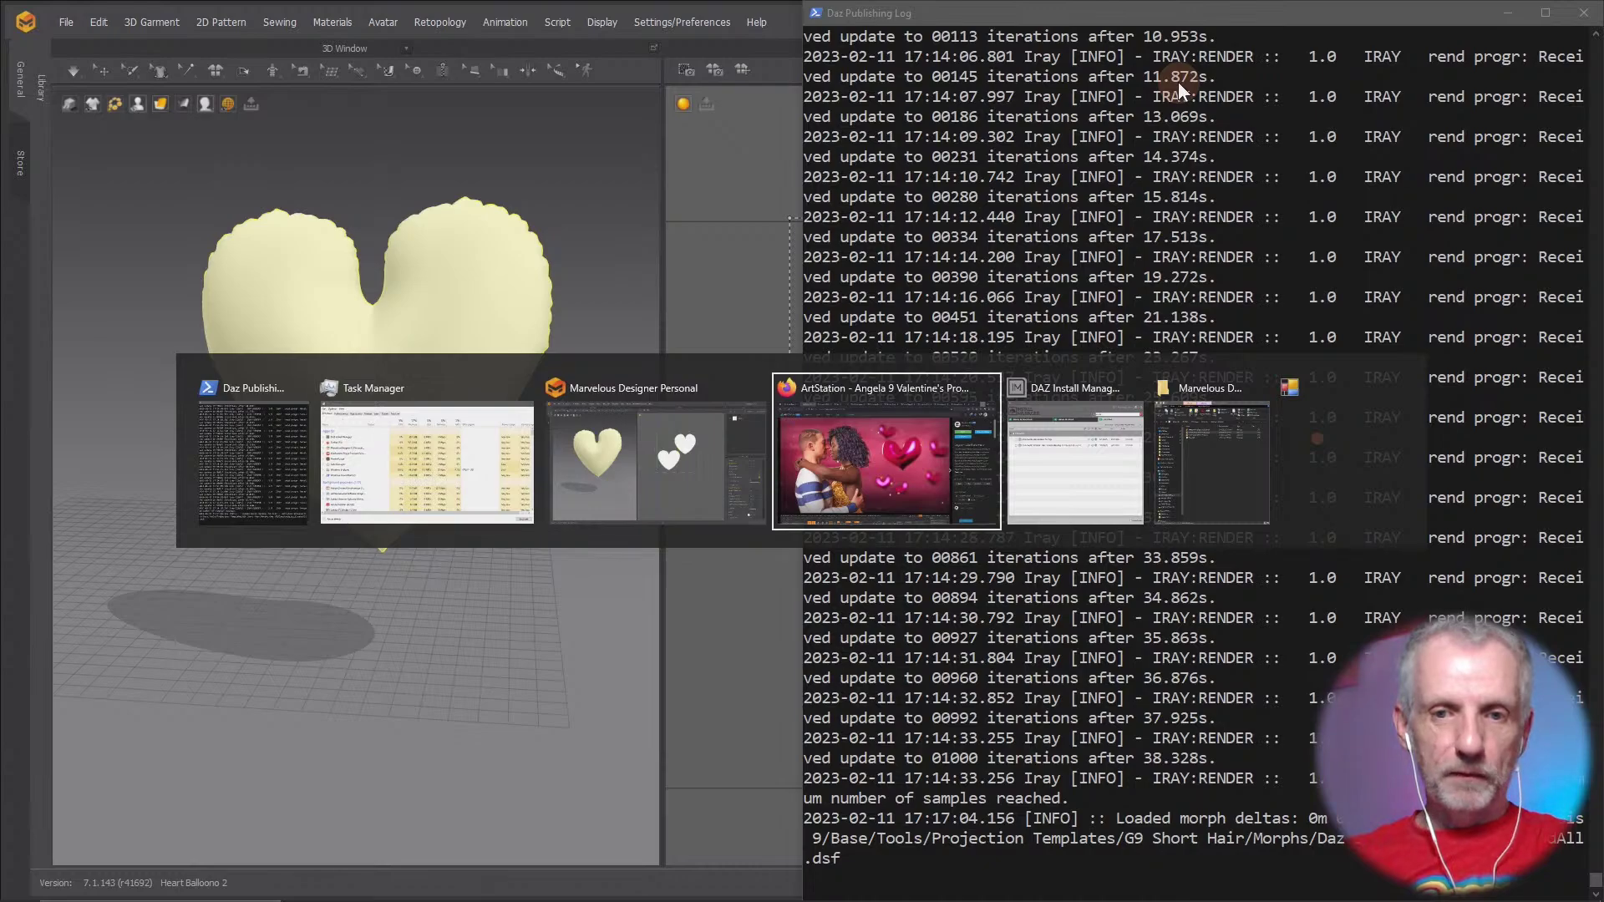
Relaunch DAZ Studio 4.21 (64-bit)
{"action": "key", "text": "super"}
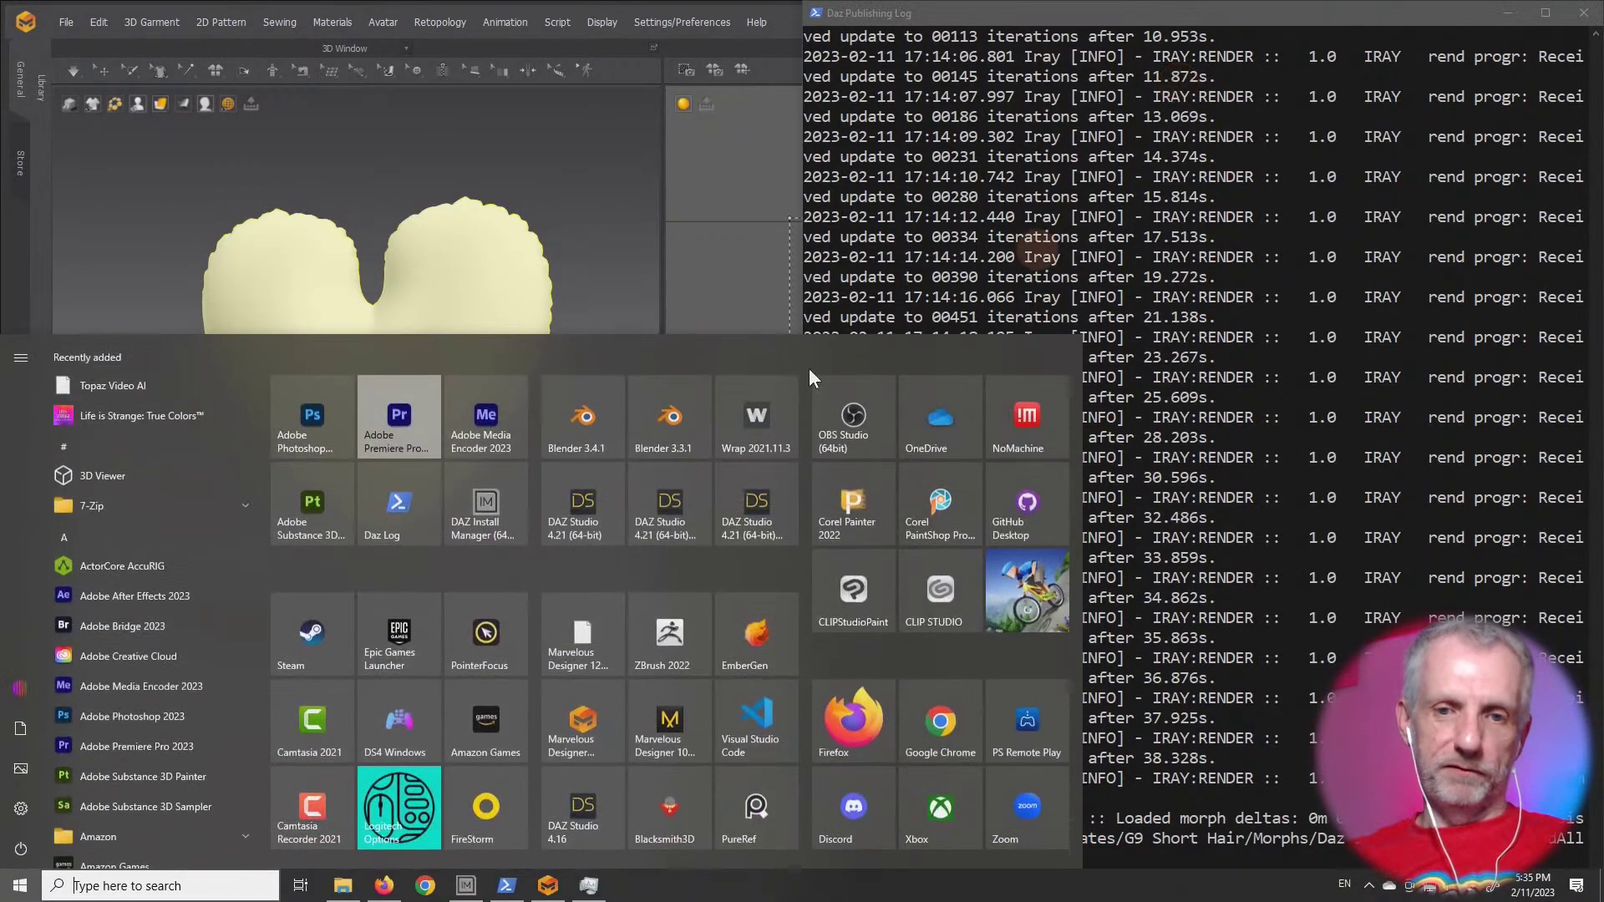
{"action": "left_click", "coordinate": [764, 511]}
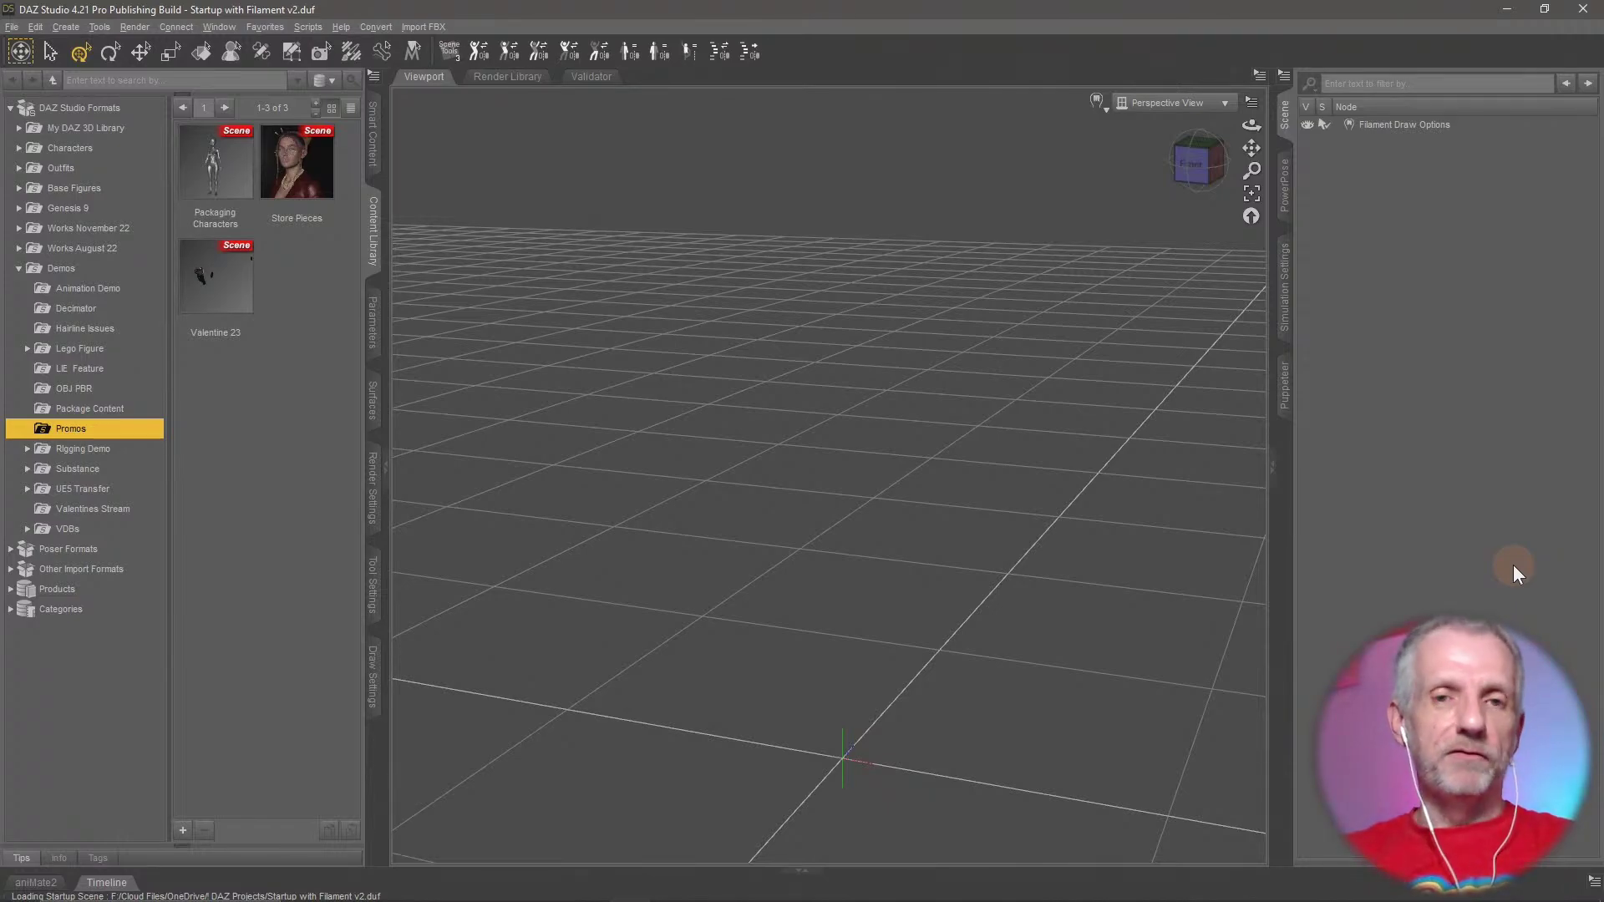
Switch to Firefox and view the Angela 9 Valentine's Promo and the Anime Girl animation on ArtStation
{"action": "key", "text": "alt+Tab"}
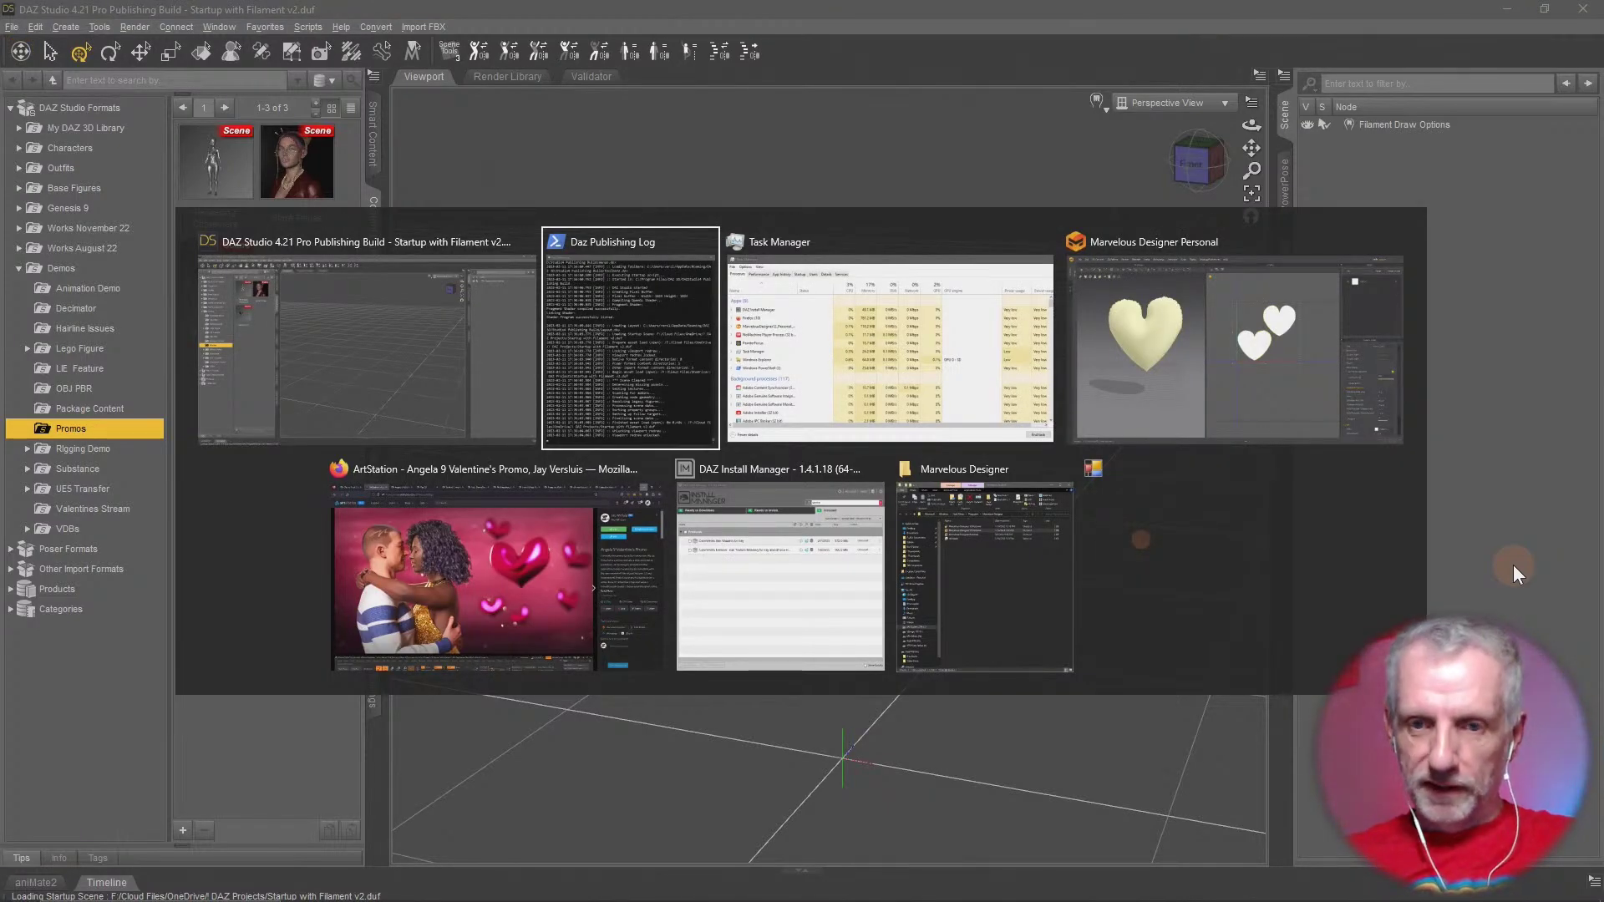
{"action": "left_click", "coordinate": [533, 573]}
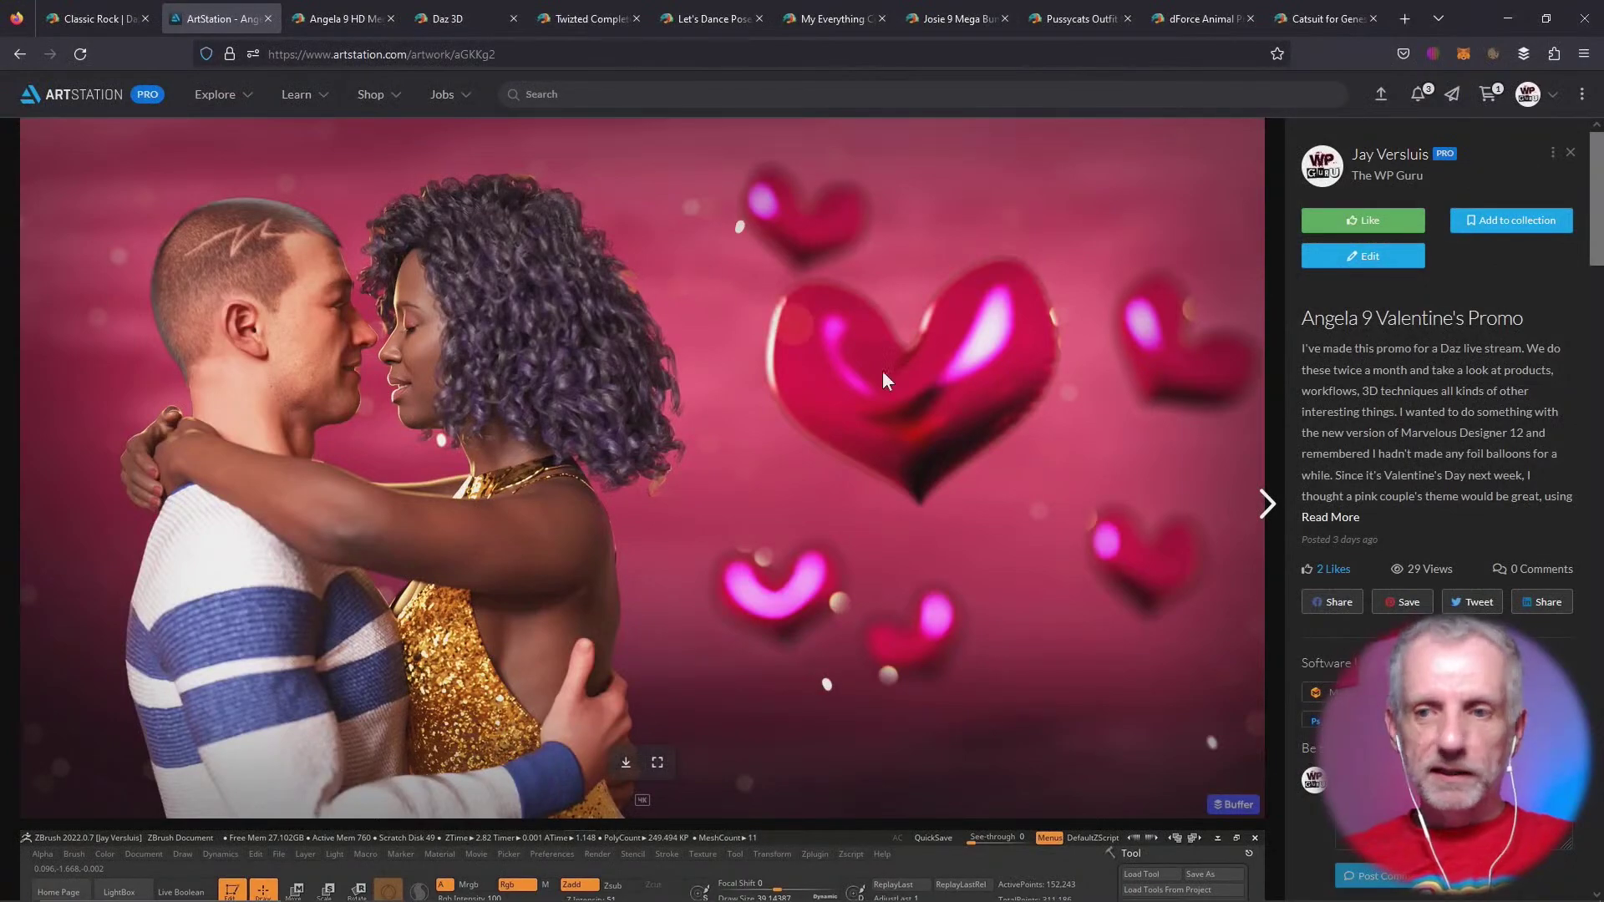
{"action": "left_click", "coordinate": [1272, 514]}
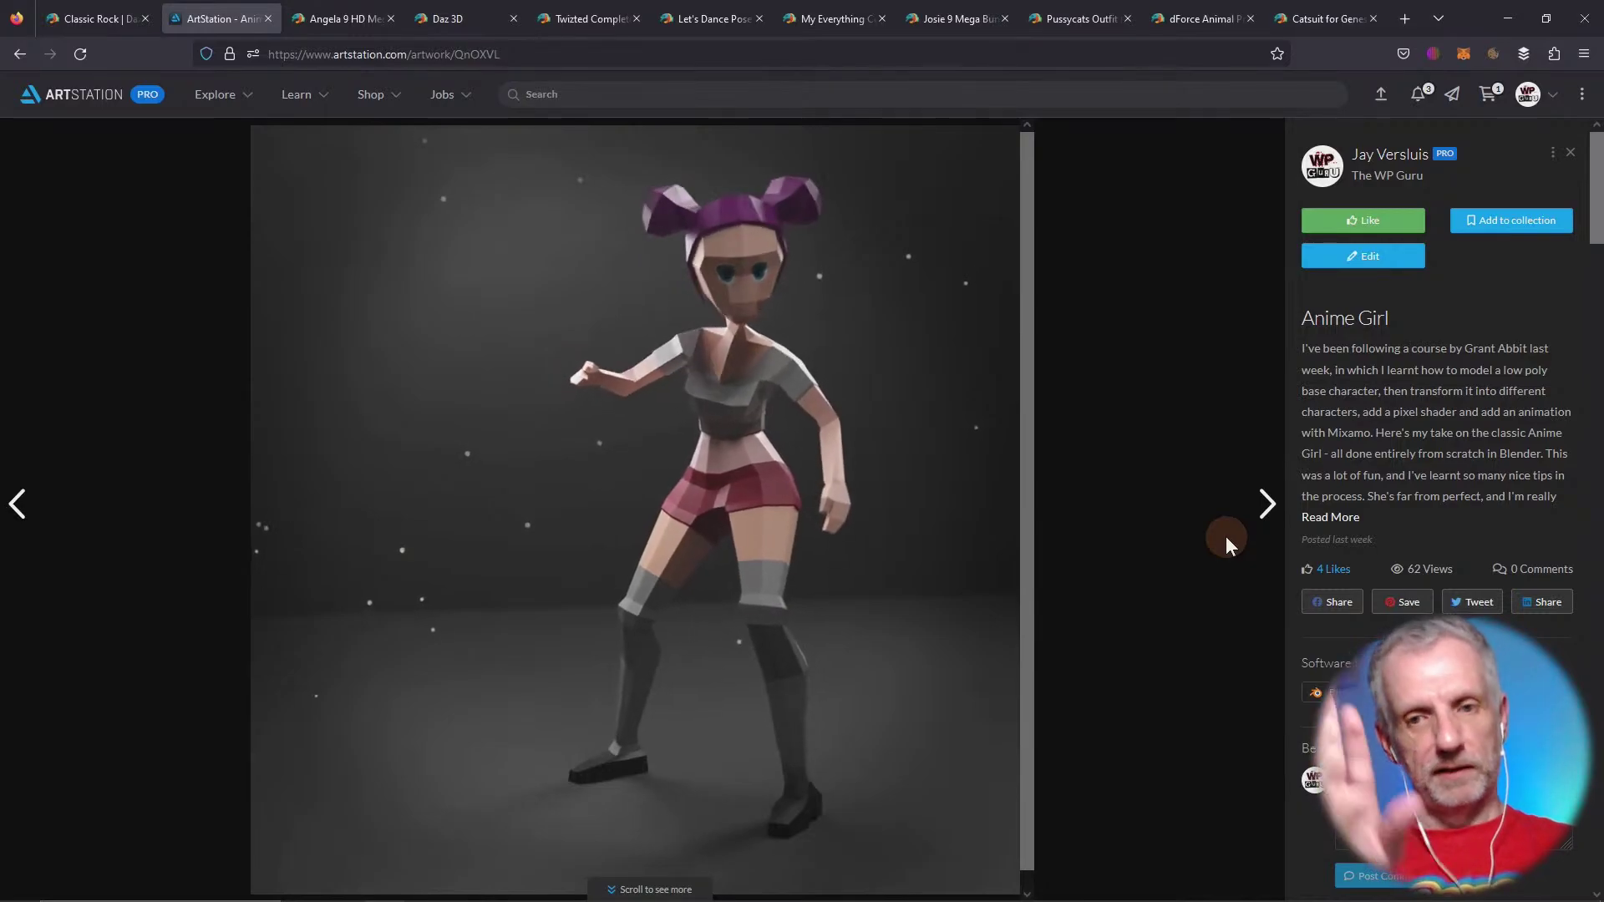
{"action": "mouse_move", "coordinate": [808, 764]}
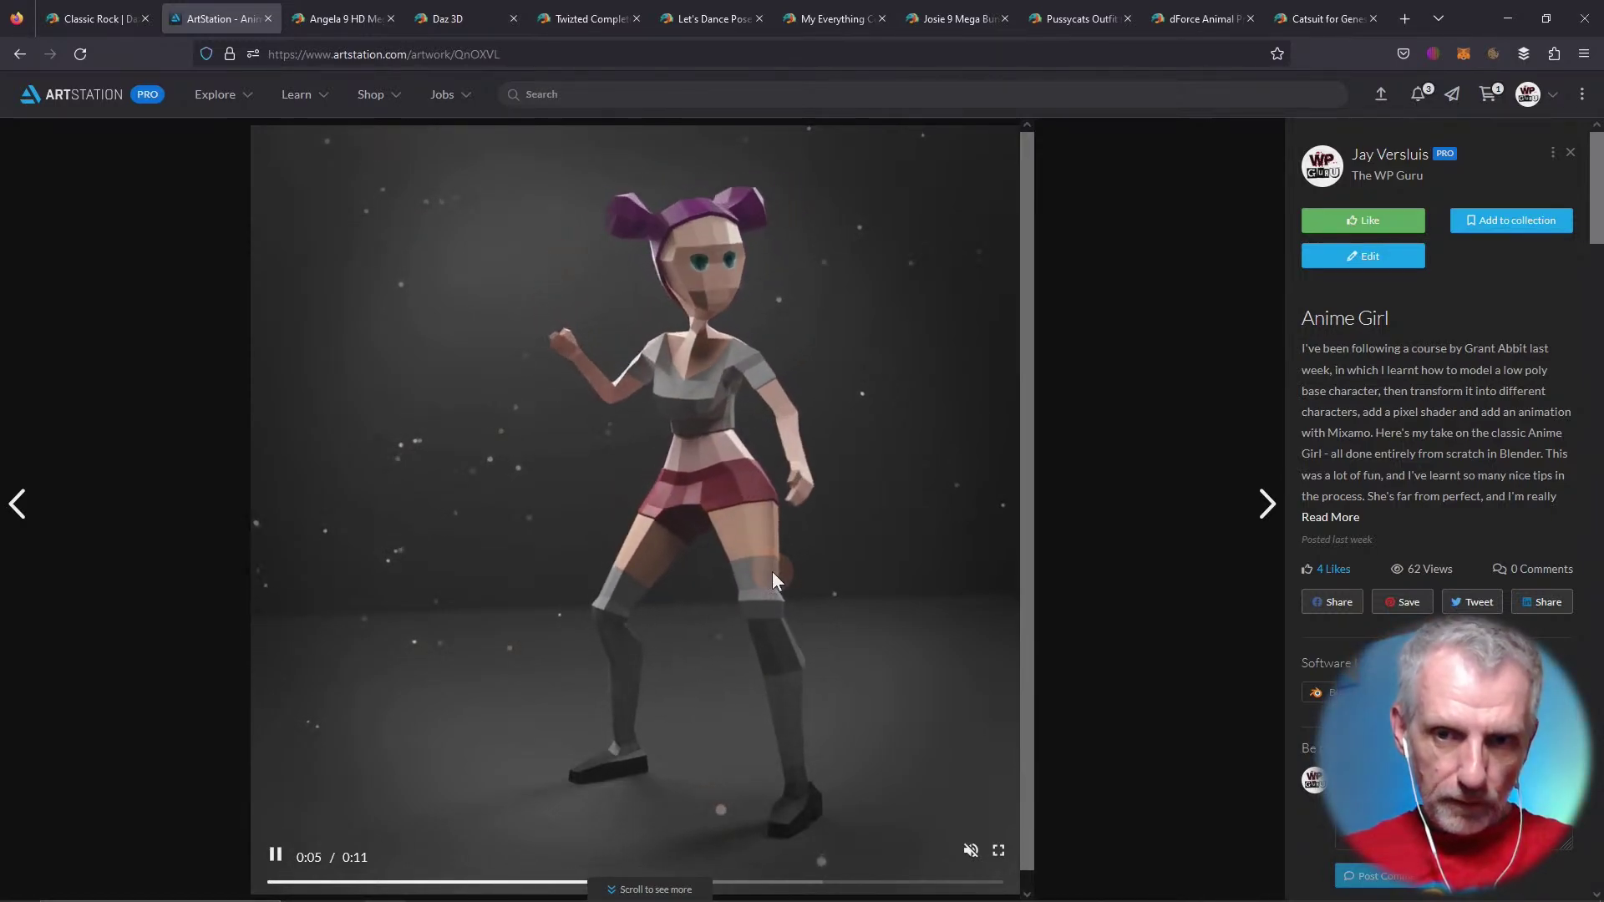
{"action": "left_click", "coordinate": [824, 593]}
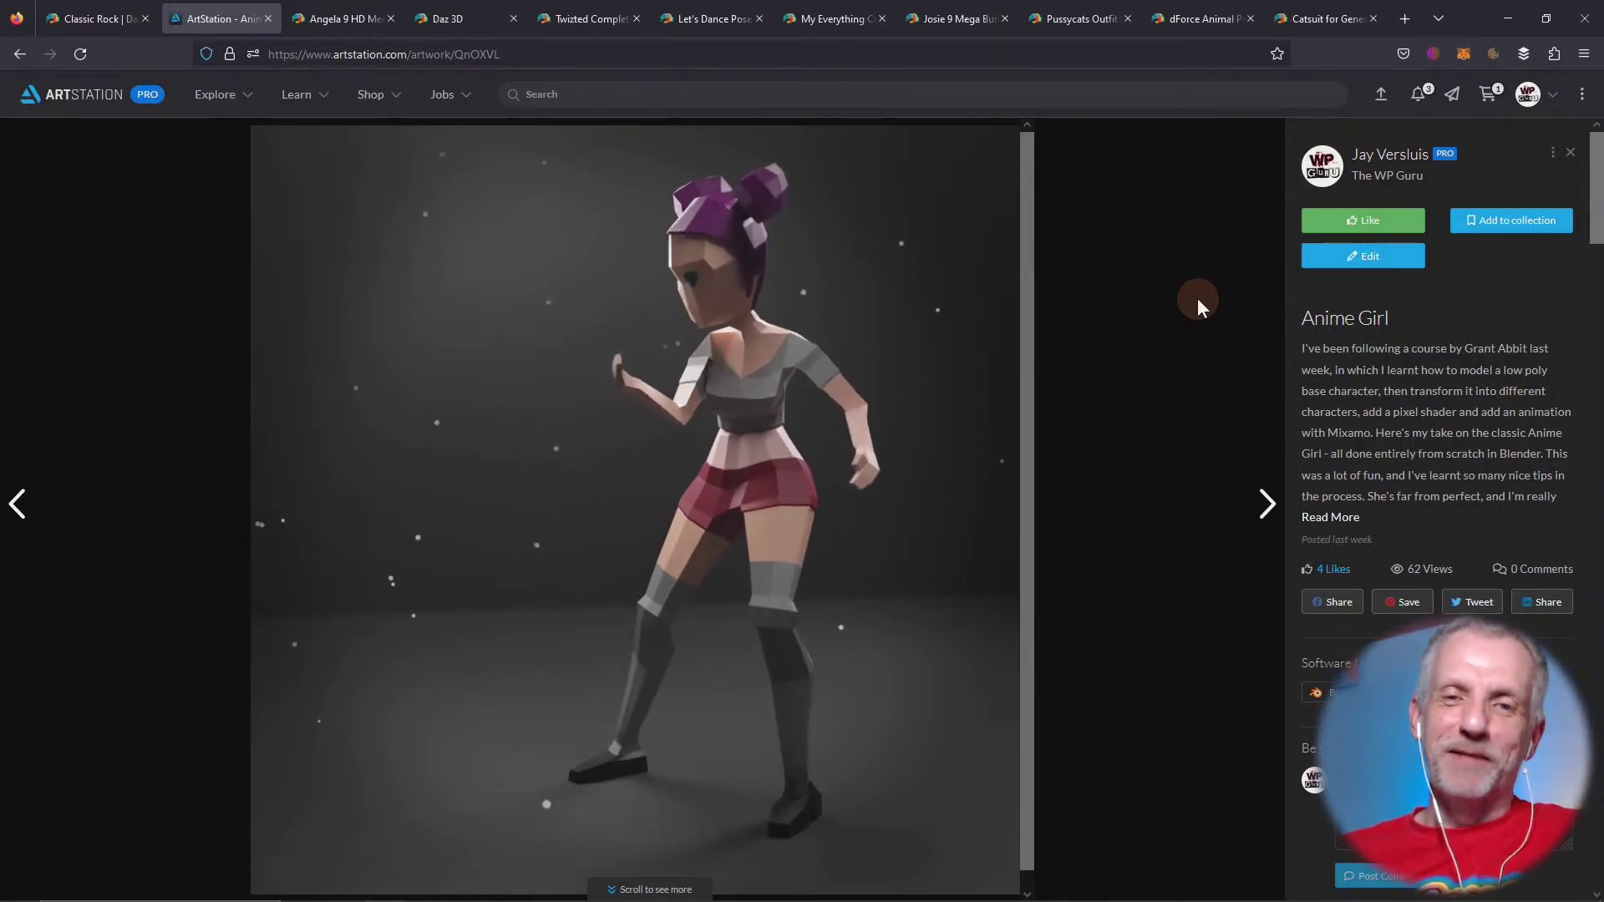
Switch back to DAZ Studio and open Base Scene v1 from the Valentines Stream folder under Demos, without saving the startup scene
{"action": "key", "text": "alt+Tab"}
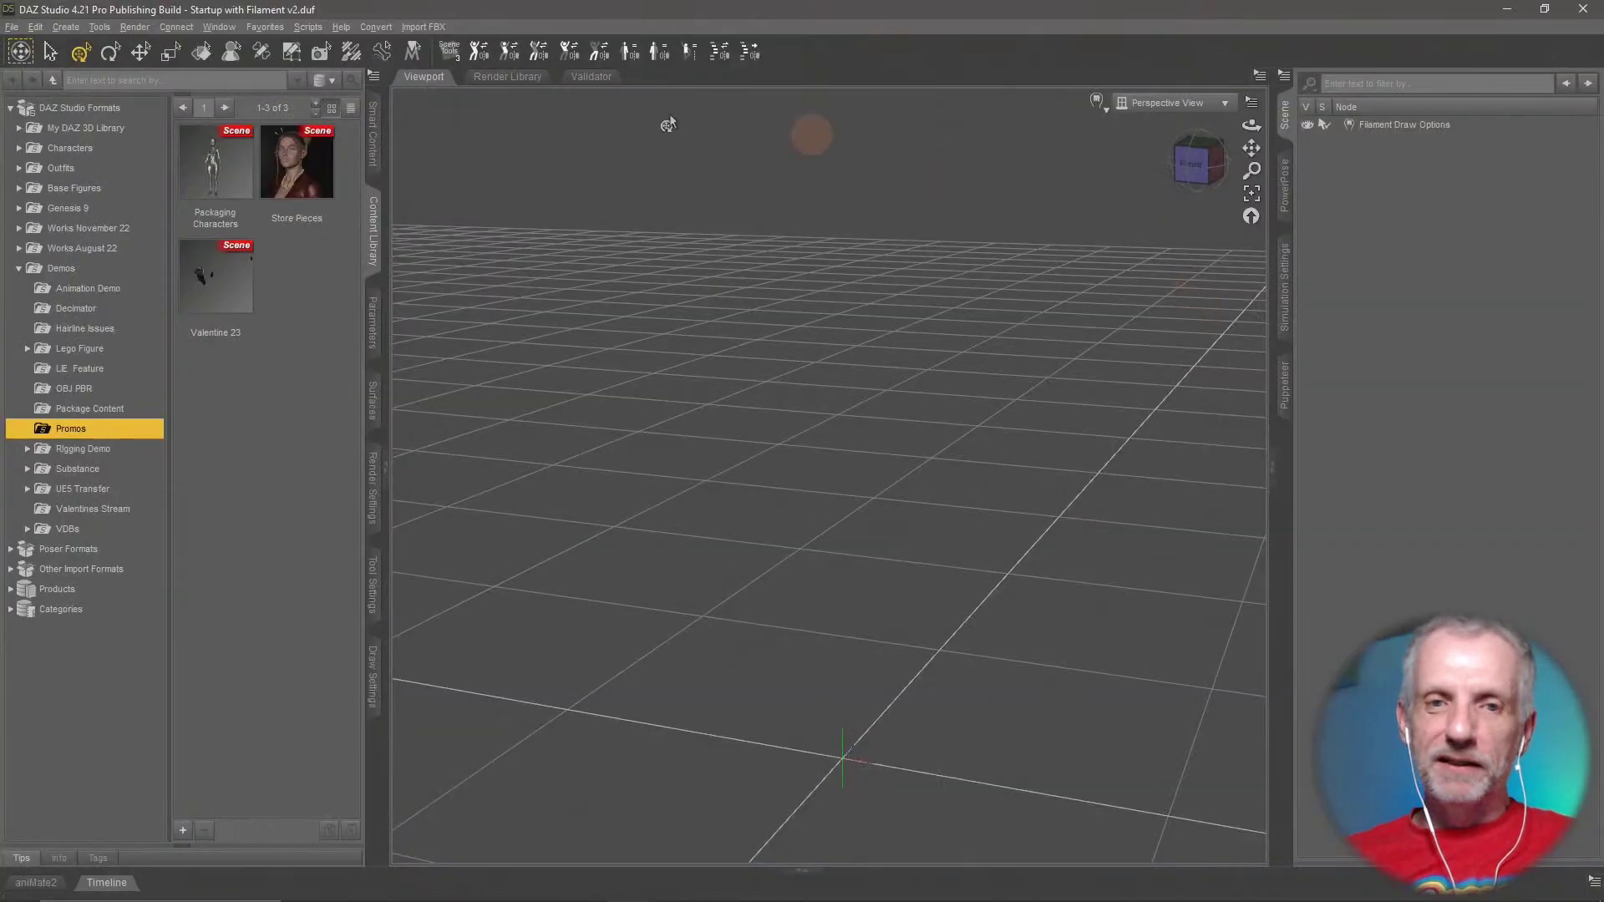
{"action": "left_click", "coordinate": [13, 27]}
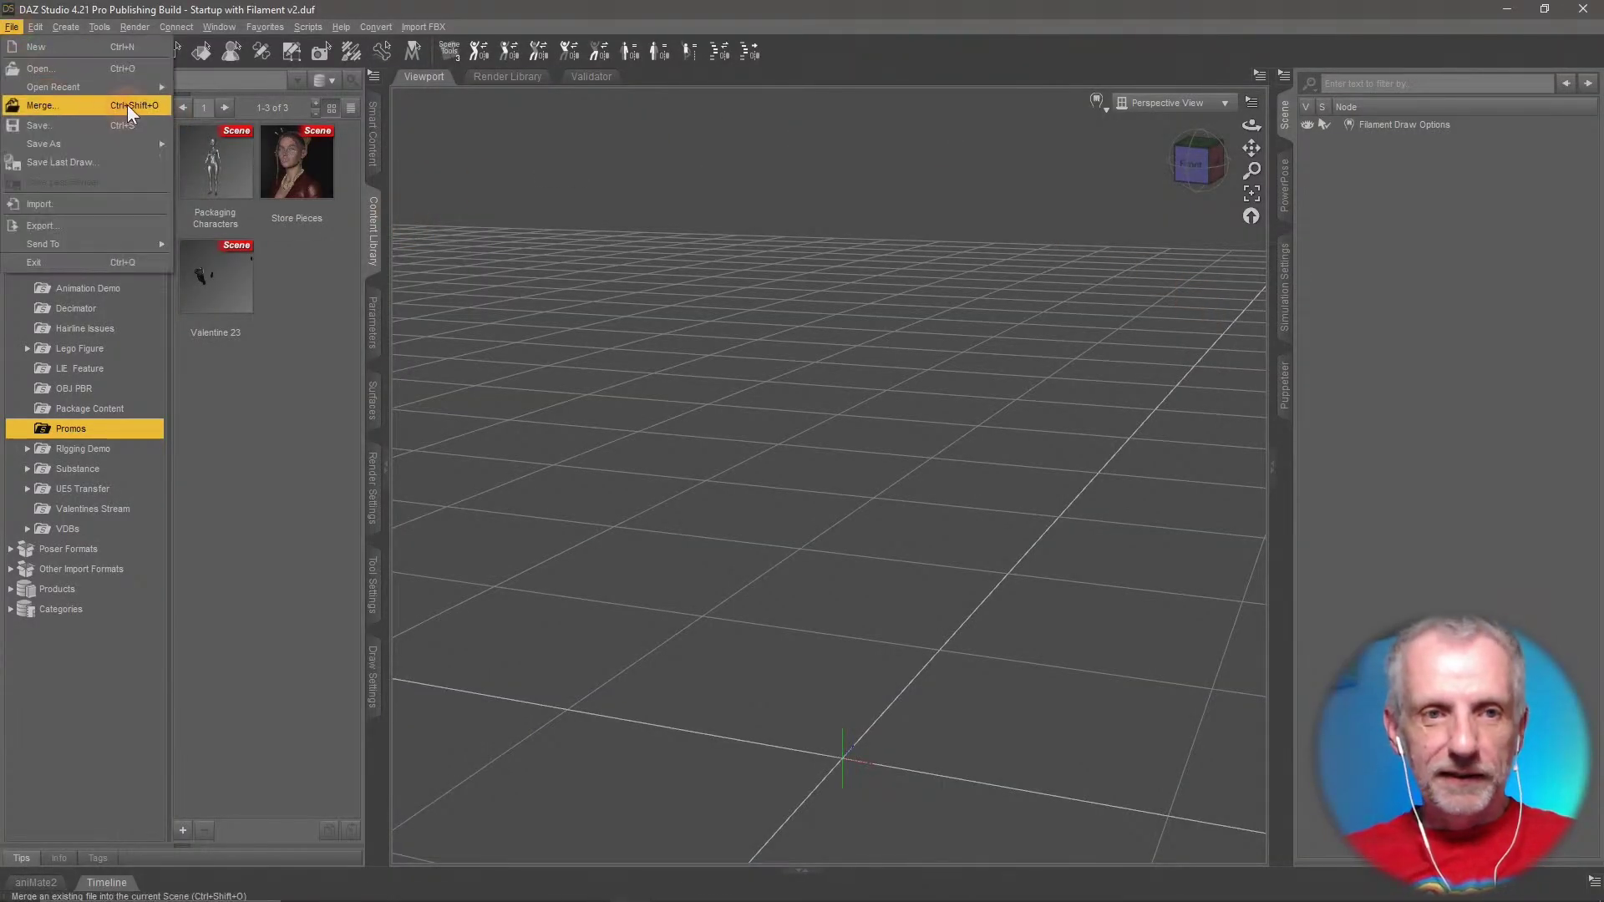
{"action": "mouse_move", "coordinate": [142, 90]}
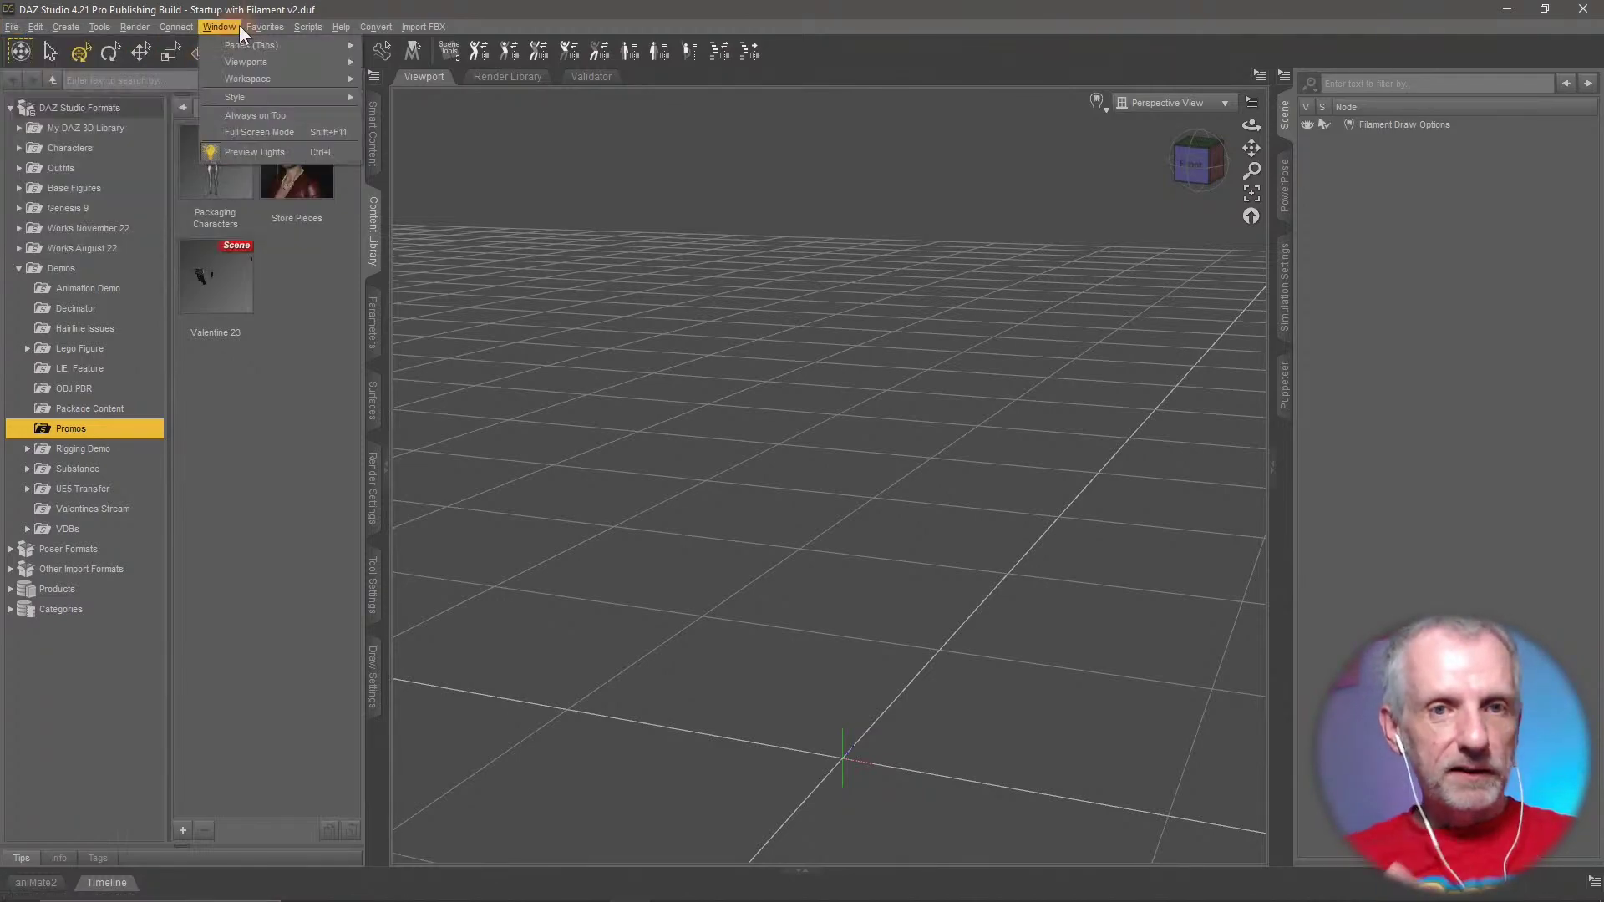
{"action": "left_click", "coordinate": [278, 9]}
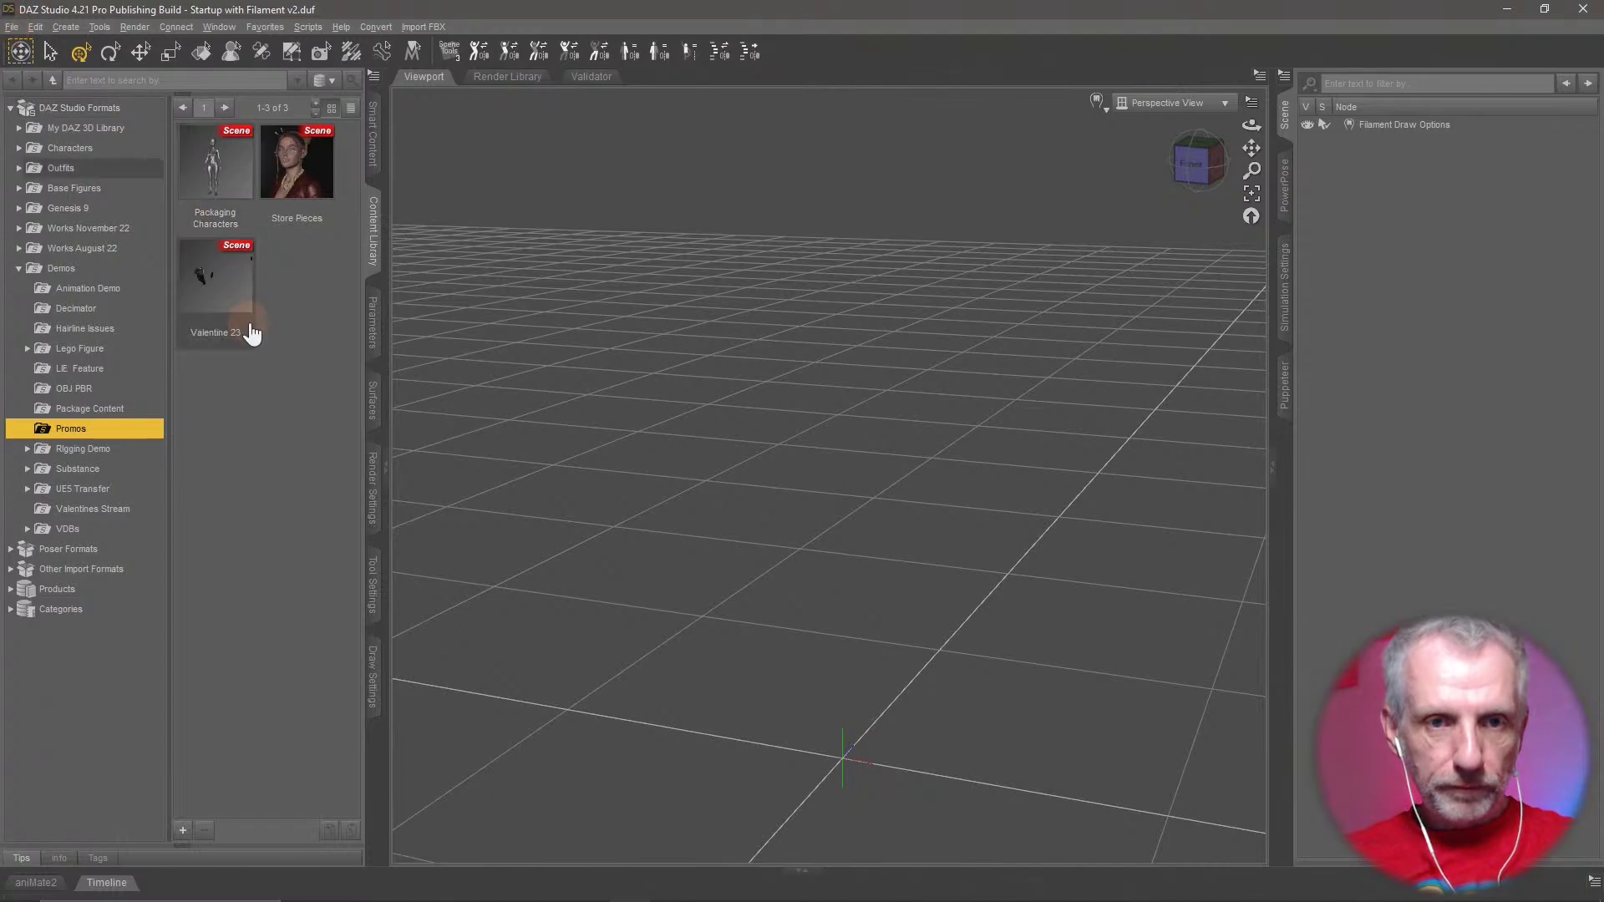
{"action": "left_click", "coordinate": [117, 270]}
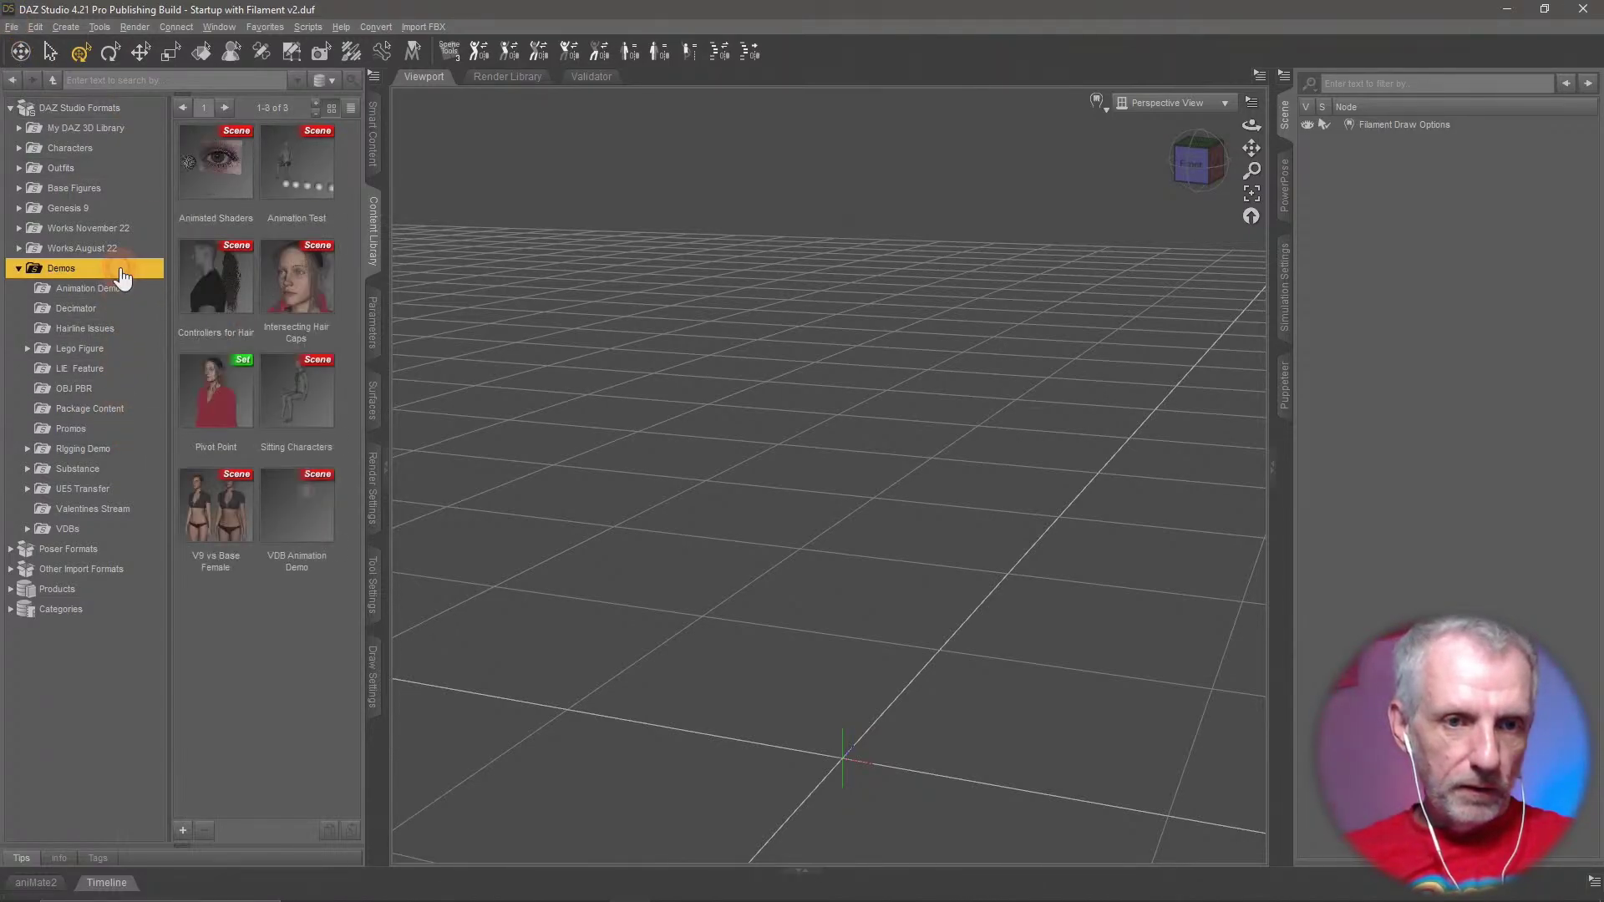
{"action": "left_click", "coordinate": [142, 489]}
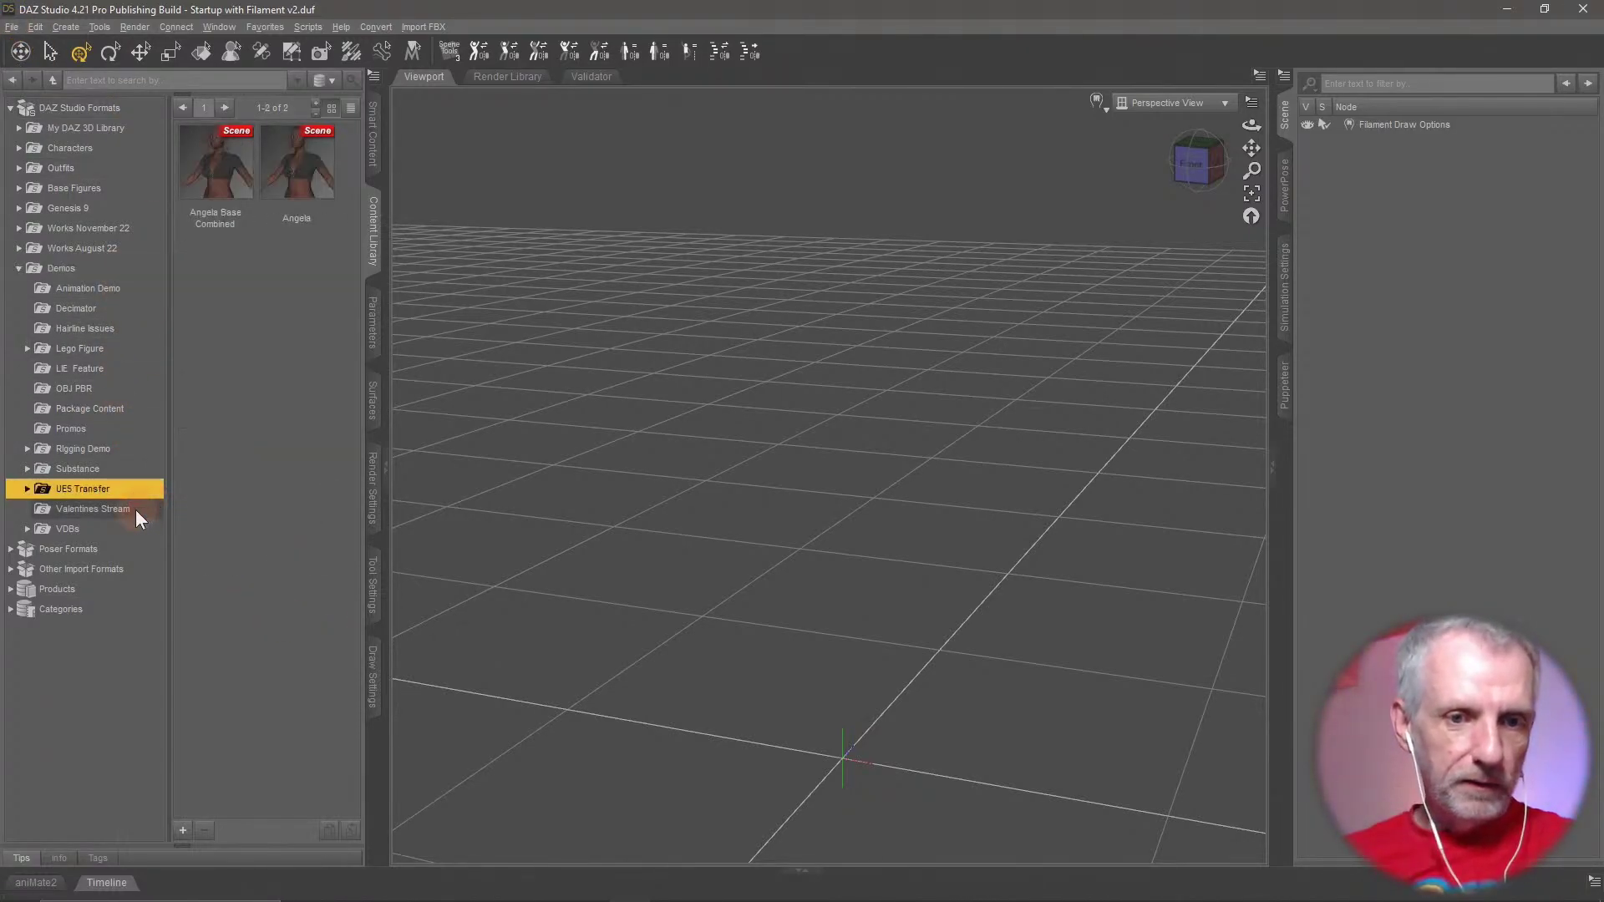
{"action": "left_click", "coordinate": [135, 510]}
{"action": "double_click", "coordinate": [215, 176]}
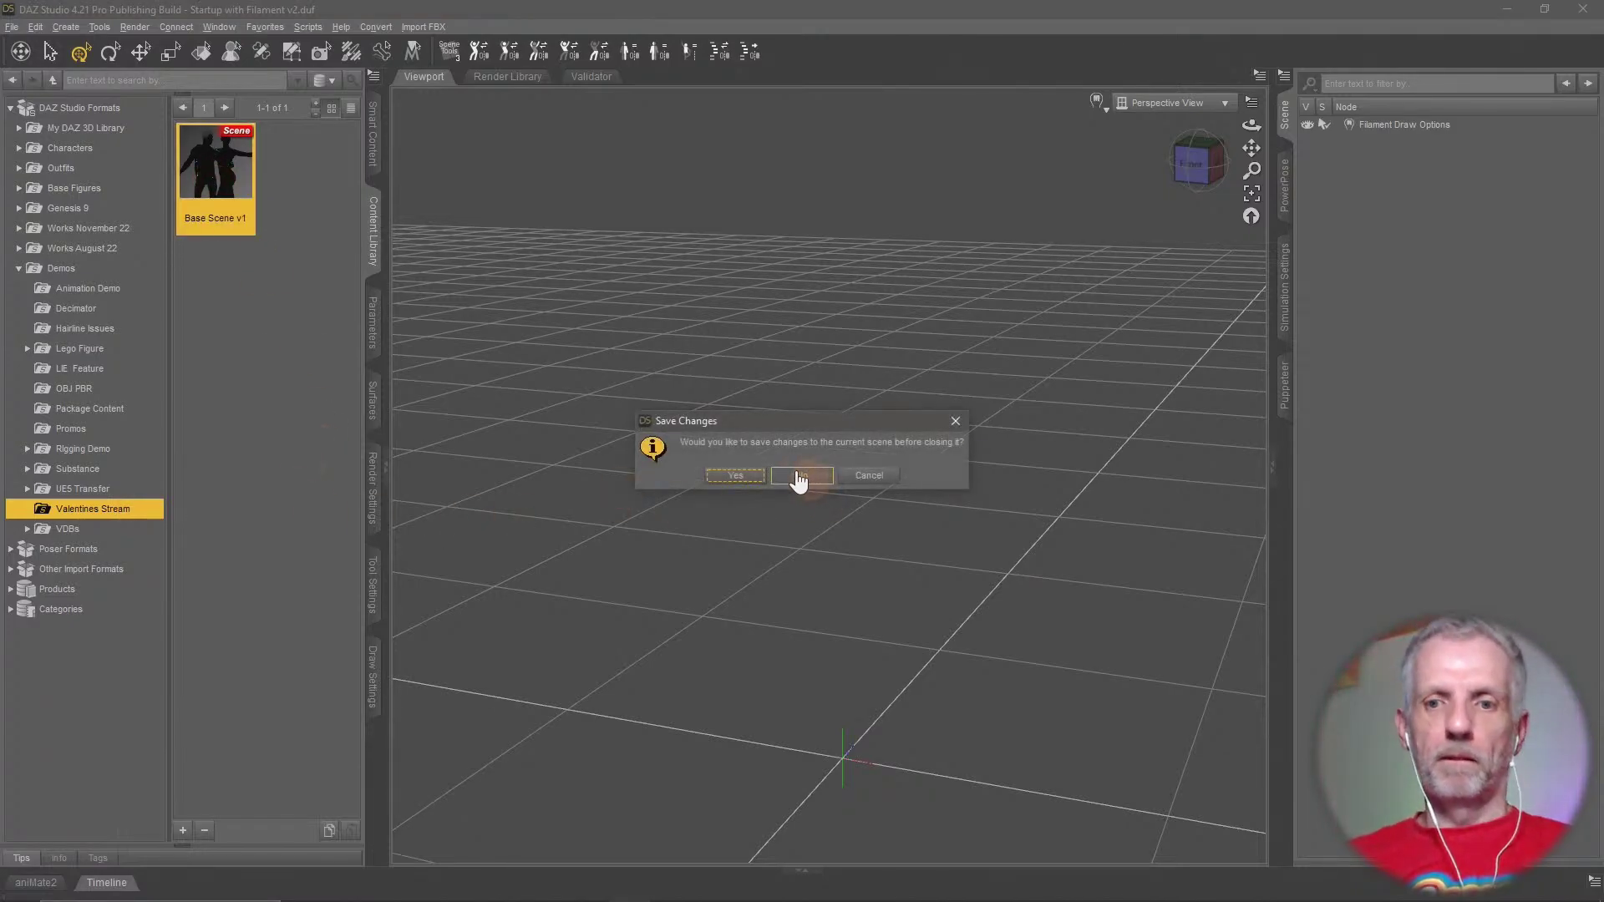
{"action": "left_click", "coordinate": [804, 476]}
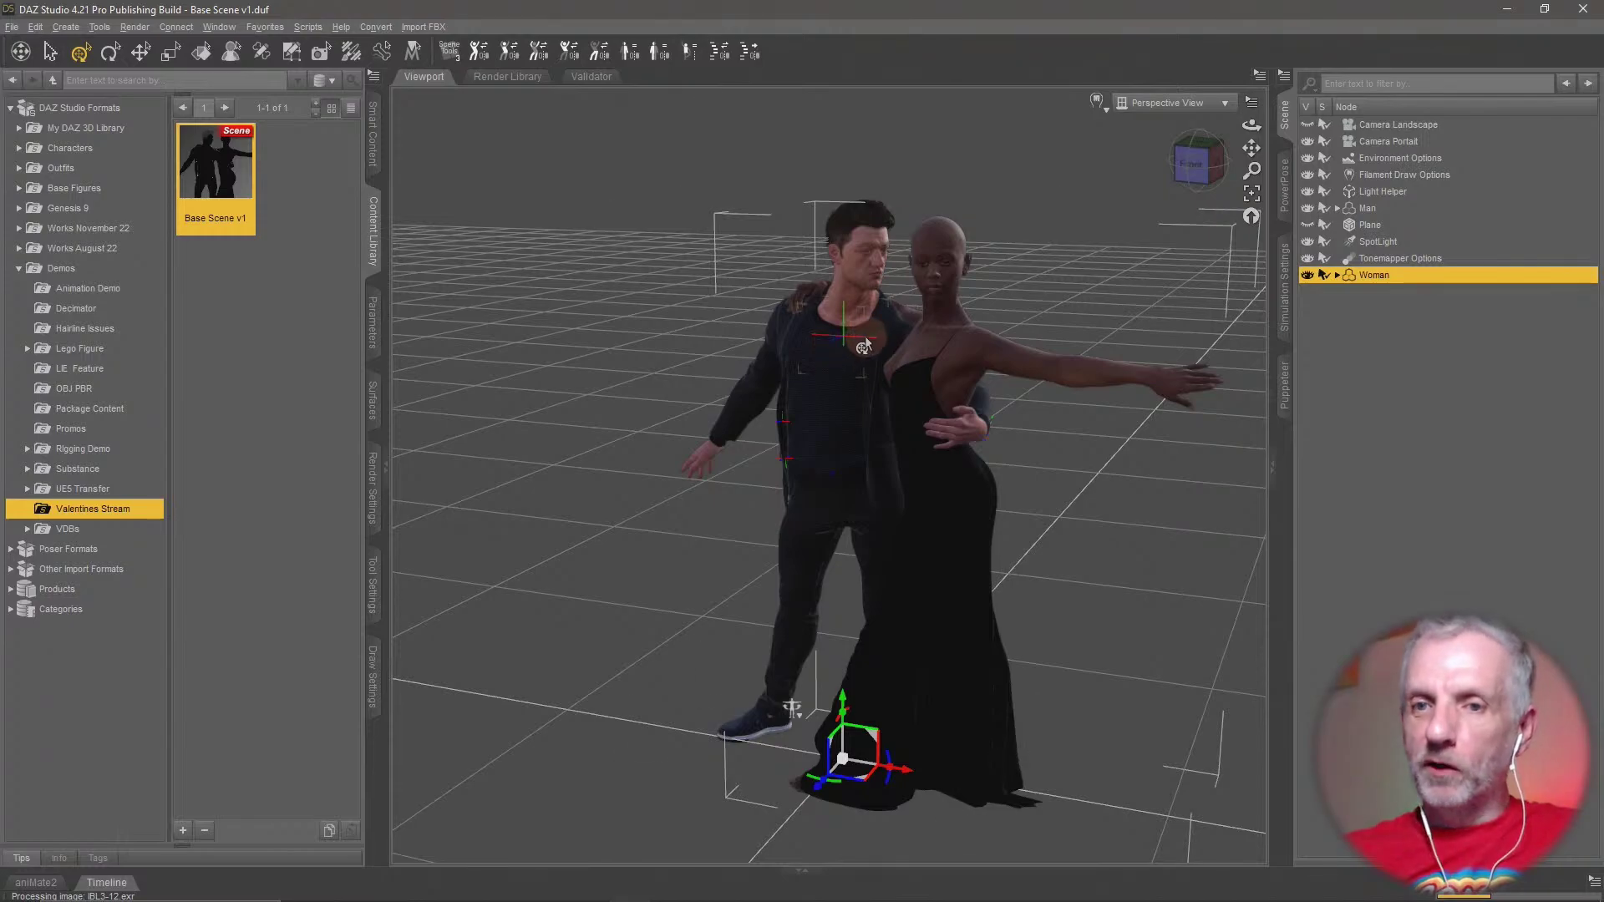
List the installed hair products in Smart Content for the woman and turn off filtering by context
{"action": "scroll", "coordinate": [864, 346], "scroll_direction": "up", "scroll_amount": 6}
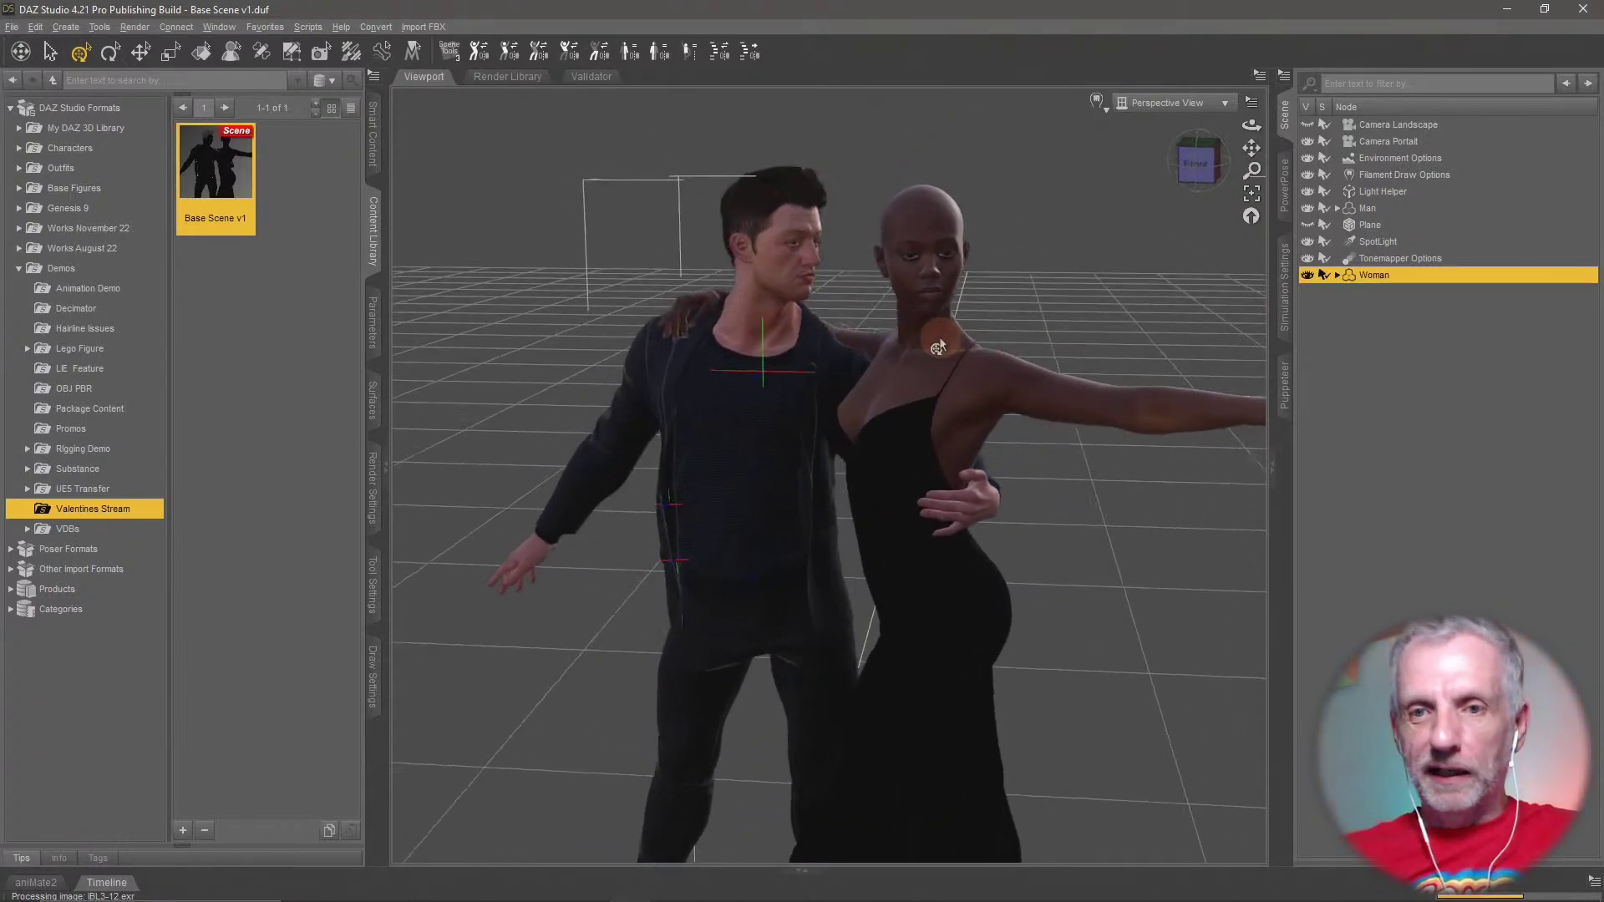
{"action": "scroll", "coordinate": [937, 346], "scroll_direction": "up", "scroll_amount": 5}
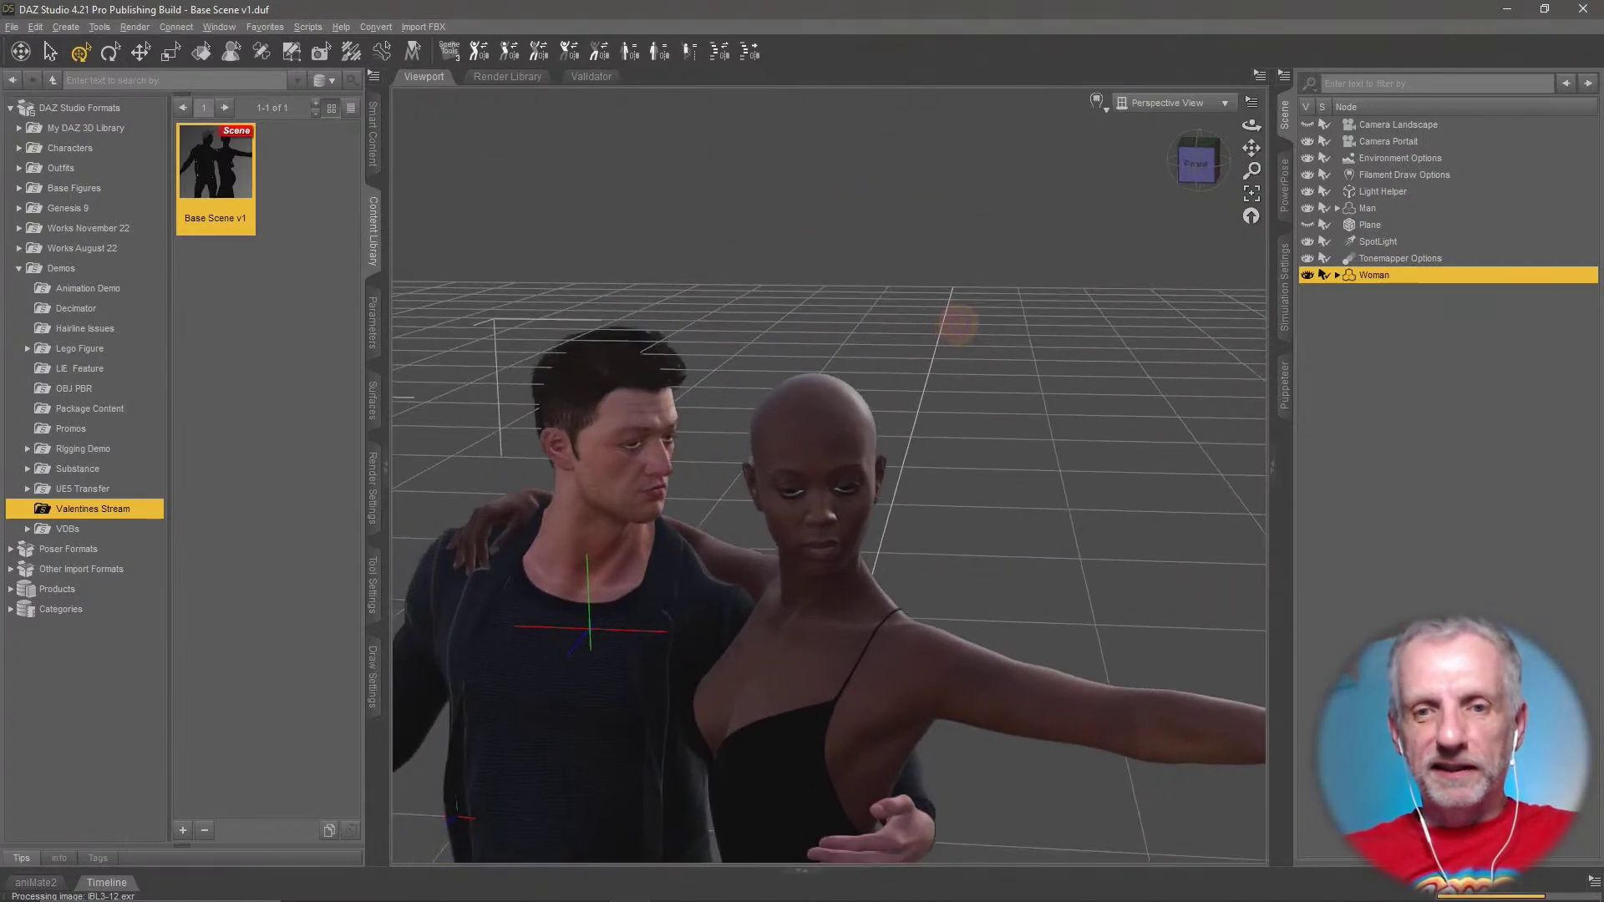
{"action": "middle_click_drag", "start_coordinate": [957, 324], "coordinate": [965, 361]}
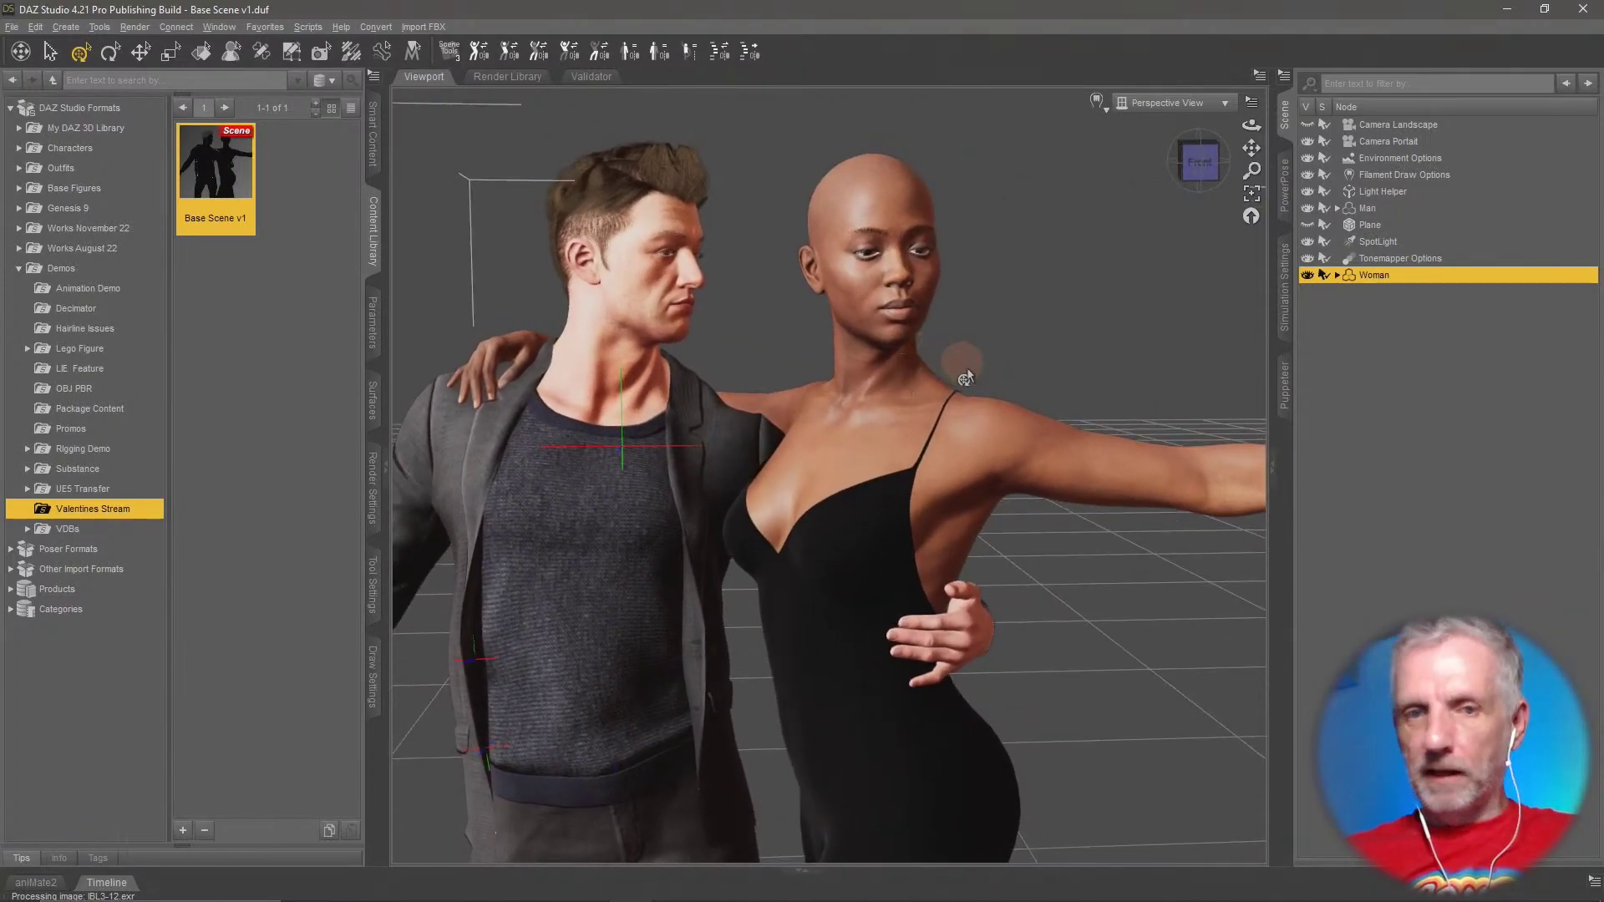
{"action": "left_click", "coordinate": [378, 146]}
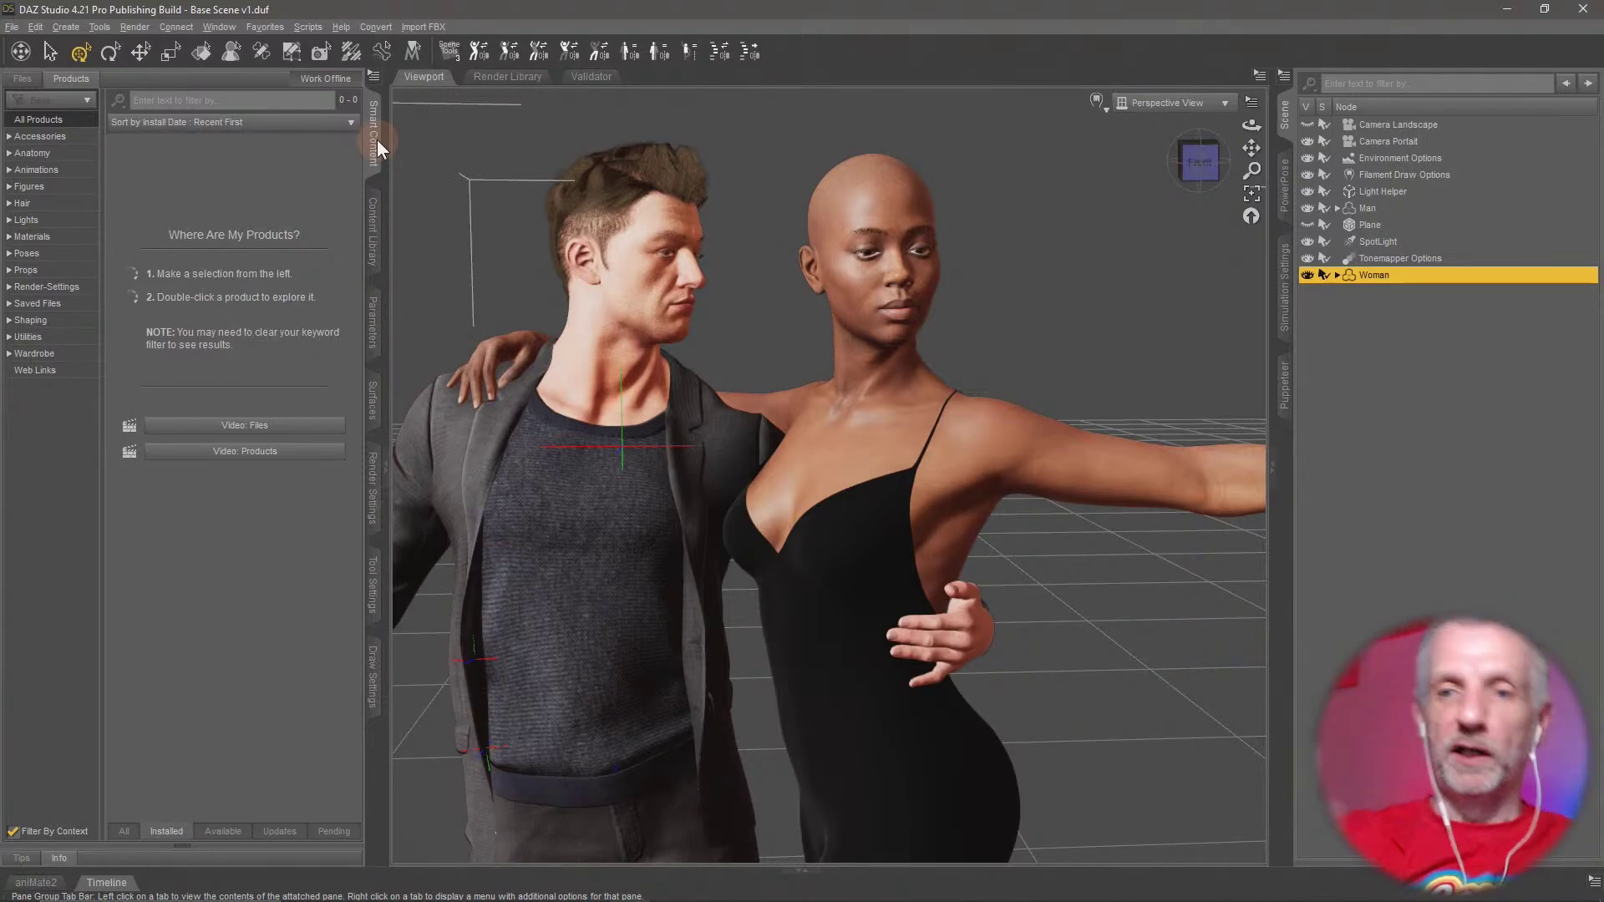
{"action": "left_click", "coordinate": [243, 173]}
{"action": "left_click", "coordinate": [87, 204]}
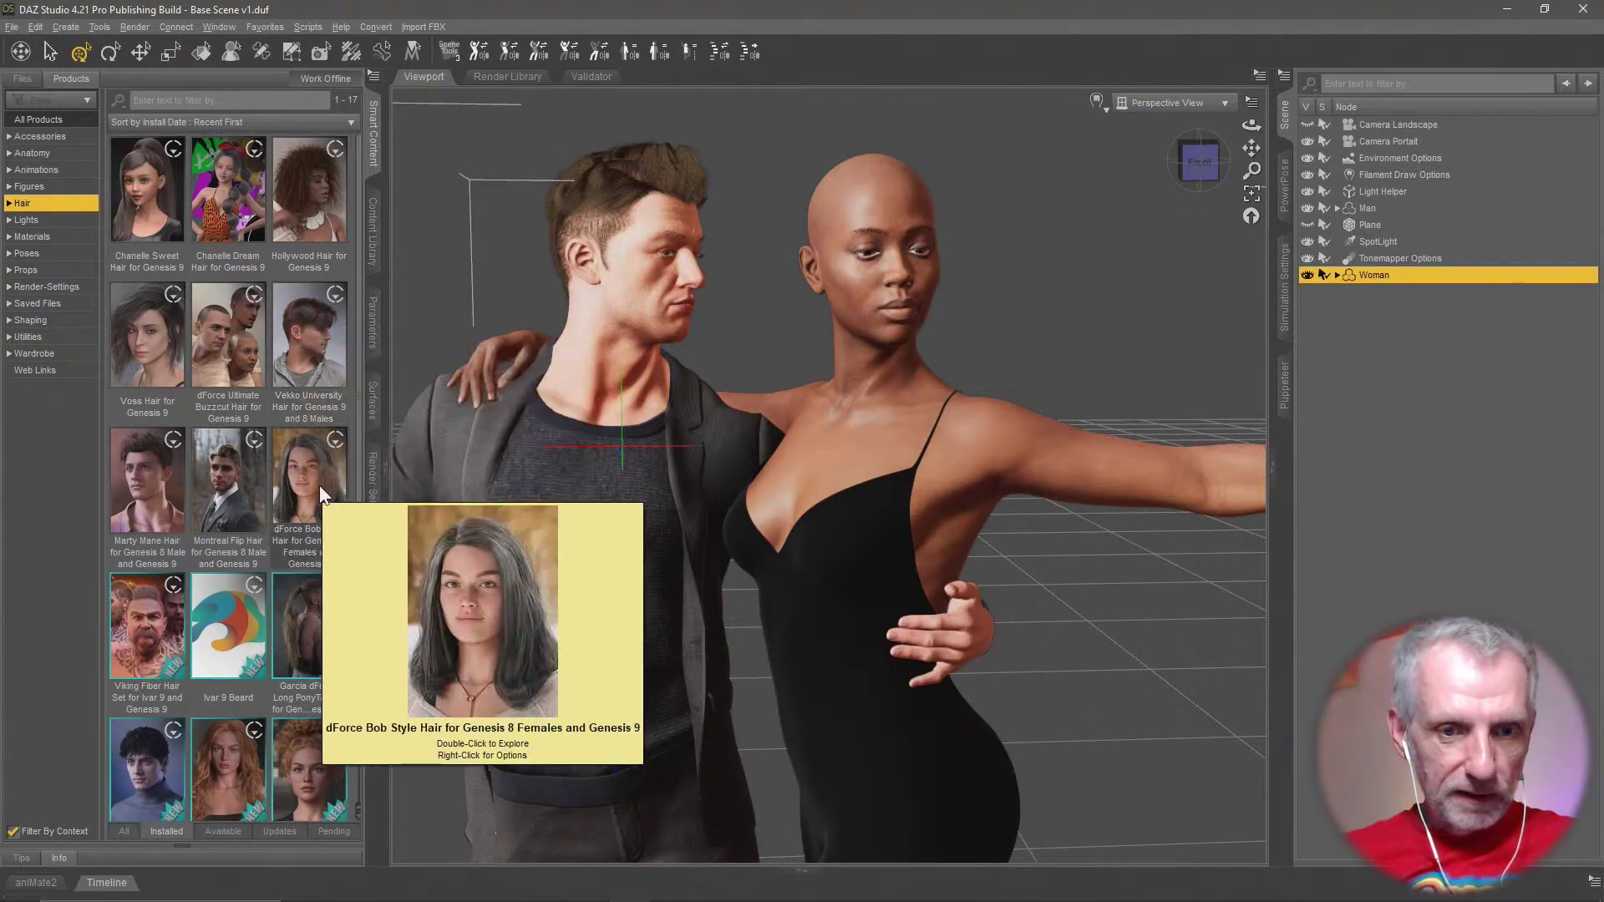
{"action": "scroll", "coordinate": [265, 558], "scroll_direction": "down", "scroll_amount": 3}
{"action": "left_click", "coordinate": [324, 584]}
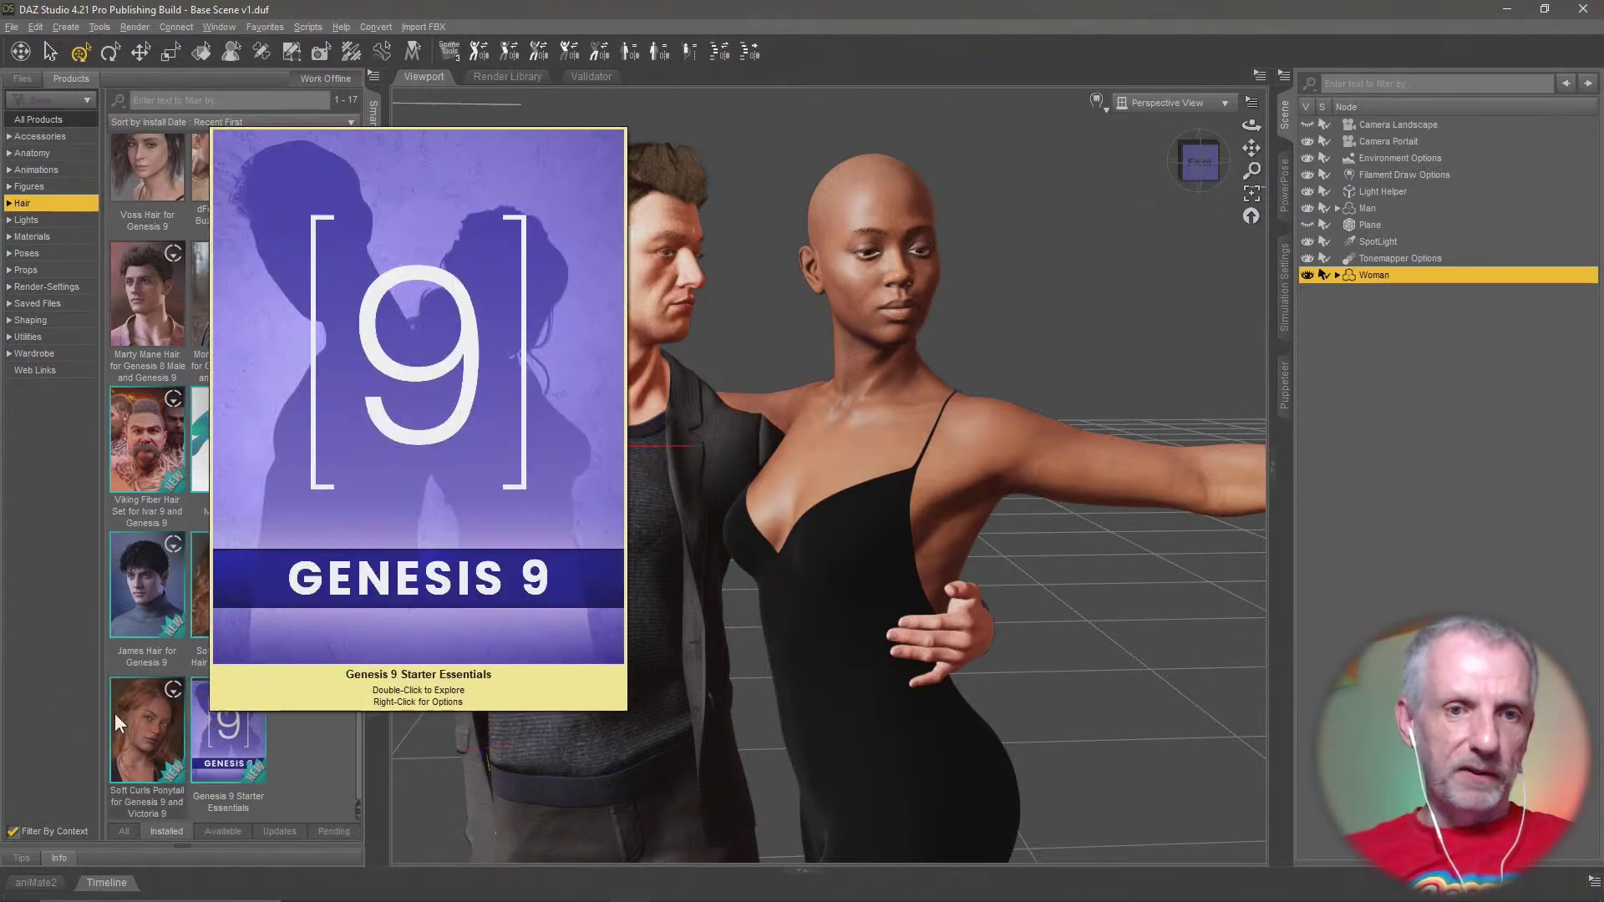
{"action": "left_click", "coordinate": [17, 834]}
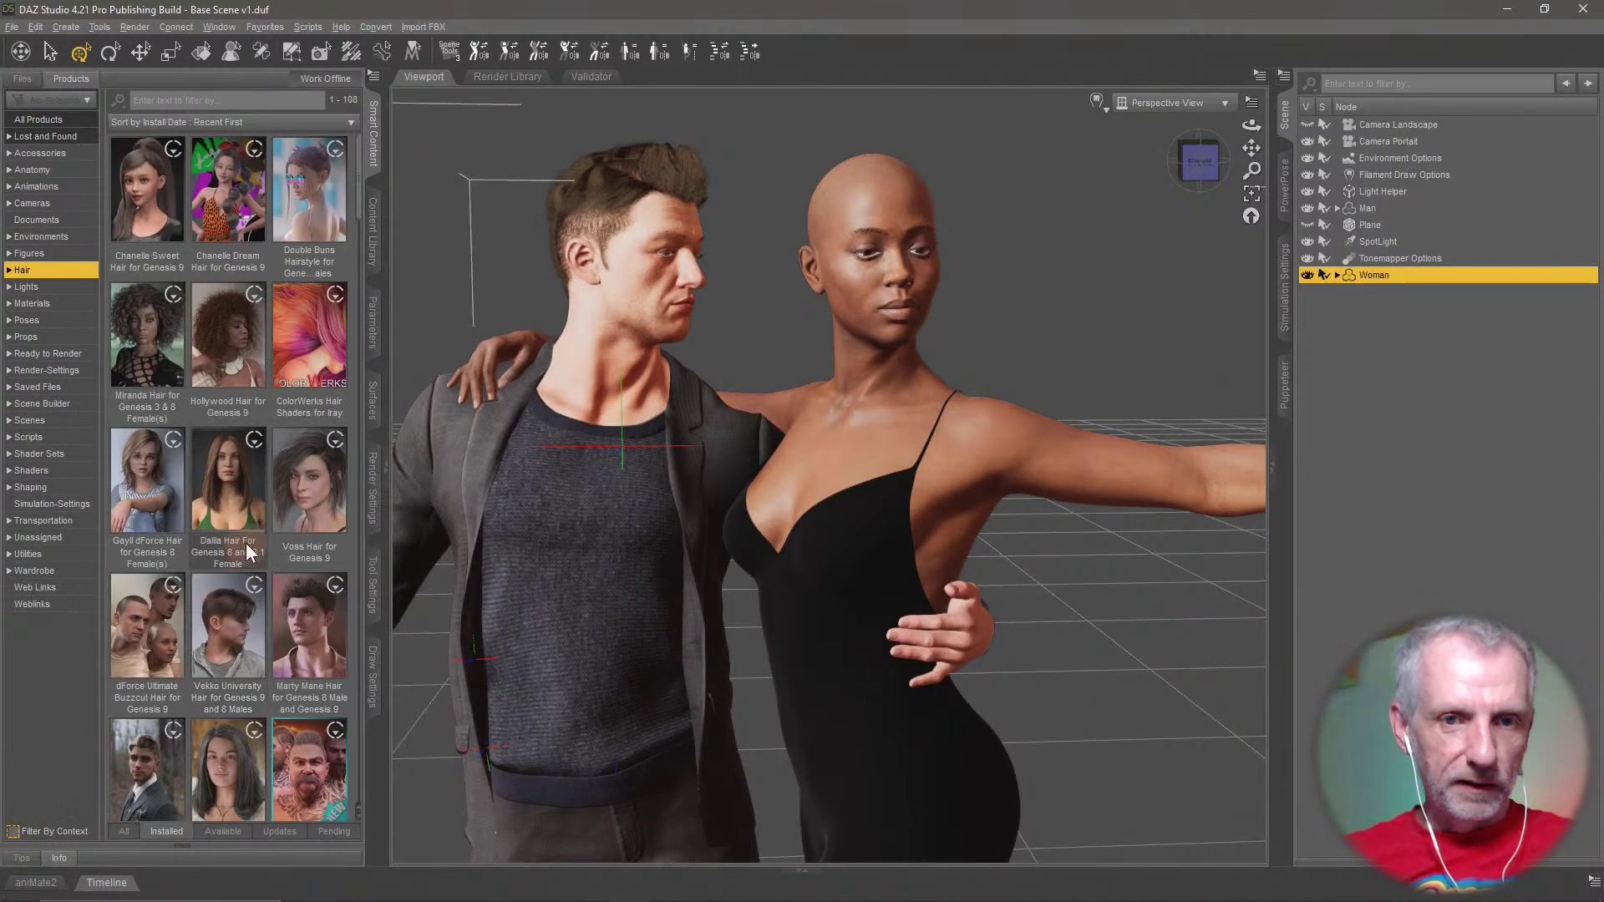
Search the installed hair products for "updo" and load the Curly Top Updo Genesis 9 hair onto the woman
{"action": "left_click", "coordinate": [222, 101]}
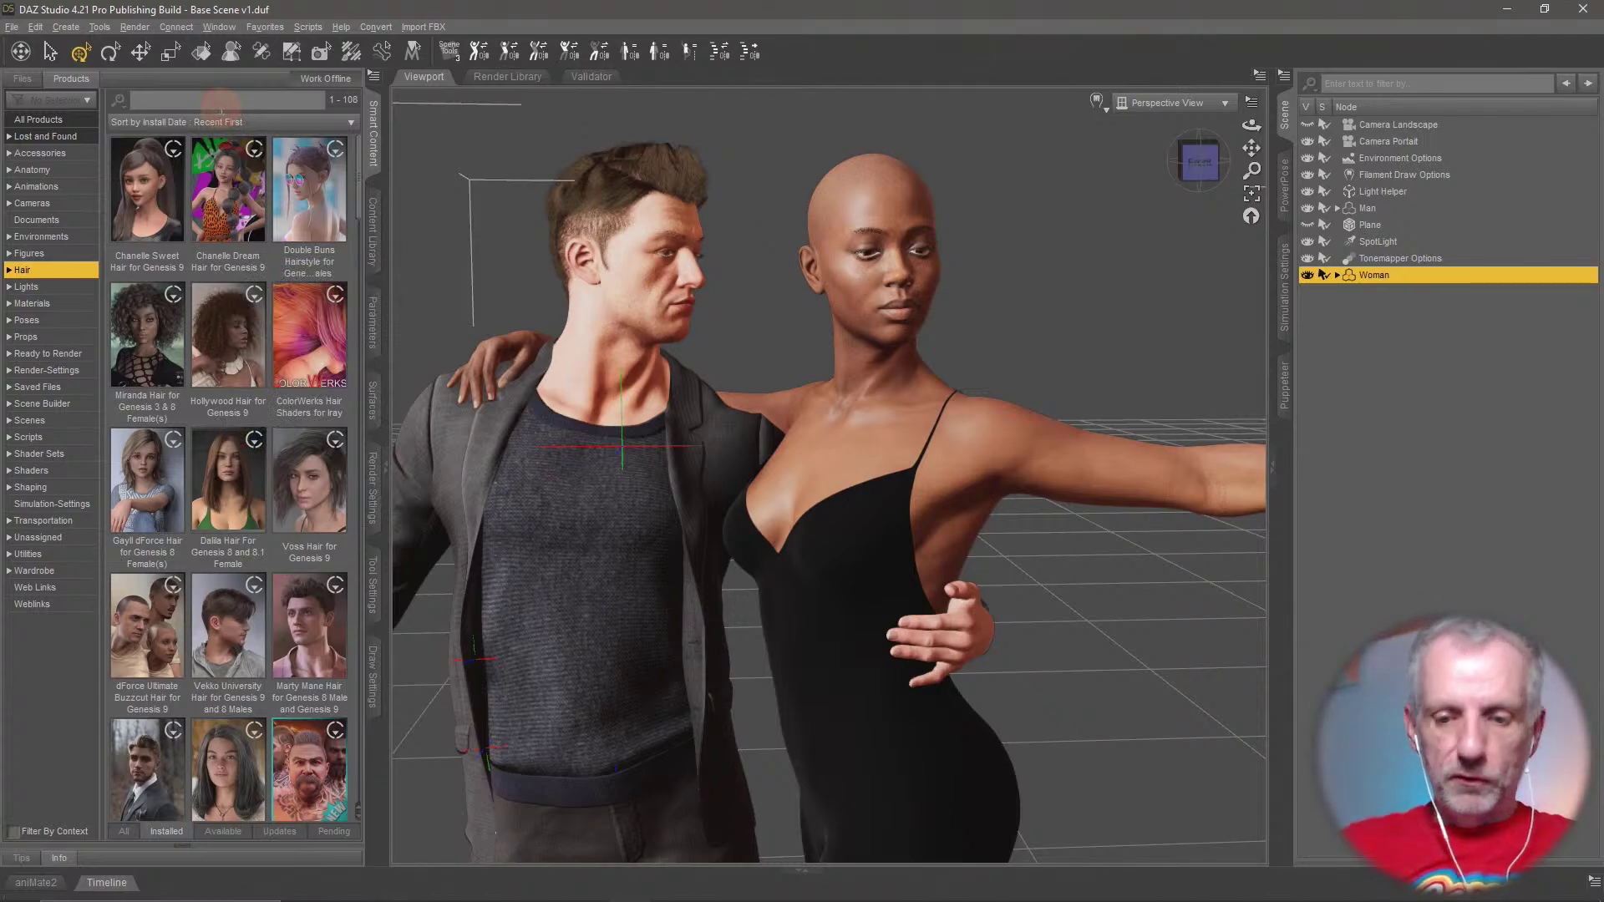
{"action": "type", "text": "updo"}
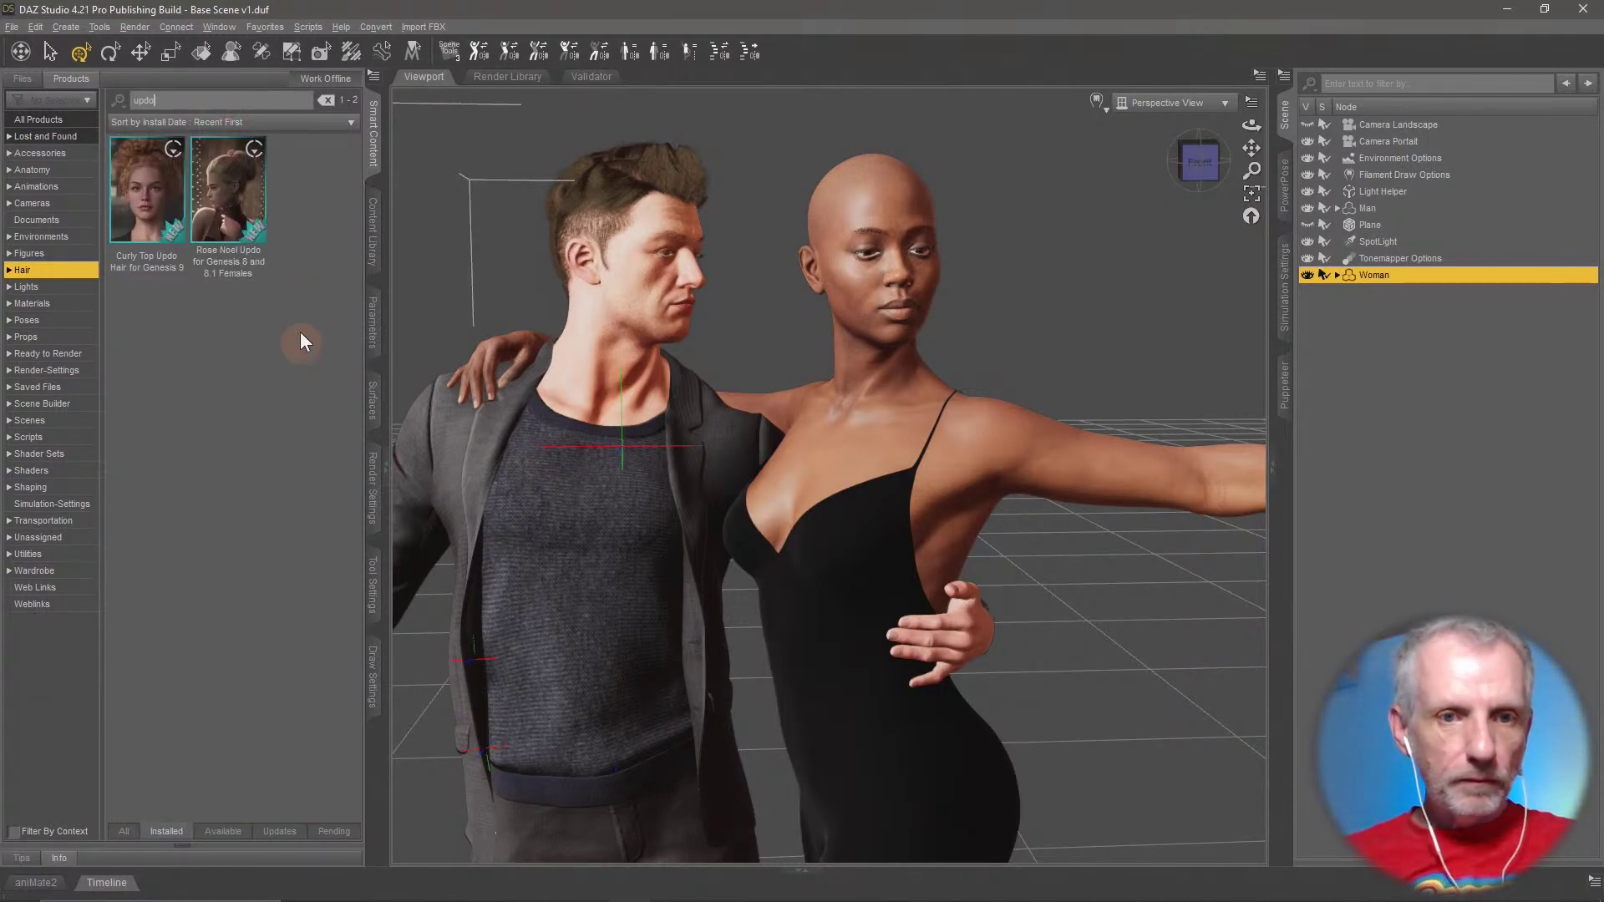
{"action": "left_click", "coordinate": [250, 242]}
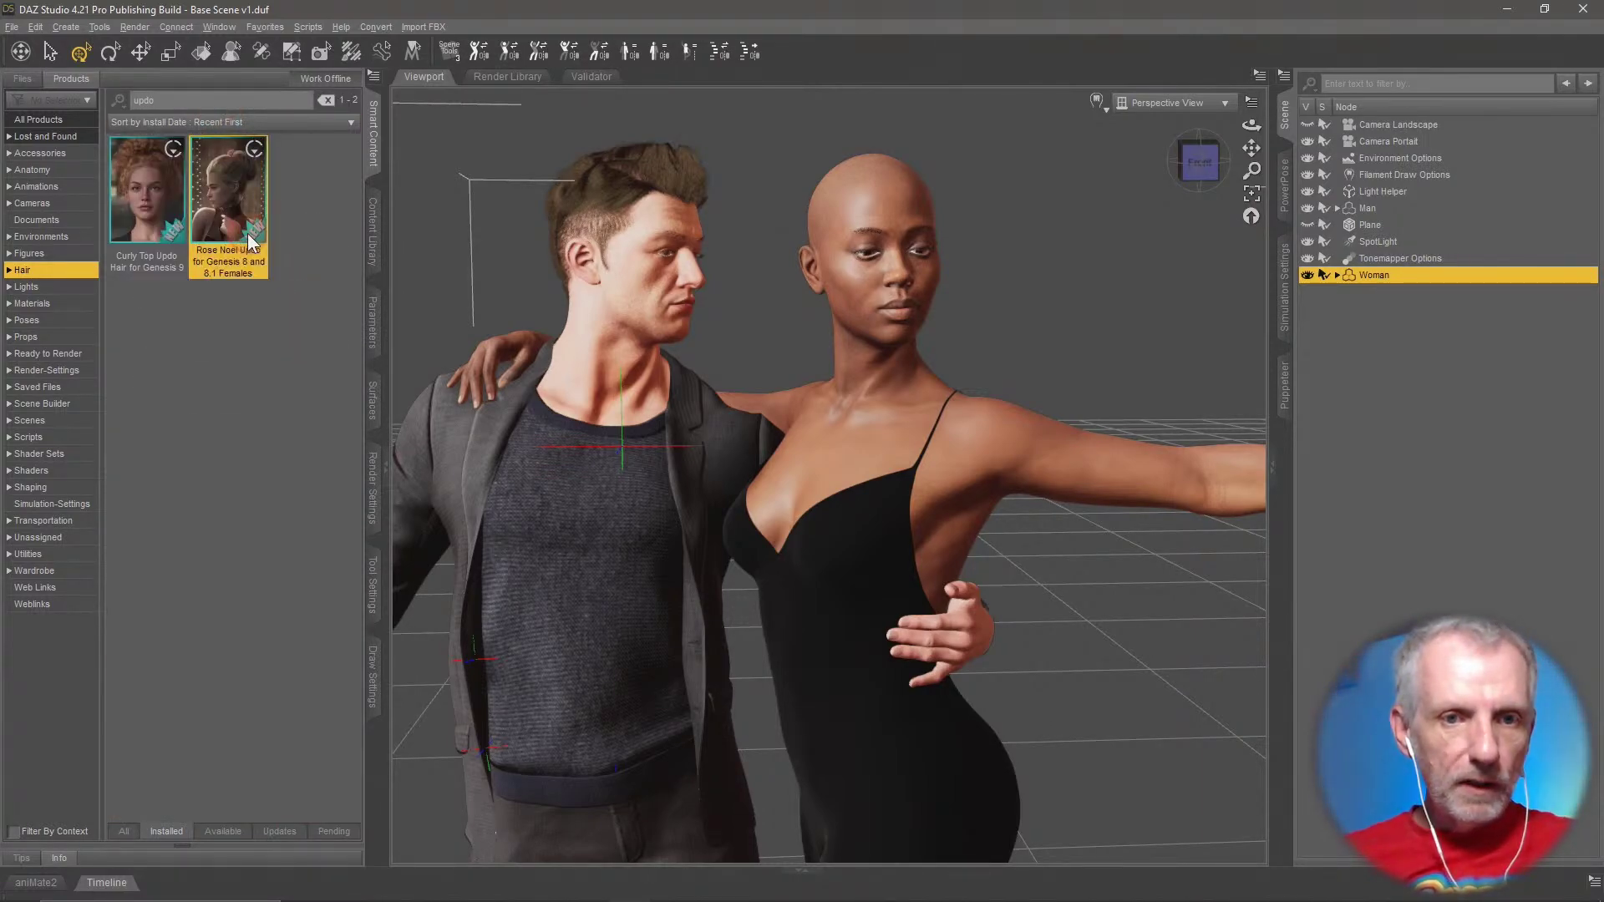
{"action": "left_click", "coordinate": [152, 191]}
{"action": "mouse_move", "coordinate": [164, 203]}
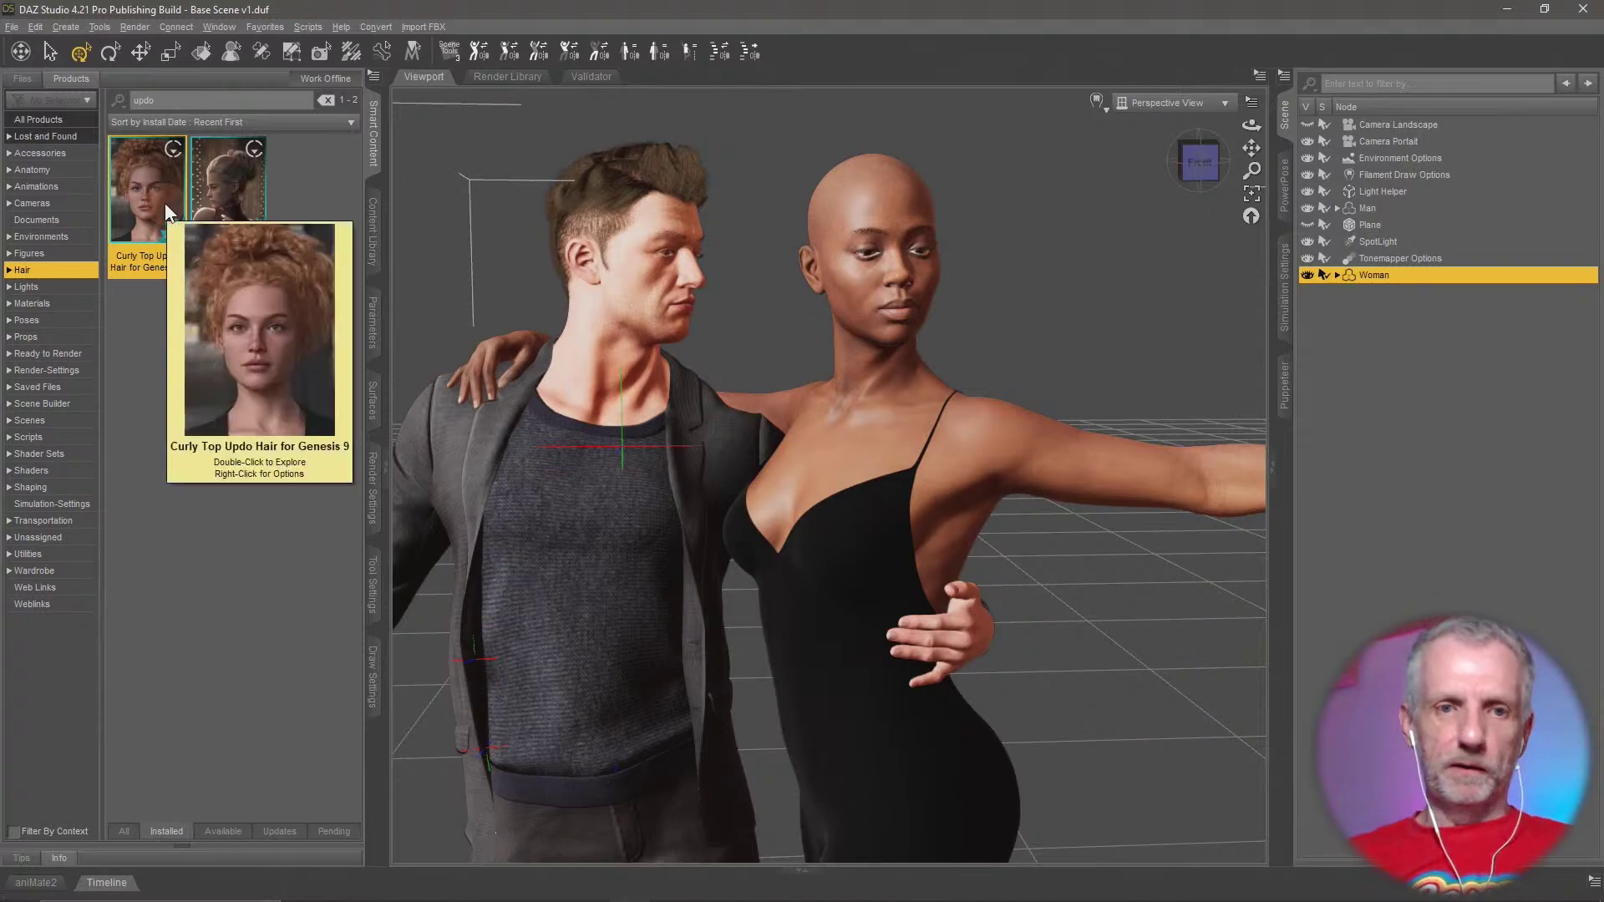
{"action": "left_click", "coordinate": [227, 332]}
{"action": "left_click", "coordinate": [21, 249]}
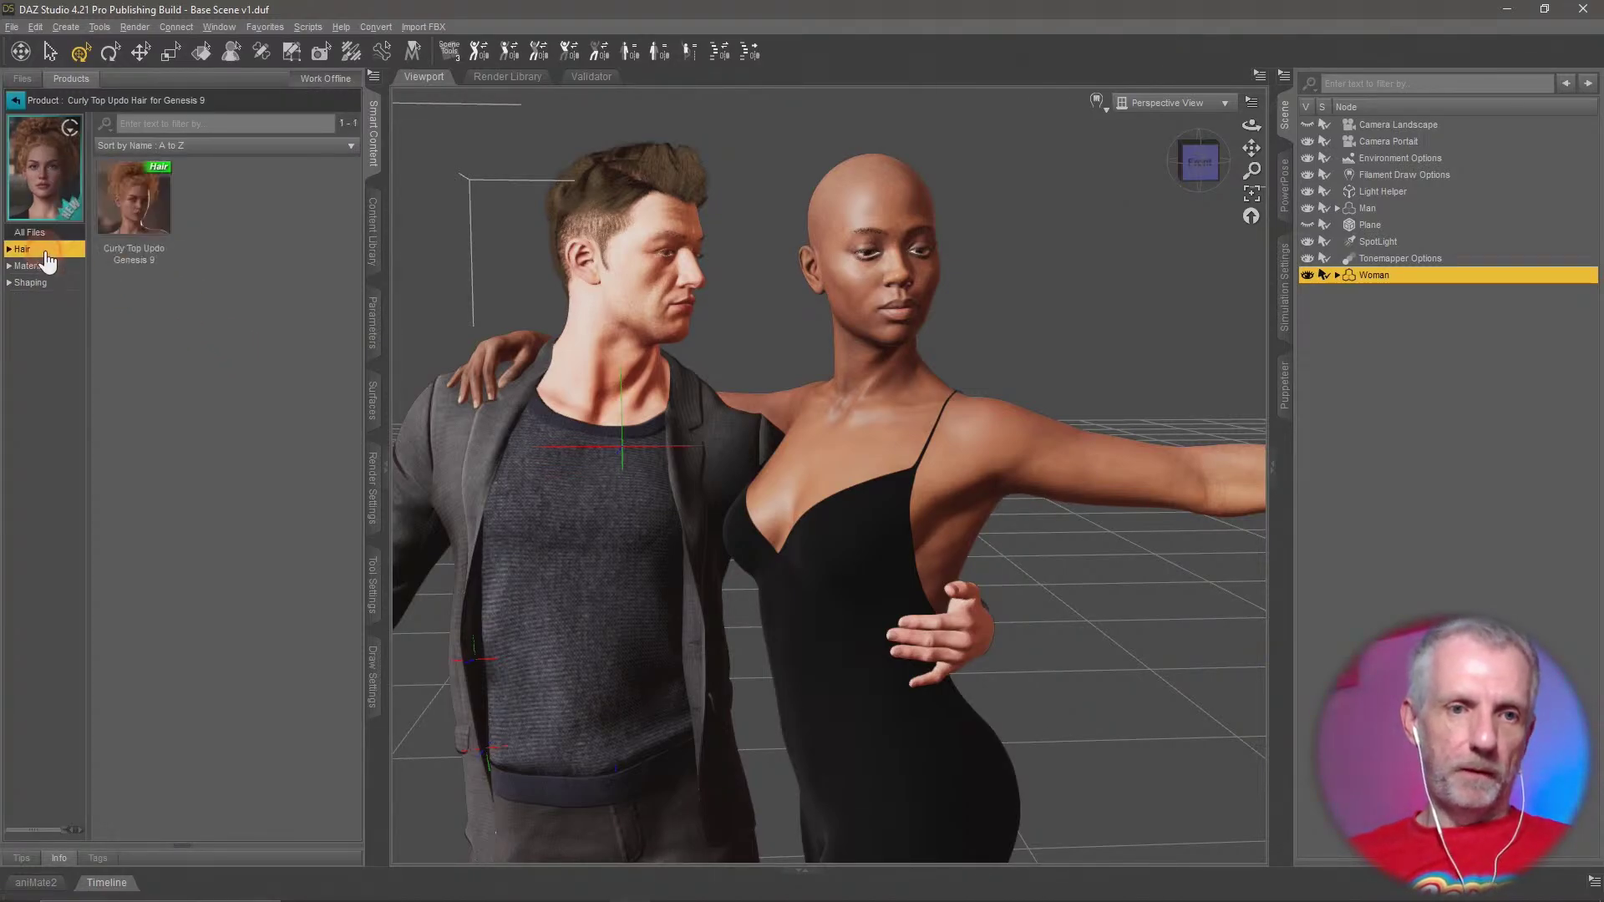
{"action": "double_click", "coordinate": [129, 193]}
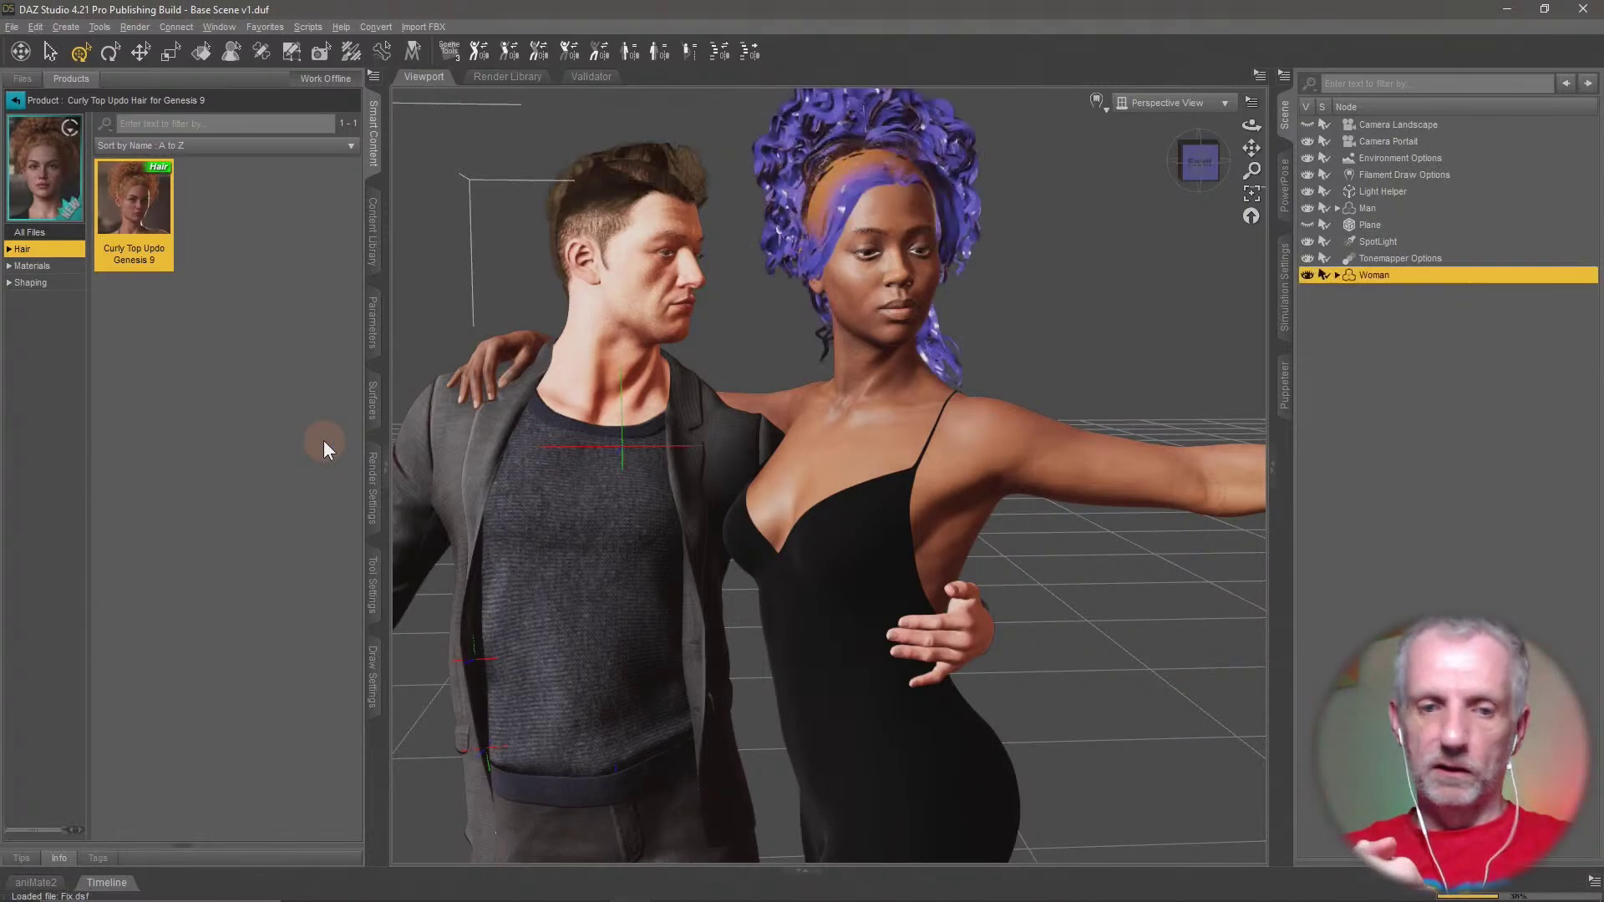
Select the woman's Curly Top Updo hair and switch the viewport draw style to NVIDIA Iray
{"action": "left_click_drag", "start_coordinate": [806, 615], "coordinate": [877, 620], "text": "alt"}
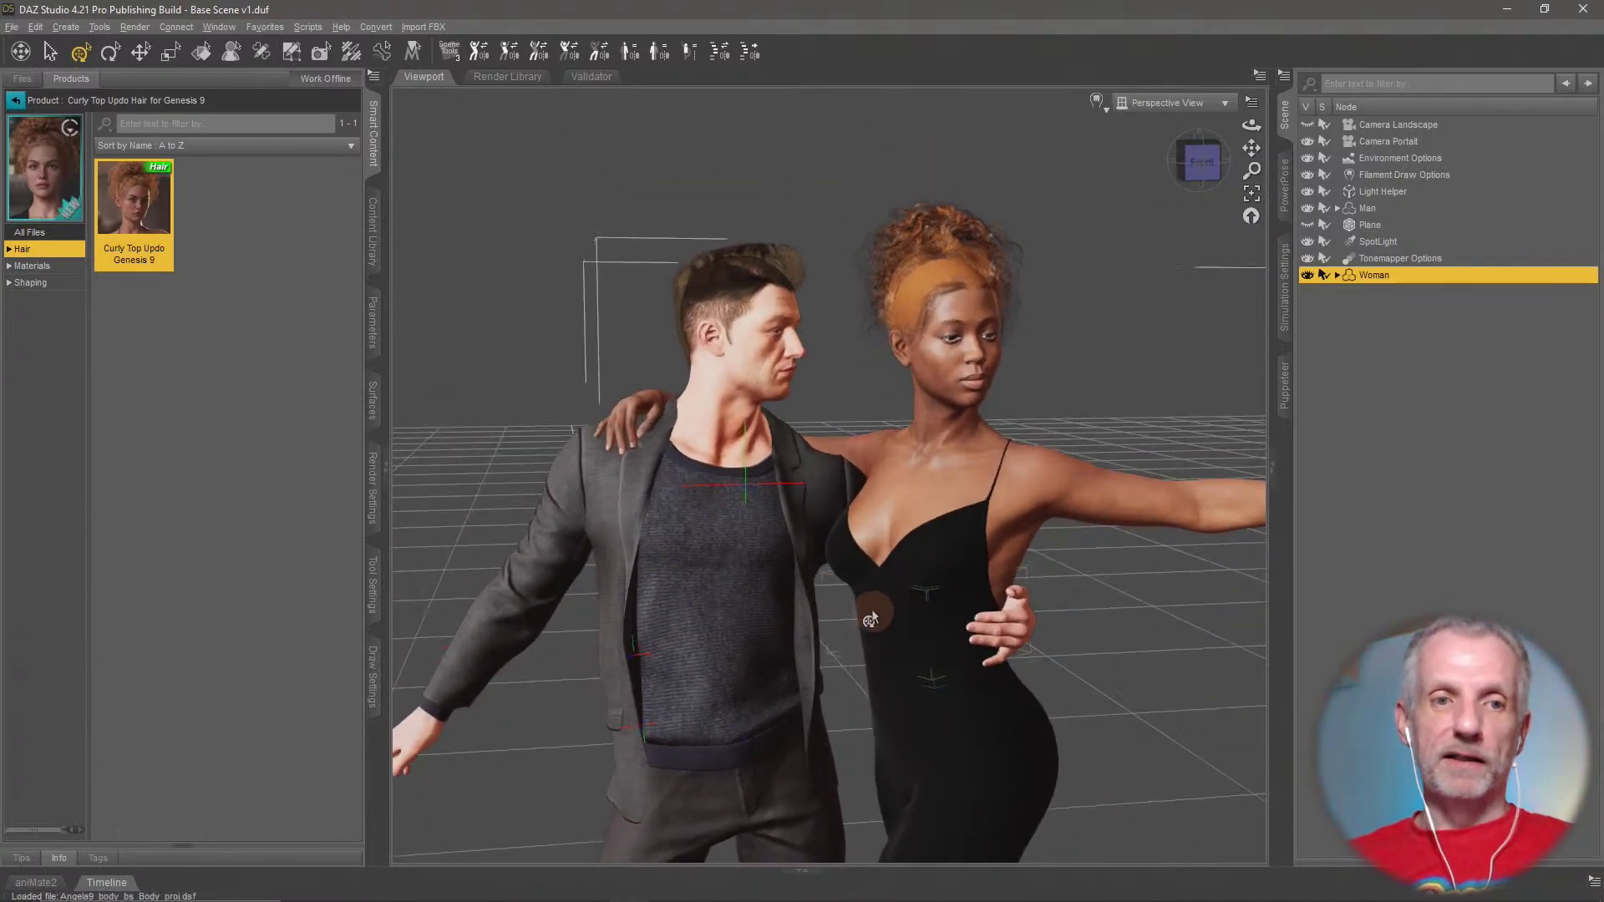
{"action": "scroll", "coordinate": [994, 436], "scroll_direction": "up", "scroll_amount": 3}
{"action": "right_click_drag", "start_coordinate": [994, 436], "coordinate": [1017, 501], "text": "alt"}
{"action": "left_click_drag", "start_coordinate": [1017, 501], "coordinate": [987, 507], "text": "alt"}
{"action": "right_click", "coordinate": [953, 238]}
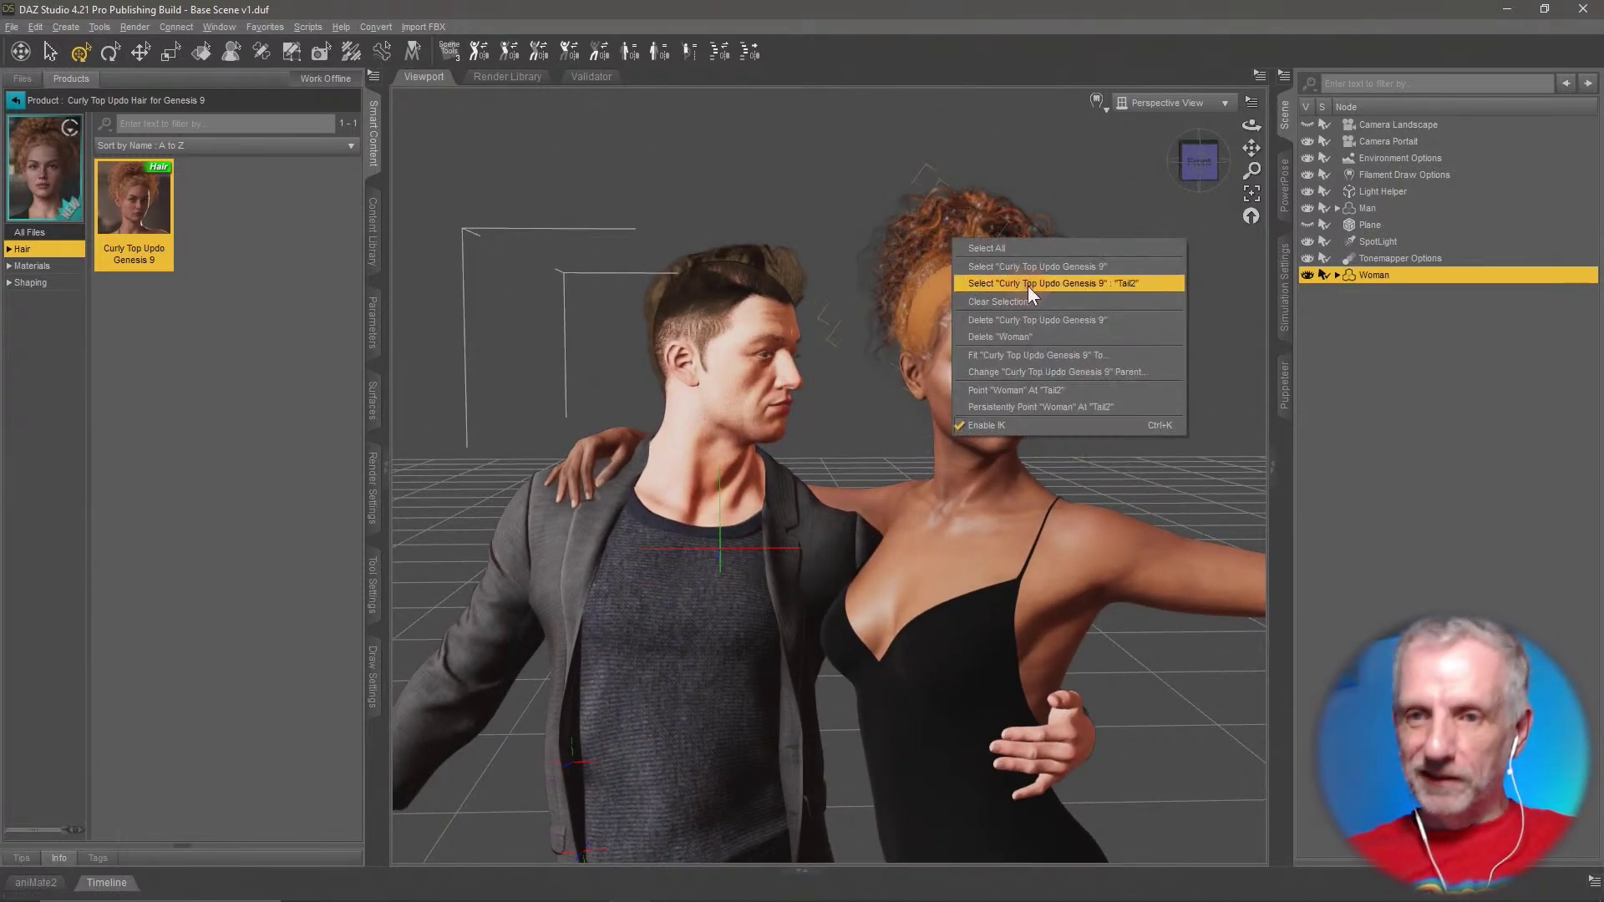
{"action": "left_click", "coordinate": [1028, 286]}
{"action": "left_click", "coordinate": [1097, 102]}
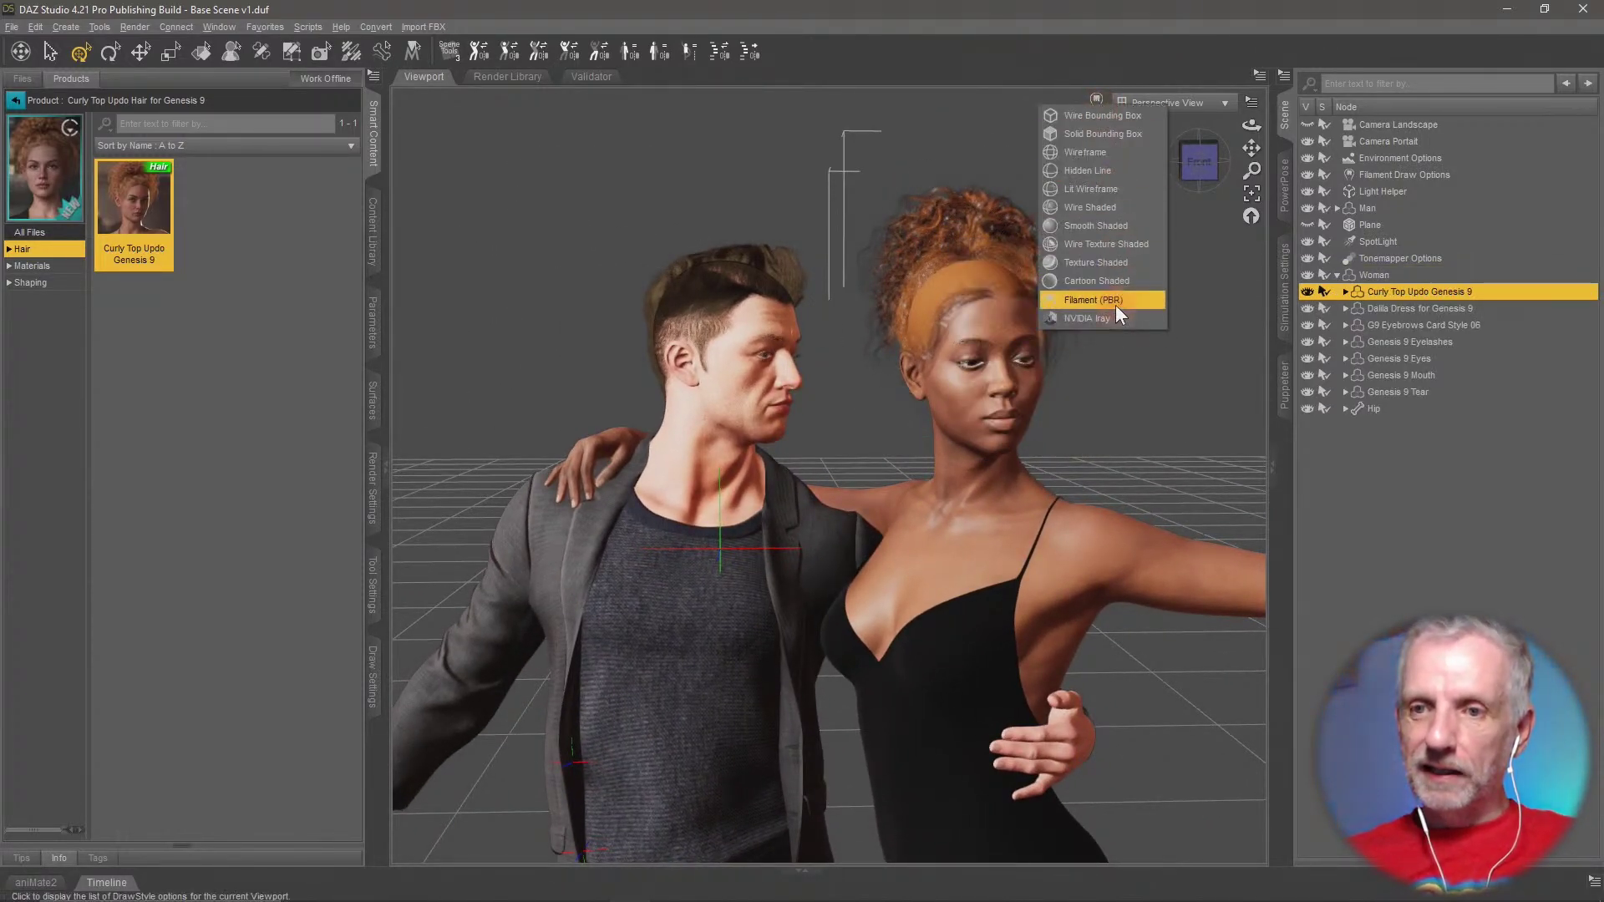
{"action": "left_click", "coordinate": [1113, 324]}
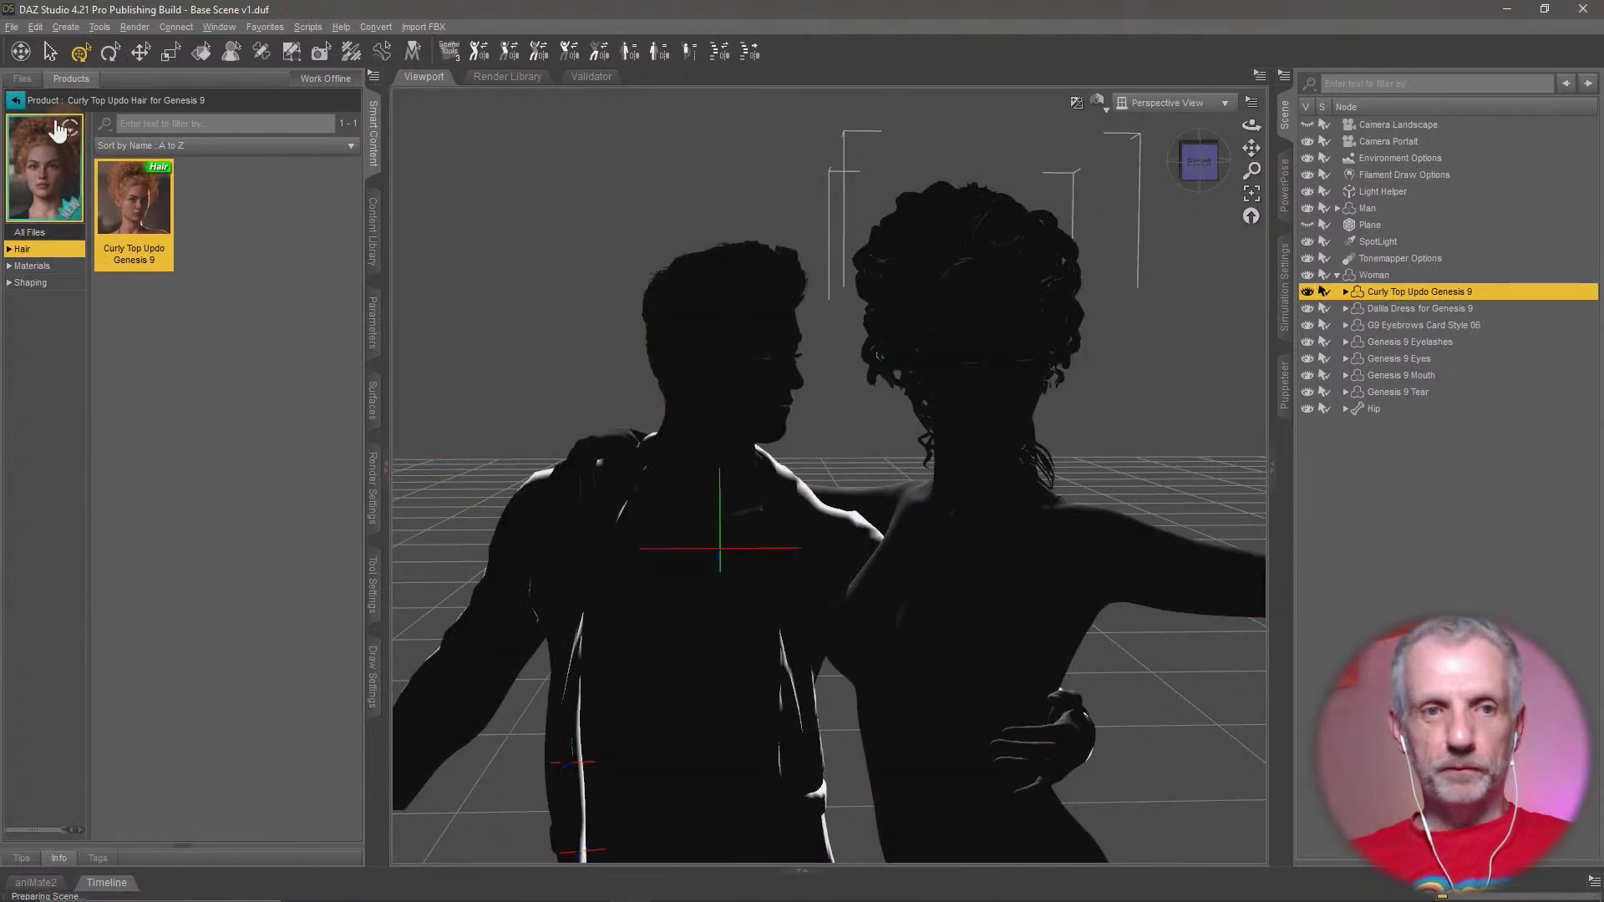
Open the Iray material presets of the Curly Top Updo hair product
{"action": "left_click", "coordinate": [32, 266]}
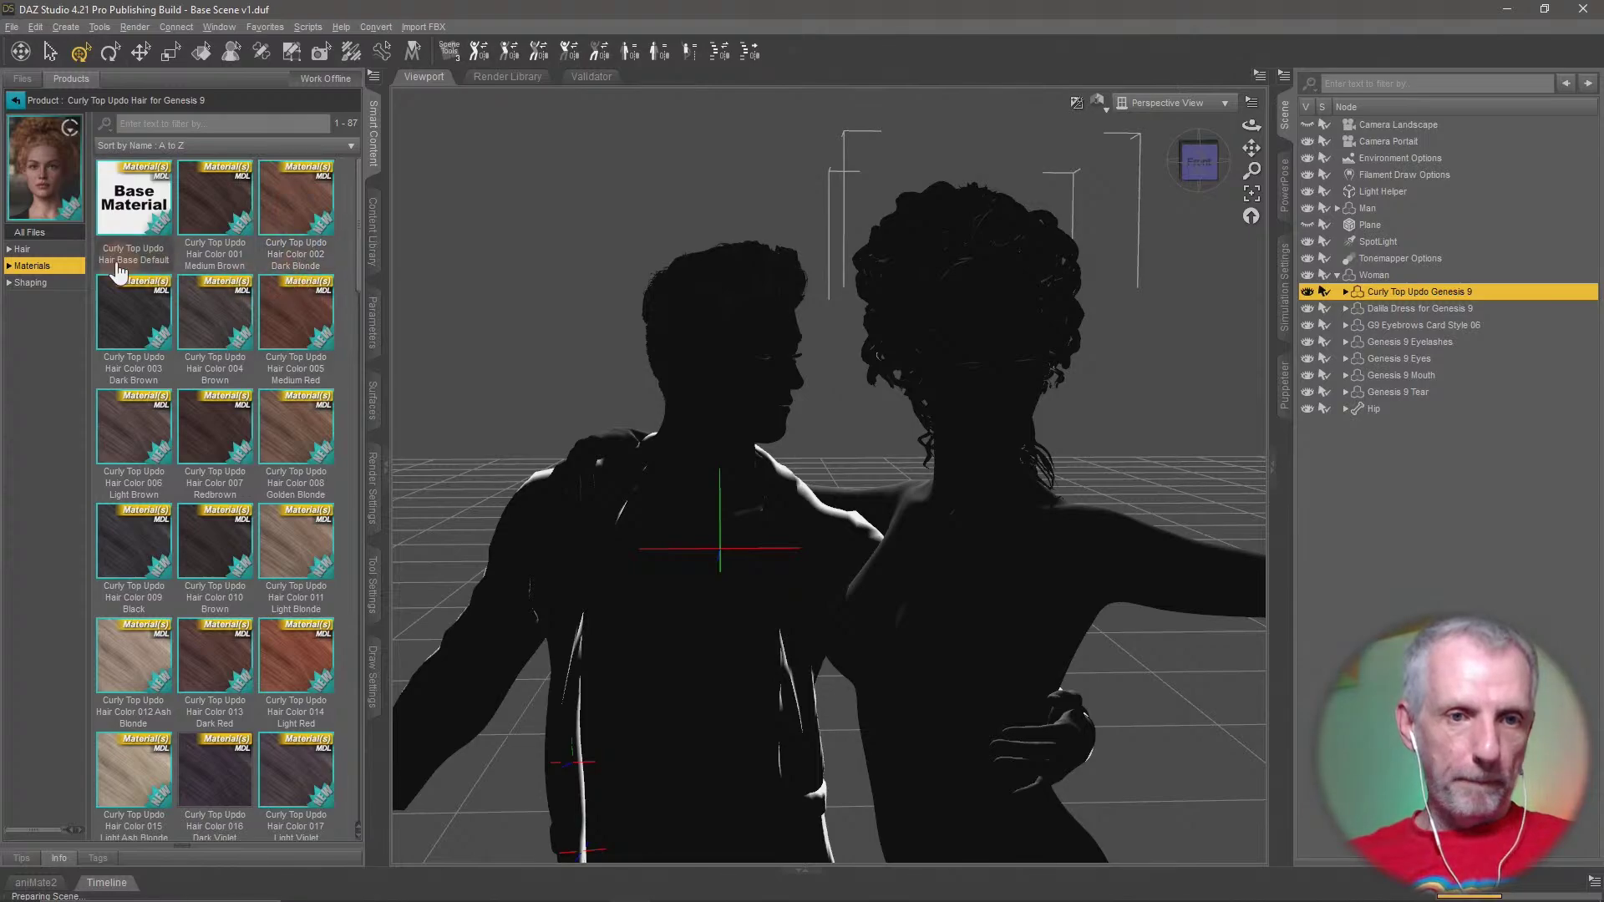
{"action": "double_click", "coordinate": [71, 268]}
{"action": "double_click", "coordinate": [65, 285]}
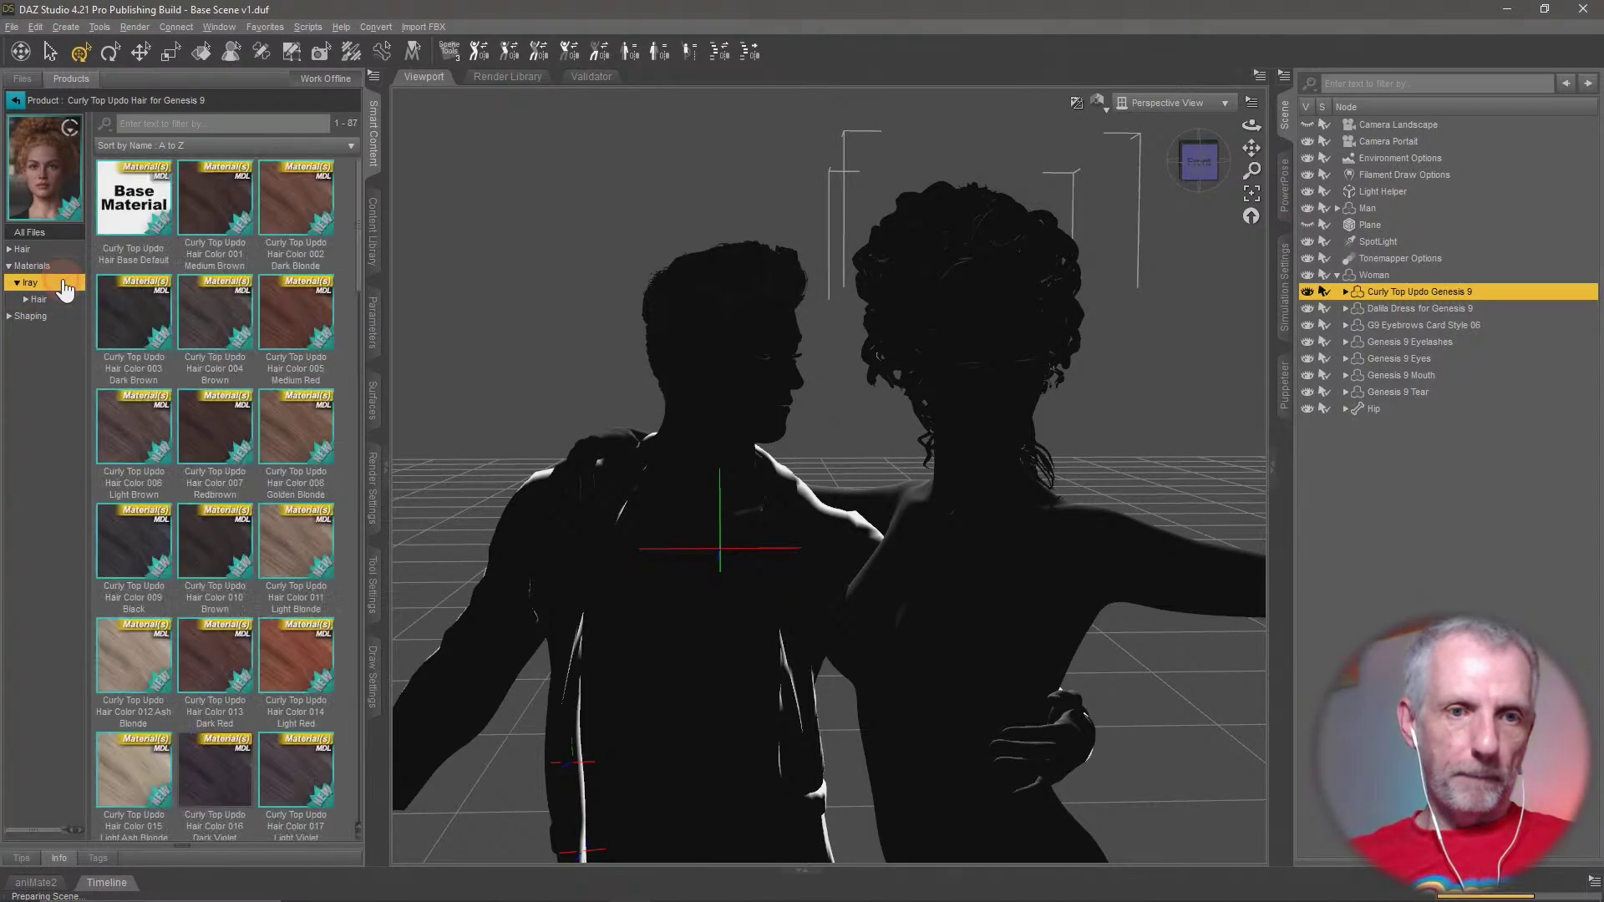
{"action": "left_click_drag", "start_coordinate": [222, 440], "coordinate": [1069, 687]}
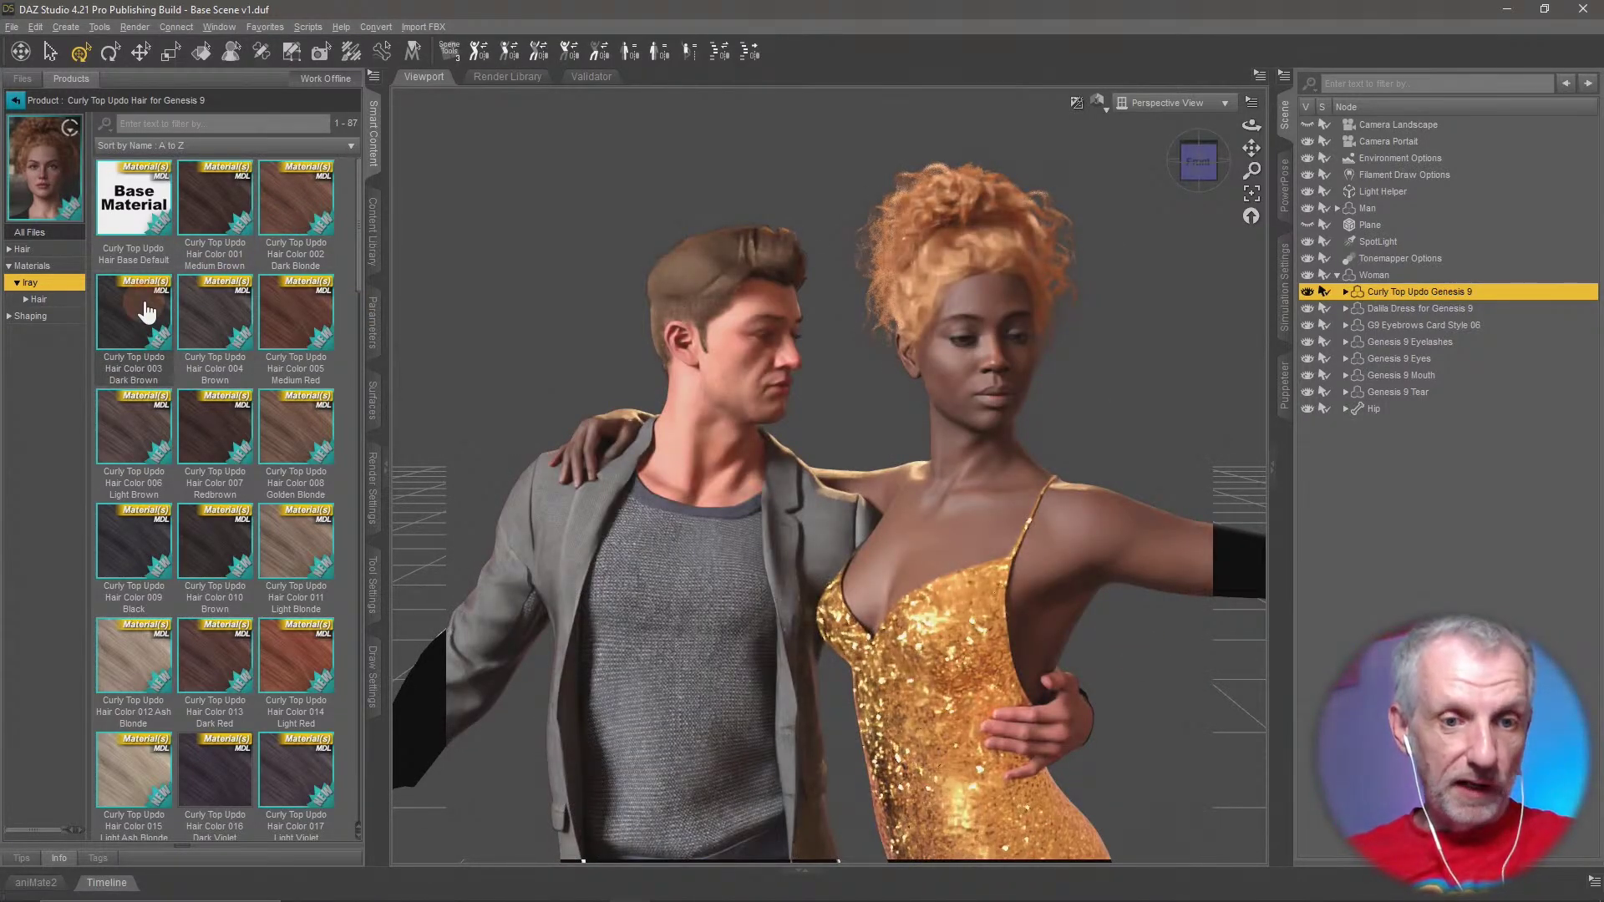
Try the Hair Color 016 Dark Violet and 010 Brown presets on the updo hair
{"action": "left_click", "coordinate": [143, 316]}
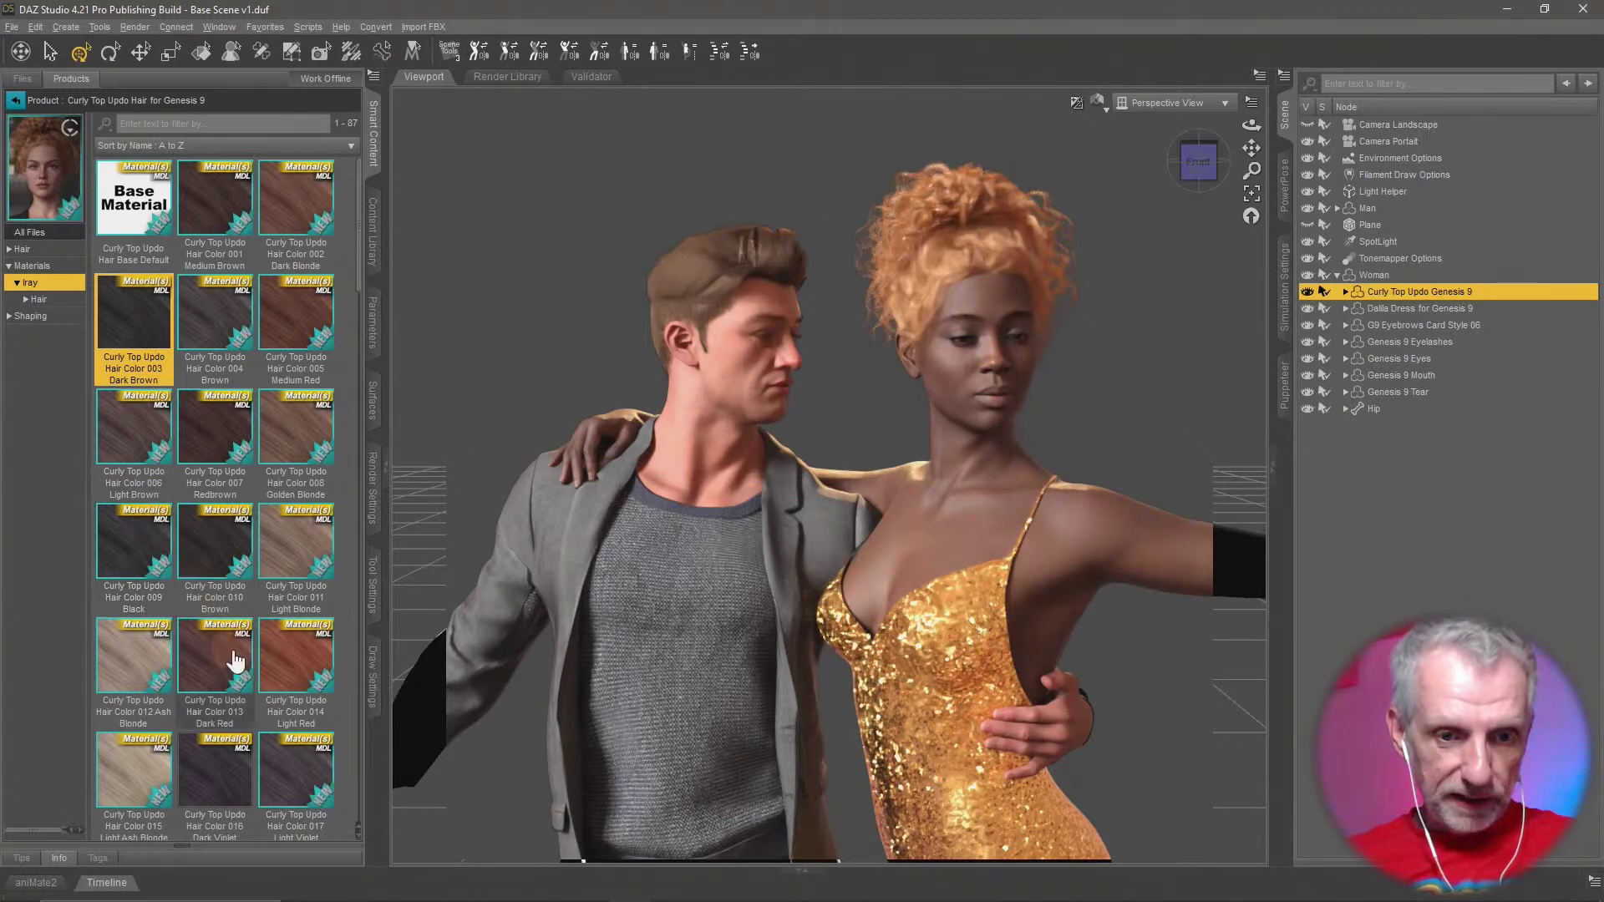
{"action": "scroll", "coordinate": [219, 729], "scroll_direction": "down", "scroll_amount": 3}
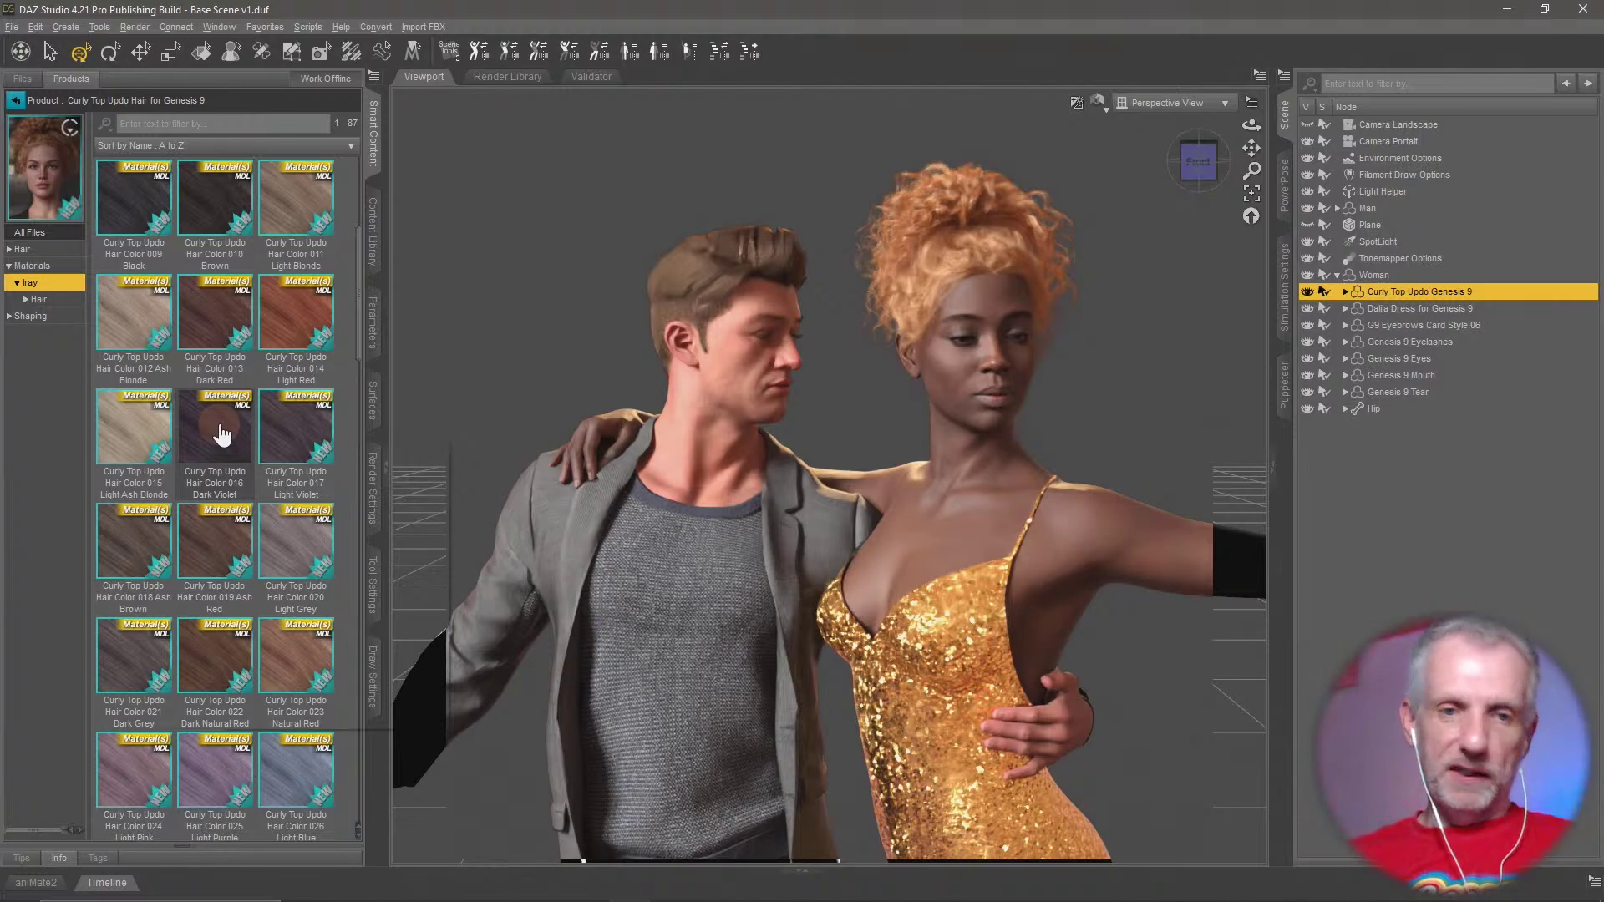
{"action": "double_click", "coordinate": [223, 441]}
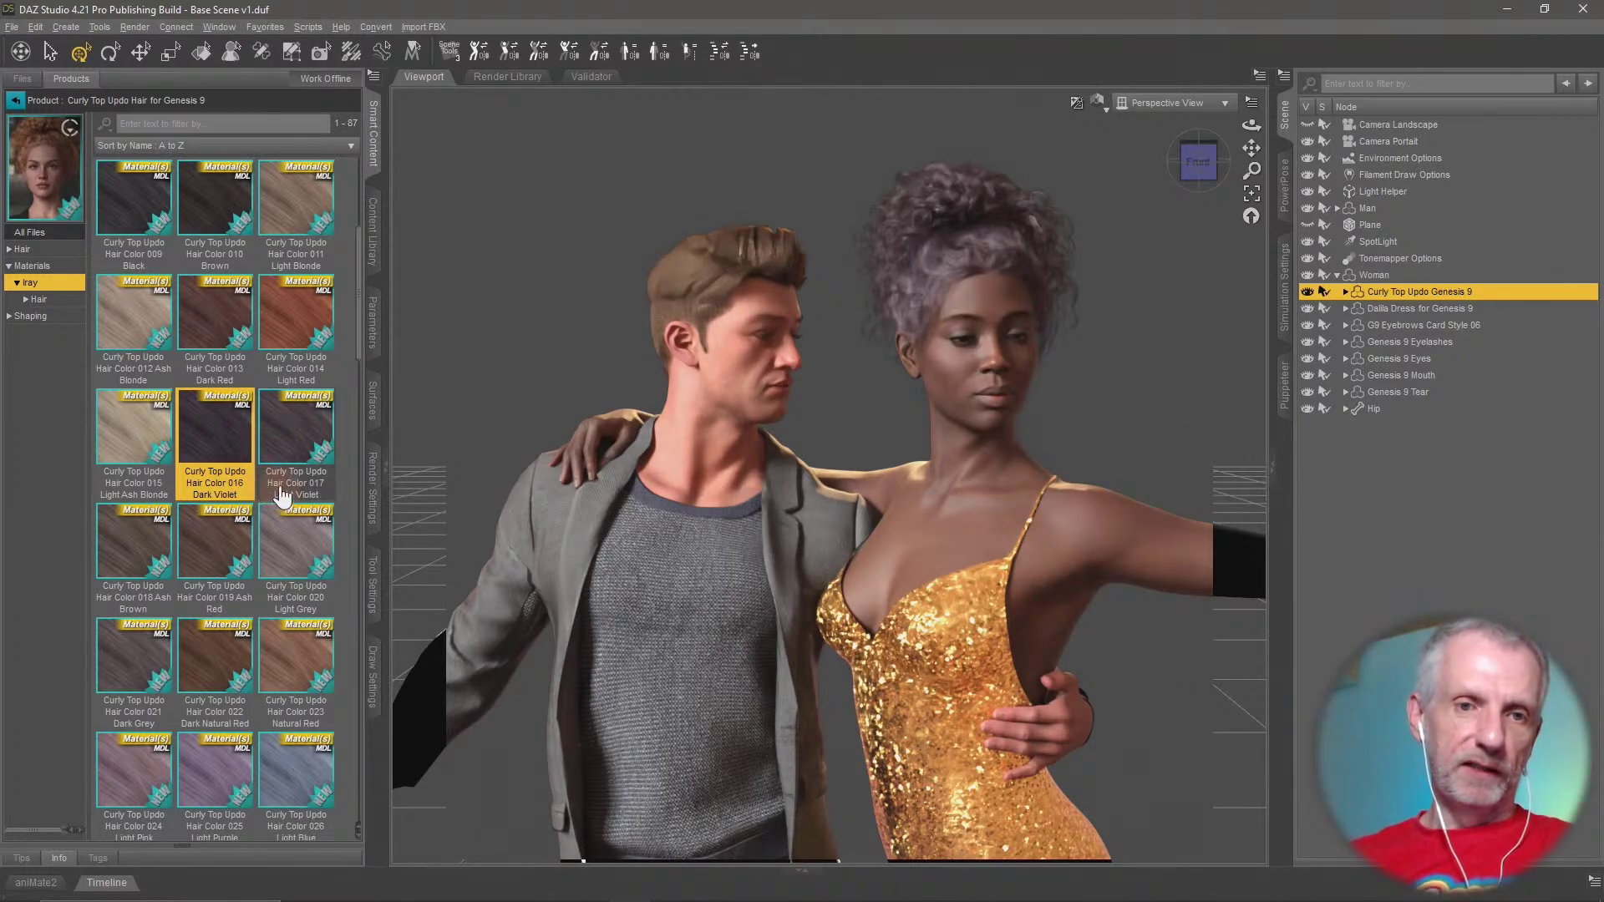
{"action": "mouse_move", "coordinate": [283, 496]}
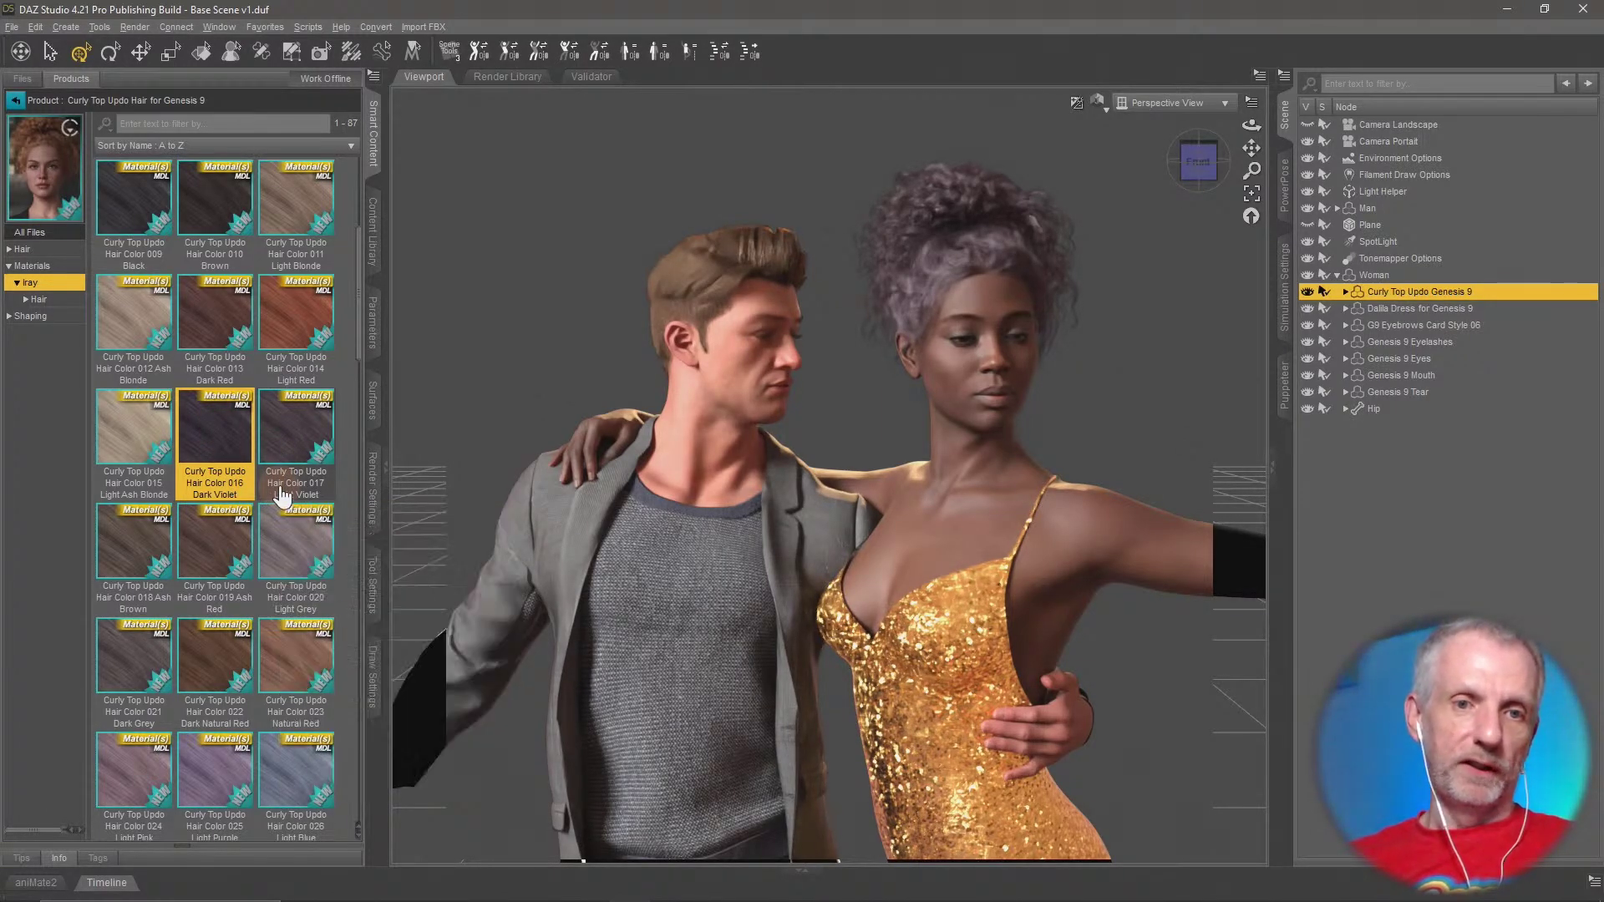
{"action": "scroll", "coordinate": [283, 493], "scroll_direction": "up", "scroll_amount": 2}
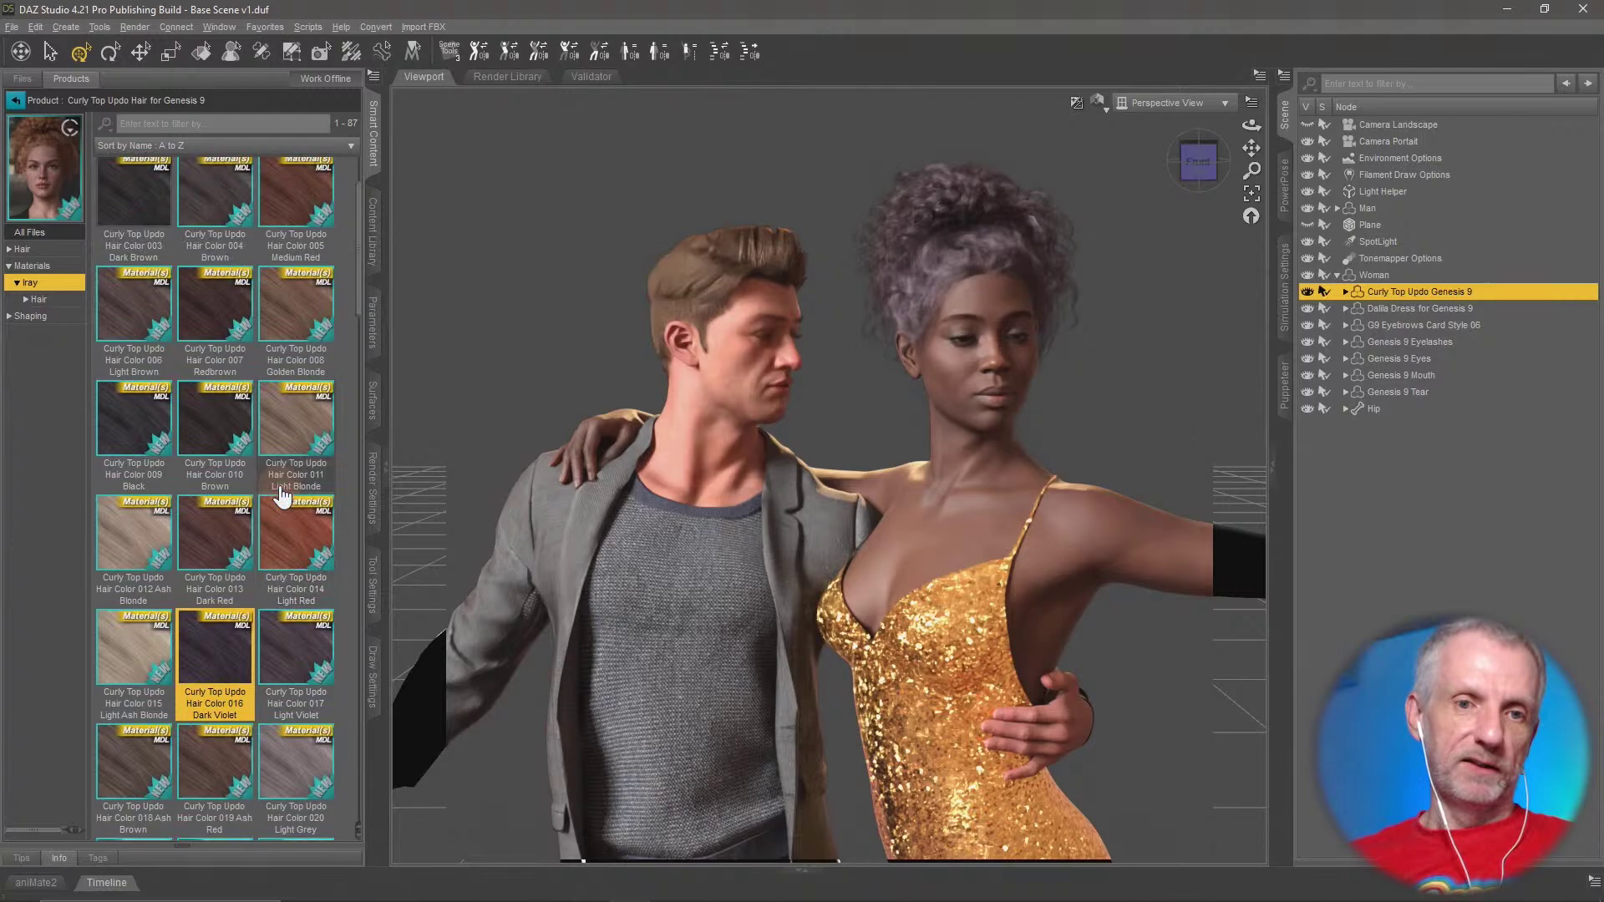
{"action": "double_click", "coordinate": [215, 447]}
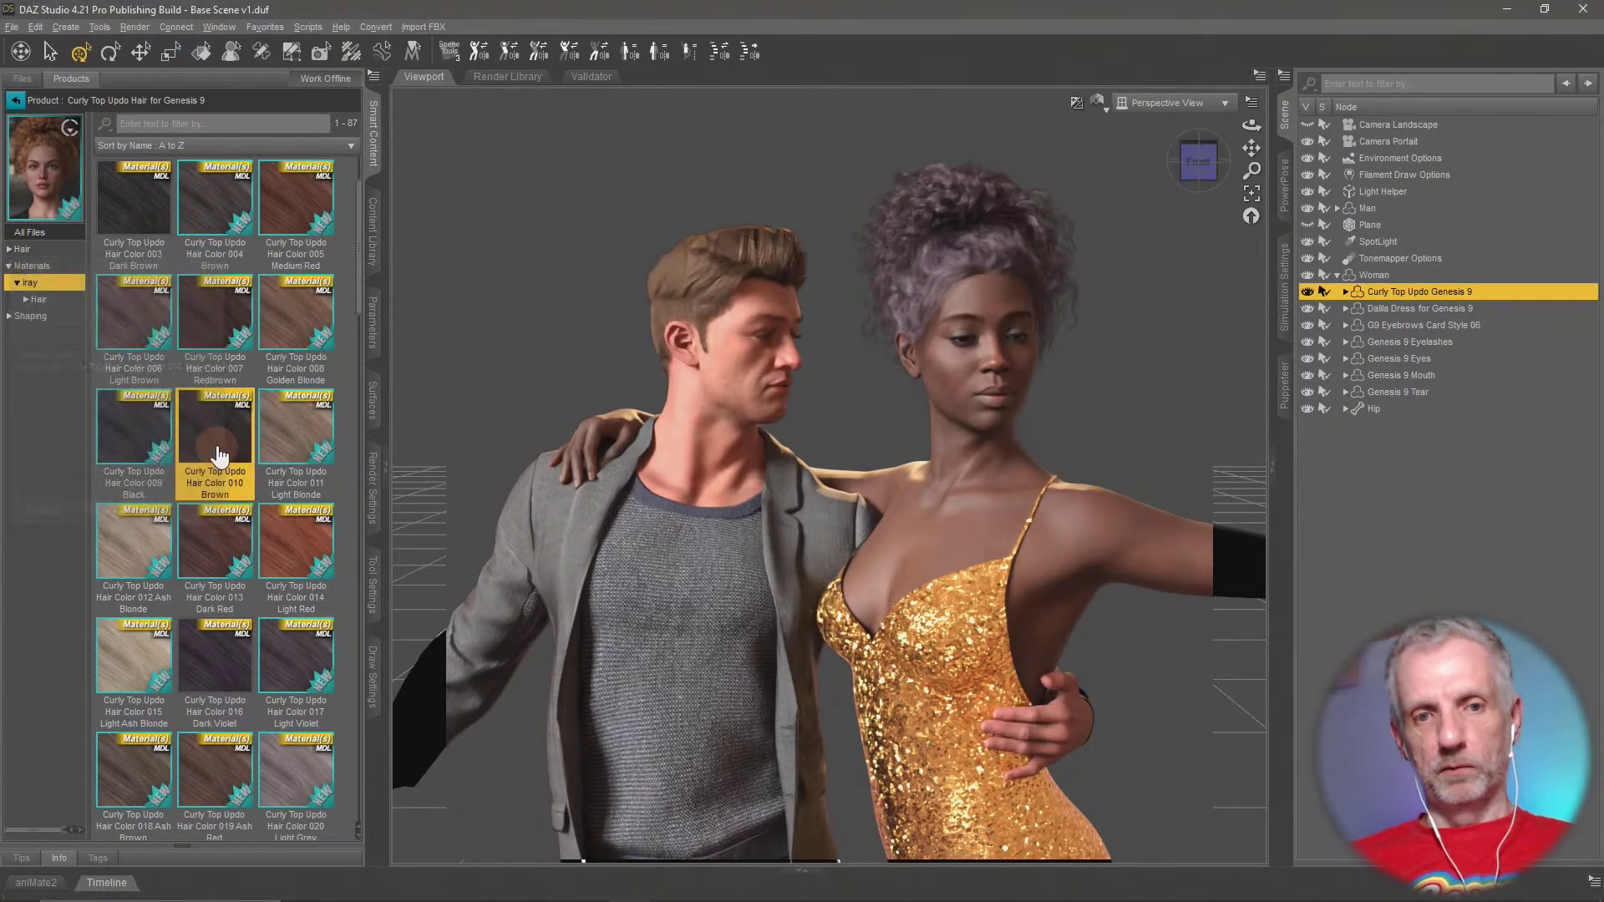
{"action": "mouse_move", "coordinate": [219, 457]}
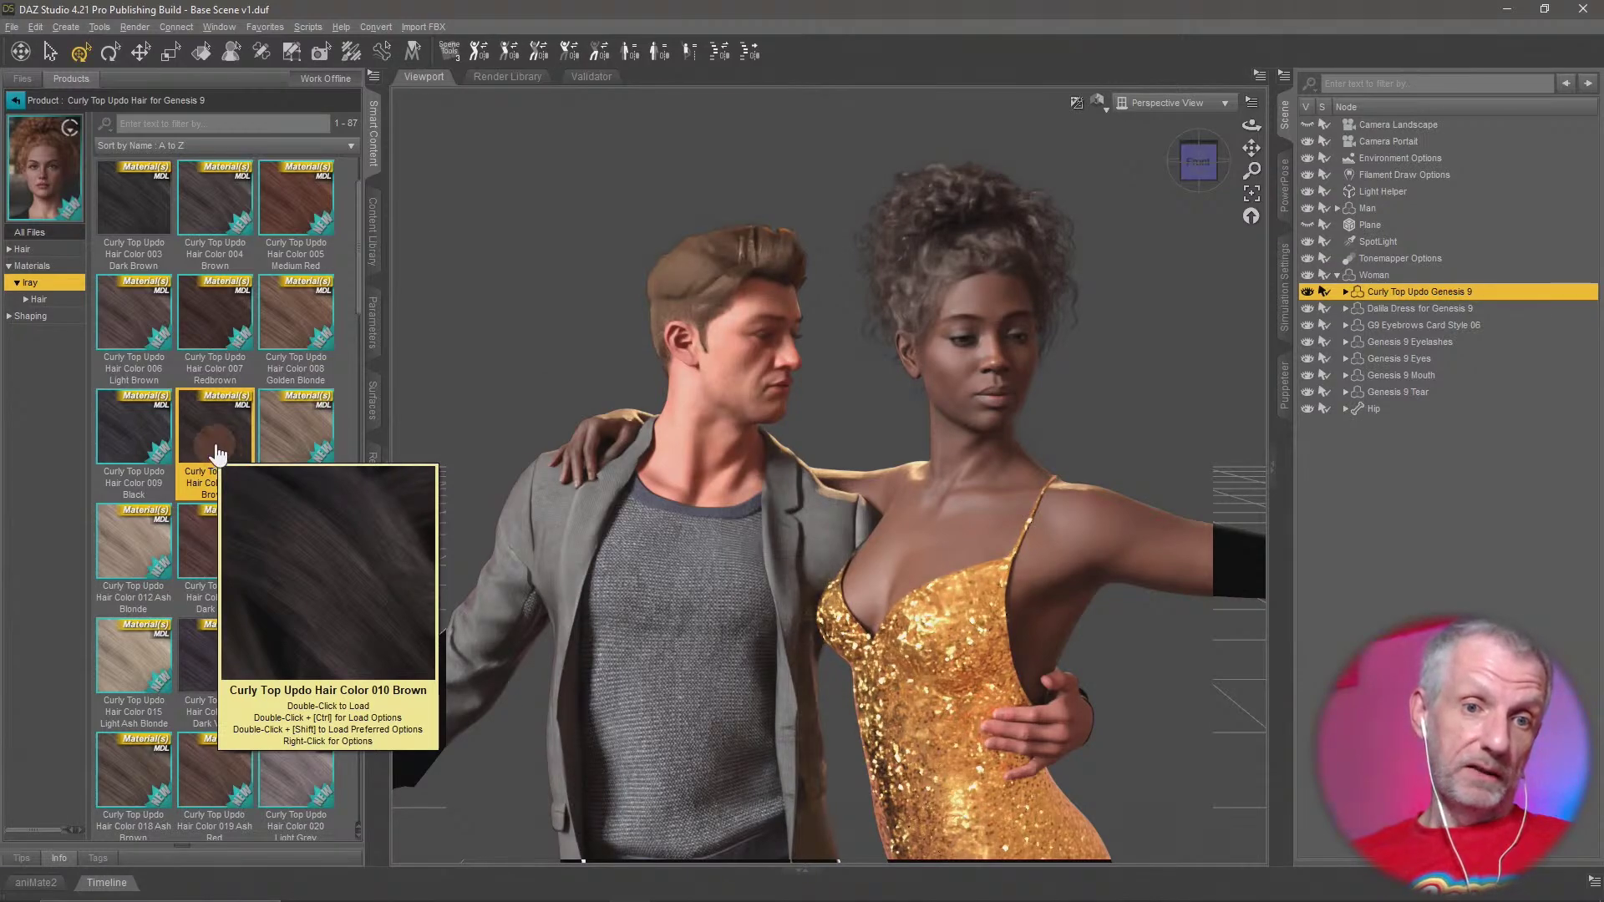
Apply the Hair Color 003 Dark Brown preset to the updo hair
{"action": "left_click", "coordinate": [134, 209]}
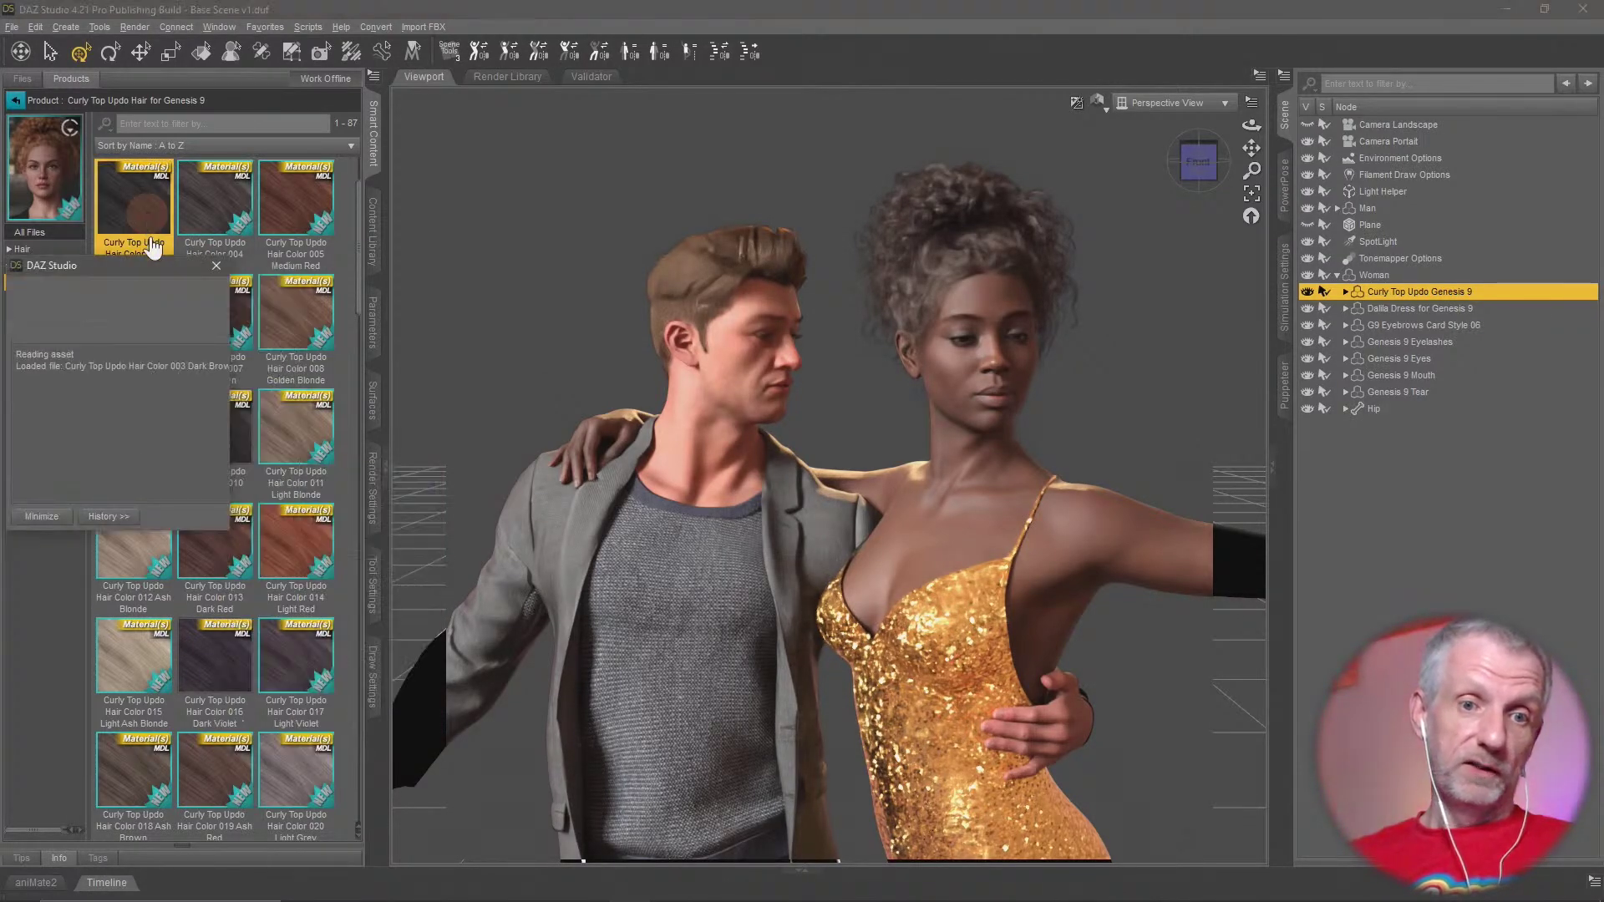
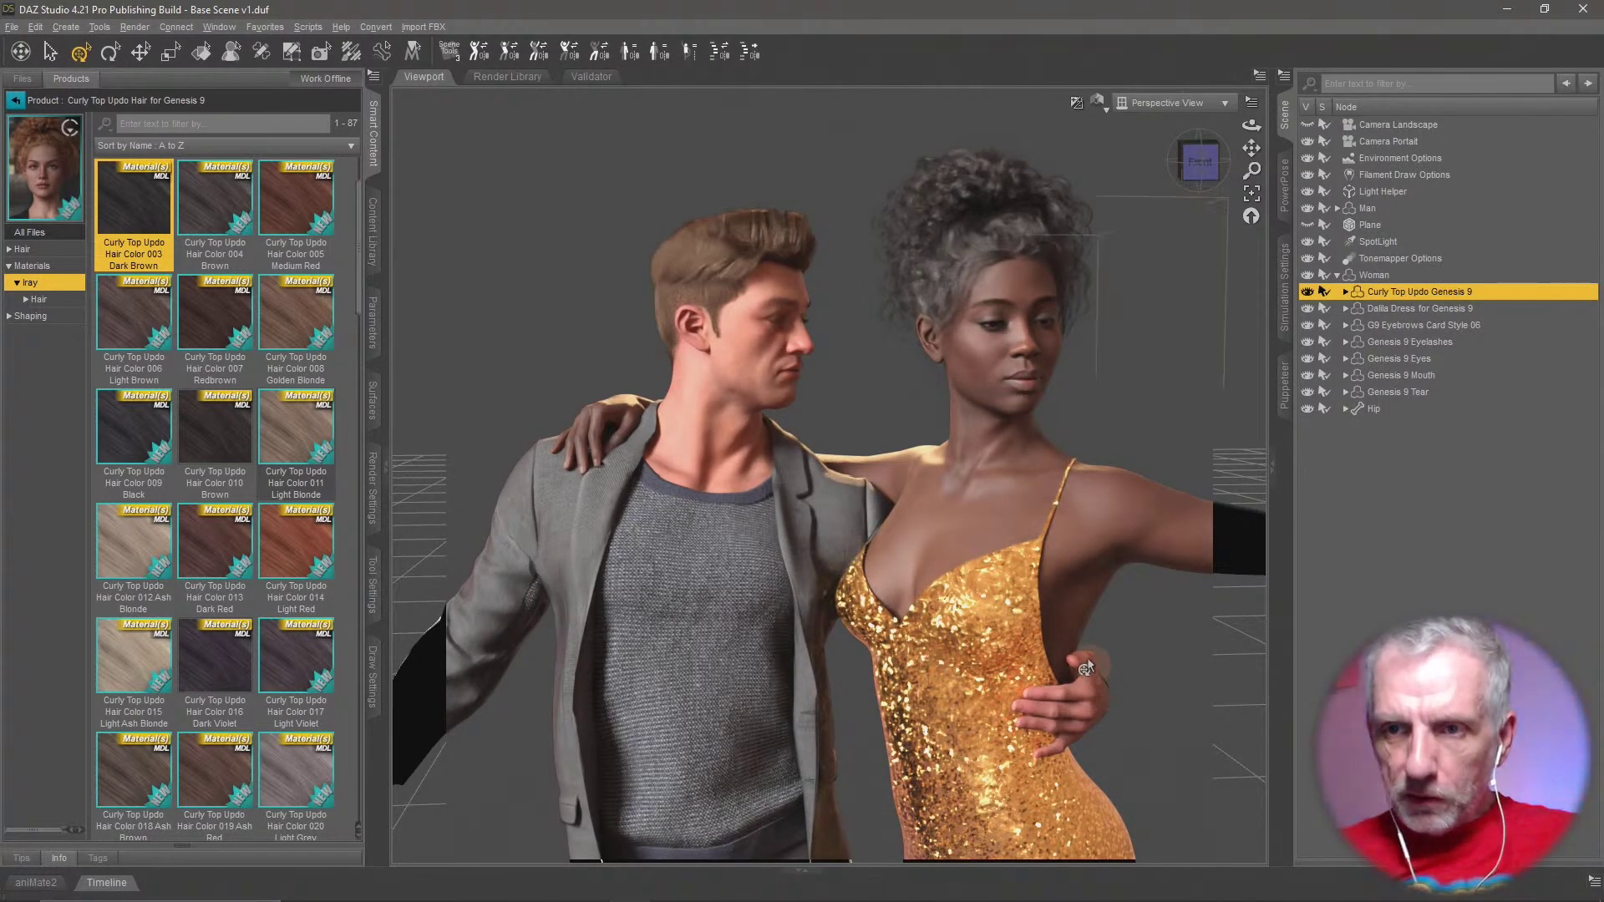
View the couple through the portrait camera and the landscape camera, and turn on the viewport's aspect frame
{"action": "left_click", "coordinate": [1197, 105]}
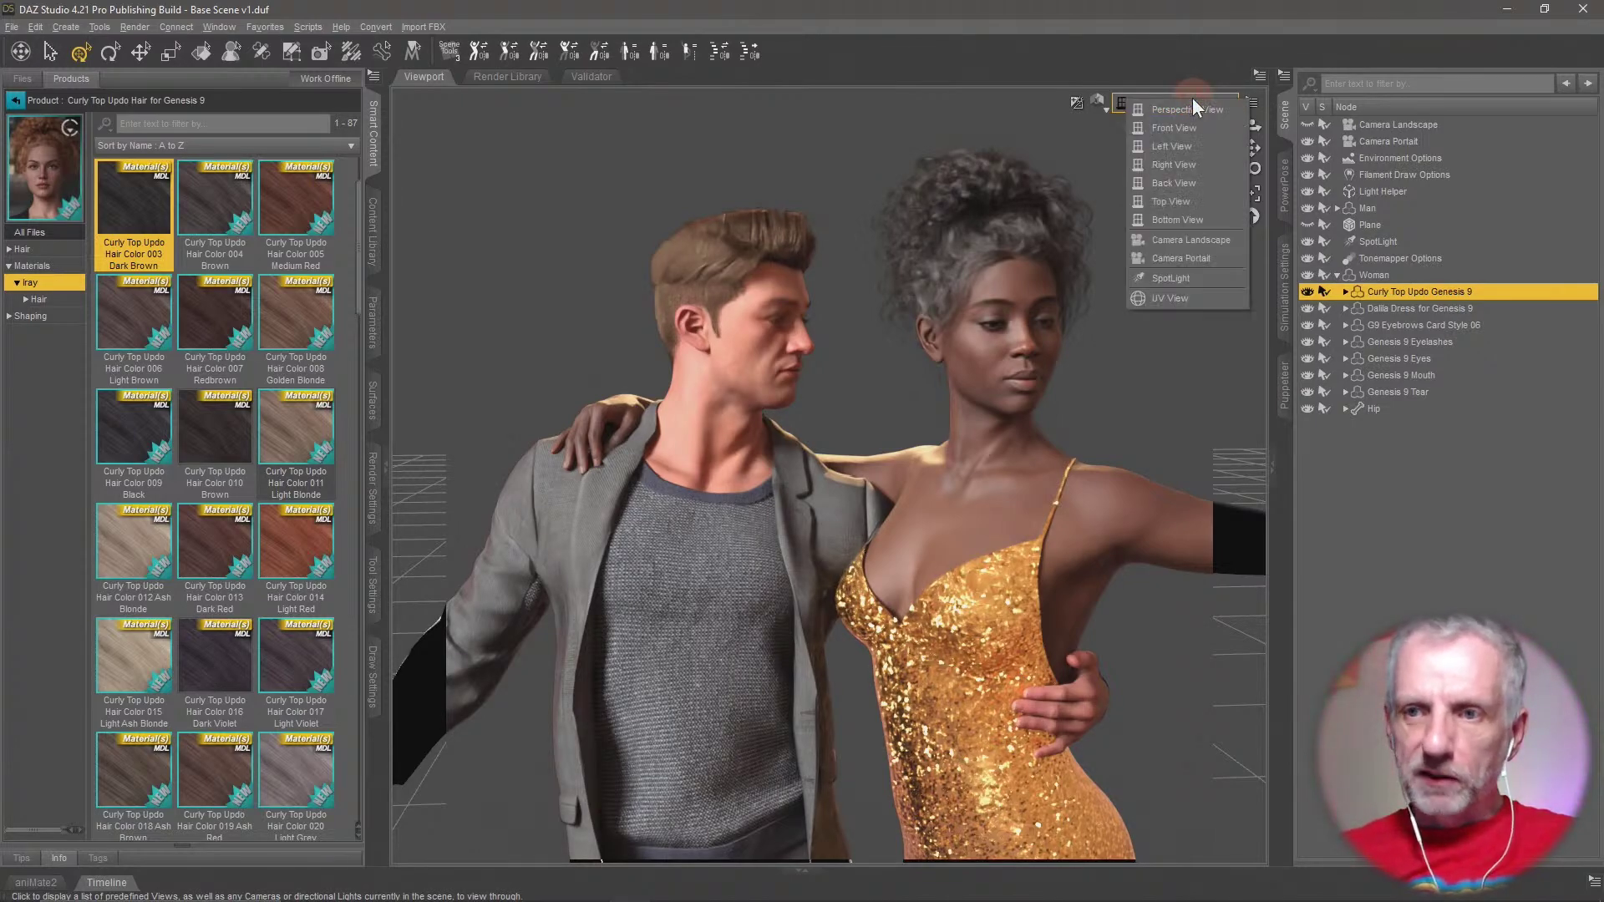
{"action": "left_click", "coordinate": [1190, 258]}
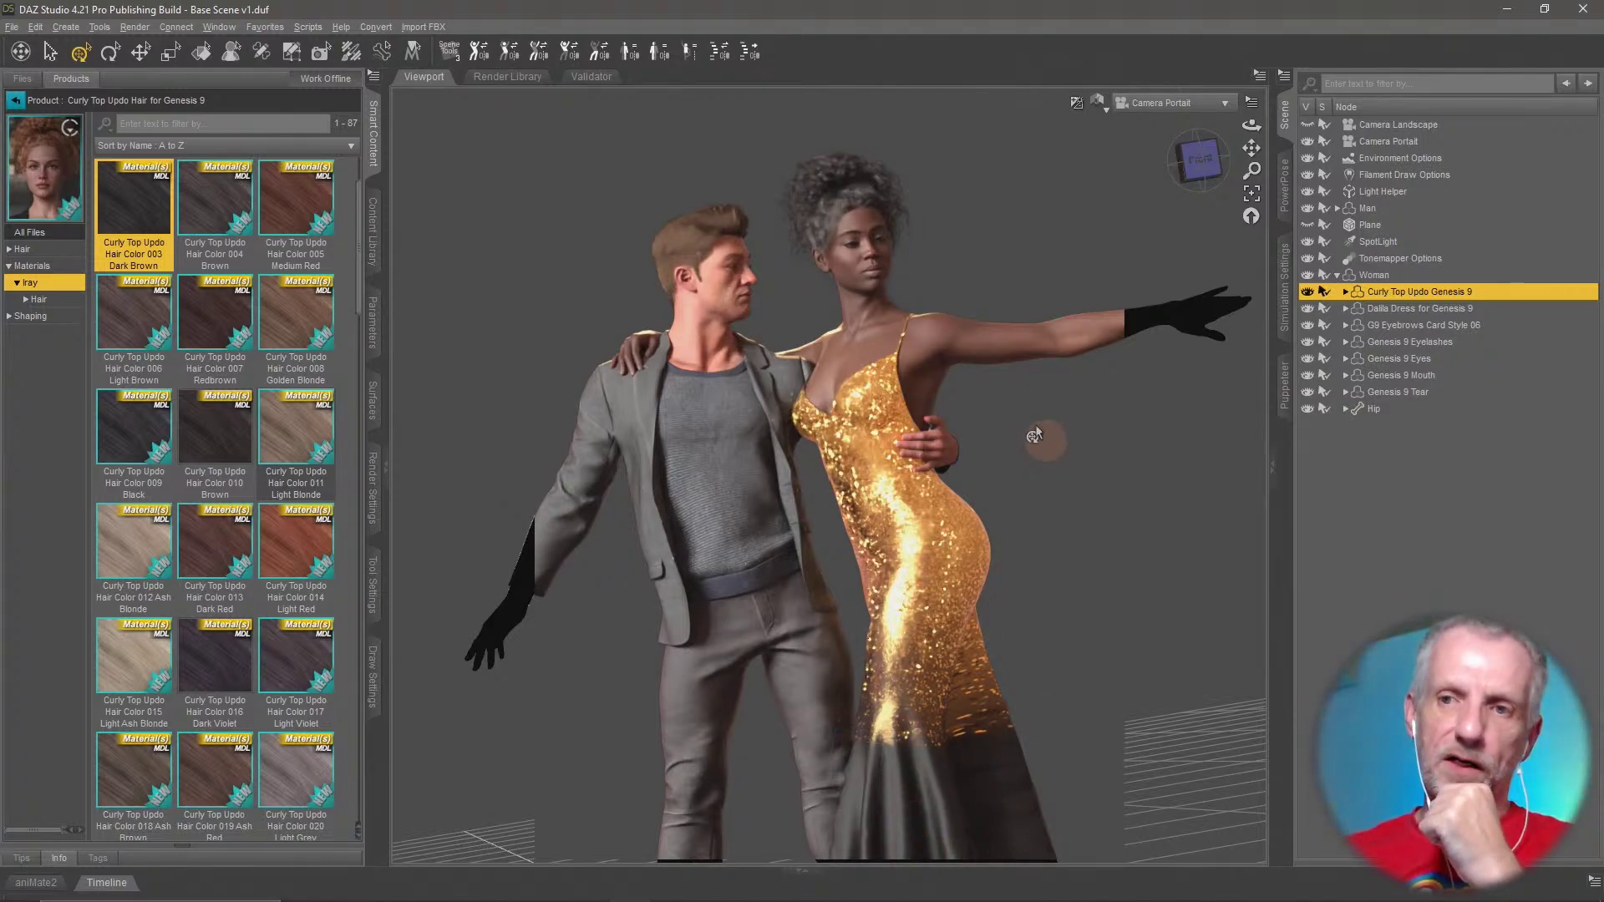
{"action": "left_click", "coordinate": [1225, 104]}
{"action": "left_click", "coordinate": [1250, 250]}
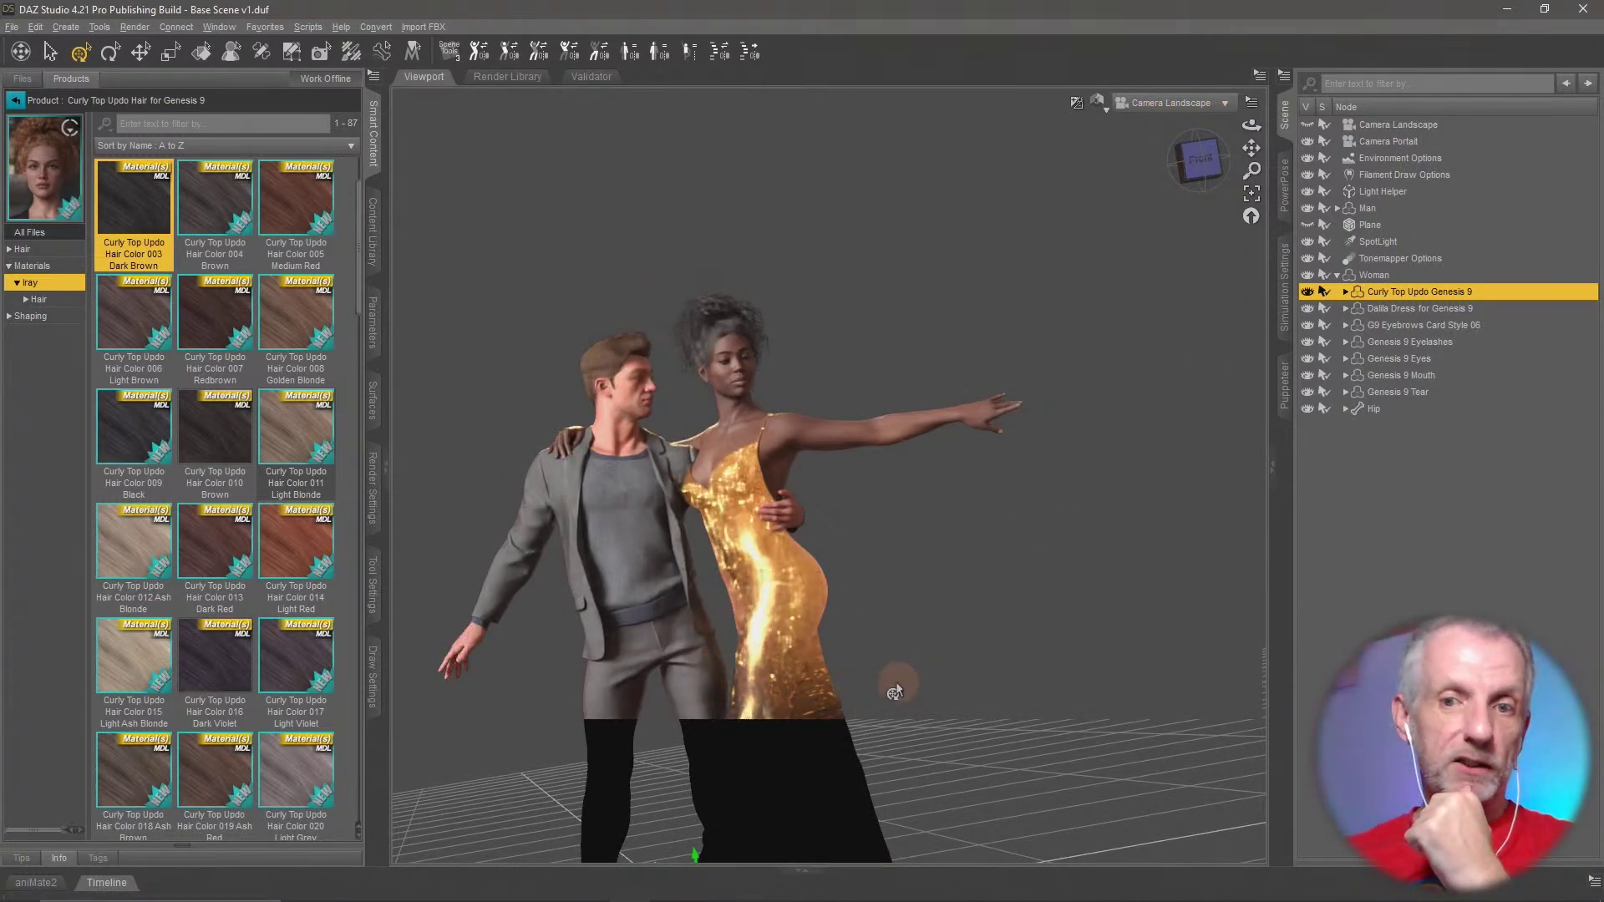
{"action": "left_click", "coordinate": [1254, 101]}
{"action": "left_click", "coordinate": [1254, 180]}
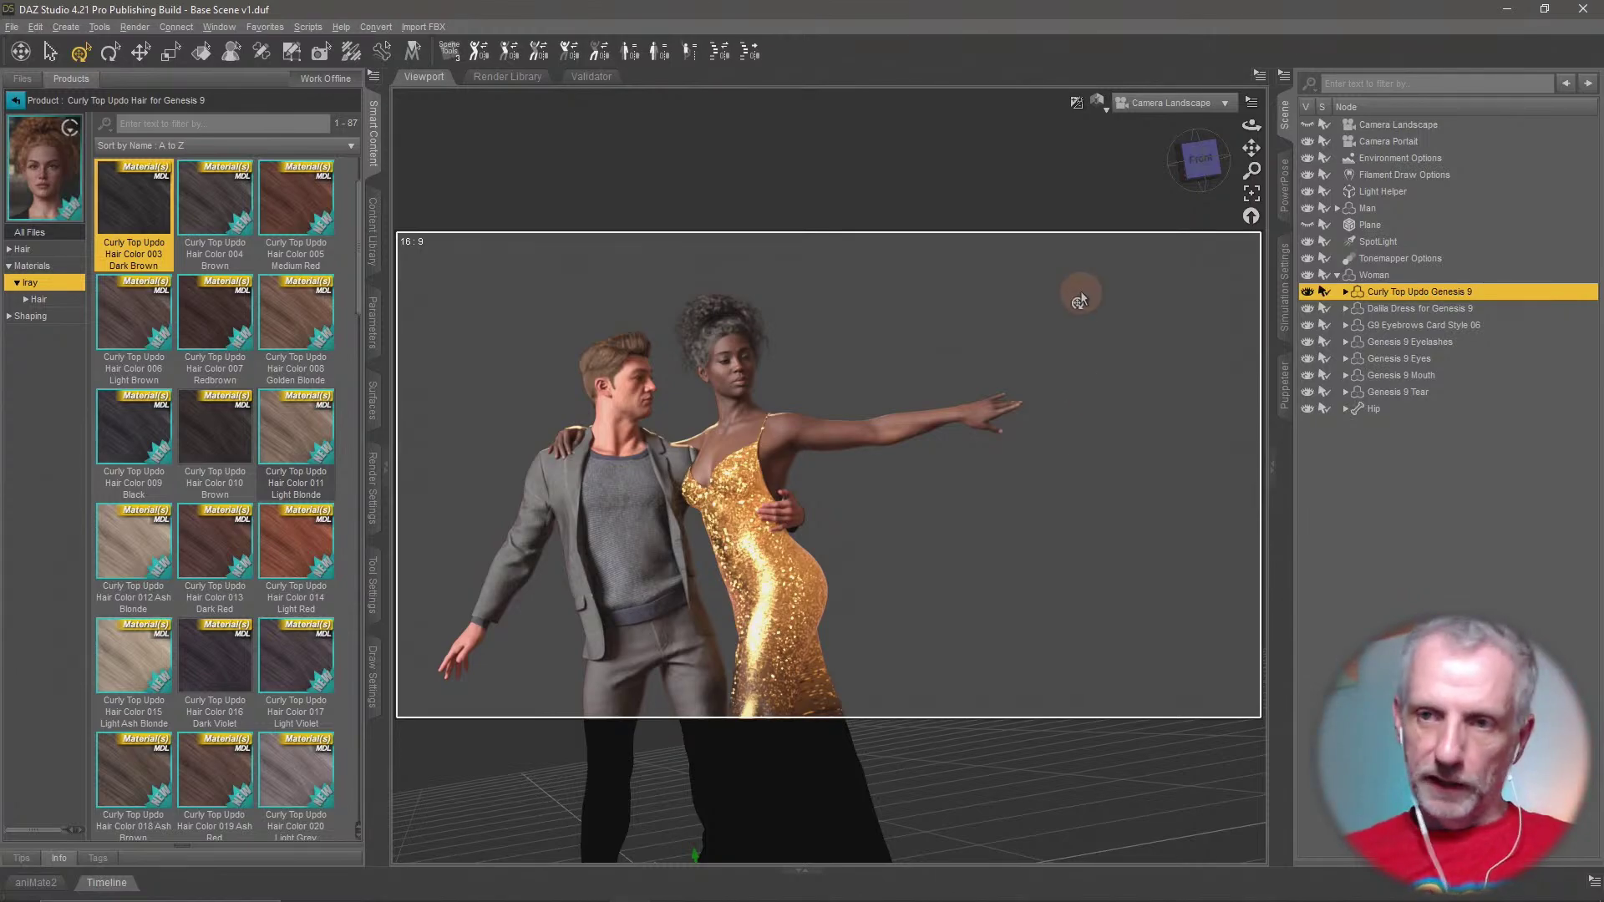
Set the viewport draw style to Filament (PBR) and return to the Perspective View
{"action": "left_click", "coordinate": [1097, 102]}
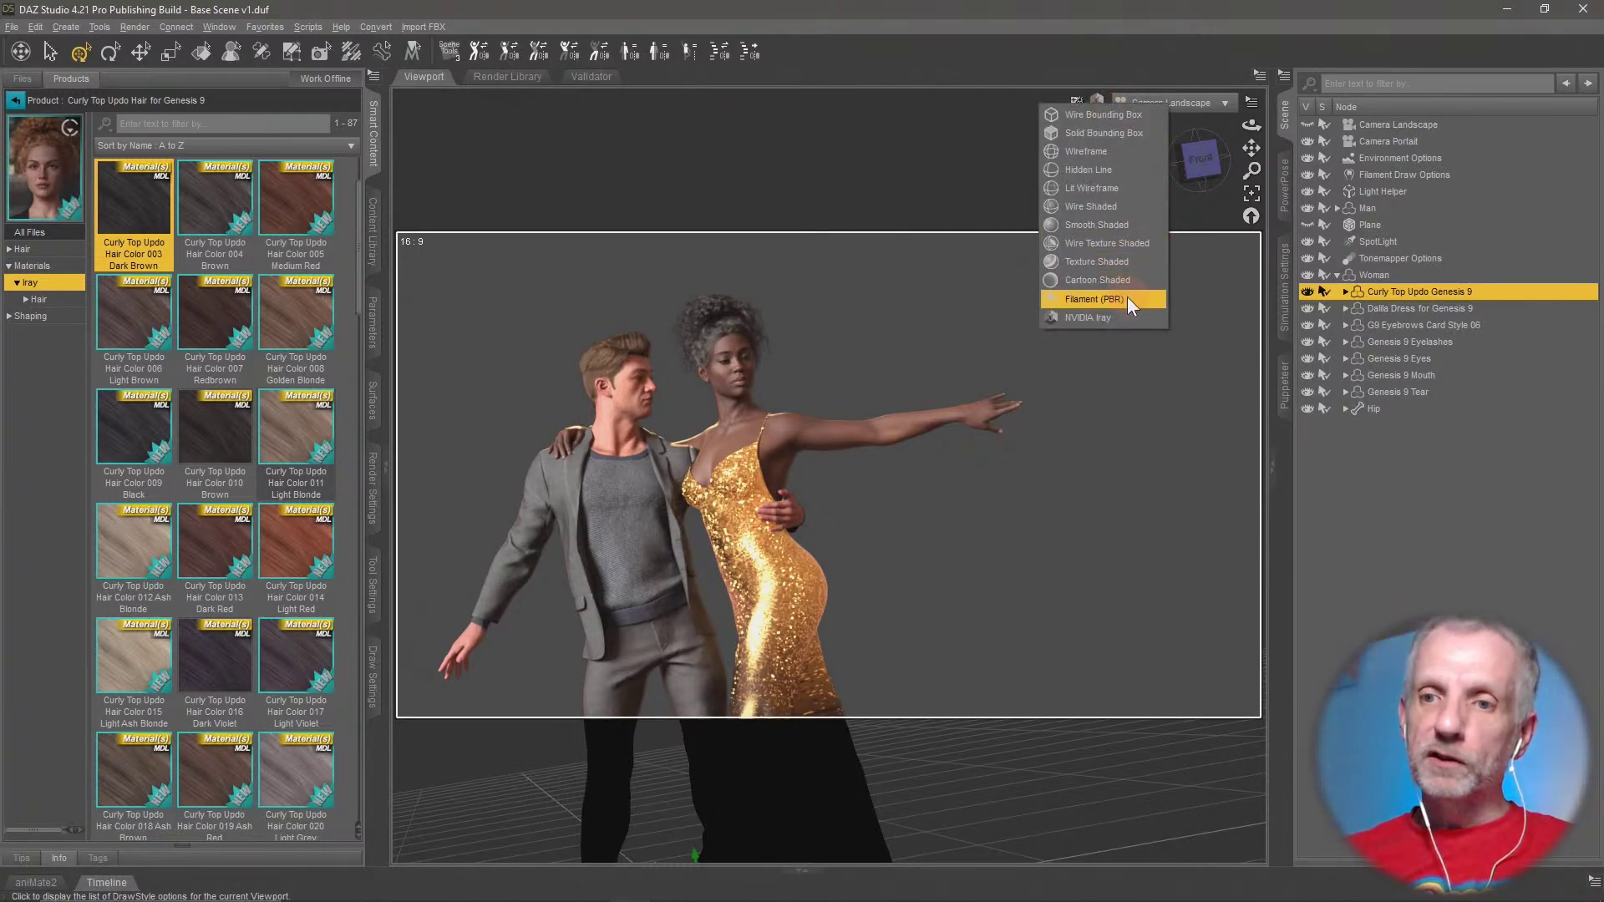
{"action": "left_click", "coordinate": [1127, 299]}
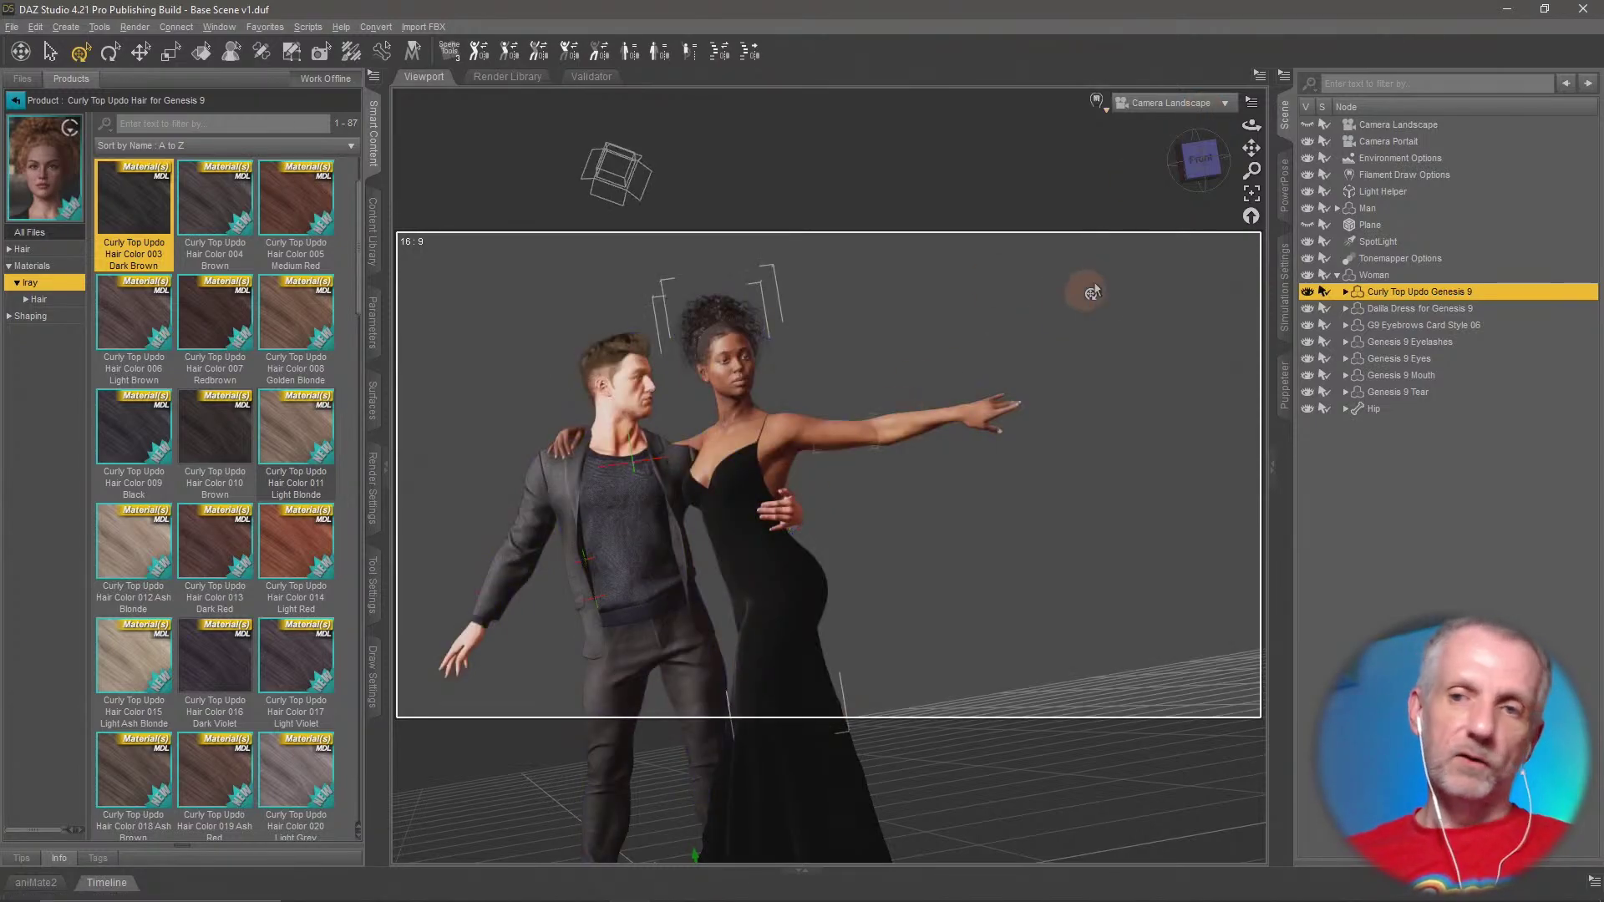
{"action": "left_click", "coordinate": [1199, 109]}
{"action": "left_click", "coordinate": [1197, 123]}
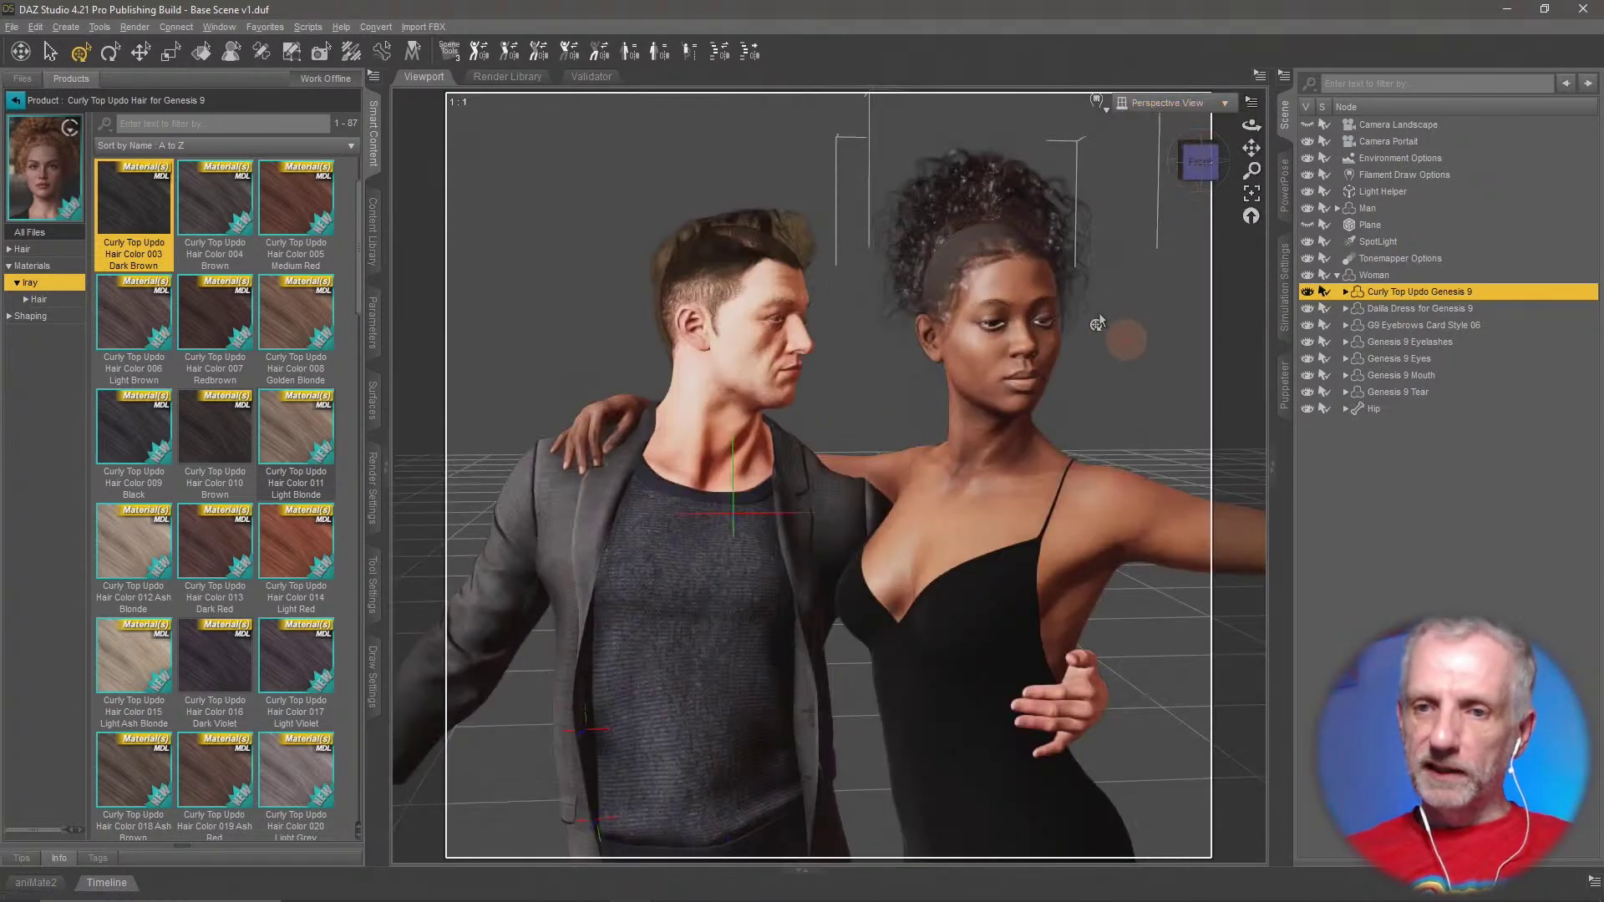
Collapse the Woman's node hierarchy and select her dress in the scene
{"action": "left_click", "coordinate": [1337, 275]}
{"action": "left_click", "coordinate": [1366, 274]}
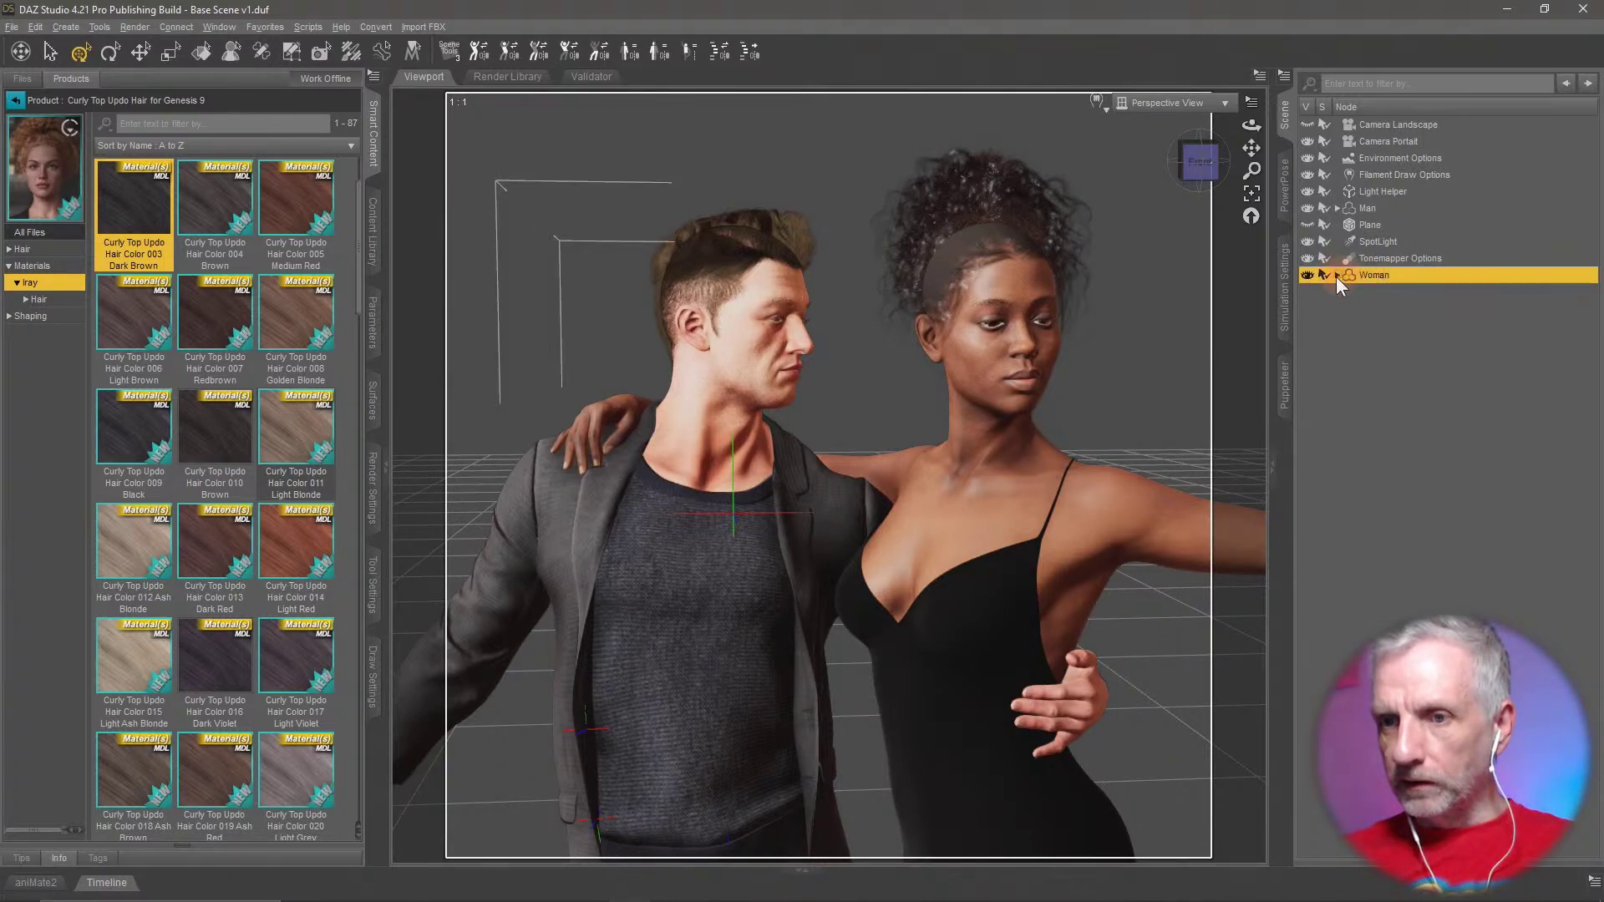
{"action": "right_click", "coordinate": [965, 625]}
{"action": "left_click", "coordinate": [1095, 654]}
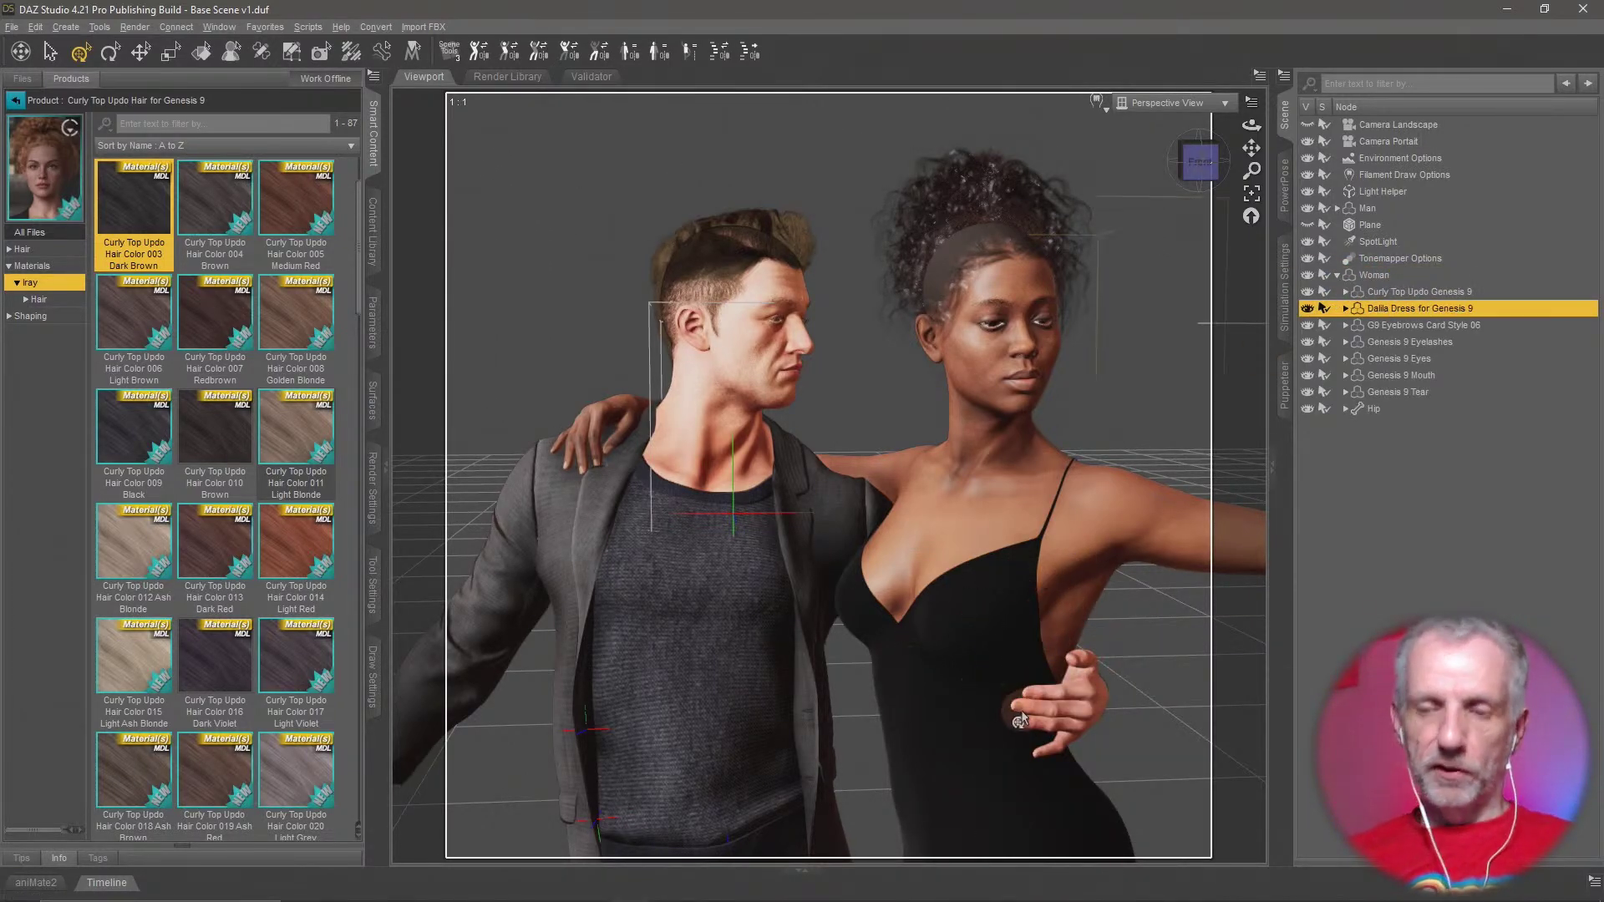
Frame the lower part of the woman's dress and display it in the Wire Shaded draw style
{"action": "middle_click_drag", "start_coordinate": [1063, 700], "coordinate": [1016, 409]}
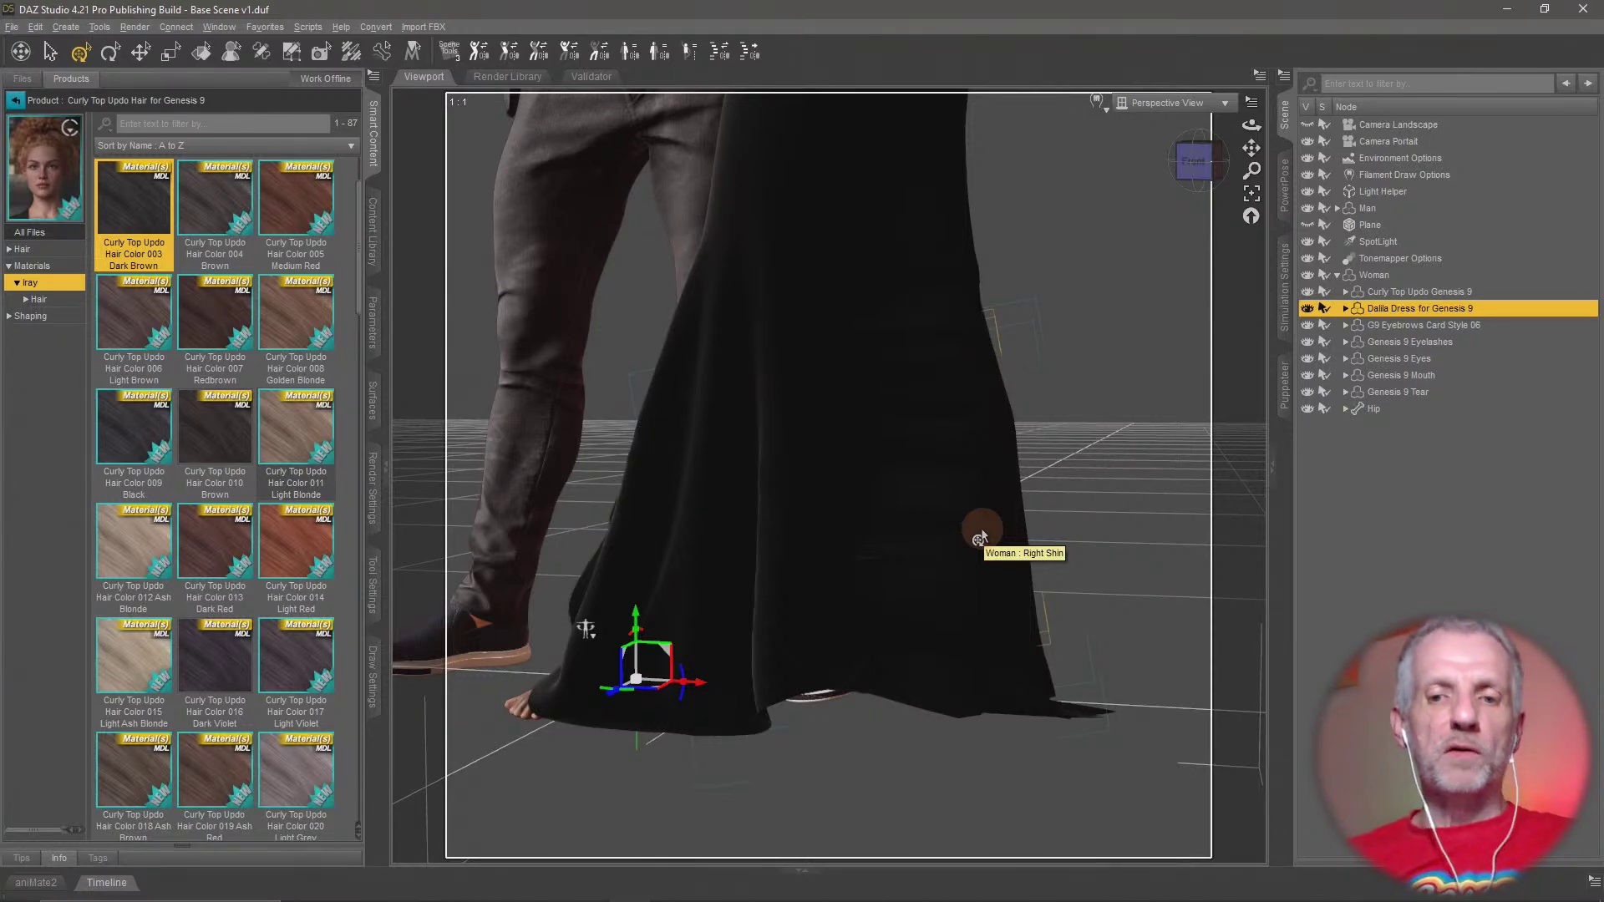
{"action": "scroll", "coordinate": [981, 528], "scroll_direction": "down", "scroll_amount": 2}
{"action": "mouse_move", "coordinate": [981, 530]}
{"action": "middle_mouse_down"}
{"action": "mouse_move", "coordinate": [1041, 539]}
{"action": "mouse_move", "coordinate": [979, 528]}
{"action": "middle_mouse_up"}
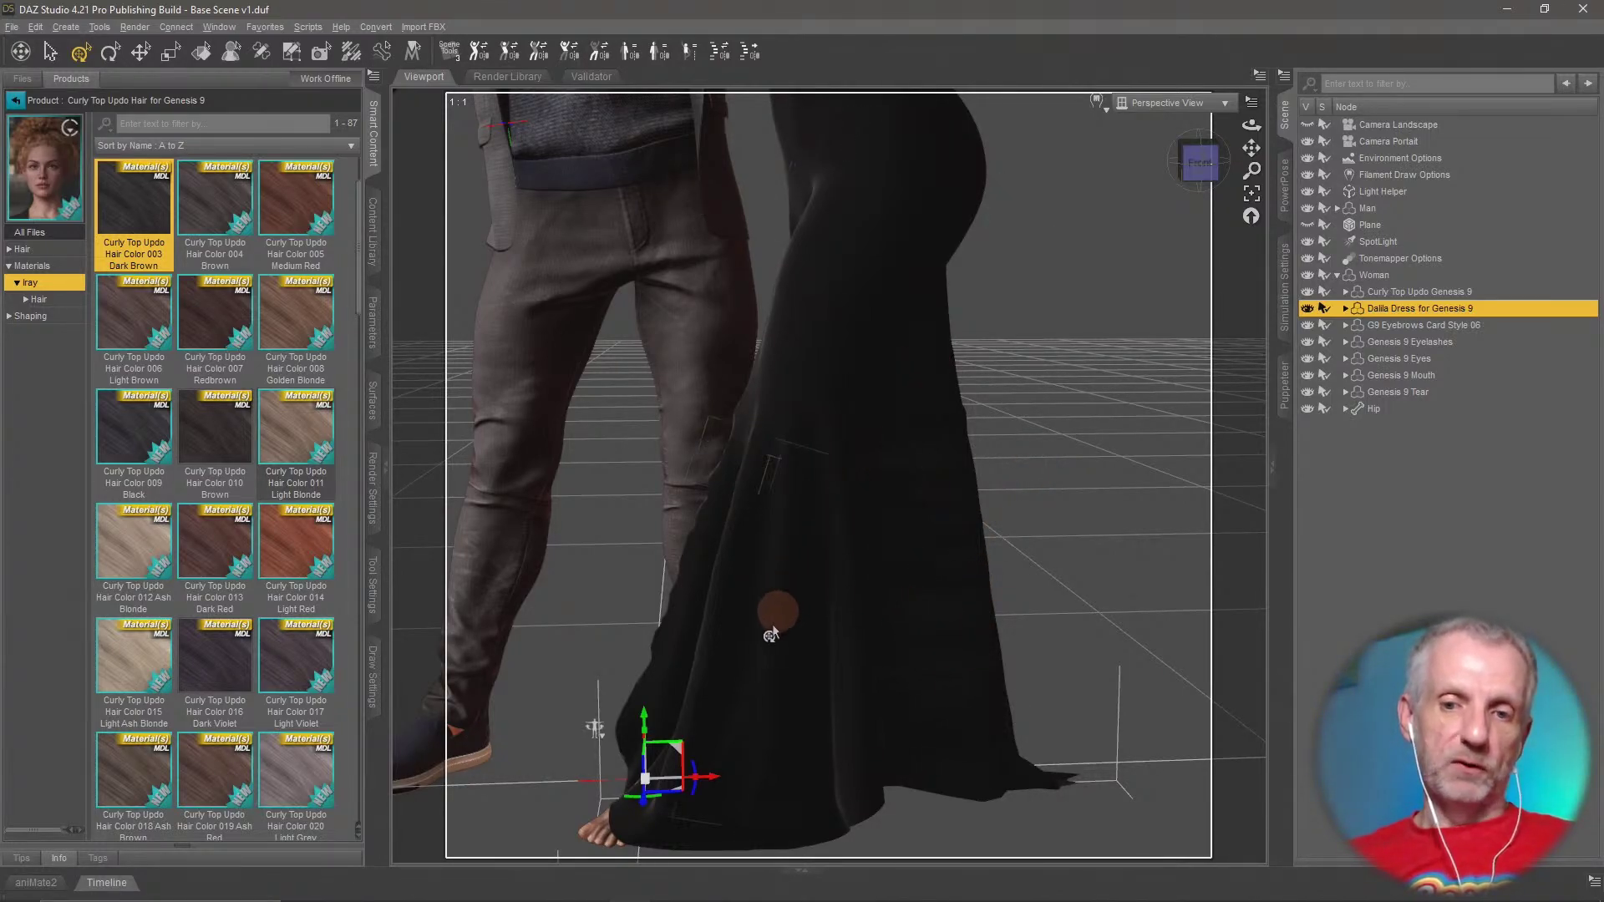
{"action": "left_click", "coordinate": [1097, 104]}
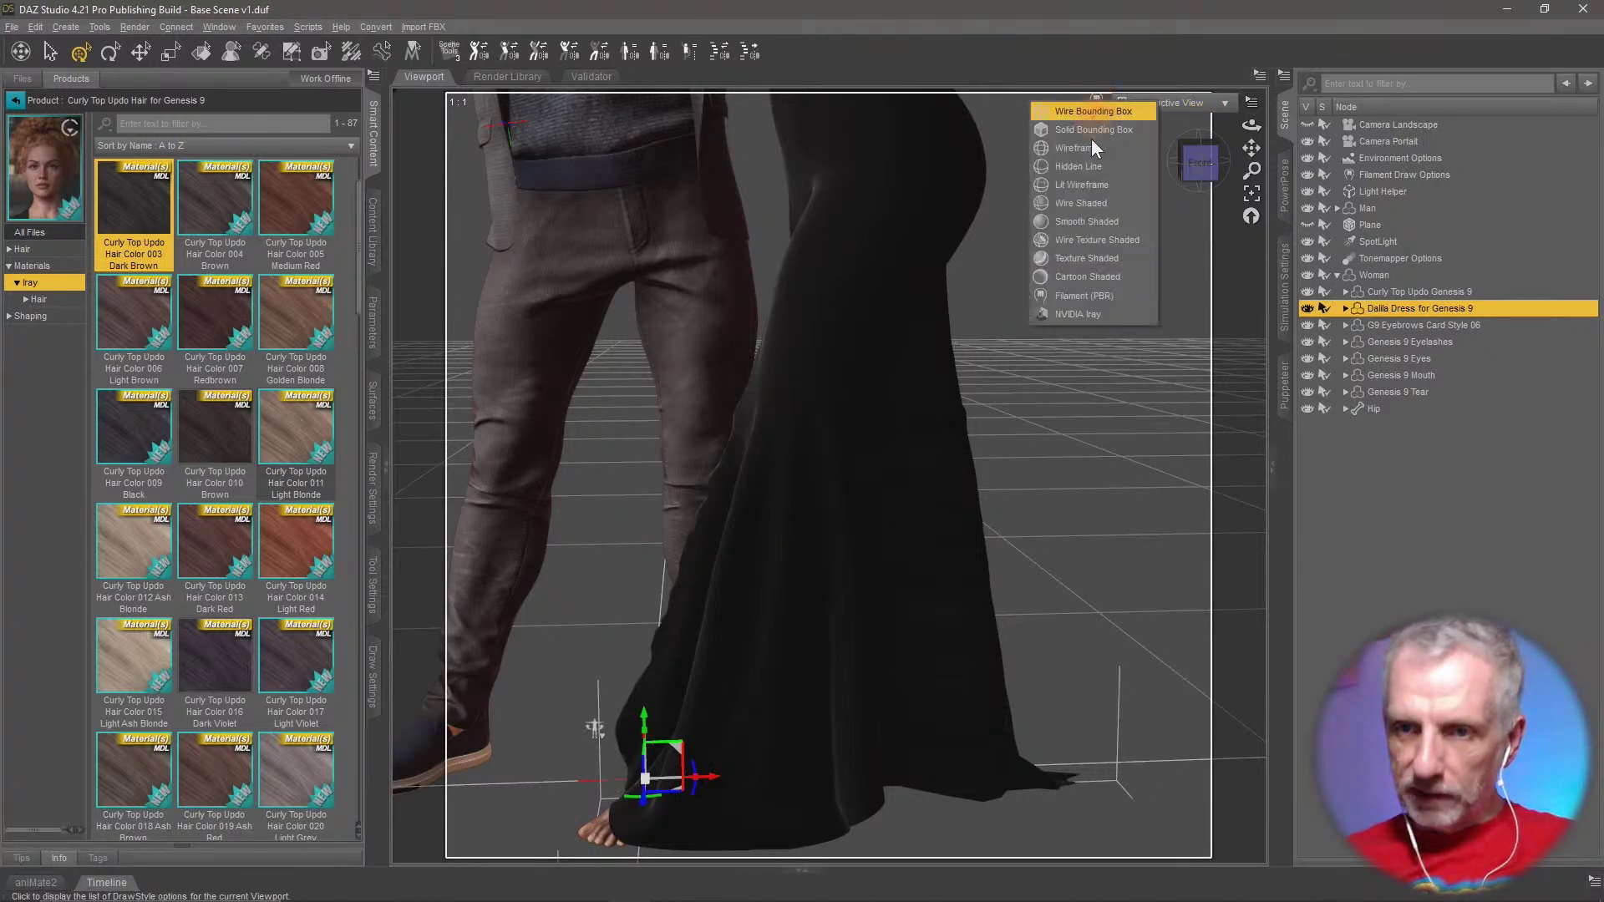
{"action": "left_click", "coordinate": [1118, 202]}
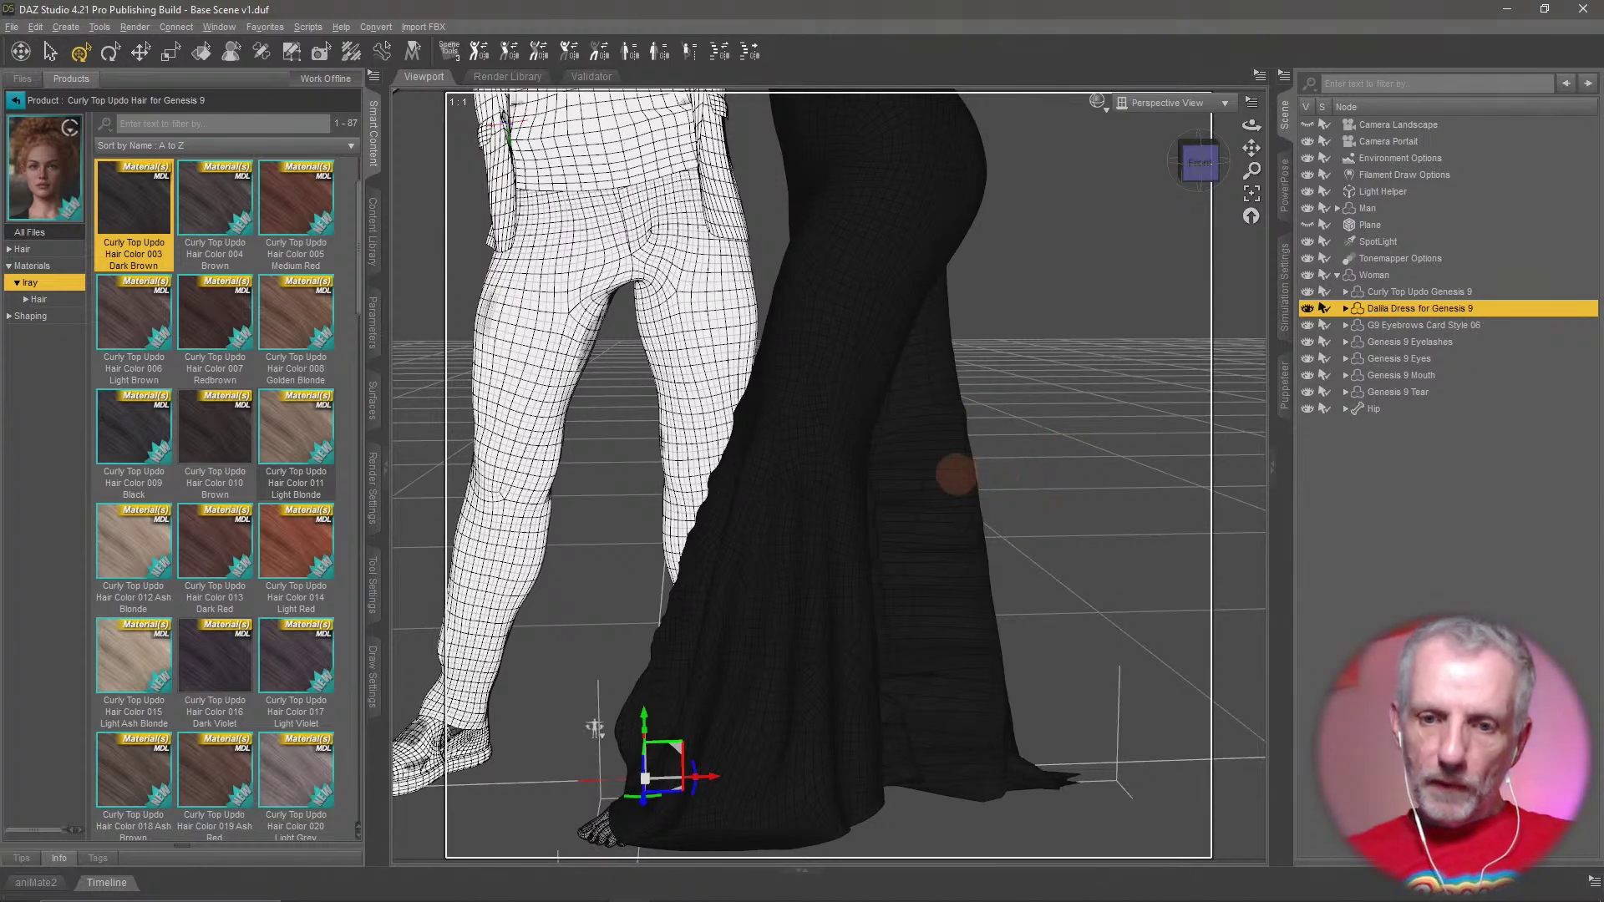
Inspect the wire-shaded mesh of the woman's dress around its skirt and hem from several angles
{"action": "middle_click_drag", "start_coordinate": [1048, 535], "coordinate": [929, 443]}
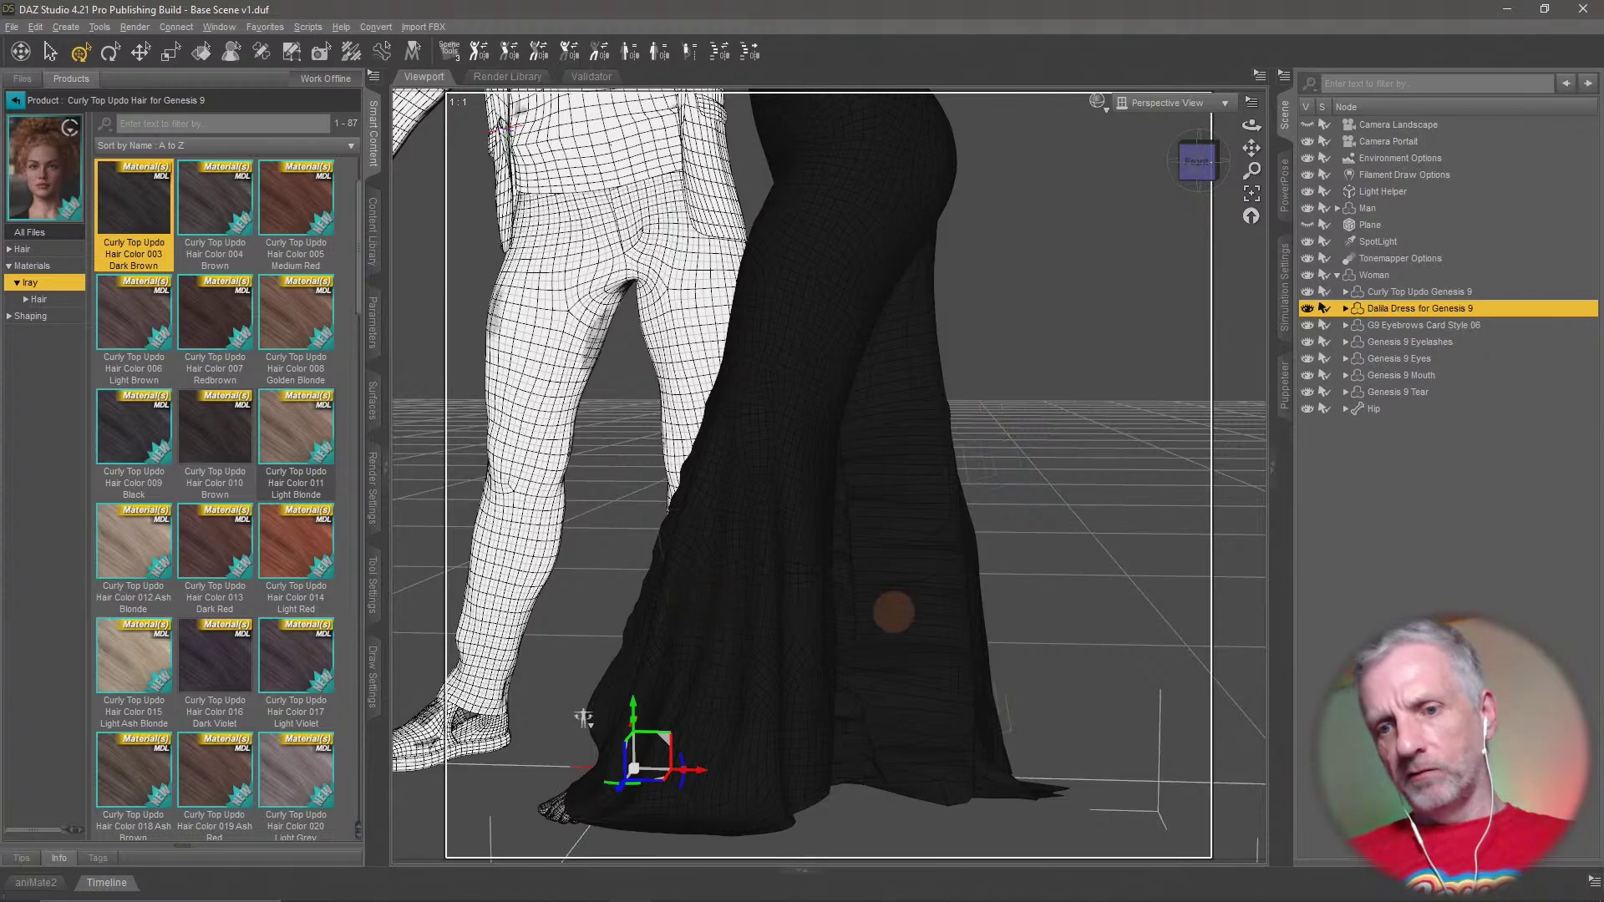
{"action": "scroll", "coordinate": [893, 612], "scroll_direction": "down", "scroll_amount": 5}
{"action": "scroll", "coordinate": [910, 605], "scroll_direction": "up", "scroll_amount": 5}
{"action": "middle_click_drag", "start_coordinate": [910, 605], "coordinate": [794, 680]}
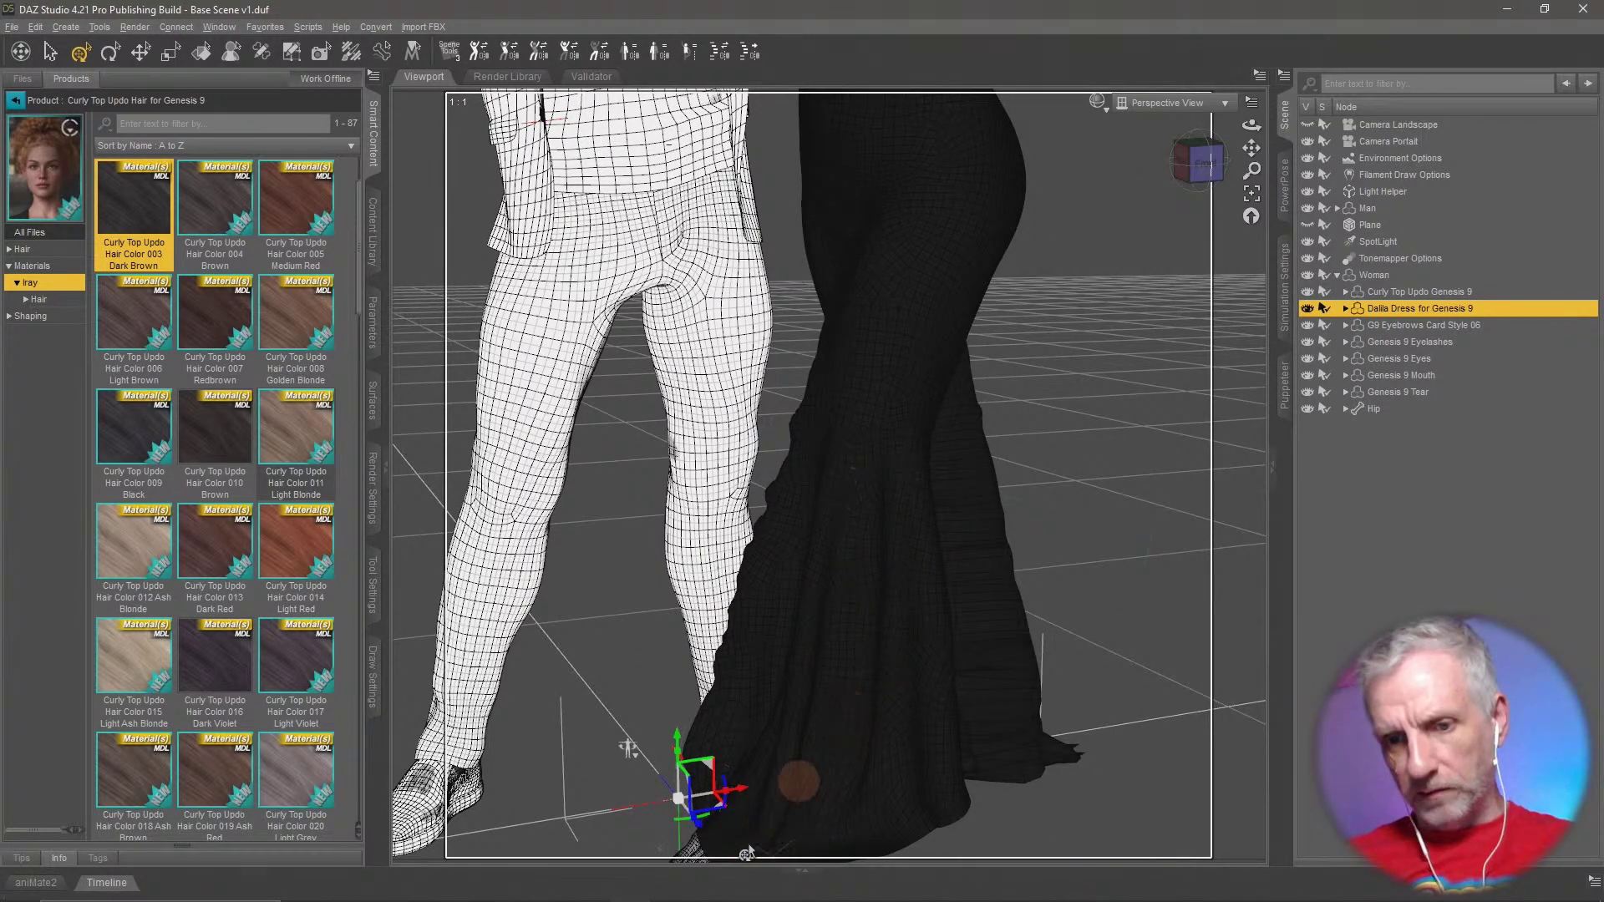
Set the viewport draw style to Filament (PBR) and frame the couple's heads and upper bodies
{"action": "left_click", "coordinate": [1099, 102]}
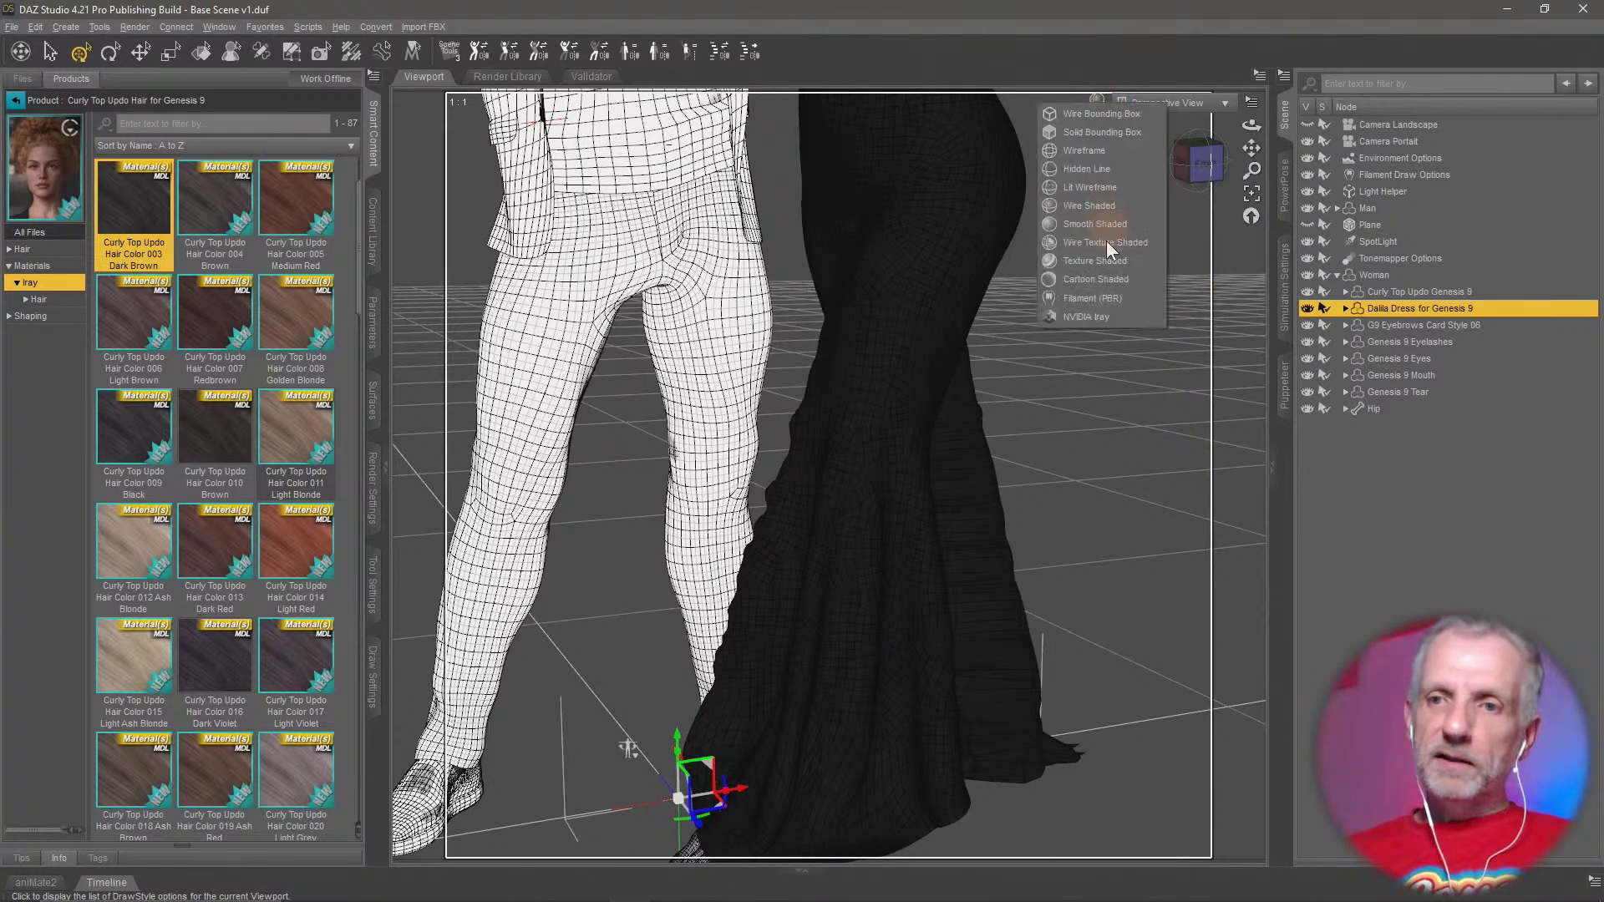
{"action": "left_click", "coordinate": [1115, 294]}
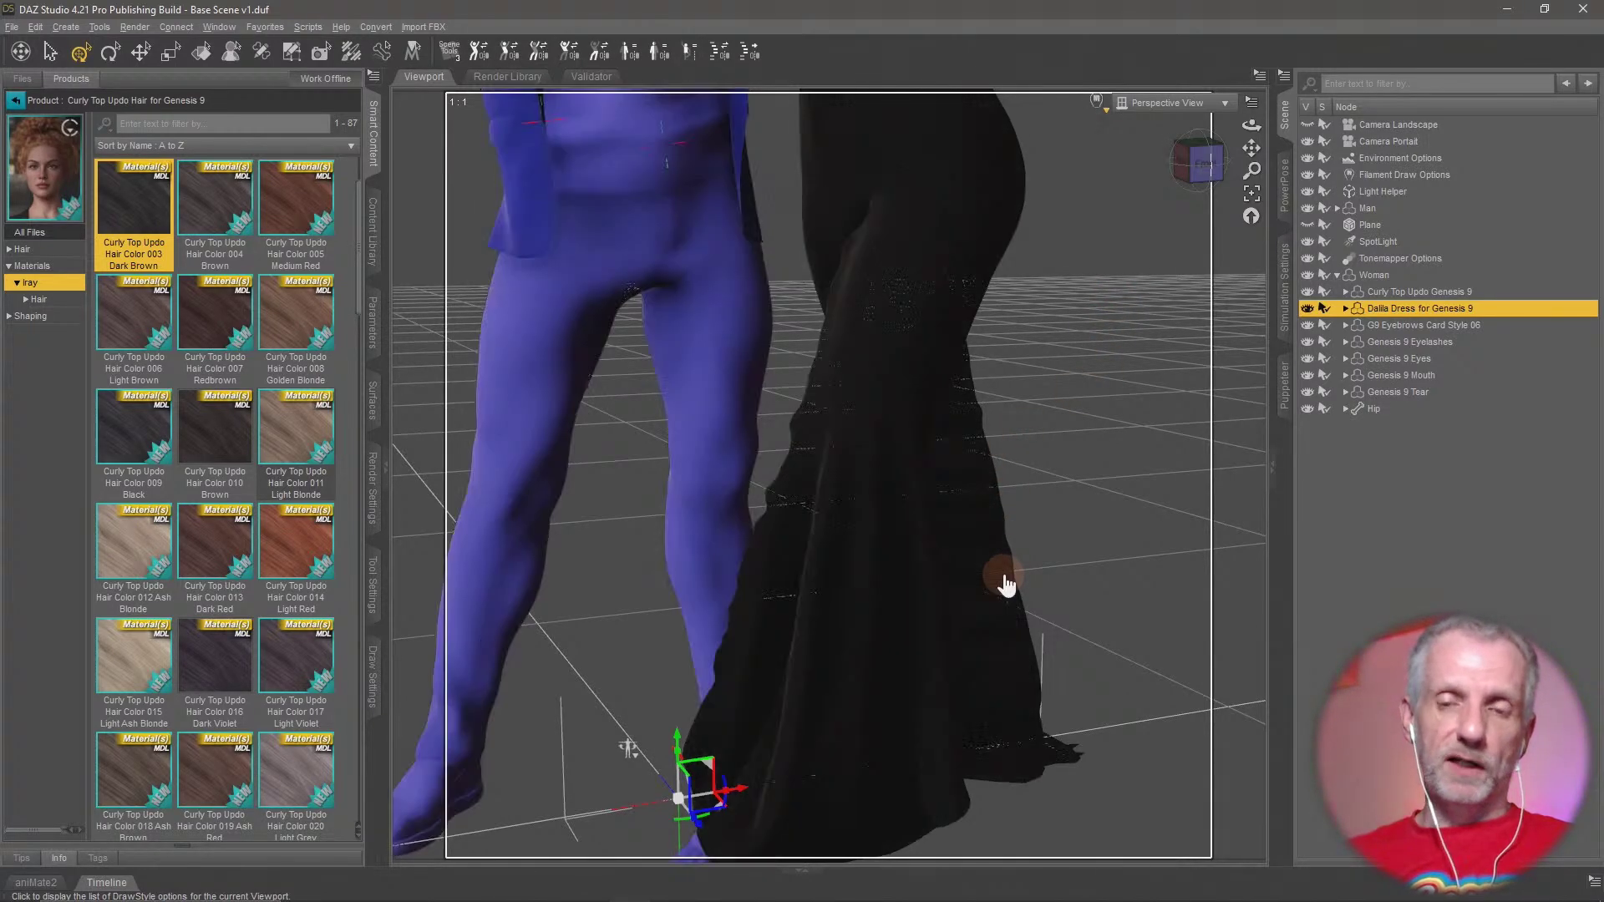
{"action": "left_click_drag", "start_coordinate": [1001, 575], "coordinate": [1034, 574], "text": "alt"}
{"action": "right_click_drag", "start_coordinate": [1033, 574], "coordinate": [1035, 575], "text": "alt"}
{"action": "left_click_drag", "start_coordinate": [1035, 575], "coordinate": [1033, 573], "text": "alt"}
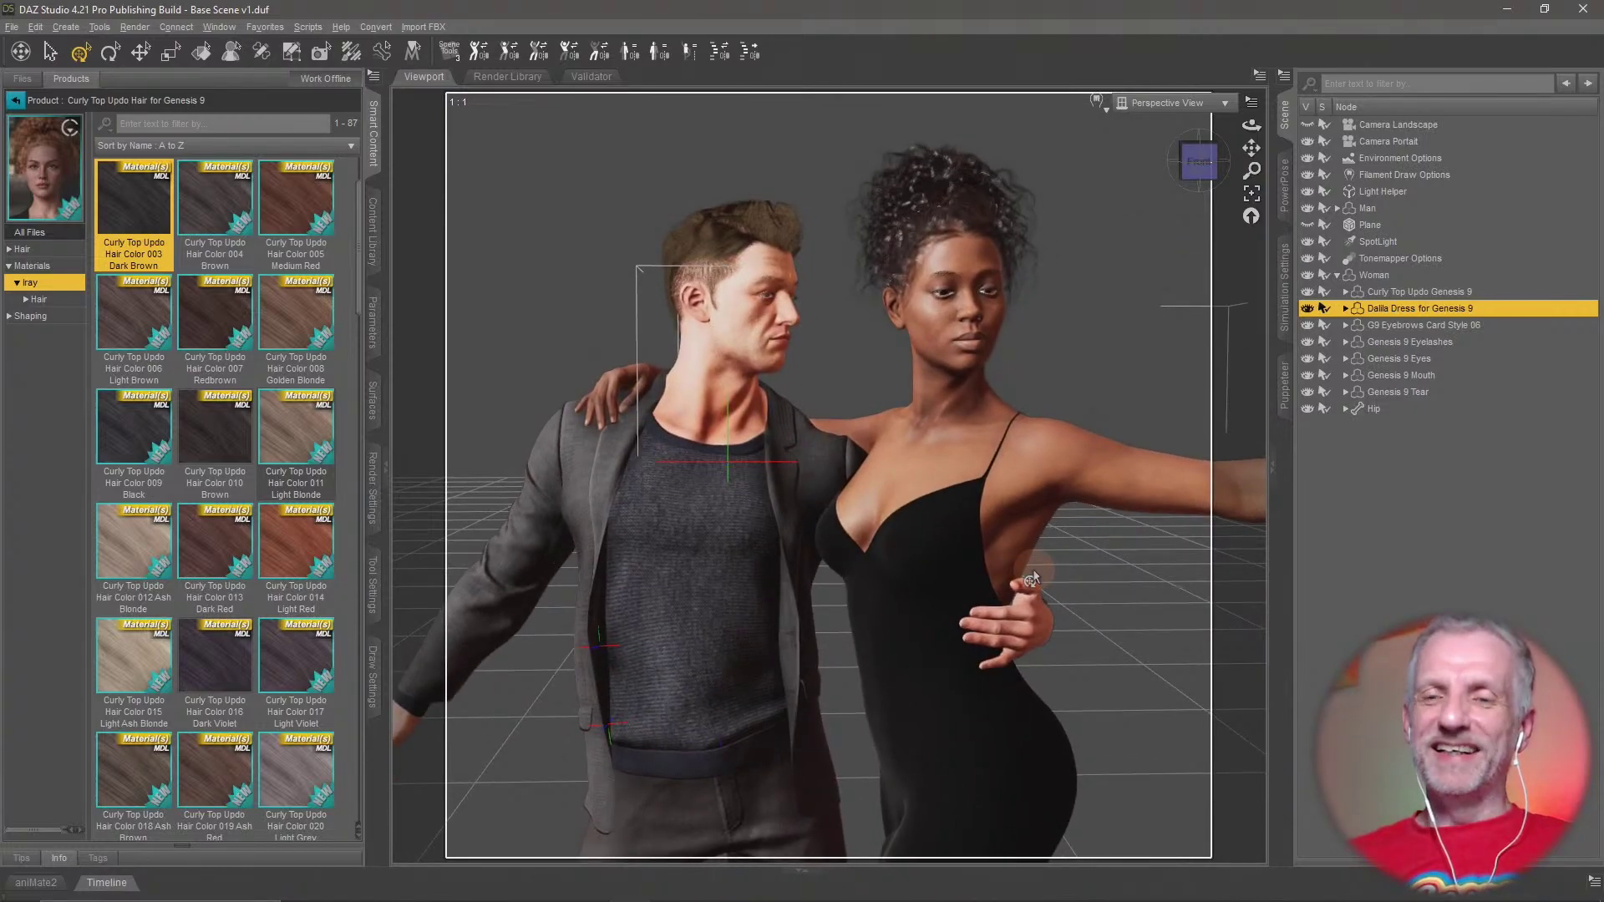
{"action": "right_click_drag", "start_coordinate": [1033, 579], "coordinate": [1019, 501], "text": "alt"}
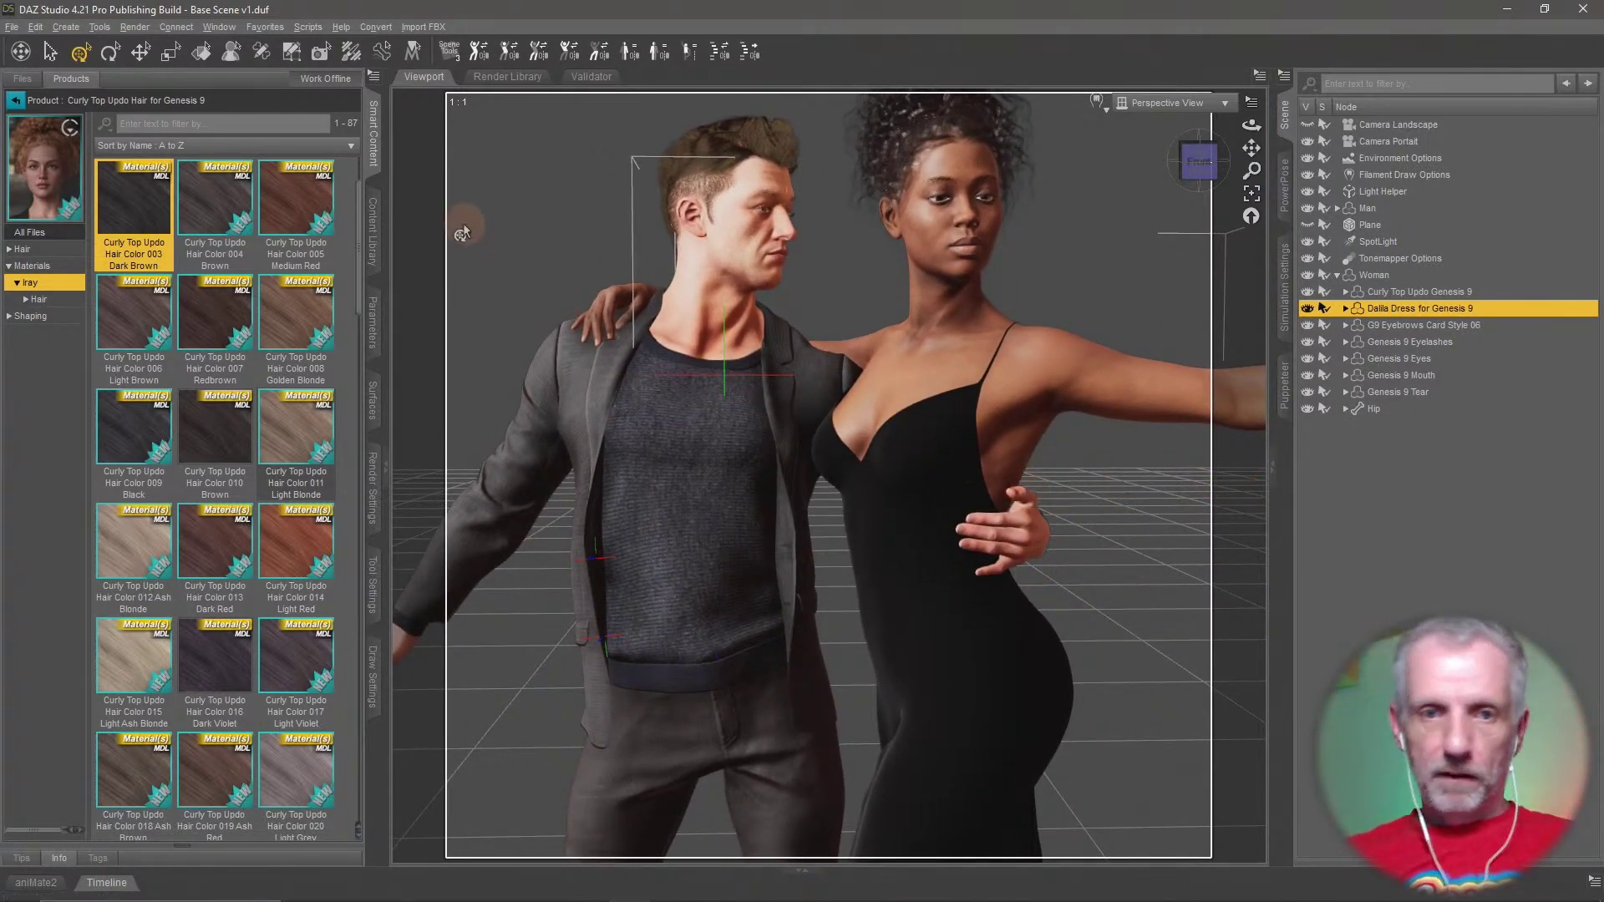
Filter the product library's Materials category by context for the selected dress and clear the search term
{"action": "left_click", "coordinate": [15, 100]}
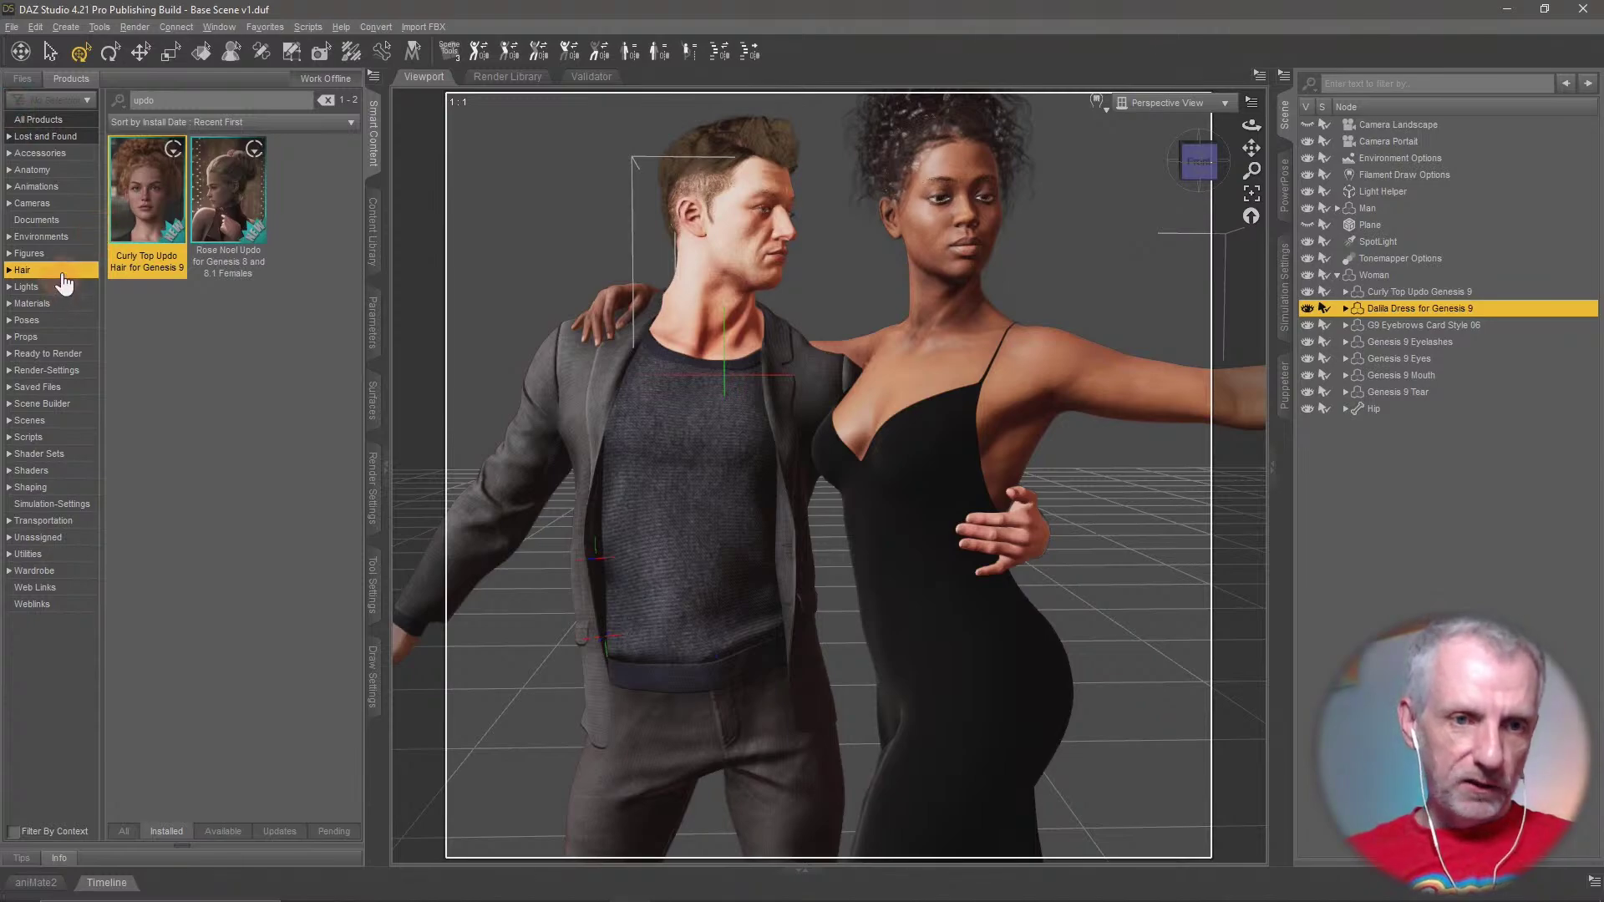
{"action": "left_click", "coordinate": [75, 305]}
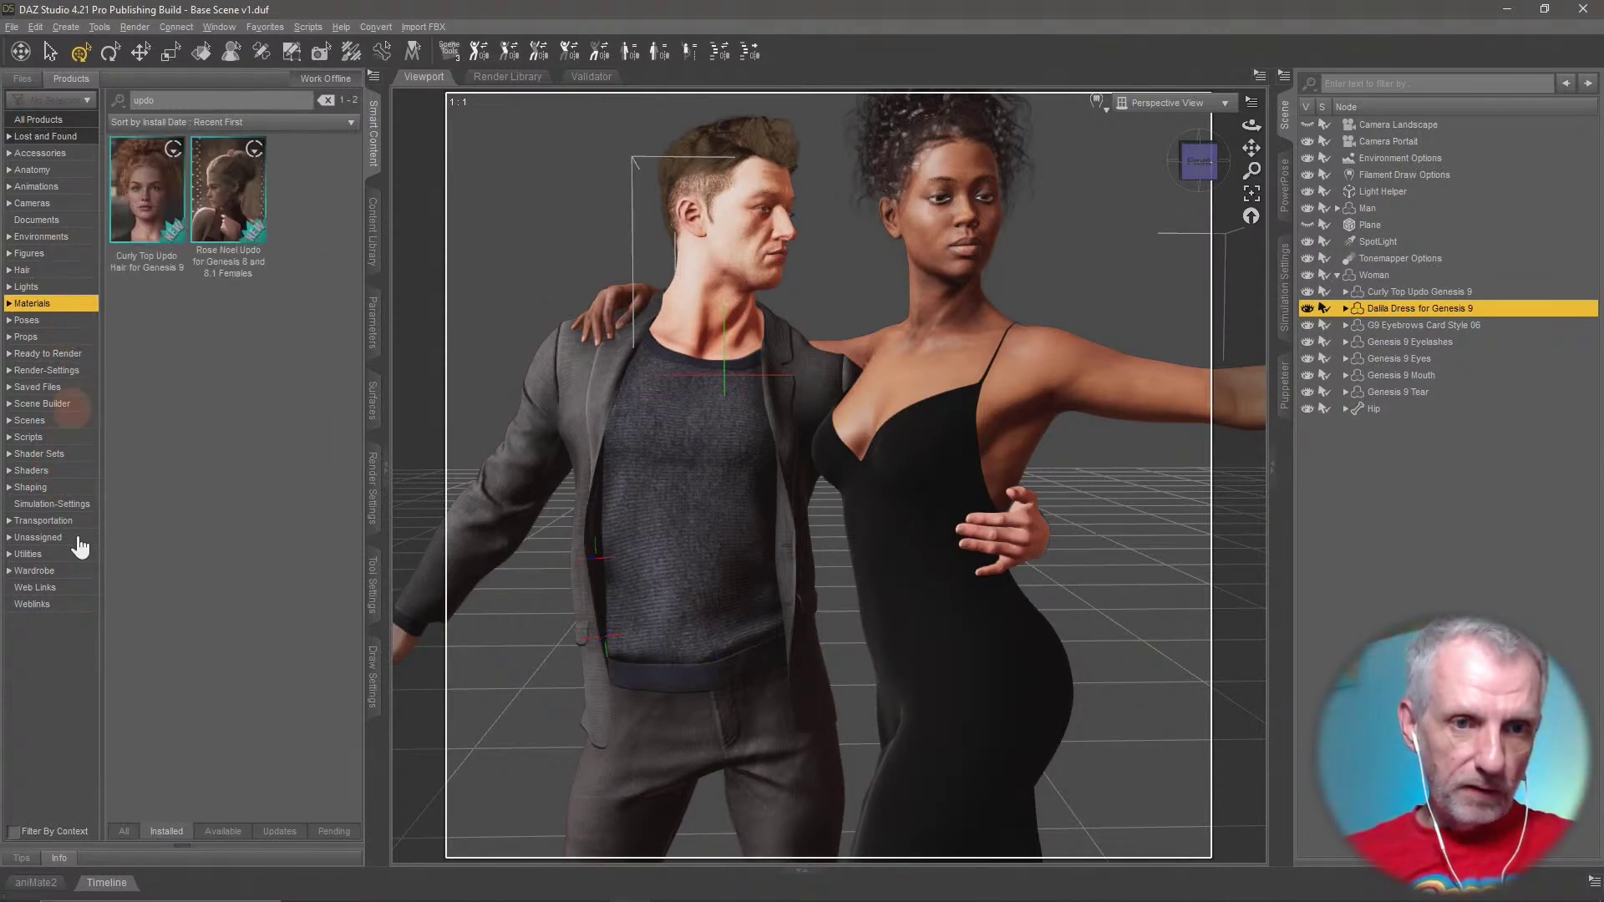
{"action": "left_click", "coordinate": [13, 832]}
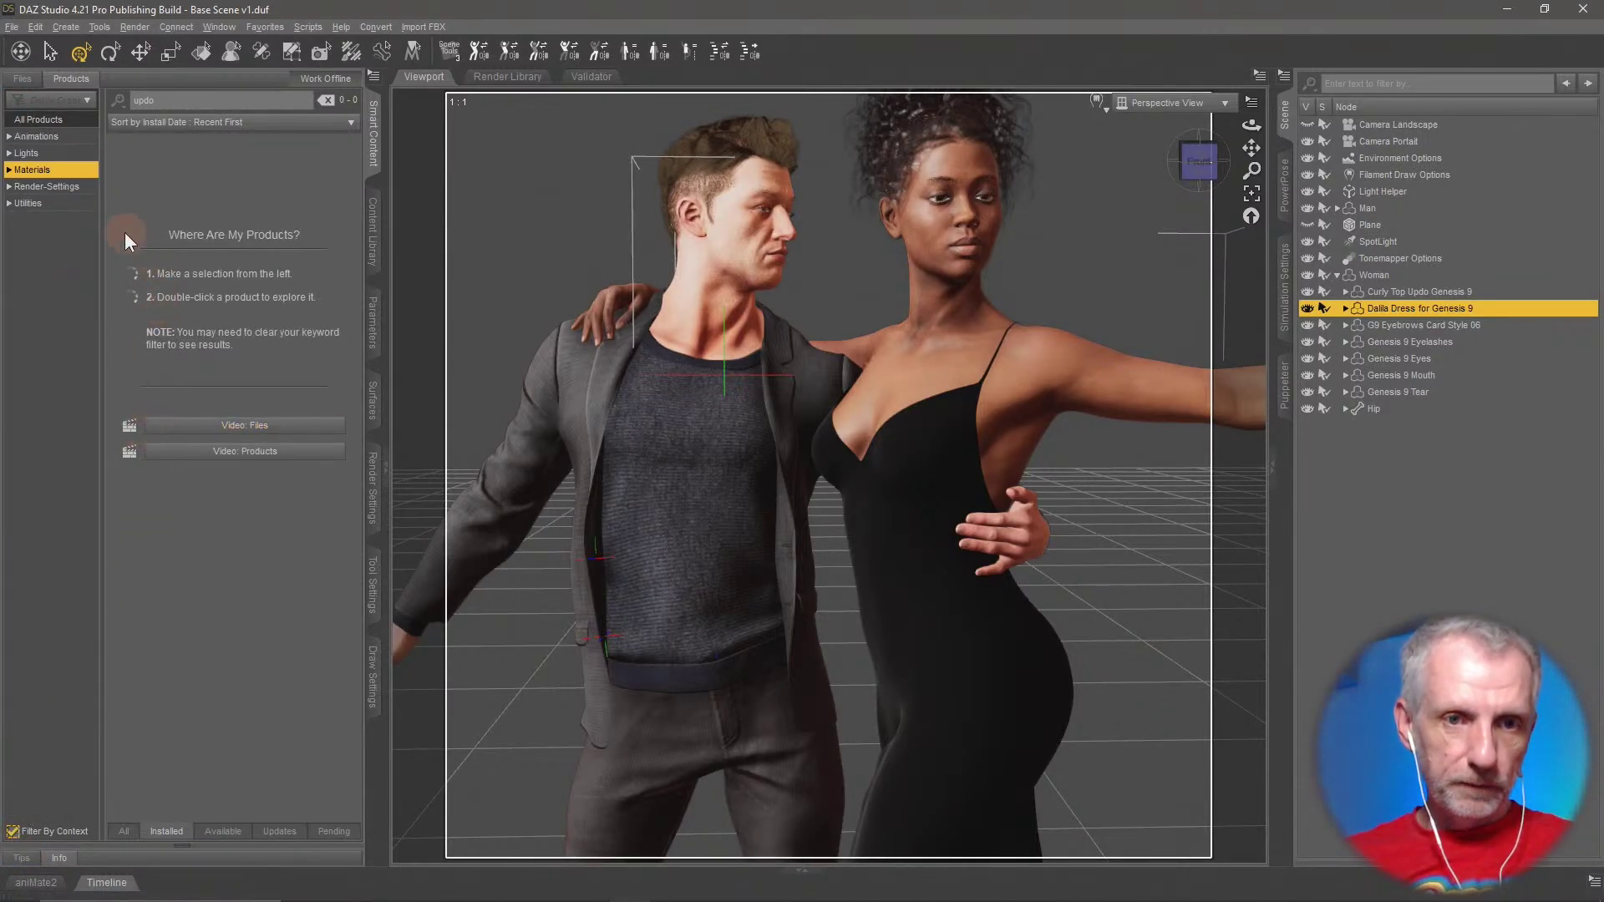
{"action": "left_click", "coordinate": [326, 100]}
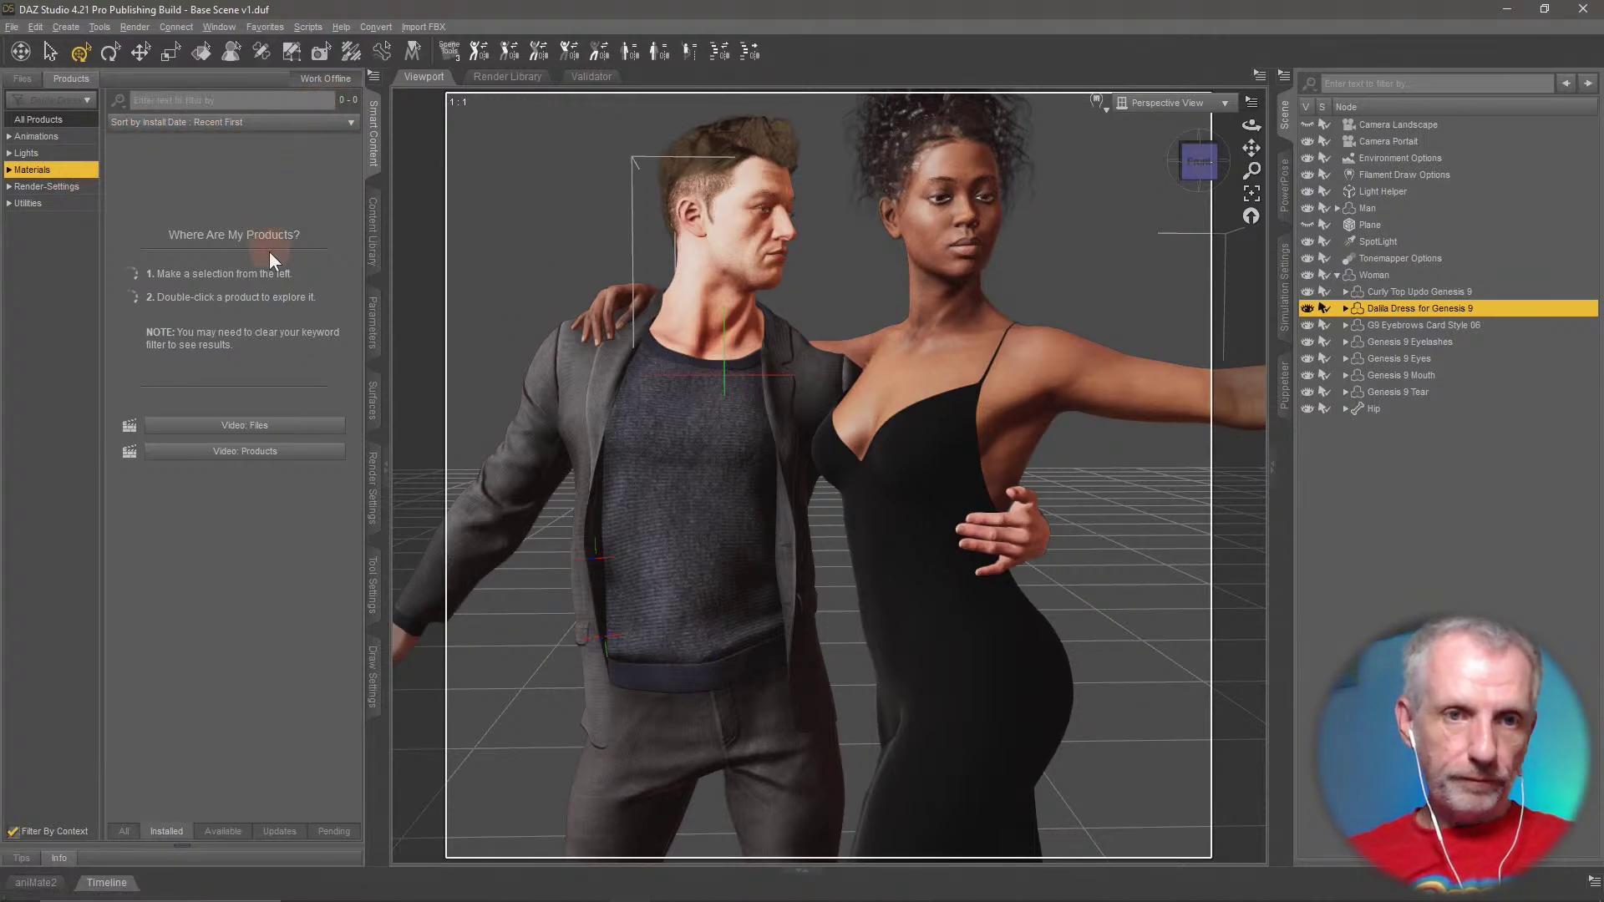
Open the dForce Dalila Dress product and browse its Iray materials
{"action": "double_click", "coordinate": [153, 199]}
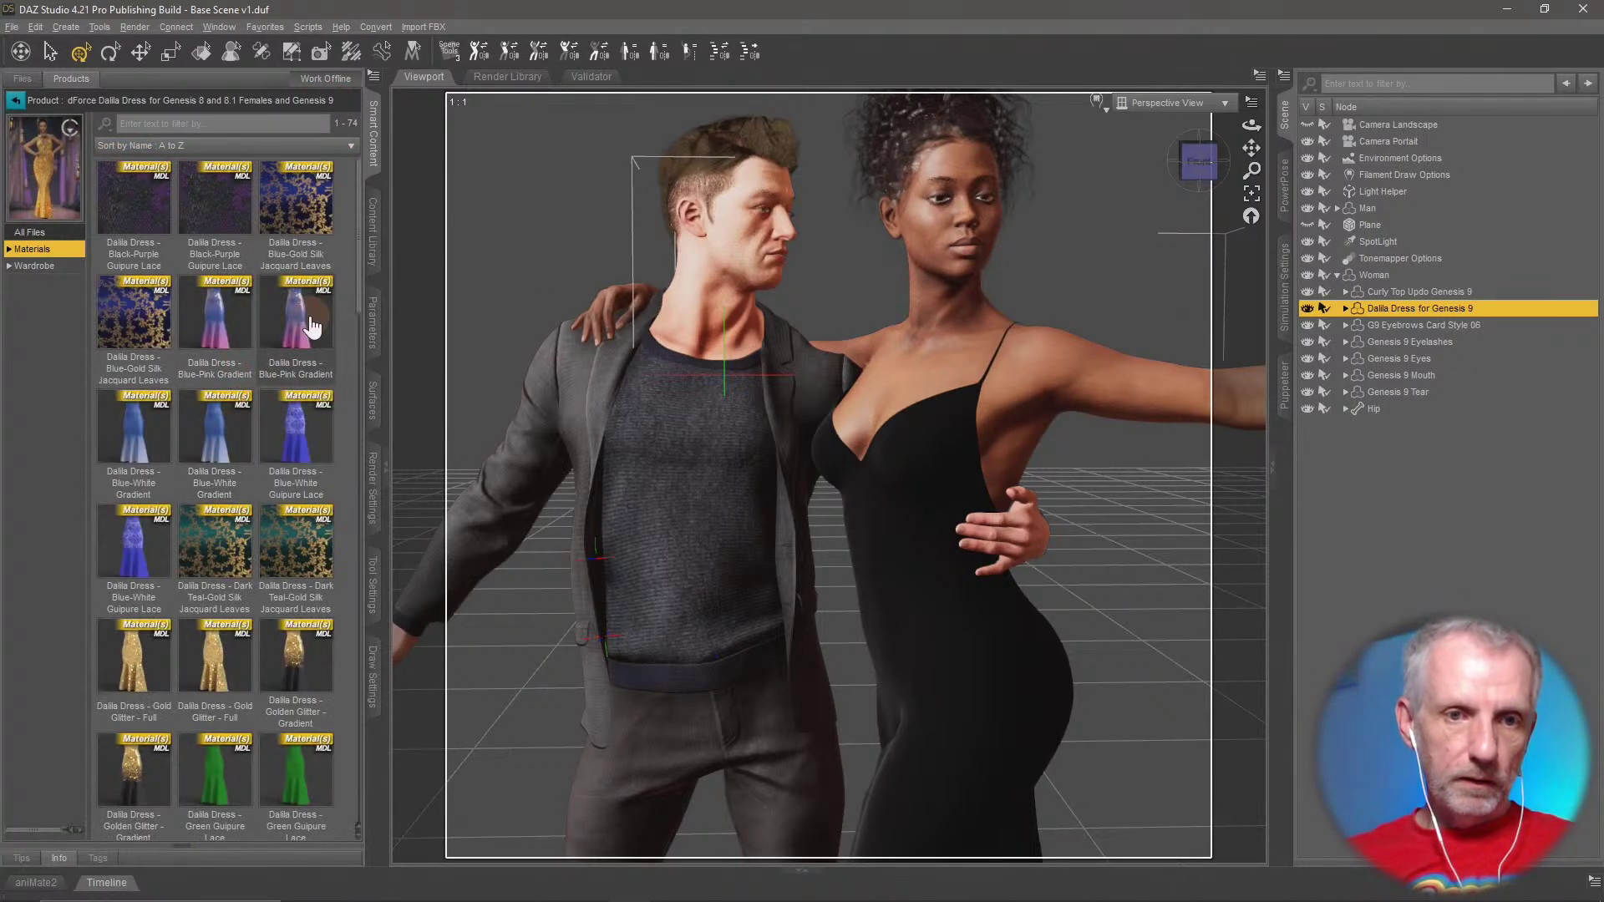
{"action": "double_click", "coordinate": [54, 249]}
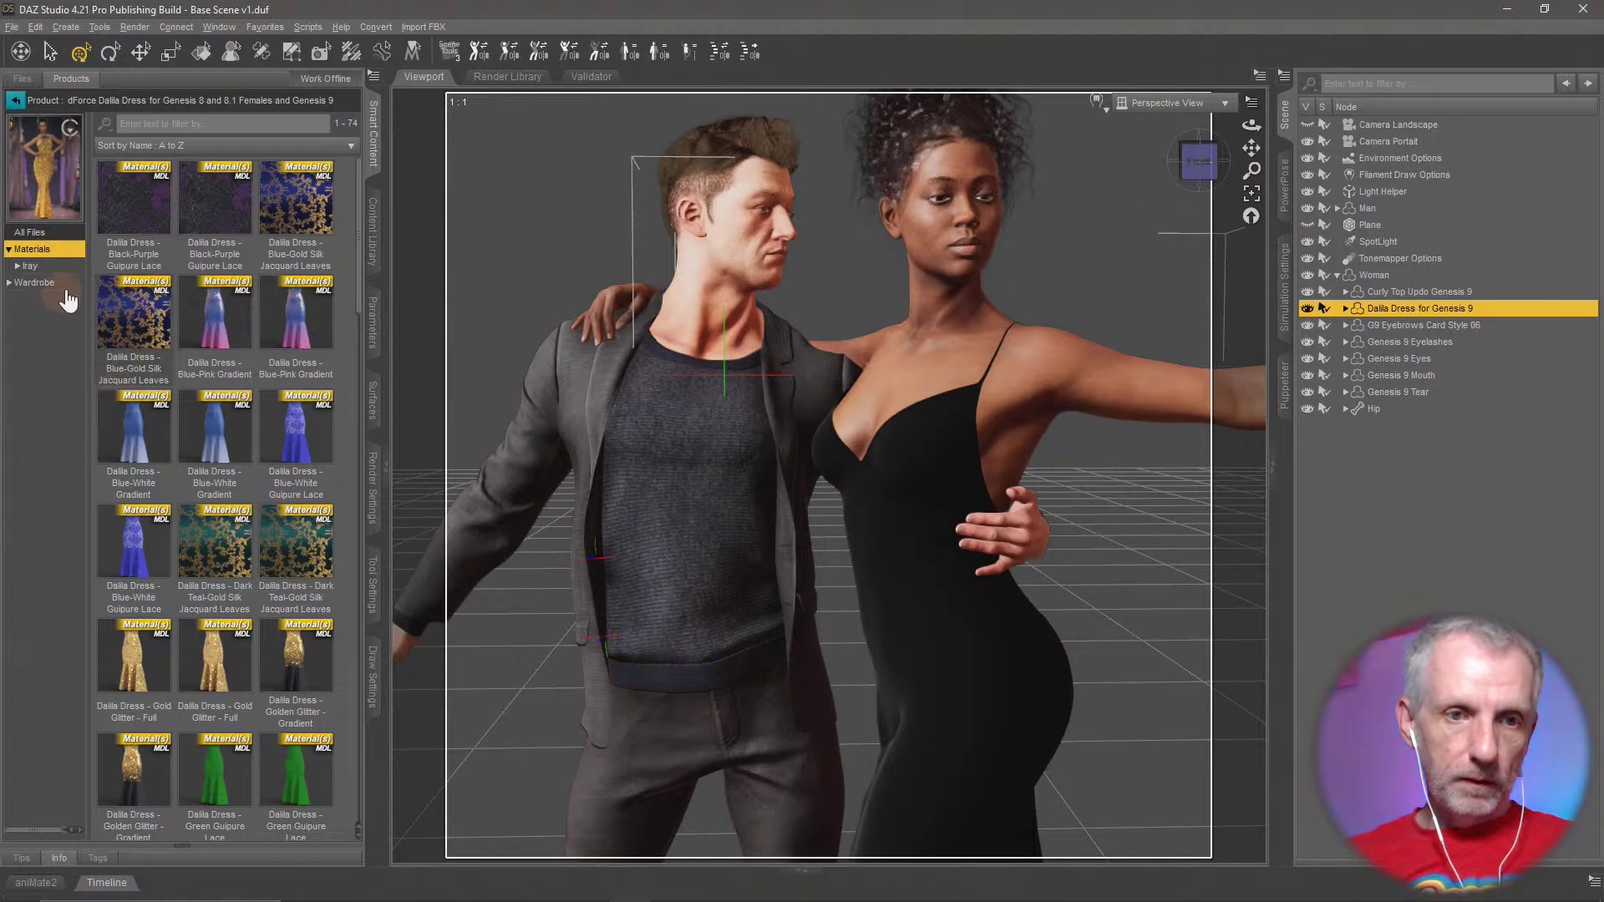
{"action": "double_click", "coordinate": [59, 266]}
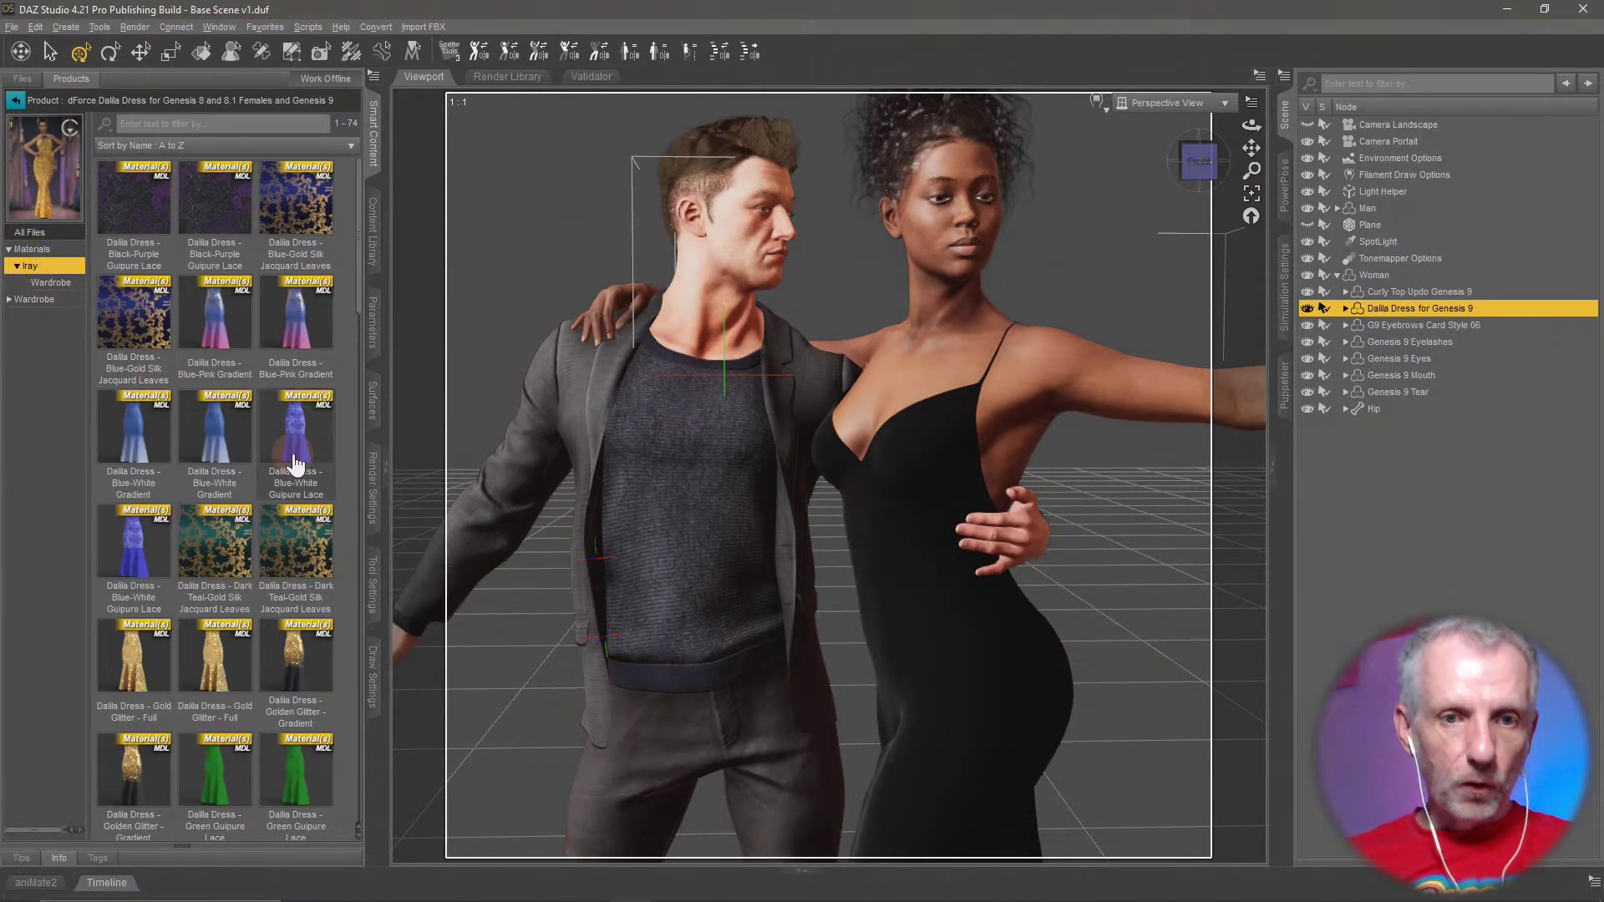
{"action": "scroll", "coordinate": [305, 359], "scroll_direction": "down", "scroll_amount": 1}
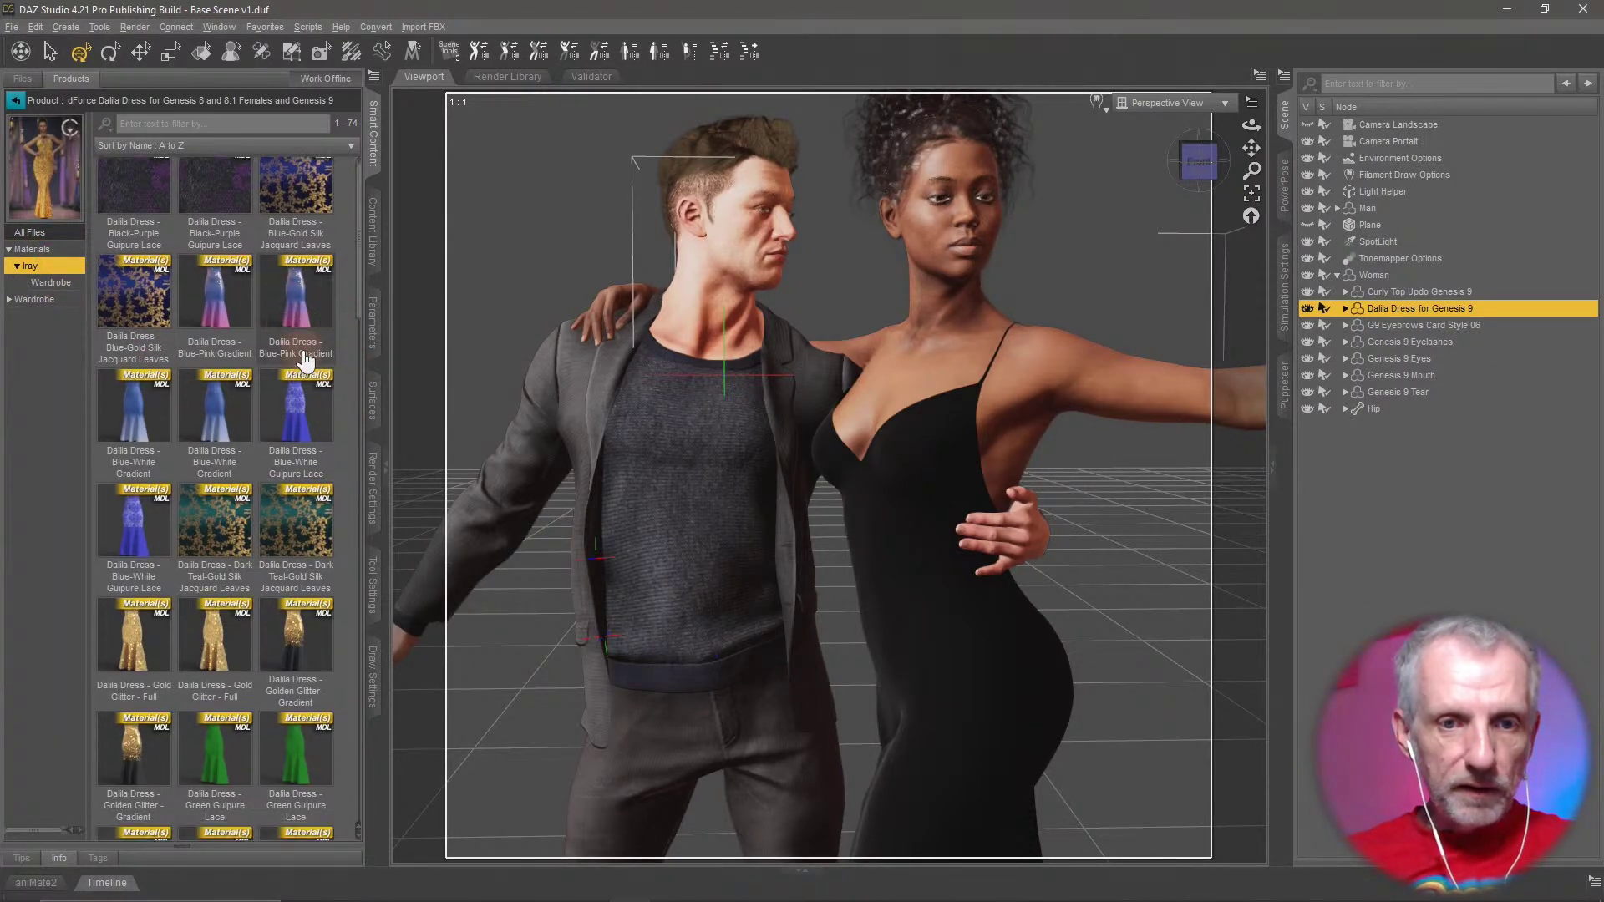
{"action": "scroll", "coordinate": [305, 359], "scroll_direction": "down", "scroll_amount": 5}
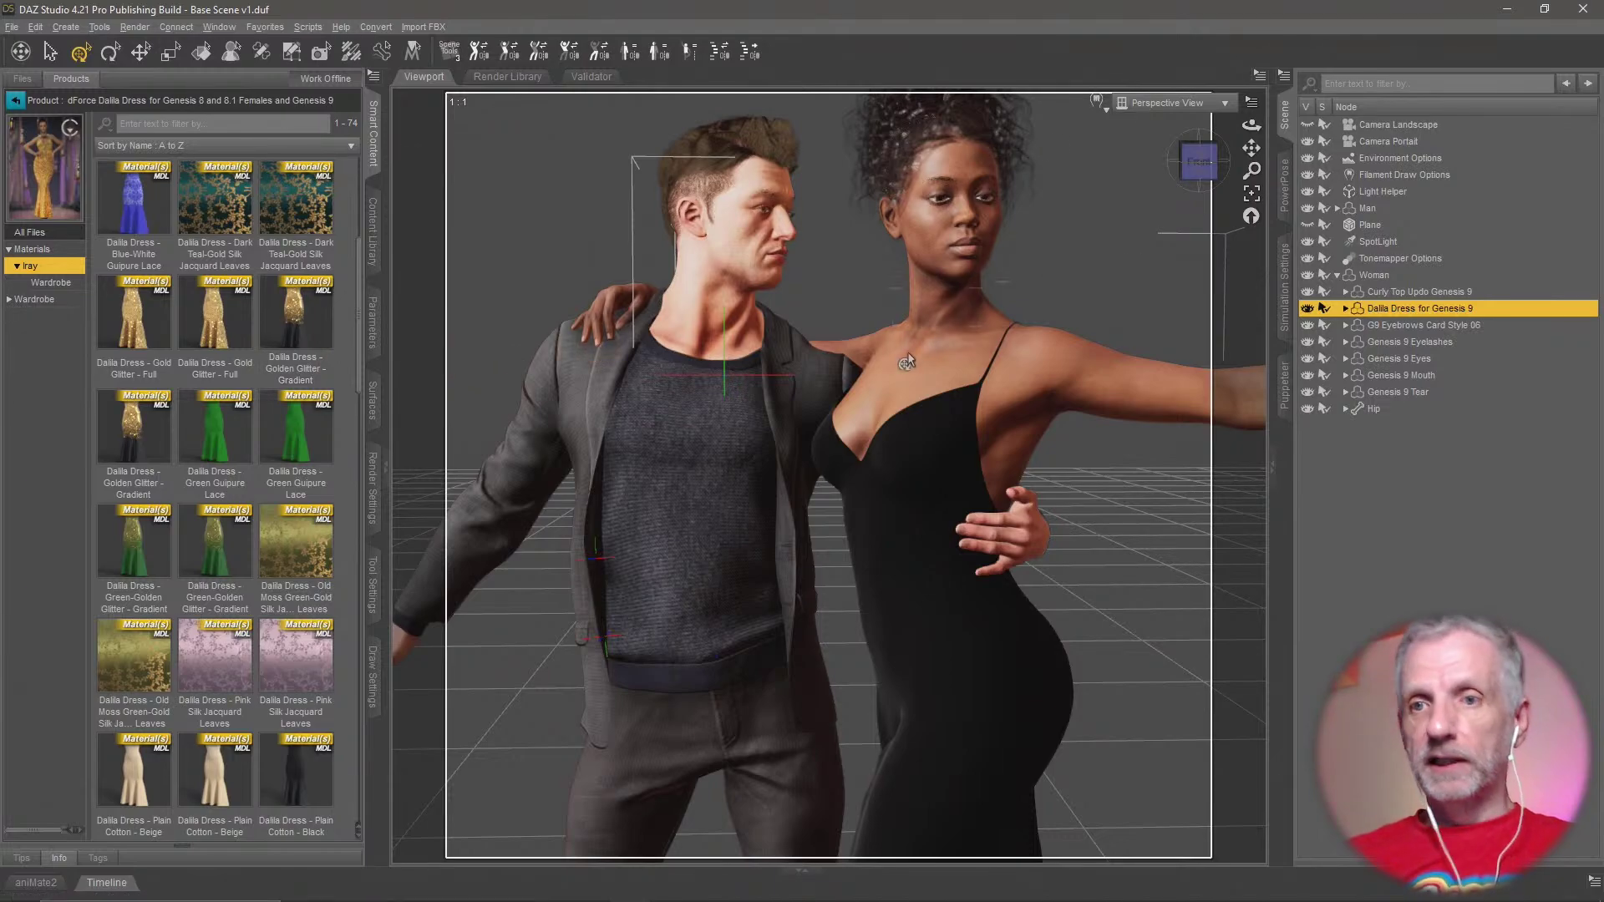
Frame the couple at full length and set the viewport draw style to NVIDIA Iray
{"action": "scroll", "coordinate": [908, 352], "scroll_direction": "down", "scroll_amount": 2}
{"action": "scroll", "coordinate": [907, 353], "scroll_direction": "down", "scroll_amount": 1}
{"action": "middle_click_drag", "start_coordinate": [907, 353], "coordinate": [944, 205]}
{"action": "scroll", "coordinate": [907, 353], "scroll_direction": "down", "scroll_amount": 2}
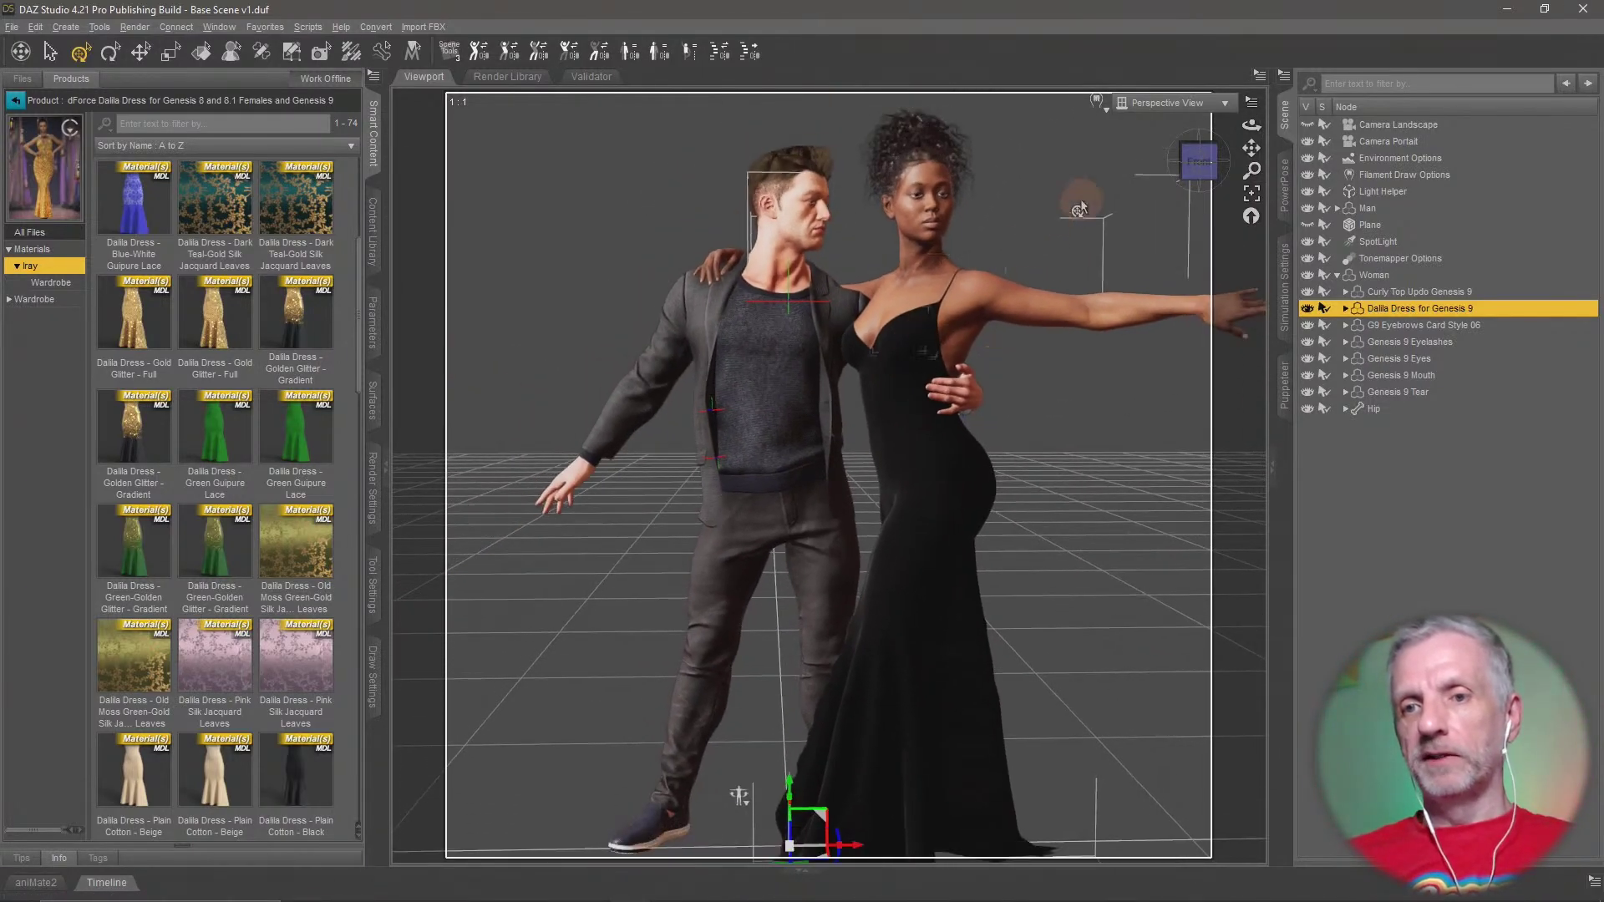
{"action": "left_click", "coordinate": [1103, 102]}
{"action": "left_click", "coordinate": [1126, 313]}
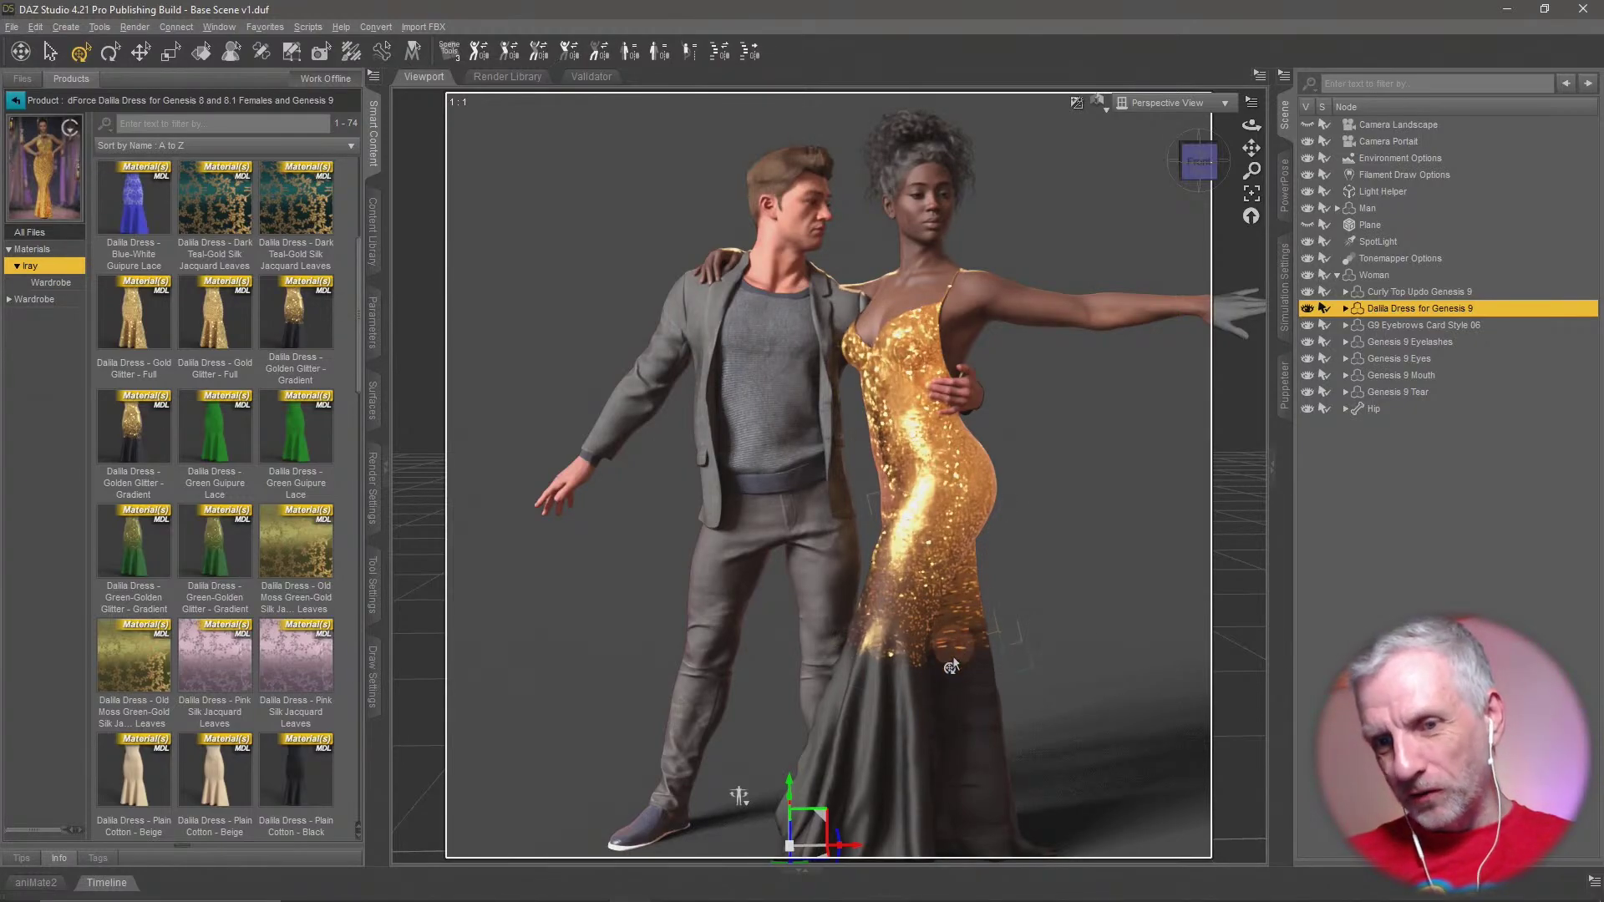
Try the Gold Glitter - Full and Plain Cotton - Beige materials on the Dalila dress
{"action": "double_click", "coordinate": [149, 334]}
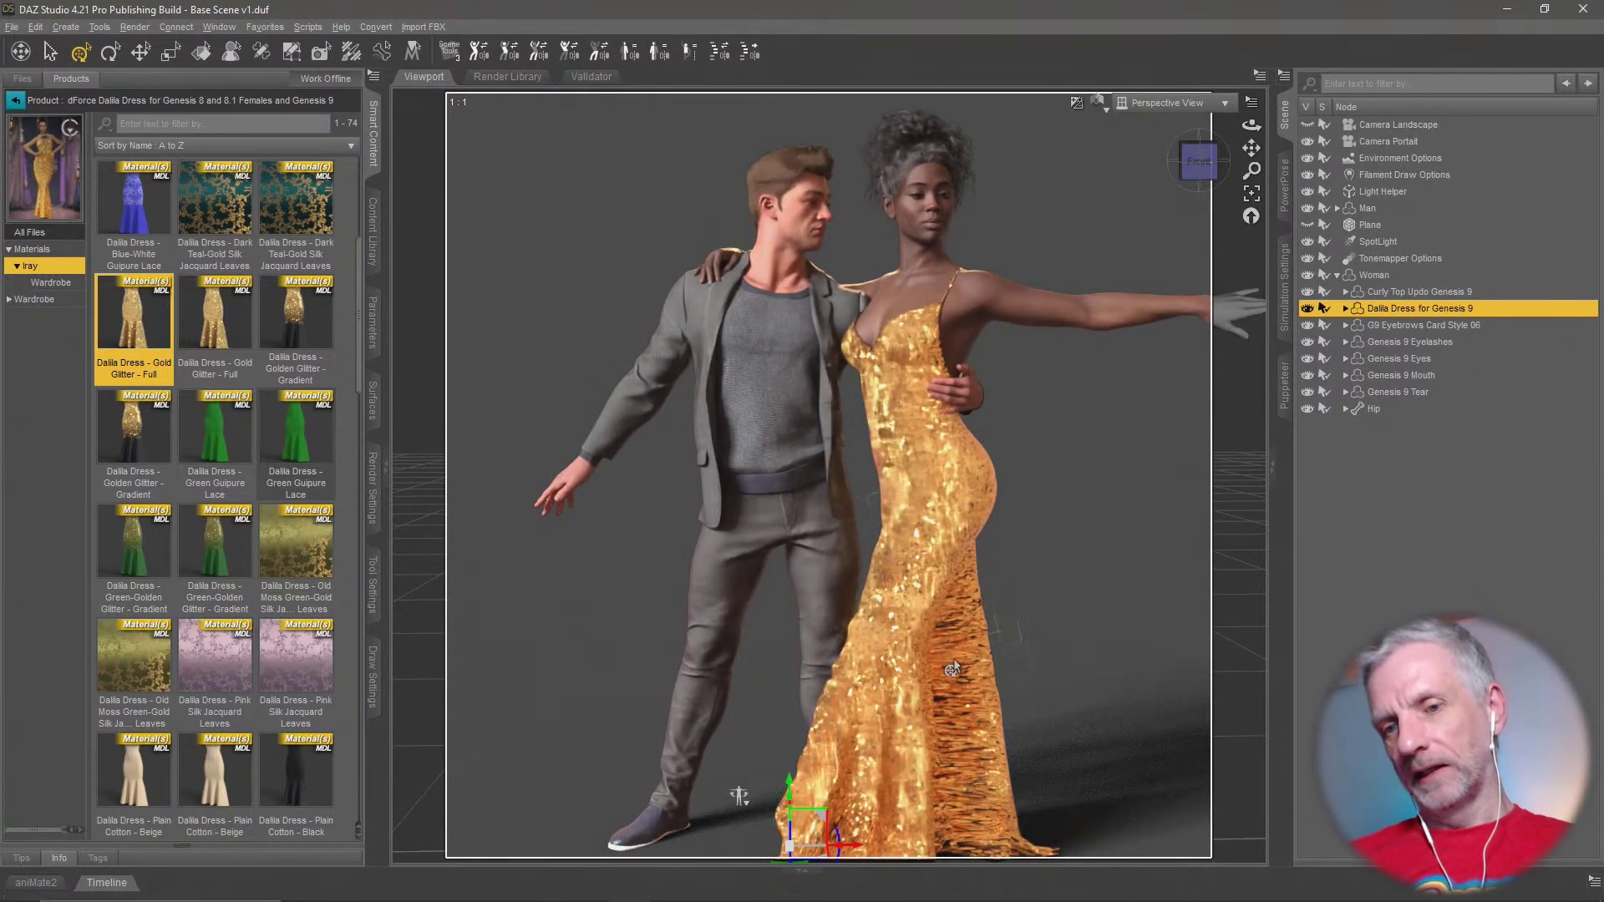
{"action": "left_click", "coordinate": [1078, 735]}
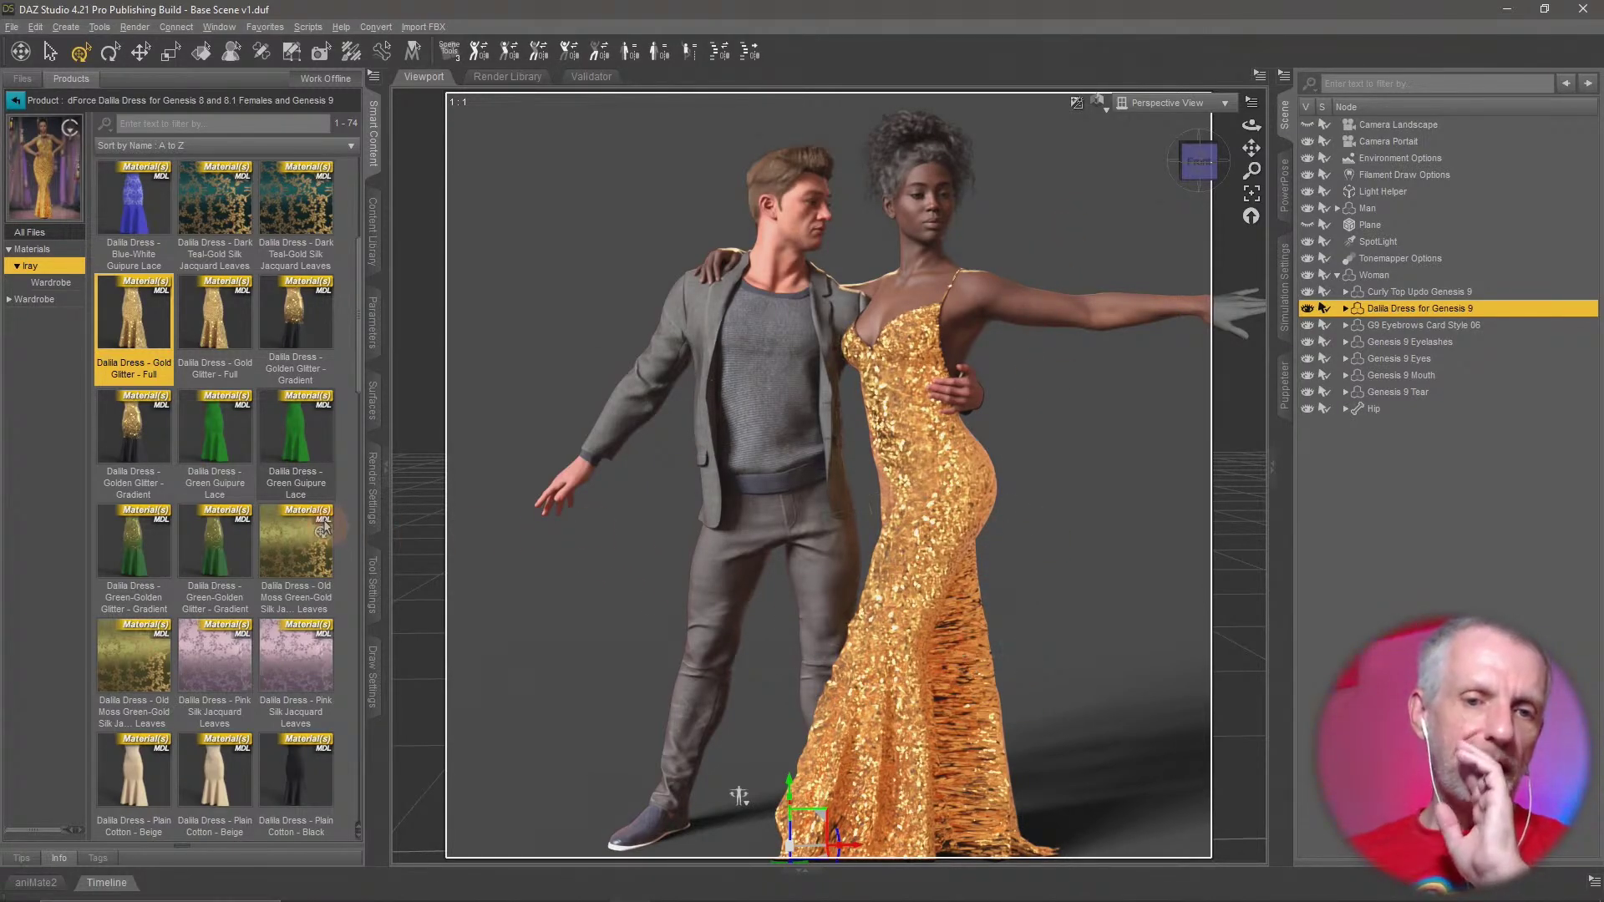
{"action": "scroll", "coordinate": [306, 520], "scroll_direction": "down", "scroll_amount": 3}
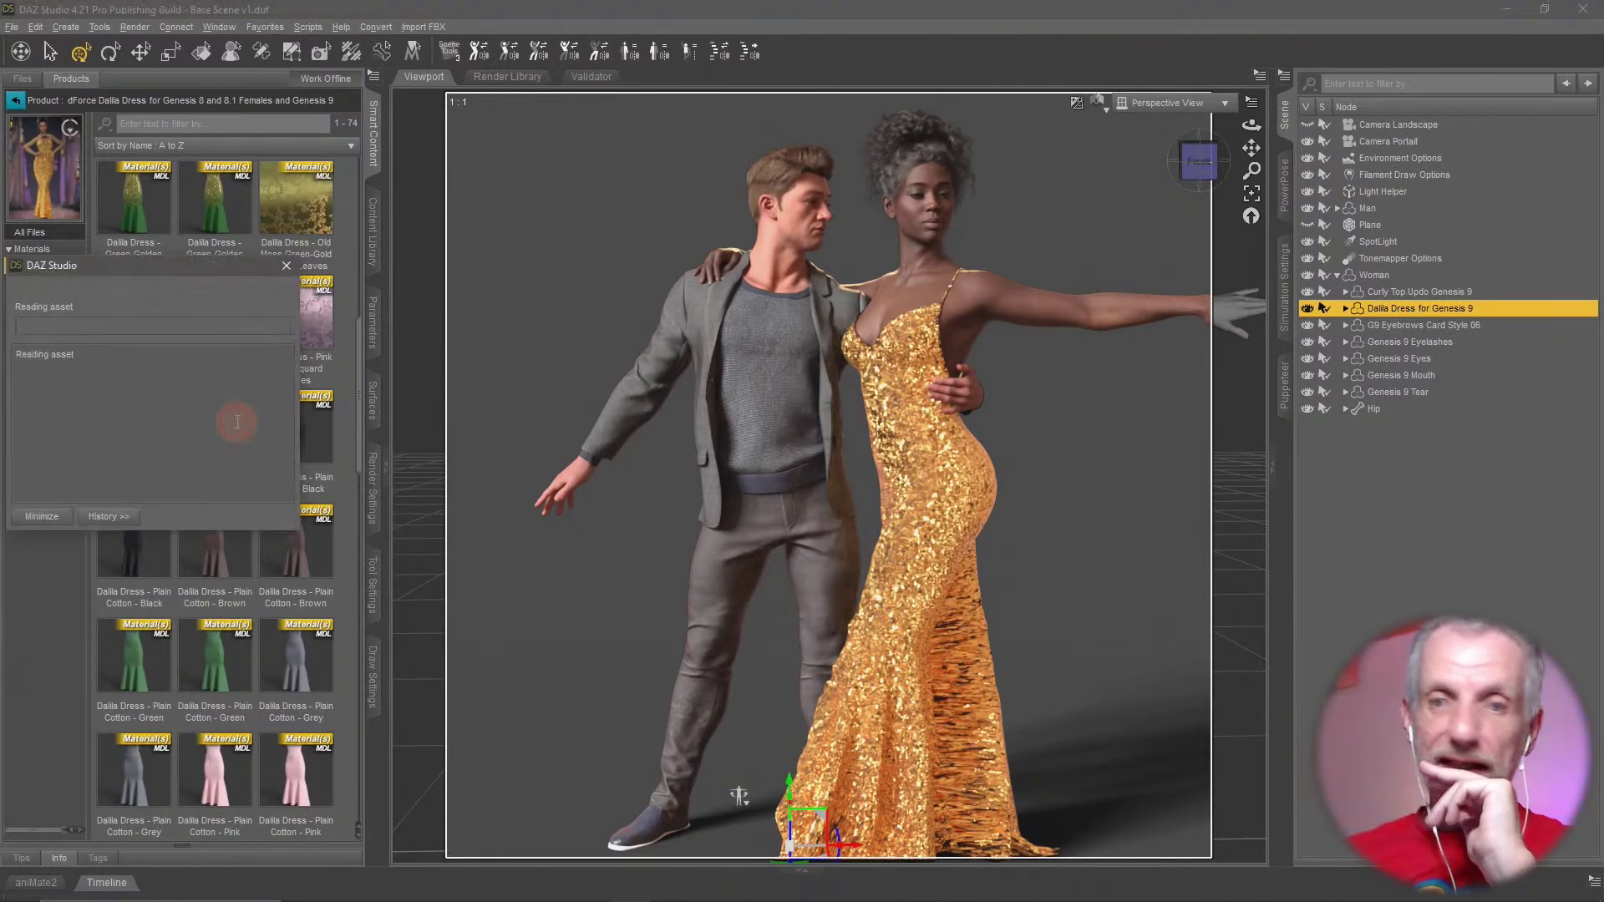
{"action": "double_click", "coordinate": [241, 458]}
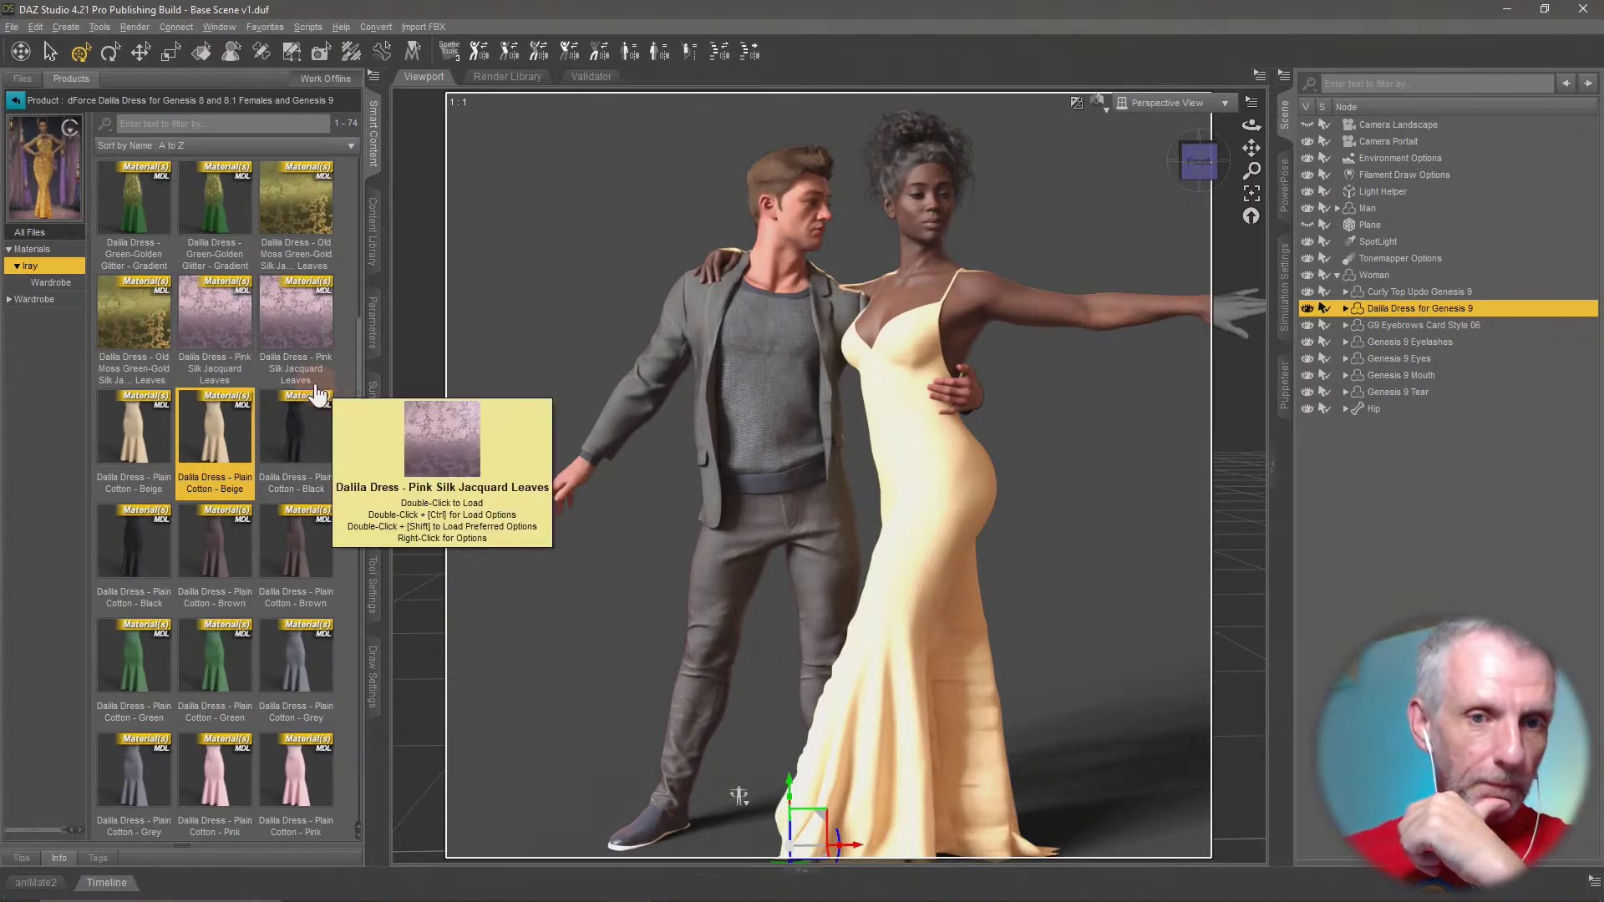
Try the Pink Silk Jacquard Leaves and Red-Gold Silk Jacquard Leaves materials on the dress
{"action": "double_click", "coordinate": [323, 330]}
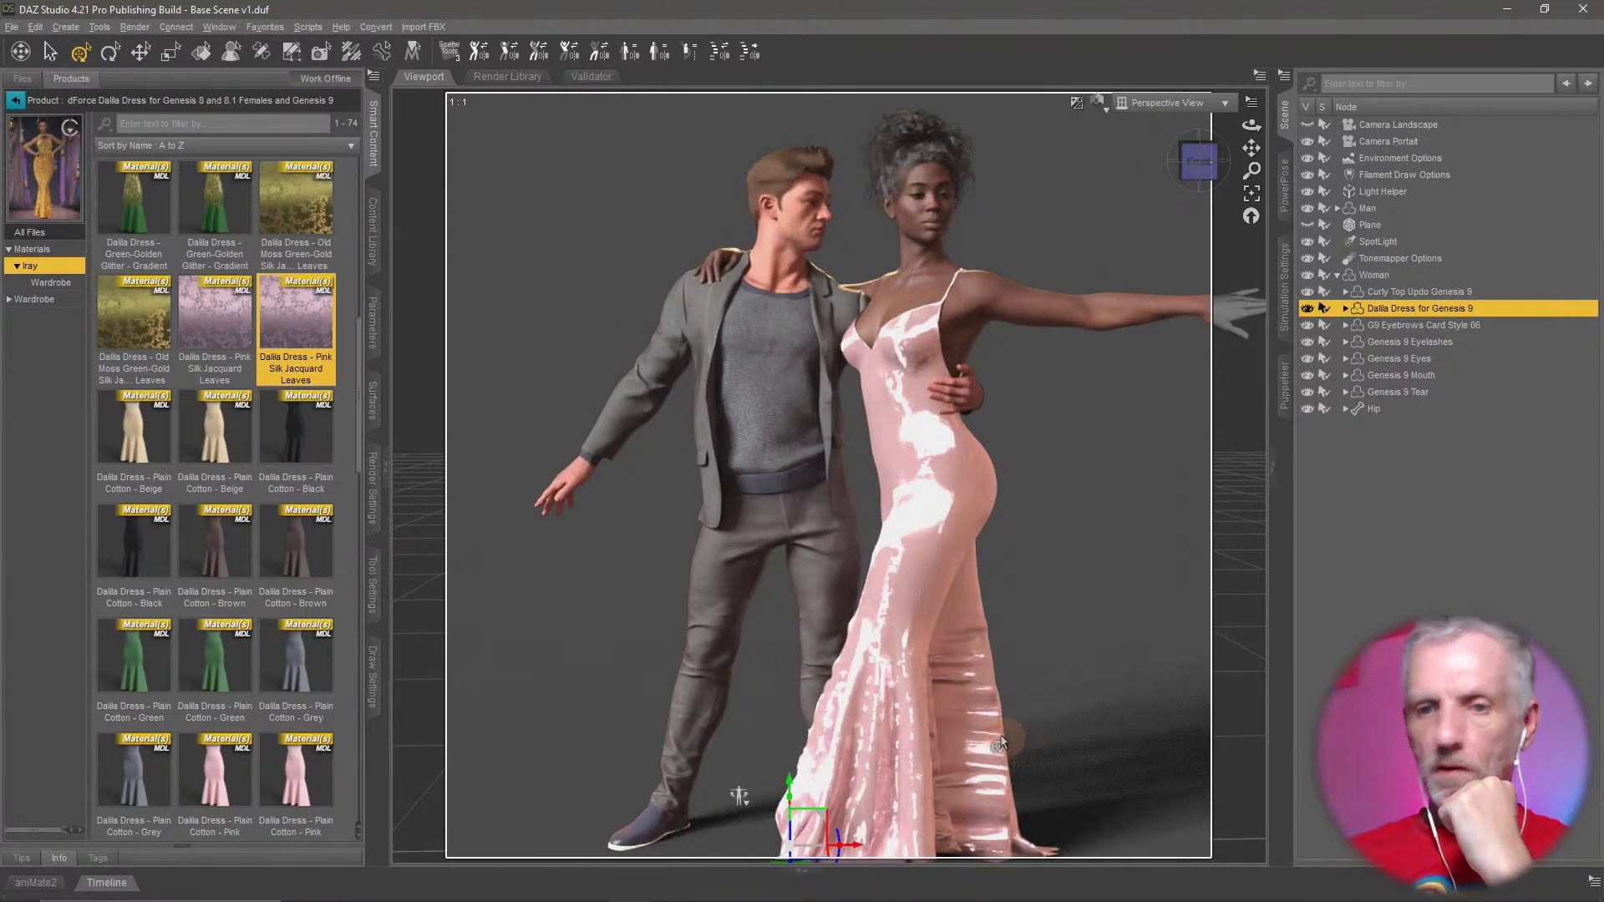
{"action": "scroll", "coordinate": [202, 499], "scroll_direction": "down", "scroll_amount": 3}
{"action": "scroll", "coordinate": [201, 499], "scroll_direction": "down", "scroll_amount": 1}
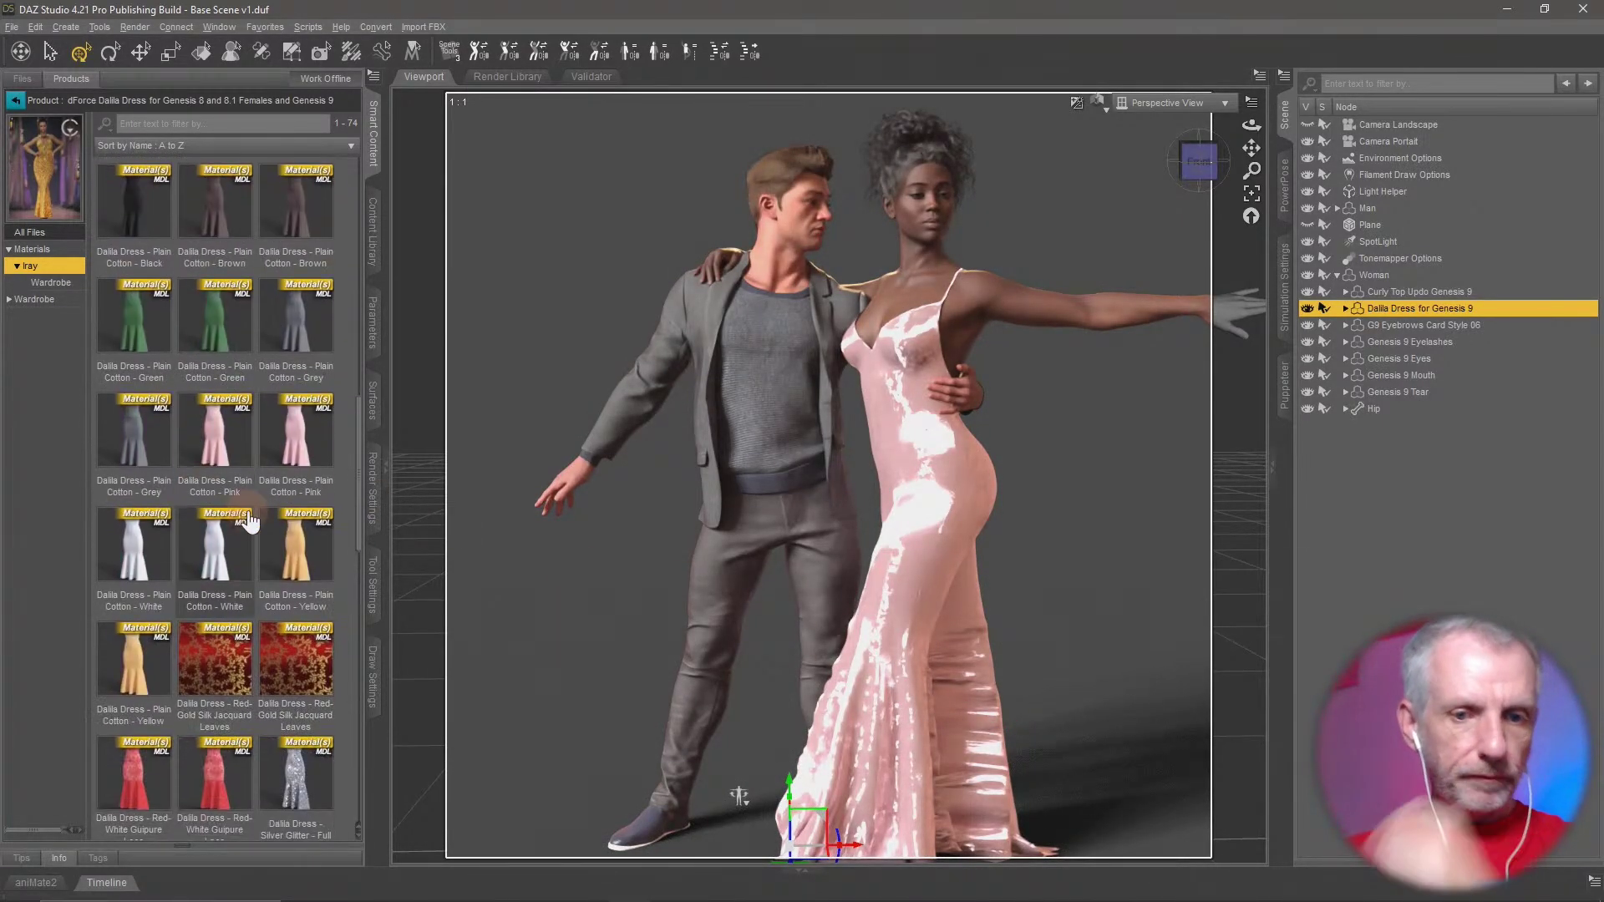
{"action": "scroll", "coordinate": [213, 502], "scroll_direction": "down", "scroll_amount": 3}
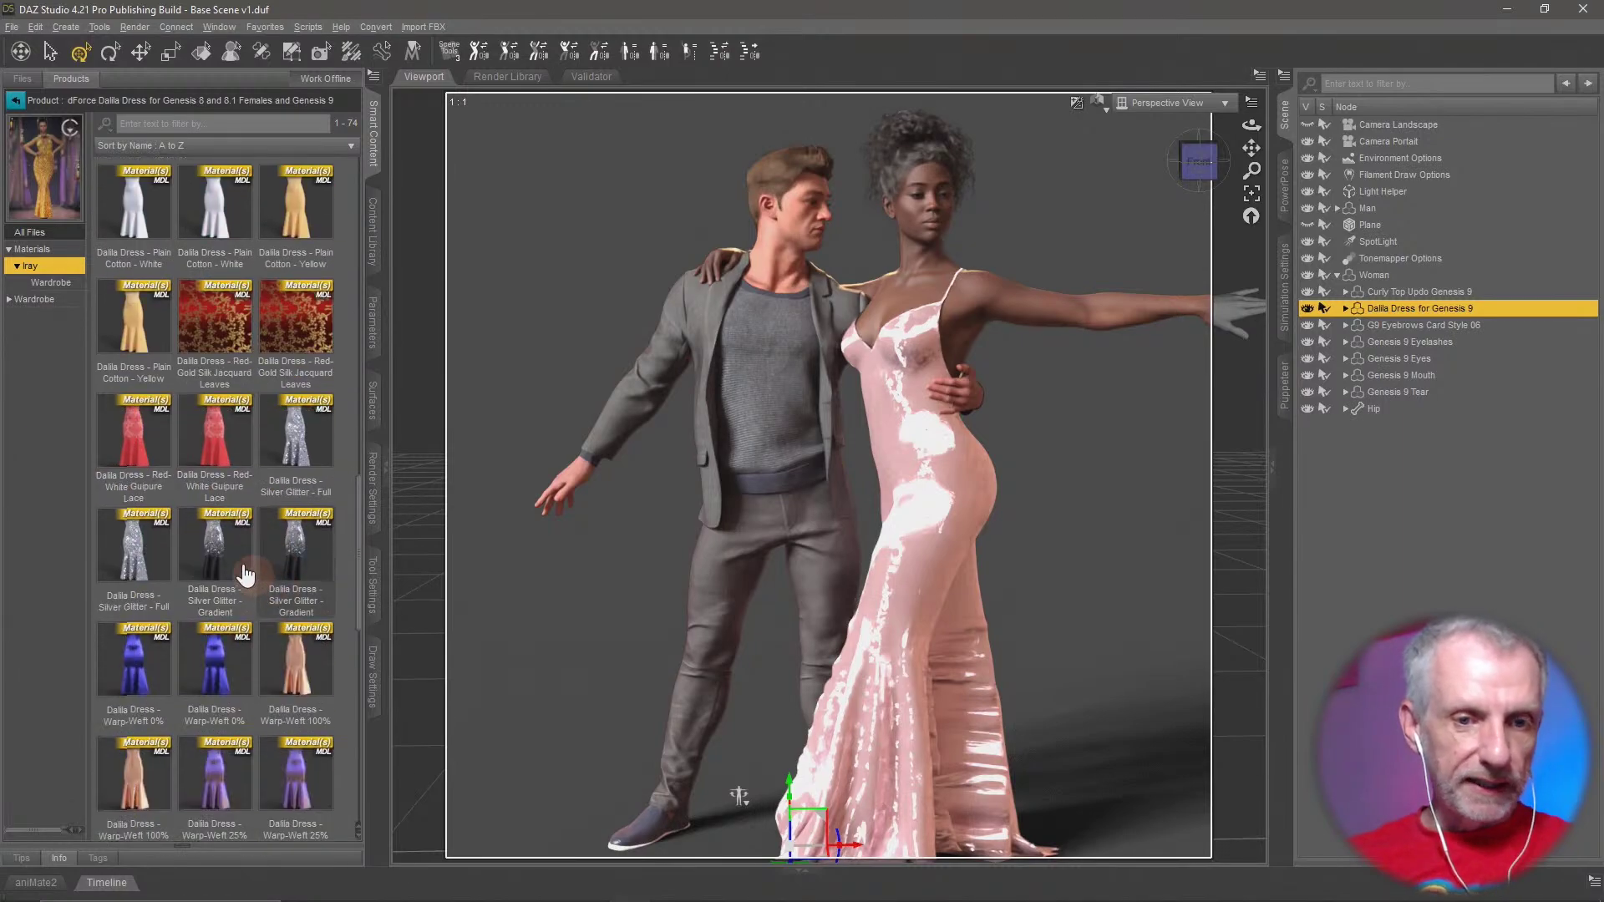
{"action": "double_click", "coordinate": [230, 337]}
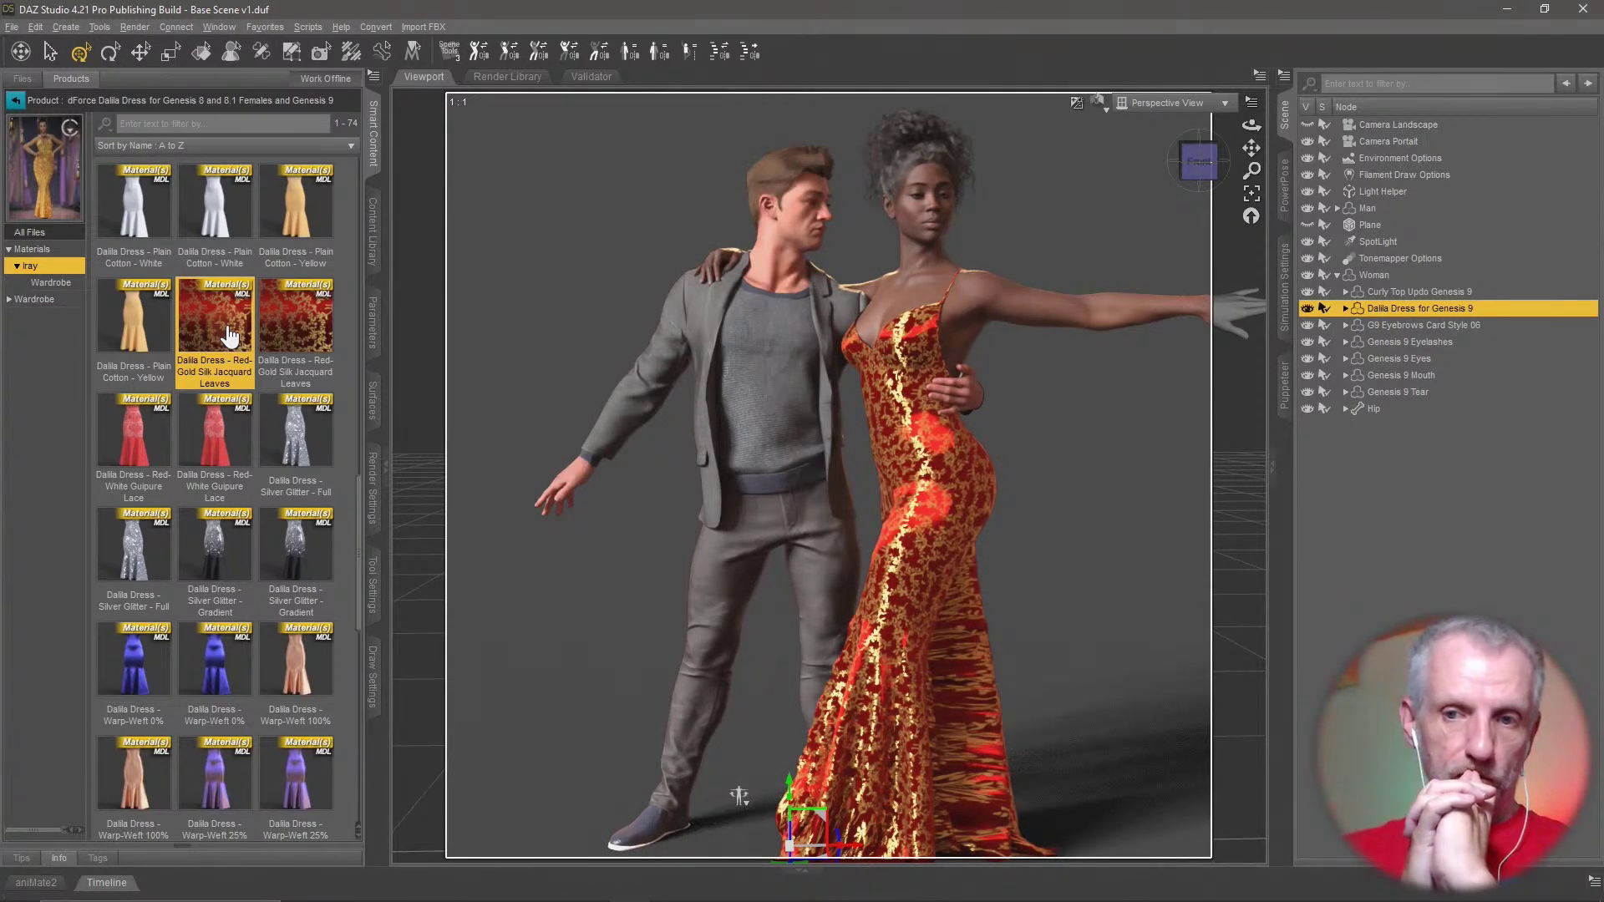
Try the Red-White Guipure Lace and Weft Warp Sheen - Dark Red materials on the dress
{"action": "double_click", "coordinate": [215, 442]}
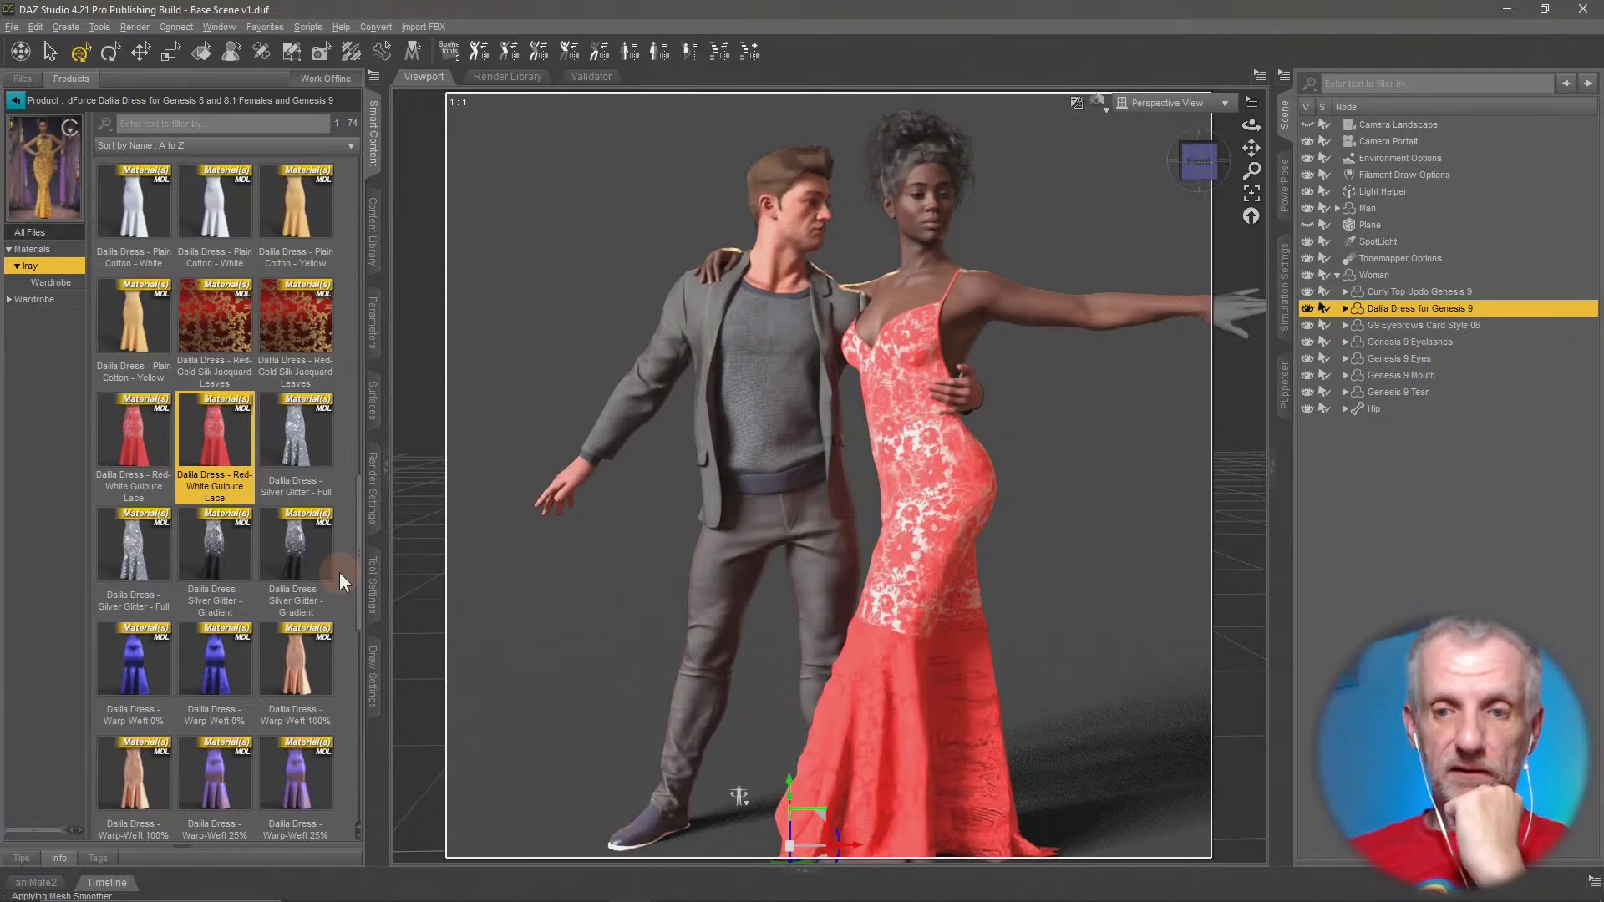
{"action": "mouse_move", "coordinate": [335, 575]}
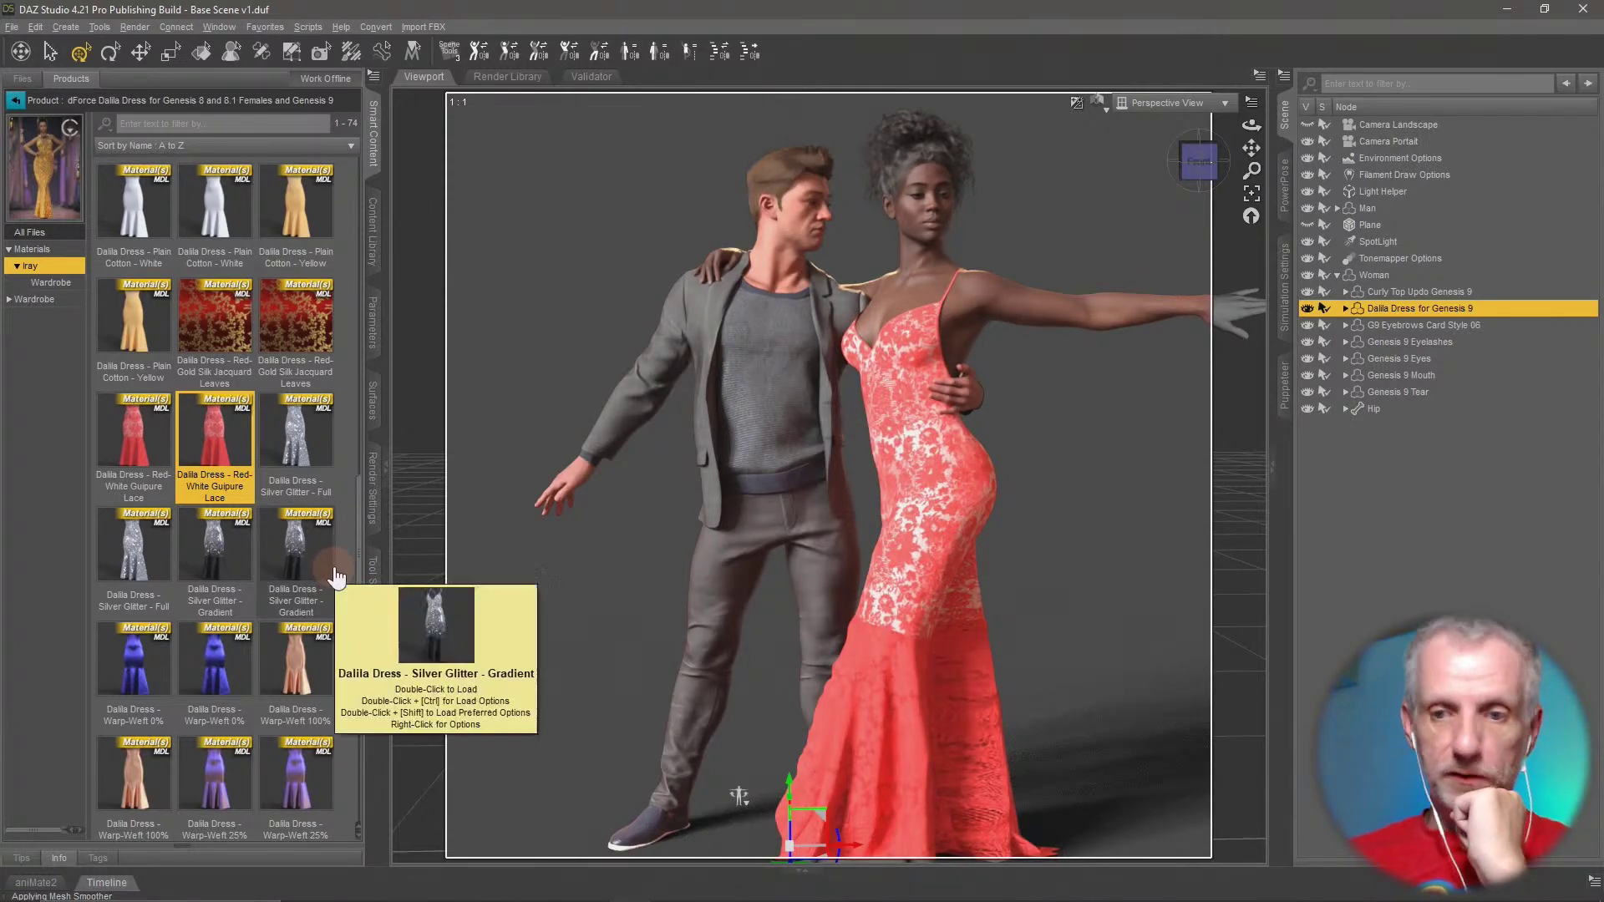
{"action": "scroll", "coordinate": [335, 574], "scroll_direction": "down", "scroll_amount": 5}
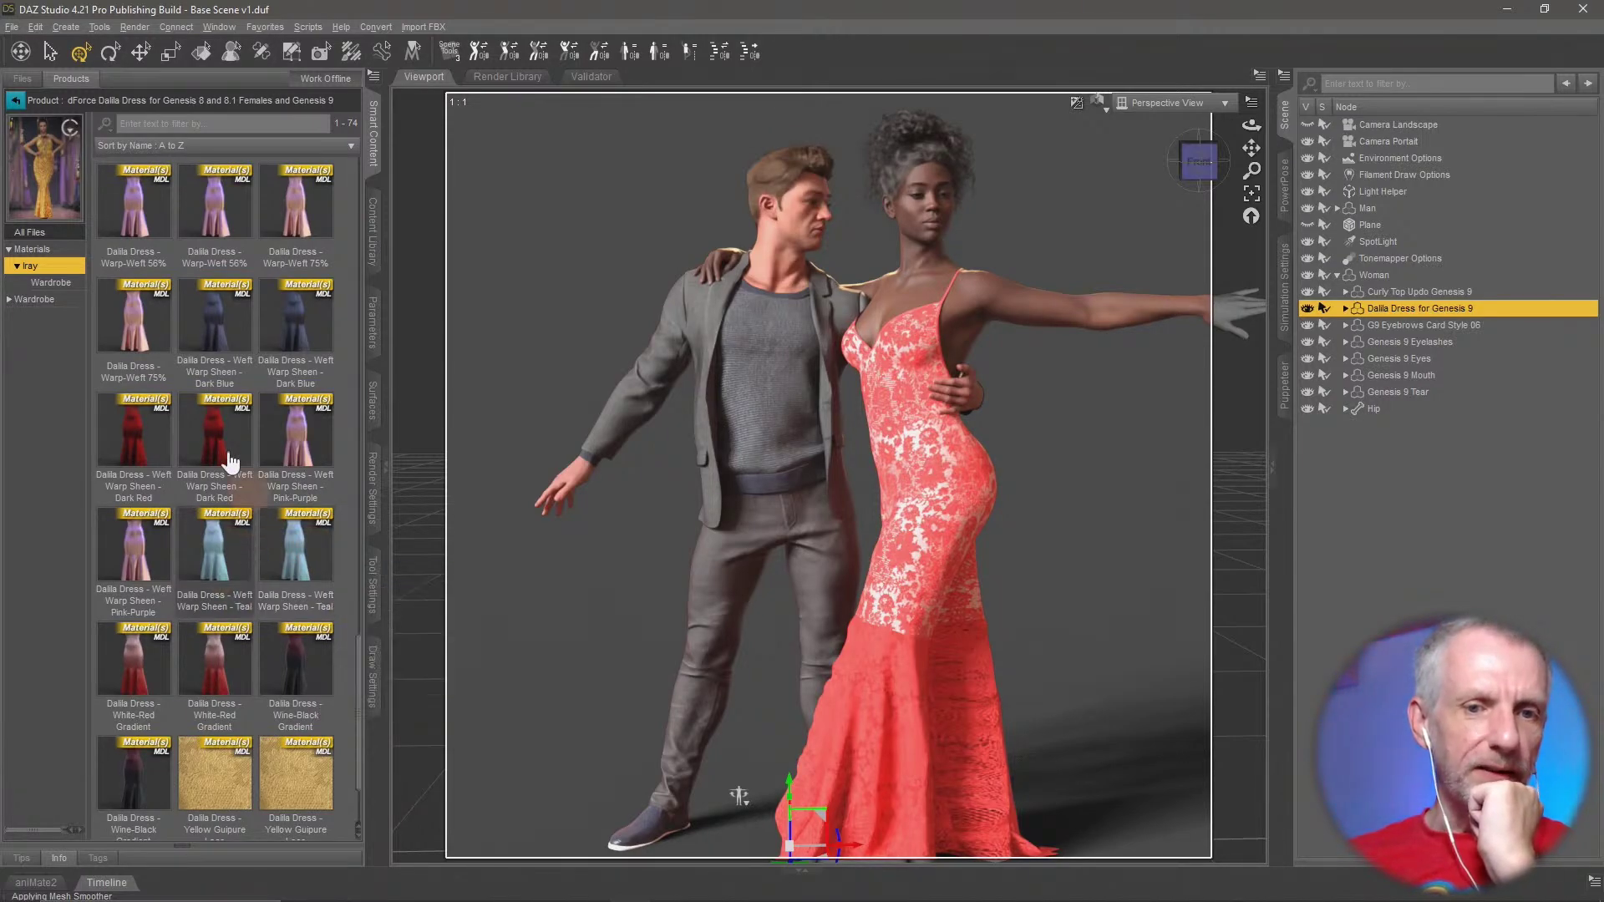
{"action": "double_click", "coordinate": [215, 434]}
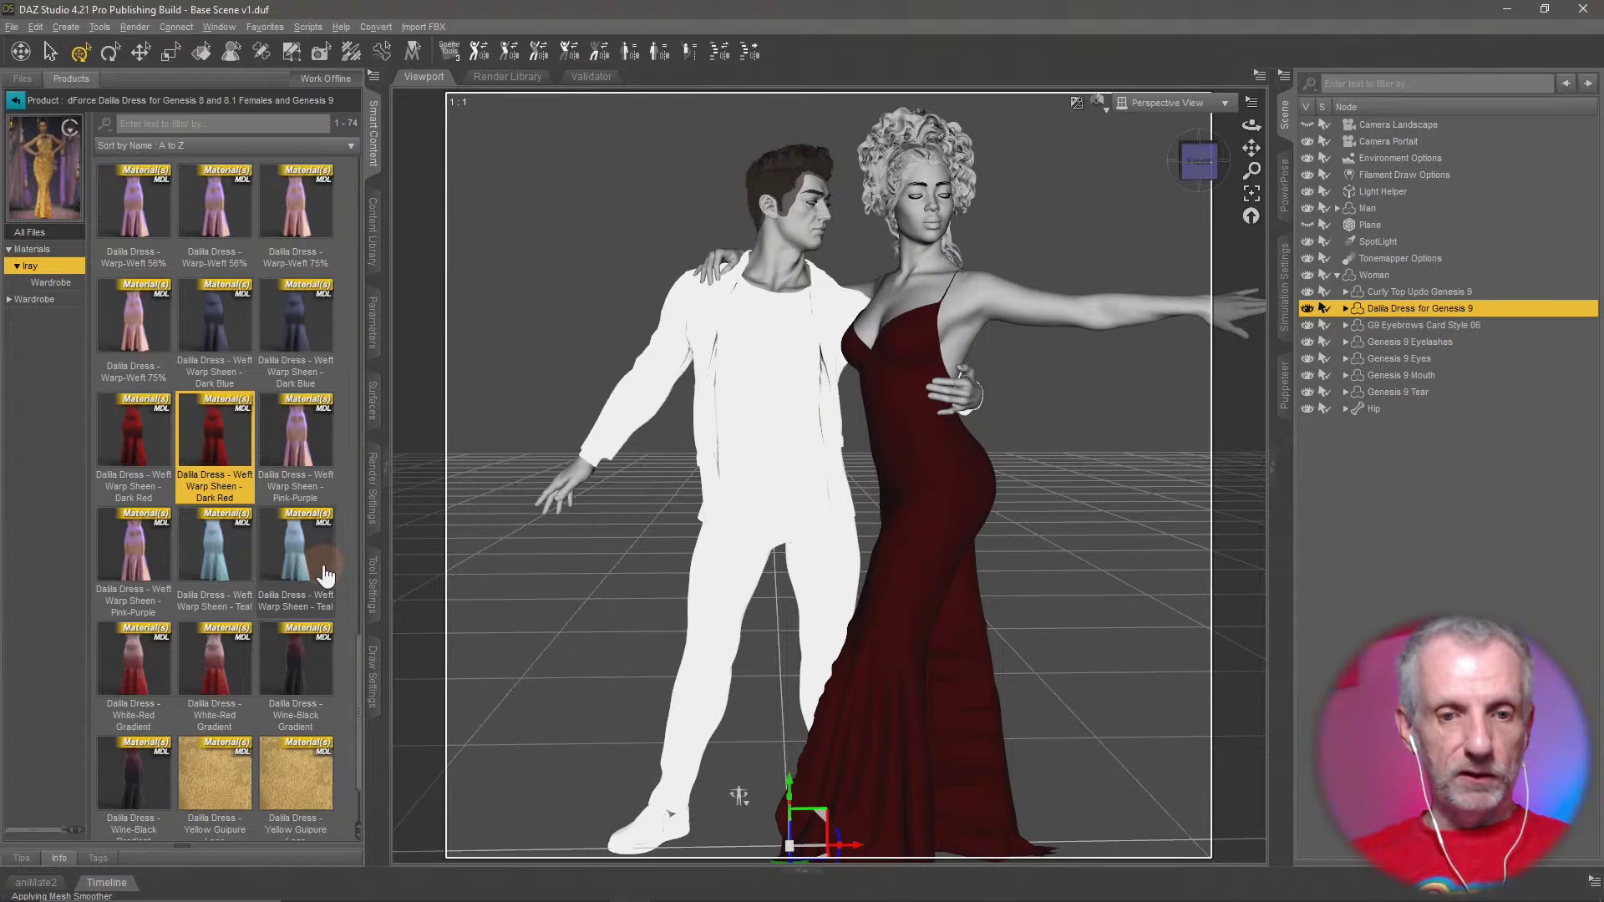
{"action": "scroll", "coordinate": [326, 577], "scroll_direction": "down", "scroll_amount": 1}
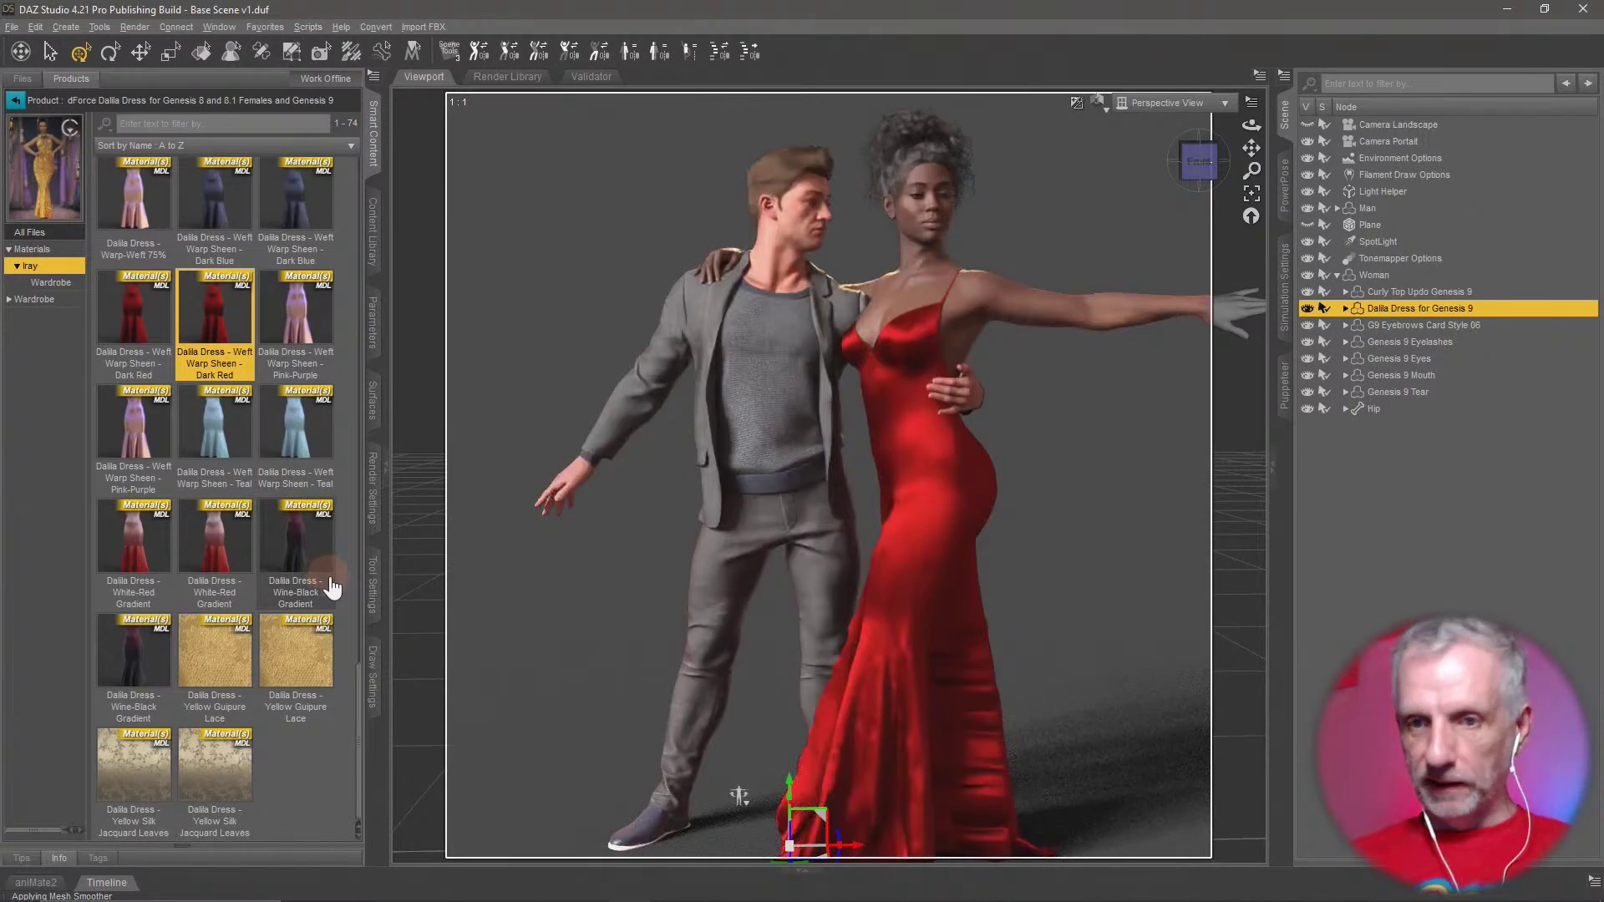
{"action": "mouse_move", "coordinate": [331, 587]}
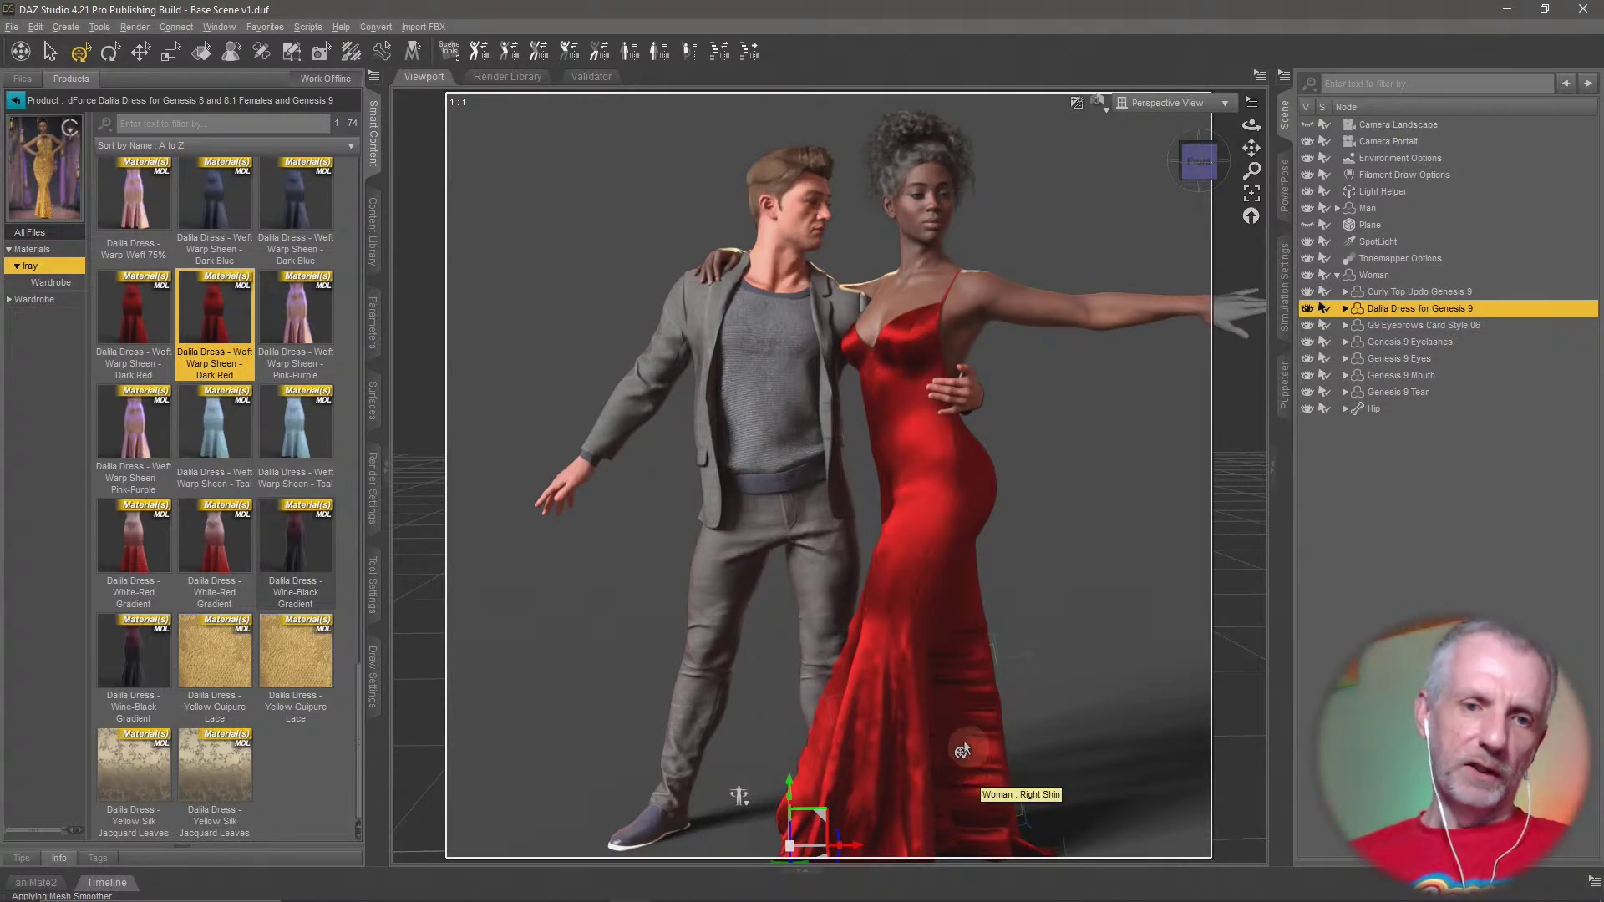
Try the Blue-Gold Silk Jacquard Leaves material on the dress
{"action": "scroll", "coordinate": [338, 735], "scroll_direction": "up", "scroll_amount": 15}
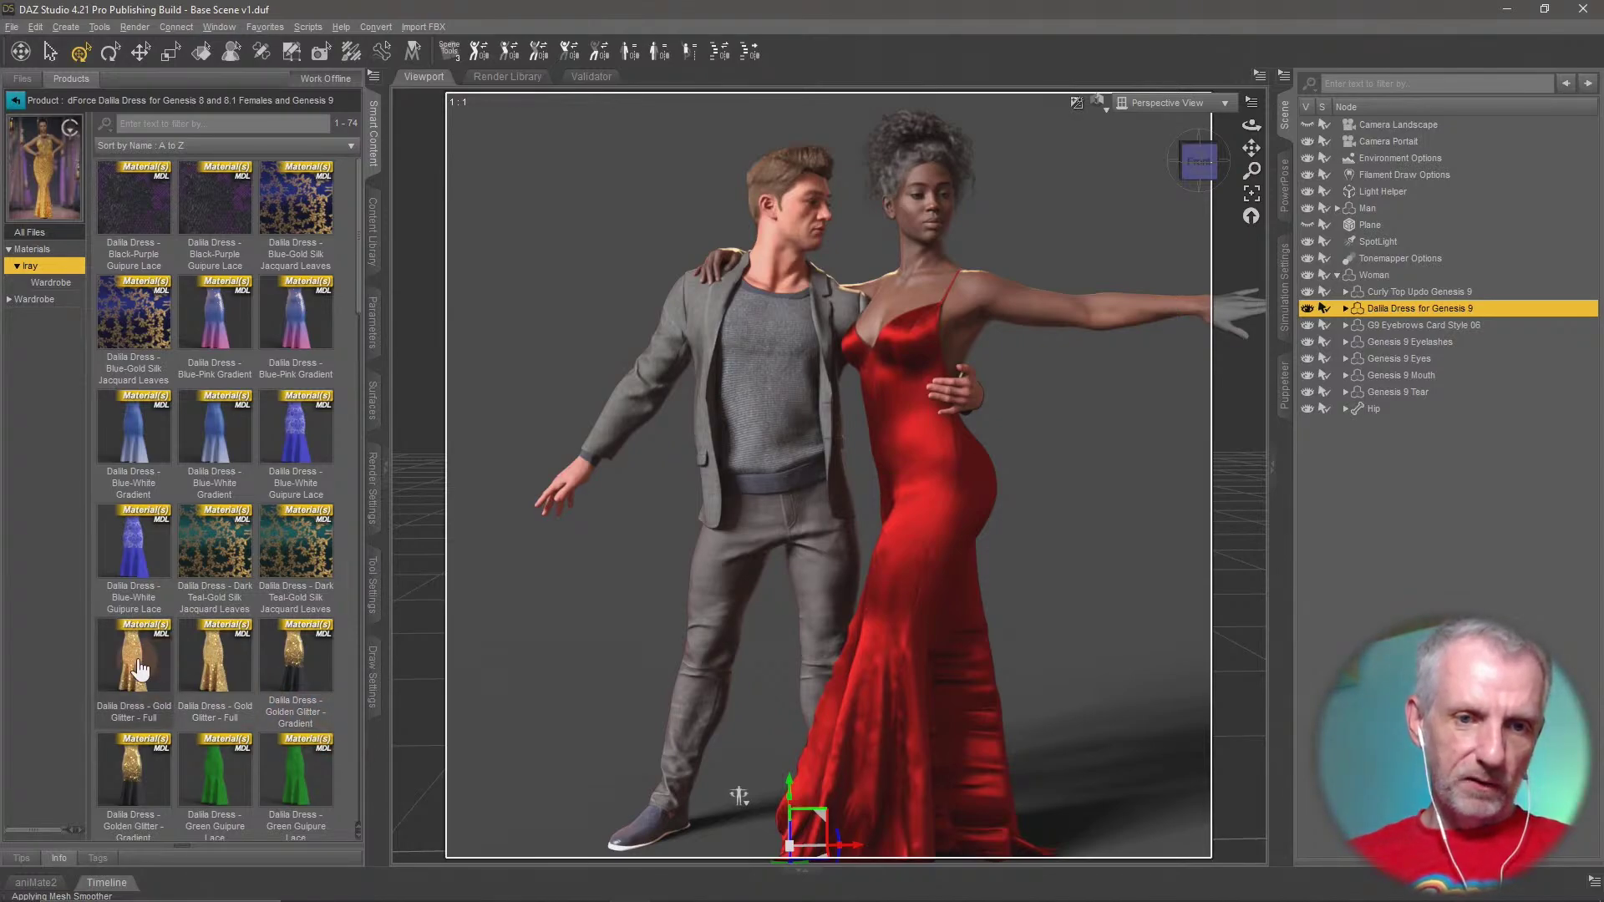
{"action": "mouse_move", "coordinate": [140, 668]}
{"action": "double_click", "coordinate": [138, 311]}
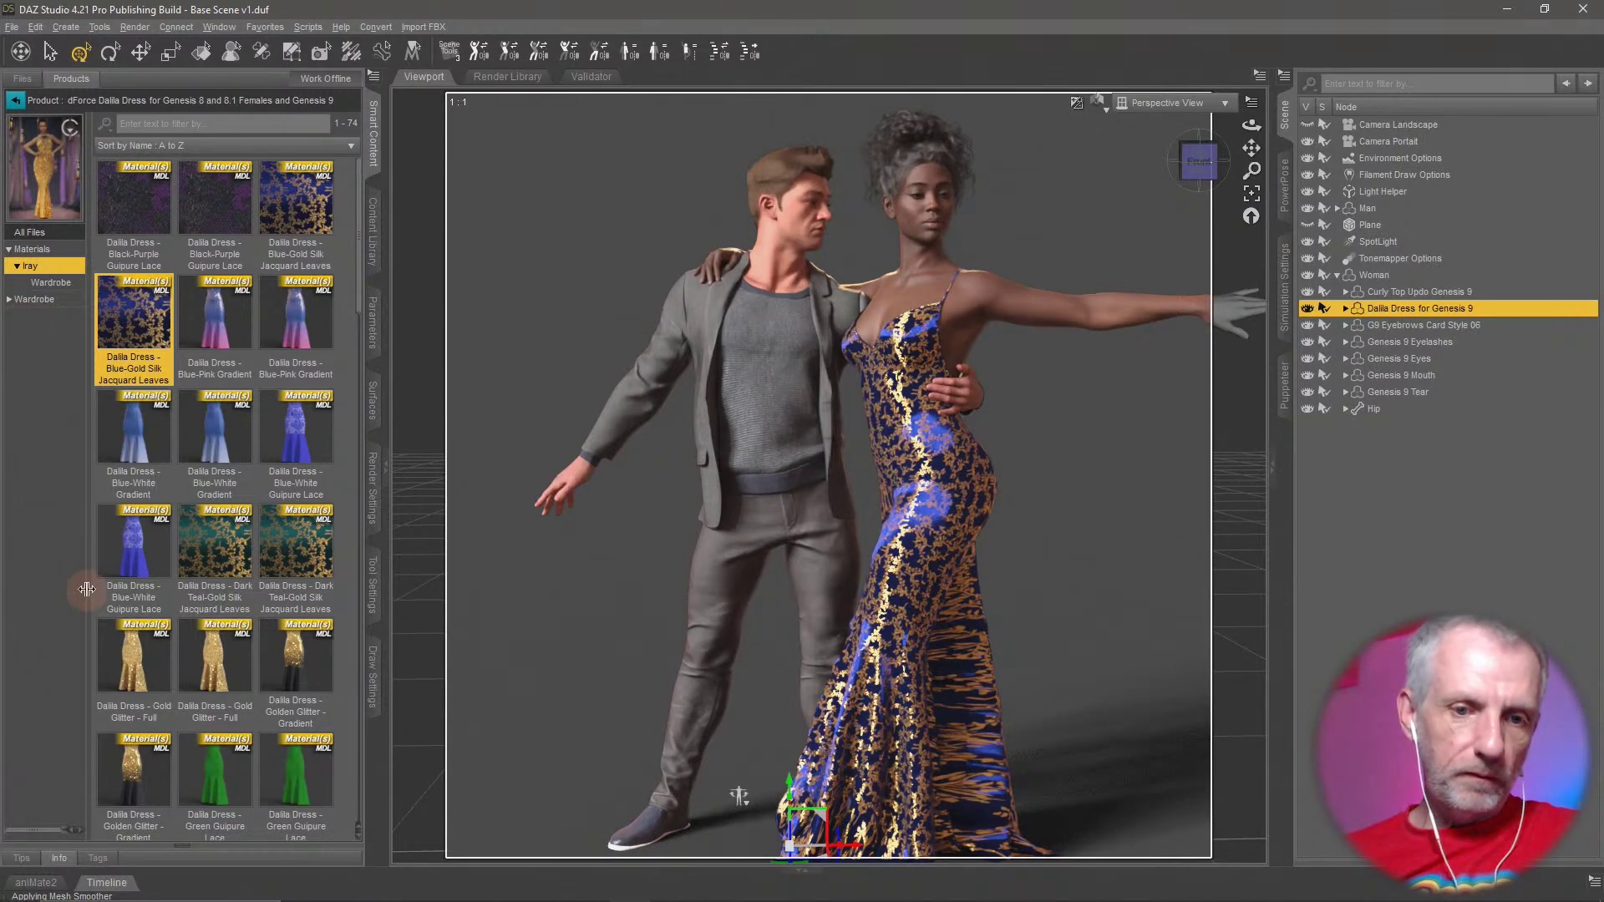
Apply the Gold Glitter - Full material to the dress and open the dress's parameters
{"action": "double_click", "coordinate": [138, 652]}
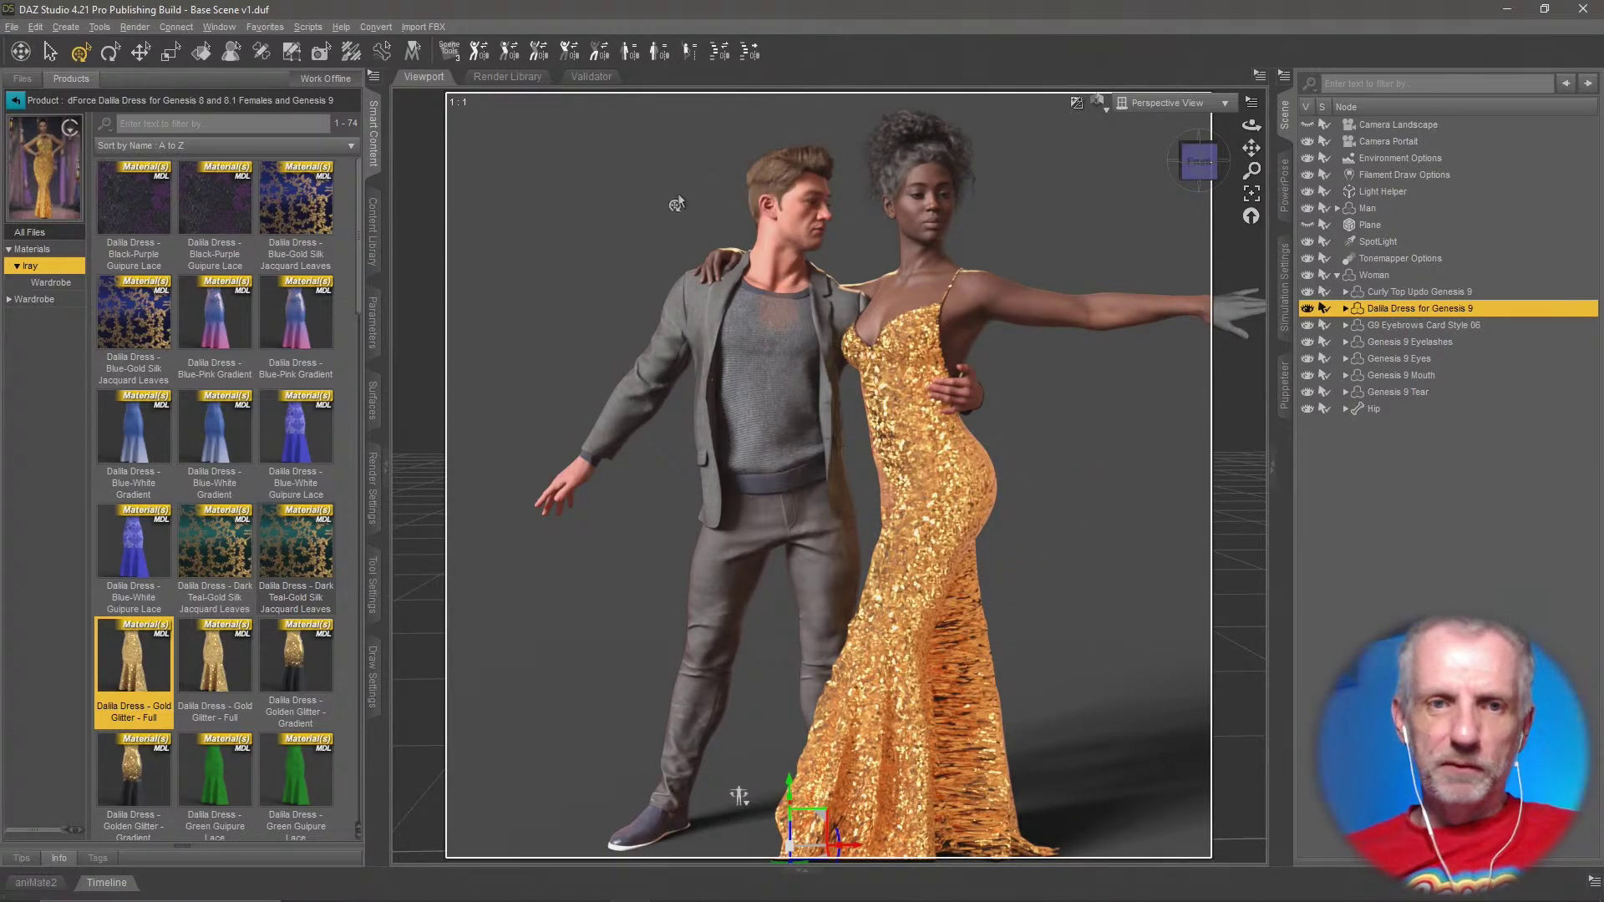
{"action": "left_click", "coordinate": [372, 322]}
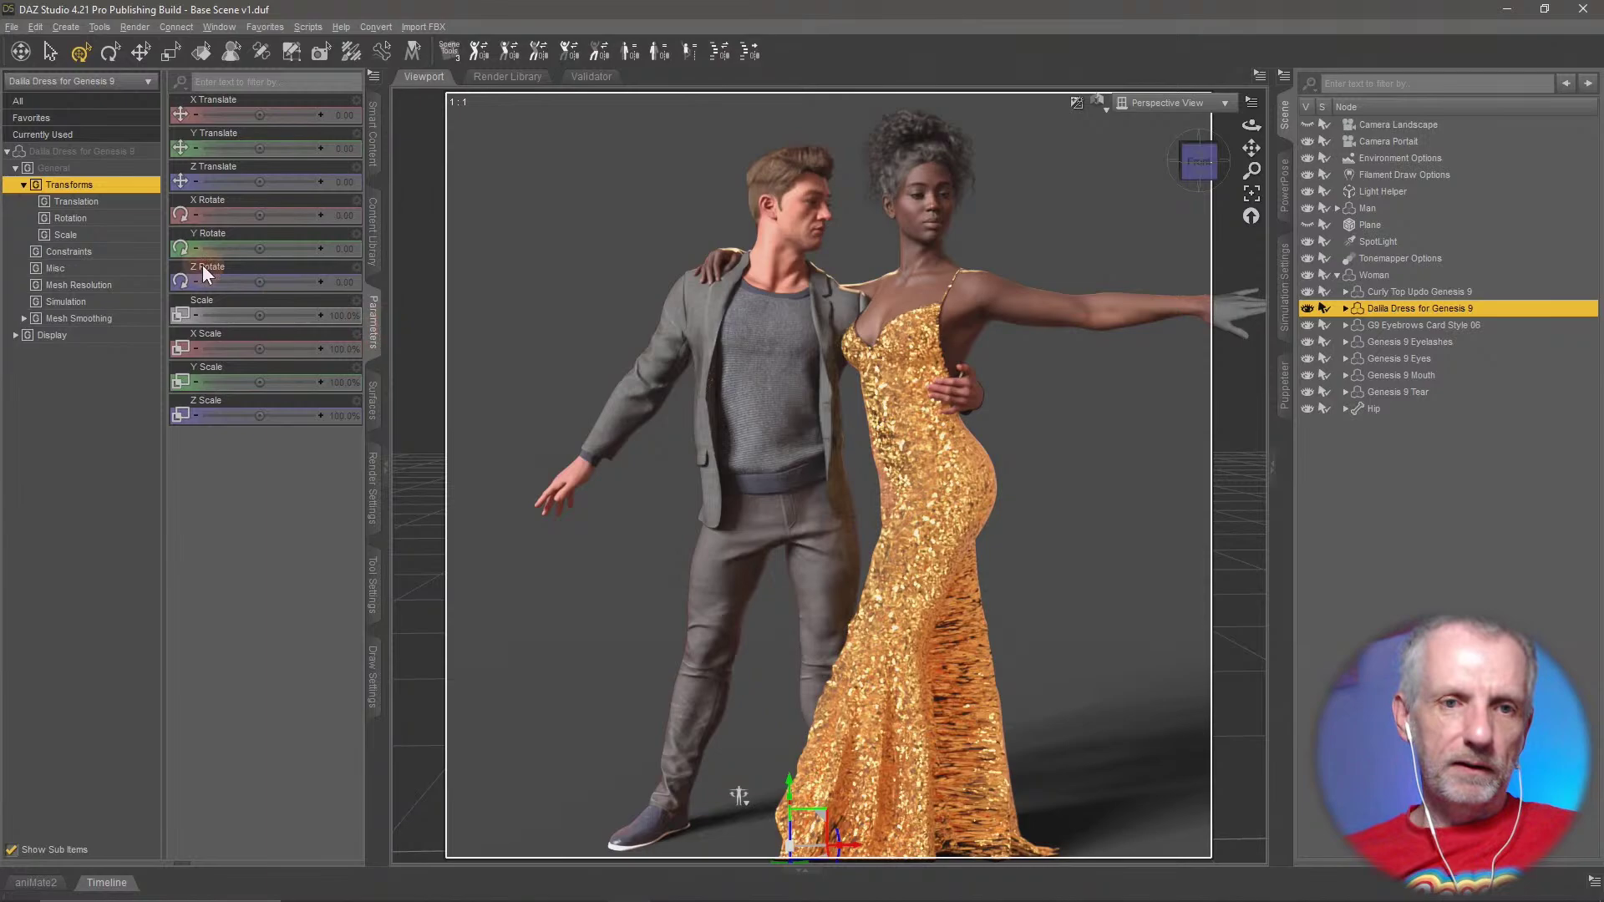
Open the dress's mesh resolution settings and switch the viewport from the rendered preview to a faster shaded draw style
{"action": "left_click", "coordinate": [98, 285]}
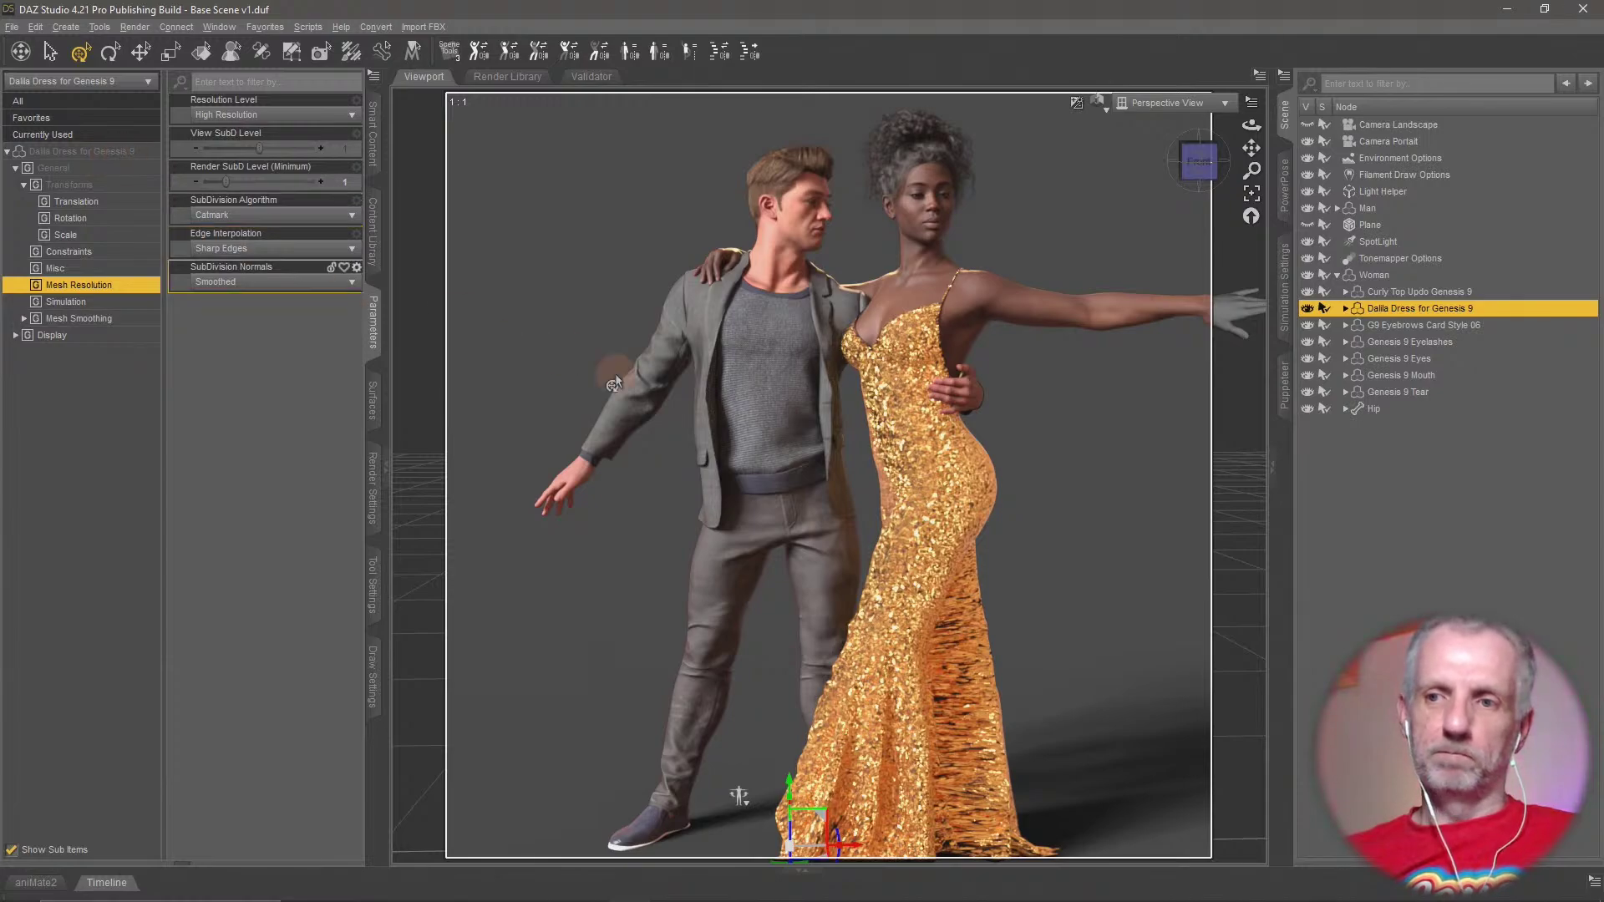
{"action": "left_click", "coordinate": [1098, 101]}
{"action": "left_click", "coordinate": [1116, 295]}
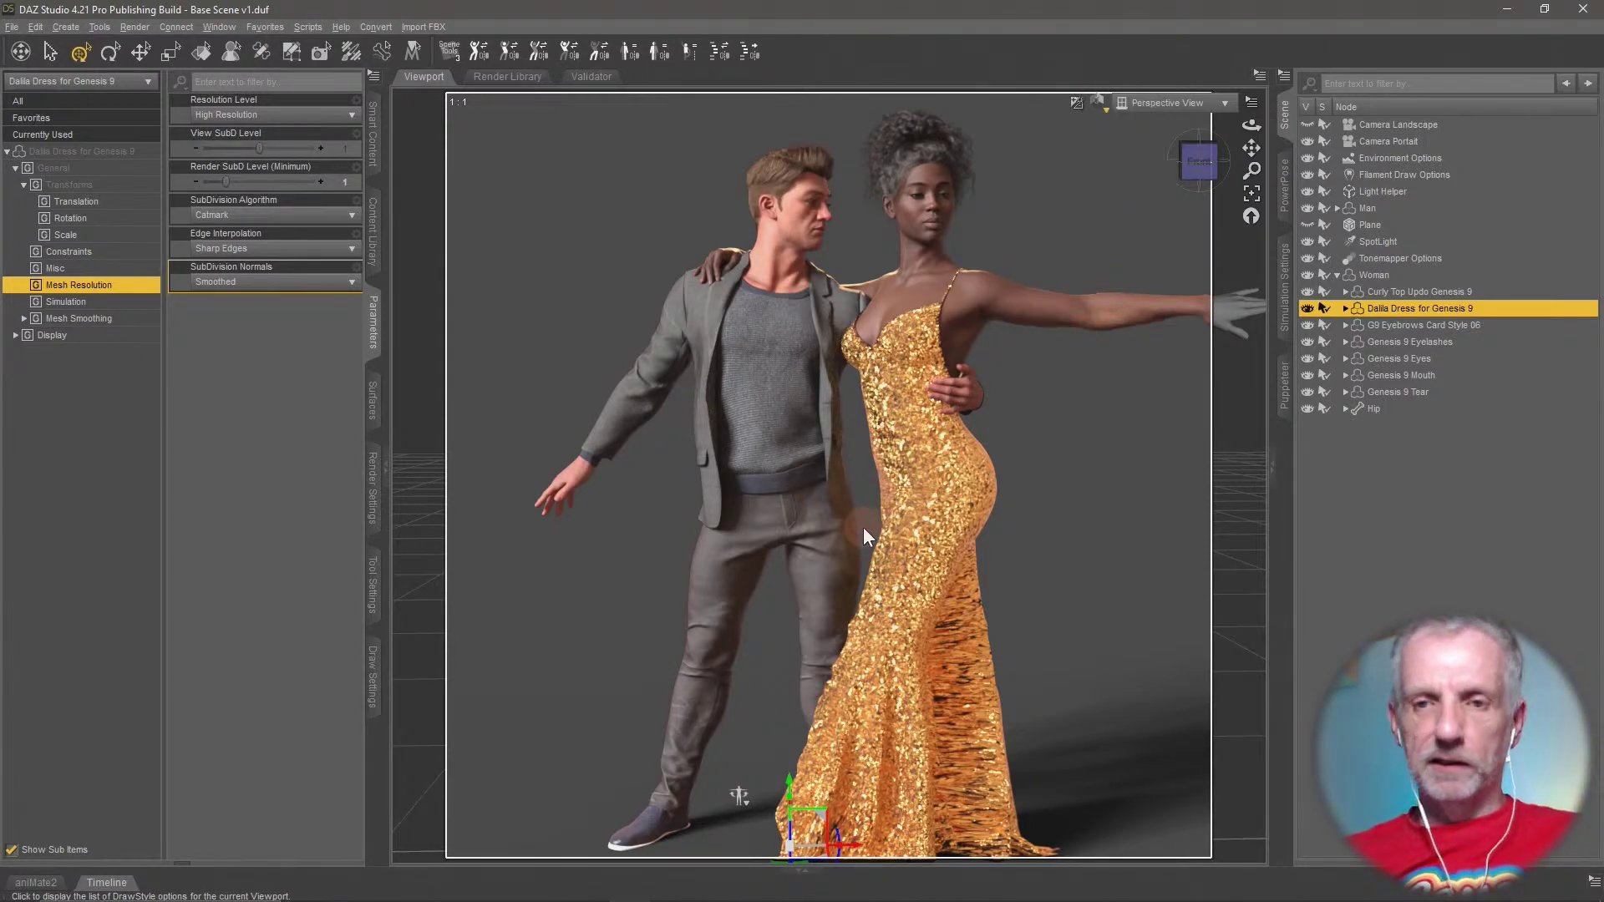
{"action": "left_click", "coordinate": [881, 638]}
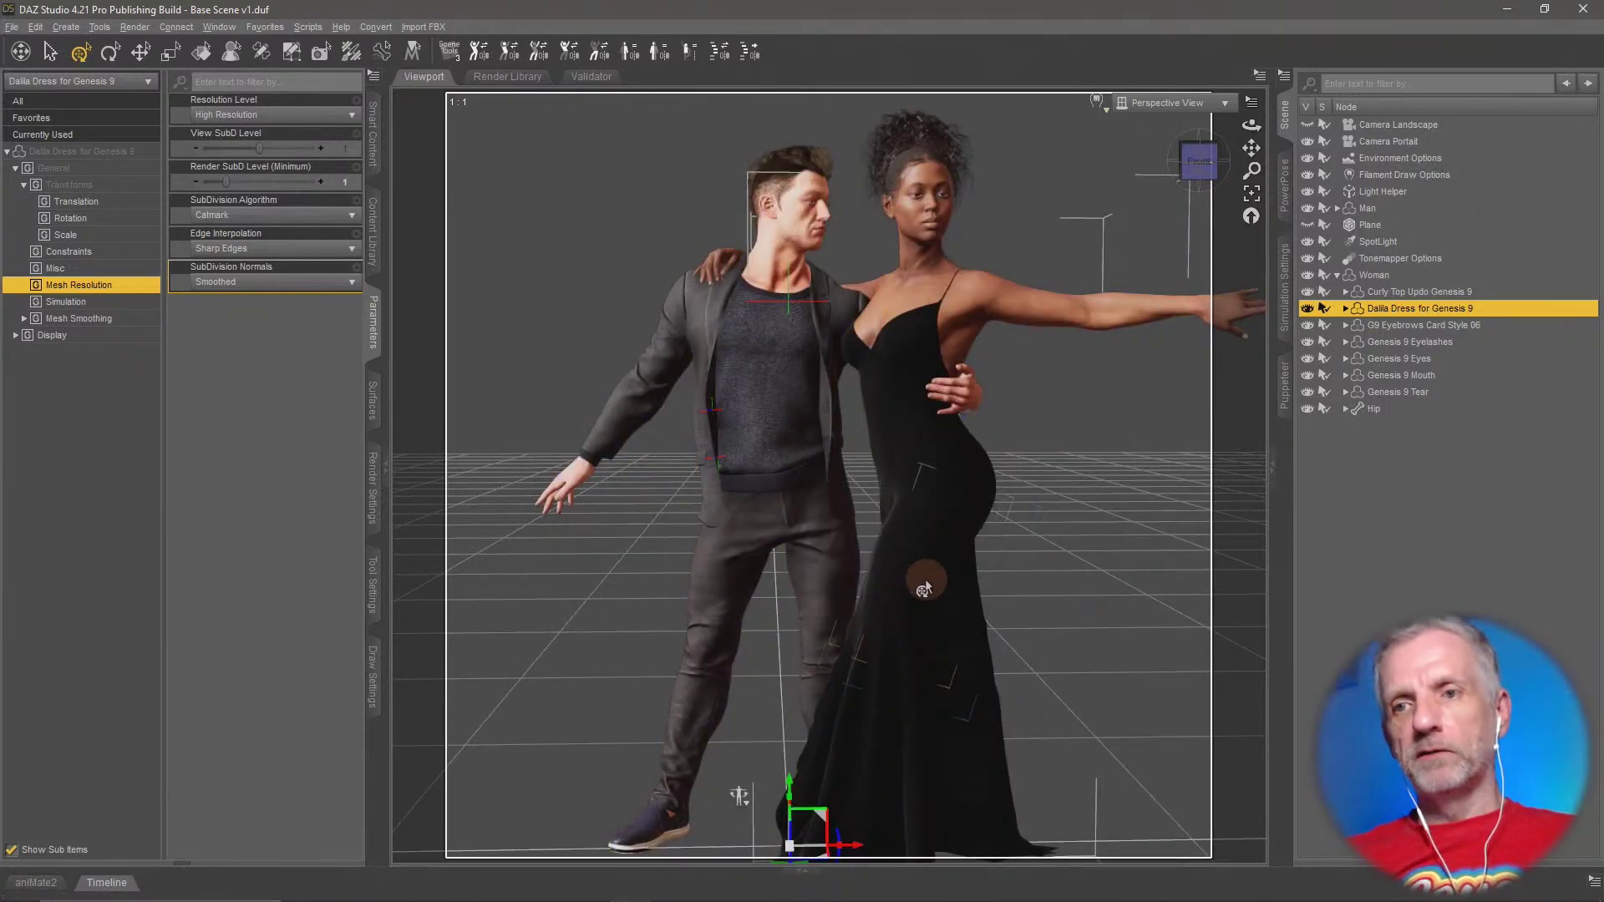
{"action": "mouse_move", "coordinate": [924, 590]}
{"action": "left_mouse_down", "text": "alt"}
{"action": "mouse_move", "coordinate": [913, 566]}
{"action": "mouse_move", "coordinate": [924, 576]}
{"action": "mouse_move", "coordinate": [910, 579]}
{"action": "left_mouse_up", "text": "alt"}
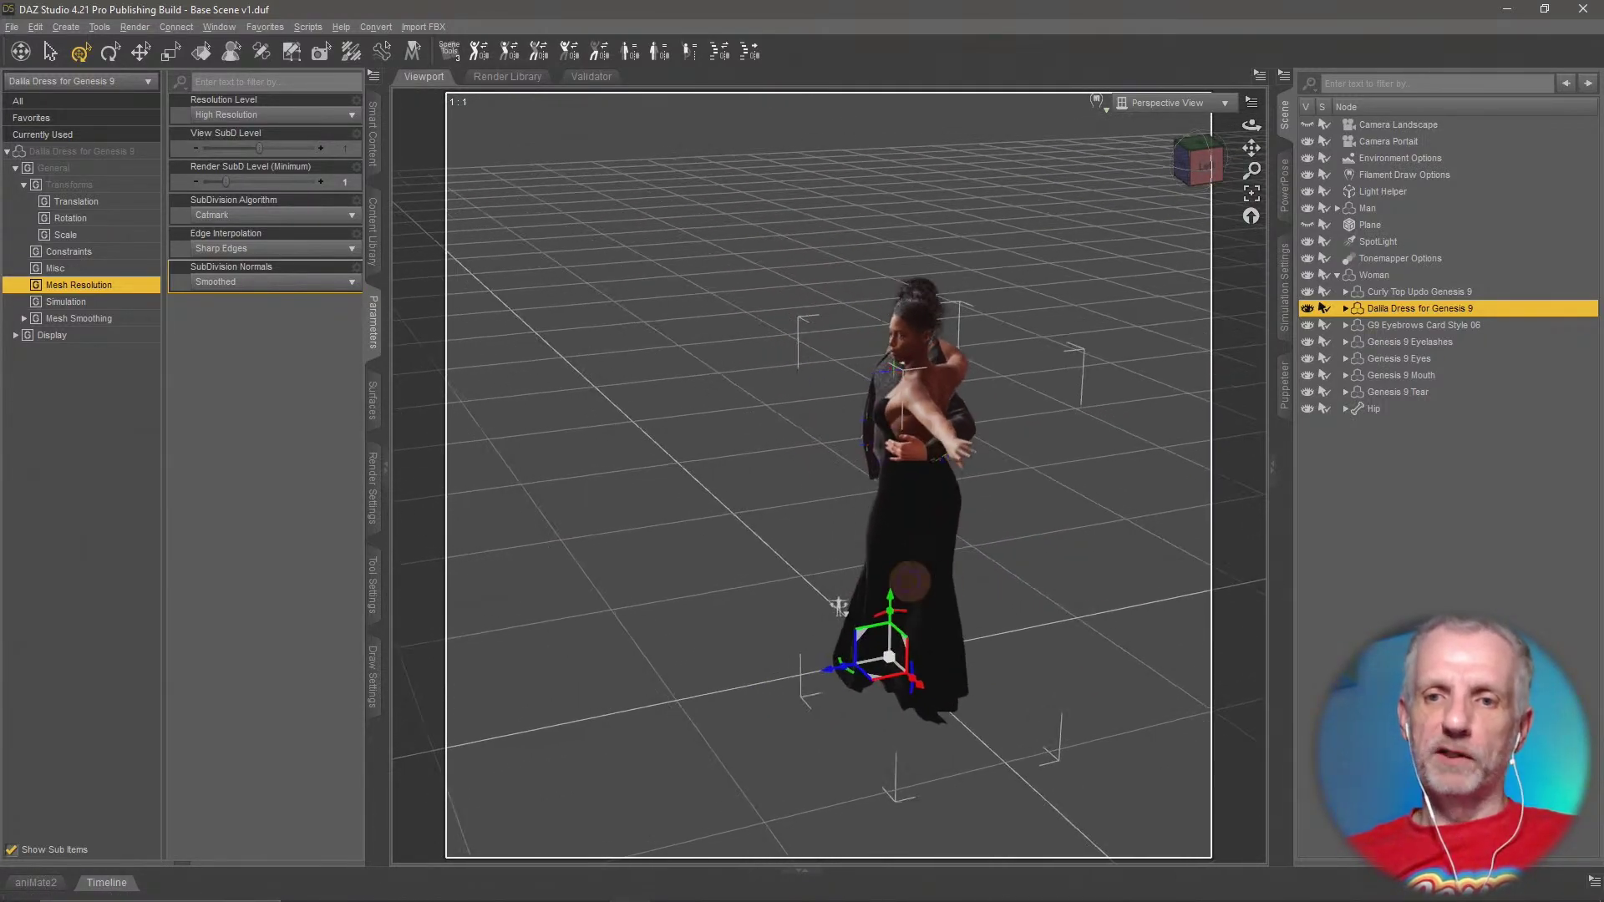
{"action": "scroll", "coordinate": [910, 579], "scroll_direction": "down", "scroll_amount": 3}
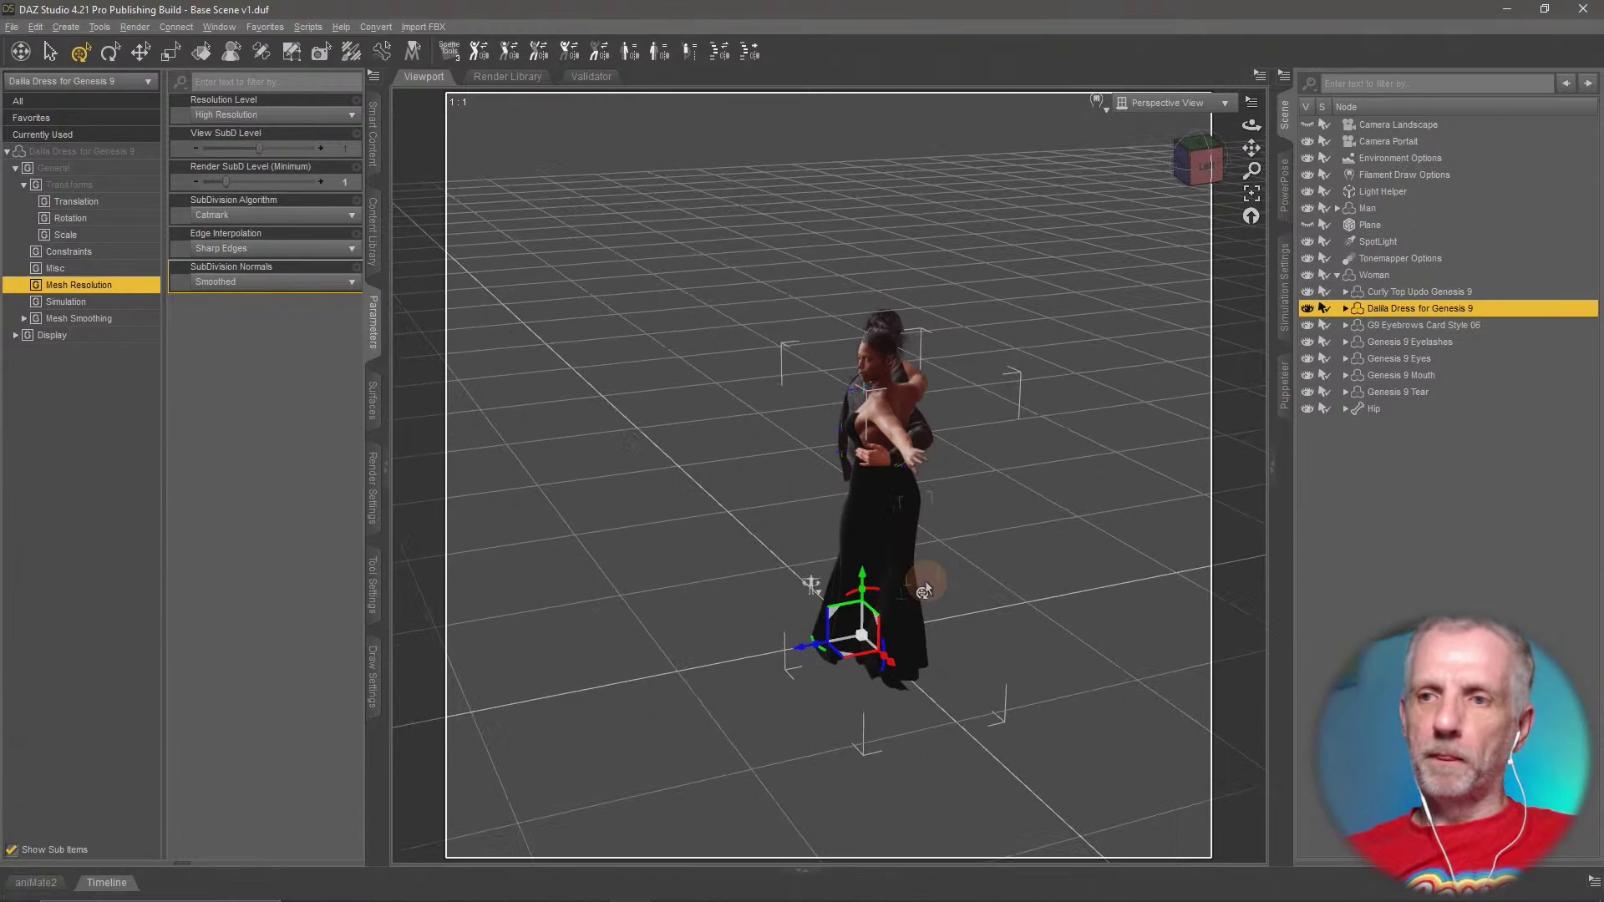
Turn on depth of field for Camera Landscape and view its focus planes around the couple from above
{"action": "left_click", "coordinate": [1404, 123]}
{"action": "left_click_drag", "start_coordinate": [1062, 322], "coordinate": [969, 328], "text": "alt"}
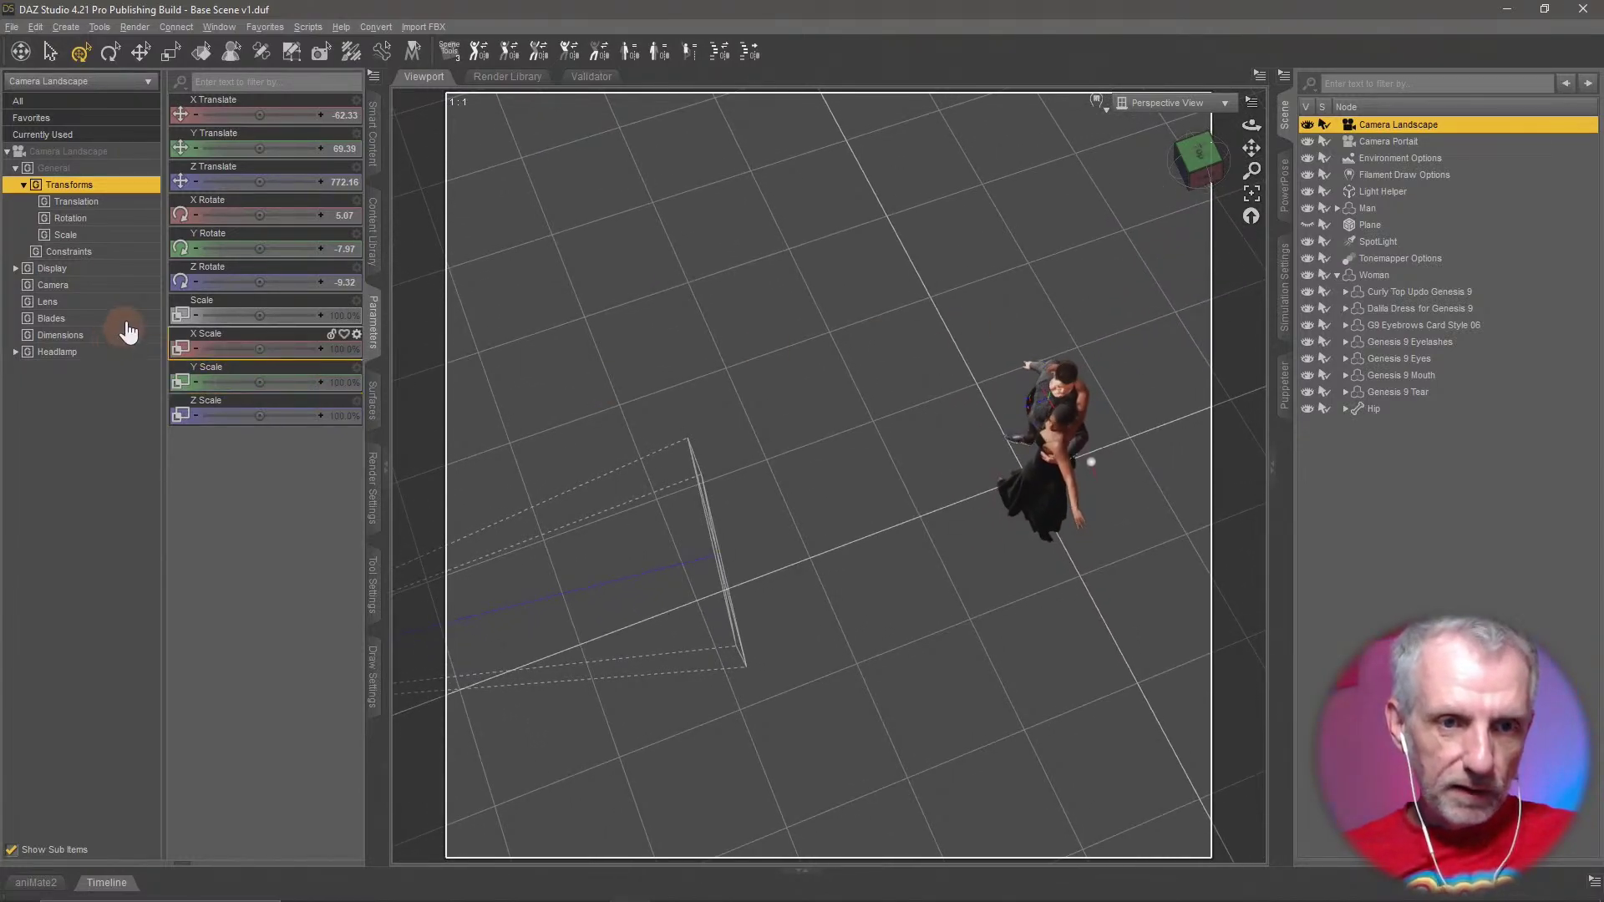
{"action": "left_click", "coordinate": [124, 285]}
{"action": "left_click", "coordinate": [276, 216]}
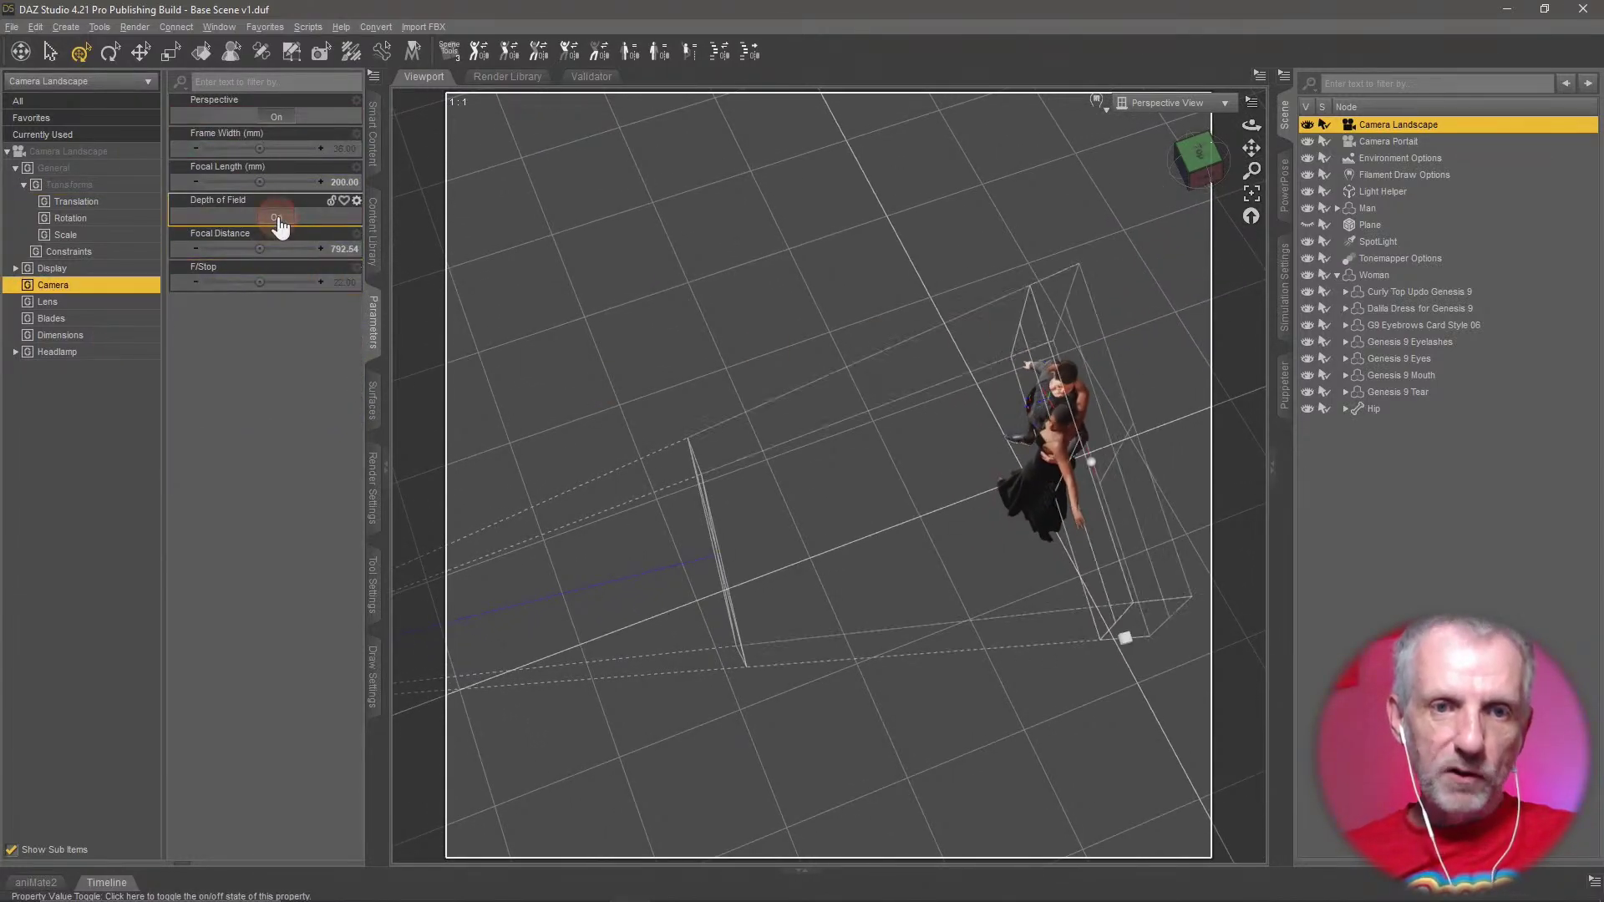
{"action": "left_click_drag", "start_coordinate": [862, 473], "coordinate": [870, 423], "text": "alt"}
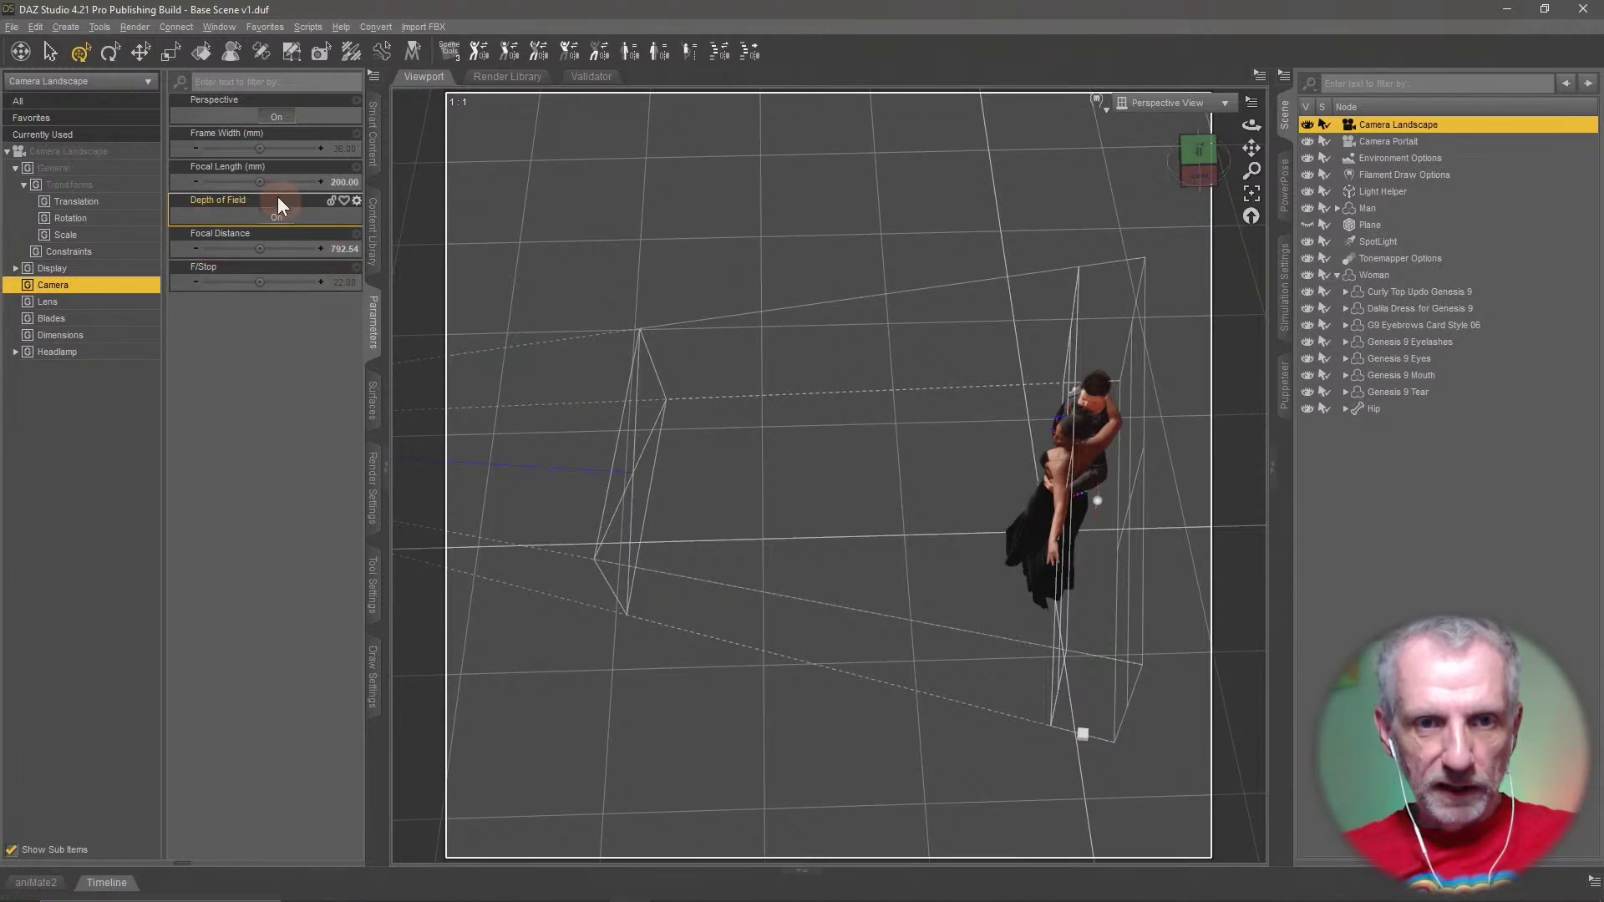
Set Camera Landscape's F/Stop to 16 and its focal distance to 778.32 so the focus range encloses the couple
{"action": "mouse_move", "coordinate": [260, 182]}
{"action": "left_mouse_down"}
{"action": "mouse_move", "coordinate": [246, 182]}
{"action": "mouse_move", "coordinate": [260, 181]}
{"action": "left_mouse_up"}
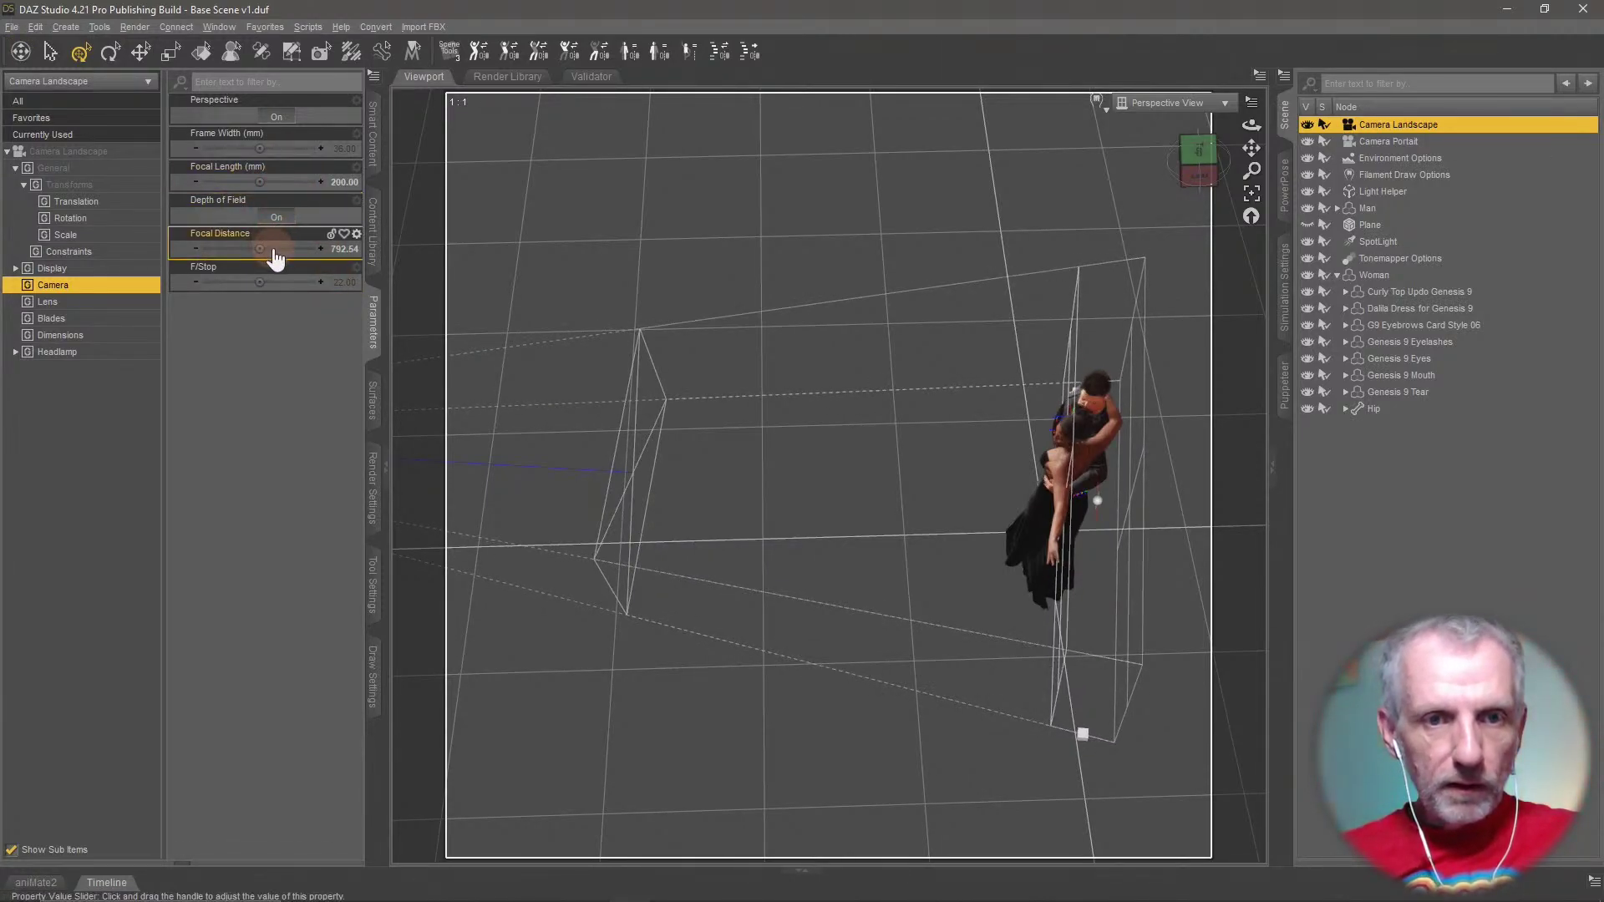
{"action": "mouse_move", "coordinate": [263, 249]}
{"action": "left_mouse_down"}
{"action": "mouse_move", "coordinate": [240, 249]}
{"action": "mouse_move", "coordinate": [260, 249]}
{"action": "left_mouse_up"}
{"action": "left_click", "coordinate": [345, 286]}
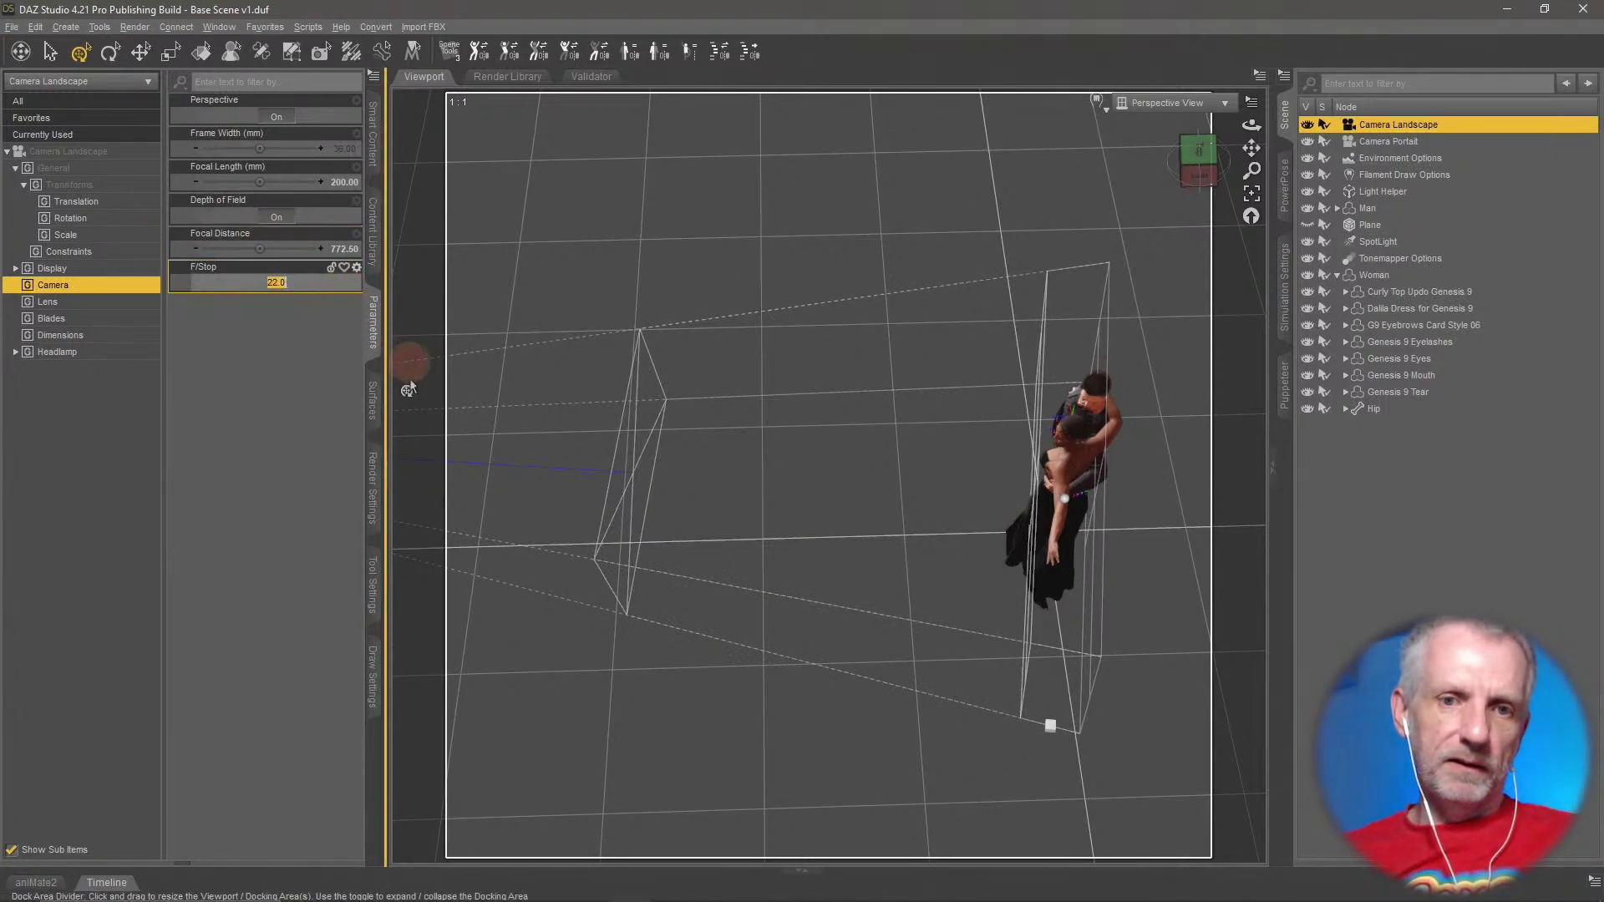
{"action": "type", "text": "16"}
{"action": "key", "text": "Return"}
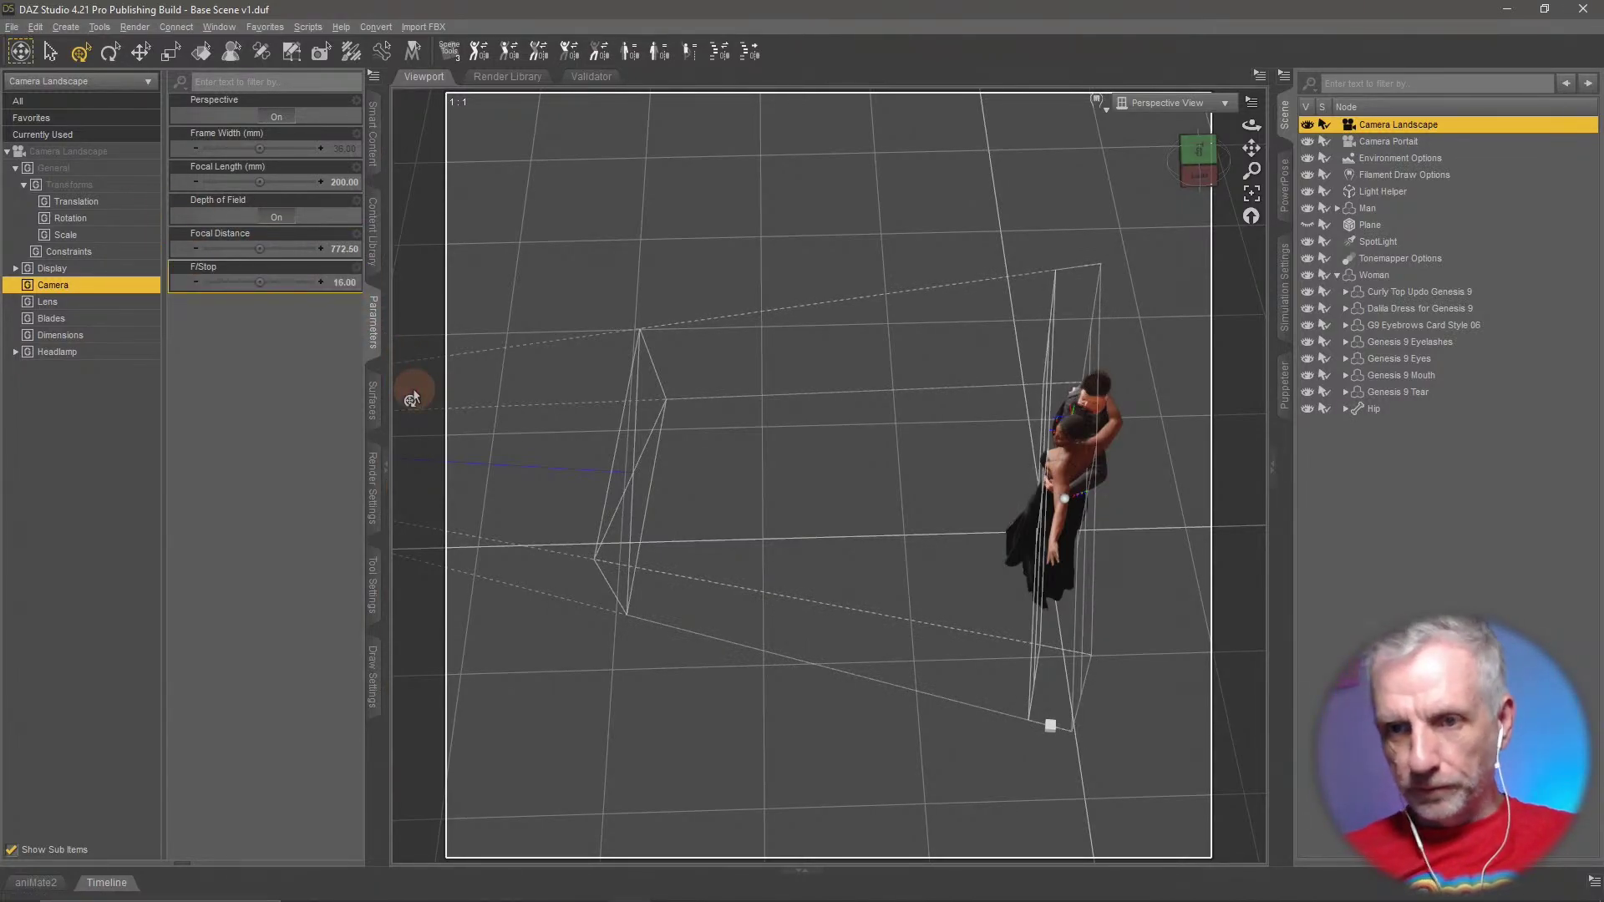
{"action": "left_click_drag", "start_coordinate": [260, 249], "coordinate": [265, 250]}
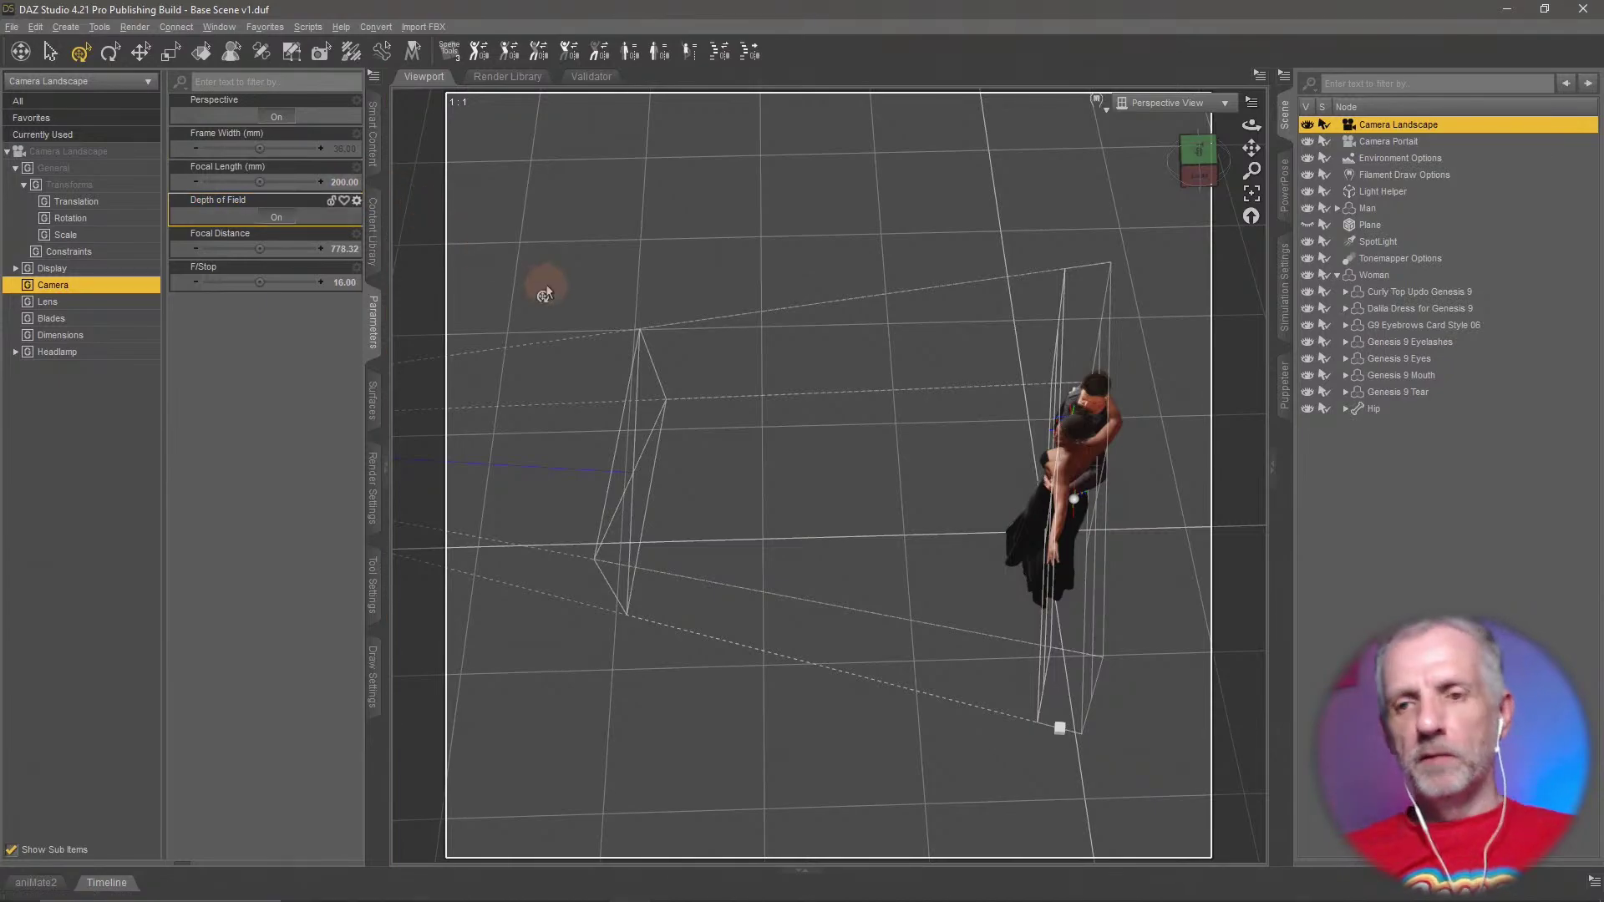
Import Heart Balloon v2.obj from the Desktop at 100% scale and move it behind the couple to X 102.18, Z -289.58
{"action": "mouse_move", "coordinate": [541, 286]}
{"action": "left_mouse_down", "text": "alt"}
{"action": "mouse_move", "coordinate": [1153, 684]}
{"action": "mouse_move", "coordinate": [1156, 704]}
{"action": "mouse_move", "coordinate": [1113, 610]}
{"action": "mouse_move", "coordinate": [1131, 674]}
{"action": "mouse_move", "coordinate": [1019, 589]}
{"action": "left_mouse_up", "text": "alt"}
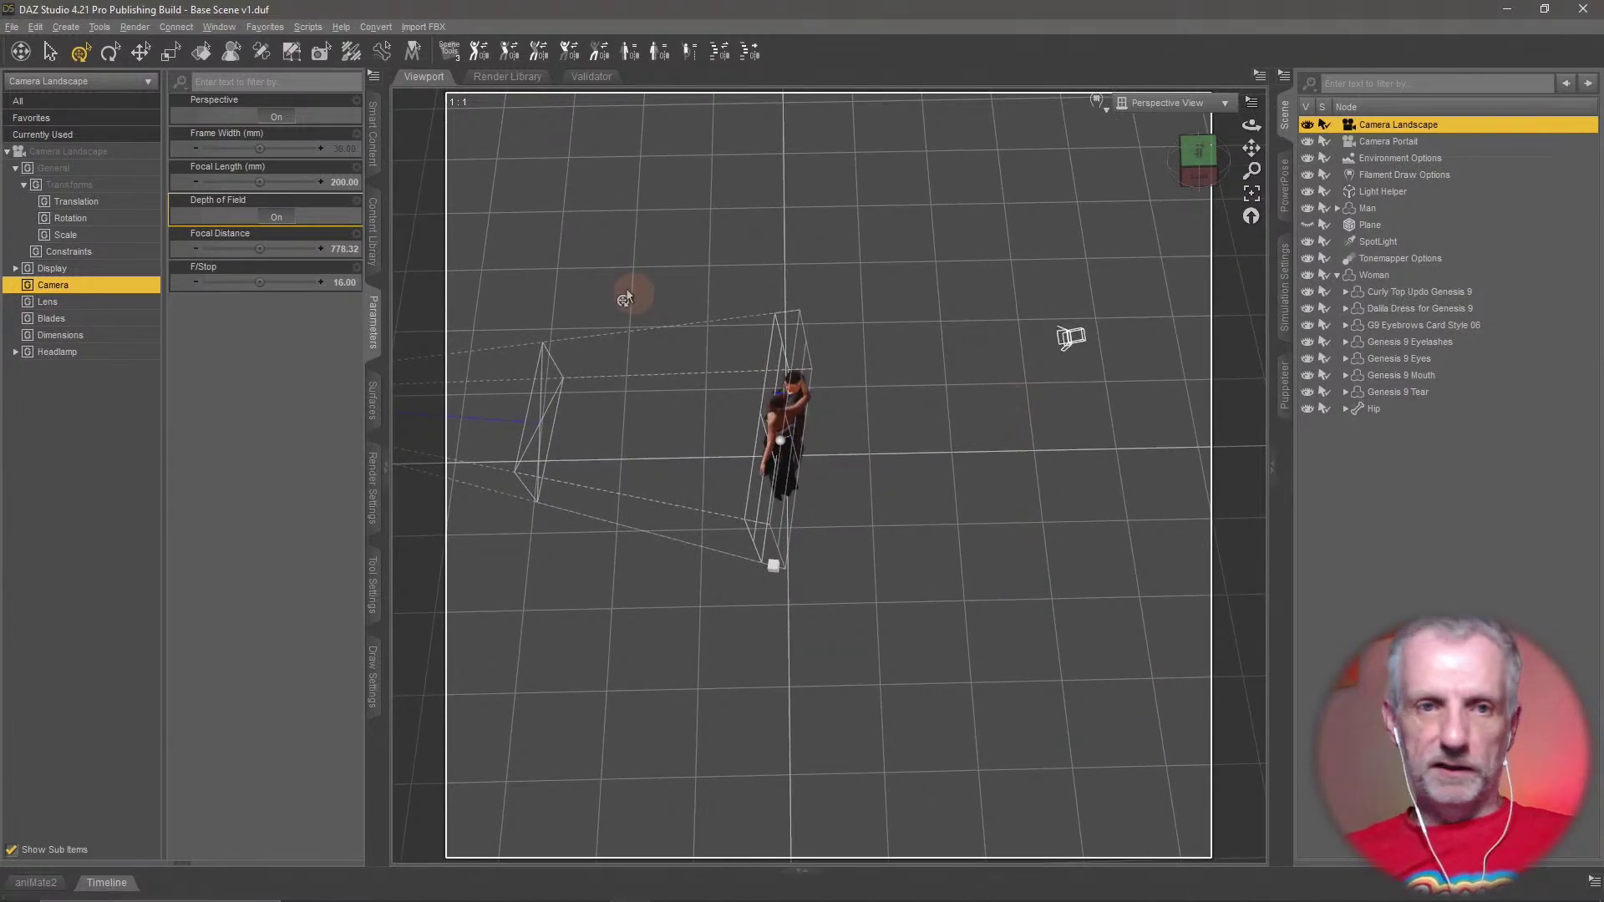
{"action": "left_click", "coordinate": [12, 27]}
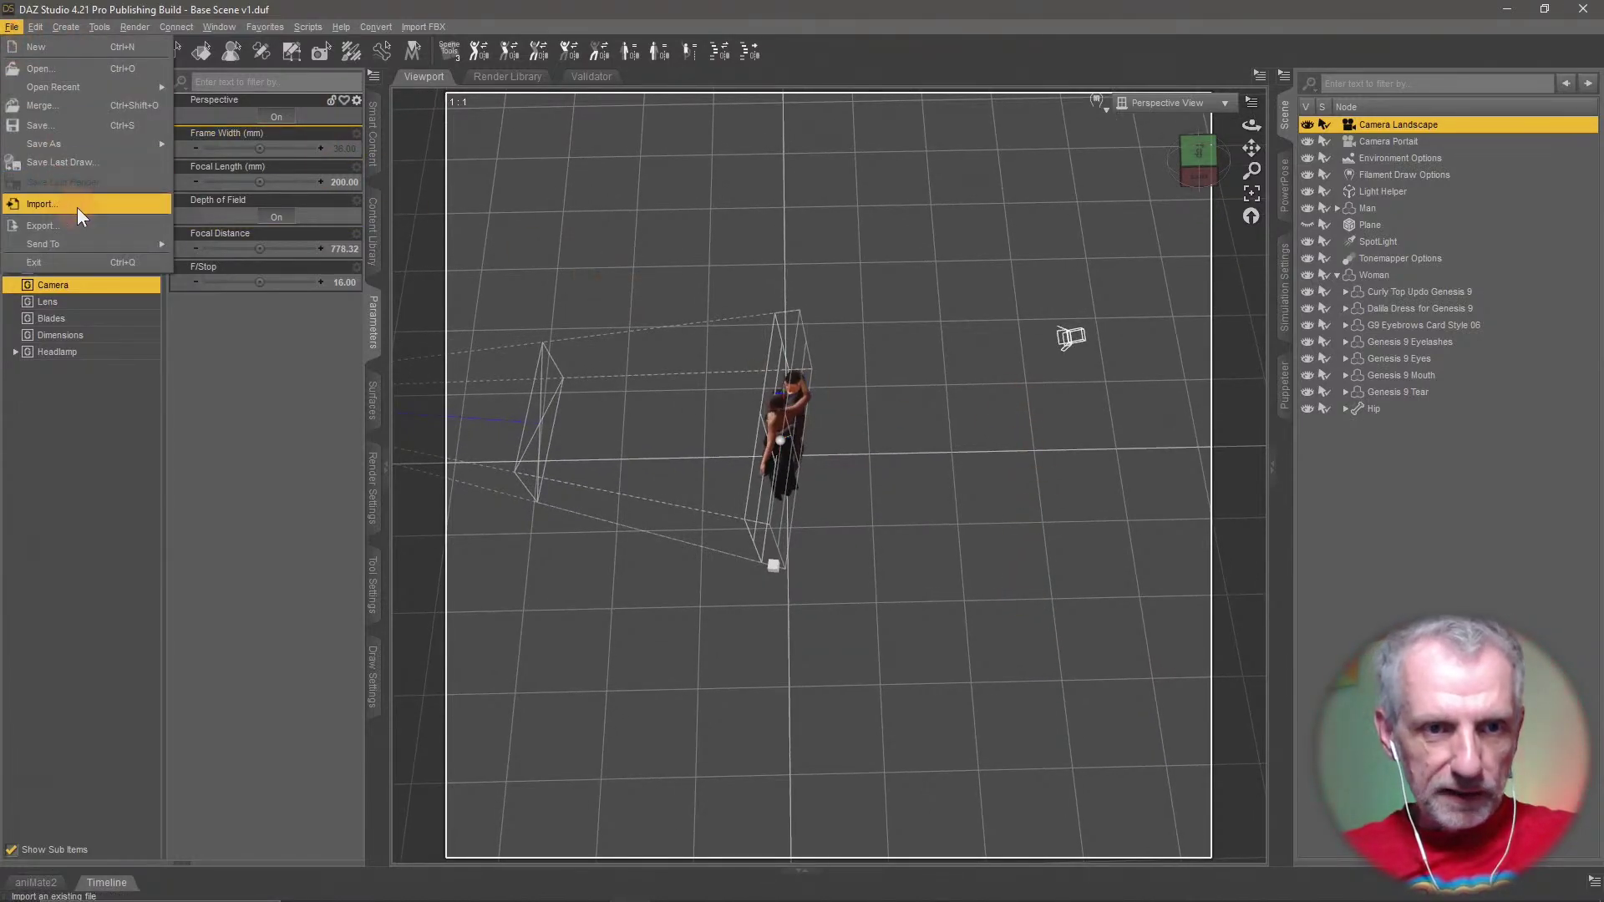
{"action": "left_click", "coordinate": [77, 207]}
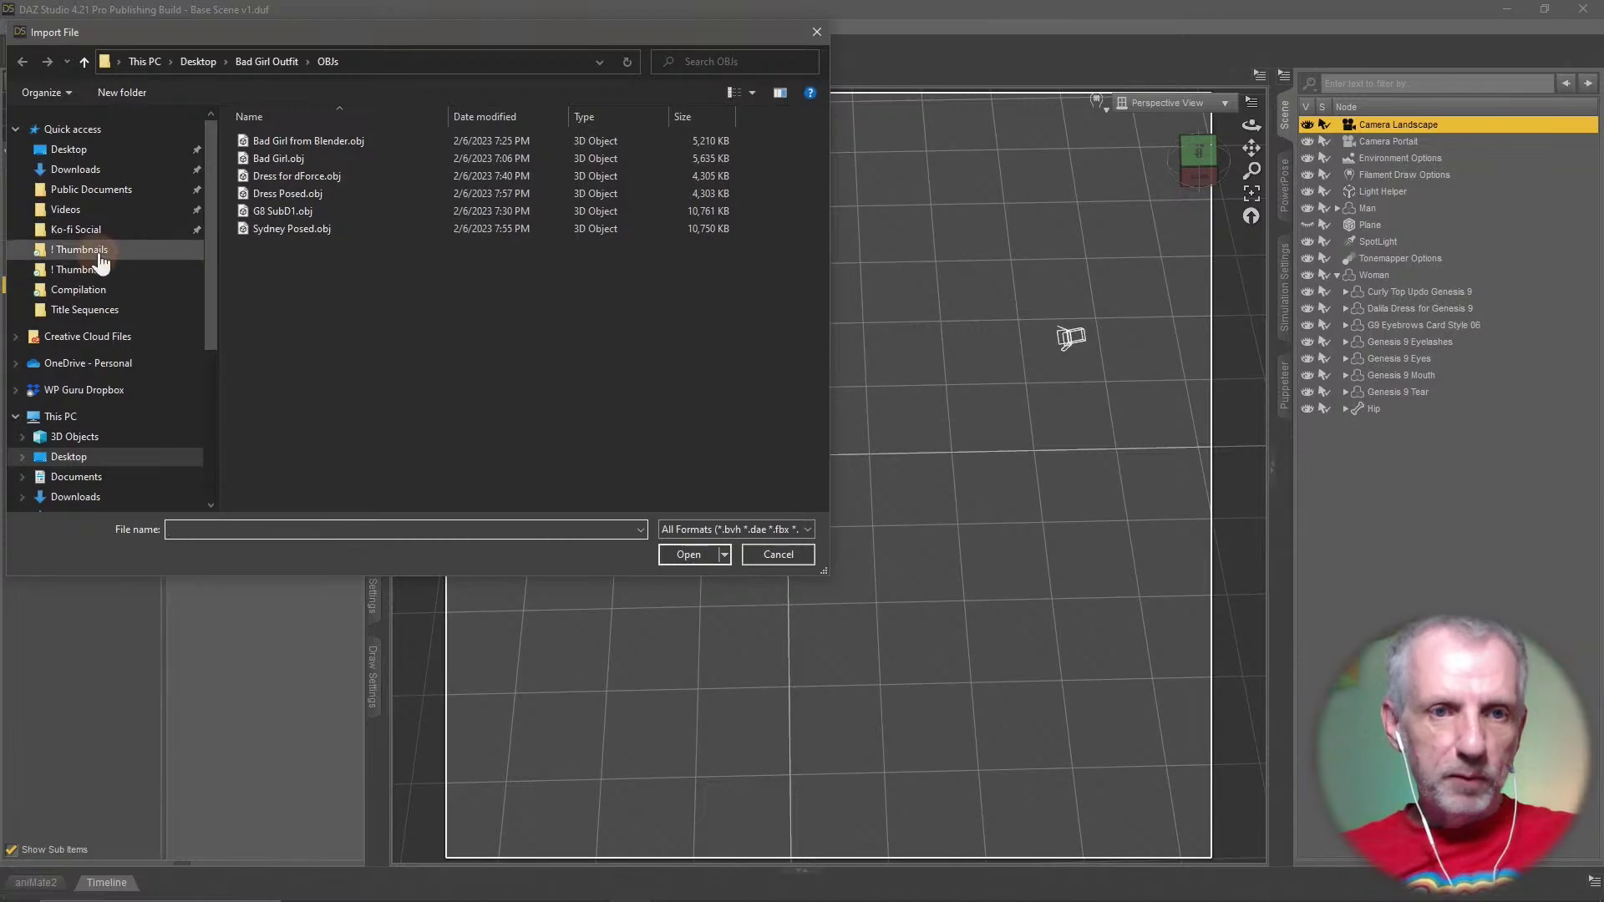
{"action": "left_click", "coordinate": [108, 151]}
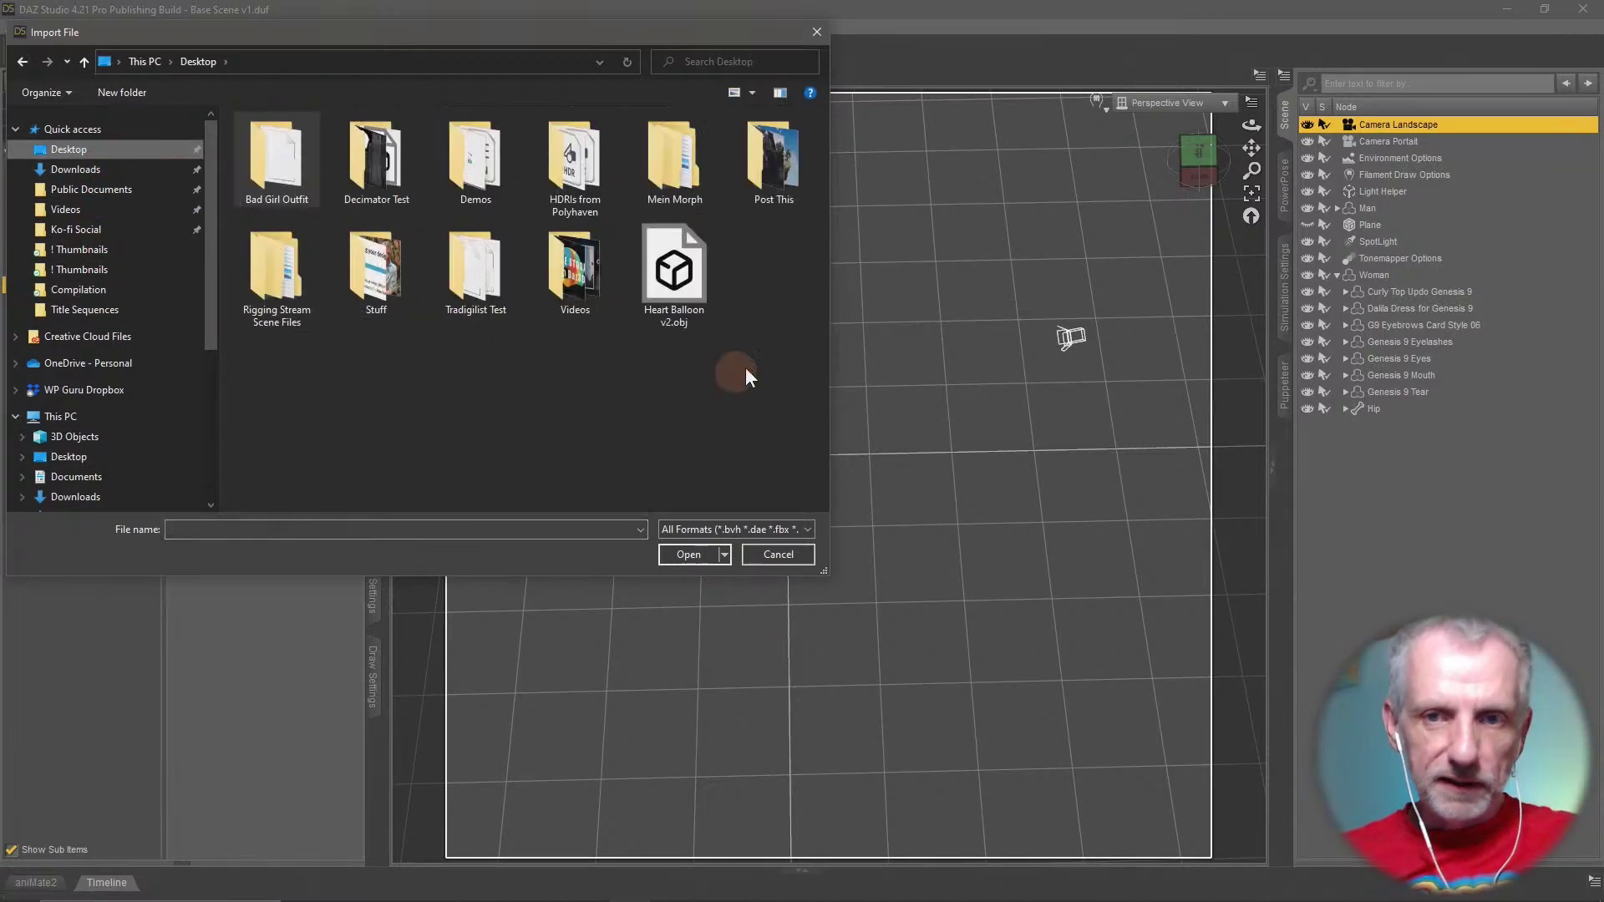
{"action": "left_click", "coordinate": [689, 285]}
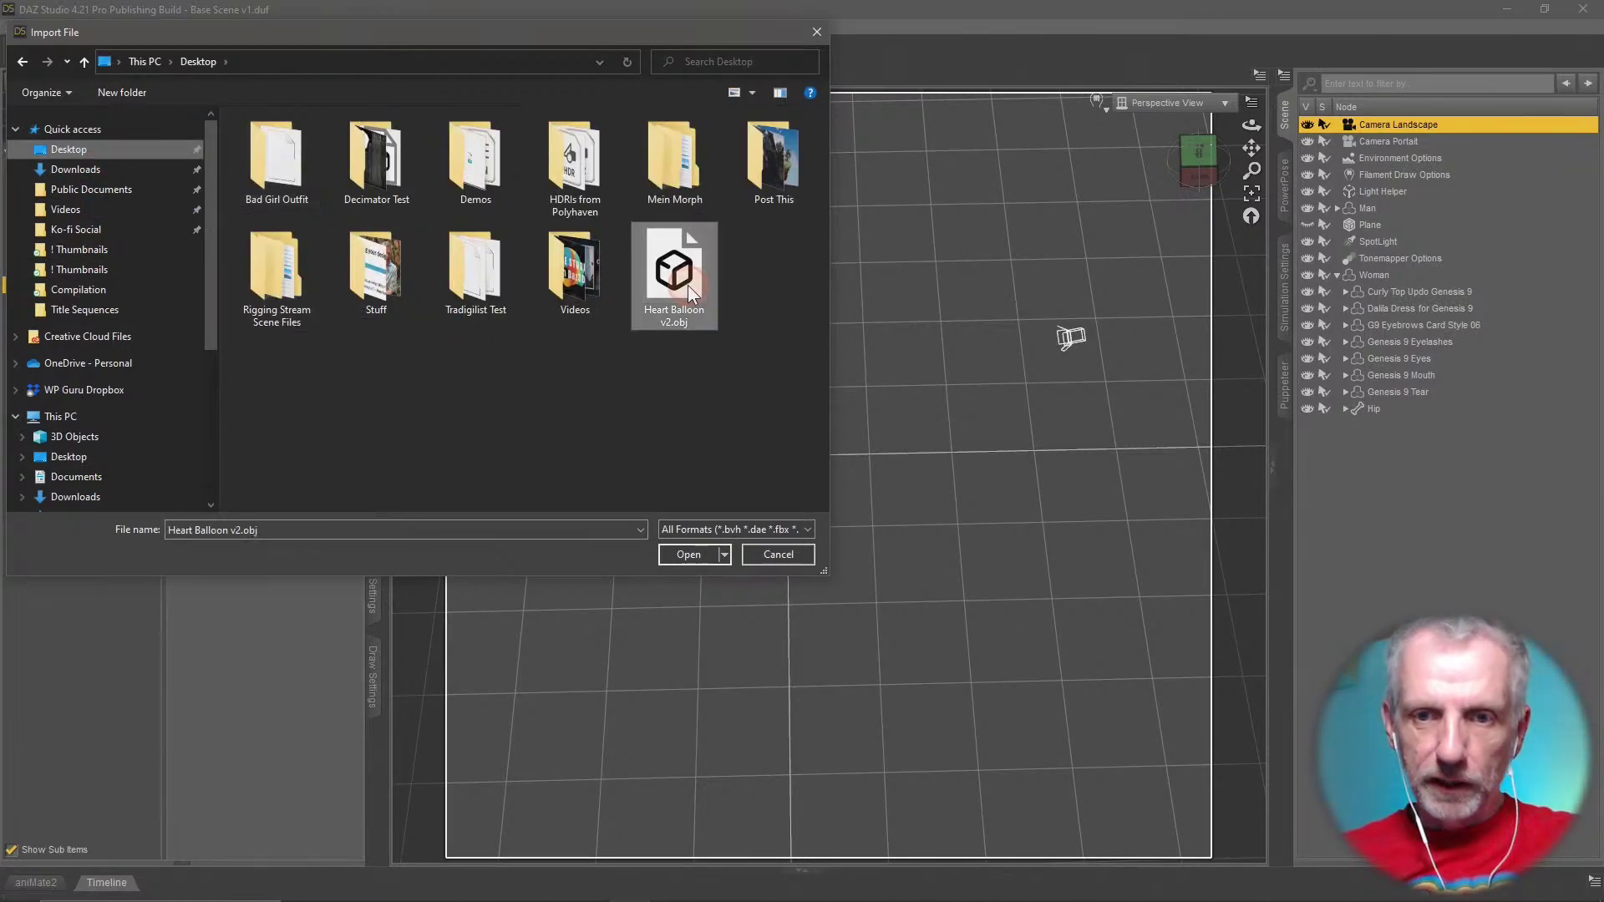
{"action": "left_click", "coordinate": [688, 555]}
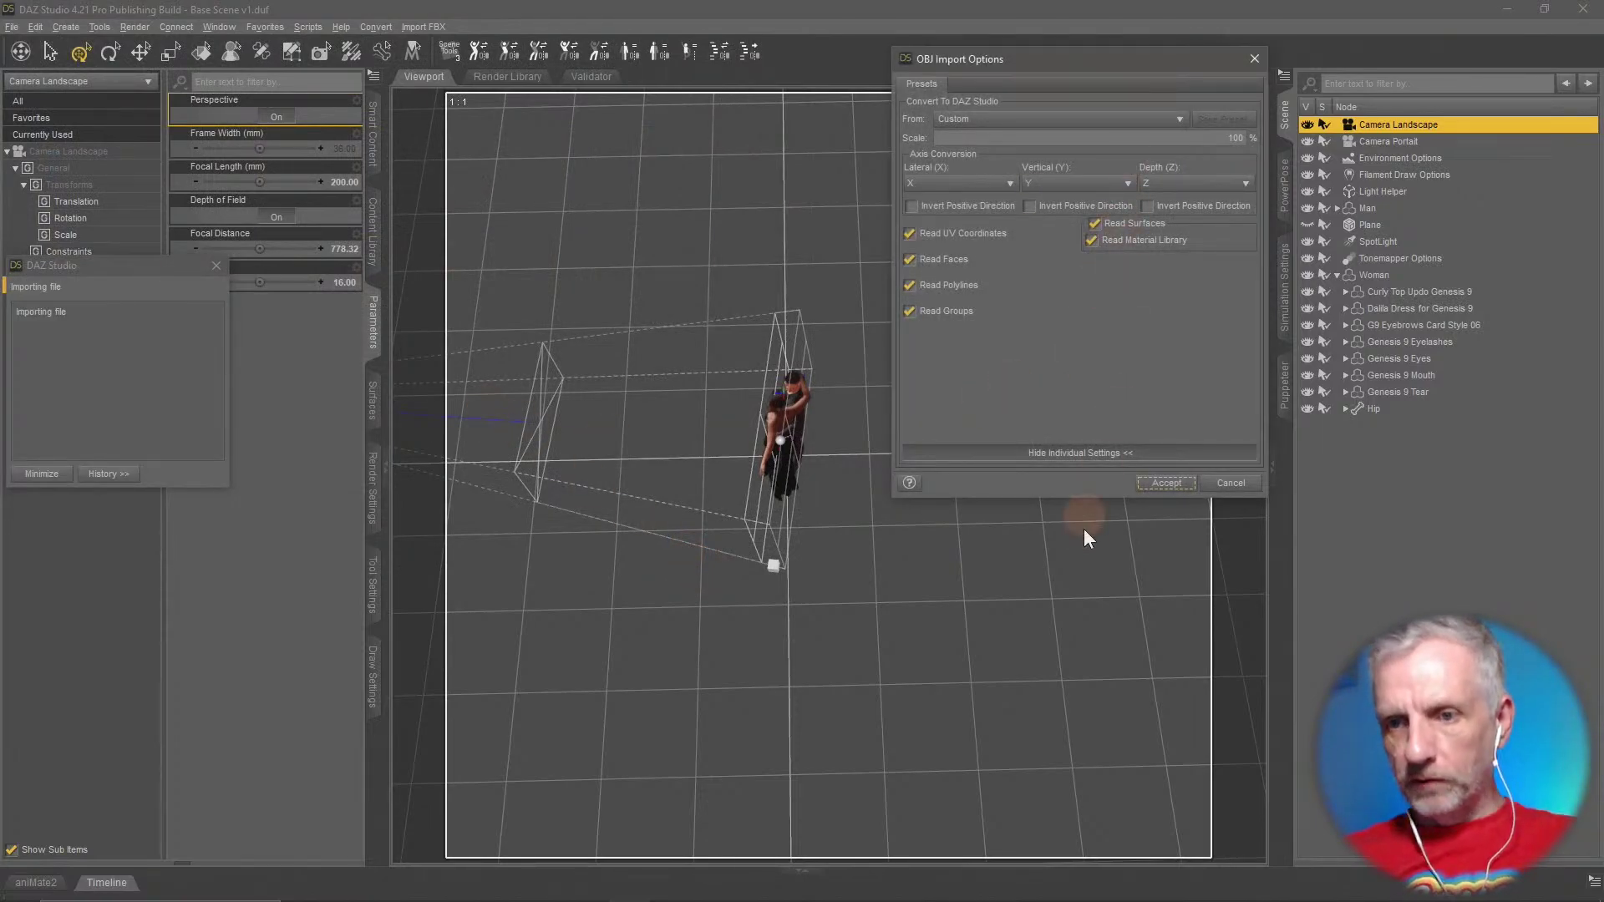
{"action": "left_click", "coordinate": [1170, 485]}
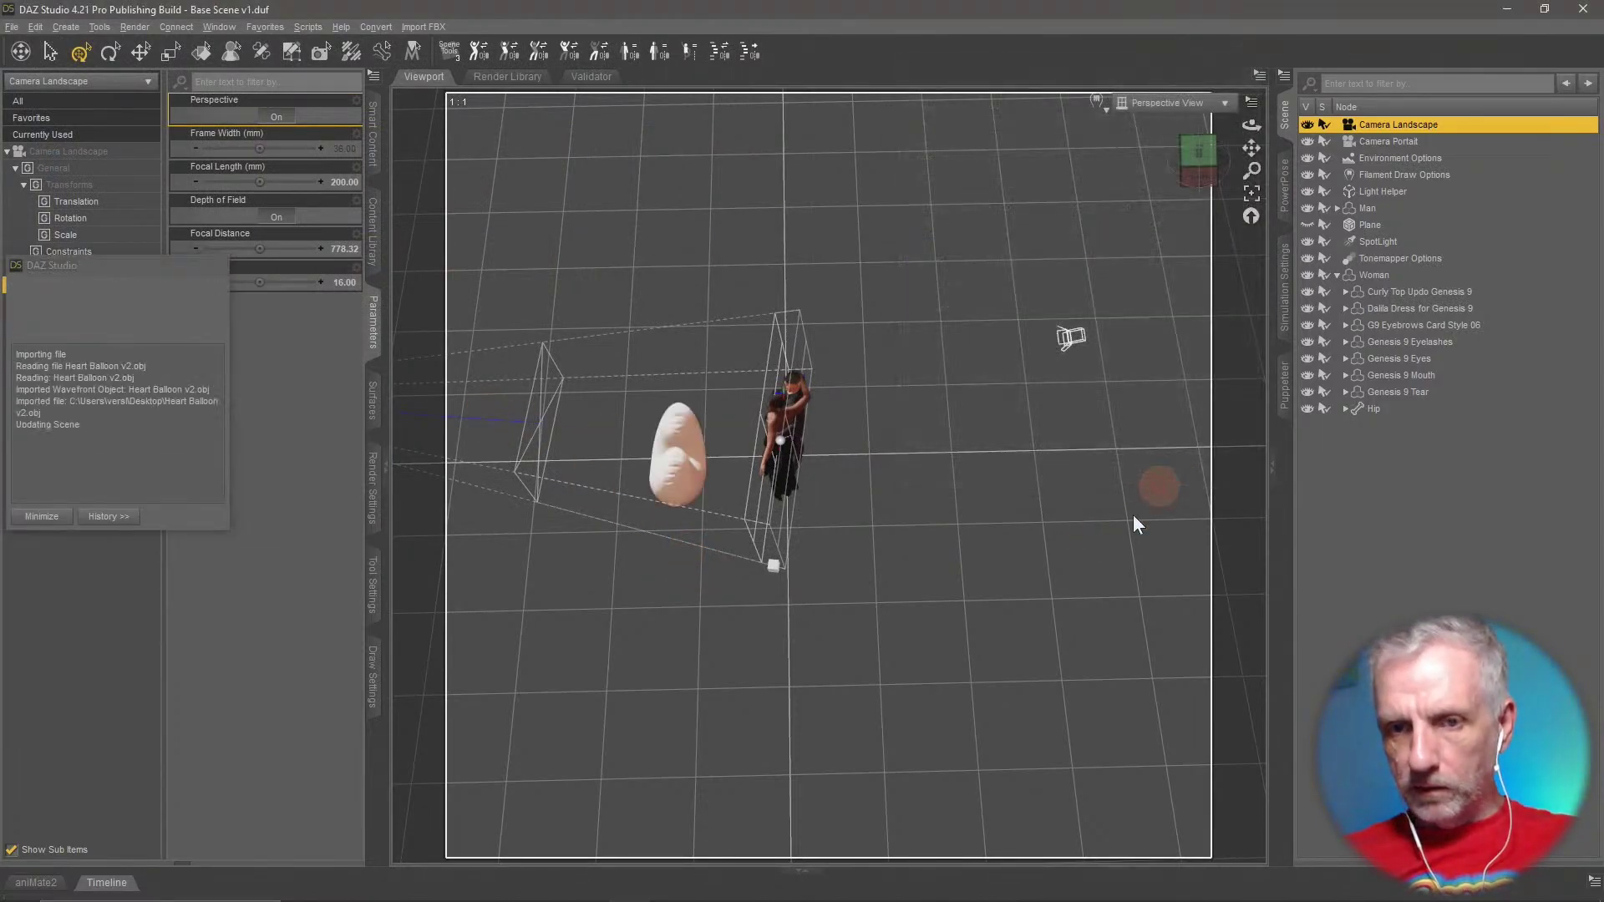
{"action": "left_click", "coordinate": [665, 468]}
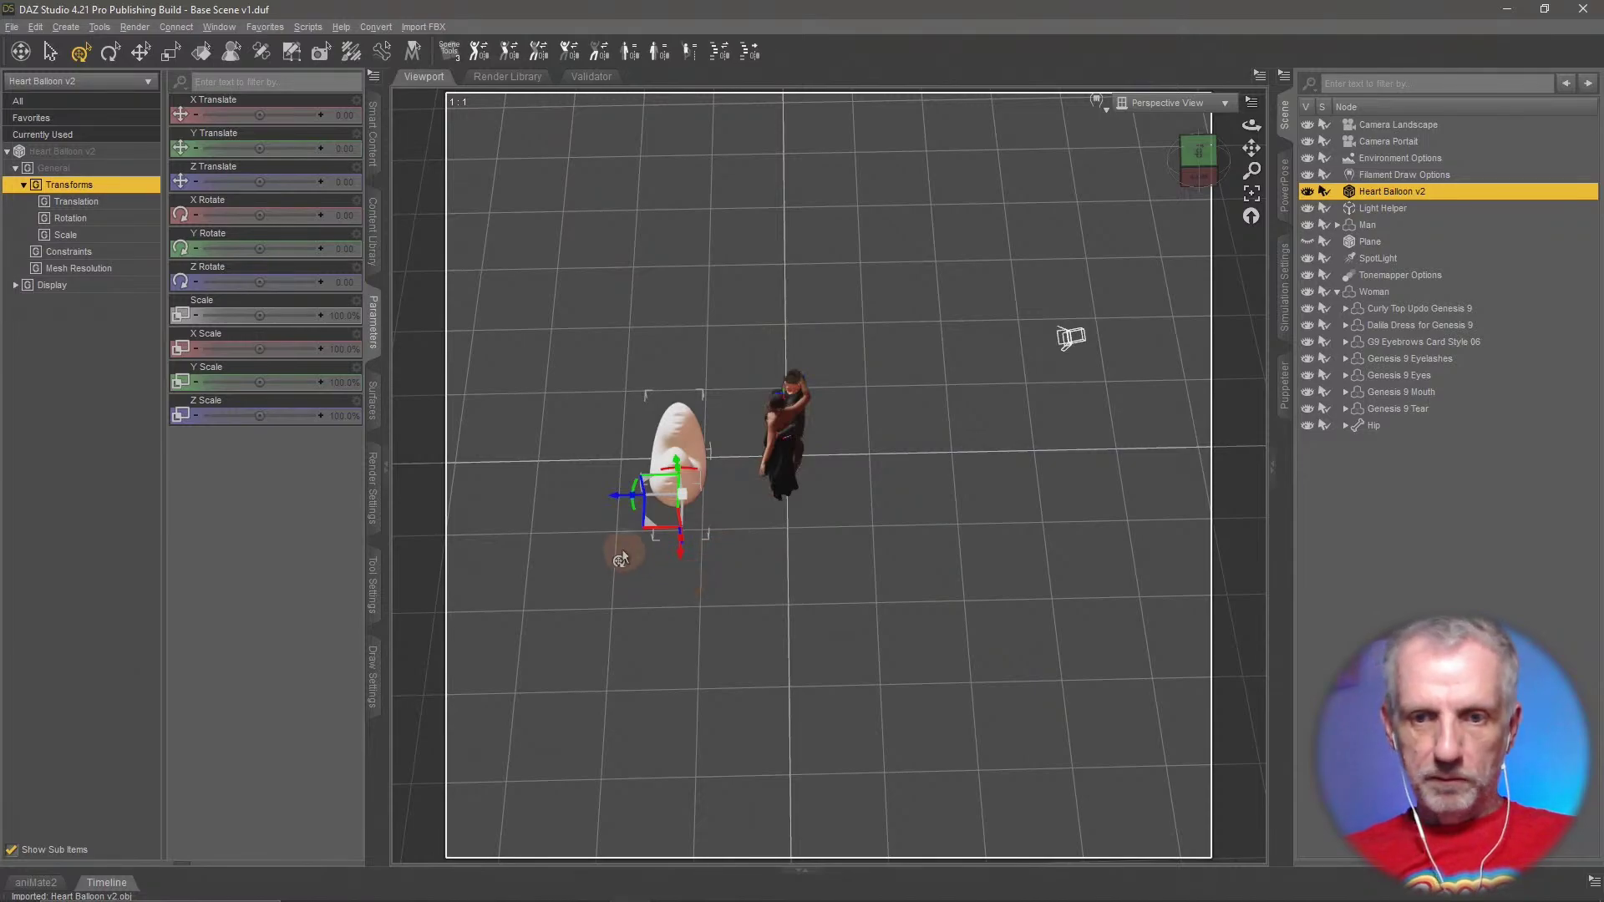
{"action": "left_click_drag", "start_coordinate": [681, 547], "coordinate": [911, 600]}
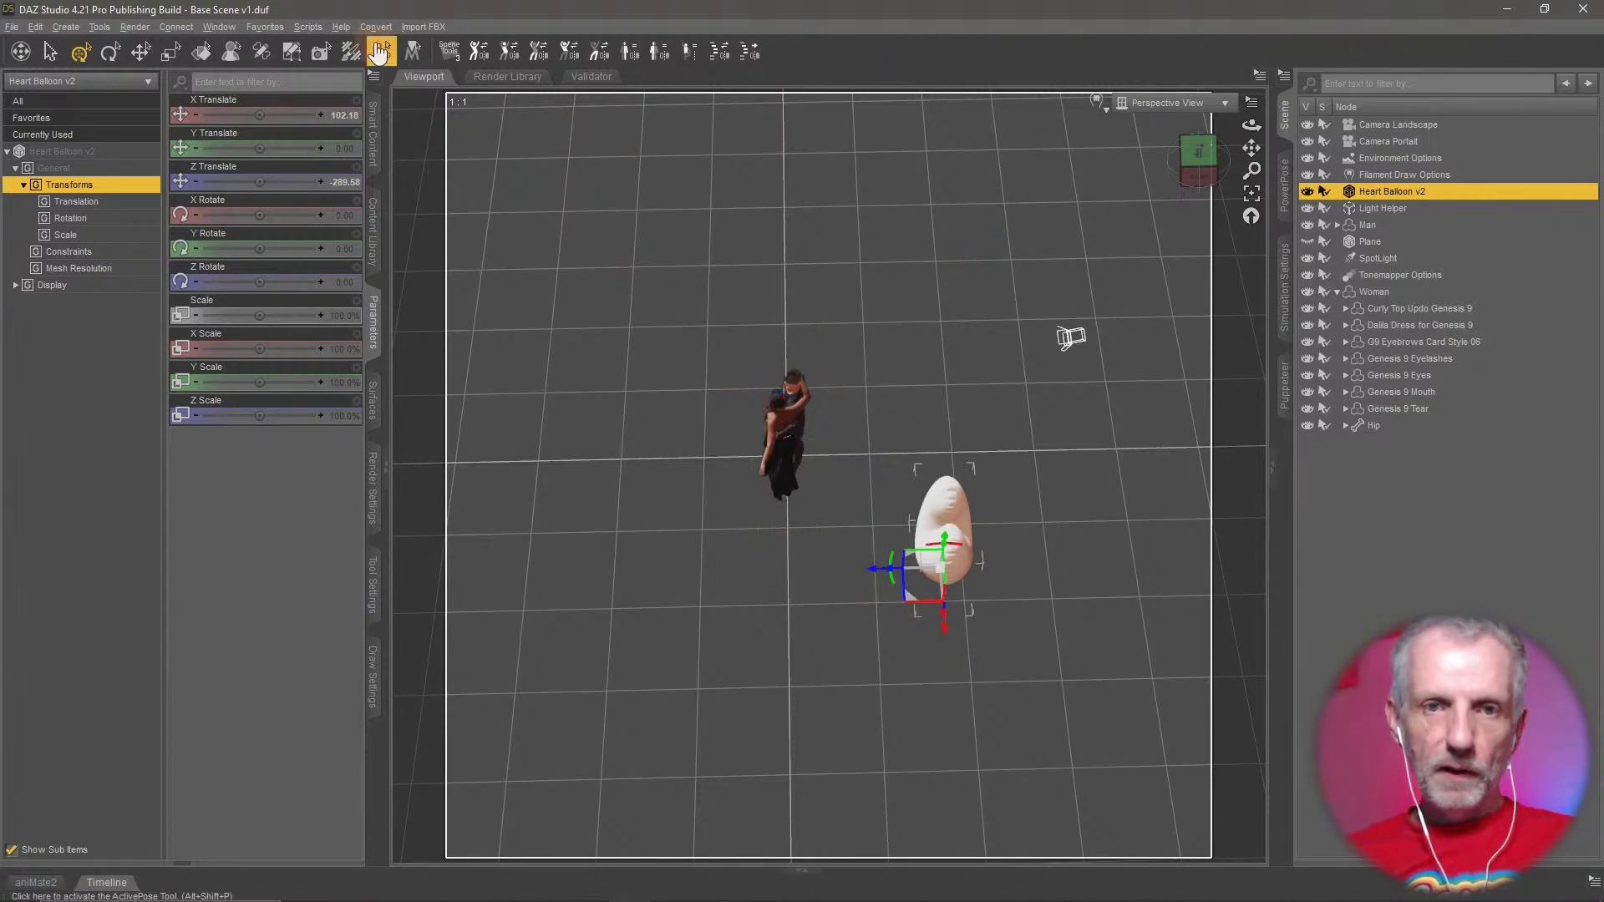
Split the viewport into a top and bottom layout and show Camera Landscape in the upper view
{"action": "left_click", "coordinate": [299, 29]}
{"action": "mouse_move", "coordinate": [234, 28]}
{"action": "mouse_move", "coordinate": [283, 58]}
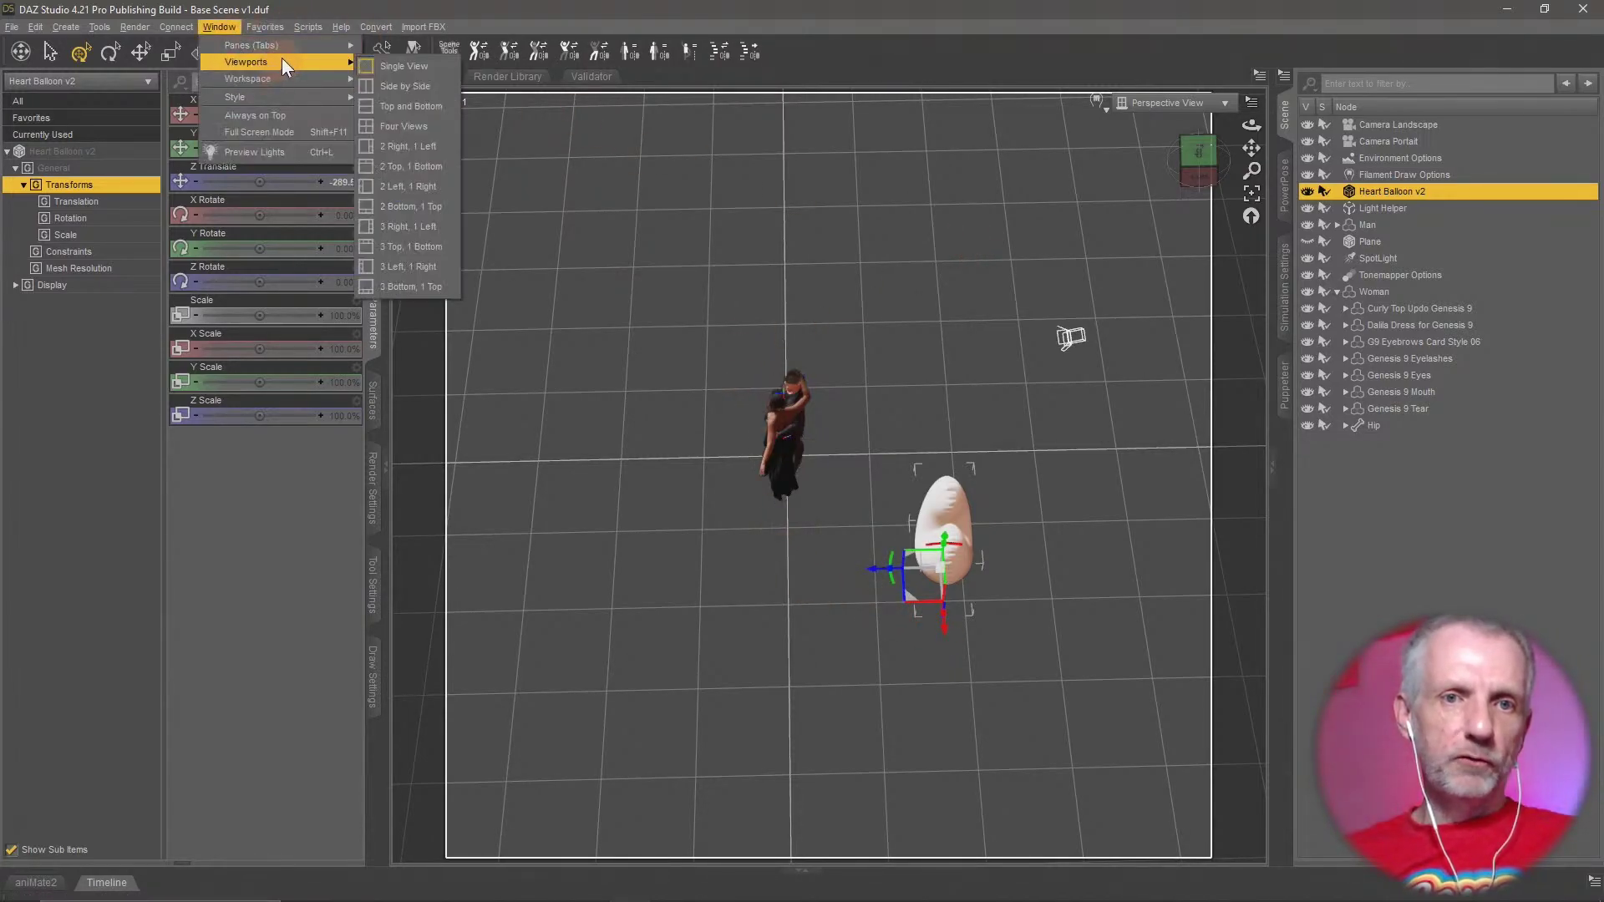
{"action": "left_click", "coordinate": [413, 107]}
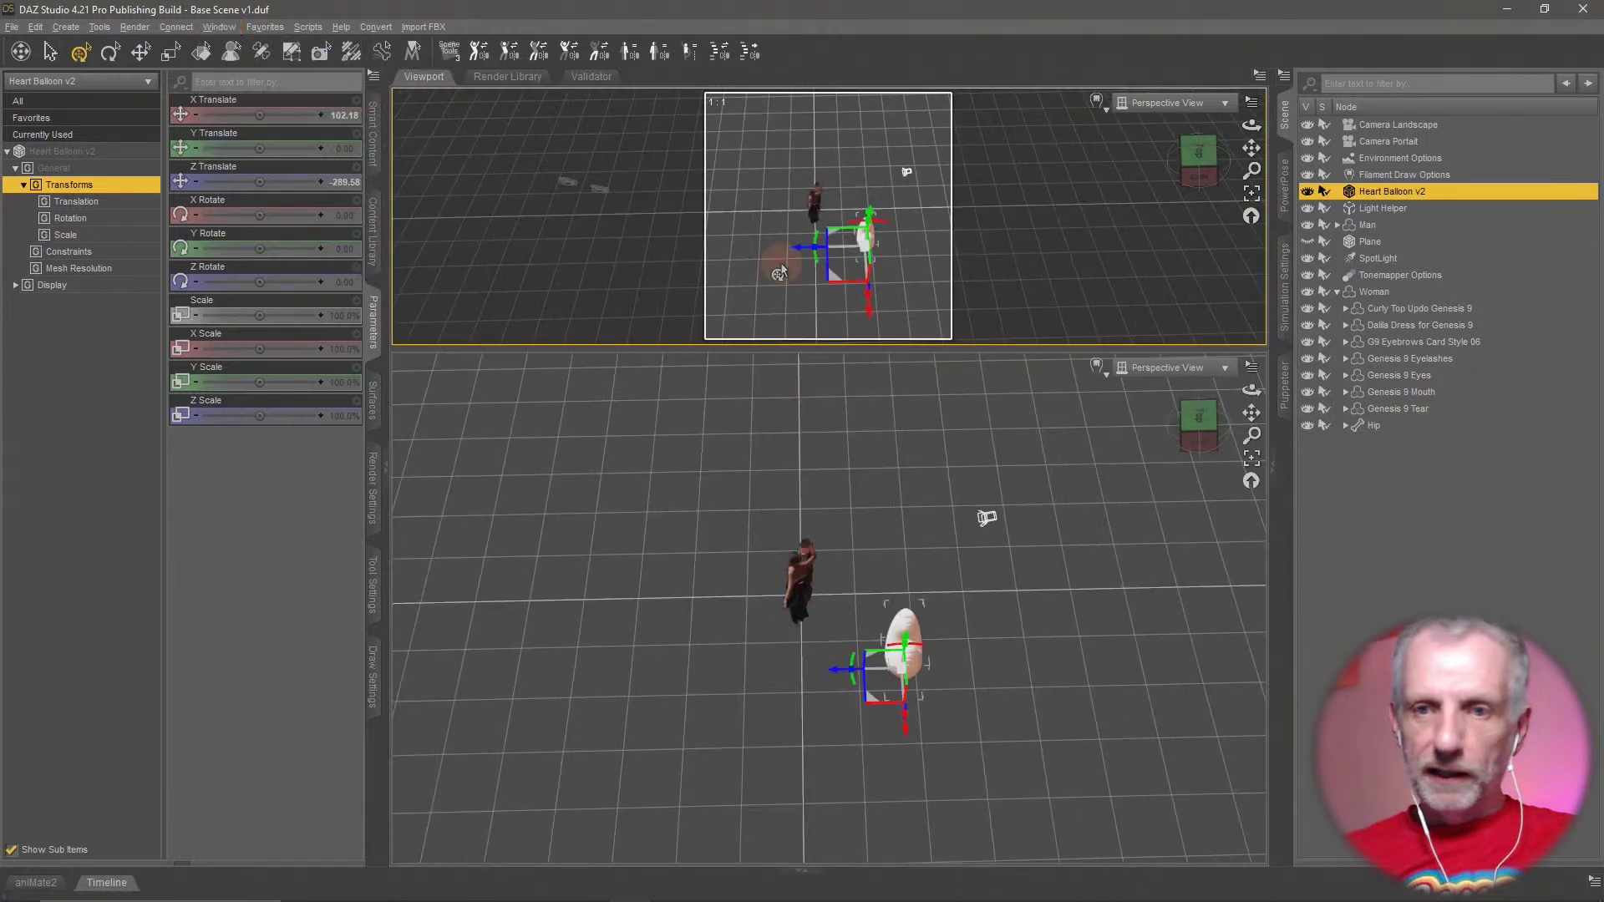
{"action": "left_click", "coordinate": [1170, 102]}
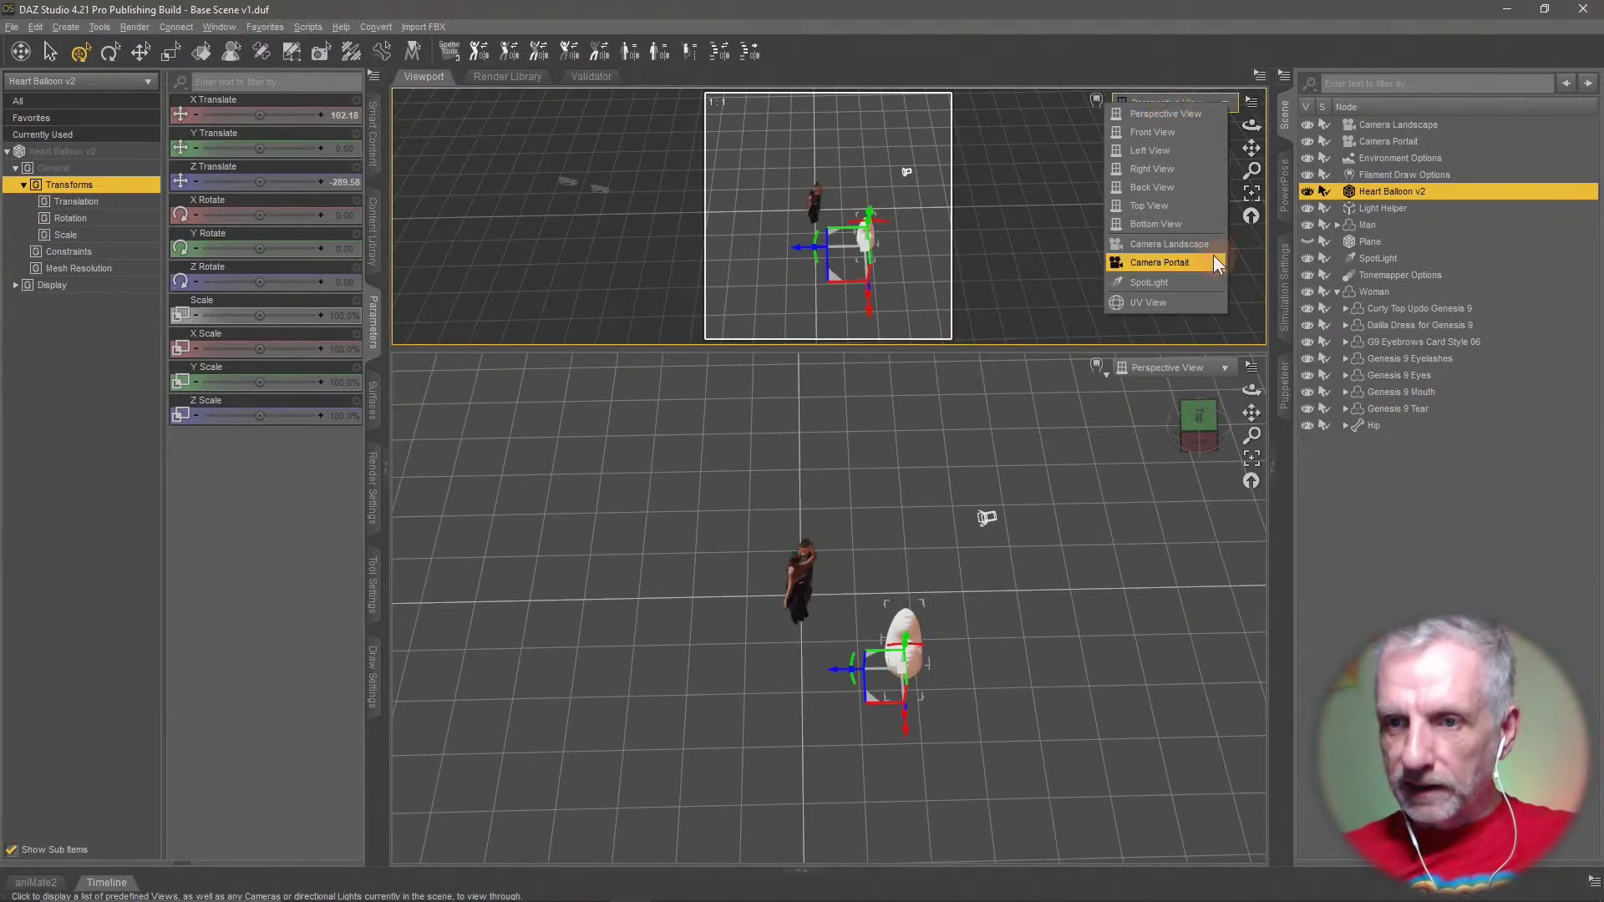
{"action": "left_click", "coordinate": [1213, 244]}
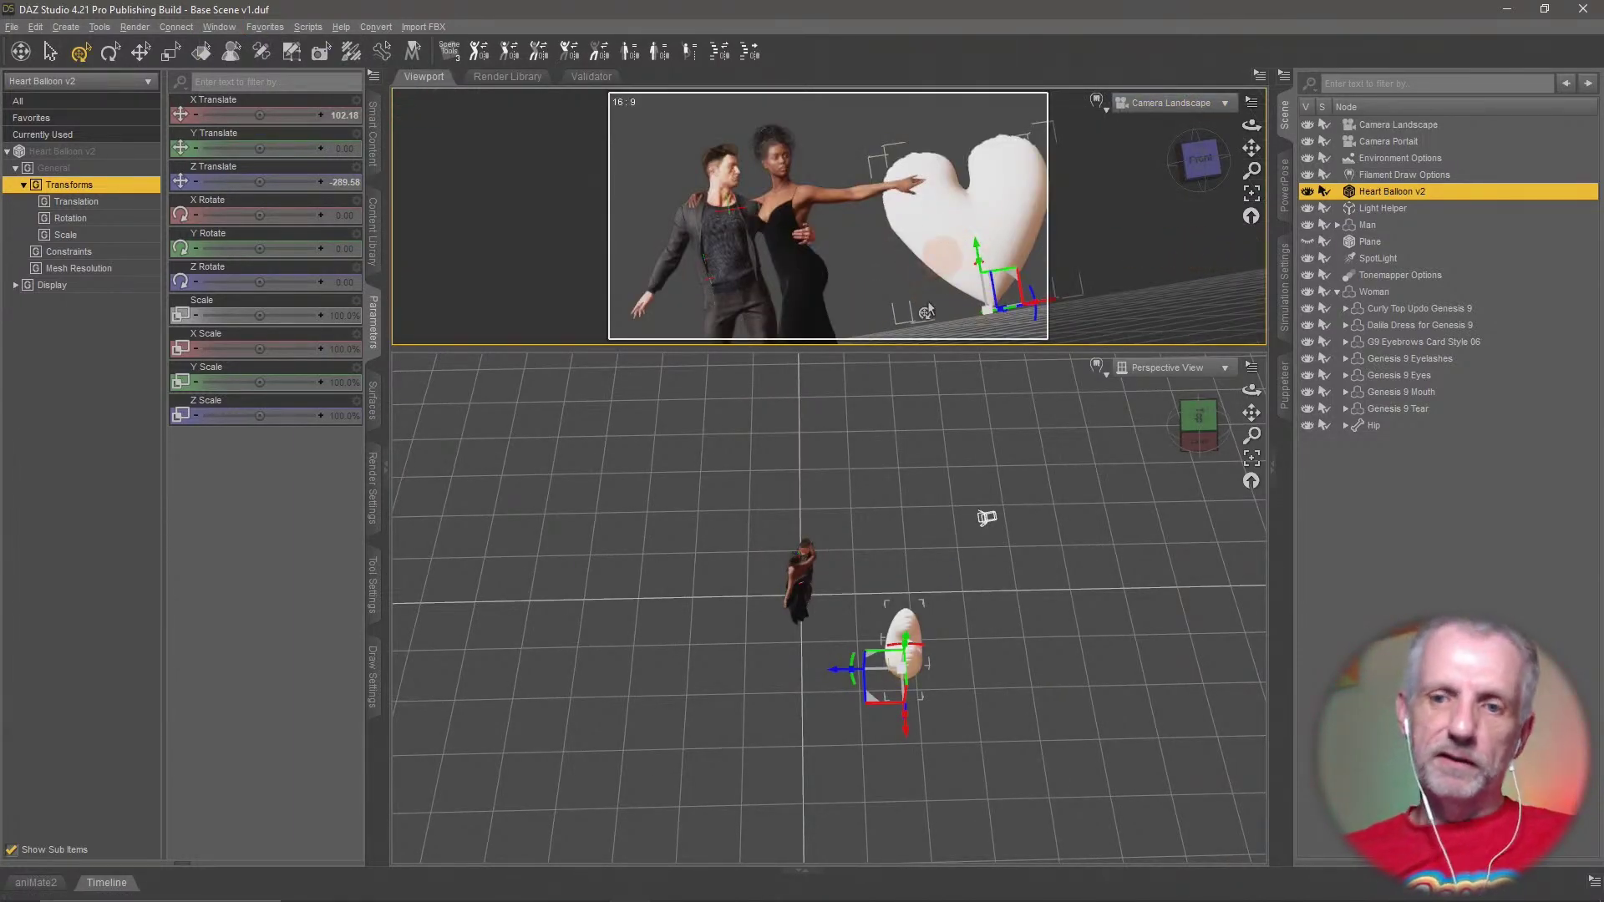
Scale the heart balloon to 35% and move it to X 109.01, Y 78.88, beyond the woman's outstretched hand
{"action": "left_click_drag", "start_coordinate": [758, 637], "coordinate": [897, 489], "text": "alt"}
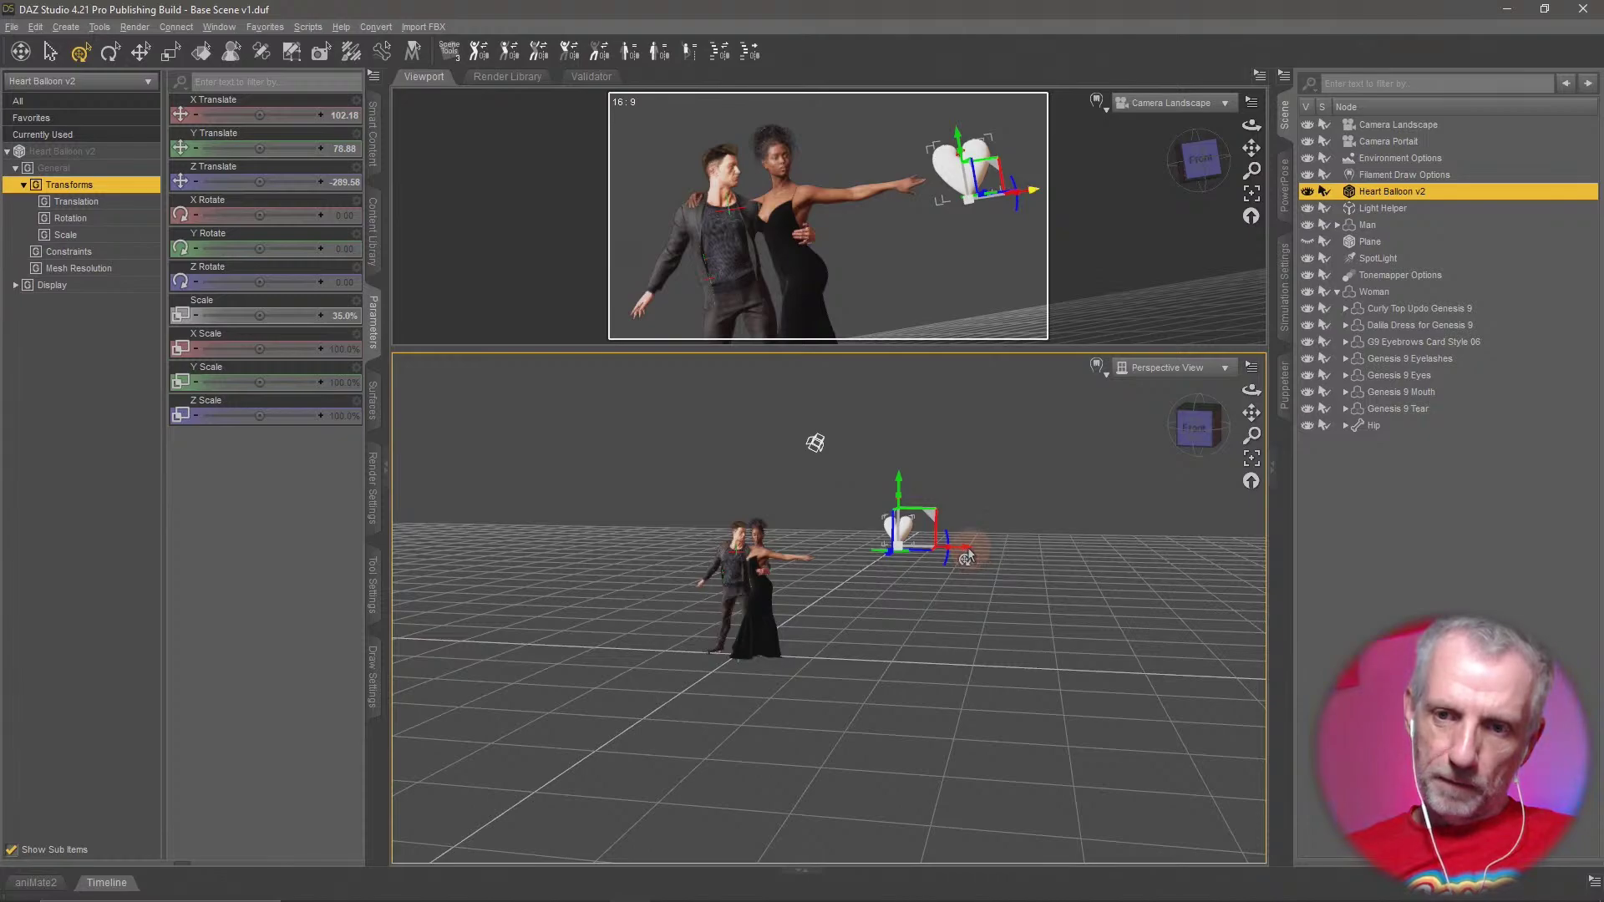
{"action": "left_click_drag", "start_coordinate": [967, 557], "coordinate": [893, 616]}
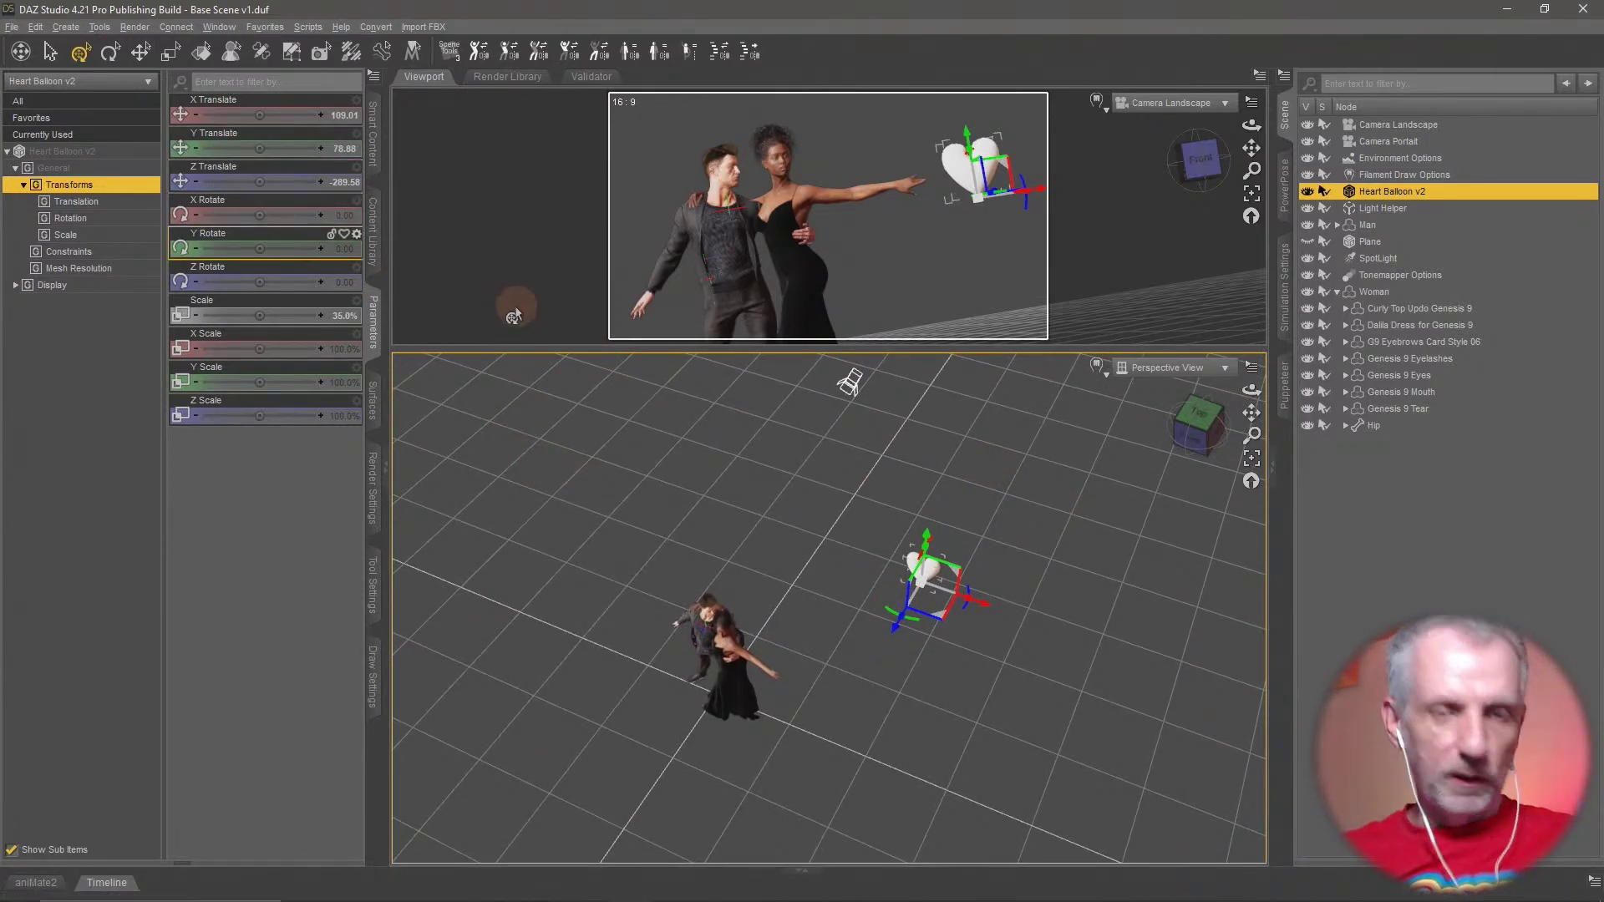
{"action": "left_click_drag", "start_coordinate": [992, 614], "coordinate": [984, 560], "text": "alt"}
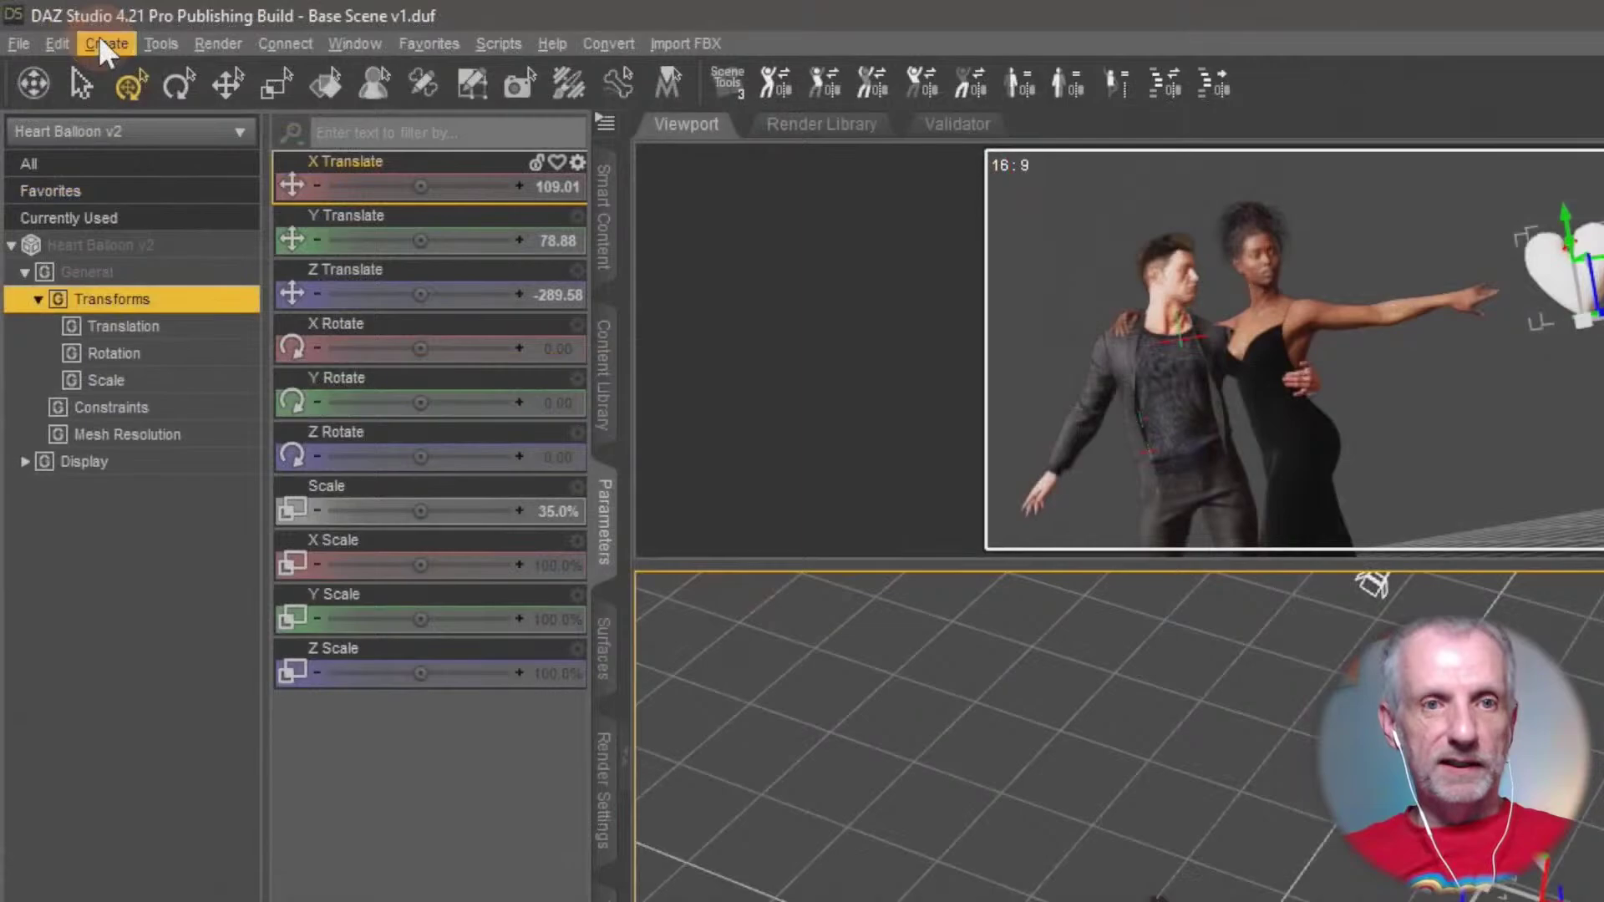
Create 5 node instances of the heart balloon with the default settings applied
{"action": "left_click", "coordinate": [64, 28]}
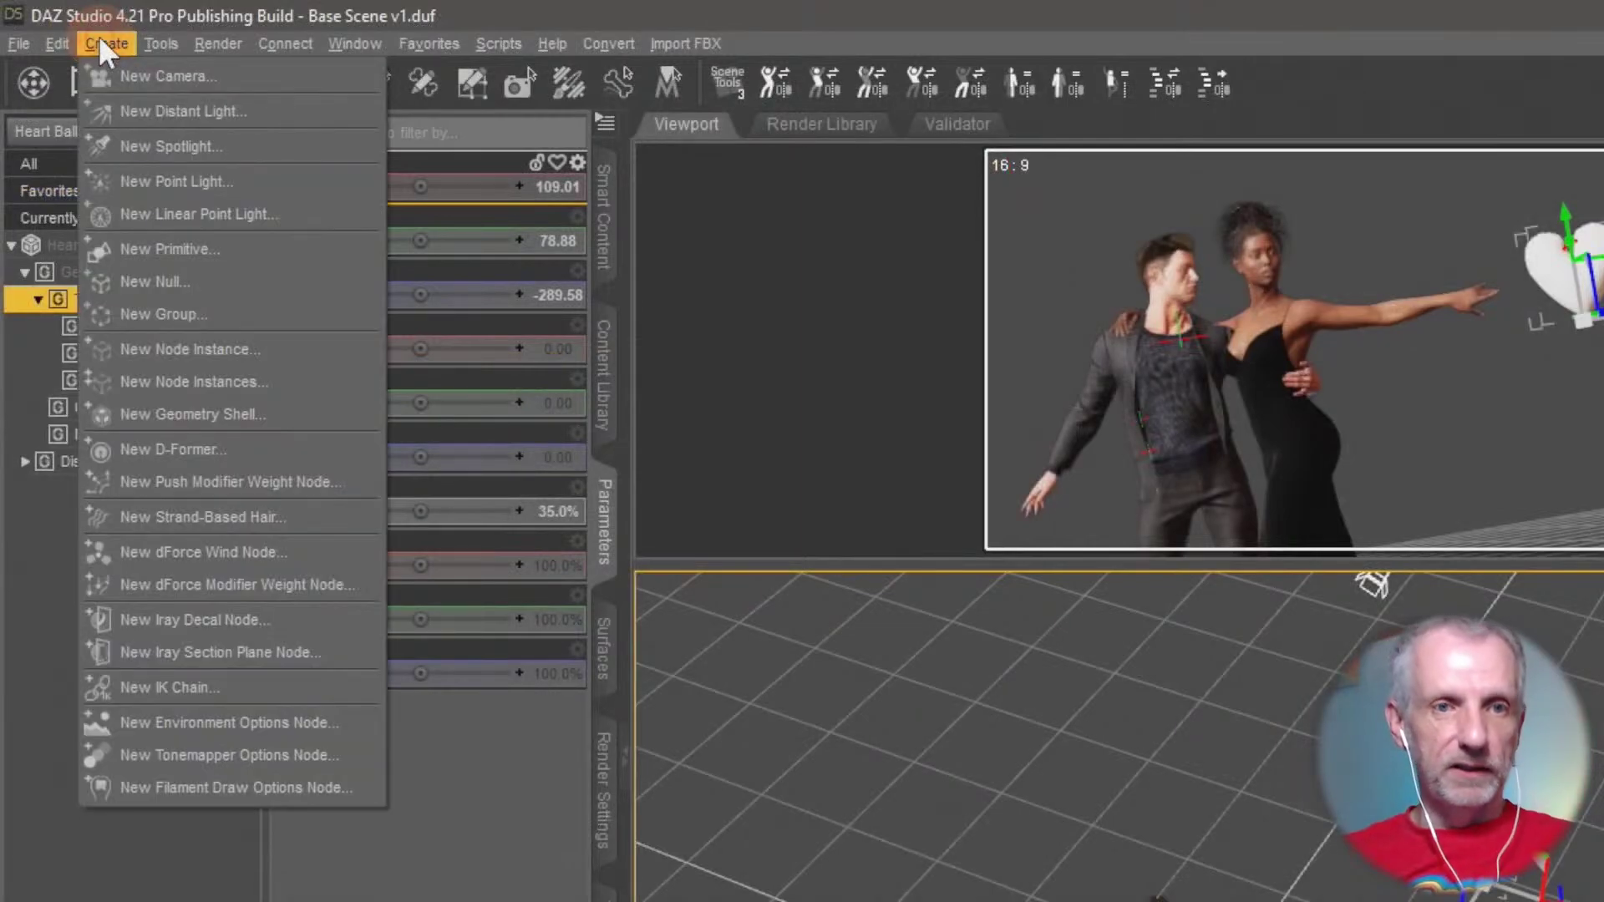
{"action": "left_click", "coordinate": [286, 390]}
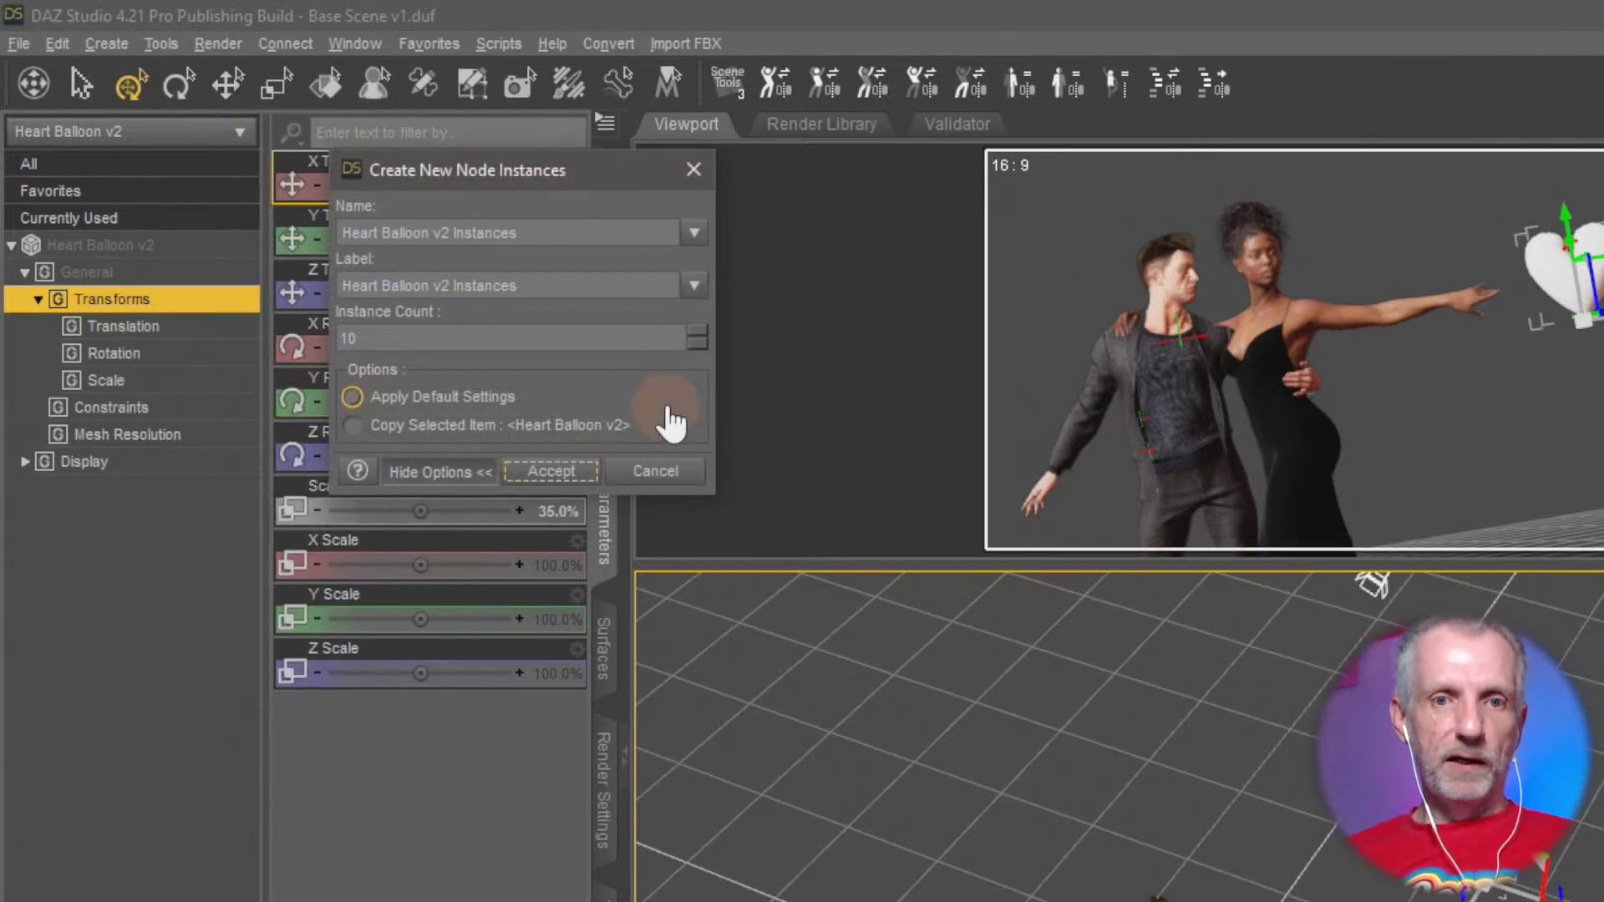
{"action": "double_click", "coordinate": [344, 339]}
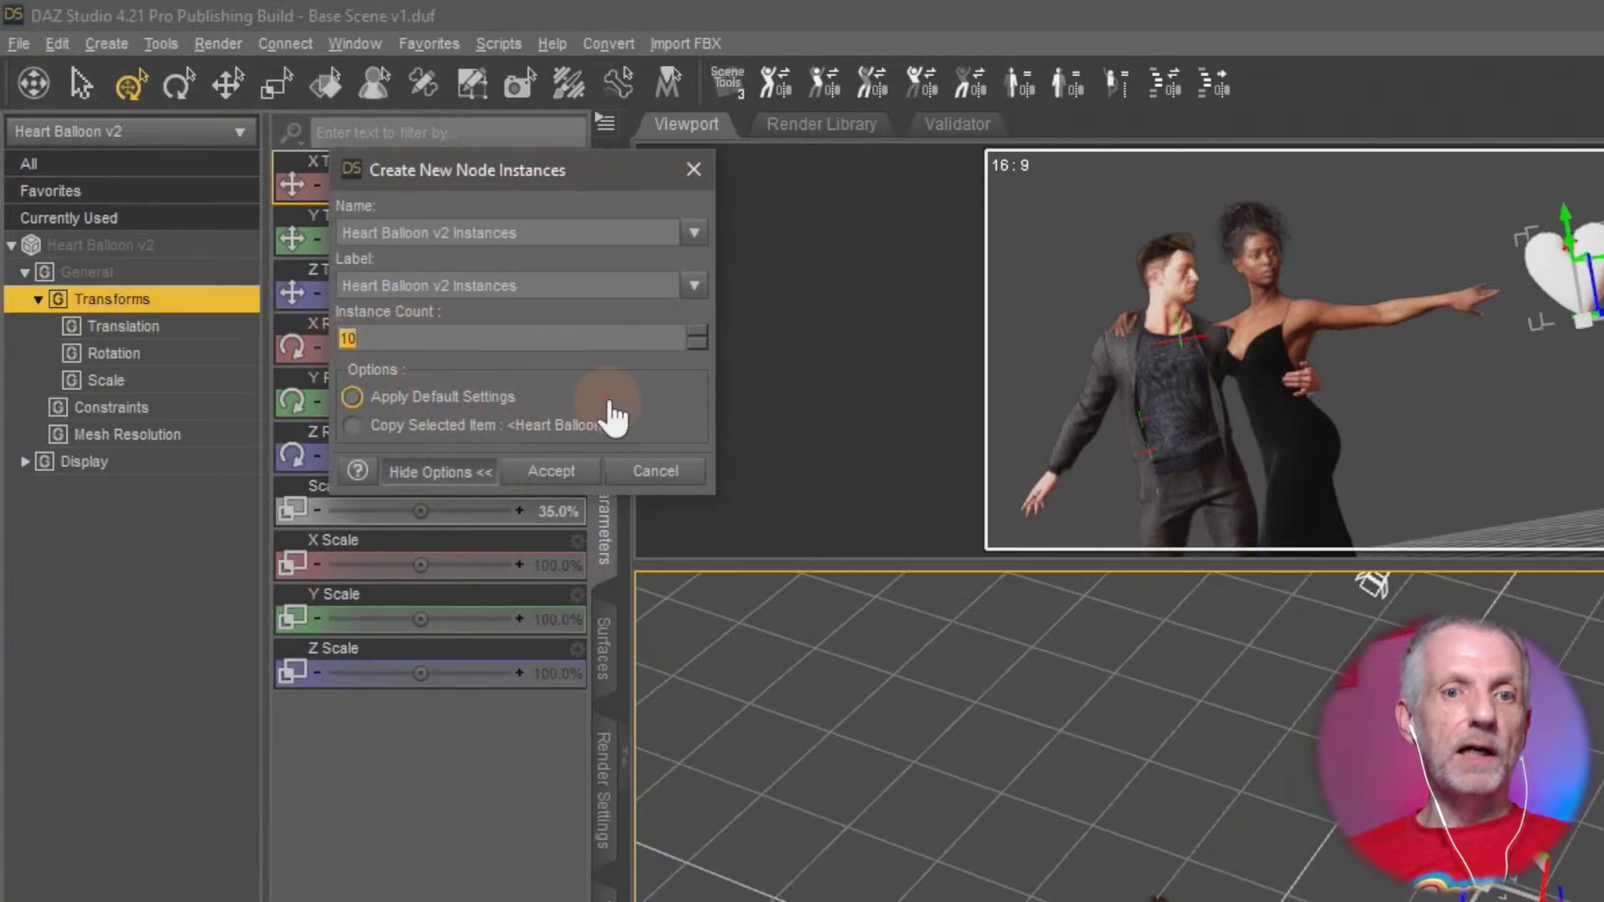
{"action": "left_click", "coordinate": [504, 389]}
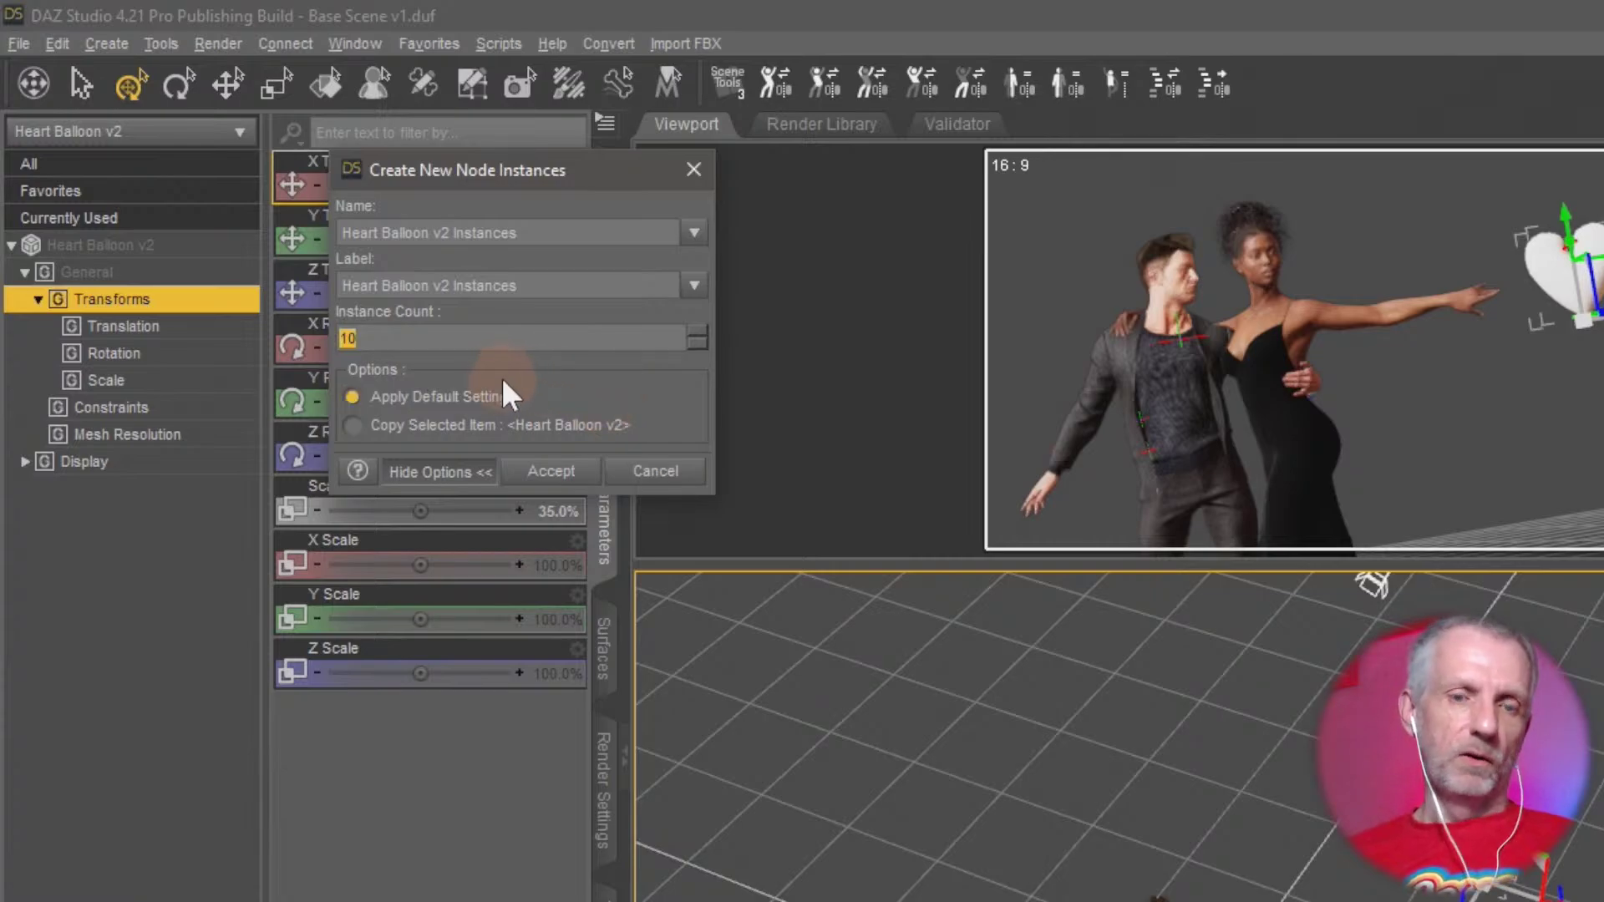
{"action": "left_click", "coordinate": [547, 400]}
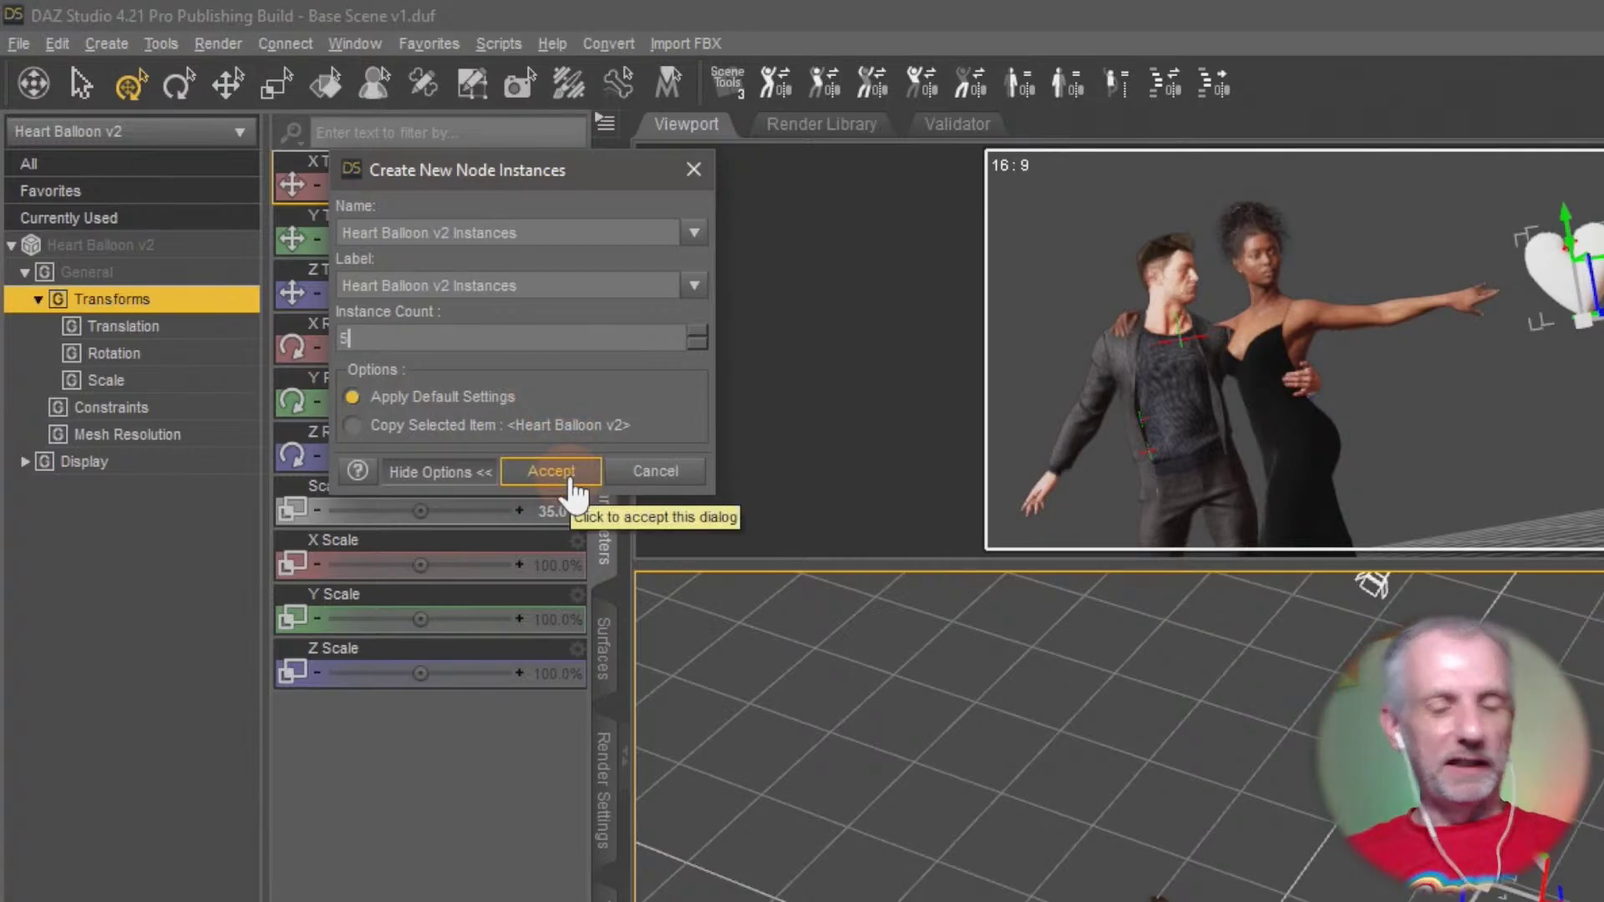
{"action": "left_click", "coordinate": [551, 472]}
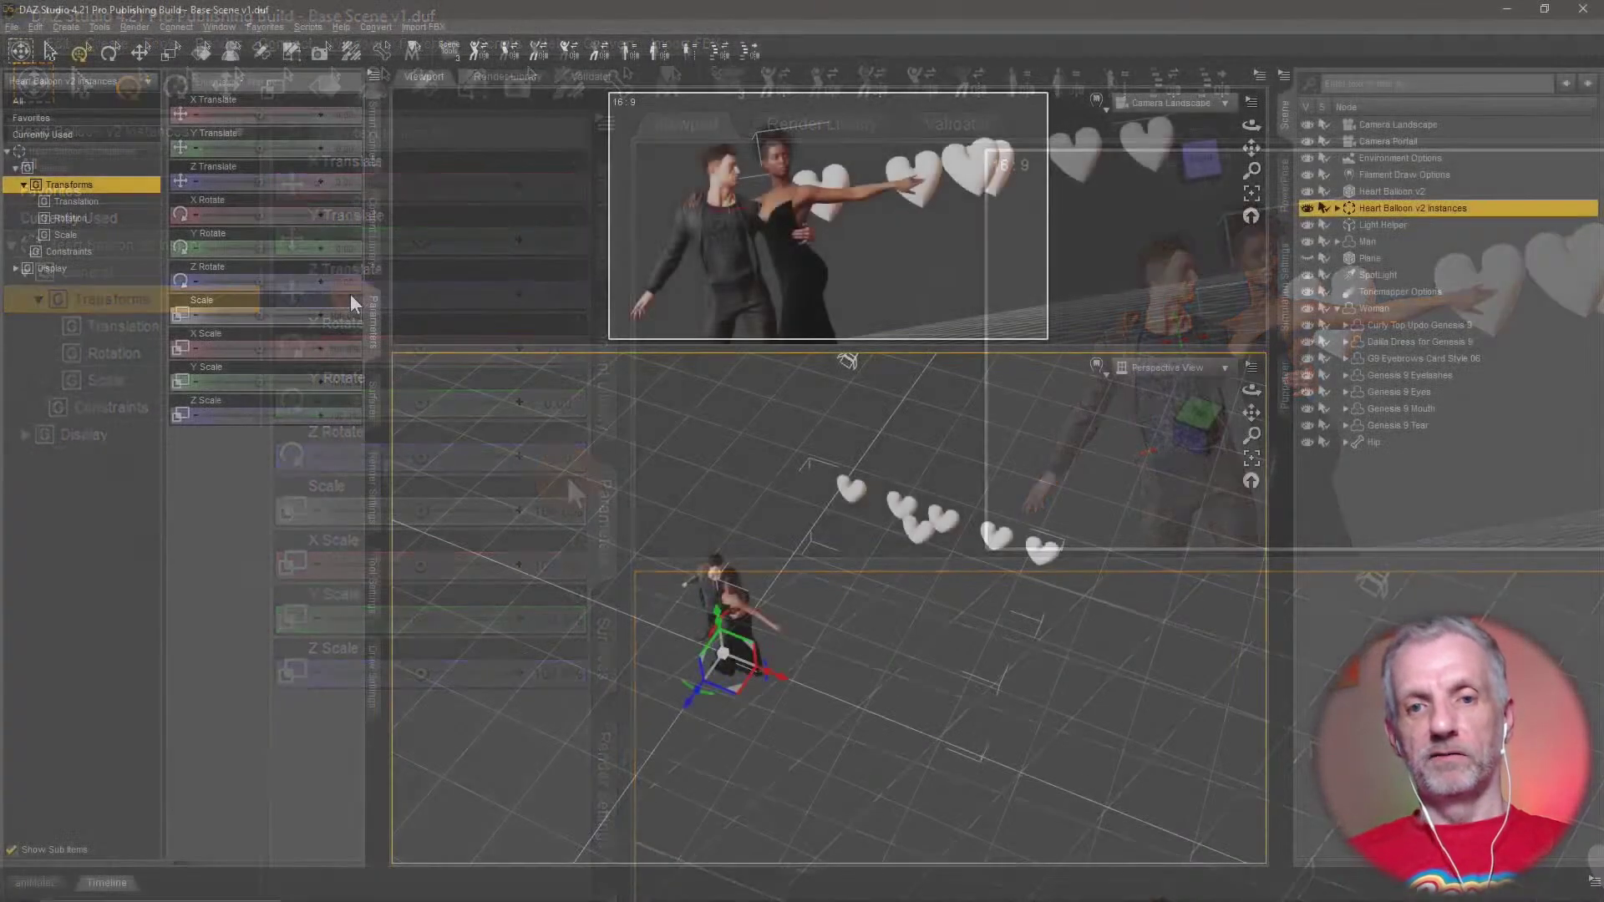
{"action": "mouse_move", "coordinate": [1009, 563]}
{"action": "left_mouse_down", "text": "alt"}
{"action": "mouse_move", "coordinate": [908, 373]}
{"action": "mouse_move", "coordinate": [993, 547]}
{"action": "mouse_move", "coordinate": [1036, 575]}
{"action": "left_mouse_up", "text": "alt"}
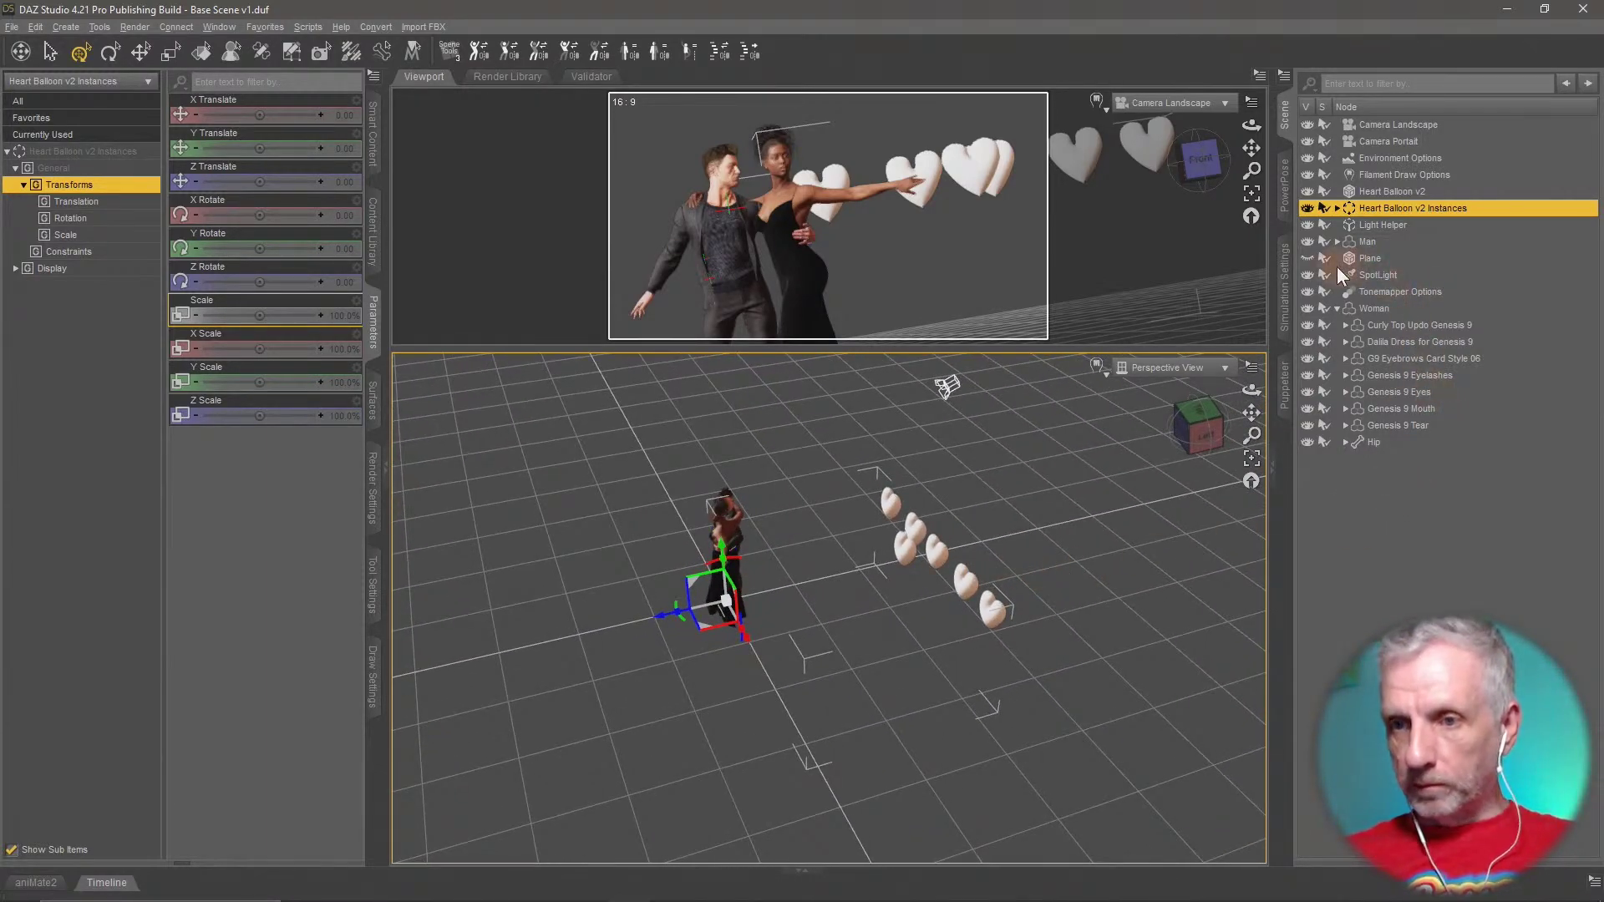
Move heart balloon instance (5) below the row to X 112.89, Y 29.10, Z -244.19, turning it to -16.56 on Y
{"action": "left_click", "coordinate": [1337, 309]}
{"action": "left_click", "coordinate": [1338, 208]}
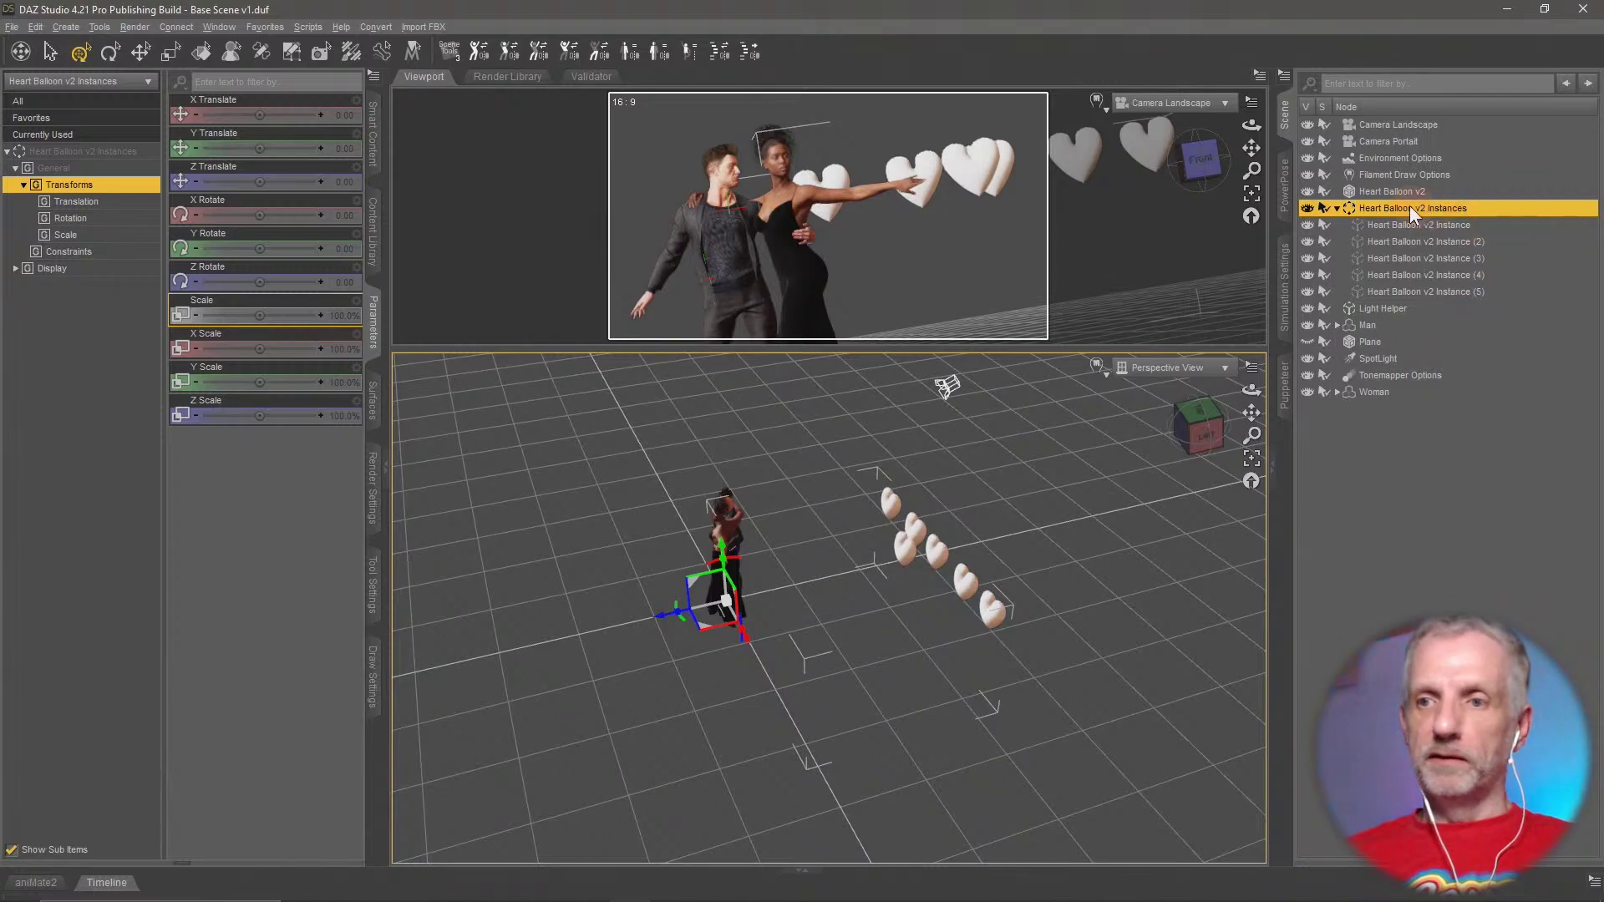
{"action": "left_click", "coordinate": [1409, 192]}
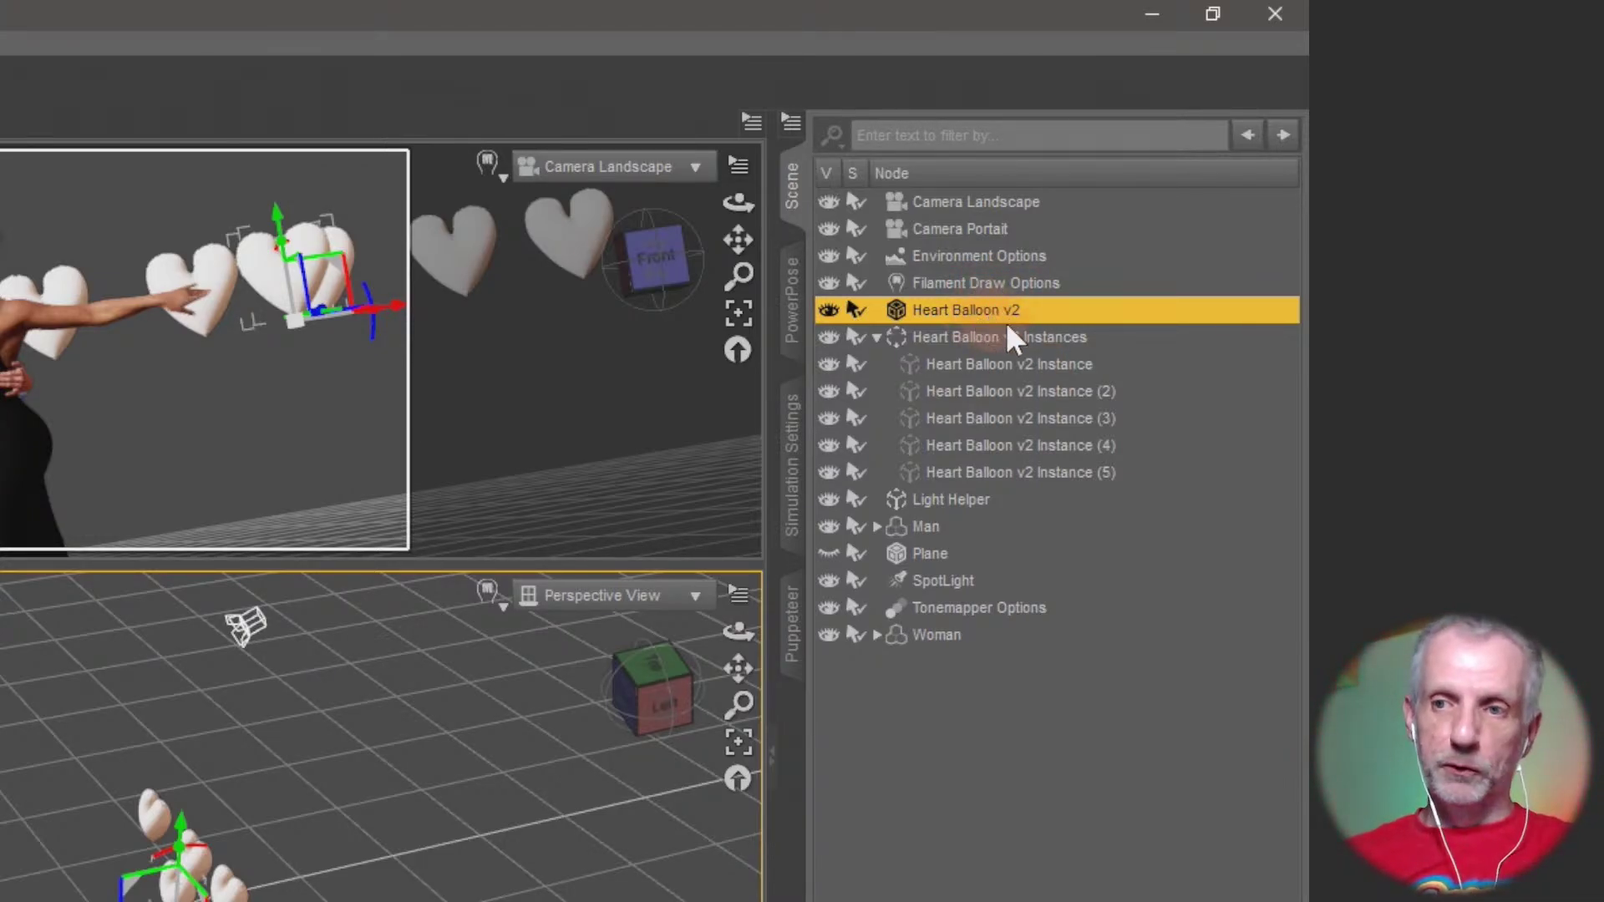
{"action": "left_click", "coordinate": [1020, 473]}
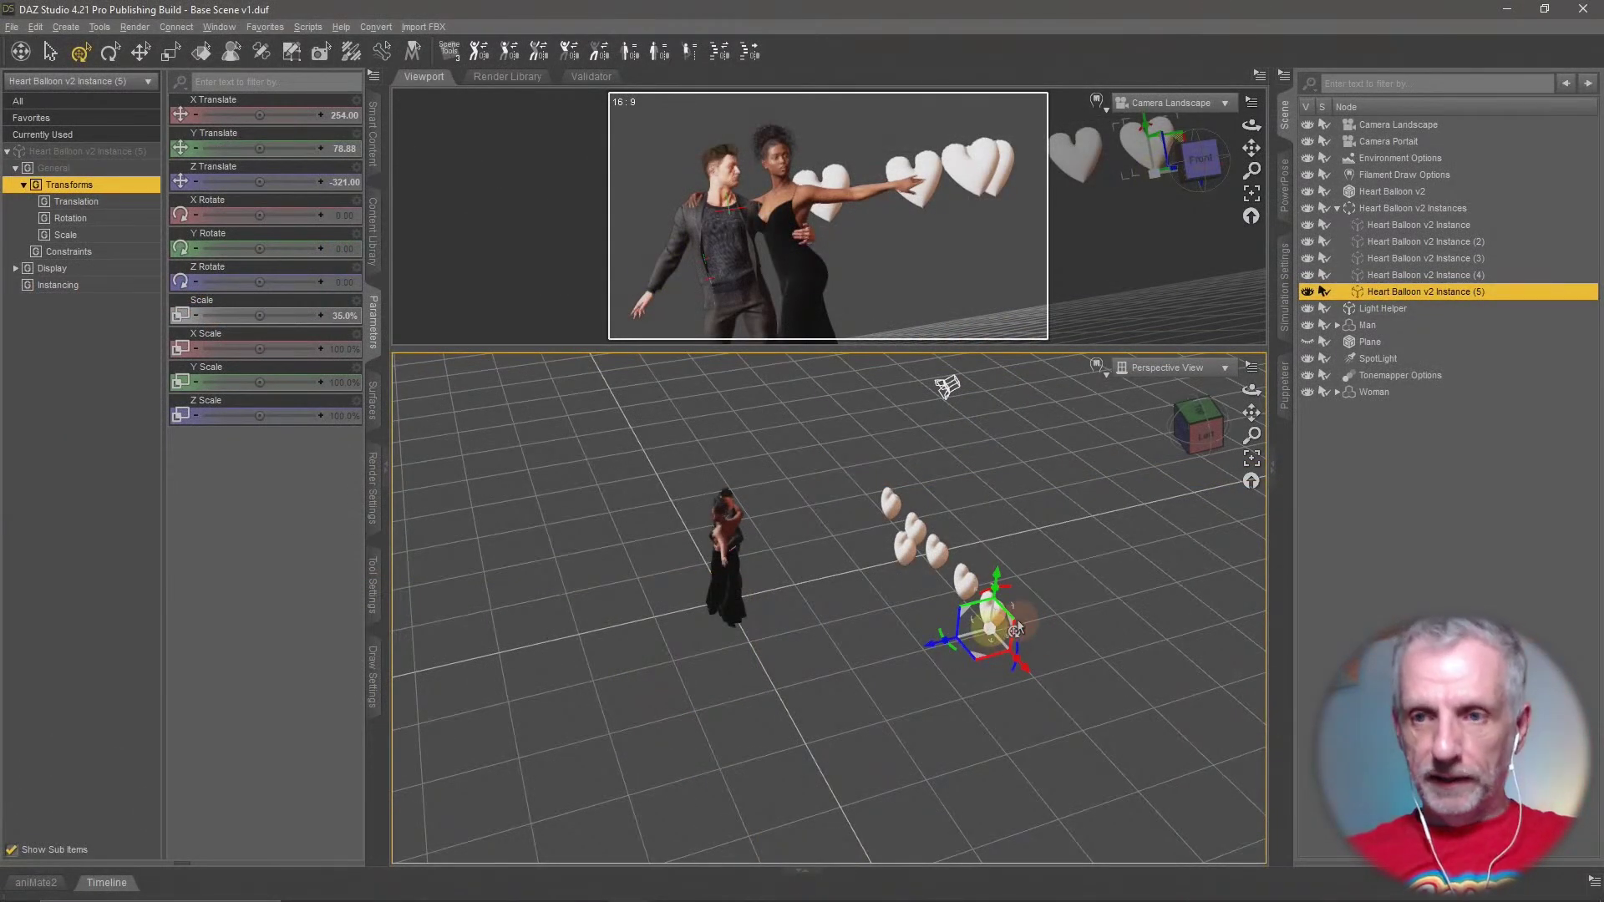
{"action": "left_click_drag", "start_coordinate": [995, 583], "coordinate": [995, 620]}
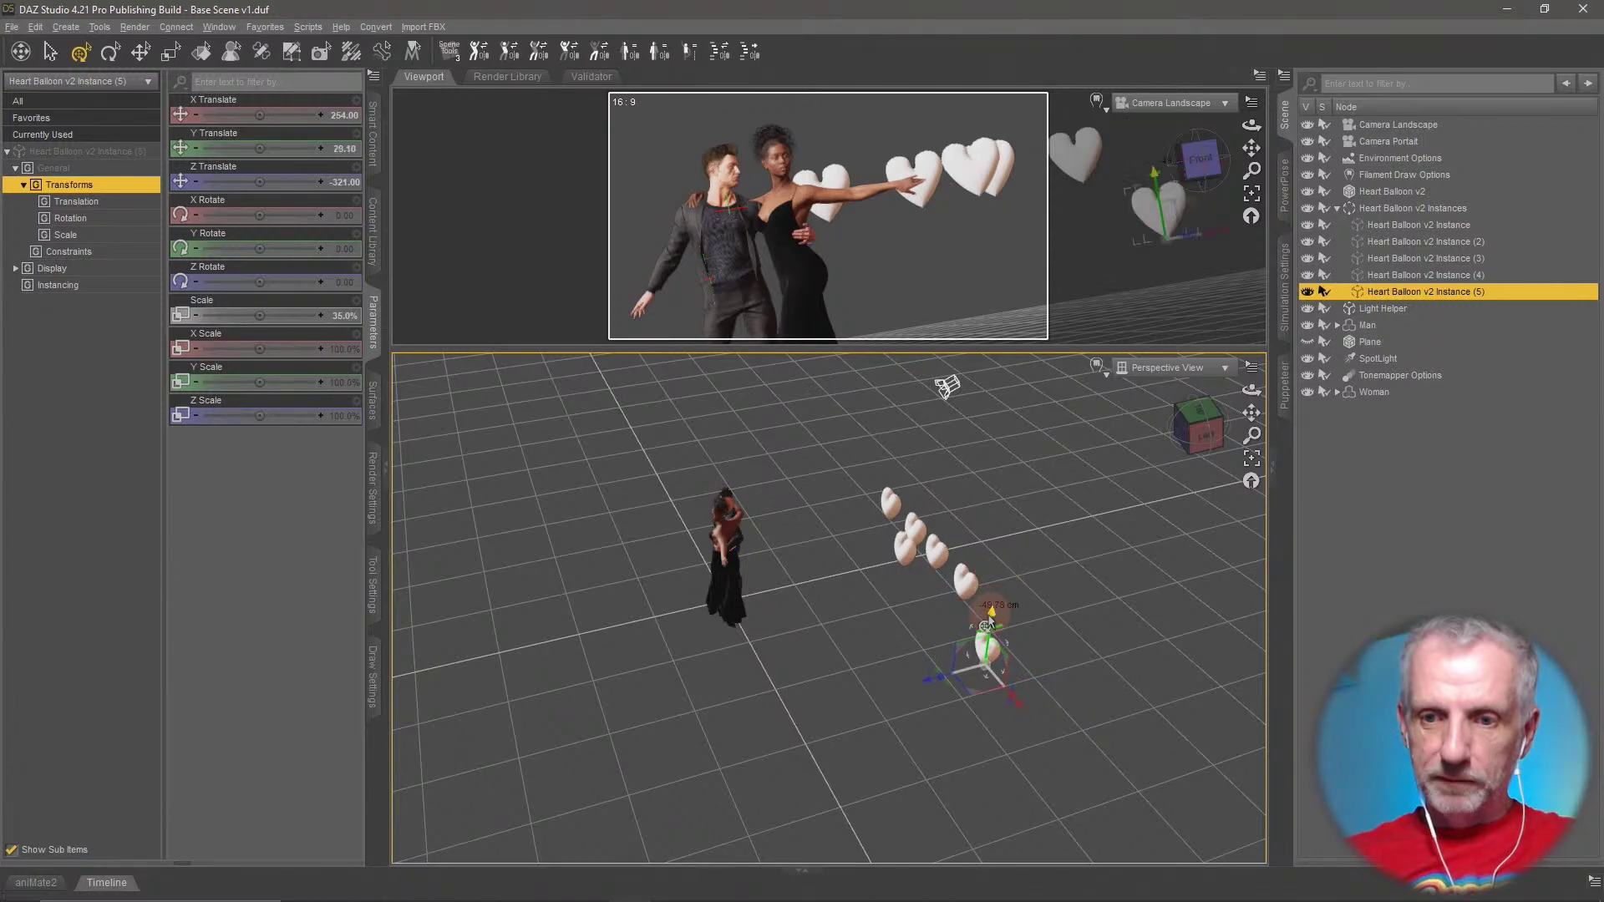
{"action": "left_click_drag", "start_coordinate": [921, 743], "coordinate": [920, 742], "text": "ctrl+alt"}
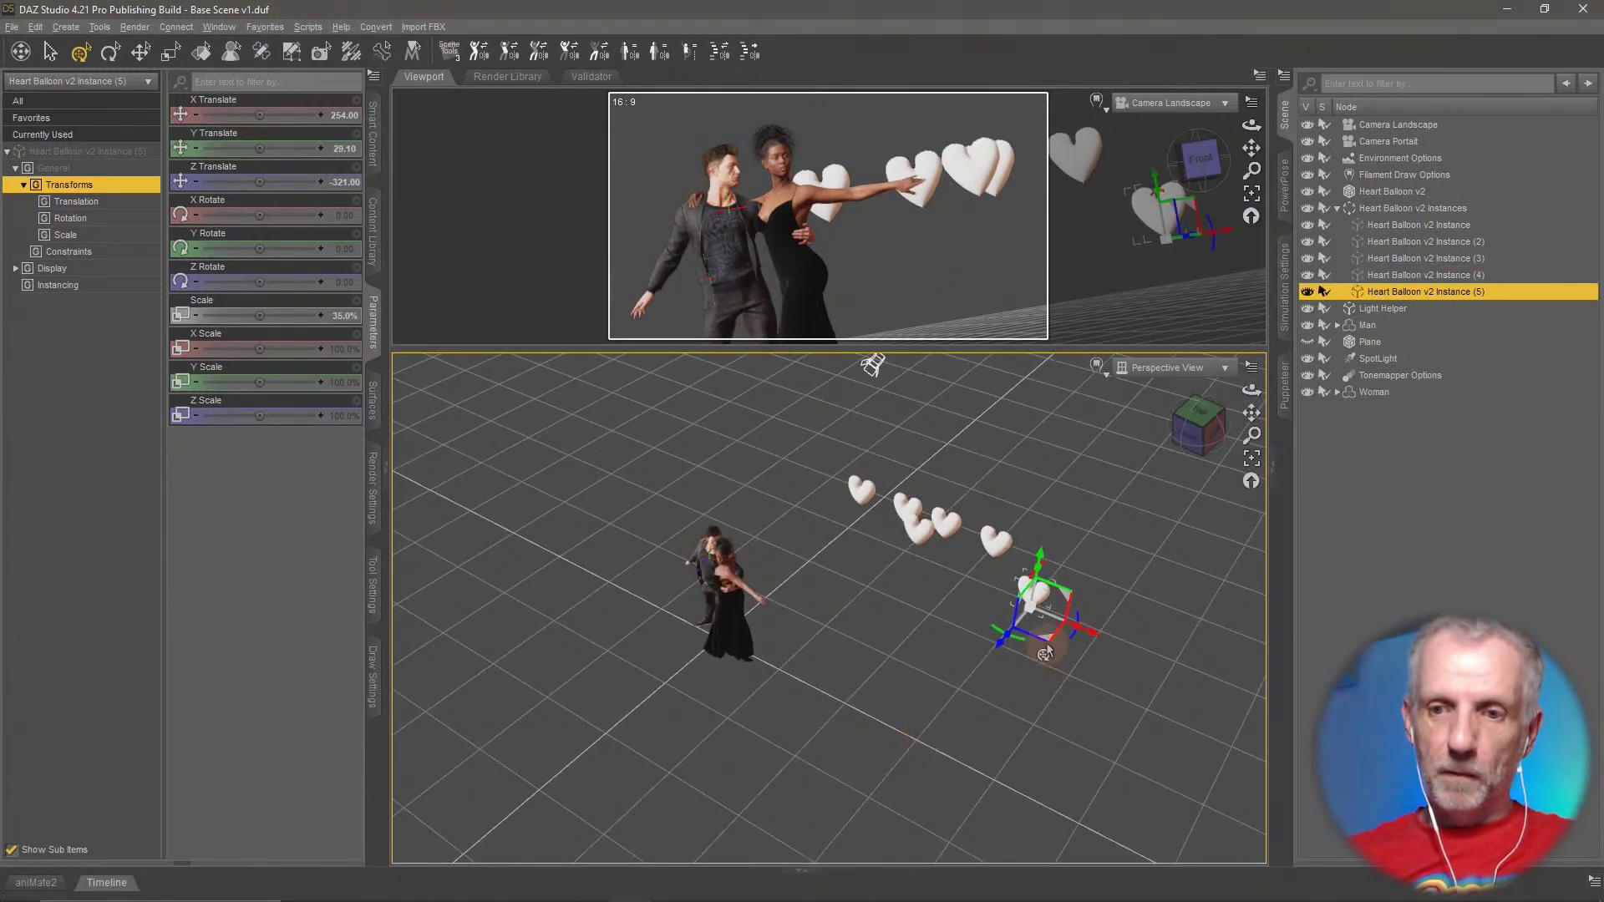
{"action": "left_click_drag", "start_coordinate": [1045, 644], "coordinate": [869, 637]}
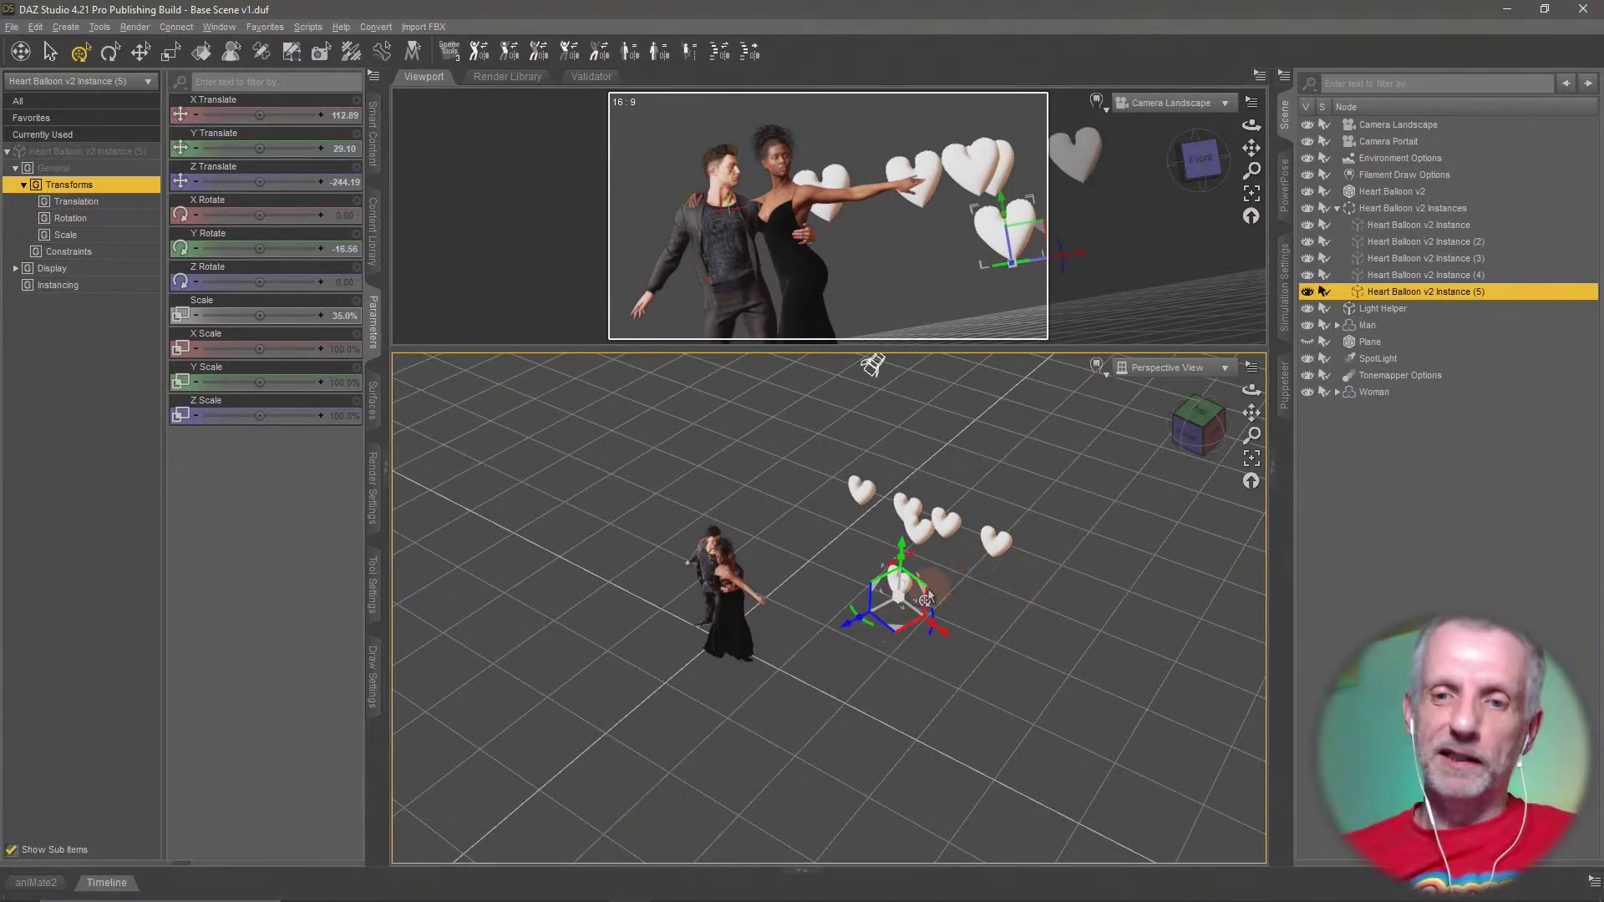
Scale heart balloon instance (5) to 23.8%, tilt it to -34.79 on Z and lower it to X 81.98, Y 2.56
{"action": "middle_click_drag", "start_coordinate": [934, 589], "coordinate": [926, 584]}
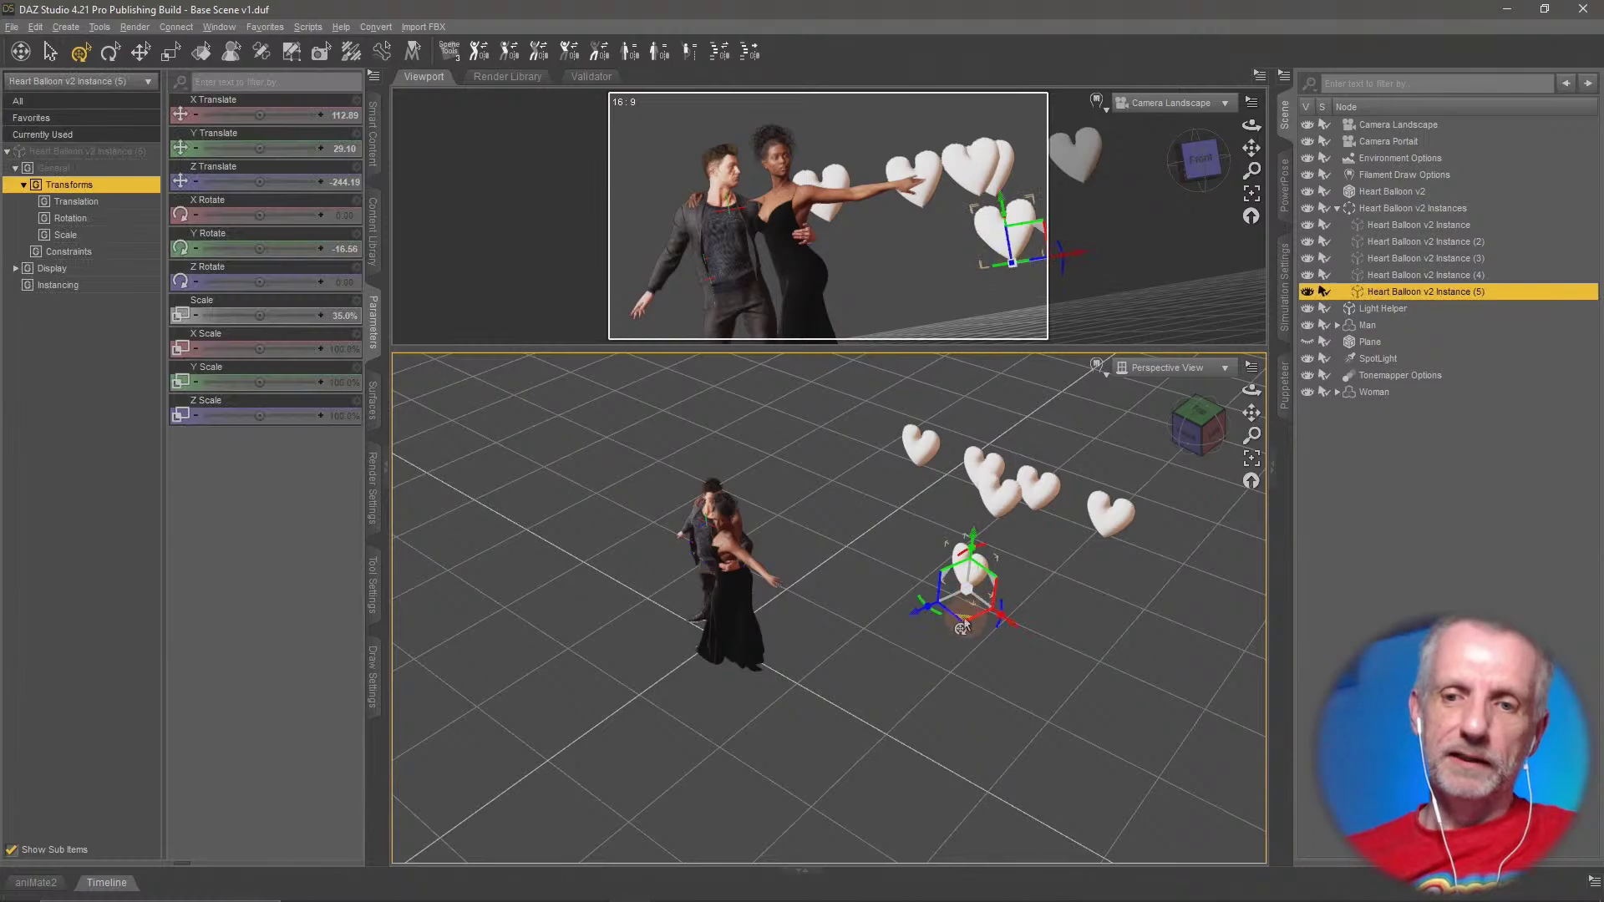
{"action": "left_click_drag", "start_coordinate": [963, 629], "coordinate": [941, 589]}
{"action": "middle_click_drag", "start_coordinate": [929, 621], "coordinate": [930, 623]}
{"action": "left_click_drag", "start_coordinate": [986, 579], "coordinate": [984, 566]}
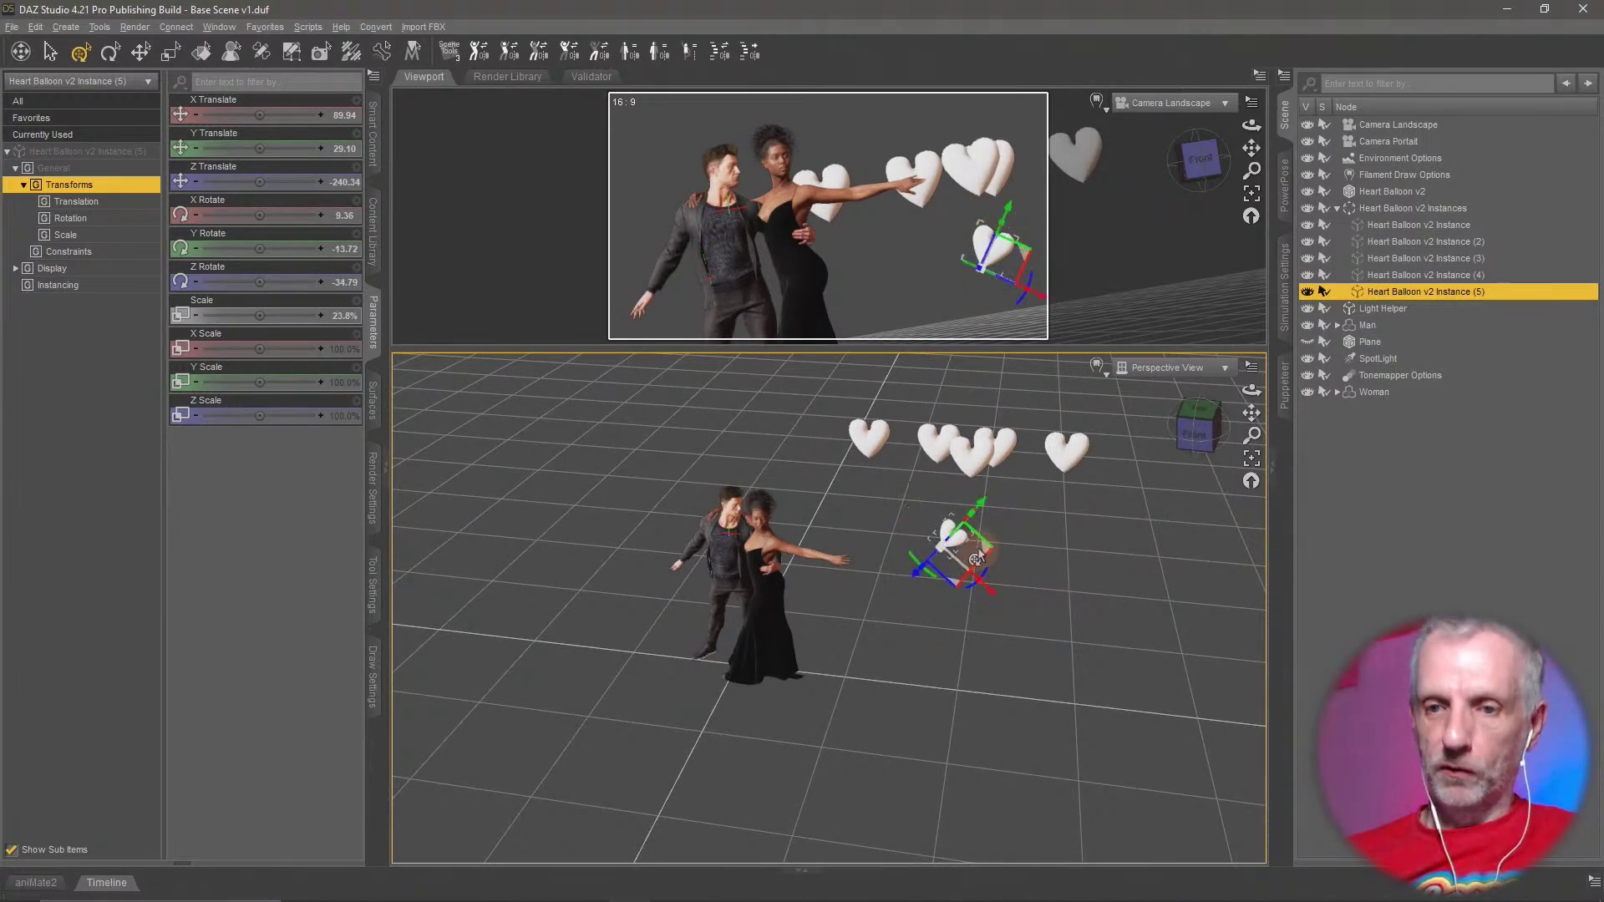
{"action": "left_click", "coordinate": [961, 570]}
{"action": "left_click", "coordinate": [957, 543]}
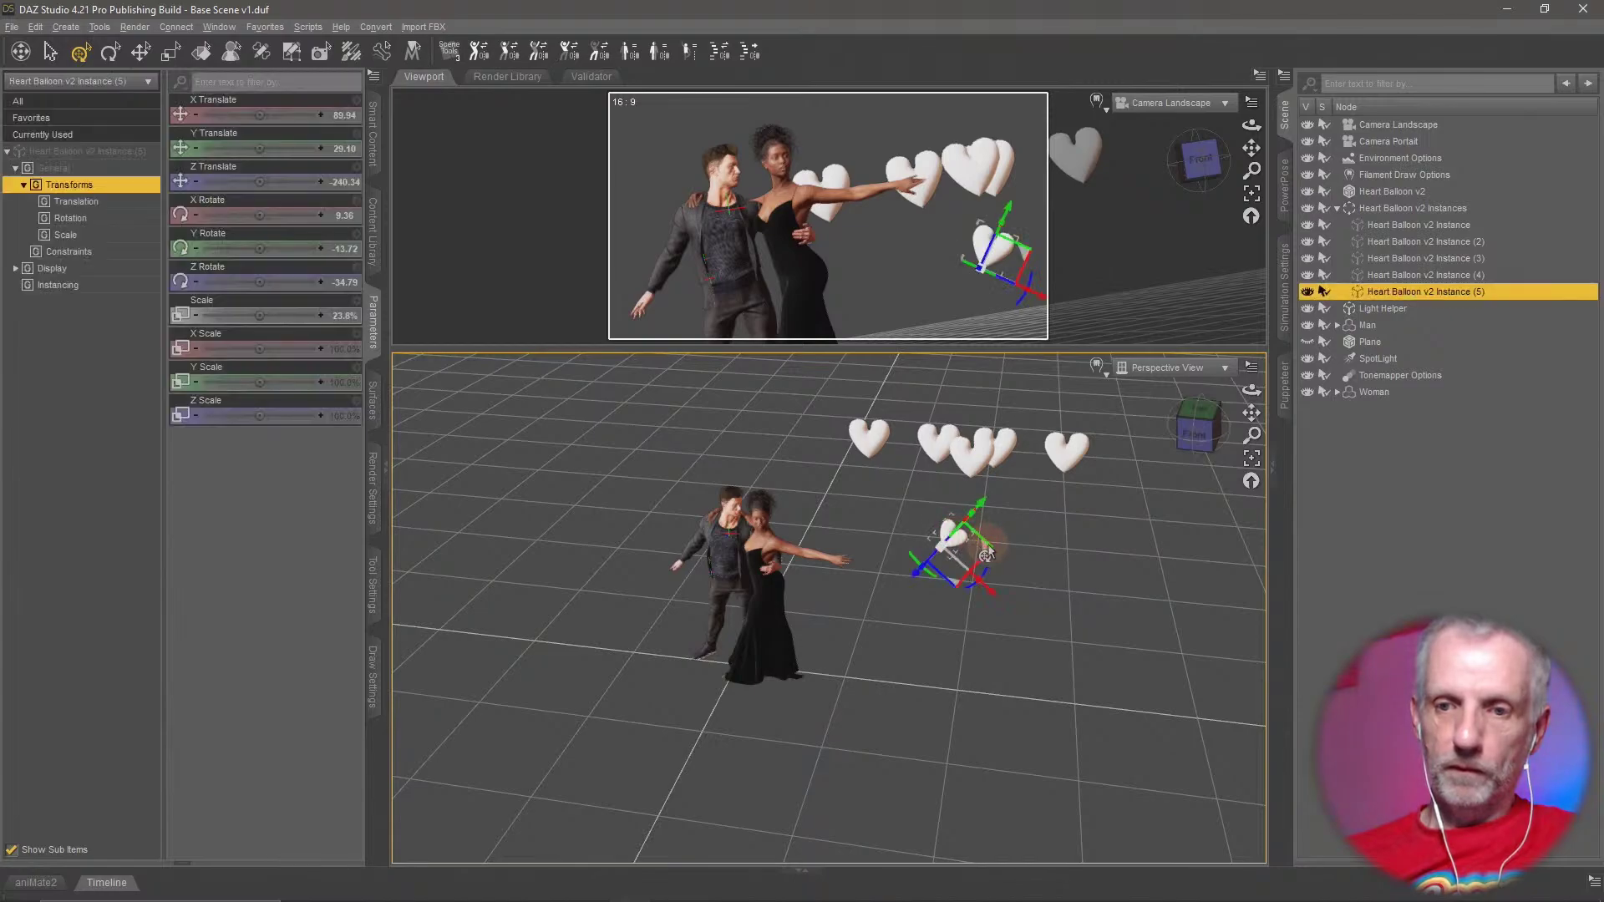
{"action": "left_click_drag", "start_coordinate": [984, 555], "coordinate": [973, 582]}
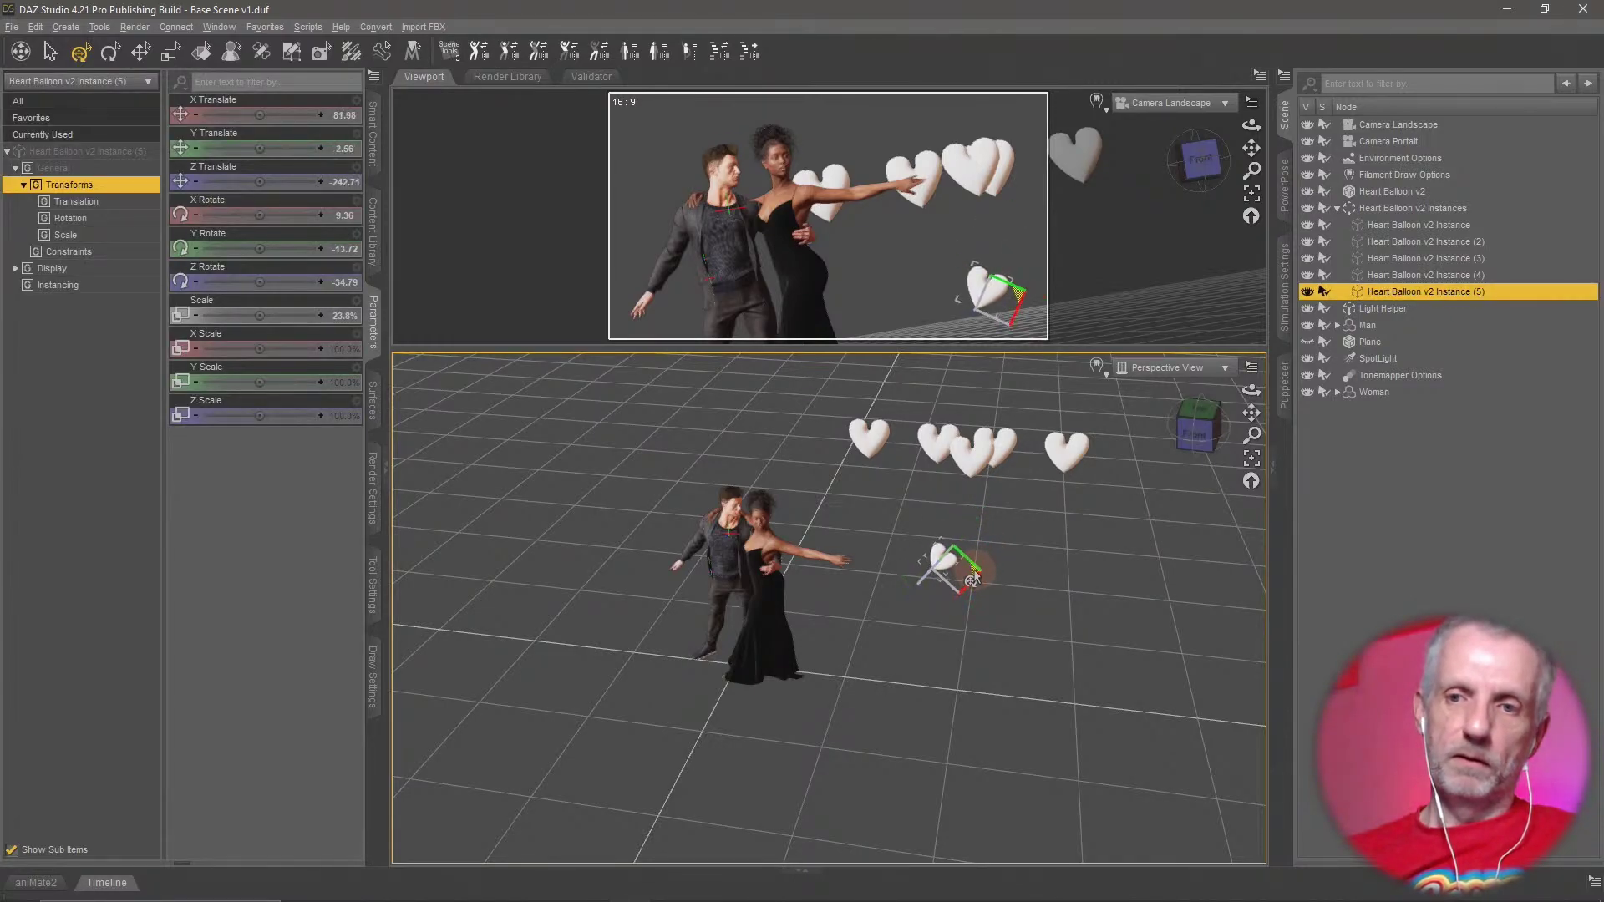
Move heart balloon instance (4) lower and farther back to X 80.88, Y 18.97, Z -459.02, and tilt it to 11.74 on Z
{"action": "left_click", "coordinate": [1068, 460]}
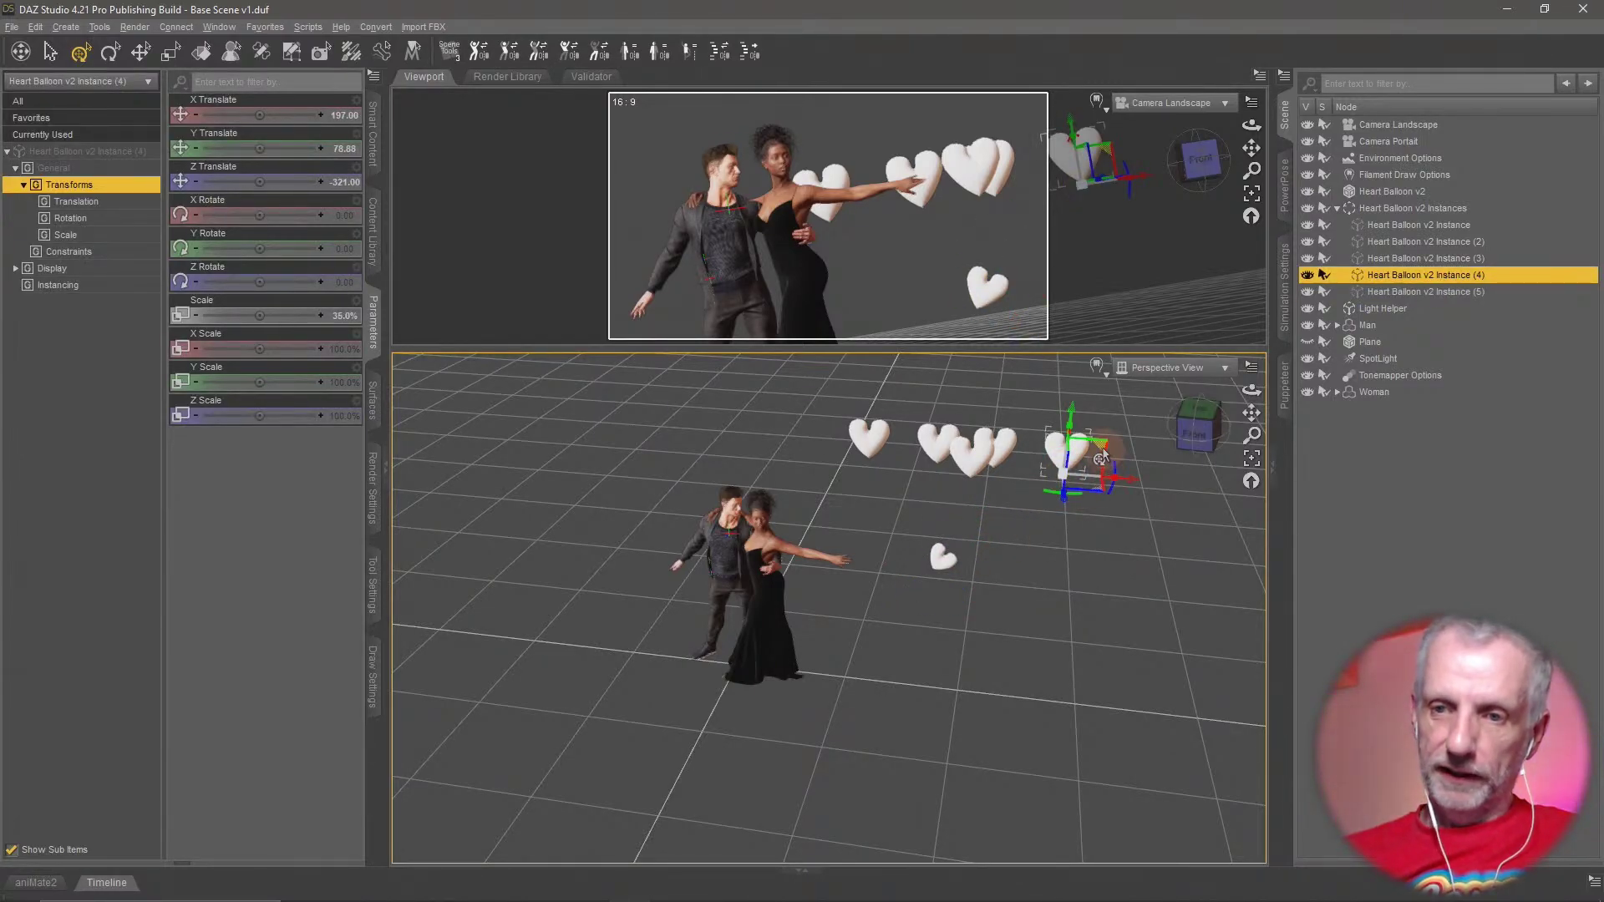
{"action": "left_click_drag", "start_coordinate": [1102, 458], "coordinate": [1015, 590]}
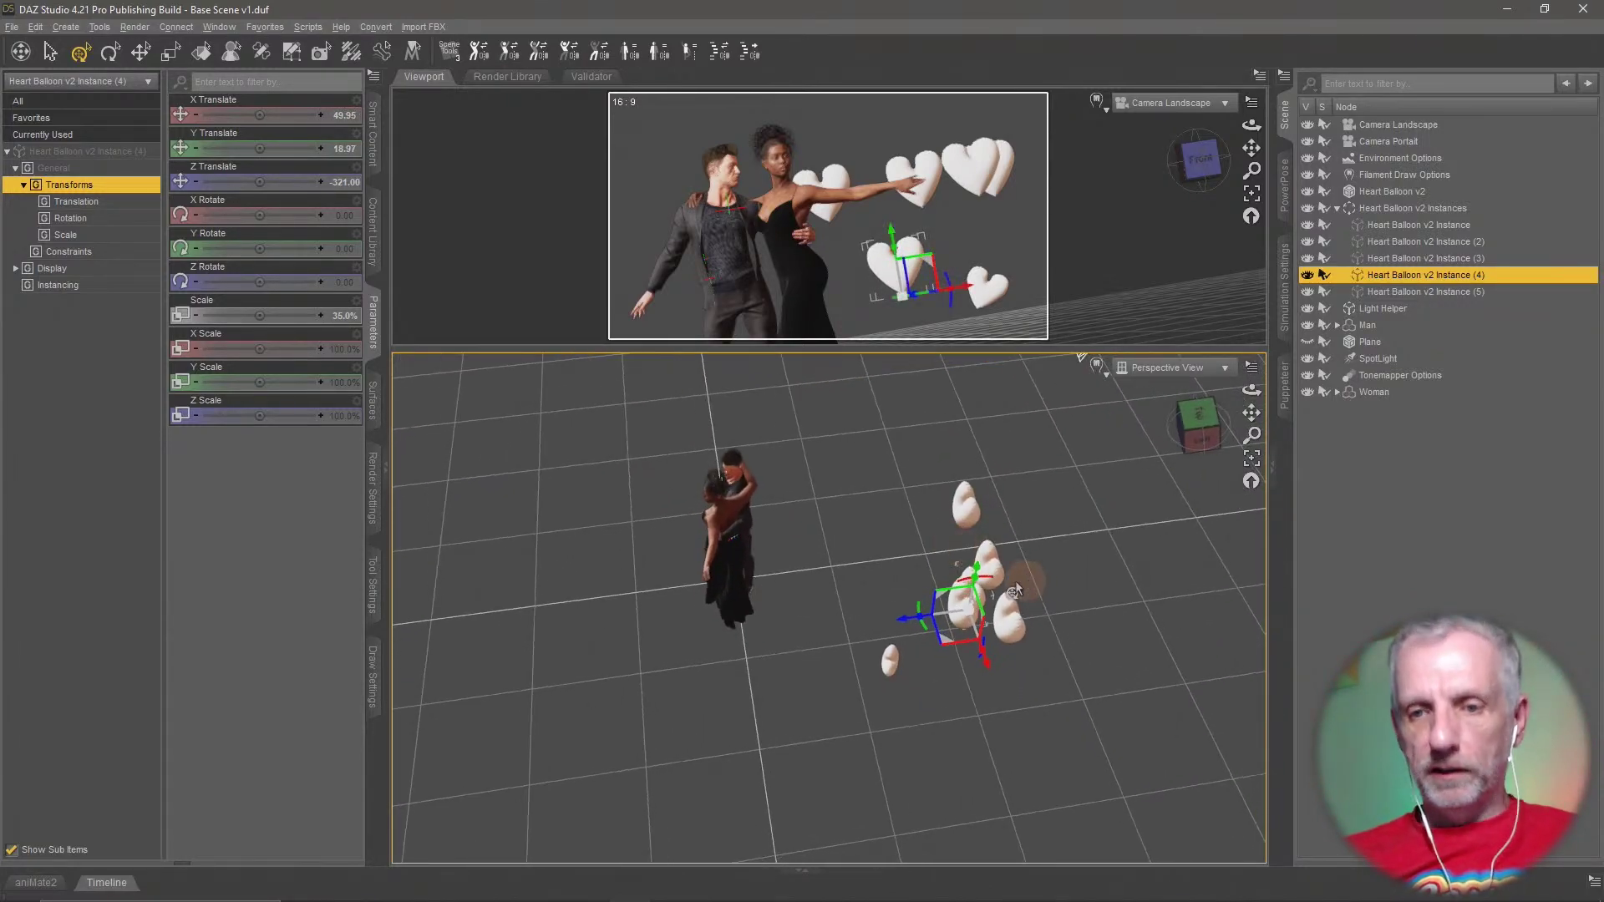
{"action": "left_click_drag", "start_coordinate": [911, 629], "coordinate": [1073, 673]}
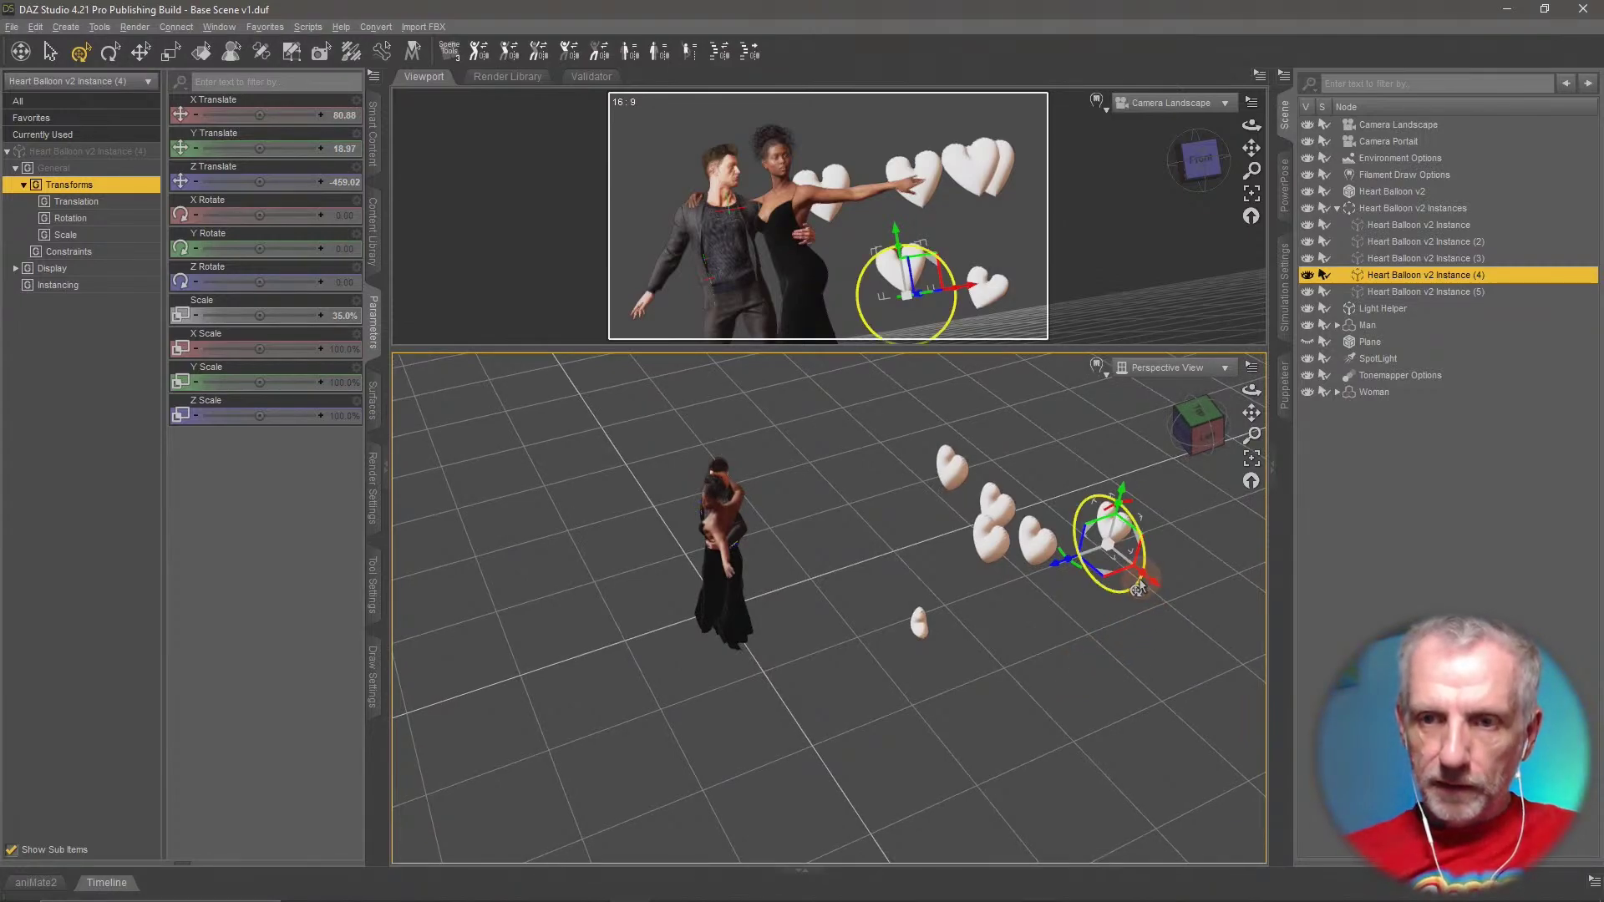
{"action": "left_click_drag", "start_coordinate": [1135, 592], "coordinate": [1115, 579]}
Move the first heart balloon instance back to X 67.44, Z -544.76 and tilt it to 16.32 on Z
{"action": "right_click_drag", "start_coordinate": [1115, 579], "coordinate": [1067, 580], "text": "alt"}
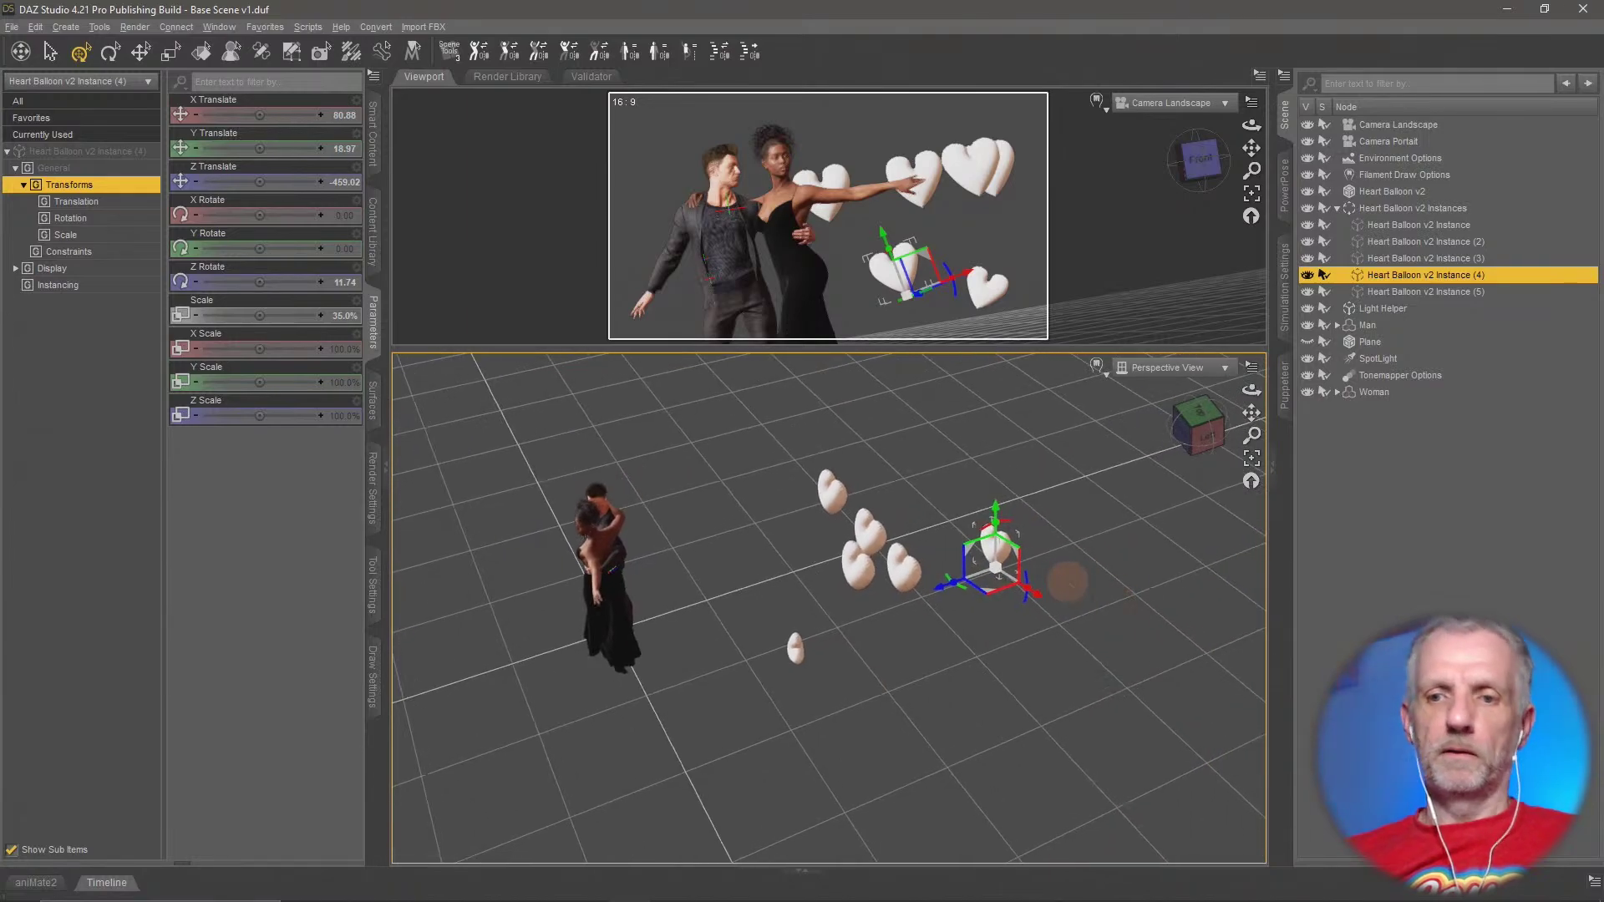
{"action": "left_click_drag", "start_coordinate": [1067, 580], "coordinate": [1132, 568], "text": "alt"}
{"action": "scroll", "coordinate": [1129, 570], "scroll_direction": "down", "scroll_amount": 3}
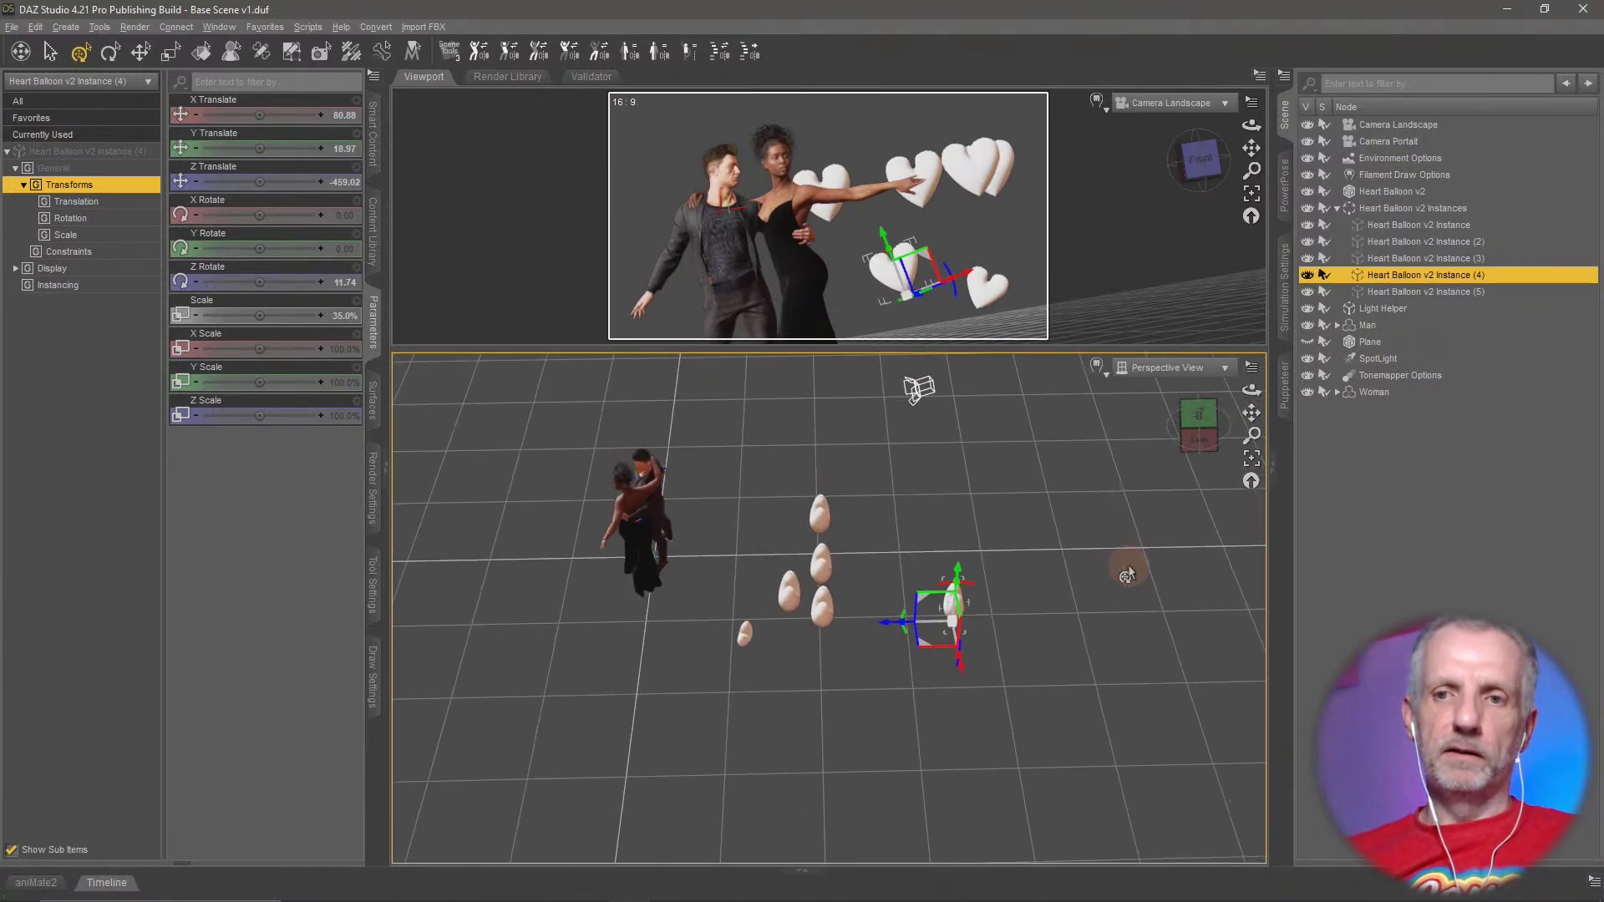
{"action": "right_click_drag", "start_coordinate": [1128, 571], "coordinate": [990, 614], "text": "alt"}
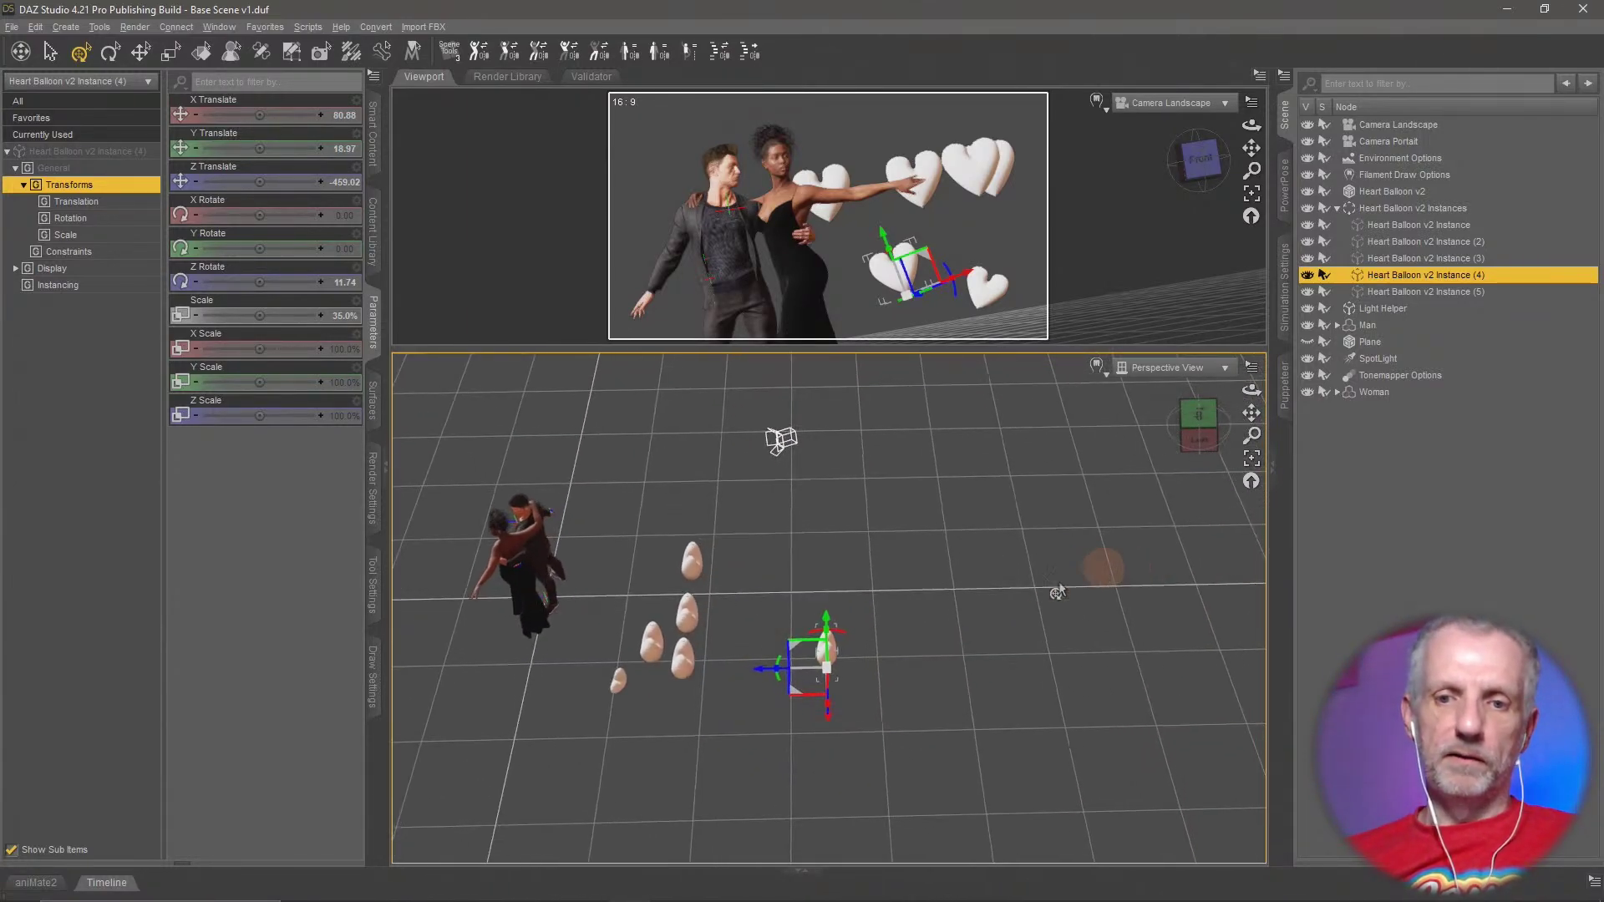
{"action": "left_click", "coordinate": [690, 559]}
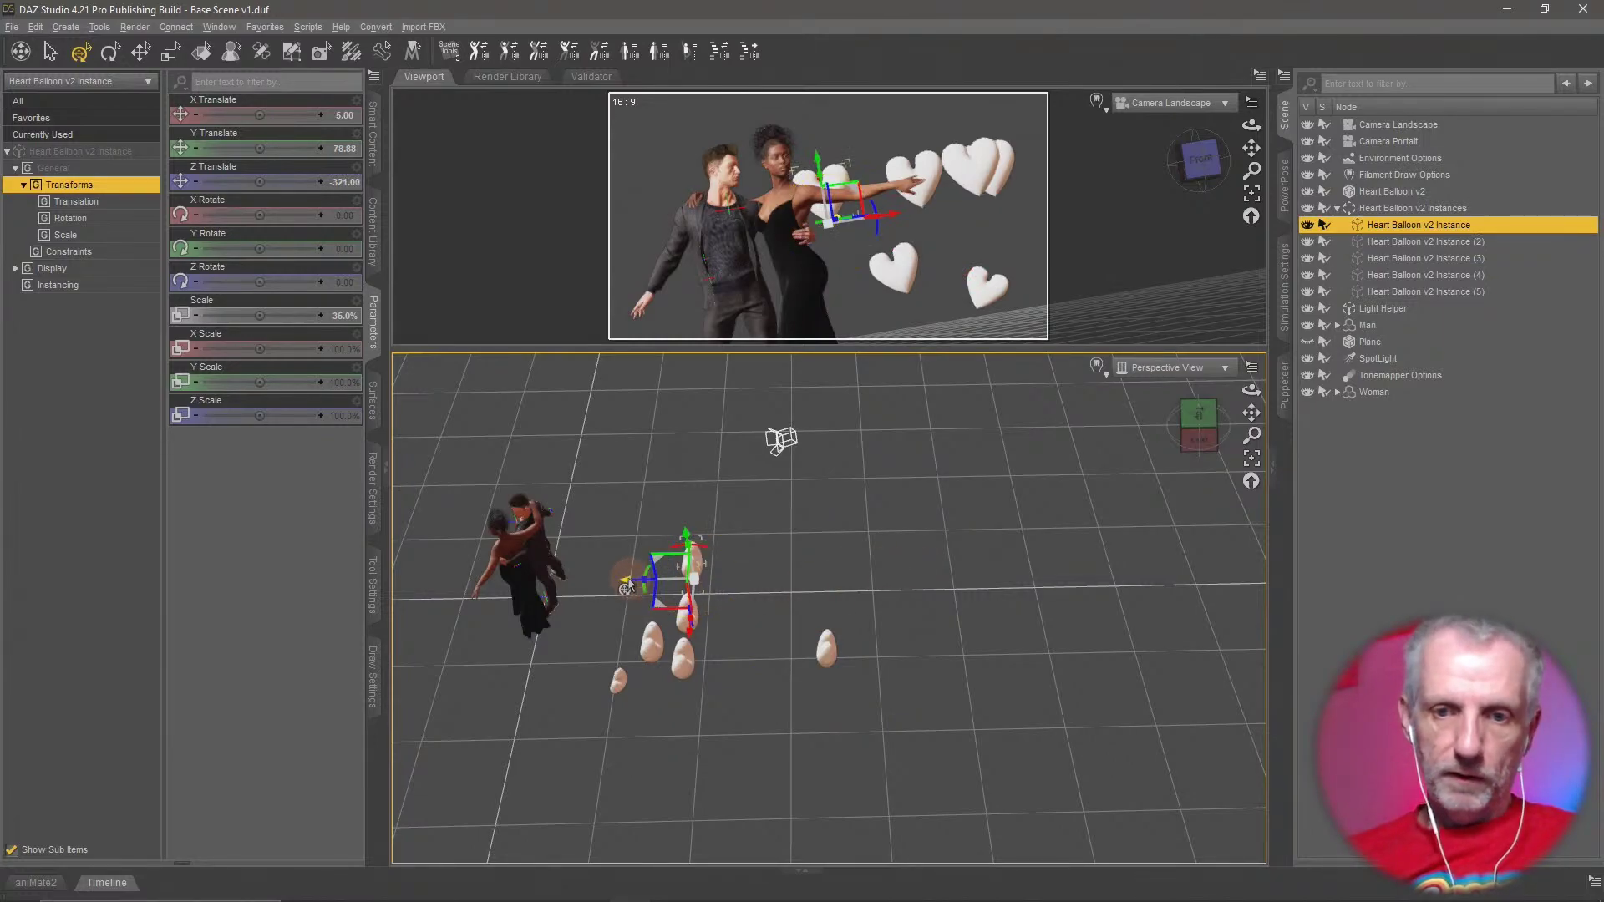
{"action": "left_click_drag", "start_coordinate": [626, 589], "coordinate": [898, 647]}
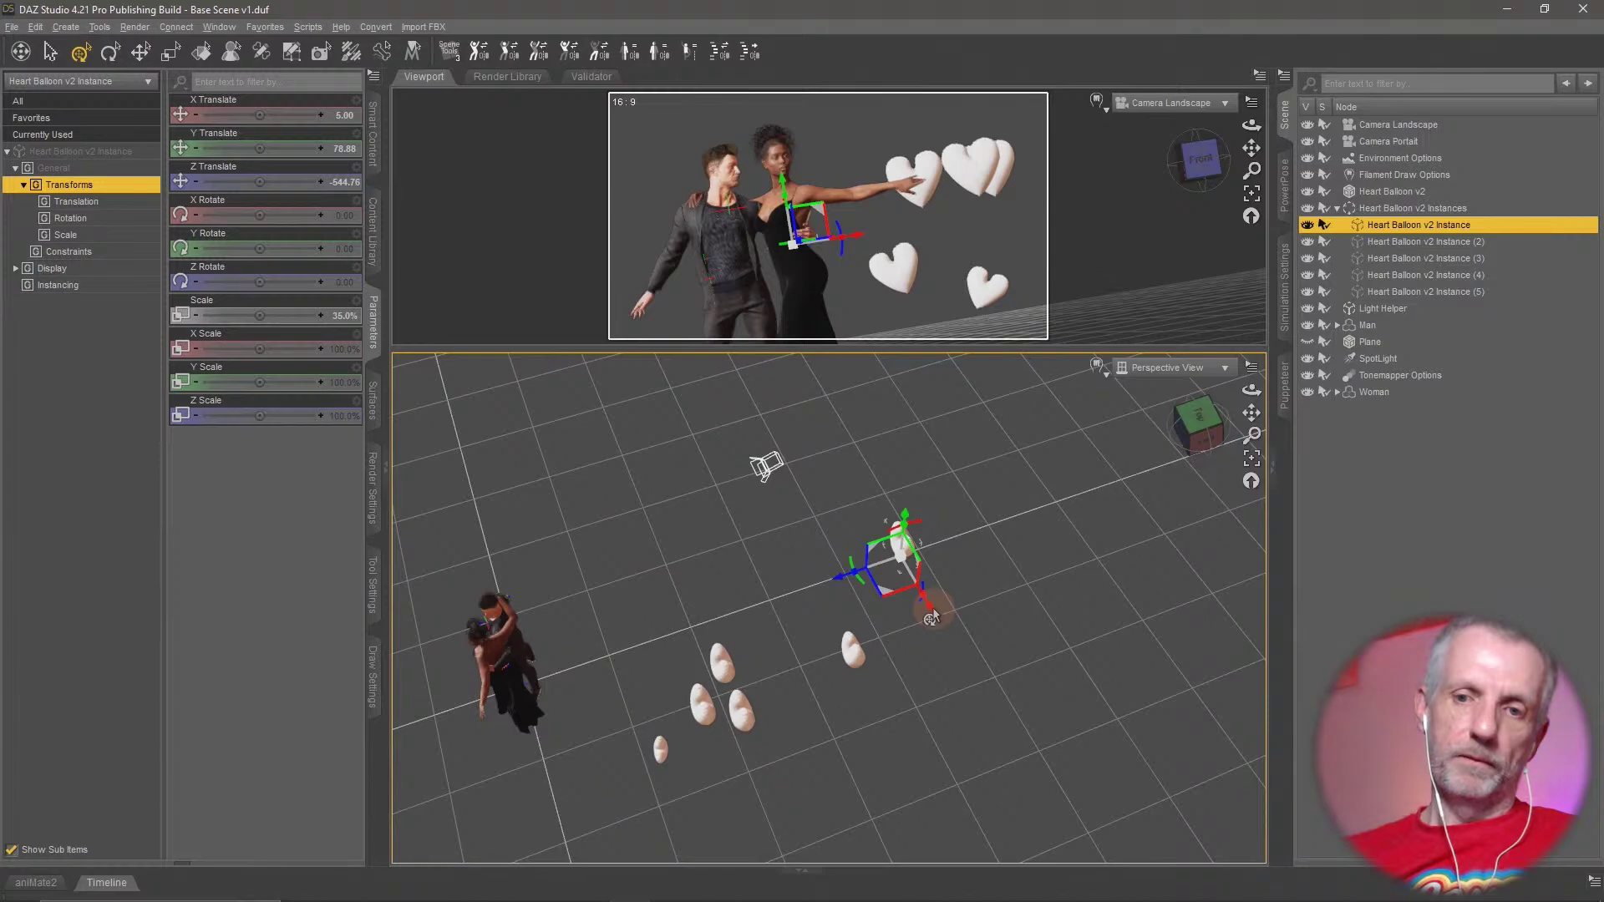
{"action": "left_click_drag", "start_coordinate": [930, 613], "coordinate": [979, 660]}
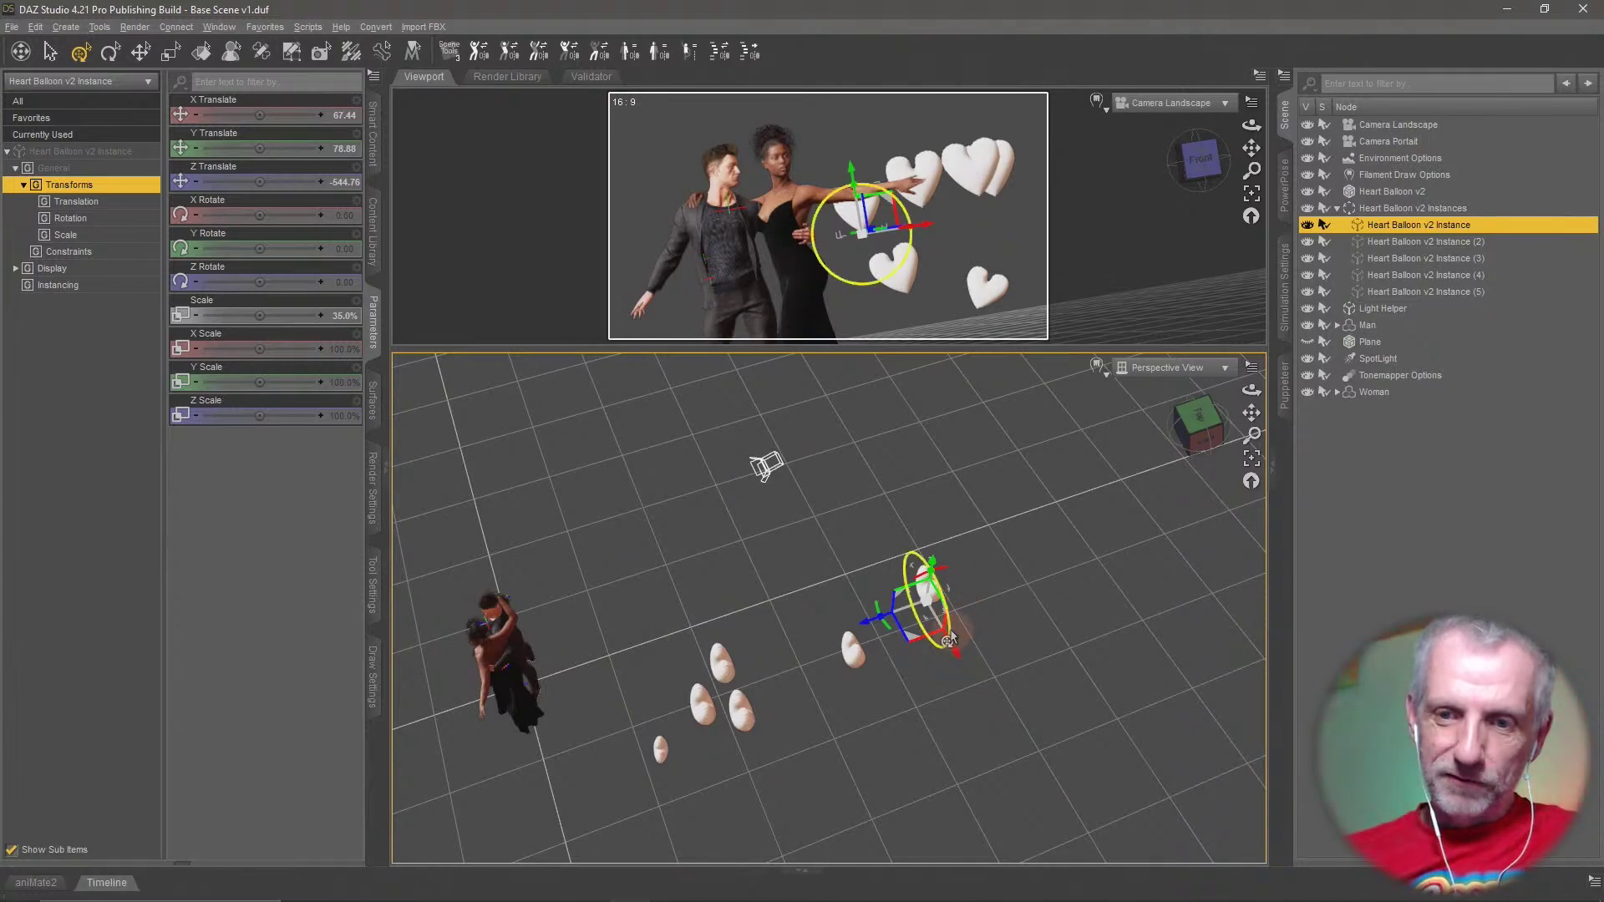
{"action": "left_click_drag", "start_coordinate": [949, 640], "coordinate": [966, 619]}
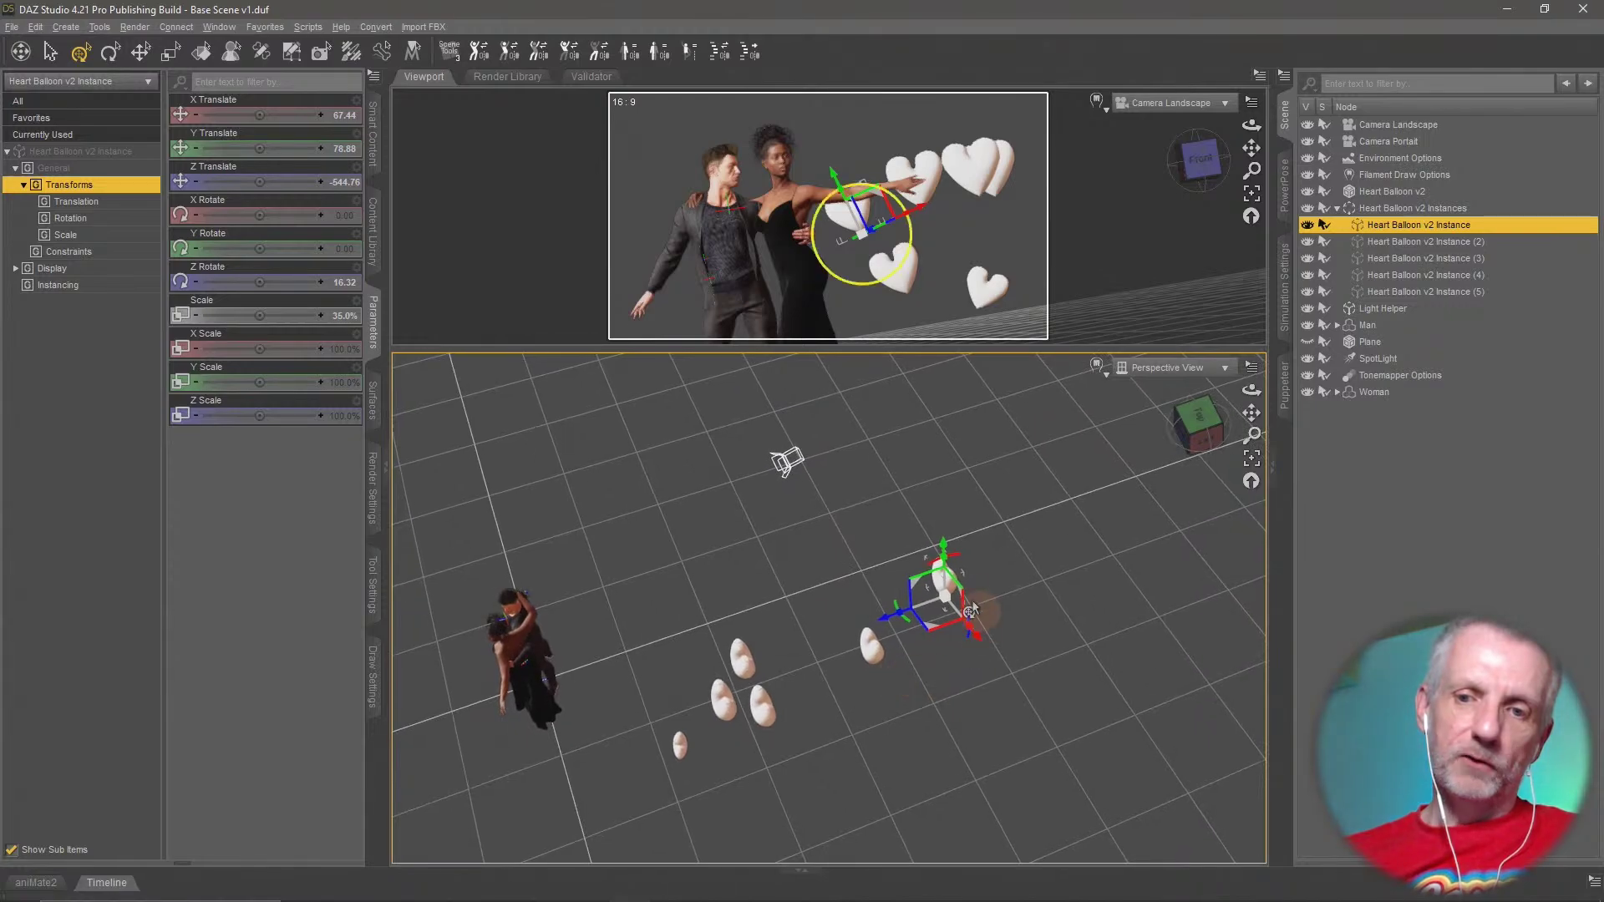
Raise the first heart balloon instance to X 70.87, Y 145.79 and readjust its tilt
{"action": "left_click_drag", "start_coordinate": [940, 555], "coordinate": [942, 500]}
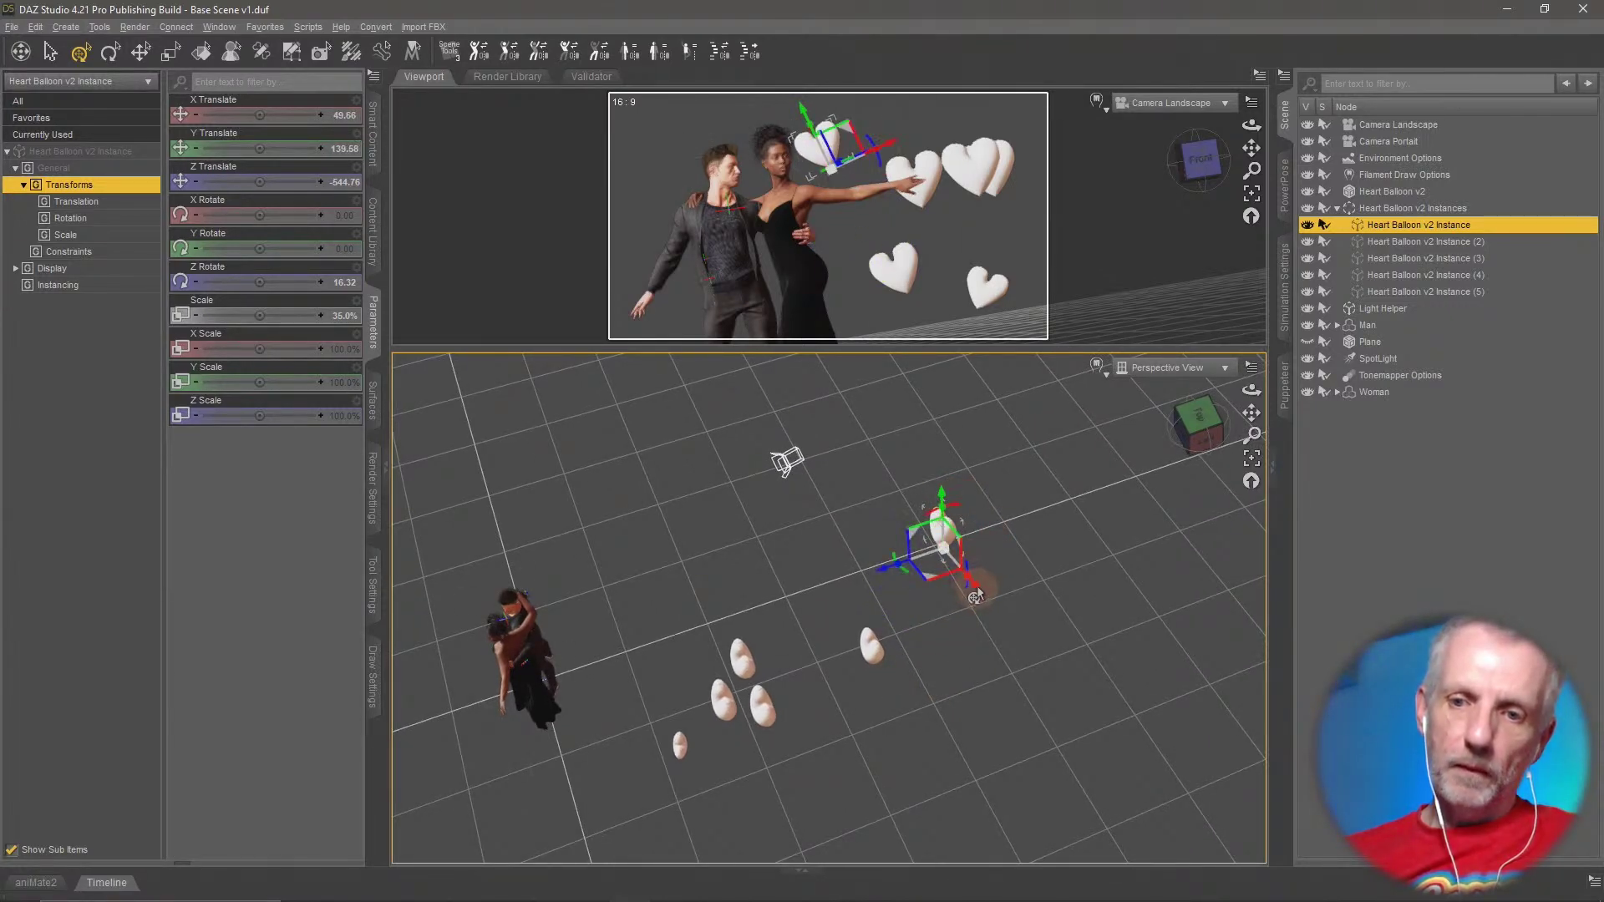
{"action": "left_click_drag", "start_coordinate": [977, 588], "coordinate": [995, 595]}
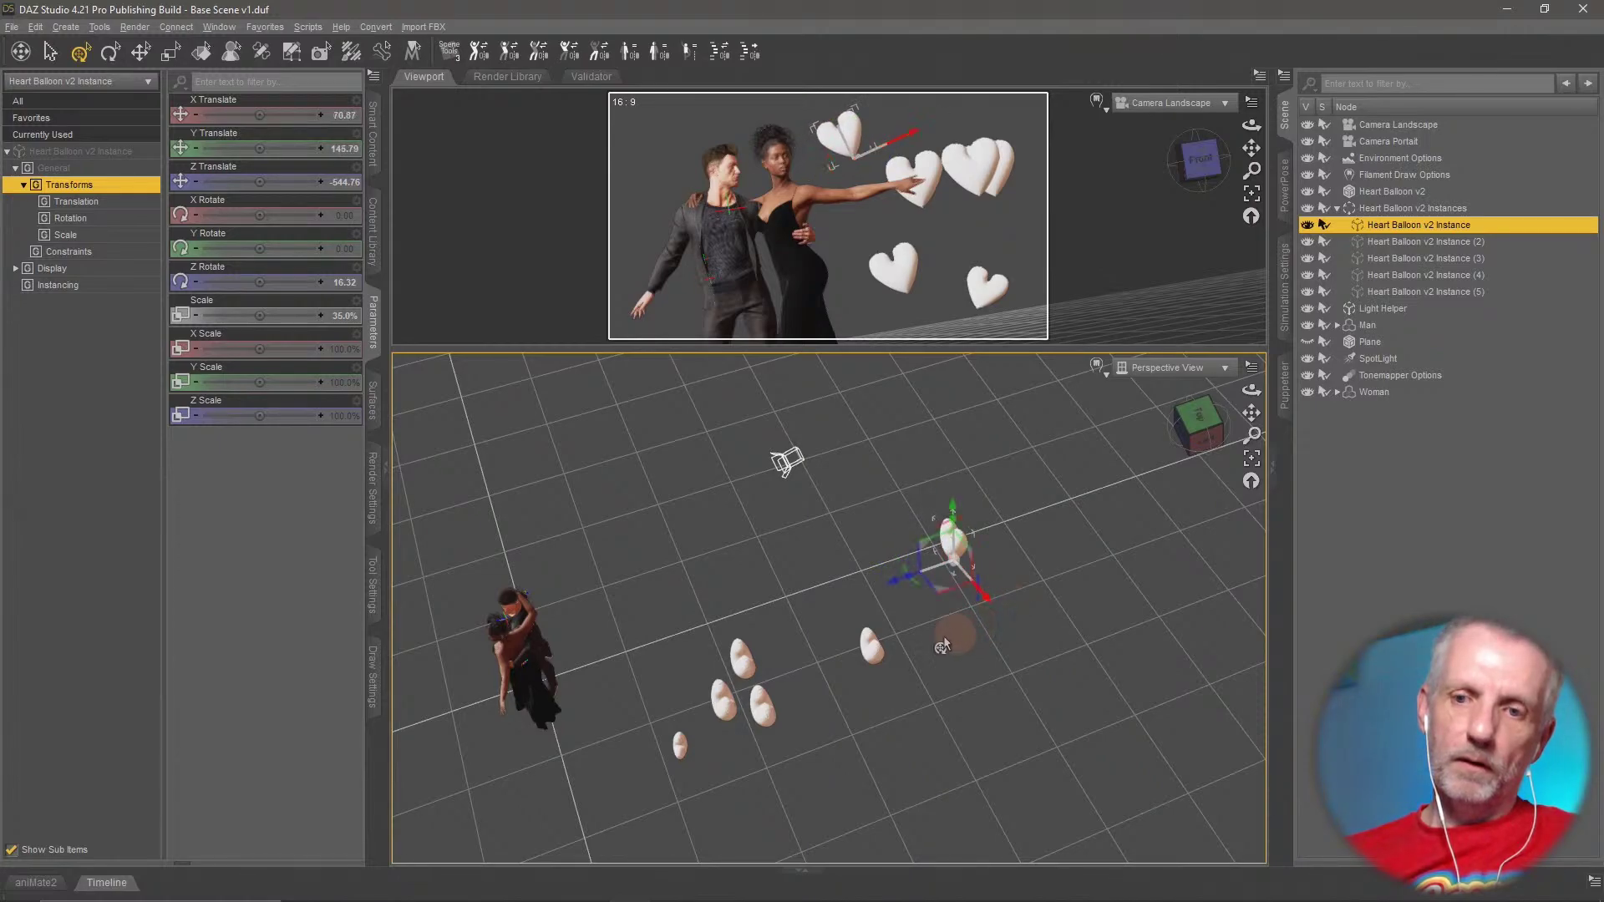
{"action": "right_click_drag", "start_coordinate": [945, 635], "coordinate": [940, 637]}
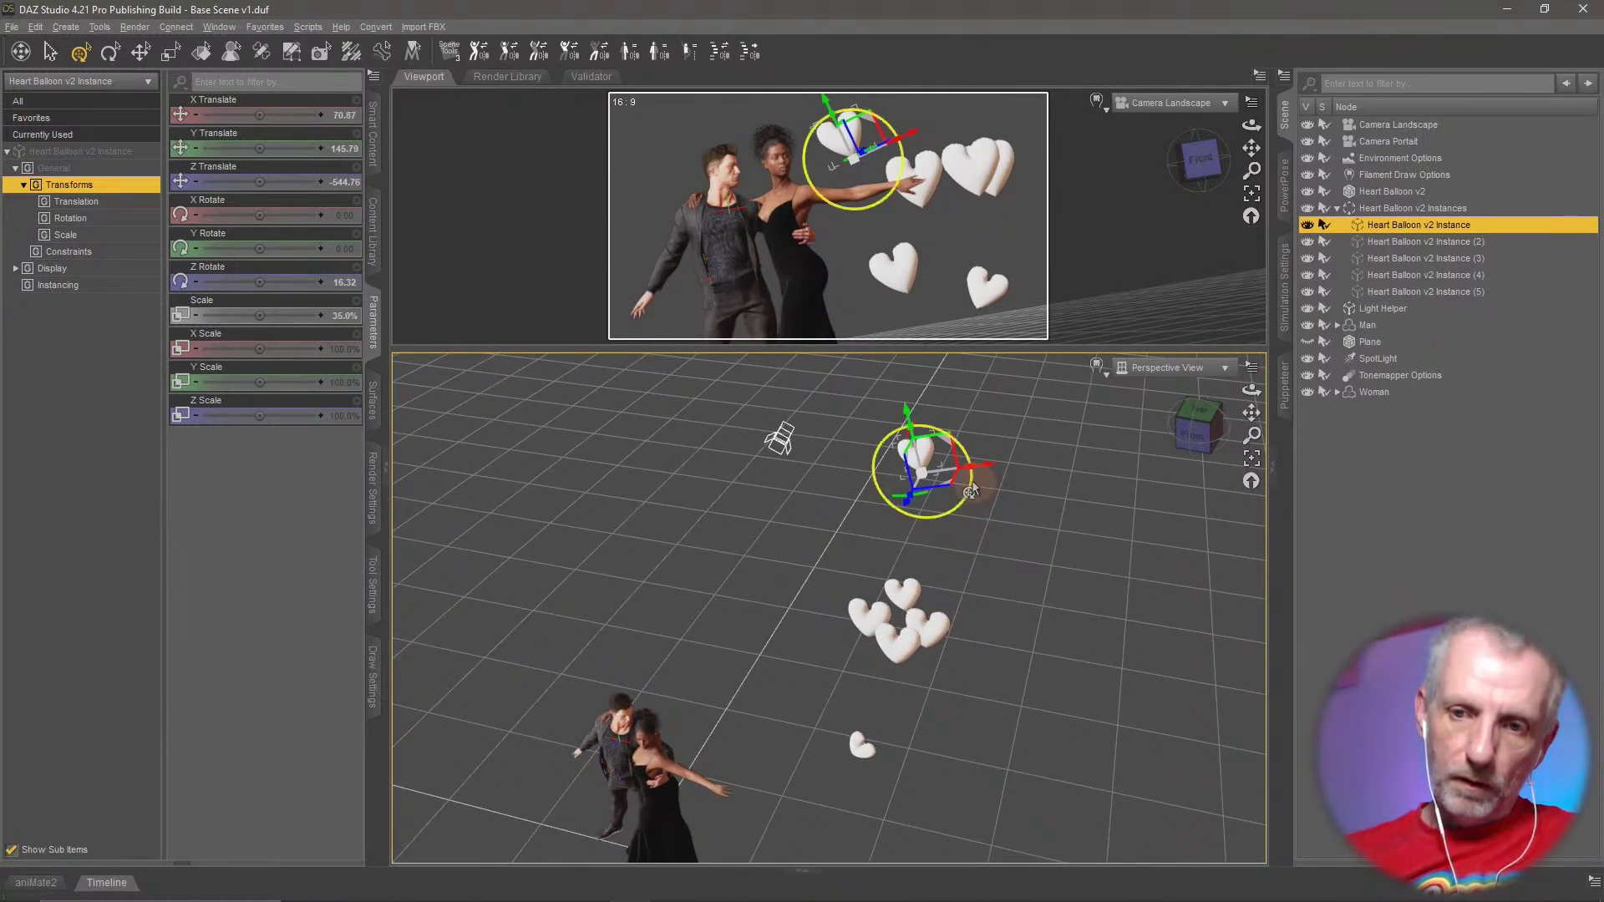
{"action": "left_click_drag", "start_coordinate": [969, 492], "coordinate": [976, 480]}
Move heart balloon instance (3) far behind the others to X 257.85, Z -794.67 and tilt it about 12.9 on Z
{"action": "mouse_move", "coordinate": [996, 662]}
{"action": "right_mouse_down"}
{"action": "mouse_move", "coordinate": [960, 666]}
{"action": "mouse_move", "coordinate": [992, 666]}
{"action": "right_mouse_up"}
{"action": "left_click", "coordinate": [715, 670]}
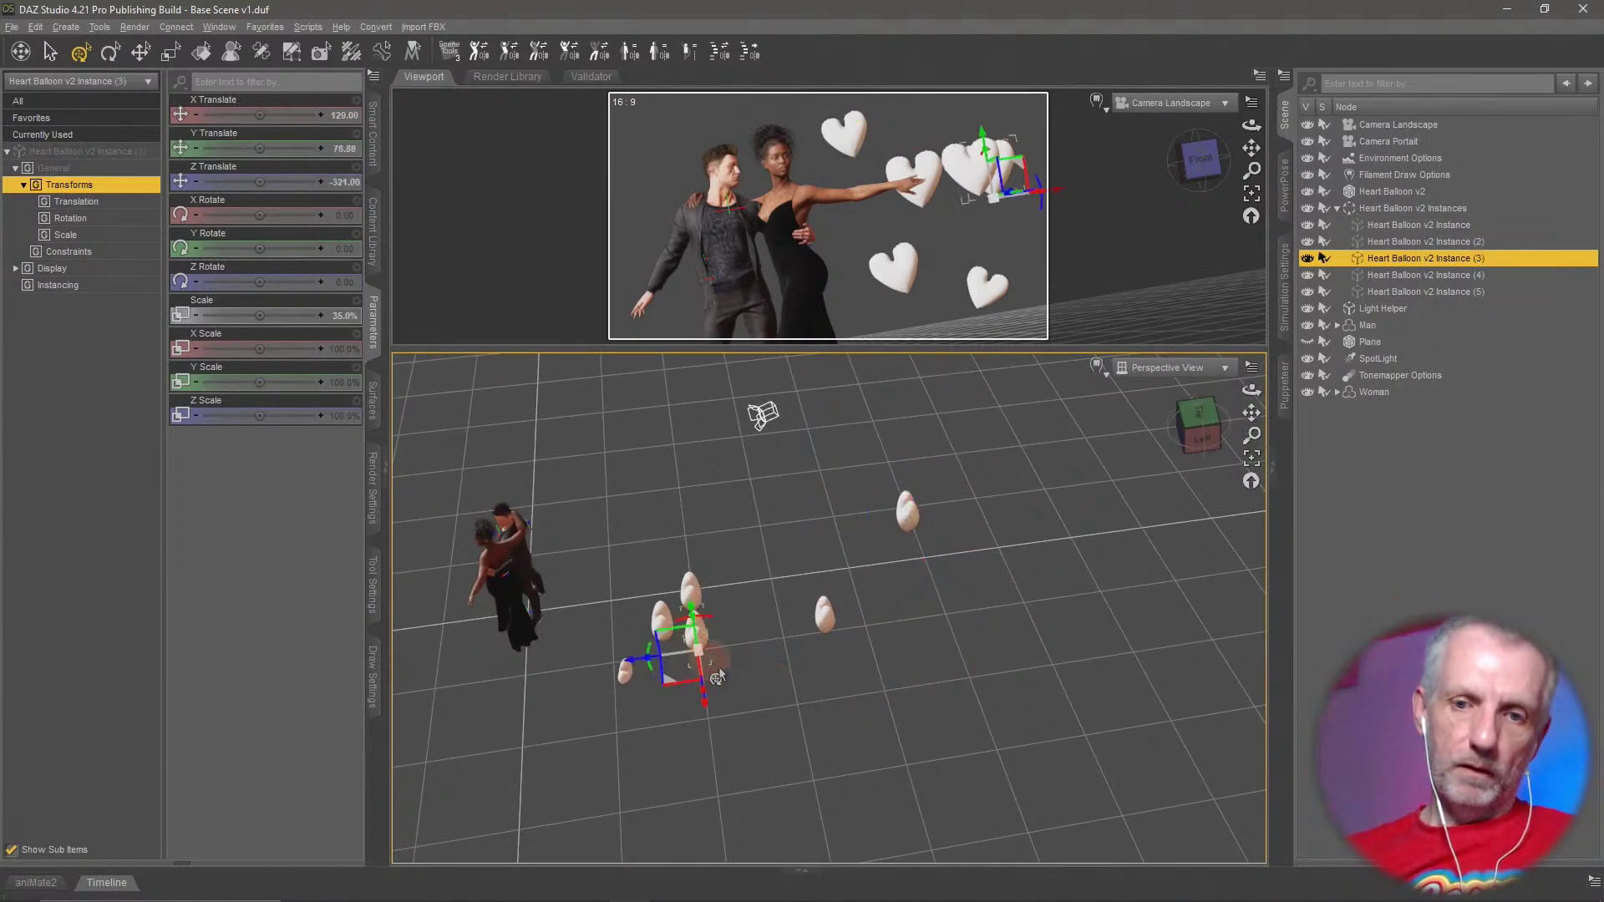
{"action": "left_click_drag", "start_coordinate": [648, 673], "coordinate": [1220, 754]}
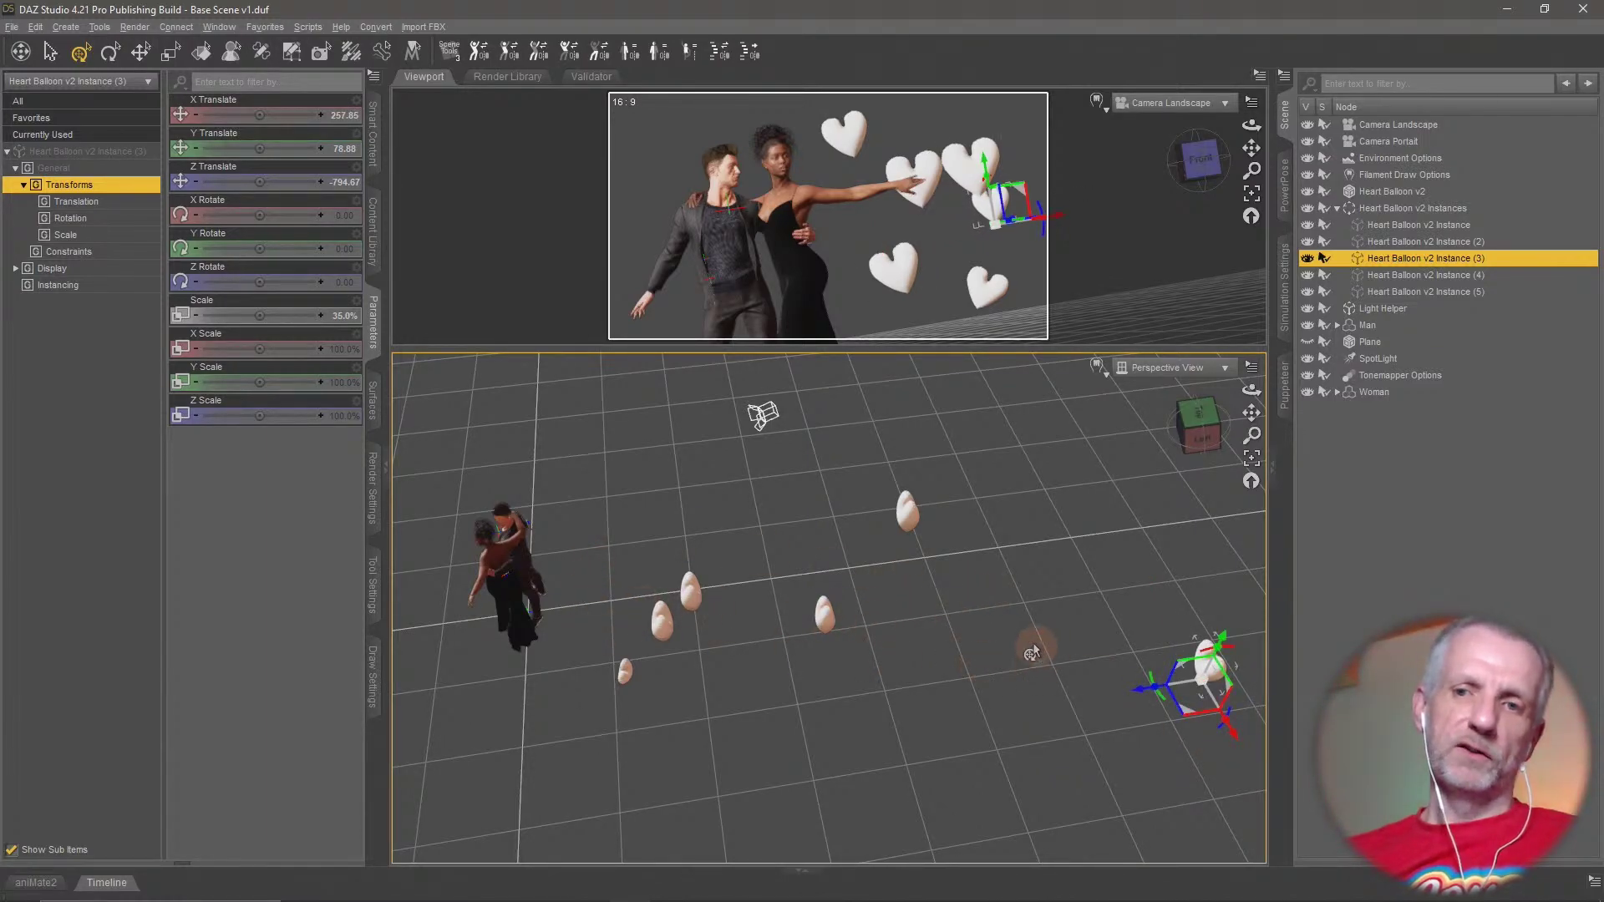
{"action": "left_click_drag", "start_coordinate": [1035, 648], "coordinate": [1134, 531]}
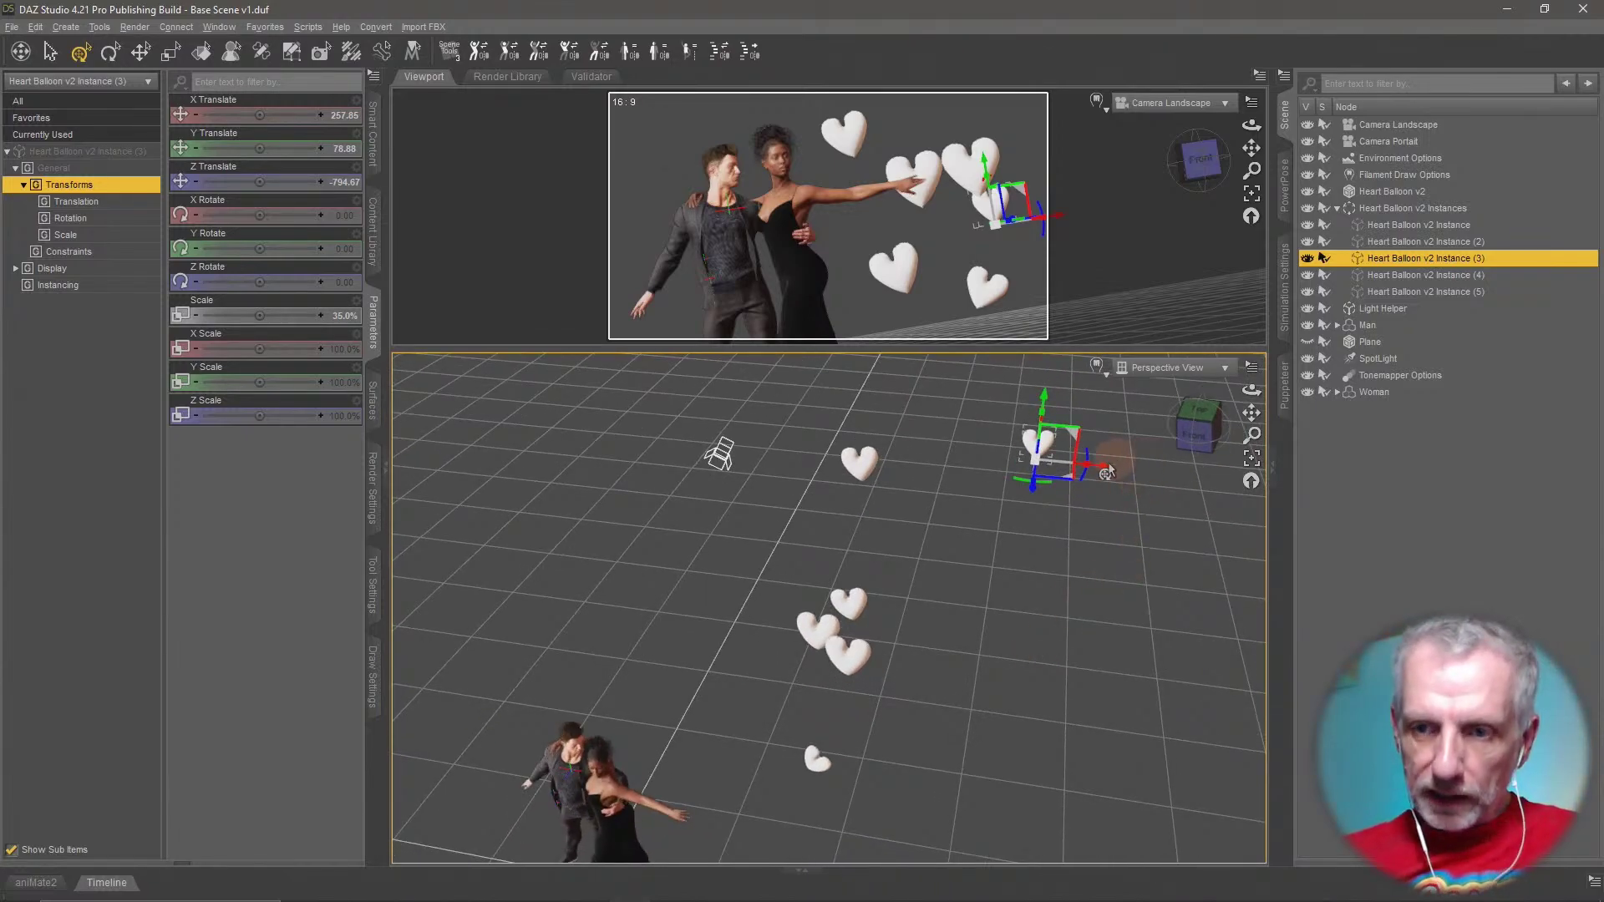
{"action": "left_click_drag", "start_coordinate": [1082, 485], "coordinate": [1044, 459]}
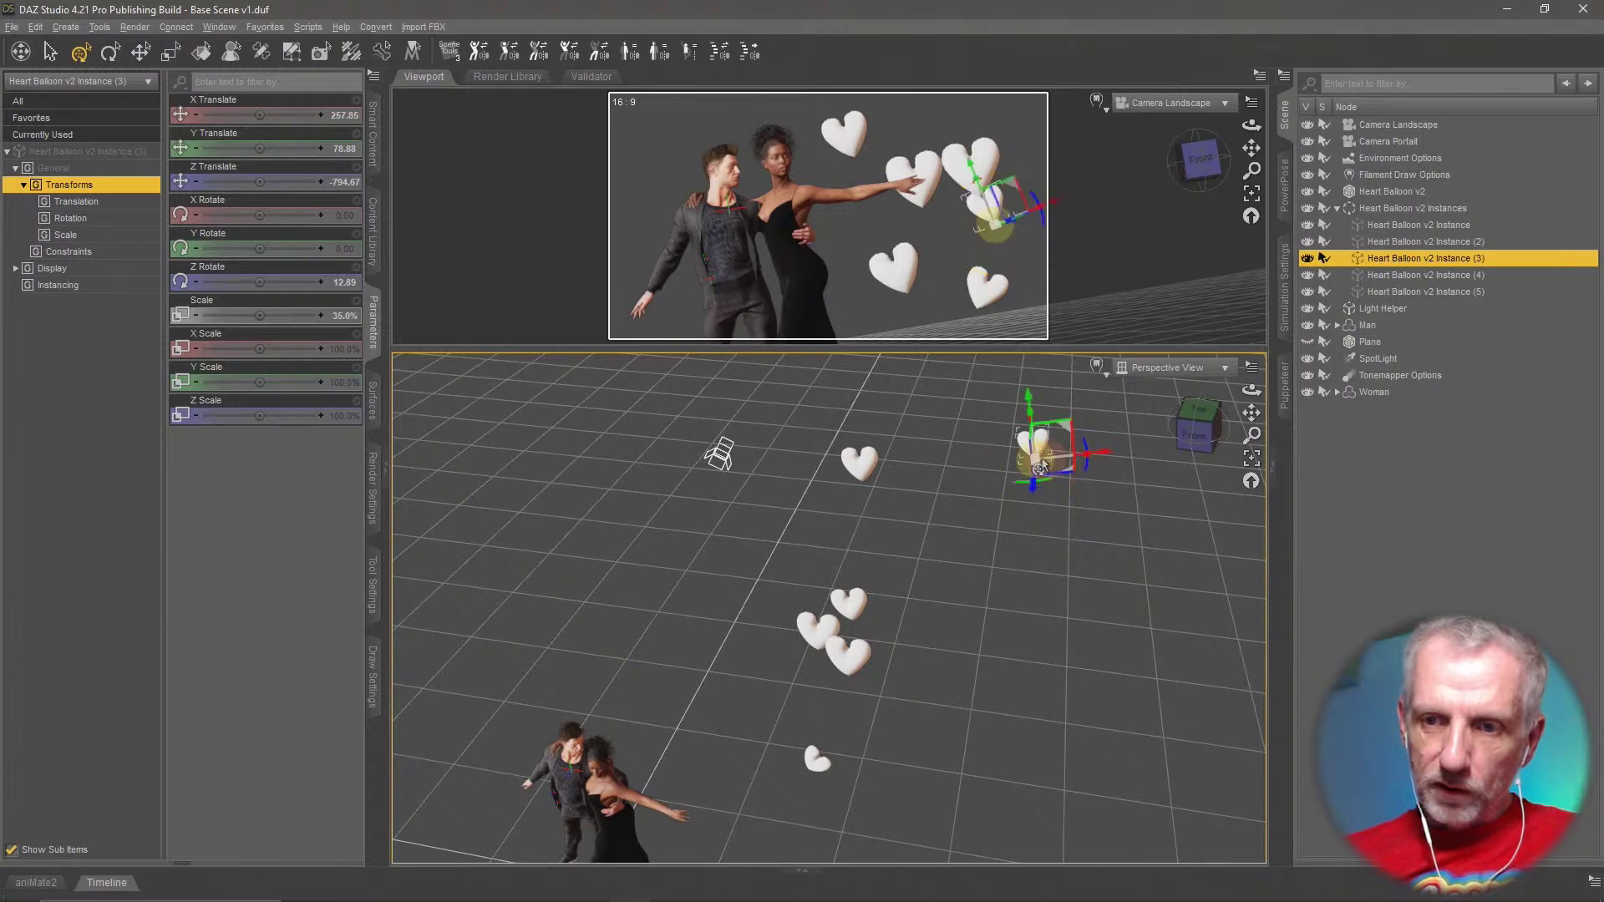
Frame heart balloon instance (3) and scale it down to 25%
{"action": "scroll", "coordinate": [1040, 461], "scroll_direction": "up", "scroll_amount": 2}
{"action": "key", "text": "f"}
{"action": "key", "text": "ctrl+z"}
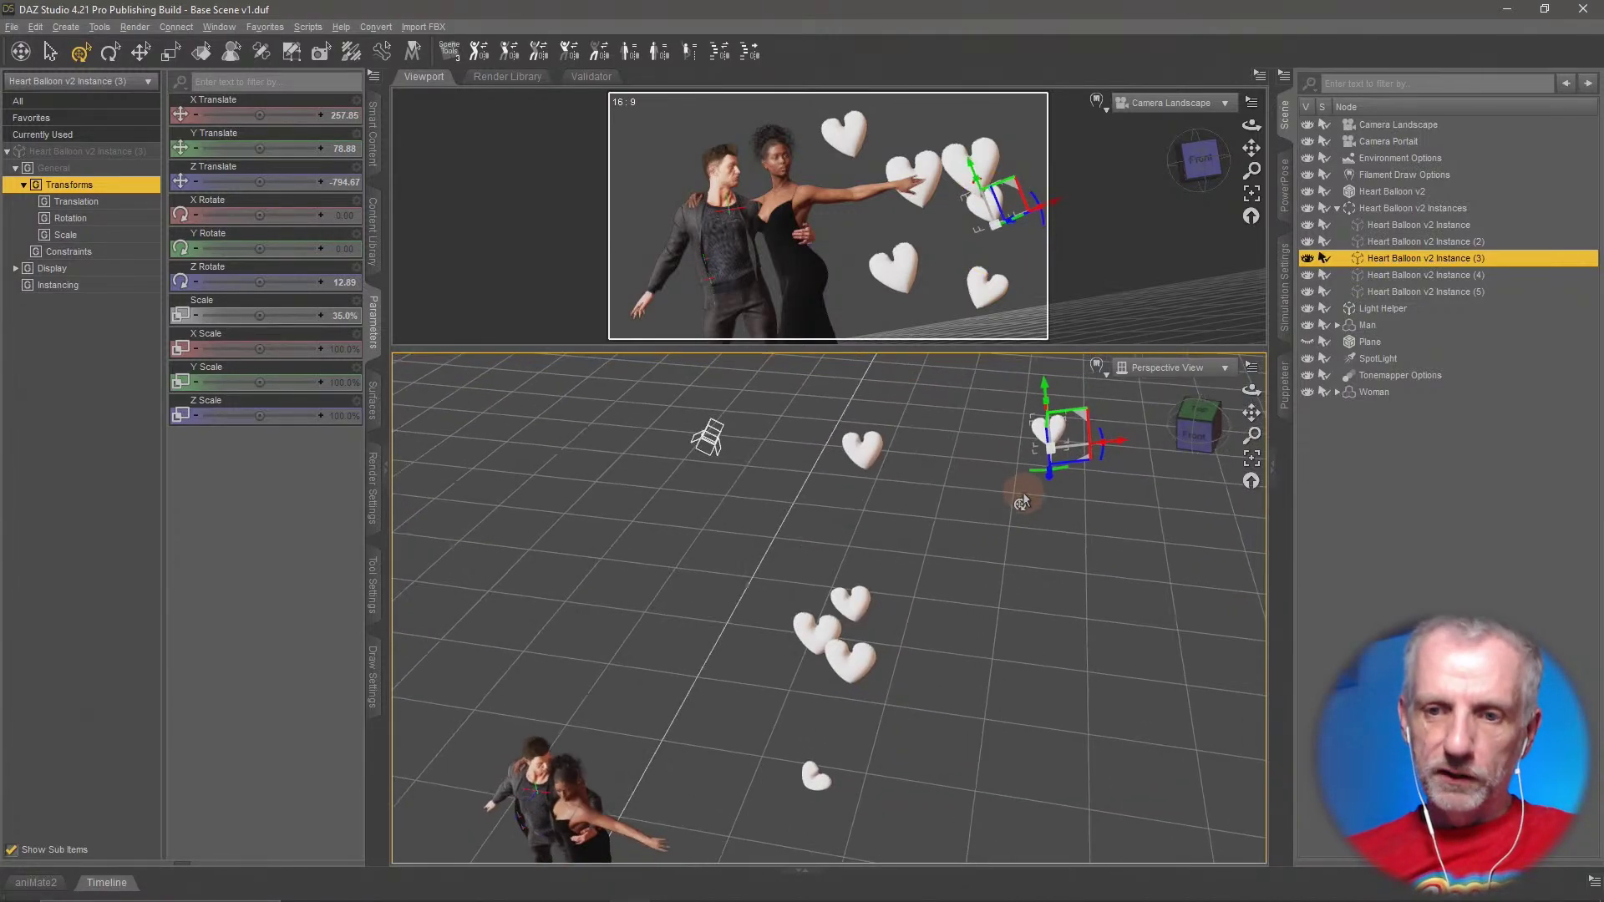
{"action": "key", "text": "ctrl+z"}
{"action": "key", "text": "f"}
{"action": "scroll", "coordinate": [1022, 502], "scroll_direction": "up", "scroll_amount": 4}
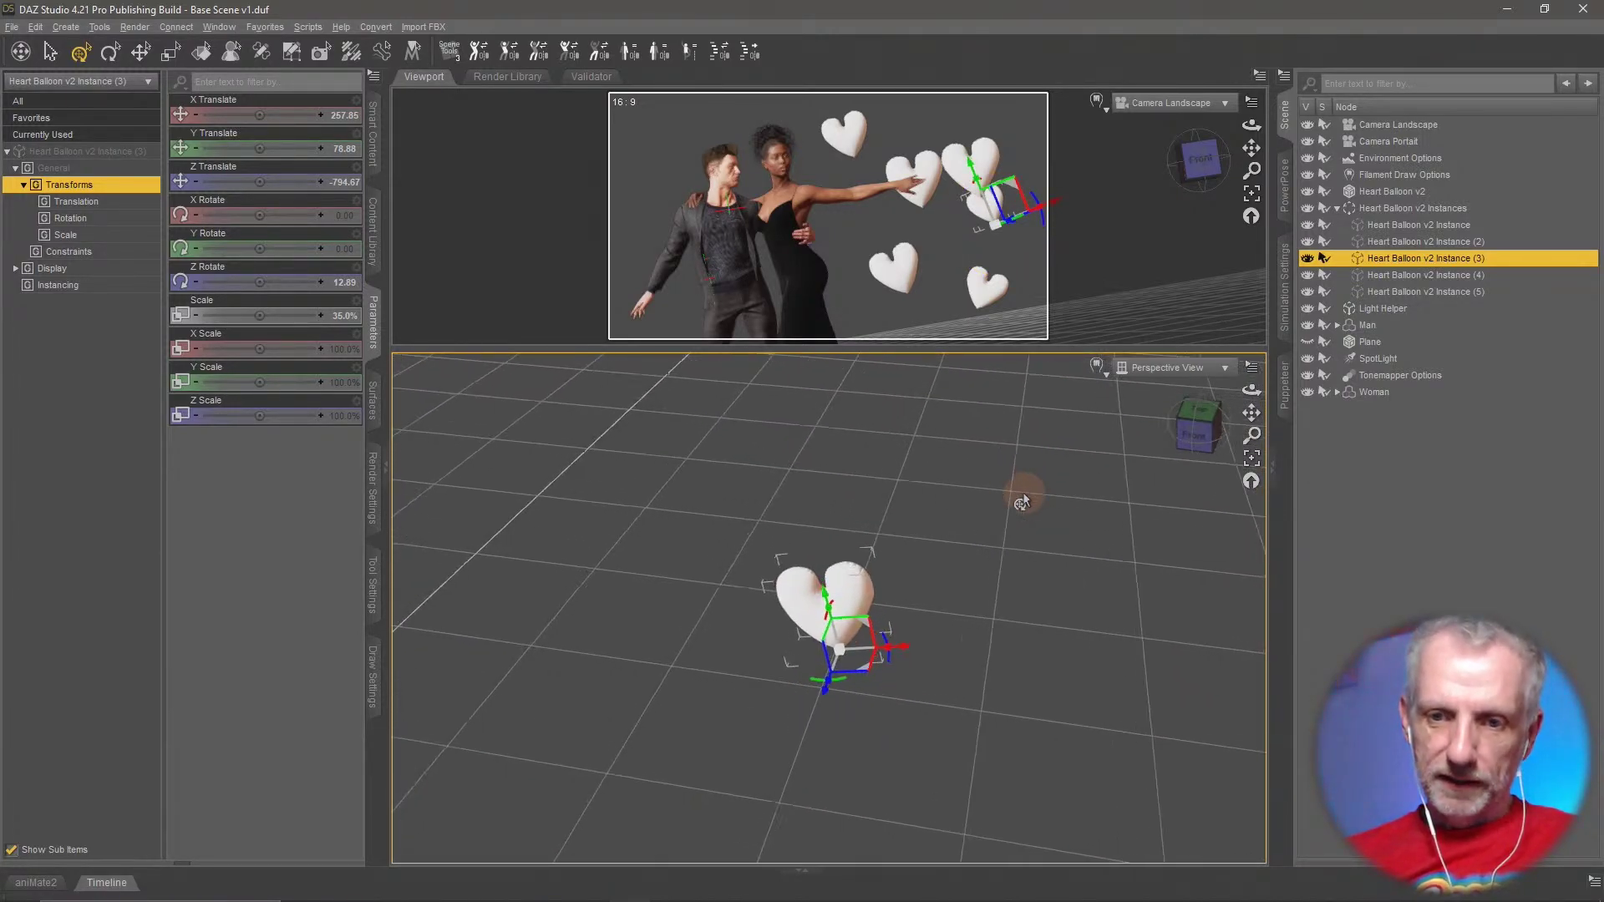
{"action": "left_click_drag", "start_coordinate": [855, 674], "coordinate": [837, 676]}
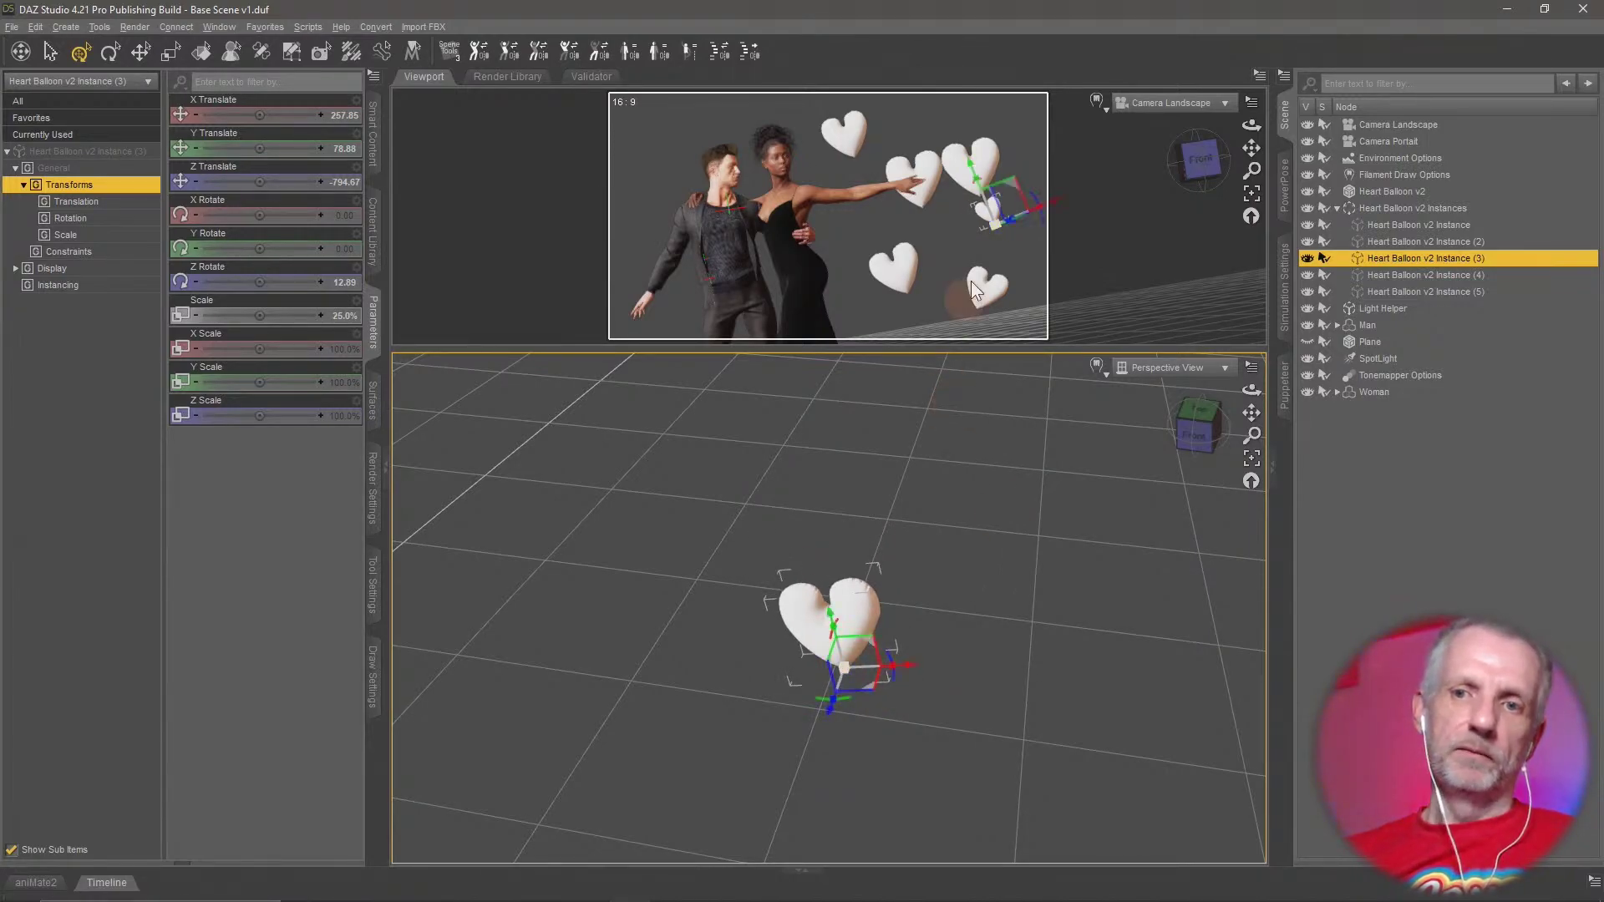
Move heart balloon instance (2) far back in the scene to Z -767.76
{"action": "left_click", "coordinate": [1003, 162]}
{"action": "left_click", "coordinate": [926, 199]}
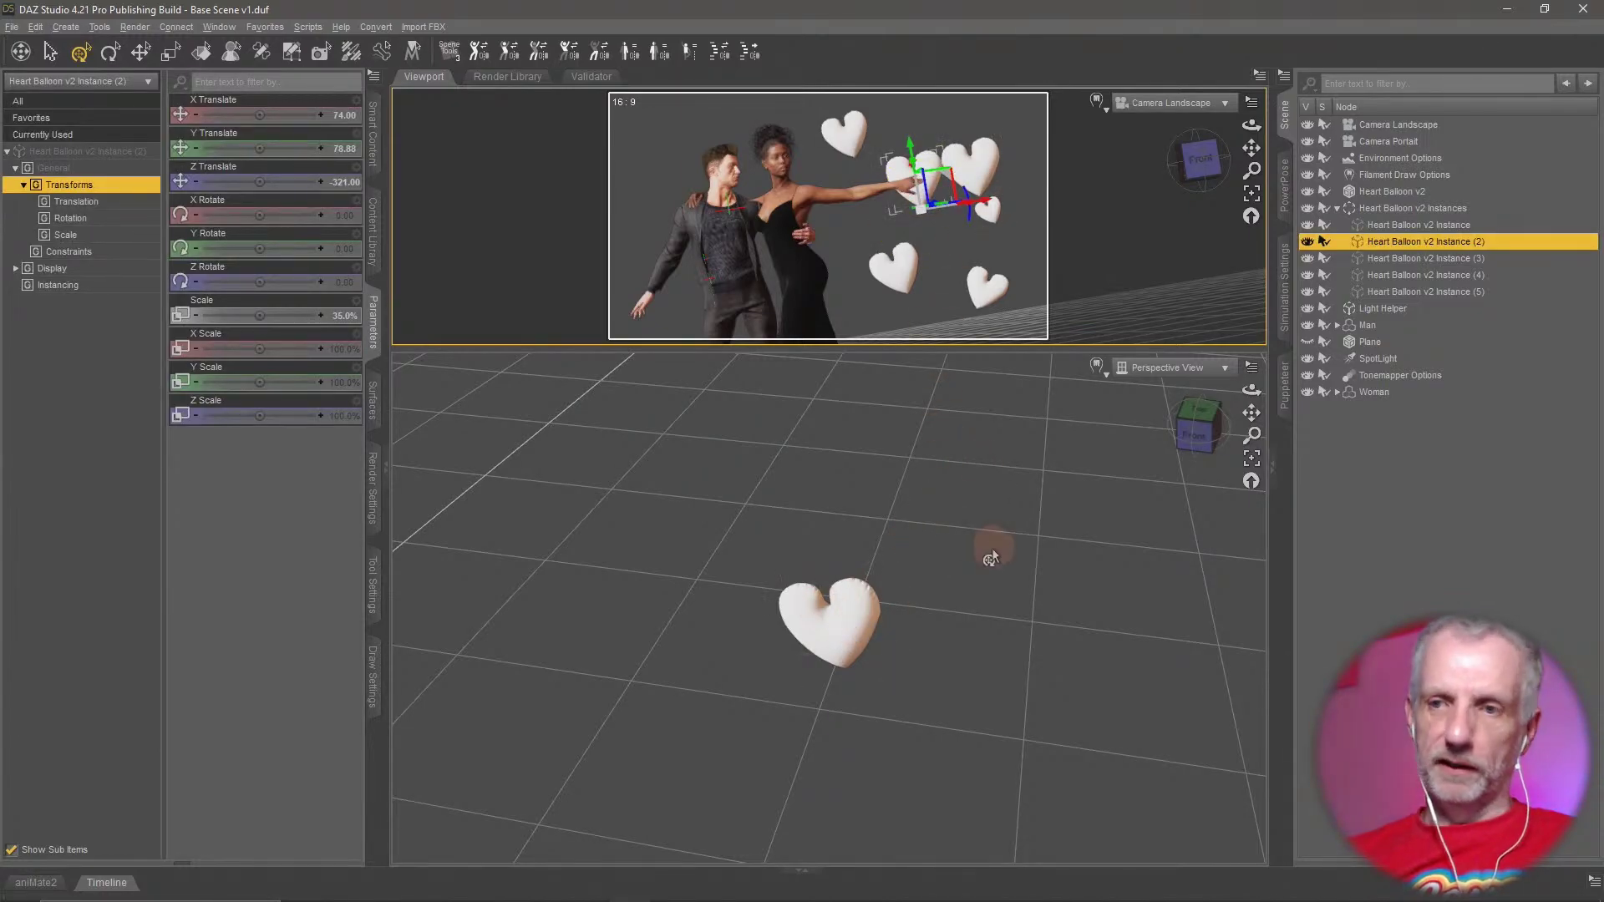
{"action": "left_click_drag", "start_coordinate": [942, 594], "coordinate": [1574, 679], "text": "alt"}
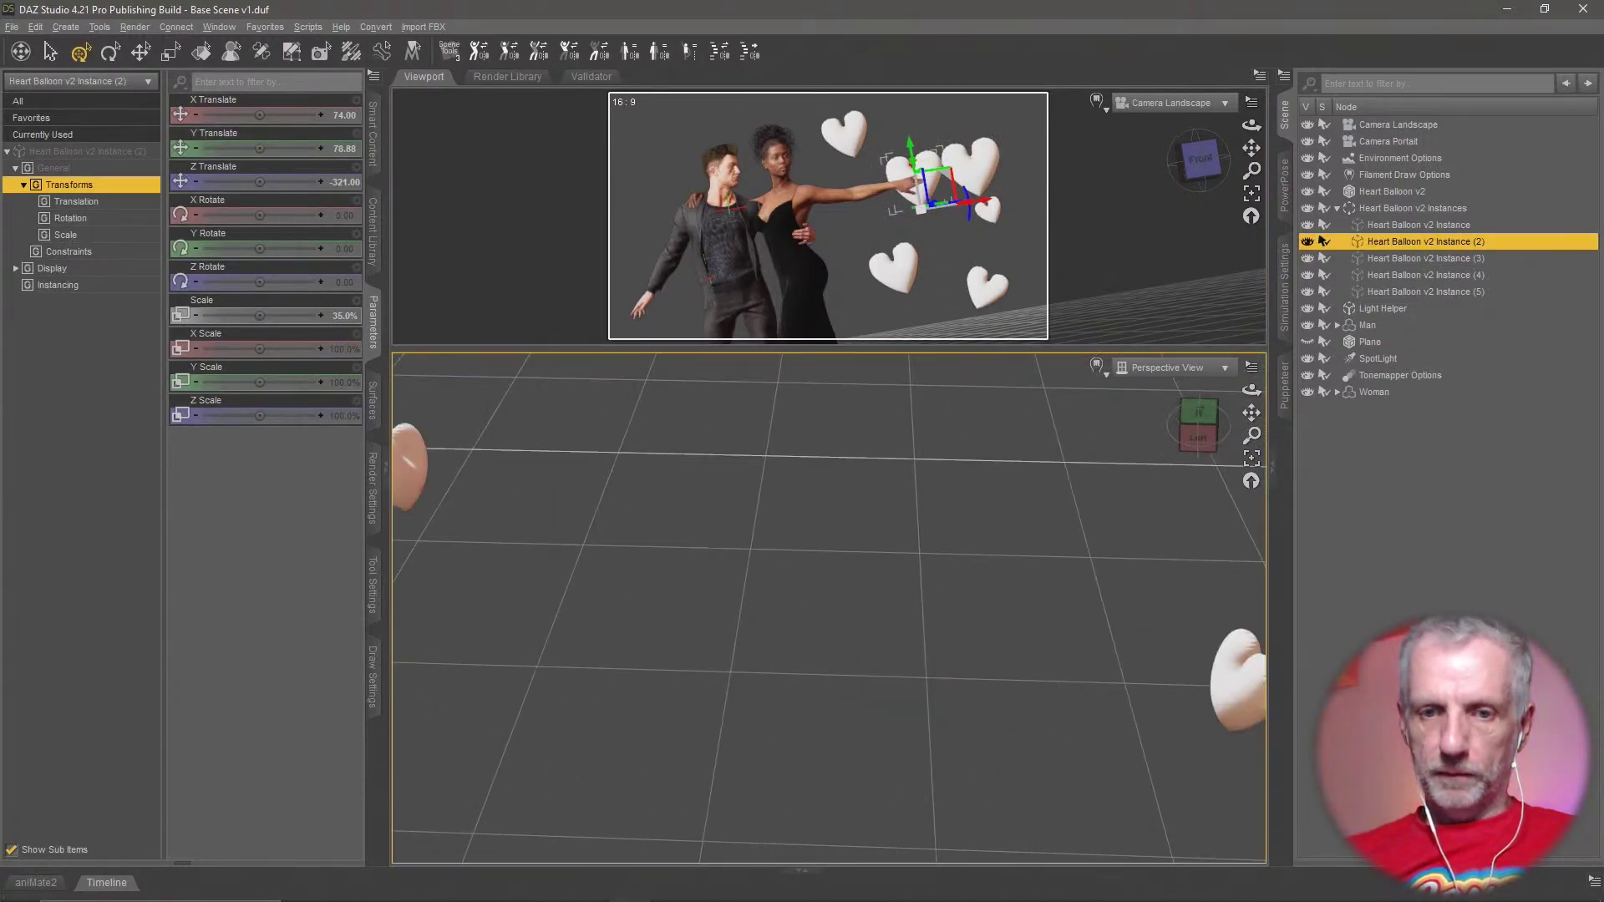
{"action": "scroll", "coordinate": [897, 561], "scroll_direction": "down", "scroll_amount": 5}
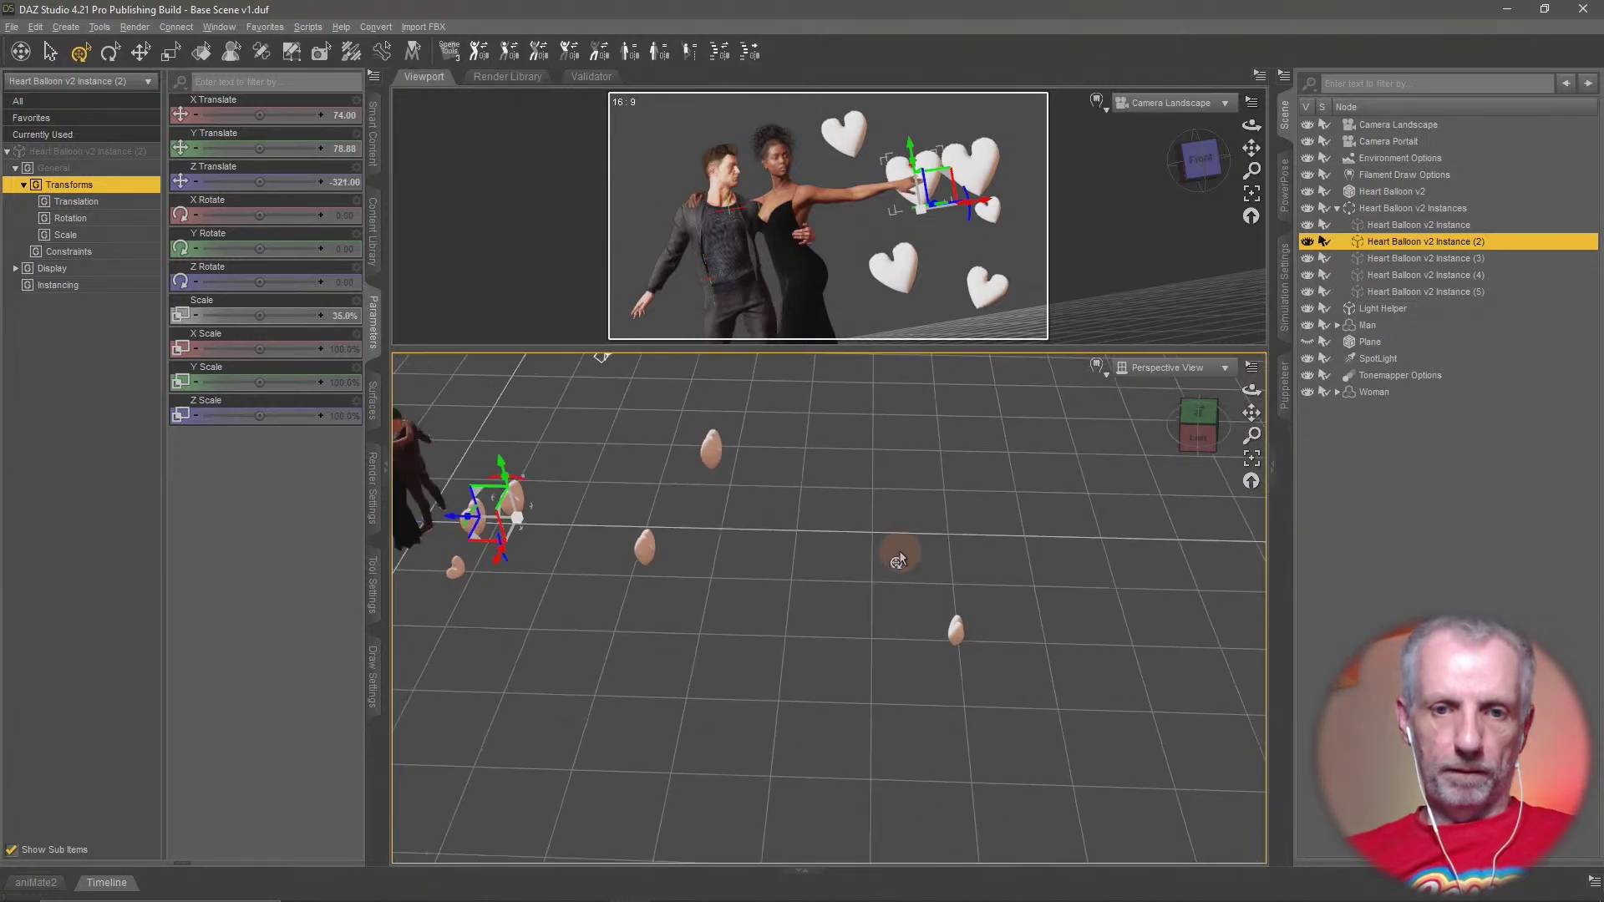
{"action": "left_click_drag", "start_coordinate": [897, 560], "coordinate": [795, 602], "text": "alt"}
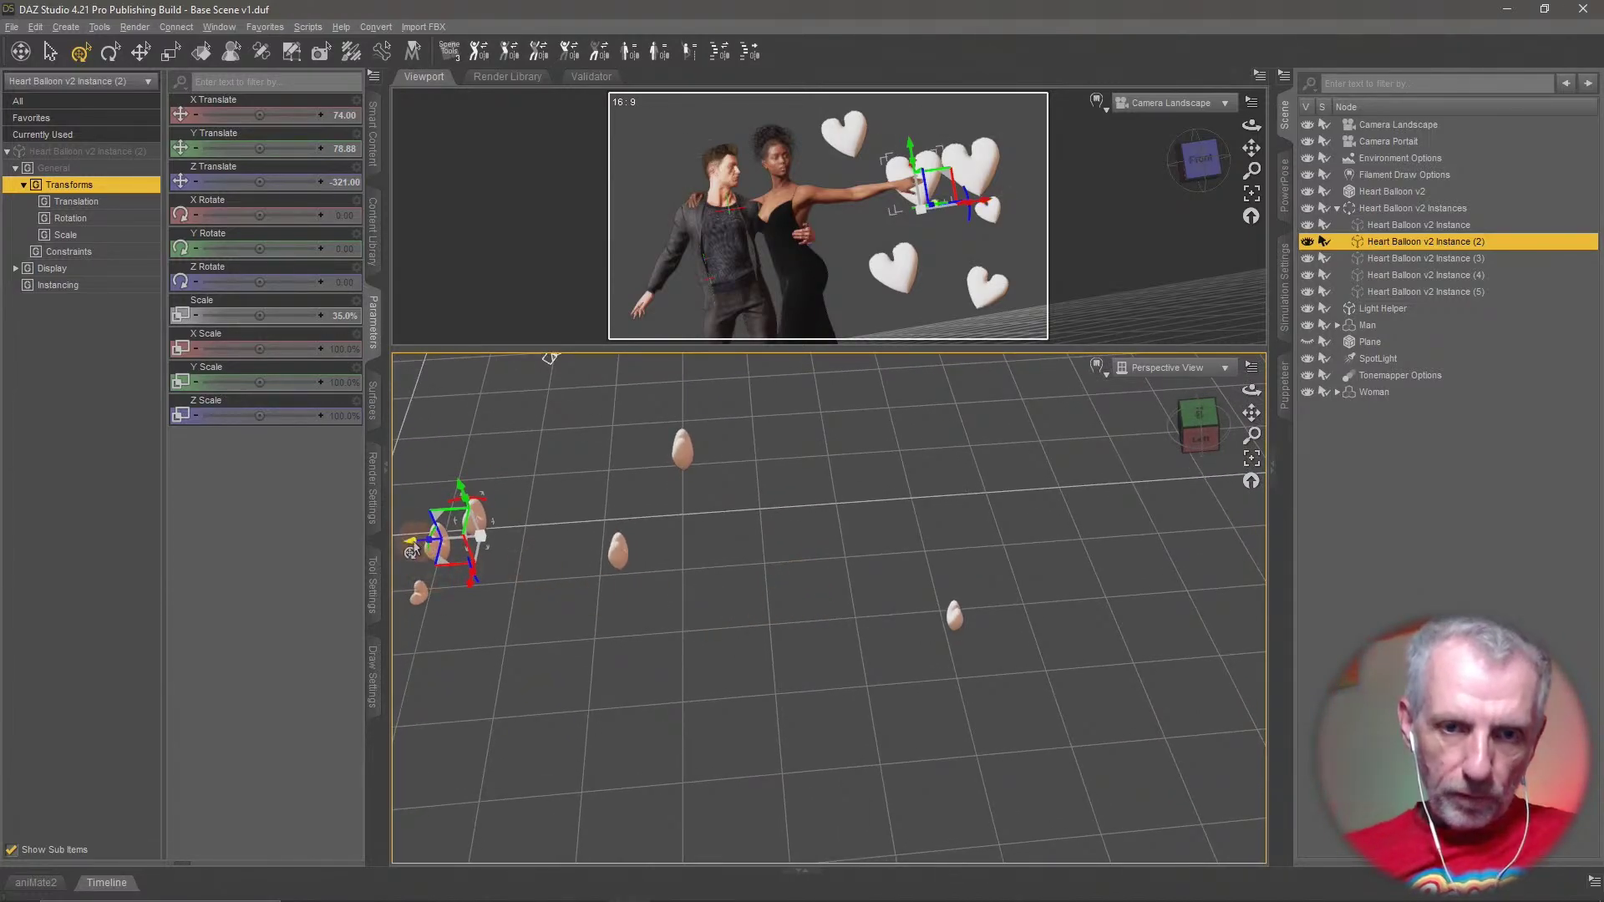
{"action": "left_click_drag", "start_coordinate": [463, 553], "coordinate": [844, 514]}
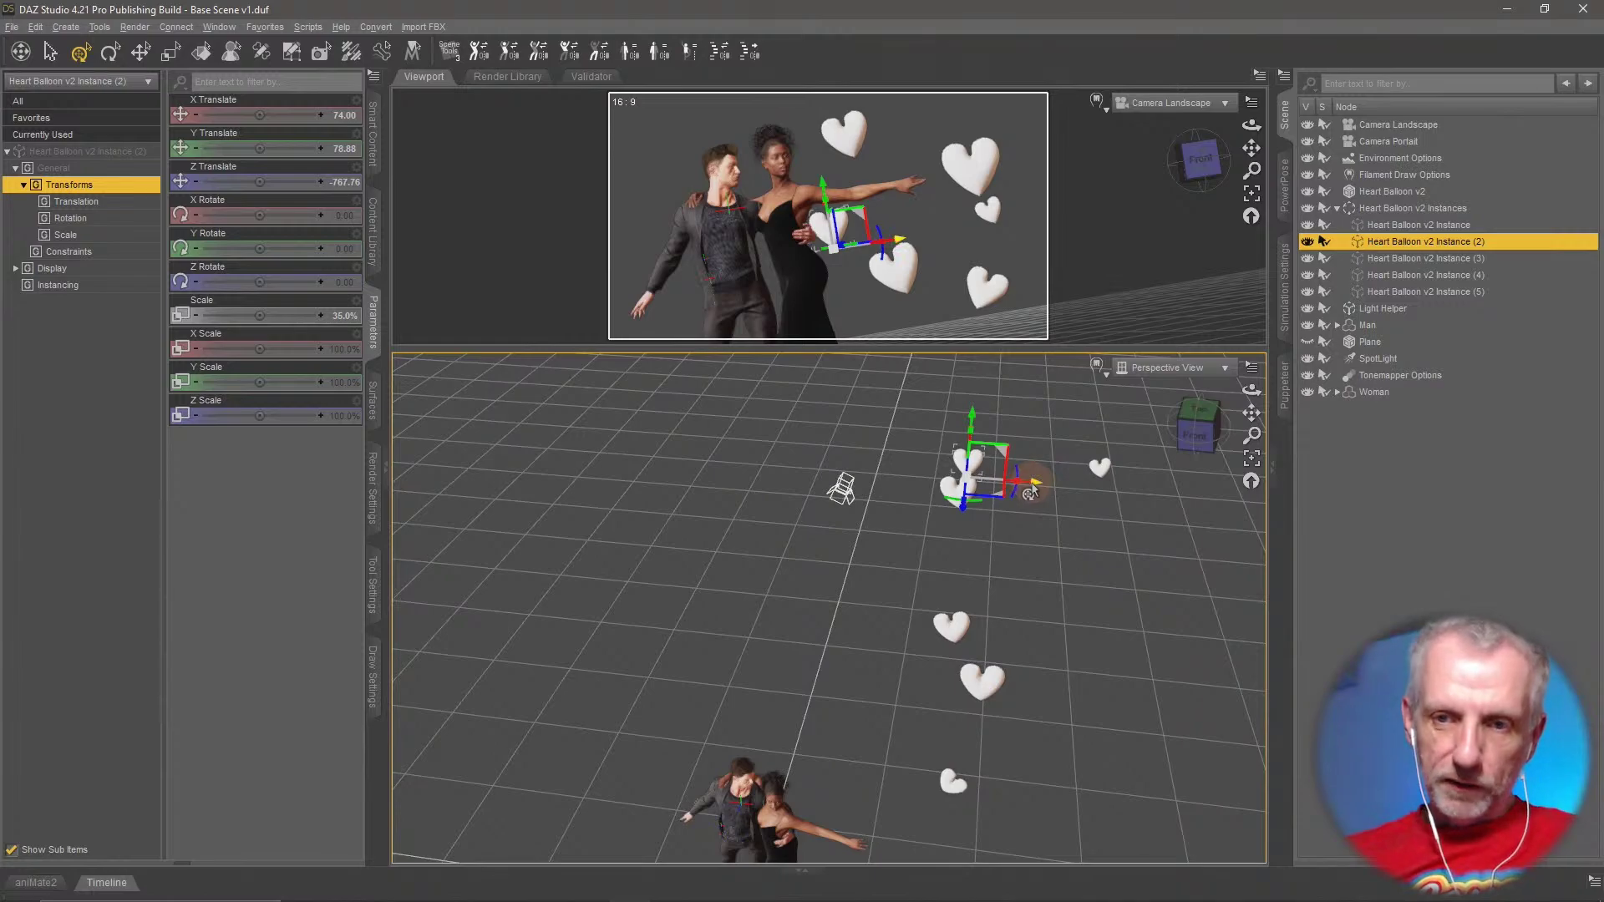
Shift heart balloon instance (2) beside the man to X -108.60, Y 164.39 and tilt it to -7.76 on Z
{"action": "left_click_drag", "start_coordinate": [1030, 490], "coordinate": [887, 485]}
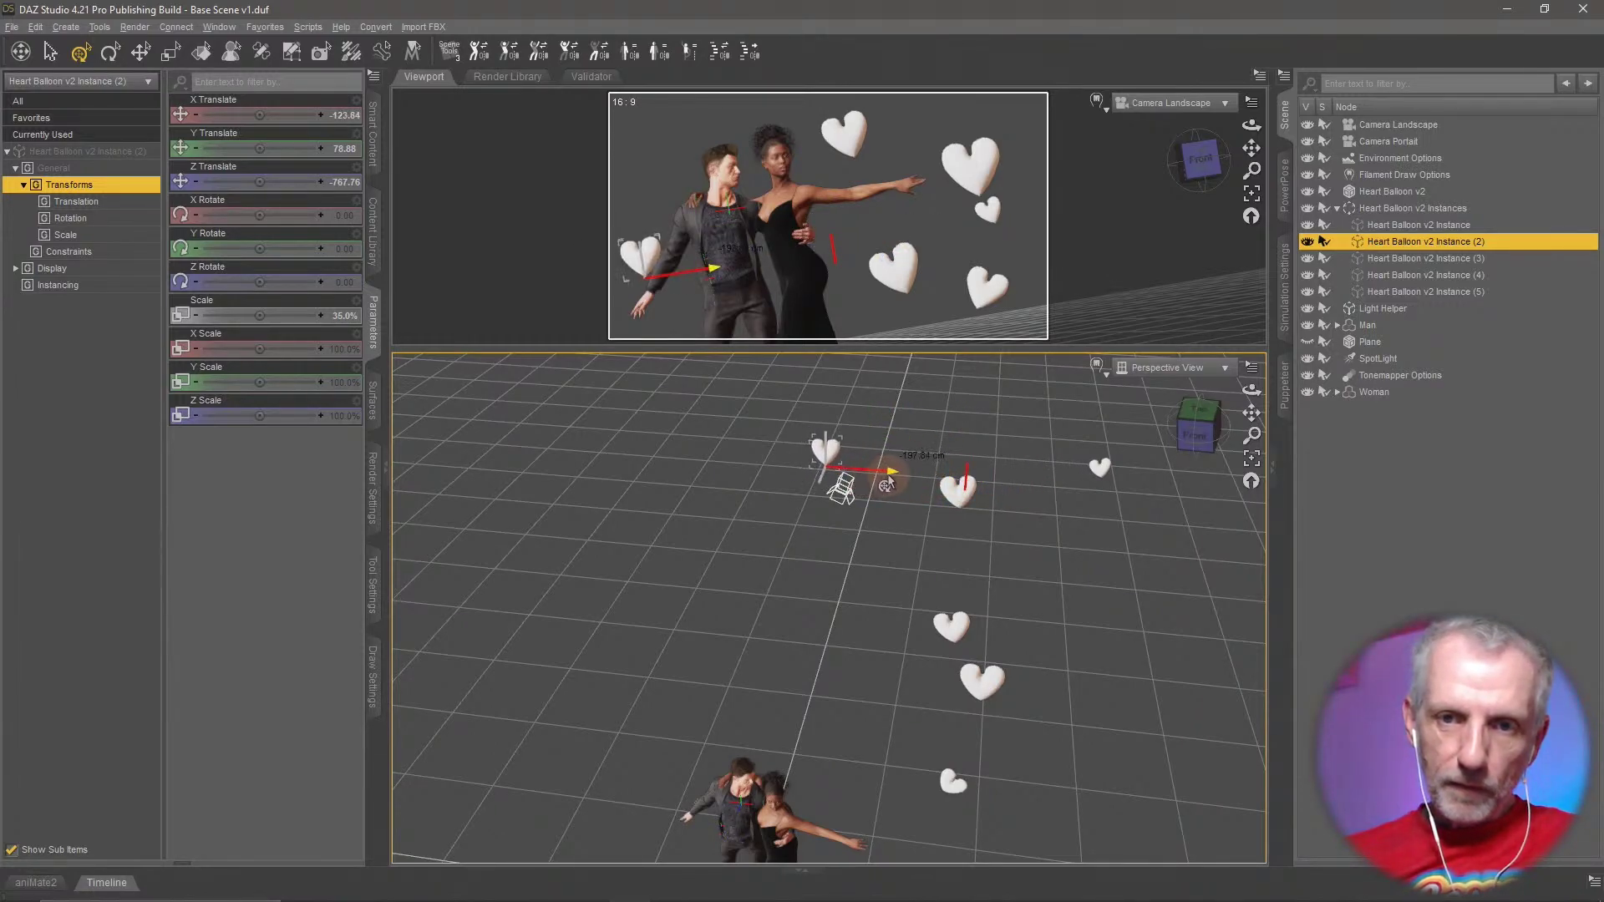
{"action": "left_click_drag", "start_coordinate": [790, 518], "coordinate": [766, 563], "text": "alt"}
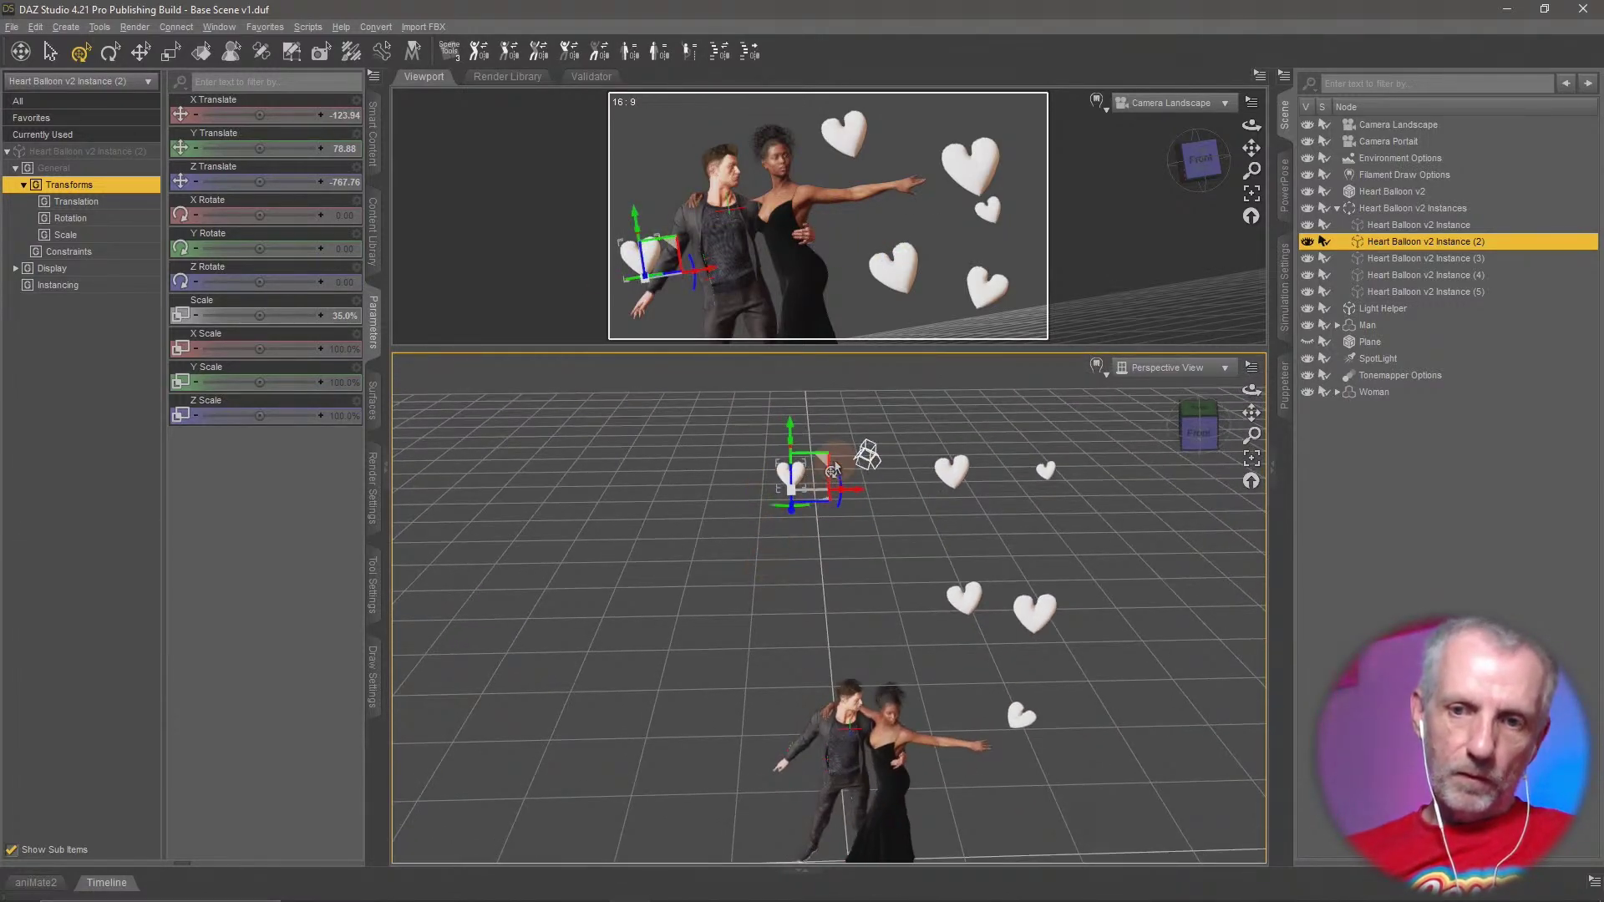
{"action": "mouse_move", "coordinate": [825, 463]}
{"action": "left_mouse_down"}
{"action": "mouse_move", "coordinate": [809, 410]}
{"action": "mouse_move", "coordinate": [840, 373]}
{"action": "mouse_move", "coordinate": [870, 434]}
{"action": "mouse_move", "coordinate": [825, 432]}
{"action": "left_mouse_up"}
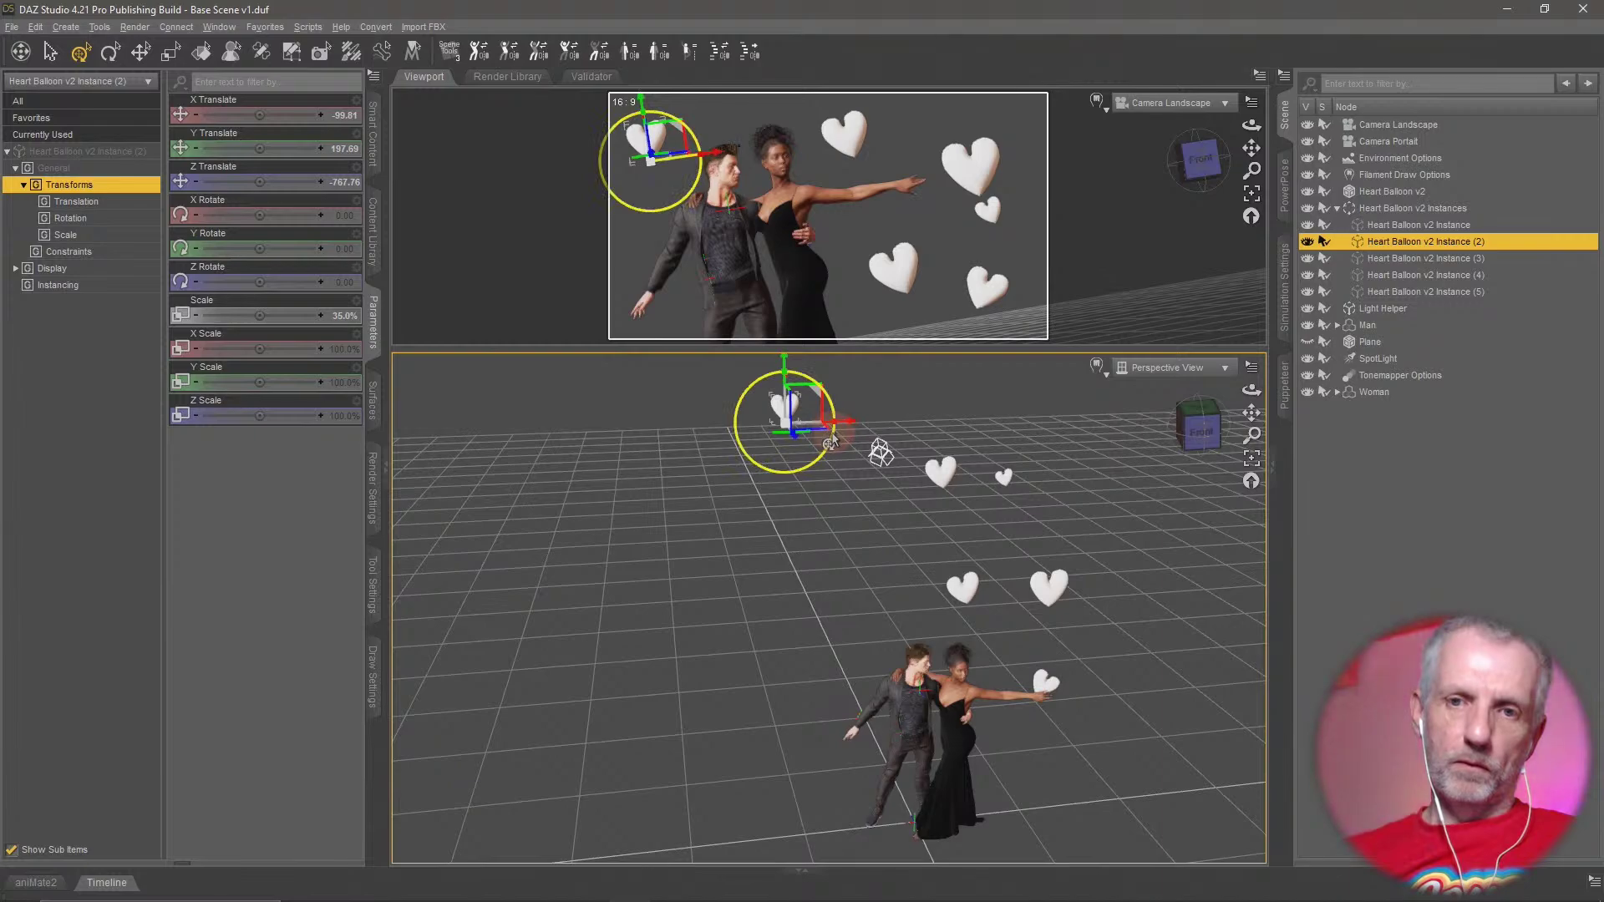
{"action": "mouse_move", "coordinate": [832, 441]}
{"action": "left_mouse_down"}
{"action": "mouse_move", "coordinate": [814, 418]}
{"action": "mouse_move", "coordinate": [811, 430]}
{"action": "left_mouse_up"}
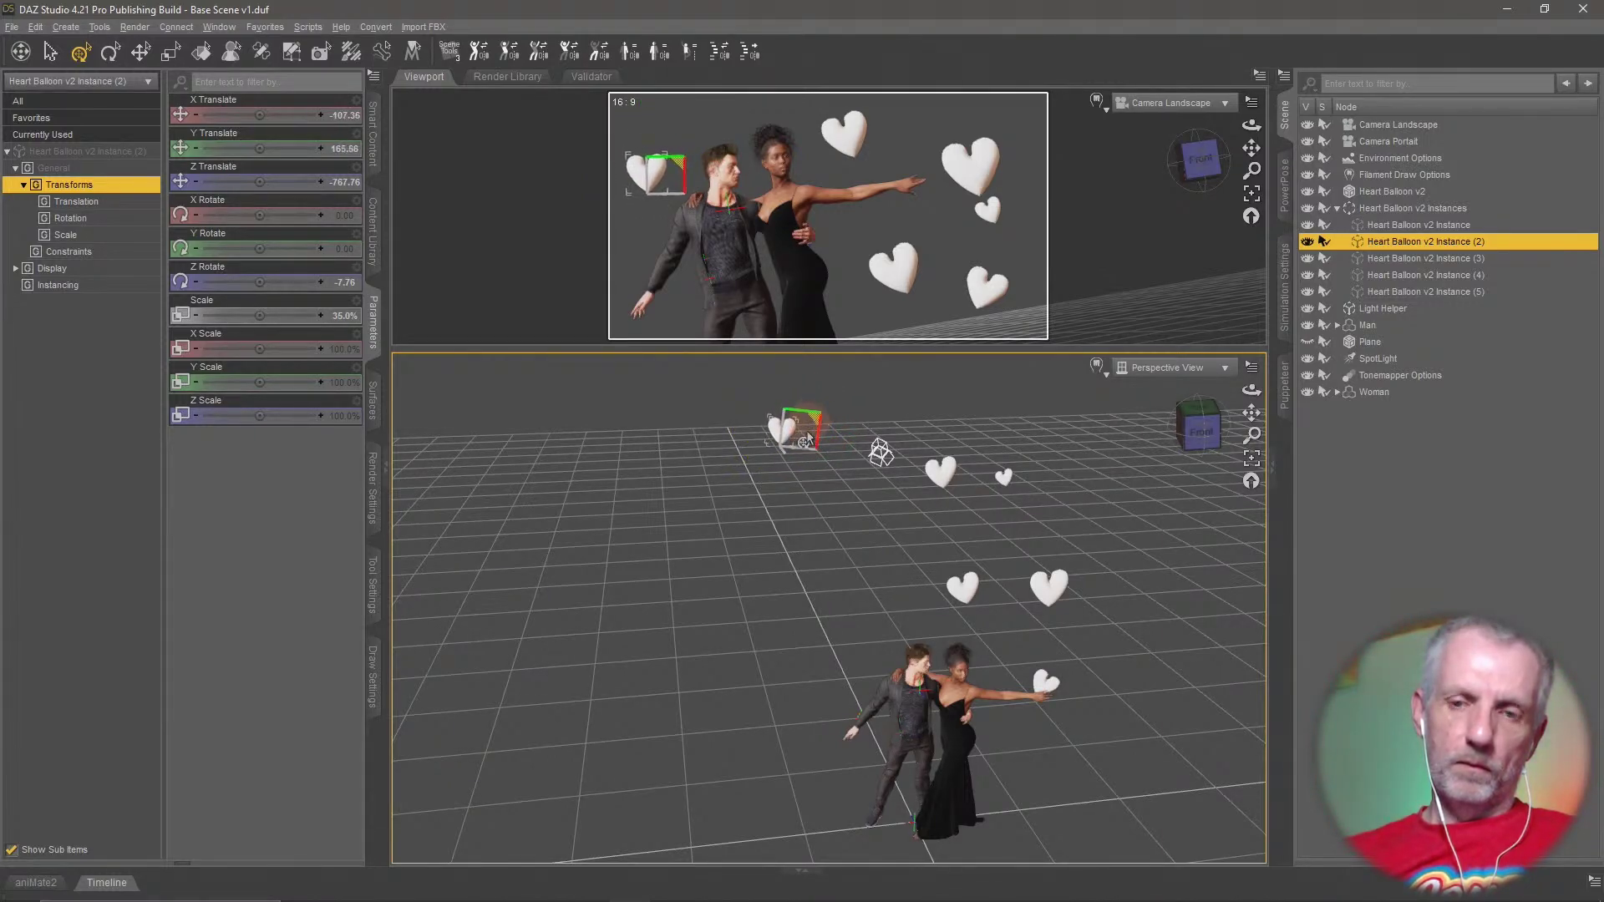
Turn the first heart balloon instance slightly about its vertical axis and rotate the original Heart Balloon v2 to 5.68 on Y
{"action": "left_click_drag", "start_coordinate": [765, 505], "coordinate": [975, 440], "text": "alt"}
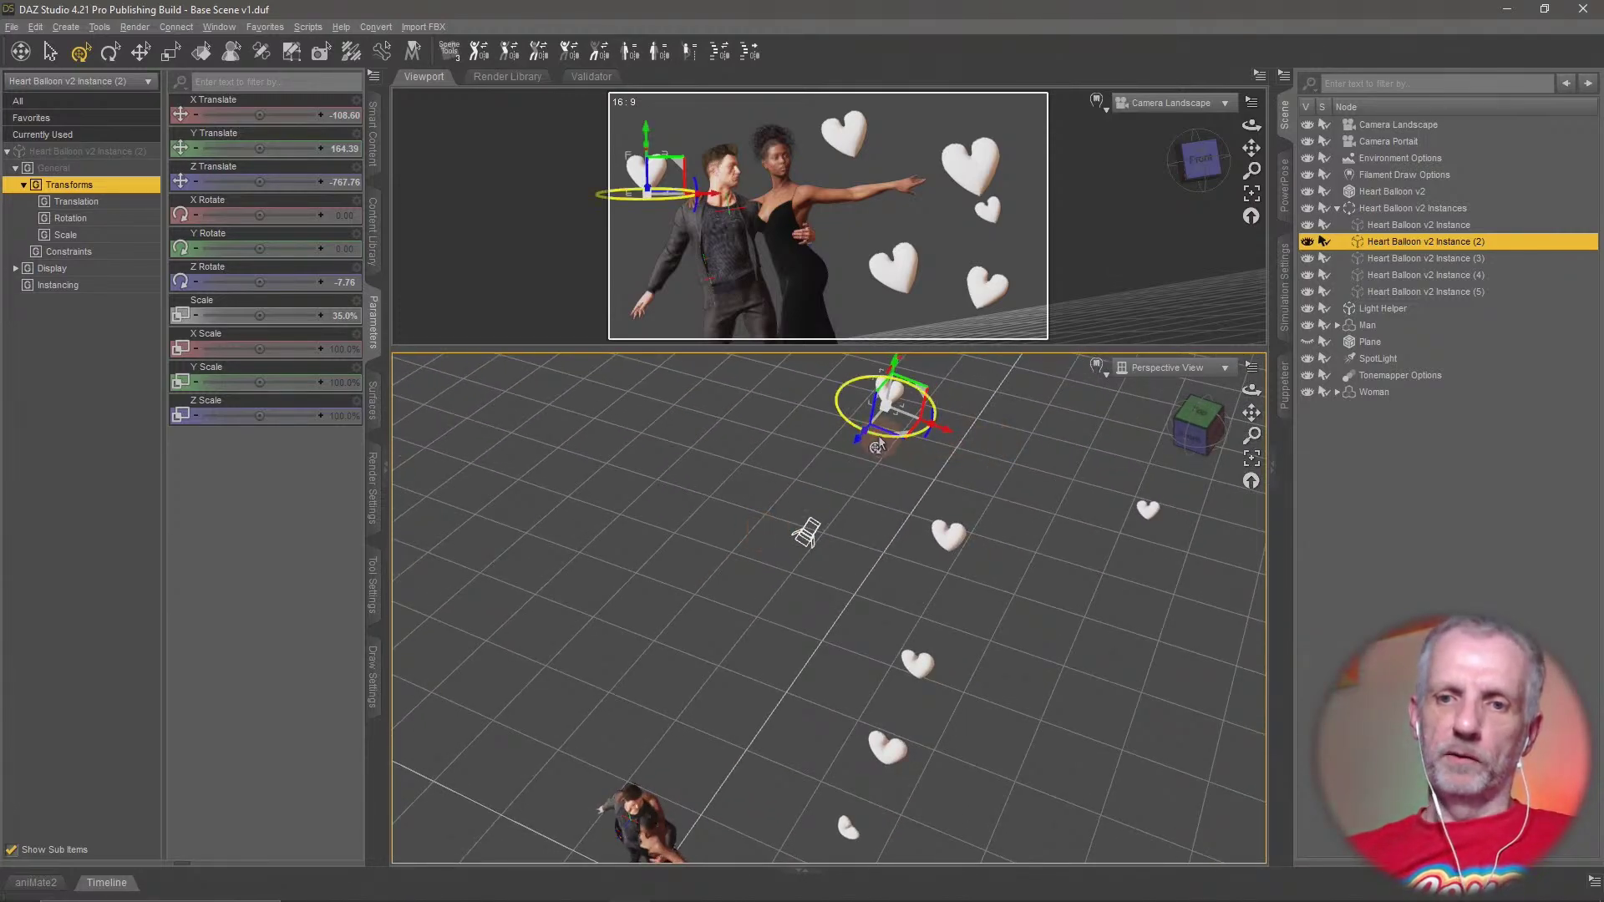
{"action": "left_click", "coordinate": [961, 547]}
{"action": "left_click_drag", "start_coordinate": [930, 590], "coordinate": [916, 592]}
{"action": "left_click", "coordinate": [887, 752]}
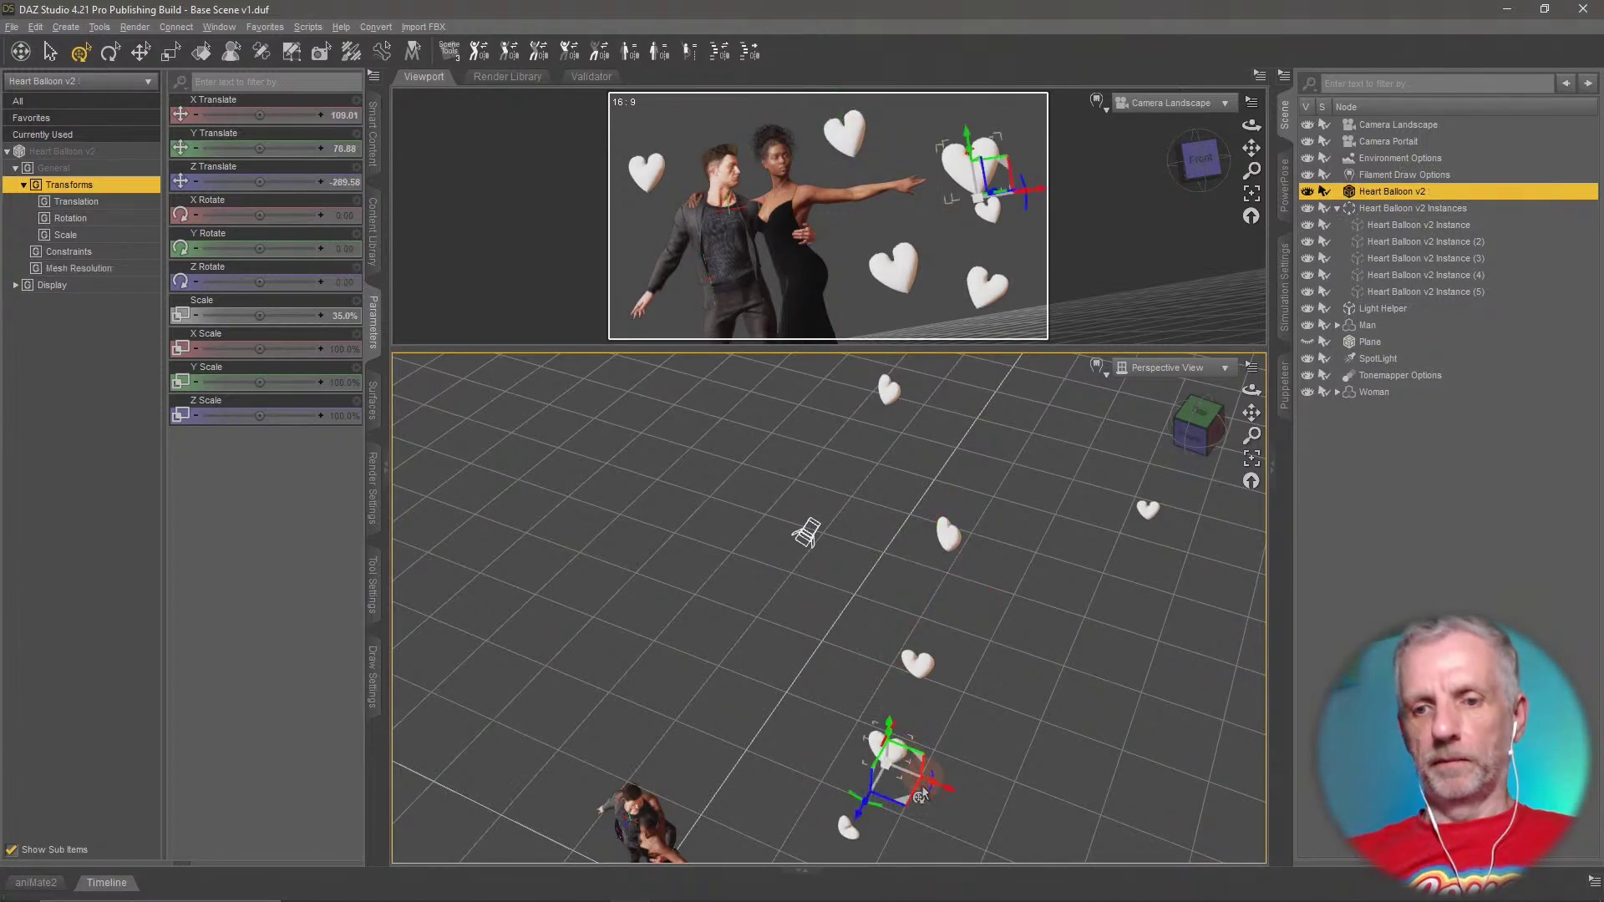
{"action": "left_click_drag", "start_coordinate": [886, 815], "coordinate": [878, 818]}
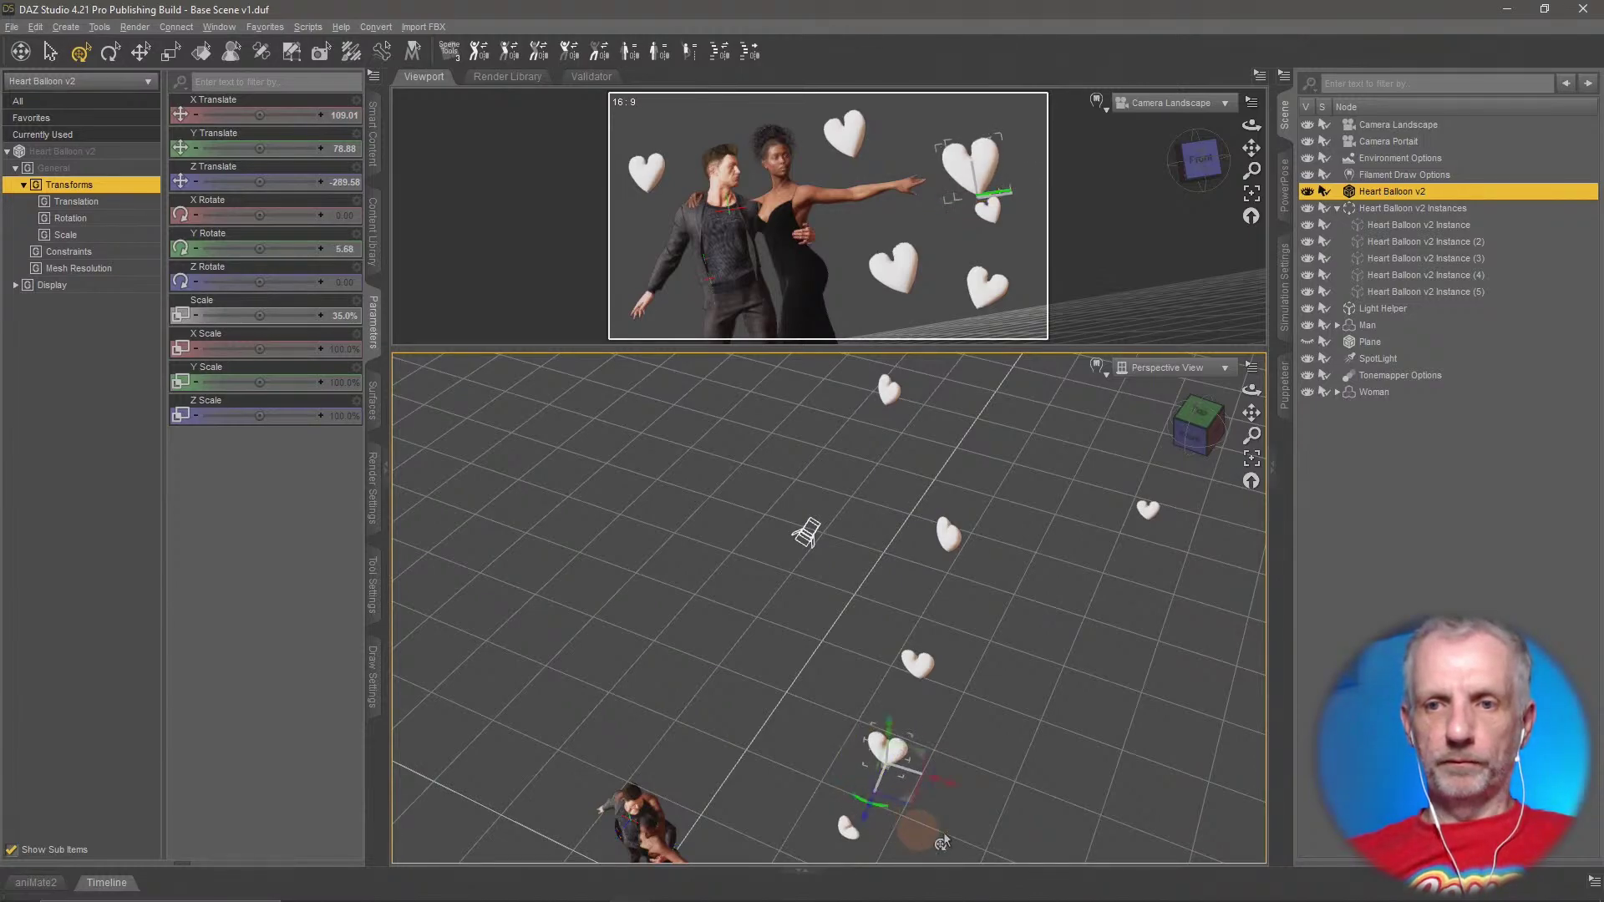
Rotate heart balloon instance (5) to X 9.26, Y -10.84, Z -34.31 and lower instance (3) to X 261.02, Y 64.50
{"action": "middle_click_drag", "start_coordinate": [1085, 827], "coordinate": [1088, 808]}
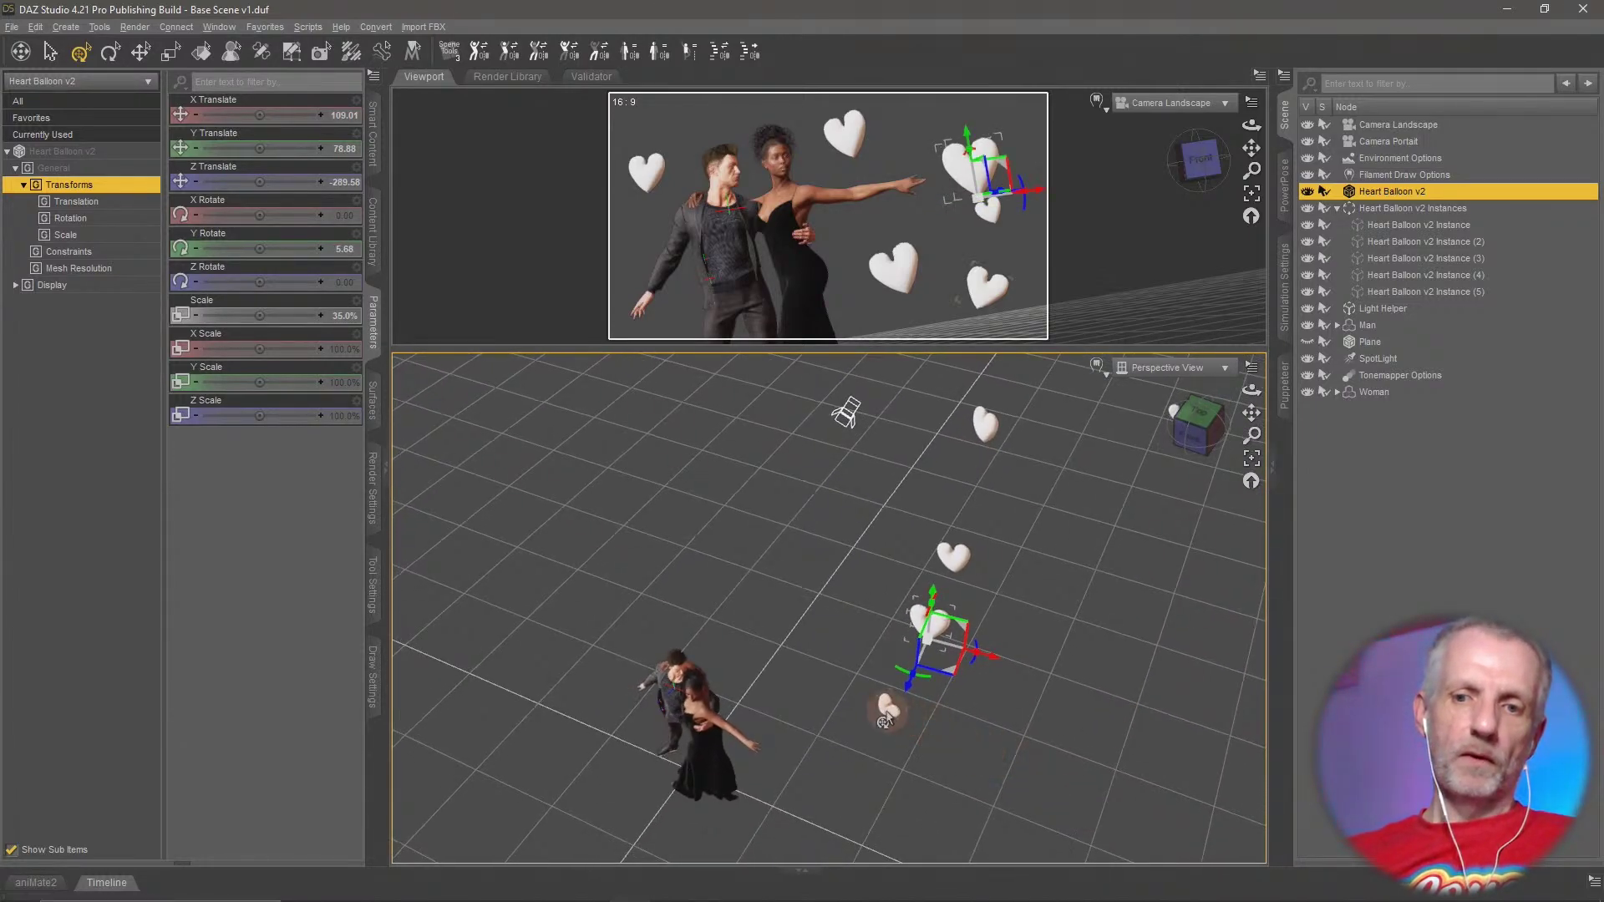
{"action": "left_click", "coordinate": [889, 746]}
{"action": "left_click_drag", "start_coordinate": [889, 746], "coordinate": [856, 759]}
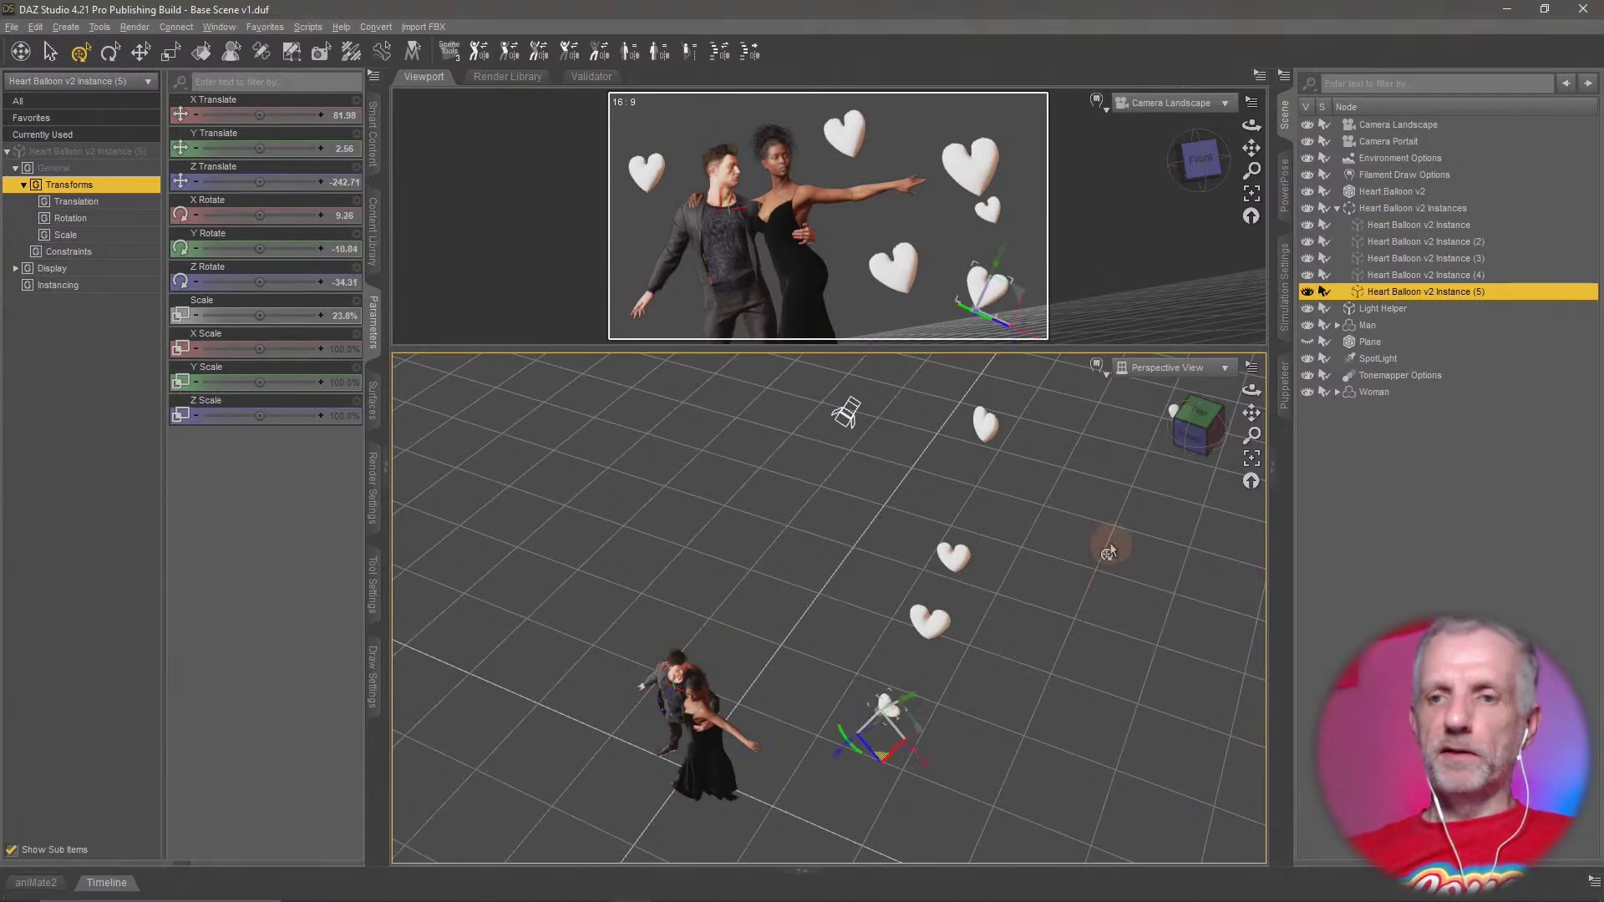
{"action": "left_click", "coordinate": [990, 214]}
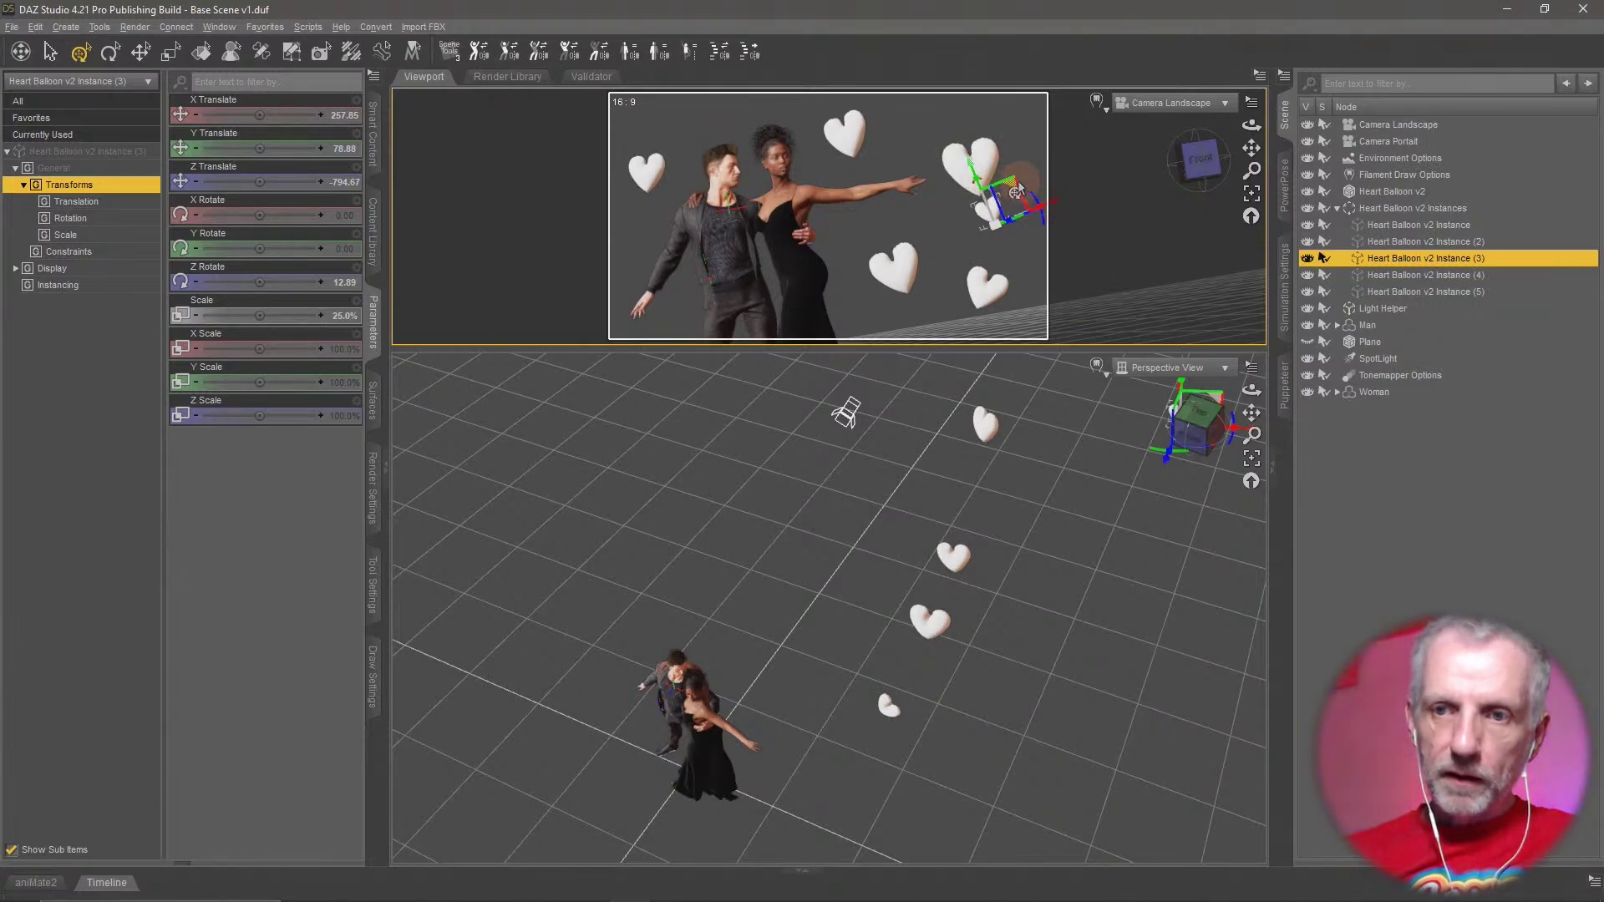
{"action": "left_click_drag", "start_coordinate": [1013, 192], "coordinate": [1021, 201]}
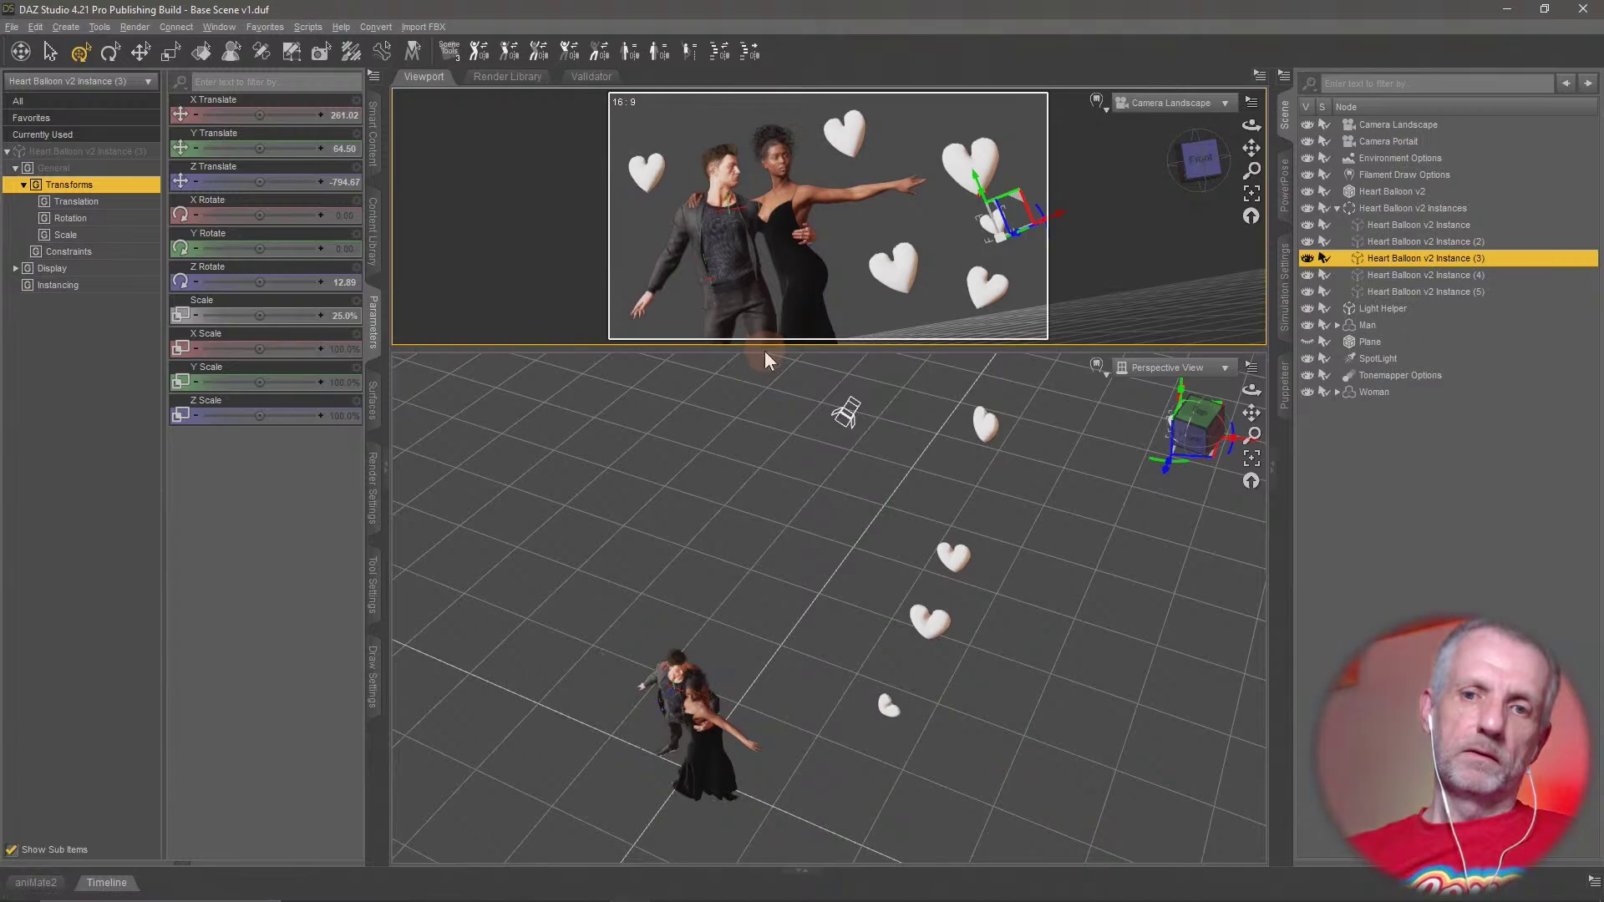
Enlarge the landscape camera viewport and save the scene, collapsing the heart balloon instances group
{"action": "left_click_drag", "start_coordinate": [765, 349], "coordinate": [779, 691]}
{"action": "key", "text": "ctrl+s"}
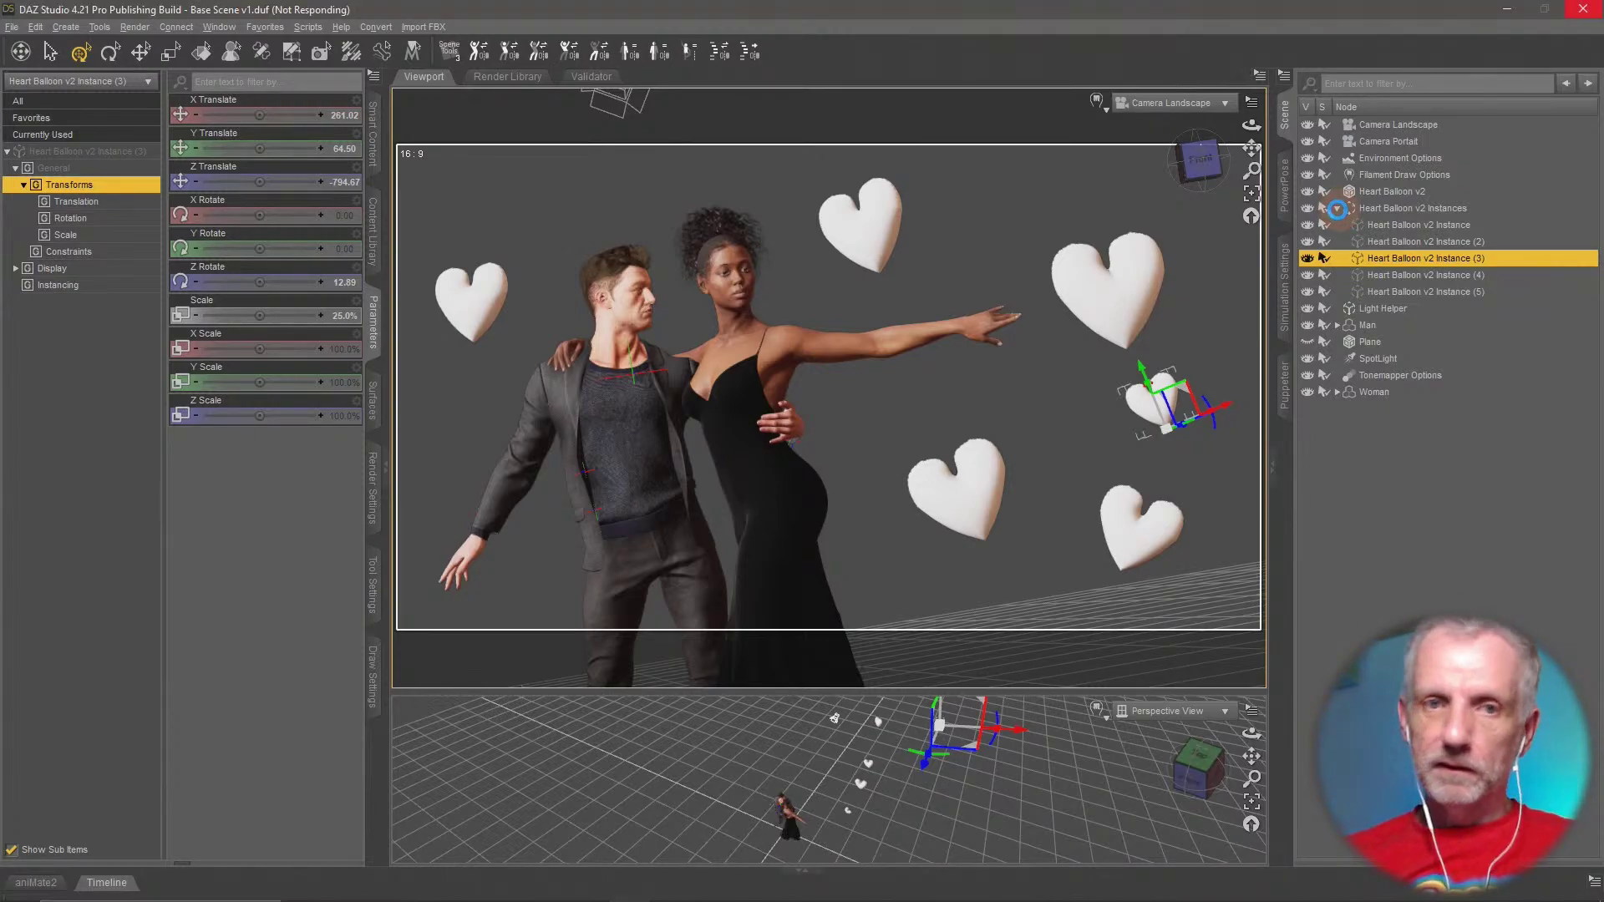
{"action": "left_click", "coordinate": [1337, 208]}
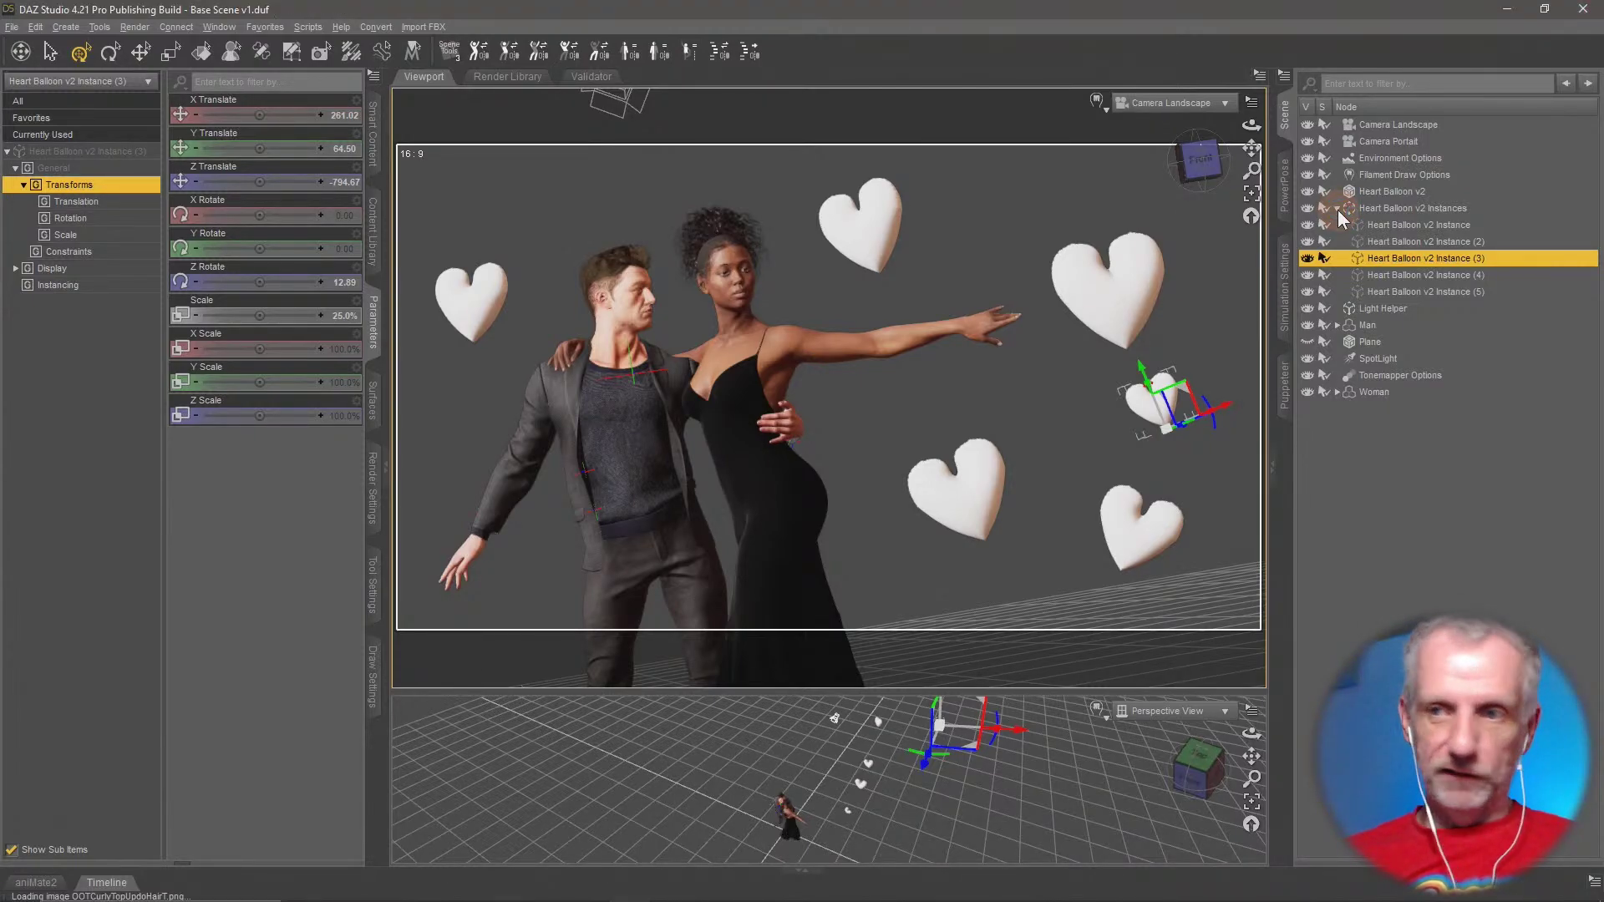
Switch the landscape camera view to the Iray preview to check the blurred heart balloons
{"action": "left_click", "coordinate": [1108, 109]}
{"action": "left_click", "coordinate": [1114, 318]}
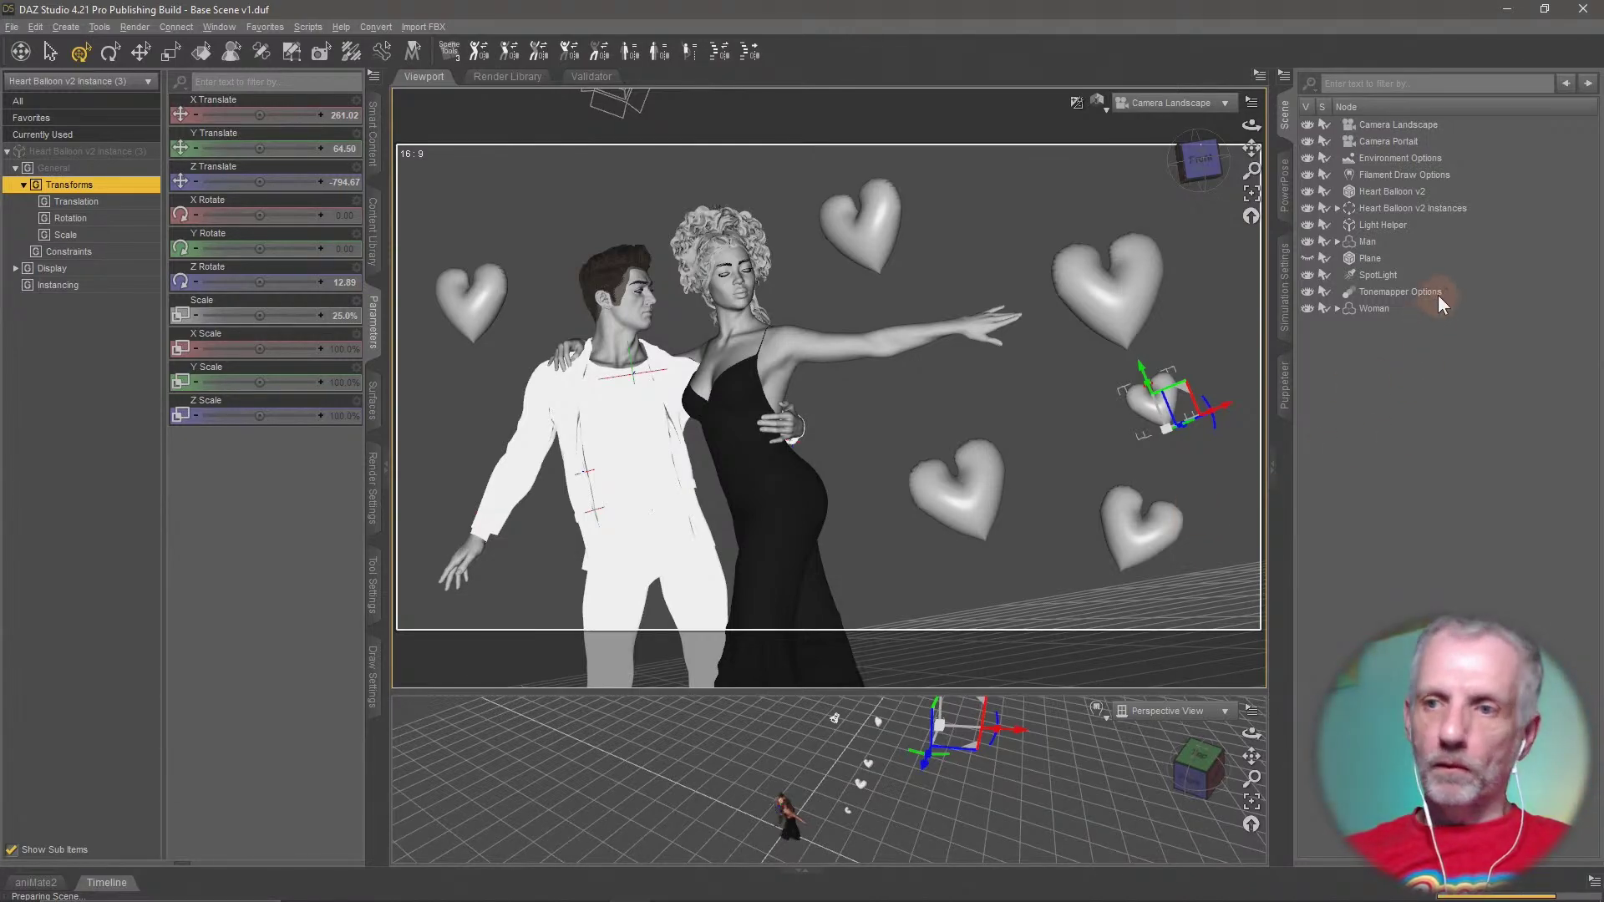
{"action": "left_click", "coordinate": [1407, 192]}
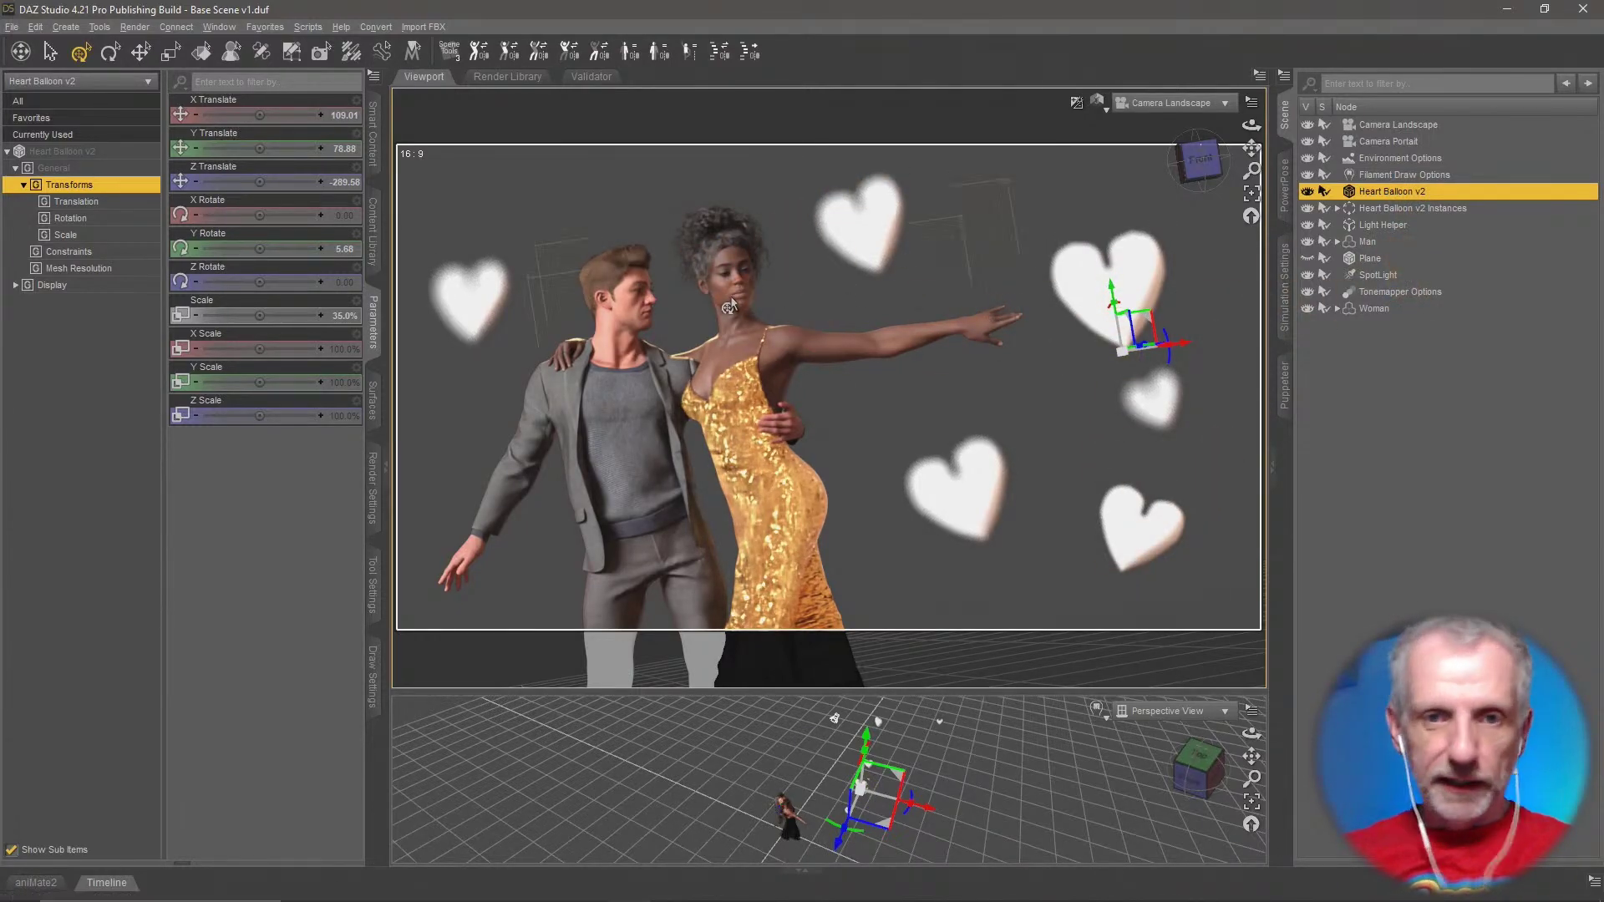
Set the landscape camera's F/Stop to 22 to soften the background blur
{"action": "left_click", "coordinate": [1404, 125]}
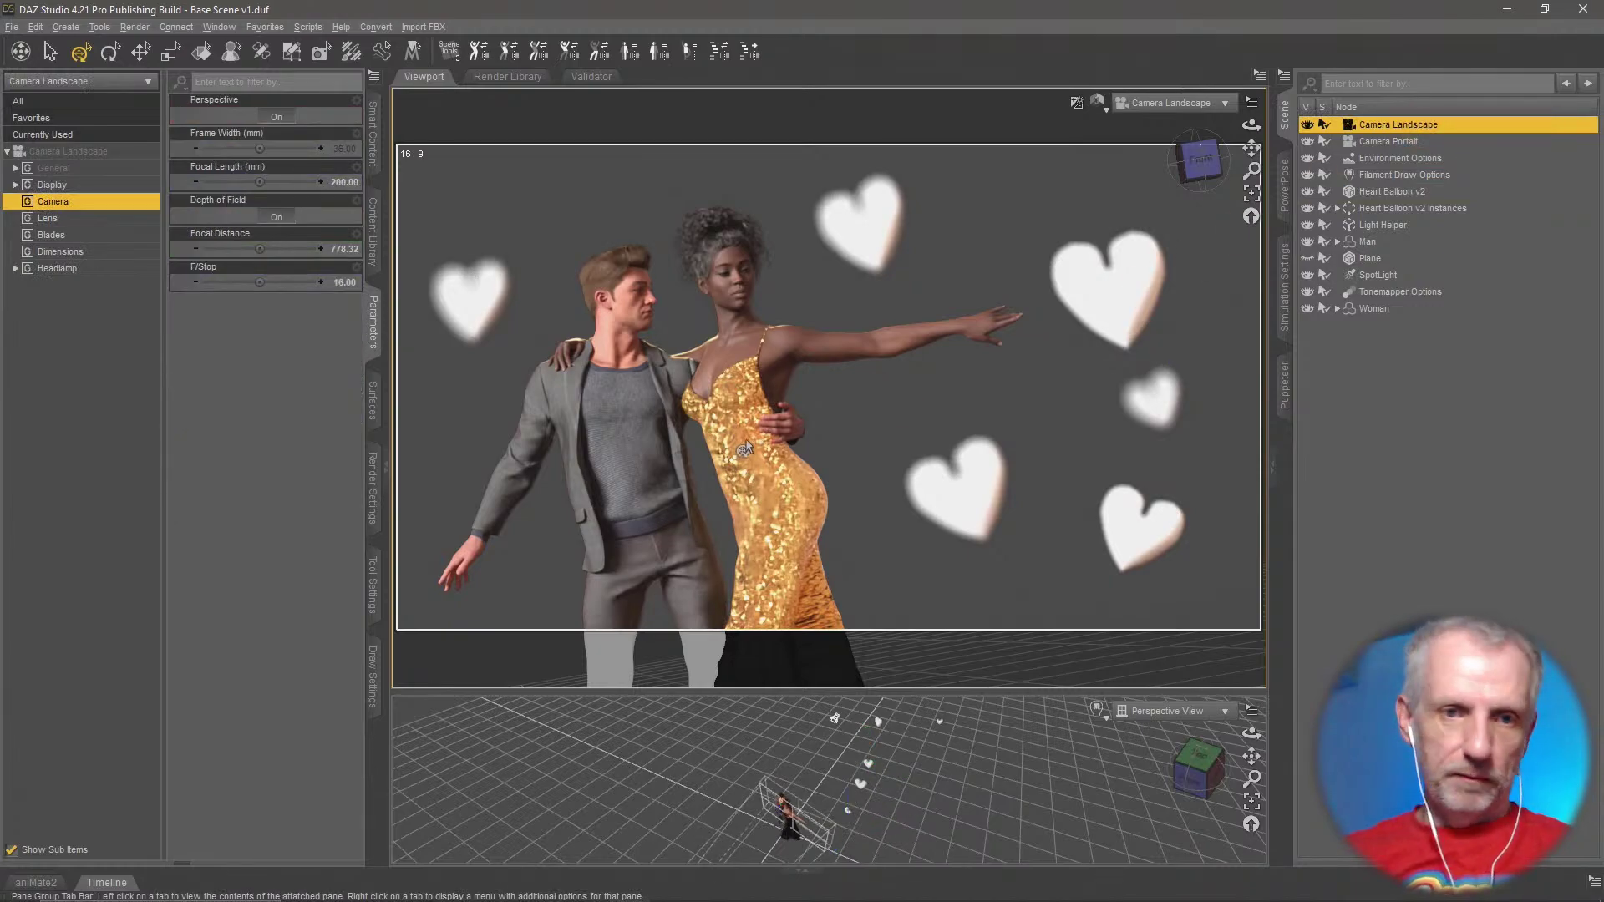
{"action": "left_click", "coordinate": [343, 282]}
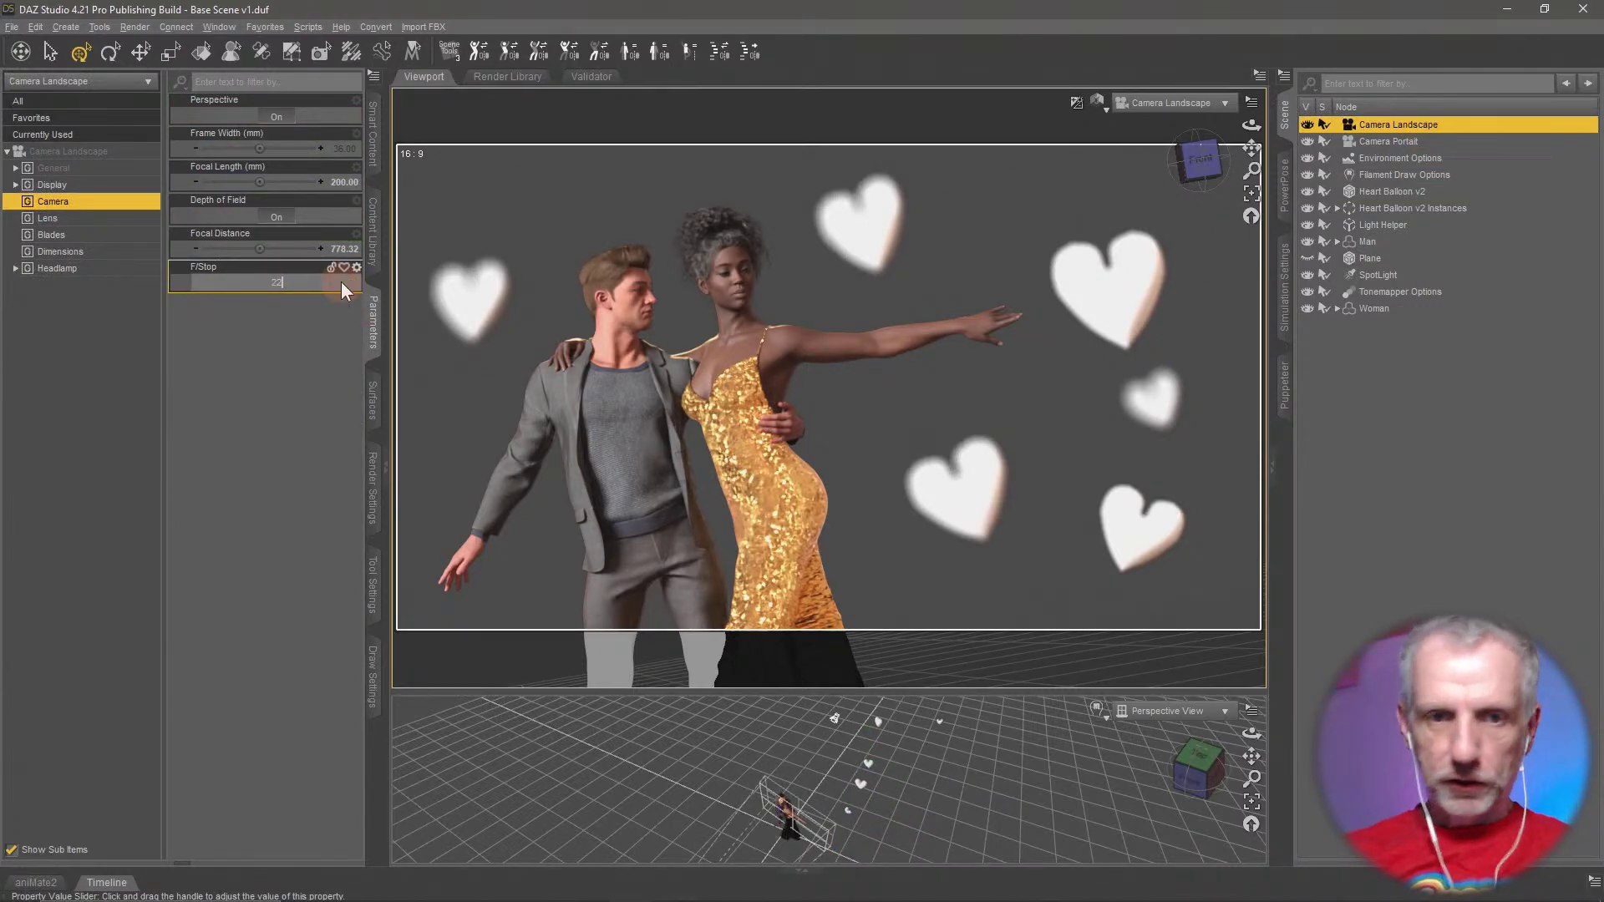
{"action": "key", "text": "Return"}
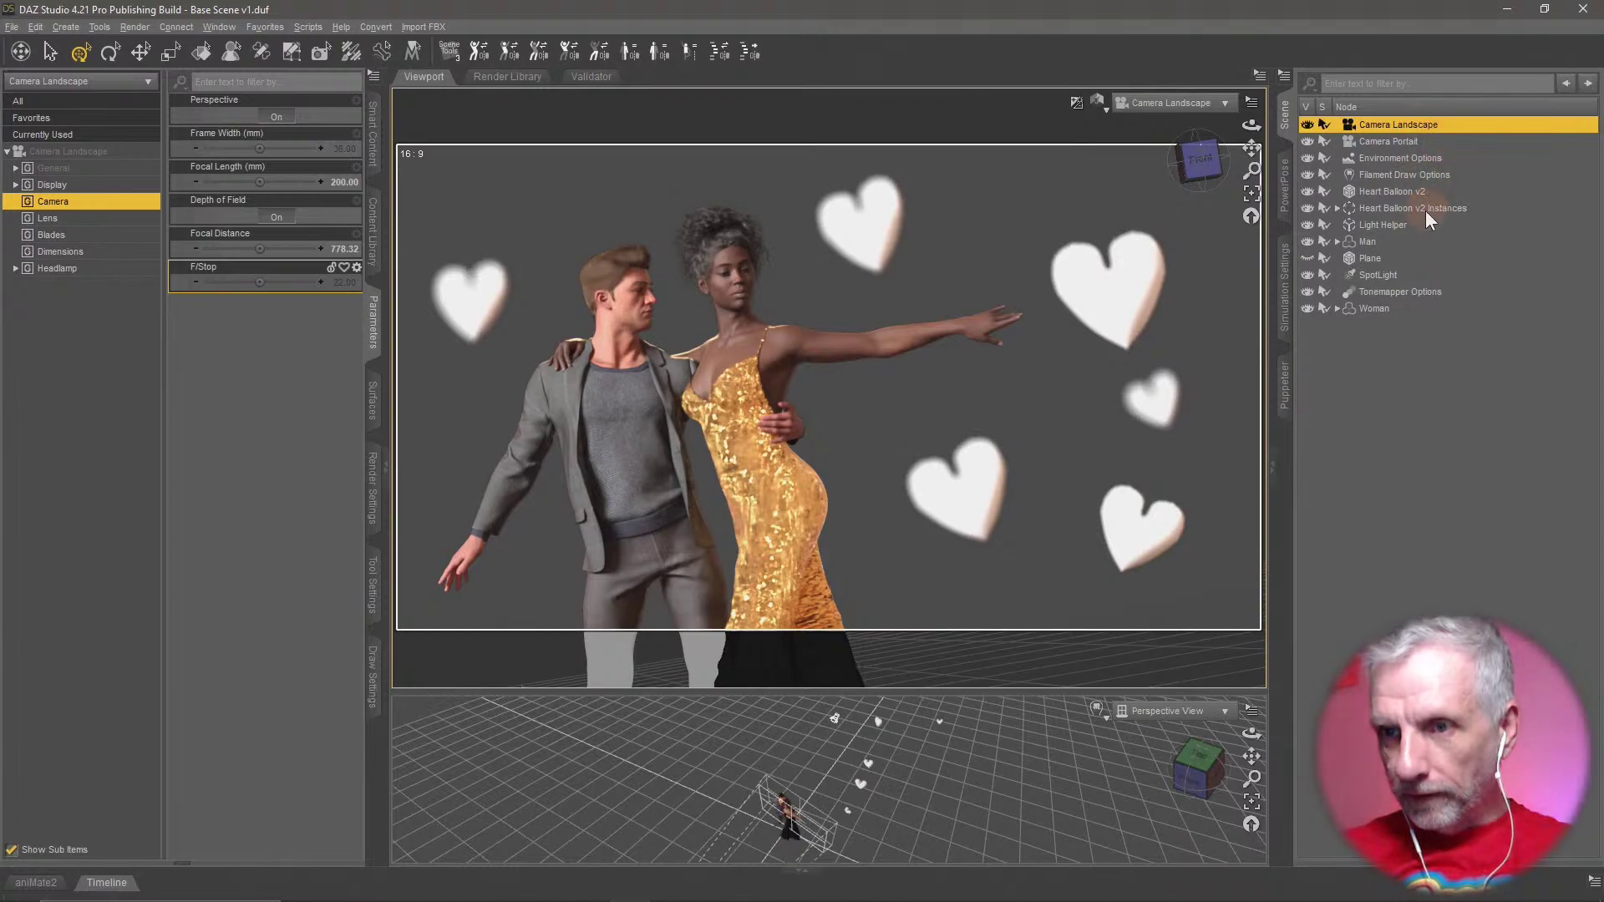
Set the Base Color of the original Heart Balloon v2 surface to a hot pink of 1.00, 0.0033, 0.10
{"action": "left_click", "coordinate": [1409, 192]}
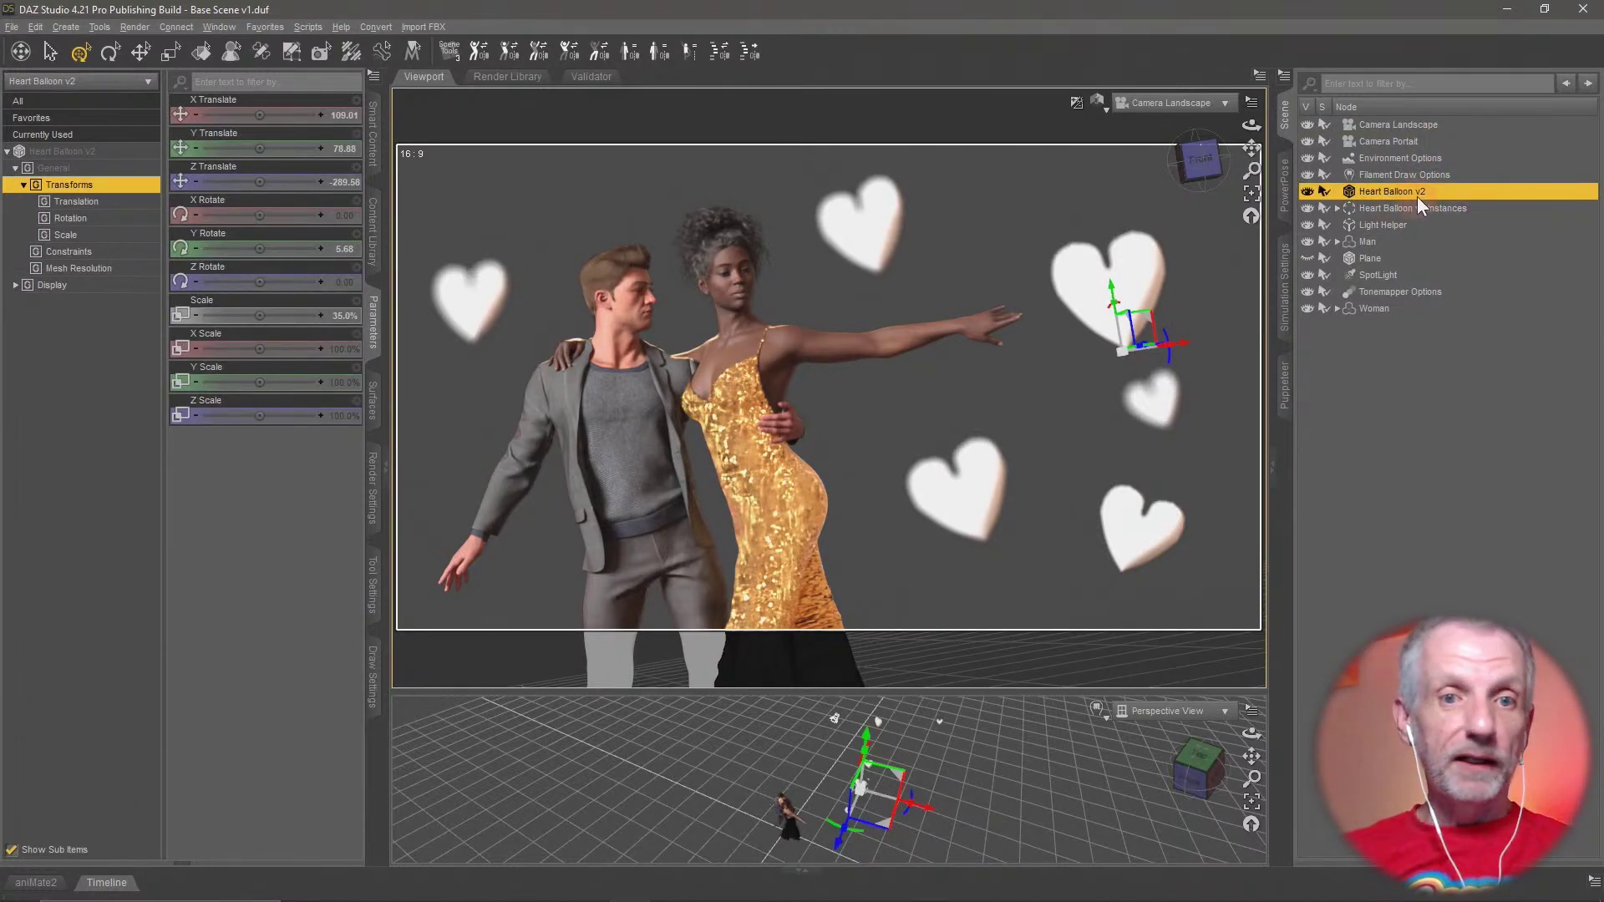
{"action": "left_click", "coordinate": [369, 409]}
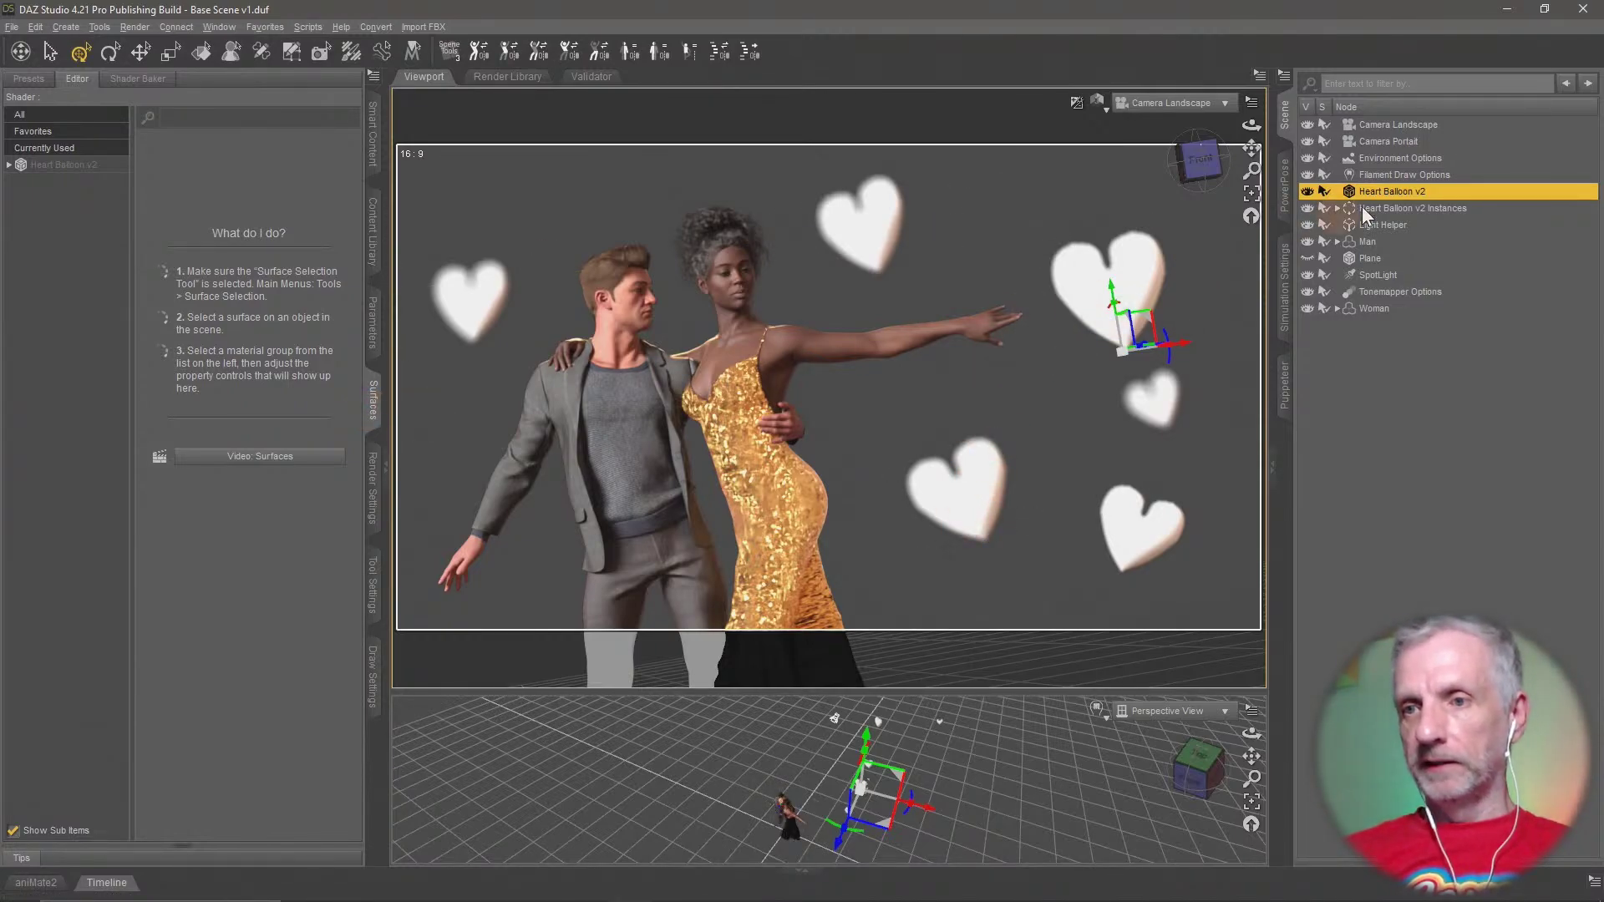
{"action": "left_click", "coordinate": [47, 166]}
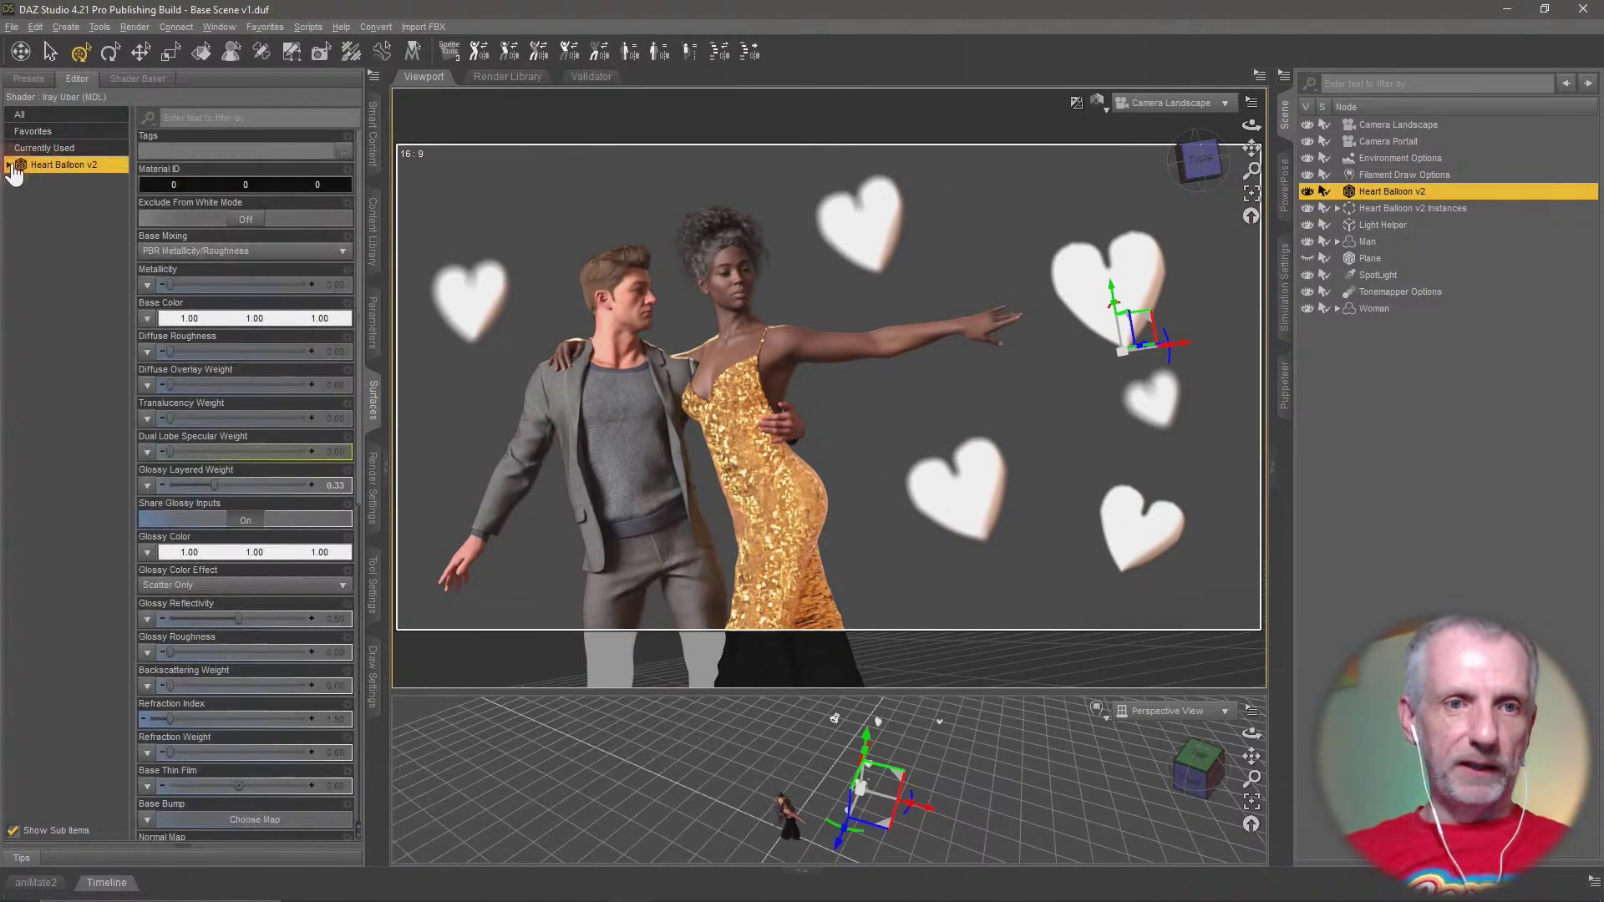
{"action": "left_click", "coordinate": [228, 324]}
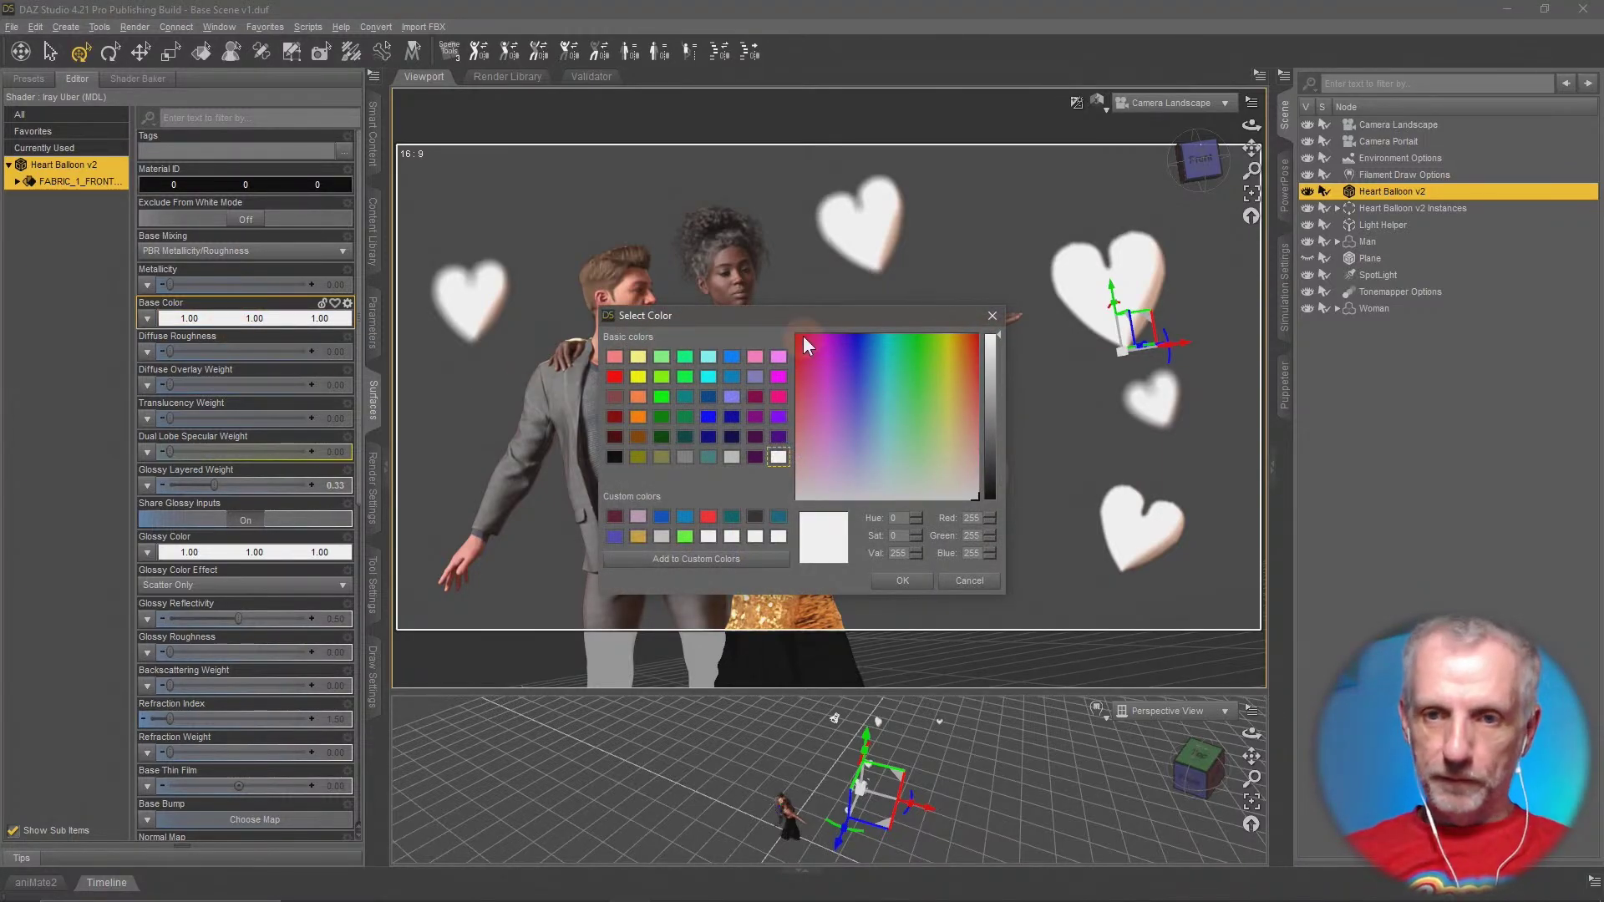
{"action": "left_click_drag", "start_coordinate": [801, 316], "coordinate": [759, 202]}
{"action": "left_click", "coordinate": [742, 282]}
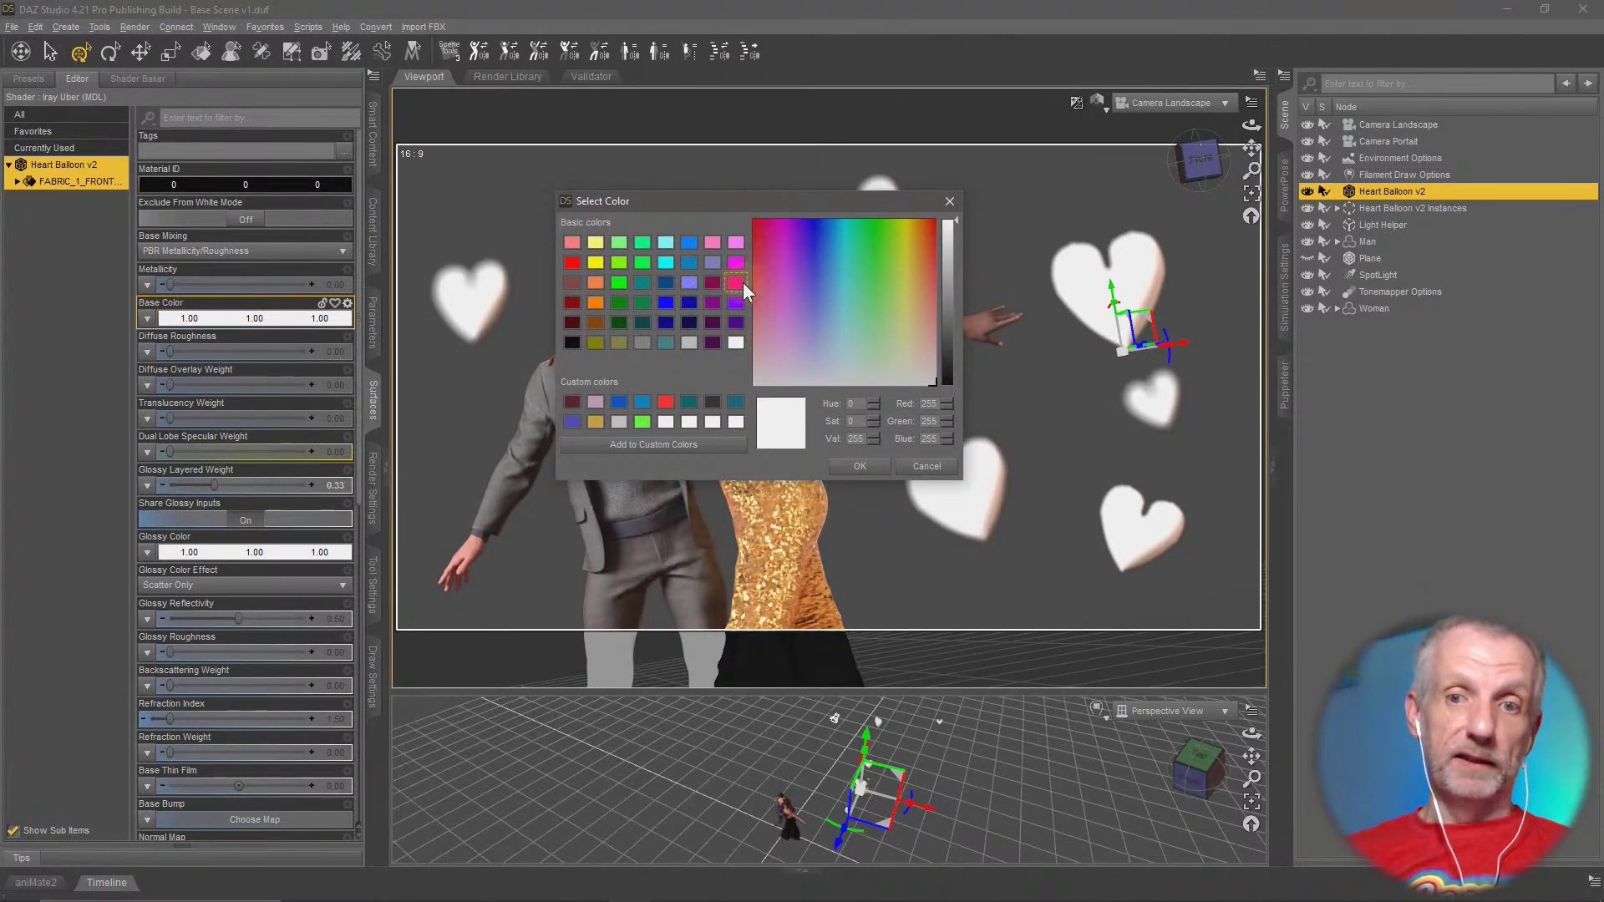
{"action": "left_click", "coordinate": [767, 239]}
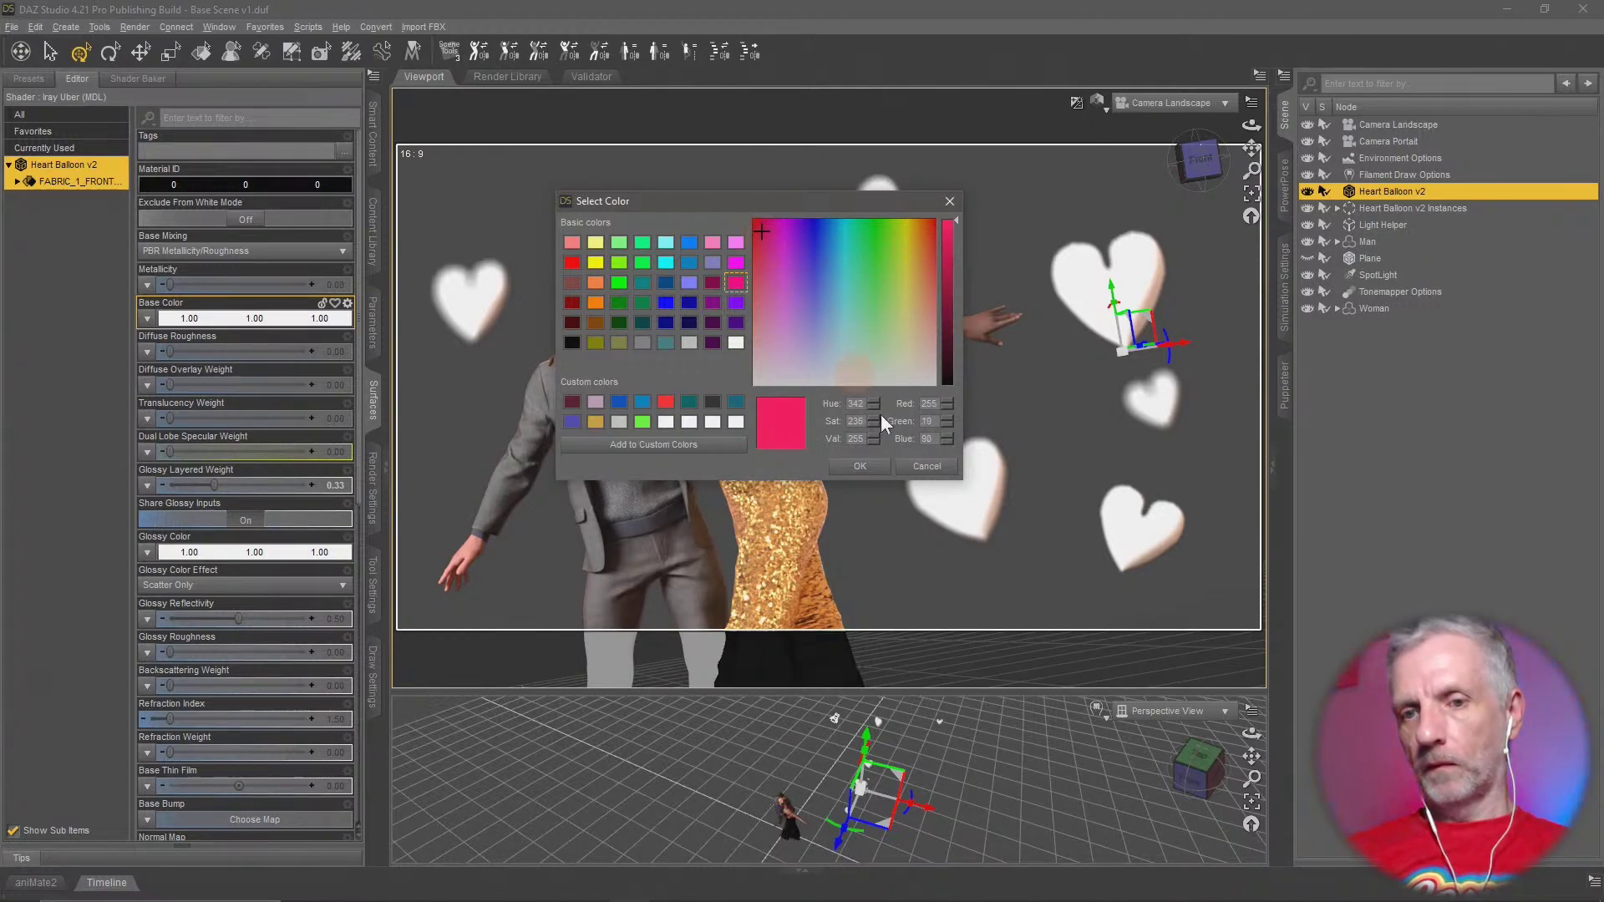
{"action": "left_click", "coordinate": [865, 468]}
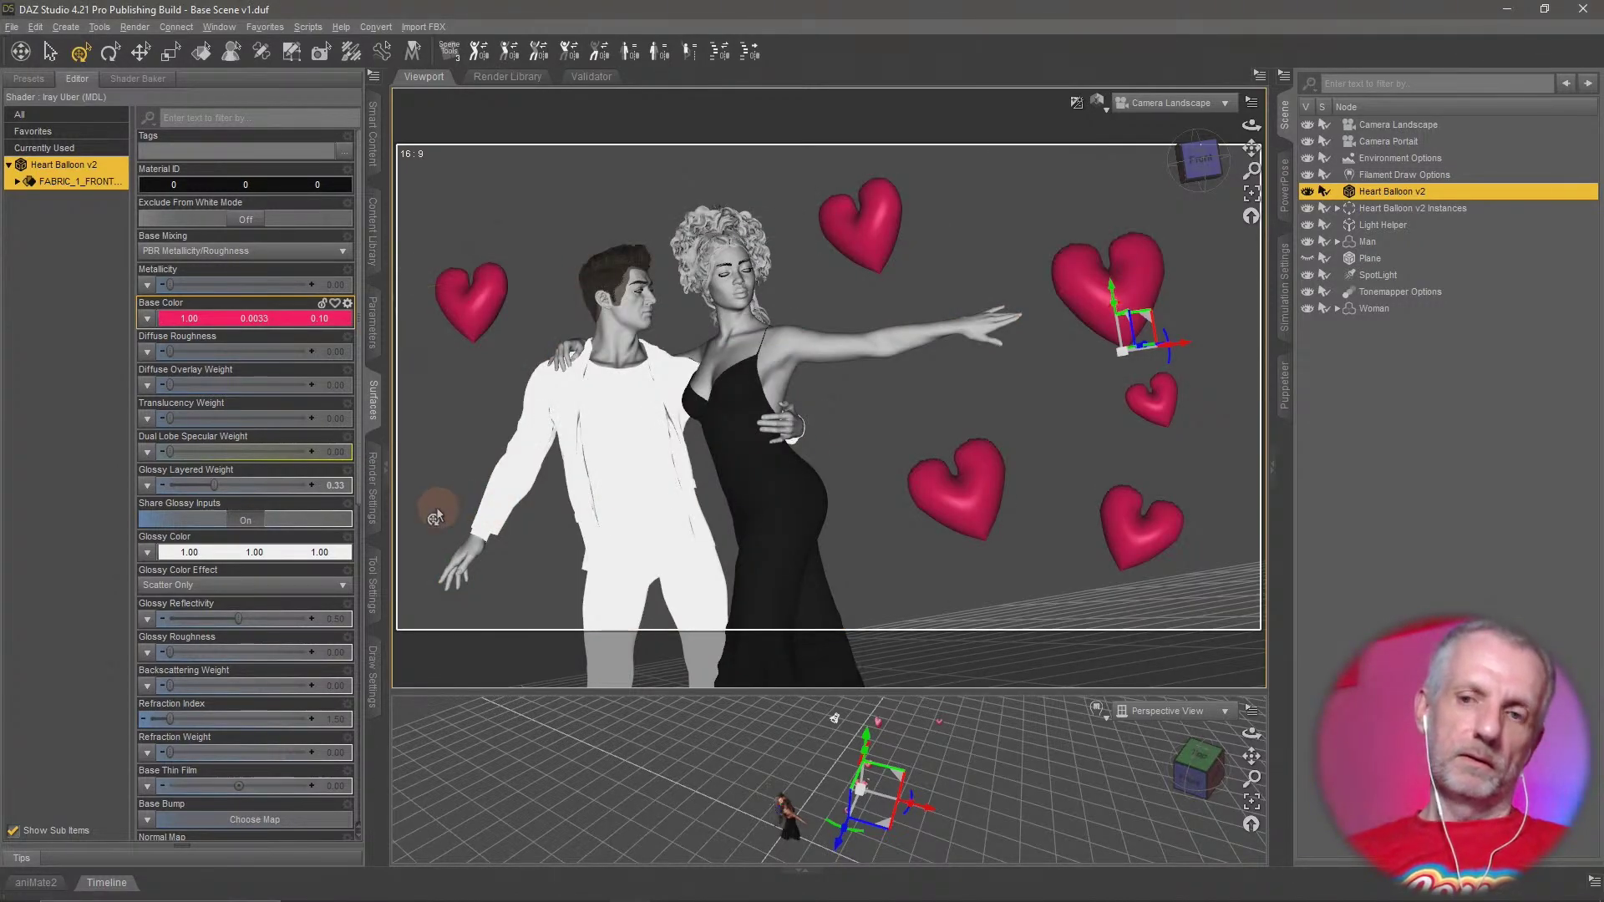
Raise the Metallicity in the Base properties of the balloon's FABRIC_1_FRONT surface to 1.00
{"action": "left_click", "coordinate": [18, 181]}
{"action": "left_click", "coordinate": [60, 215]}
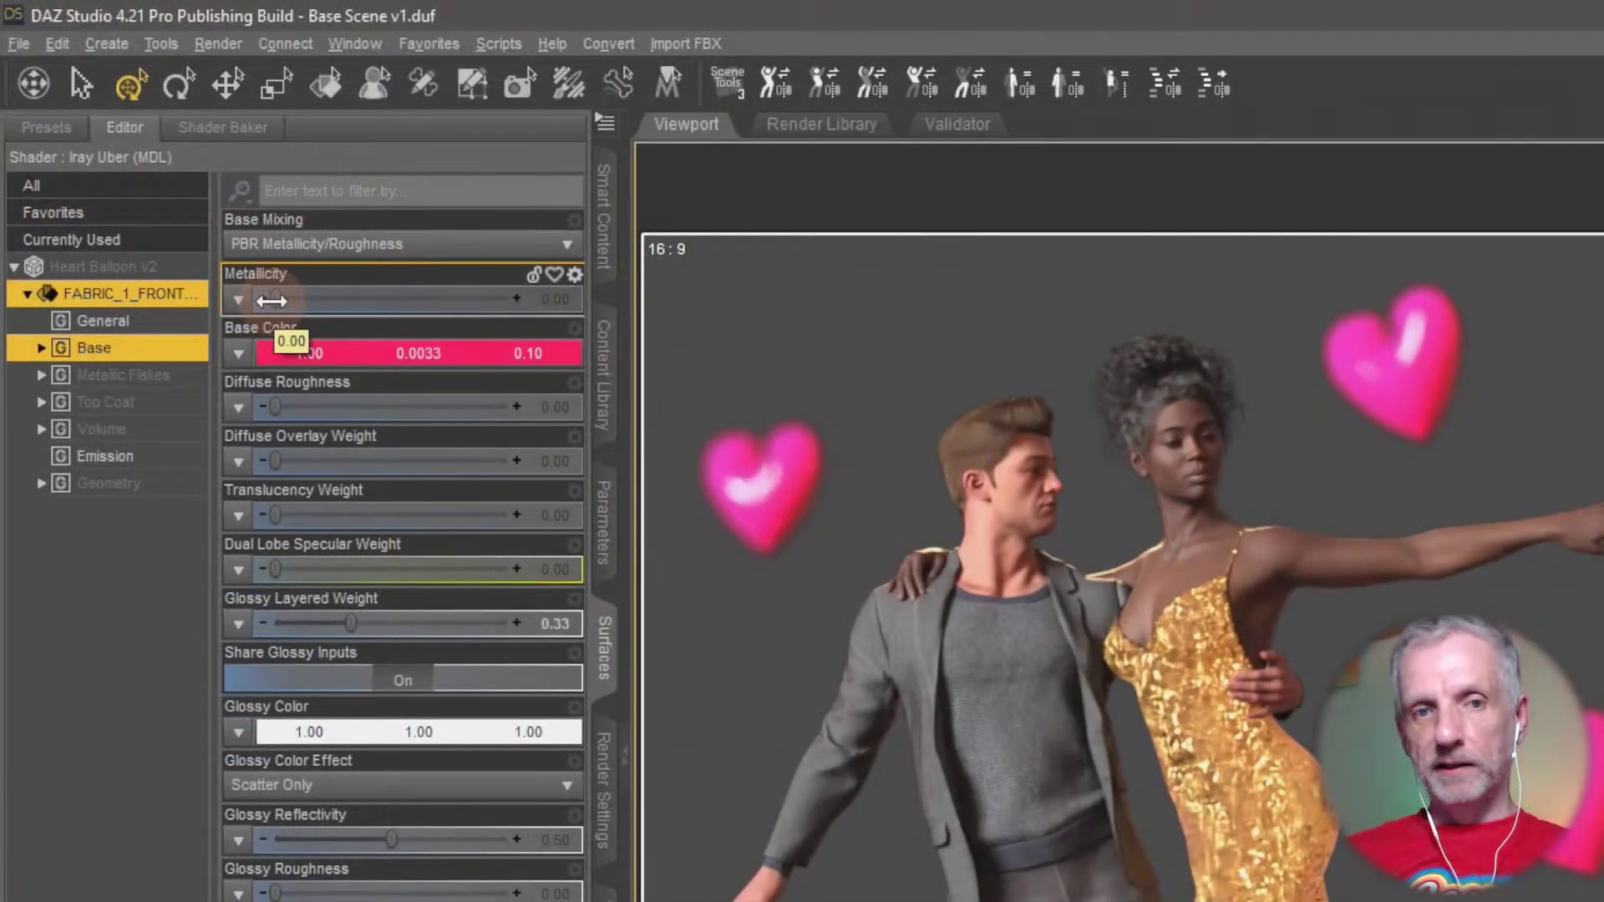
{"action": "left_click_drag", "start_coordinate": [271, 300], "coordinate": [646, 306]}
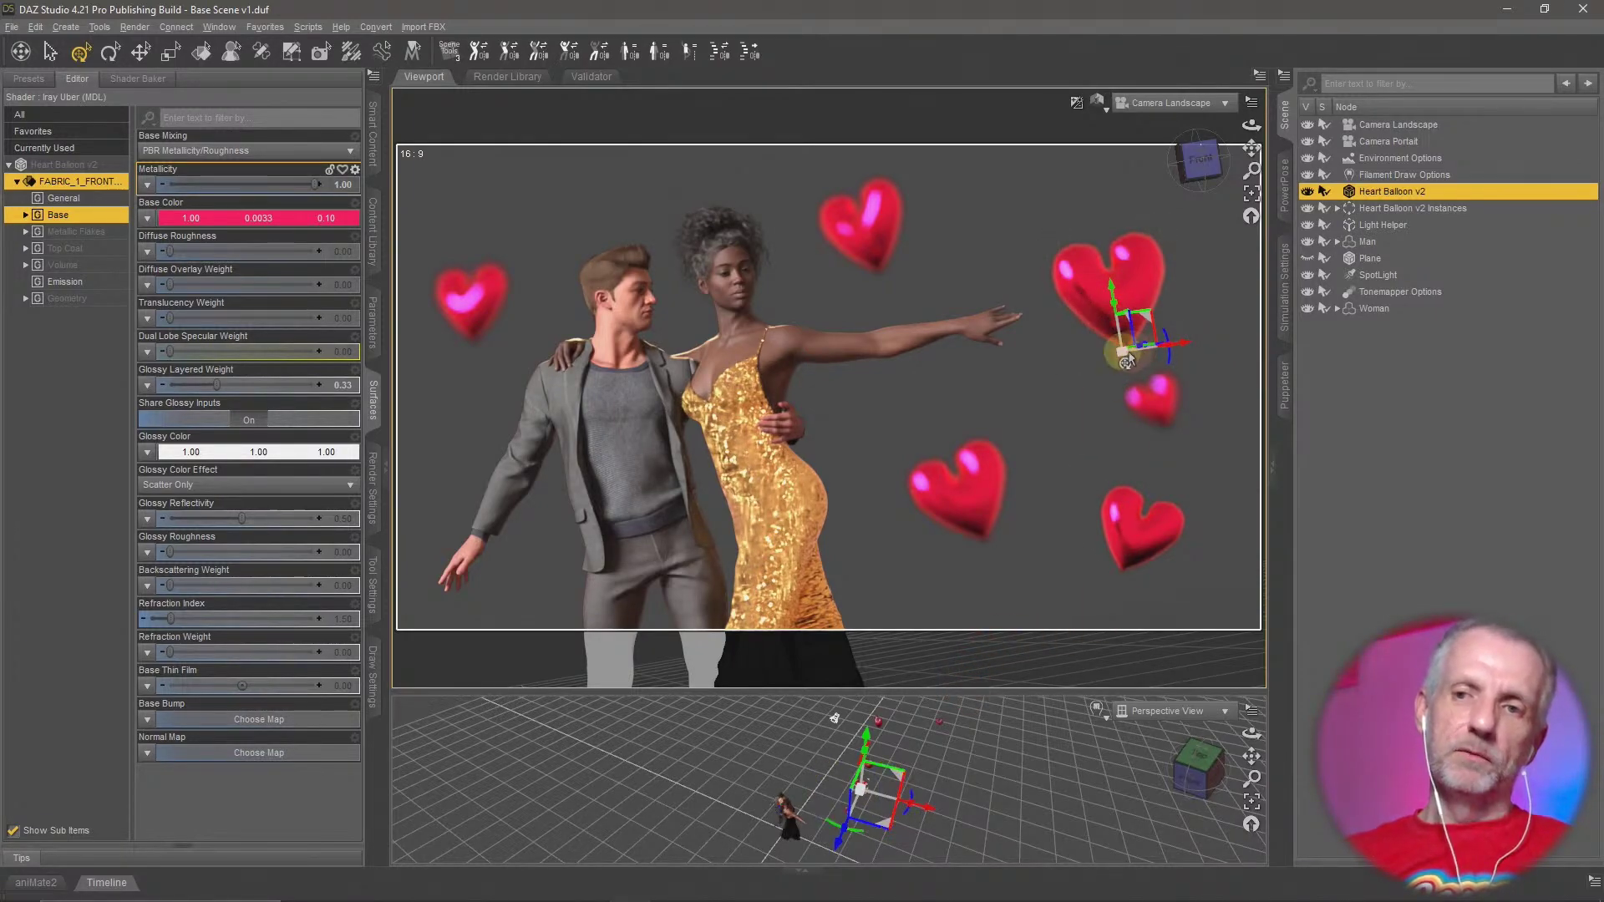
Frame the heart balloon close up in the perspective view and raise its surface's Glossy Roughness to 1.00
{"action": "left_click", "coordinate": [1170, 106]}
{"action": "left_click", "coordinate": [1171, 123]}
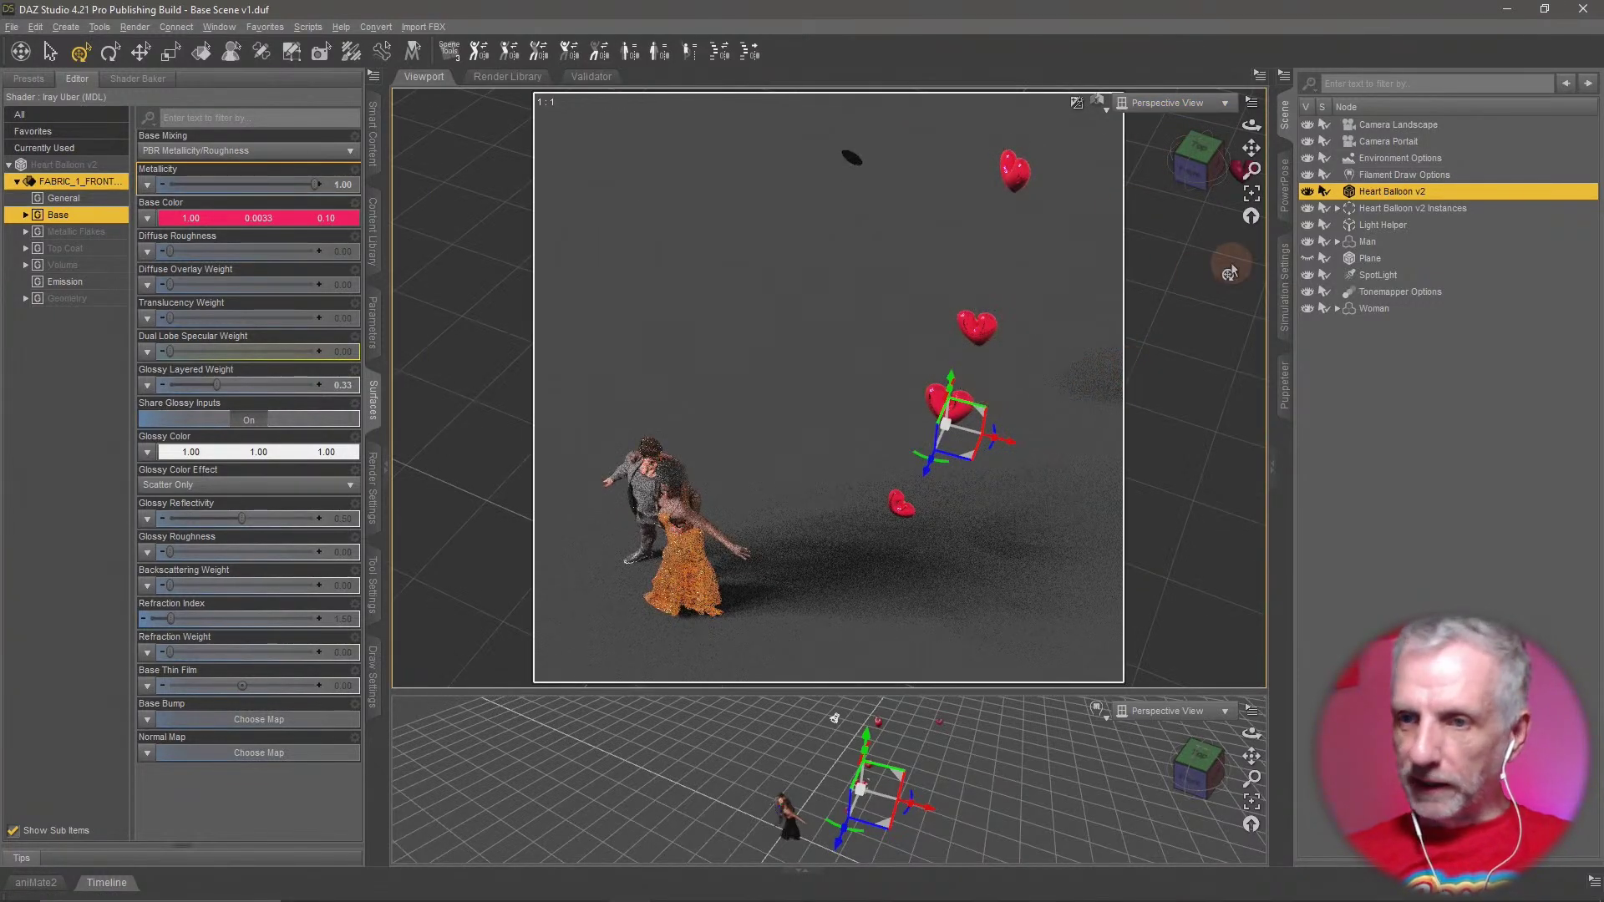
{"action": "key", "text": "ctrl+f"}
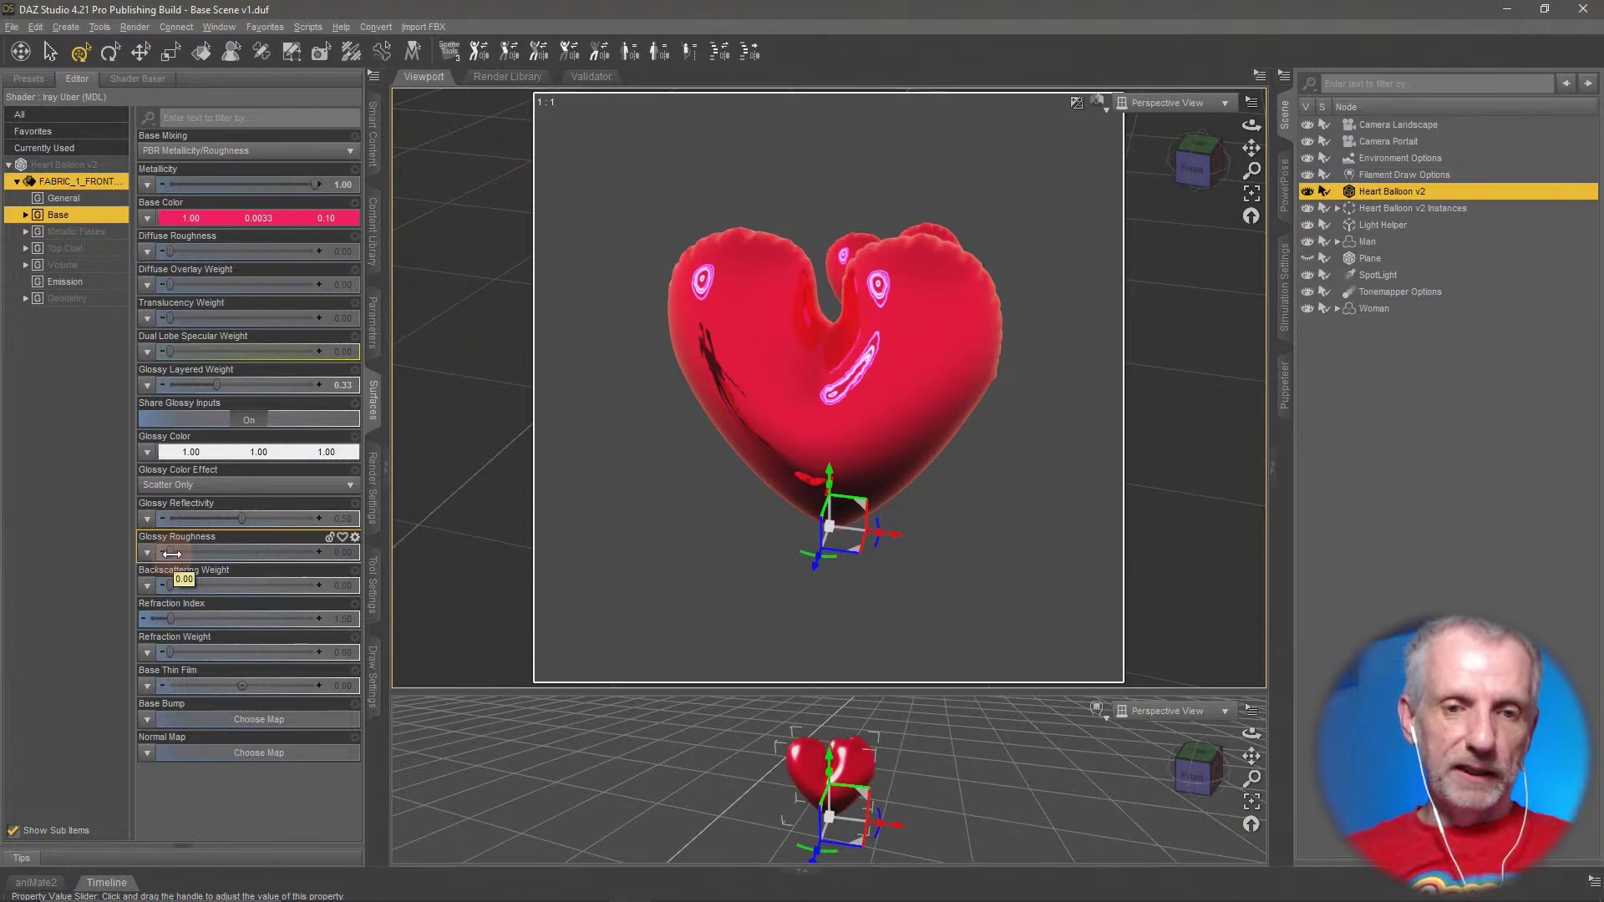
{"action": "left_click_drag", "start_coordinate": [172, 554], "coordinate": [433, 562]}
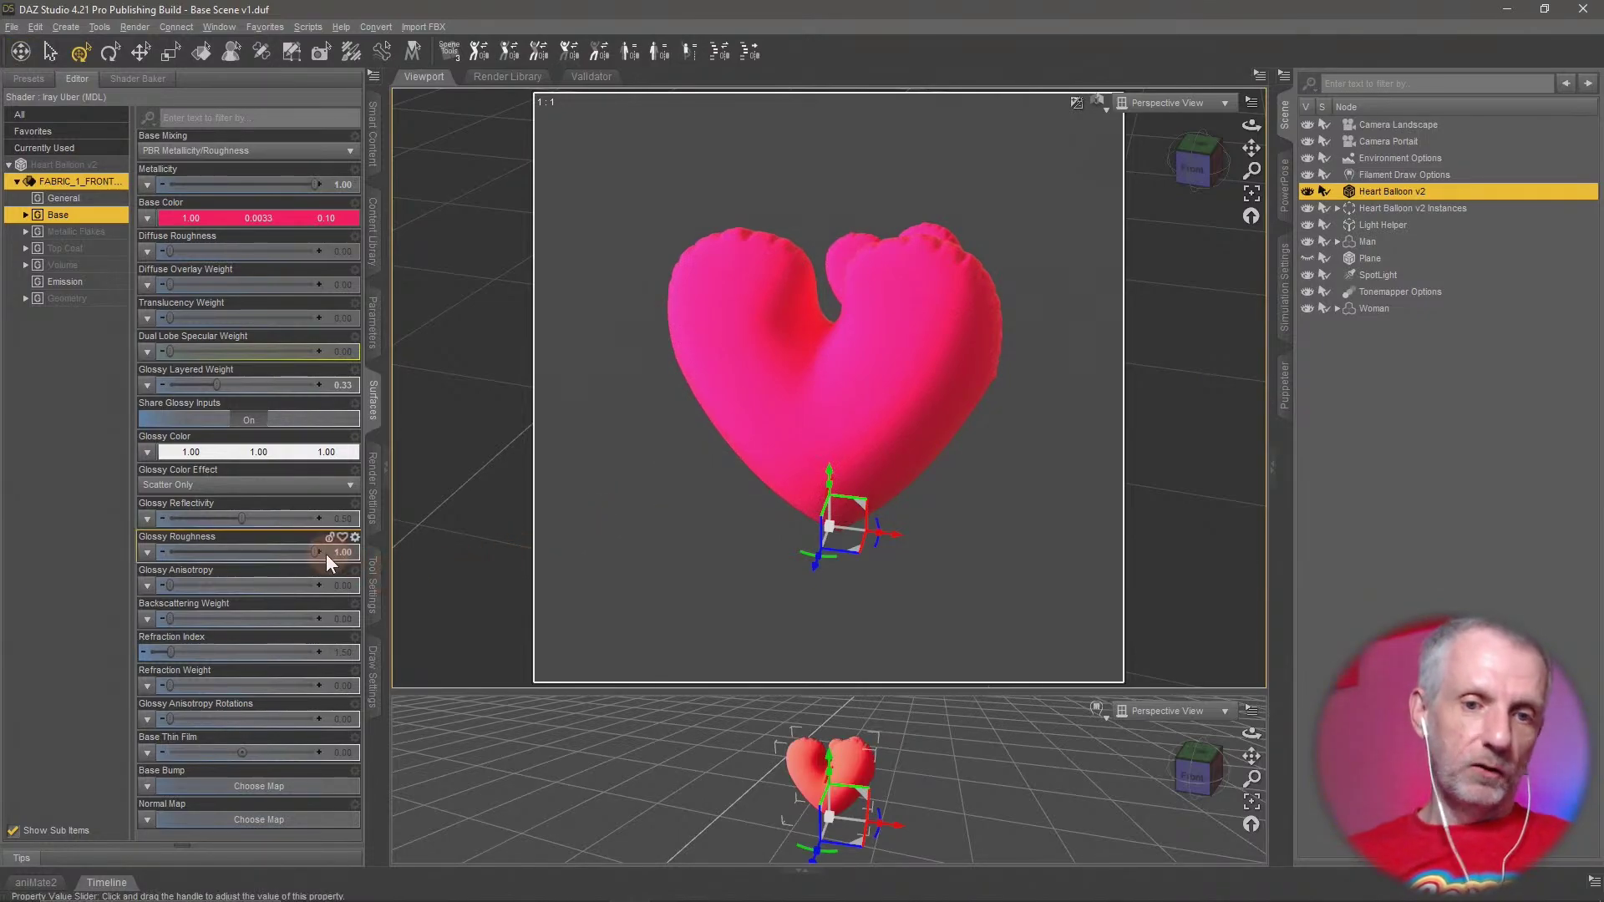
Lower the heart balloon surface's Glossy Roughness to 0.20 and return the main viewport to the Camera Landscape view
{"action": "left_click_drag", "start_coordinate": [275, 553], "coordinate": [208, 557]}
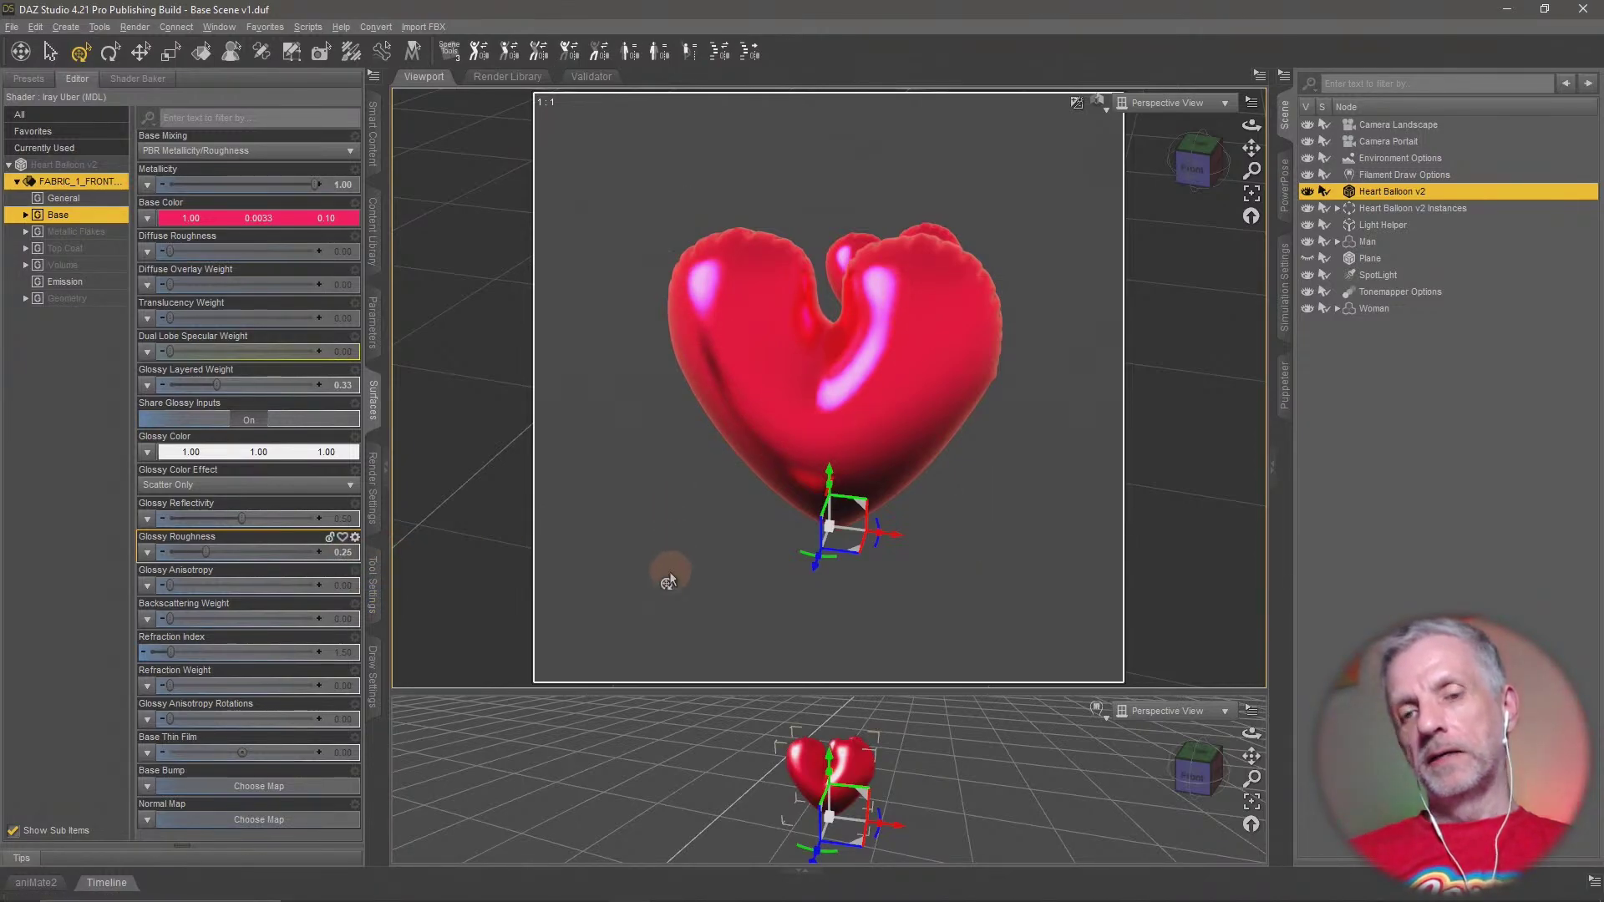
{"action": "left_click", "coordinate": [344, 552]}
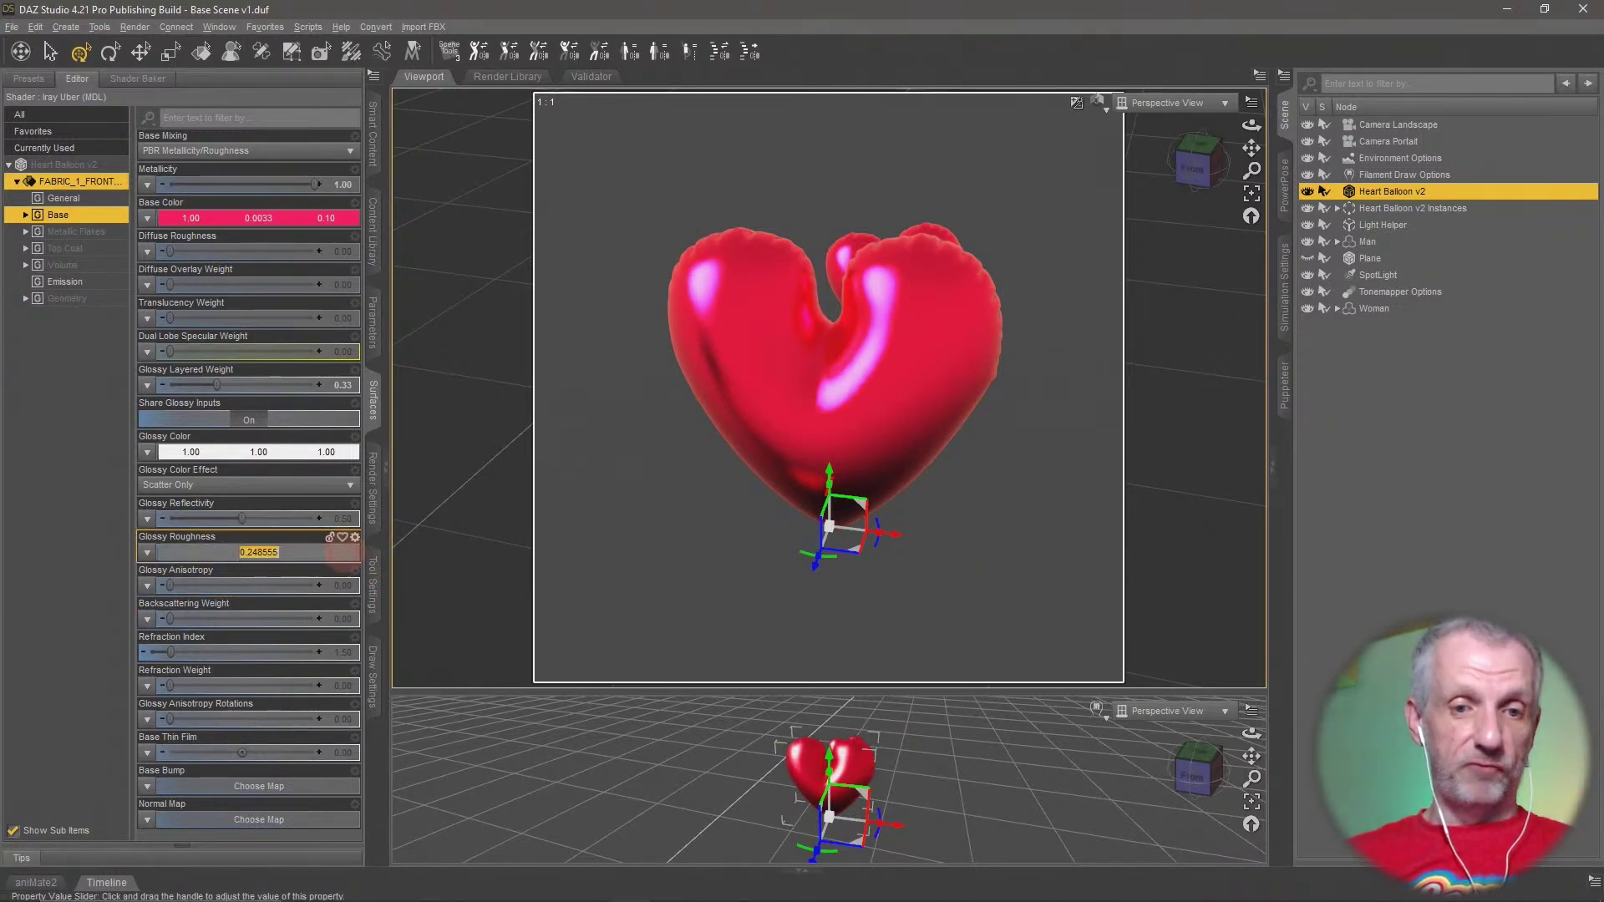
{"action": "type", "text": ".2"}
{"action": "key", "text": "Return"}
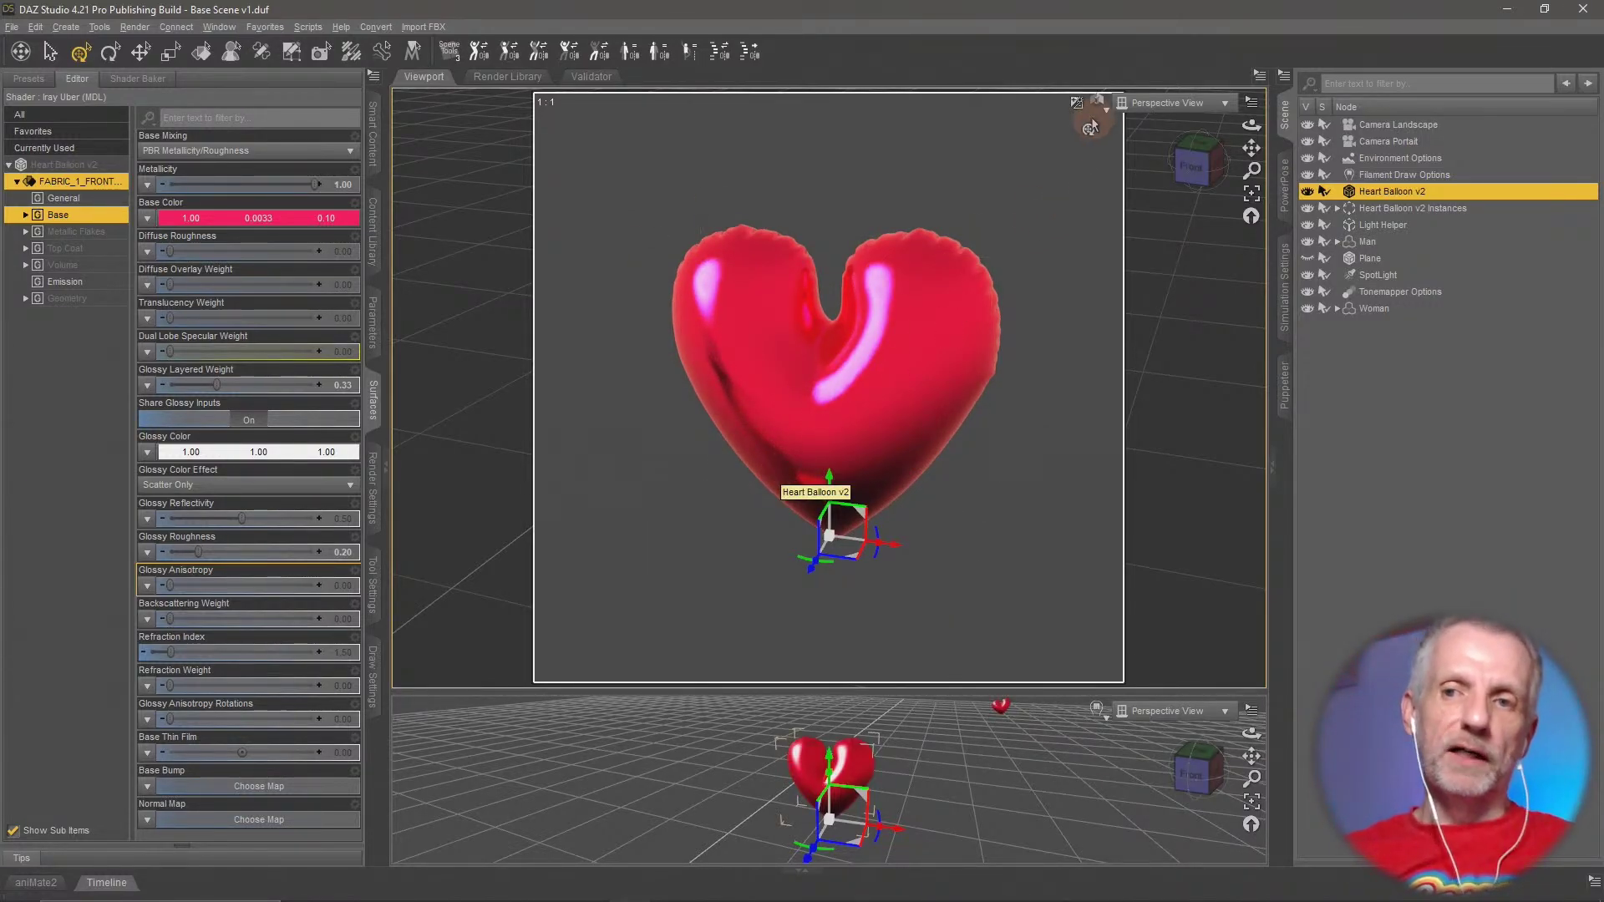
{"action": "left_click", "coordinate": [1186, 103]}
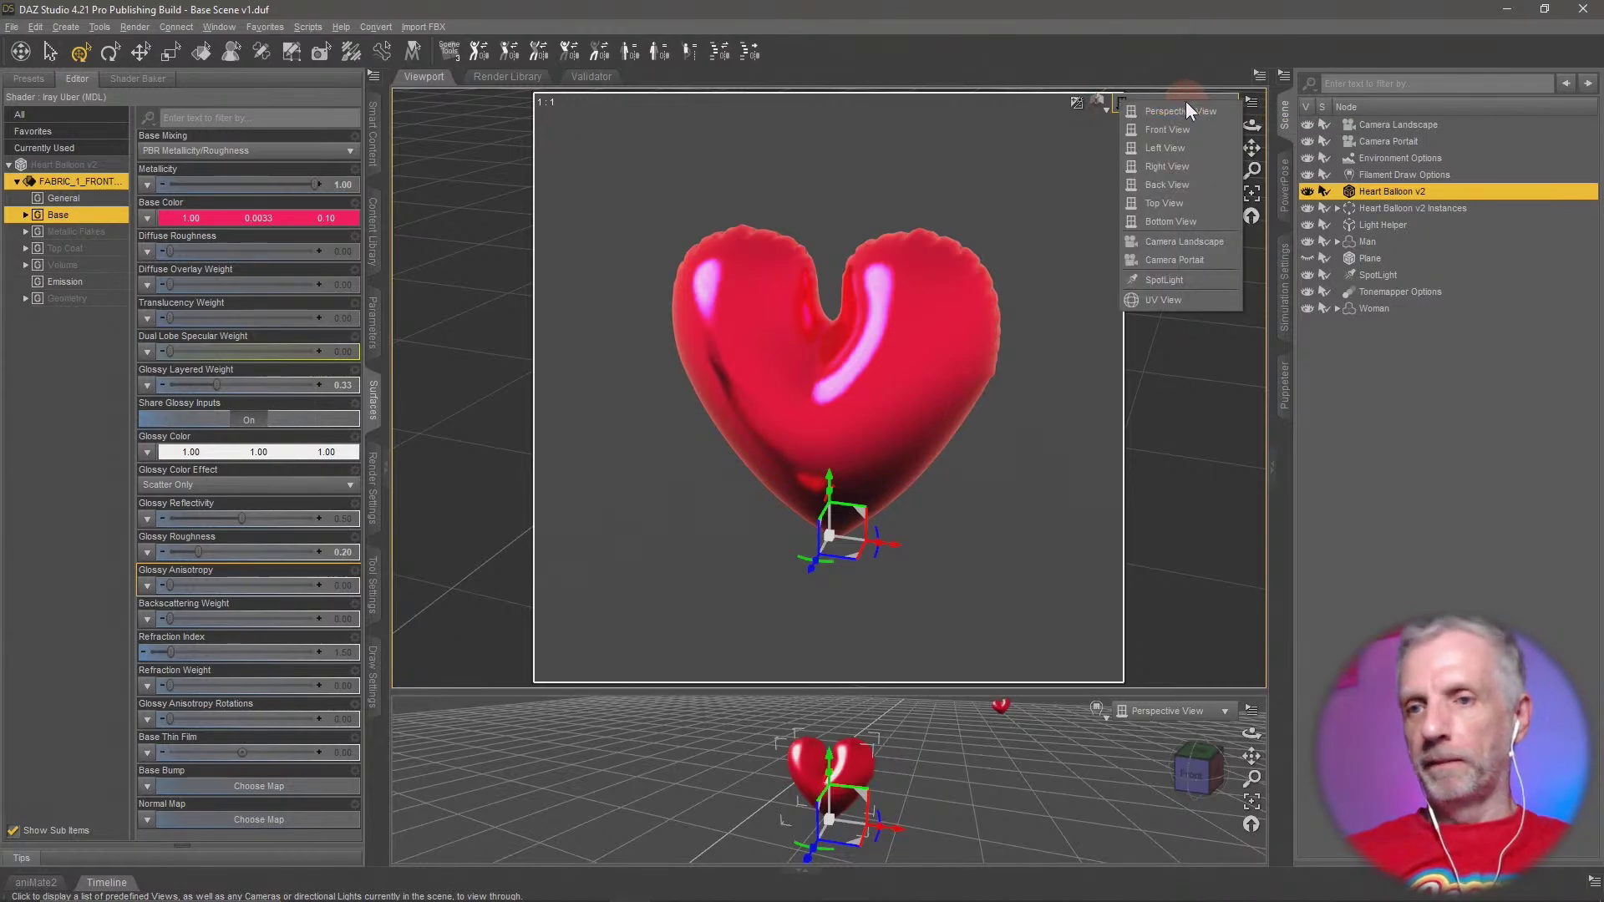
{"action": "left_click", "coordinate": [1212, 242]}
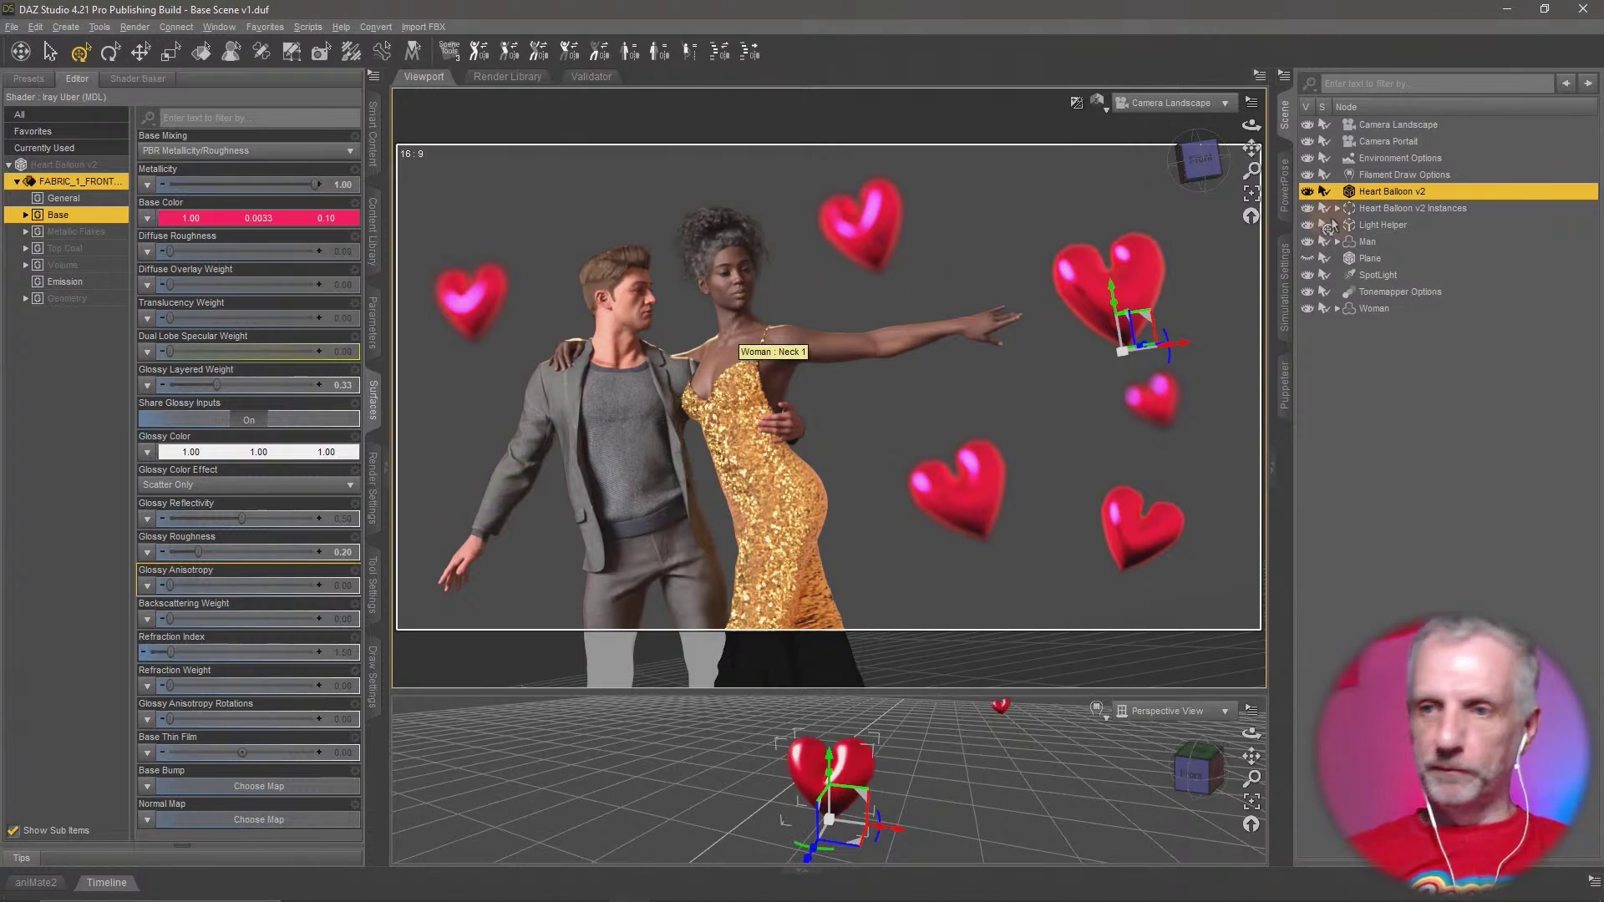
Widen the SpotLight's Spread Angle to 120 in its Light properties
{"action": "left_click", "coordinate": [1396, 277]}
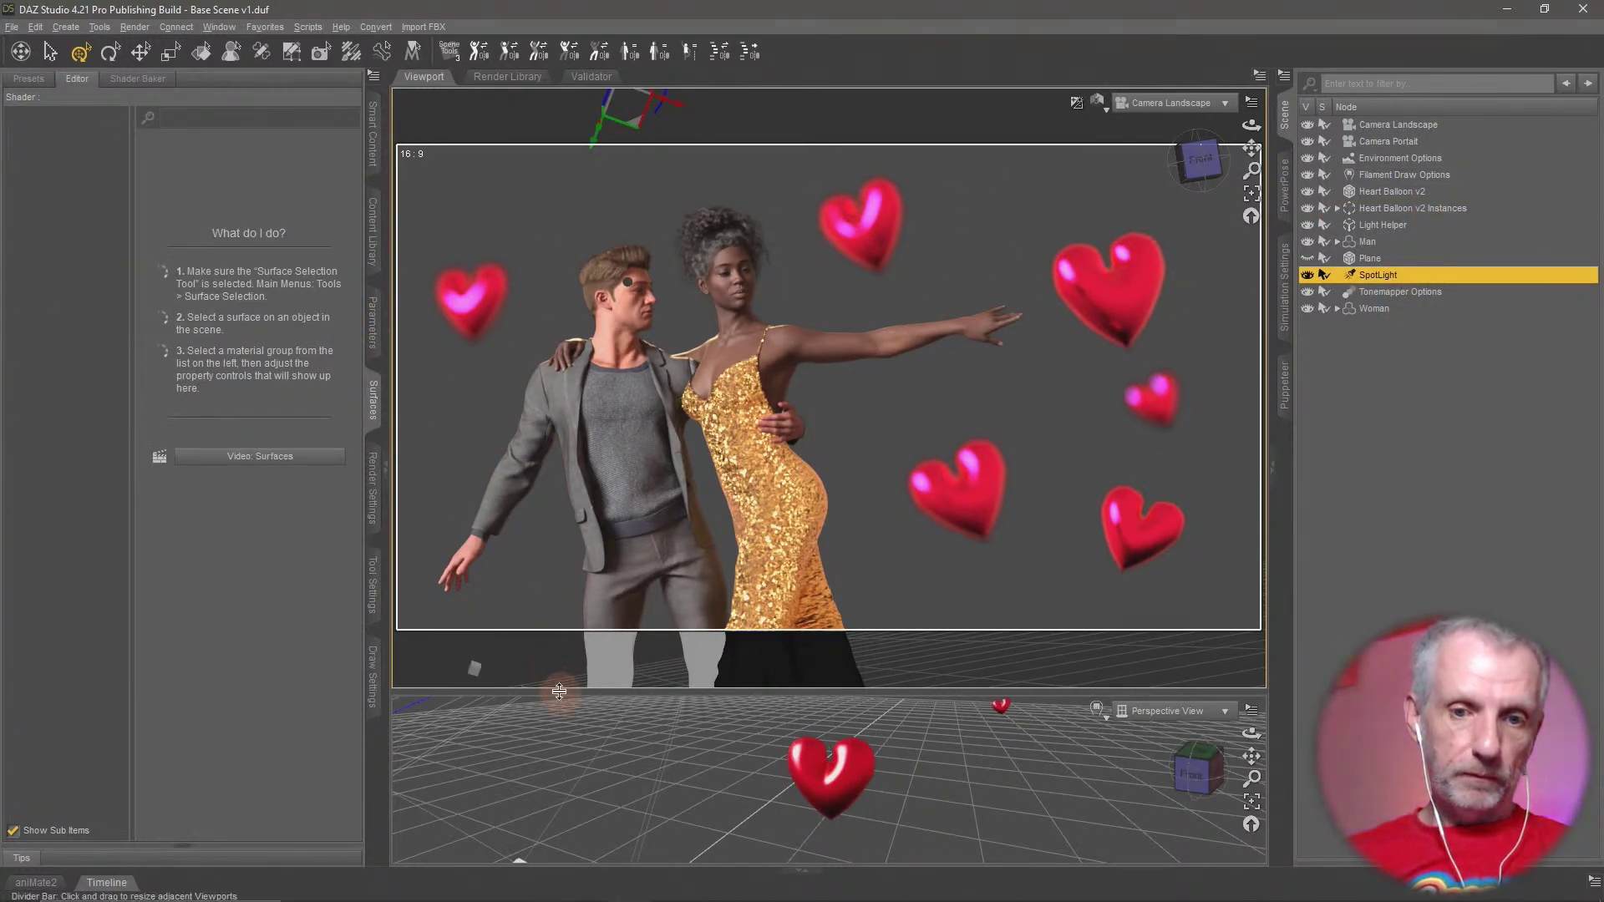
{"action": "left_click_drag", "start_coordinate": [559, 691], "coordinate": [562, 769]}
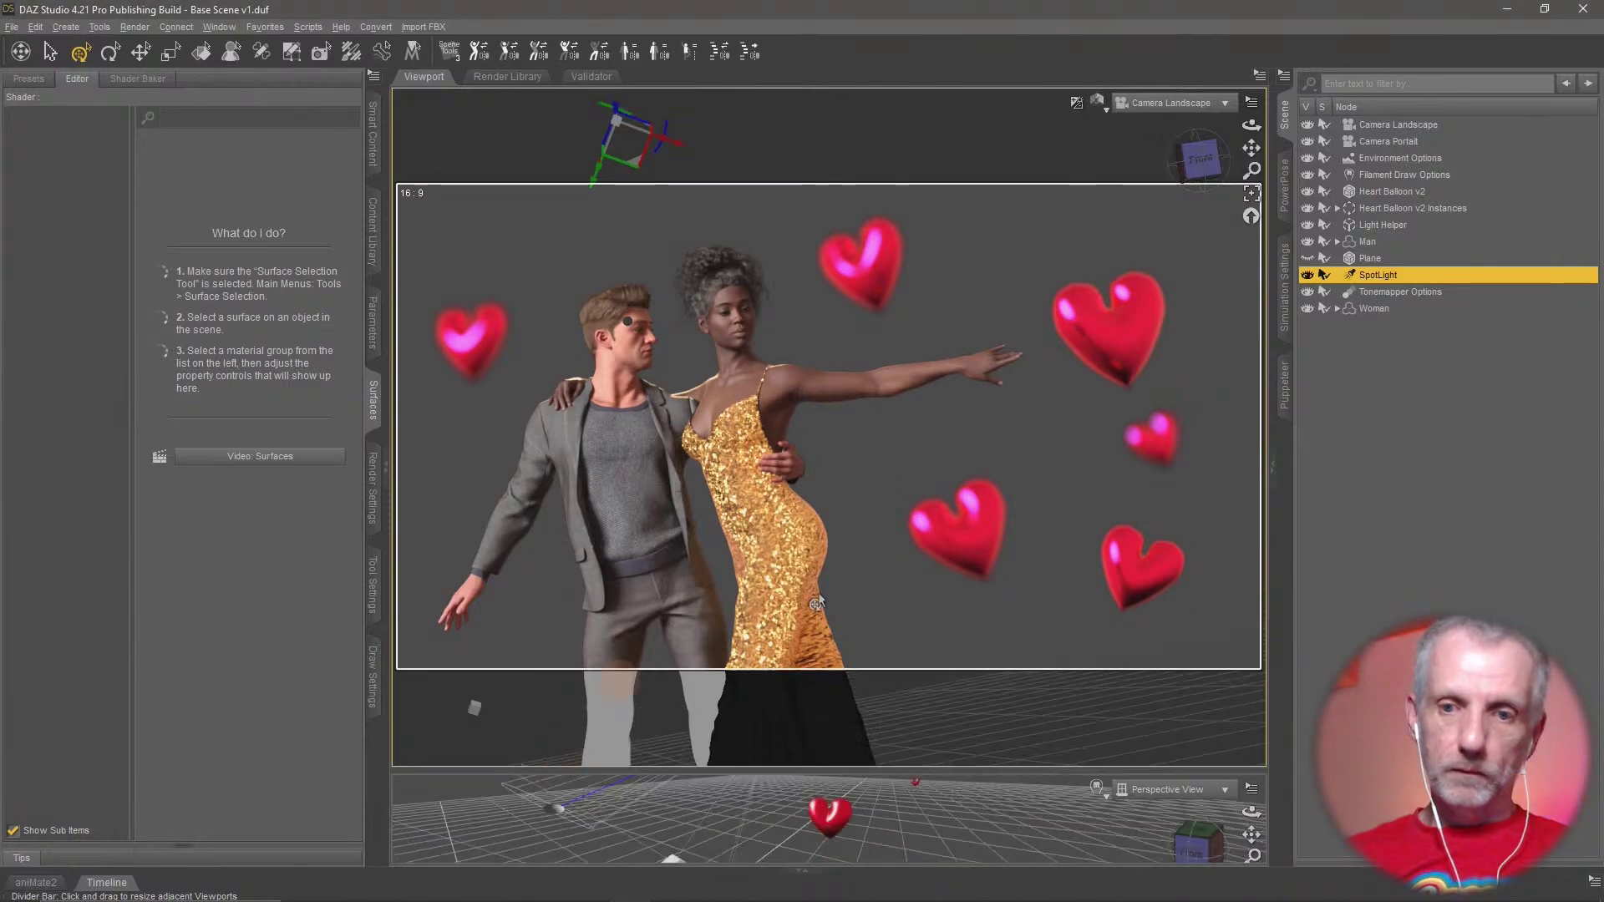
{"action": "left_click", "coordinate": [382, 334]}
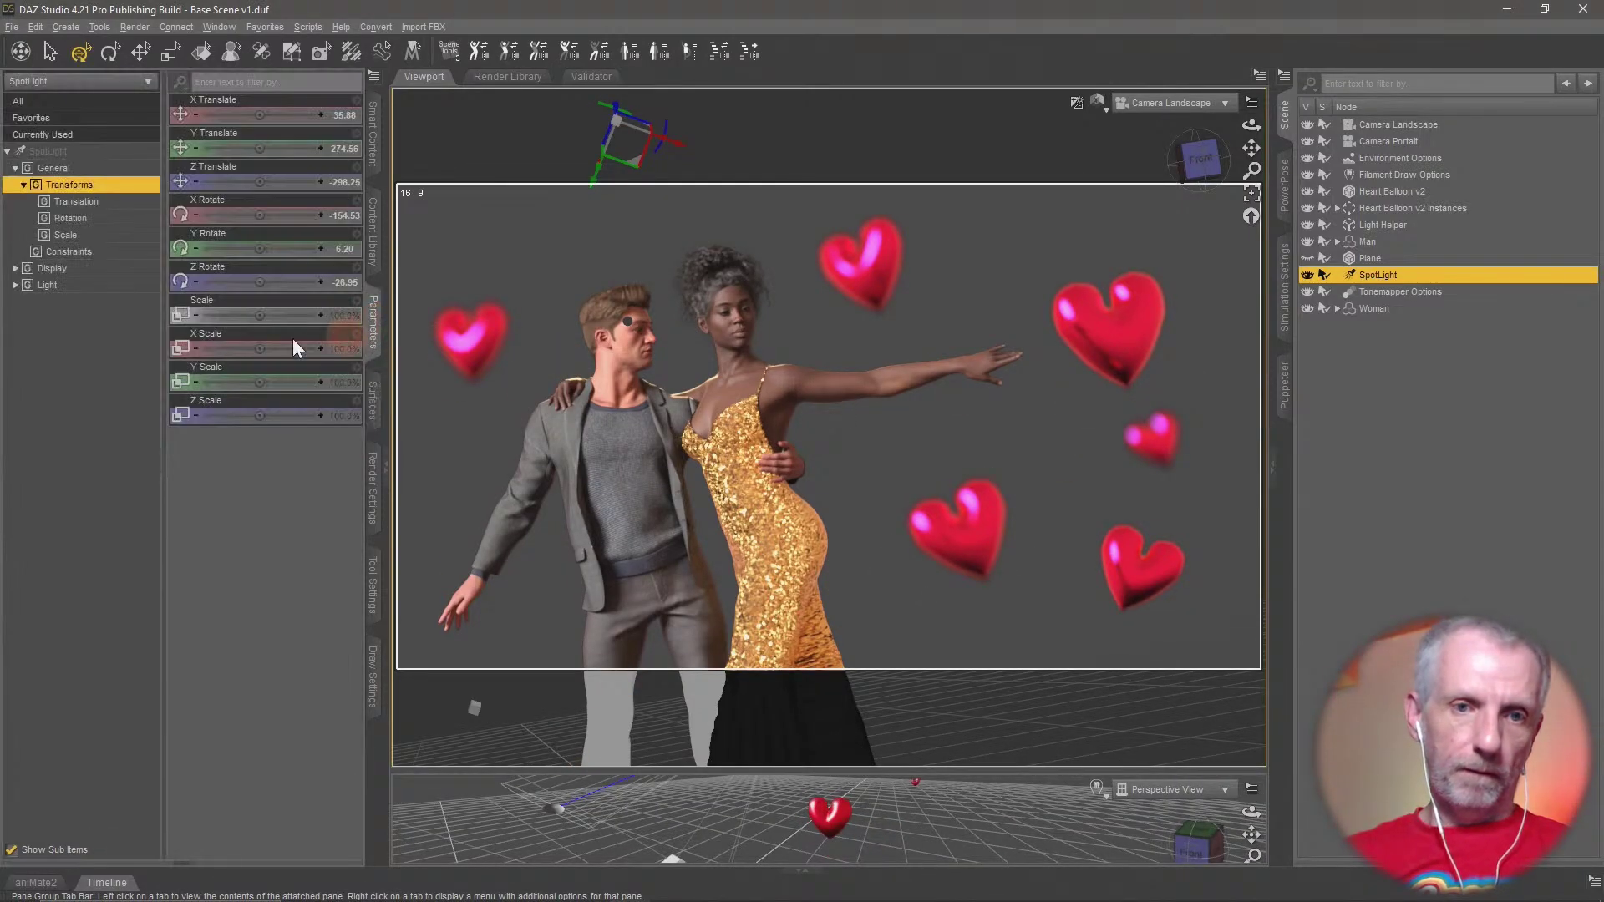
{"action": "left_click", "coordinate": [117, 269]}
{"action": "left_click", "coordinate": [92, 334]}
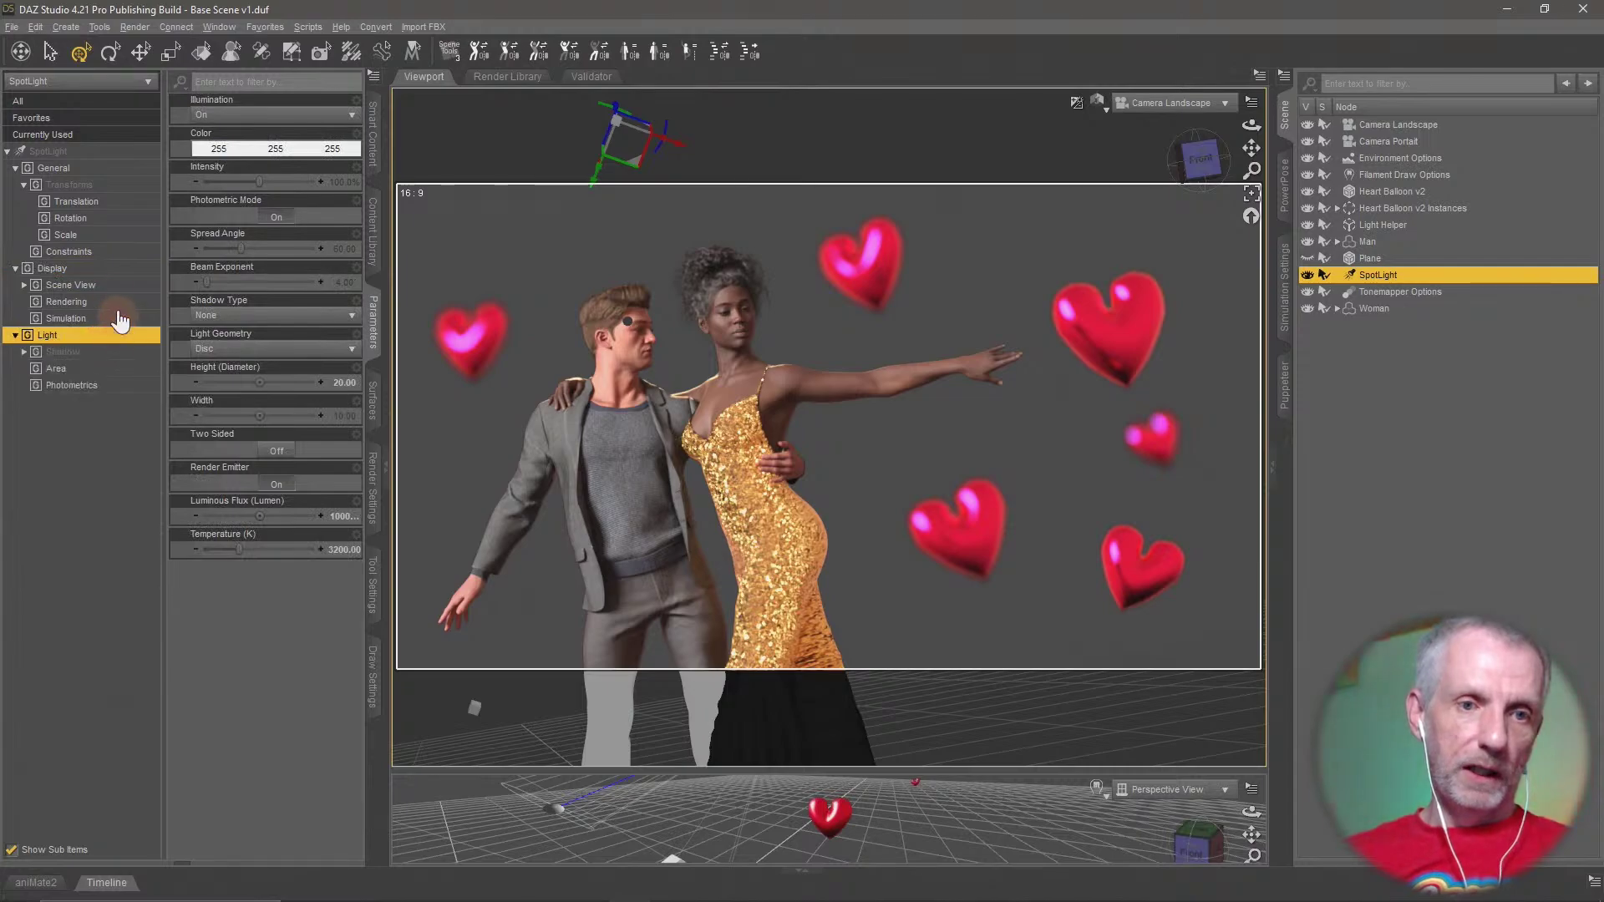
{"action": "left_click", "coordinate": [113, 270]}
{"action": "left_click", "coordinate": [114, 319]}
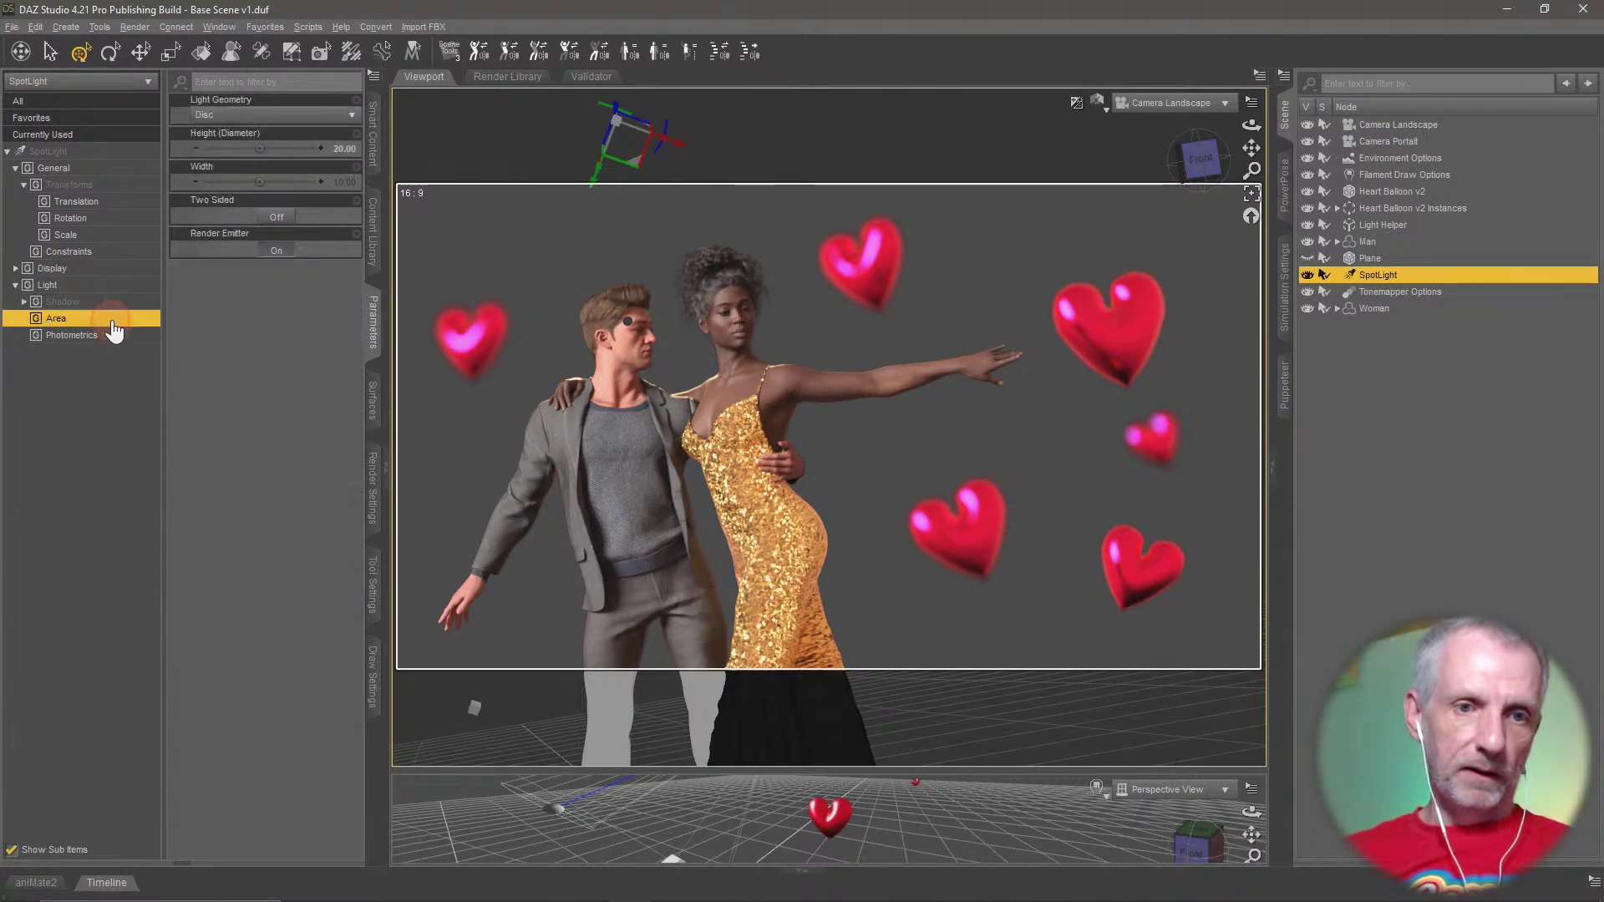
{"action": "left_click", "coordinate": [115, 285]}
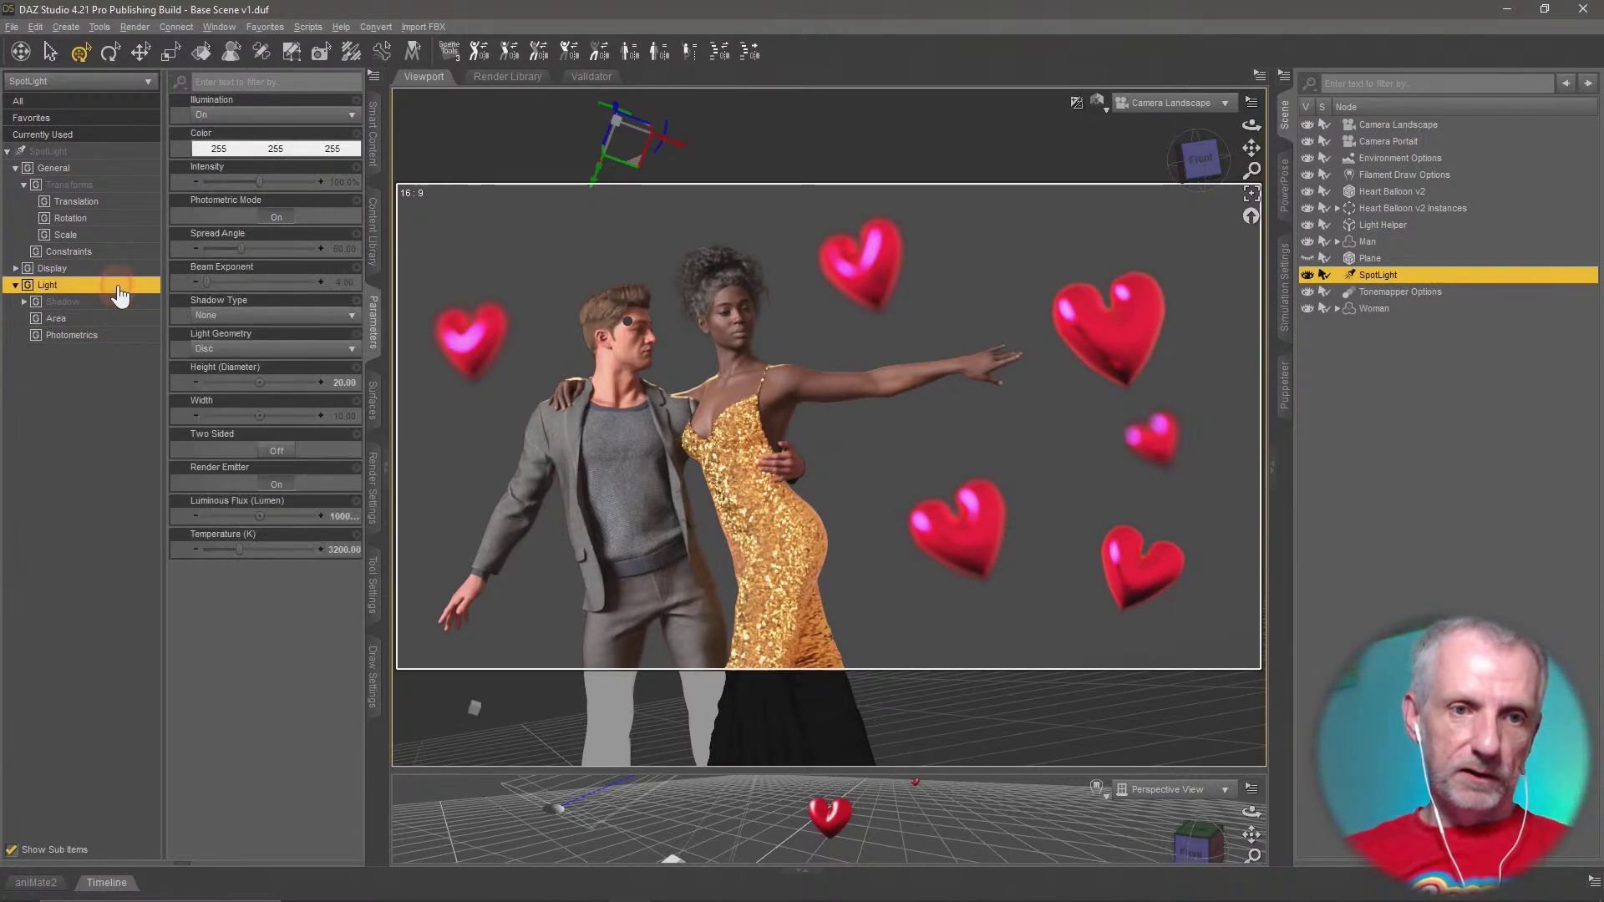
{"action": "left_click", "coordinate": [344, 249]}
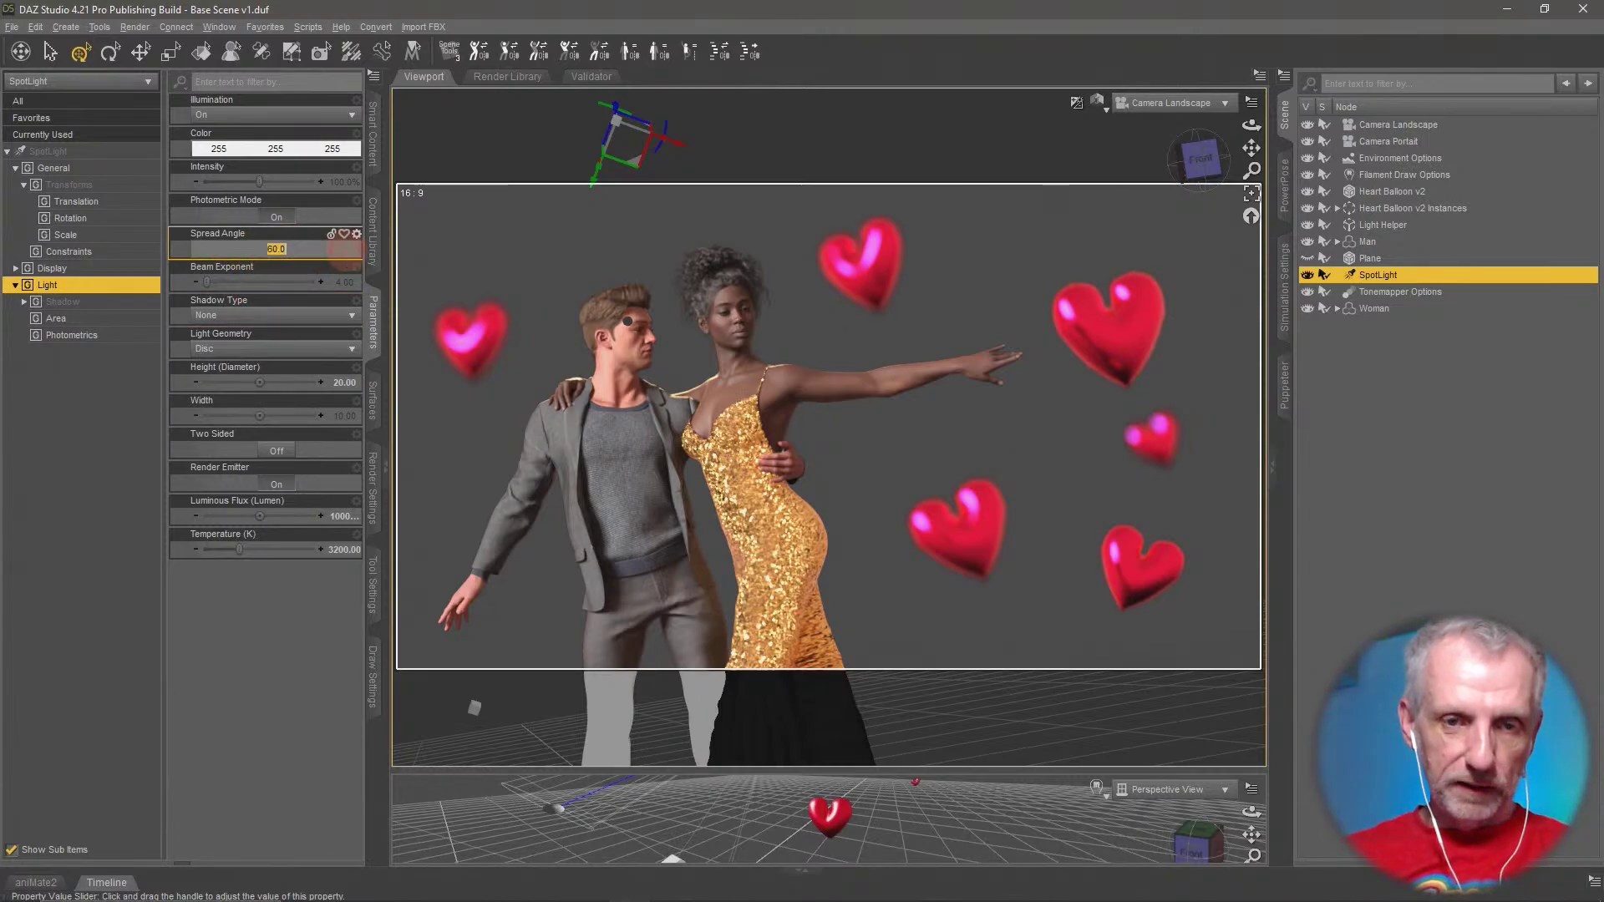
{"action": "type", "text": "120"}
{"action": "key", "text": "Return"}
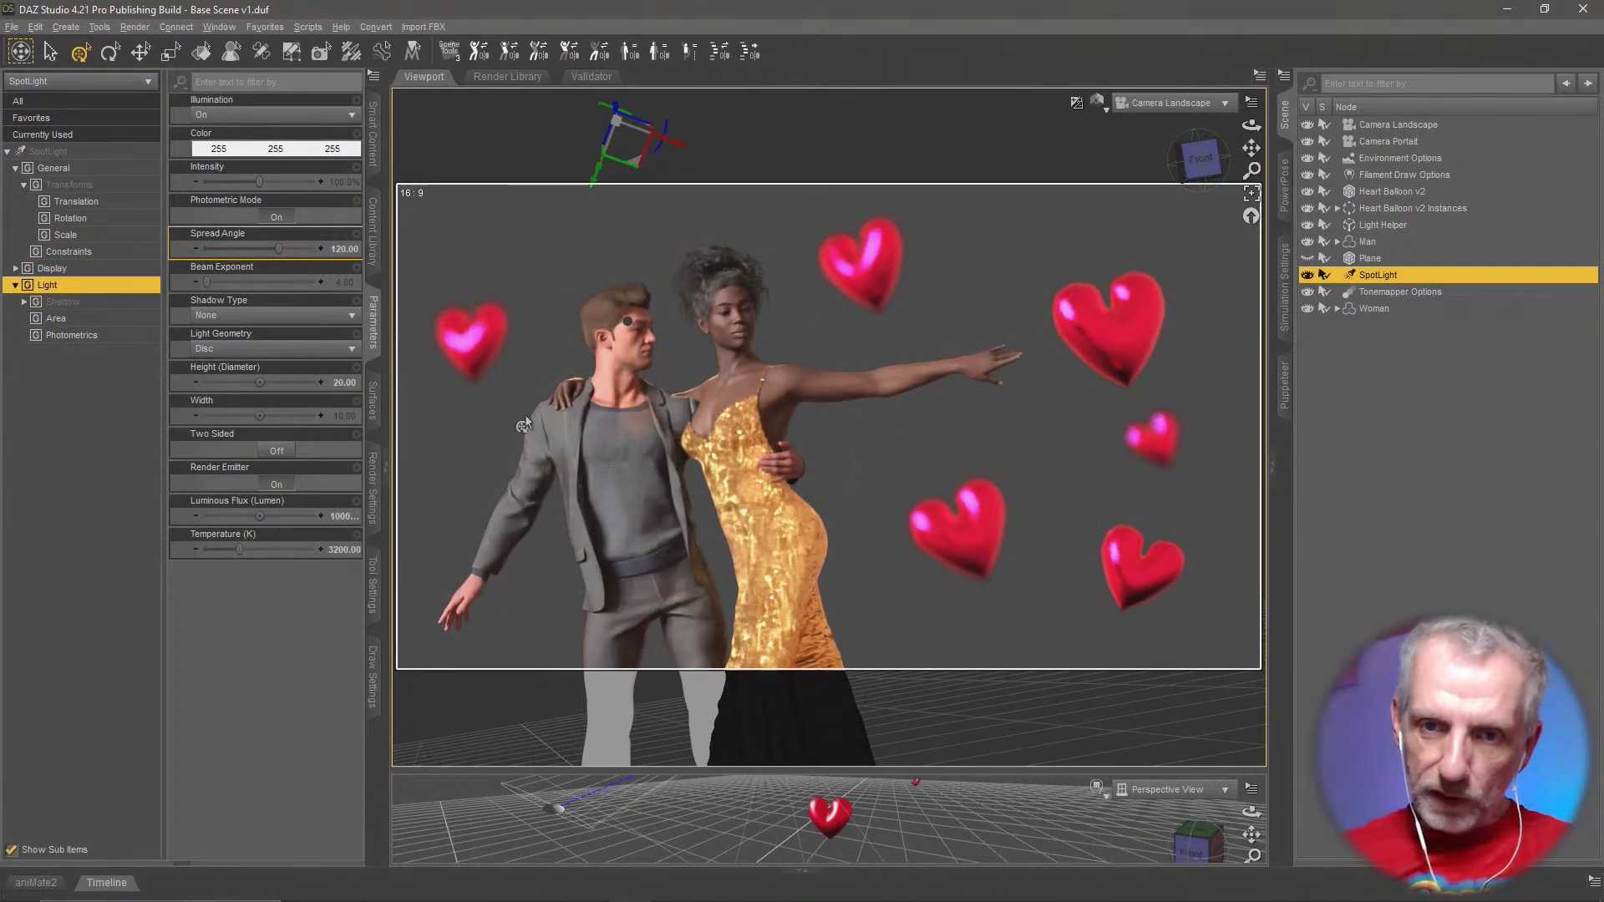
Try a SpotLight Spread Angle of 80, and restore the property's default value
{"action": "left_click", "coordinate": [343, 249]}
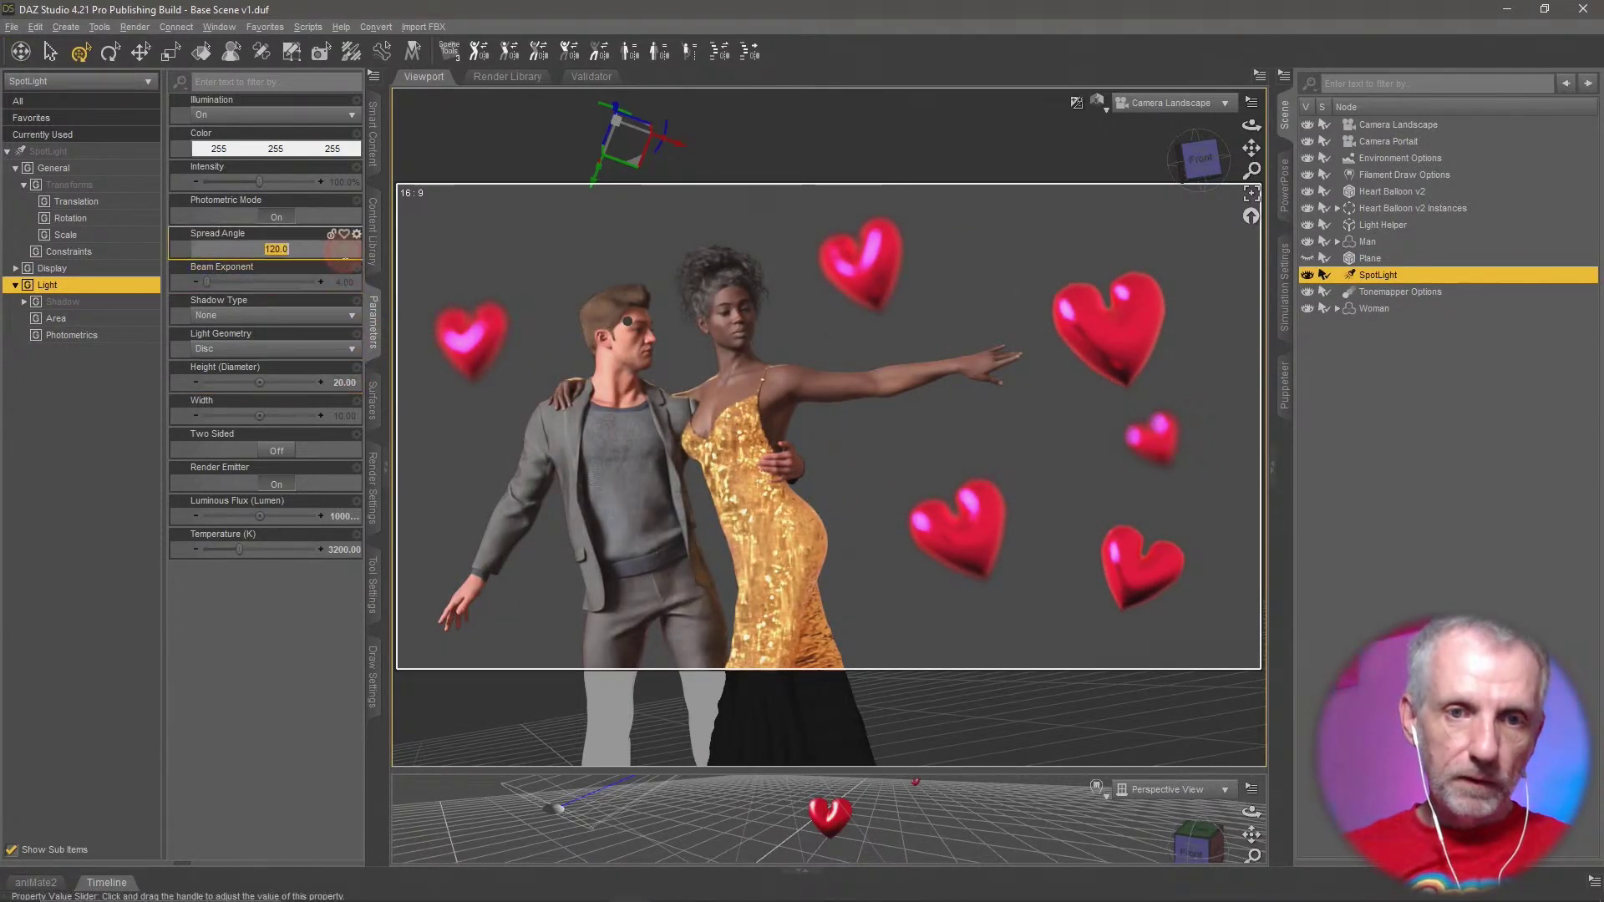
{"action": "type", "text": "80"}
{"action": "key", "text": "Return"}
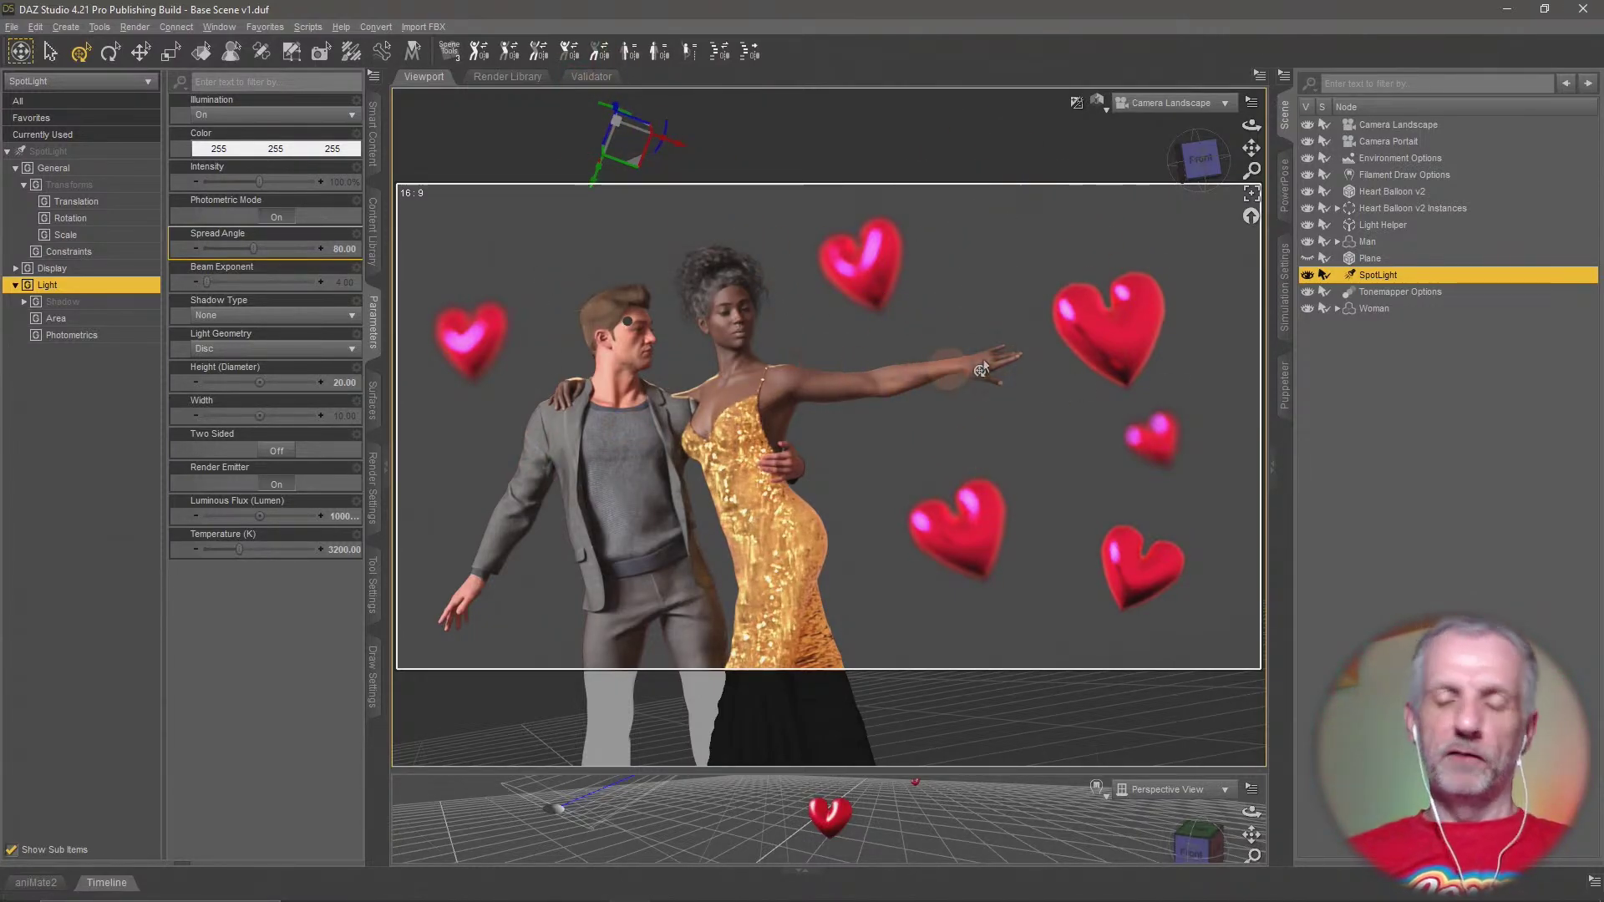
{"action": "left_click", "coordinate": [294, 249], "text": "alt"}
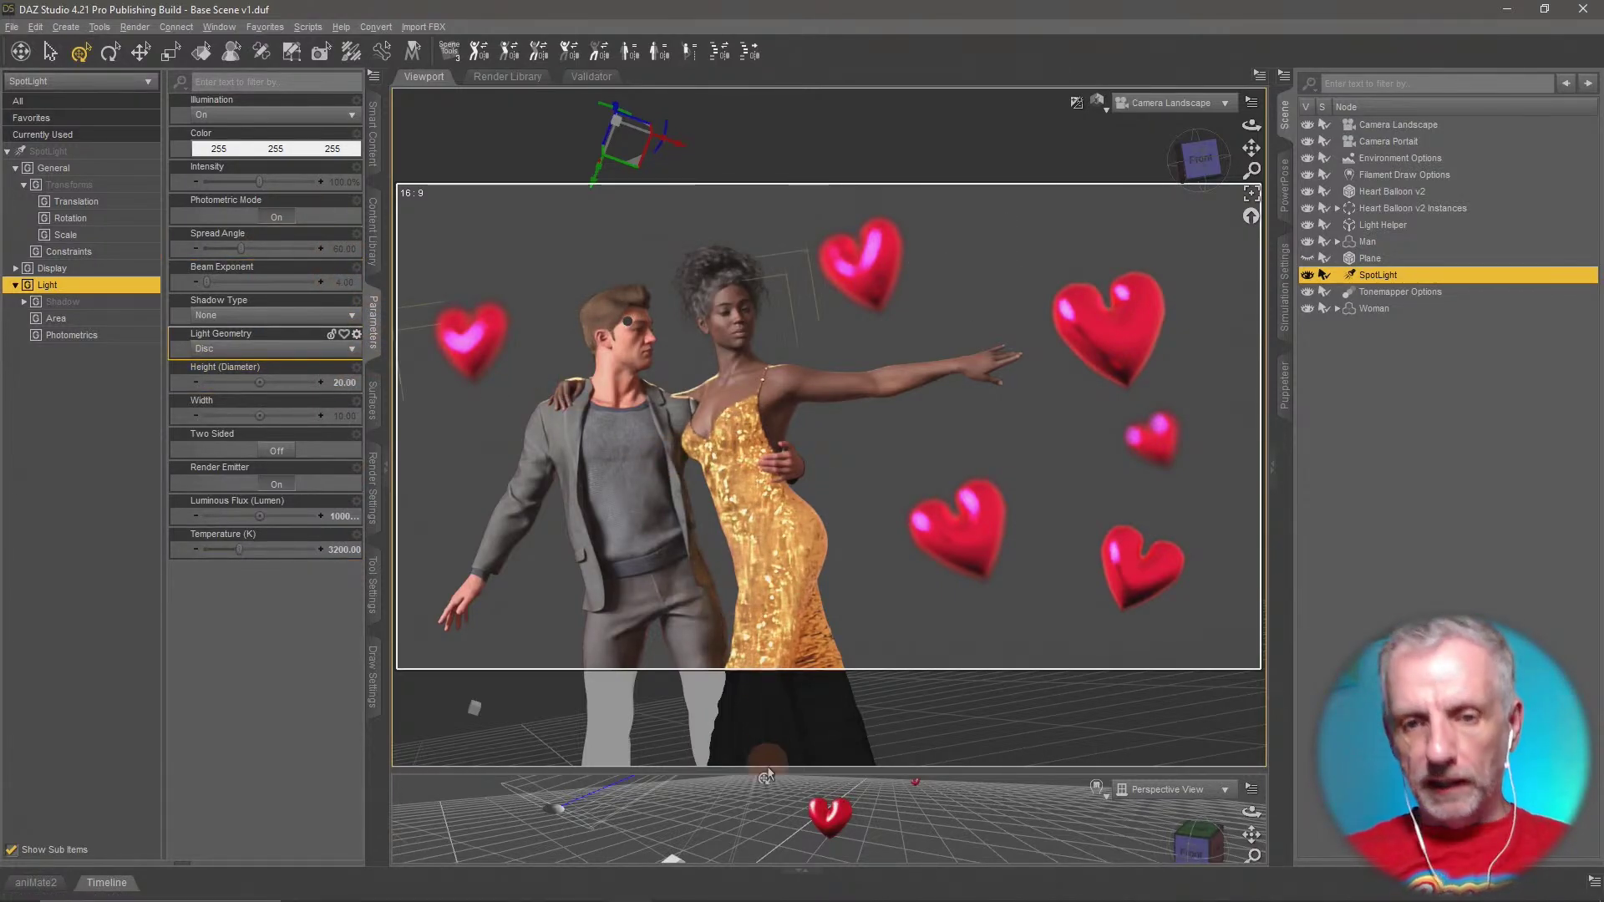
Rotate Heart Balloon v2 Instance (4) and Instance (3) clockwise around Z so both hearts stand more upright
{"action": "left_click_drag", "start_coordinate": [800, 777], "coordinate": [763, 536]}
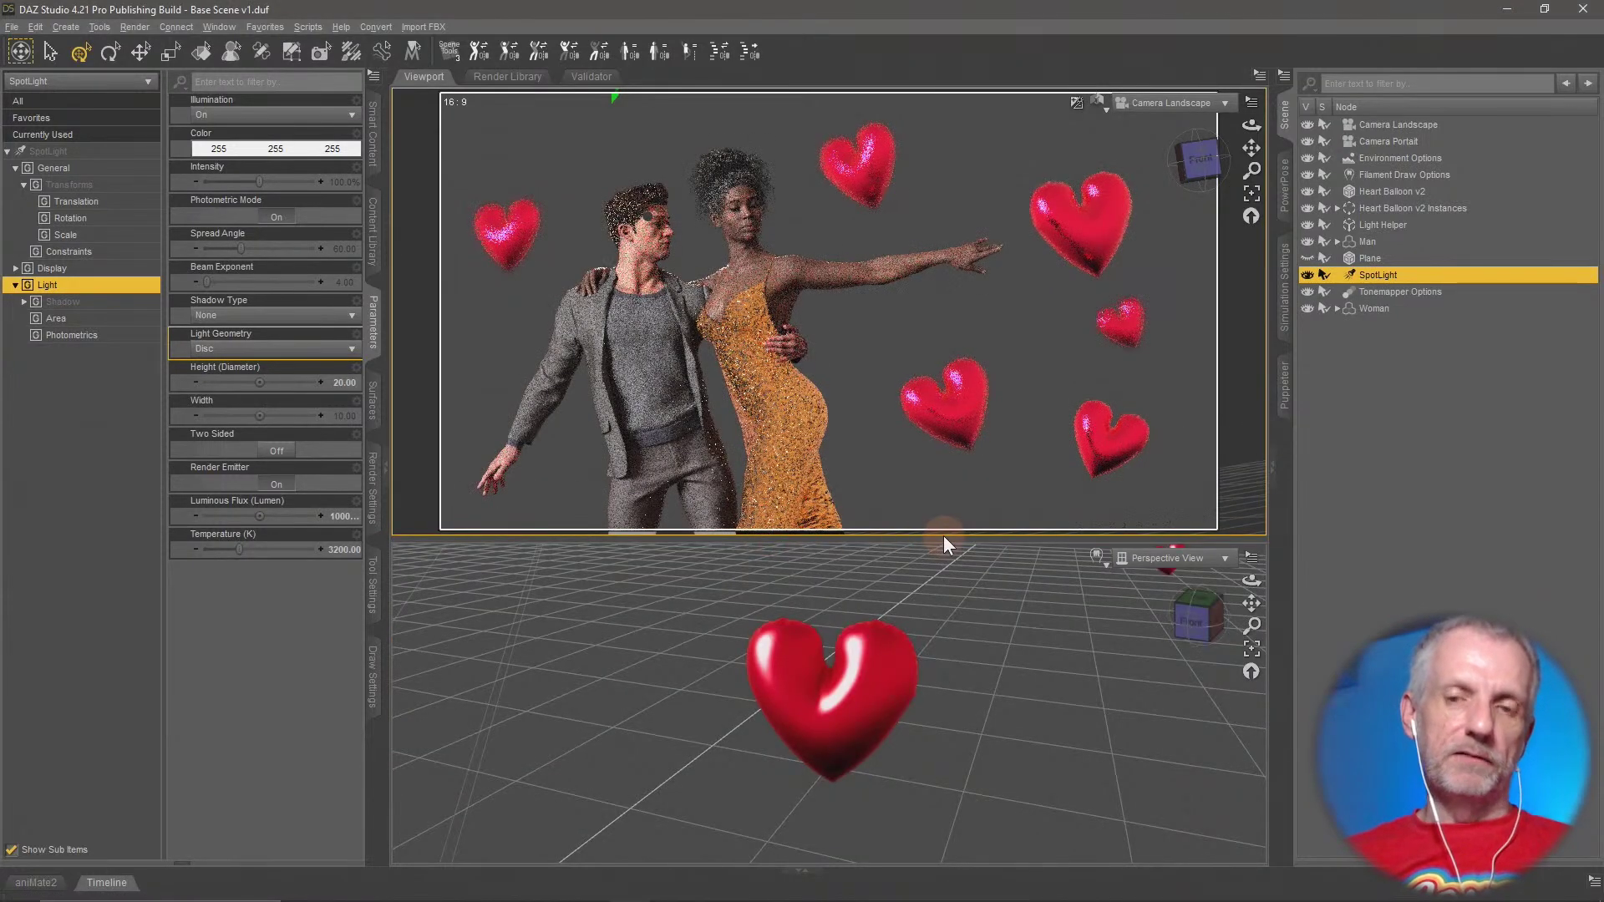
{"action": "left_click", "coordinate": [947, 403]}
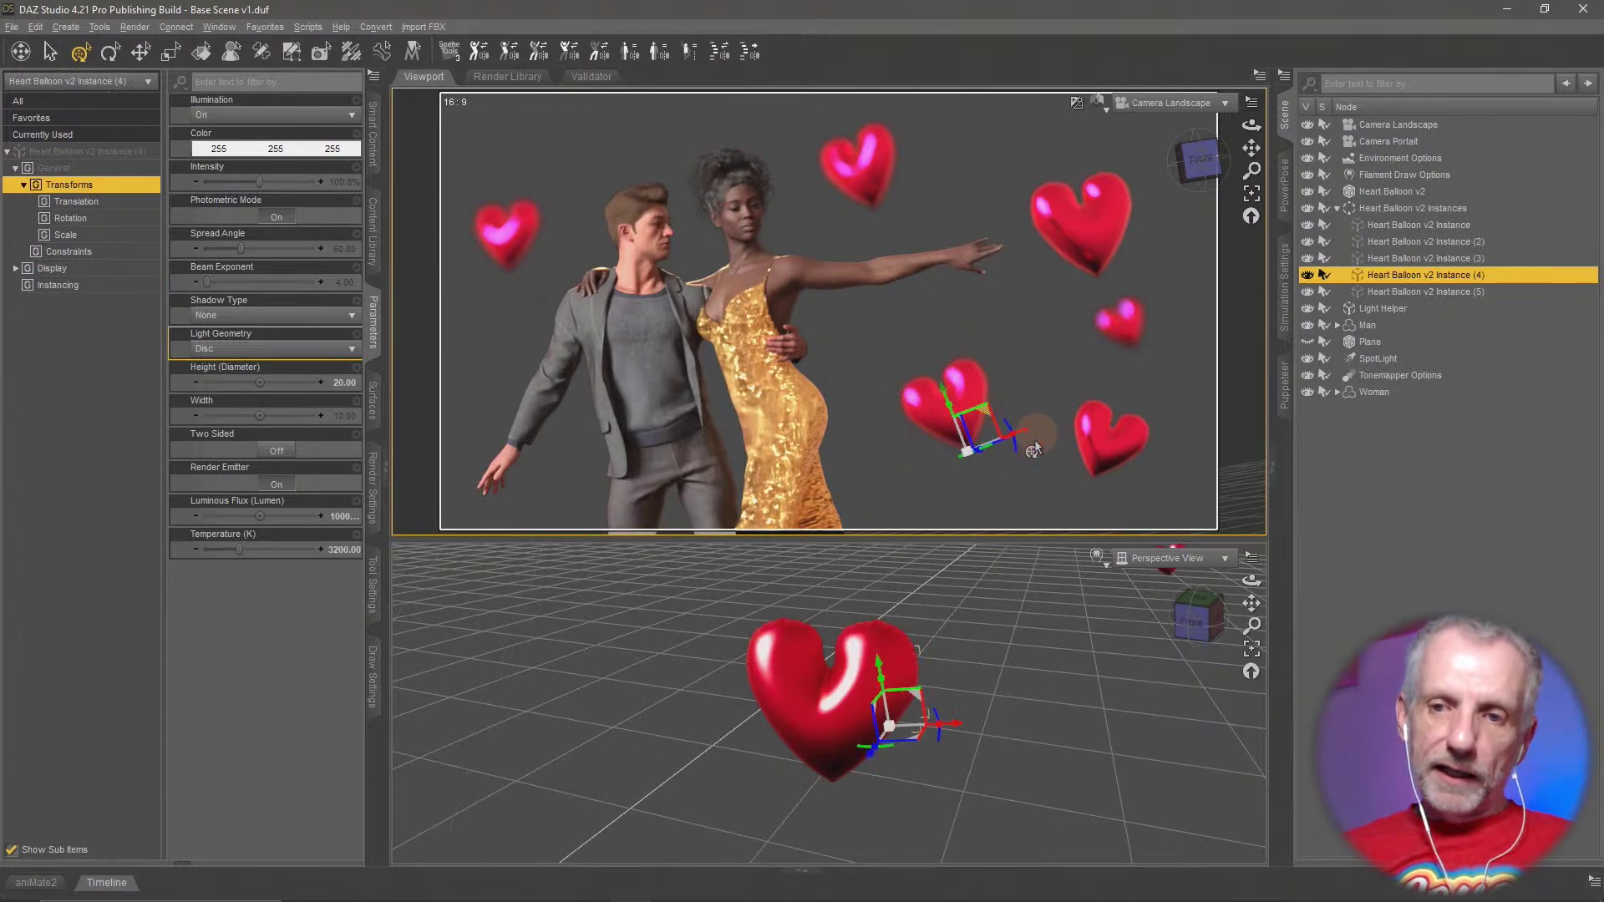
{"action": "left_click_drag", "start_coordinate": [1014, 456], "coordinate": [1014, 464]}
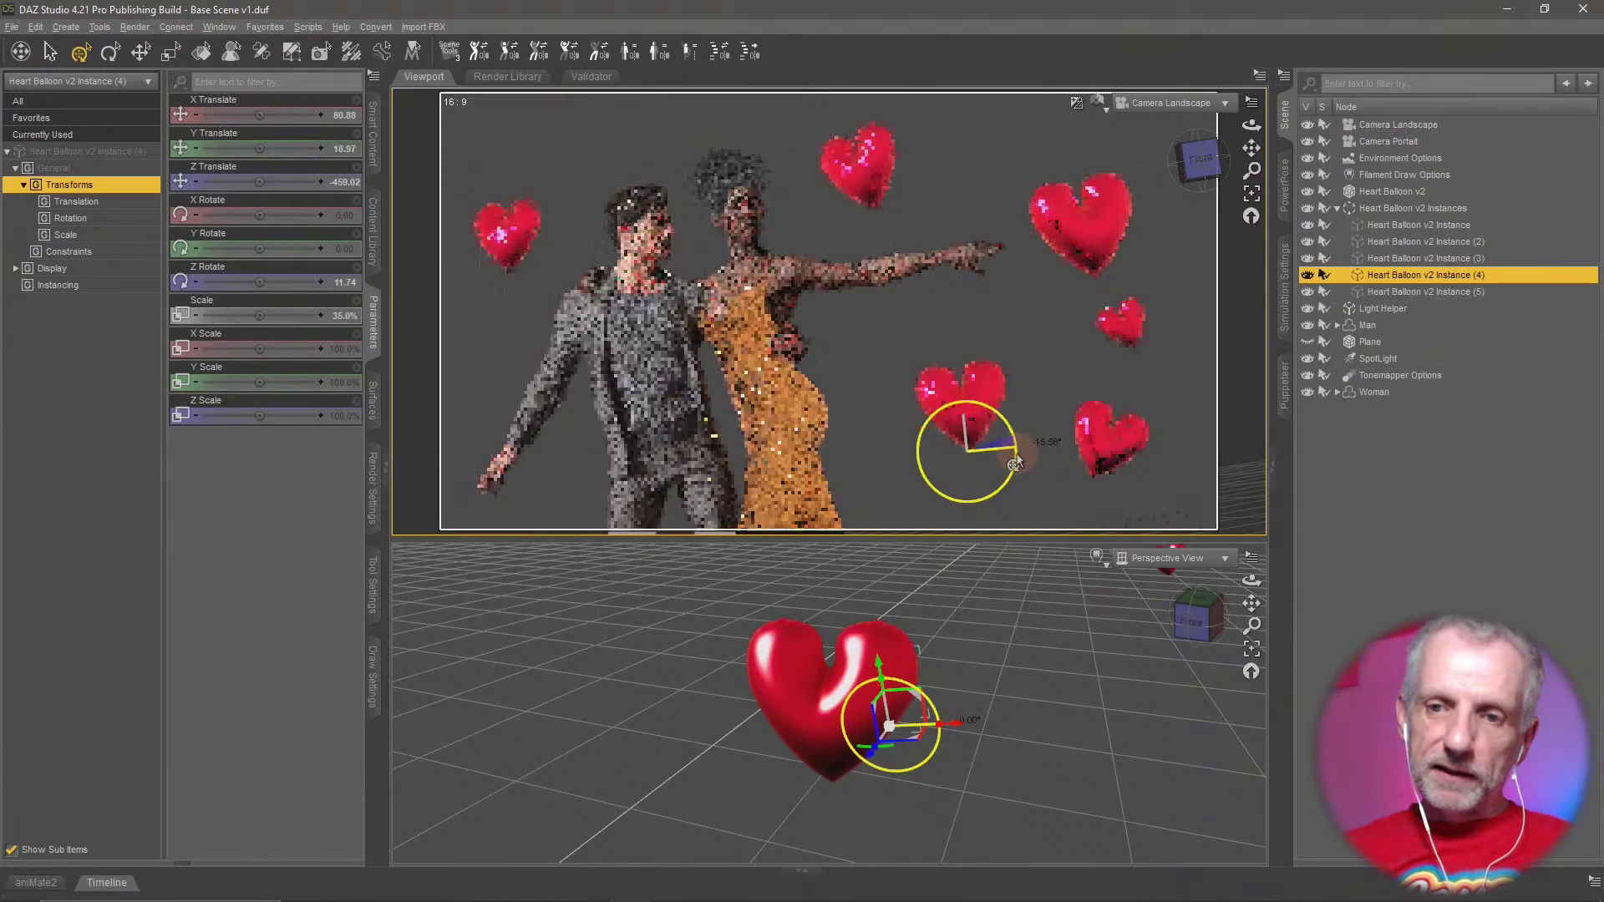
{"action": "left_click", "coordinate": [1124, 327]}
{"action": "left_click_drag", "start_coordinate": [1179, 341], "coordinate": [1180, 345]}
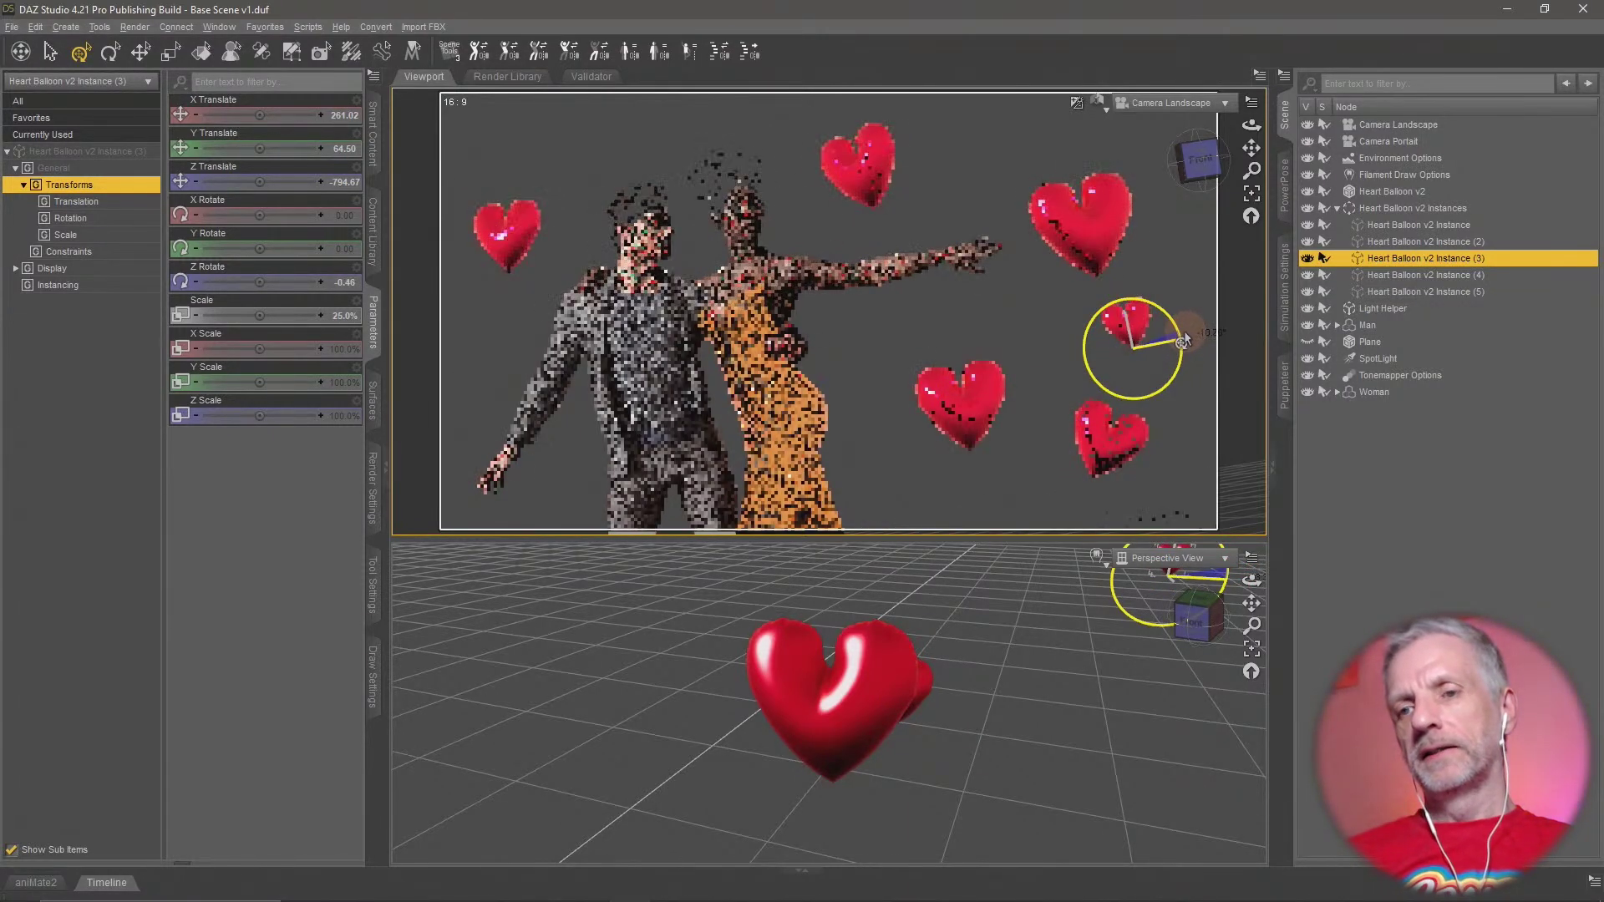
Move the original Heart Balloon v2 to about X 109.5, Y 85.8 and tilt it to about -17° Z Rotate
{"action": "left_click", "coordinate": [1101, 237]}
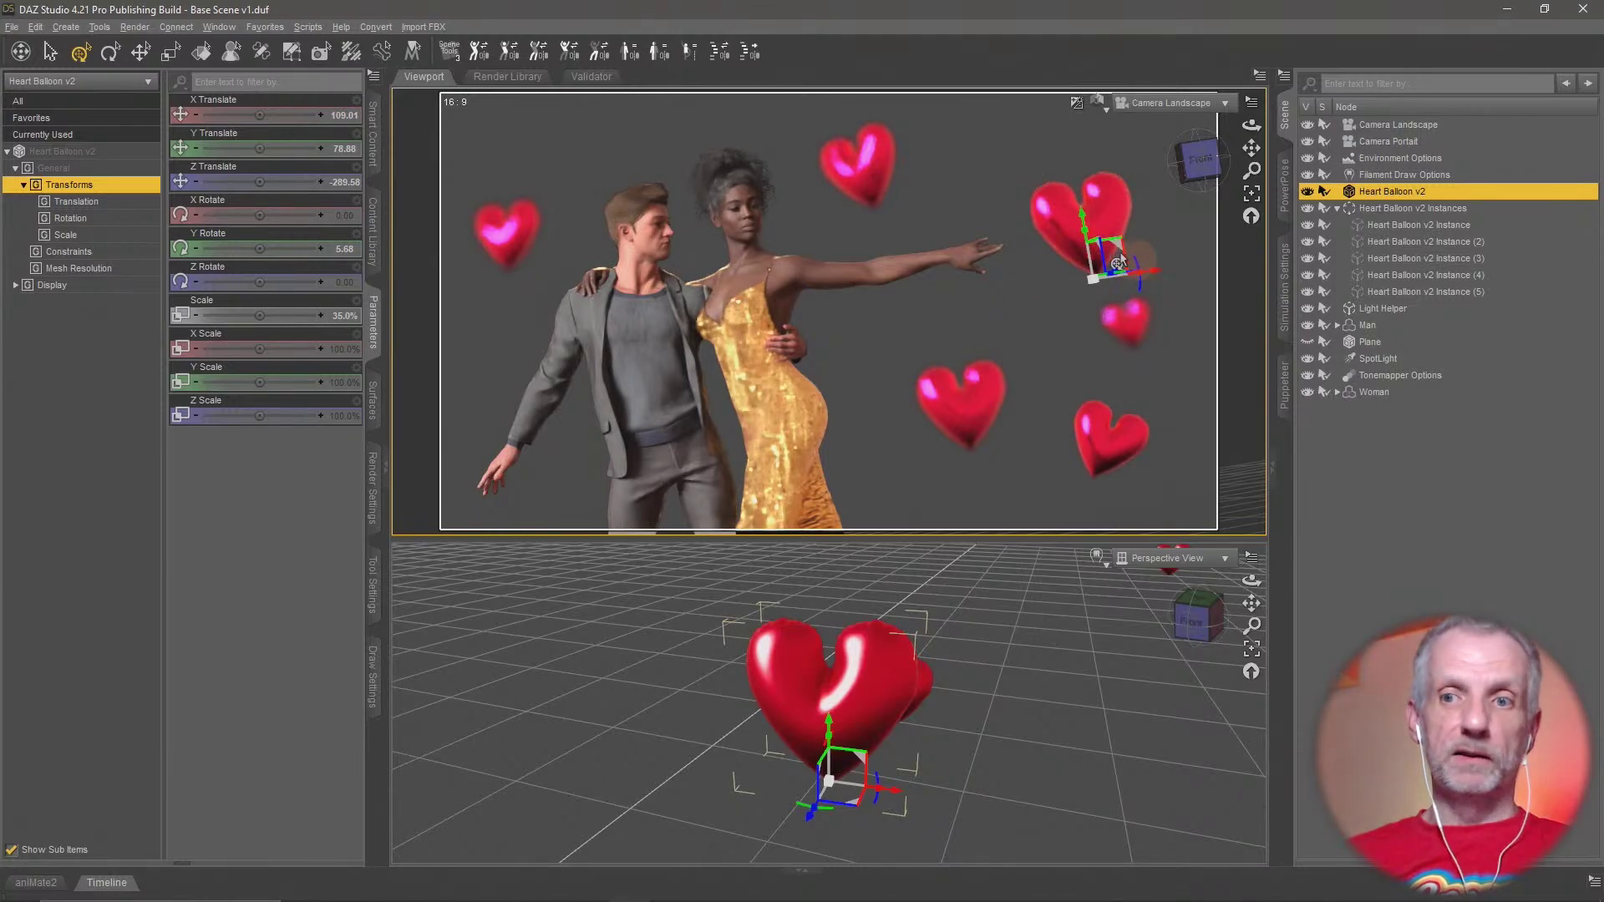
{"action": "left_click_drag", "start_coordinate": [1125, 236], "coordinate": [1127, 228]}
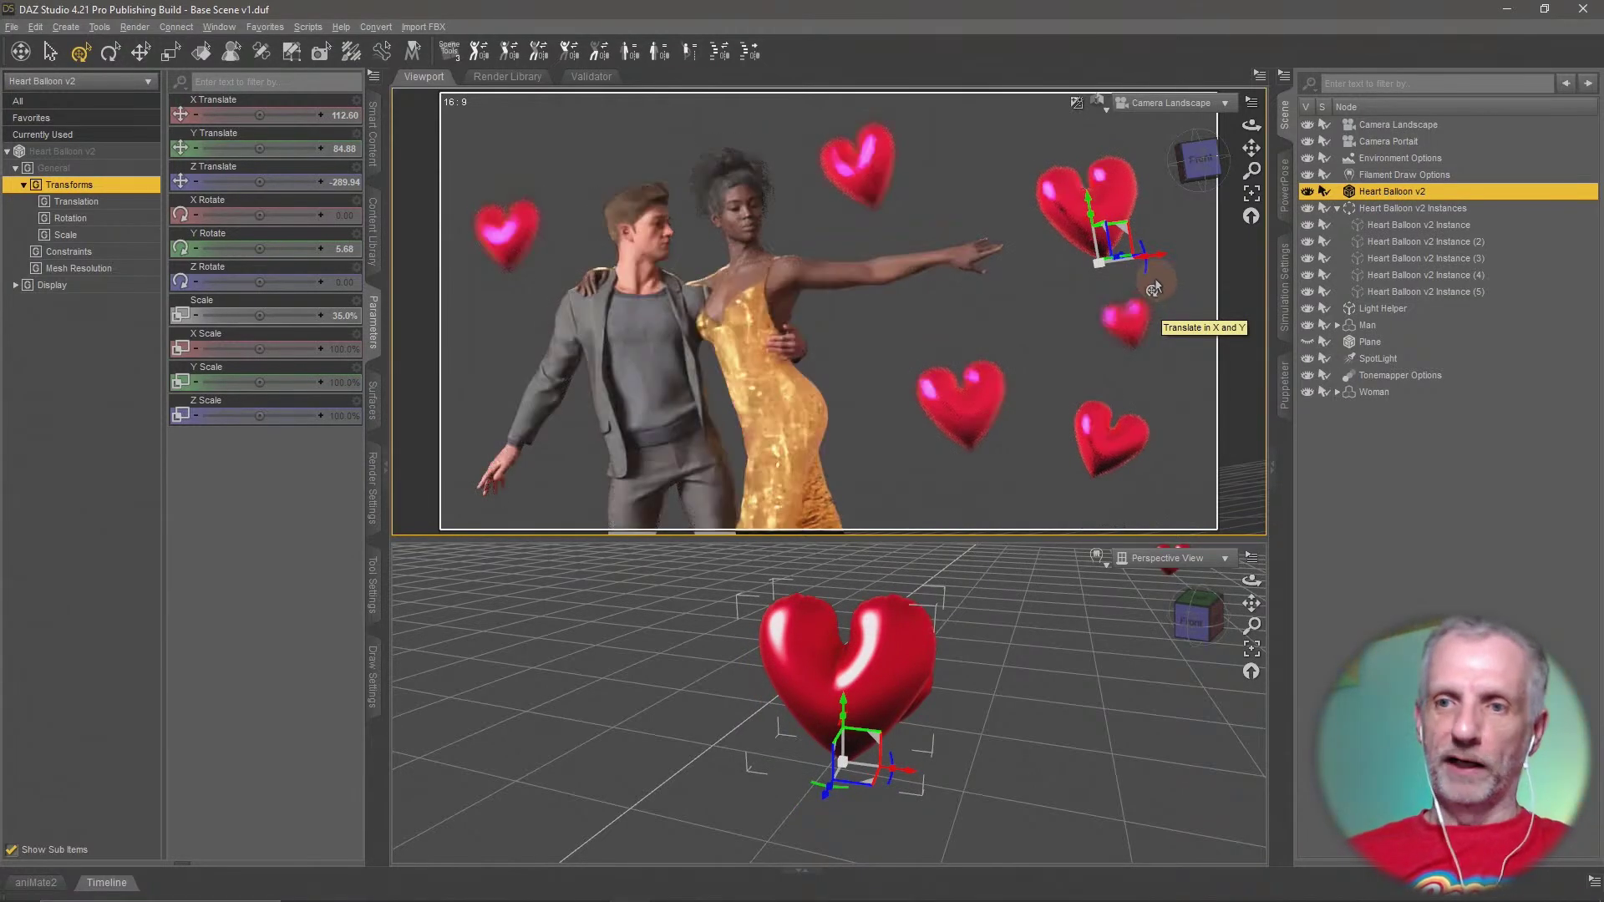
{"action": "mouse_move", "coordinate": [1143, 278]}
{"action": "left_mouse_down"}
{"action": "mouse_move", "coordinate": [1149, 266]}
{"action": "mouse_move", "coordinate": [1158, 285]}
{"action": "mouse_move", "coordinate": [1155, 253]}
{"action": "left_mouse_up"}
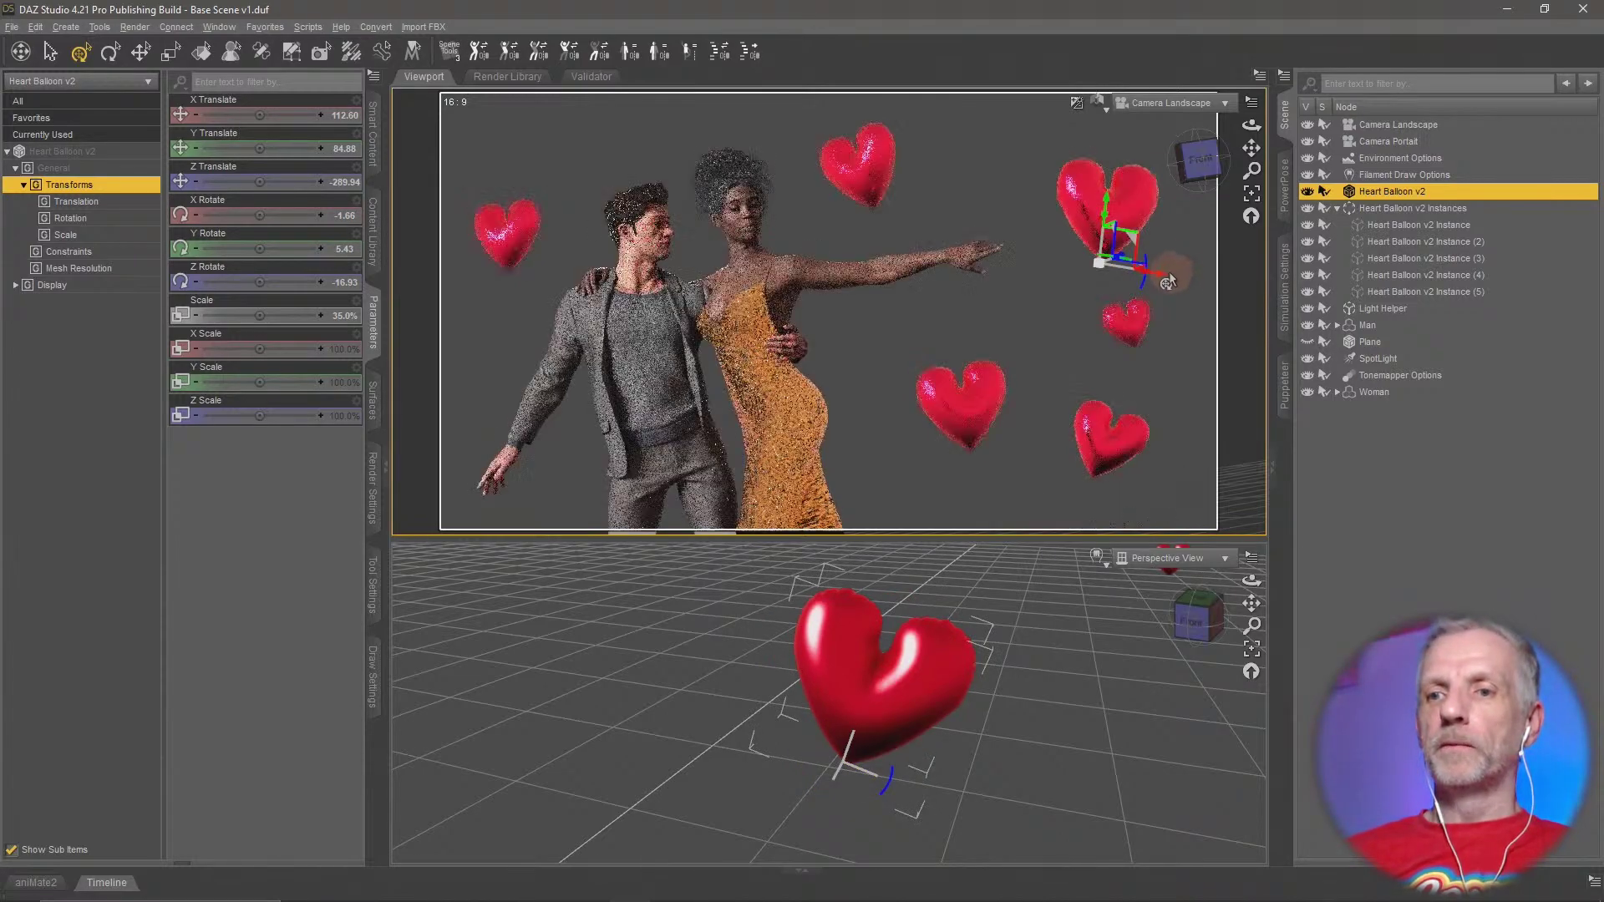
{"action": "mouse_move", "coordinate": [1159, 282]}
{"action": "left_mouse_down"}
{"action": "mouse_move", "coordinate": [1153, 268]}
{"action": "mouse_move", "coordinate": [1212, 326]}
{"action": "left_mouse_up"}
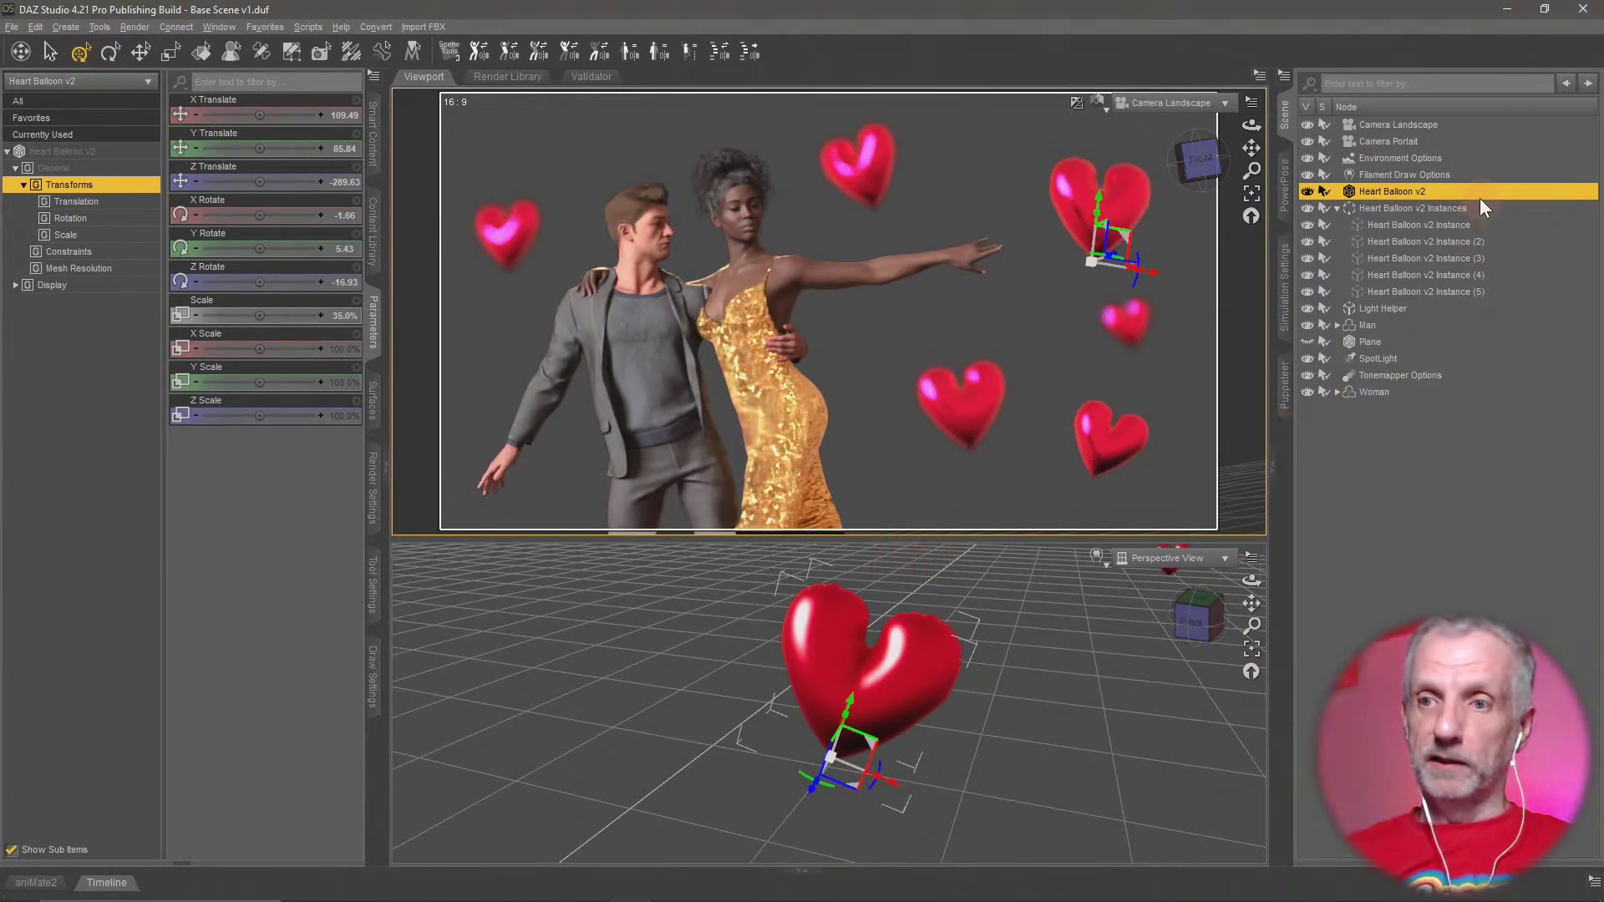
{"action": "left_click", "coordinate": [1338, 208]}
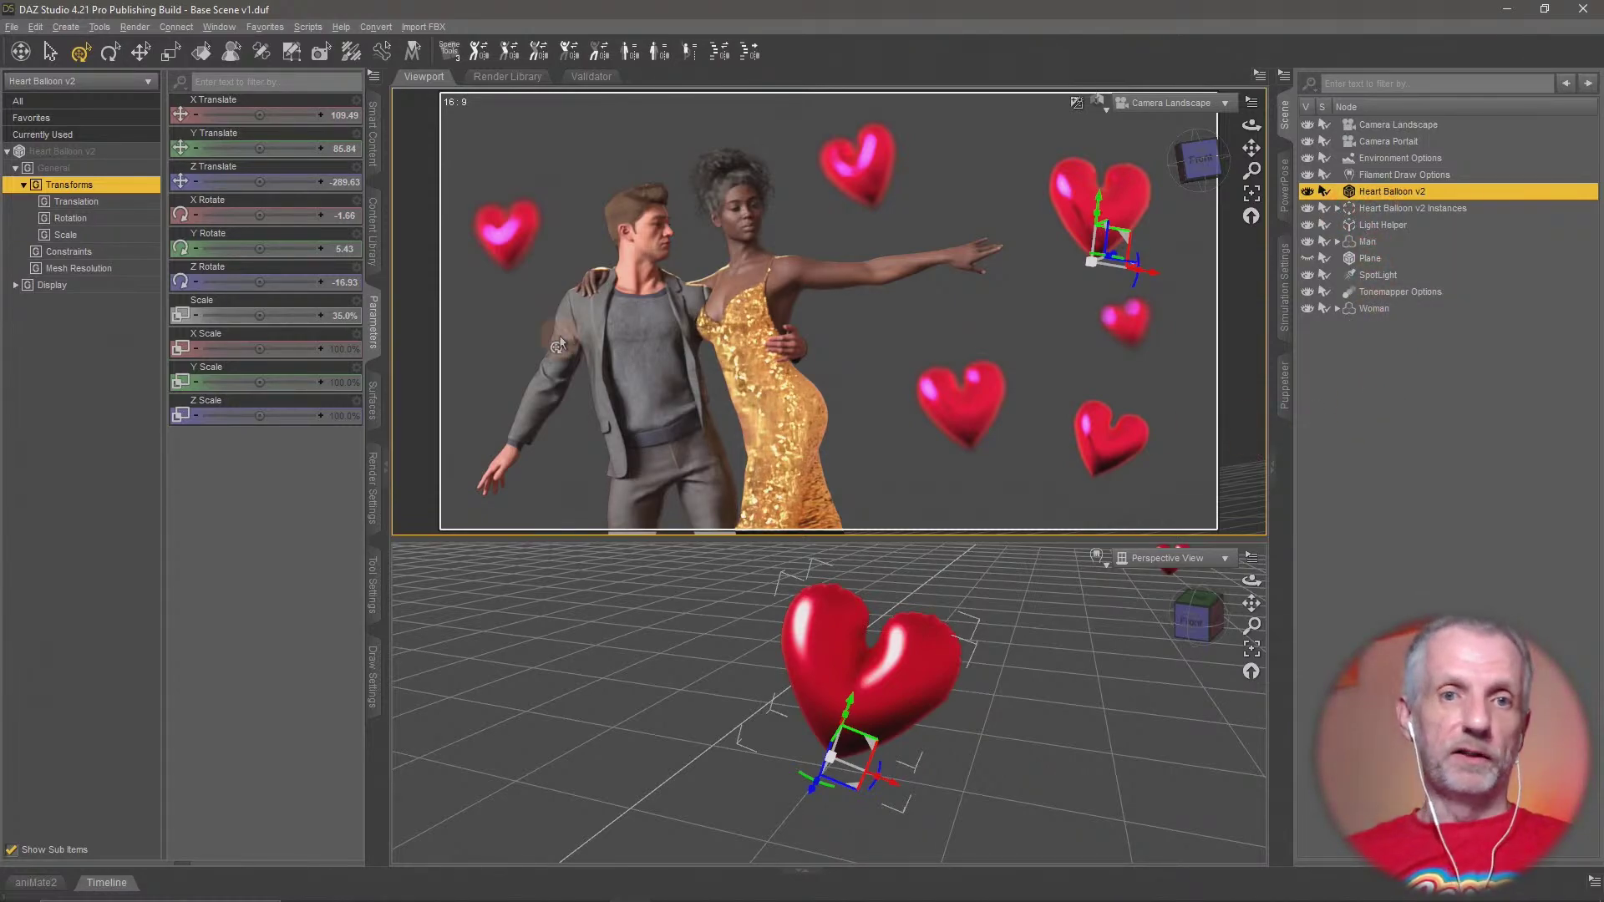
Search all installed products for "fire" without context filtering
{"action": "left_click", "coordinate": [373, 151]}
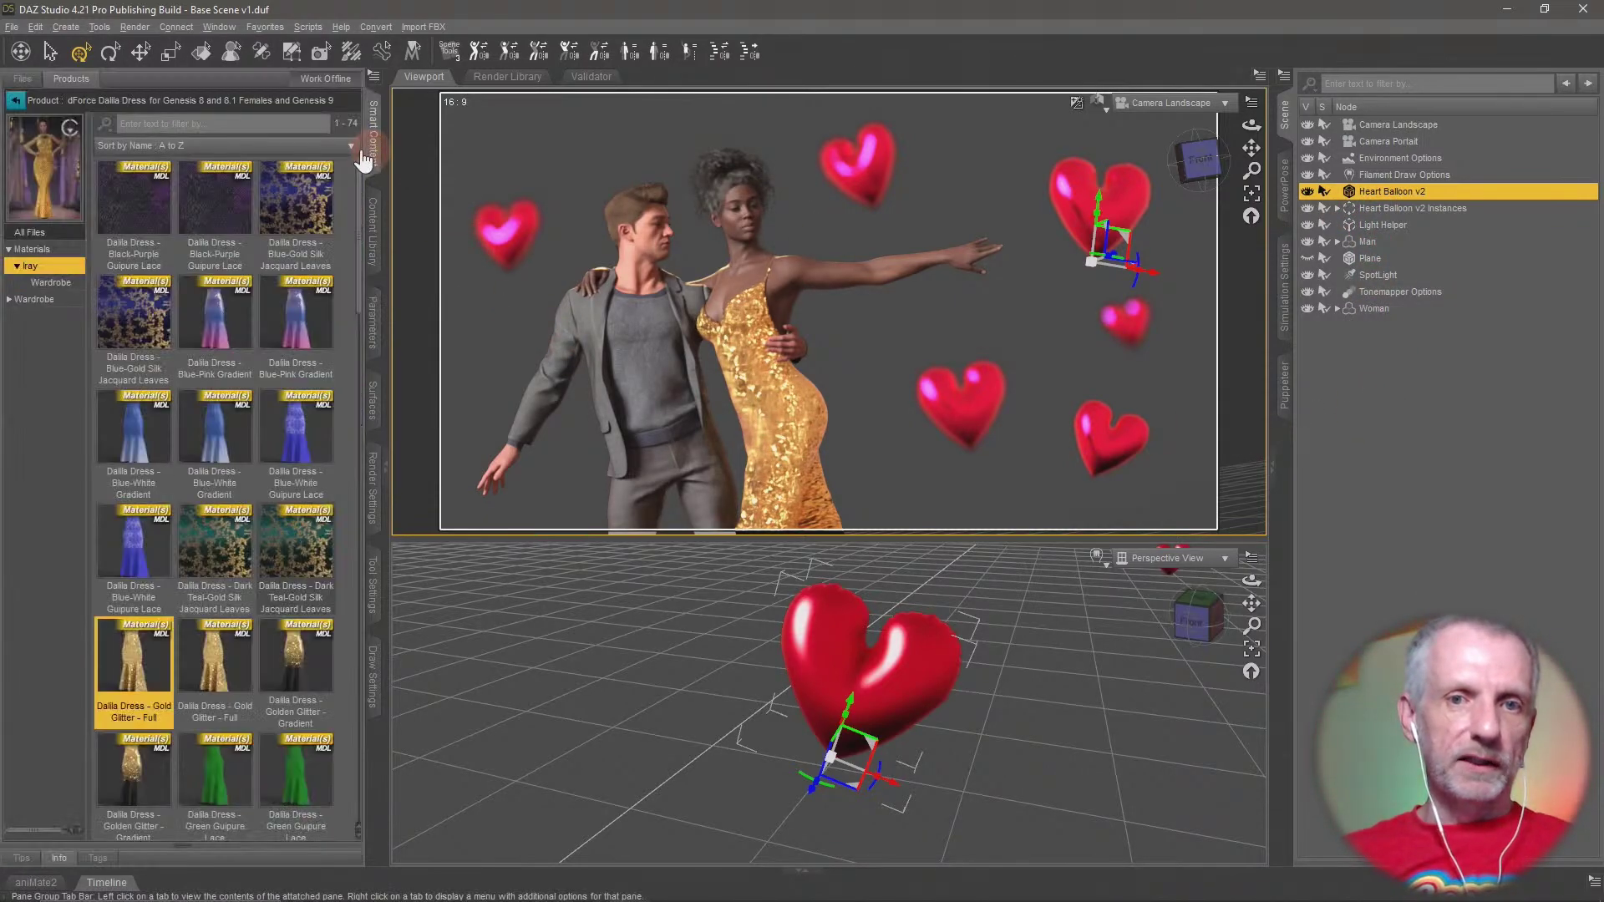
{"action": "left_click", "coordinate": [17, 102]}
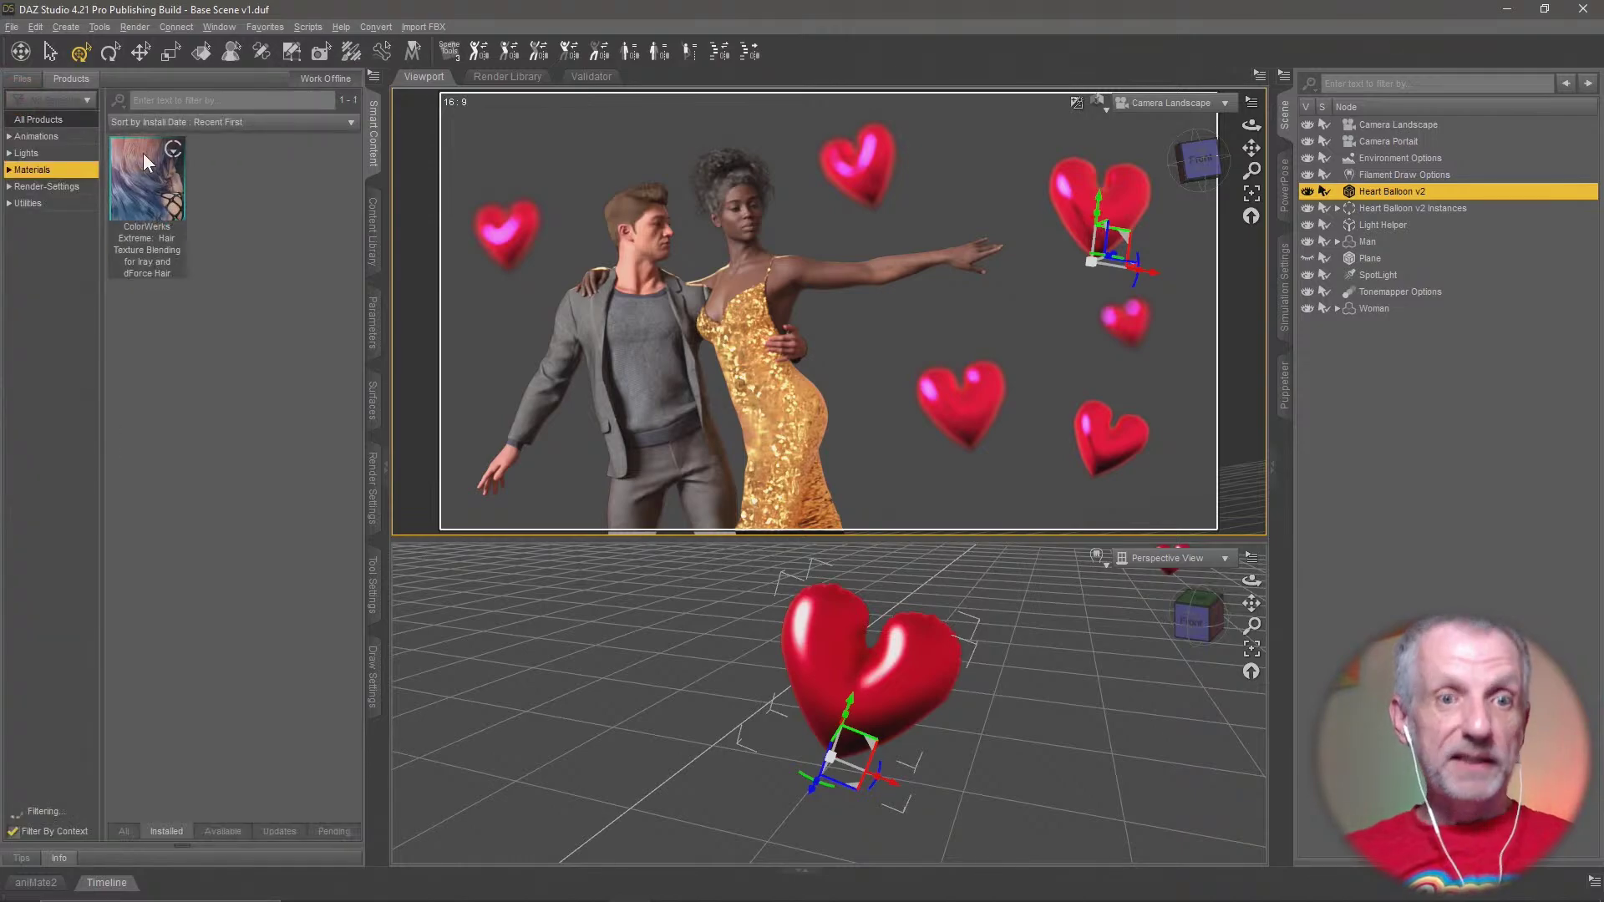
{"action": "left_click", "coordinate": [13, 832]}
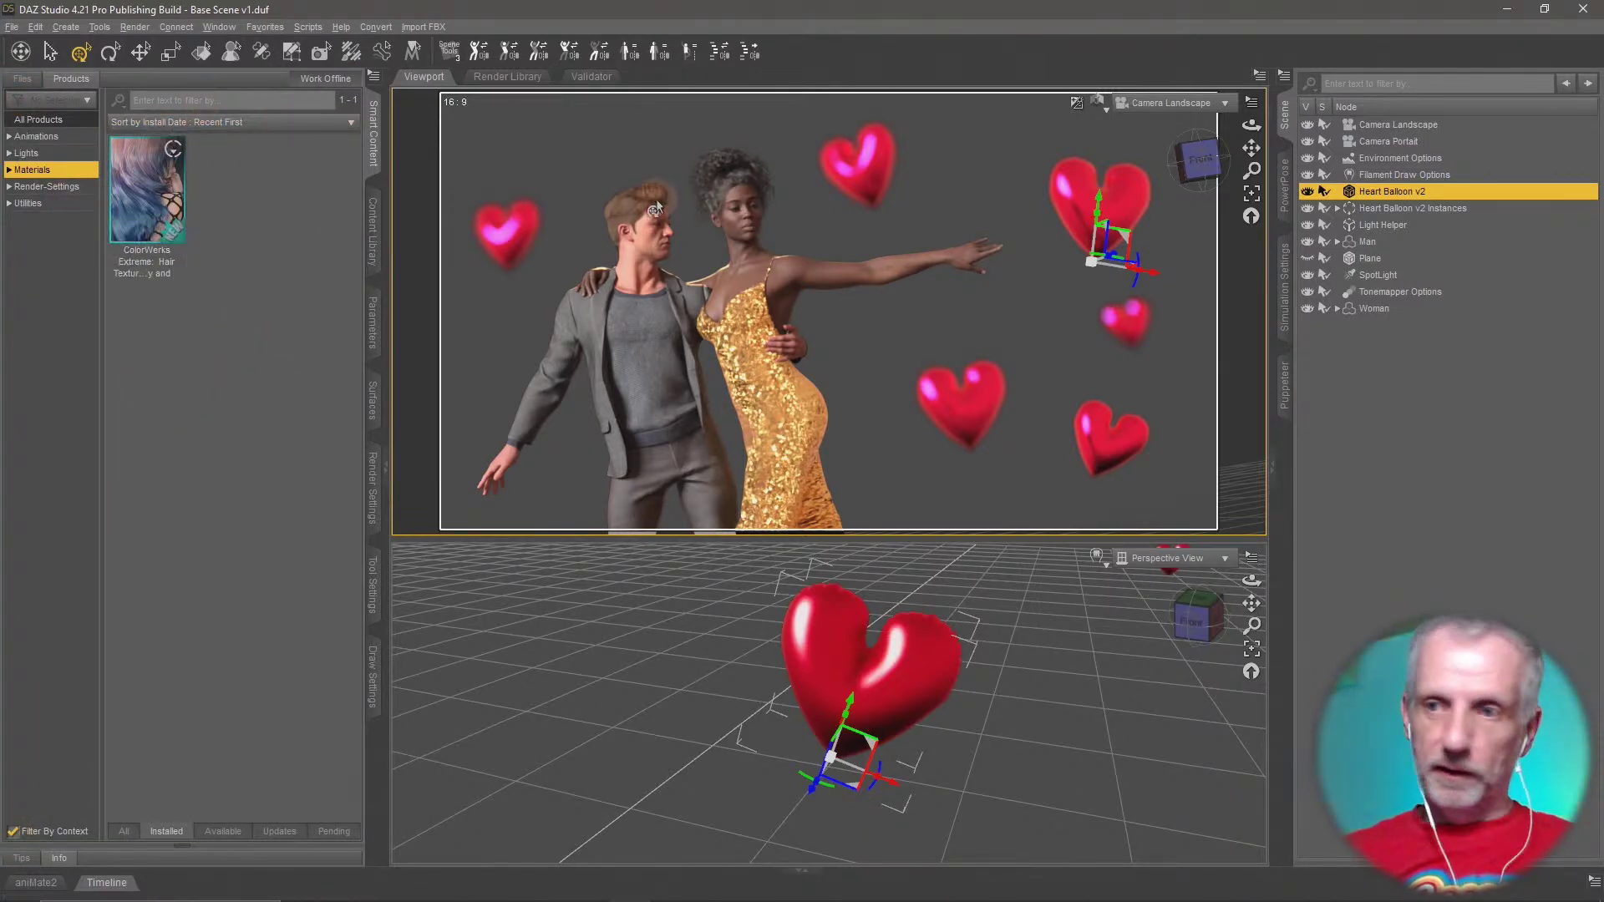
{"action": "left_click", "coordinate": [13, 831]}
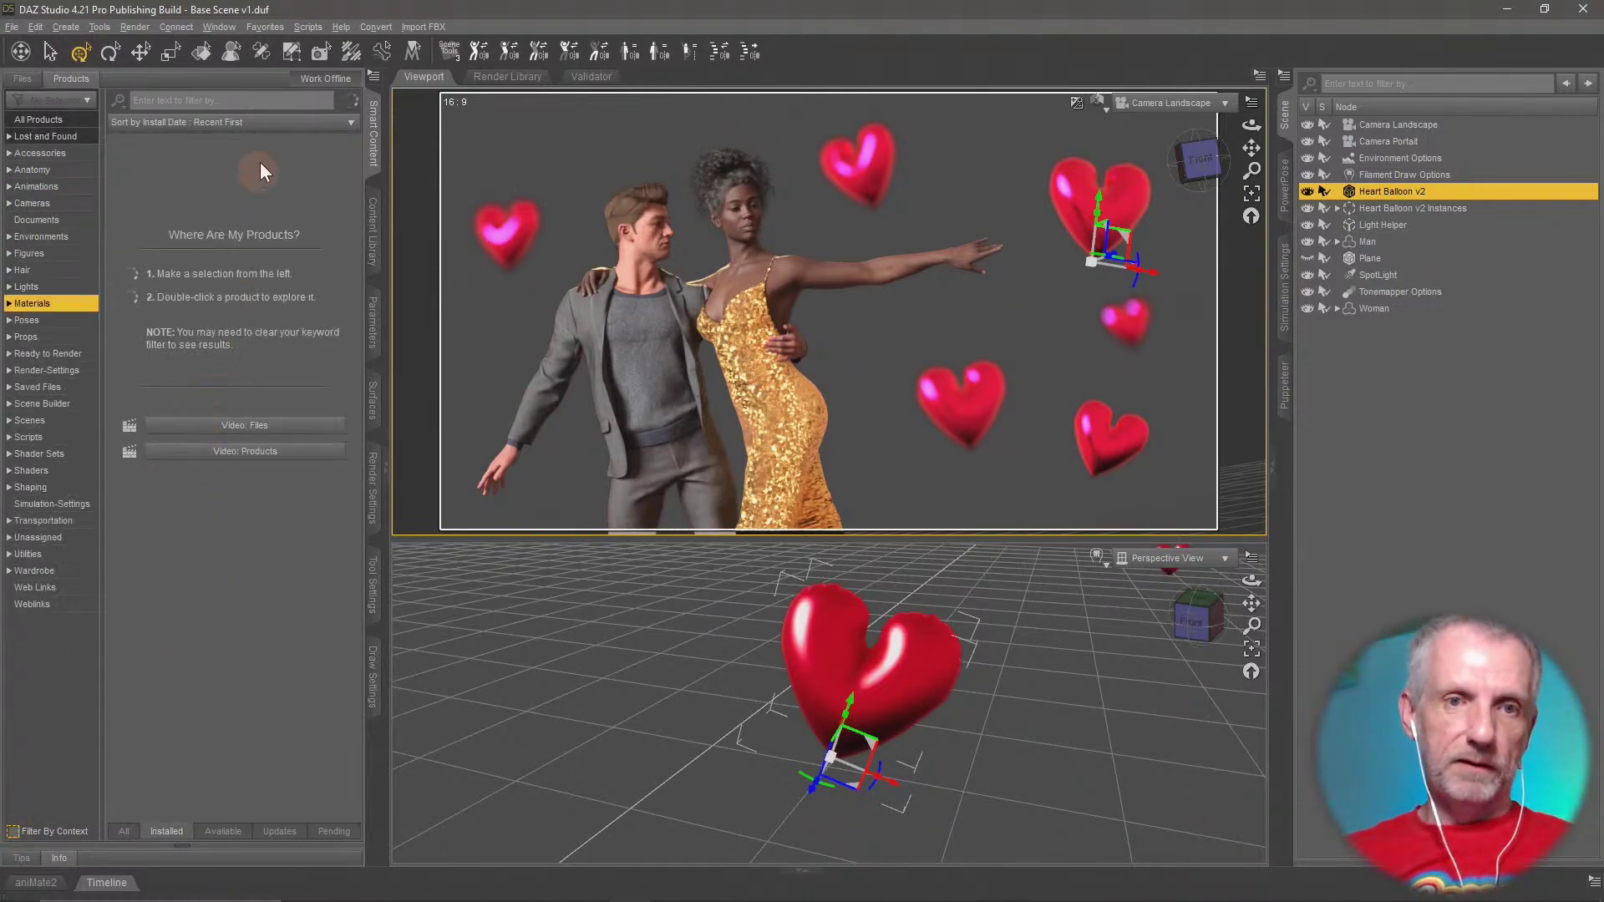
{"action": "left_click", "coordinate": [264, 100]}
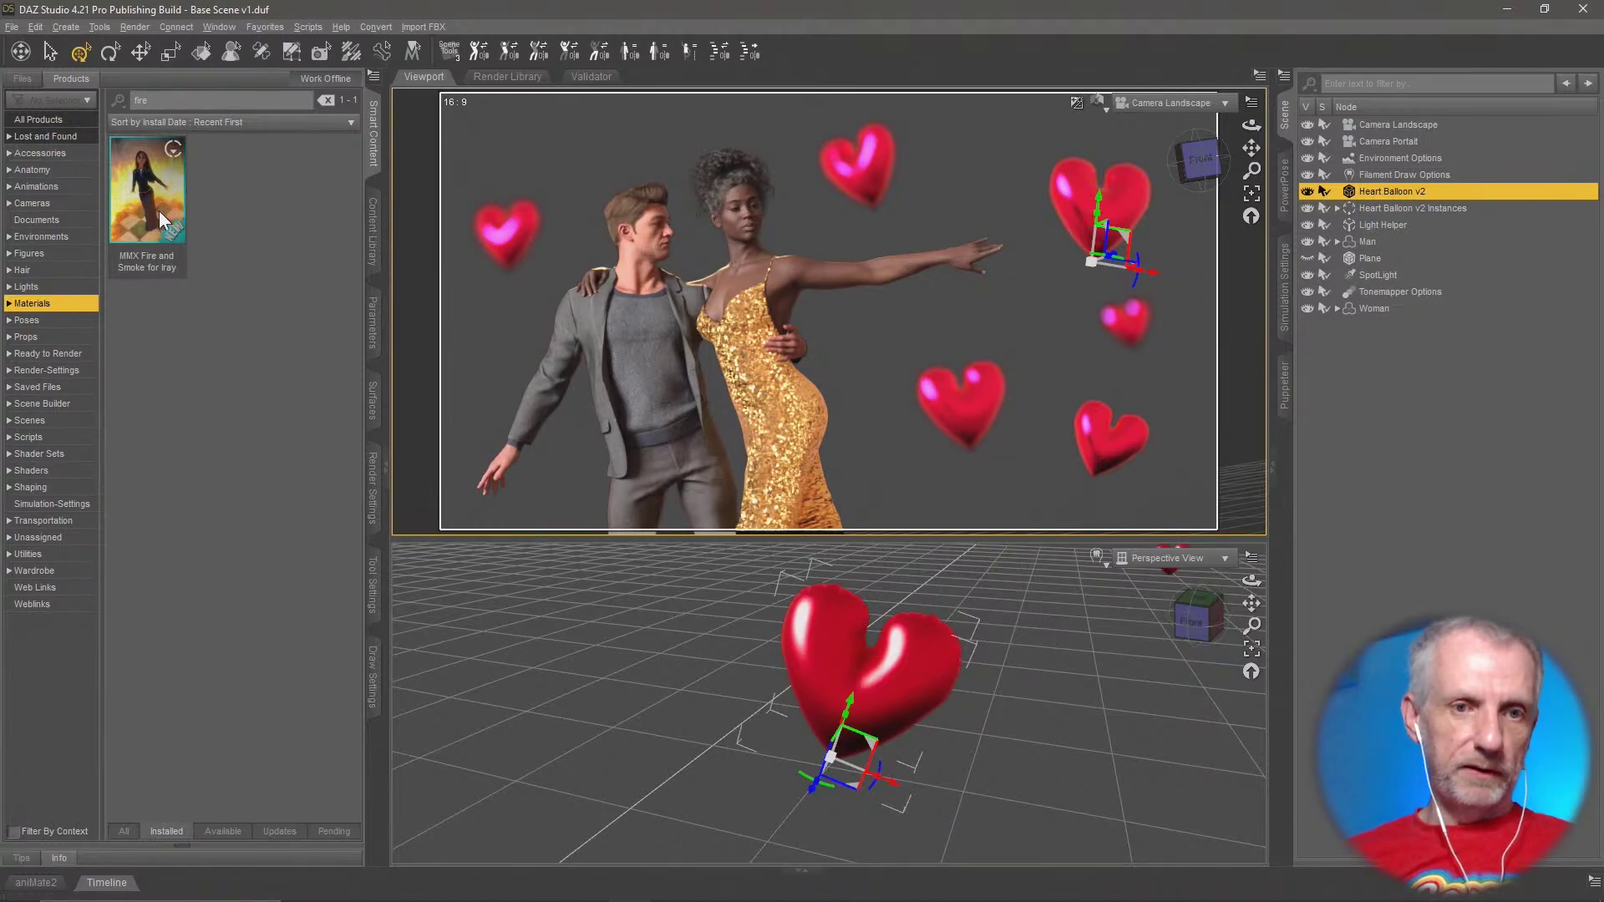
Load the MMX FS Ember Large Scatter prop from the MMX Fire and Smoke for Iray product
{"action": "left_click", "coordinate": [159, 211]}
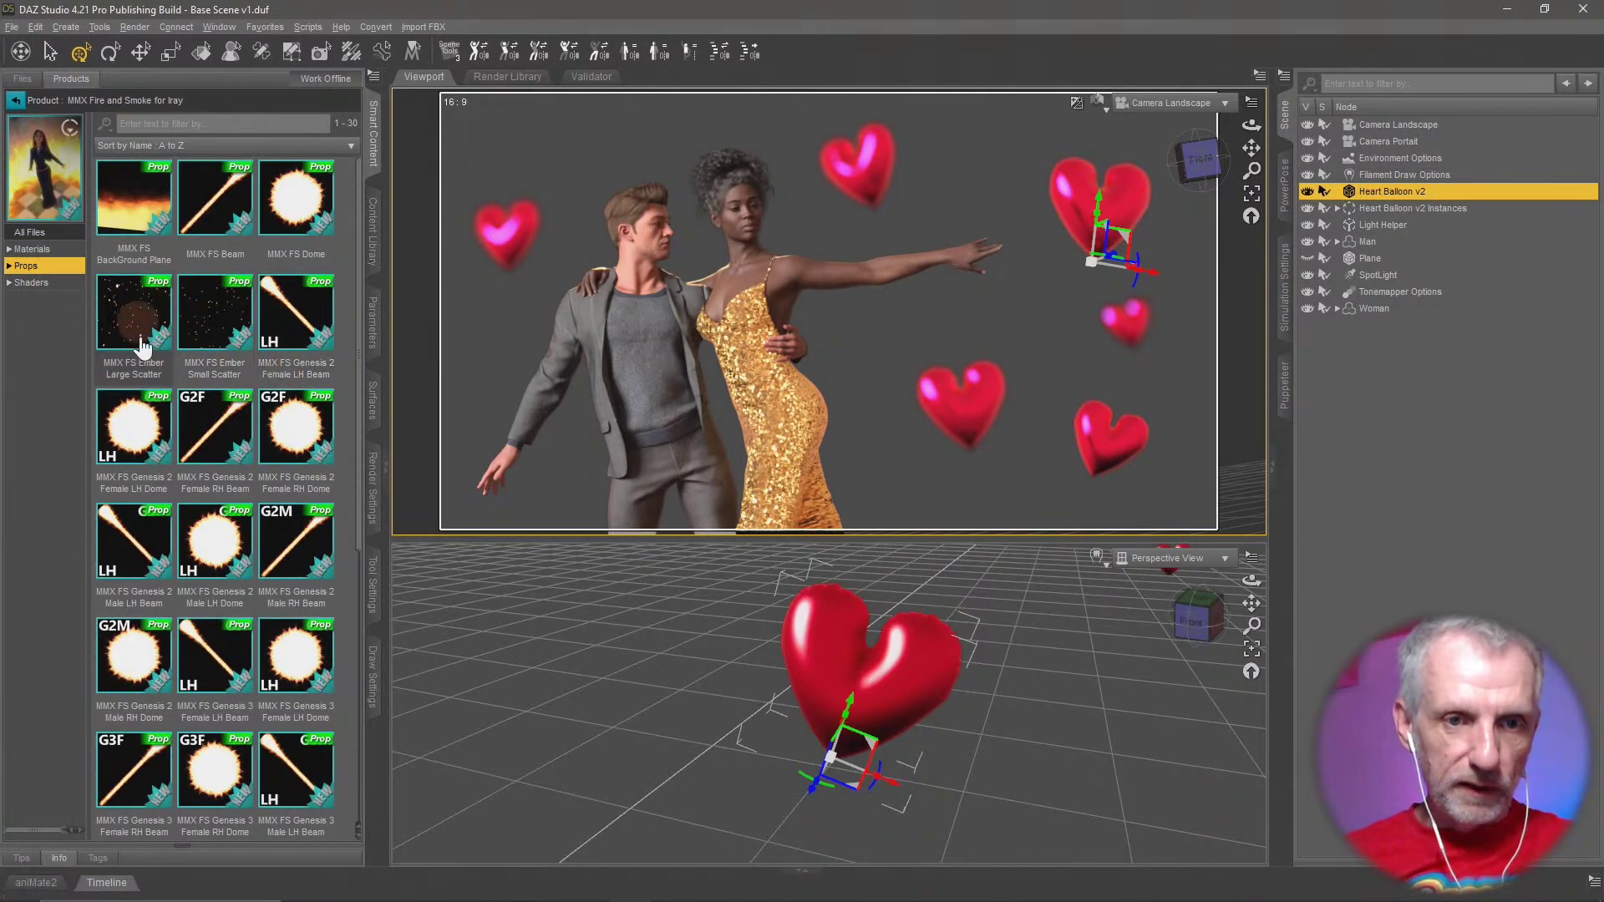
{"action": "mouse_move", "coordinate": [136, 337]}
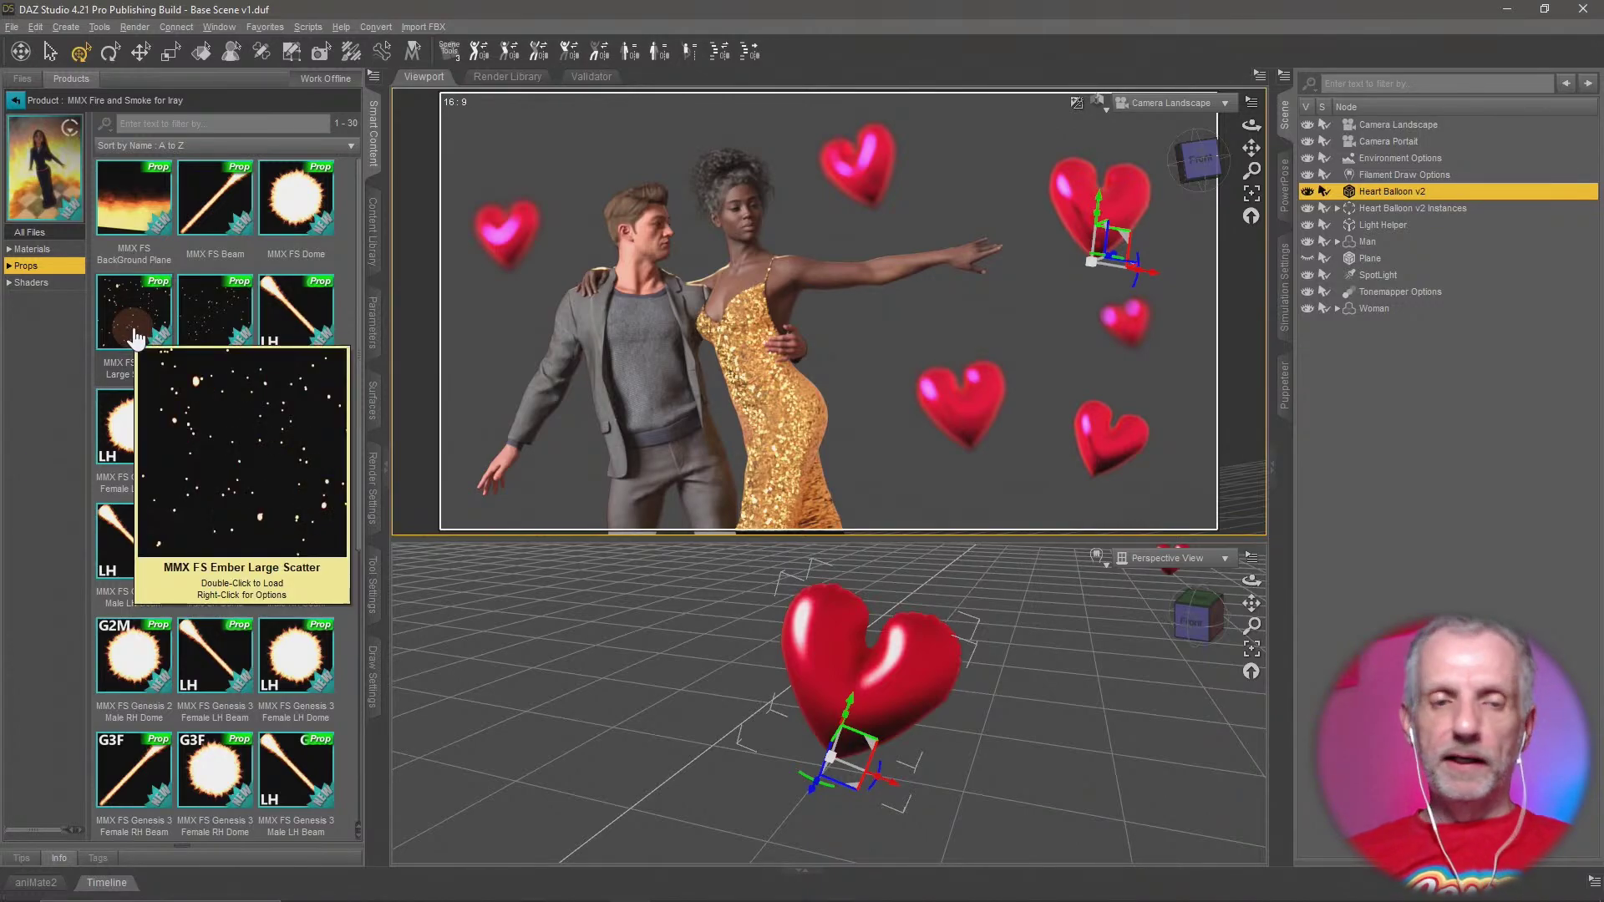
{"action": "double_click", "coordinate": [134, 332]}
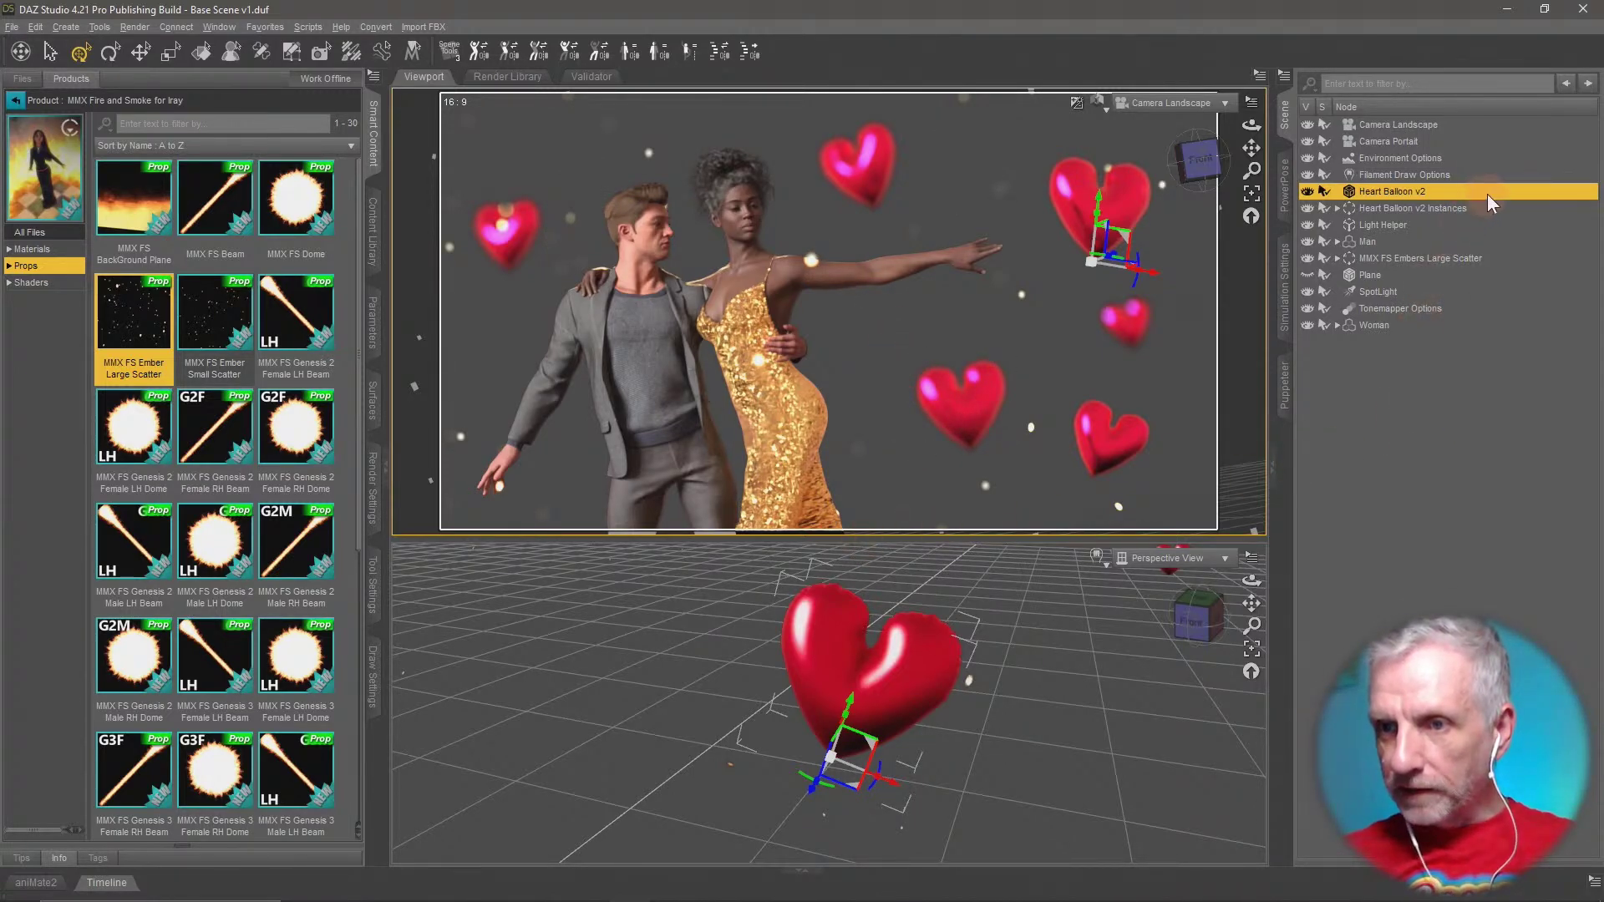
Move the MMX FS Embers Large Scatter prop along X to about 621
{"action": "left_click", "coordinate": [1436, 257]}
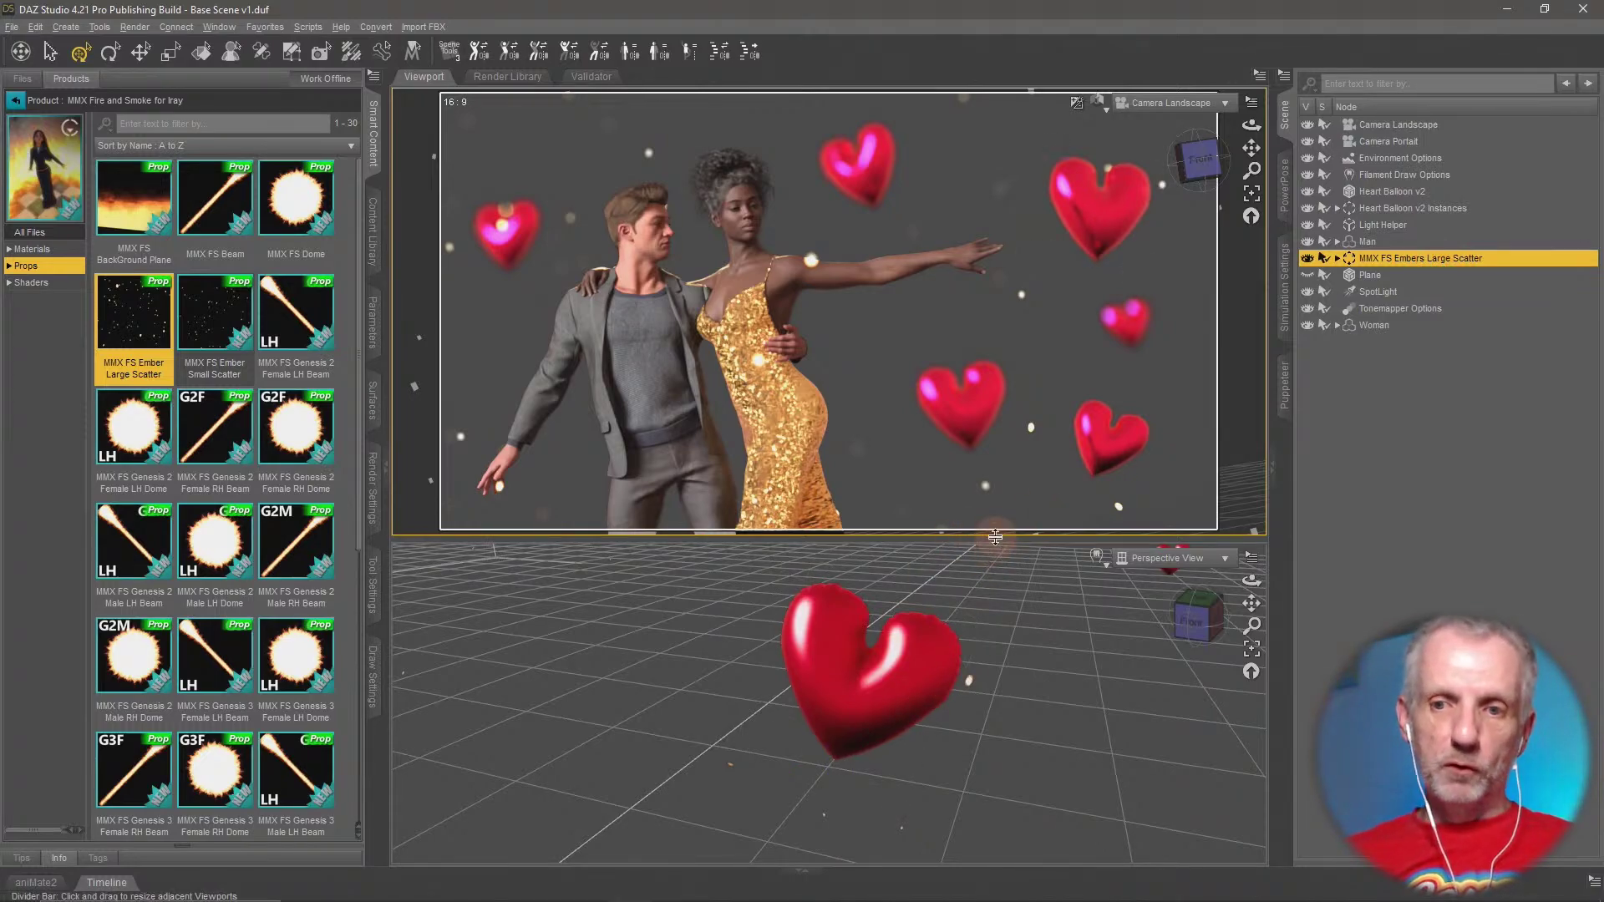
{"action": "left_click_drag", "start_coordinate": [995, 536], "coordinate": [997, 508]}
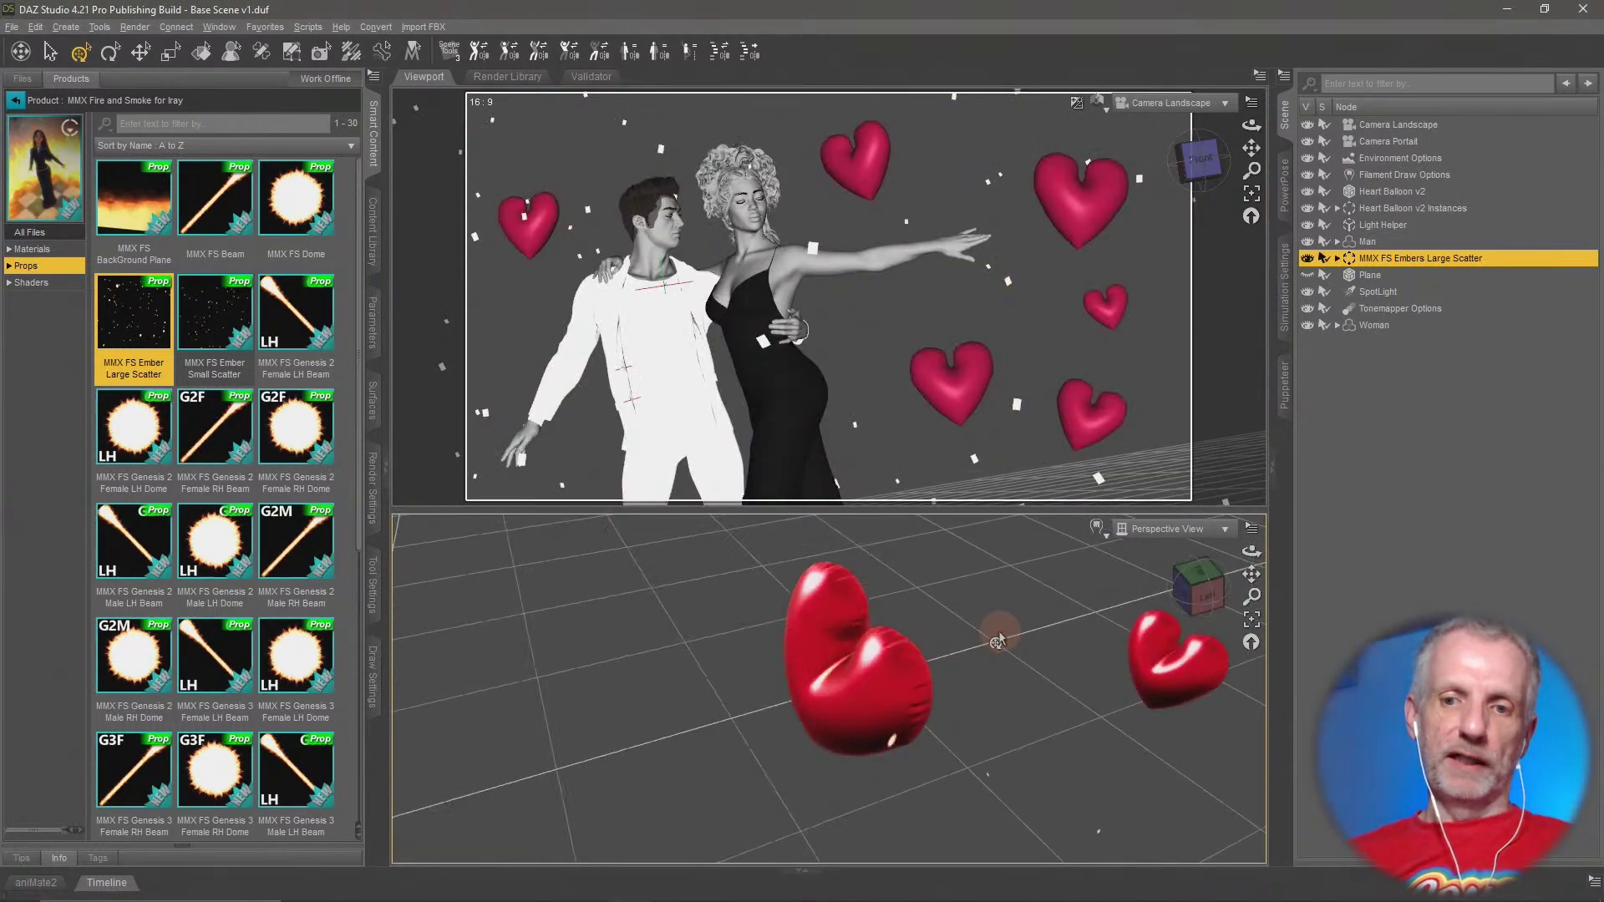
{"action": "key", "text": "f"}
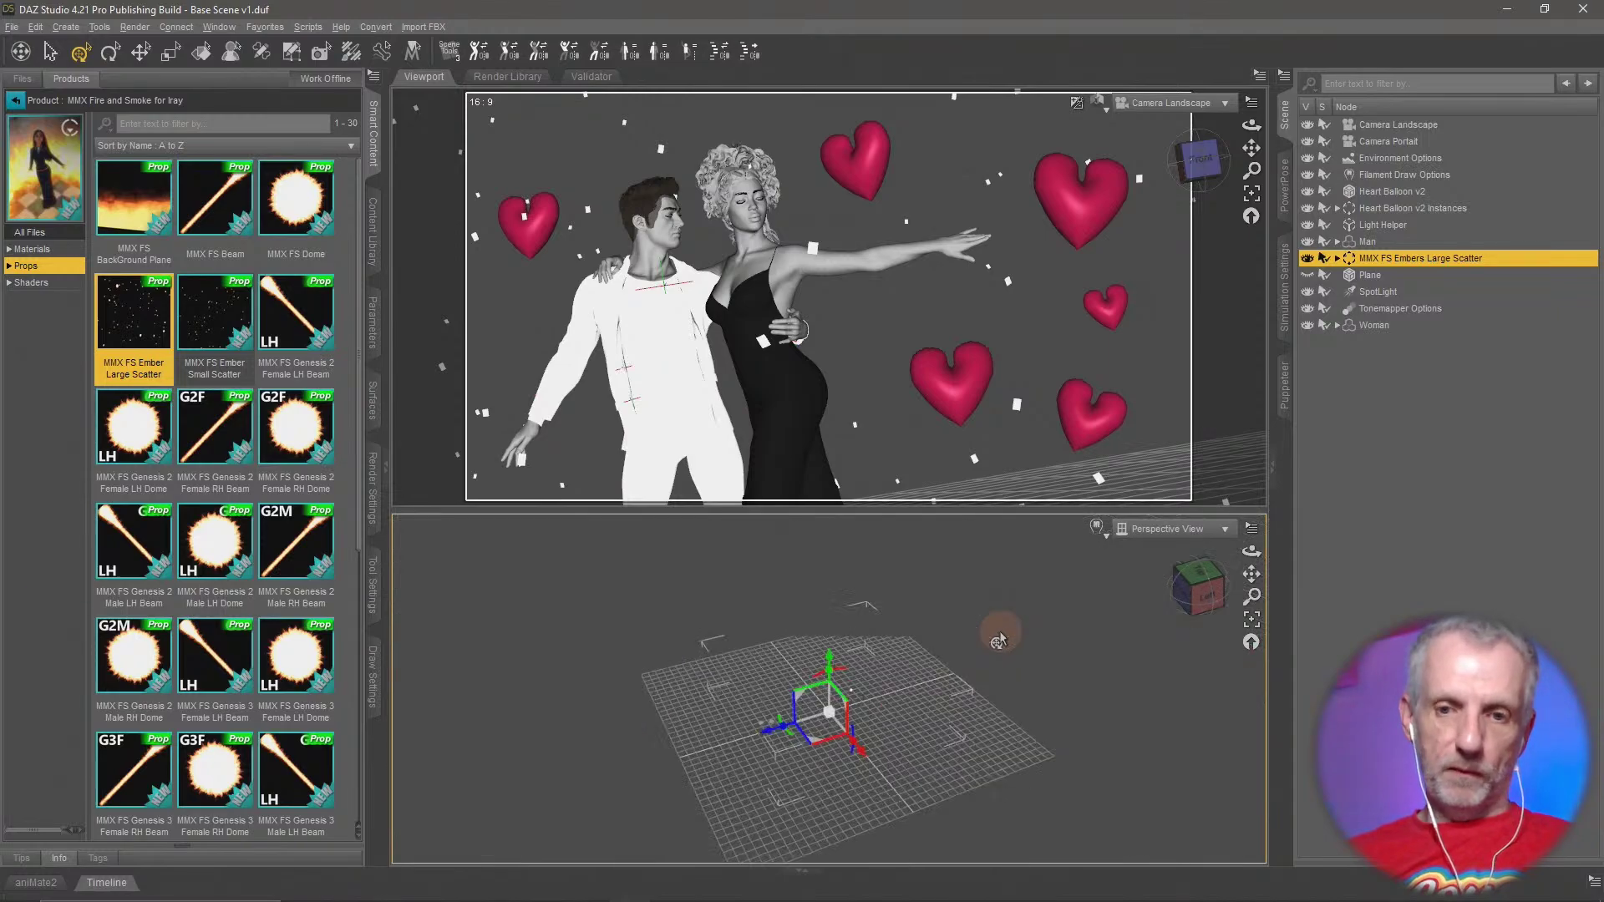
{"action": "left_click_drag", "start_coordinate": [978, 677], "coordinate": [914, 737], "text": "alt"}
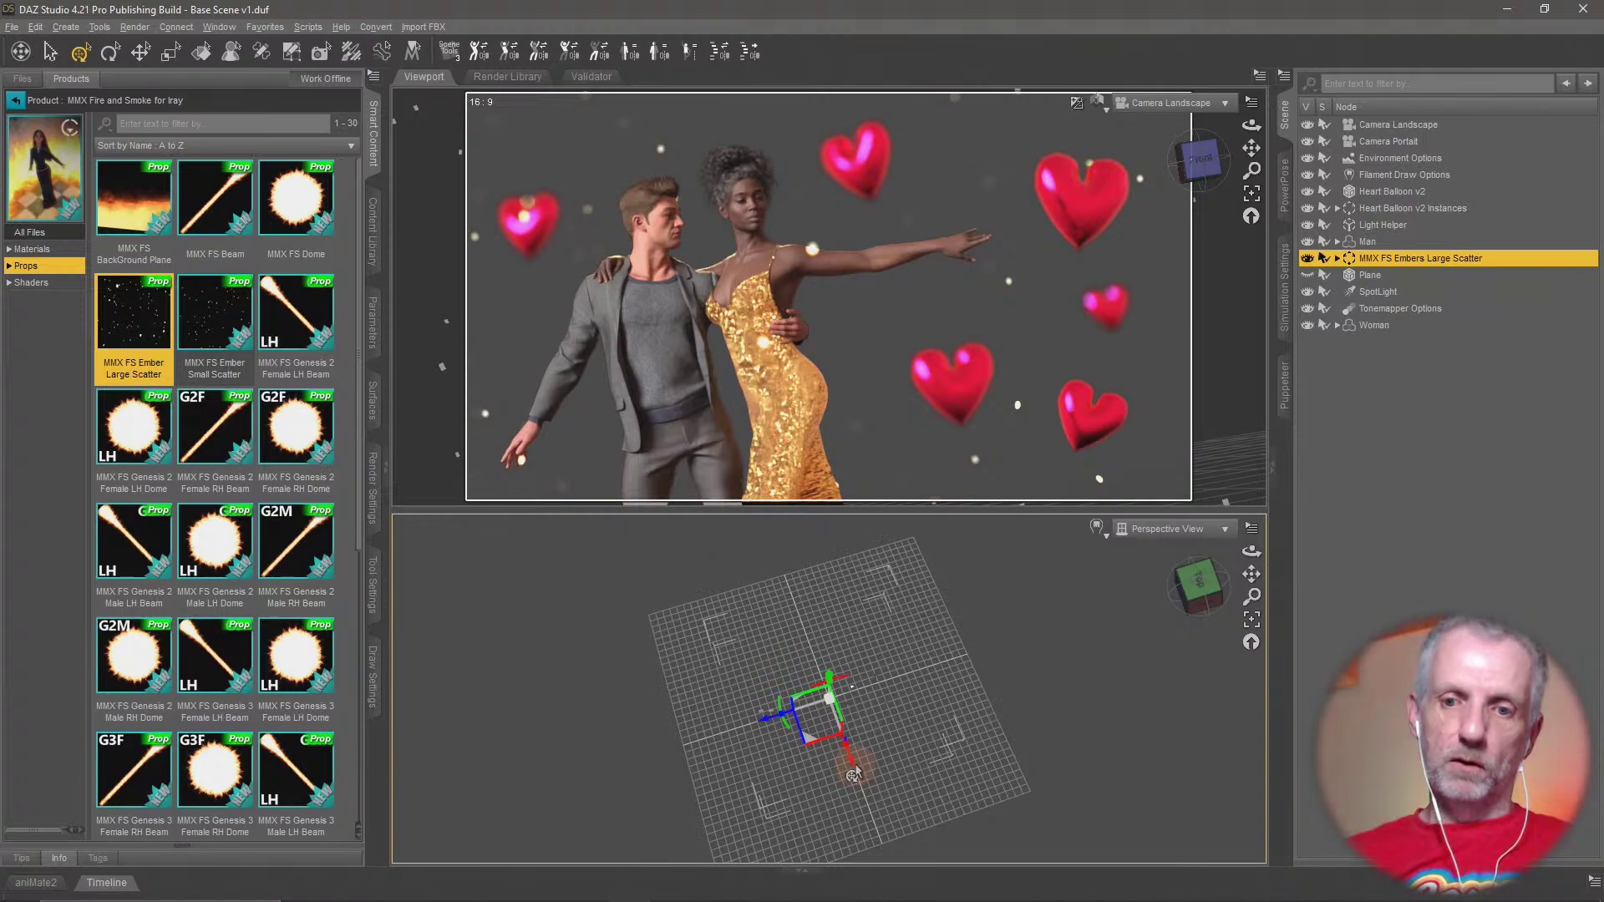
{"action": "left_click_drag", "start_coordinate": [853, 784], "coordinate": [864, 812]}
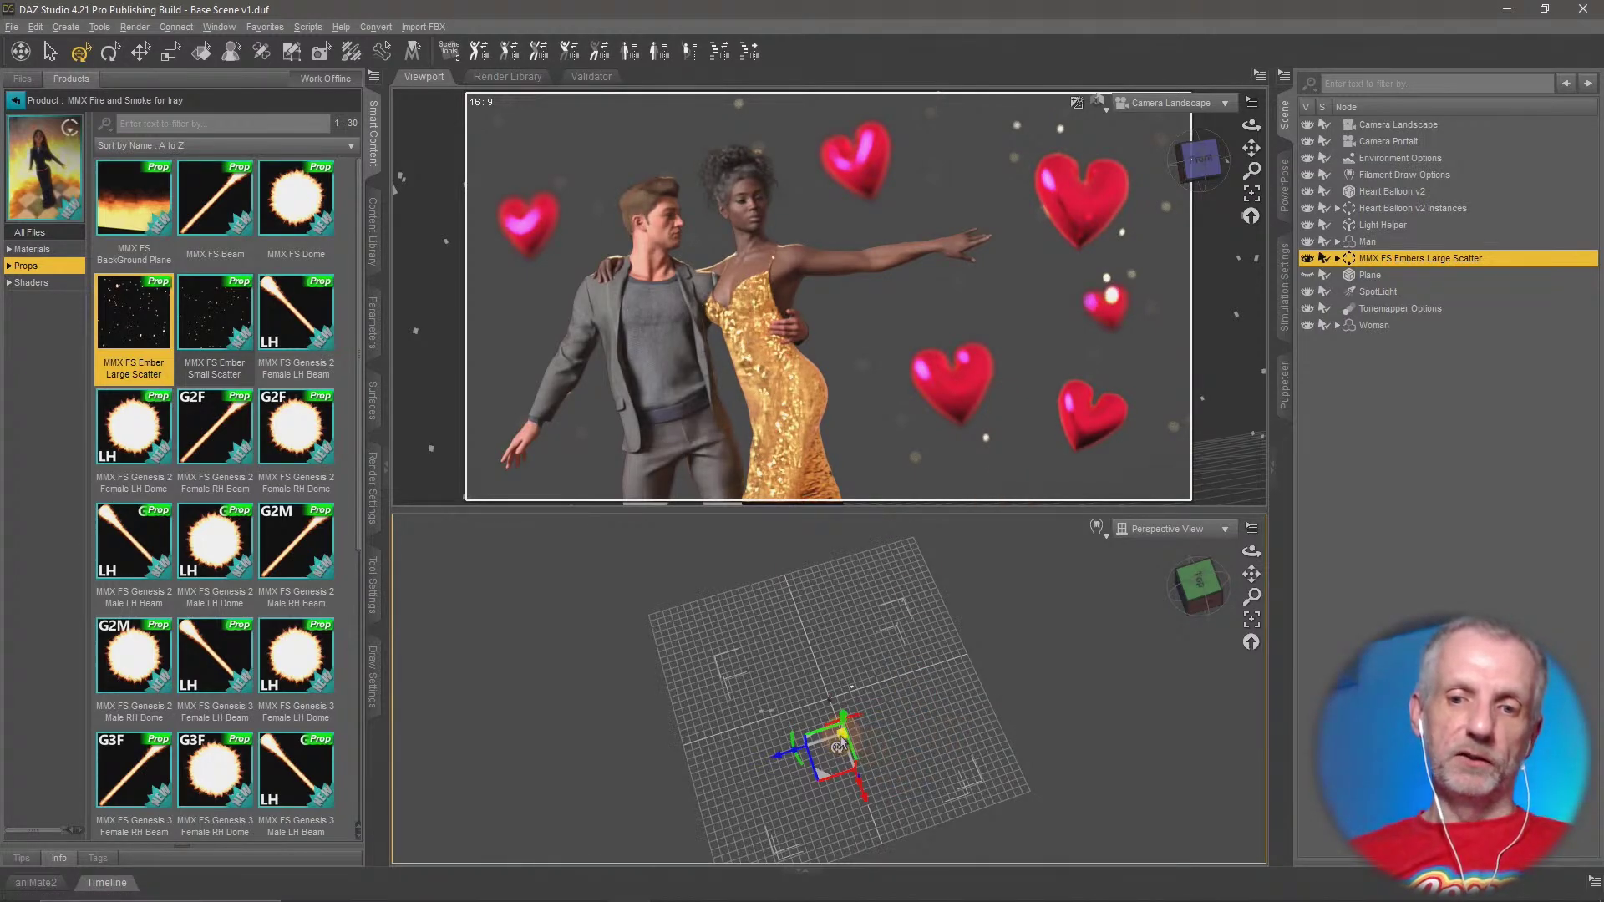
{"action": "left_click_drag", "start_coordinate": [838, 746], "coordinate": [839, 746]}
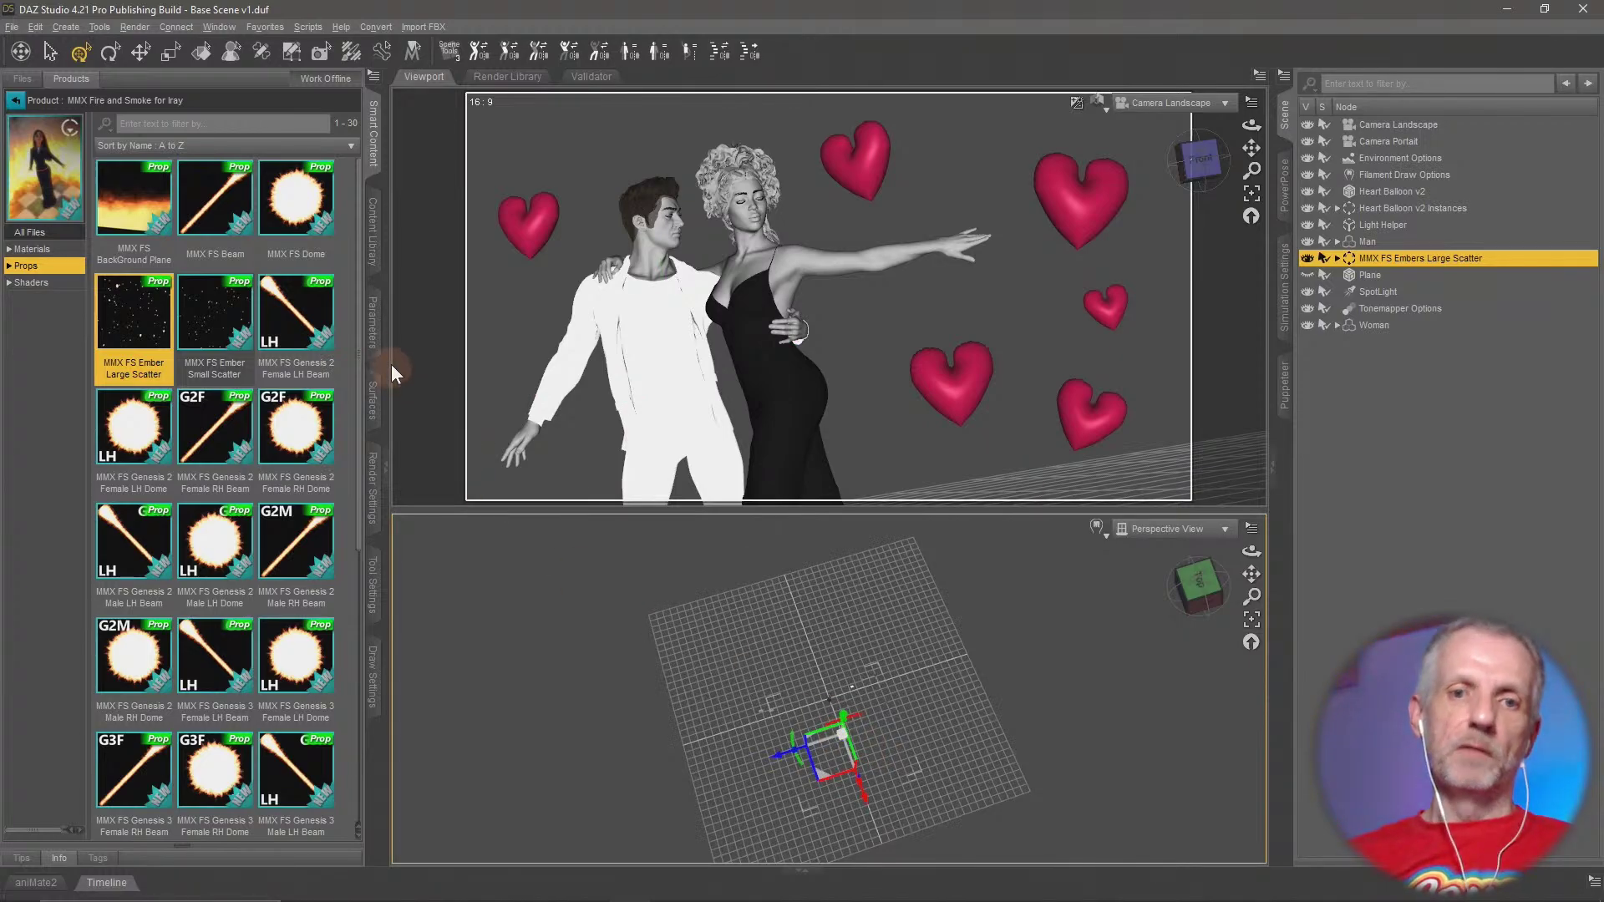
Try overall Scale values of 50% and 70% on the large ember scatter
{"action": "left_click", "coordinate": [374, 326]}
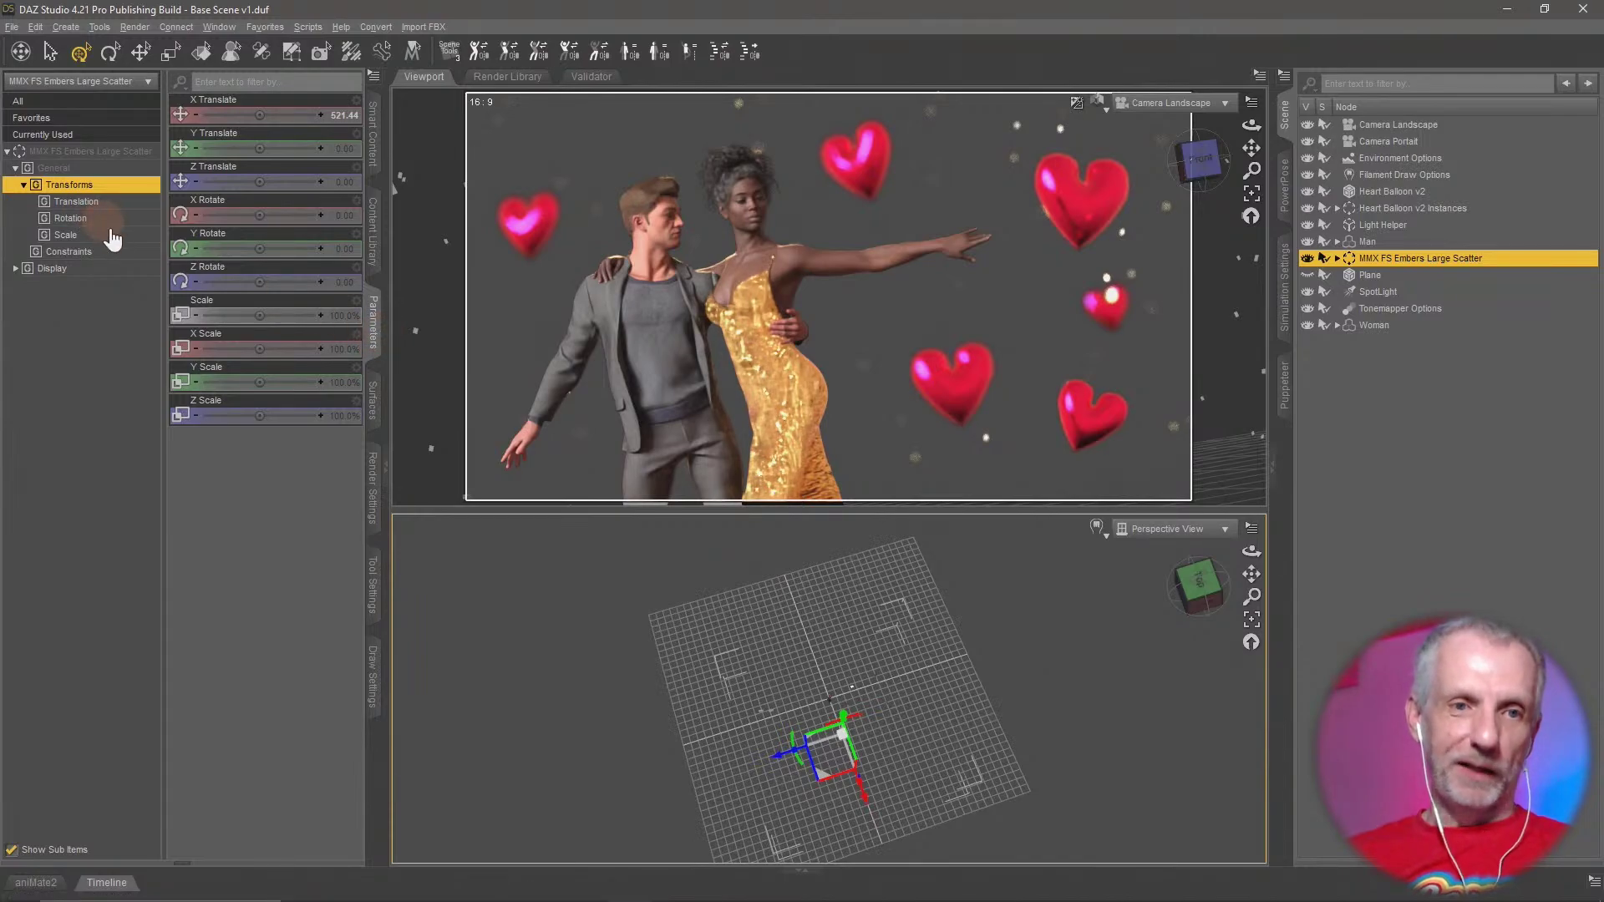
{"action": "left_click", "coordinate": [119, 237]}
{"action": "left_click", "coordinate": [345, 123]}
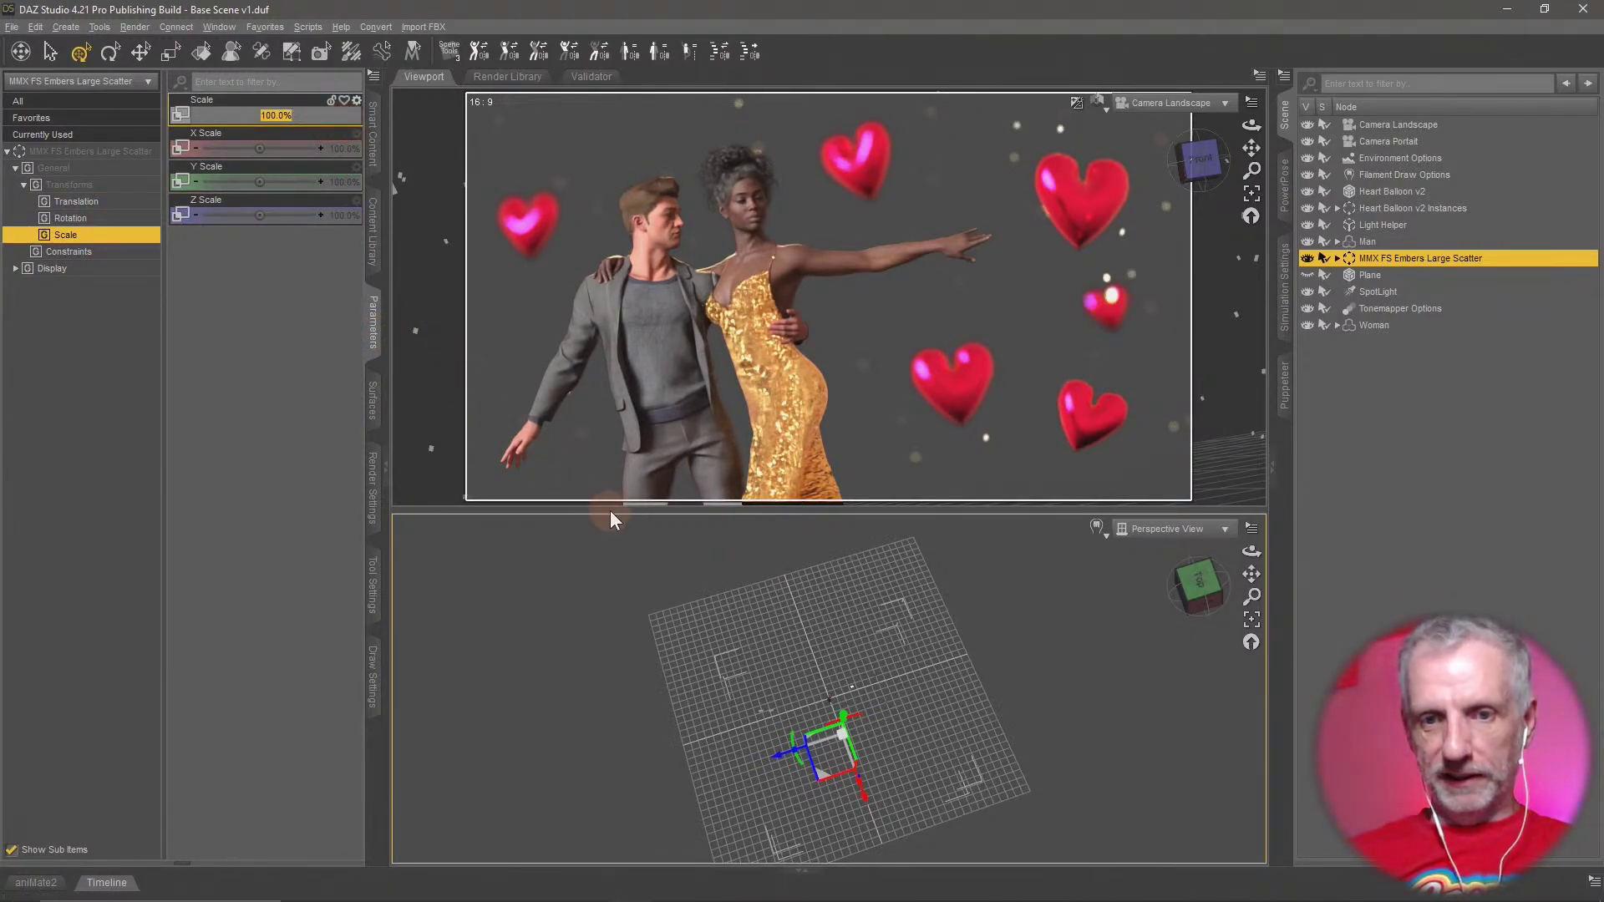
{"action": "left_click_drag", "start_coordinate": [609, 511], "coordinate": [631, 687]}
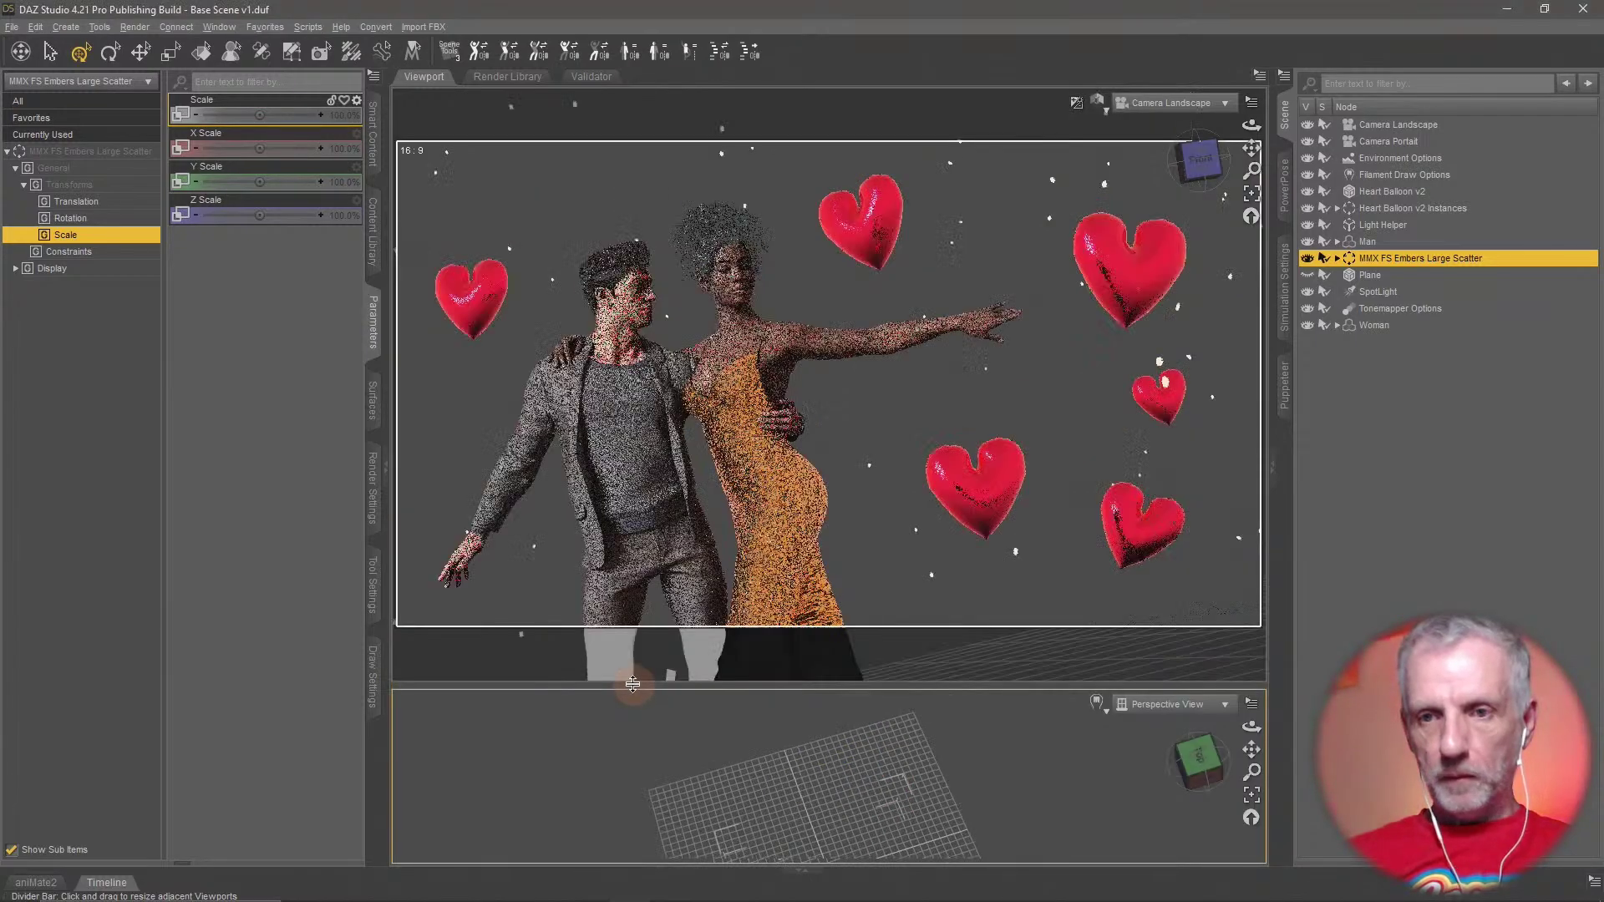
{"action": "left_click", "coordinate": [341, 118]}
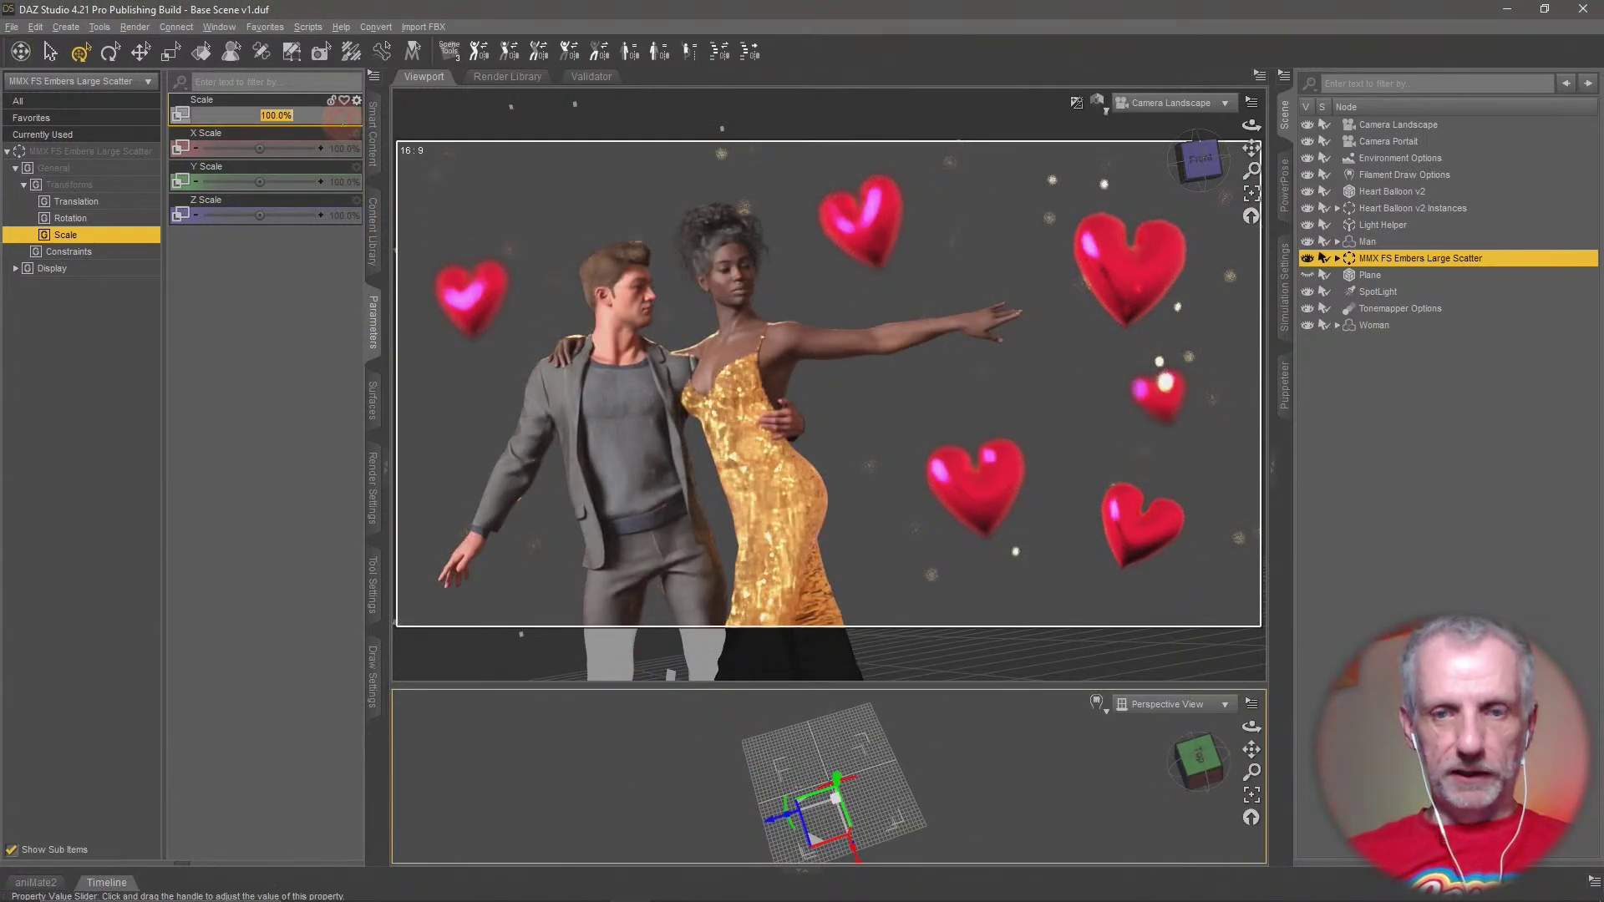
{"action": "type", "text": "50"}
{"action": "key", "text": "Return"}
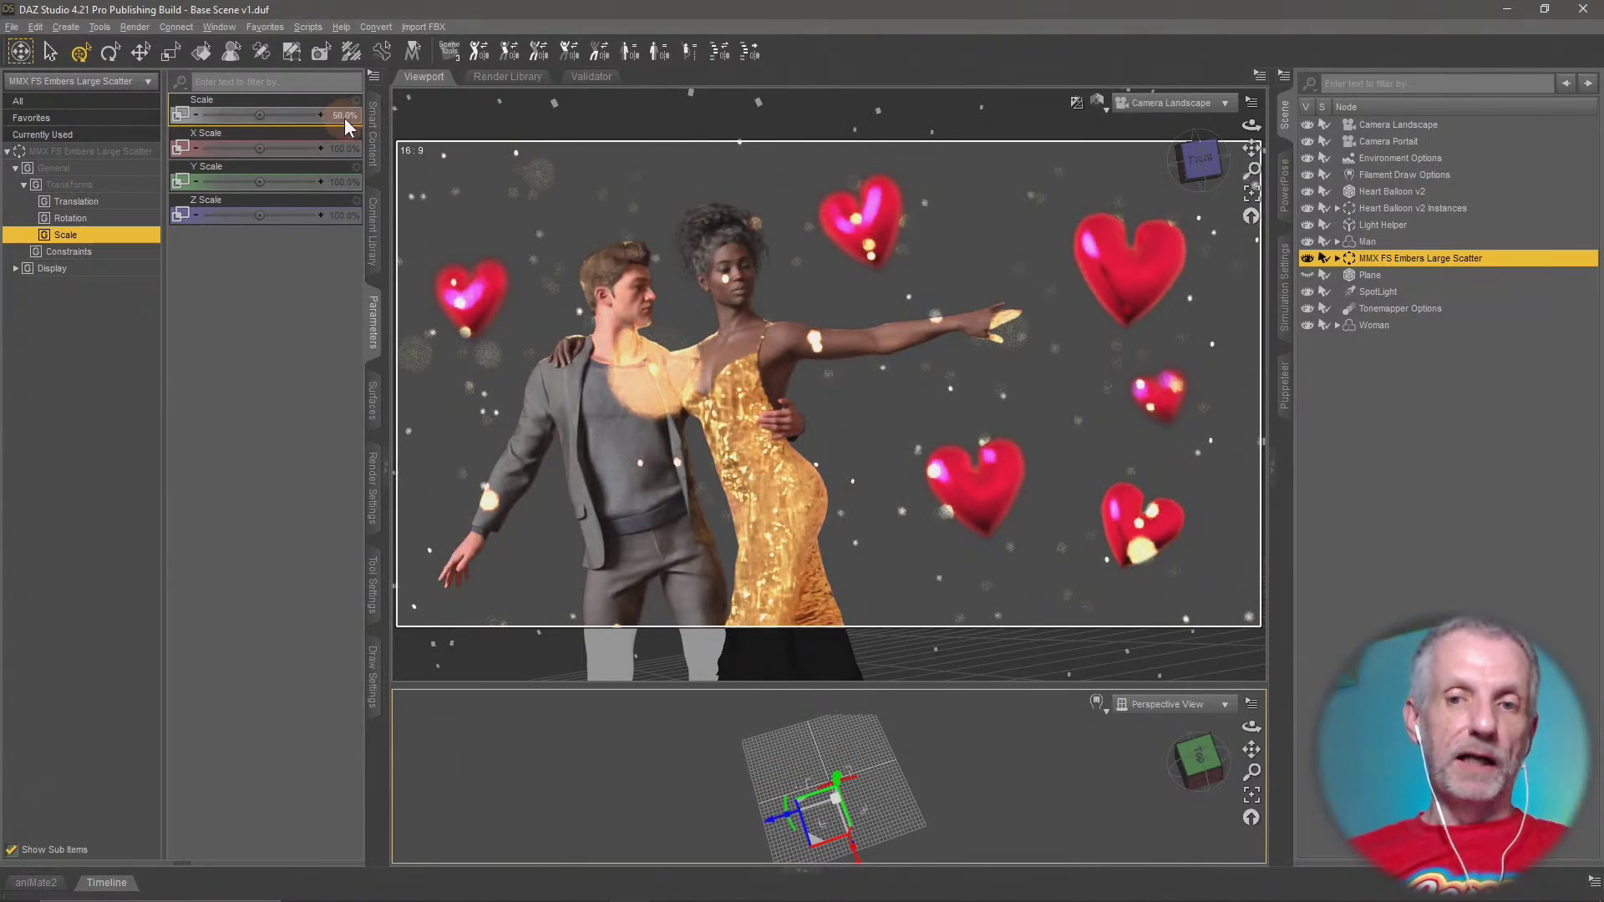
{"action": "left_click", "coordinate": [346, 117]}
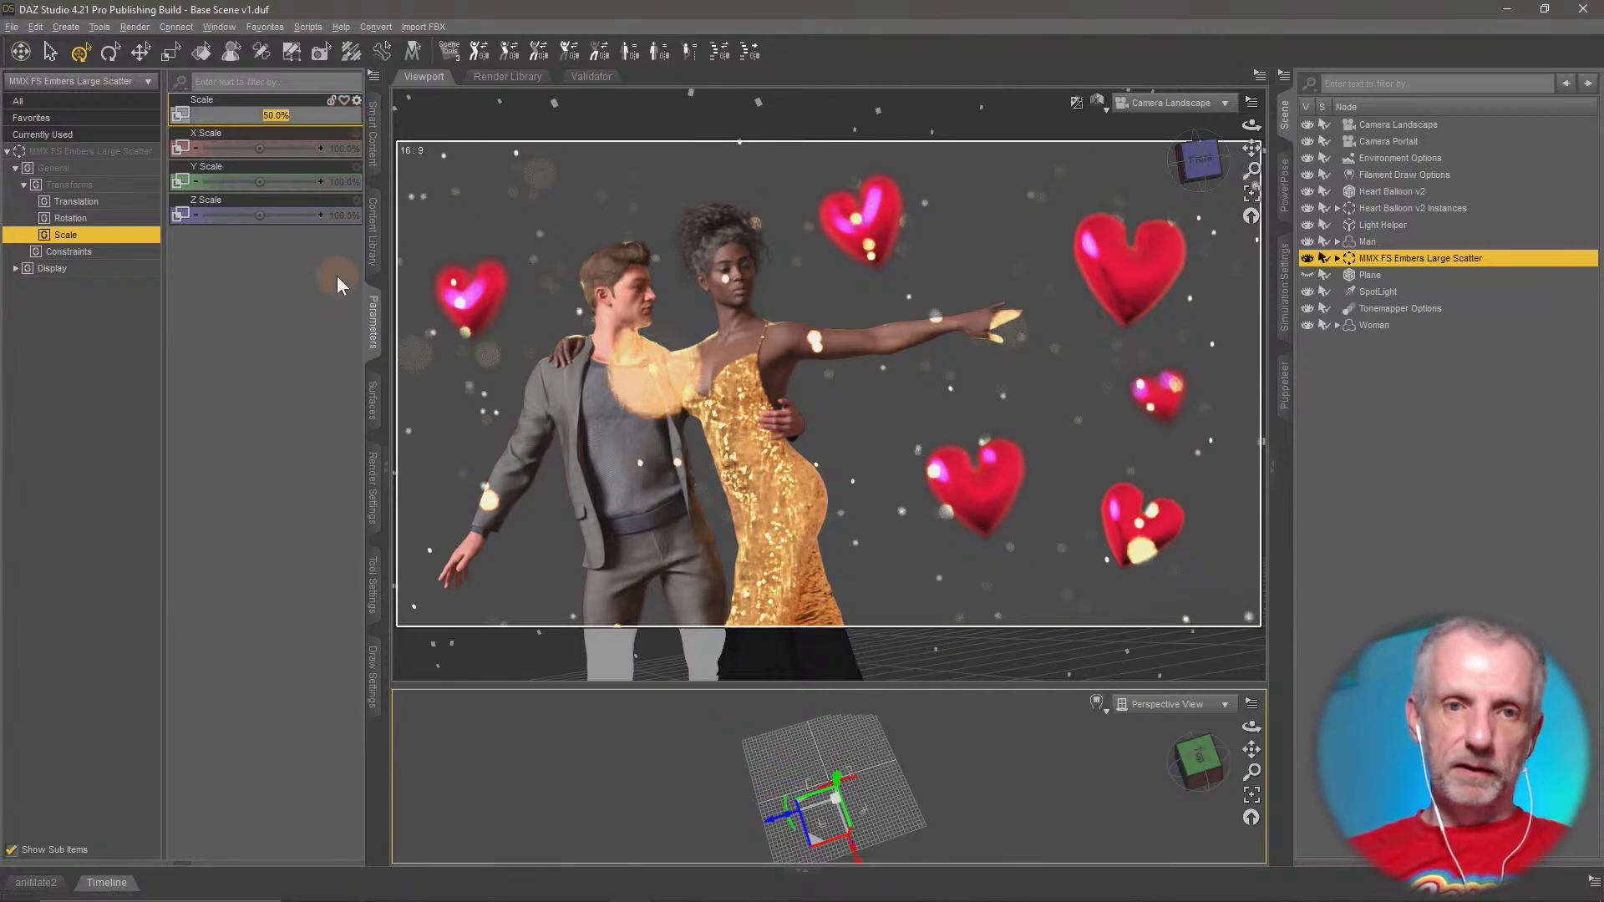
{"action": "type", "text": "70"}
{"action": "key", "text": "Return"}
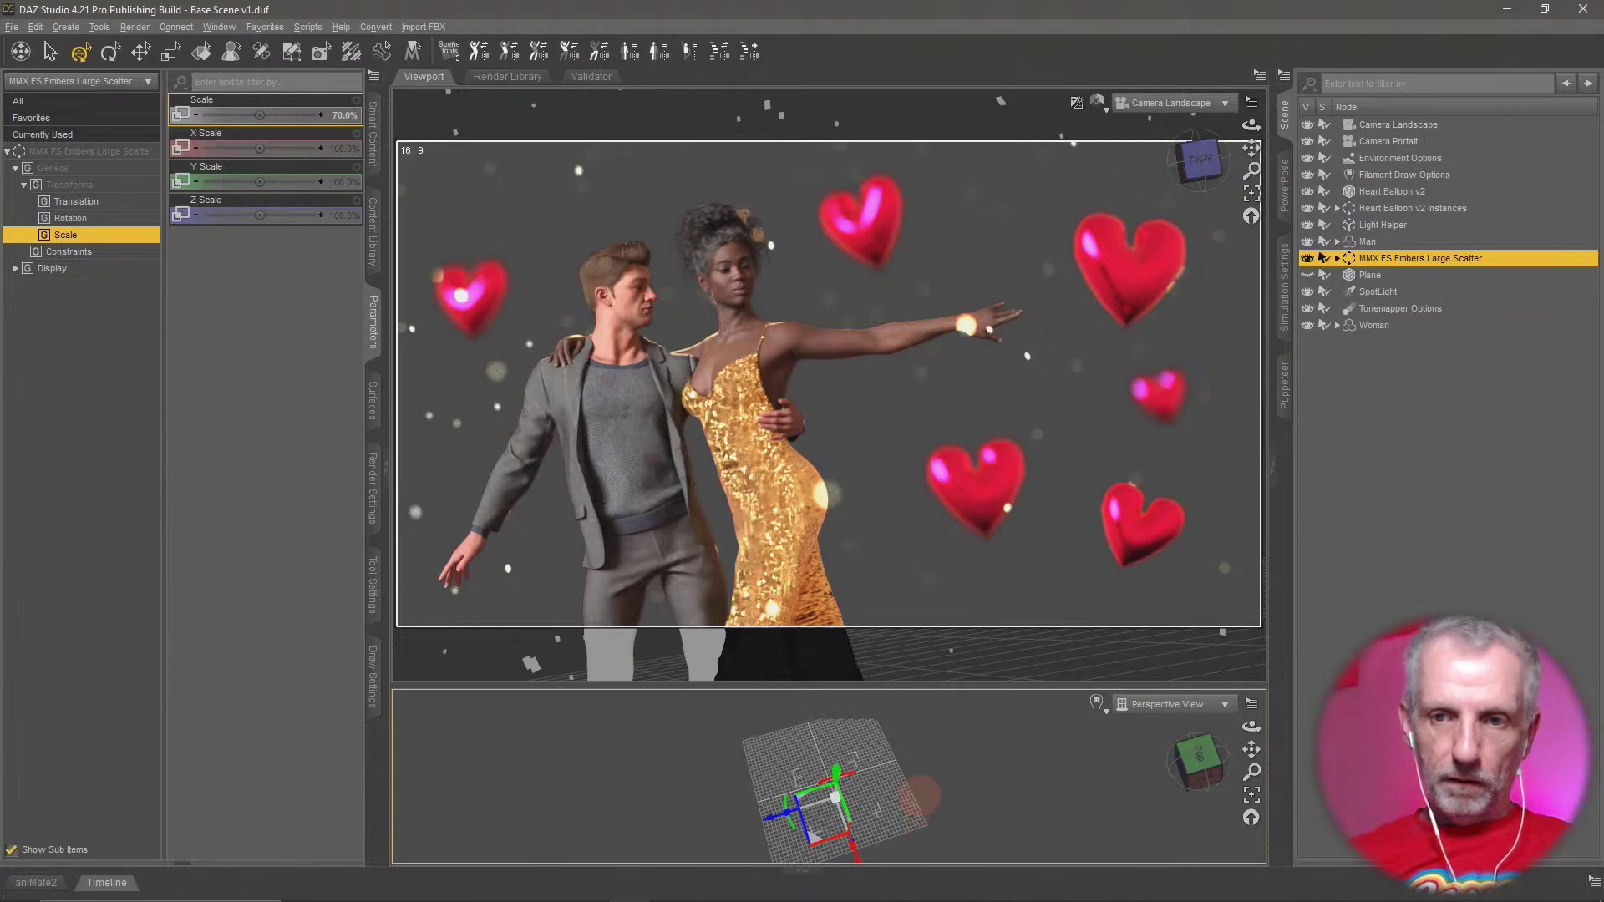
Move the large ember scatter along X to about 495.9 and try shifting it vertically
{"action": "middle_click_drag", "start_coordinate": [922, 801], "coordinate": [923, 787]}
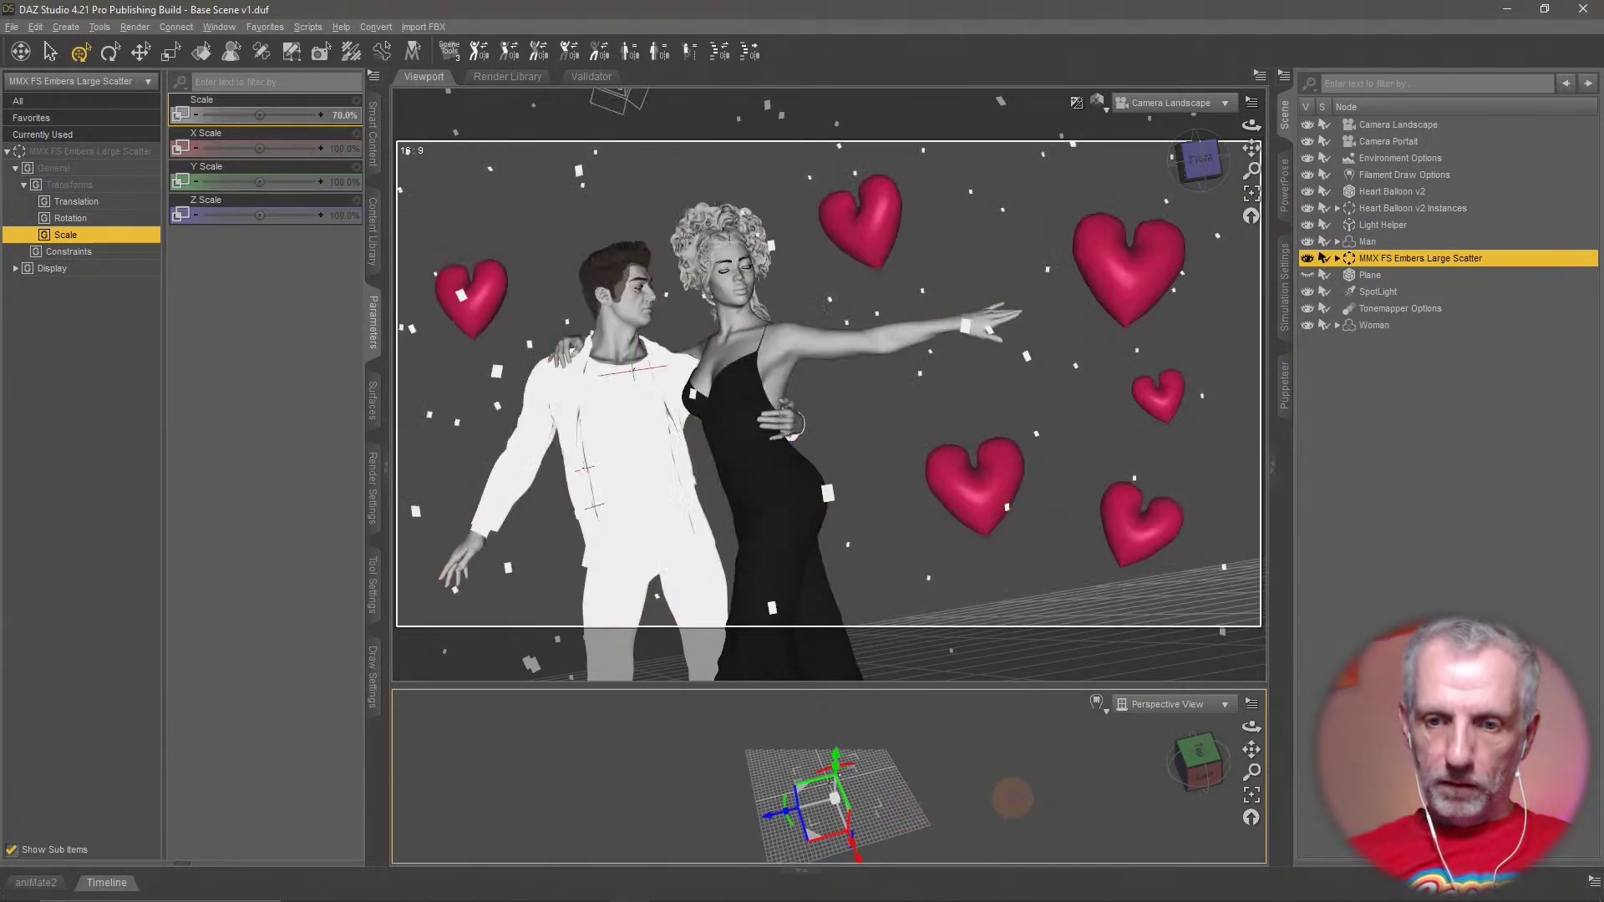
{"action": "left_click_drag", "start_coordinate": [857, 861], "coordinate": [857, 859]}
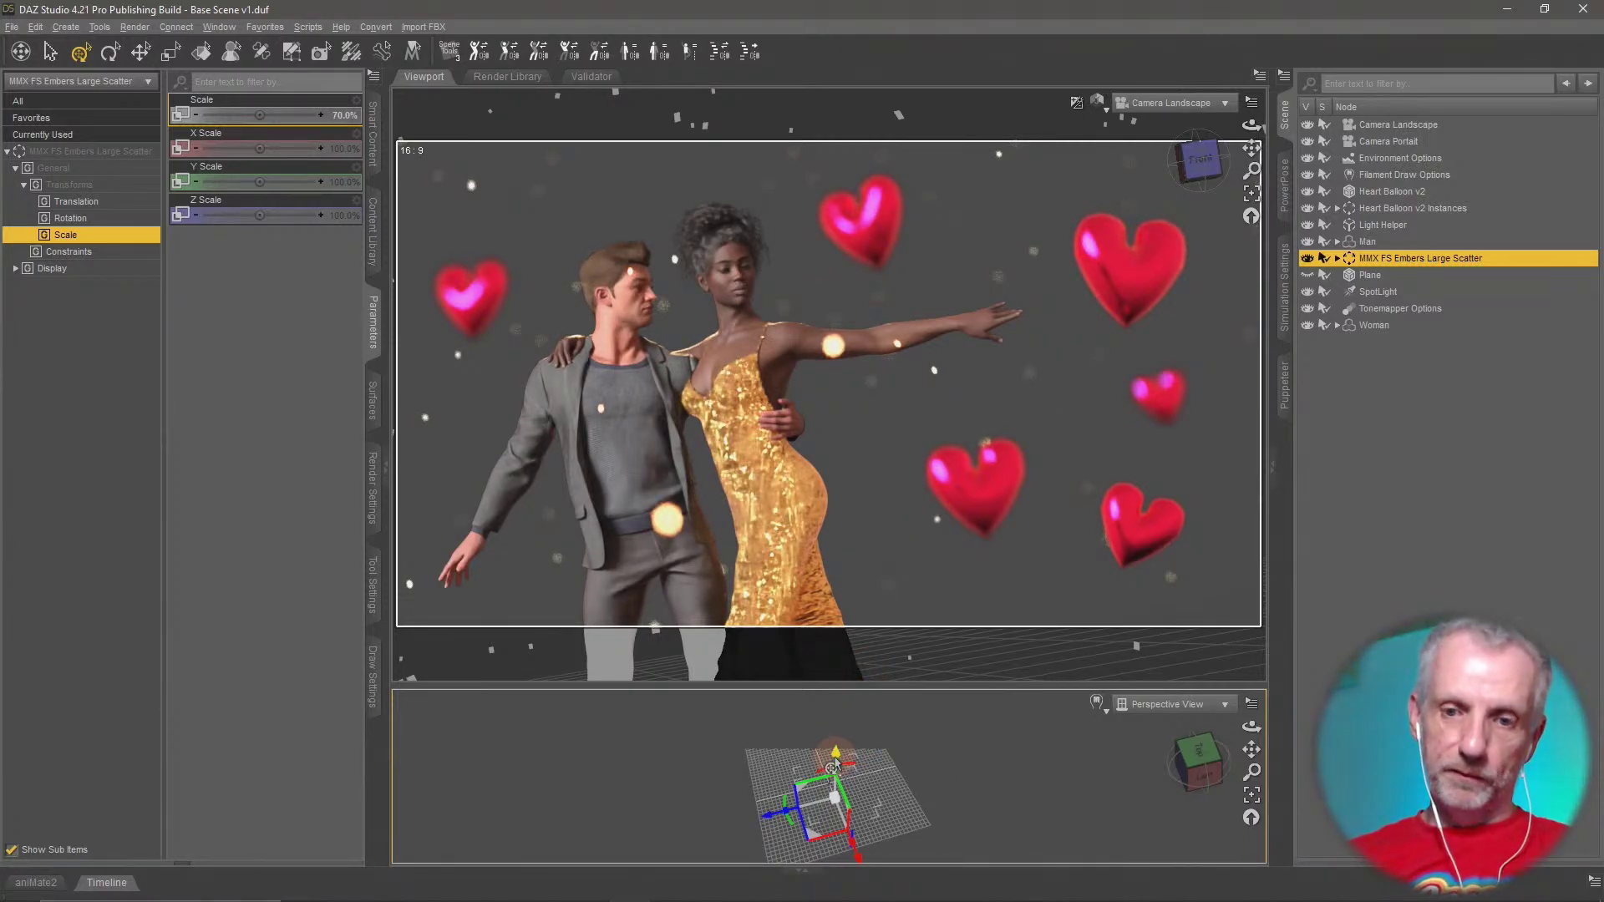
{"action": "left_click_drag", "start_coordinate": [834, 766], "coordinate": [840, 770]}
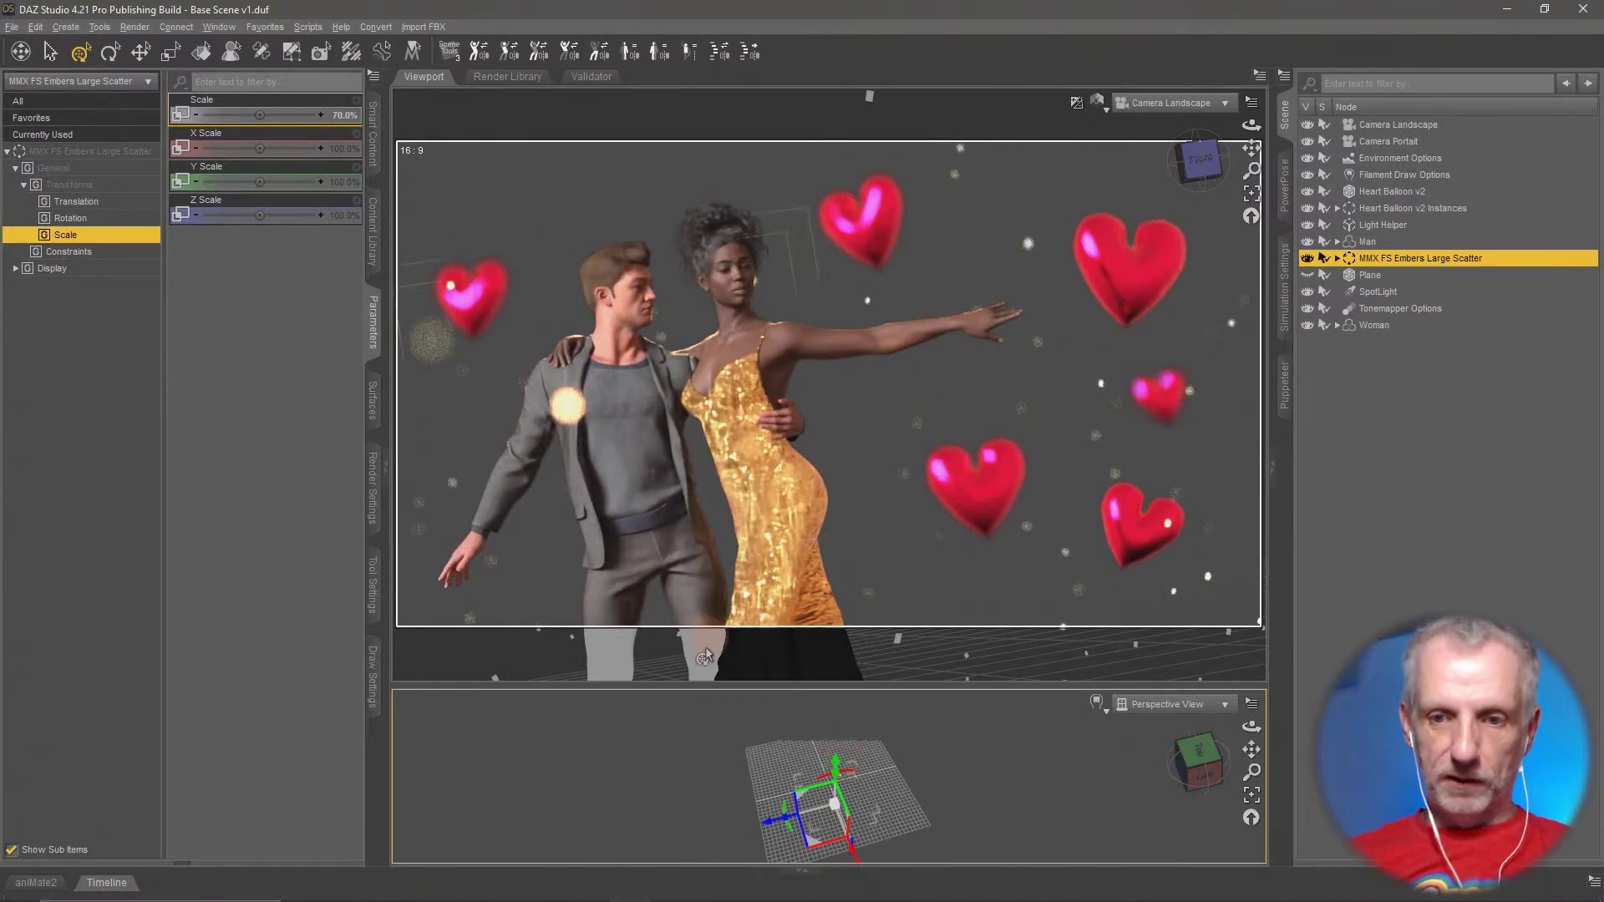
Try Y Translate values of 2 and -5 on the large ember scatter
{"action": "left_click", "coordinate": [125, 201]}
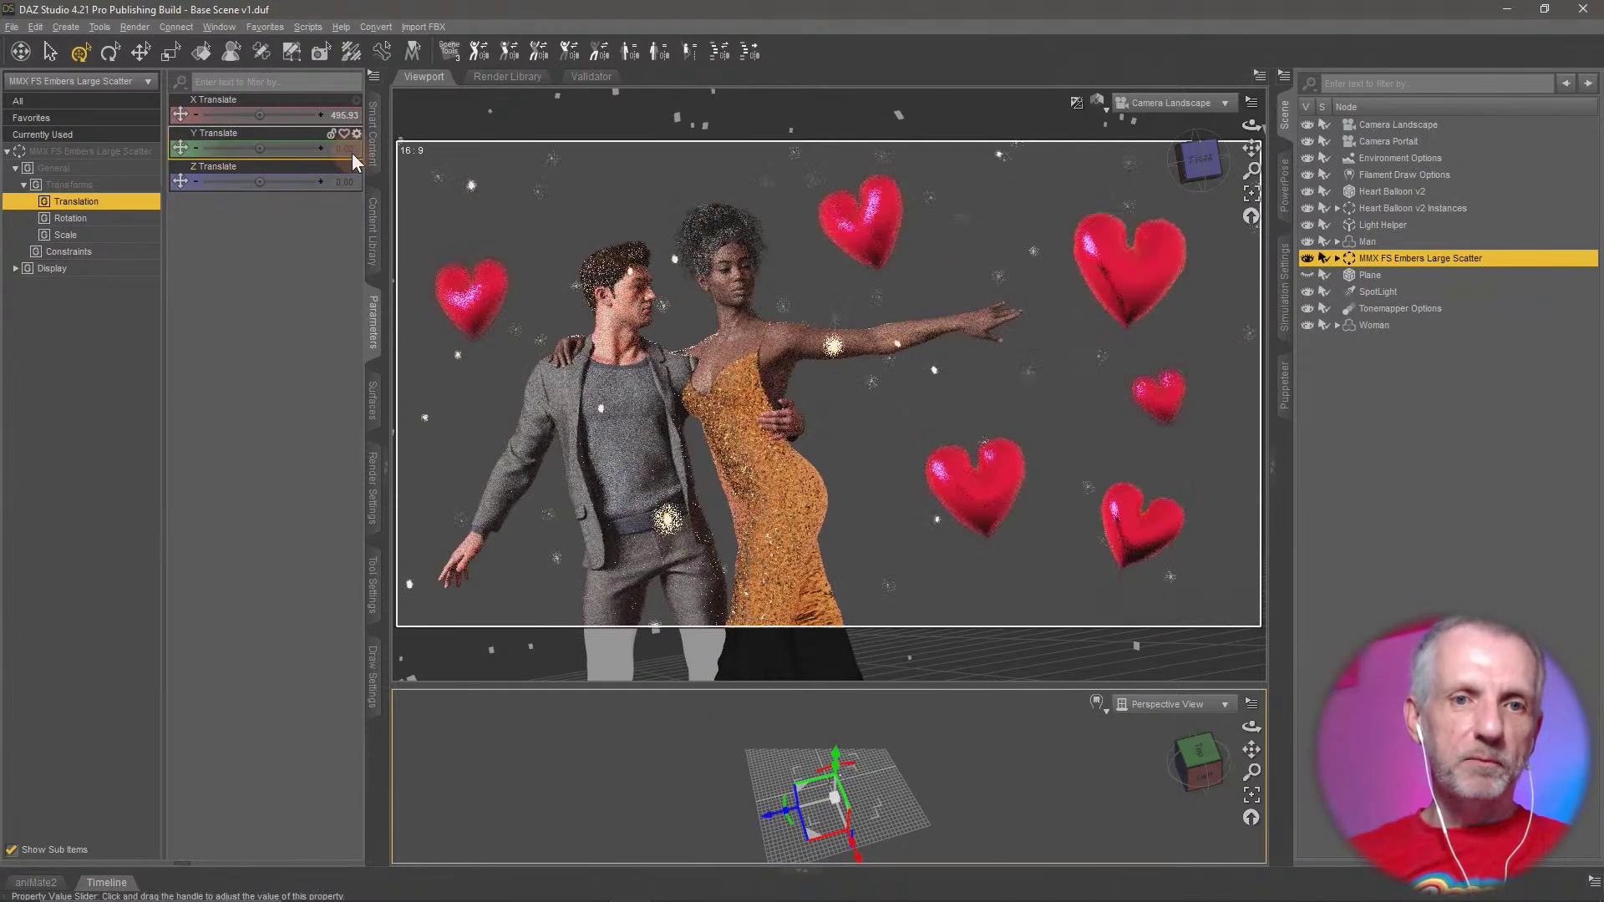
{"action": "double_click", "coordinate": [339, 148]}
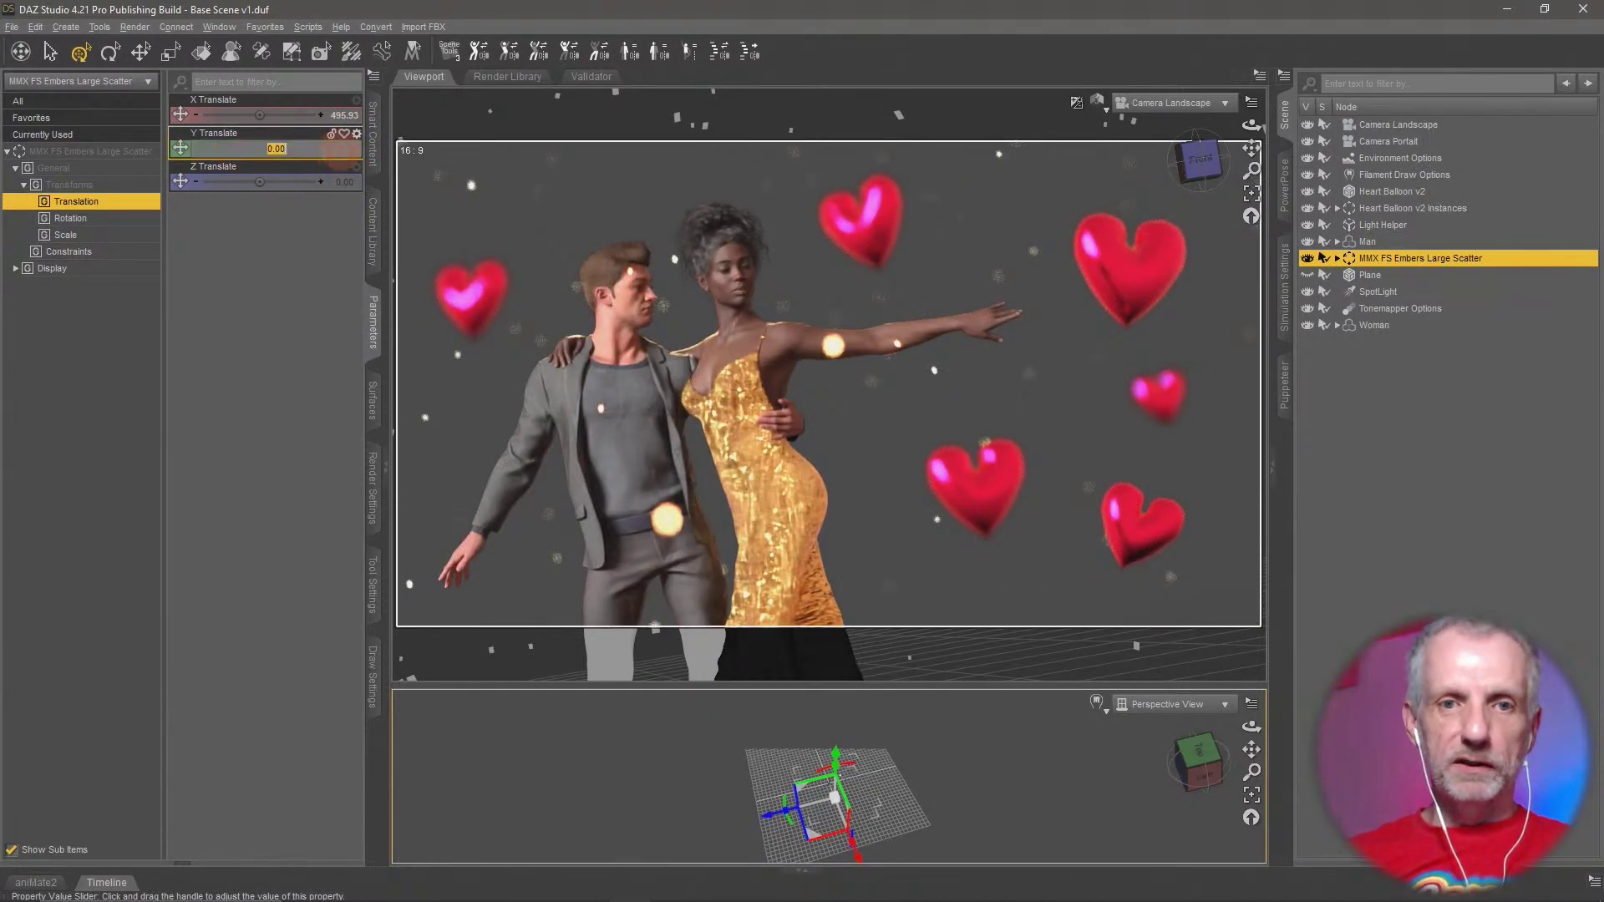
{"action": "type", "text": "2"}
{"action": "key", "text": "Return"}
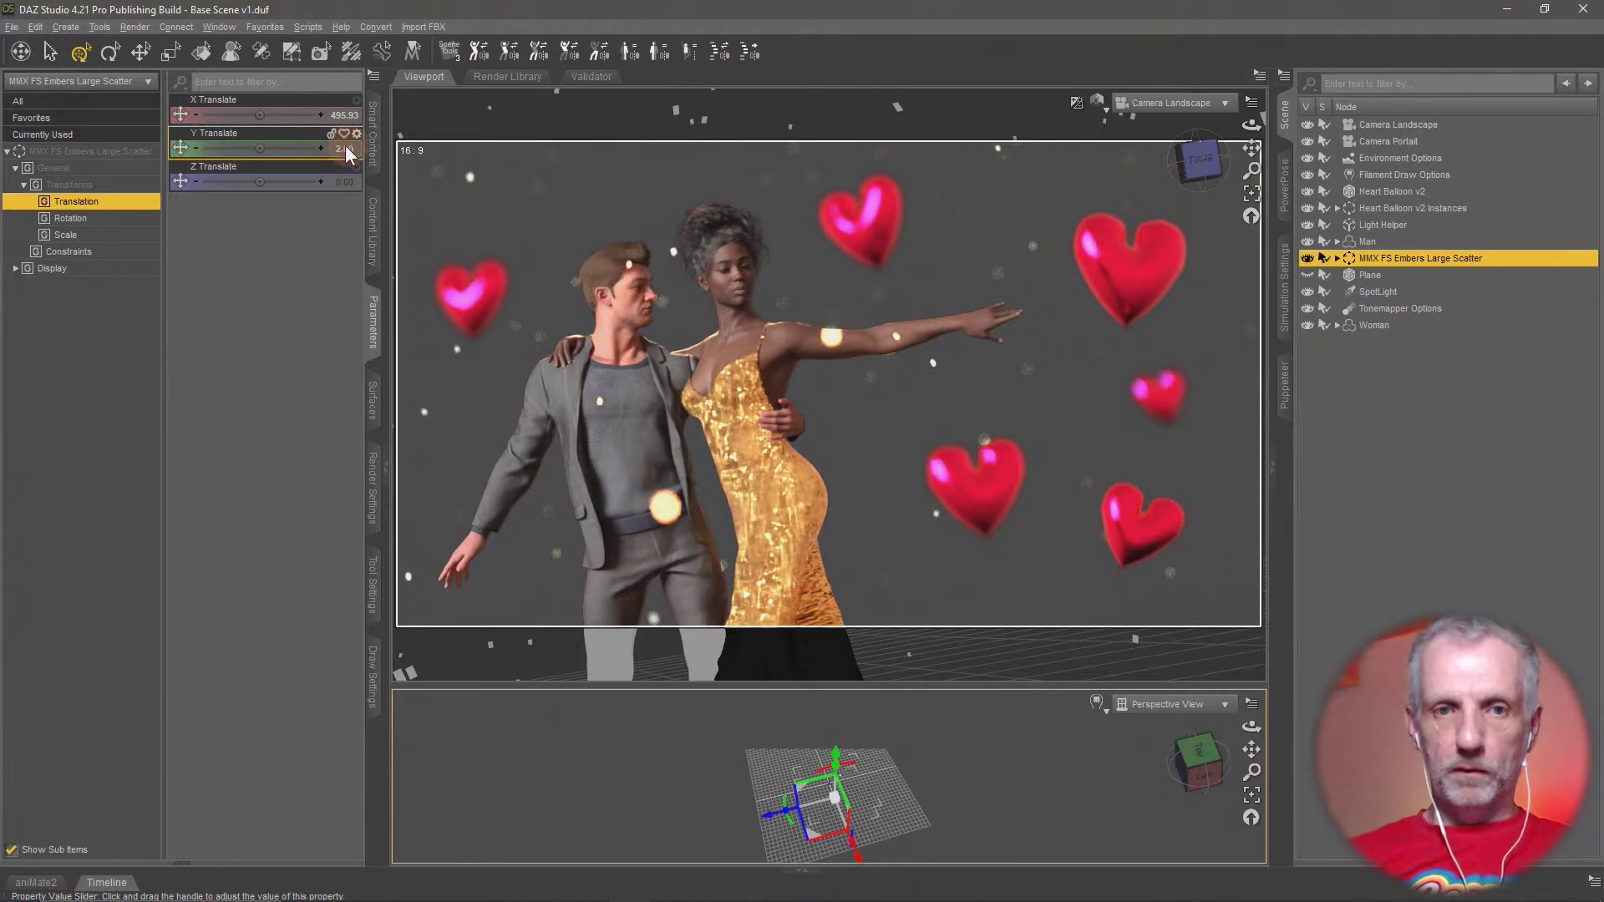
{"action": "left_click", "coordinate": [345, 149]}
{"action": "type", "text": "-5"}
{"action": "key", "text": "Return"}
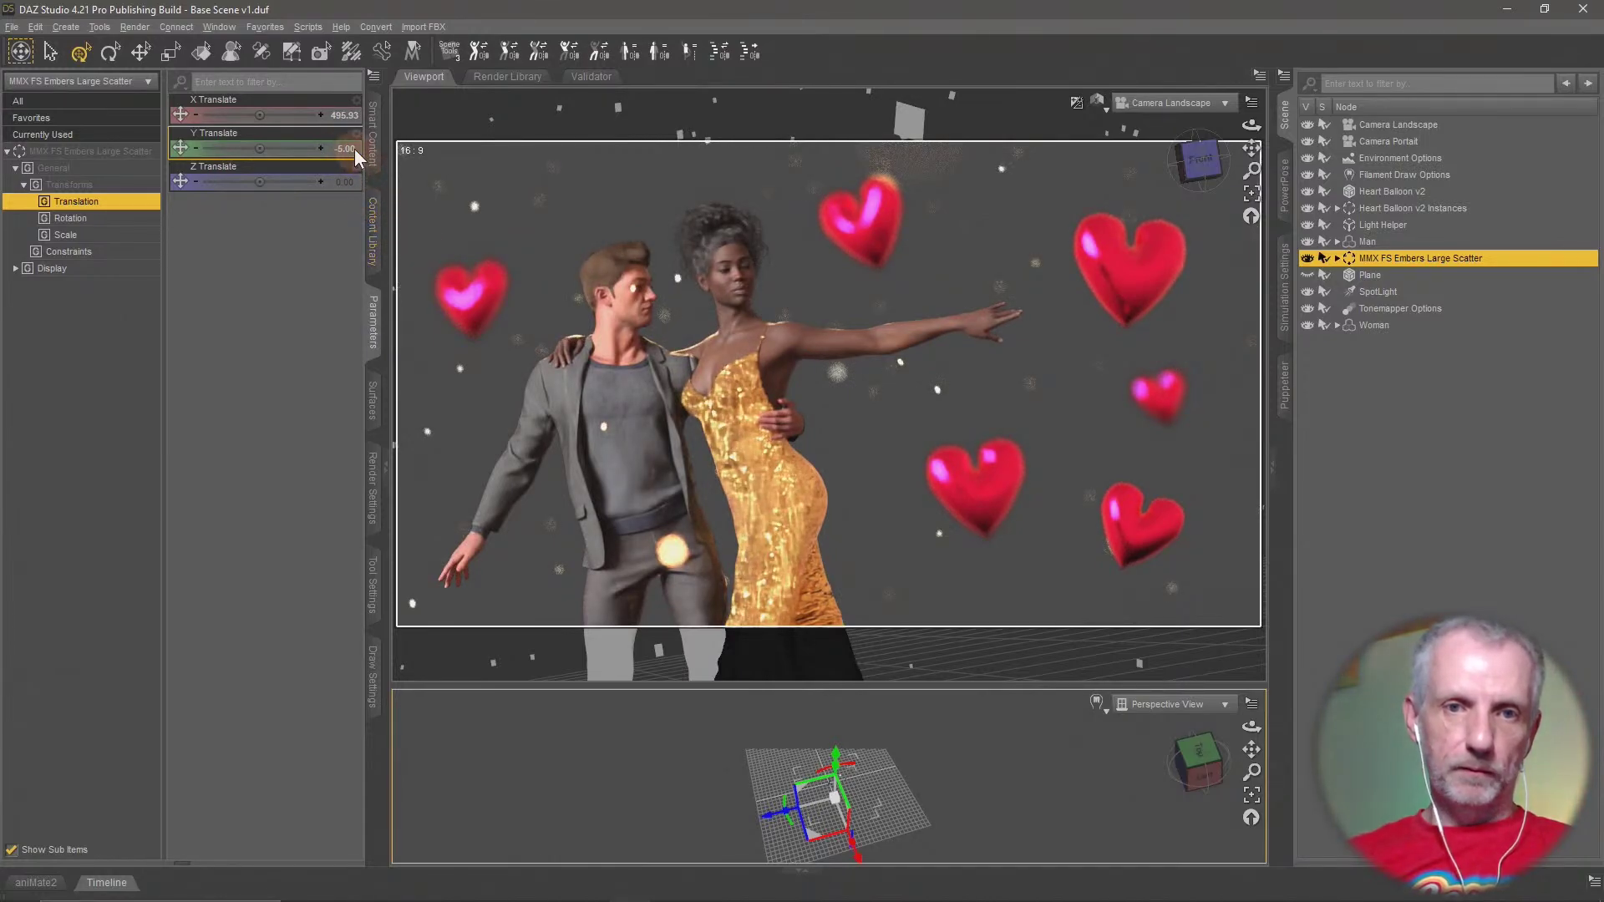
Set the large ember scatter's Y Translate to -10
{"action": "left_click", "coordinate": [348, 149]}
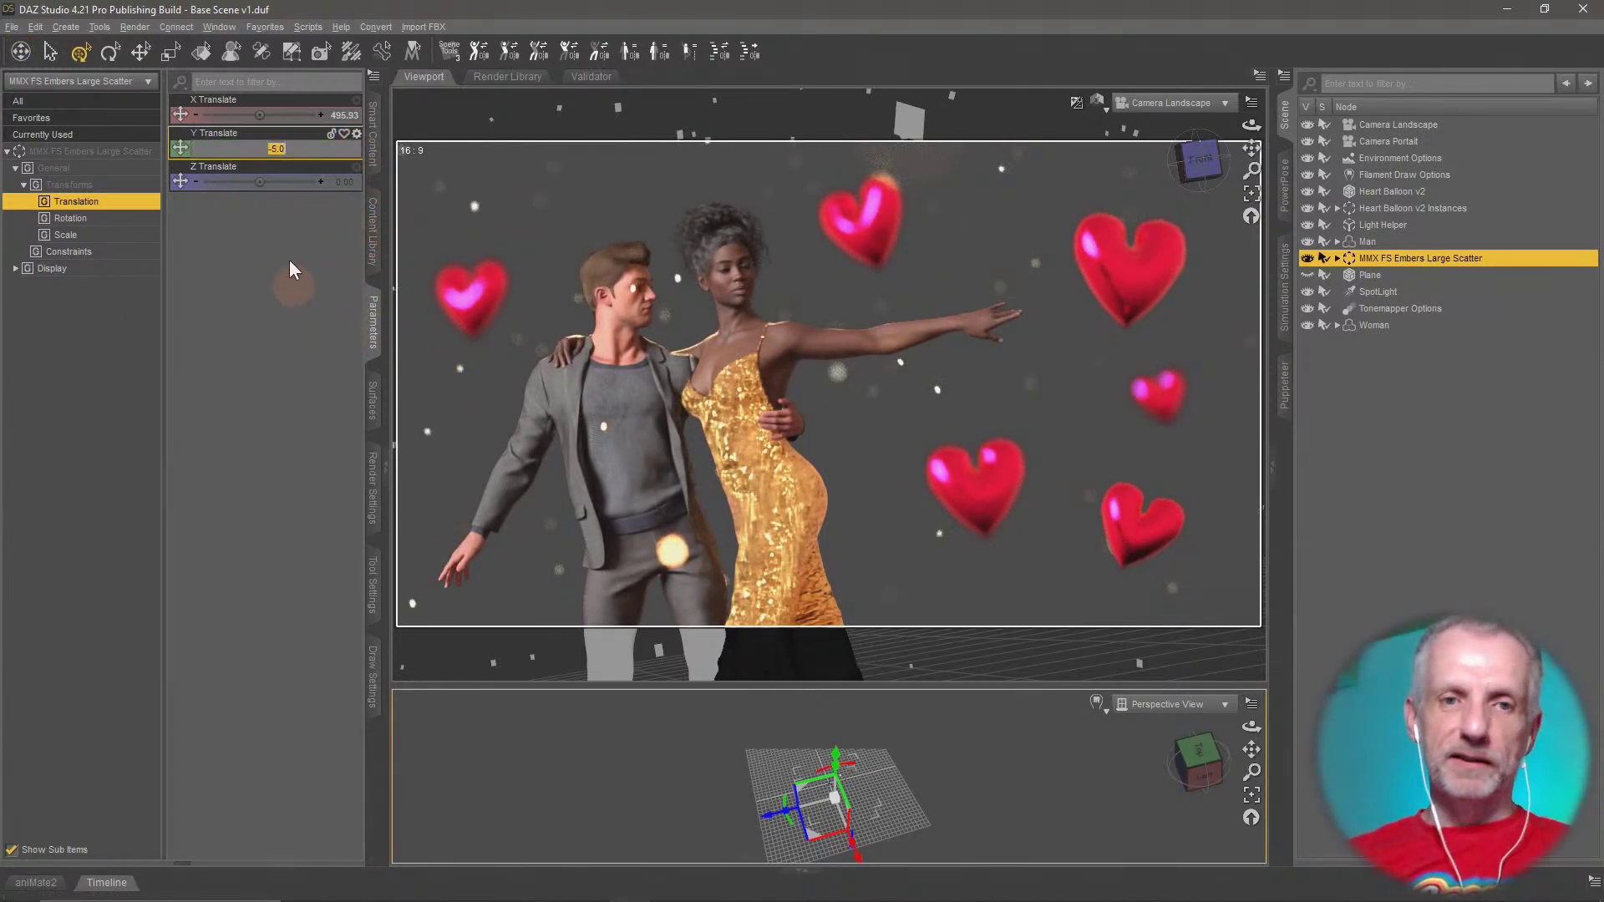
{"action": "type", "text": "-10"}
{"action": "key", "text": "Return"}
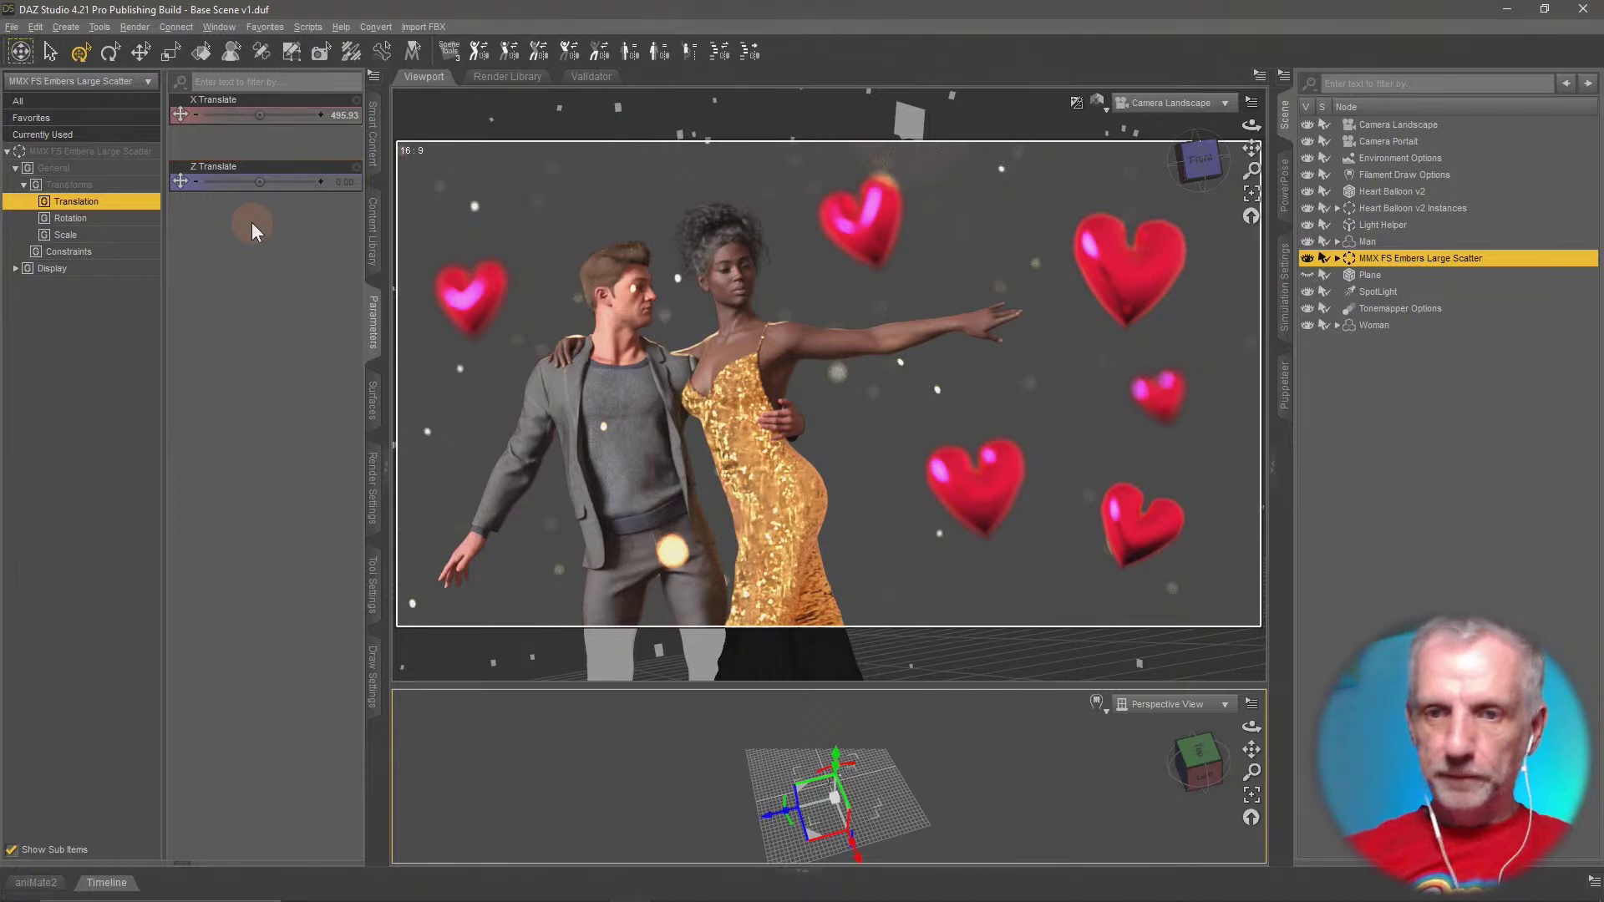
Set the large ember scatter's overall Scale back to 100%
{"action": "left_click", "coordinate": [124, 235]}
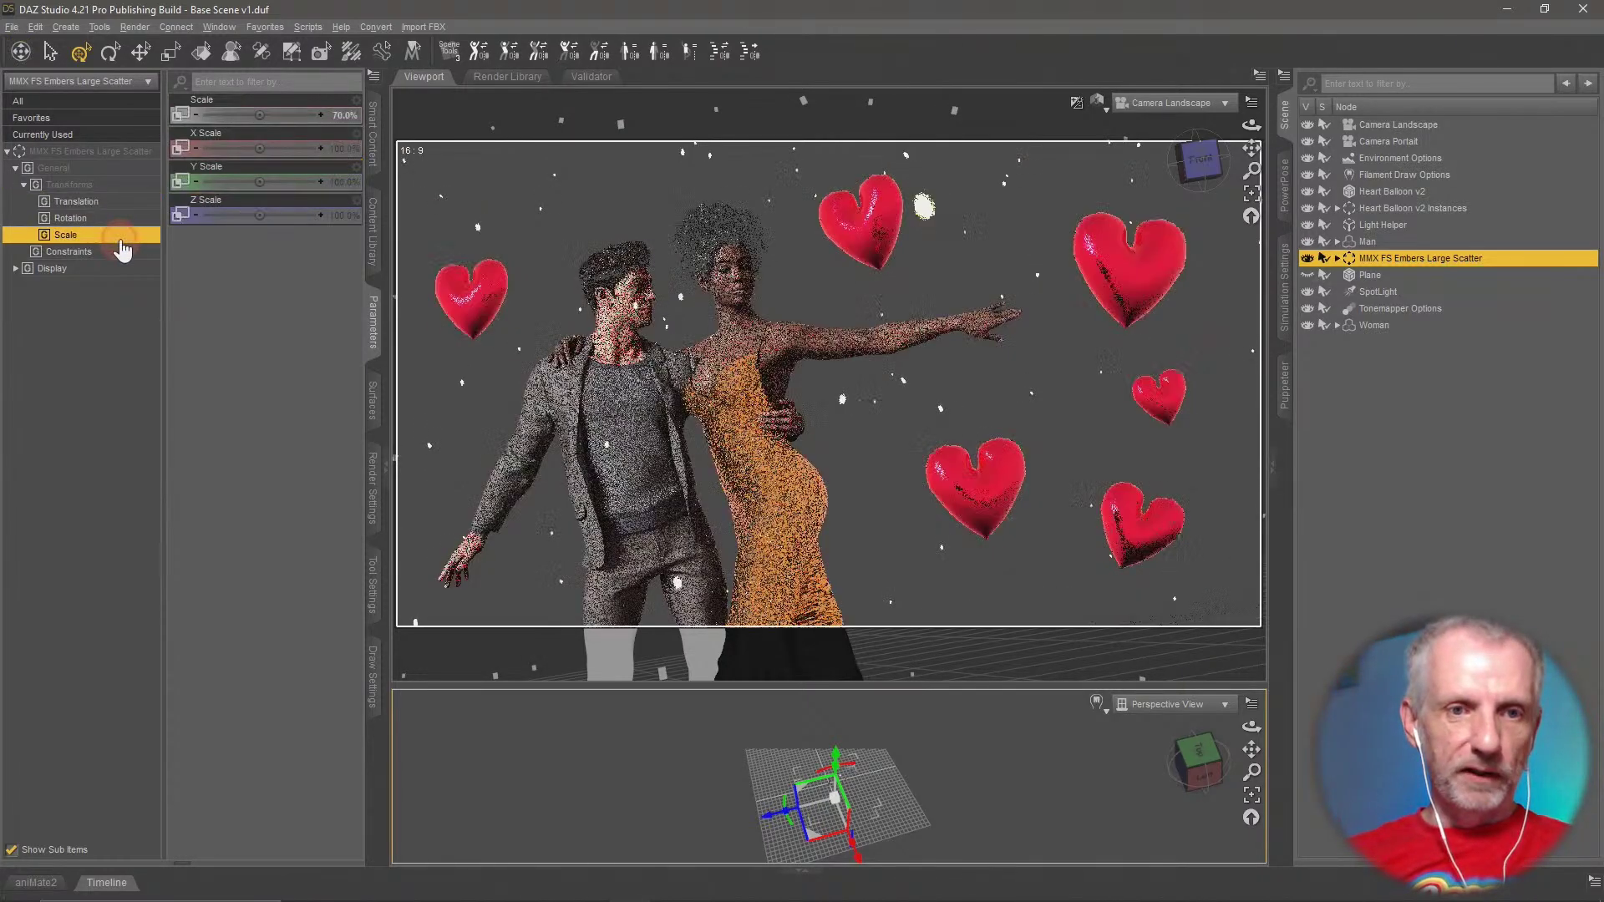
{"action": "left_click", "coordinate": [348, 117]}
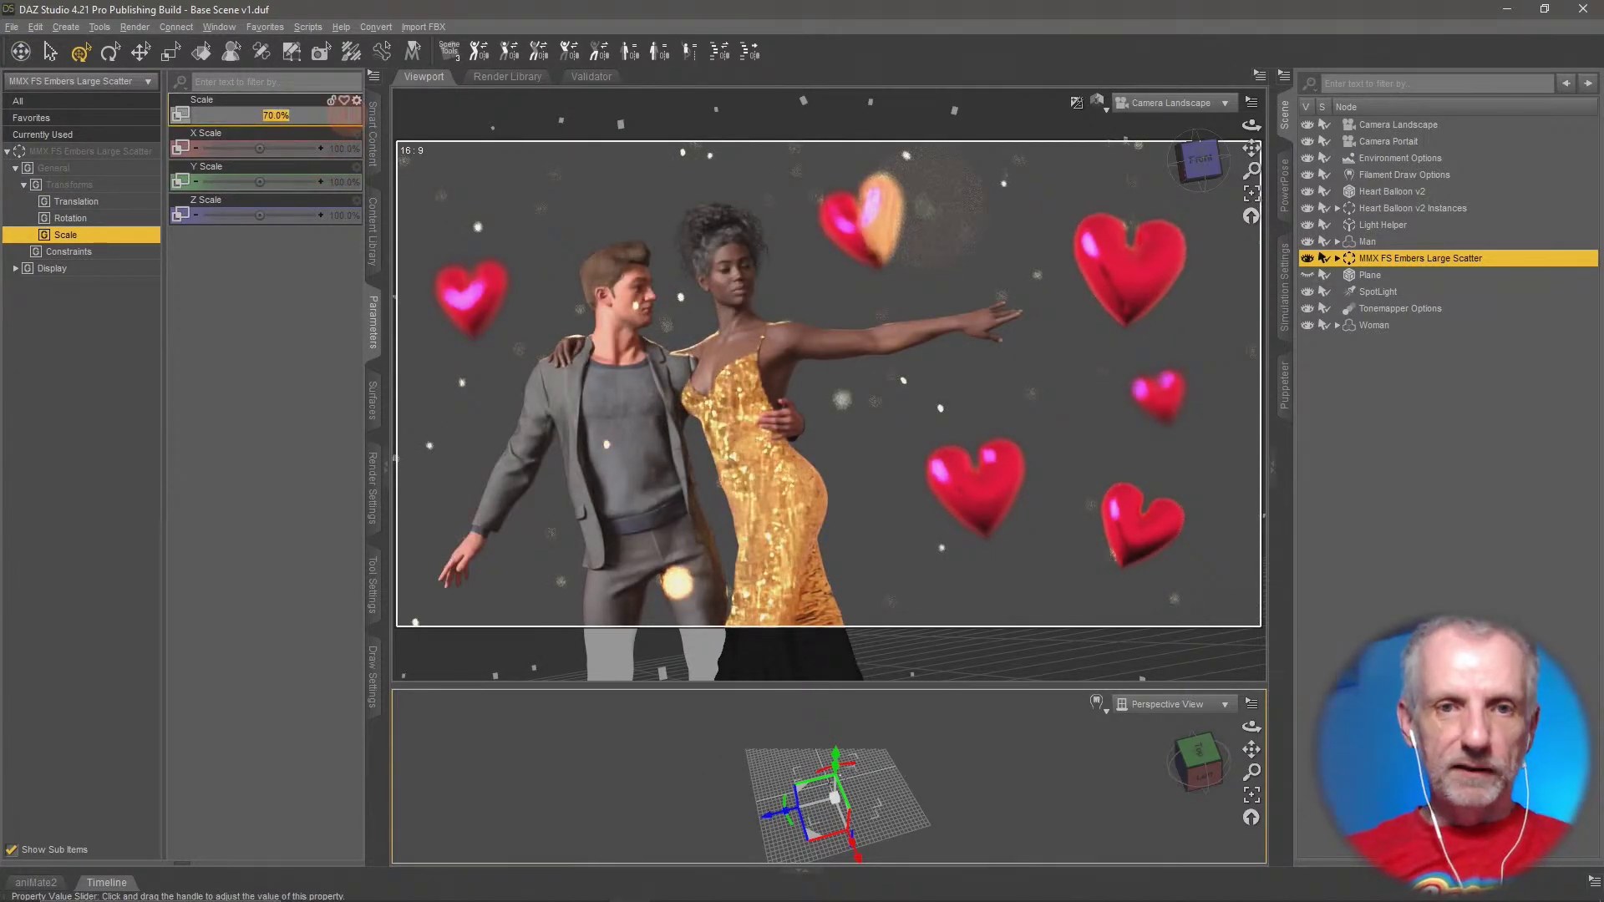
{"action": "type", "text": "100"}
{"action": "key", "text": "Return"}
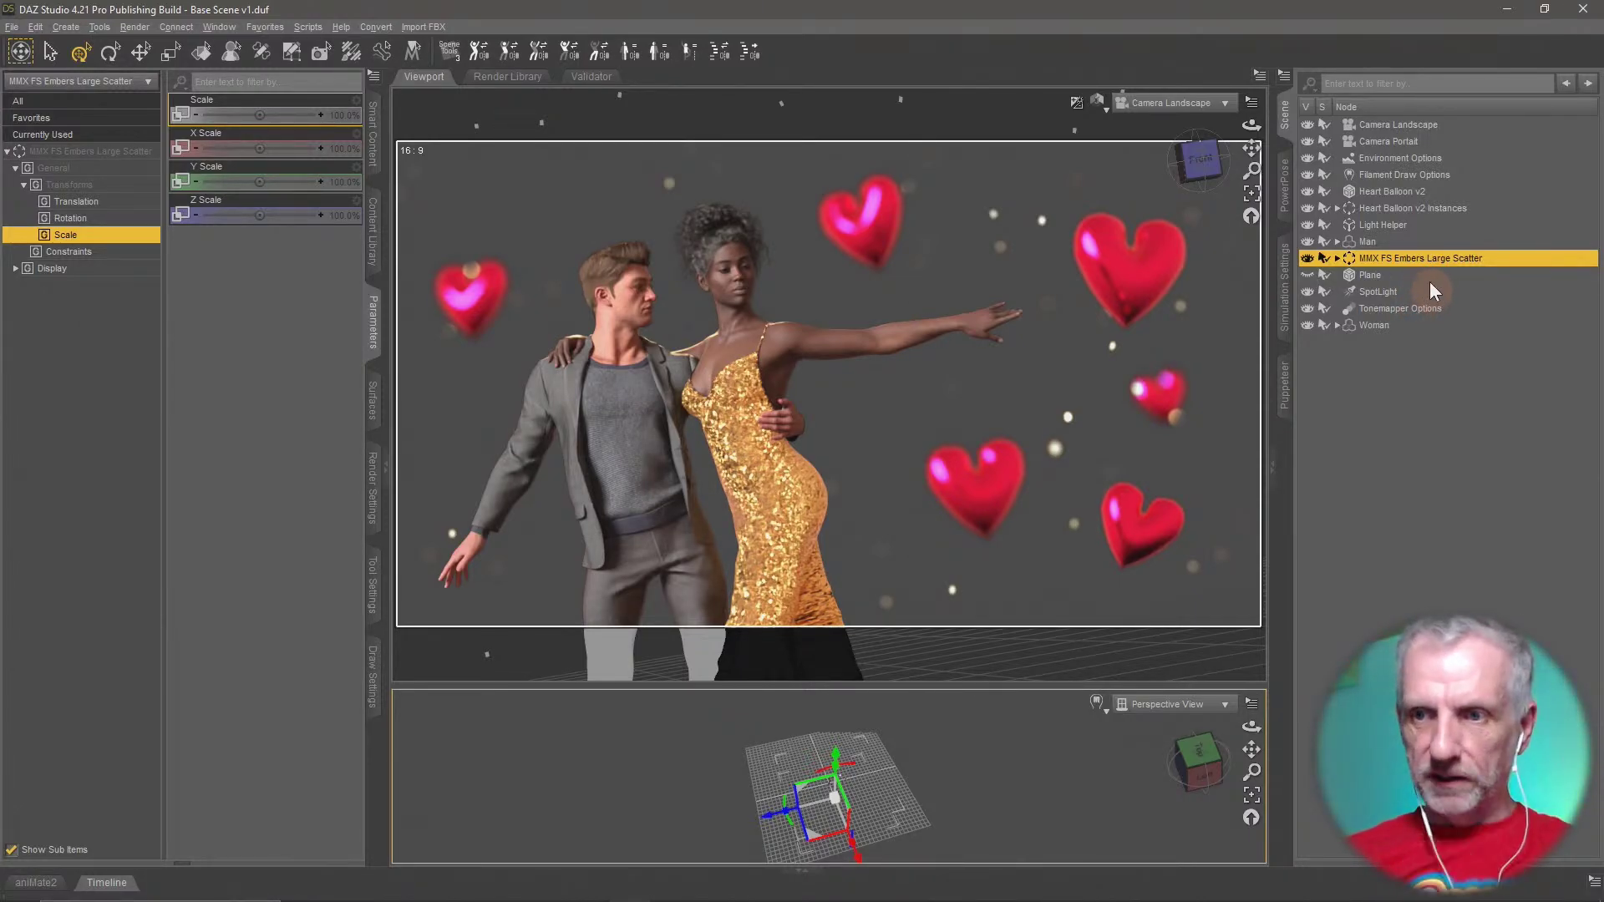
Try an F/Stop of 8 on Camera Landscape and undo the change
{"action": "left_click", "coordinate": [1425, 127]}
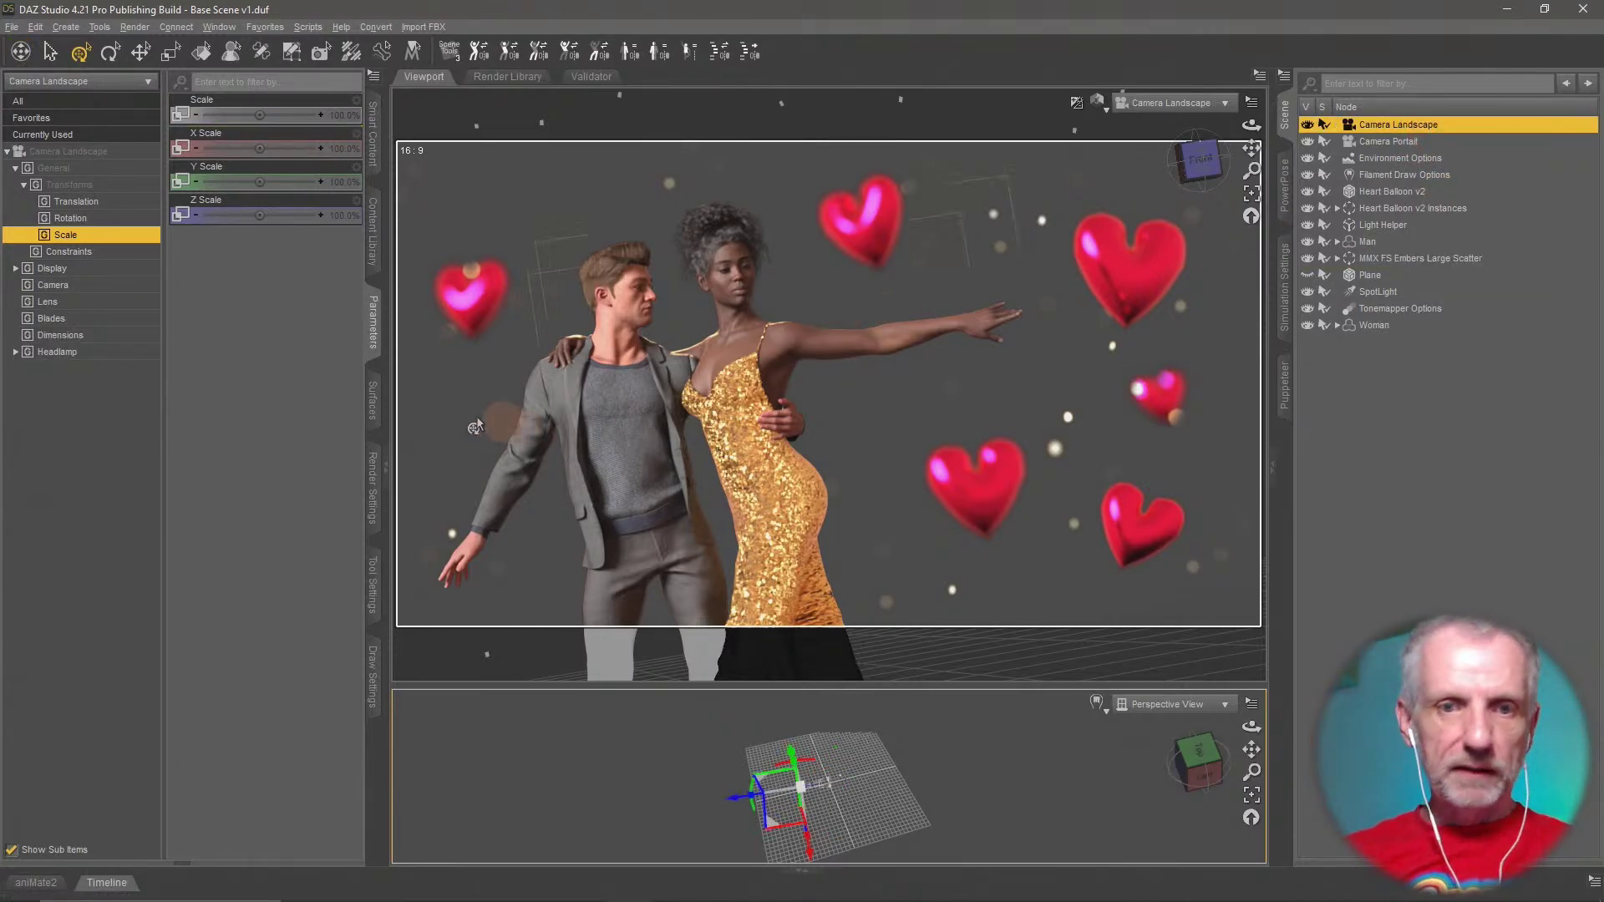
{"action": "left_click", "coordinate": [130, 286]}
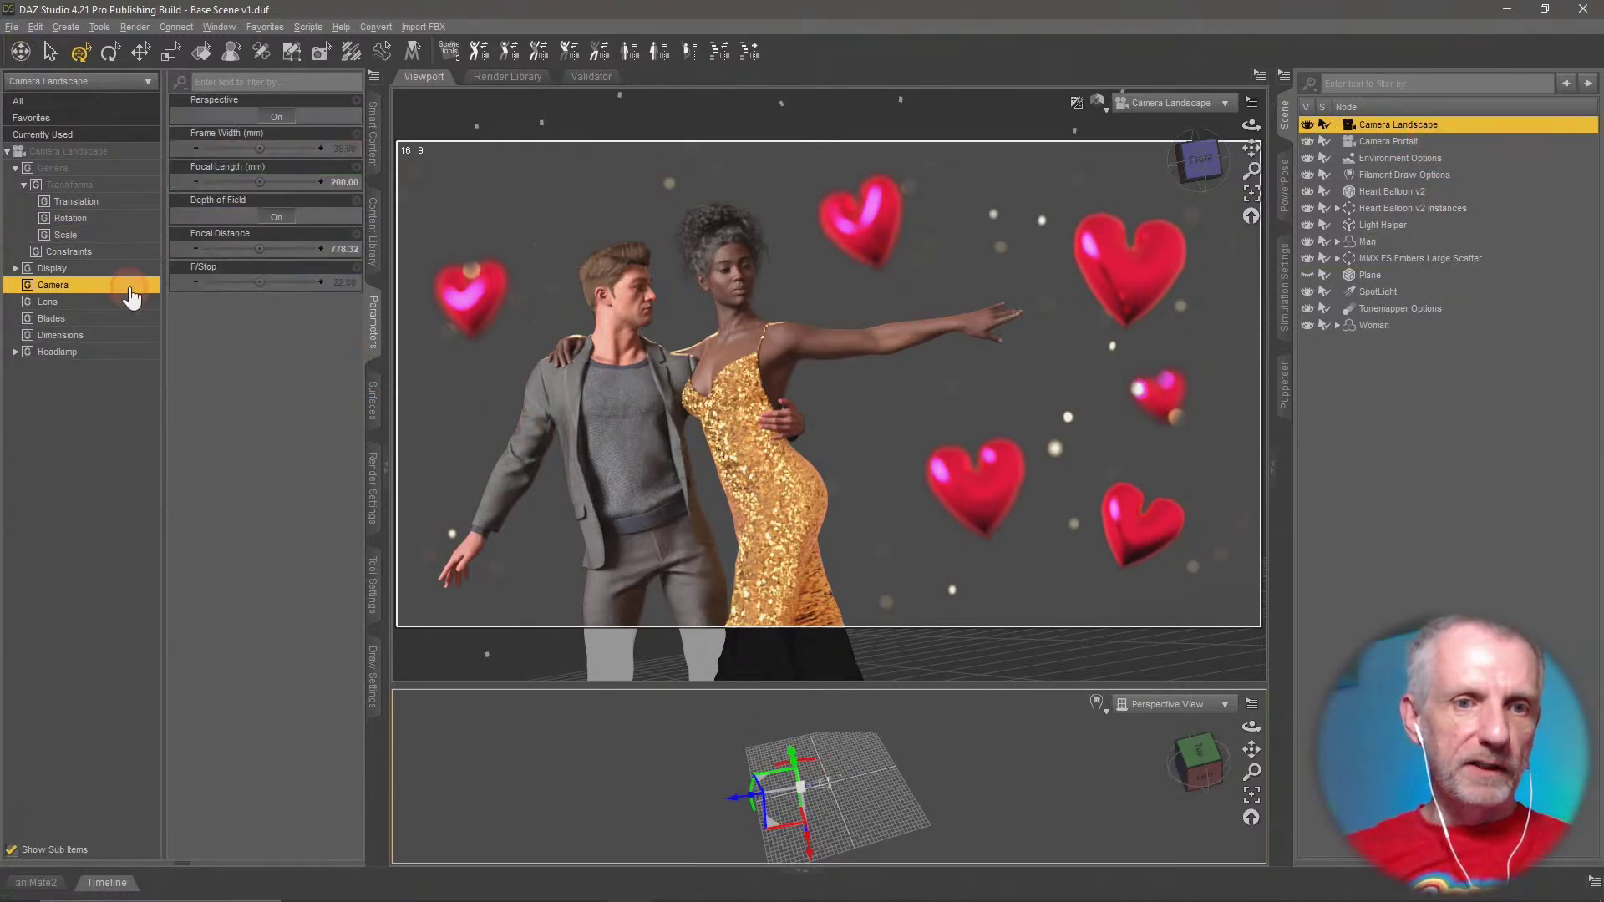
{"action": "left_click", "coordinate": [345, 282]}
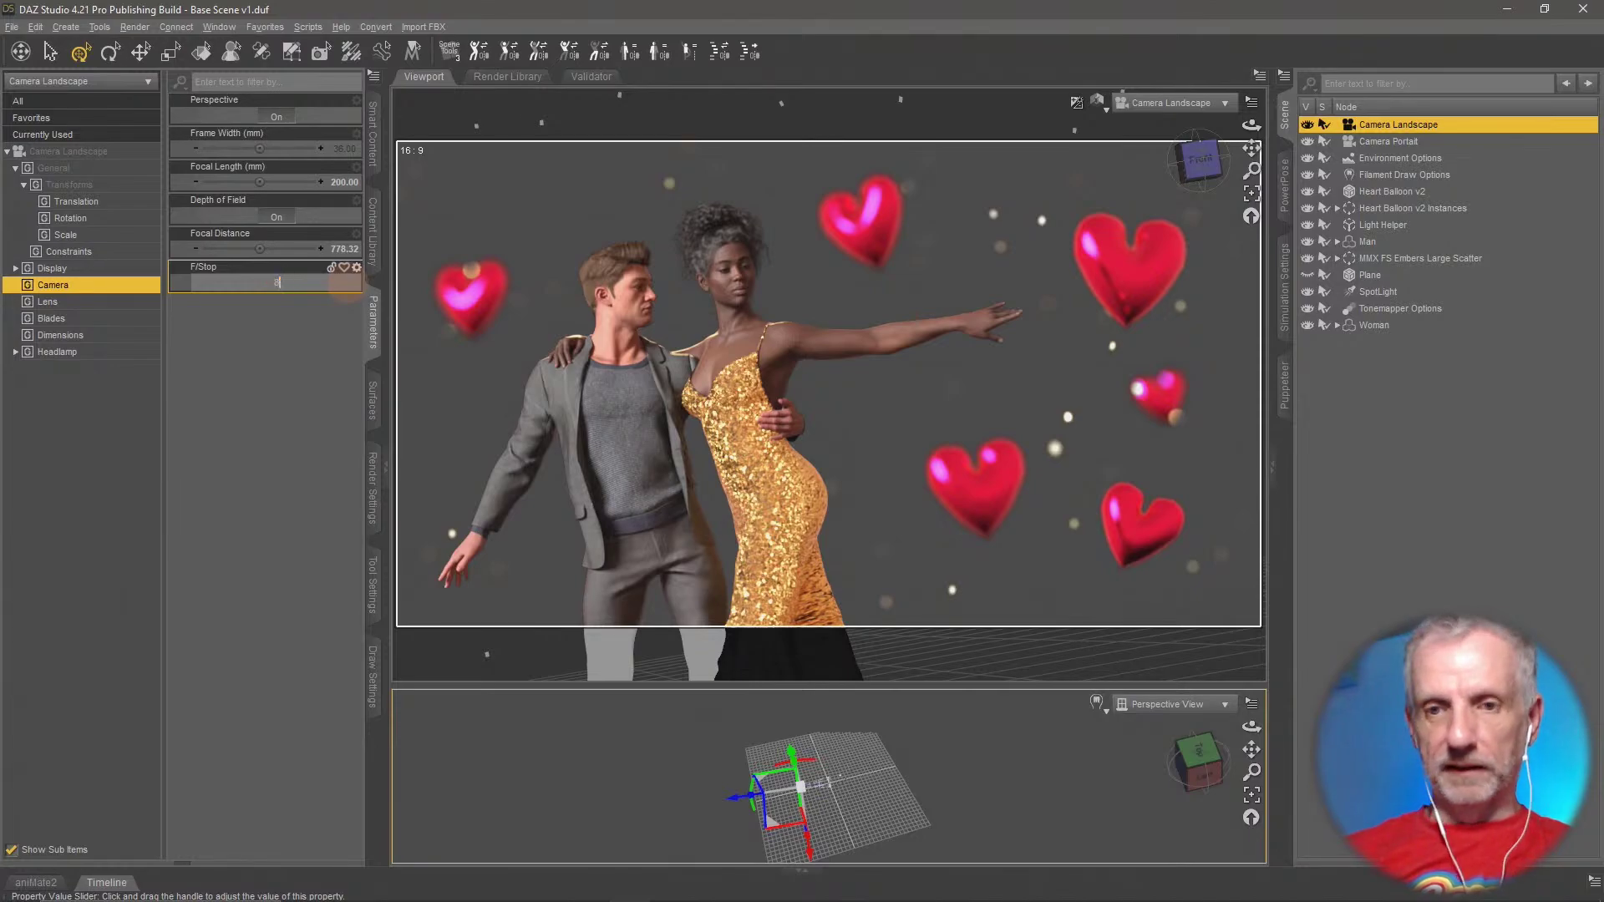
{"action": "key", "text": "Return"}
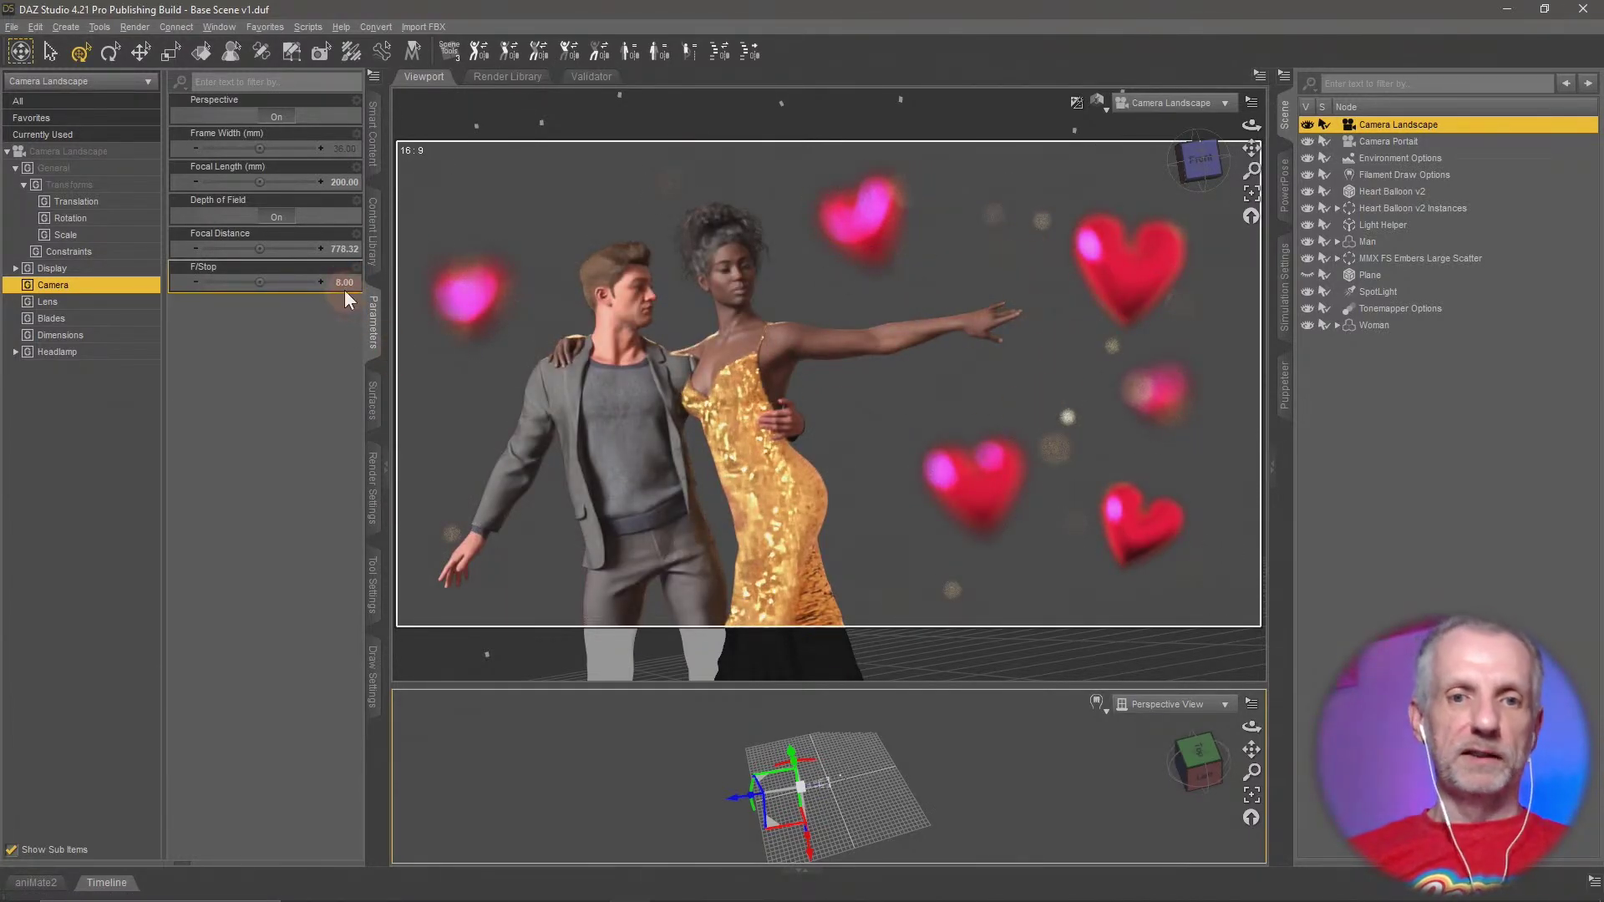
{"action": "key", "text": "ctrl+z"}
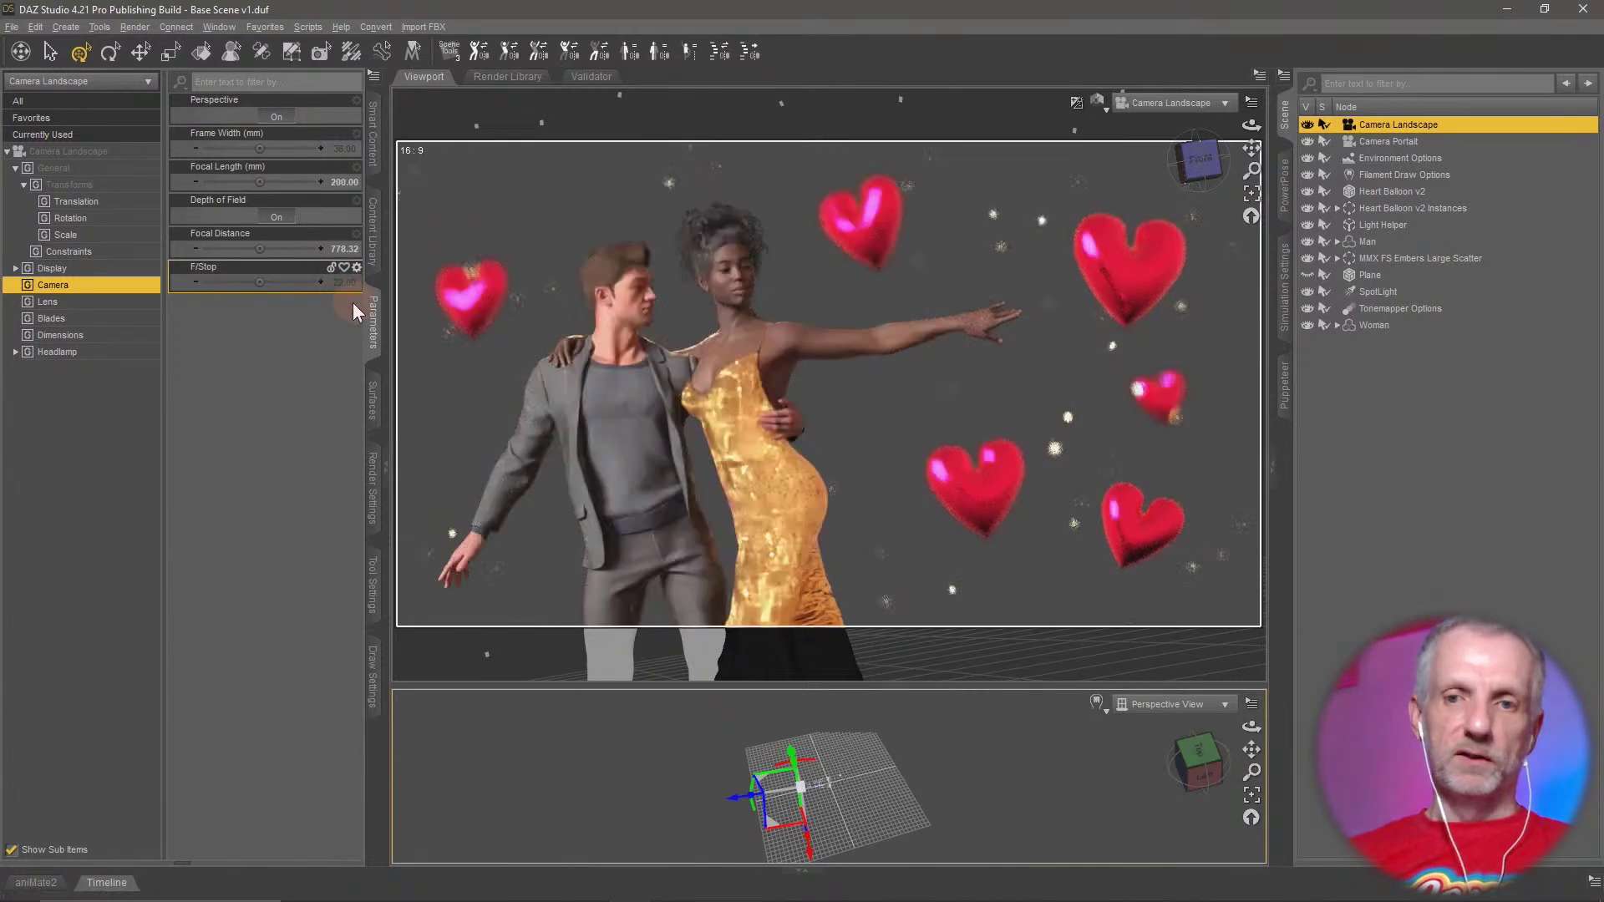
Set the F/Stop of Camera Landscape to 16
{"action": "left_click", "coordinate": [346, 283]}
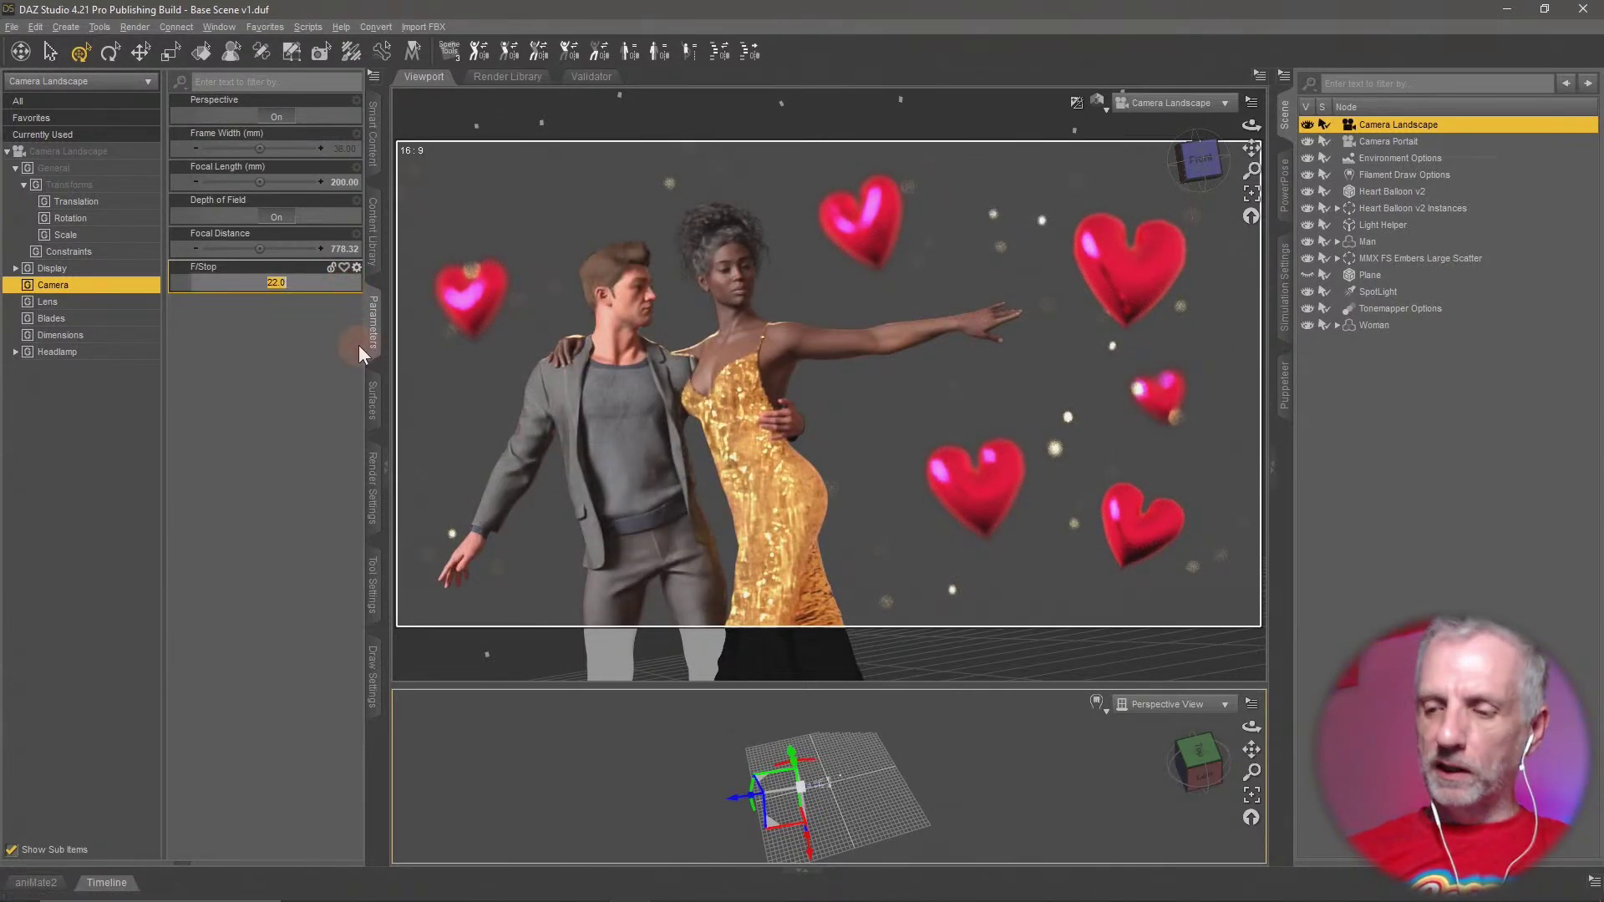
{"action": "type", "text": "16"}
{"action": "key", "text": "Return"}
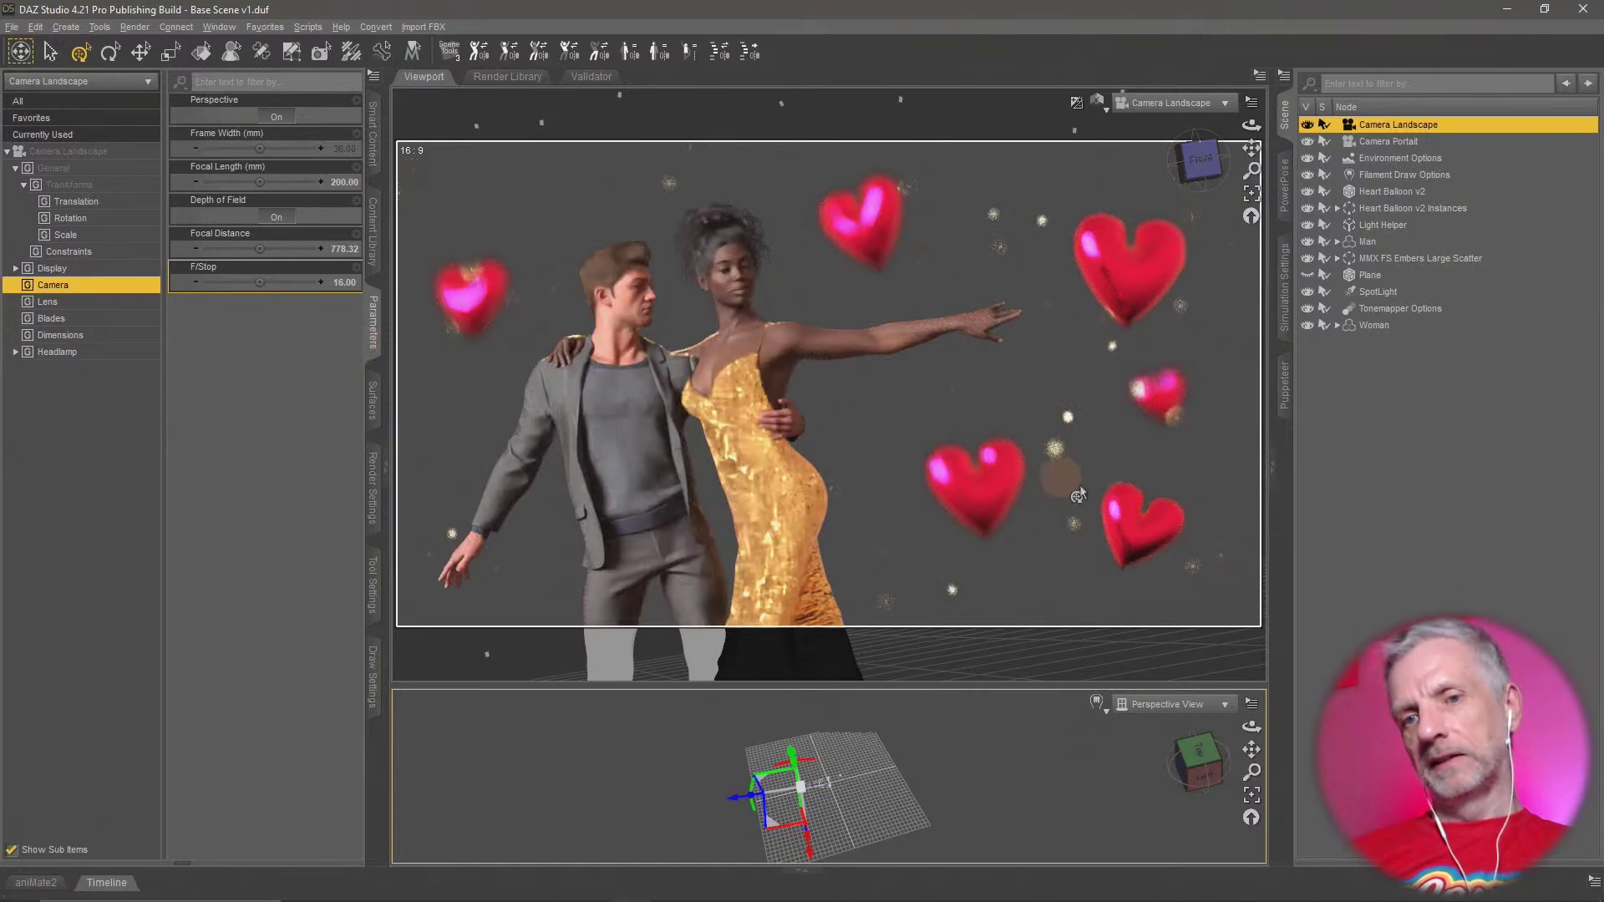
Restore the Camera Landscape F/Stop to 22 and save the scene
{"action": "left_click", "coordinate": [343, 284]}
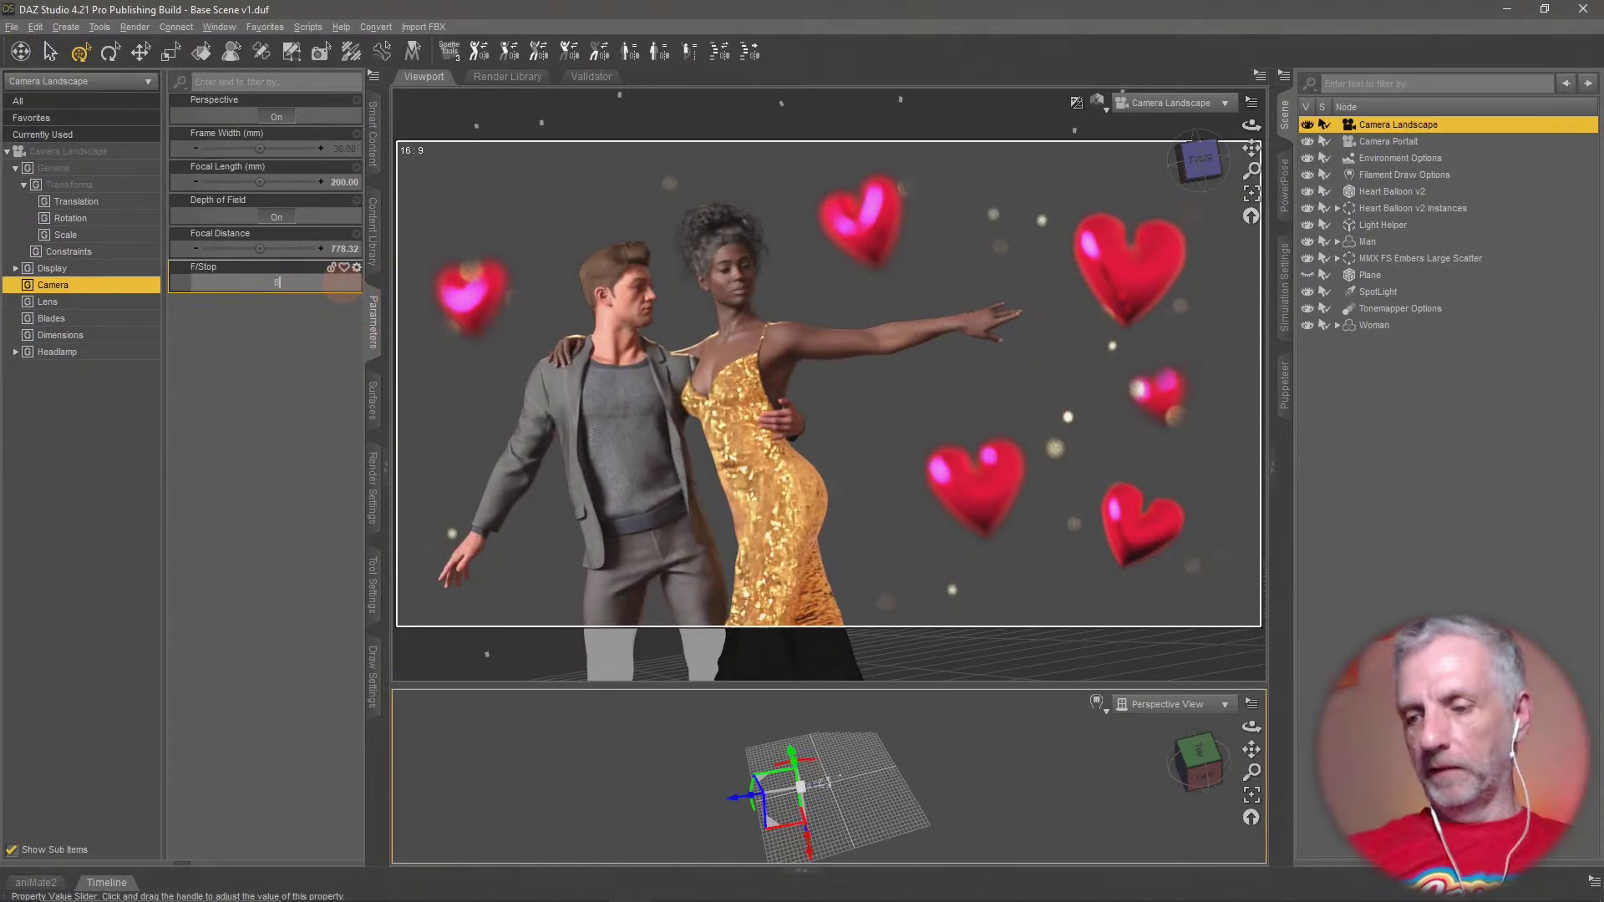
{"action": "key", "text": "Return"}
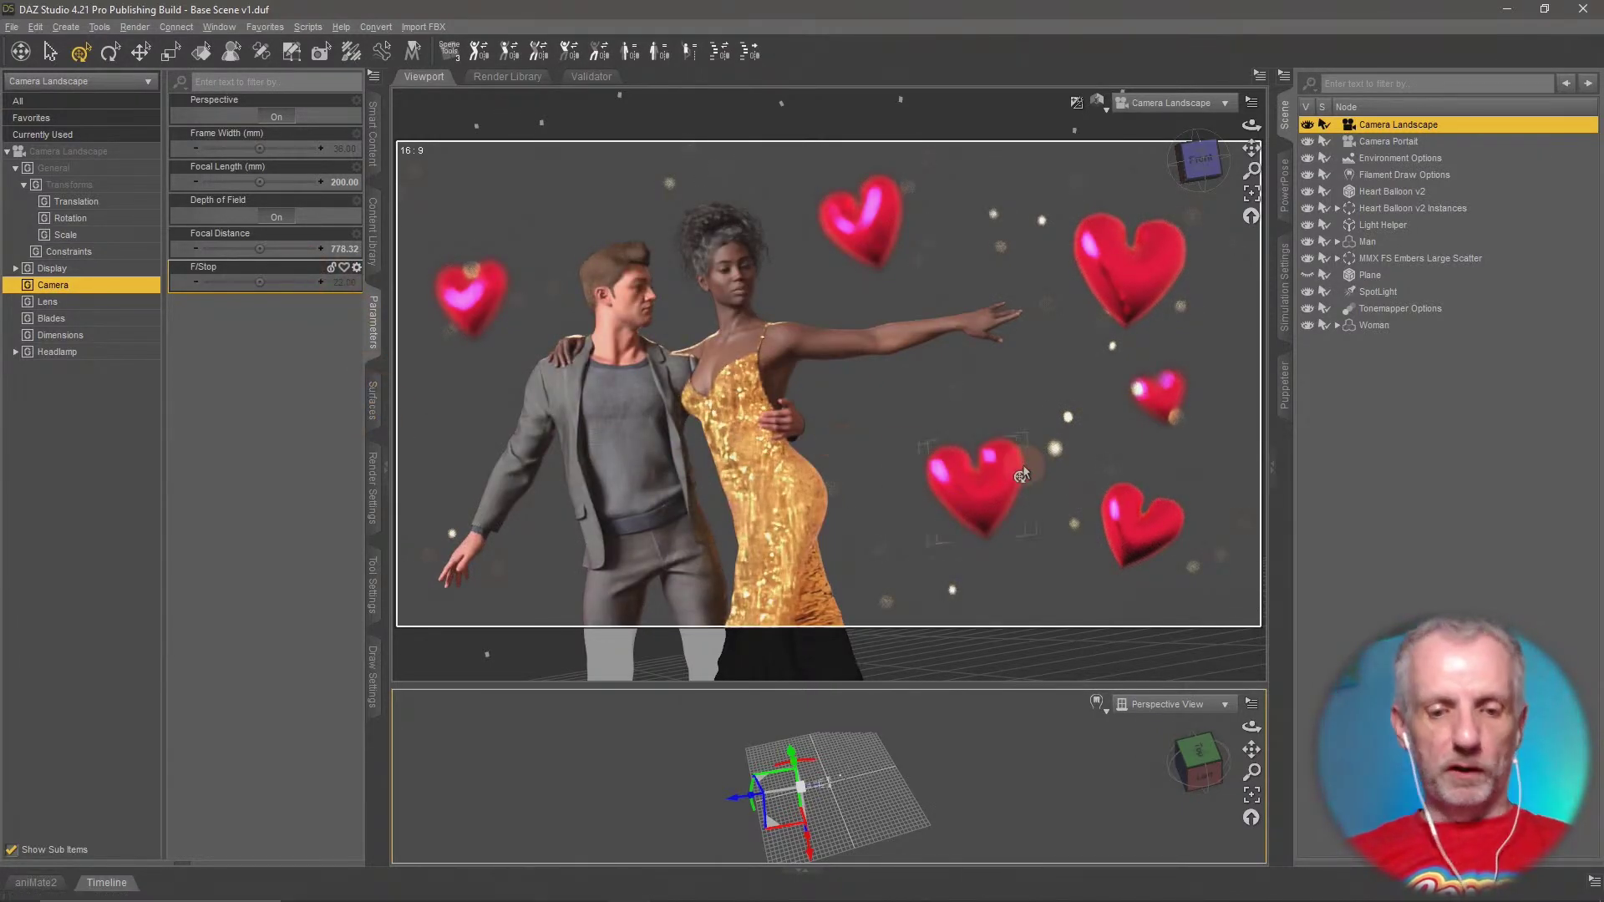
{"action": "key", "text": "ctrl+s"}
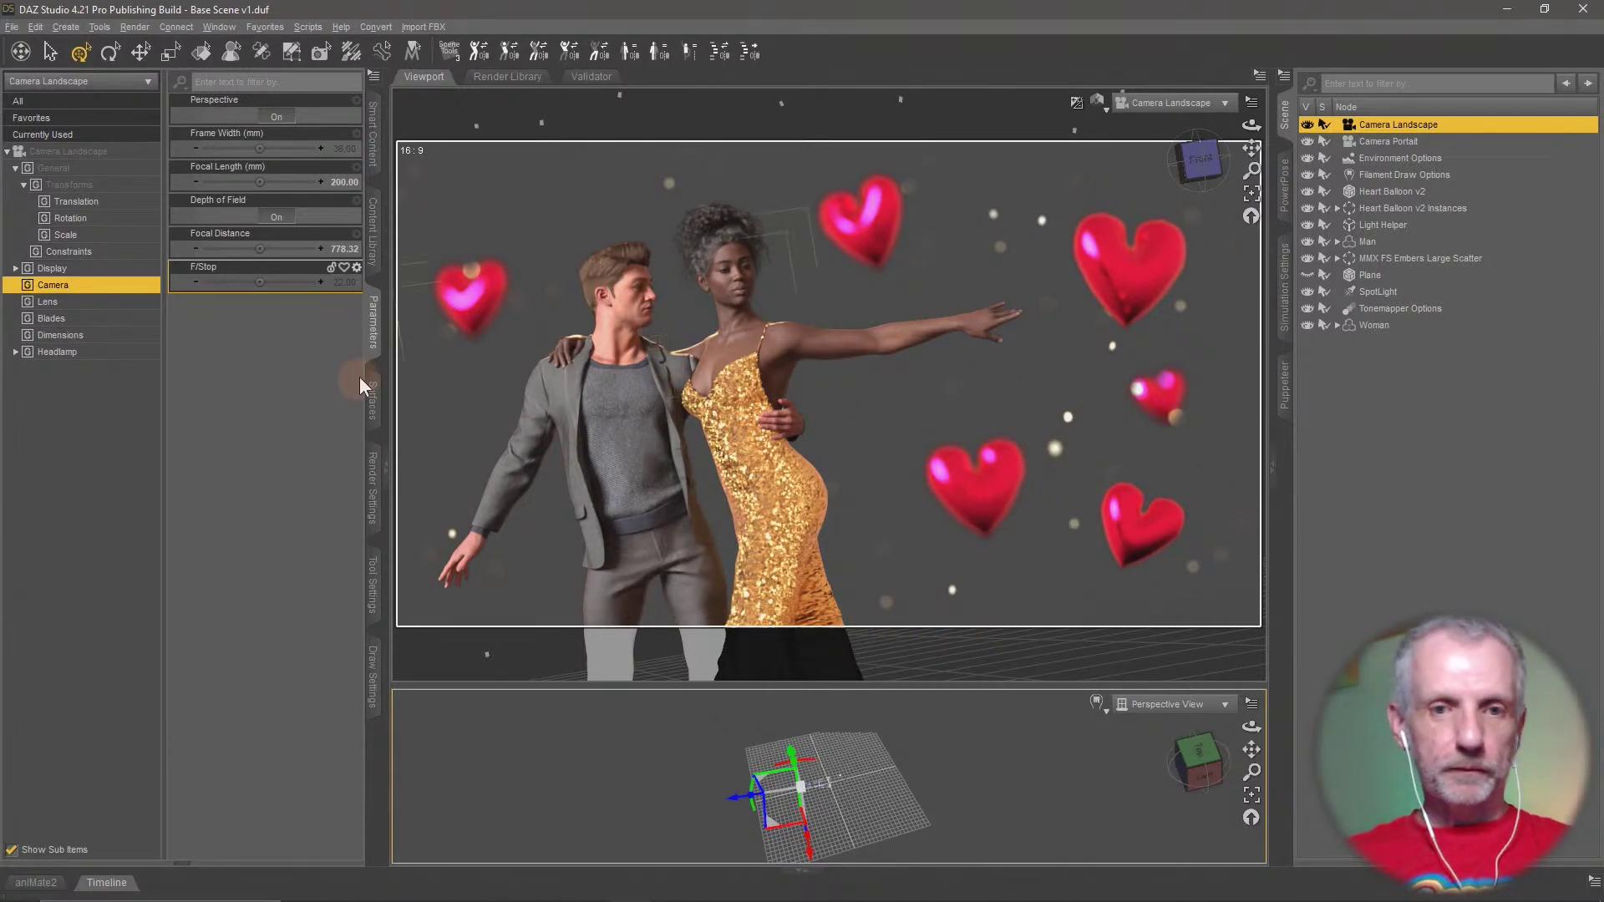
Review Camera Landscape's dimension settings and the general and progressive rendering options before rendering
{"action": "left_click", "coordinate": [373, 489]}
{"action": "left_click", "coordinate": [46, 165]}
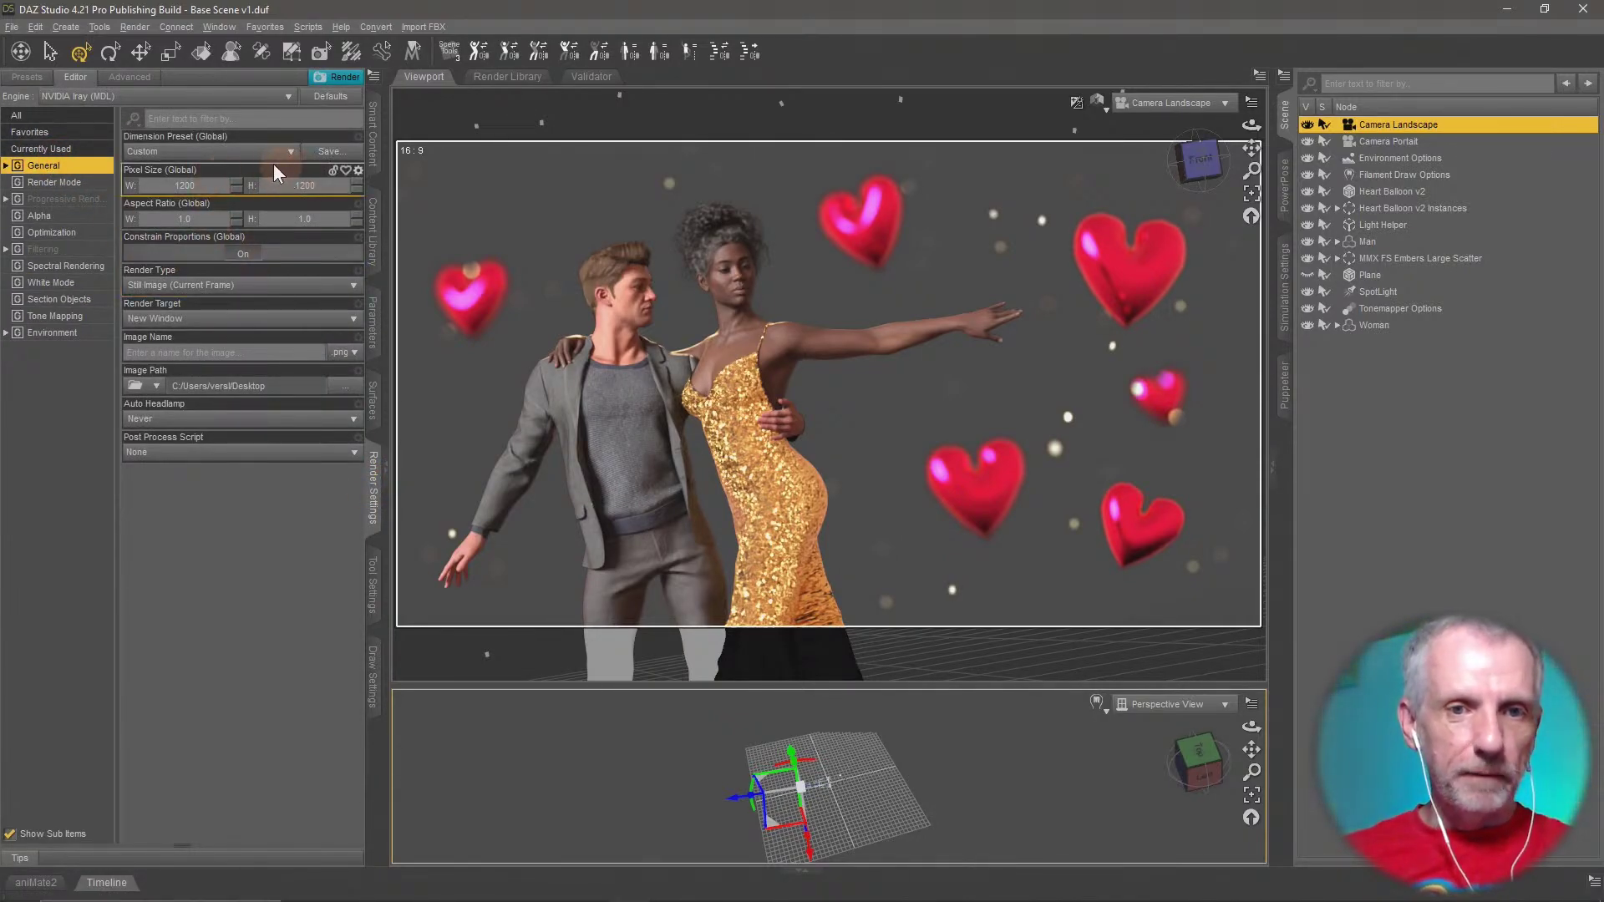
{"action": "left_click", "coordinate": [377, 330]}
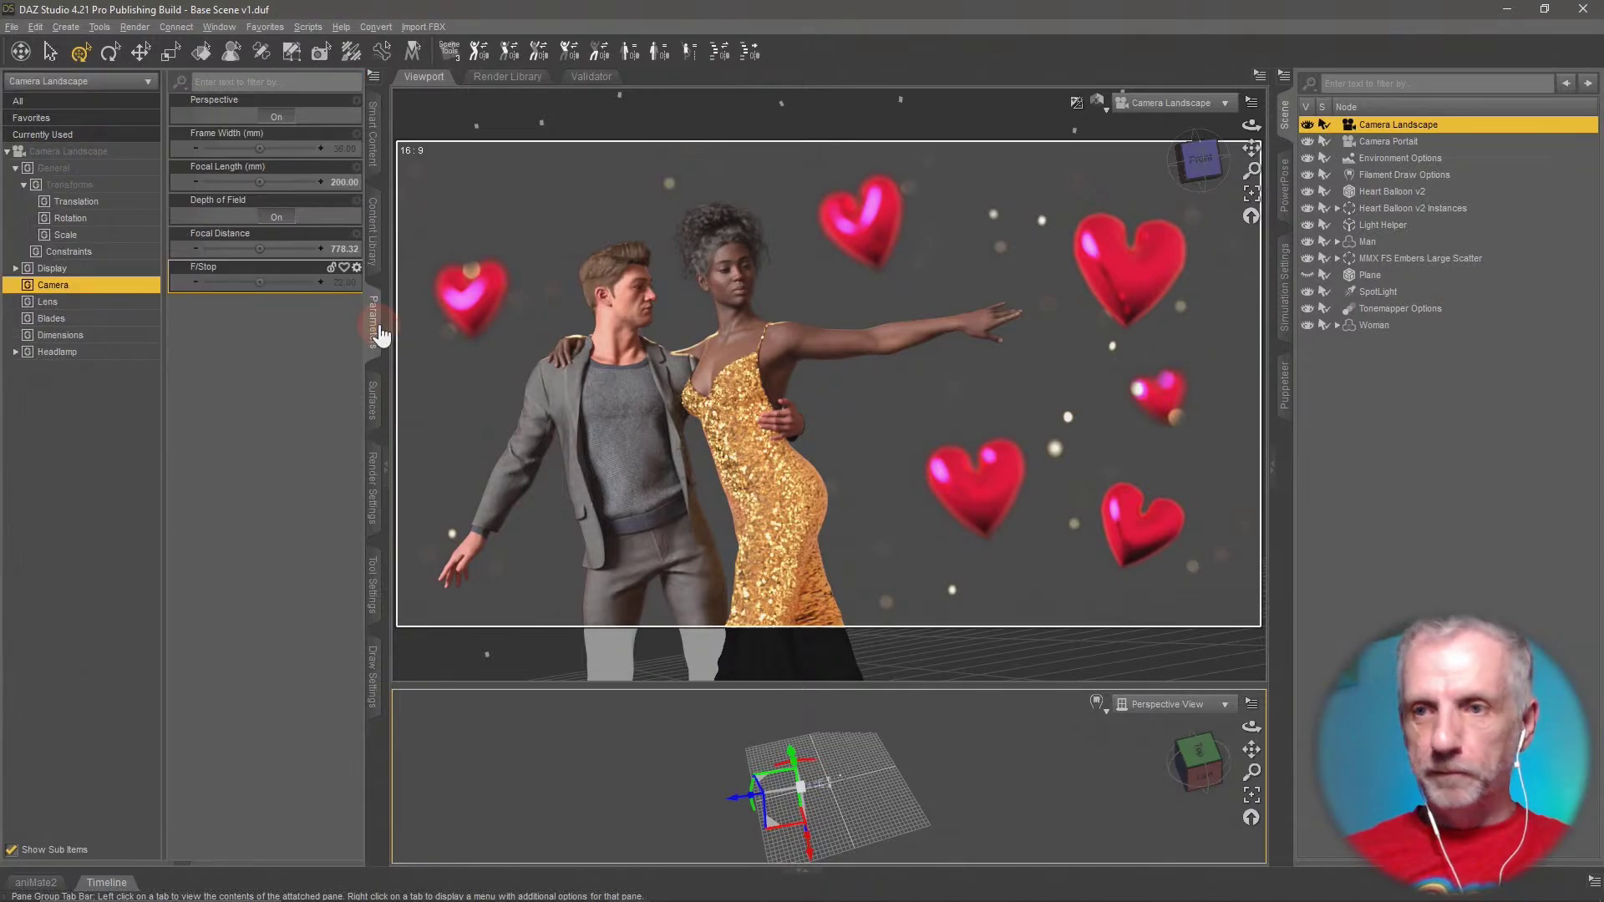
{"action": "left_click", "coordinate": [117, 351]}
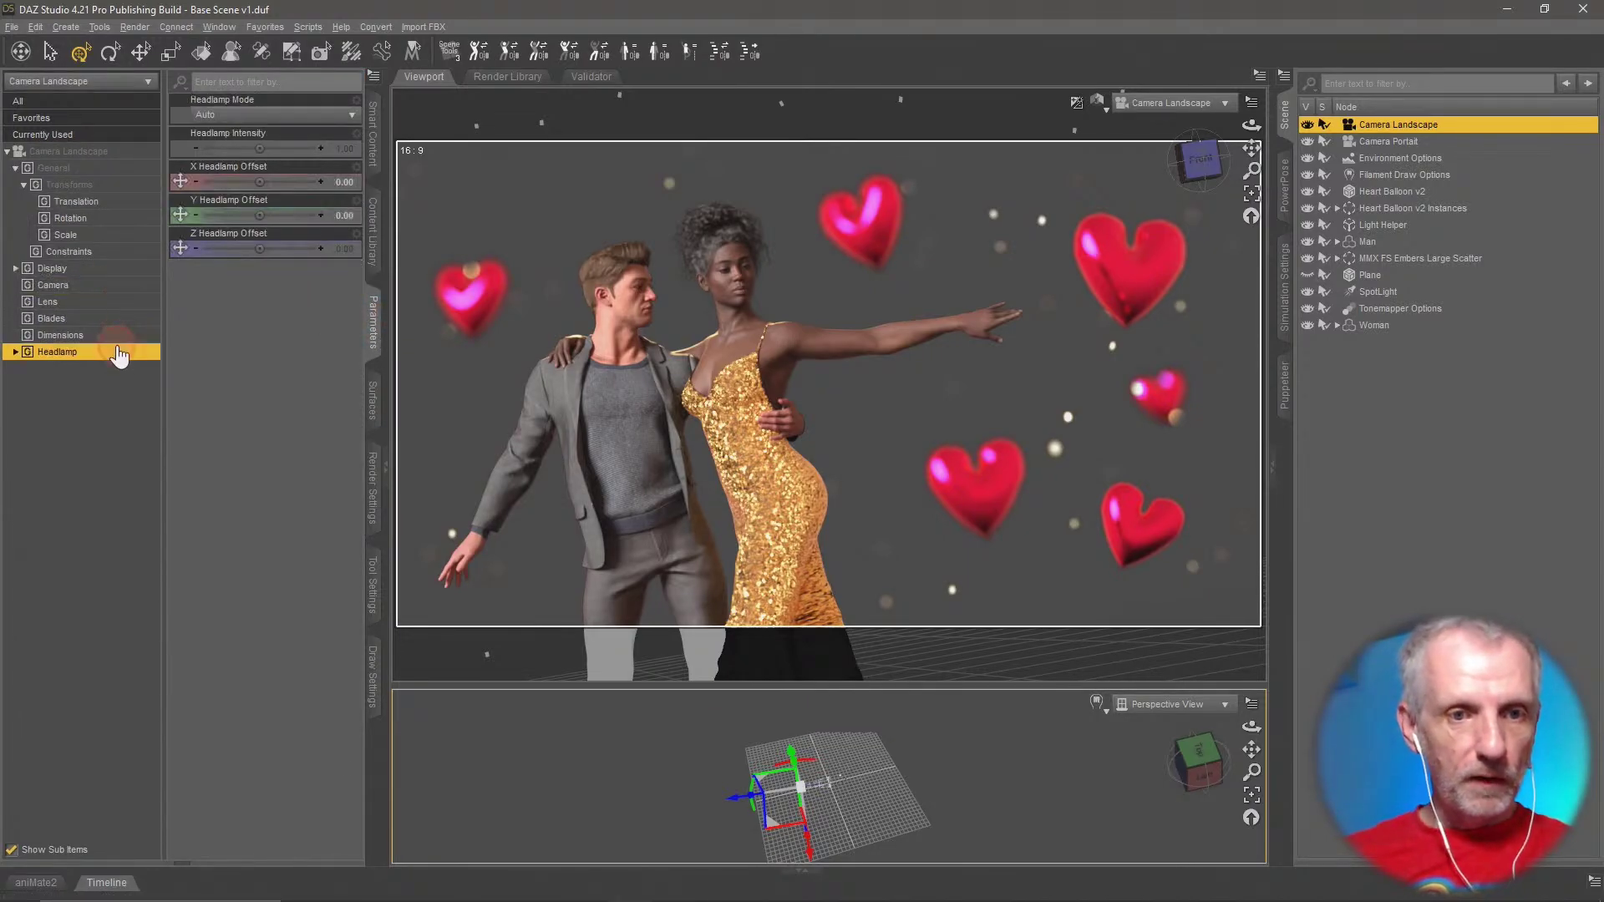
{"action": "left_click", "coordinate": [116, 336]}
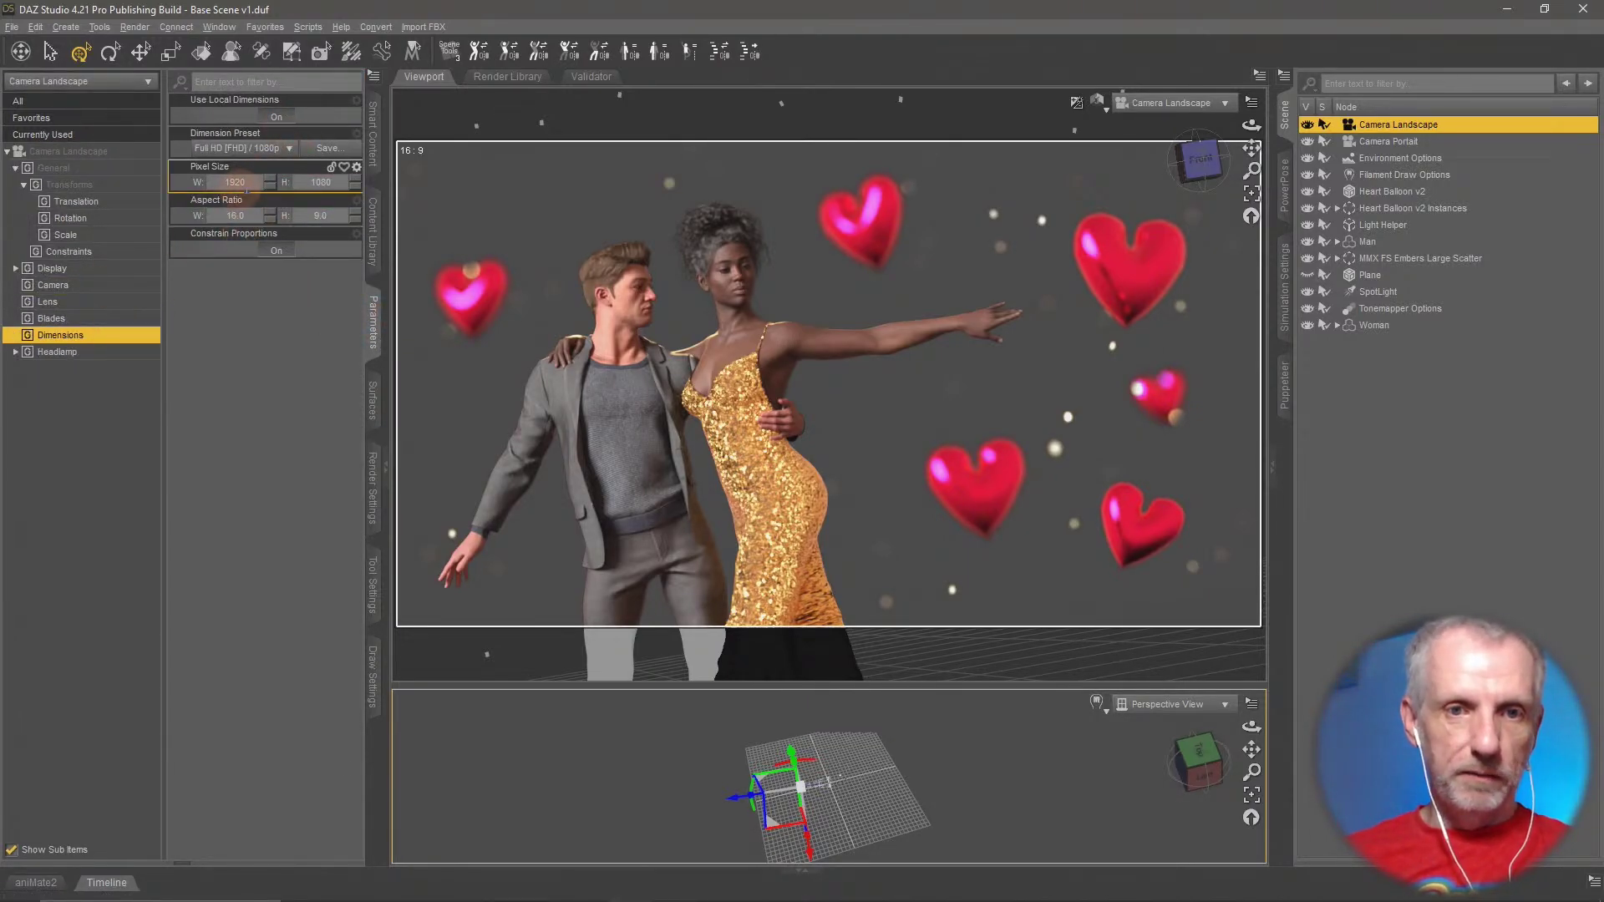
{"action": "left_click", "coordinate": [372, 492]}
{"action": "left_click", "coordinate": [84, 198]}
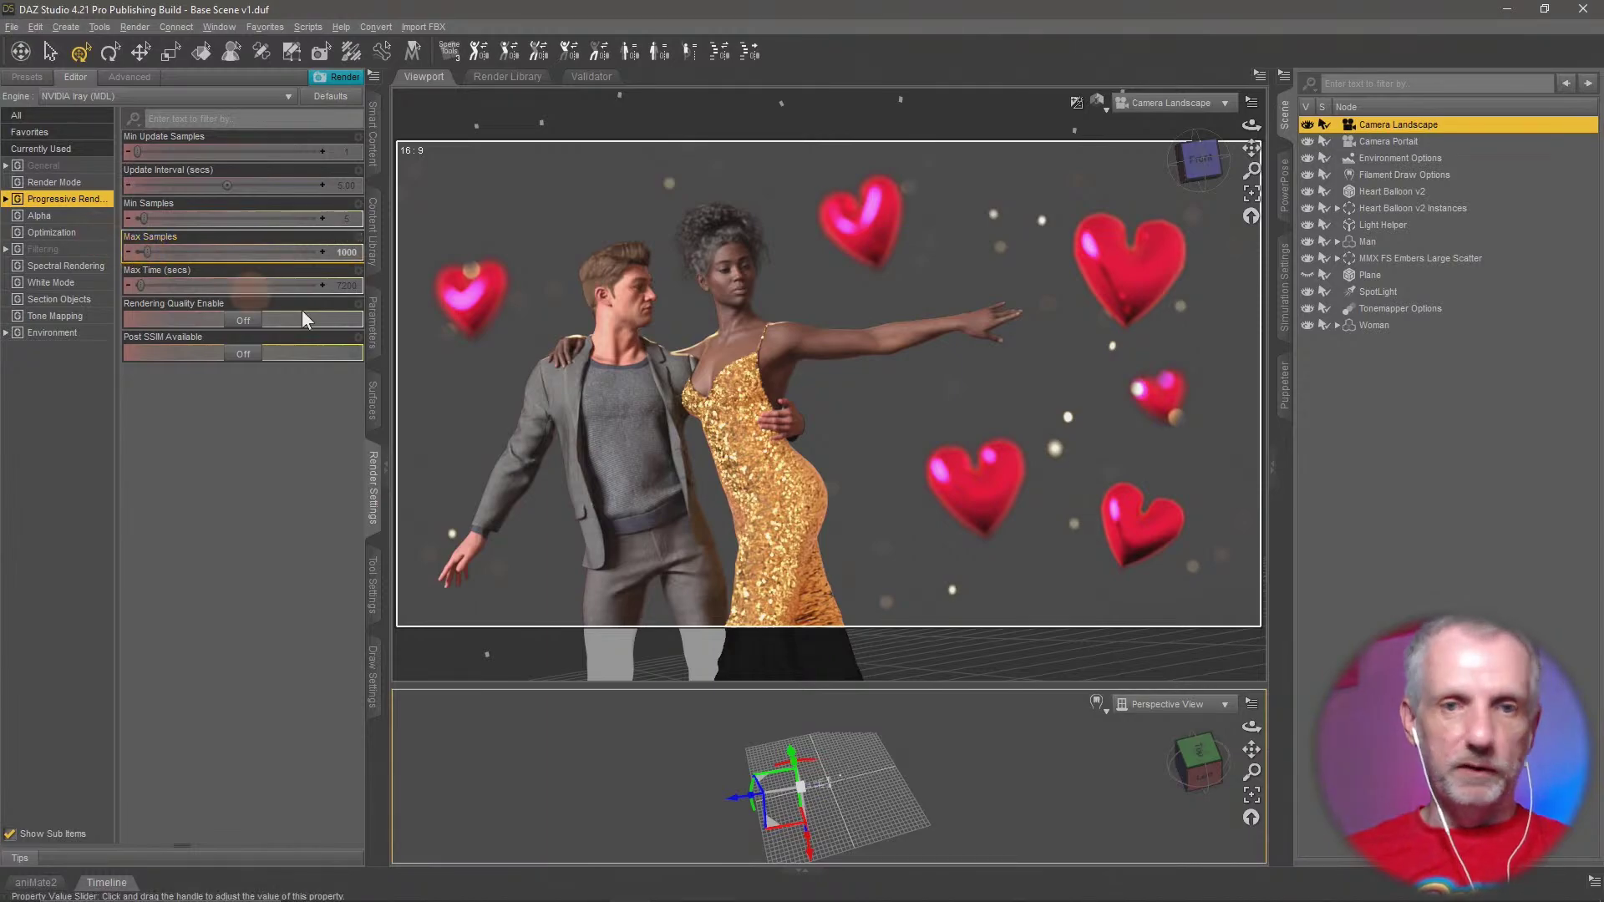
Start a render of the scene through Camera Landscape
{"action": "key", "text": "ctrl+r"}
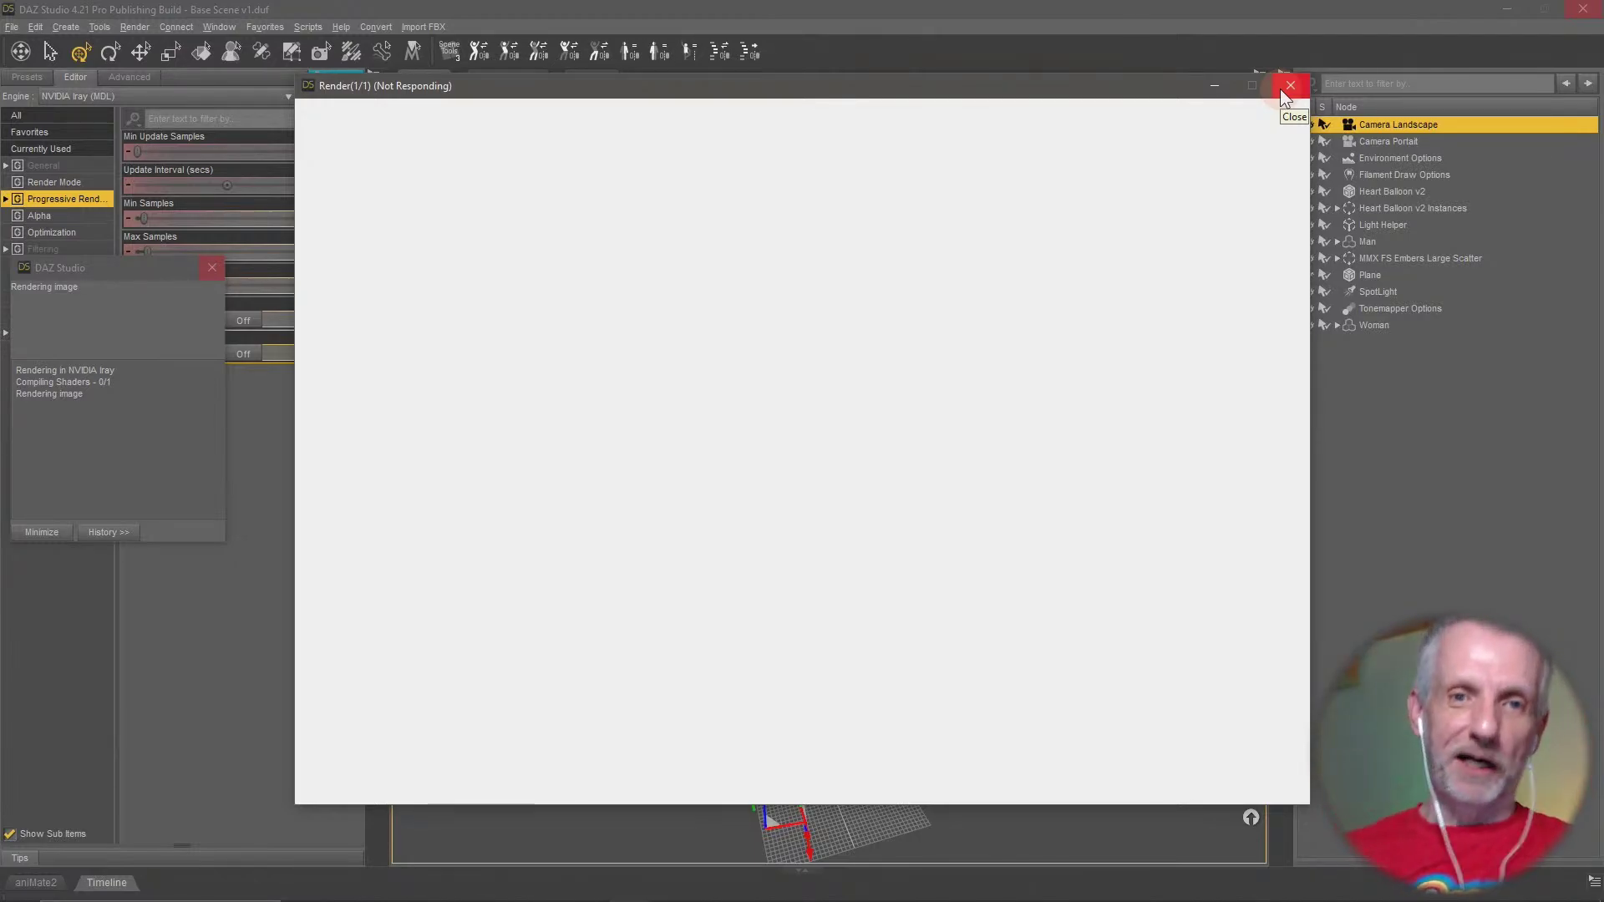
{"action": "left_click", "coordinate": [1287, 92]}
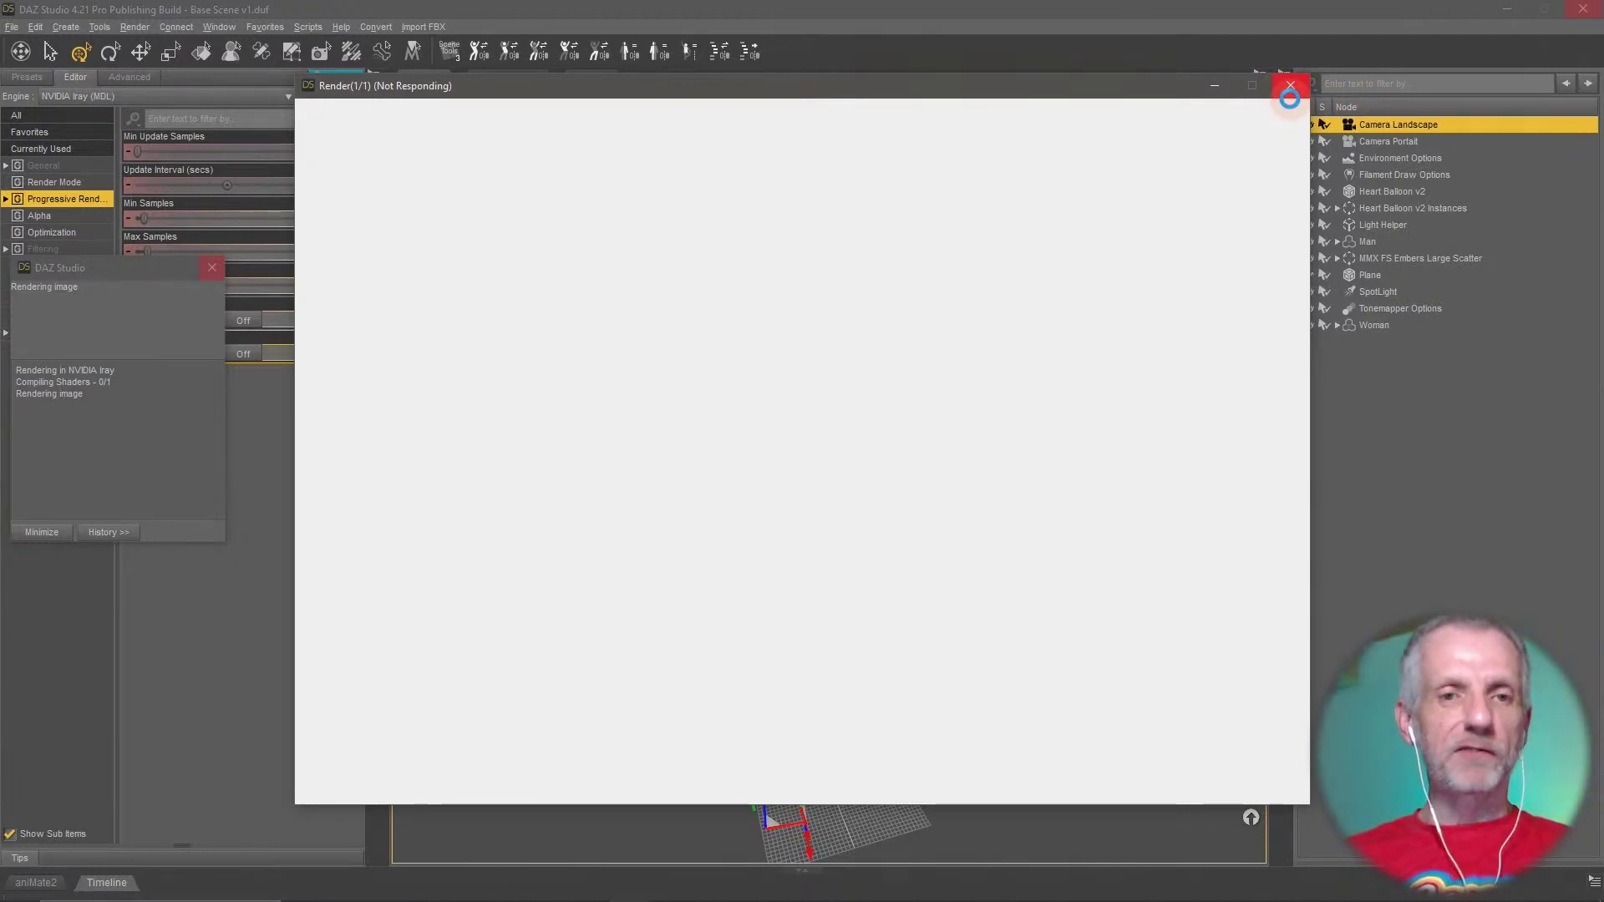
{"action": "left_click", "coordinate": [1145, 83]}
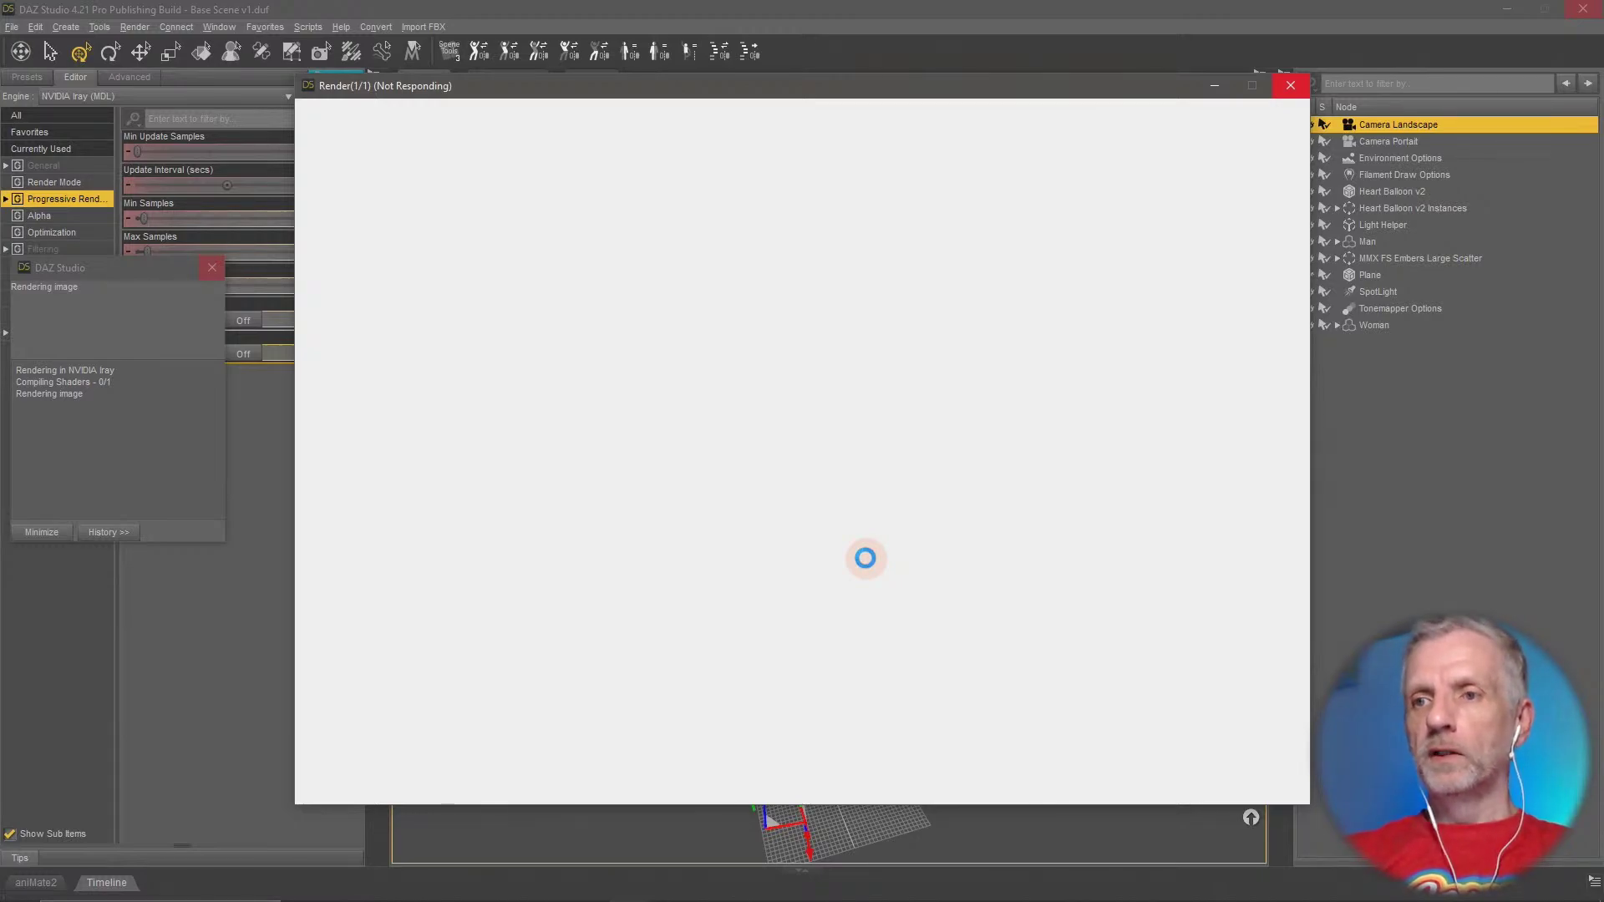
Switch to Firefox, search the Daz 3D store for "mesh to volume" and open the Mesh to Volume... and Back product page
{"action": "key", "text": "alt+Tab"}
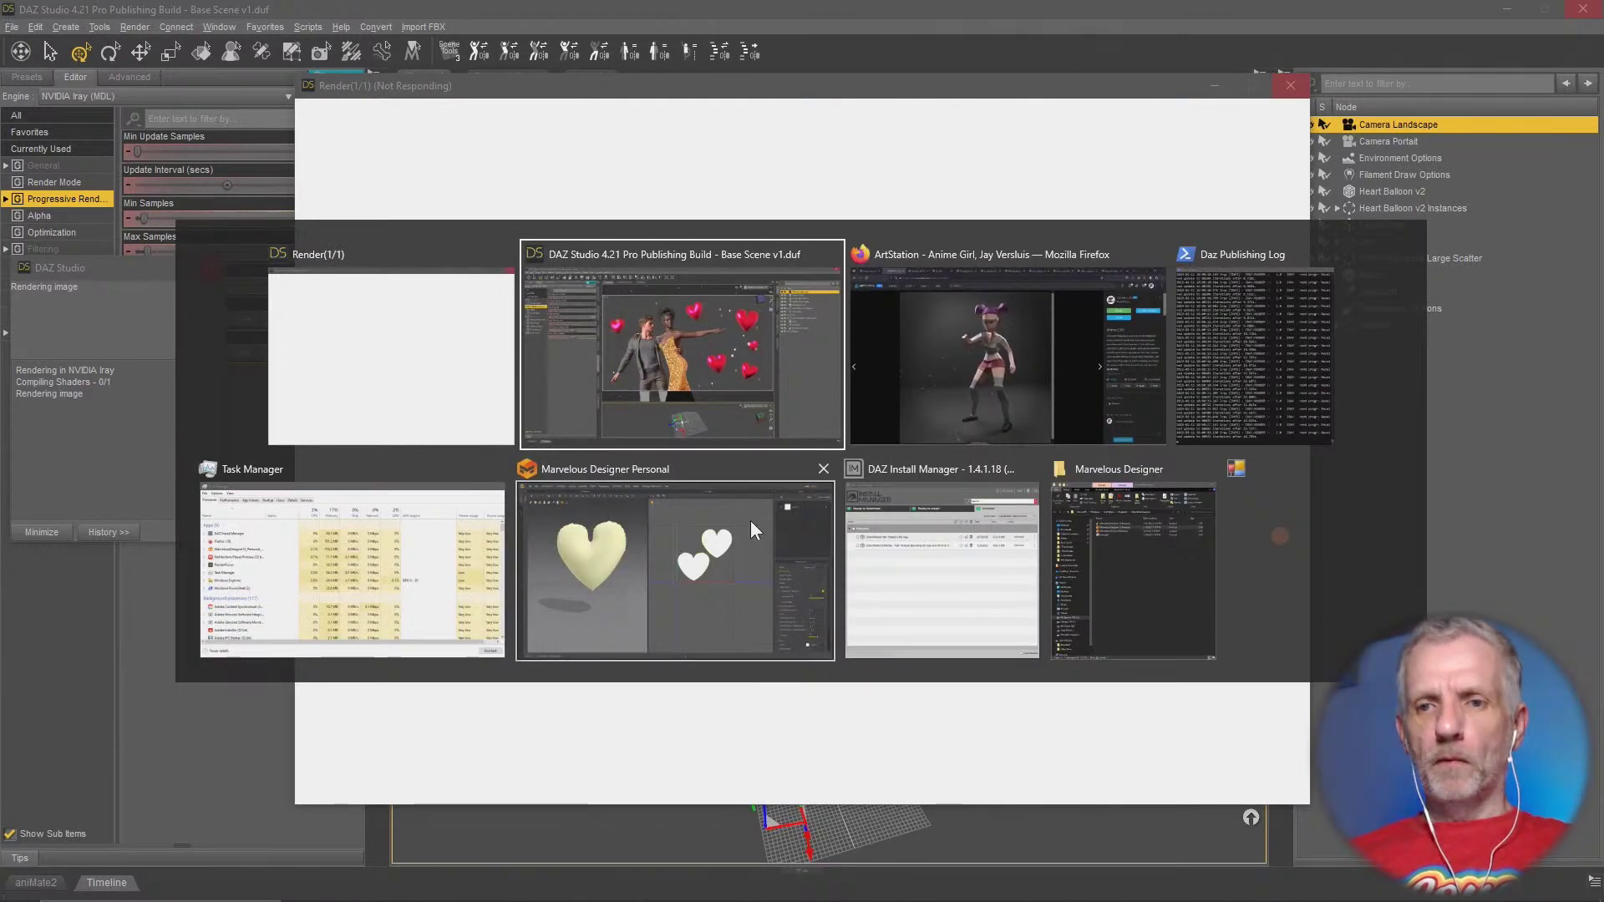
{"action": "left_click", "coordinate": [886, 379]}
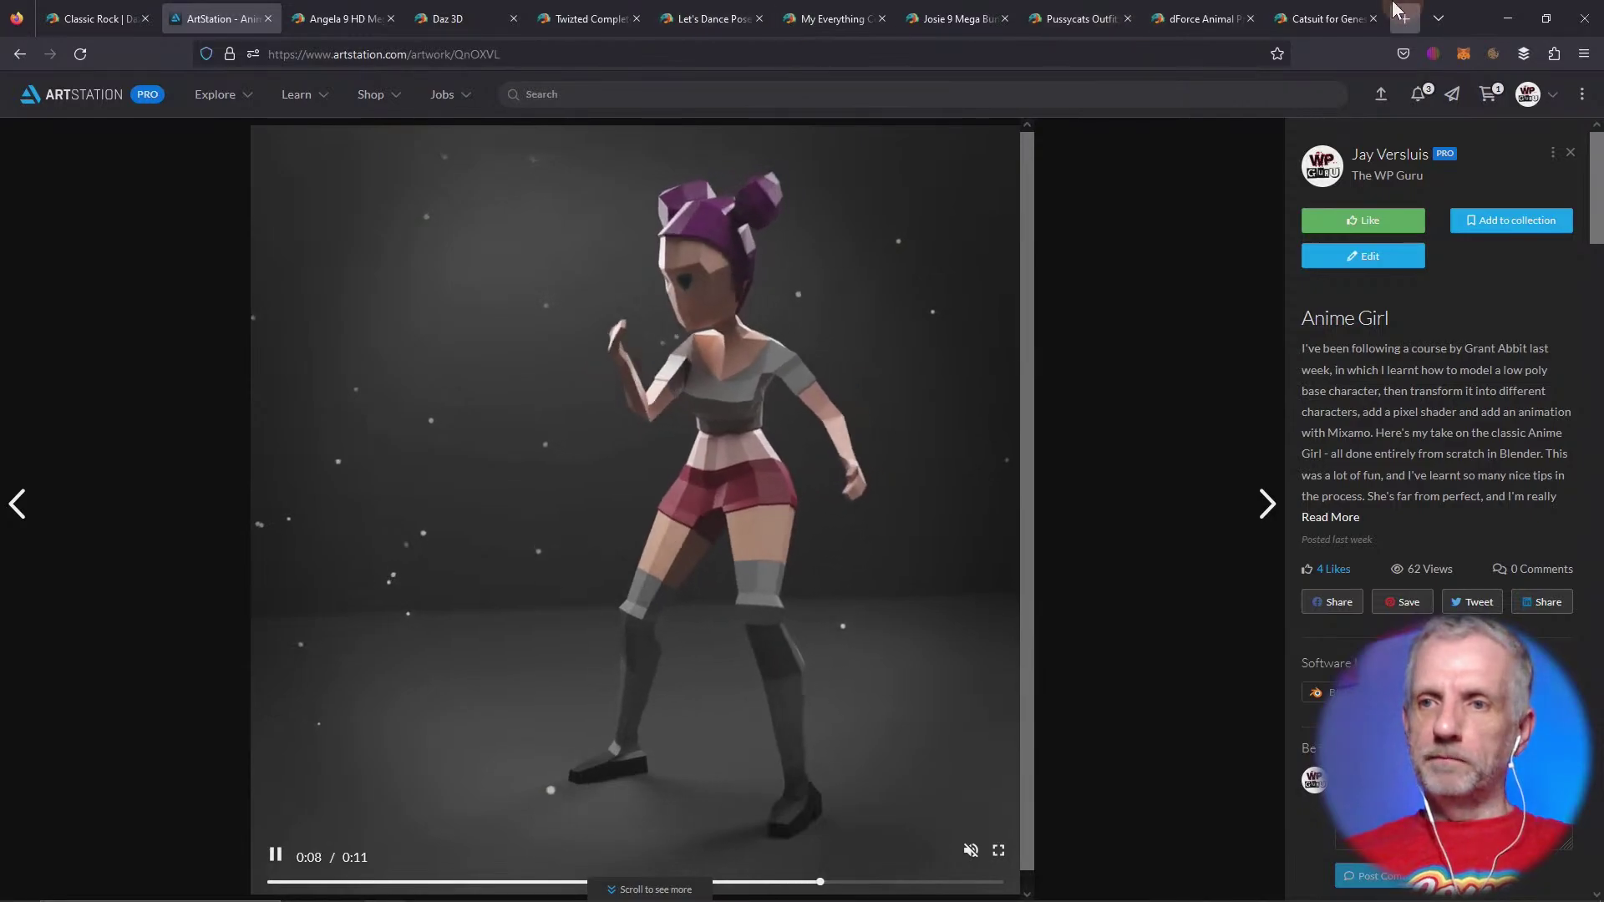
{"action": "left_click", "coordinate": [1306, 21]}
{"action": "left_click", "coordinate": [1422, 100]}
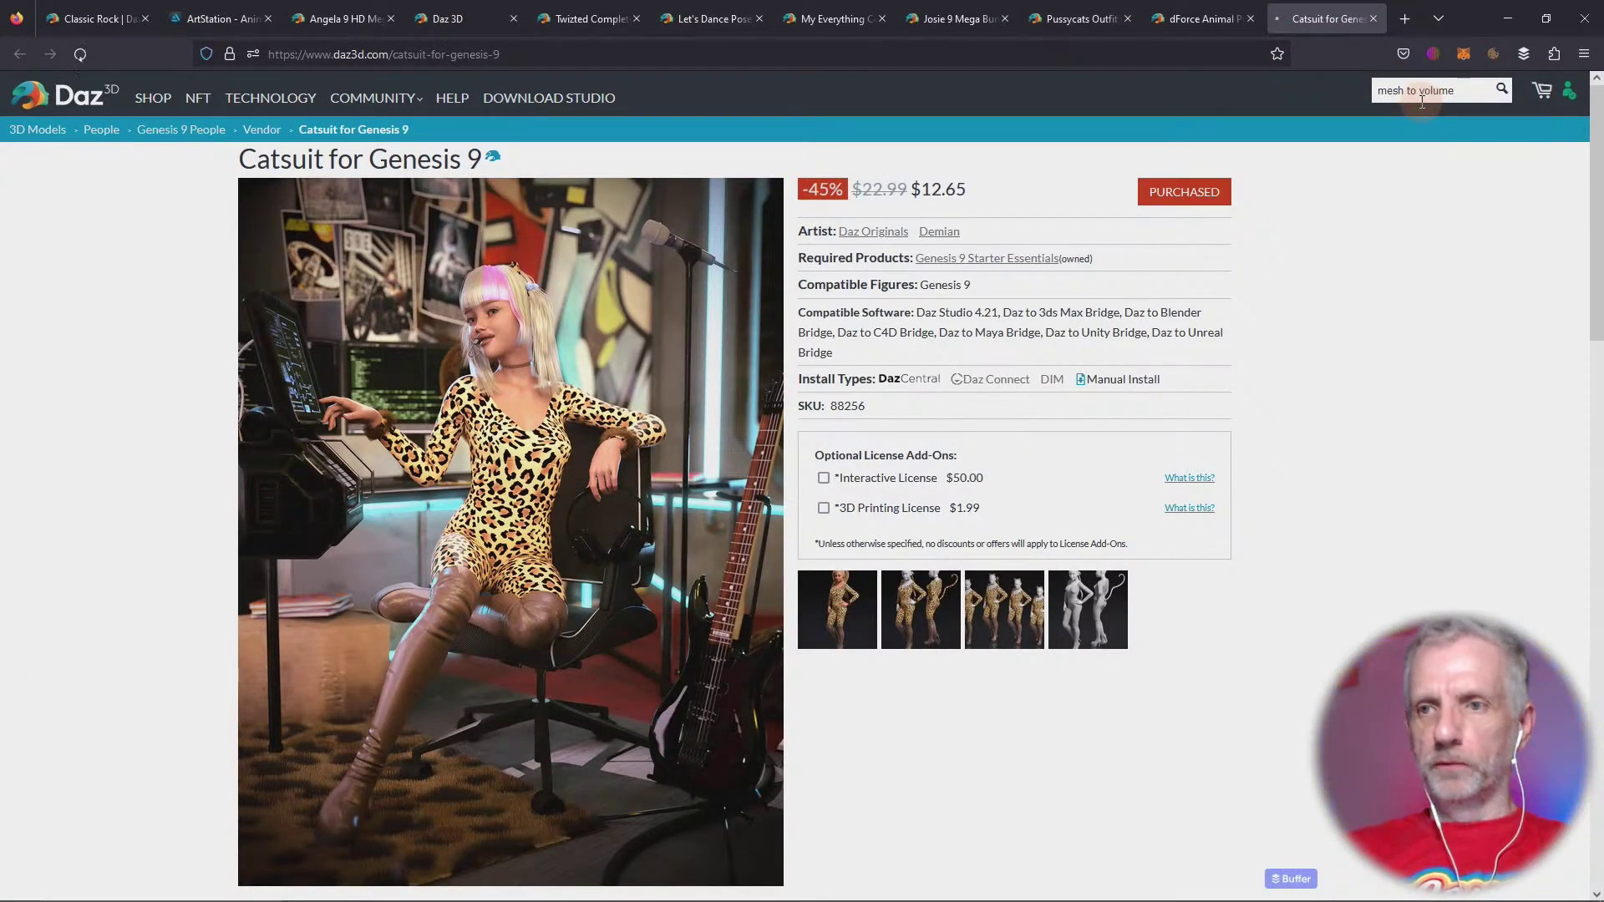
{"action": "type", "text": "mesh to volume"}
{"action": "key", "text": "Return"}
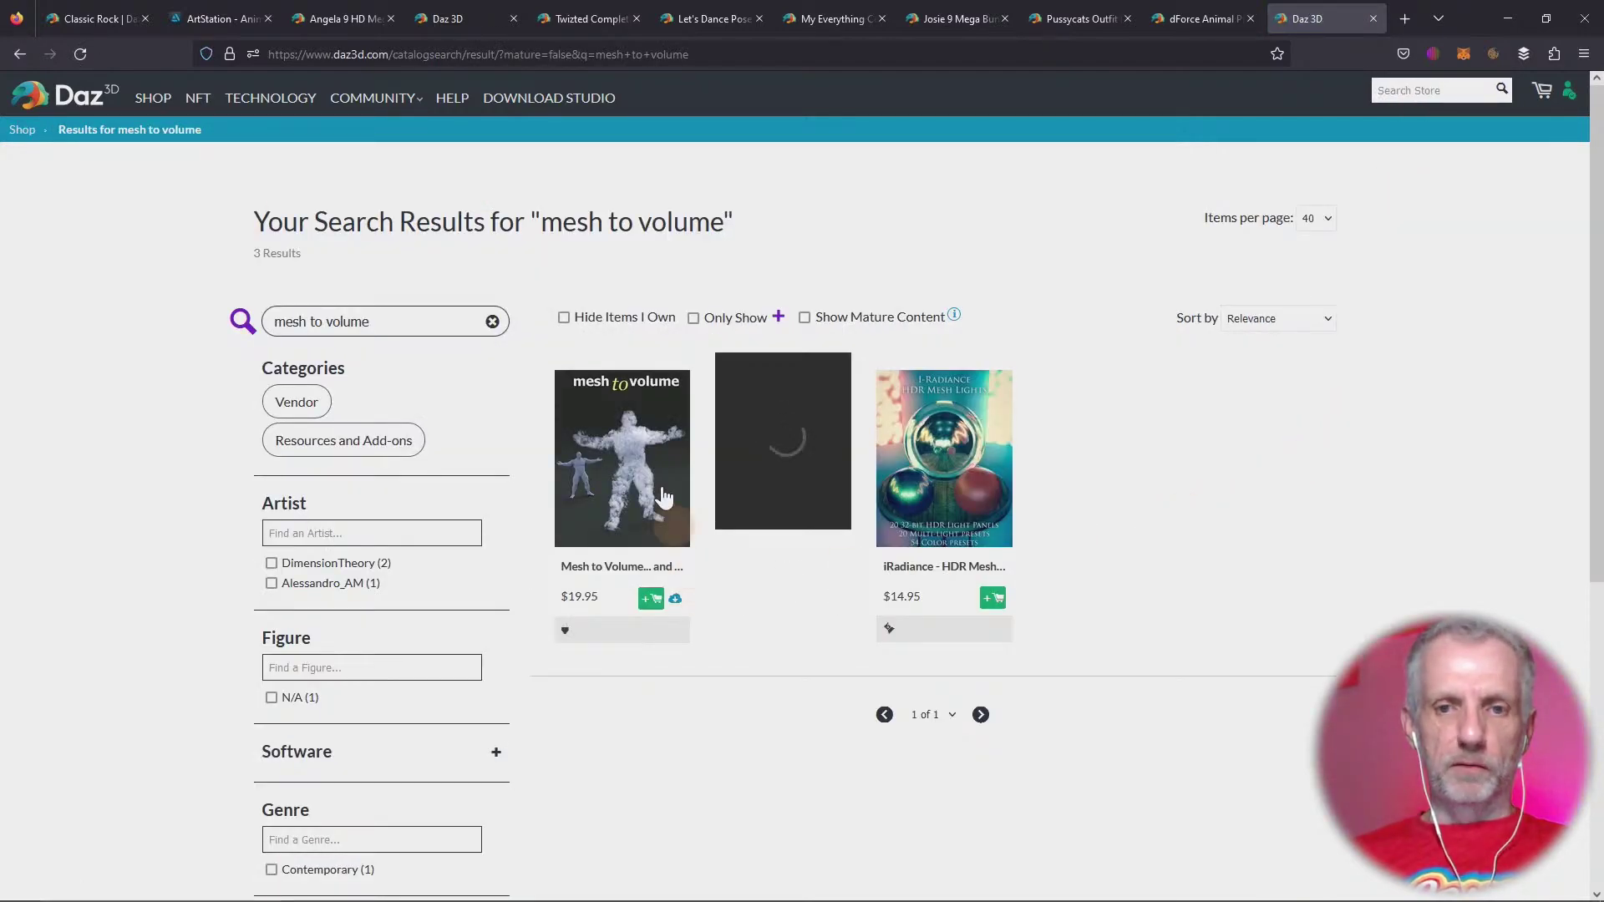
{"action": "left_click", "coordinate": [615, 482]}
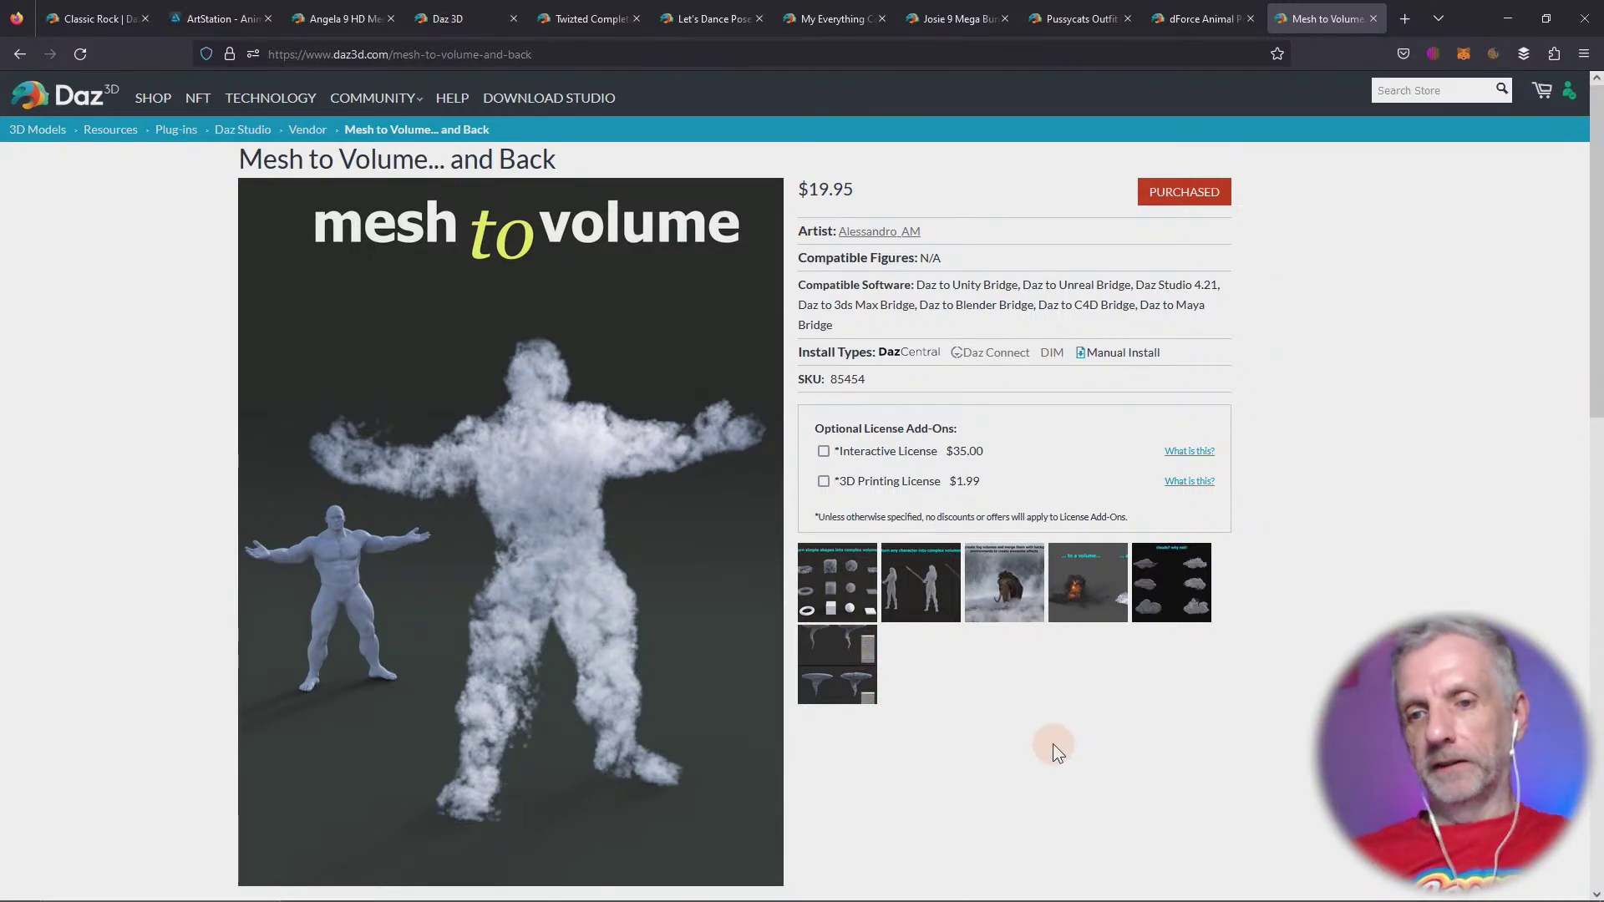
Examine the Mesh to Volume promo images of simple shapes, characters and fog, and close the gallery
{"action": "left_click", "coordinate": [819, 595]}
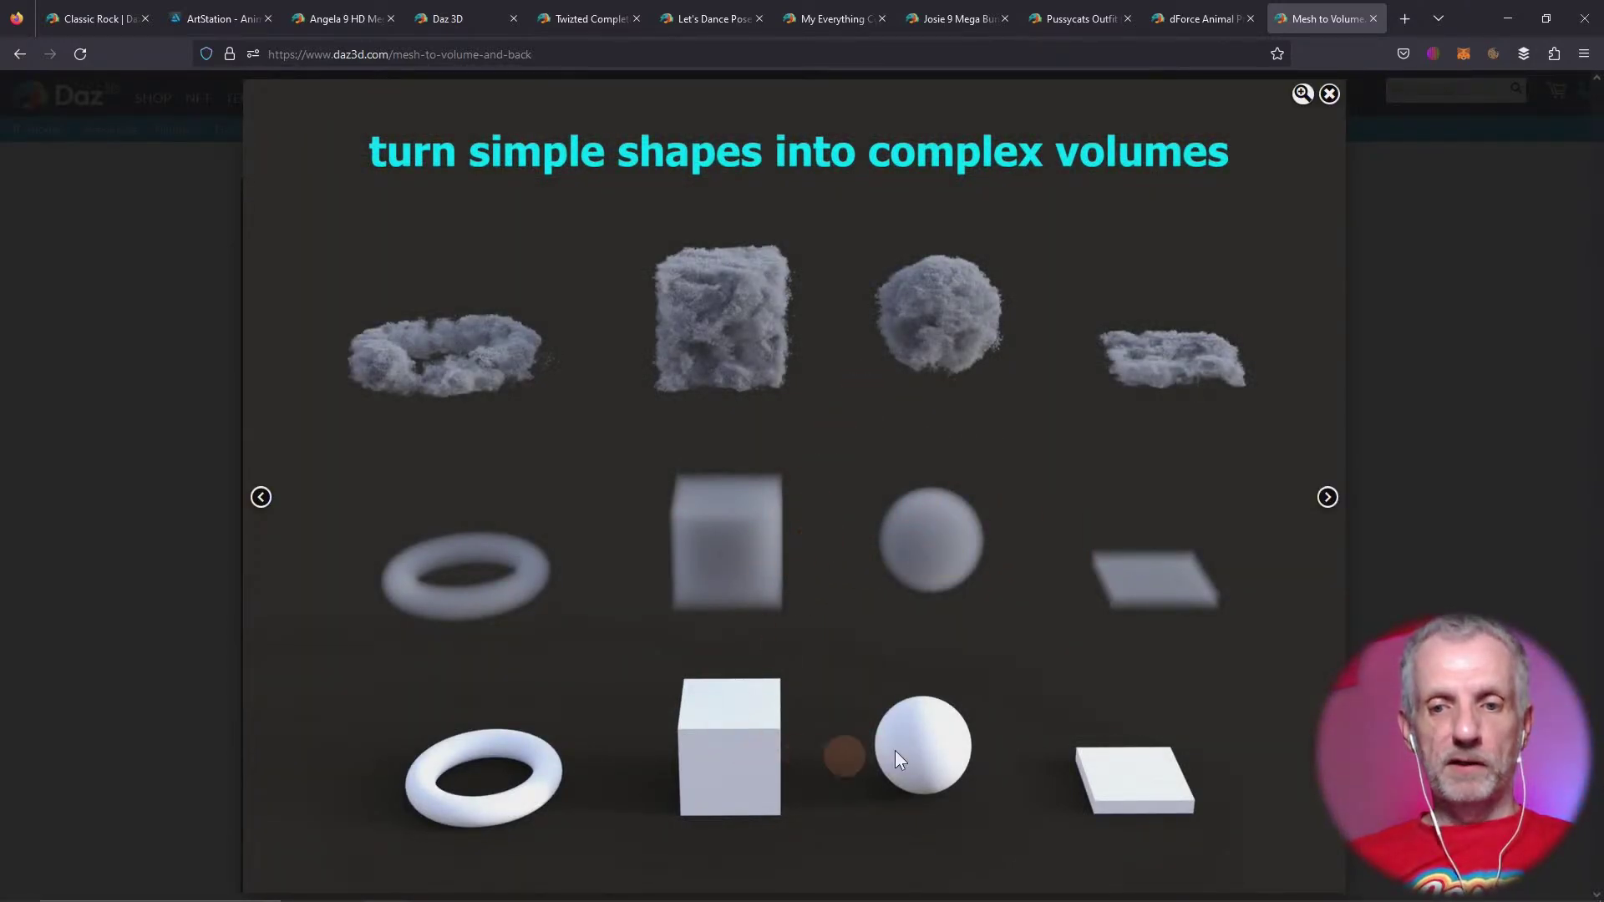
{"action": "left_click", "coordinate": [1328, 498]}
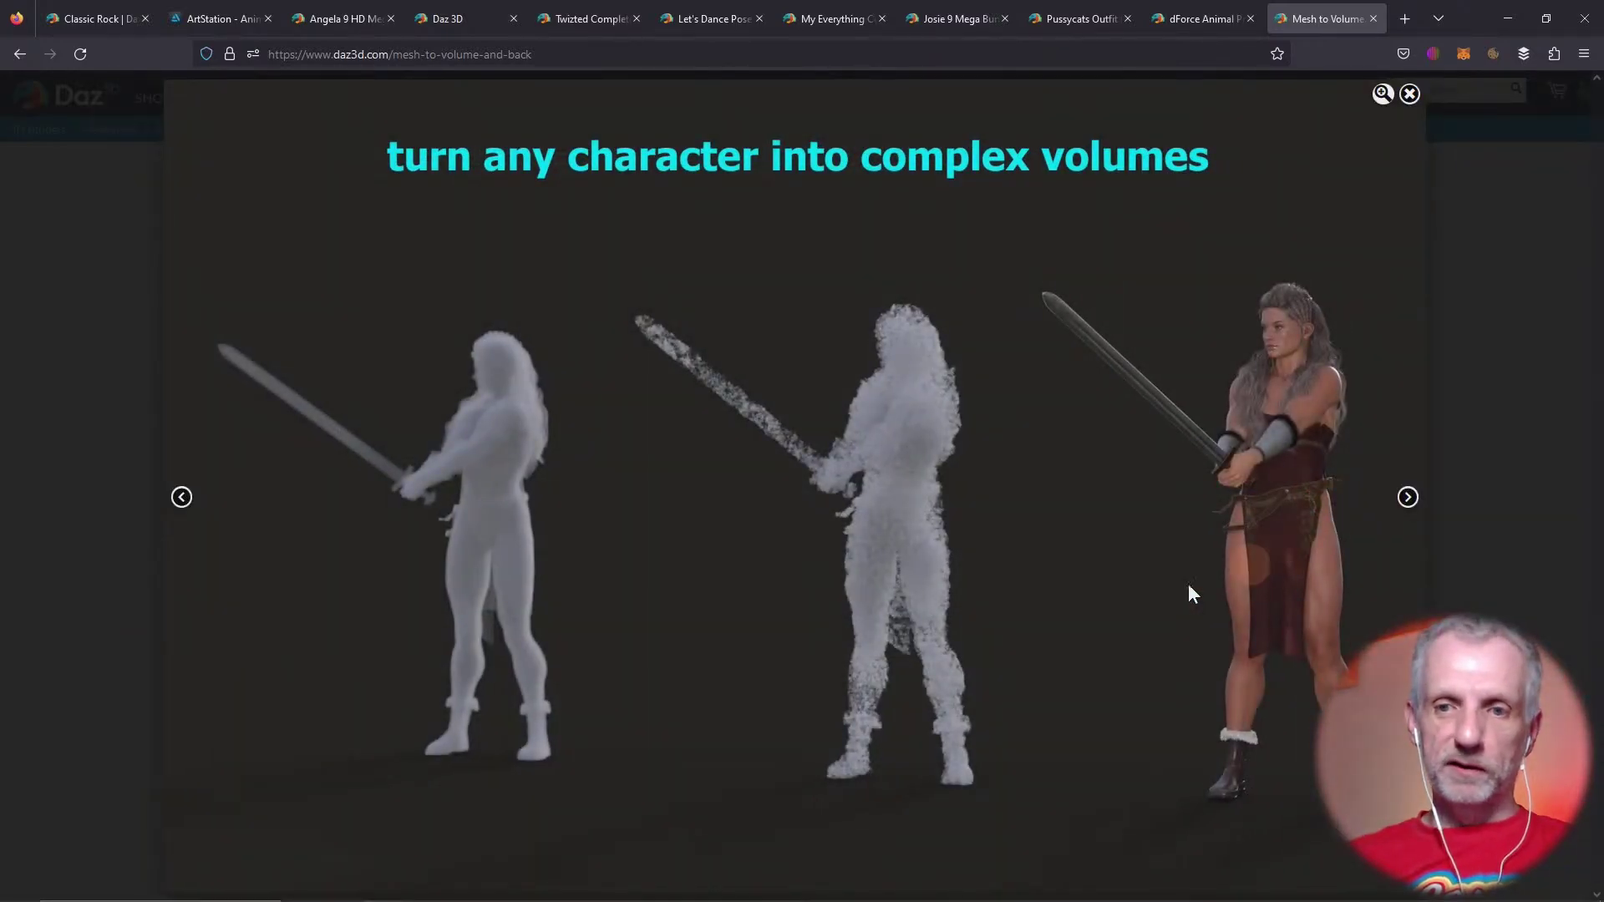
{"action": "left_click", "coordinate": [1410, 499]}
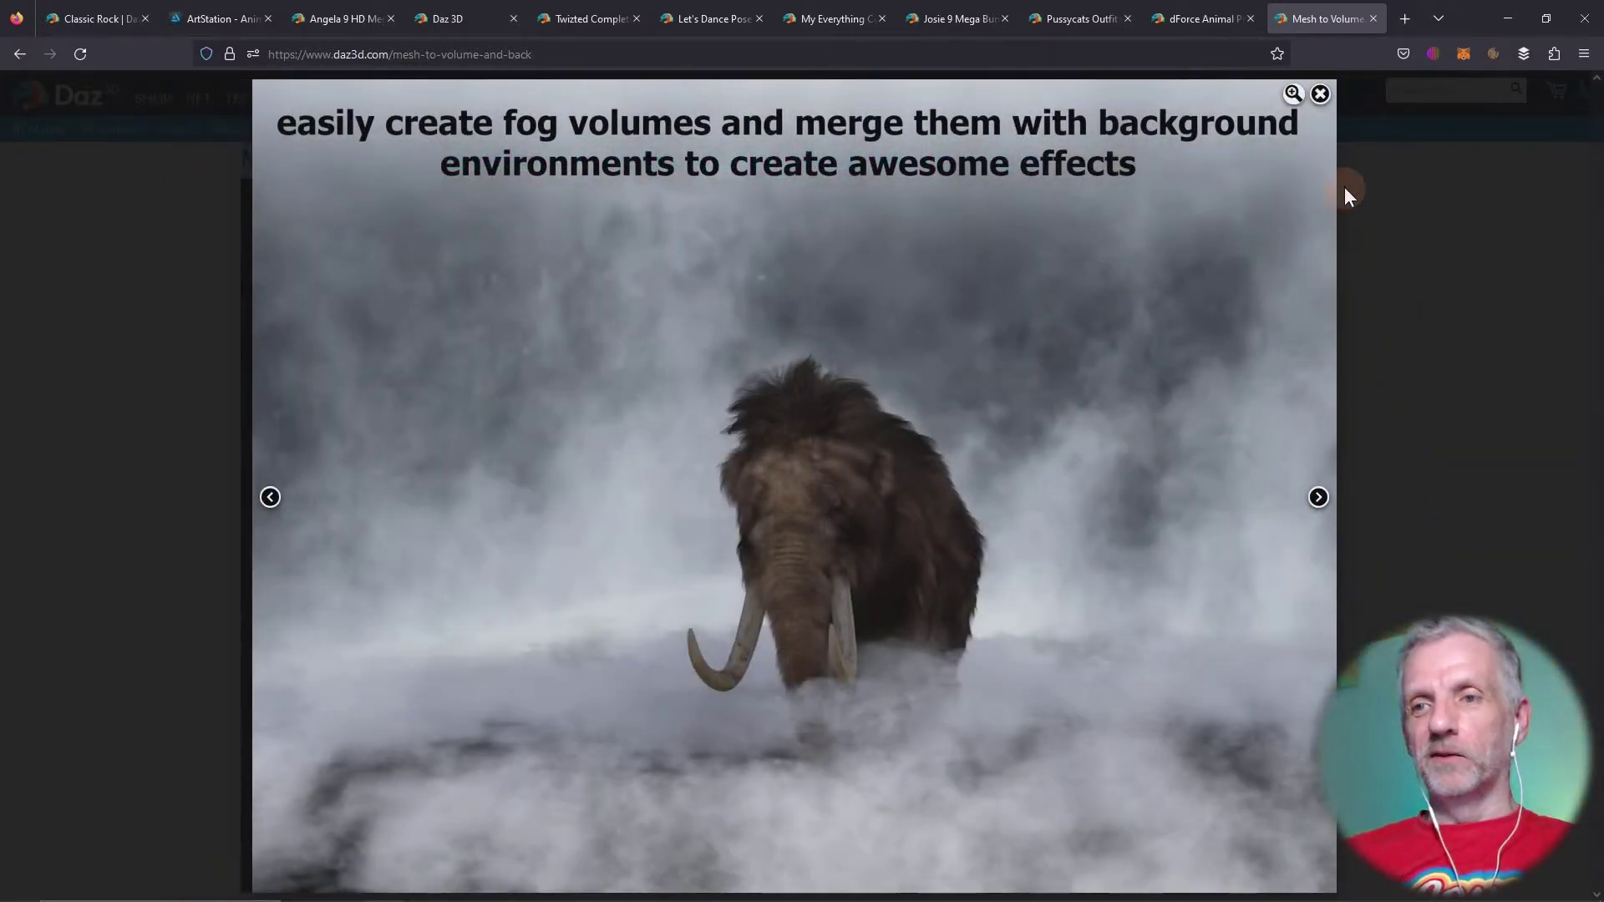
{"action": "left_click", "coordinate": [1436, 320]}
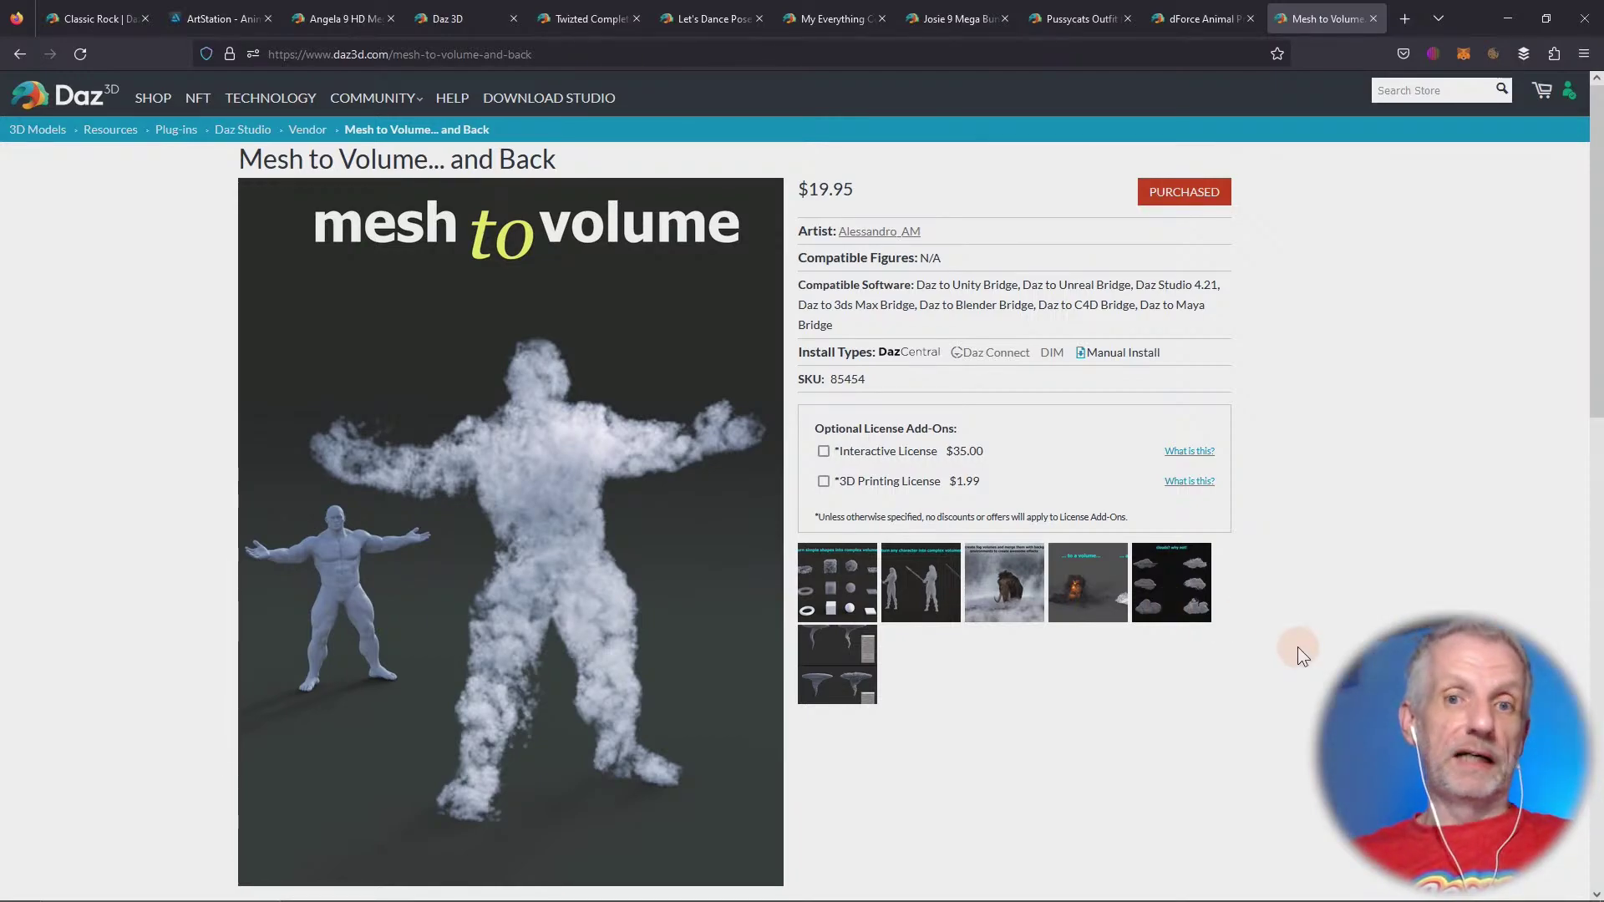
Switch back to DAZ Studio, bring its render window forward and close Task Manager
{"action": "key", "text": "alt+Tab"}
{"action": "key", "text": "alt+Tab"}
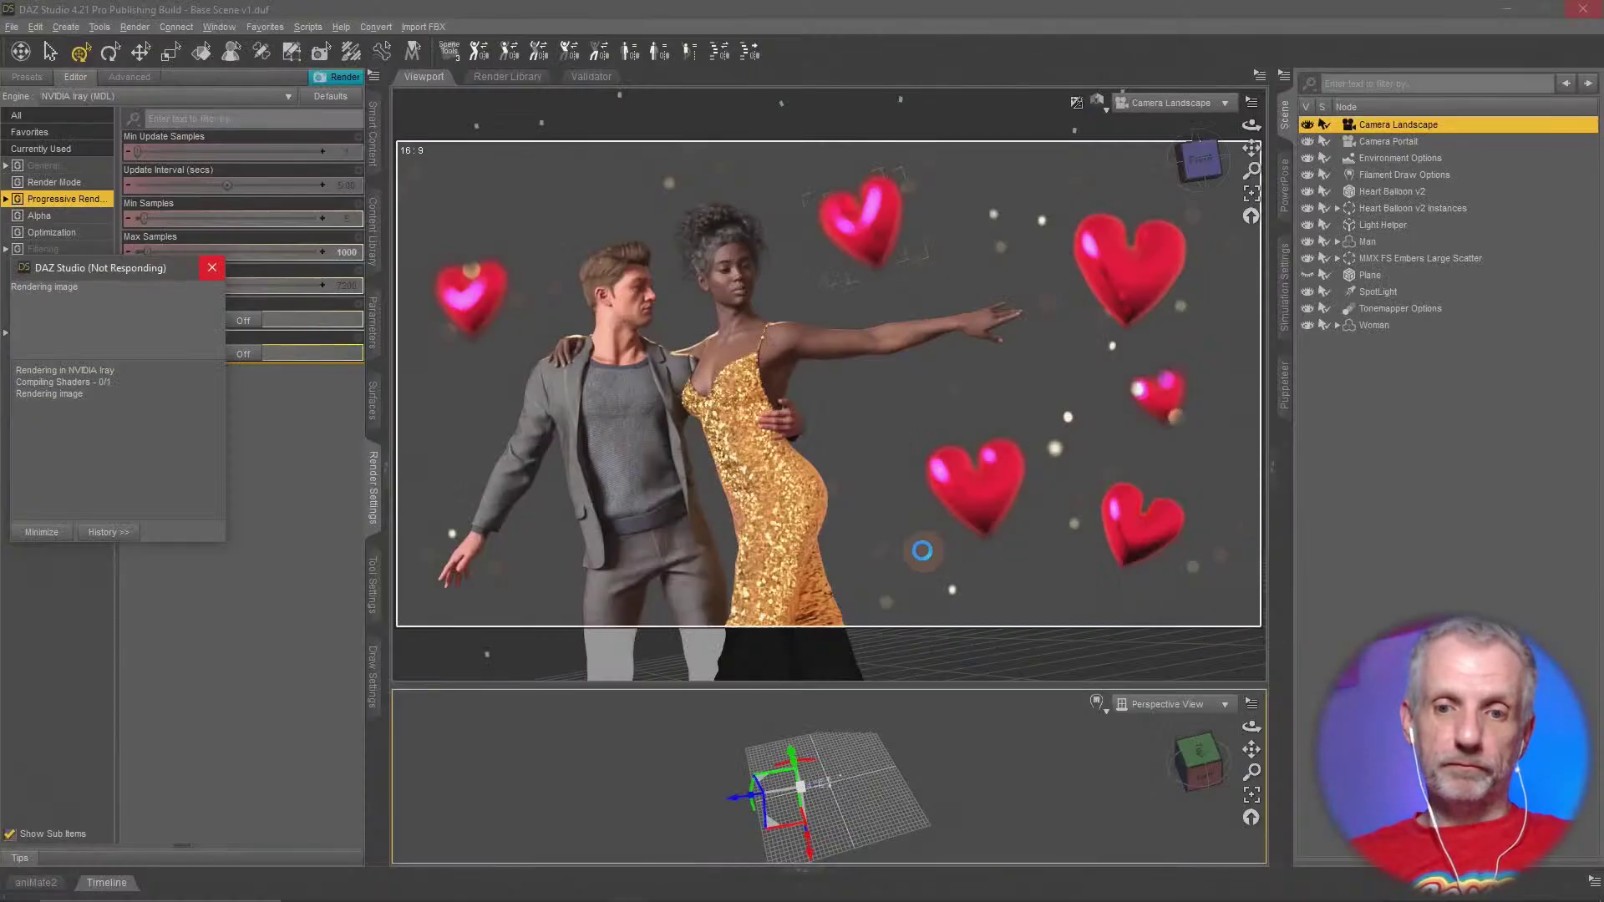
{"action": "mouse_move", "coordinate": [629, 890]}
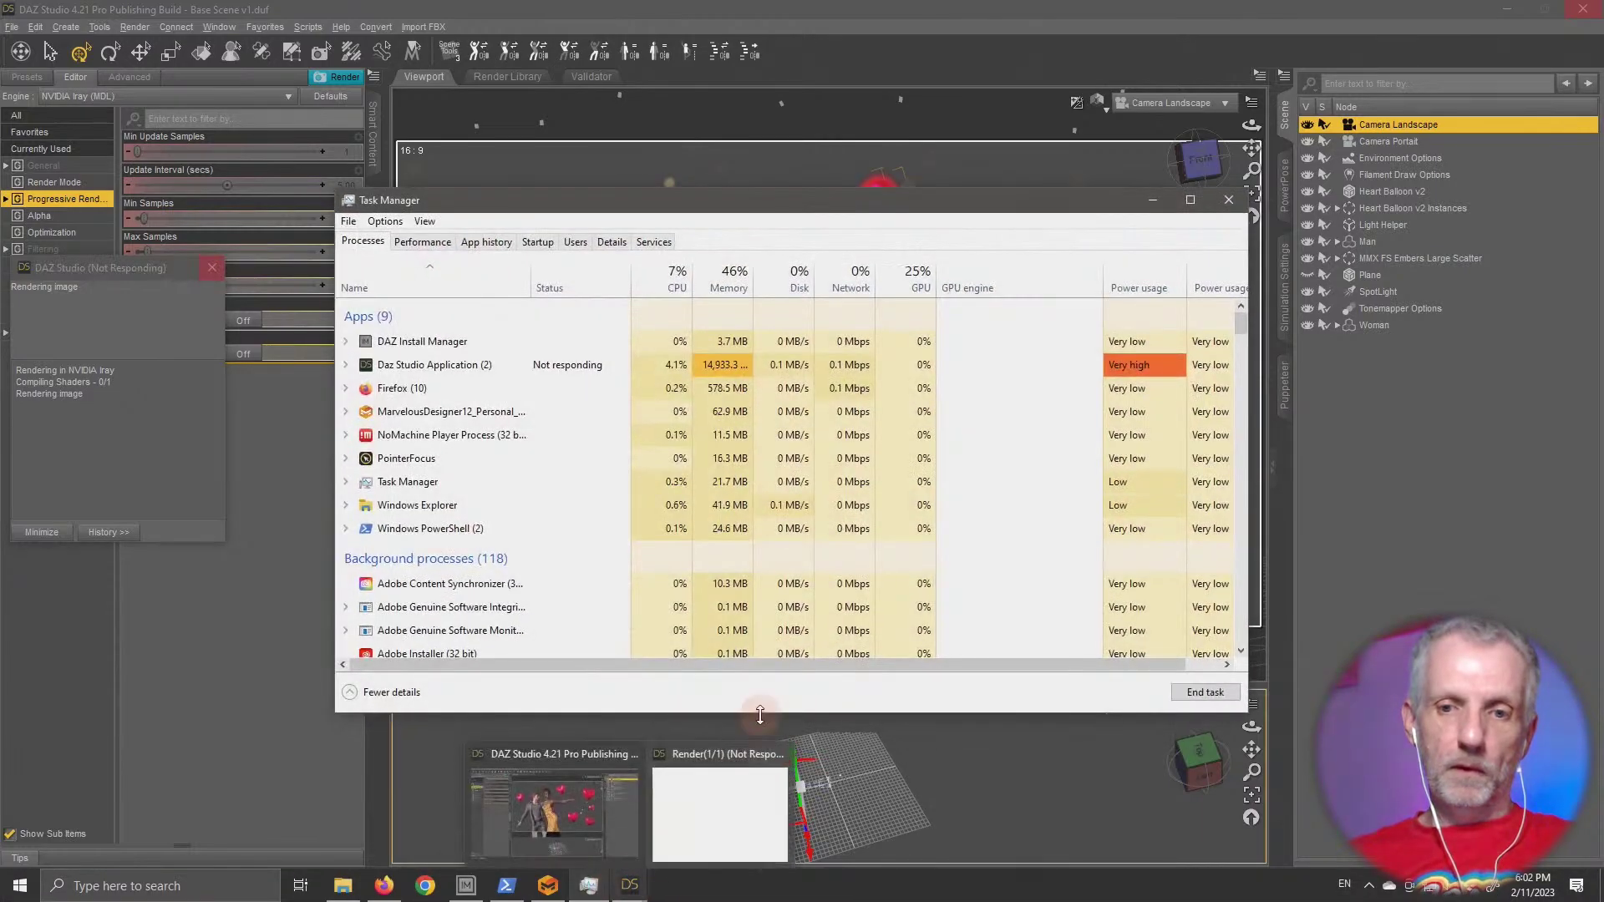
{"action": "left_click", "coordinate": [752, 850]}
{"action": "left_click", "coordinate": [849, 404]}
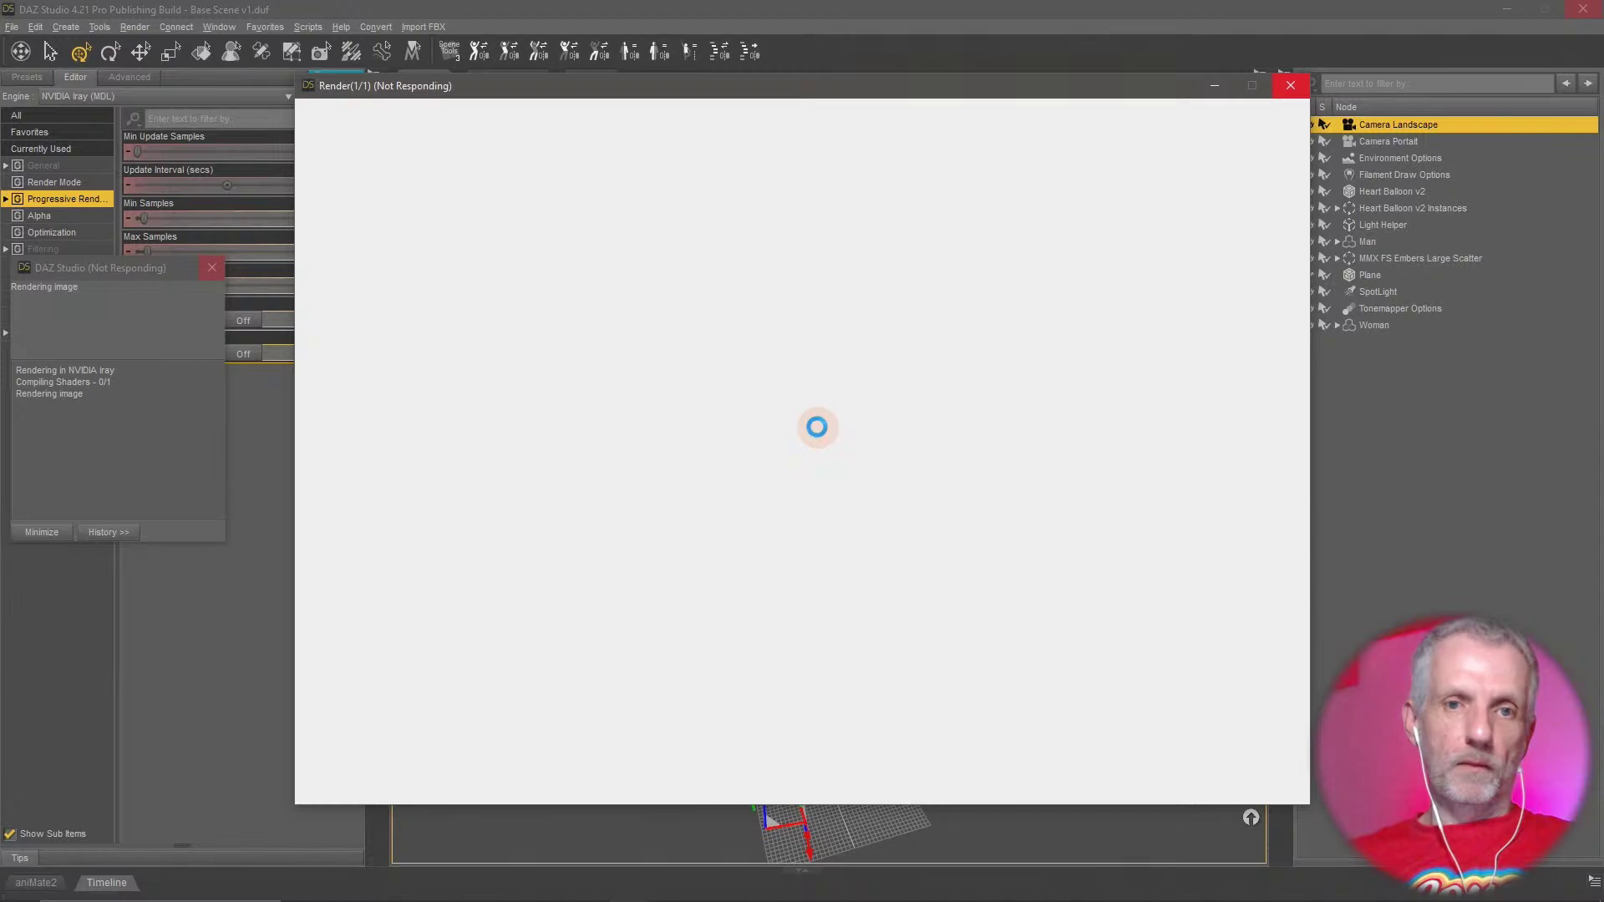
{"action": "left_click_drag", "start_coordinate": [1136, 91], "coordinate": [1582, 434]}
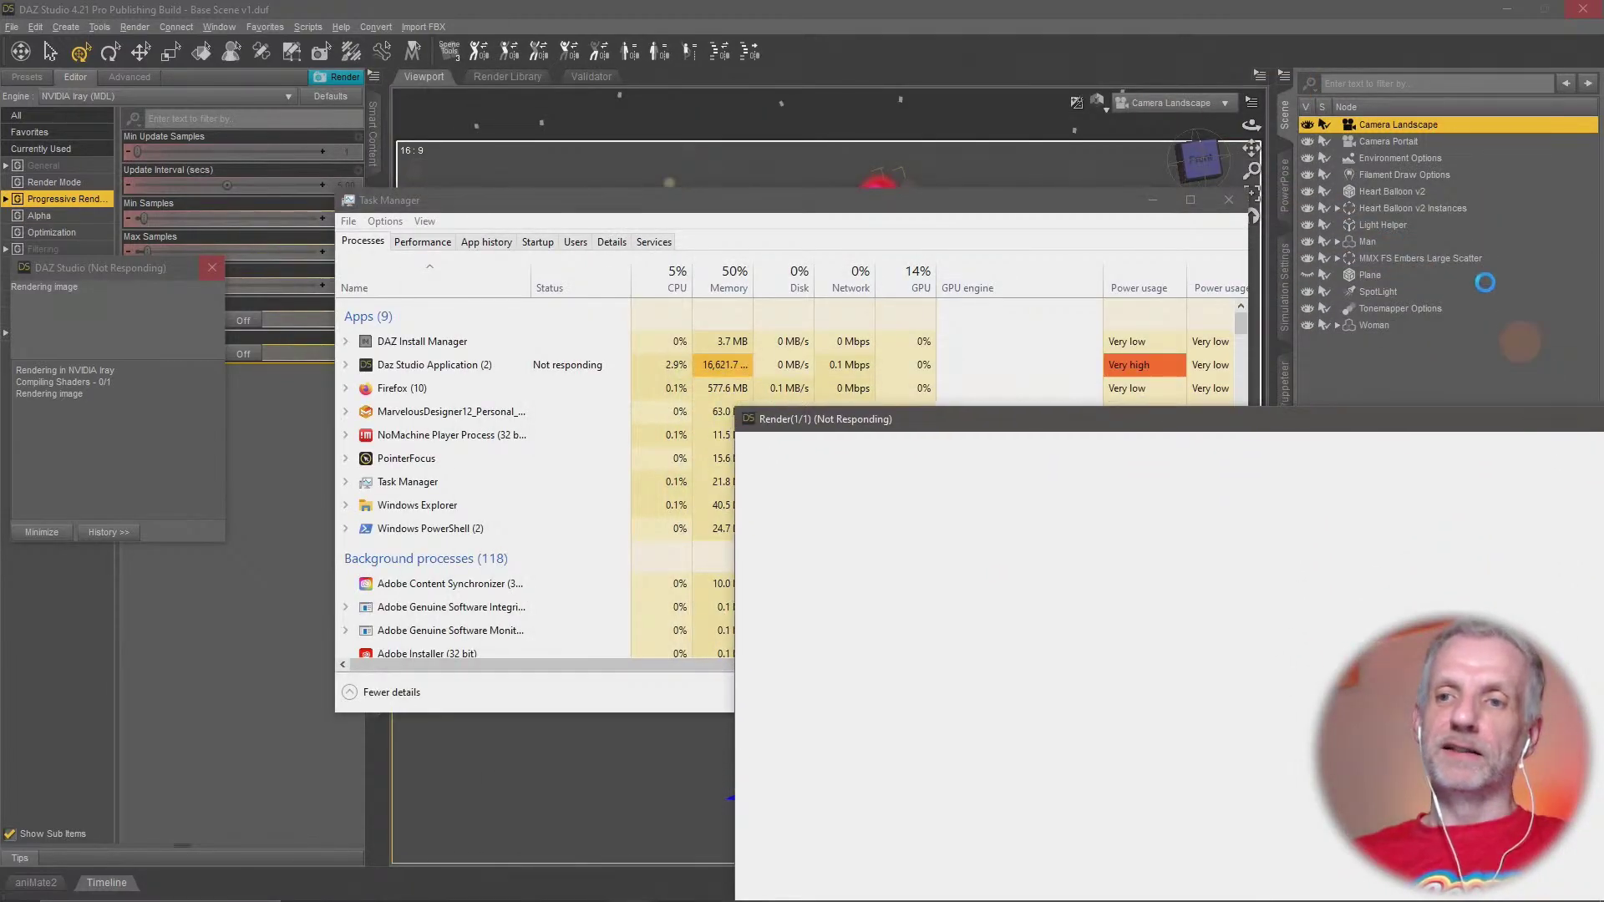
{"action": "left_click", "coordinate": [1231, 208]}
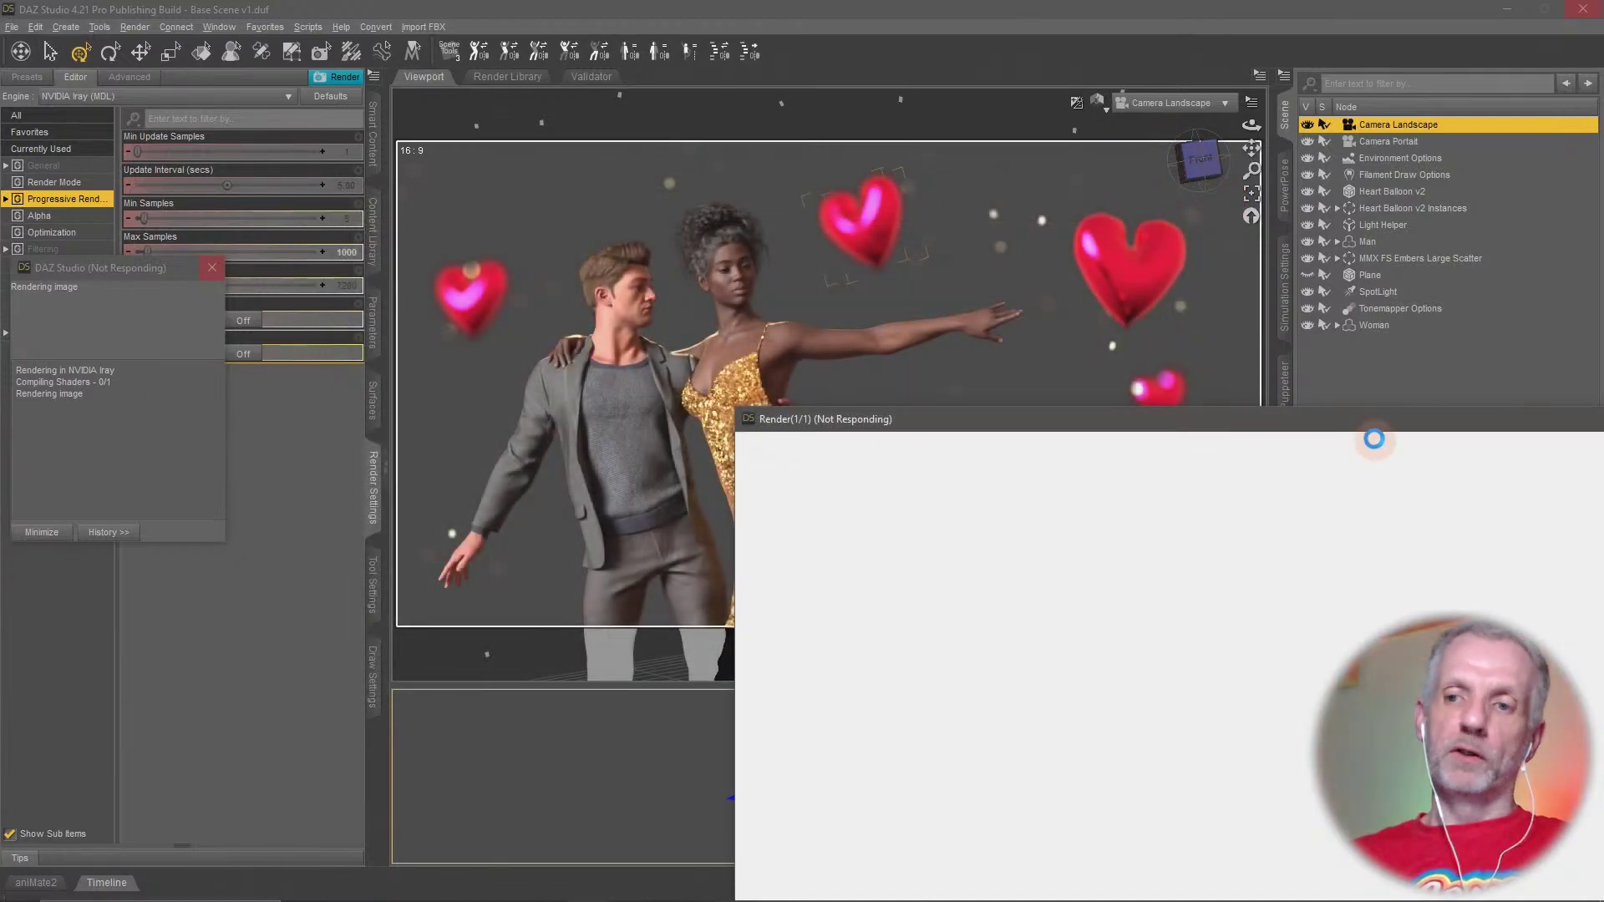
{"action": "left_click_drag", "start_coordinate": [1380, 419], "coordinate": [977, 74]}
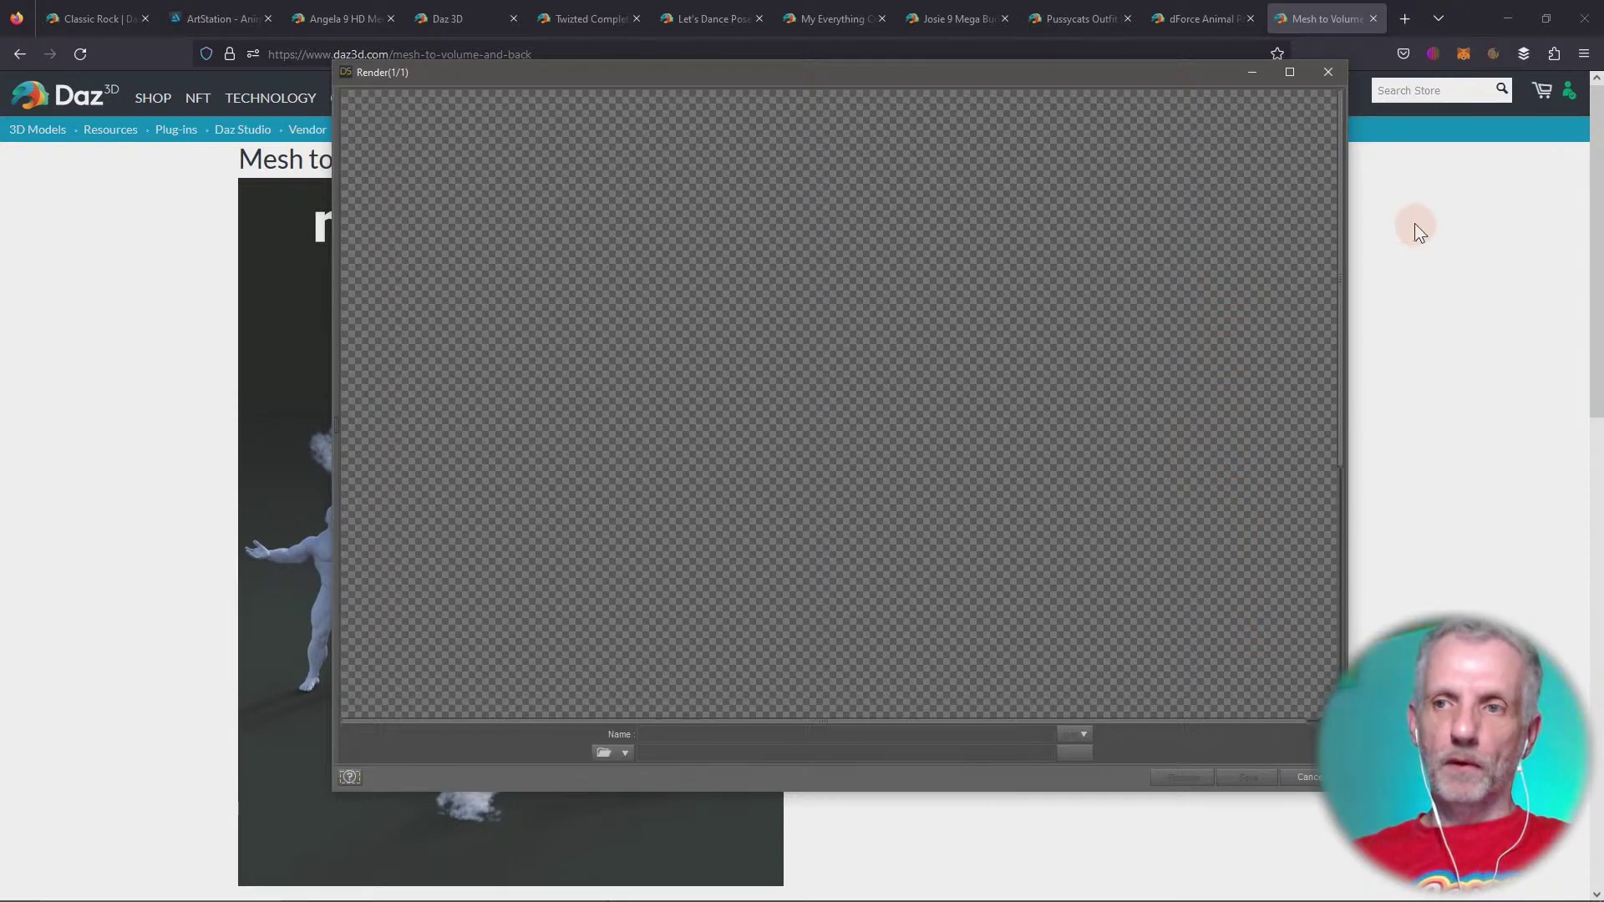
Minimize the browser, enlarge the render window and abandon the running render
{"action": "left_click", "coordinate": [1508, 19]}
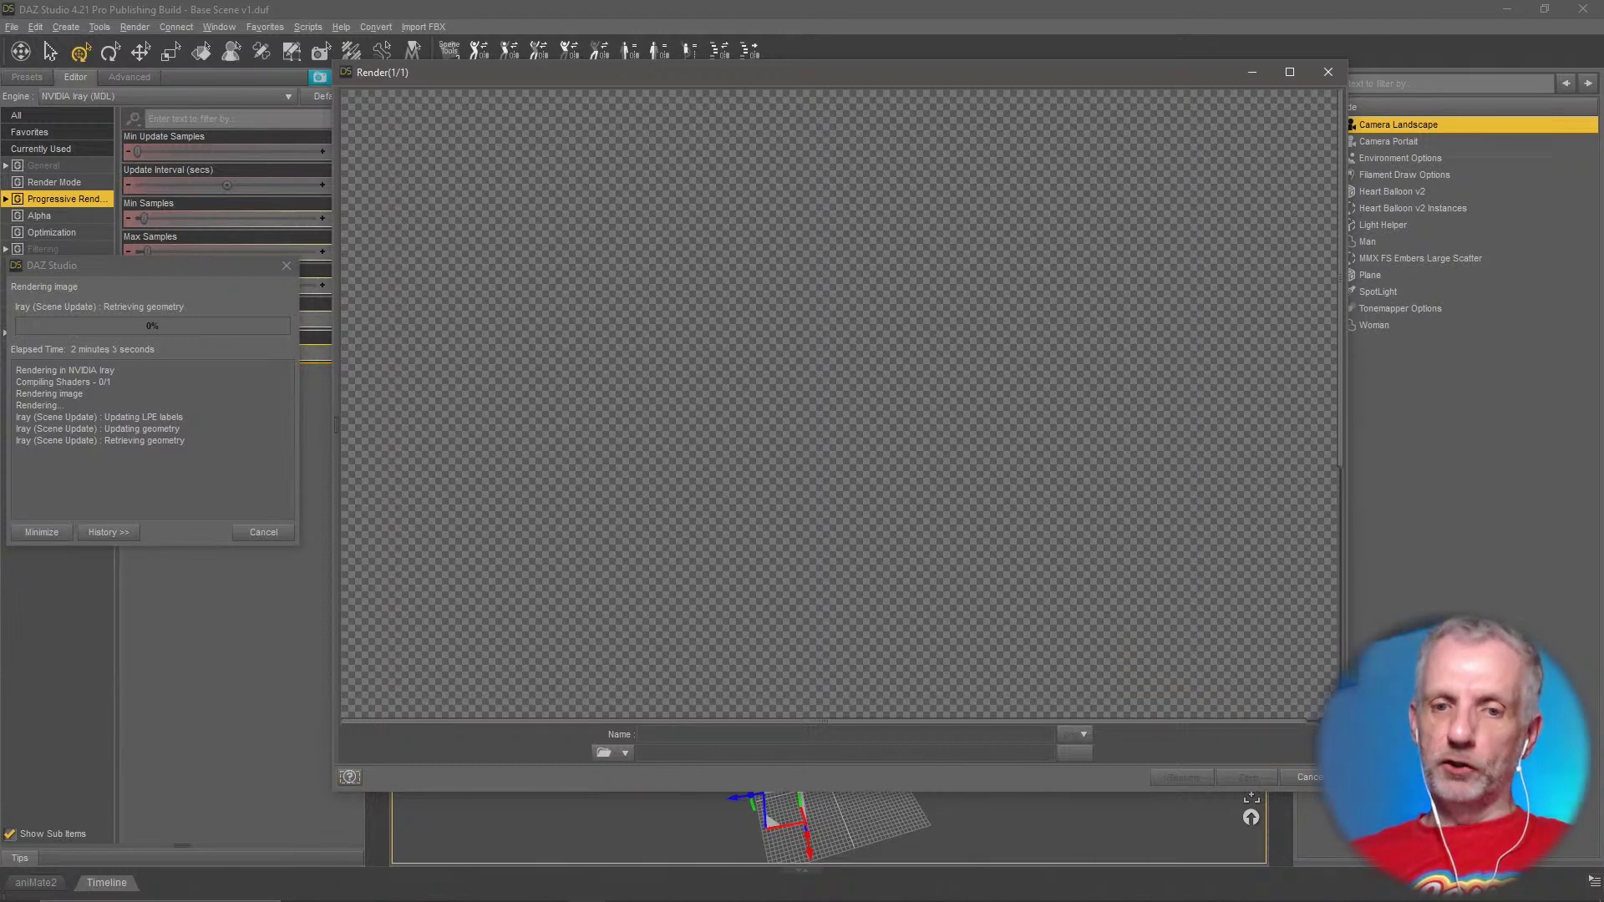
{"action": "left_click_drag", "start_coordinate": [1346, 791], "coordinate": [1527, 840]}
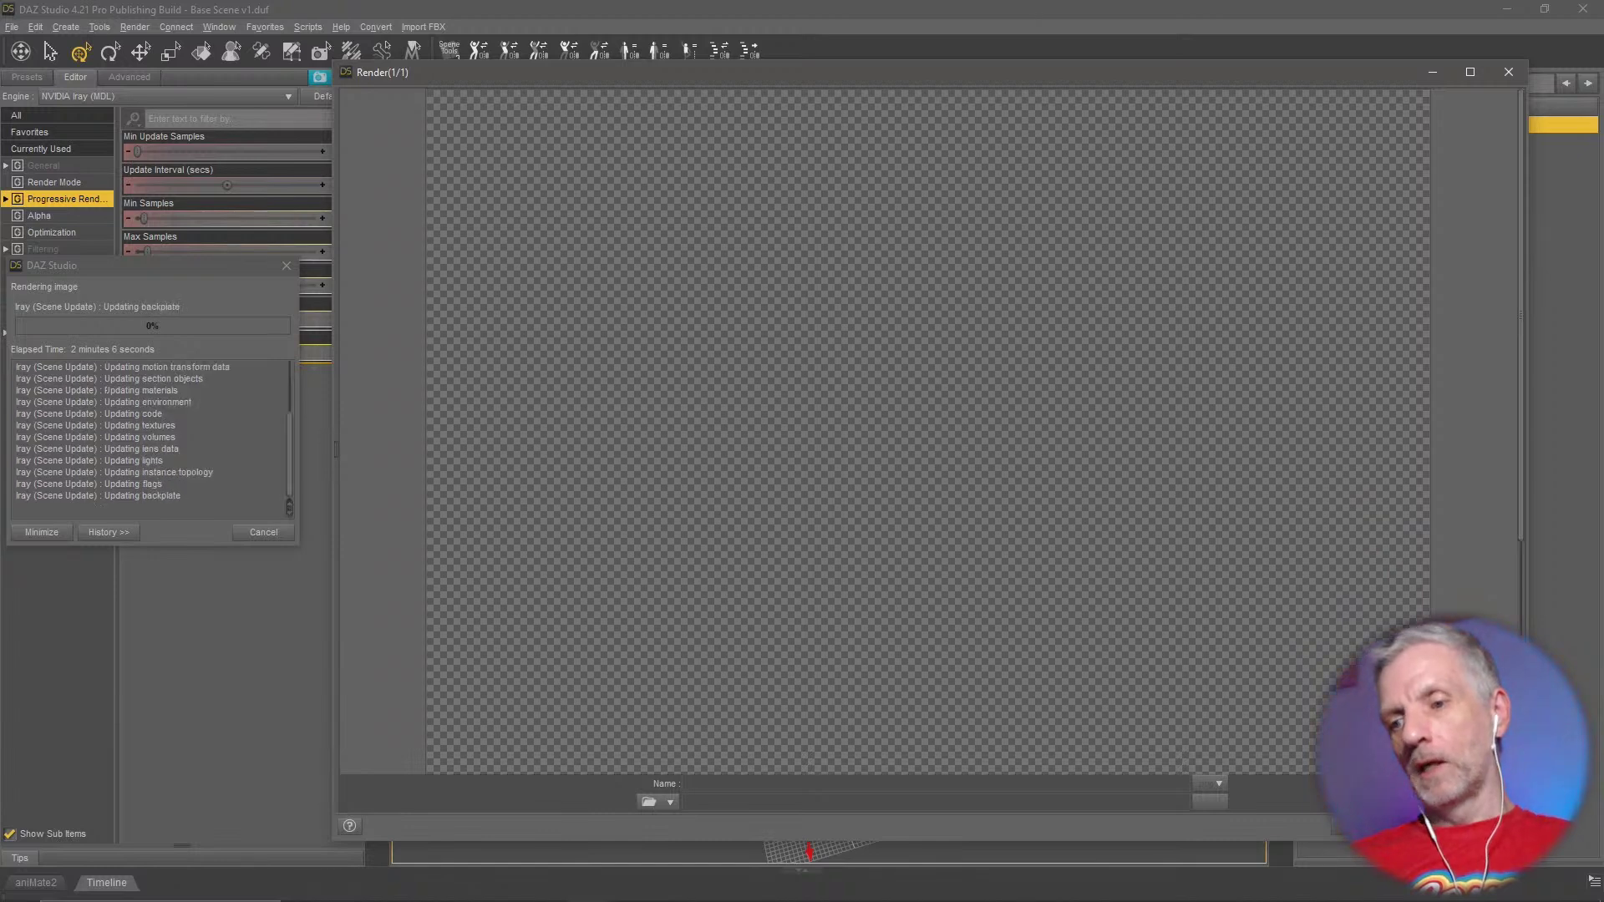
{"action": "left_click", "coordinate": [886, 487]}
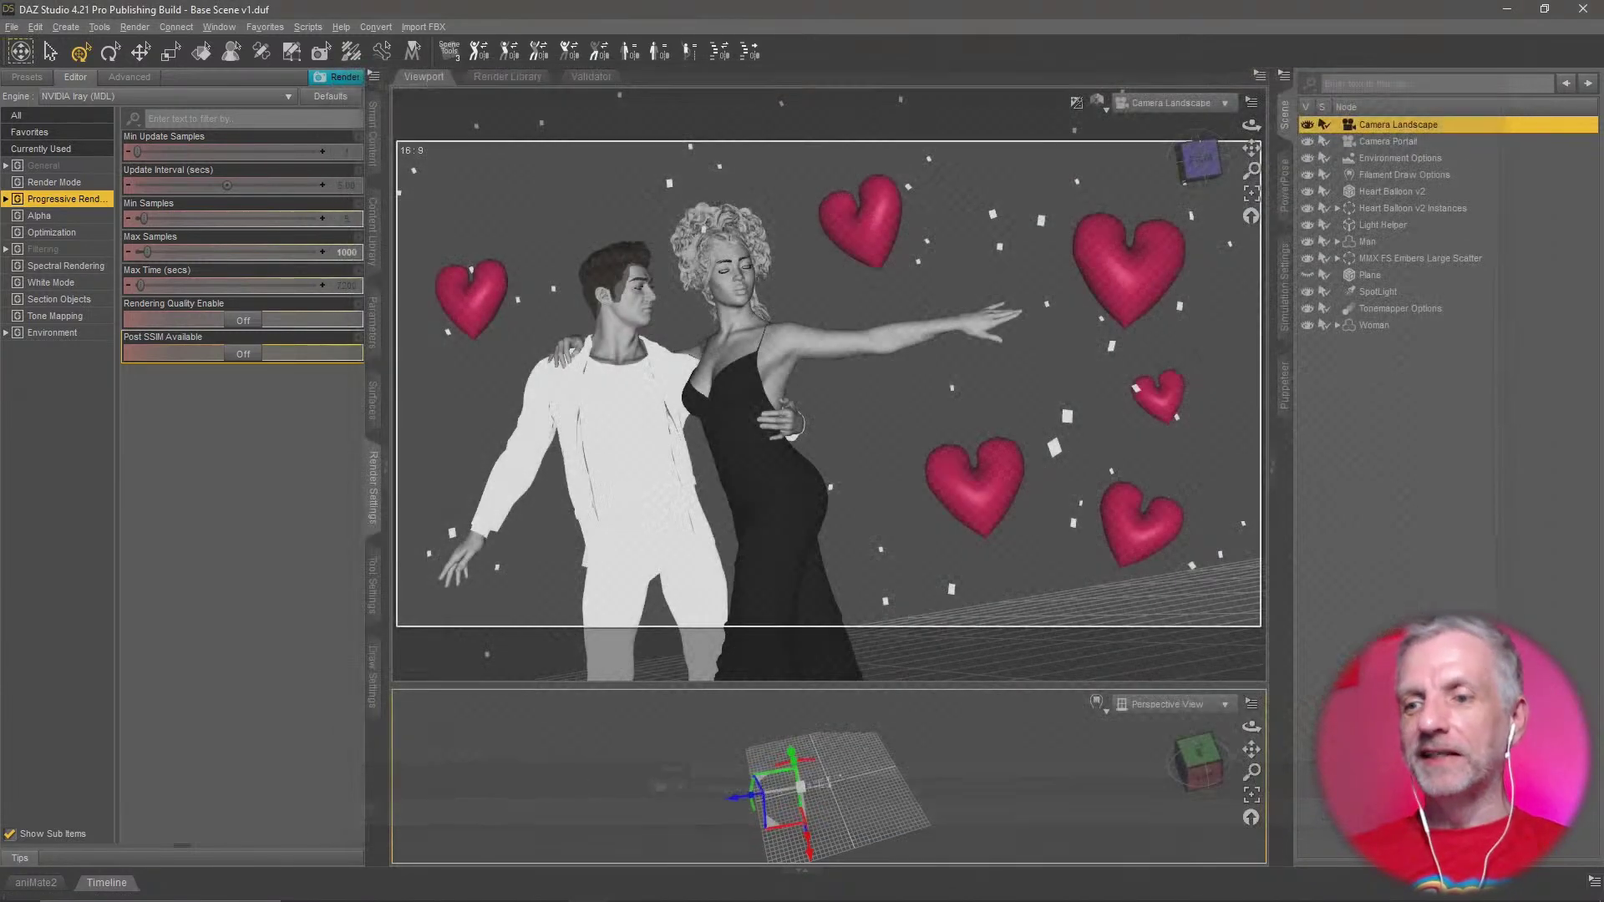
{"action": "left_click", "coordinate": [1077, 218]}
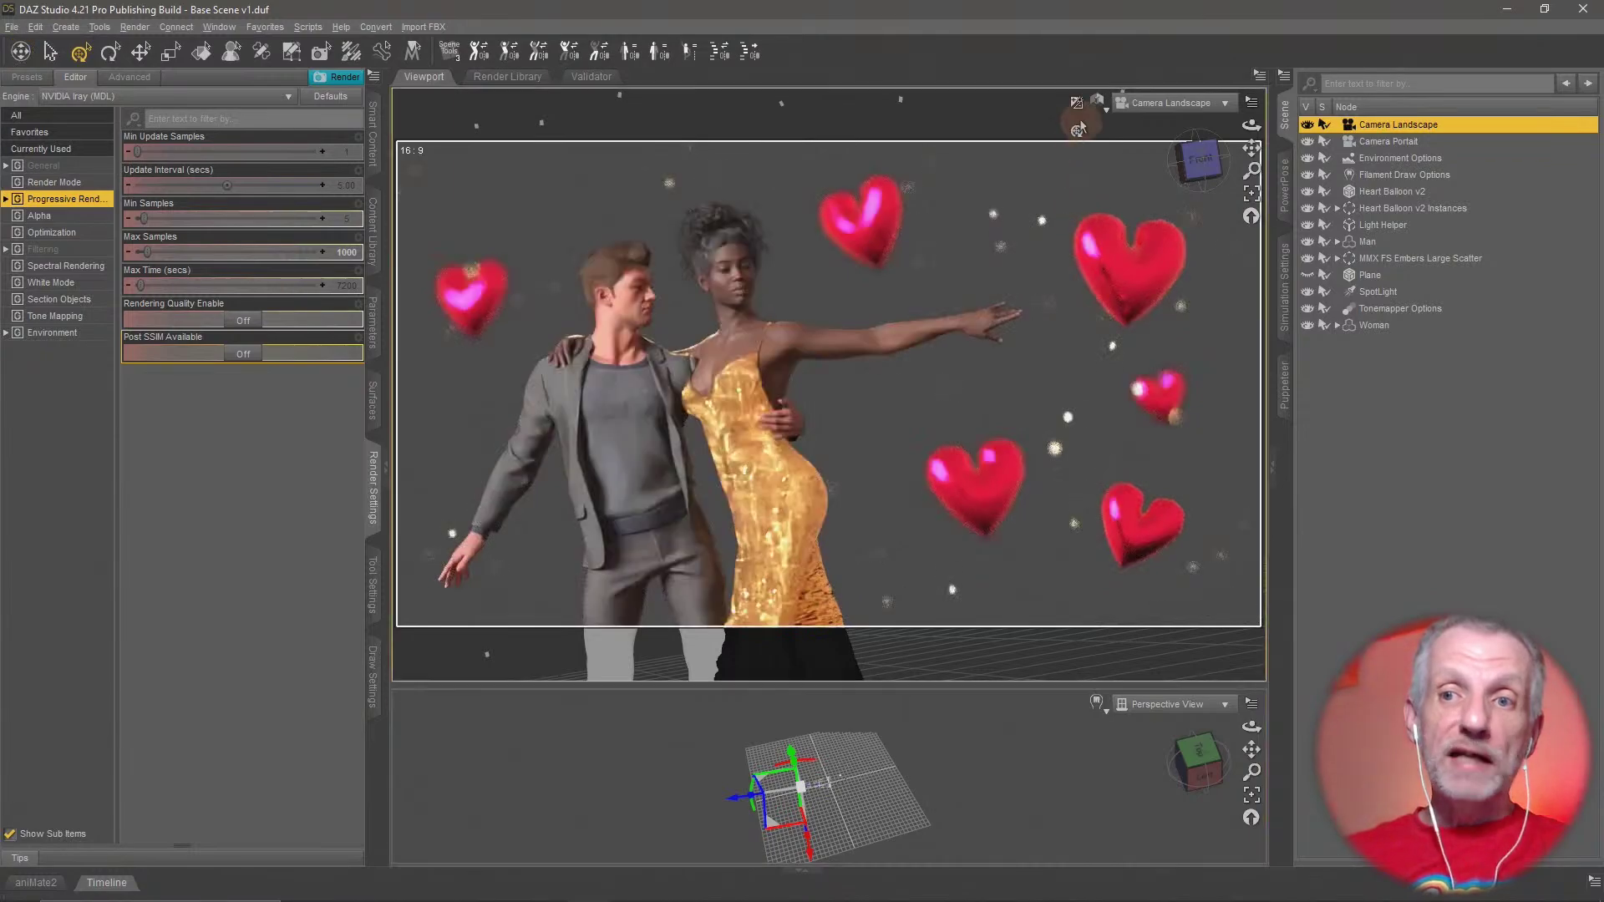
Switch the Camera Landscape viewport away from the Iray preview draw style and start a new render
{"action": "left_click", "coordinate": [1098, 104]}
{"action": "left_click", "coordinate": [1113, 296]}
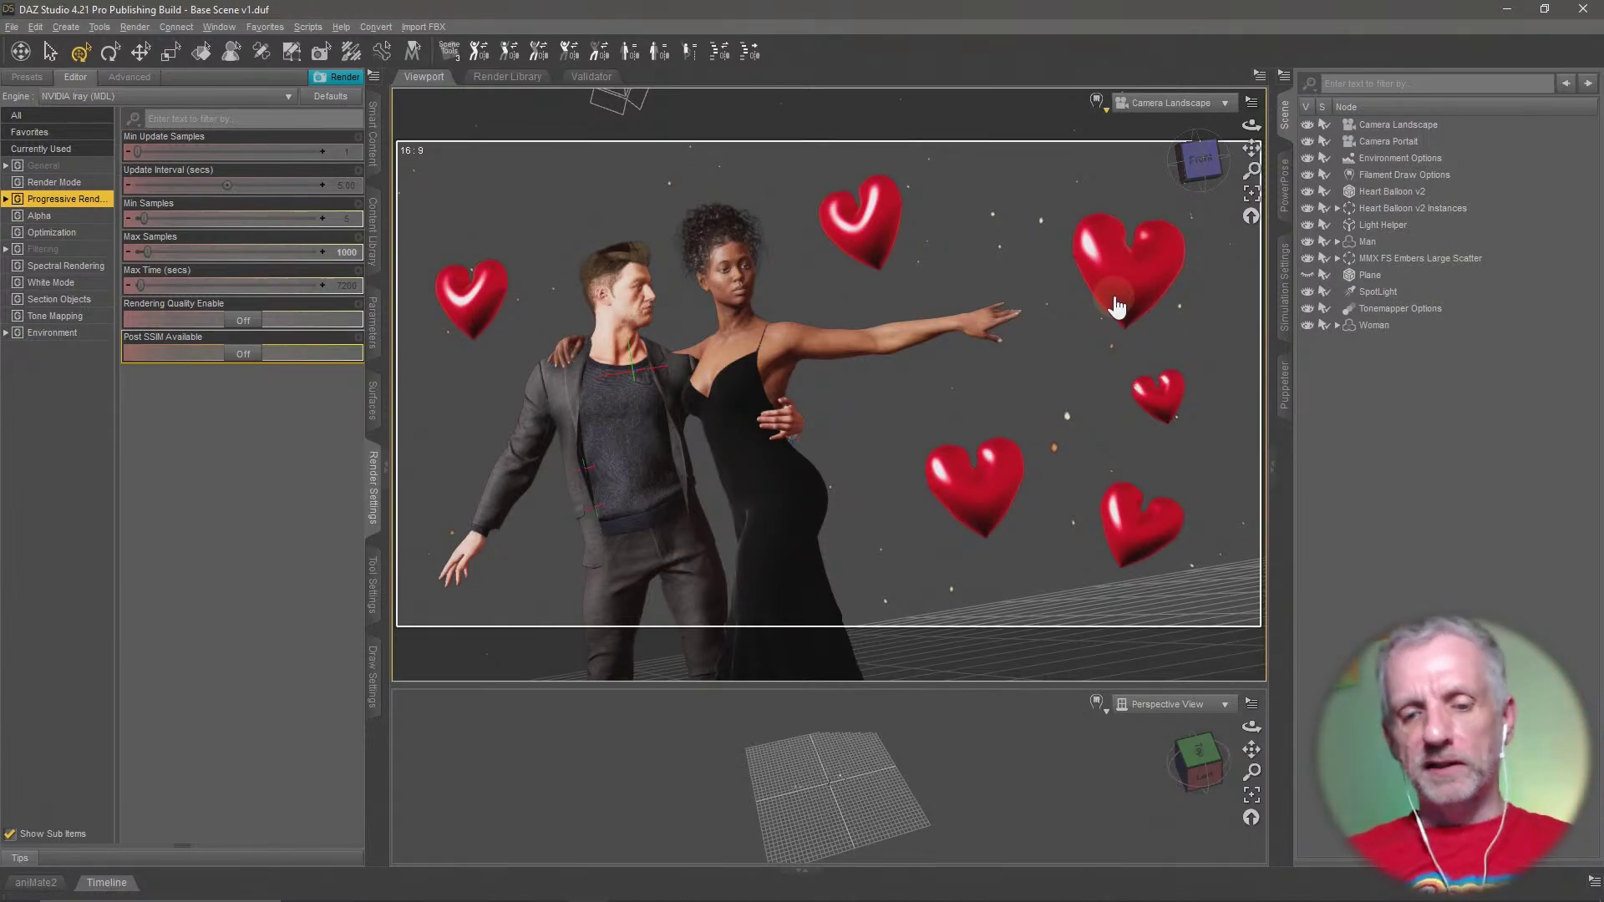
{"action": "key", "text": "ctrl+r"}
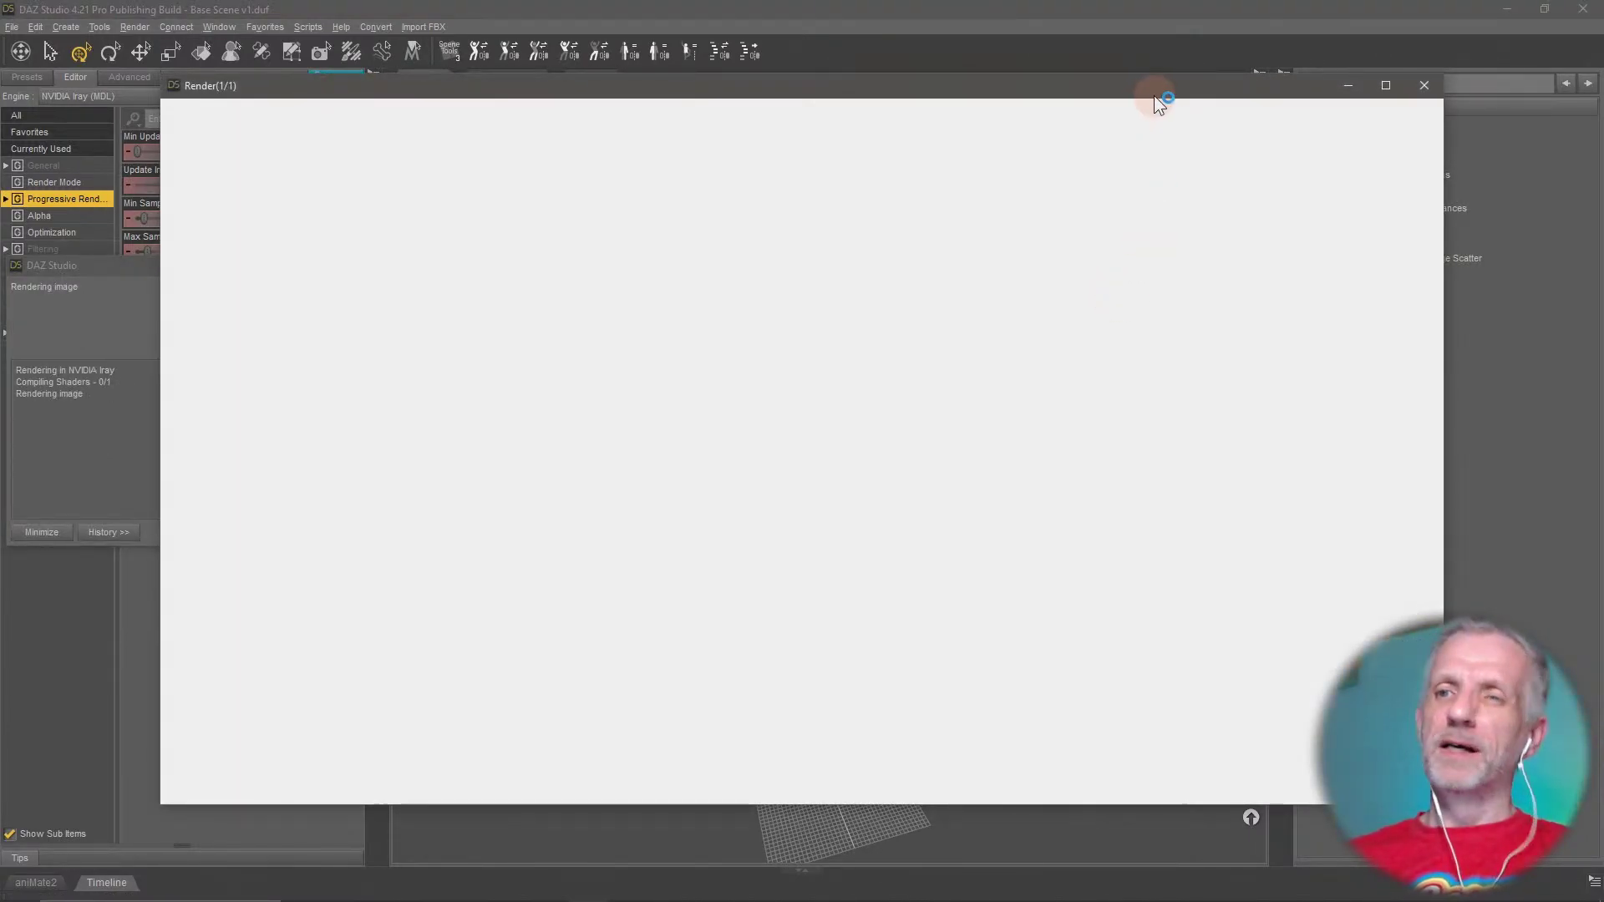
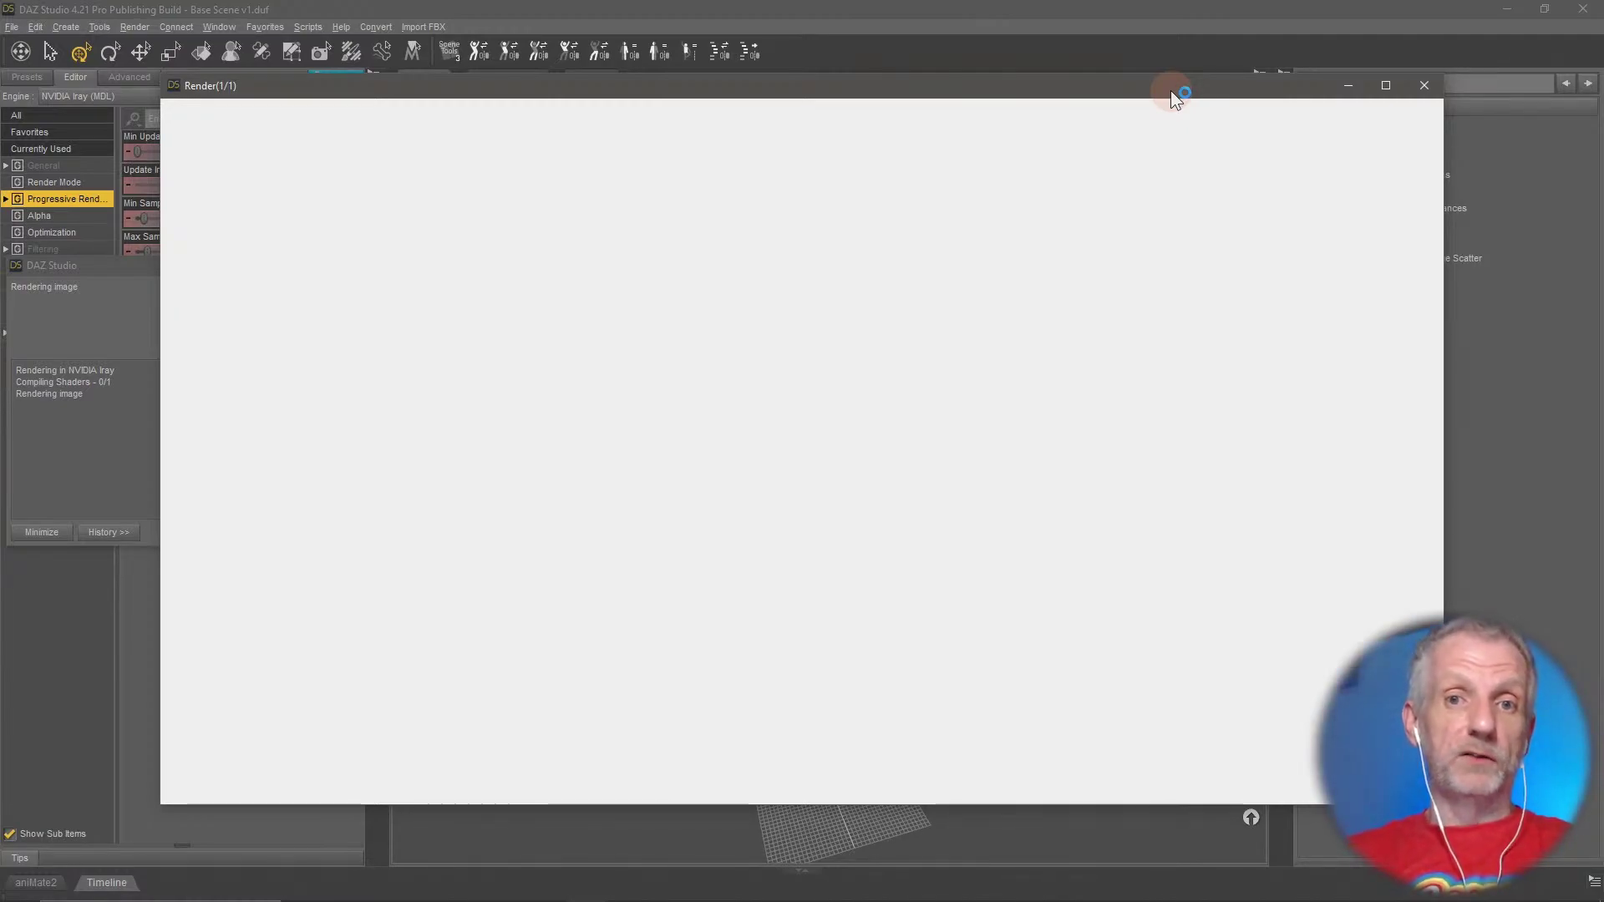
Switch to Marvelous Designer and close it while the render is preparing
{"action": "key", "text": "alt+Tab"}
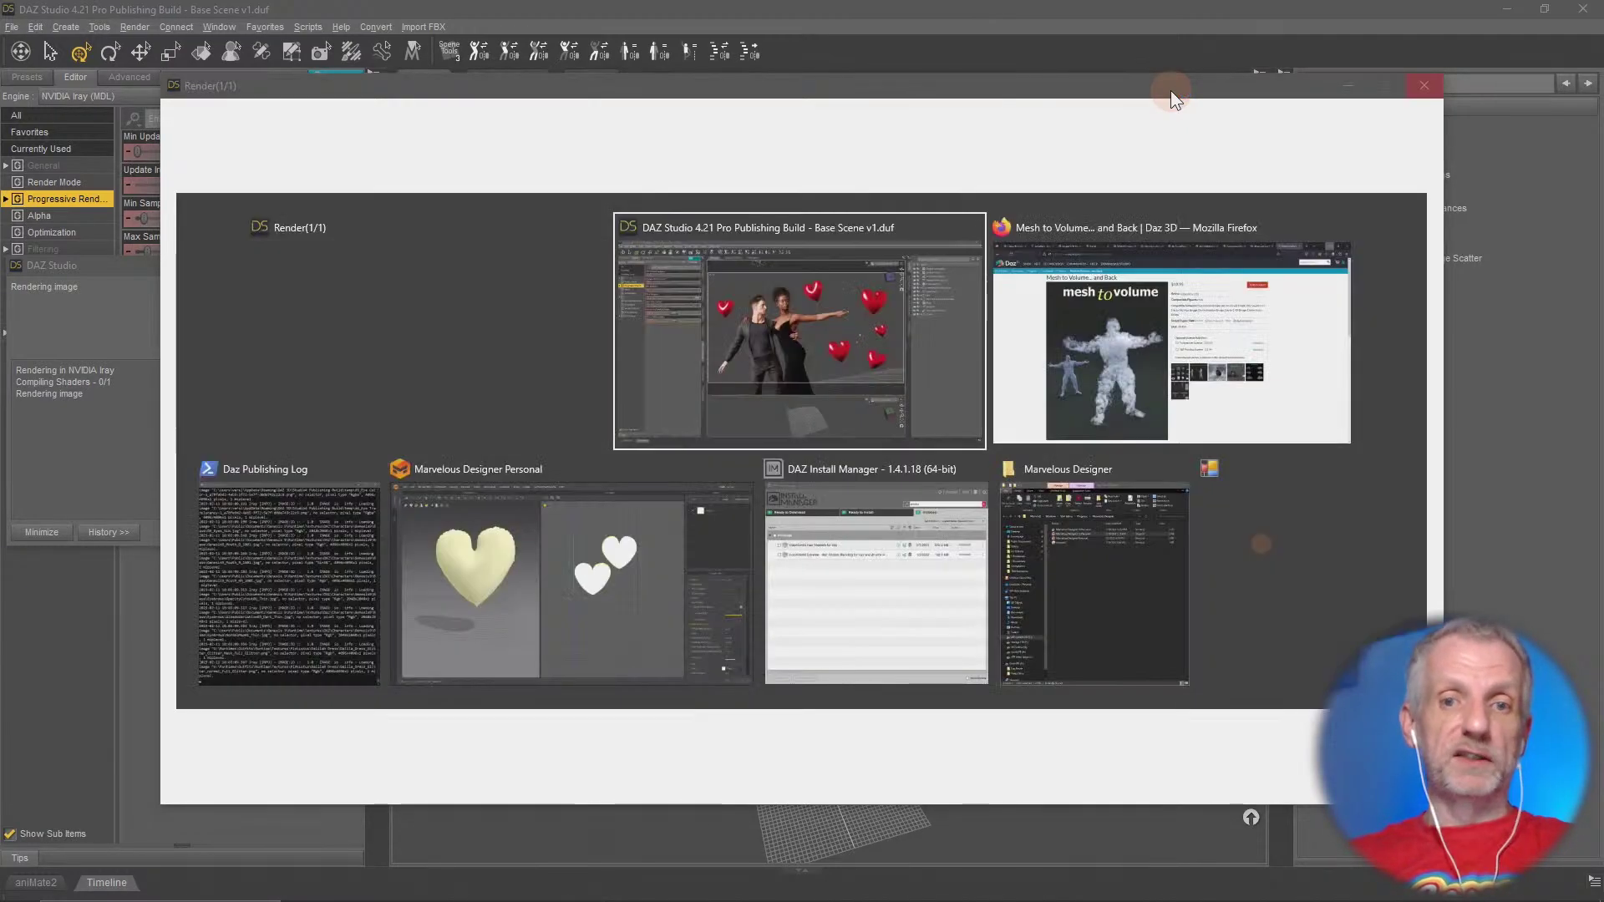
{"action": "left_click", "coordinate": [571, 546]}
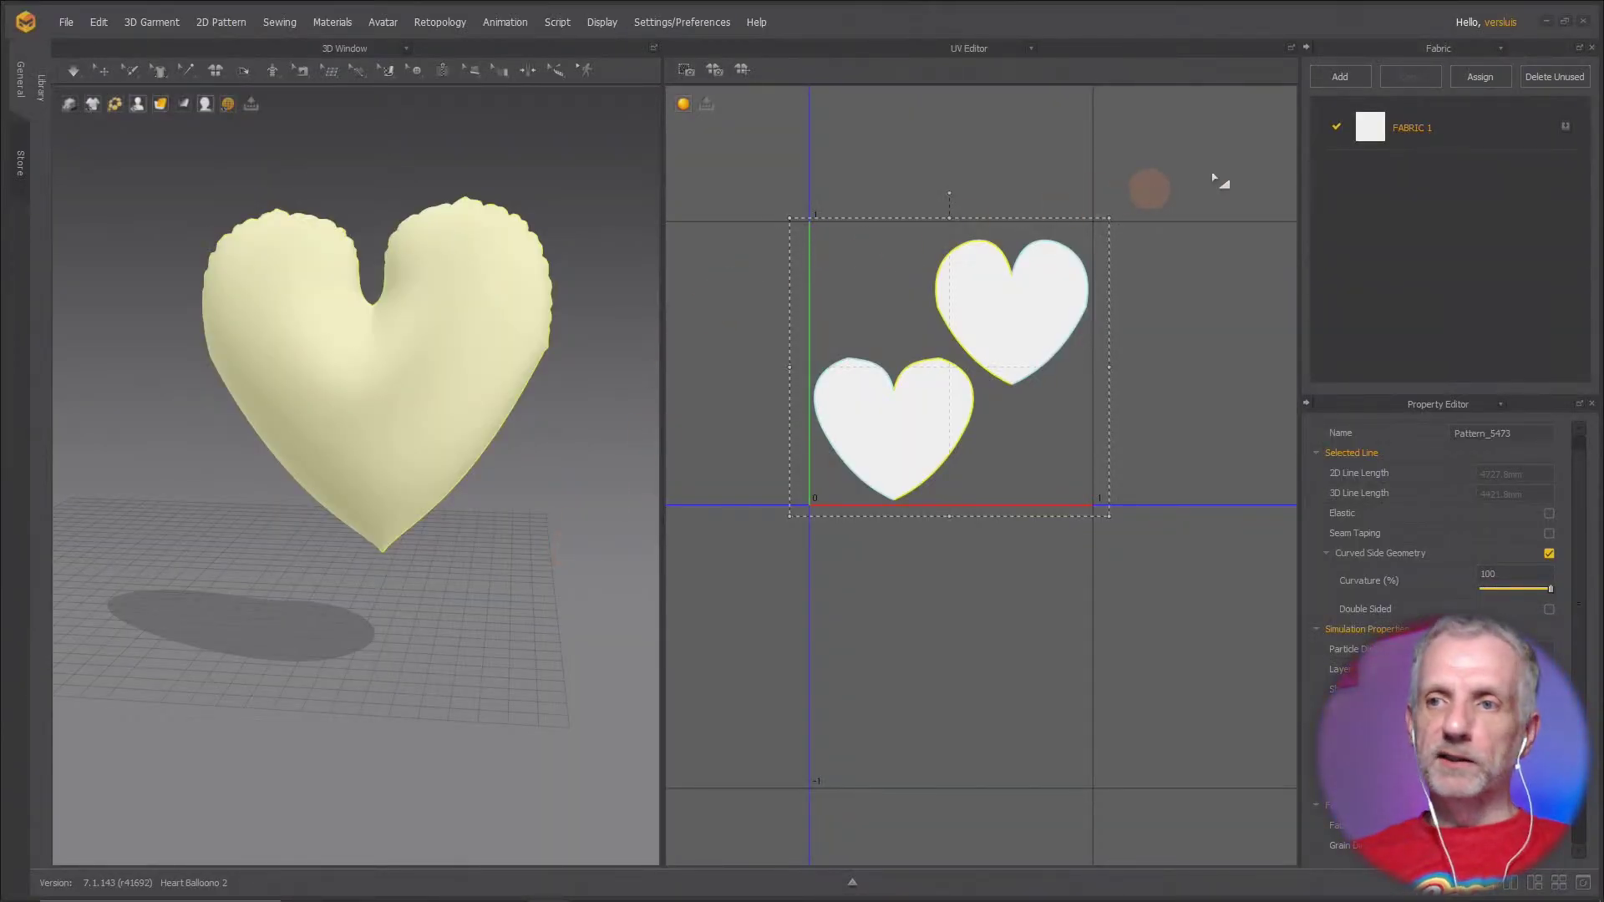
{"action": "left_click", "coordinate": [1582, 23]}
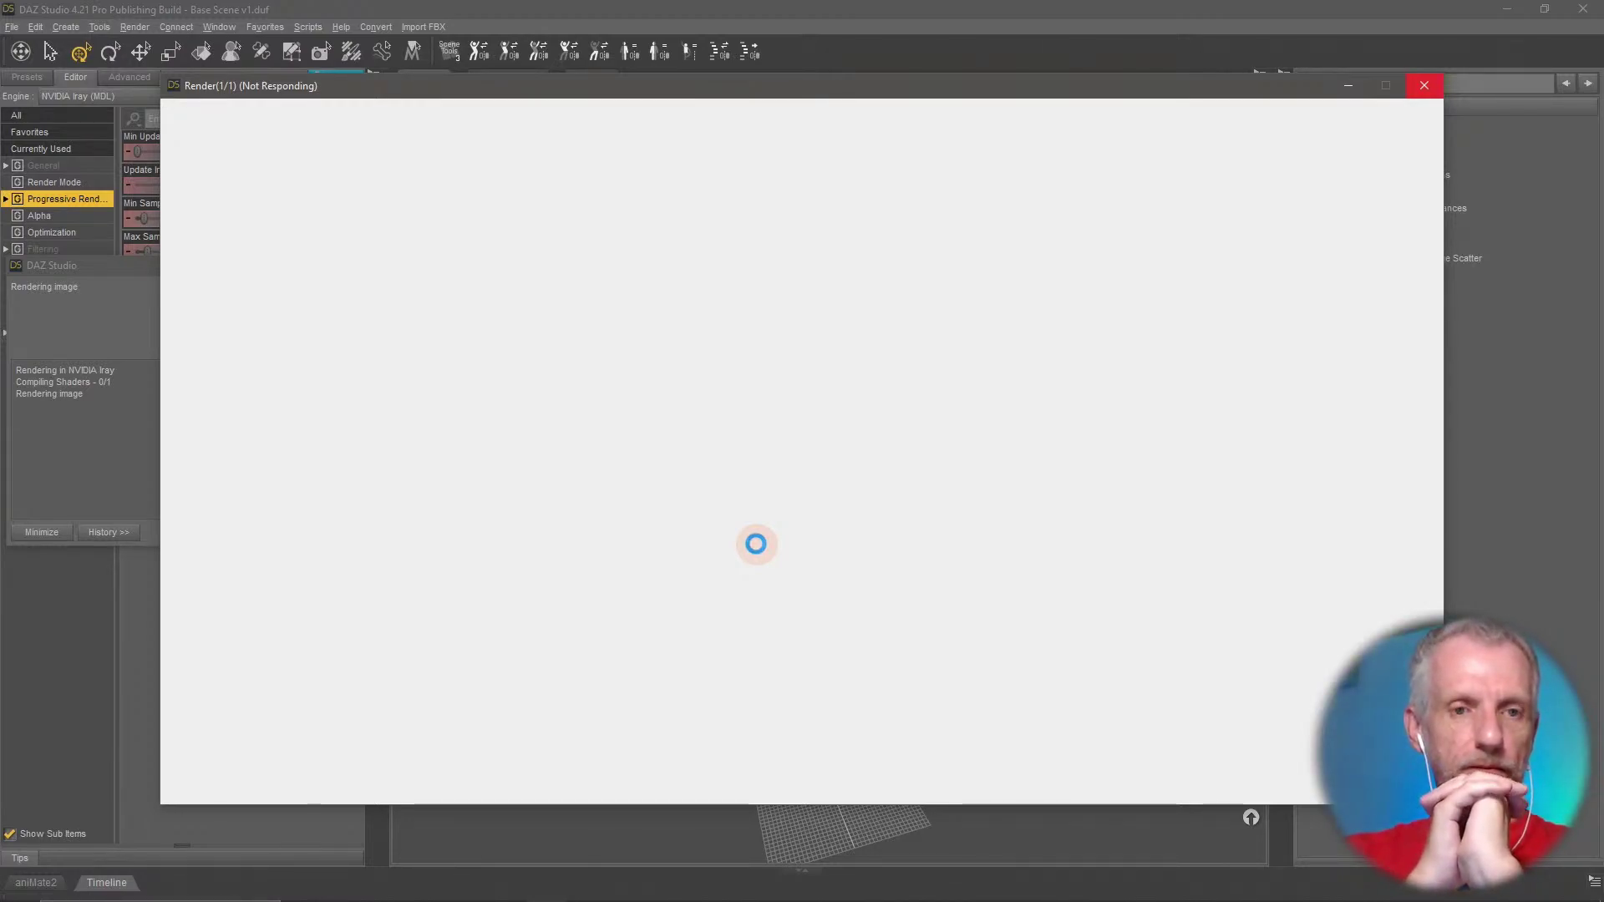
Switch to the browser and open youtube.com in a new tab while the render is running
{"action": "key", "text": "alt+Tab"}
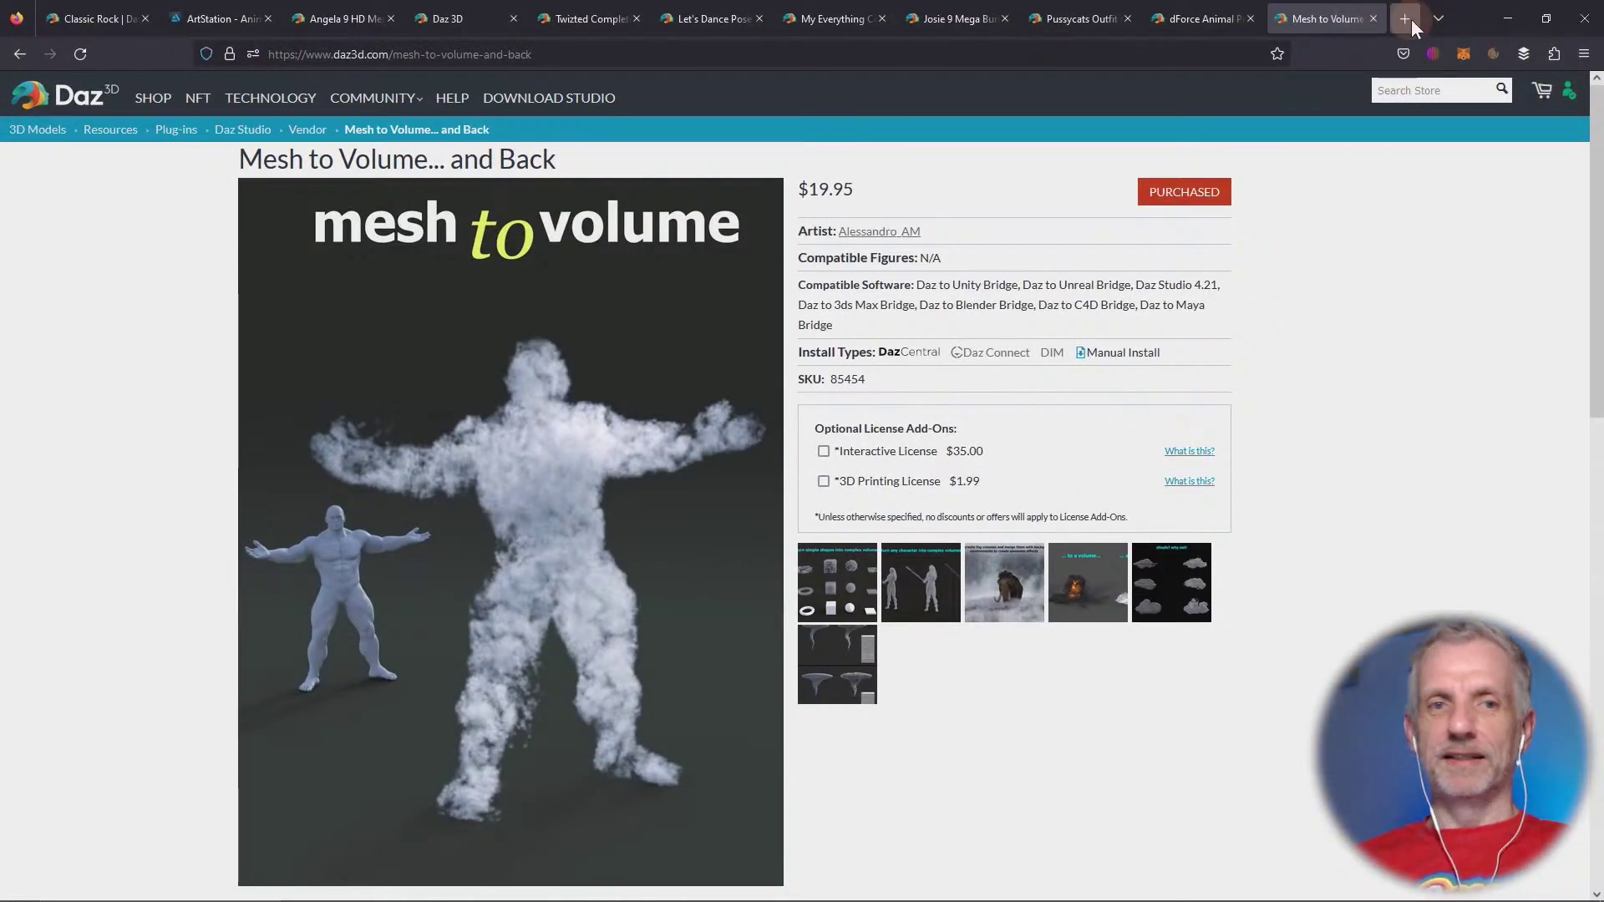
{"action": "left_click", "coordinate": [1411, 18]}
{"action": "type", "text": "youtube.com/"}
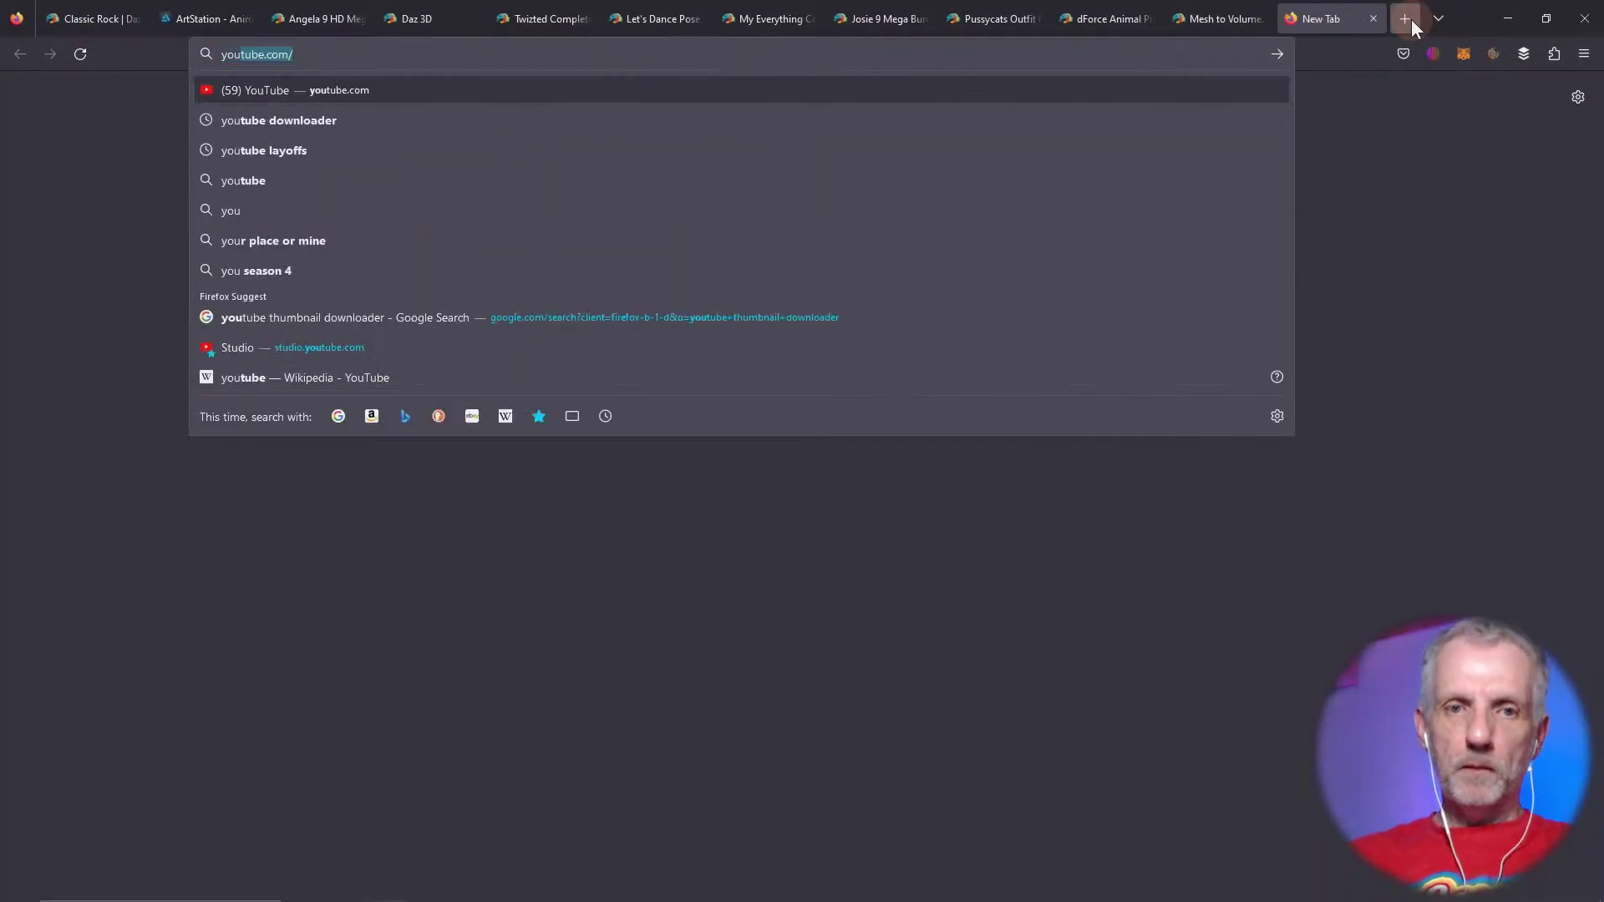
{"action": "key", "text": "Right"}
{"action": "key", "text": "Return"}
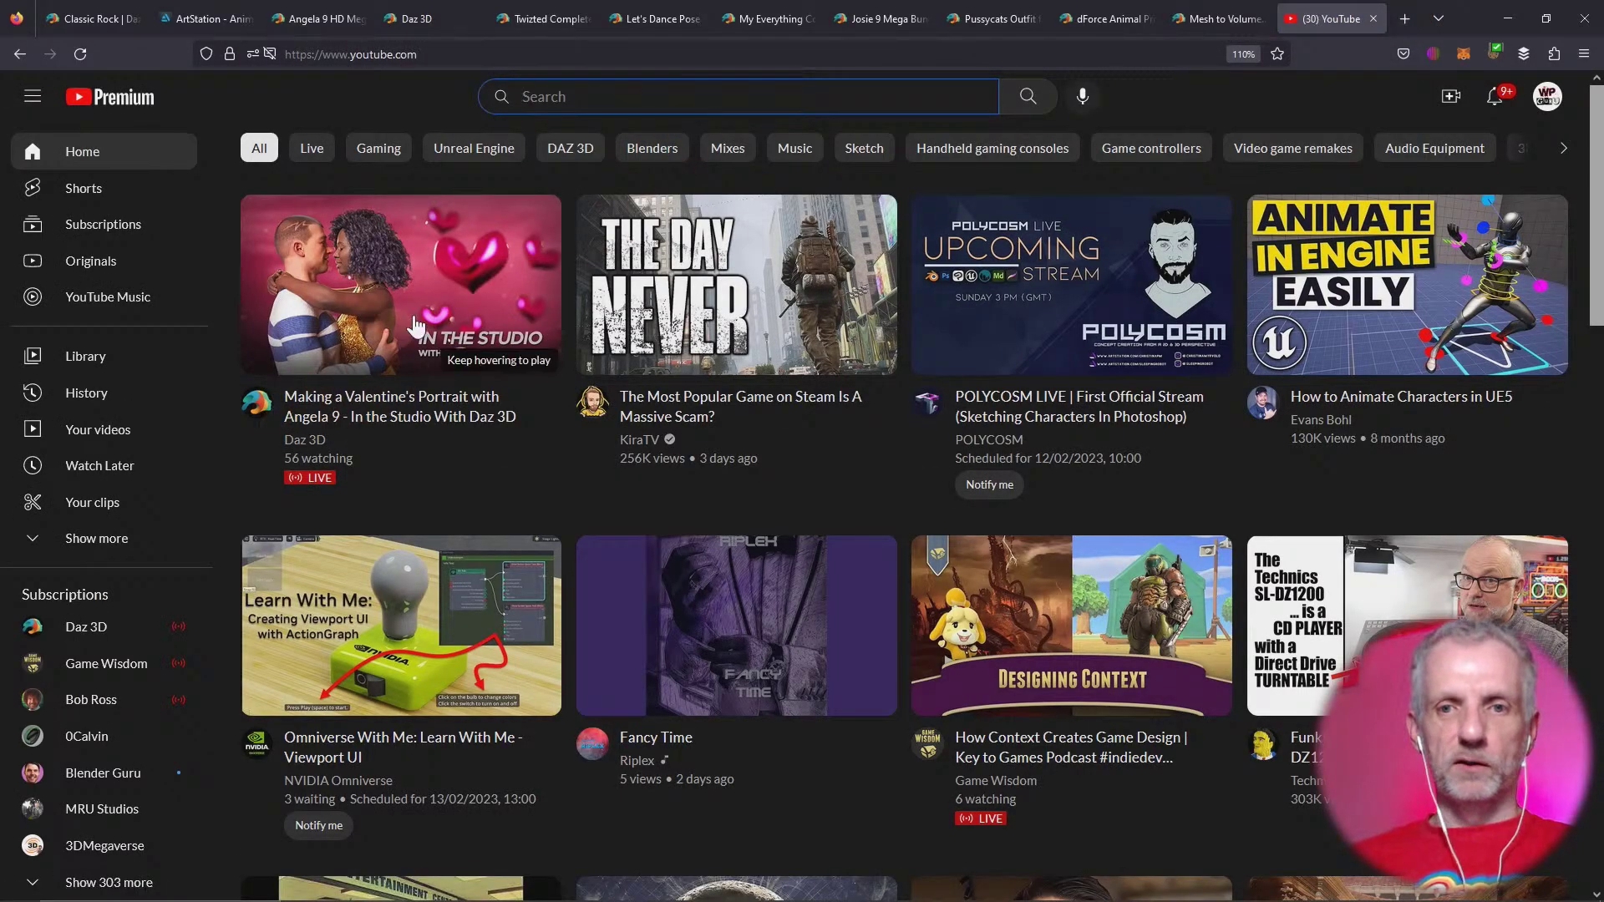
Search YouTube for "3d megaverse" and open the 3DMegaverse channel
{"action": "mouse_move", "coordinate": [460, 320]}
{"action": "left_click", "coordinate": [737, 104]}
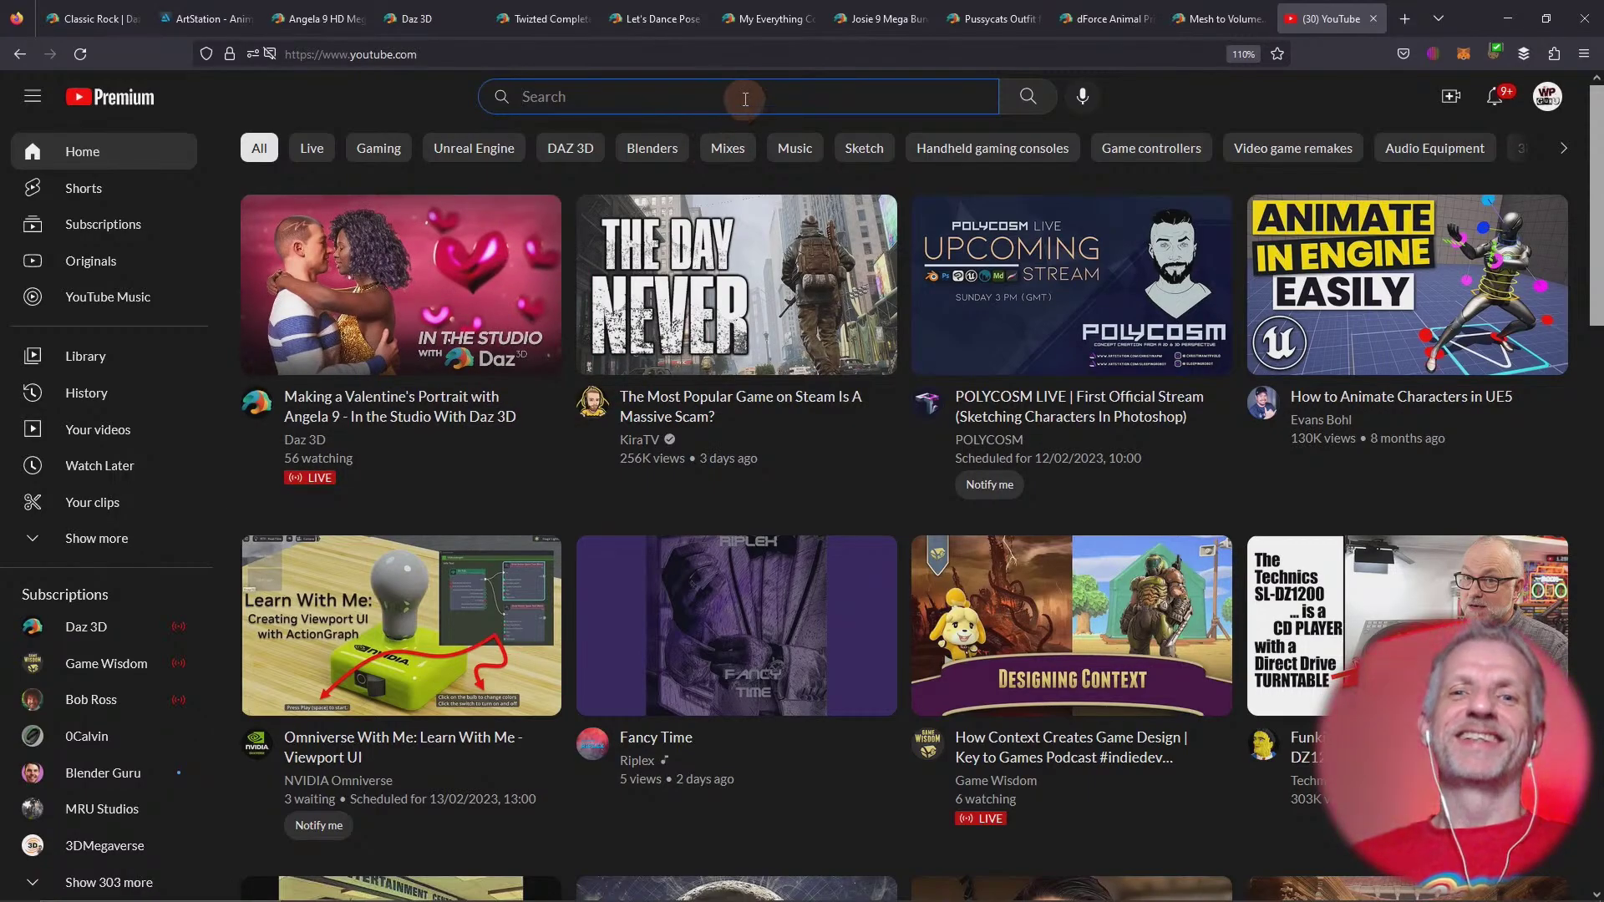
{"action": "type", "text": "3d mega"}
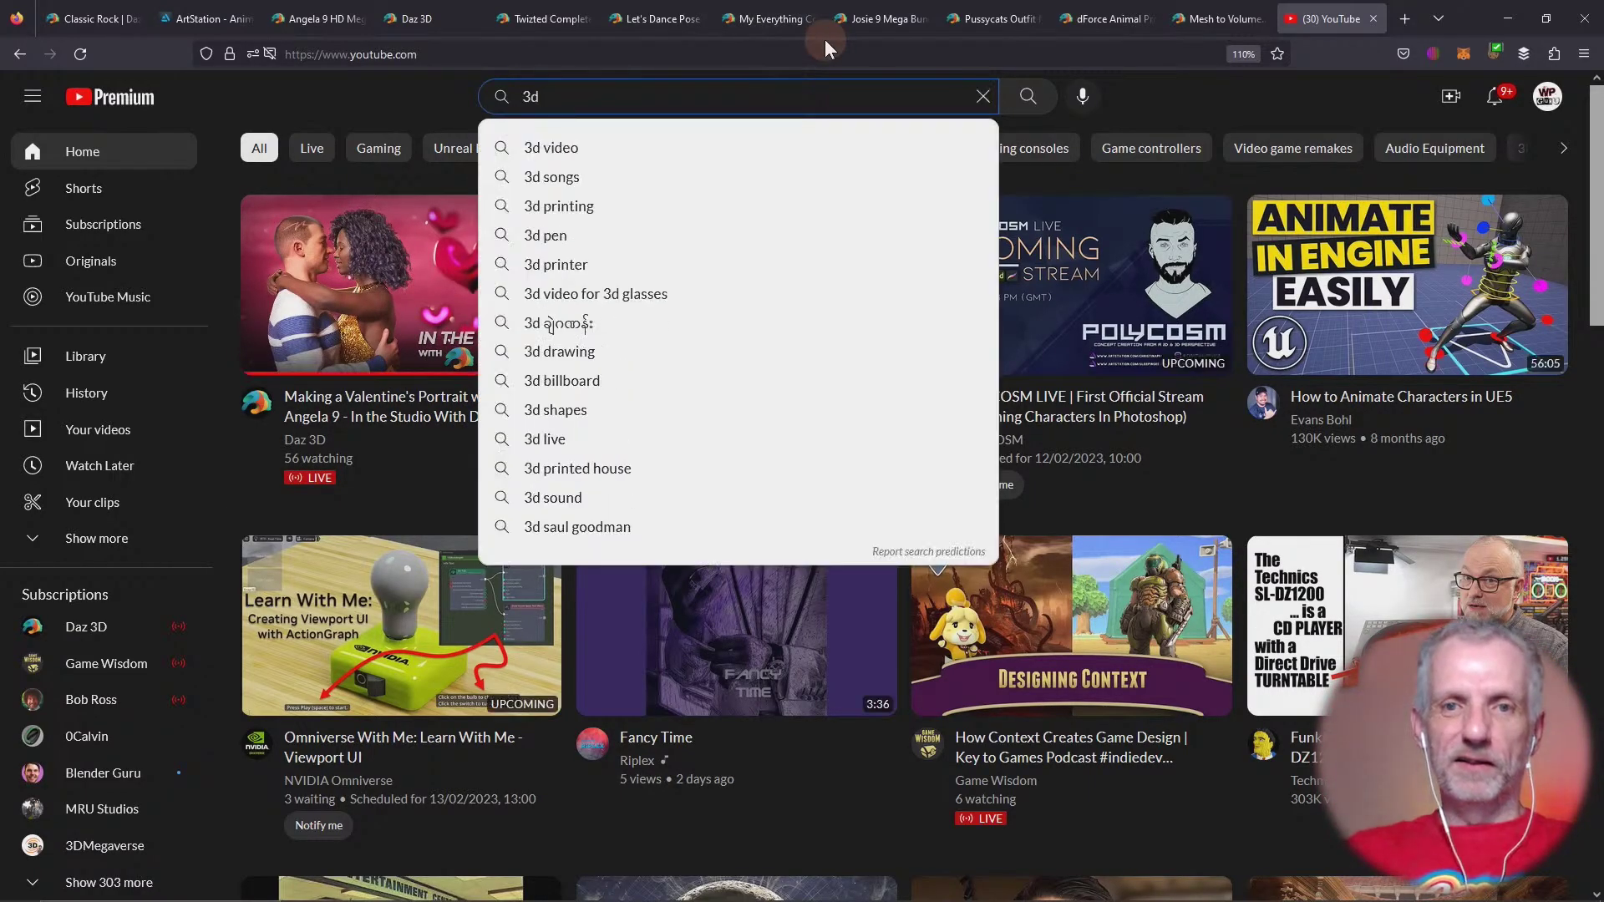
{"action": "type", "text": "verse"}
{"action": "key", "text": "Return"}
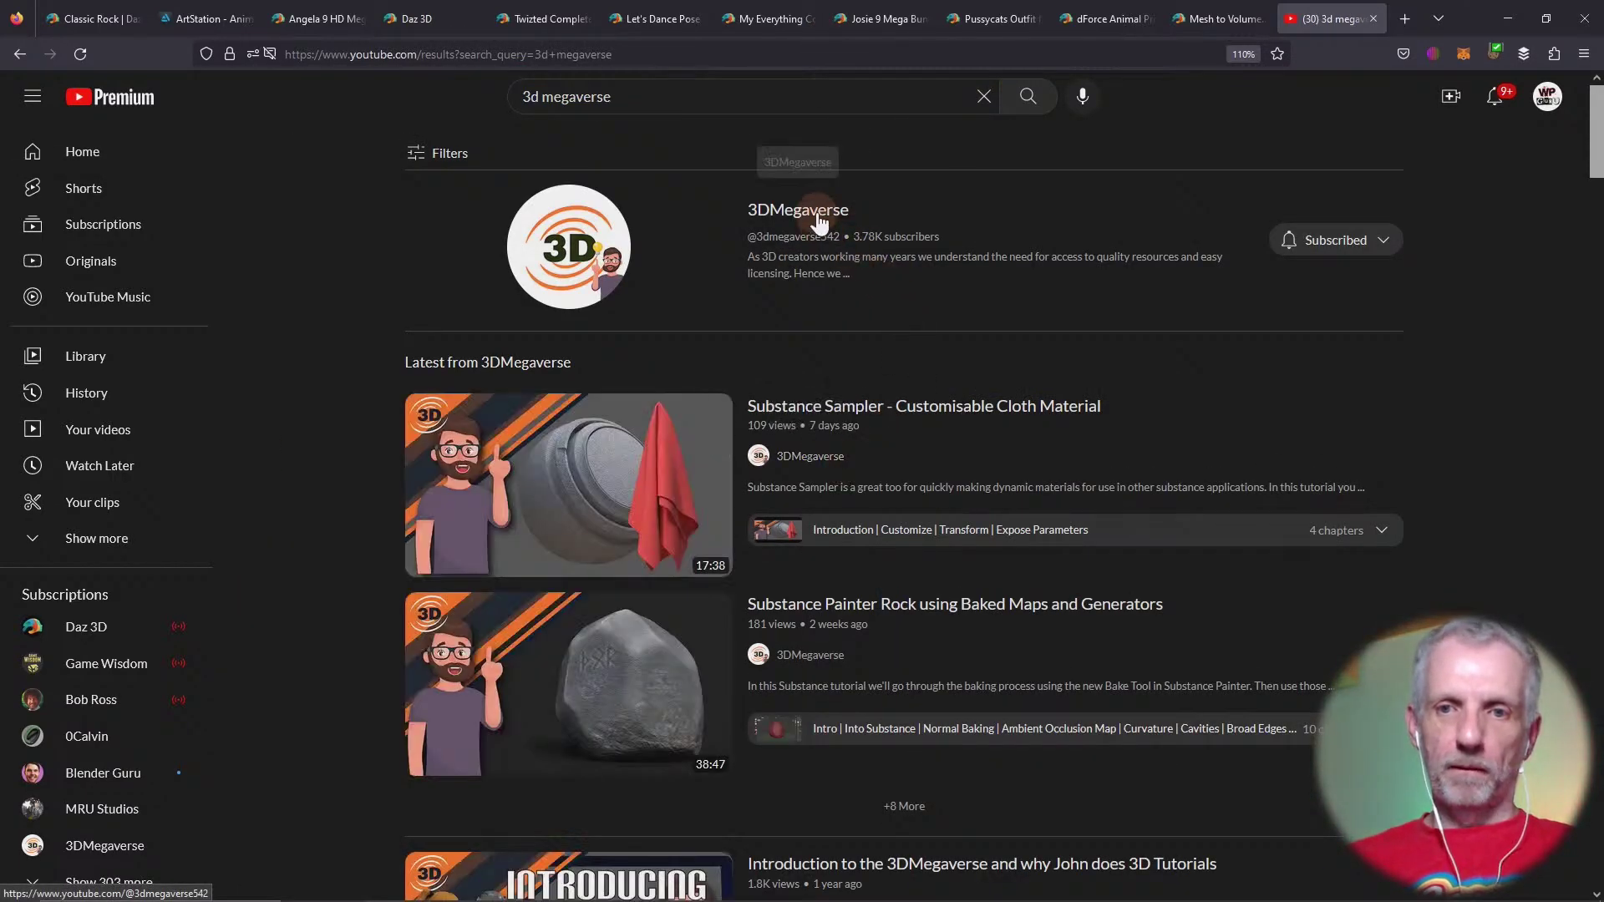
{"action": "left_click", "coordinate": [816, 210]}
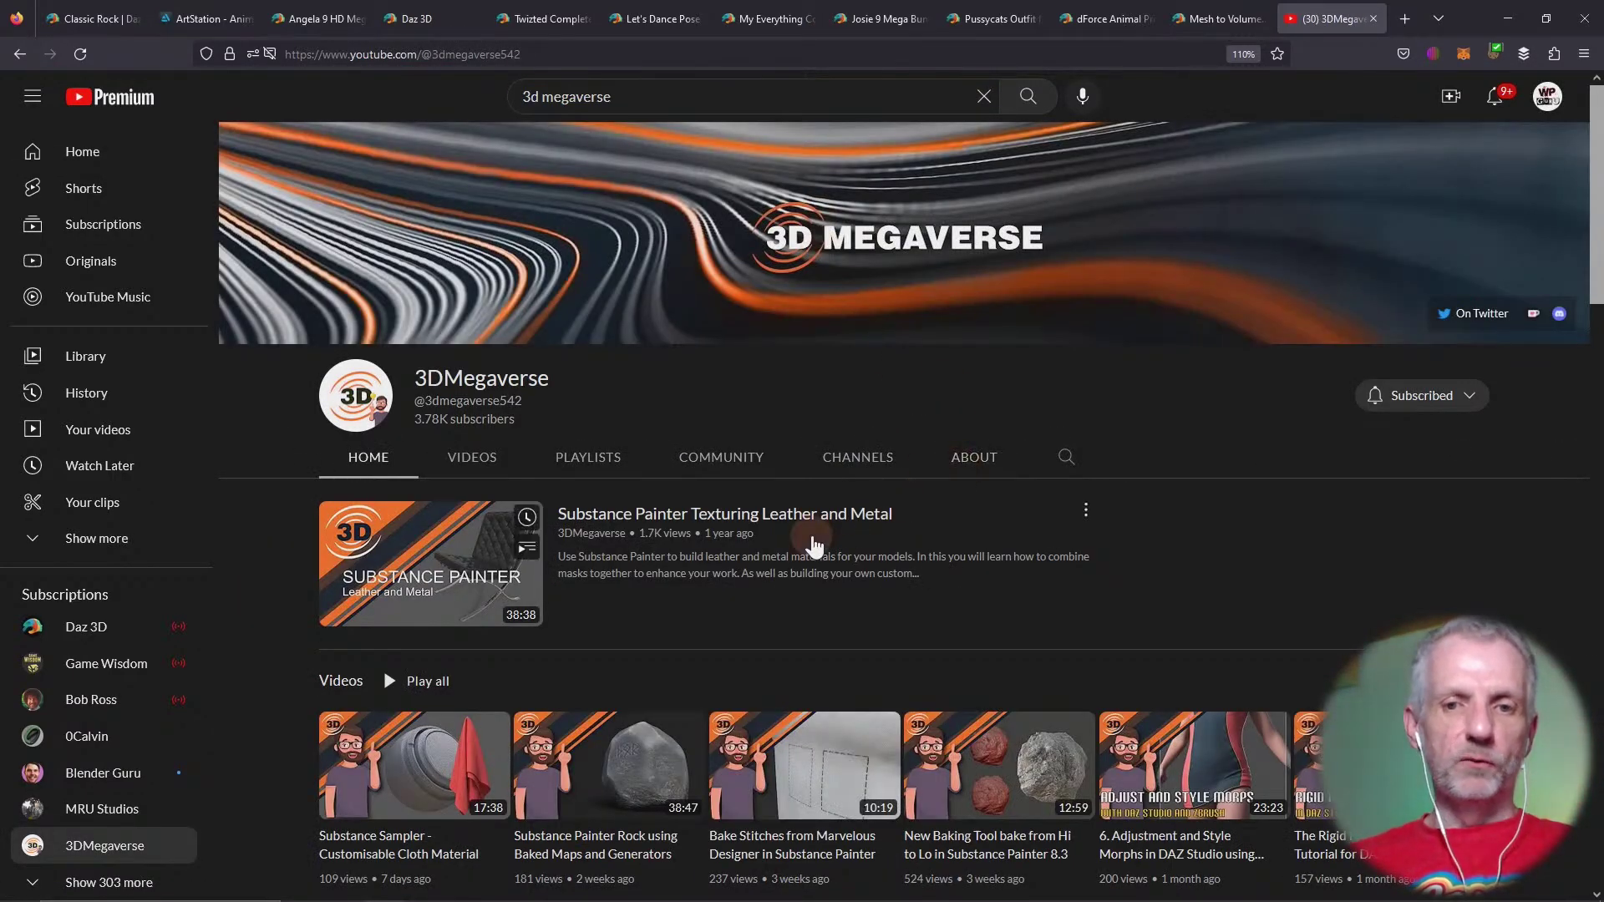
Browse the 3DMegaverse channel's home page, uploaded videos and created playlists
{"action": "scroll", "coordinate": [669, 535], "scroll_direction": "down", "scroll_amount": 5}
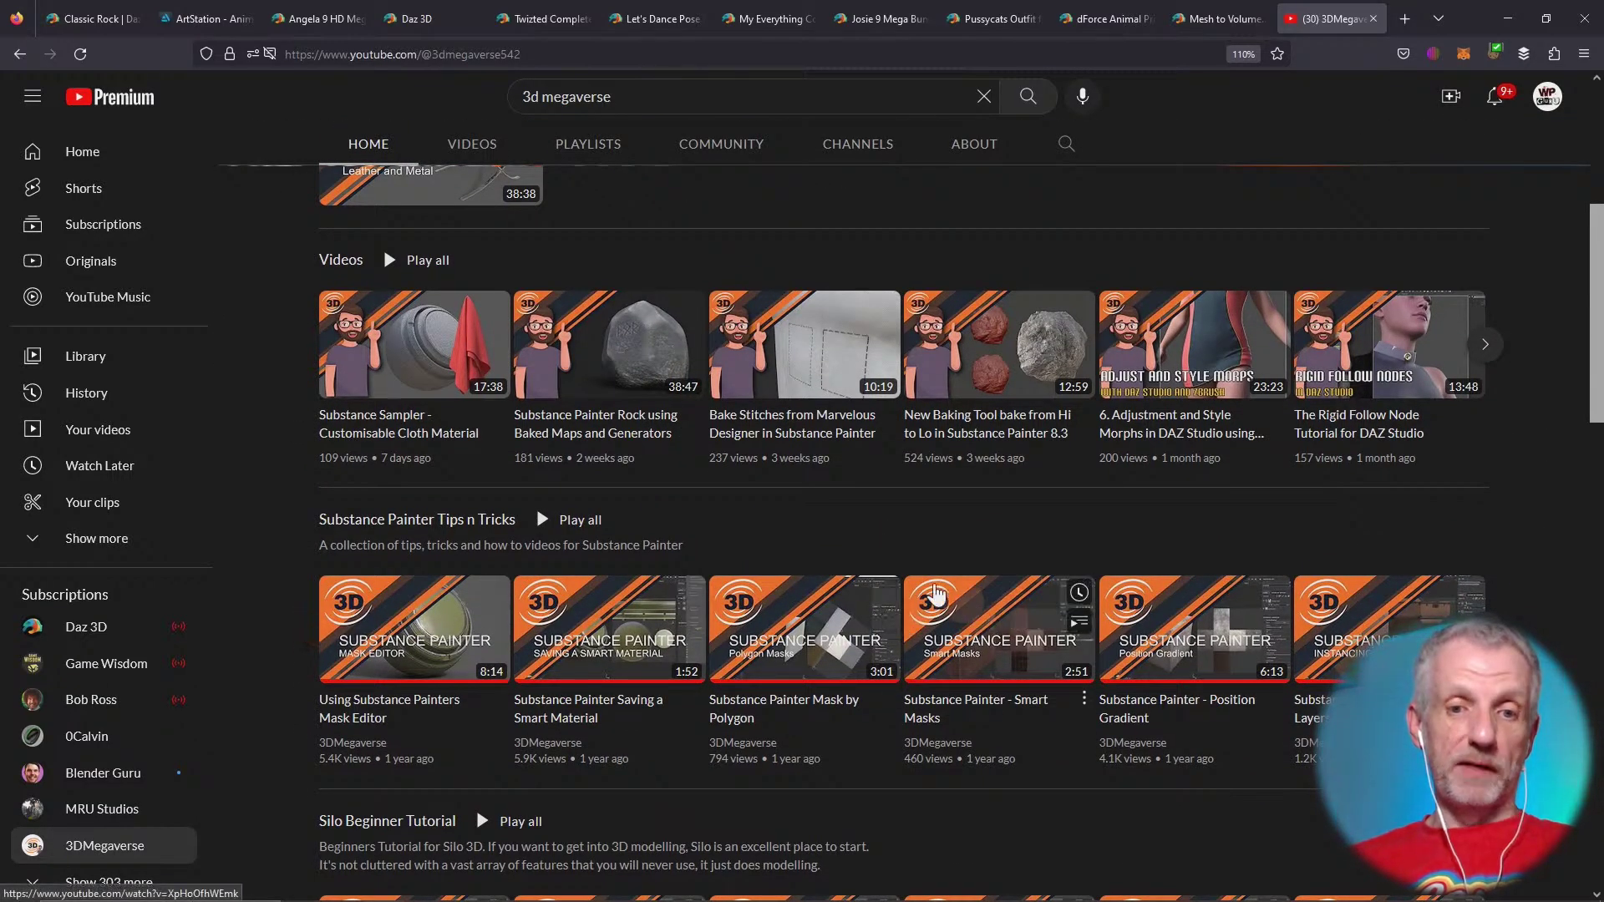
{"action": "scroll", "coordinate": [660, 334], "scroll_direction": "up", "scroll_amount": 1}
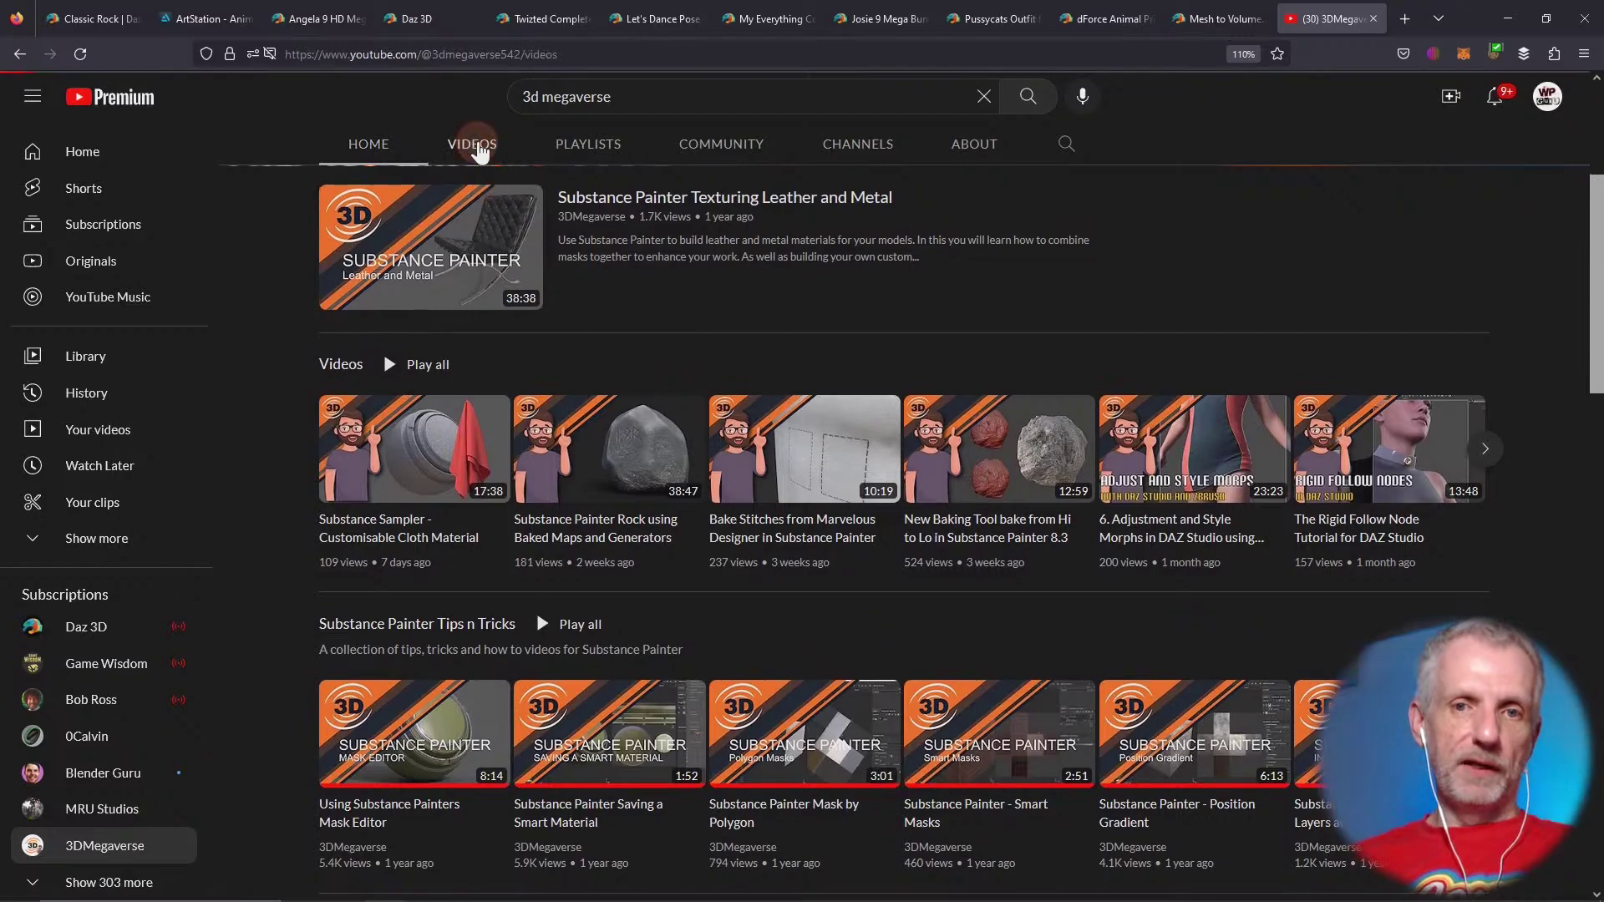
{"action": "left_click", "coordinate": [471, 144]}
{"action": "scroll", "coordinate": [279, 543], "scroll_direction": "down", "scroll_amount": 3}
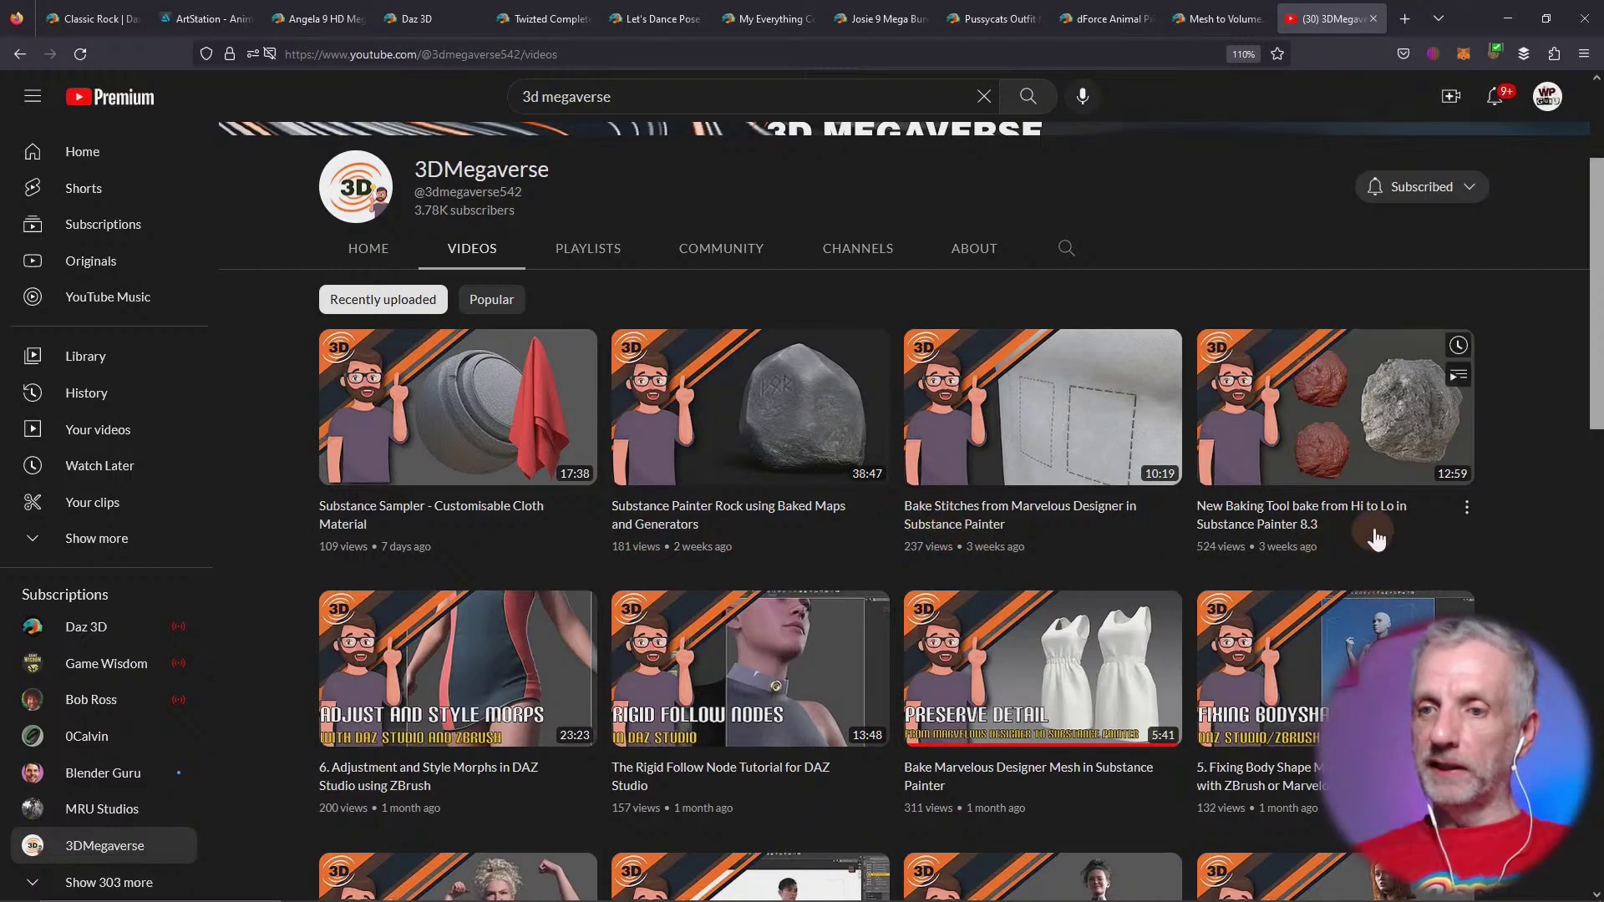
{"action": "mouse_move", "coordinate": [1432, 528]}
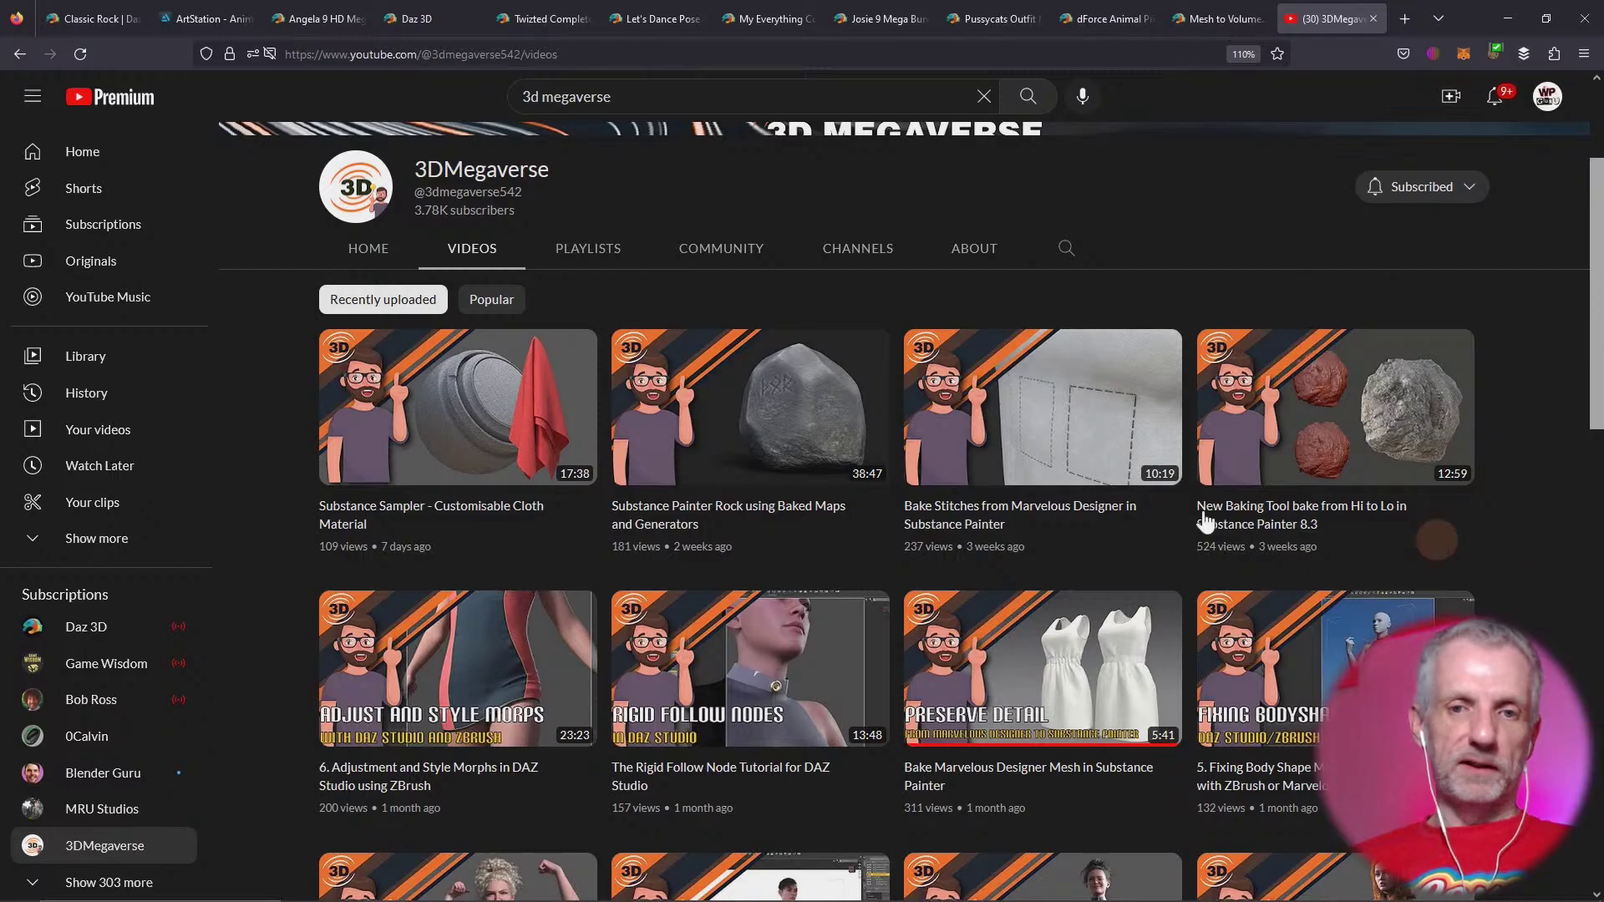
{"action": "left_click", "coordinate": [590, 254]}
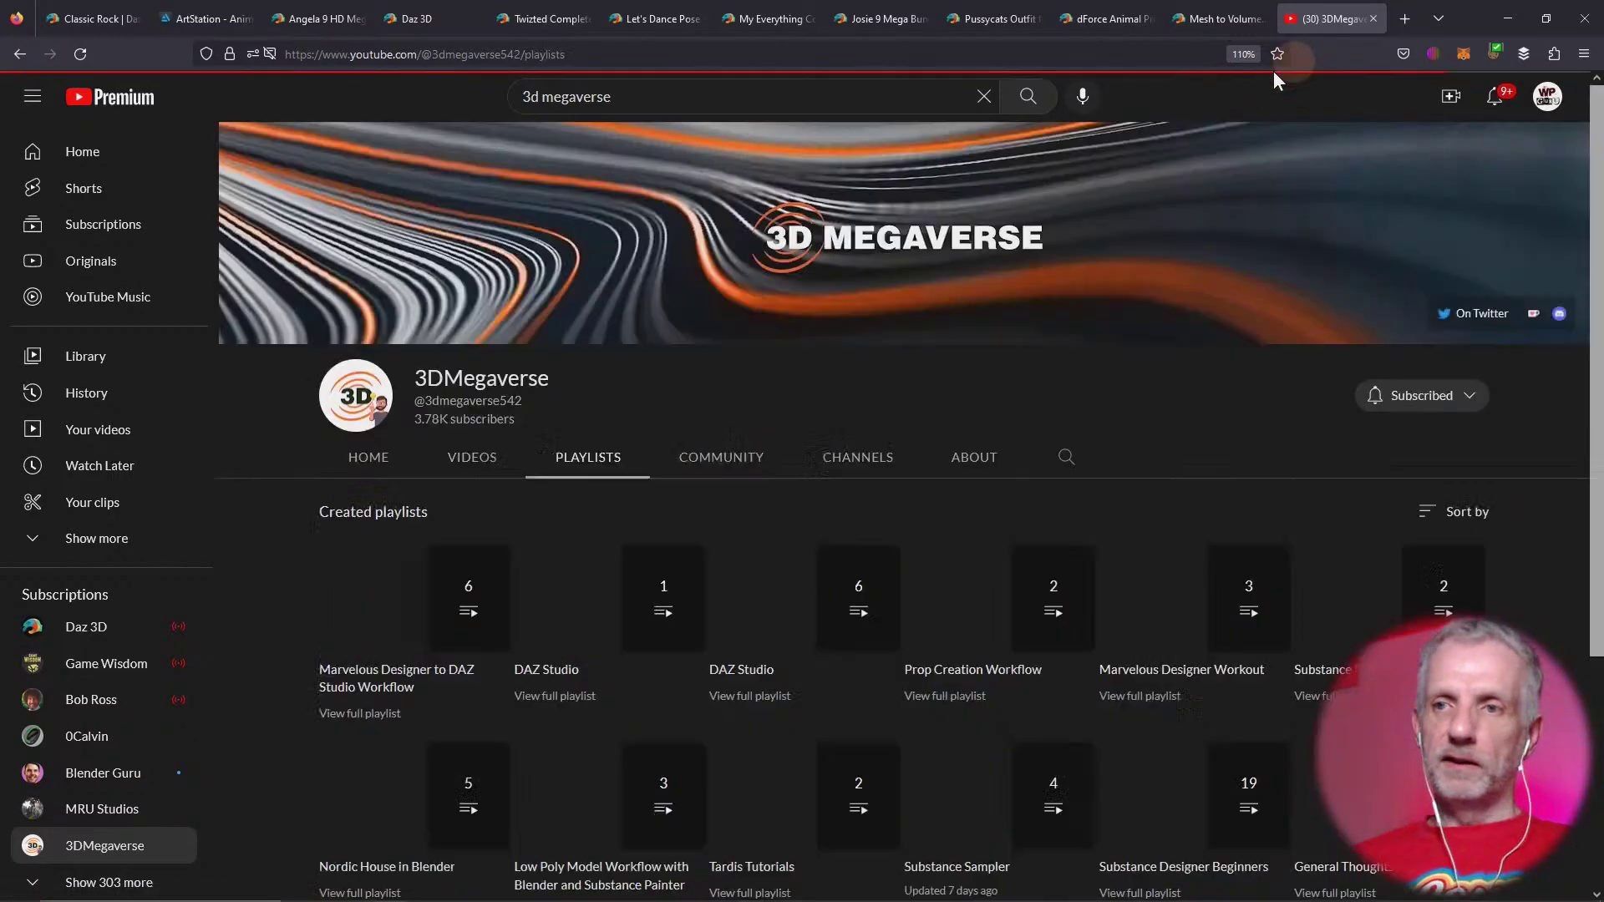
{"action": "scroll", "coordinate": [257, 471], "scroll_direction": "down", "scroll_amount": 3}
{"action": "scroll", "coordinate": [257, 469], "scroll_direction": "down", "scroll_amount": 1}
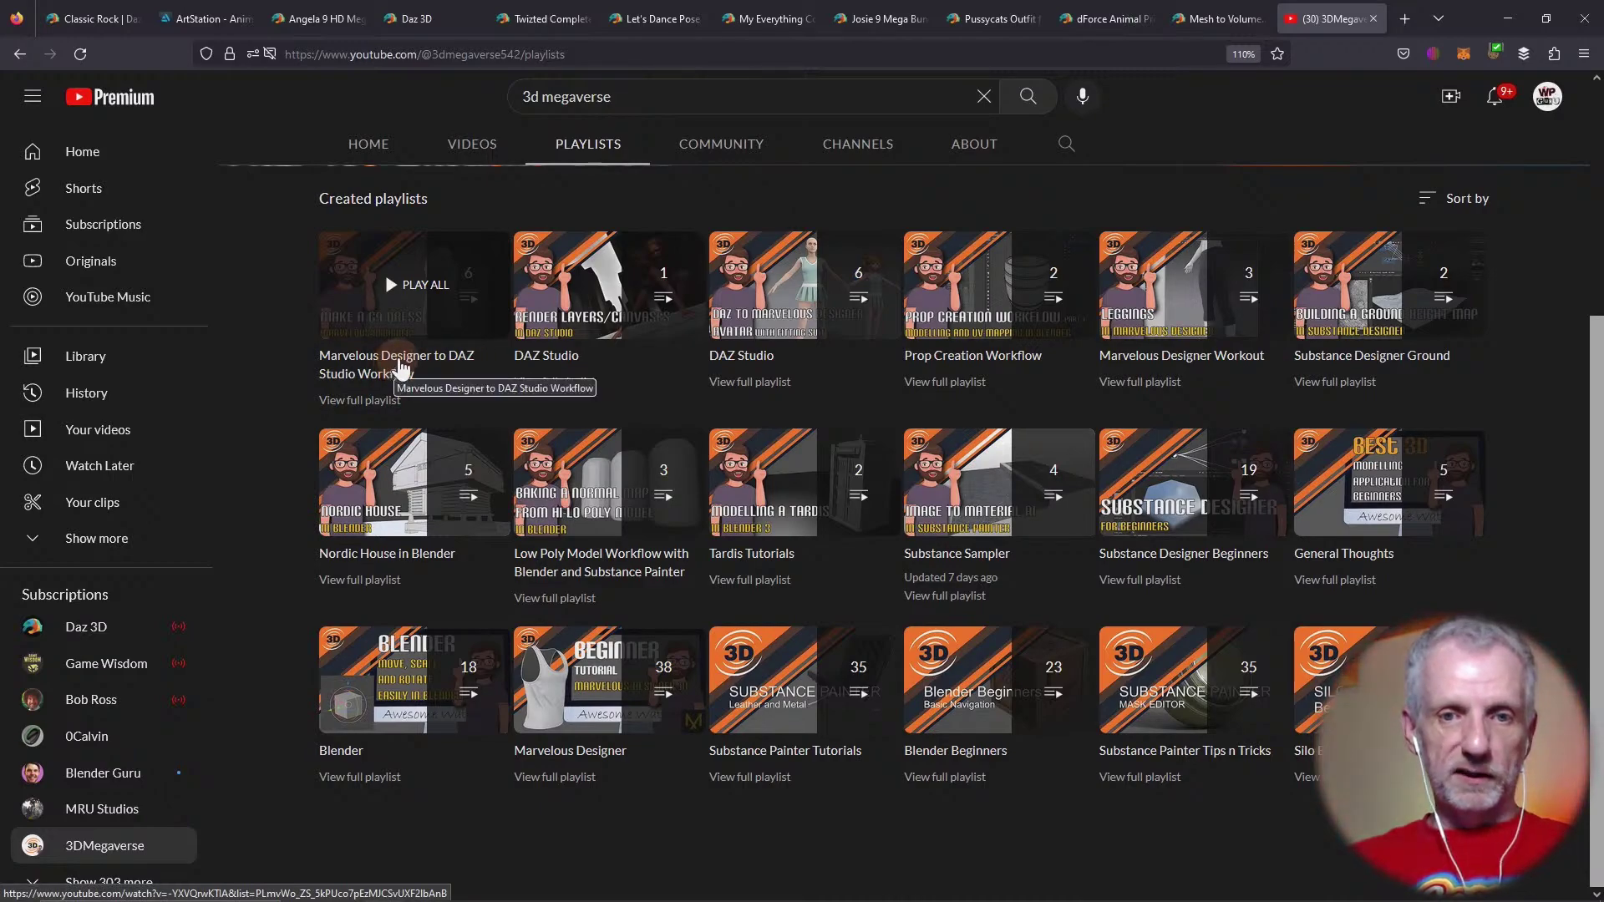
Open the Marvelous Designer to DAZ Studio Workflow, Marvelous Designer Workout and Substance Painter Tutorials playlists in separate background tabs
{"action": "middle_click", "coordinate": [397, 370]}
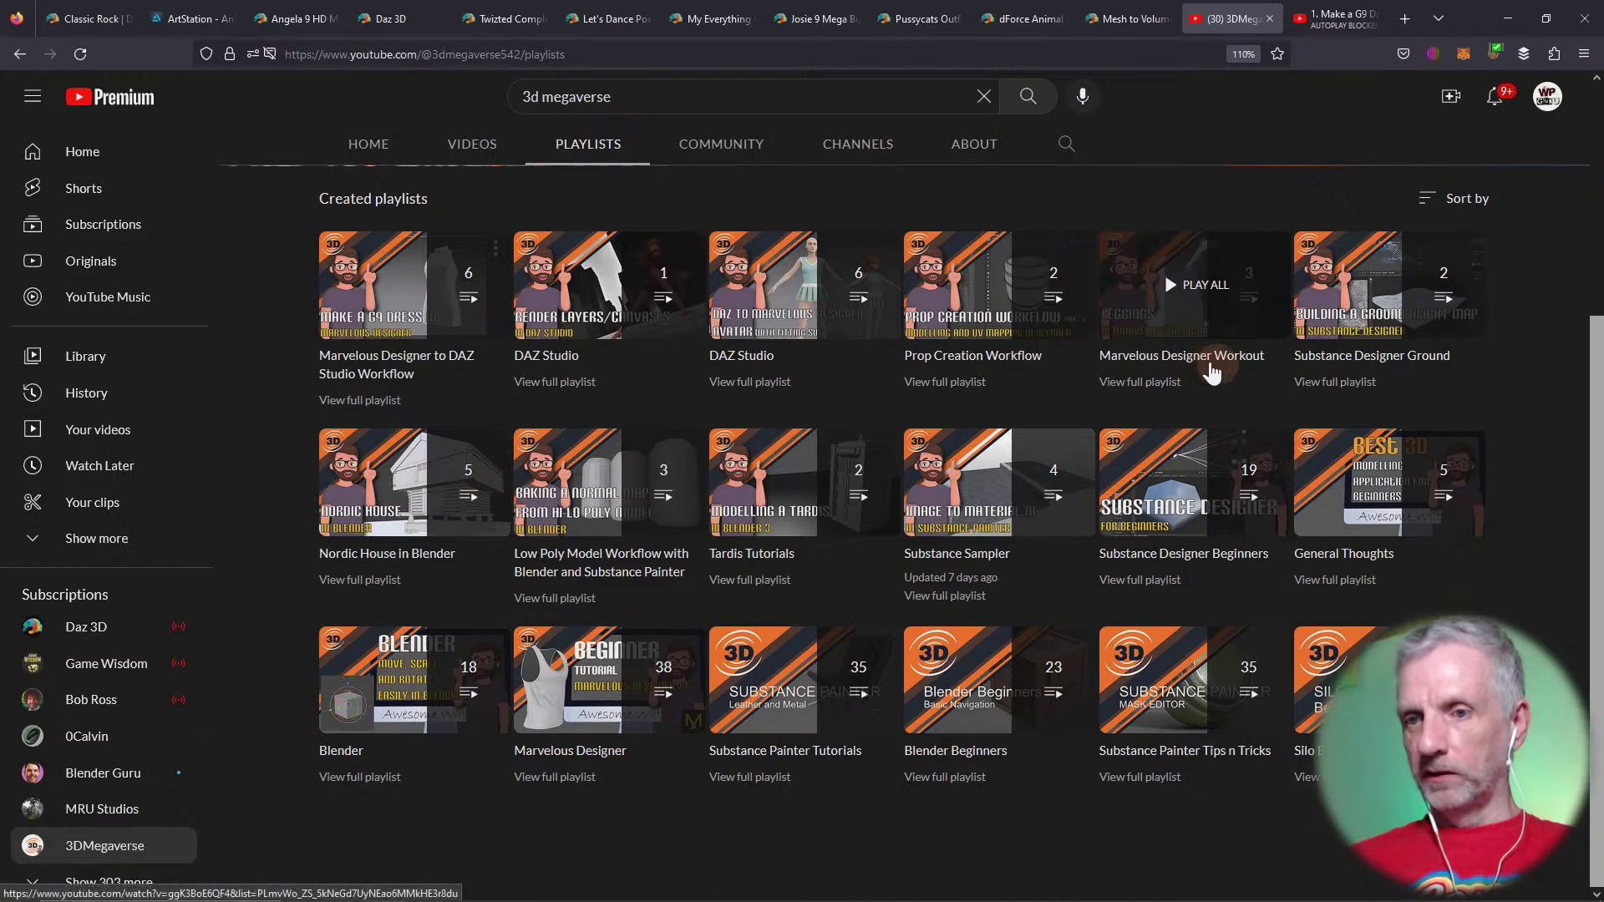
{"action": "middle_click", "coordinate": [1220, 369]}
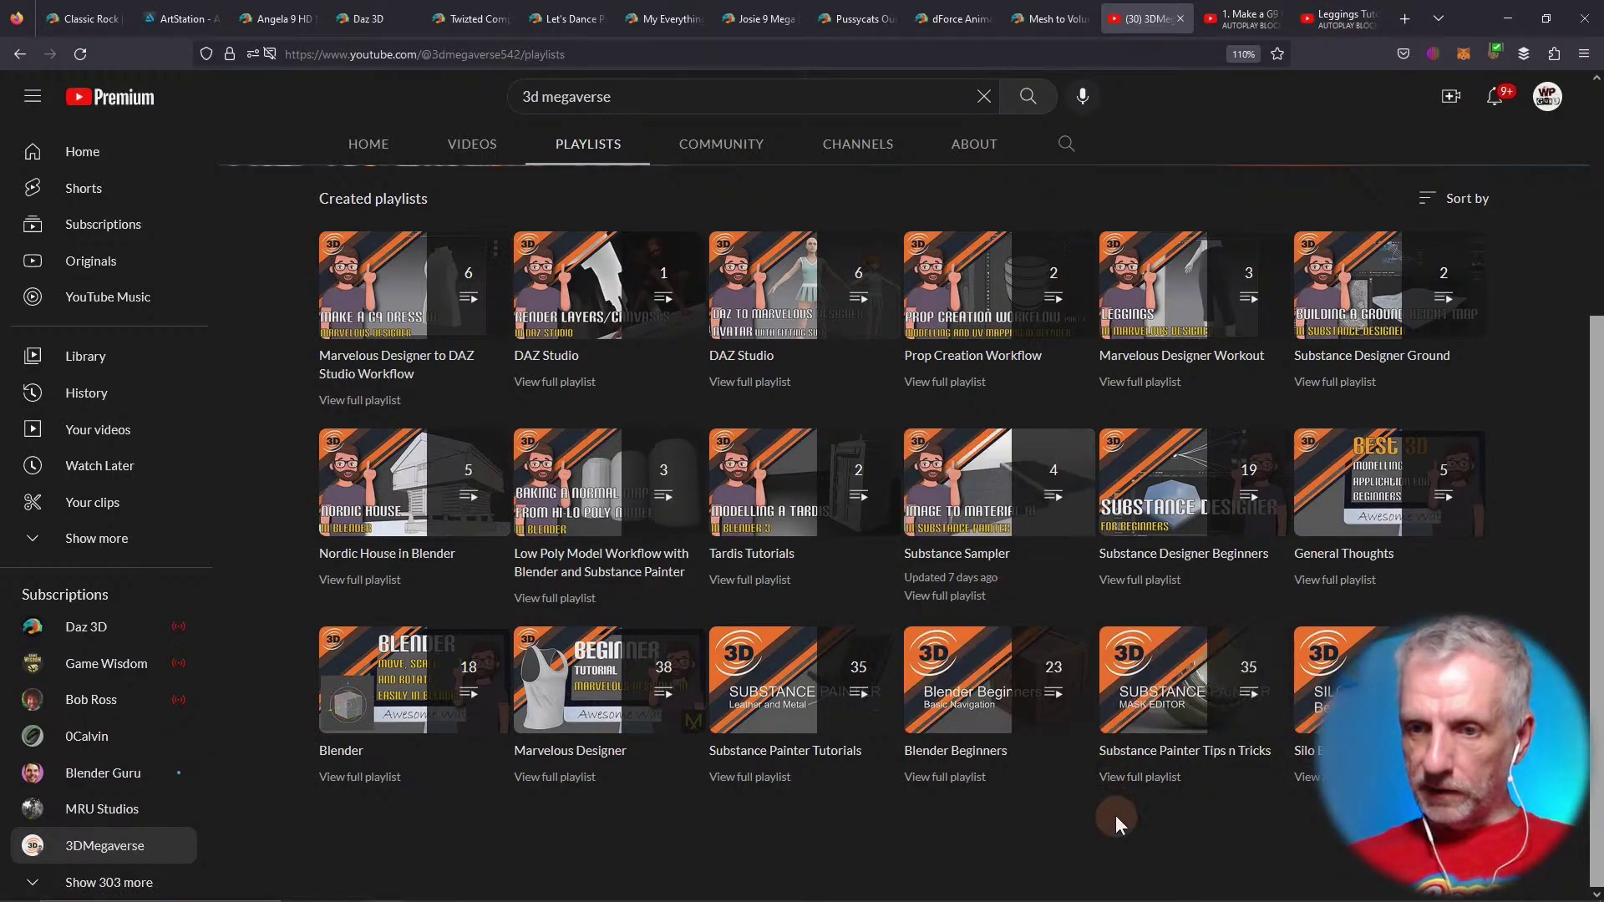
{"action": "middle_click", "coordinate": [831, 785]}
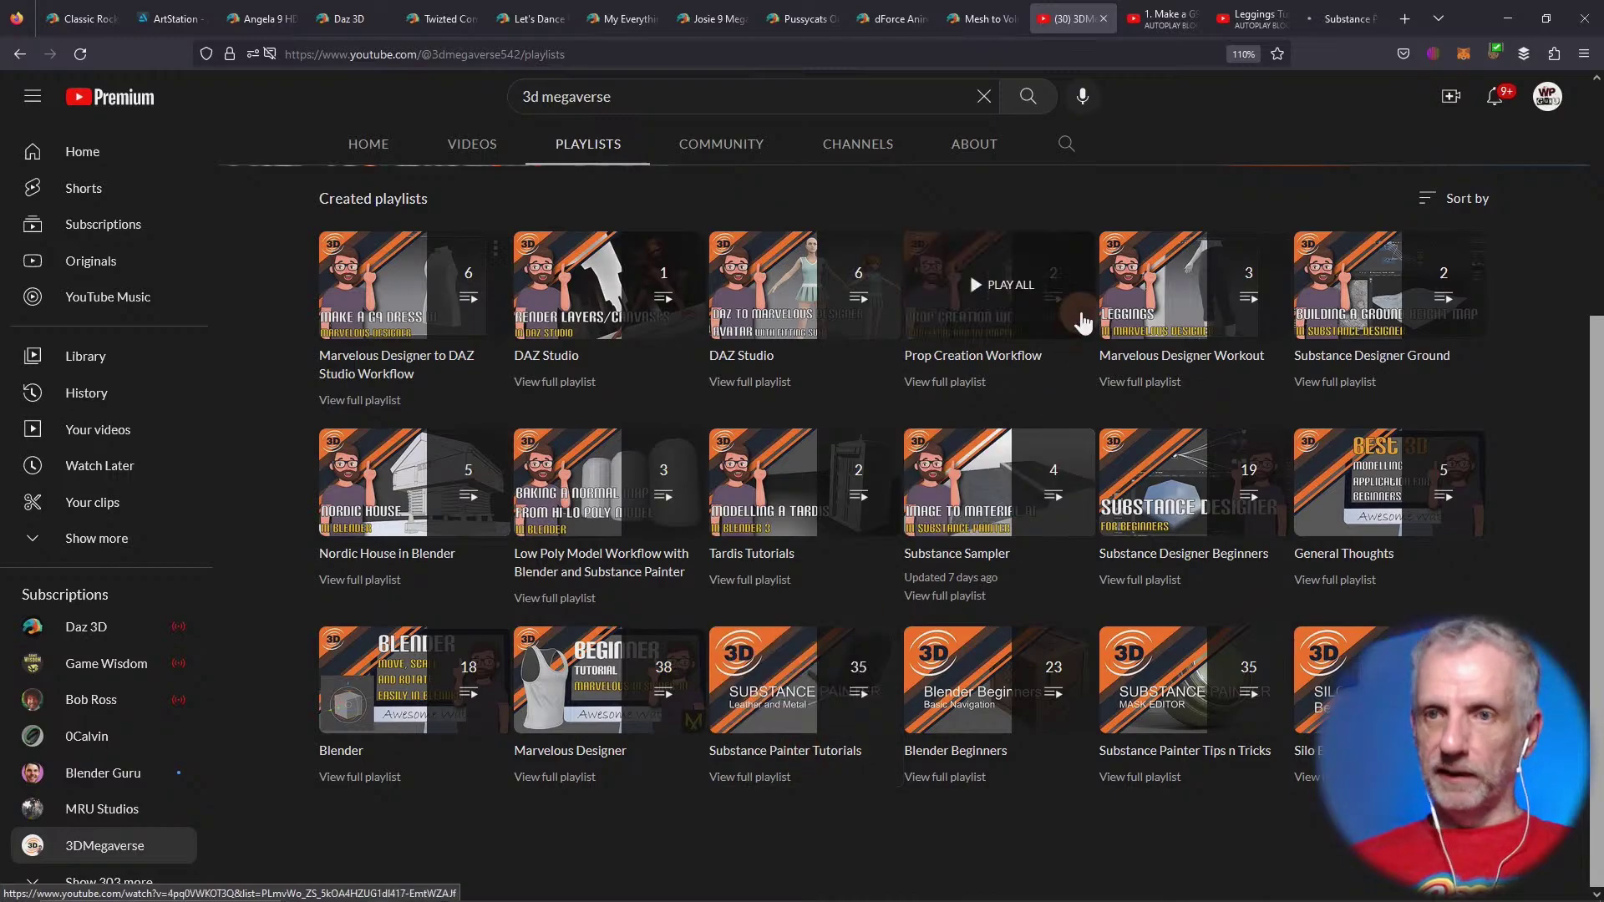
Review the three opened playlists in turn, looking through the whole Substance Painter Tutorials list
{"action": "left_click", "coordinate": [1162, 25]}
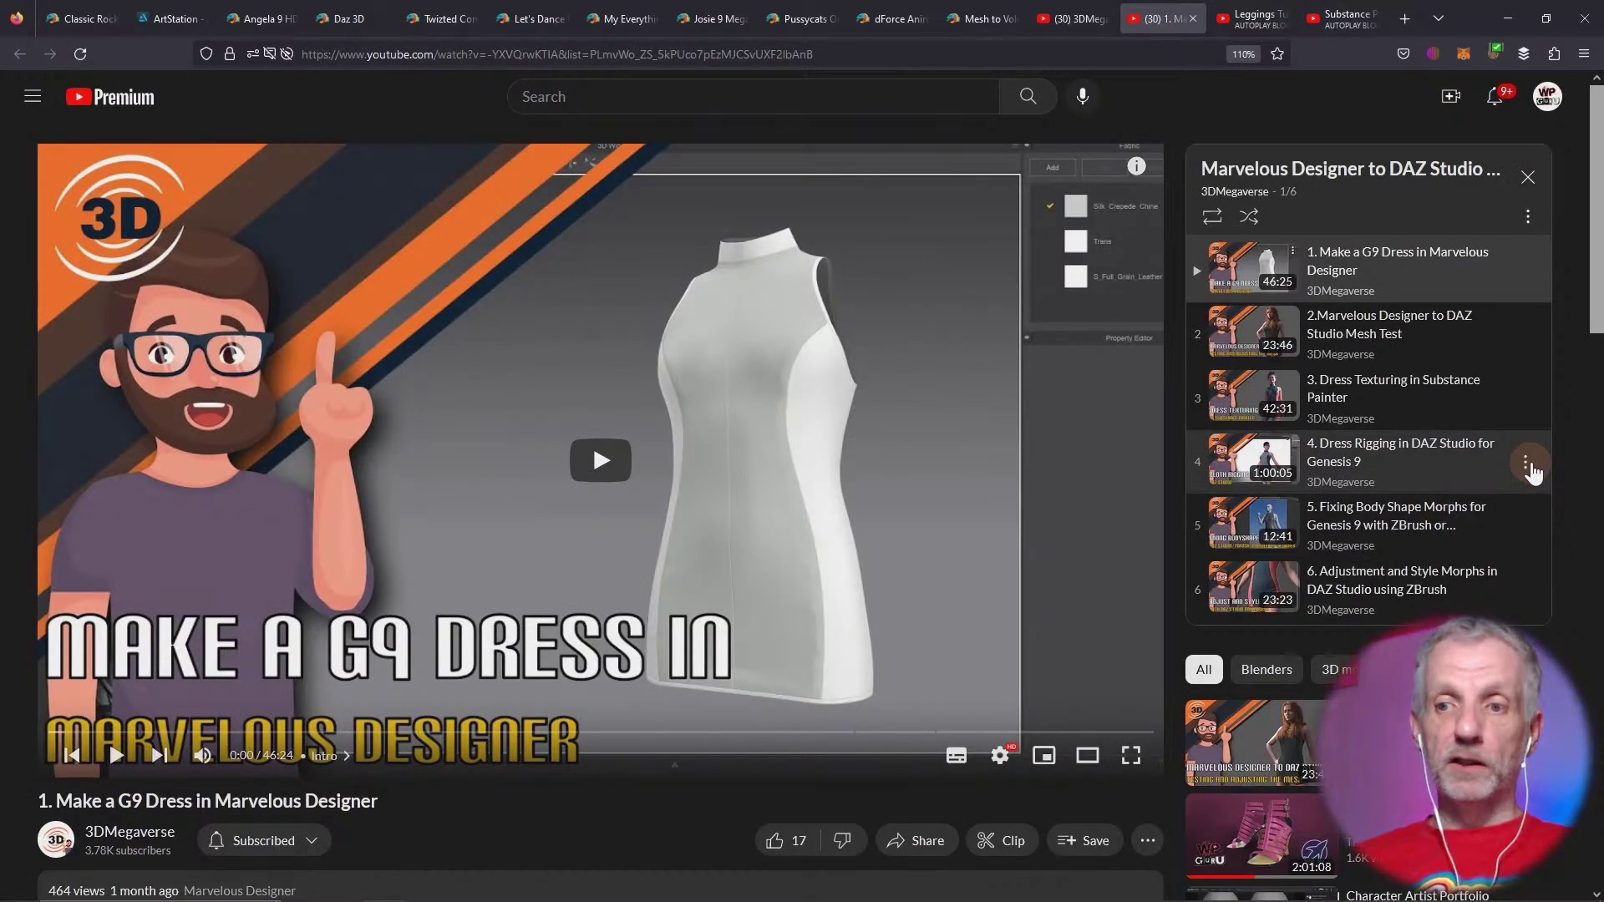
{"action": "left_click", "coordinate": [1252, 22]}
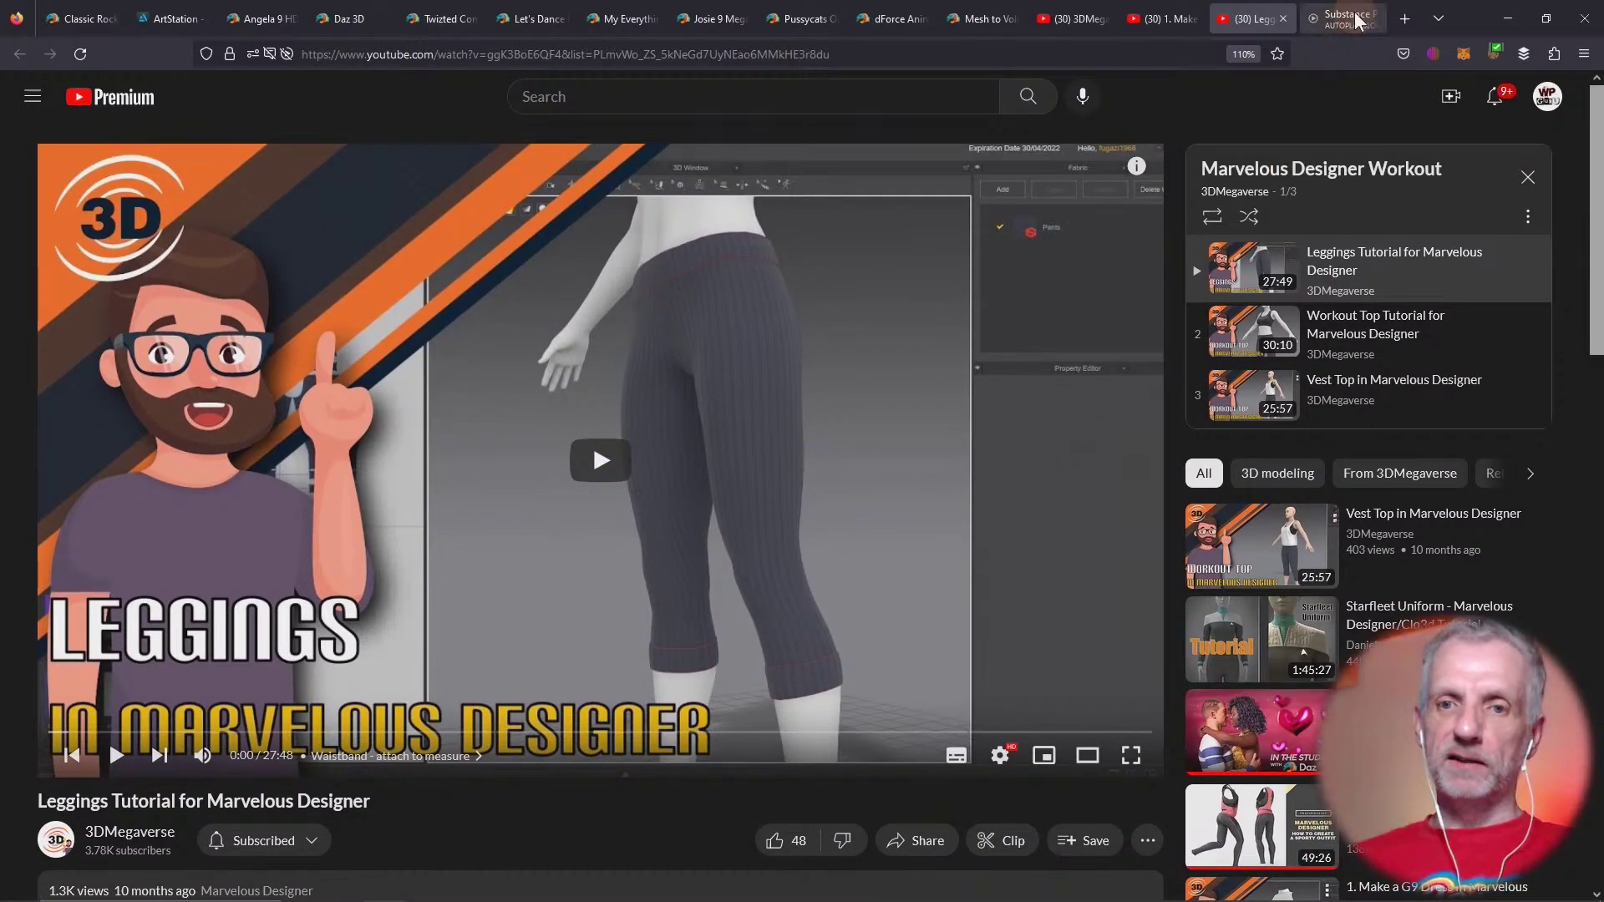
{"action": "left_click", "coordinate": [1355, 18]}
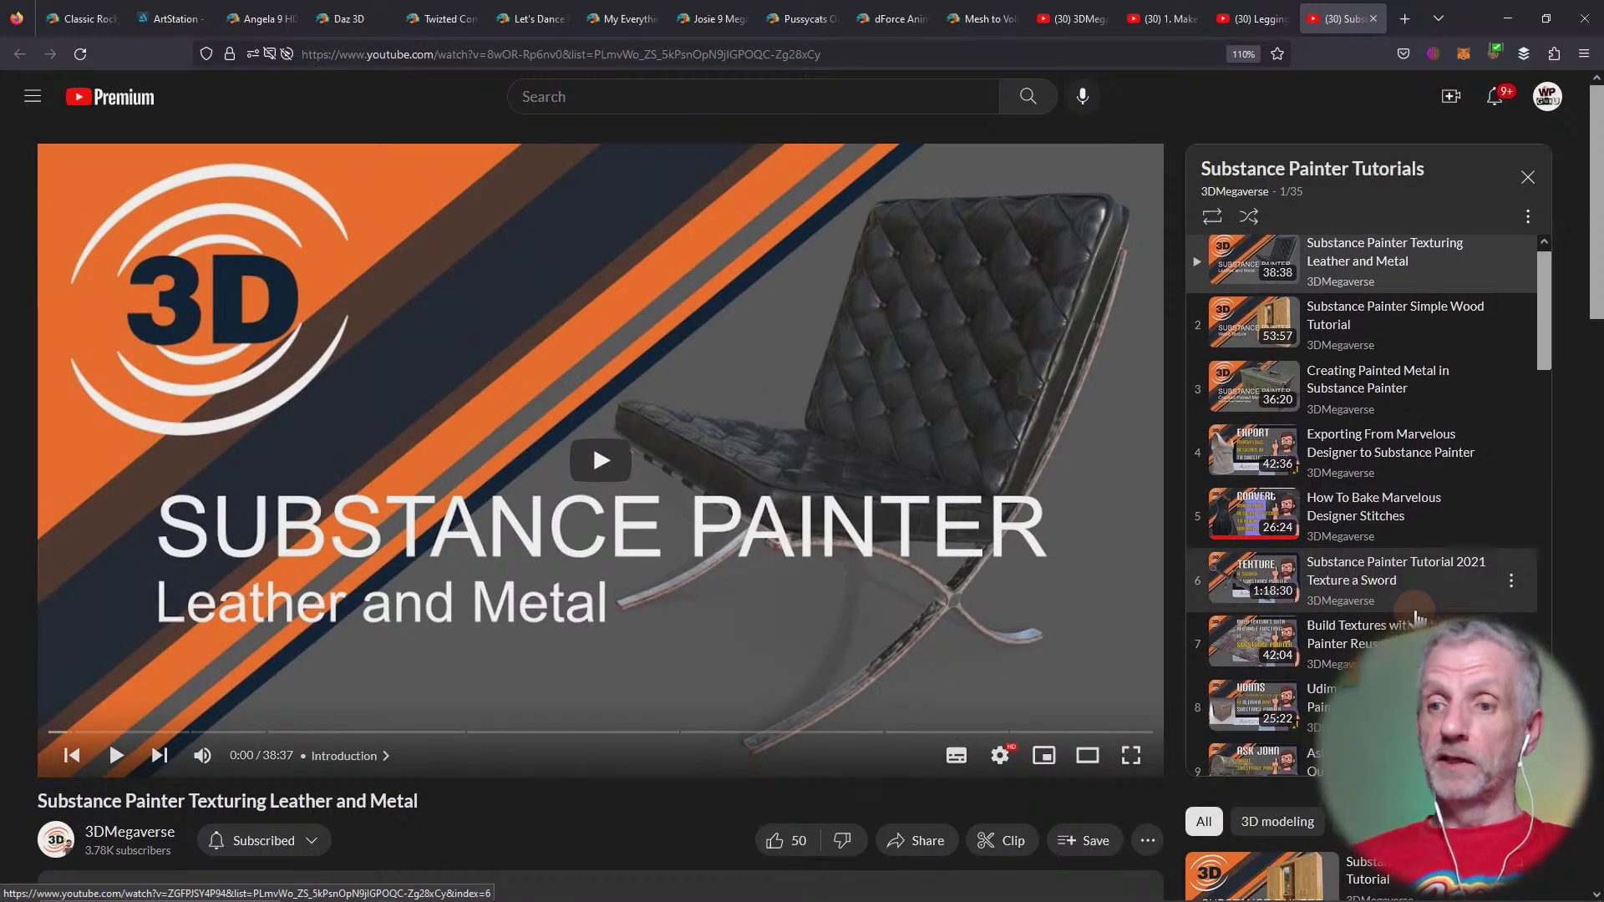
{"action": "scroll", "coordinate": [1378, 651], "scroll_direction": "down", "scroll_amount": 8}
{"action": "scroll", "coordinate": [1417, 618], "scroll_direction": "down", "scroll_amount": 8}
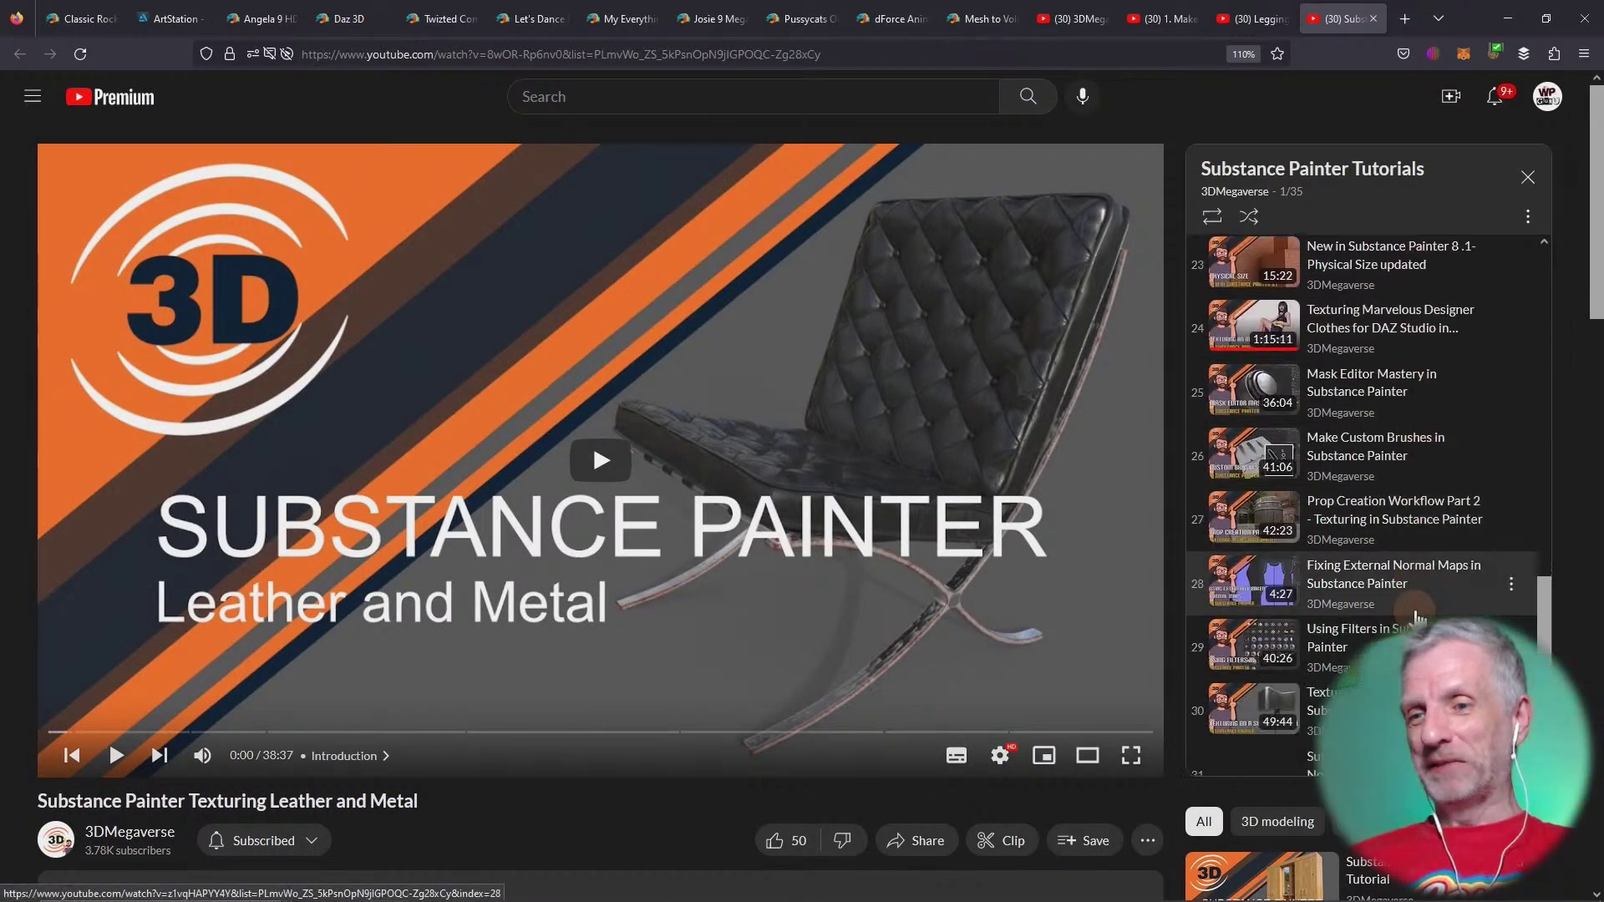
{"action": "scroll", "coordinate": [1418, 618], "scroll_direction": "up", "scroll_amount": 9}
{"action": "scroll", "coordinate": [1418, 618], "scroll_direction": "up", "scroll_amount": 8}
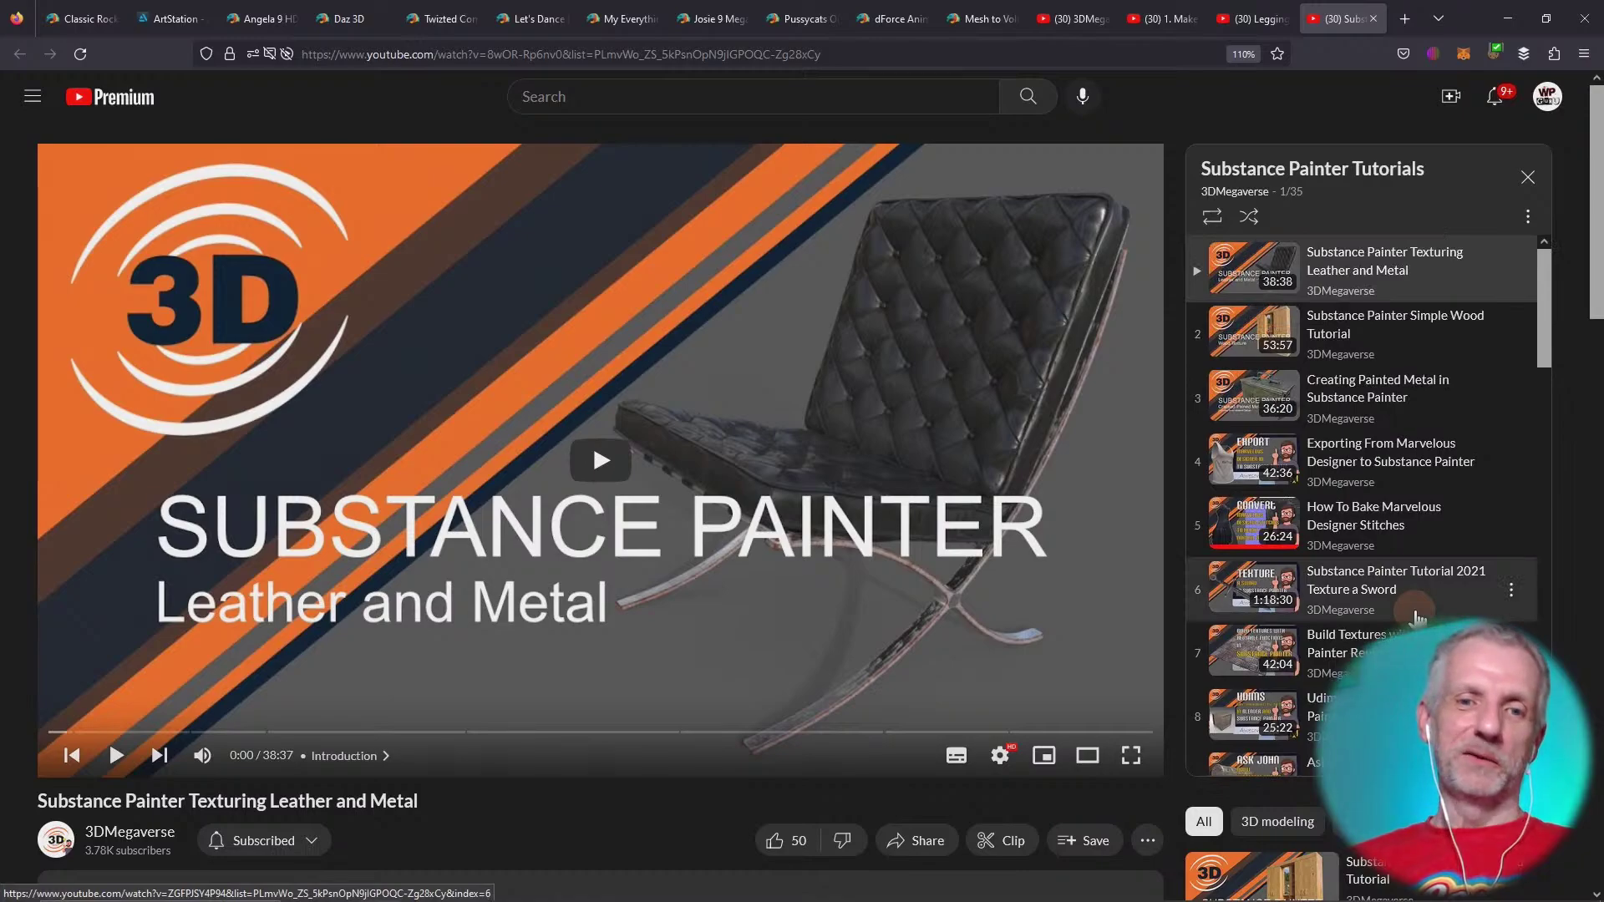
Return to the DAZ Studio render window, enlarge it and inspect the couple, dress, heart balloons and embers
{"action": "key", "text": "alt+Tab"}
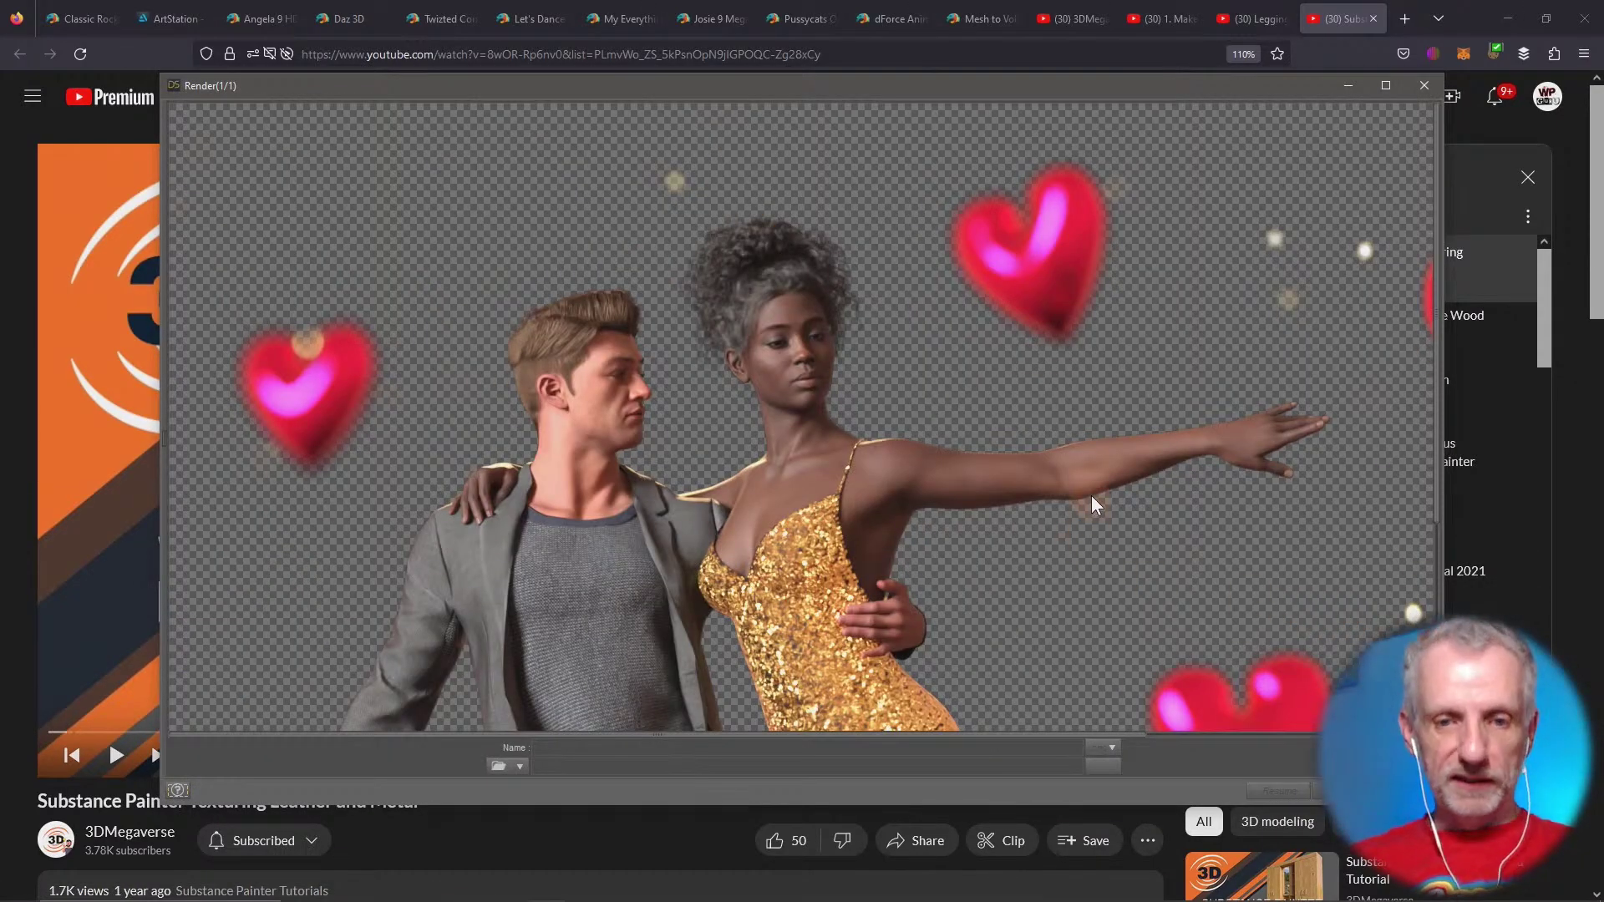
{"action": "scroll", "coordinate": [1142, 483], "scroll_direction": "down", "scroll_amount": 4}
{"action": "scroll", "coordinate": [1142, 483], "scroll_direction": "down", "scroll_amount": 4}
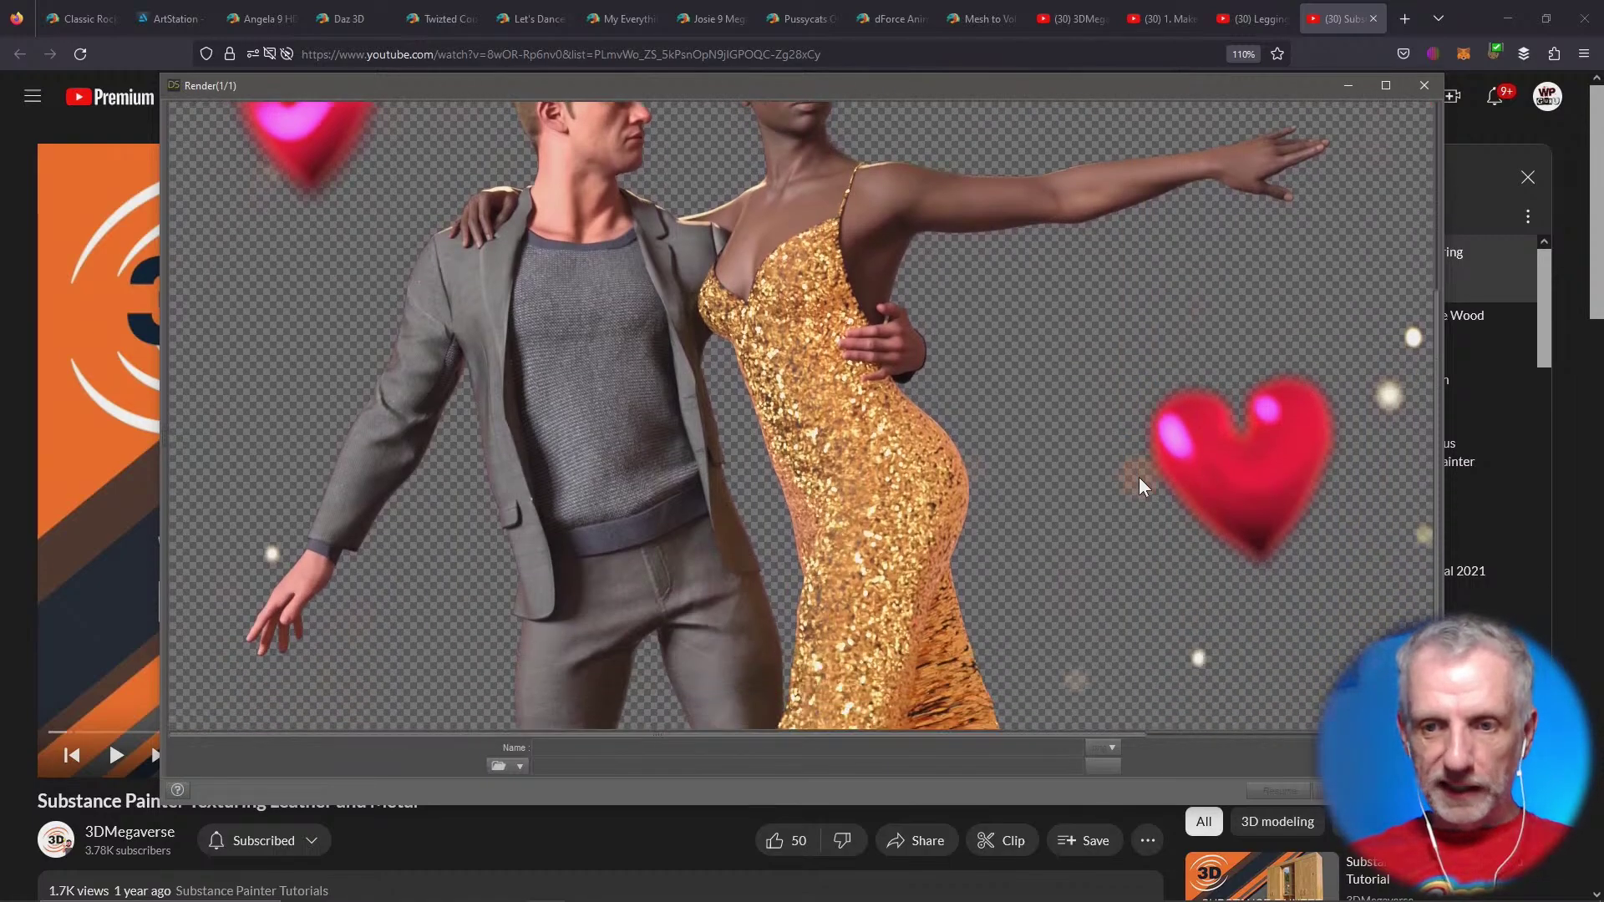
{"action": "scroll", "coordinate": [1141, 483], "scroll_direction": "up", "scroll_amount": 6}
{"action": "scroll", "coordinate": [1140, 478], "scroll_direction": "down", "scroll_amount": 7}
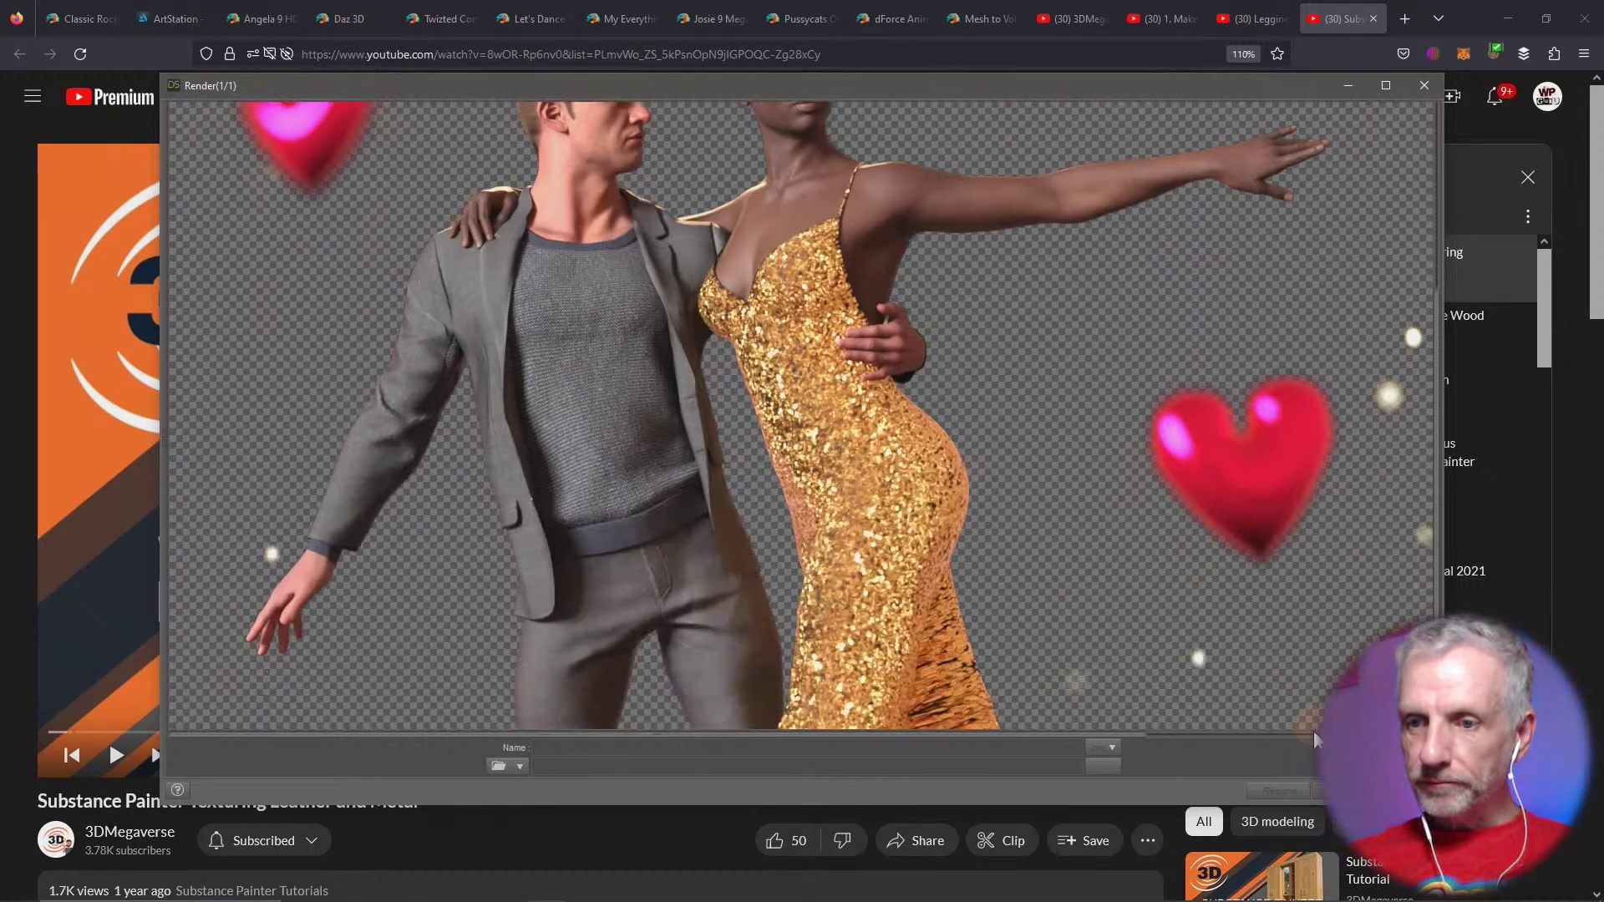
{"action": "left_click_drag", "start_coordinate": [1444, 804], "coordinate": [1599, 874]}
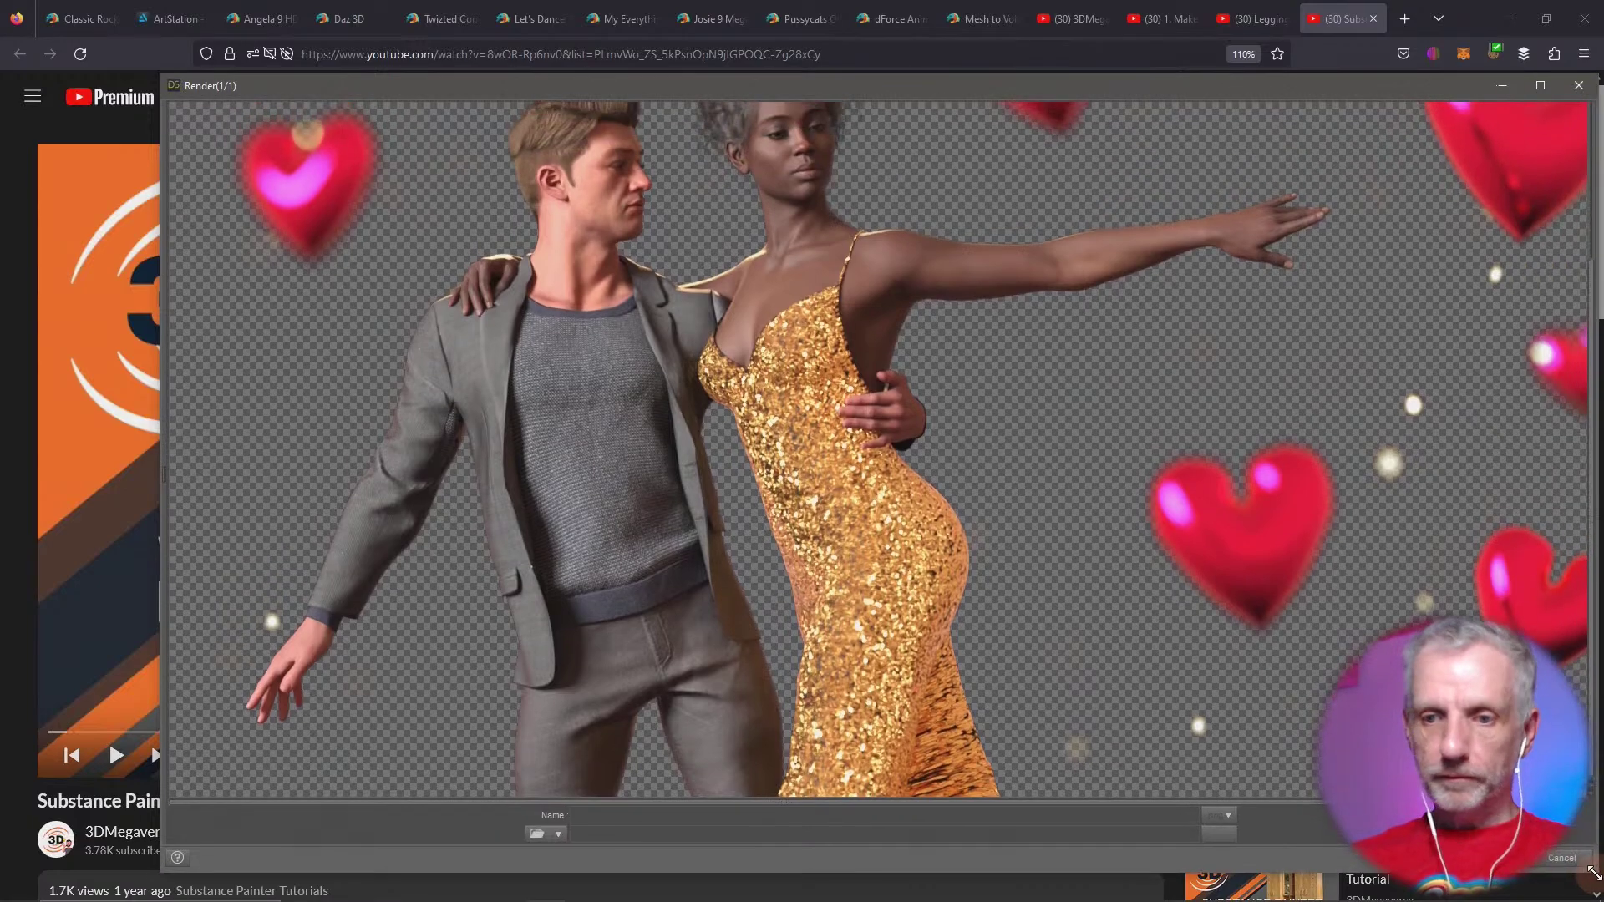
{"action": "scroll", "coordinate": [1132, 638], "scroll_direction": "up", "scroll_amount": 2}
{"action": "scroll", "coordinate": [1132, 638], "scroll_direction": "up", "scroll_amount": 1}
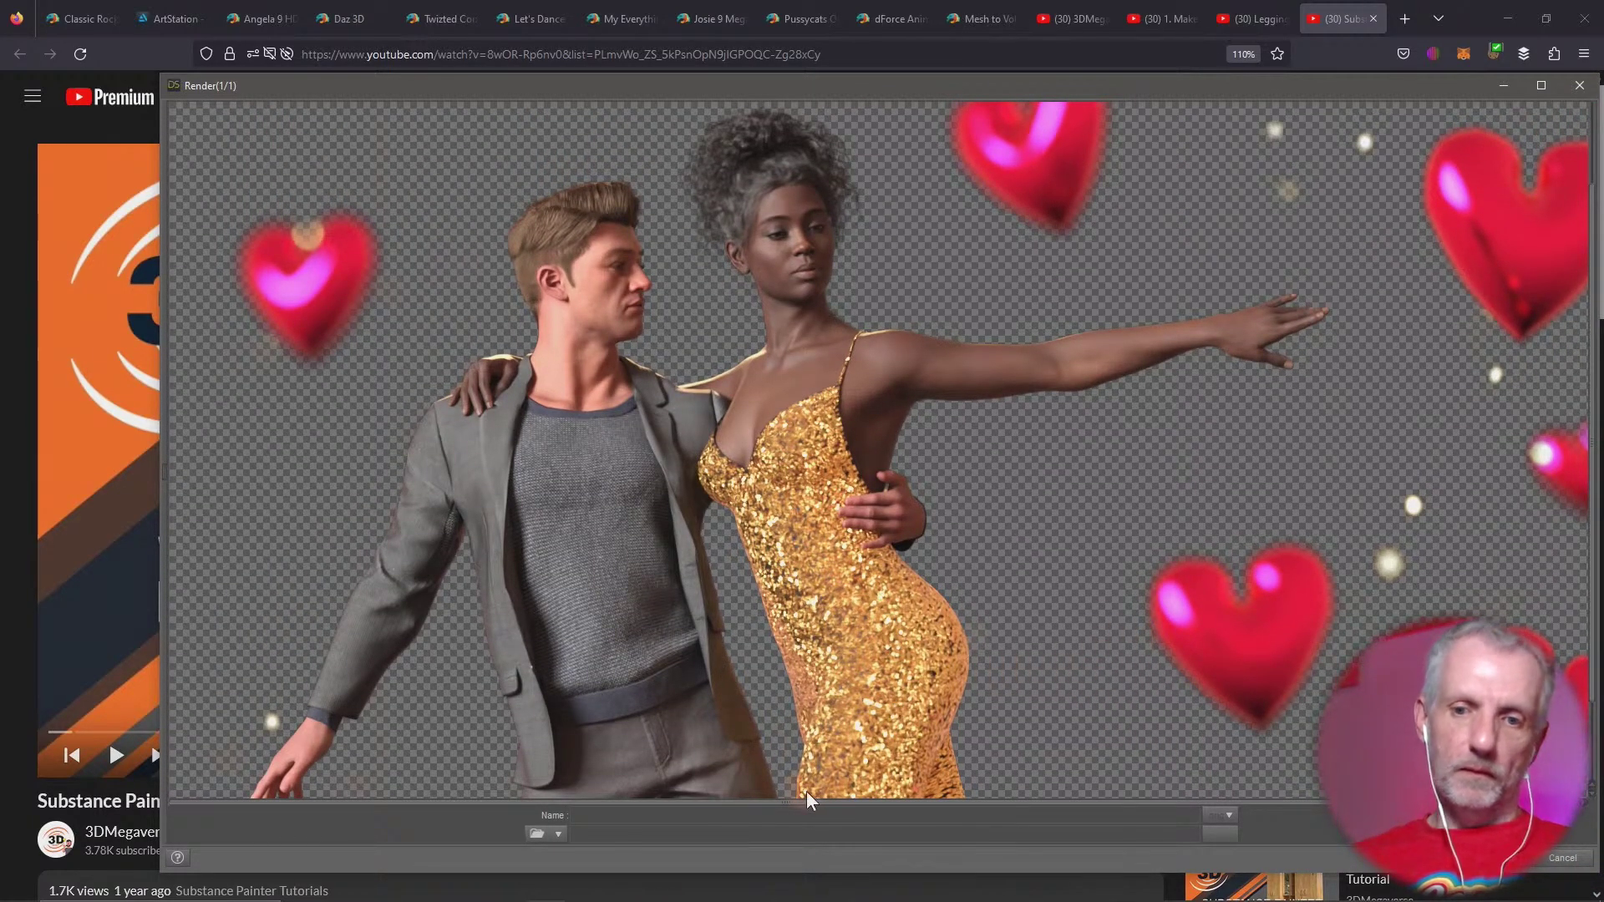
{"action": "mouse_move", "coordinate": [811, 804]}
{"action": "left_mouse_down"}
{"action": "mouse_move", "coordinate": [1049, 815]}
{"action": "mouse_move", "coordinate": [785, 804]}
{"action": "left_mouse_up"}
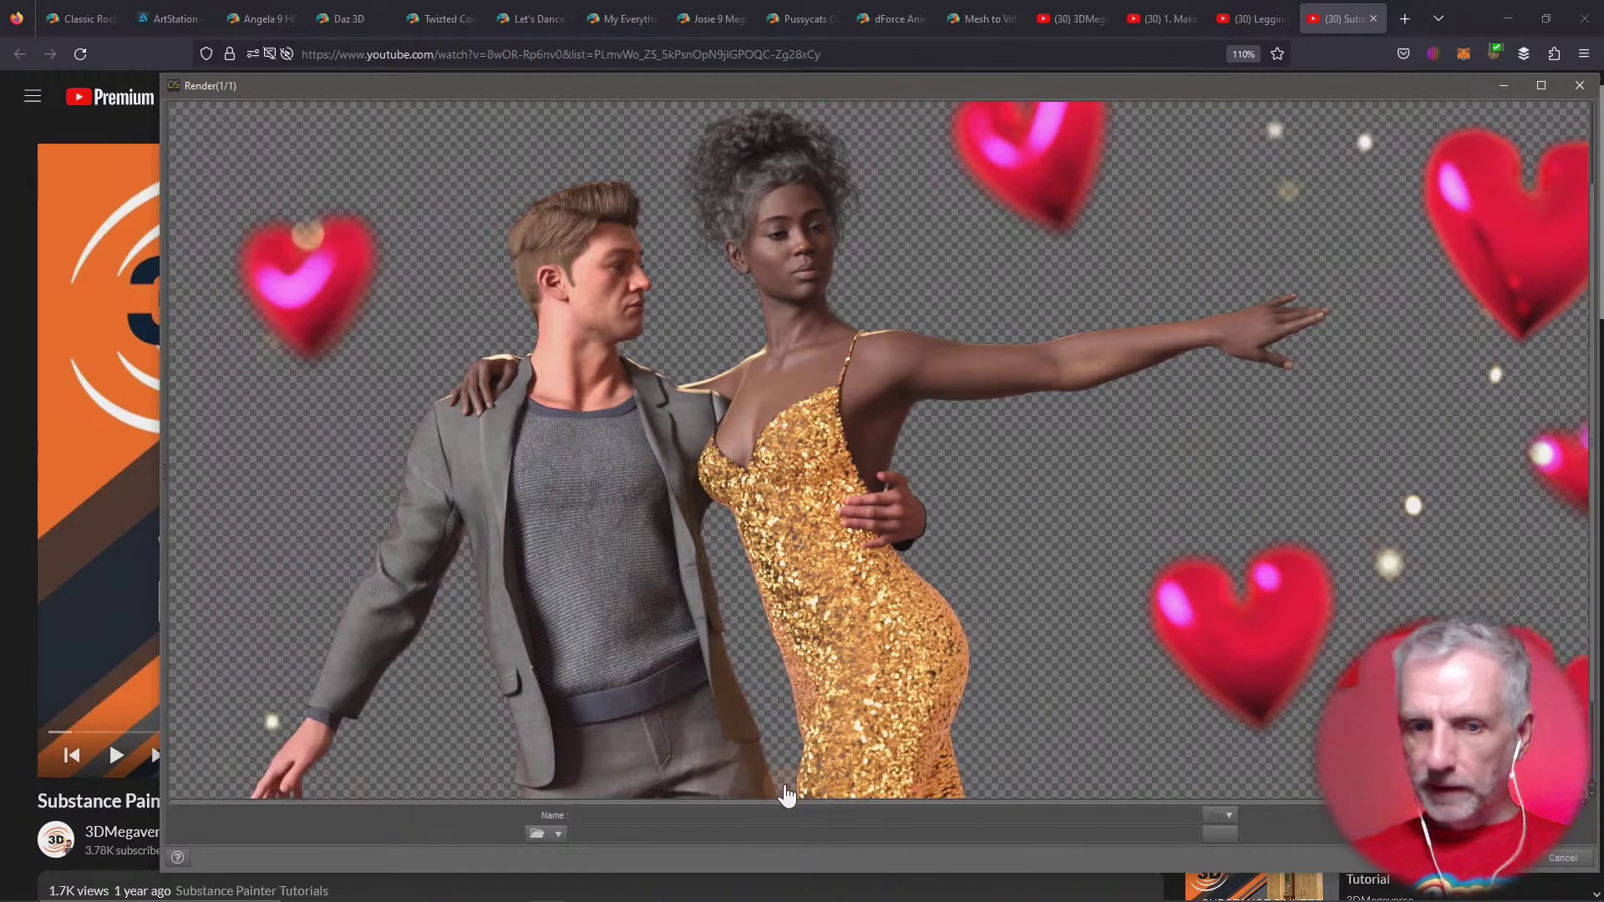
{"action": "scroll", "coordinate": [939, 645], "scroll_direction": "down", "scroll_amount": 3}
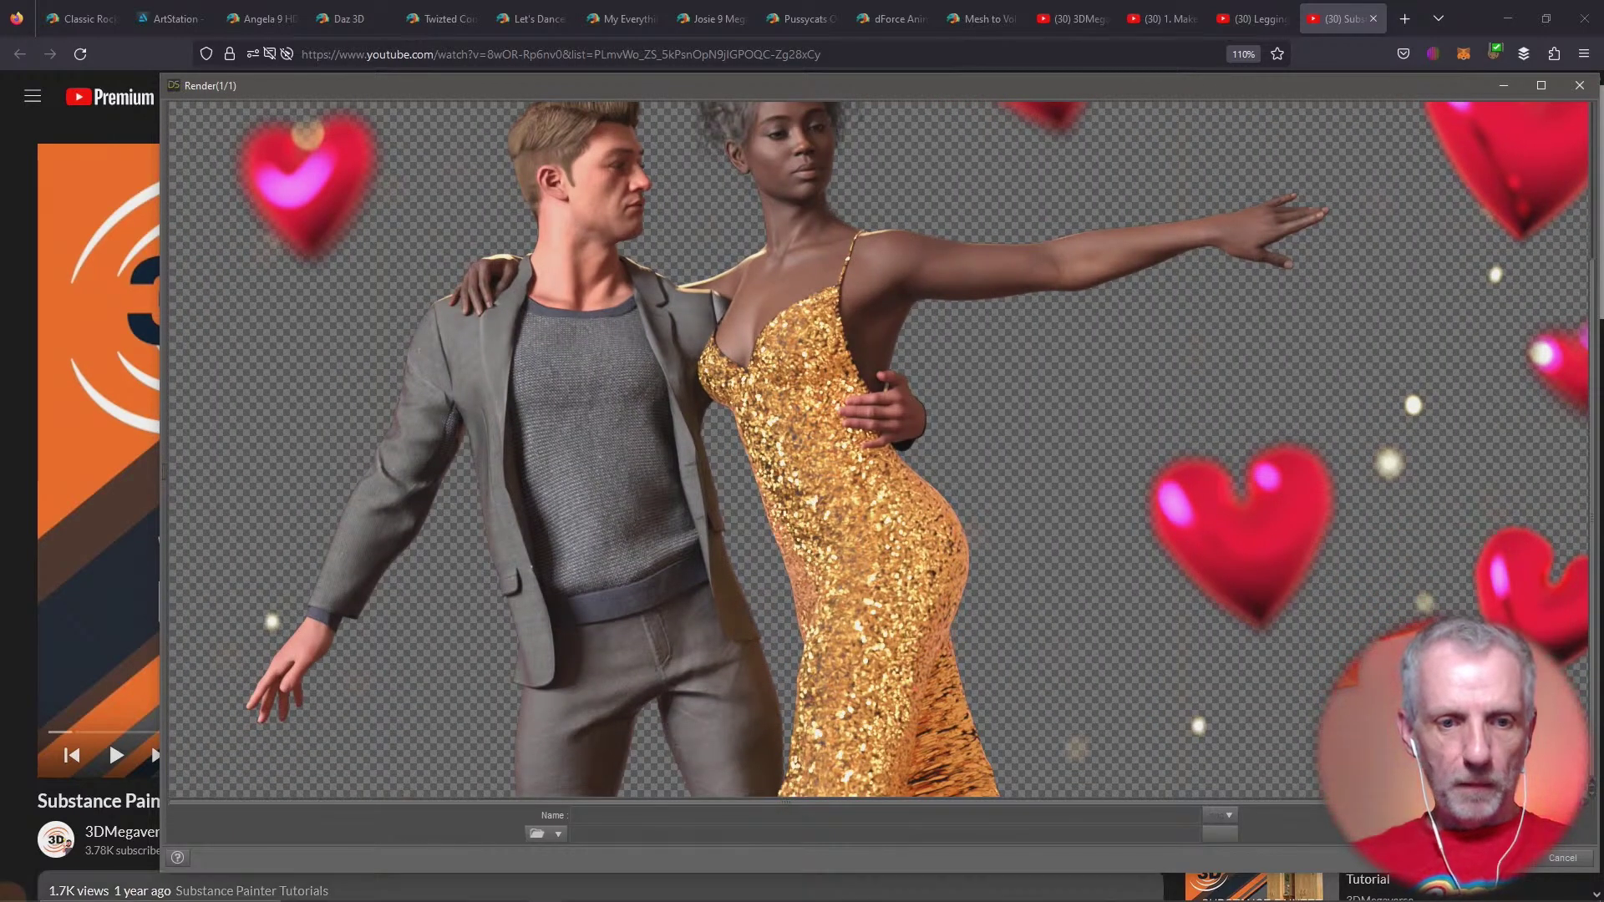
Launch Photoshop, and name the finished render "Stream Render v1" for saving as a PNG on the Desktop
{"action": "left_click", "coordinate": [20, 886]}
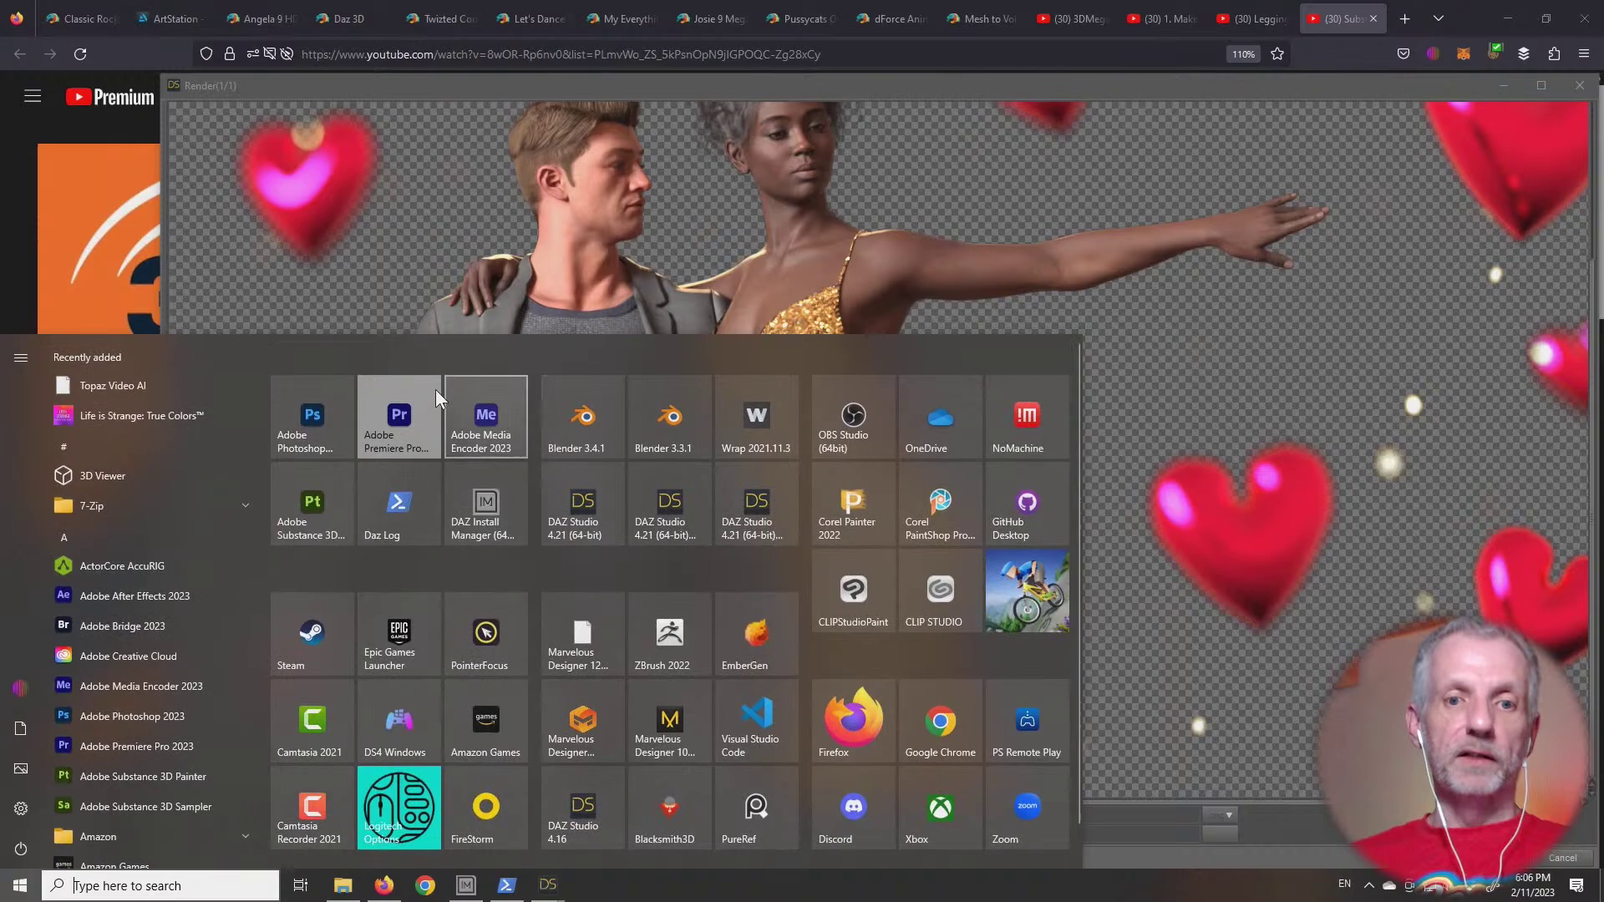
{"action": "left_click", "coordinate": [297, 403]}
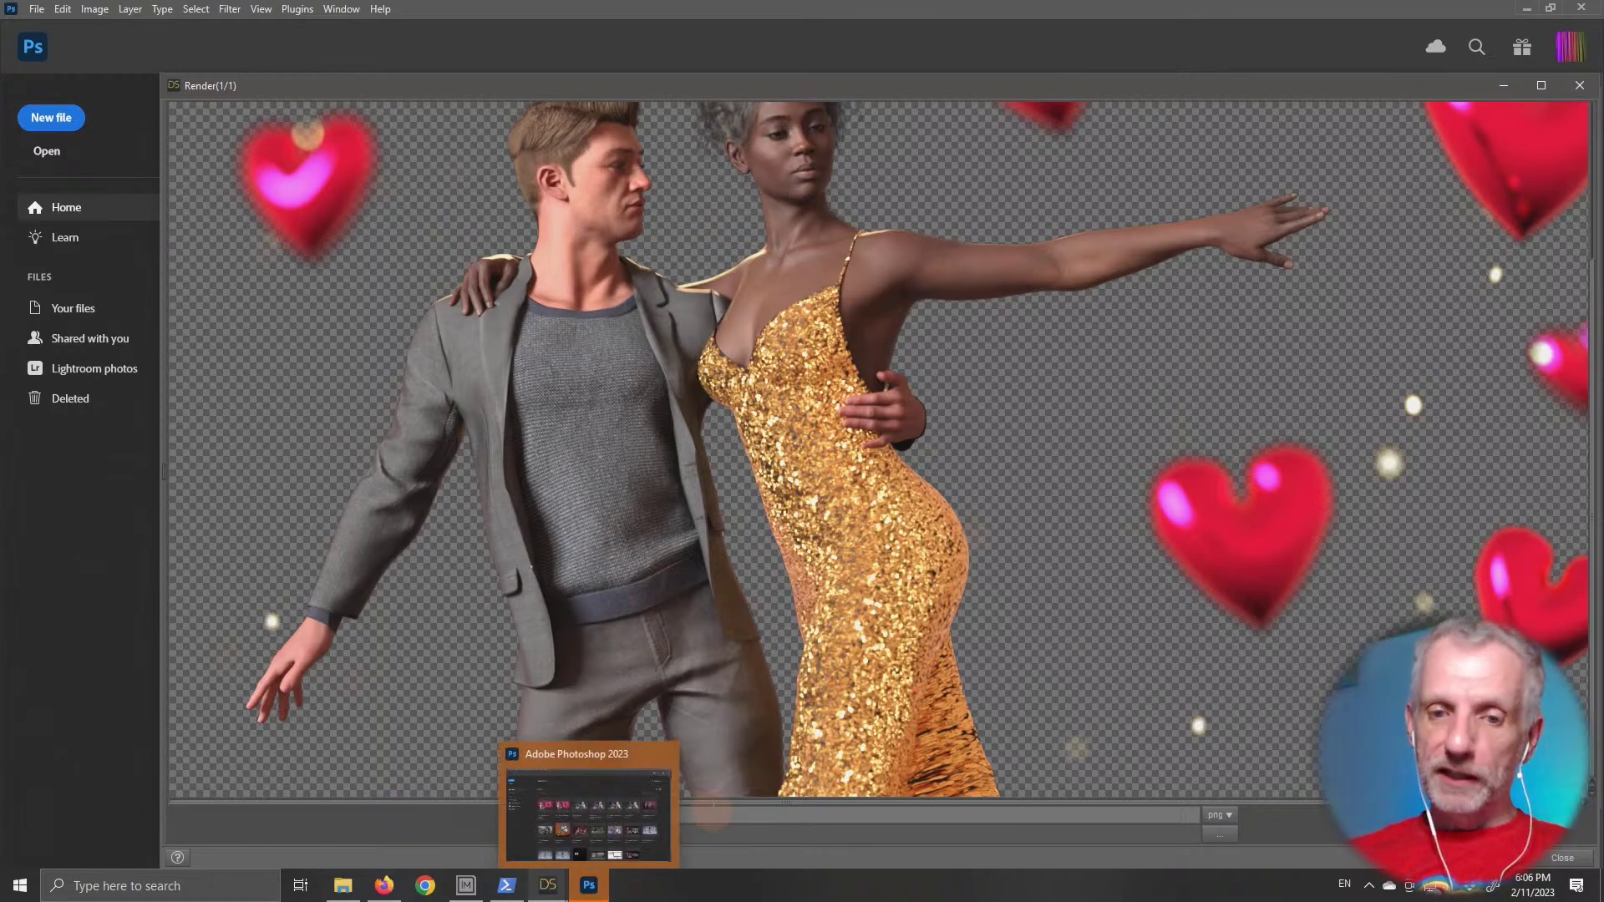
{"action": "left_click", "coordinate": [732, 809]}
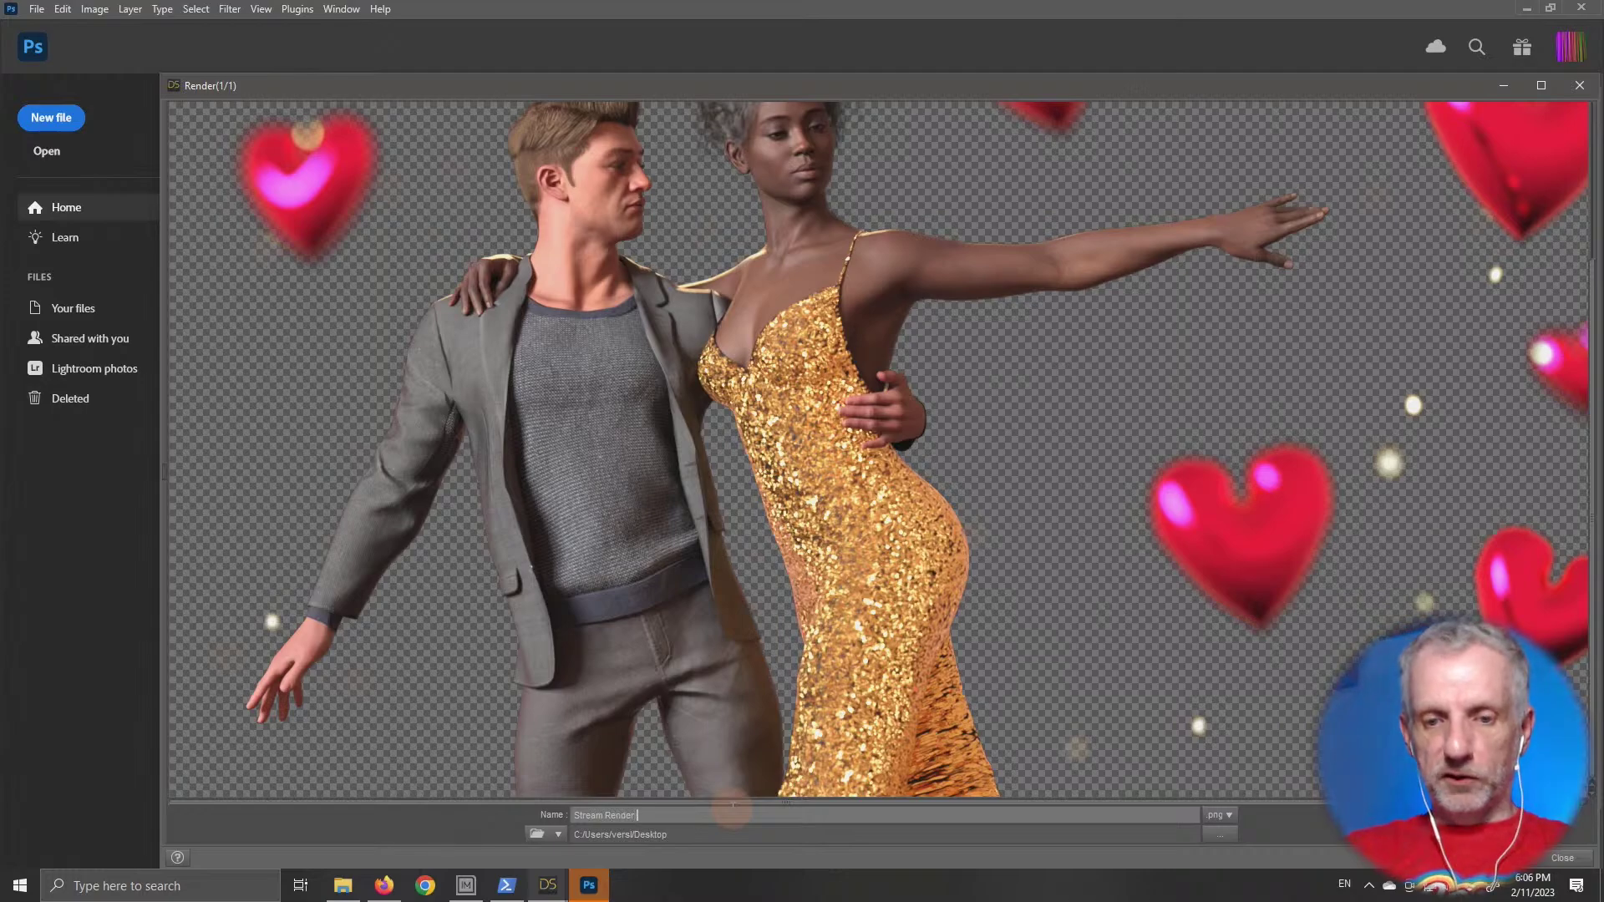
Switch to Photoshop and open Stream Render v1.png from the Desktop
{"action": "key", "text": "alt+Tab"}
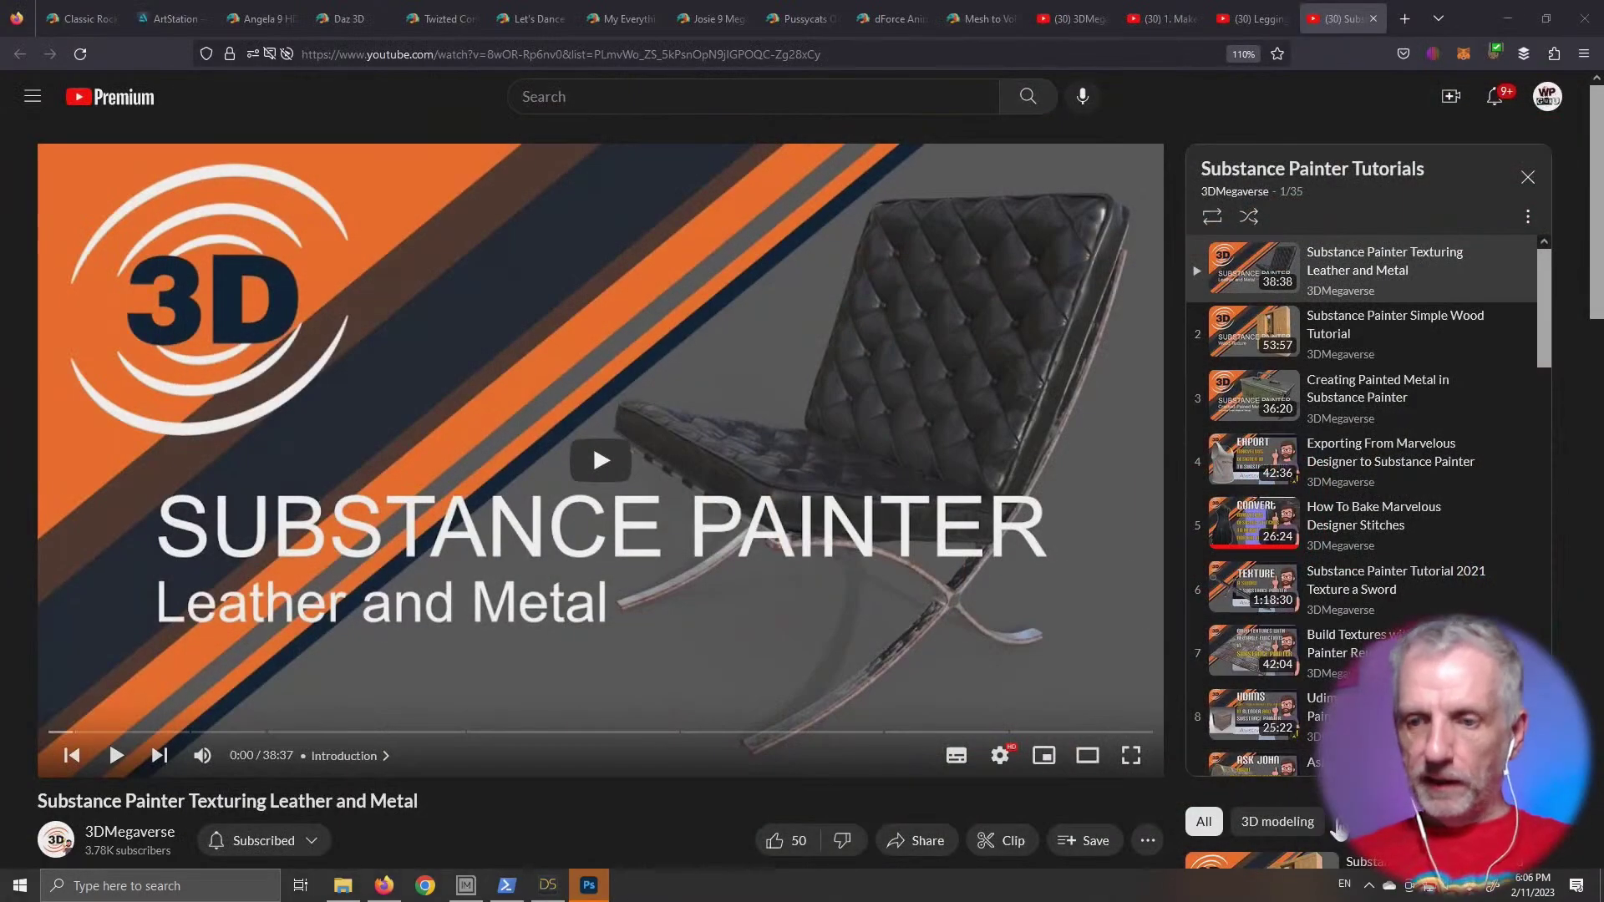
{"action": "key", "text": "alt+Tab"}
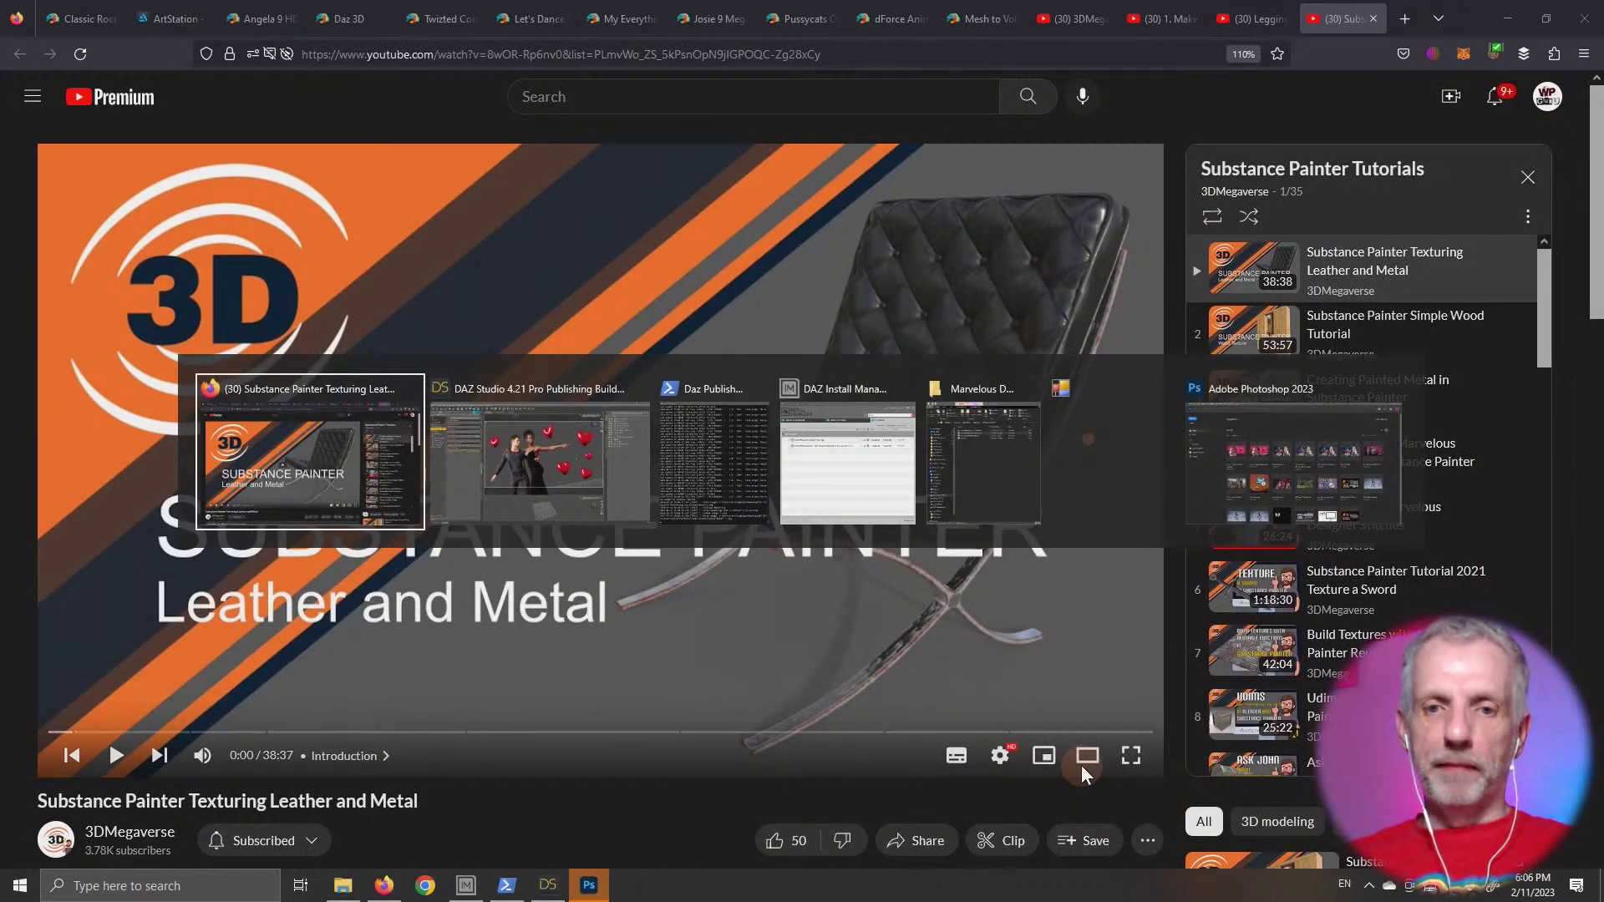
{"action": "key", "text": "alt+Tab"}
{"action": "key", "text": "alt+Tab"}
{"action": "key", "text": "alt+Tab"}
{"action": "key", "text": "alt+Tab"}
{"action": "key", "text": "alt+Tab"}
{"action": "key", "text": "alt+Tab"}
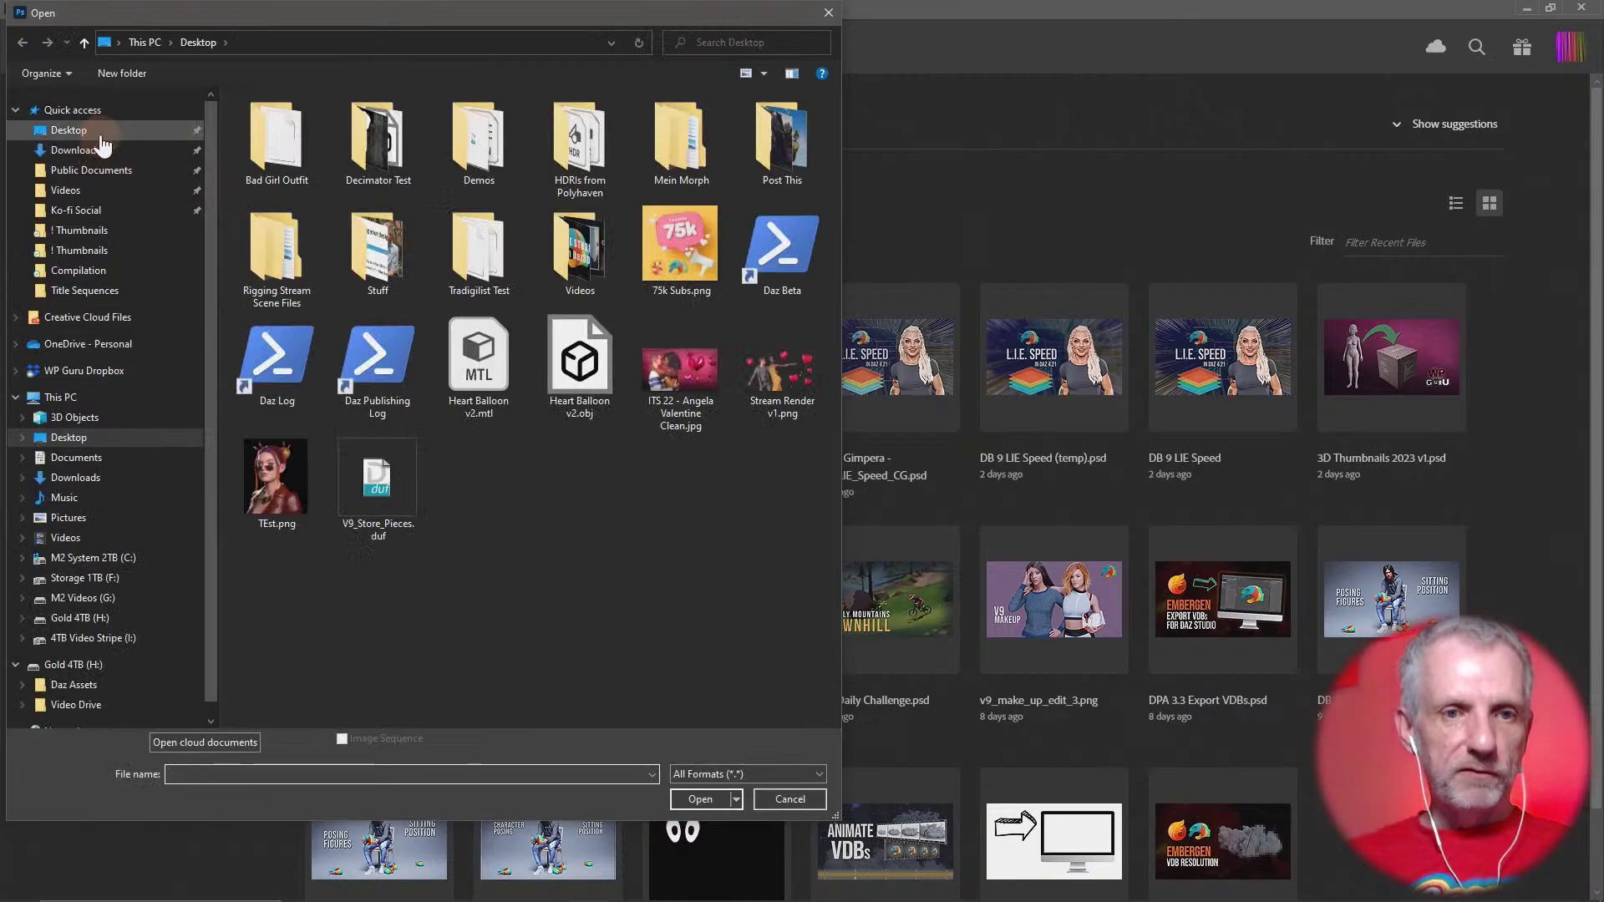
{"action": "left_click", "coordinate": [100, 137]}
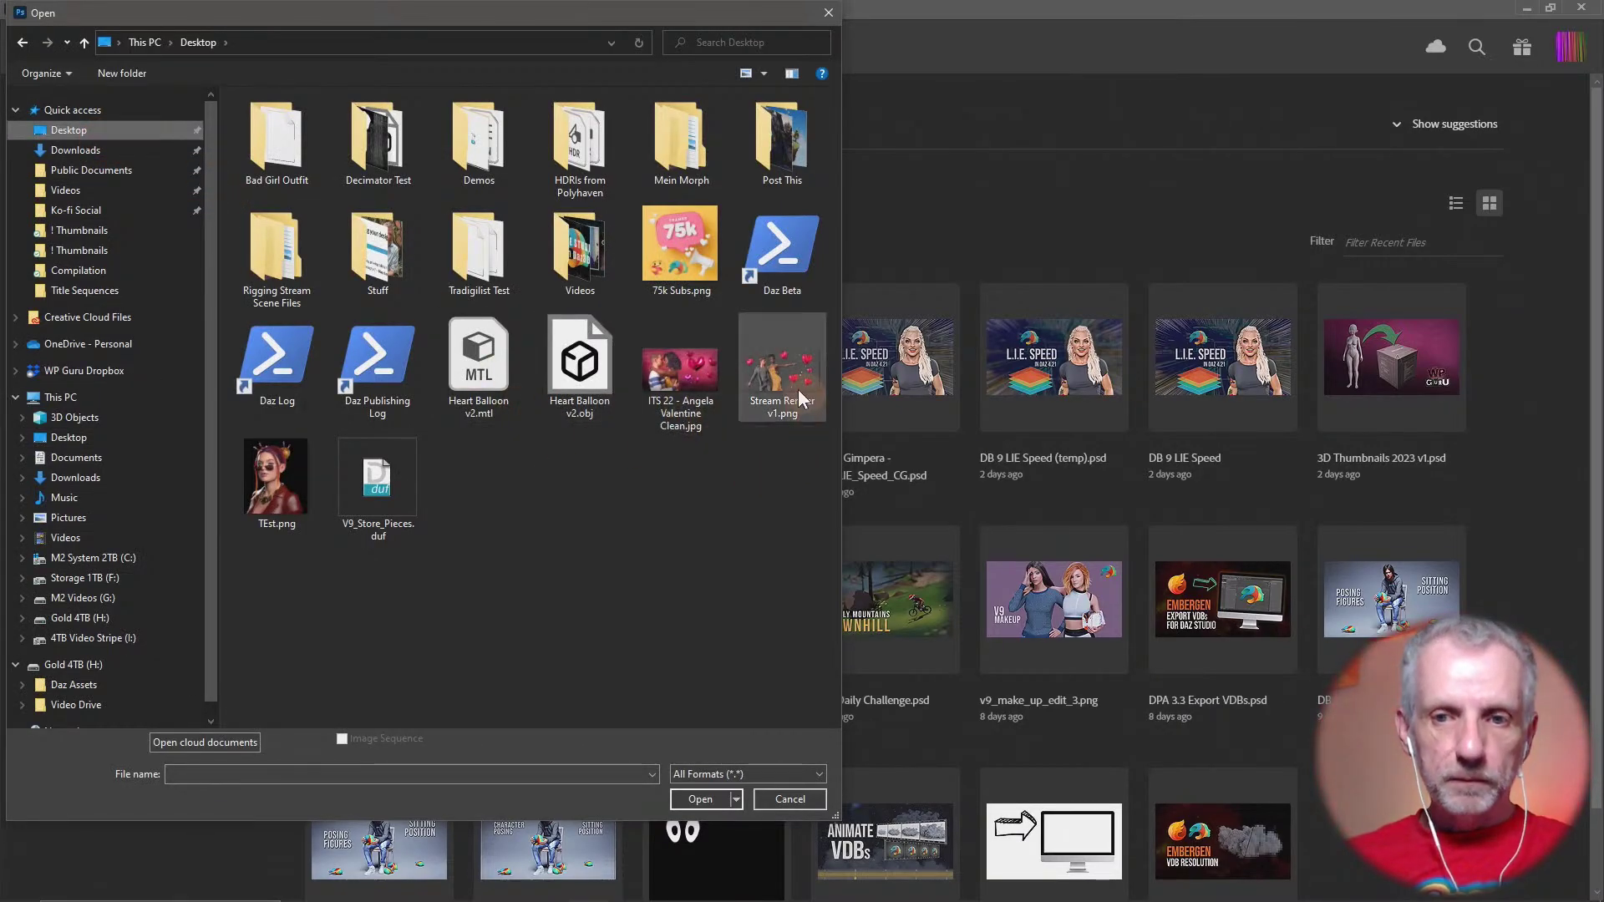
{"action": "left_click", "coordinate": [756, 387]}
{"action": "left_click", "coordinate": [705, 794]}
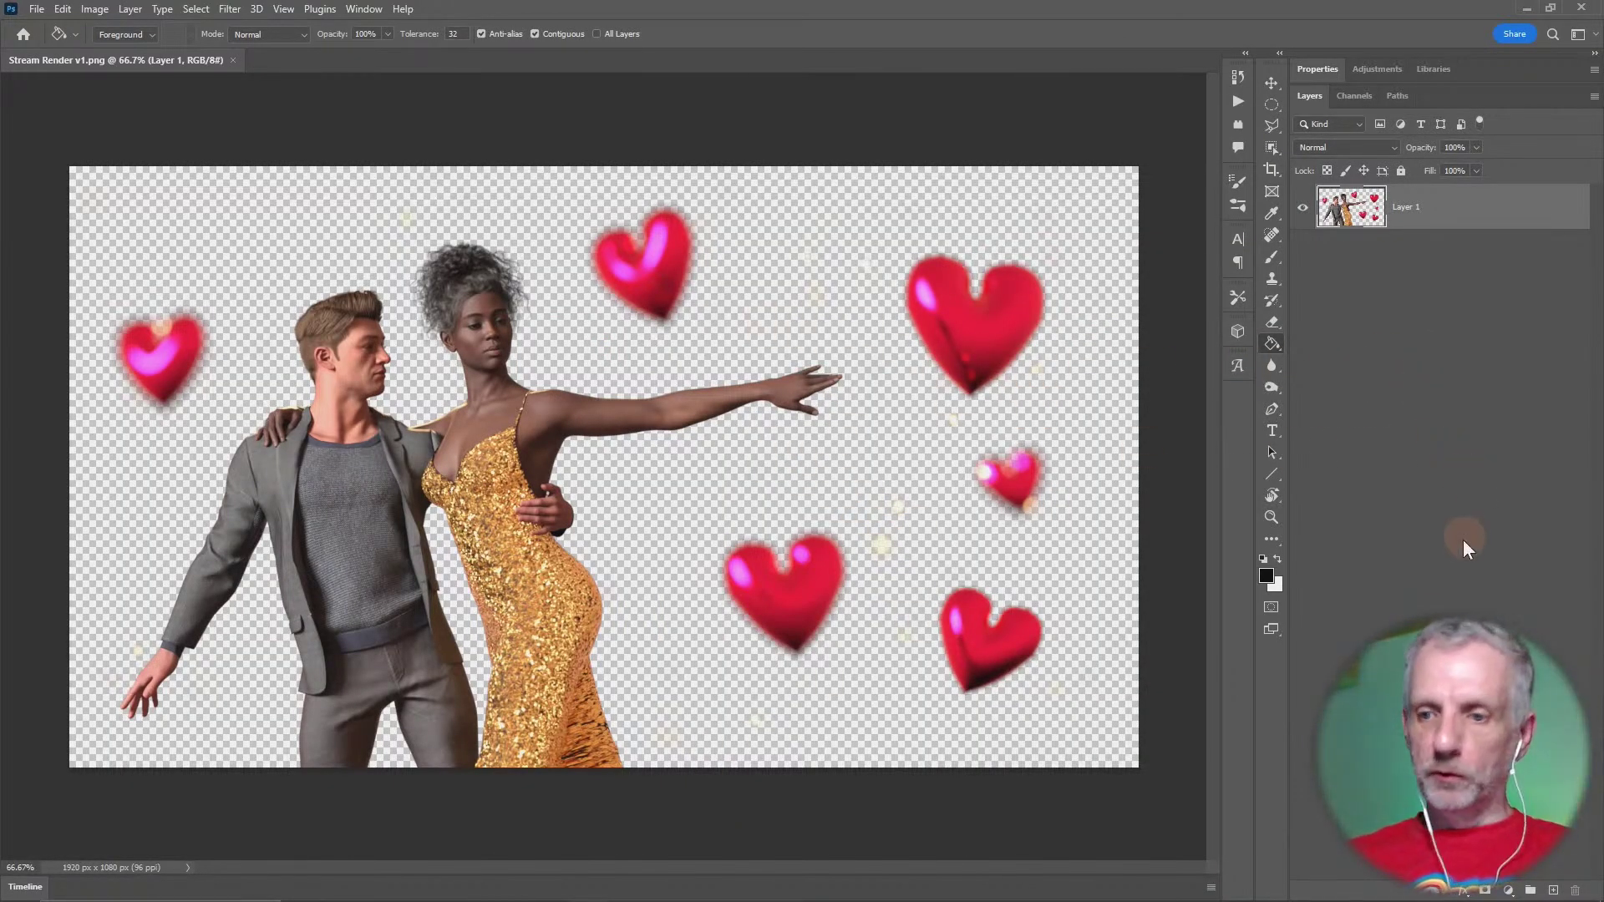
Add a black (000000) Solid Color fill layer and move it below the render layer as the background
{"action": "left_click", "coordinate": [1508, 891]}
{"action": "left_click", "coordinate": [1534, 597]}
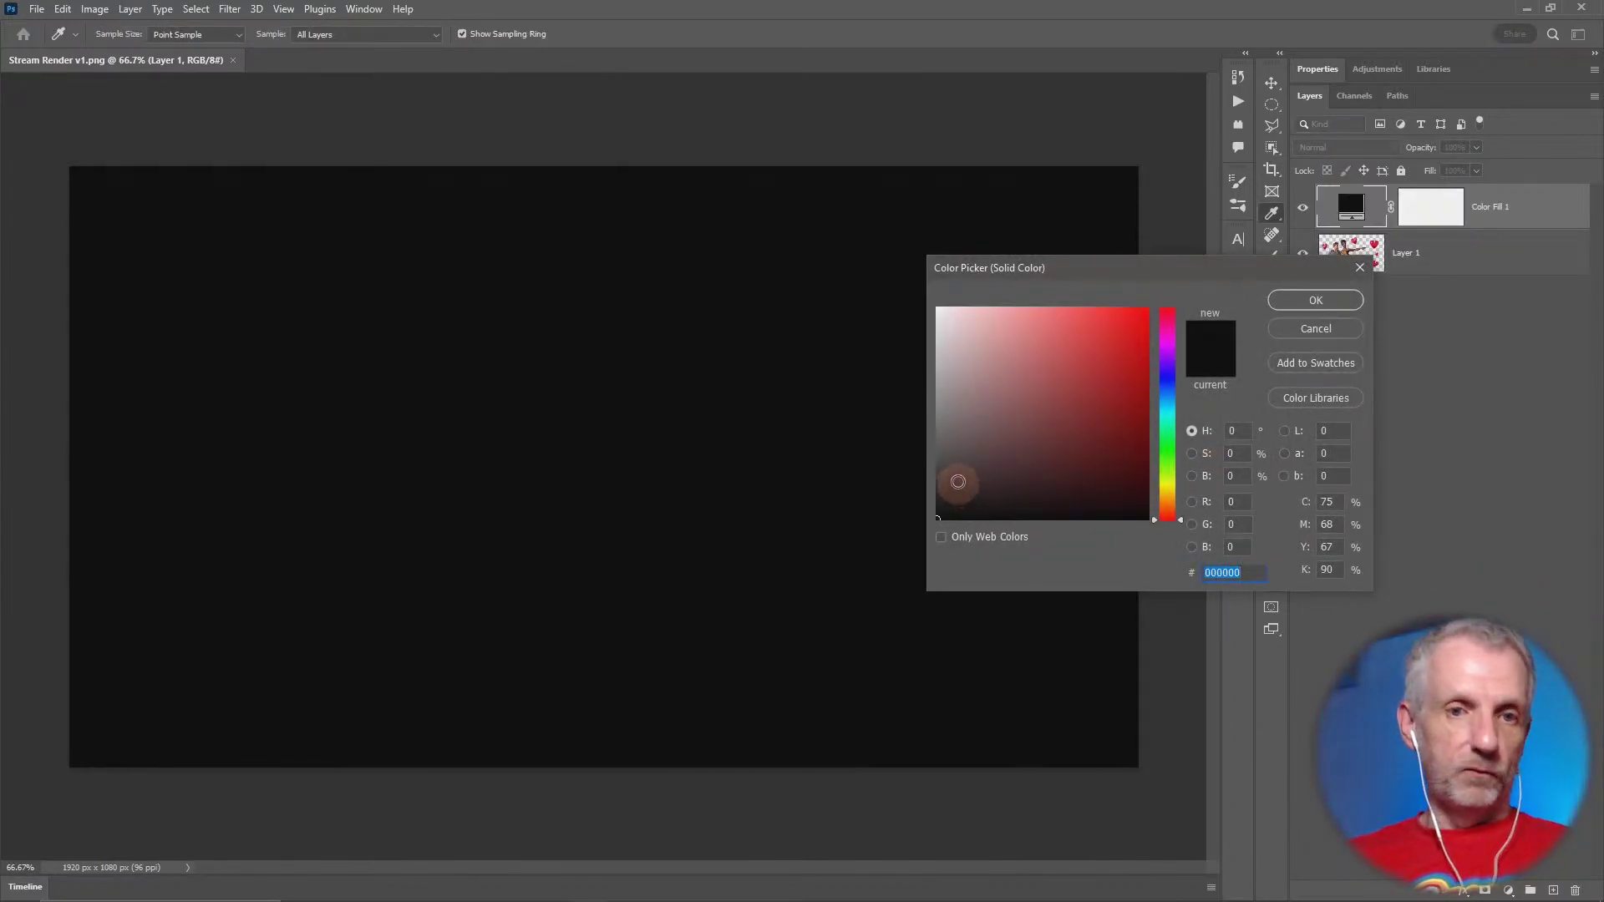
{"action": "left_click", "coordinate": [1316, 301]}
{"action": "left_click_drag", "start_coordinate": [1354, 209], "coordinate": [1370, 276]}
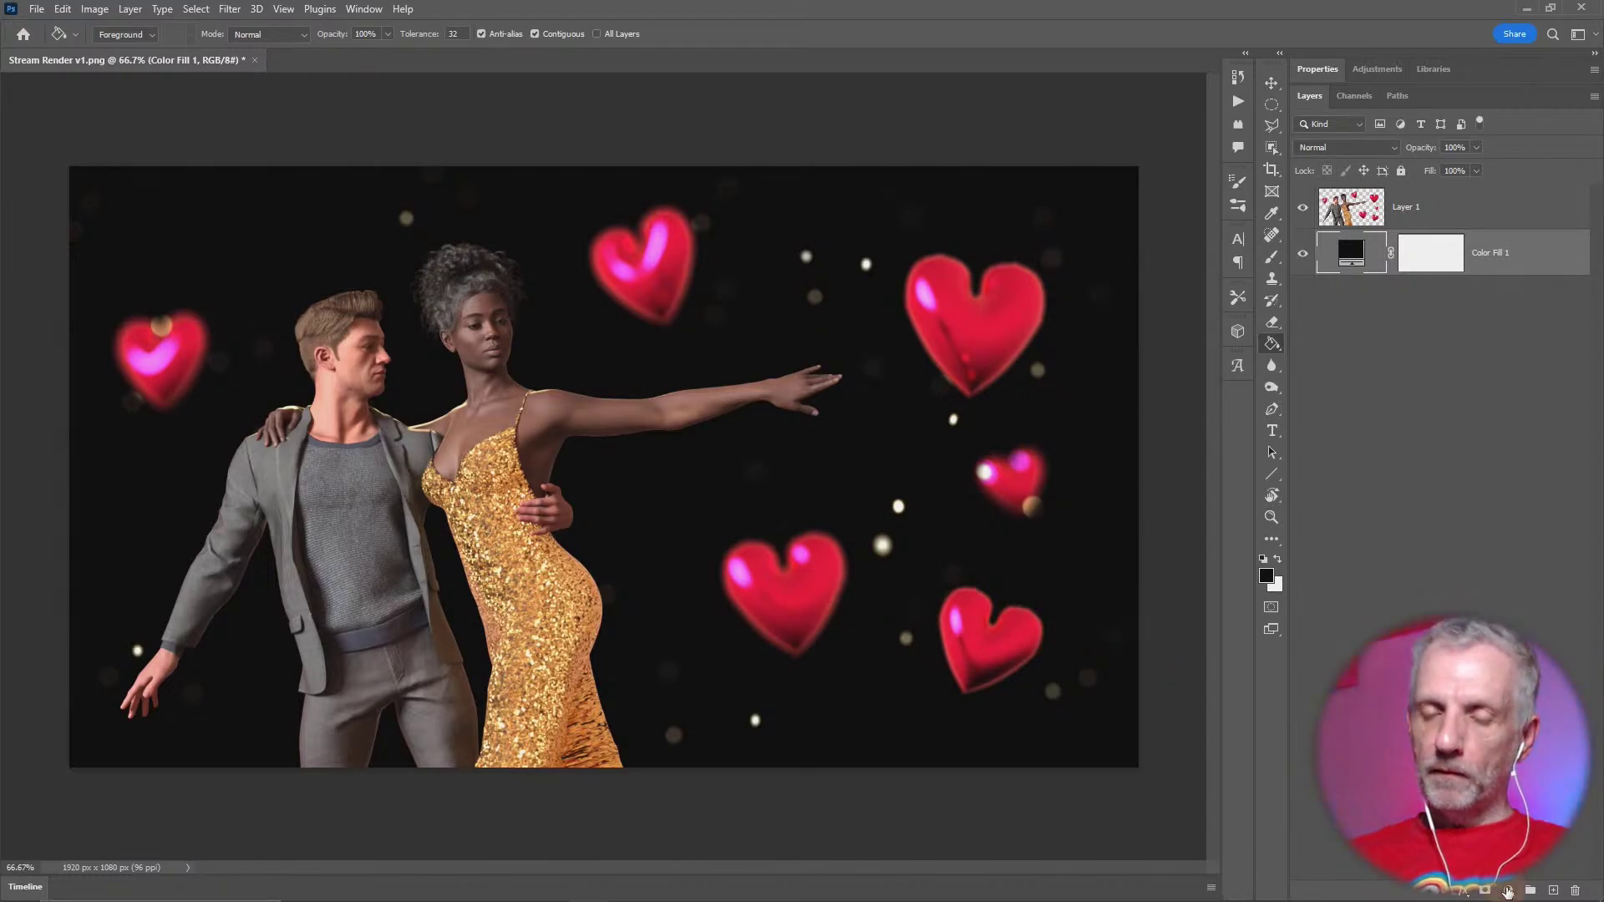
Add a second Solid Color fill above the black one, sampled from a heart balloon and adjusted to red e4082f, at 81% opacity
{"action": "left_click", "coordinate": [1508, 893]}
{"action": "left_click", "coordinate": [1474, 599]}
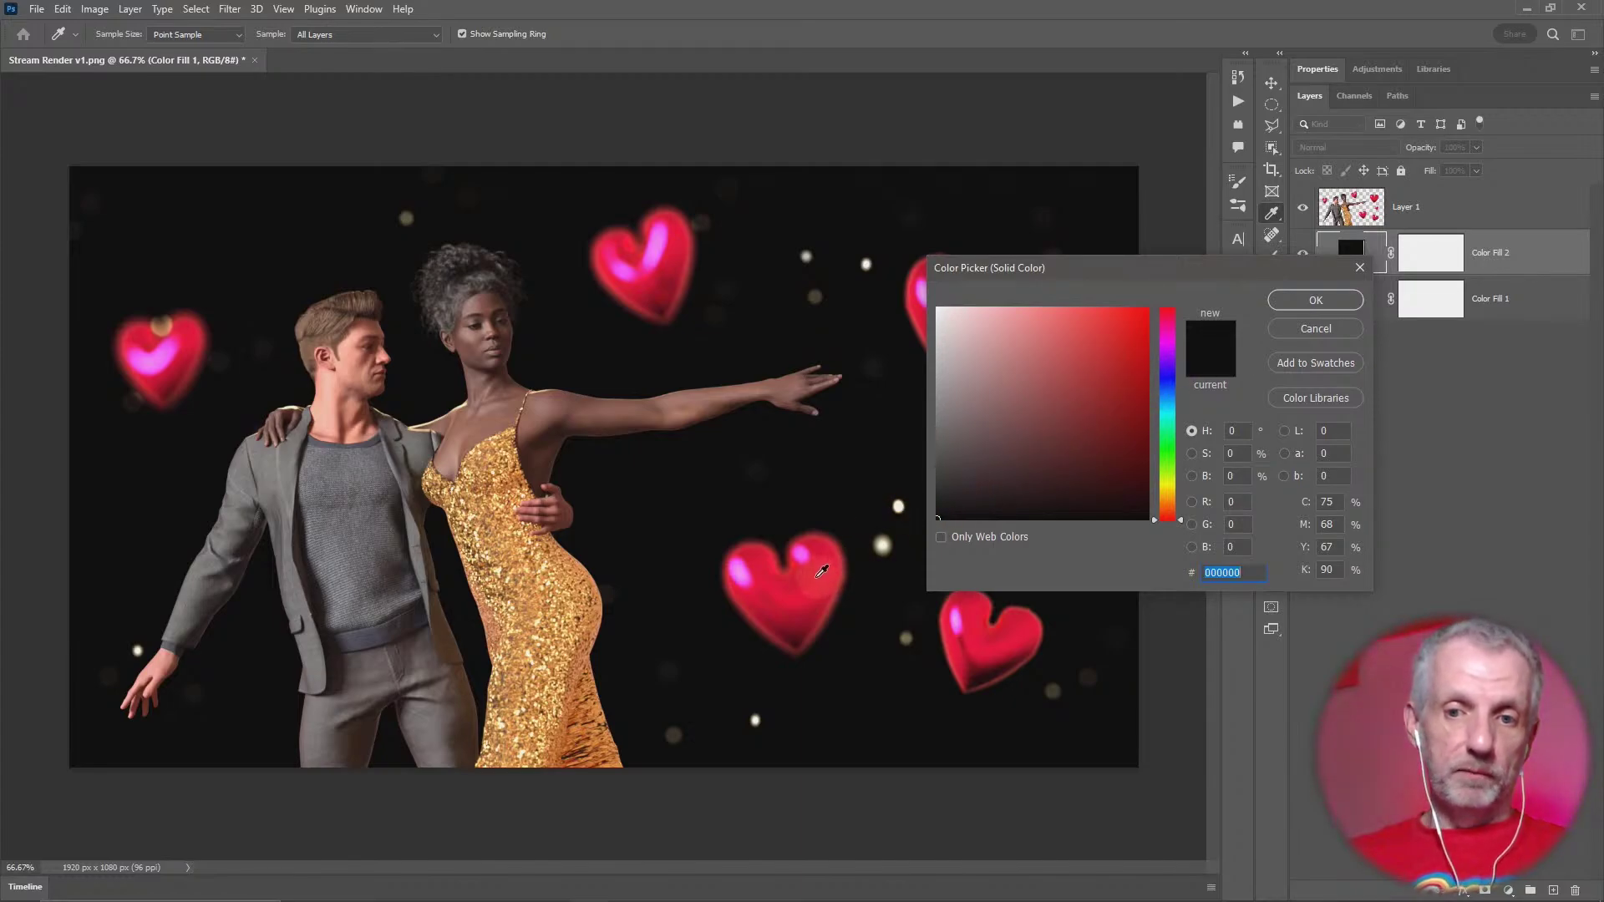
{"action": "left_click", "coordinate": [804, 582]}
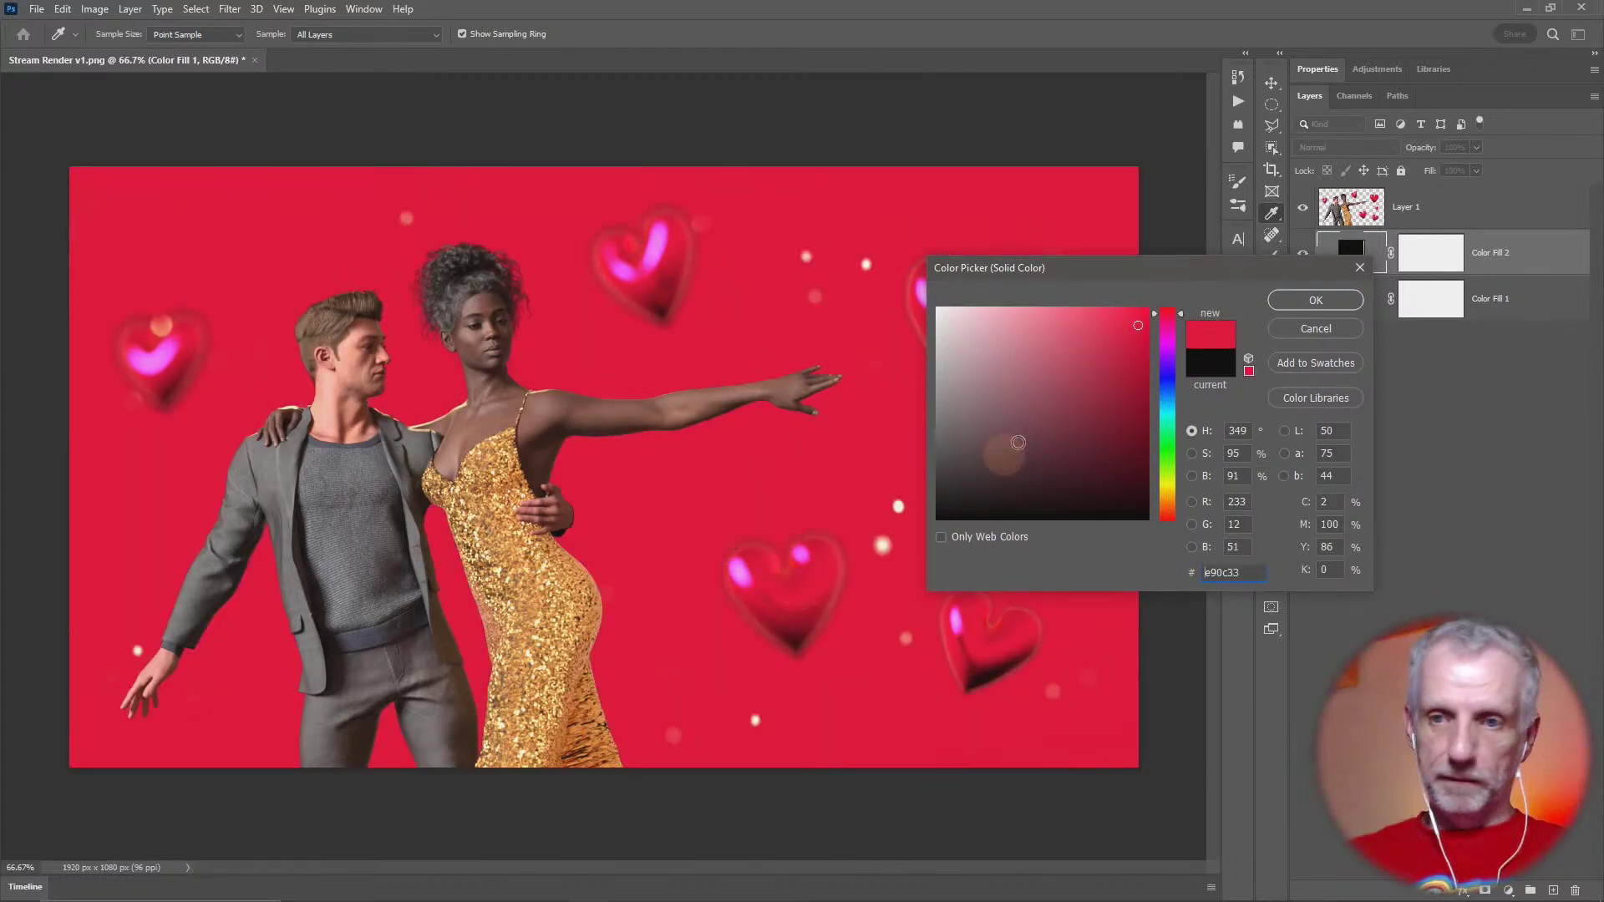
{"action": "left_click_drag", "start_coordinate": [1139, 328], "coordinate": [1131, 355]}
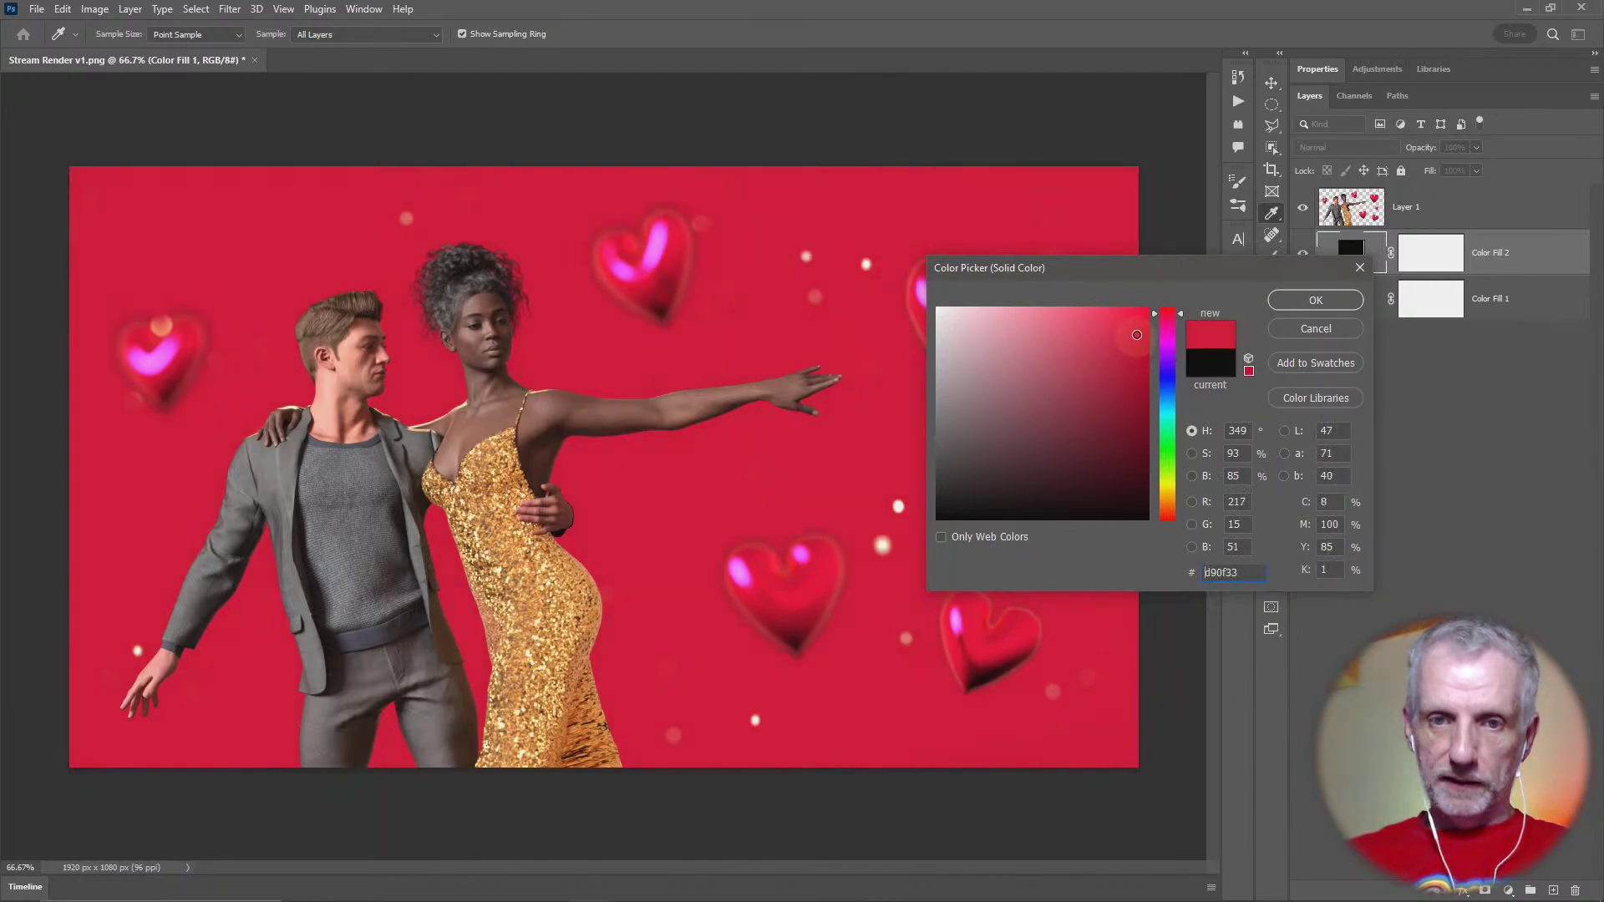
{"action": "left_click", "coordinate": [1298, 300]}
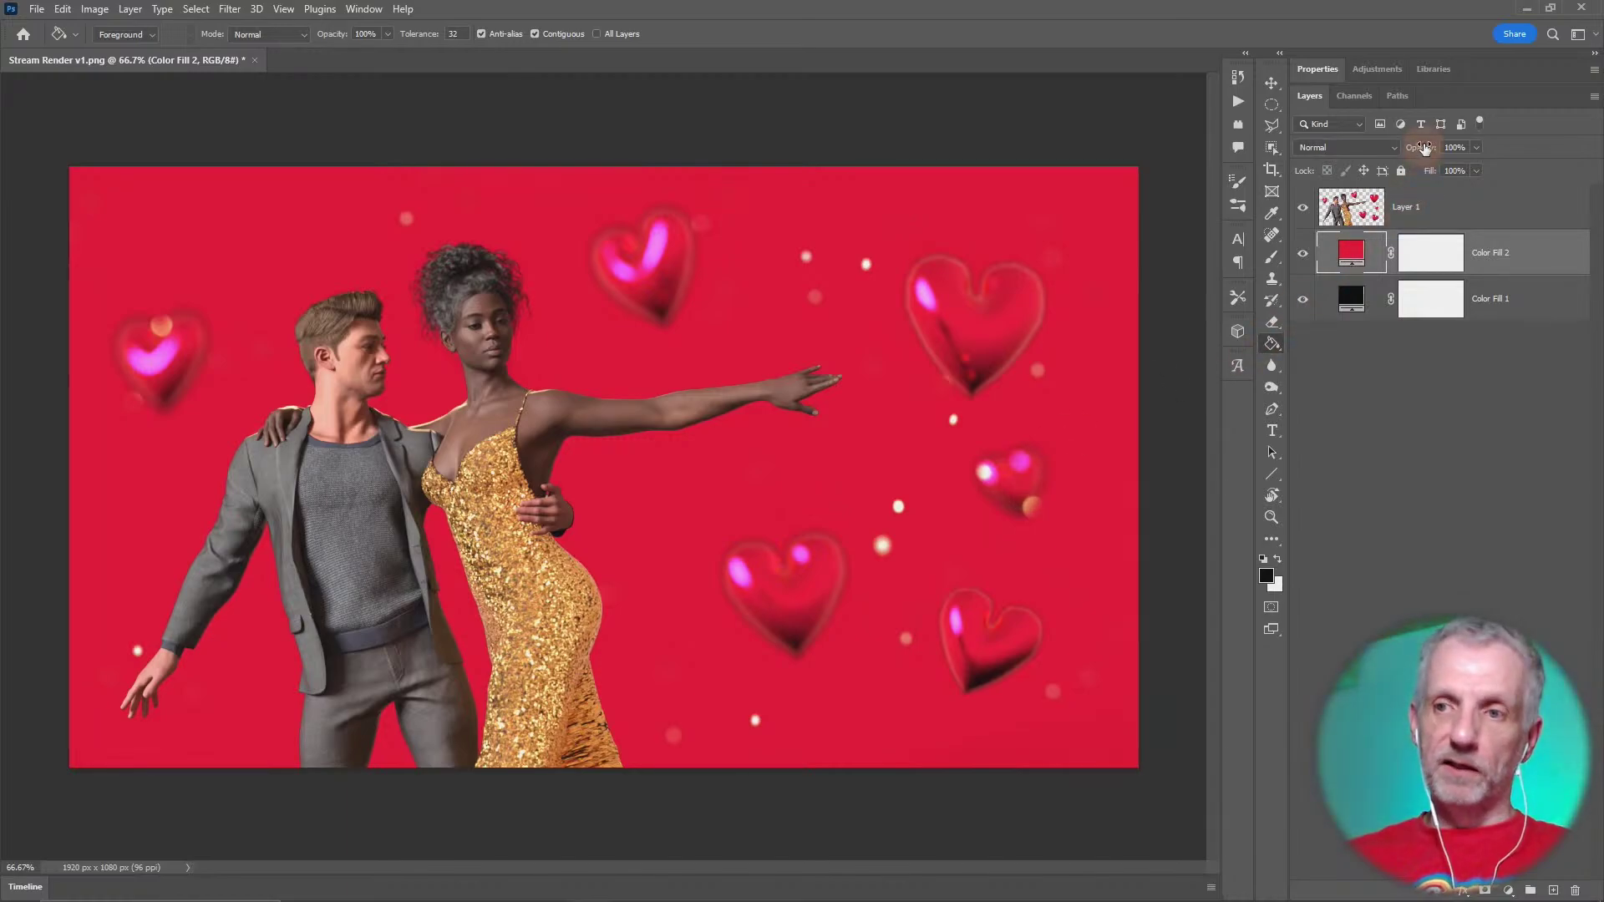
{"action": "left_click_drag", "start_coordinate": [1396, 150], "coordinate": [1381, 156]}
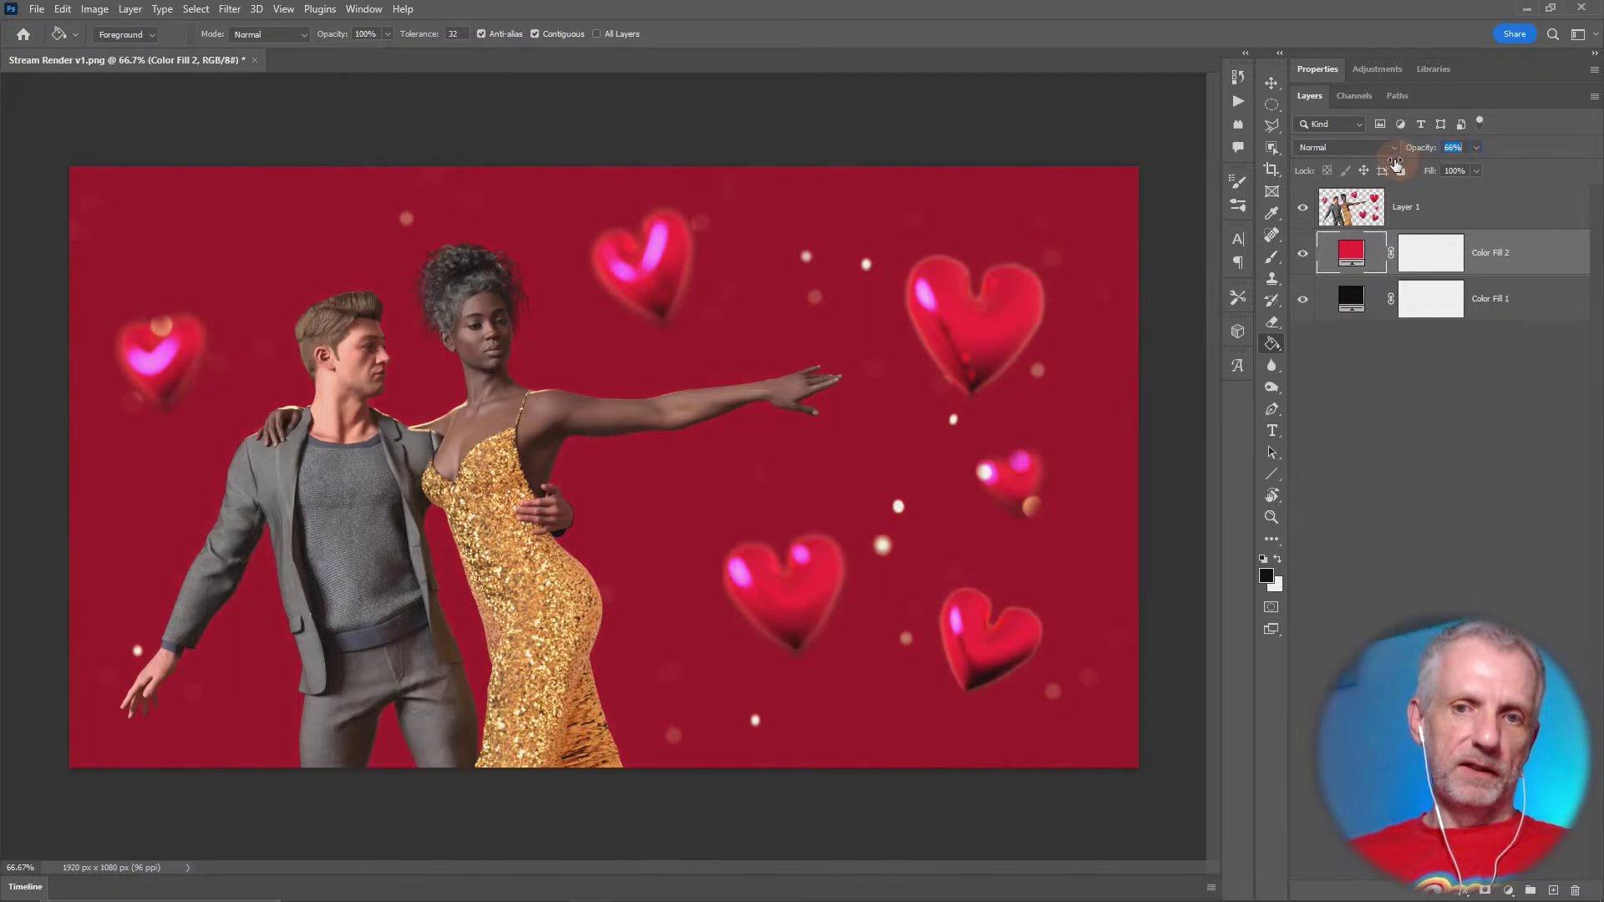
{"action": "left_click_drag", "start_coordinate": [1406, 167], "coordinate": [1409, 165]}
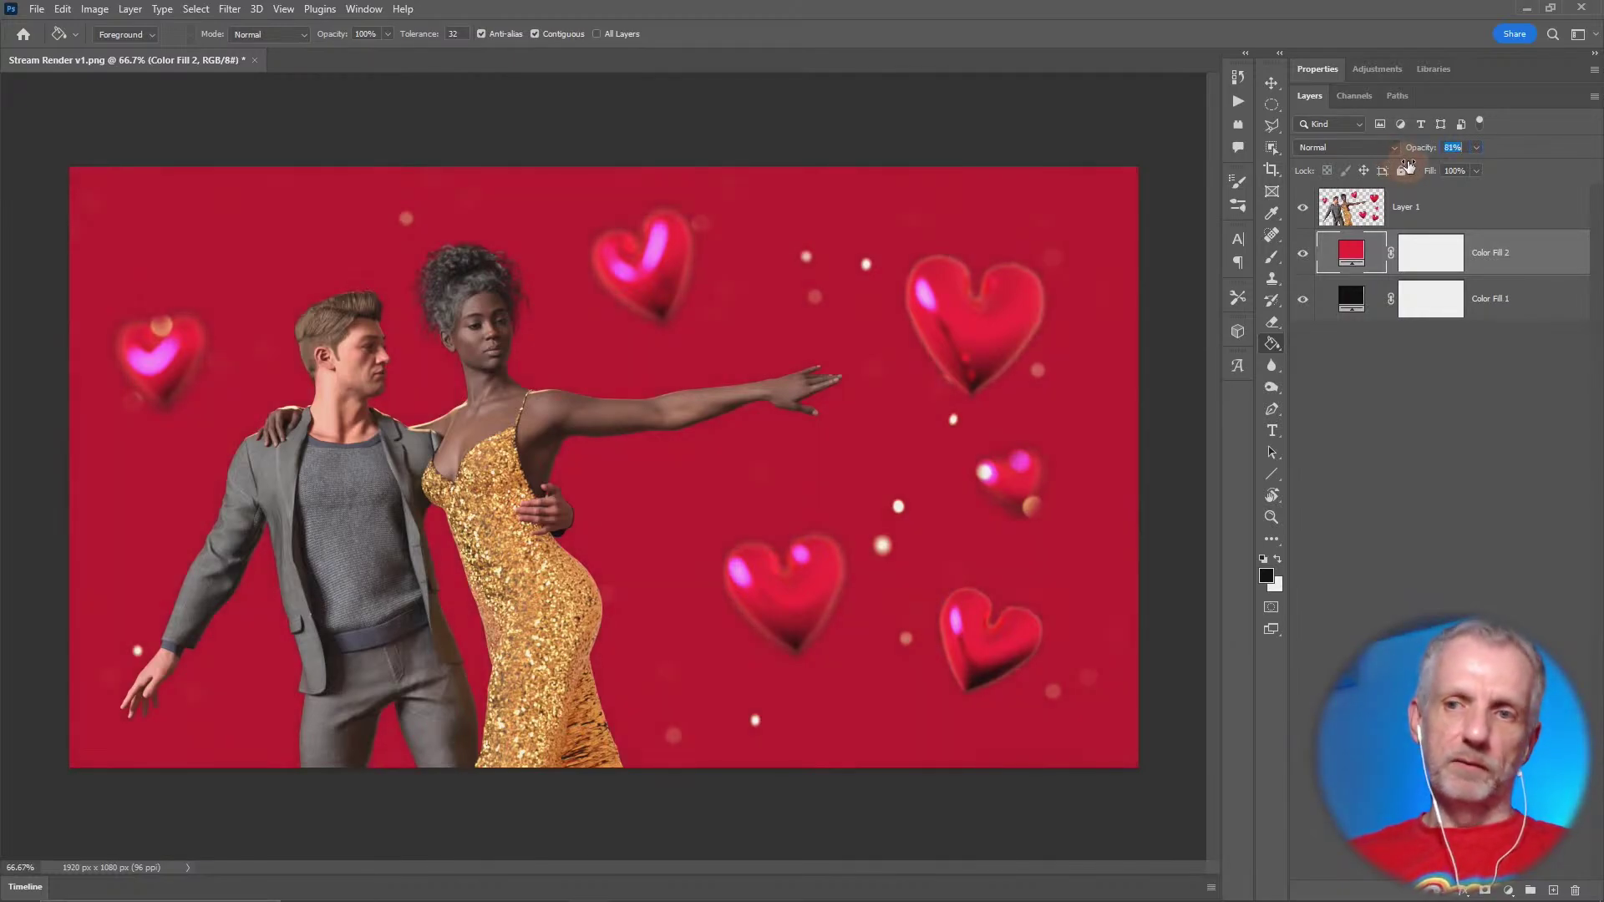
{"action": "double_click", "coordinate": [1356, 251]}
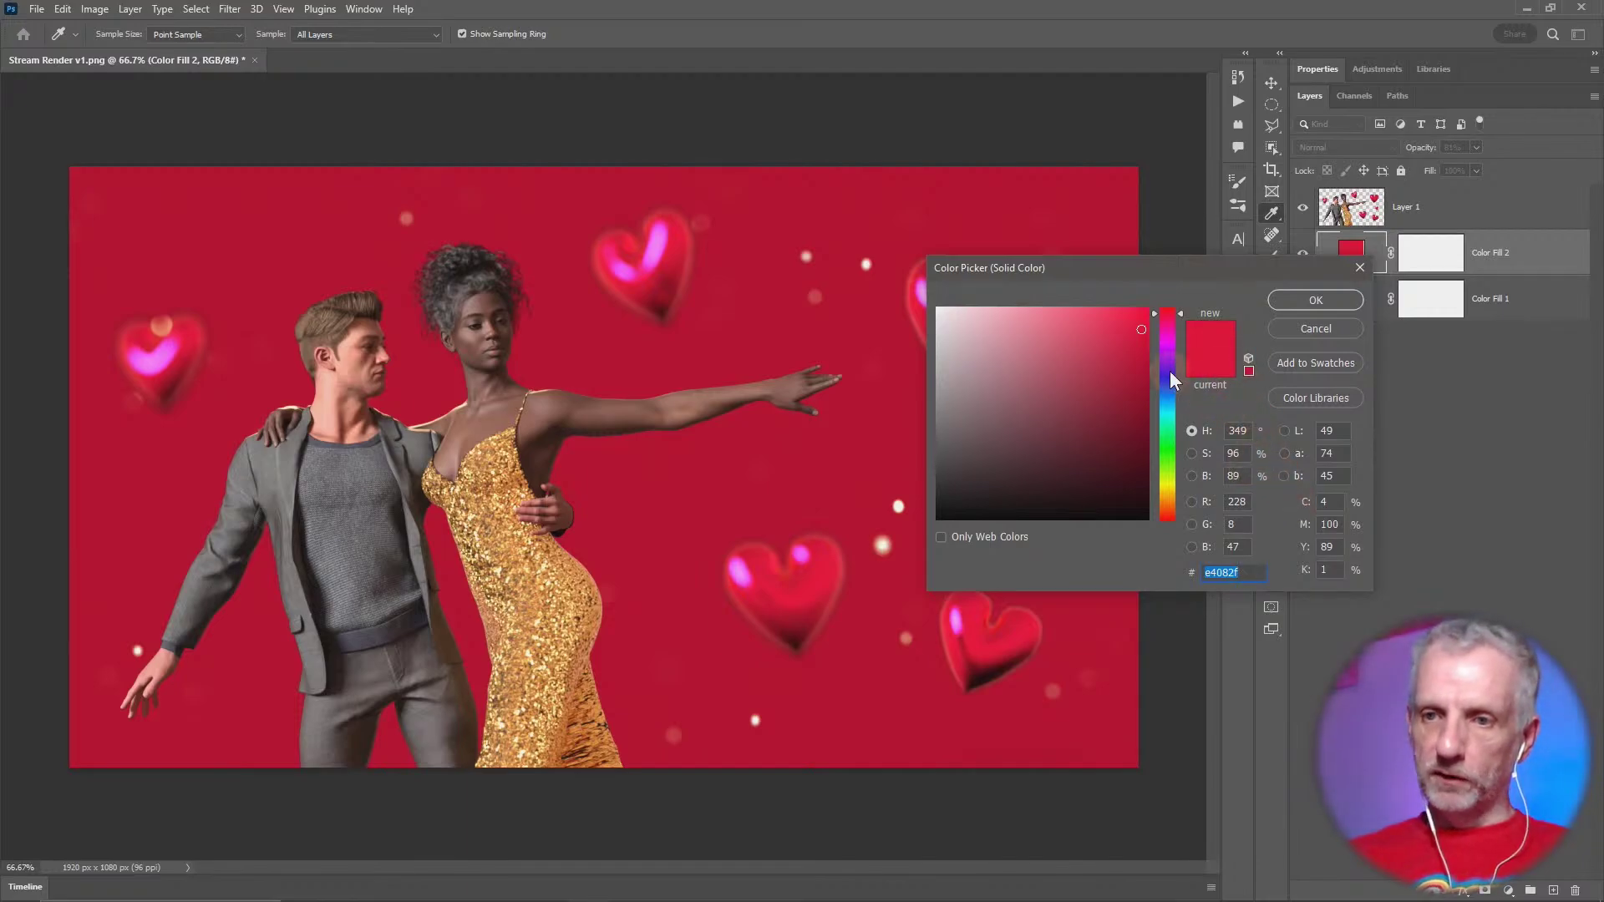
{"action": "mouse_move", "coordinate": [1124, 333]}
{"action": "left_mouse_down"}
{"action": "mouse_move", "coordinate": [1103, 338]}
{"action": "mouse_move", "coordinate": [1103, 392]}
{"action": "mouse_move", "coordinate": [1139, 352]}
{"action": "left_mouse_up"}
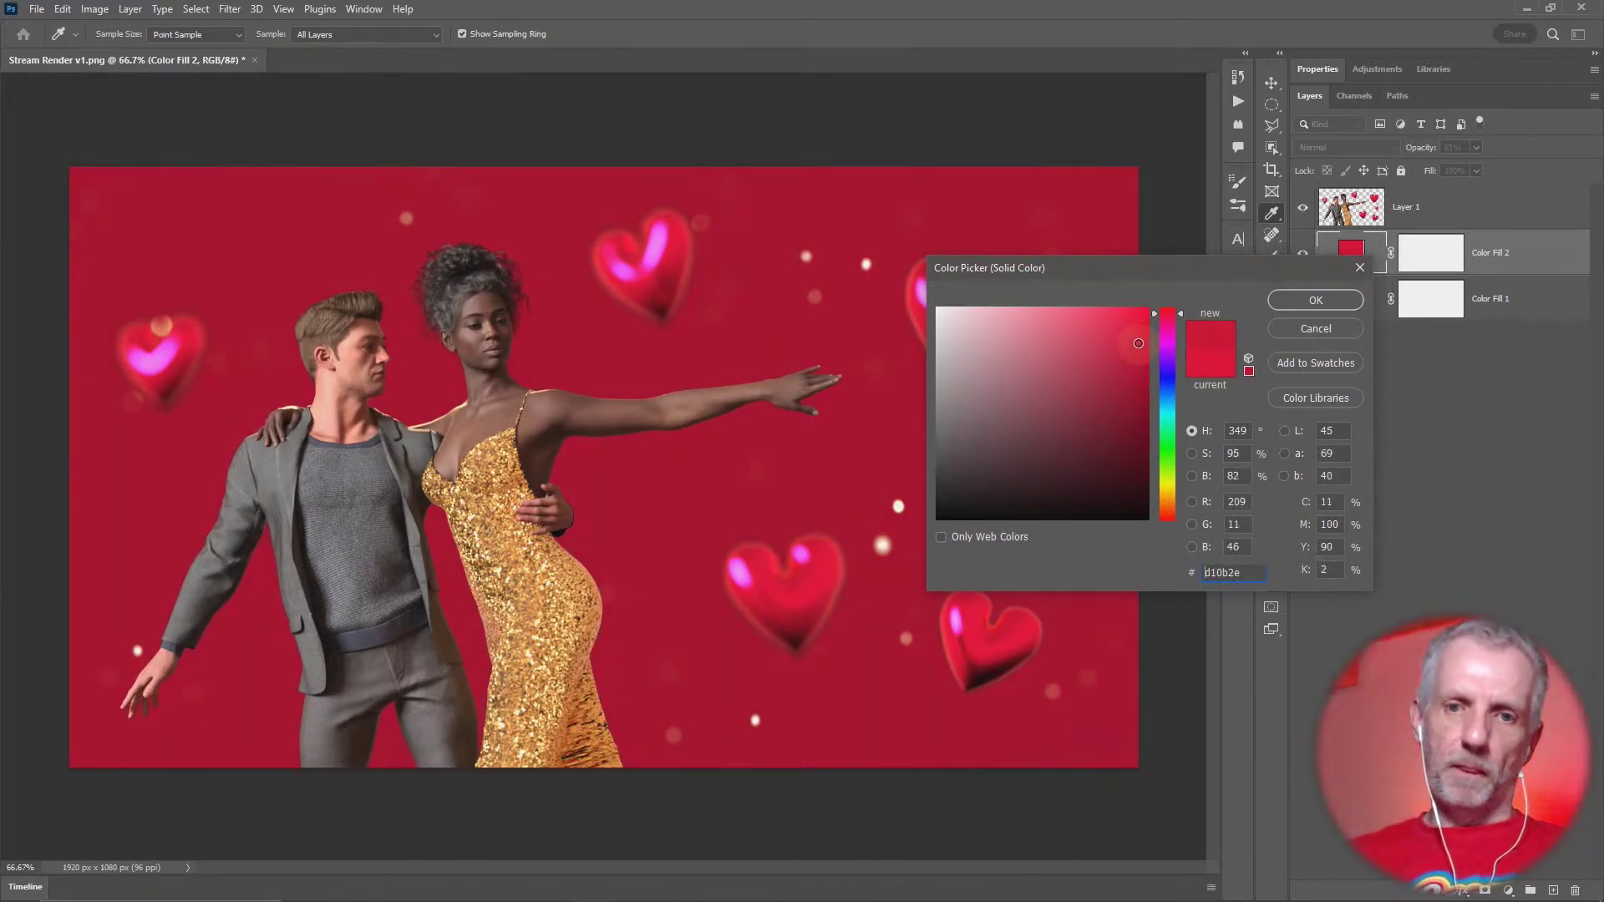
{"action": "left_click", "coordinate": [1316, 331]}
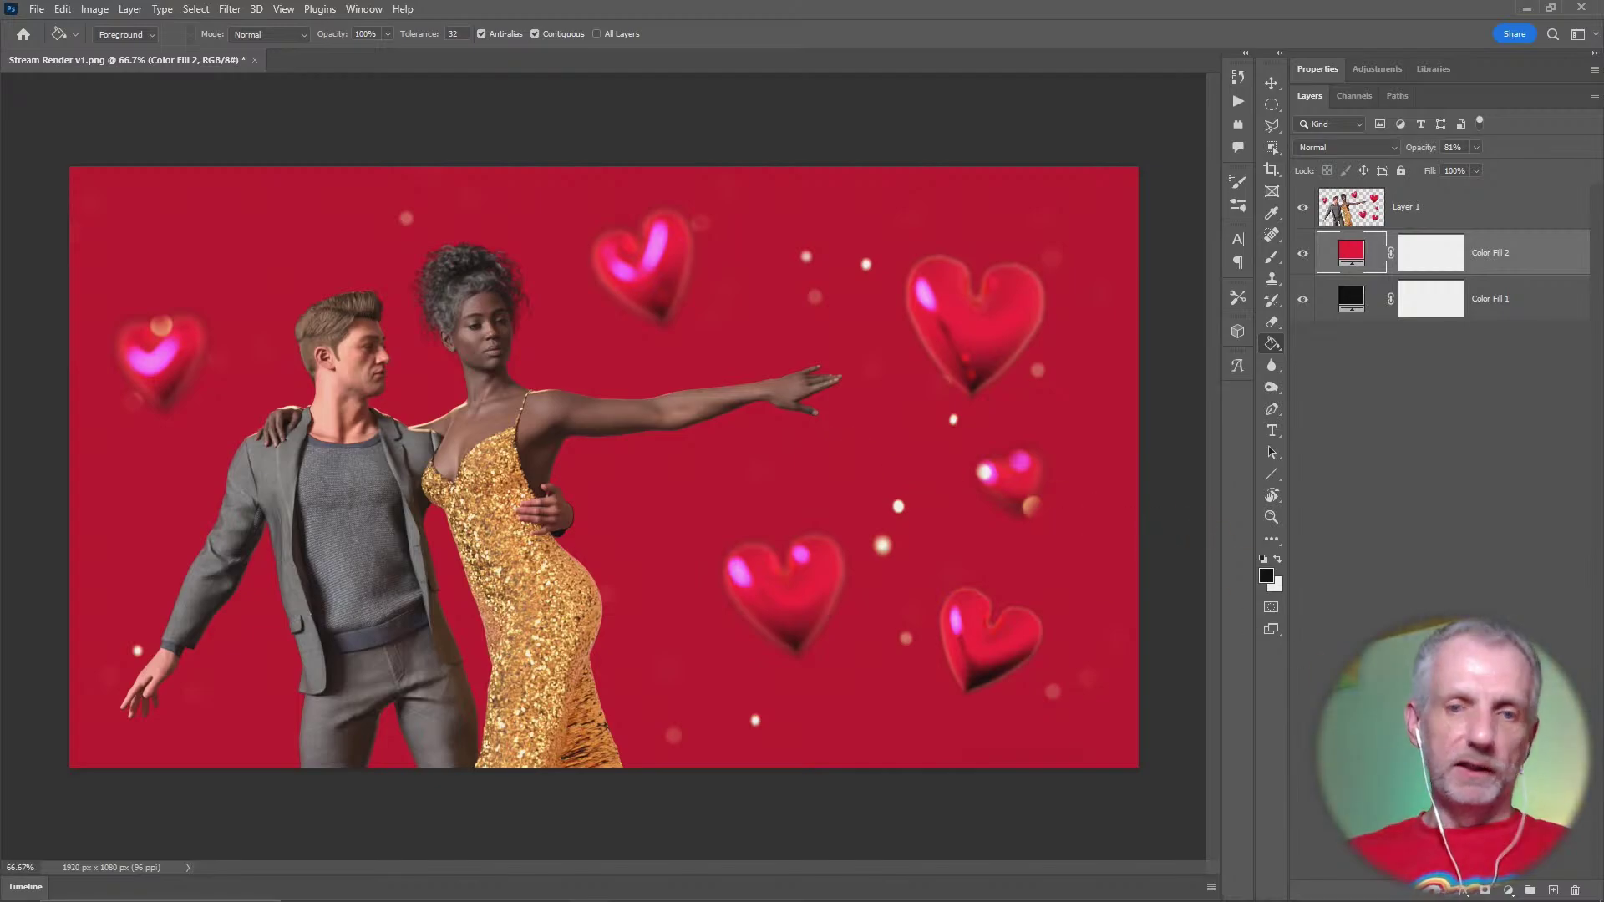
On a new layer above the red fill, draw a black-to-transparent gradient rising from the canvas's lower edge, and set the layer's opacity to 85%
{"action": "left_click", "coordinate": [1555, 891]}
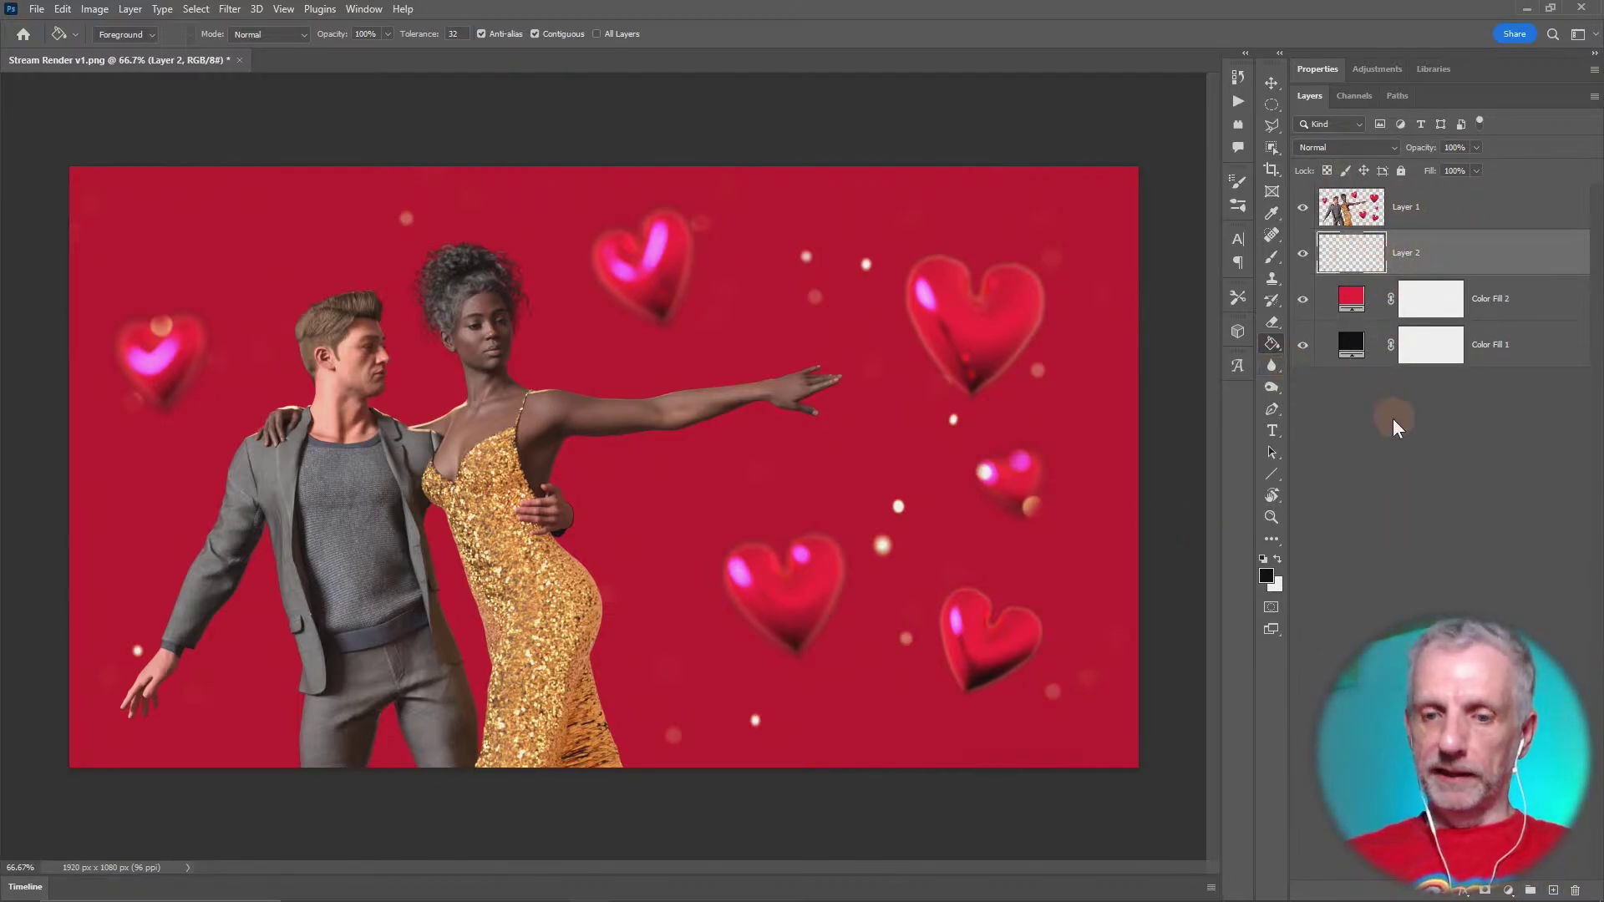
{"action": "left_click", "coordinate": [1272, 343]}
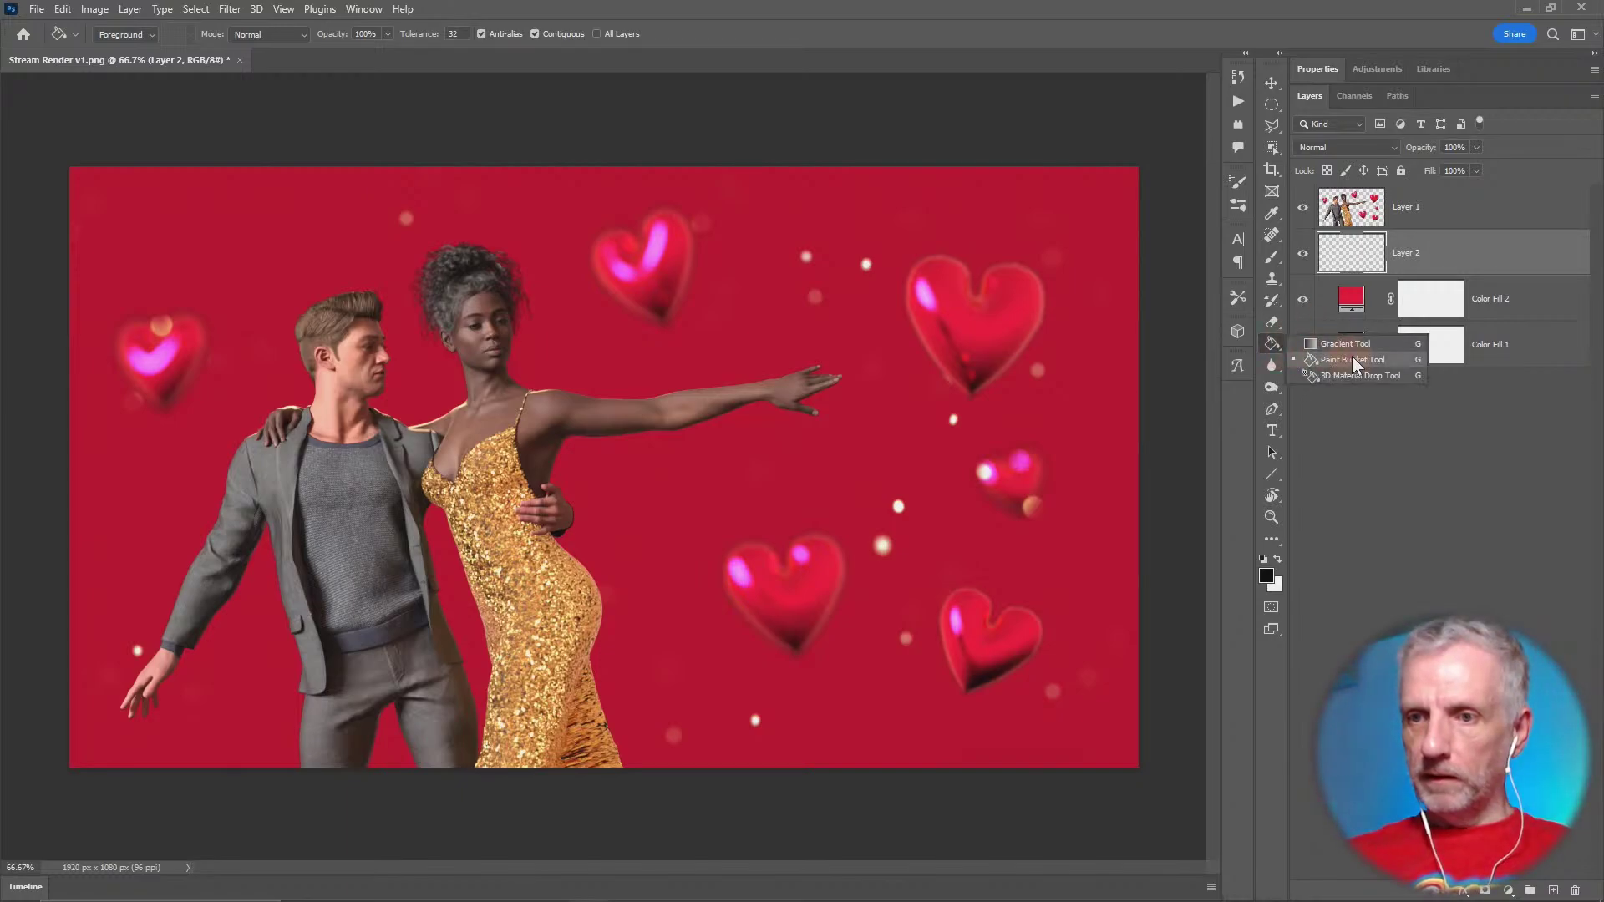
{"action": "left_click", "coordinate": [1345, 338]}
{"action": "left_click_drag", "start_coordinate": [491, 786], "coordinate": [652, 284]}
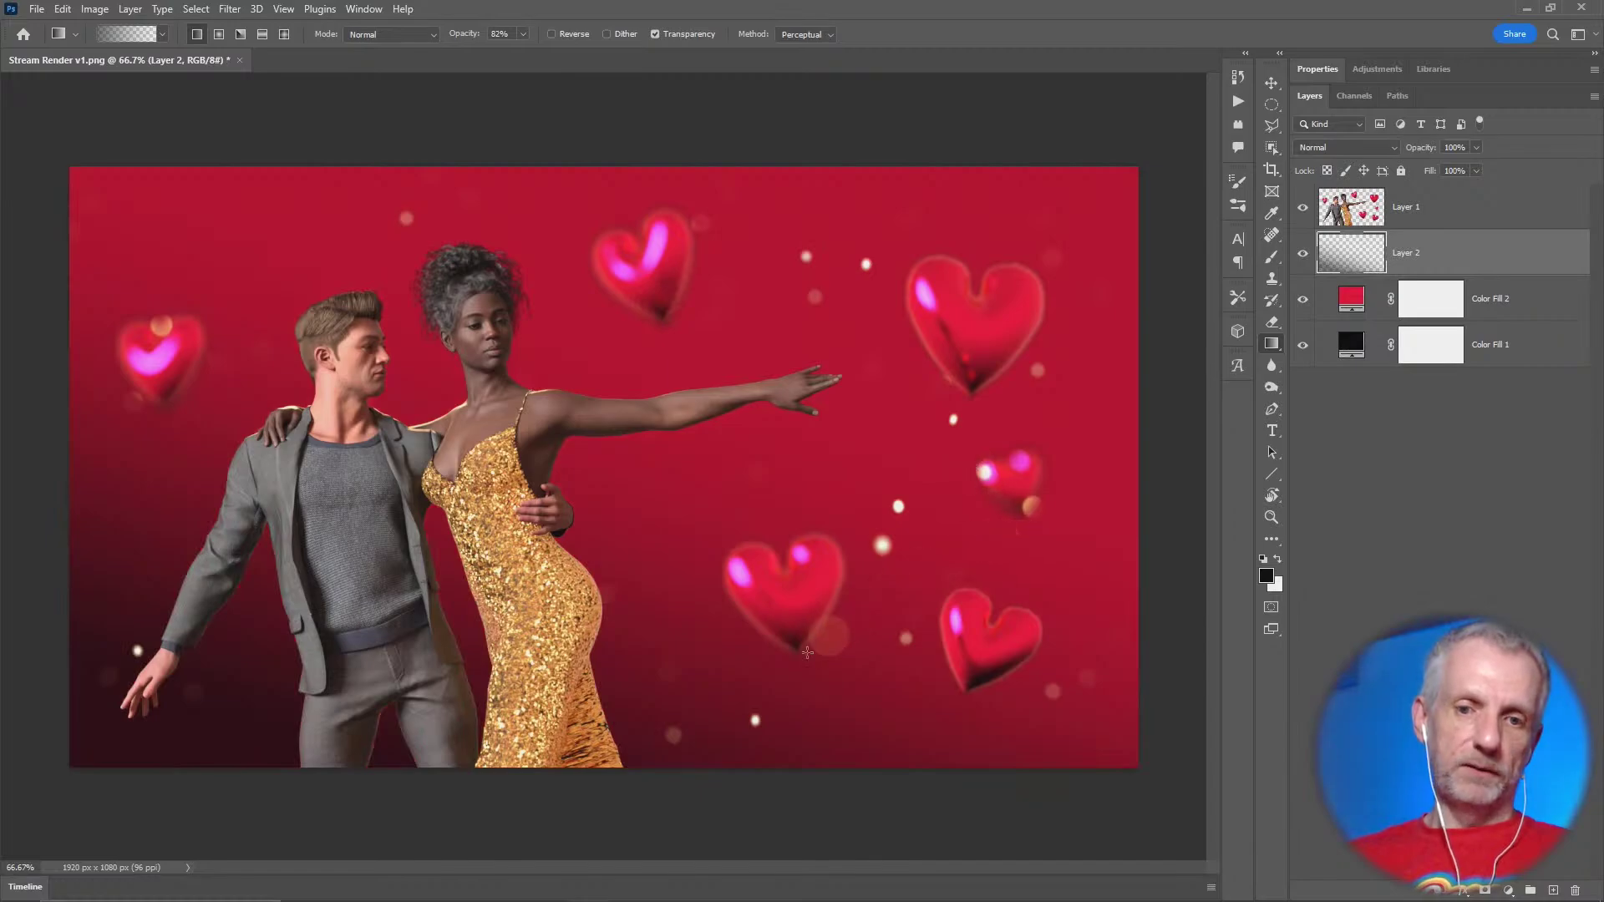
{"action": "left_click_drag", "start_coordinate": [556, 824], "coordinate": [681, 247]}
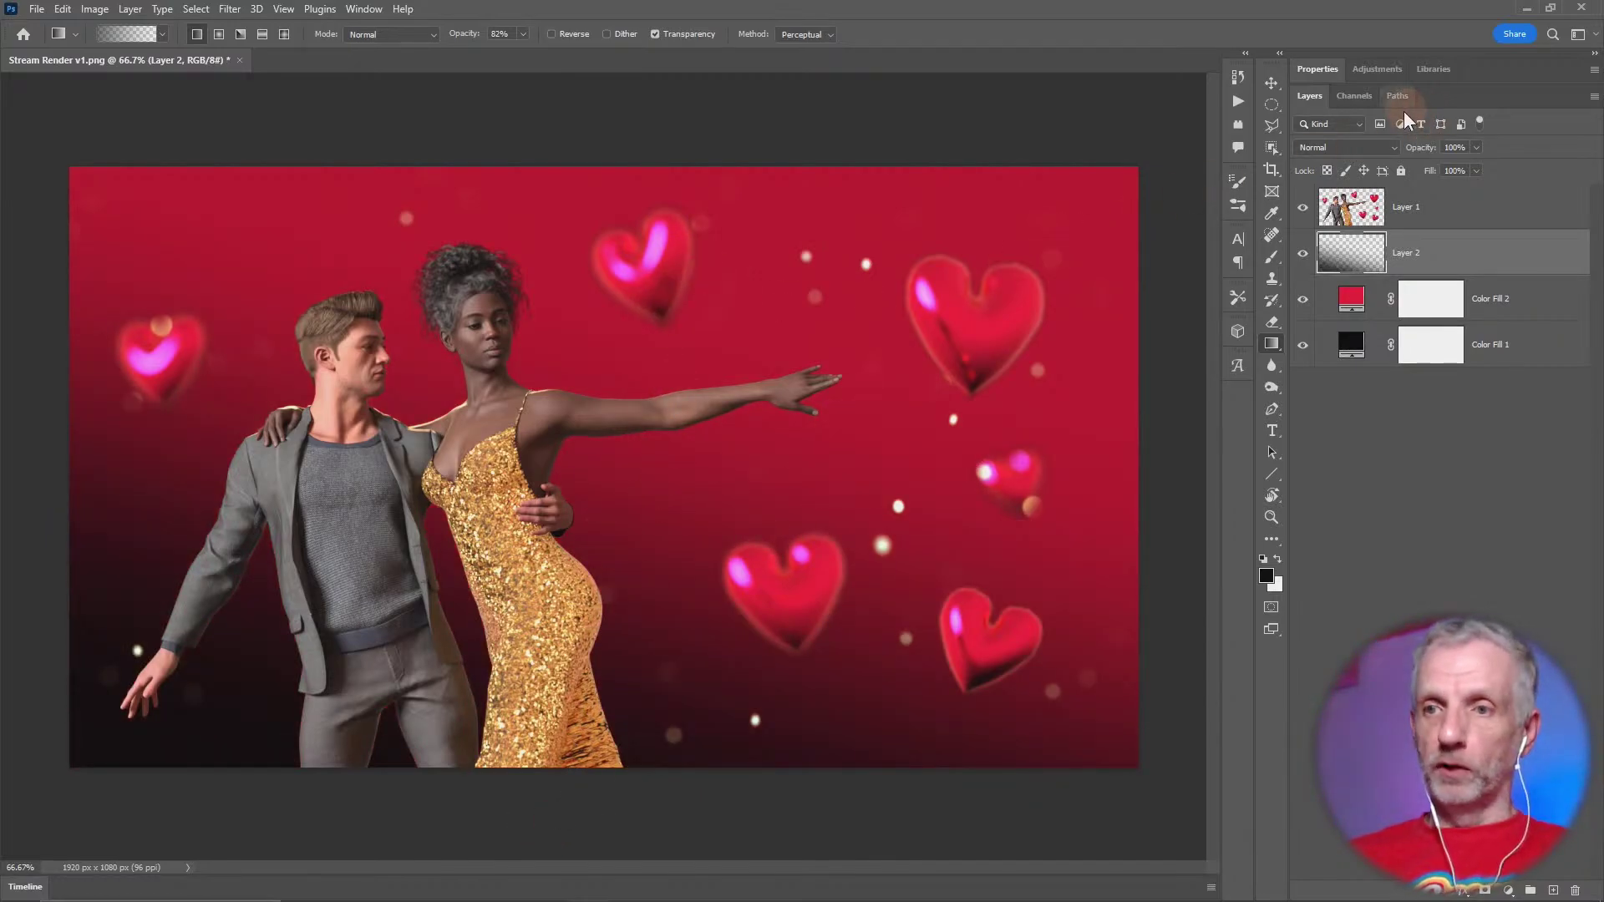
{"action": "left_click_drag", "start_coordinate": [1403, 152], "coordinate": [1401, 153]}
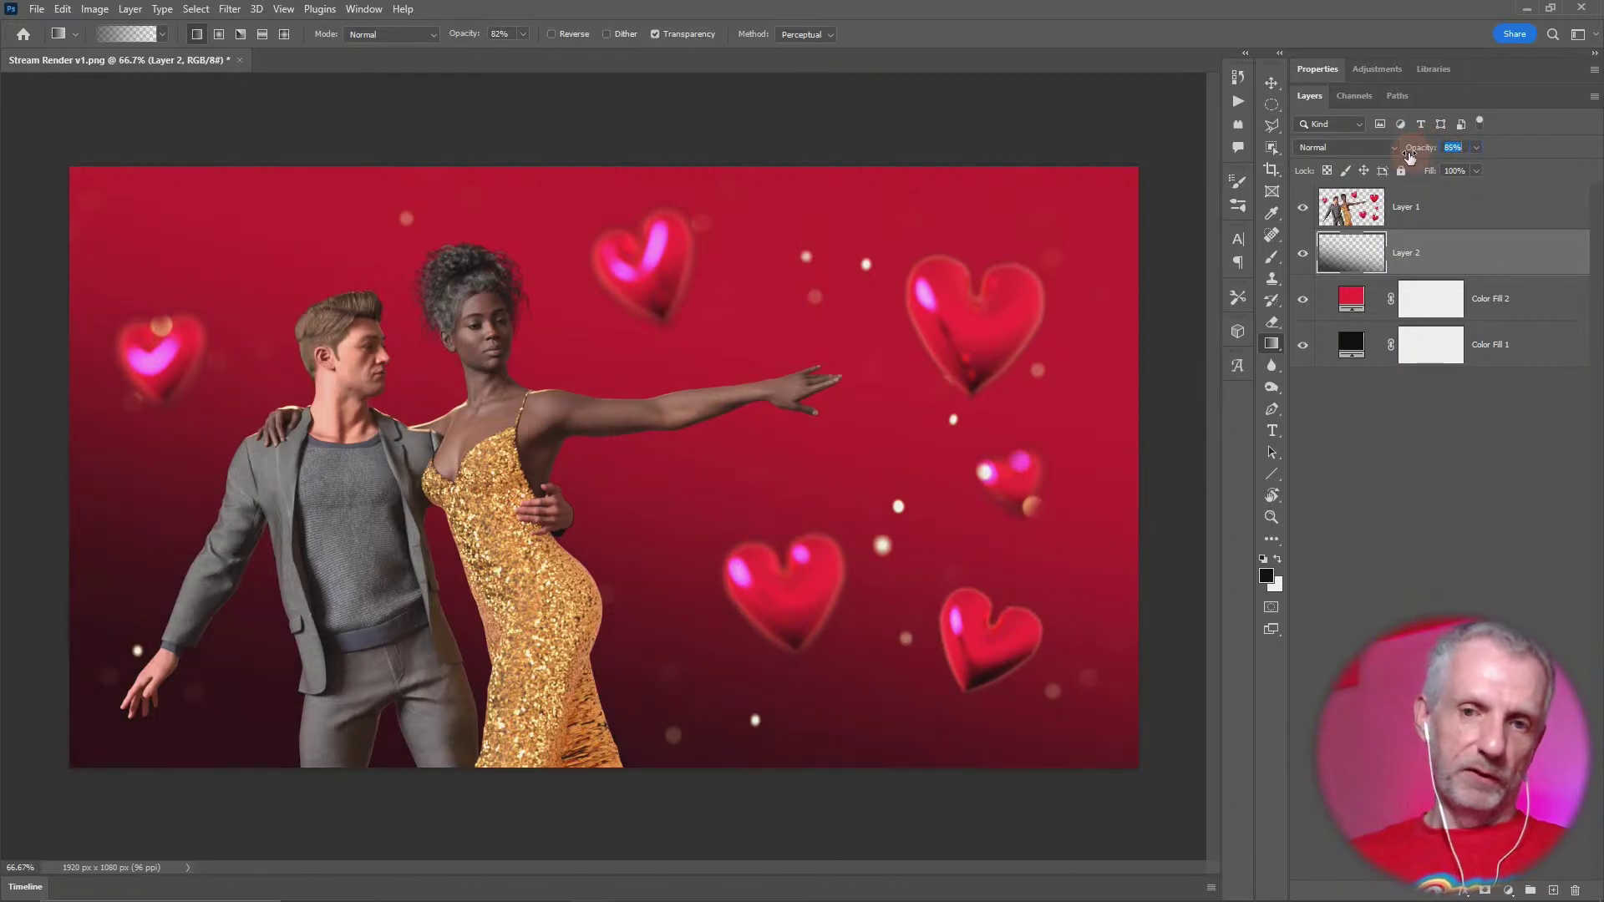
{"action": "left_click", "coordinate": [1429, 189]}
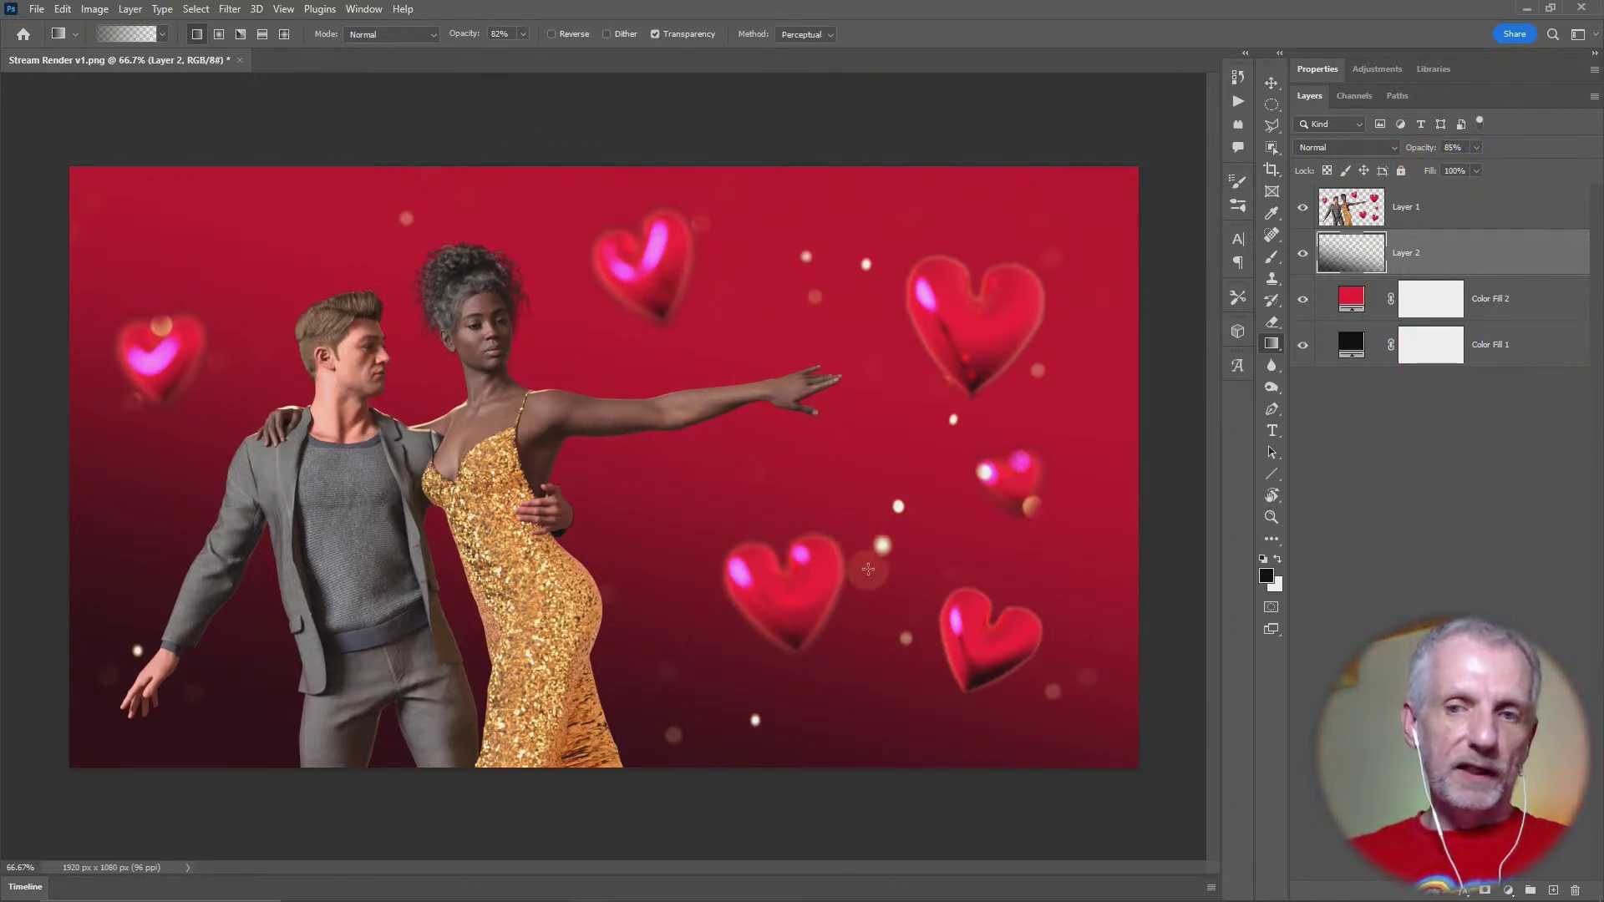
Duplicate the render layer directly beneath itself, hide the original and convert the copy to a Smart Object
{"action": "left_click", "coordinate": [1355, 211]}
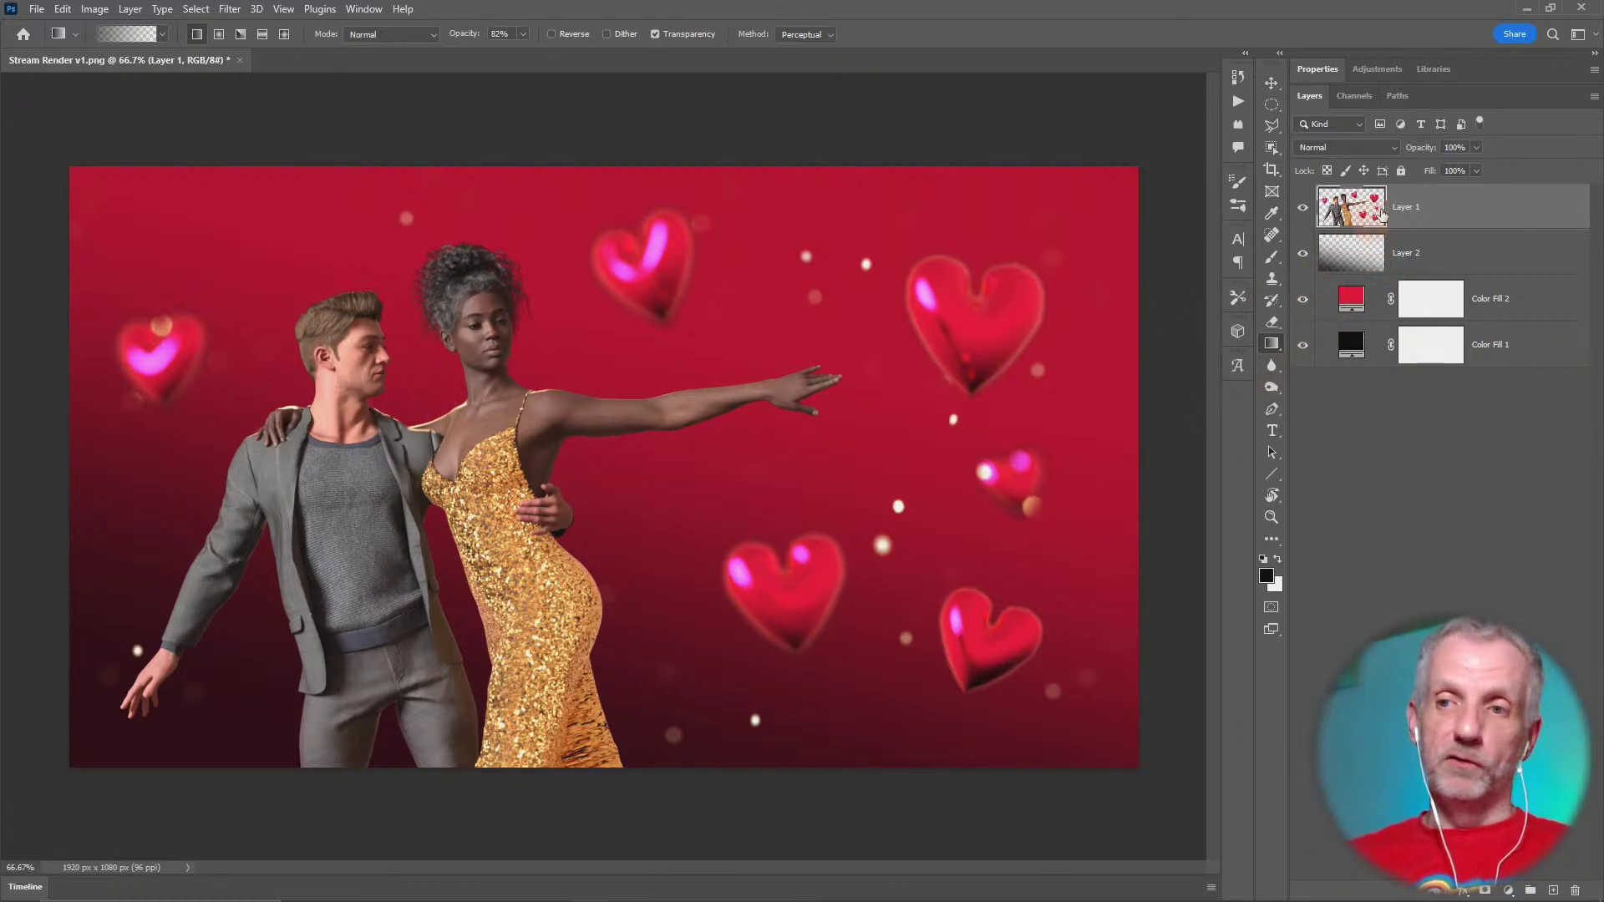
{"action": "left_click_drag", "start_coordinate": [1364, 208], "coordinate": [1404, 255], "text": "alt"}
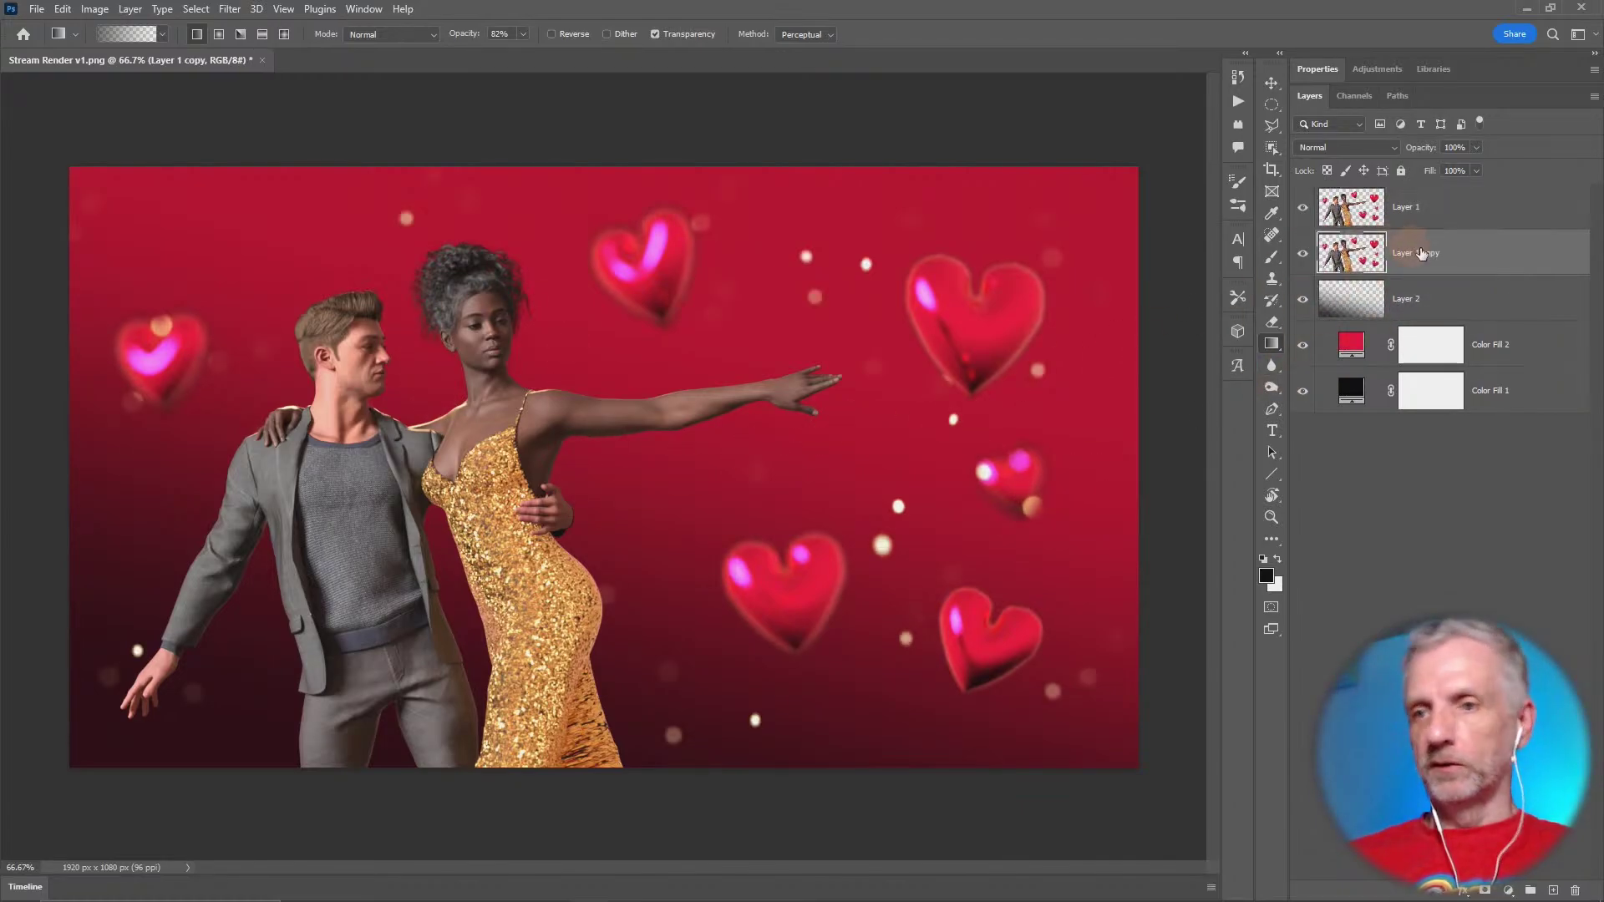
{"action": "left_click", "coordinate": [1303, 207]}
{"action": "right_click", "coordinate": [1480, 259]}
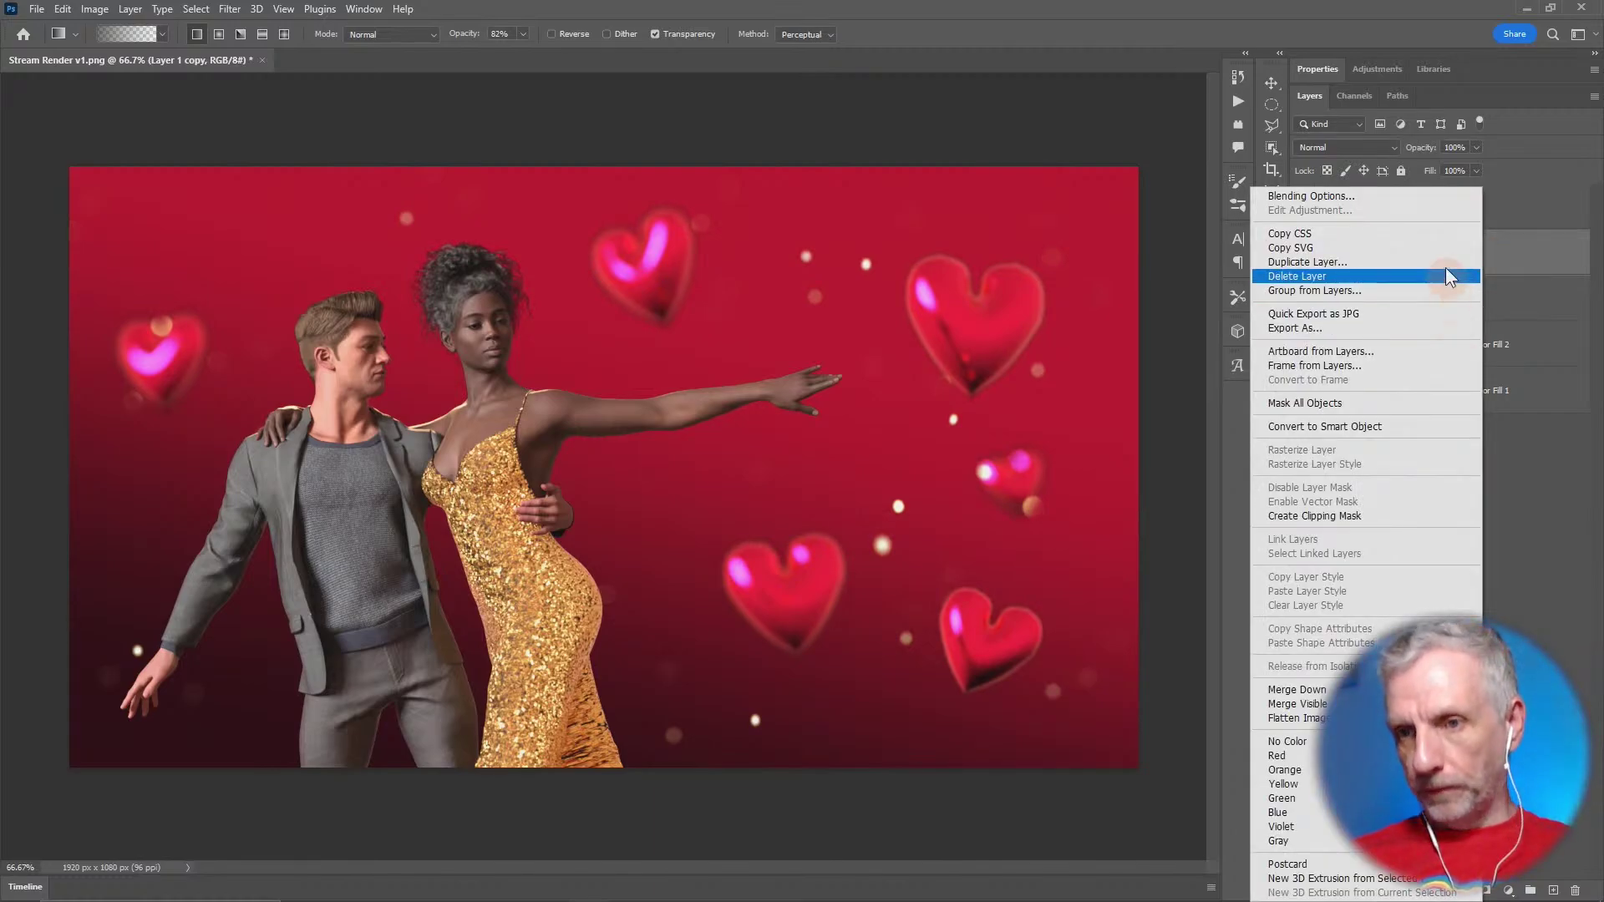
{"action": "left_click", "coordinate": [1429, 425]}
Apply a Gaussian Blur with a 10-pixel radius to the duplicated render layer
{"action": "left_click", "coordinate": [283, 9]}
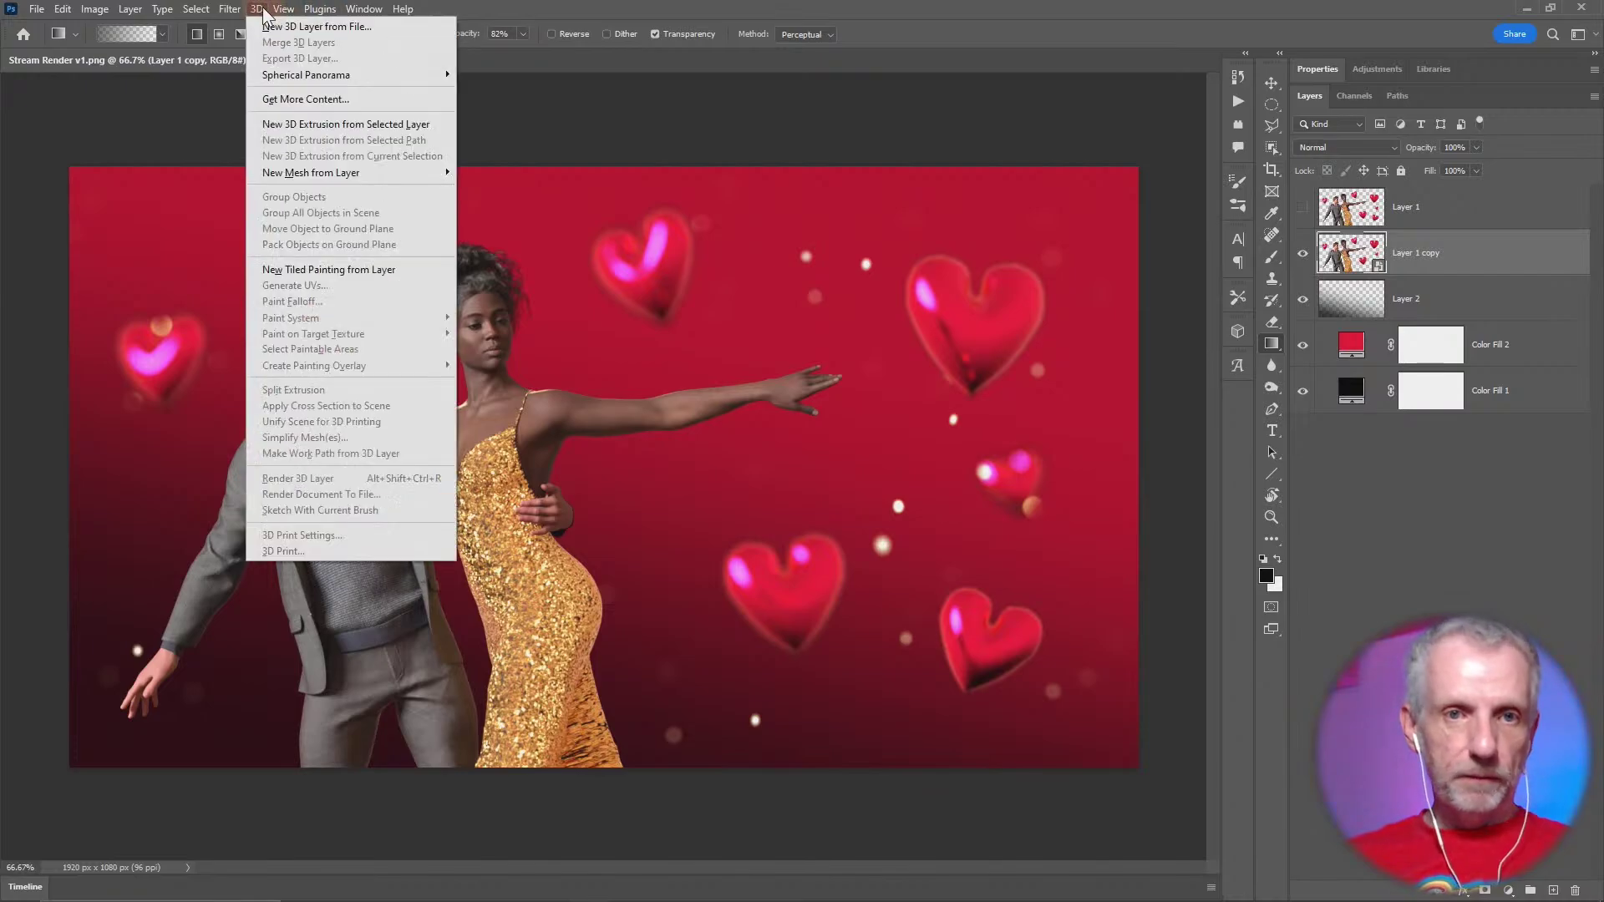
{"action": "mouse_move", "coordinate": [235, 15]}
{"action": "mouse_move", "coordinate": [343, 224]}
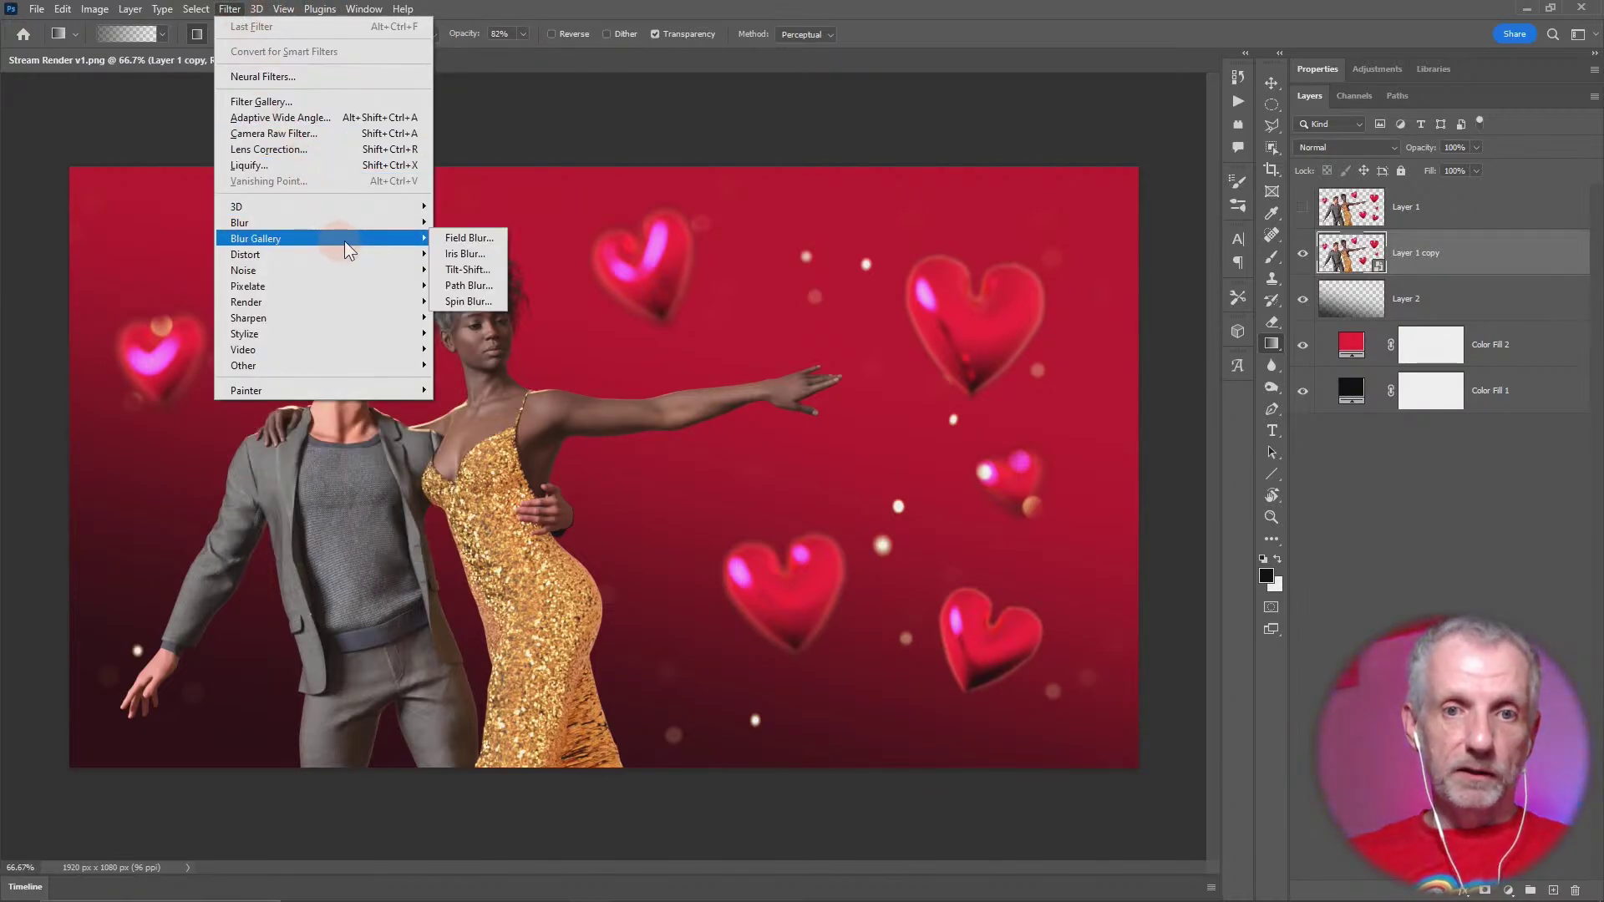
{"action": "left_click", "coordinate": [480, 286]}
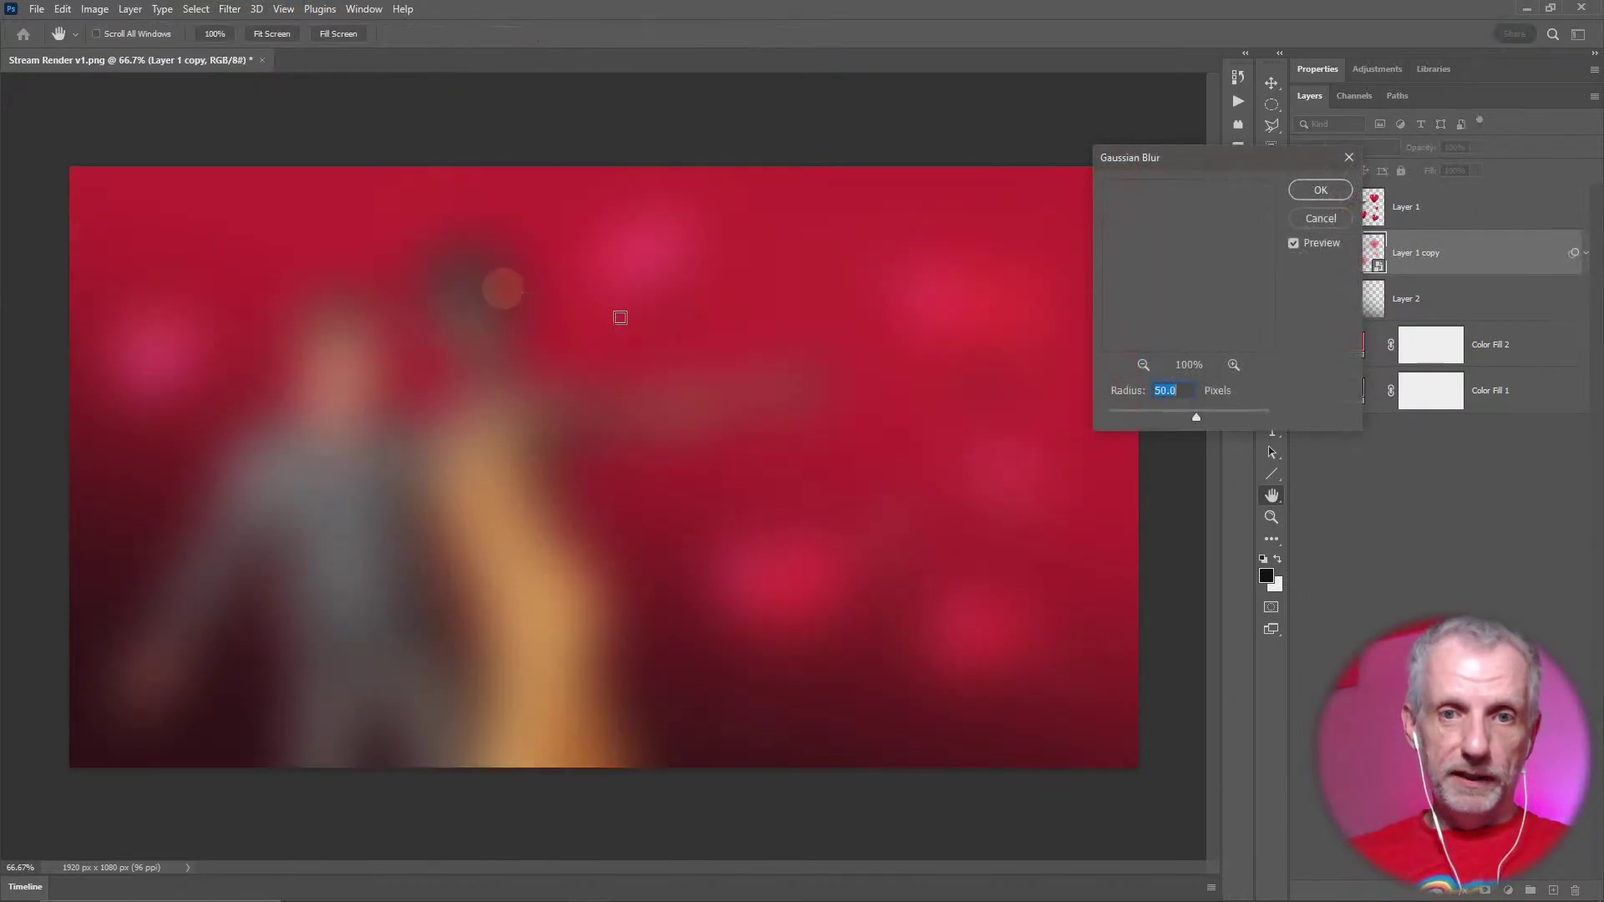
{"action": "type", "text": "5"}
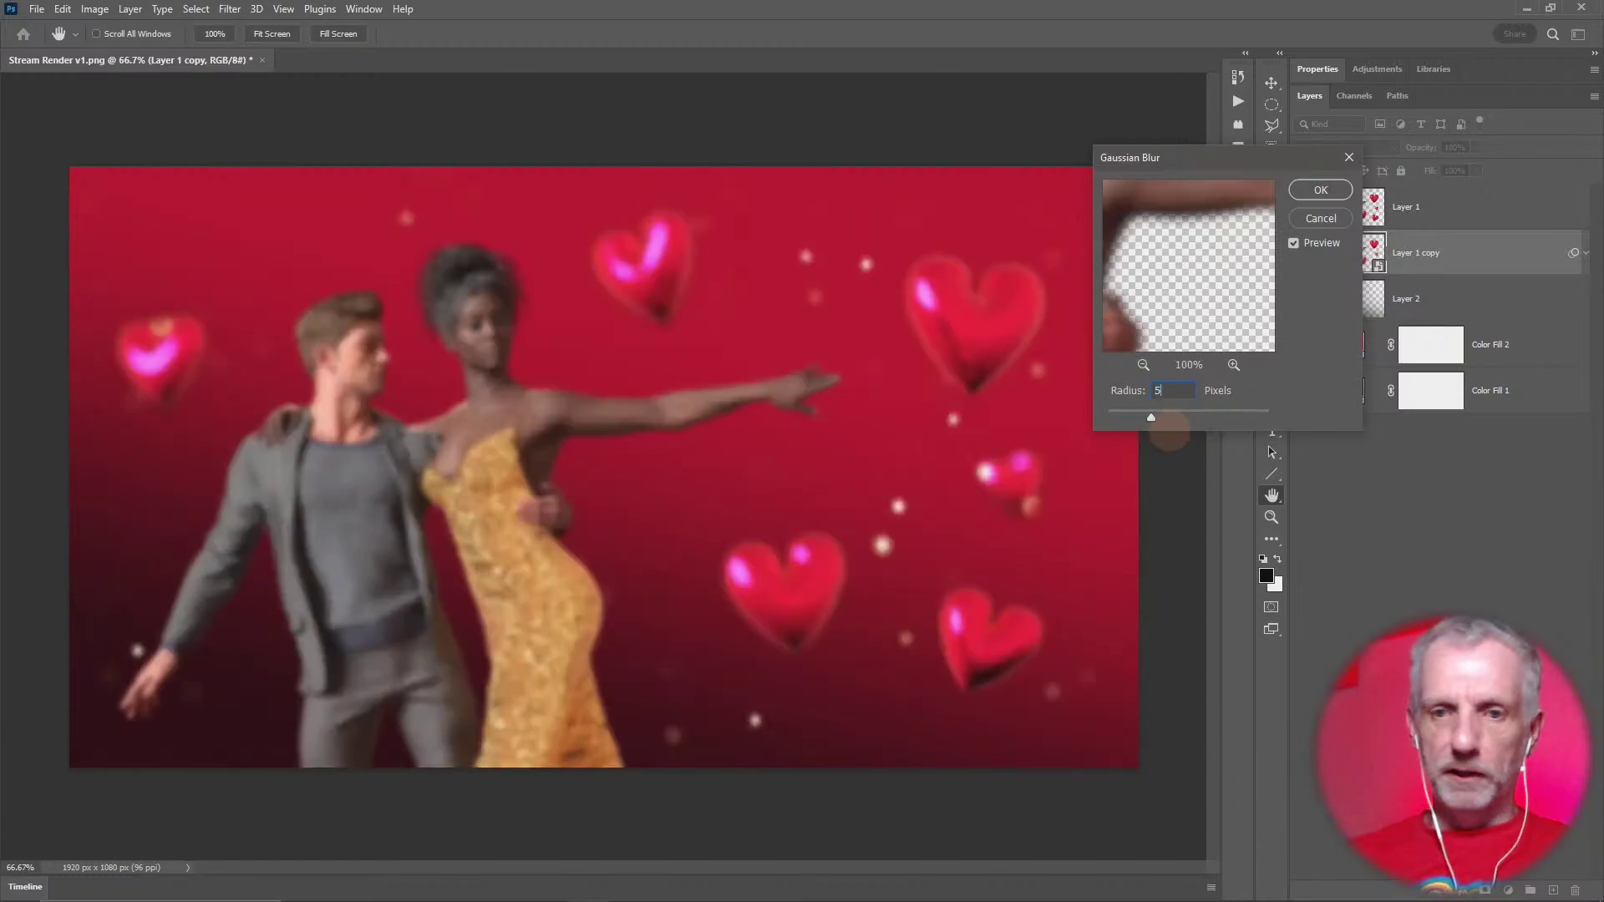
{"action": "left_click", "coordinate": [1136, 394]}
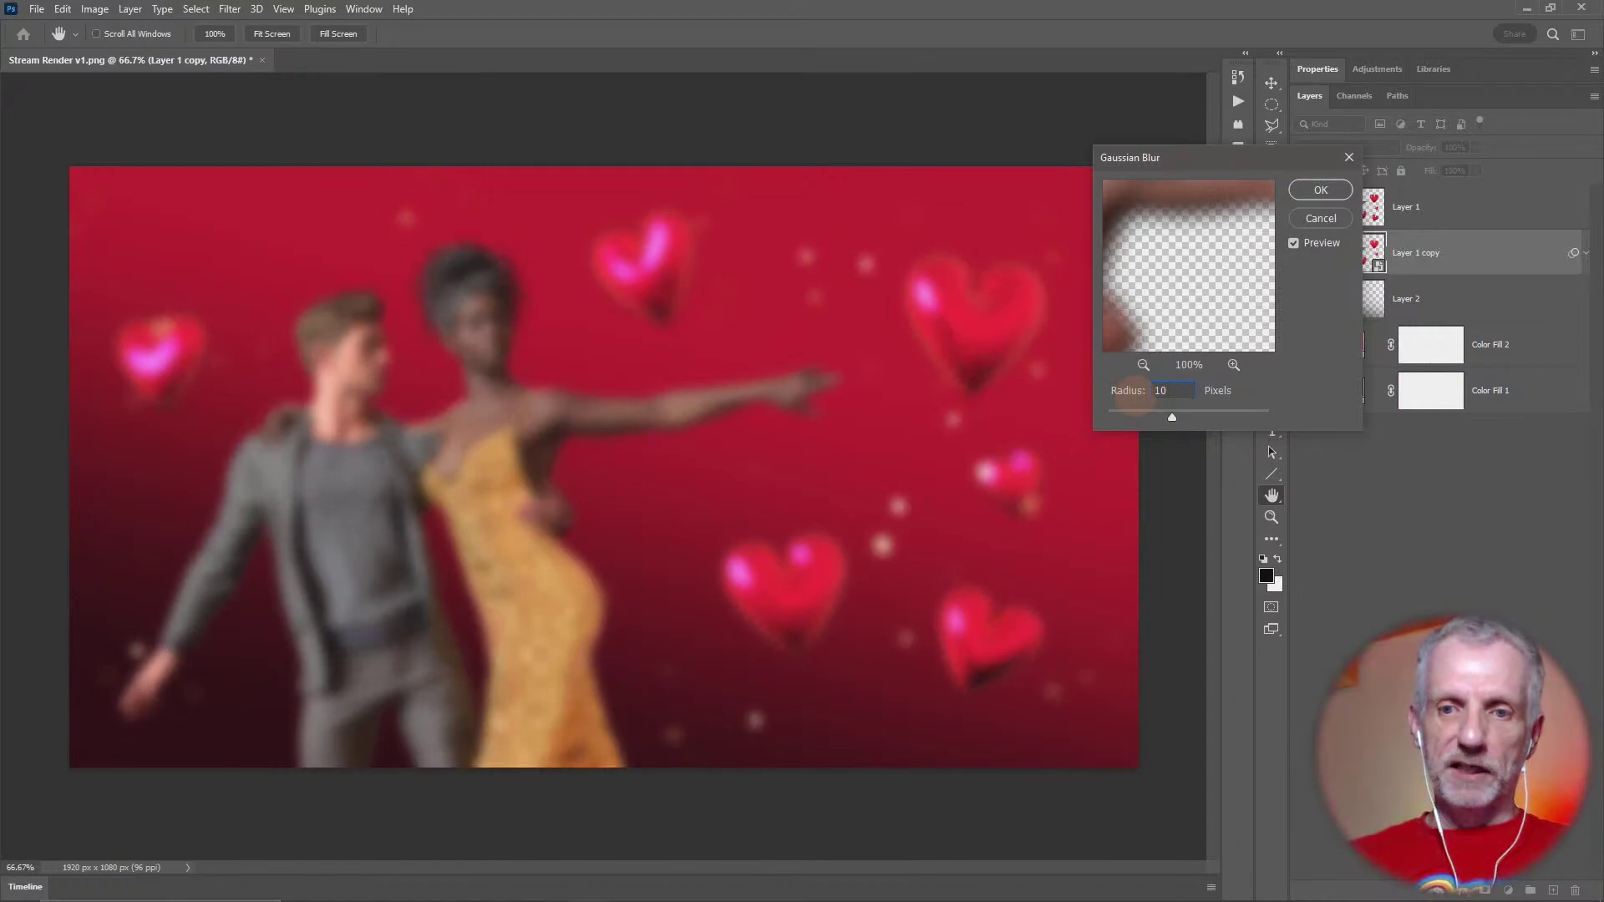
{"action": "left_click", "coordinate": [1329, 189]}
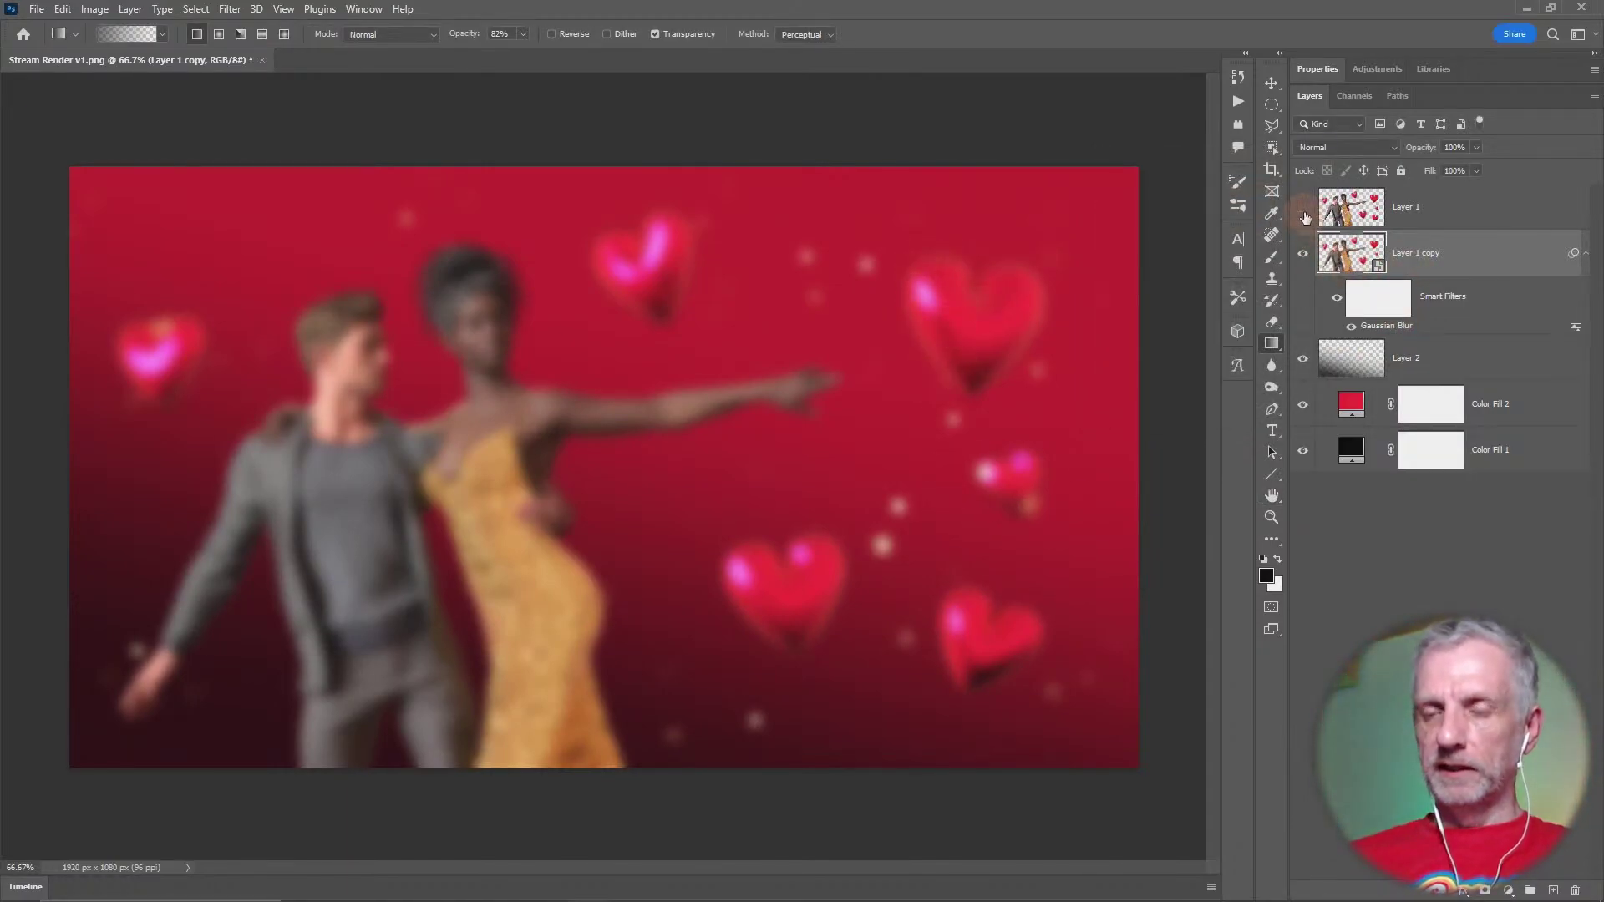
Show the original render layer at 90% opacity and lower the opacity of the blurred copy beneath it
{"action": "left_click", "coordinate": [1304, 213]}
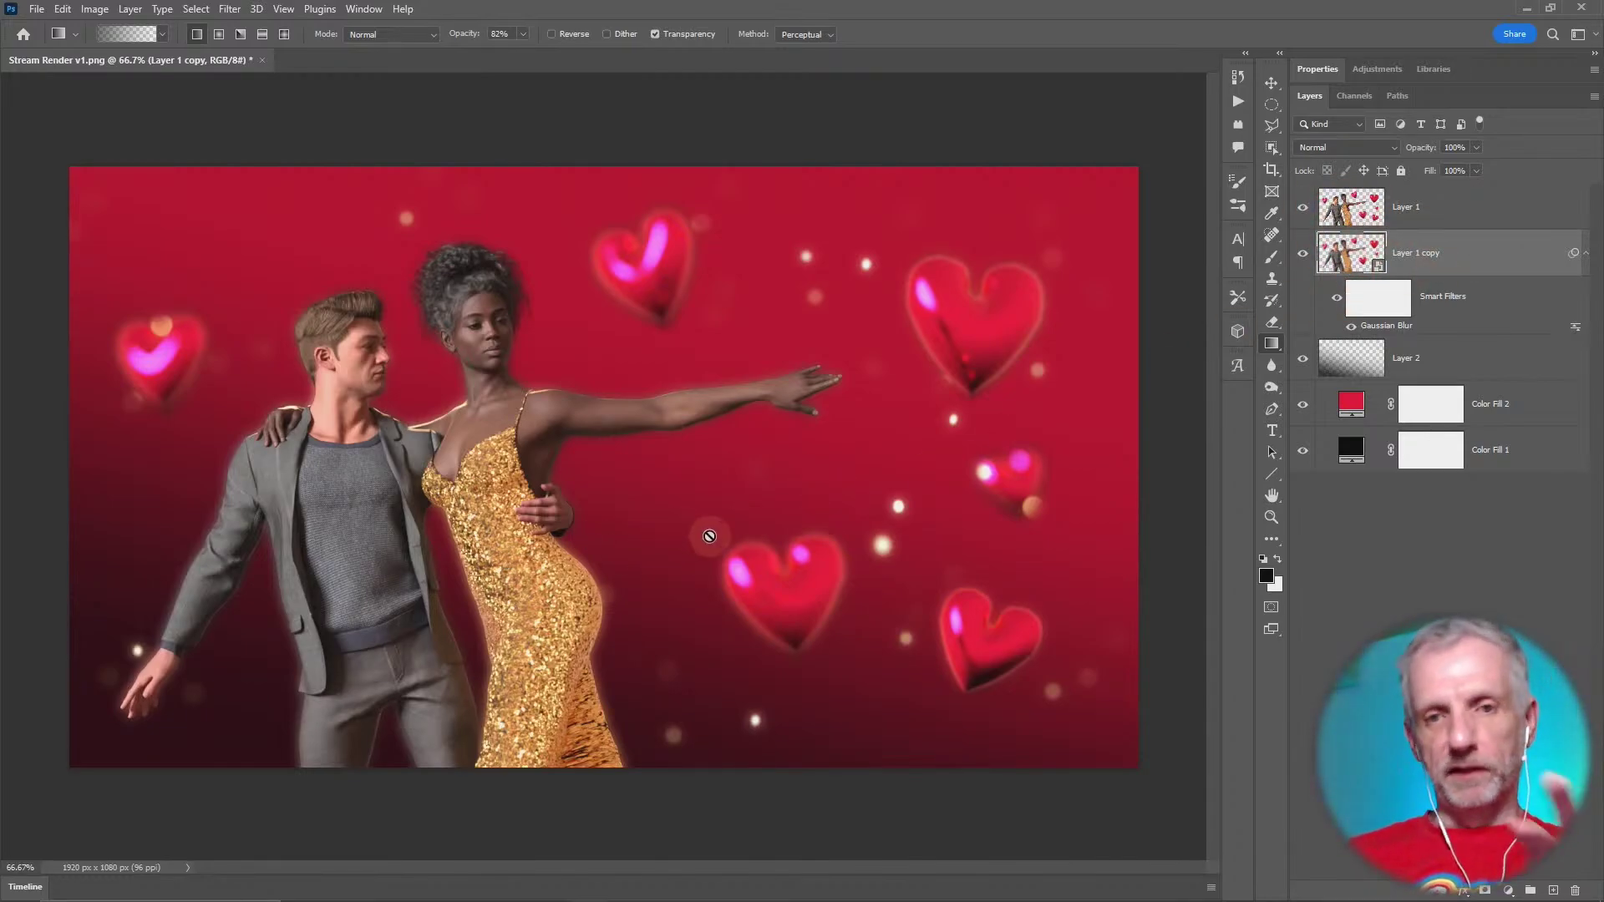
{"action": "left_click_drag", "start_coordinate": [1429, 151], "coordinate": [1393, 155]}
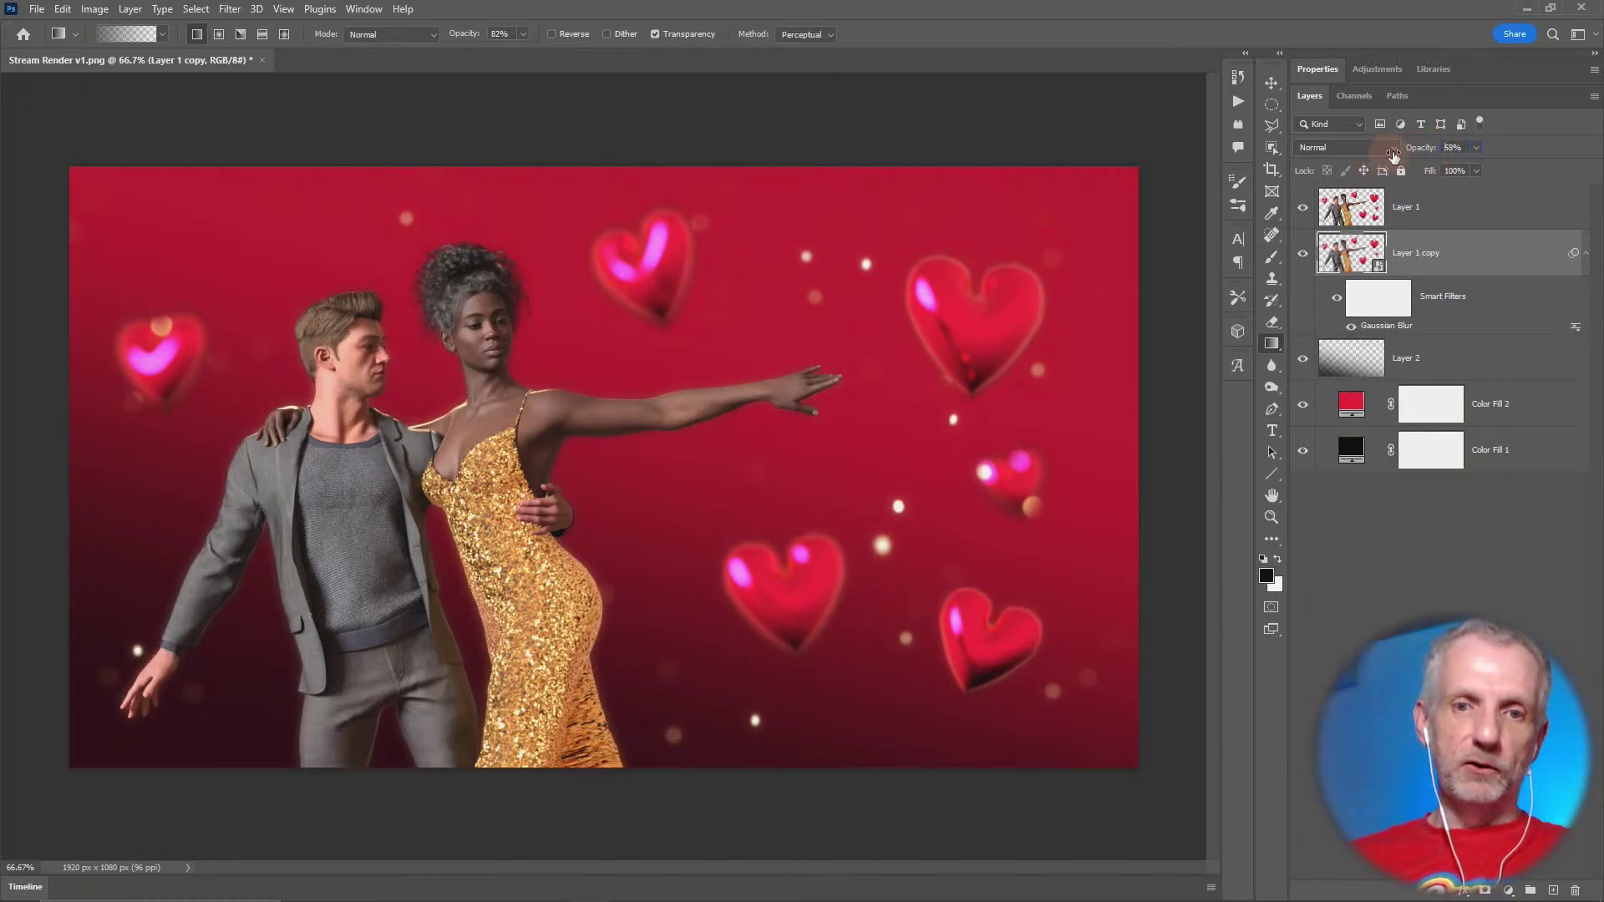
{"action": "left_click", "coordinate": [1371, 208]}
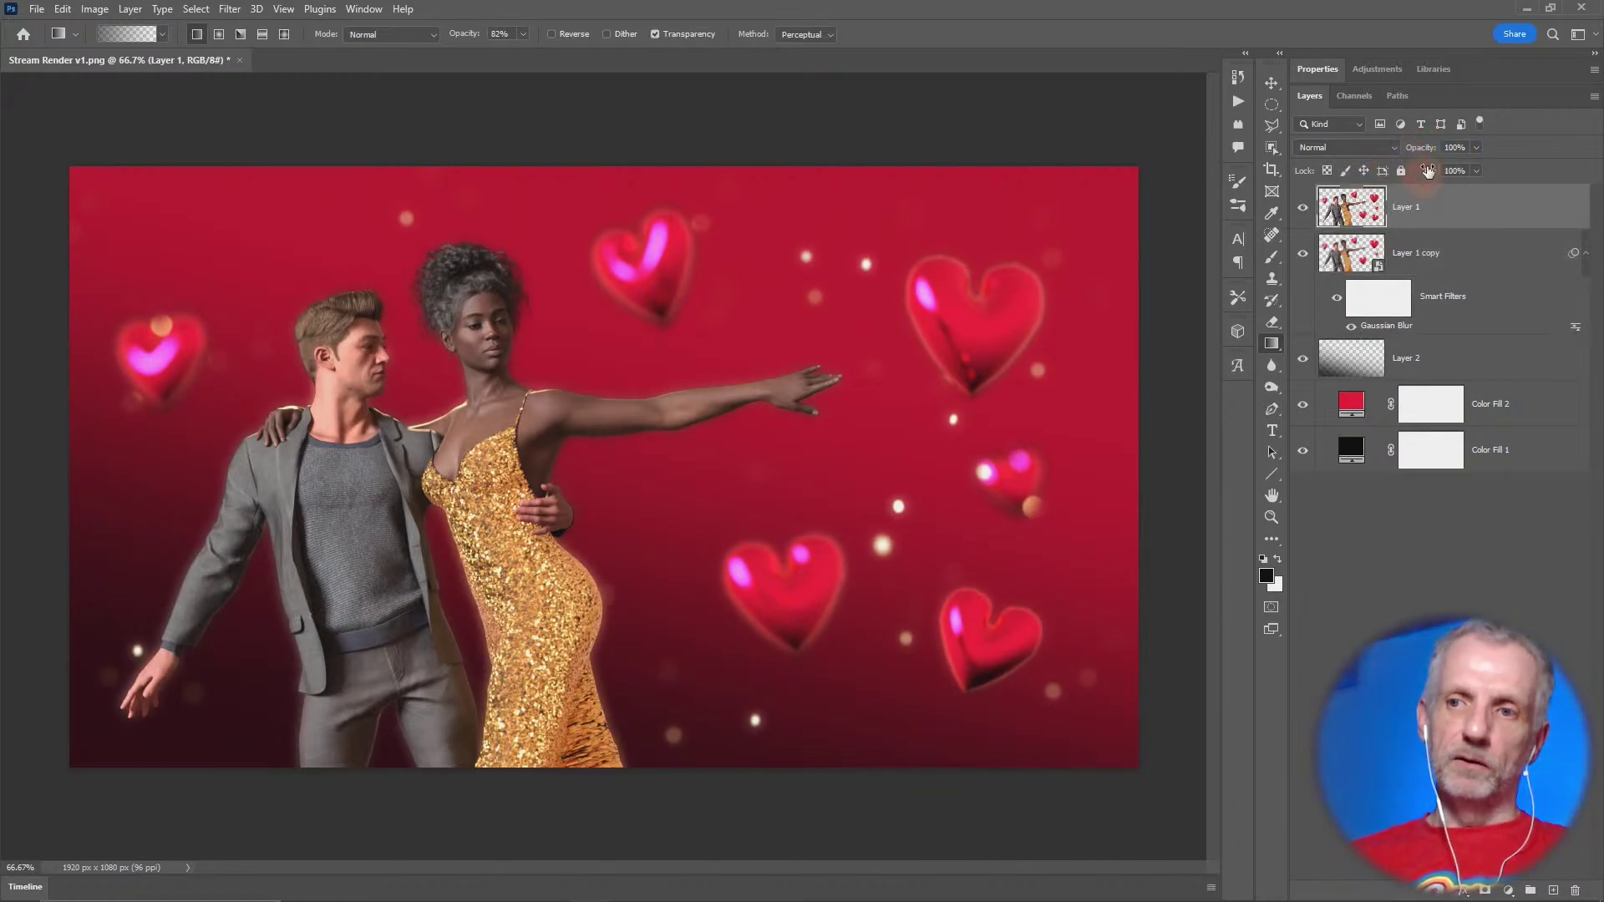
{"action": "left_click_drag", "start_coordinate": [1423, 152], "coordinate": [1422, 152]}
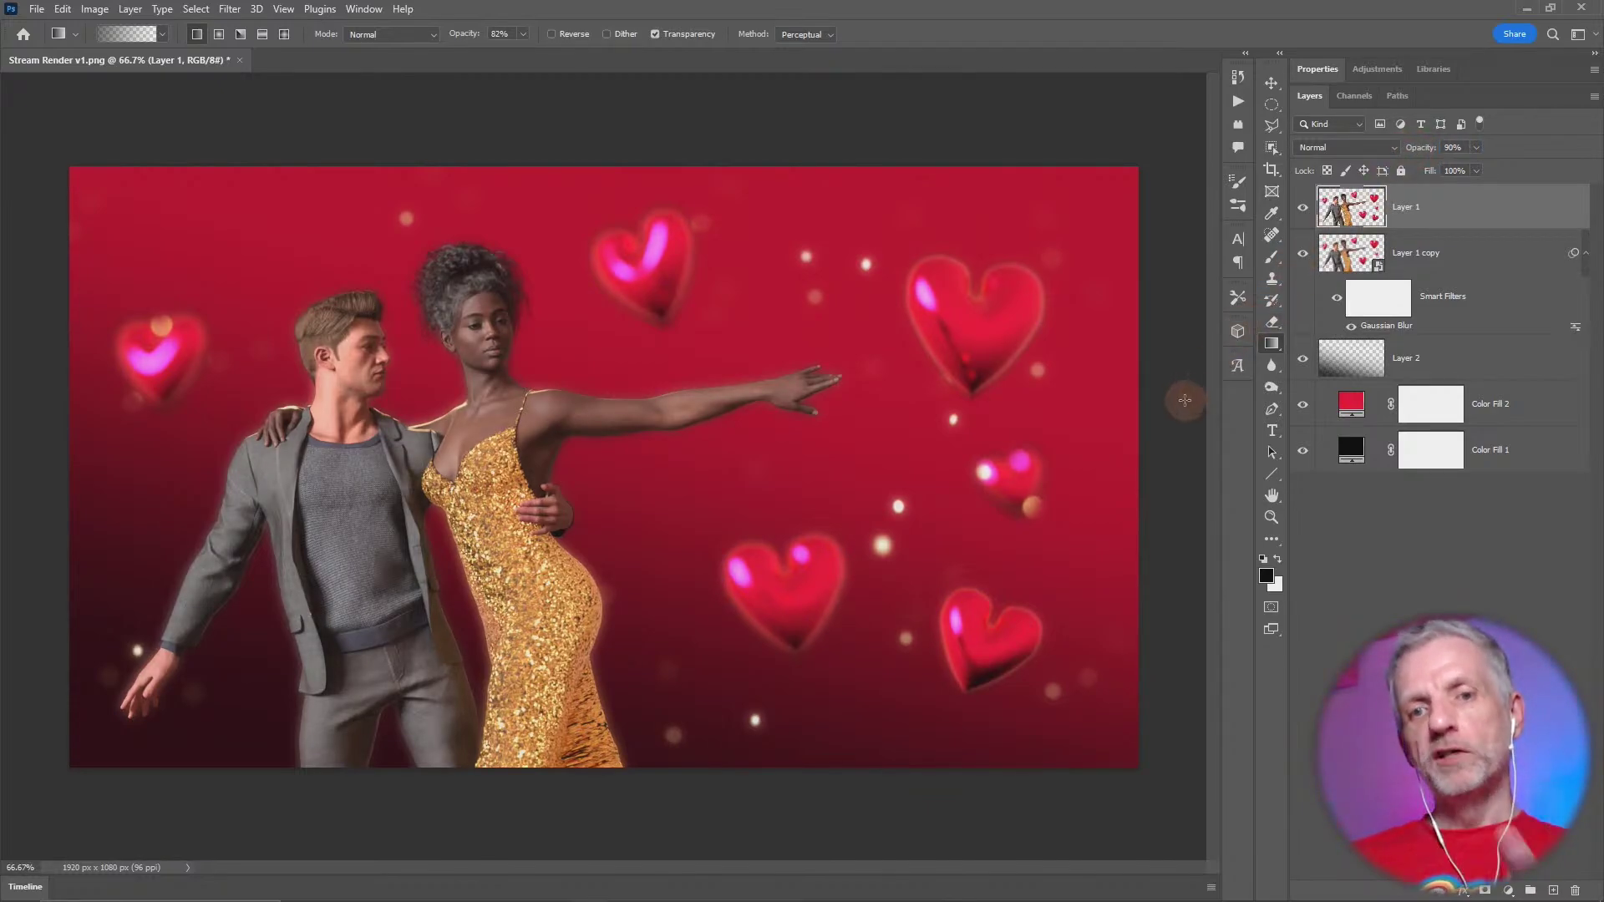
Compare the couple up close with the blurred copy layer hidden and shown to judge the glow around their edges
{"action": "key", "text": "z"}
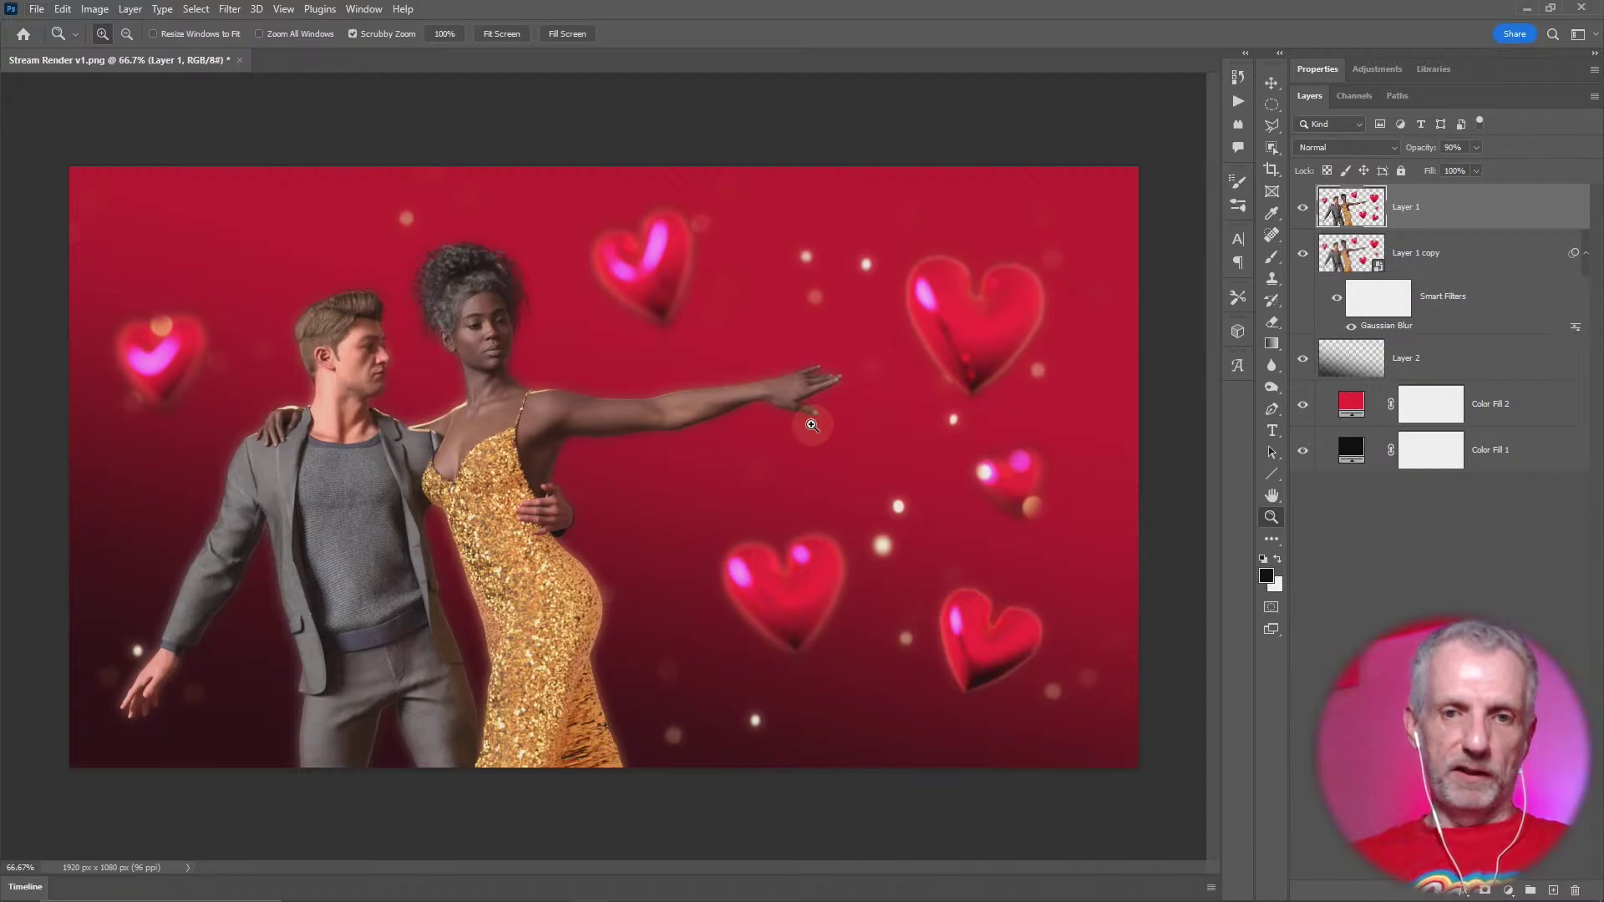
{"action": "left_click_drag", "start_coordinate": [812, 425], "coordinate": [873, 462]}
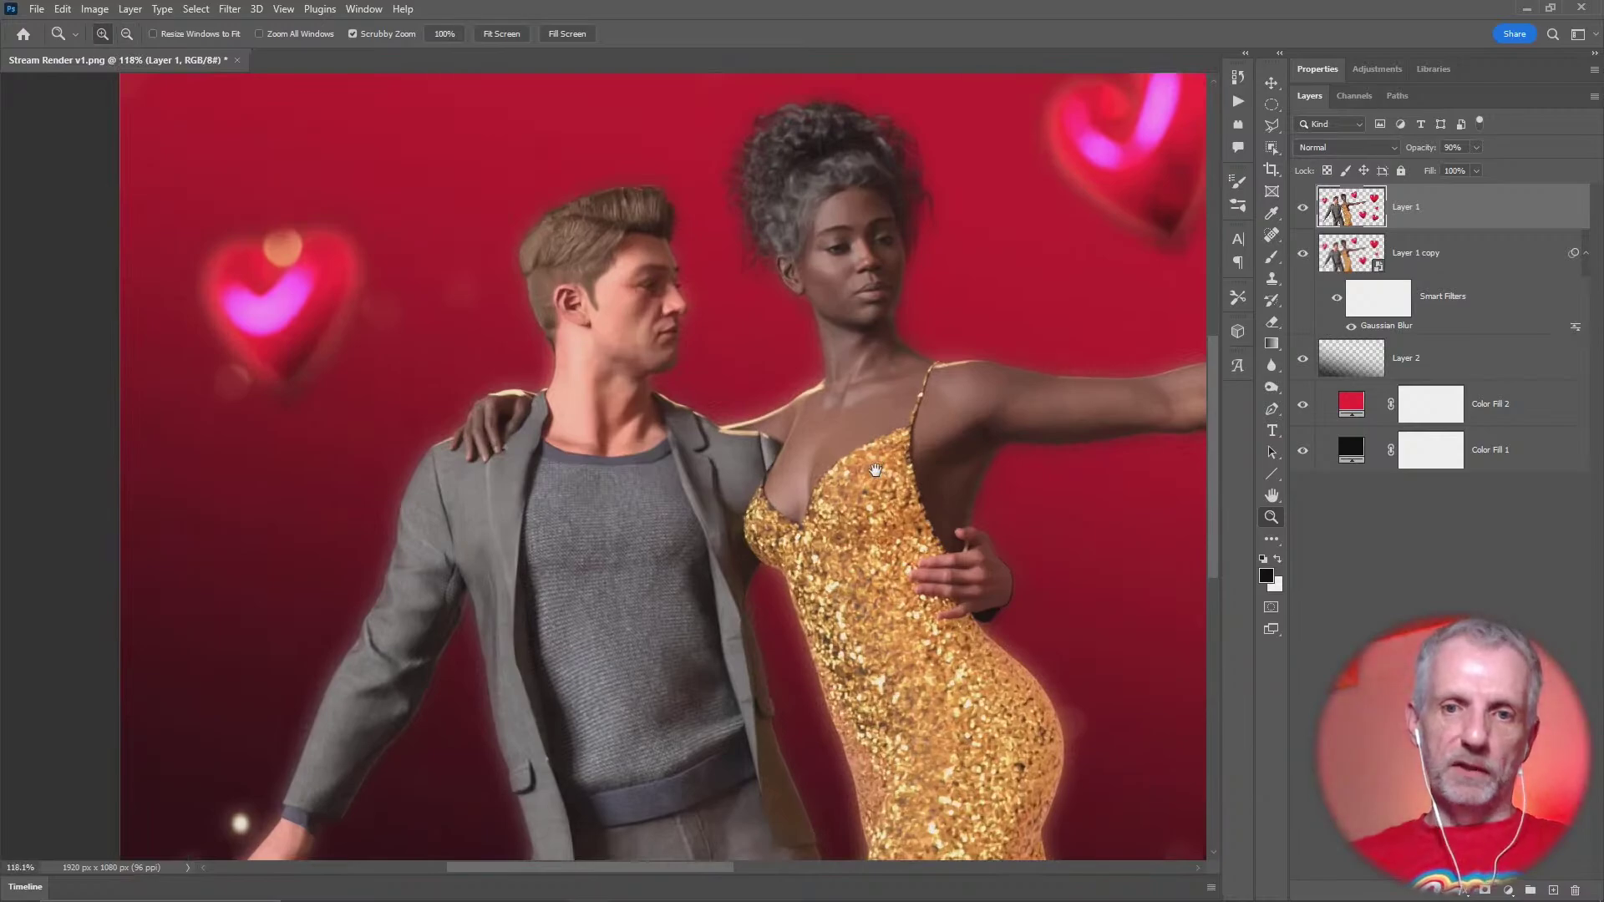
{"action": "mouse_move", "coordinate": [879, 466]}
{"action": "left_mouse_down"}
{"action": "mouse_move", "coordinate": [902, 464]}
{"action": "mouse_move", "coordinate": [881, 451]}
{"action": "left_mouse_up"}
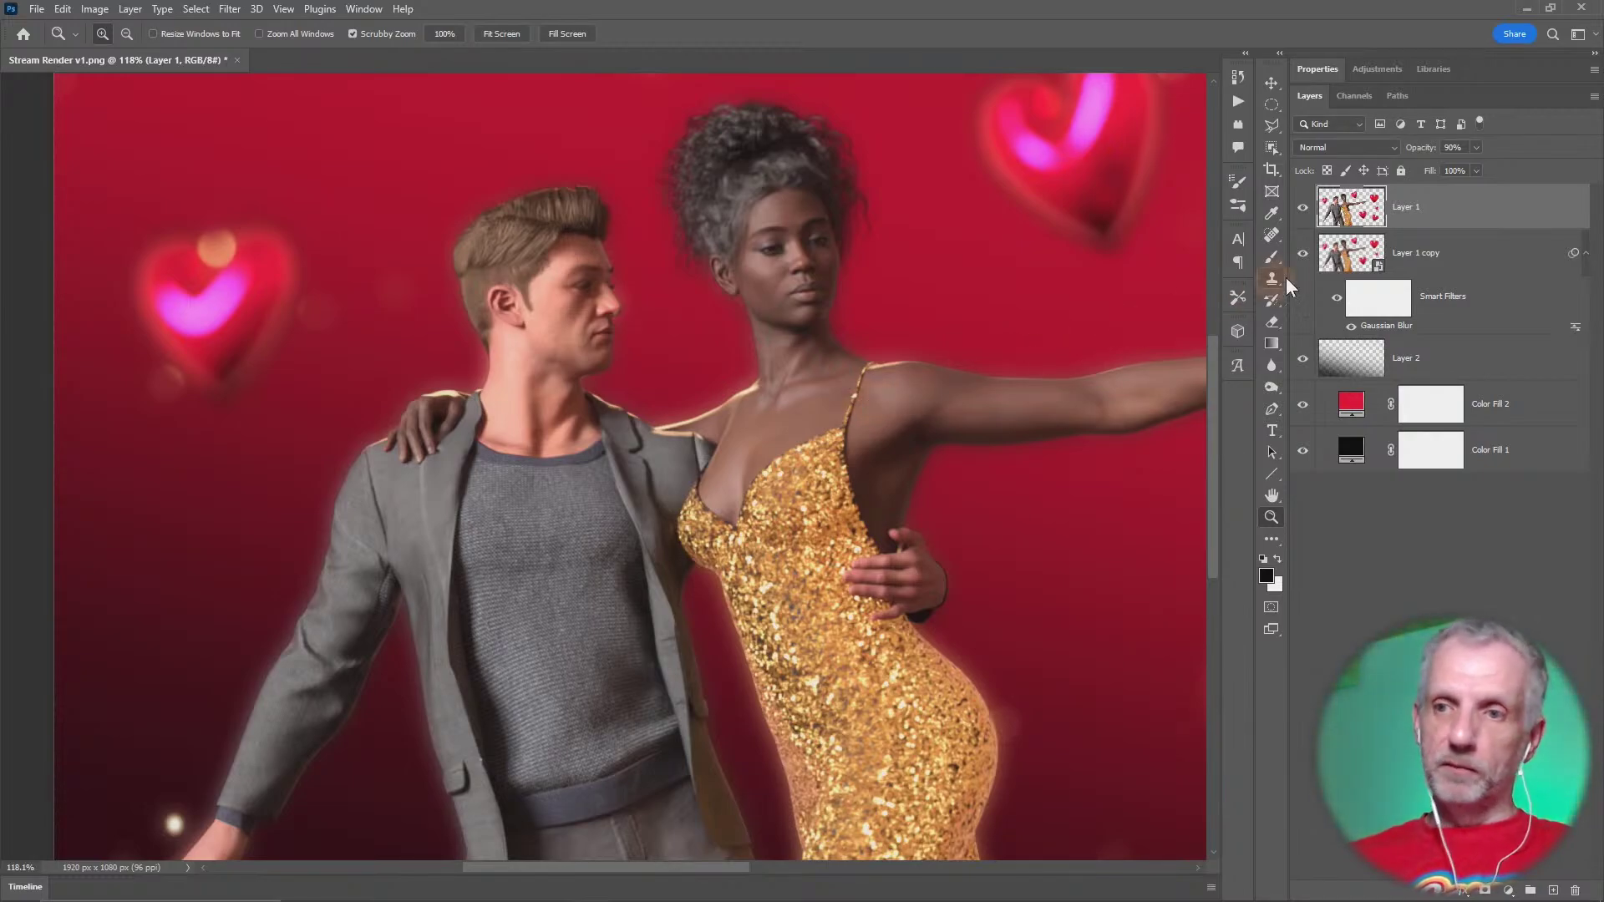
{"action": "left_click", "coordinate": [1311, 255]}
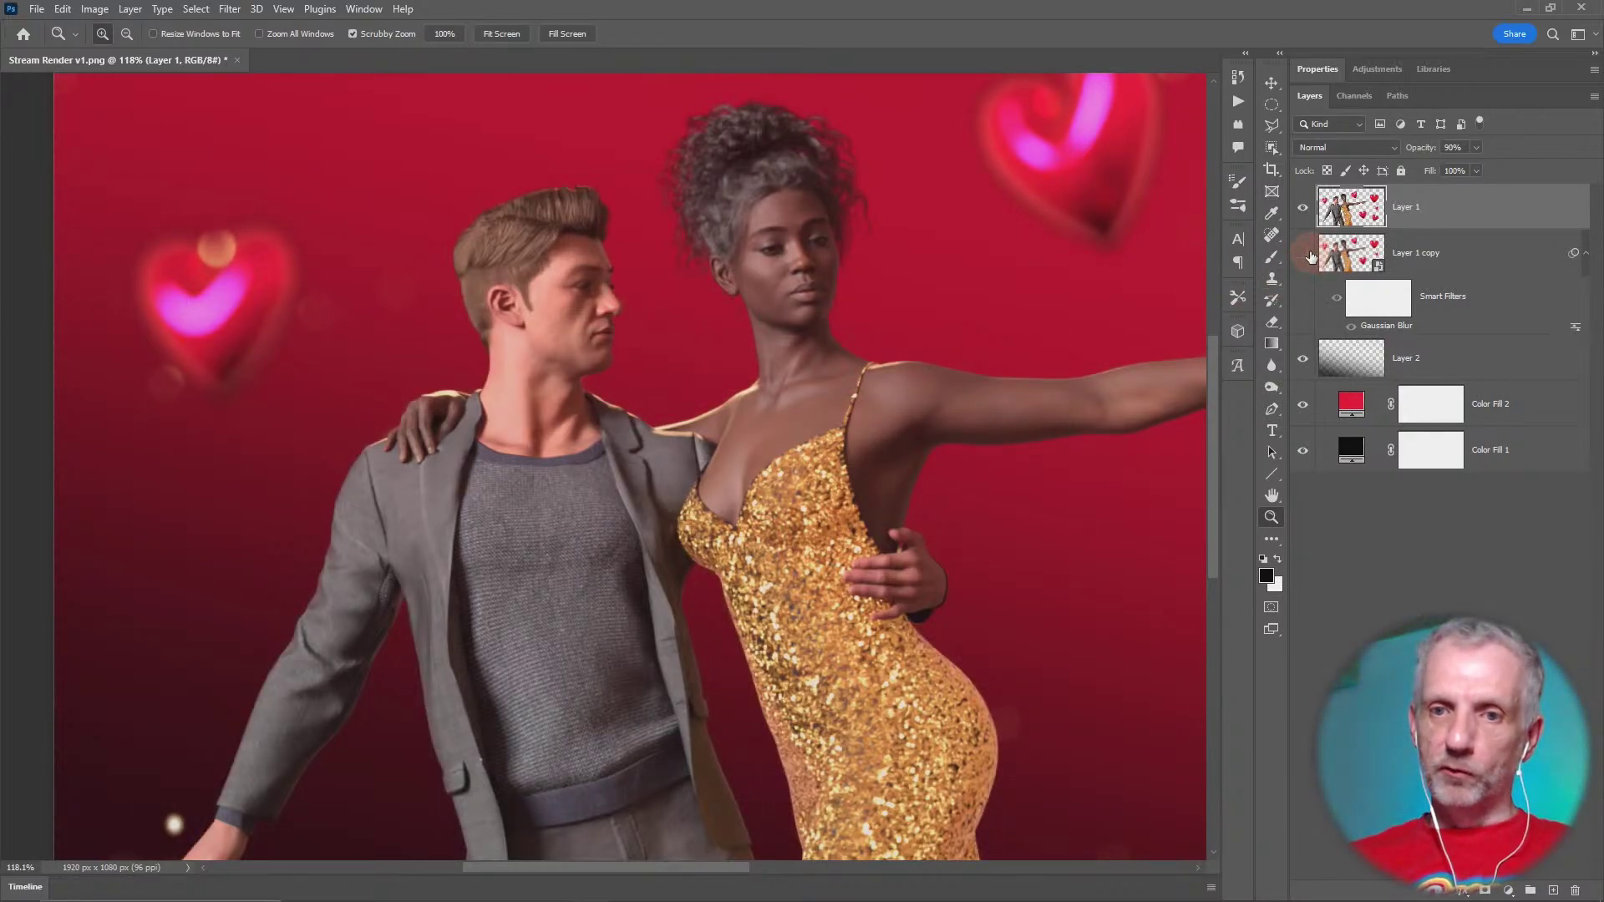
{"action": "left_click", "coordinate": [1311, 255]}
{"action": "left_click", "coordinate": [1311, 255]}
{"action": "left_click", "coordinate": [1311, 256]}
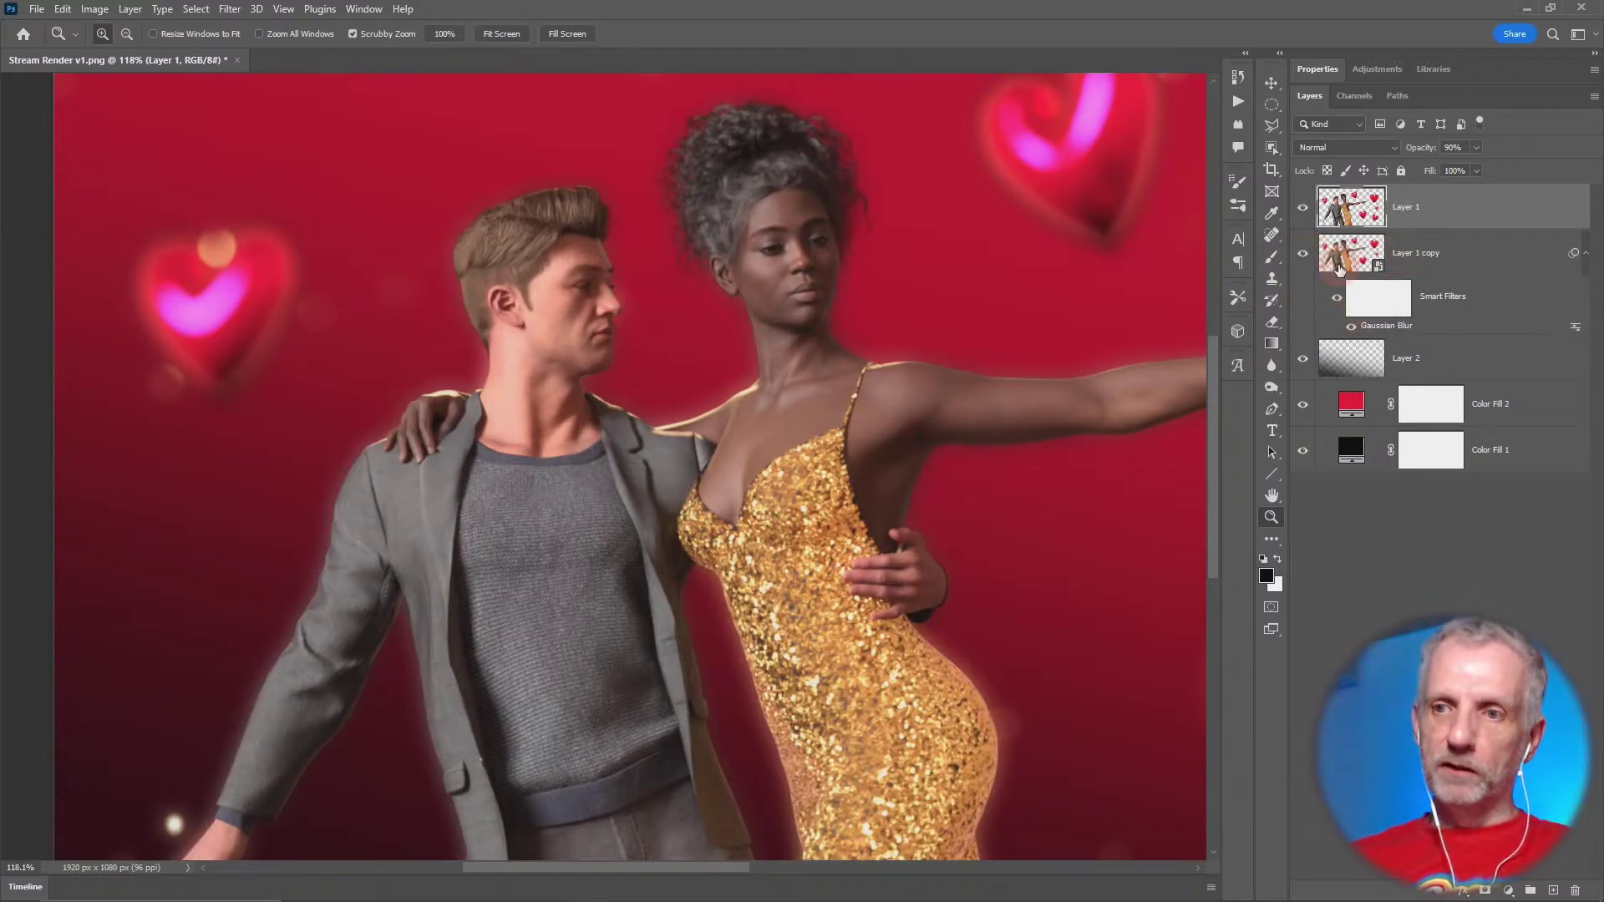
Set the opacity of the original render layer above the blurred copy to 100% and view the whole image
{"action": "left_click", "coordinate": [1397, 259]}
{"action": "mouse_move", "coordinate": [1428, 153]}
{"action": "left_mouse_down"}
{"action": "mouse_move", "coordinate": [1412, 153]}
{"action": "mouse_move", "coordinate": [1439, 151]}
{"action": "left_mouse_up"}
{"action": "key", "text": "alt+bracketright"}
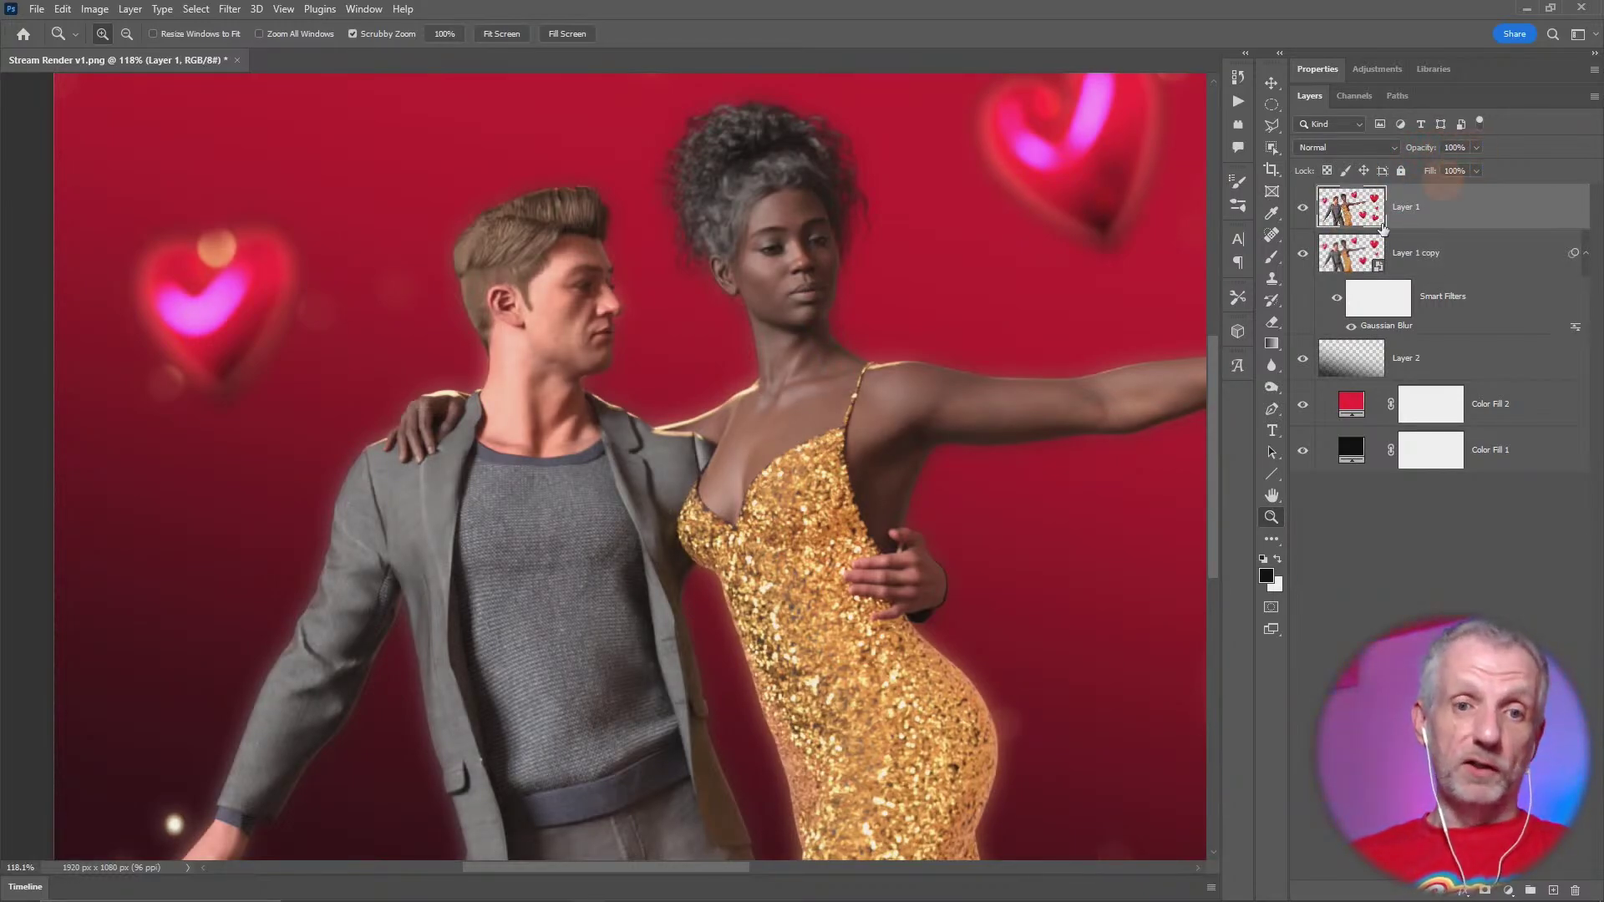
{"action": "key", "text": "ctrl+0"}
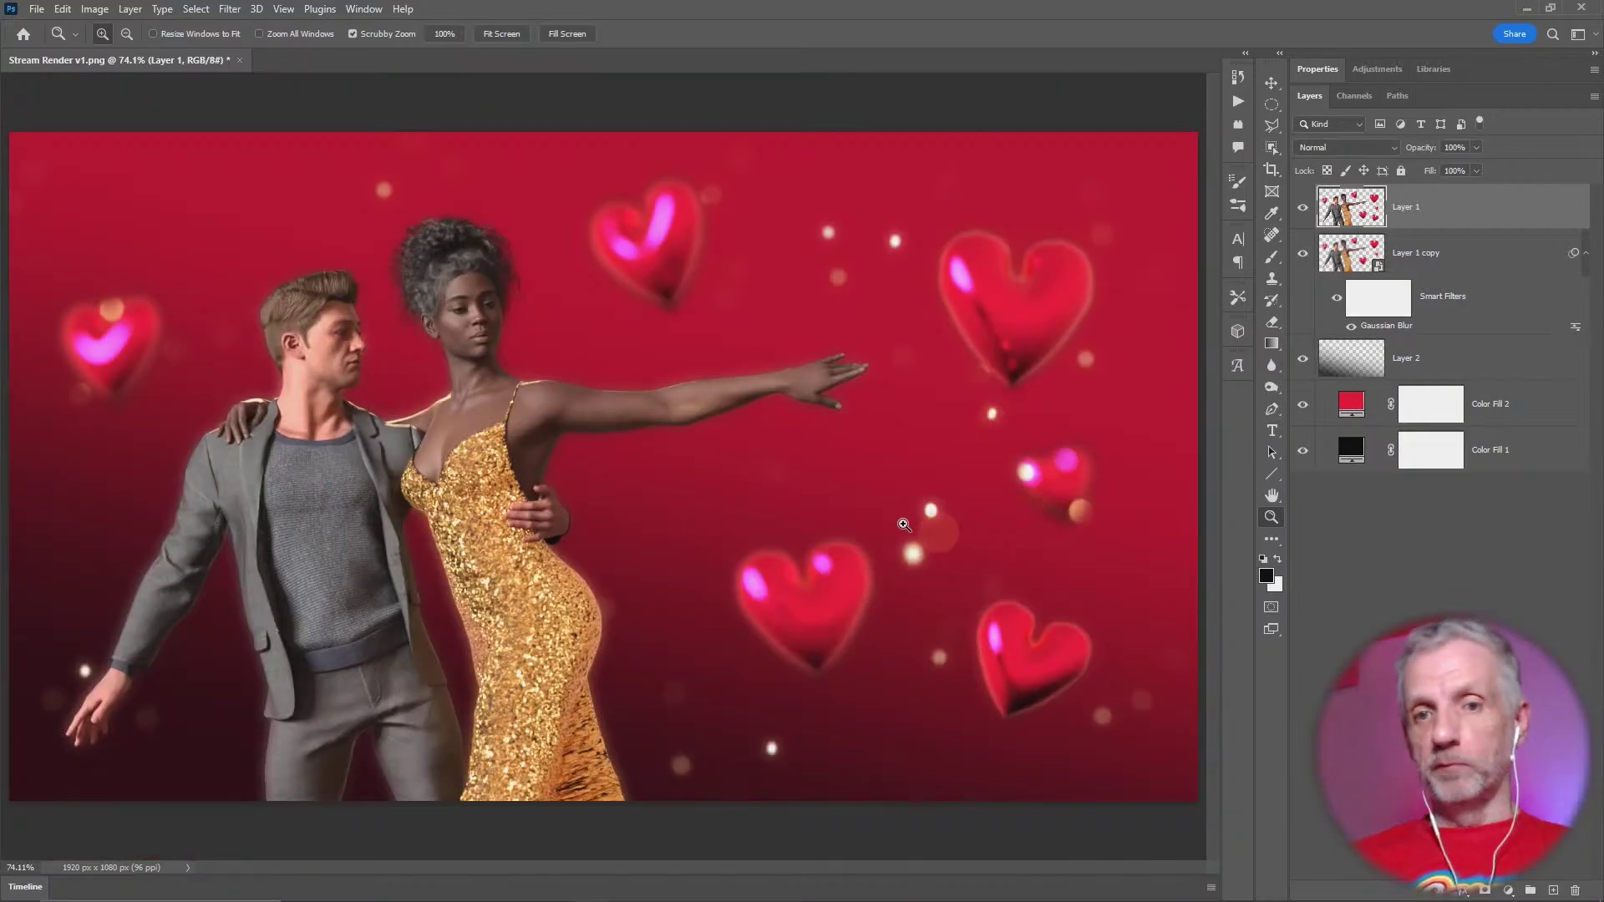